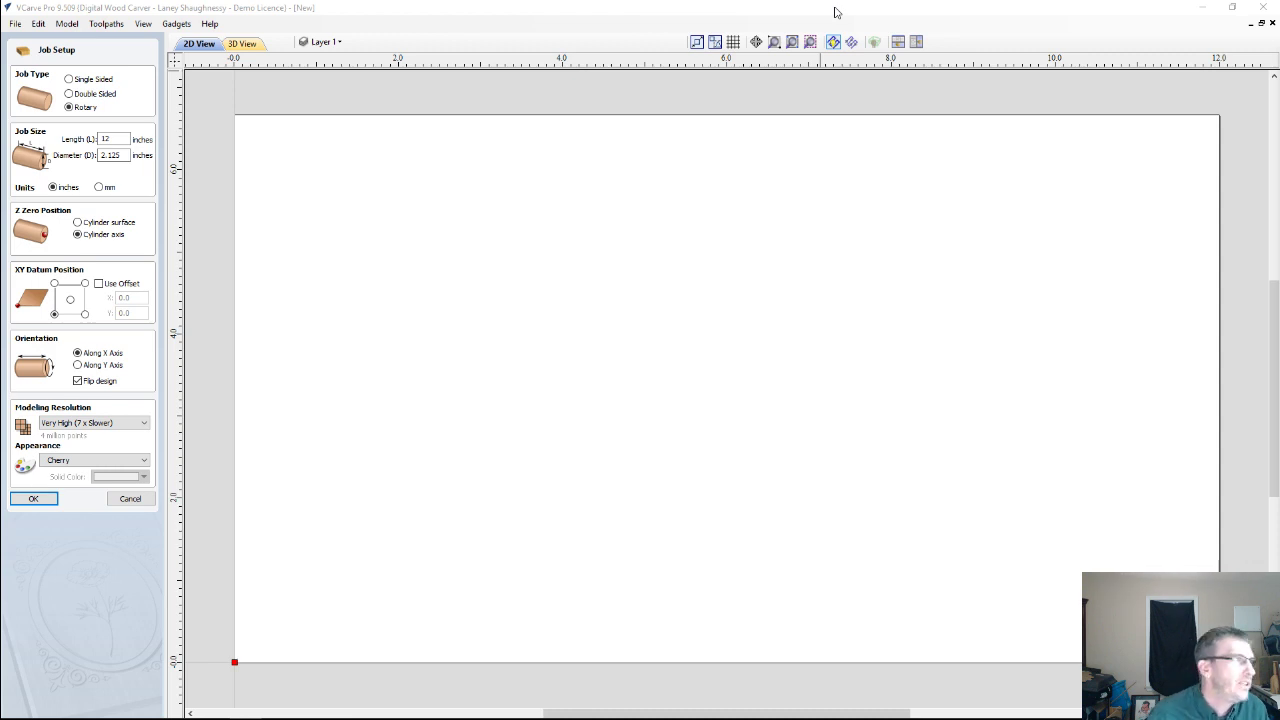
{"action": "left_click", "coordinate": [177, 24]}
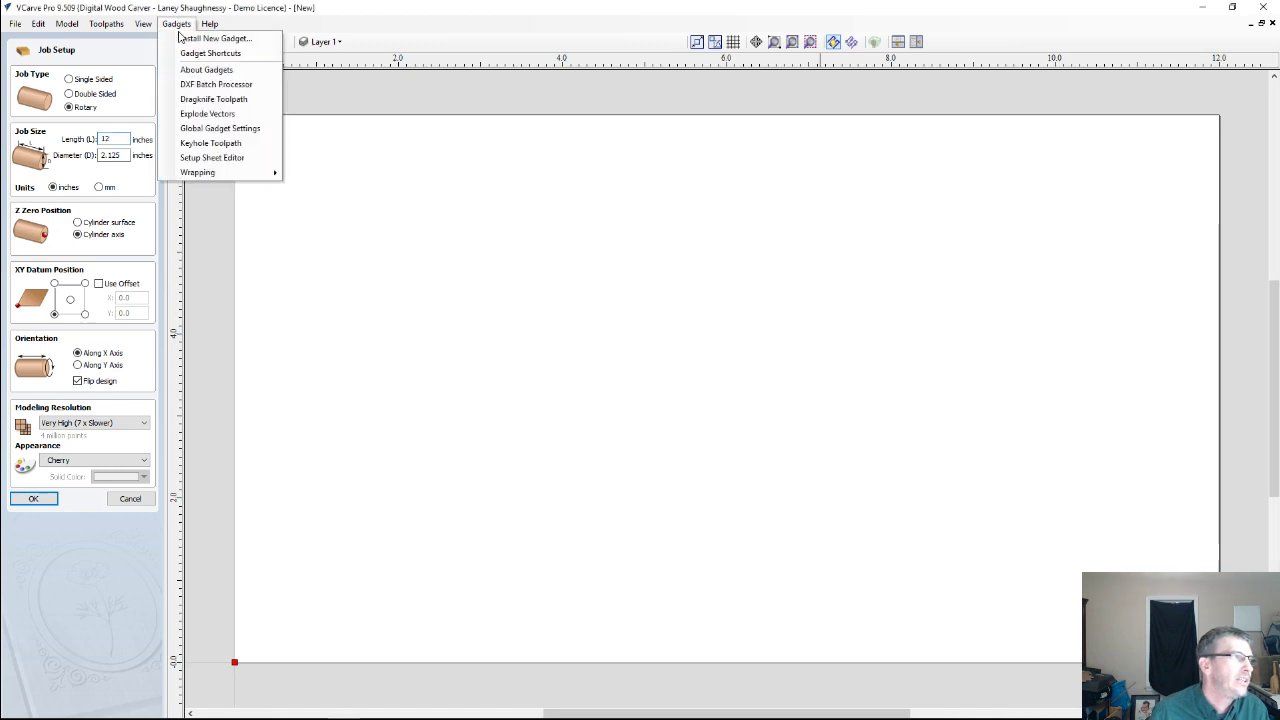
{"action": "mouse_move", "coordinate": [192, 178]}
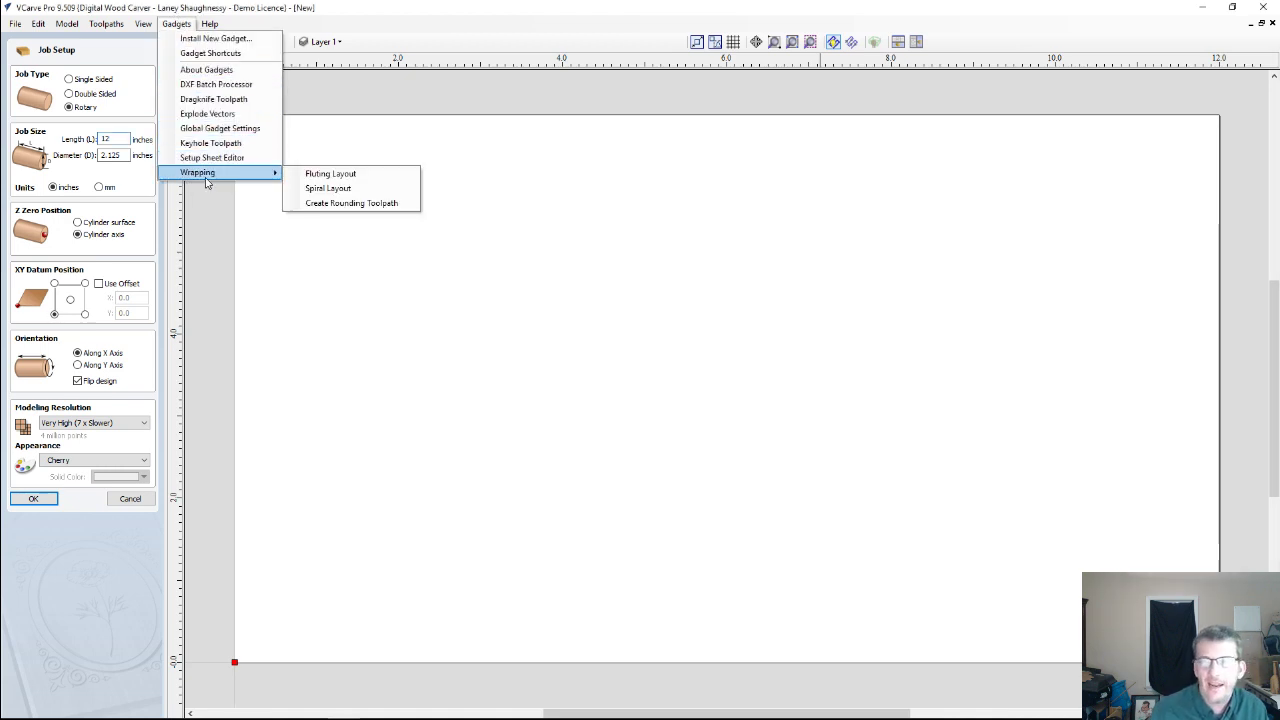
{"action": "left_click", "coordinate": [384, 103]}
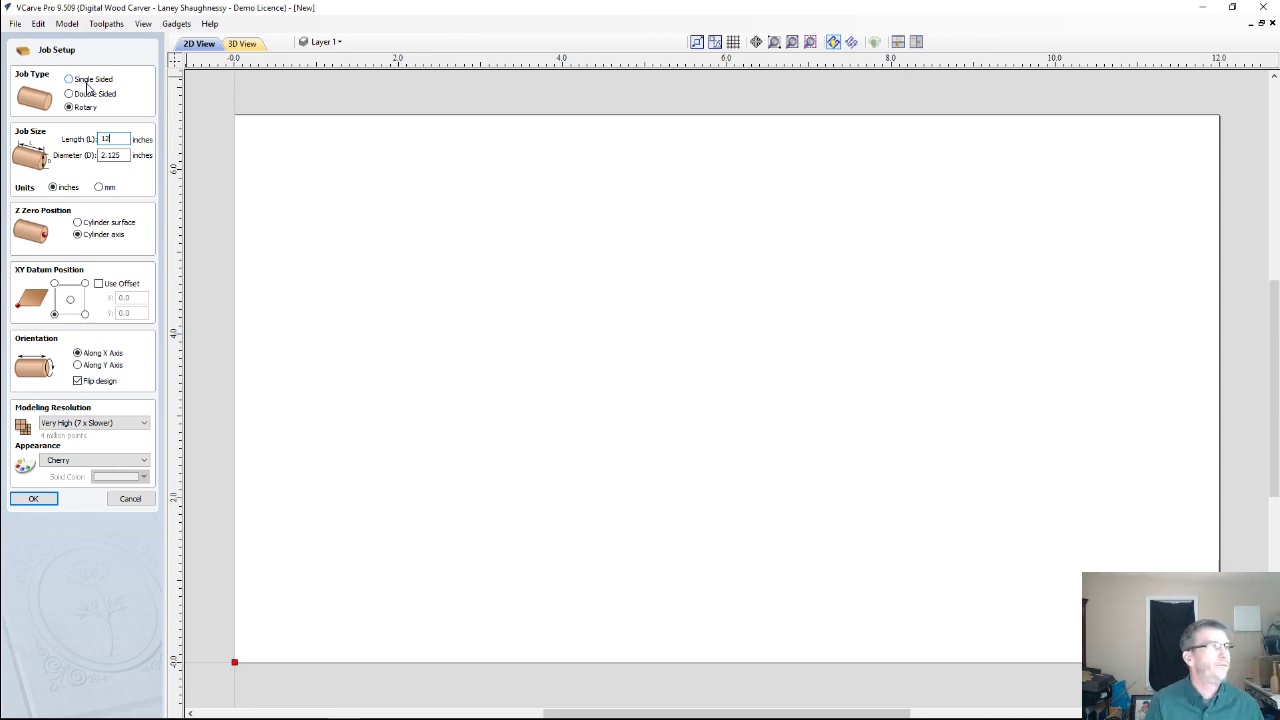
Accept the rotary job setup with a 12-inch length and 2.125-inch diameter.
{"action": "double_click", "coordinate": [98, 143]}
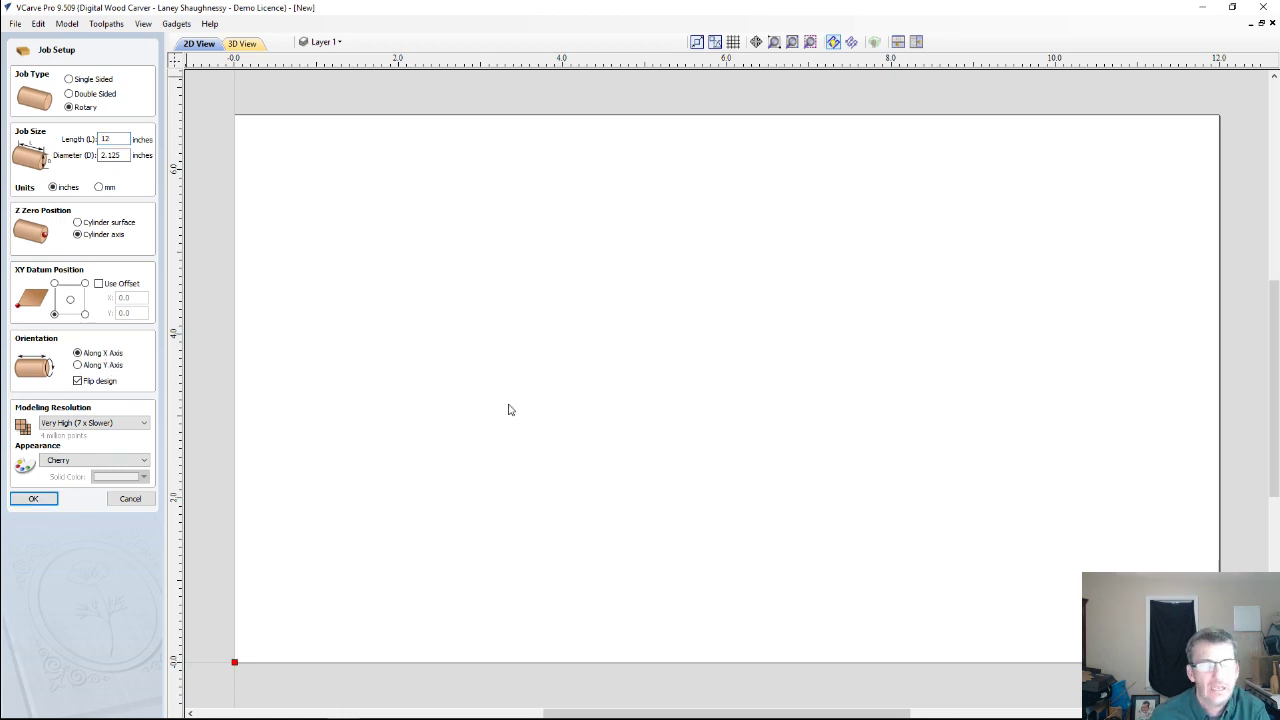
{"action": "key", "text": "Return"}
{"action": "scroll", "coordinate": [607, 380], "scroll_direction": "down", "scroll_amount": 3}
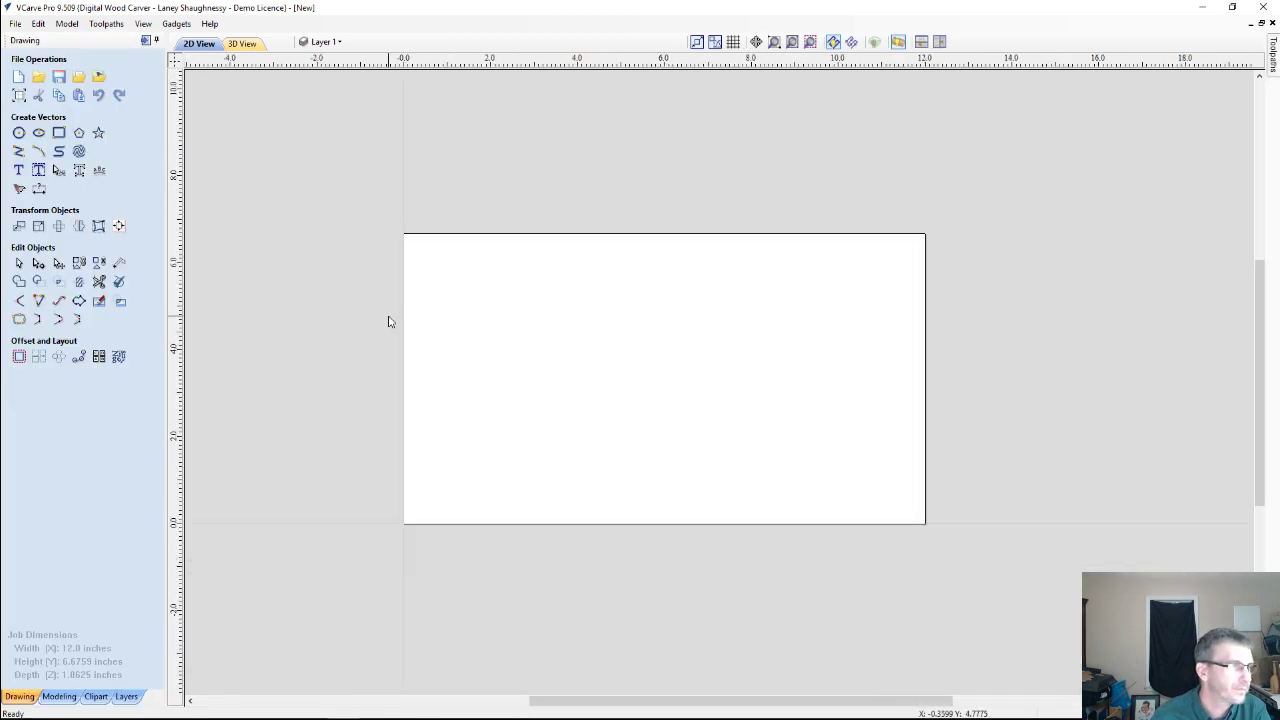
Toggle the visibility of the Bounding Box and Zero Plane layers to examine their vectors, leaving both hidden.
{"action": "left_click", "coordinate": [338, 42]}
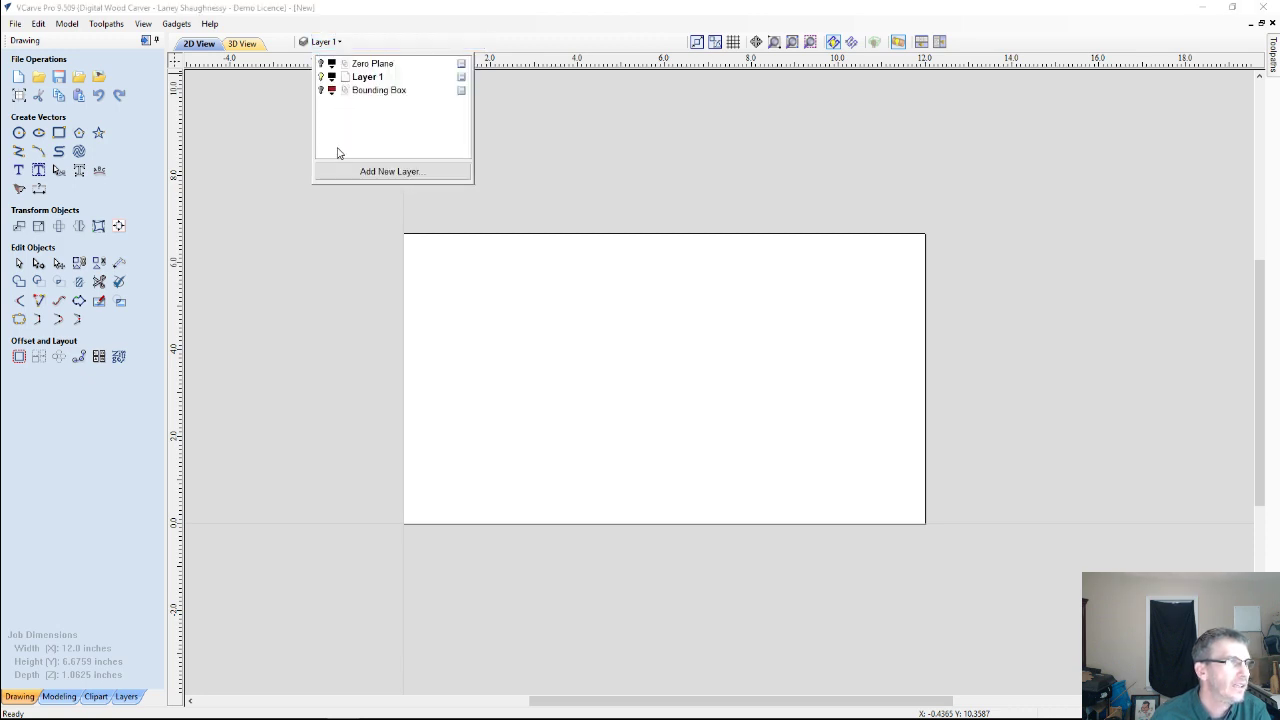
{"action": "left_click", "coordinate": [321, 91]}
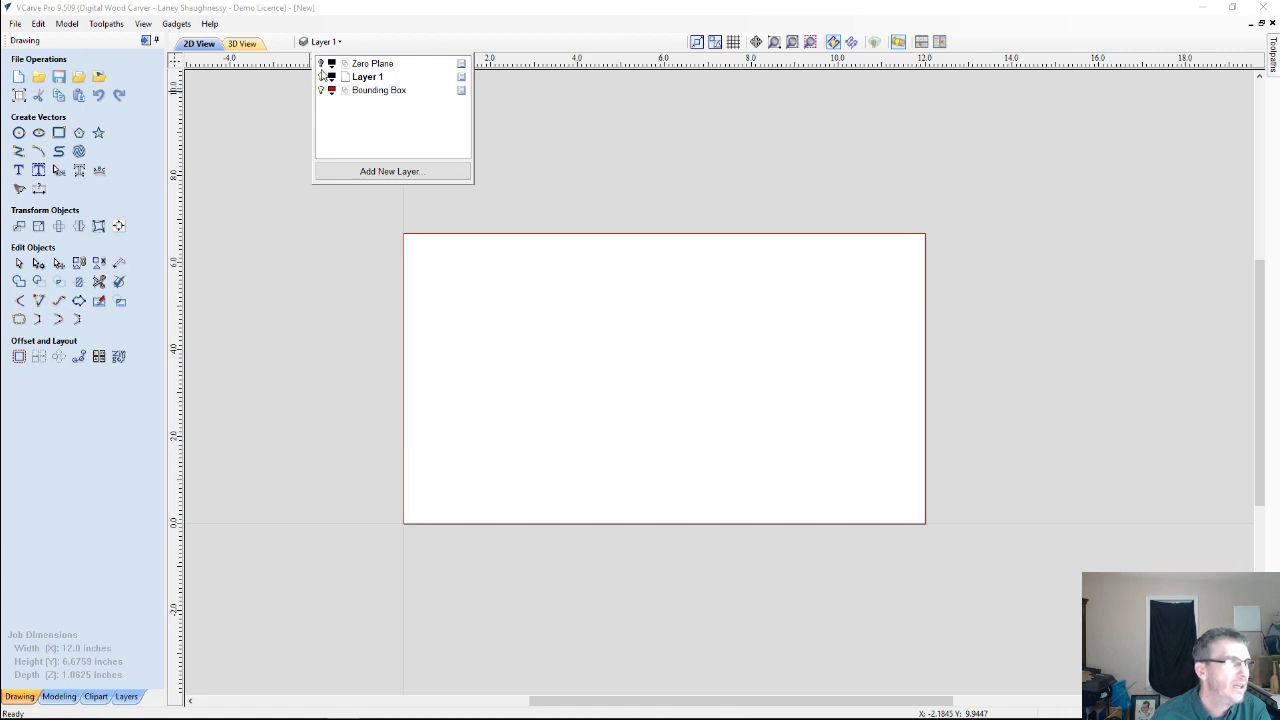
{"action": "left_click", "coordinate": [321, 64]}
{"action": "left_click", "coordinate": [321, 64]}
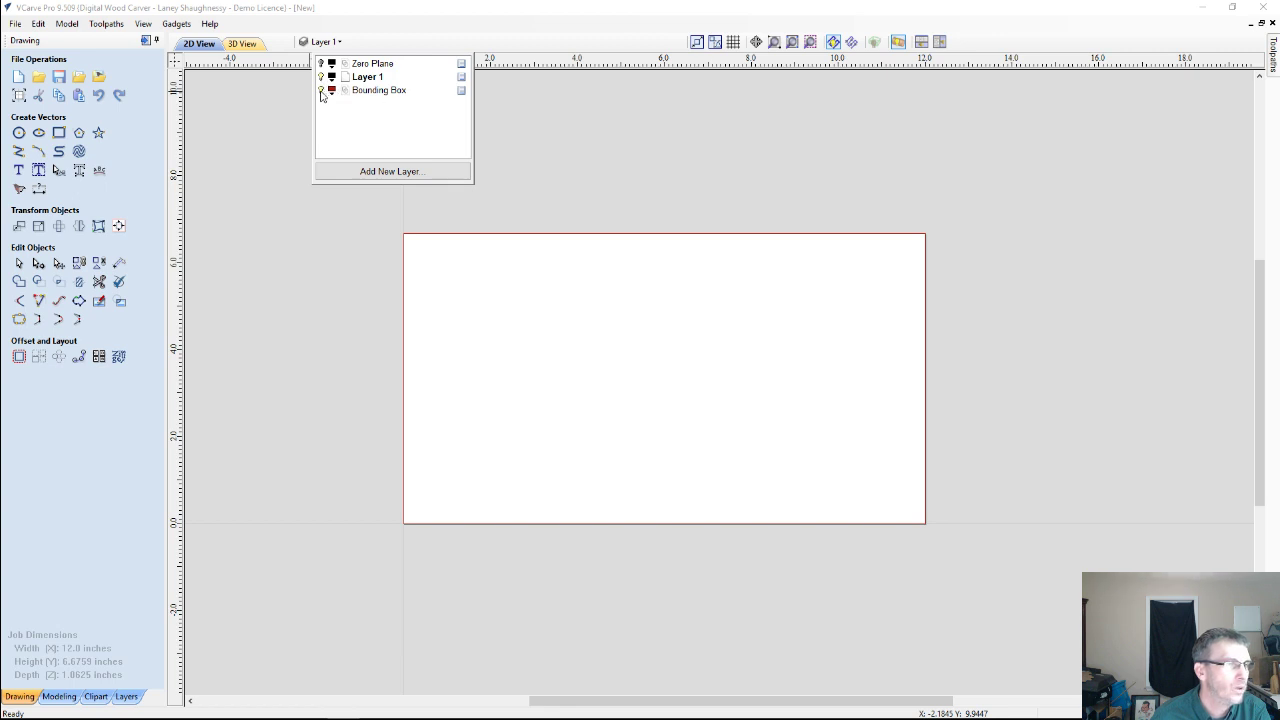
{"action": "left_click", "coordinate": [321, 91]}
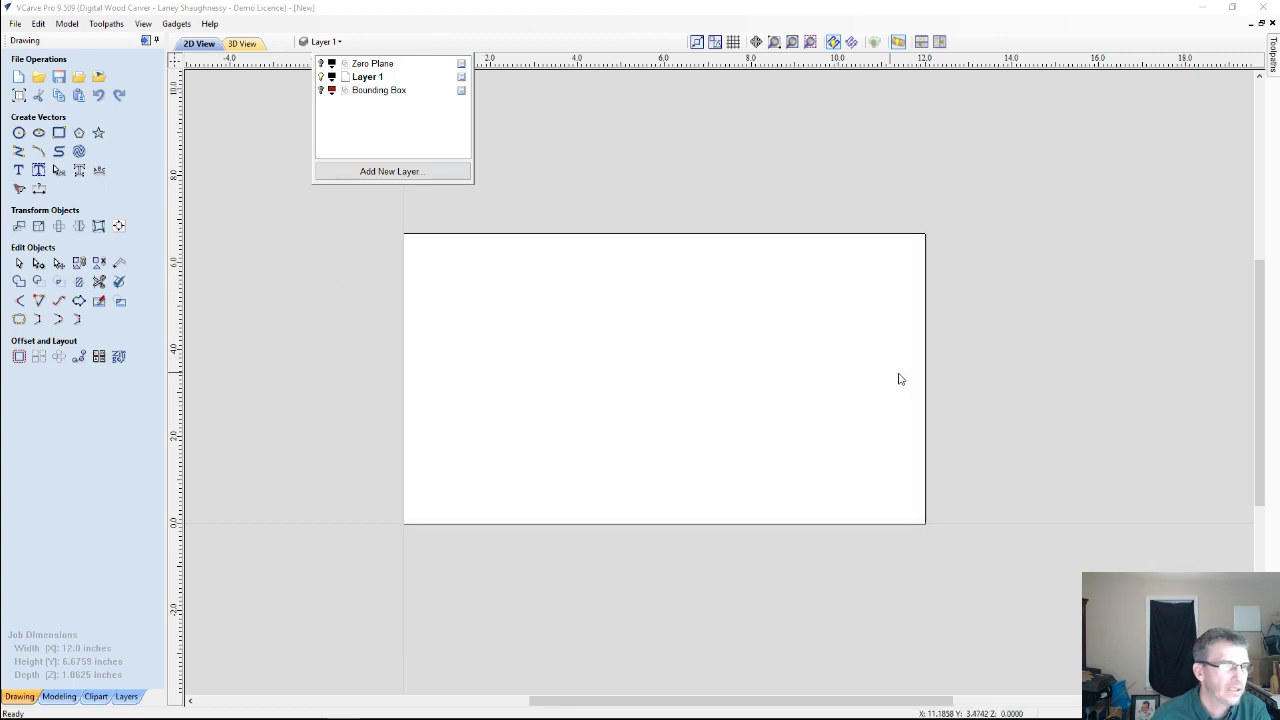
{"action": "left_click", "coordinate": [926, 397]}
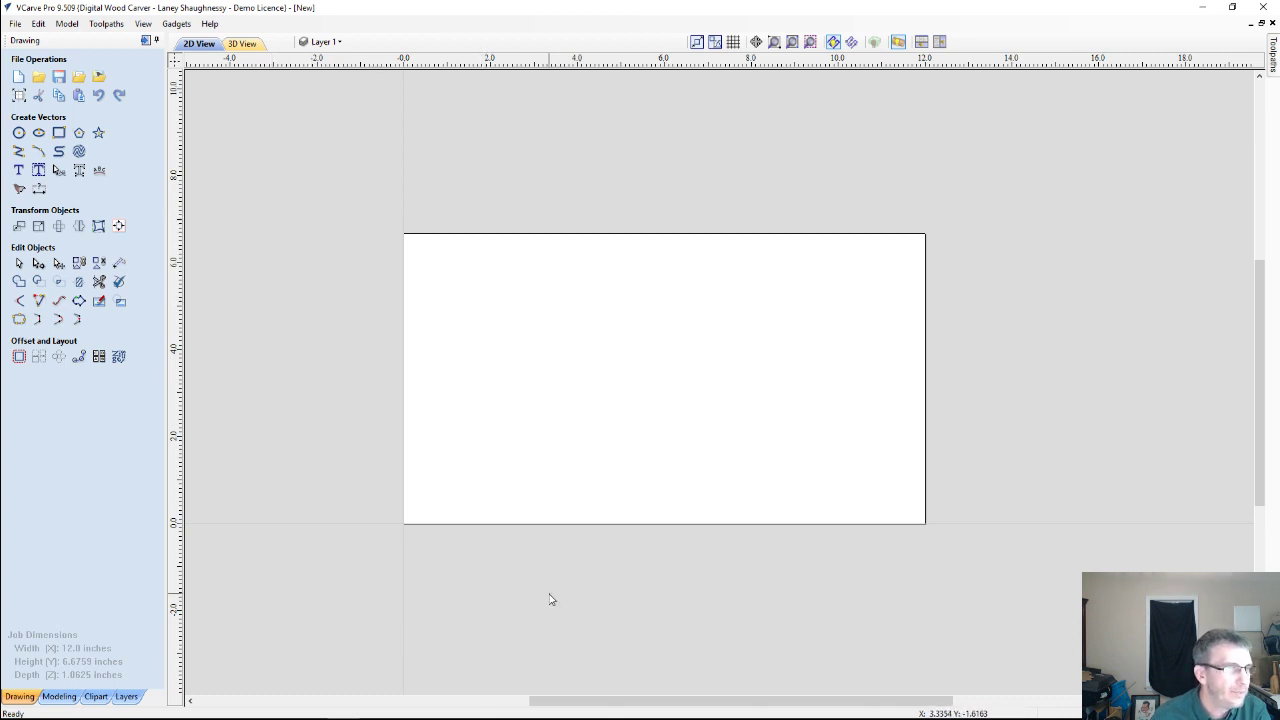
{"action": "scroll", "coordinate": [486, 514], "scroll_direction": "up", "scroll_amount": 2}
{"action": "scroll", "coordinate": [487, 514], "scroll_direction": "down", "scroll_amount": 2}
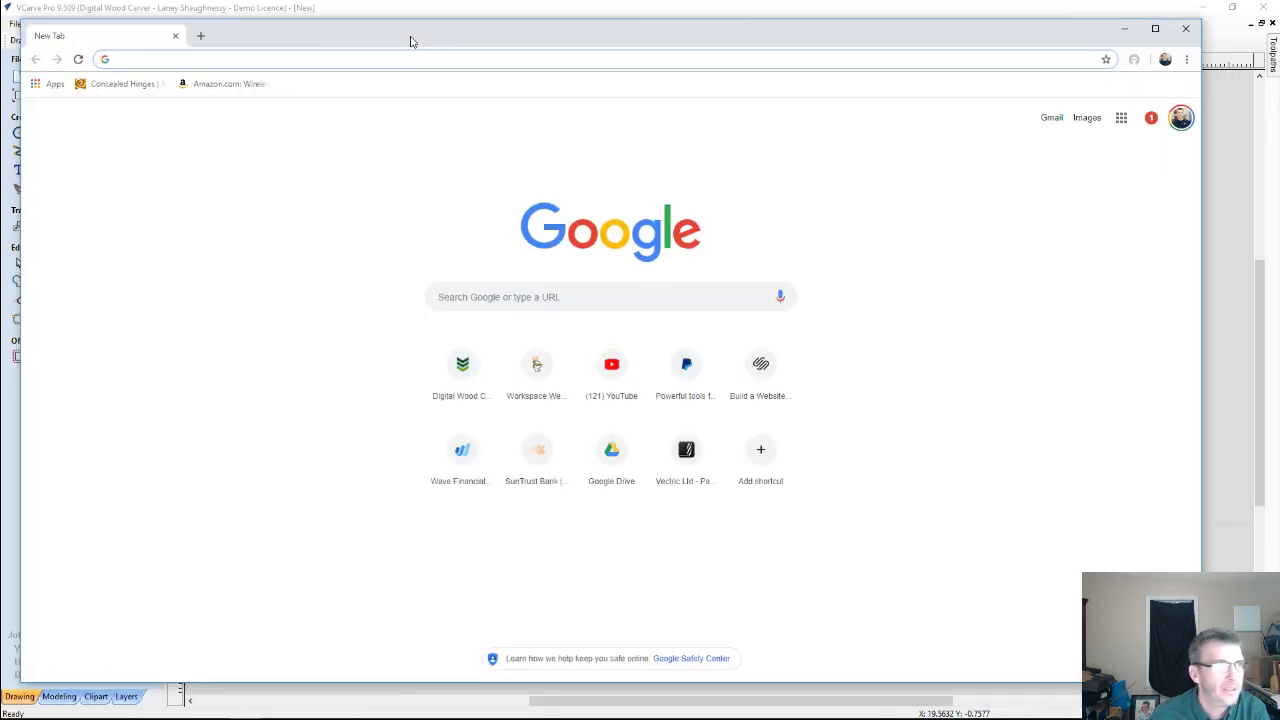
Switch to Chrome, search Google Images for "Holiday Cookie Patterns" and look through the pictures for usable cookie shapes.
{"action": "left_click_drag", "start_coordinate": [417, 38], "coordinate": [445, 46]}
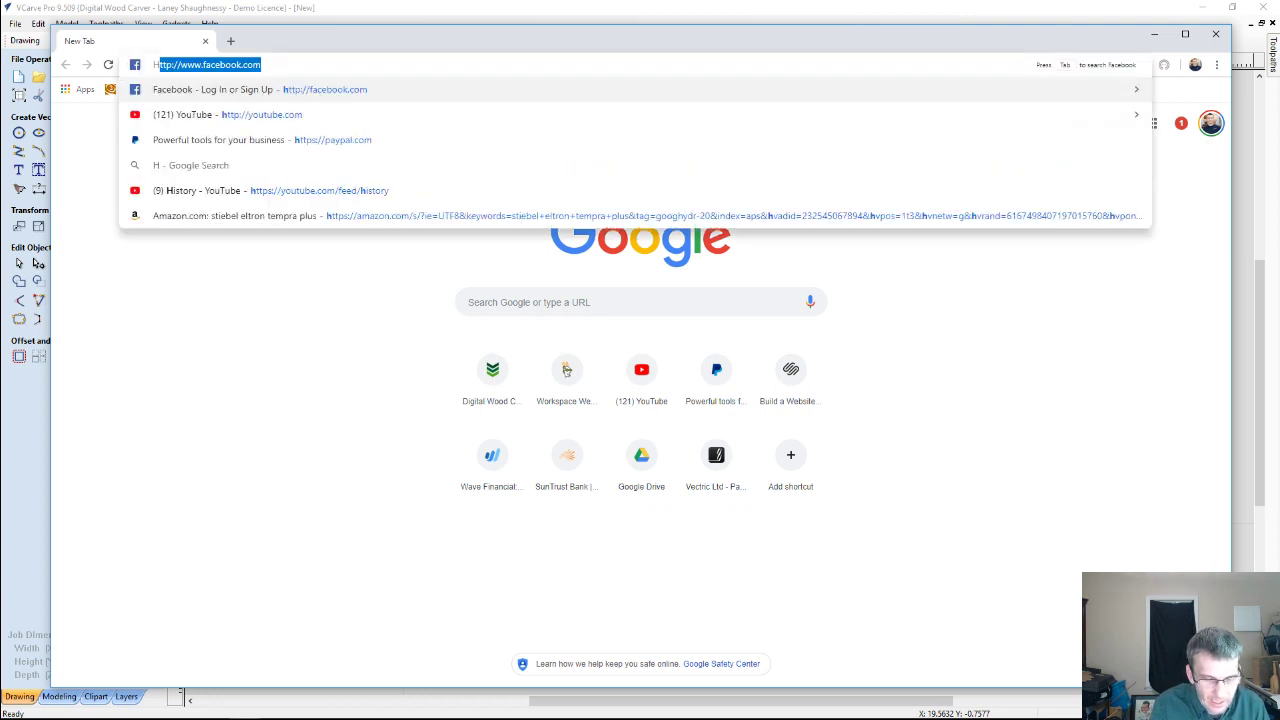
{"action": "type", "text": "Holiday Co"}
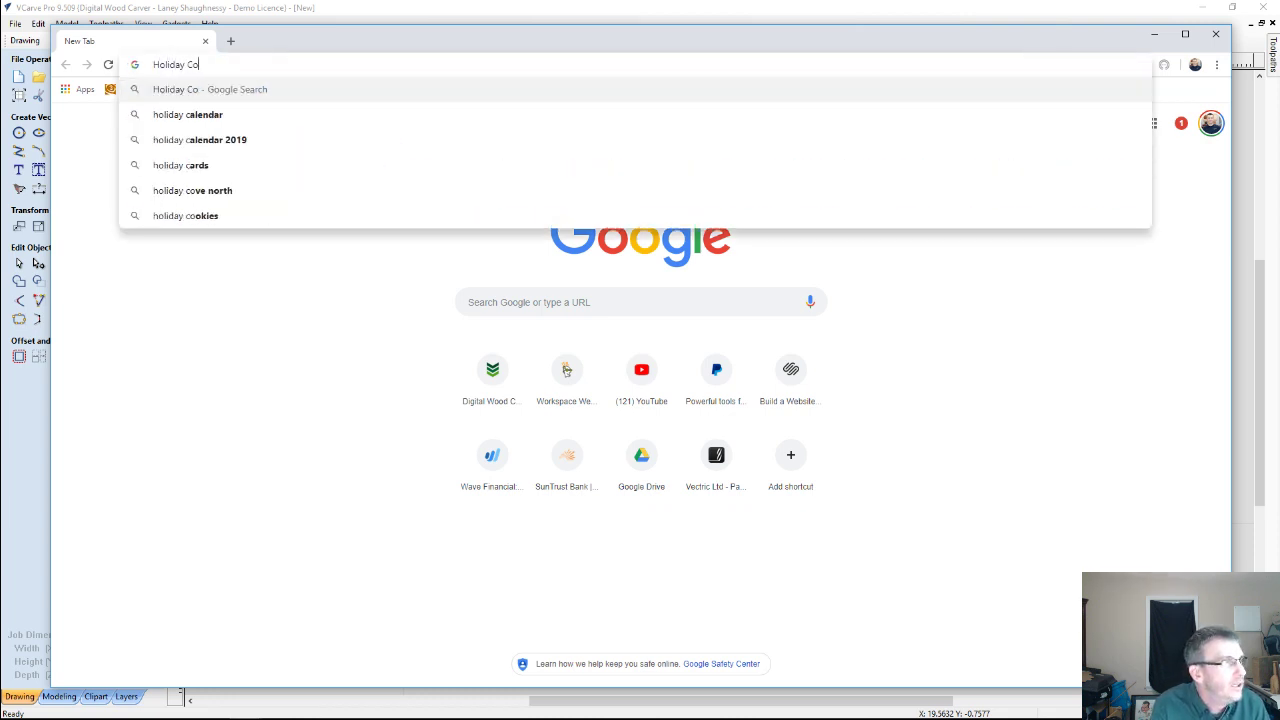
{"action": "type", "text": "okie Patter"}
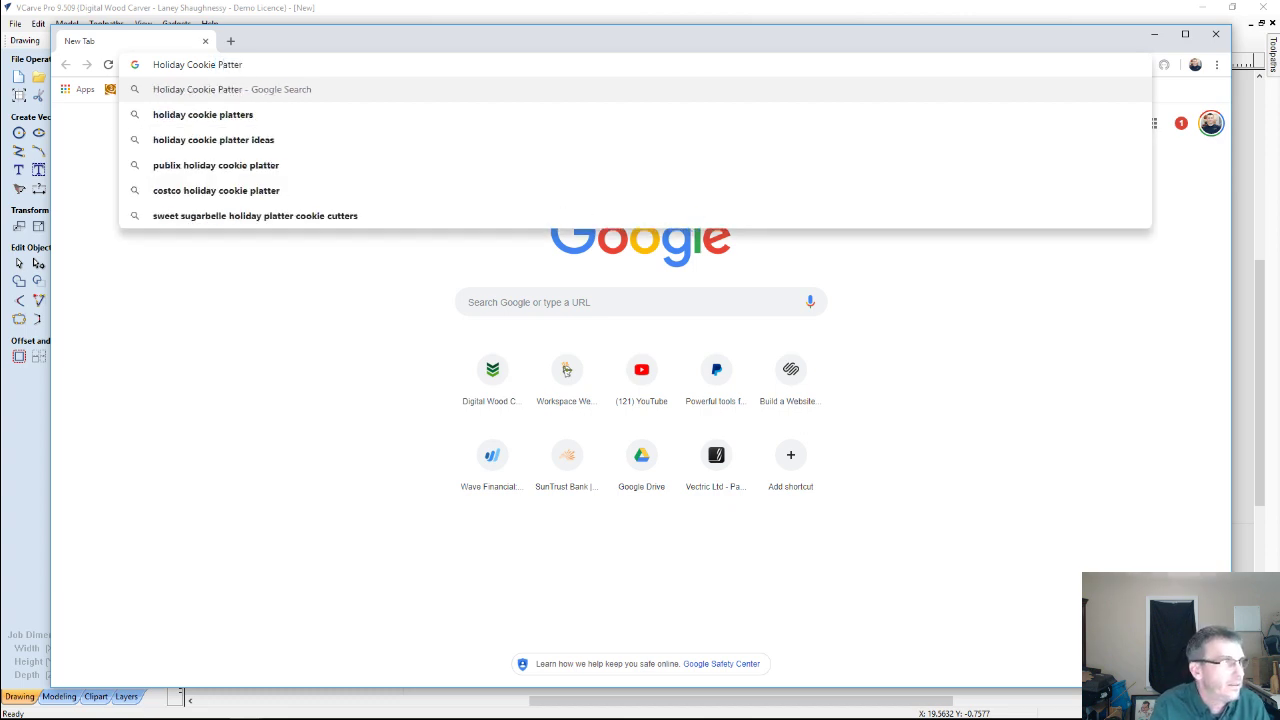
{"action": "type", "text": "ns"}
{"action": "key", "text": "Return"}
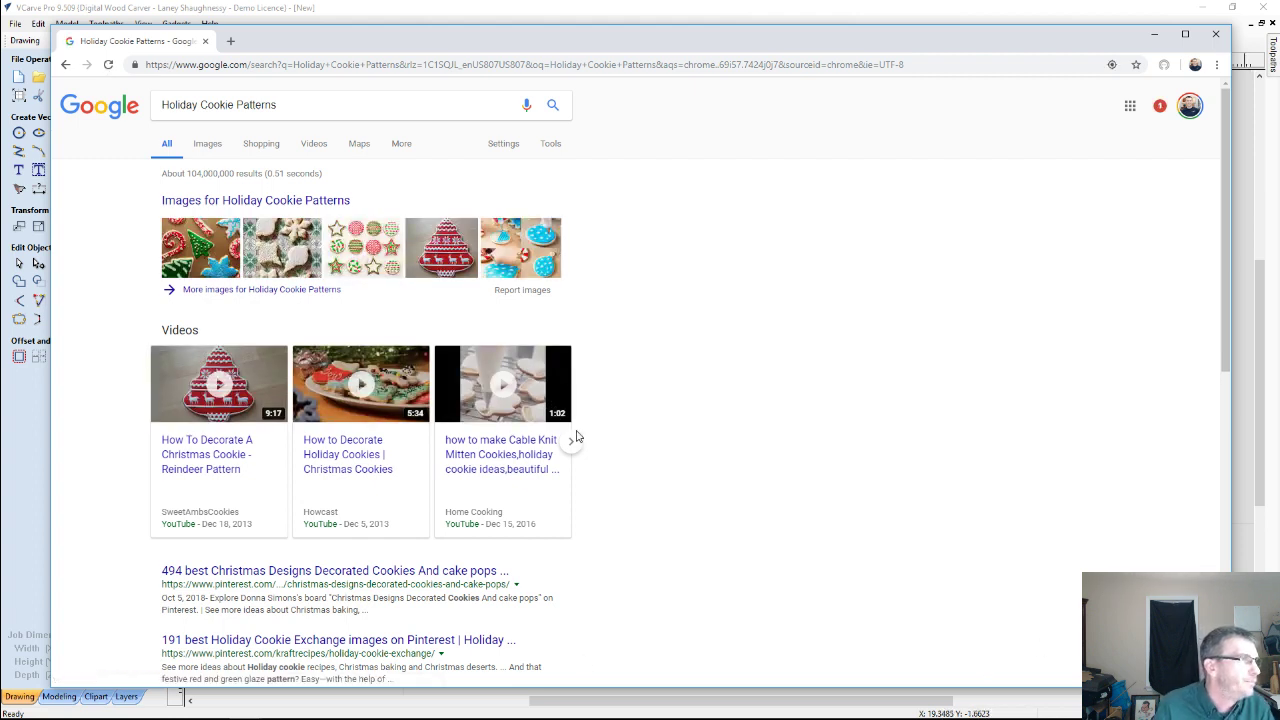
{"action": "left_click", "coordinate": [209, 146]}
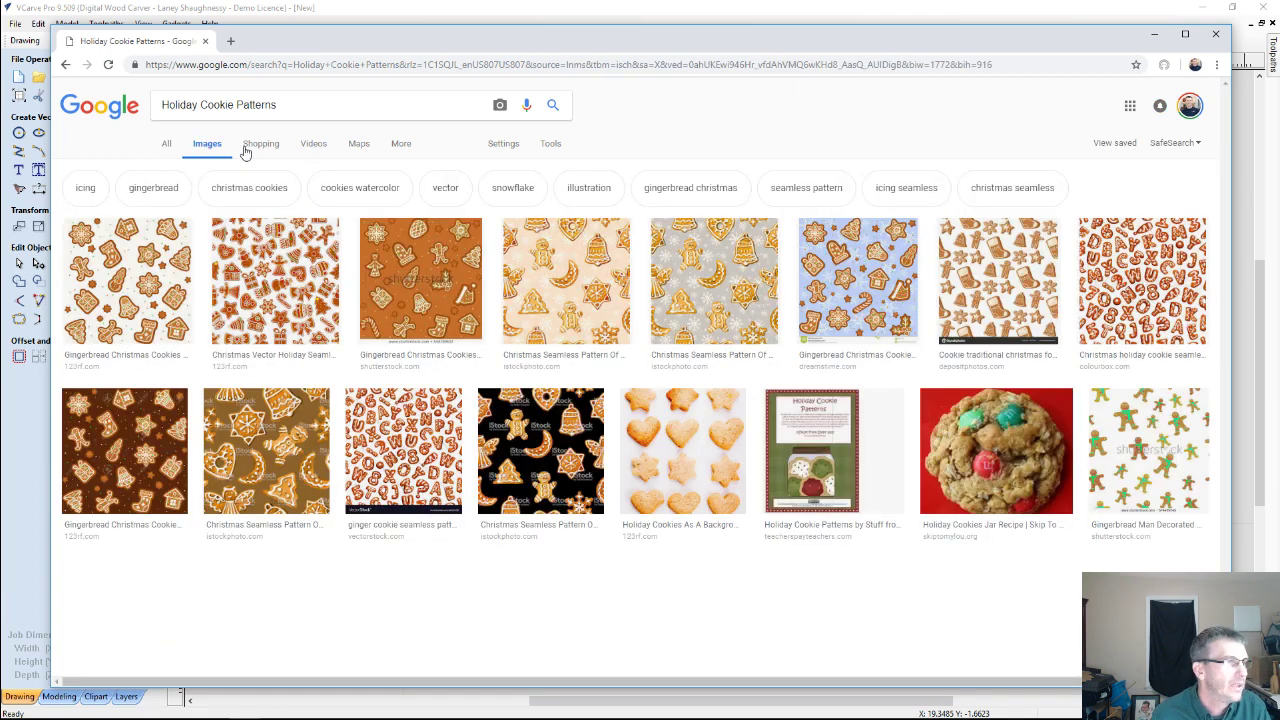
{"action": "scroll", "coordinate": [445, 250], "scroll_direction": "down", "scroll_amount": 1}
{"action": "scroll", "coordinate": [445, 250], "scroll_direction": "down", "scroll_amount": 1}
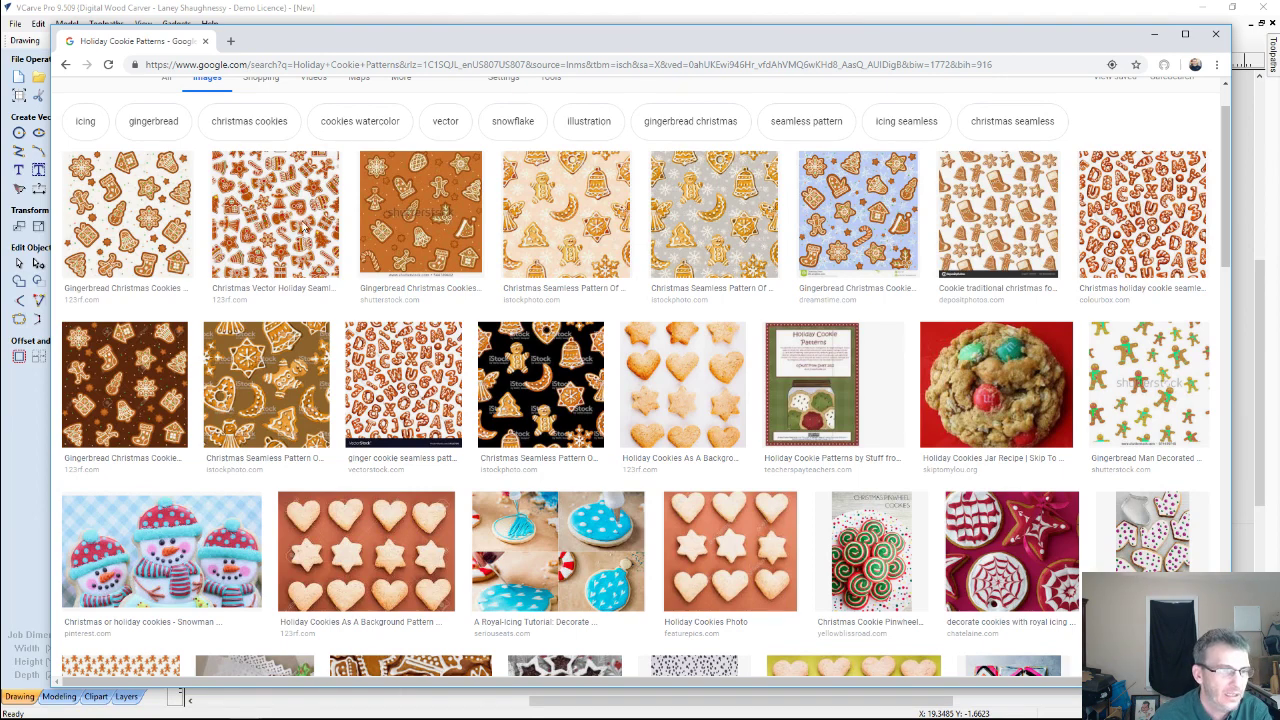
{"action": "scroll", "coordinate": [333, 231], "scroll_direction": "down", "scroll_amount": 2}
{"action": "scroll", "coordinate": [333, 231], "scroll_direction": "down", "scroll_amount": 4}
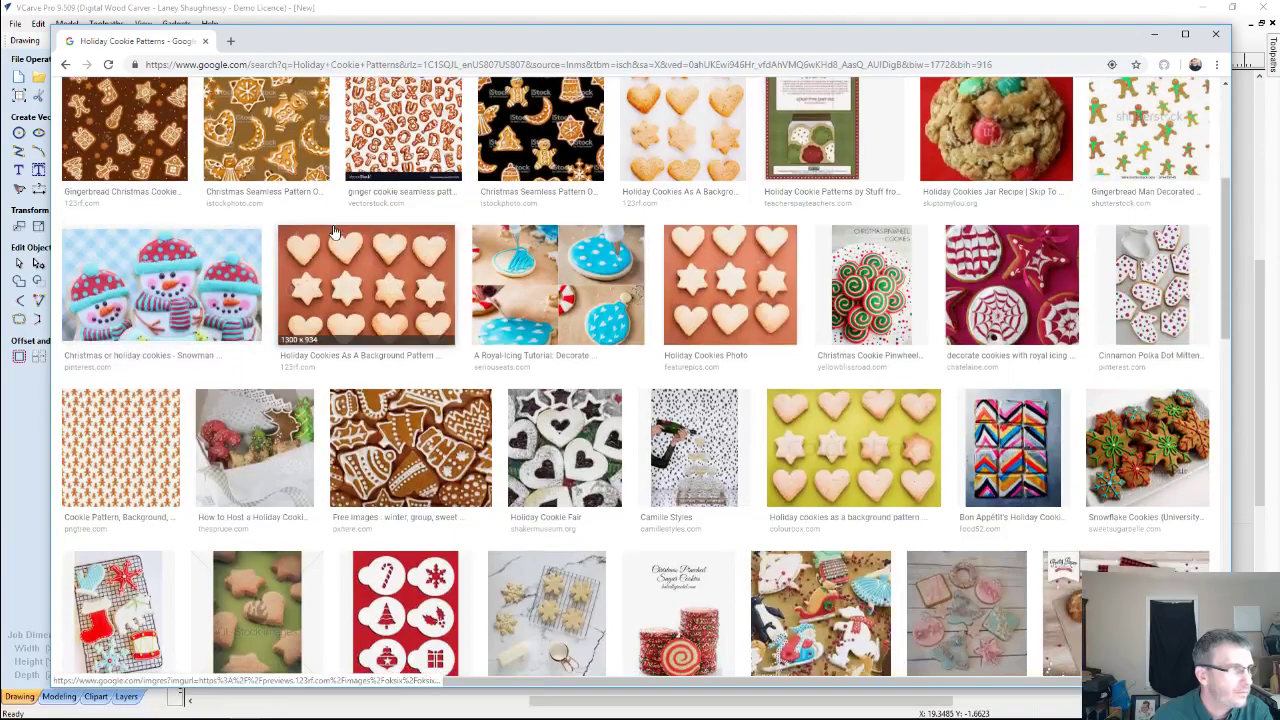
{"action": "scroll", "coordinate": [333, 231], "scroll_direction": "up", "scroll_amount": 6}
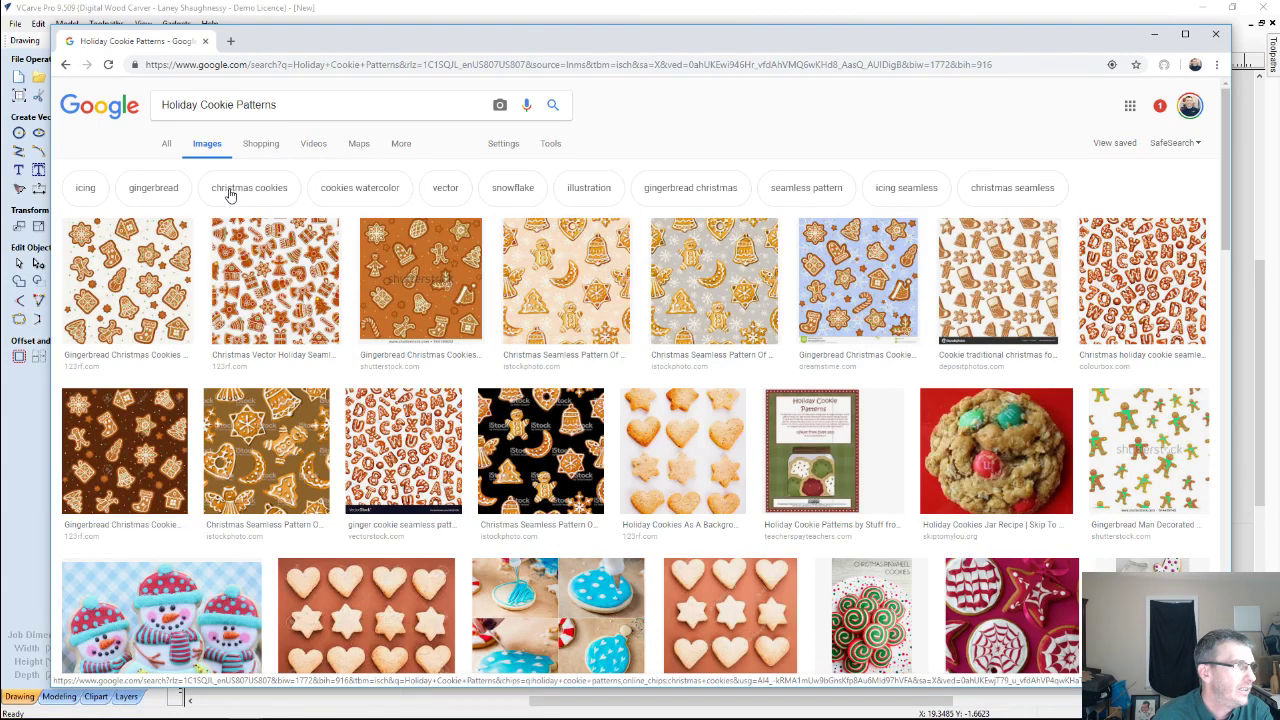
Change the image search to "Chrismas Cookie Patterns" and open the GraphicRiver picture titled "Christmas Cookies Pattern".
{"action": "double_click", "coordinate": [185, 105]}
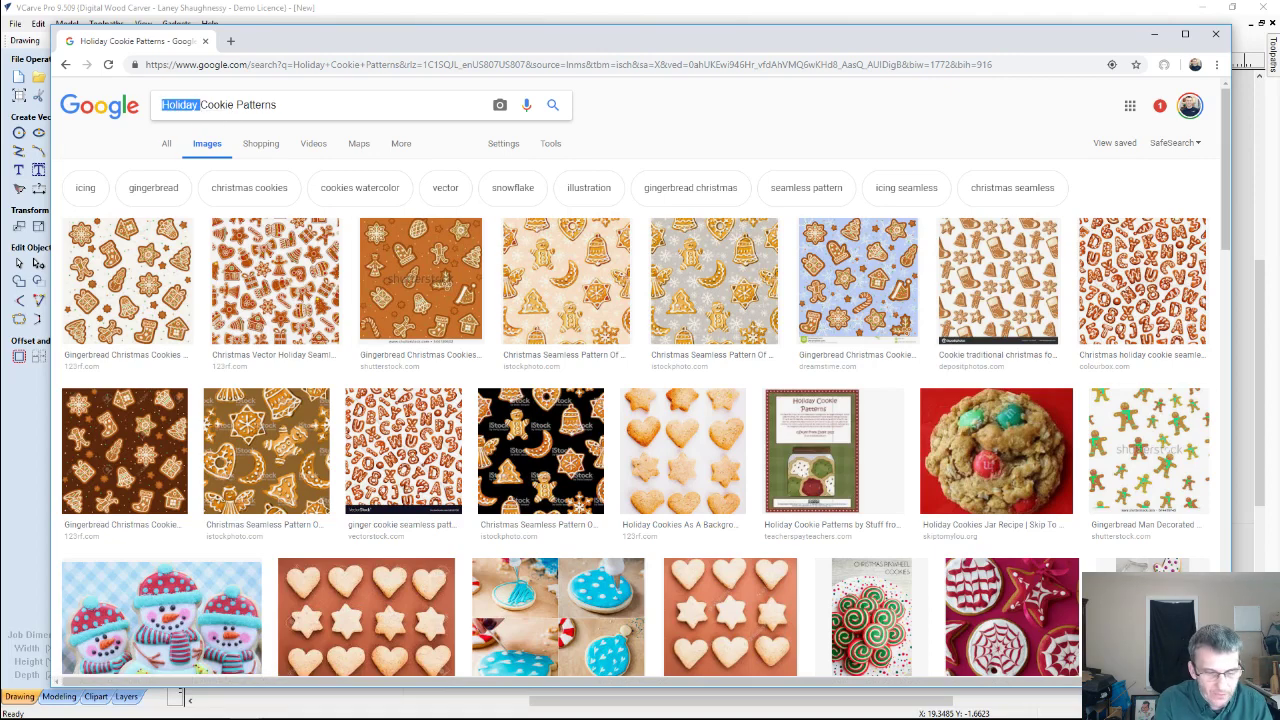
{"action": "type", "text": "Chris"}
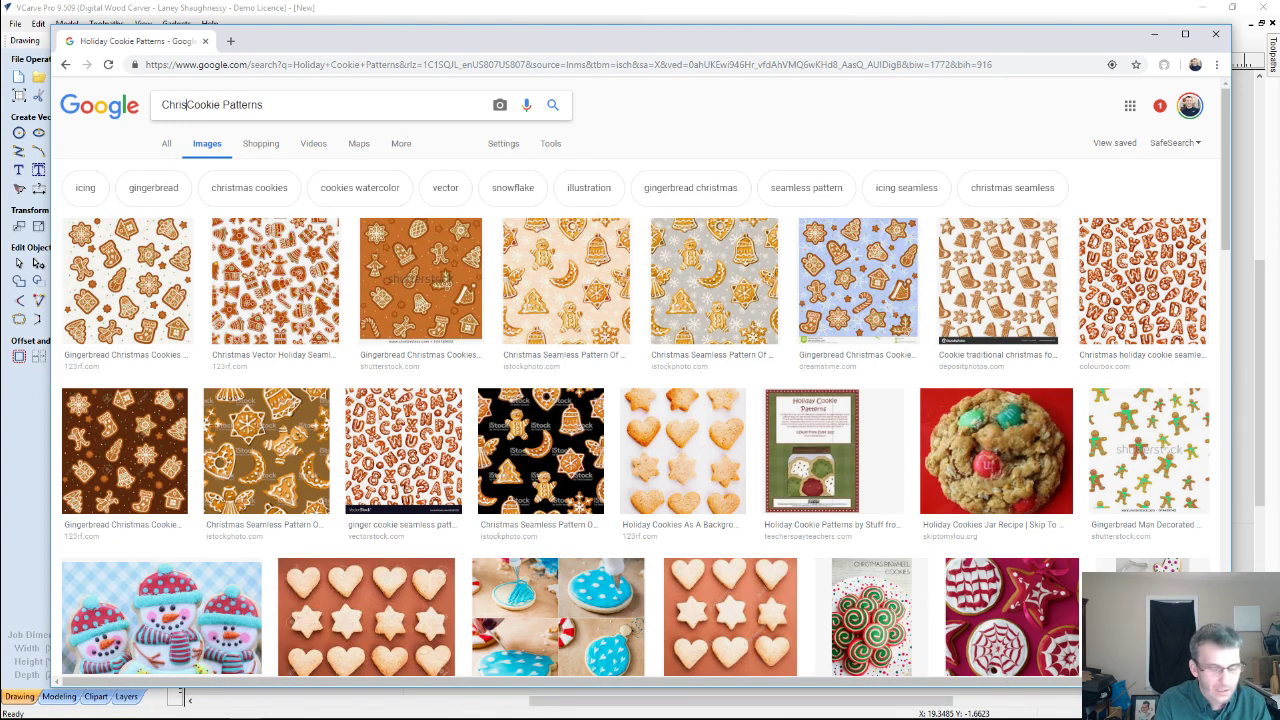
{"action": "type", "text": "mas"}
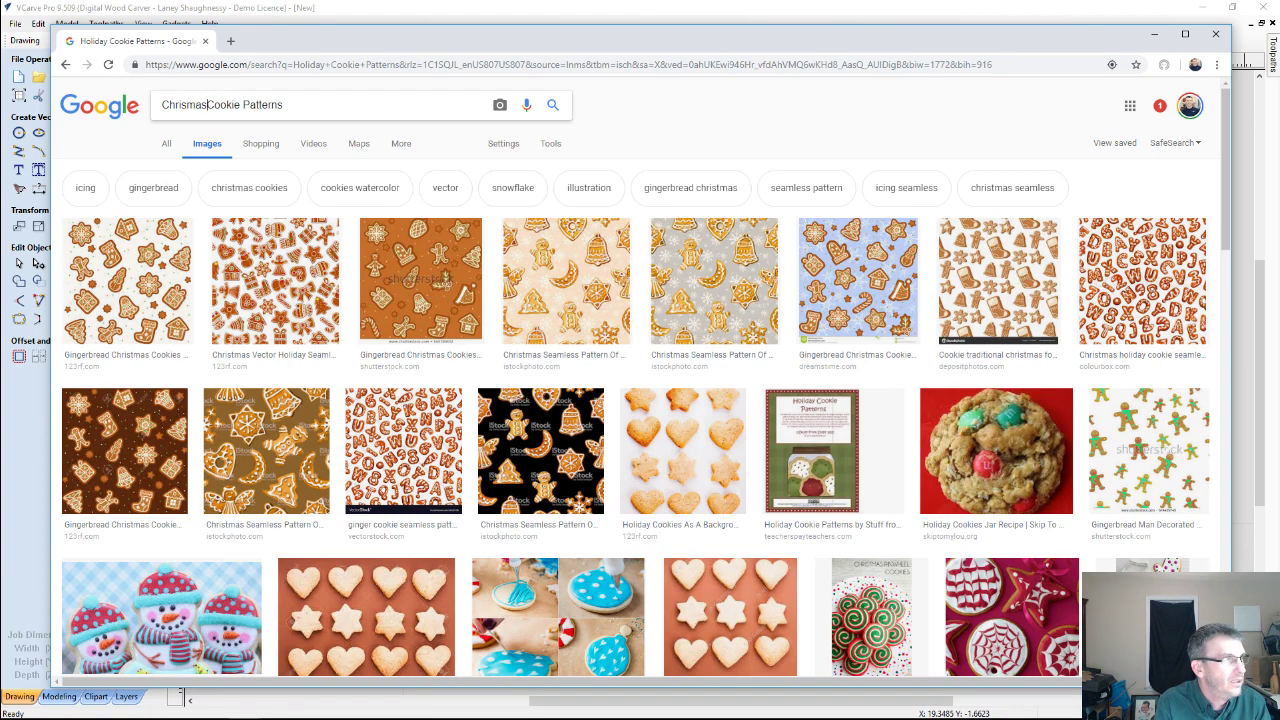
{"action": "key", "text": "Return"}
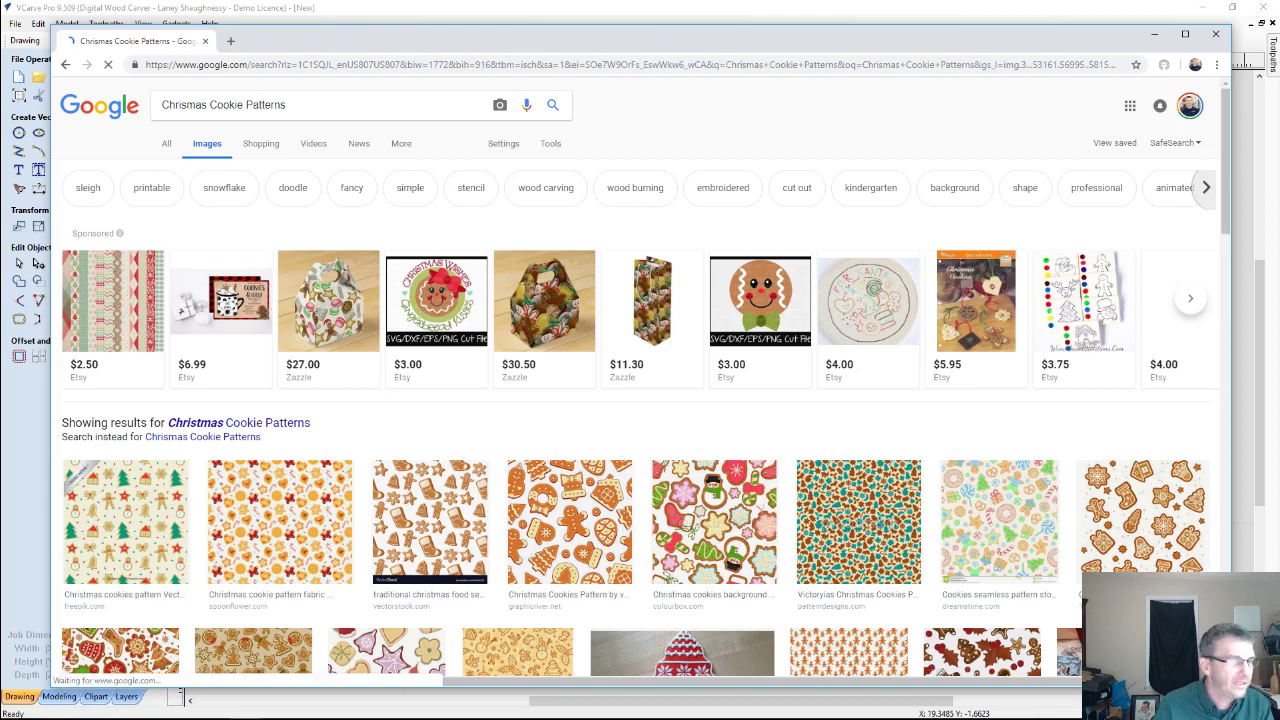
{"action": "scroll", "coordinate": [543, 207], "scroll_direction": "down", "scroll_amount": 3}
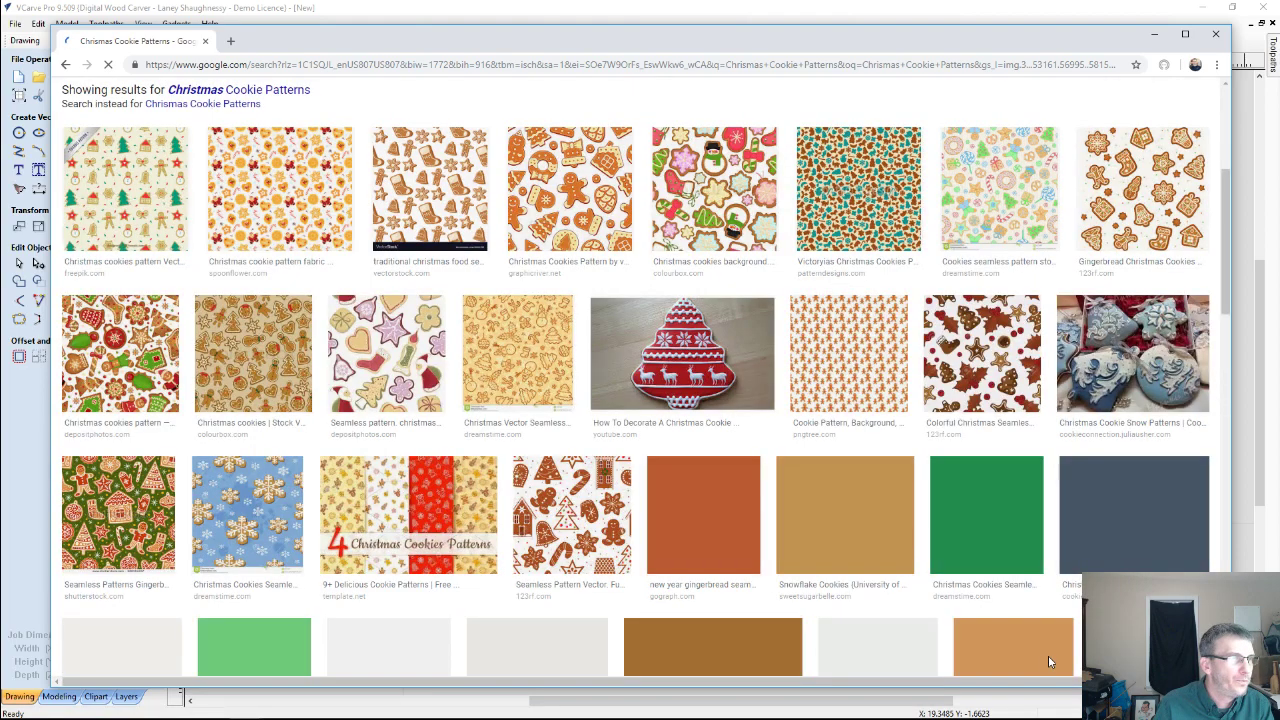
{"action": "left_click", "coordinate": [543, 205]}
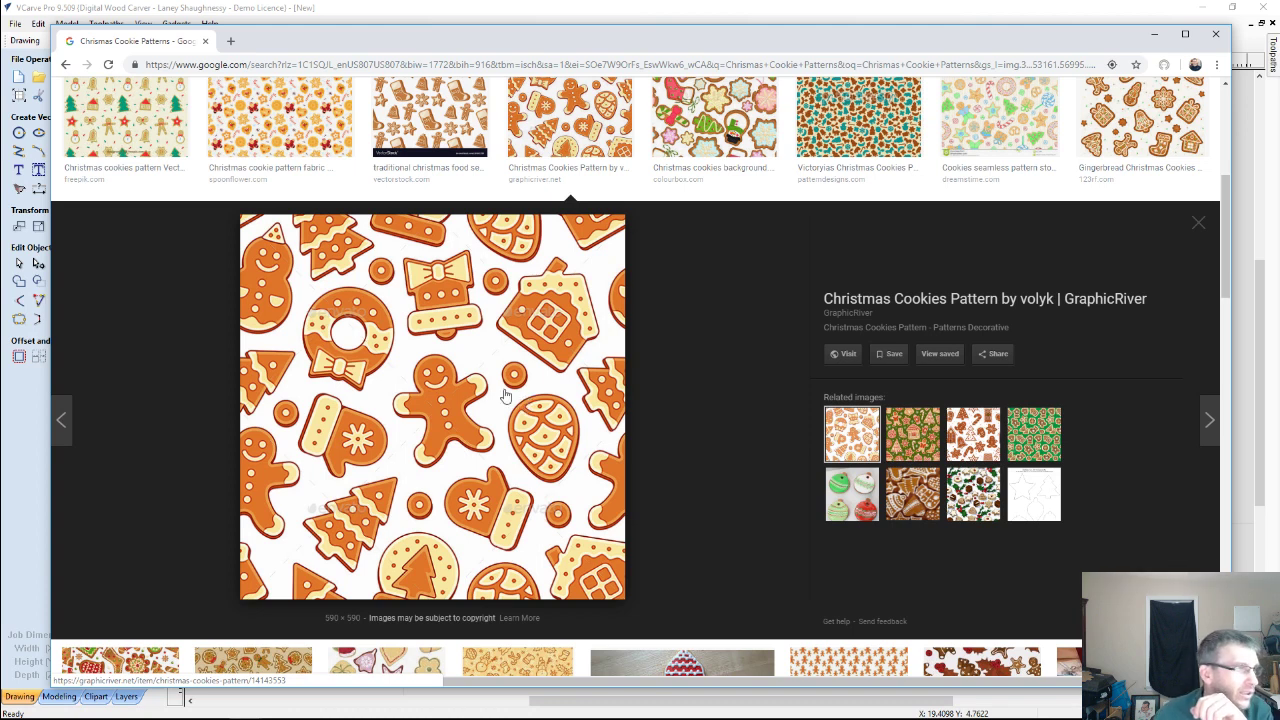
Save the gingerbread cookie picture as JPEG file 501_pw in a new Desktop folder named "Cookie Patterns".
{"action": "right_click", "coordinate": [438, 424]}
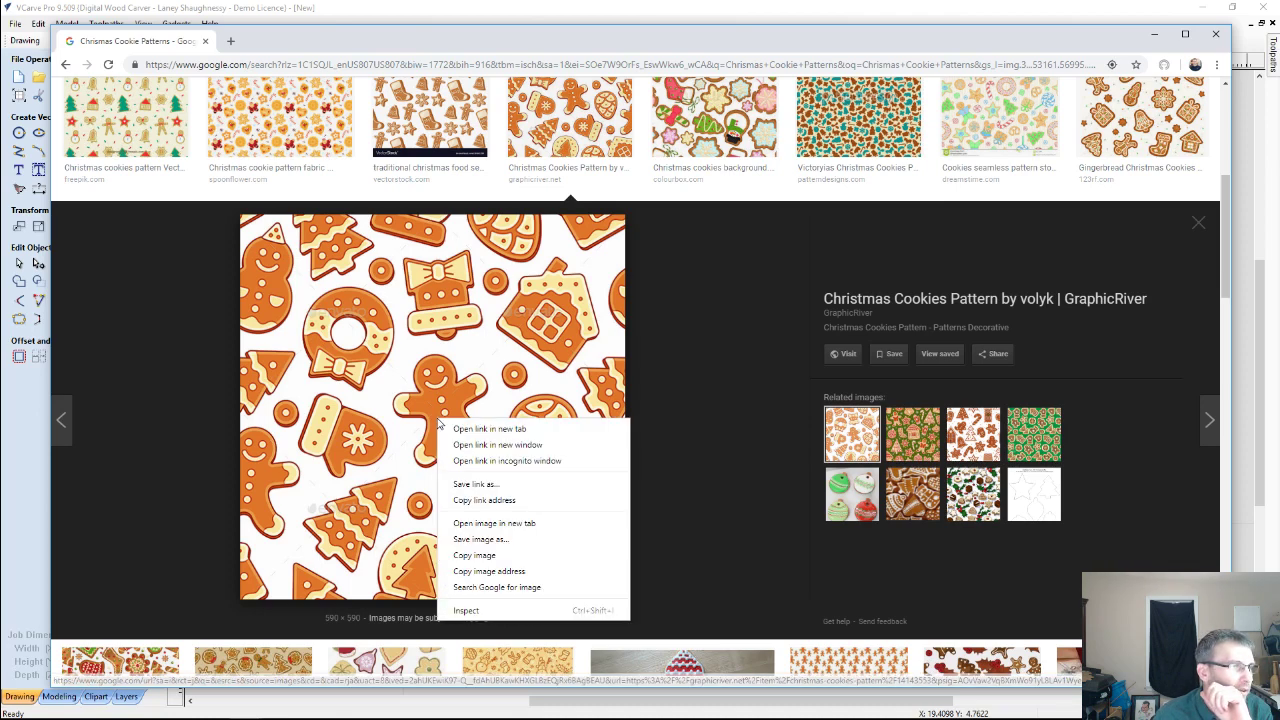
{"action": "left_click", "coordinate": [480, 540]}
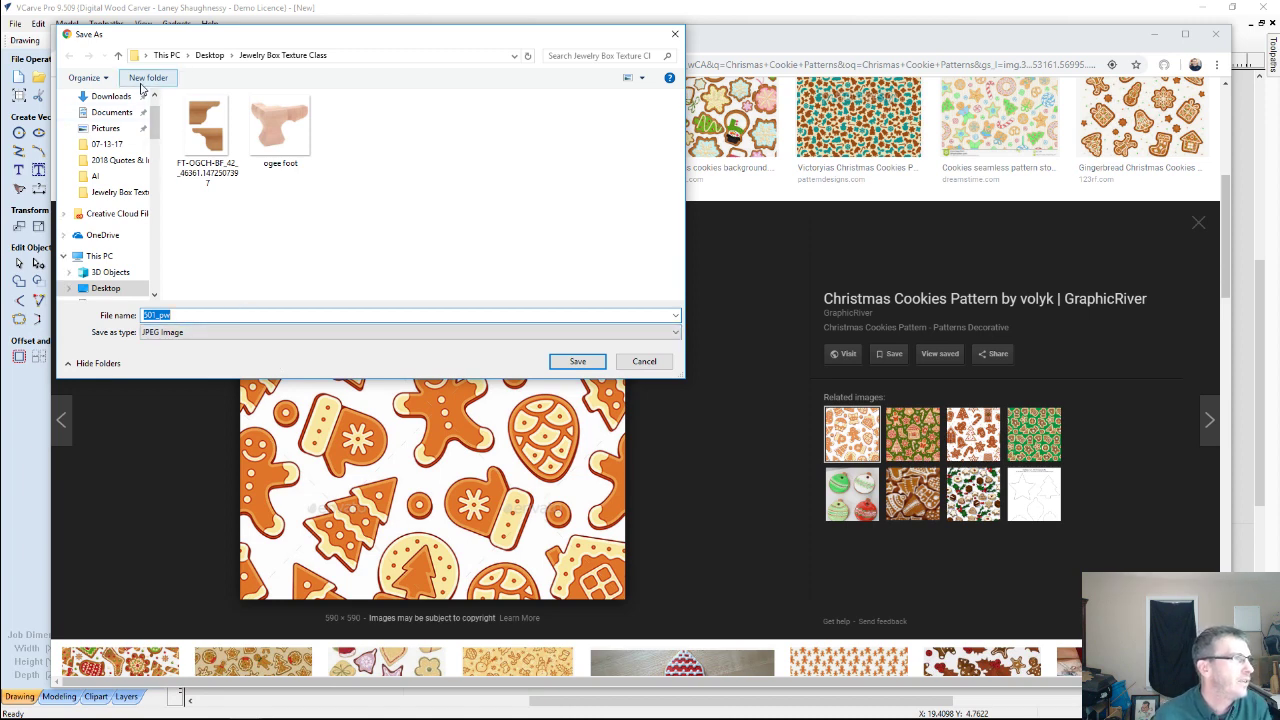
{"action": "left_click", "coordinate": [209, 55]}
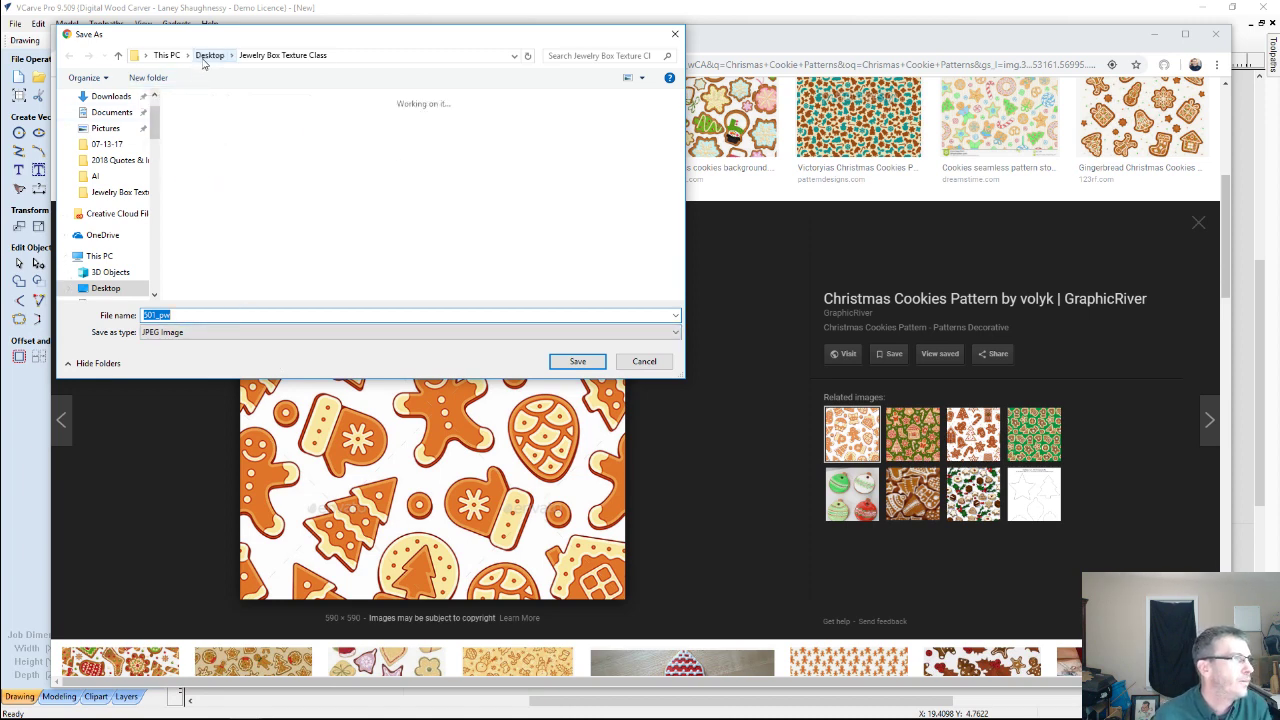
{"action": "left_click", "coordinate": [150, 78]}
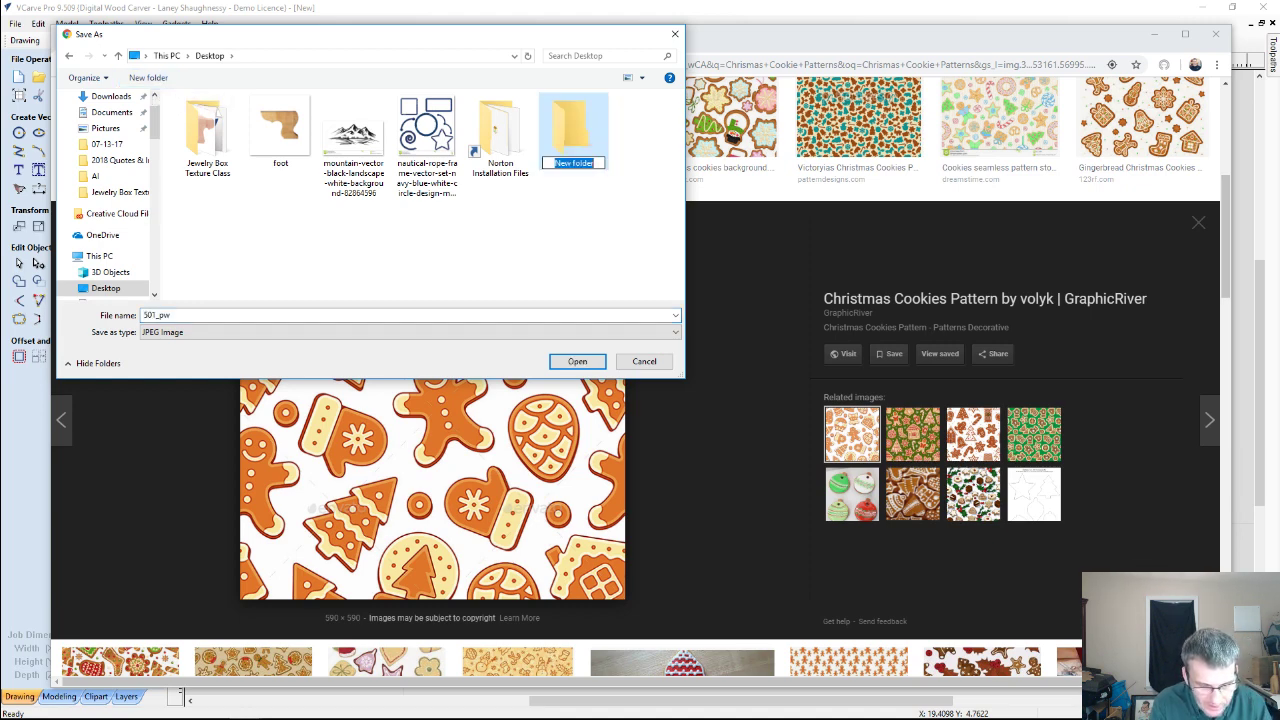
{"action": "type", "text": "Cookie Pa"}
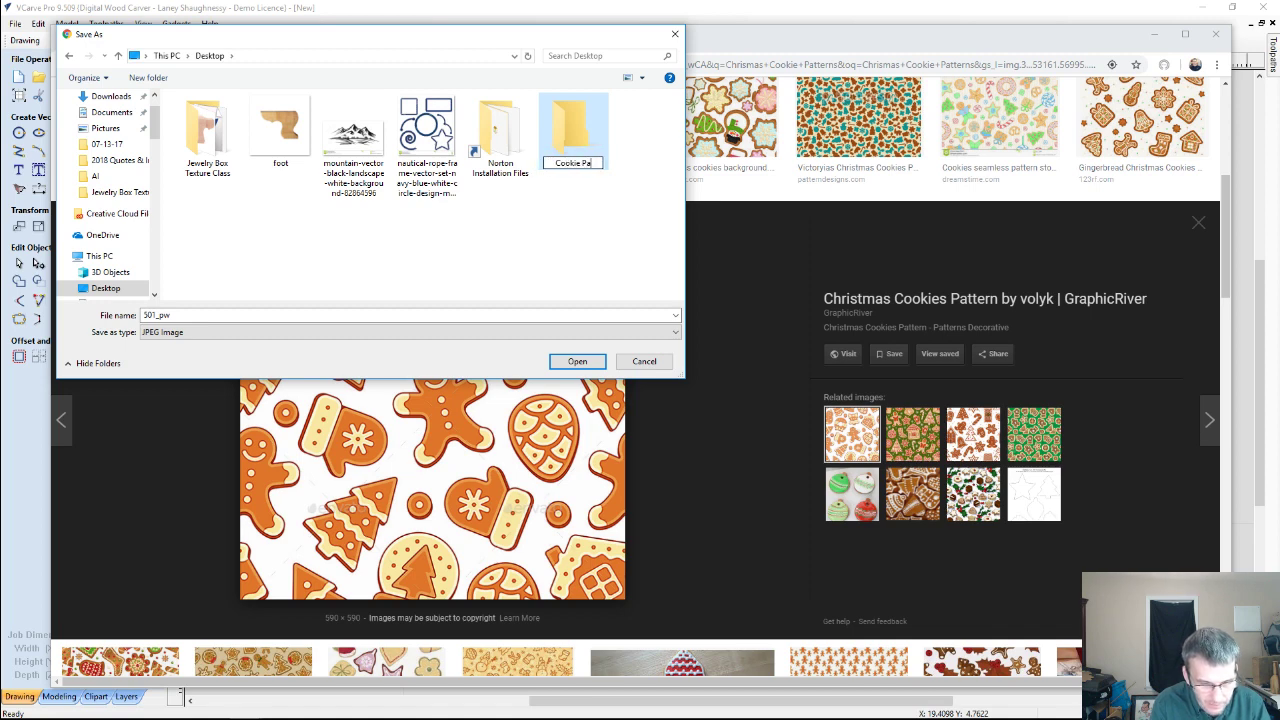
{"action": "type", "text": "tterns"}
{"action": "key", "text": "Return"}
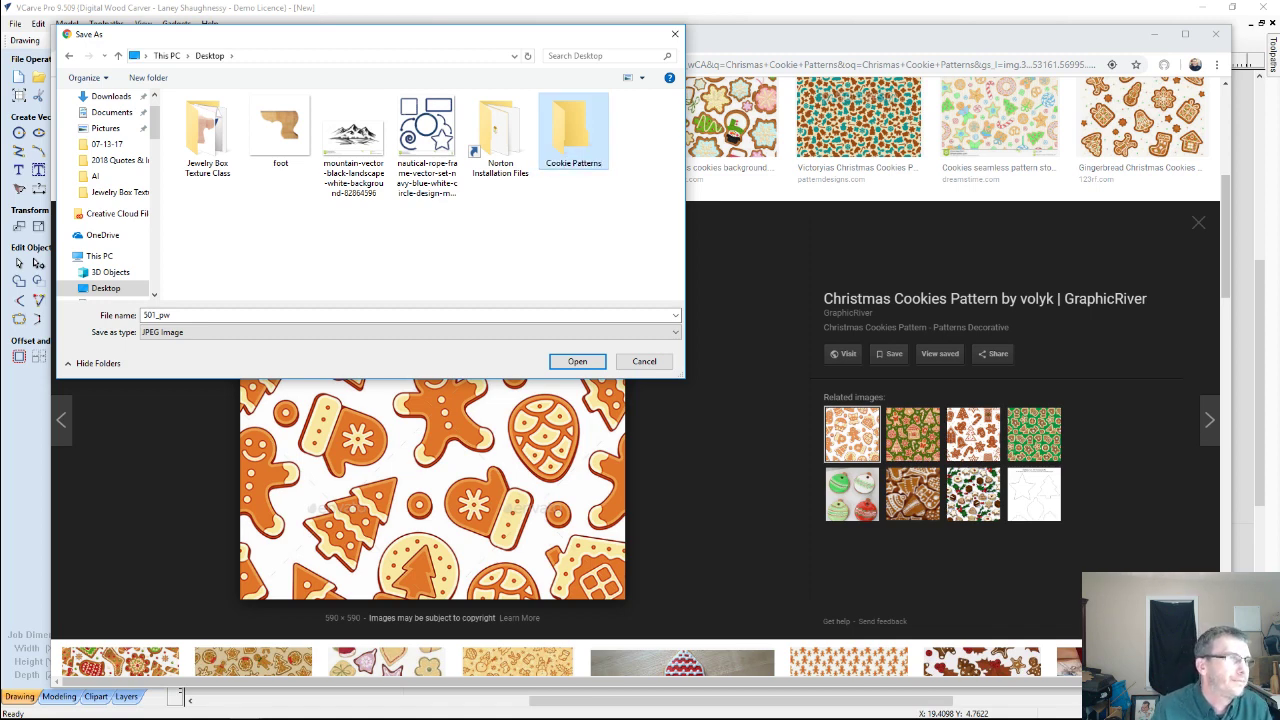
{"action": "double_click", "coordinate": [581, 142]}
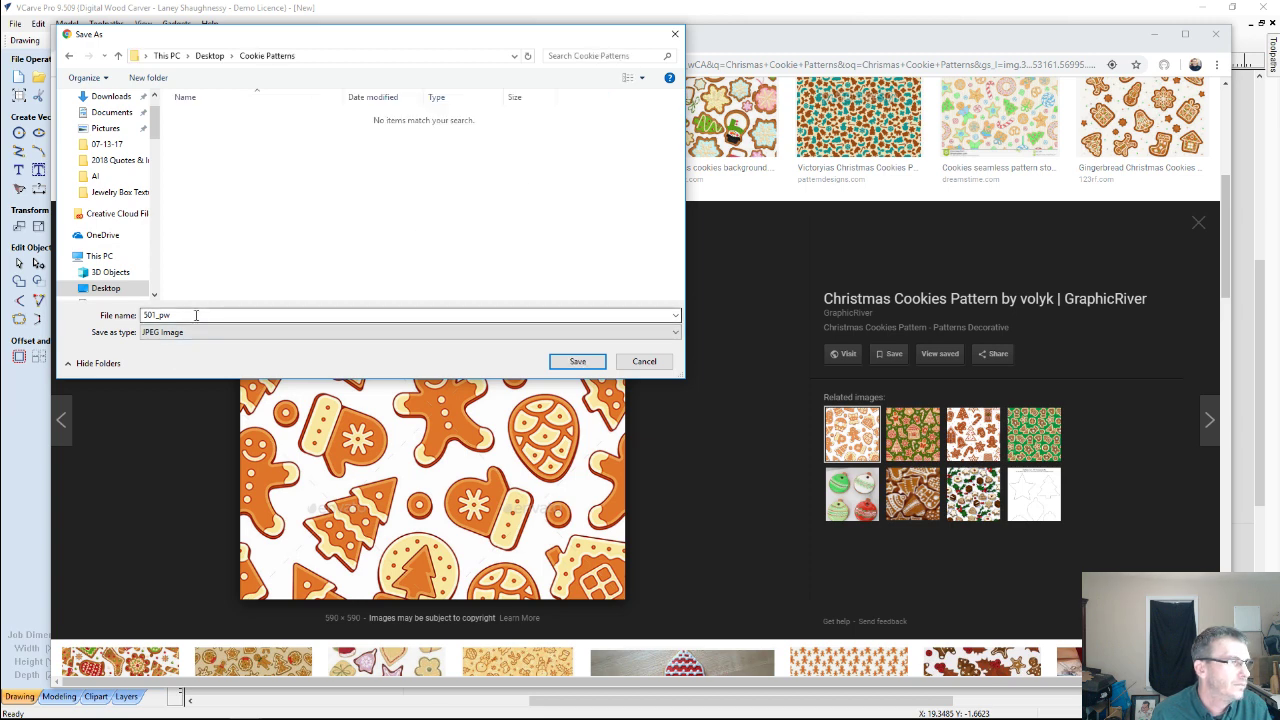
{"action": "left_click", "coordinate": [572, 362]}
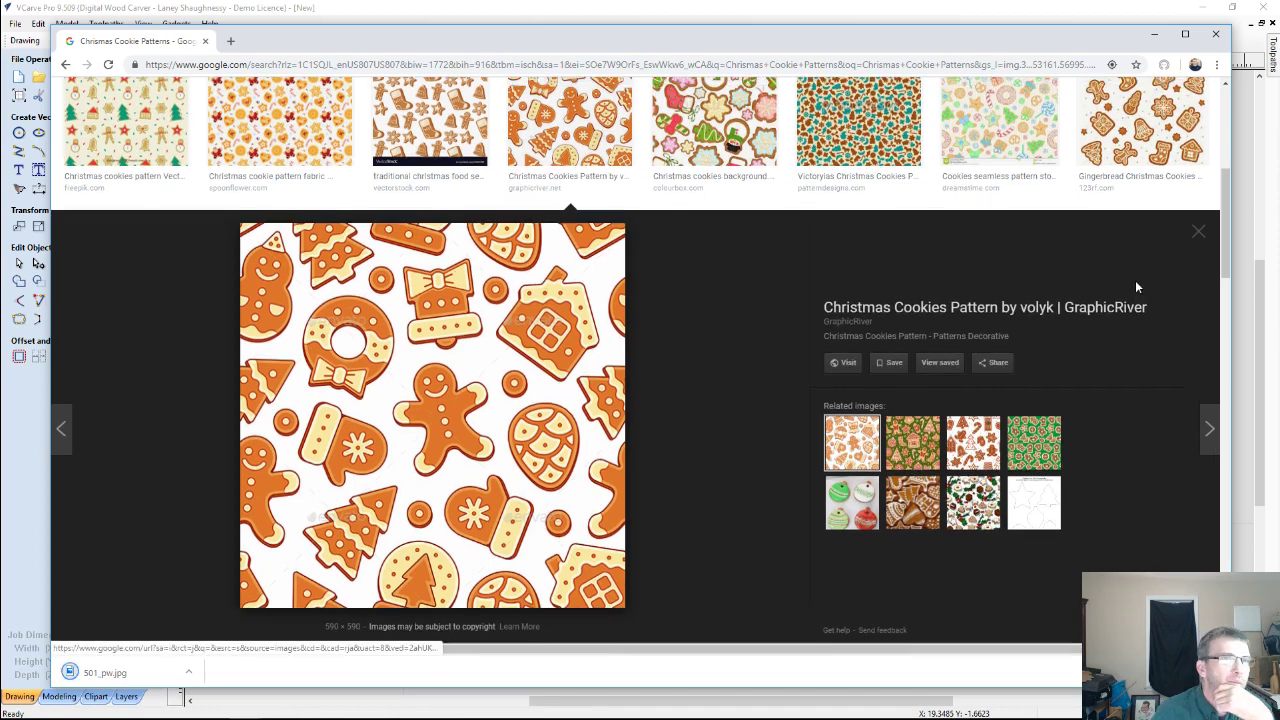
Change the image search from Christmas cookies to "Halloween Cookie Patterns".
{"action": "scroll", "coordinate": [1136, 286], "scroll_direction": "up", "scroll_amount": 1}
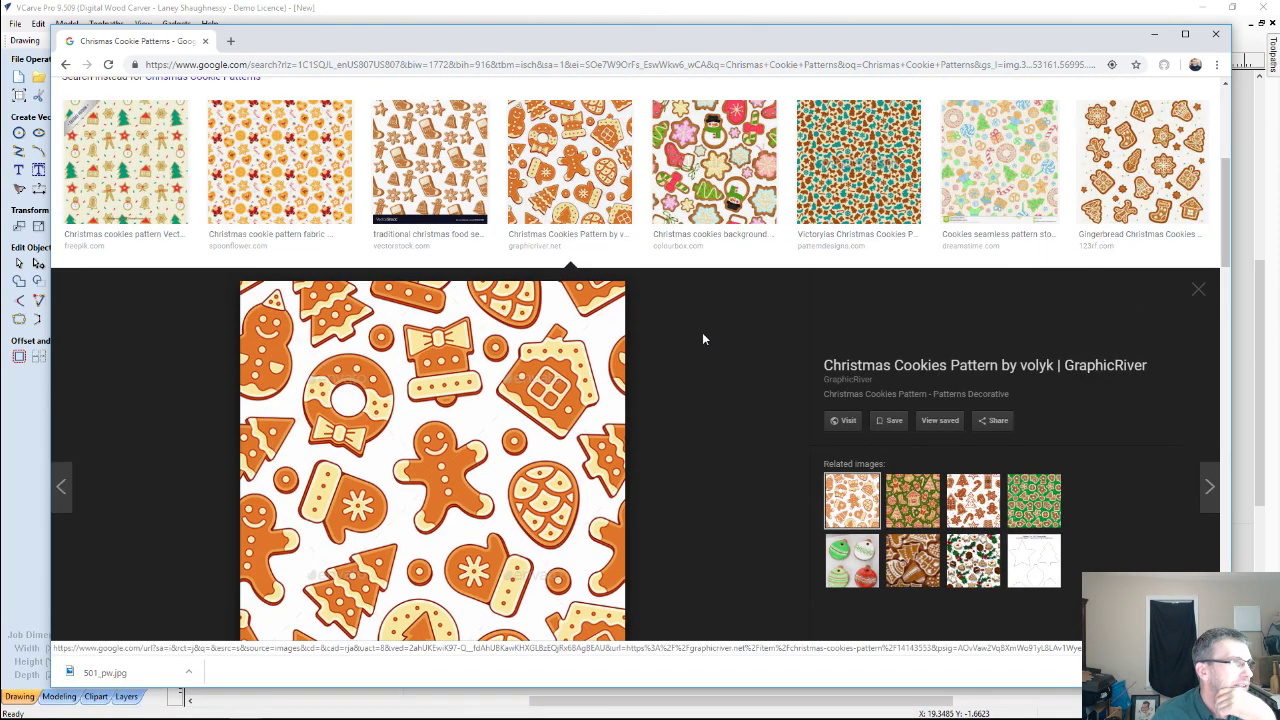
{"action": "scroll", "coordinate": [702, 332], "scroll_direction": "up", "scroll_amount": 4}
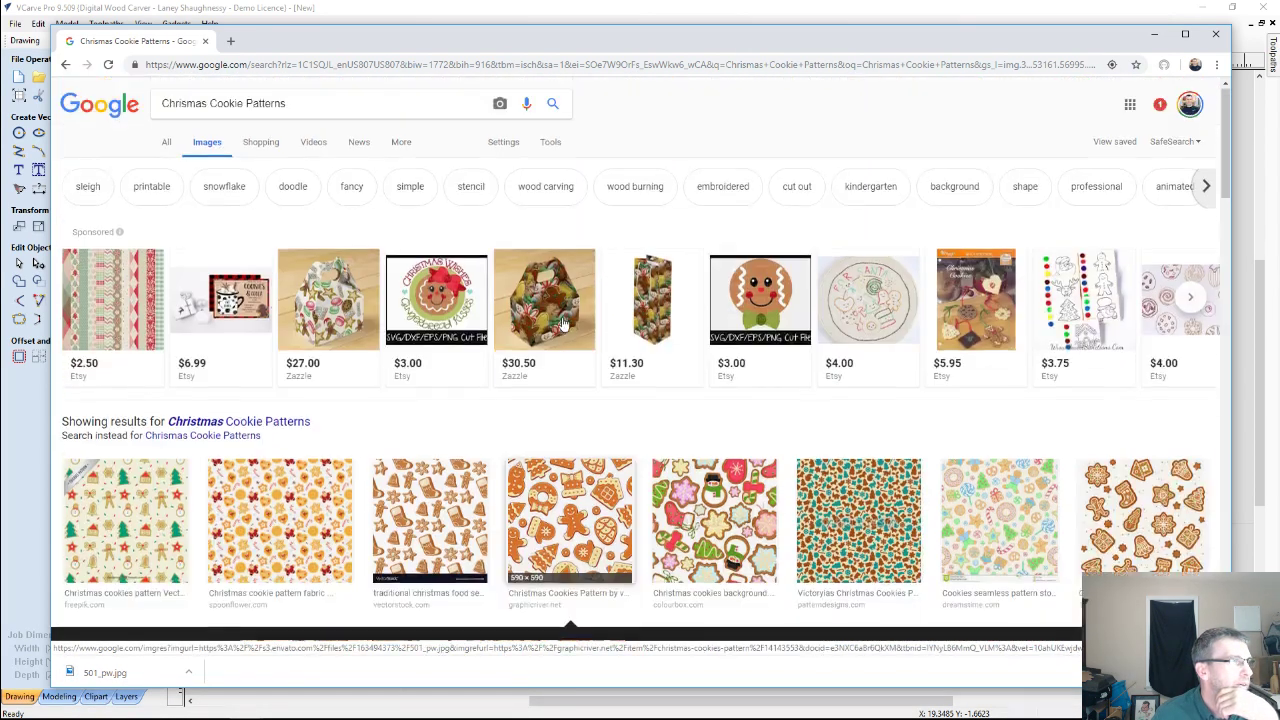
{"action": "left_click_drag", "start_coordinate": [207, 104], "coordinate": [130, 107]}
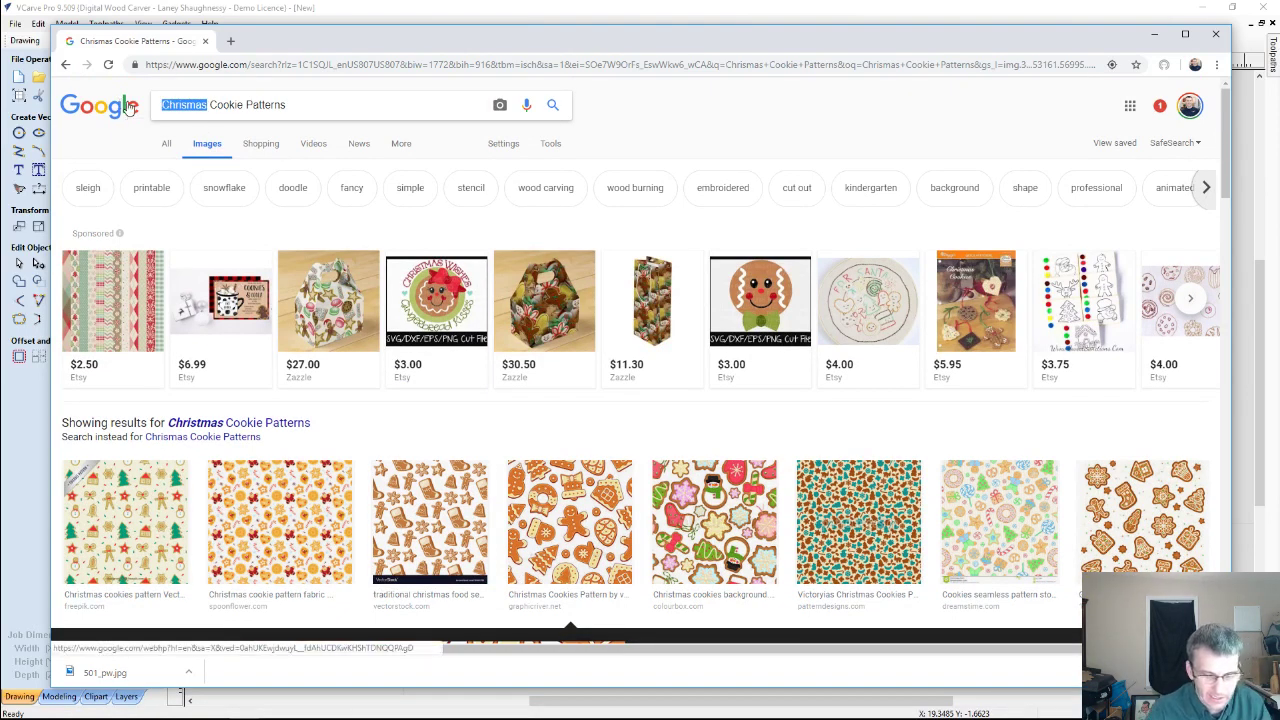
{"action": "type", "text": "Ha"}
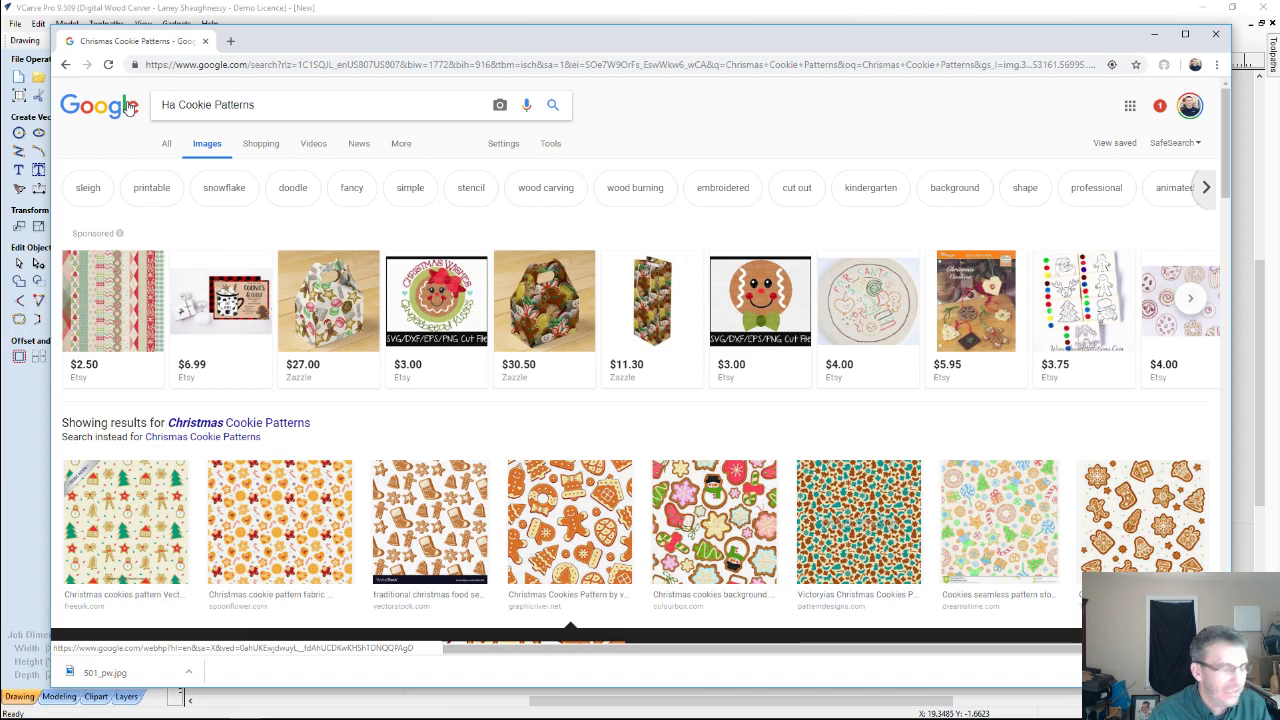
{"action": "type", "text": "lloween"}
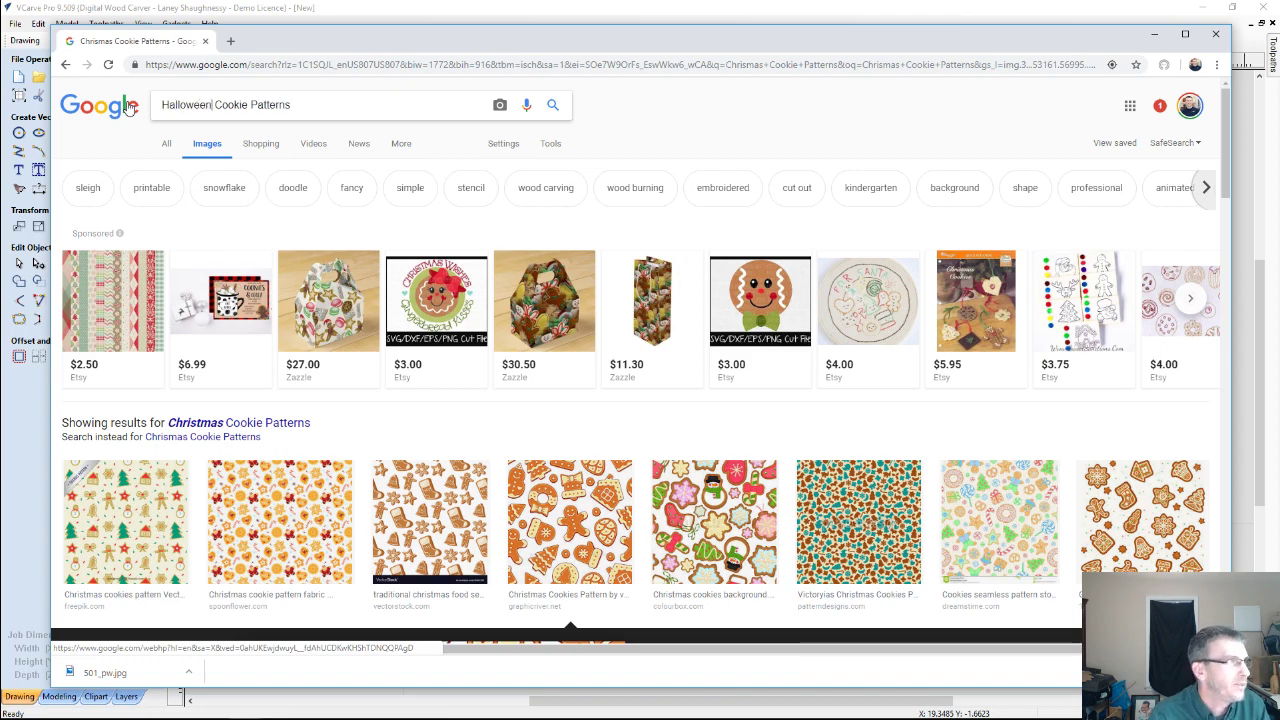
{"action": "key", "text": "Return"}
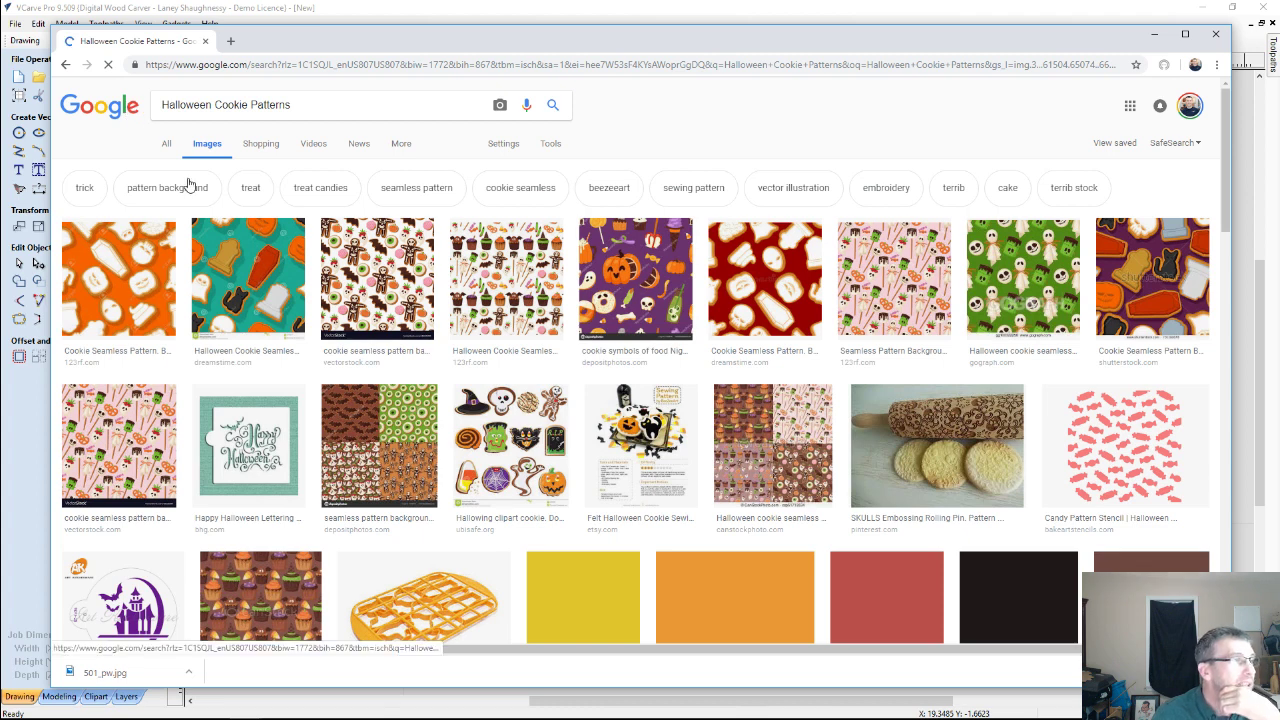
Open the VectorStock Halloween skeleton cookie pattern and compare its related pumpkin, Christmas cookie and witch patterns.
{"action": "left_click", "coordinate": [383, 281]}
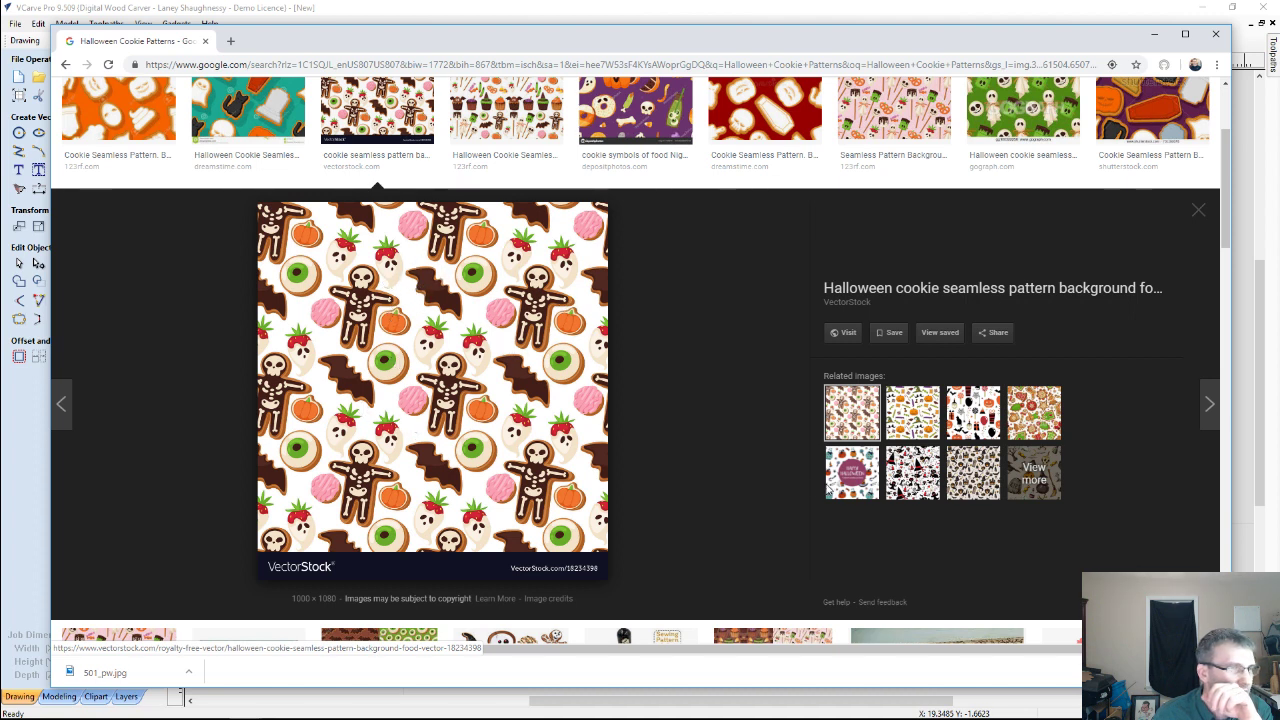
{"action": "left_click", "coordinate": [911, 413]}
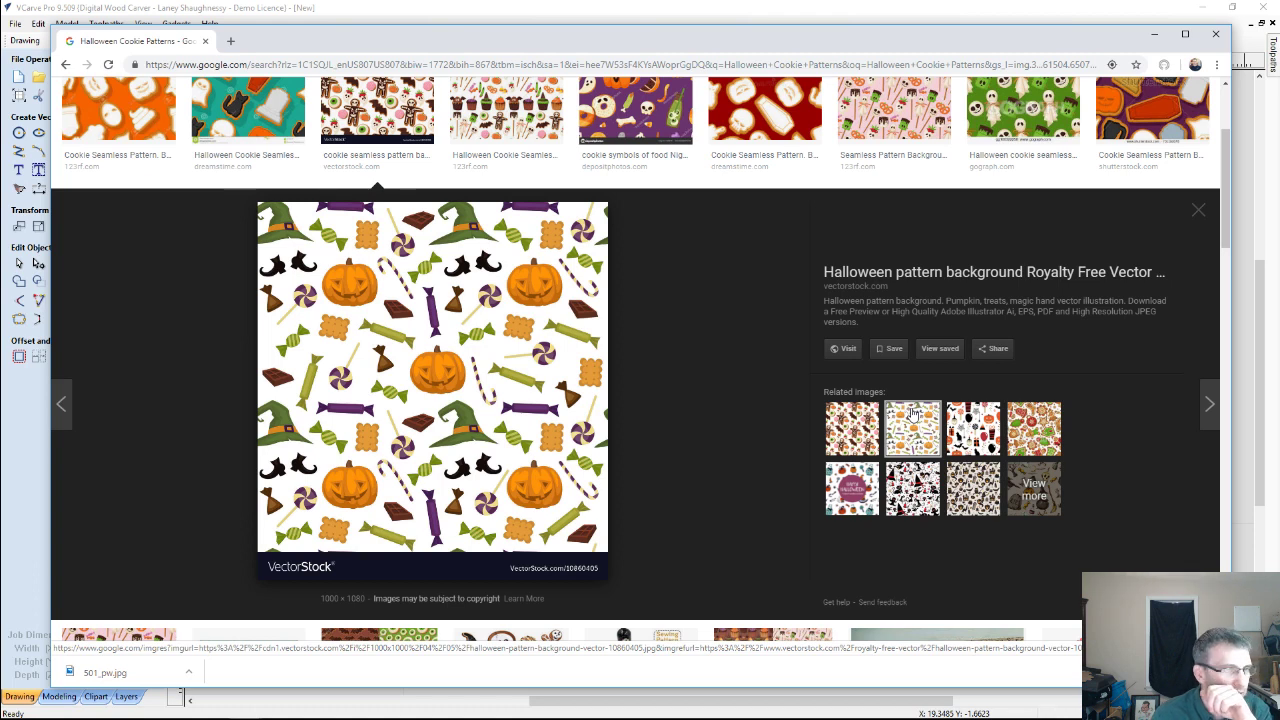
{"action": "left_click", "coordinate": [988, 428]}
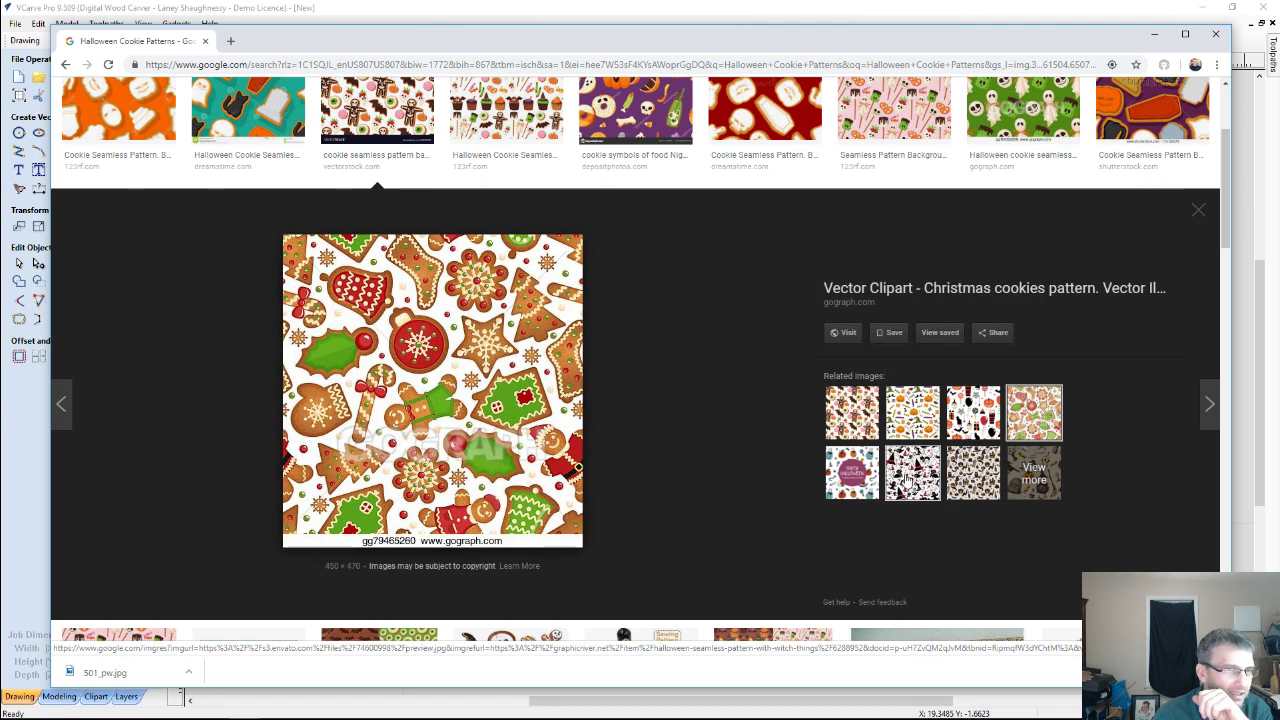
{"action": "left_click", "coordinate": [907, 480]}
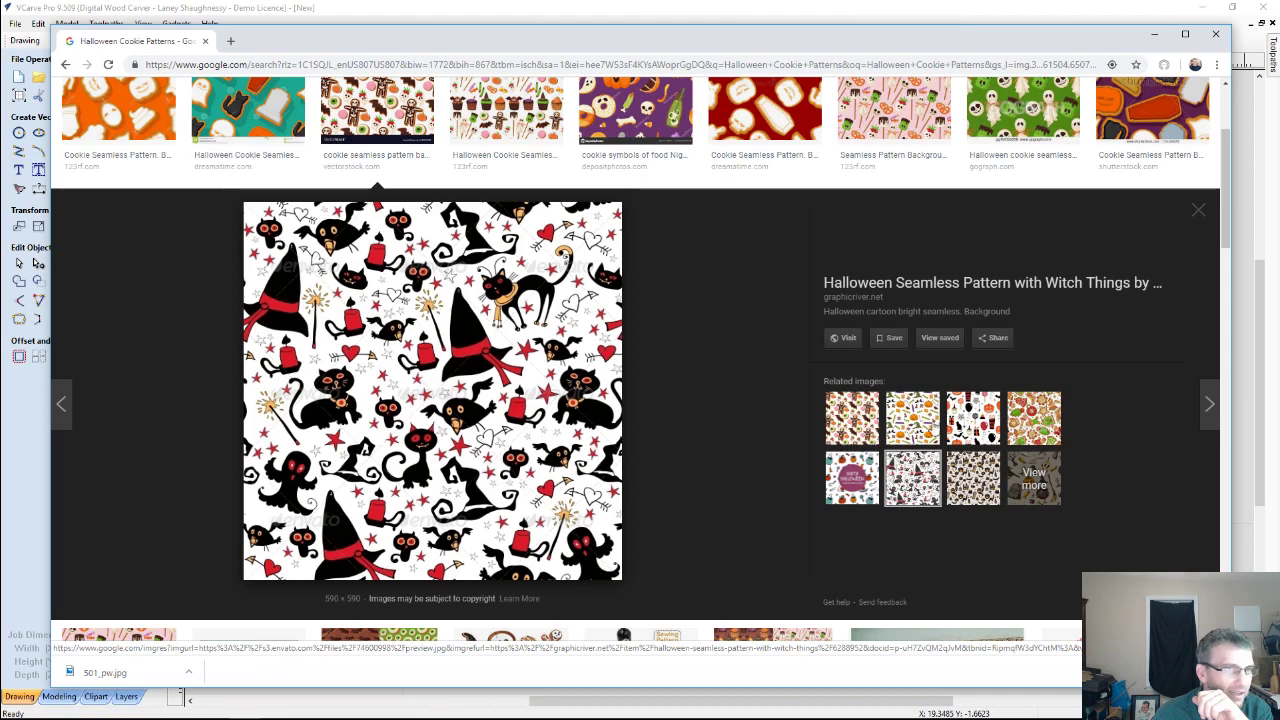
Reopen the VectorStock pumpkin and candy pattern and save it as JPEG halloween-pattern-background-vector-10860405 in the Cookie Patterns folder.
{"action": "left_click", "coordinate": [912, 418]}
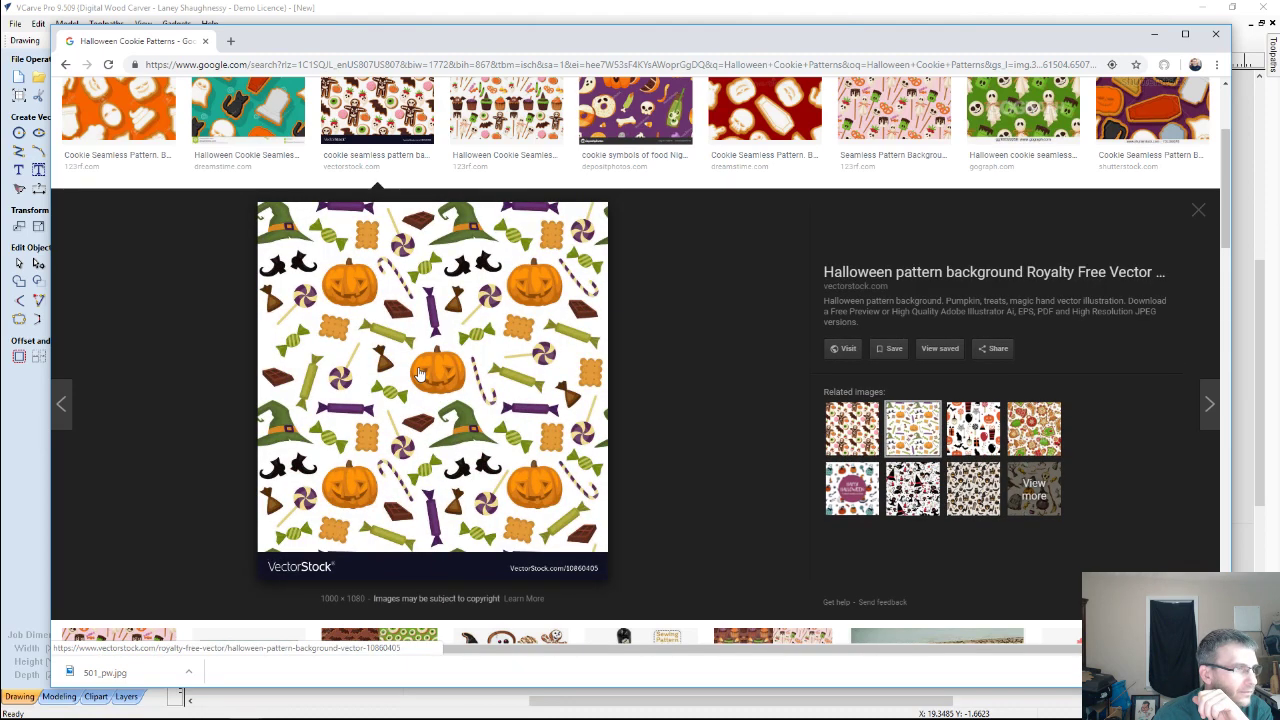
{"action": "right_click", "coordinate": [420, 371]}
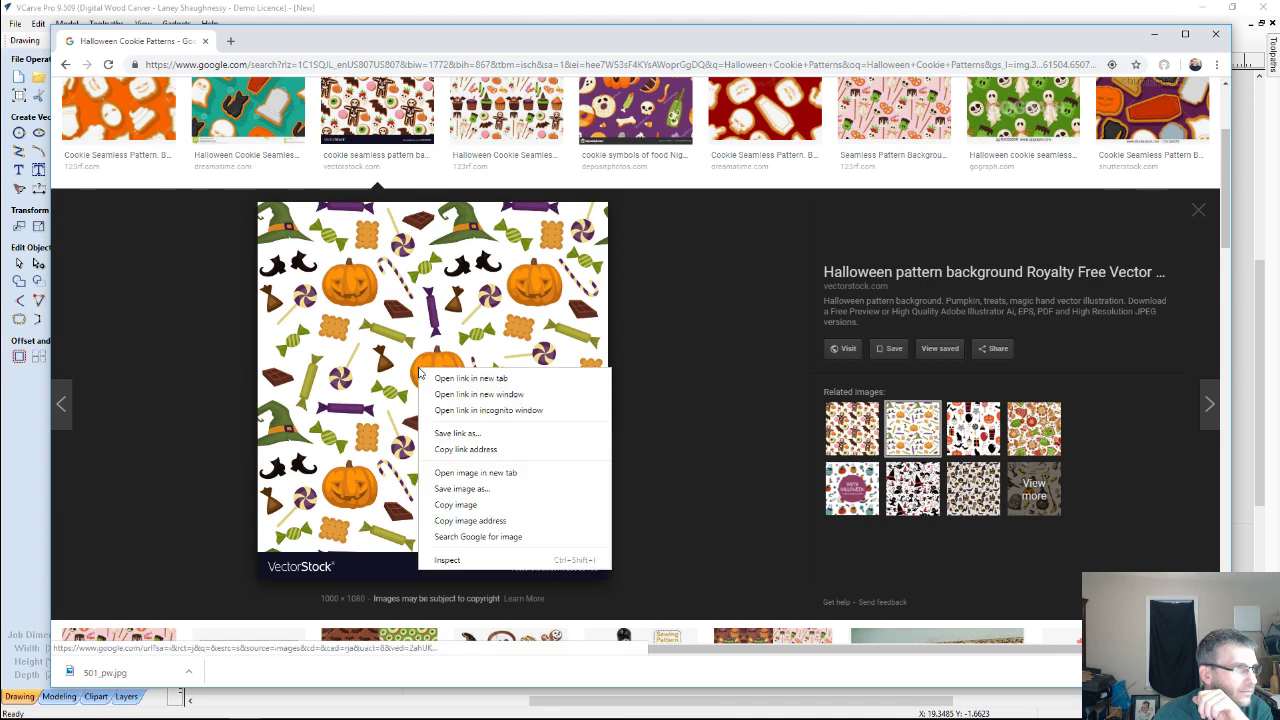
{"action": "left_click", "coordinate": [462, 489]}
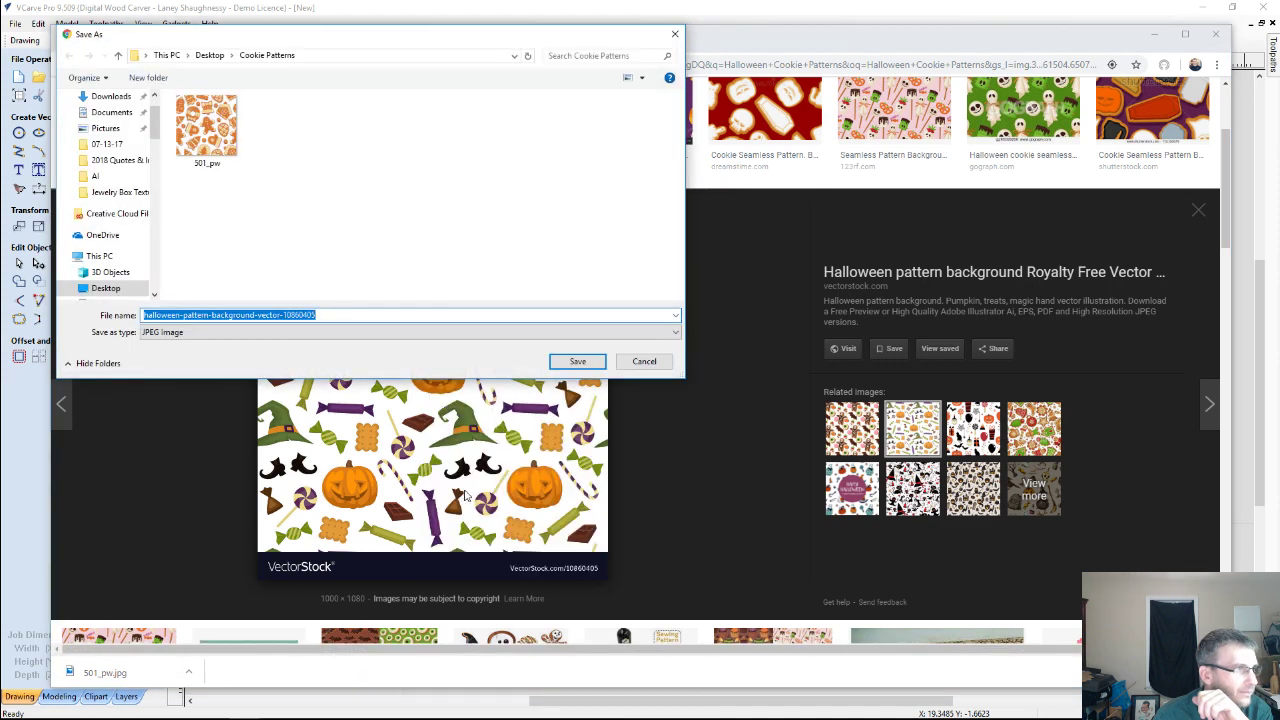
{"action": "left_click", "coordinate": [577, 361]}
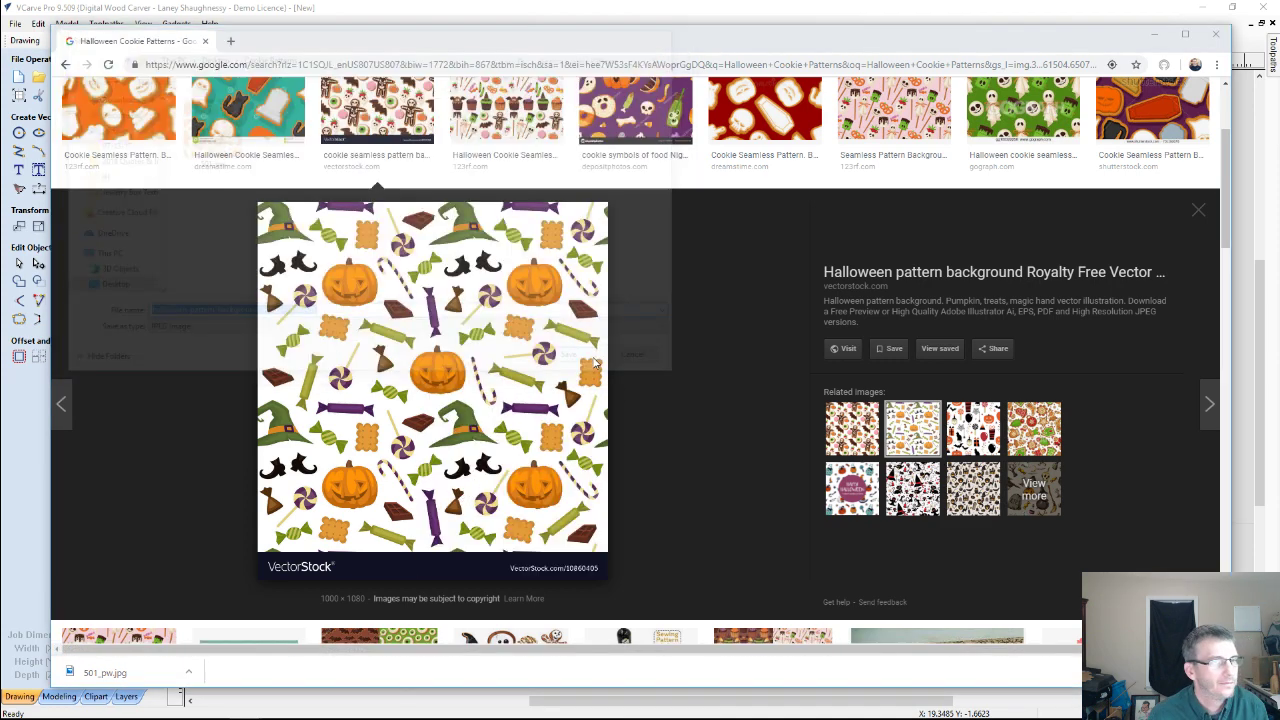
Switch back to VCarve Pro and import the bitmap 501_pw from the Cookie Patterns folder on the Desktop.
{"action": "left_click", "coordinate": [1158, 37]}
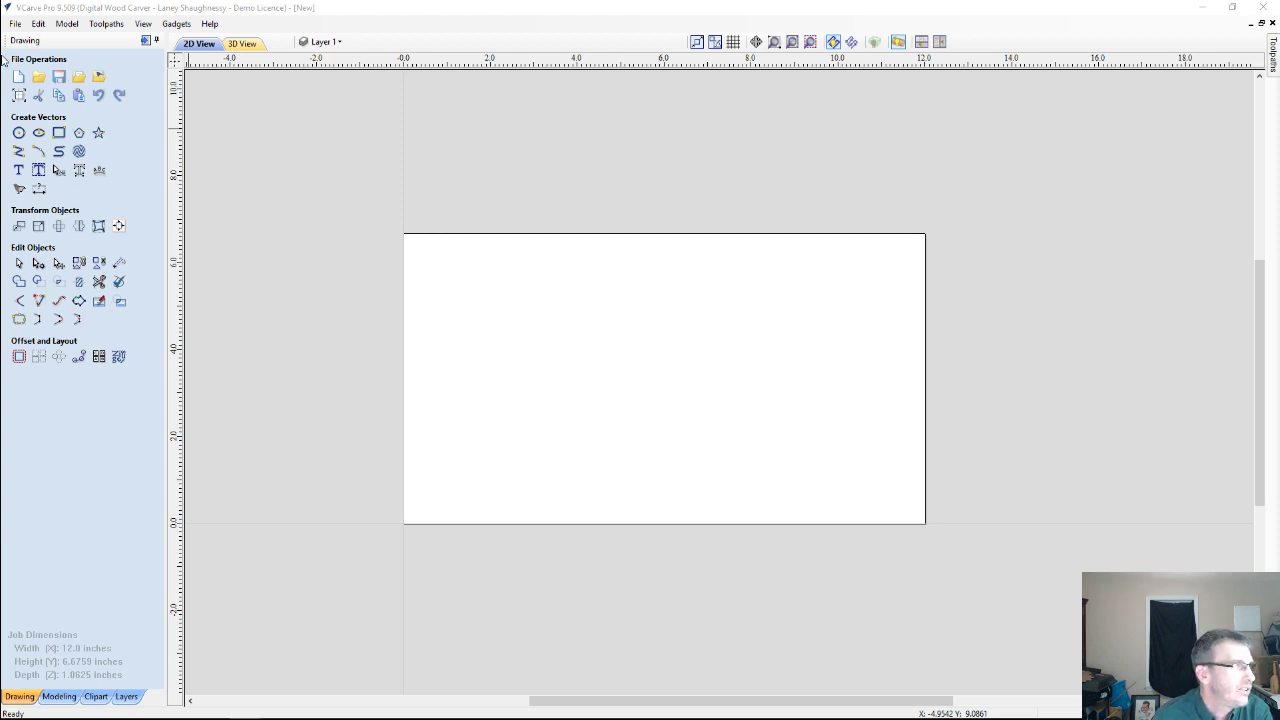
{"action": "left_click", "coordinate": [100, 78]}
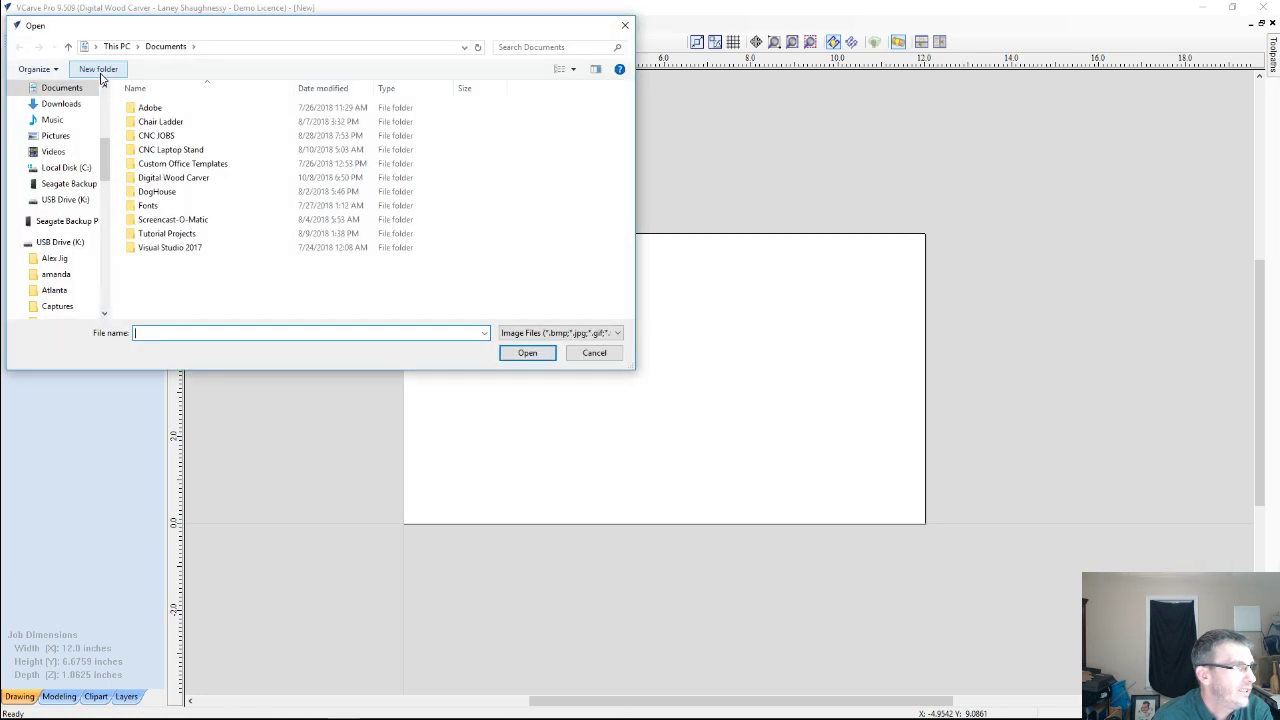
{"action": "scroll", "coordinate": [72, 112], "scroll_direction": "up", "scroll_amount": 3}
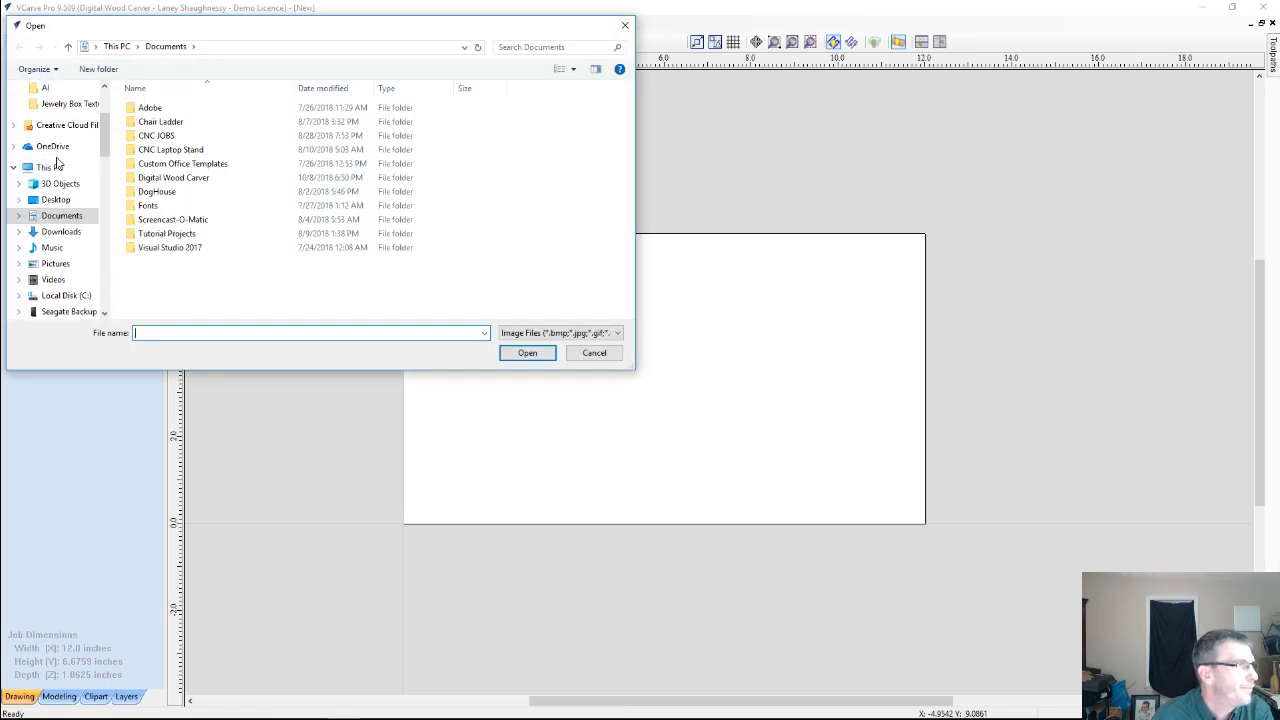
{"action": "left_click", "coordinate": [52, 199]}
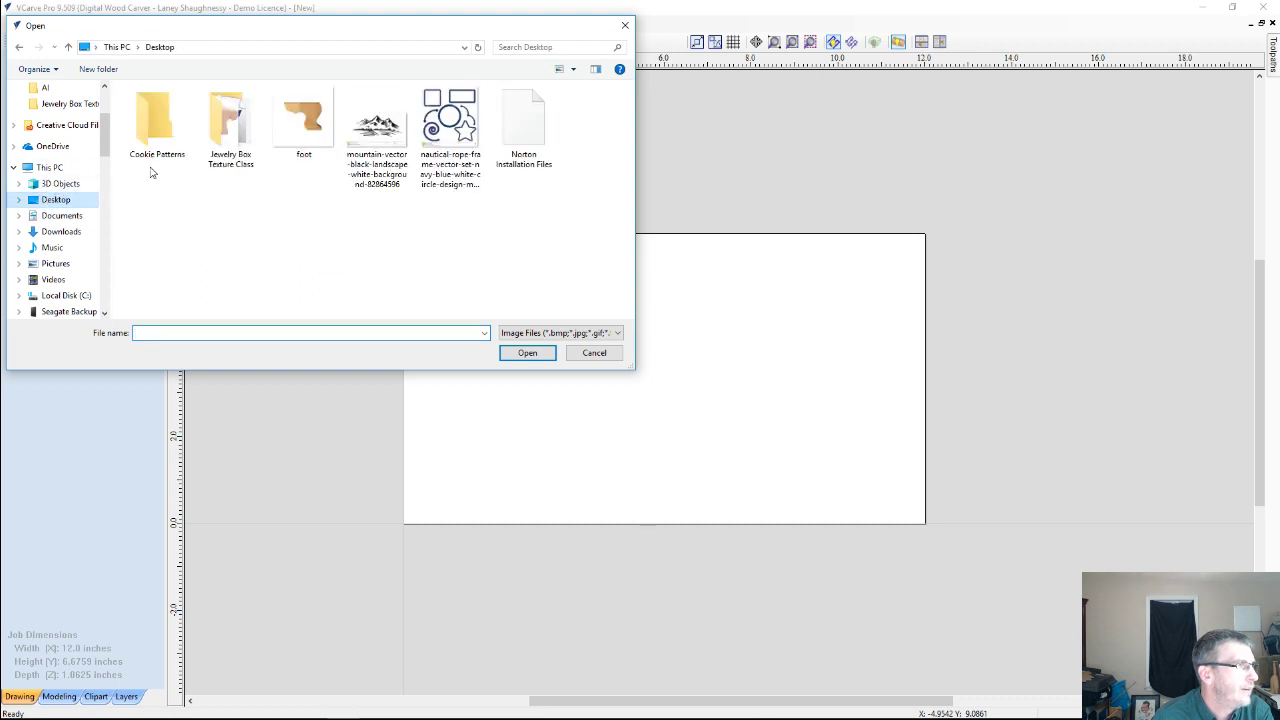
{"action": "double_click", "coordinate": [148, 130]}
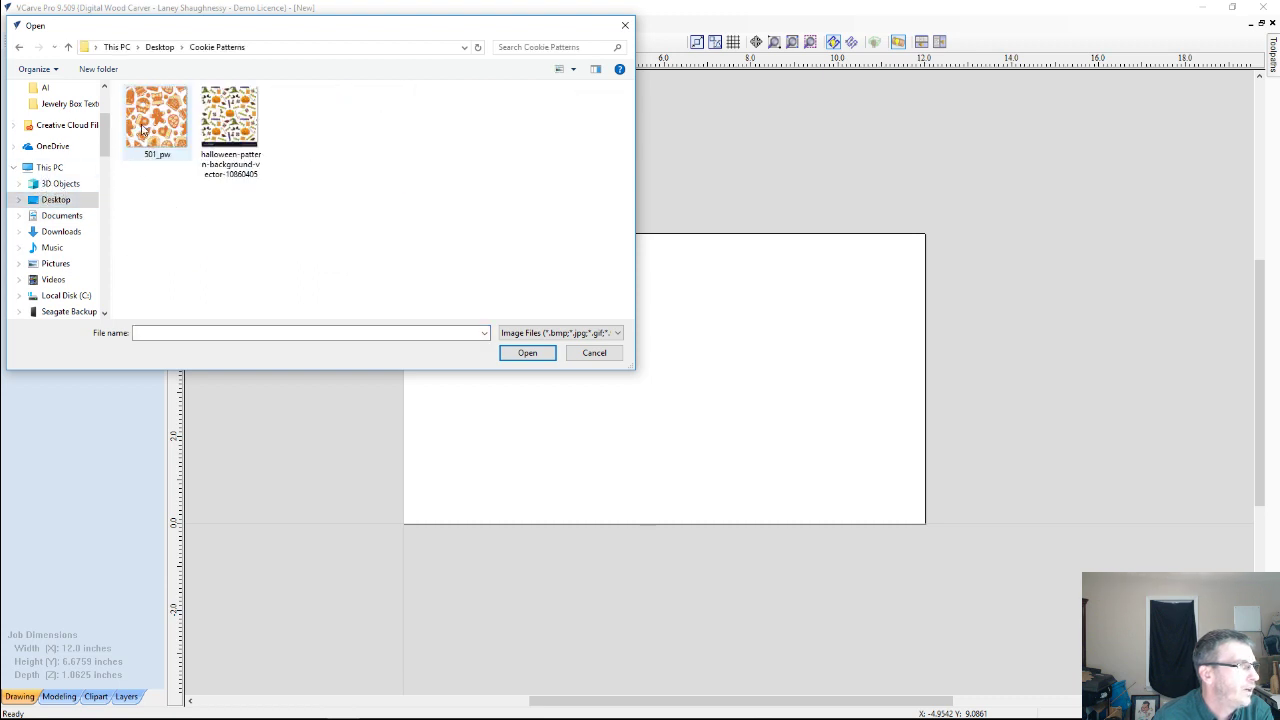
{"action": "double_click", "coordinate": [150, 120]}
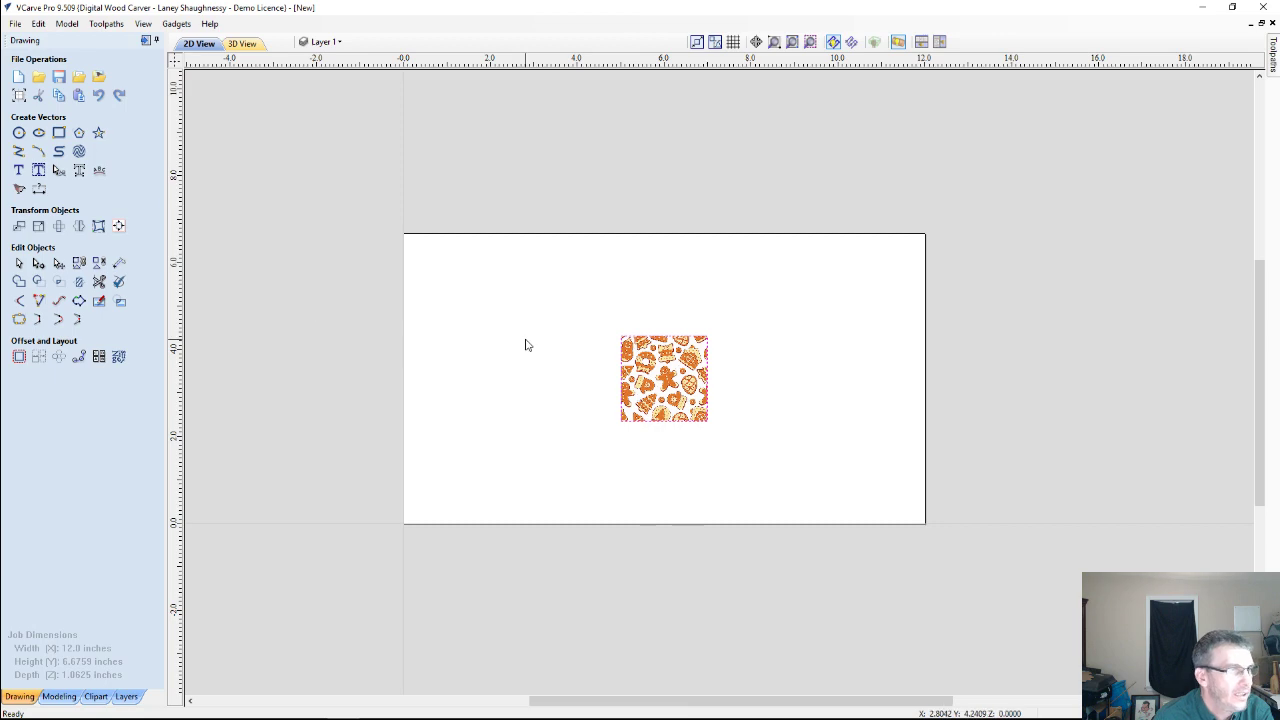
Try placing a copy of the cookie bitmap edge to edge beside the original to test the repeat, and move it back onto the original.
{"action": "left_click", "coordinate": [810, 43]}
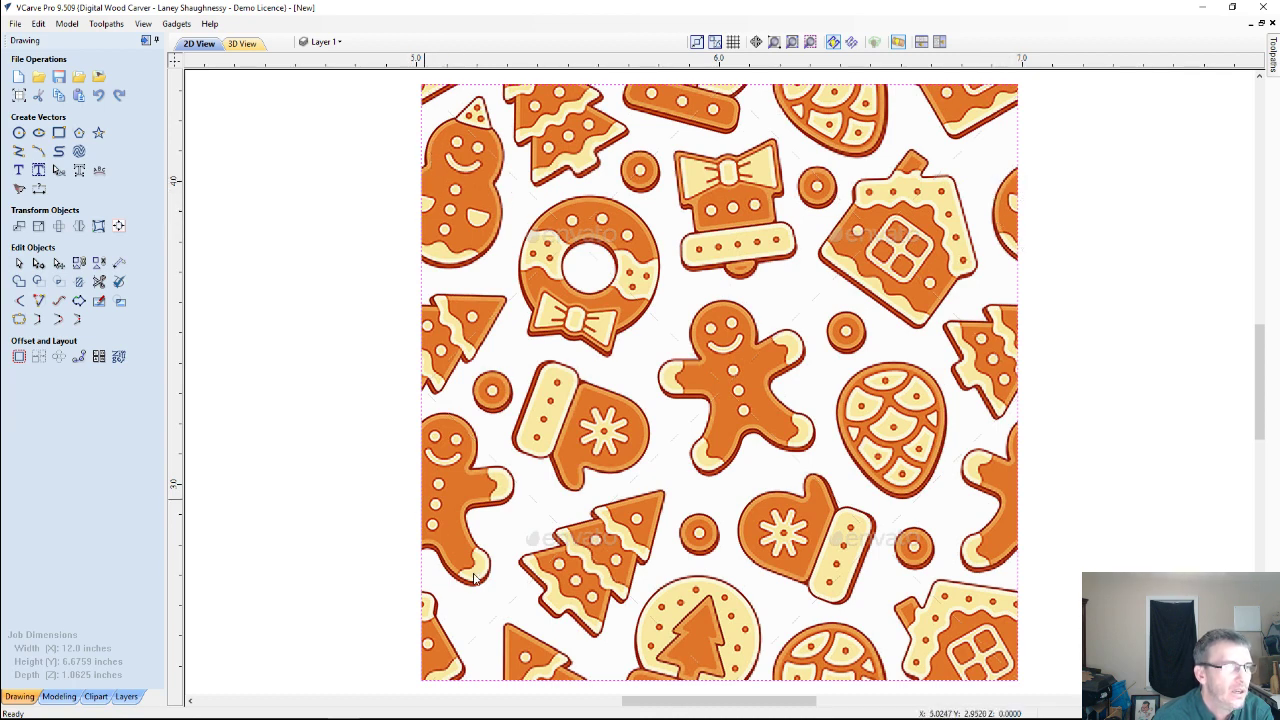
{"action": "scroll", "coordinate": [410, 505], "scroll_direction": "down", "scroll_amount": 3}
{"action": "left_click", "coordinate": [558, 430]}
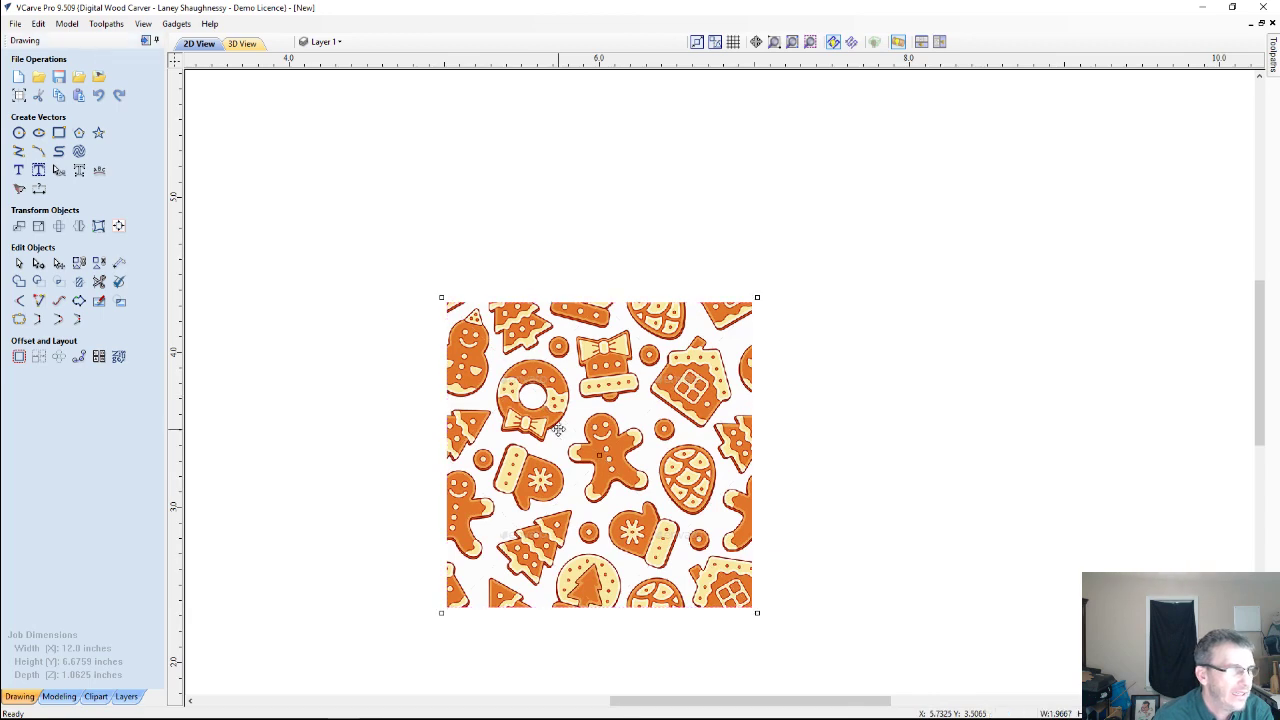
{"action": "left_click_drag", "start_coordinate": [558, 430], "coordinate": [860, 423], "text": "ctrl"}
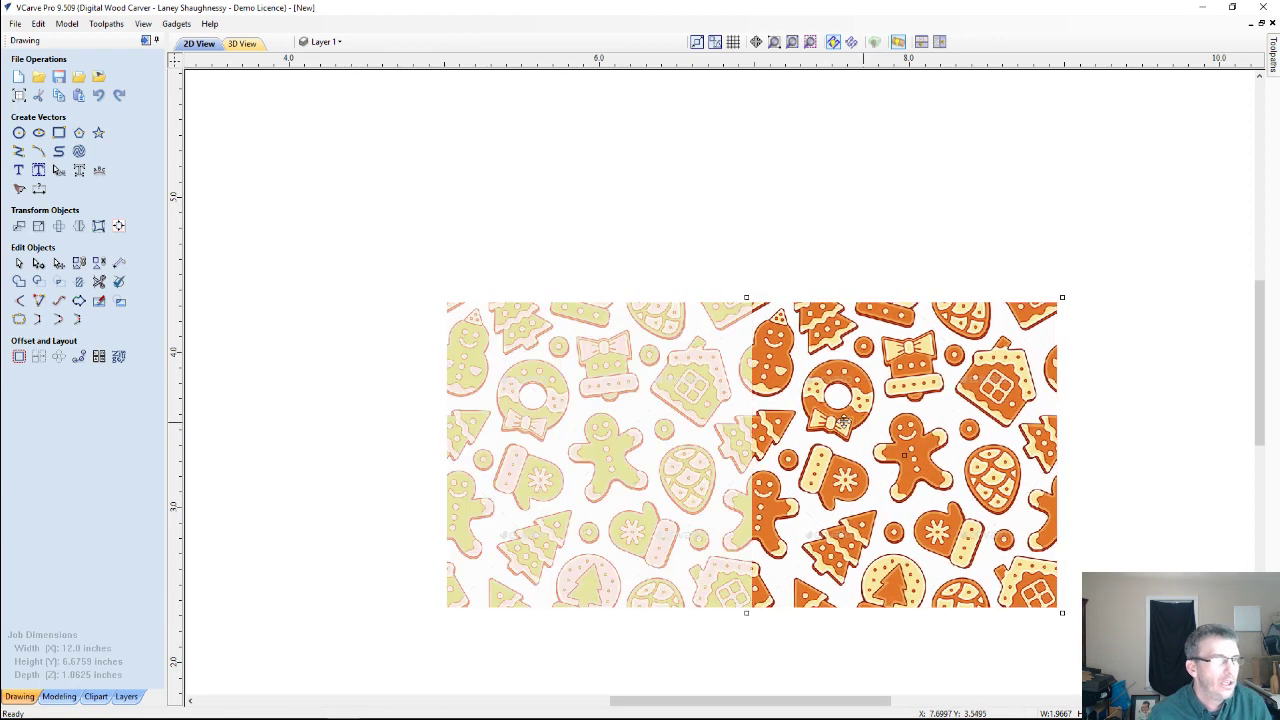
{"action": "left_click", "coordinate": [690, 408]}
{"action": "left_click", "coordinate": [855, 430]}
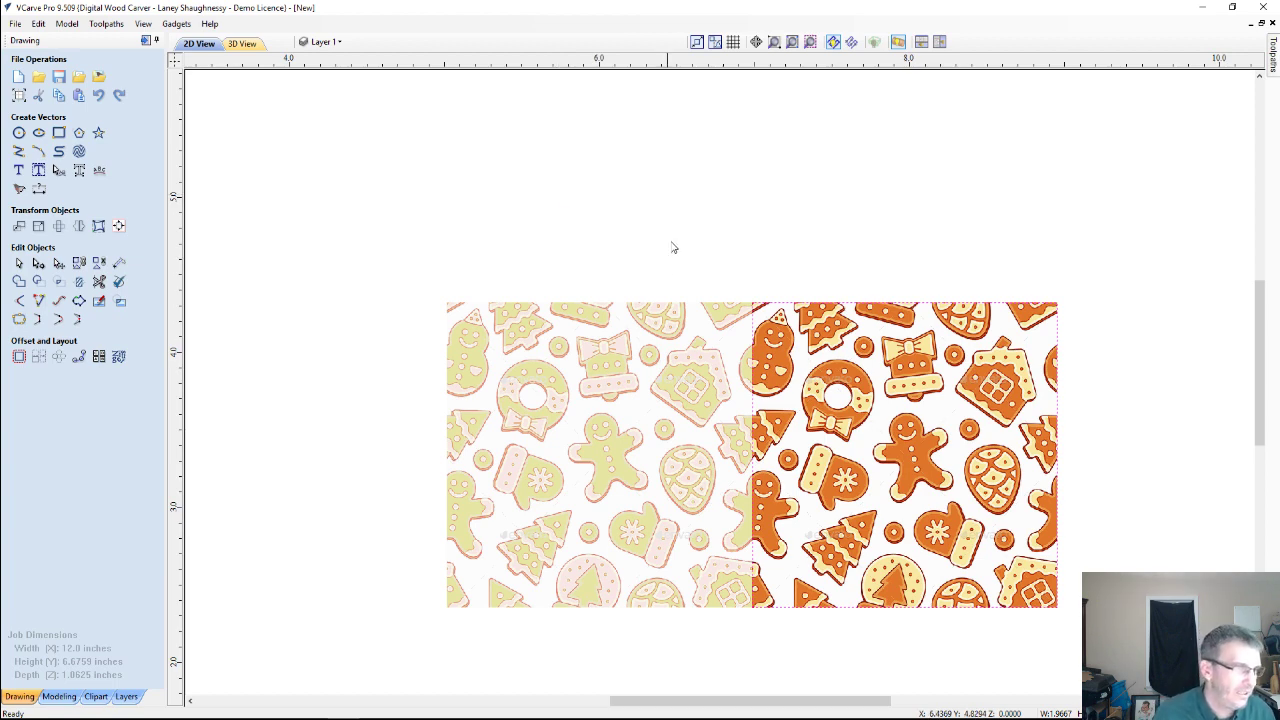
{"action": "left_click", "coordinate": [948, 392]}
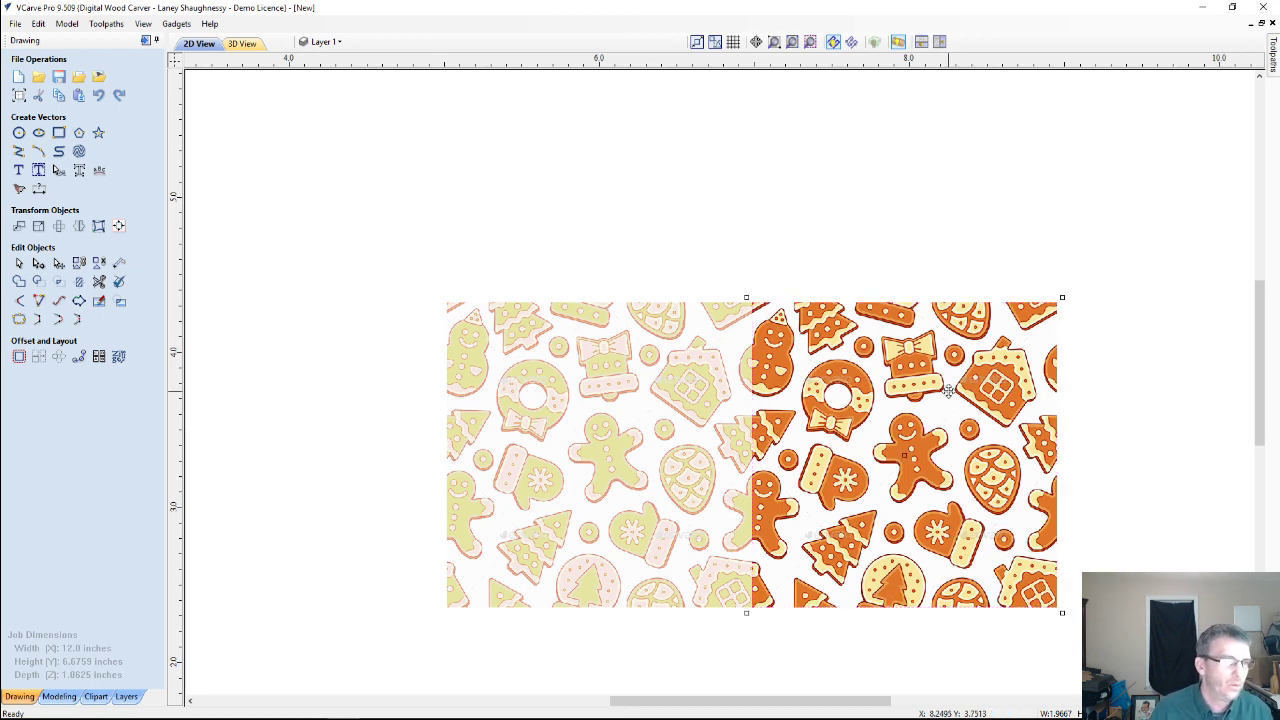
{"action": "left_click_drag", "start_coordinate": [948, 392], "coordinate": [580, 445]}
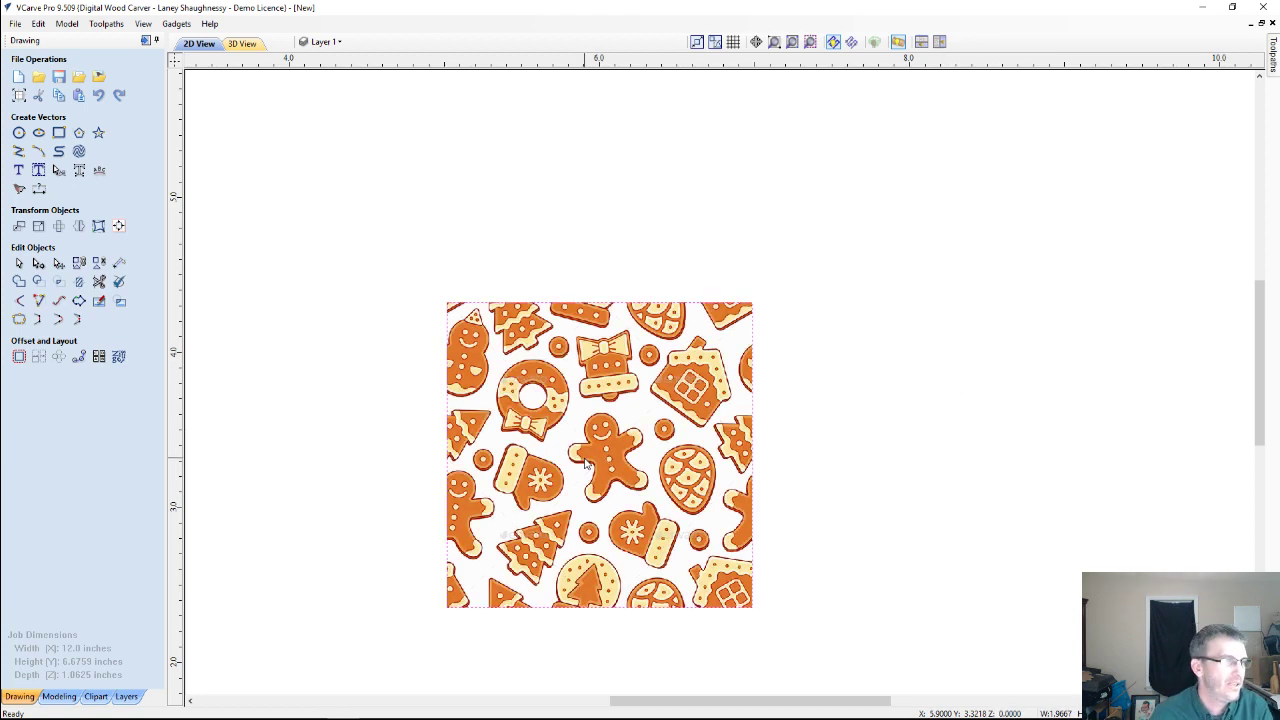
Start Trace Bitmap on the cookie picture and set the bitmap fading to 0%.
{"action": "left_click", "coordinate": [810, 41]}
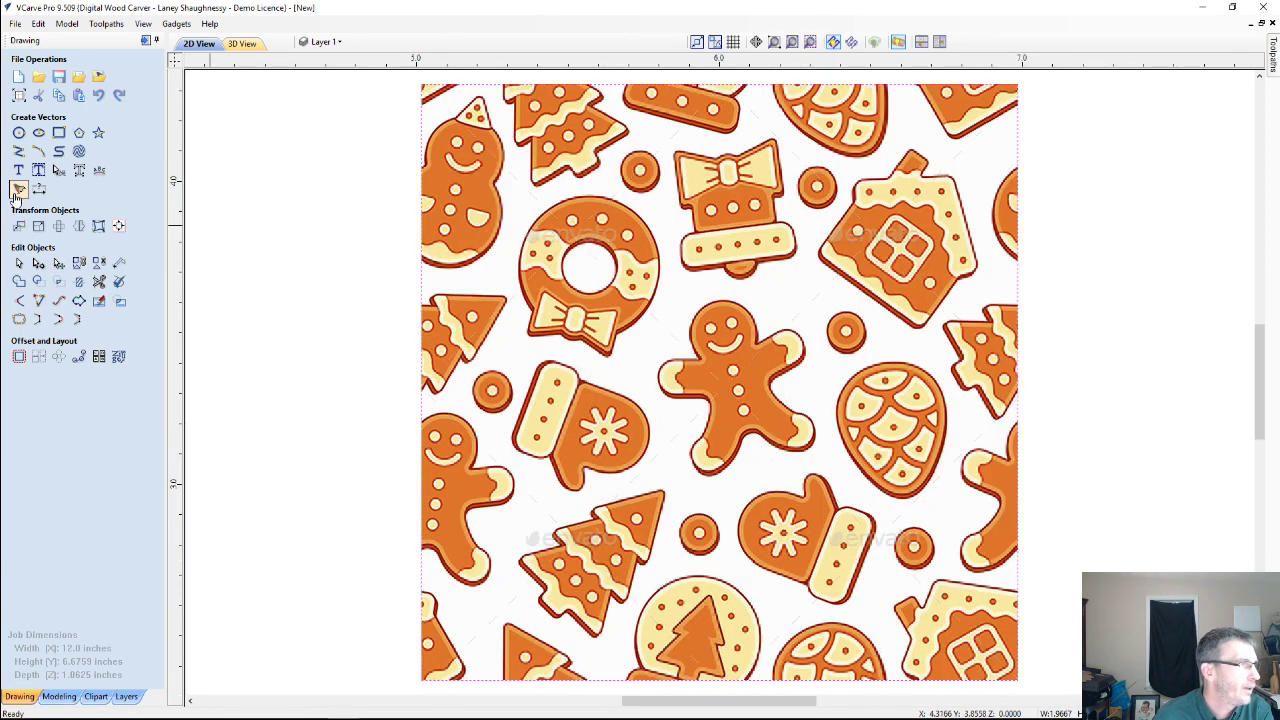
{"action": "left_click", "coordinate": [19, 189]}
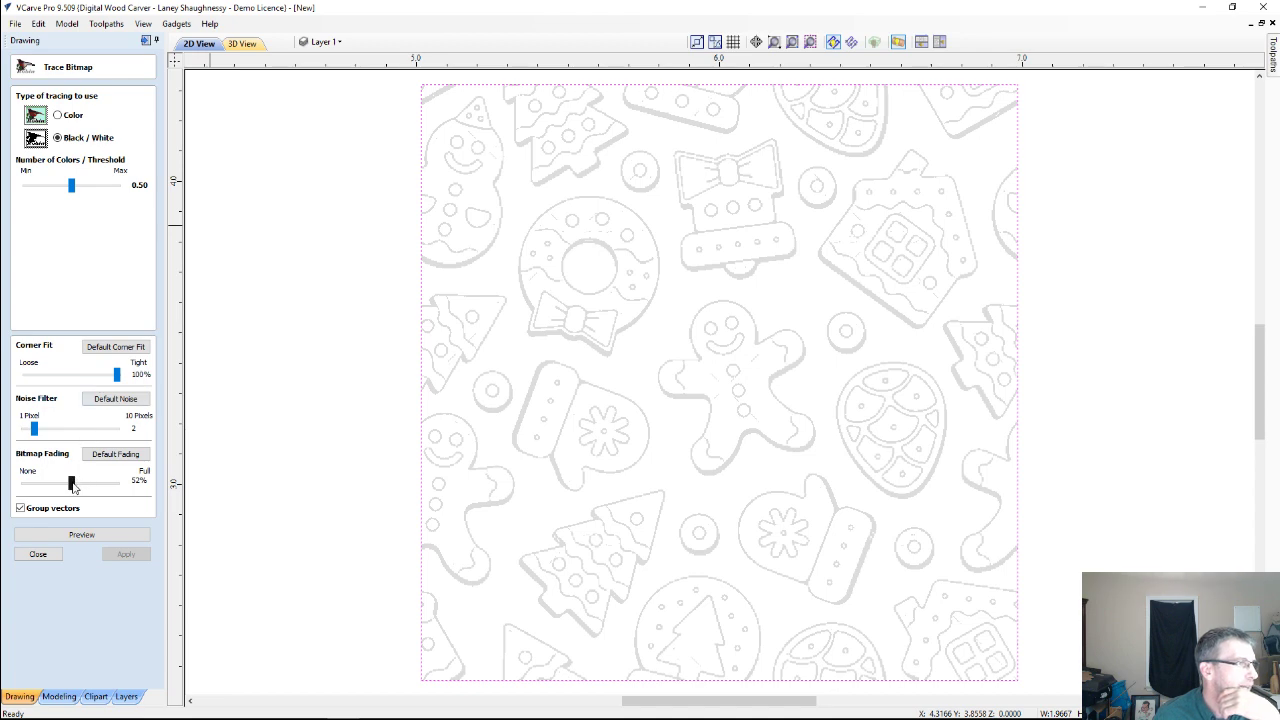
{"action": "left_click_drag", "start_coordinate": [73, 487], "coordinate": [20, 486]}
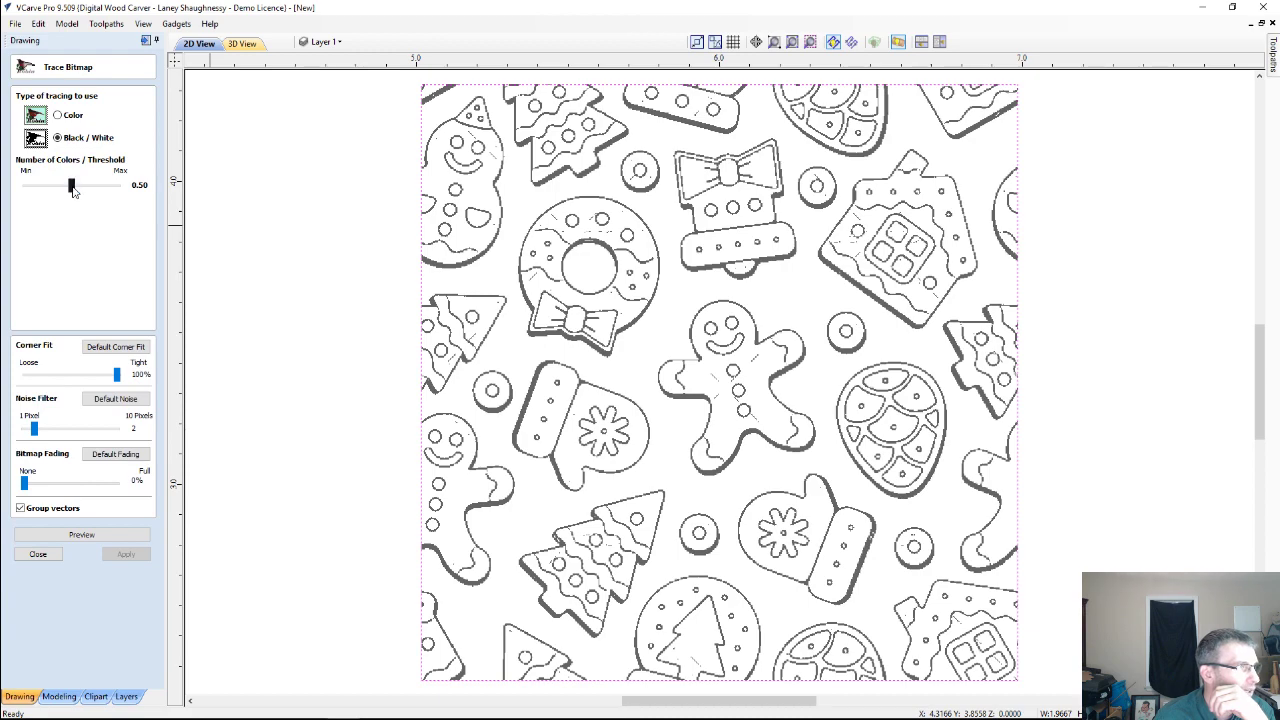
Adjust the black/white tracing threshold up and down until the cookies are filled solid, setting it to 0.79.
{"action": "mouse_move", "coordinate": [72, 191]}
{"action": "left_mouse_down"}
{"action": "mouse_move", "coordinate": [90, 193]}
{"action": "mouse_move", "coordinate": [62, 196]}
{"action": "mouse_move", "coordinate": [84, 199]}
{"action": "left_mouse_up"}
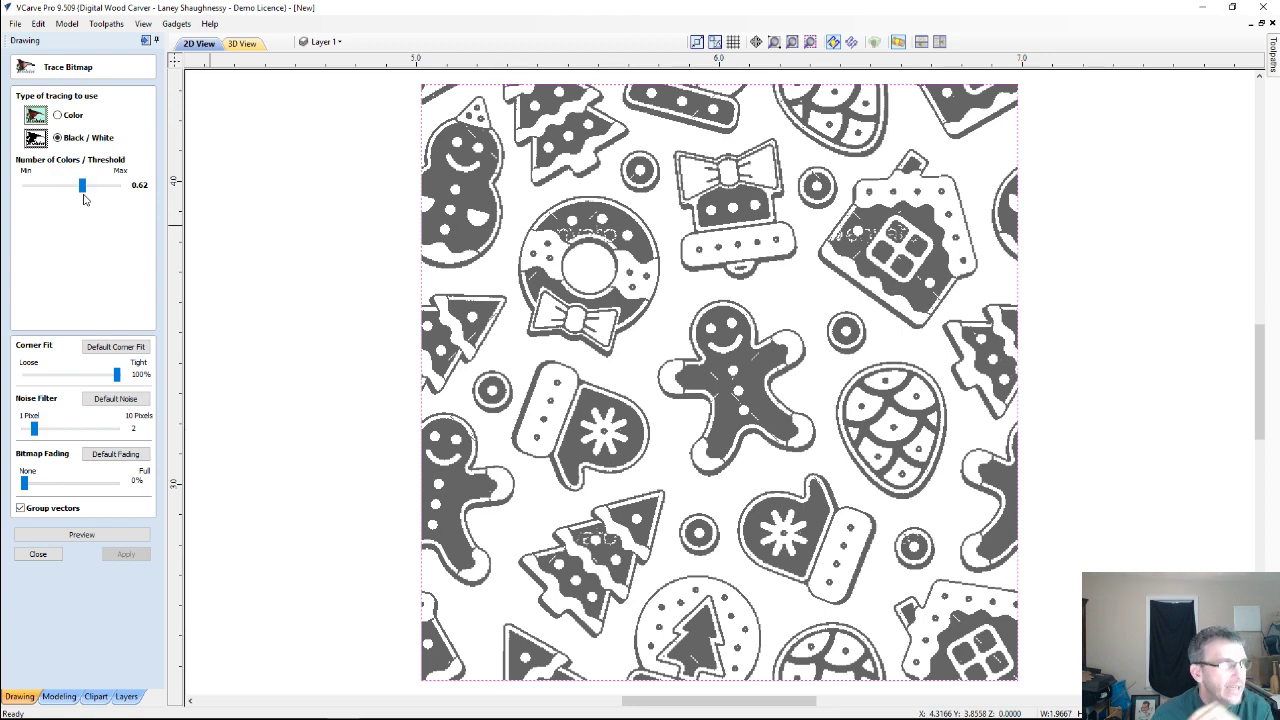
{"action": "left_click_drag", "start_coordinate": [83, 186], "coordinate": [85, 185]}
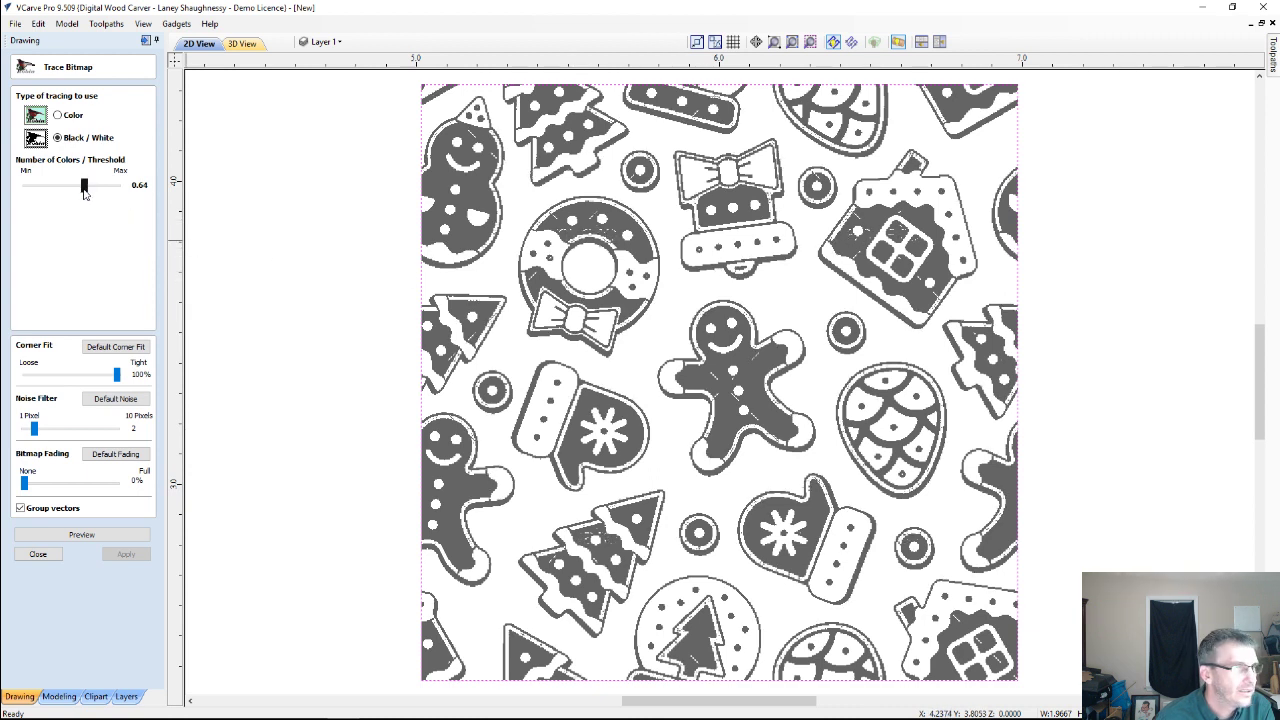
{"action": "left_click_drag", "start_coordinate": [84, 189], "coordinate": [85, 188]}
{"action": "key", "text": "Right"}
{"action": "key", "text": "Right"}
{"action": "key", "text": "Right"}
{"action": "key", "text": "Right"}
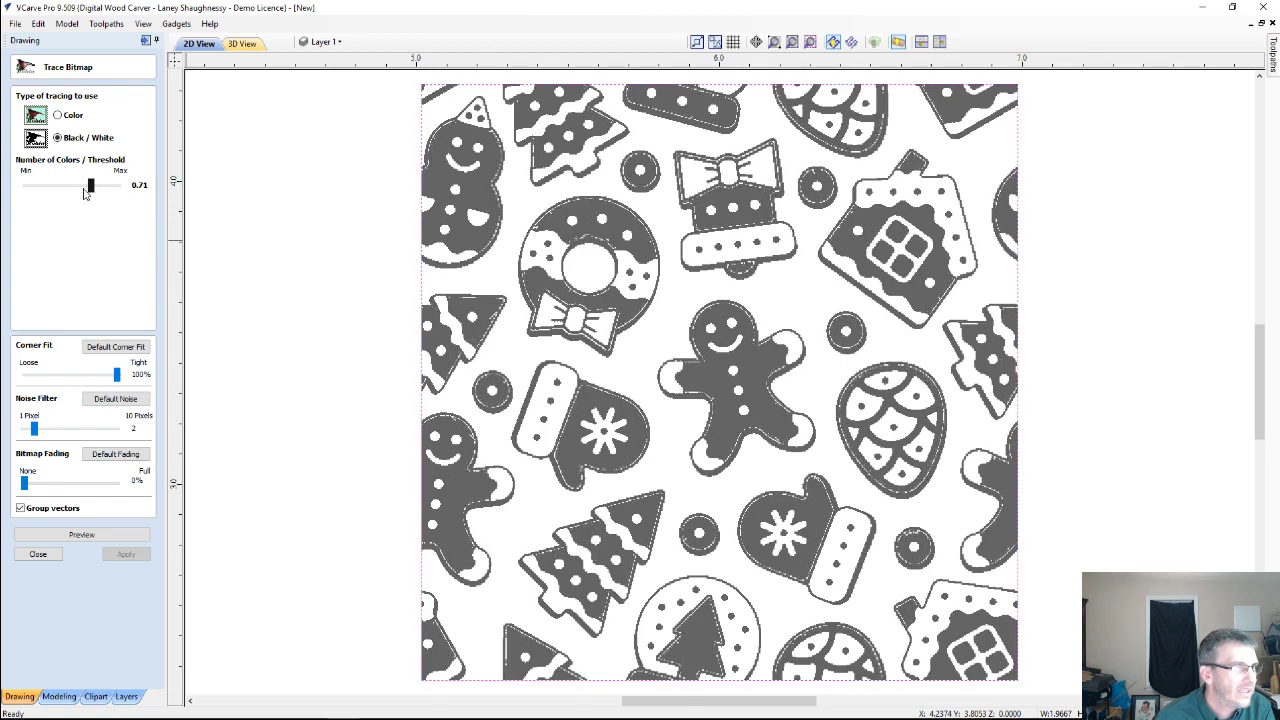
{"action": "key", "text": "Right"}
{"action": "key", "text": "Right"}
{"action": "key", "text": "Right"}
{"action": "key", "text": "Right"}
{"action": "key", "text": "Right"}
{"action": "key", "text": "Right"}
{"action": "key", "text": "Right"}
{"action": "key", "text": "Right"}
{"action": "key", "text": "Right"}
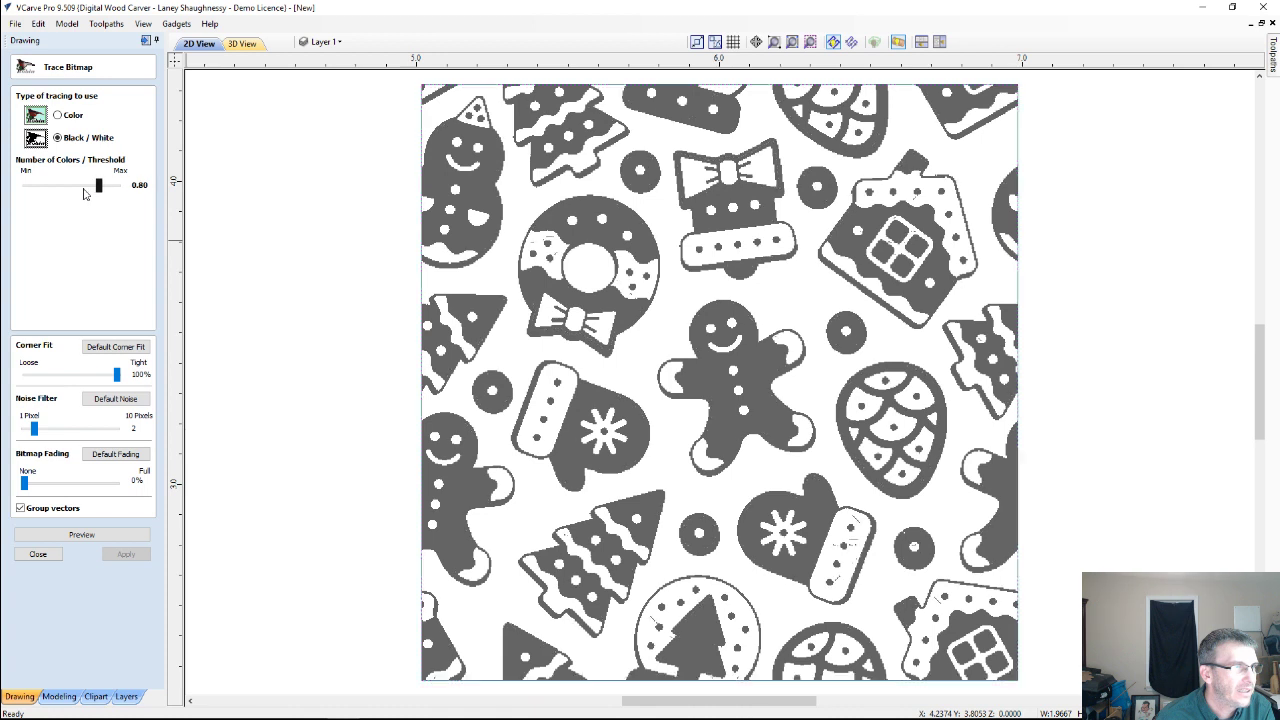
{"action": "key", "text": "Right"}
{"action": "key", "text": "Right"}
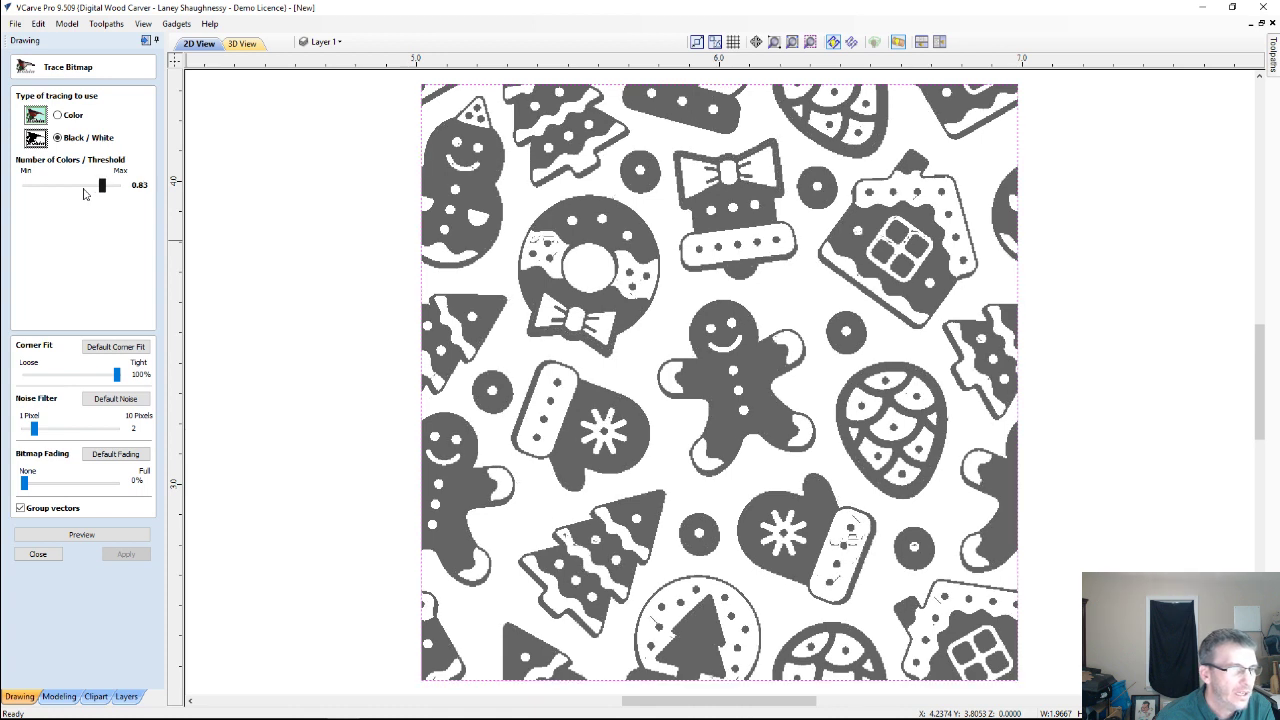
{"action": "key", "text": "Left"}
{"action": "key", "text": "Left"}
{"action": "key", "text": "Left"}
{"action": "key", "text": "Left"}
{"action": "key", "text": "Left"}
{"action": "key", "text": "Left"}
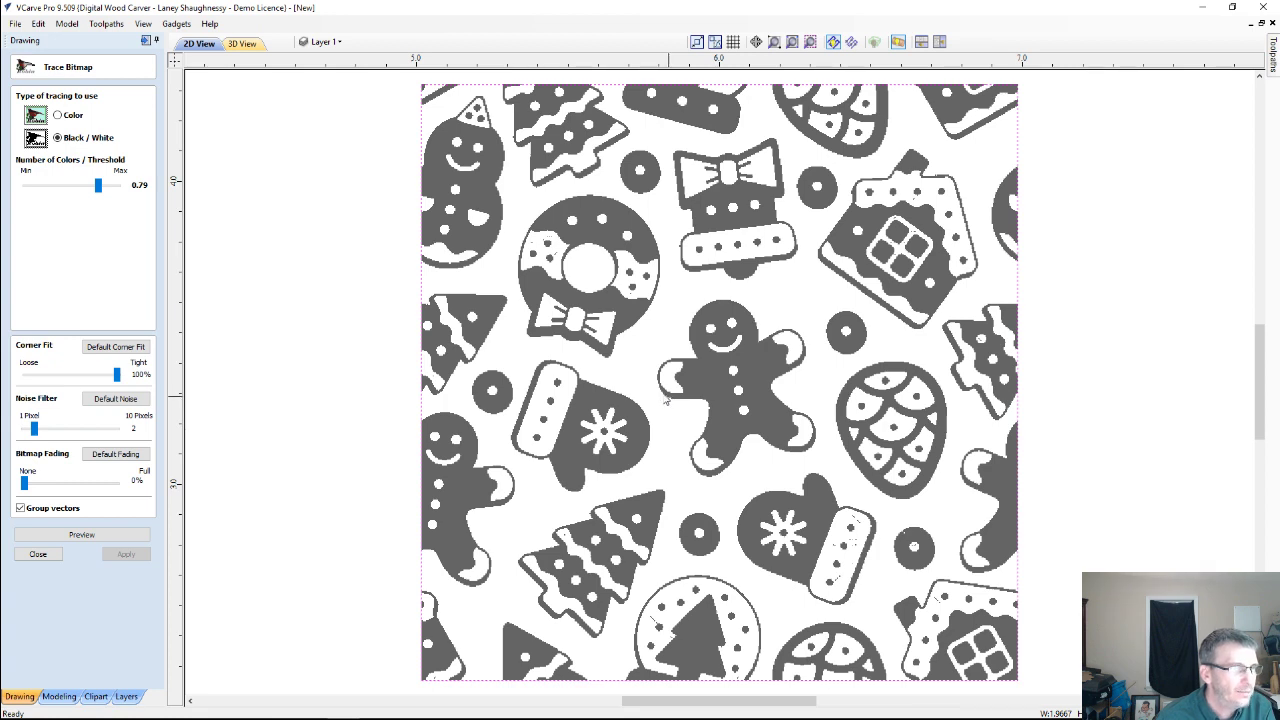
Lower the black/white tracing threshold gradually to 0.60 to bring out the cookie outlines in the bitmap.
{"action": "scroll", "coordinate": [612, 362], "scroll_direction": "up", "scroll_amount": 1}
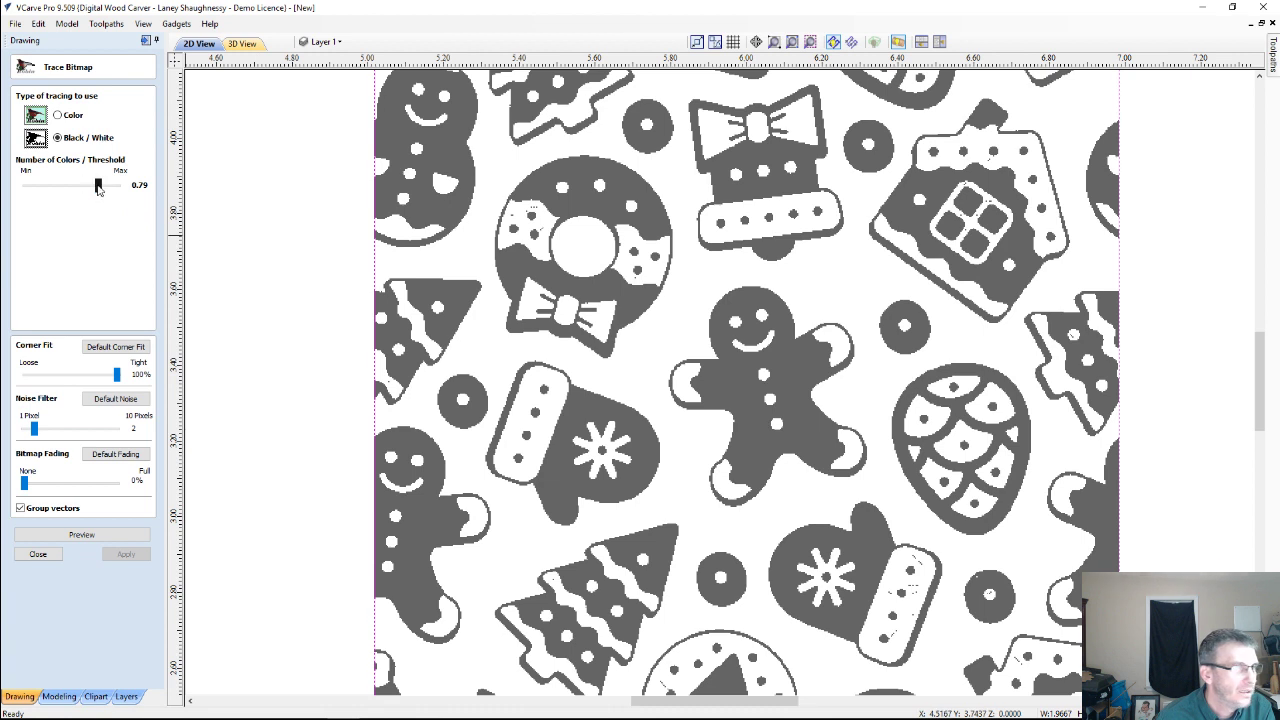
{"action": "left_click_drag", "start_coordinate": [98, 187], "coordinate": [97, 187]}
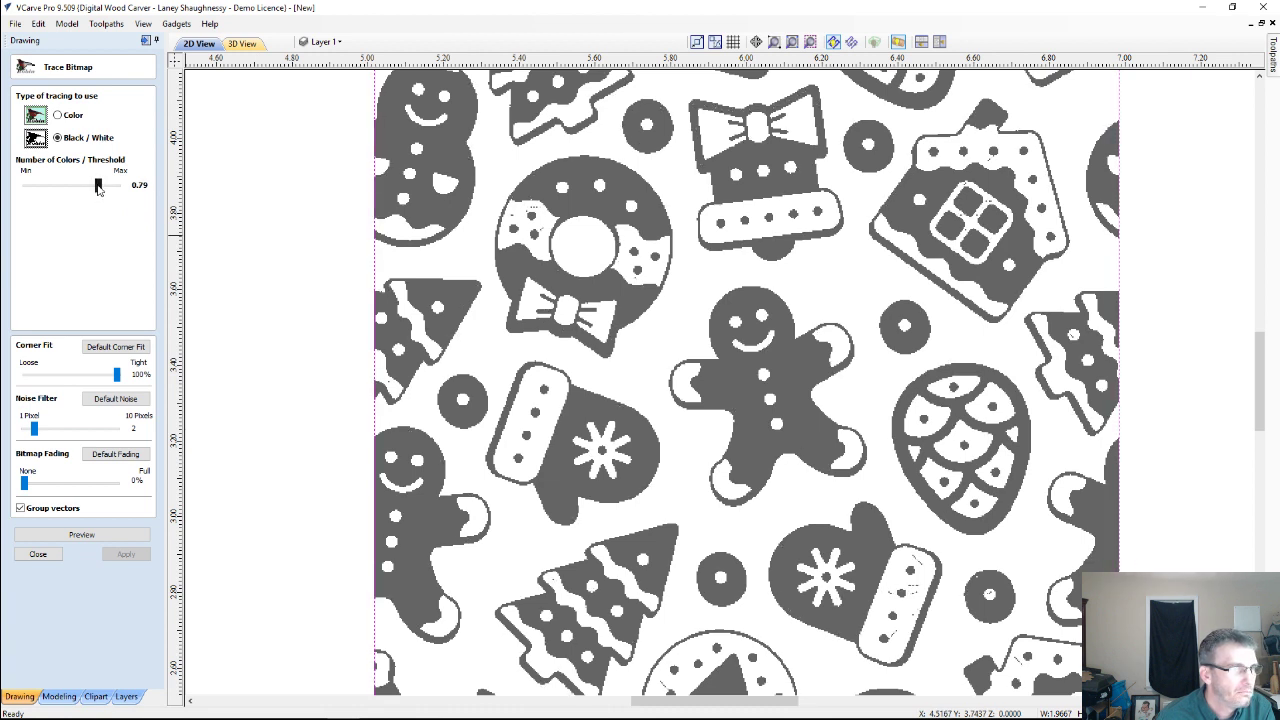
{"action": "key", "text": "Left"}
{"action": "key", "text": "Left"}
{"action": "key", "text": "Left"}
{"action": "key", "text": "Left"}
{"action": "key", "text": "Left"}
{"action": "key", "text": "Left"}
{"action": "key", "text": "Left"}
{"action": "key", "text": "Left"}
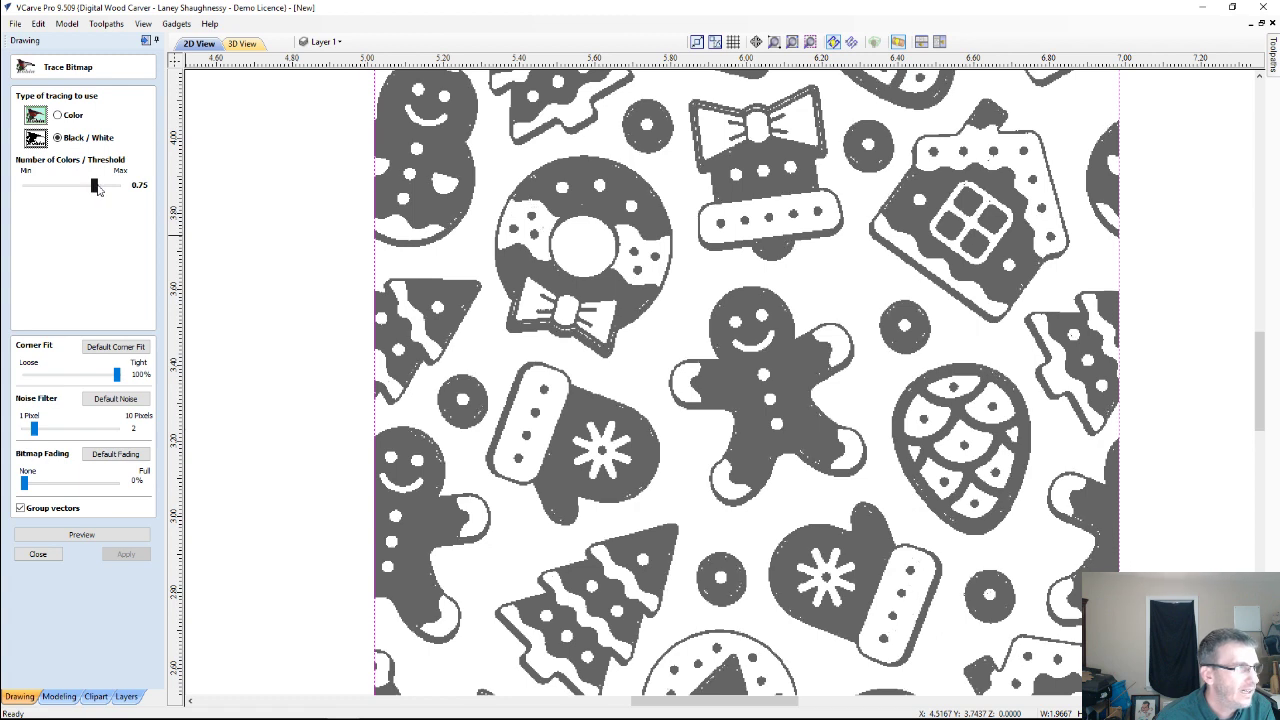
{"action": "key", "text": "Left"}
{"action": "key", "text": "Left"}
{"action": "key", "text": "Left"}
{"action": "key", "text": "Left"}
{"action": "key", "text": "Left"}
{"action": "key", "text": "Left"}
{"action": "key", "text": "Left"}
{"action": "key", "text": "Left"}
{"action": "key", "text": "Left"}
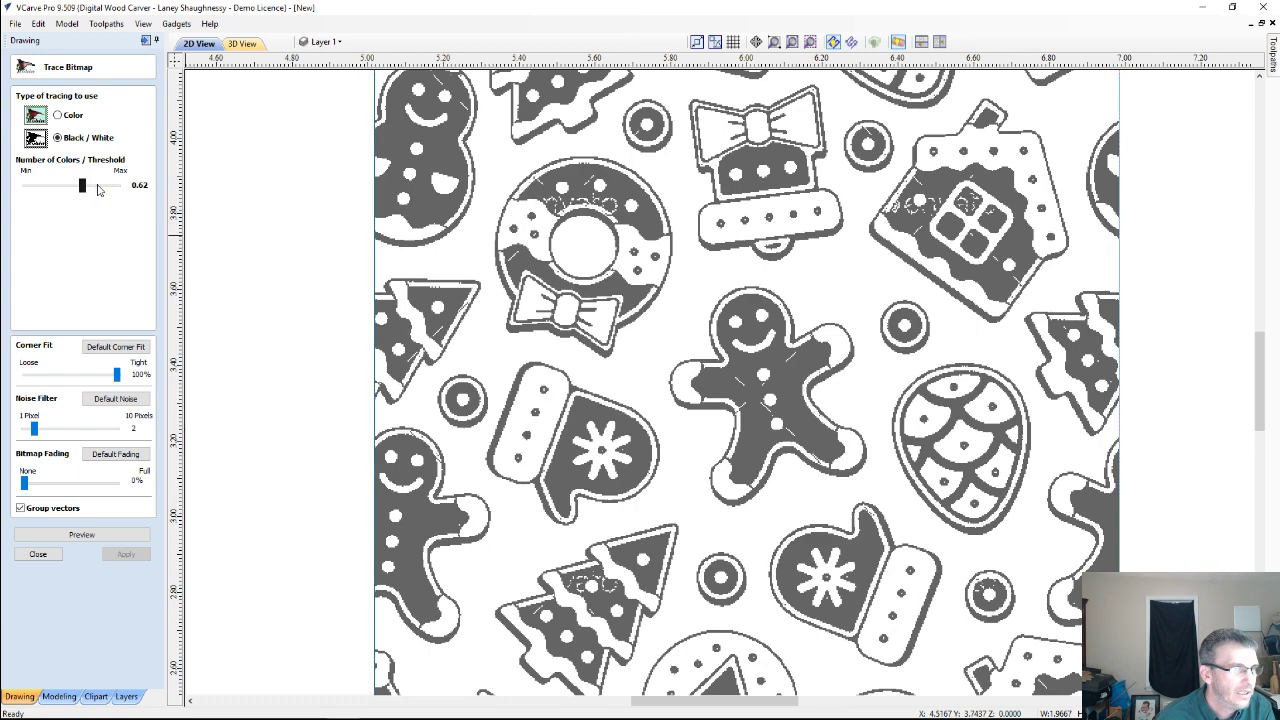
{"action": "key", "text": "Left"}
{"action": "key", "text": "Left"}
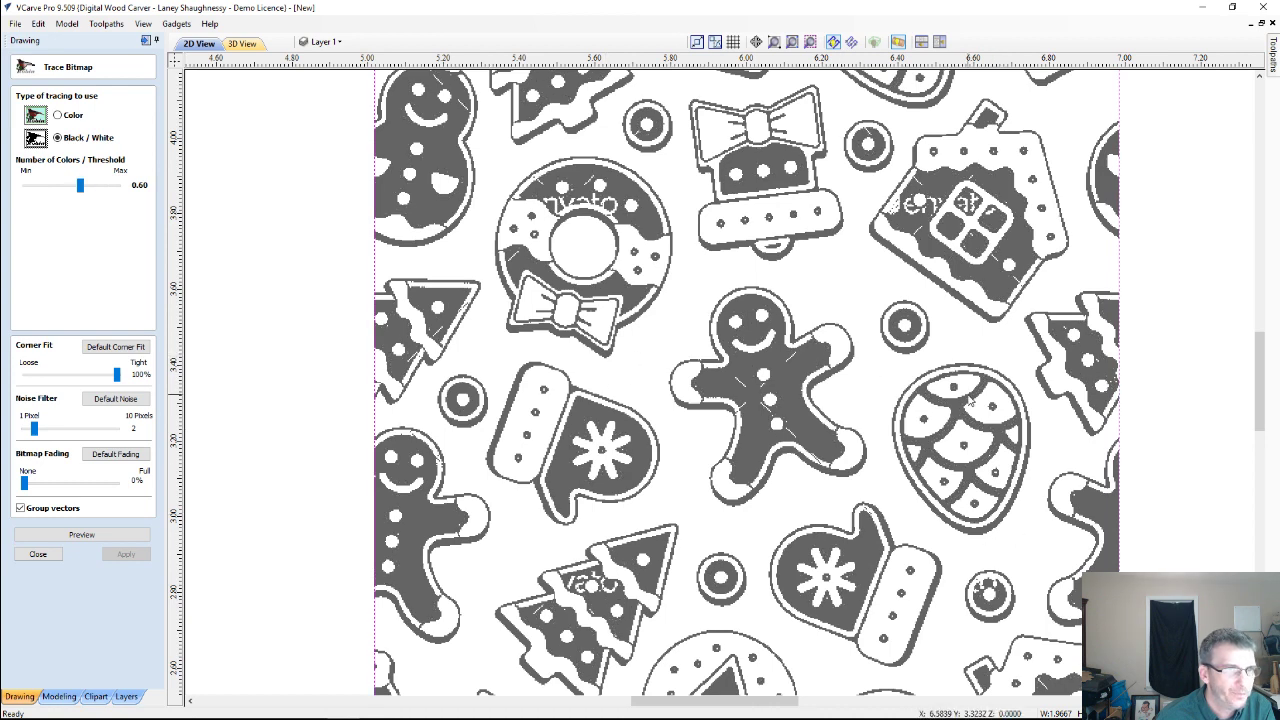
Check the cookie outlines up close and fine-tune the black/white tracing threshold to 0.61.
{"action": "scroll", "coordinate": [958, 305], "scroll_direction": "up", "scroll_amount": 3}
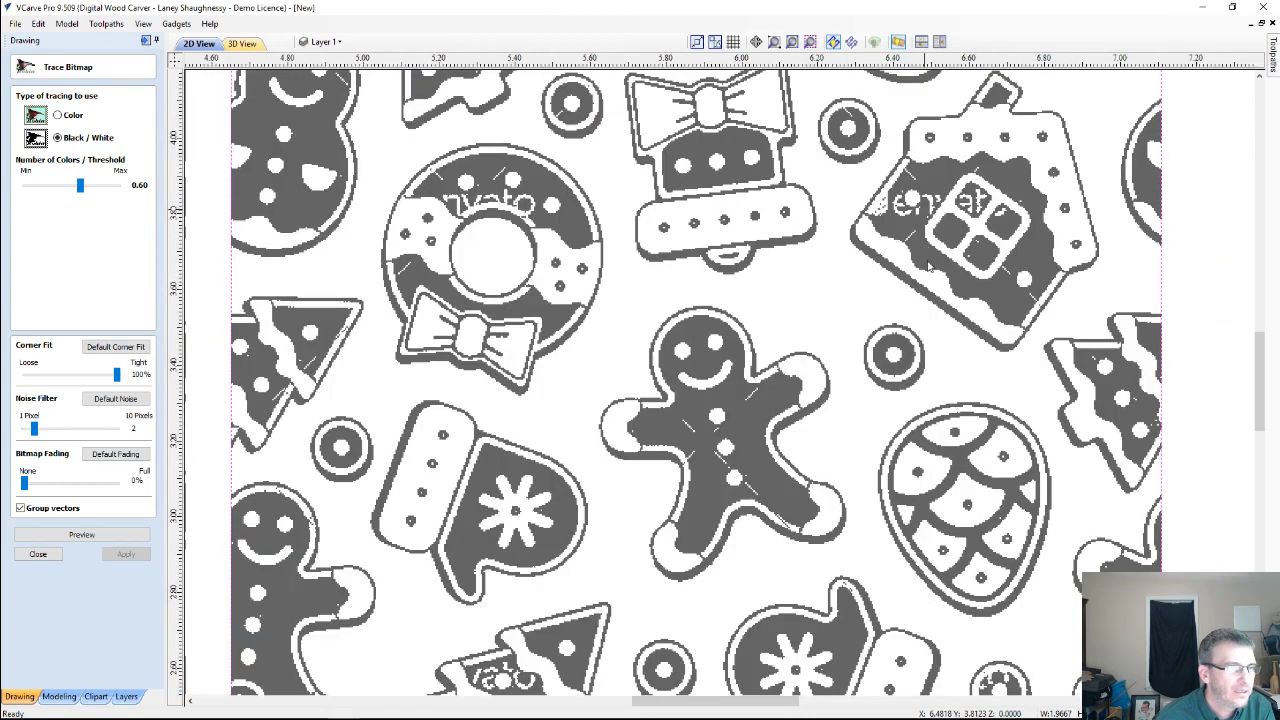
{"action": "scroll", "coordinate": [928, 263], "scroll_direction": "down", "scroll_amount": 2}
{"action": "scroll", "coordinate": [795, 300], "scroll_direction": "up", "scroll_amount": 1}
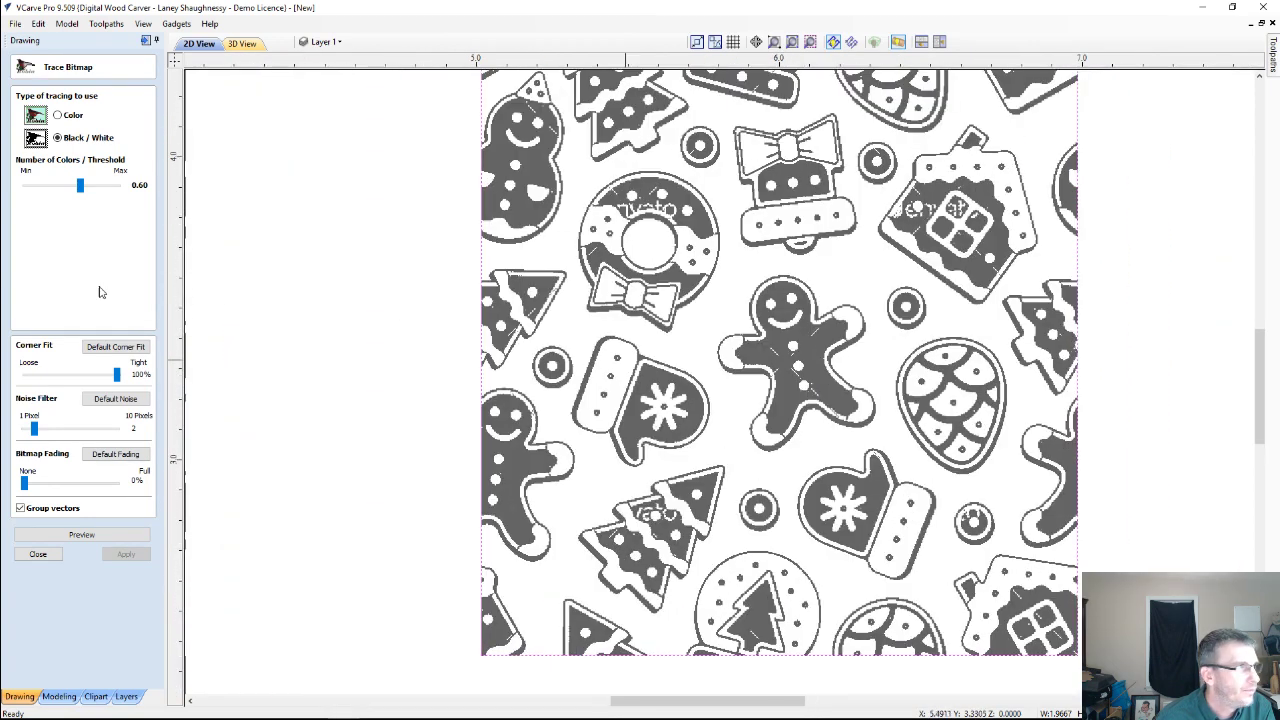
{"action": "left_click", "coordinate": [74, 187]}
{"action": "left_click_drag", "start_coordinate": [66, 190], "coordinate": [87, 193]}
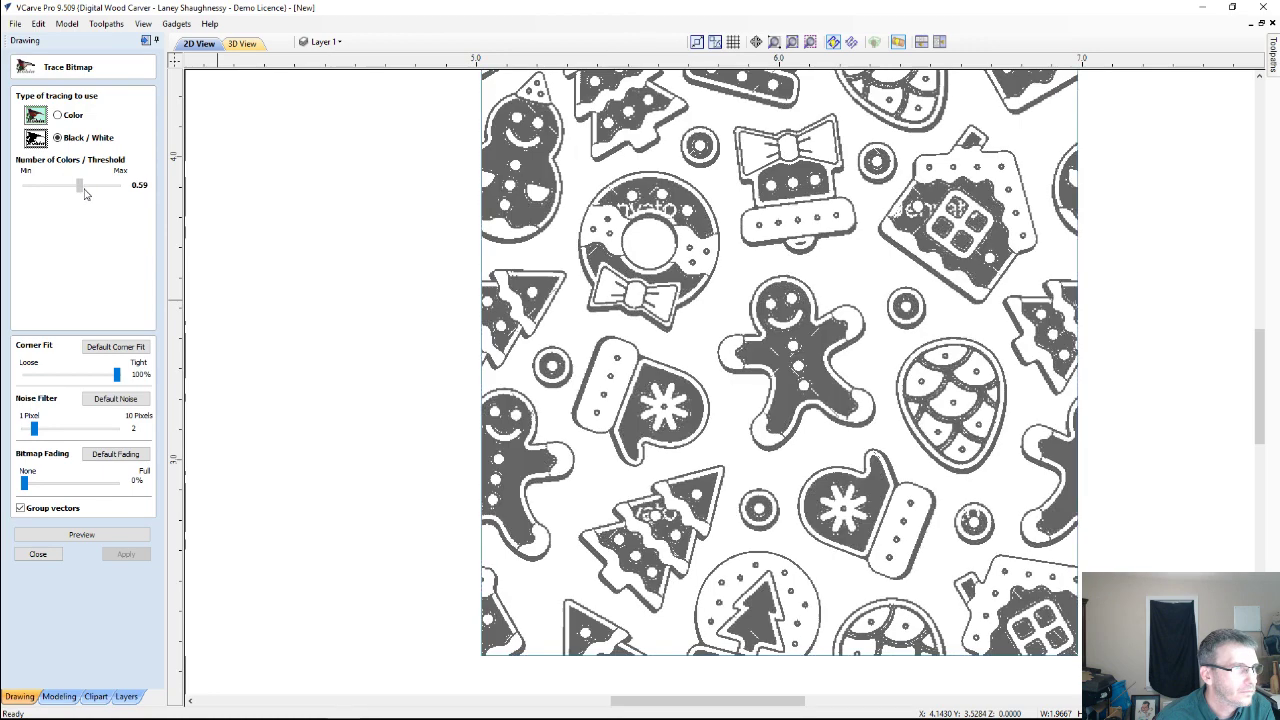
{"action": "left_click", "coordinate": [86, 190]}
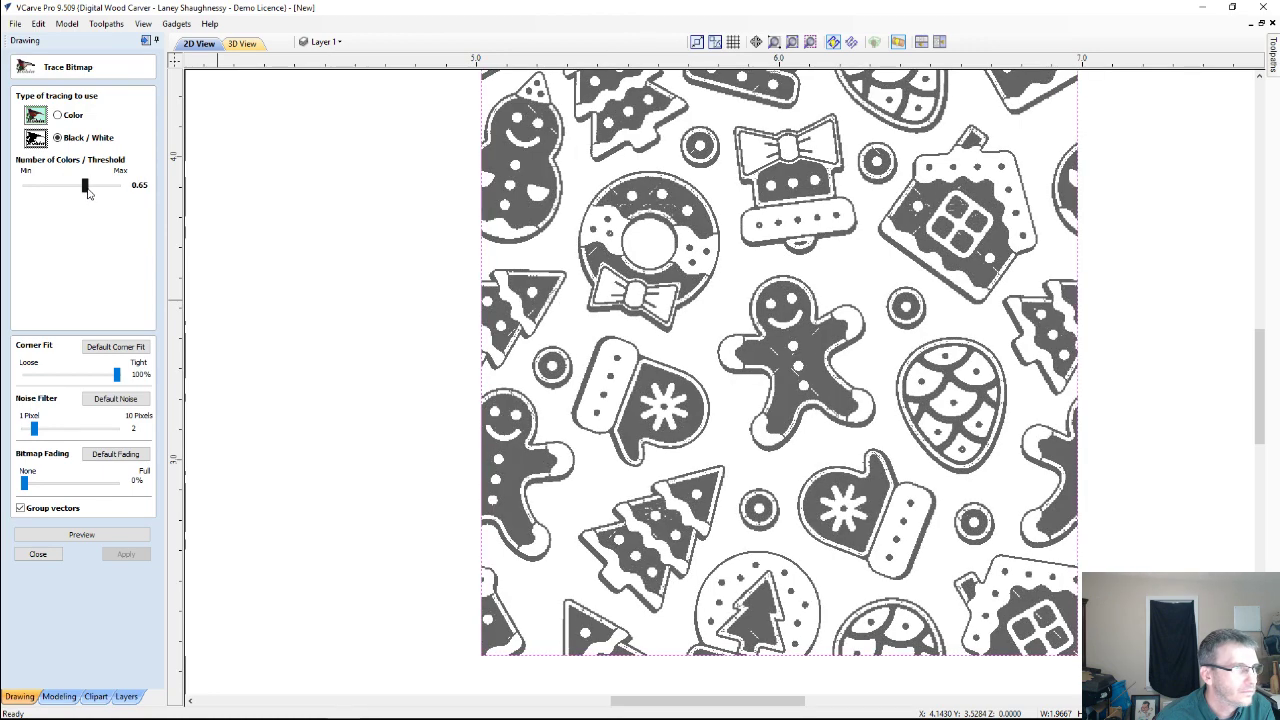
{"action": "left_click_drag", "start_coordinate": [85, 193], "coordinate": [86, 193]}
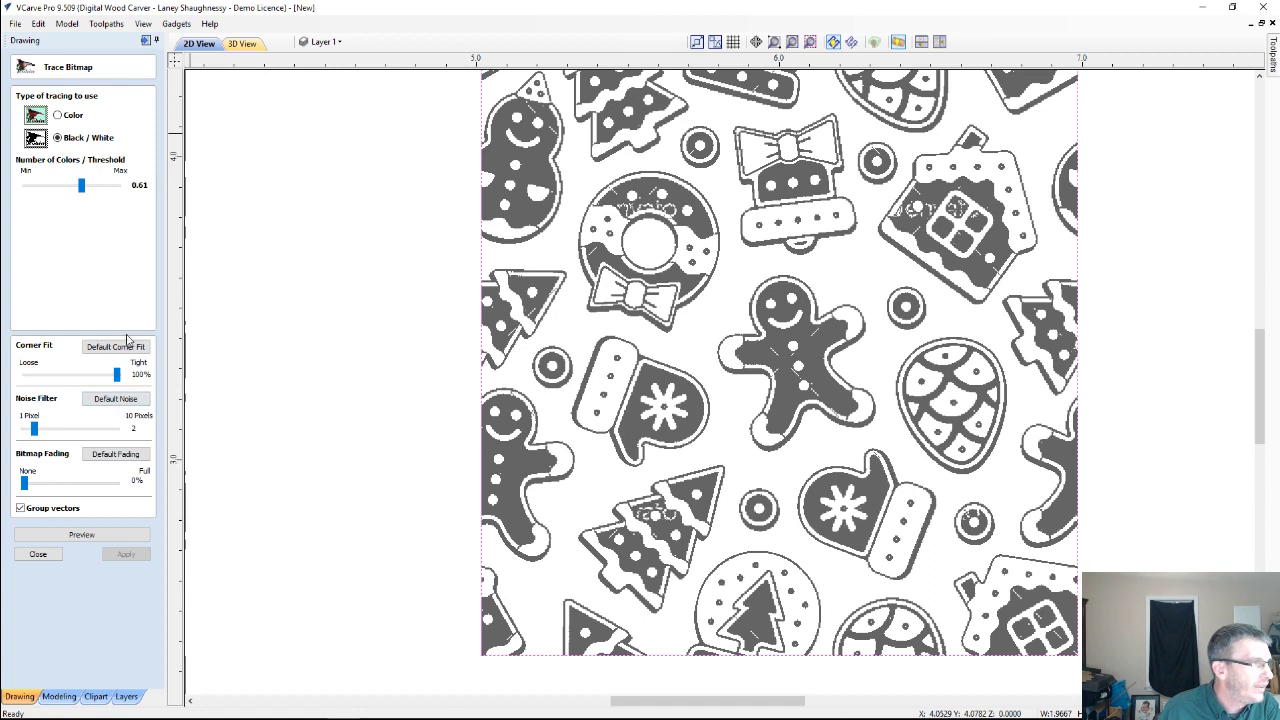
Reset the corner fit to its default, set the noise filter to 9 pixels and preview the trace.
{"action": "left_click", "coordinate": [118, 347]}
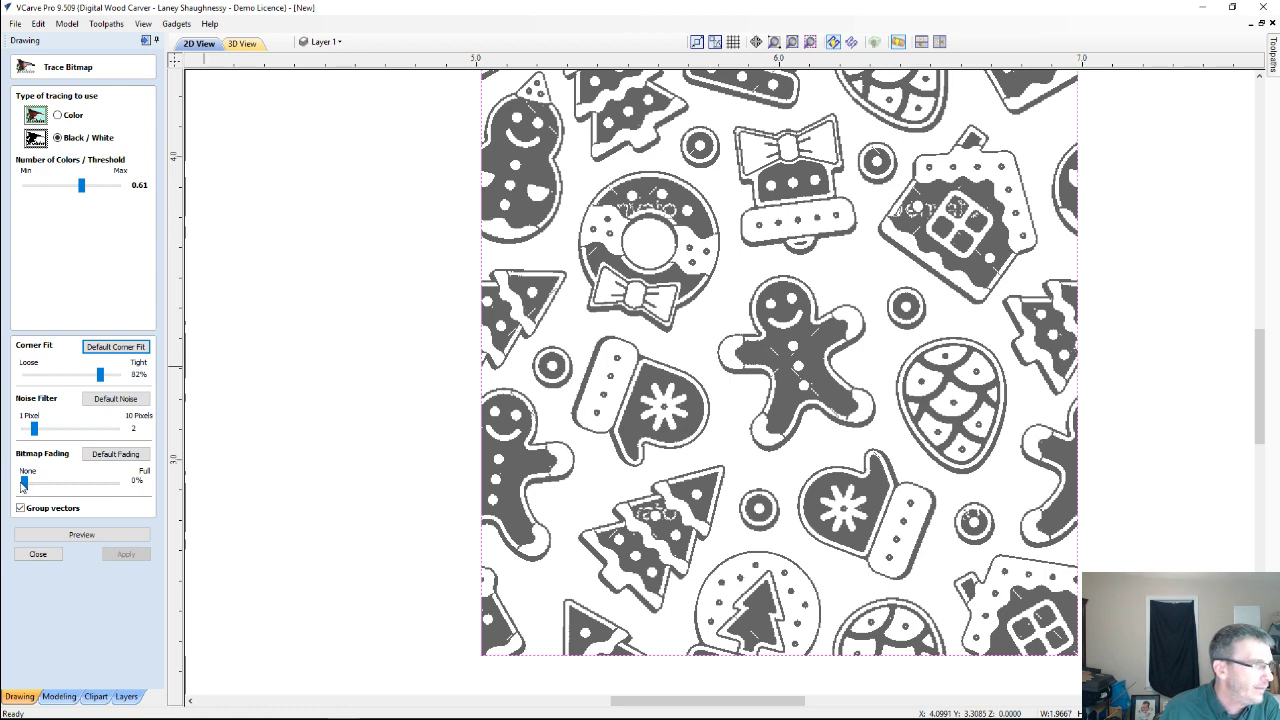
{"action": "left_click_drag", "start_coordinate": [34, 428], "coordinate": [199, 441]}
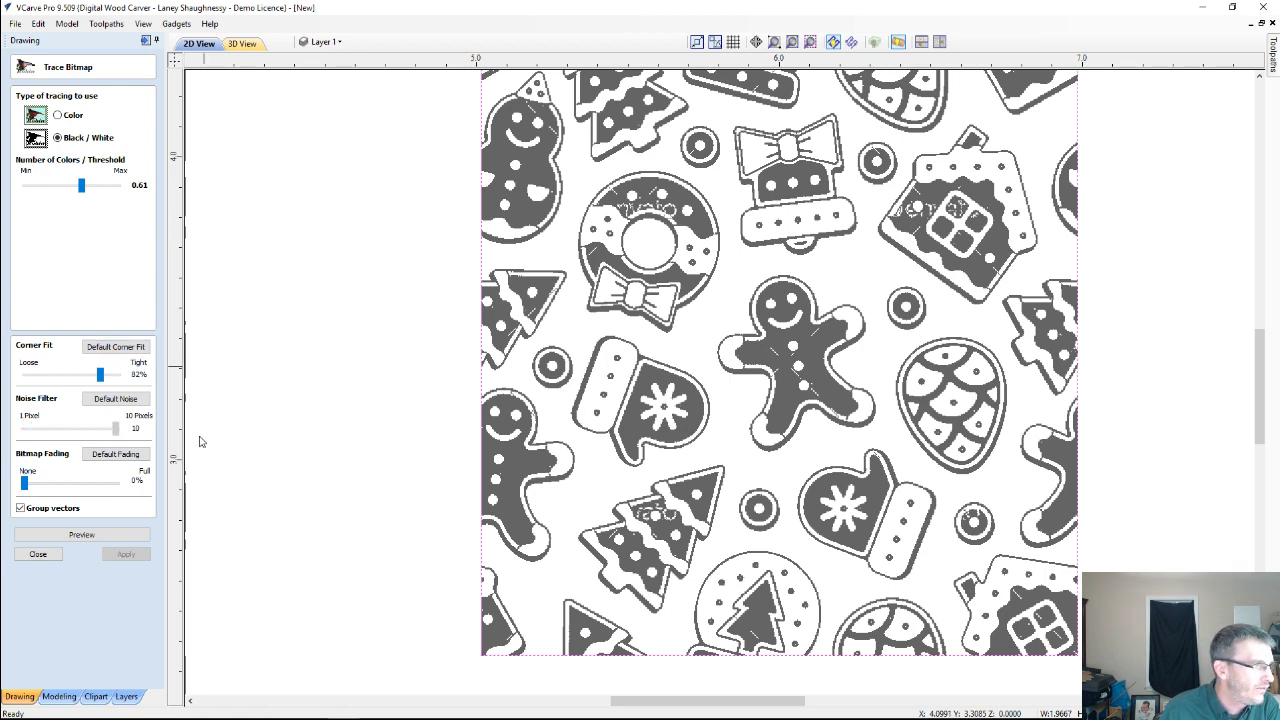
{"action": "left_click_drag", "start_coordinate": [114, 434], "coordinate": [106, 434]}
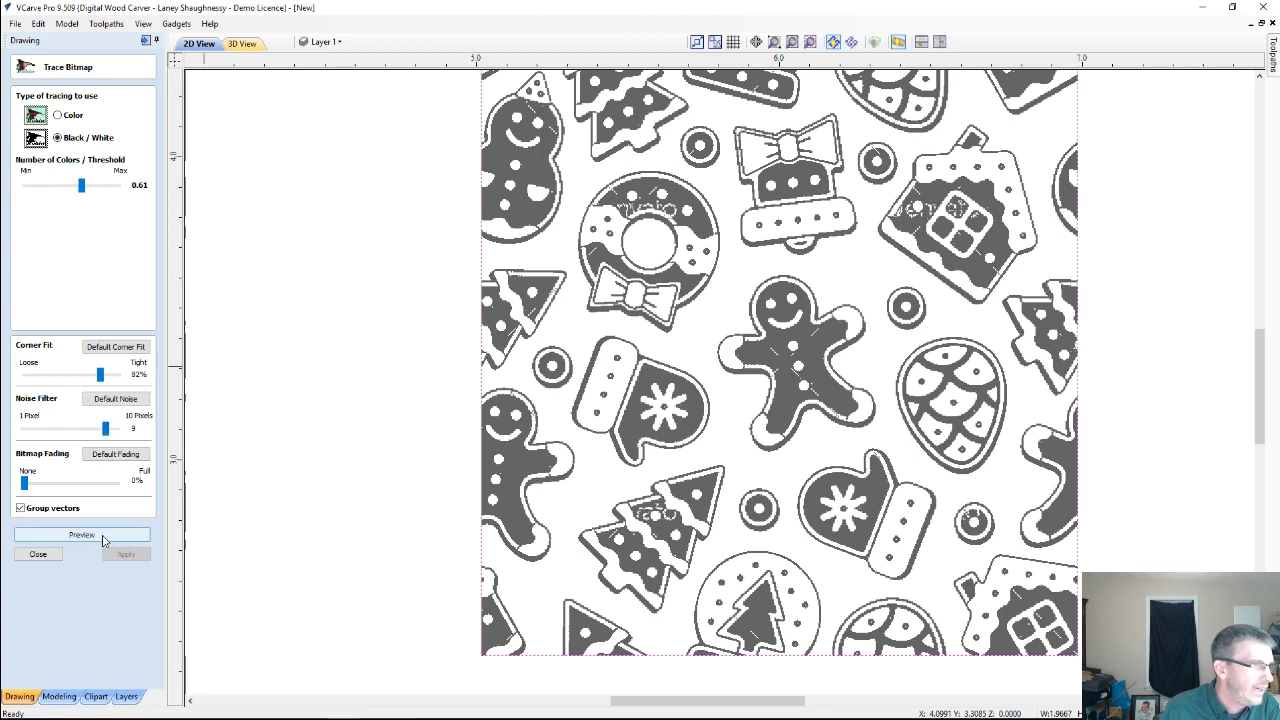
{"action": "left_click", "coordinate": [103, 538]}
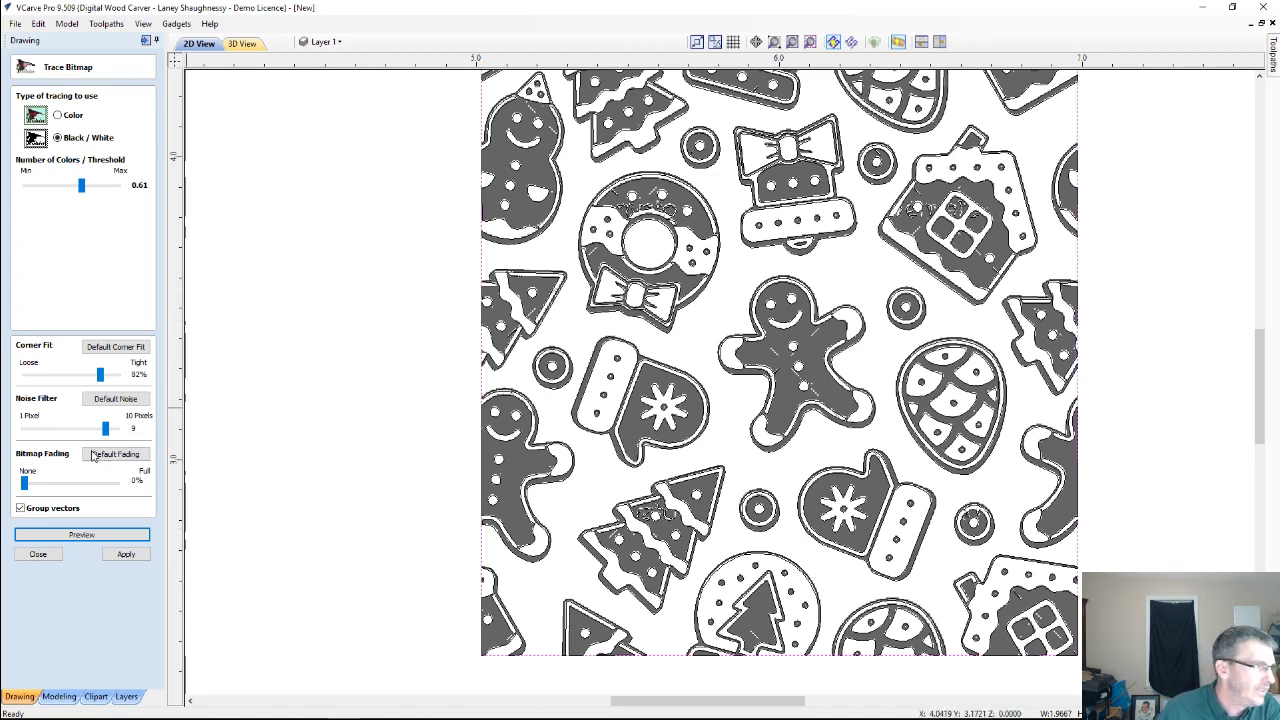
Raise the noise filter to 10 pixels, preview the trace again and examine the vectors around the wreath cookie.
{"action": "left_click_drag", "start_coordinate": [106, 430], "coordinate": [116, 430]}
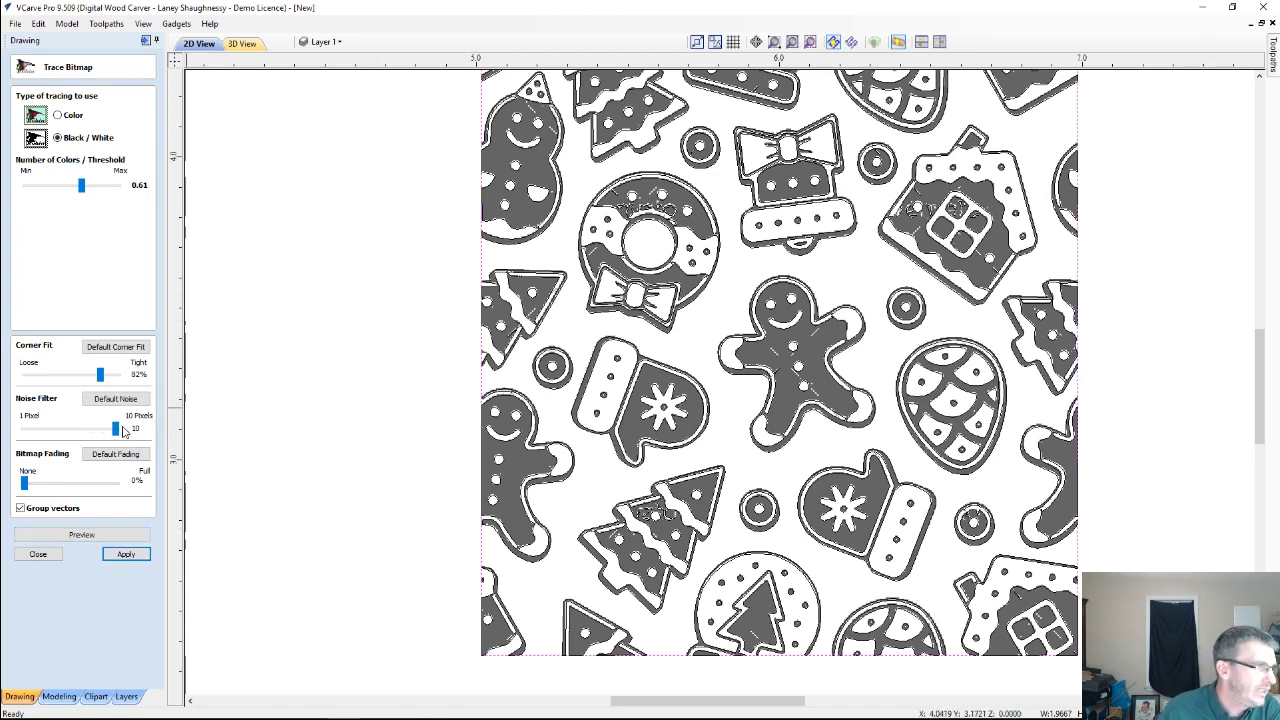
{"action": "left_click", "coordinate": [79, 536]}
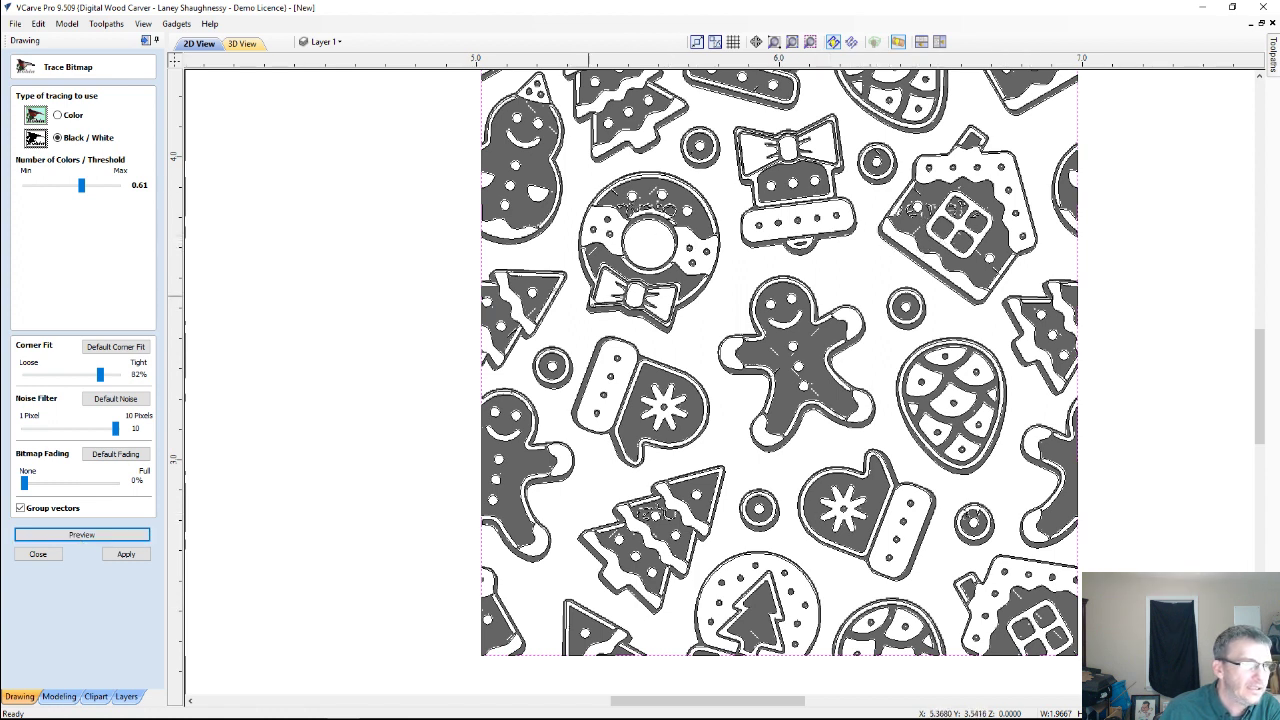
{"action": "scroll", "coordinate": [603, 209], "scroll_direction": "up", "scroll_amount": 5}
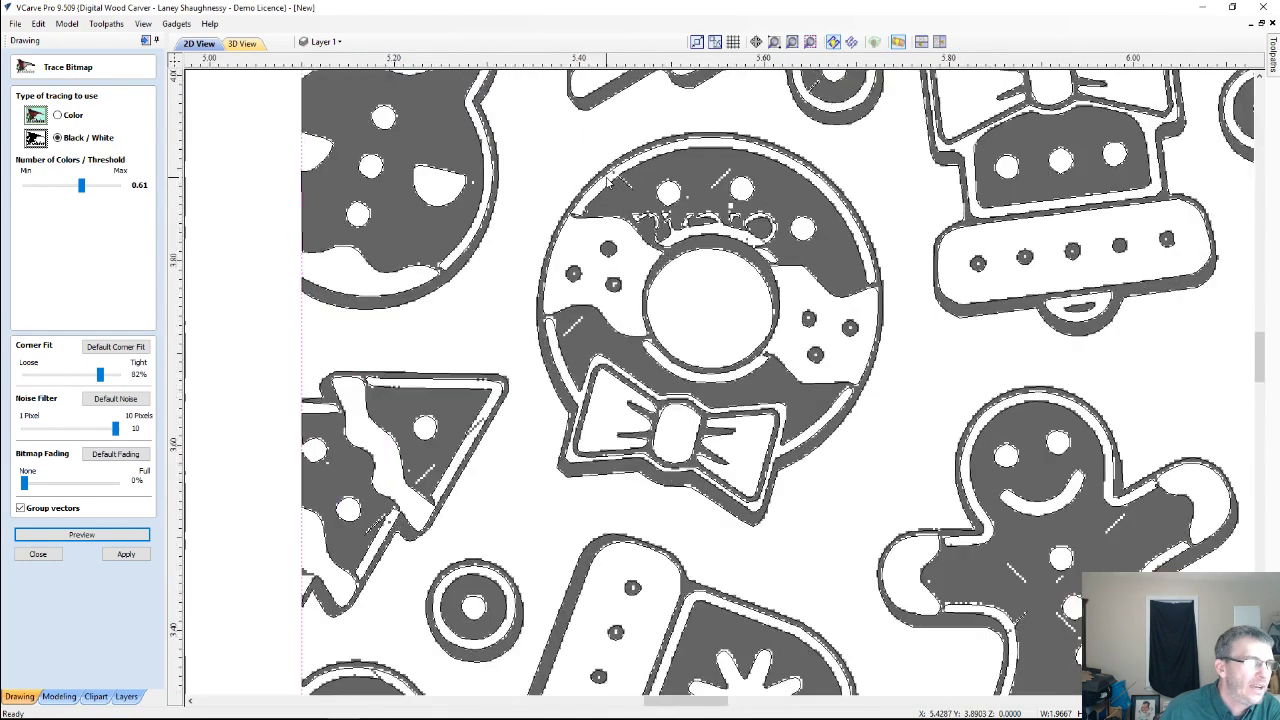
{"action": "scroll", "coordinate": [610, 174], "scroll_direction": "down", "scroll_amount": 6}
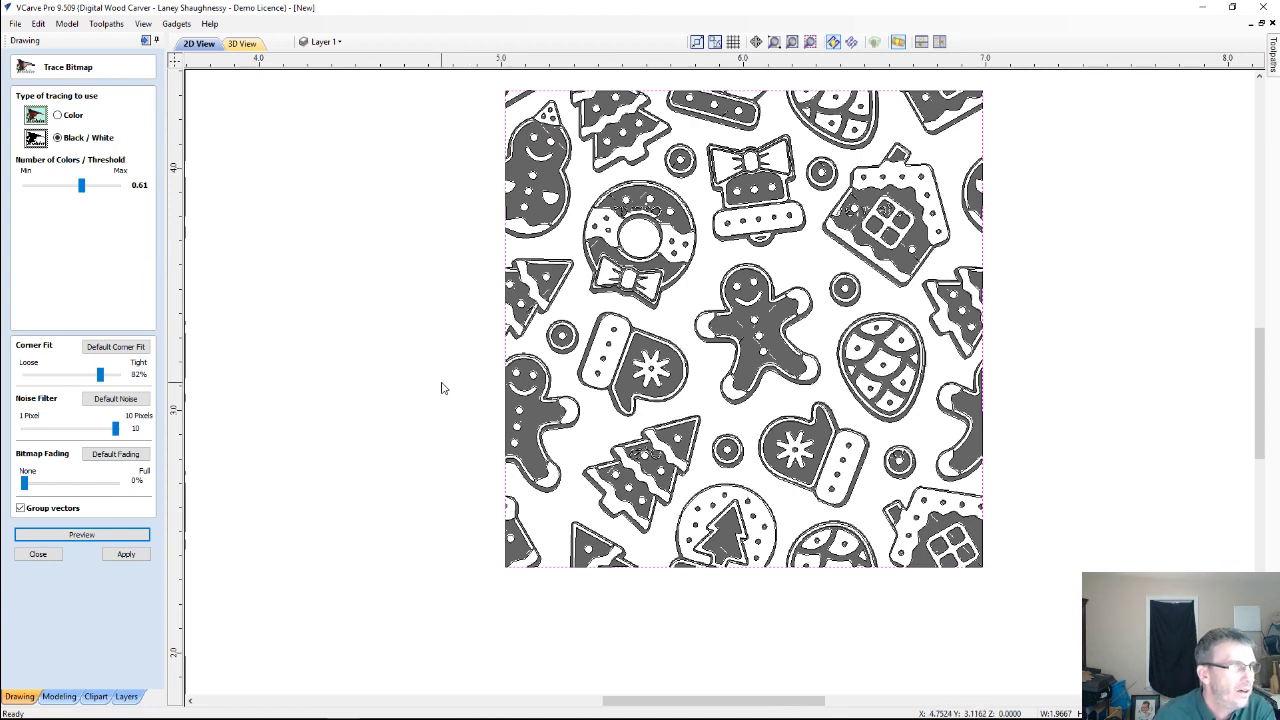
Apply the trace and move the traced vectors to a new layer named Trace1.
{"action": "left_click", "coordinate": [319, 42]}
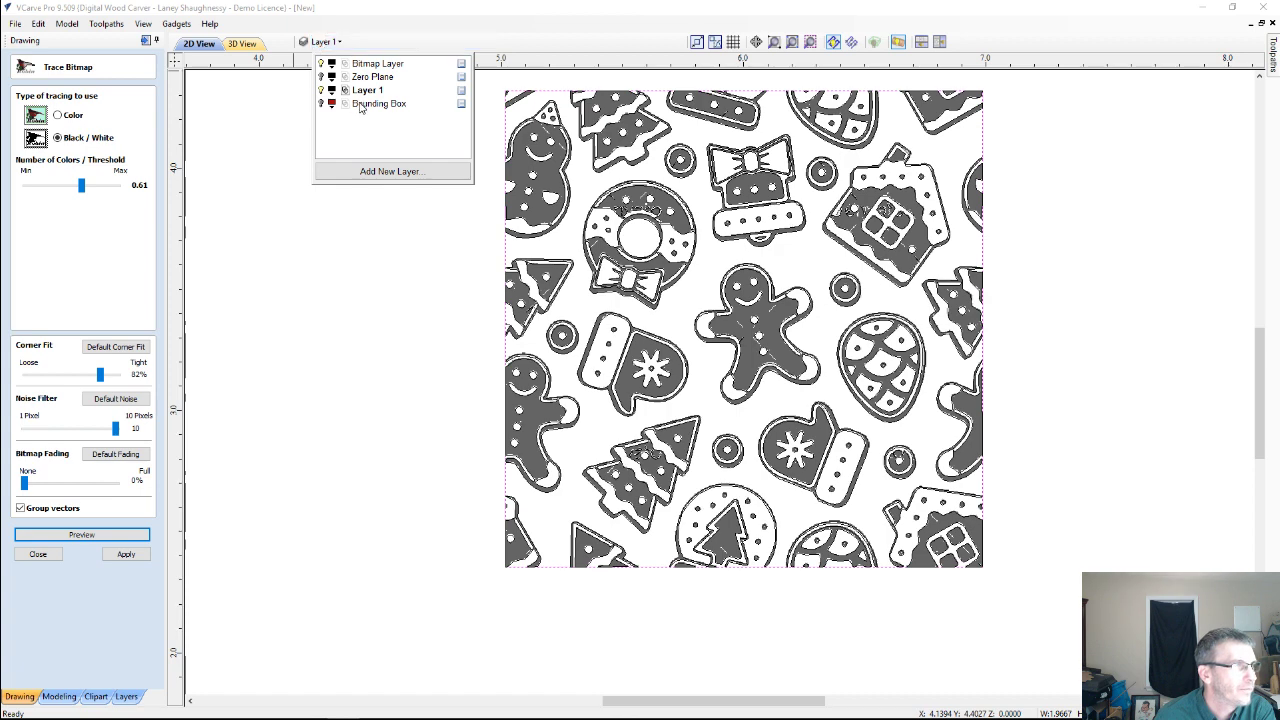
{"action": "left_click", "coordinate": [389, 311]}
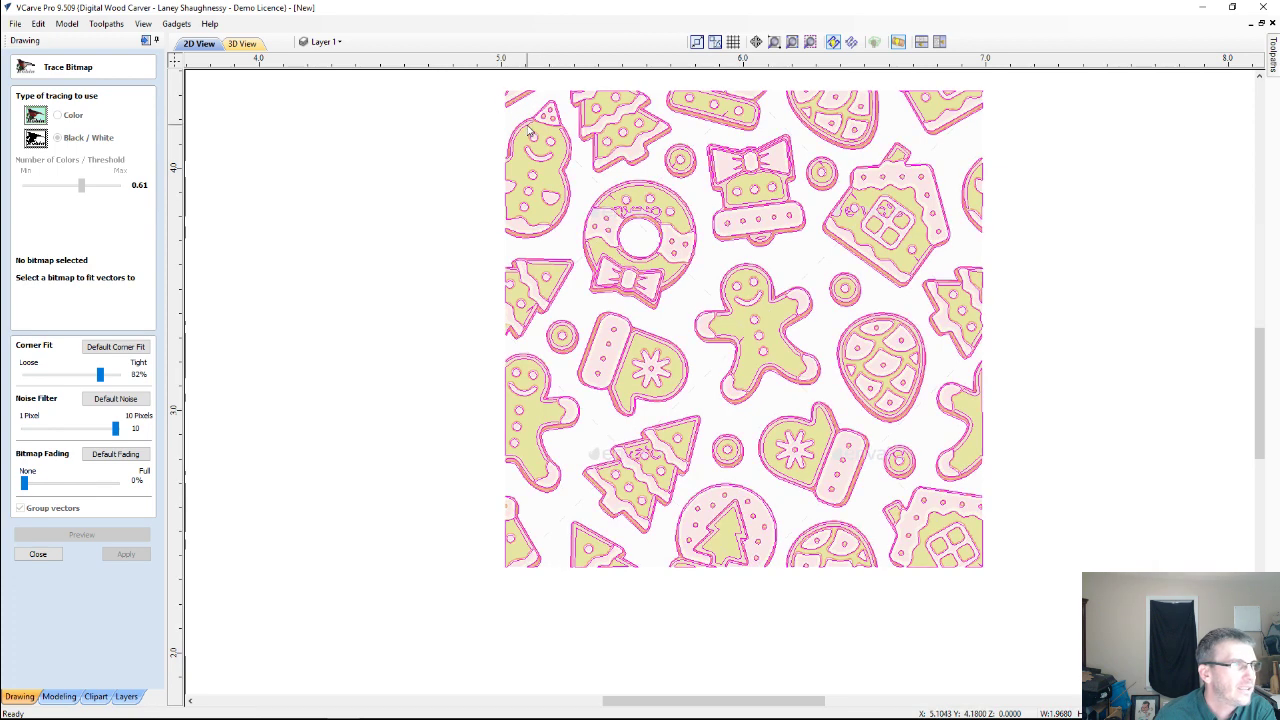
{"action": "right_click", "coordinate": [523, 127]}
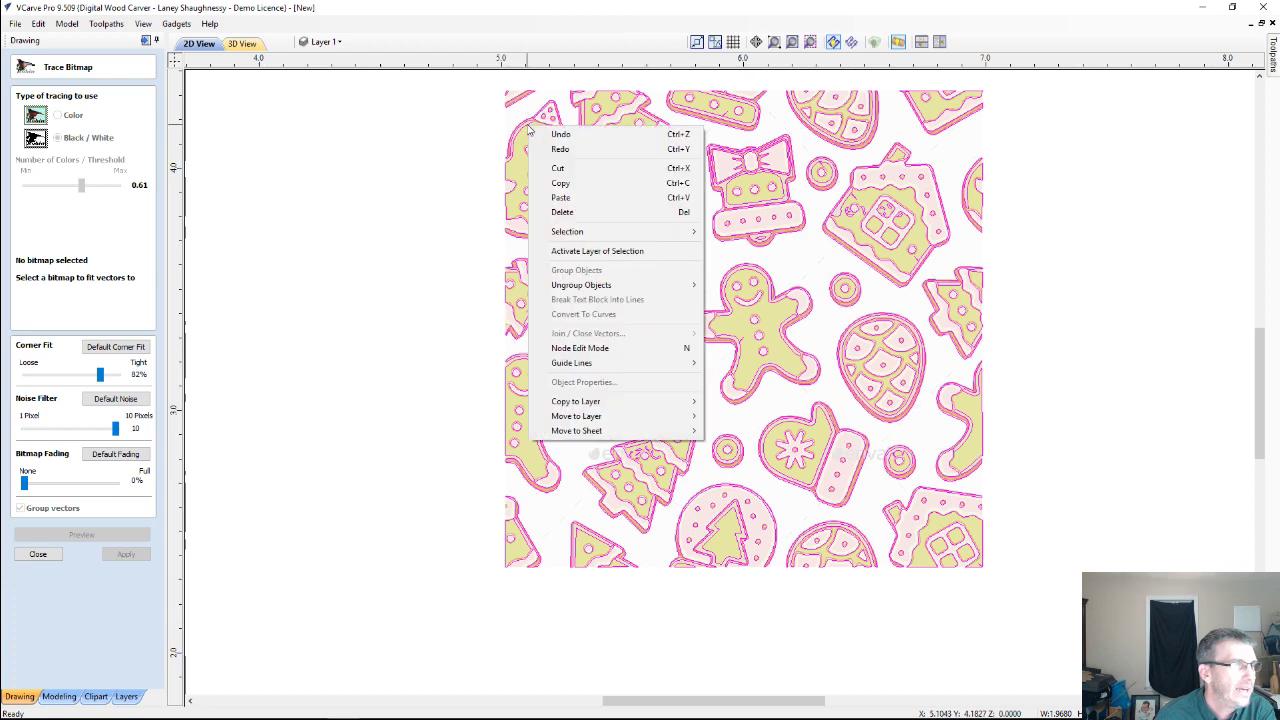
{"action": "mouse_move", "coordinate": [598, 421]}
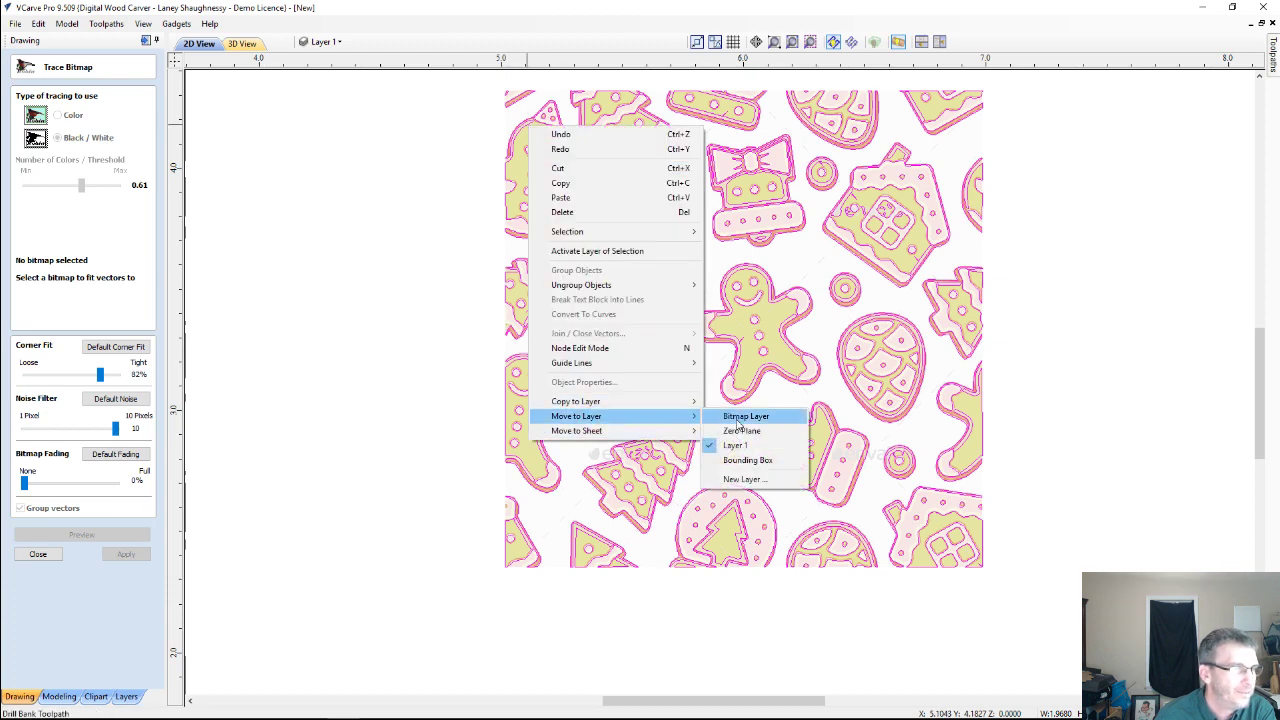
{"action": "left_click", "coordinate": [735, 486]}
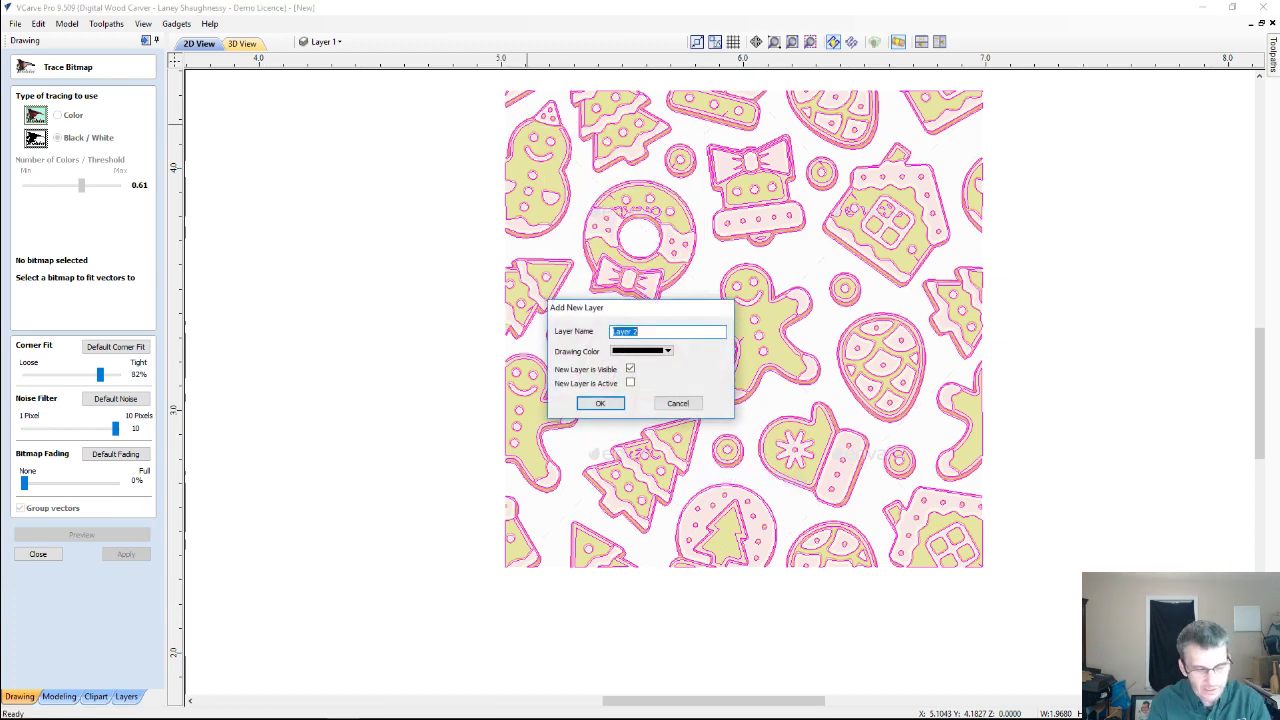
{"action": "type", "text": "Trace"}
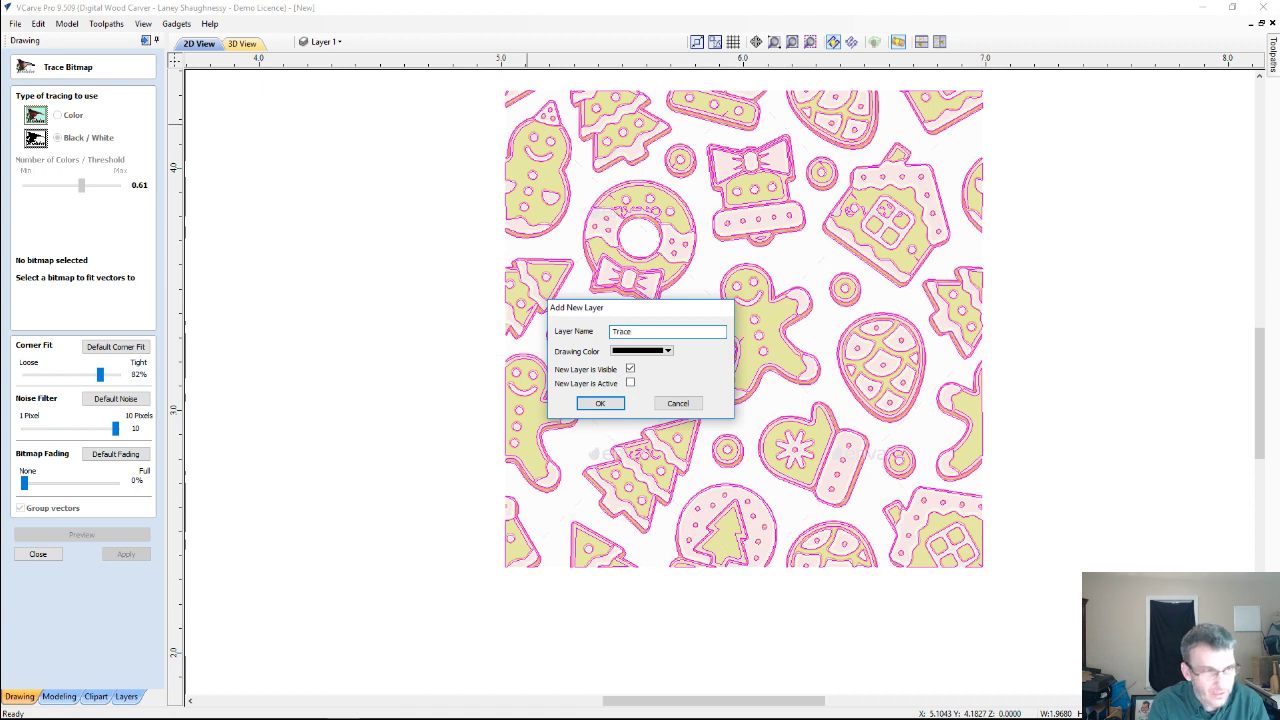
{"action": "key", "text": "Return"}
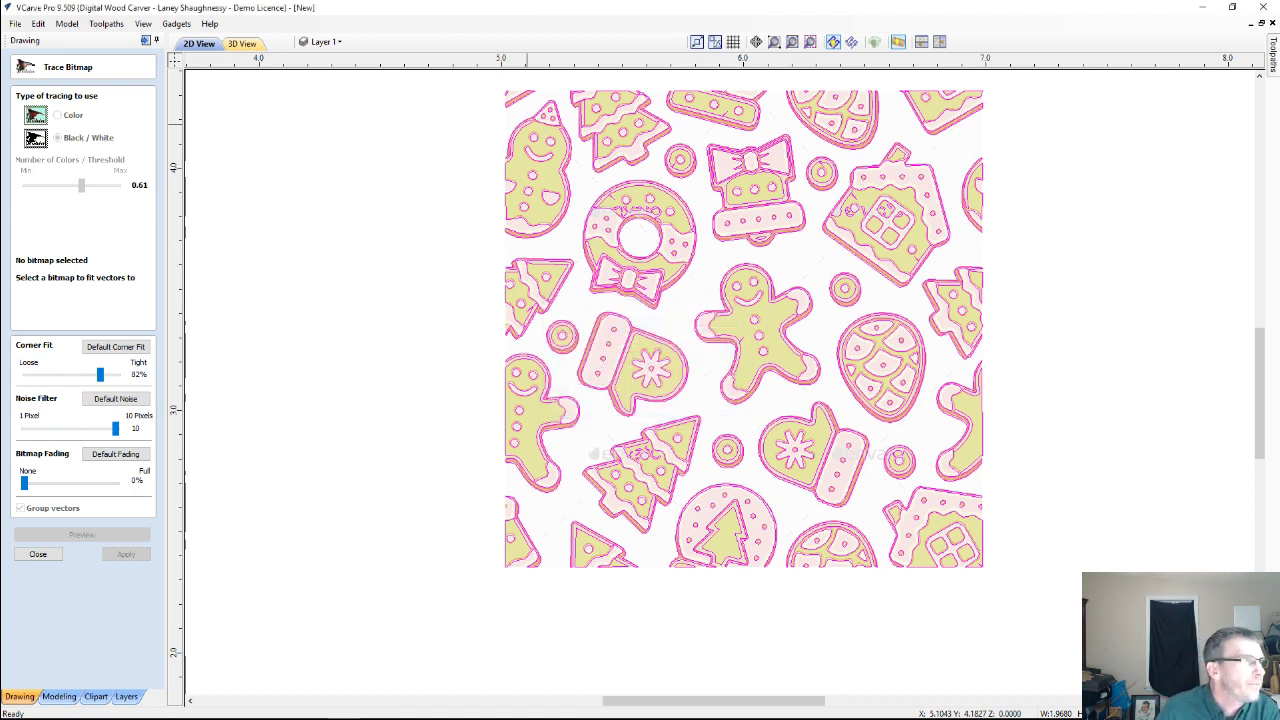
Hide the Trace1 layer so only the cookie bitmap is displayed.
{"action": "left_click", "coordinate": [322, 41]}
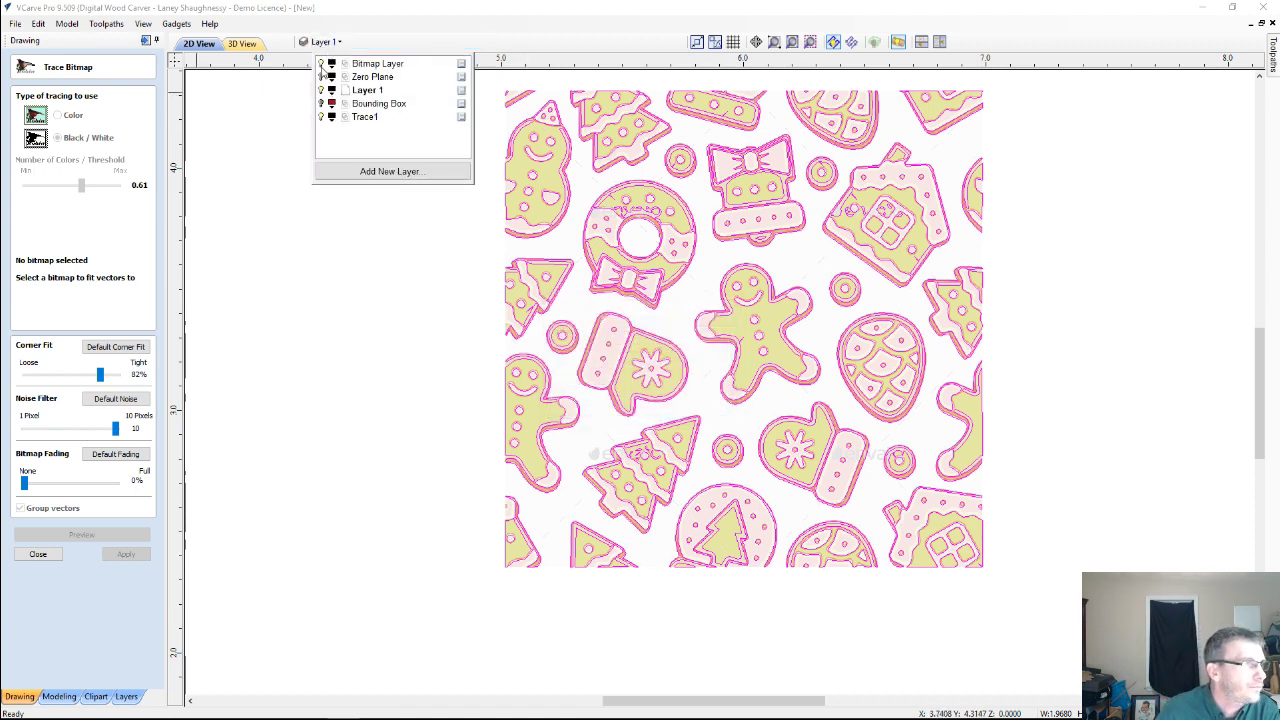
{"action": "left_click", "coordinate": [323, 119]}
{"action": "left_click", "coordinate": [374, 203]}
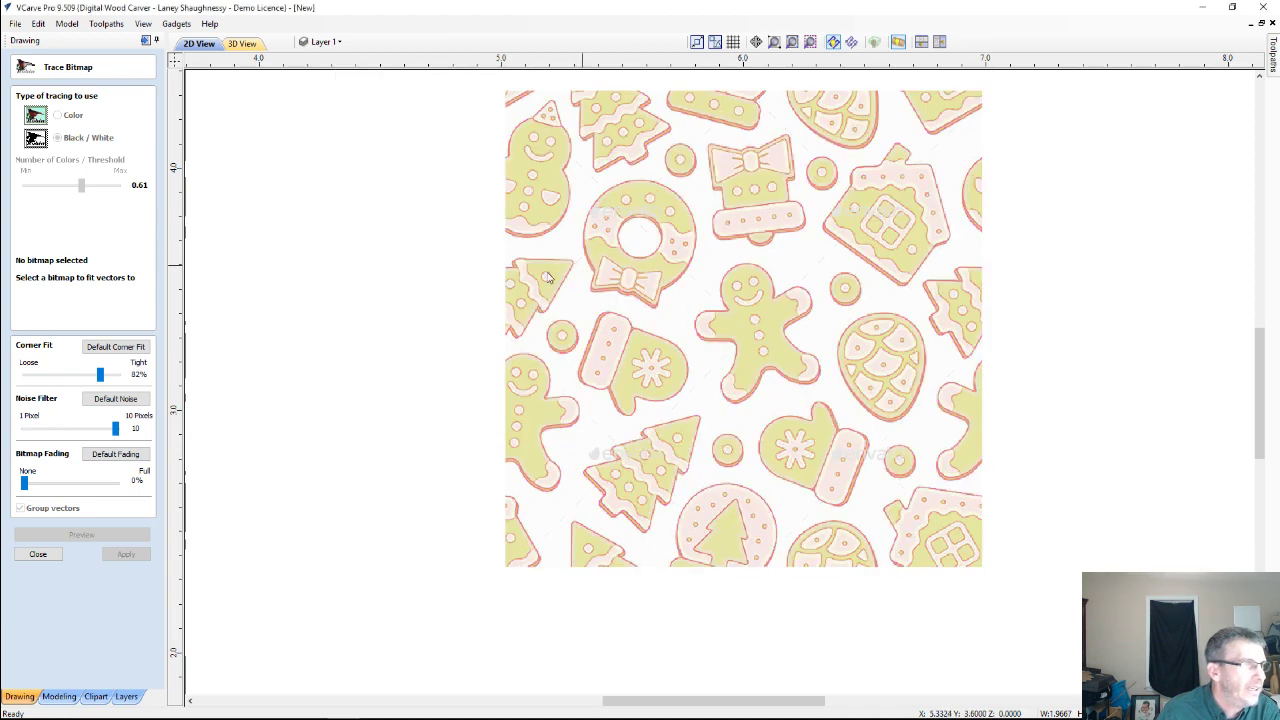
Retrace the cookie bitmap in black and white with a threshold of 0.79, apply the vectors and close the trace form.
{"action": "left_click", "coordinate": [57, 137]}
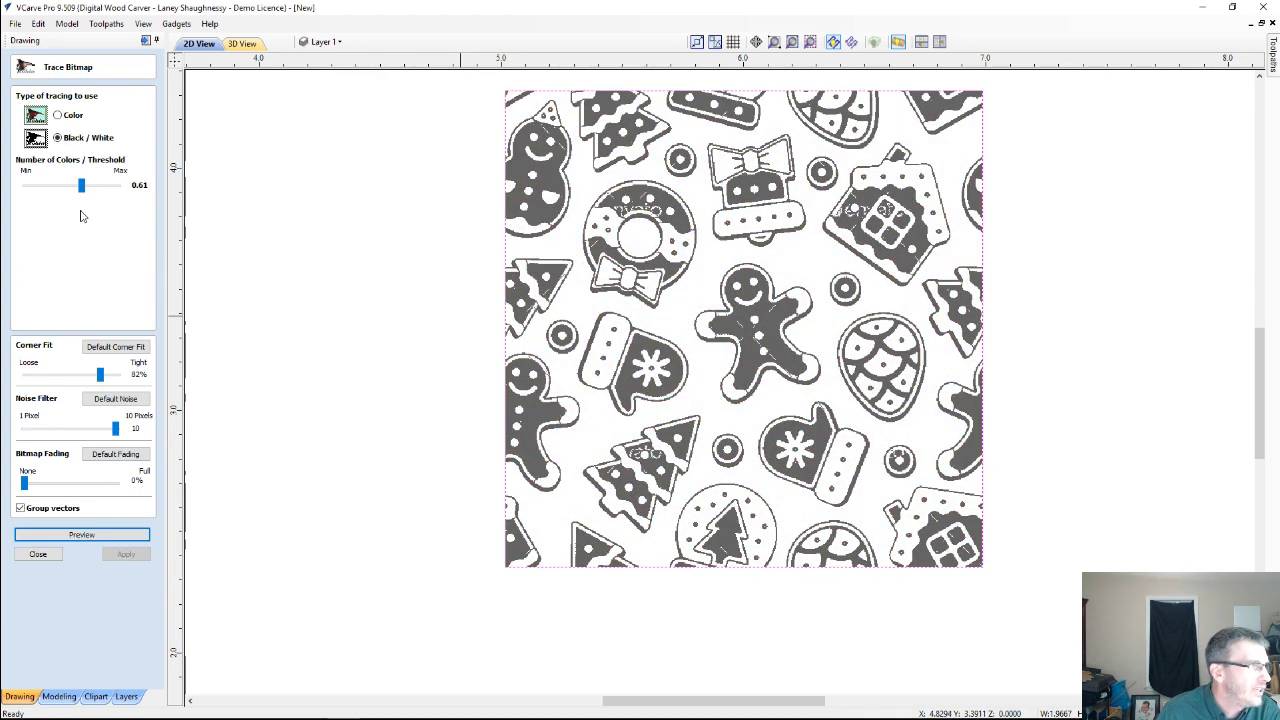
{"action": "left_click_drag", "start_coordinate": [80, 190], "coordinate": [84, 192]}
{"action": "left_click_drag", "start_coordinate": [89, 192], "coordinate": [100, 194]}
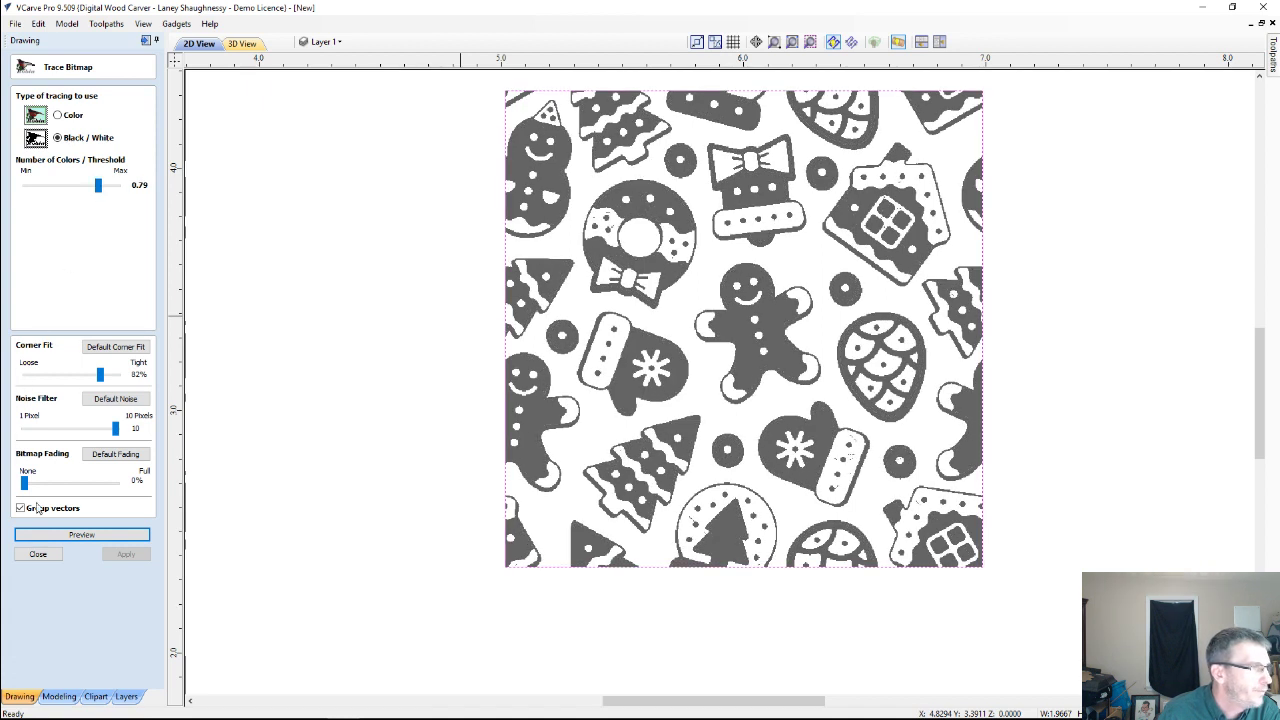
{"action": "left_click", "coordinate": [69, 536]}
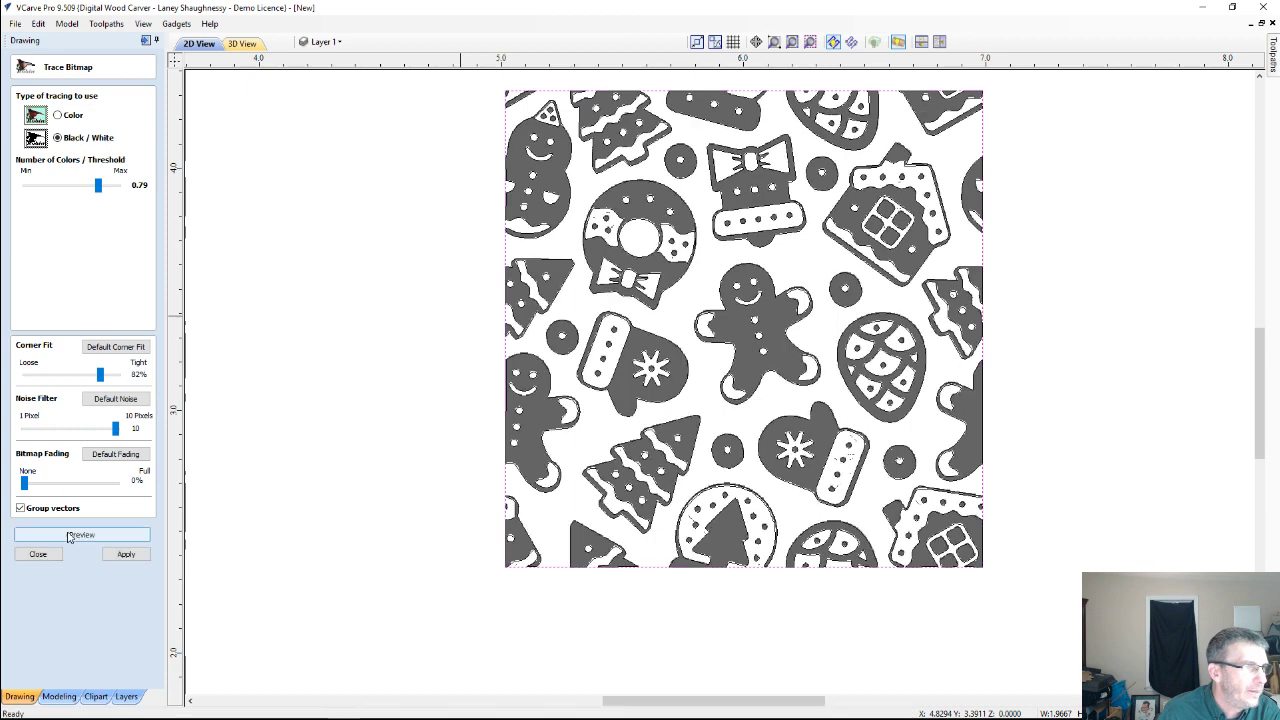
{"action": "left_click", "coordinate": [120, 556]}
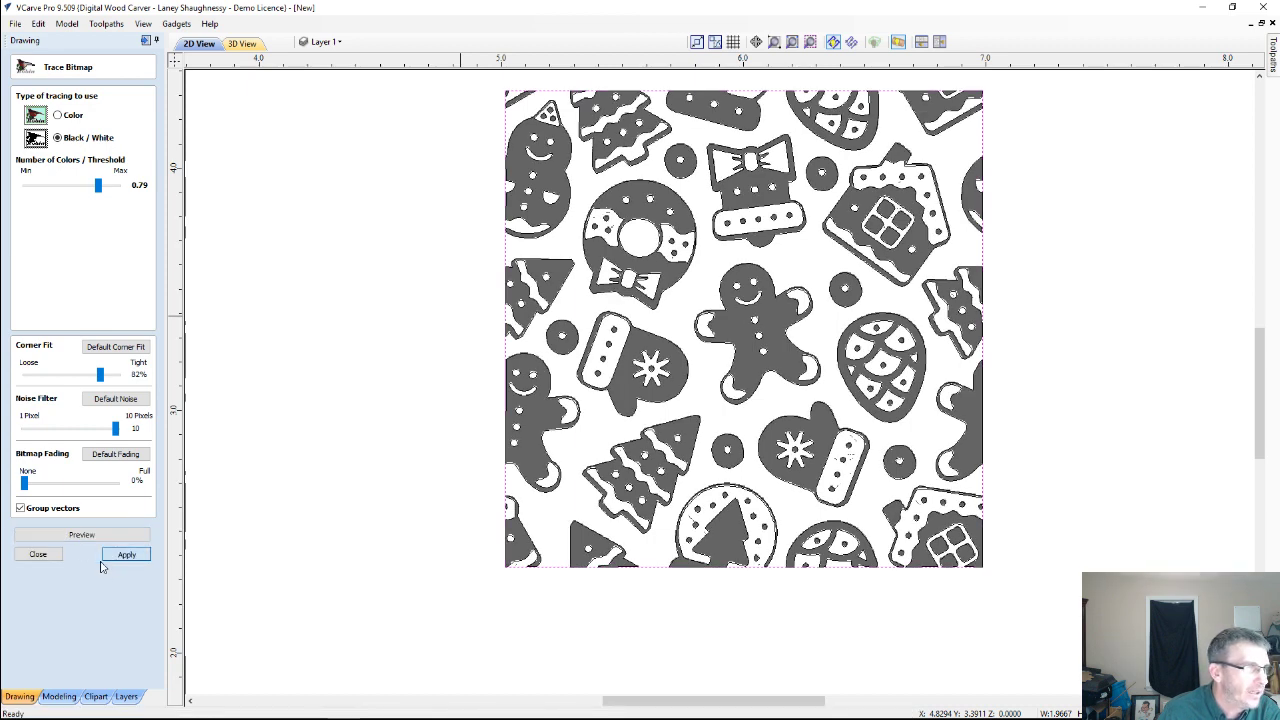
{"action": "left_click", "coordinate": [38, 555]}
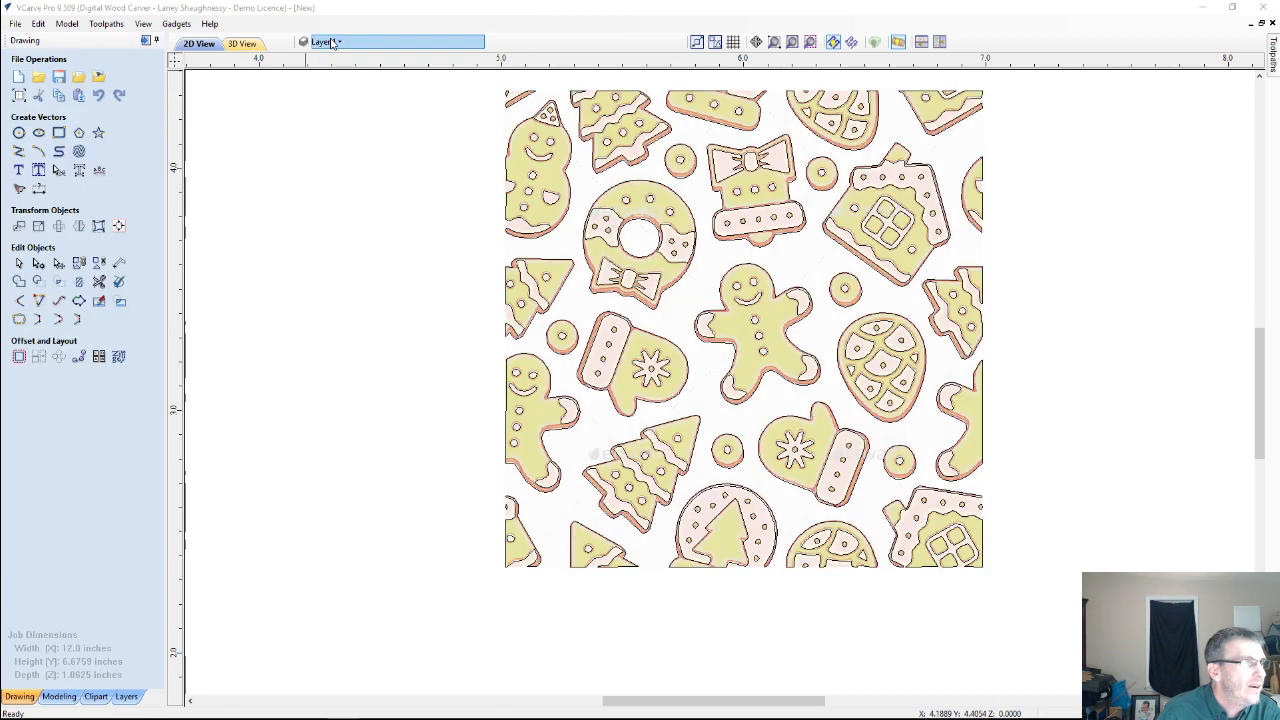
Hide the Bitmap Layer and examine the new traced vectors around the gingerbread man.
{"action": "left_click", "coordinate": [333, 43]}
{"action": "left_click", "coordinate": [322, 64]}
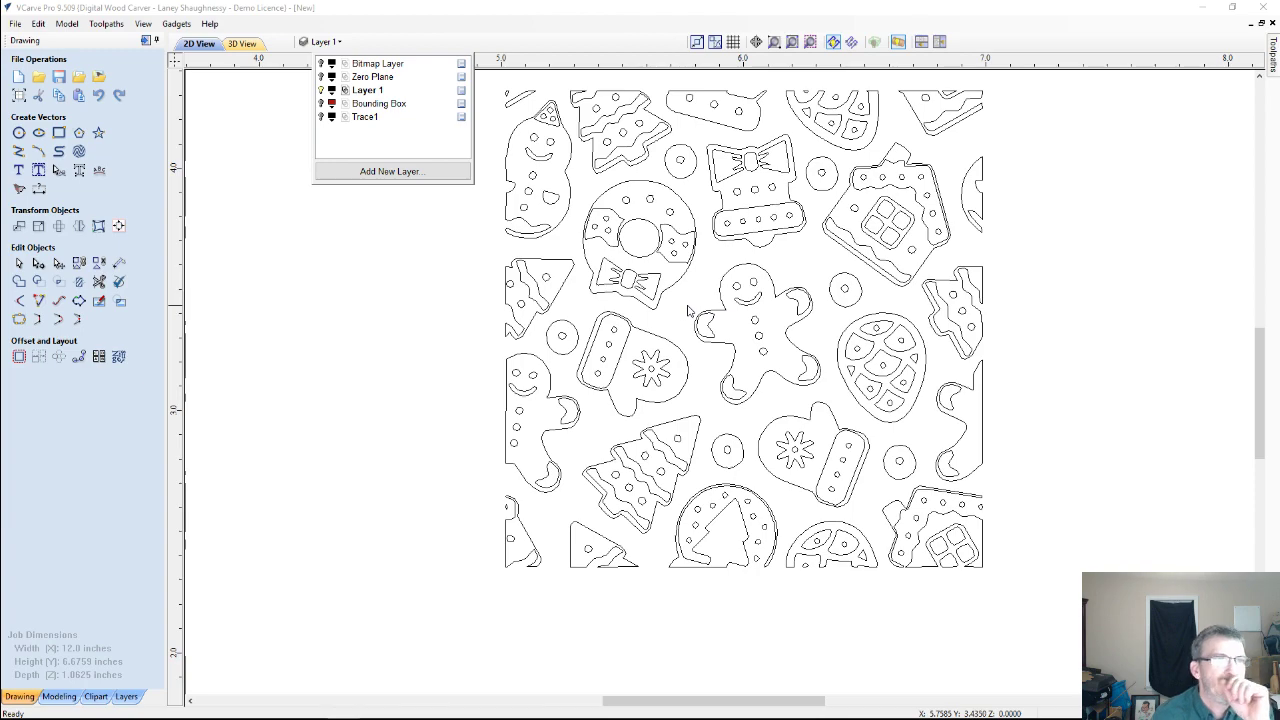
{"action": "scroll", "coordinate": [738, 262], "scroll_direction": "up", "scroll_amount": 4}
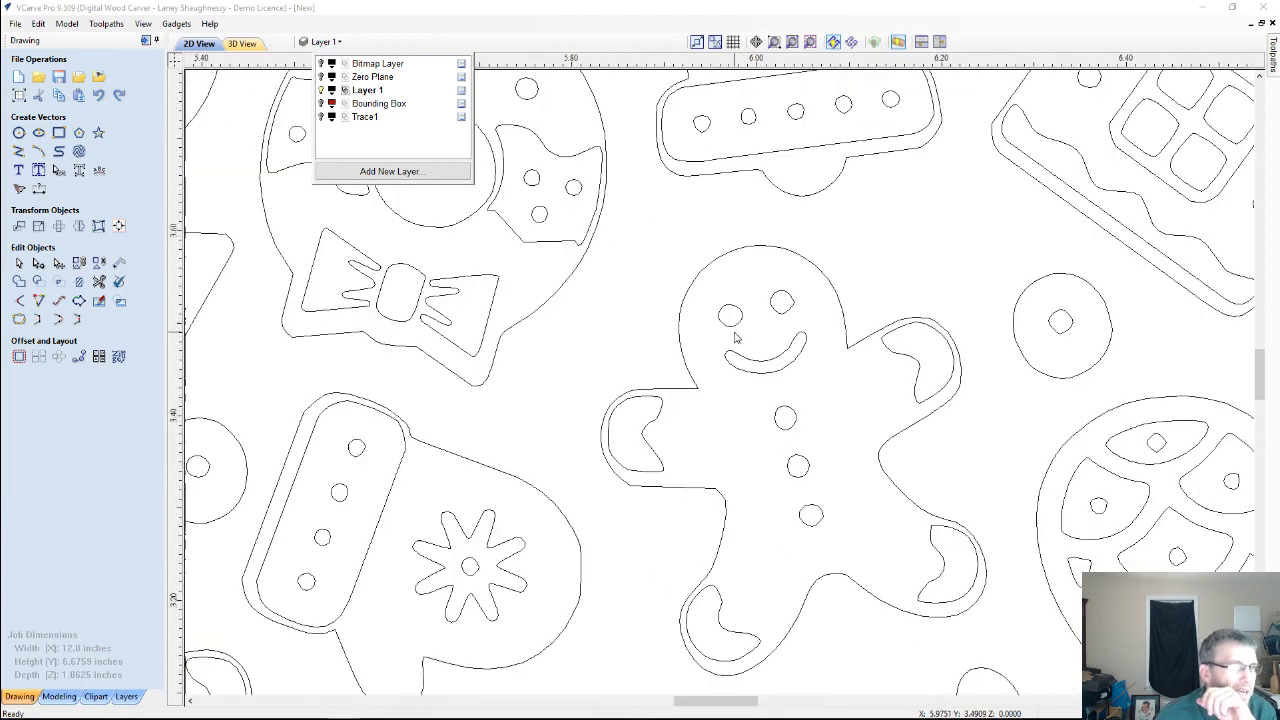
{"action": "scroll", "coordinate": [735, 338], "scroll_direction": "down", "scroll_amount": 4}
{"action": "scroll", "coordinate": [751, 453], "scroll_direction": "up", "scroll_amount": 4}
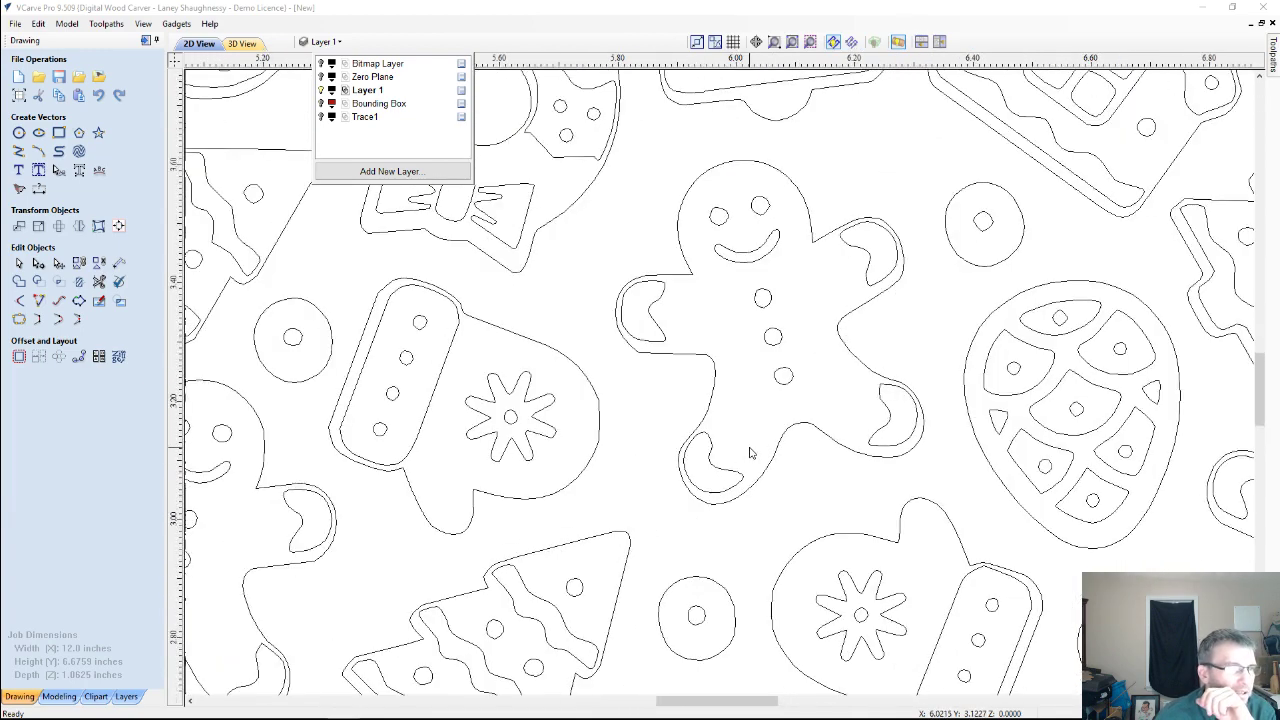
Hide Layer 1 and show the Trace1 layer for comparison of the gingerbread man outlines.
{"action": "scroll", "coordinate": [910, 177], "scroll_direction": "up", "scroll_amount": 2}
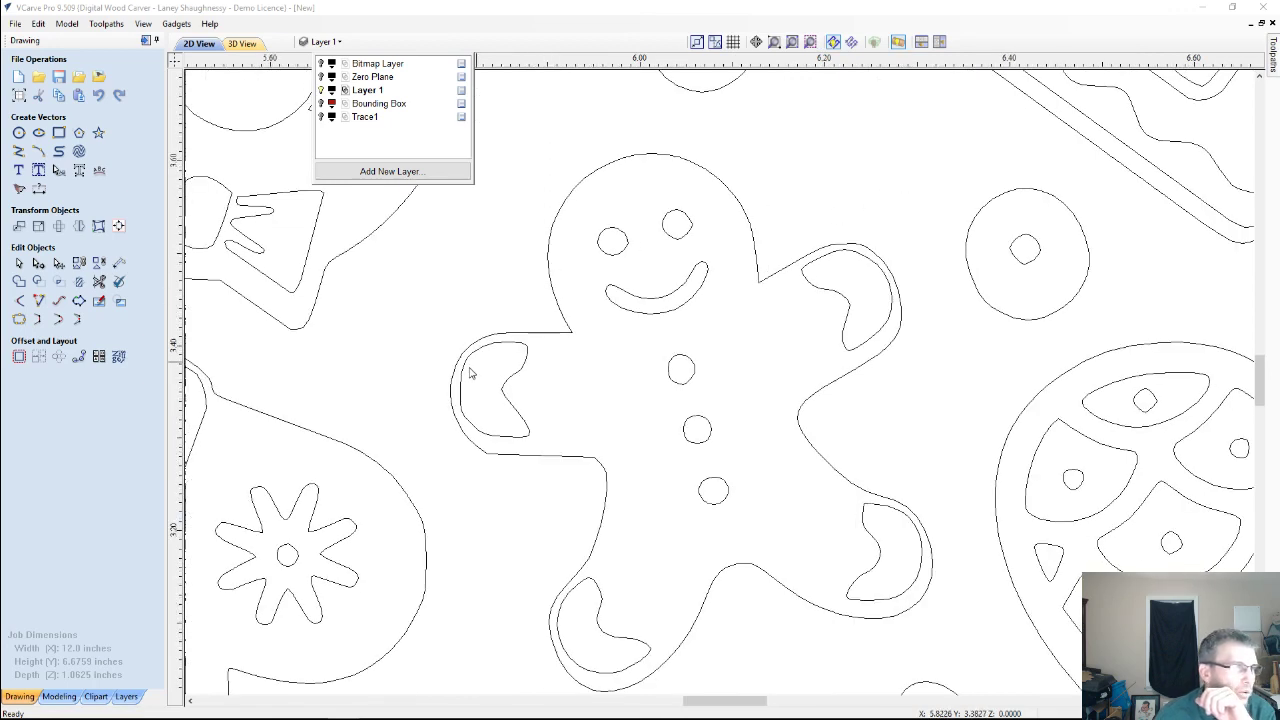
{"action": "left_click", "coordinate": [321, 90]}
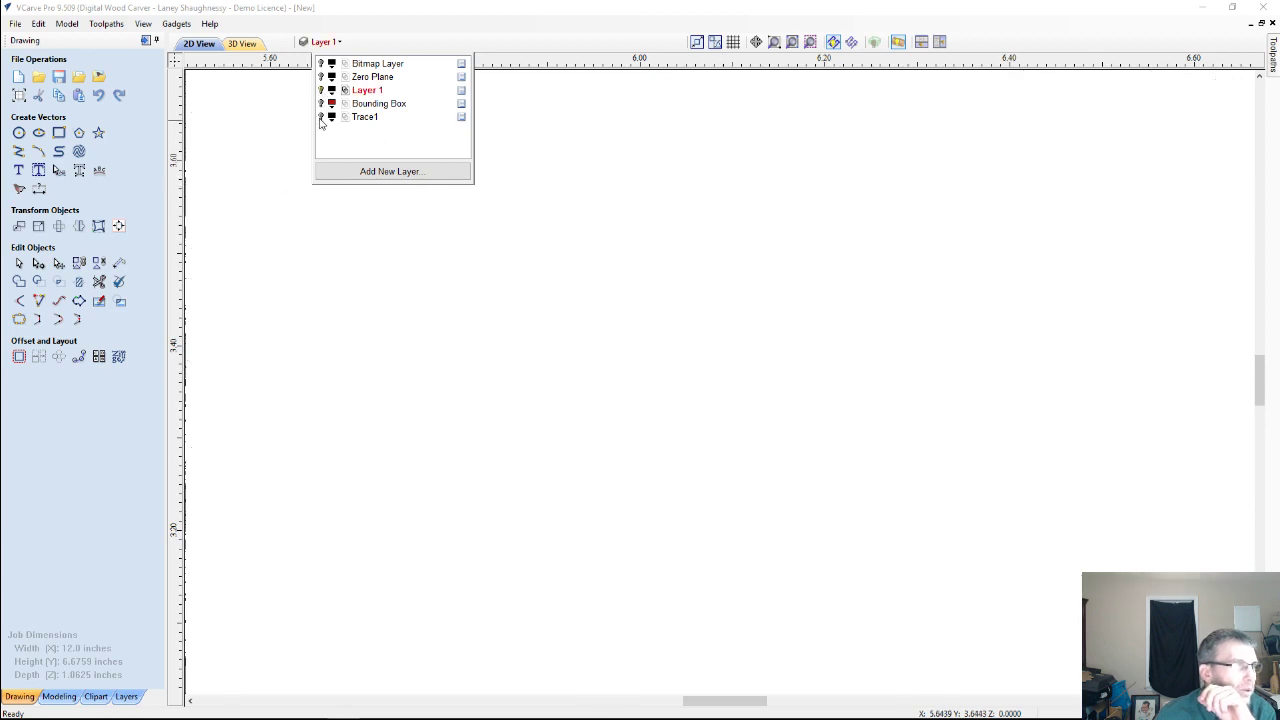
{"action": "left_click", "coordinate": [321, 117]}
Ungroup the Trace1 vectors and try deleting the two nodes of the stray spike below the gingerbread man's left arm.
{"action": "scroll", "coordinate": [553, 352], "scroll_direction": "up", "scroll_amount": 1}
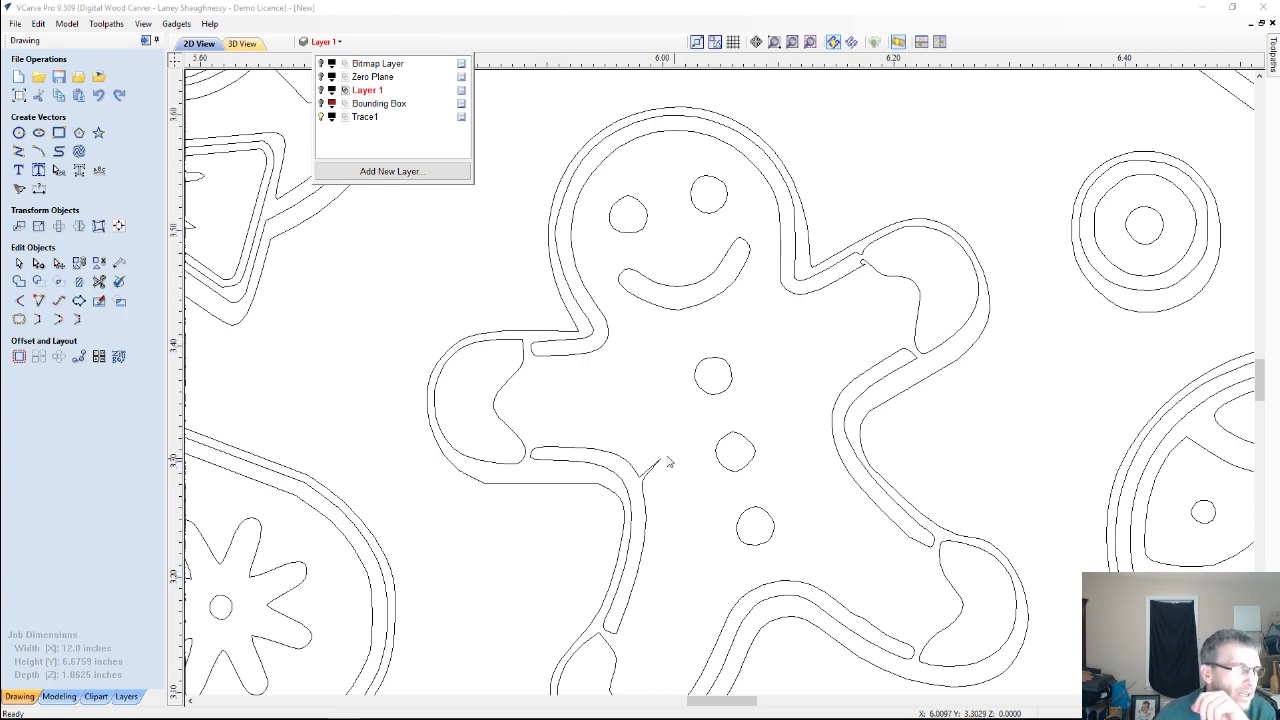
{"action": "scroll", "coordinate": [648, 485], "scroll_direction": "up", "scroll_amount": 6}
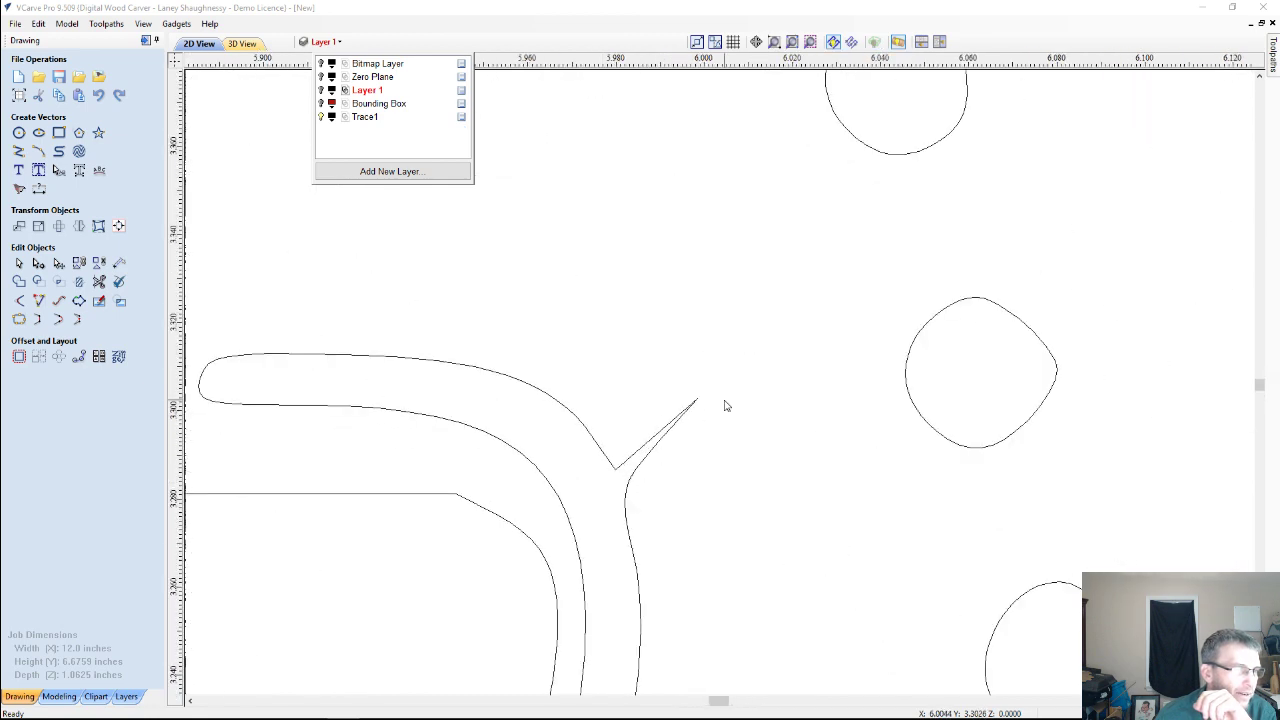
{"action": "left_click", "coordinate": [645, 463]}
{"action": "key", "text": "ctrl+a"}
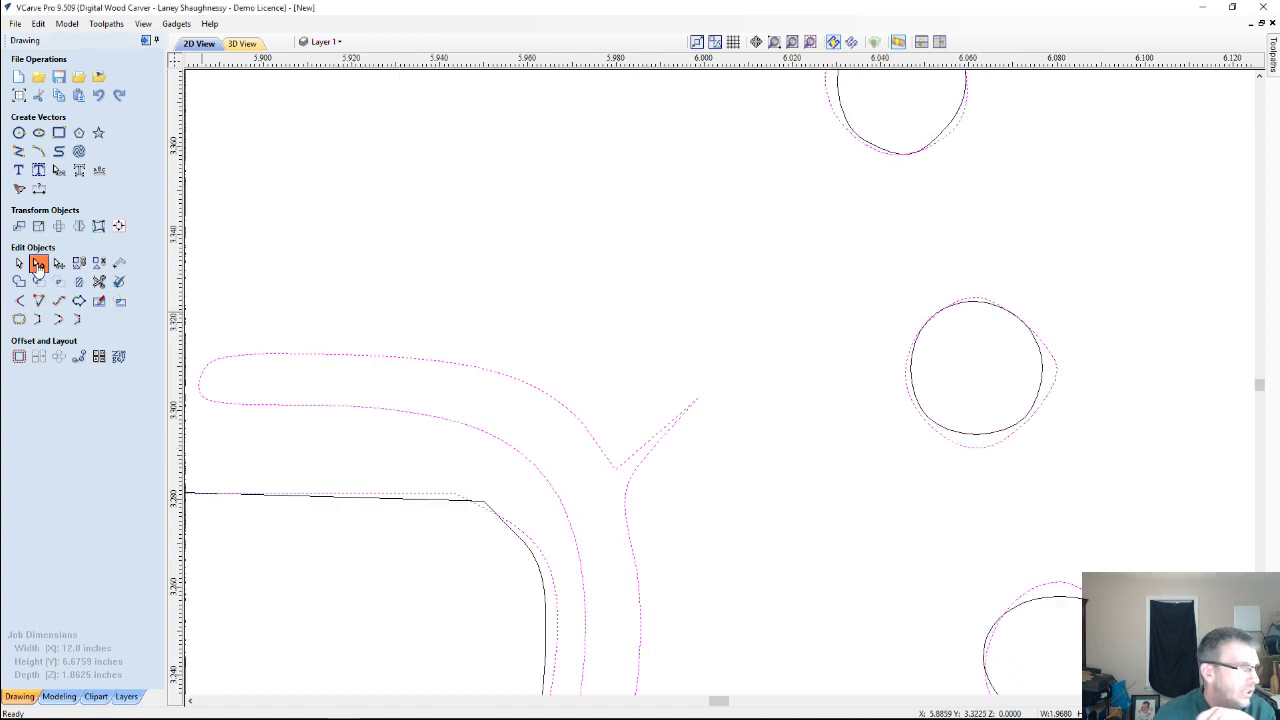
{"action": "left_click", "coordinate": [666, 489]}
{"action": "left_click", "coordinate": [636, 461]}
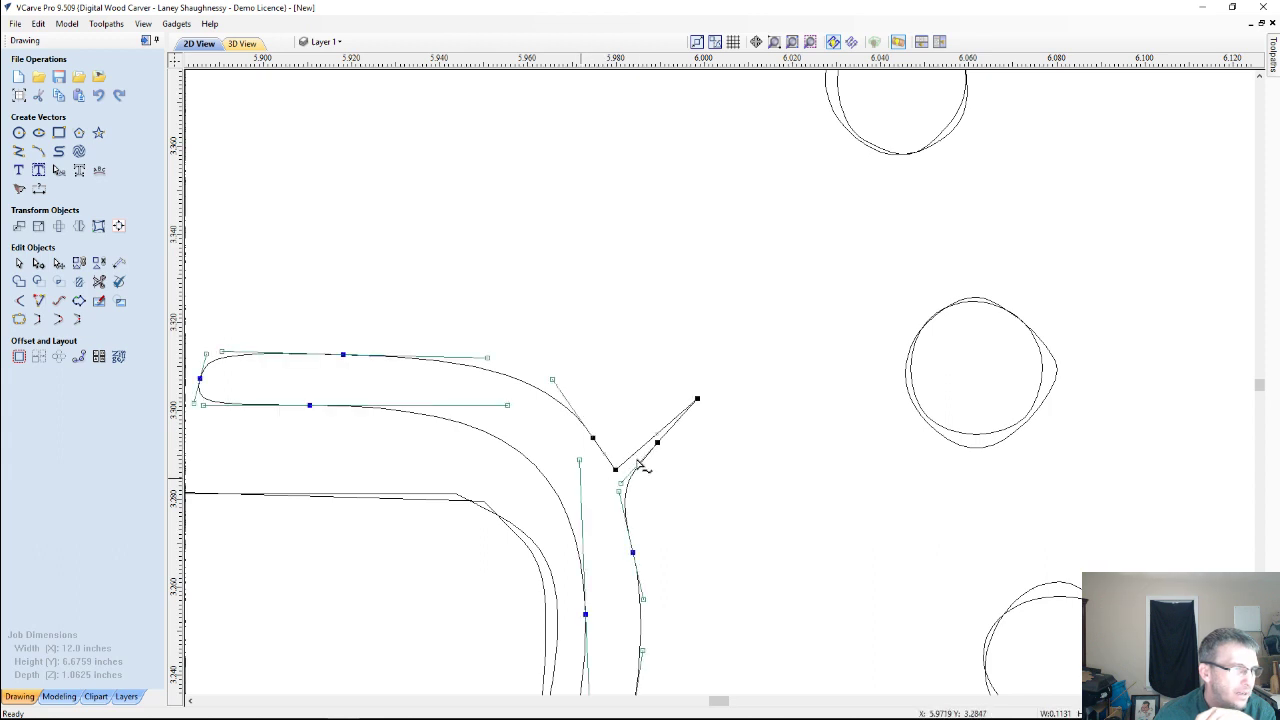
{"action": "right_click", "coordinate": [698, 401]}
{"action": "left_click", "coordinate": [743, 409]}
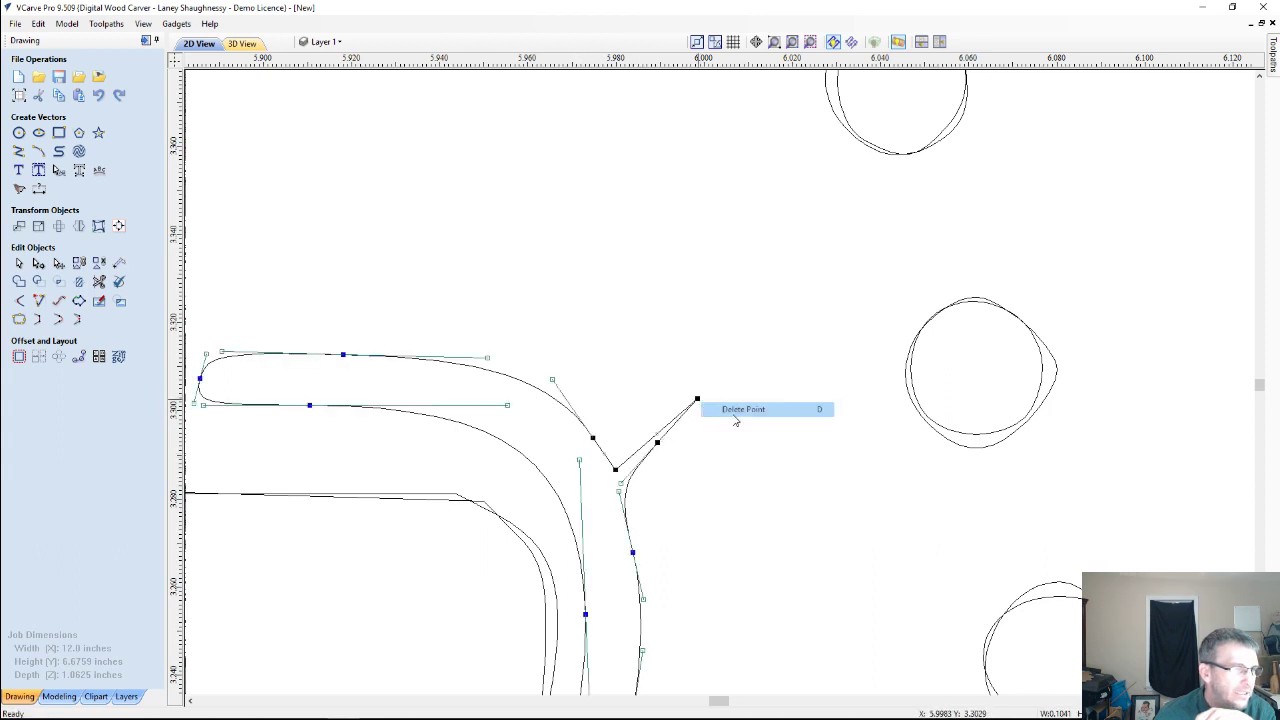
{"action": "right_click", "coordinate": [659, 443]}
{"action": "left_click", "coordinate": [674, 455]}
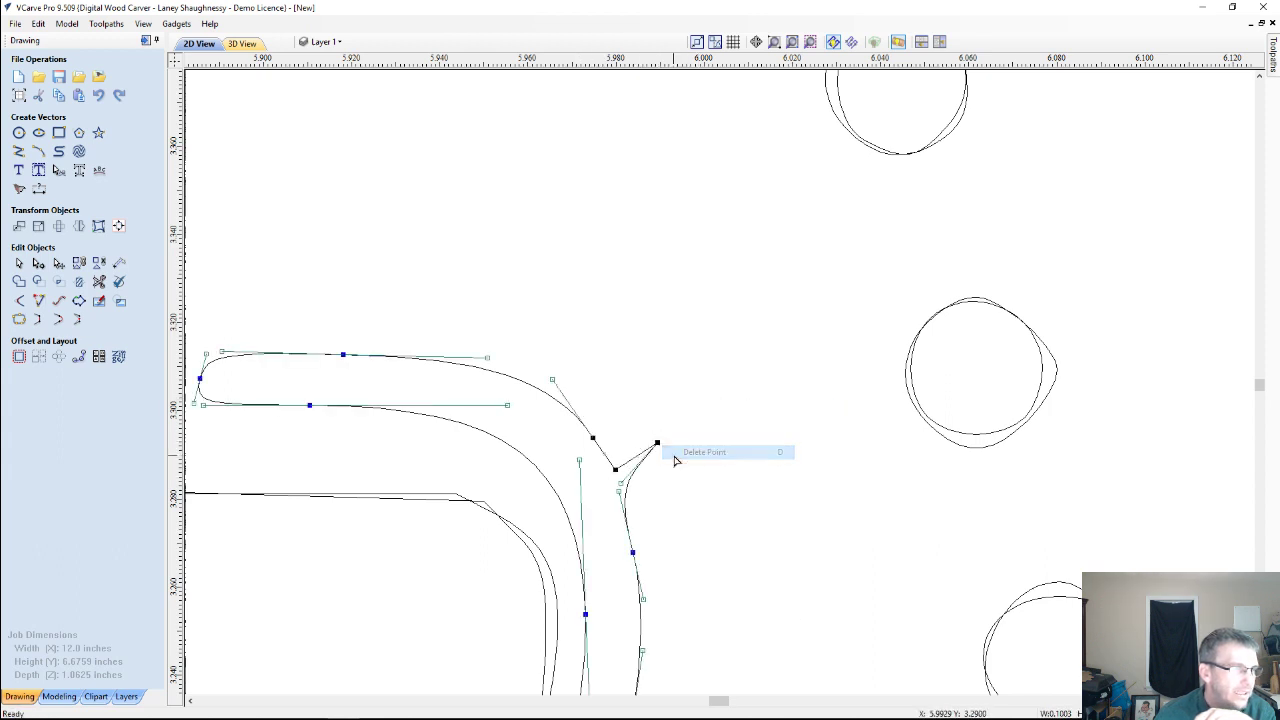
Try reshaping the inner outline below the left arm by adjusting its curve handles and node, then leave node editing.
{"action": "left_click_drag", "start_coordinate": [638, 455], "coordinate": [621, 492]}
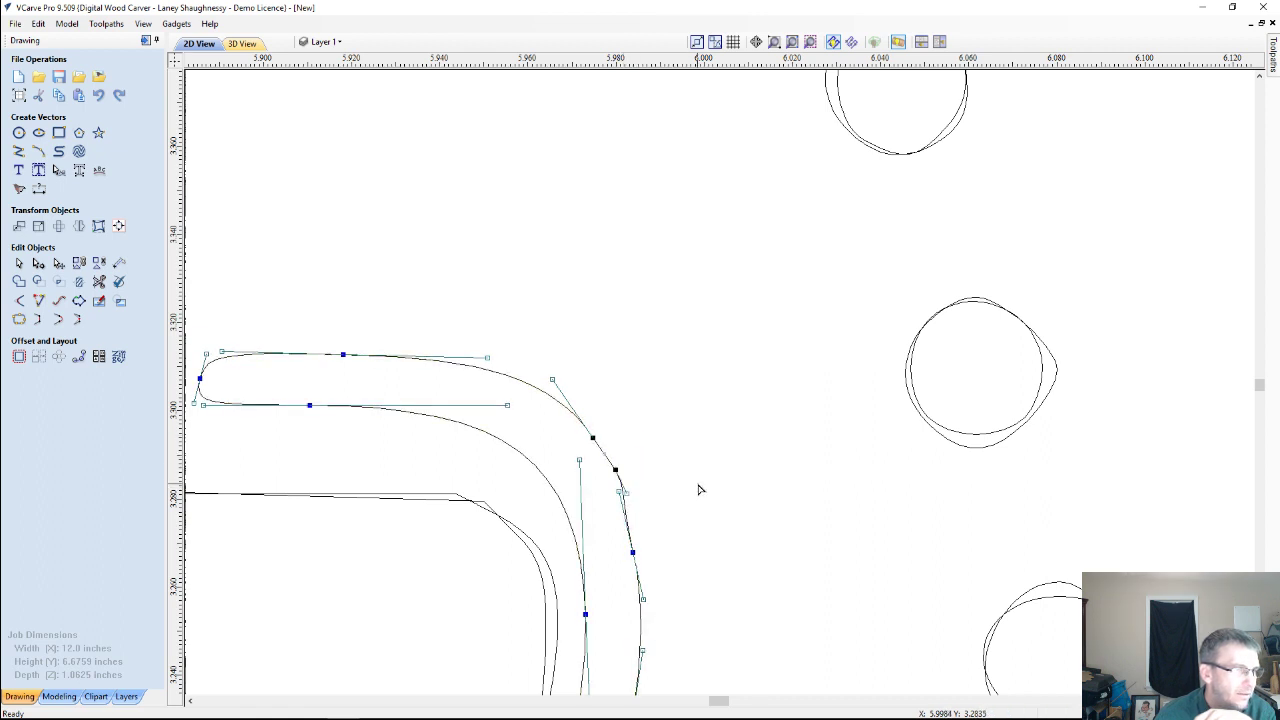
{"action": "left_click", "coordinate": [700, 489]}
{"action": "left_click", "coordinate": [631, 549]}
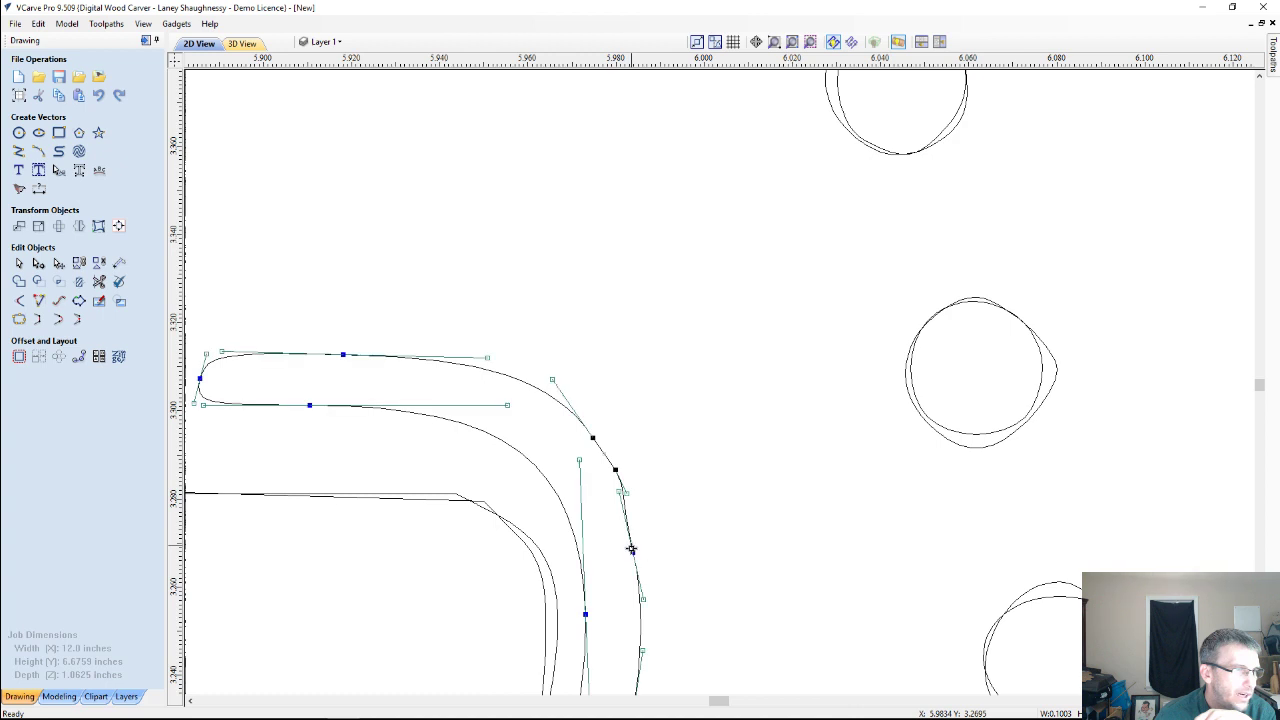
{"action": "left_click", "coordinate": [620, 492]}
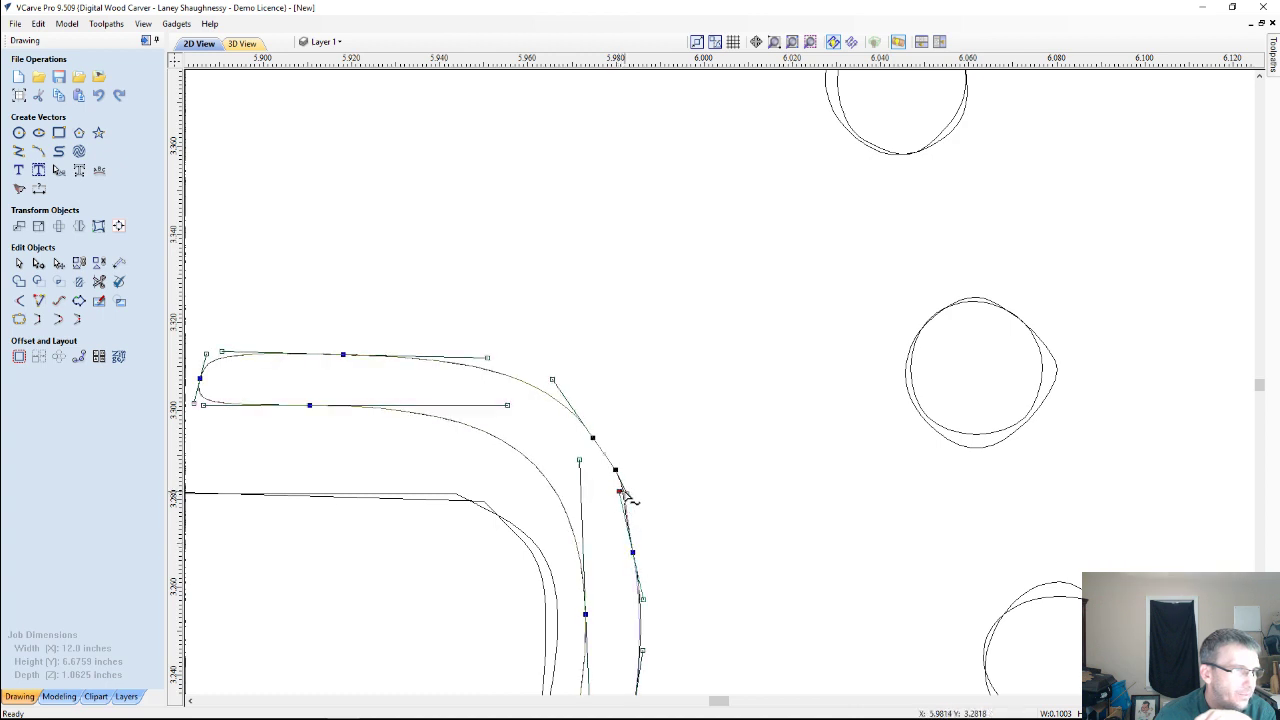
{"action": "left_click_drag", "start_coordinate": [624, 496], "coordinate": [623, 491]}
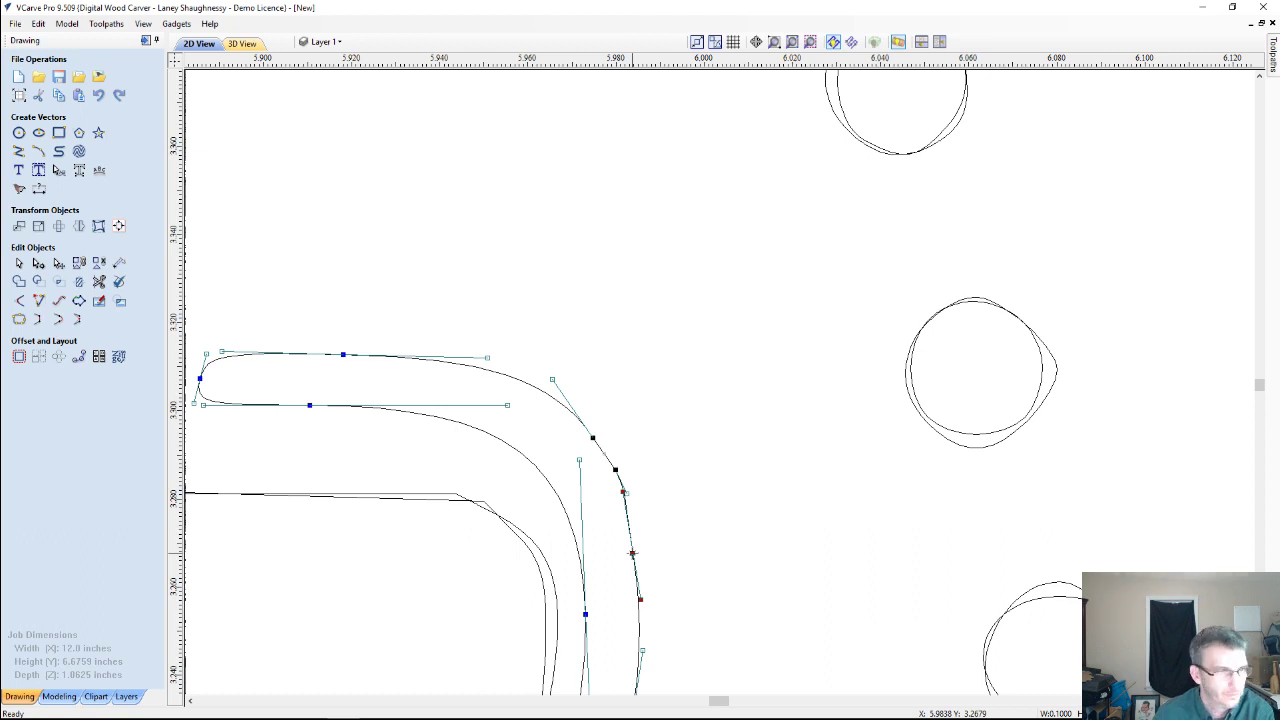
{"action": "left_click_drag", "start_coordinate": [632, 552], "coordinate": [638, 552]}
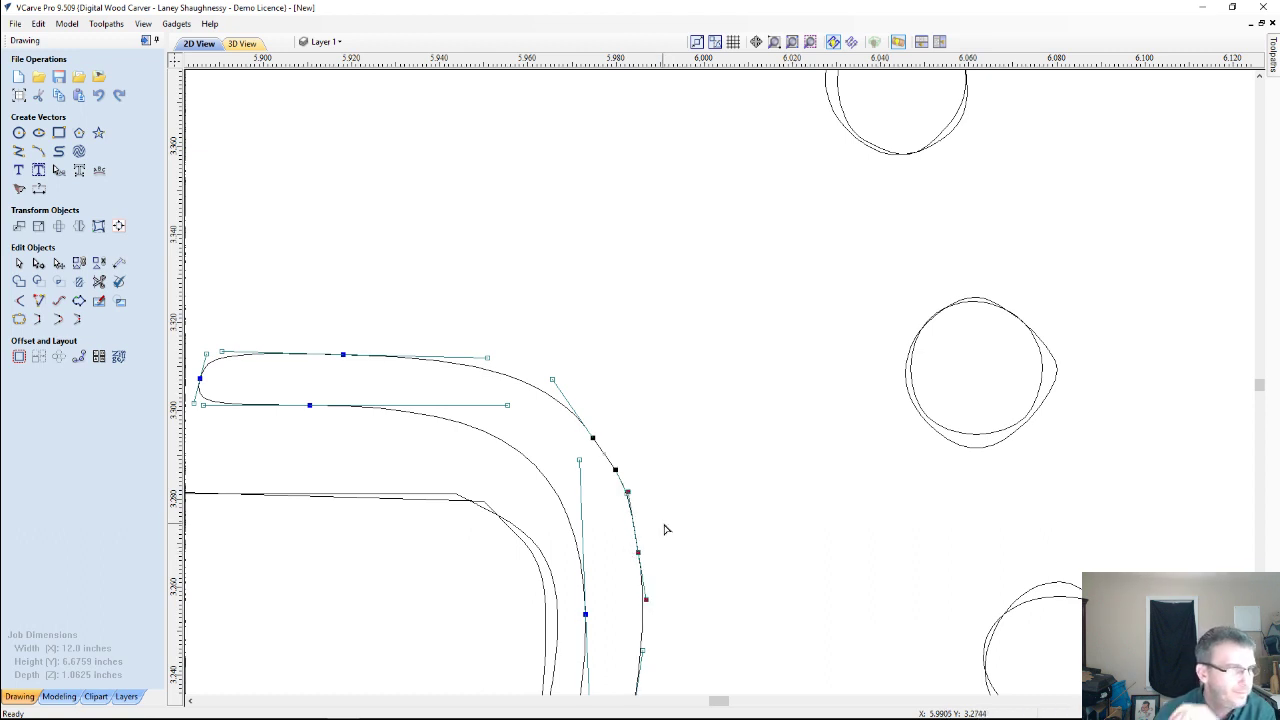
{"action": "key", "text": "Escape"}
Compare the overlapping Layer 1 and Trace1 outlines around the corner below the gingerbread man's left arm.
{"action": "scroll", "coordinate": [729, 537], "scroll_direction": "down", "scroll_amount": 3}
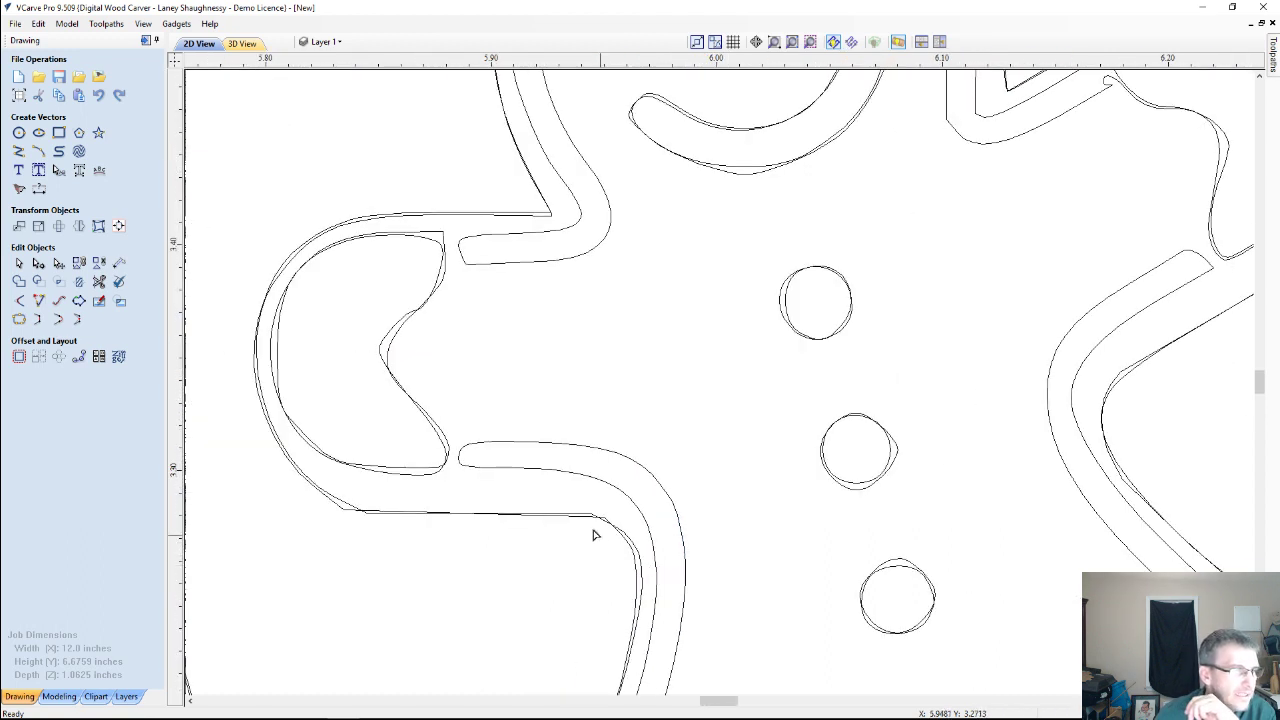
{"action": "scroll", "coordinate": [603, 522], "scroll_direction": "up", "scroll_amount": 6}
{"action": "scroll", "coordinate": [603, 524], "scroll_direction": "up", "scroll_amount": 3}
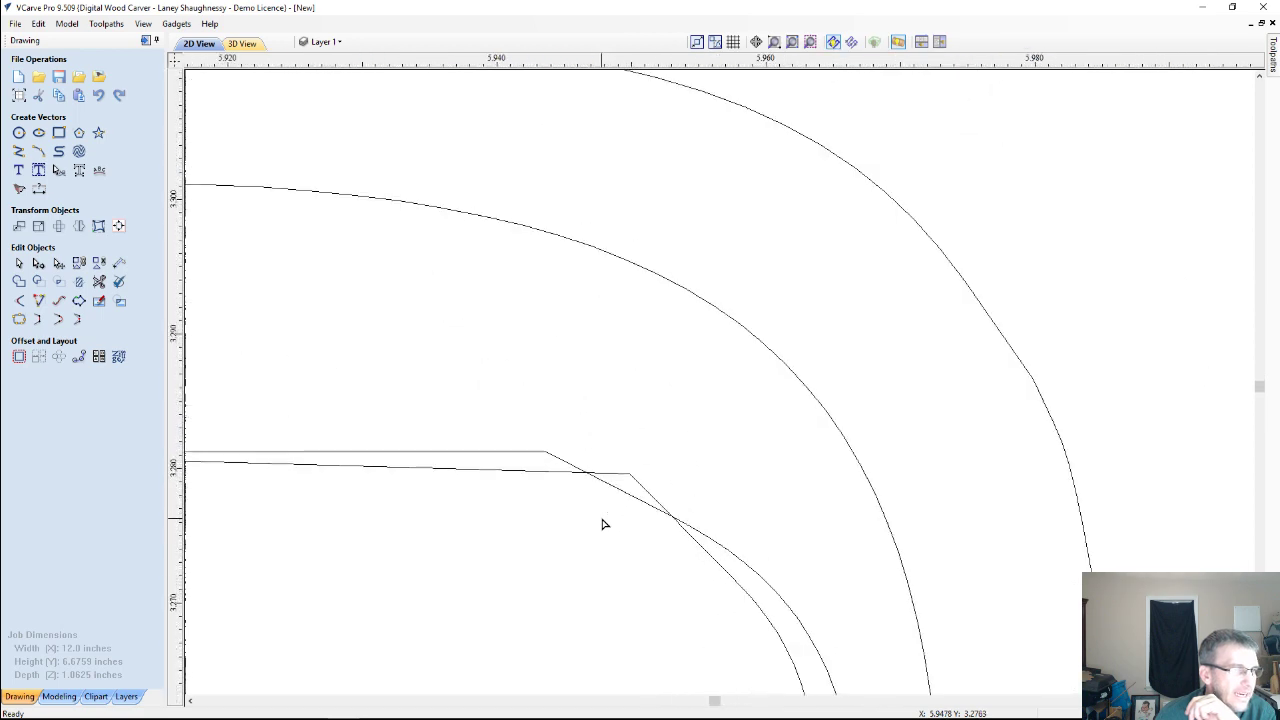
{"action": "scroll", "coordinate": [589, 516], "scroll_direction": "down", "scroll_amount": 6}
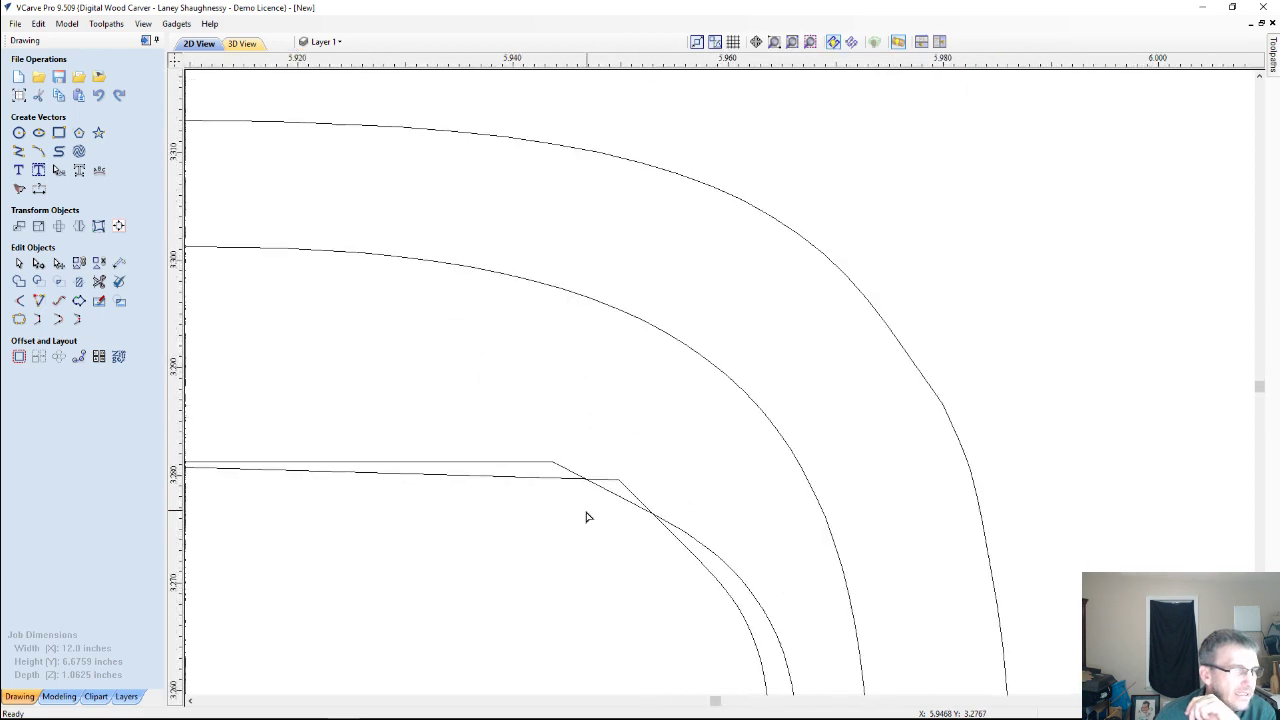
{"action": "scroll", "coordinate": [587, 517], "scroll_direction": "down", "scroll_amount": 5}
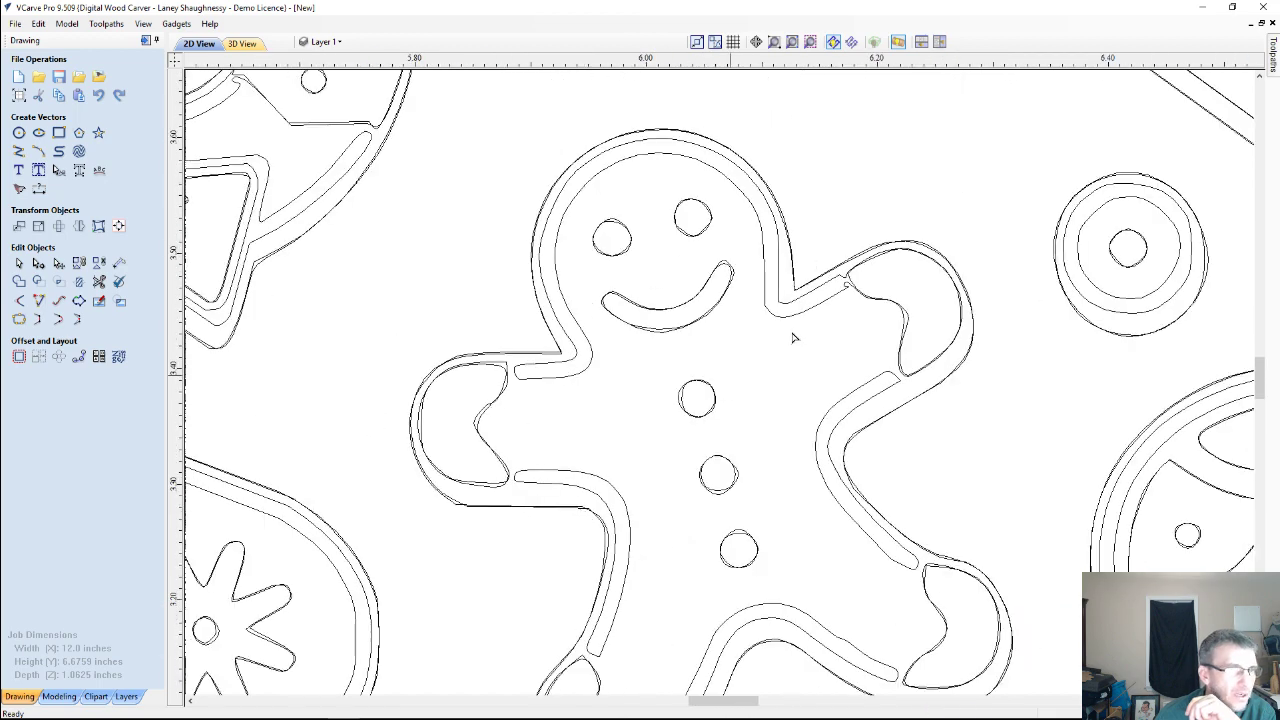
Inspect the nodes of the Trace1 outline where the head meets the raised arm, keeping the Layer 1 vectors grouped.
{"action": "double_click", "coordinate": [849, 285]}
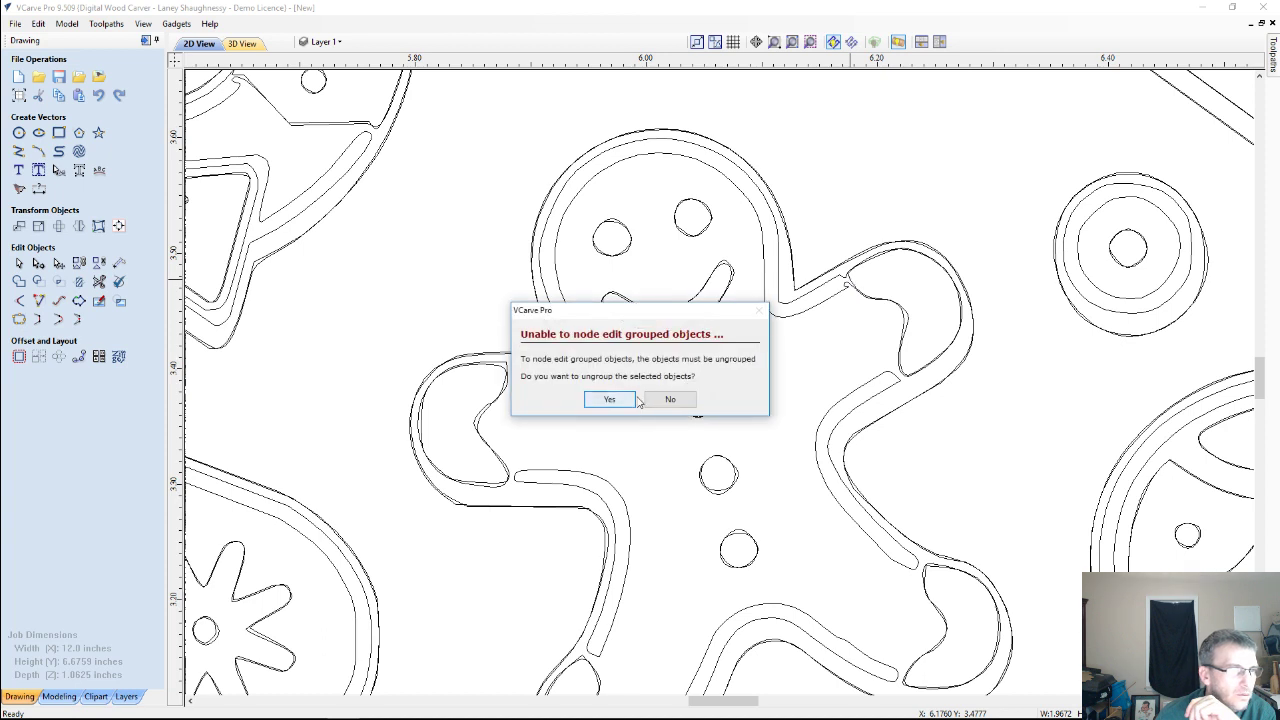
{"action": "left_click", "coordinate": [670, 401]}
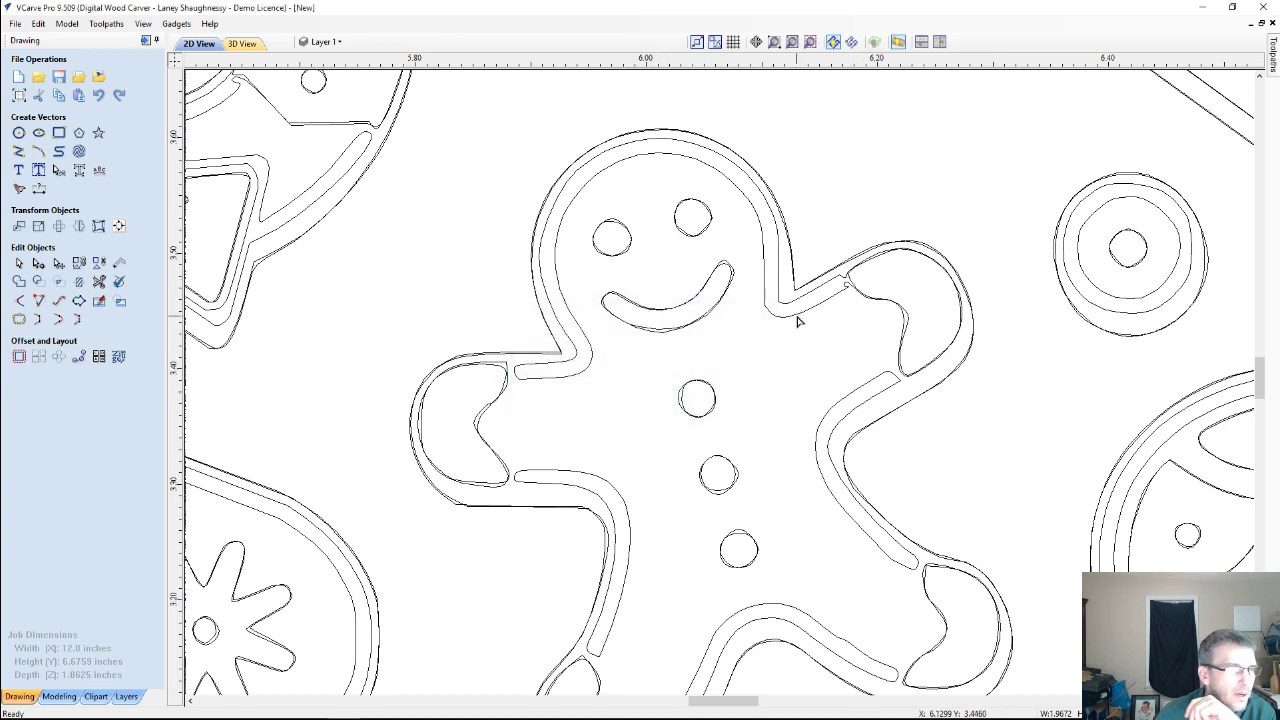
{"action": "left_click", "coordinate": [846, 285]}
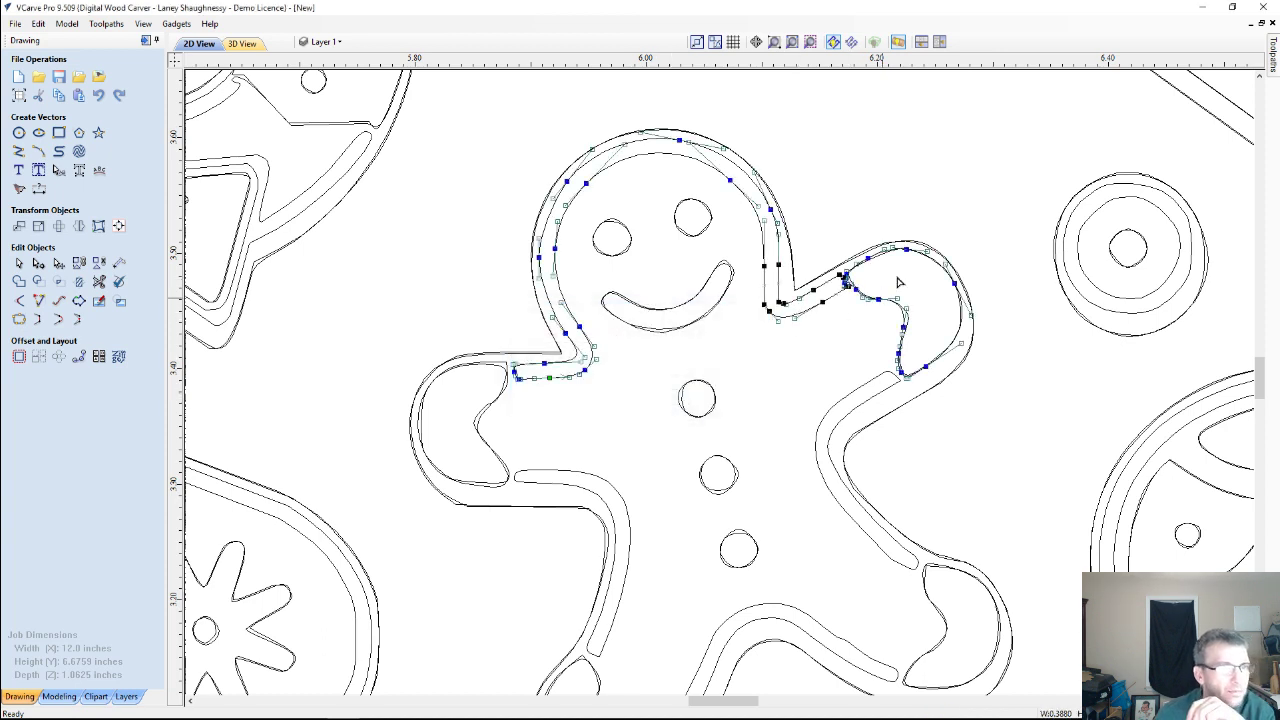
{"action": "scroll", "coordinate": [846, 285], "scroll_direction": "up", "scroll_amount": 3}
{"action": "left_click", "coordinate": [18, 262]}
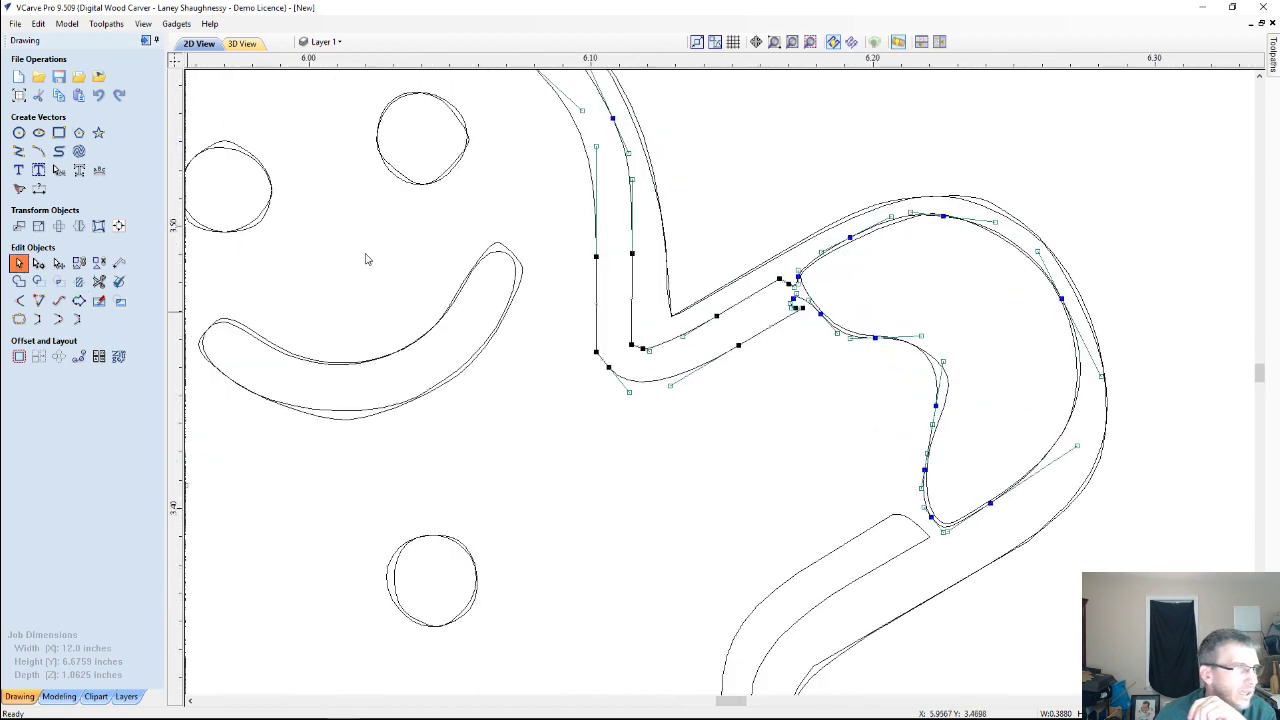
{"action": "left_click", "coordinate": [807, 295]}
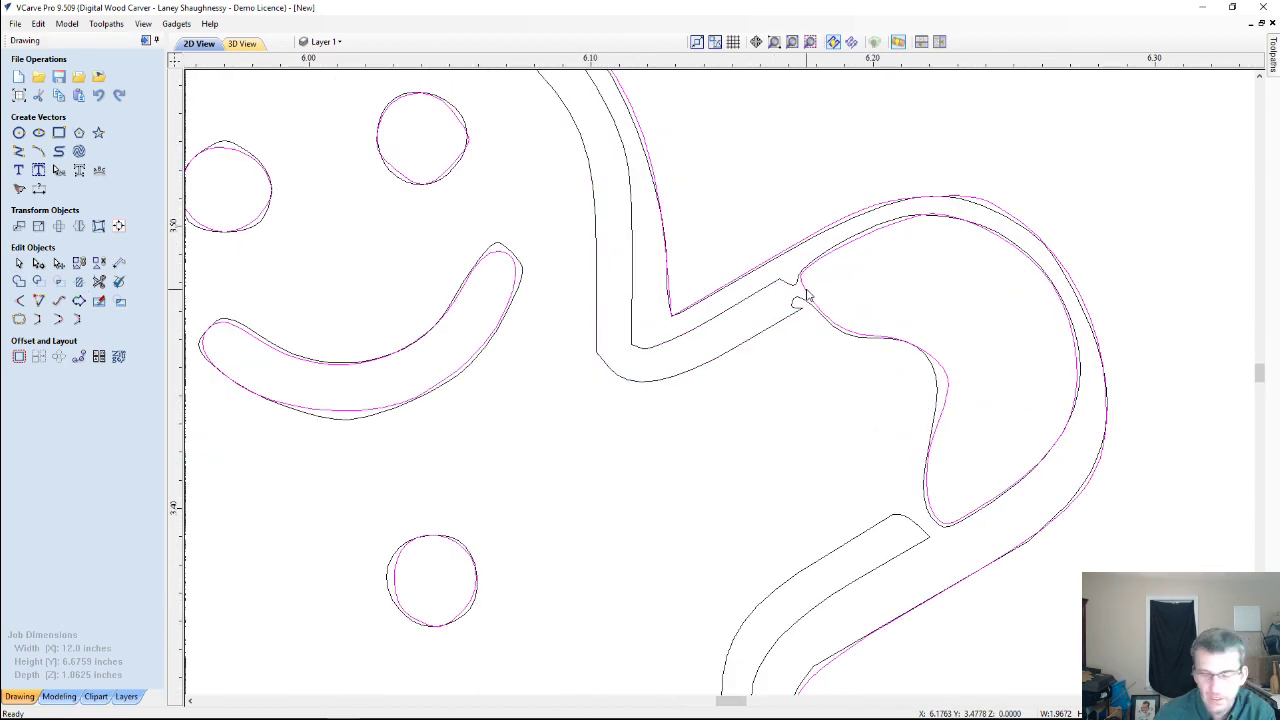
{"action": "scroll", "coordinate": [812, 314], "scroll_direction": "down", "scroll_amount": 6}
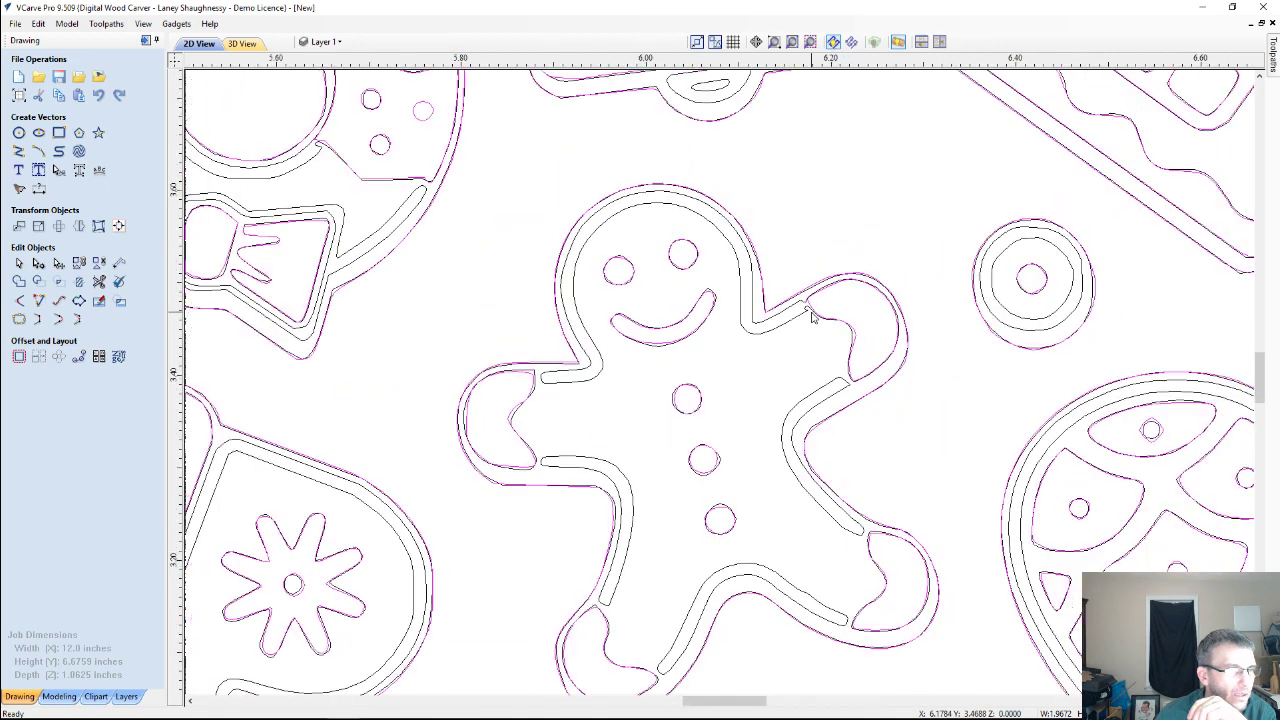
{"action": "scroll", "coordinate": [812, 314], "scroll_direction": "down", "scroll_amount": 1}
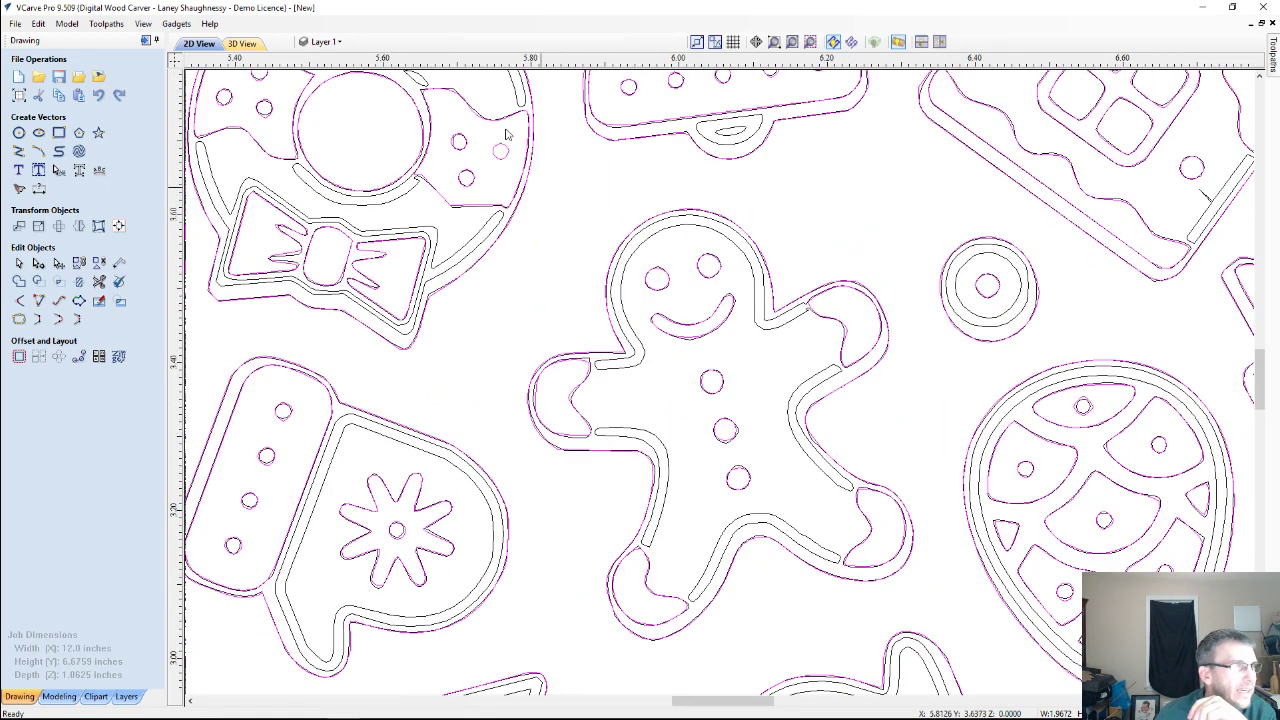
Hide Layer 1 again and make Trace1 the active layer.
{"action": "left_click", "coordinate": [322, 41]}
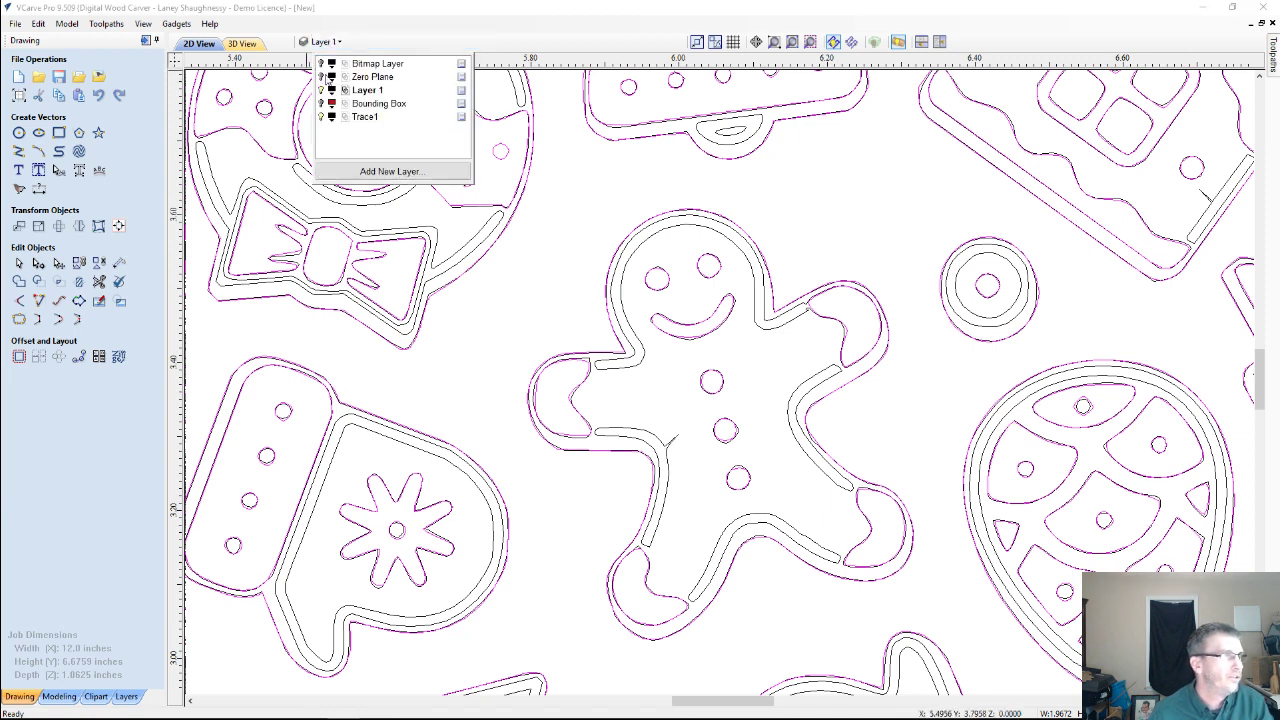
{"action": "left_click", "coordinate": [322, 91]}
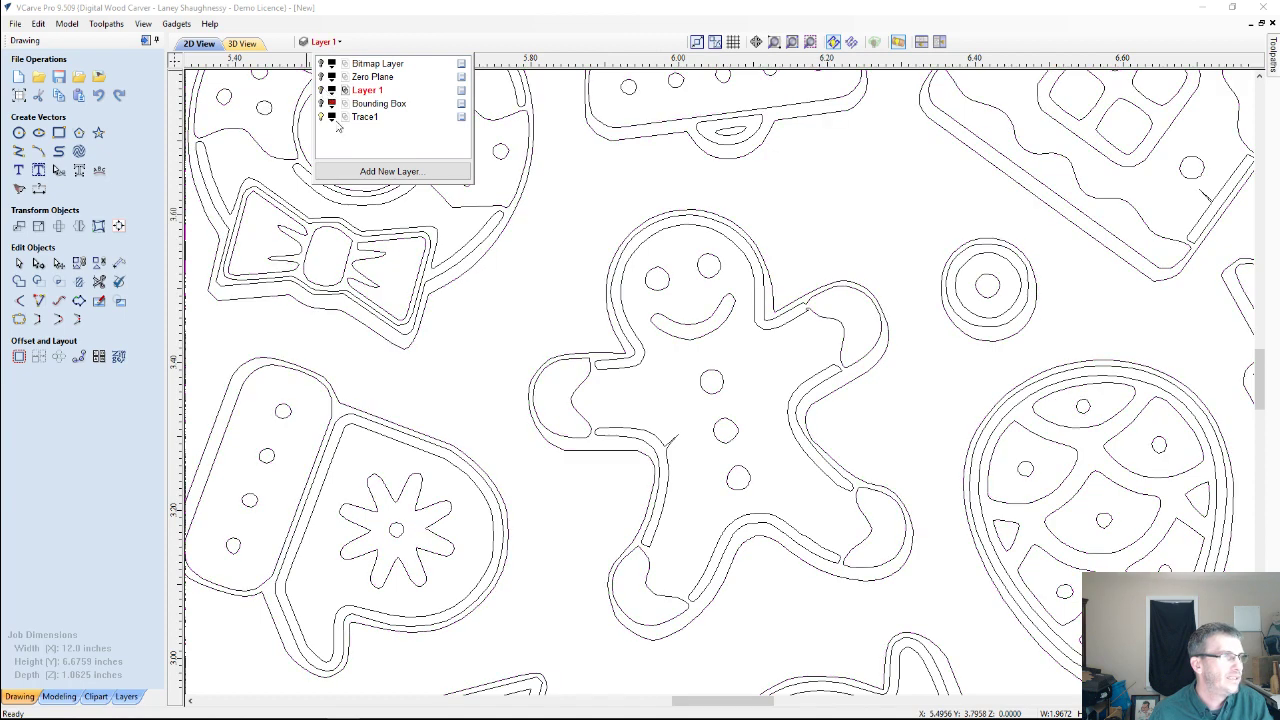
{"action": "left_click", "coordinate": [366, 117]}
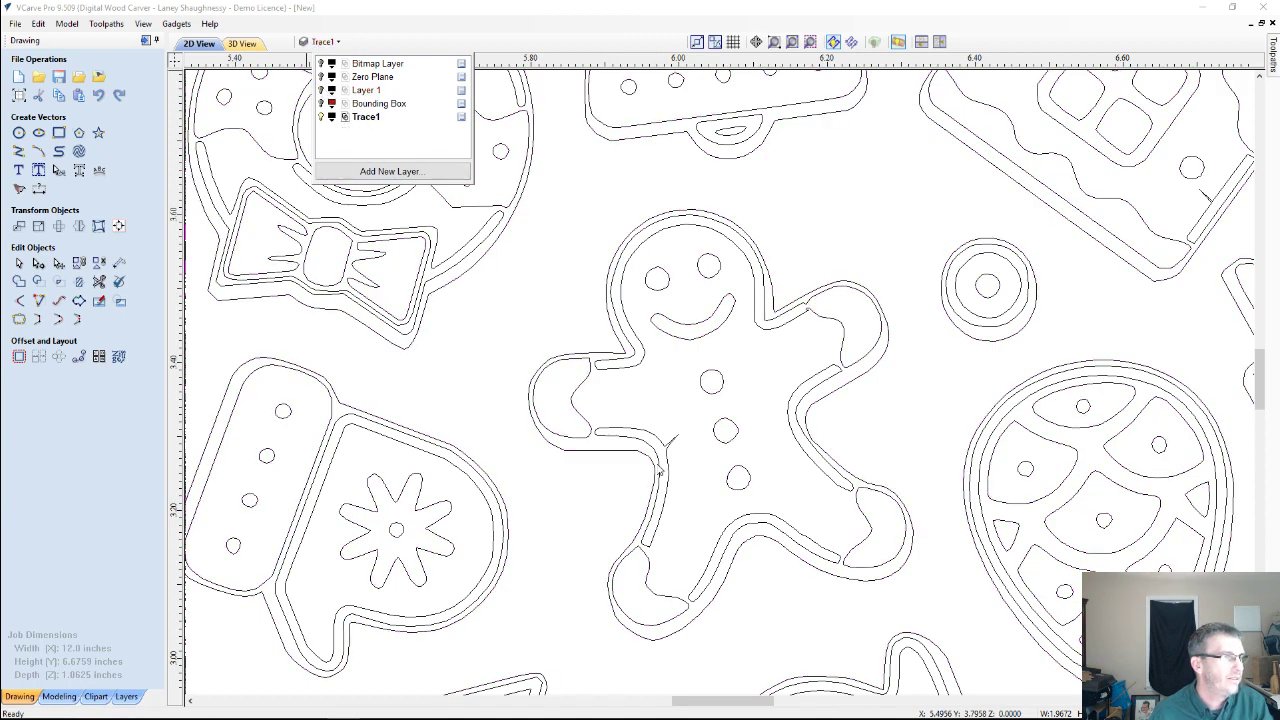
Ungroup the Trace1 vectors and delete the two nodes forming the spike on the inner outline below the left arm.
{"action": "scroll", "coordinate": [695, 465], "scroll_direction": "up", "scroll_amount": 2}
{"action": "scroll", "coordinate": [695, 465], "scroll_direction": "up", "scroll_amount": 5}
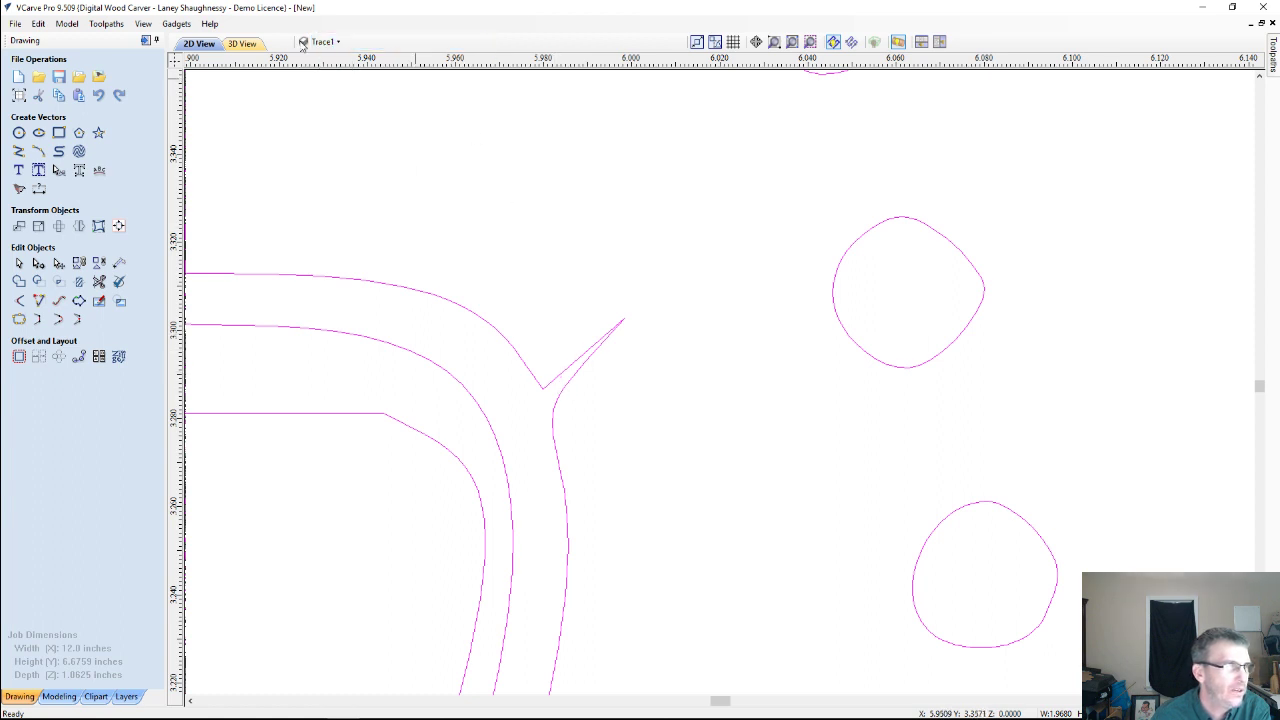
{"action": "left_click", "coordinate": [454, 301]}
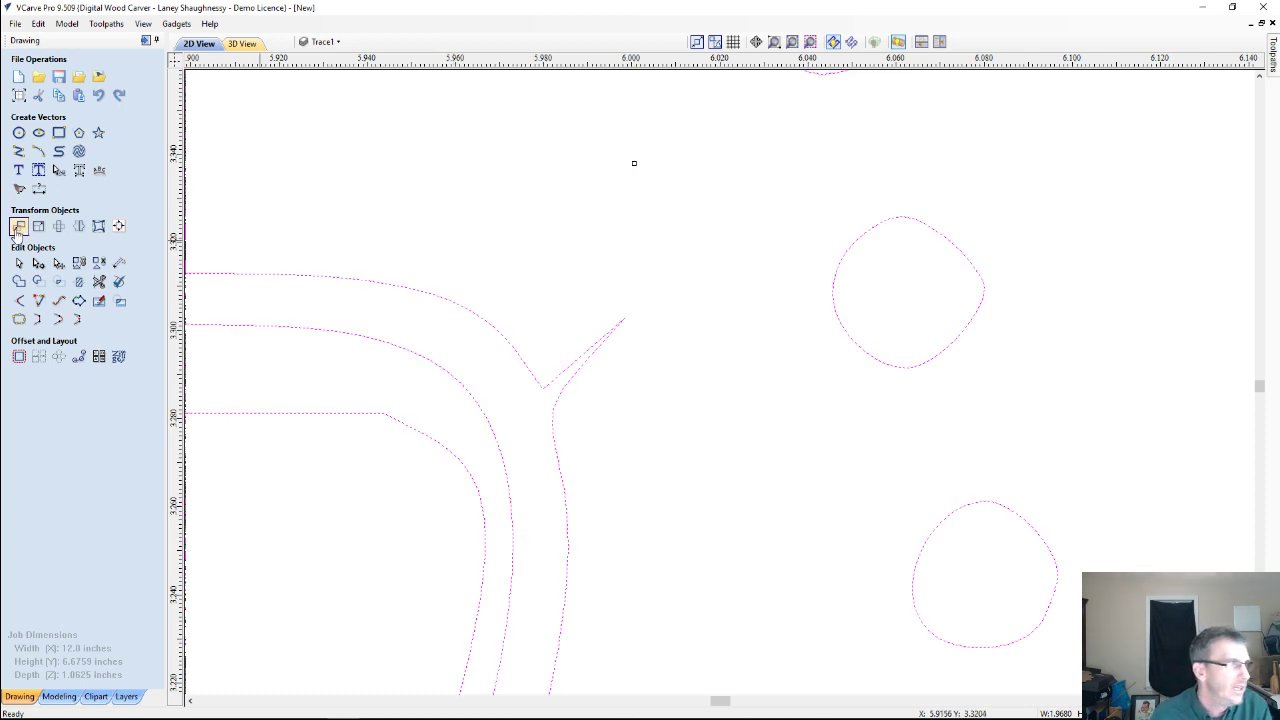
{"action": "key", "text": "Escape"}
{"action": "double_click", "coordinate": [600, 346]}
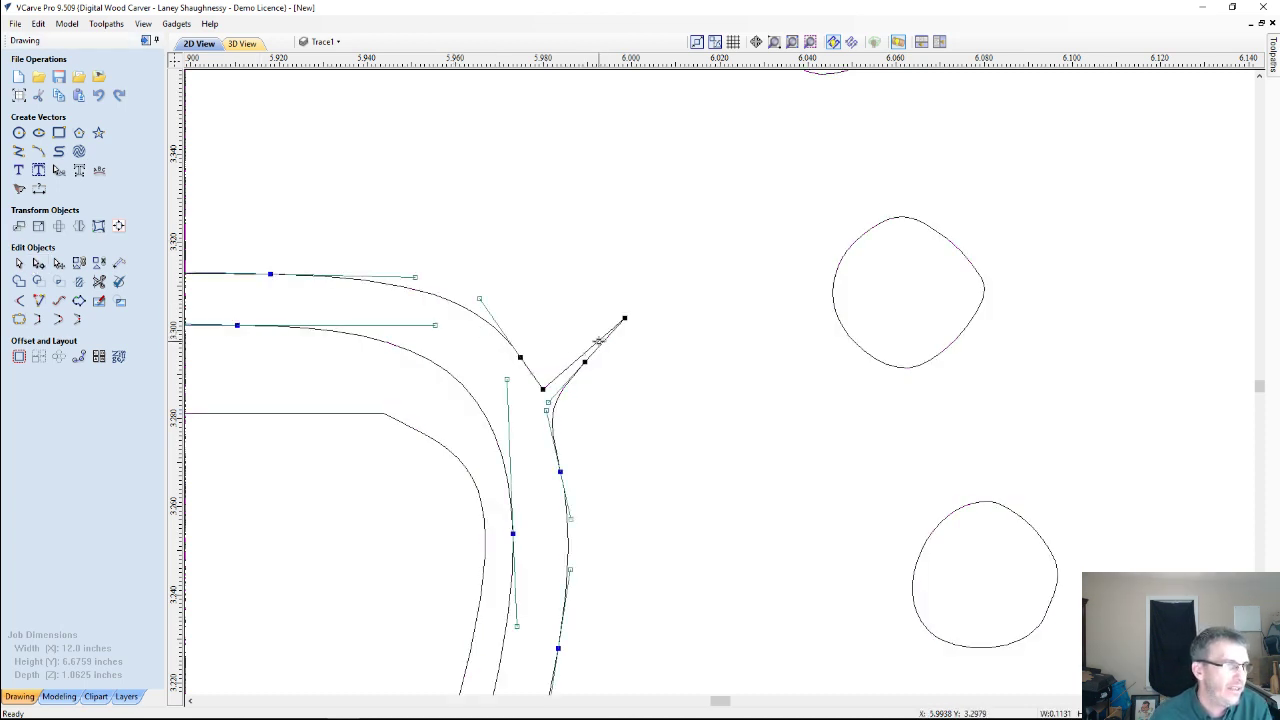
{"action": "right_click", "coordinate": [624, 318]}
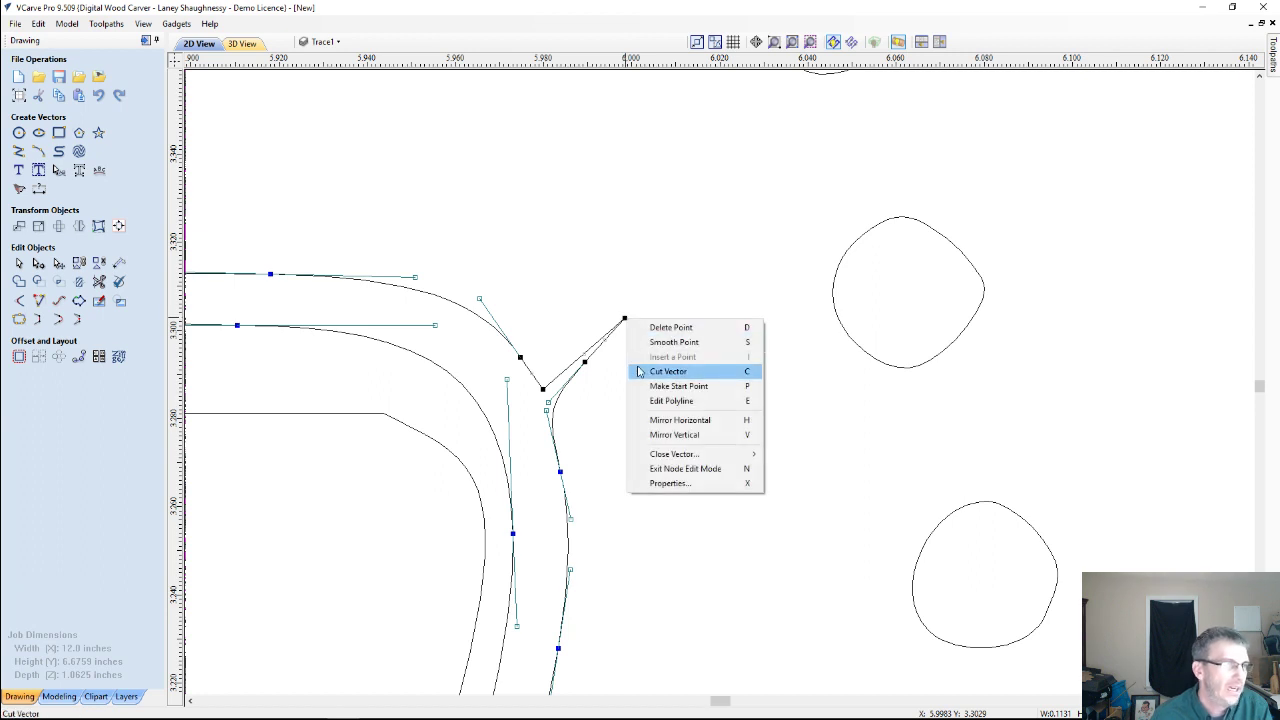
{"action": "left_click", "coordinate": [665, 327]}
{"action": "right_click", "coordinate": [587, 364]}
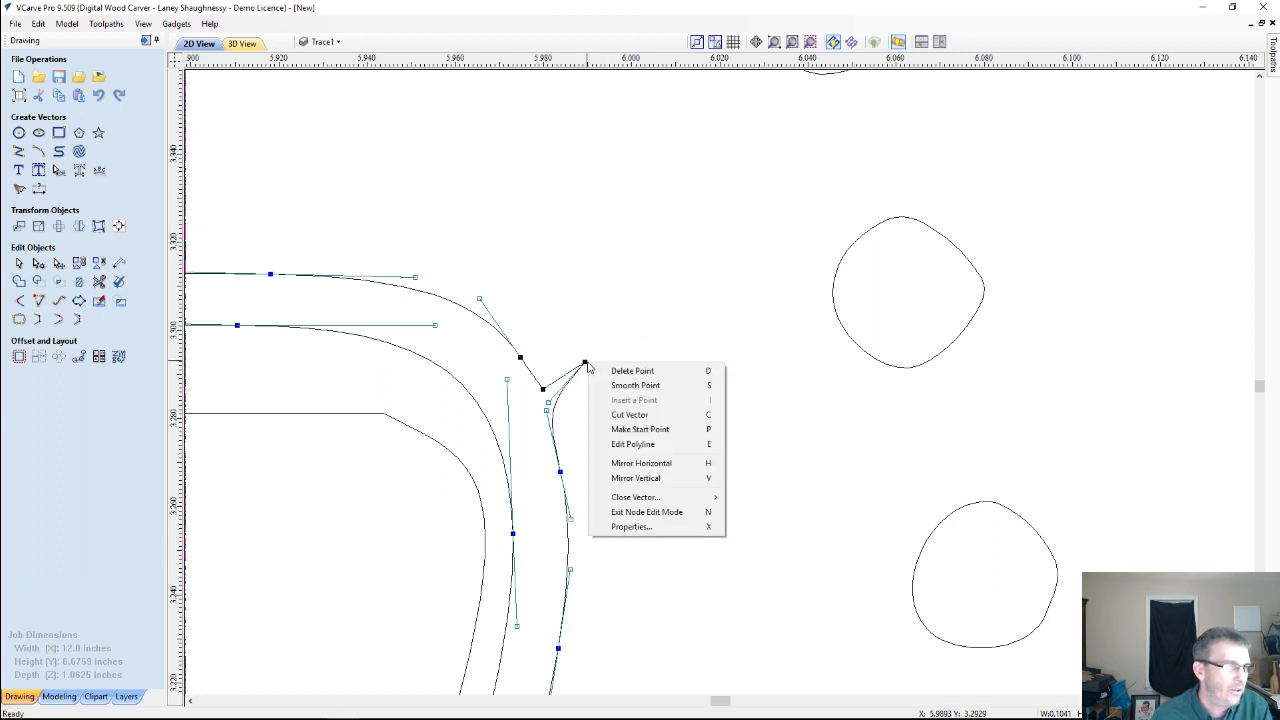
{"action": "left_click", "coordinate": [628, 370]}
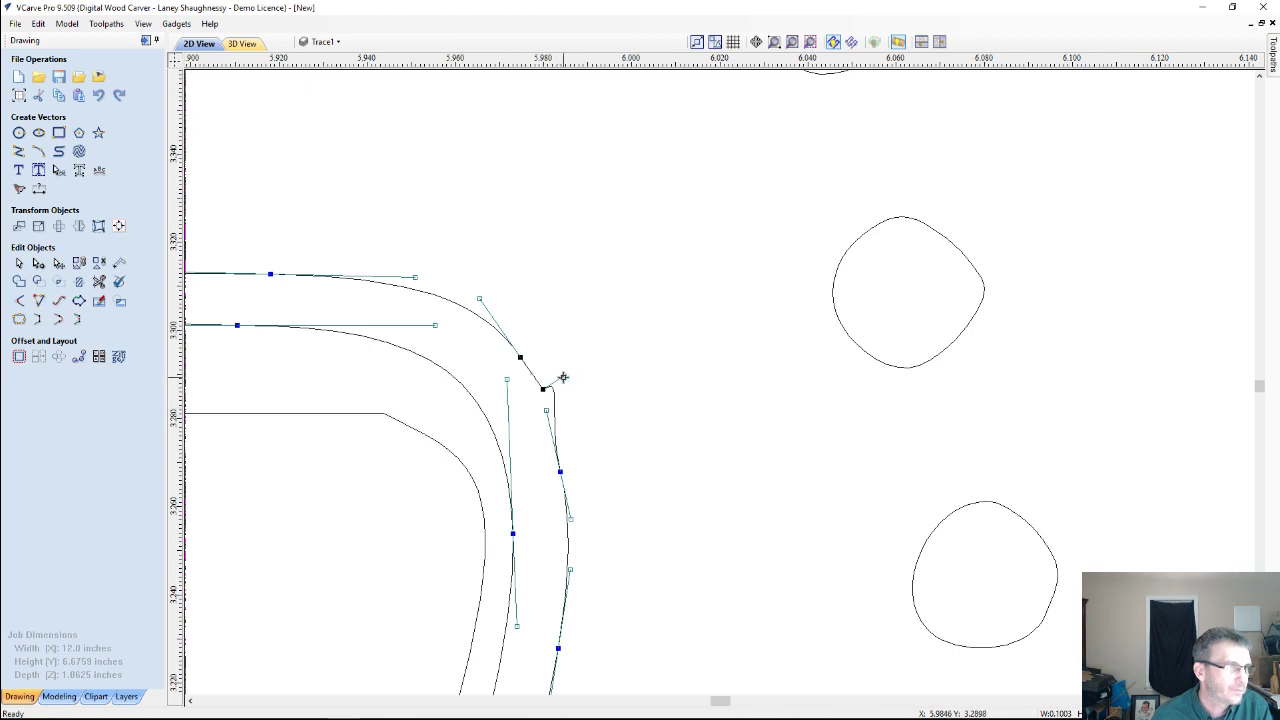
Smooth the inner outline where the spike was by adjusting the curve handle and bending the adjoining span outward, then exit node editing.
{"action": "left_click_drag", "start_coordinate": [554, 385], "coordinate": [552, 406]}
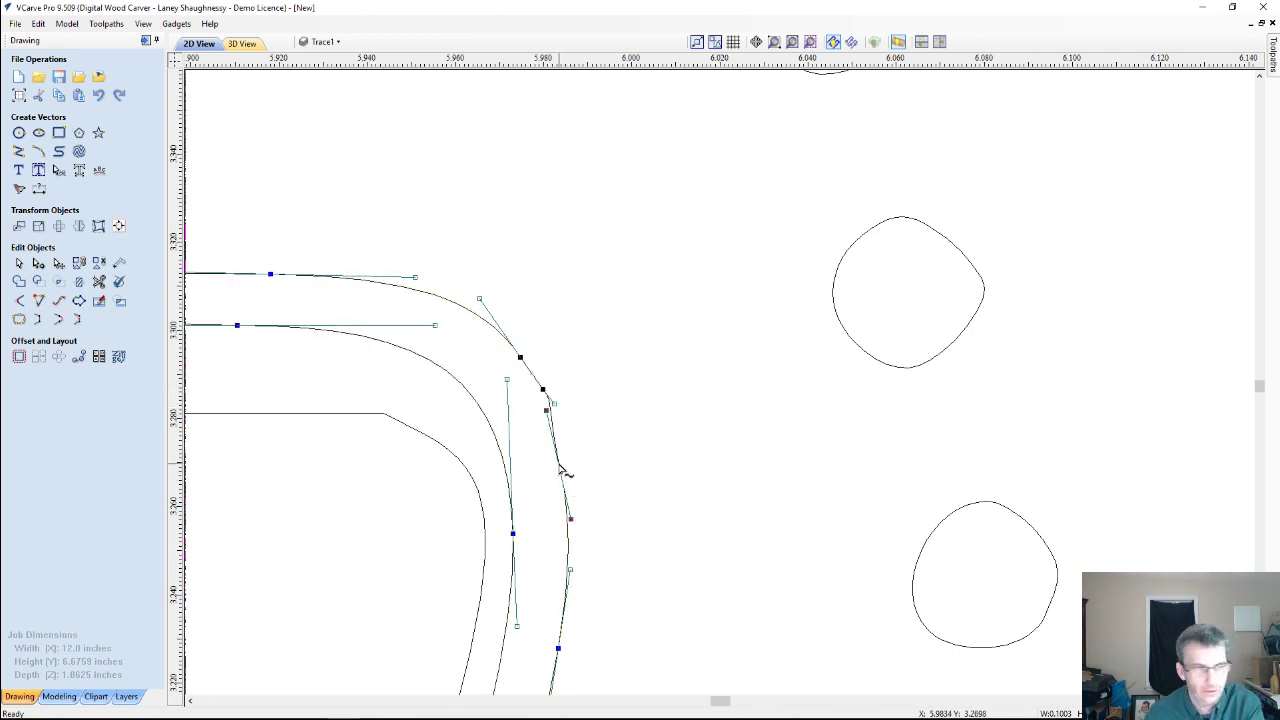
{"action": "left_click_drag", "start_coordinate": [562, 468], "coordinate": [575, 451]}
{"action": "left_click", "coordinate": [677, 429]}
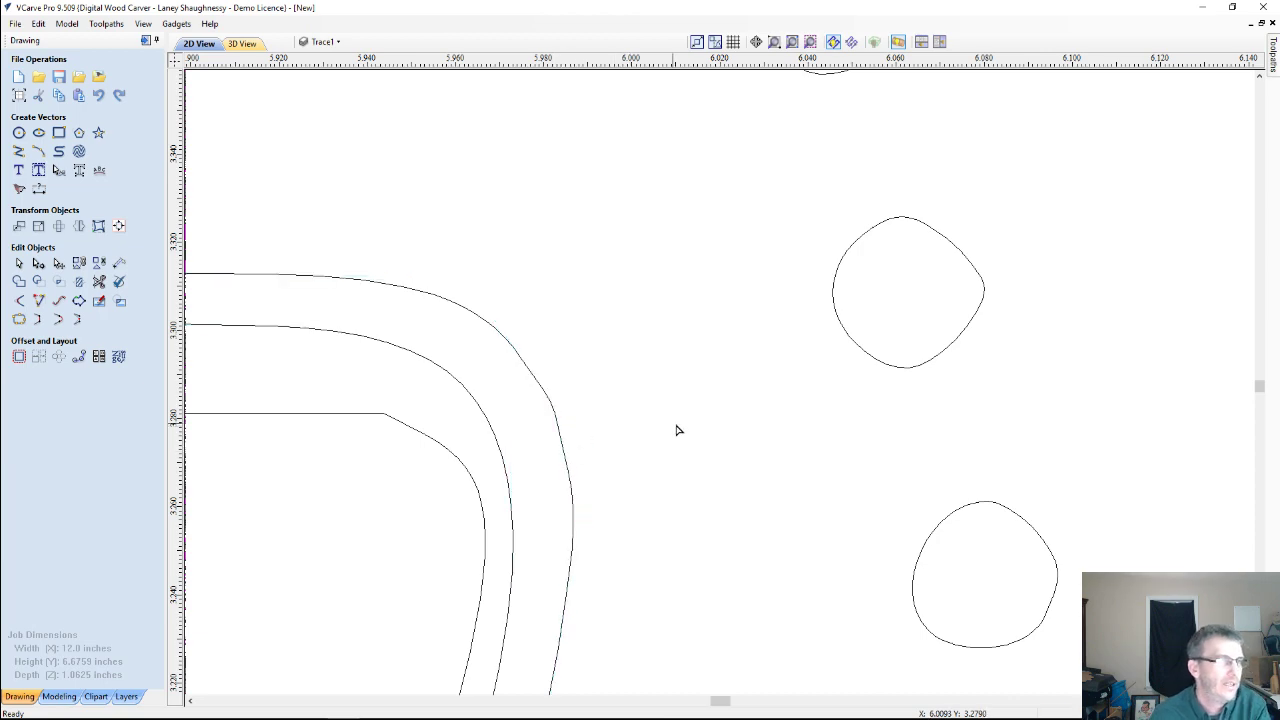
Delete the three stray trace fragments in the icing above the centre hole of the wreath-shaped cookie.
{"action": "scroll", "coordinate": [706, 380], "scroll_direction": "down", "scroll_amount": 6}
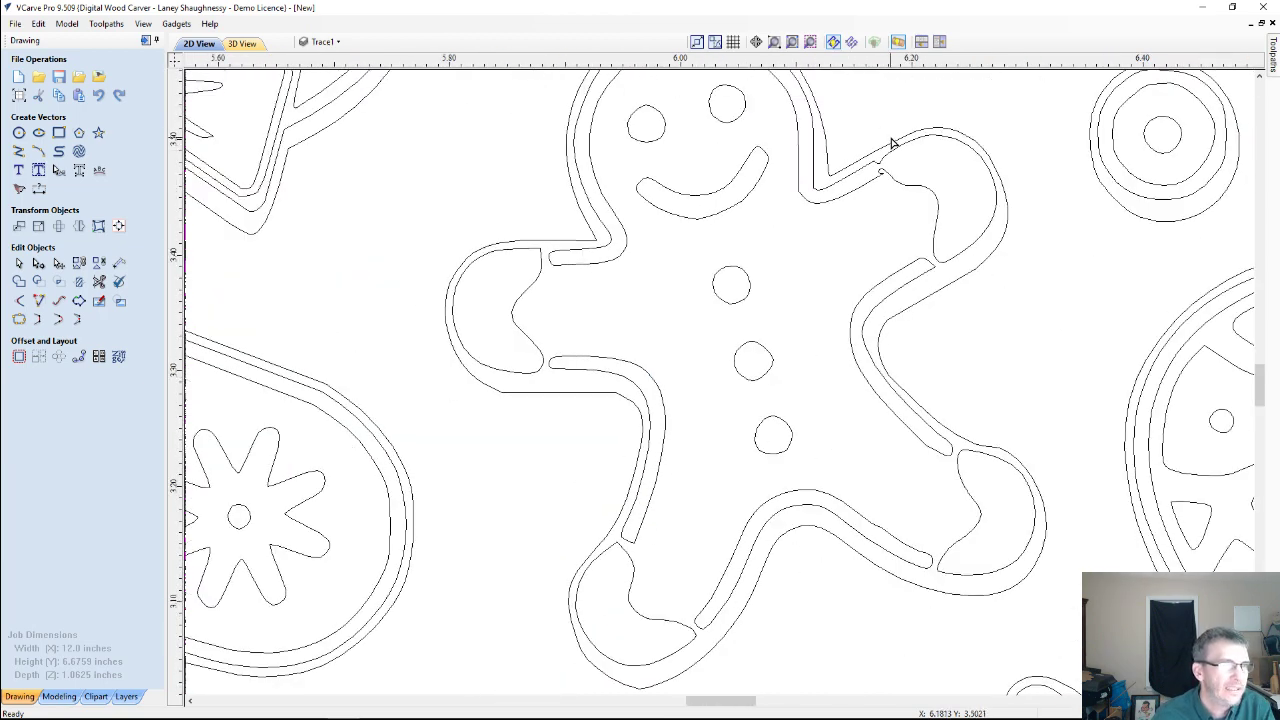
{"action": "scroll", "coordinate": [897, 145], "scroll_direction": "up", "scroll_amount": 4}
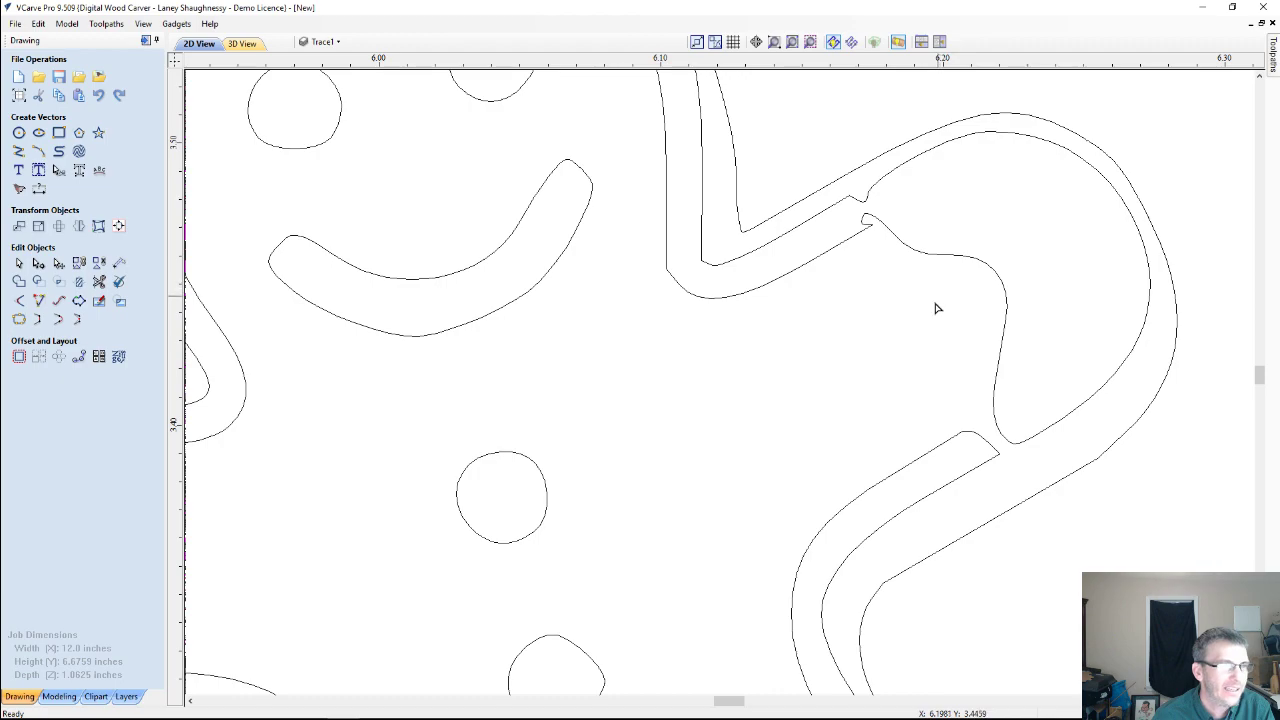
{"action": "scroll", "coordinate": [930, 314], "scroll_direction": "down", "scroll_amount": 3}
{"action": "scroll", "coordinate": [930, 314], "scroll_direction": "down", "scroll_amount": 3}
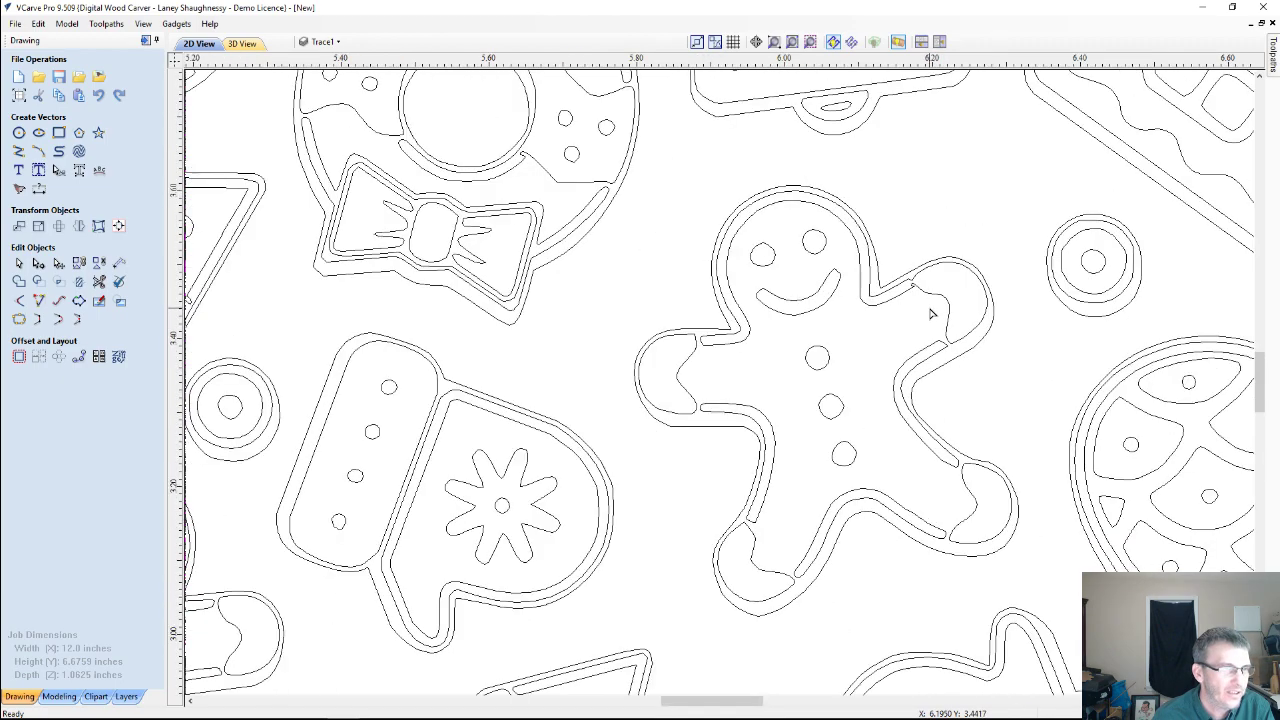
{"action": "scroll", "coordinate": [907, 314], "scroll_direction": "down", "scroll_amount": 3}
{"action": "scroll", "coordinate": [722, 186], "scroll_direction": "up", "scroll_amount": 6}
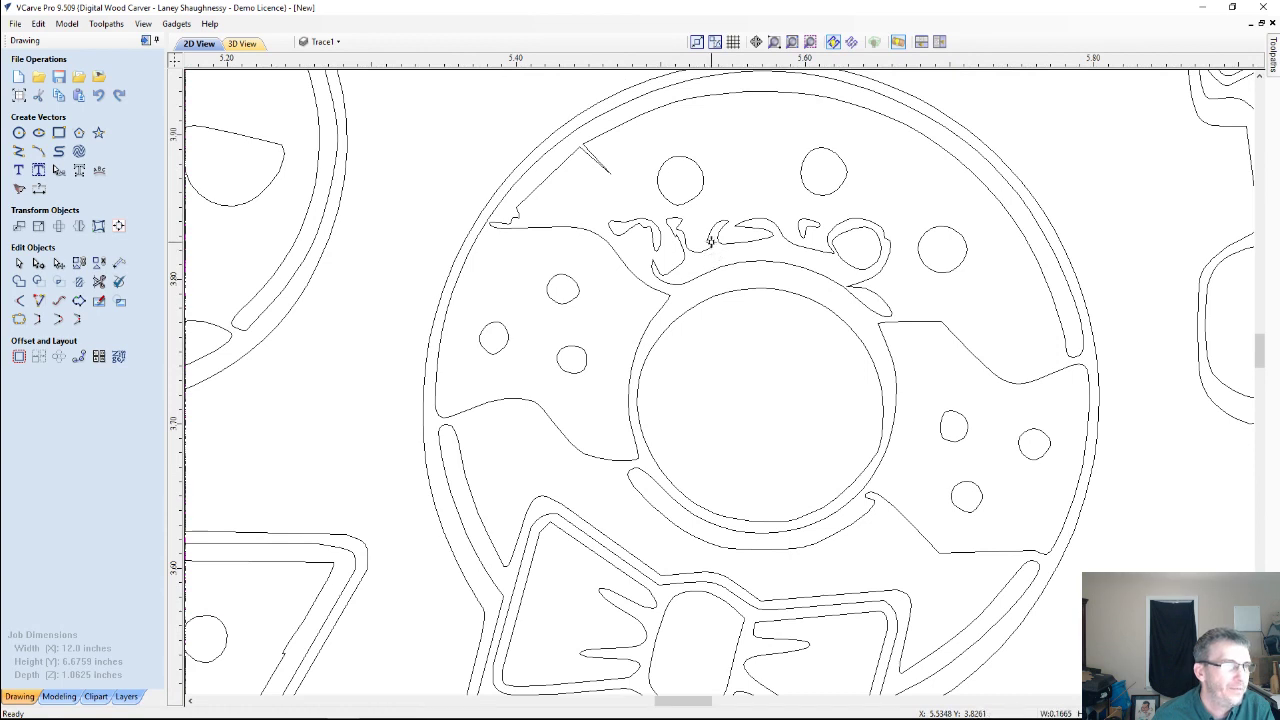
{"action": "left_click", "coordinate": [712, 241]}
{"action": "key", "text": "Delete"}
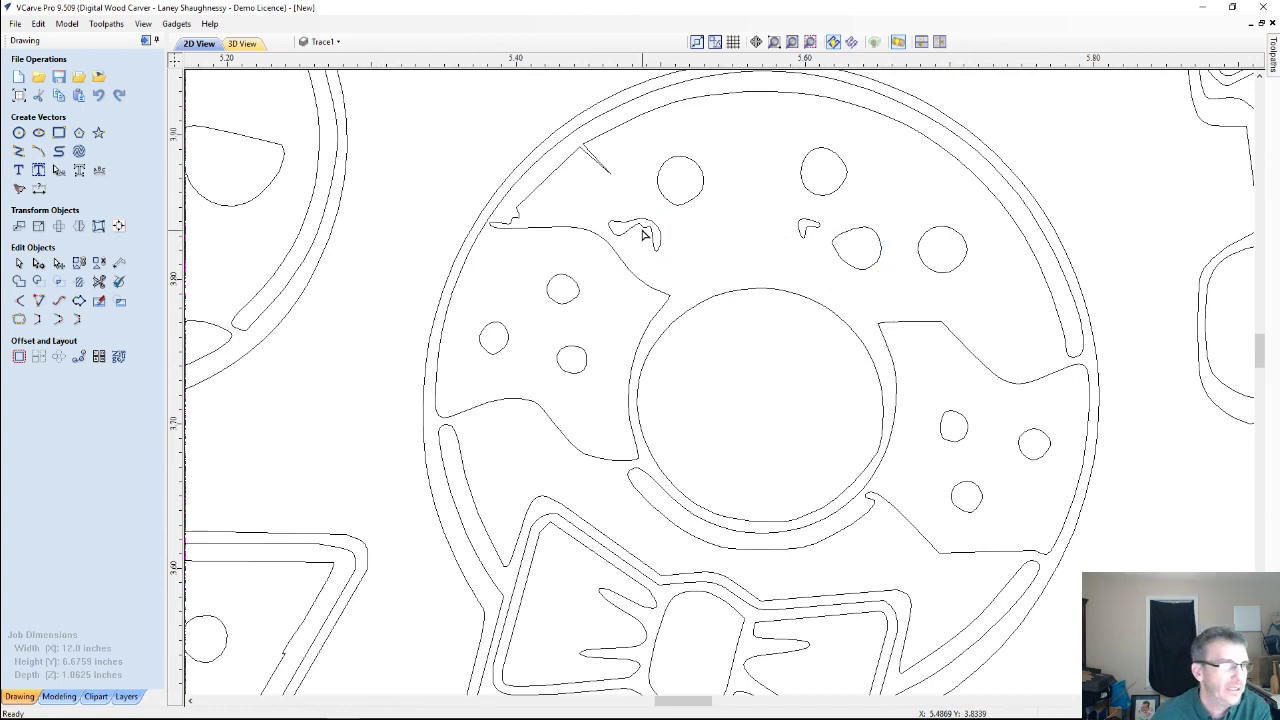
{"action": "left_click", "coordinate": [645, 234]}
{"action": "key", "text": "Delete"}
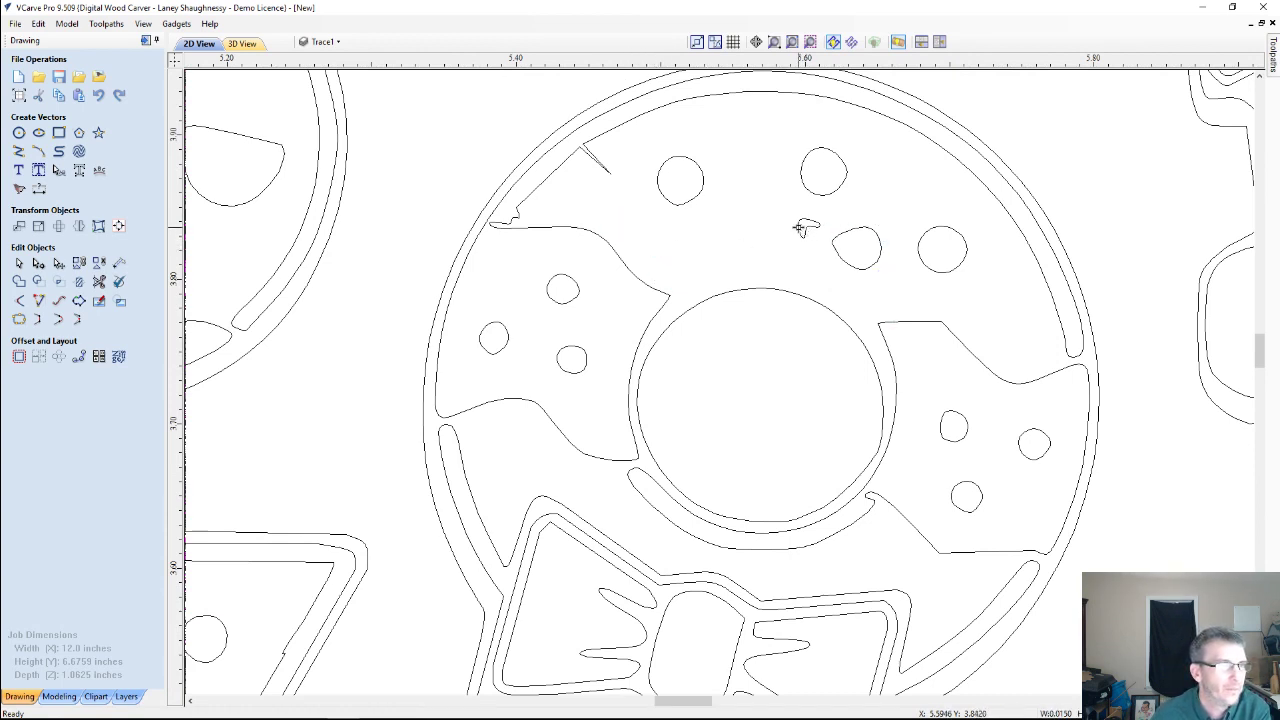
{"action": "left_click", "coordinate": [806, 227]}
{"action": "key", "text": "Delete"}
Edit the nodes of the wreath cookie's icing outline and delete the four nodes forming the jagged step at its pointed end.
{"action": "scroll", "coordinate": [565, 142], "scroll_direction": "up", "scroll_amount": 3}
{"action": "scroll", "coordinate": [565, 142], "scroll_direction": "up", "scroll_amount": 2}
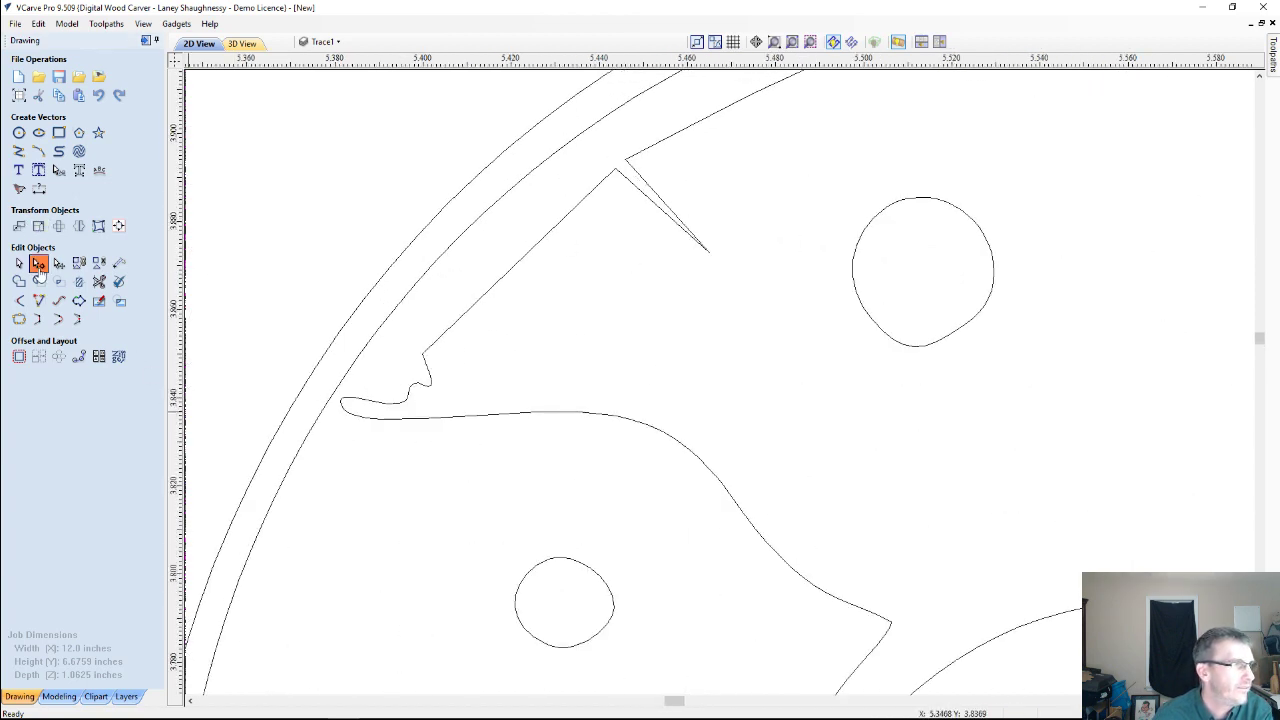
{"action": "left_click", "coordinate": [407, 408]}
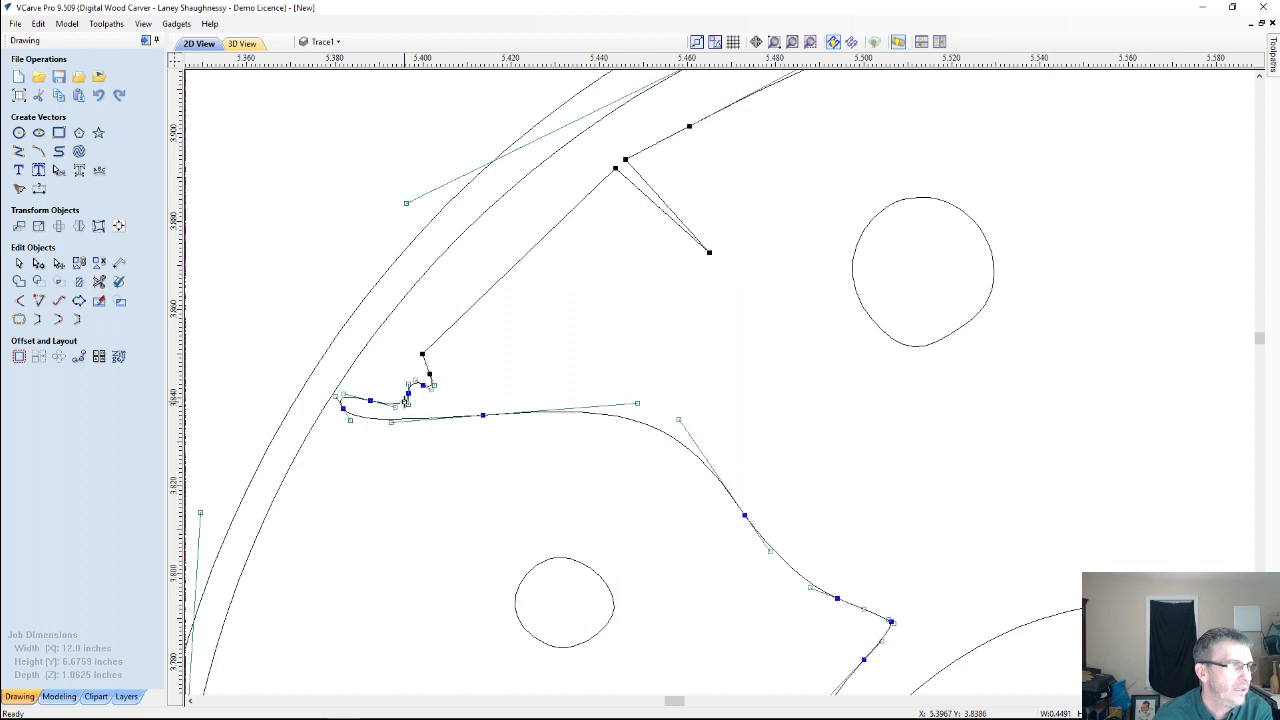
{"action": "right_click", "coordinate": [373, 404]}
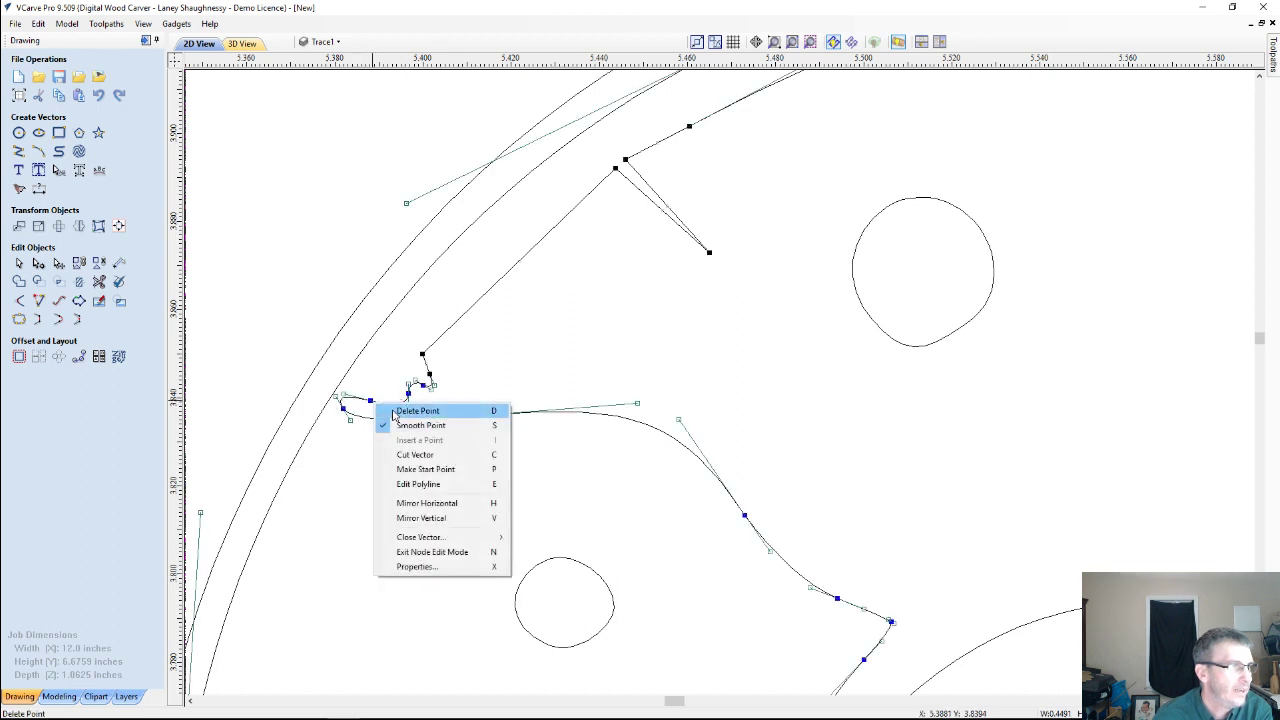
{"action": "left_click", "coordinate": [410, 410]}
{"action": "right_click", "coordinate": [415, 393]}
{"action": "left_click", "coordinate": [430, 402]}
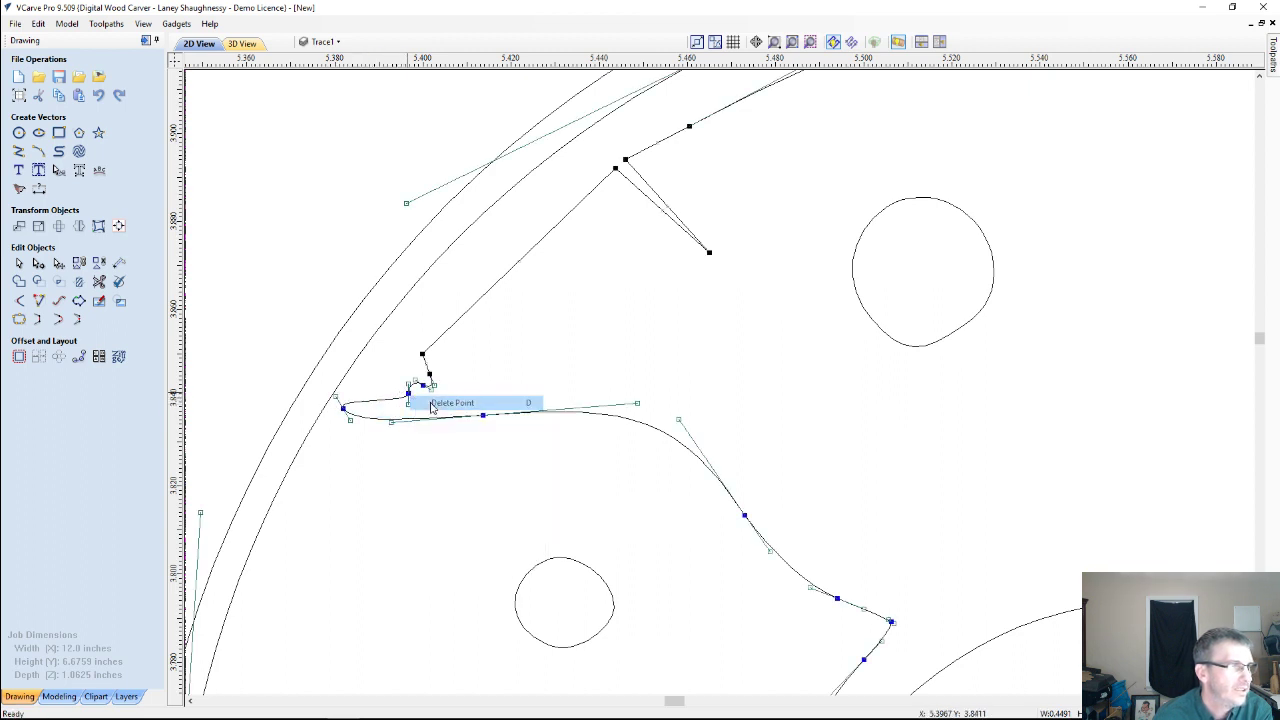
{"action": "right_click", "coordinate": [430, 388]}
{"action": "left_click", "coordinate": [440, 403]}
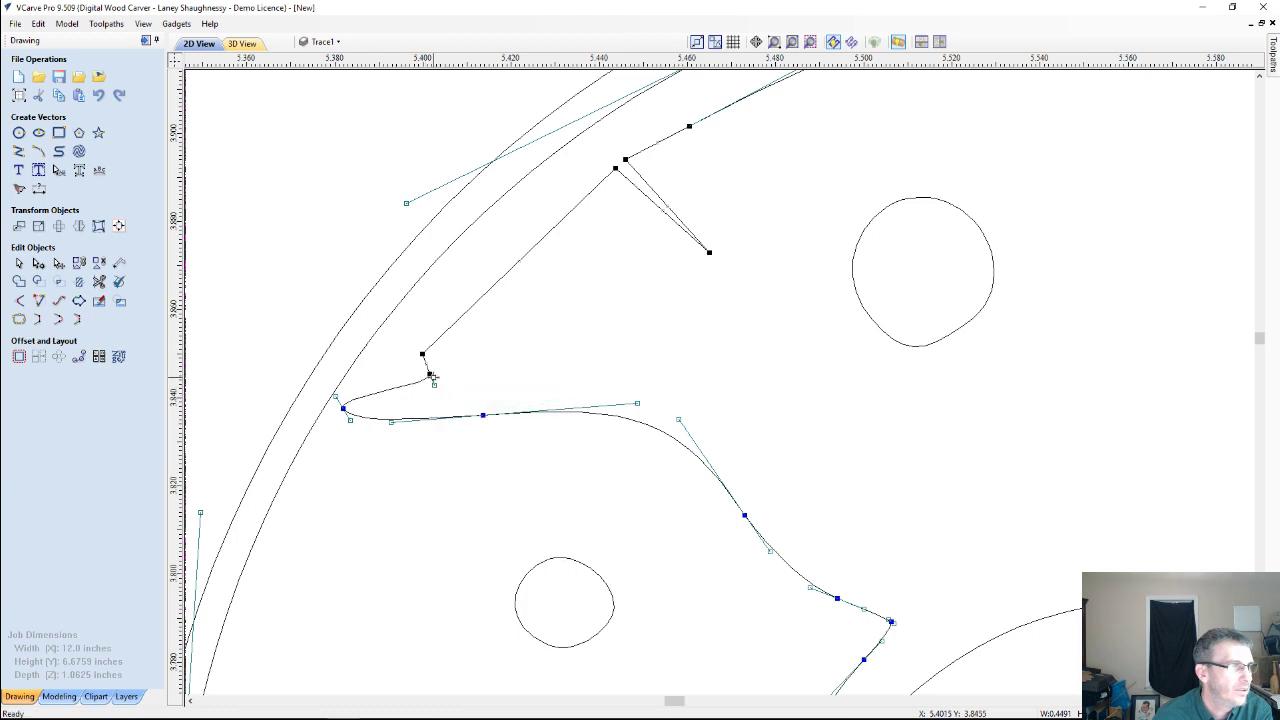
{"action": "right_click", "coordinate": [431, 377]}
{"action": "left_click", "coordinate": [450, 388]}
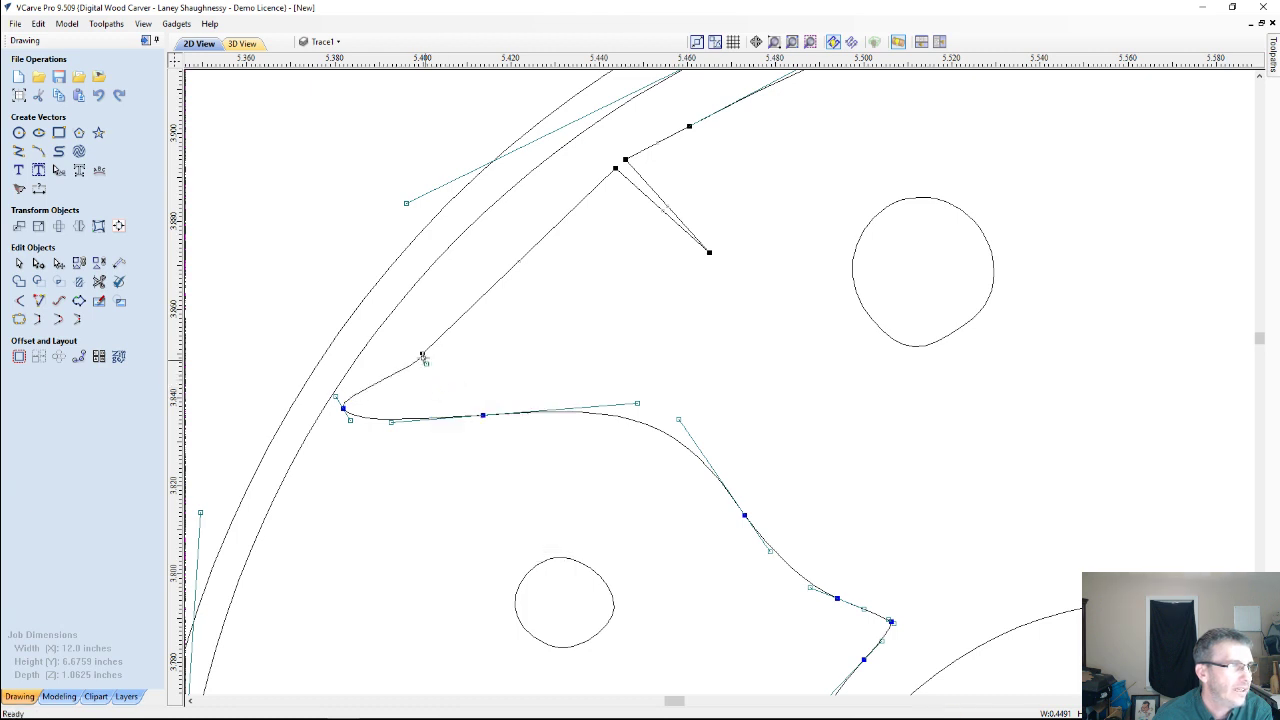
{"action": "key", "text": "c"}
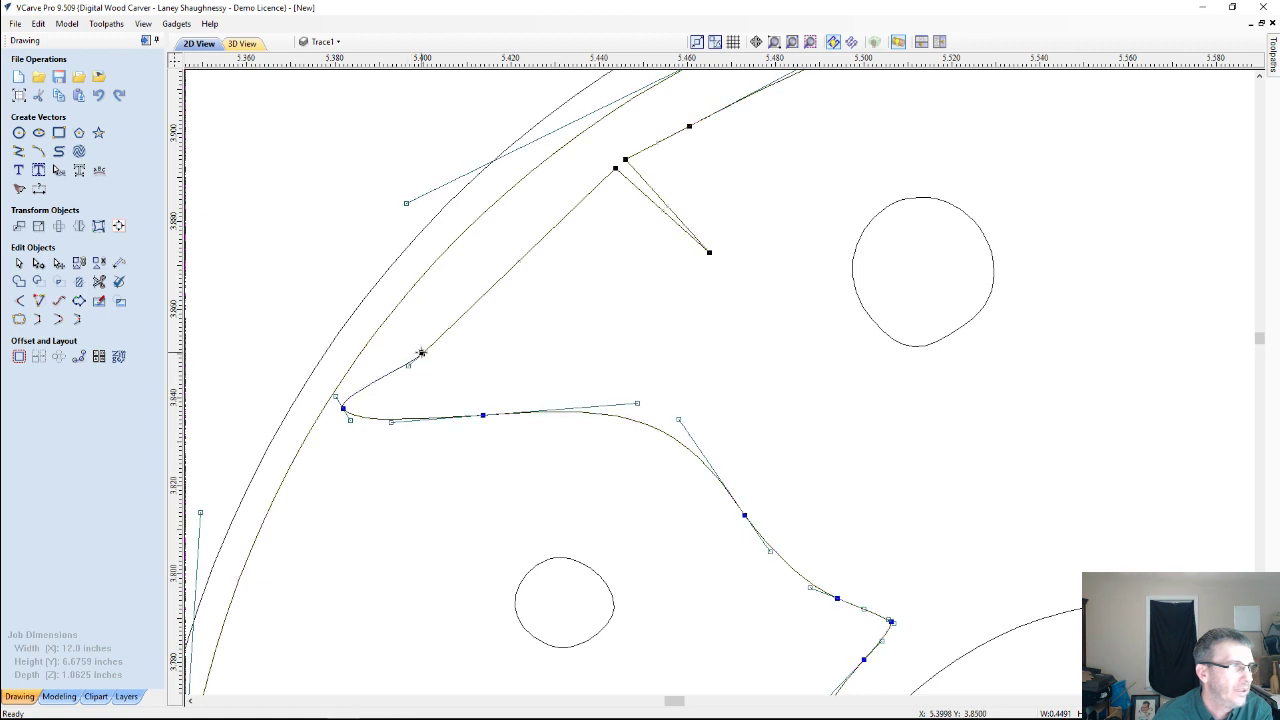
Delete the tip node of the sharp spike on the same icing outline and exit node editing.
{"action": "right_click", "coordinate": [712, 253]}
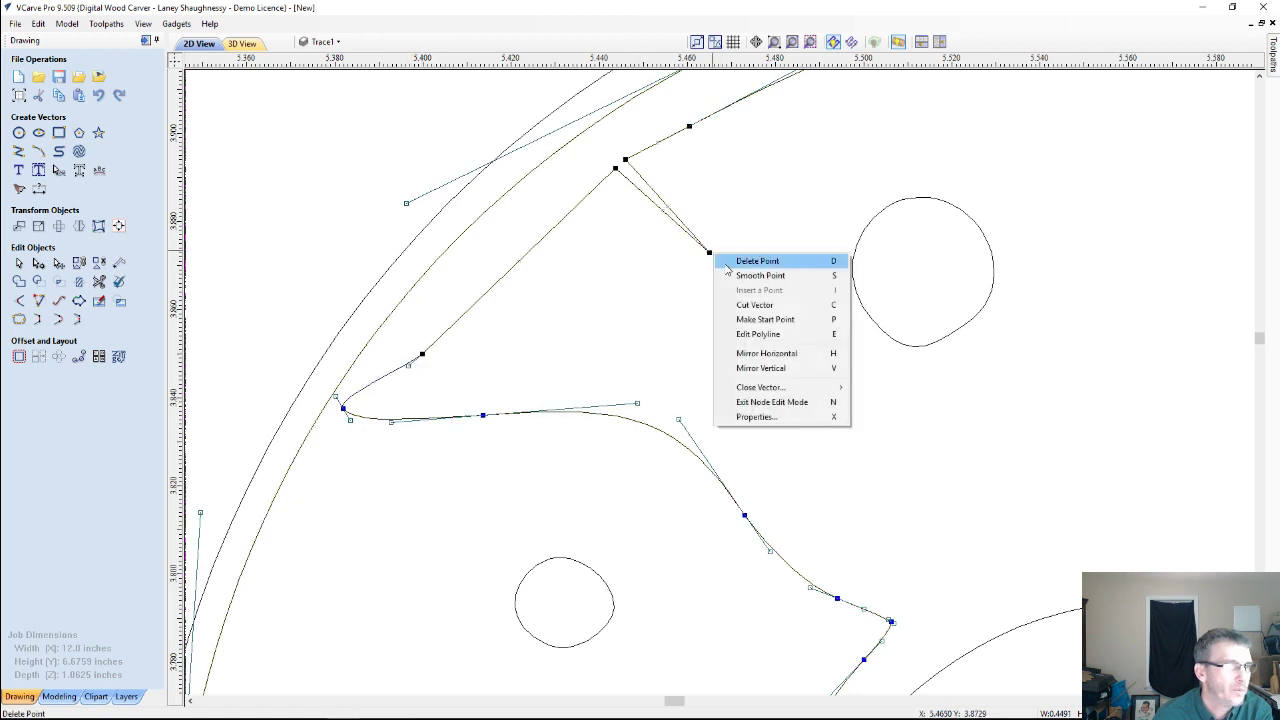
{"action": "left_click", "coordinate": [756, 261]}
{"action": "scroll", "coordinate": [650, 279], "scroll_direction": "down", "scroll_amount": 4}
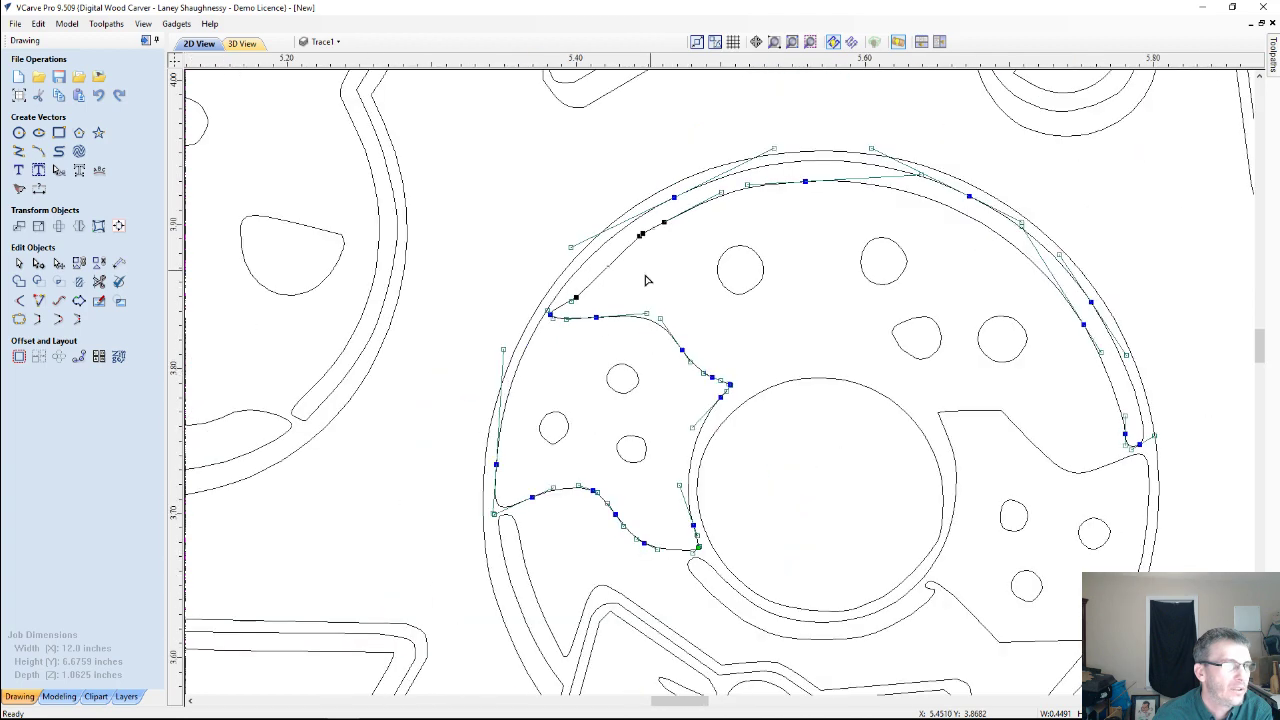
{"action": "left_click", "coordinate": [1013, 401]}
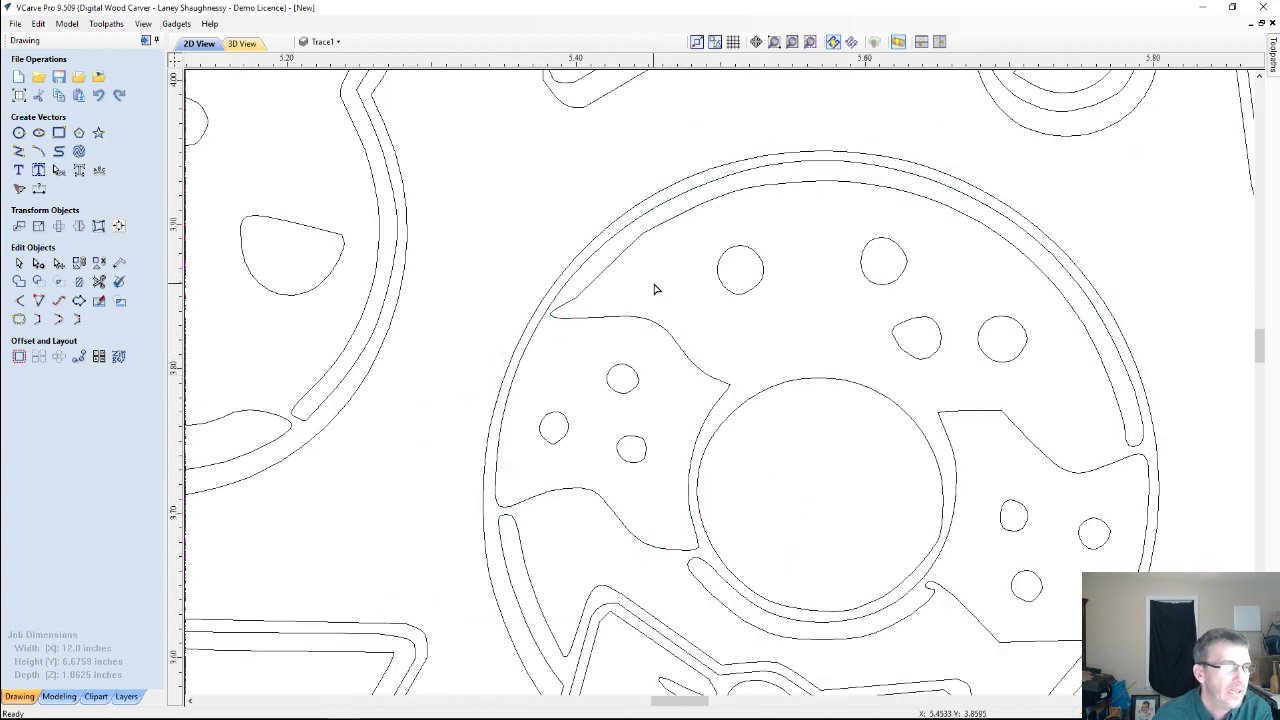
Hide the Trace1 layer and show Layer 1 instead.
{"action": "scroll", "coordinate": [655, 289], "scroll_direction": "down", "scroll_amount": 6}
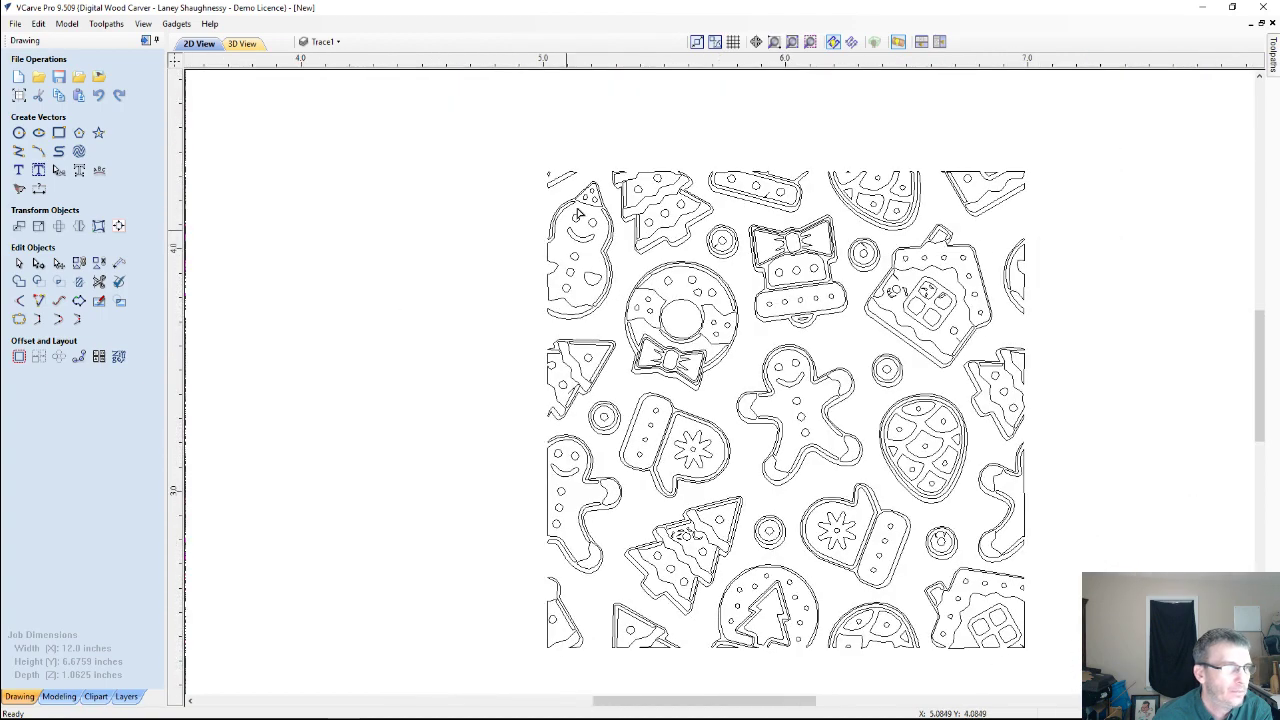
{"action": "scroll", "coordinate": [578, 213], "scroll_direction": "up", "scroll_amount": 3}
{"action": "scroll", "coordinate": [876, 184], "scroll_direction": "up", "scroll_amount": 5}
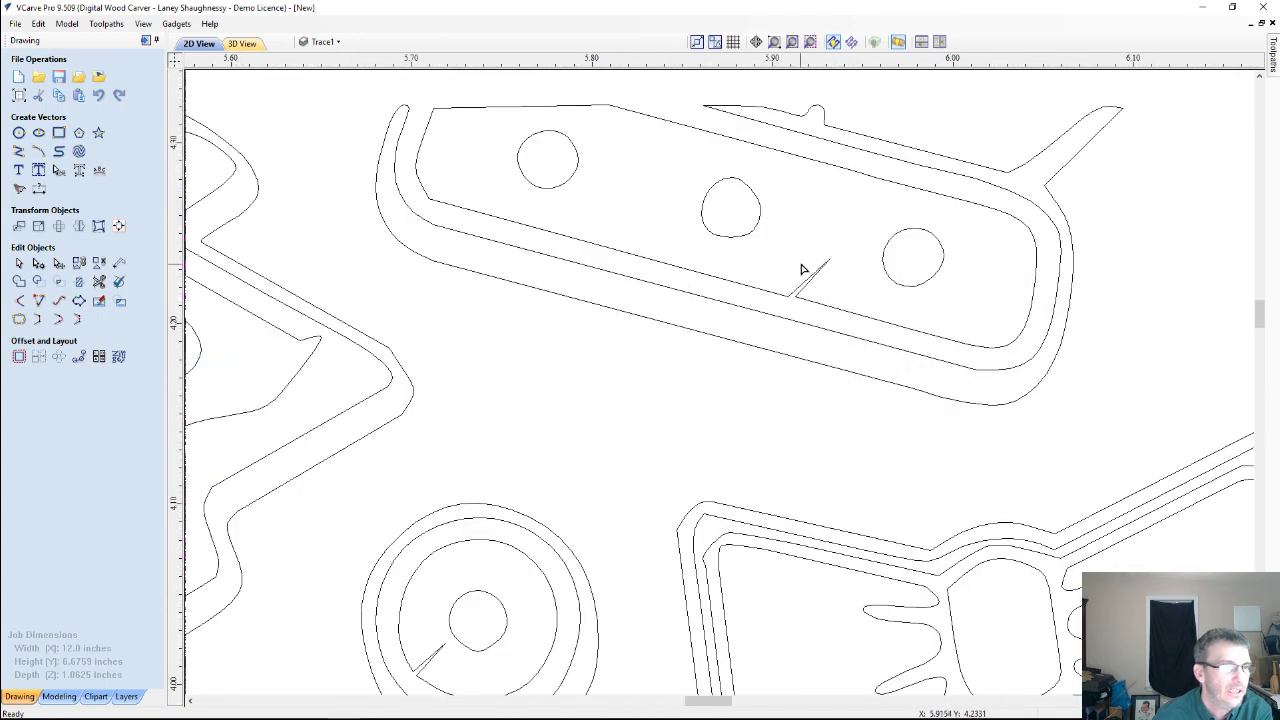
{"action": "scroll", "coordinate": [810, 265], "scroll_direction": "down", "scroll_amount": 5}
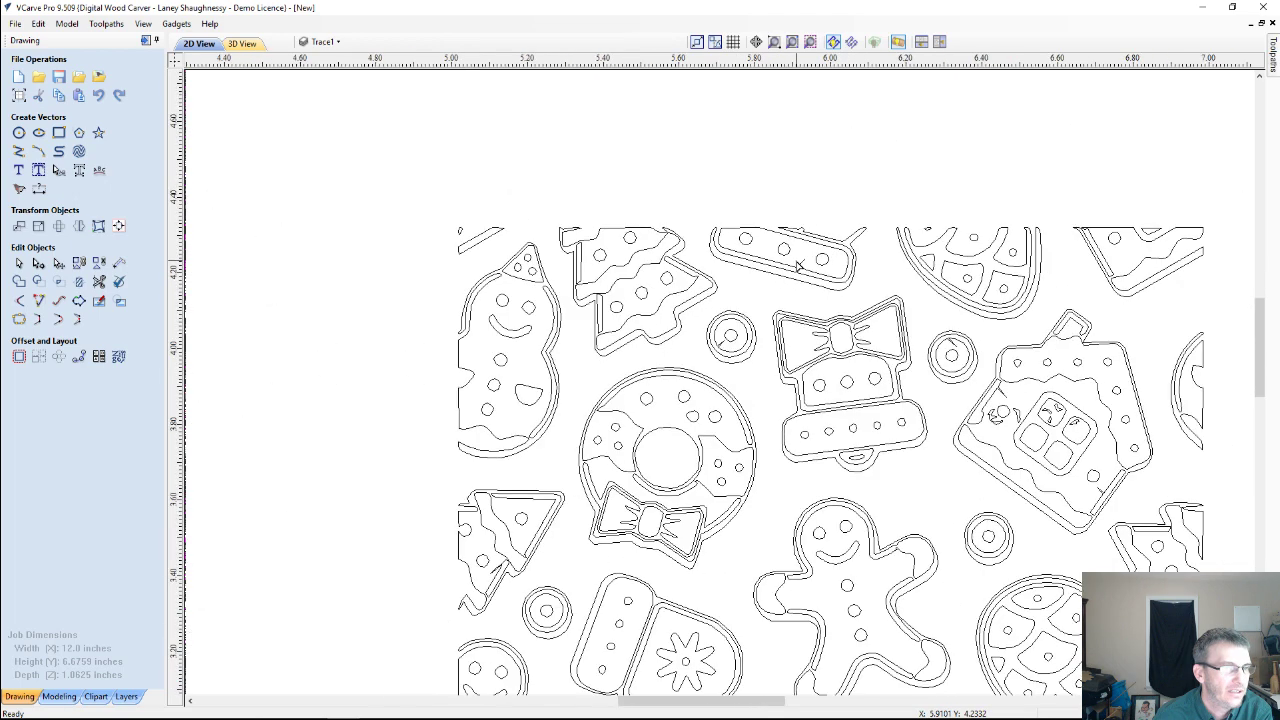
{"action": "scroll", "coordinate": [798, 265], "scroll_direction": "down", "scroll_amount": 3}
{"action": "left_click", "coordinate": [322, 42]}
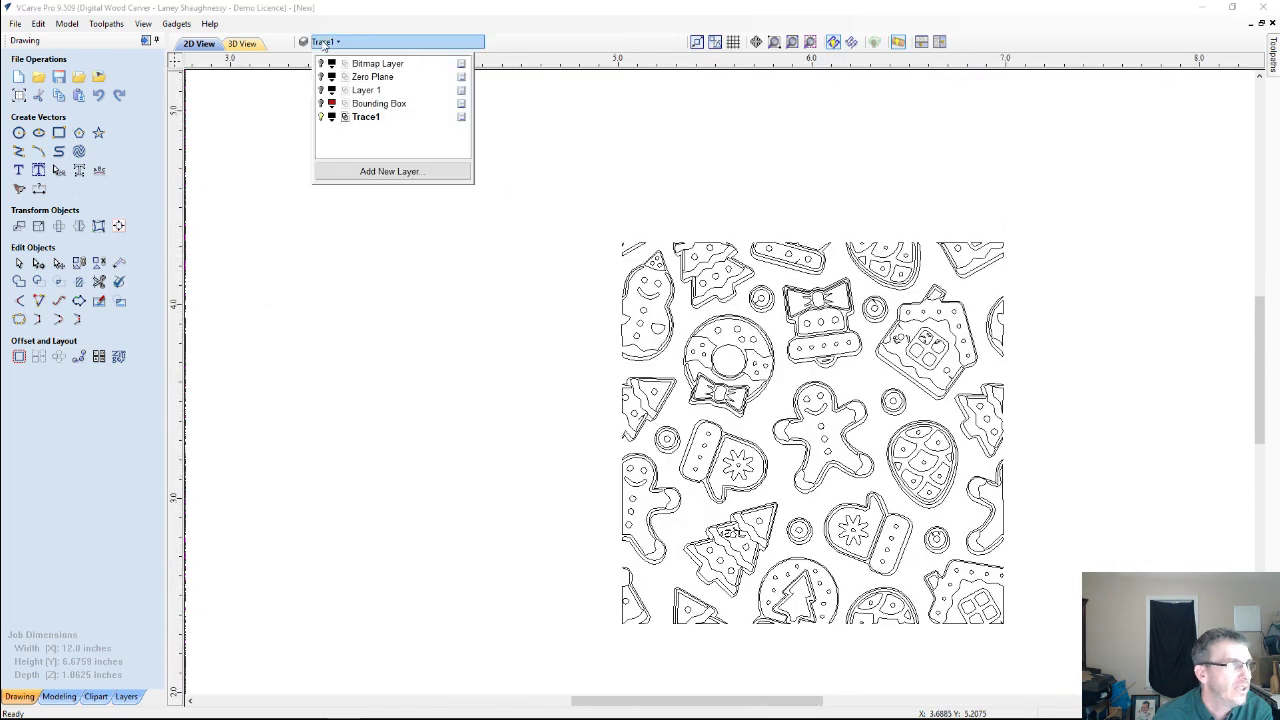
{"action": "left_click", "coordinate": [321, 117]}
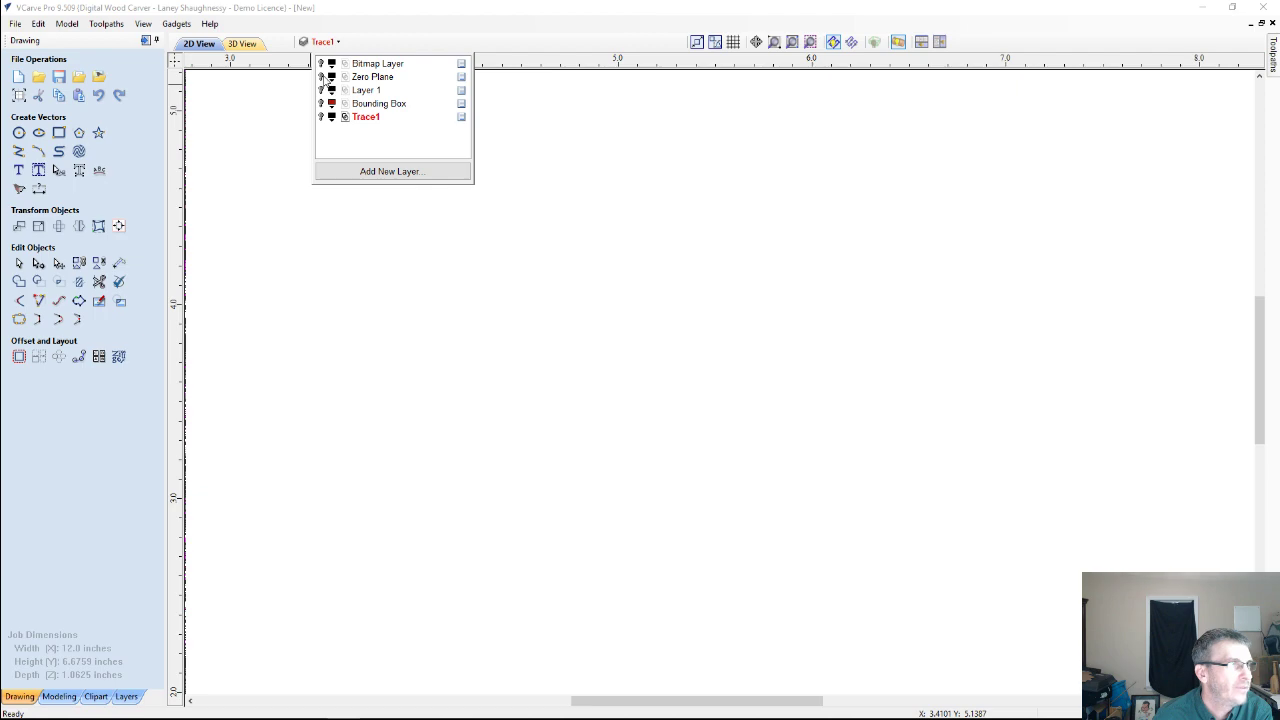
{"action": "left_click", "coordinate": [322, 77]}
{"action": "left_click", "coordinate": [322, 77]}
{"action": "left_click", "coordinate": [322, 91]}
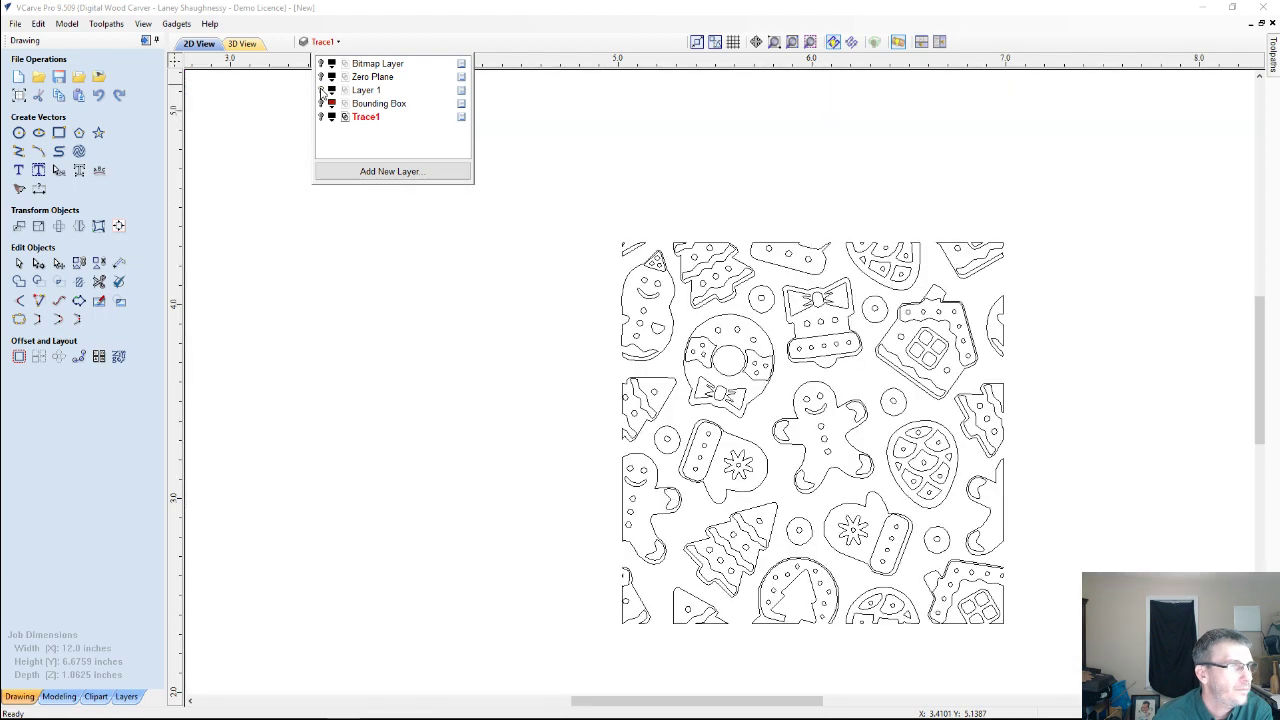
{"action": "scroll", "coordinate": [1052, 367], "scroll_direction": "up", "scroll_amount": 2}
{"action": "scroll", "coordinate": [974, 526], "scroll_direction": "up", "scroll_amount": 2}
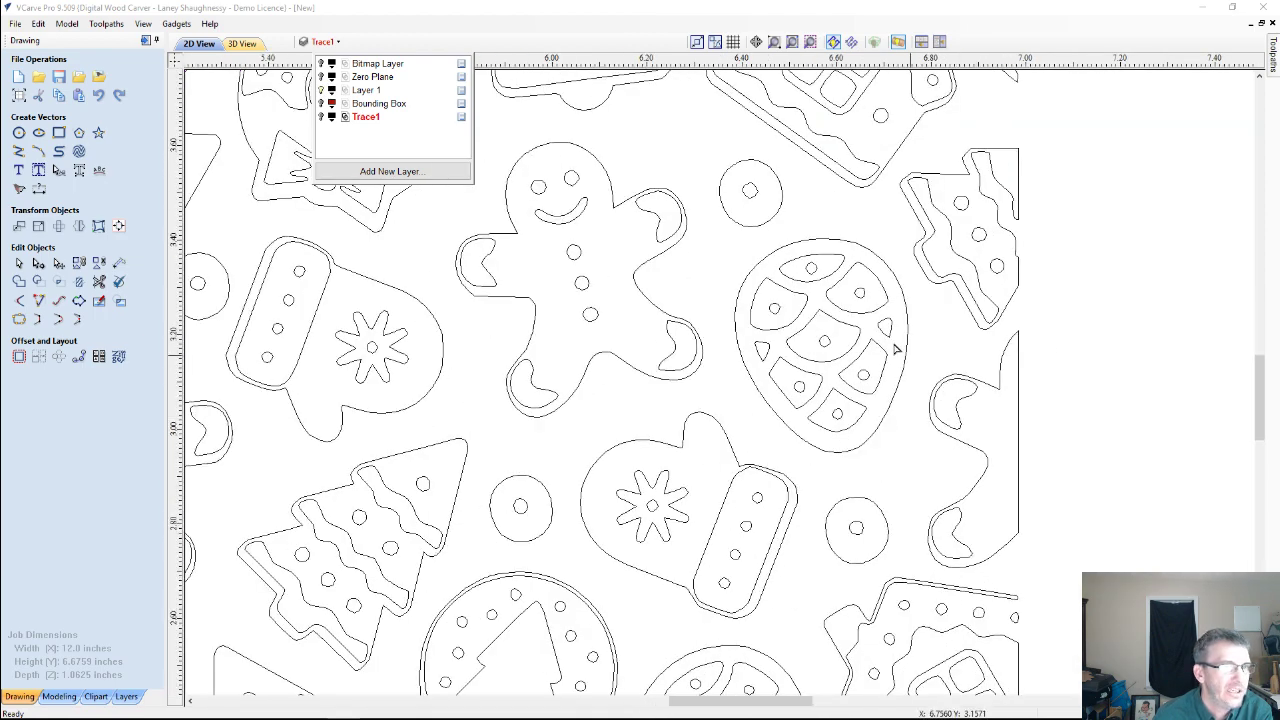
{"action": "scroll", "coordinate": [778, 305], "scroll_direction": "down", "scroll_amount": 3}
{"action": "left_click", "coordinate": [443, 317]}
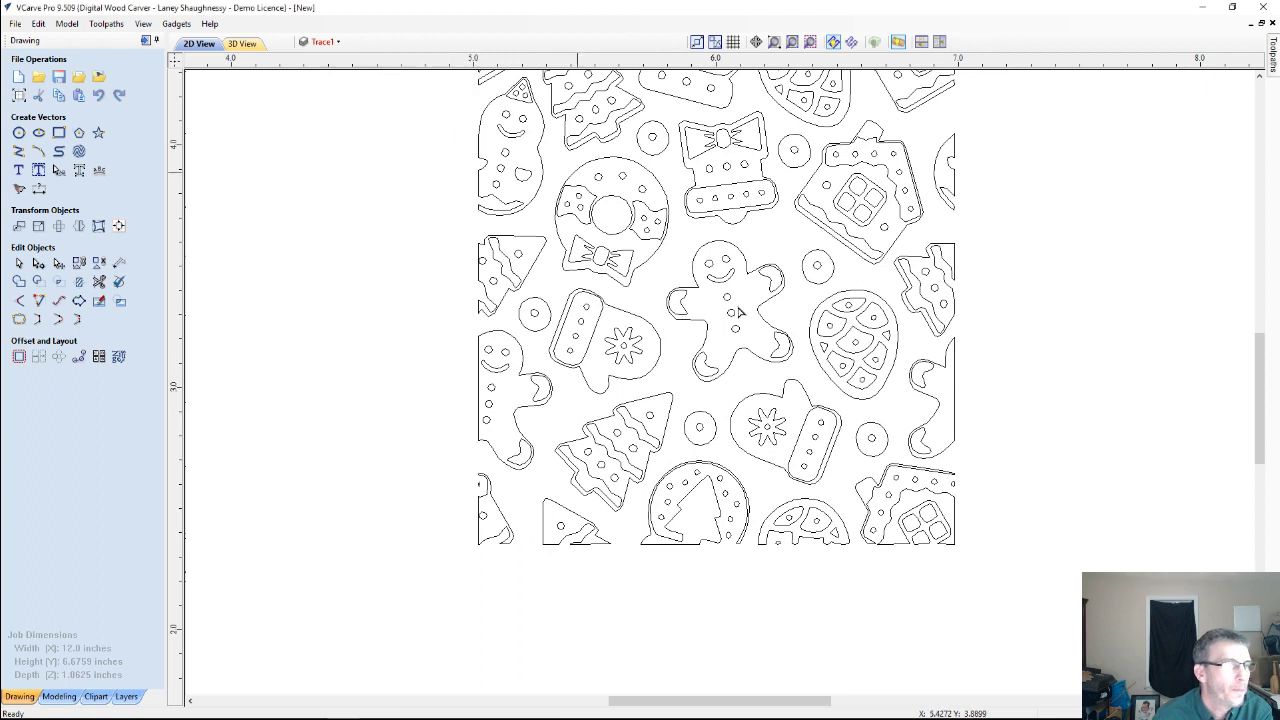
Scale the grouped Layer 1 cookie pattern proportionally about its centre to about 6.69 inches wide, filling the height of the job.
{"action": "left_click", "coordinate": [800, 44]}
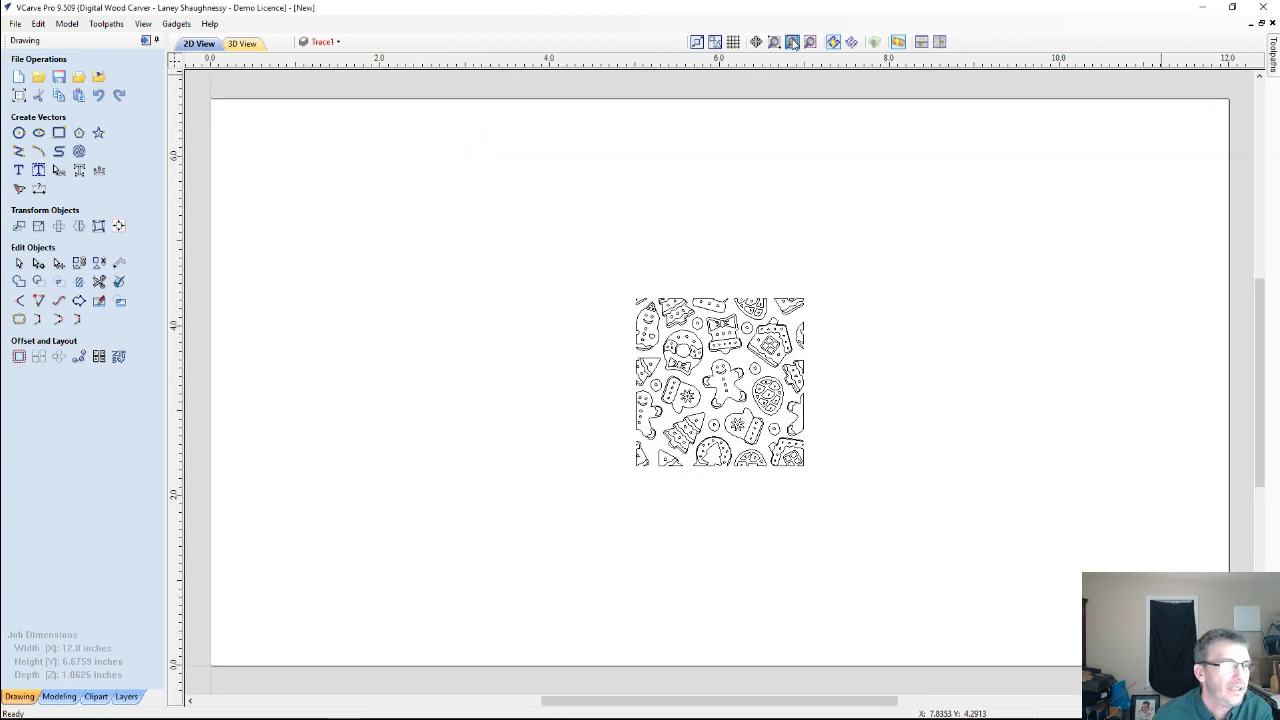
{"action": "scroll", "coordinate": [711, 330], "scroll_direction": "down", "scroll_amount": 1}
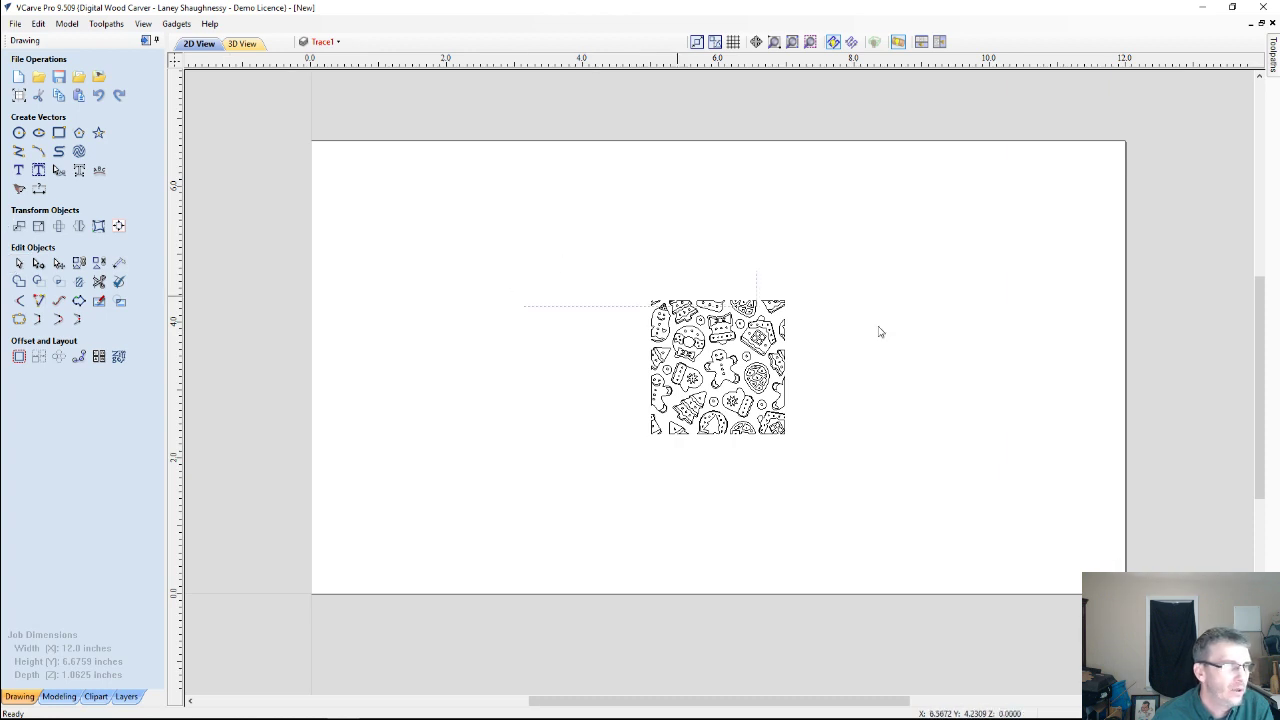
{"action": "left_click", "coordinate": [704, 400]}
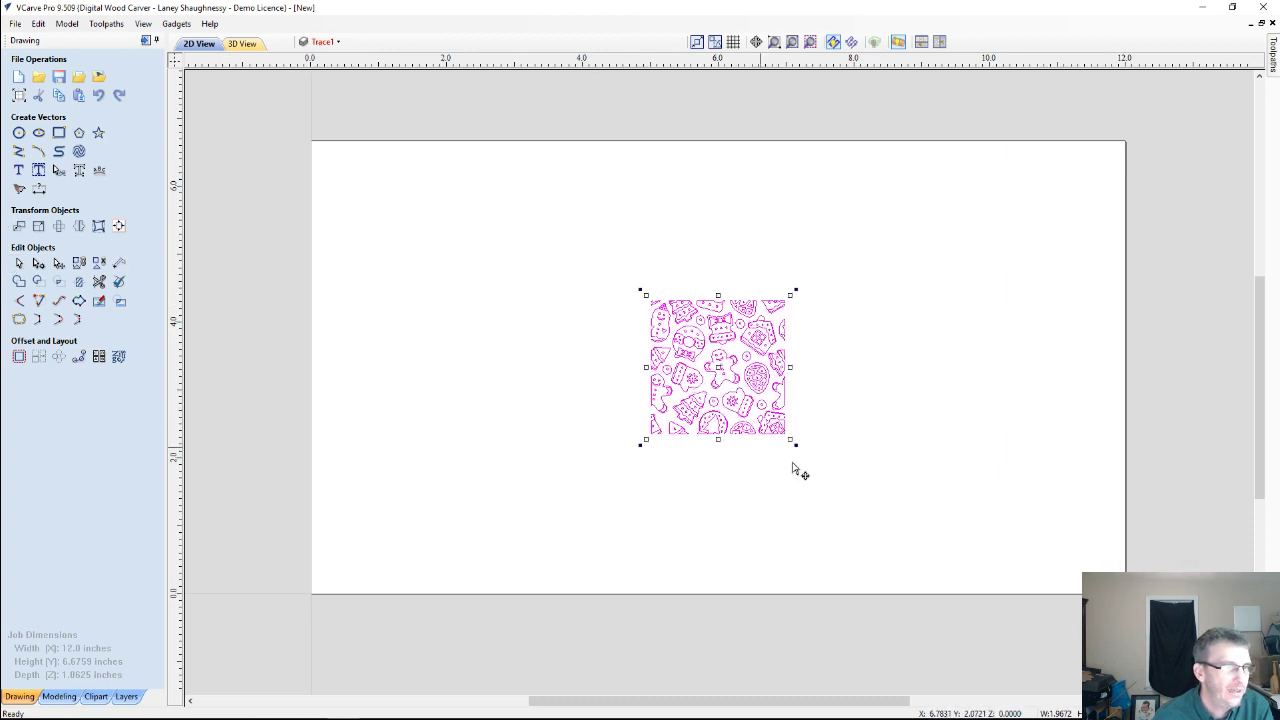
{"action": "left_click_drag", "start_coordinate": [789, 437], "coordinate": [971, 594]}
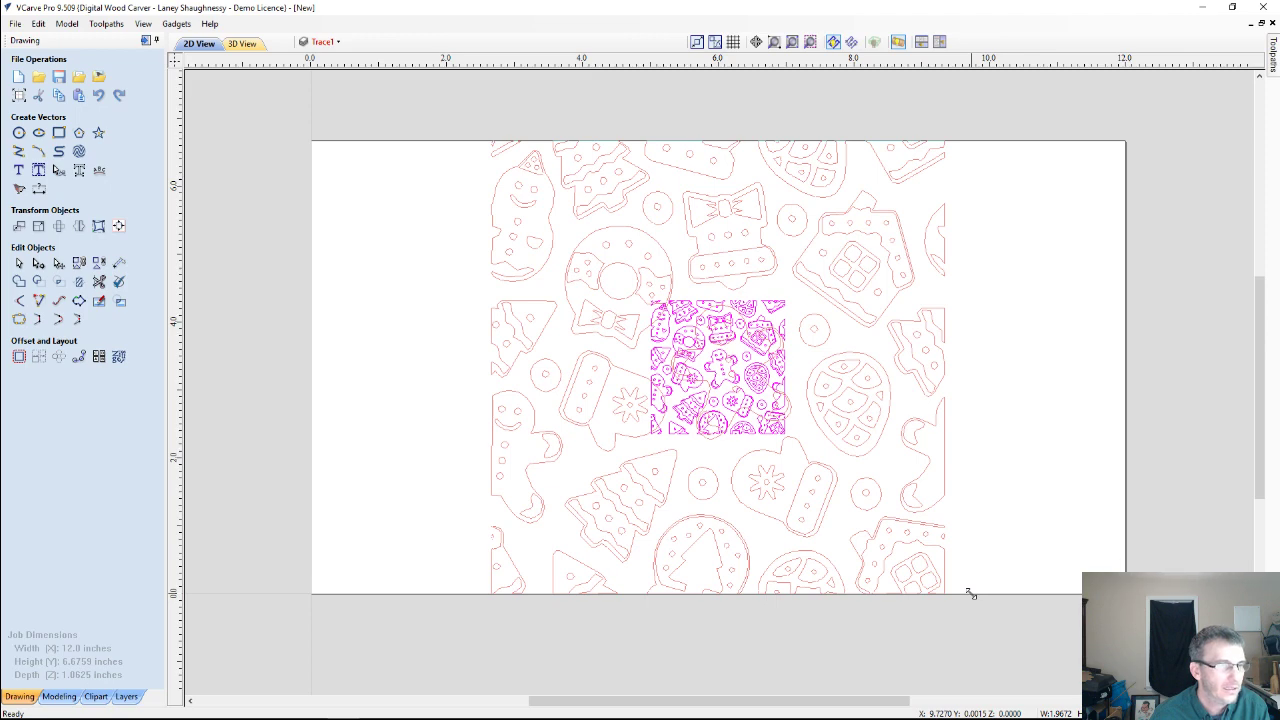
{"action": "left_click_drag", "start_coordinate": [970, 593], "coordinate": [971, 600]}
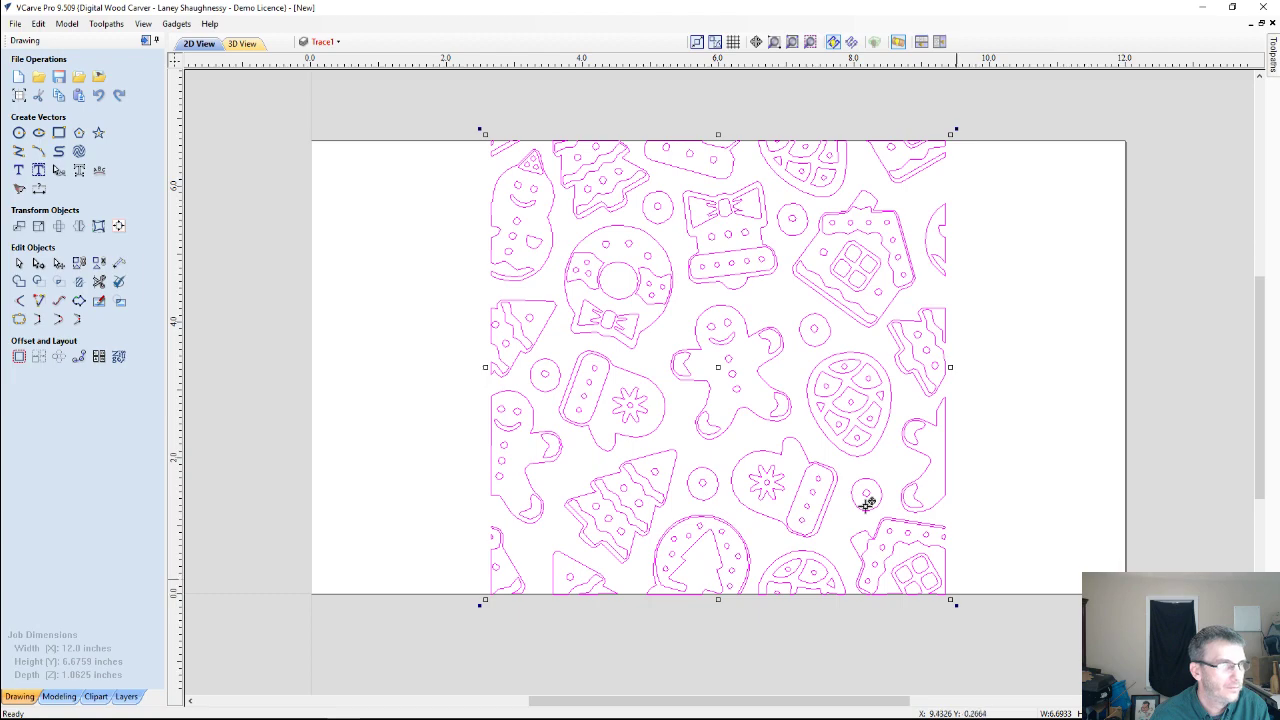
{"action": "scroll", "coordinate": [608, 122], "scroll_direction": "up", "scroll_amount": 5}
{"action": "scroll", "coordinate": [585, 150], "scroll_direction": "up", "scroll_amount": 3}
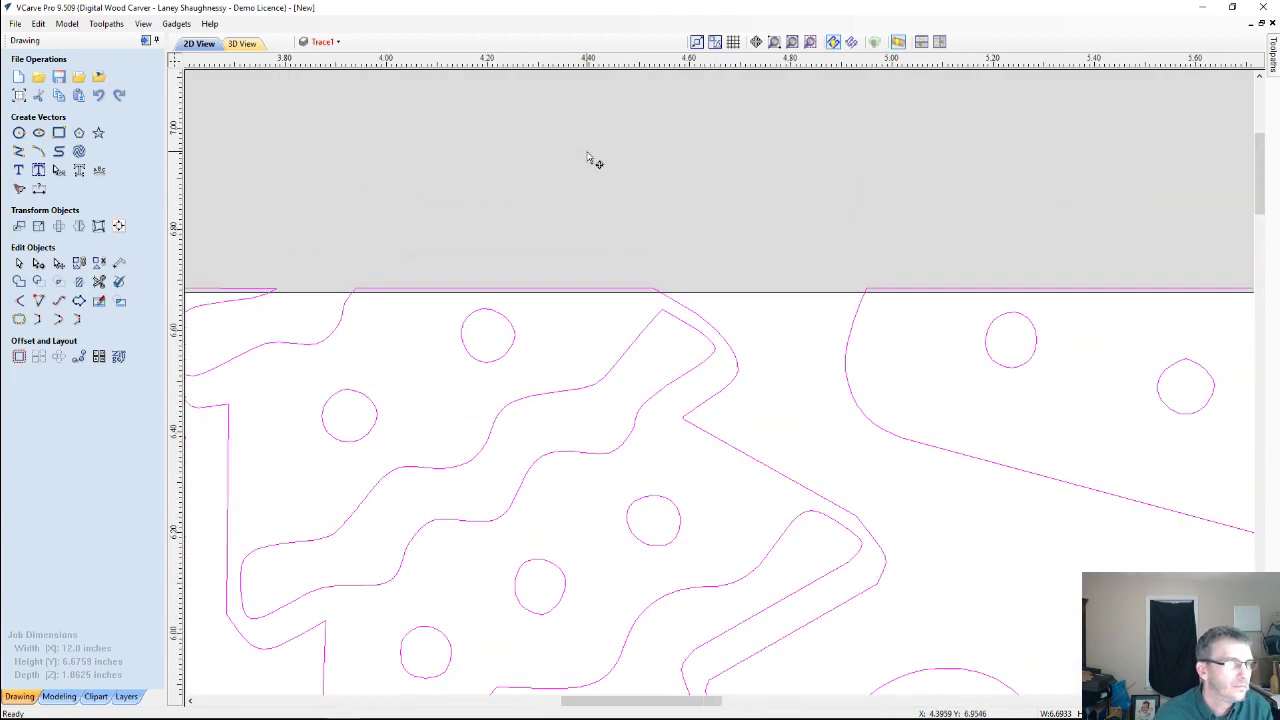
{"action": "scroll", "coordinate": [588, 157], "scroll_direction": "down", "scroll_amount": 7}
{"action": "scroll", "coordinate": [588, 157], "scroll_direction": "down", "scroll_amount": 1}
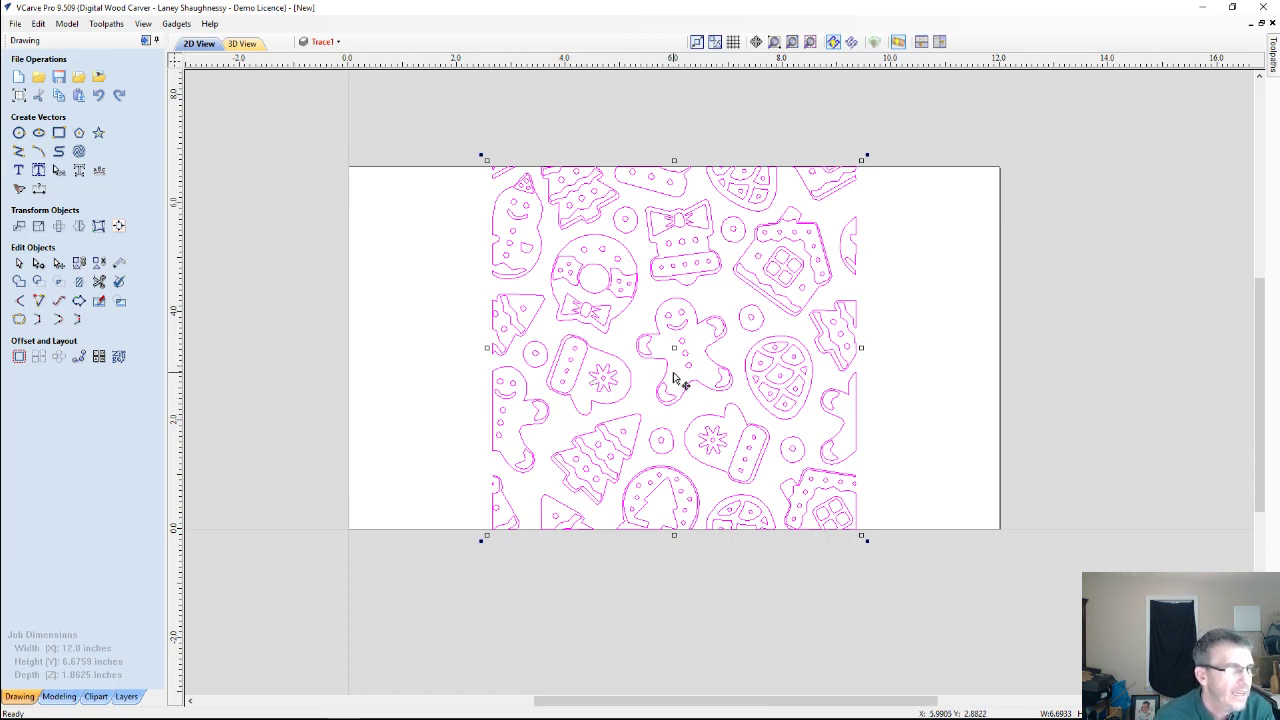
Move the cookie pattern horizontally until its left edge lines up with the job edge at X 0.
{"action": "left_click_drag", "start_coordinate": [637, 345], "coordinate": [414, 510]}
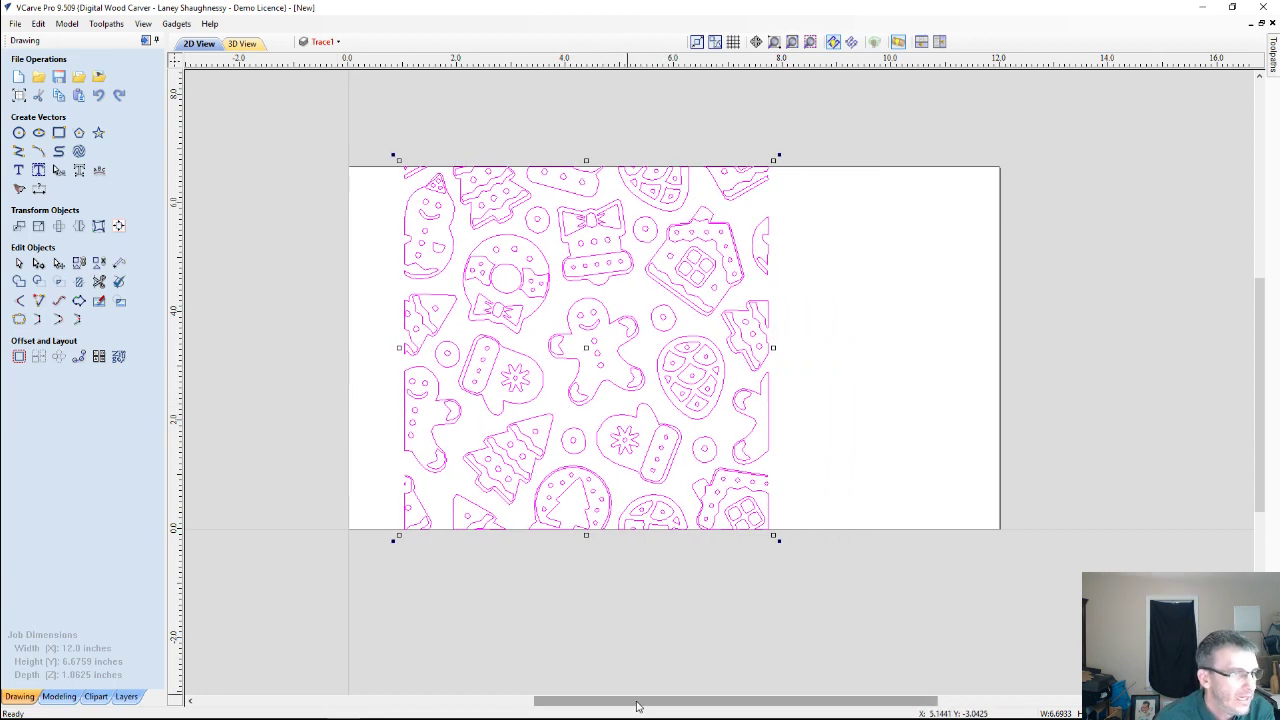
{"action": "left_click_drag", "start_coordinate": [636, 700], "coordinate": [558, 700]}
{"action": "scroll", "coordinate": [530, 340], "scroll_direction": "up", "scroll_amount": 3}
{"action": "scroll", "coordinate": [552, 362], "scroll_direction": "up", "scroll_amount": 1}
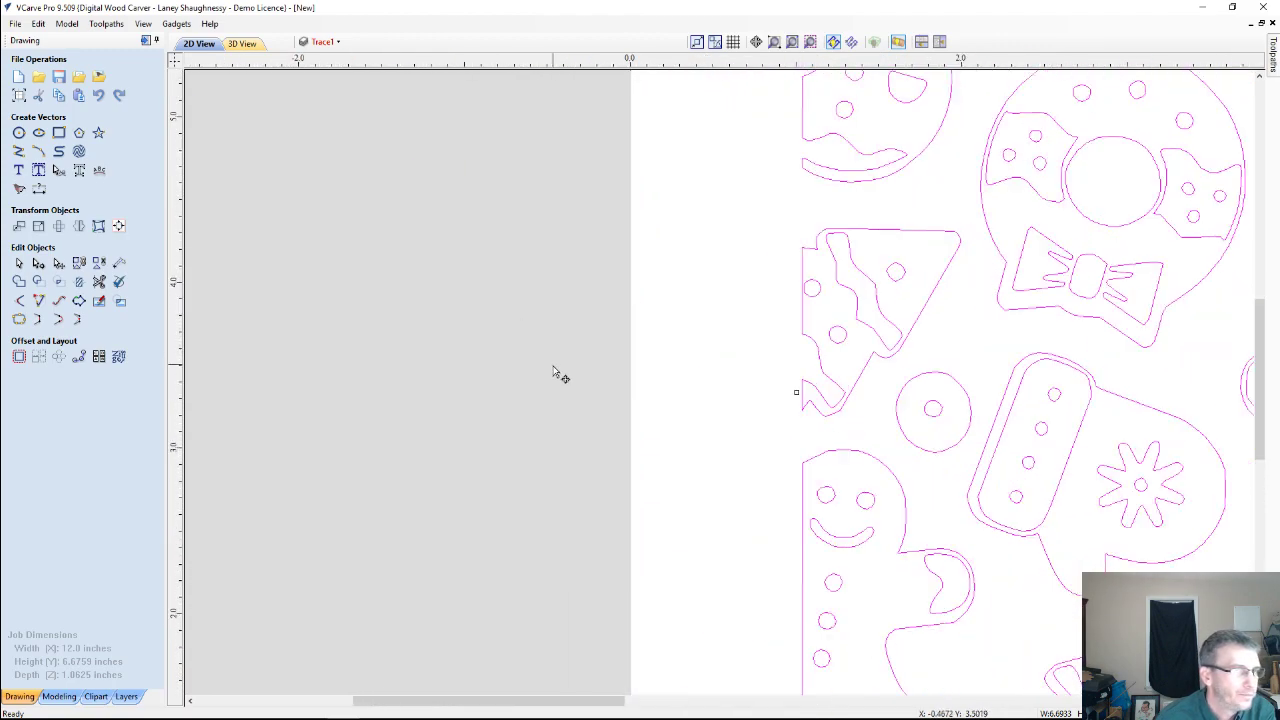
{"action": "key", "text": "Left"}
{"action": "key", "text": "Left"}
{"action": "key", "text": "Left"}
{"action": "key", "text": "Left"}
{"action": "key", "text": "Left"}
{"action": "key", "text": "Left"}
{"action": "key", "text": "Left"}
{"action": "key", "text": "Left"}
{"action": "key", "text": "Left"}
{"action": "key", "text": "Left"}
{"action": "key", "text": "Left"}
{"action": "key", "text": "Left"}
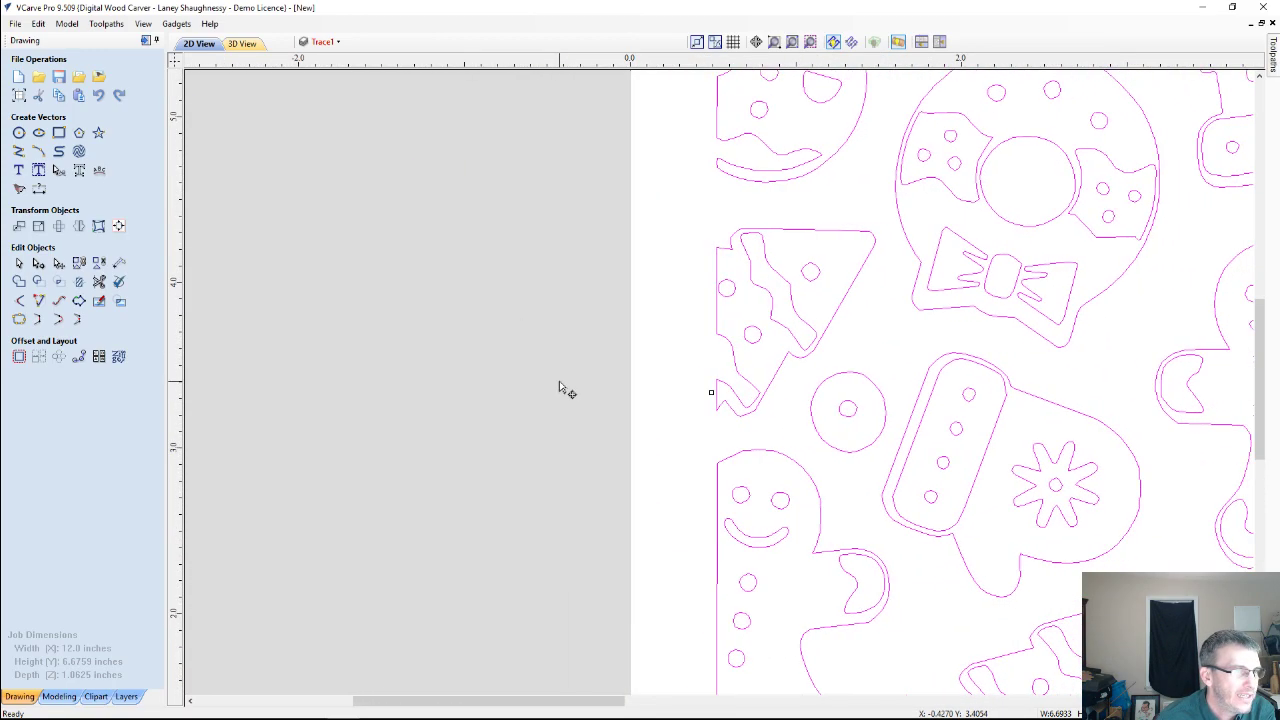
{"action": "key", "text": "Left"}
{"action": "key", "text": "Left"}
{"action": "key", "text": "Left"}
{"action": "key", "text": "Left"}
{"action": "key", "text": "Left"}
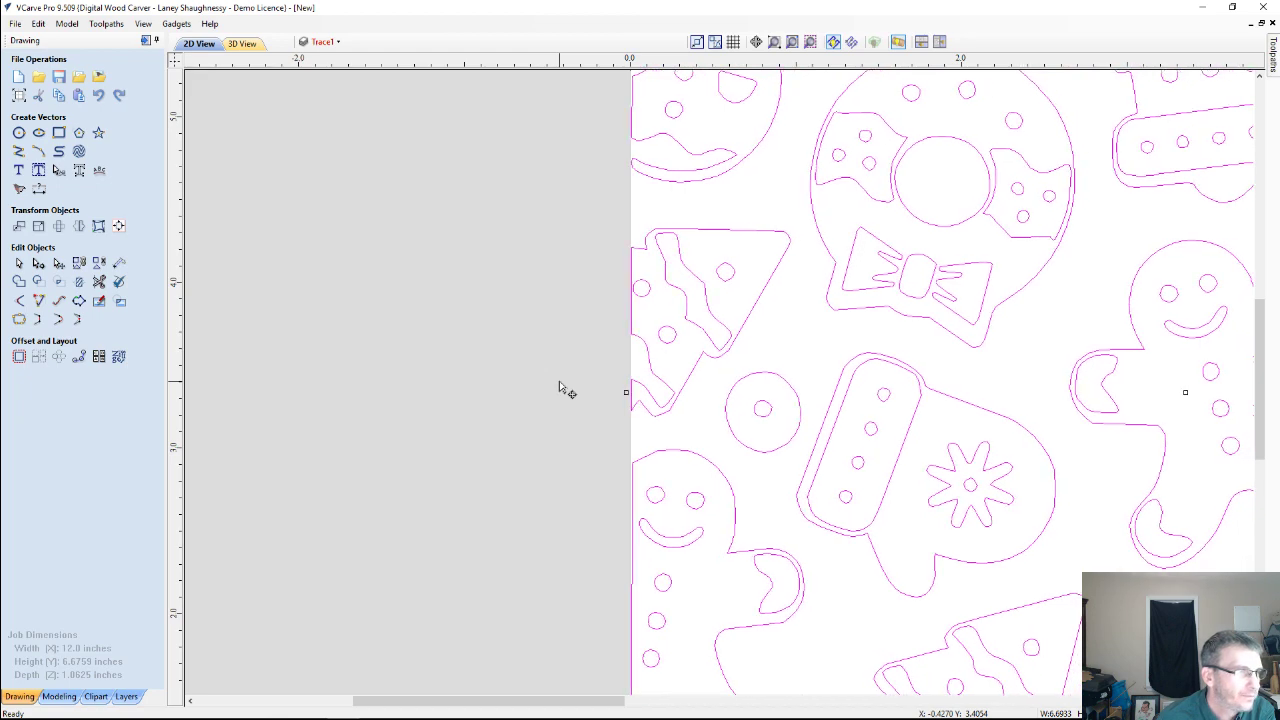
Nudge the cookie pattern's left edge exactly onto the job edge at X 0 and place a copy of the pattern directly beside it.
{"action": "key", "text": "Left"}
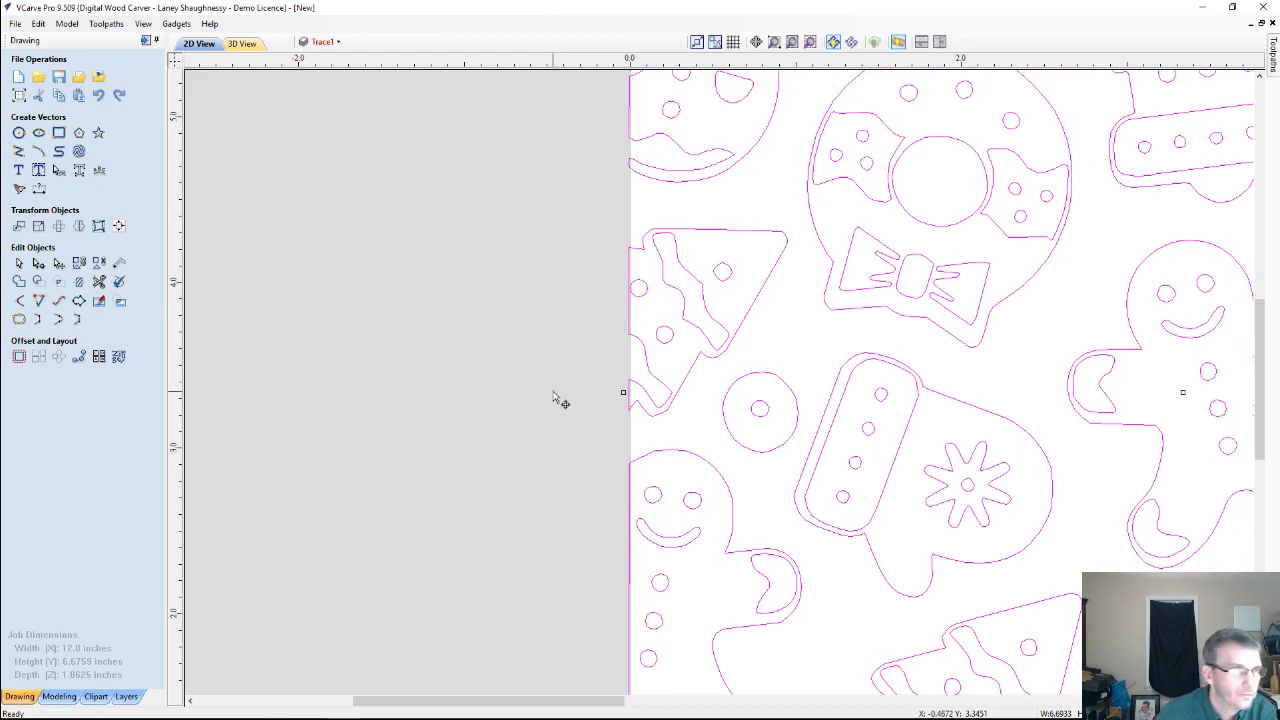
{"action": "key", "text": "Right"}
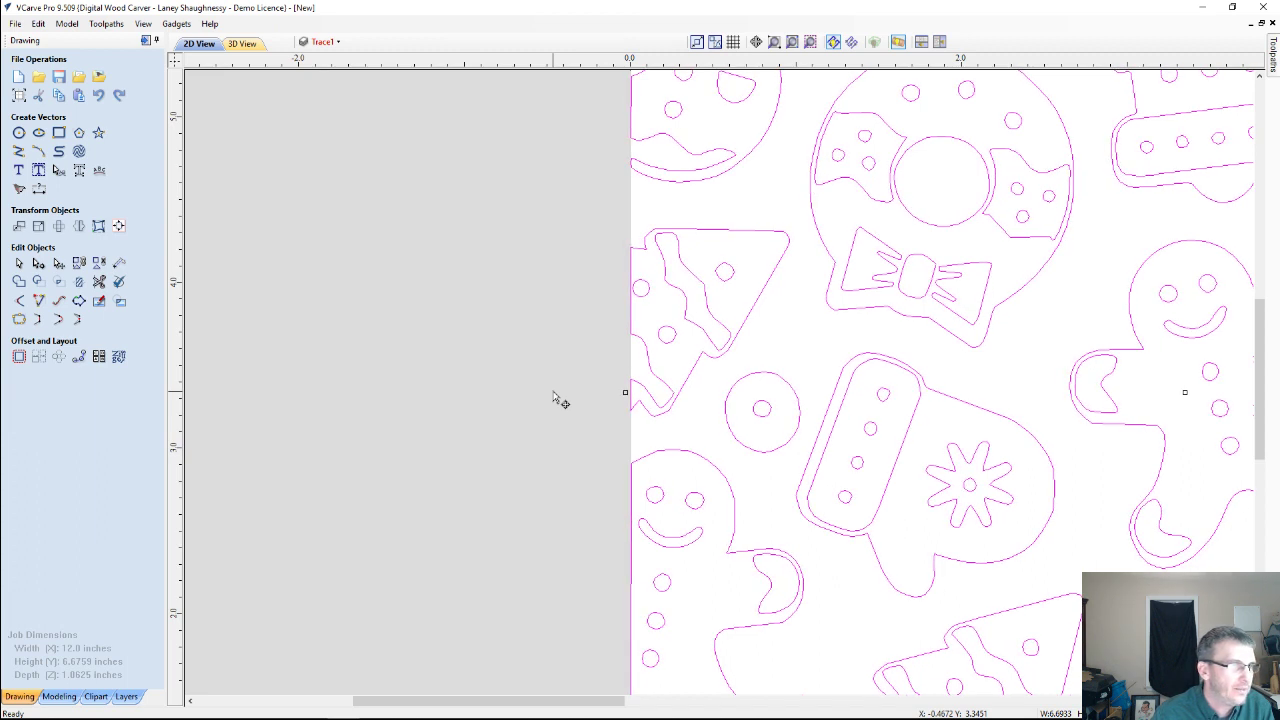
{"action": "scroll", "coordinate": [497, 249], "scroll_direction": "down", "scroll_amount": 5}
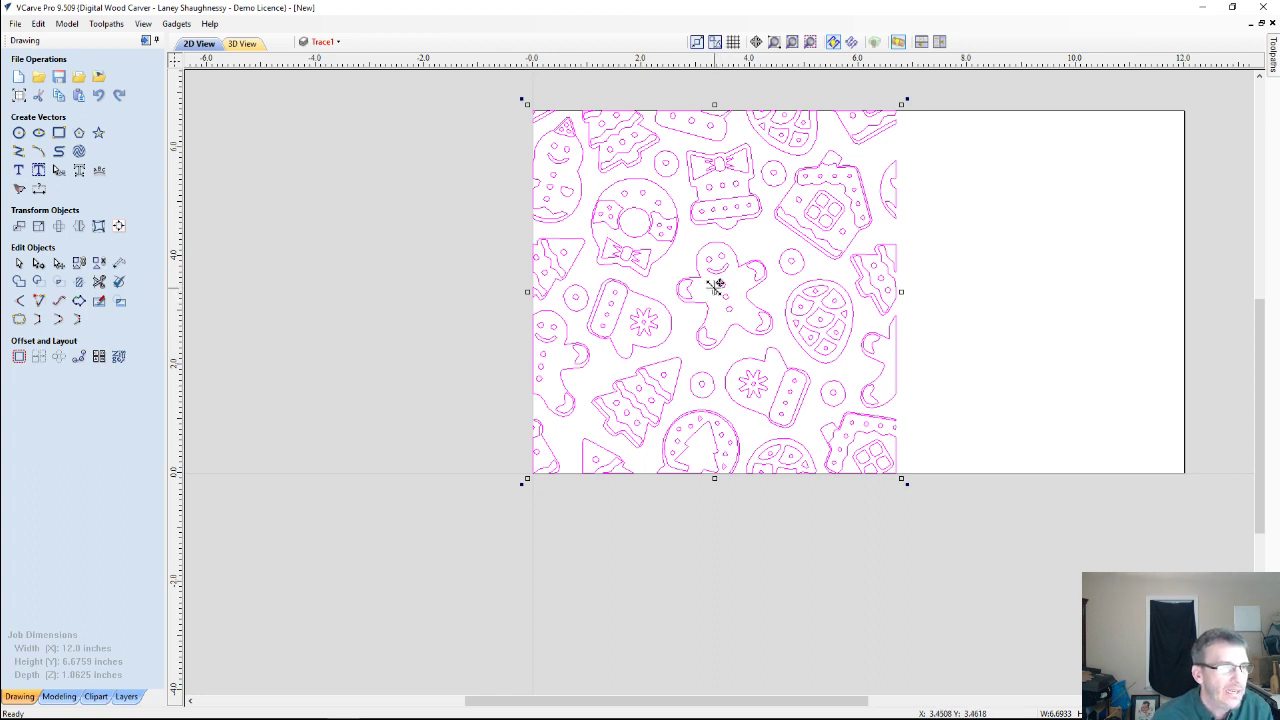
{"action": "left_click_drag", "start_coordinate": [716, 290], "coordinate": [1080, 287]}
Nudge the copied pattern left until its left edge meets the right edge of the original pattern.
{"action": "scroll", "coordinate": [886, 280], "scroll_direction": "up", "scroll_amount": 3}
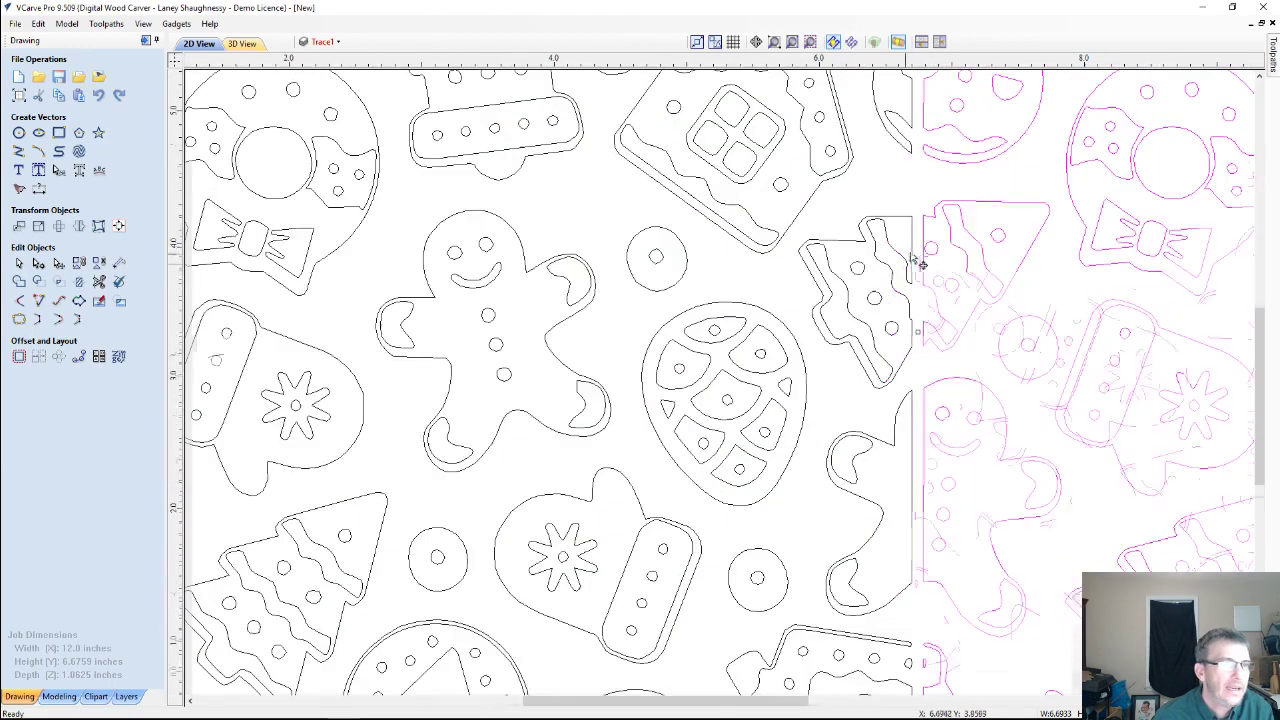
{"action": "scroll", "coordinate": [913, 258], "scroll_direction": "up", "scroll_amount": 4}
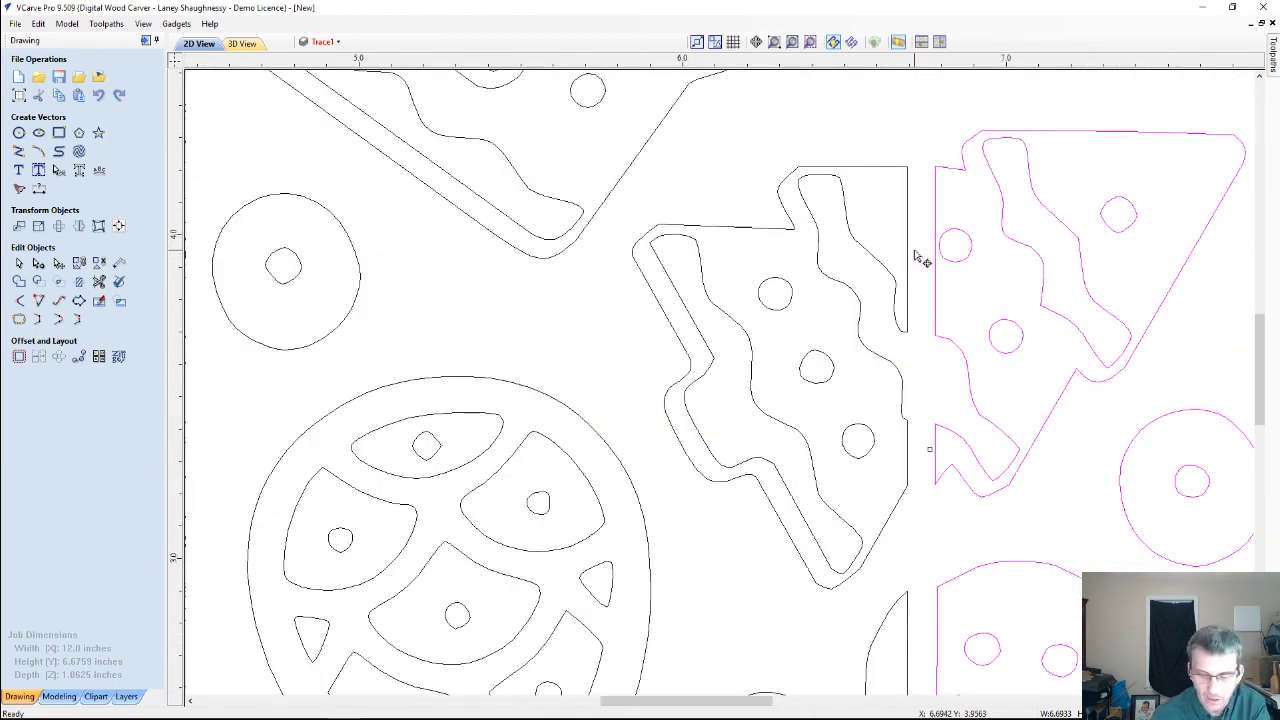
{"action": "key", "text": "Left"}
{"action": "key", "text": "Left"}
{"action": "key", "text": "Left"}
{"action": "key", "text": "Left"}
{"action": "key", "text": "Left"}
{"action": "key", "text": "Left"}
{"action": "key", "text": "Left"}
{"action": "key", "text": "Left"}
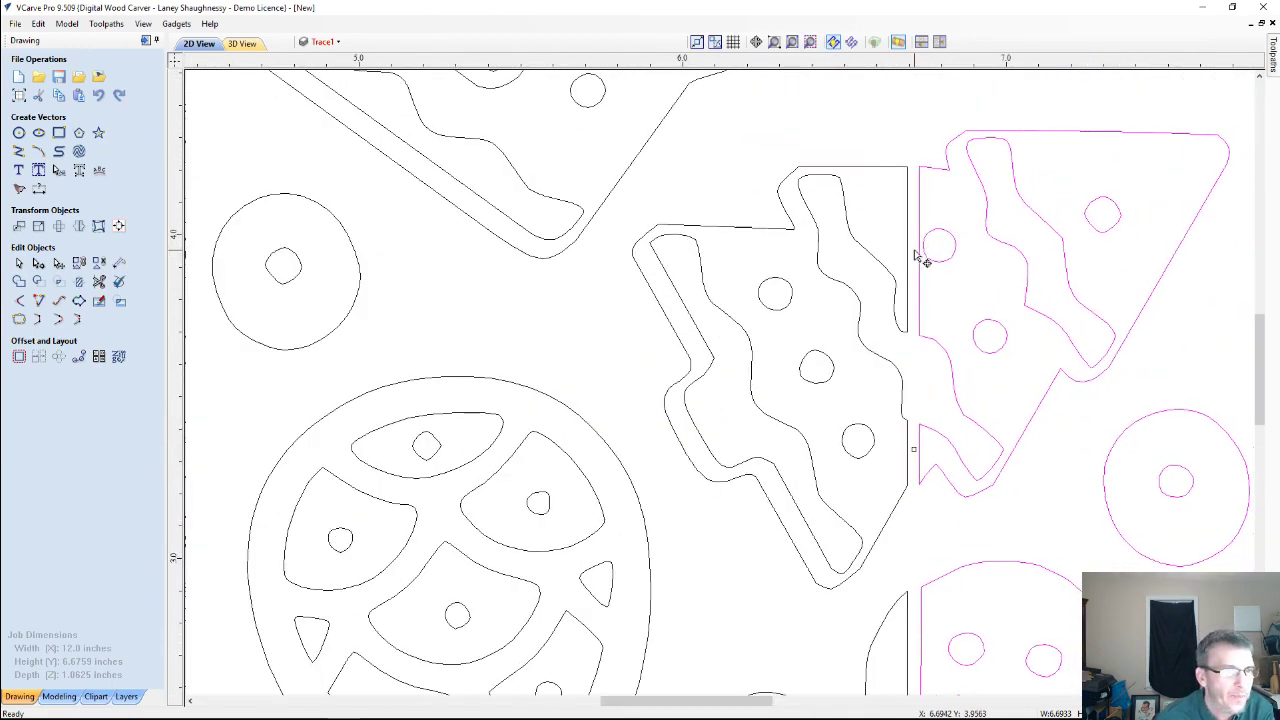
{"action": "key", "text": "Left"}
{"action": "key", "text": "Left"}
{"action": "key", "text": "Left"}
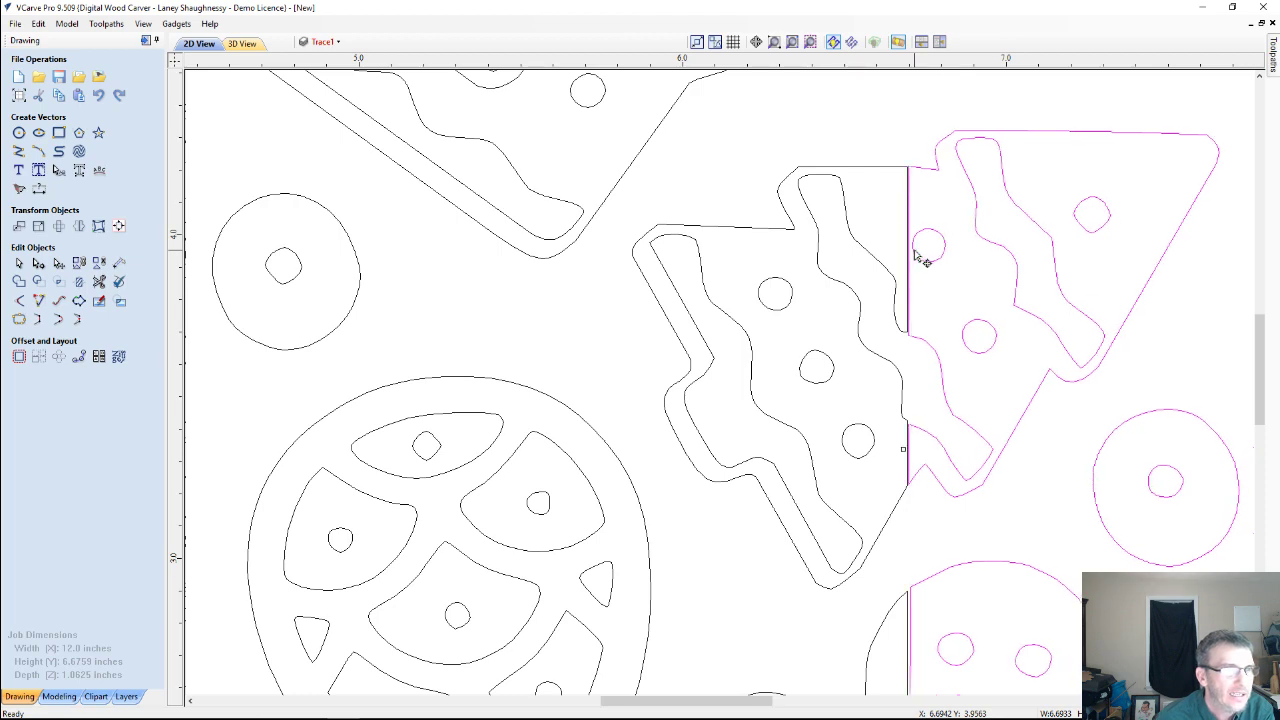
{"action": "key", "text": "Left"}
{"action": "key", "text": "Left"}
Examine how closely the two patterns' edges meet along the seam at the split tree and the split snowman.
{"action": "scroll", "coordinate": [900, 250], "scroll_direction": "up", "scroll_amount": 3}
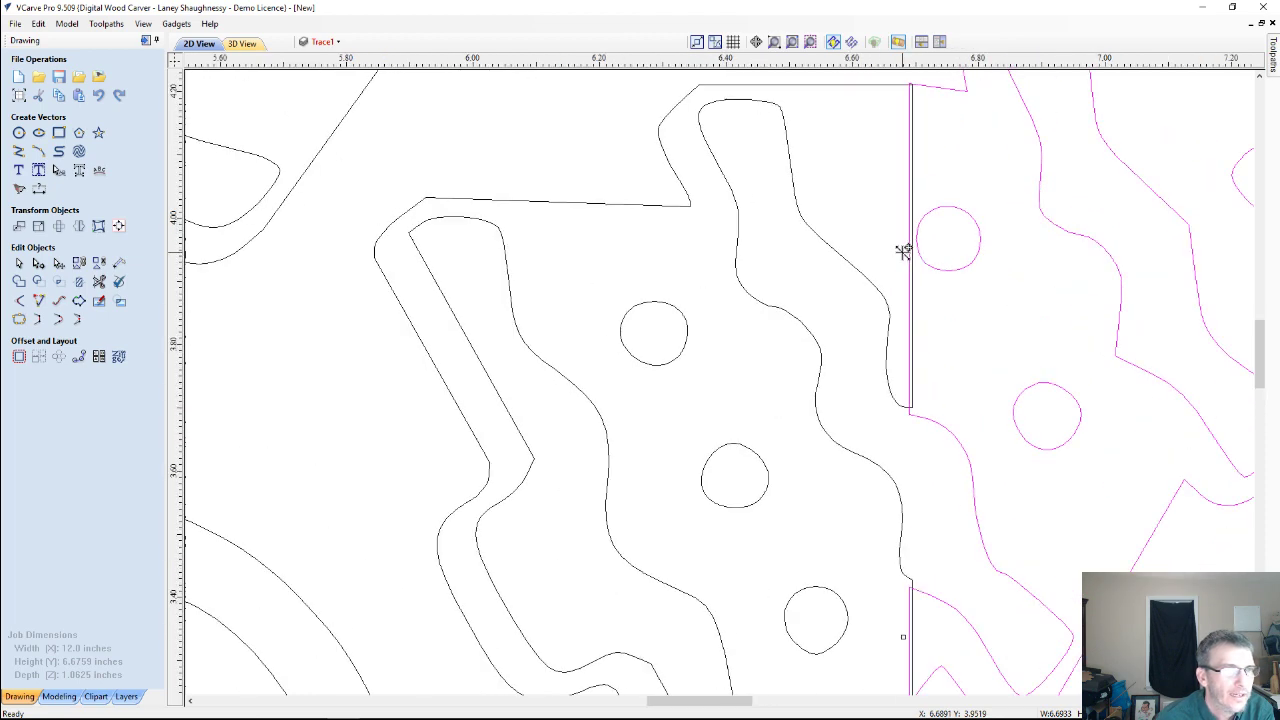
{"action": "scroll", "coordinate": [930, 398], "scroll_direction": "down", "scroll_amount": 2}
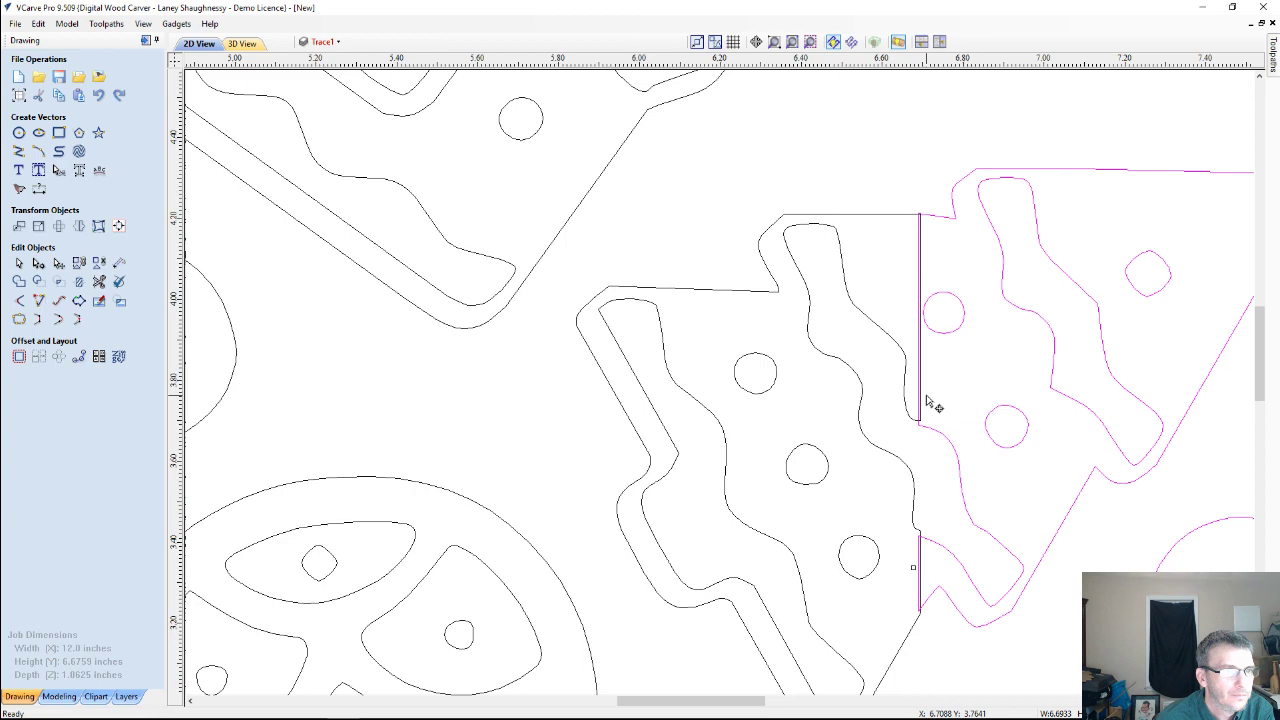
{"action": "scroll", "coordinate": [925, 445], "scroll_direction": "down", "scroll_amount": 3}
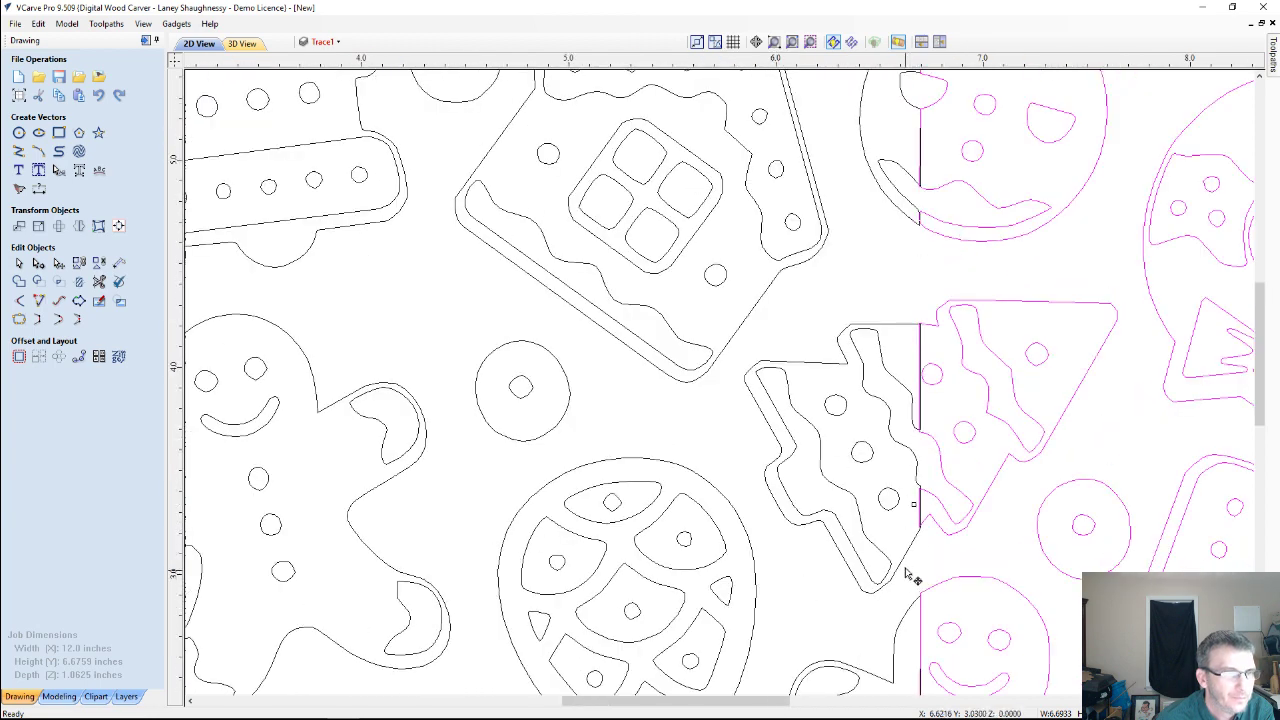
{"action": "scroll", "coordinate": [910, 440], "scroll_direction": "up", "scroll_amount": 3}
{"action": "scroll", "coordinate": [910, 425], "scroll_direction": "up", "scroll_amount": 2}
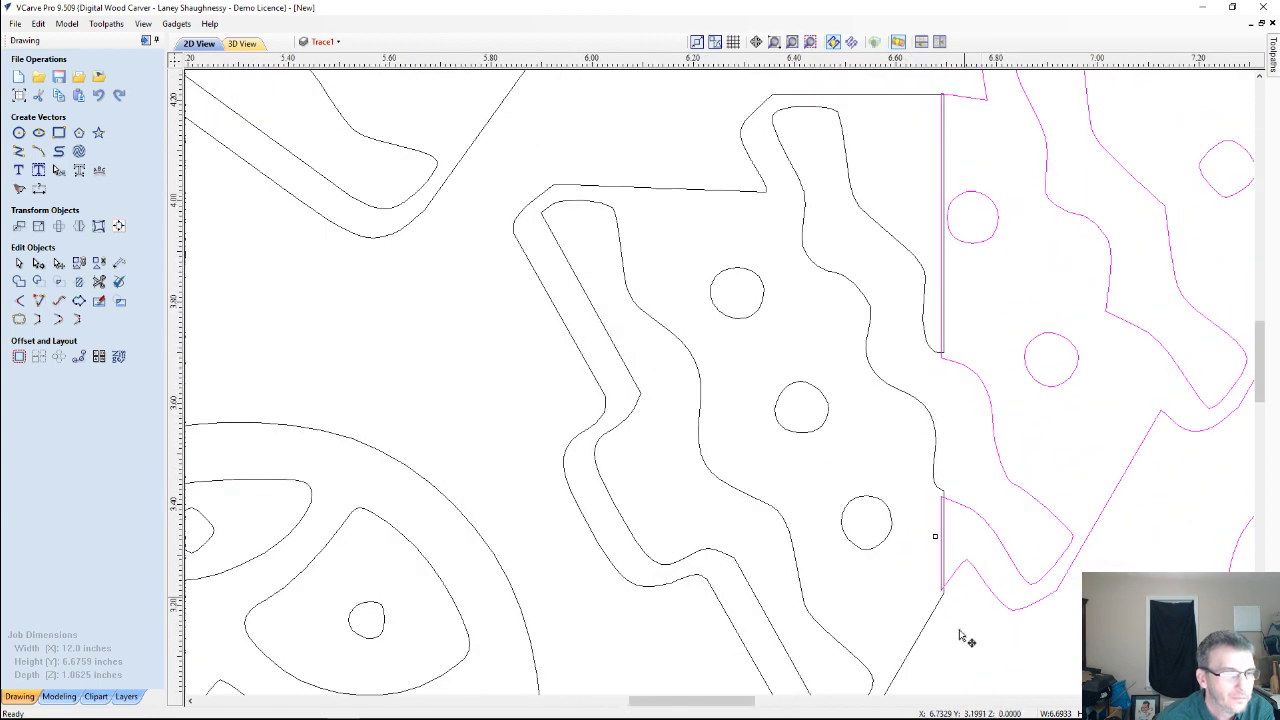
{"action": "scroll", "coordinate": [955, 615], "scroll_direction": "up", "scroll_amount": 1}
{"action": "scroll", "coordinate": [950, 606], "scroll_direction": "up", "scroll_amount": 1}
{"action": "scroll", "coordinate": [930, 586], "scroll_direction": "down", "scroll_amount": 3}
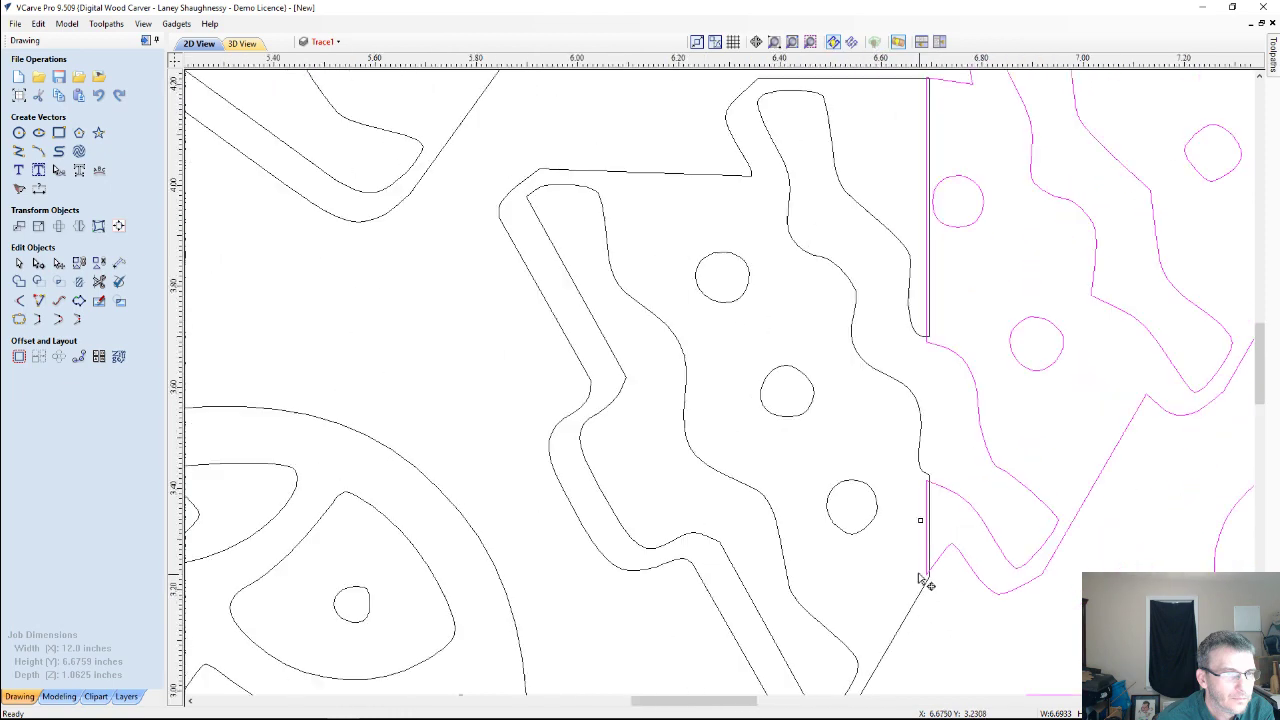
{"action": "scroll", "coordinate": [915, 565], "scroll_direction": "up", "scroll_amount": 1}
{"action": "scroll", "coordinate": [910, 550], "scroll_direction": "down", "scroll_amount": 3}
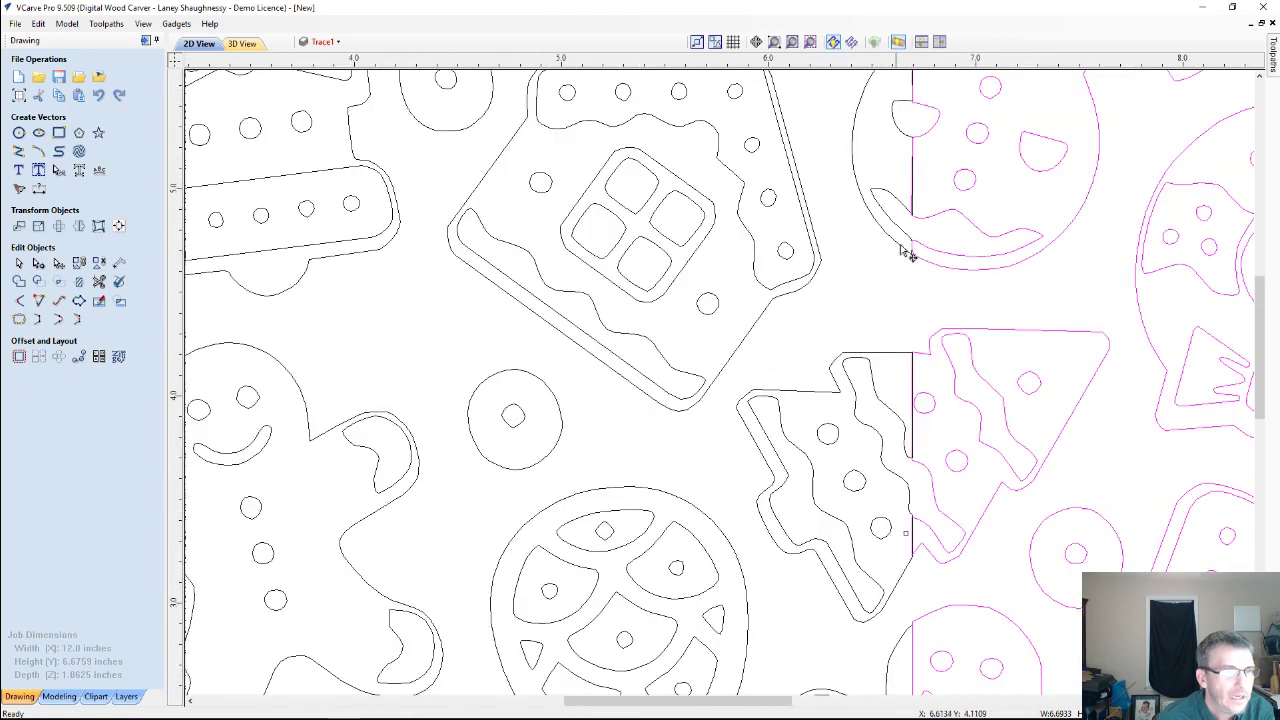
{"action": "scroll", "coordinate": [910, 230], "scroll_direction": "up", "scroll_amount": 5}
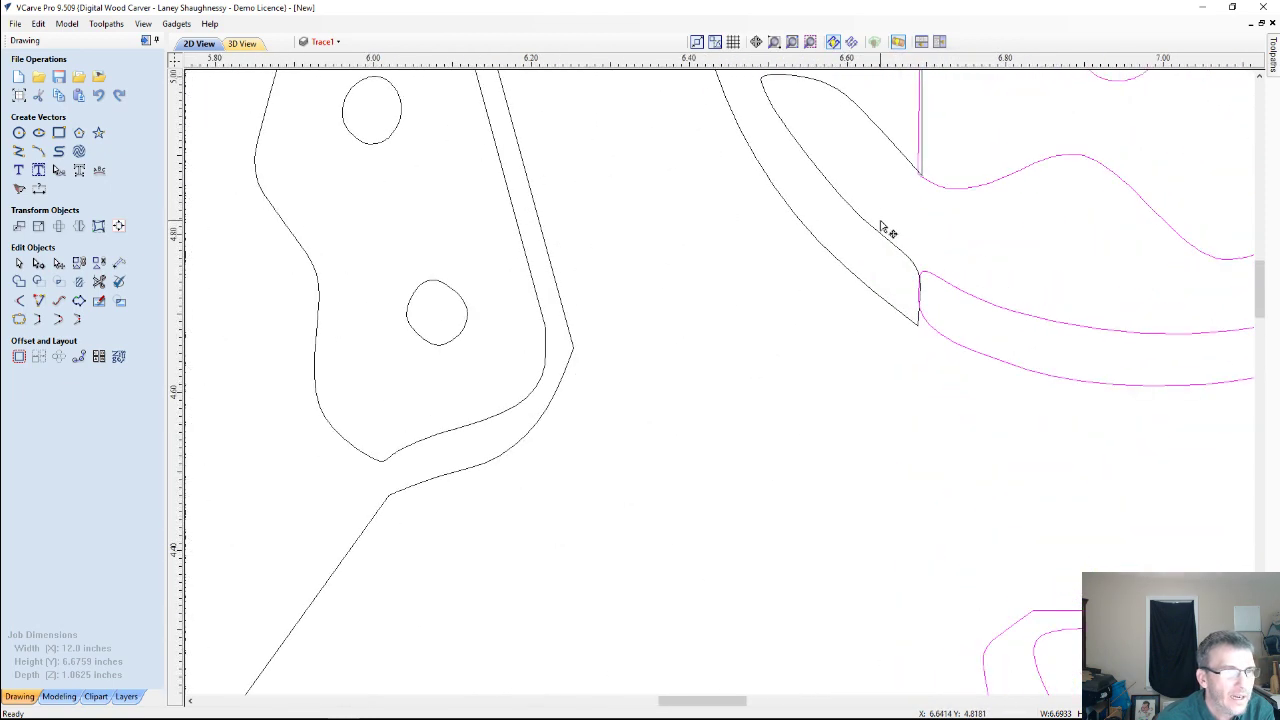
{"action": "scroll", "coordinate": [886, 225], "scroll_direction": "down", "scroll_amount": 5}
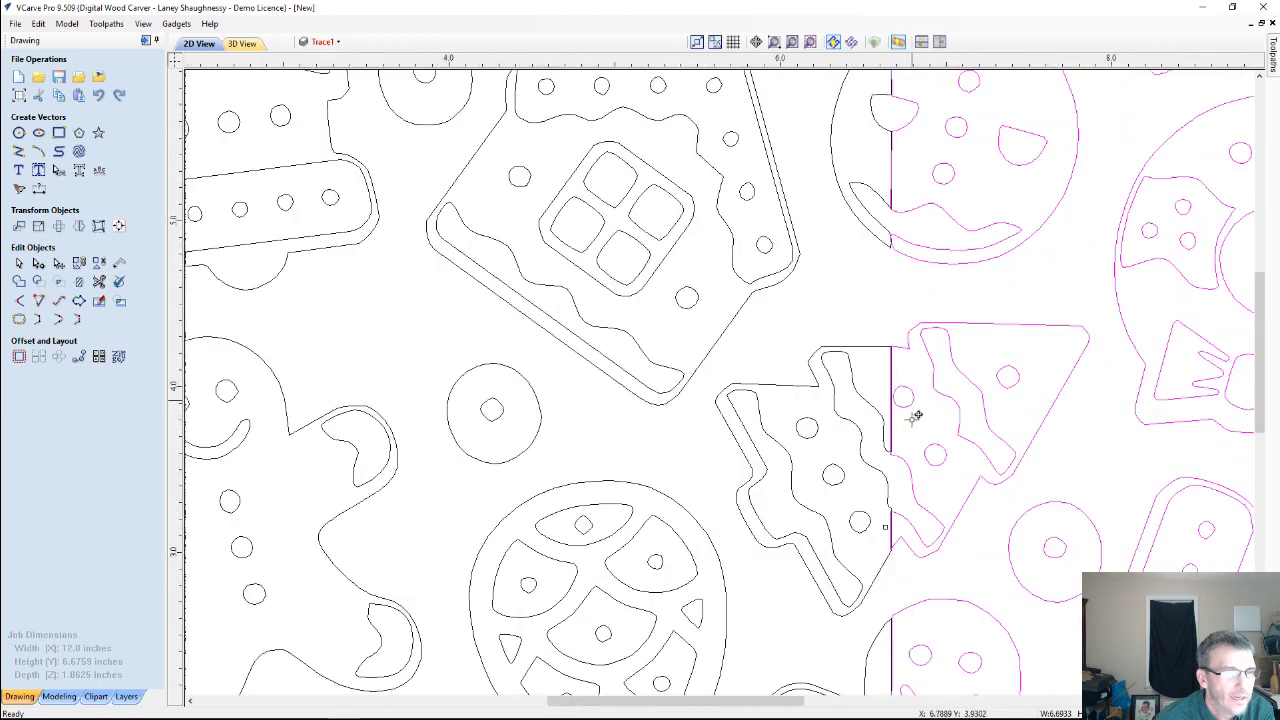
{"action": "scroll", "coordinate": [914, 420], "scroll_direction": "up", "scroll_amount": 1}
Fine-tune the copy's horizontal position so its edge coincides with the original's edge at the split tree.
{"action": "scroll", "coordinate": [905, 542], "scroll_direction": "up", "scroll_amount": 7}
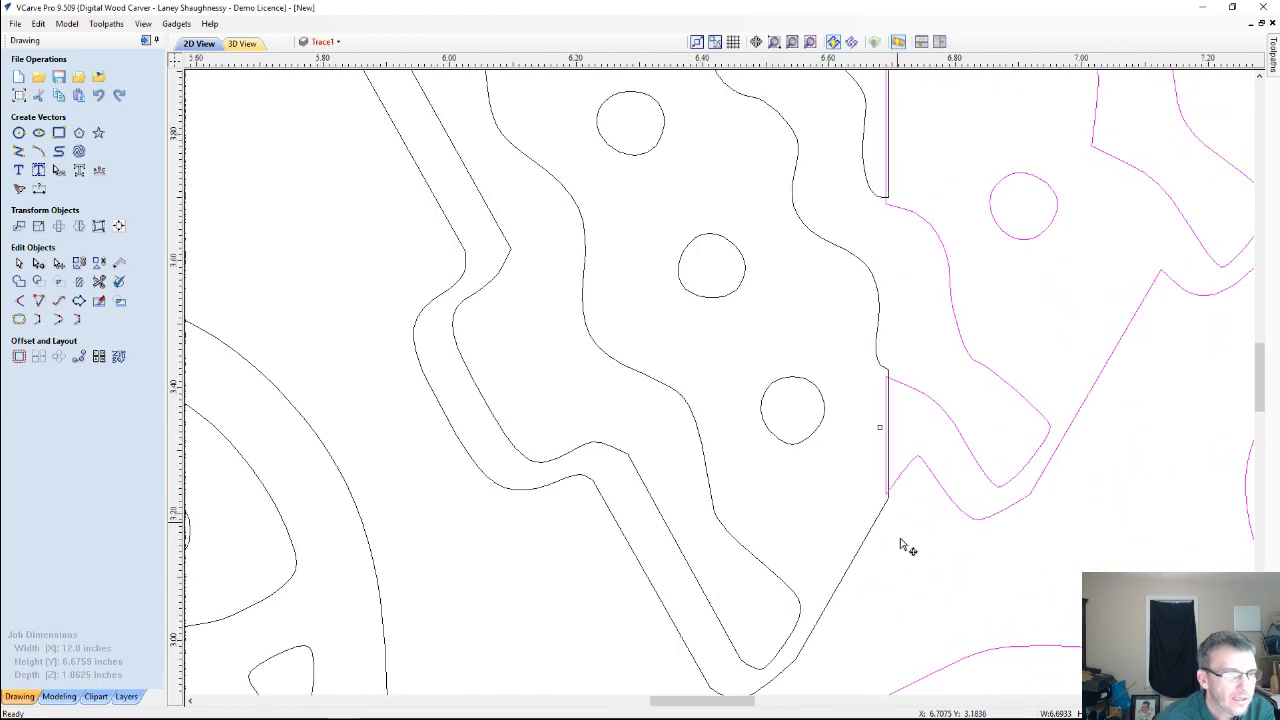
{"action": "key", "text": "Right"}
{"action": "key", "text": "Right"}
{"action": "key", "text": "Right"}
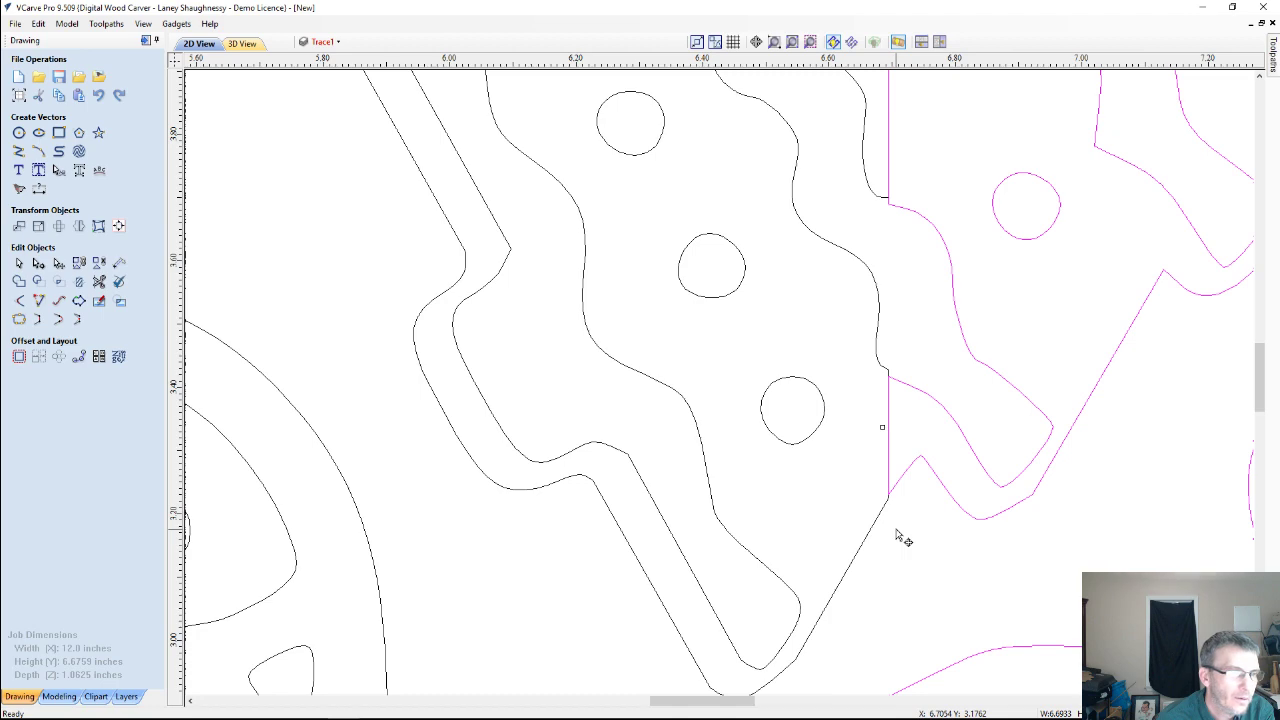
{"action": "key", "text": "Left"}
{"action": "key", "text": "Left"}
{"action": "key", "text": "Right"}
{"action": "key", "text": "Right"}
{"action": "key", "text": "Right"}
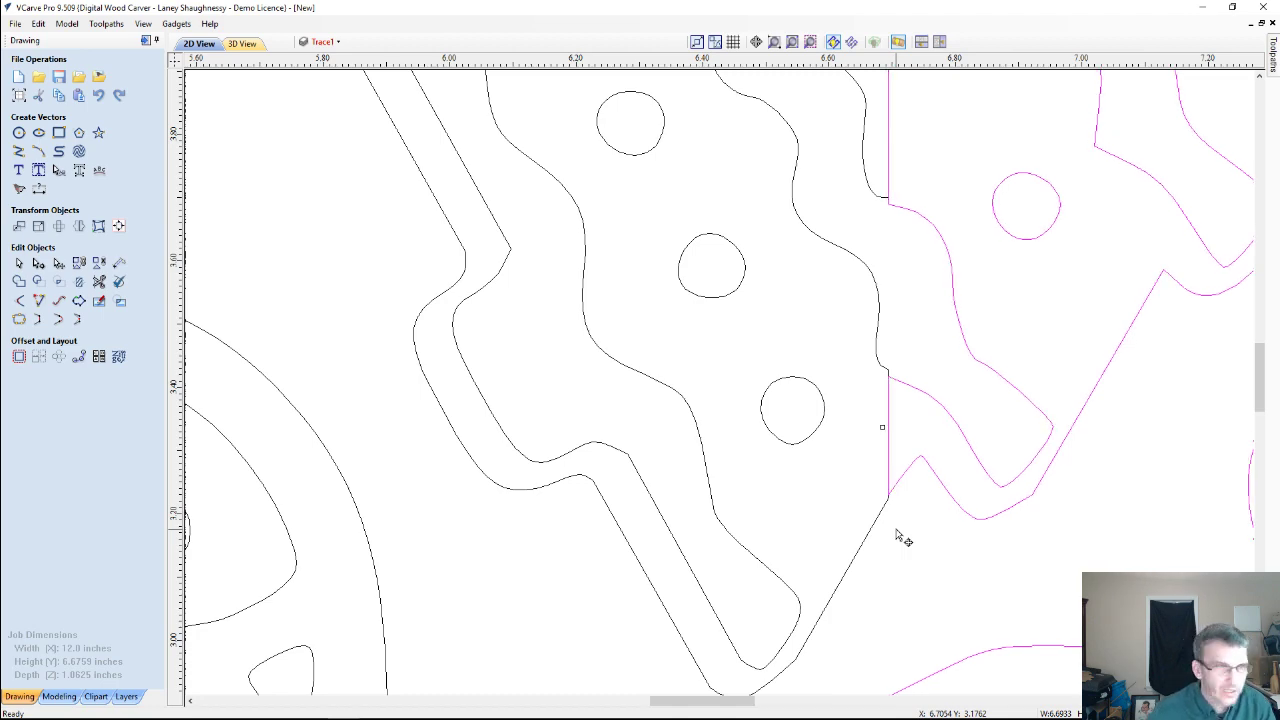
{"action": "key", "text": "Left"}
Check the seam at the split gingerbread man's head and nudge the copied pattern slightly left to close the gap.
{"action": "scroll", "coordinate": [905, 540], "scroll_direction": "down", "scroll_amount": 5}
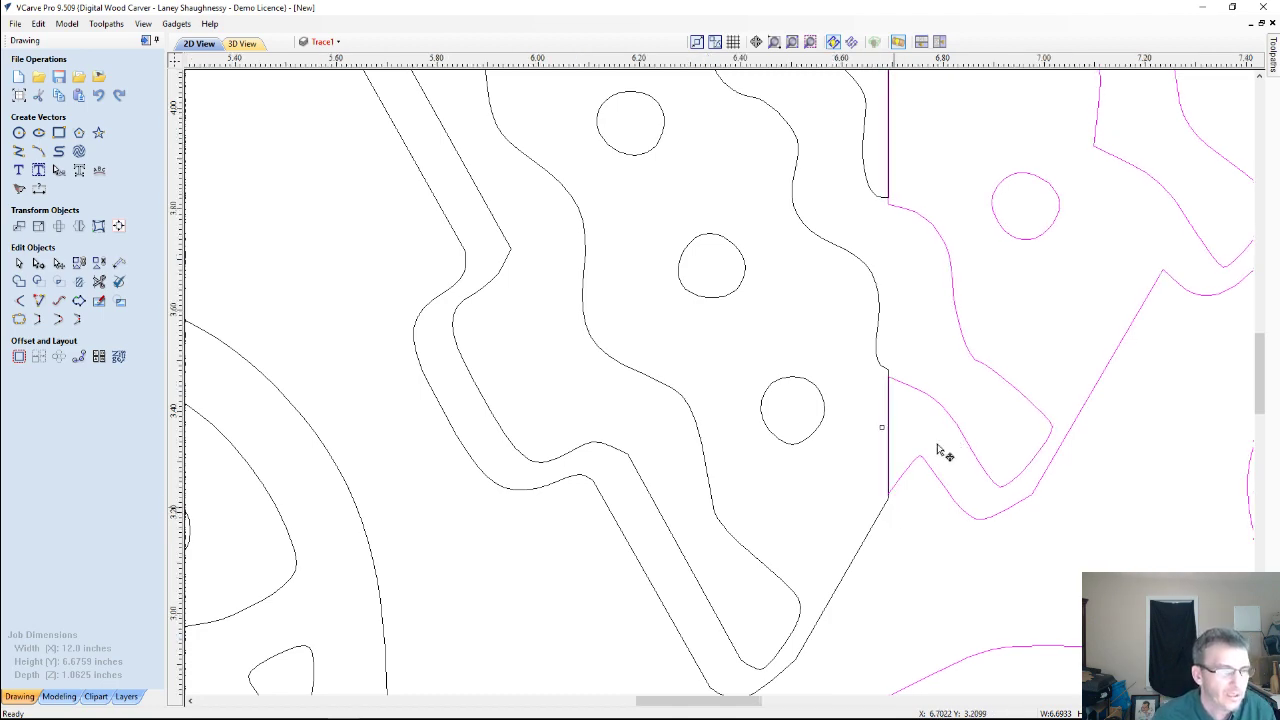
{"action": "scroll", "coordinate": [900, 600], "scroll_direction": "up", "scroll_amount": 5}
{"action": "scroll", "coordinate": [925, 560], "scroll_direction": "up", "scroll_amount": 1}
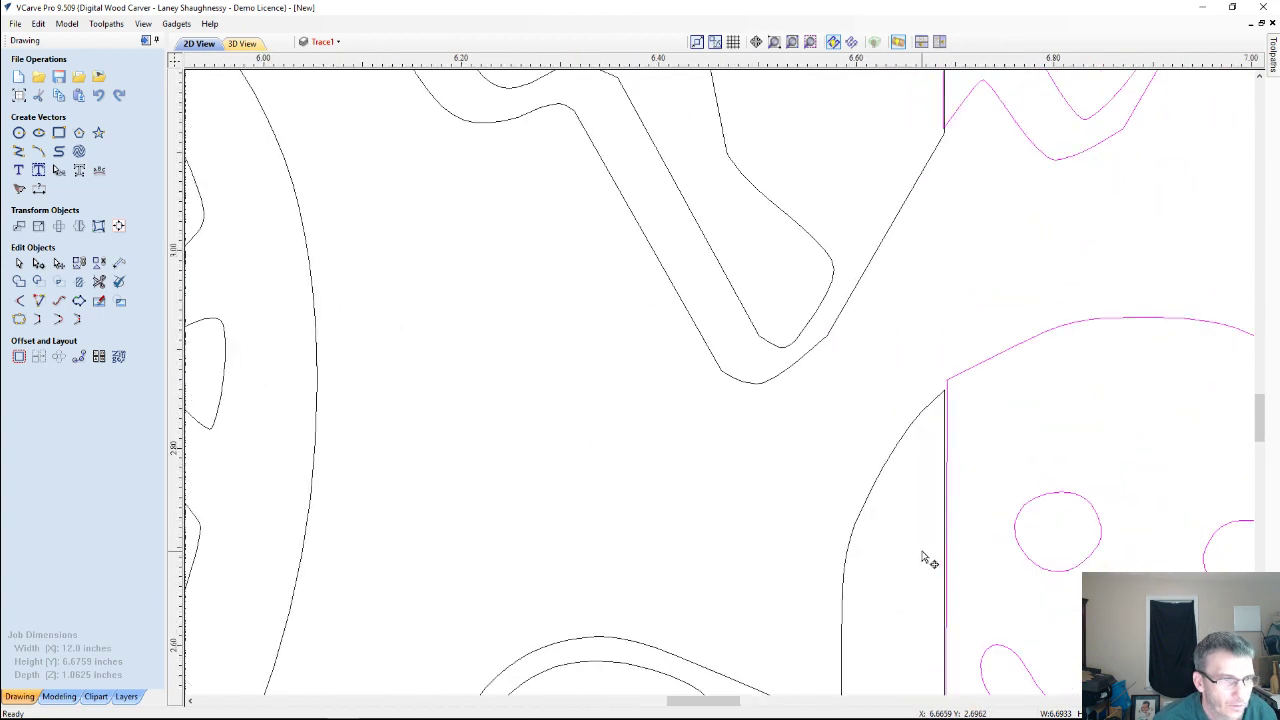
{"action": "scroll", "coordinate": [957, 471], "scroll_direction": "up", "scroll_amount": 1}
{"action": "scroll", "coordinate": [992, 514], "scroll_direction": "down", "scroll_amount": 1}
{"action": "scroll", "coordinate": [988, 513], "scroll_direction": "down", "scroll_amount": 2}
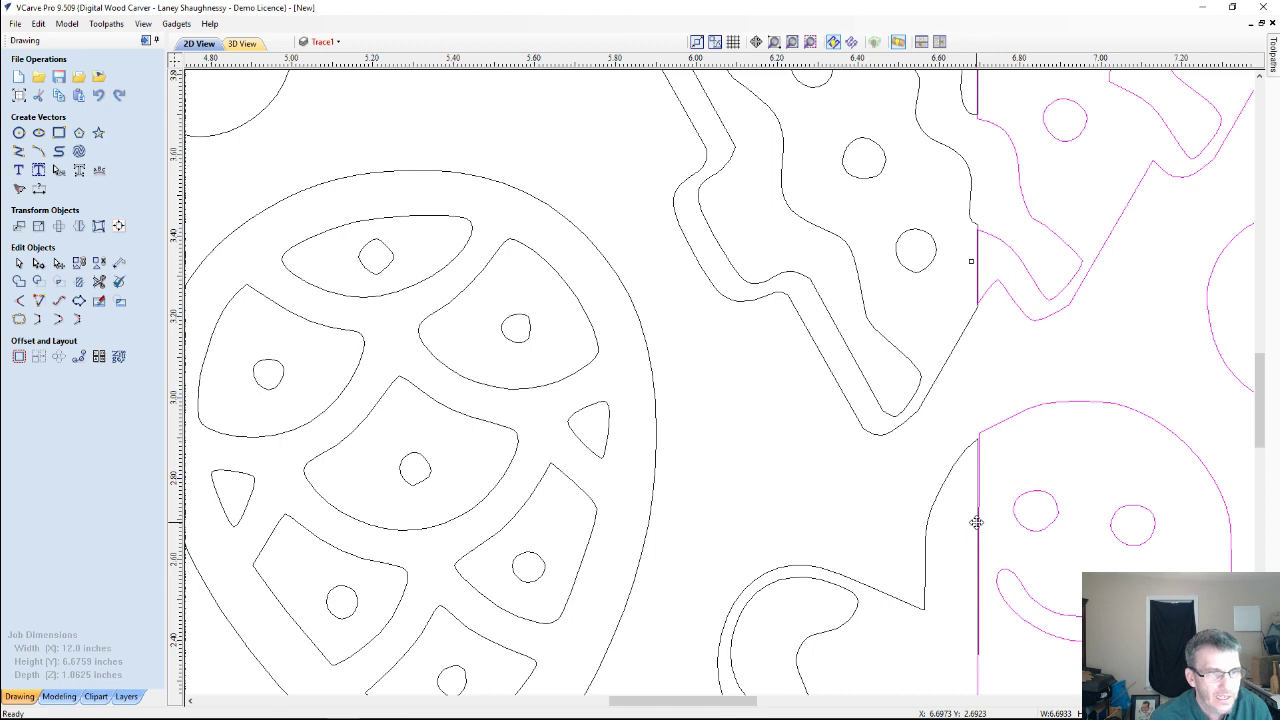
{"action": "scroll", "coordinate": [976, 521], "scroll_direction": "up", "scroll_amount": 1}
{"action": "scroll", "coordinate": [976, 521], "scroll_direction": "up", "scroll_amount": 1}
{"action": "scroll", "coordinate": [969, 529], "scroll_direction": "down", "scroll_amount": 1}
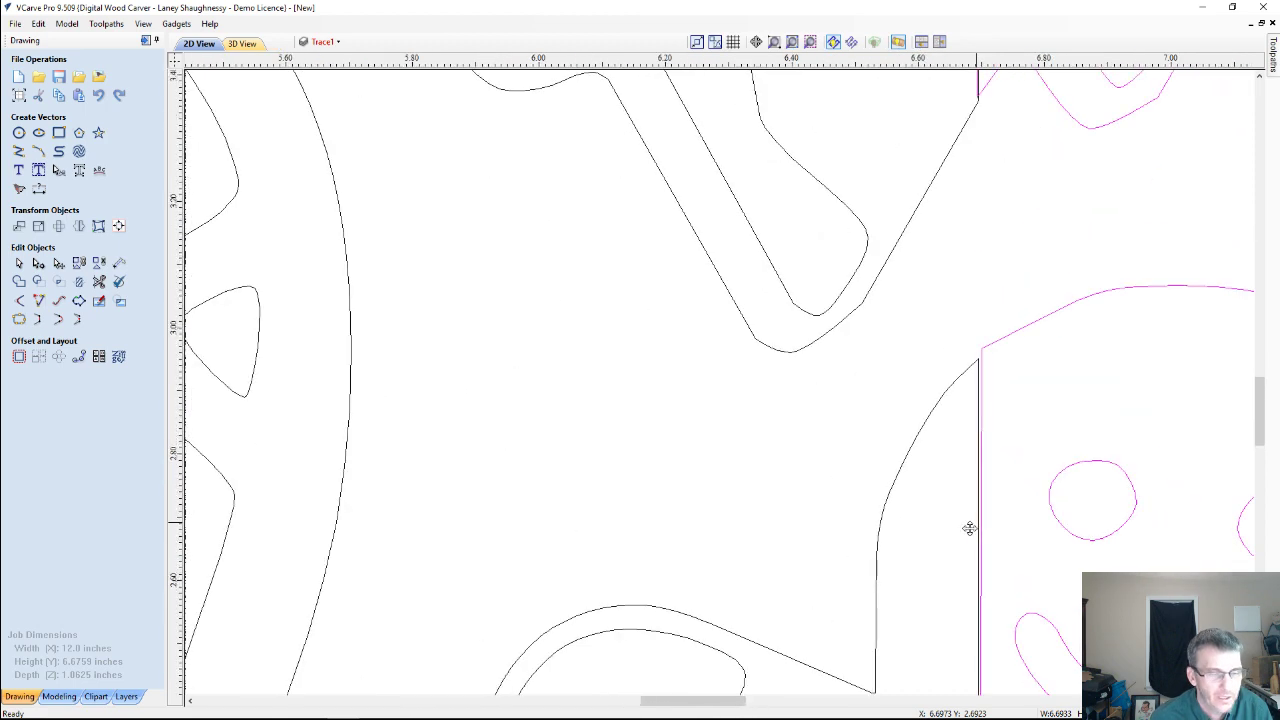
{"action": "scroll", "coordinate": [946, 534], "scroll_direction": "down", "scroll_amount": 1}
{"action": "scroll", "coordinate": [975, 285], "scroll_direction": "up", "scroll_amount": 1}
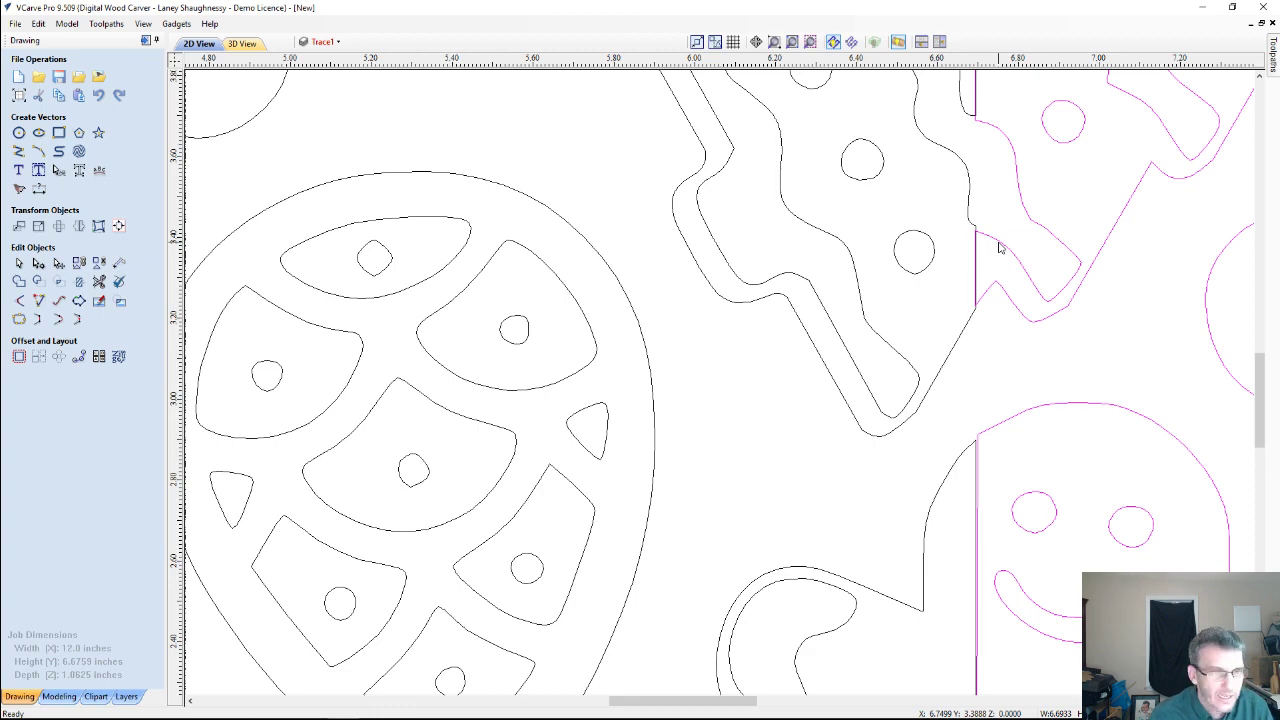
{"action": "key", "text": "Left"}
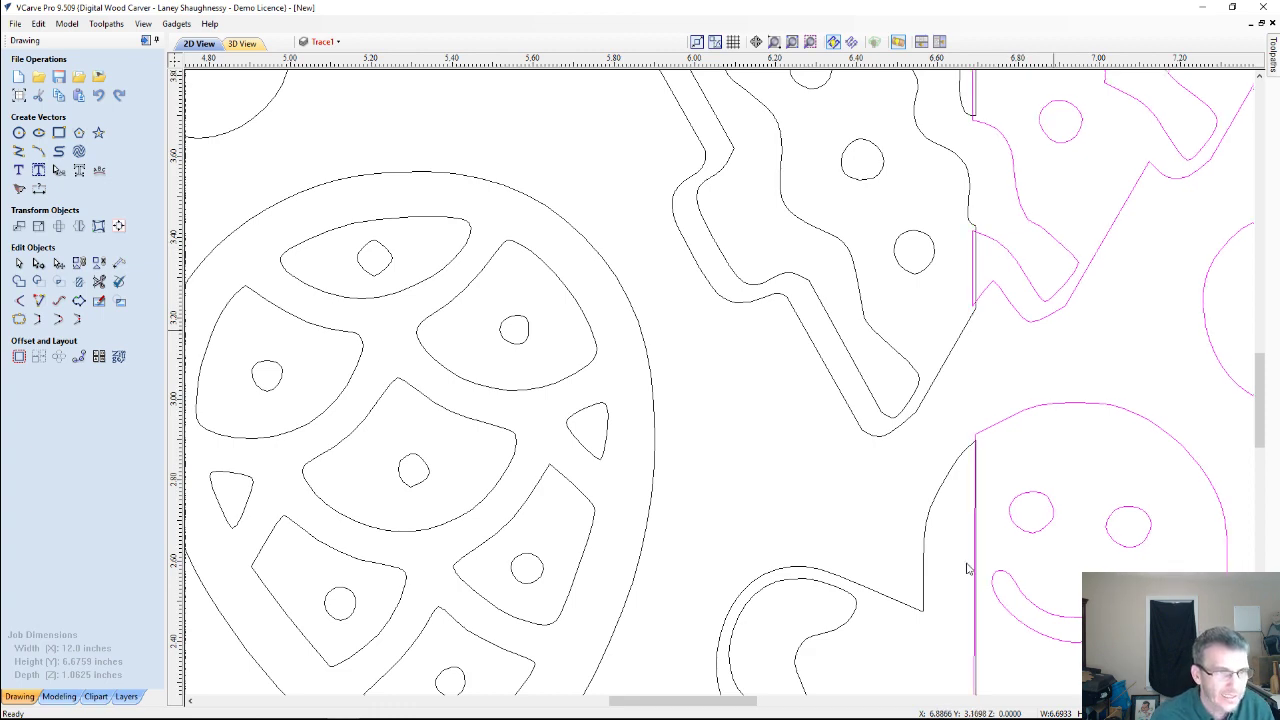
Inspect the seam along the full job height, from the gingerbread house up to the snowman, and the copy's overhang past the job edge.
{"action": "scroll", "coordinate": [980, 423], "scroll_direction": "up", "scroll_amount": 1}
{"action": "scroll", "coordinate": [980, 437], "scroll_direction": "up", "scroll_amount": 1}
{"action": "scroll", "coordinate": [979, 437], "scroll_direction": "down", "scroll_amount": 3}
{"action": "scroll", "coordinate": [979, 437], "scroll_direction": "down", "scroll_amount": 5}
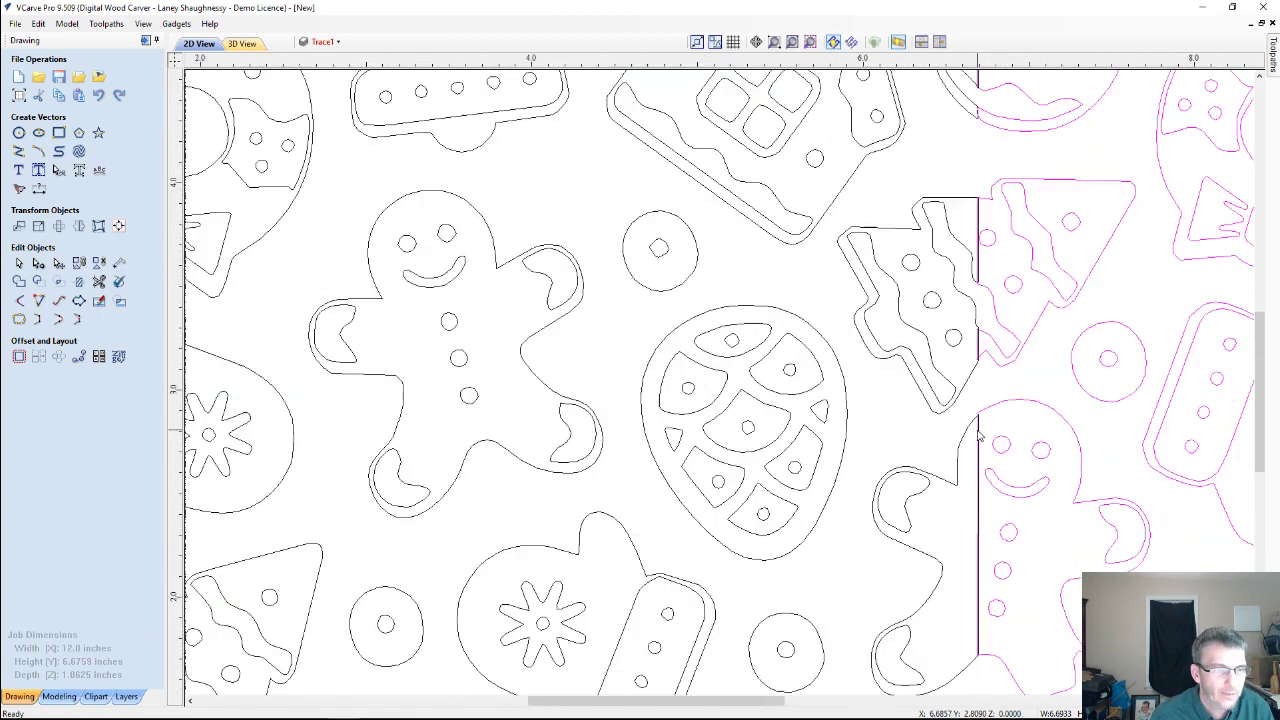
{"action": "scroll", "coordinate": [975, 590], "scroll_direction": "up", "scroll_amount": 3}
{"action": "scroll", "coordinate": [975, 588], "scroll_direction": "up", "scroll_amount": 3}
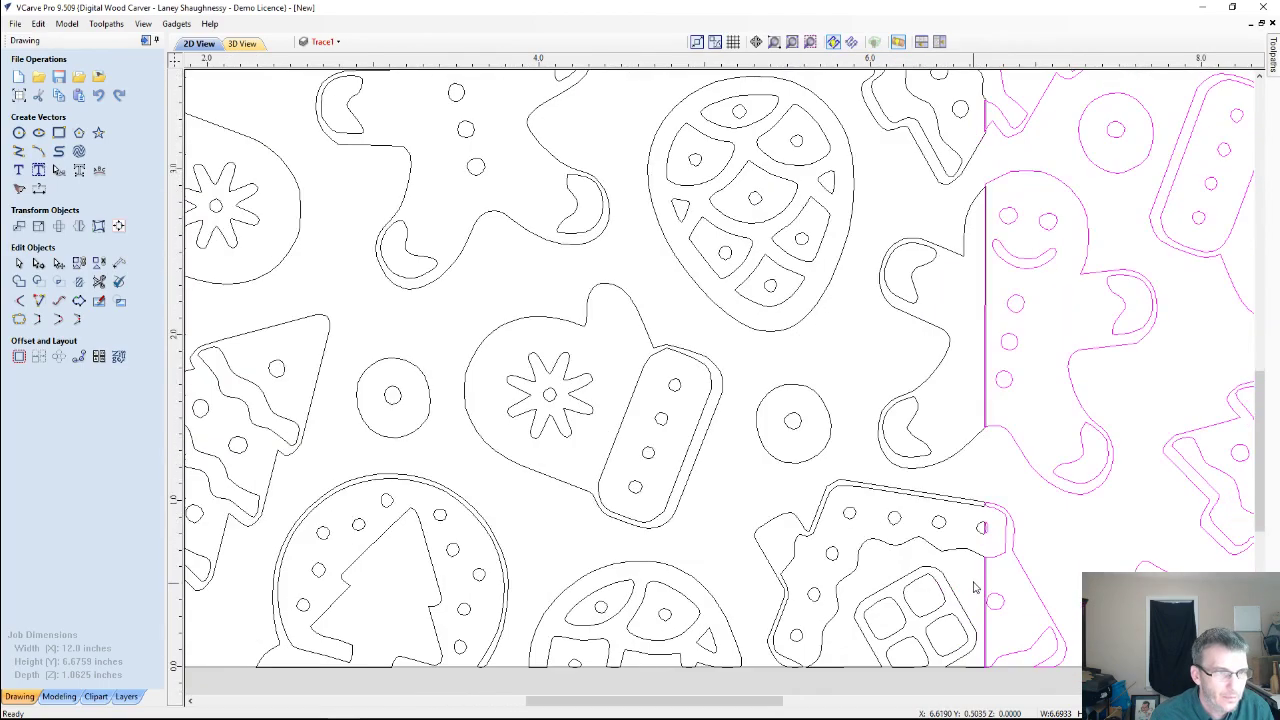
{"action": "scroll", "coordinate": [975, 585], "scroll_direction": "down", "scroll_amount": 6}
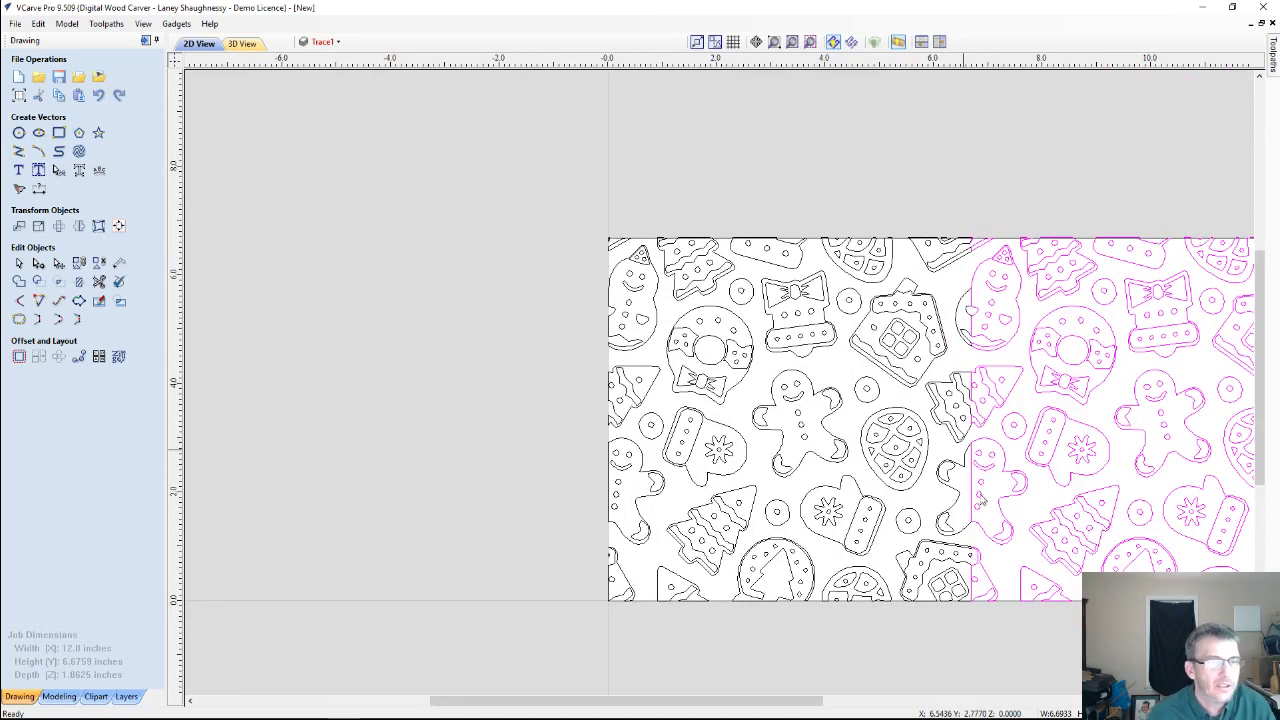
{"action": "mouse_move", "coordinate": [662, 702]}
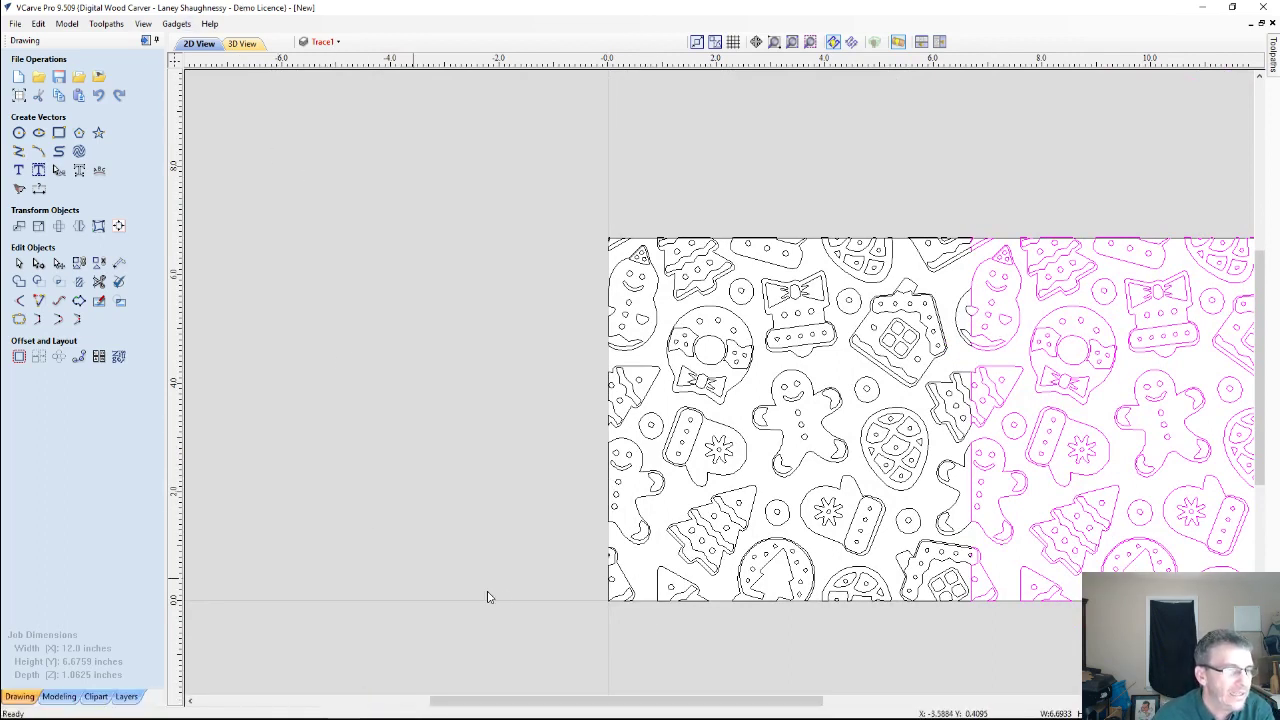
{"action": "left_click_drag", "start_coordinate": [546, 703], "coordinate": [654, 703]}
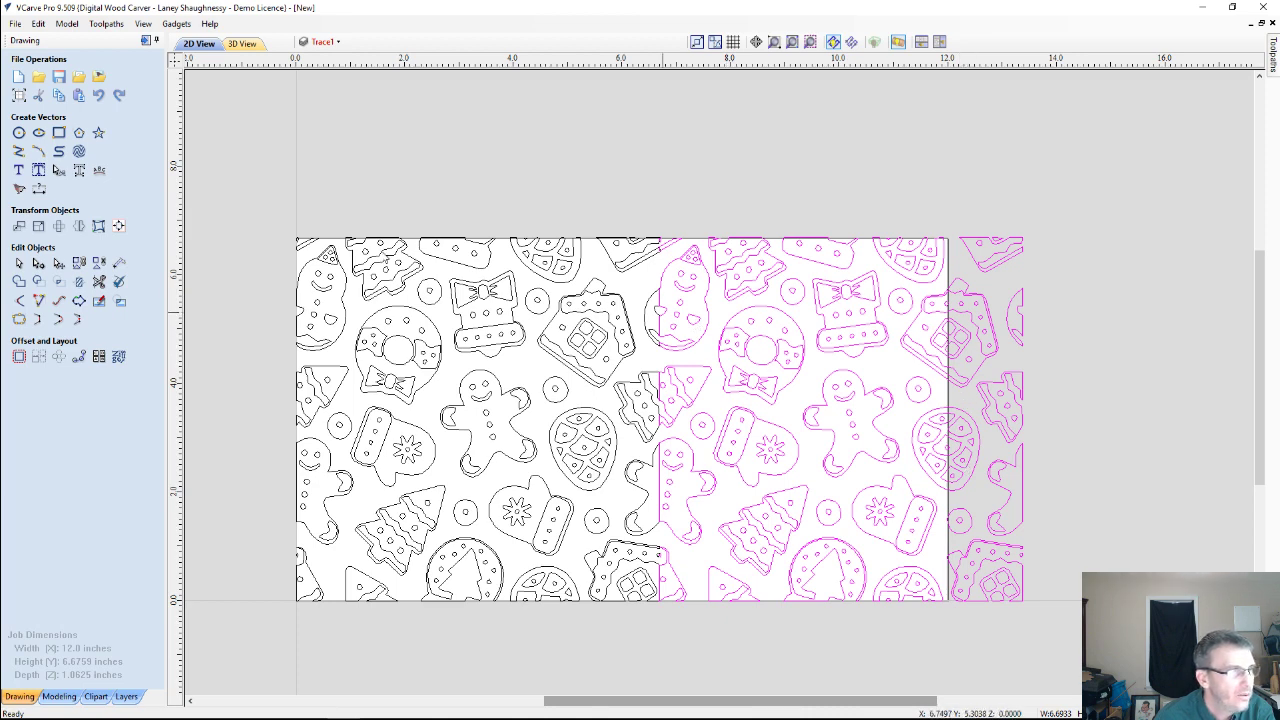
{"action": "scroll", "coordinate": [640, 300], "scroll_direction": "up", "scroll_amount": 5}
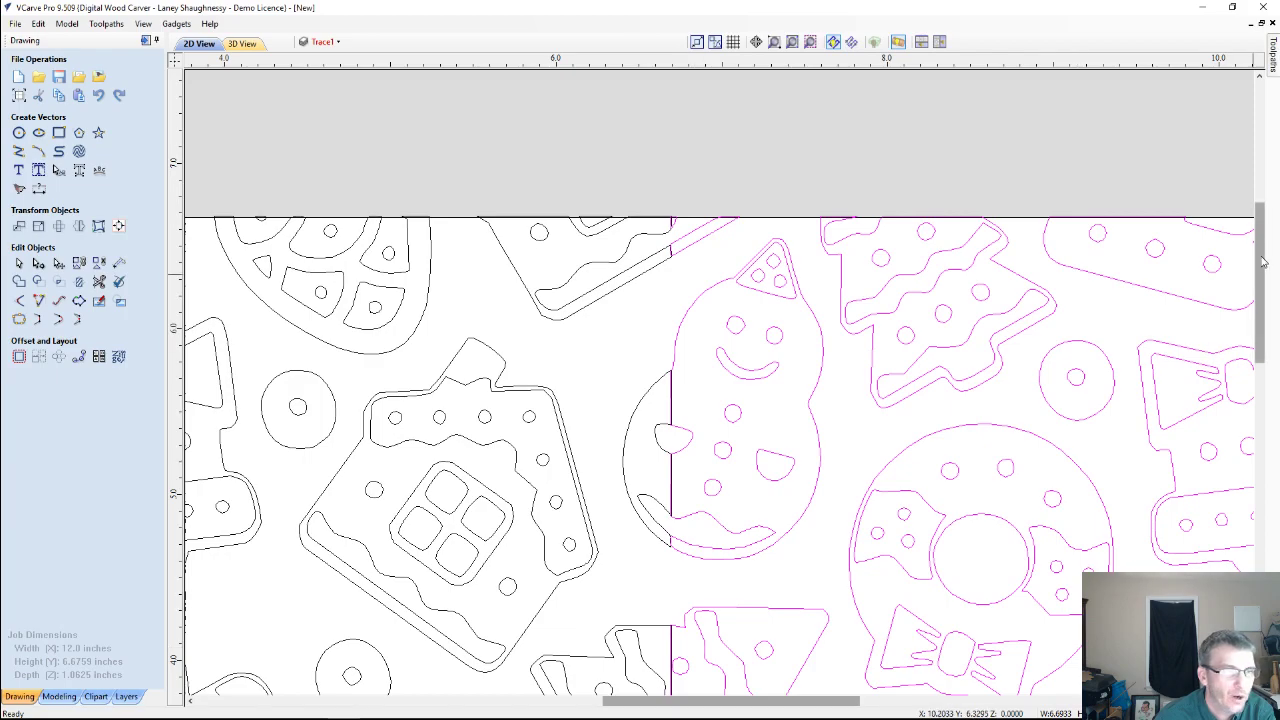
{"action": "mouse_move", "coordinate": [1259, 258]}
{"action": "left_mouse_down"}
{"action": "mouse_move", "coordinate": [1254, 362]}
{"action": "mouse_move", "coordinate": [1256, 282]}
{"action": "left_mouse_up"}
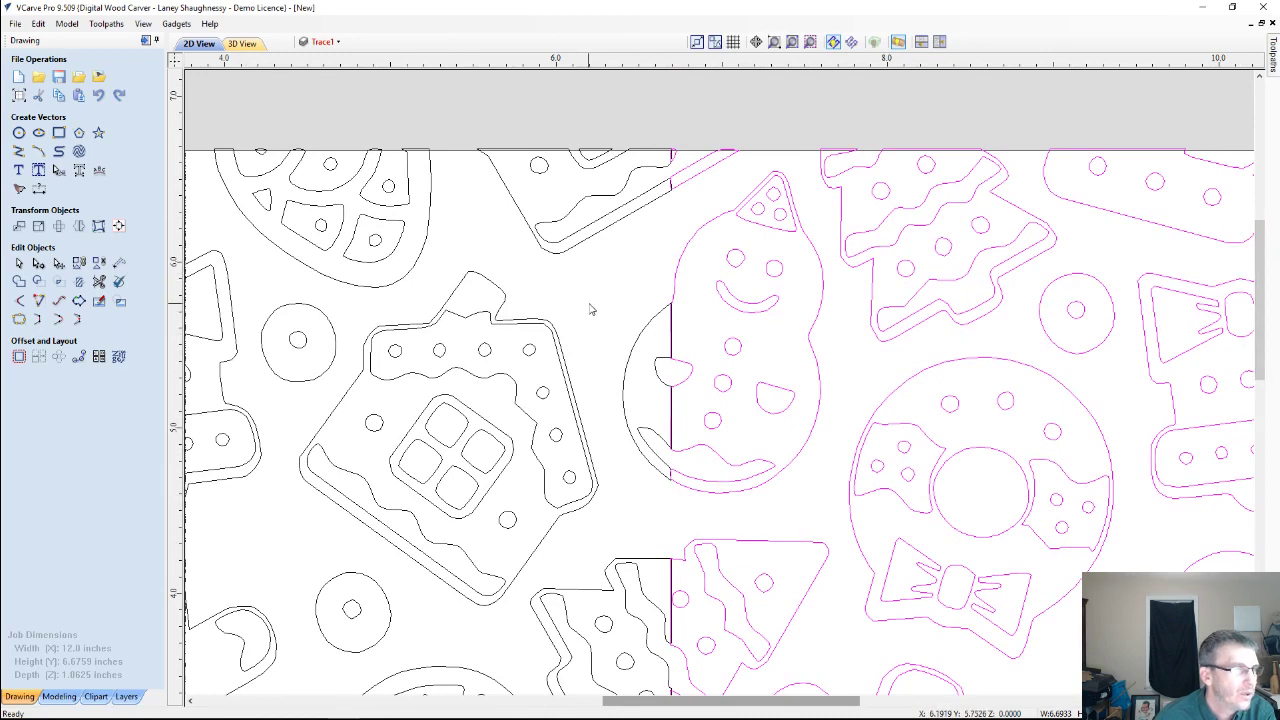
Ungroup the original cookie pattern and clear the selection.
{"action": "left_click", "coordinate": [640, 341]}
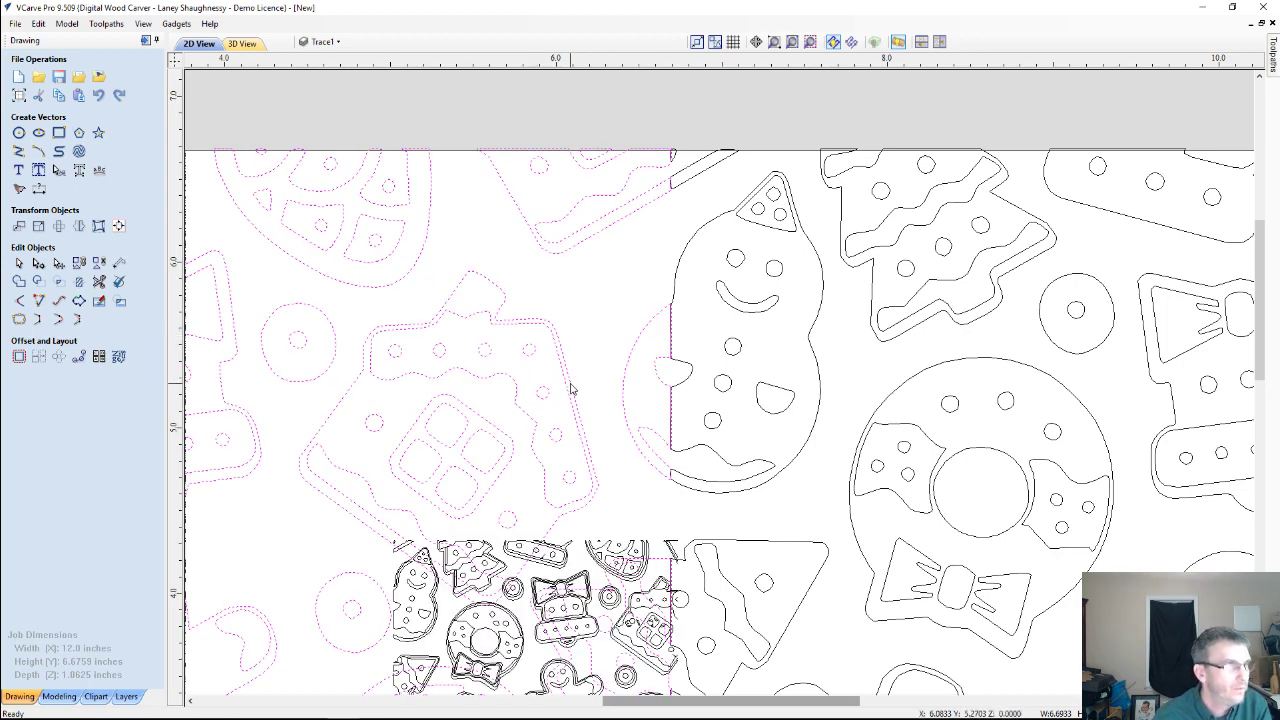
{"action": "key", "text": "Escape"}
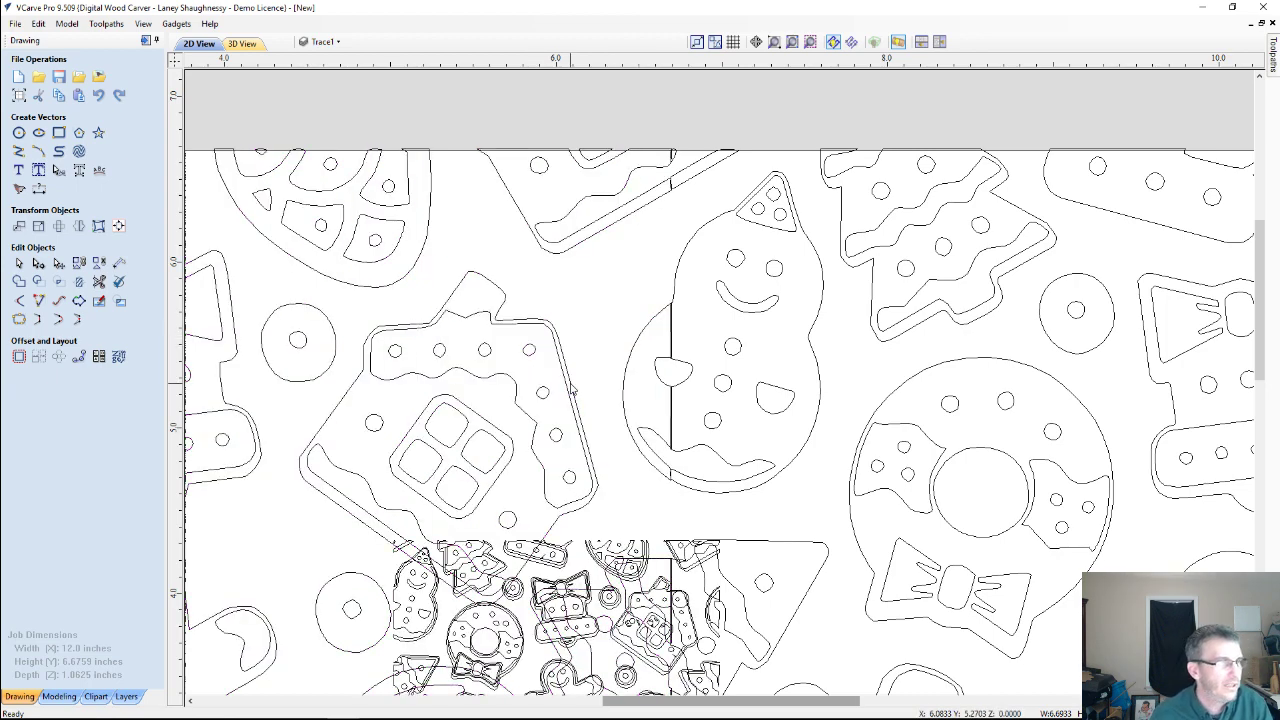
Hide the Trace1 layer and make Layer 1 the active layer.
{"action": "left_click", "coordinate": [320, 41]}
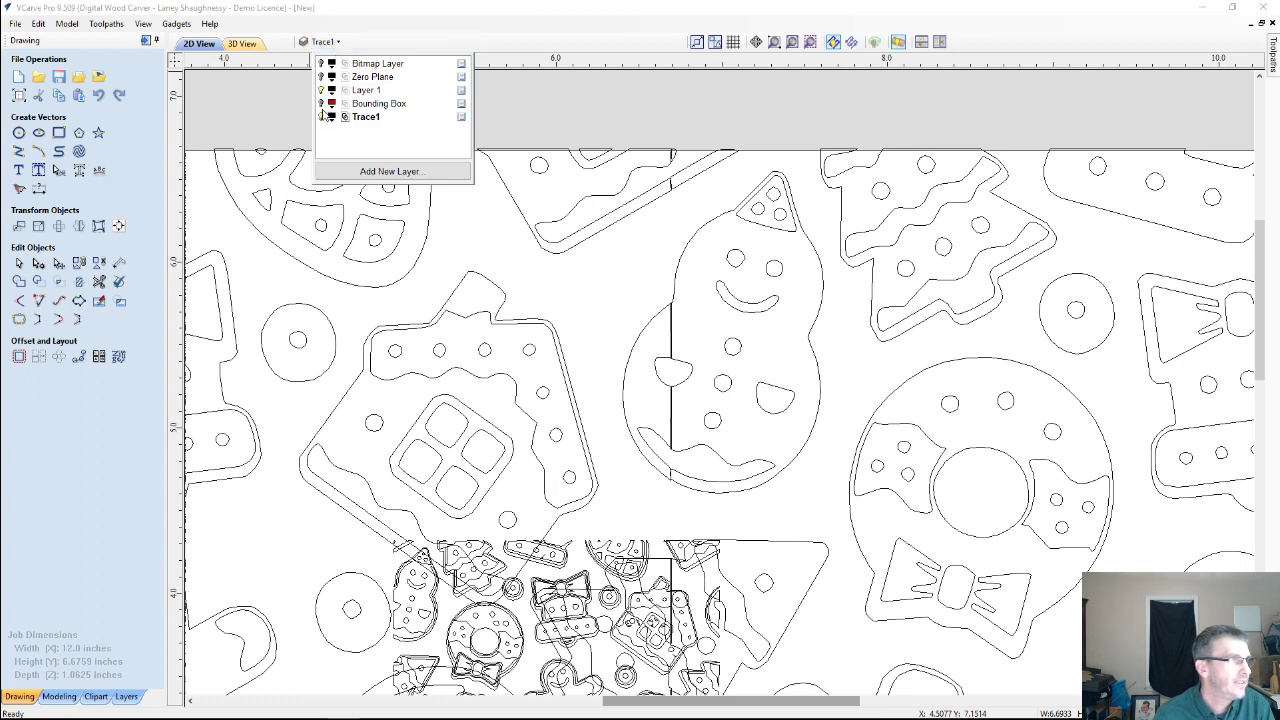
{"action": "left_click", "coordinate": [320, 117]}
{"action": "left_click", "coordinate": [358, 90]}
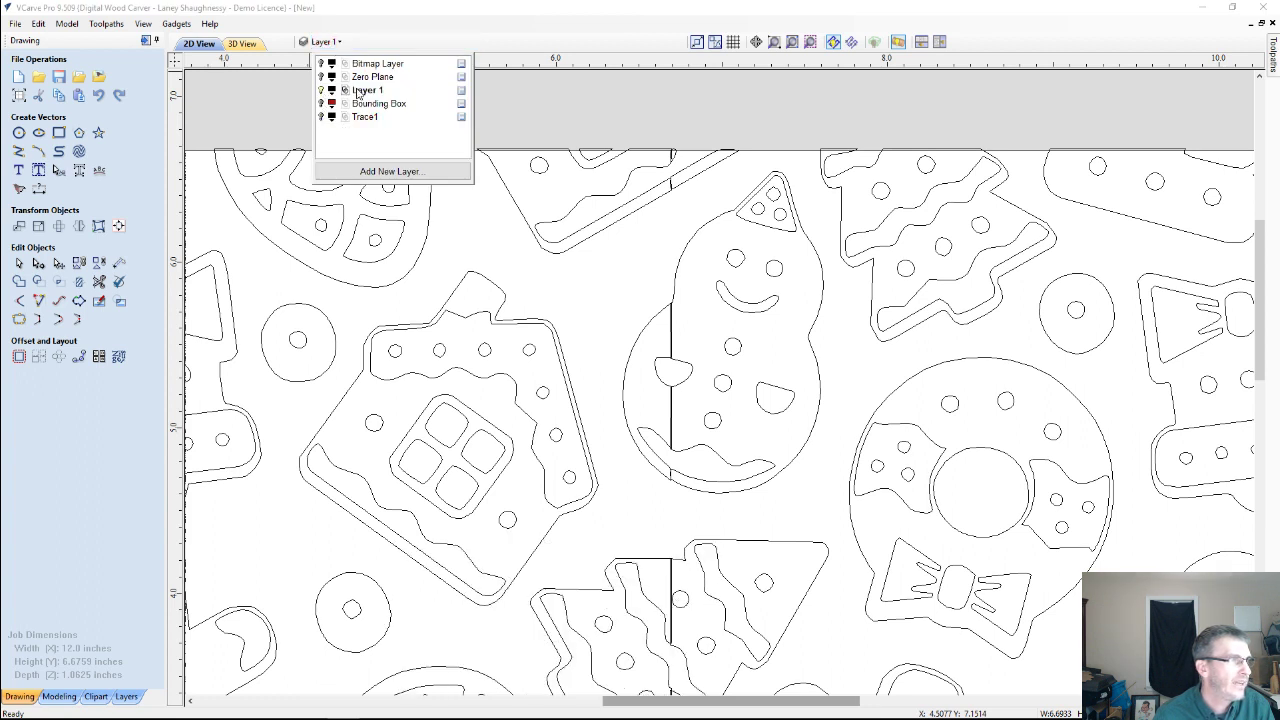
Ungroup the original and the copied cookie patterns so their vectors can be selected individually.
{"action": "left_click", "coordinate": [670, 318]}
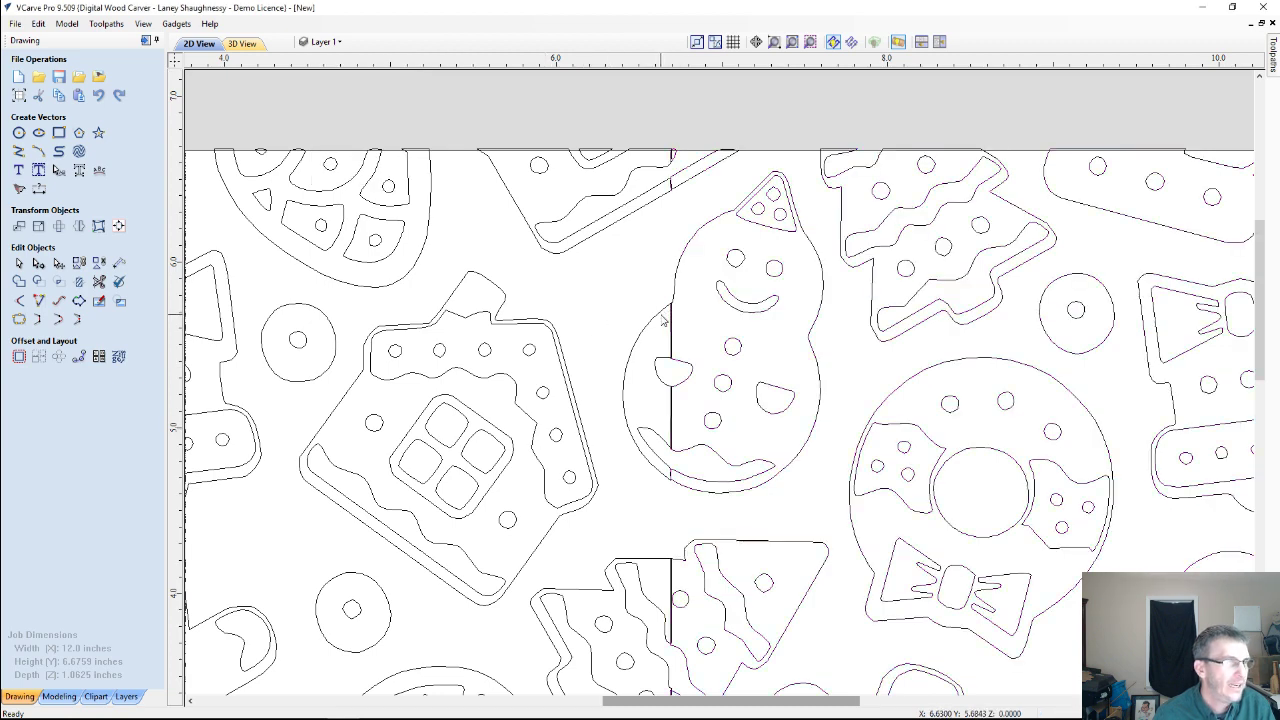
{"action": "left_click", "coordinate": [659, 318]}
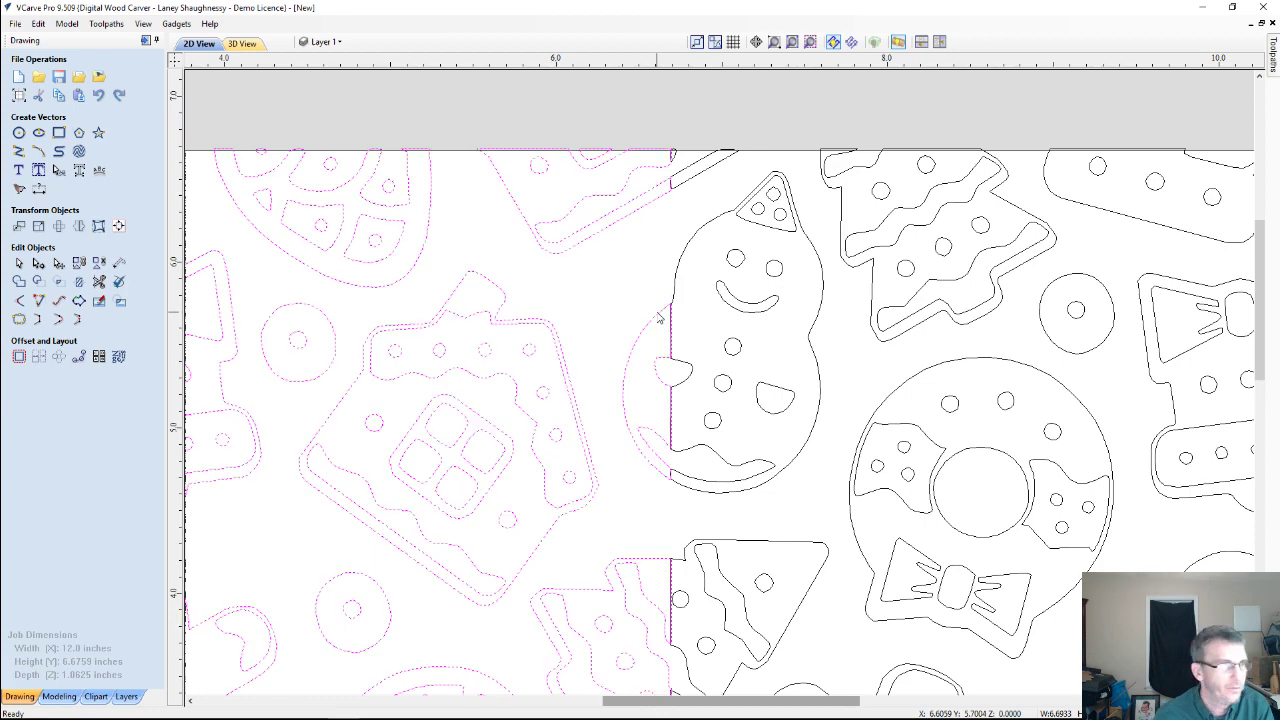
{"action": "left_click", "coordinate": [676, 287]}
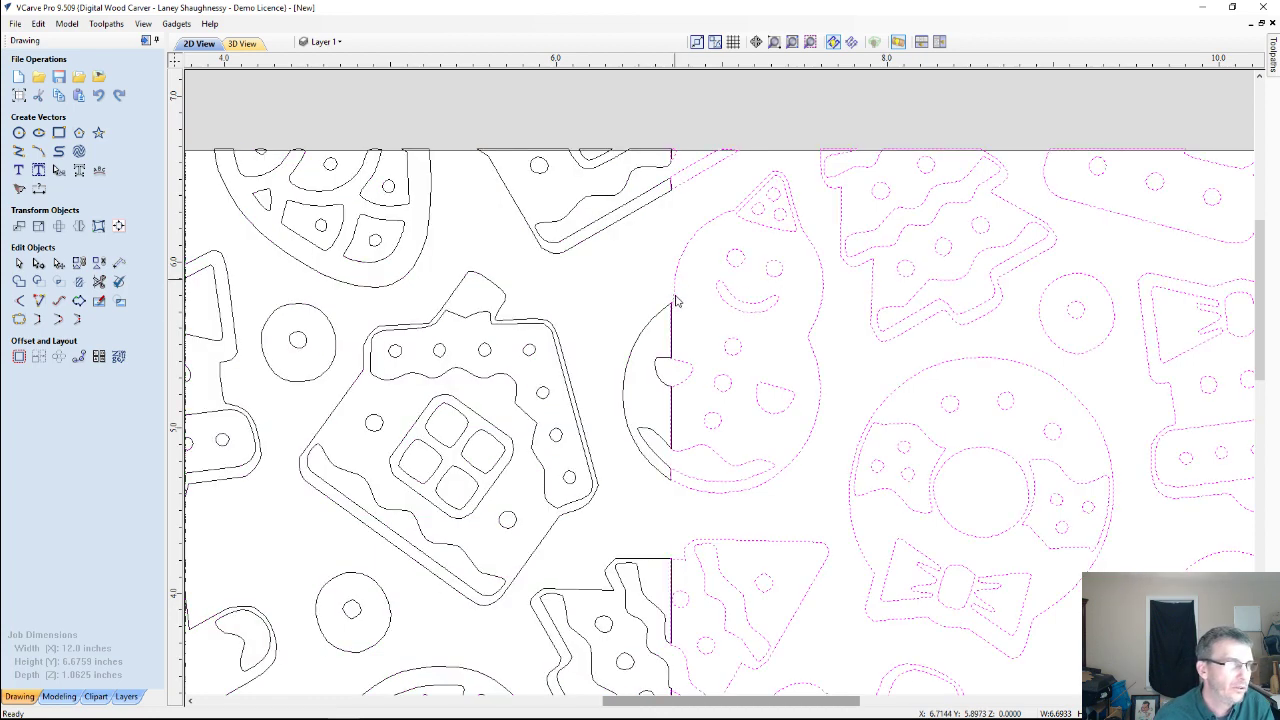
{"action": "scroll", "coordinate": [685, 403], "scroll_direction": "down", "scroll_amount": 2}
{"action": "left_click", "coordinate": [672, 432]}
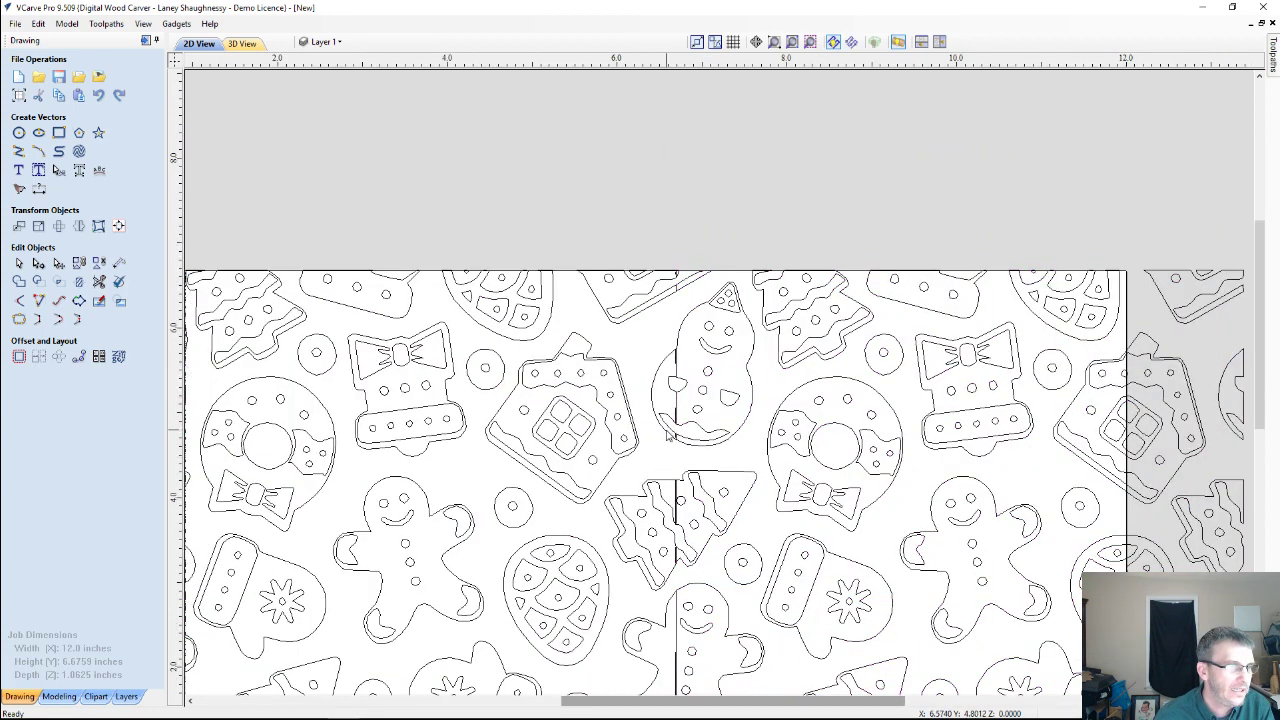
Select both halves of the snowman split at the seam and weld them into one shape.
{"action": "left_click", "coordinate": [668, 434]}
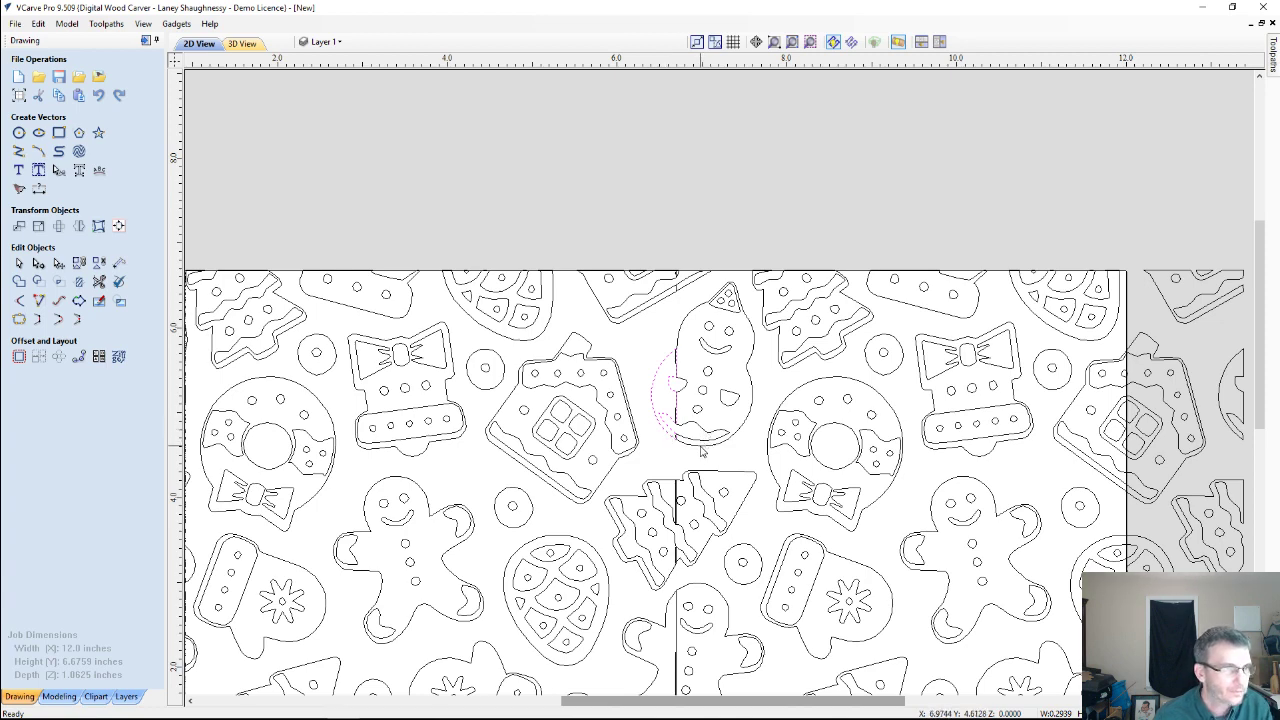
{"action": "left_click", "coordinate": [700, 450], "text": "shift"}
{"action": "scroll", "coordinate": [678, 400], "scroll_direction": "up", "scroll_amount": 5}
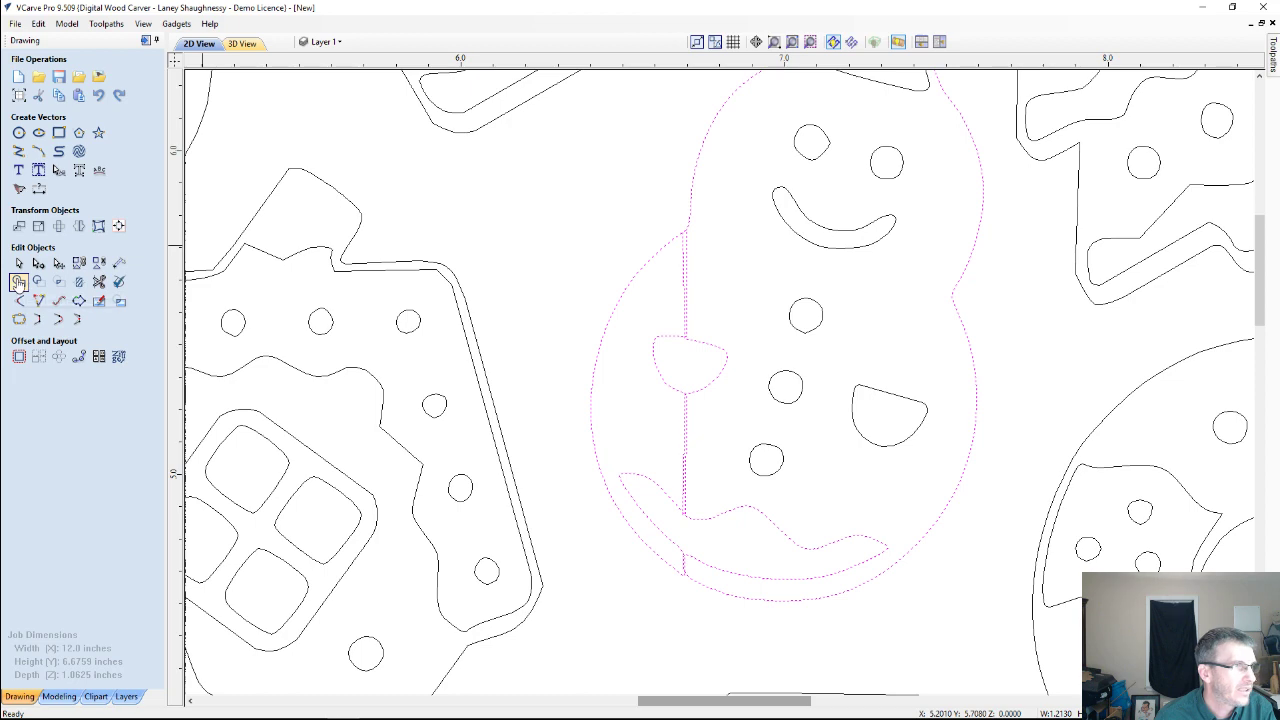
{"action": "left_click", "coordinate": [18, 282]}
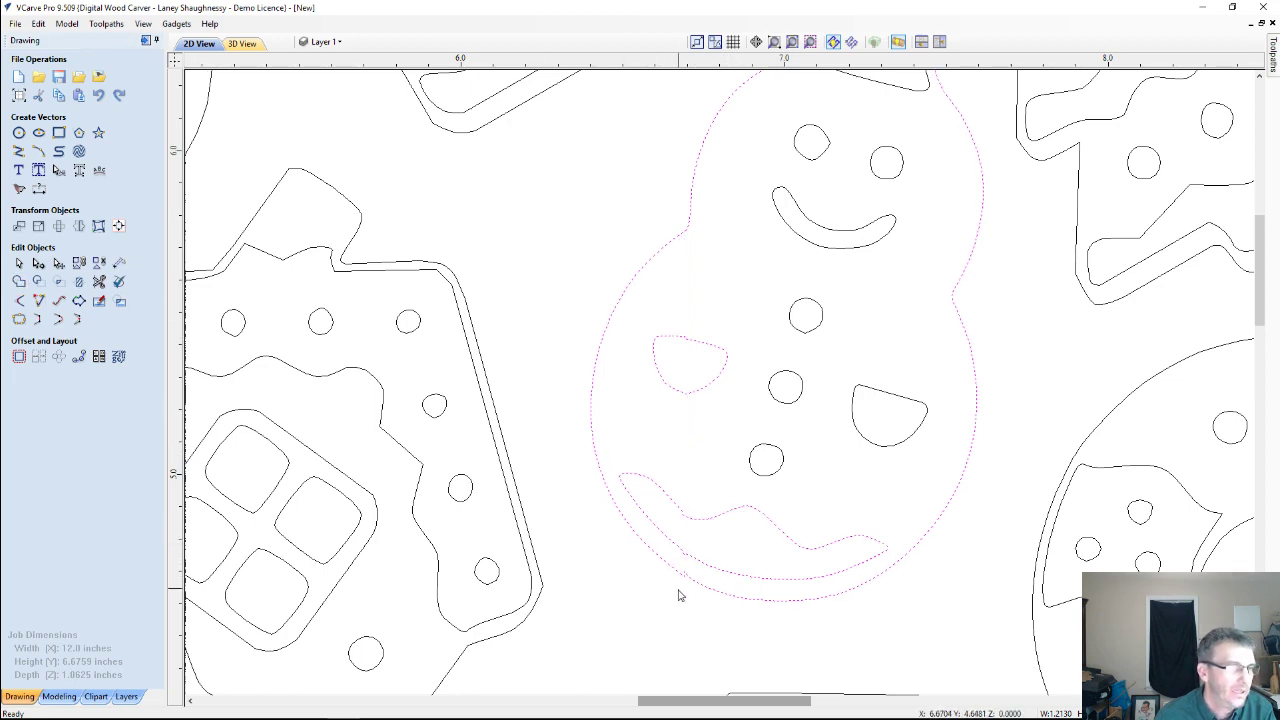
Delete the stray seam node on the snowman's outer outline and adjust the remaining node's handle to even out the curve.
{"action": "scroll", "coordinate": [683, 594], "scroll_direction": "up", "scroll_amount": 7}
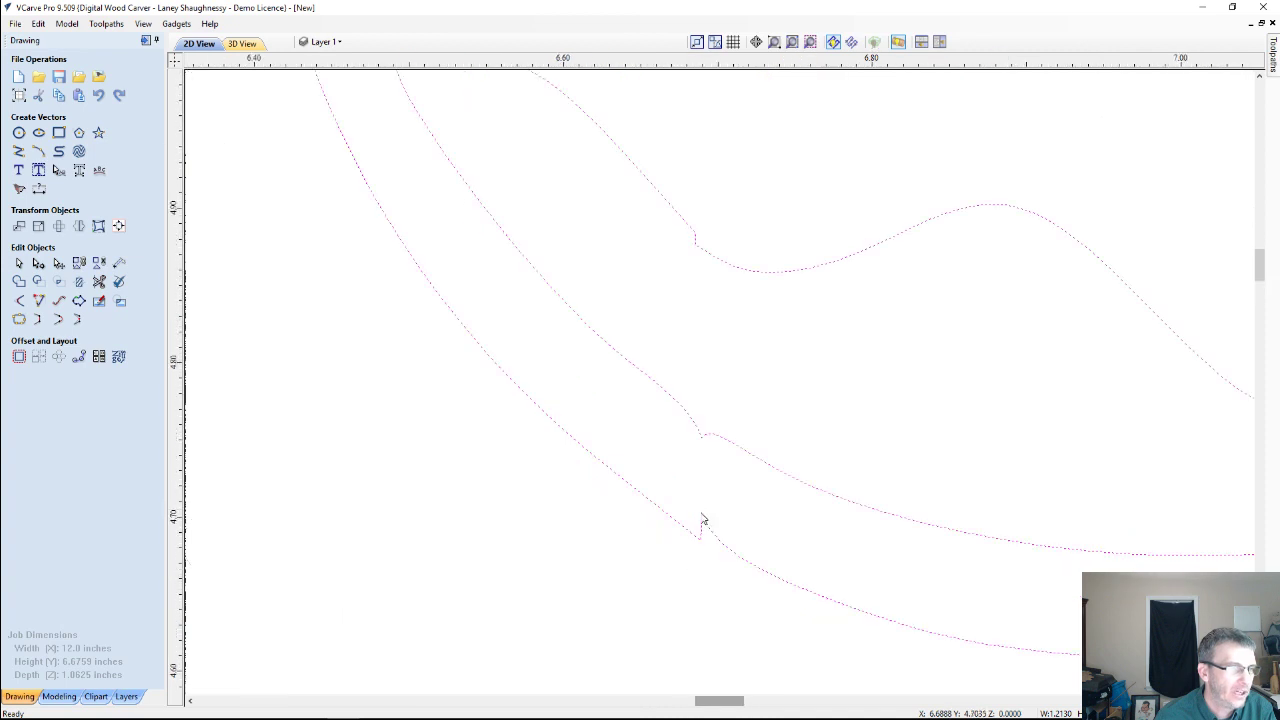
{"action": "key", "text": "Escape"}
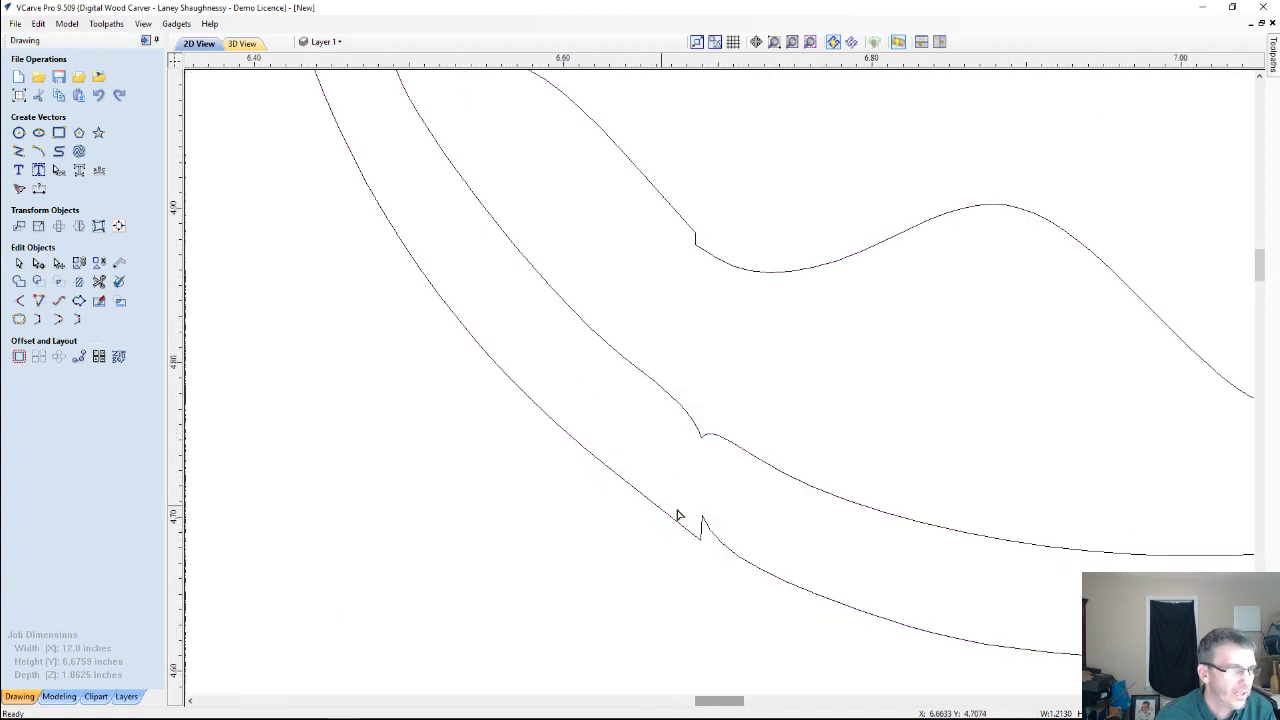
{"action": "left_click", "coordinate": [701, 527]}
{"action": "right_click", "coordinate": [702, 517]}
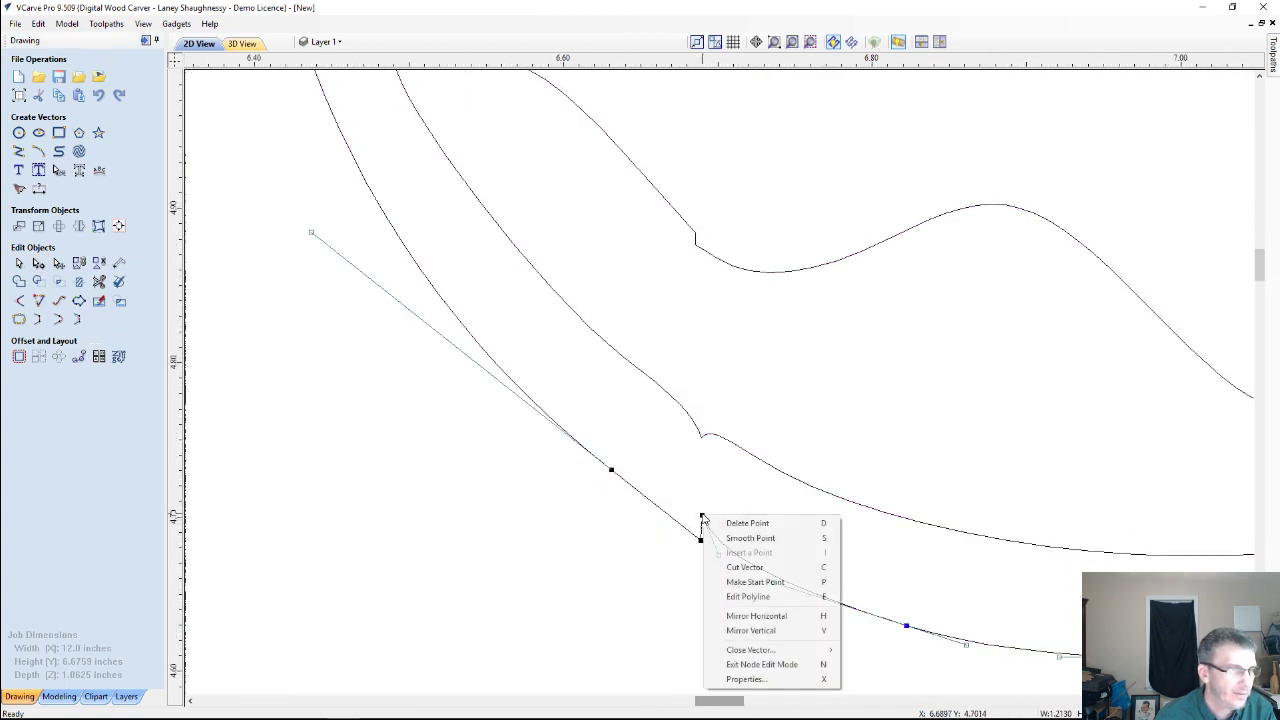
{"action": "left_click", "coordinate": [728, 524]}
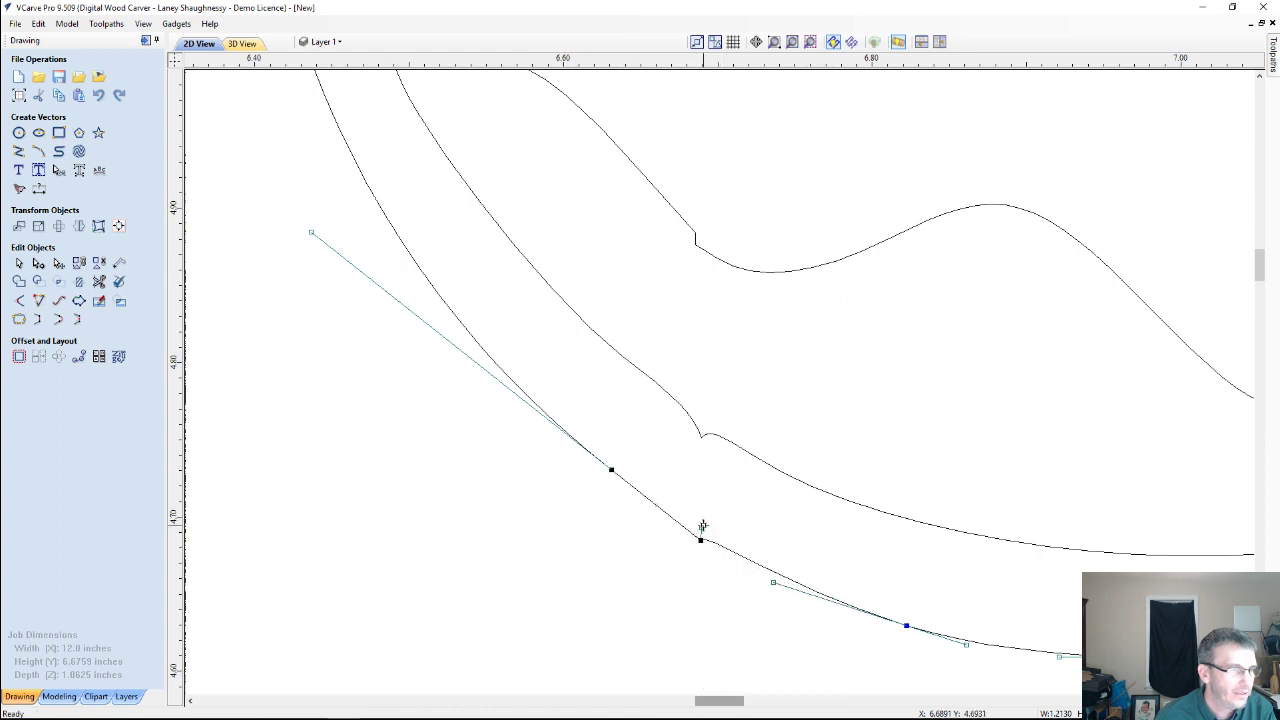
{"action": "left_click_drag", "start_coordinate": [702, 527], "coordinate": [709, 552]}
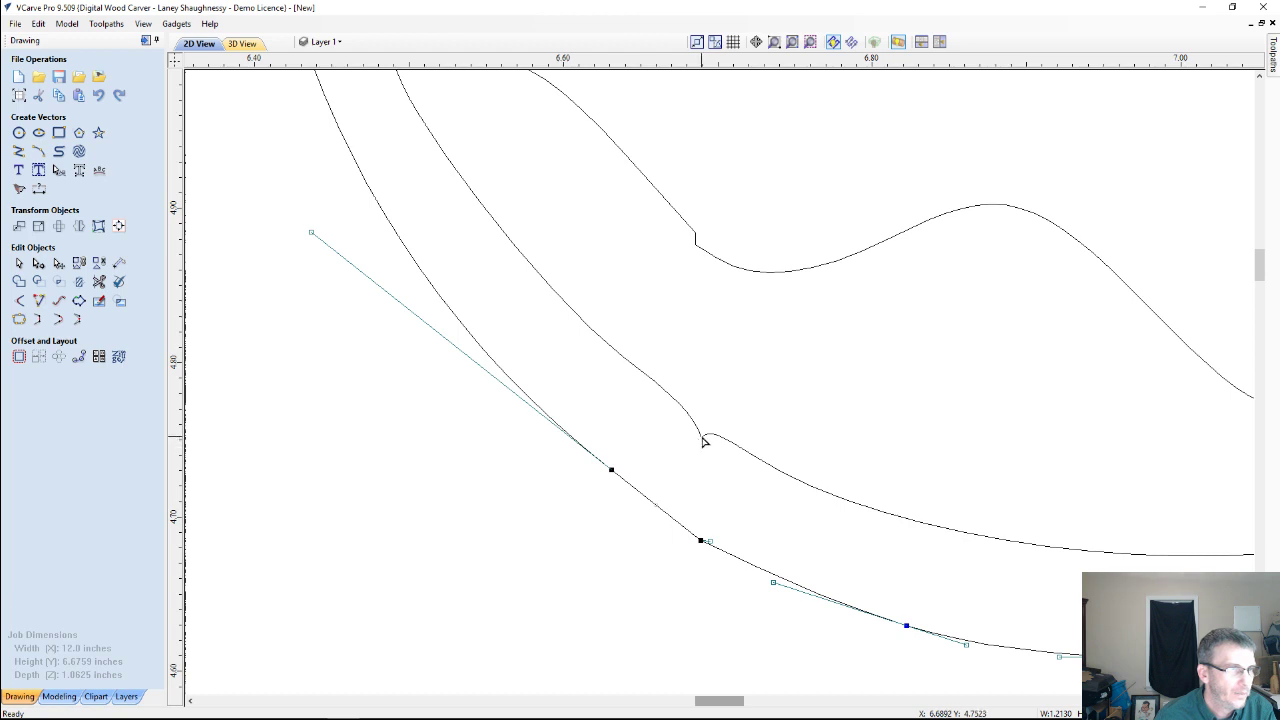
Delete the extra seam nodes on the lower and upper edges of the snowman's wavy band.
{"action": "left_click", "coordinate": [703, 441]}
{"action": "right_click", "coordinate": [702, 441]}
{"action": "left_click", "coordinate": [711, 450]}
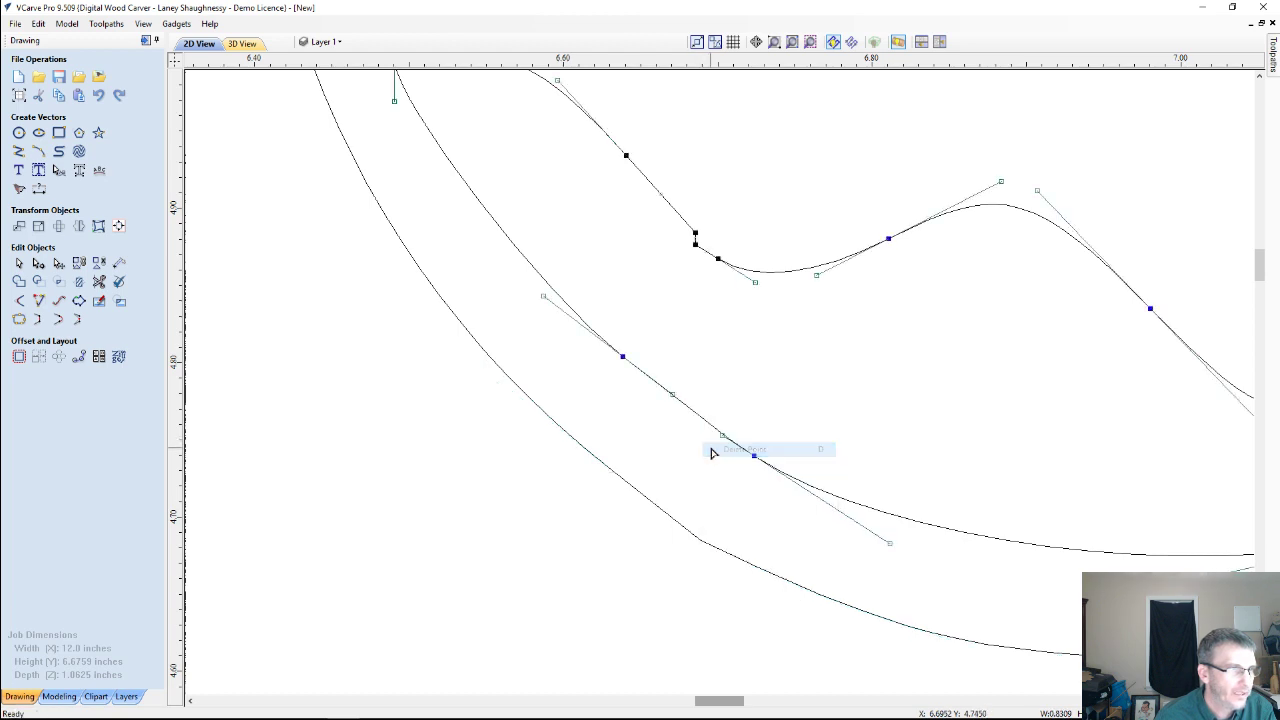
{"action": "right_click", "coordinate": [695, 247]}
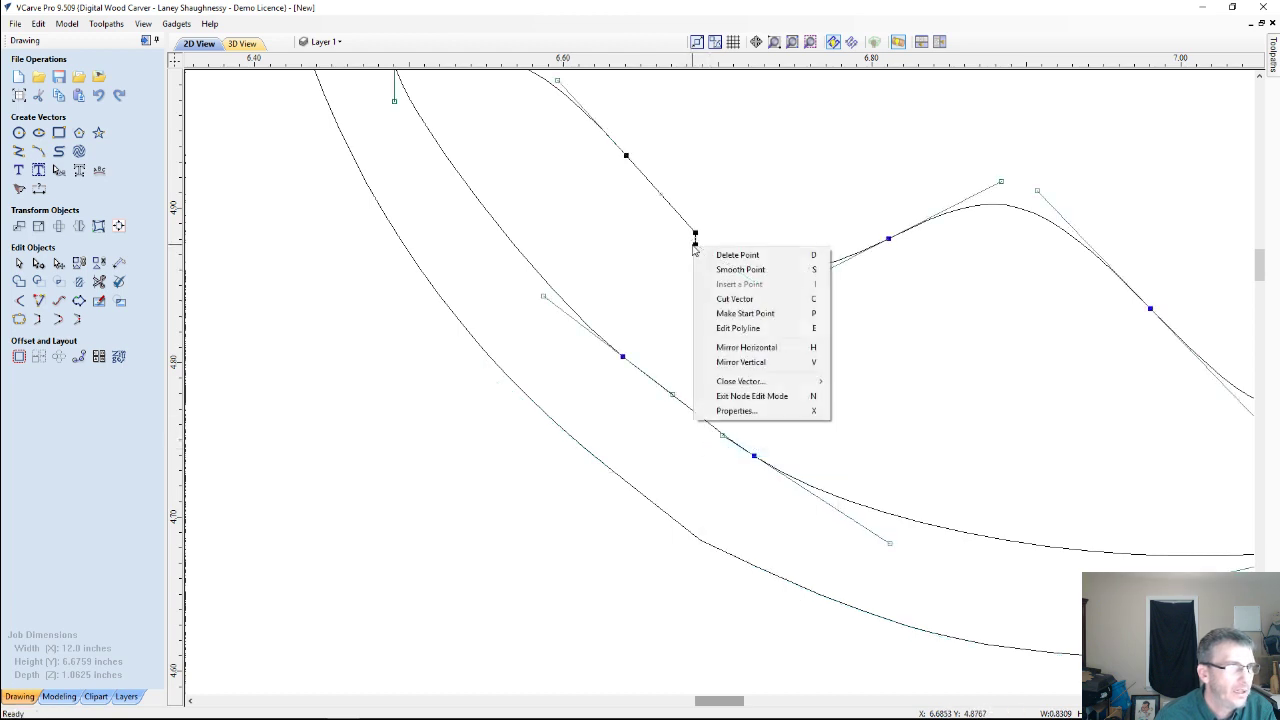
{"action": "left_click", "coordinate": [703, 255]}
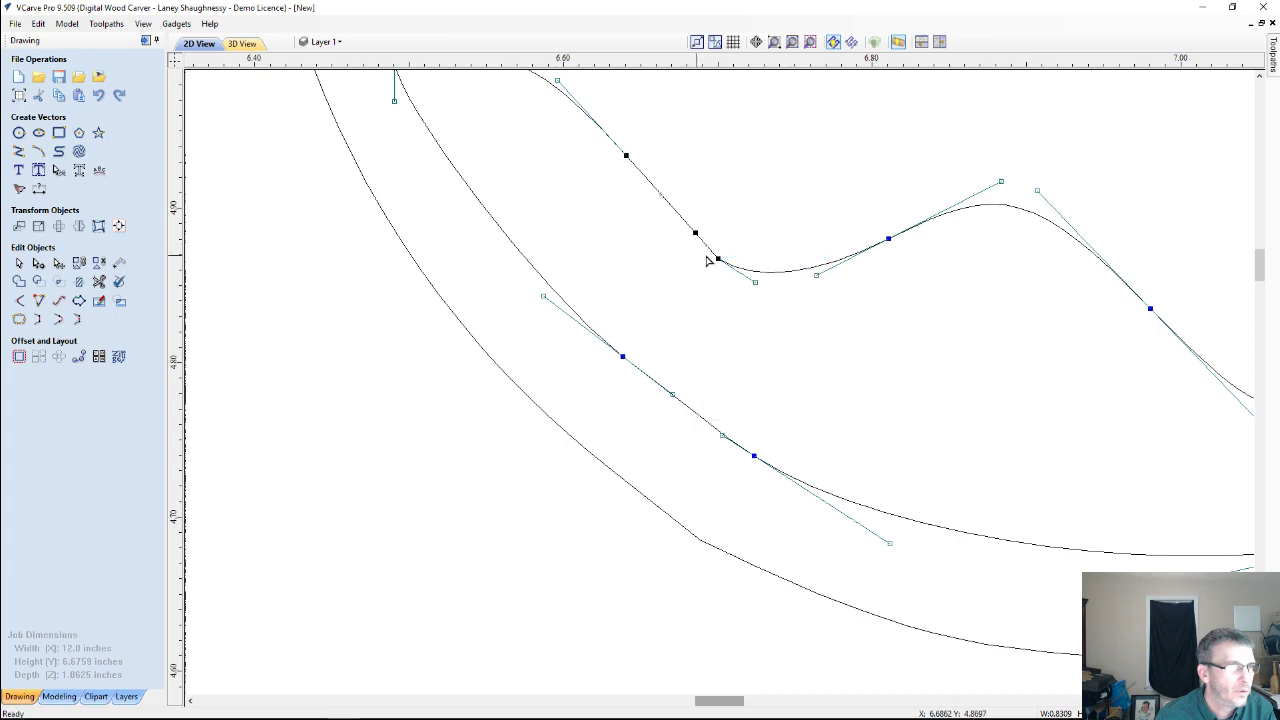
Weld the three pieces of the cut-off cookie at the job's upper edge, between the house and the snowman.
{"action": "scroll", "coordinate": [757, 405], "scroll_direction": "down", "scroll_amount": 8}
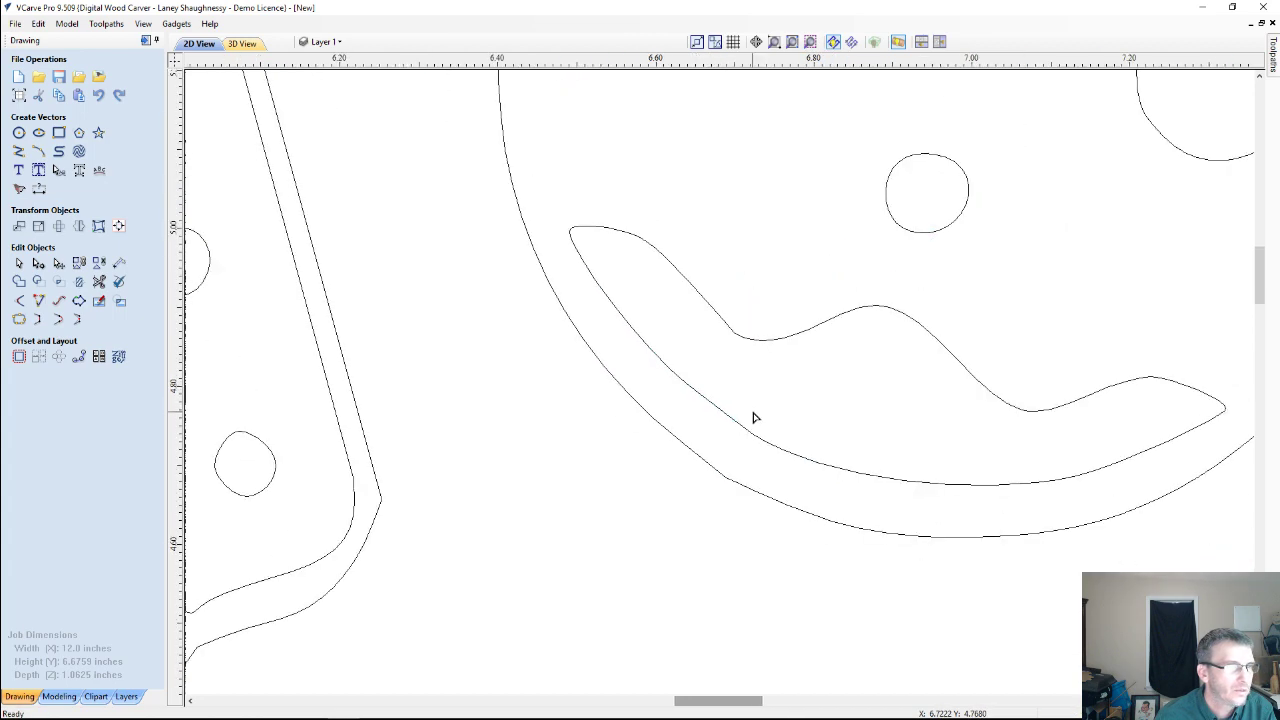
{"action": "scroll", "coordinate": [752, 413], "scroll_direction": "down", "scroll_amount": 4}
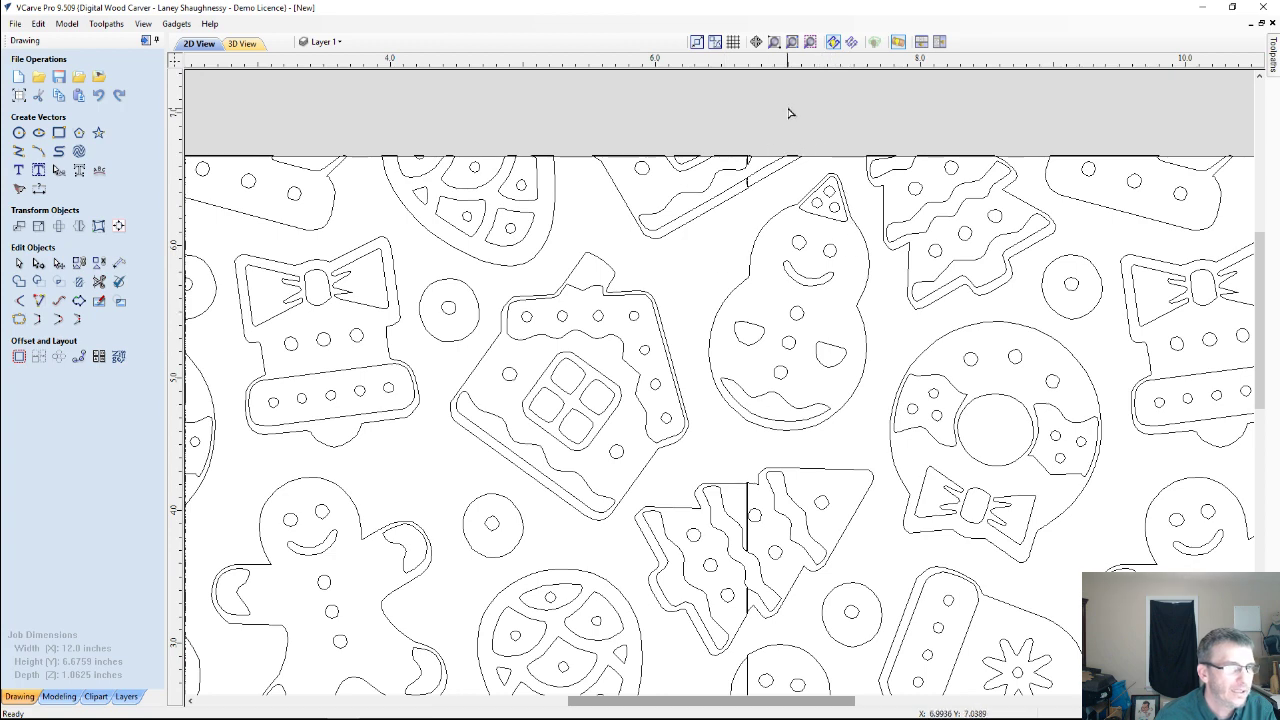
{"action": "scroll", "coordinate": [683, 129], "scroll_direction": "up", "scroll_amount": 4}
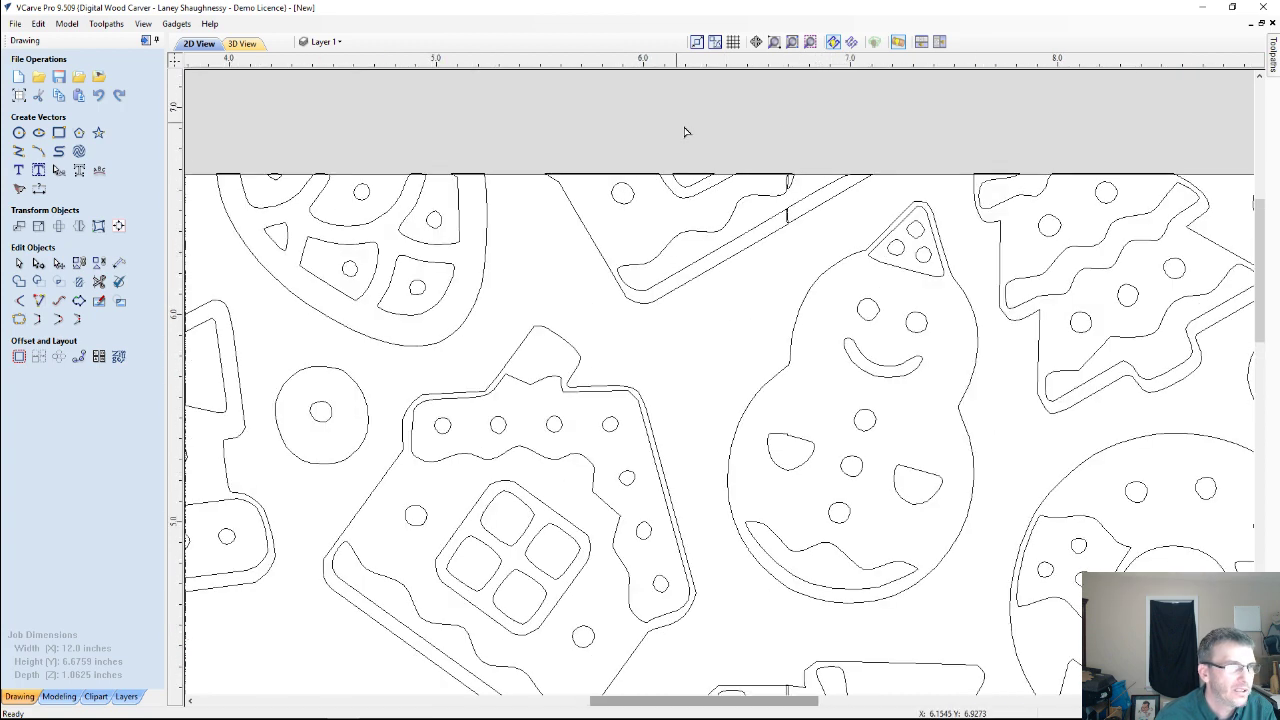
{"action": "scroll", "coordinate": [744, 308], "scroll_direction": "up", "scroll_amount": 2}
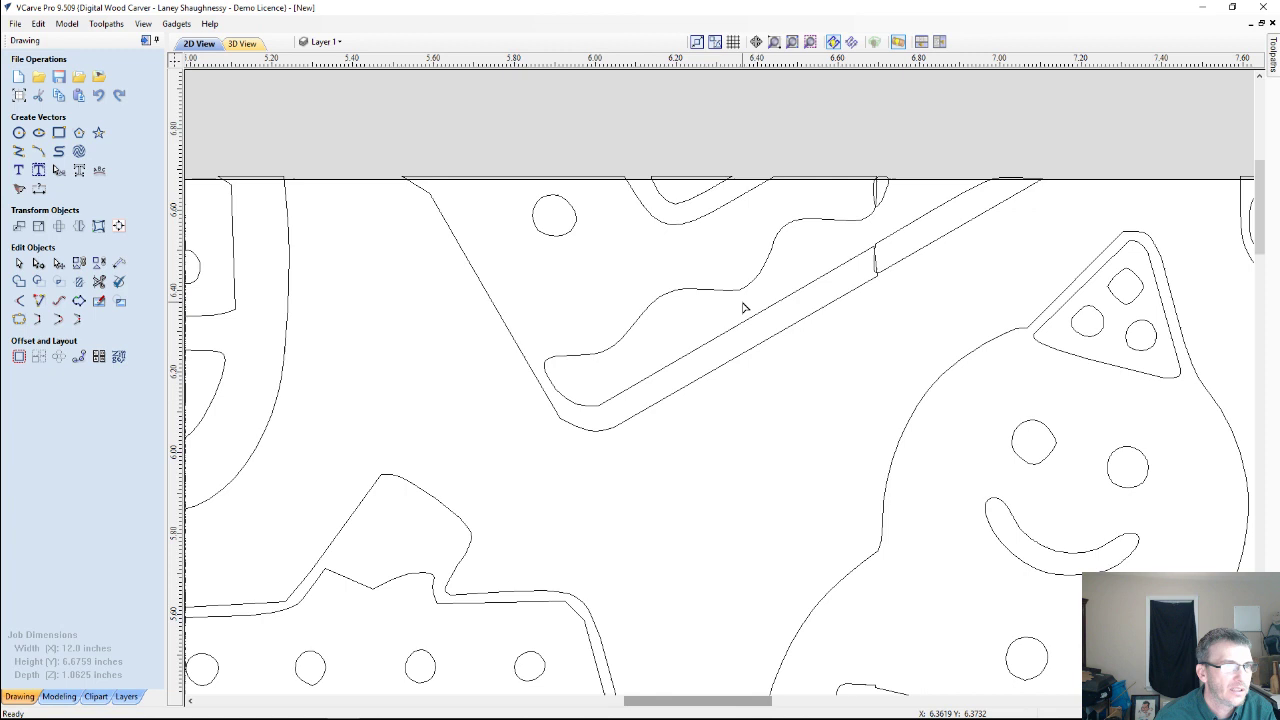
{"action": "left_click", "coordinate": [817, 287]}
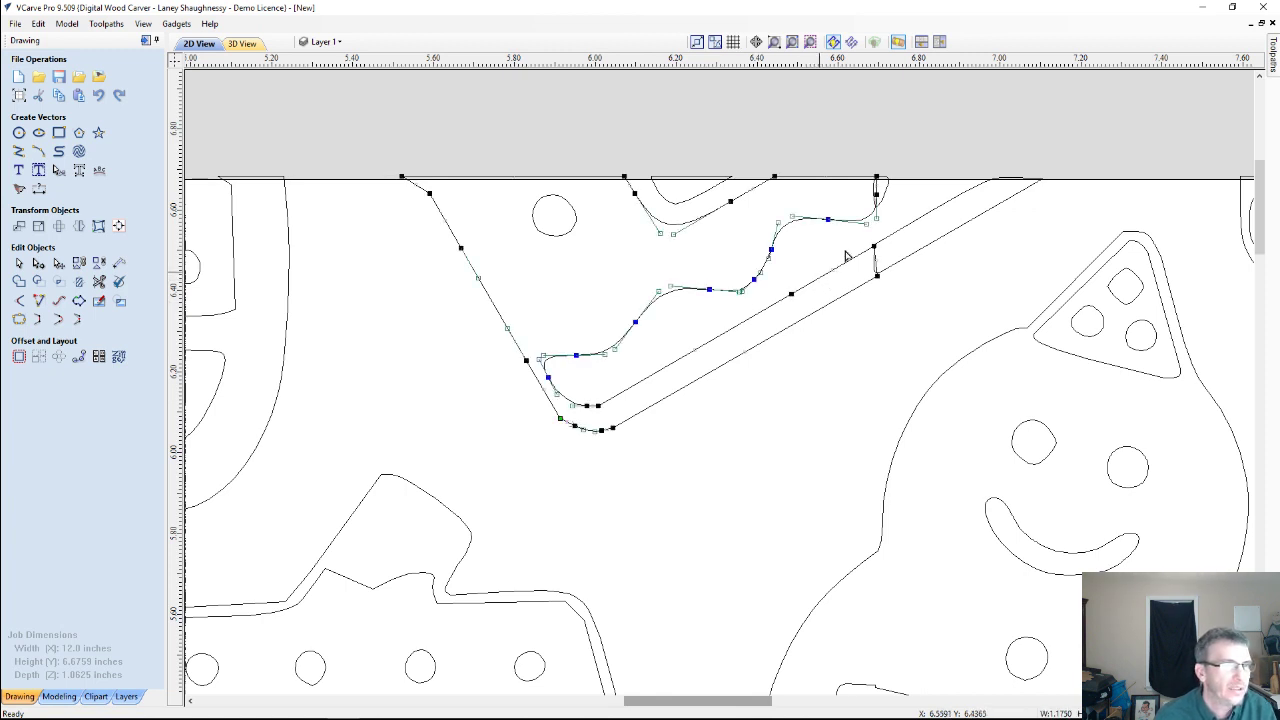
{"action": "left_click", "coordinate": [886, 197]}
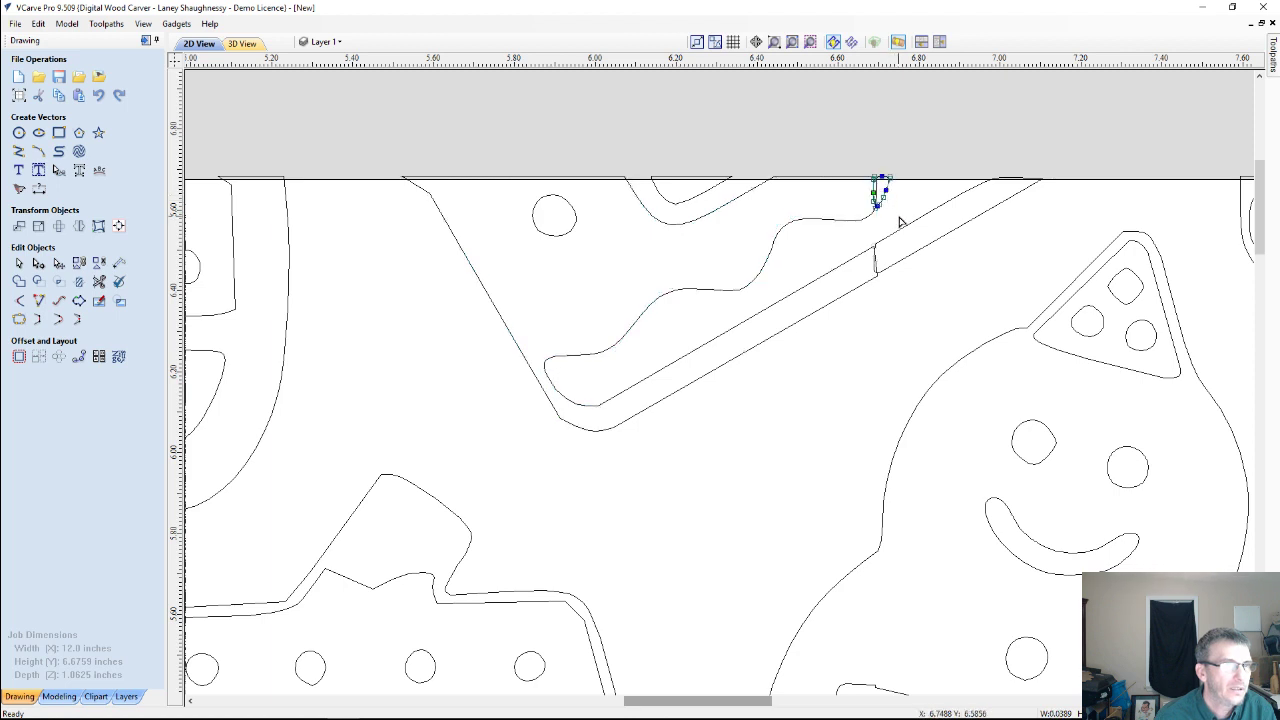
{"action": "left_click", "coordinate": [18, 262]}
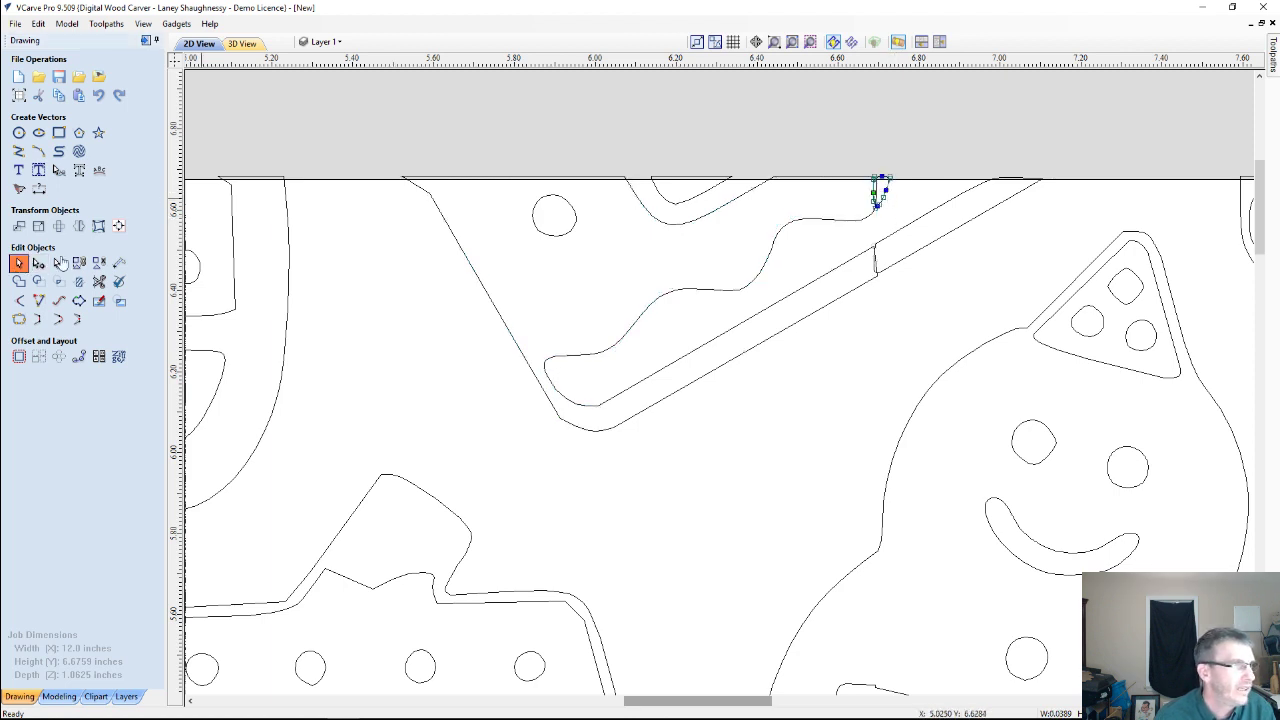
{"action": "left_click", "coordinate": [856, 260], "text": "shift"}
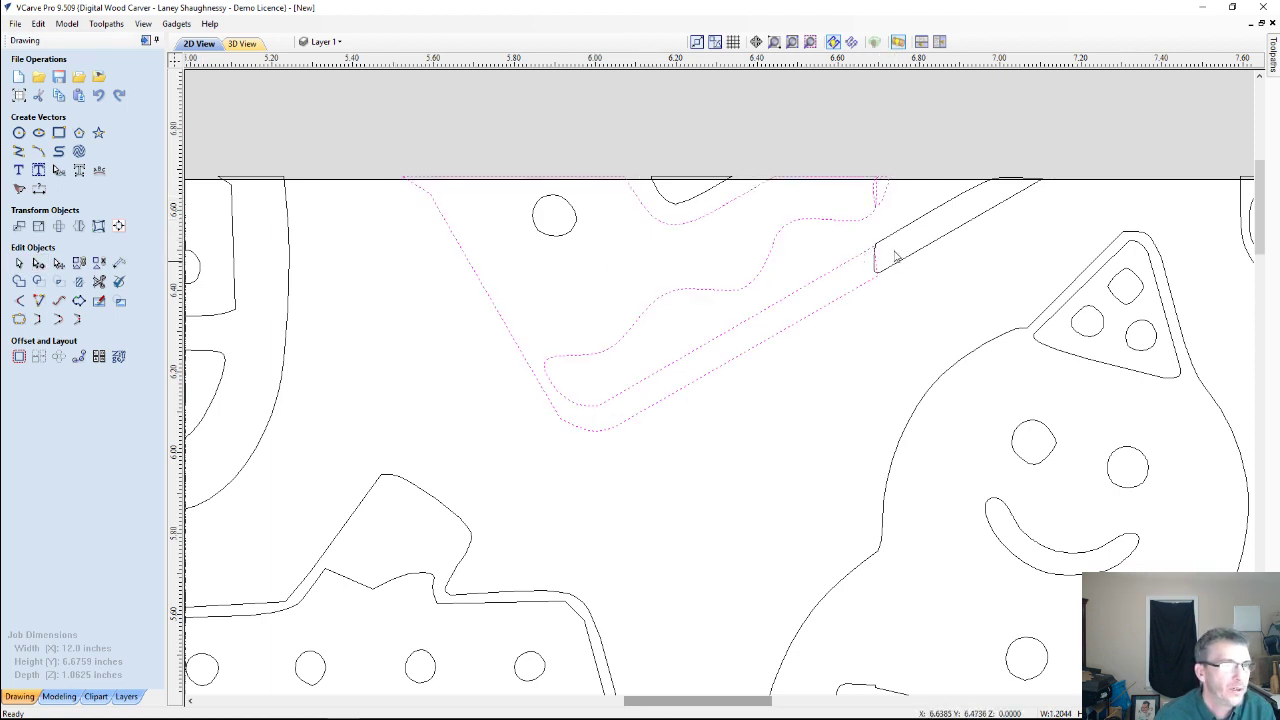
{"action": "left_click", "coordinate": [898, 235], "text": "shift"}
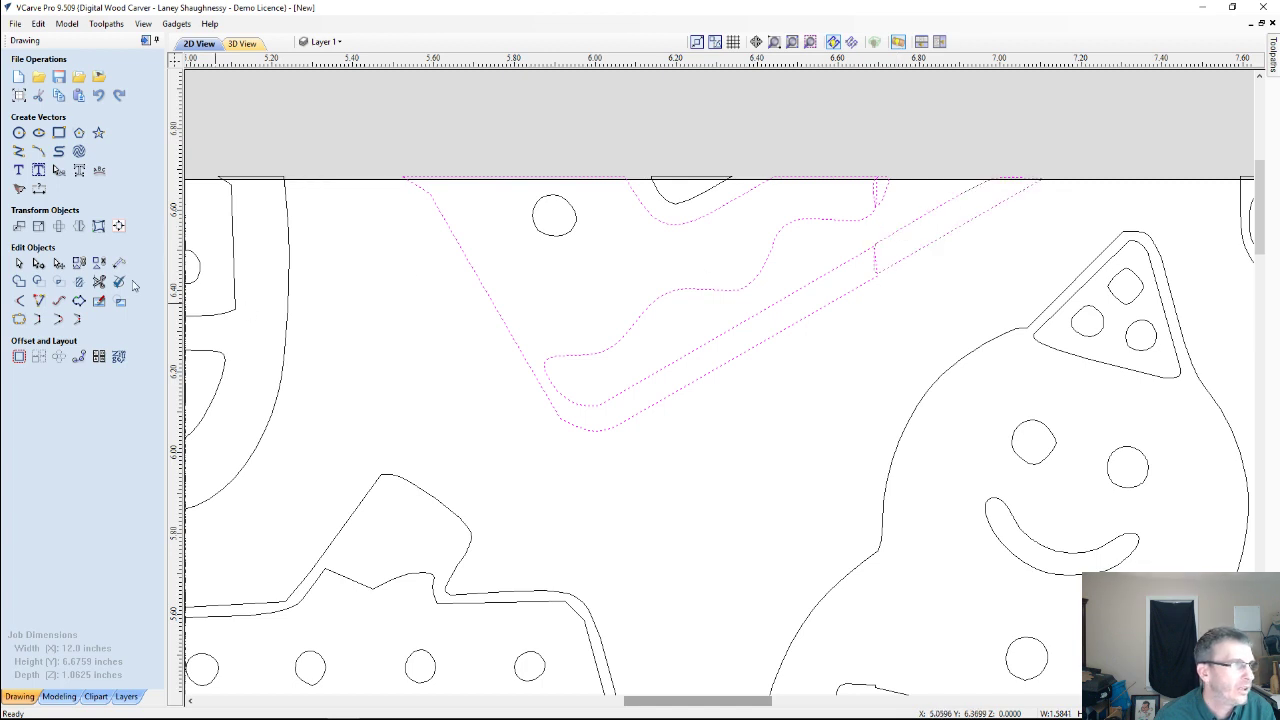
{"action": "left_click", "coordinate": [18, 282]}
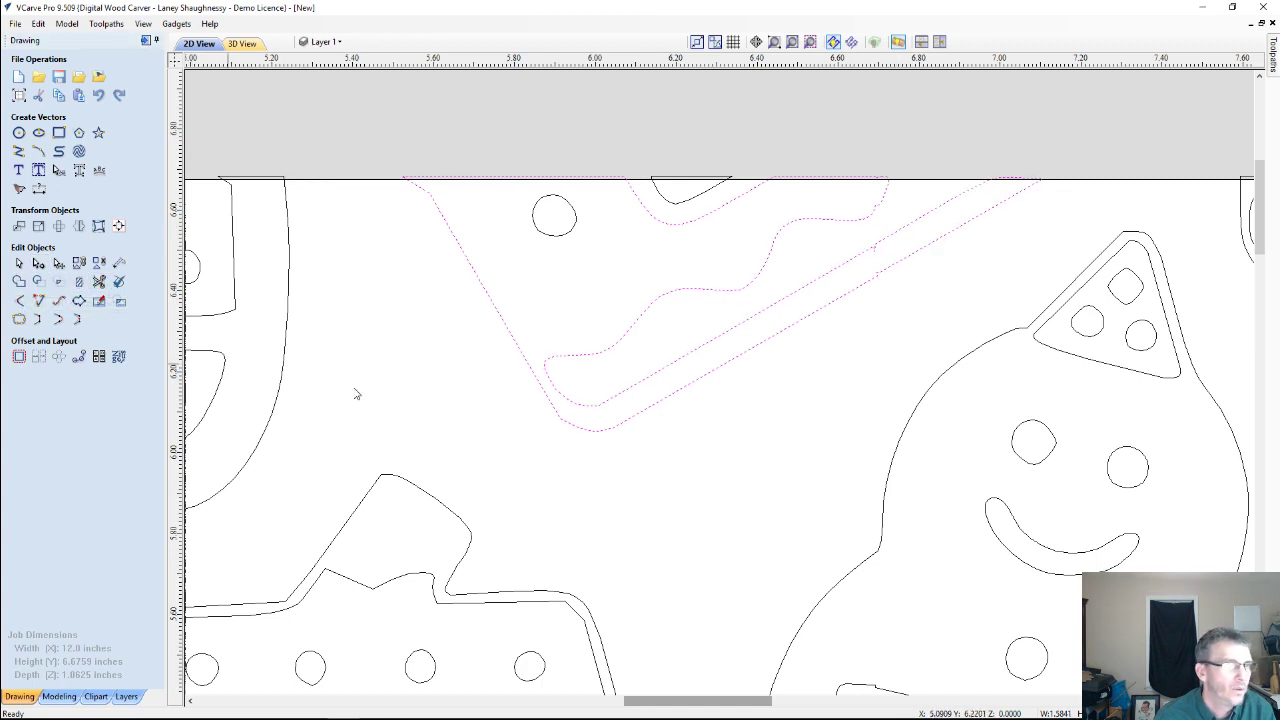
Delete the stray seam nodes forming the spike and notch on the welded cookie's two slanted edges.
{"action": "scroll", "coordinate": [883, 272], "scroll_direction": "up", "scroll_amount": 7}
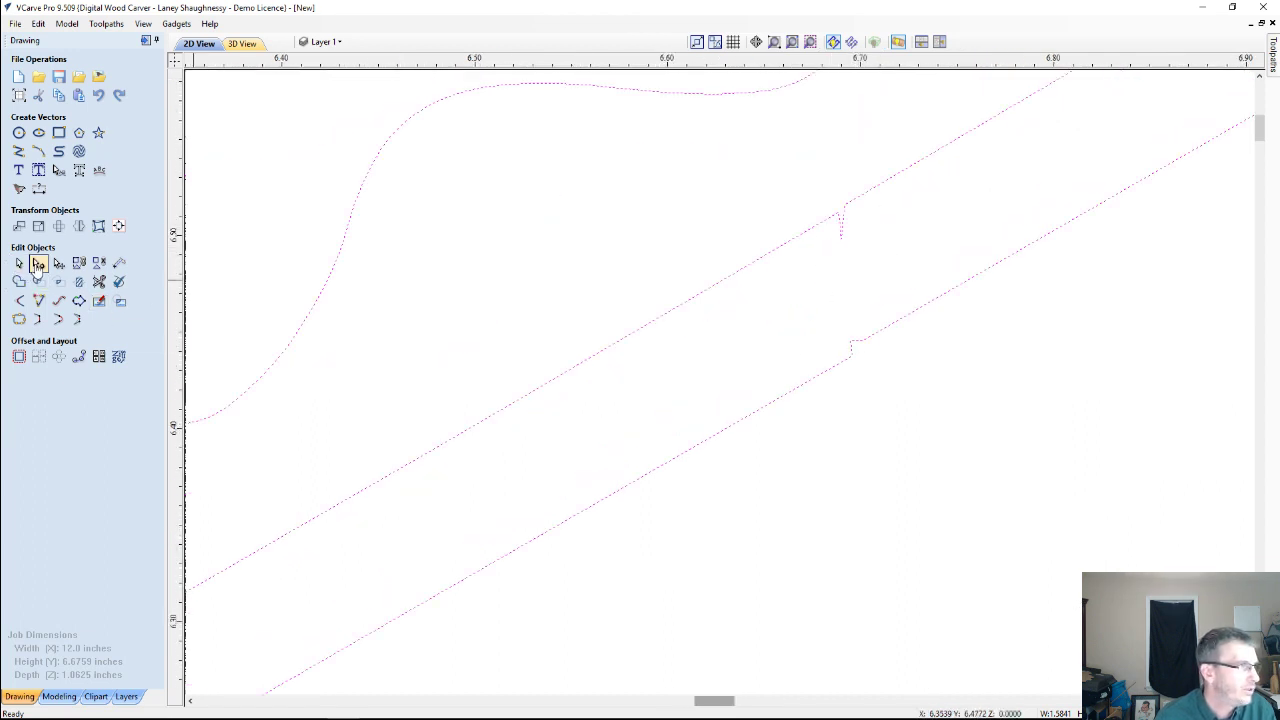
{"action": "left_click", "coordinate": [38, 263]}
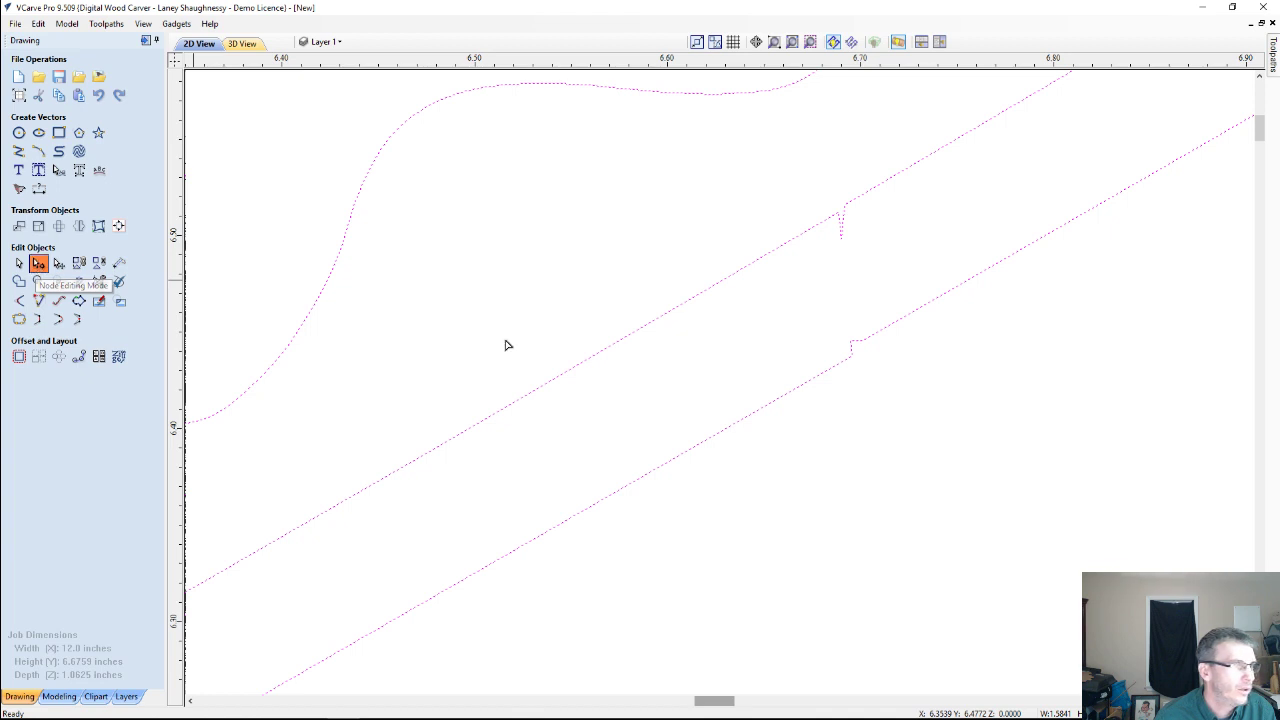
{"action": "left_click", "coordinate": [842, 226]}
{"action": "right_click", "coordinate": [841, 238]}
{"action": "left_click", "coordinate": [887, 248]}
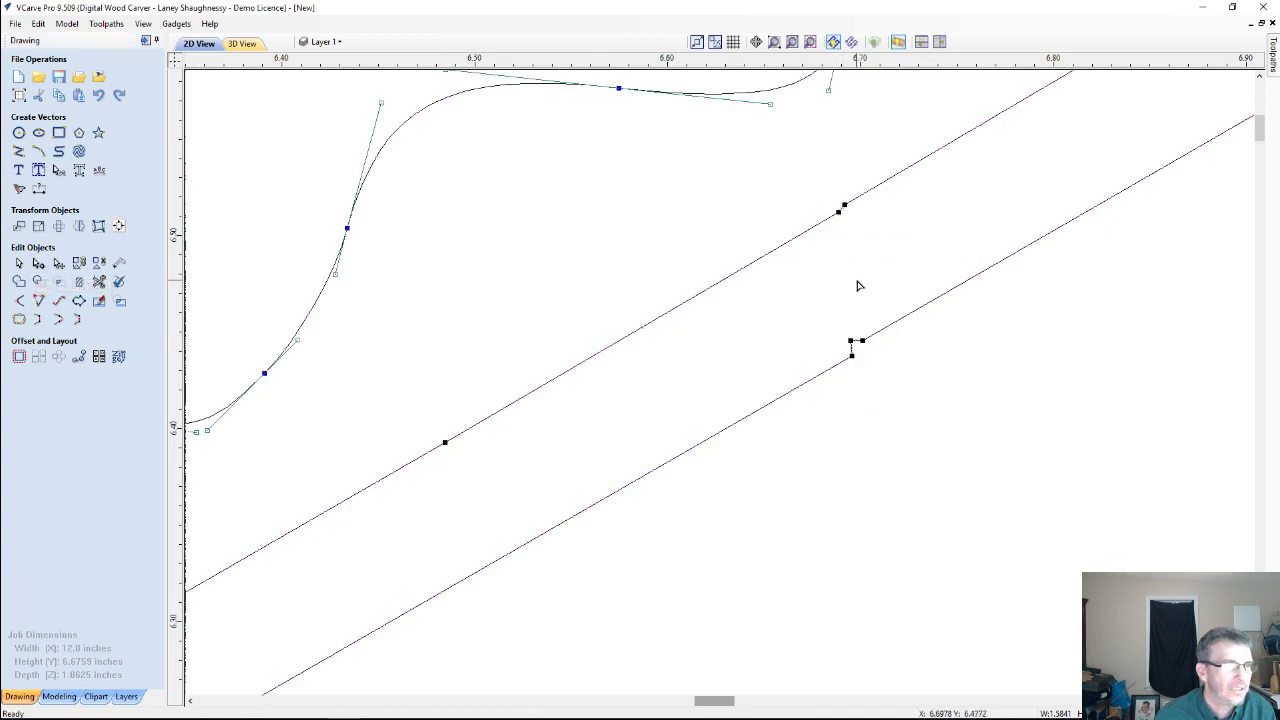
{"action": "right_click", "coordinate": [852, 343]}
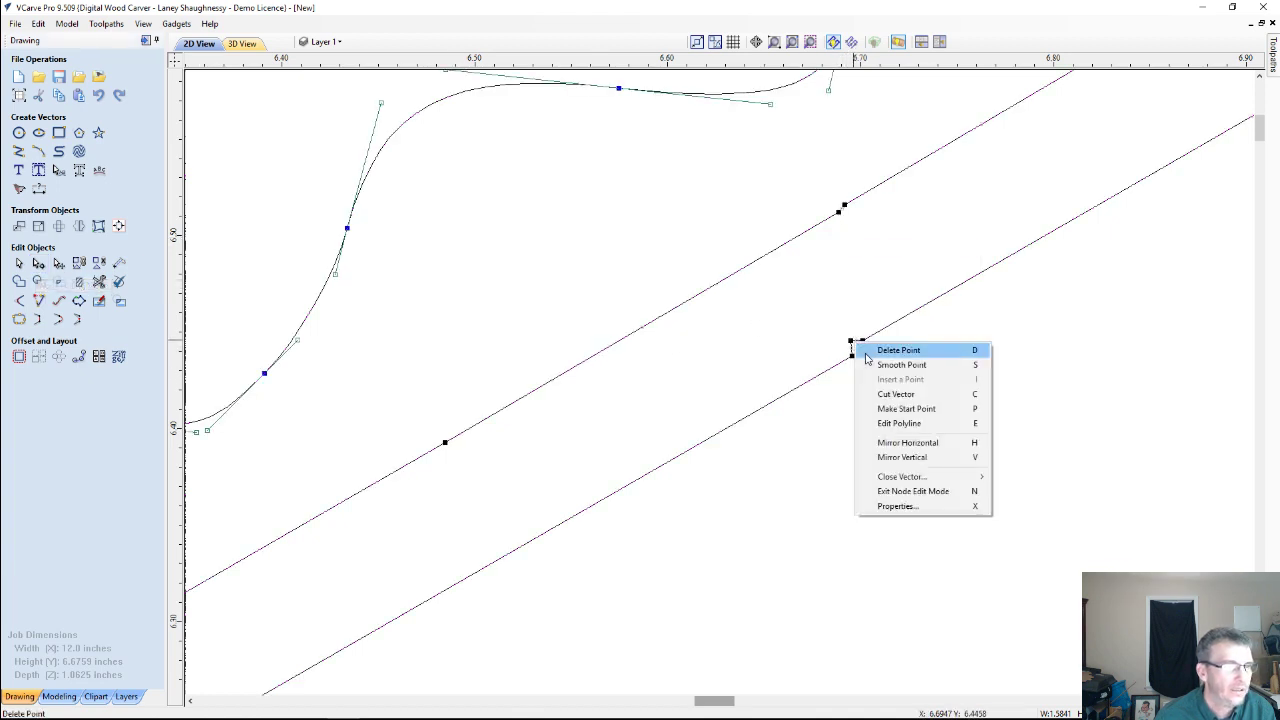
{"action": "left_click", "coordinate": [868, 350]}
{"action": "right_click", "coordinate": [863, 341]}
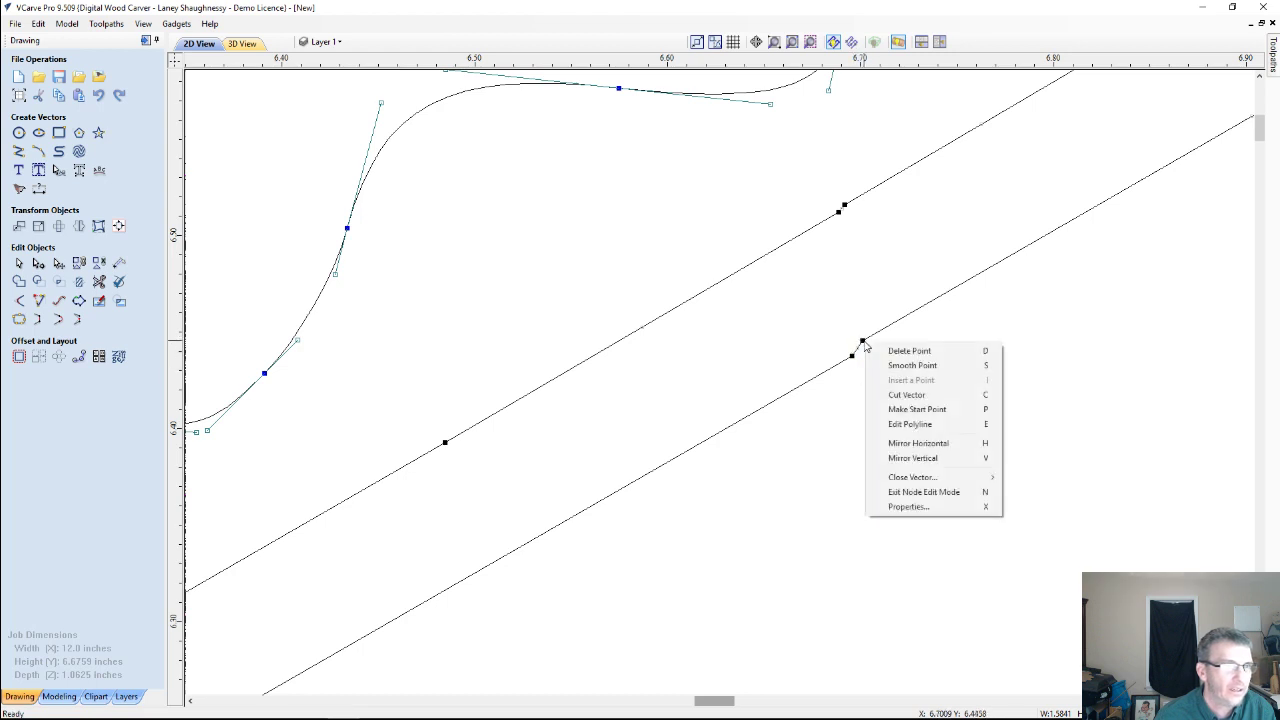
{"action": "left_click", "coordinate": [870, 348]}
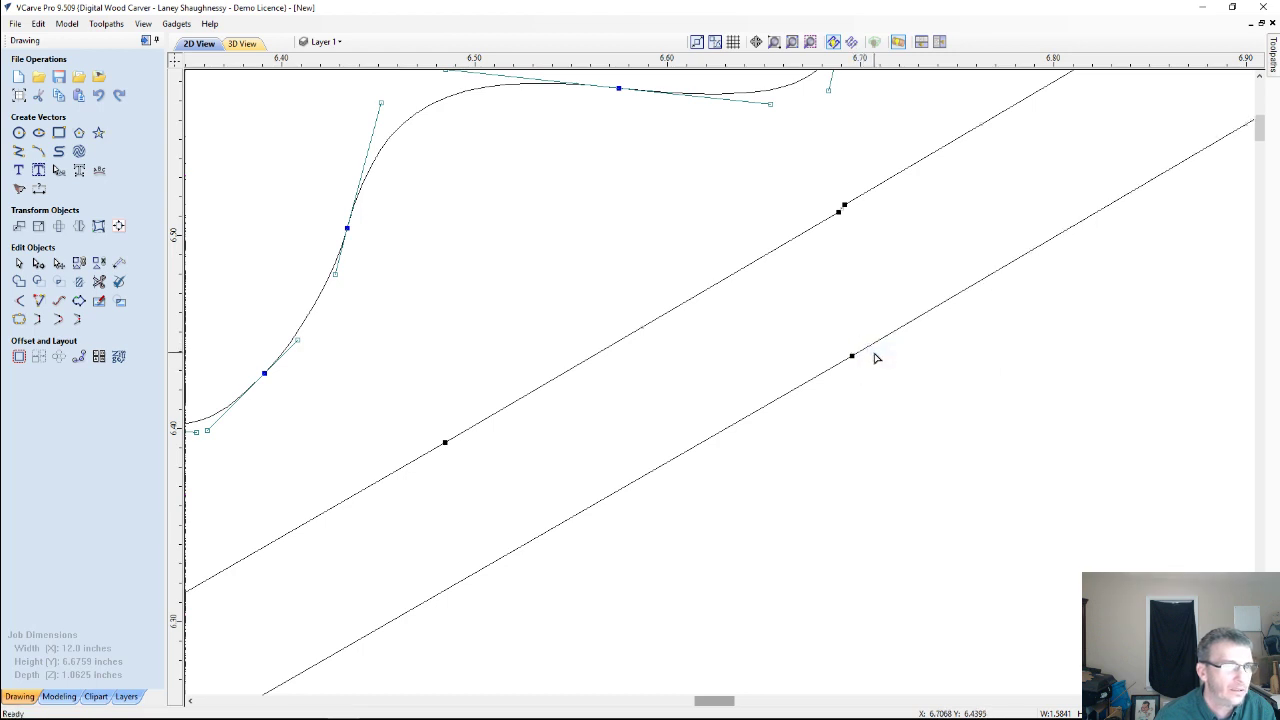
{"action": "right_click", "coordinate": [845, 206]}
{"action": "left_click", "coordinate": [882, 214]}
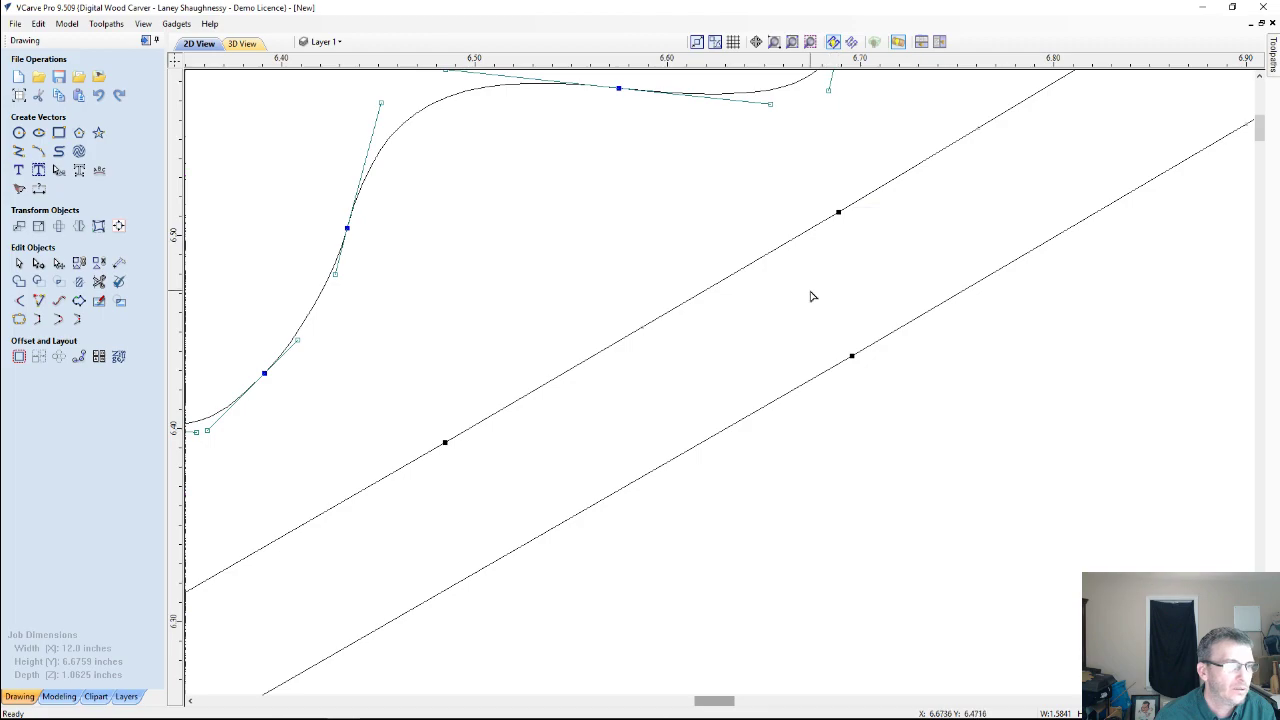
Weld the two halves of the Christmas tree cookie split at the seam between the house and the gingerbread man.
{"action": "scroll", "coordinate": [810, 292], "scroll_direction": "down", "scroll_amount": 4}
{"action": "scroll", "coordinate": [812, 296], "scroll_direction": "down", "scroll_amount": 2}
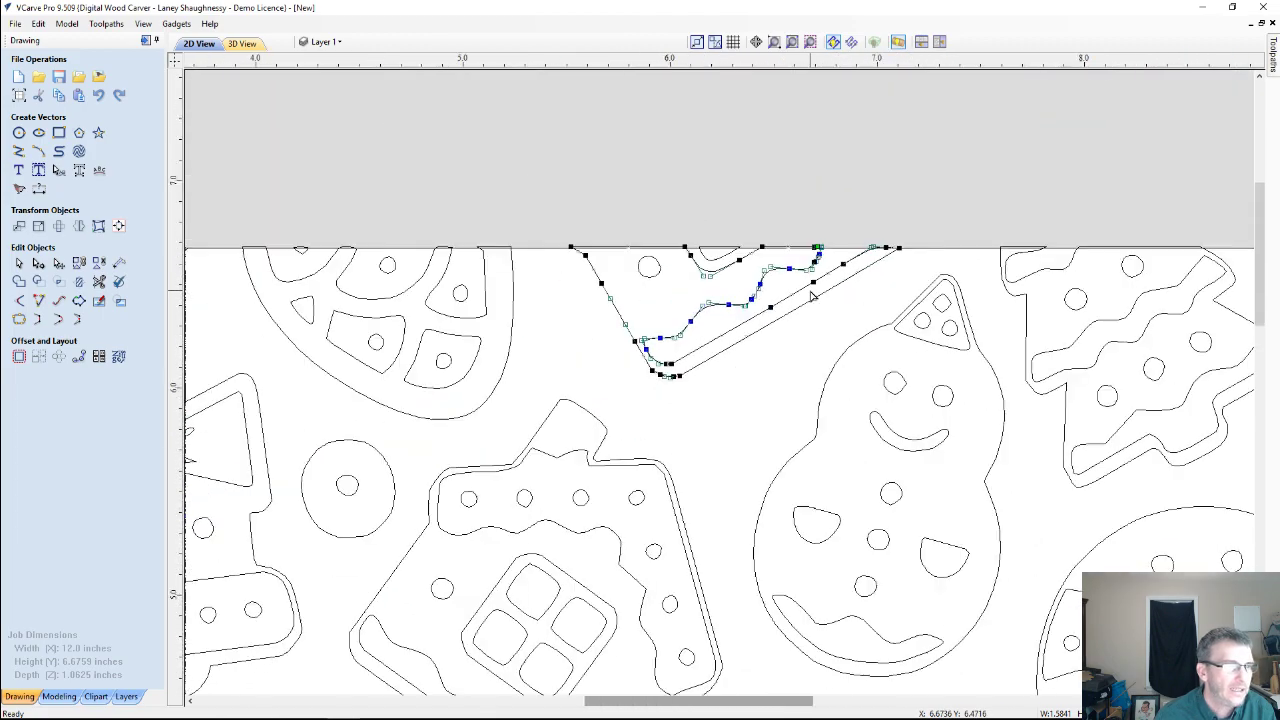
{"action": "scroll", "coordinate": [812, 296], "scroll_direction": "down", "scroll_amount": 3}
{"action": "scroll", "coordinate": [824, 528], "scroll_direction": "up", "scroll_amount": 3}
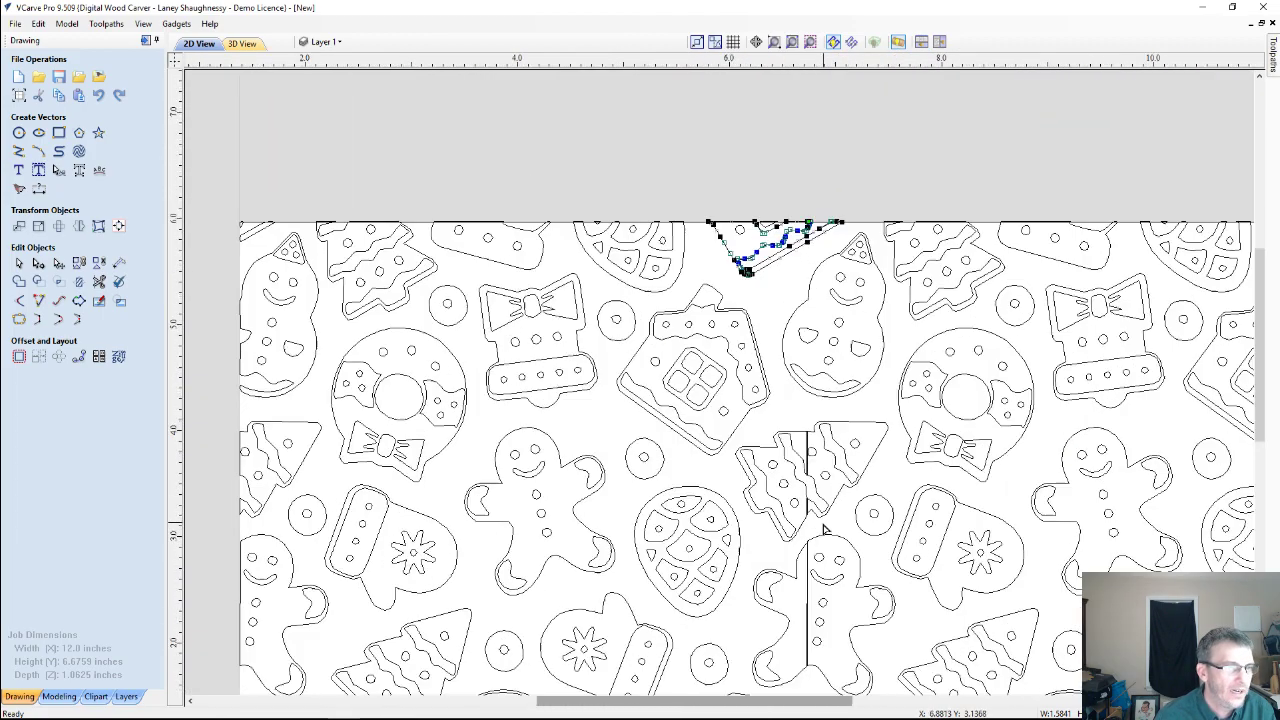
{"action": "scroll", "coordinate": [824, 528], "scroll_direction": "up", "scroll_amount": 4}
{"action": "scroll", "coordinate": [823, 528], "scroll_direction": "down", "scroll_amount": 2}
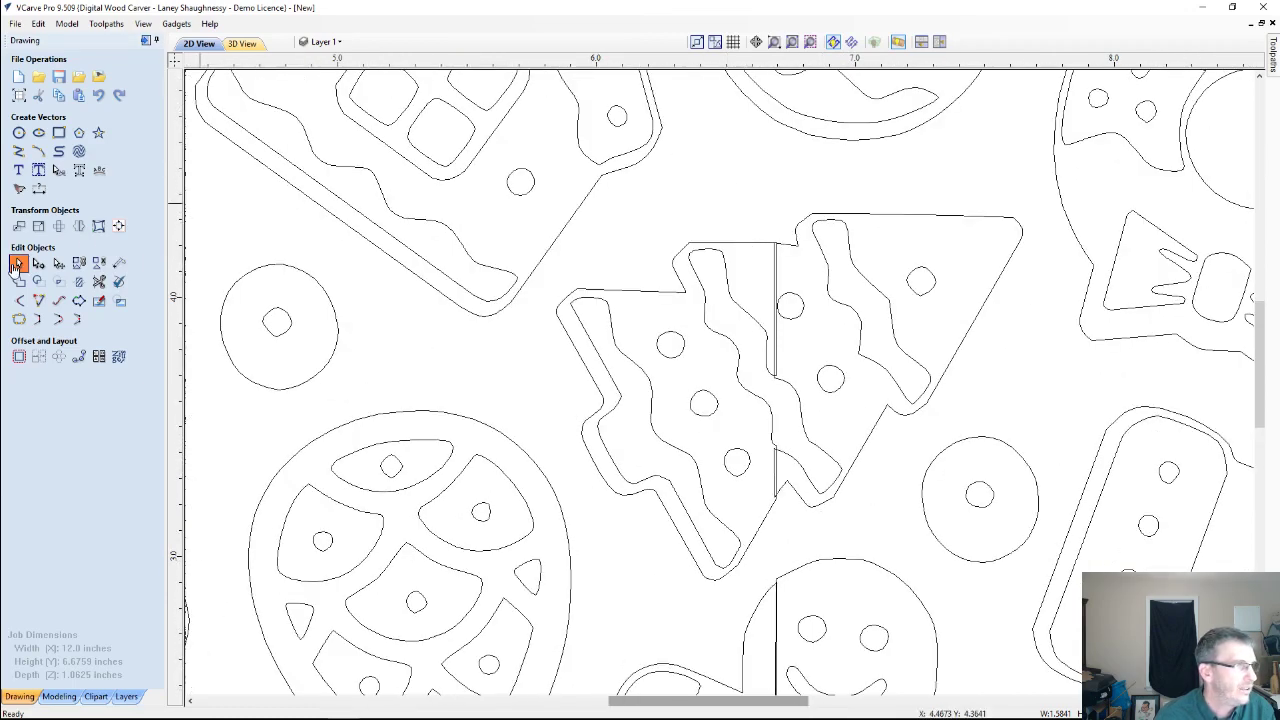
{"action": "left_click", "coordinate": [724, 250]}
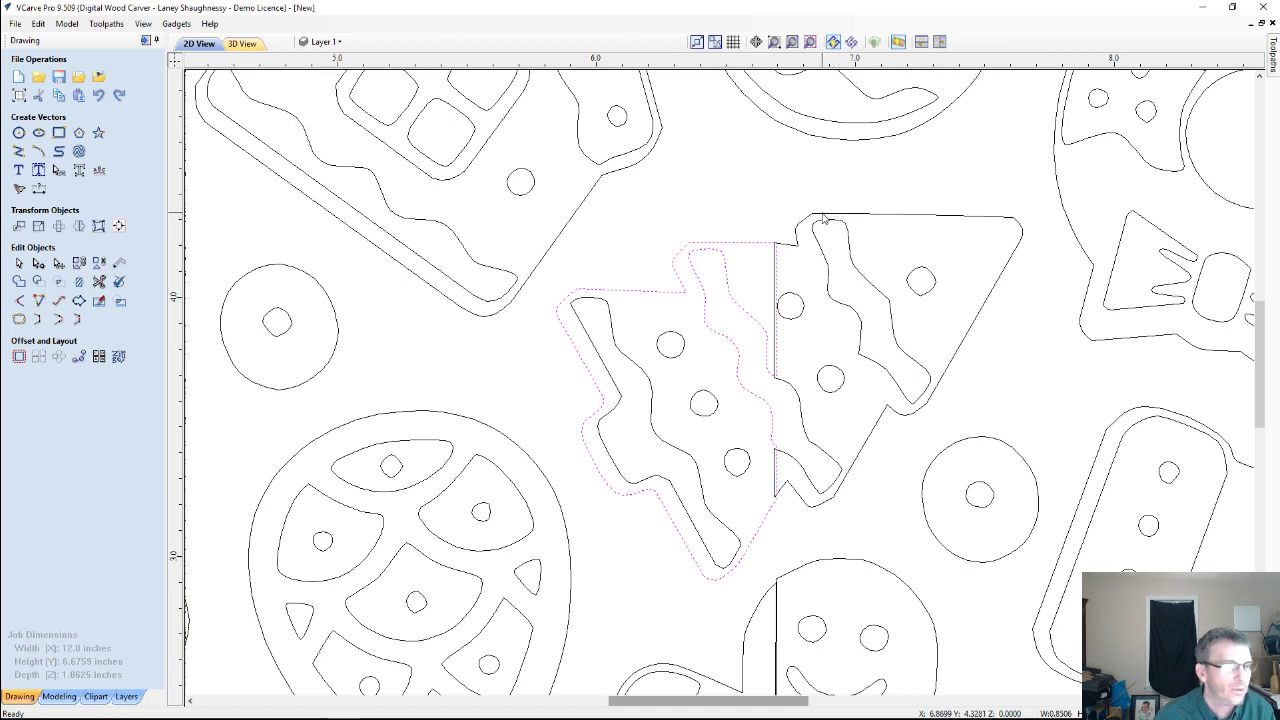
{"action": "left_click", "coordinate": [823, 218], "text": "shift"}
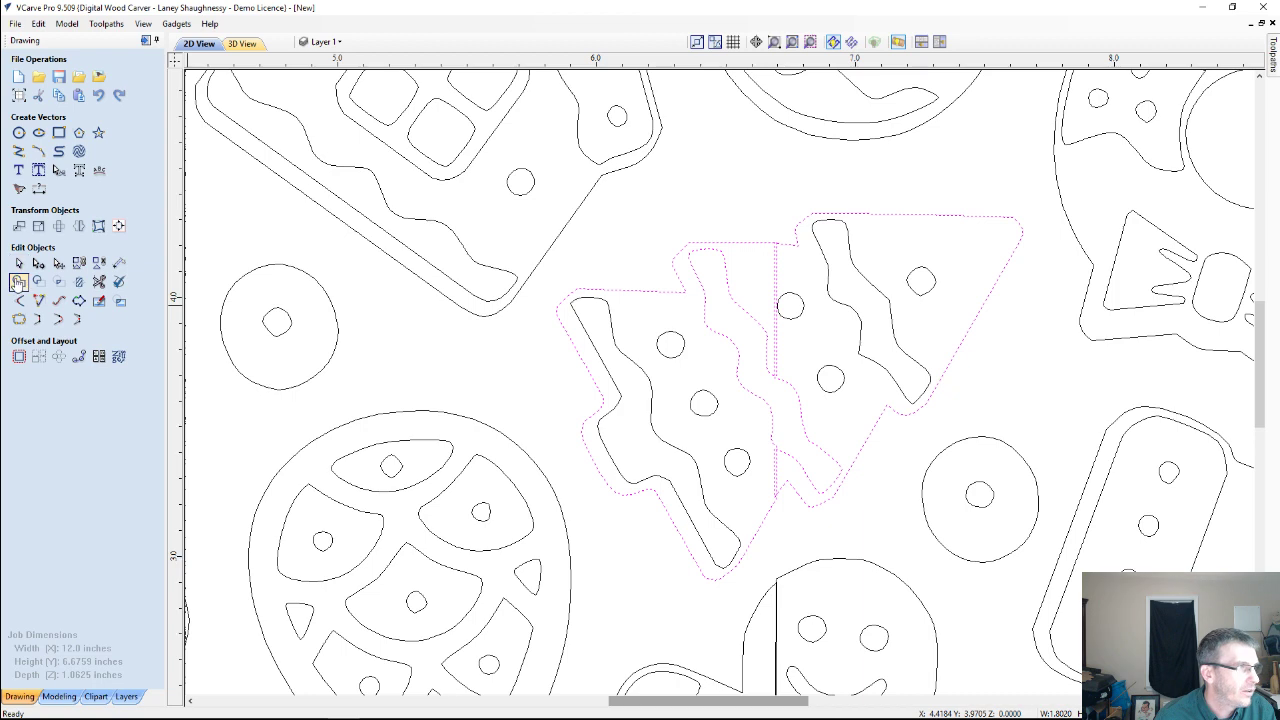
{"action": "left_click", "coordinate": [18, 282]}
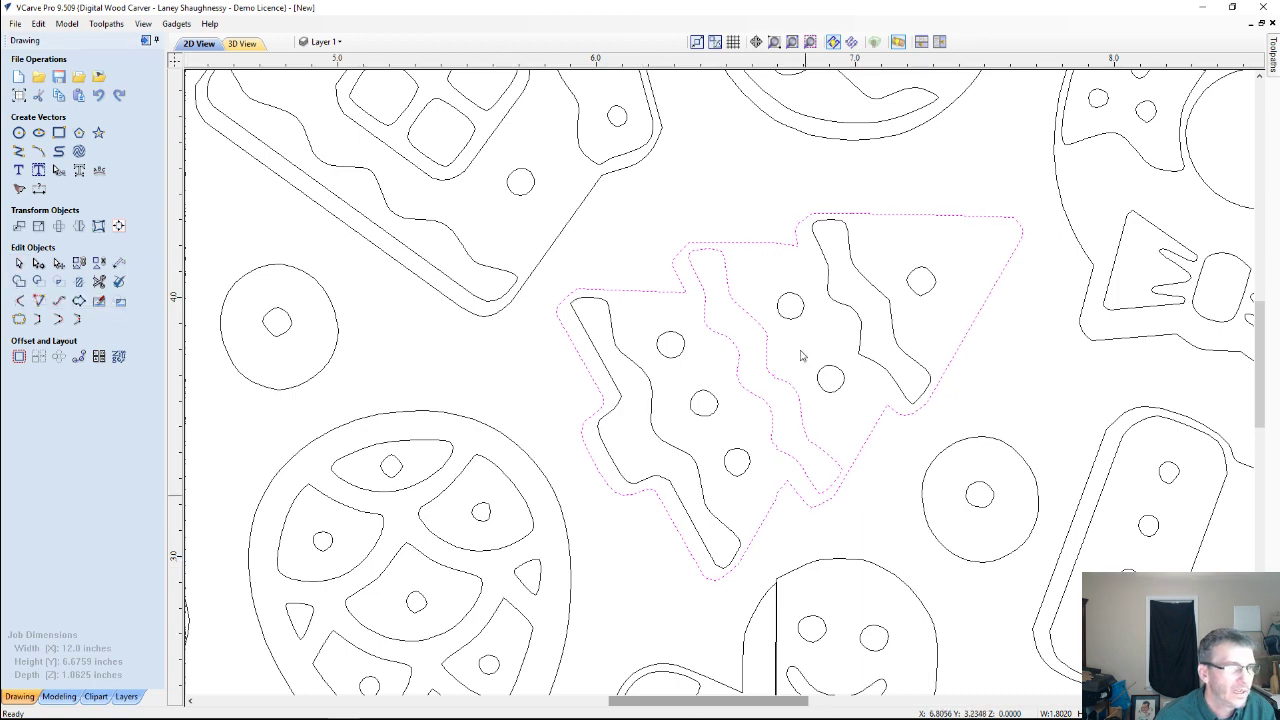
Delete the stray seam node forming the small notch on the upper edge of the welded tree's outline.
{"action": "scroll", "coordinate": [795, 250], "scroll_direction": "up", "scroll_amount": 5}
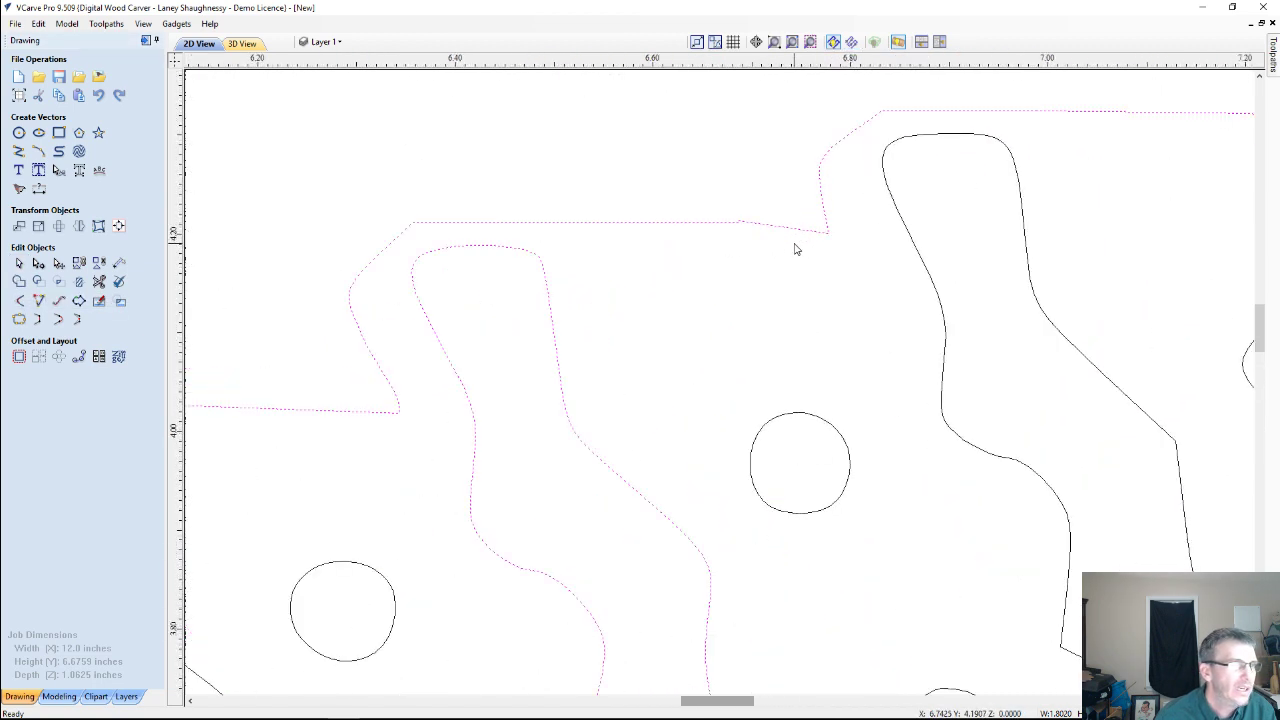
{"action": "scroll", "coordinate": [731, 223], "scroll_direction": "up", "scroll_amount": 5}
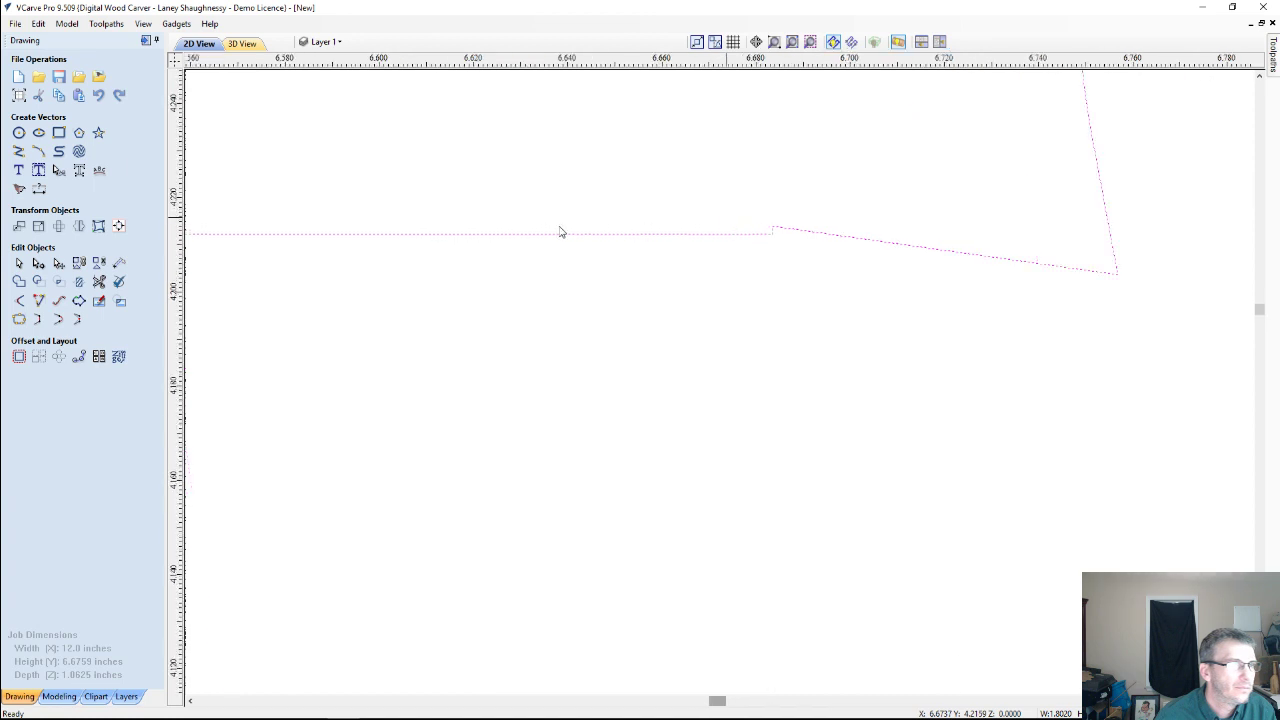
{"action": "left_click", "coordinate": [771, 252]}
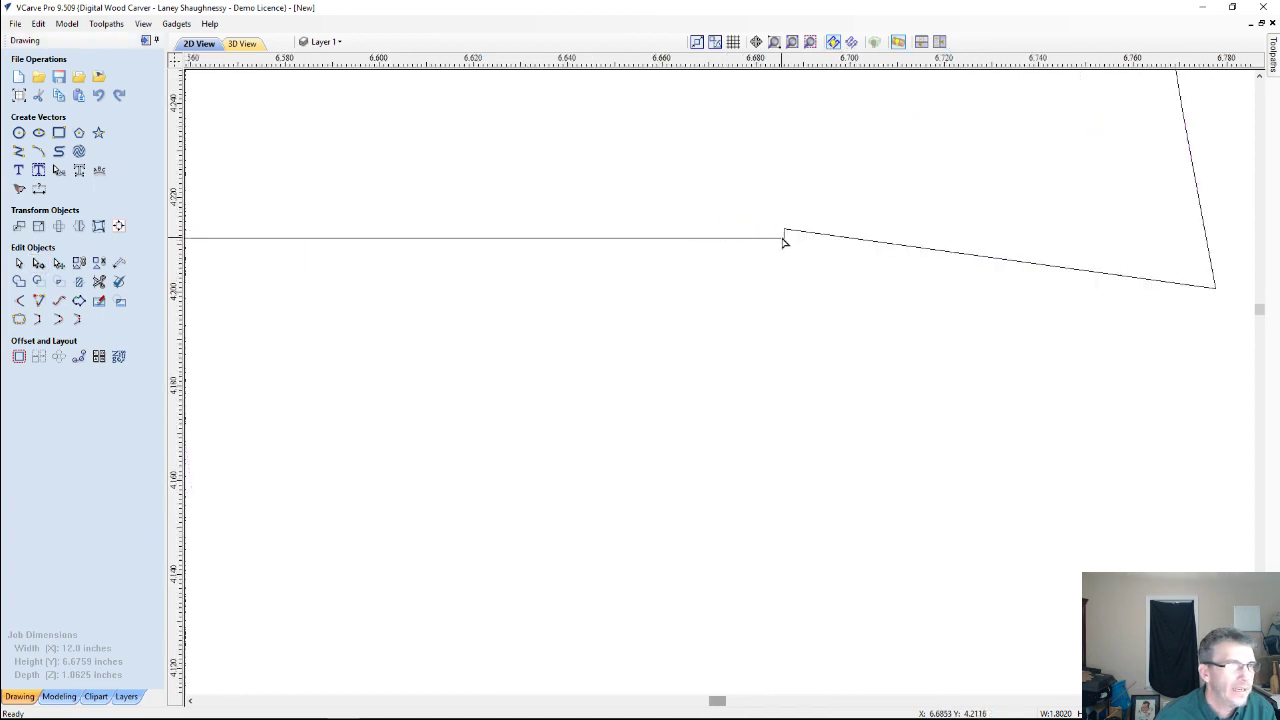
{"action": "right_click", "coordinate": [783, 231]}
{"action": "left_click", "coordinate": [810, 238]}
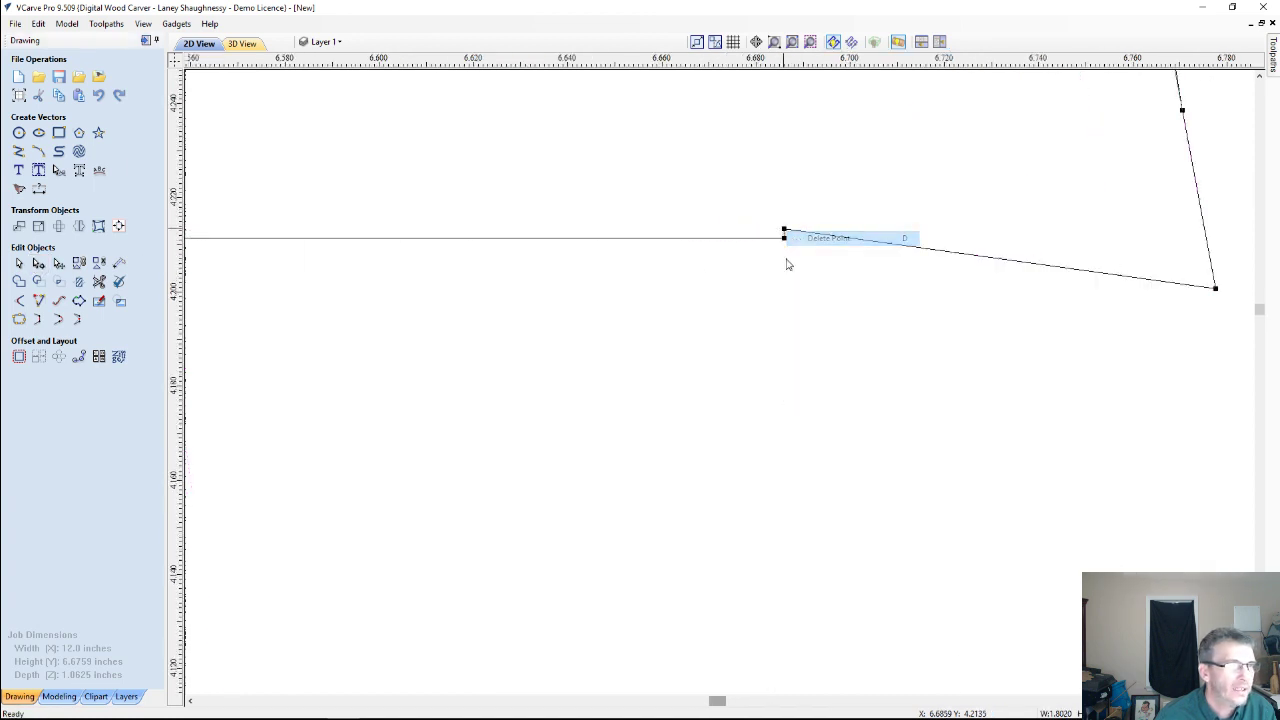
{"action": "scroll", "coordinate": [791, 333], "scroll_direction": "down", "scroll_amount": 2}
{"action": "scroll", "coordinate": [791, 333], "scroll_direction": "down", "scroll_amount": 5}
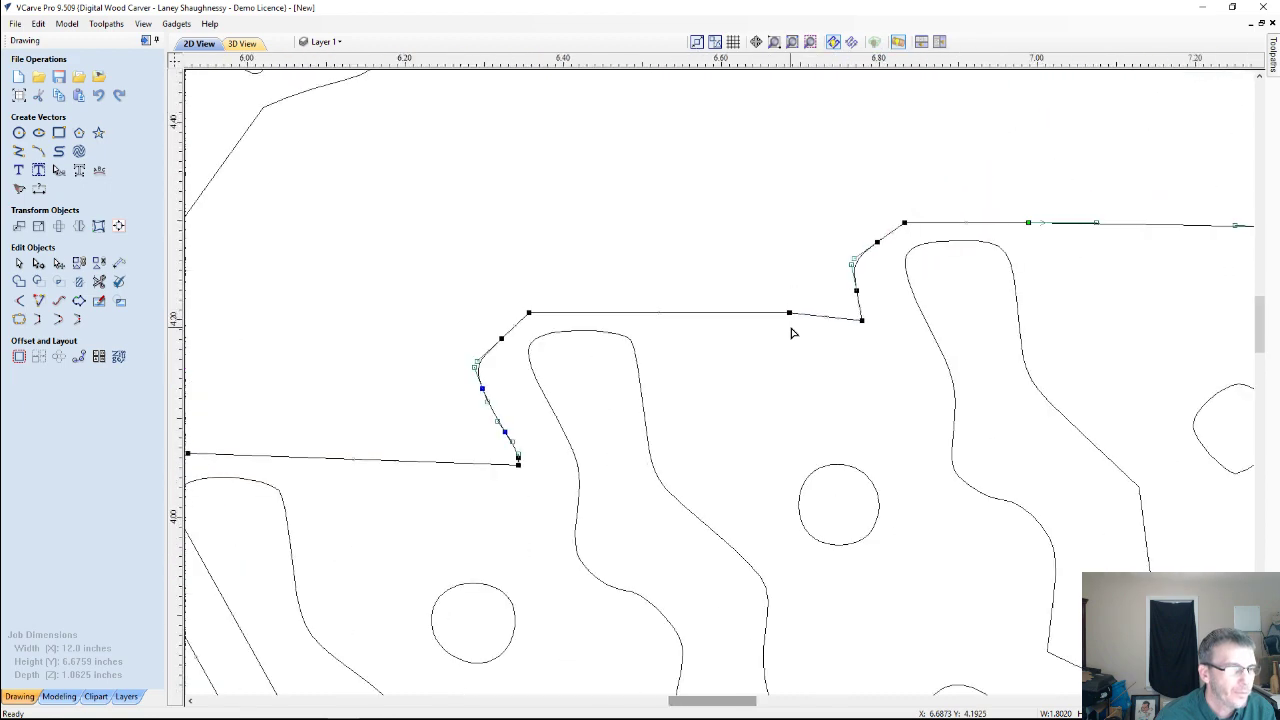
Delete the extra seam nodes forming the step on the upper edge of the tree's middle wavy band.
{"action": "scroll", "coordinate": [792, 560], "scroll_direction": "up", "scroll_amount": 6}
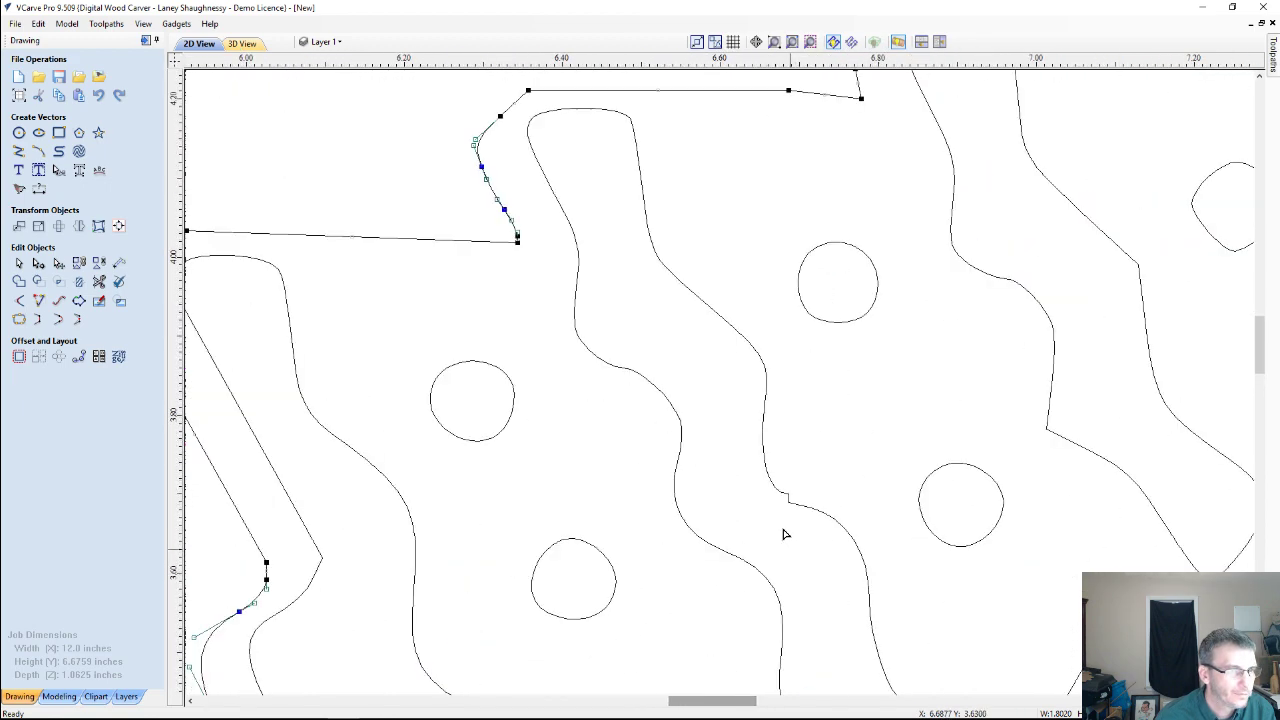
{"action": "left_click", "coordinate": [786, 441]}
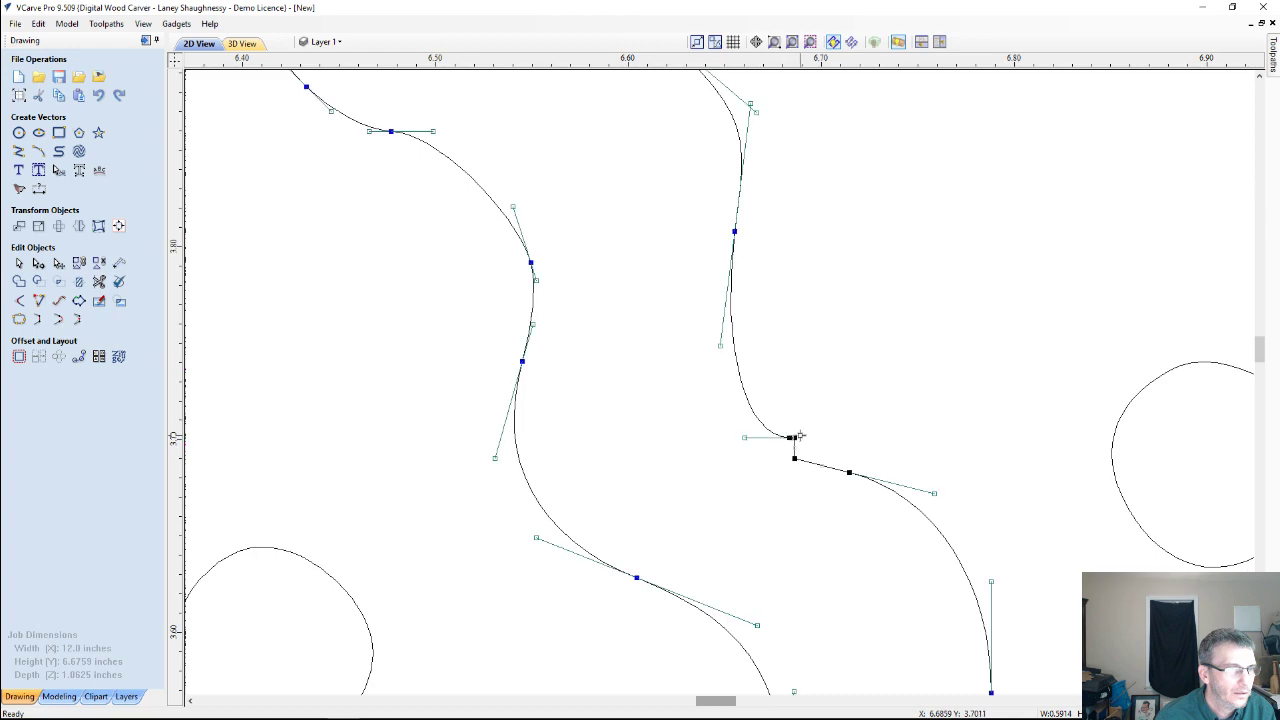
{"action": "right_click", "coordinate": [792, 438]}
{"action": "left_click", "coordinate": [790, 438]}
{"action": "right_click", "coordinate": [789, 439]}
{"action": "left_click", "coordinate": [836, 447]}
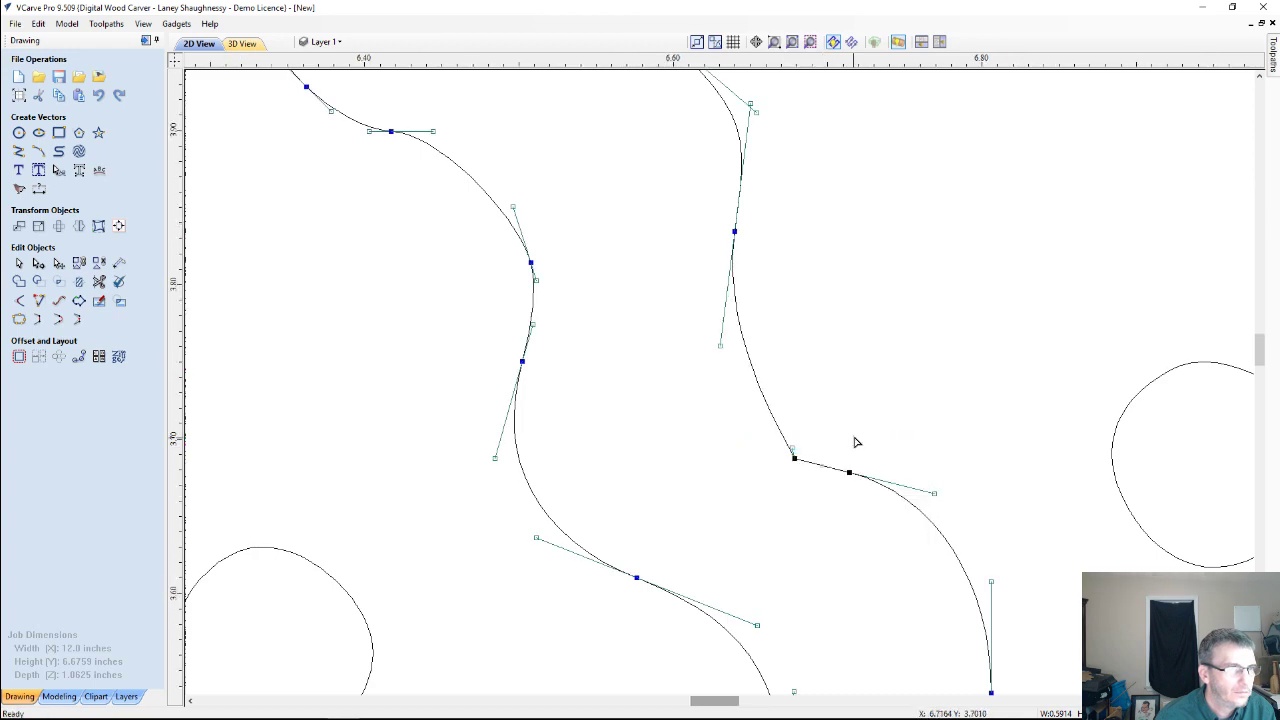
{"action": "scroll", "coordinate": [857, 437], "scroll_direction": "down", "scroll_amount": 3}
{"action": "scroll", "coordinate": [857, 437], "scroll_direction": "down", "scroll_amount": 4}
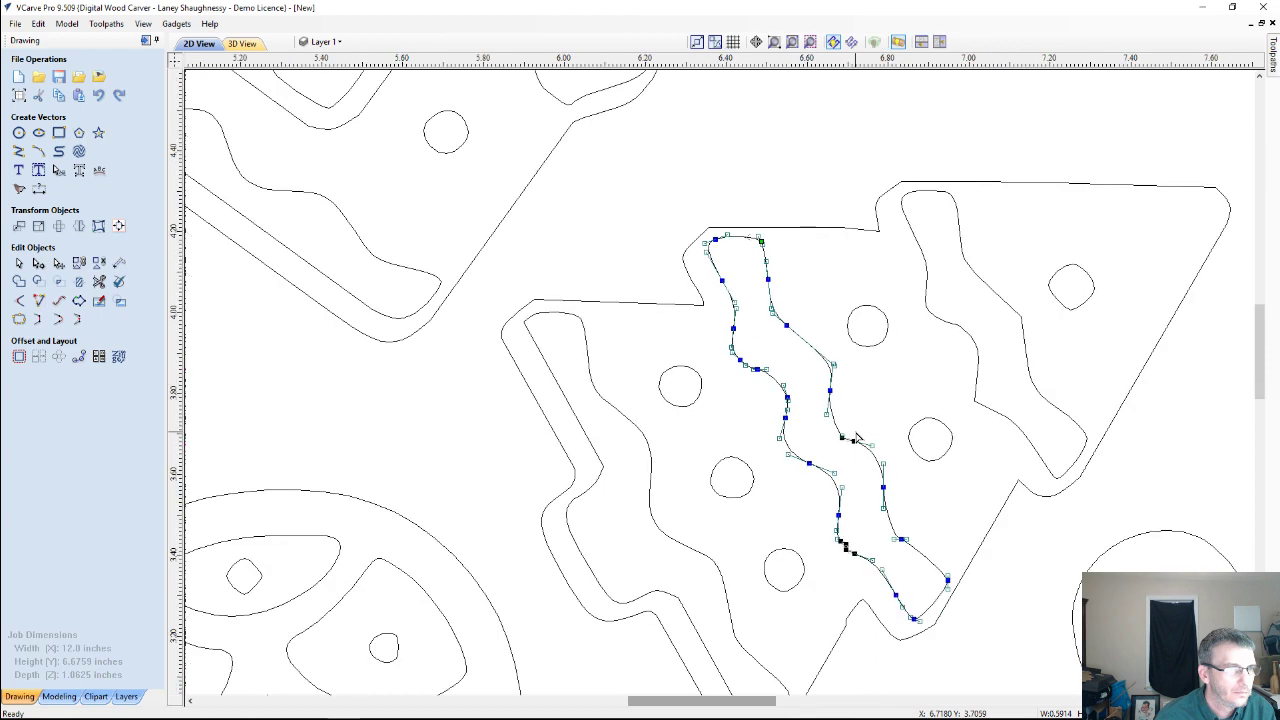
Delete the two stray seam nodes on the lower edge of the tree's middle wavy band.
{"action": "scroll", "coordinate": [845, 557], "scroll_direction": "up", "scroll_amount": 5}
{"action": "right_click", "coordinate": [849, 540]}
{"action": "left_click", "coordinate": [885, 550]}
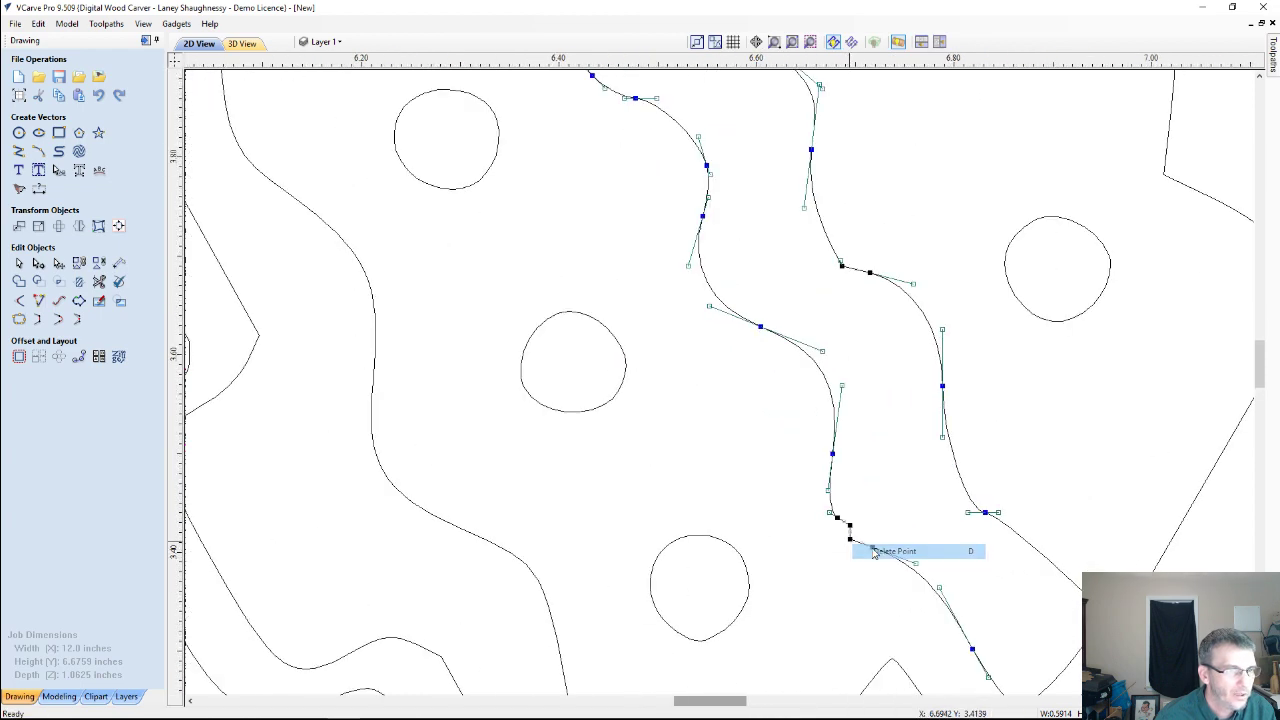
{"action": "right_click", "coordinate": [851, 530]}
{"action": "left_click", "coordinate": [856, 536]}
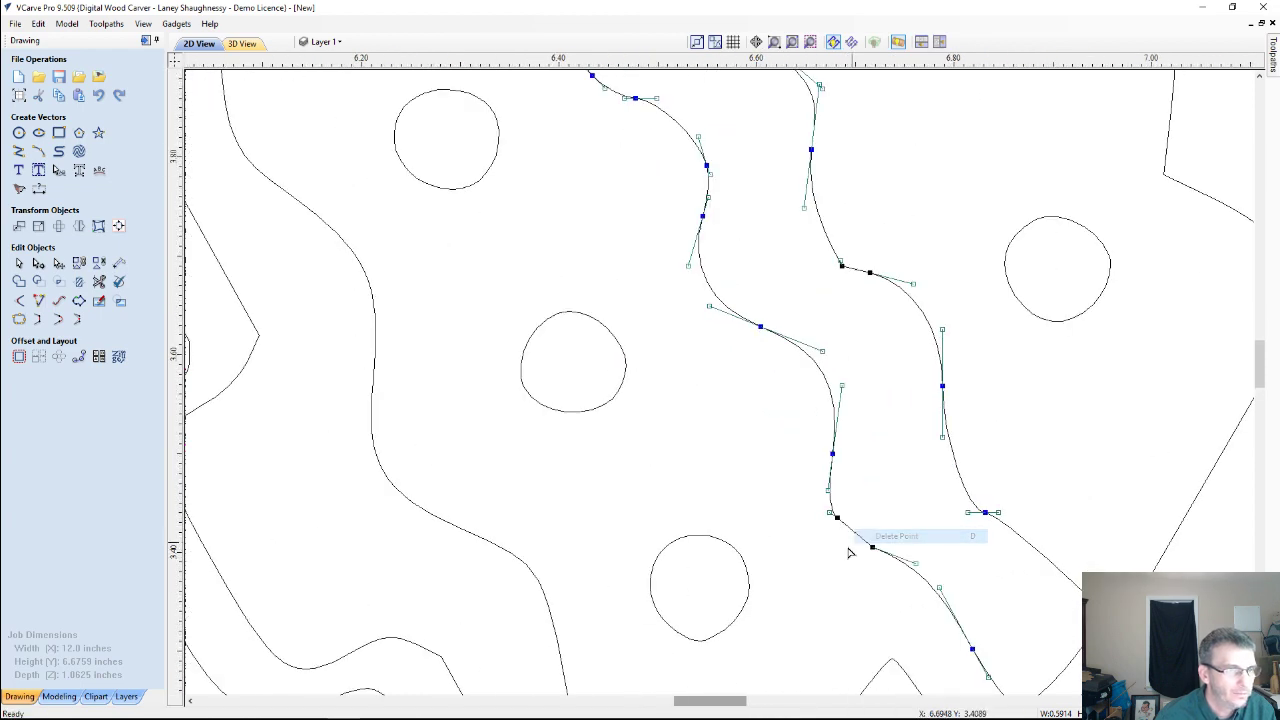
{"action": "scroll", "coordinate": [840, 577], "scroll_direction": "down", "scroll_amount": 3}
{"action": "scroll", "coordinate": [835, 570], "scroll_direction": "down", "scroll_amount": 2}
{"action": "left_click", "coordinate": [826, 578]}
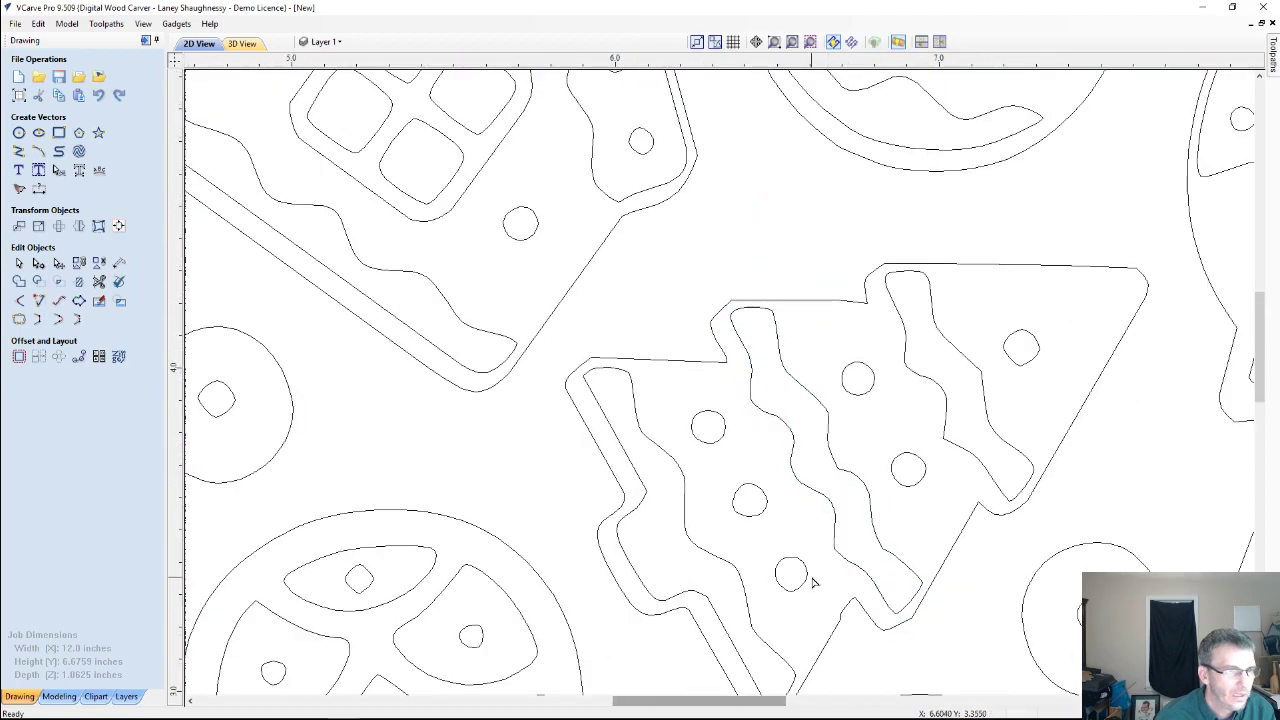
Trim away the vertical seam lines running through the gingerbread man with Interactive Trim so its halves join.
{"action": "scroll", "coordinate": [808, 580], "scroll_direction": "down", "scroll_amount": 4}
{"action": "scroll", "coordinate": [818, 590], "scroll_direction": "down", "scroll_amount": 3}
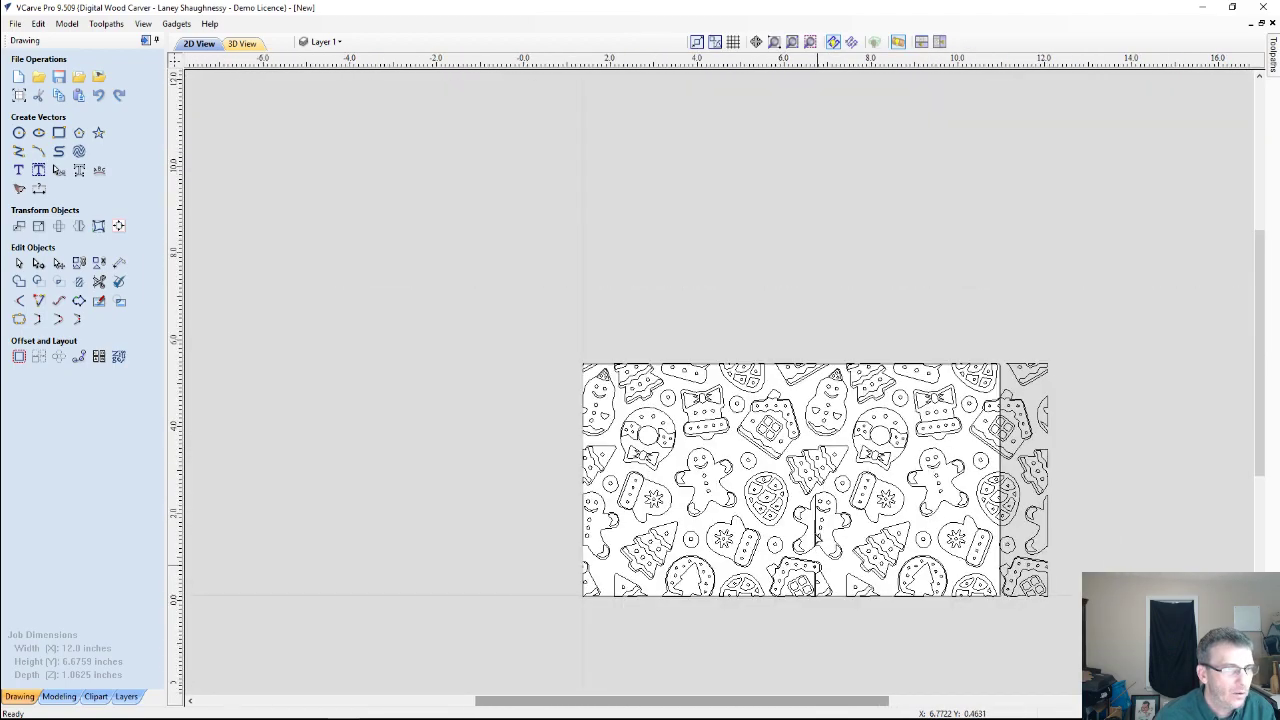
{"action": "scroll", "coordinate": [818, 520], "scroll_direction": "up", "scroll_amount": 6}
{"action": "scroll", "coordinate": [817, 522], "scroll_direction": "up", "scroll_amount": 5}
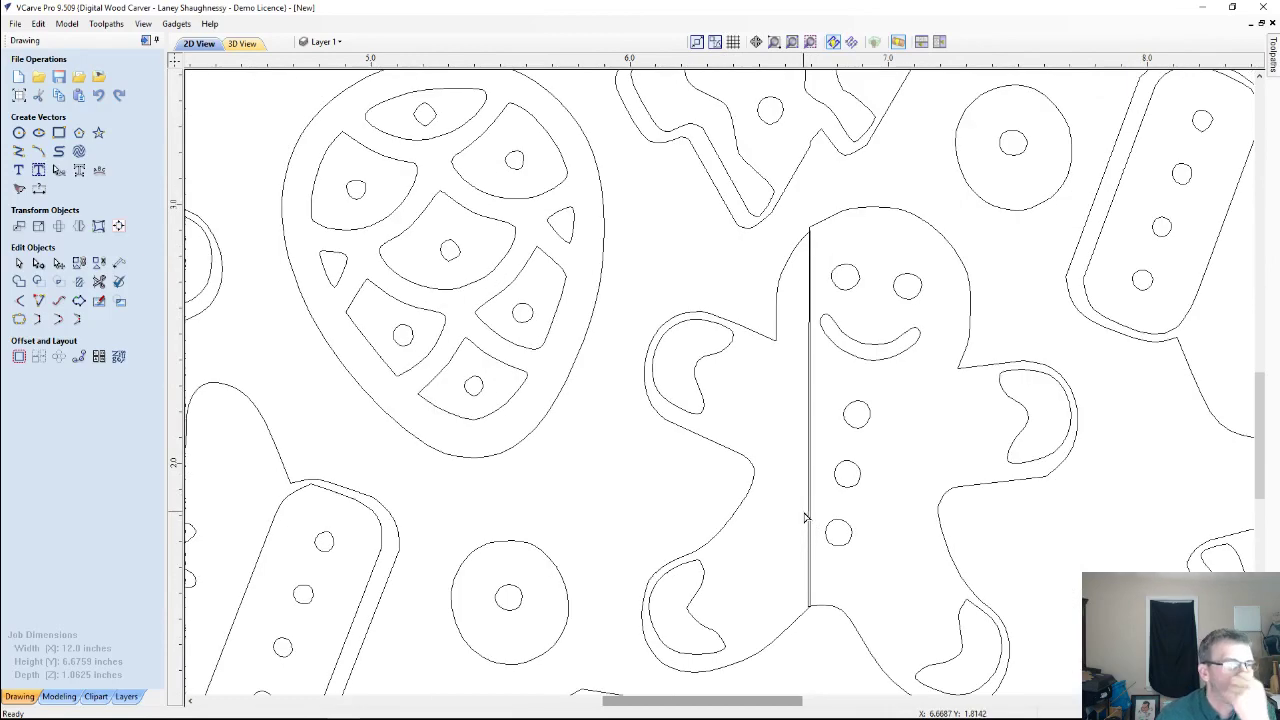
{"action": "scroll", "coordinate": [809, 405], "scroll_direction": "down", "scroll_amount": 1}
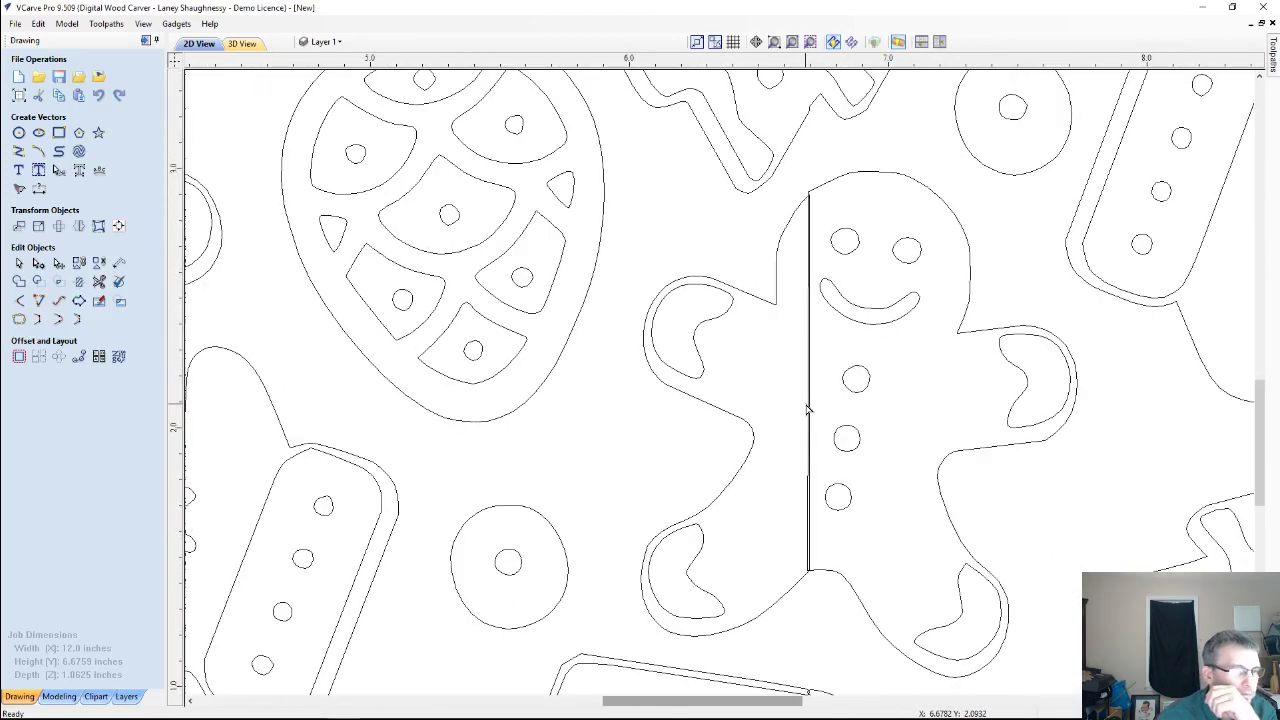
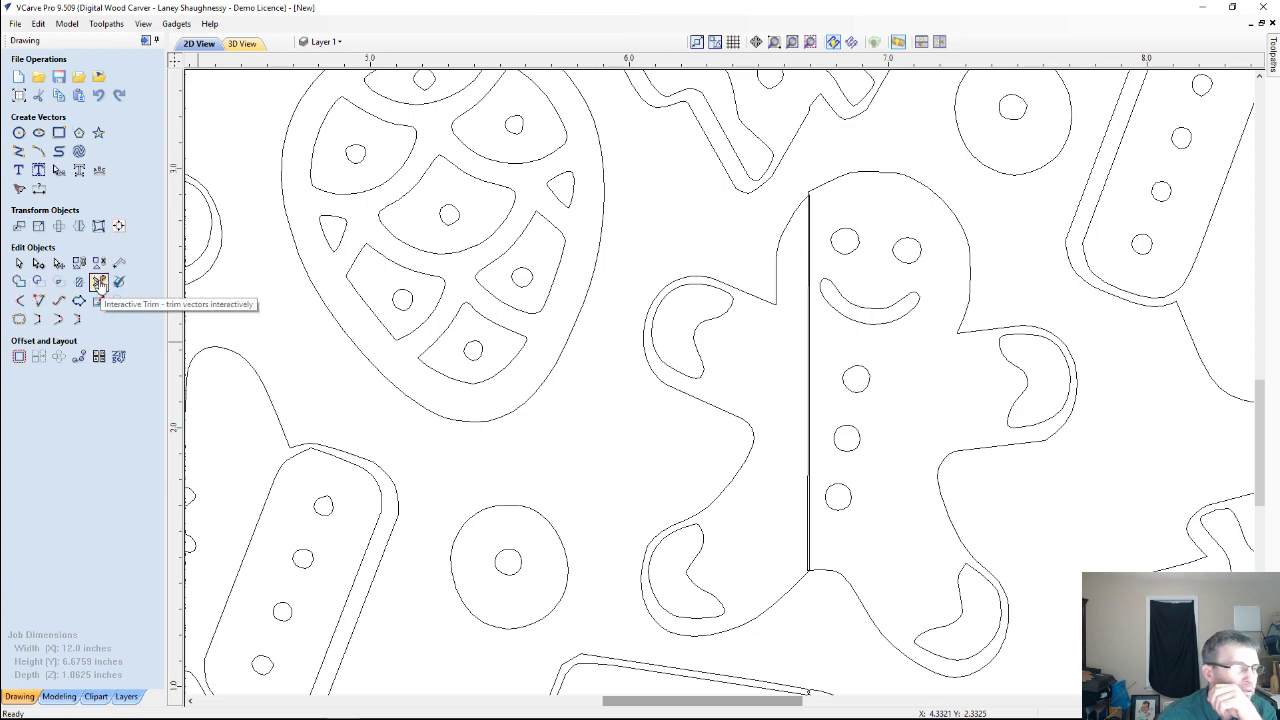
{"action": "left_click", "coordinate": [99, 283]}
{"action": "scroll", "coordinate": [806, 180], "scroll_direction": "up", "scroll_amount": 4}
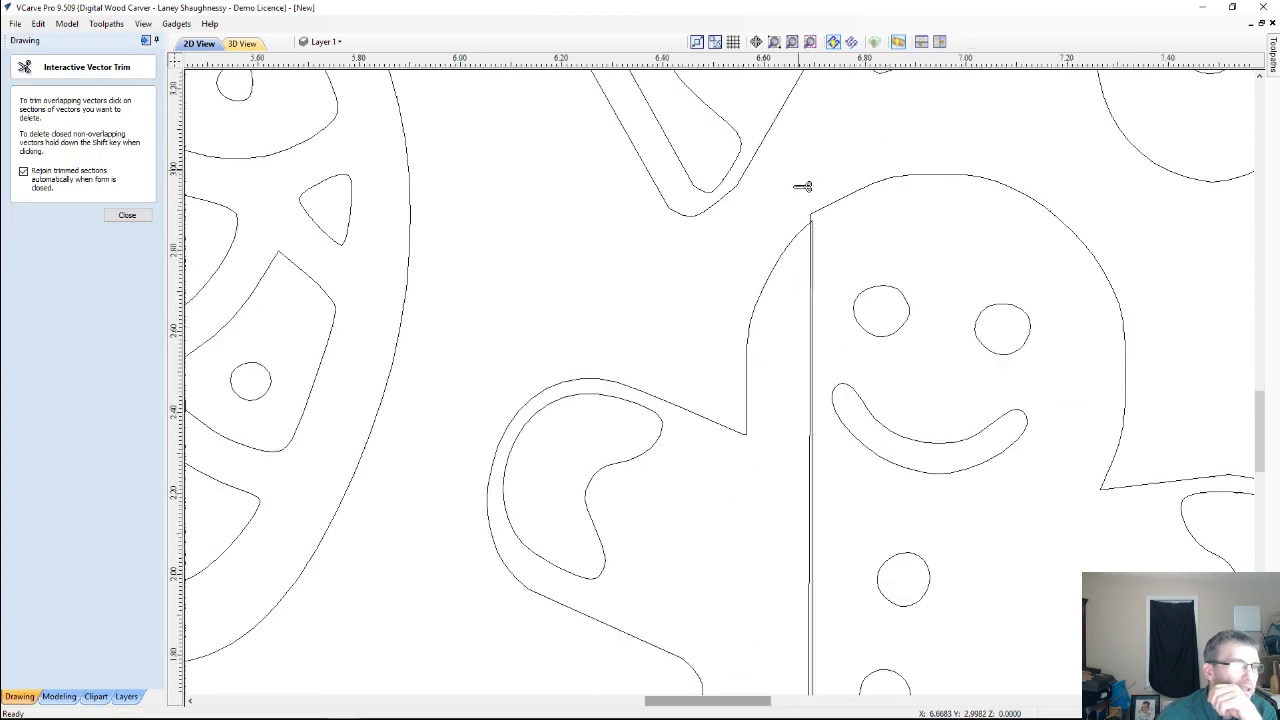
{"action": "left_click", "coordinate": [818, 290]}
{"action": "left_click", "coordinate": [818, 292]}
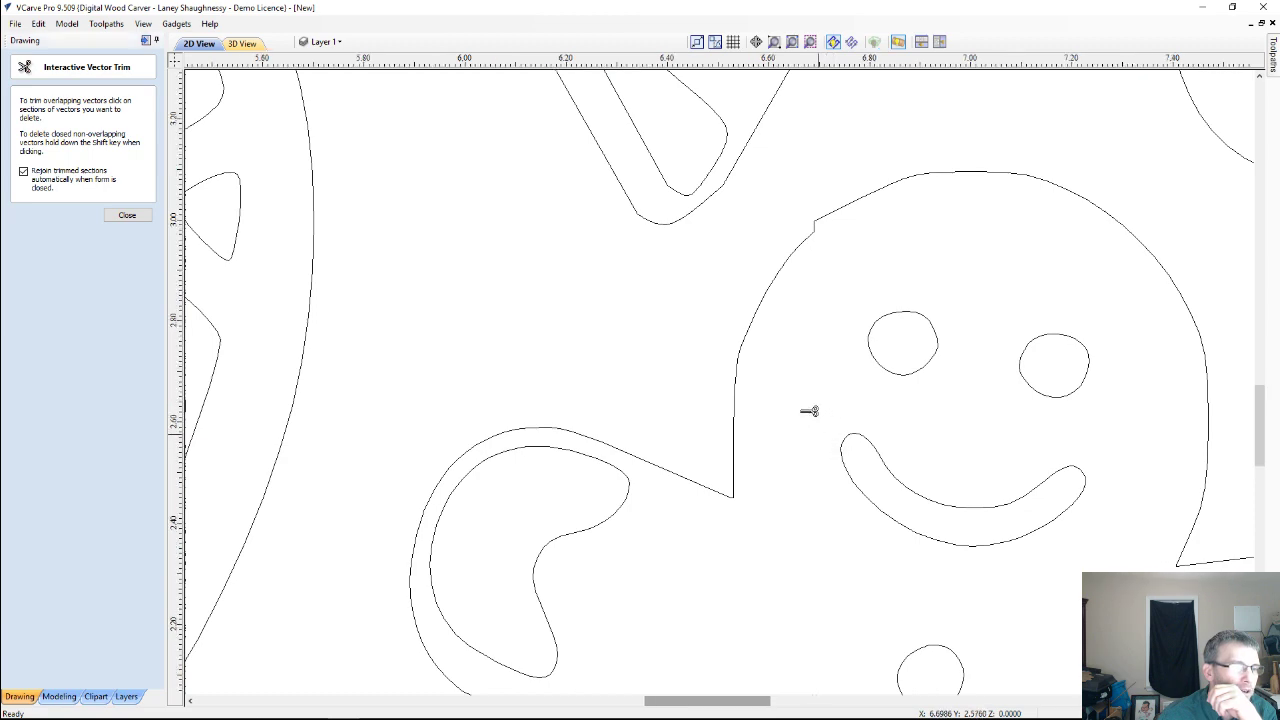
{"action": "scroll", "coordinate": [809, 411], "scroll_direction": "down", "scroll_amount": 5}
{"action": "scroll", "coordinate": [814, 531], "scroll_direction": "up", "scroll_amount": 3}
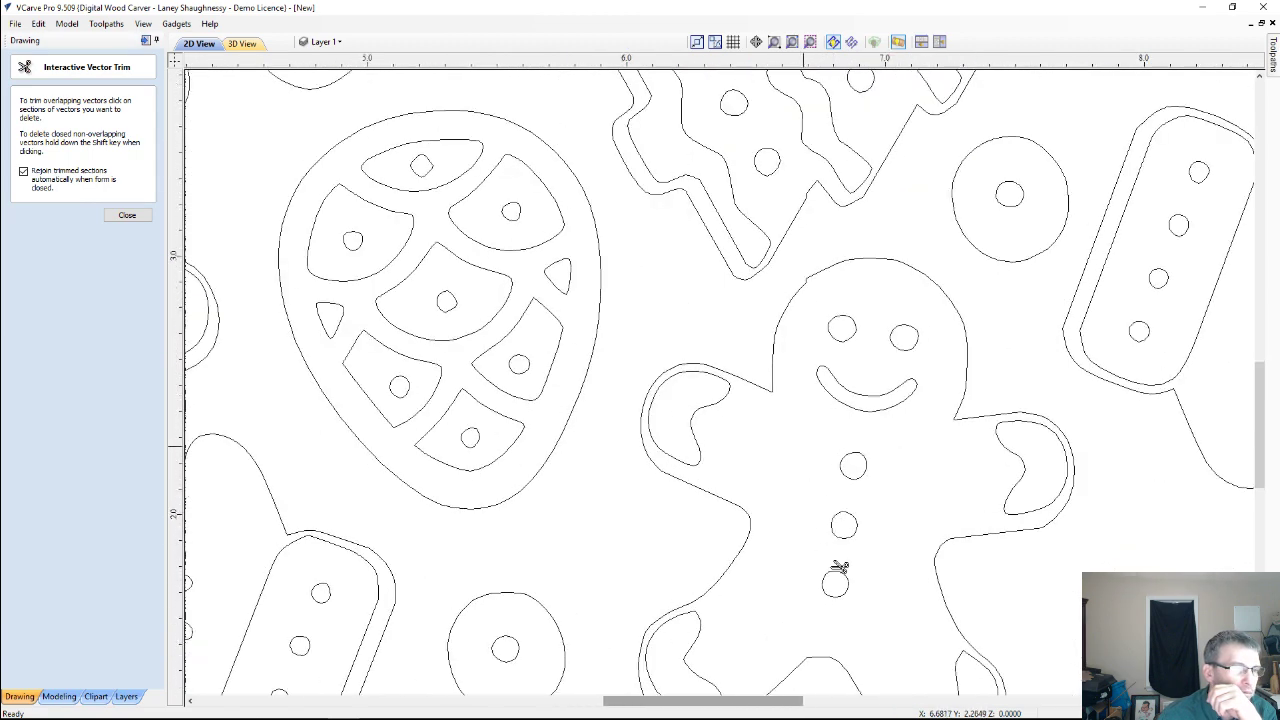
{"action": "scroll", "coordinate": [838, 567], "scroll_direction": "down", "scroll_amount": 3}
{"action": "scroll", "coordinate": [776, 128], "scroll_direction": "up", "scroll_amount": 4}
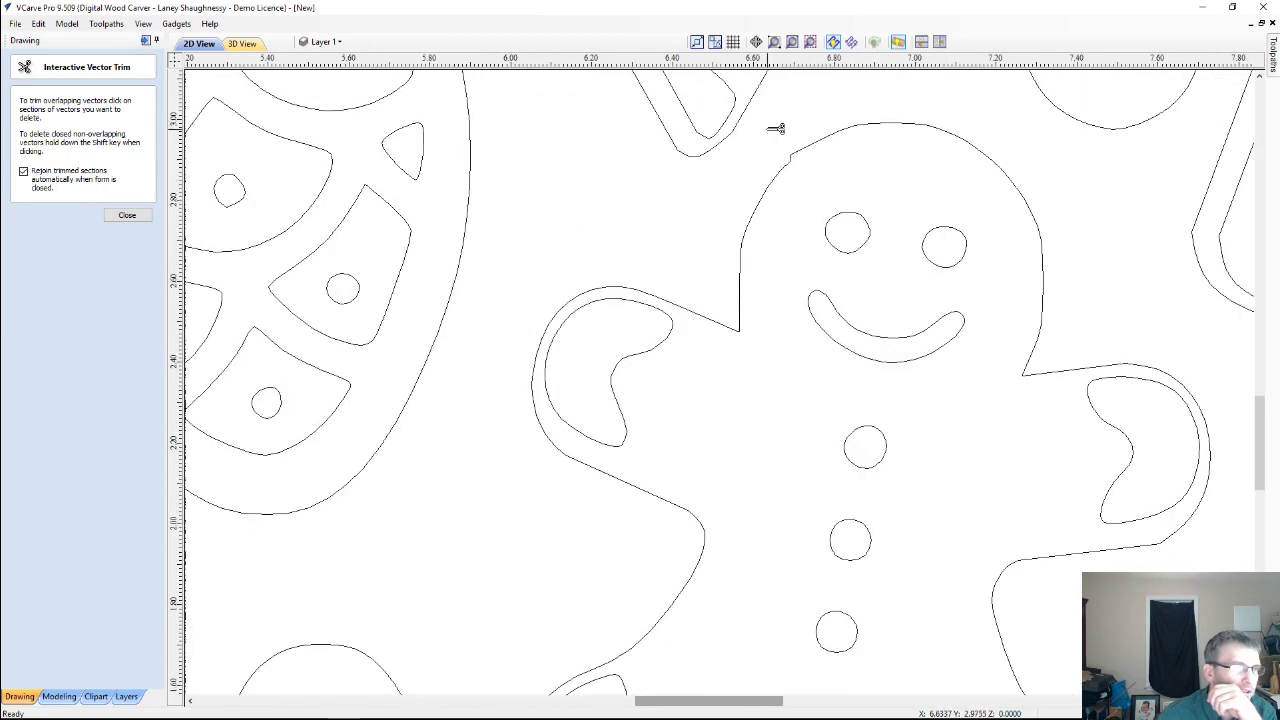
{"action": "left_click", "coordinate": [112, 216]}
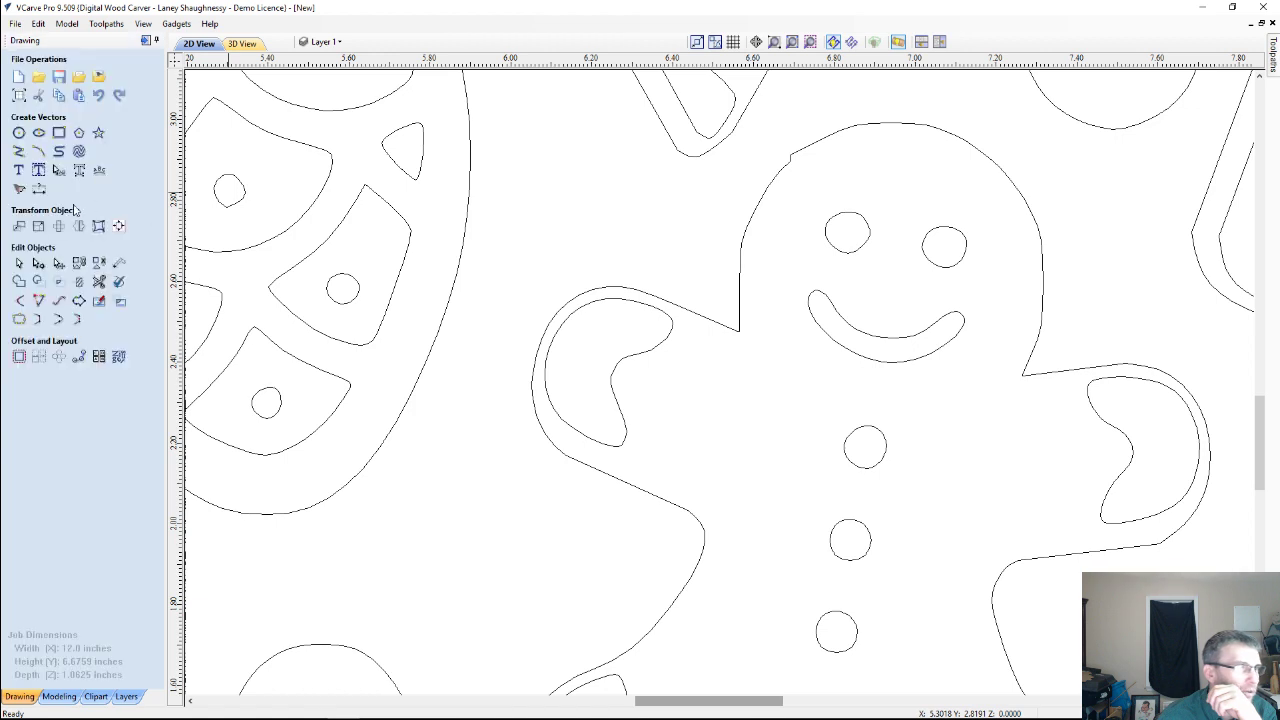
Delete the lower notch node at the seam on the gingerbread man's head outline and smooth the node above it.
{"action": "left_click", "coordinate": [796, 155]}
{"action": "scroll", "coordinate": [787, 168], "scroll_direction": "up", "scroll_amount": 4}
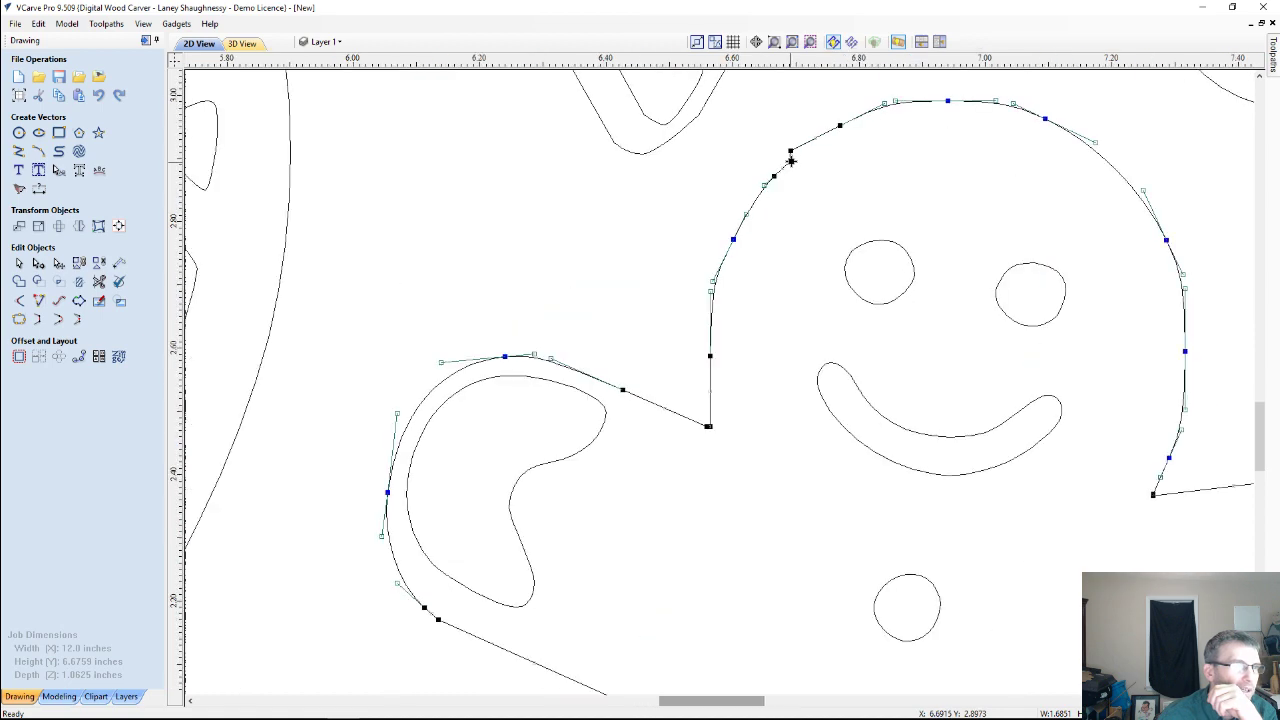
{"action": "right_click", "coordinate": [792, 158]}
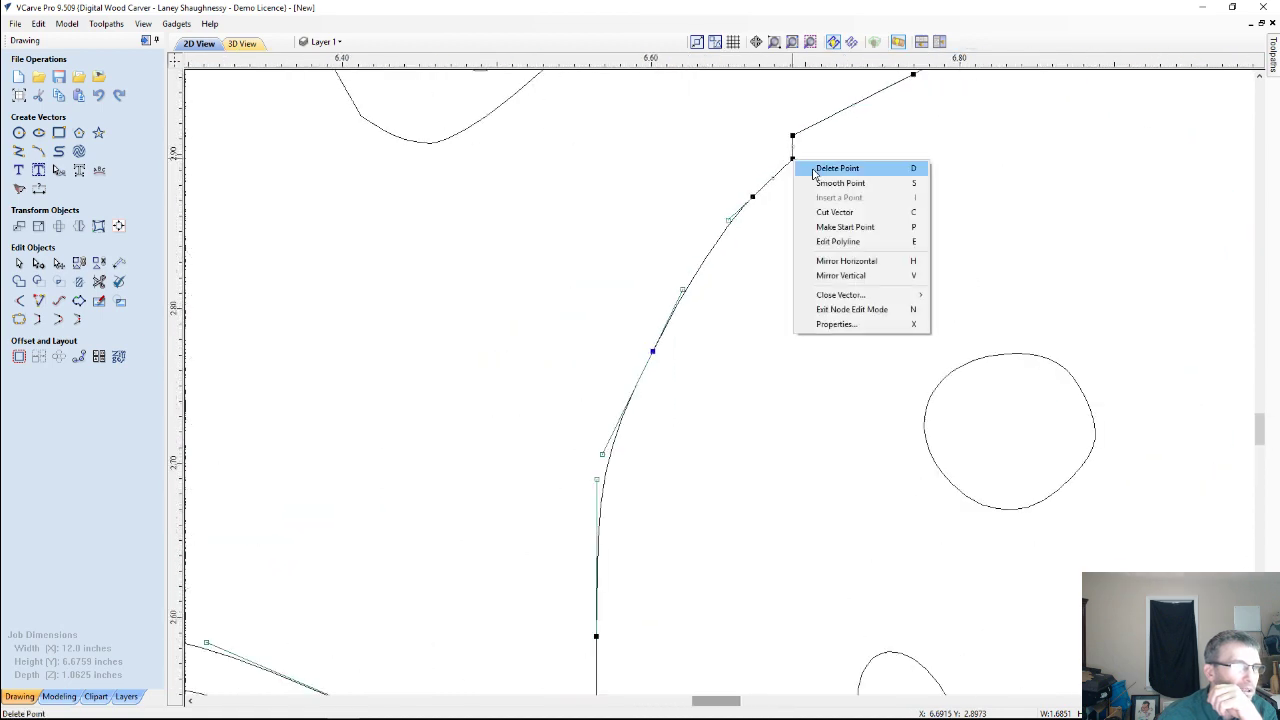
{"action": "left_click", "coordinate": [814, 169]}
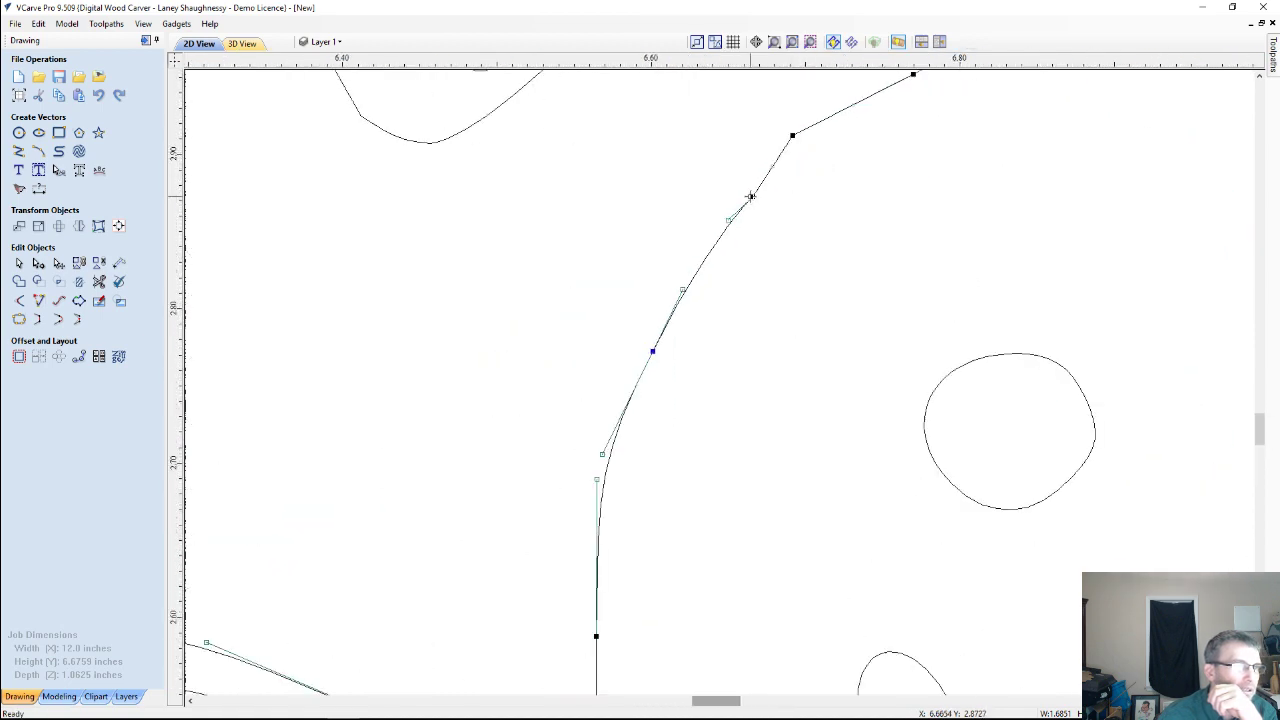
{"action": "right_click", "coordinate": [791, 136]}
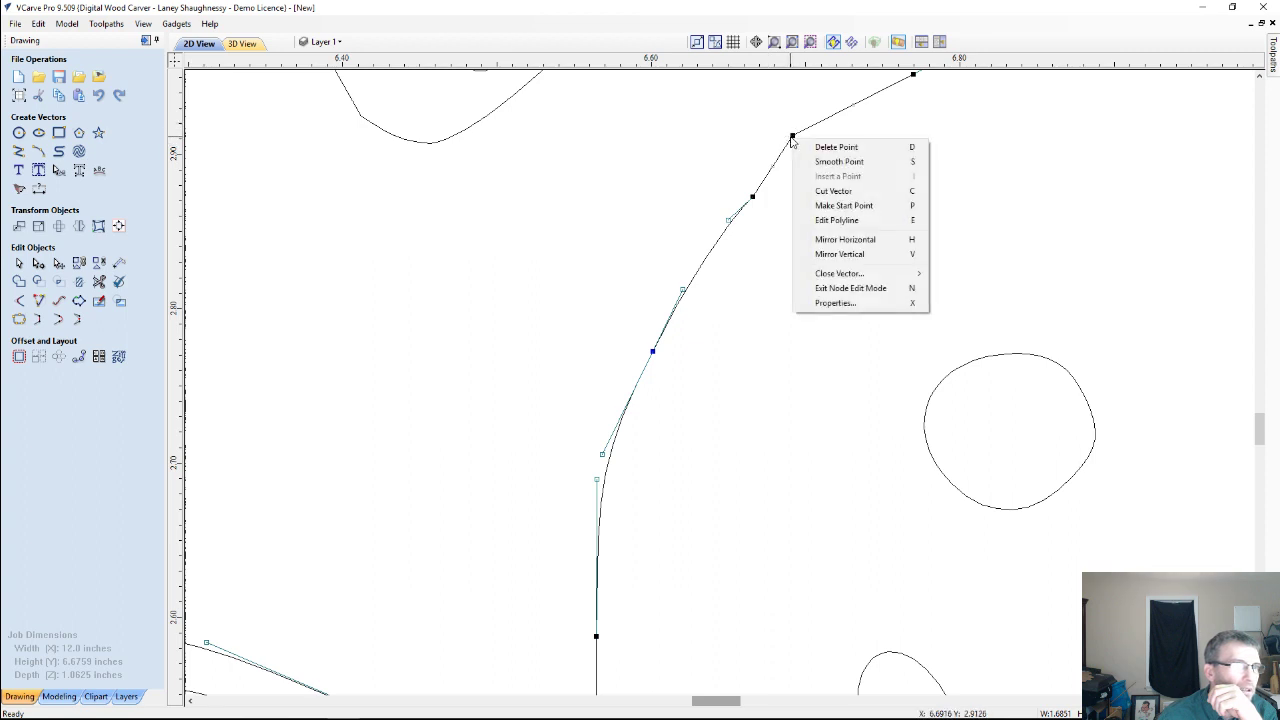
{"action": "left_click", "coordinate": [813, 161]}
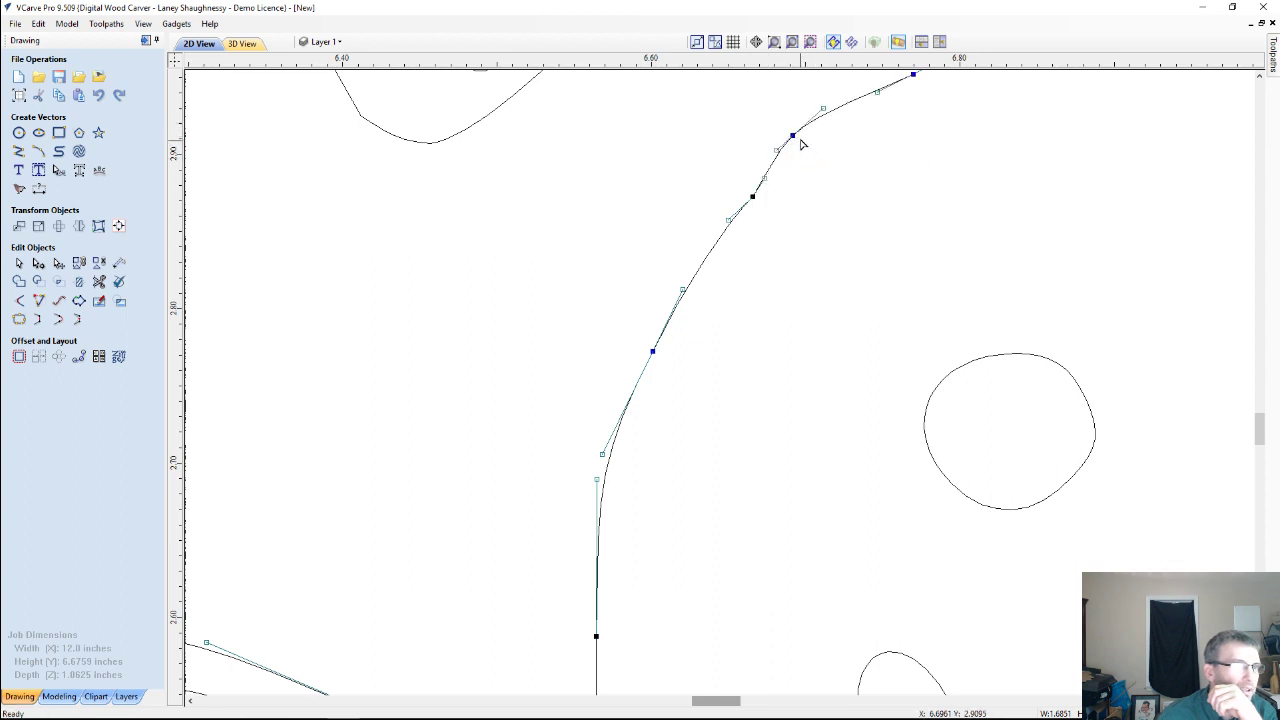
Delete the two remaining extra nodes near the head's seam and adjust the neighbouring curve handle to round the outline.
{"action": "right_click", "coordinate": [752, 196]}
{"action": "left_click", "coordinate": [790, 204]}
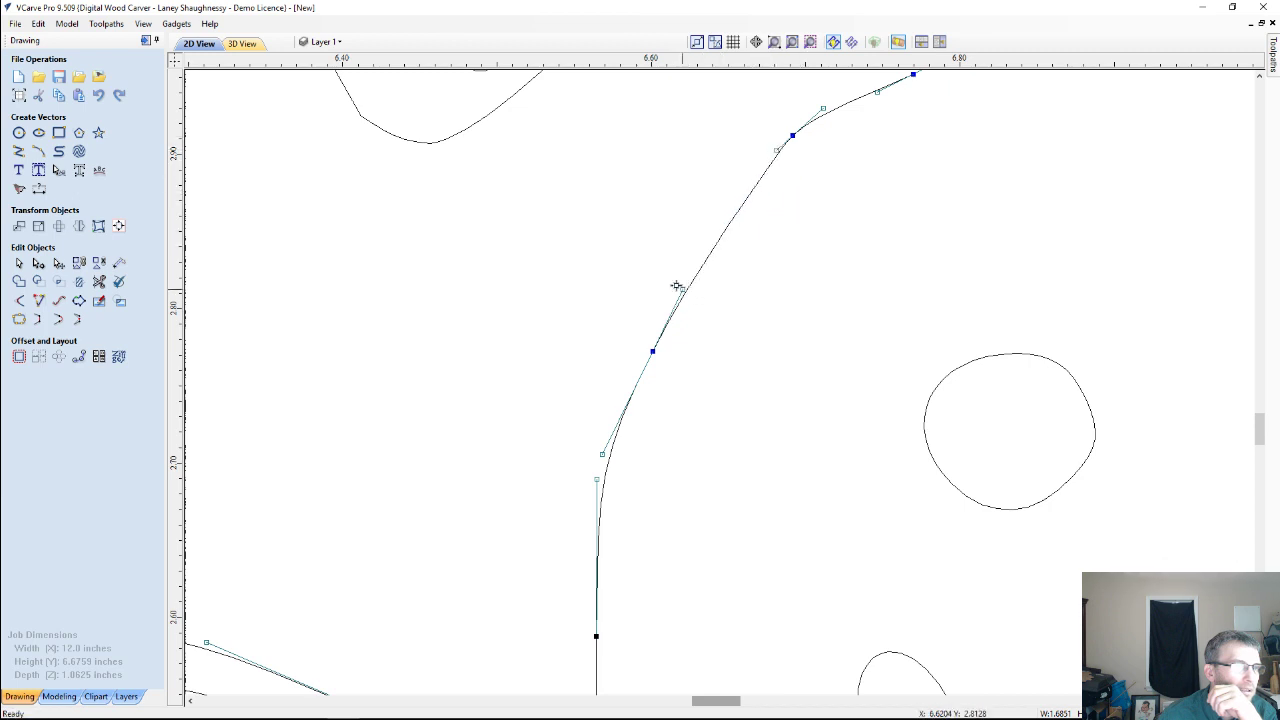
{"action": "mouse_move", "coordinate": [676, 286]}
{"action": "left_mouse_down"}
{"action": "mouse_move", "coordinate": [666, 277]}
{"action": "mouse_move", "coordinate": [681, 288]}
{"action": "left_mouse_up"}
{"action": "right_click", "coordinate": [792, 136]}
{"action": "left_click", "coordinate": [845, 146]}
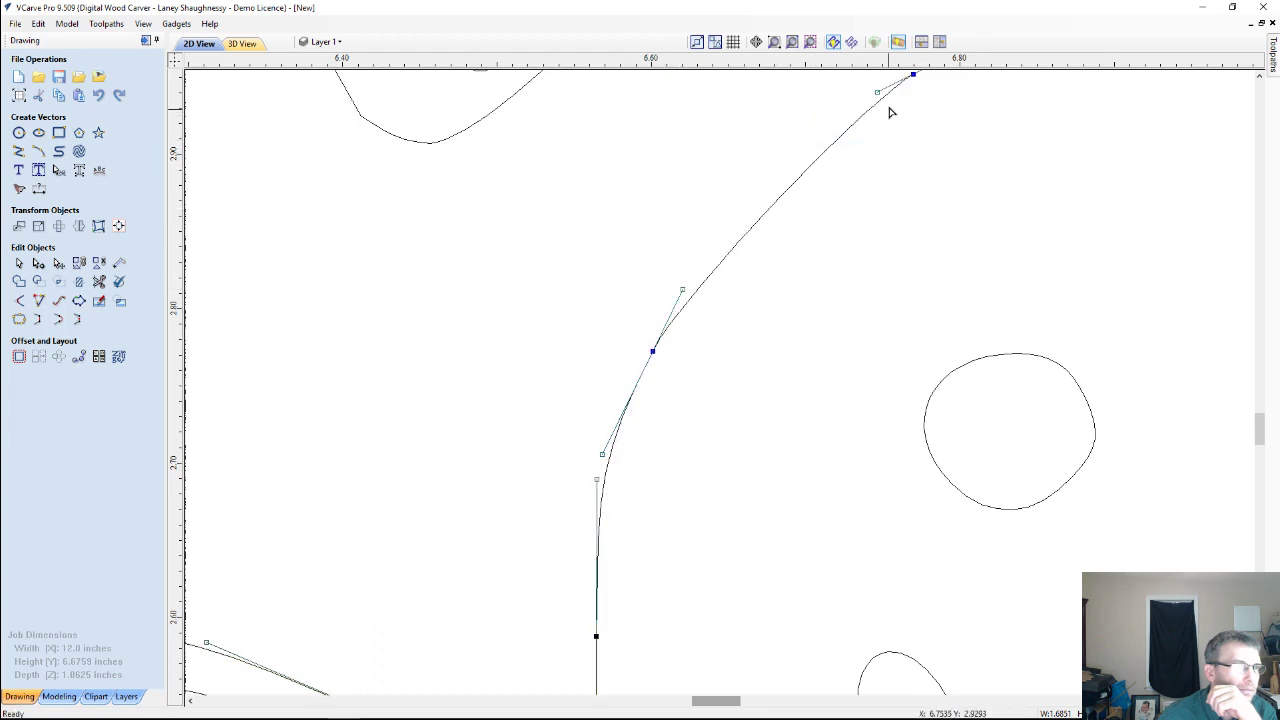
{"action": "left_click_drag", "start_coordinate": [876, 91], "coordinate": [759, 114]}
{"action": "key", "text": "Escape"}
{"action": "scroll", "coordinate": [670, 280], "scroll_direction": "down", "scroll_amount": 4}
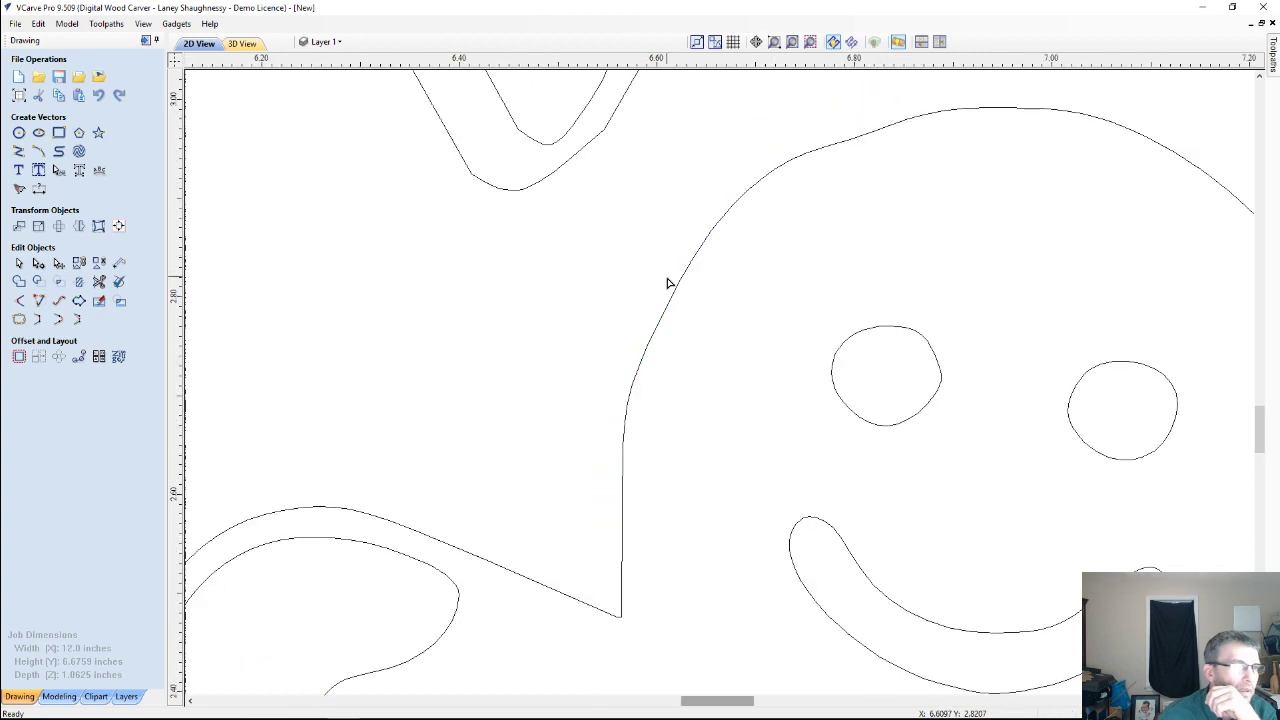
Adjust the curve handles around the upper-left node of the gingerbread man's head to round the outline.
{"action": "left_click", "coordinate": [726, 224]}
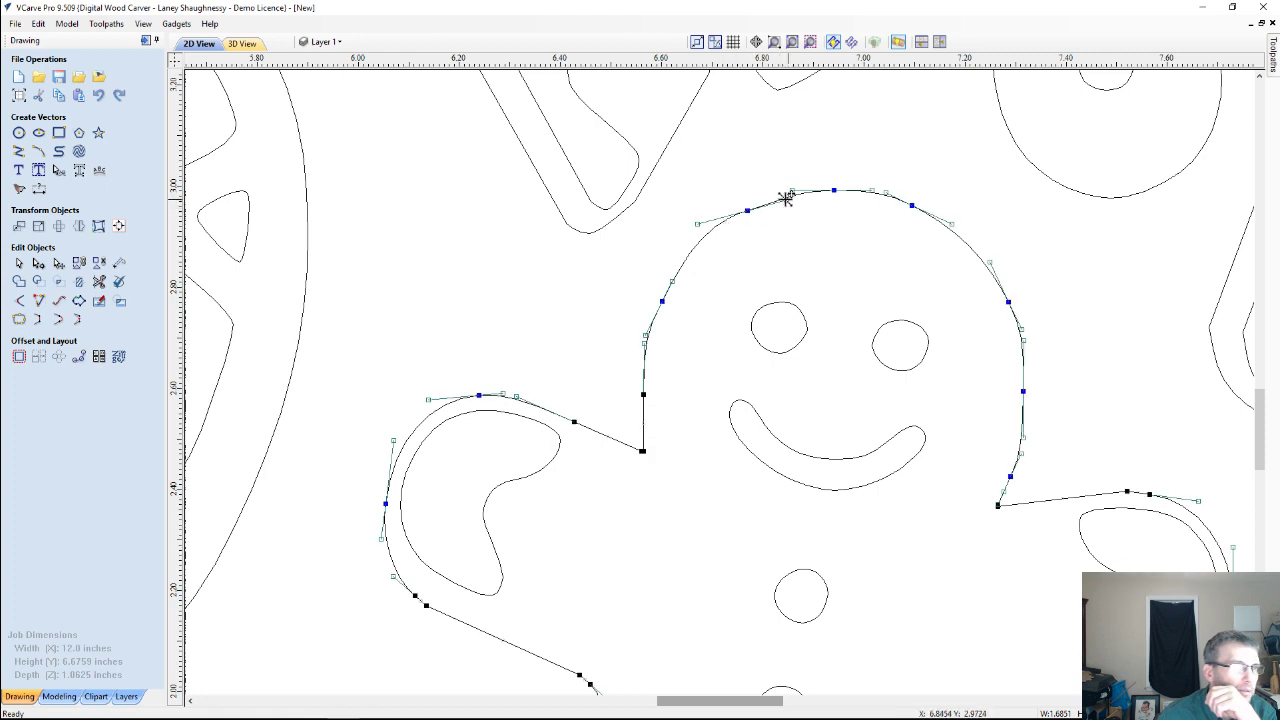
{"action": "left_click_drag", "start_coordinate": [787, 197], "coordinate": [788, 195]}
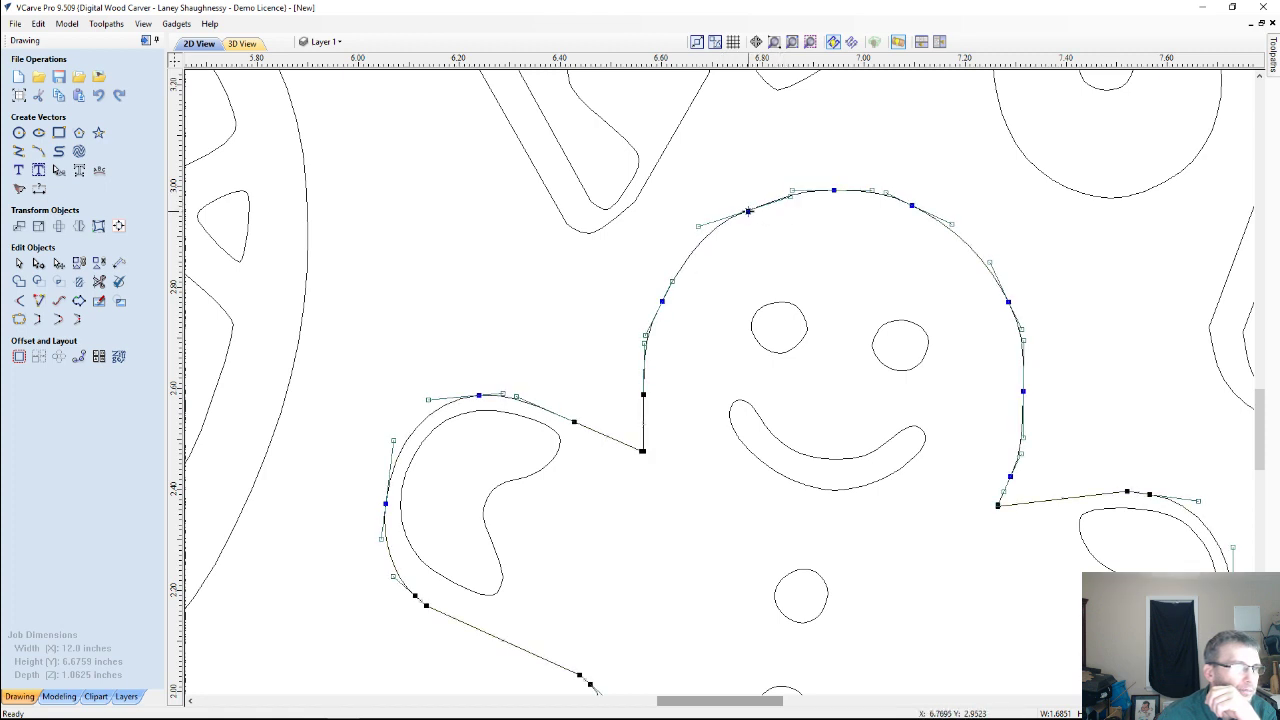
{"action": "left_click", "coordinate": [746, 210]}
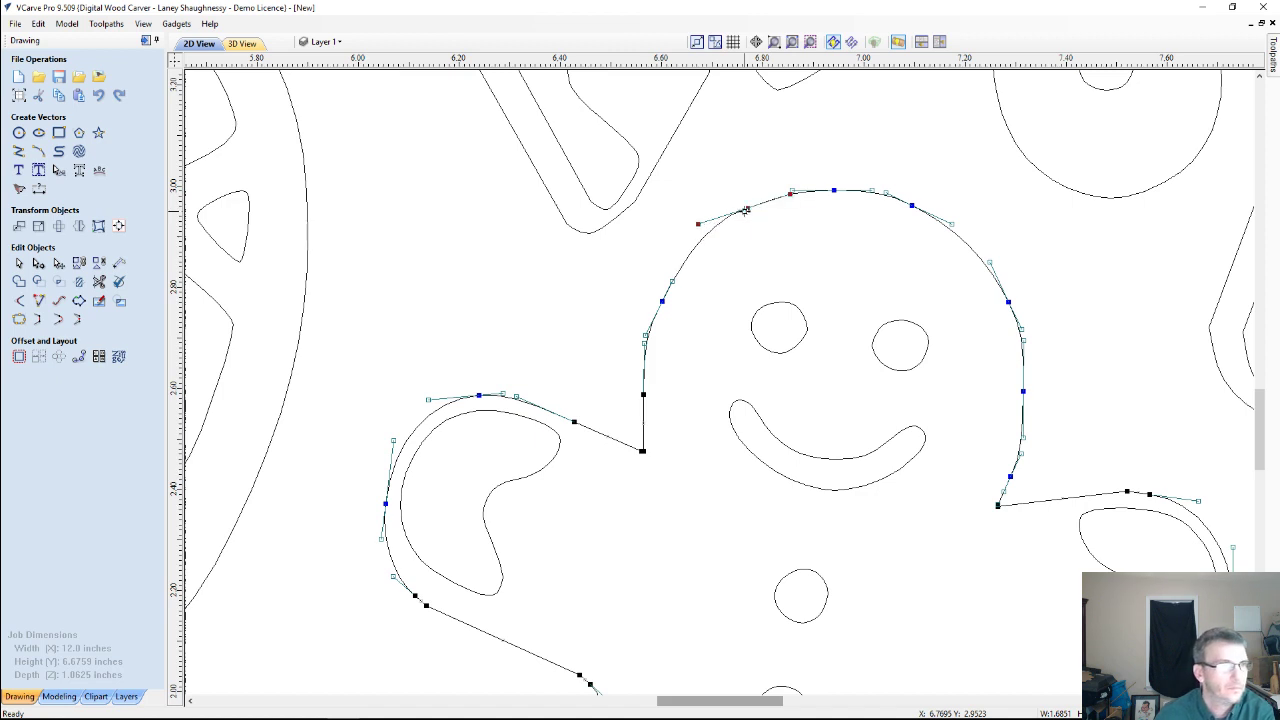
{"action": "mouse_move", "coordinate": [746, 210]}
{"action": "left_mouse_down"}
{"action": "mouse_move", "coordinate": [703, 224]}
{"action": "mouse_move", "coordinate": [686, 206]}
{"action": "left_mouse_up"}
{"action": "left_click", "coordinate": [703, 228]}
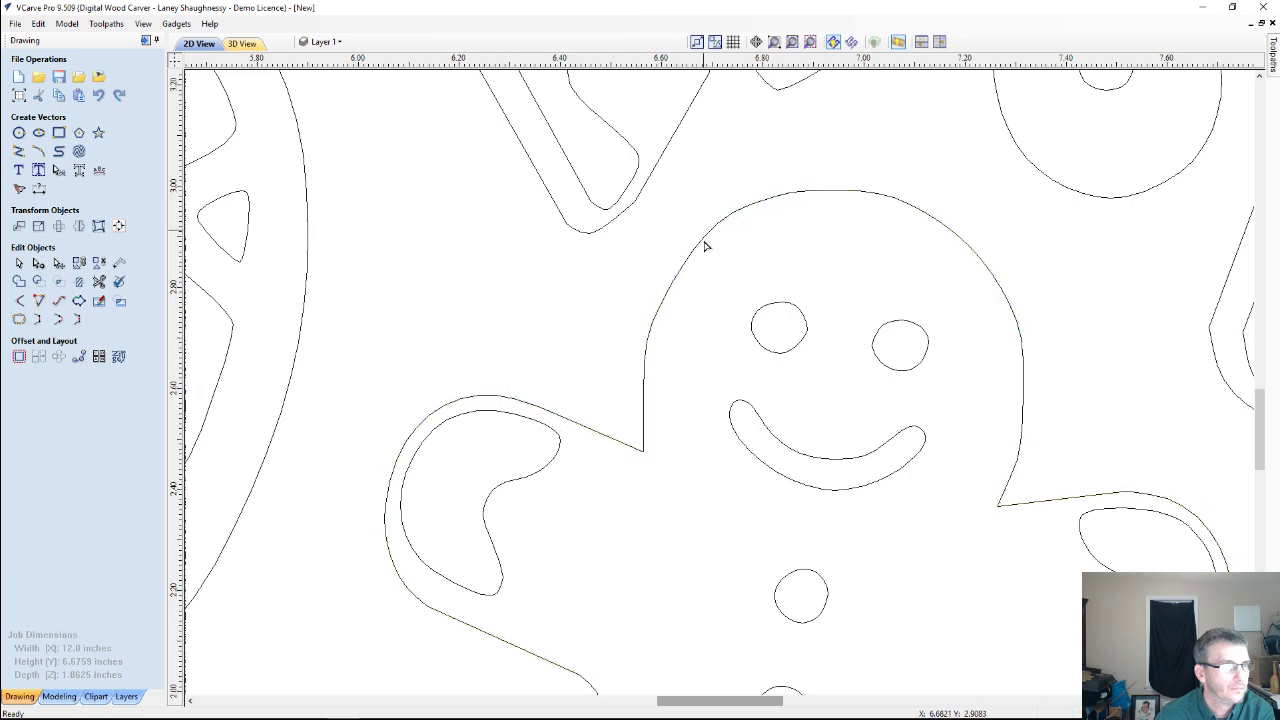
Weld the split gingerbread house outlines and the inner wall shape together across the seam at the lower edge of the pattern.
{"action": "scroll", "coordinate": [737, 322], "scroll_direction": "down", "scroll_amount": 6}
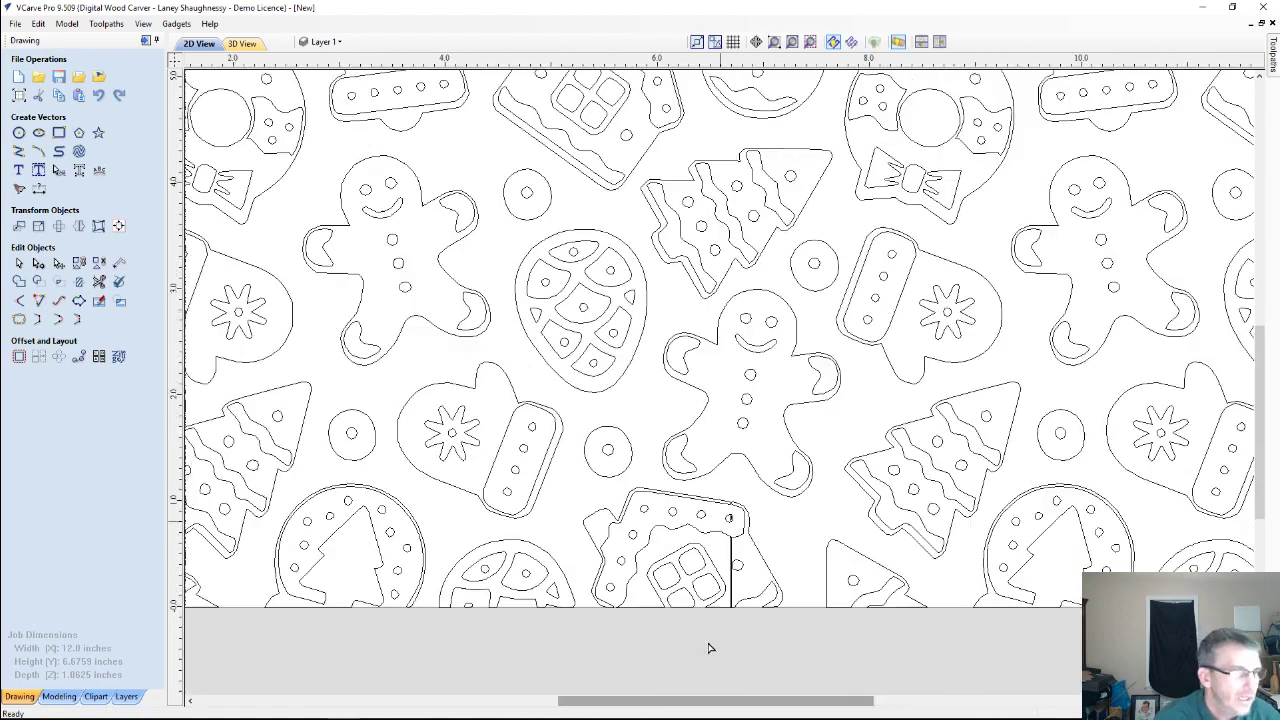
{"action": "scroll", "coordinate": [722, 477], "scroll_direction": "down", "scroll_amount": 2}
{"action": "scroll", "coordinate": [729, 525], "scroll_direction": "up", "scroll_amount": 8}
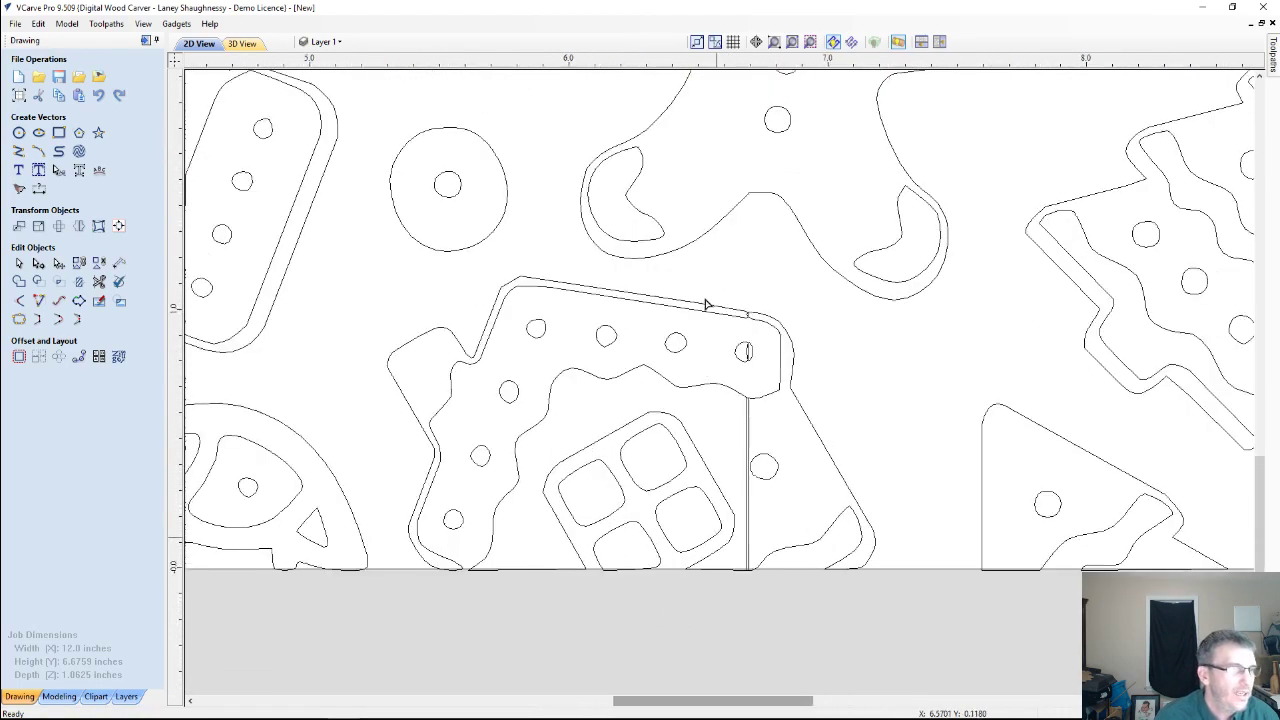
{"action": "scroll", "coordinate": [715, 243], "scroll_direction": "up", "scroll_amount": 2}
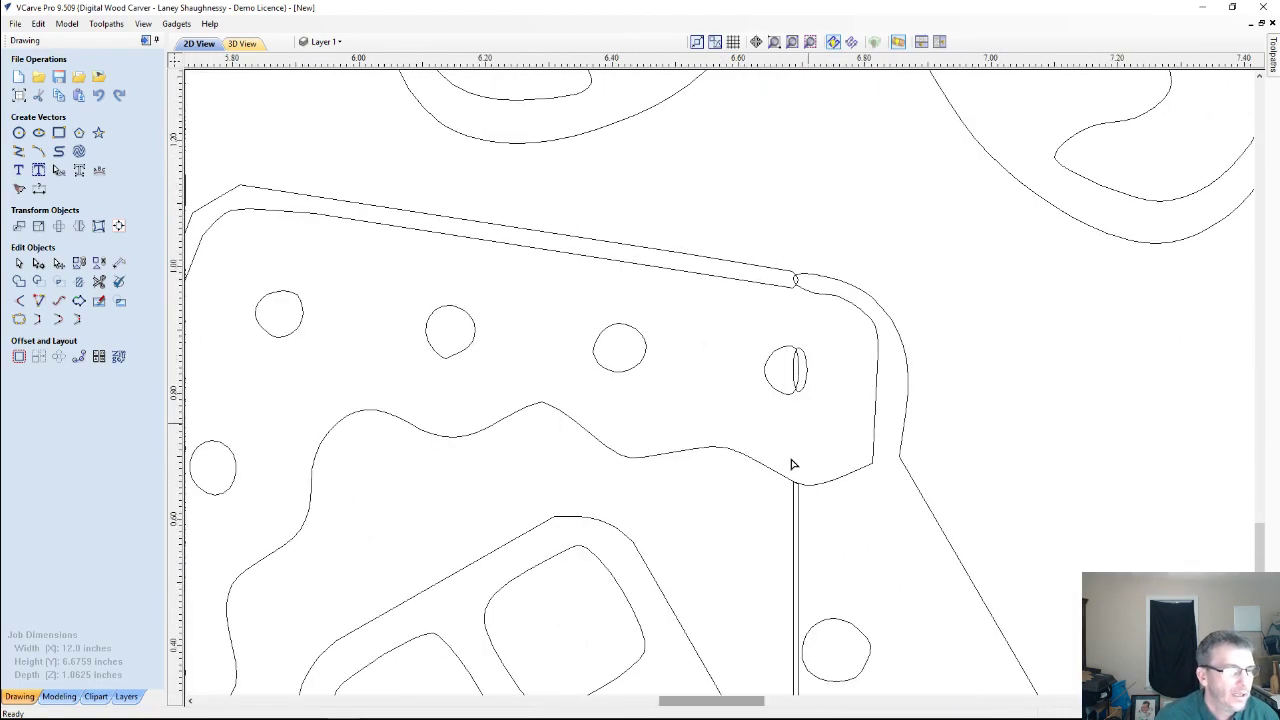
{"action": "scroll", "coordinate": [788, 560], "scroll_direction": "down", "scroll_amount": 4}
{"action": "scroll", "coordinate": [790, 645], "scroll_direction": "up", "scroll_amount": 3}
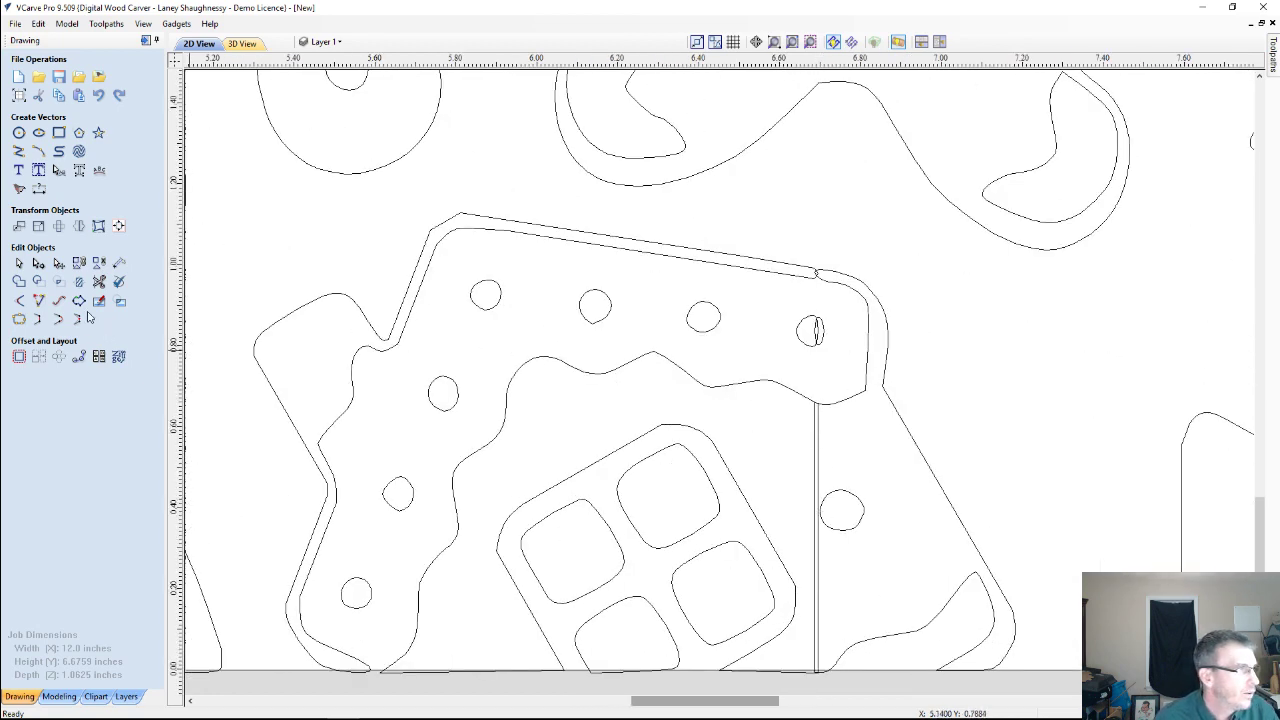
{"action": "left_click", "coordinate": [805, 278]}
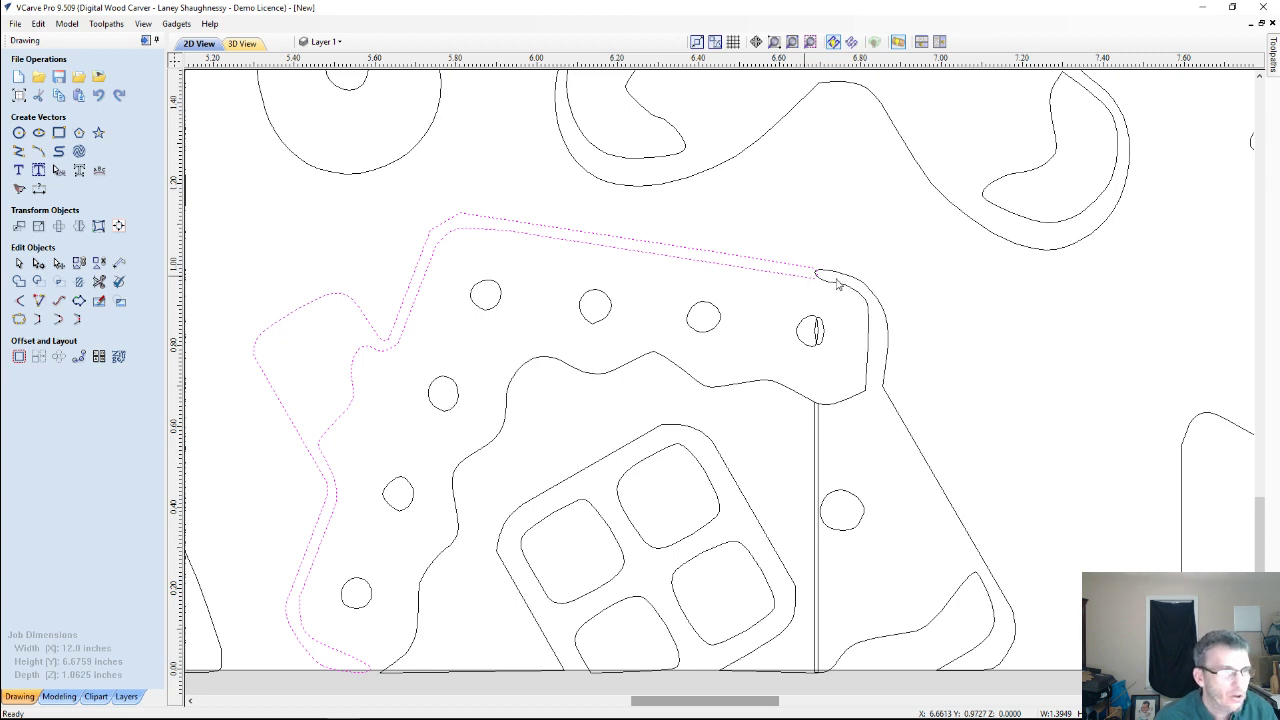
{"action": "left_click", "coordinate": [829, 285], "text": "shift"}
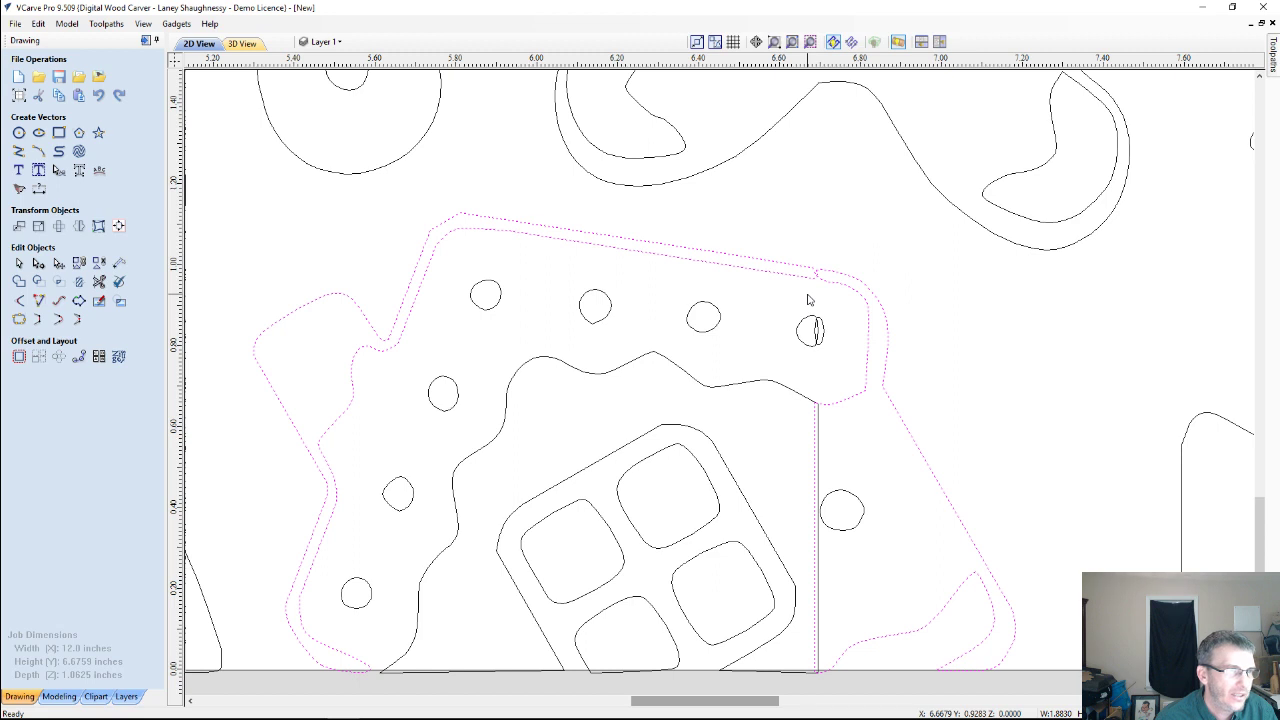
{"action": "scroll", "coordinate": [866, 390], "scroll_direction": "down", "scroll_amount": 1}
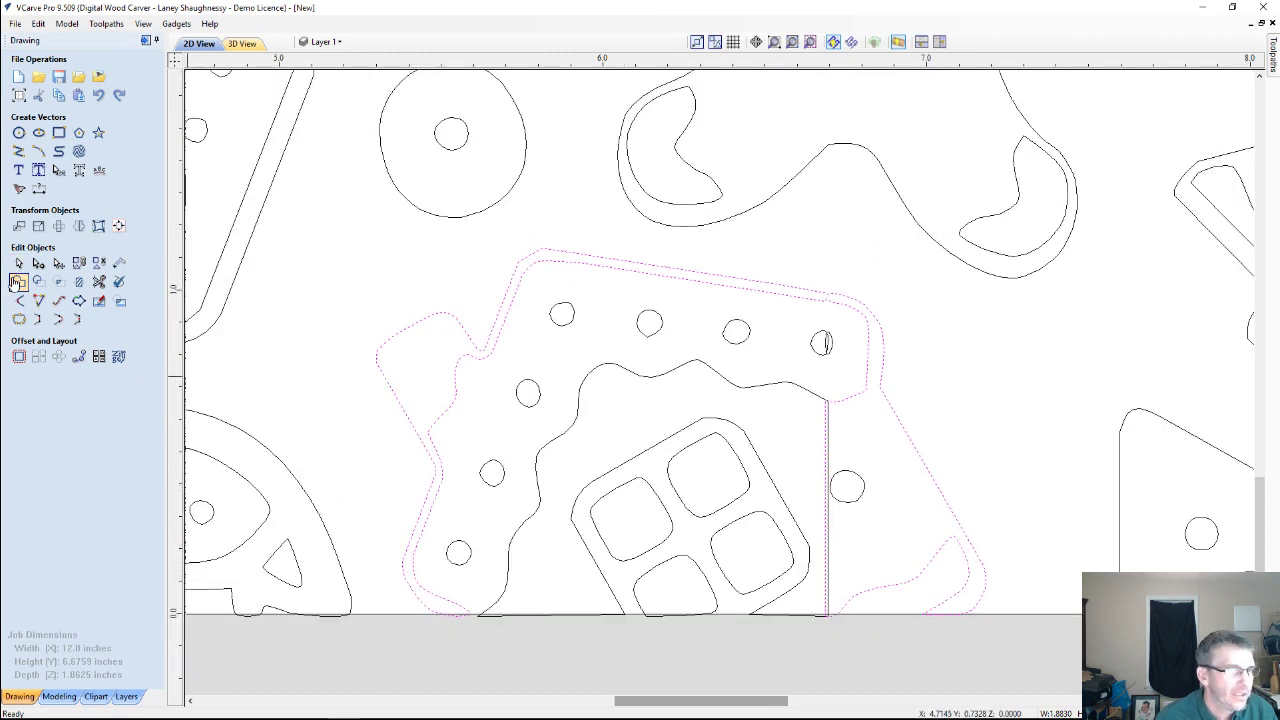
{"action": "left_click", "coordinate": [810, 391], "text": "shift"}
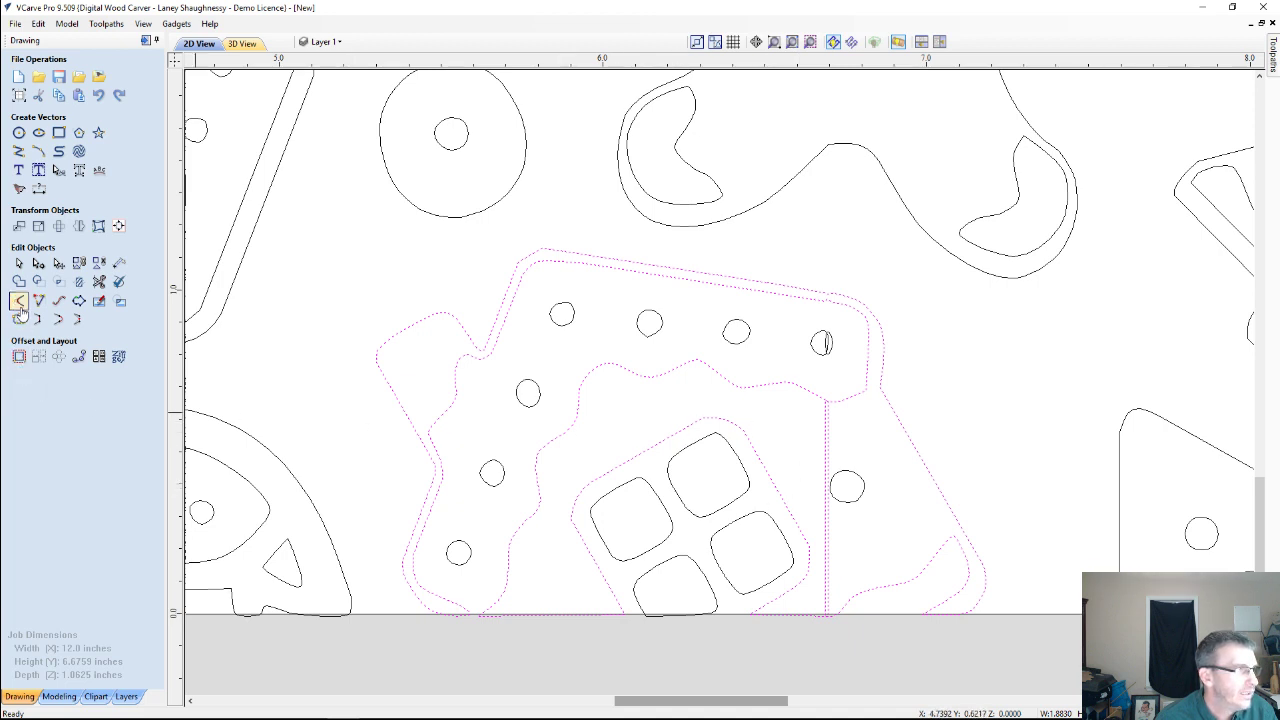
{"action": "left_click", "coordinate": [19, 281]}
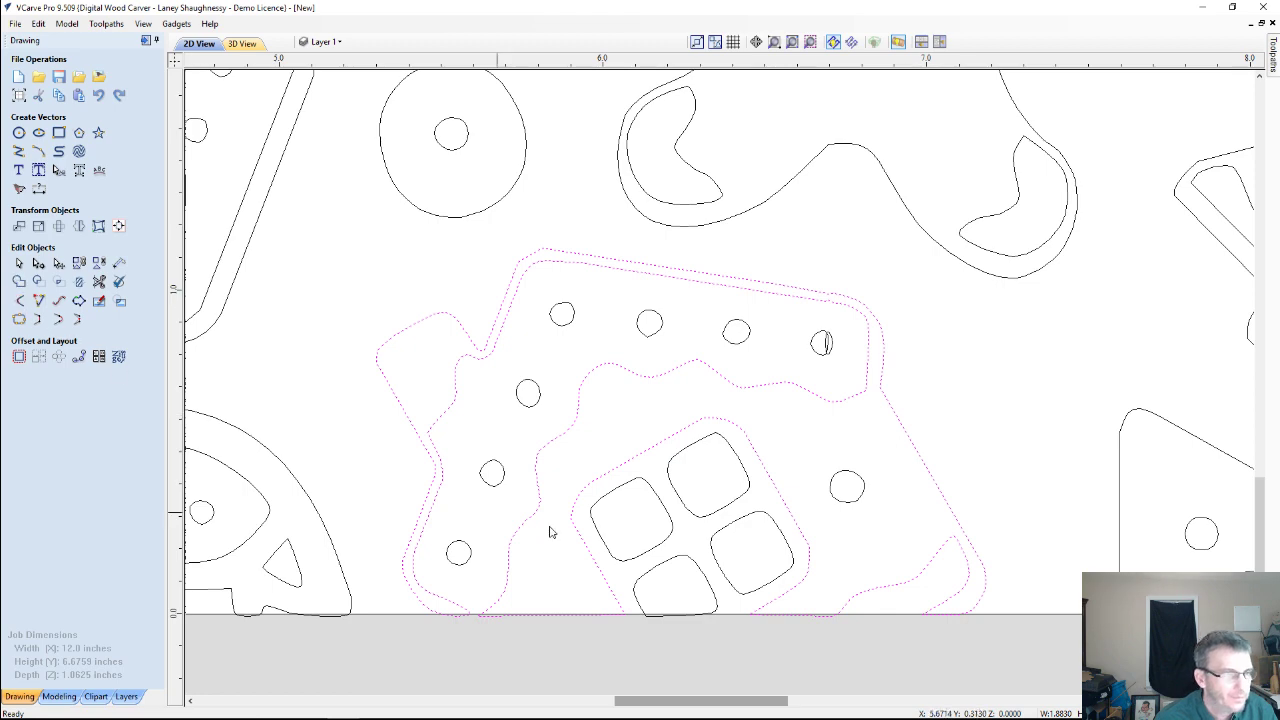
Weld the two overlapping halves of the roof's split icing dot into one shape.
{"action": "left_click", "coordinate": [818, 341]}
{"action": "left_click_drag", "start_coordinate": [784, 323], "coordinate": [834, 357]}
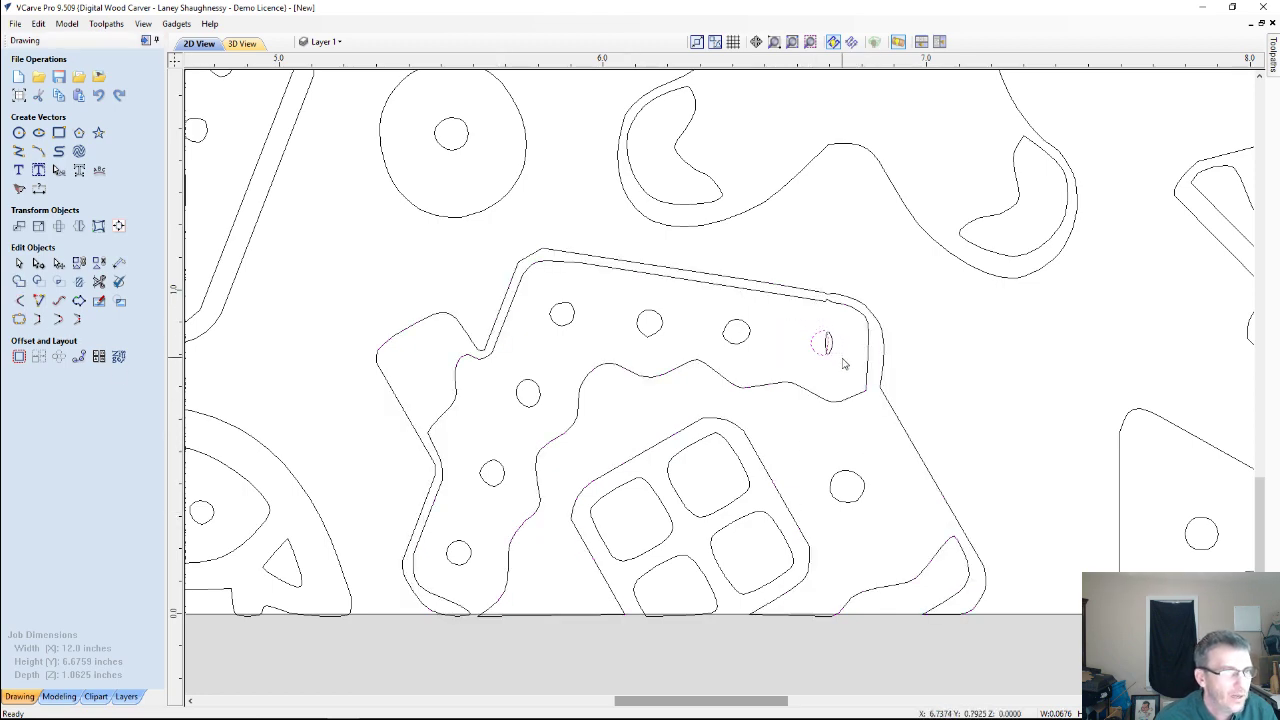
{"action": "scroll", "coordinate": [838, 360], "scroll_direction": "up", "scroll_amount": 4}
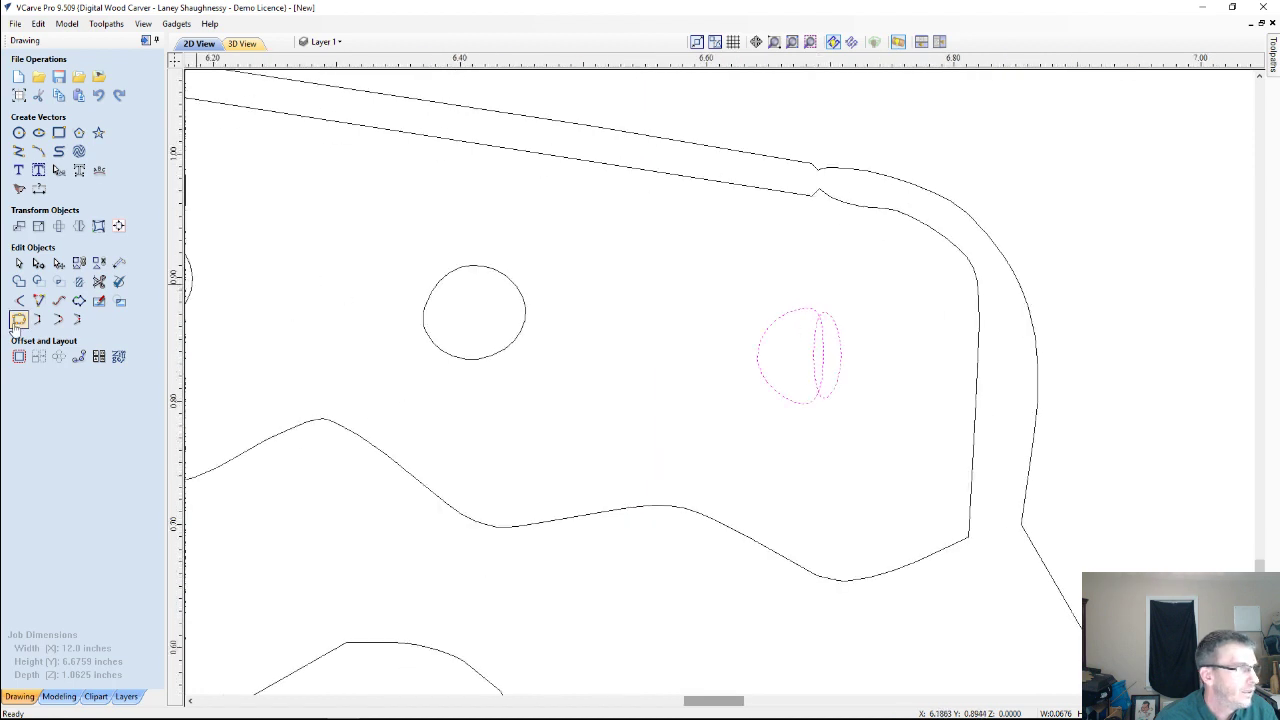
{"action": "left_click", "coordinate": [18, 282]}
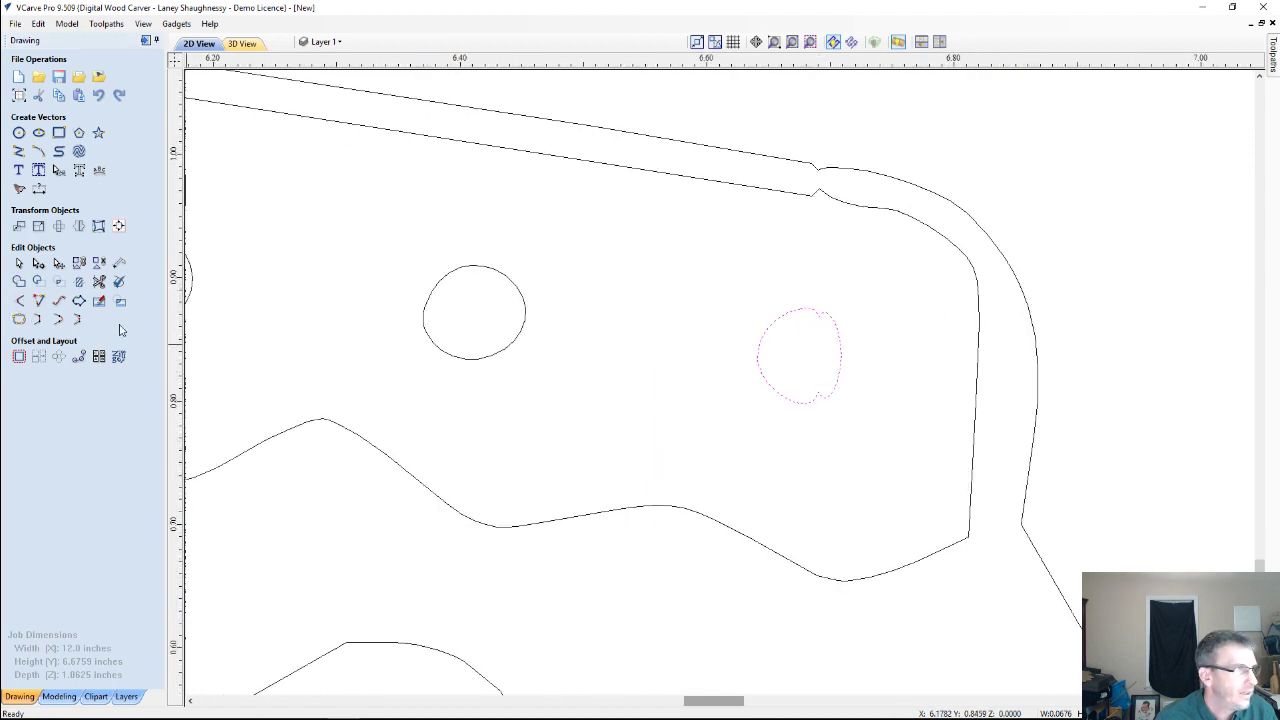
Delete the upper and lower notch nodes at the seam of the welded icing dot.
{"action": "left_click", "coordinate": [38, 263]}
{"action": "scroll", "coordinate": [831, 336], "scroll_direction": "up", "scroll_amount": 3}
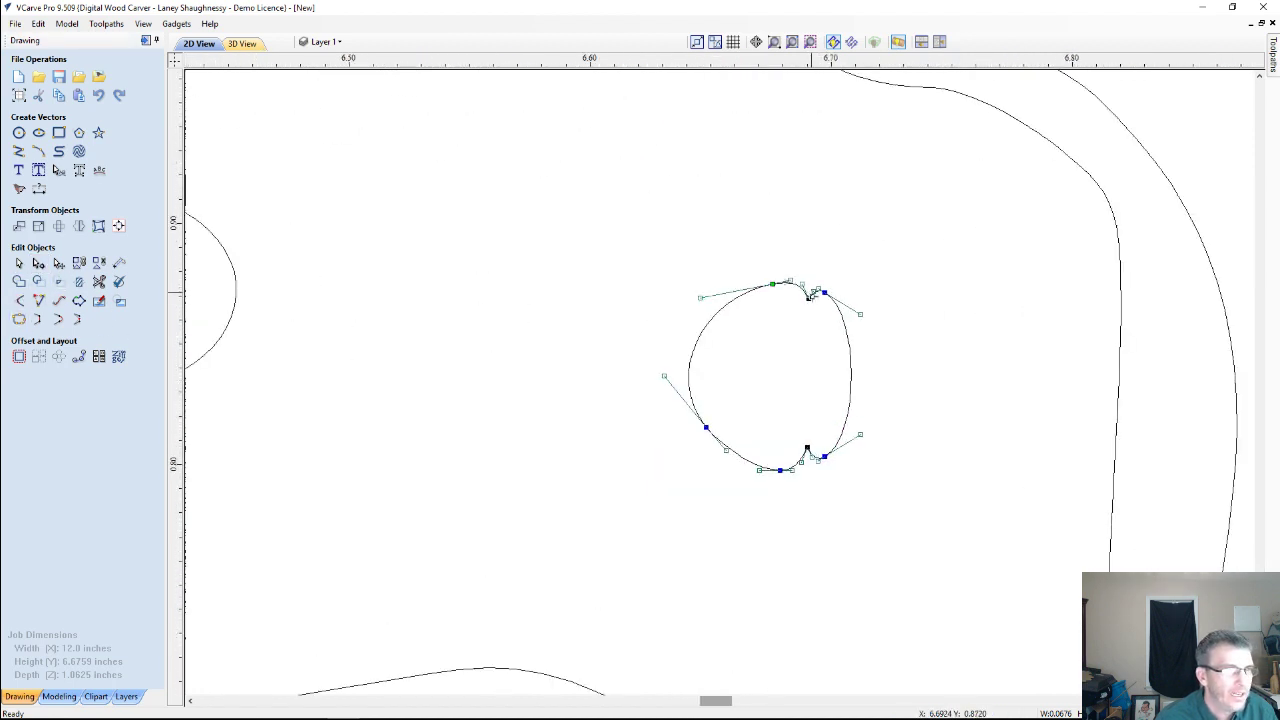
{"action": "right_click", "coordinate": [820, 292]}
{"action": "left_click", "coordinate": [840, 306]}
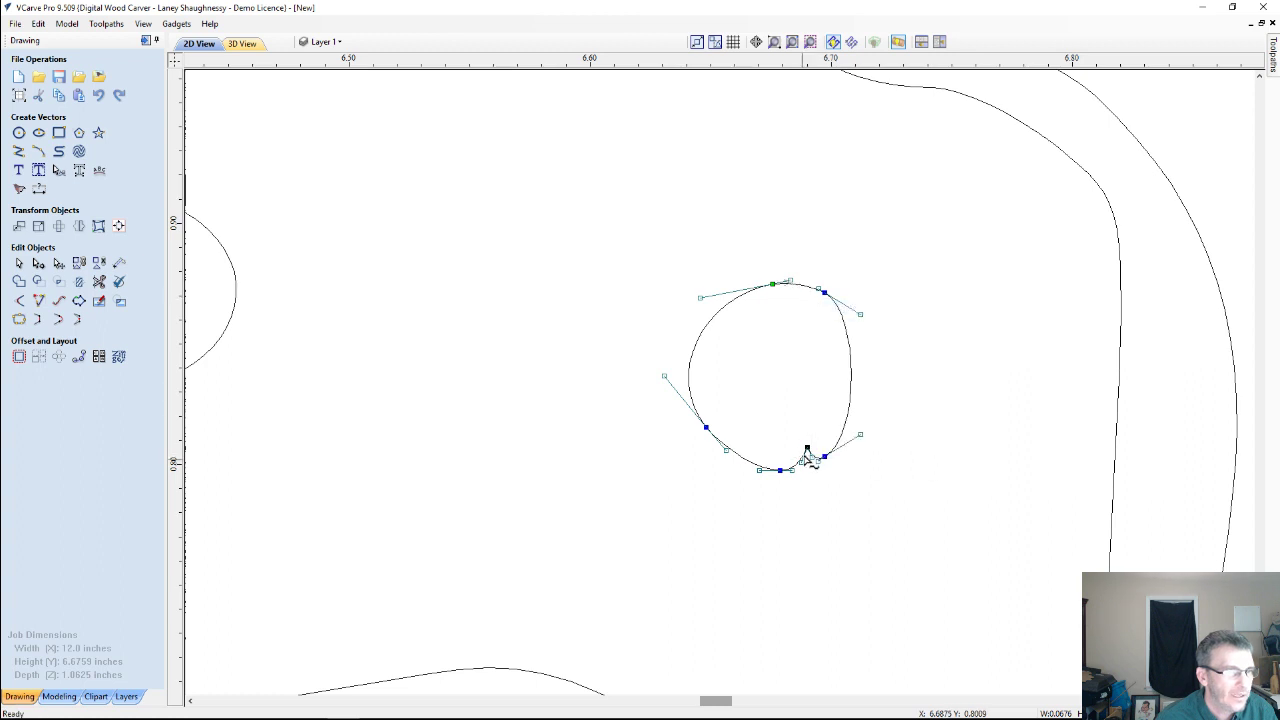
{"action": "right_click", "coordinate": [807, 450]}
{"action": "left_click", "coordinate": [815, 457]}
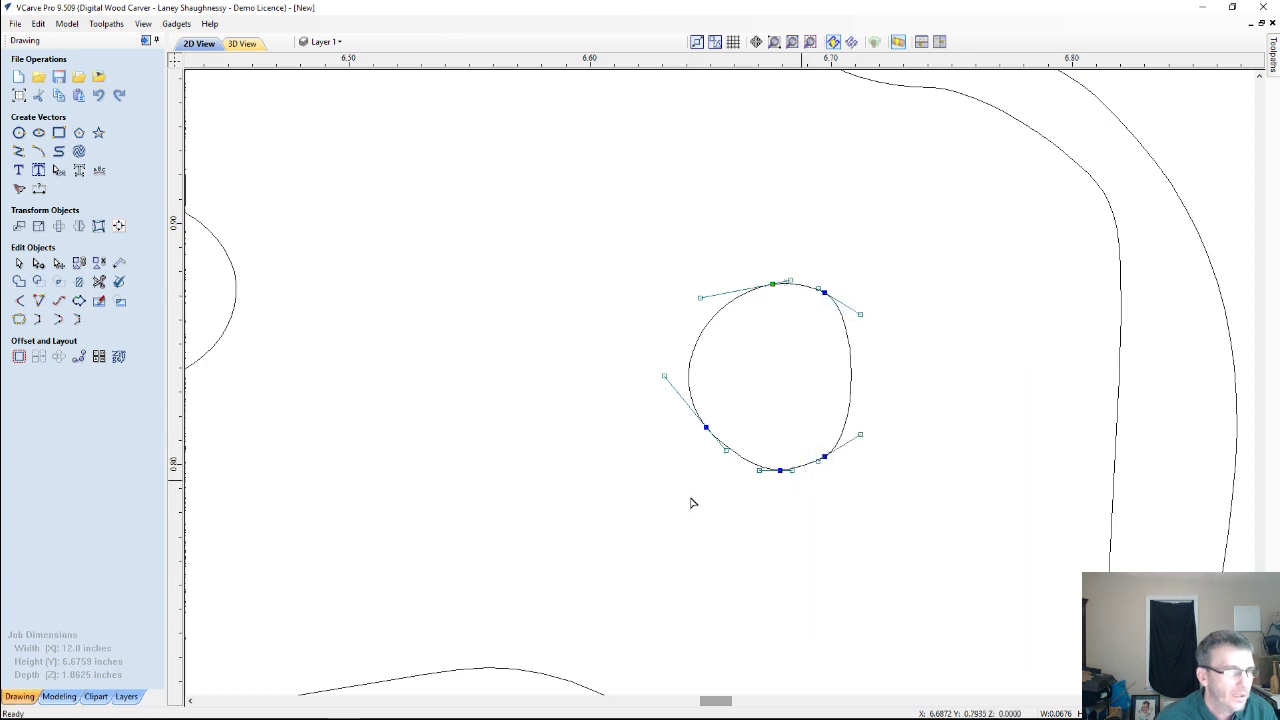
{"action": "left_click", "coordinate": [797, 518]}
Delete the notch nodes at the seam on the inner and outer lines of the house's roof edge.
{"action": "scroll", "coordinate": [799, 518], "scroll_direction": "down", "scroll_amount": 5}
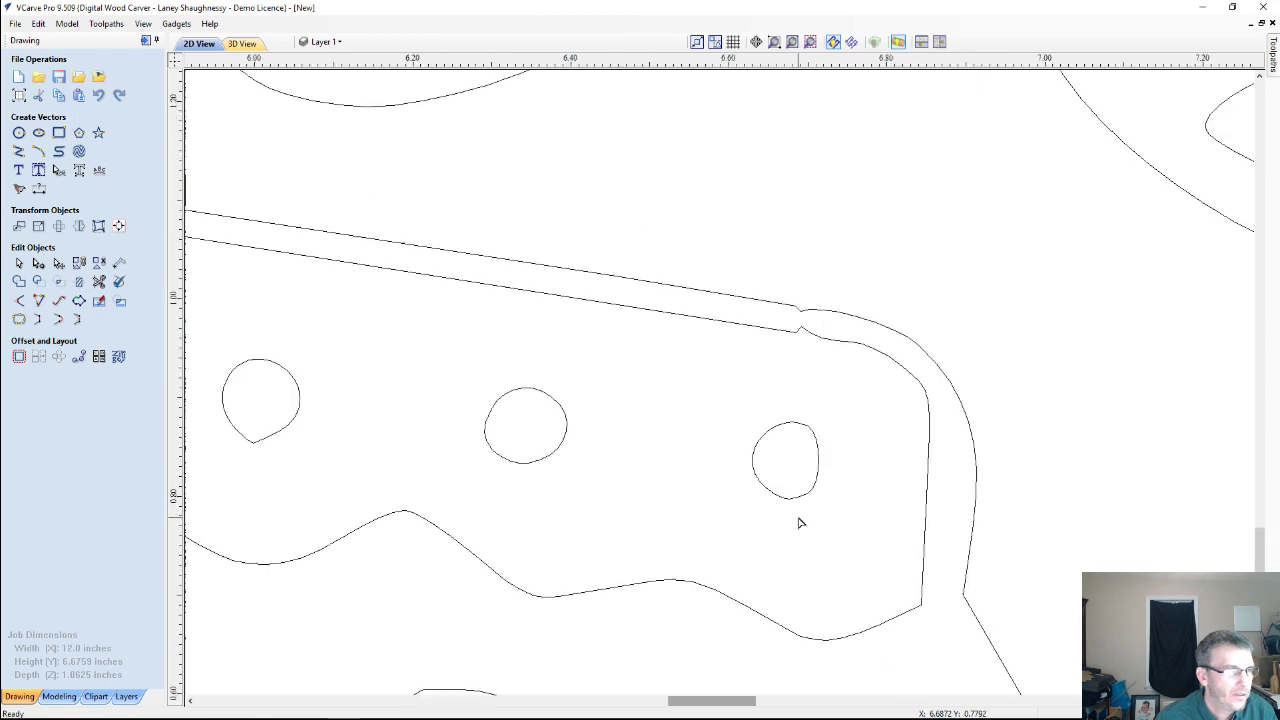
{"action": "scroll", "coordinate": [800, 415], "scroll_direction": "up", "scroll_amount": 4}
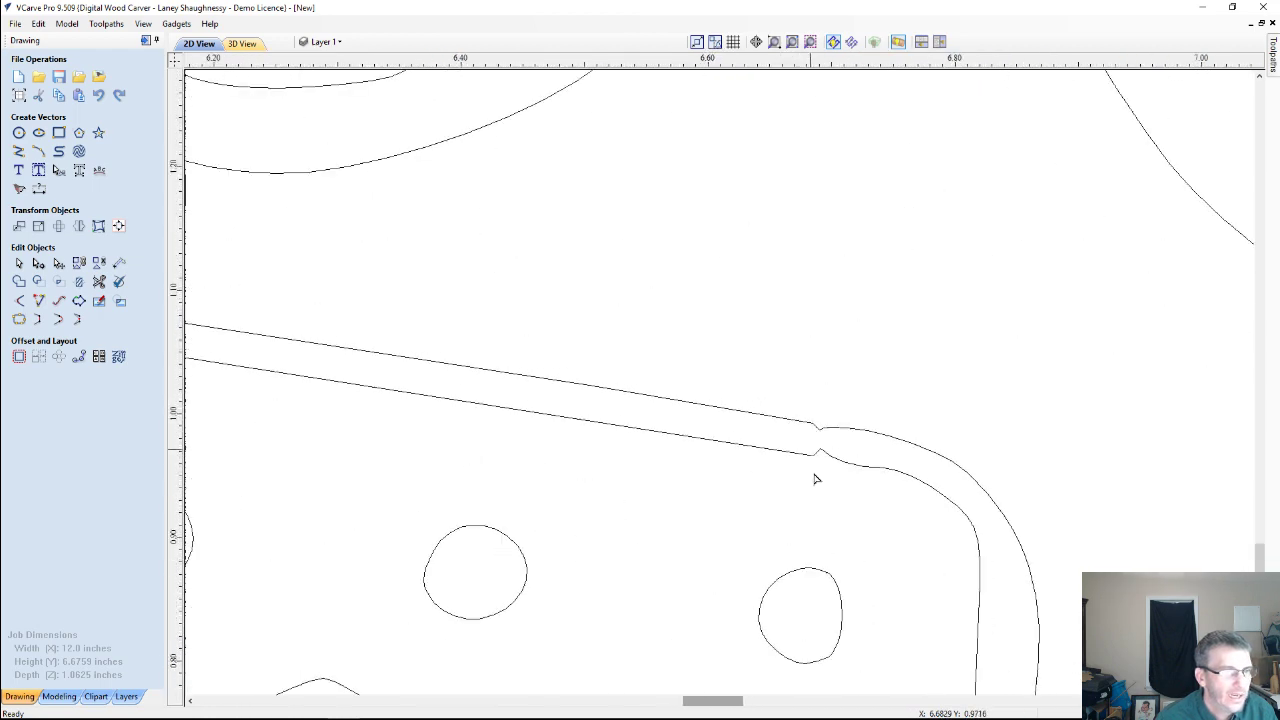
{"action": "left_click", "coordinate": [816, 458]}
{"action": "right_click", "coordinate": [818, 452]}
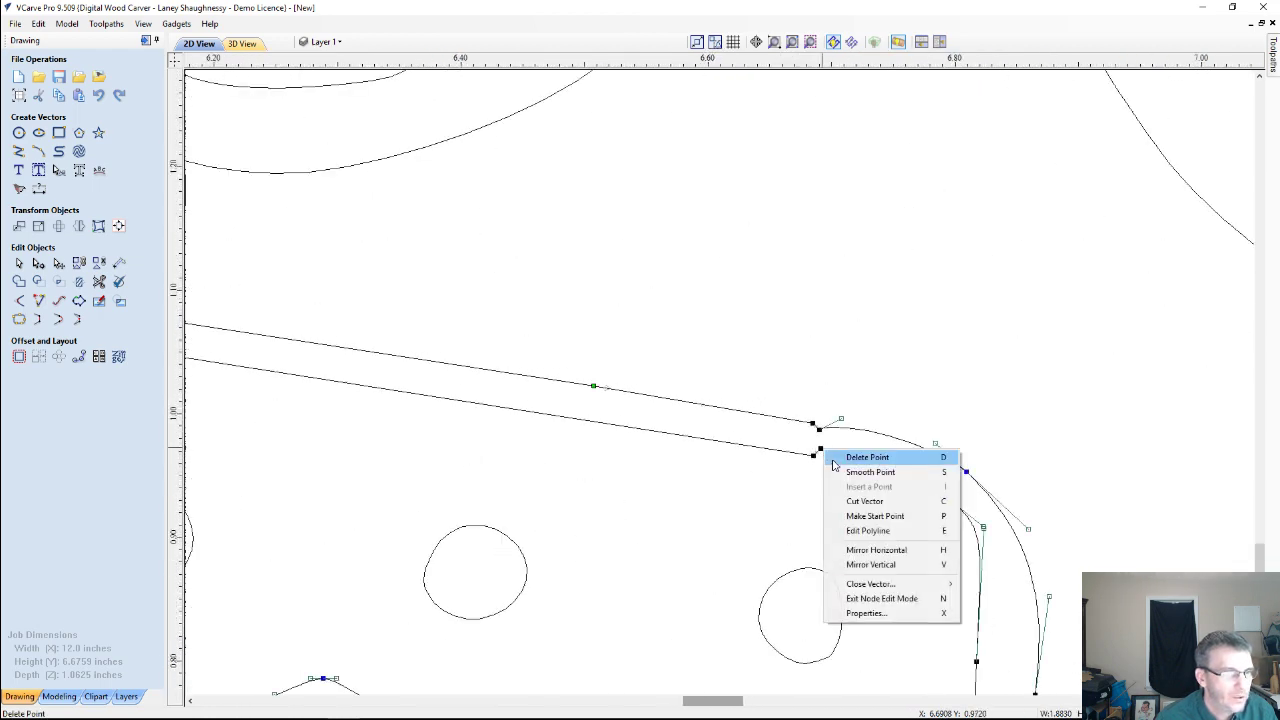
{"action": "left_click", "coordinate": [858, 456]}
{"action": "right_click", "coordinate": [819, 430]}
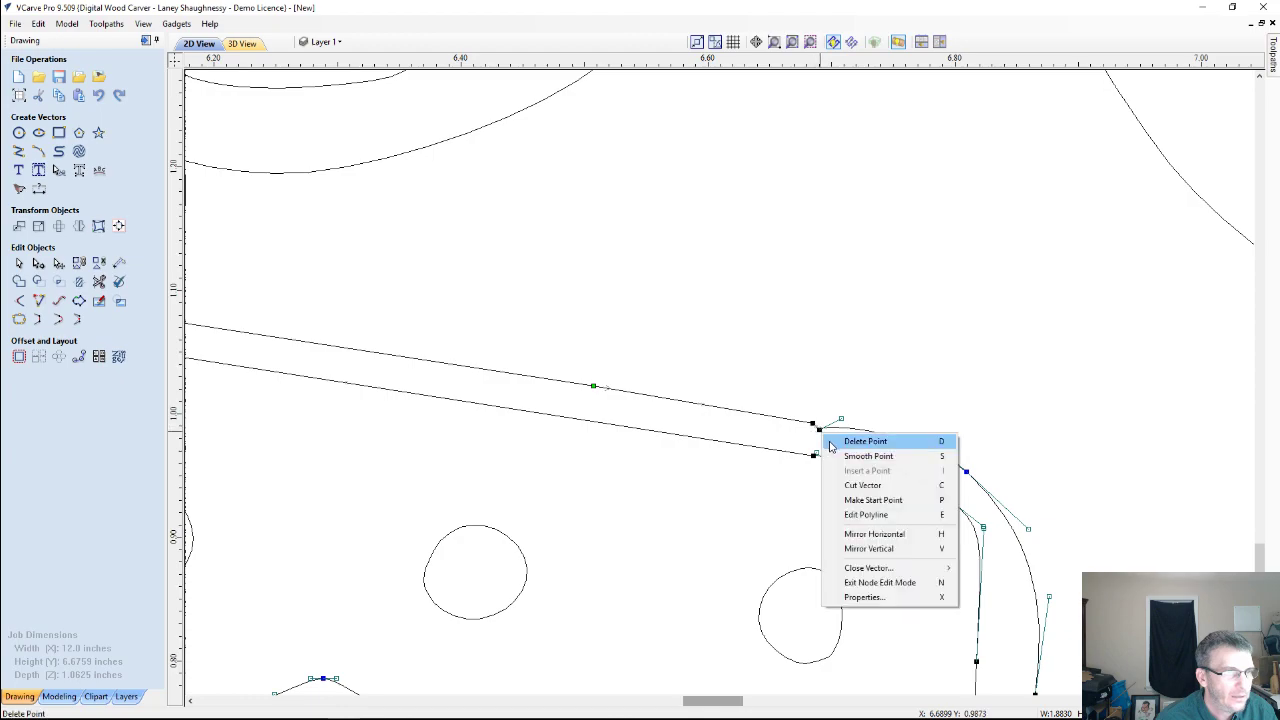
{"action": "left_click", "coordinate": [858, 440]}
Draw a square-cornered rectangle over the job area, about 11.98 inches wide and 6.65 inches high.
{"action": "scroll", "coordinate": [803, 496], "scroll_direction": "down", "scroll_amount": 10}
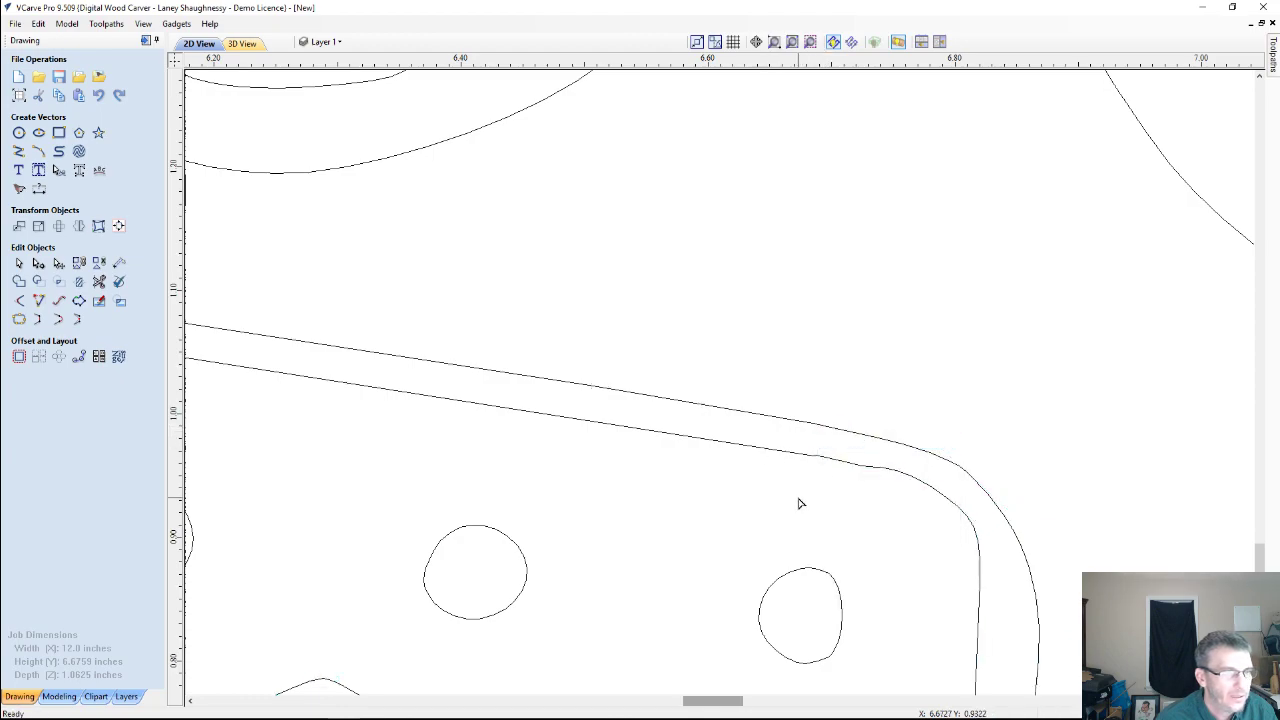
{"action": "scroll", "coordinate": [801, 497], "scroll_direction": "down", "scroll_amount": 6}
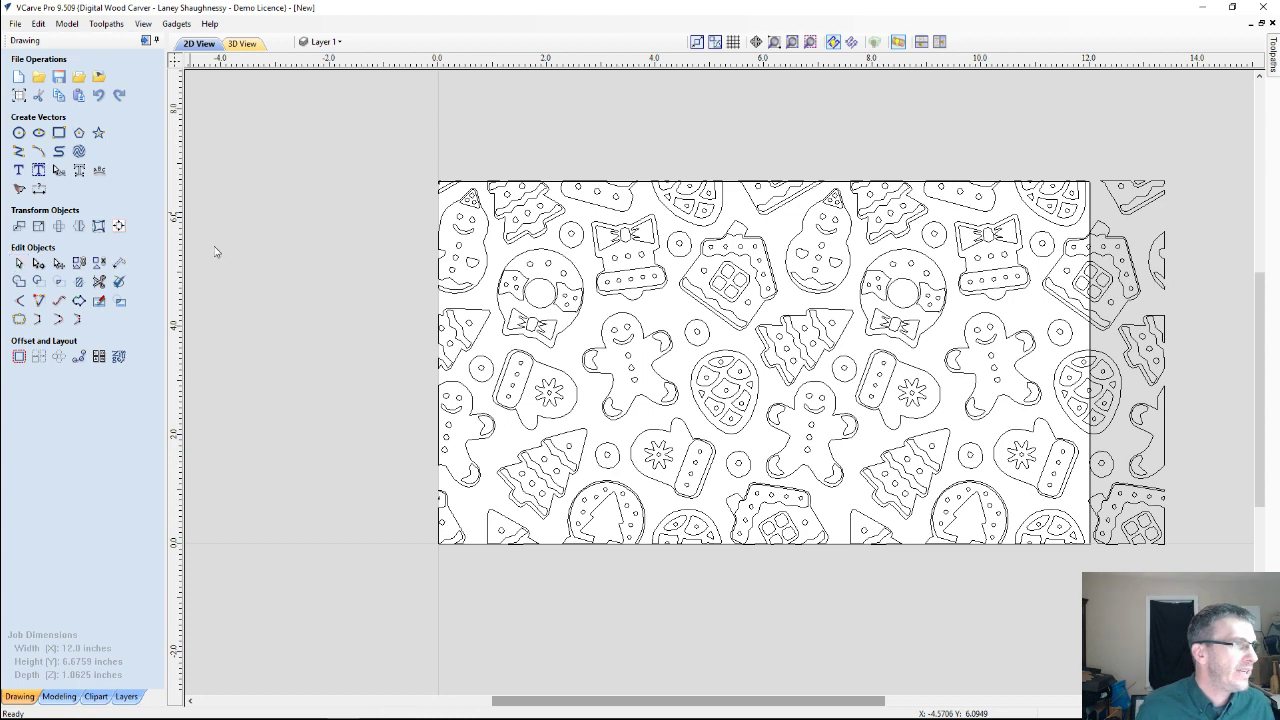
{"action": "left_click_drag", "start_coordinate": [309, 140], "coordinate": [1227, 576]}
{"action": "left_click", "coordinate": [1190, 558]}
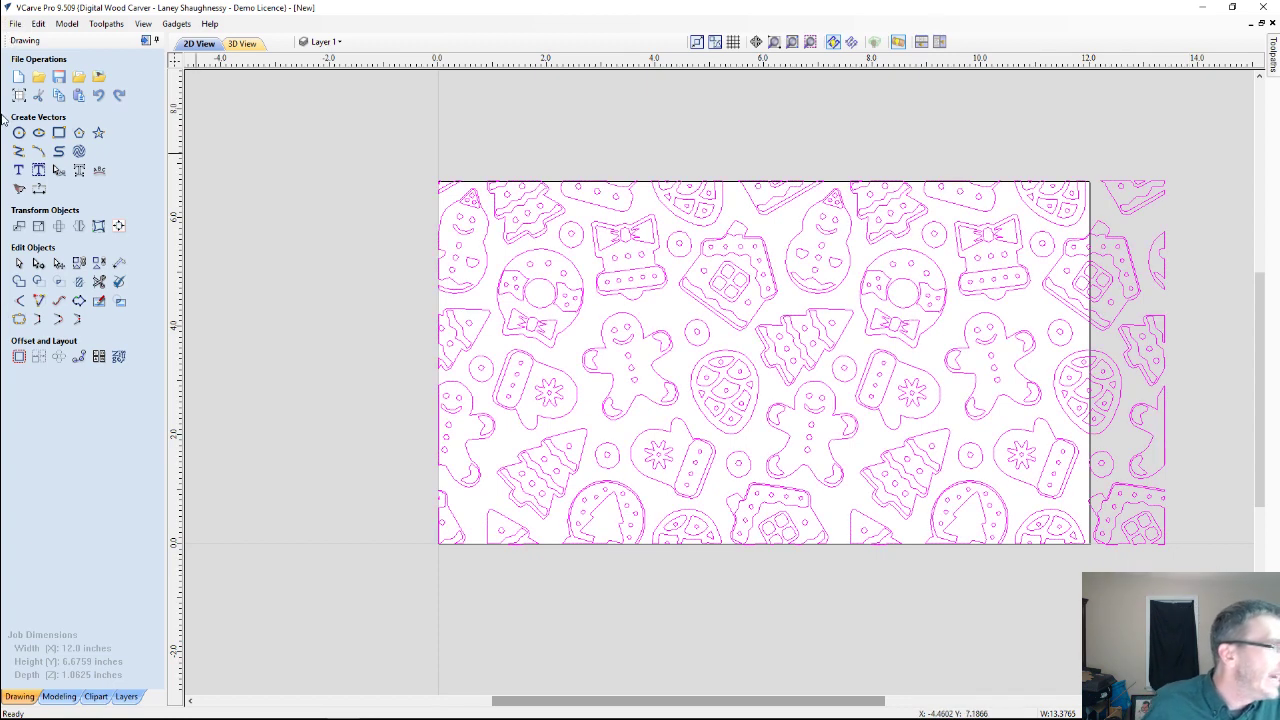
{"action": "left_click", "coordinate": [58, 132]}
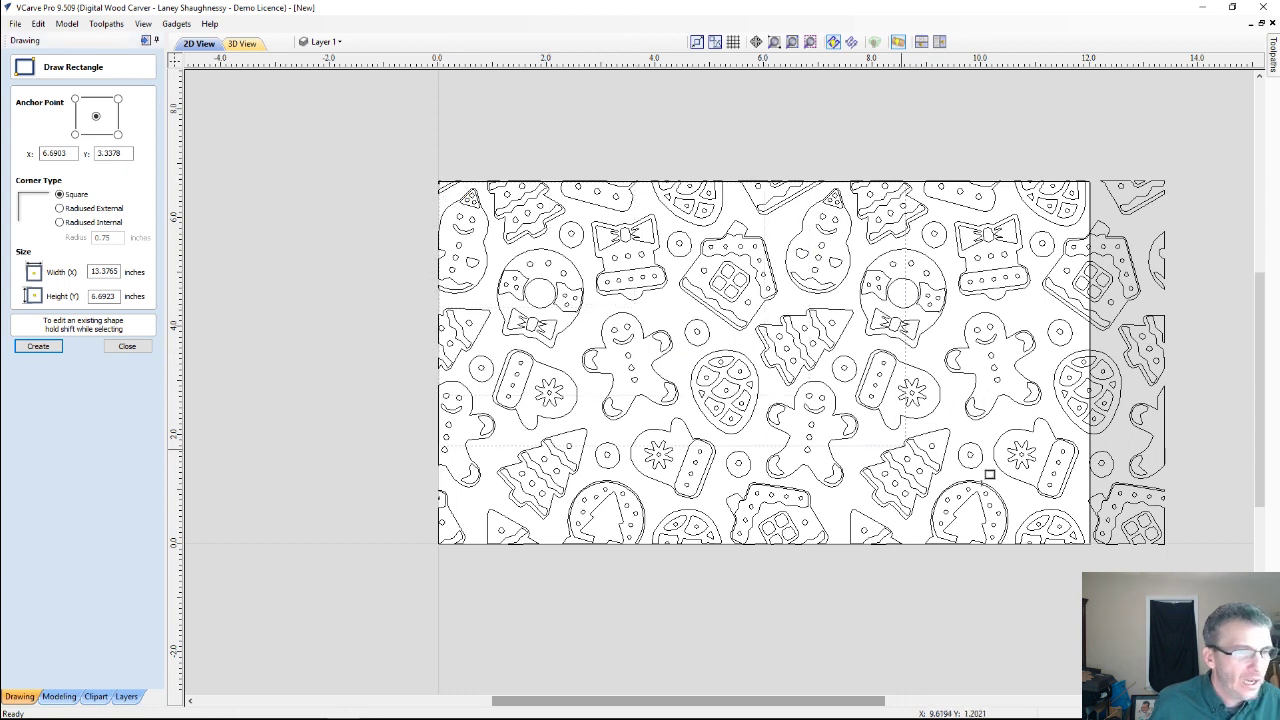
{"action": "left_click_drag", "start_coordinate": [989, 474], "coordinate": [1090, 545]}
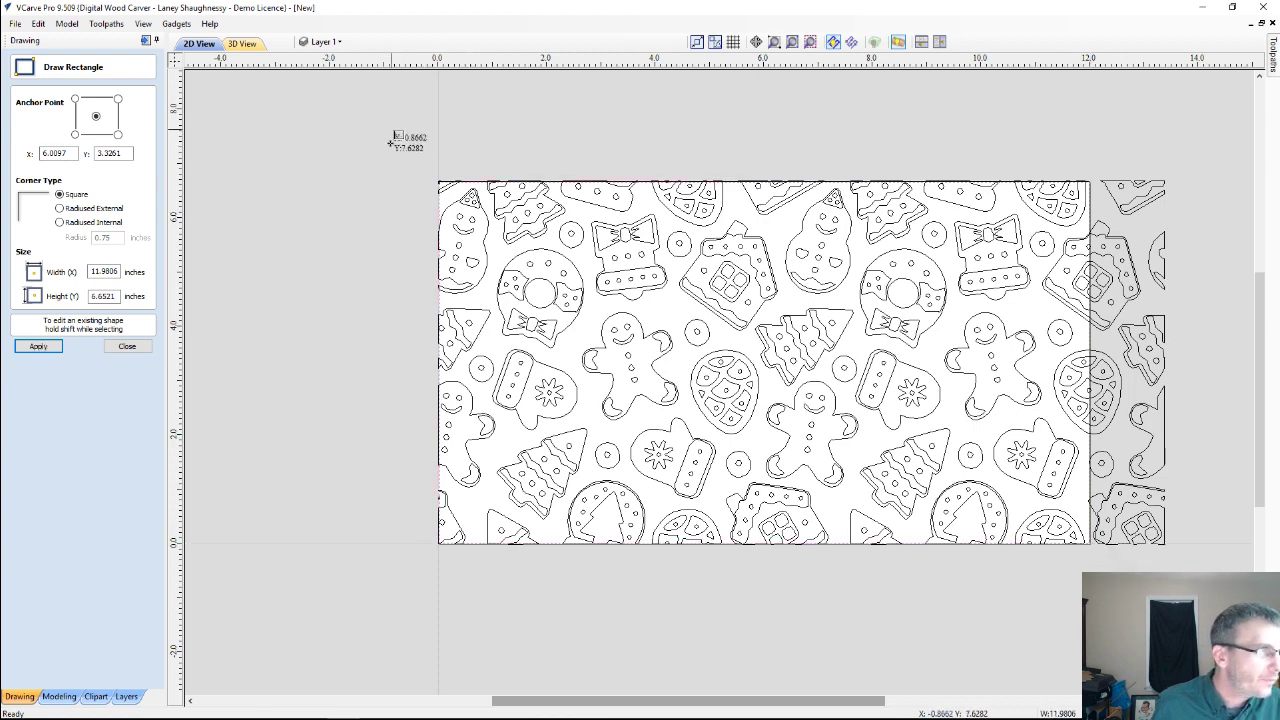
Stretch the rectangle to the job's upper-left corner and left edge, about 12 inches wide, and inspect its right edge.
{"action": "scroll", "coordinate": [457, 194], "scroll_direction": "up", "scroll_amount": 8}
{"action": "scroll", "coordinate": [478, 247], "scroll_direction": "up", "scroll_amount": 1}
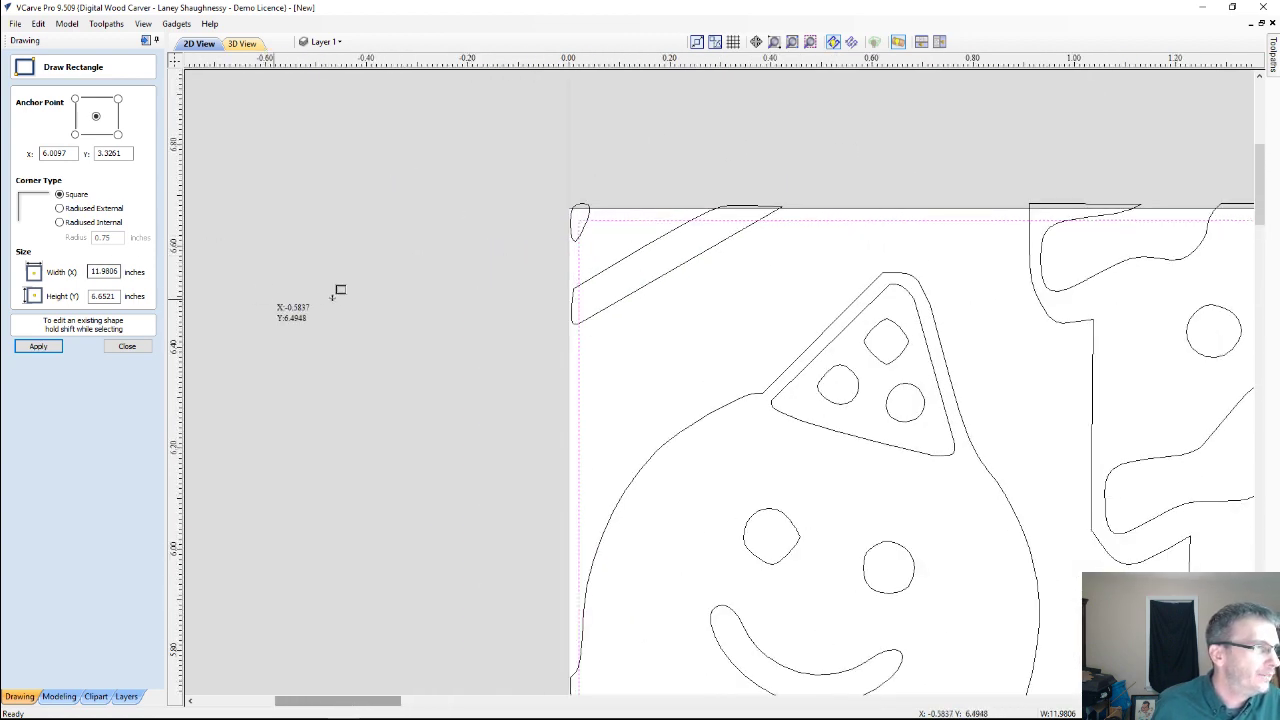
{"action": "key", "text": "Escape"}
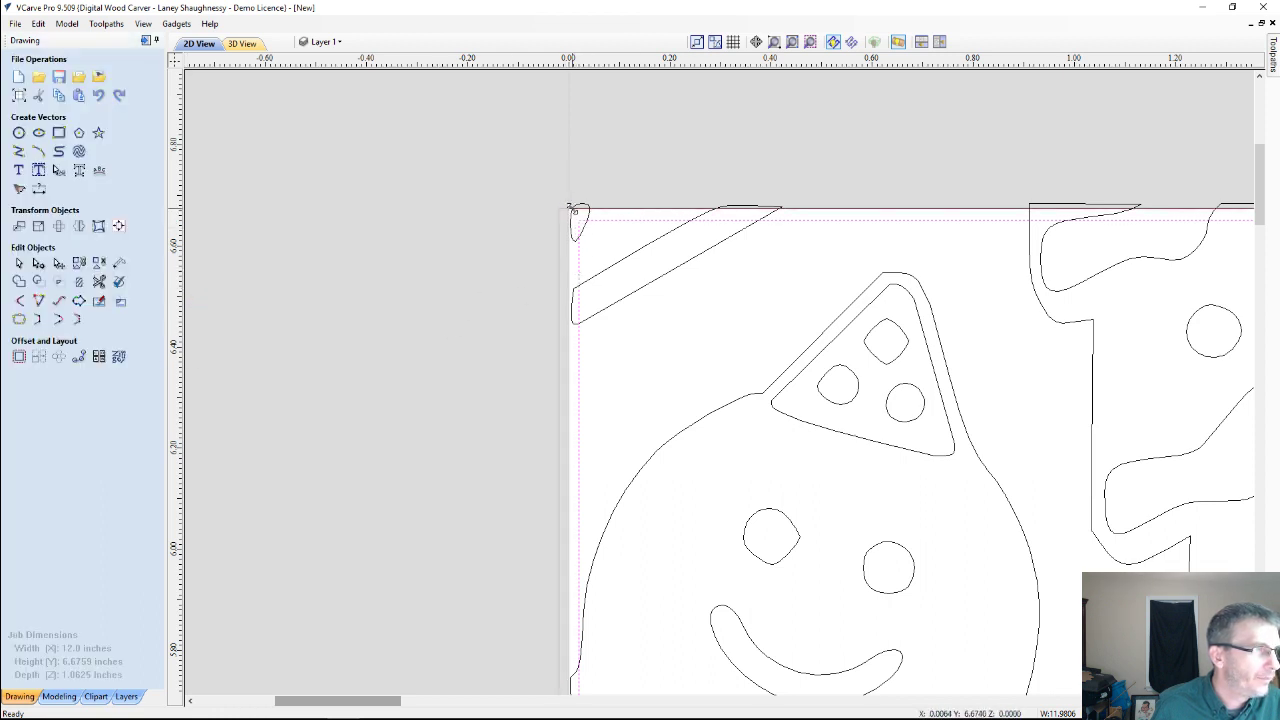
{"action": "left_click", "coordinate": [572, 208]}
{"action": "scroll", "coordinate": [586, 290], "scroll_direction": "down", "scroll_amount": 5}
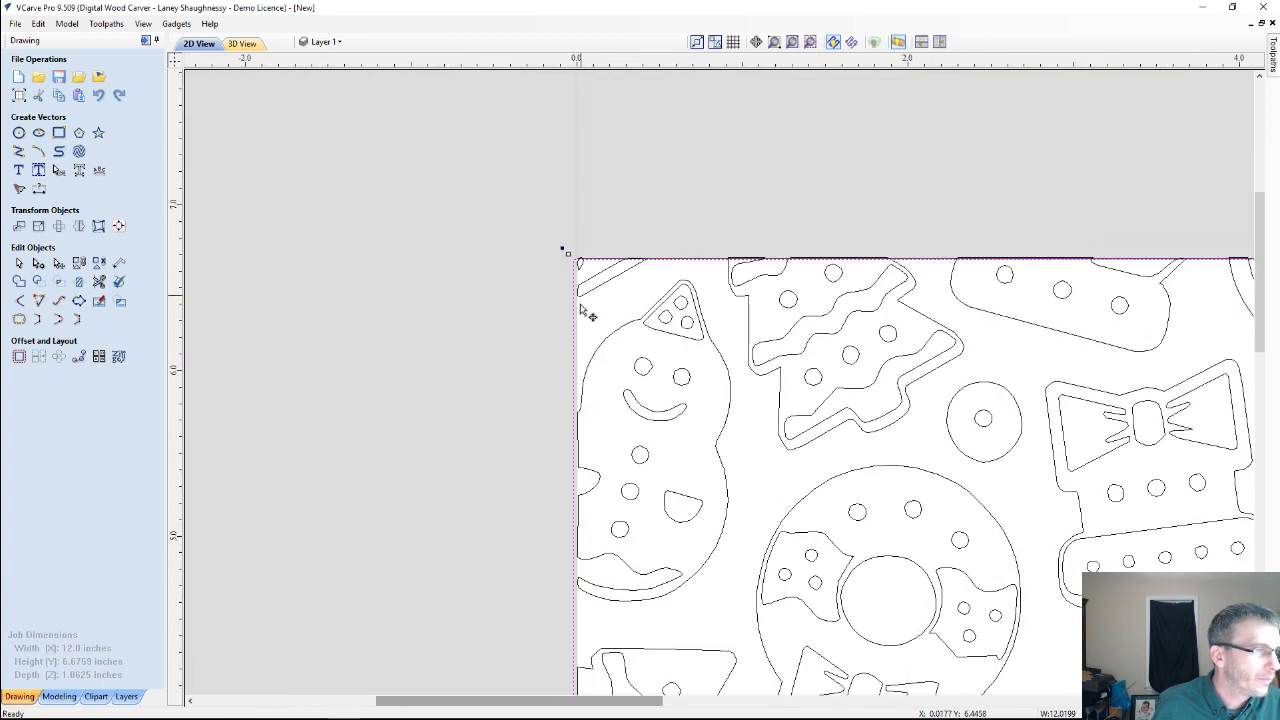
{"action": "scroll", "coordinate": [580, 460], "scroll_direction": "down", "scroll_amount": 1}
{"action": "scroll", "coordinate": [576, 434], "scroll_direction": "up", "scroll_amount": 3}
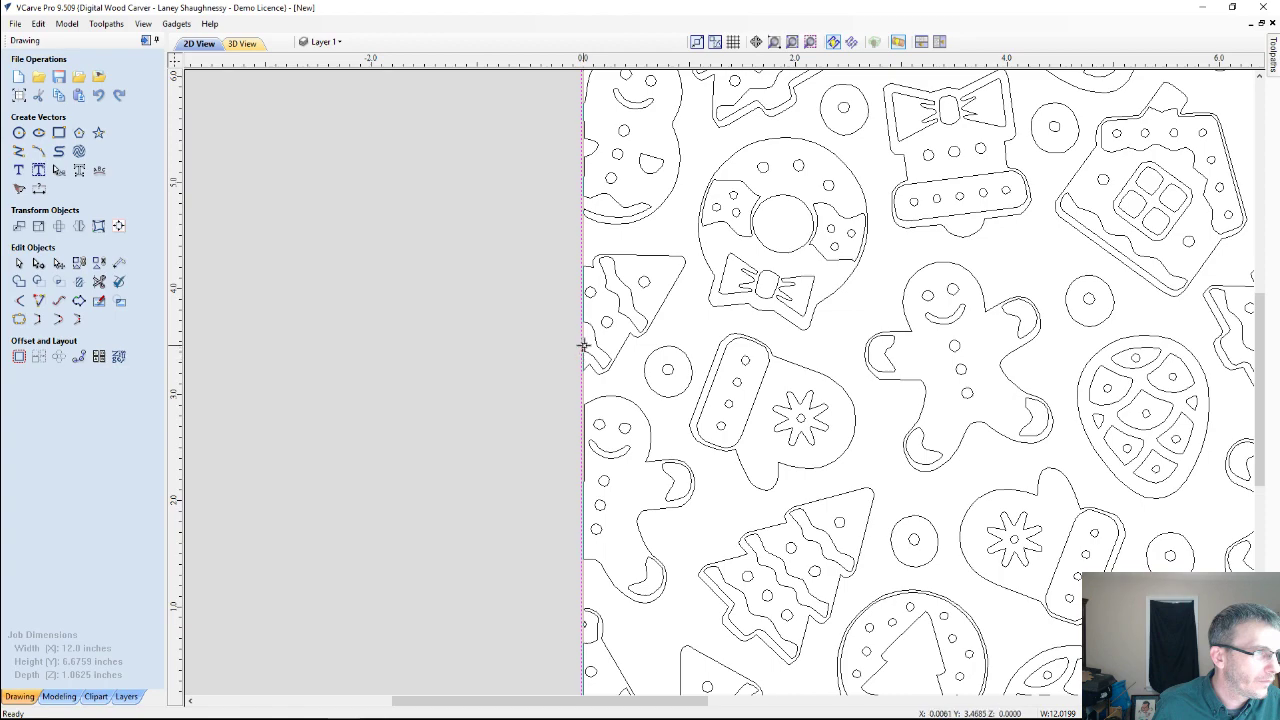
{"action": "scroll", "coordinate": [509, 454], "scroll_direction": "down", "scroll_amount": 5}
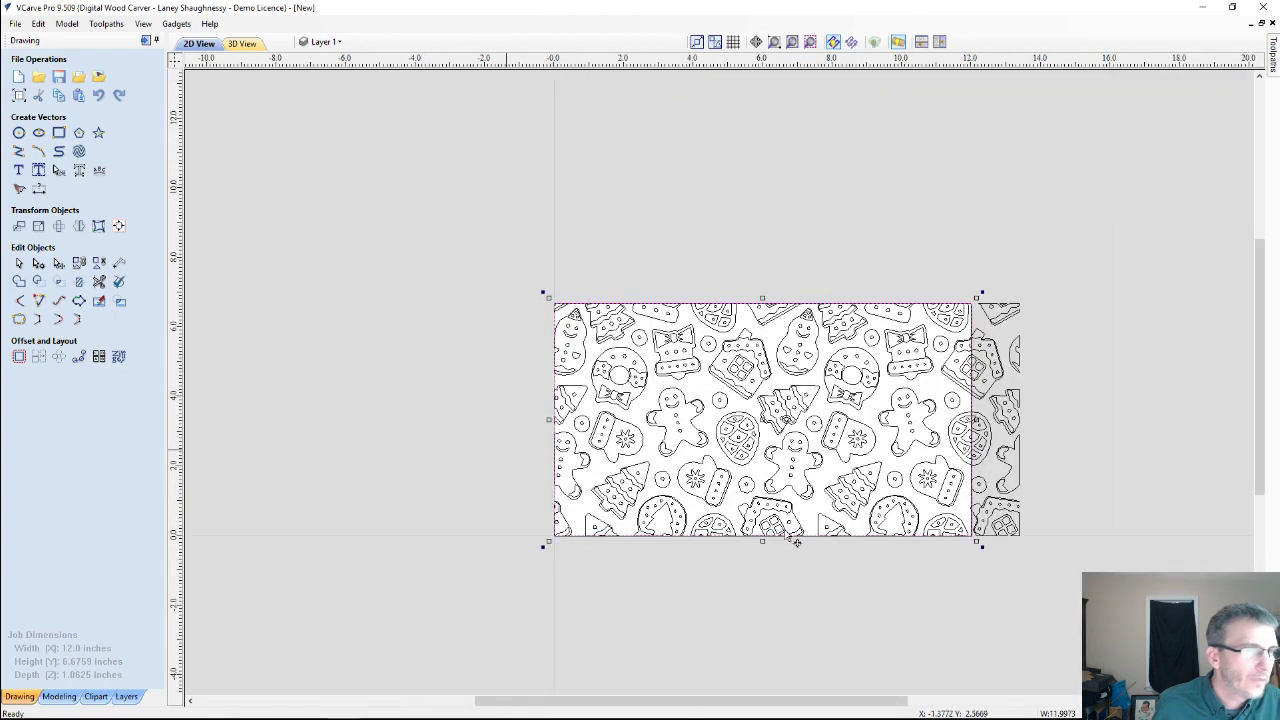
{"action": "scroll", "coordinate": [970, 343], "scroll_direction": "up", "scroll_amount": 10}
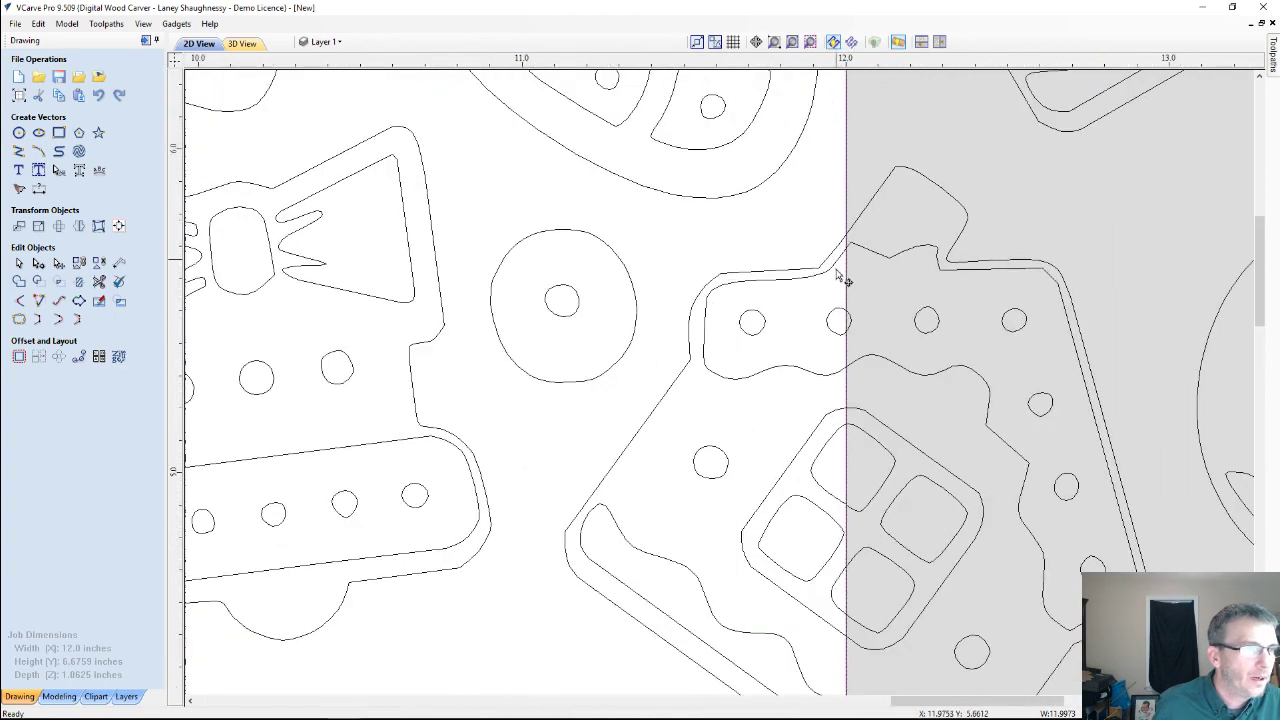
{"action": "scroll", "coordinate": [836, 273], "scroll_direction": "down", "scroll_amount": 8}
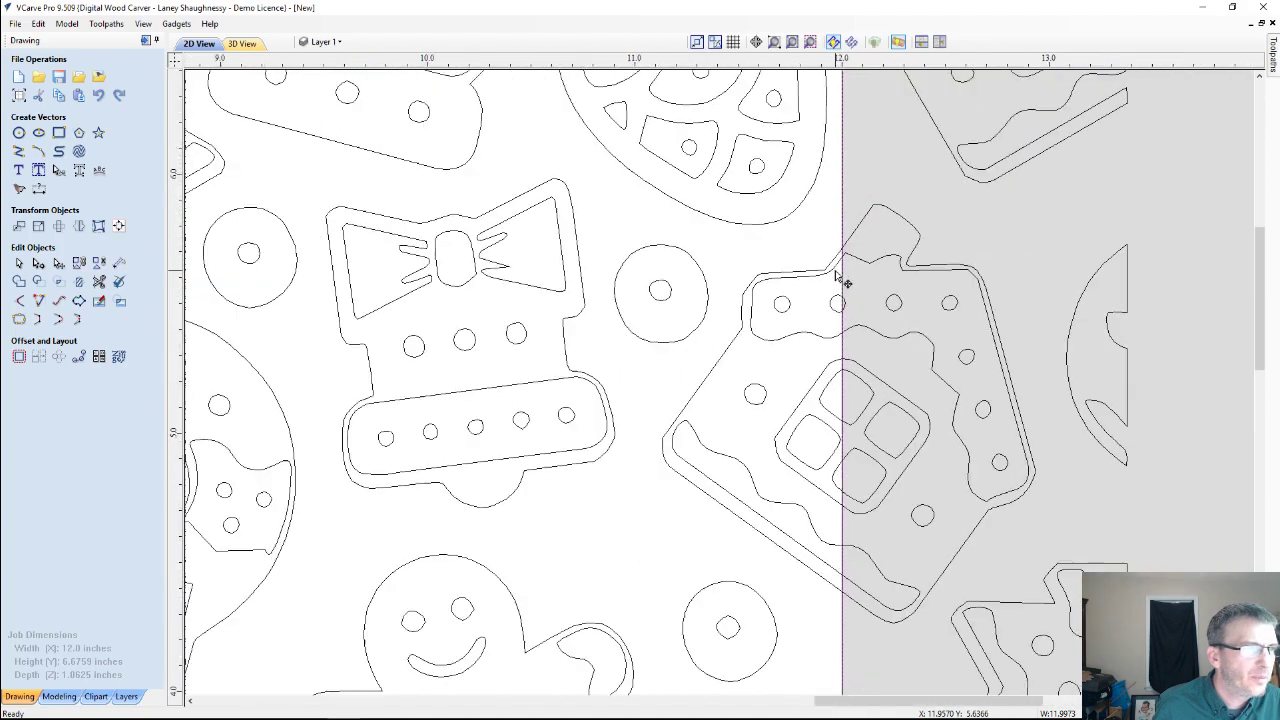
Inspect the rectangle's upper and lower edges and shift it flush with the job's left boundary.
{"action": "scroll", "coordinate": [735, 190], "scroll_direction": "up", "scroll_amount": 10}
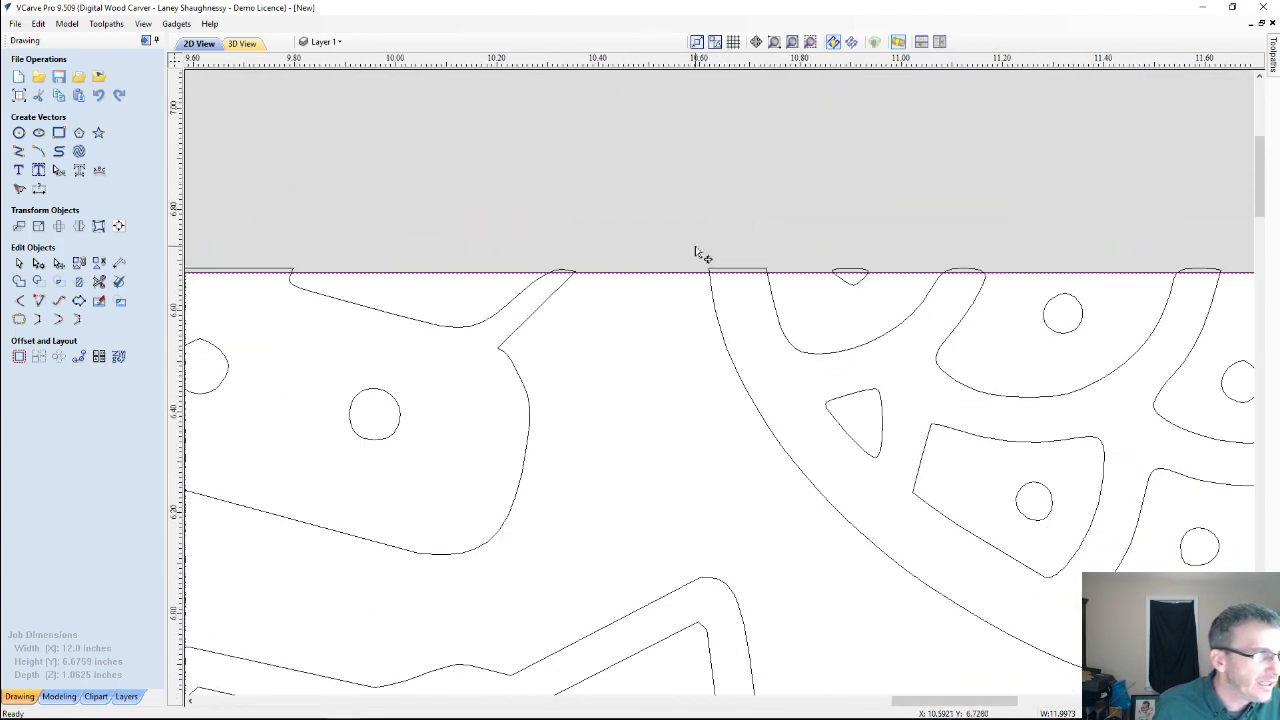
{"action": "scroll", "coordinate": [700, 253], "scroll_direction": "down", "scroll_amount": 10}
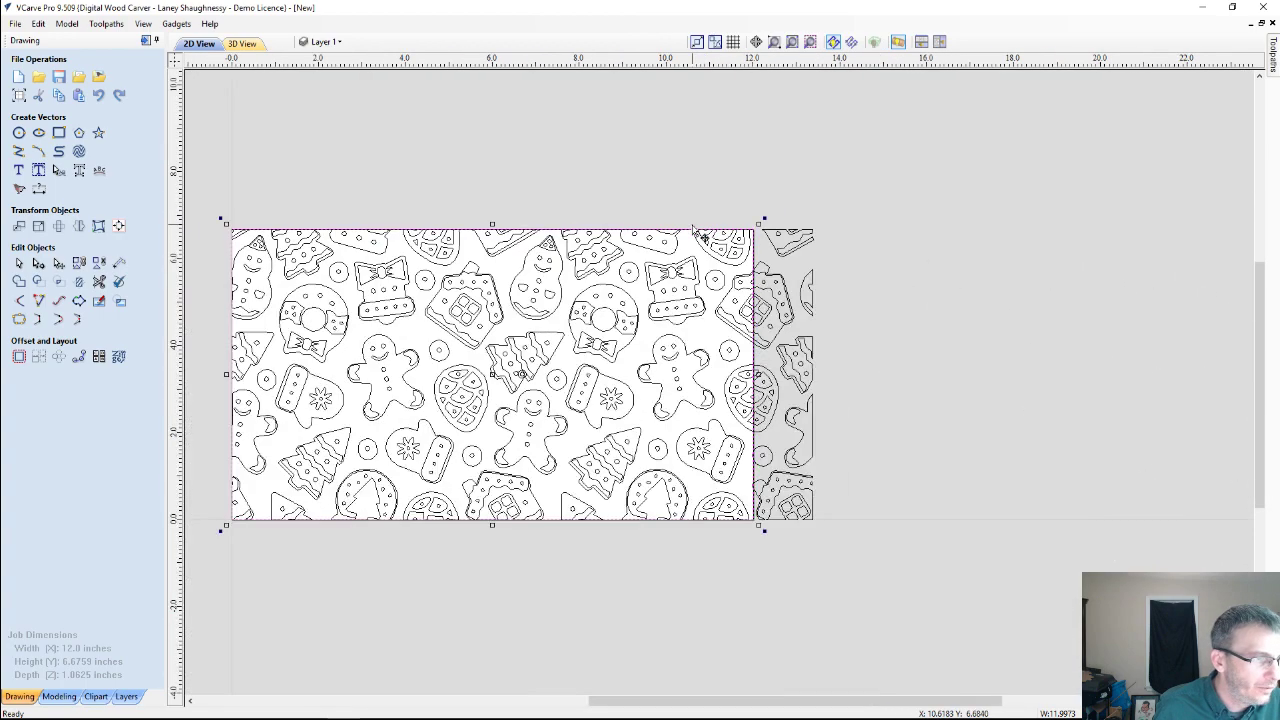
{"action": "scroll", "coordinate": [703, 500], "scroll_direction": "up", "scroll_amount": 3}
{"action": "scroll", "coordinate": [702, 500], "scroll_direction": "up", "scroll_amount": 5}
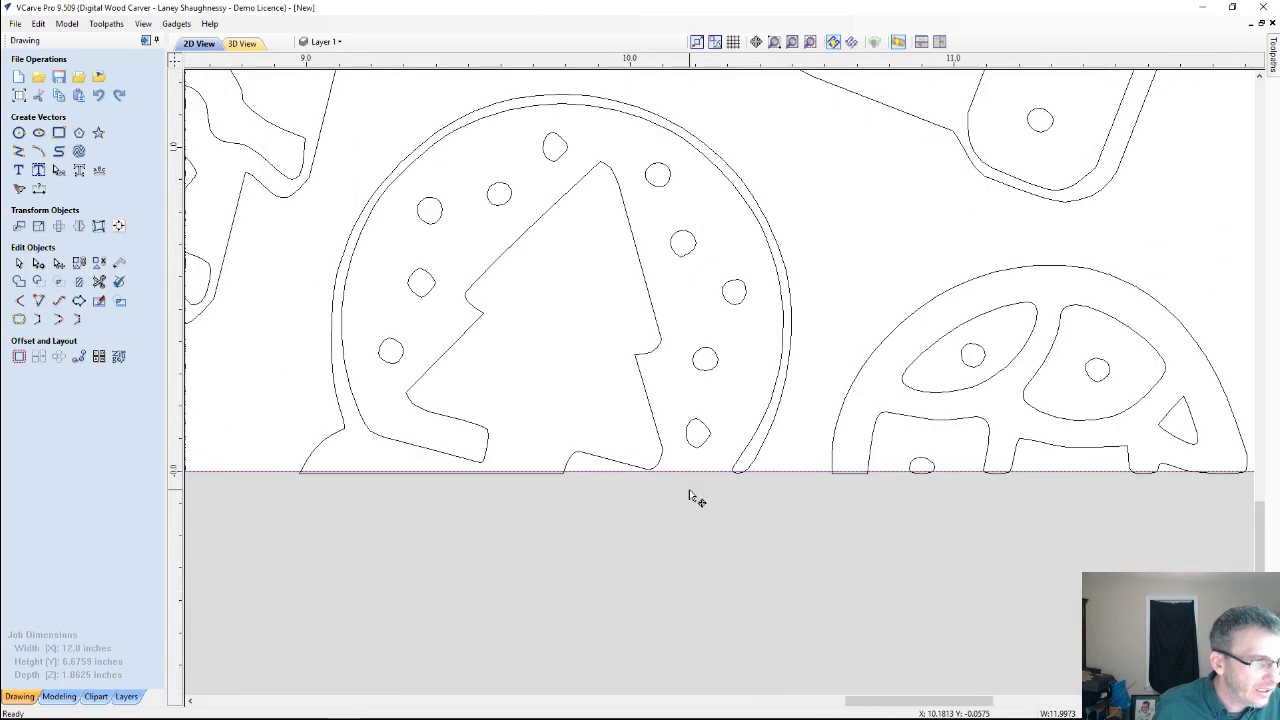
{"action": "scroll", "coordinate": [697, 498], "scroll_direction": "down", "scroll_amount": 5}
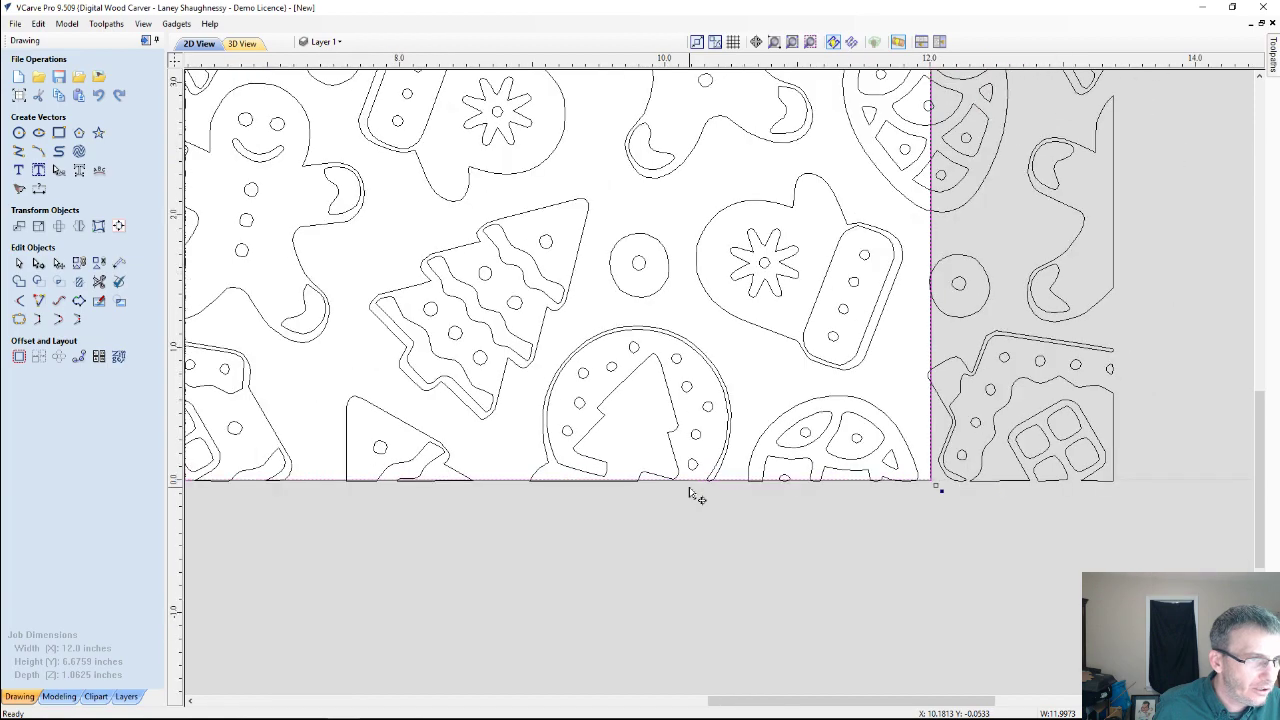
{"action": "left_click_drag", "start_coordinate": [899, 702], "coordinate": [652, 692]}
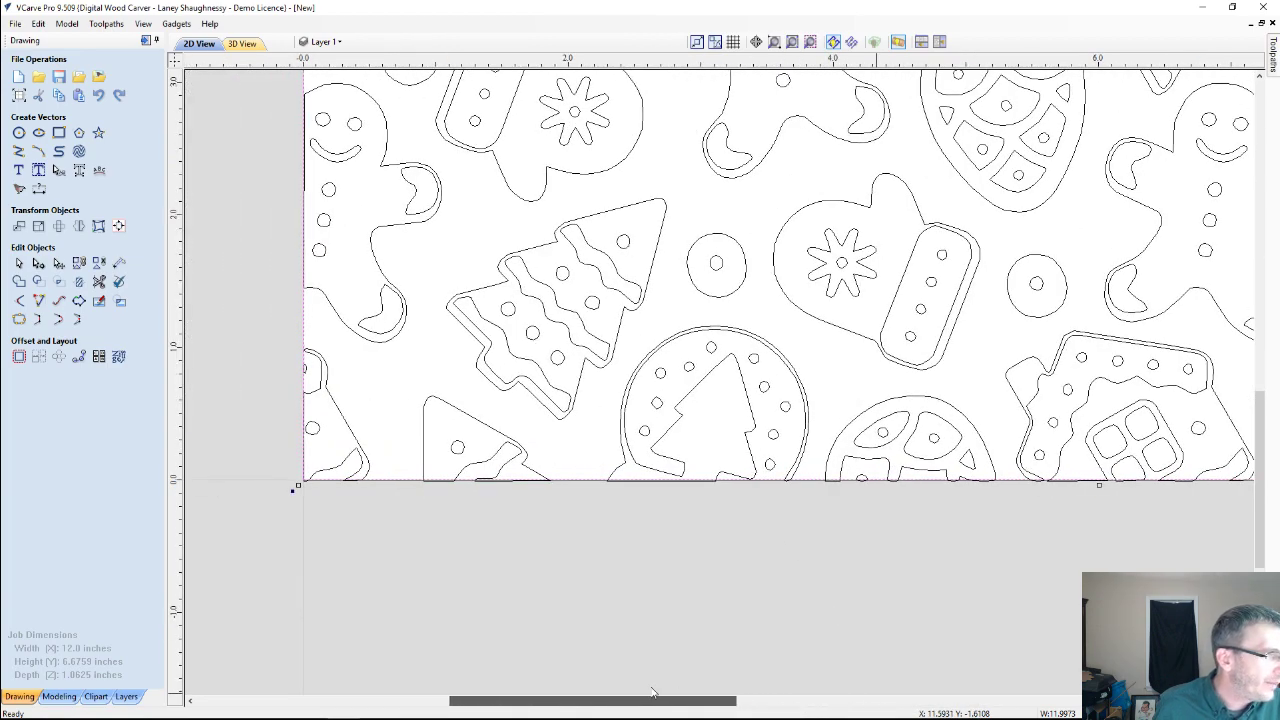
{"action": "scroll", "coordinate": [246, 300], "scroll_direction": "up", "scroll_amount": 2}
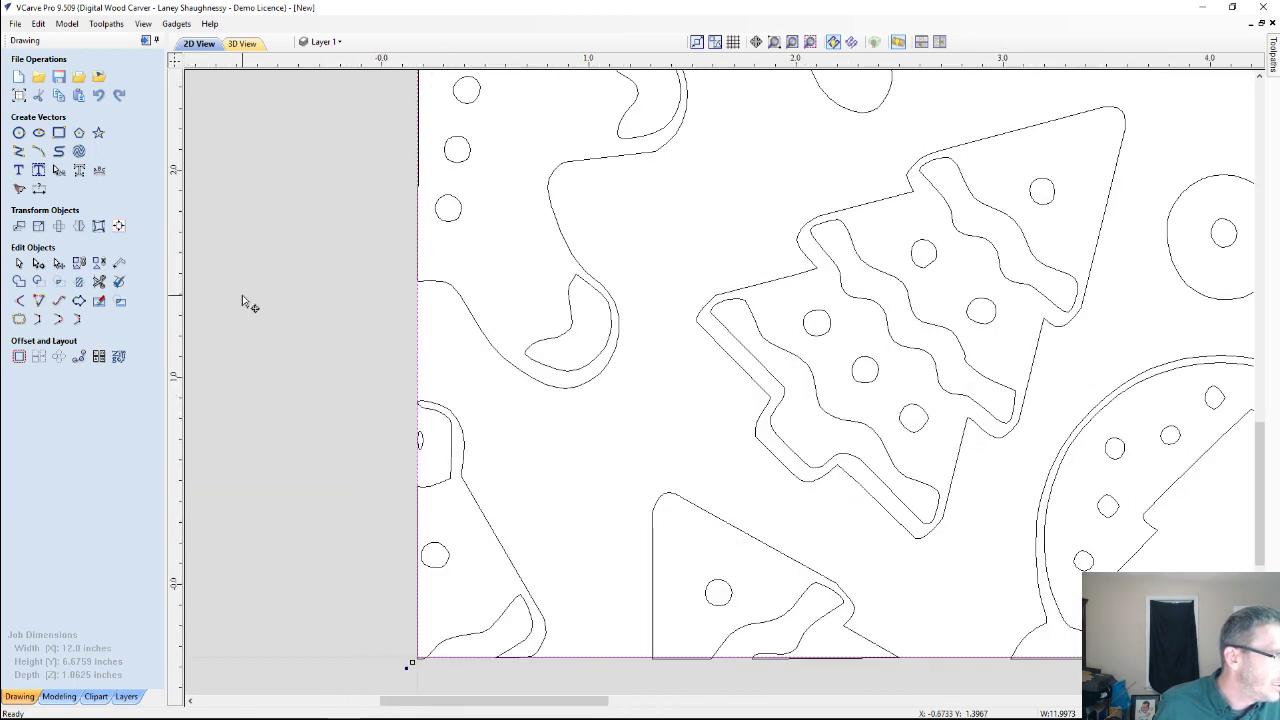
{"action": "scroll", "coordinate": [246, 300], "scroll_direction": "down", "scroll_amount": 1}
{"action": "scroll", "coordinate": [360, 335], "scroll_direction": "up", "scroll_amount": 3}
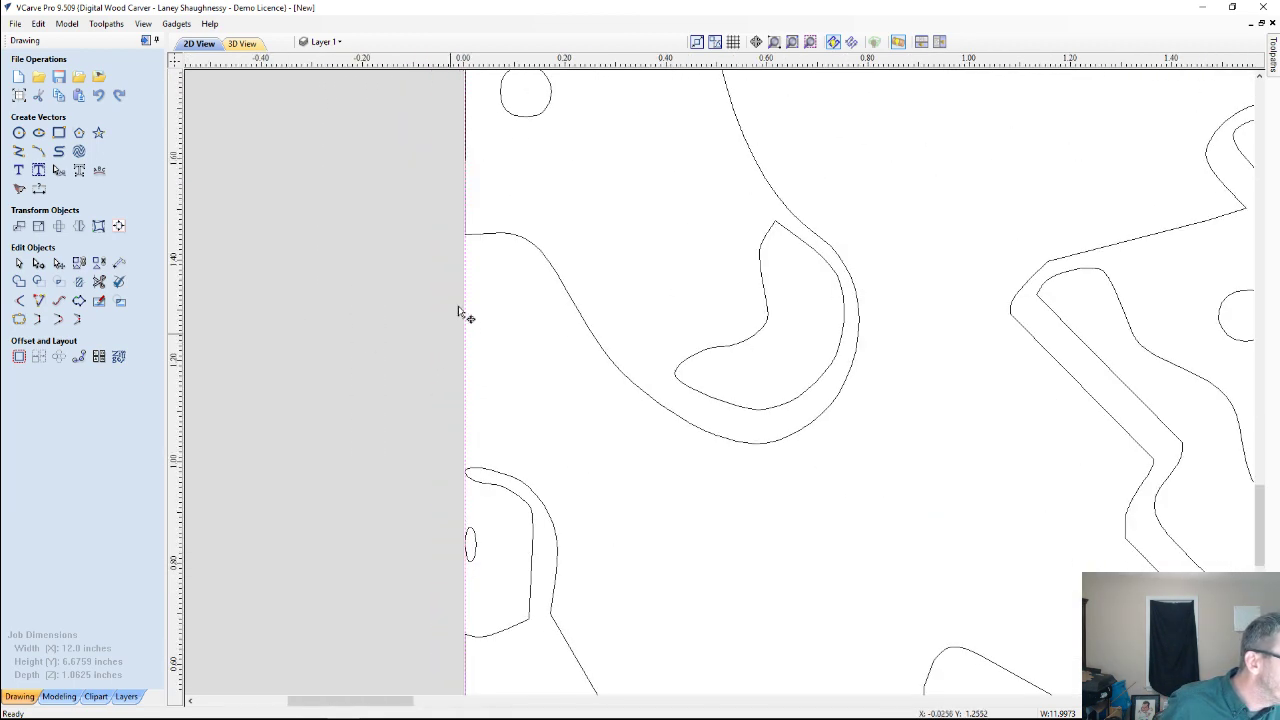
{"action": "scroll", "coordinate": [450, 310], "scroll_direction": "up", "scroll_amount": 4}
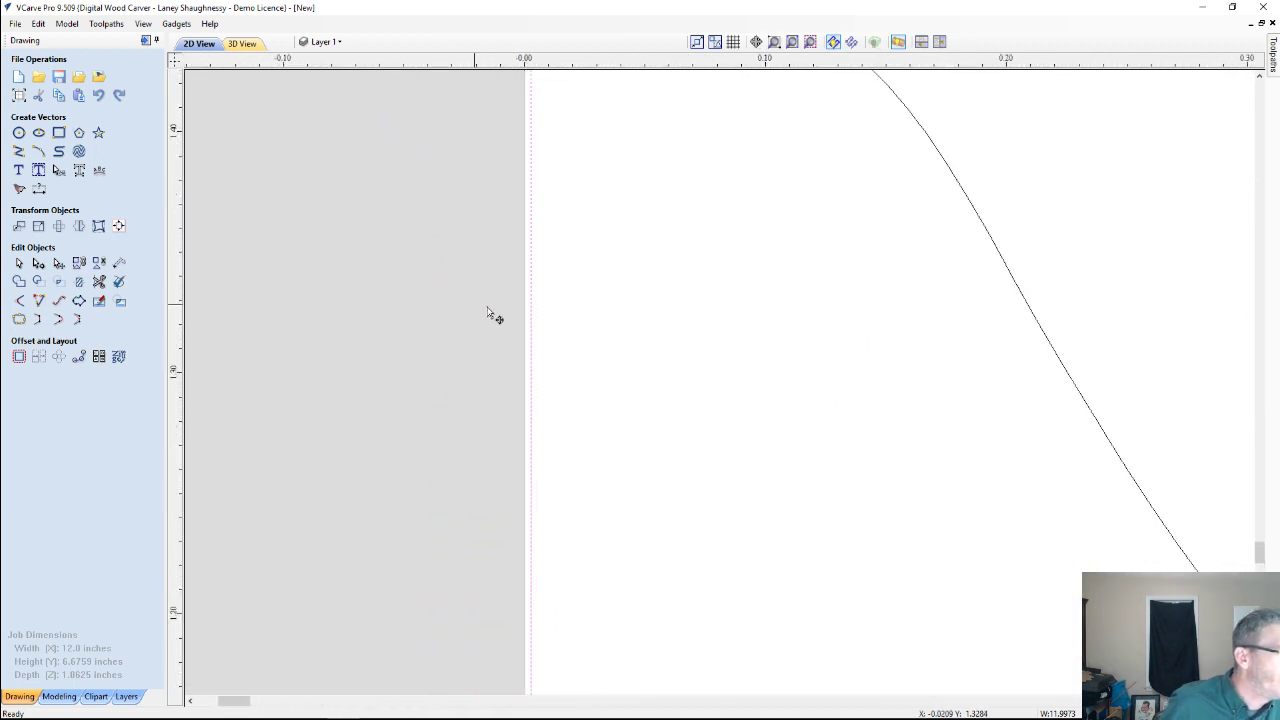
{"action": "scroll", "coordinate": [488, 311], "scroll_direction": "up", "scroll_amount": 1}
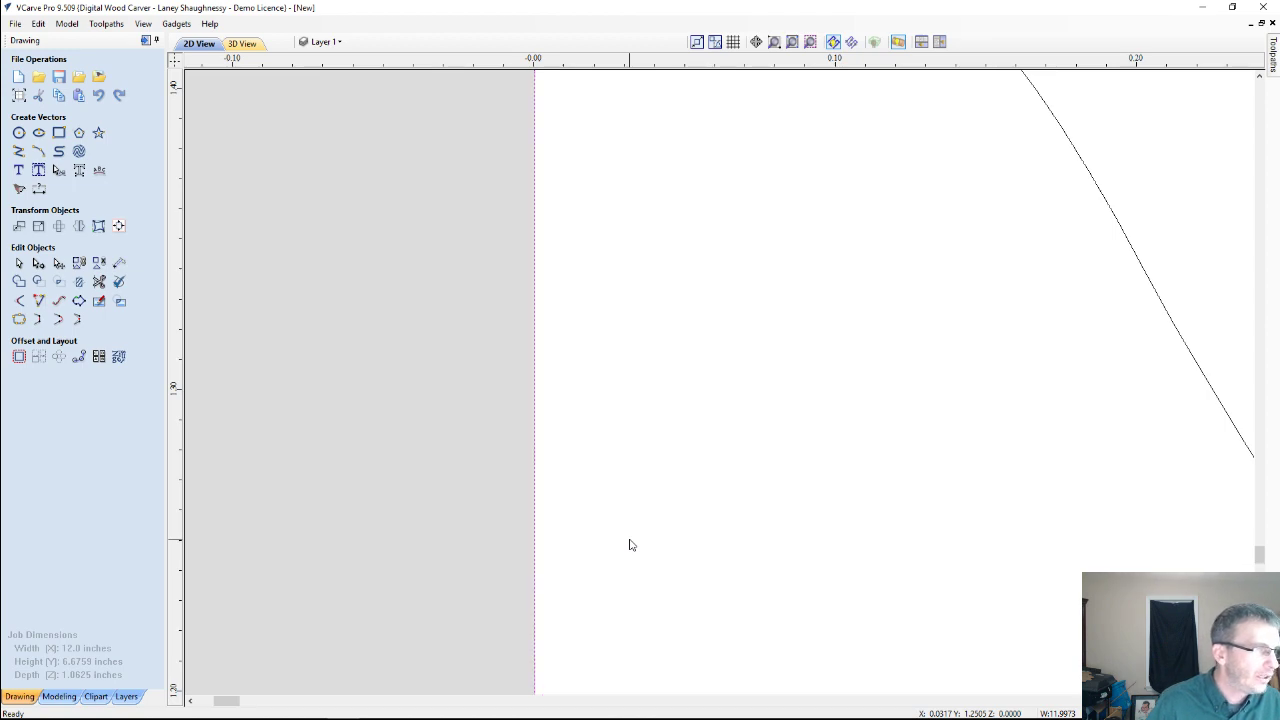
Stretch the rectangle's right edge to the job boundary at X 12.0 so it is 12 inches wide.
{"action": "scroll", "coordinate": [440, 317], "scroll_direction": "down", "scroll_amount": 8}
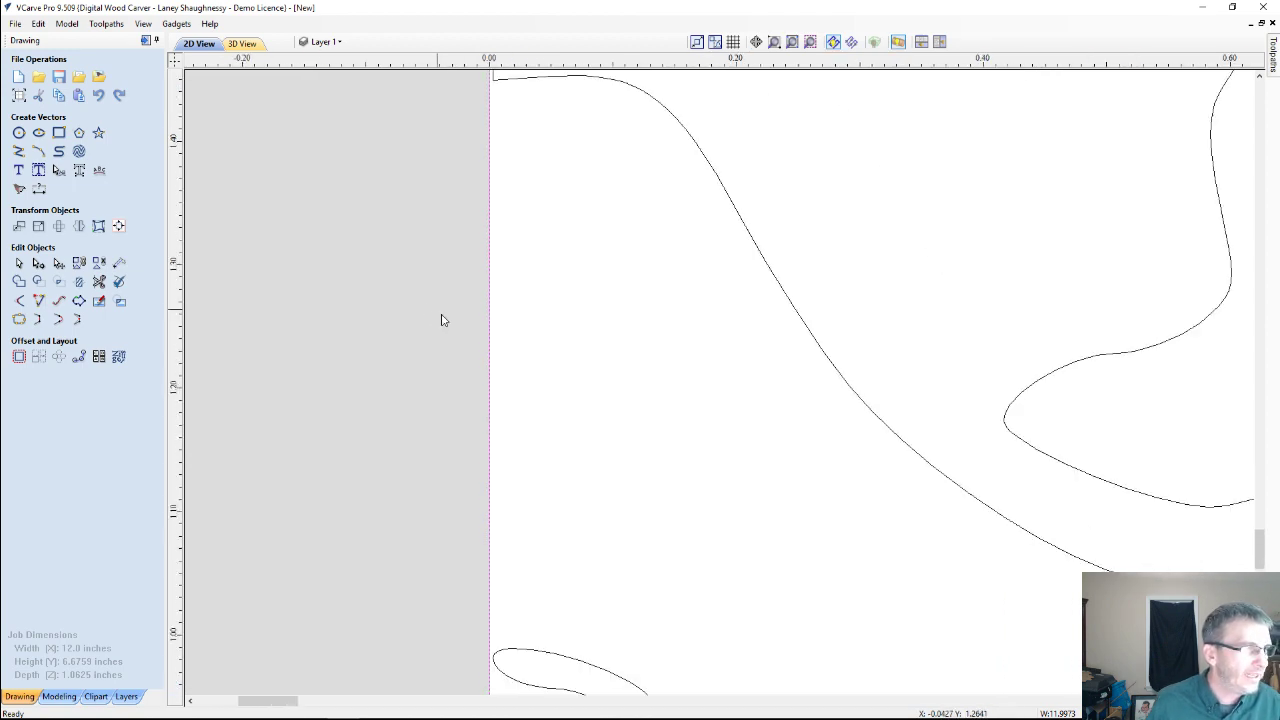
{"action": "scroll", "coordinate": [420, 290], "scroll_direction": "down", "scroll_amount": 8}
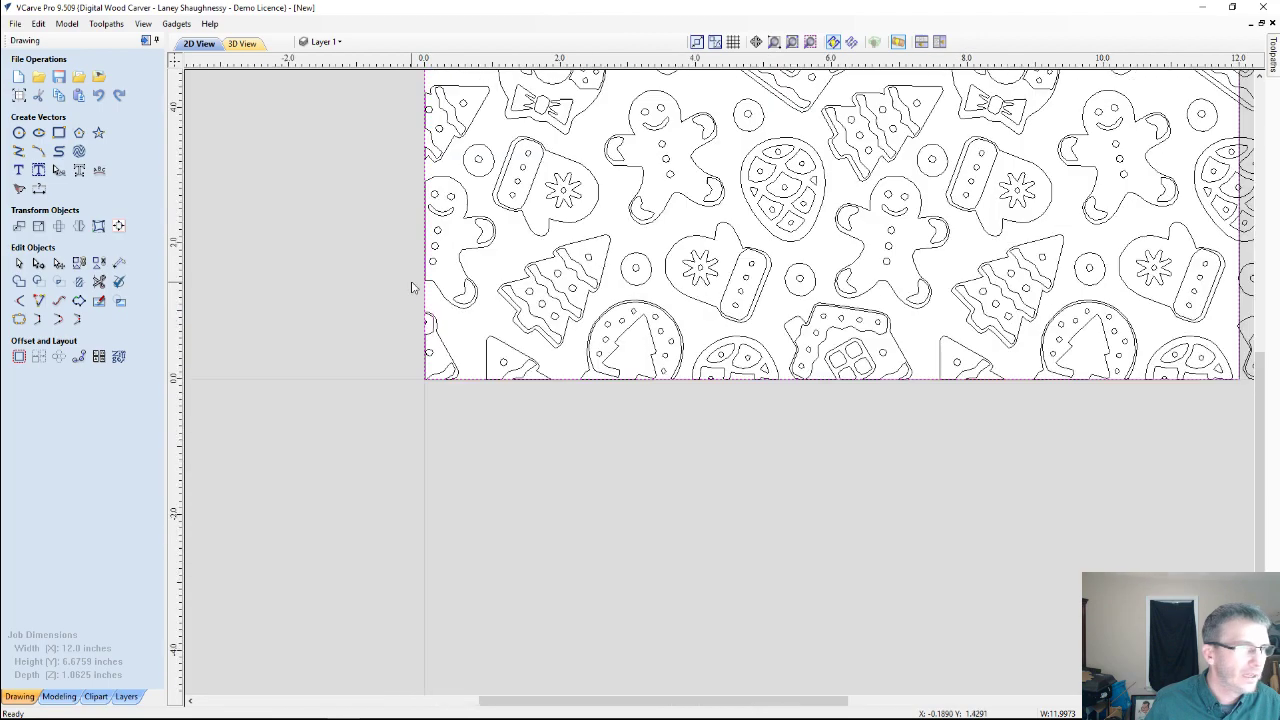
{"action": "scroll", "coordinate": [1105, 210], "scroll_direction": "up", "scroll_amount": 3}
{"action": "scroll", "coordinate": [1105, 210], "scroll_direction": "up", "scroll_amount": 9}
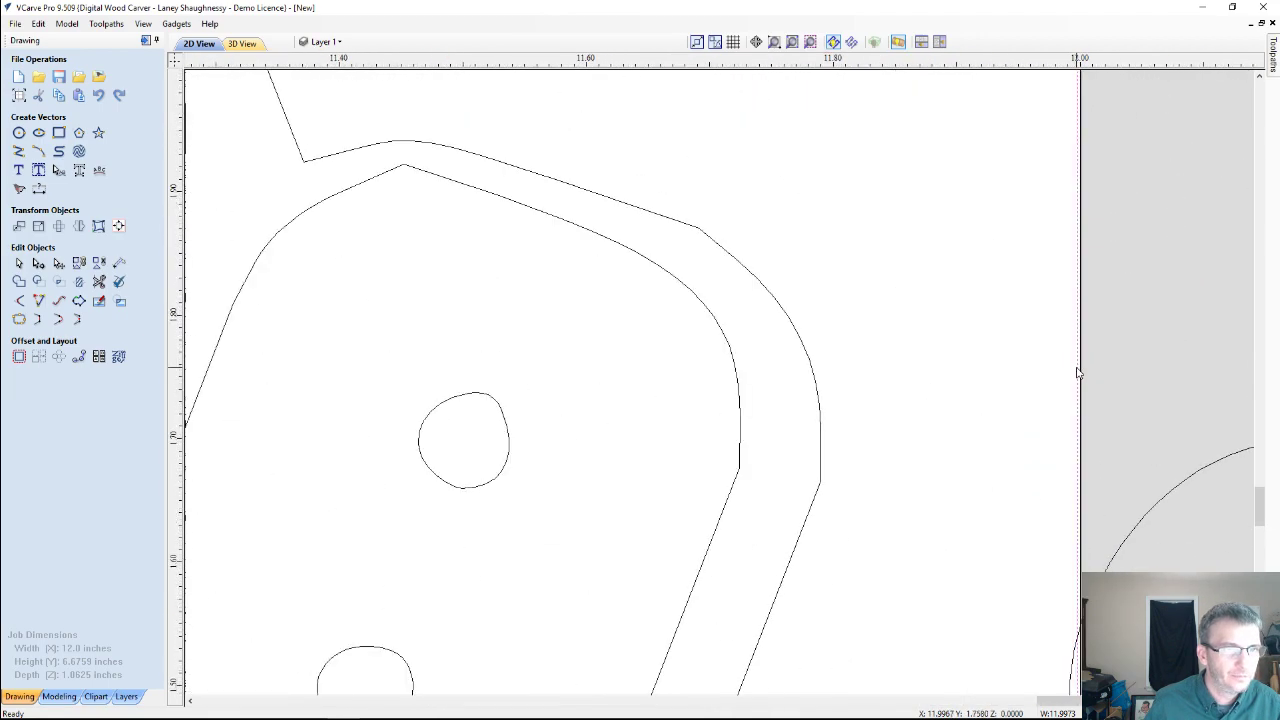
{"action": "scroll", "coordinate": [1078, 372], "scroll_direction": "down", "scroll_amount": 7}
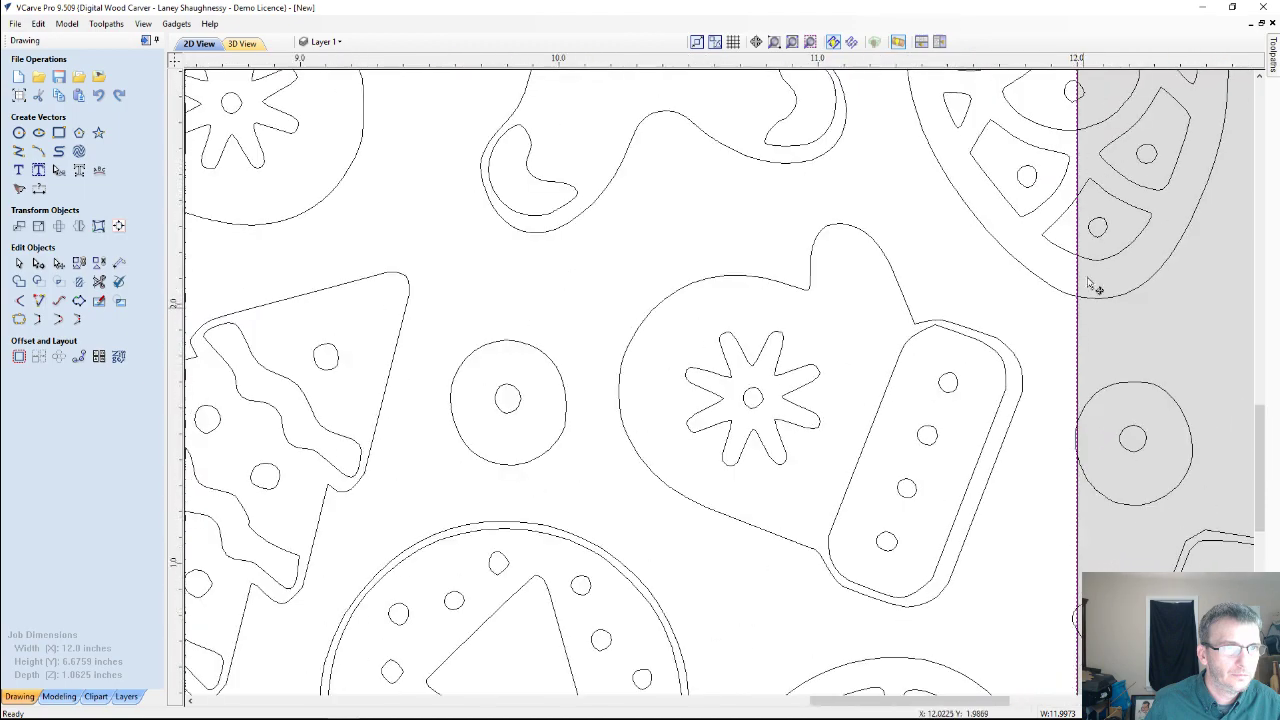
{"action": "scroll", "coordinate": [1115, 143], "scroll_direction": "down", "scroll_amount": 6}
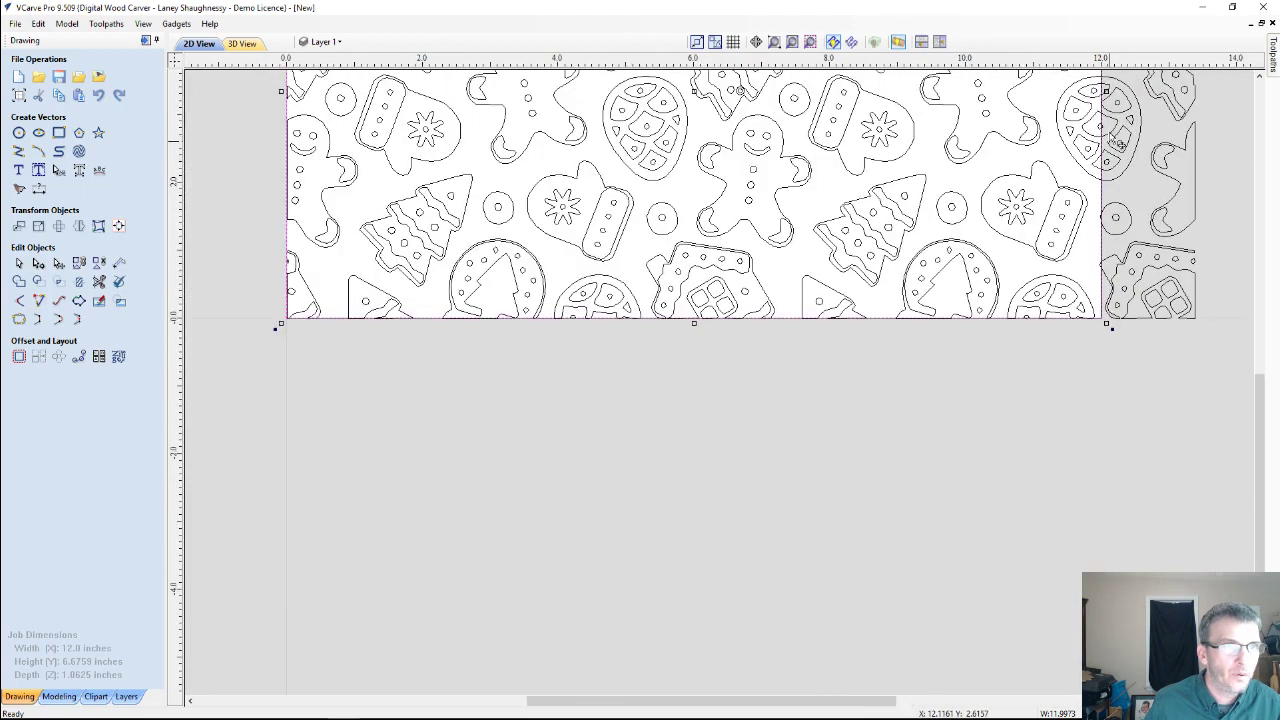
{"action": "scroll", "coordinate": [1110, 90], "scroll_direction": "up", "scroll_amount": 7}
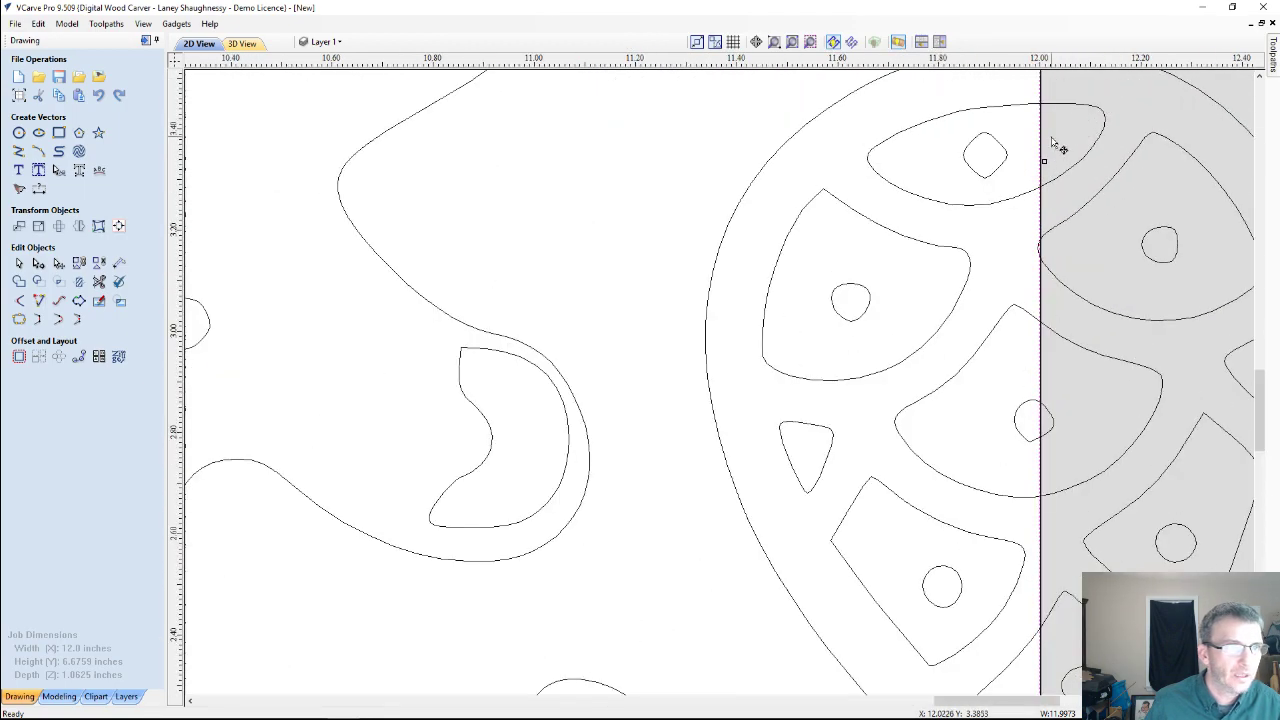
{"action": "scroll", "coordinate": [1052, 143], "scroll_direction": "up", "scroll_amount": 3}
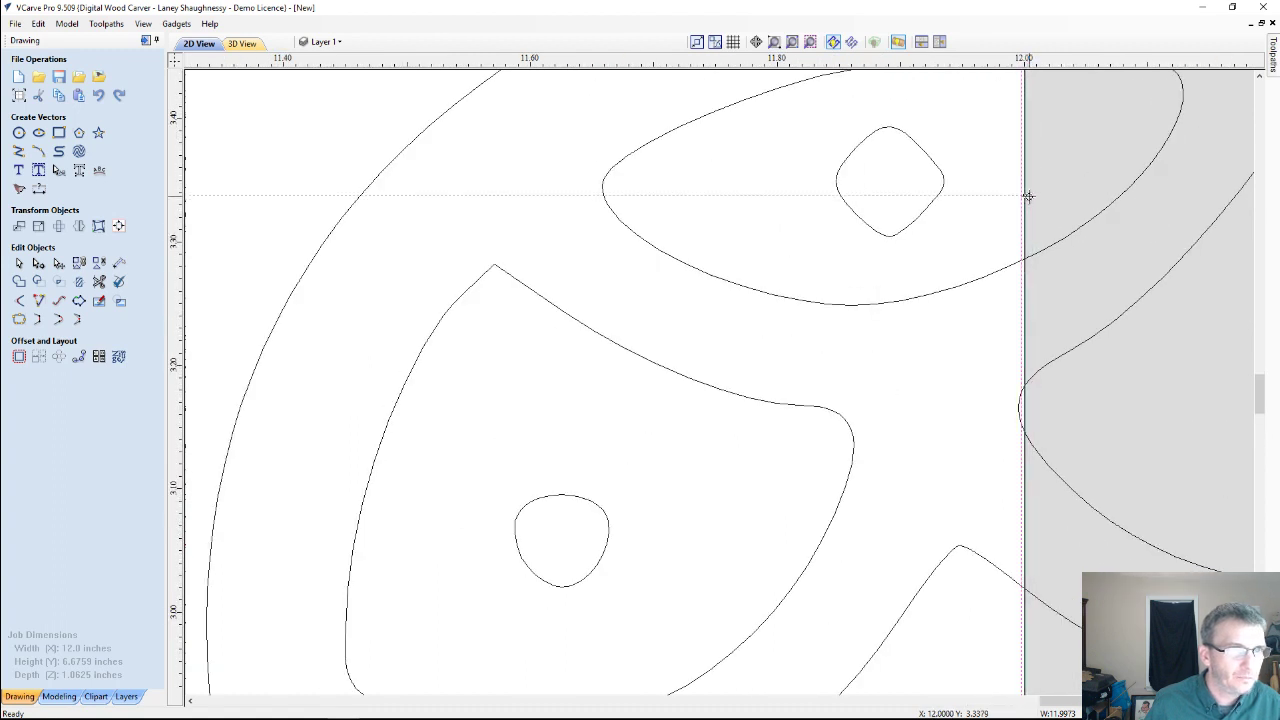
{"action": "scroll", "coordinate": [1060, 360], "scroll_direction": "down", "scroll_amount": 5}
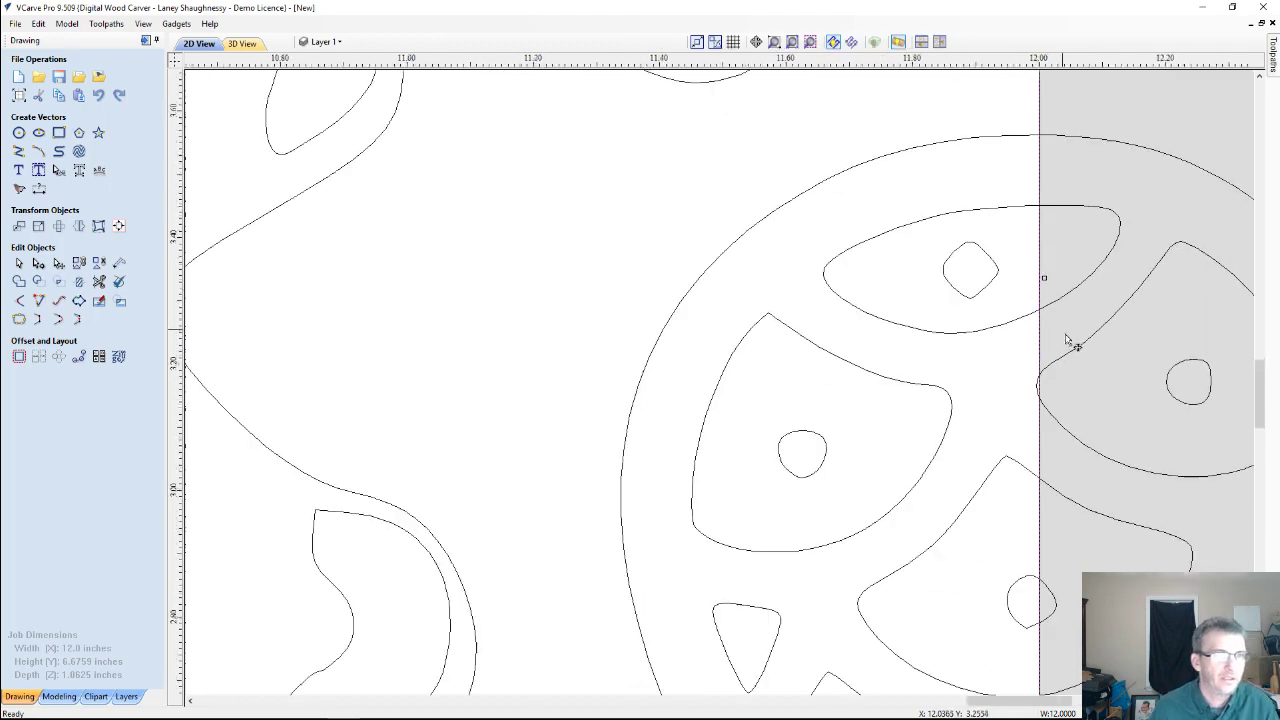
{"action": "scroll", "coordinate": [1068, 340], "scroll_direction": "down", "scroll_amount": 8}
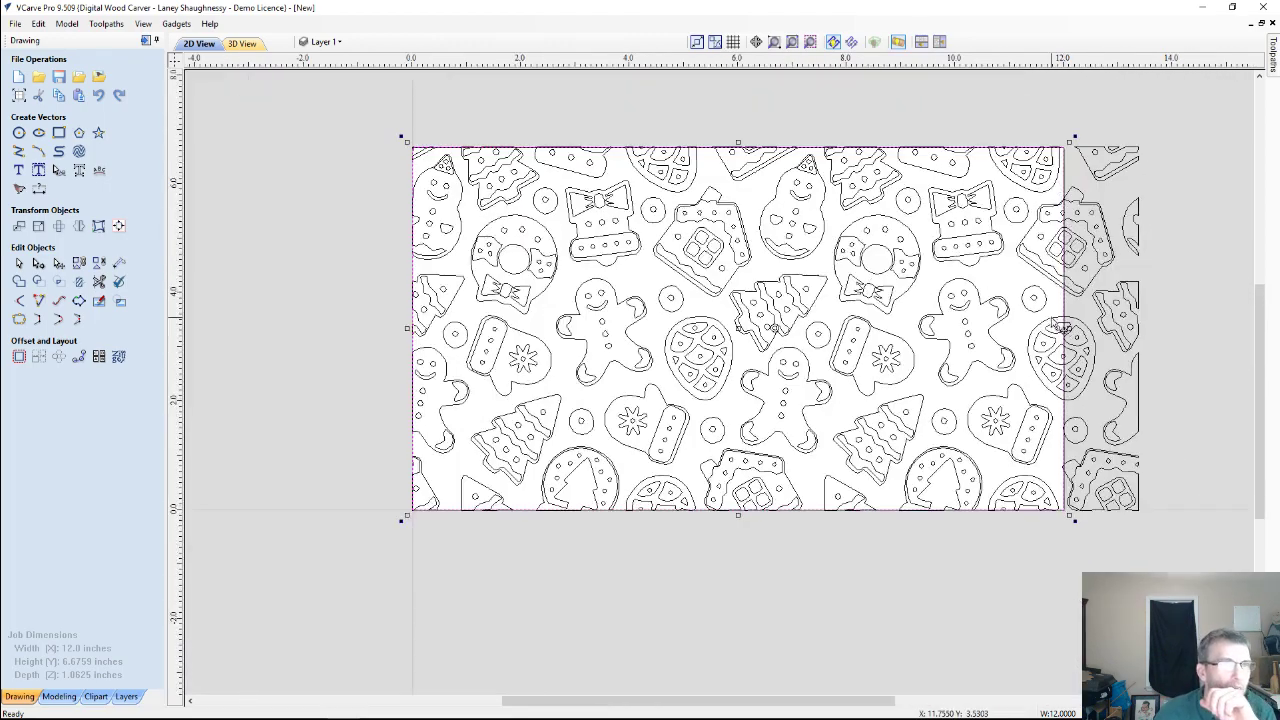
Trim the cookie pattern with the rectangle as the boundary, clearing everything outside it, and inspect the trimmed outline.
{"action": "left_click", "coordinate": [365, 298]}
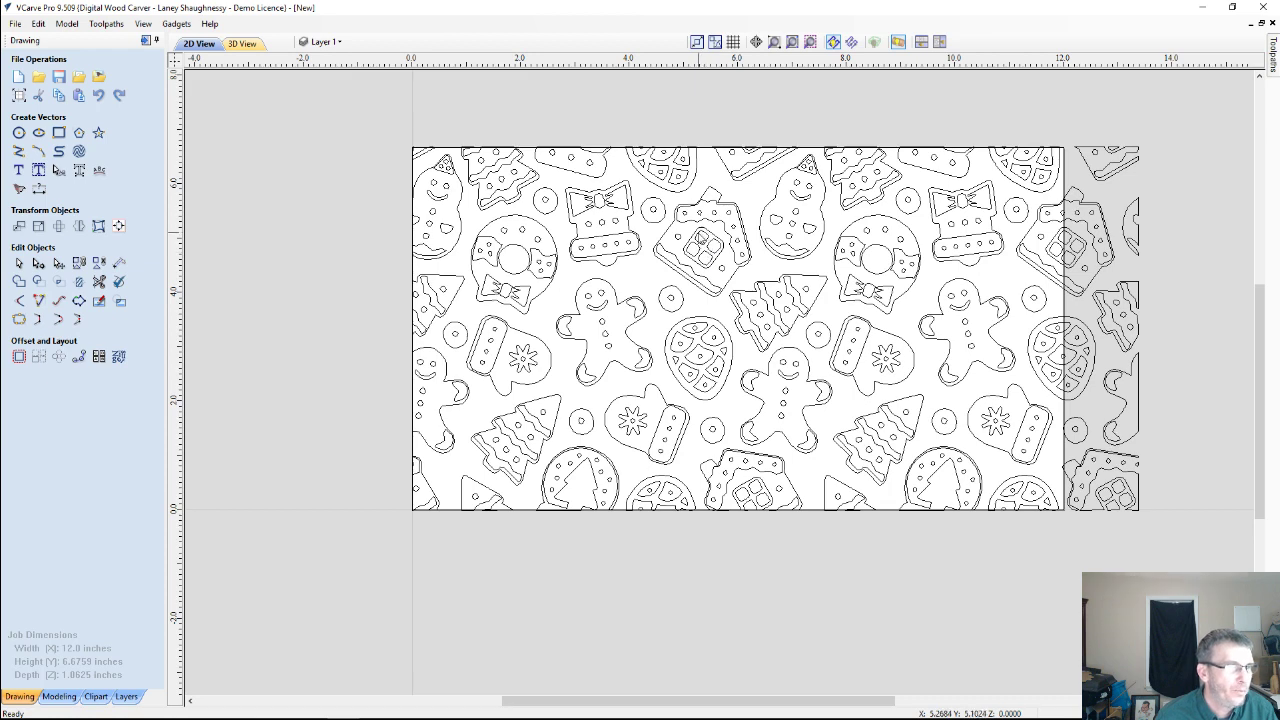
{"action": "left_click", "coordinate": [701, 238]}
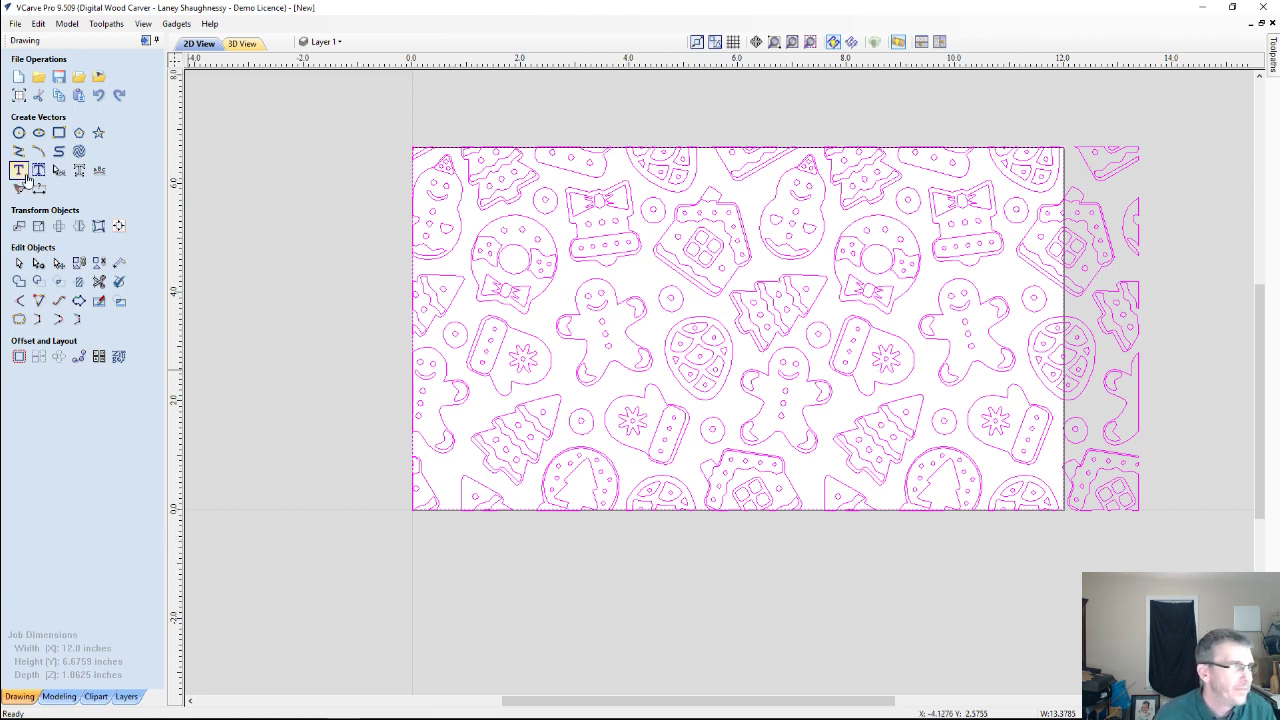
{"action": "left_click", "coordinate": [80, 285]}
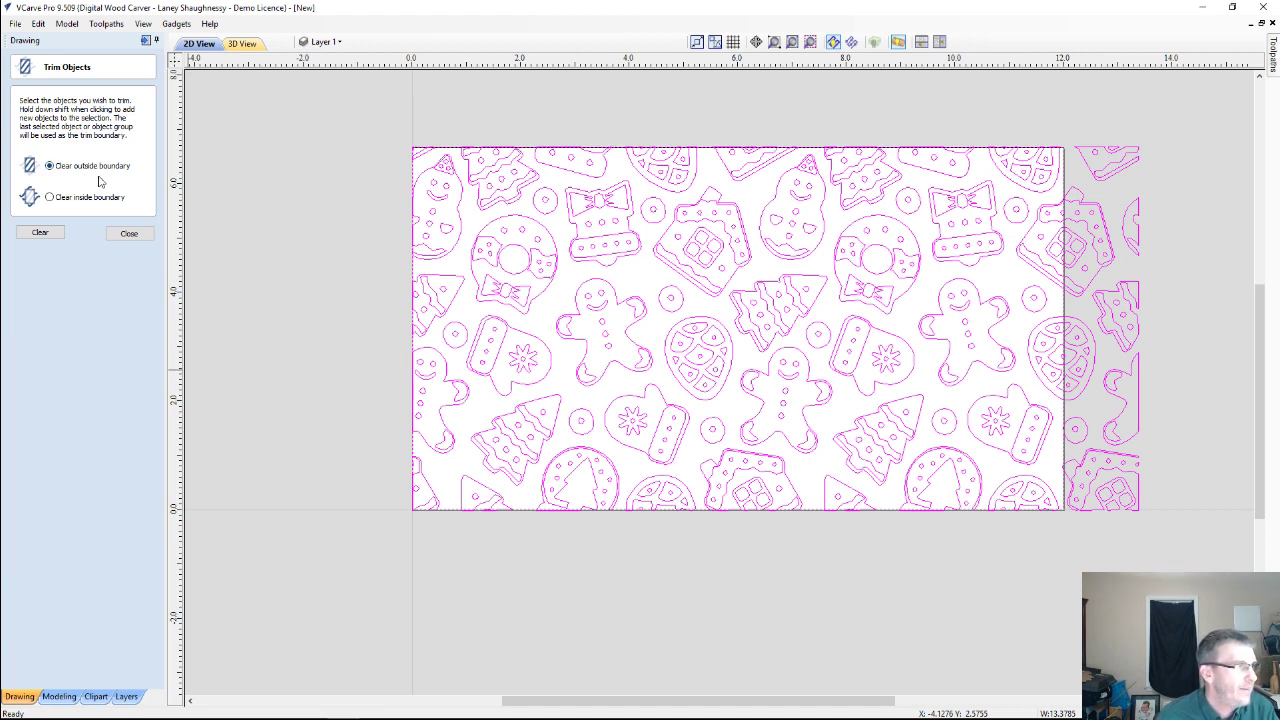
{"action": "left_click", "coordinate": [47, 233]}
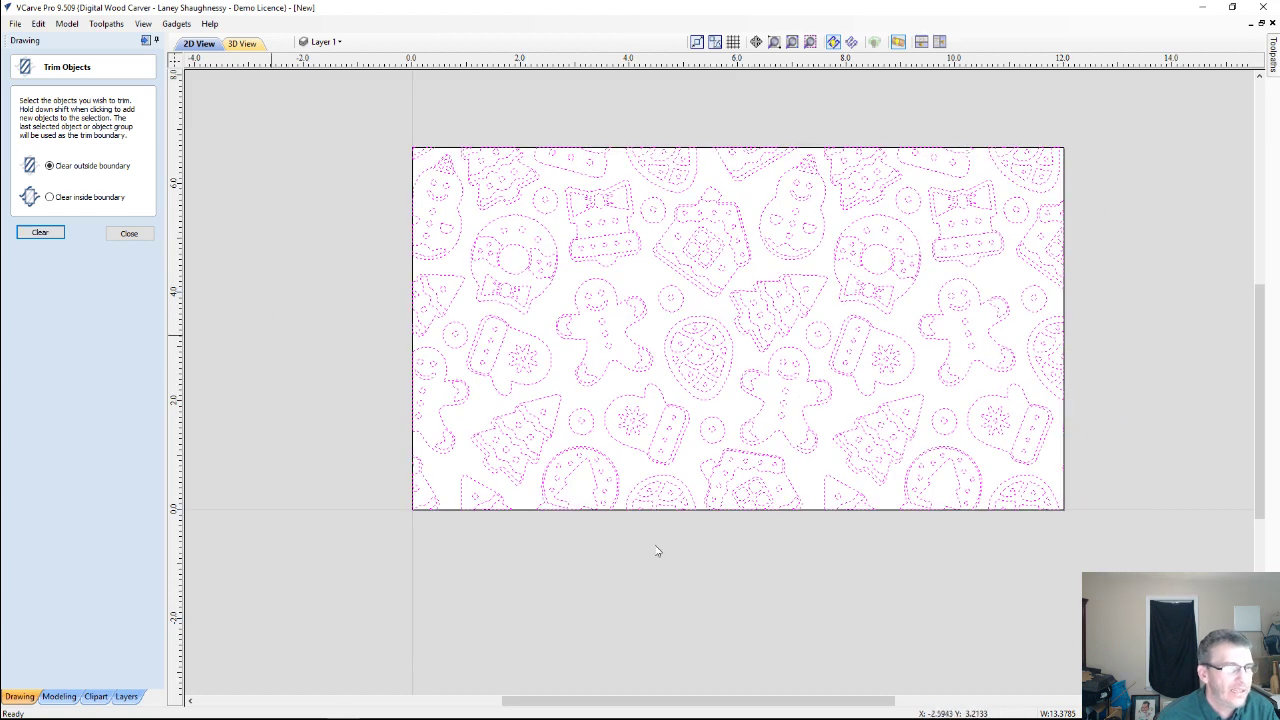
{"action": "scroll", "coordinate": [551, 108], "scroll_direction": "up", "scroll_amount": 5}
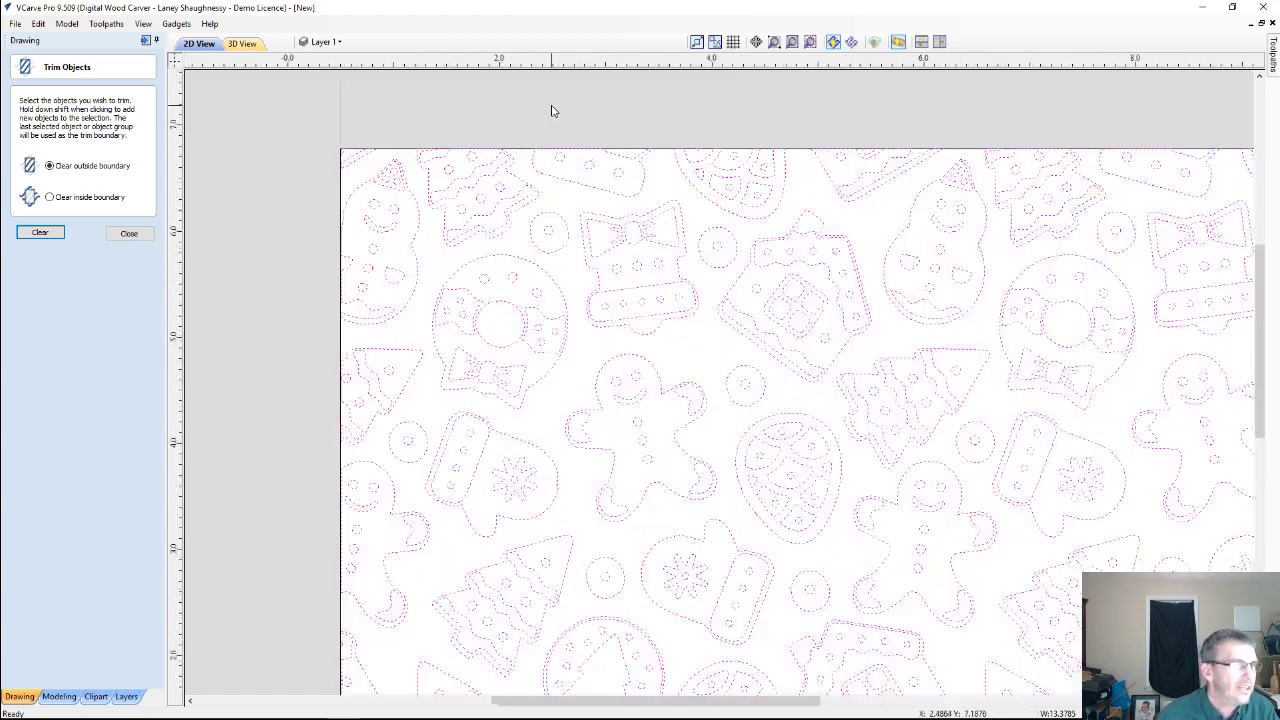
{"action": "scroll", "coordinate": [805, 215], "scroll_direction": "down", "scroll_amount": 5}
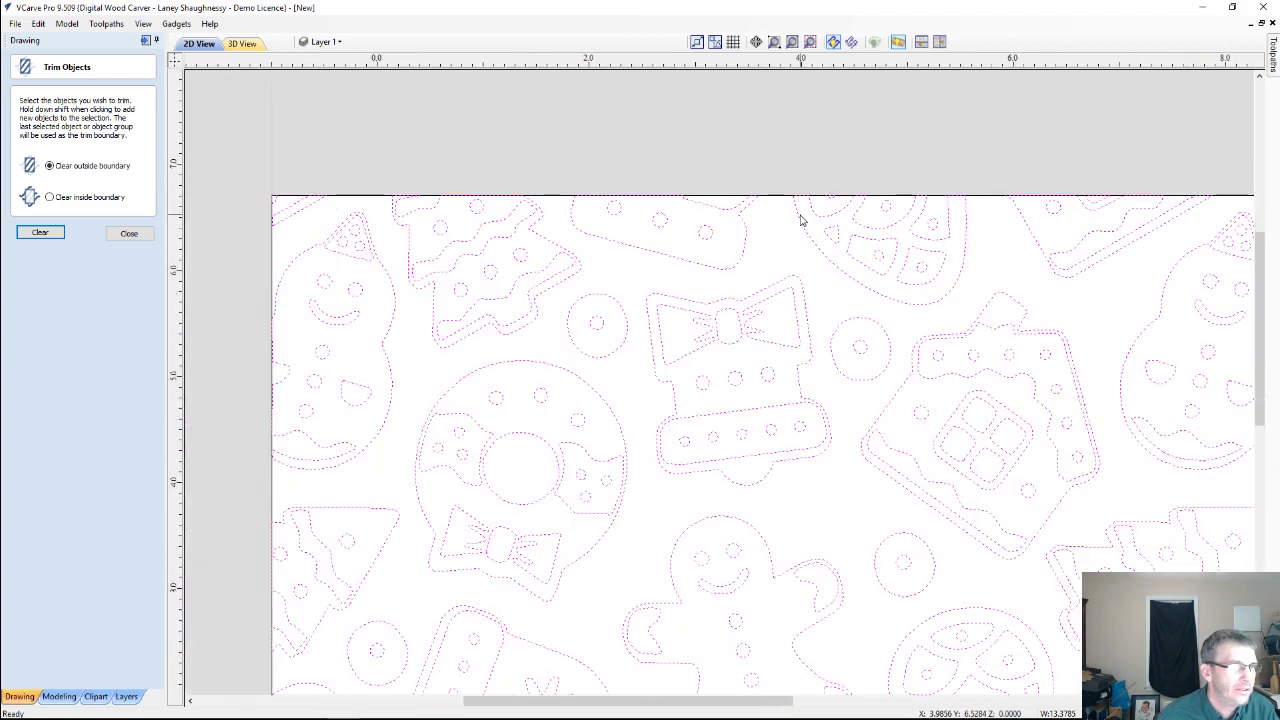
{"action": "left_click", "coordinate": [715, 254]}
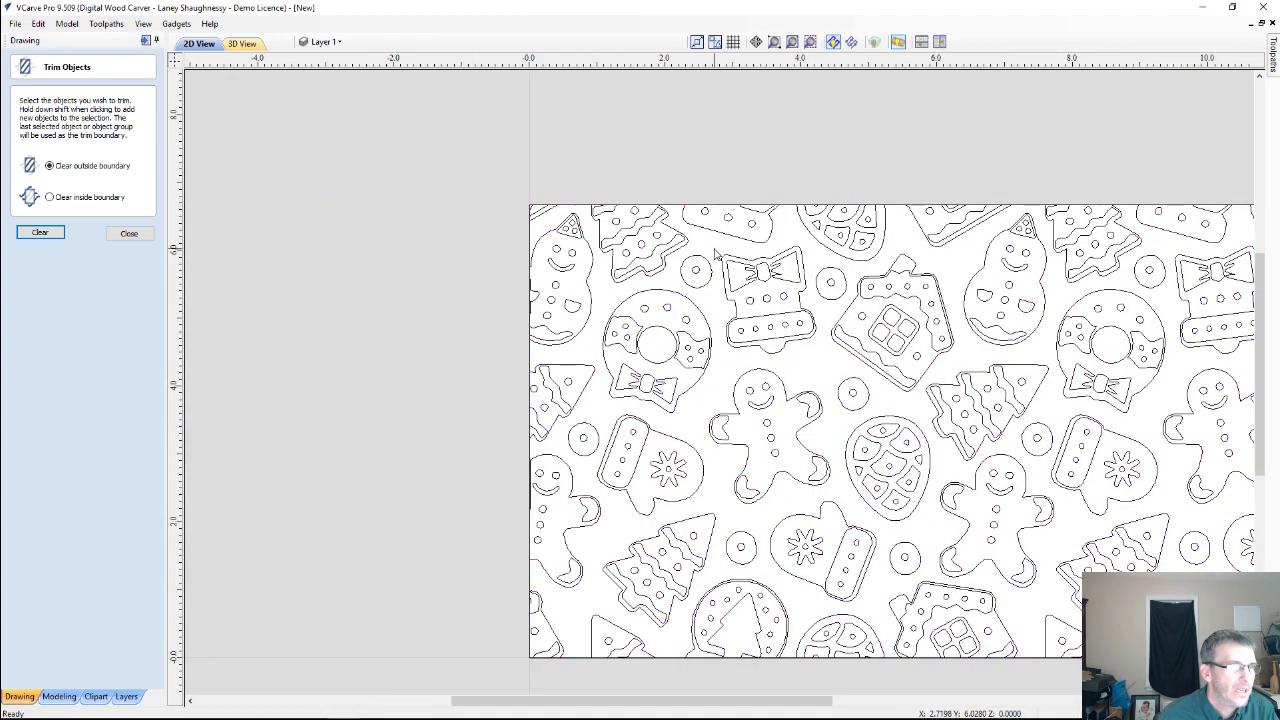
{"action": "left_click", "coordinate": [675, 207]}
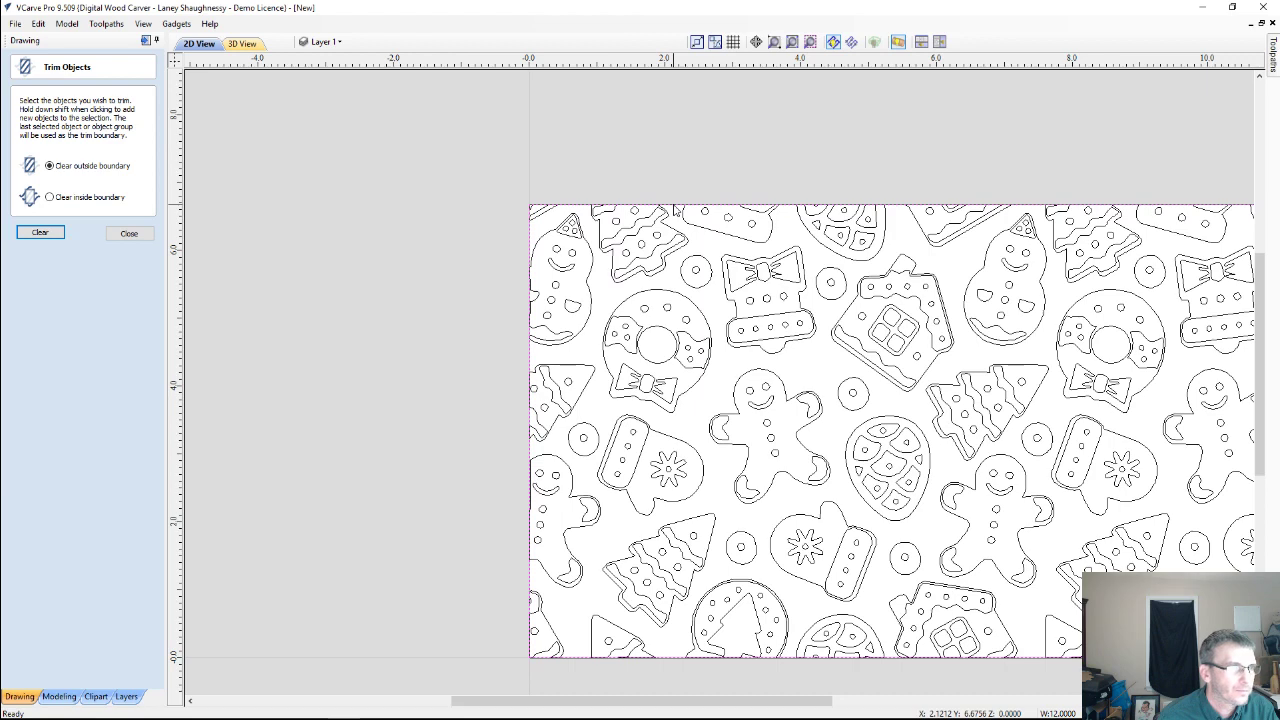
Delete the two thin leftover slivers on the job's right edge beside the lower mitten.
{"action": "scroll", "coordinate": [675, 210], "scroll_direction": "down", "scroll_amount": 3}
{"action": "scroll", "coordinate": [1008, 380], "scroll_direction": "up", "scroll_amount": 1}
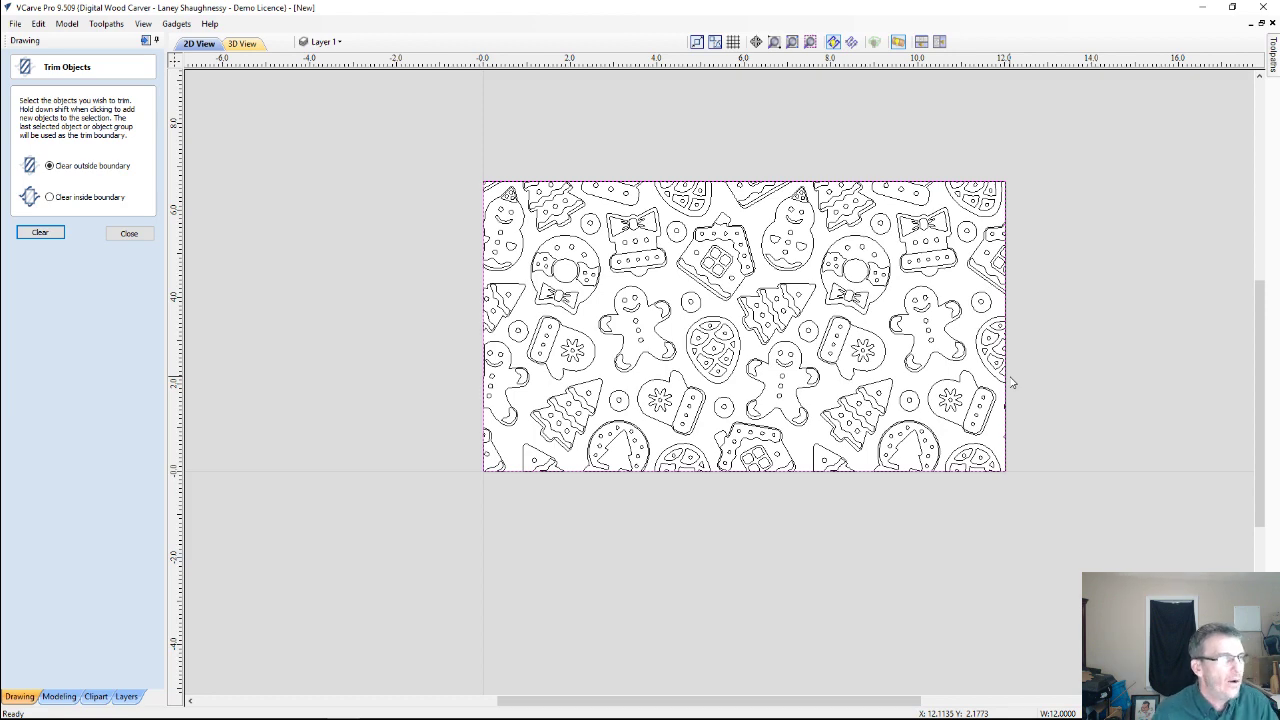
{"action": "scroll", "coordinate": [1010, 430], "scroll_direction": "up", "scroll_amount": 4}
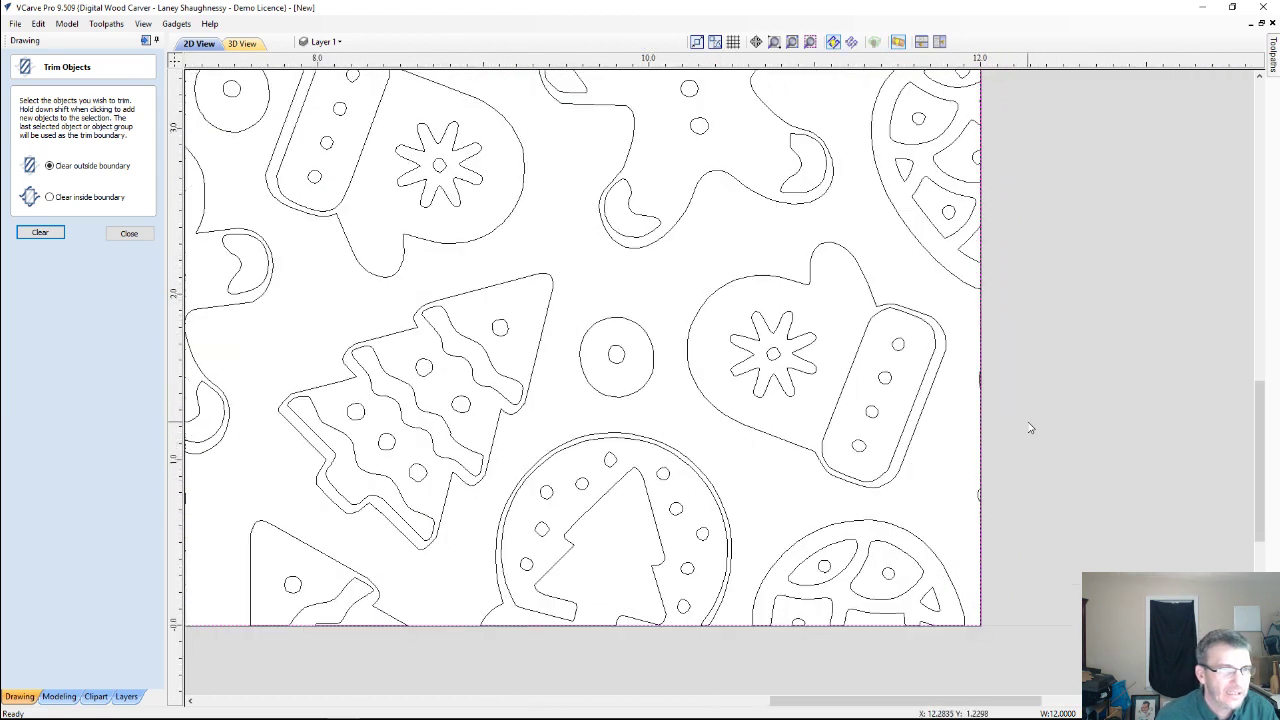
{"action": "scroll", "coordinate": [1012, 425], "scroll_direction": "up", "scroll_amount": 3}
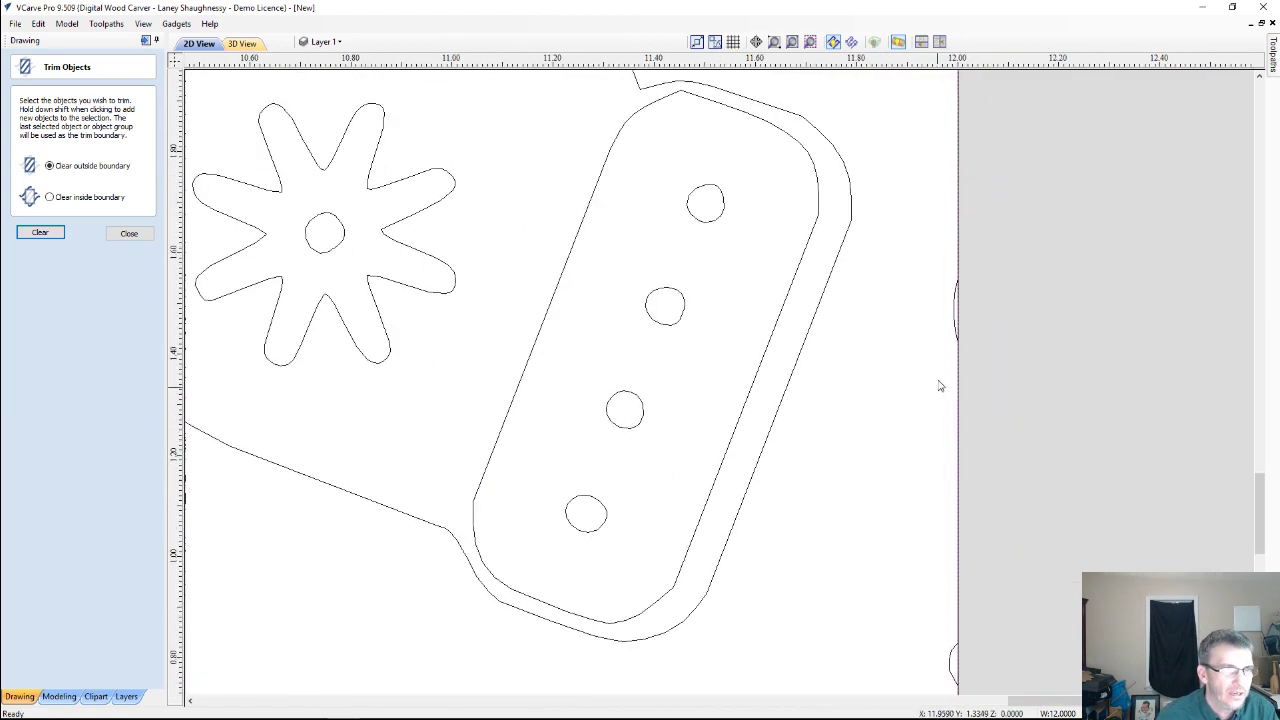
{"action": "left_click", "coordinate": [955, 318]}
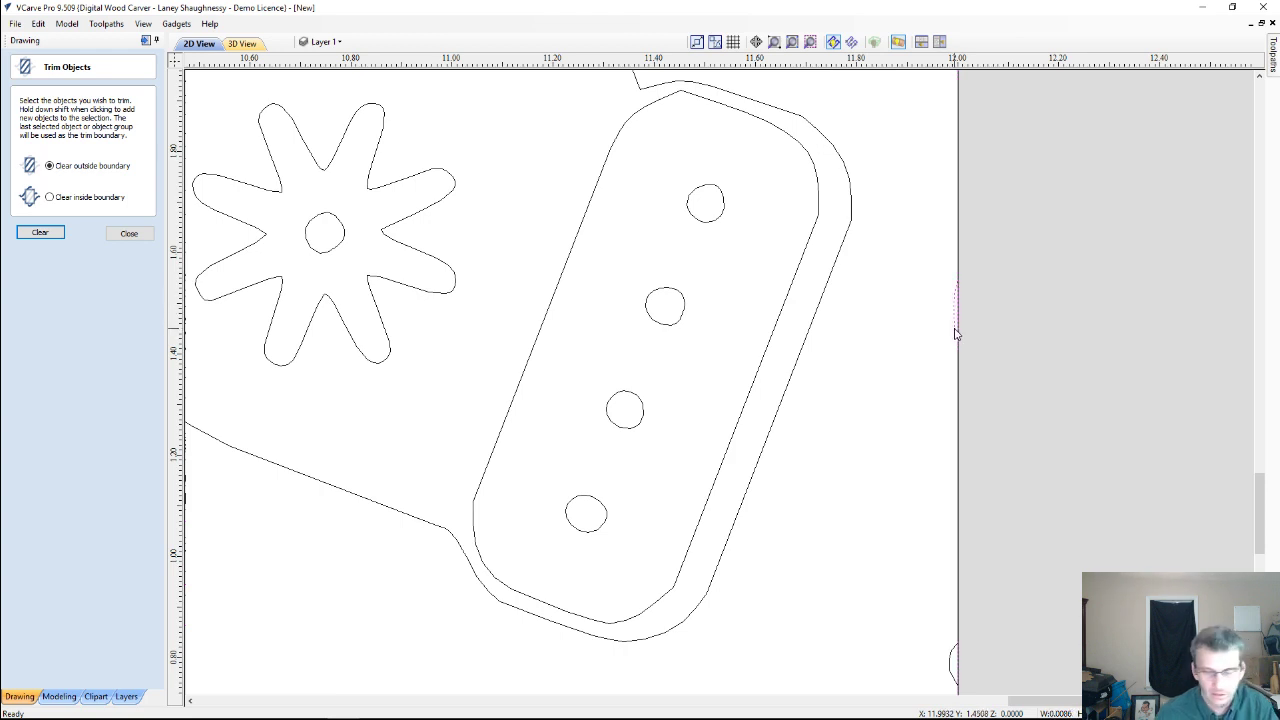
{"action": "left_click", "coordinate": [955, 333]}
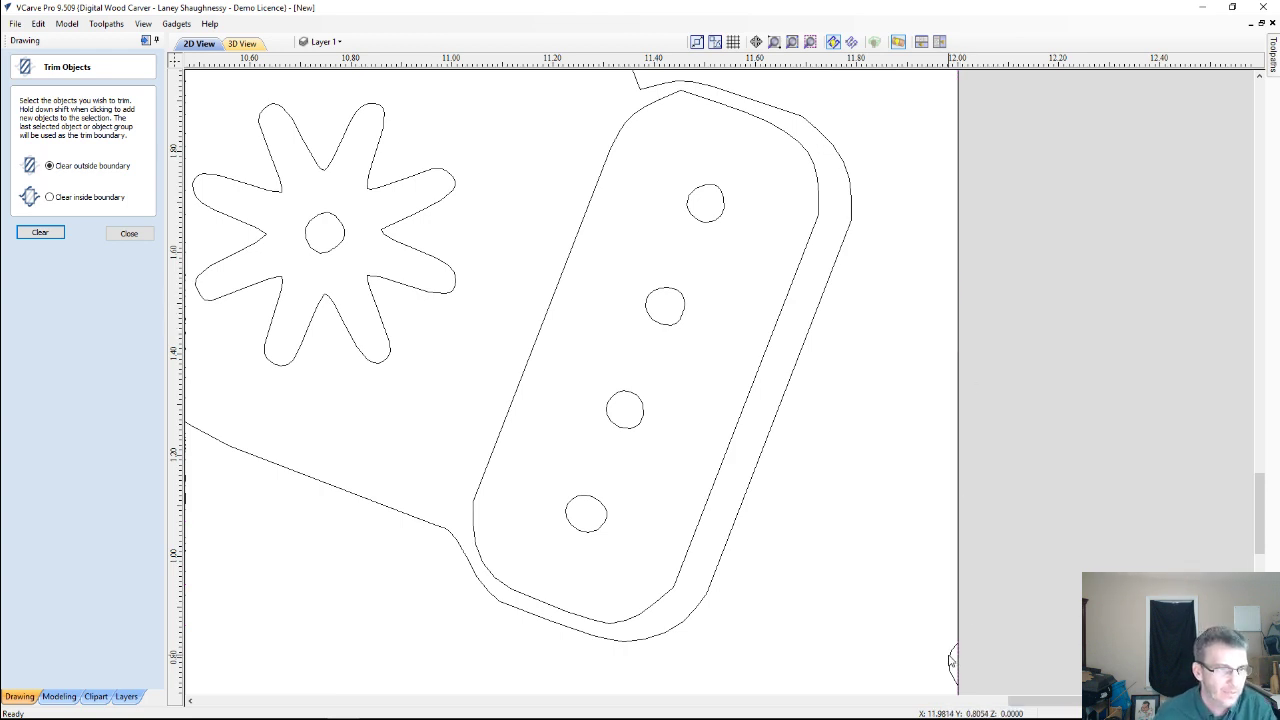
{"action": "scroll", "coordinate": [938, 636], "scroll_direction": "down", "scroll_amount": 10}
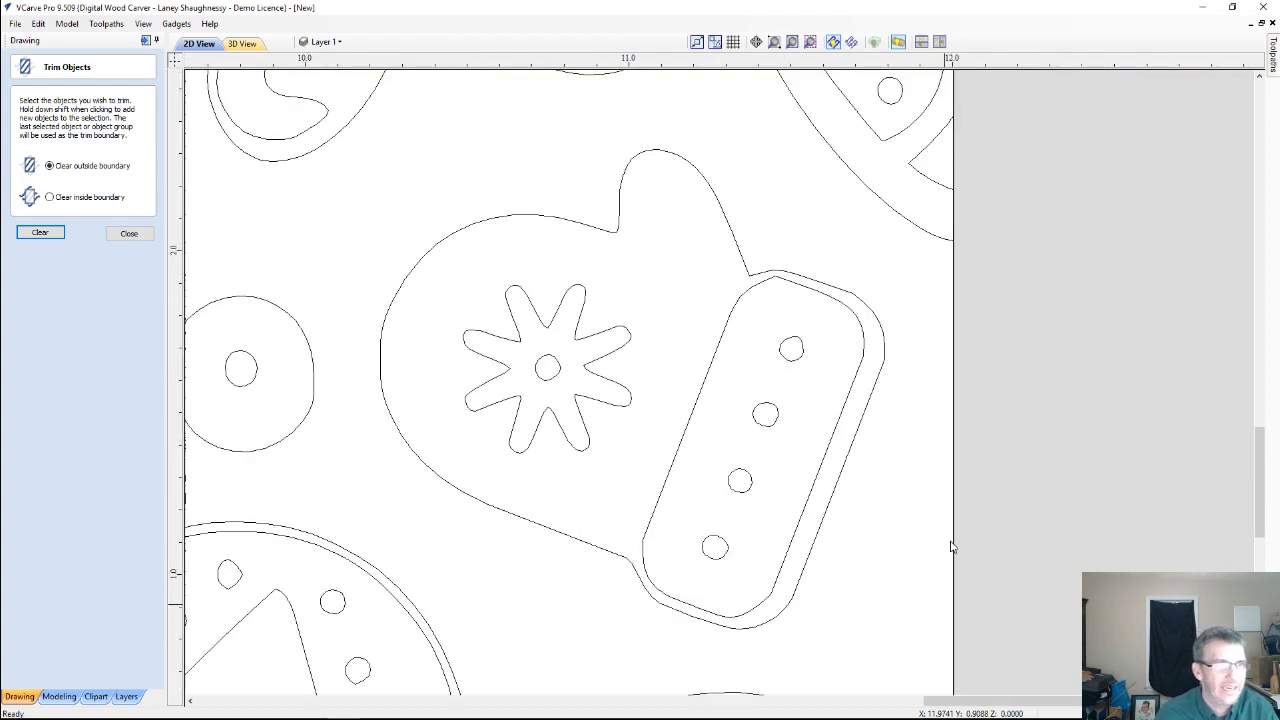
Delete the tiny leftover fragment in the job's upper-left corner, above the snowman.
{"action": "scroll", "coordinate": [898, 533], "scroll_direction": "down", "scroll_amount": 2}
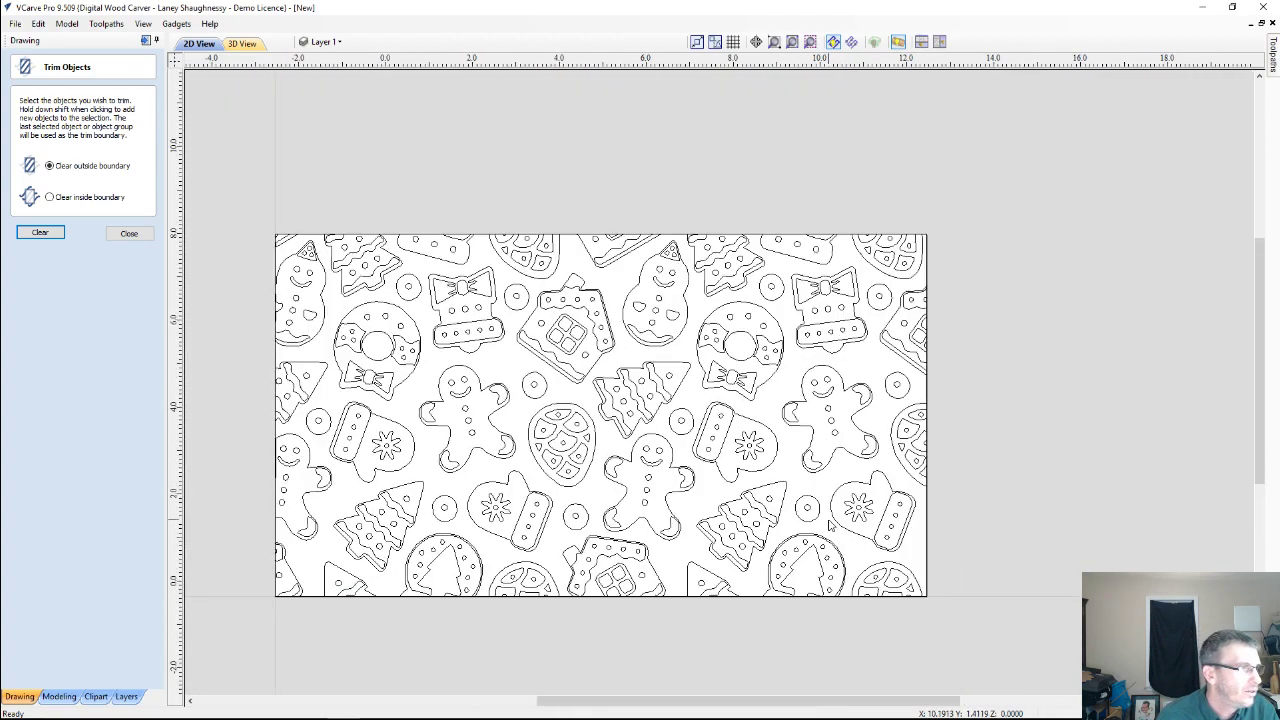
{"action": "scroll", "coordinate": [367, 296], "scroll_direction": "up", "scroll_amount": 8}
{"action": "scroll", "coordinate": [367, 296], "scroll_direction": "up", "scroll_amount": 1}
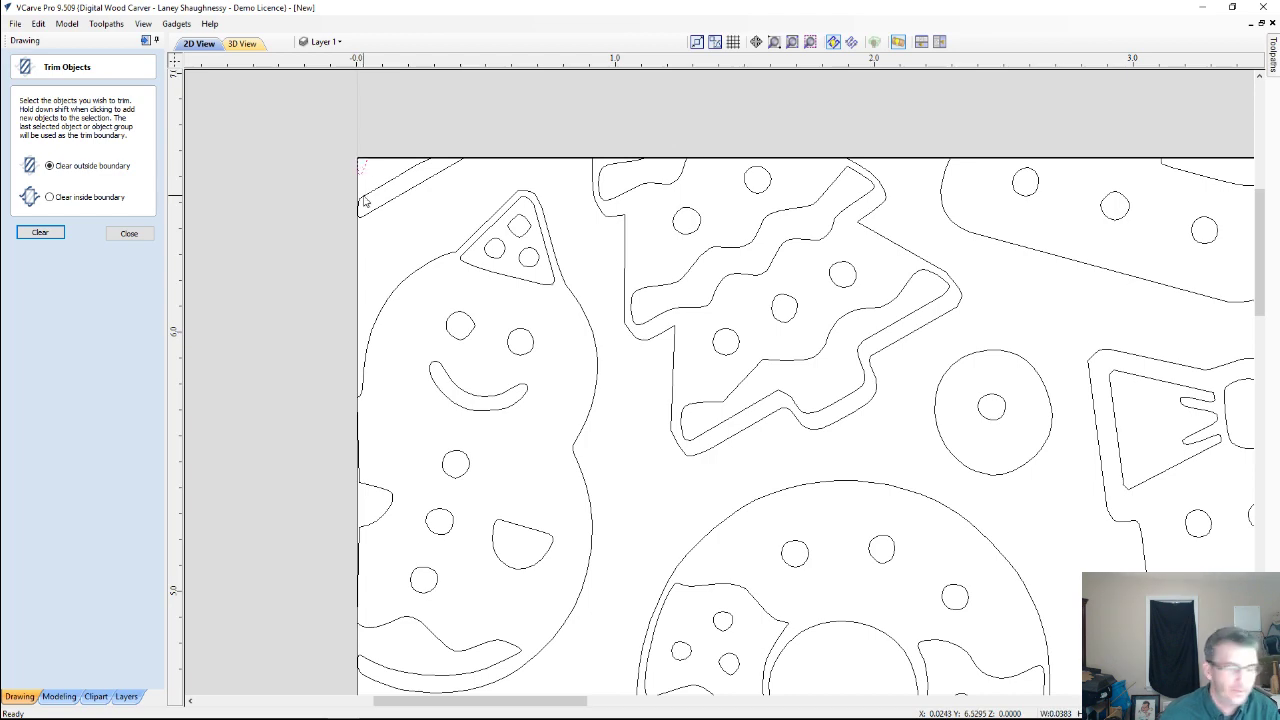
{"action": "scroll", "coordinate": [372, 218], "scroll_direction": "down", "scroll_amount": 5}
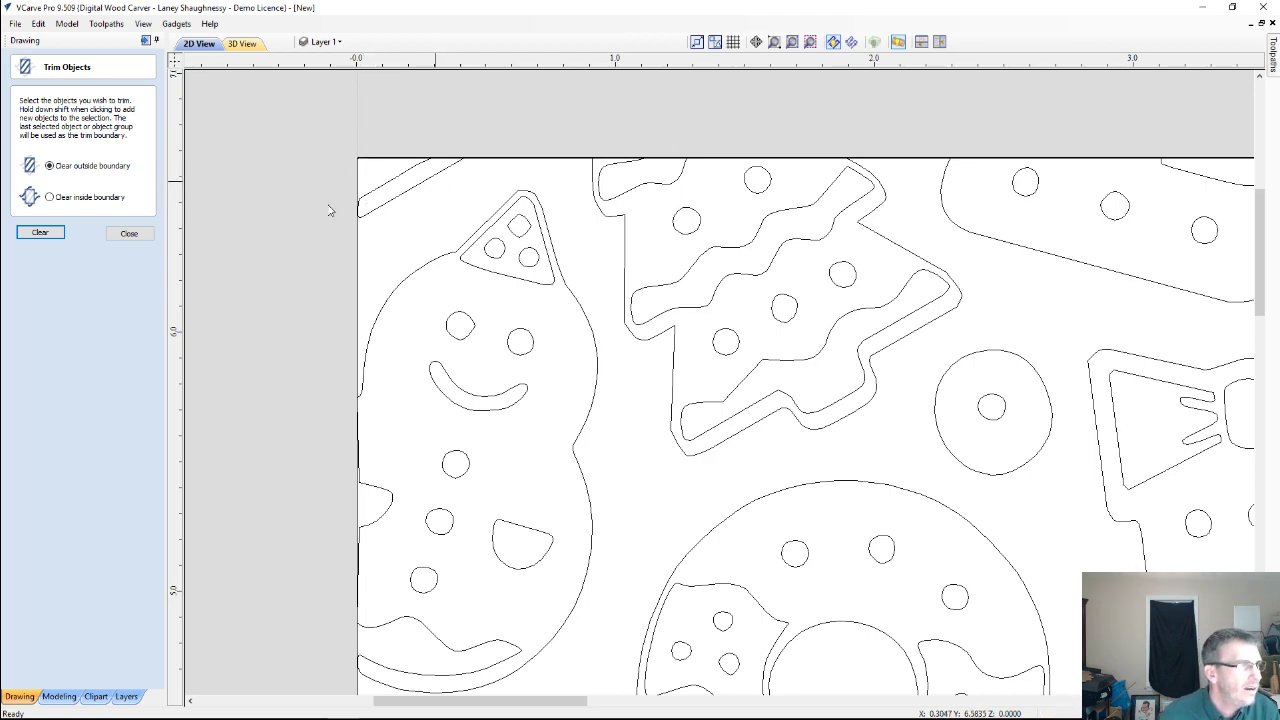
Examine the trimmed cookie pattern across the whole job, including its edges, the gingerbread men and the pine-cone-shaped cookie, for remaining flaws.
{"action": "scroll", "coordinate": [382, 440], "scroll_direction": "down", "scroll_amount": 2}
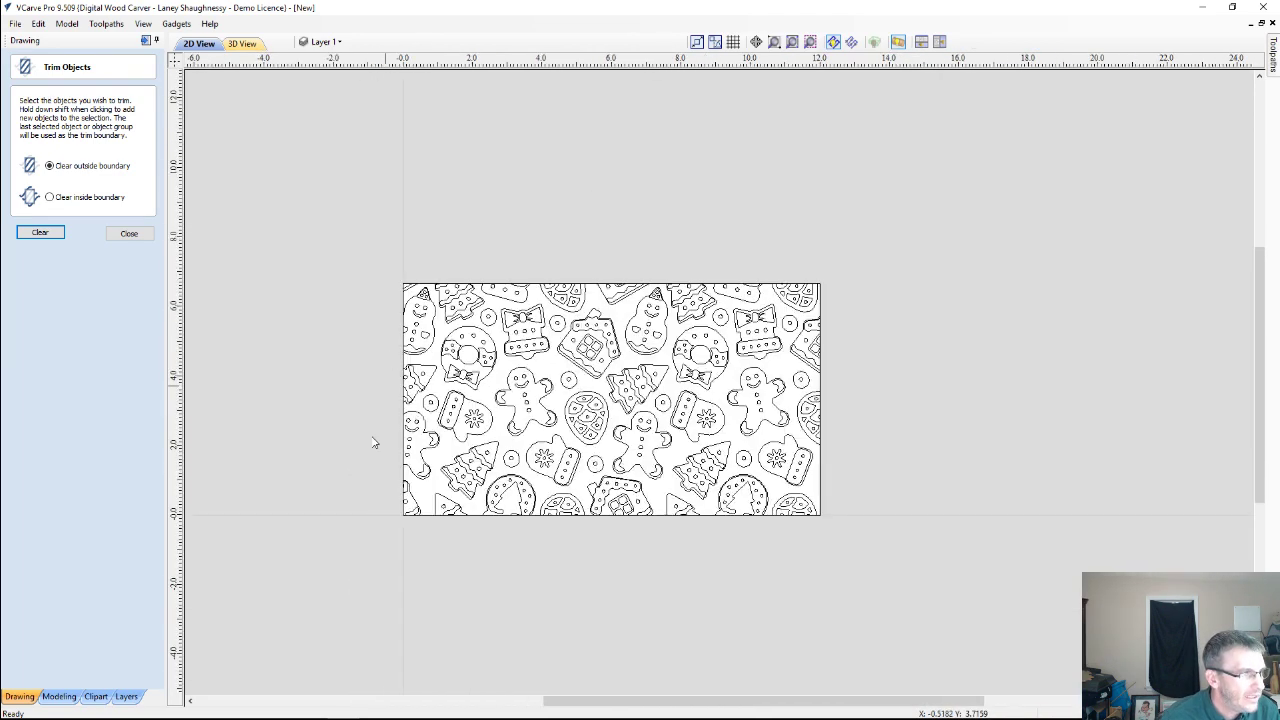
{"action": "scroll", "coordinate": [380, 517], "scroll_direction": "up", "scroll_amount": 3}
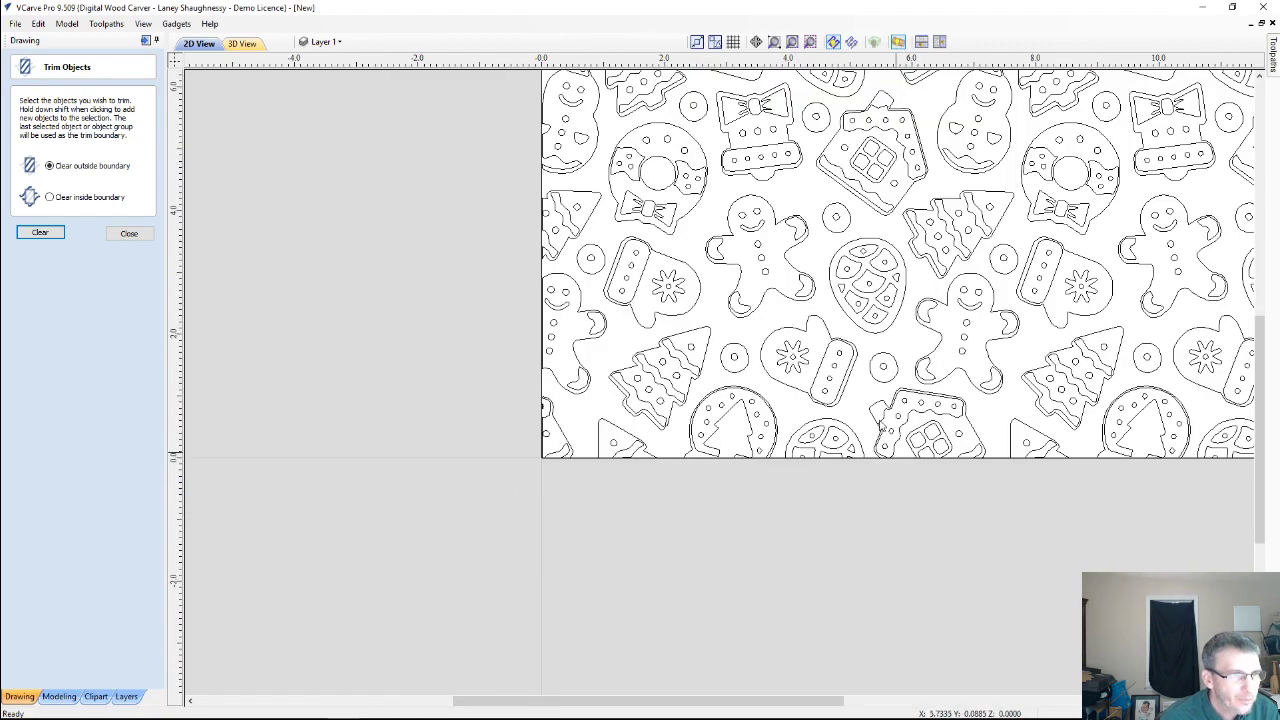
{"action": "scroll", "coordinate": [817, 338], "scroll_direction": "up", "scroll_amount": 2}
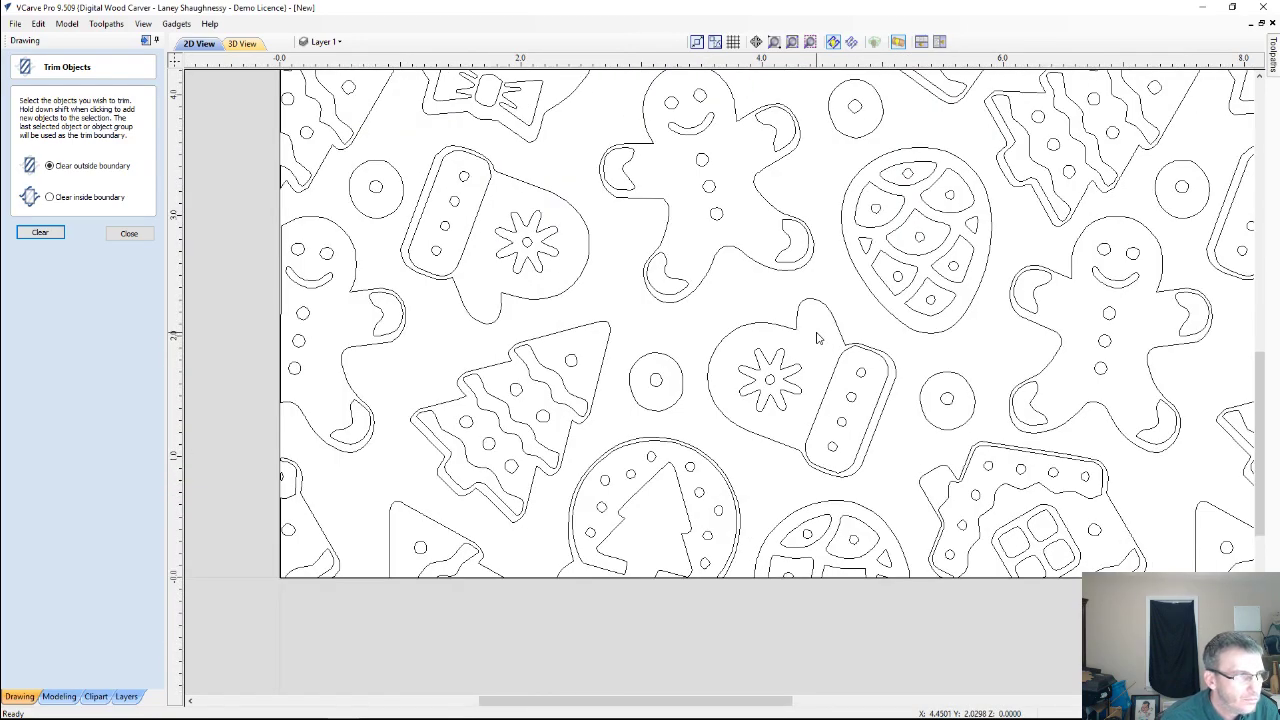
{"action": "scroll", "coordinate": [817, 338], "scroll_direction": "down", "scroll_amount": 3}
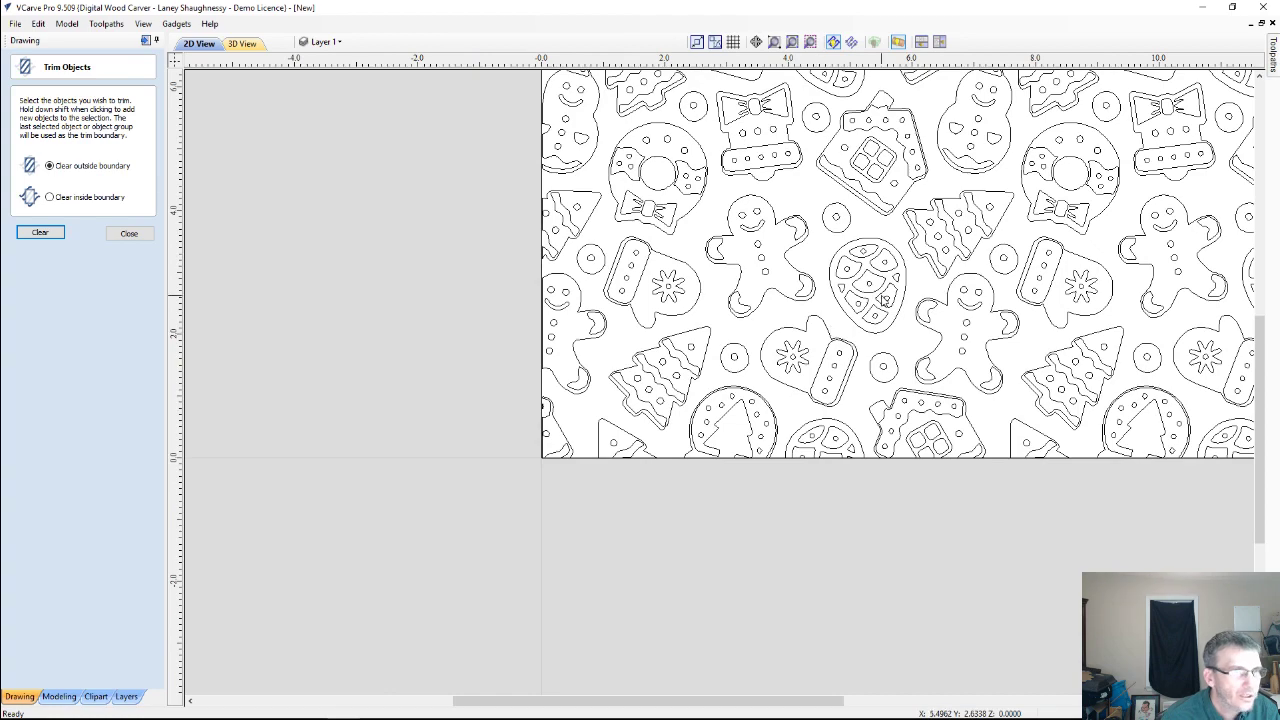
{"action": "middle_click_drag", "start_coordinate": [884, 299], "coordinate": [684, 404]}
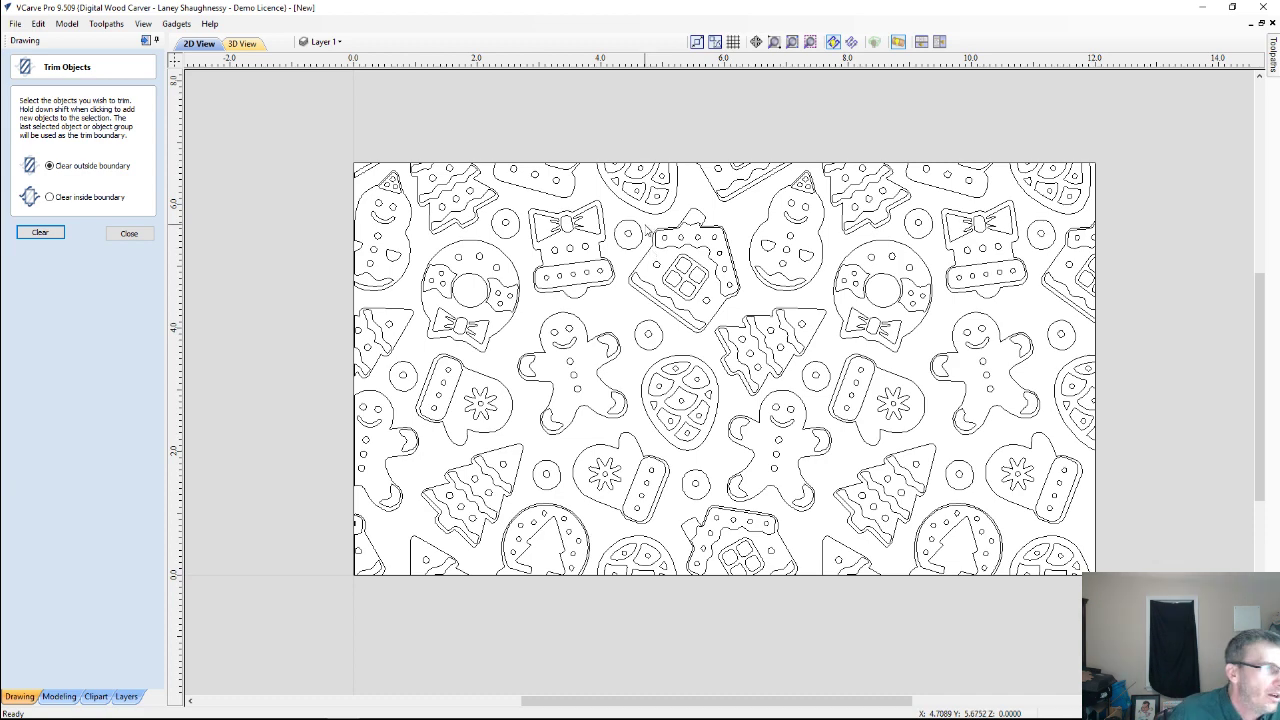
{"action": "scroll", "coordinate": [608, 355], "scroll_direction": "up", "scroll_amount": 5}
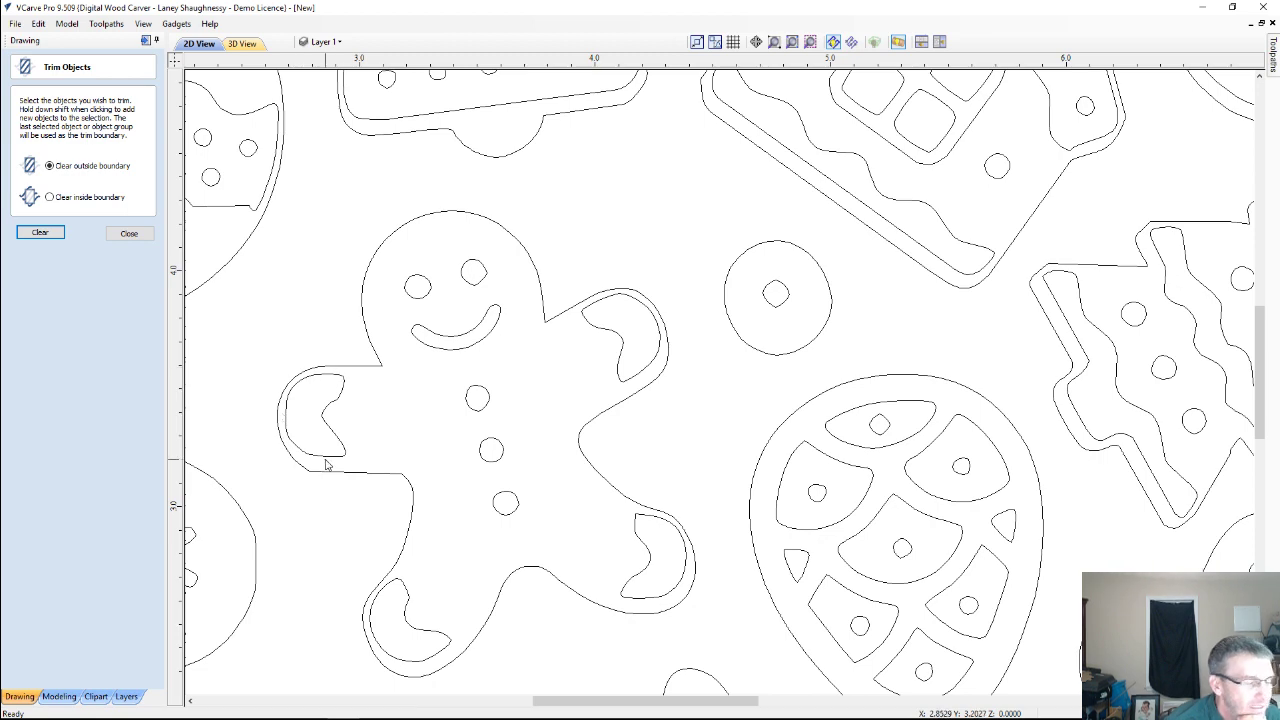
{"action": "scroll", "coordinate": [428, 381], "scroll_direction": "down", "scroll_amount": 2}
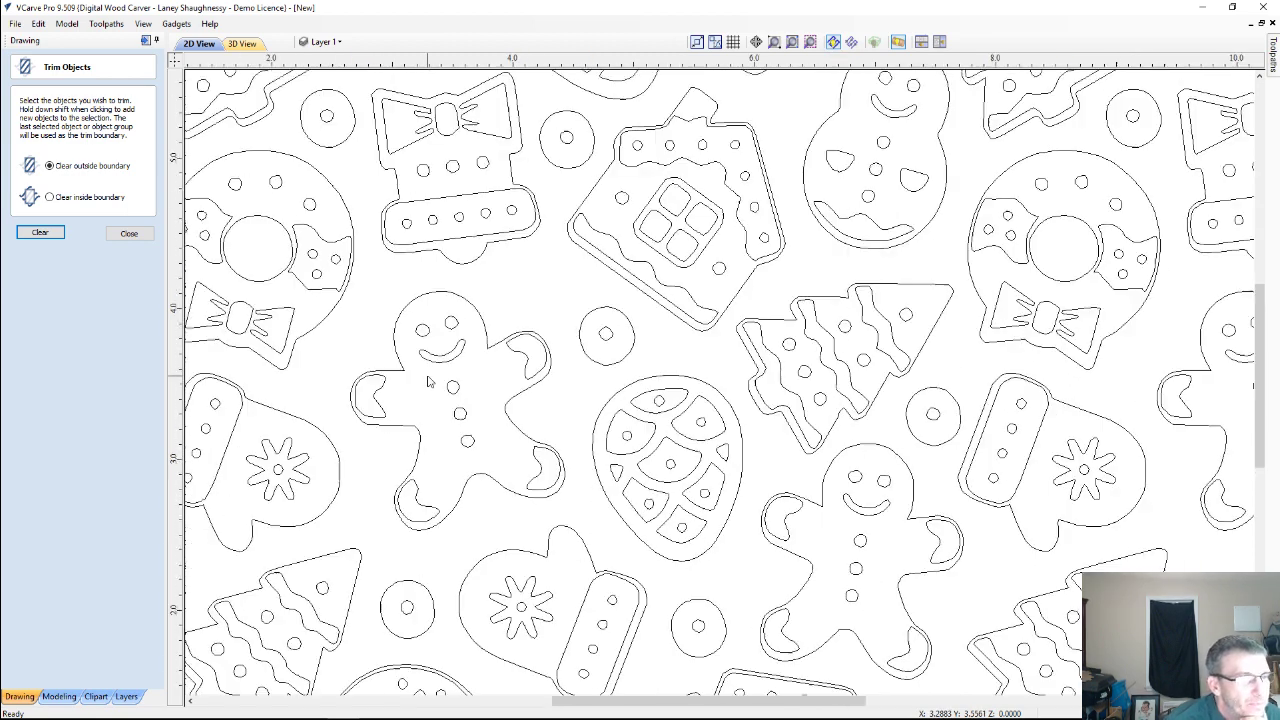
{"action": "scroll", "coordinate": [428, 381], "scroll_direction": "down", "scroll_amount": 3}
{"action": "scroll", "coordinate": [410, 338], "scroll_direction": "up", "scroll_amount": 2}
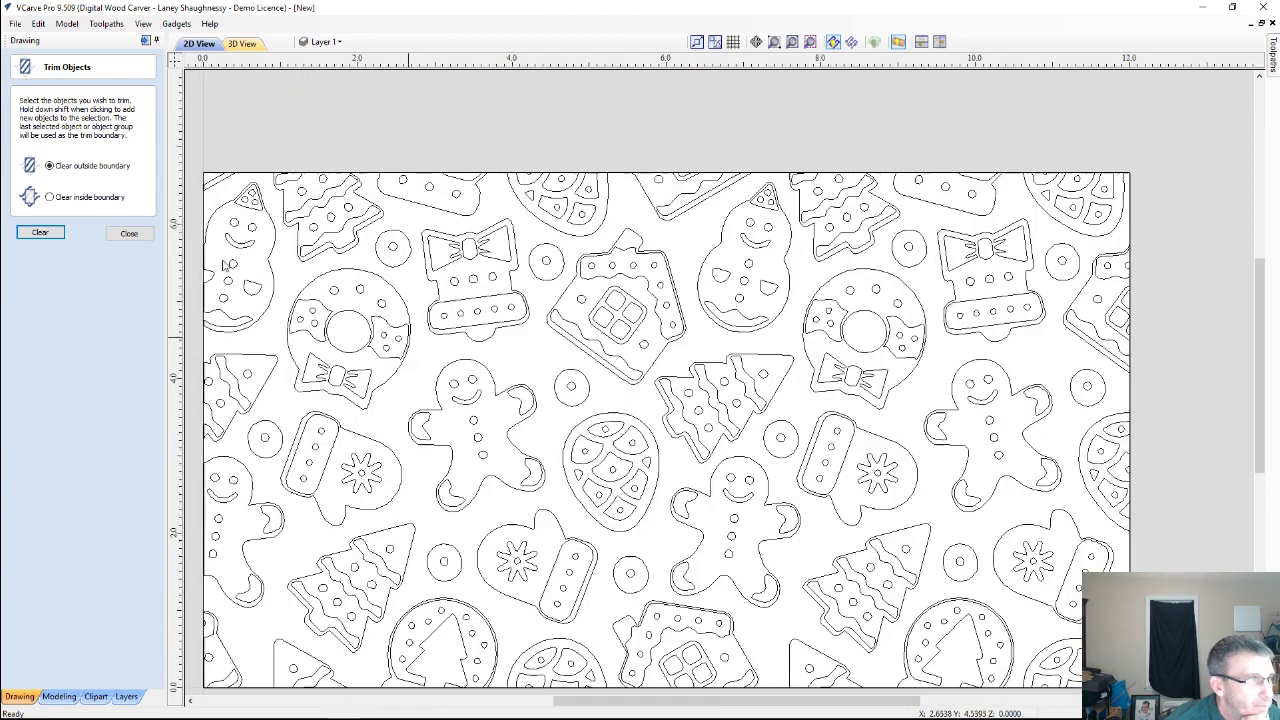
{"action": "scroll", "coordinate": [652, 528], "scroll_direction": "down", "scroll_amount": 1}
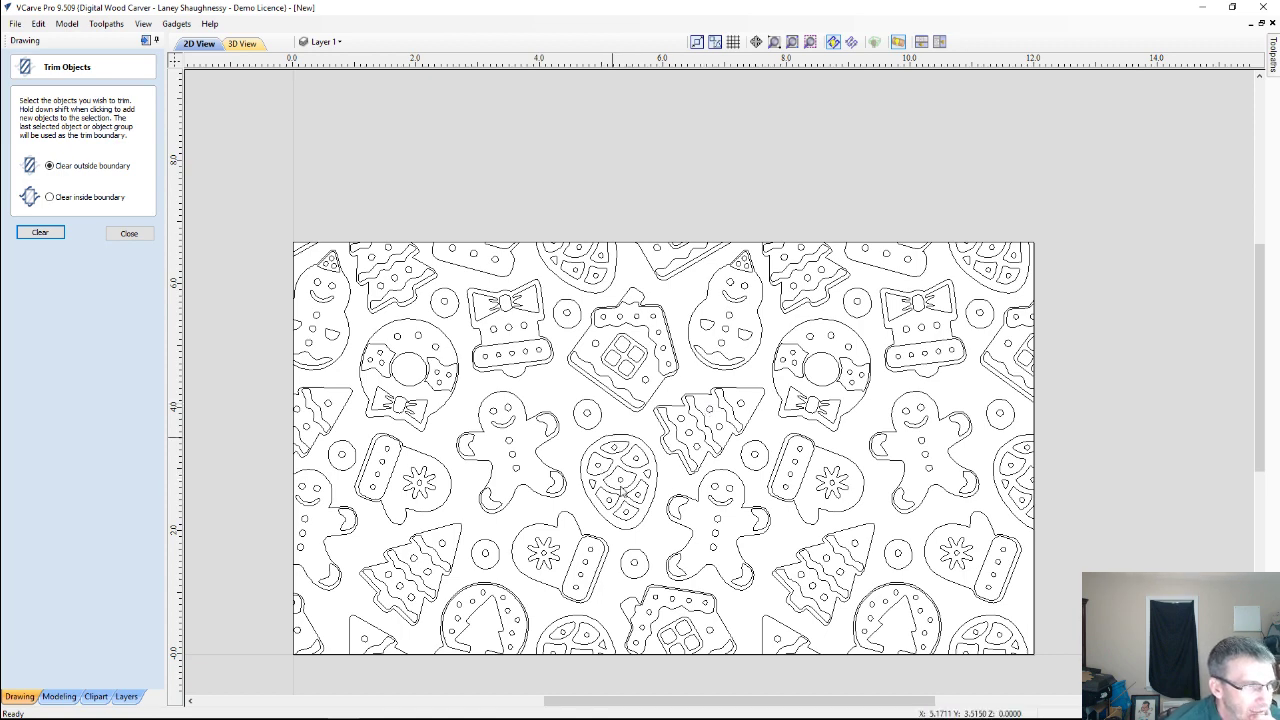
{"action": "scroll", "coordinate": [620, 494], "scroll_direction": "up", "scroll_amount": 5}
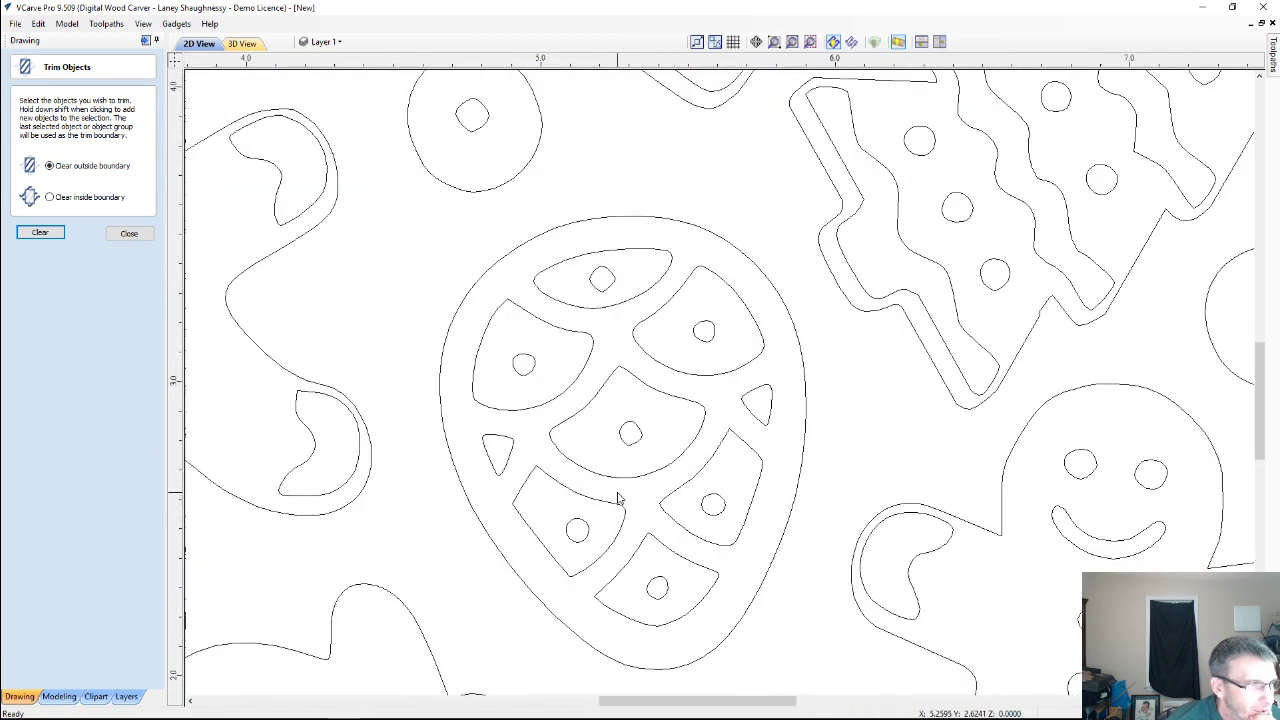
{"action": "scroll", "coordinate": [618, 498], "scroll_direction": "down", "scroll_amount": 2}
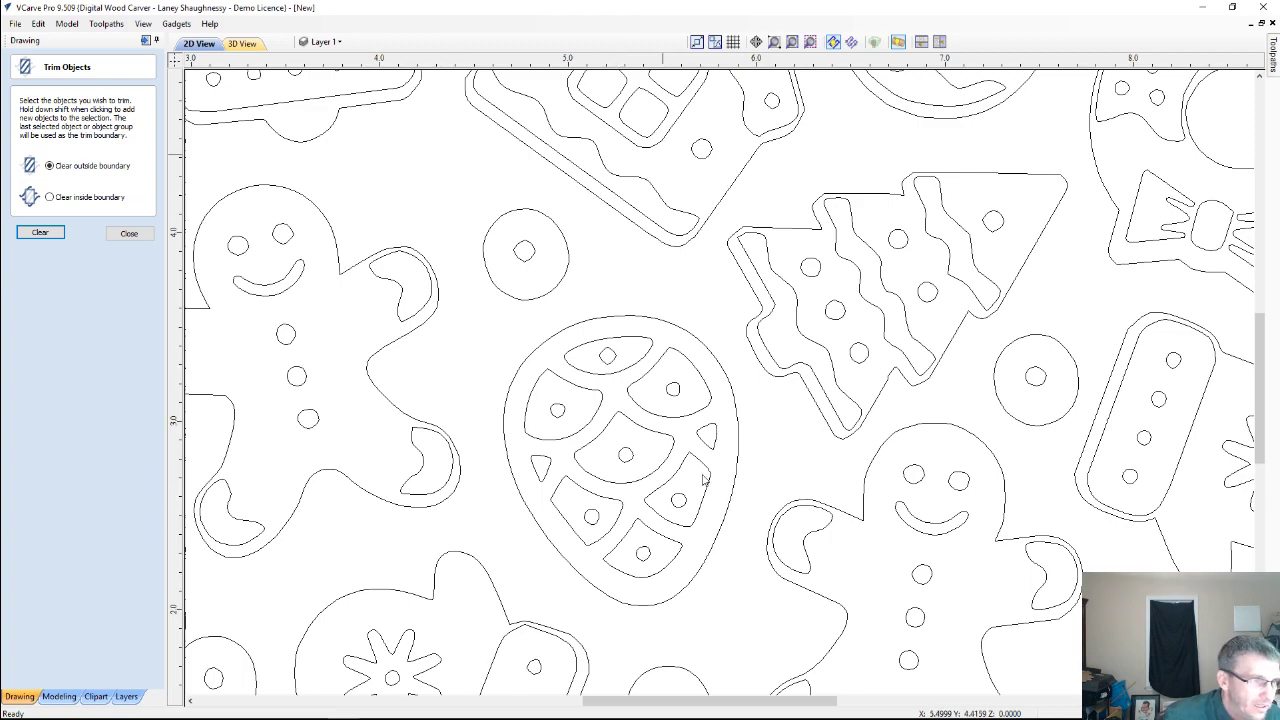
{"action": "scroll", "coordinate": [910, 313], "scroll_direction": "down", "scroll_amount": 1}
{"action": "scroll", "coordinate": [910, 313], "scroll_direction": "down", "scroll_amount": 4}
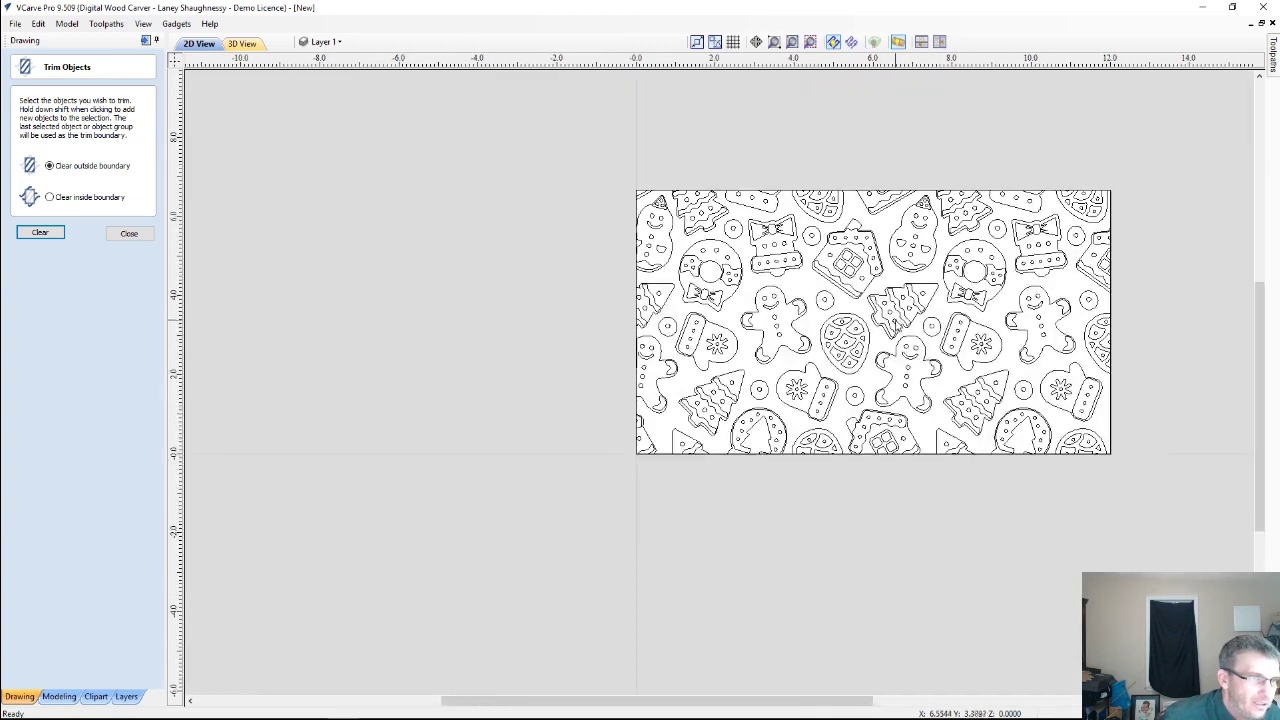
{"action": "scroll", "coordinate": [1091, 171], "scroll_direction": "up", "scroll_amount": 3}
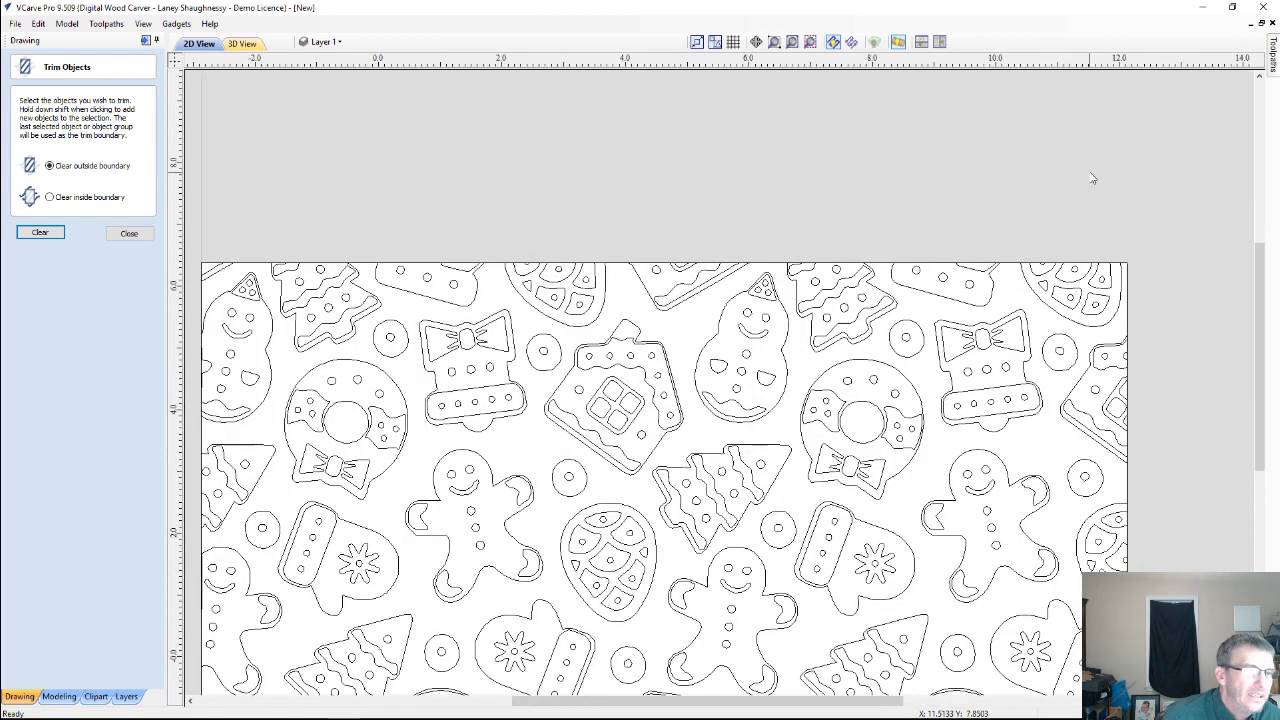
{"action": "scroll", "coordinate": [1080, 180], "scroll_direction": "down", "scroll_amount": 4}
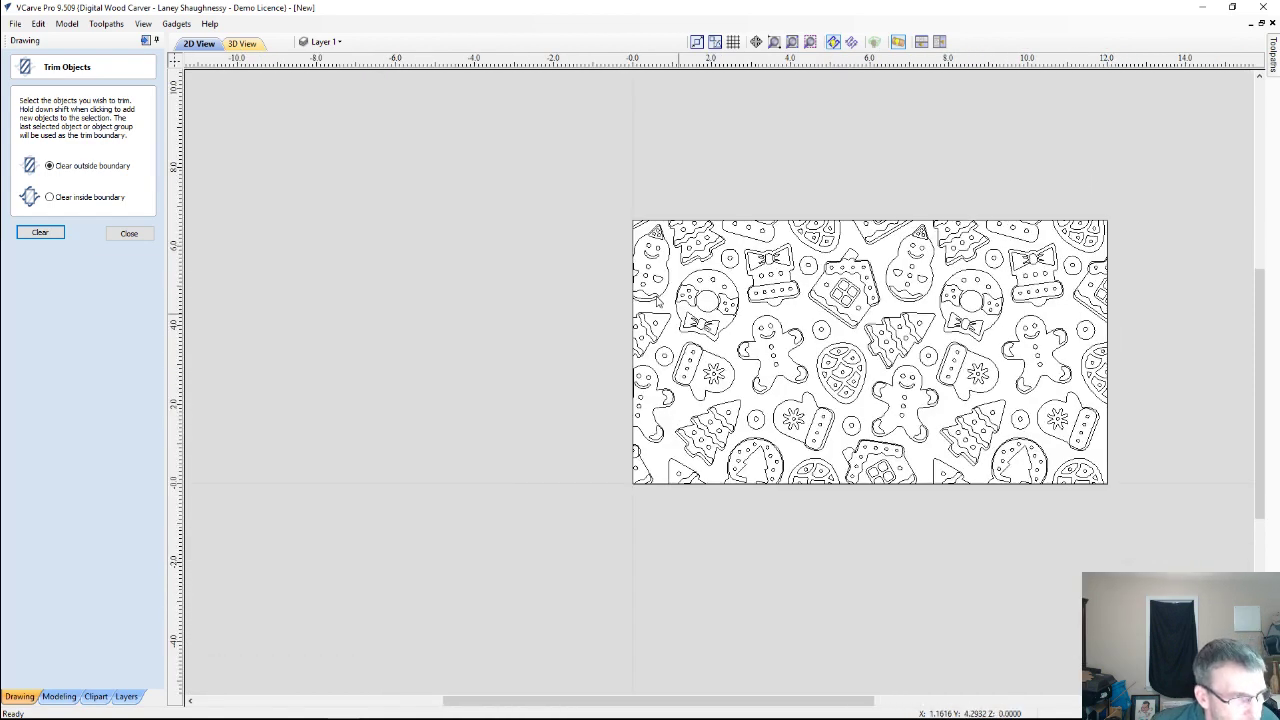
{"action": "left_click_drag", "start_coordinate": [690, 700], "coordinate": [749, 699]}
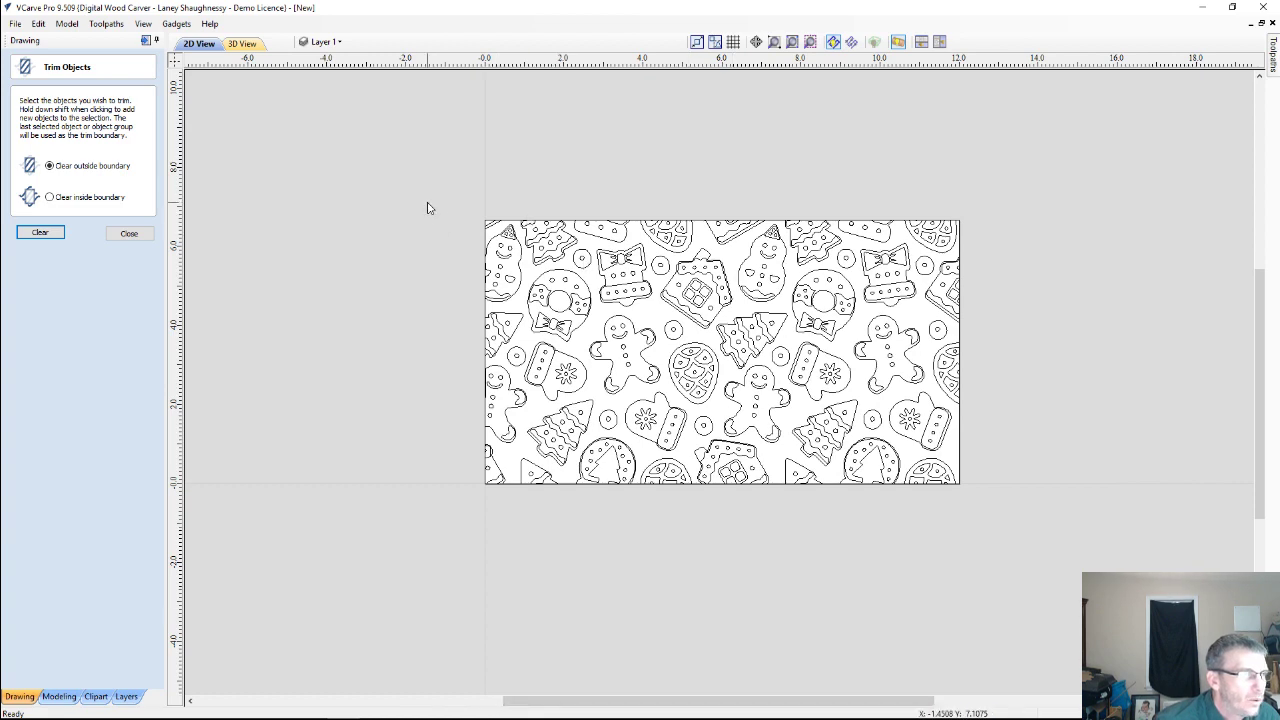
Leave object trimming, switch to the toolpath operations and select all vectors of the cookie pattern.
{"action": "left_click", "coordinate": [137, 241]}
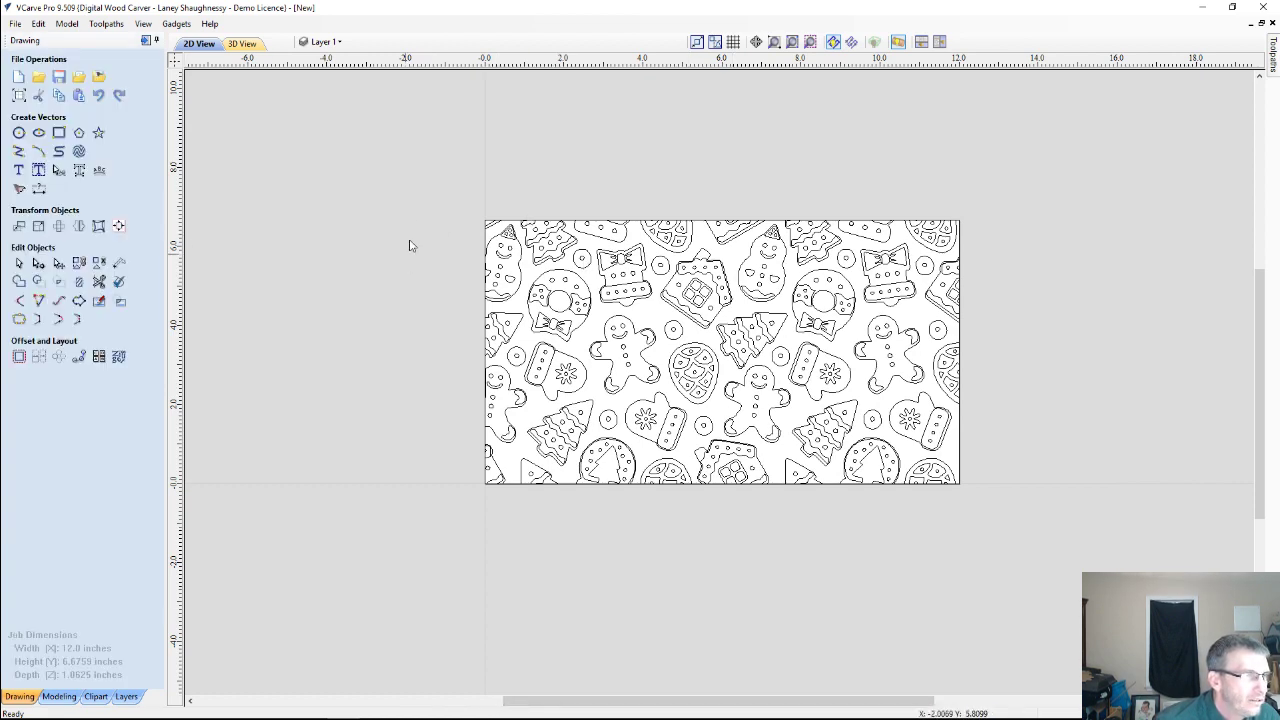
{"action": "key", "text": "ctrl+a"}
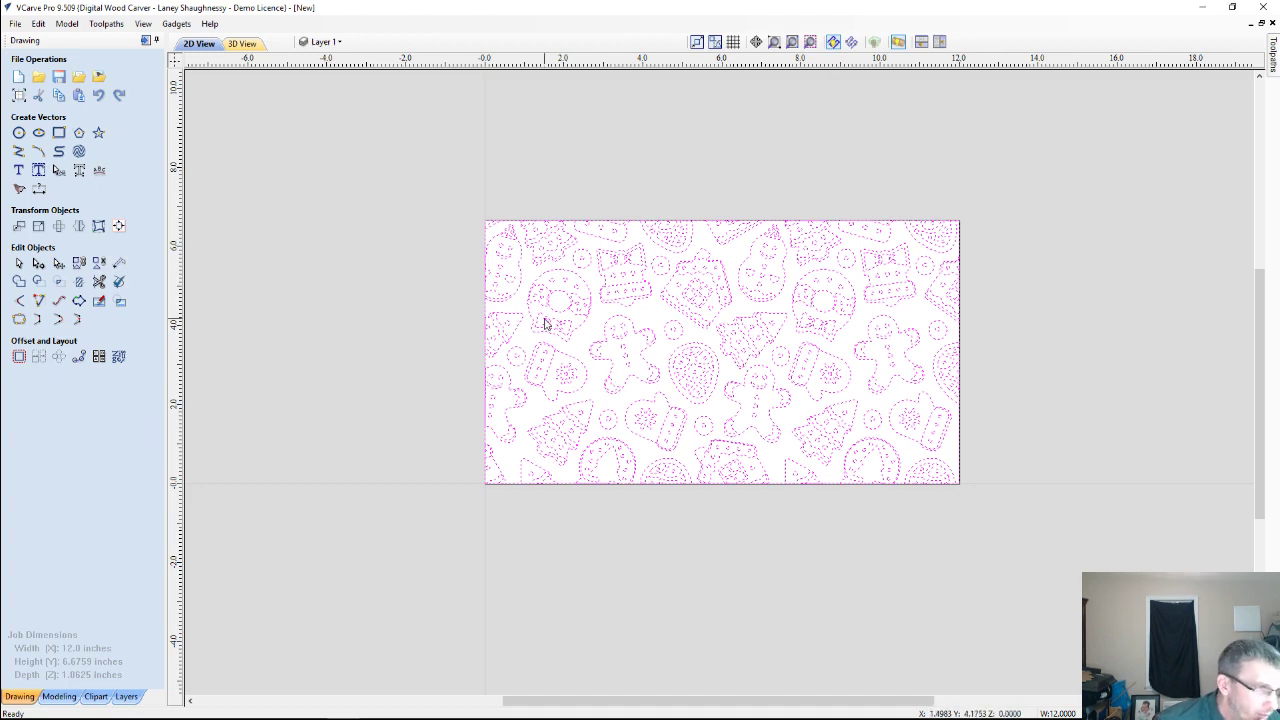
{"action": "left_click", "coordinate": [455, 224]}
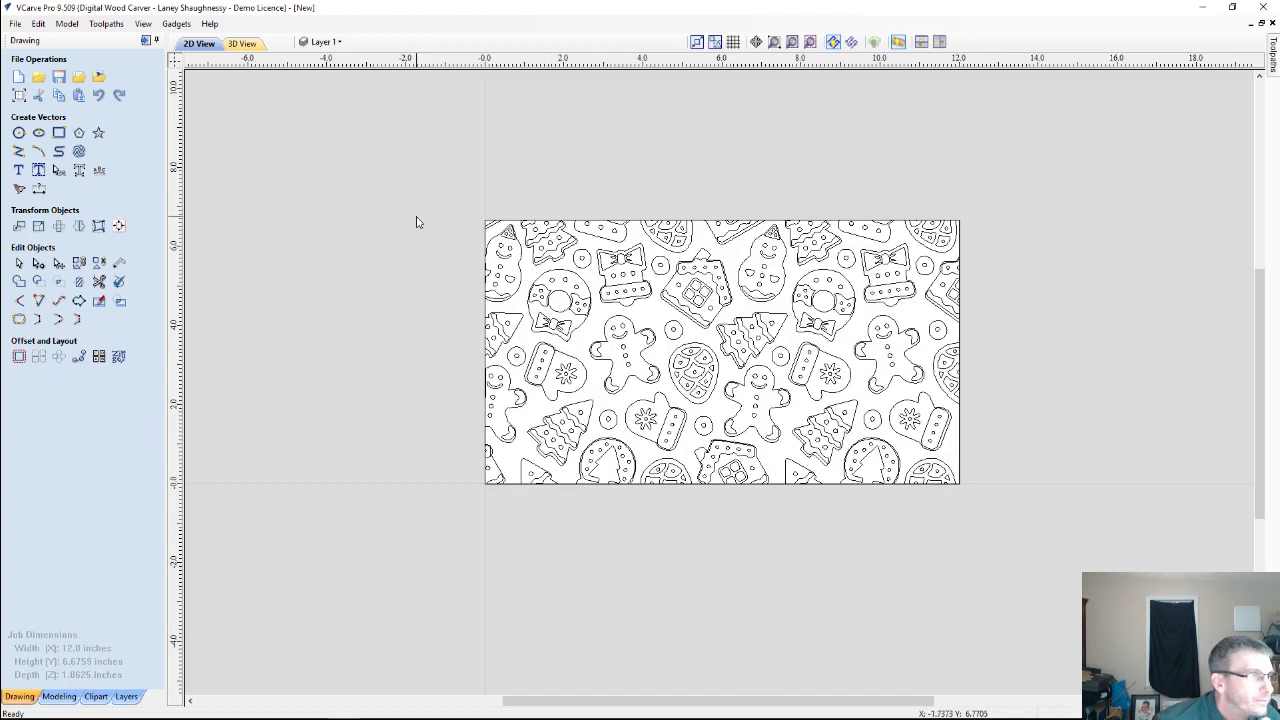
{"action": "left_click", "coordinate": [145, 41]}
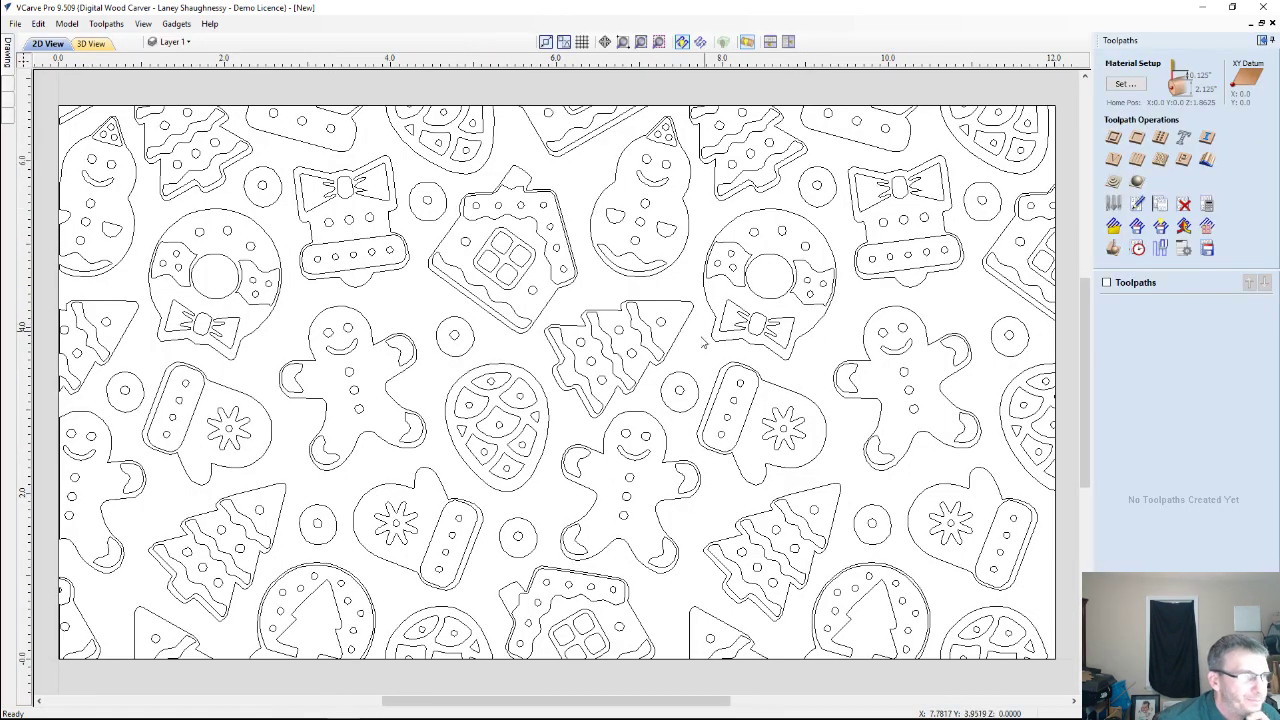
{"action": "scroll", "coordinate": [703, 344], "scroll_direction": "down", "scroll_amount": 2}
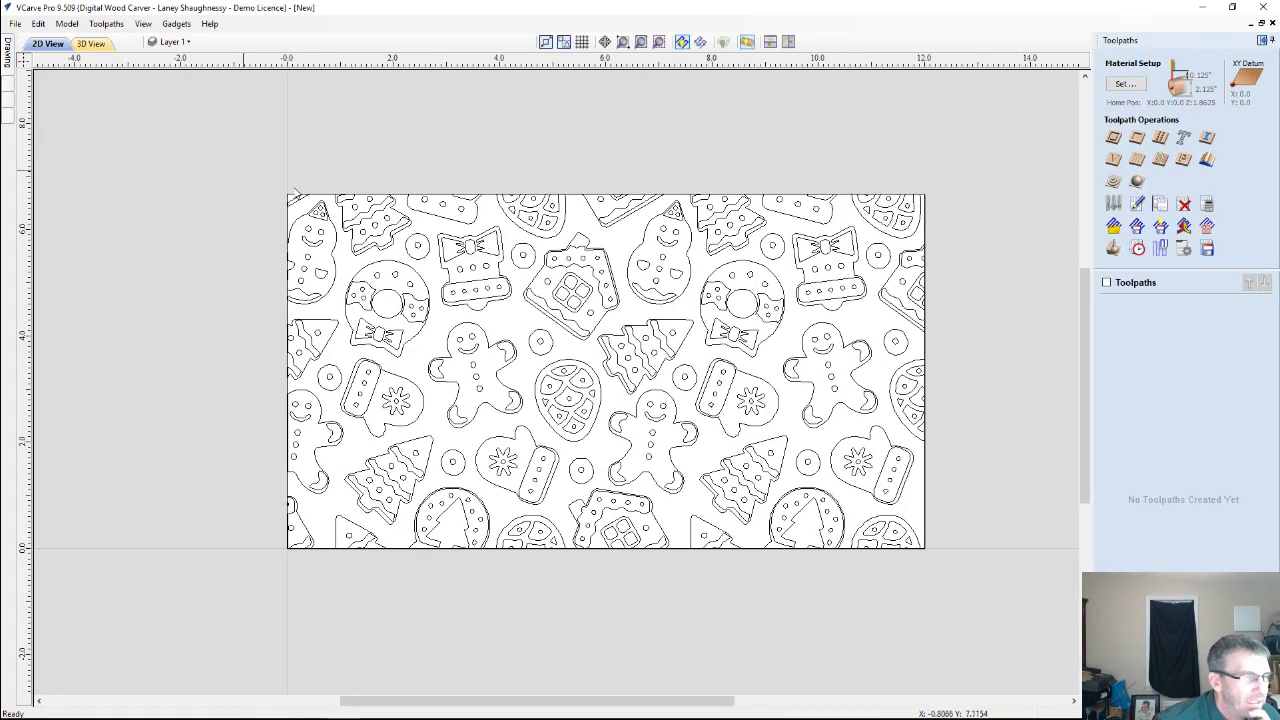
{"action": "left_click_drag", "start_coordinate": [292, 191], "coordinate": [966, 570]}
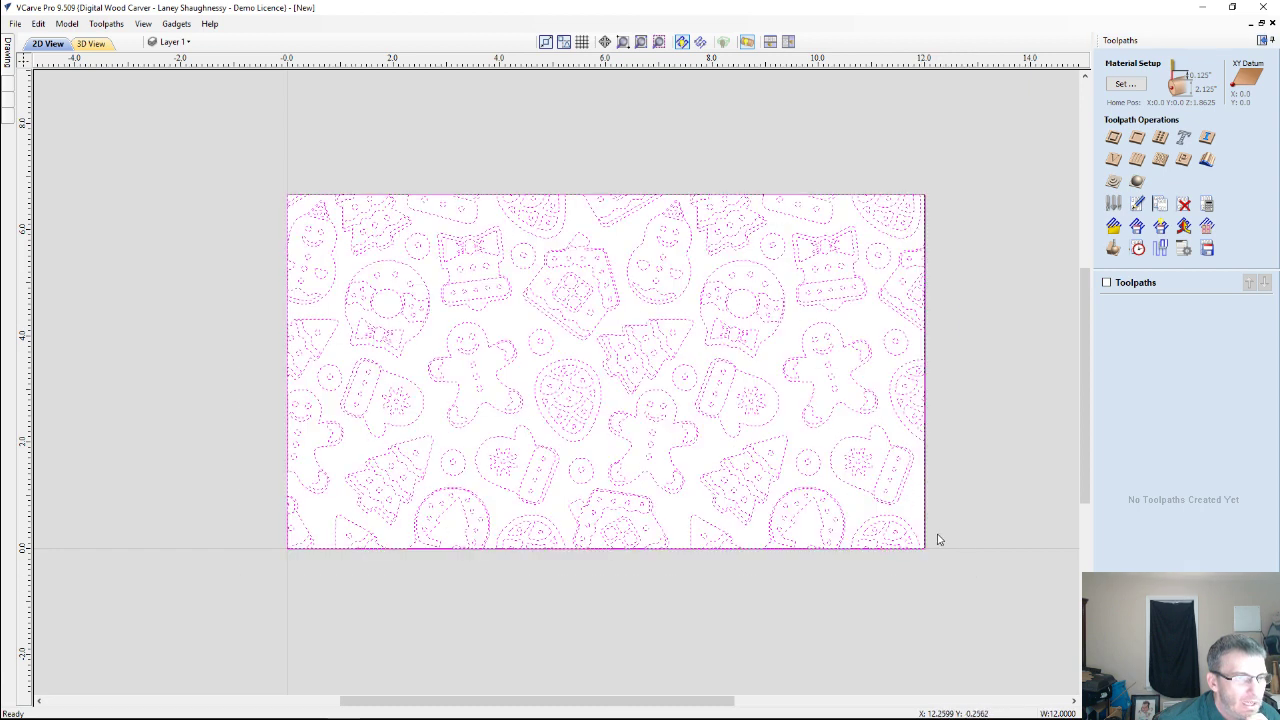
{"action": "scroll", "coordinate": [927, 506], "scroll_direction": "up", "scroll_amount": 2}
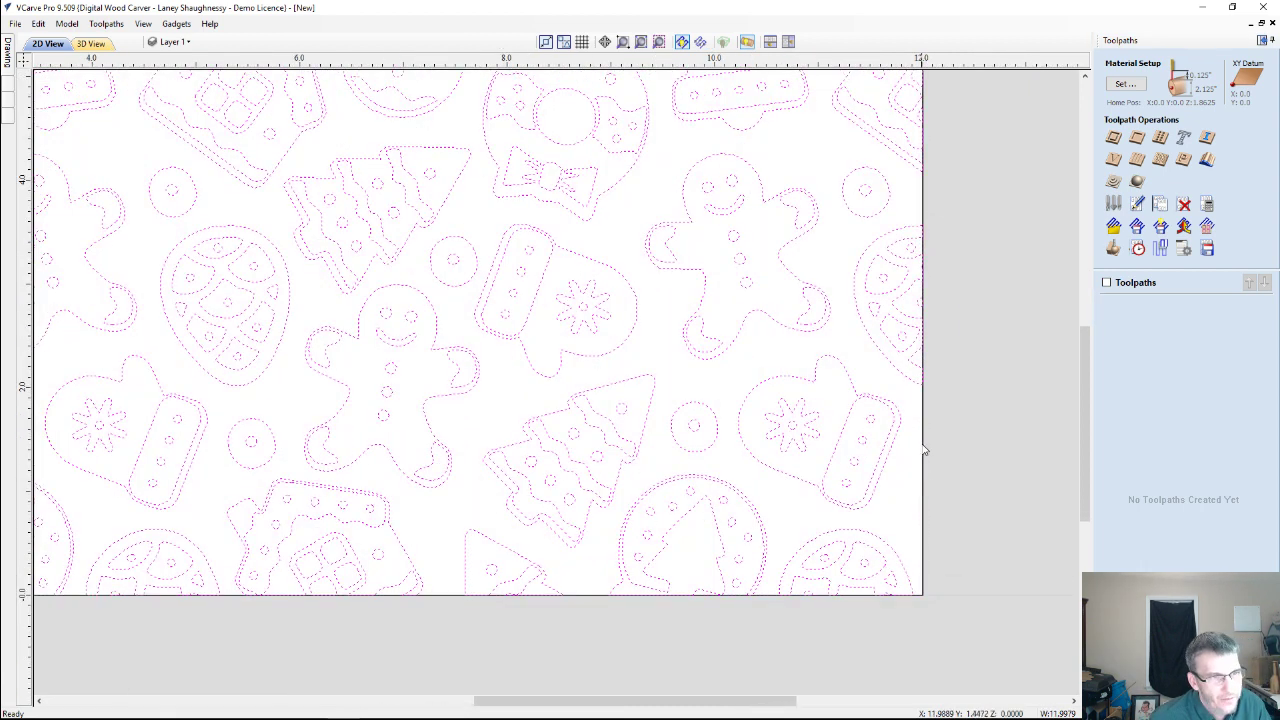
{"action": "scroll", "coordinate": [928, 538], "scroll_direction": "down", "scroll_amount": 4}
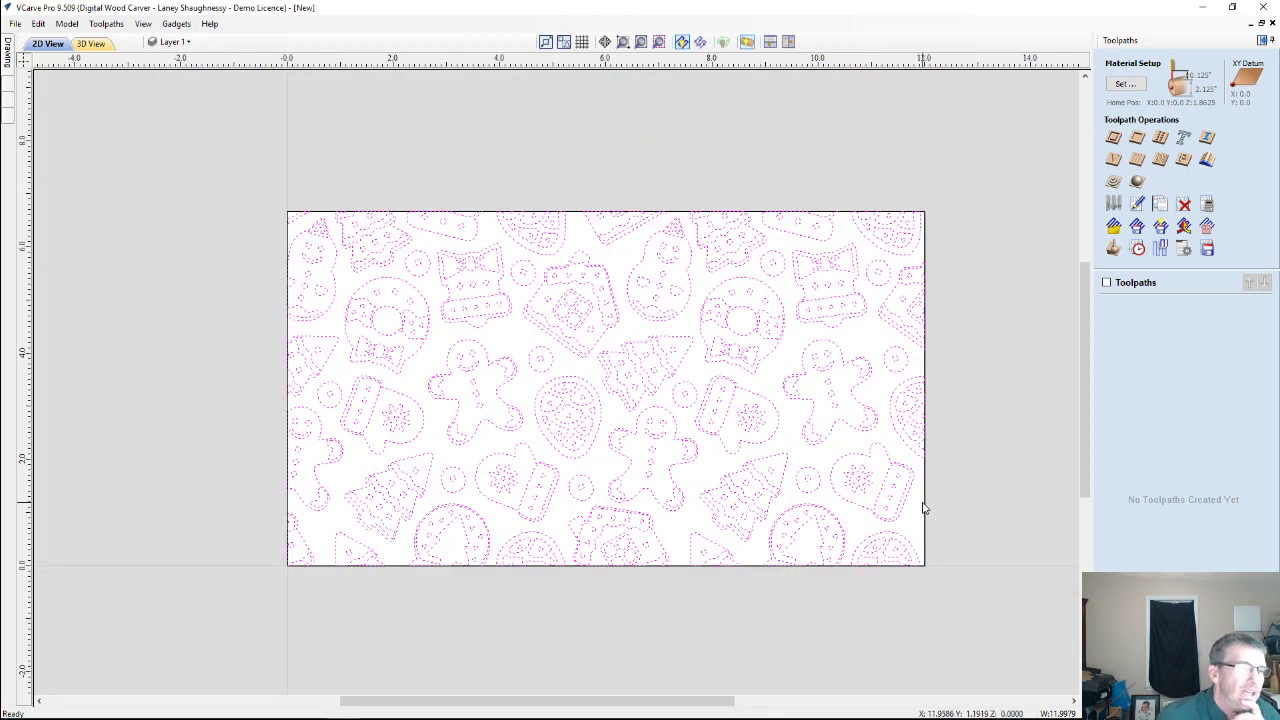
{"action": "scroll", "coordinate": [924, 508], "scroll_direction": "up", "scroll_amount": 1}
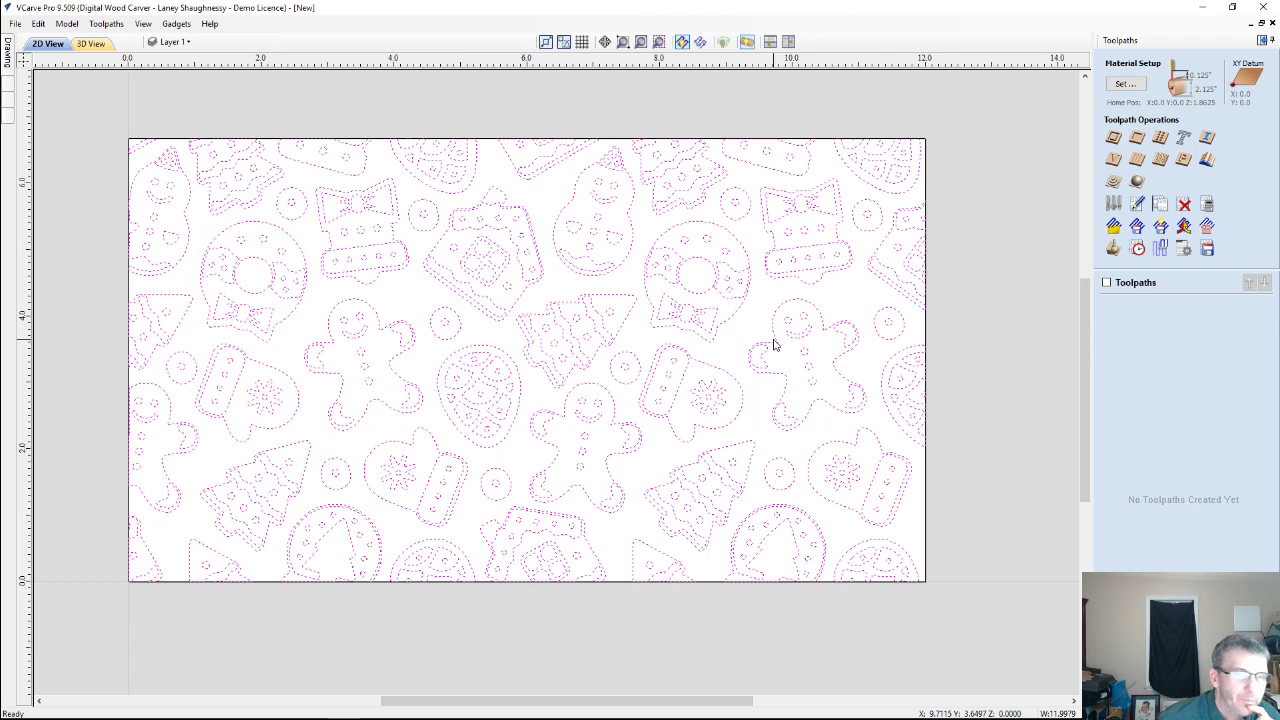
Set up a V-Carve / Engraving toolpath with a flat depth of .0625 inches and the V-Bit (60 deg 0.25").
{"action": "left_click", "coordinate": [1113, 164]}
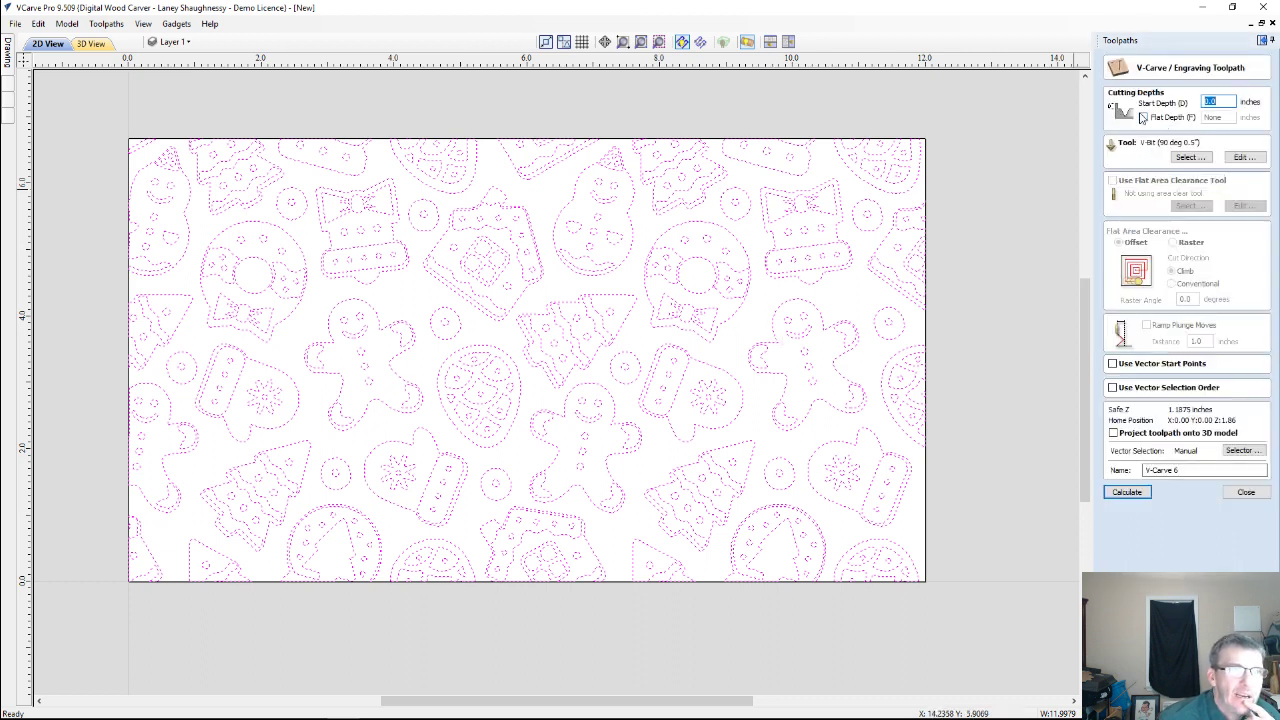
{"action": "left_click", "coordinate": [1143, 117]}
{"action": "left_click_drag", "start_coordinate": [1232, 117], "coordinate": [1197, 124]}
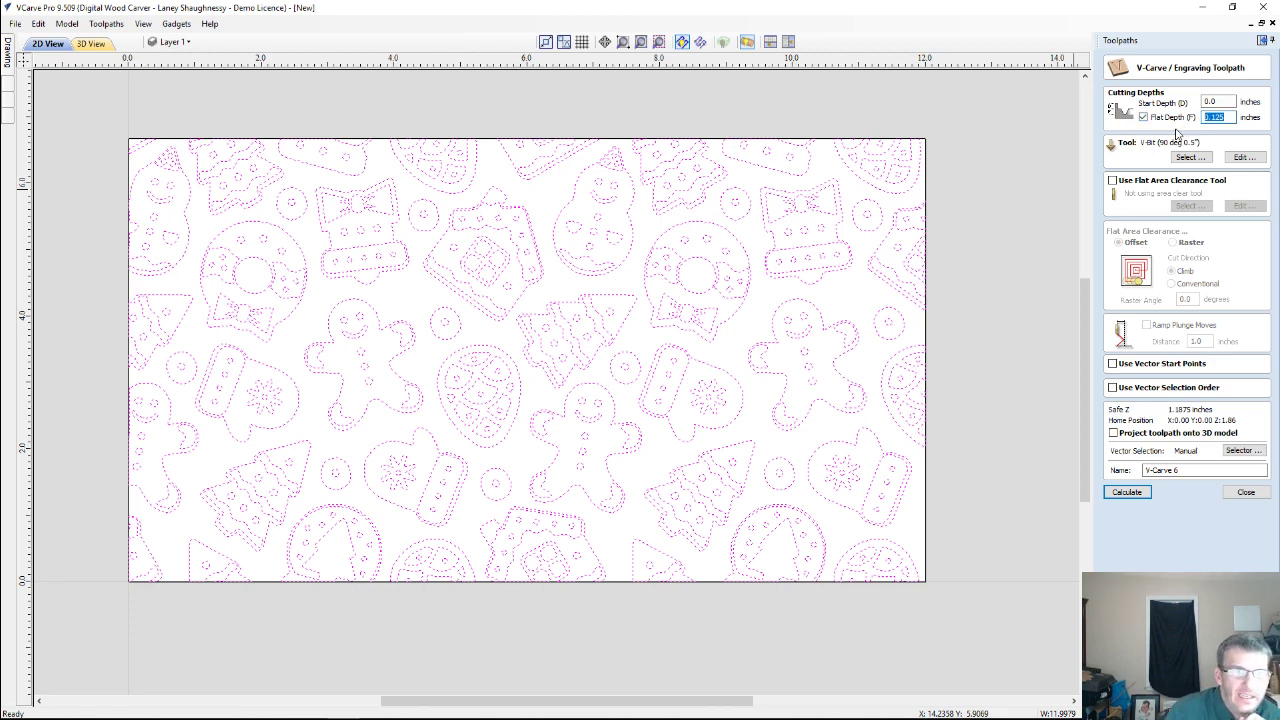
{"action": "type", "text": ".0625"}
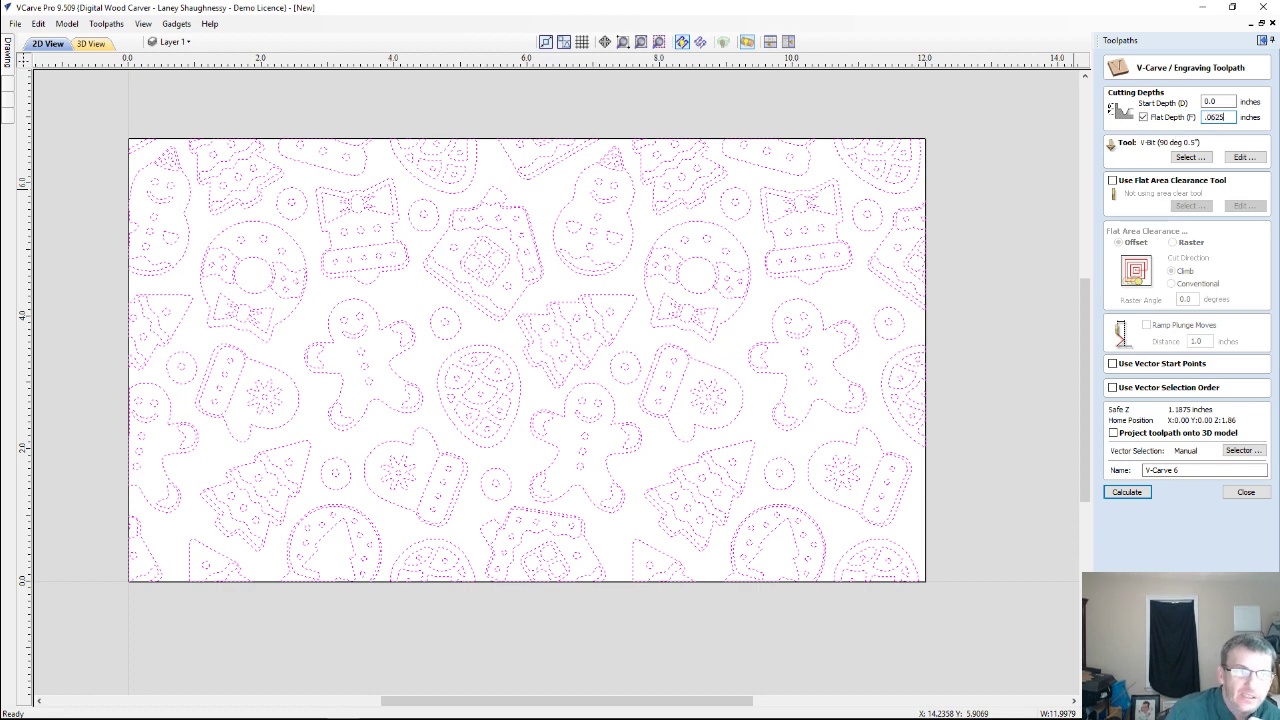
{"action": "left_click", "coordinate": [1188, 158]}
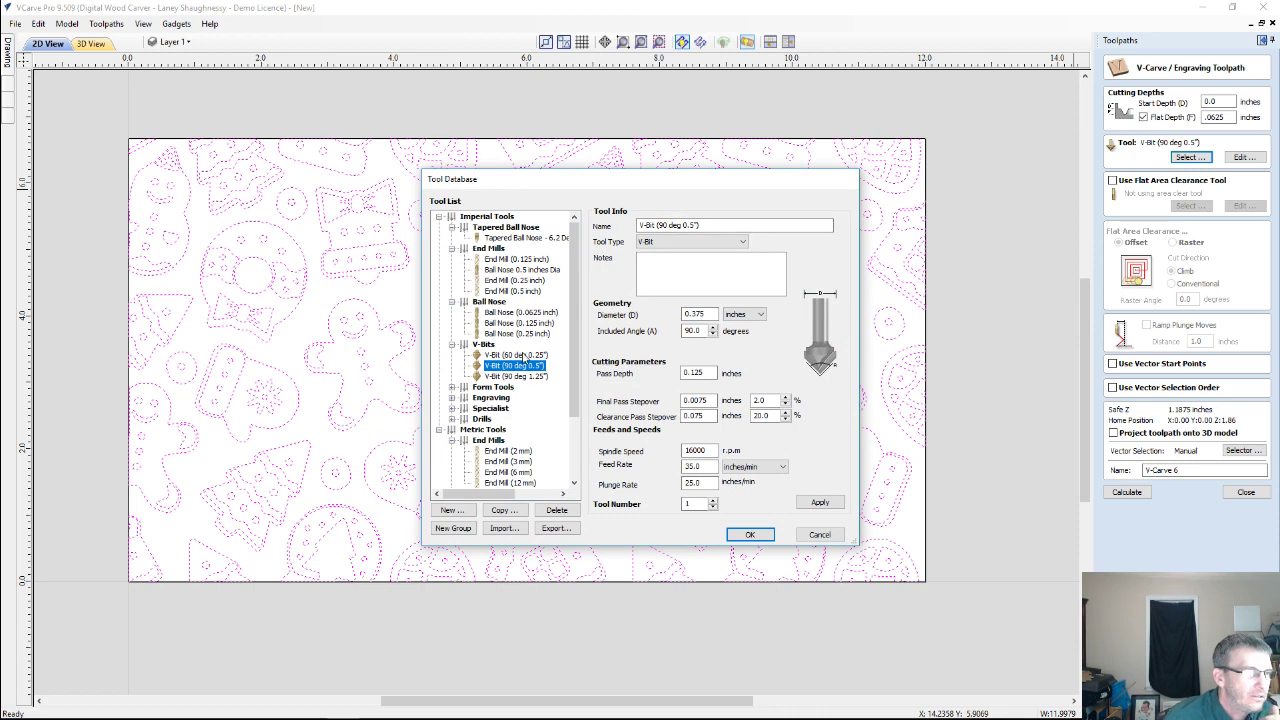
{"action": "left_click", "coordinate": [516, 355]}
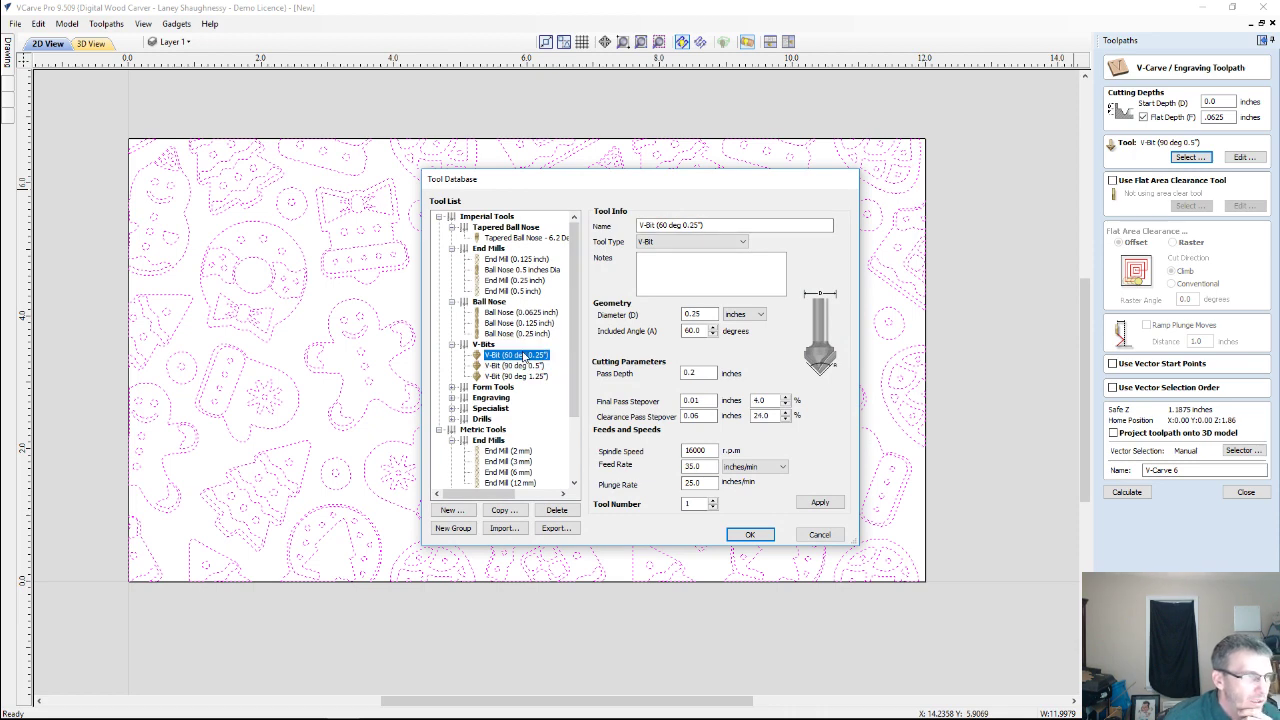
{"action": "left_click", "coordinate": [747, 537]}
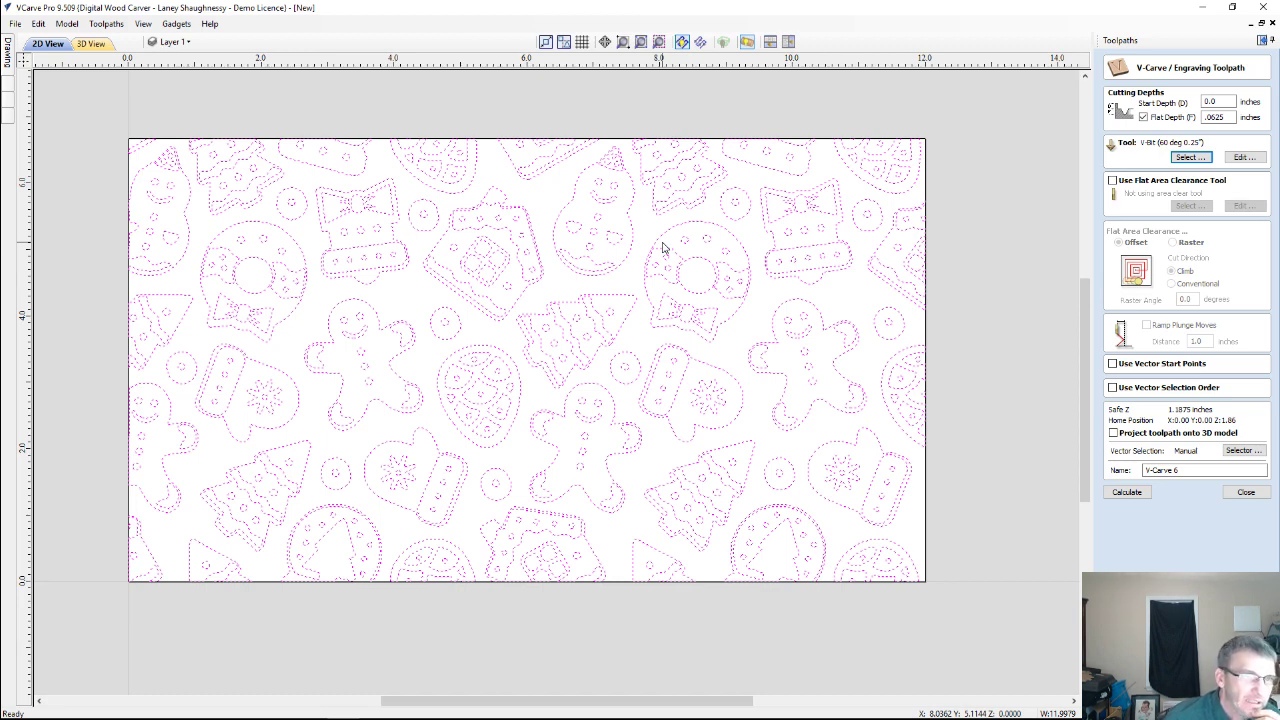
Enable the flat area clearance tool and create a new imperial End Mill with a 0.0625-inch diameter for it.
{"action": "left_click", "coordinate": [1112, 180]}
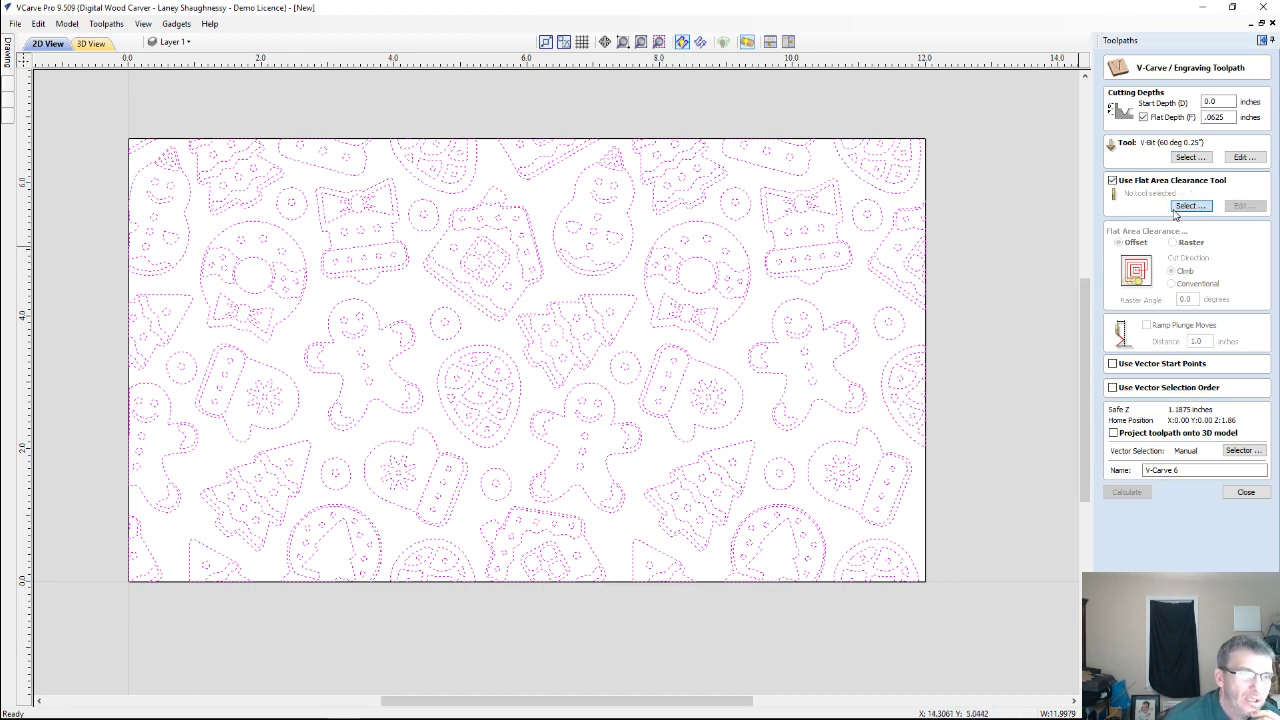
{"action": "left_click", "coordinate": [1188, 206]}
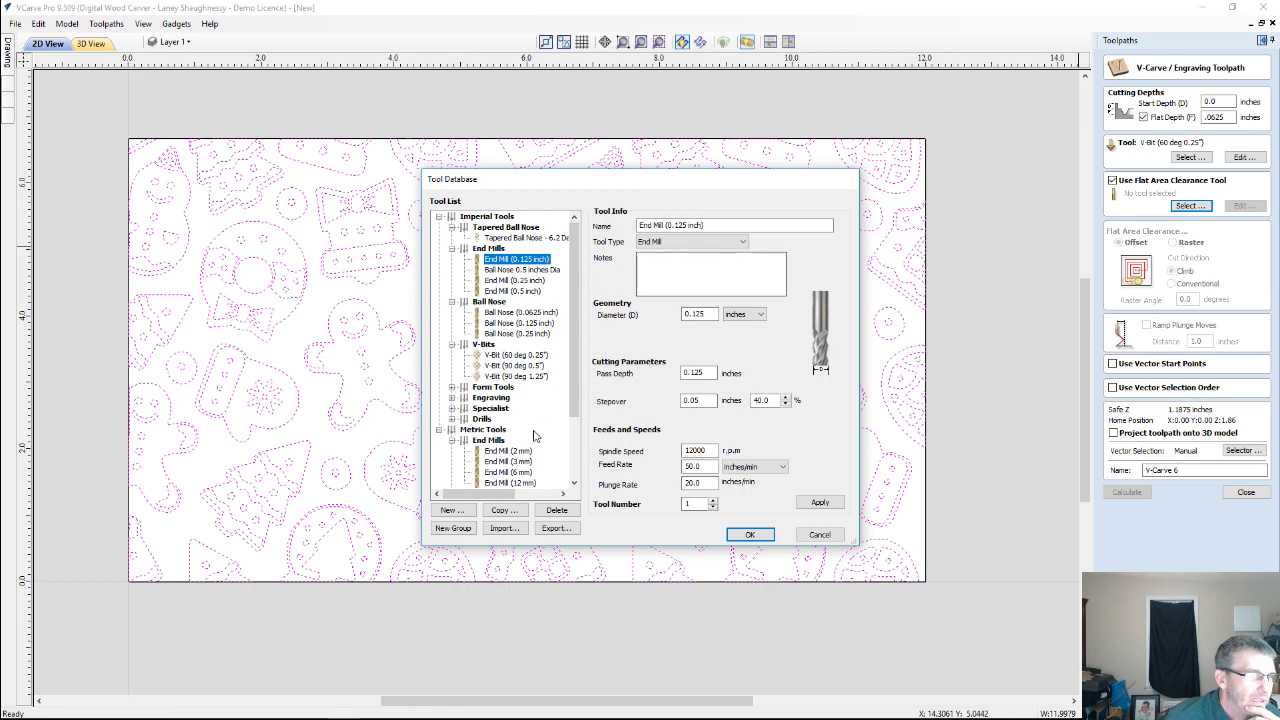
{"action": "left_click", "coordinate": [476, 249]}
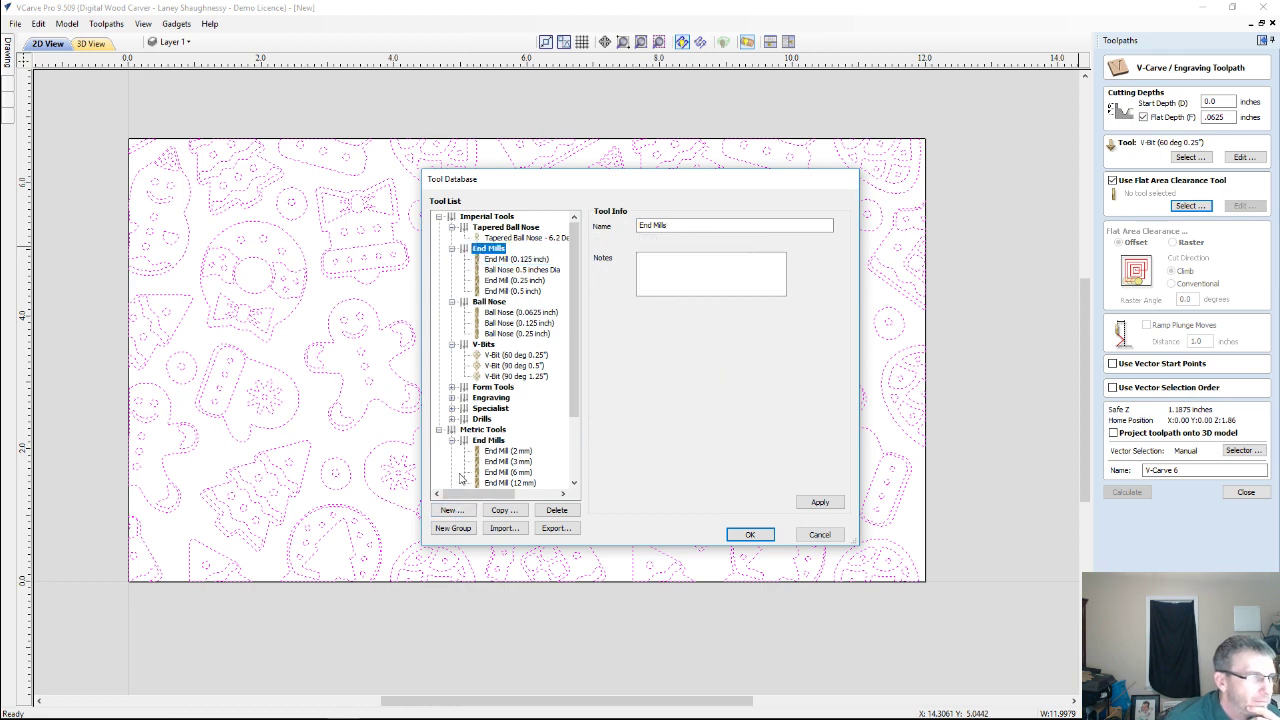
{"action": "left_click", "coordinate": [452, 510]}
{"action": "left_click", "coordinate": [720, 242]}
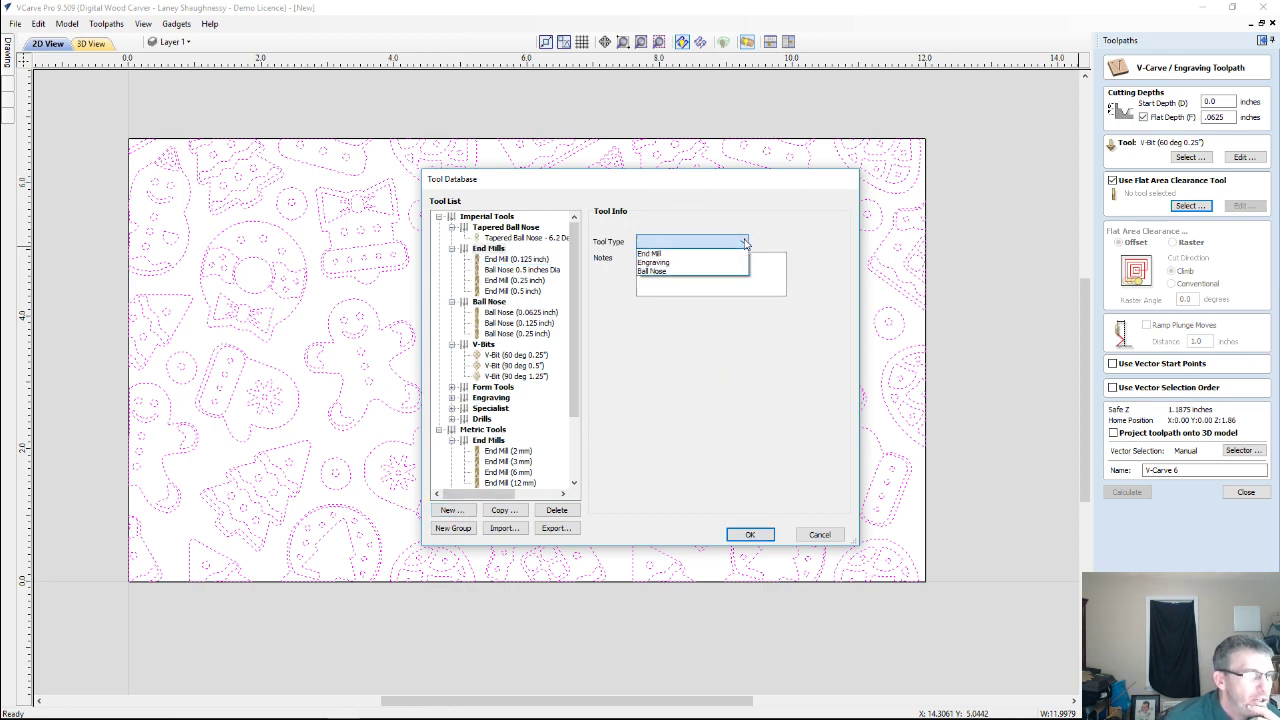
{"action": "left_click", "coordinate": [678, 254]}
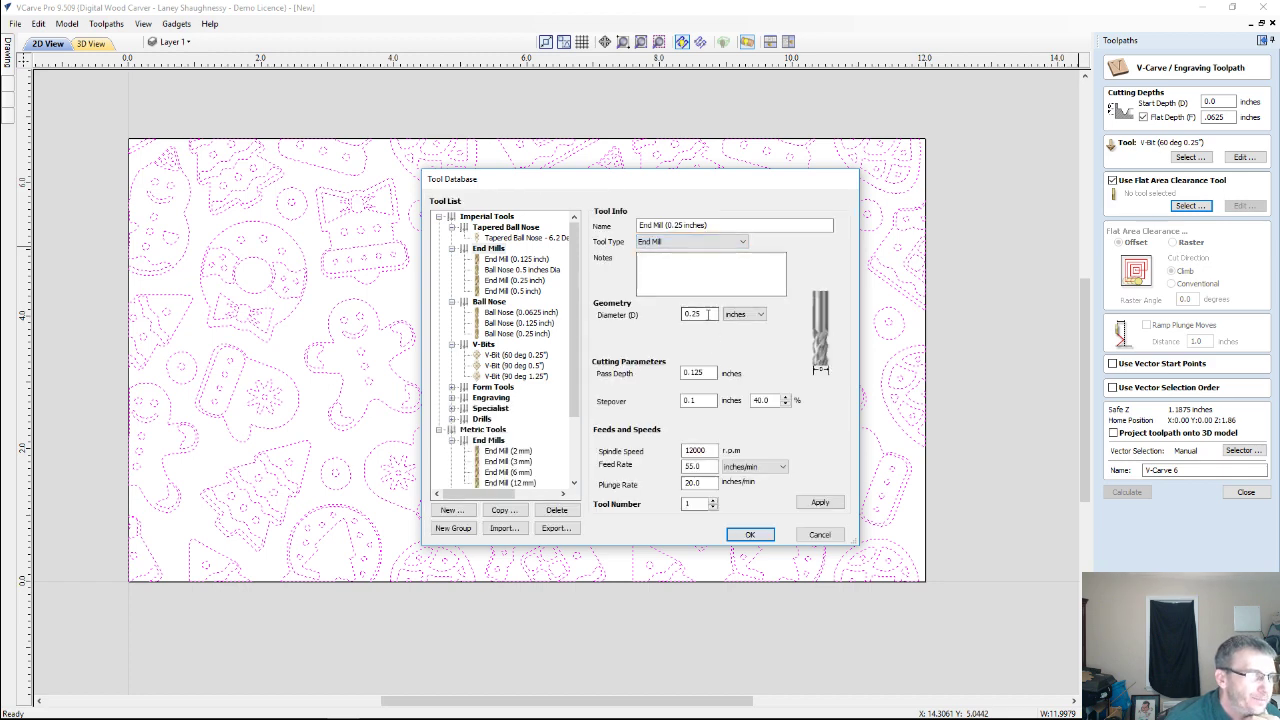
{"action": "type", "text": "0.0625"}
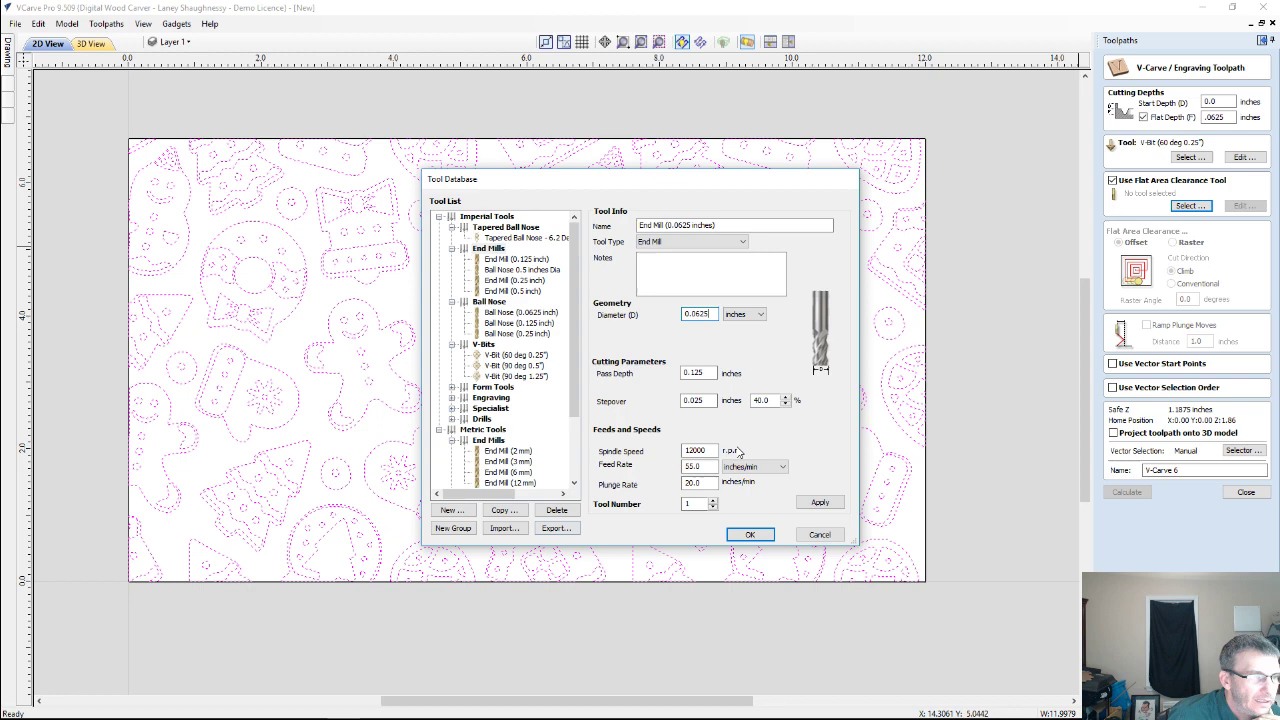
{"action": "key", "text": "Tab"}
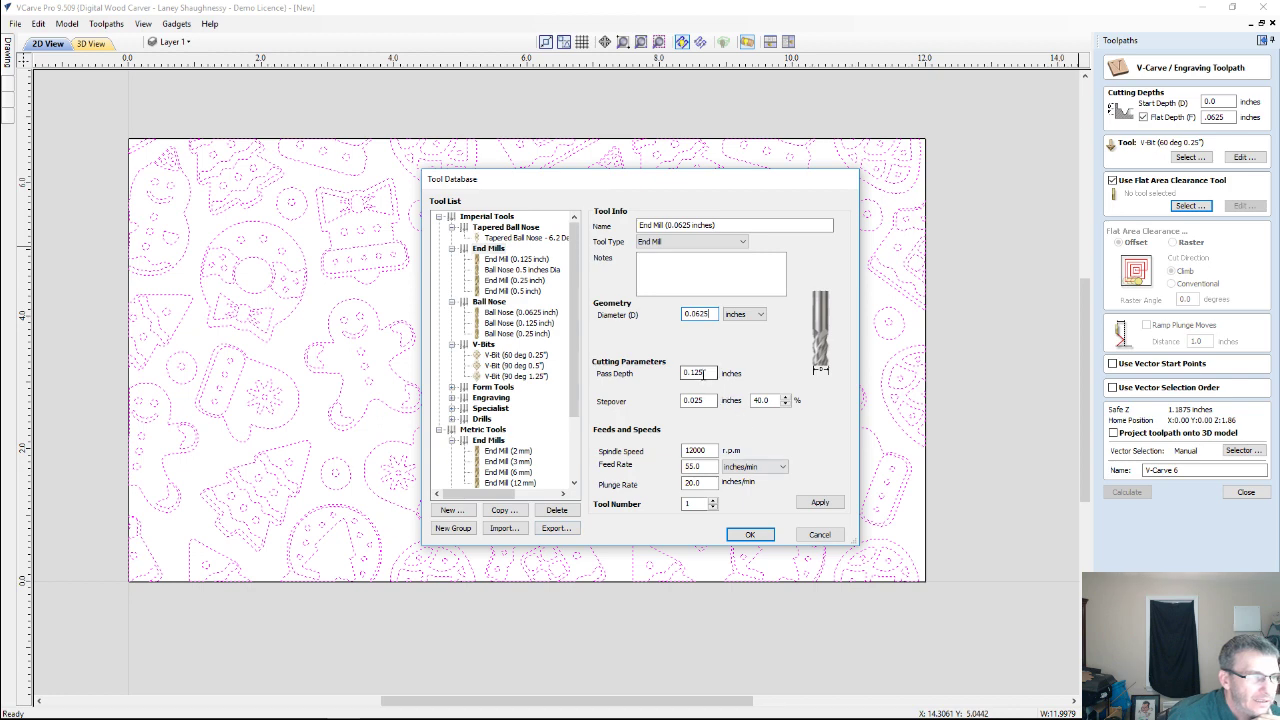
Set the new end mill's pass depth to .03125 inches and its stepover to 30%.
{"action": "type", "text": ".03"}
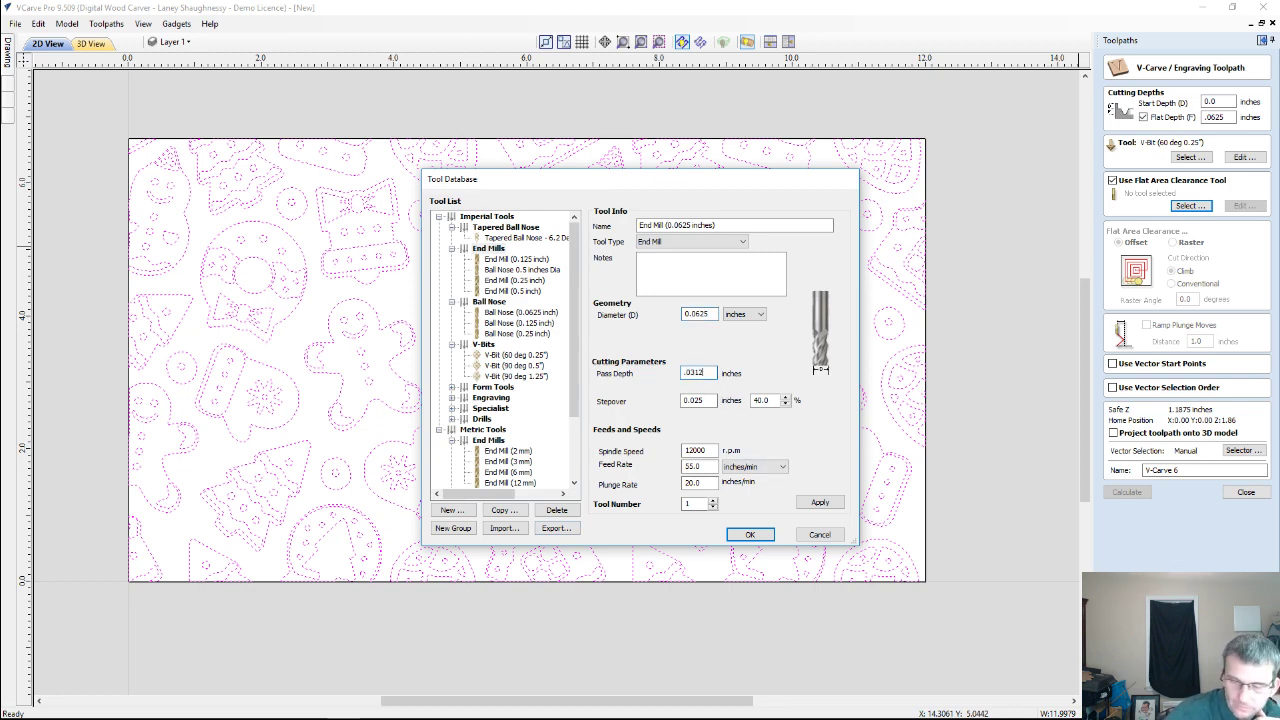
{"action": "type", "text": "125"}
{"action": "key", "text": "Tab"}
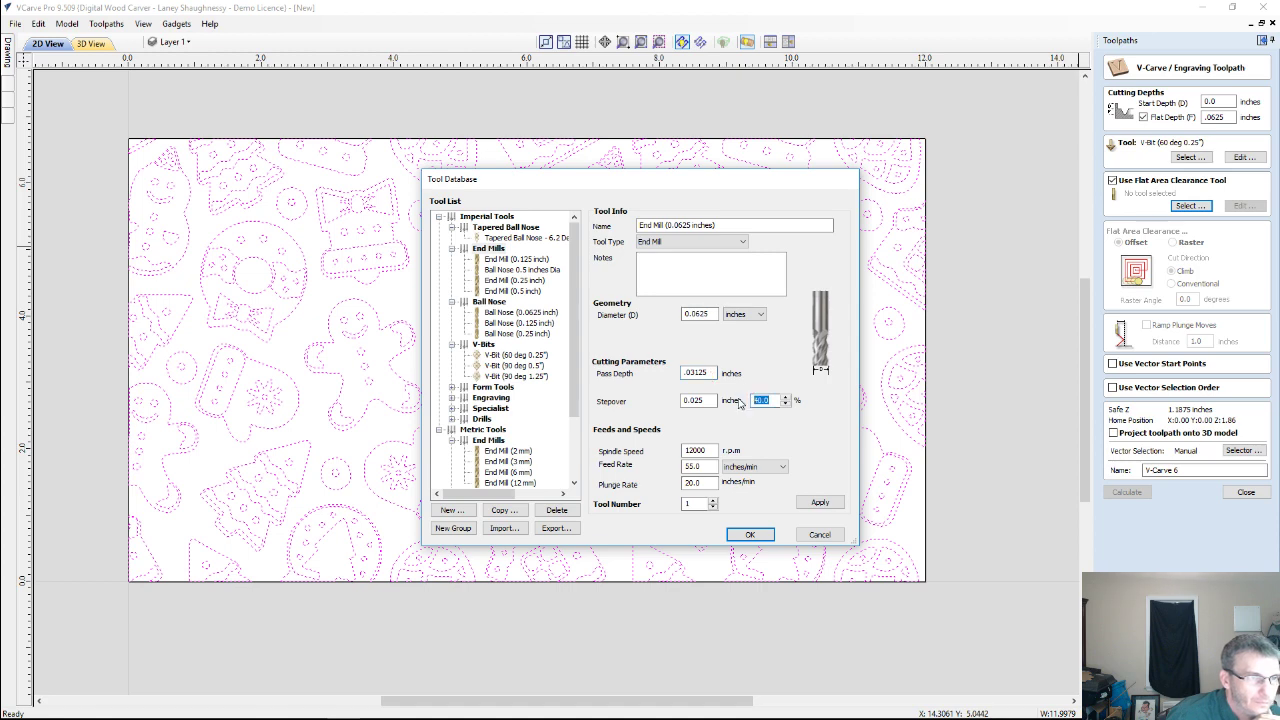
{"action": "type", "text": "30"}
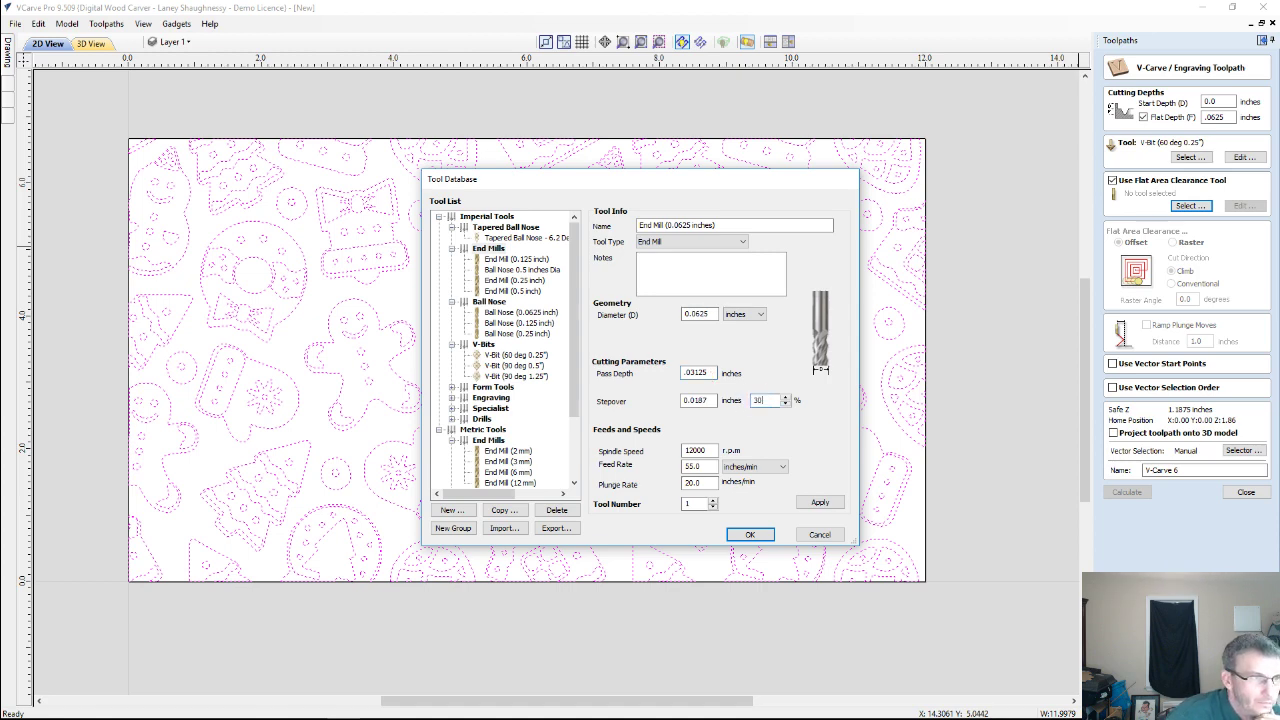
Select the new end mill's feed rate for editing.
{"action": "left_click", "coordinate": [697, 467]}
{"action": "left_click_drag", "start_coordinate": [697, 467], "coordinate": [613, 466]}
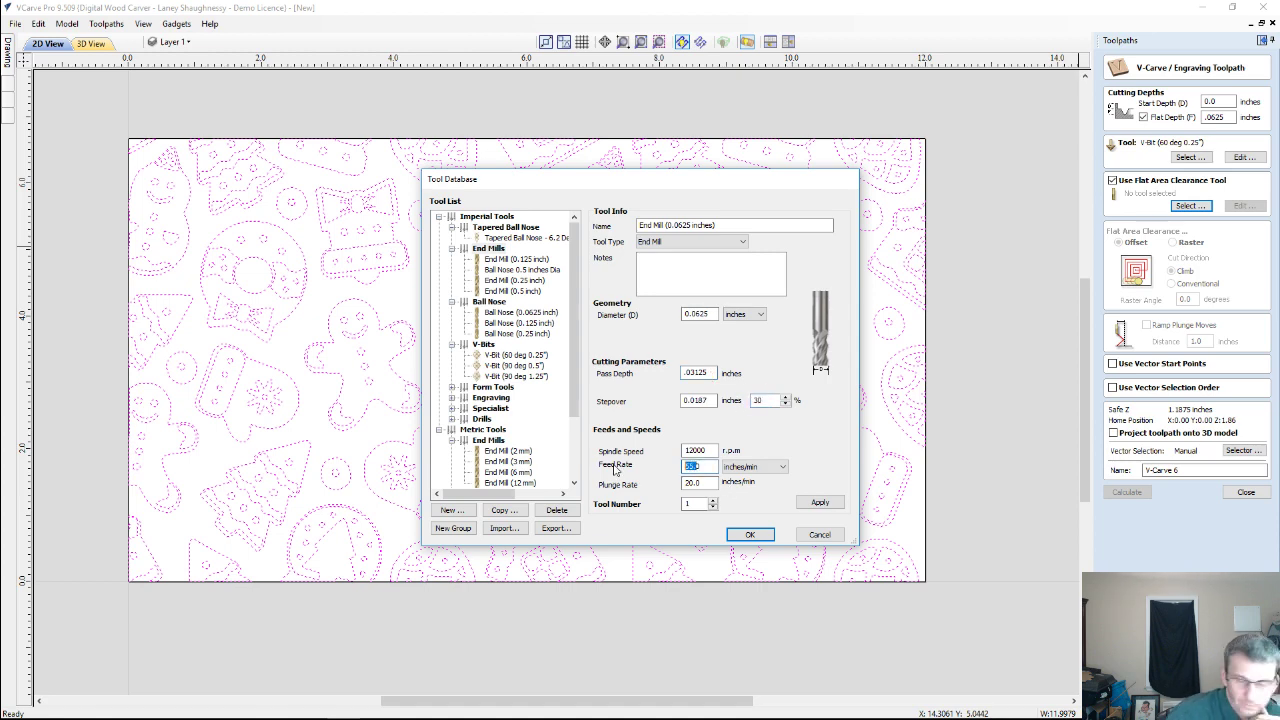
Set the 0.0625 inch end mill to a 45 inches/min feed rate and 15 inches/min plunge rate, and use it for flat area clearance.
{"action": "type", "text": "45"}
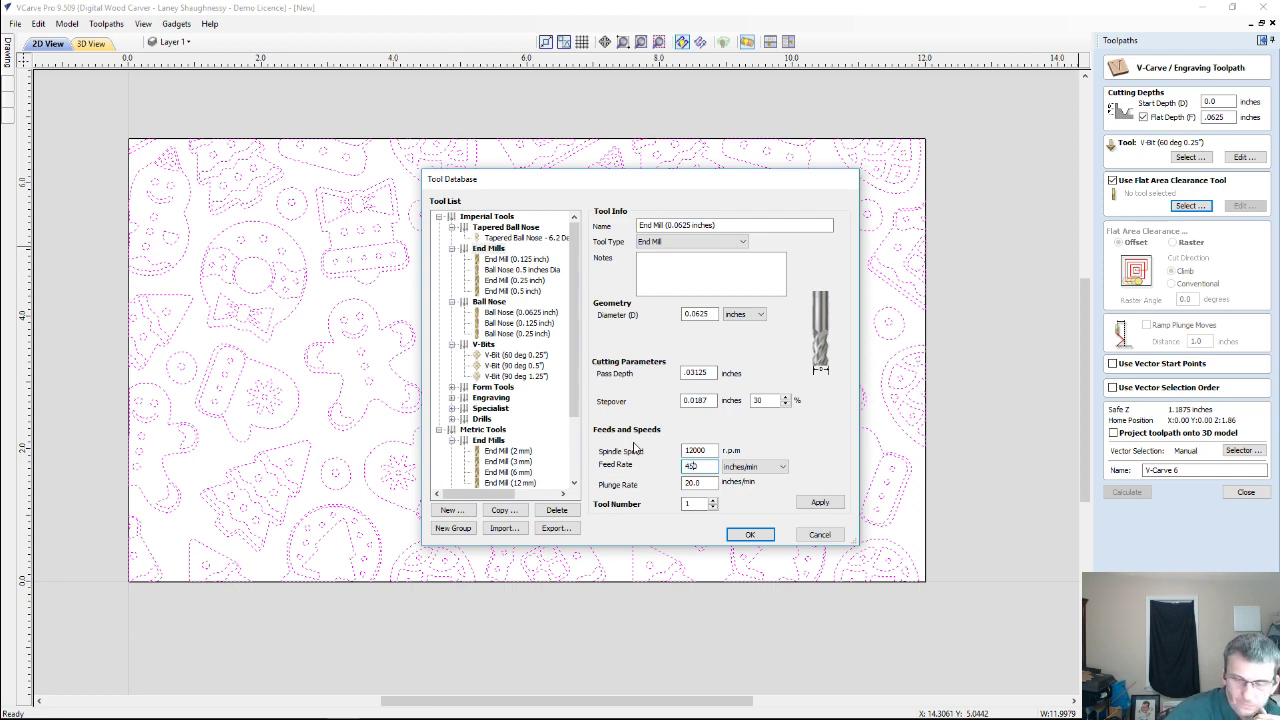
{"action": "left_click_drag", "start_coordinate": [700, 483], "coordinate": [652, 484]}
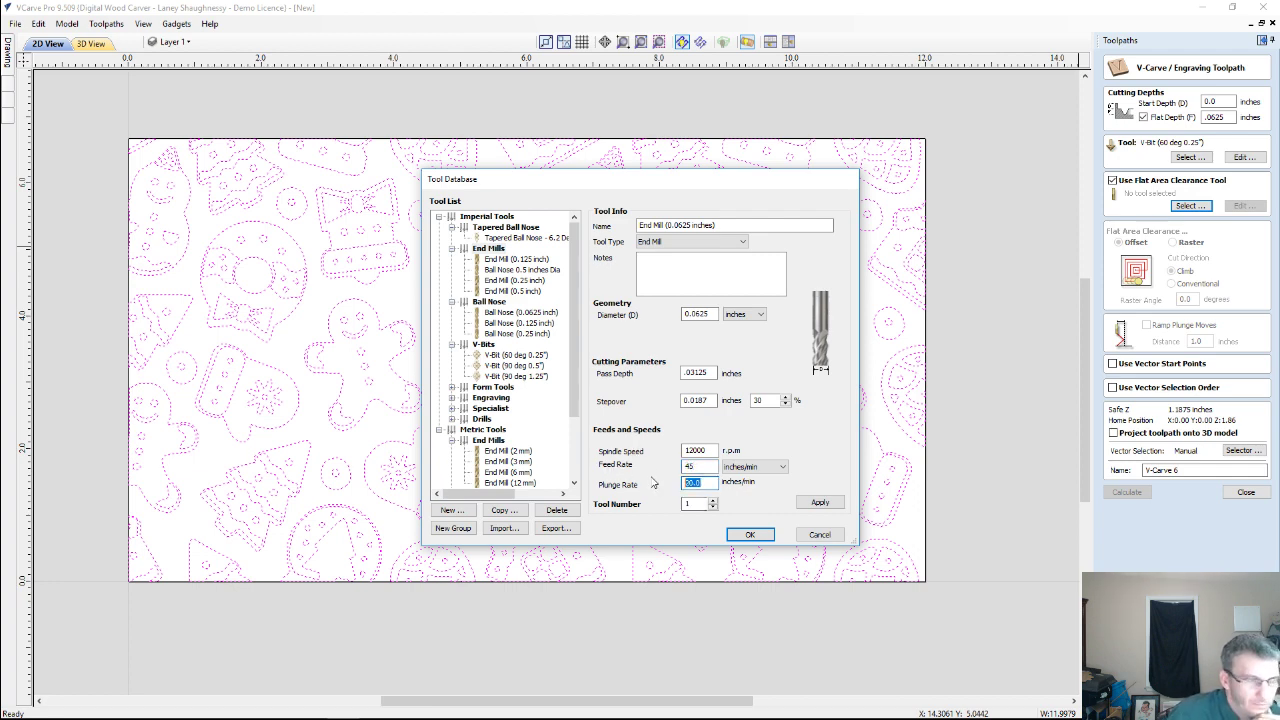
{"action": "type", "text": "15"}
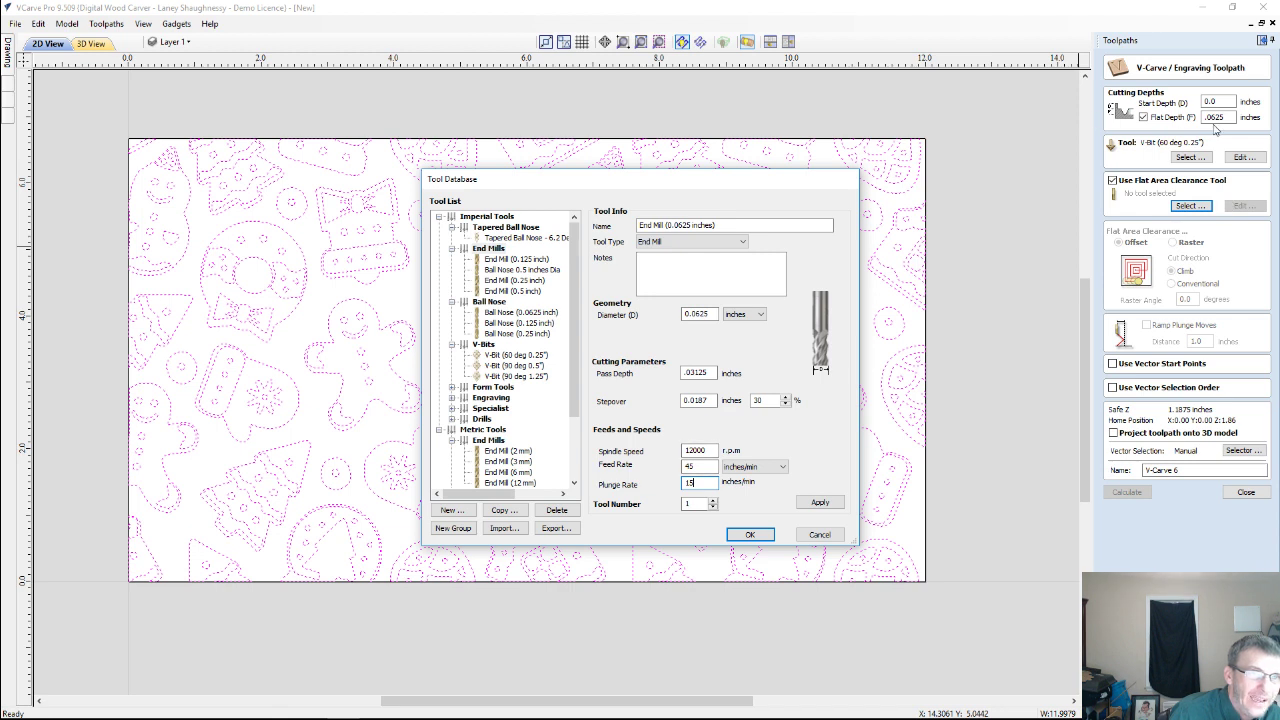
{"action": "left_click", "coordinate": [702, 483]}
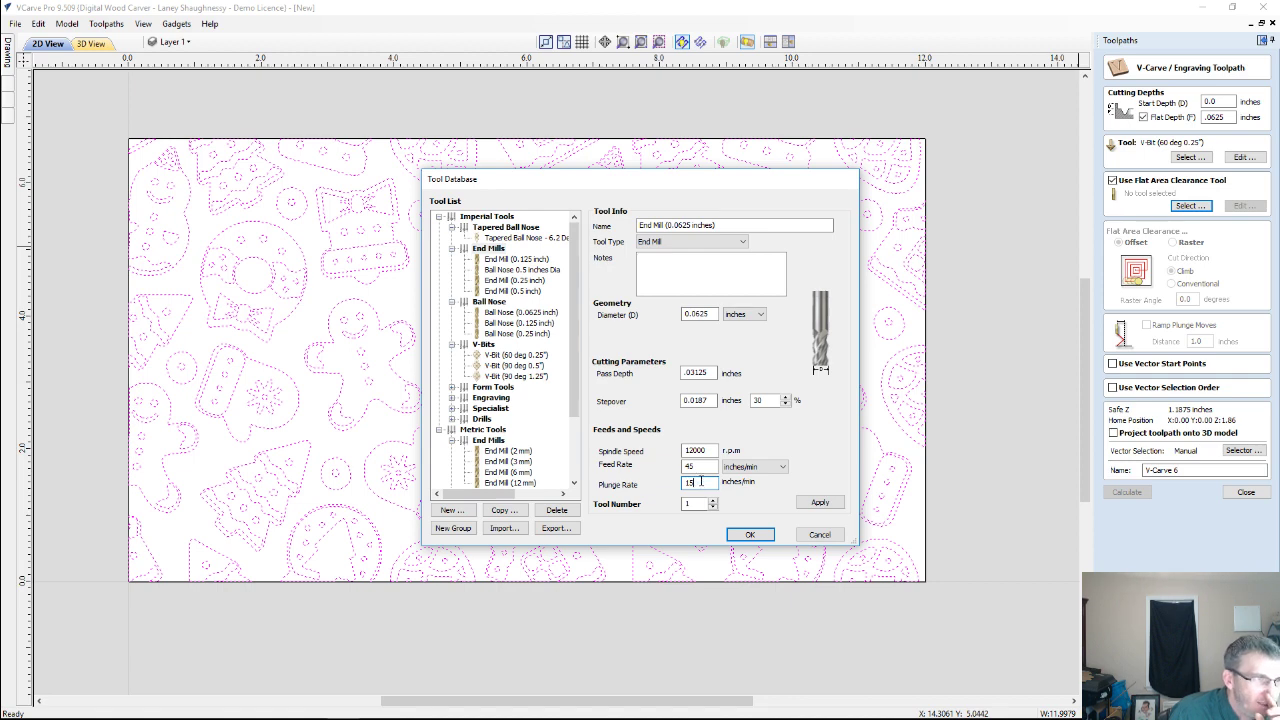
{"action": "left_click", "coordinate": [820, 502]}
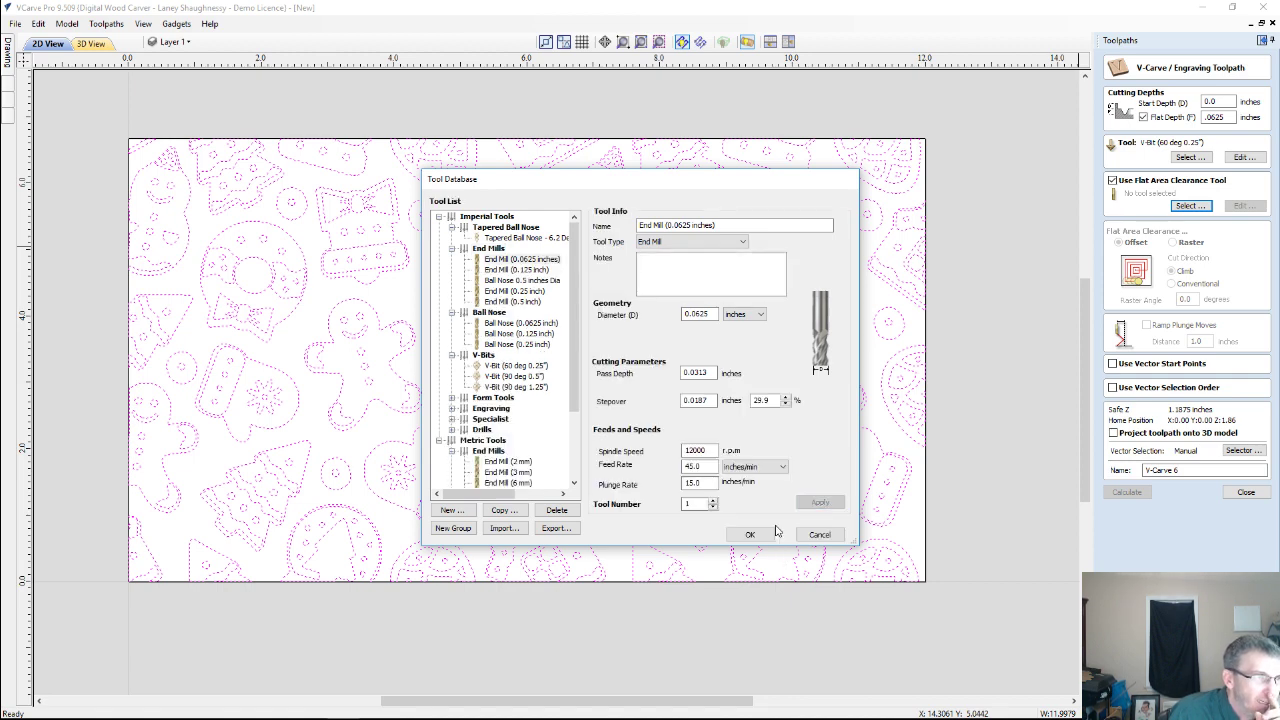
{"action": "left_click", "coordinate": [740, 536]}
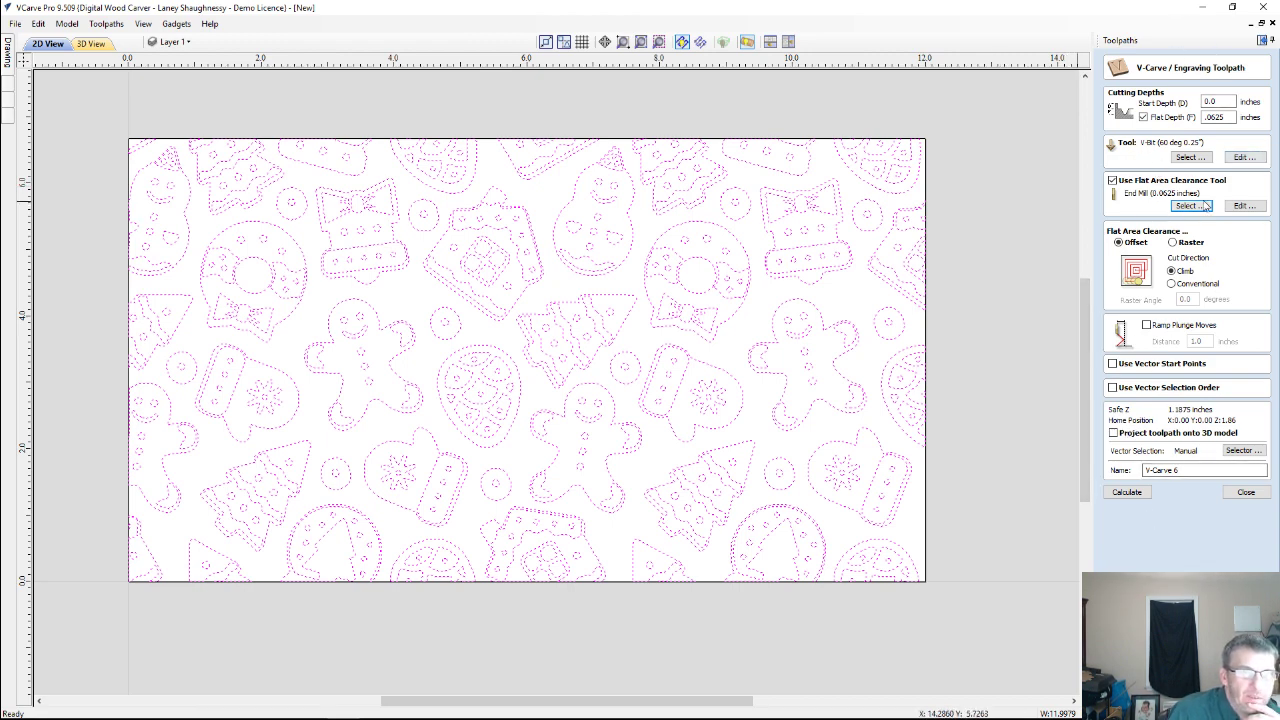
Calculate the V-Carve 6 toolpath and preview the visible toolpaths on the cylinder.
{"action": "left_click", "coordinate": [1113, 493]}
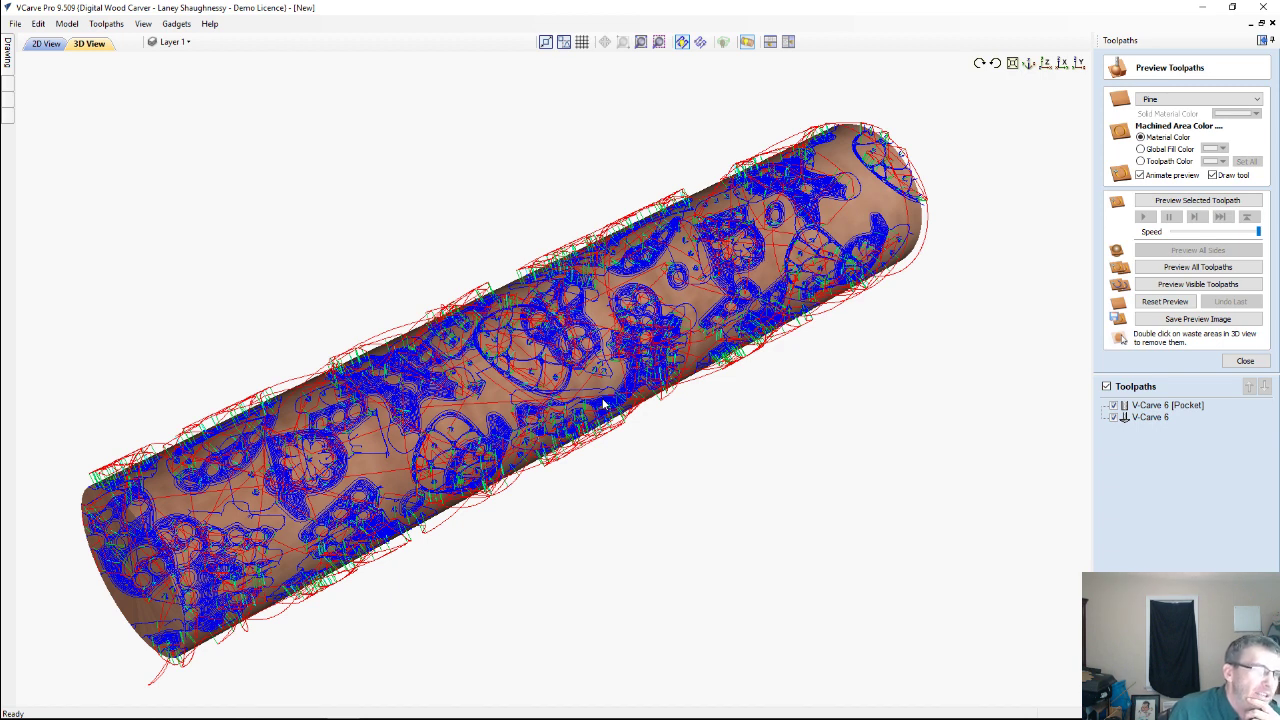
{"action": "left_click", "coordinate": [1185, 285]}
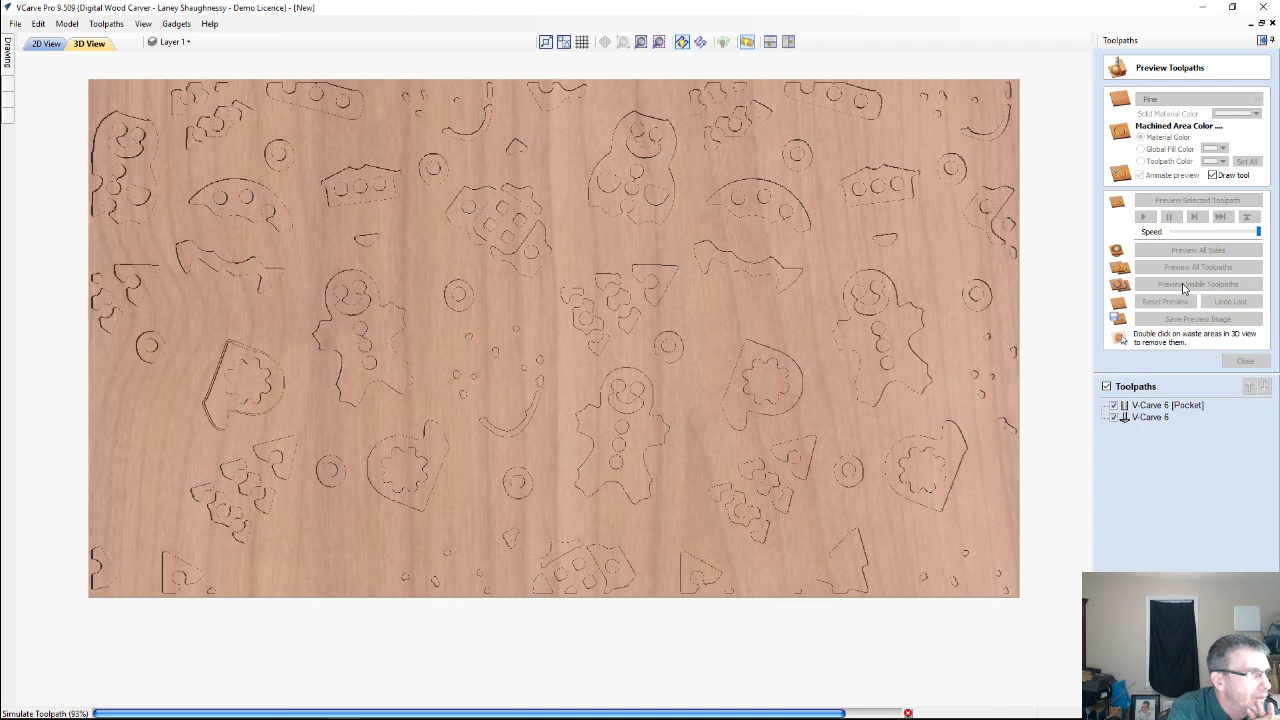
{"action": "left_click", "coordinate": [1184, 286]}
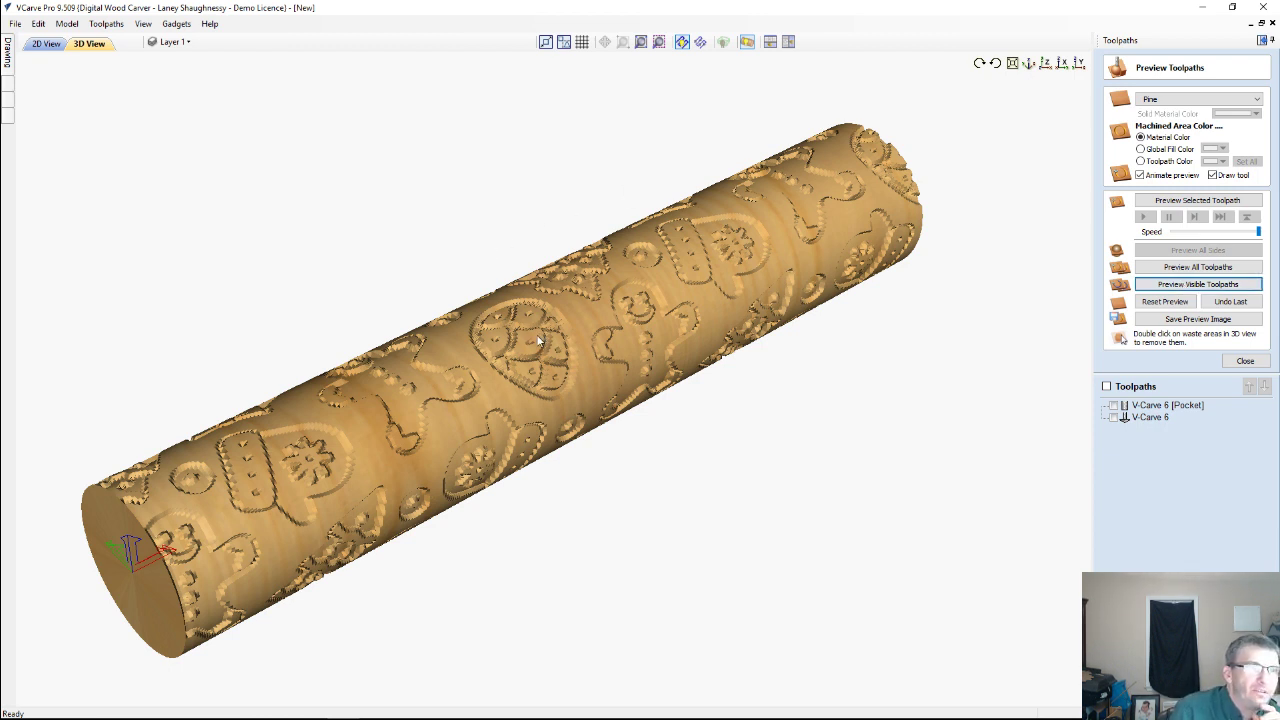
{"action": "left_click_drag", "start_coordinate": [537, 368], "coordinate": [429, 393]}
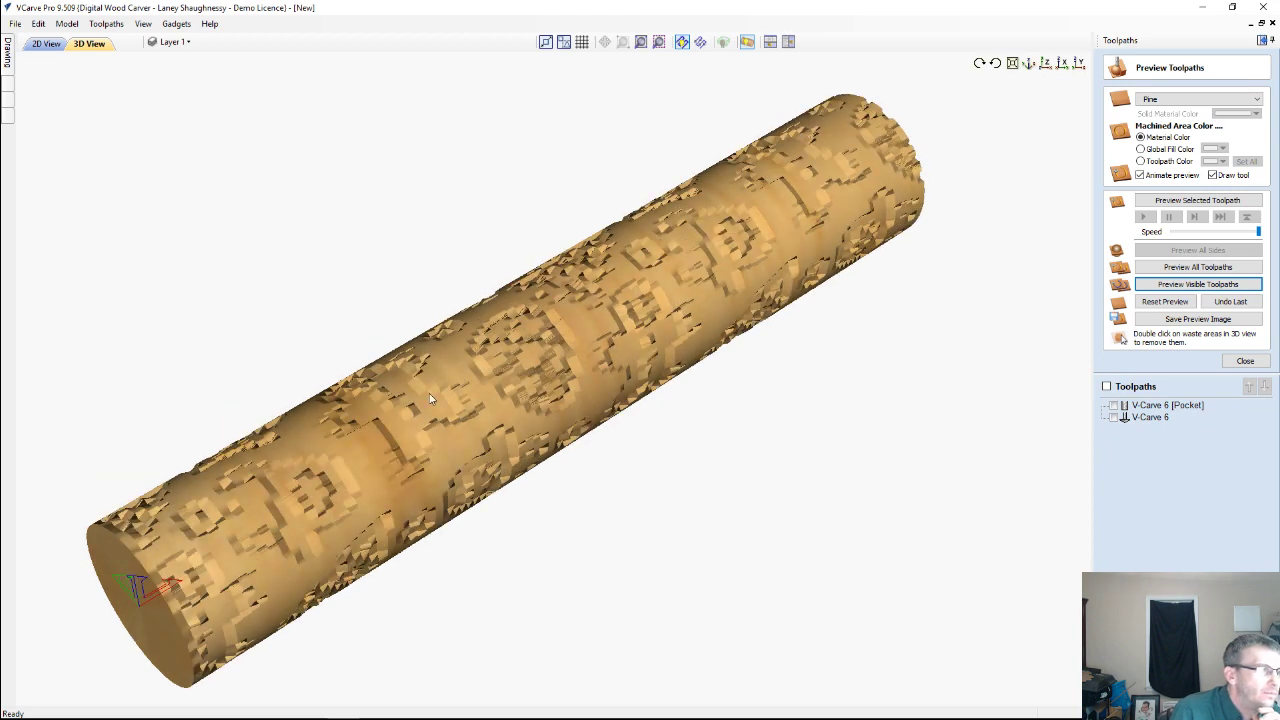
Set the preview simulation quality to High (2 x Slower).
{"action": "left_click", "coordinate": [106, 23]}
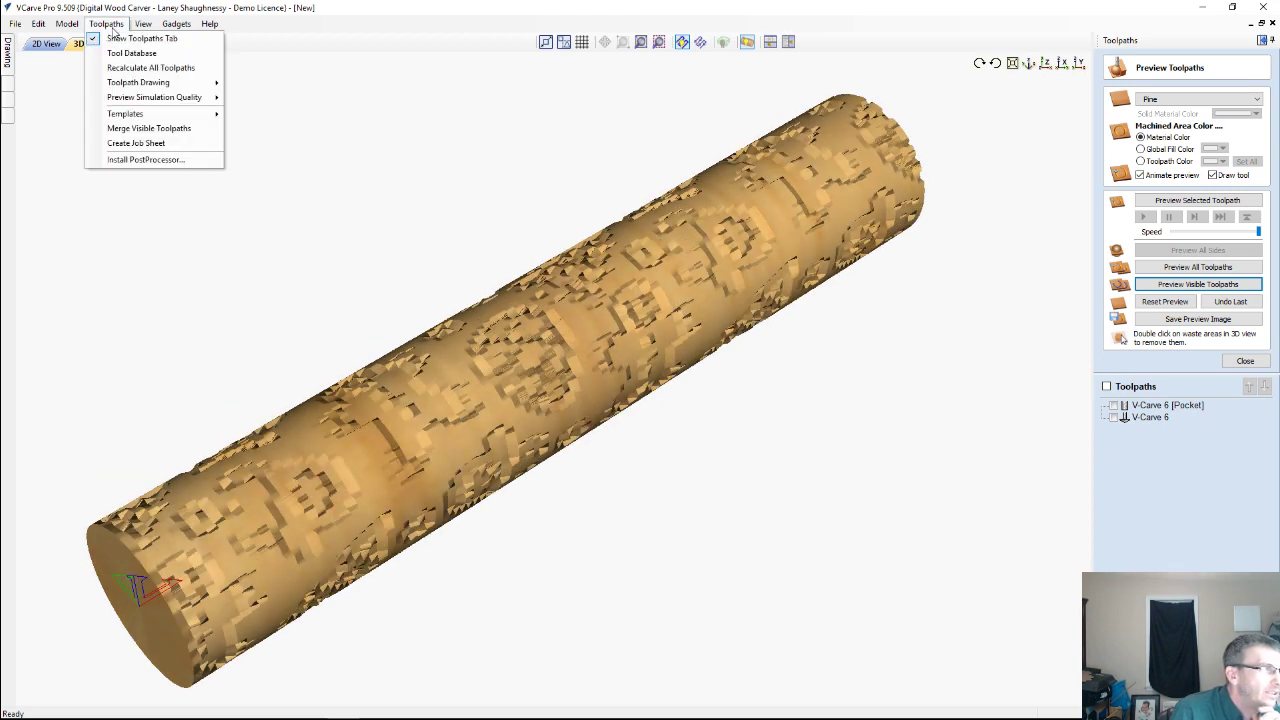
{"action": "mouse_move", "coordinate": [141, 100]}
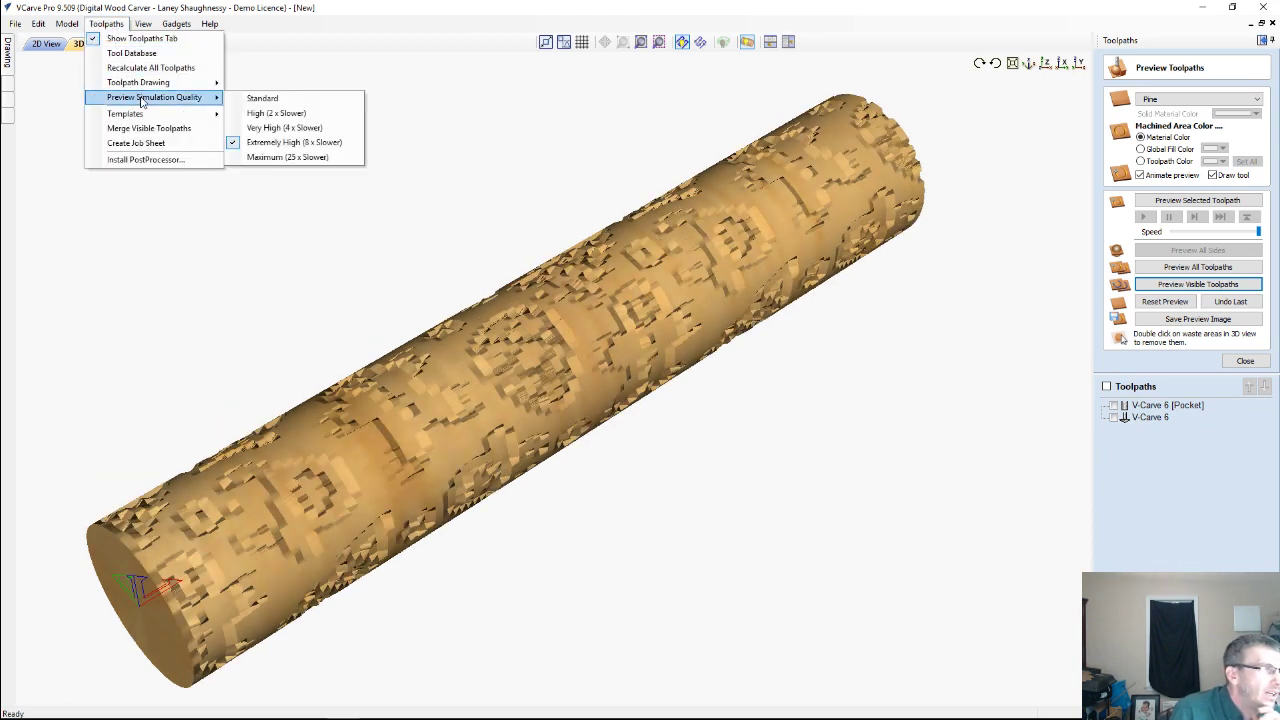
{"action": "left_click", "coordinate": [253, 119]}
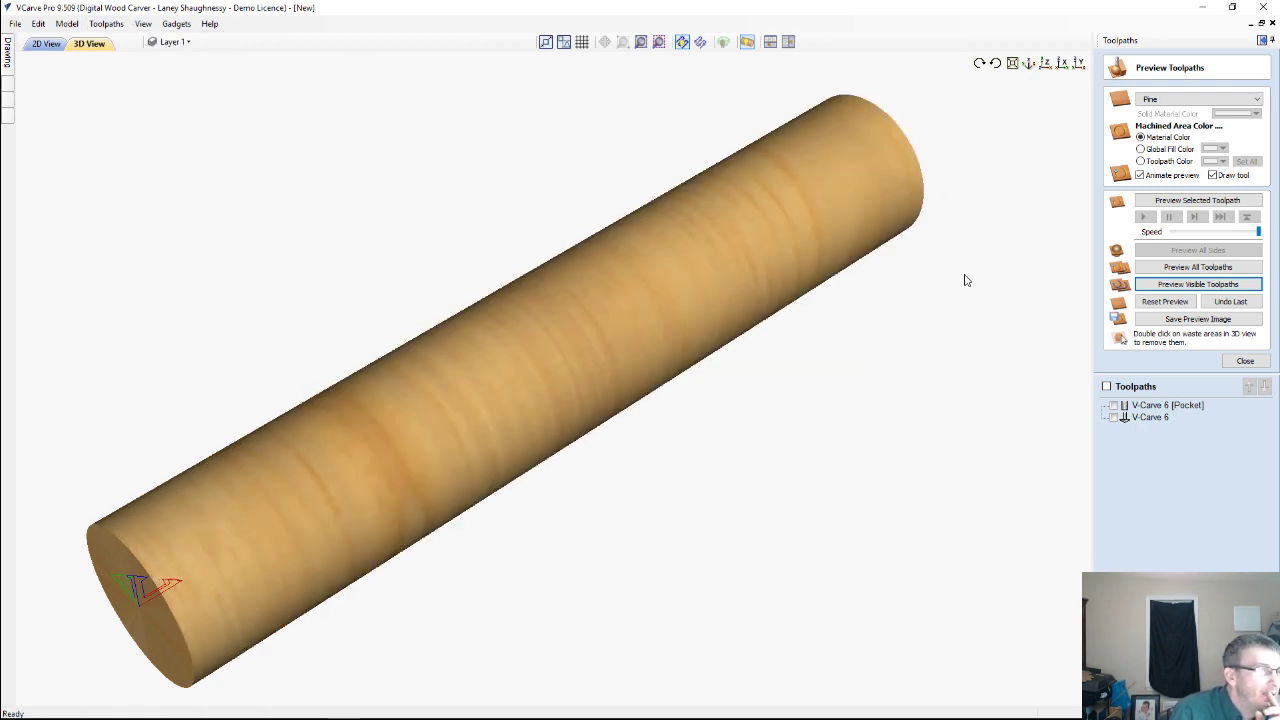
Simulate all toolpaths again on the blank cylinder.
{"action": "left_click", "coordinate": [1208, 270]}
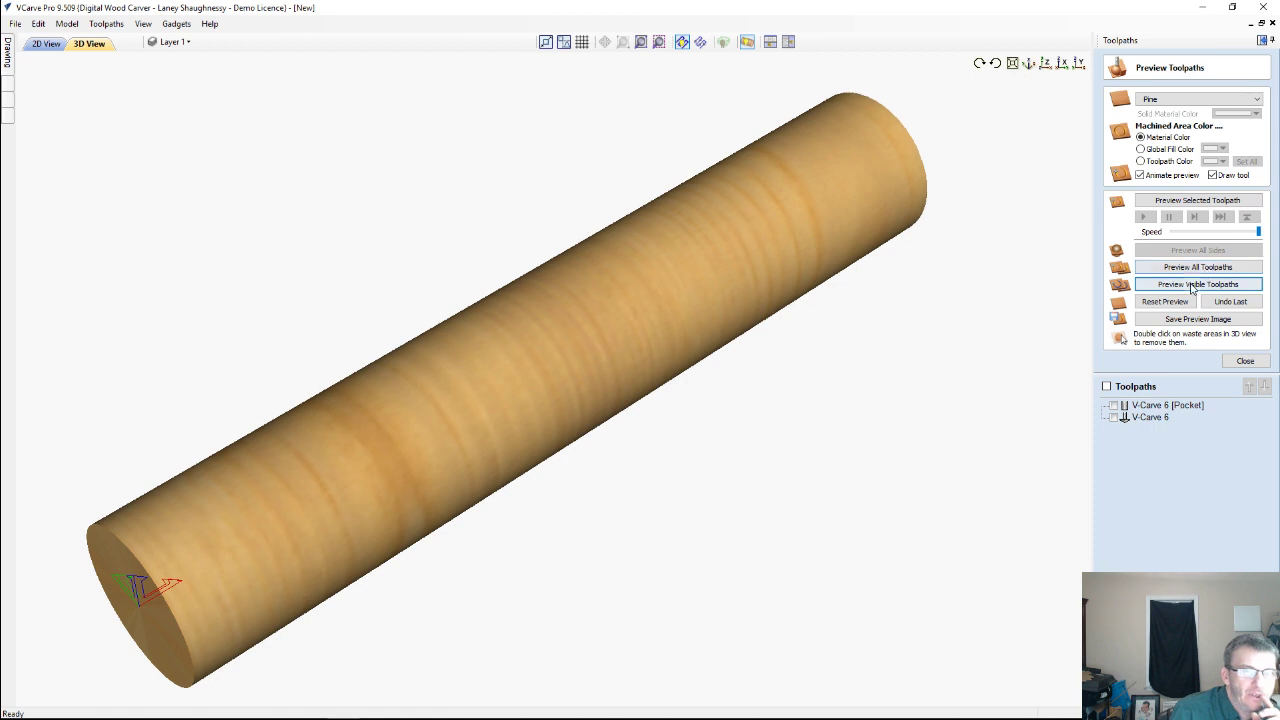
{"action": "left_click", "coordinate": [1192, 285]}
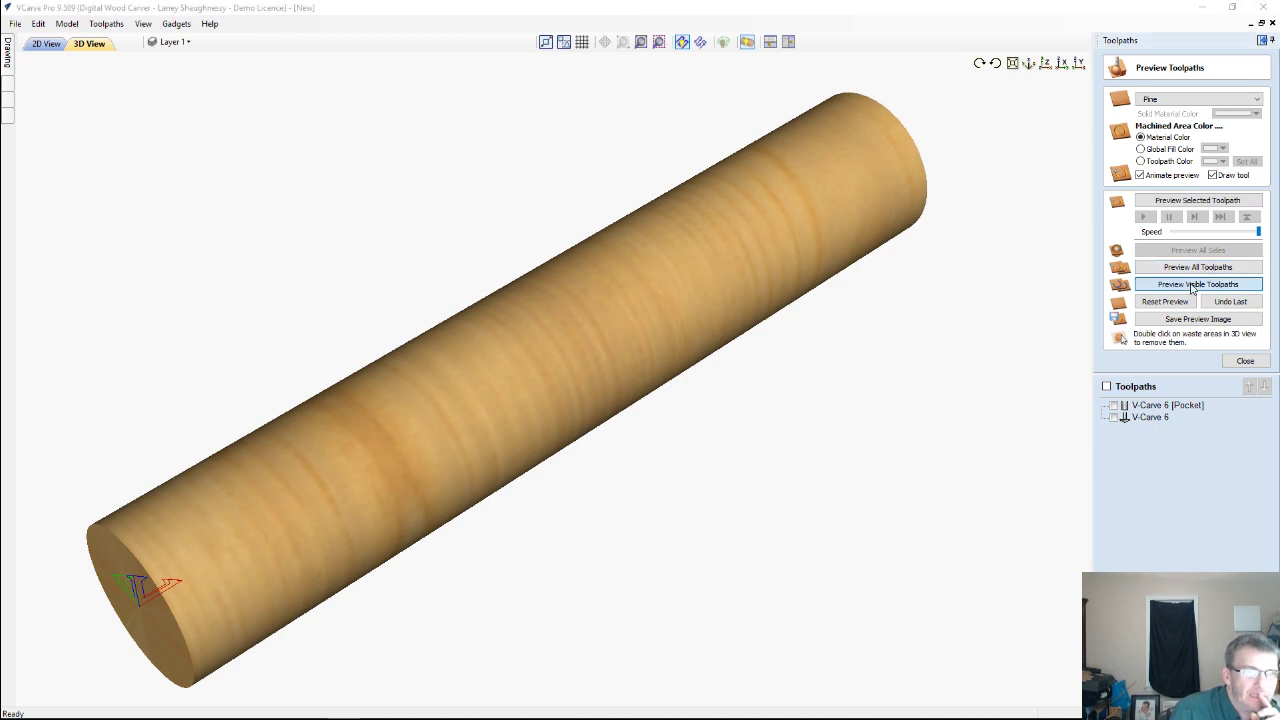
{"action": "left_click", "coordinate": [640, 377]}
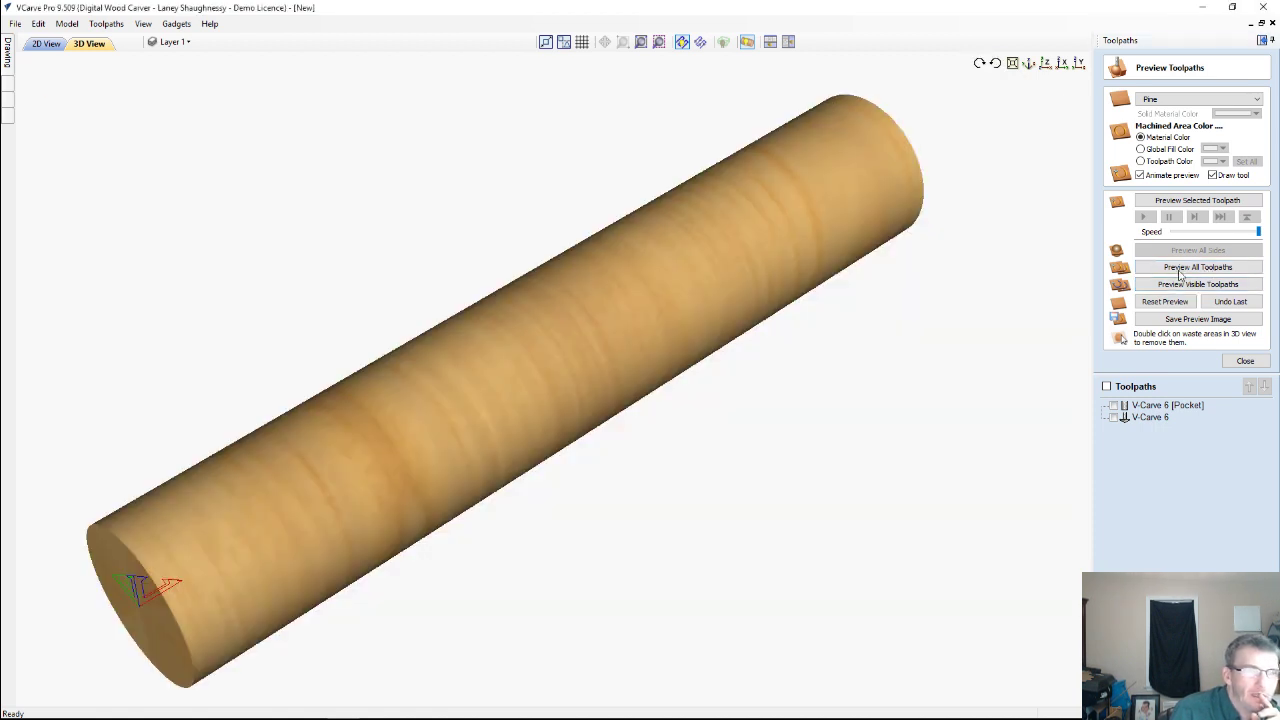
{"action": "left_click", "coordinate": [1190, 268]}
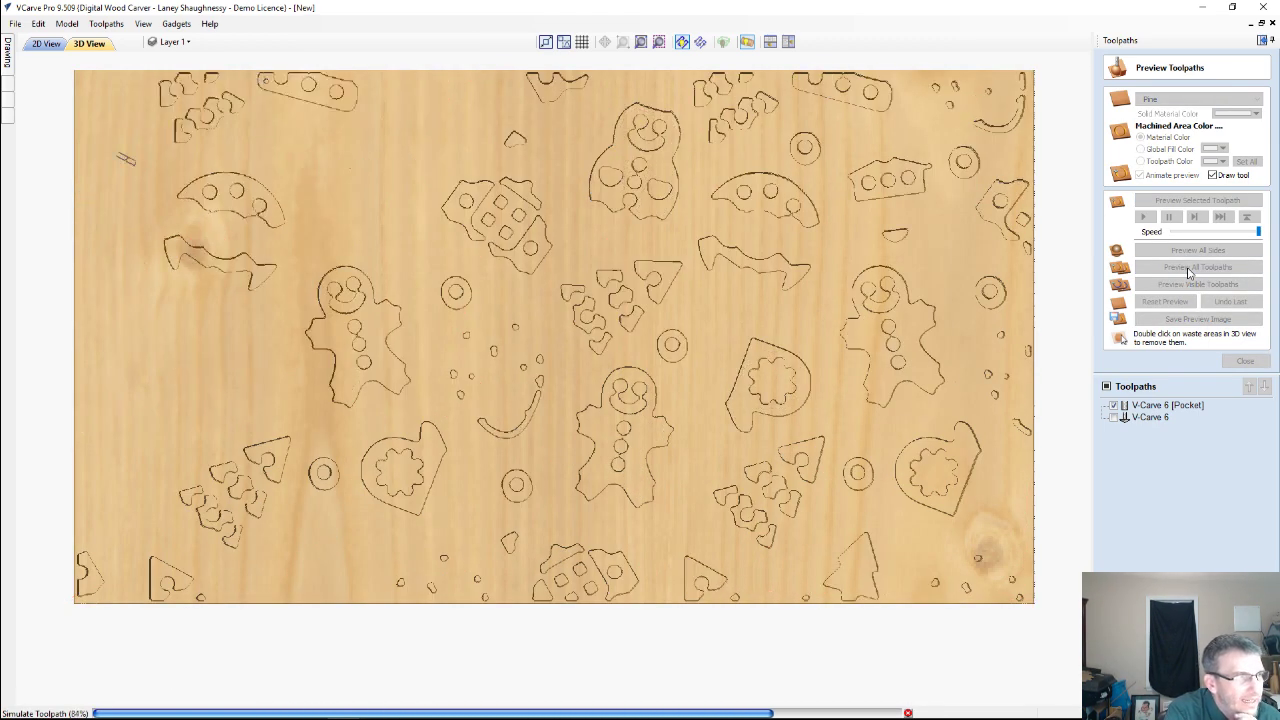
{"action": "left_click", "coordinate": [1190, 268]}
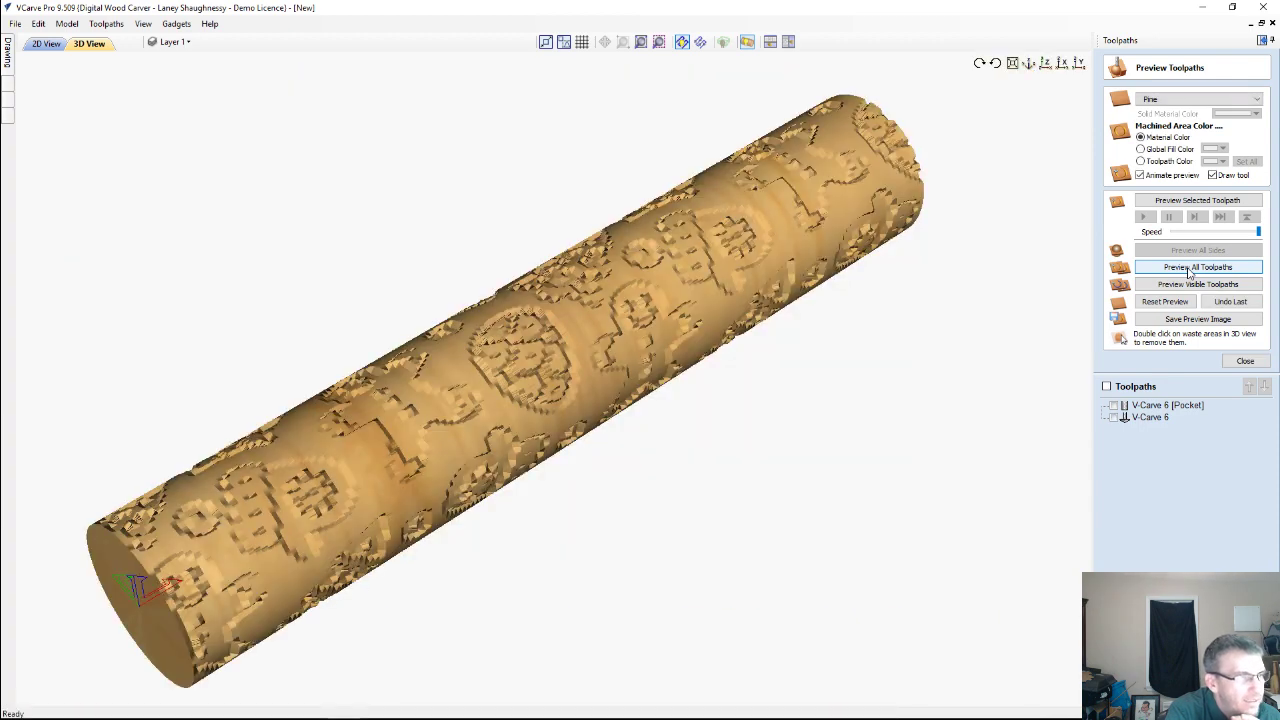
{"action": "left_click", "coordinate": [1190, 268]}
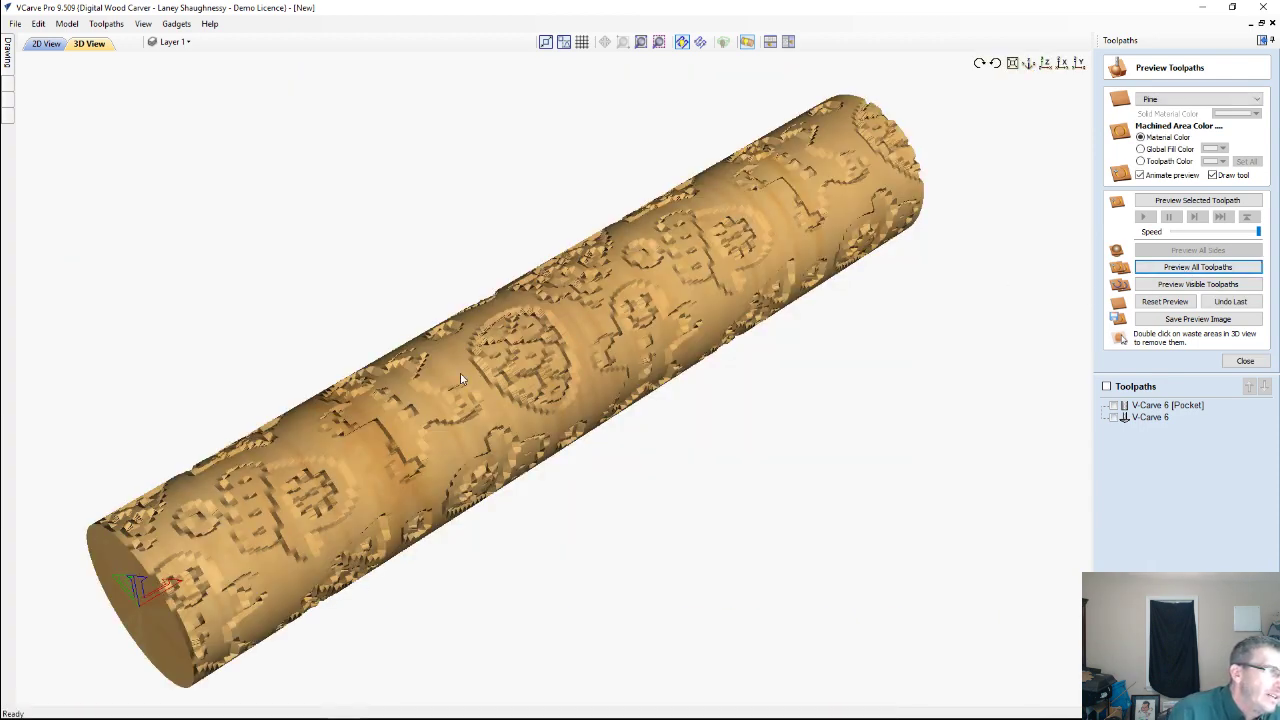
Examine the carved pattern on the cylinder at an angle and straight down the Z axis.
{"action": "left_click_drag", "start_coordinate": [337, 426], "coordinate": [391, 424]}
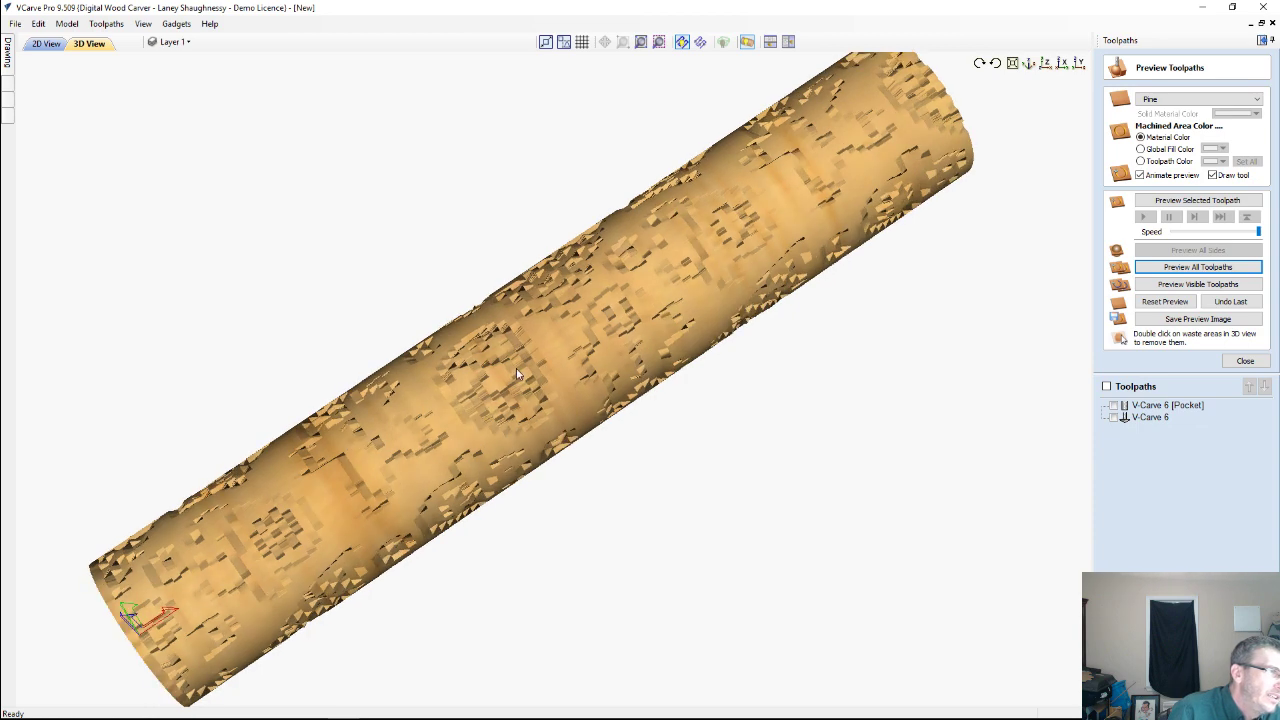
{"action": "left_click_drag", "start_coordinate": [517, 375], "coordinate": [517, 375]}
{"action": "scroll", "coordinate": [517, 375], "scroll_direction": "up", "scroll_amount": 2}
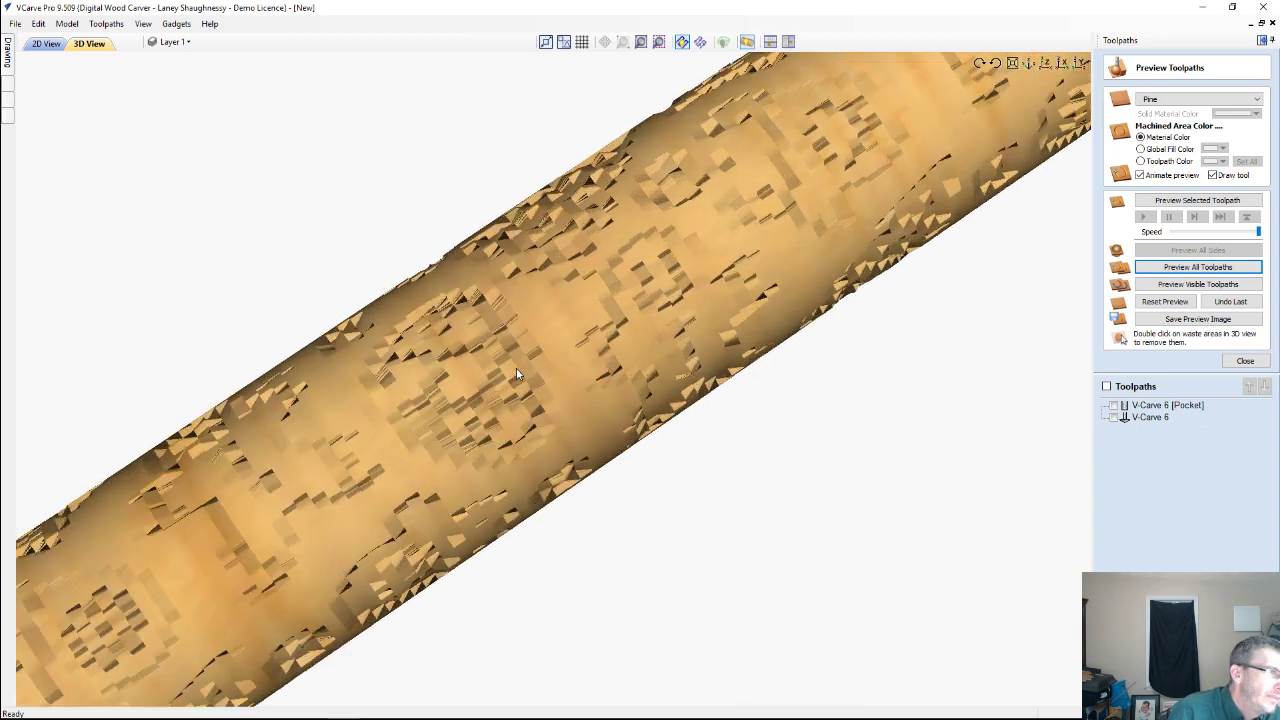
{"action": "scroll", "coordinate": [517, 375], "scroll_direction": "down", "scroll_amount": 5}
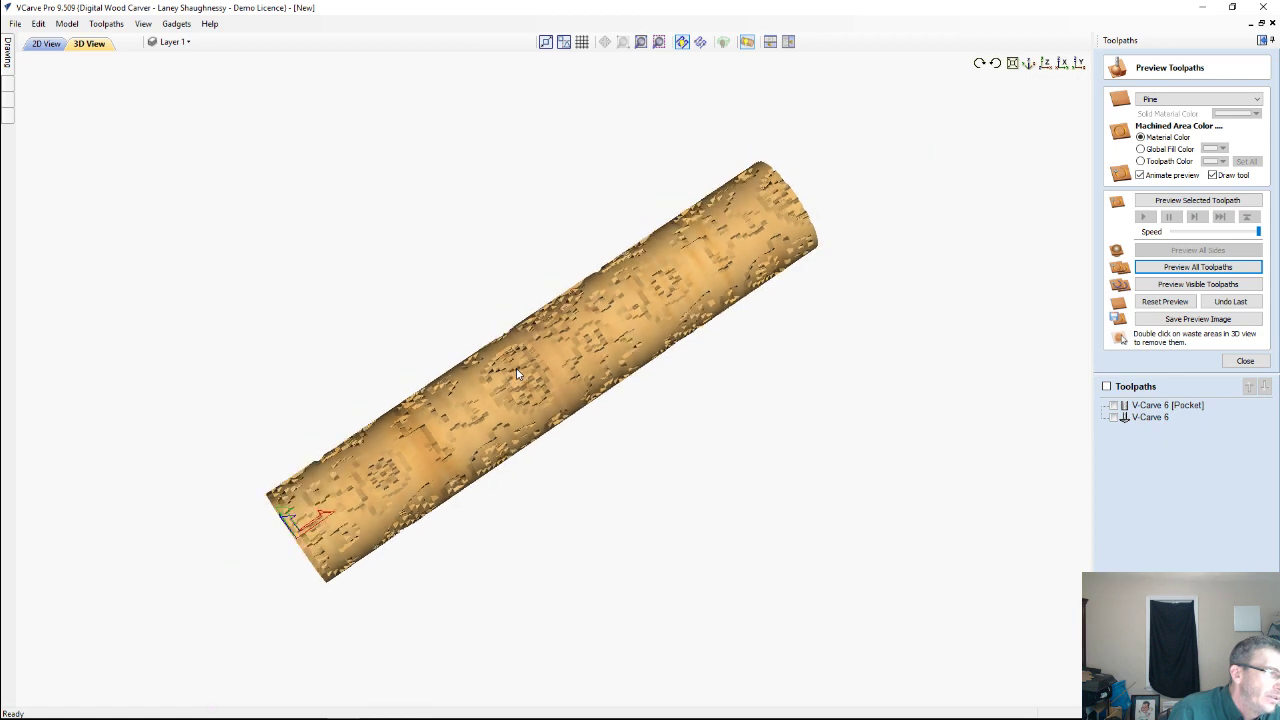
{"action": "scroll", "coordinate": [517, 375], "scroll_direction": "up", "scroll_amount": 2}
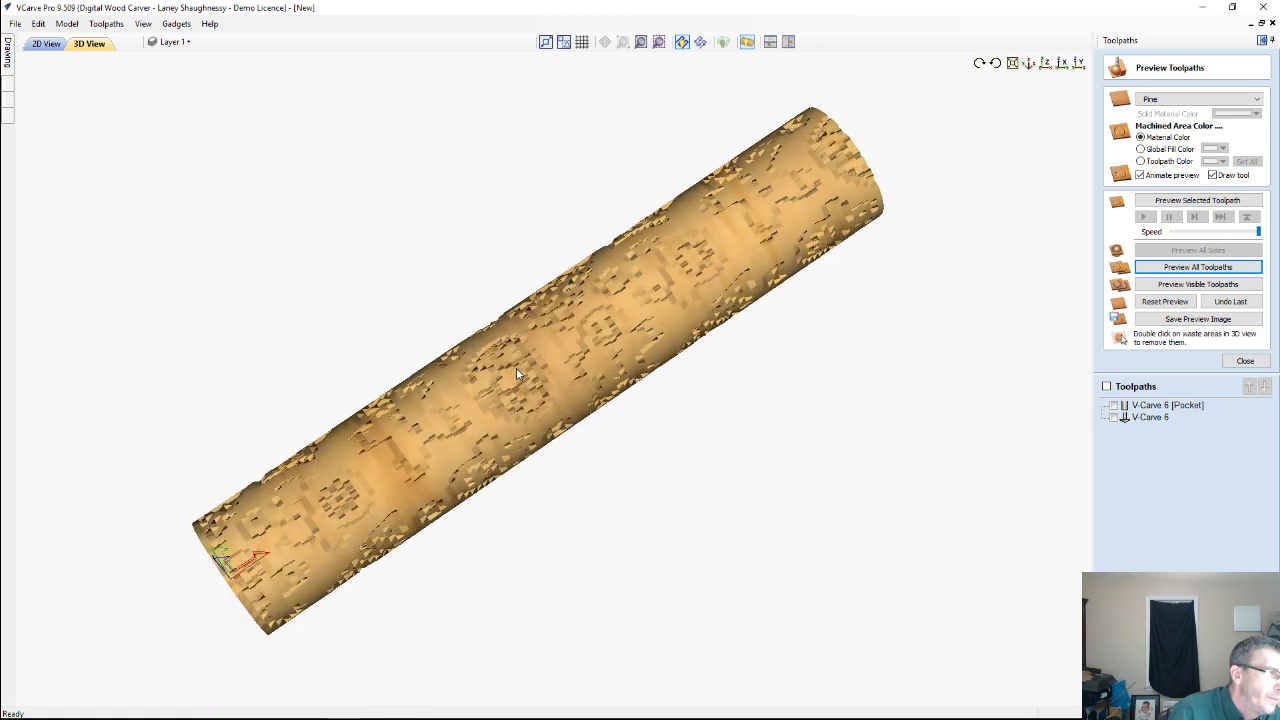
{"action": "scroll", "coordinate": [516, 372], "scroll_direction": "up", "scroll_amount": 3}
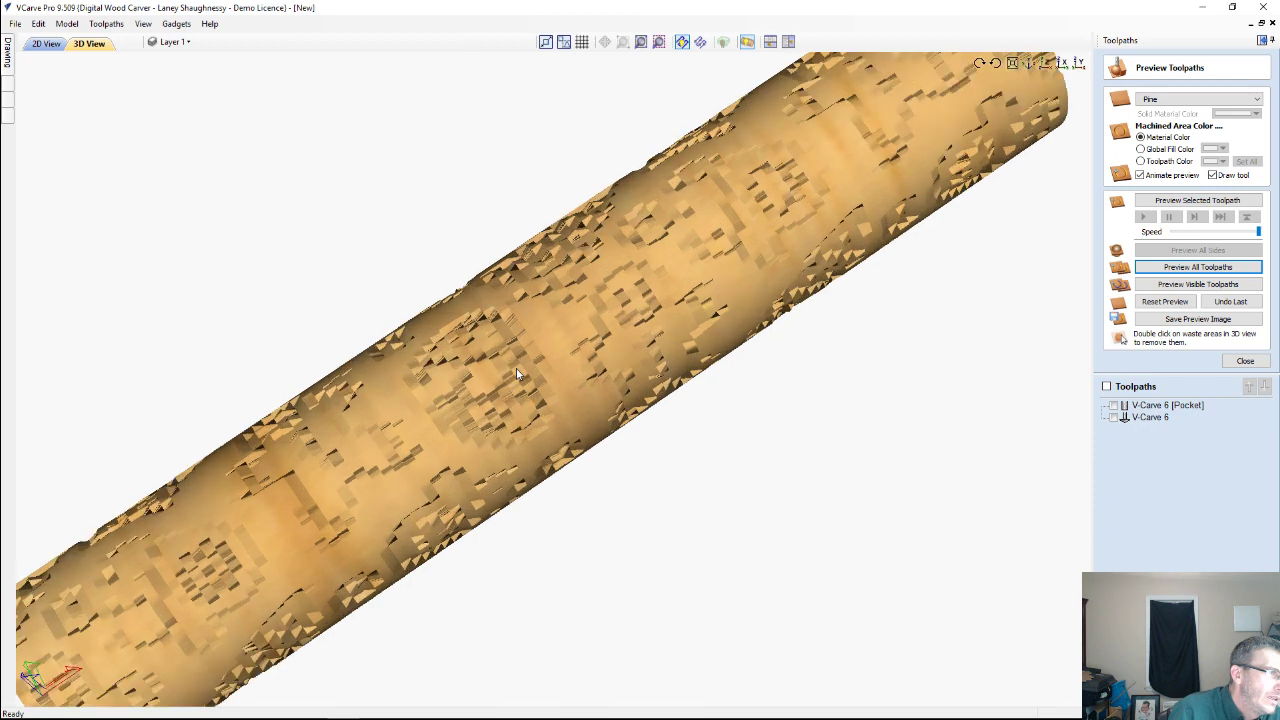
{"action": "scroll", "coordinate": [517, 375], "scroll_direction": "down", "scroll_amount": 5}
{"action": "scroll", "coordinate": [521, 508], "scroll_direction": "up", "scroll_amount": 5}
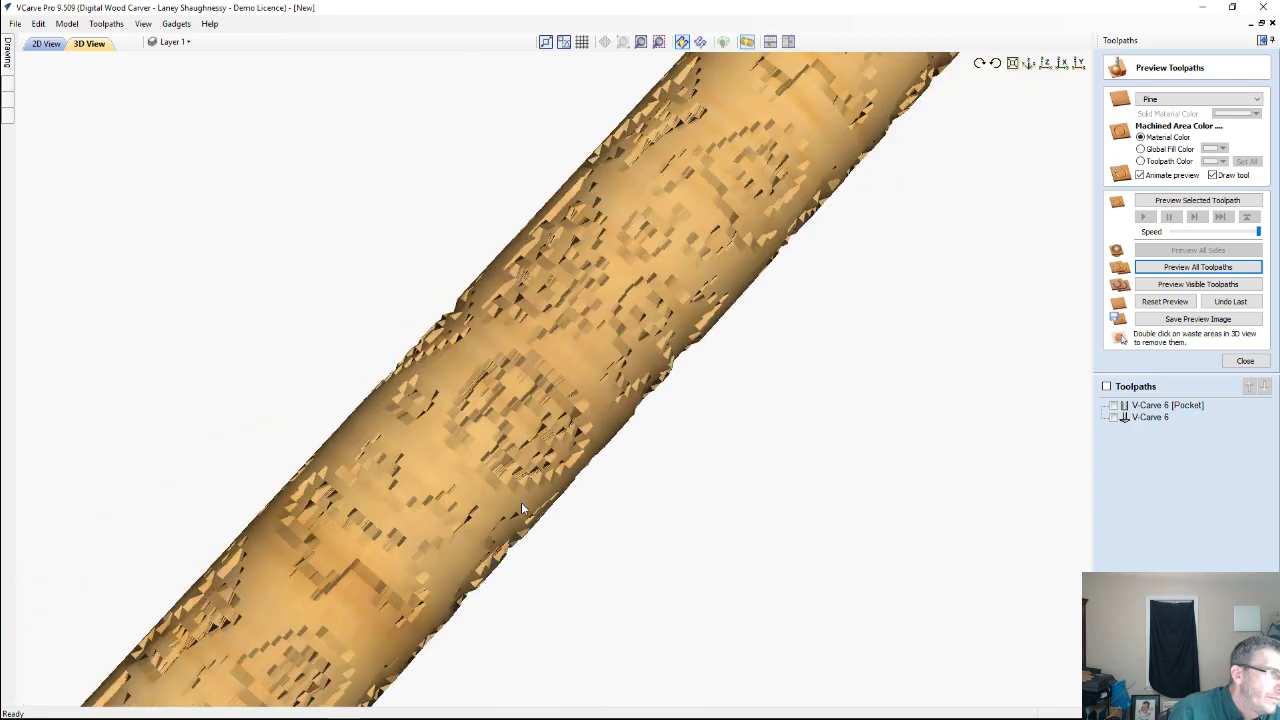
{"action": "left_click", "coordinate": [1045, 63]}
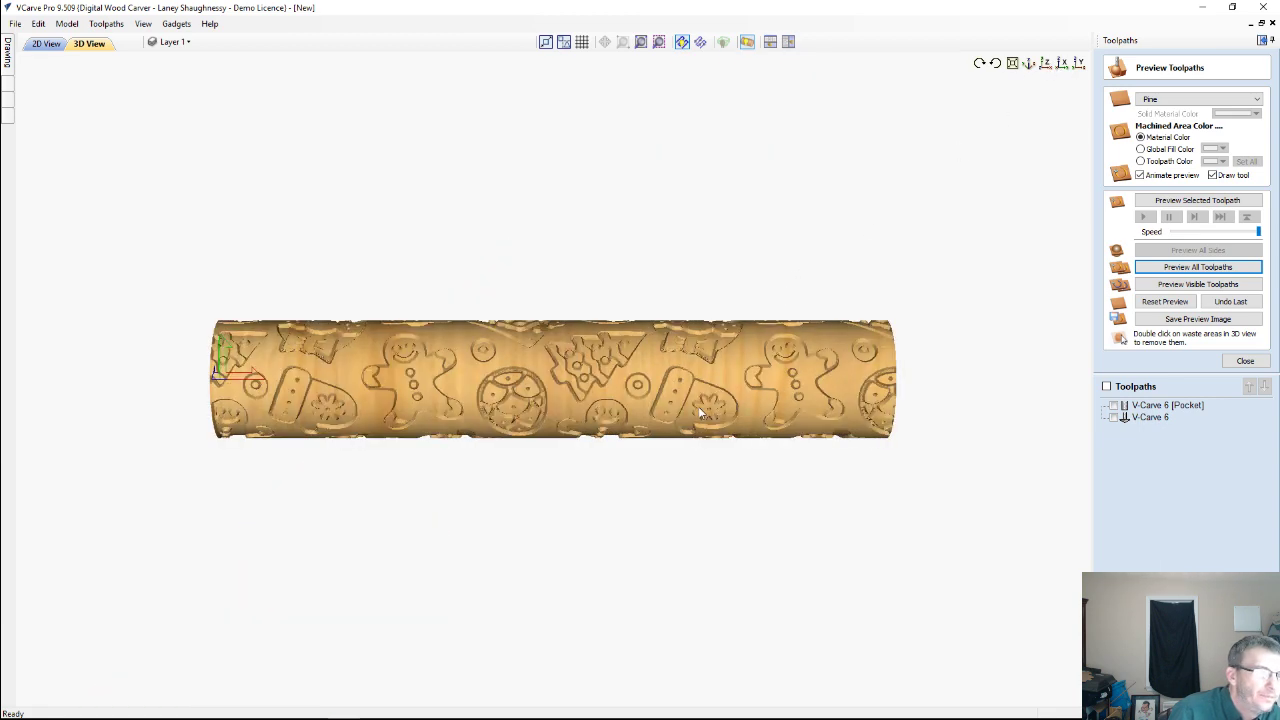
{"action": "left_click", "coordinate": [698, 406]}
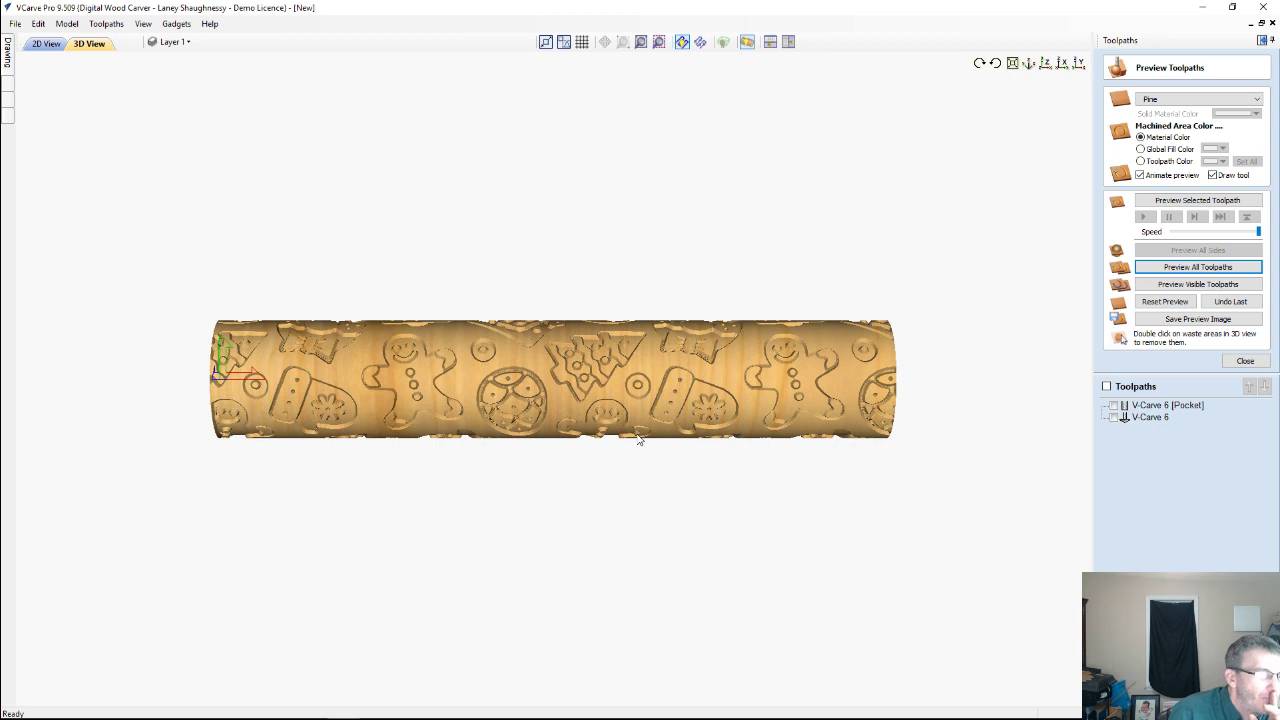
{"action": "scroll", "coordinate": [638, 440], "scroll_direction": "up", "scroll_amount": 1}
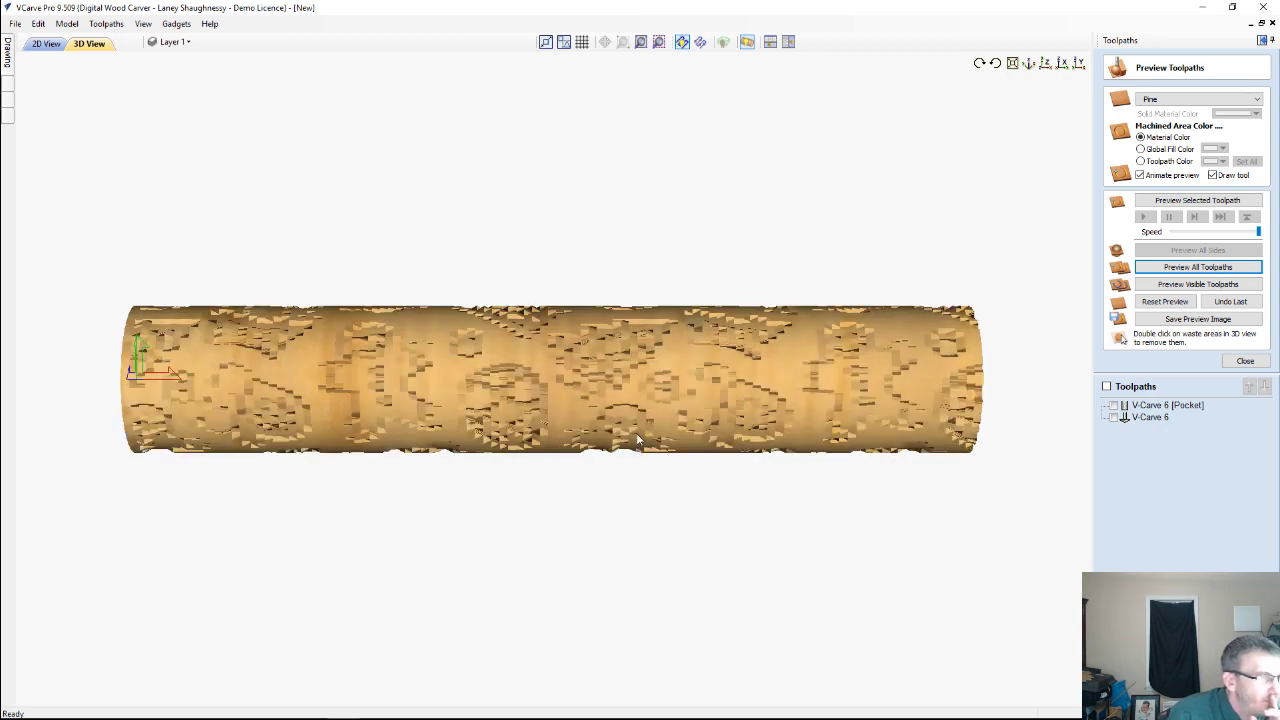
{"action": "scroll", "coordinate": [638, 440], "scroll_direction": "up", "scroll_amount": 1}
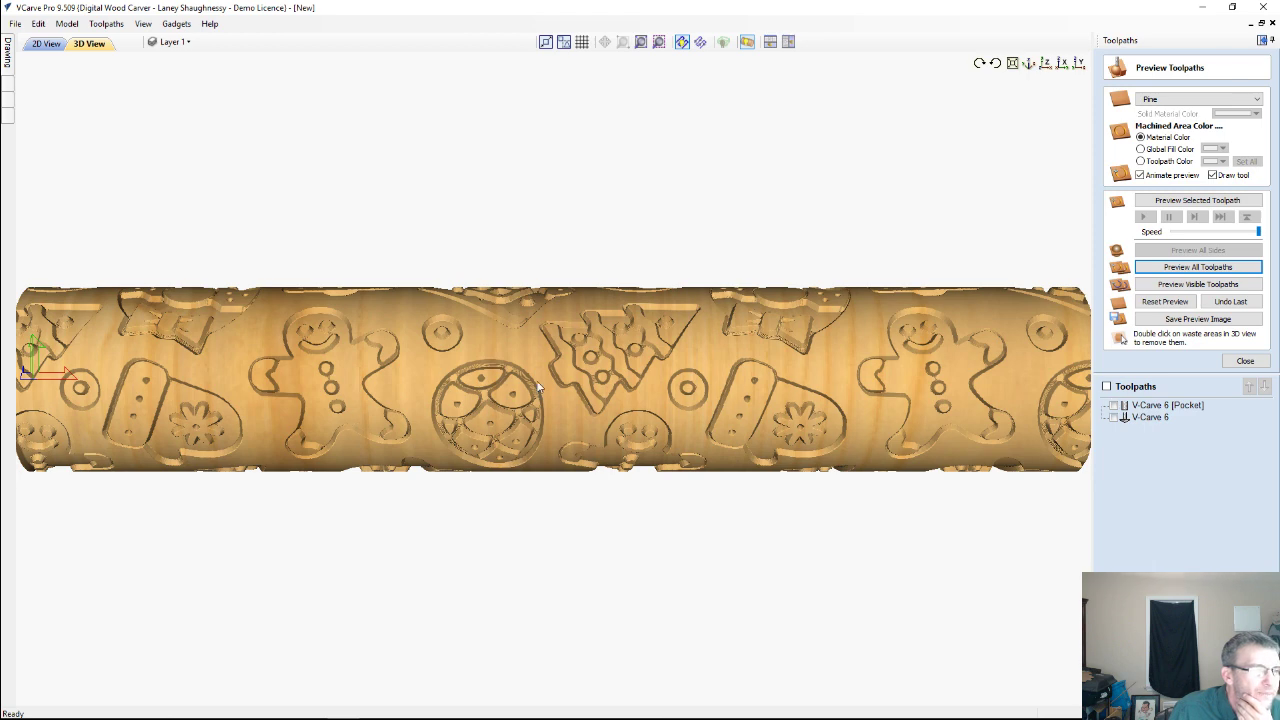
Show the carving preview unwrapped as a flat board and examine the gingerbread and cookie shapes at an angle.
{"action": "left_click", "coordinate": [747, 45]}
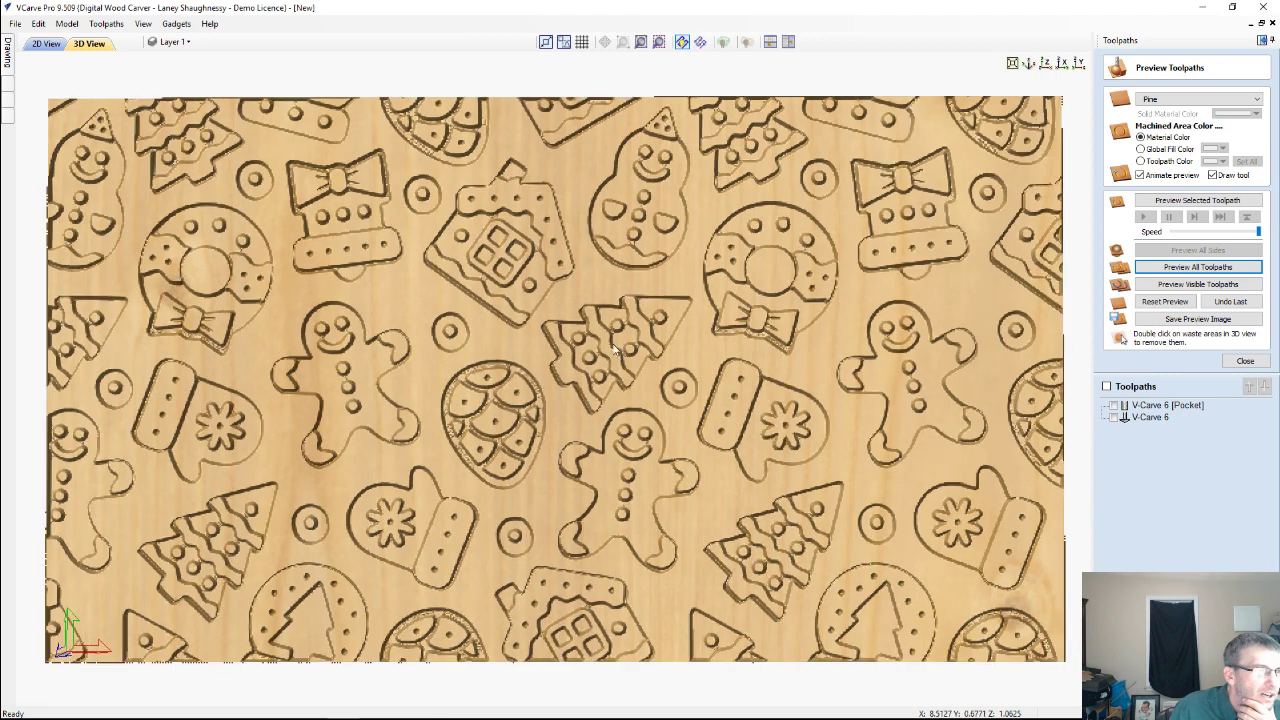
{"action": "left_click_drag", "start_coordinate": [616, 349], "coordinate": [480, 383]}
{"action": "scroll", "coordinate": [545, 398], "scroll_direction": "up", "scroll_amount": 3}
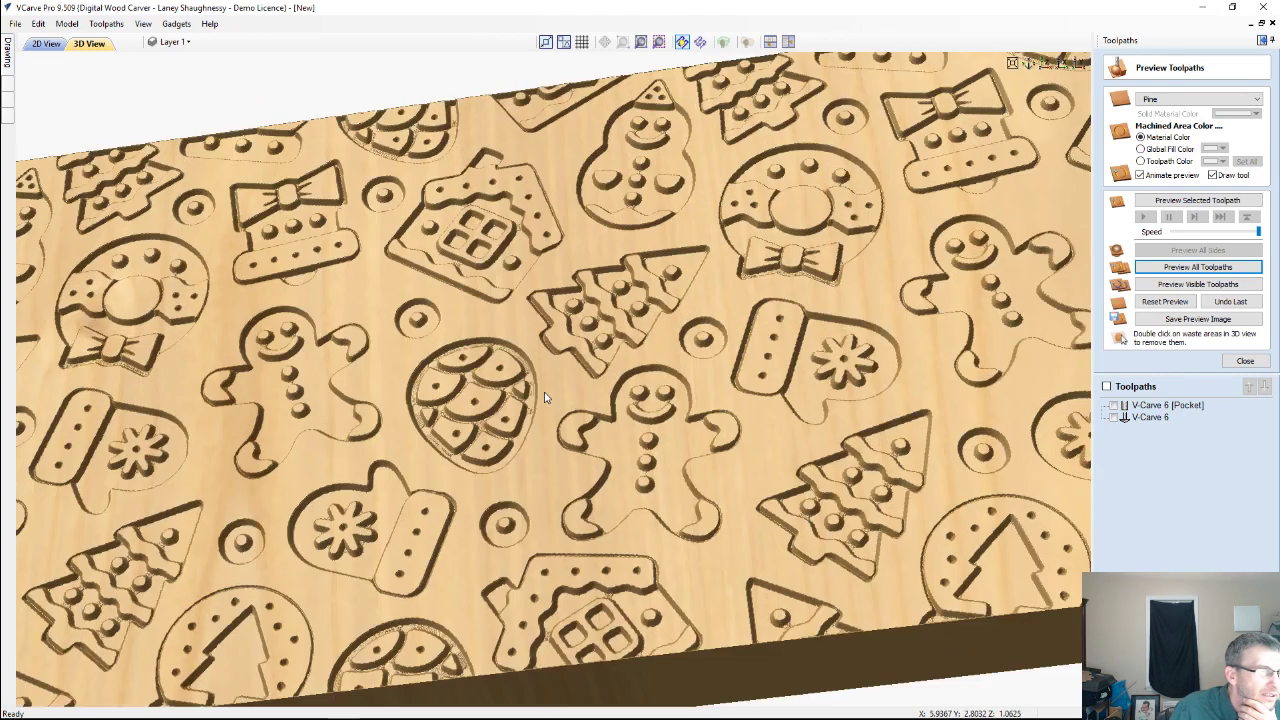
{"action": "scroll", "coordinate": [545, 398], "scroll_direction": "down", "scroll_amount": 1}
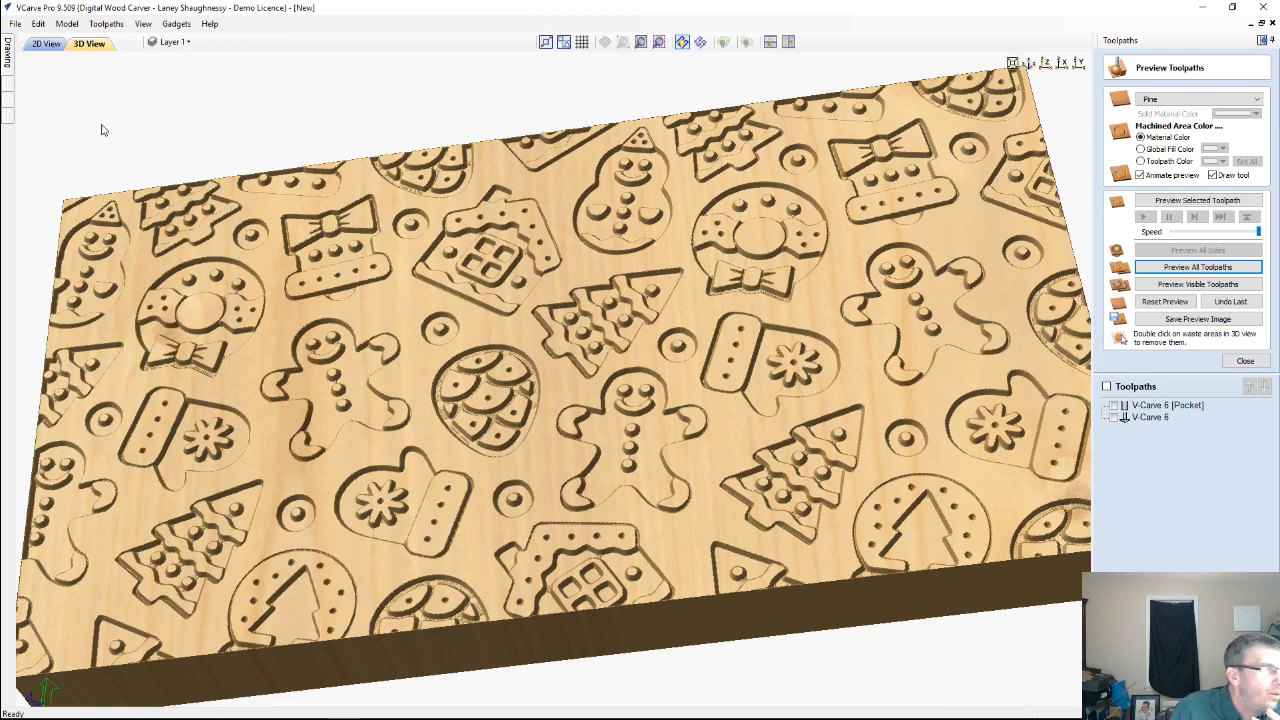
Start a pocket toolpath for the selected cookie pattern vectors with a cut depth of 0.02 inches.
{"action": "left_click", "coordinate": [44, 44]}
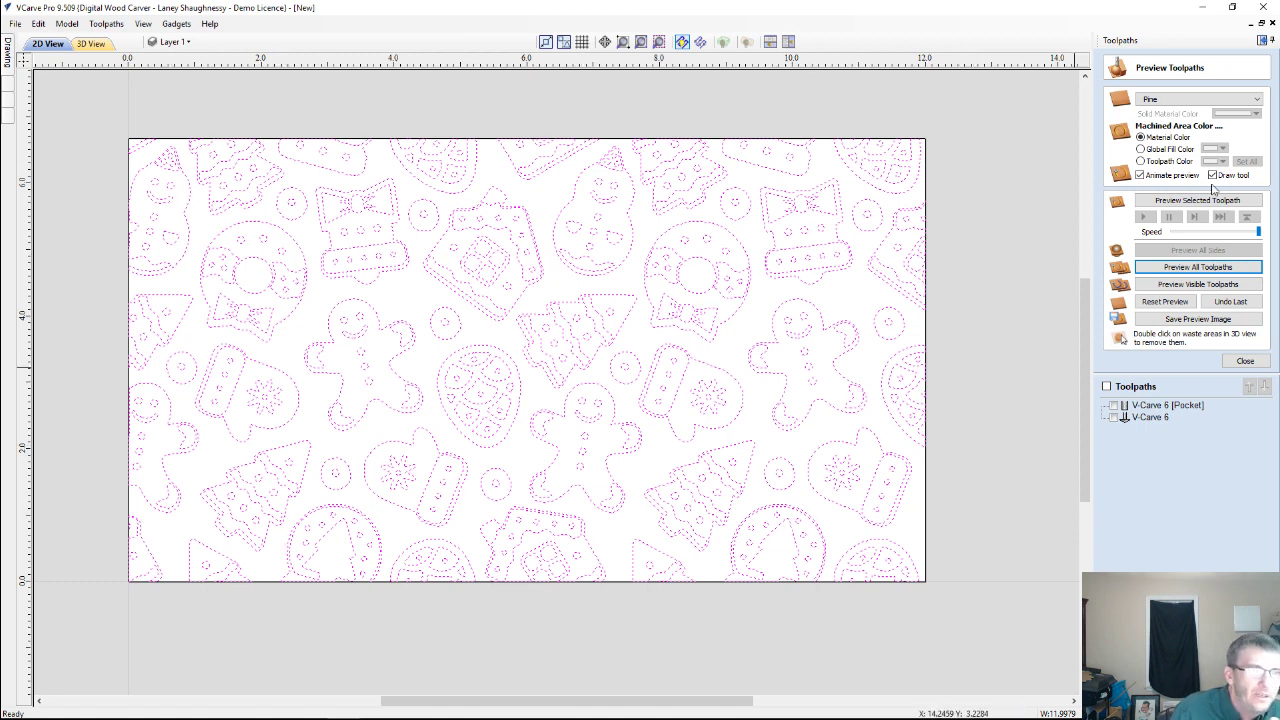
{"action": "left_click", "coordinate": [1246, 361]}
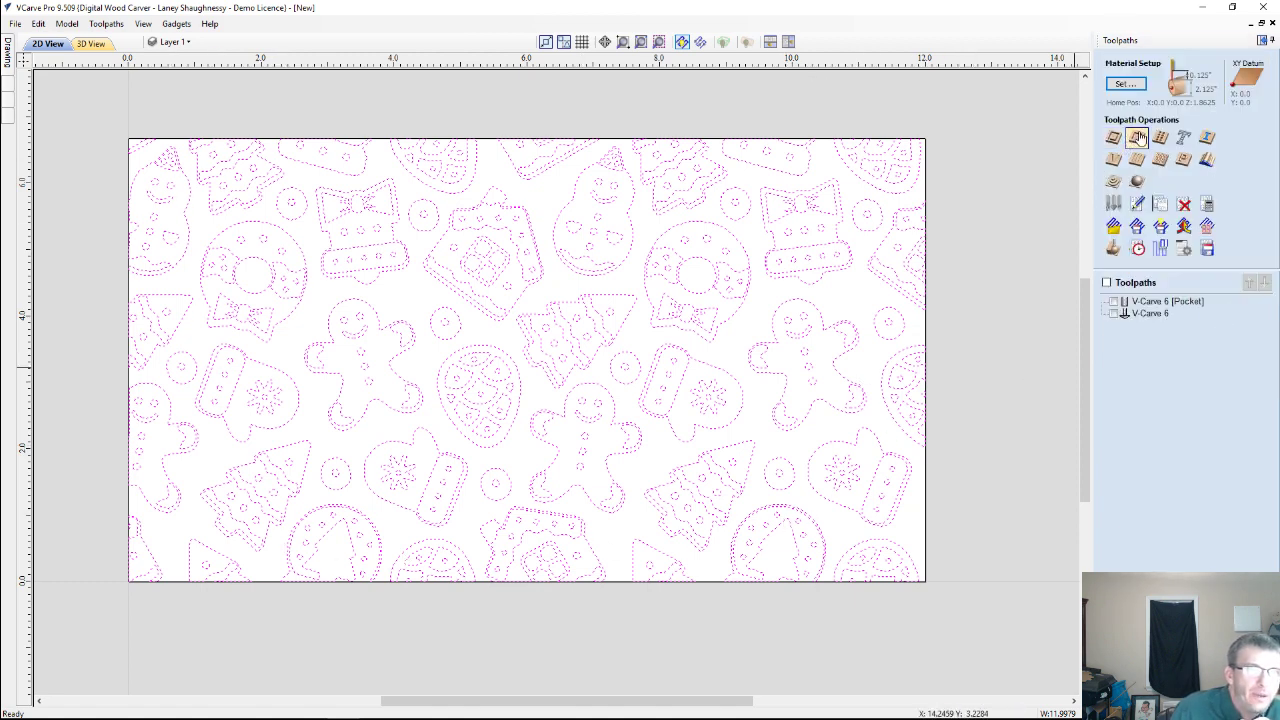
{"action": "left_click", "coordinate": [1137, 137]}
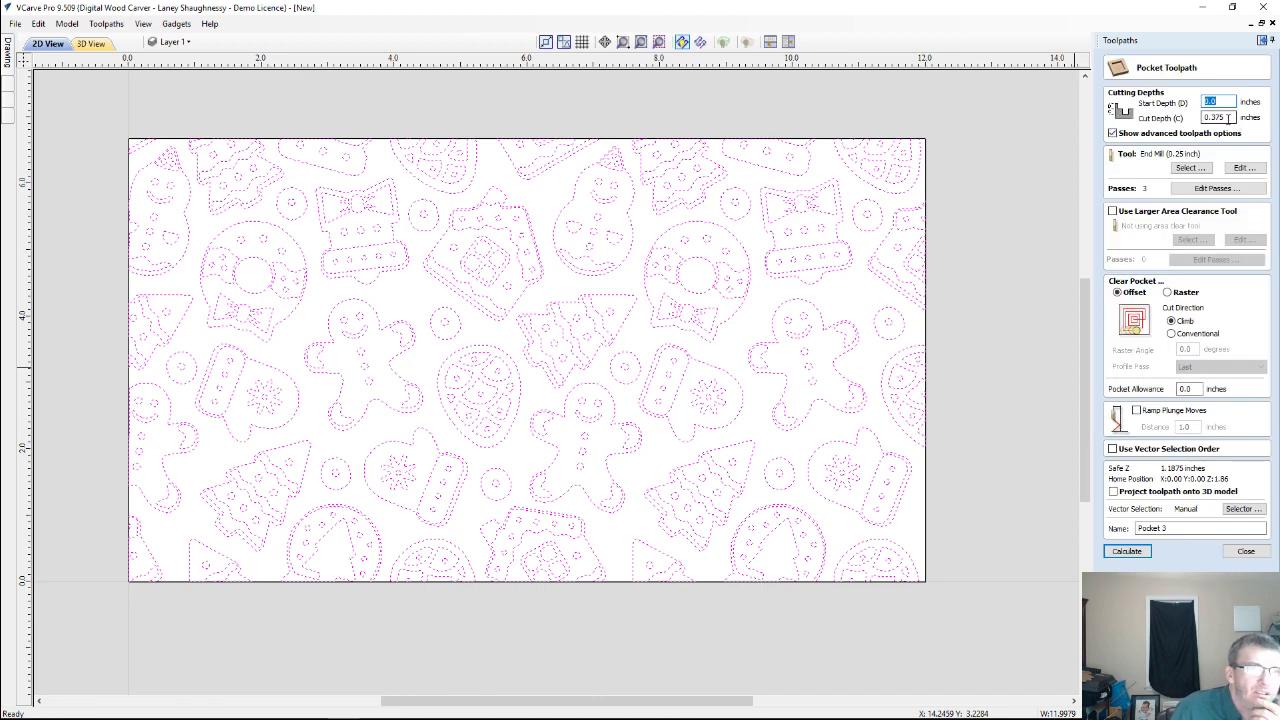
{"action": "double_click", "coordinate": [1228, 117]}
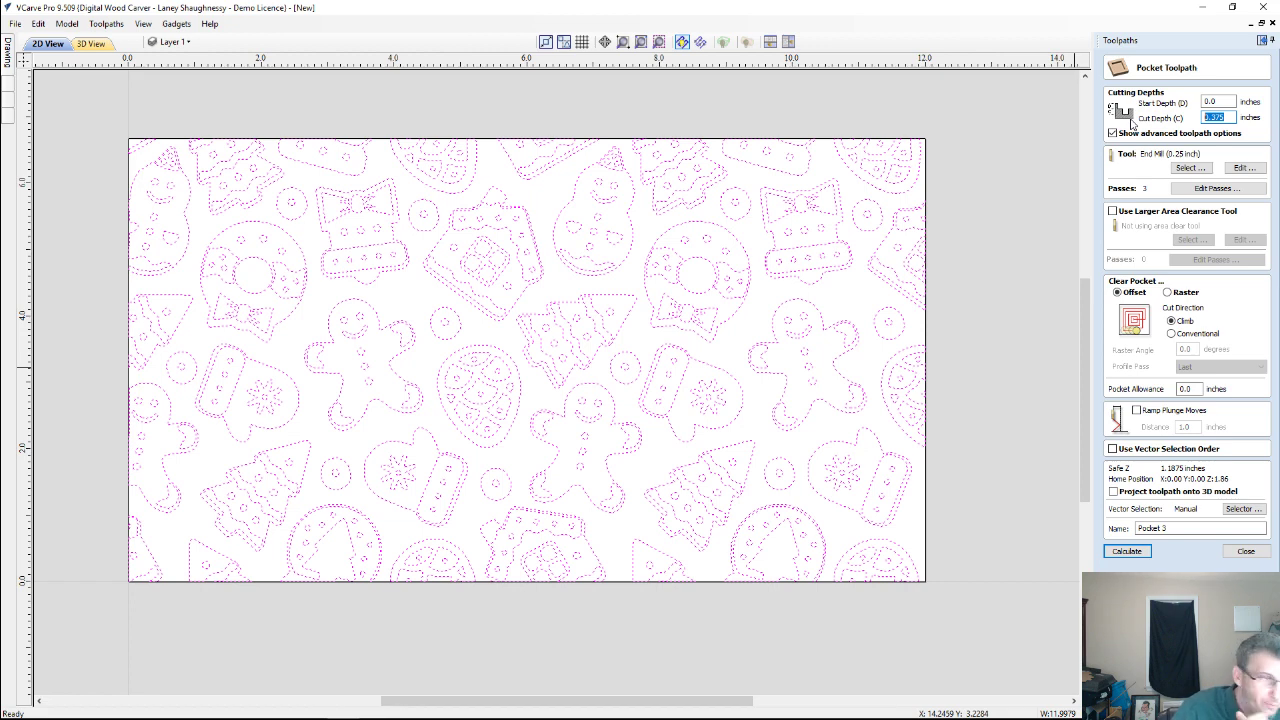
{"action": "type", "text": ".02"}
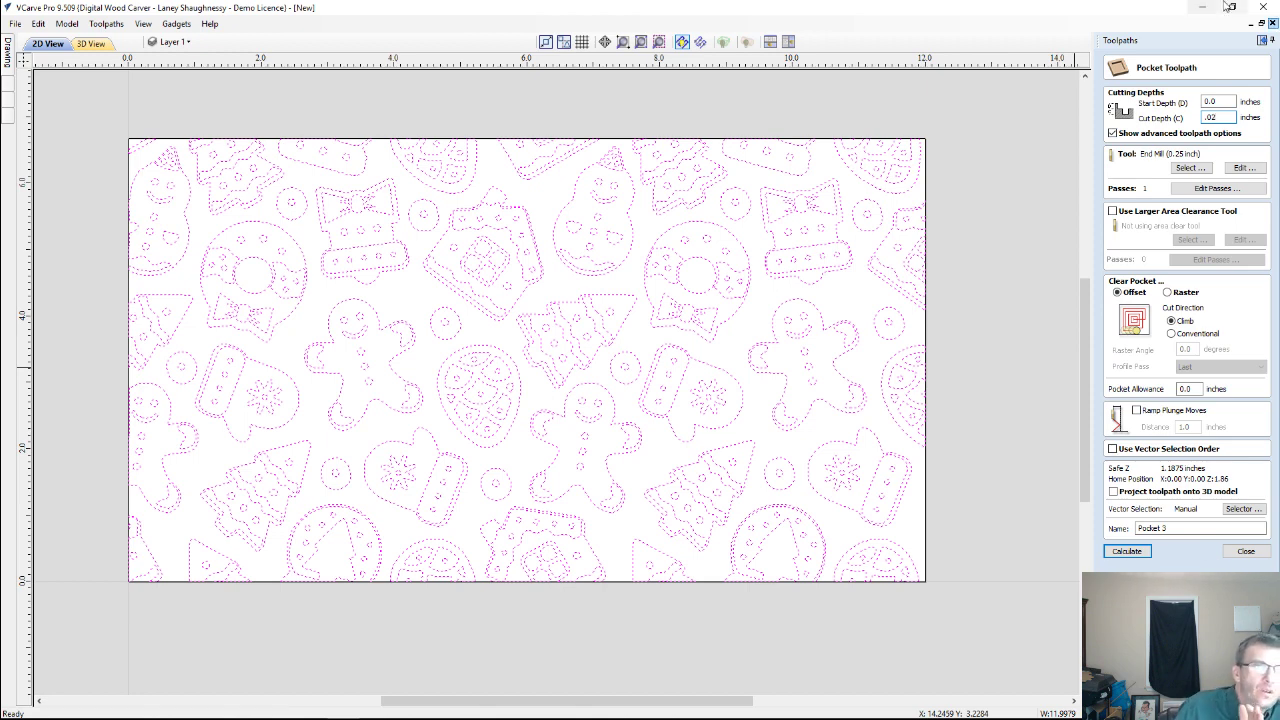
Create a new end mill under Imperial Tools in the tool database with a diameter of 0.005 inches.
{"action": "left_click", "coordinate": [1190, 168]}
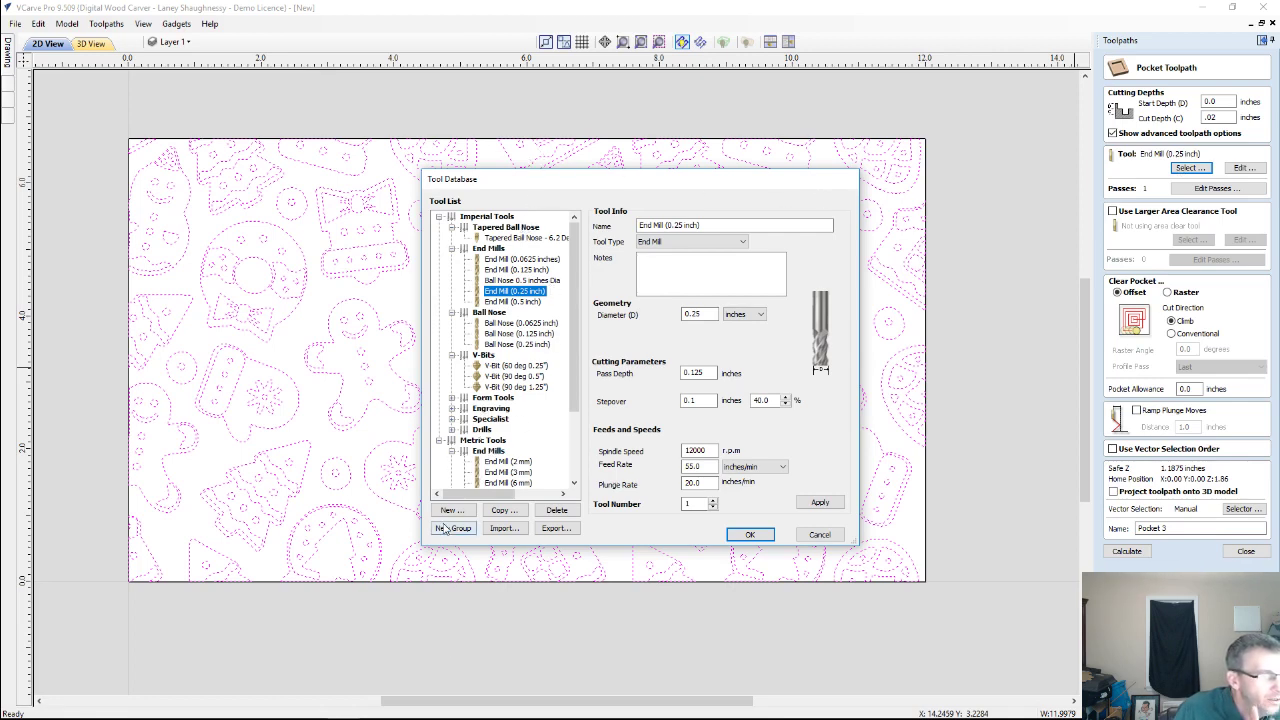
{"action": "left_click", "coordinate": [488, 217]}
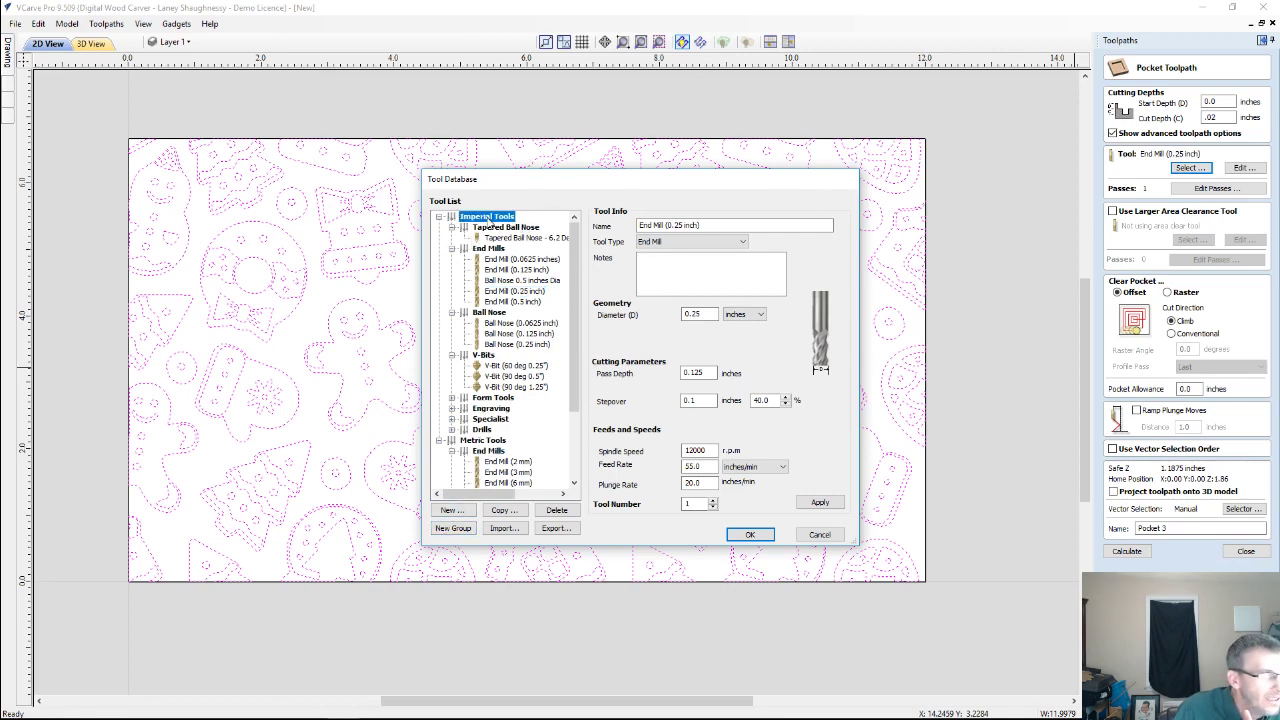
{"action": "left_click", "coordinate": [449, 511]}
{"action": "left_click", "coordinate": [690, 242]}
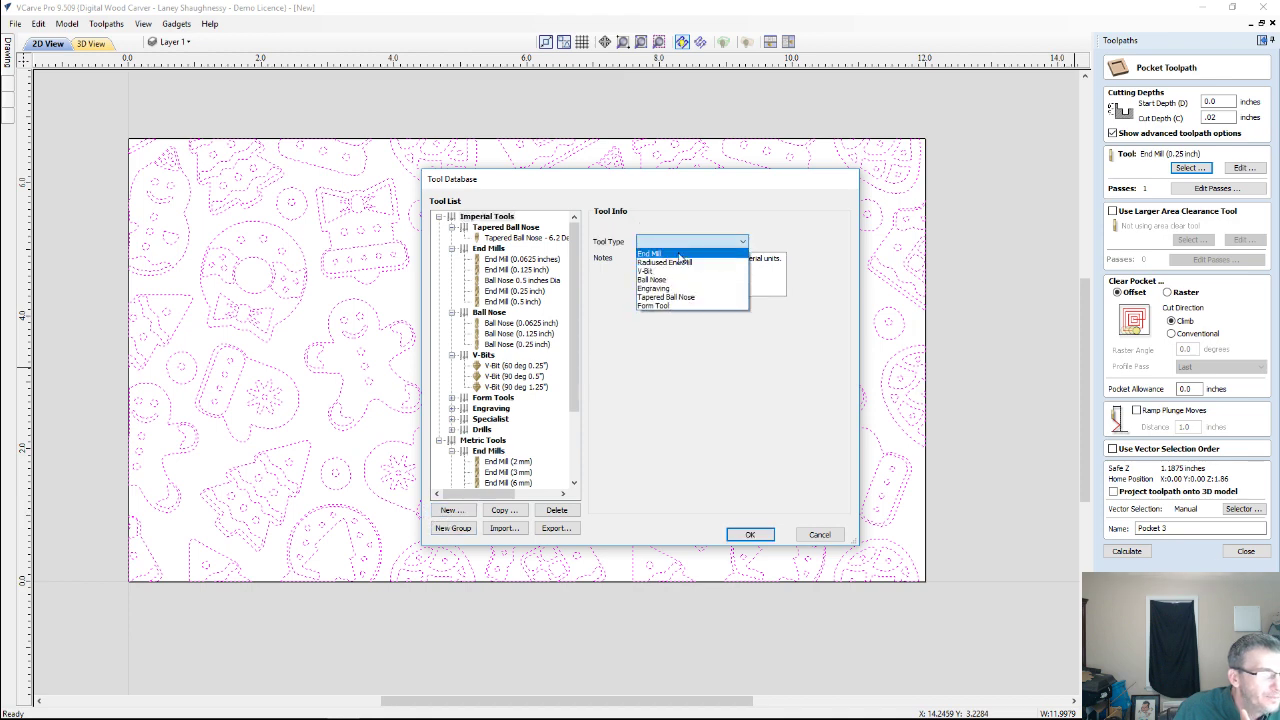
{"action": "left_click", "coordinate": [680, 255]}
{"action": "left_click", "coordinate": [700, 315]}
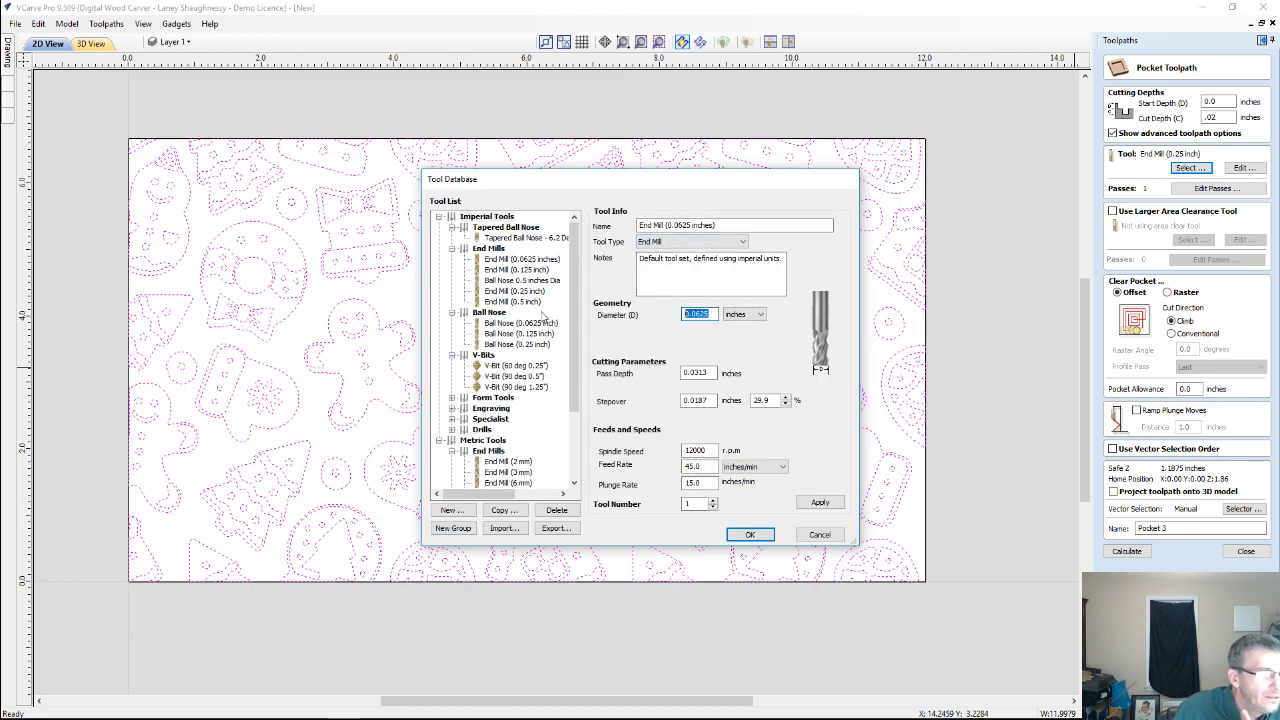
{"action": "type", "text": ".005"}
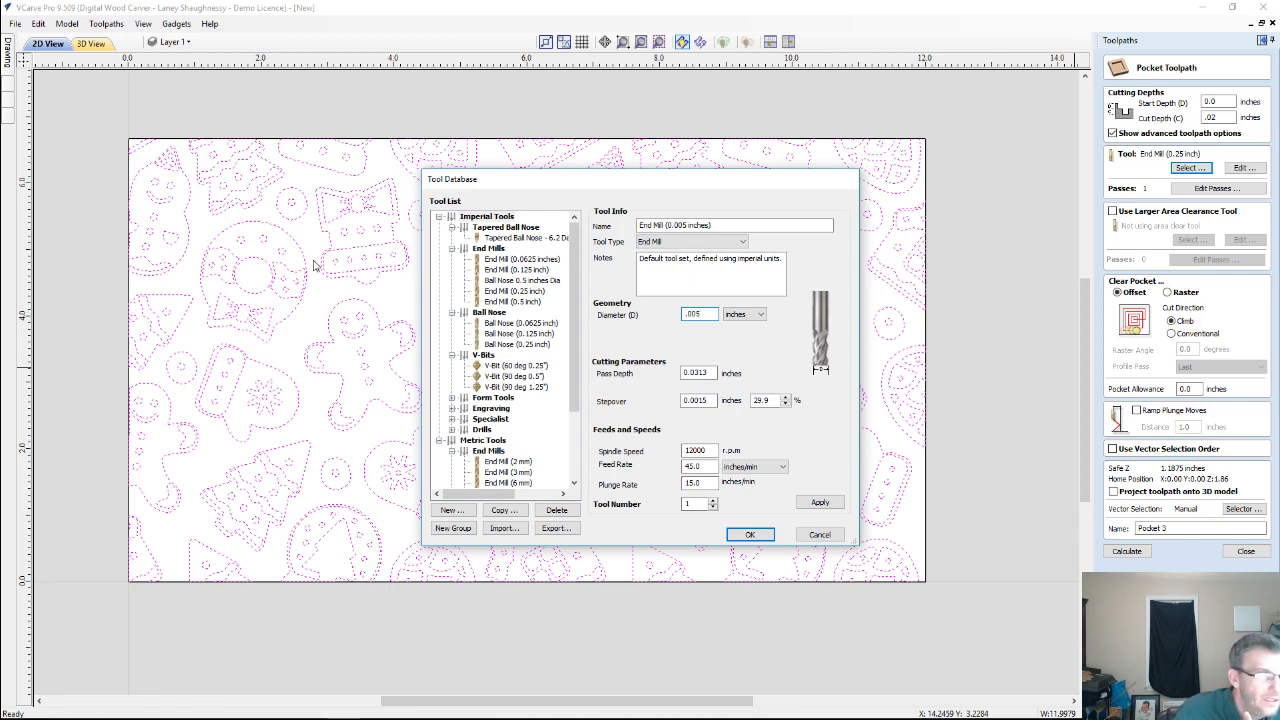
Set the new tool's pass depth to 0.01 inches and its stepover to 80%.
{"action": "left_click", "coordinate": [713, 372]}
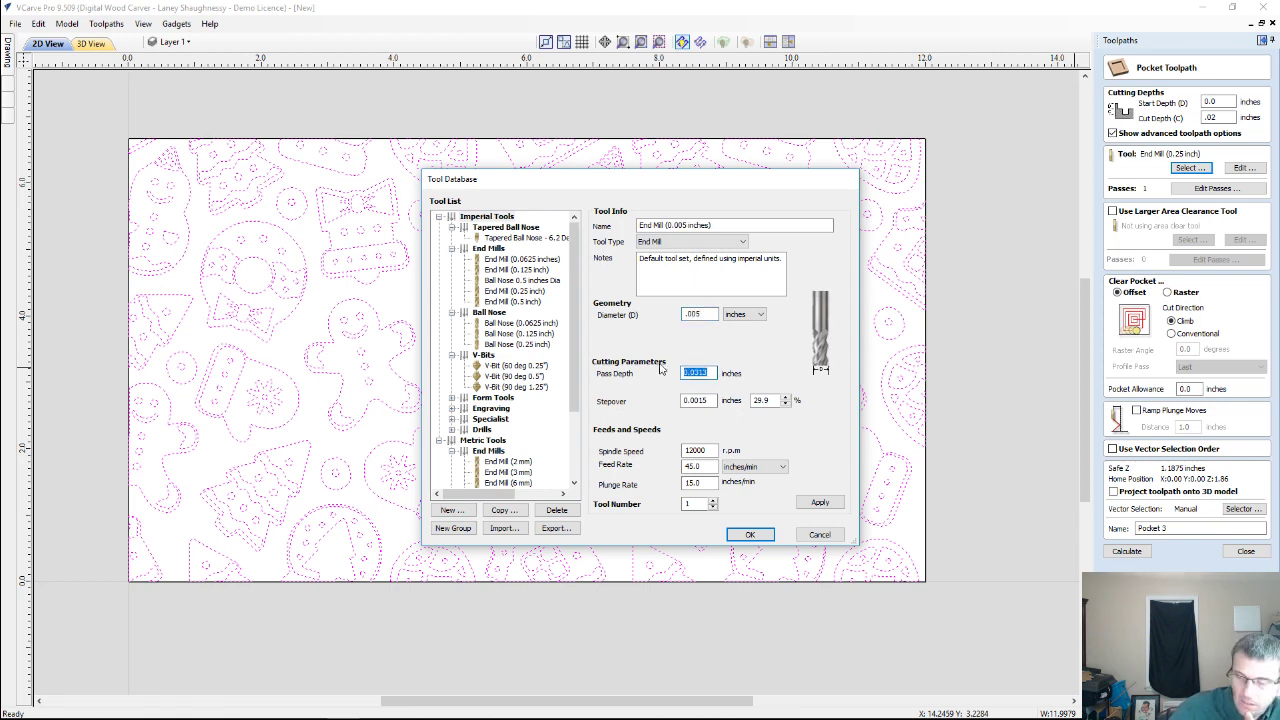
{"action": "type", "text": ".0"}
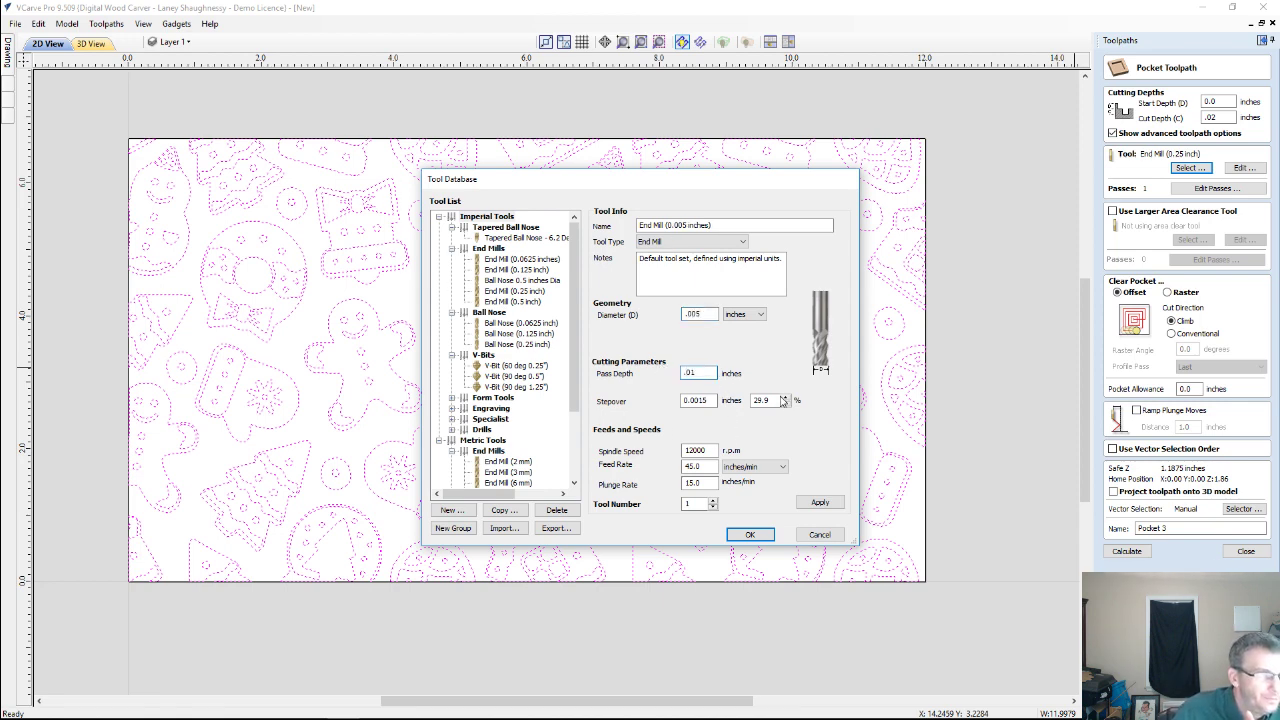
{"action": "double_click", "coordinate": [754, 400]}
{"action": "type", "text": "80"}
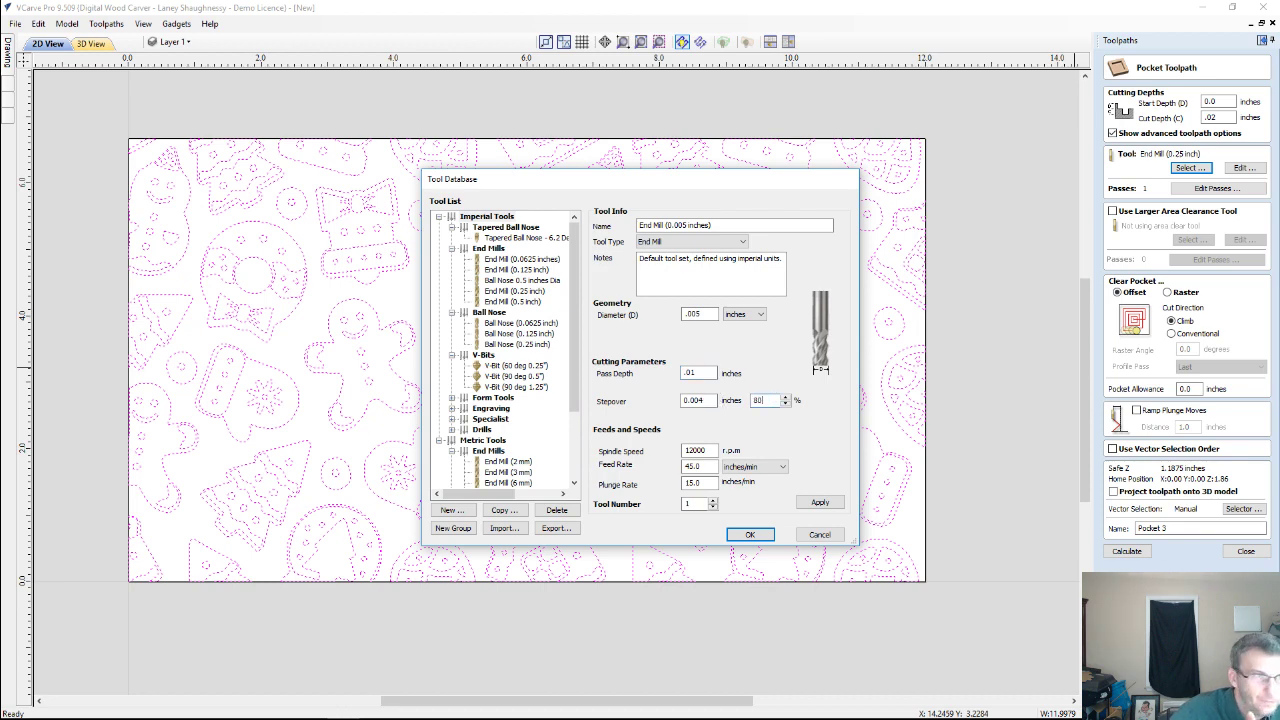
Set the new tool's spindle speed to 8 r.p.m and its feed rate to 40 inches/min.
{"action": "left_click", "coordinate": [712, 450]}
{"action": "left_click_drag", "start_coordinate": [714, 450], "coordinate": [659, 452]}
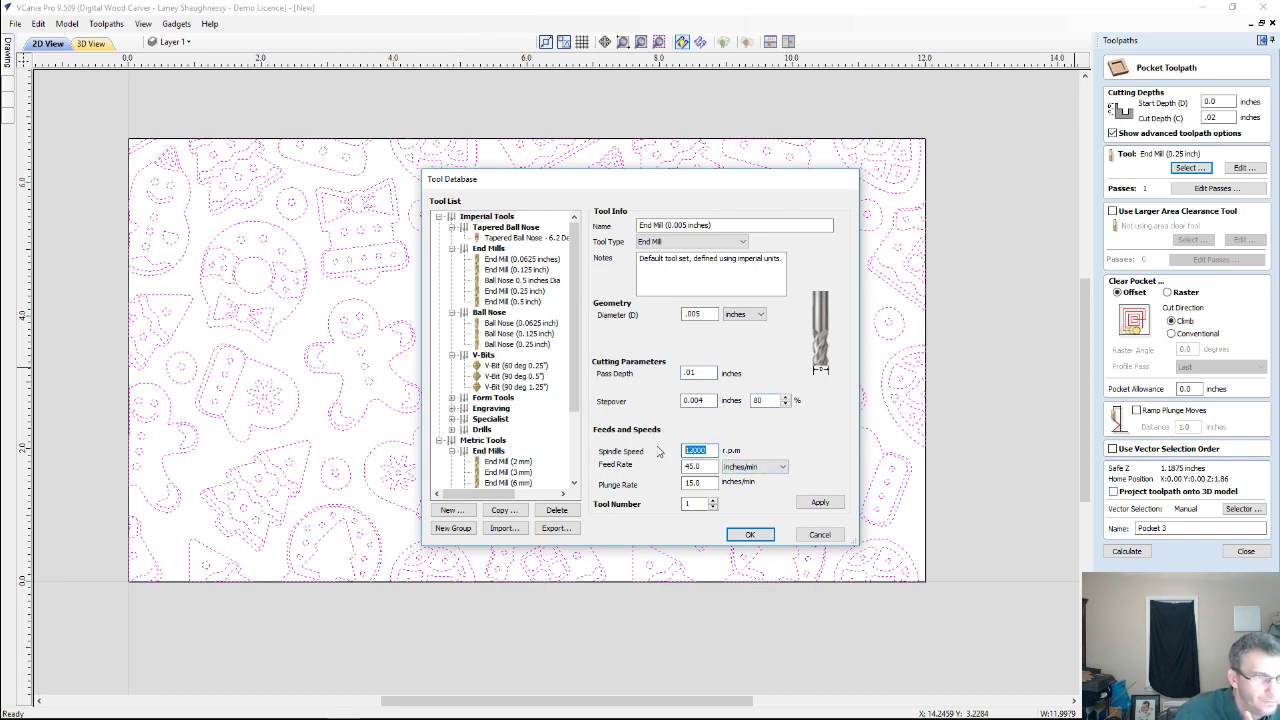
{"action": "type", "text": "8"}
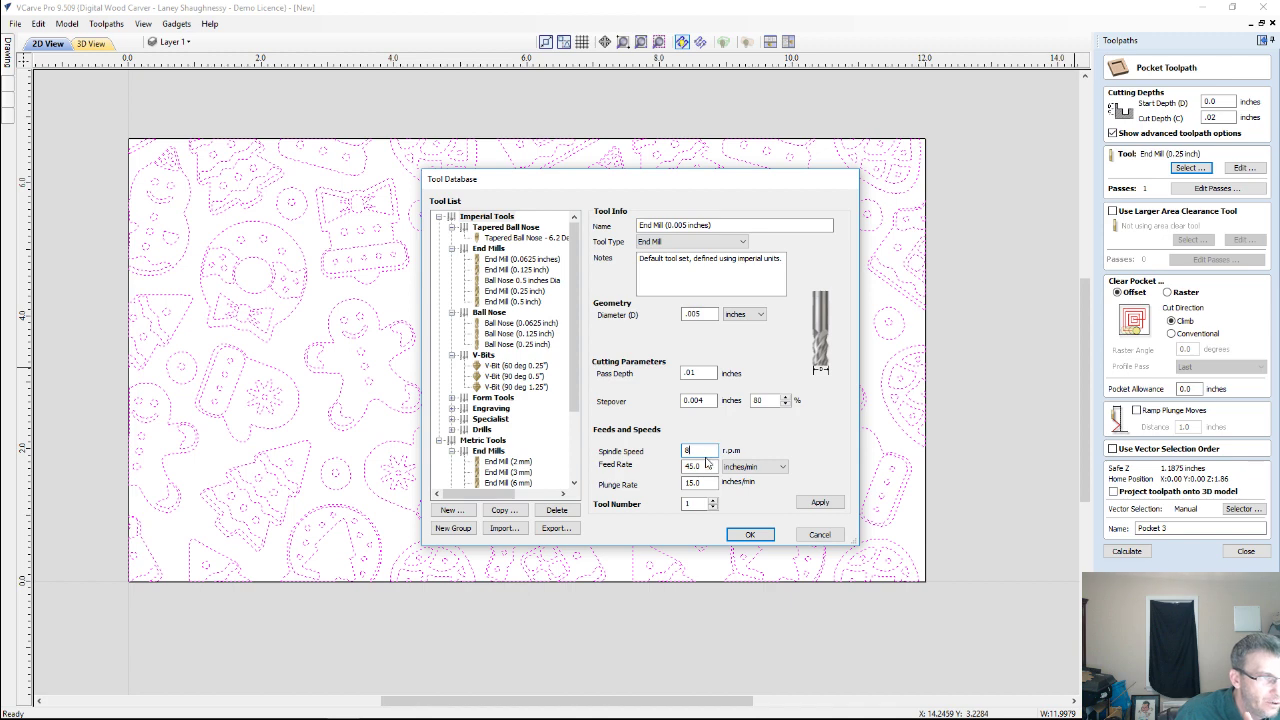
{"action": "key", "text": "Tab"}
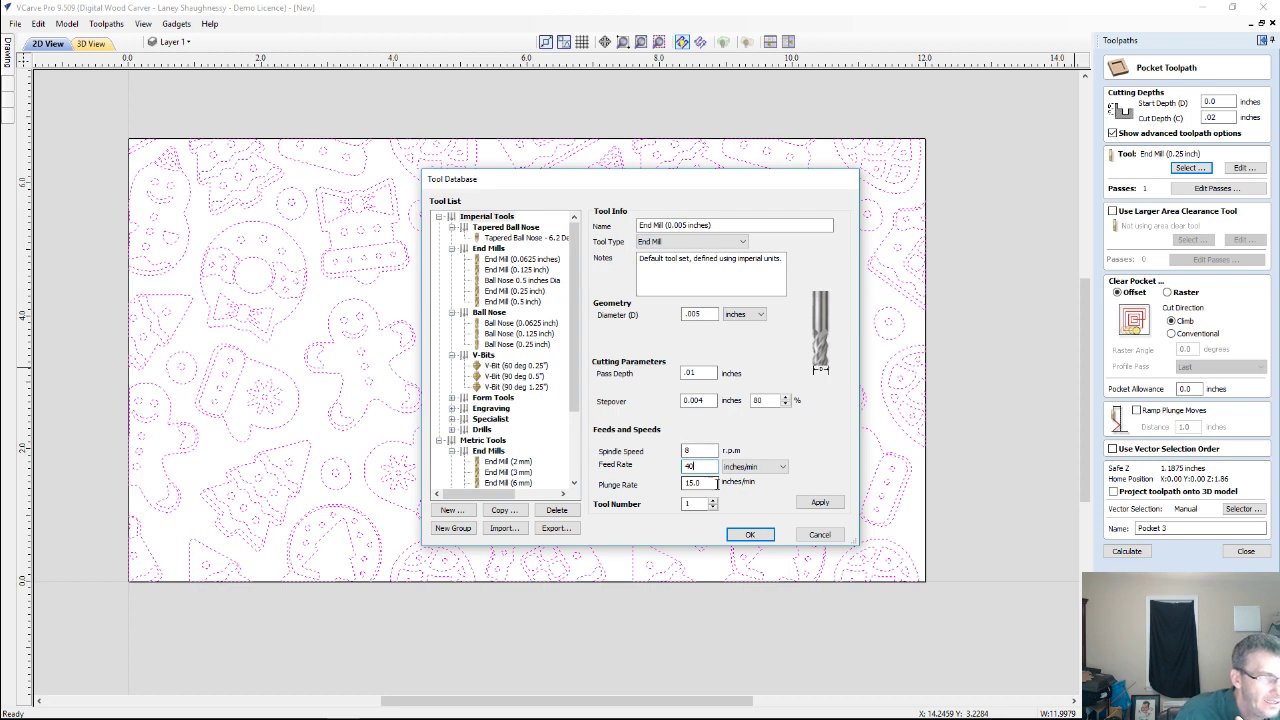
{"action": "left_click", "coordinate": [822, 503]}
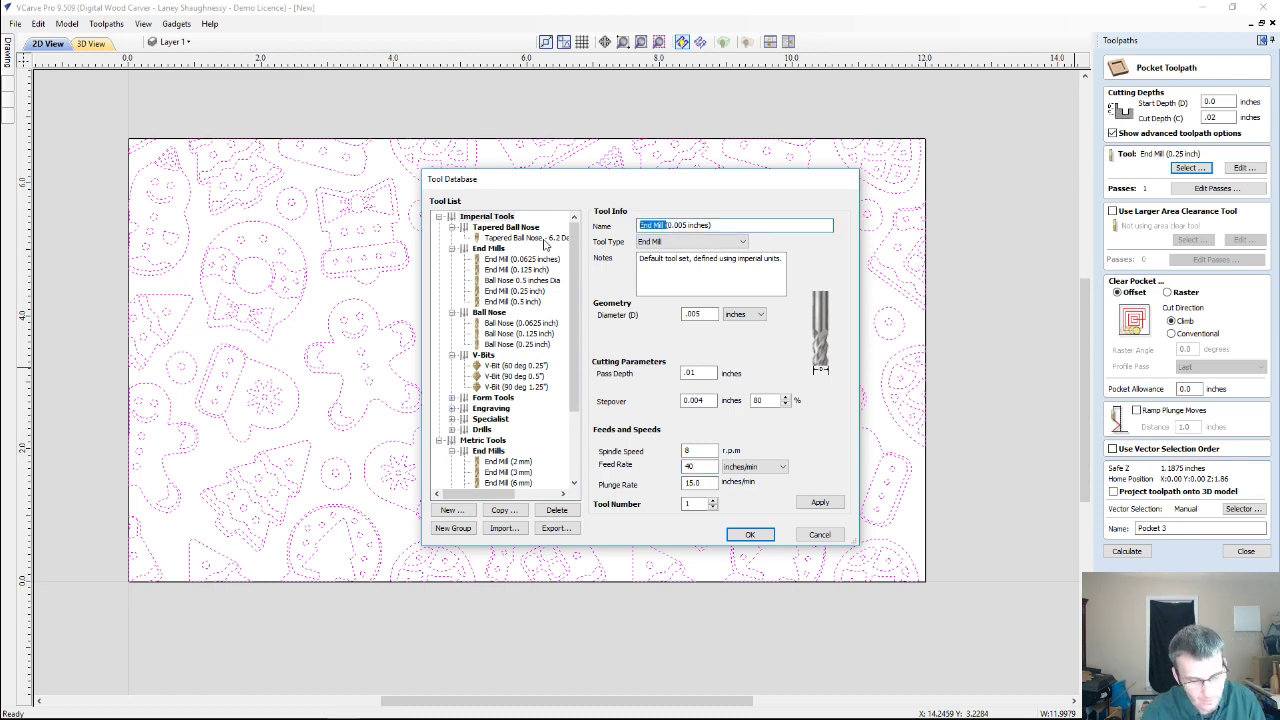
Name the new tool "Digital Laser(0.005 inches)", save it and use it for the pocket toolpath.
{"action": "type", "text": "Digital"}
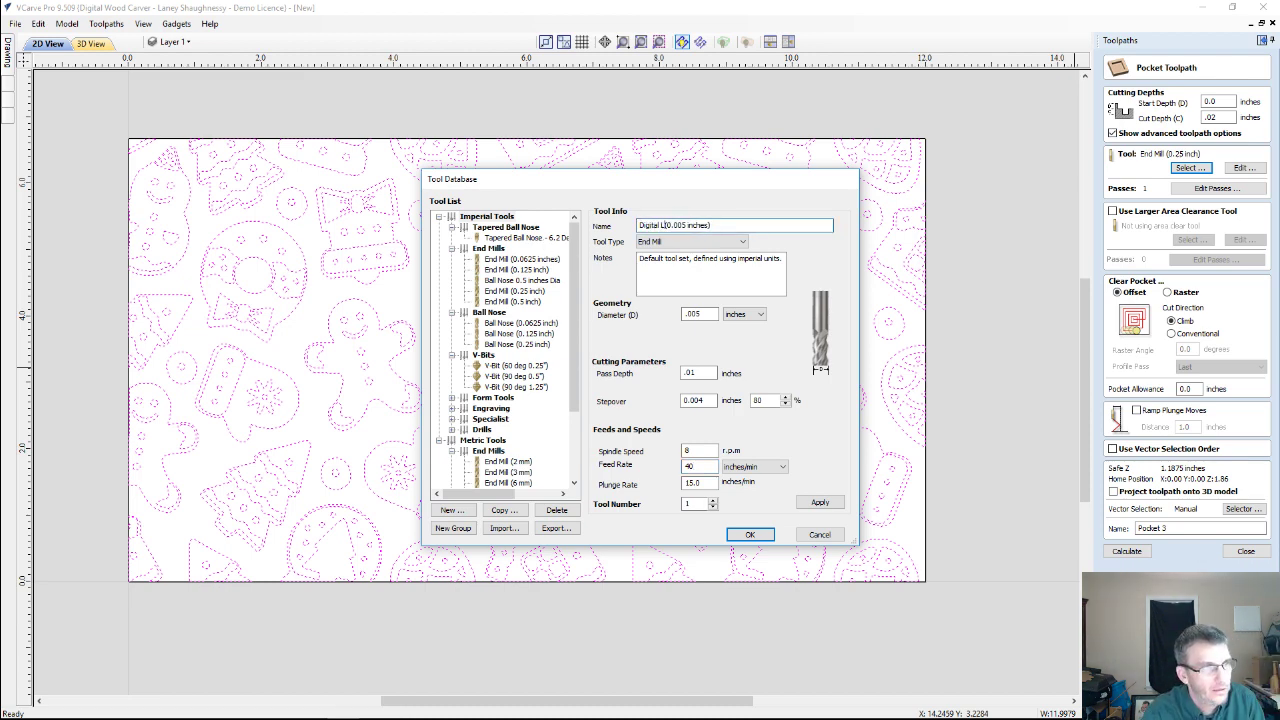
{"action": "type", "text": " Laser"}
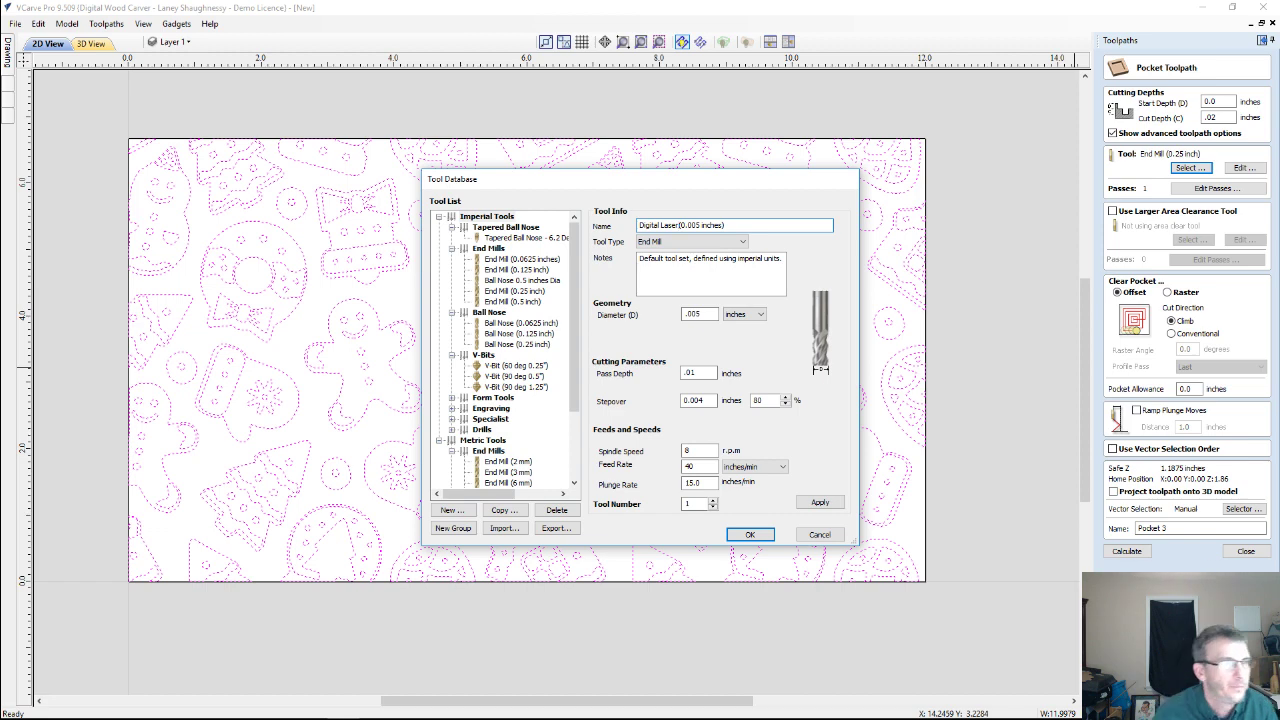
{"action": "left_click", "coordinate": [818, 502]}
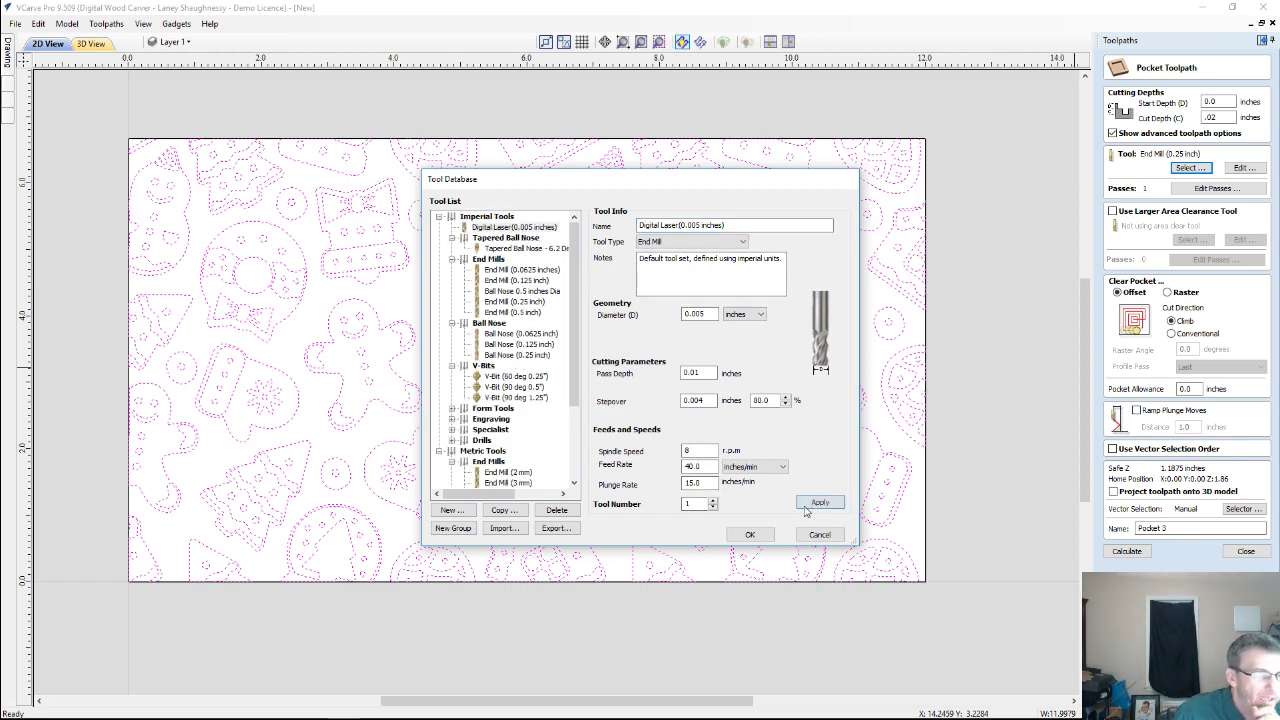
{"action": "left_click", "coordinate": [748, 535]}
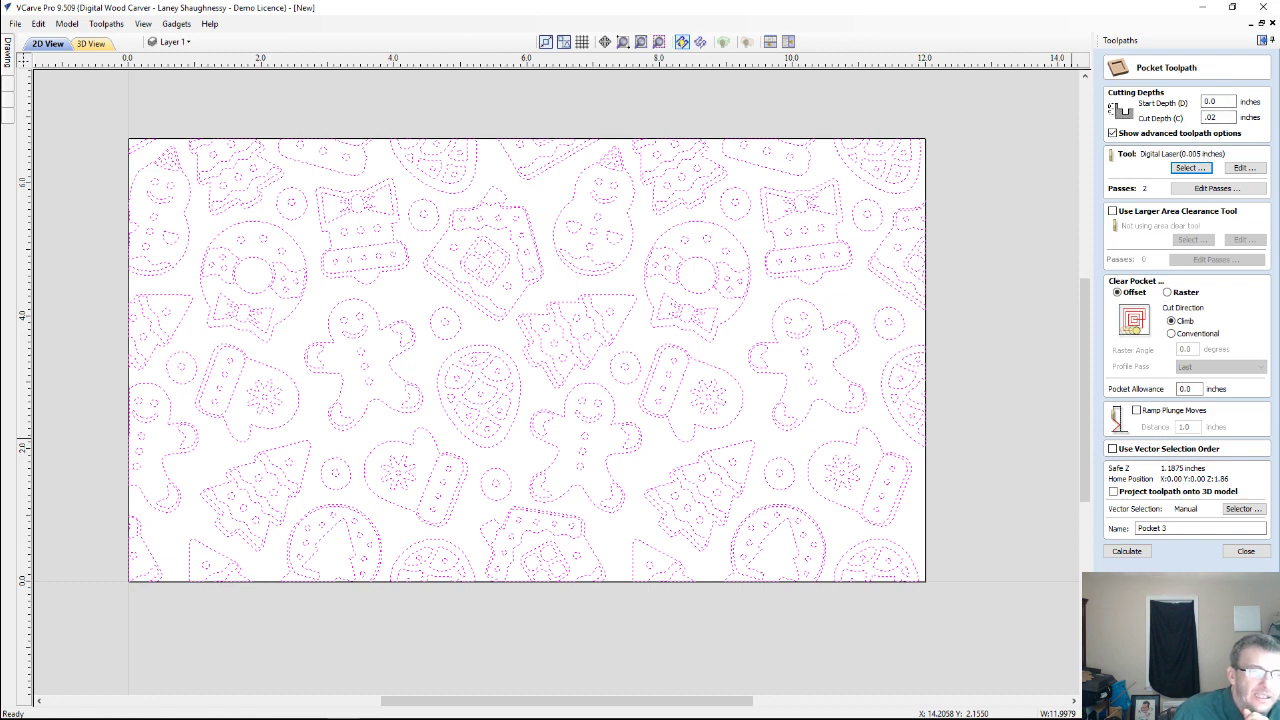
Calculate the pocket toolpath and simulate only that toolpath on a blank board, clearing the earlier carving from the preview.
{"action": "left_click", "coordinate": [1127, 551]}
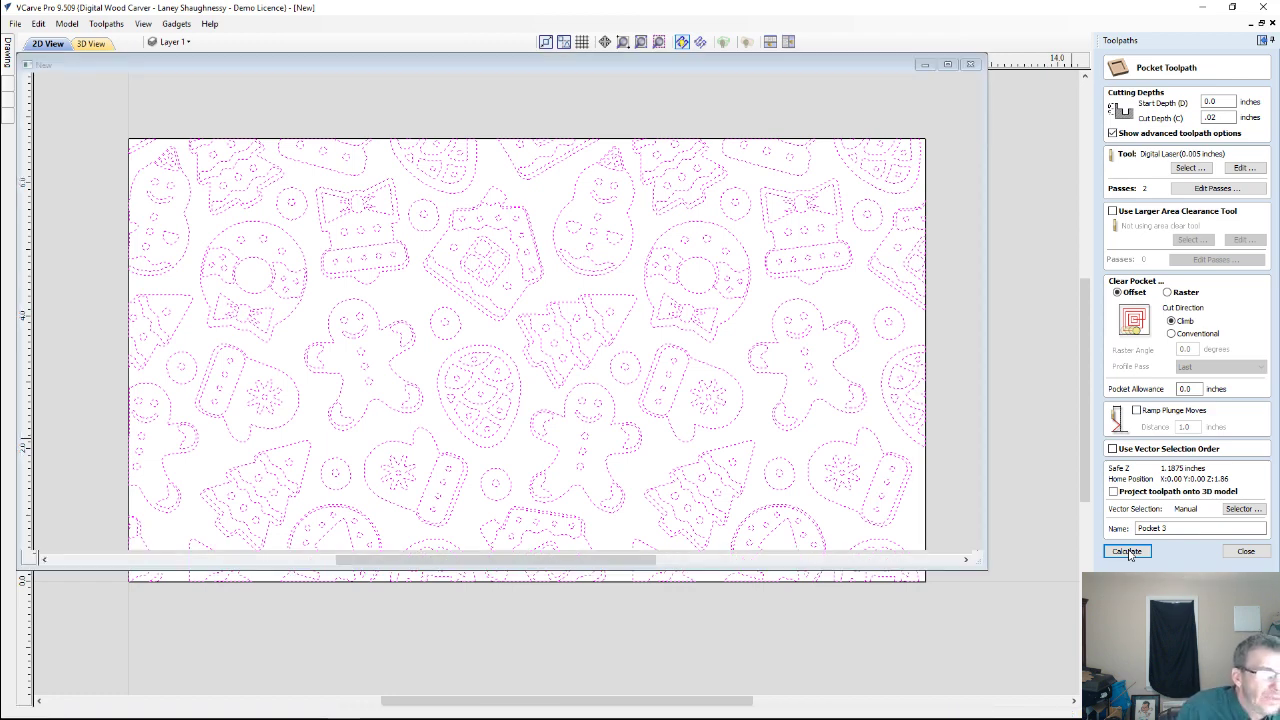
{"action": "left_click", "coordinate": [1128, 552]}
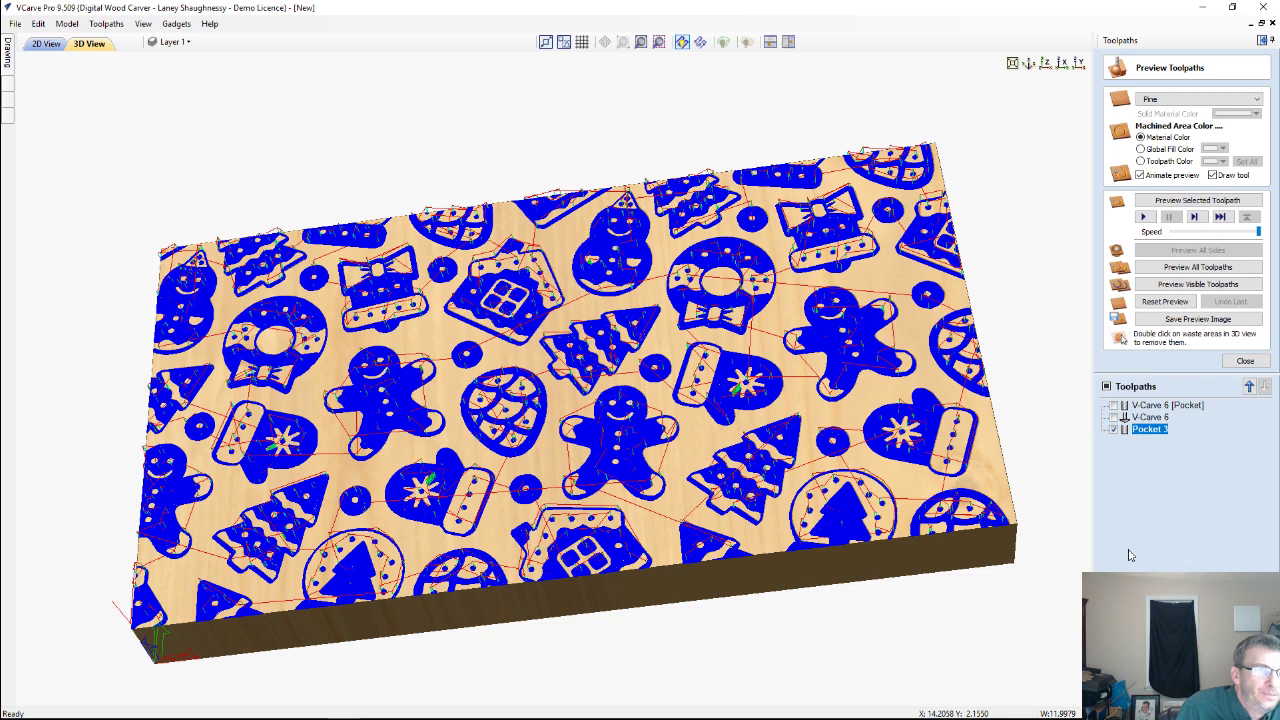
{"action": "left_click", "coordinate": [1176, 203]}
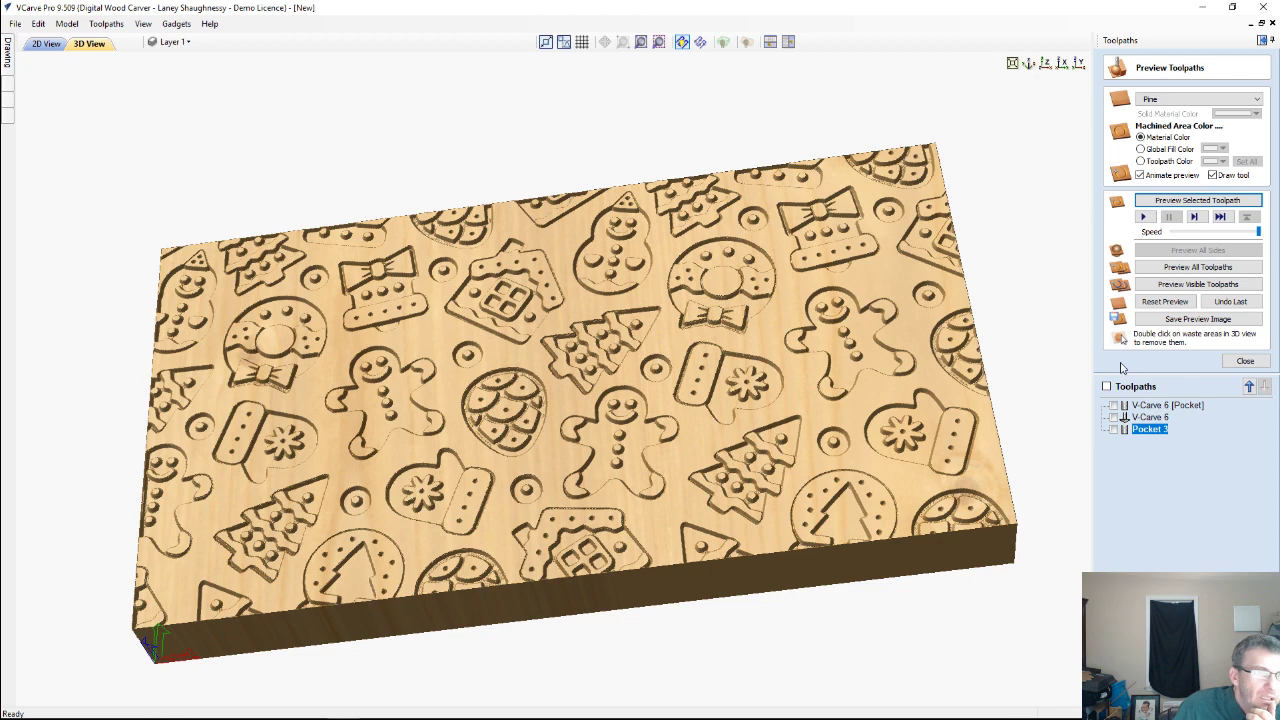
{"action": "left_click", "coordinate": [1165, 301]}
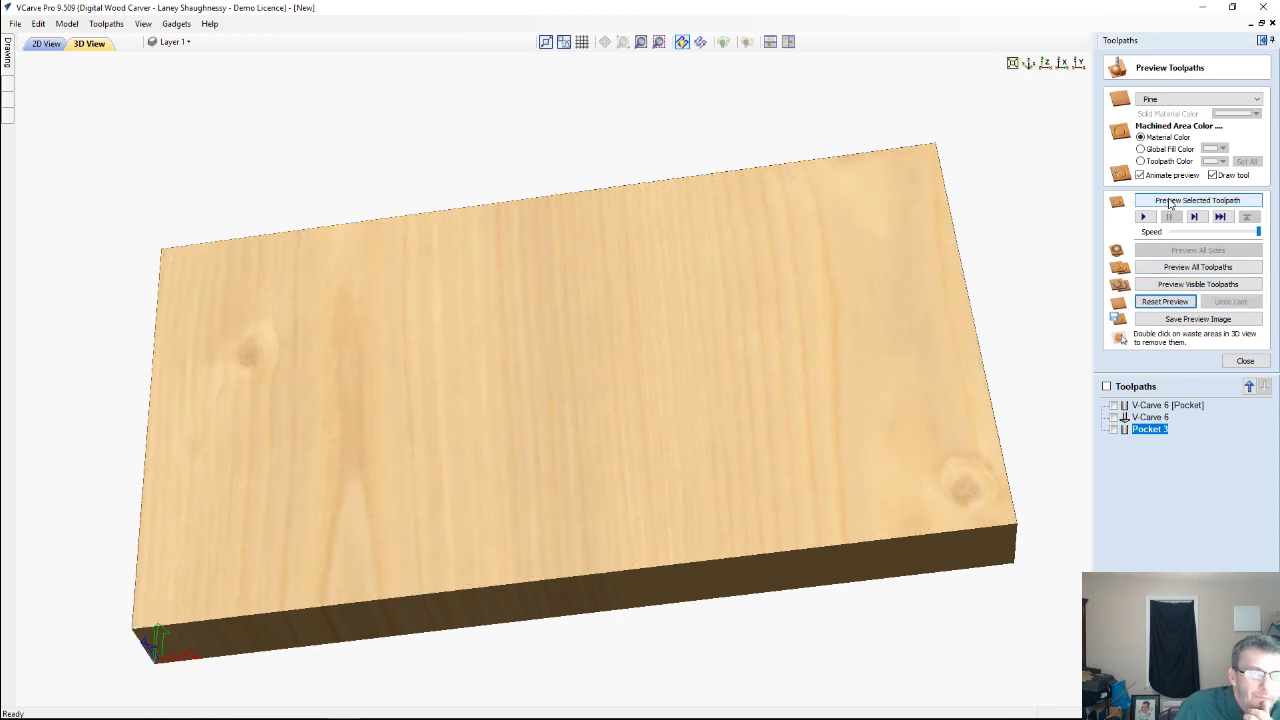
{"action": "left_click", "coordinate": [1170, 201]}
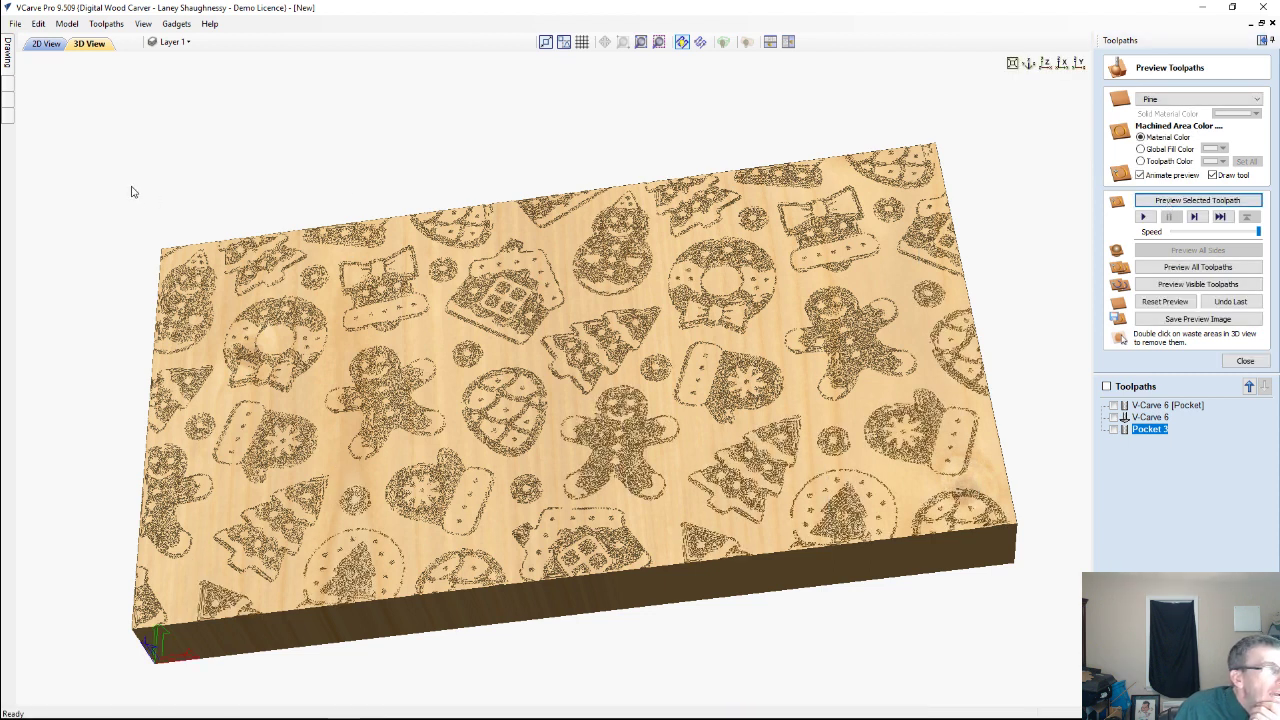
Set the preview simulation quality to Maximum (25 x Slower) and simulate the selected pocket toolpath again.
{"action": "left_click", "coordinate": [105, 23]}
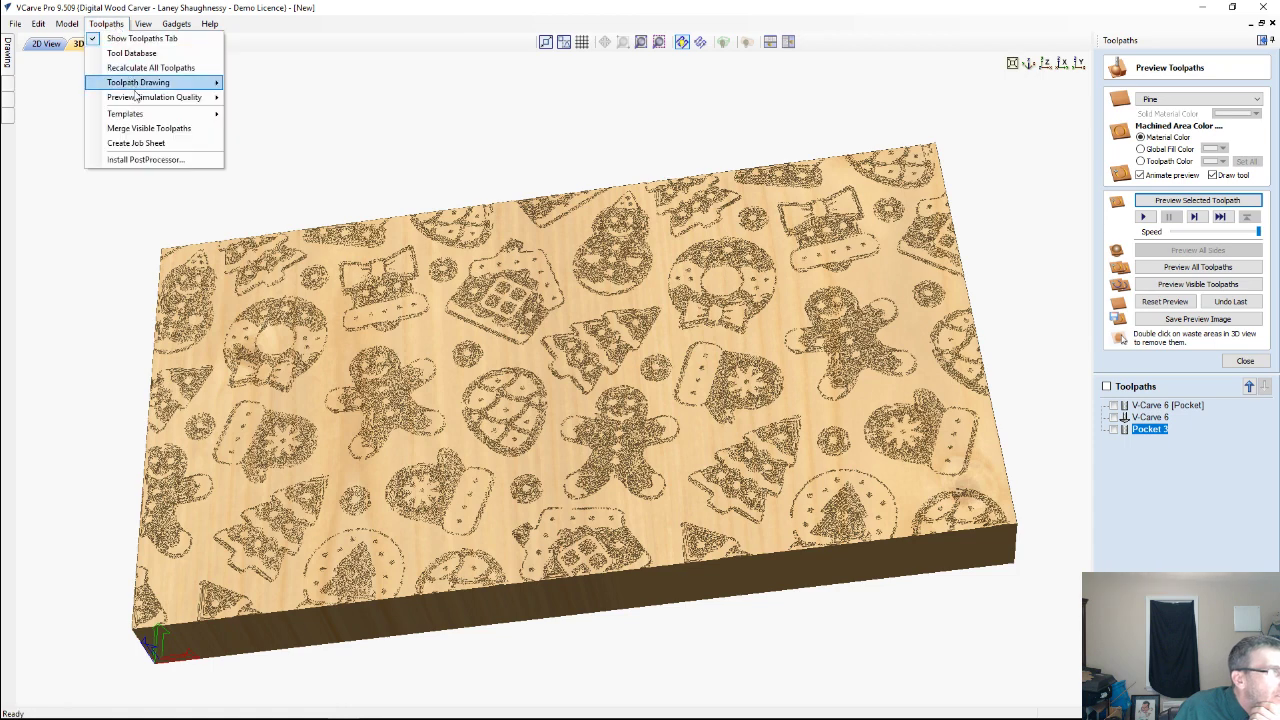
{"action": "mouse_move", "coordinate": [138, 103]}
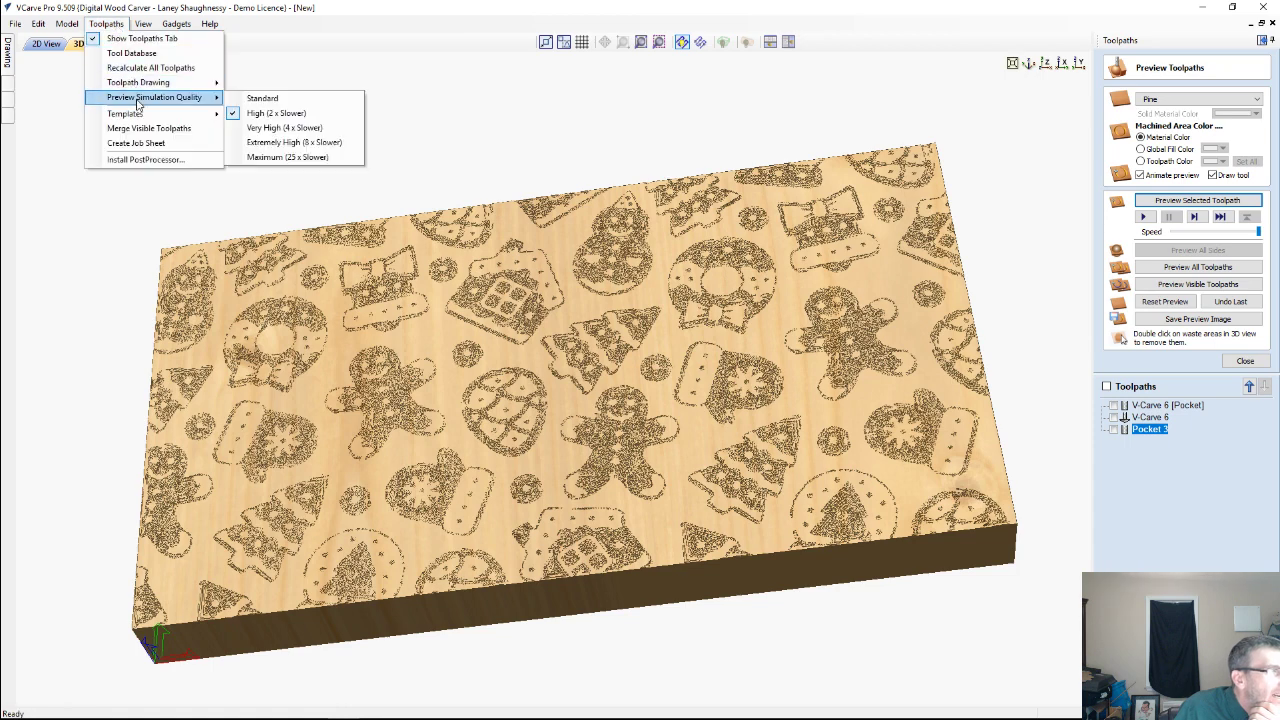
{"action": "left_click", "coordinate": [281, 151]}
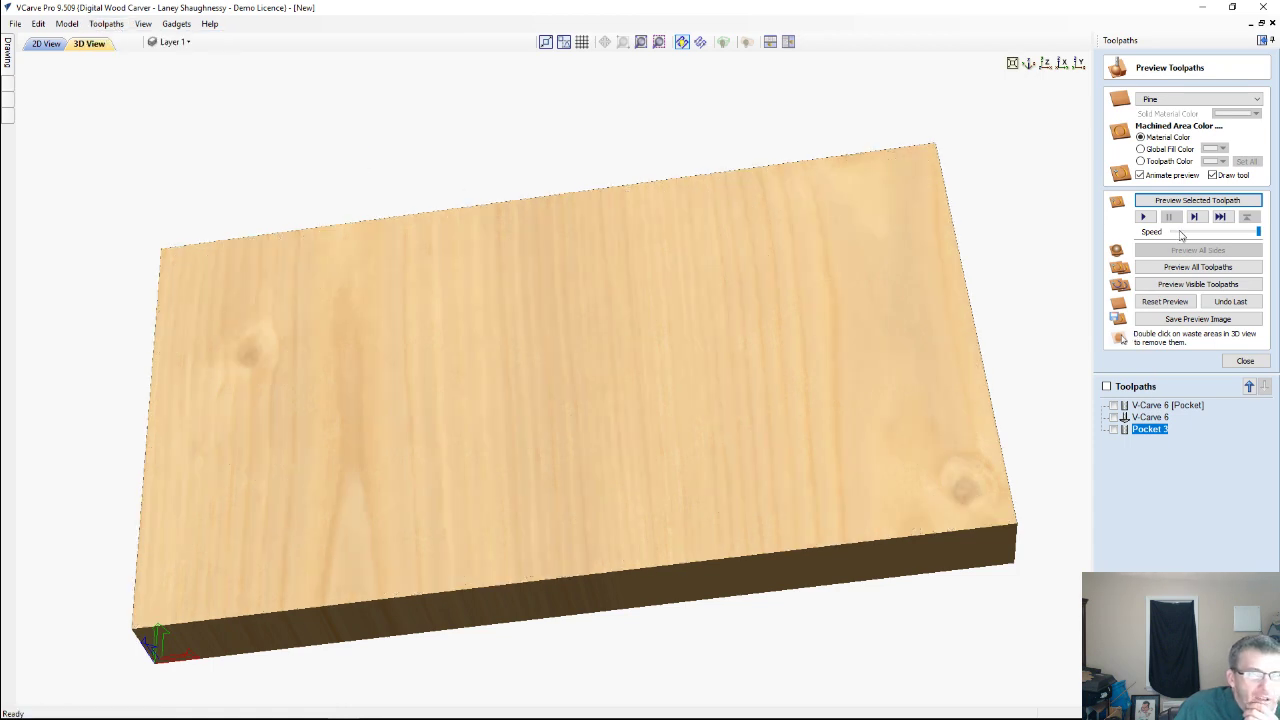
{"action": "left_click", "coordinate": [1185, 207]}
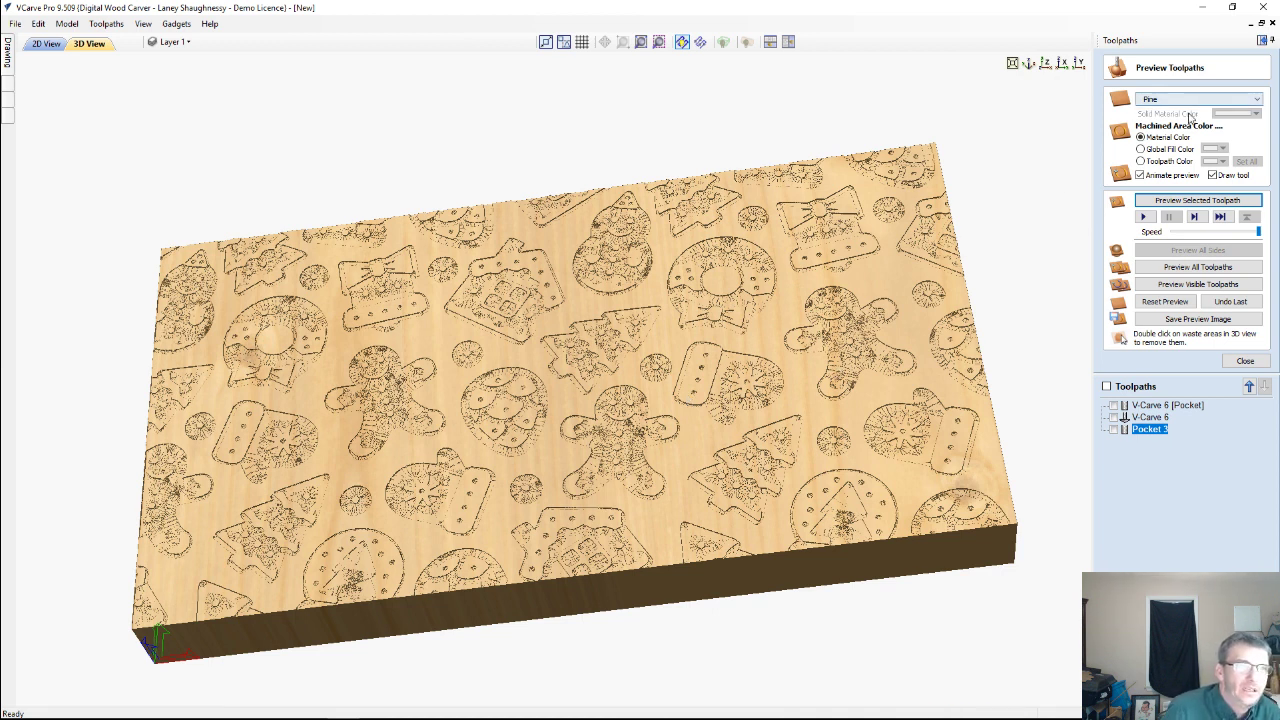
Color the machined area by toolpath color in dark gray and examine the engraved cookie shapes up close.
{"action": "left_click", "coordinate": [1141, 162]}
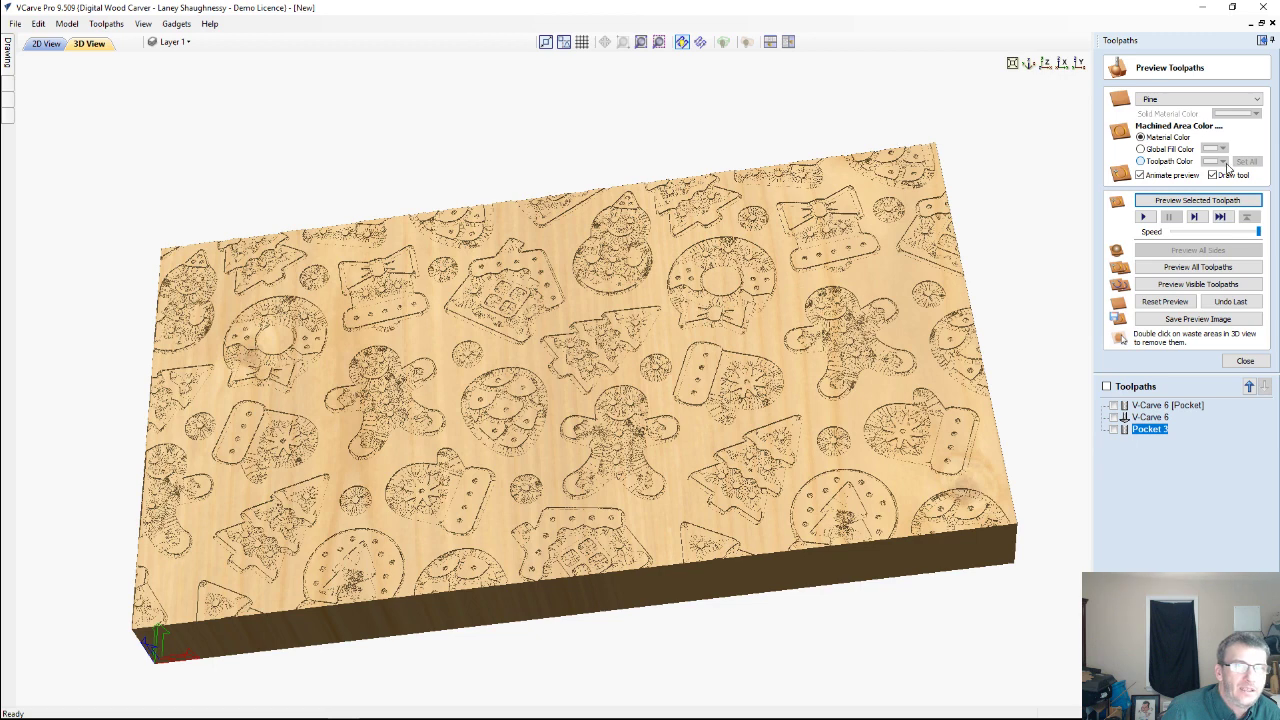
{"action": "left_click", "coordinate": [1223, 162]}
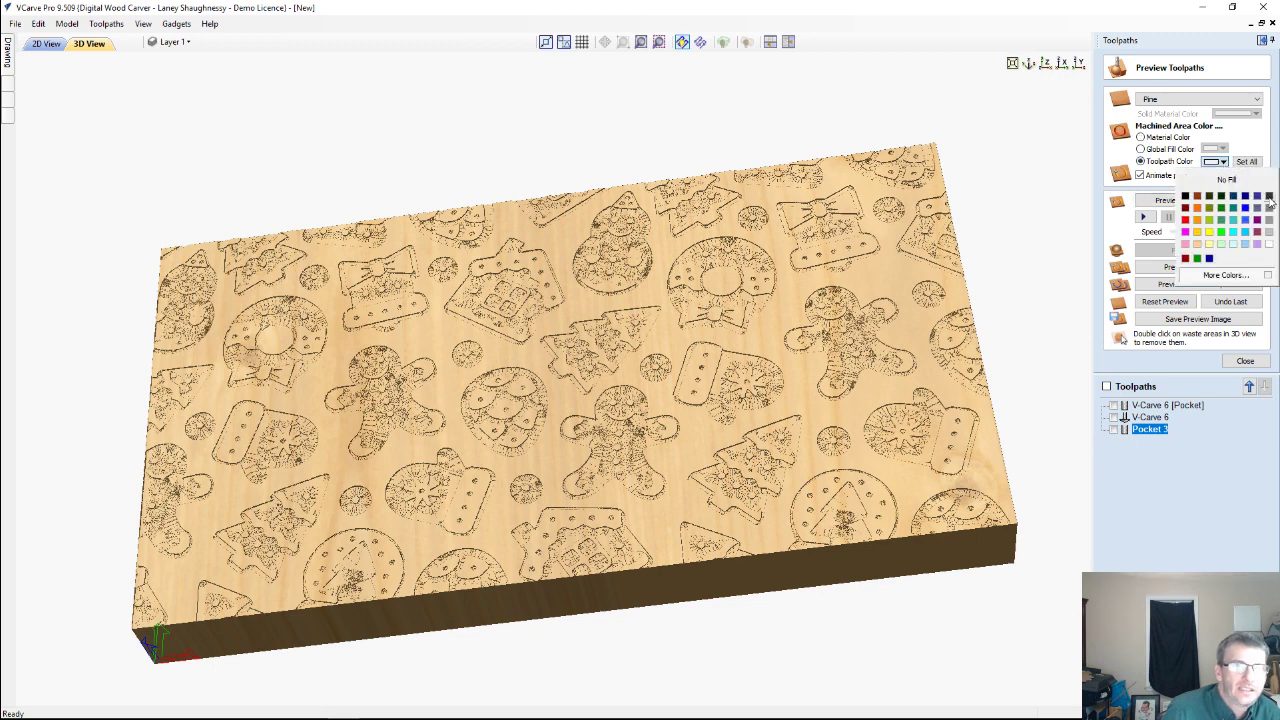
{"action": "left_click", "coordinate": [1268, 197]}
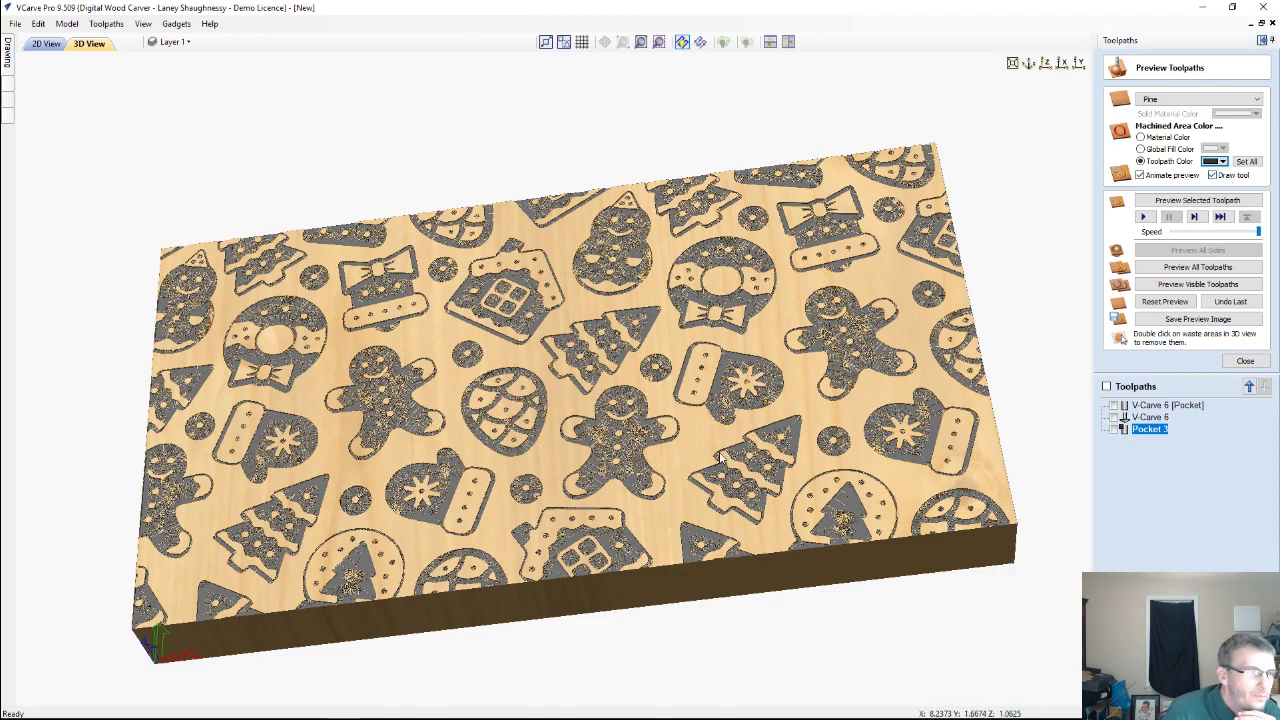
{"action": "left_click_drag", "start_coordinate": [580, 553], "coordinate": [528, 372]}
{"action": "scroll", "coordinate": [600, 482], "scroll_direction": "up", "scroll_amount": 2}
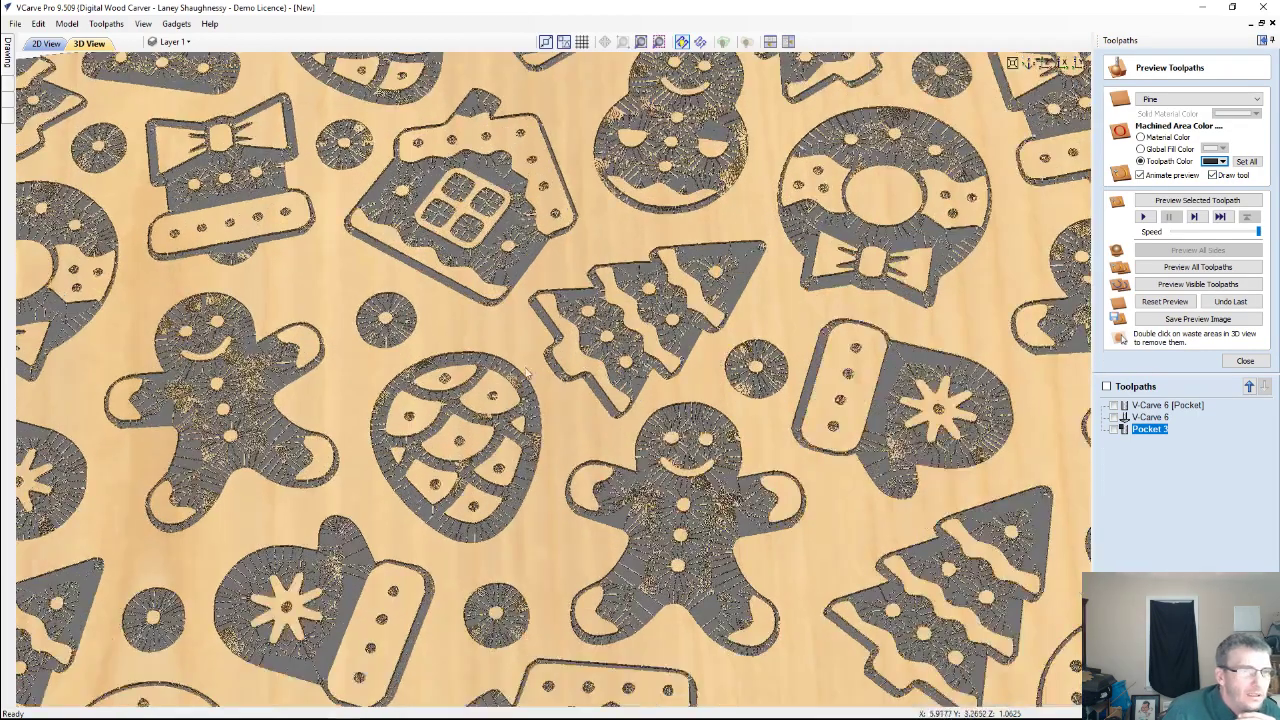
{"action": "left_click", "coordinate": [6, 85]}
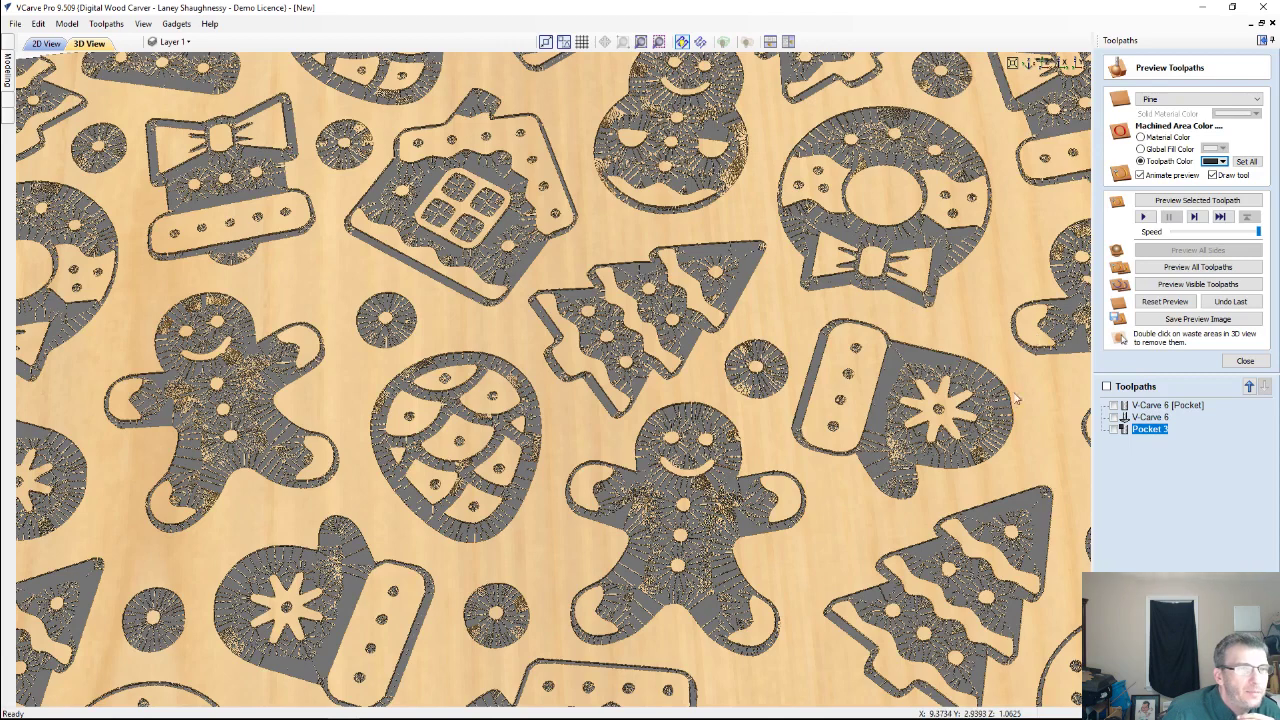
Reopen the pocket toolpath, switch its clearing strategy to Raster with the profile pass set to Last, and recalculate it.
{"action": "double_click", "coordinate": [1165, 430]}
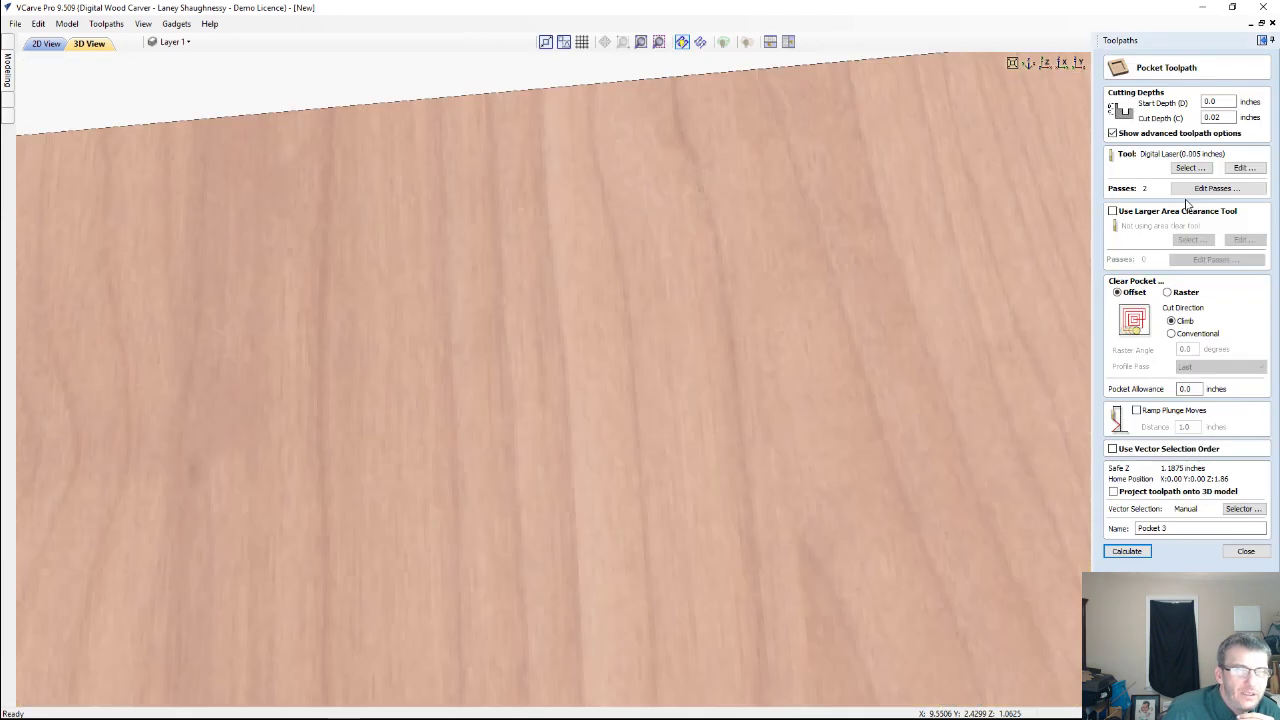
{"action": "left_click", "coordinate": [1244, 167]}
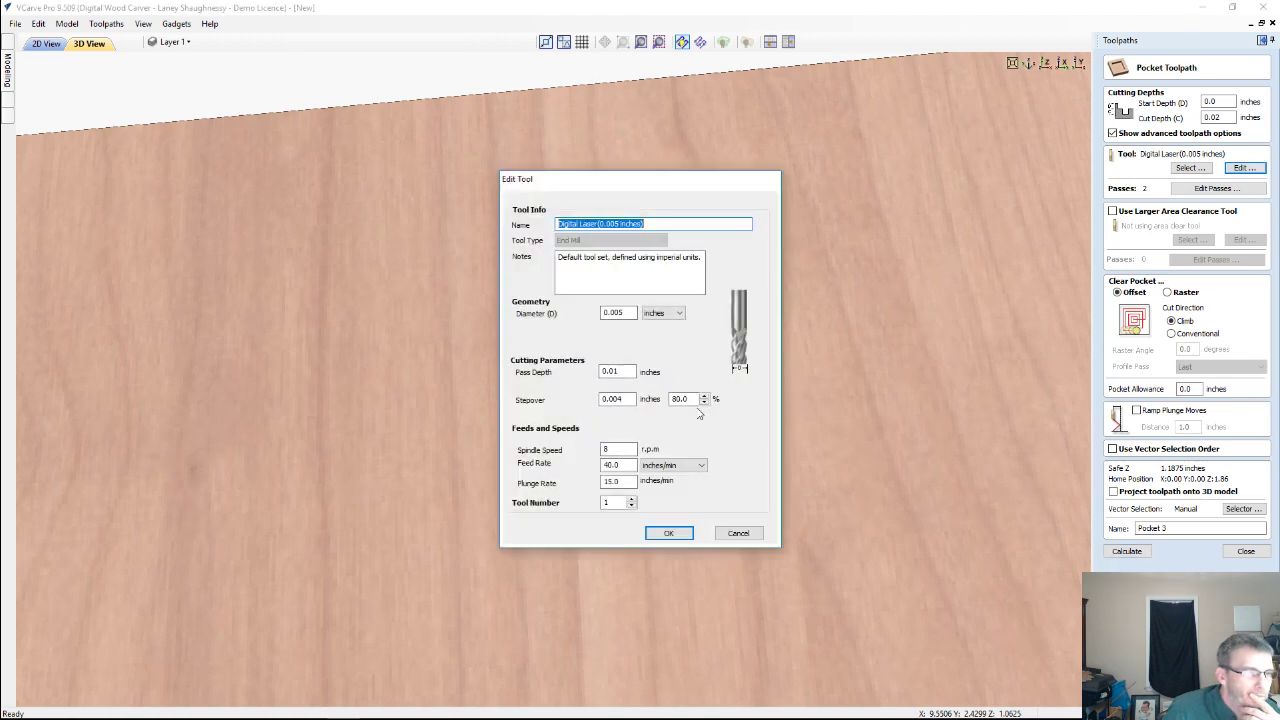
{"action": "double_click", "coordinate": [695, 399]}
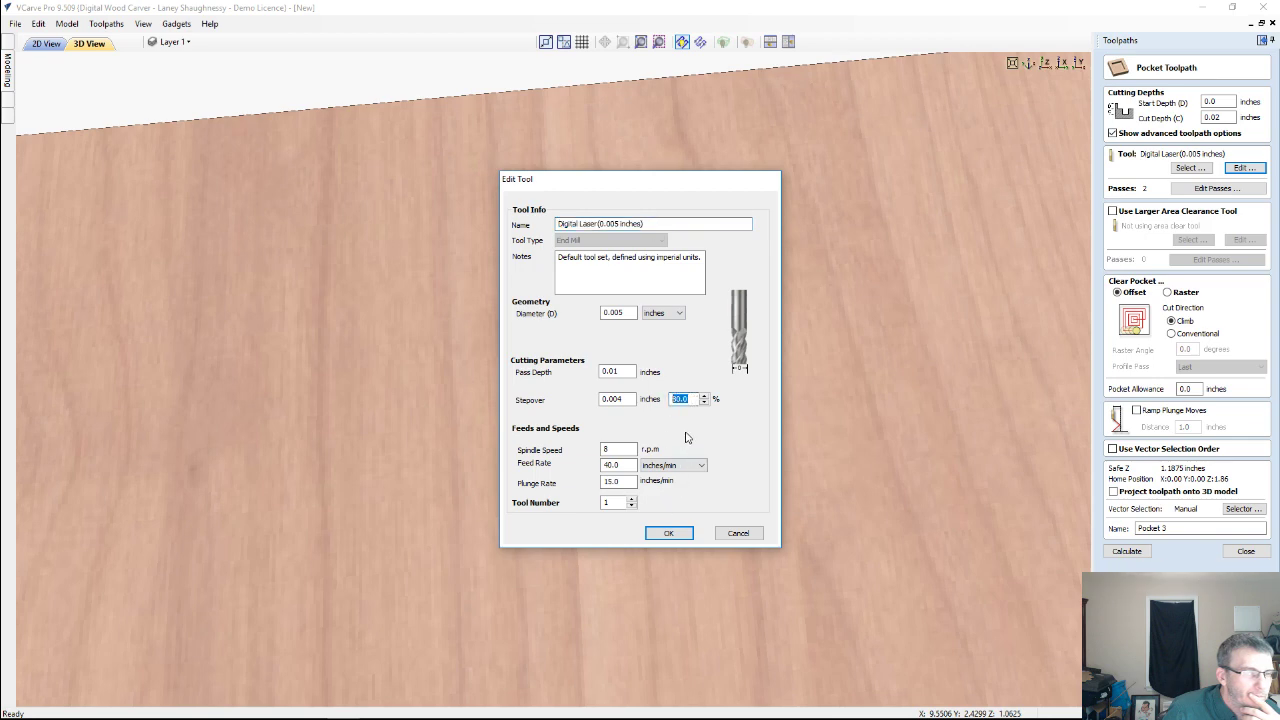
{"action": "left_click", "coordinate": [670, 533]}
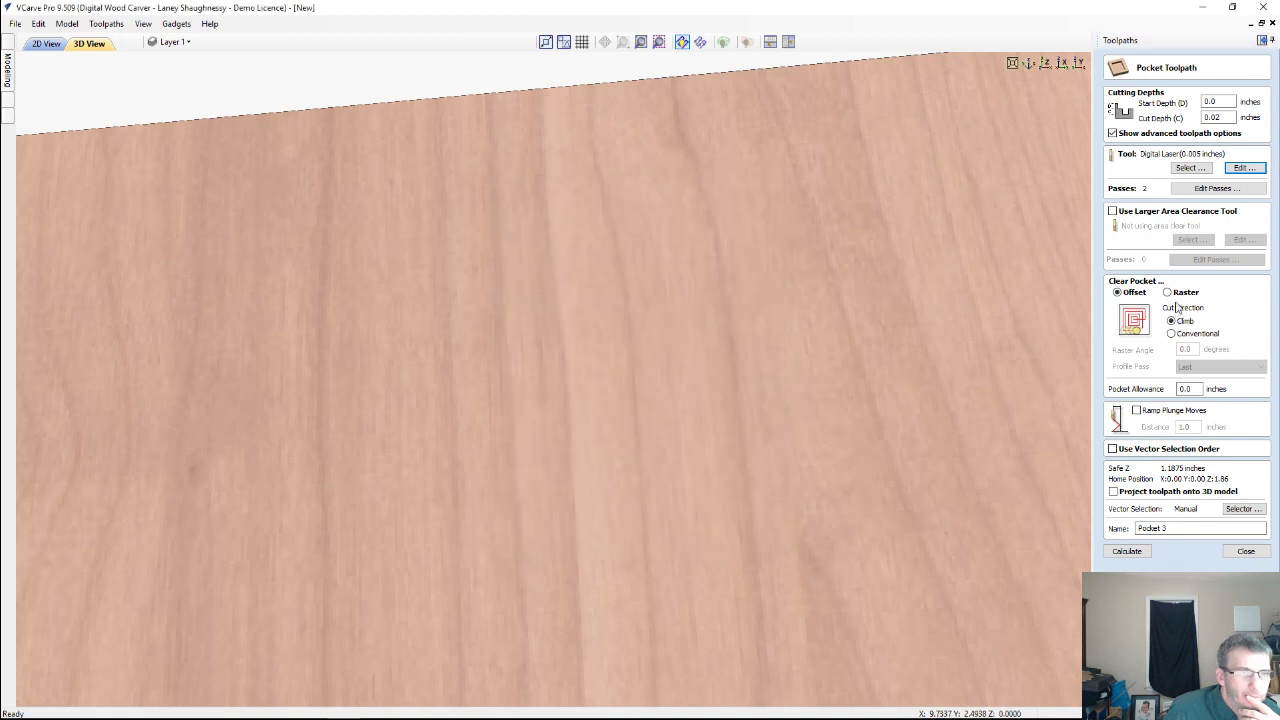
{"action": "left_click", "coordinate": [1170, 293]}
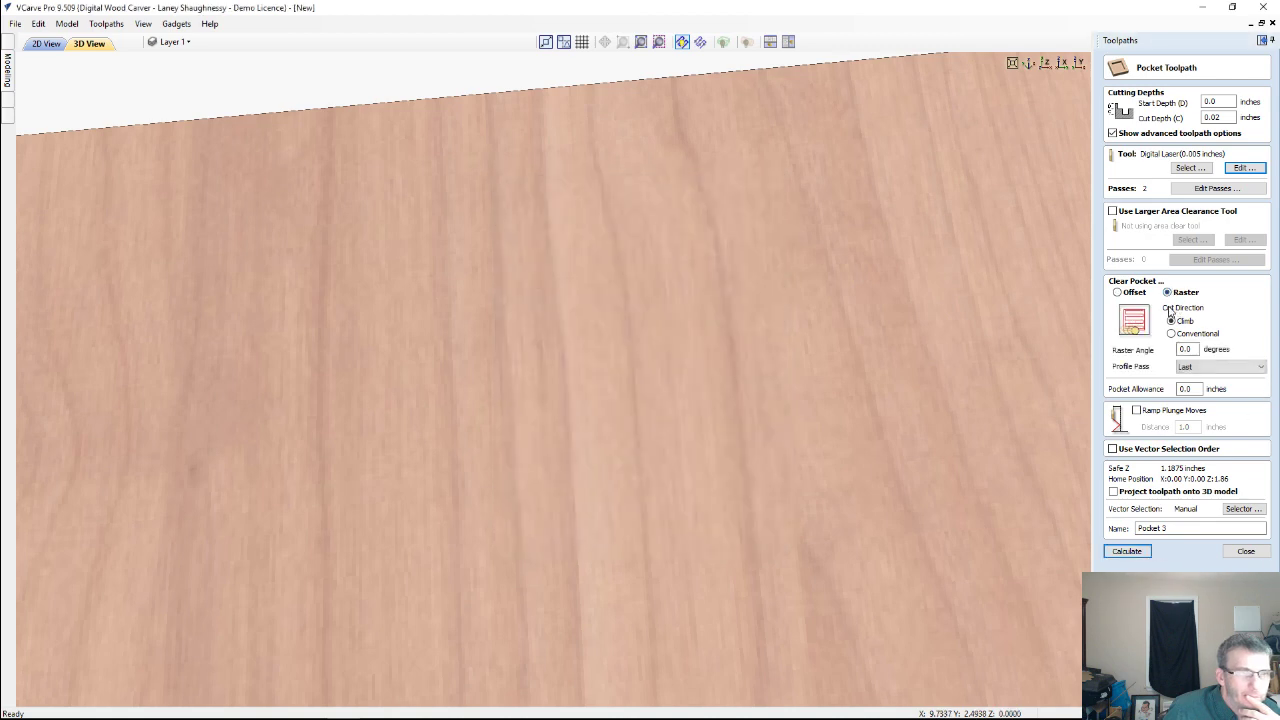
{"action": "left_click", "coordinate": [1210, 368]}
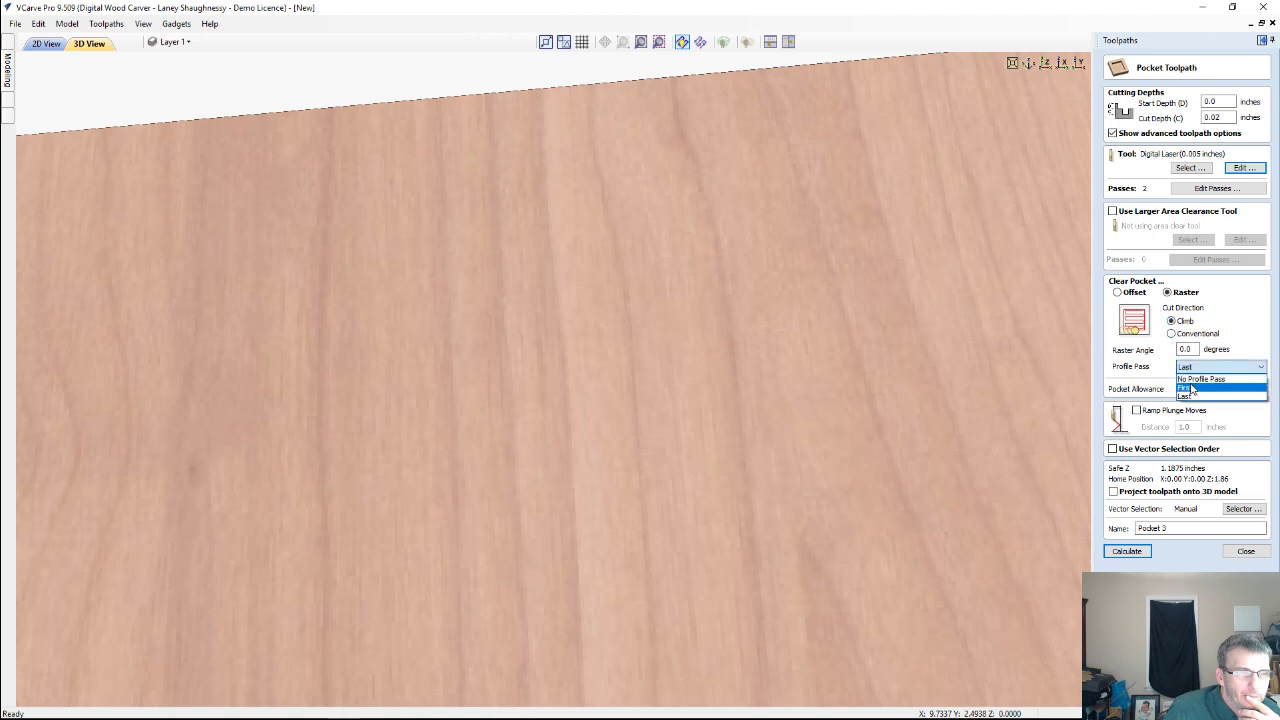
{"action": "left_click", "coordinate": [1186, 396]}
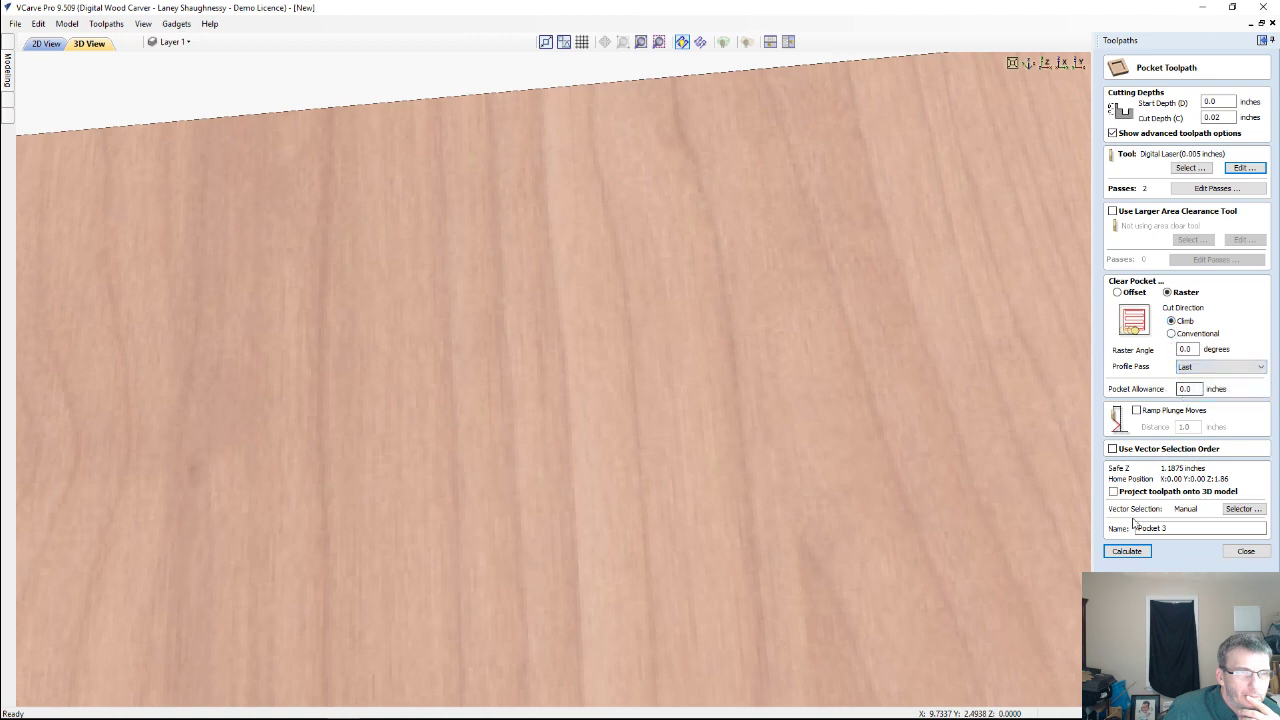
{"action": "left_click", "coordinate": [1125, 553]}
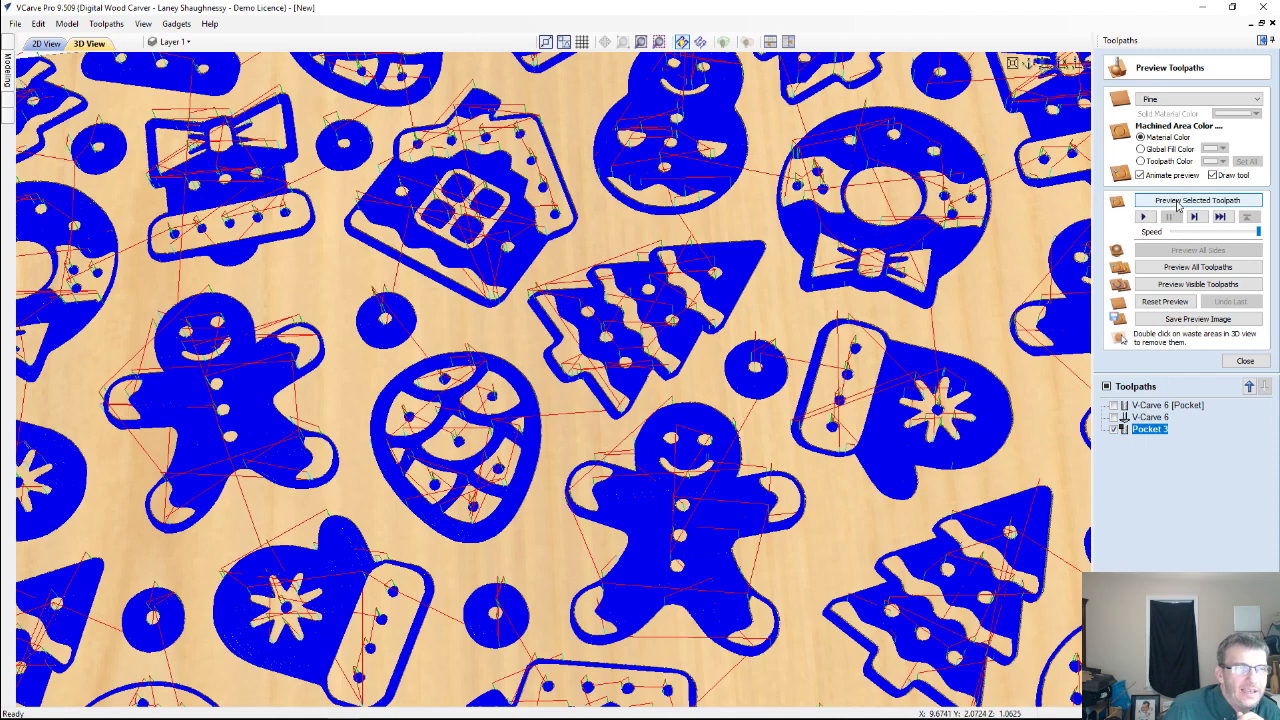
Simulate the recalculated pocket toolpath with machined areas colored by toolpath color, and examine the whole board from several angles.
{"action": "left_click", "coordinate": [1179, 203]}
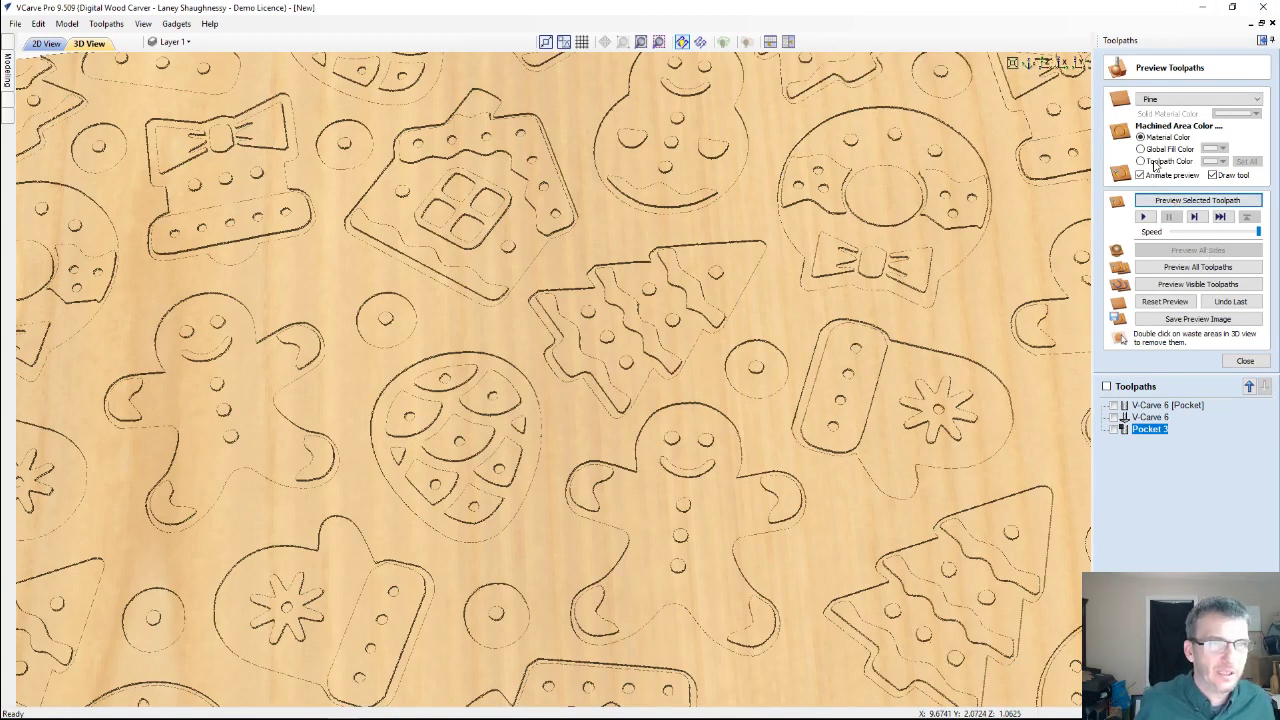
{"action": "left_click", "coordinate": [1236, 172]}
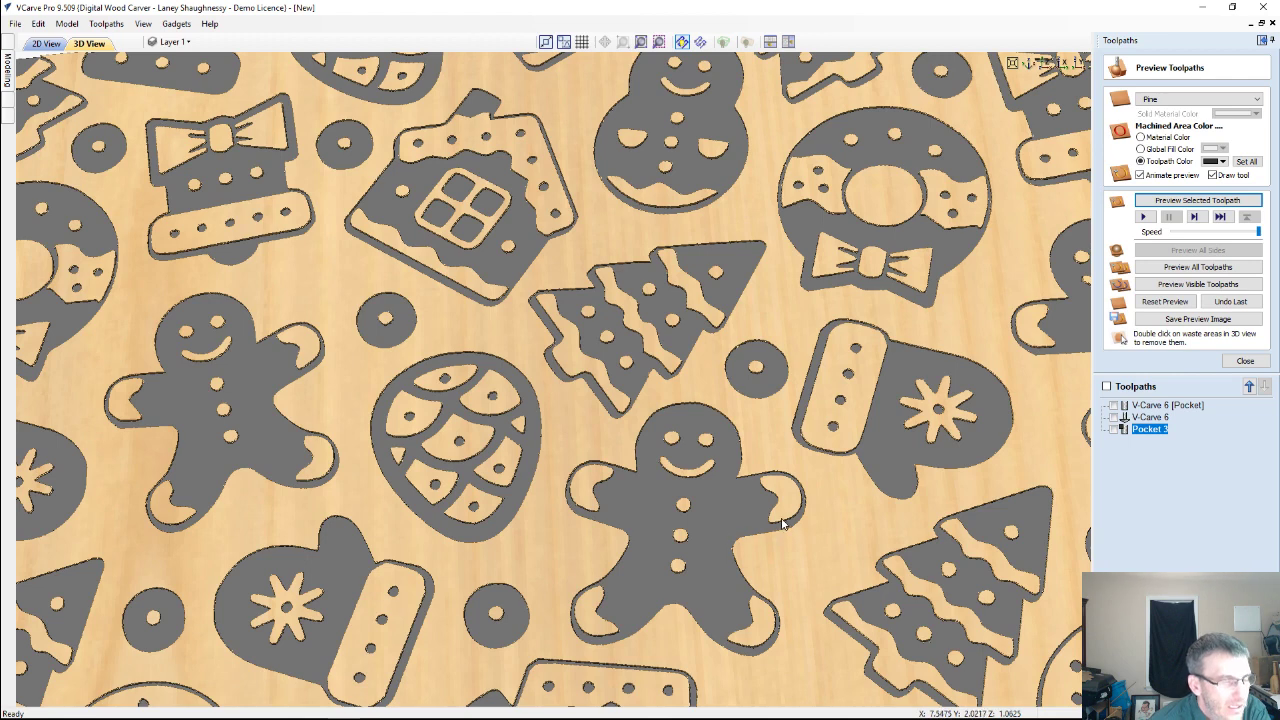
{"action": "mouse_move", "coordinate": [1145, 431]}
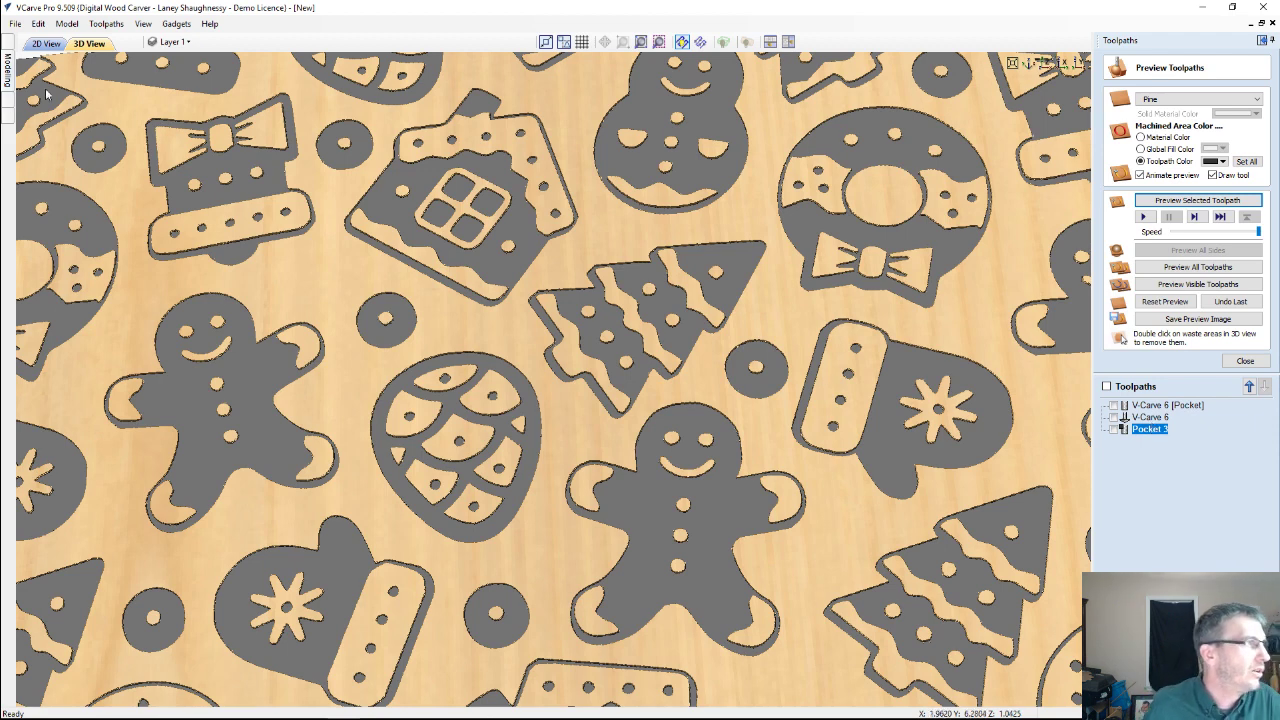
{"action": "left_click_drag", "start_coordinate": [743, 390], "coordinate": [505, 365]}
{"action": "scroll", "coordinate": [709, 381], "scroll_direction": "down", "scroll_amount": 5}
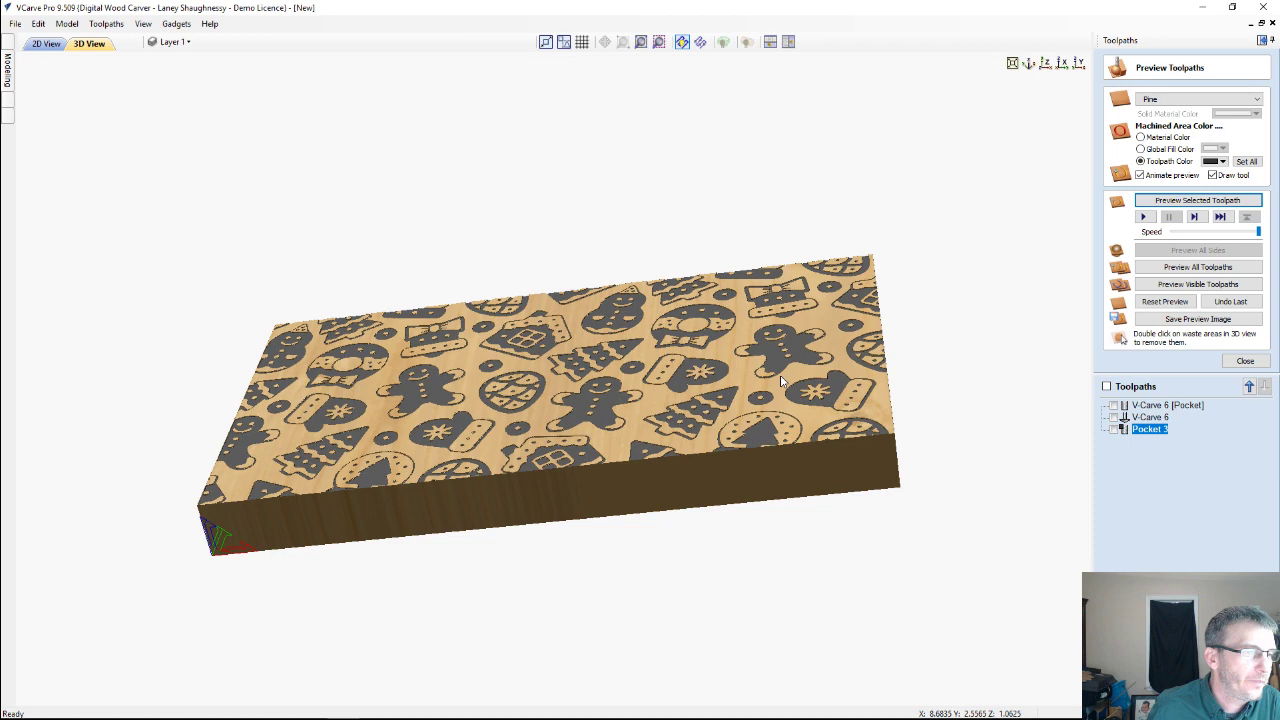
{"action": "left_click_drag", "start_coordinate": [782, 381], "coordinate": [525, 345]}
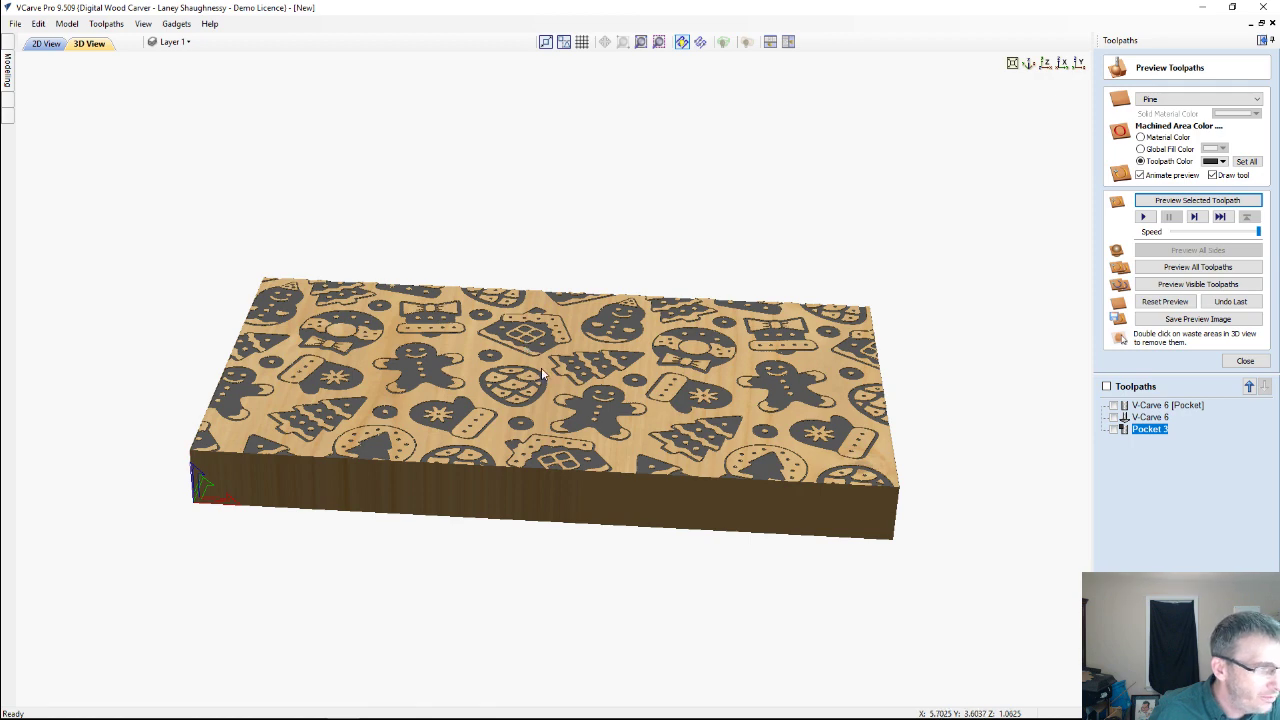
{"action": "left_click_drag", "start_coordinate": [525, 345], "coordinate": [533, 549]}
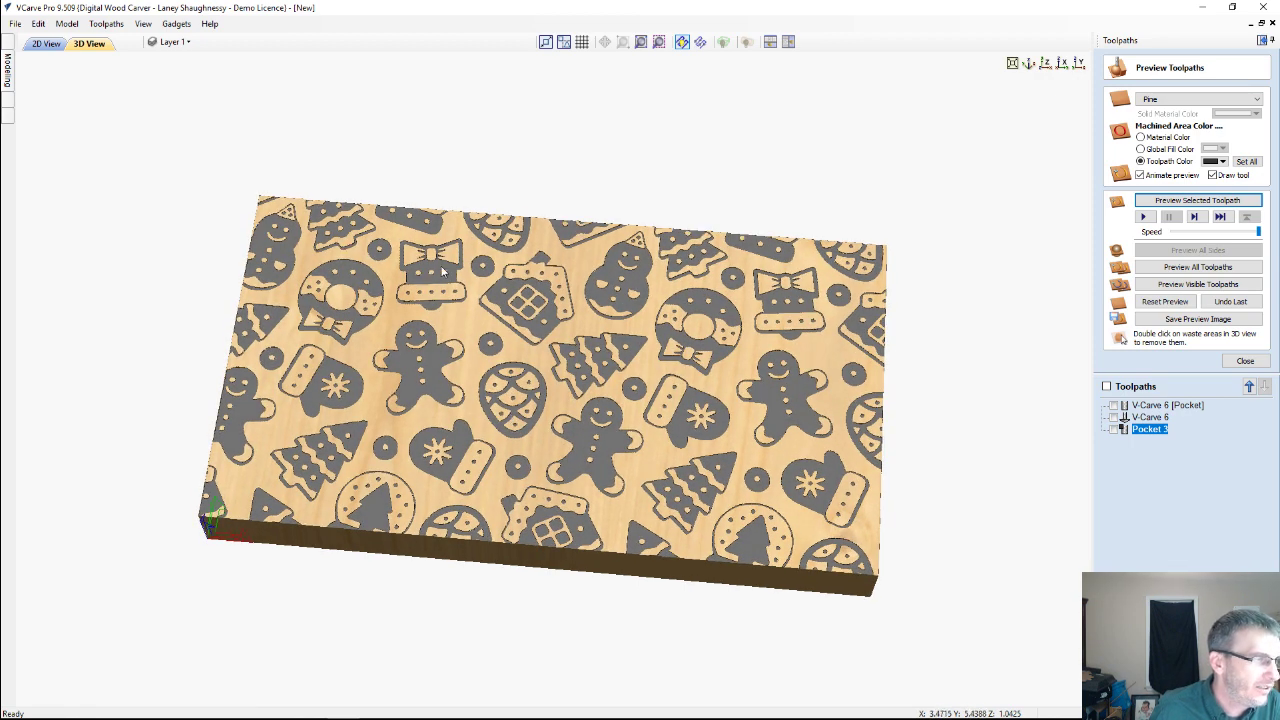
{"action": "left_click_drag", "start_coordinate": [577, 366], "coordinate": [493, 425]}
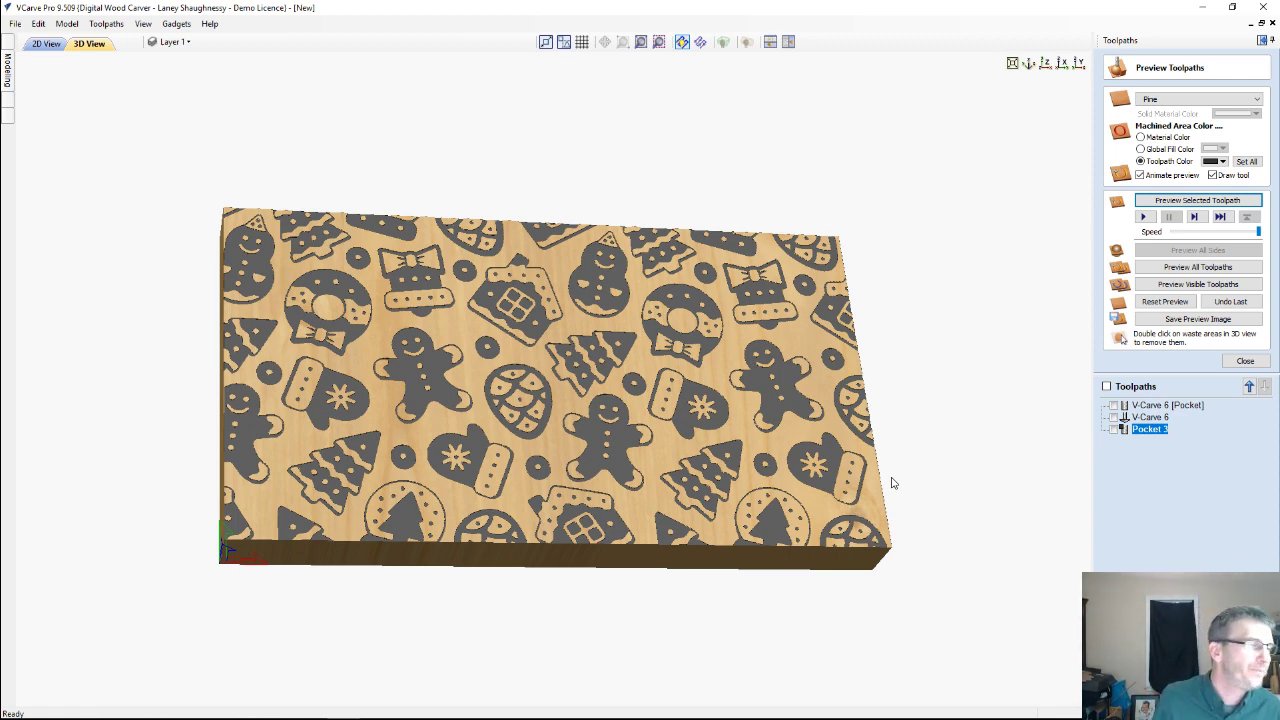
Set the pocket toolpath's cut depth to 0 inches, rename it "Laser", recalculate it and reset the preview.
{"action": "double_click", "coordinate": [1150, 430]}
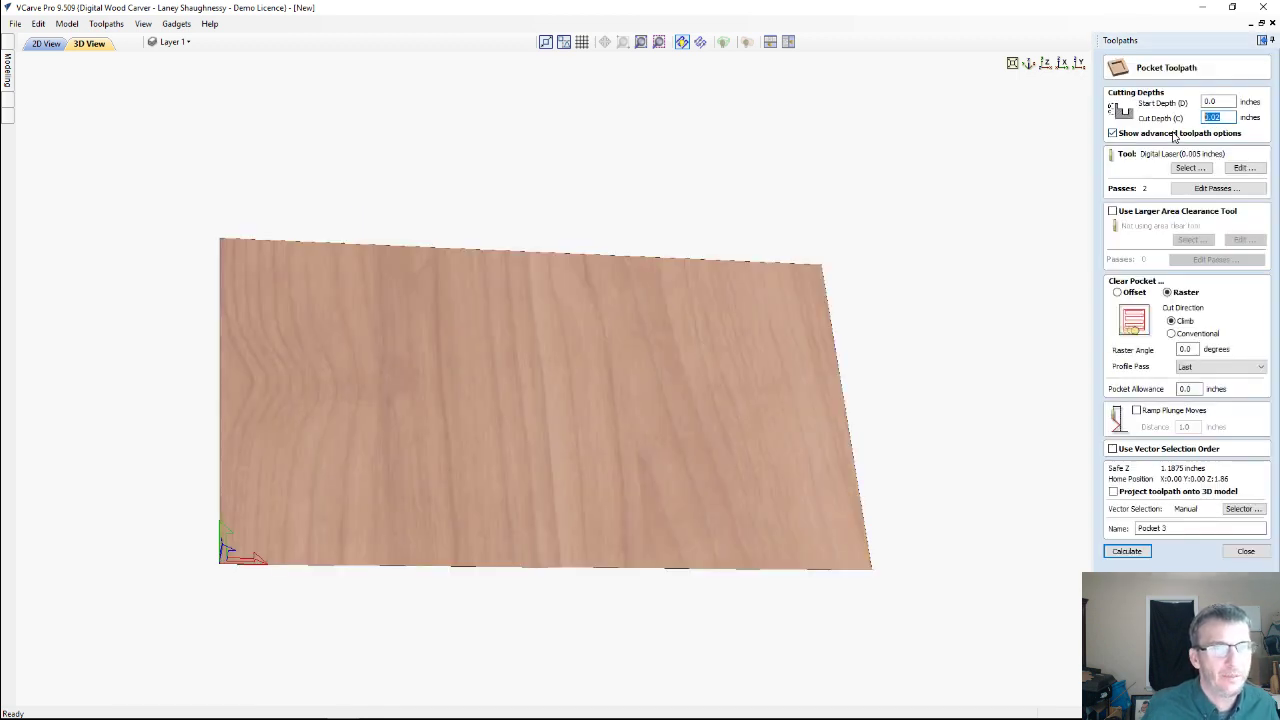
{"action": "type", "text": "0"}
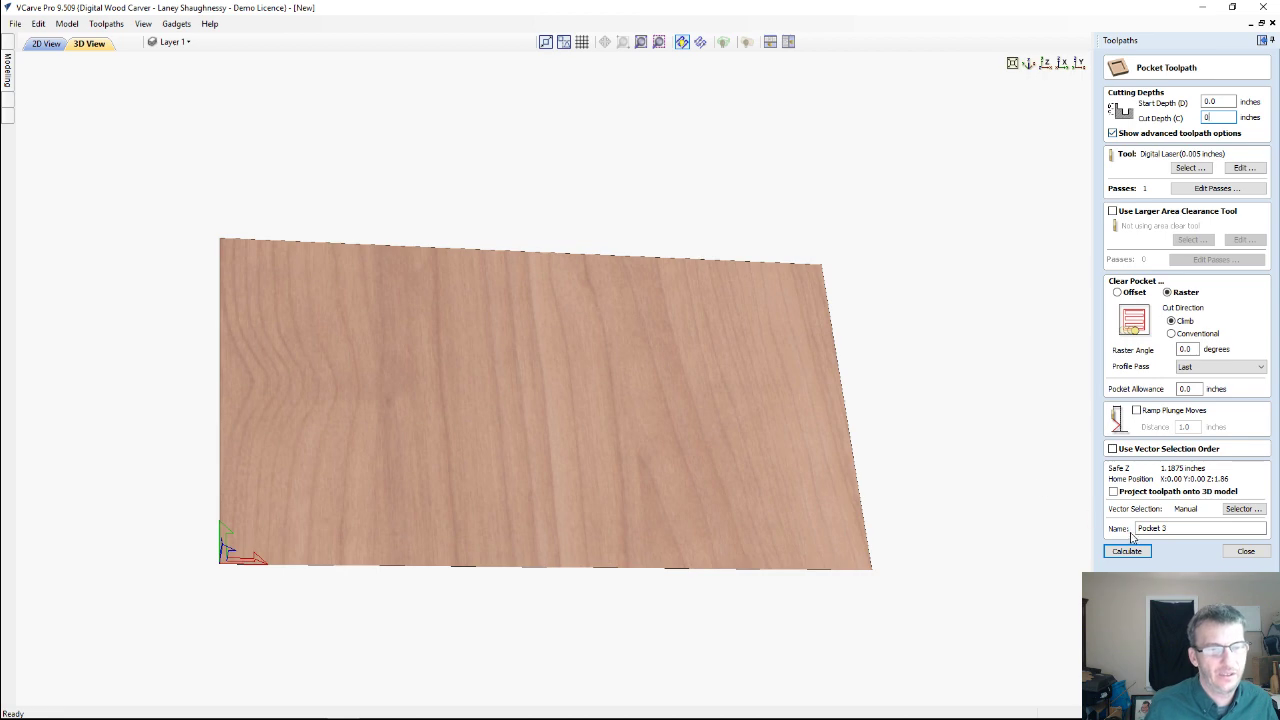
{"action": "double_click", "coordinate": [1180, 531]}
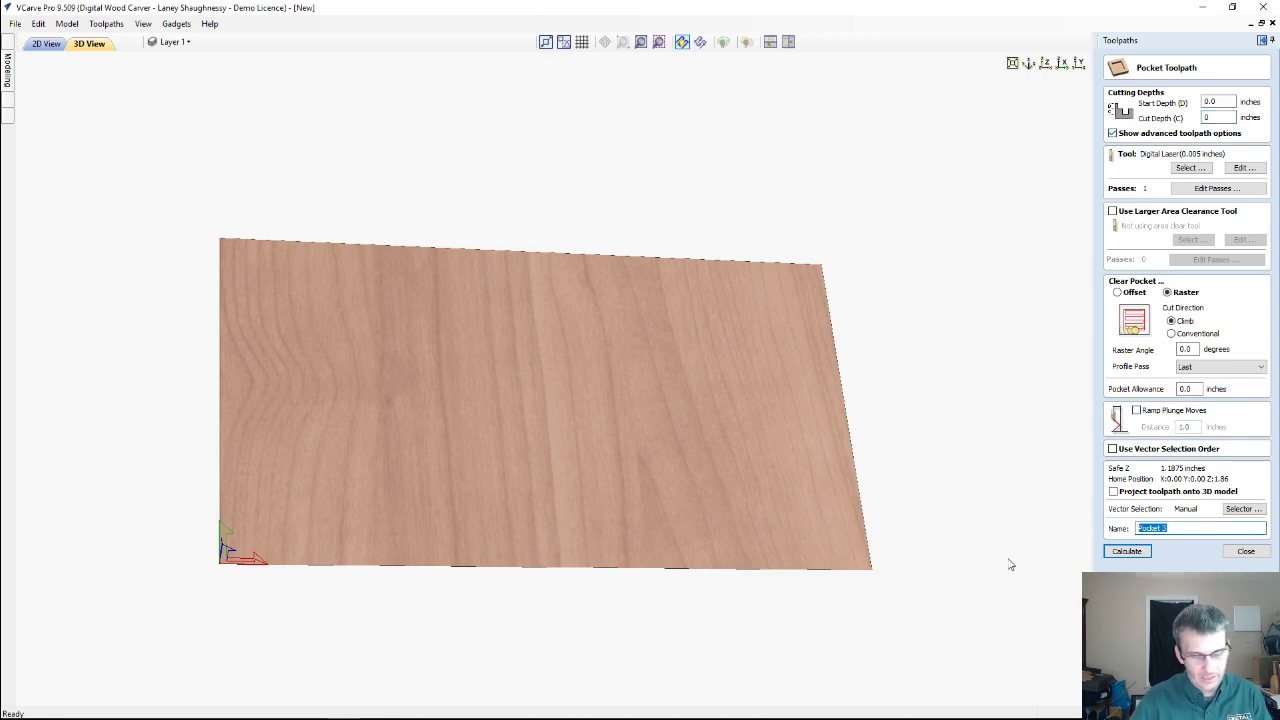
{"action": "type", "text": "Leser"}
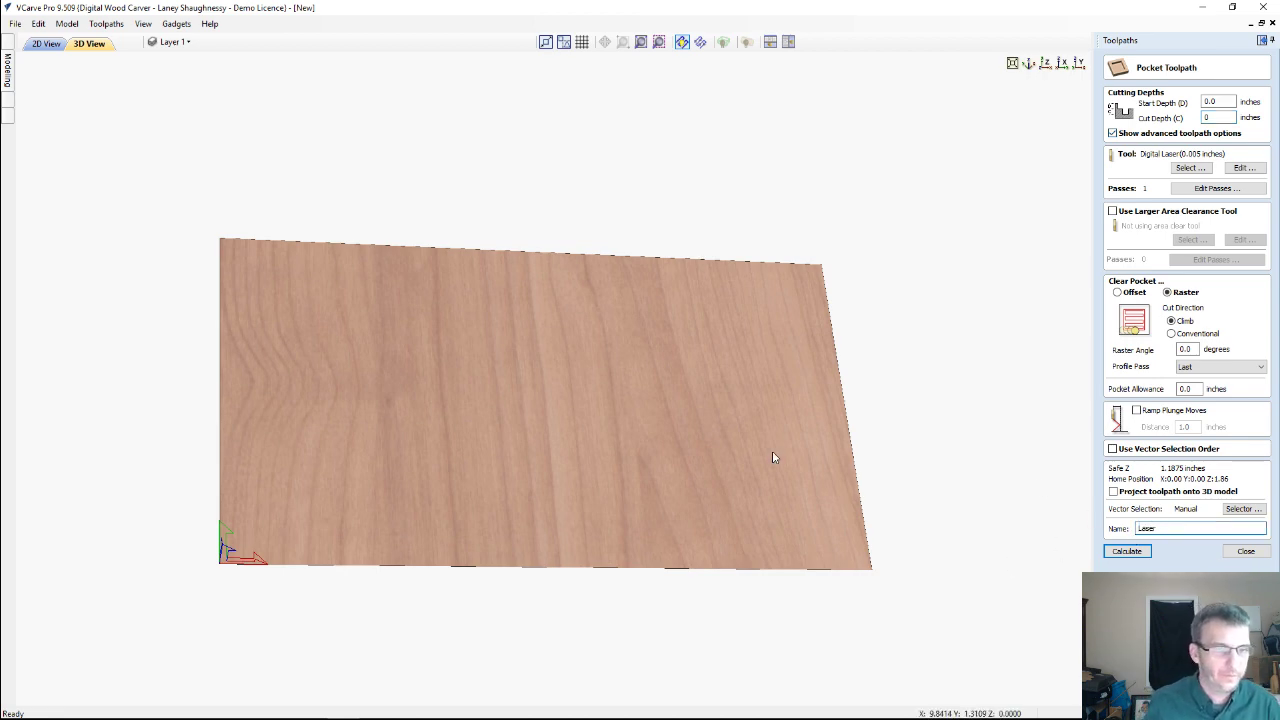
{"action": "left_click", "coordinate": [1125, 553]}
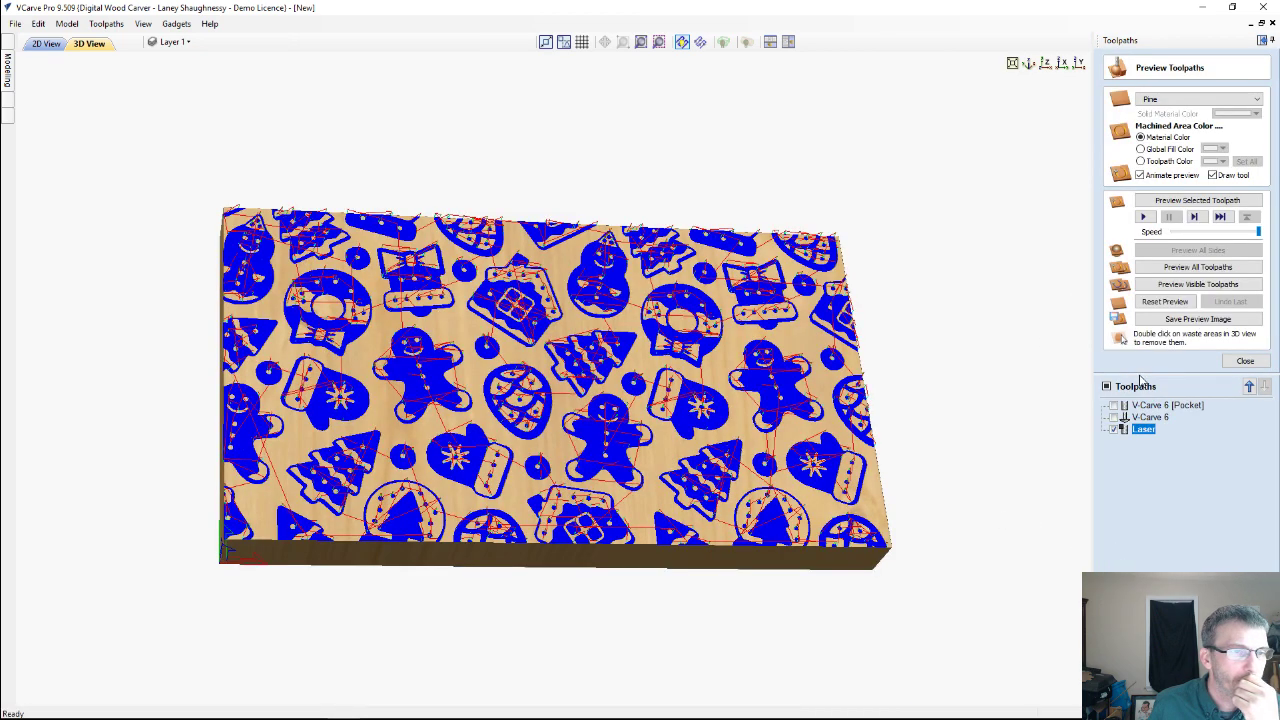
{"action": "left_click", "coordinate": [1167, 312]}
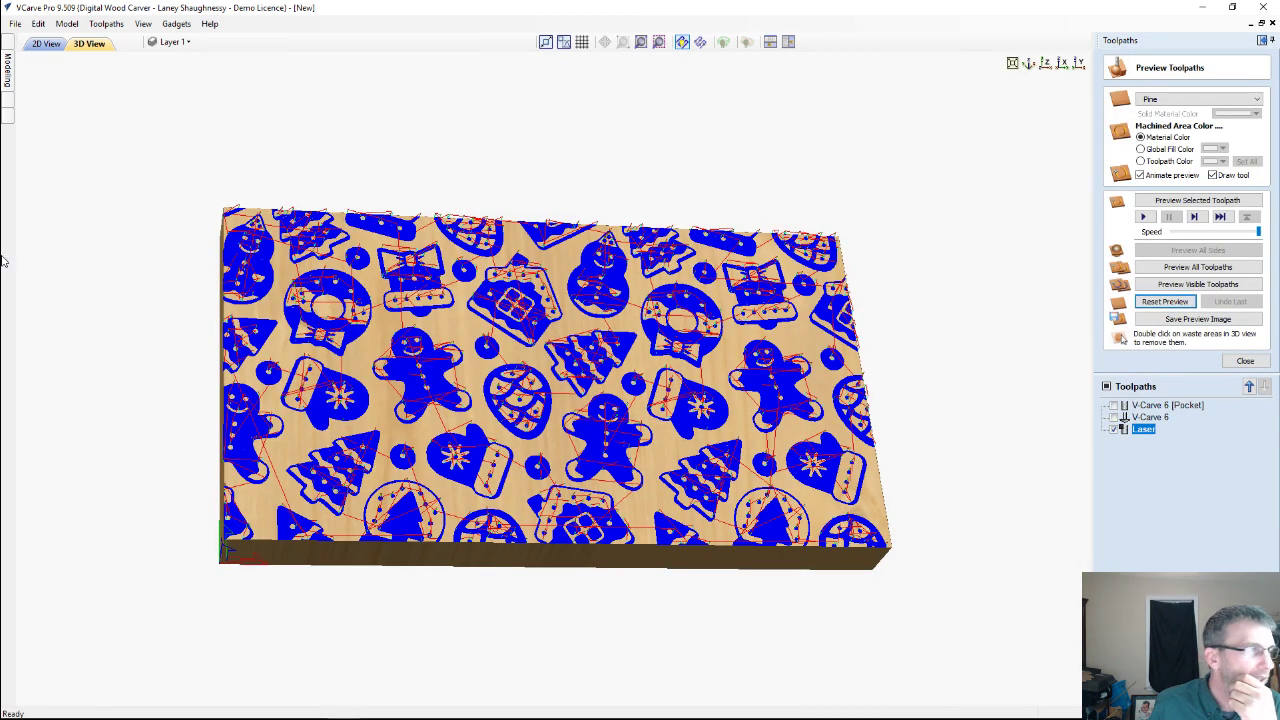
Move all the cookie pattern vectors in the 2D design to a new hidden layer named "Christmas Roller", with the laser toolpath hidden.
{"action": "left_click", "coordinate": [45, 44]}
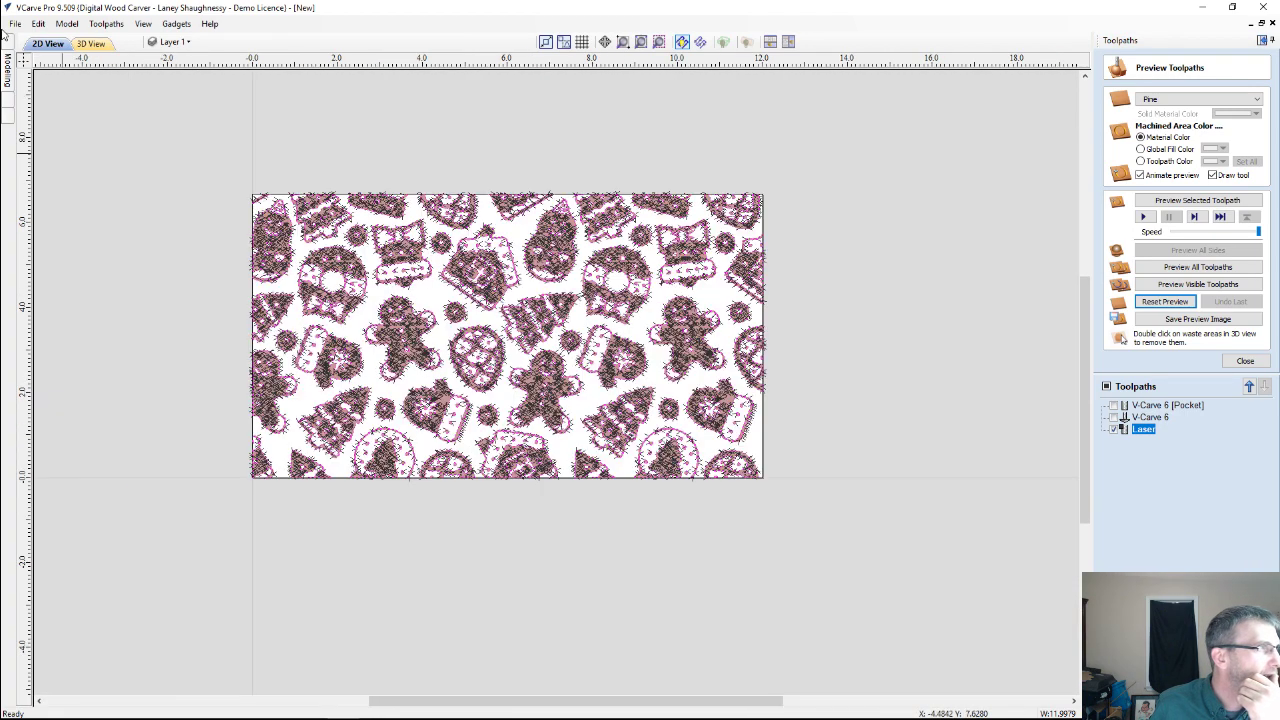
{"action": "left_click", "coordinate": [1111, 418]}
{"action": "left_click_drag", "start_coordinate": [157, 145], "coordinate": [870, 500]}
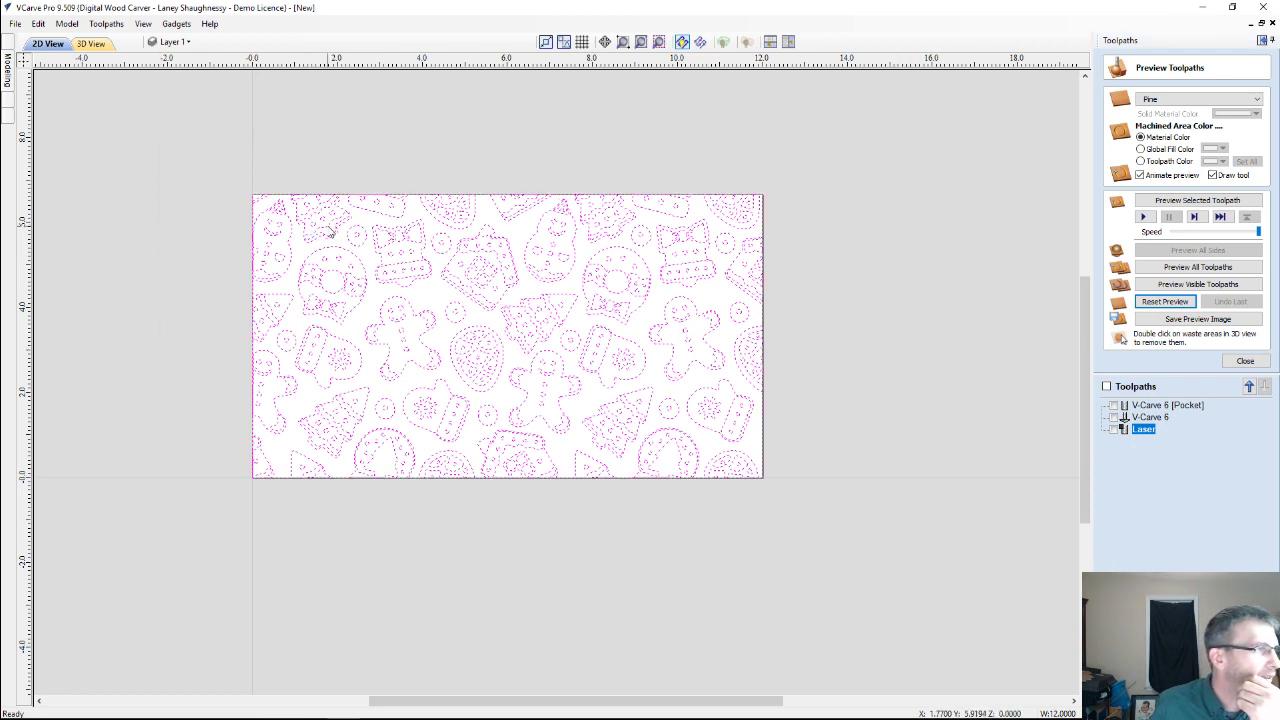
{"action": "right_click", "coordinate": [330, 232]}
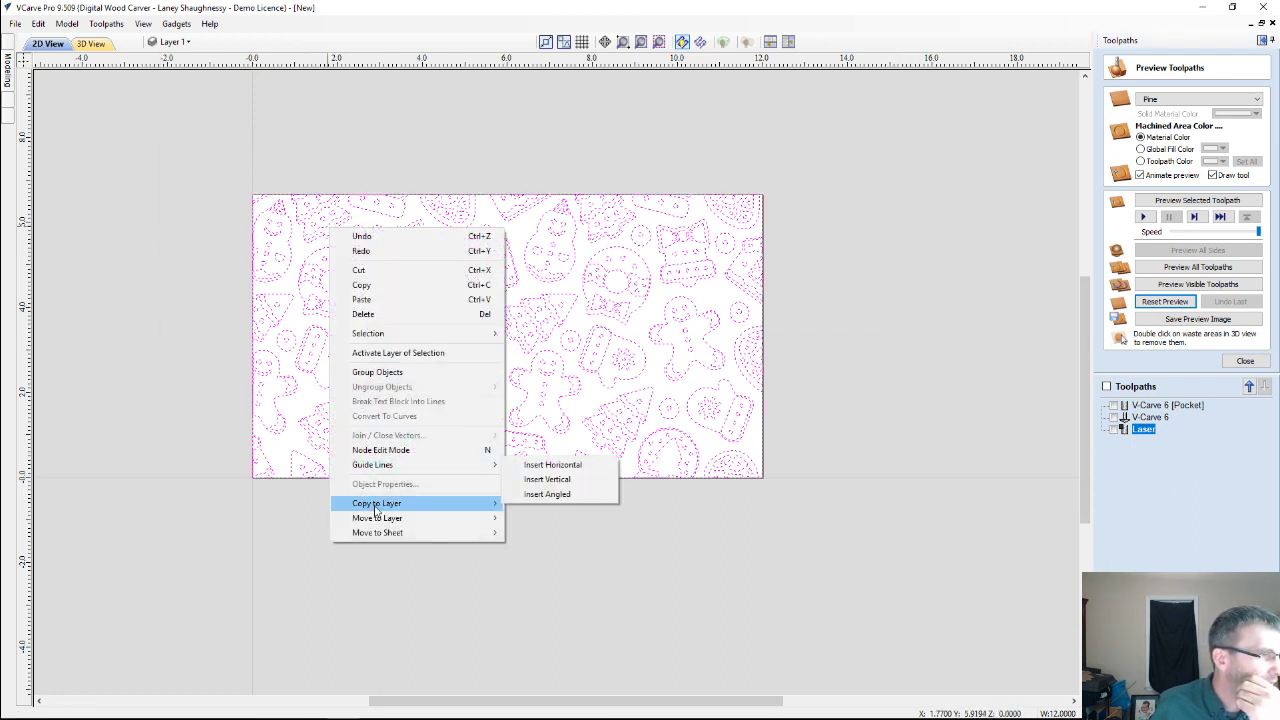
{"action": "mouse_move", "coordinate": [430, 520]}
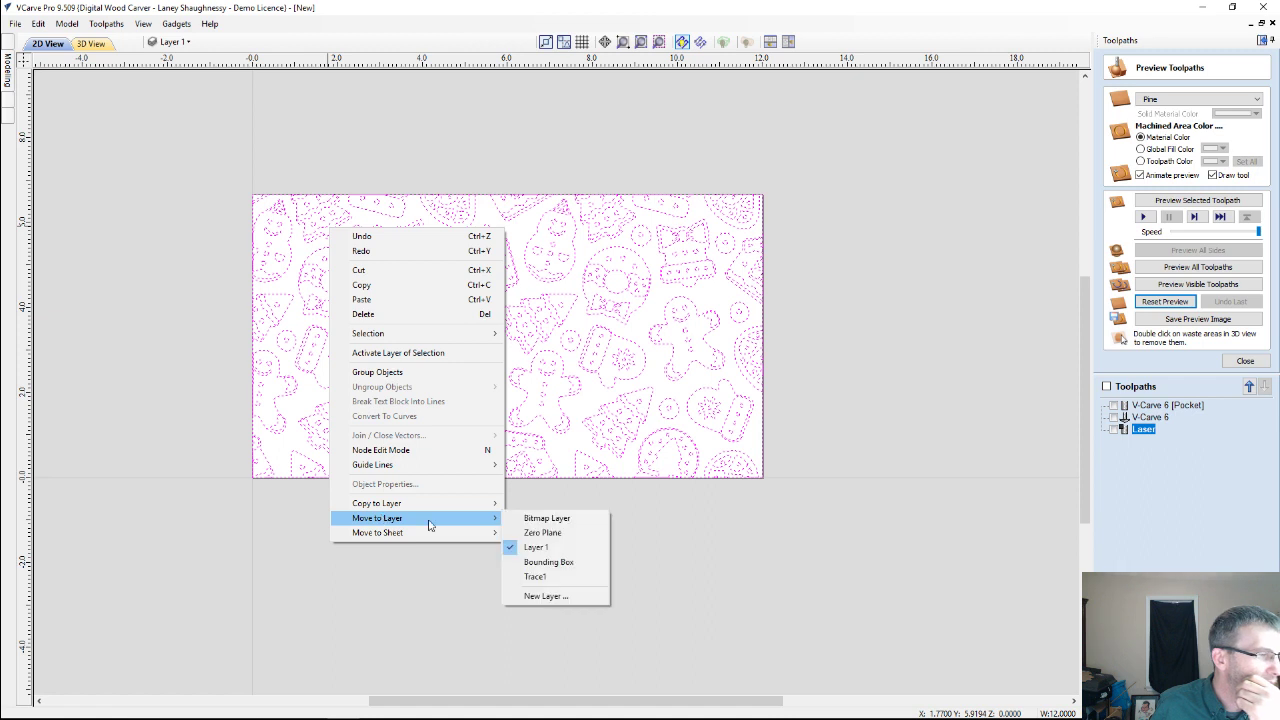
{"action": "left_click", "coordinate": [530, 597]}
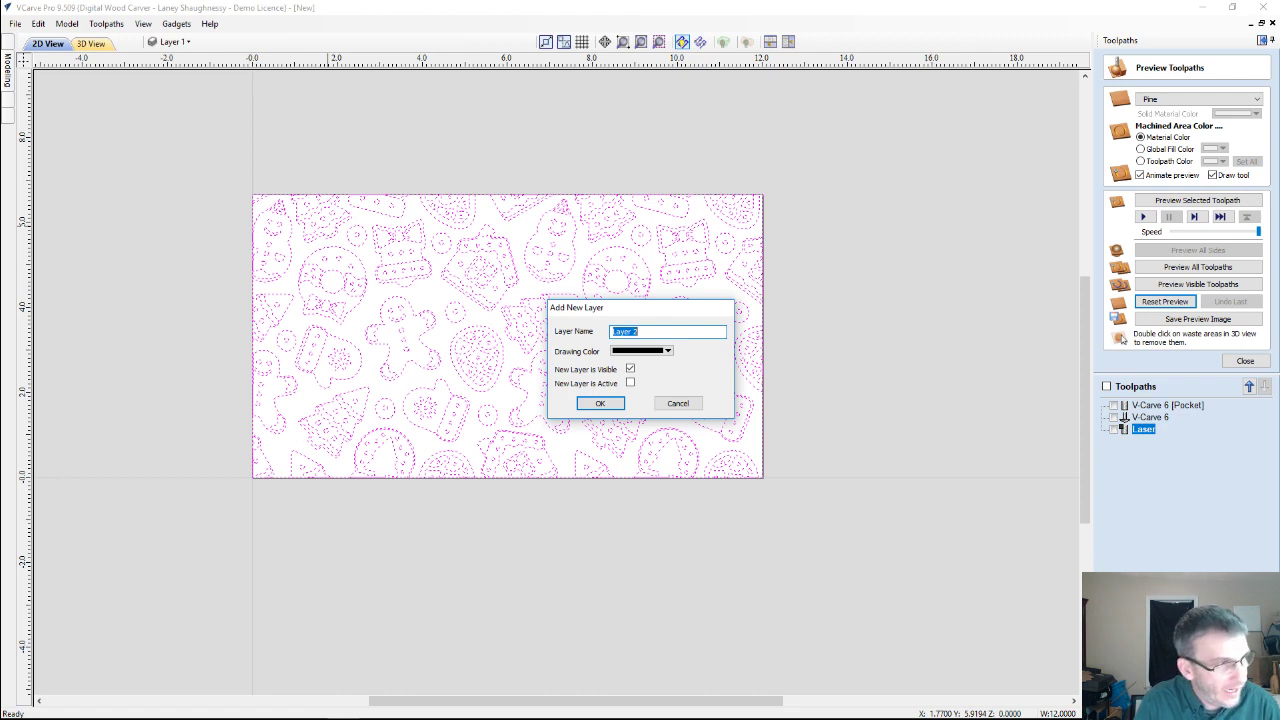
{"action": "type", "text": "Ch"}
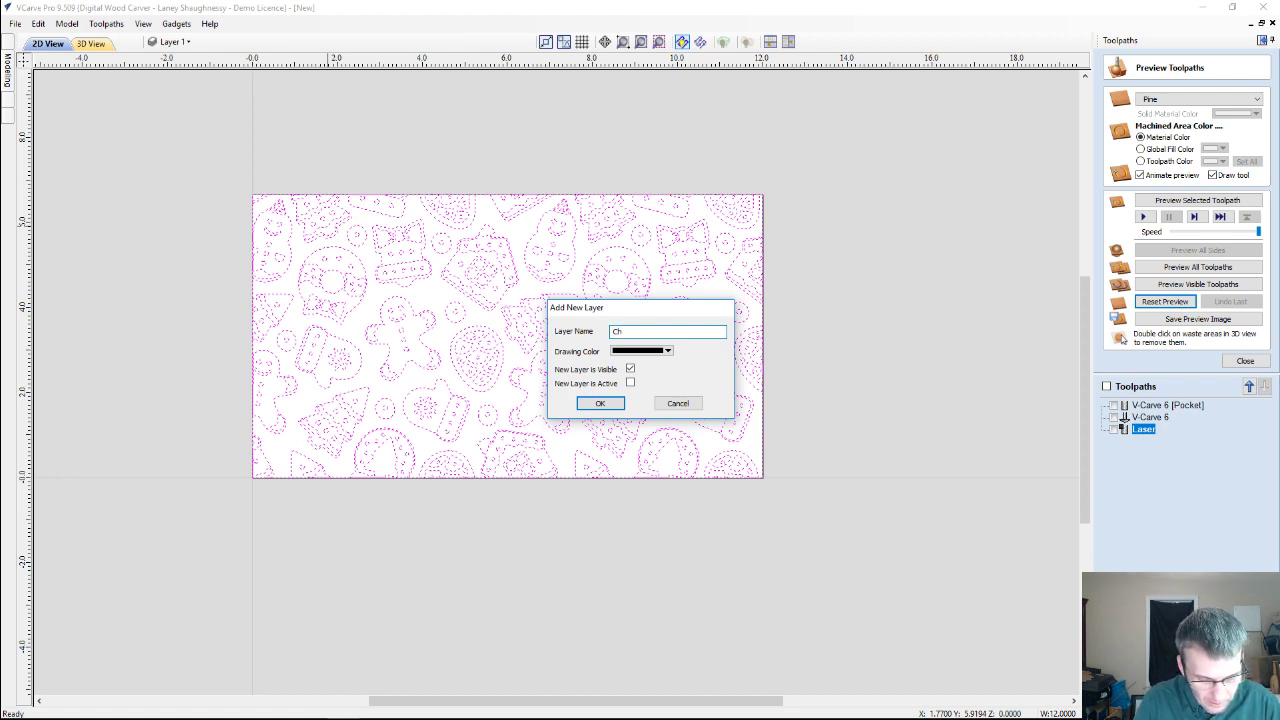
{"action": "type", "text": "rism"}
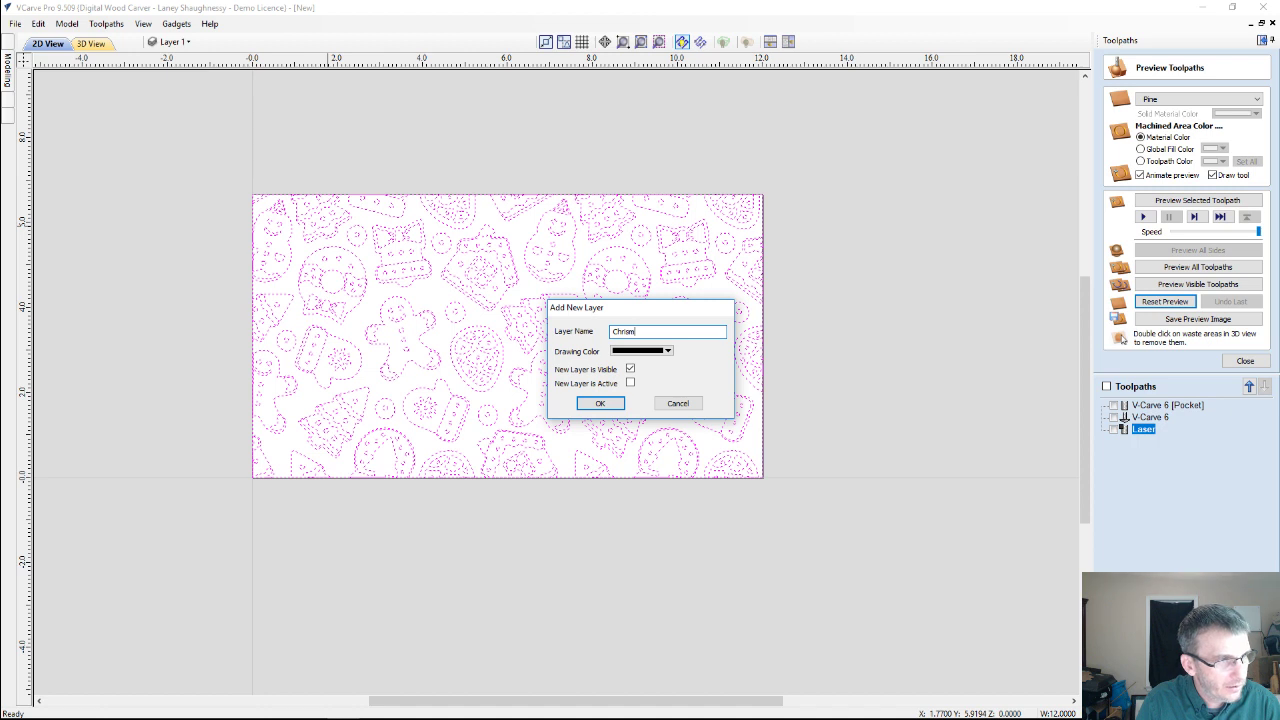
{"action": "key", "text": "BackSpace"}
{"action": "type", "text": "stmas"}
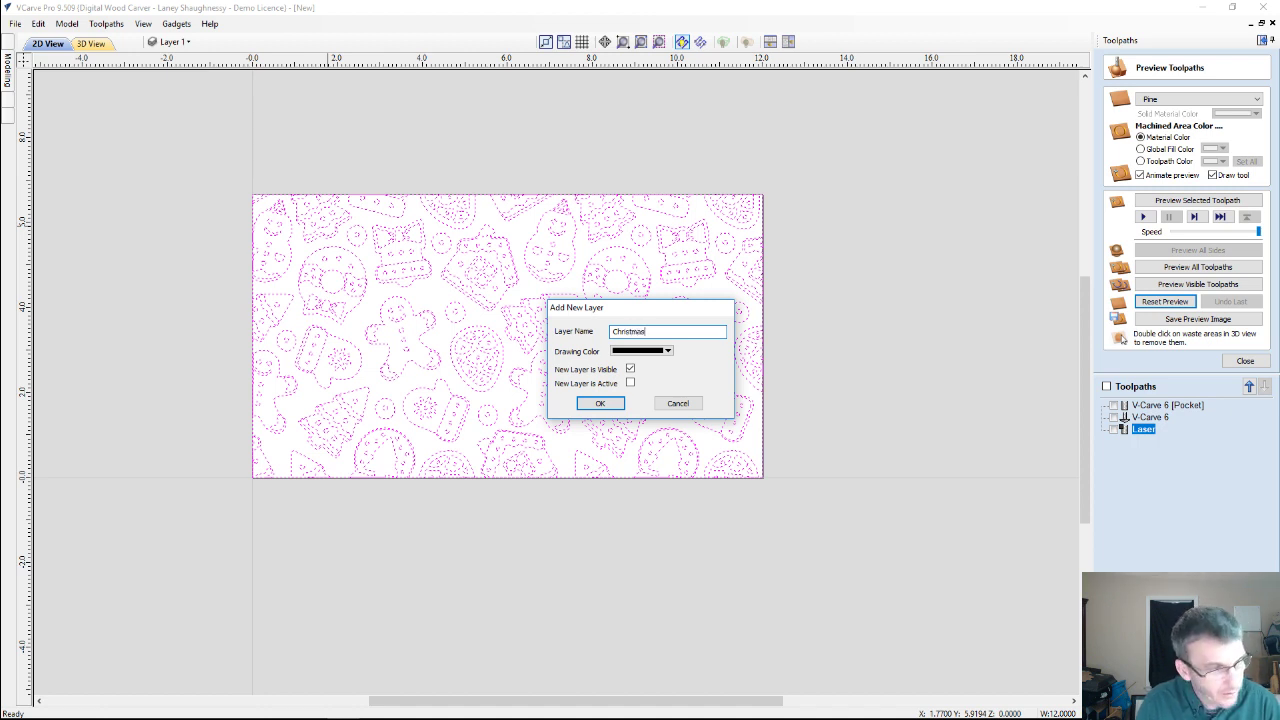
{"action": "type", "text": " Roller"}
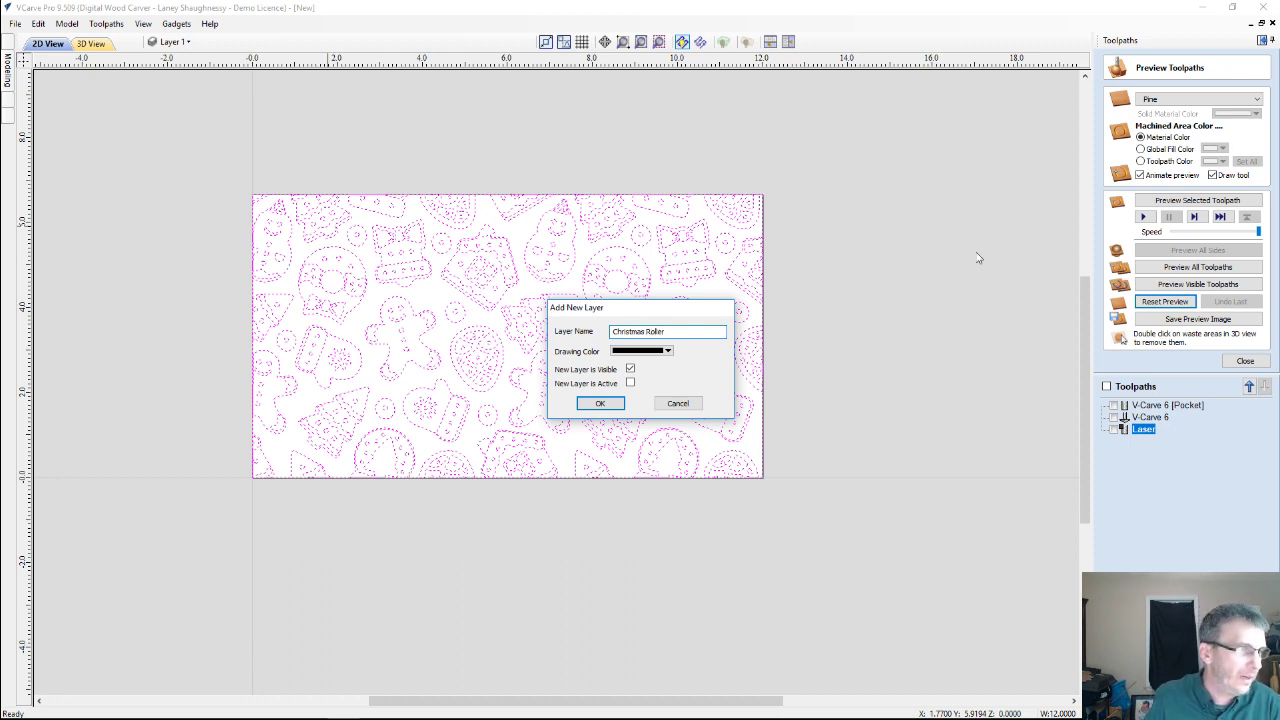
{"action": "left_click", "coordinate": [630, 369]}
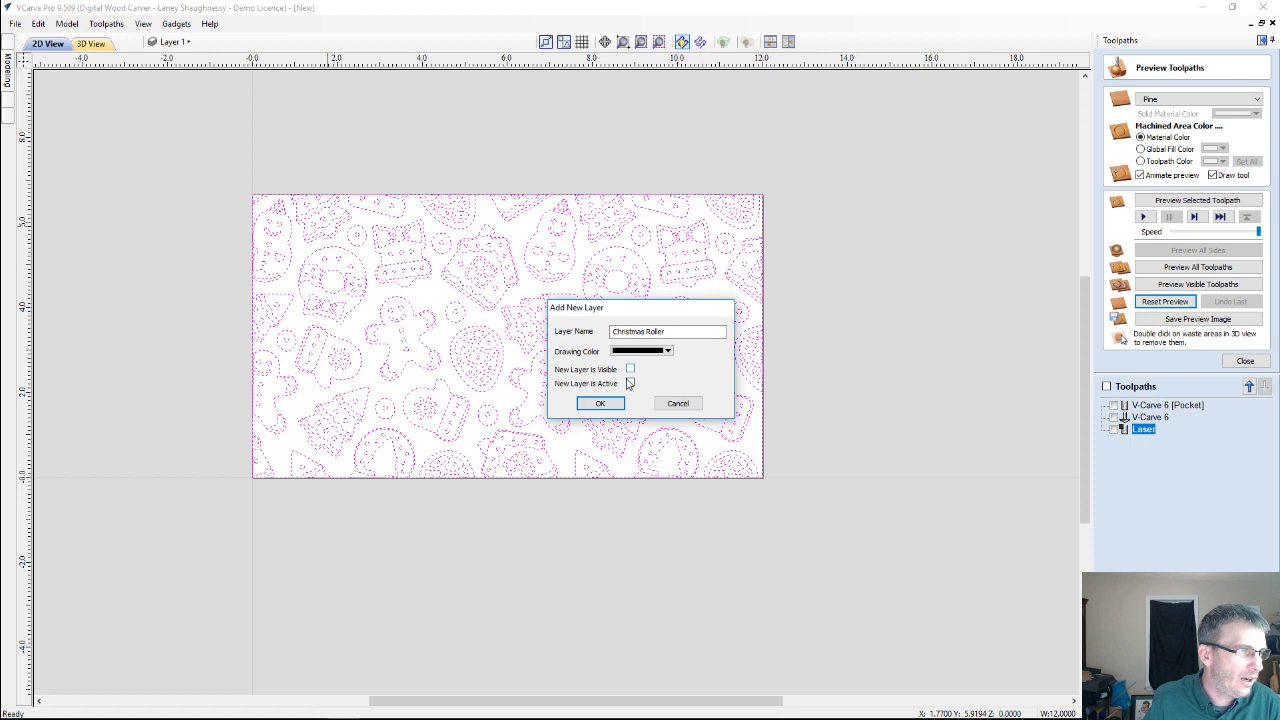
{"action": "left_click", "coordinate": [600, 403]}
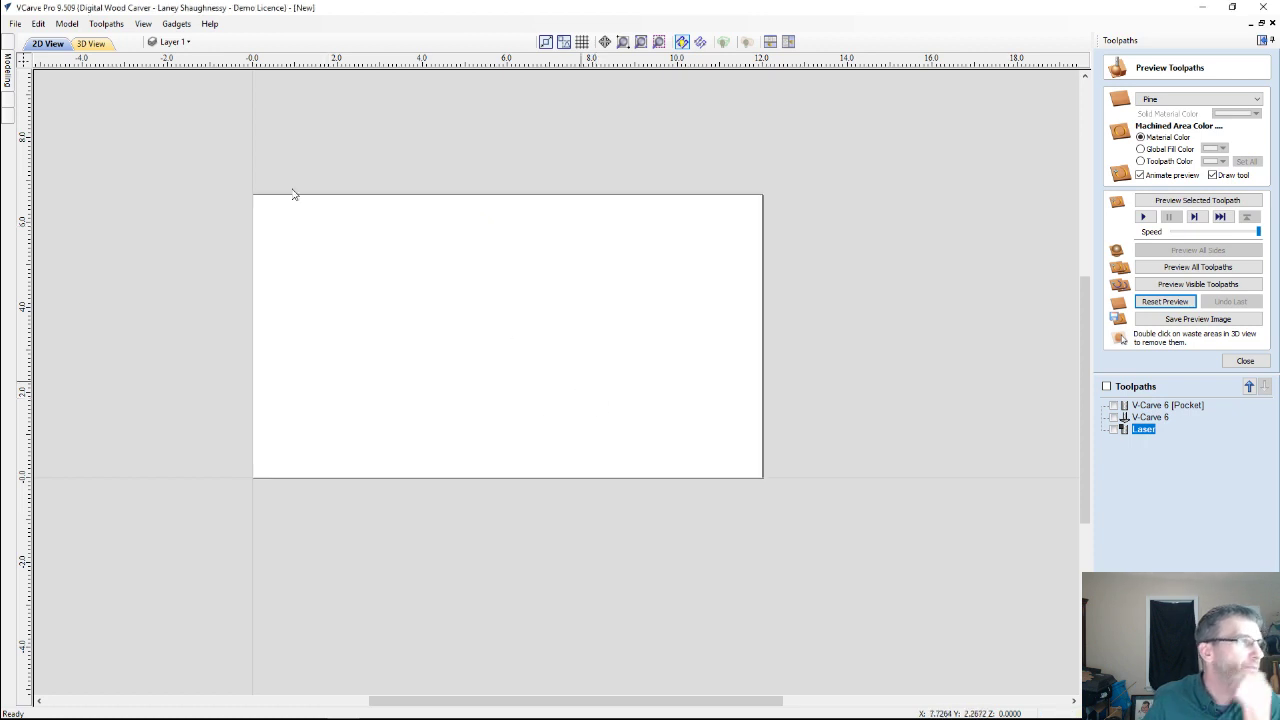
Import the image halloween-pattern-background-vector-10860405 from the Cookie Patterns folder into the 2D design on Layer 1.
{"action": "left_click", "coordinate": [203, 41]}
{"action": "double_click", "coordinate": [233, 92]}
{"action": "left_click", "coordinate": [149, 163]}
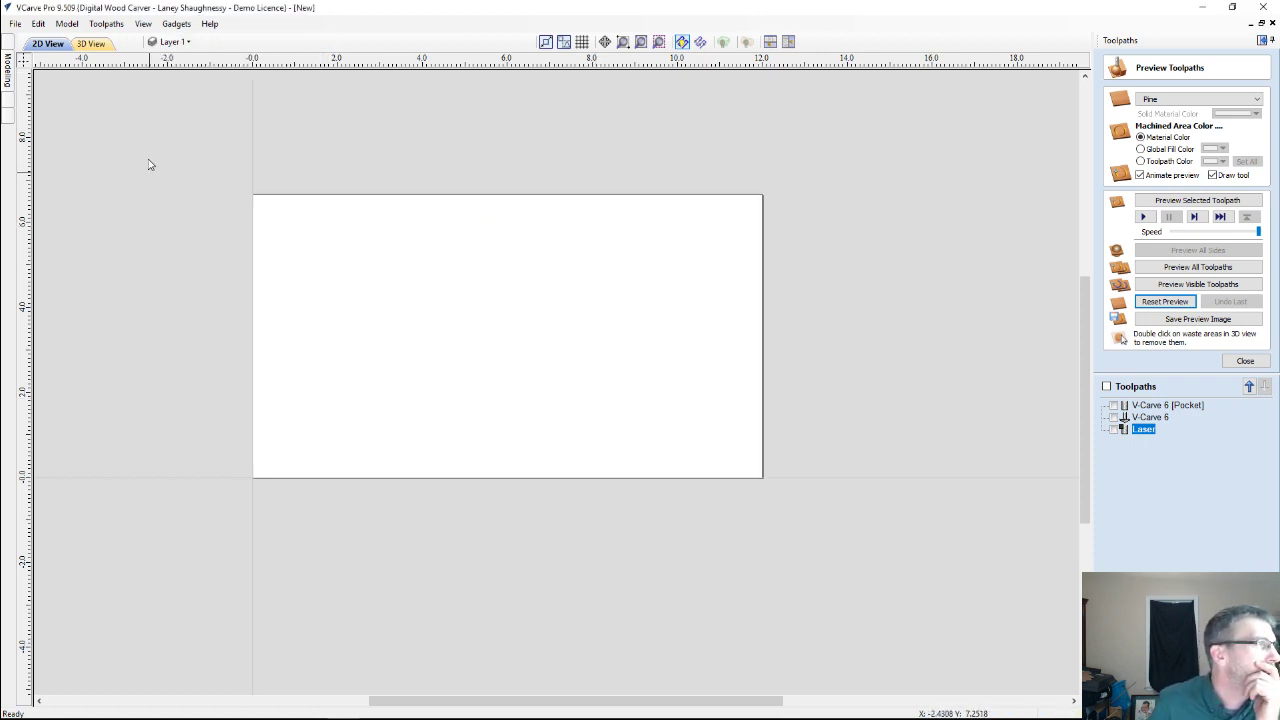
{"action": "left_click", "coordinate": [197, 42]}
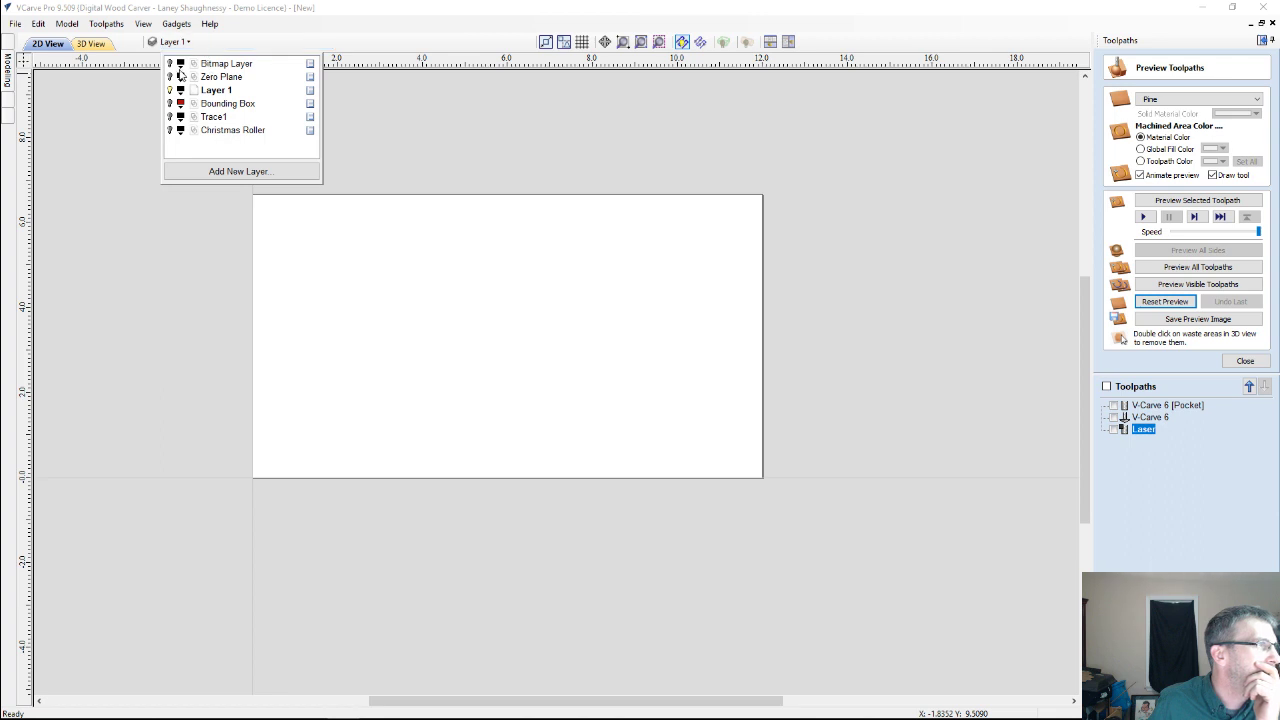
{"action": "left_click", "coordinate": [12, 38]}
{"action": "mouse_move", "coordinate": [12, 38]}
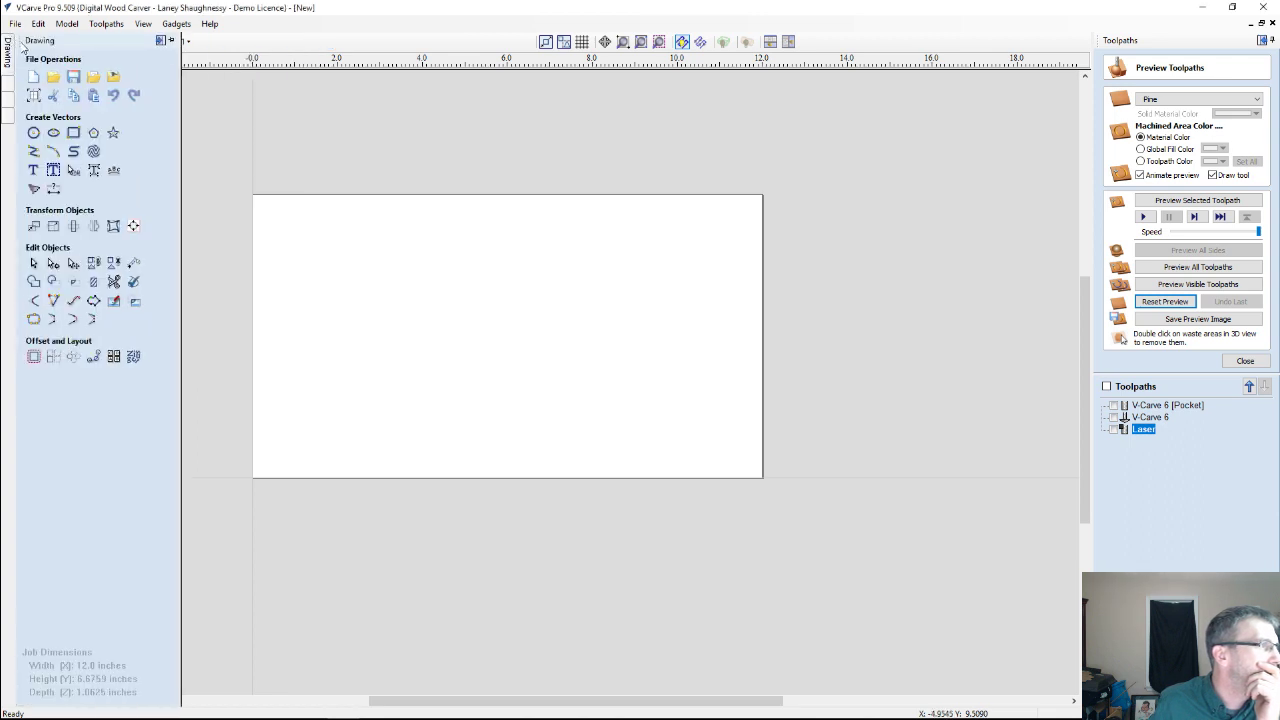
{"action": "left_click", "coordinate": [114, 76]}
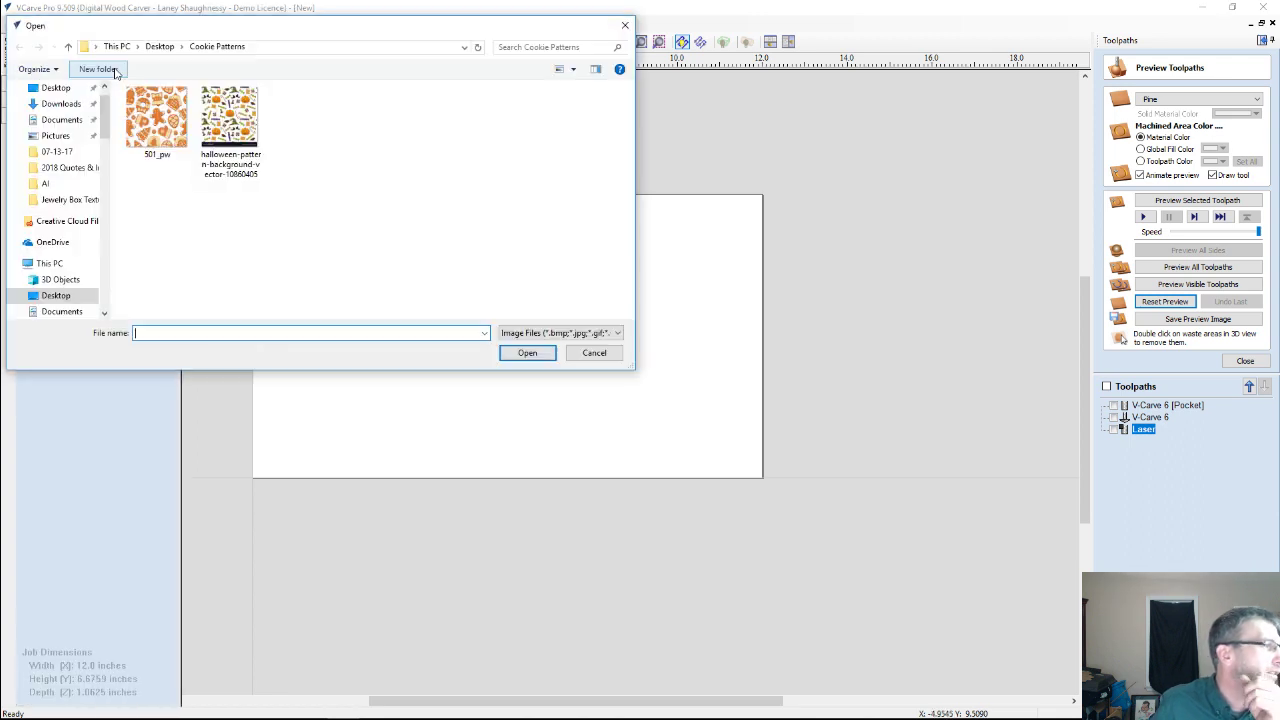
{"action": "double_click", "coordinate": [237, 133]}
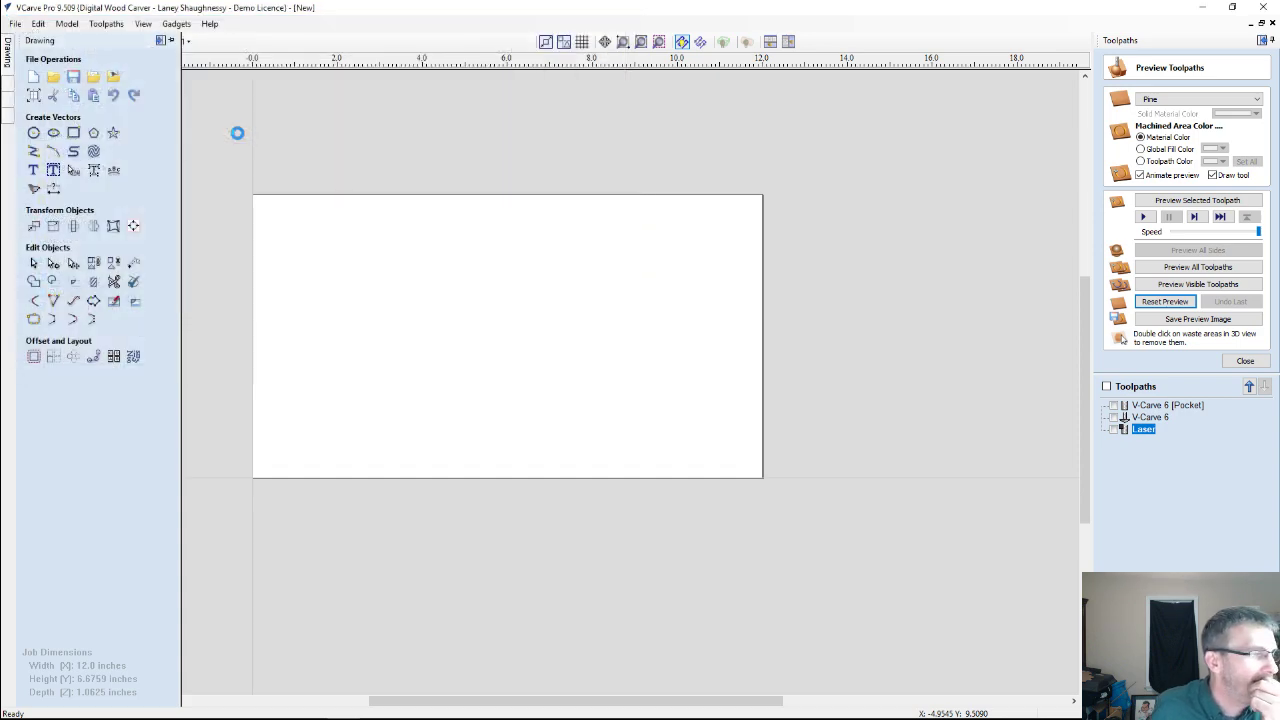
Examine the imported Halloween pattern as a whole and up close, checking the detail of its pumpkins, candies and witch hats.
{"action": "scroll", "coordinate": [478, 311], "scroll_direction": "up", "scroll_amount": 6}
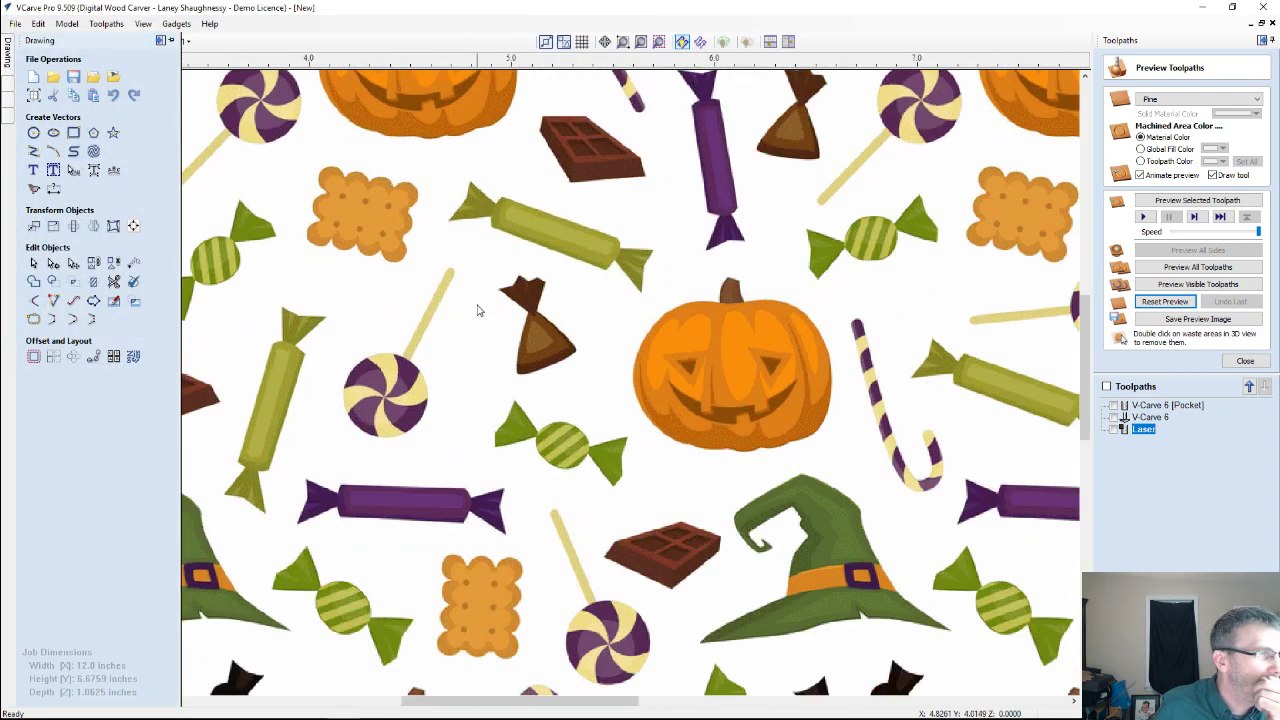
{"action": "scroll", "coordinate": [477, 311], "scroll_direction": "down", "scroll_amount": 5}
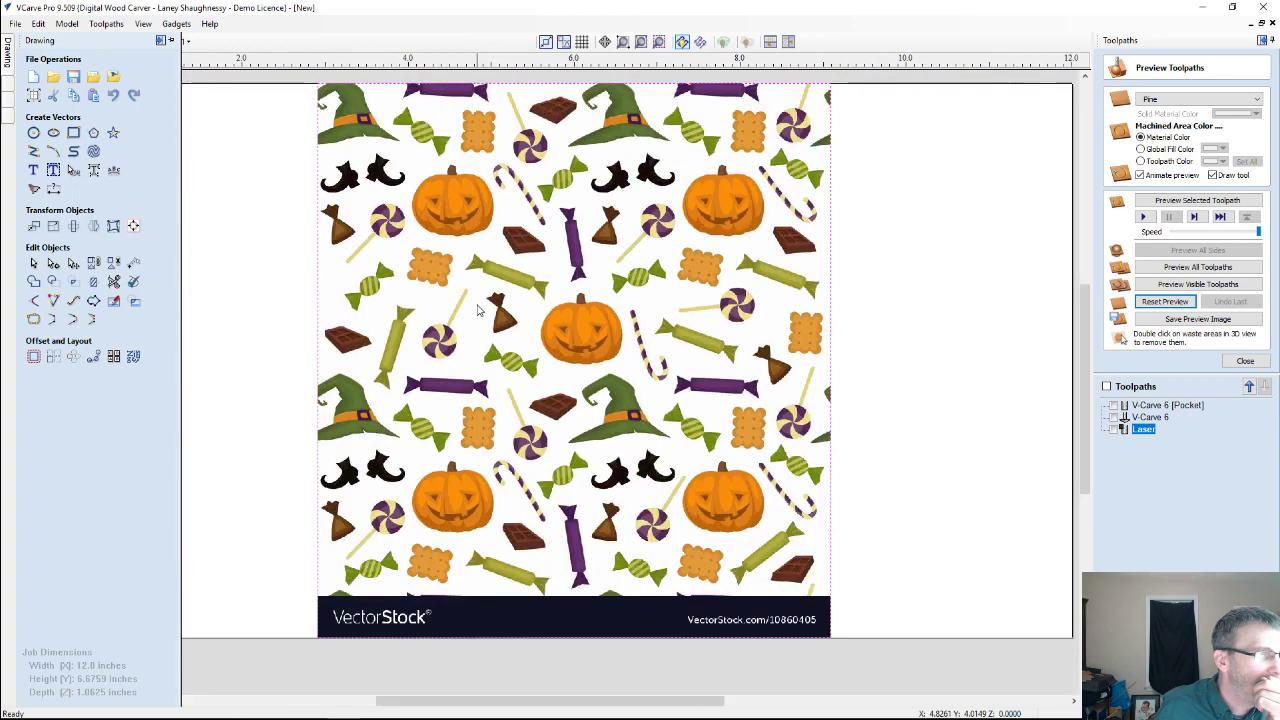
{"action": "scroll", "coordinate": [477, 311], "scroll_direction": "up", "scroll_amount": 3}
{"action": "scroll", "coordinate": [477, 311], "scroll_direction": "down", "scroll_amount": 3}
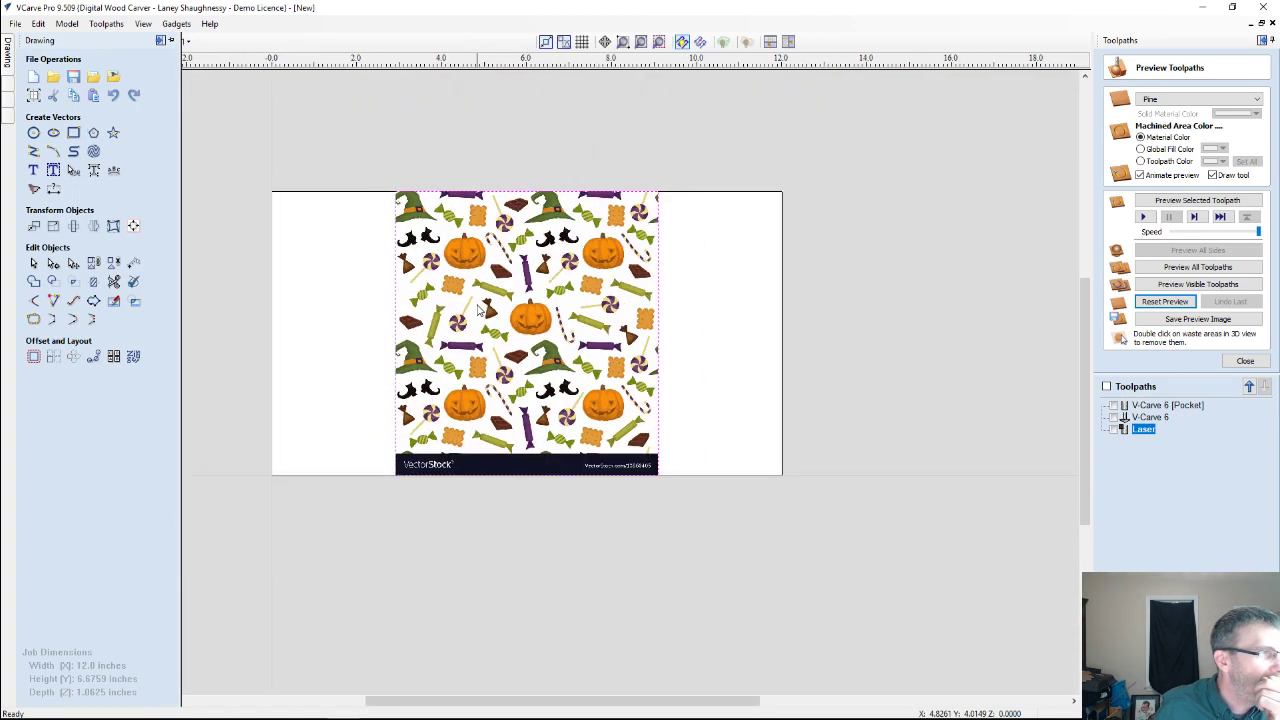
{"action": "scroll", "coordinate": [477, 311], "scroll_direction": "up", "scroll_amount": 6}
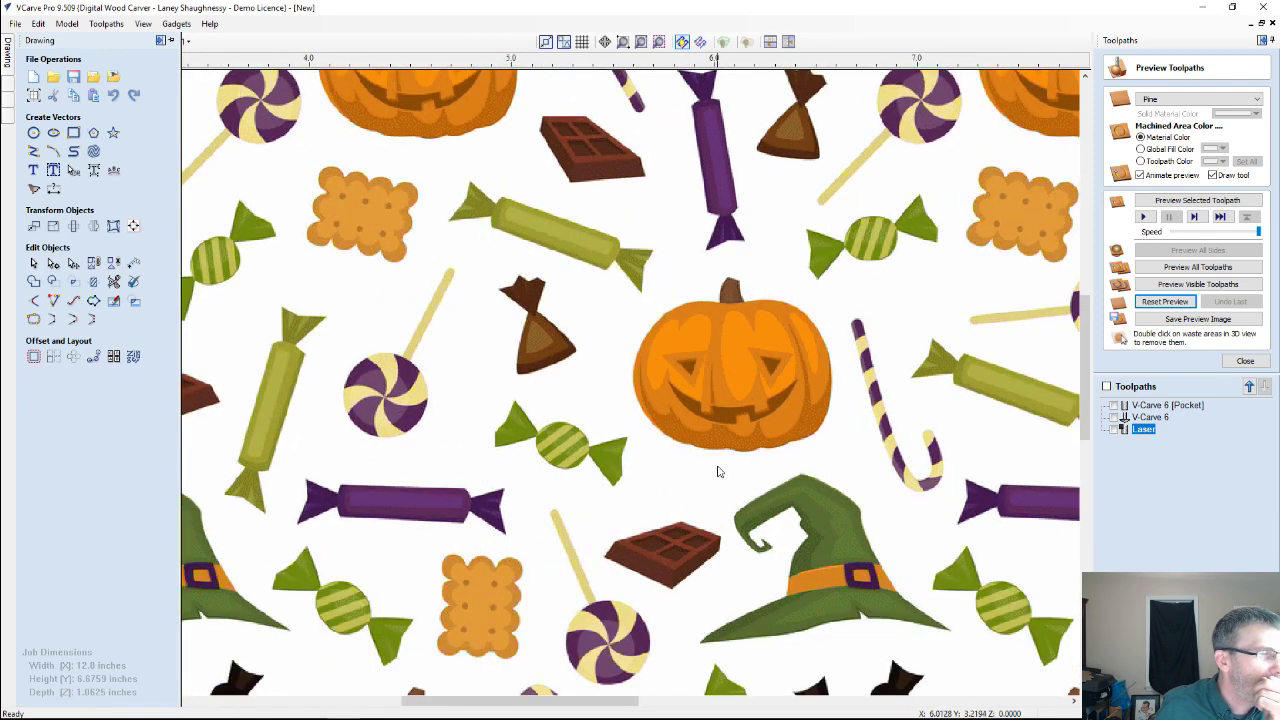
{"action": "scroll", "coordinate": [788, 368], "scroll_direction": "down", "scroll_amount": 3}
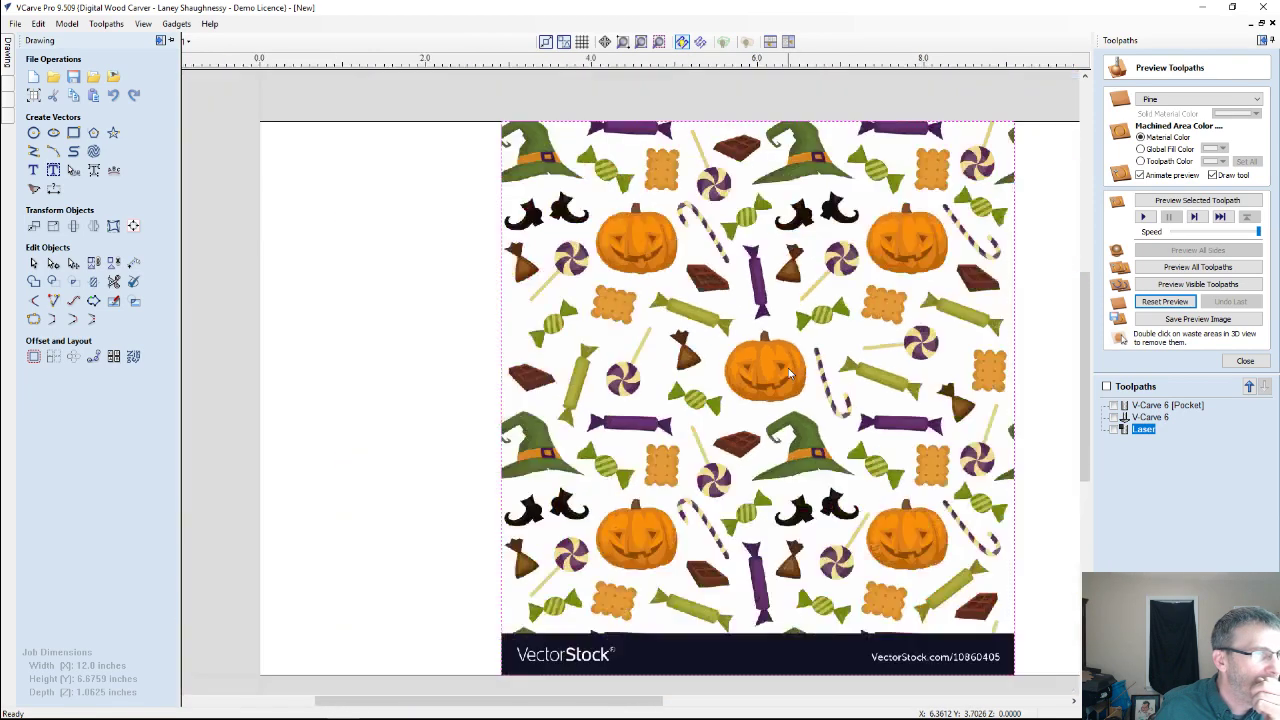
{"action": "scroll", "coordinate": [615, 257], "scroll_direction": "up", "scroll_amount": 4}
{"action": "scroll", "coordinate": [615, 257], "scroll_direction": "up", "scroll_amount": 2}
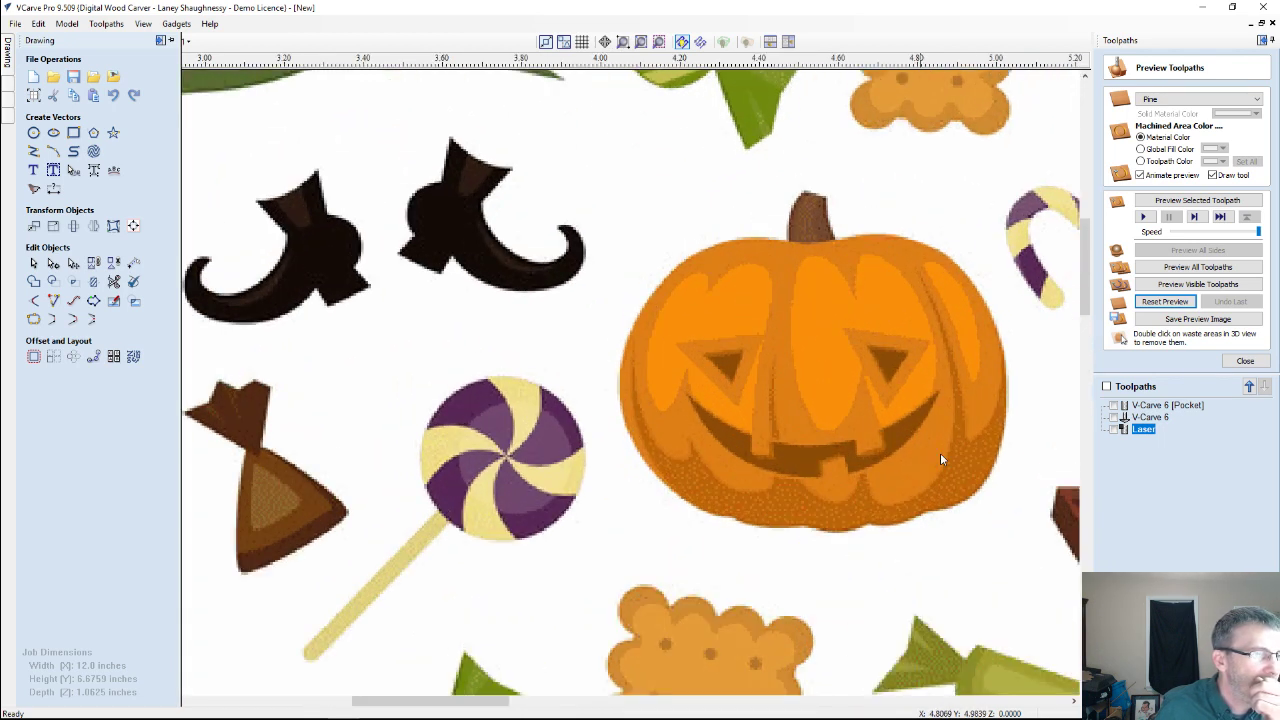
Try a black-and-white bitmap trace of the Halloween pattern with the threshold set to 0.45.
{"action": "left_click", "coordinate": [31, 190]}
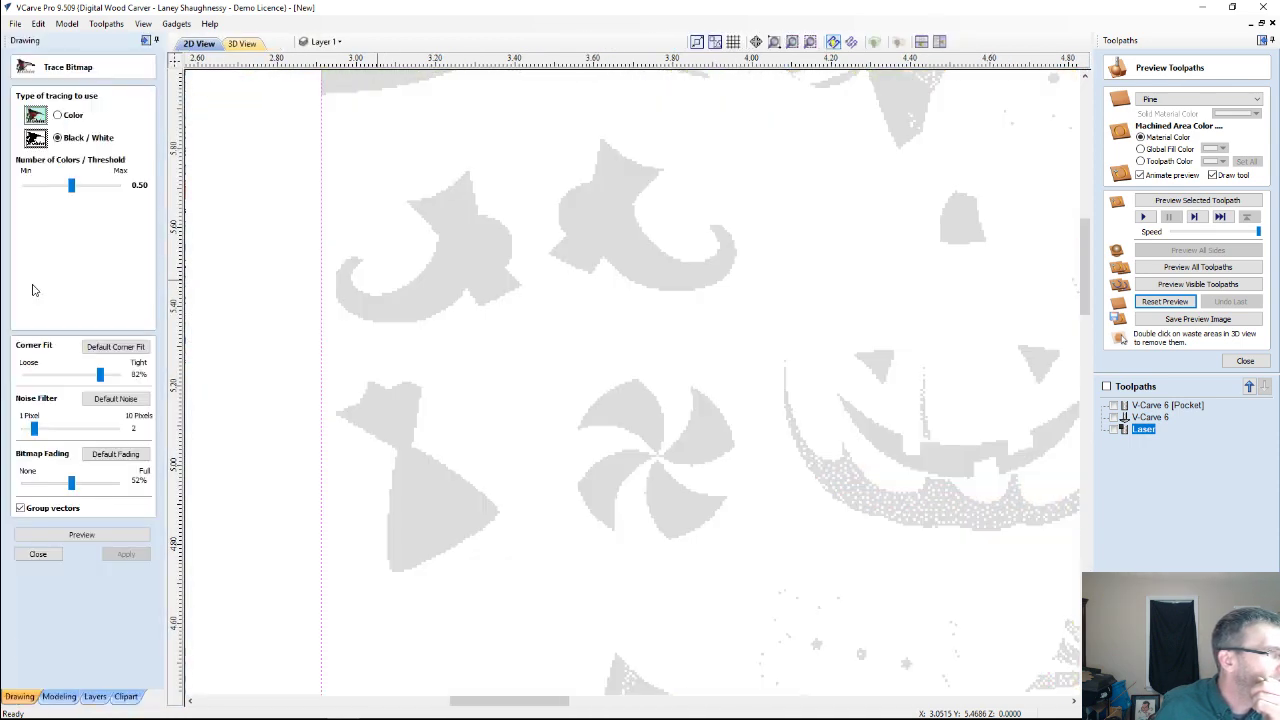
{"action": "mouse_move", "coordinate": [71, 185]}
{"action": "left_mouse_down"}
{"action": "mouse_move", "coordinate": [84, 186]}
{"action": "mouse_move", "coordinate": [54, 195]}
{"action": "mouse_move", "coordinate": [80, 196]}
{"action": "mouse_move", "coordinate": [52, 196]}
{"action": "left_mouse_up"}
{"action": "scroll", "coordinate": [400, 310], "scroll_direction": "down", "scroll_amount": 6}
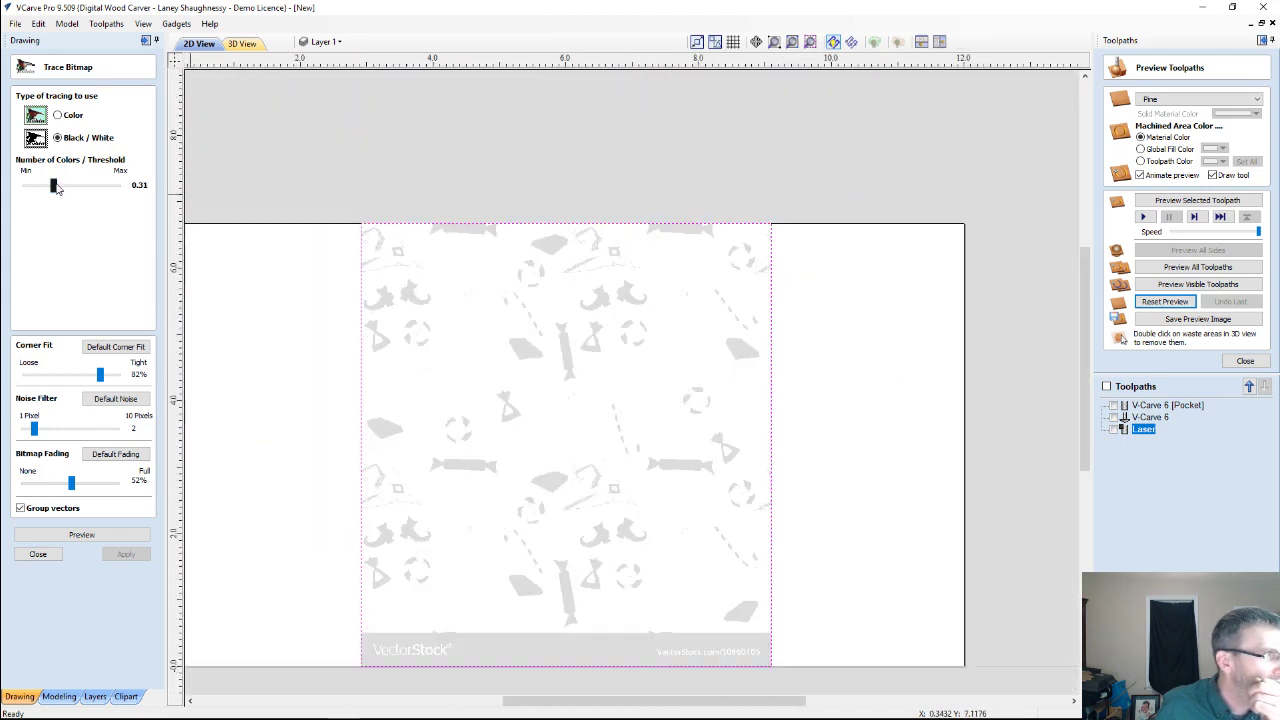
{"action": "mouse_move", "coordinate": [55, 188]}
{"action": "left_mouse_down"}
{"action": "mouse_move", "coordinate": [78, 187]}
{"action": "mouse_move", "coordinate": [67, 185]}
{"action": "left_mouse_up"}
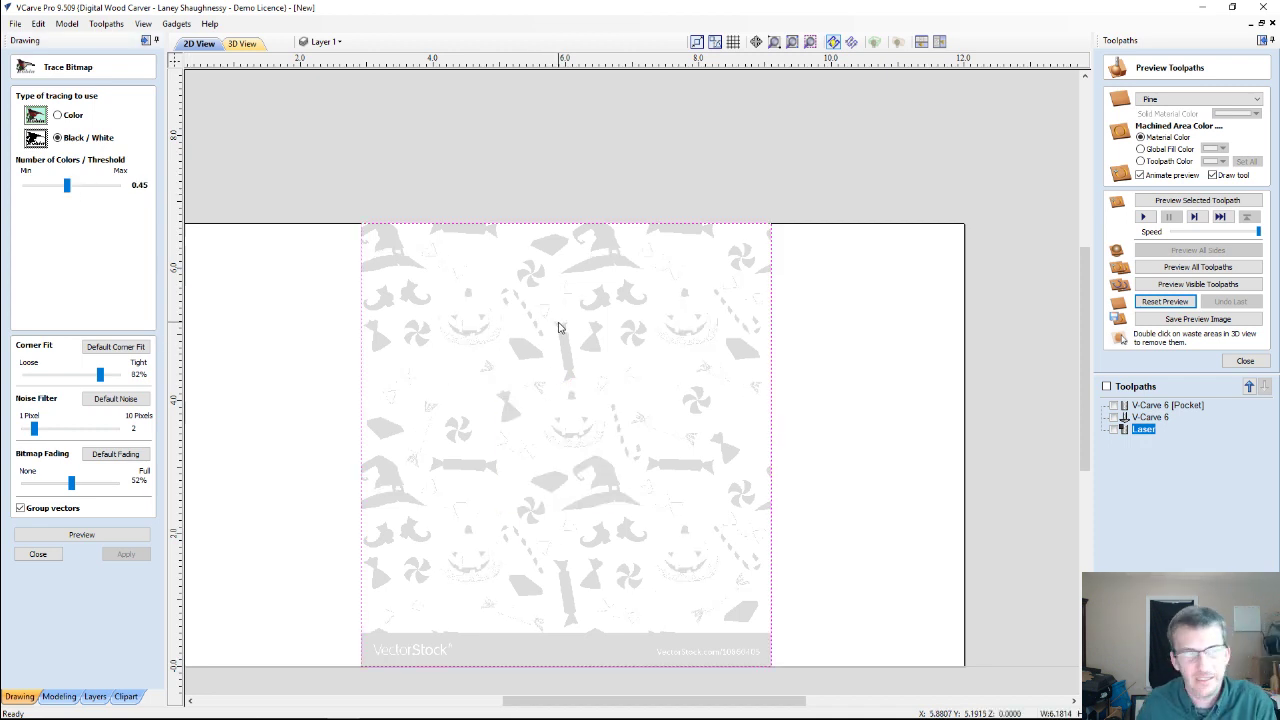
Delete the Halloween bitmap and the smaller Christmas cookie bitmap beneath it from the design.
{"action": "key", "text": "Delete"}
{"action": "left_click", "coordinate": [559, 432]}
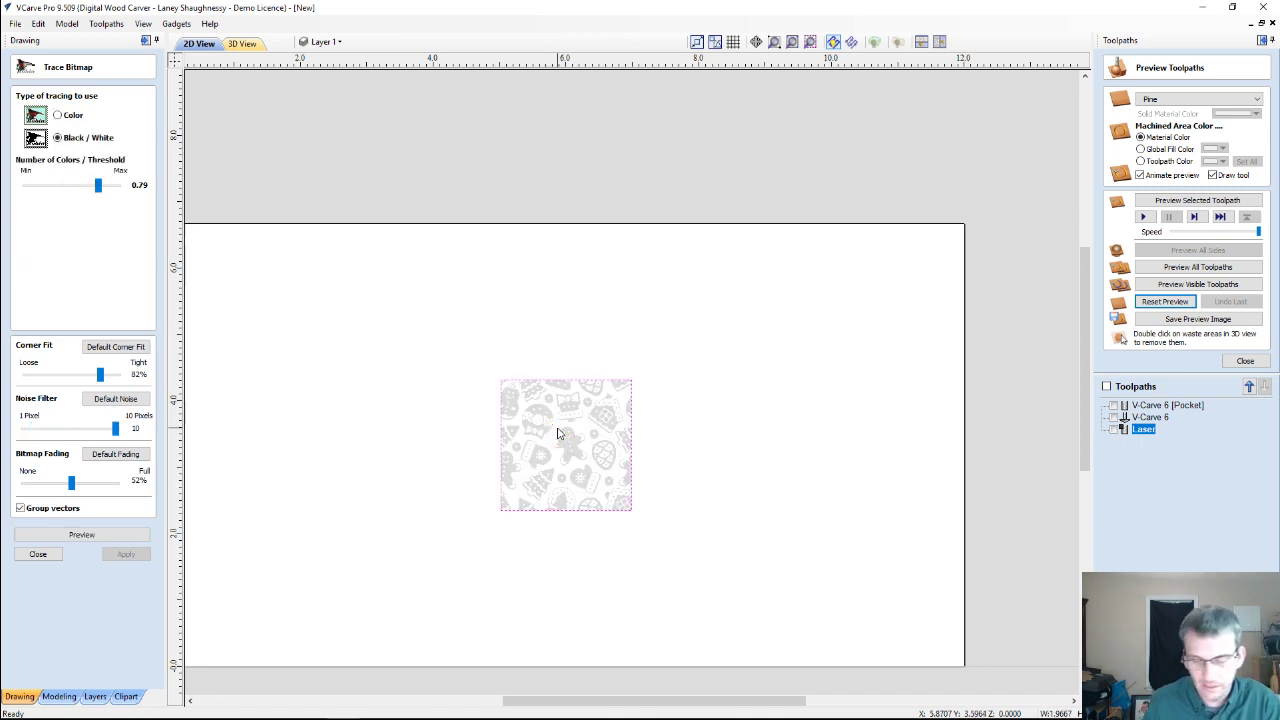
{"action": "key", "text": "Delete"}
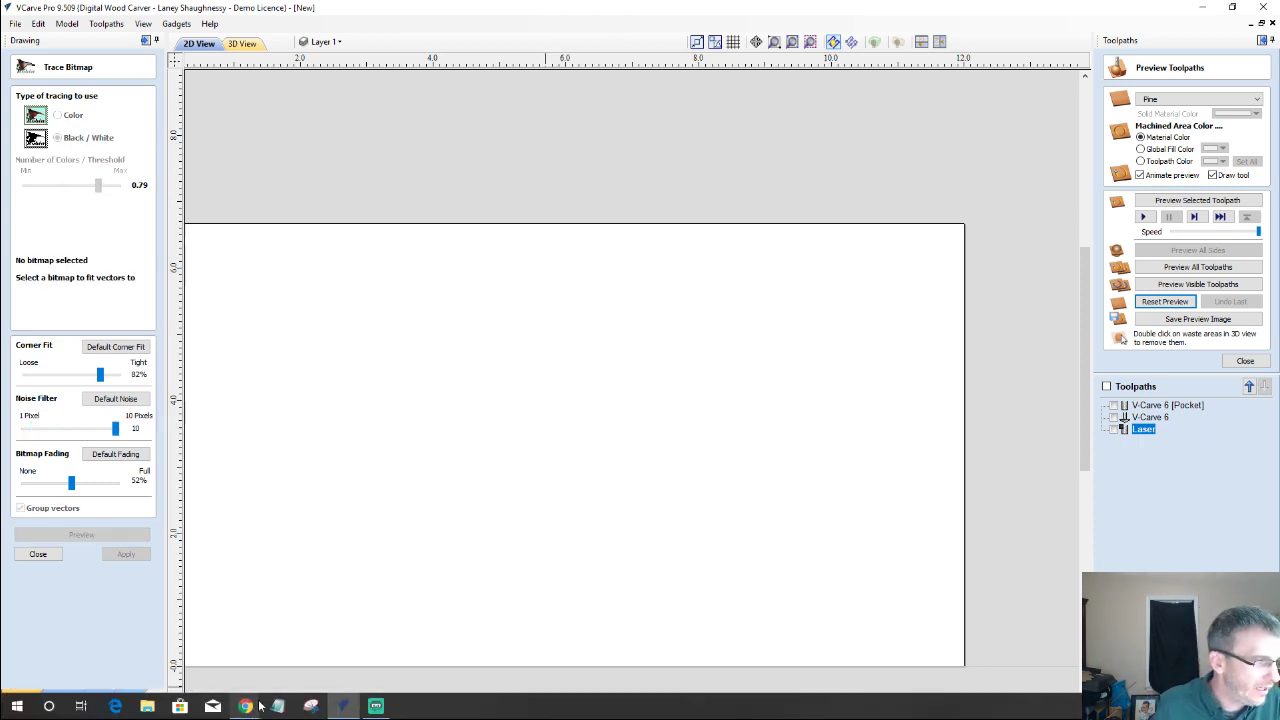
Switch to the Halloween Cookie Patterns image search in Chrome and inspect the related owl-and-haunted-house pattern and its 123RF source page.
{"action": "mouse_move", "coordinate": [250, 706]}
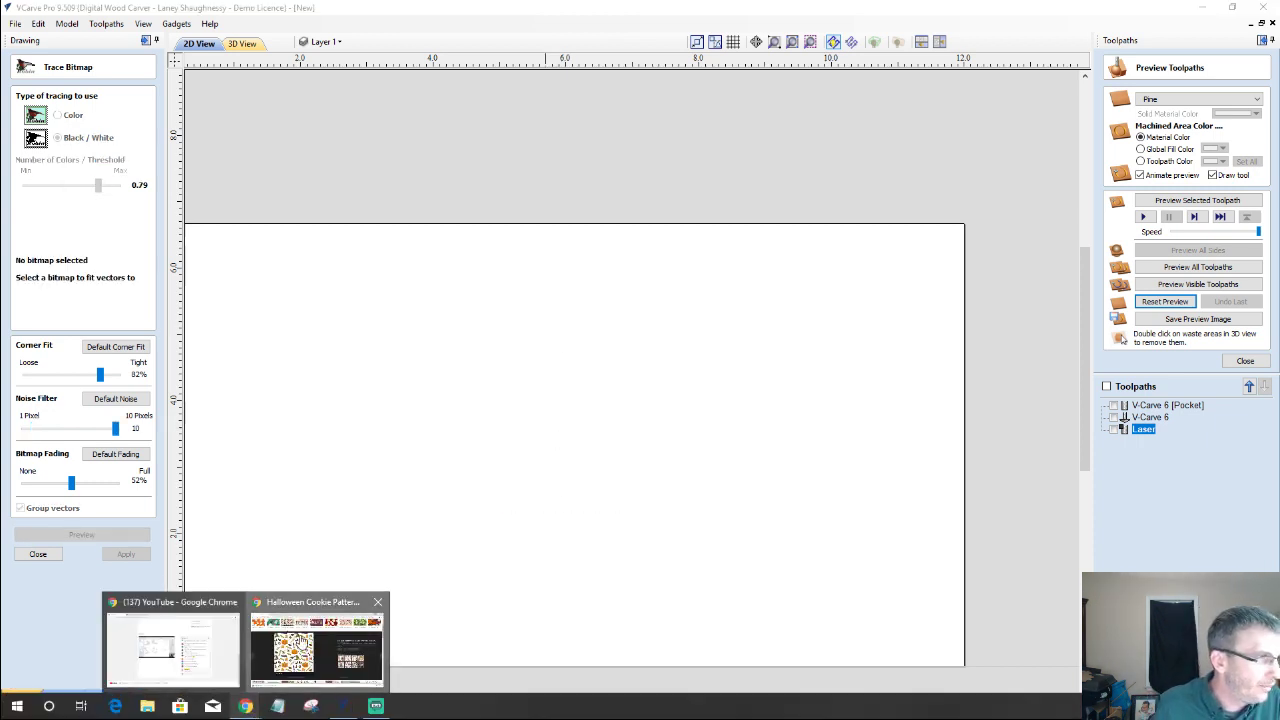
{"action": "left_click", "coordinate": [316, 650]}
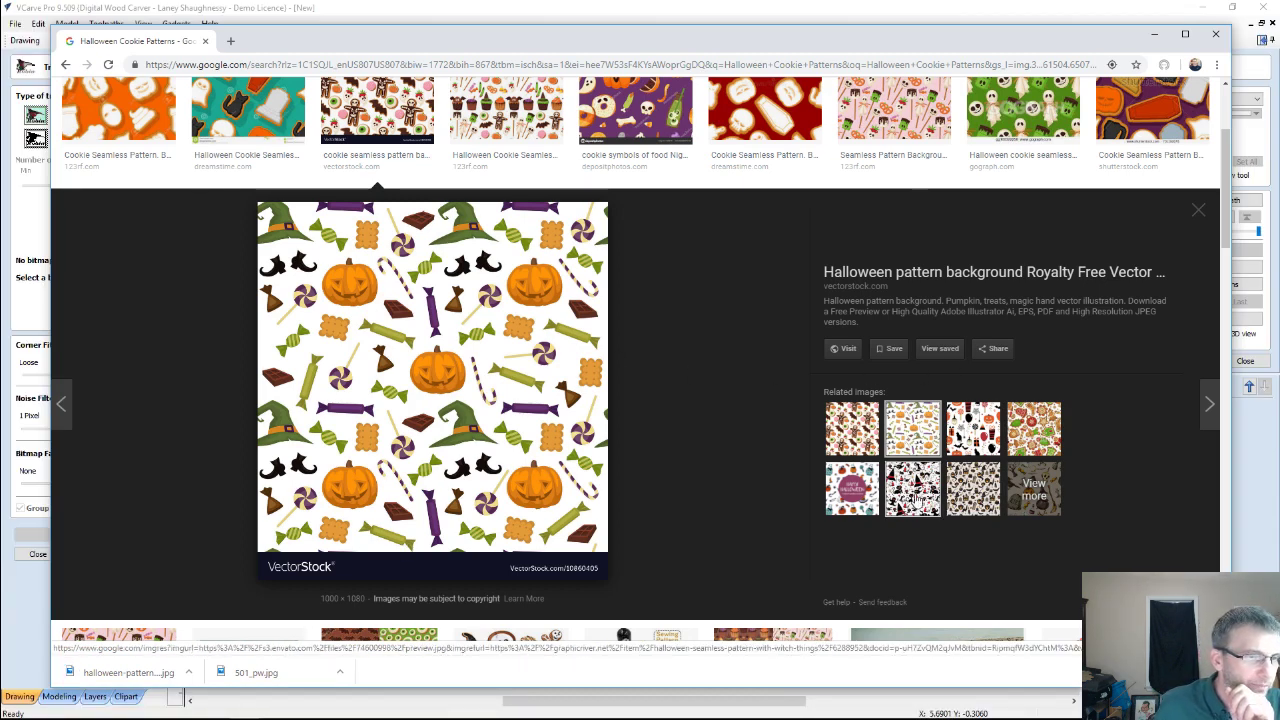
{"action": "left_click", "coordinate": [974, 502]}
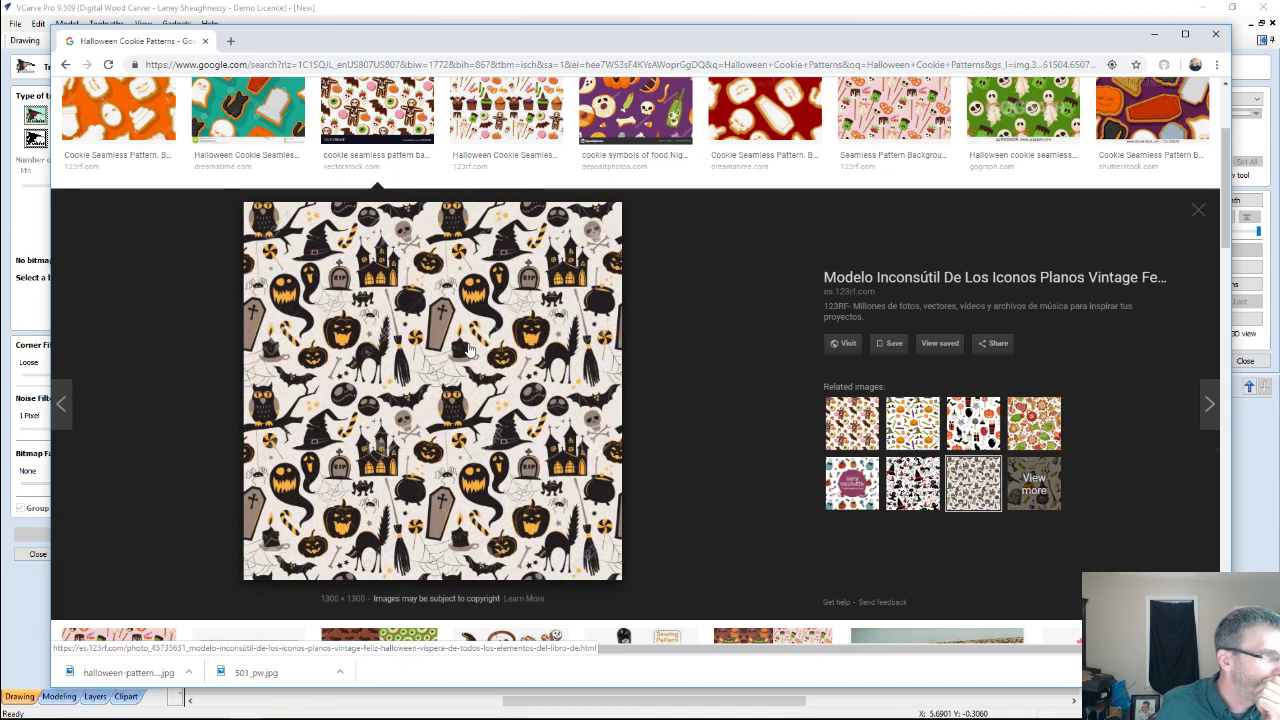
{"action": "scroll", "coordinate": [465, 360], "scroll_direction": "up", "scroll_amount": 2}
{"action": "scroll", "coordinate": [463, 366], "scroll_direction": "down", "scroll_amount": 2}
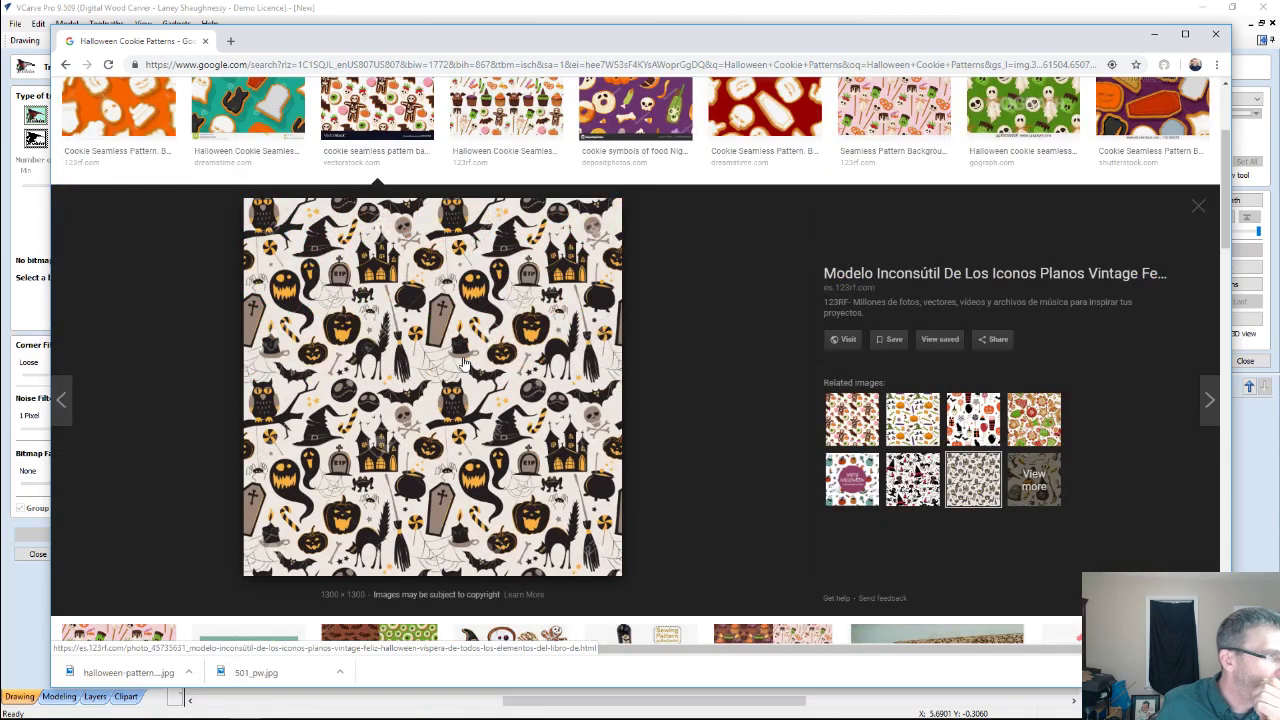
{"action": "scroll", "coordinate": [463, 365], "scroll_direction": "down", "scroll_amount": 2}
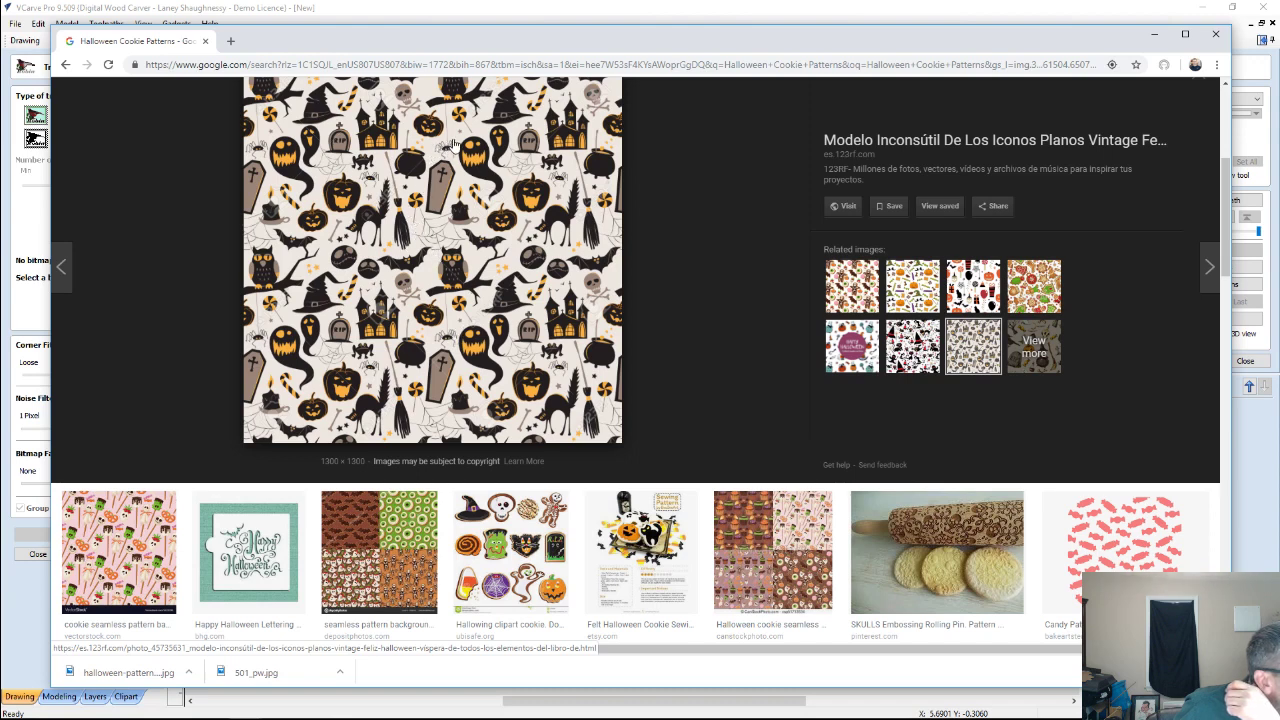
{"action": "left_click", "coordinate": [404, 244]}
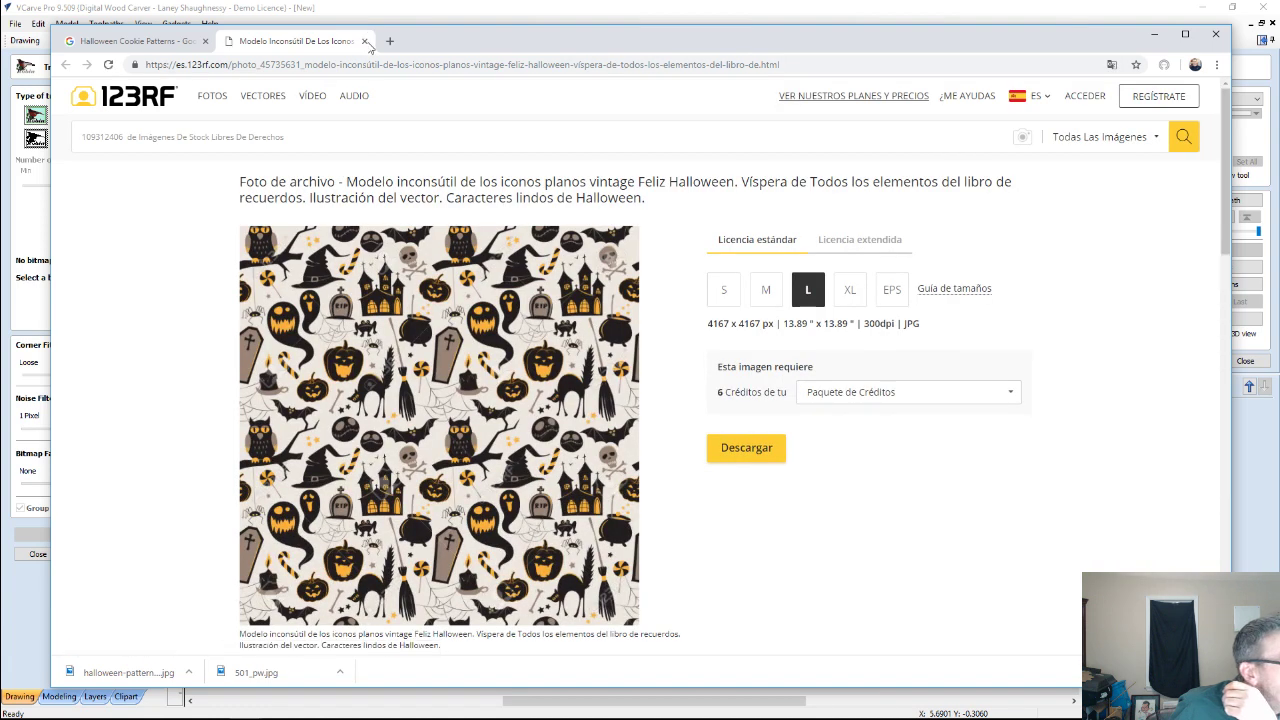
{"action": "left_click", "coordinate": [365, 41]}
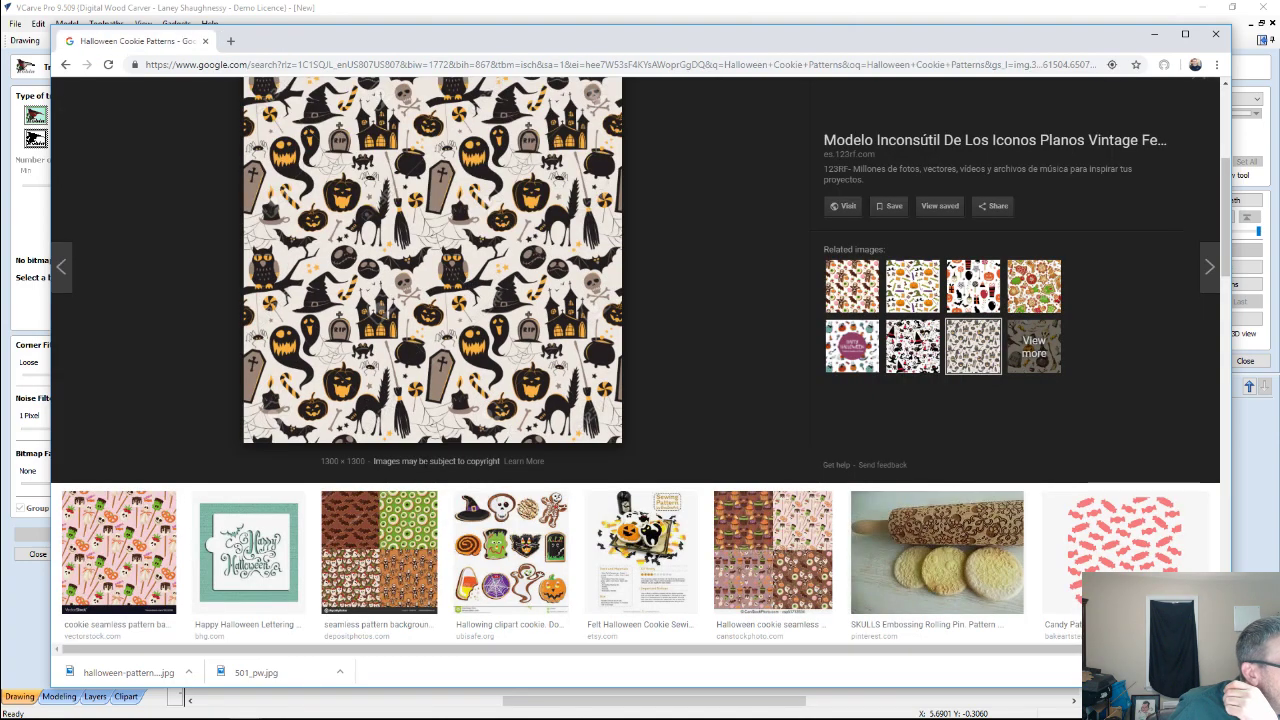
Narrow the image search to "pattern background" and preview the Creative Market Halloween pattern and the Pinterest pumpkin-and-bat pattern.
{"action": "scroll", "coordinate": [460, 298], "scroll_direction": "up", "scroll_amount": 3}
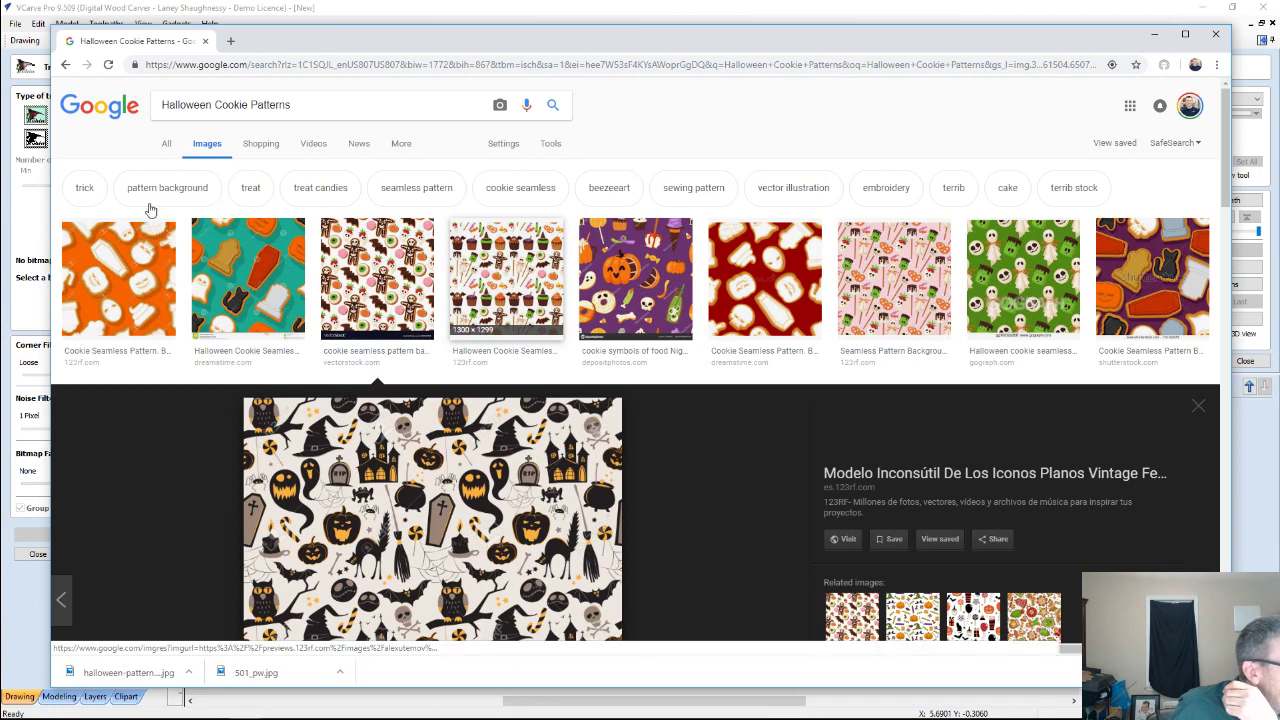
{"action": "left_click", "coordinate": [157, 193]}
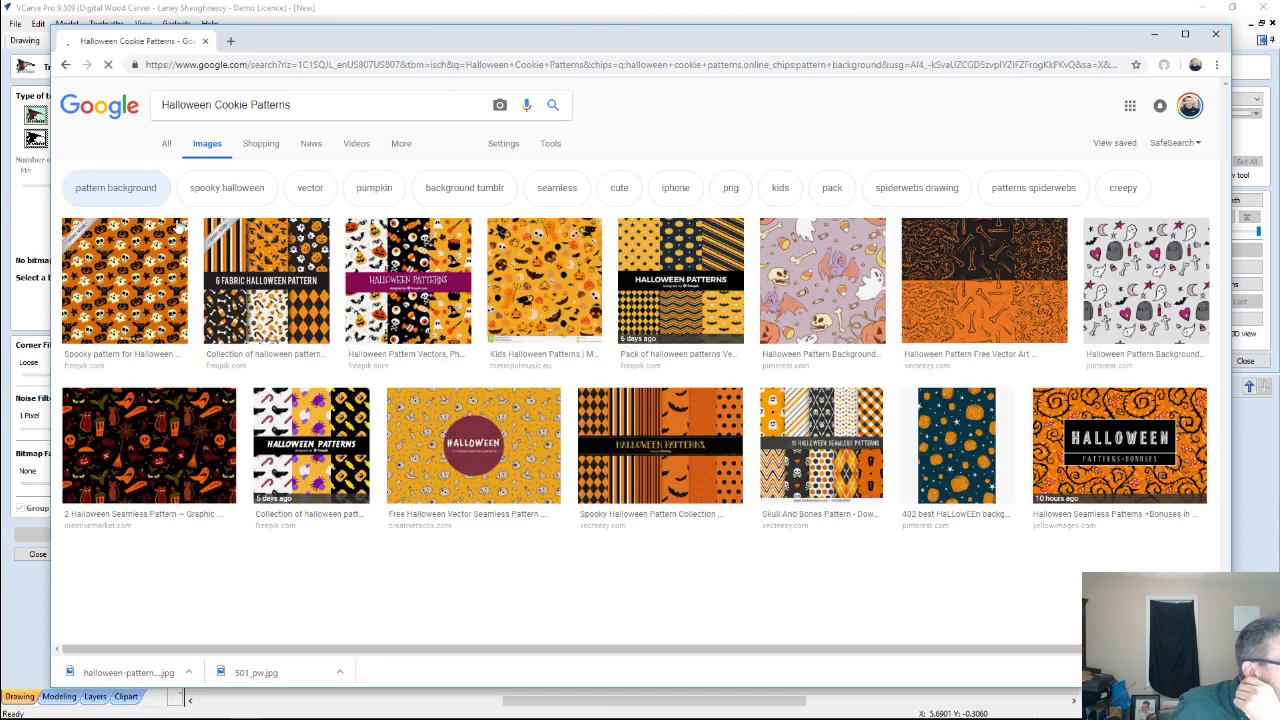
{"action": "scroll", "coordinate": [262, 346], "scroll_direction": "down", "scroll_amount": 3}
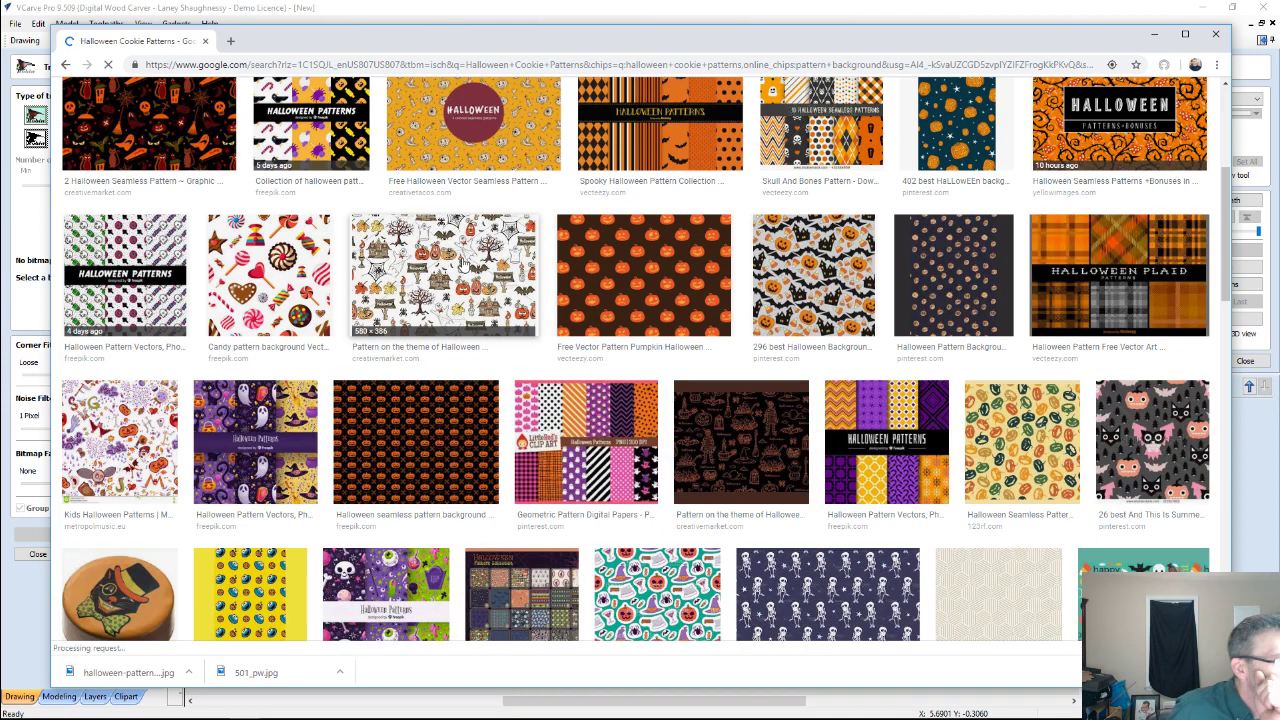
{"action": "left_click", "coordinate": [435, 337]}
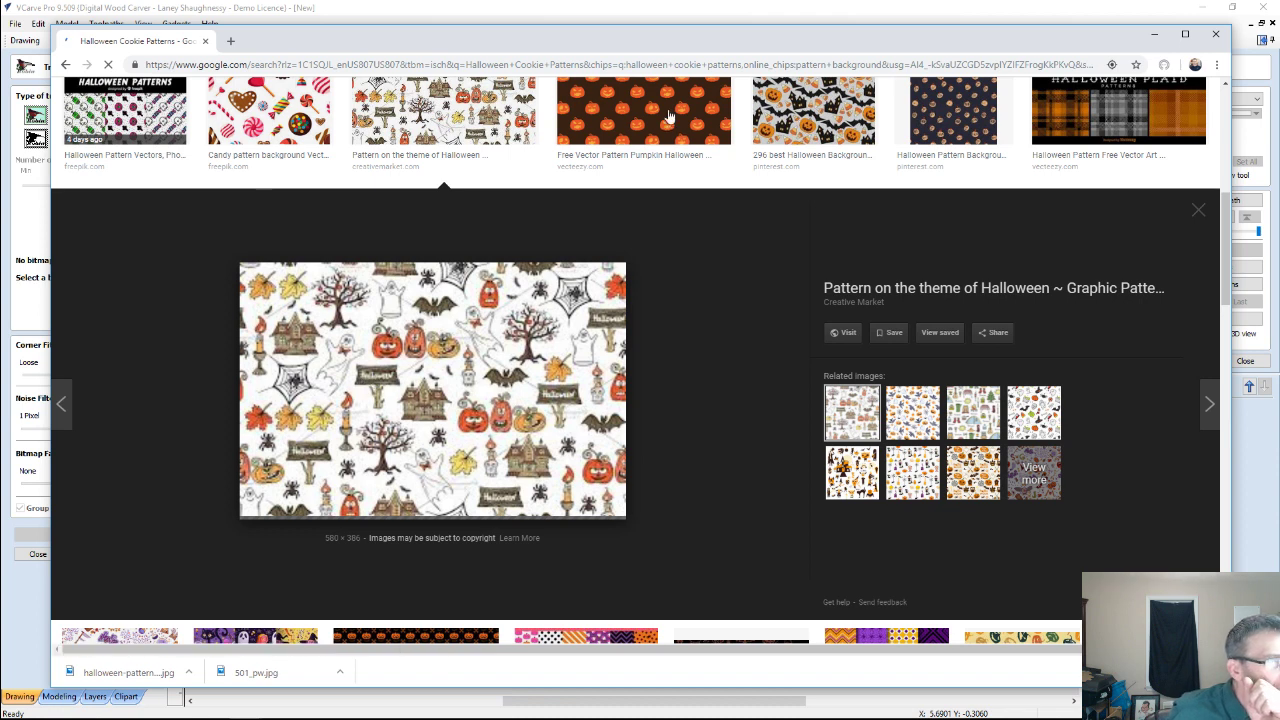
{"action": "left_click", "coordinate": [806, 118]}
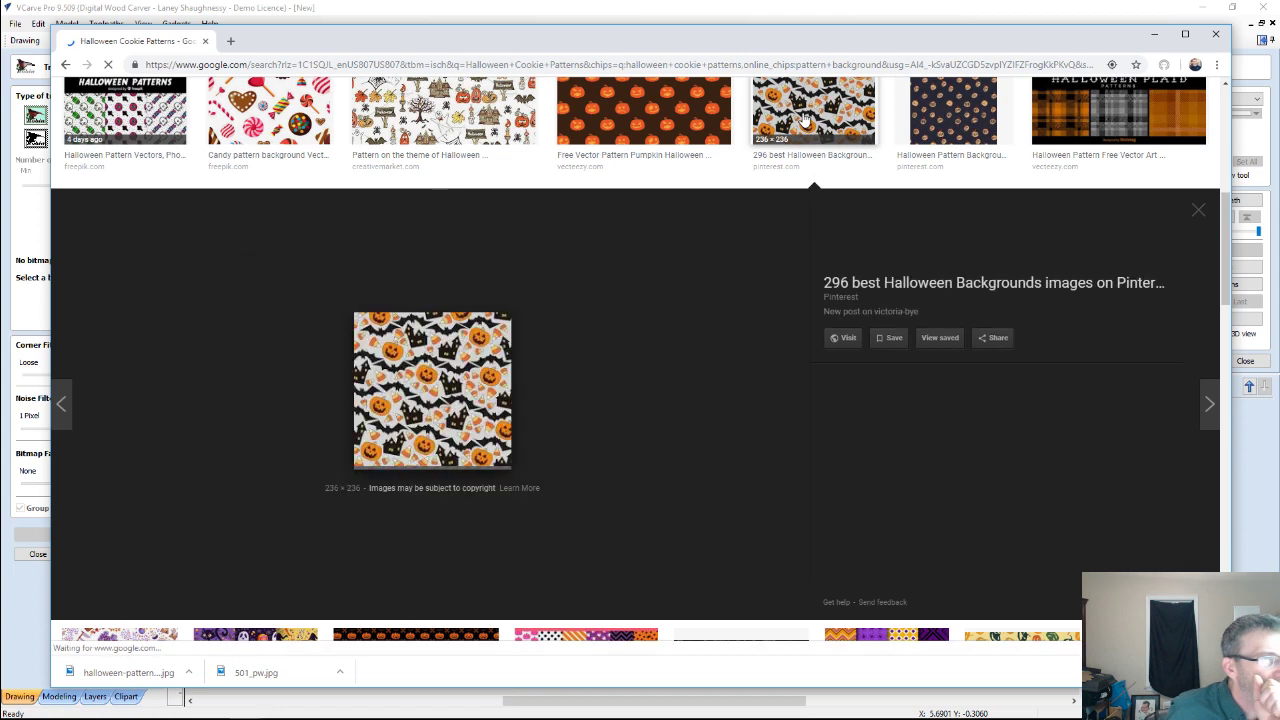
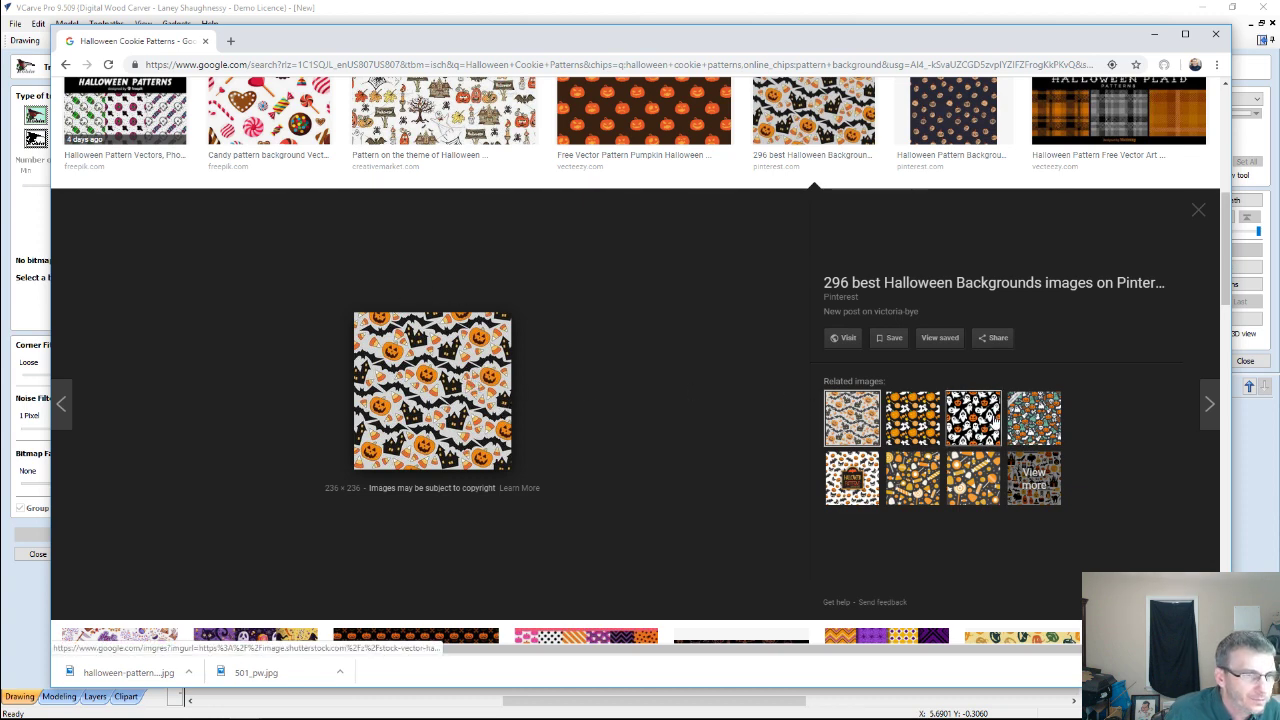
Preview the related Shutterstock ghost-and-pumpkin pattern and the Freepik editable Halloween pattern, and look over the first search results again.
{"action": "left_click", "coordinate": [992, 420]}
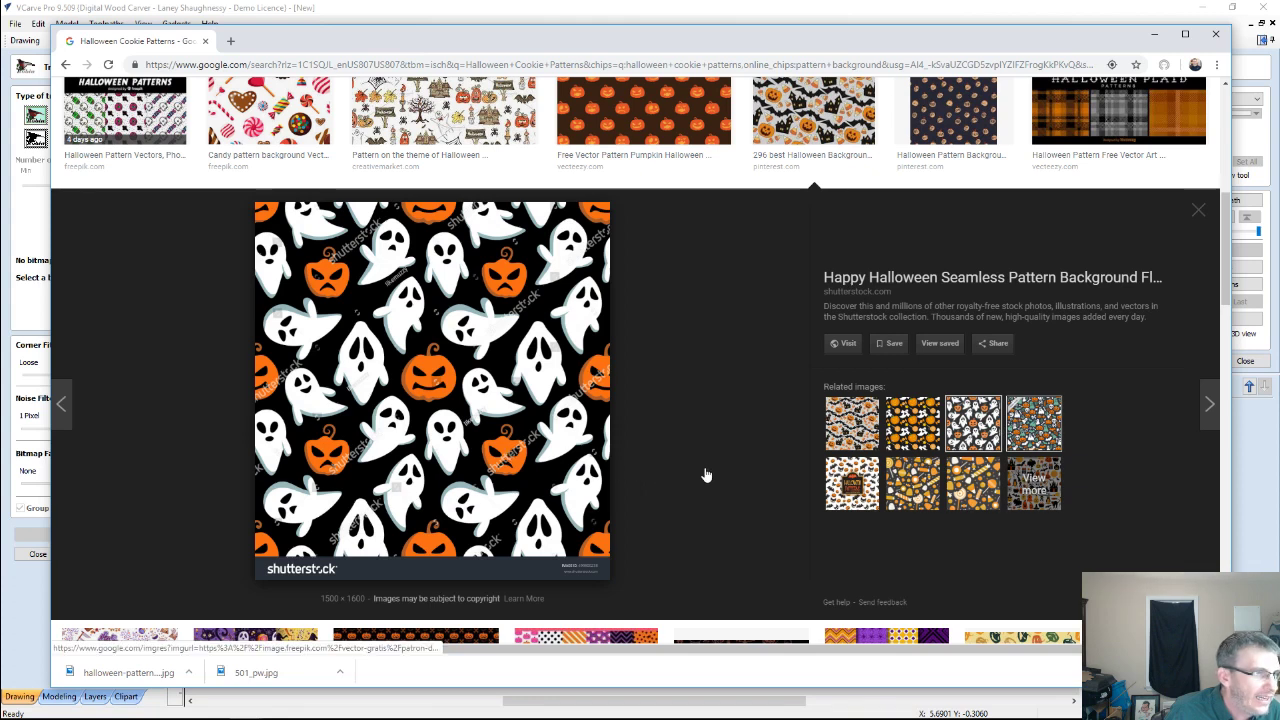
{"action": "left_click", "coordinate": [1034, 422]}
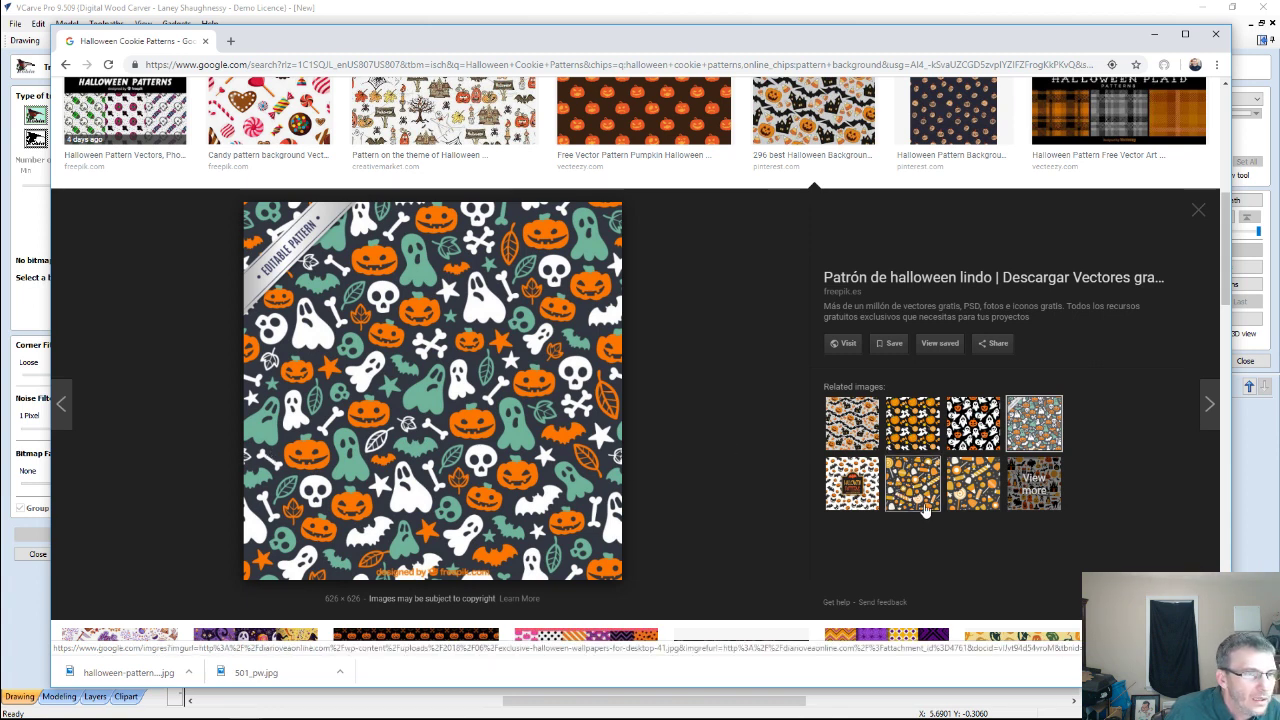
{"action": "scroll", "coordinate": [930, 432], "scroll_direction": "up", "scroll_amount": 2}
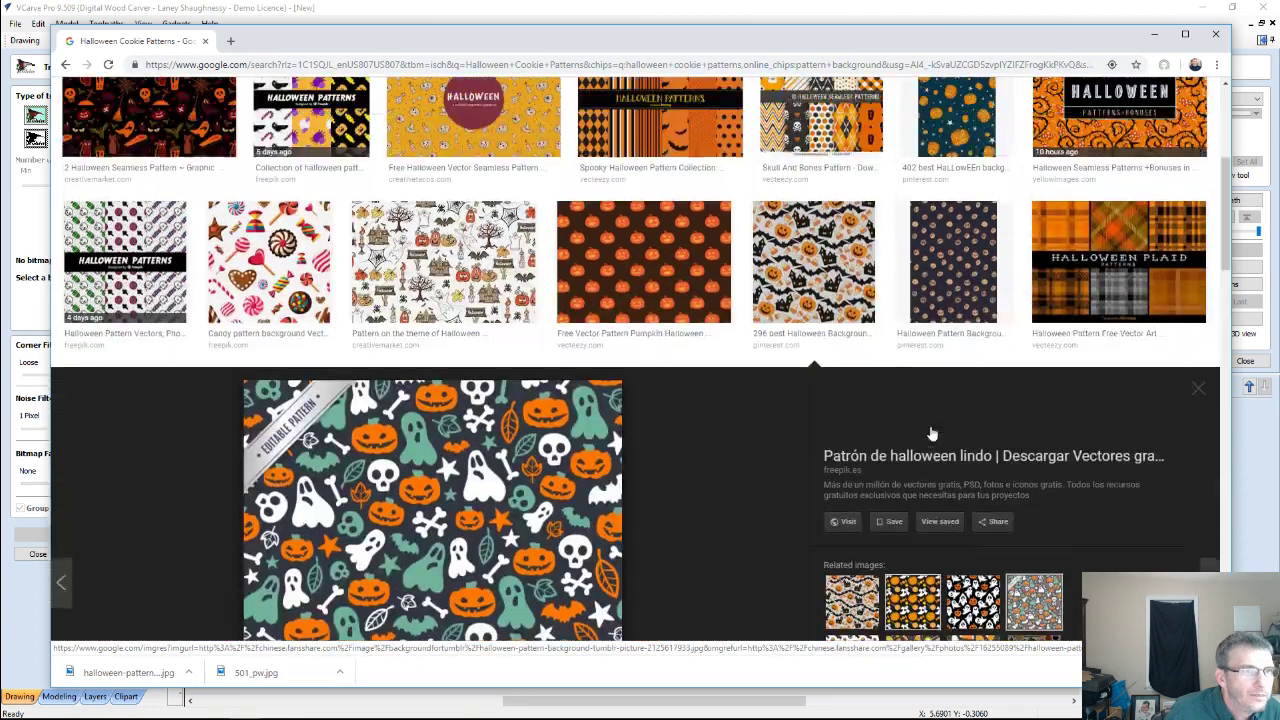
{"action": "scroll", "coordinate": [930, 432], "scroll_direction": "up", "scroll_amount": 2}
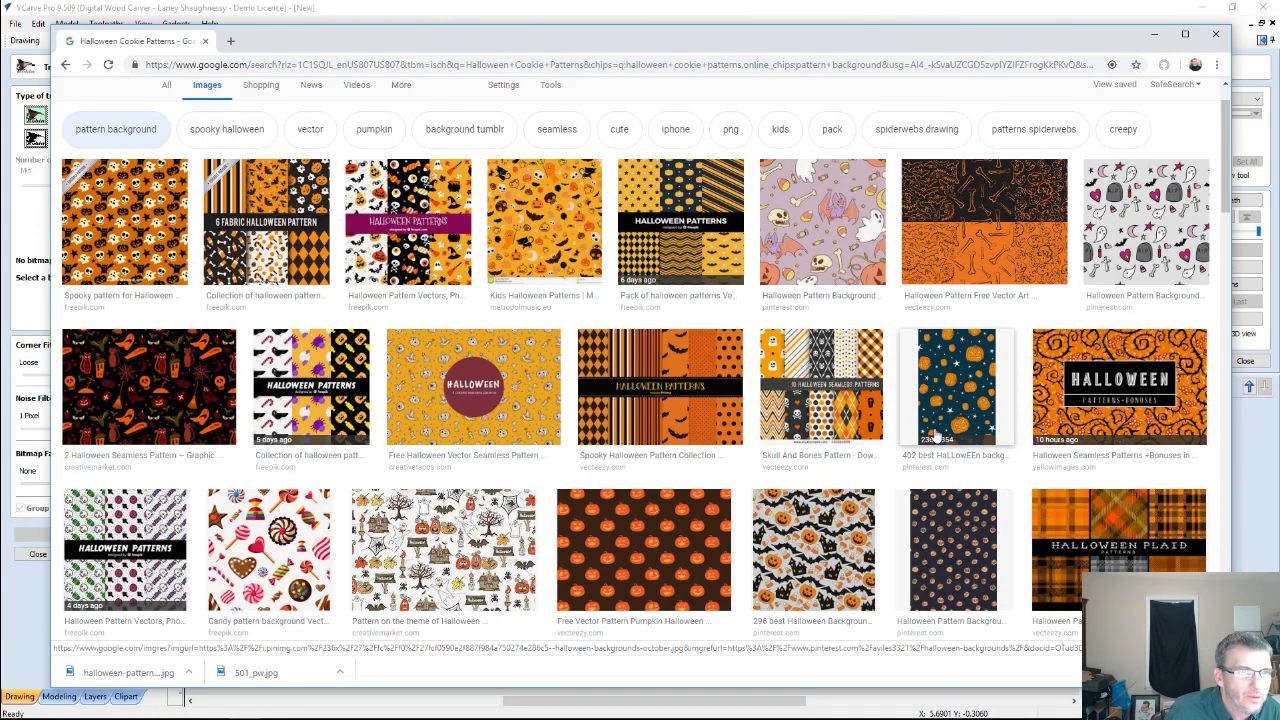
{"action": "left_click", "coordinate": [935, 427]}
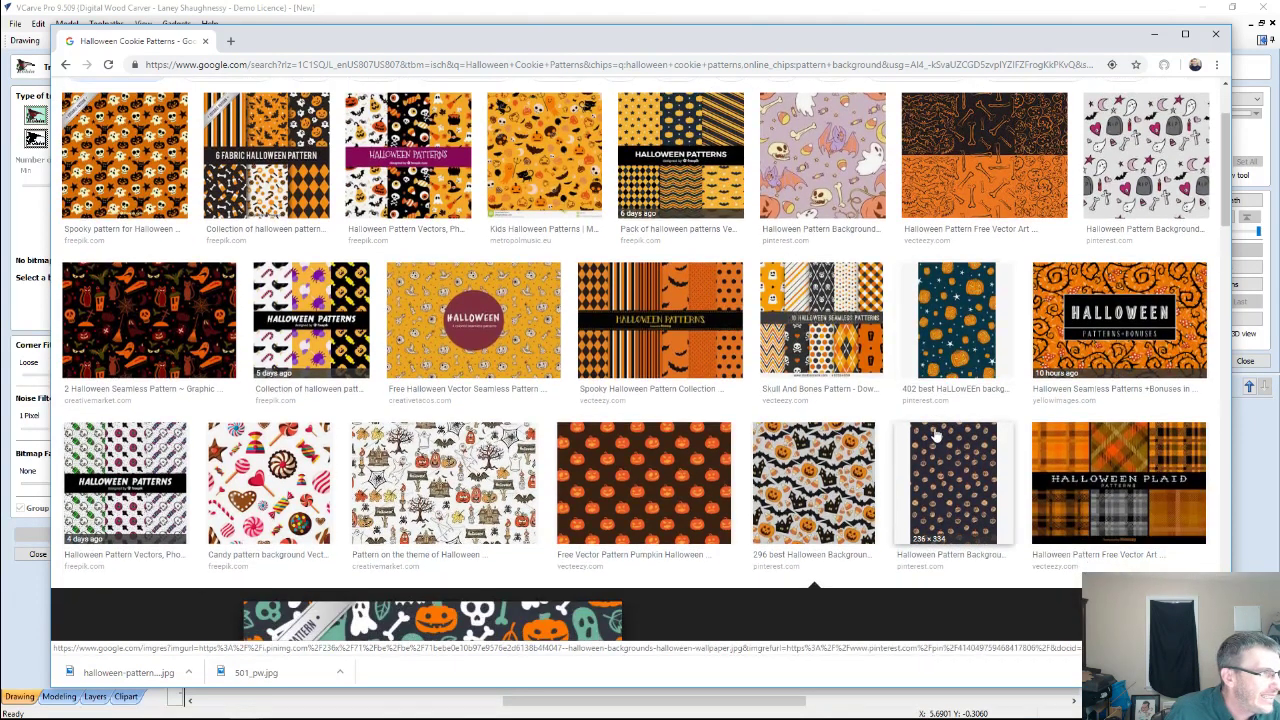
Find the Creative Market spider web pattern further down the image results and compare it with the related canstockphoto.com spiders-on-webs pattern.
{"action": "scroll", "coordinate": [934, 432], "scroll_direction": "down", "scroll_amount": 8}
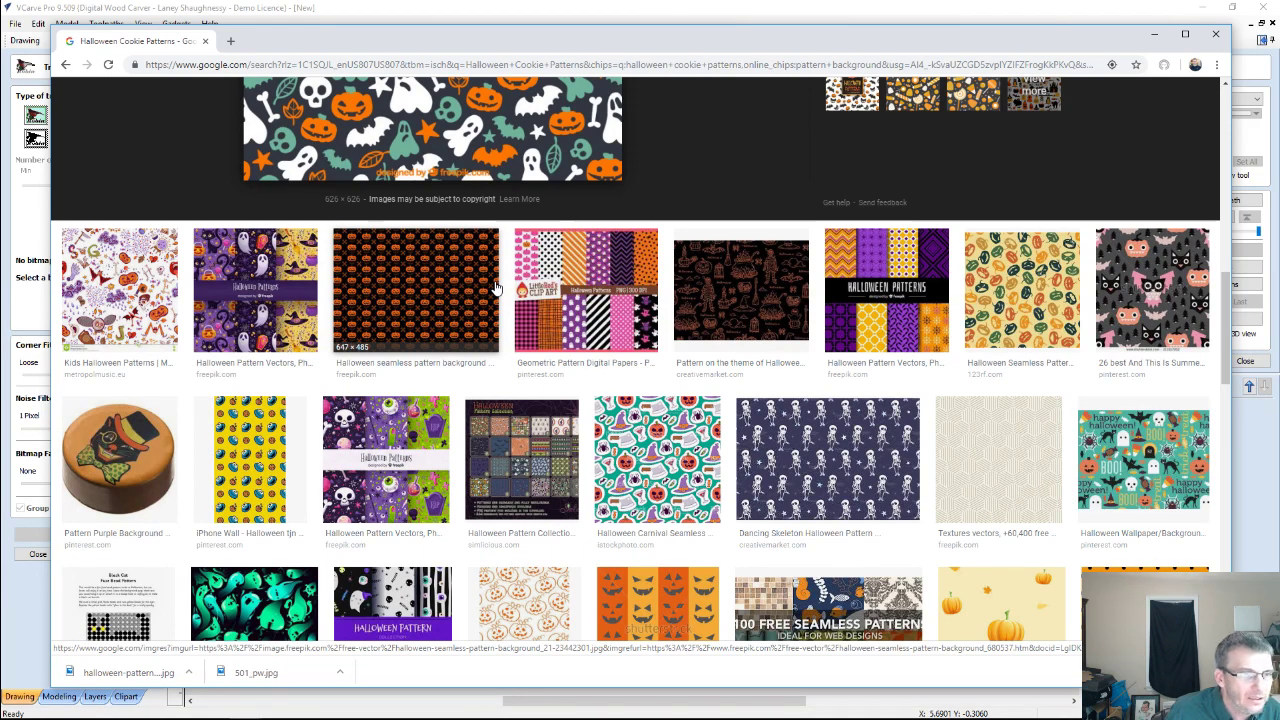
{"action": "scroll", "coordinate": [495, 287], "scroll_direction": "down", "scroll_amount": 5}
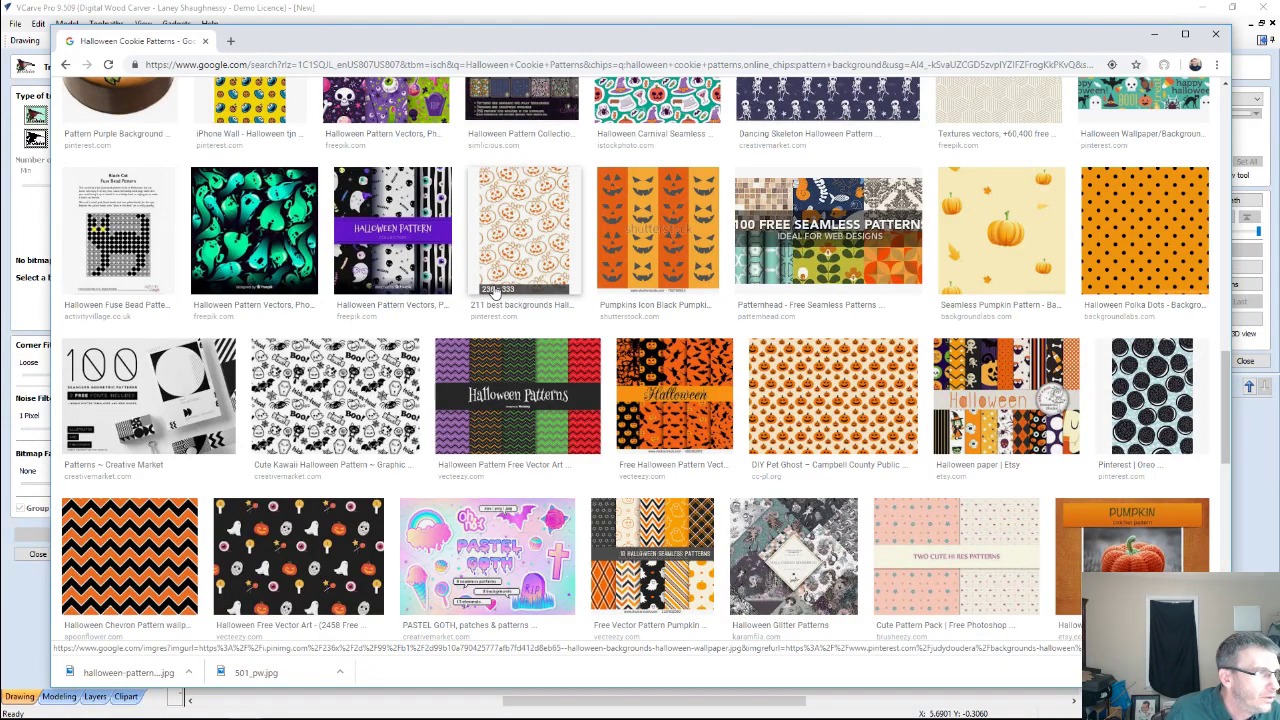
{"action": "scroll", "coordinate": [495, 287], "scroll_direction": "down", "scroll_amount": 2}
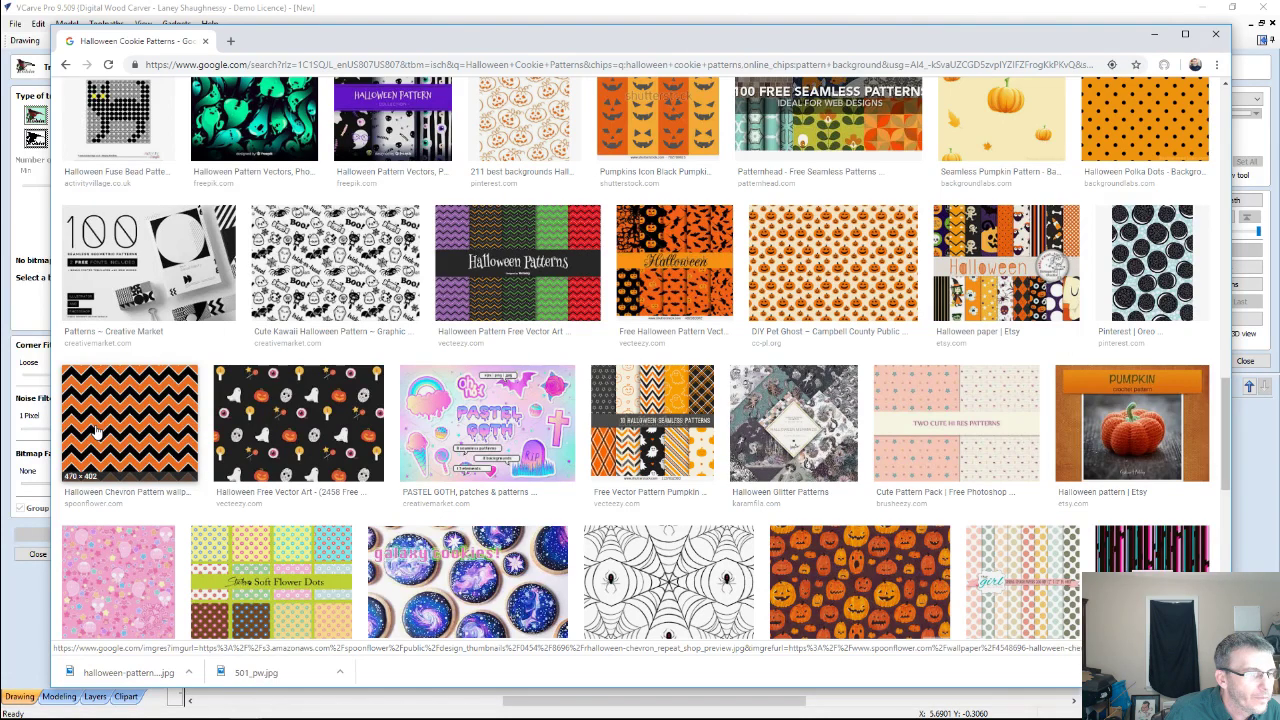
{"action": "scroll", "coordinate": [674, 480], "scroll_direction": "down", "scroll_amount": 3}
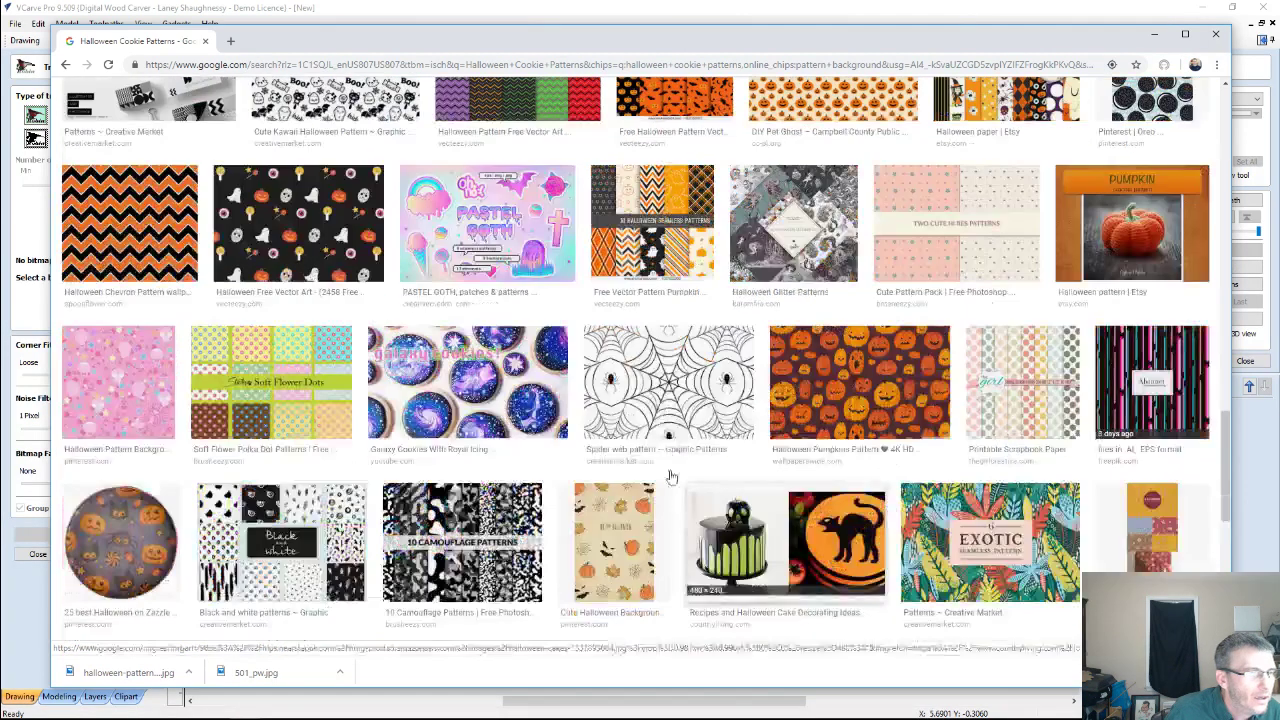
{"action": "left_click", "coordinate": [672, 400]}
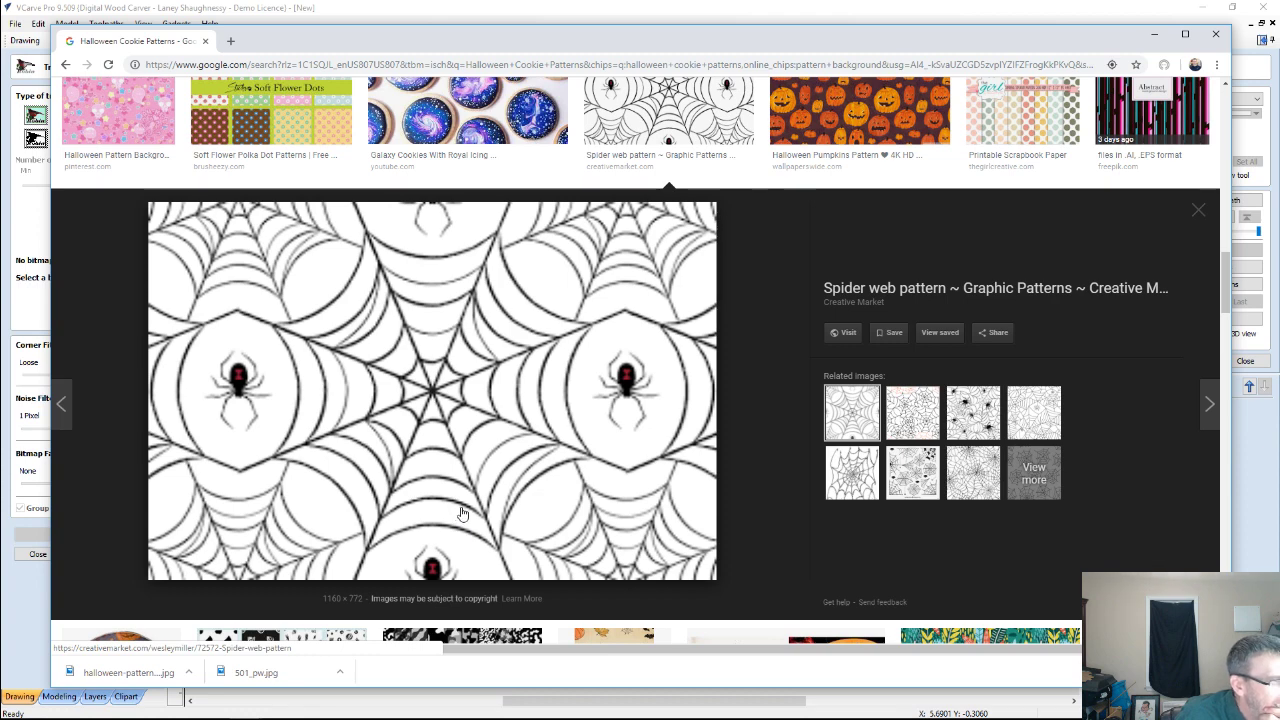
{"action": "scroll", "coordinate": [537, 425], "scroll_direction": "up", "scroll_amount": 1}
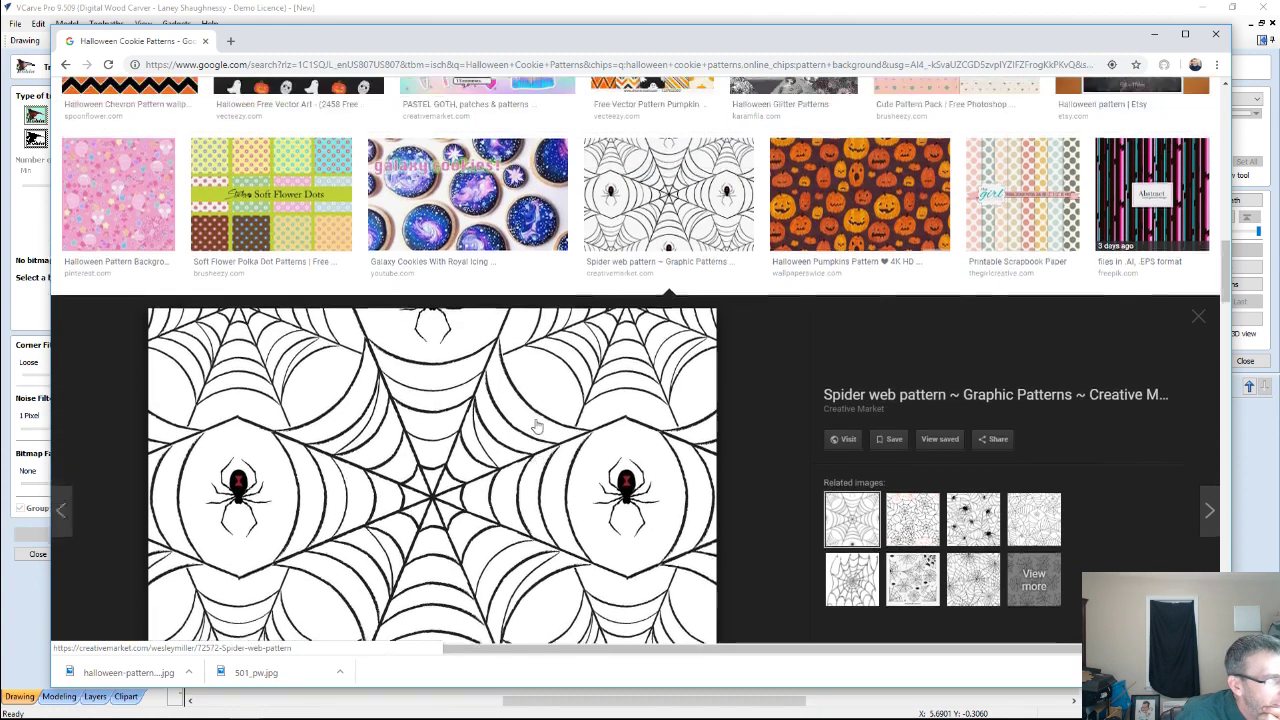
{"action": "scroll", "coordinate": [537, 425], "scroll_direction": "down", "scroll_amount": 1}
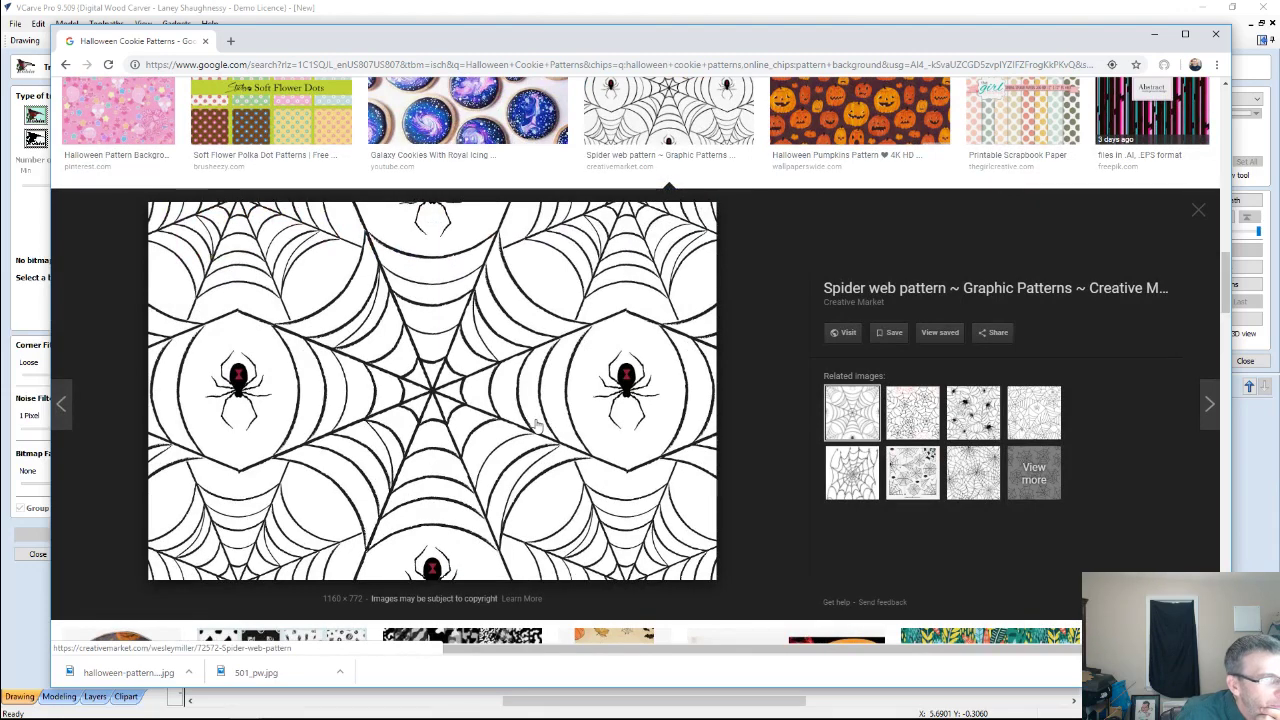
{"action": "left_click", "coordinate": [975, 418]}
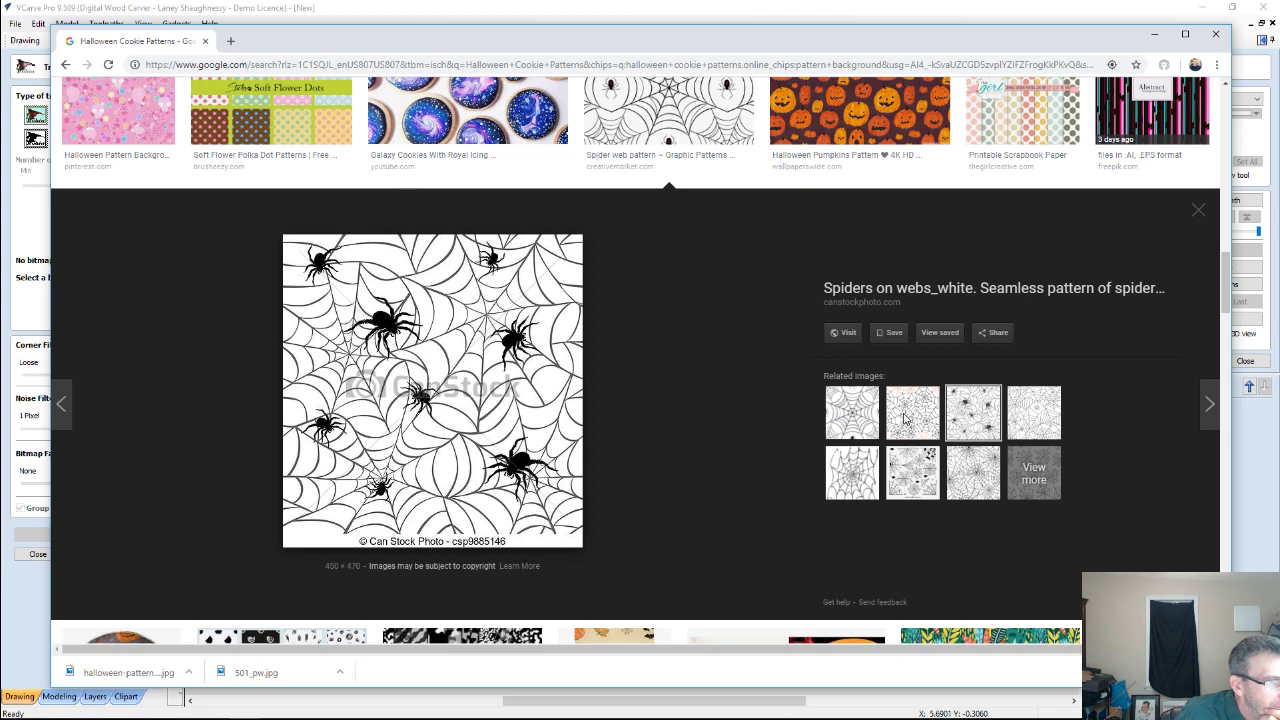
{"action": "left_click", "coordinate": [853, 421]}
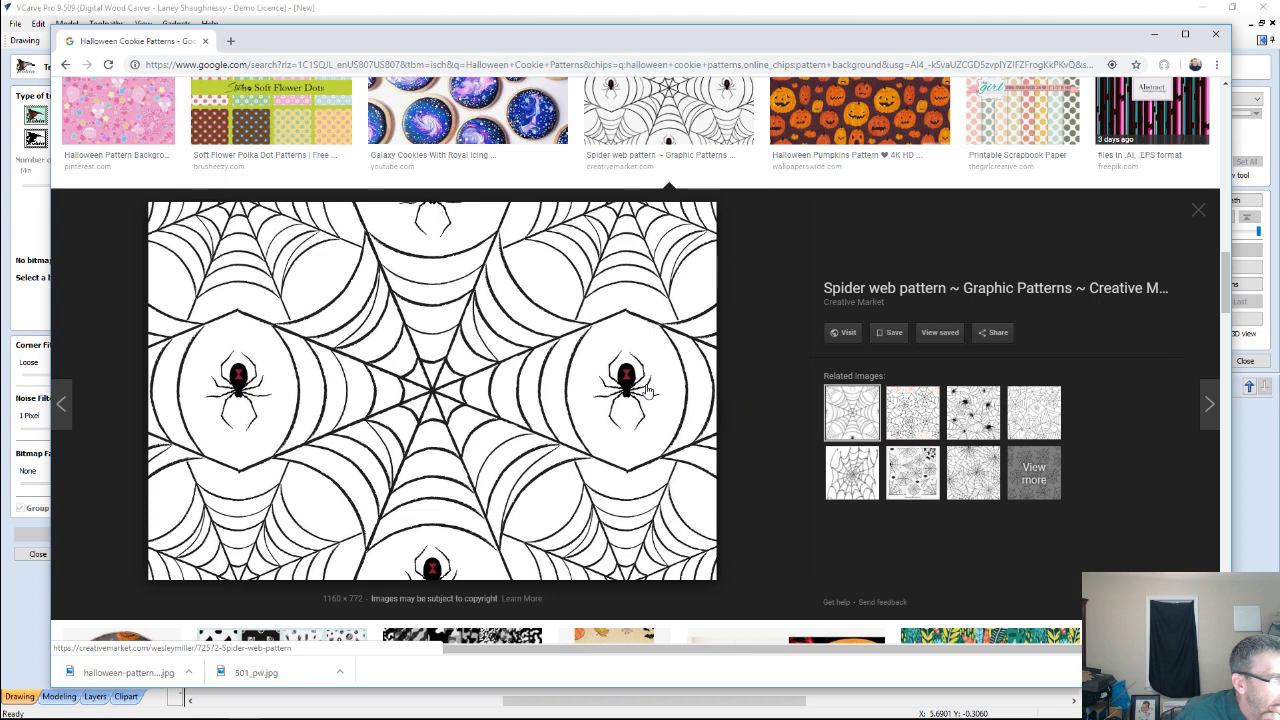
Save the Creative Market spider web image as the JPEG spider-web-pattern-preview-03- in the Cookie Patterns folder.
{"action": "right_click", "coordinate": [513, 430]}
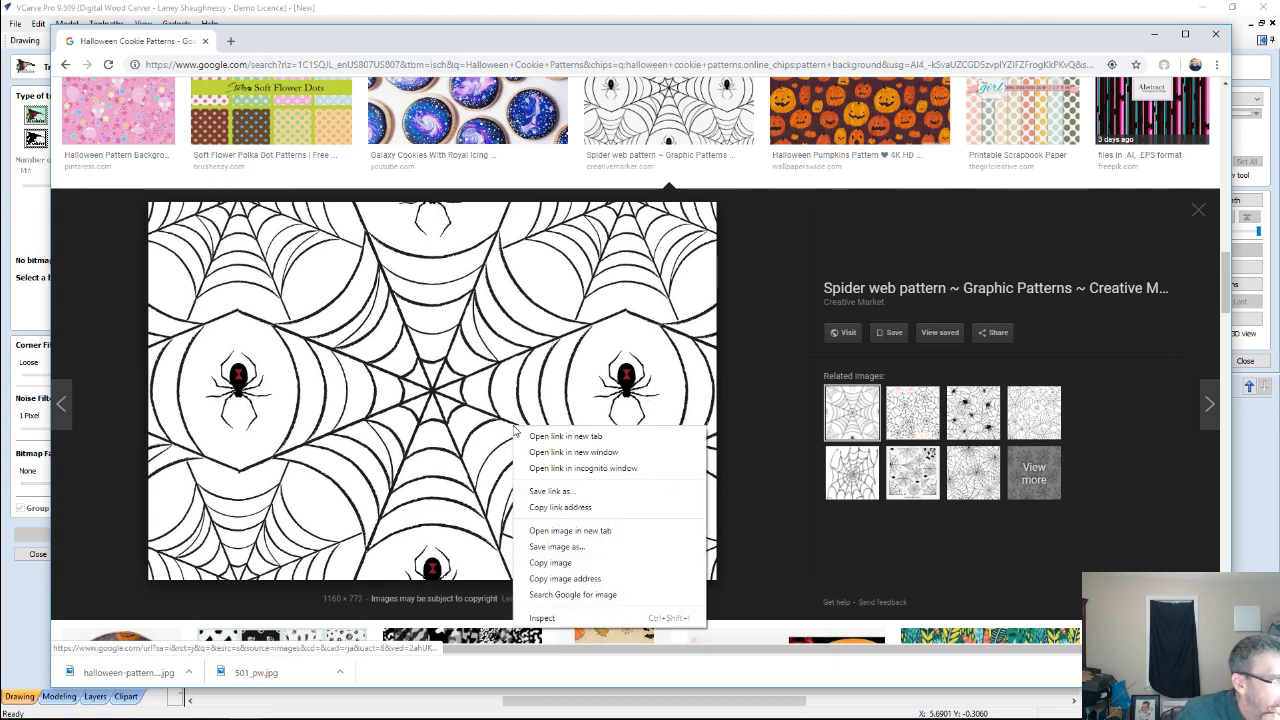
{"action": "left_click", "coordinate": [556, 546]}
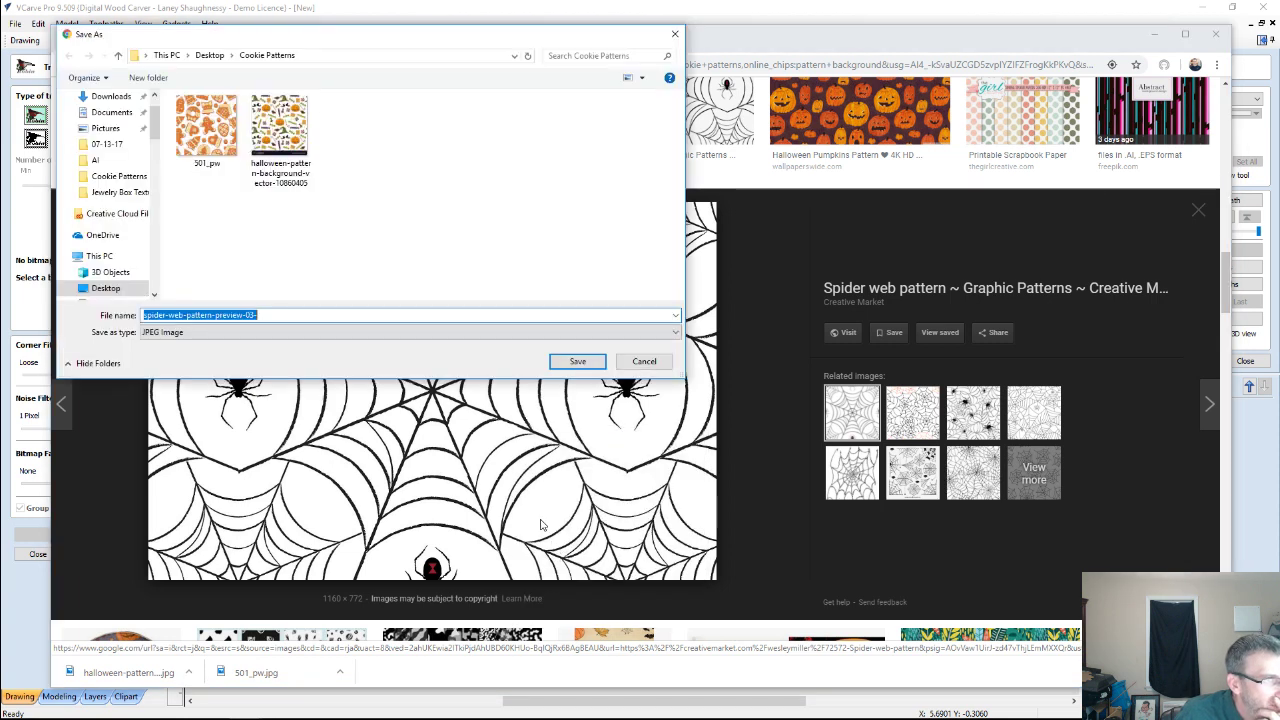
{"action": "left_click", "coordinate": [577, 362]}
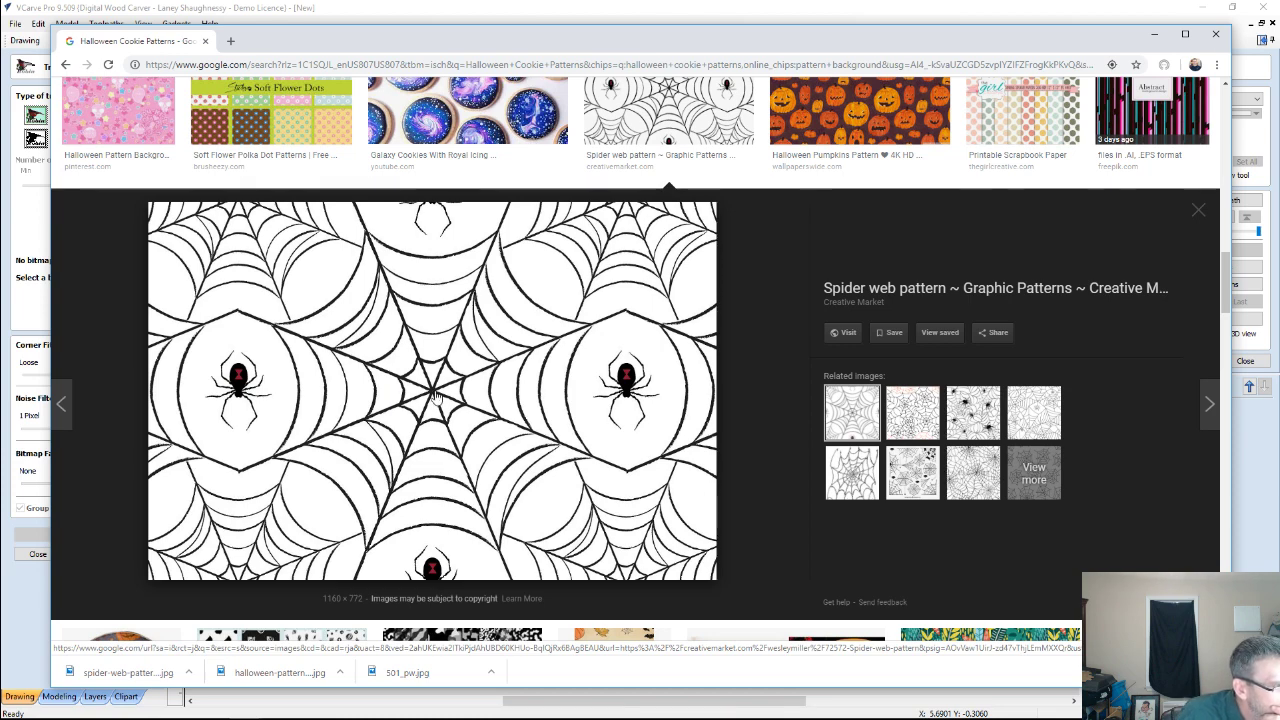
{"action": "scroll", "coordinate": [435, 395], "scroll_direction": "down", "scroll_amount": 2}
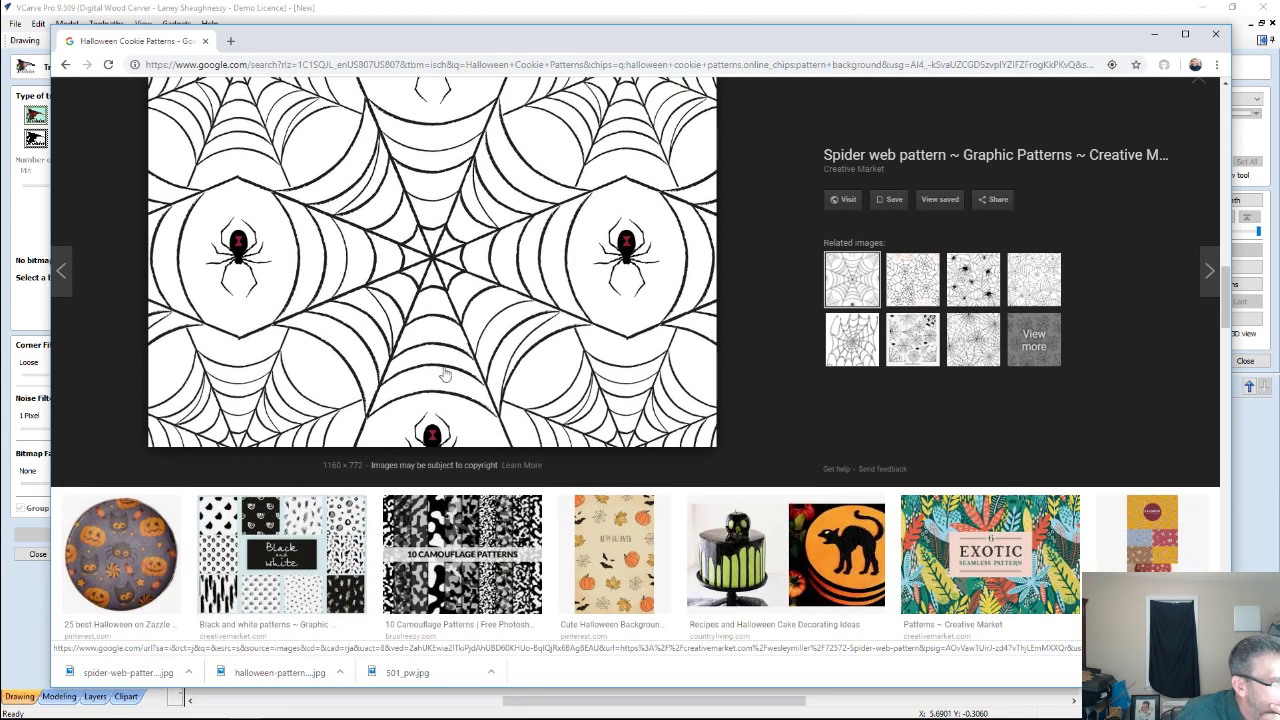
Switch to VCarve Pro, leave the open bitmap tracing, and import the spider-web-pattern-preview-03- image into the empty job.
{"action": "left_click", "coordinate": [1154, 34]}
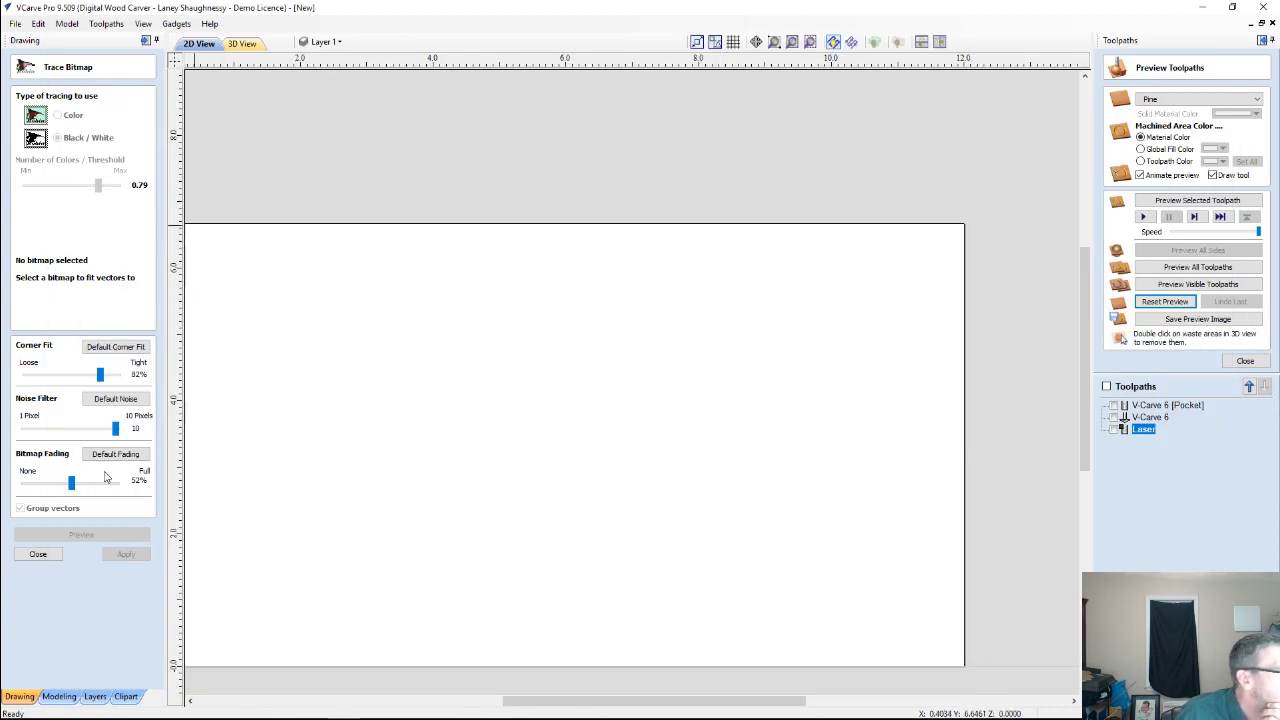
{"action": "left_click", "coordinate": [38, 555]}
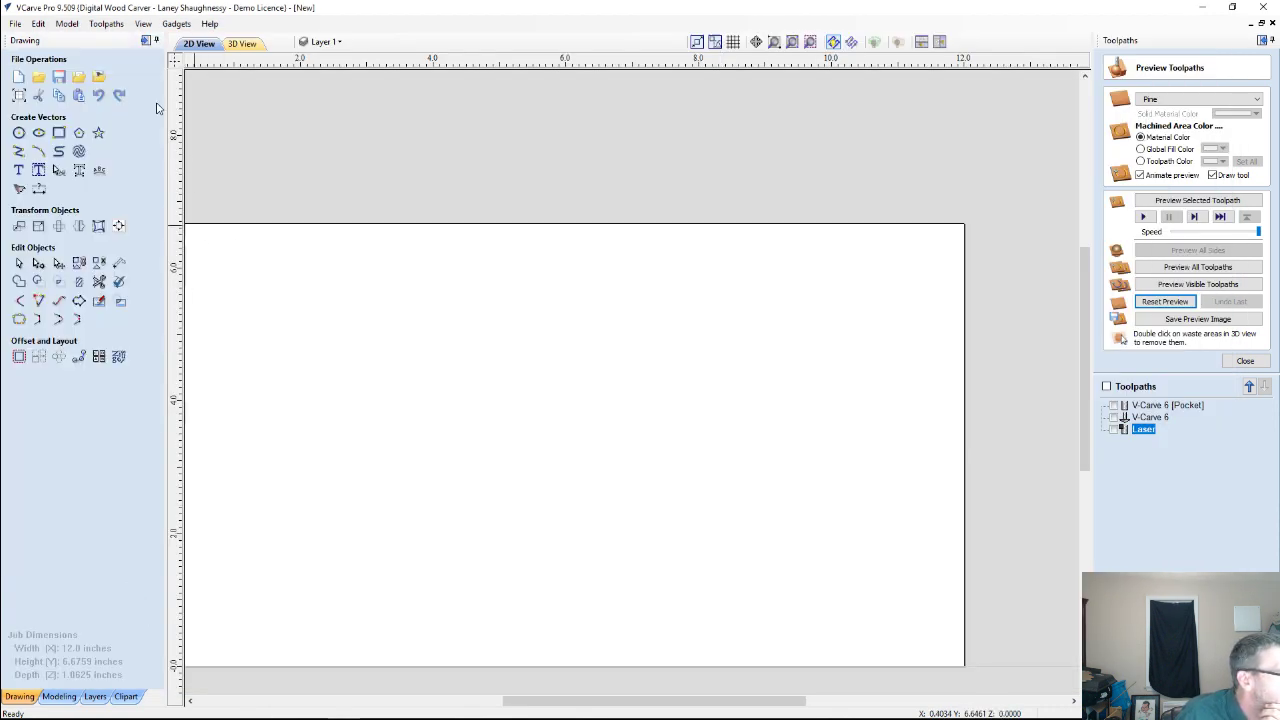
{"action": "scroll", "coordinate": [566, 420], "scroll_direction": "down", "scroll_amount": 3}
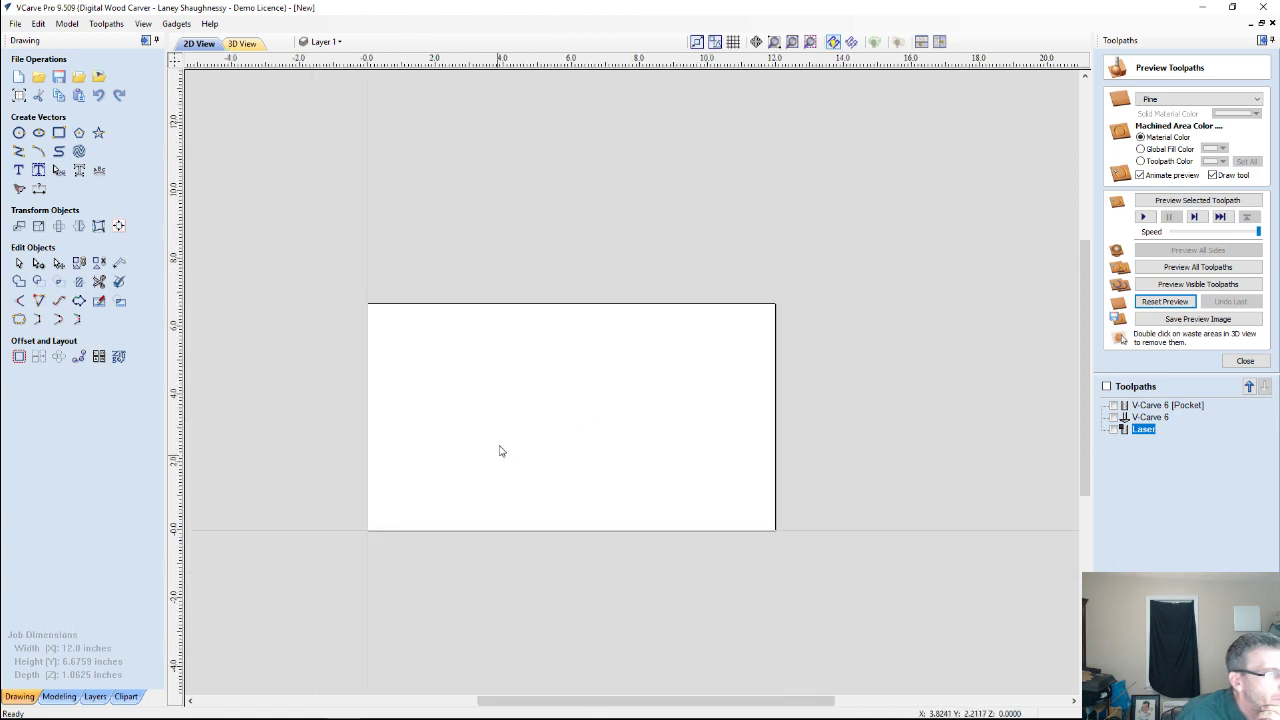
{"action": "scroll", "coordinate": [505, 440], "scroll_direction": "up", "scroll_amount": 4}
{"action": "scroll", "coordinate": [511, 430], "scroll_direction": "down", "scroll_amount": 2}
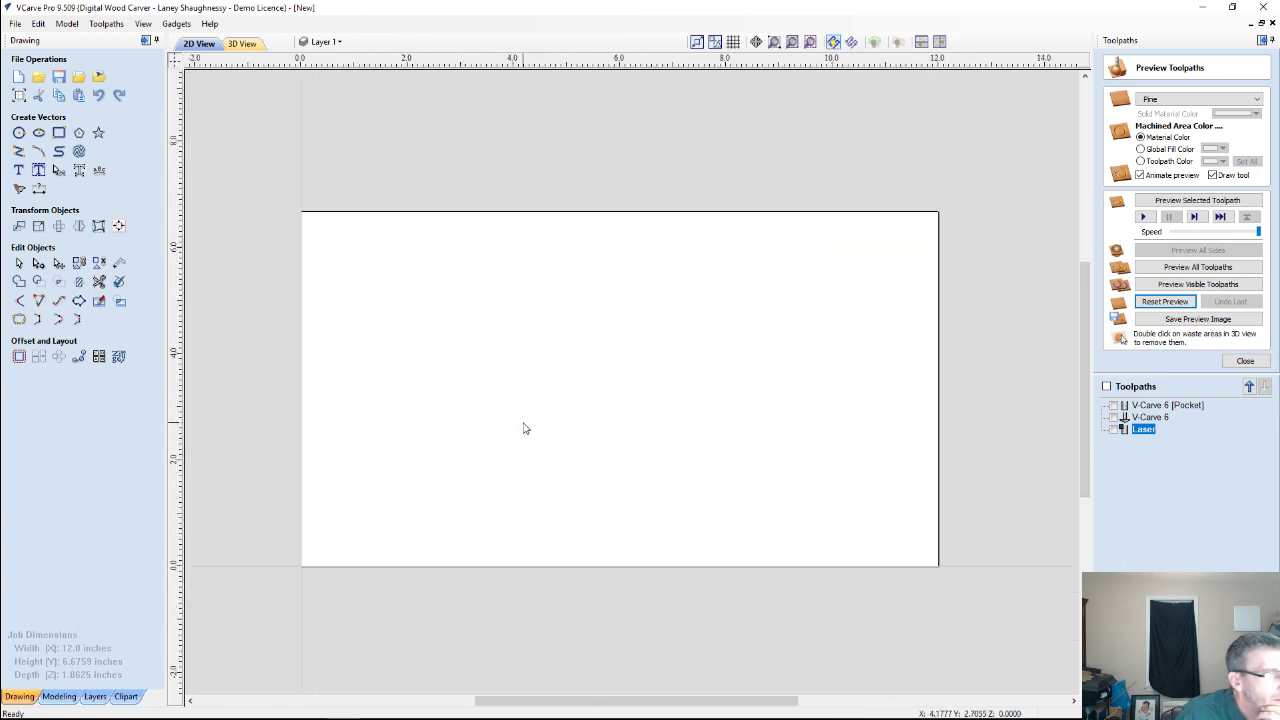
{"action": "left_click", "coordinate": [98, 76]}
{"action": "left_click", "coordinate": [297, 121]}
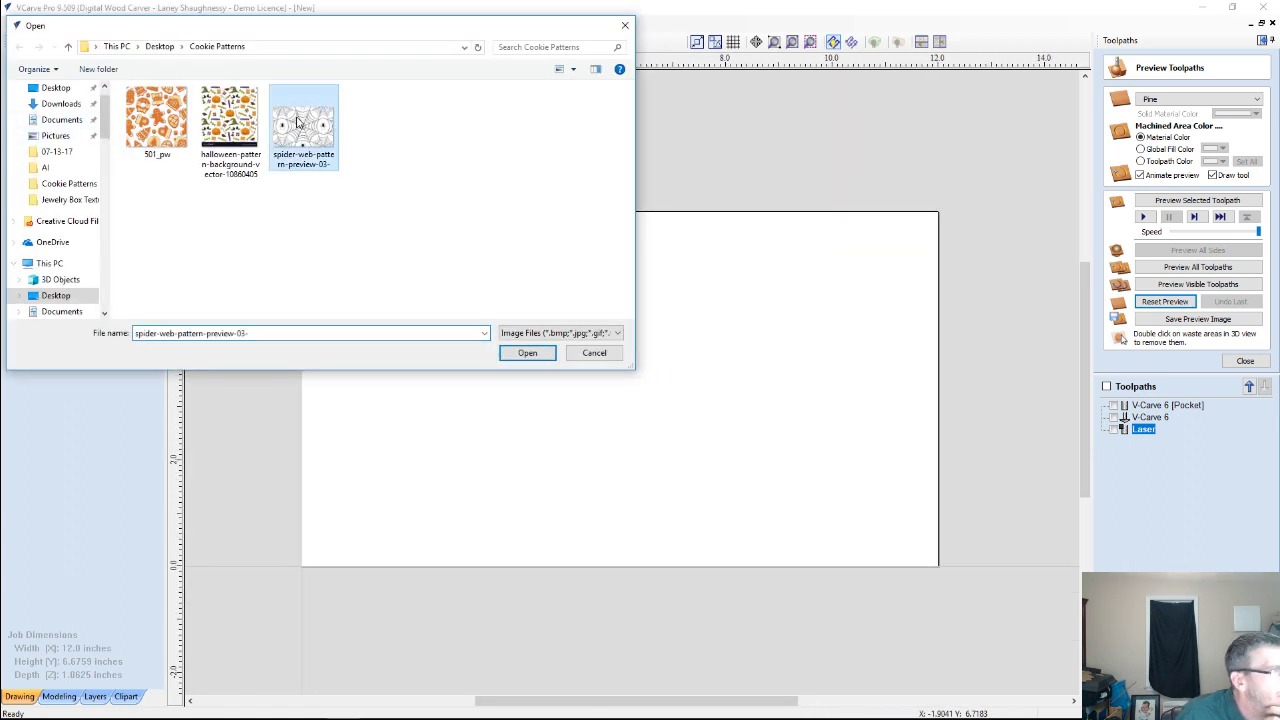
{"action": "double_click", "coordinate": [297, 121]}
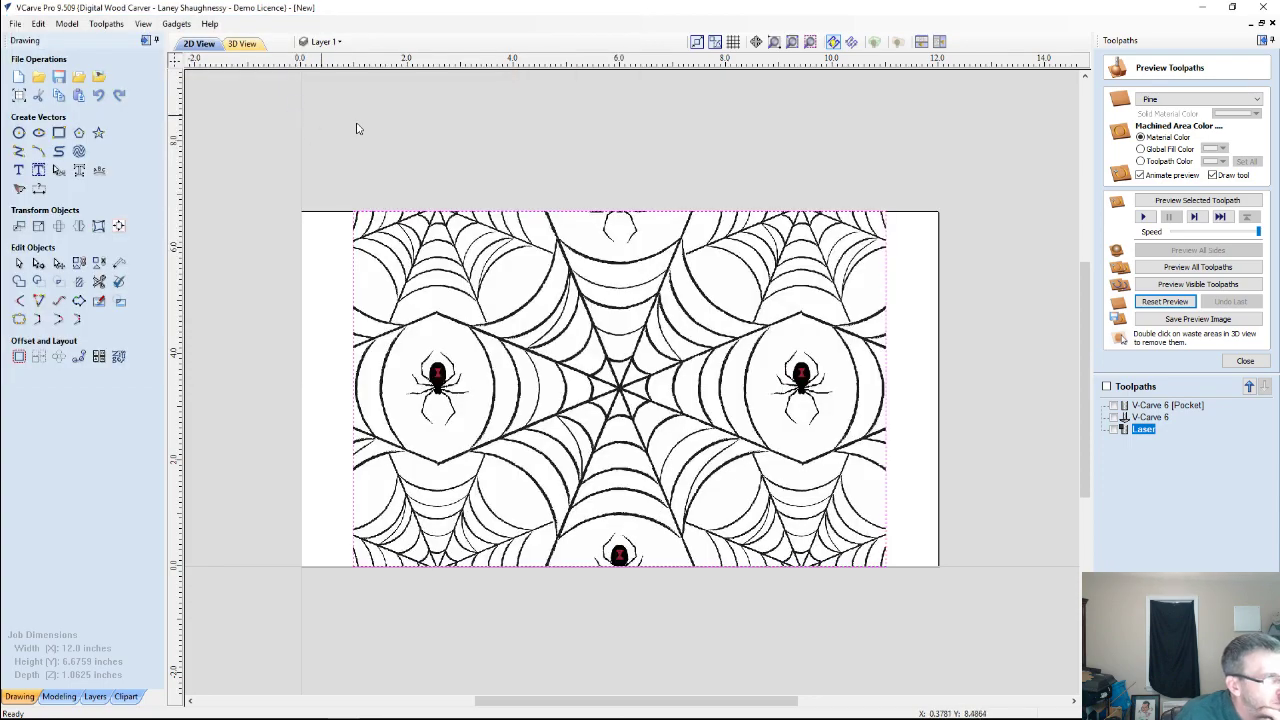
Start a black-and-white bitmap trace of the spider web image with bitmap fading set to 0%.
{"action": "scroll", "coordinate": [500, 340], "scroll_direction": "up", "scroll_amount": 3}
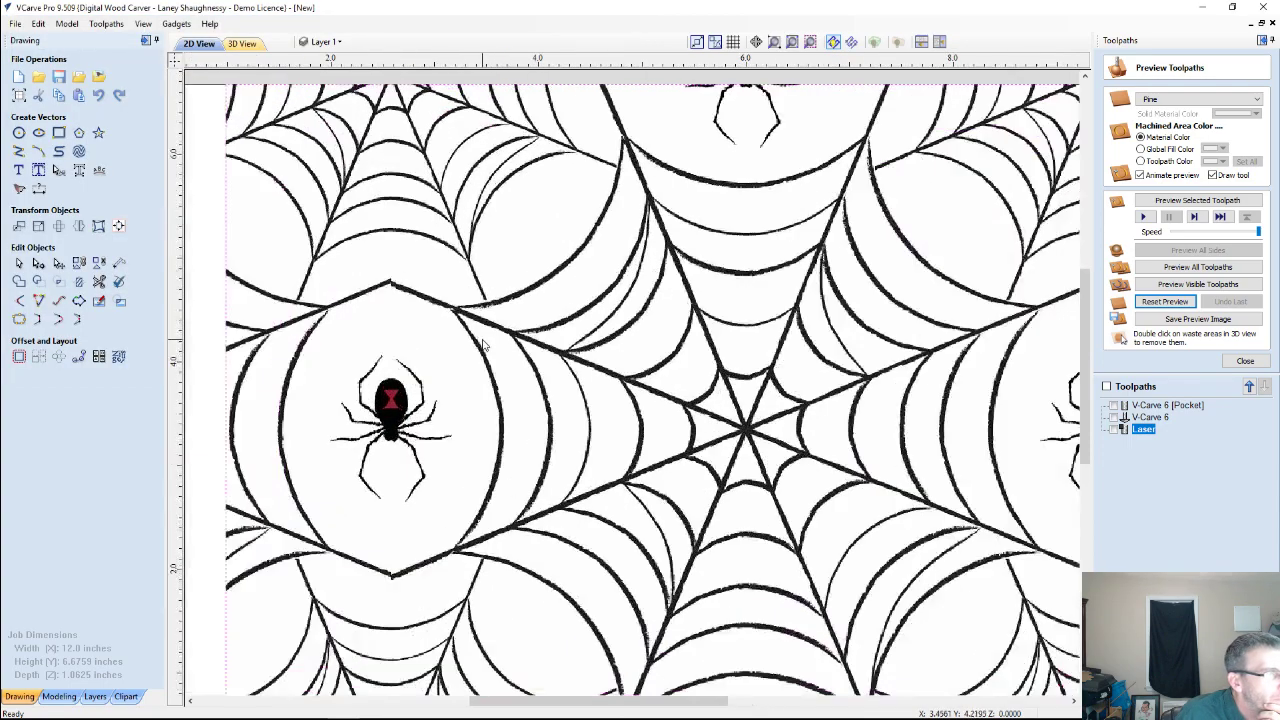
{"action": "scroll", "coordinate": [478, 337], "scroll_direction": "down", "scroll_amount": 3}
{"action": "scroll", "coordinate": [476, 334], "scroll_direction": "up", "scroll_amount": 2}
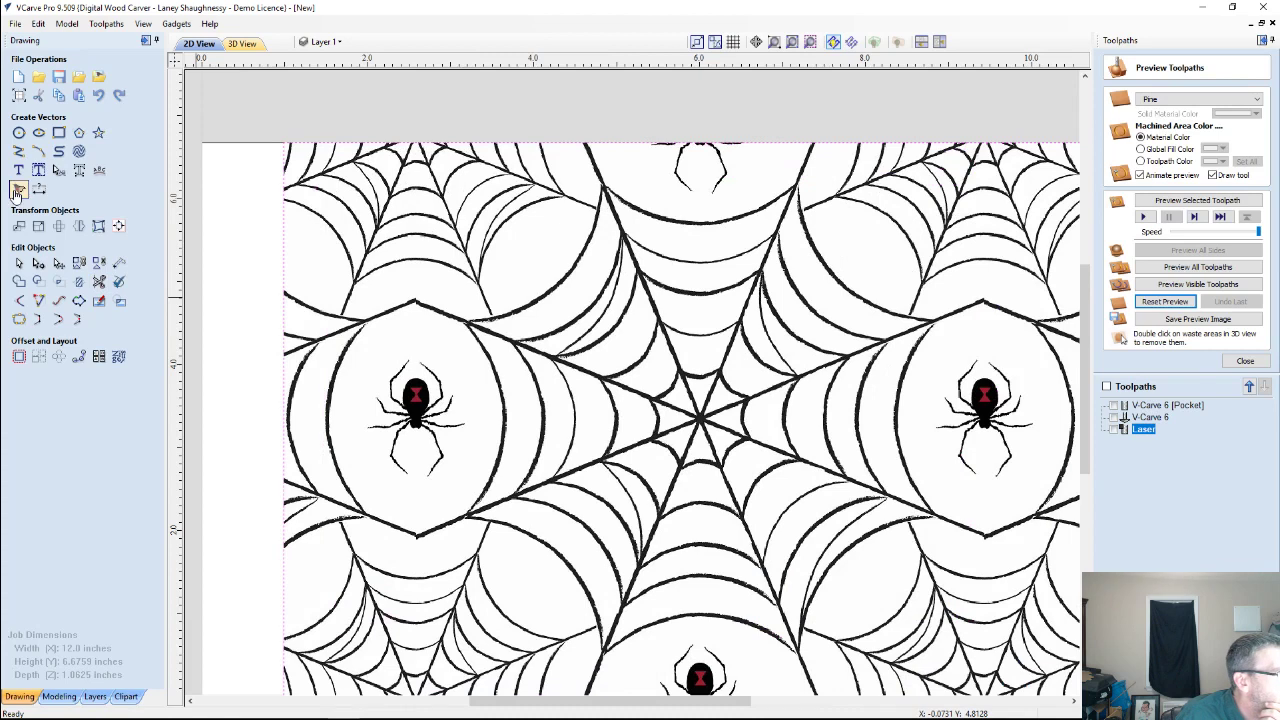
{"action": "left_click", "coordinate": [18, 190]}
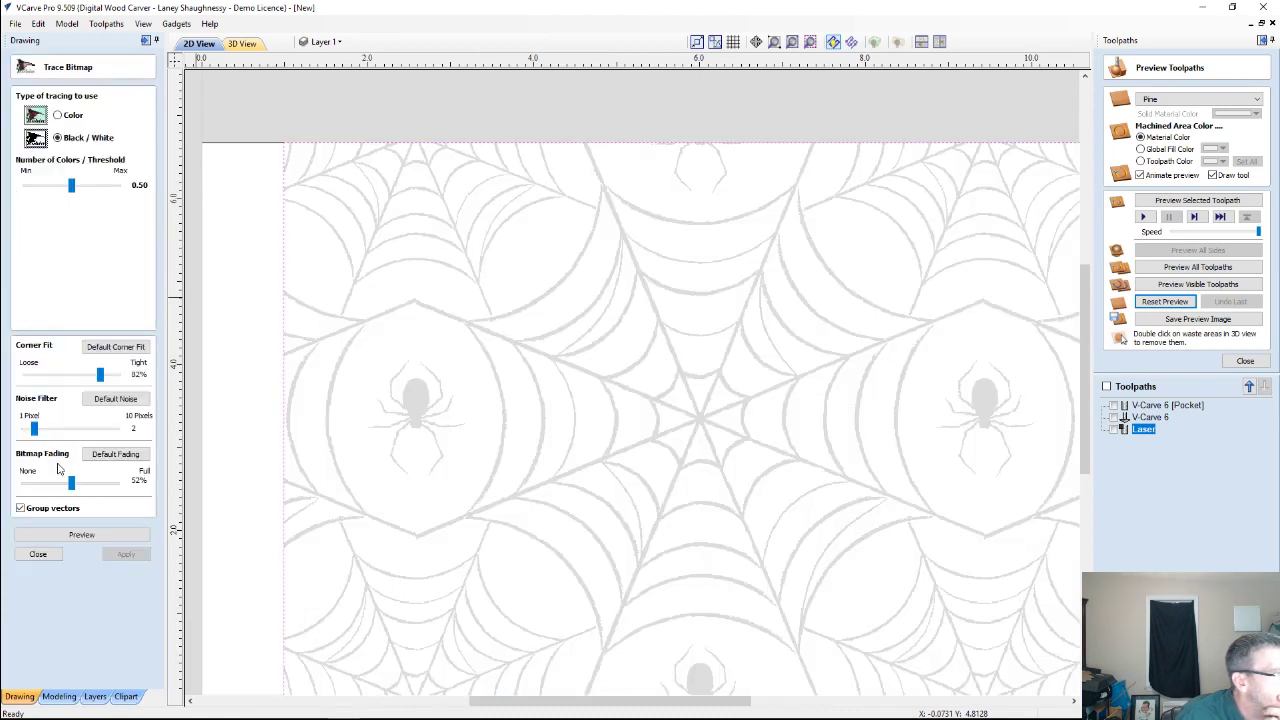
{"action": "left_click", "coordinate": [22, 481]}
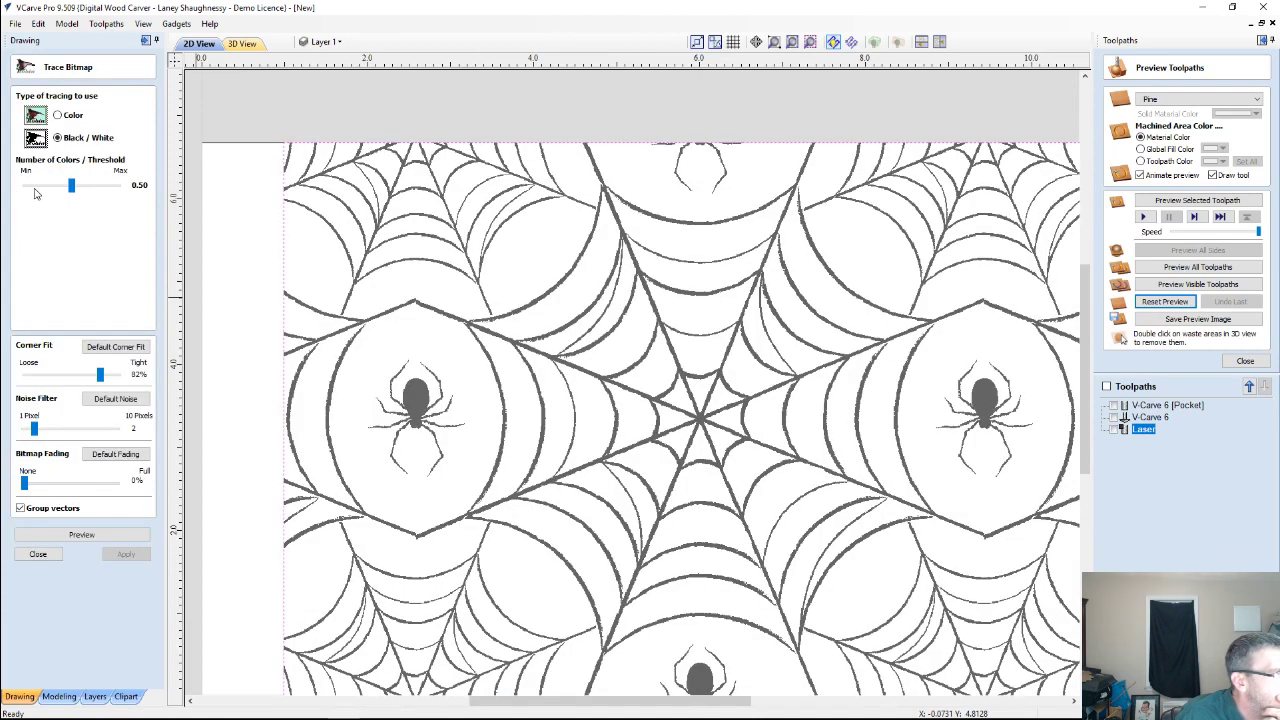
Try trace thresholds of 0.98 and 0.14 and check the spider and web lines up close.
{"action": "mouse_move", "coordinate": [71, 185]}
{"action": "left_mouse_down"}
{"action": "mouse_move", "coordinate": [60, 186]}
{"action": "mouse_move", "coordinate": [118, 186]}
{"action": "mouse_move", "coordinate": [115, 199]}
{"action": "left_mouse_up"}
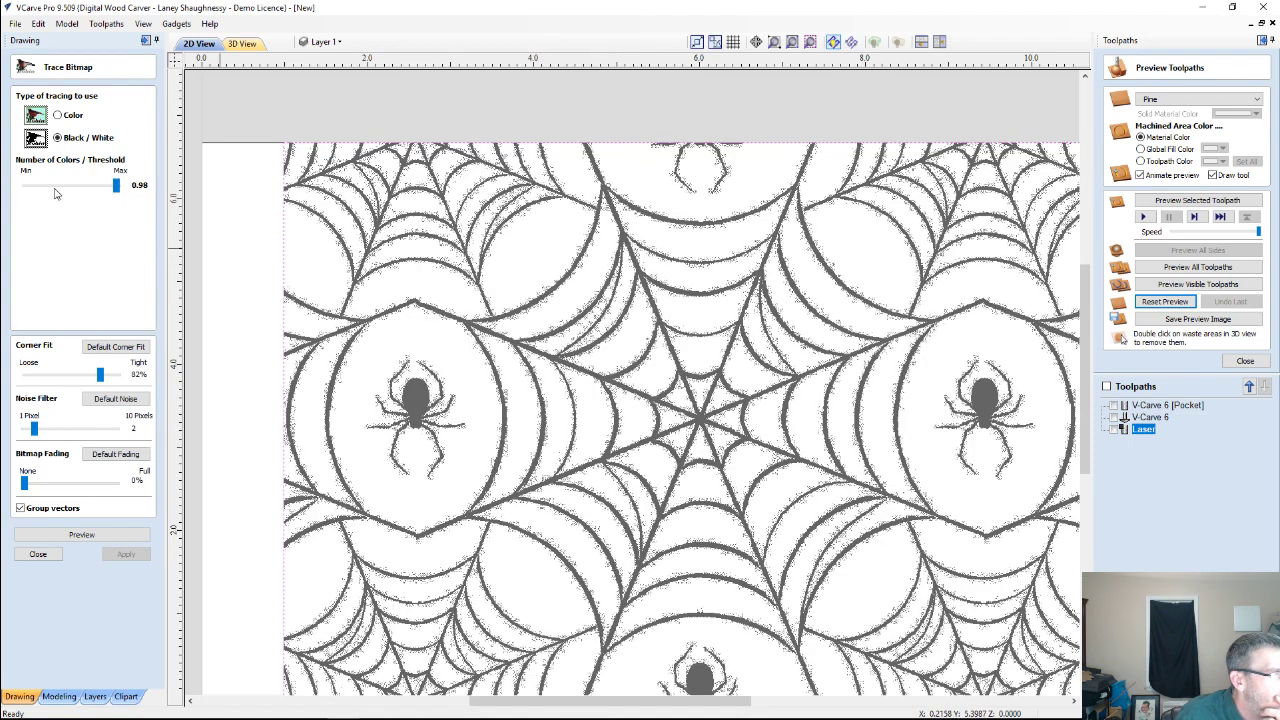
{"action": "left_click_drag", "start_coordinate": [119, 187], "coordinate": [38, 191]}
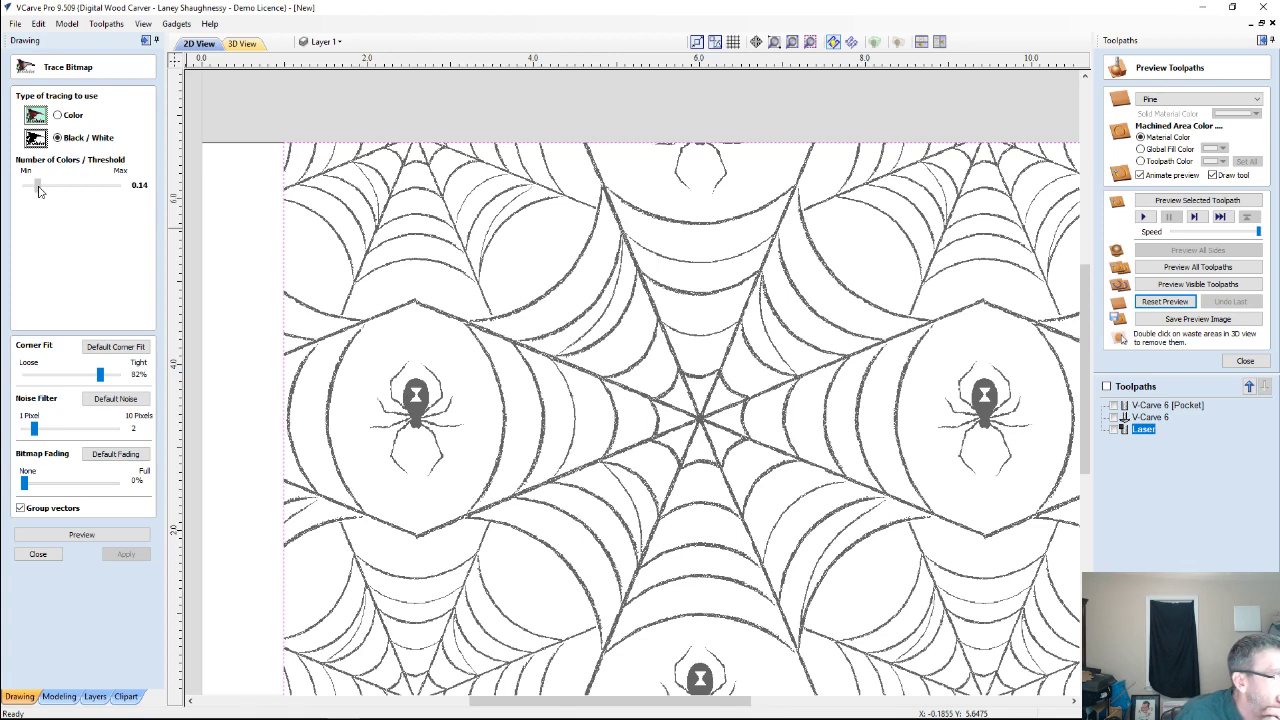
{"action": "scroll", "coordinate": [420, 408], "scroll_direction": "up", "scroll_amount": 2}
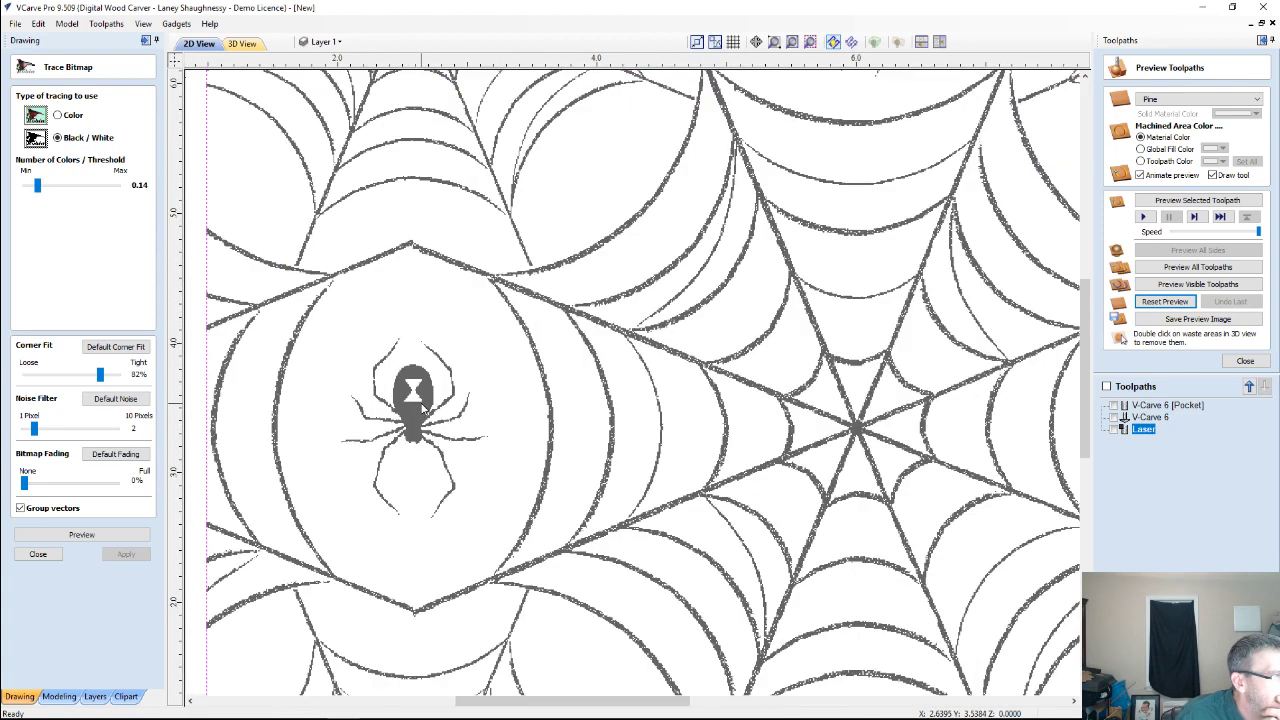
{"action": "scroll", "coordinate": [424, 410], "scroll_direction": "down", "scroll_amount": 2}
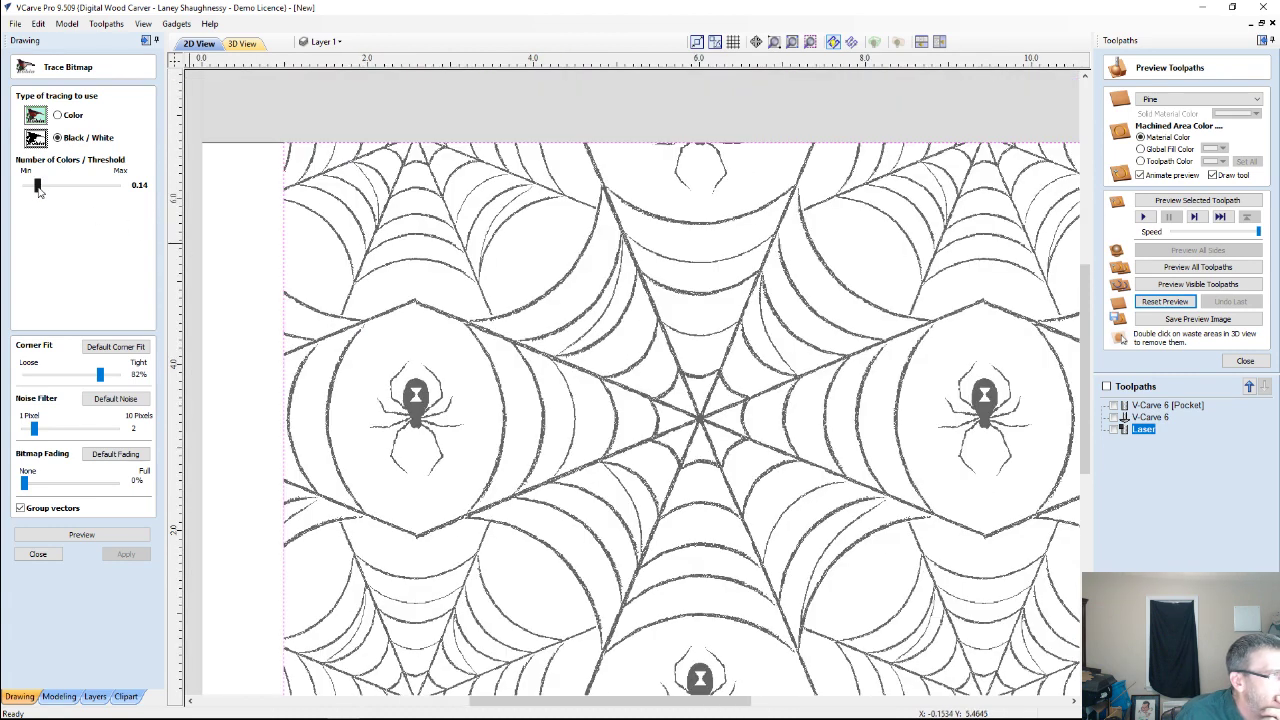
Set the trace threshold to 0.89 and the noise filter to 9 pixels, and preview the traced spider web vectors.
{"action": "left_click_drag", "start_coordinate": [38, 192], "coordinate": [110, 198]}
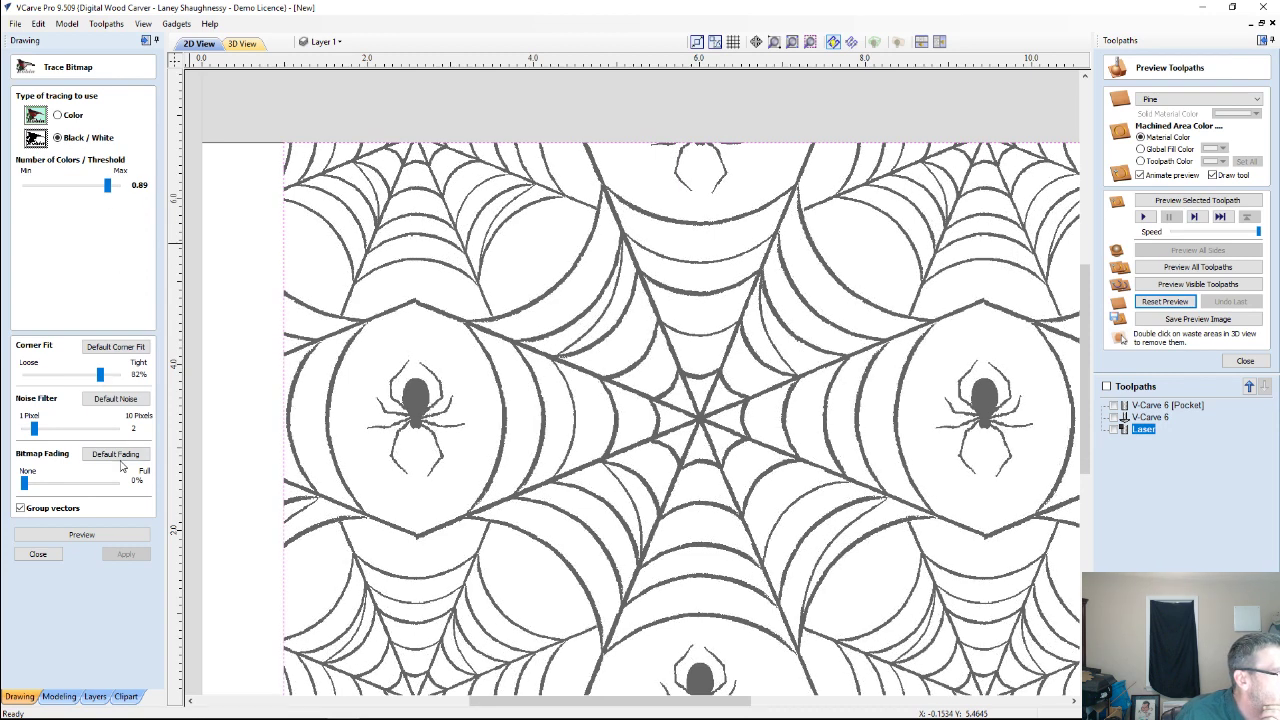
{"action": "left_click_drag", "start_coordinate": [34, 428], "coordinate": [108, 438]}
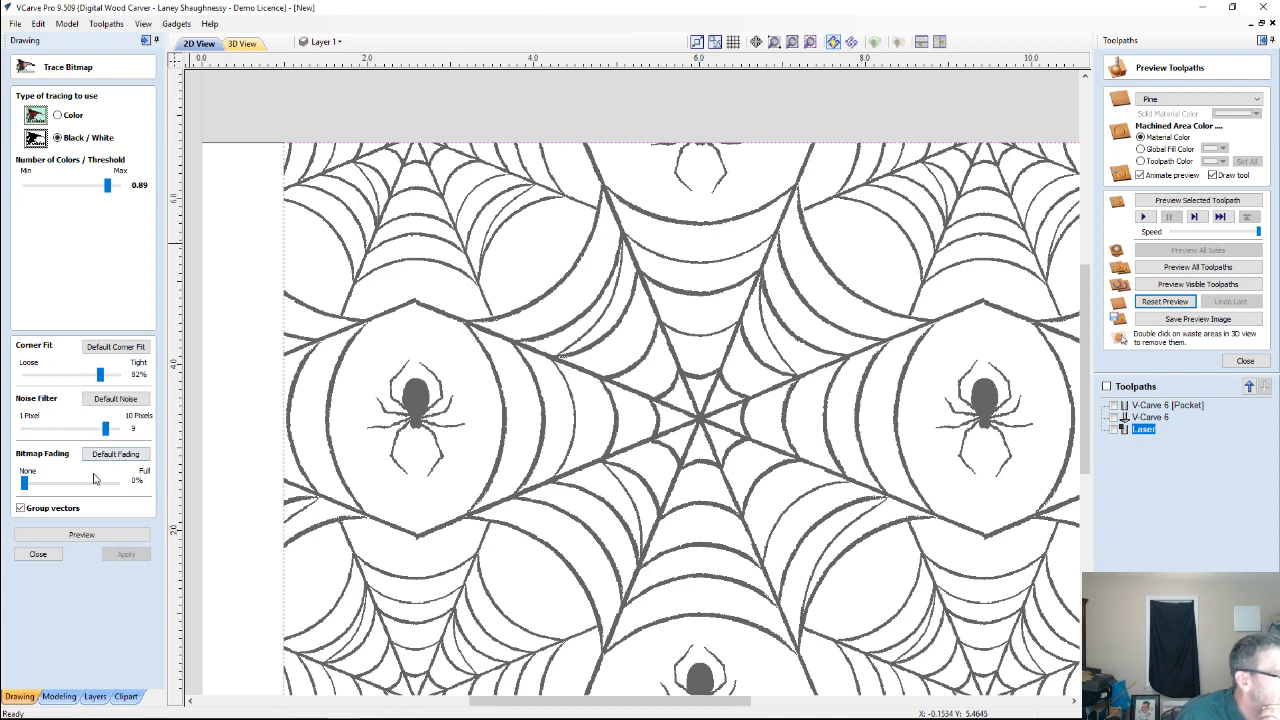
{"action": "left_click", "coordinate": [72, 536]}
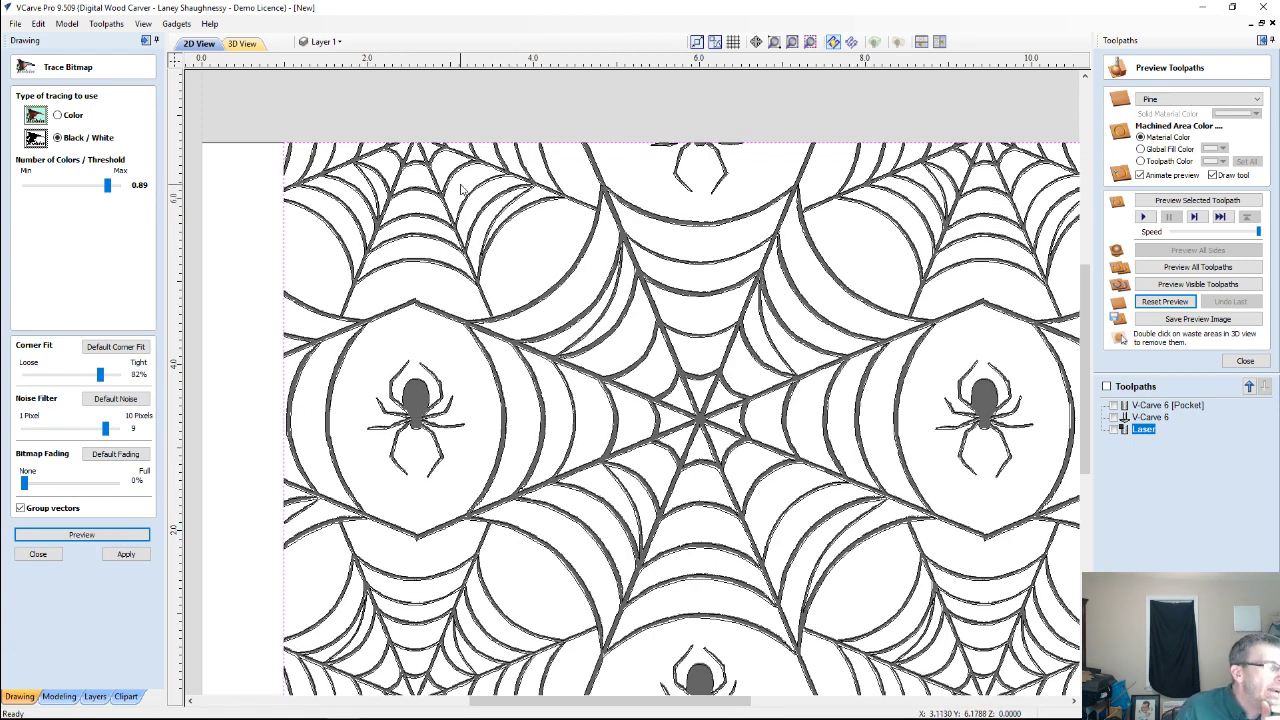
Apply the 0.89-threshold trace and move the resulting spider web vectors to a new hidden layer named Spiderweb1.
{"action": "left_click", "coordinate": [126, 554]}
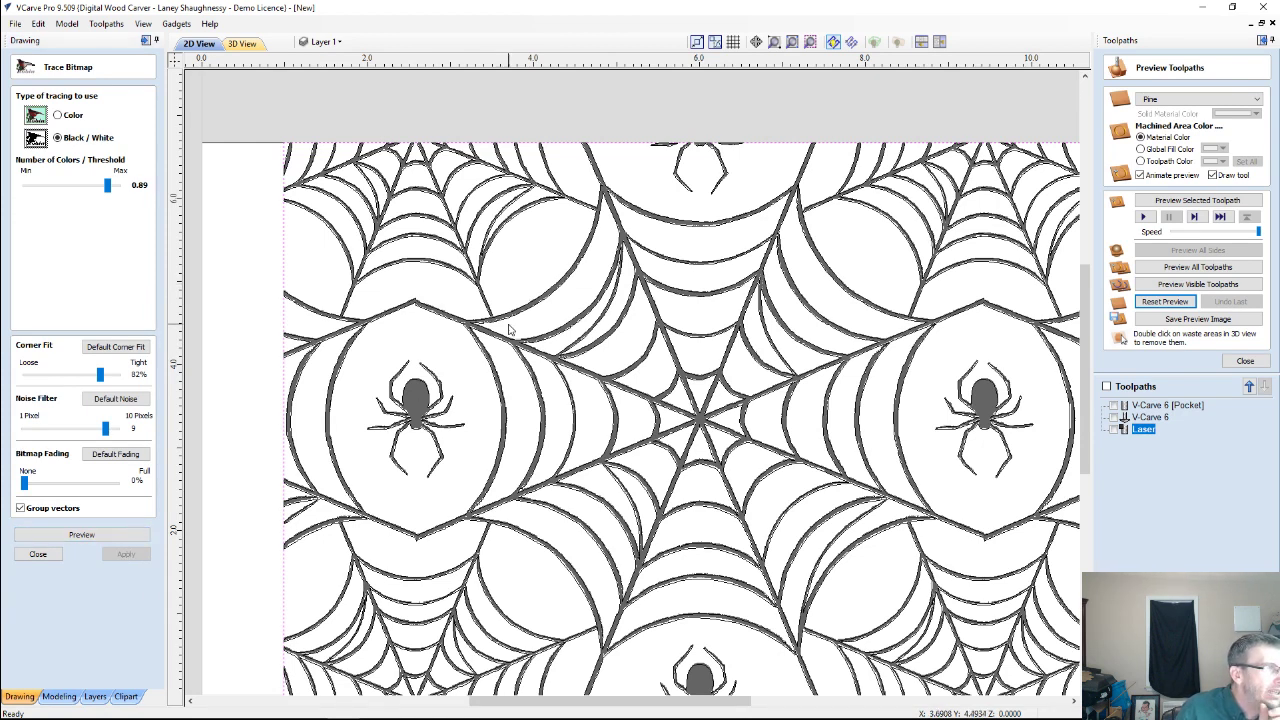
{"action": "left_click", "coordinate": [443, 245]}
{"action": "right_click", "coordinate": [443, 245]}
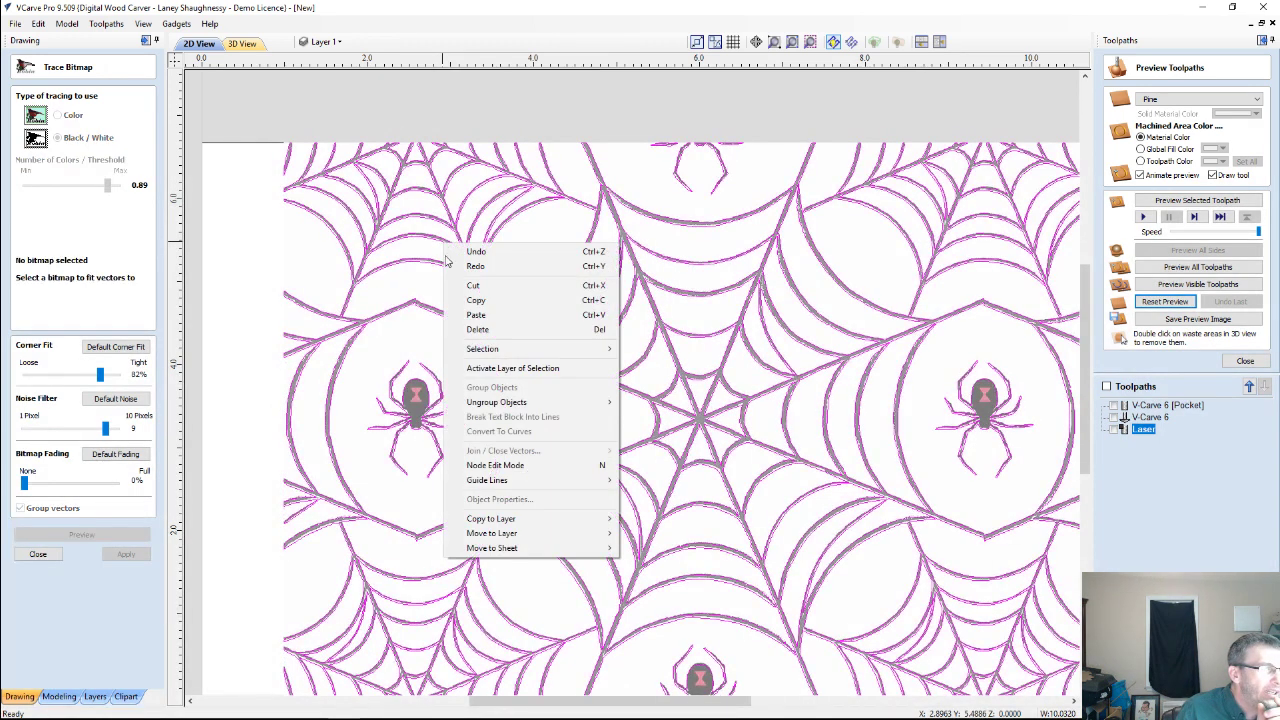
{"action": "mouse_move", "coordinate": [503, 537]}
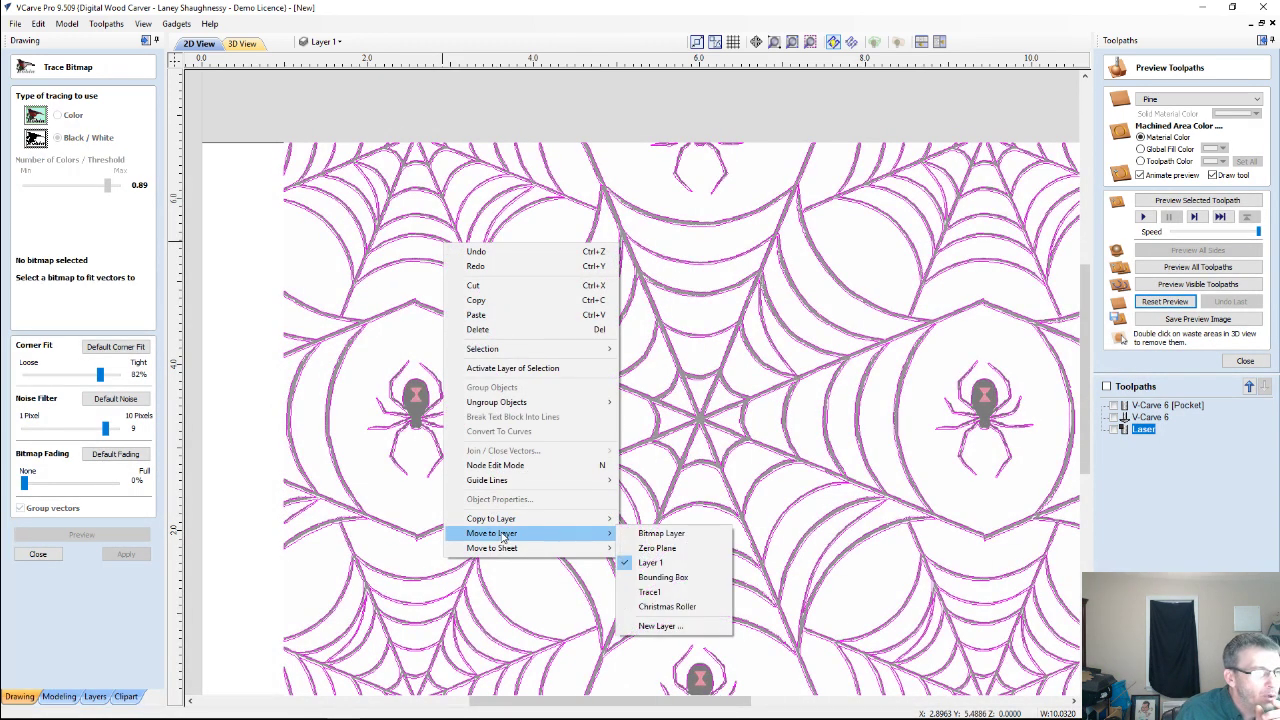
{"action": "left_click", "coordinate": [659, 626]}
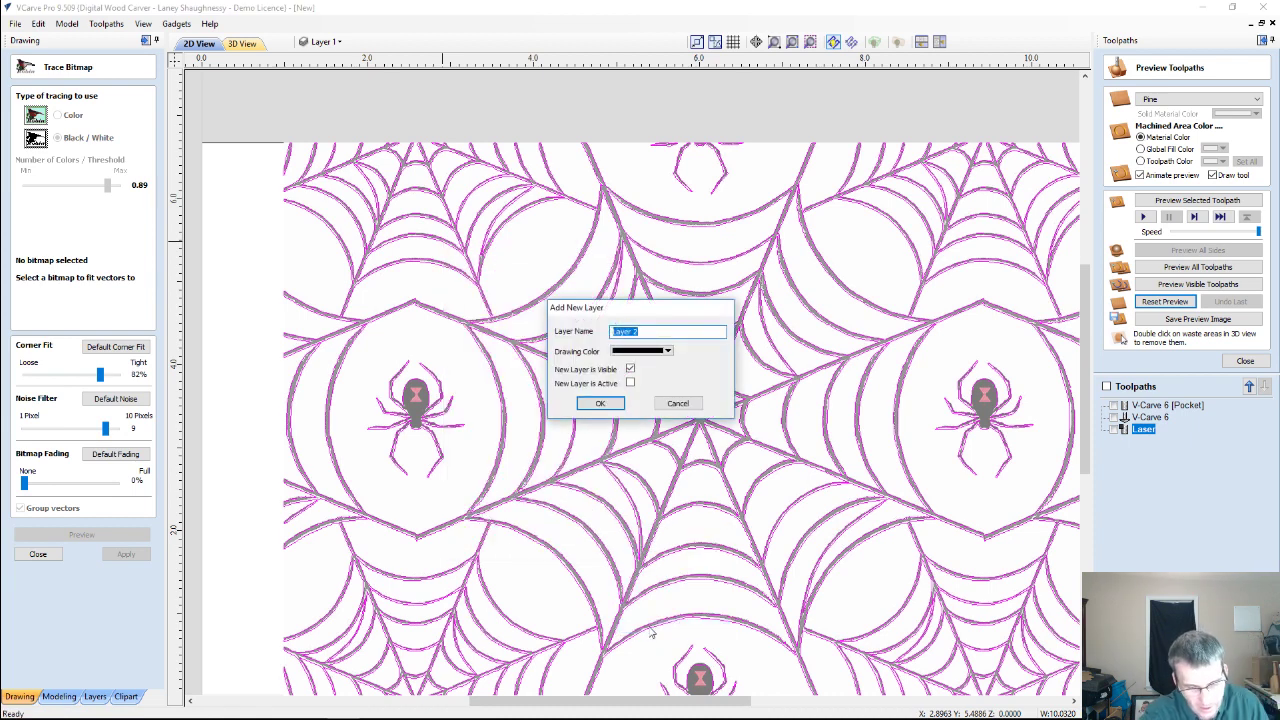
{"action": "type", "text": "Spider"}
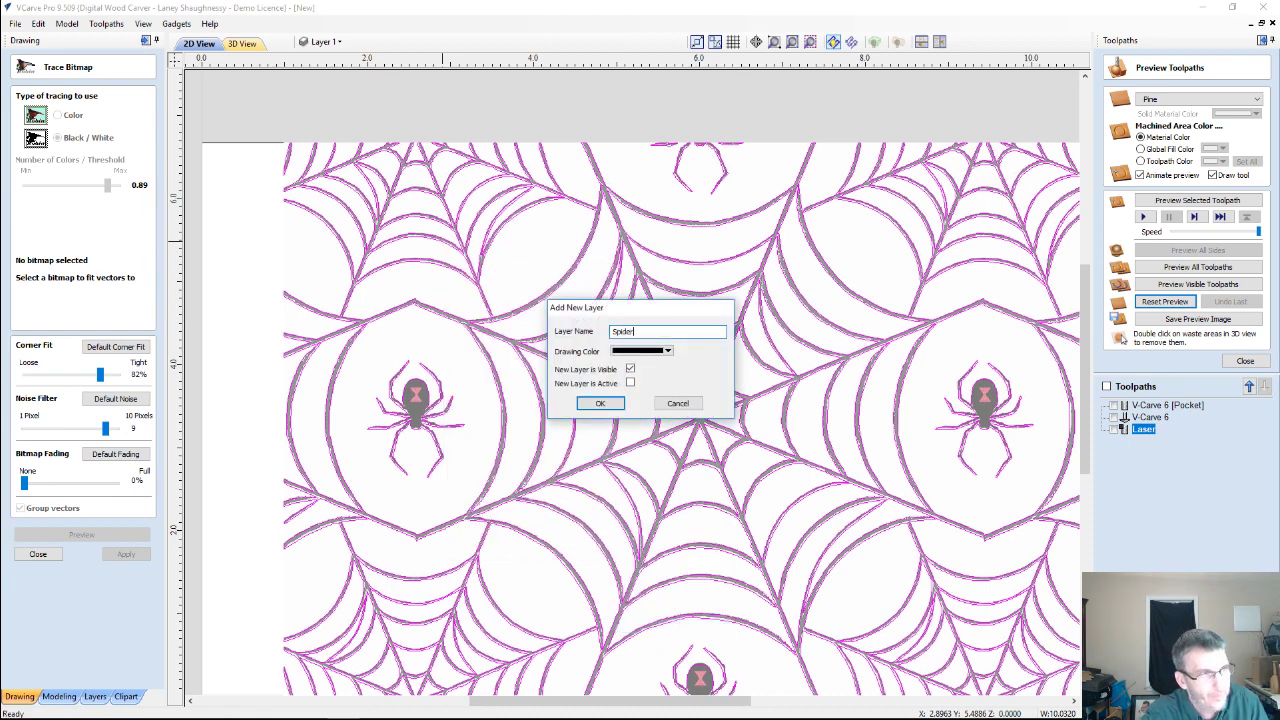
{"action": "type", "text": "web1"}
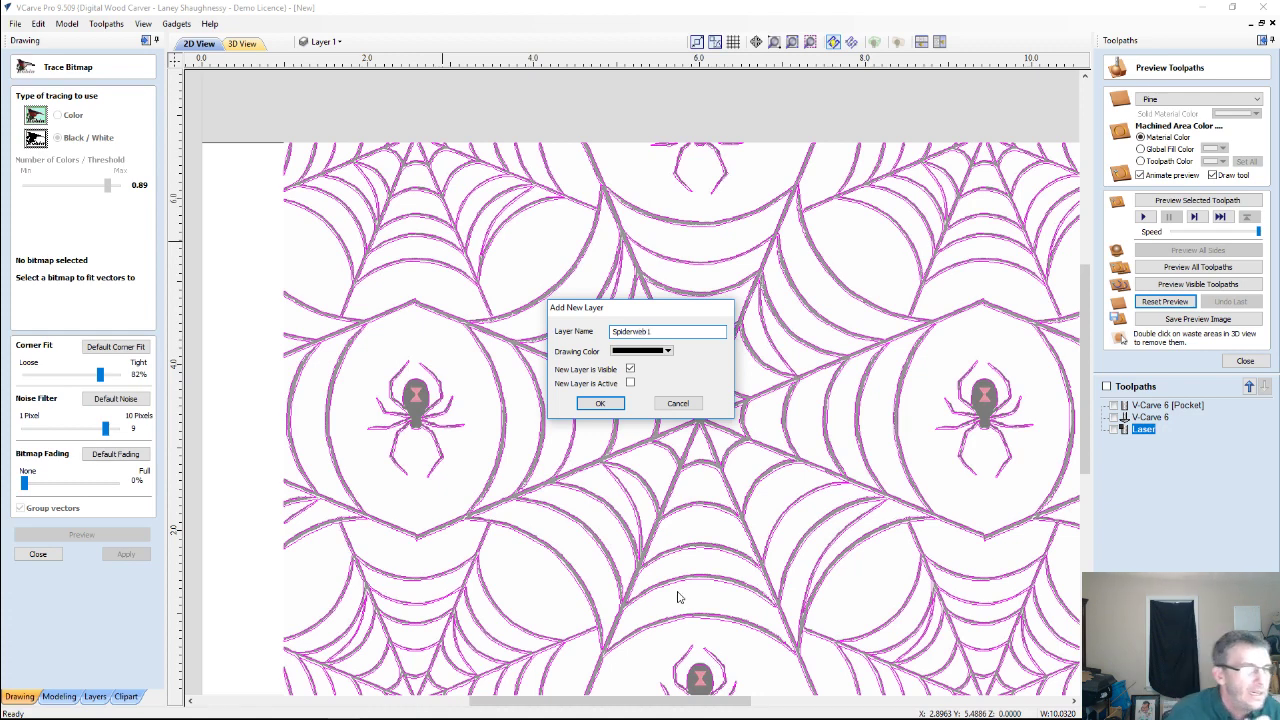
{"action": "left_click", "coordinate": [600, 403]}
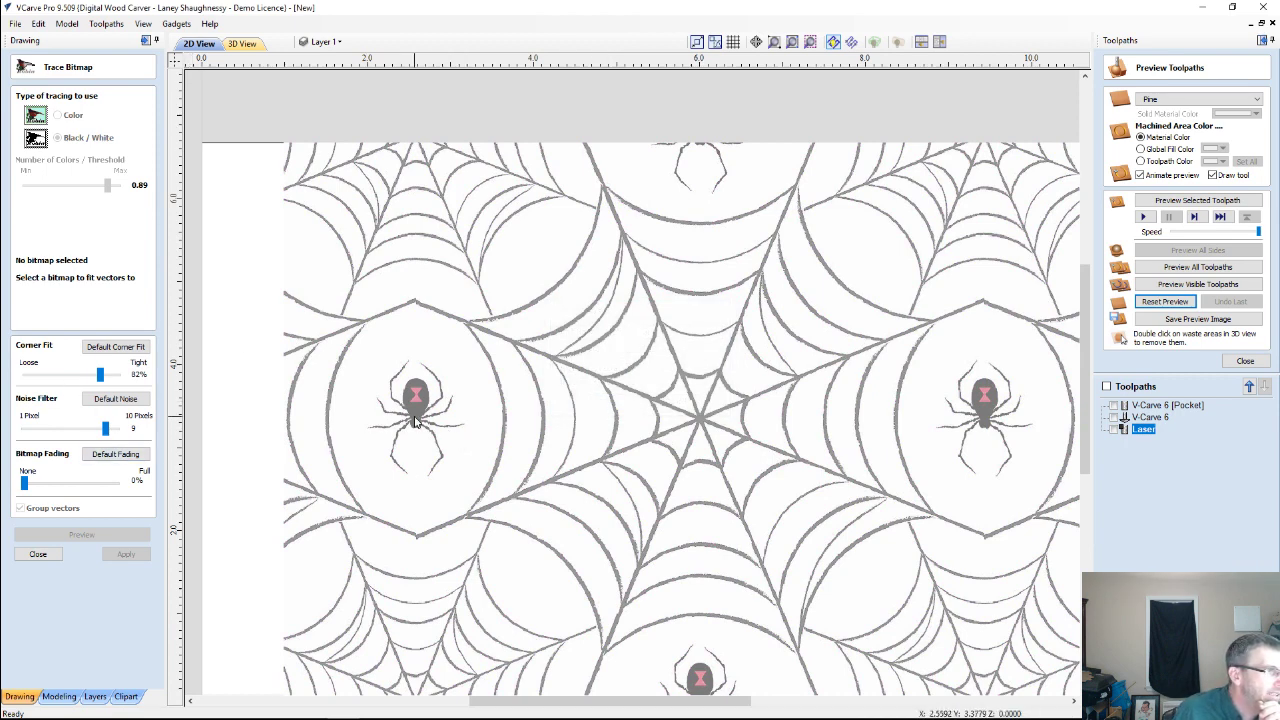
Retrace the spider web image with the threshold set to 0.12, preview and apply the vectors, and leave the bitmap tracing.
{"action": "key", "text": "ctrl+a"}
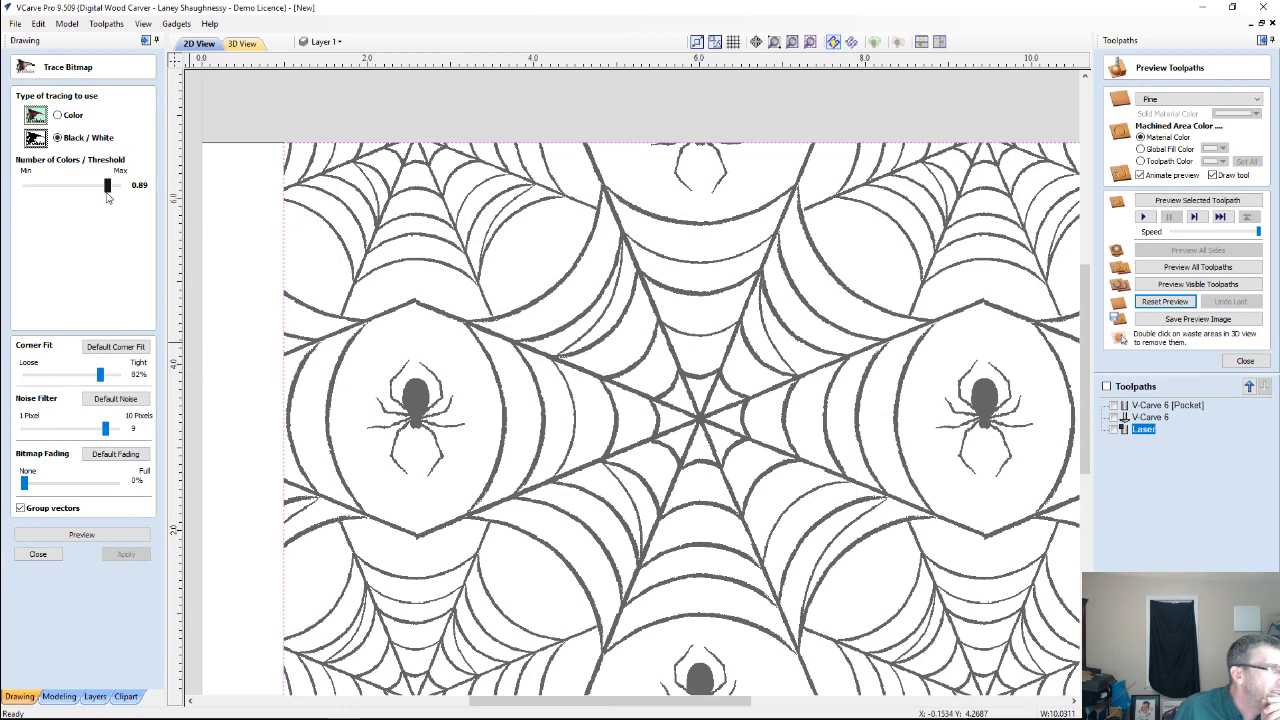
{"action": "left_click_drag", "start_coordinate": [107, 195], "coordinate": [35, 194]}
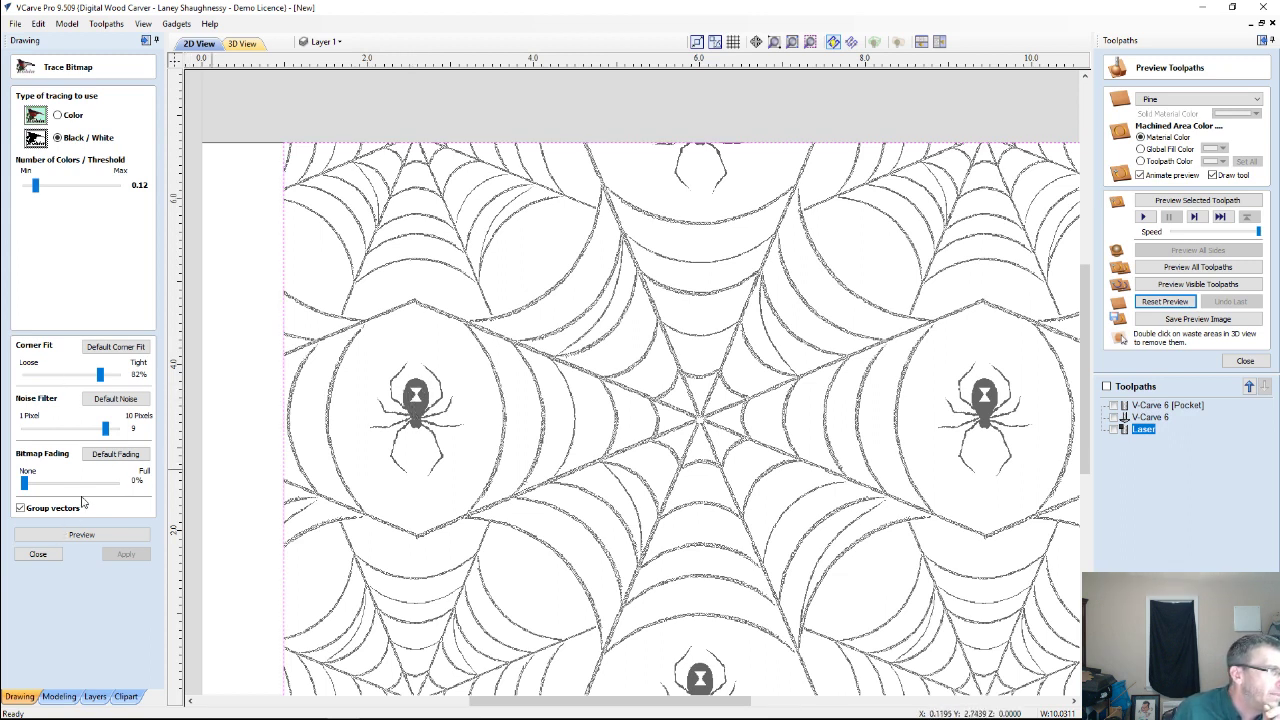
{"action": "left_click", "coordinate": [84, 534]}
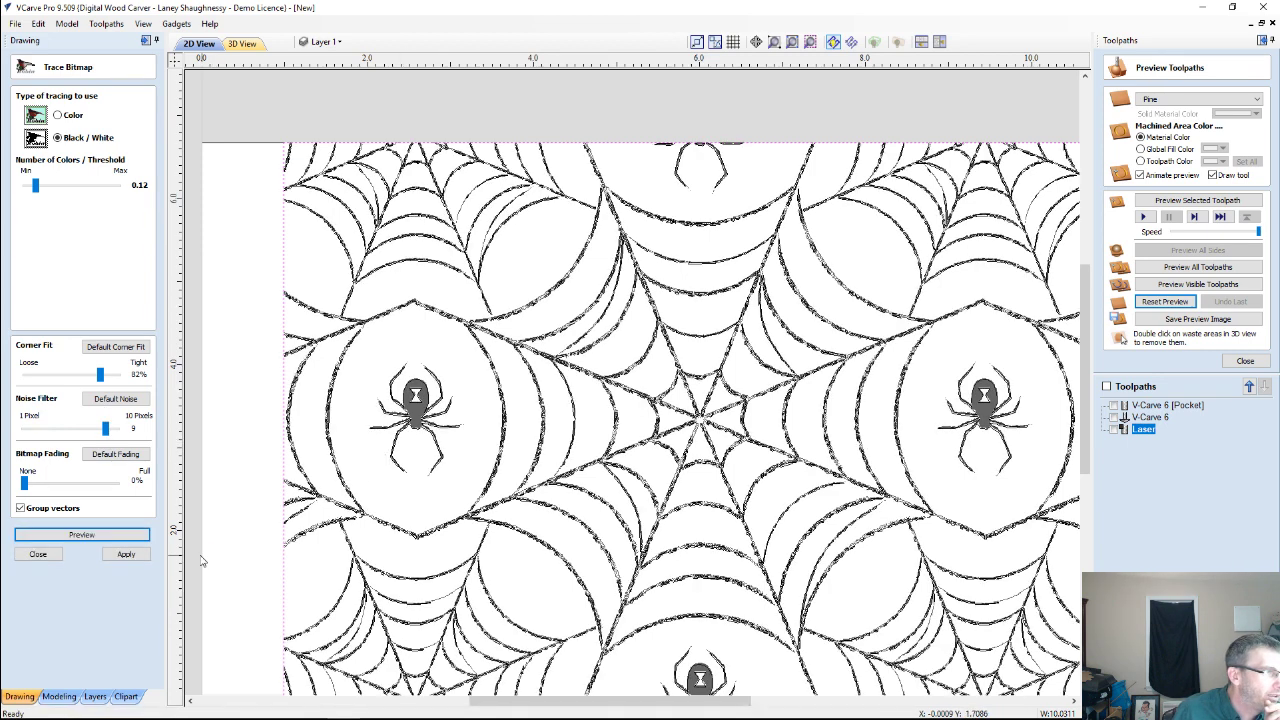
{"action": "left_click", "coordinate": [126, 555]}
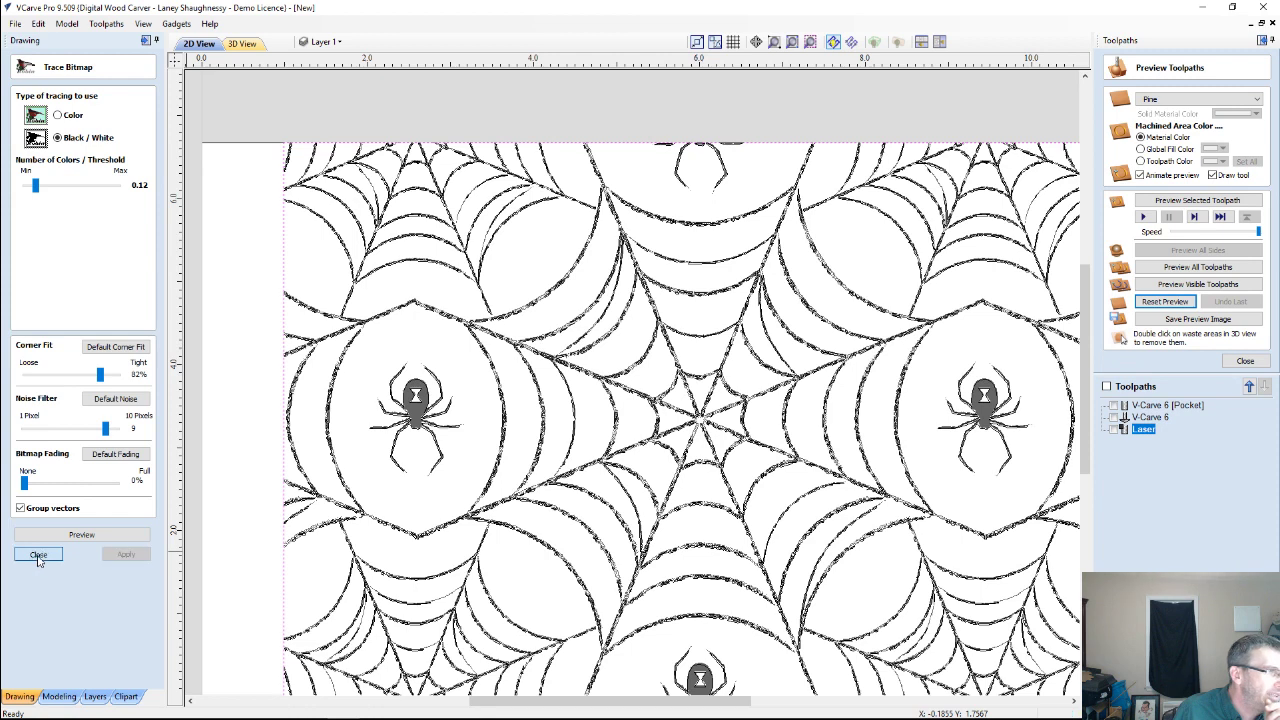
{"action": "left_click", "coordinate": [38, 555]}
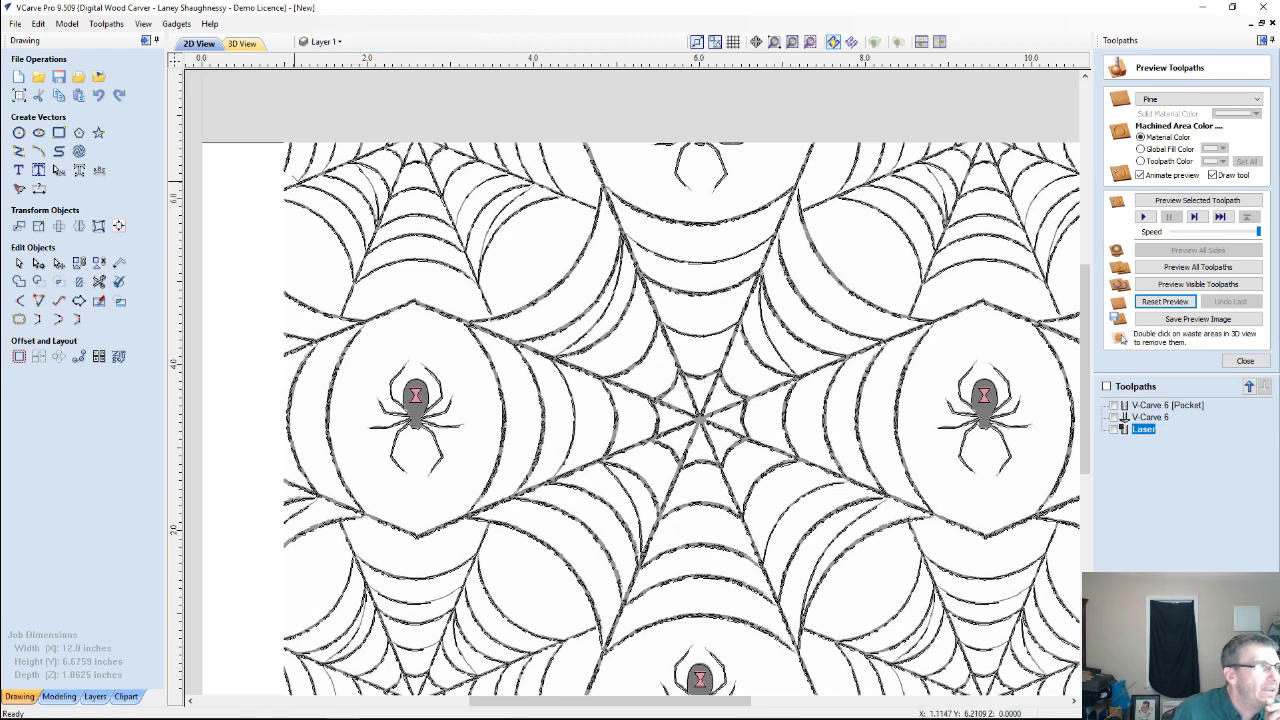
Hide the spider web image and ungroup the newly traced vectors.
{"action": "left_click", "coordinate": [338, 43]}
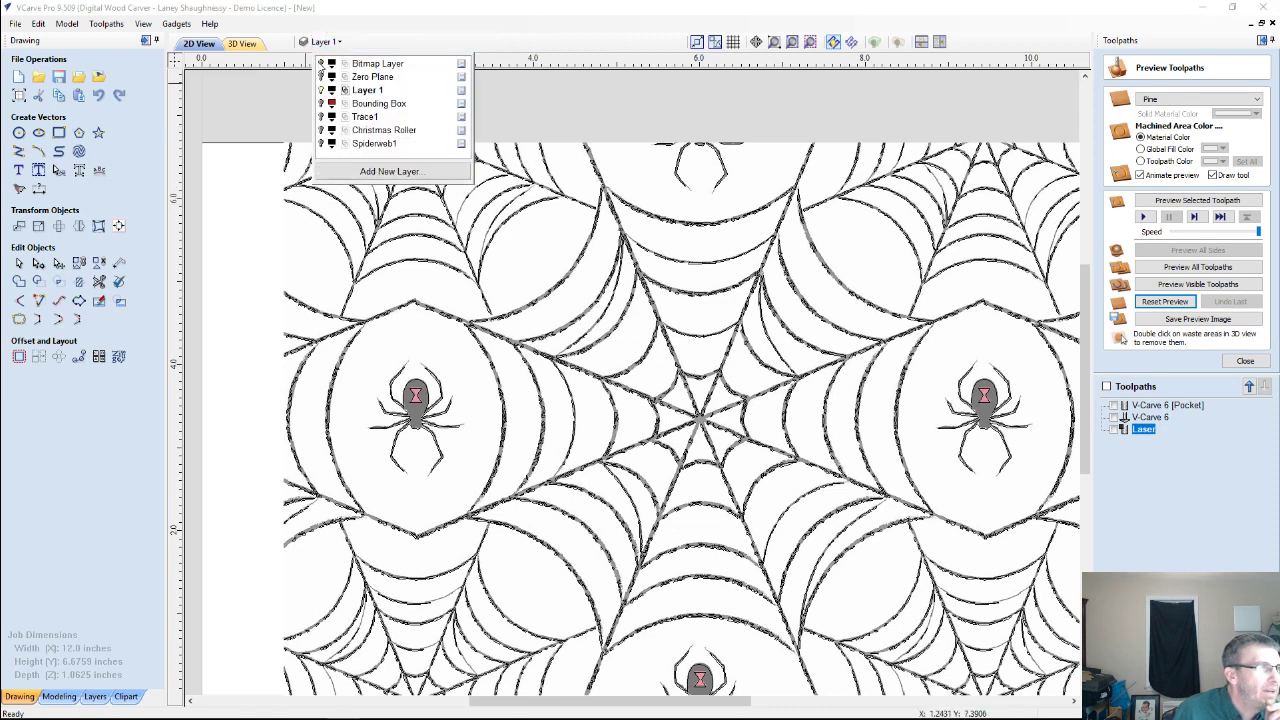
{"action": "left_click", "coordinate": [321, 90]}
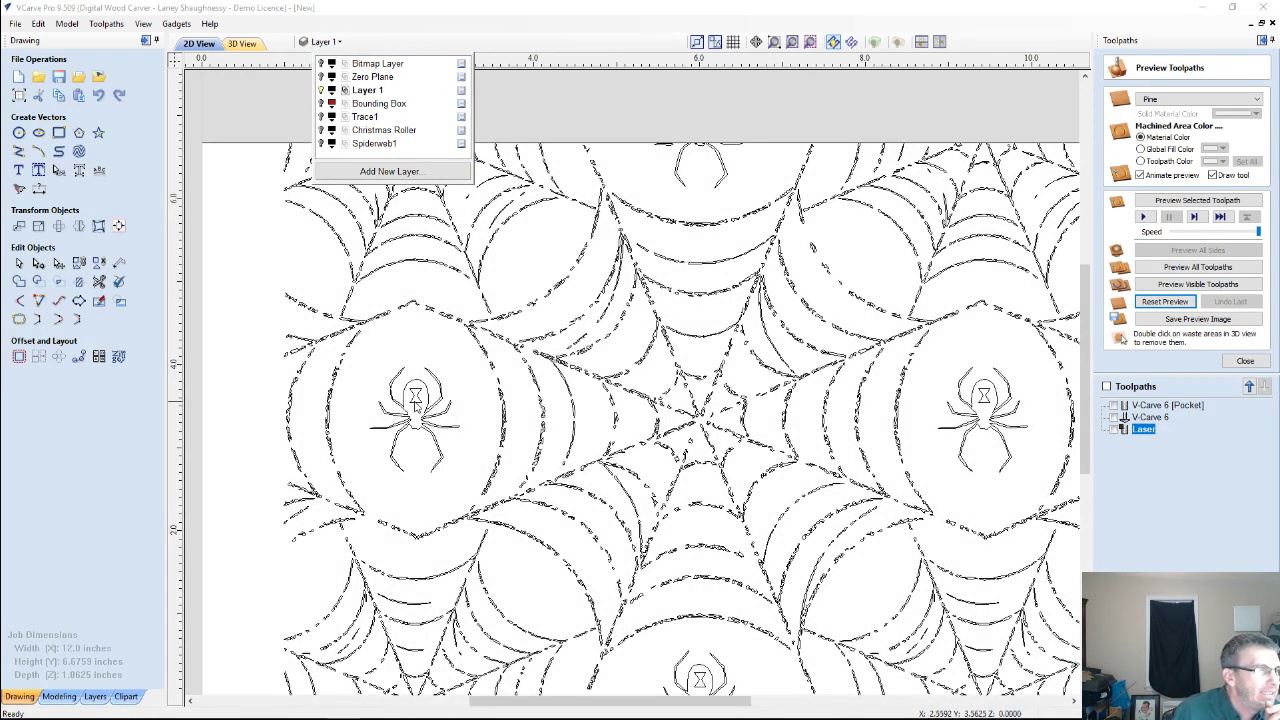
{"action": "left_click", "coordinate": [416, 403]}
{"action": "left_click", "coordinate": [416, 403]}
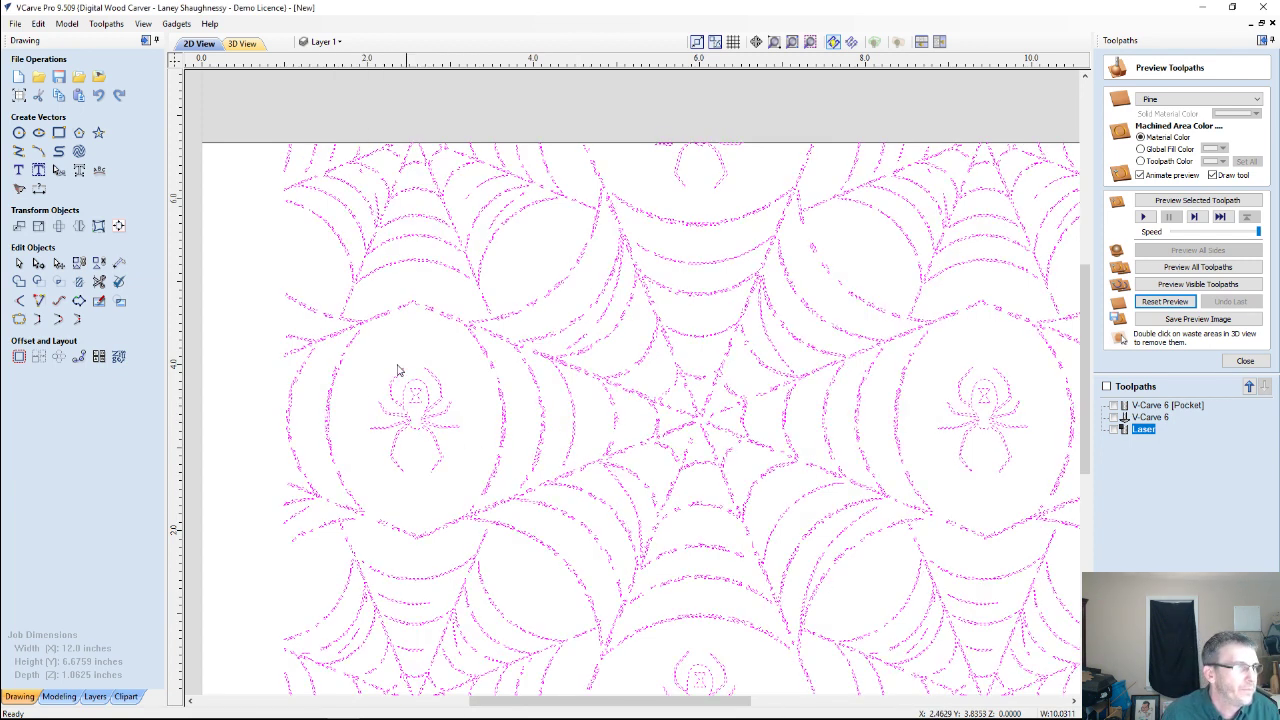
Move the hourglass markings inside the spider bodies to the Spiderweb1 layer.
{"action": "left_click", "coordinate": [413, 400]}
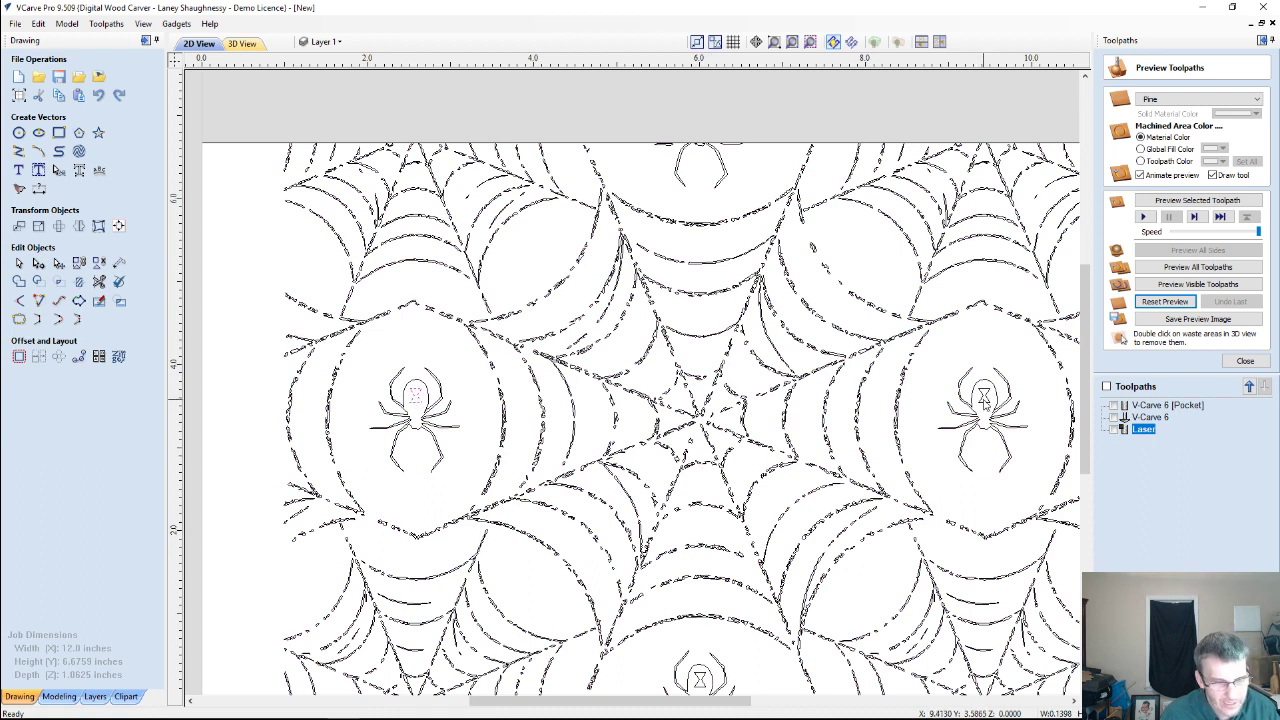
{"action": "left_click", "coordinate": [984, 400], "text": "shift"}
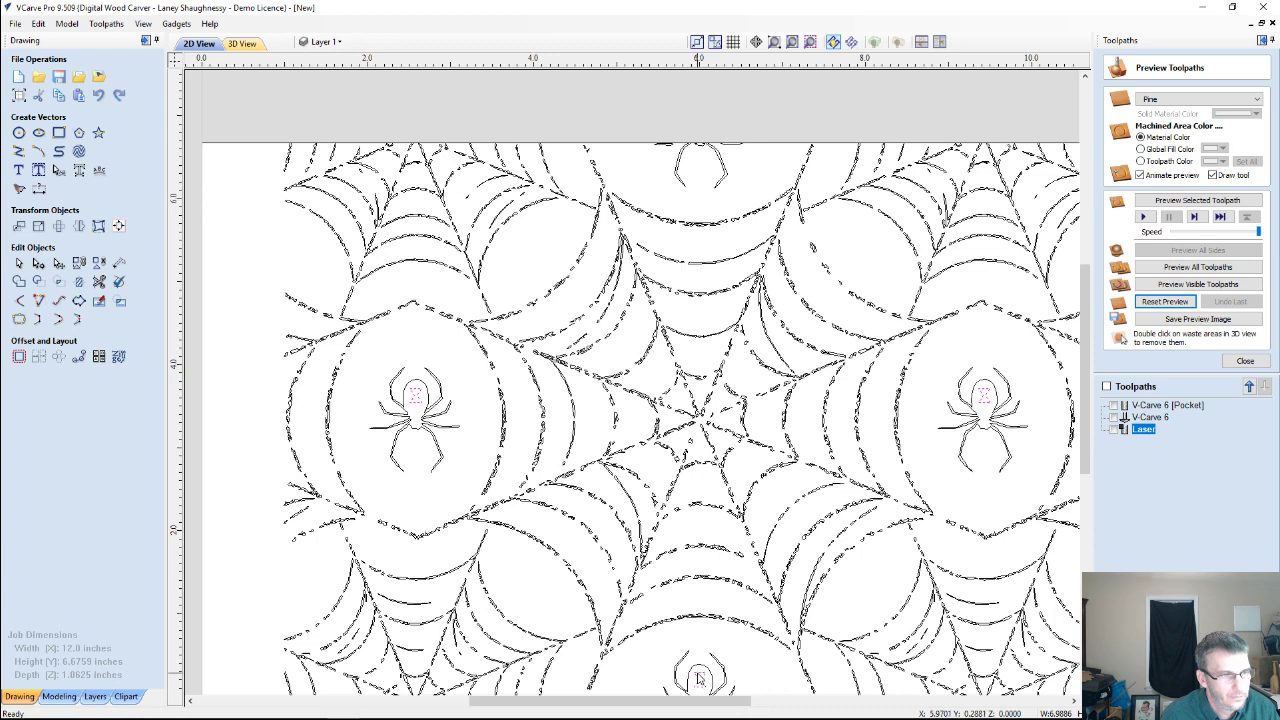
{"action": "right_click", "coordinate": [700, 679]}
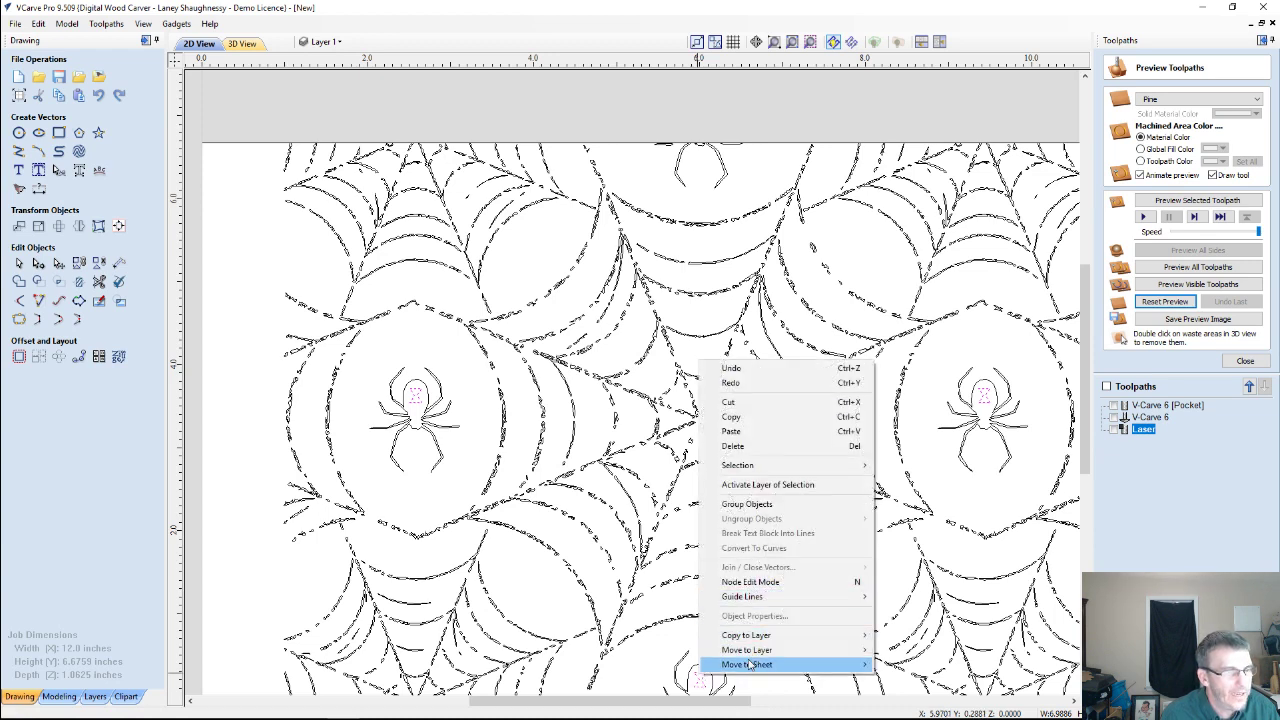
{"action": "mouse_move", "coordinate": [760, 665]}
{"action": "left_click", "coordinate": [907, 632]}
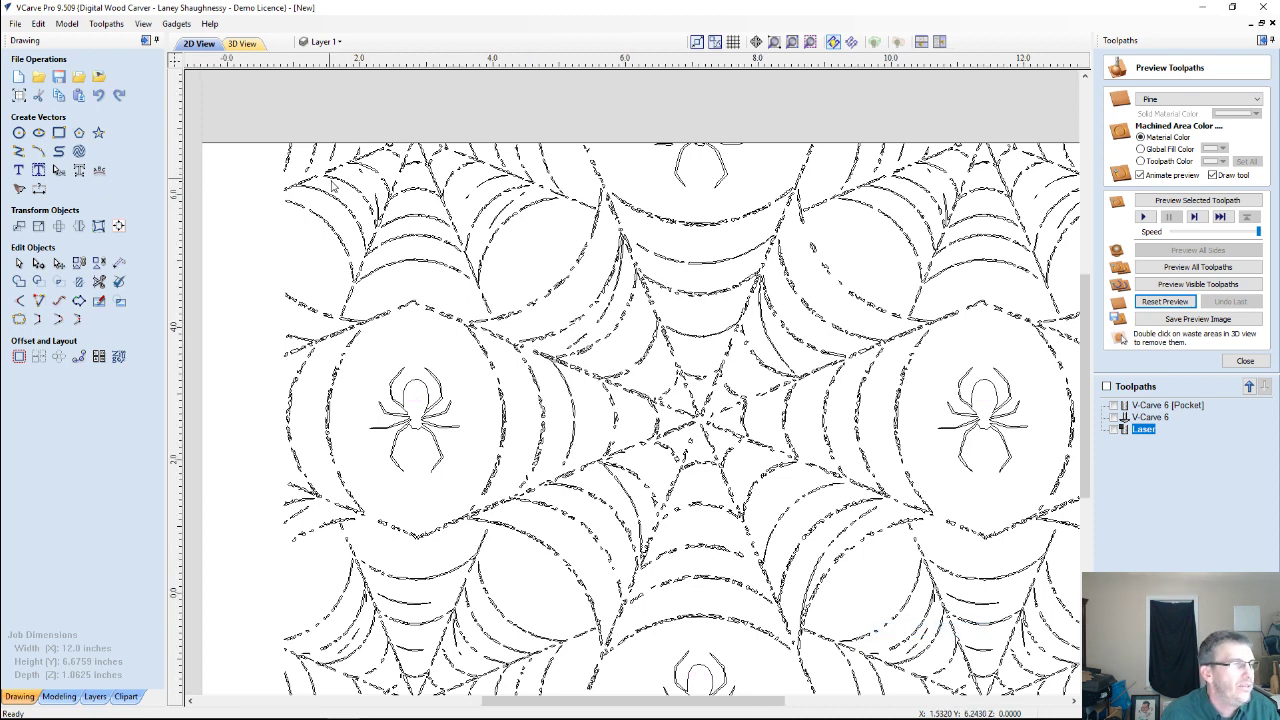
Delete the remaining broken trace vectors, and show the Spiderweb1 layer and make it the active layer.
{"action": "scroll", "coordinate": [333, 183], "scroll_direction": "down", "scroll_amount": 2}
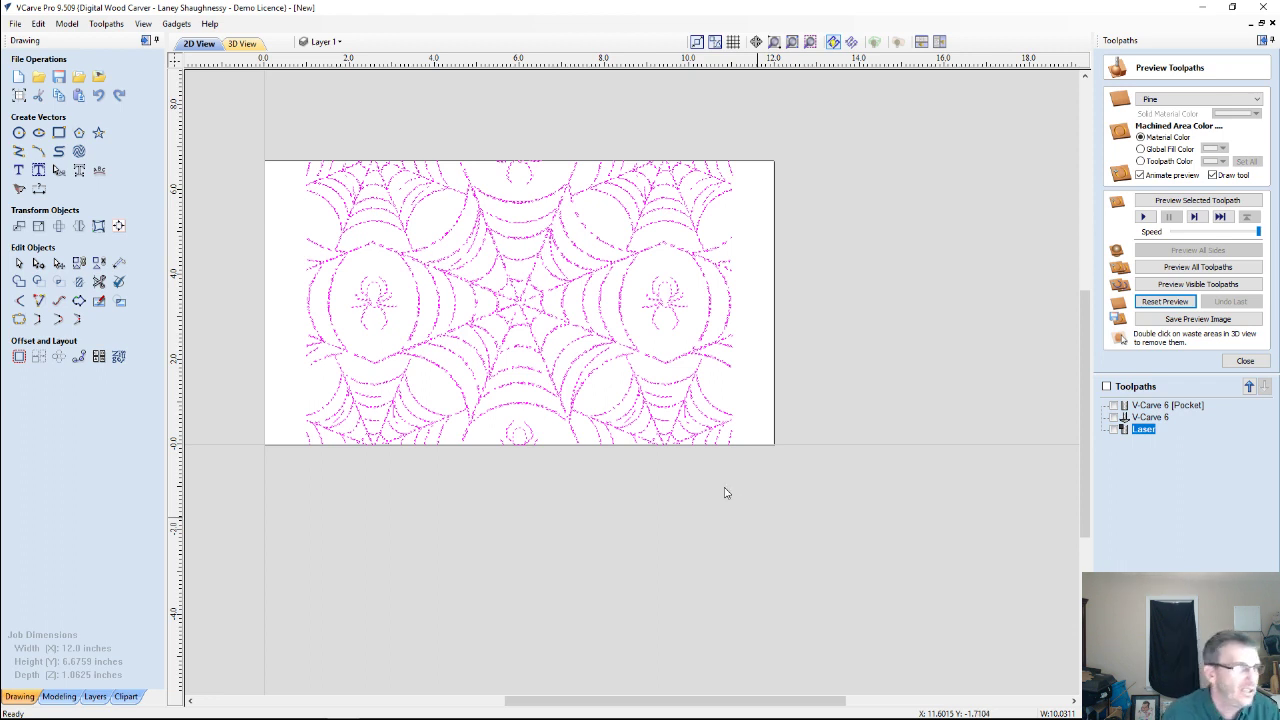
{"action": "left_click", "coordinate": [335, 42]}
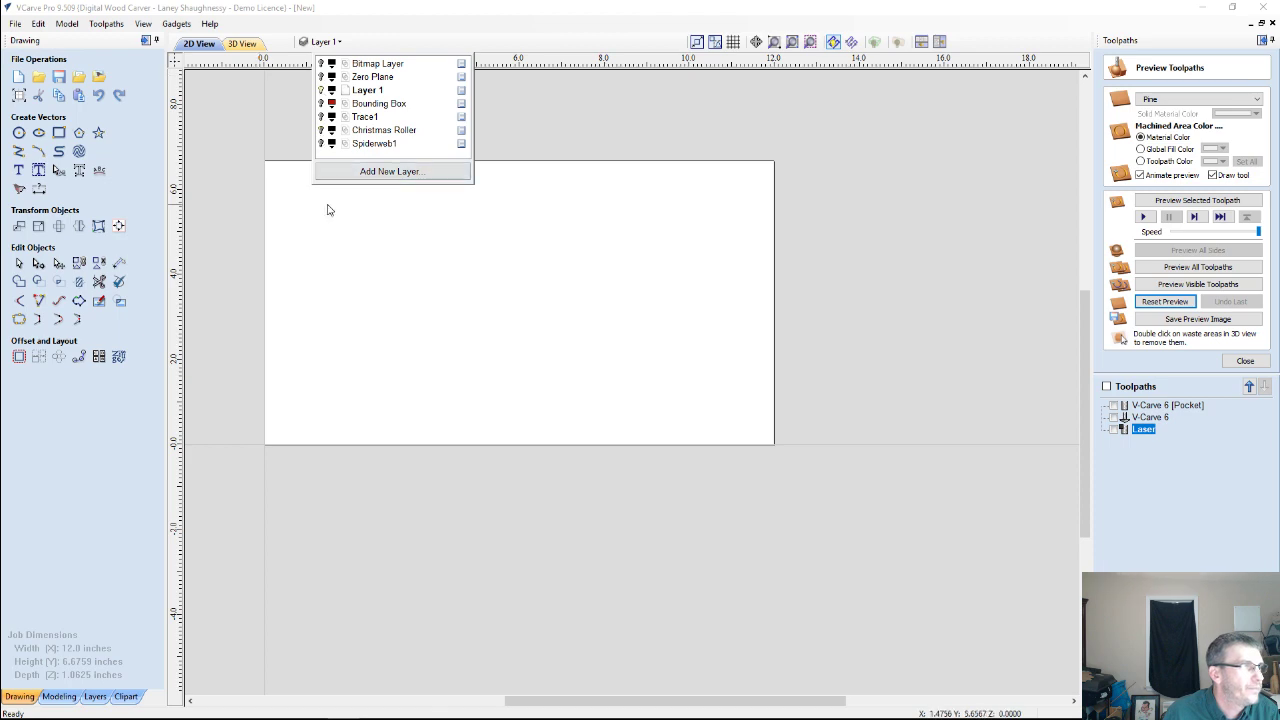
{"action": "left_click", "coordinate": [321, 143]}
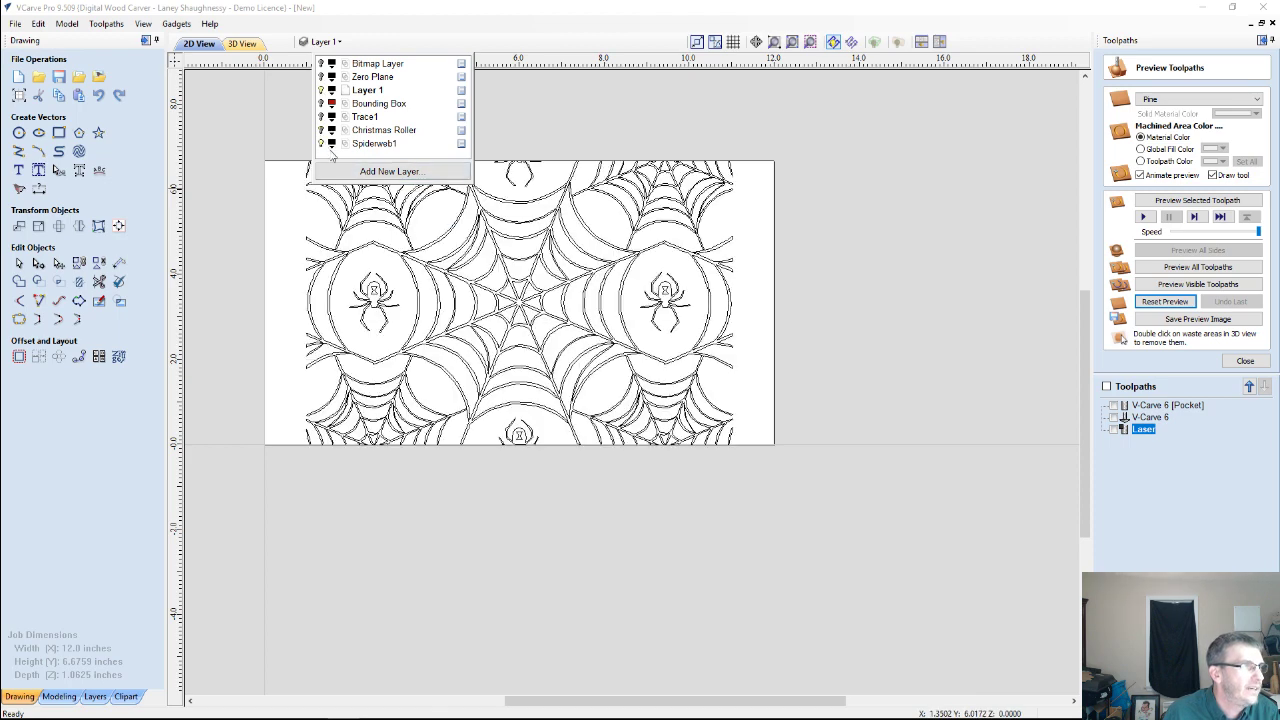
{"action": "left_click", "coordinate": [383, 146]}
{"action": "scroll", "coordinate": [432, 320], "scroll_direction": "up", "scroll_amount": 4}
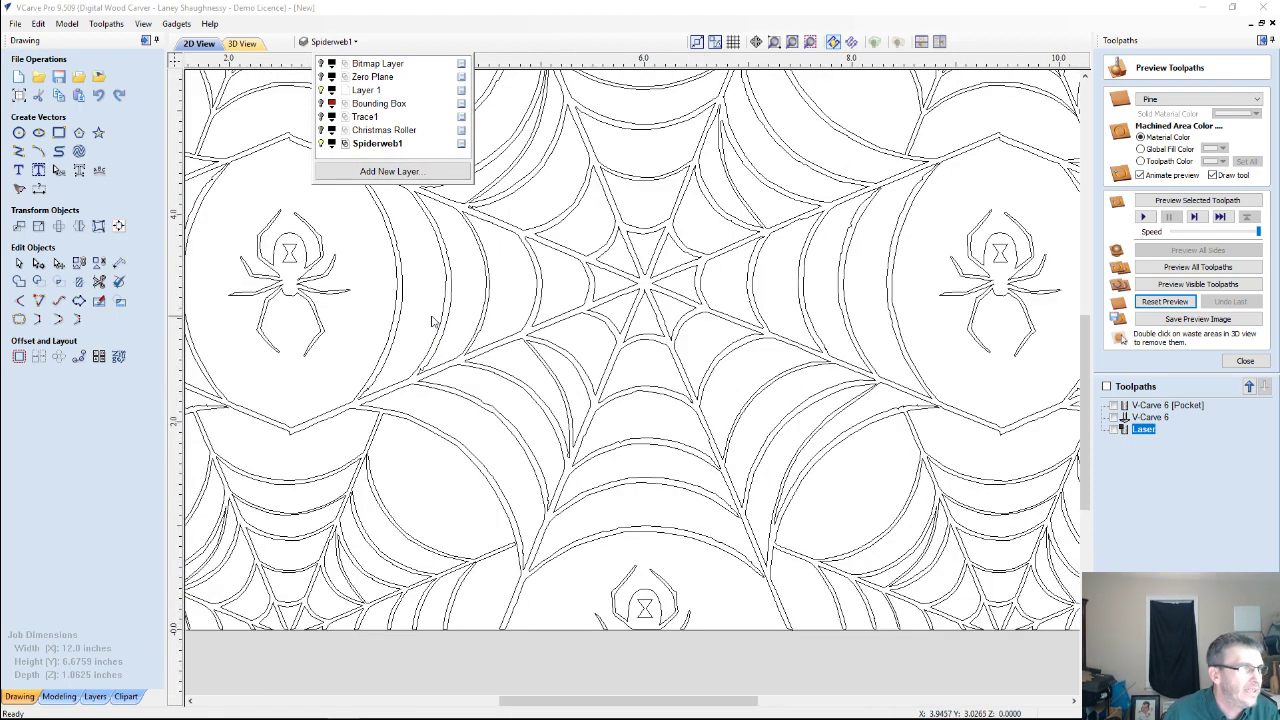
{"action": "left_click", "coordinate": [519, 363]}
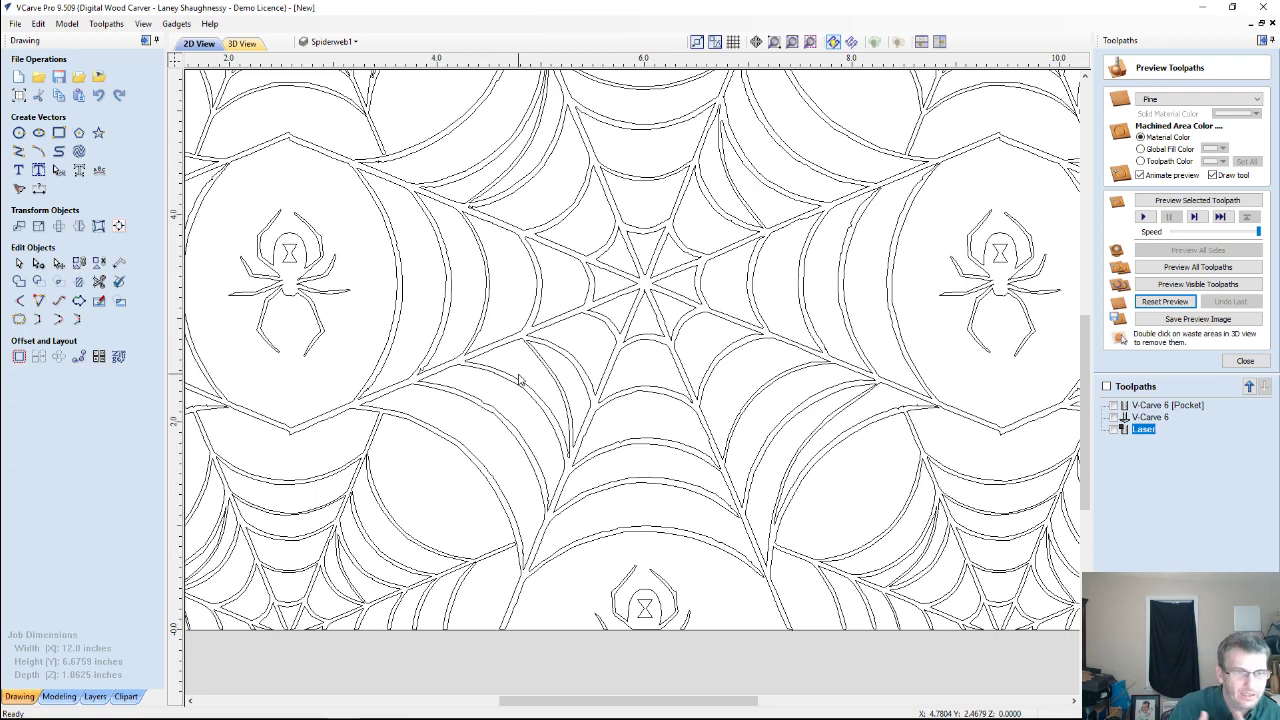
Select the whole spider web pattern and nudge it sideways until its left edge lines up with the job edge at X 0.
{"action": "scroll", "coordinate": [555, 288], "scroll_direction": "down", "scroll_amount": 3}
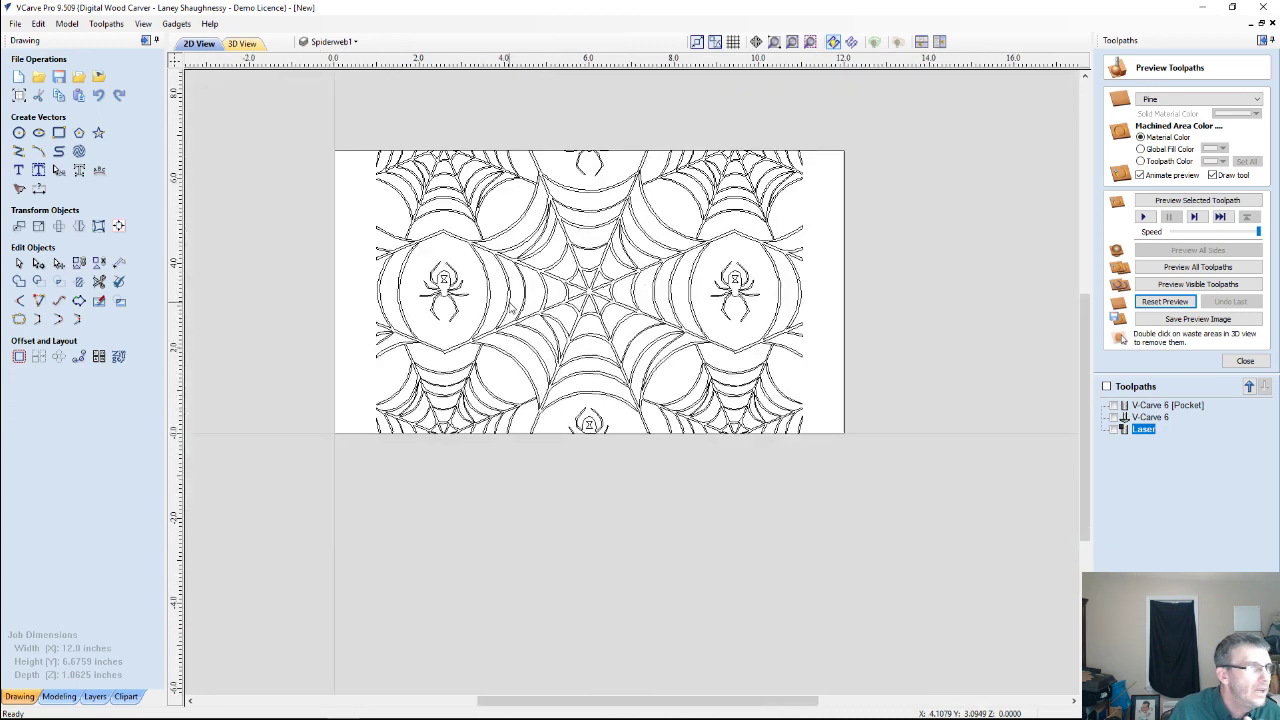
{"action": "left_click_drag", "start_coordinate": [348, 103], "coordinate": [835, 464]}
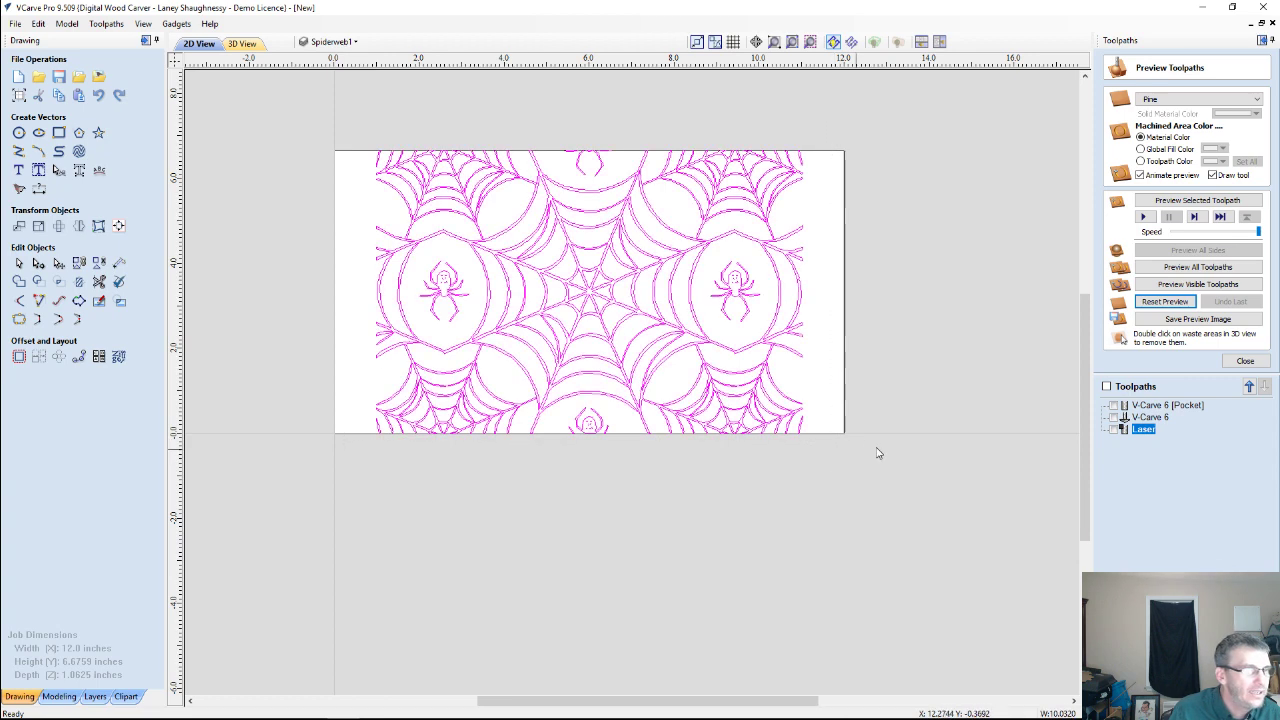
{"action": "key", "text": "Left"}
{"action": "key", "text": "Left"}
{"action": "key", "text": "Left"}
{"action": "key", "text": "Left"}
{"action": "key", "text": "Left"}
{"action": "key", "text": "Left"}
{"action": "key", "text": "Left"}
{"action": "key", "text": "Left"}
{"action": "key", "text": "Left"}
{"action": "key", "text": "Left"}
{"action": "key", "text": "Left"}
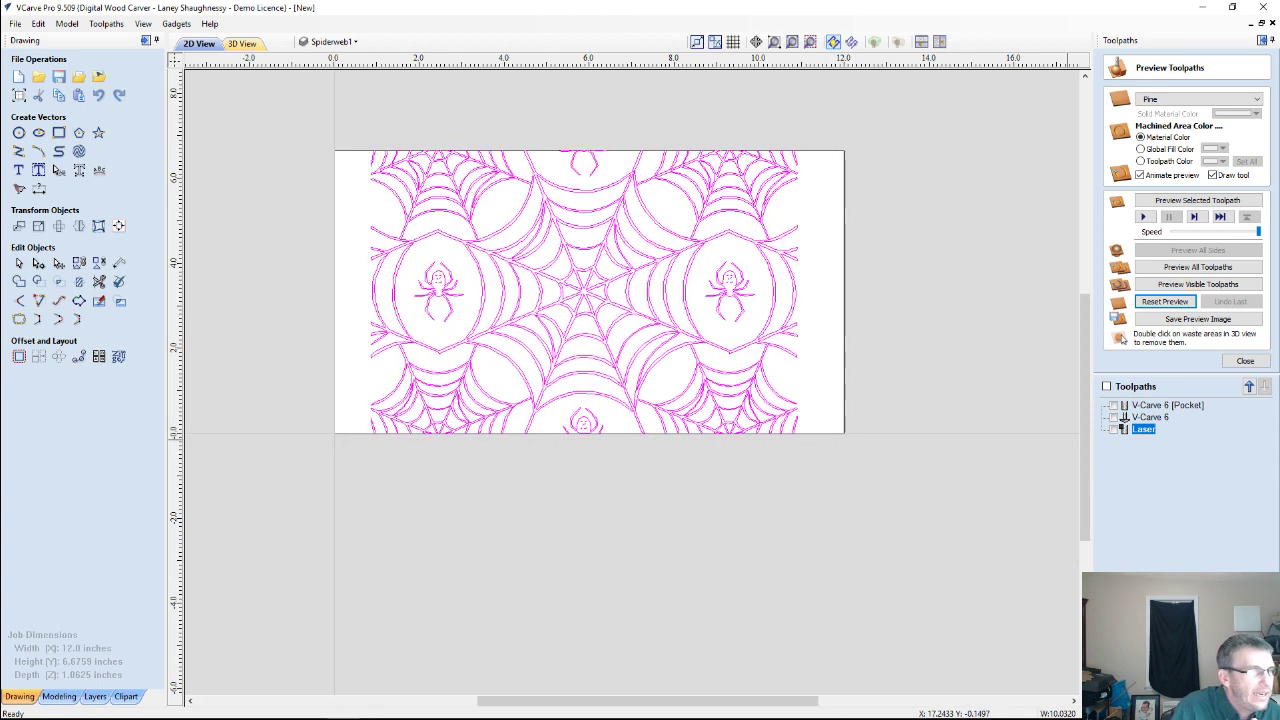
{"action": "key", "text": "Down"}
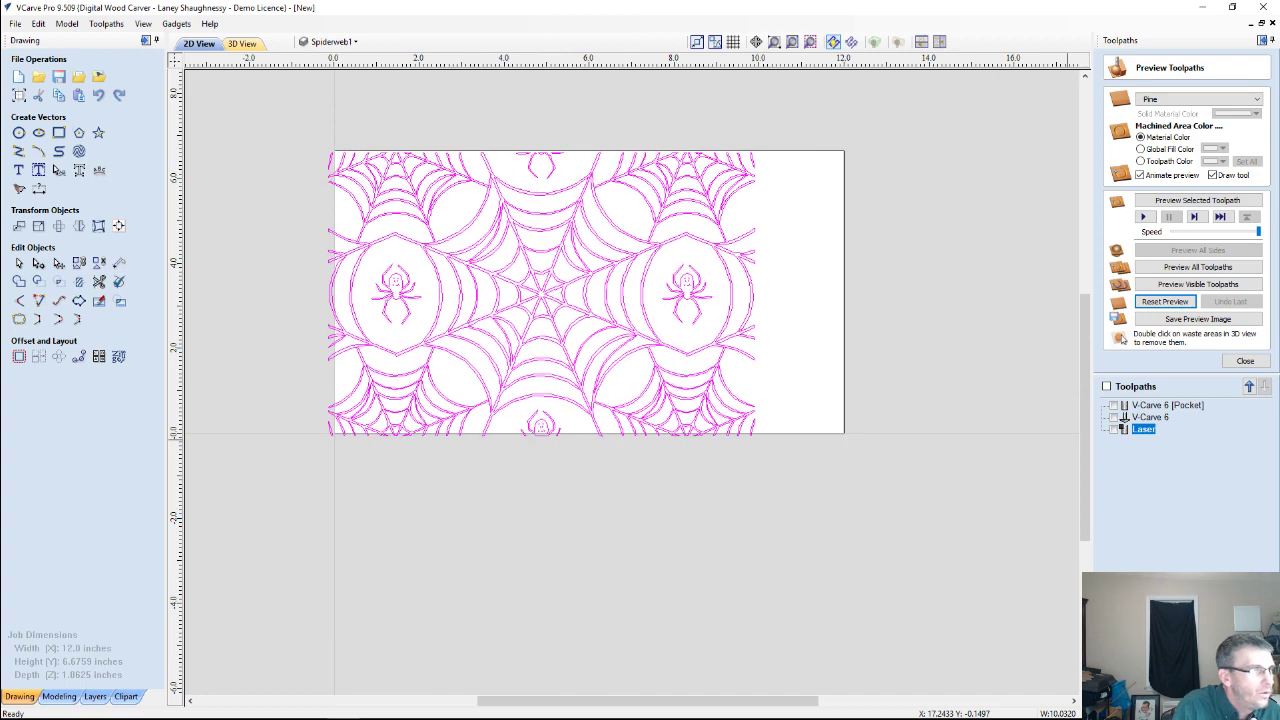
{"action": "key", "text": "Right"}
{"action": "key", "text": "Right"}
{"action": "key", "text": "Right"}
{"action": "key", "text": "Right"}
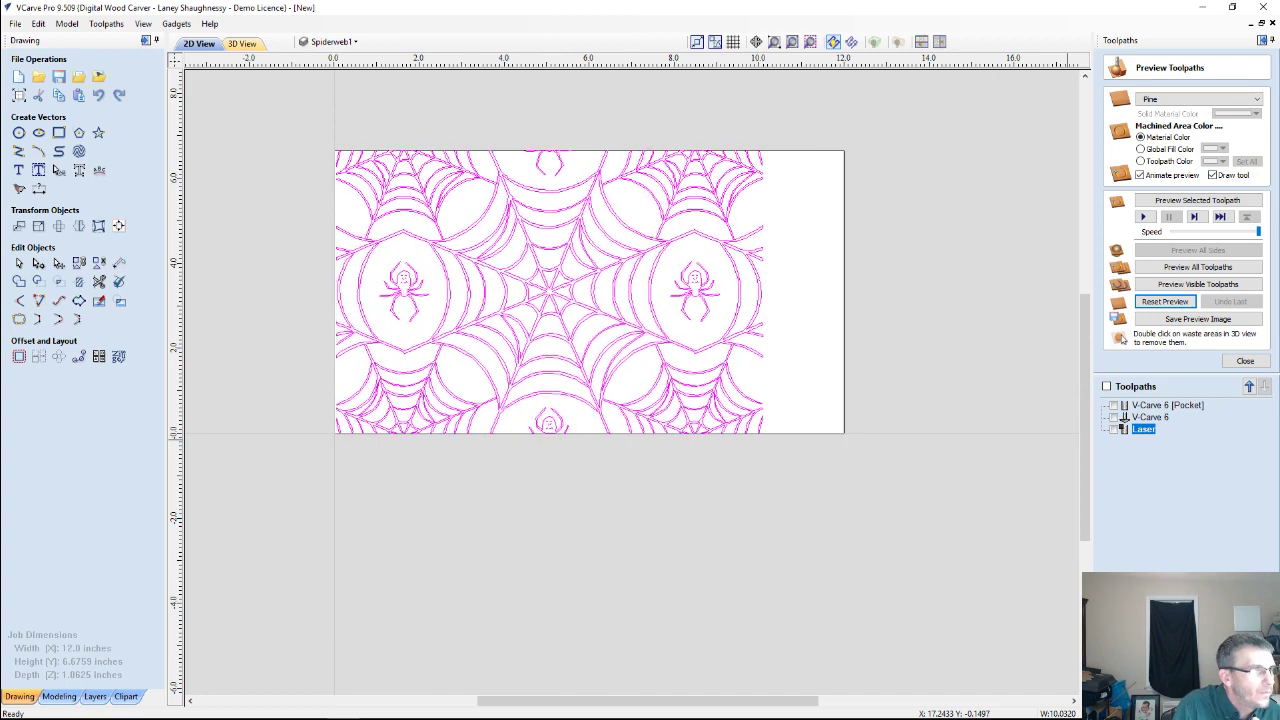
{"action": "key", "text": "Left"}
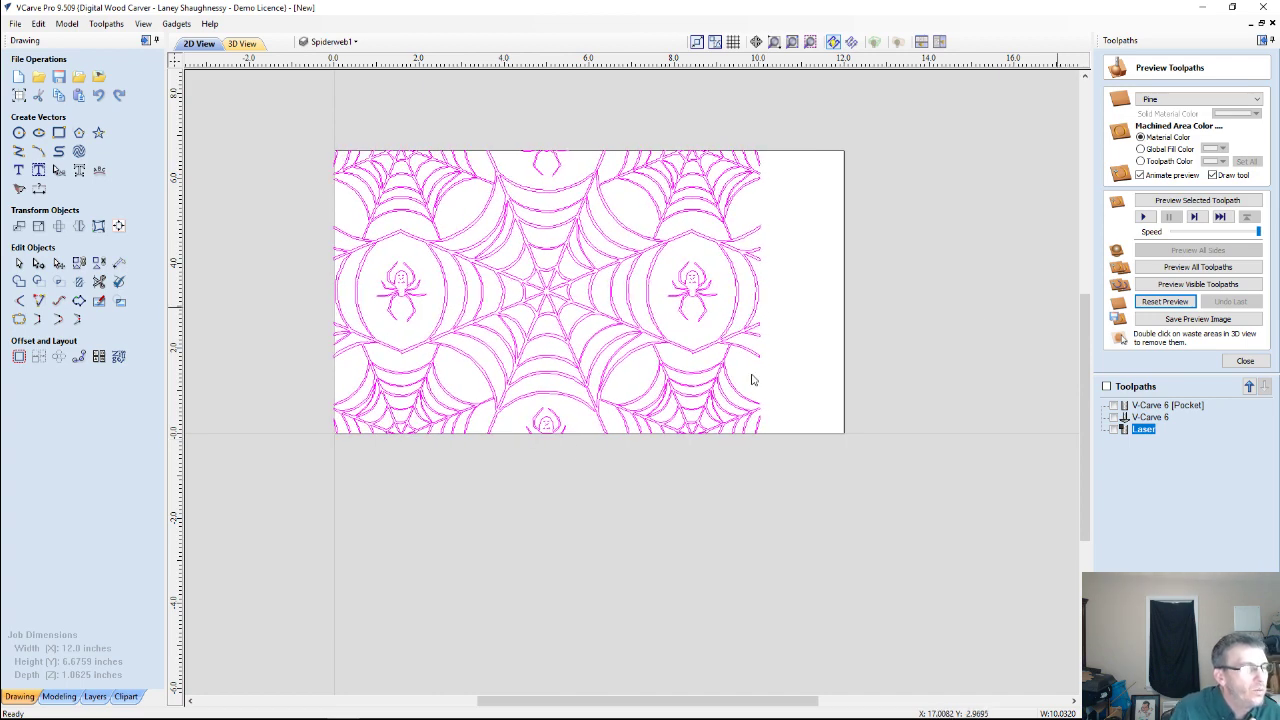
Examine up close how the cut-off spider parts meet the lower and upper edges of the job.
{"action": "scroll", "coordinate": [550, 428], "scroll_direction": "up", "scroll_amount": 5}
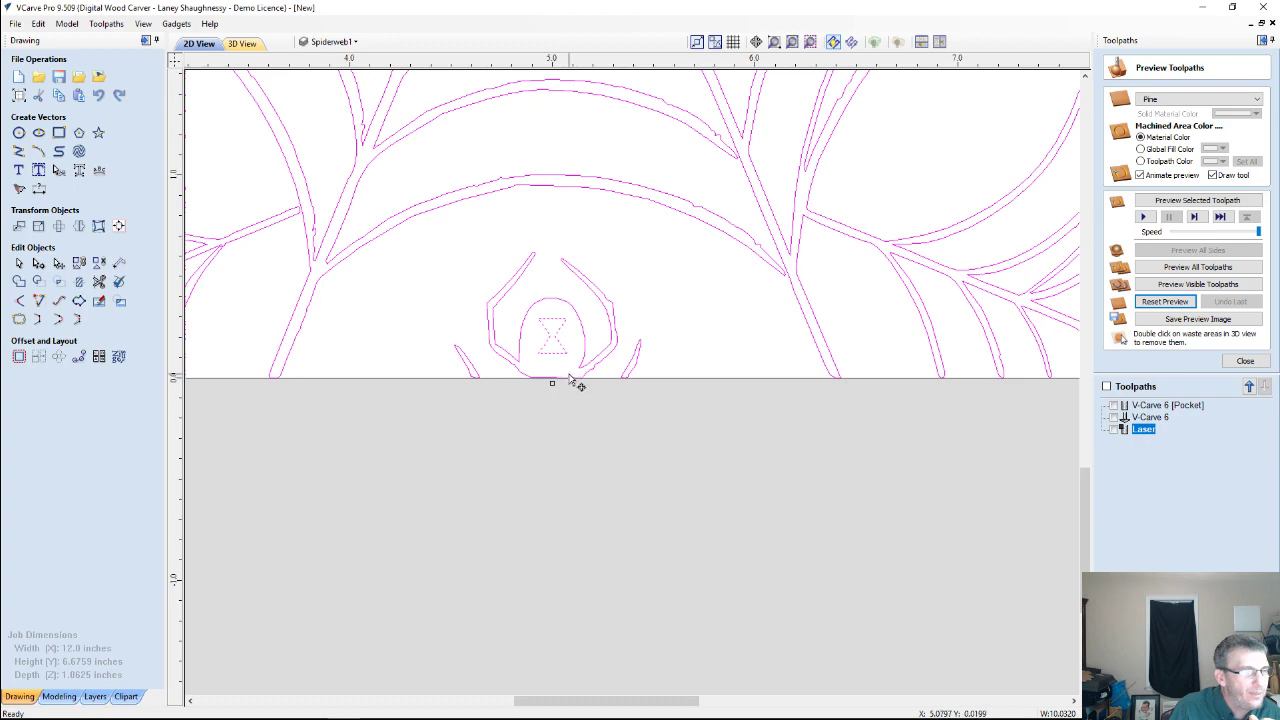
{"action": "scroll", "coordinate": [575, 383], "scroll_direction": "down", "scroll_amount": 6}
{"action": "scroll", "coordinate": [535, 195], "scroll_direction": "up", "scroll_amount": 6}
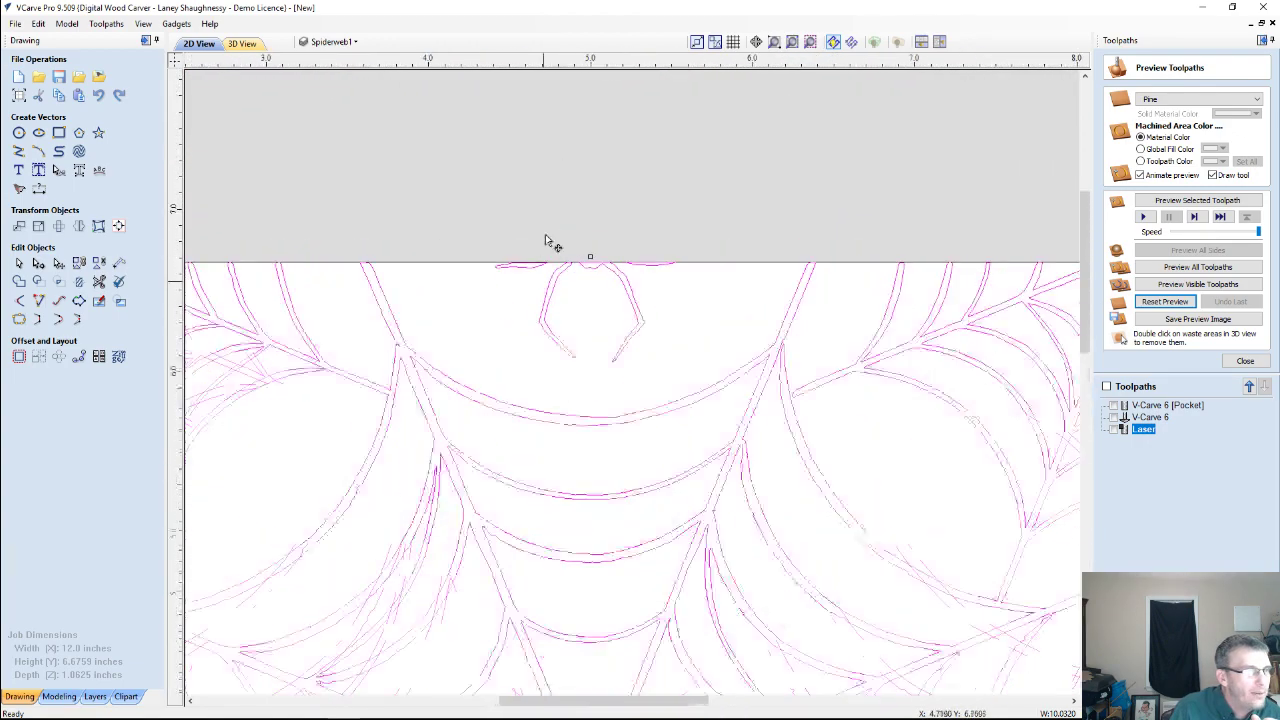
{"action": "scroll", "coordinate": [545, 242], "scroll_direction": "up", "scroll_amount": 3}
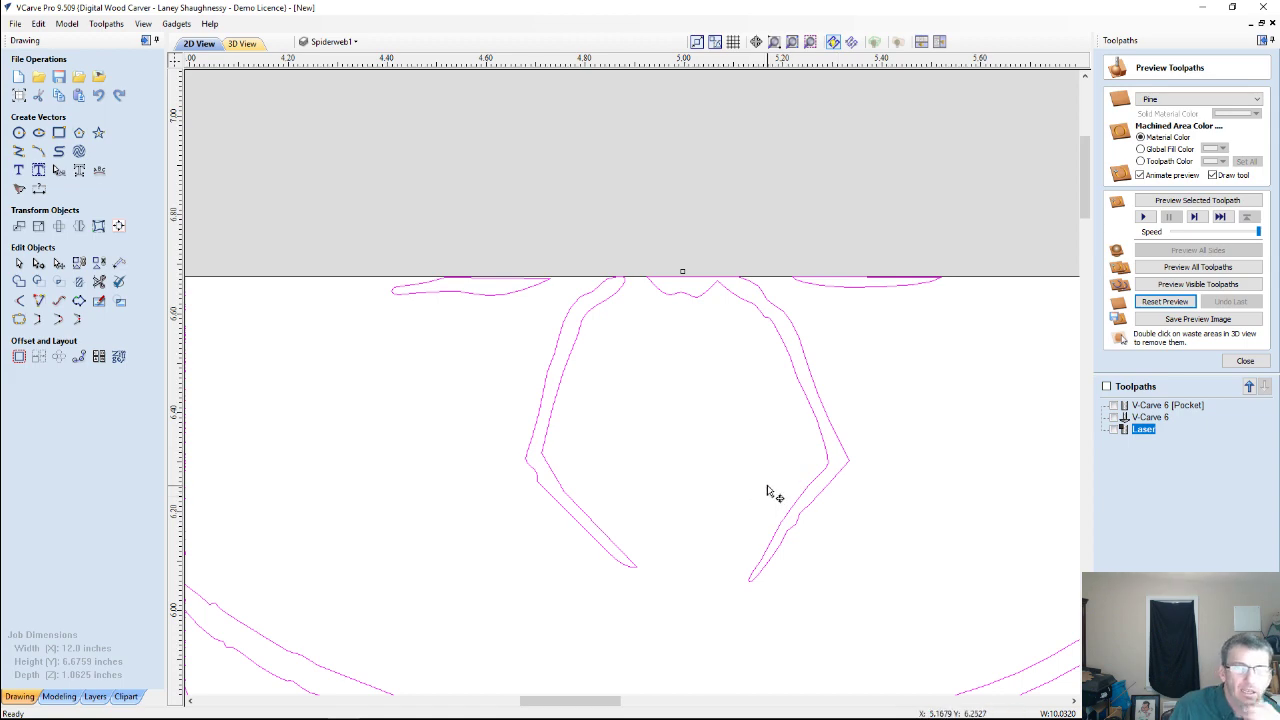
{"action": "scroll", "coordinate": [764, 490], "scroll_direction": "down", "scroll_amount": 9}
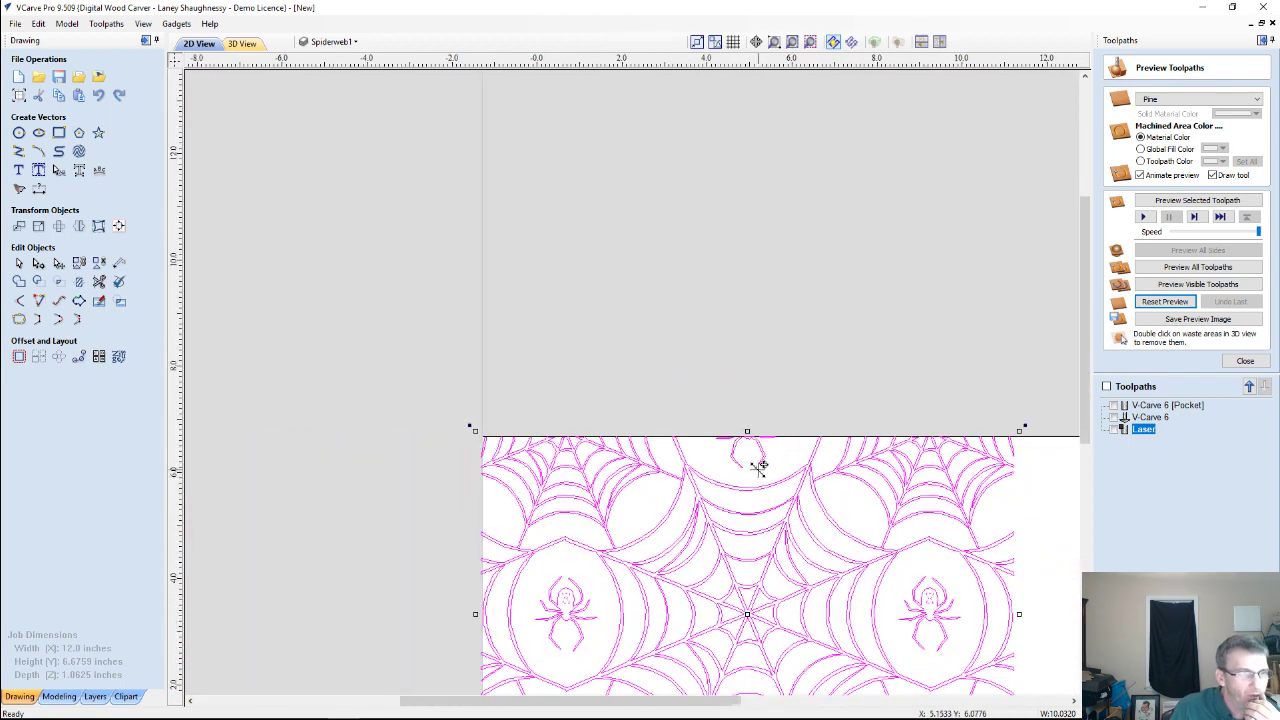
{"action": "scroll", "coordinate": [745, 455], "scroll_direction": "down", "scroll_amount": 2}
{"action": "scroll", "coordinate": [680, 450], "scroll_direction": "up", "scroll_amount": 4}
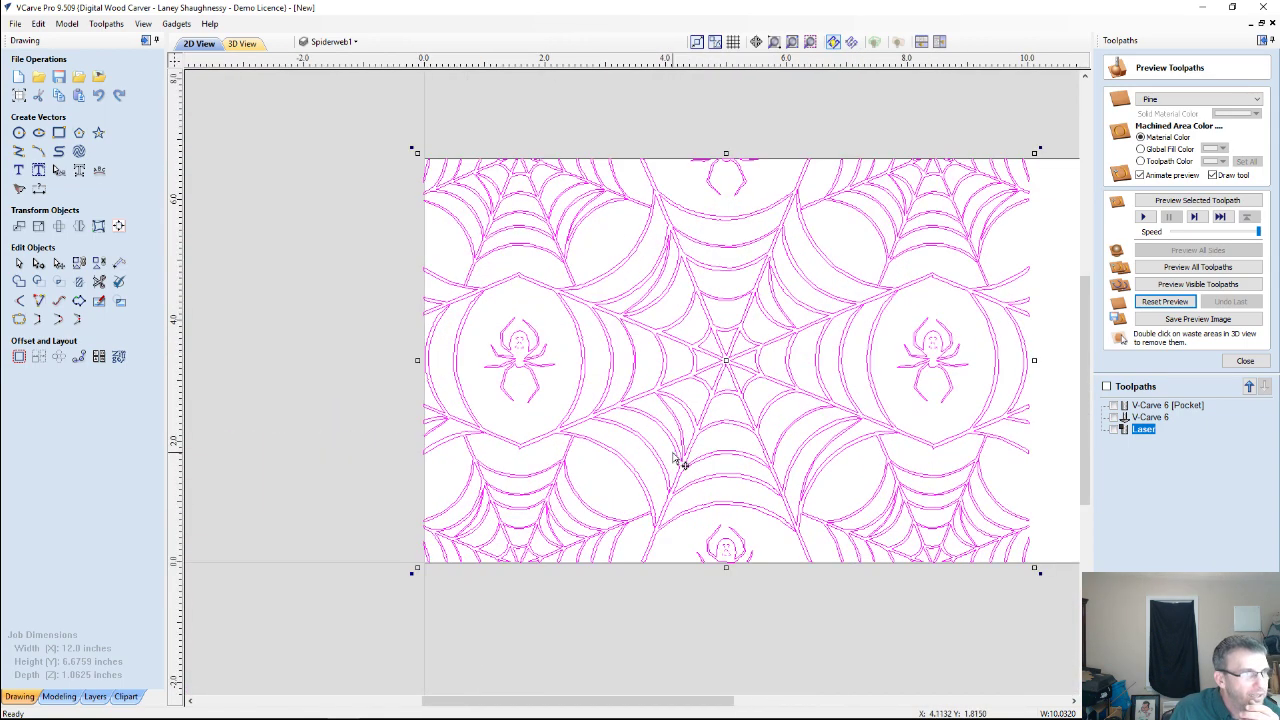
Center the spider web pattern on the material in both directions.
{"action": "scroll", "coordinate": [443, 357], "scroll_direction": "up", "scroll_amount": 2}
{"action": "scroll", "coordinate": [432, 347], "scroll_direction": "up", "scroll_amount": 1}
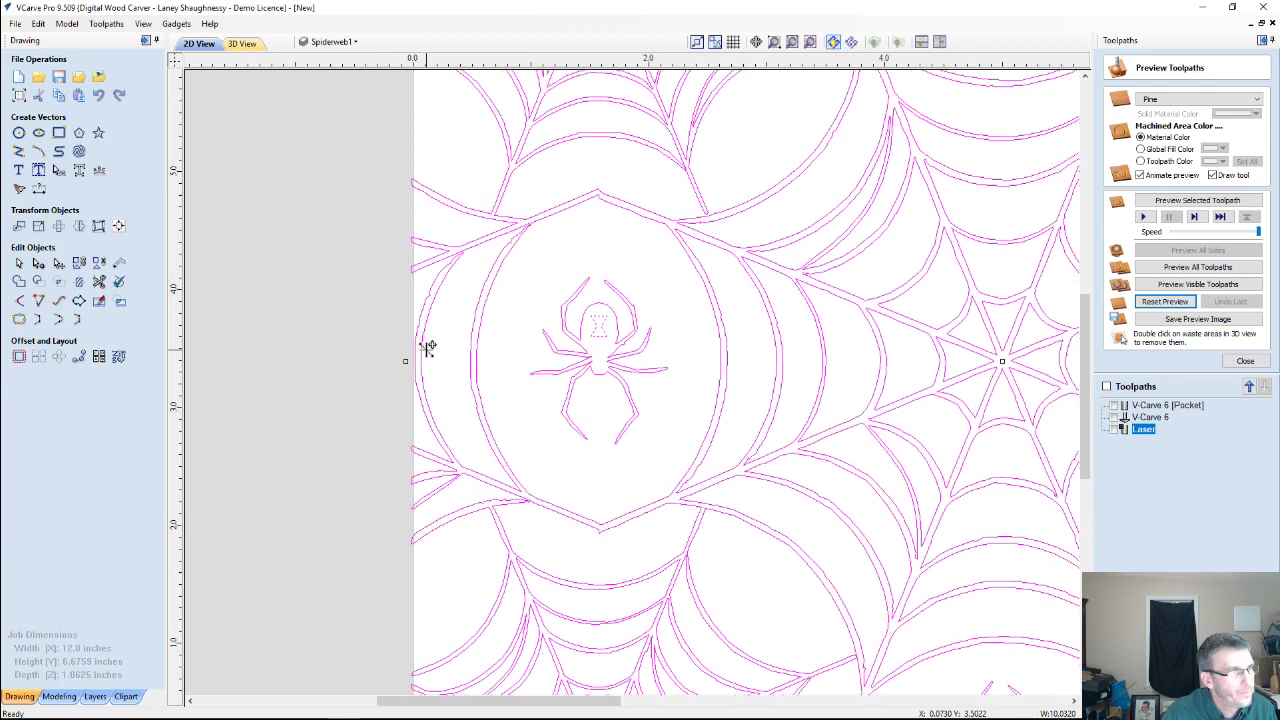
{"action": "left_click", "coordinate": [117, 228]}
{"action": "left_click", "coordinate": [83, 112]}
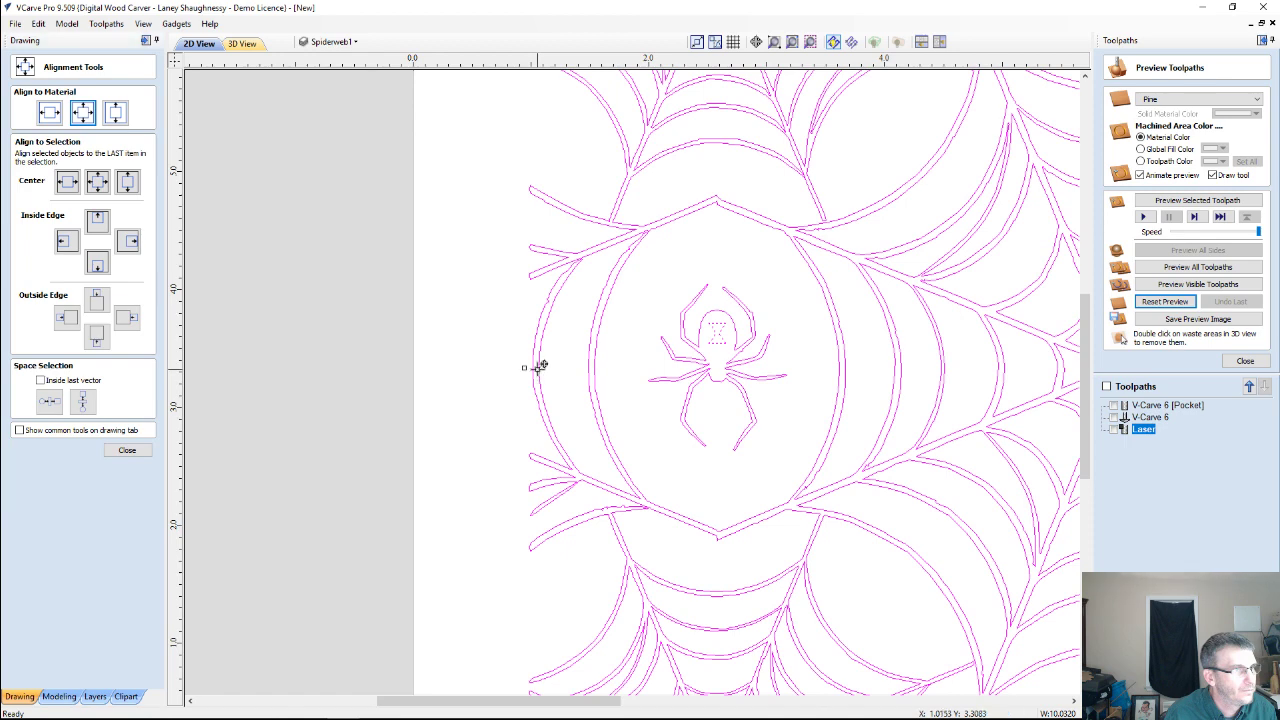
Nudge the centered pattern left until its left edge lines up with the job edge at X 0, and close the alignment tools.
{"action": "key", "text": "Left"}
{"action": "key", "text": "Left"}
{"action": "key", "text": "Left"}
{"action": "key", "text": "Left"}
{"action": "key", "text": "Left"}
{"action": "key", "text": "Left"}
{"action": "key", "text": "Left"}
{"action": "key", "text": "Left"}
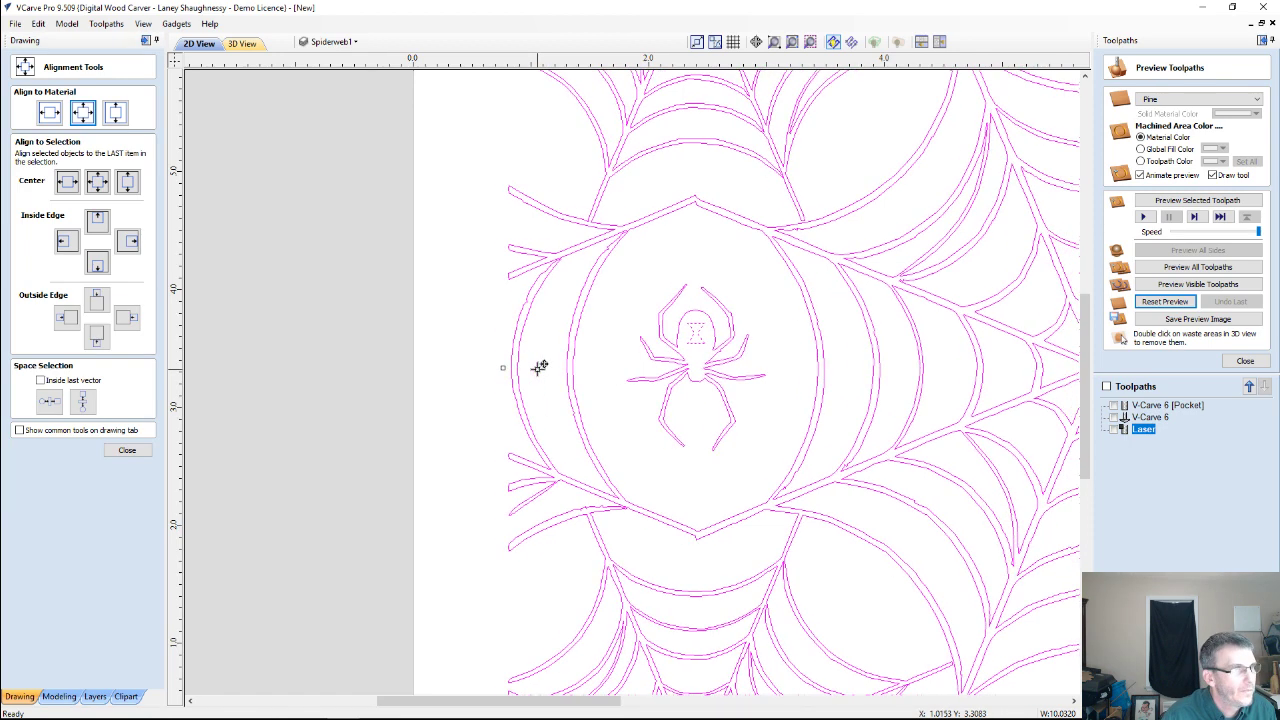
{"action": "key", "text": "Left"}
{"action": "key", "text": "Left"}
{"action": "key", "text": "Left"}
{"action": "key", "text": "Left"}
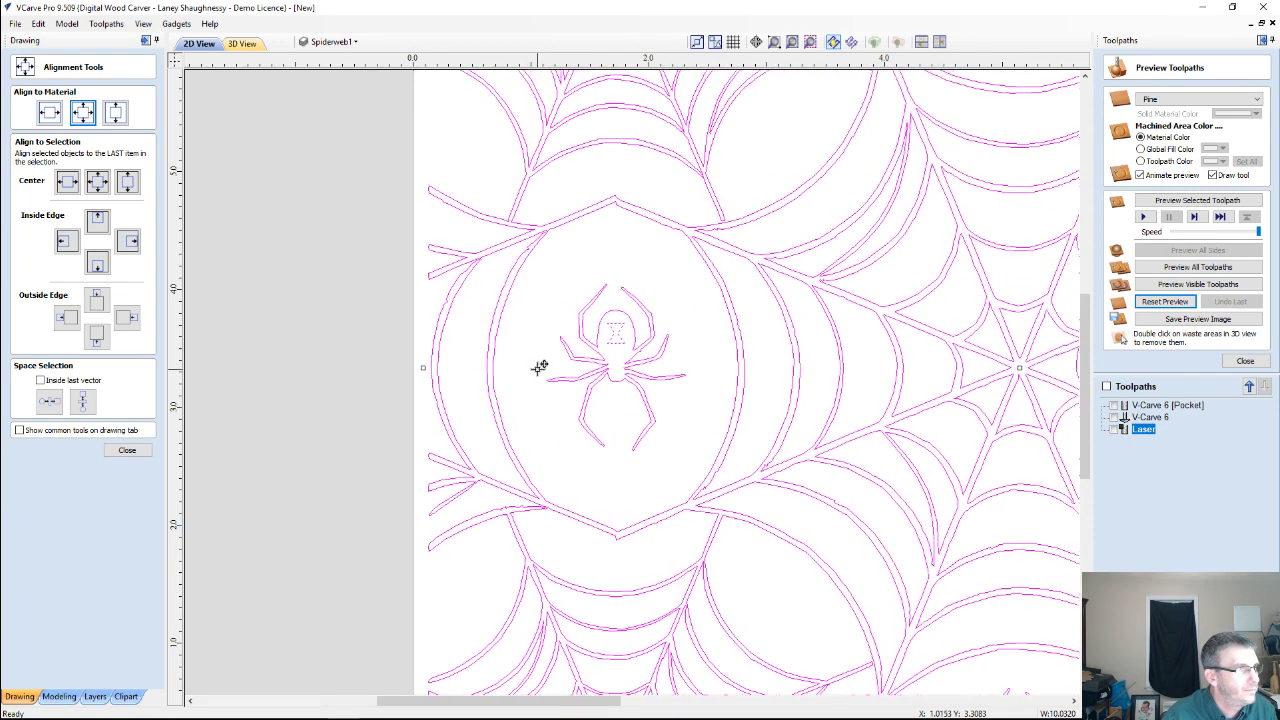
{"action": "key", "text": "Left"}
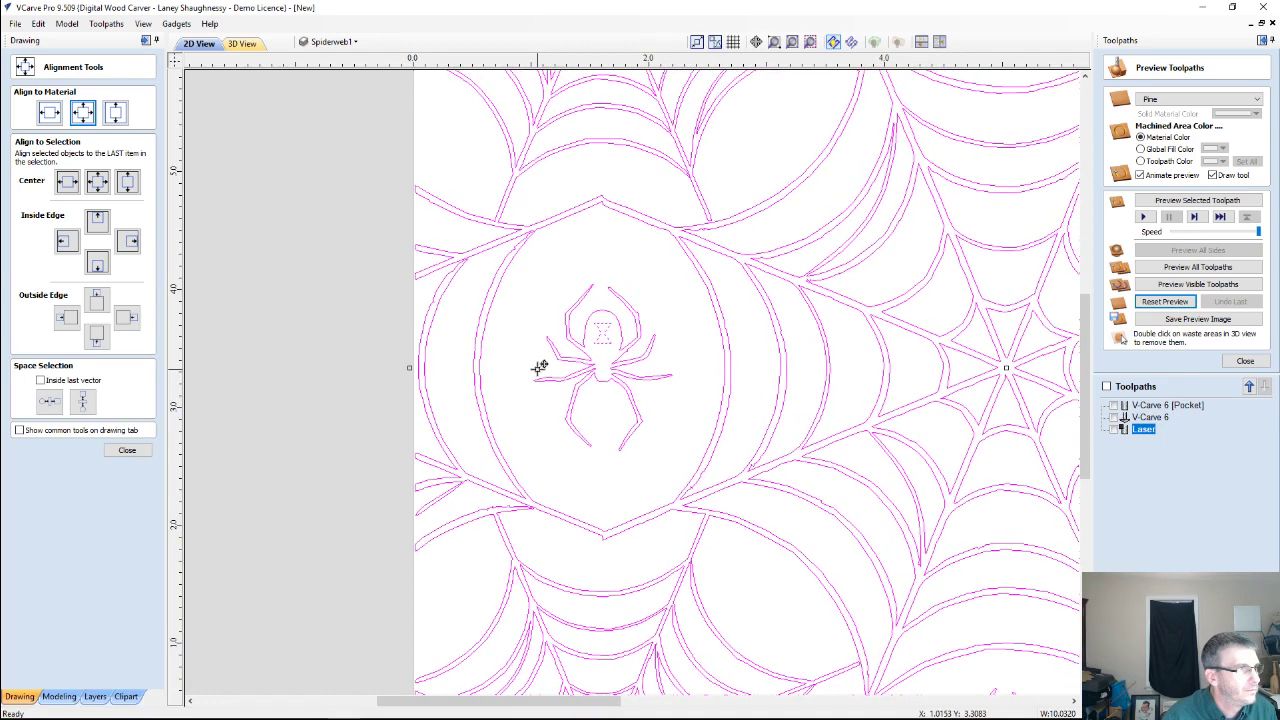
{"action": "key", "text": "Right"}
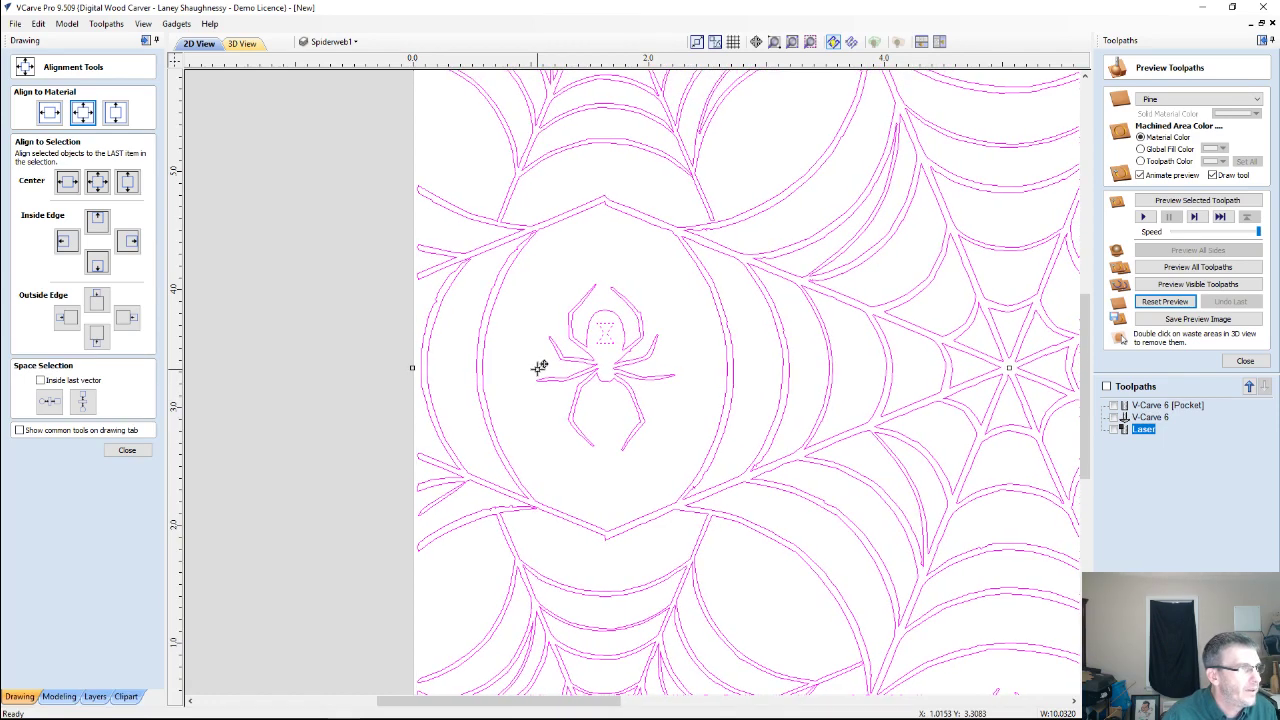
{"action": "key", "text": "F3"}
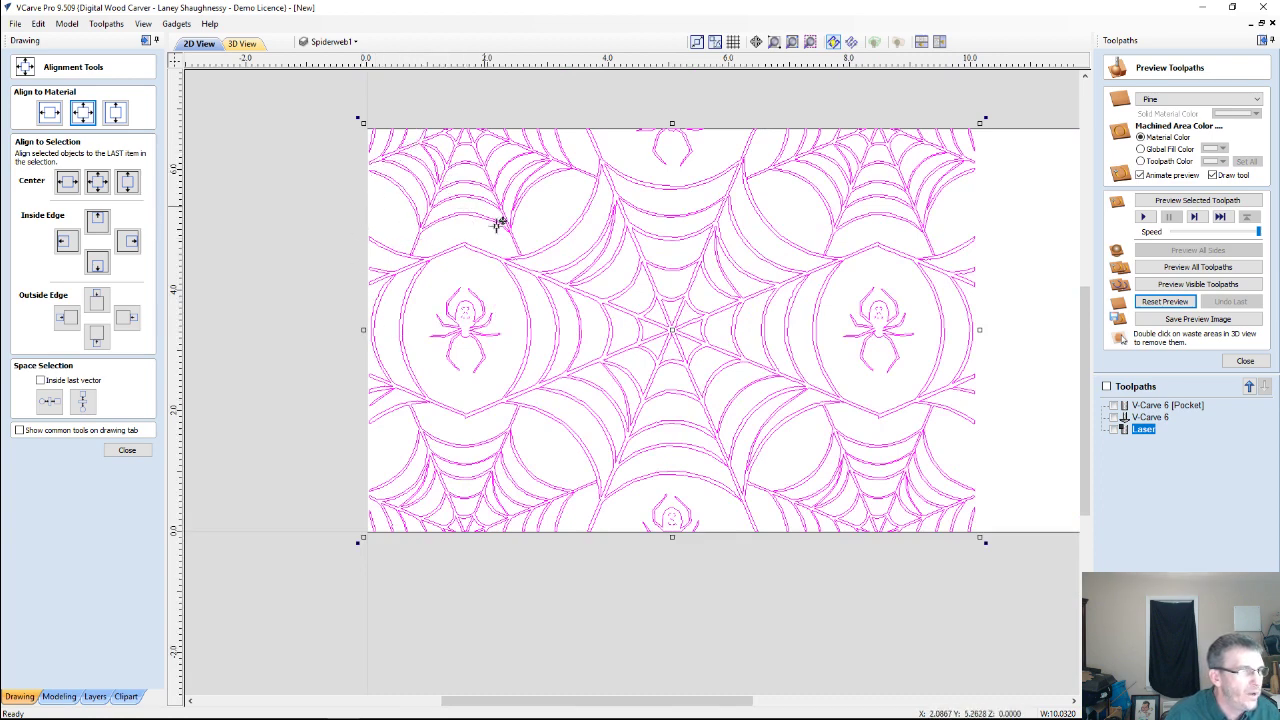
{"action": "scroll", "coordinate": [478, 305], "scroll_direction": "down", "scroll_amount": 2}
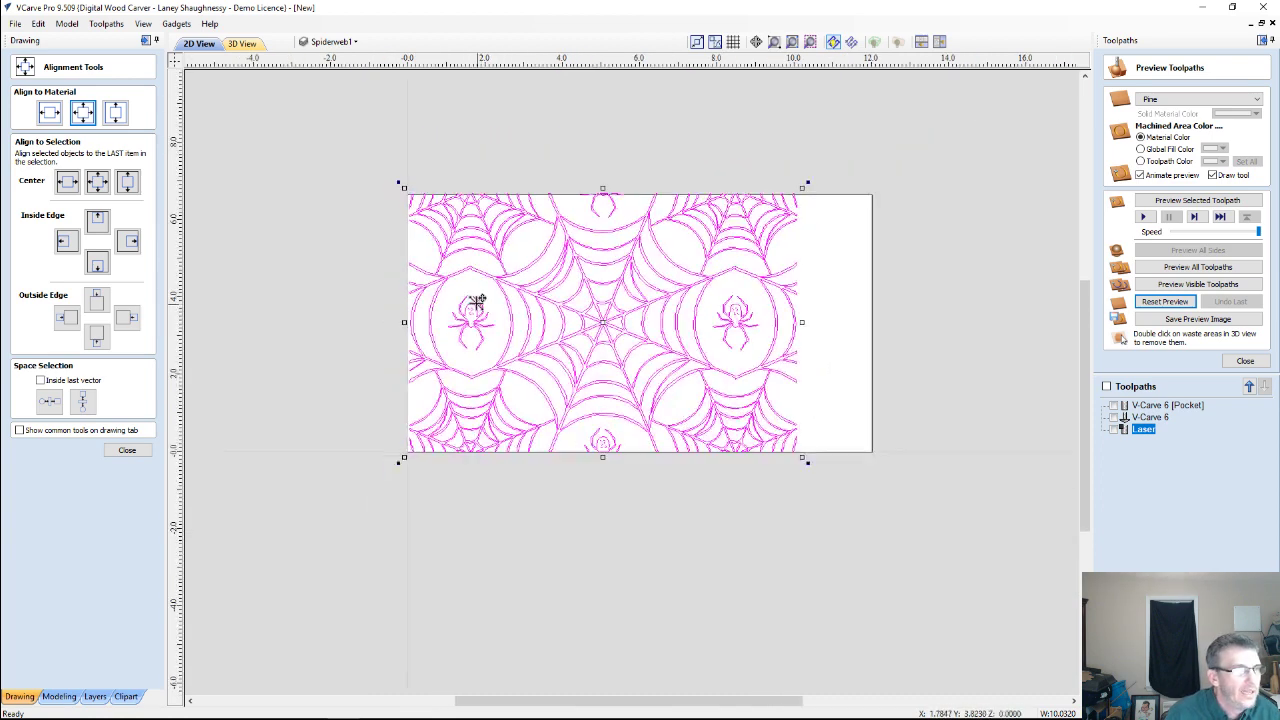
{"action": "left_click", "coordinate": [127, 450]}
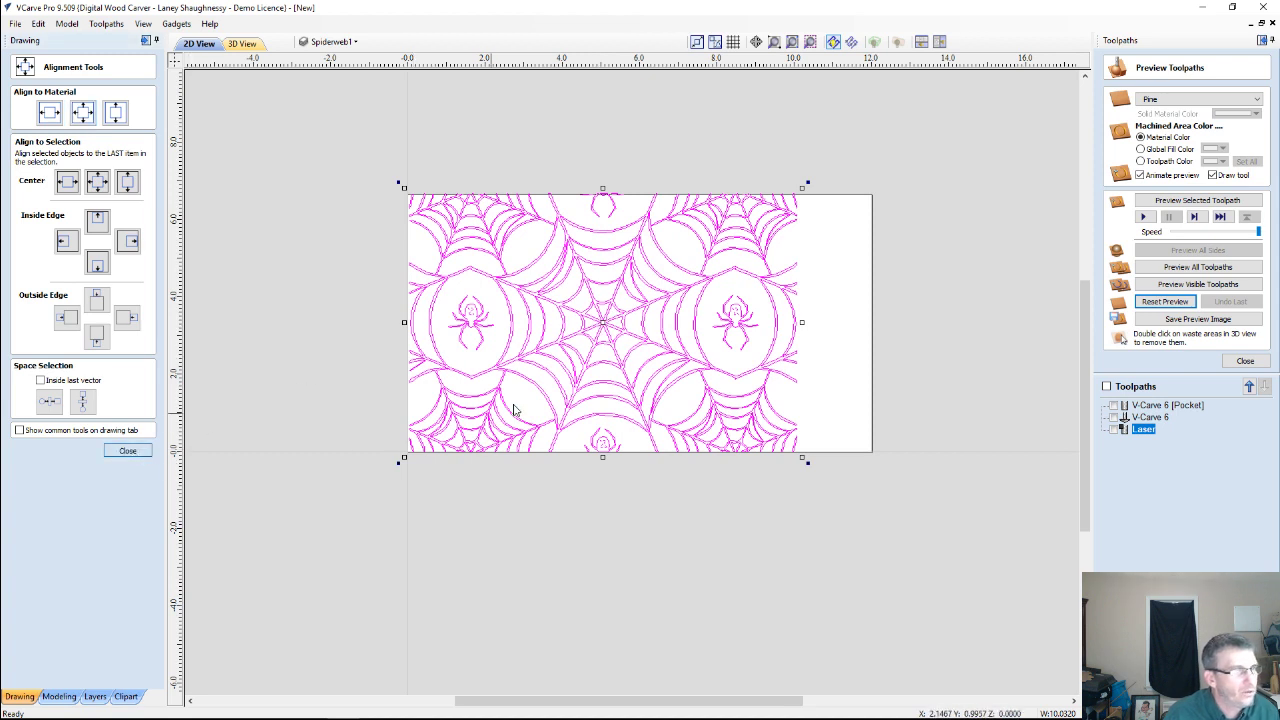
Place a copy of the web pattern to the right of the original so their cut ends meet near X 10.
{"action": "left_click", "coordinate": [603, 322]}
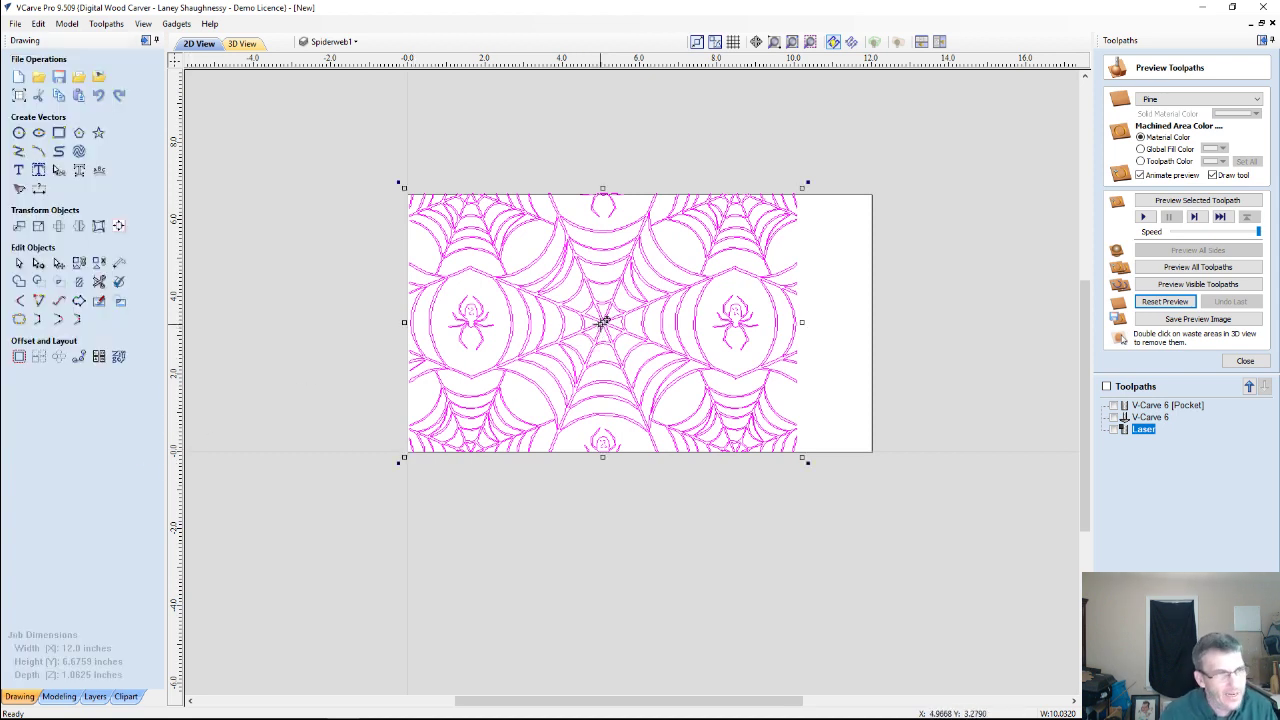
{"action": "left_click_drag", "start_coordinate": [603, 322], "coordinate": [986, 326]}
{"action": "scroll", "coordinate": [805, 286], "scroll_direction": "up", "scroll_amount": 3}
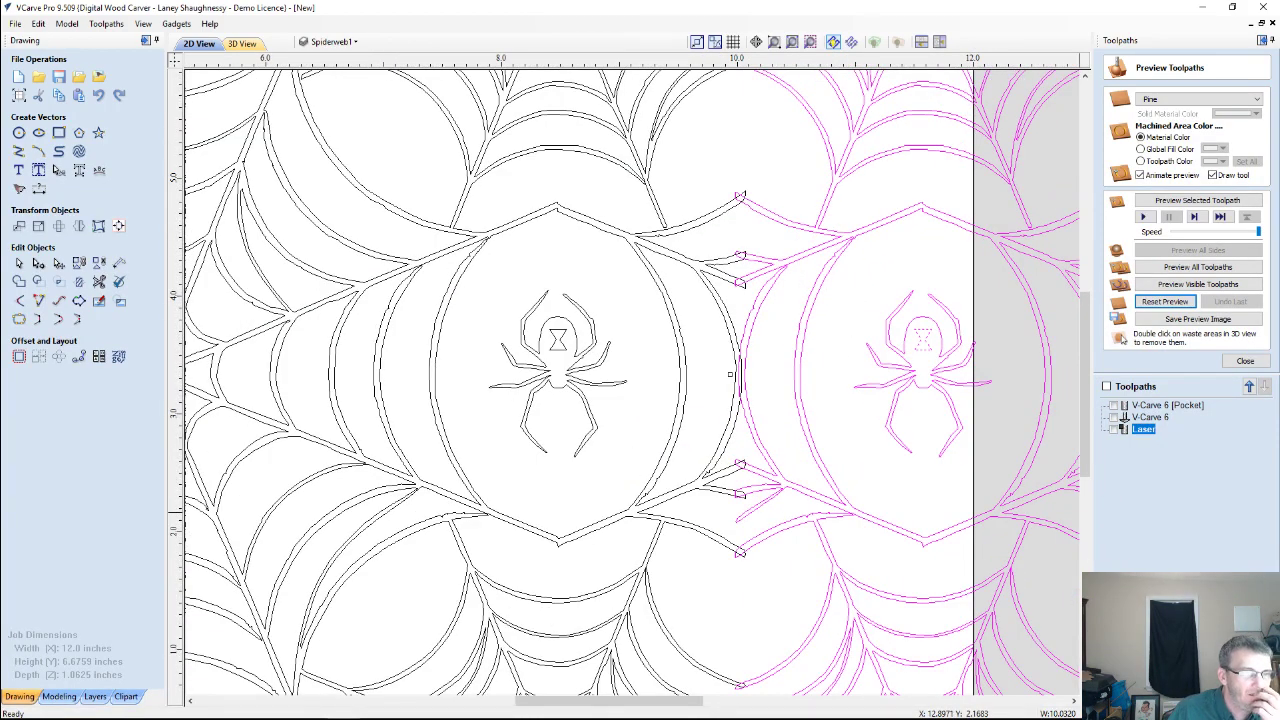
{"action": "key", "text": "Right"}
{"action": "key", "text": "Right"}
{"action": "key", "text": "Right"}
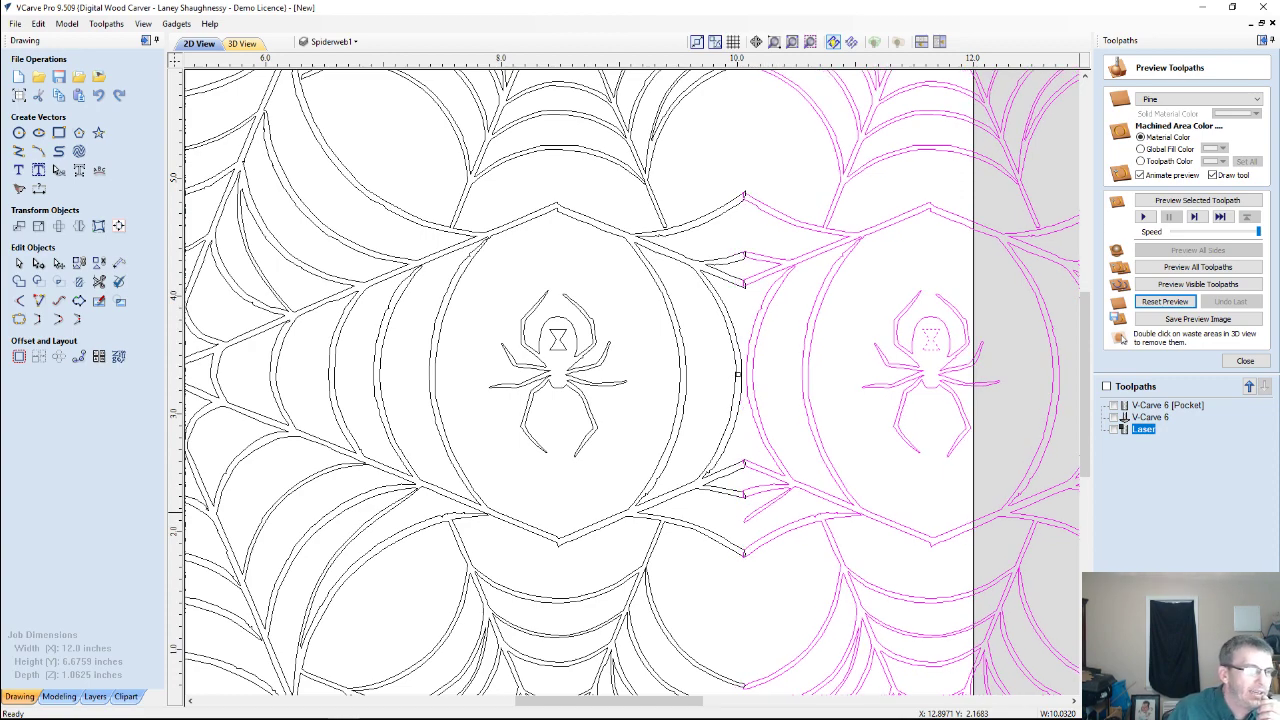
Nudge the copy slightly left so its cut web strands overlap the original's strands at the seam.
{"action": "scroll", "coordinate": [677, 437], "scroll_direction": "down", "scroll_amount": 5}
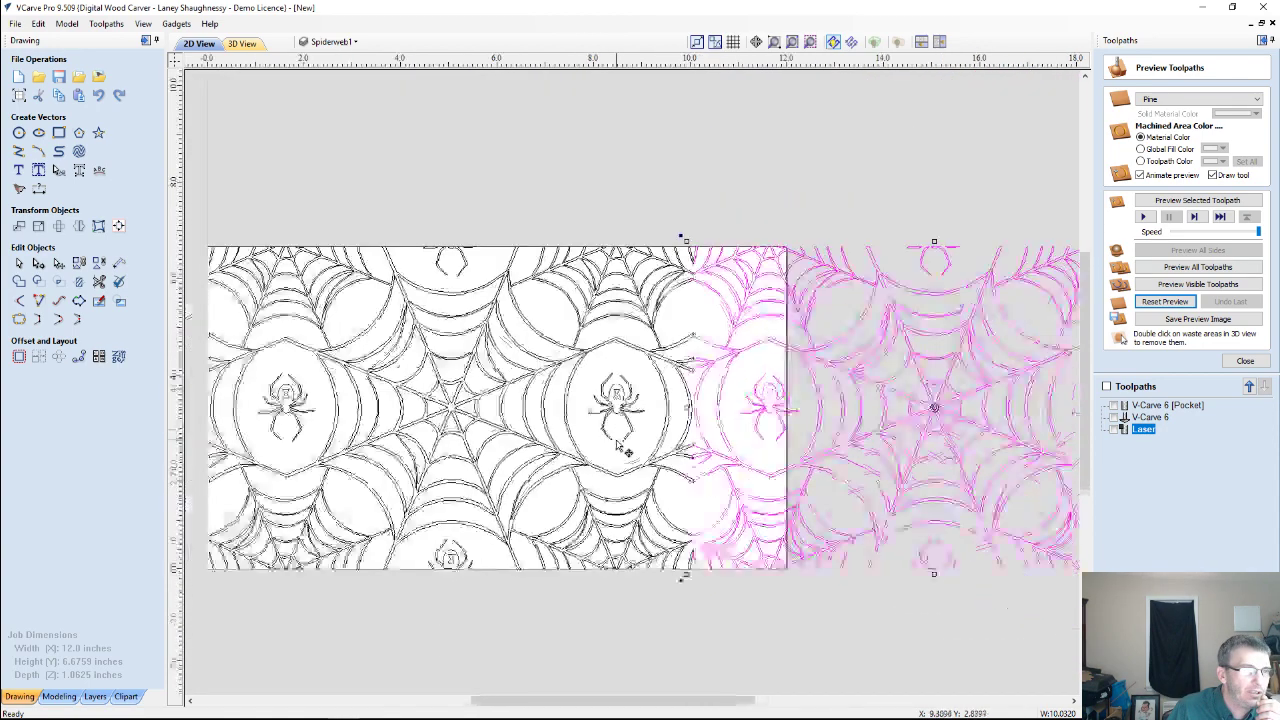
{"action": "scroll", "coordinate": [632, 390], "scroll_direction": "up", "scroll_amount": 5}
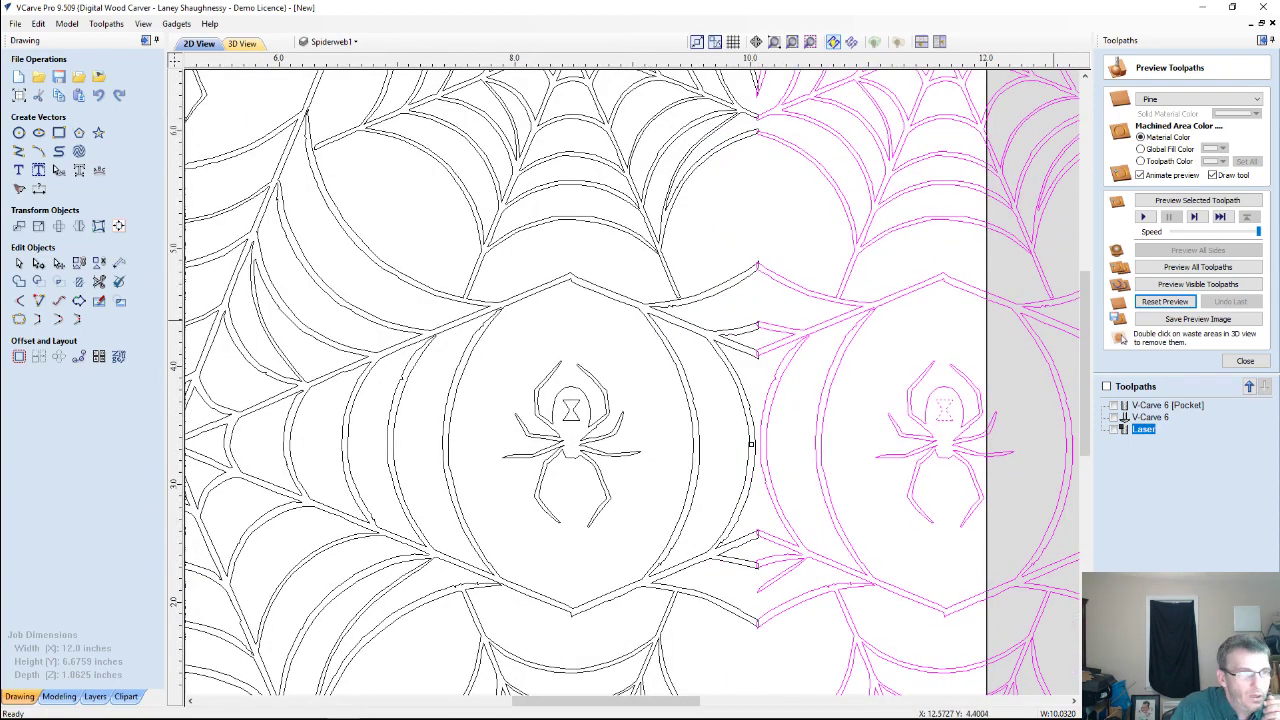
{"action": "key", "text": "Left"}
{"action": "key", "text": "Left"}
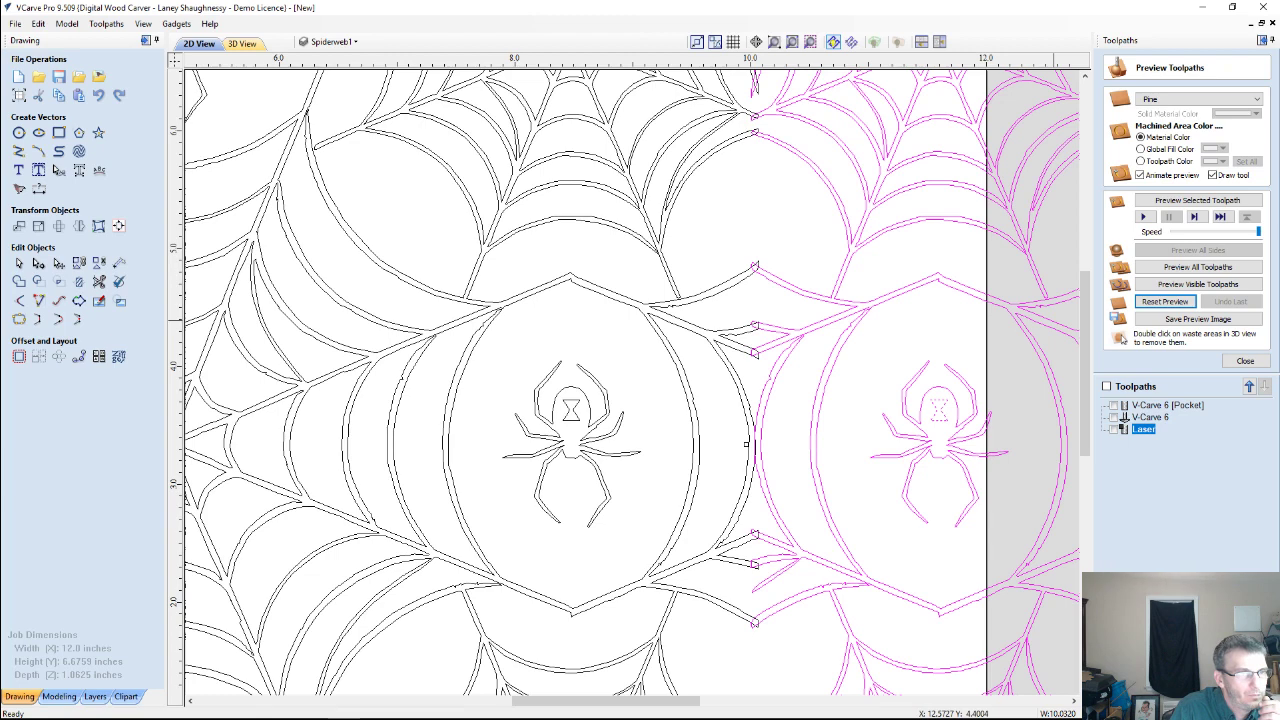
{"action": "key", "text": "Left"}
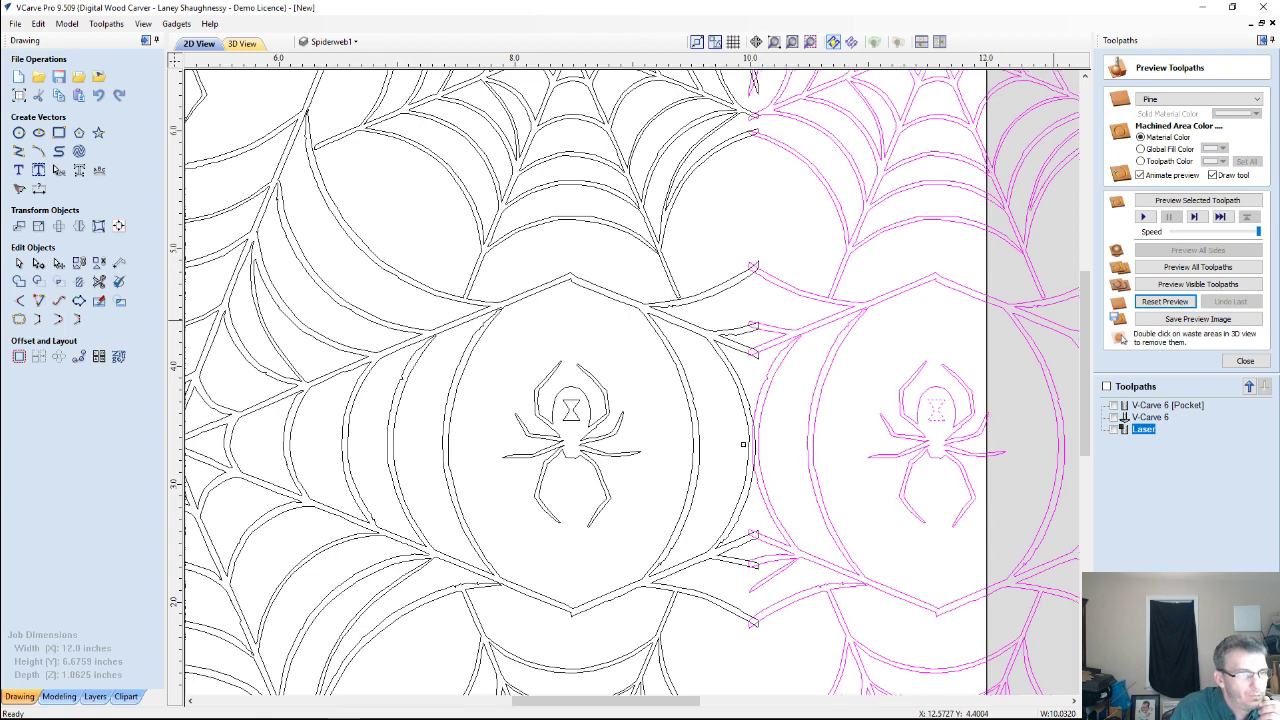
{"action": "key", "text": "Left"}
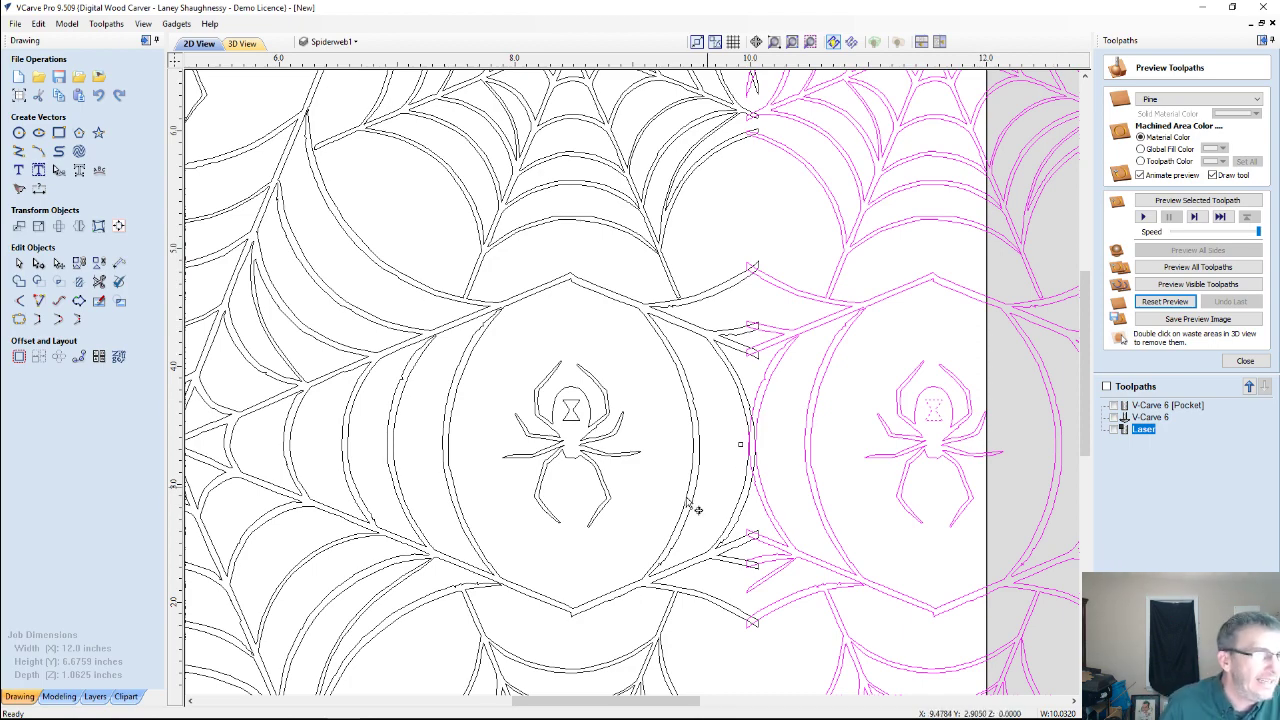
Ungroup the copied pattern and the original pattern so their individual vectors can be edited at the seam.
{"action": "scroll", "coordinate": [600, 393], "scroll_direction": "down", "scroll_amount": 4}
{"action": "scroll", "coordinate": [580, 294], "scroll_direction": "up", "scroll_amount": 4}
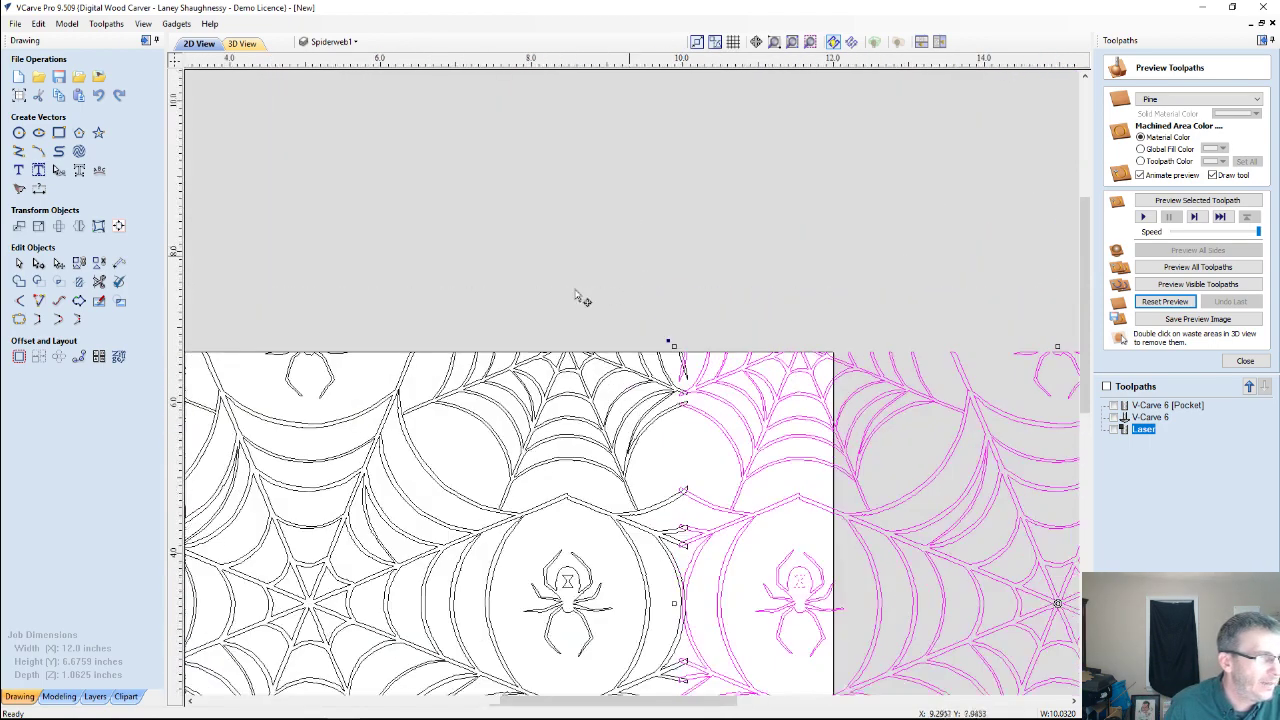
{"action": "scroll", "coordinate": [548, 445], "scroll_direction": "down", "scroll_amount": 3}
{"action": "scroll", "coordinate": [552, 450], "scroll_direction": "up", "scroll_amount": 5}
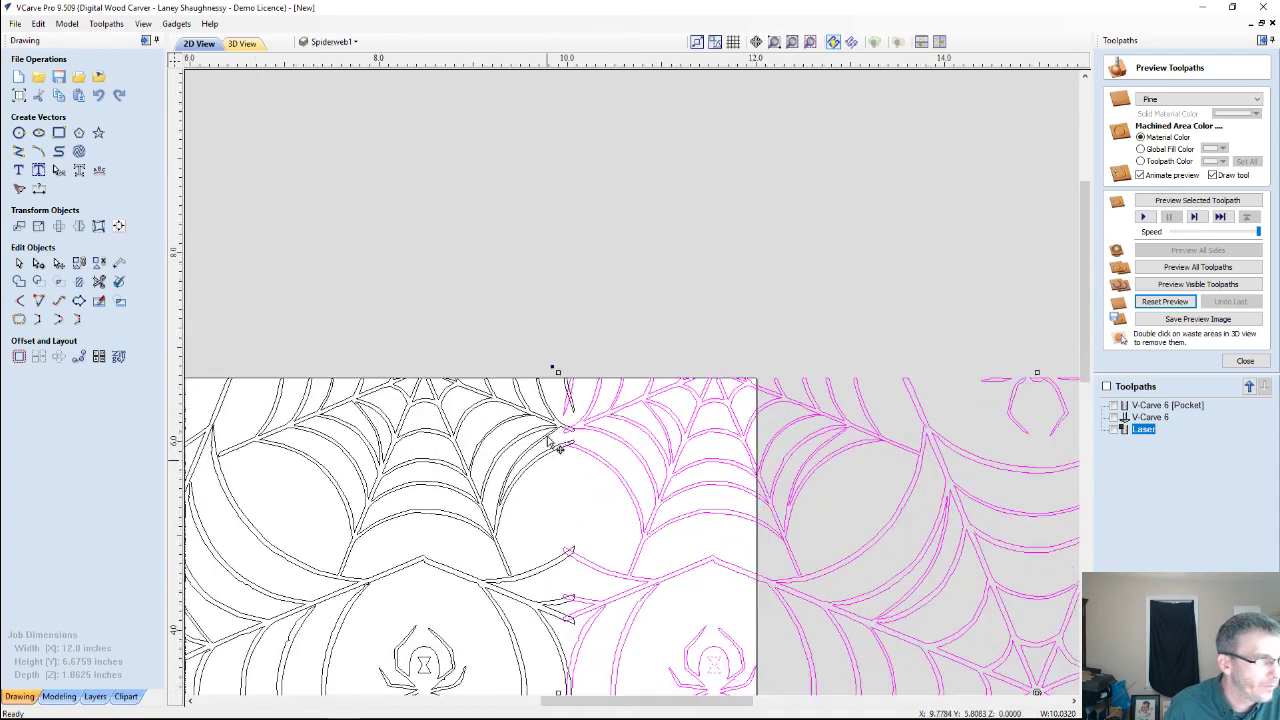
{"action": "scroll", "coordinate": [553, 395], "scroll_direction": "up", "scroll_amount": 1}
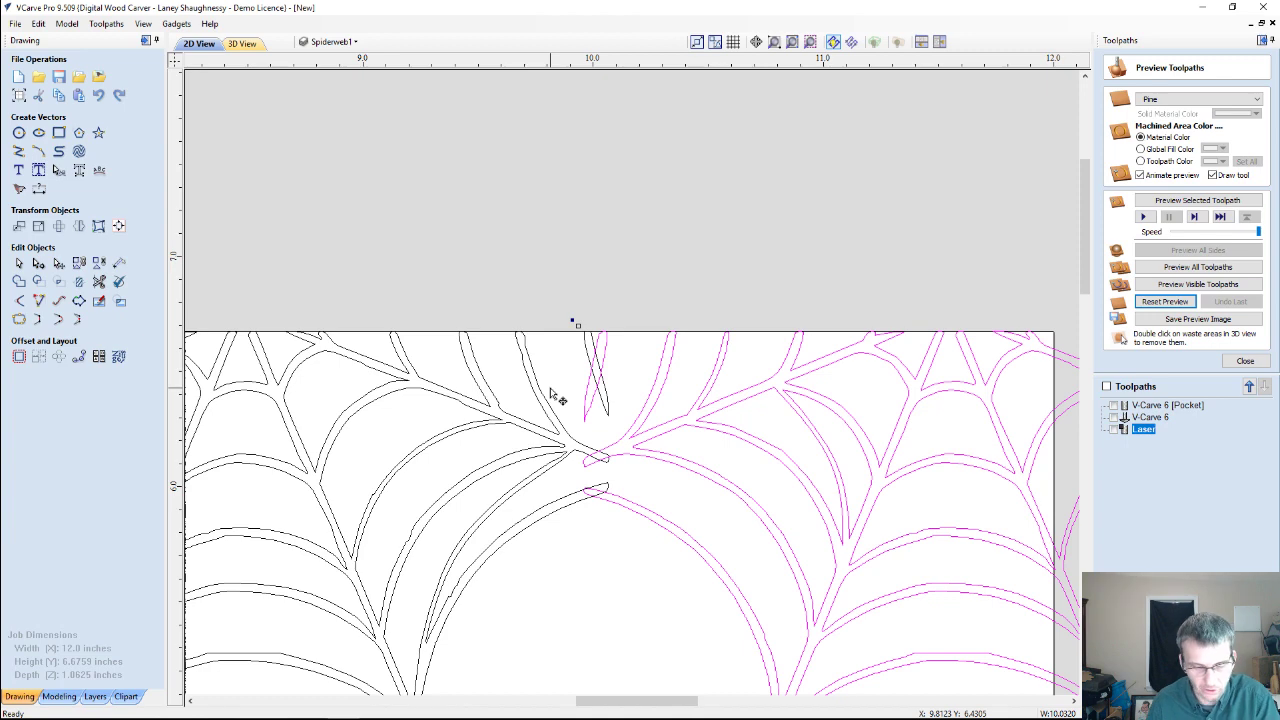
{"action": "left_click", "coordinate": [880, 437]}
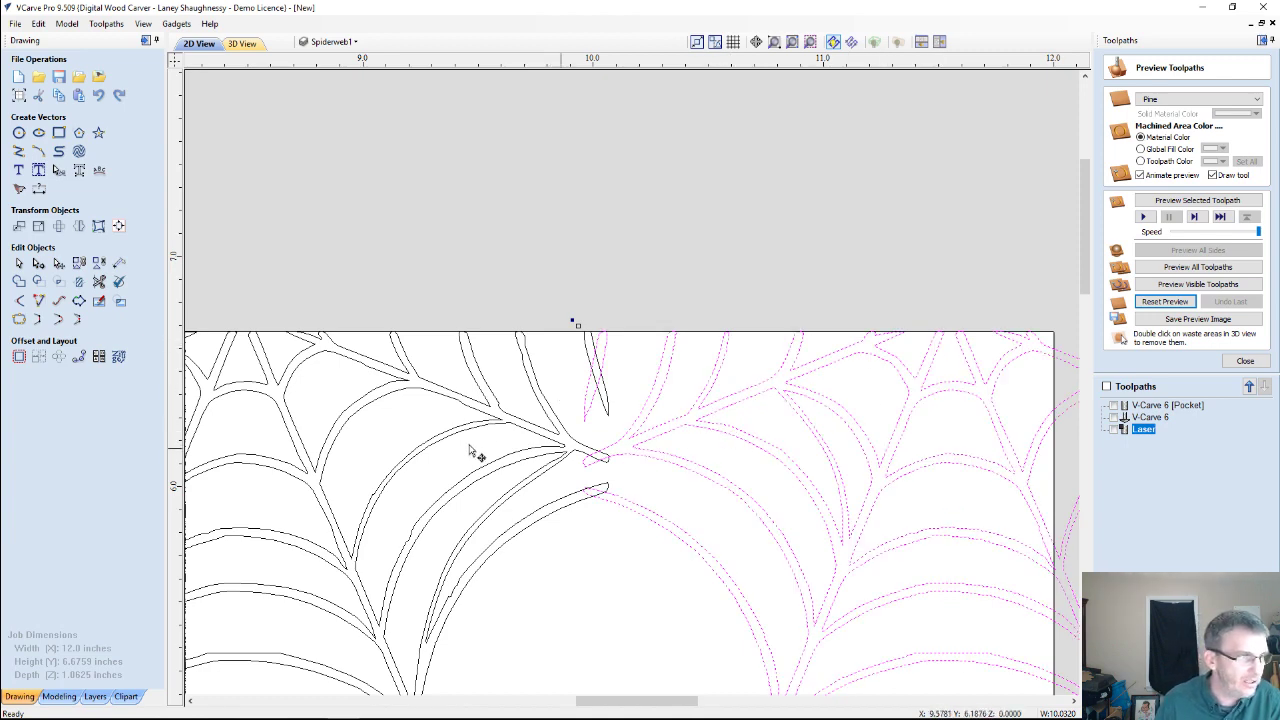
{"action": "left_click", "coordinate": [479, 407]}
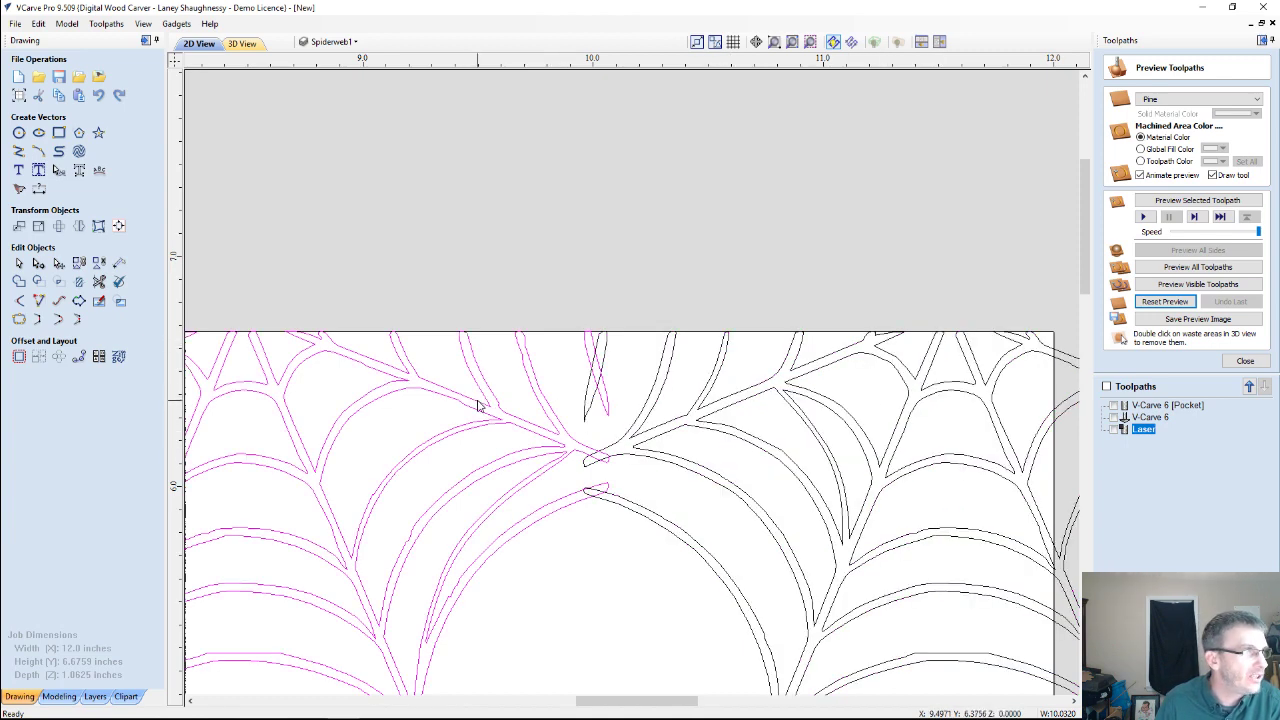
{"action": "left_click", "coordinate": [479, 407]}
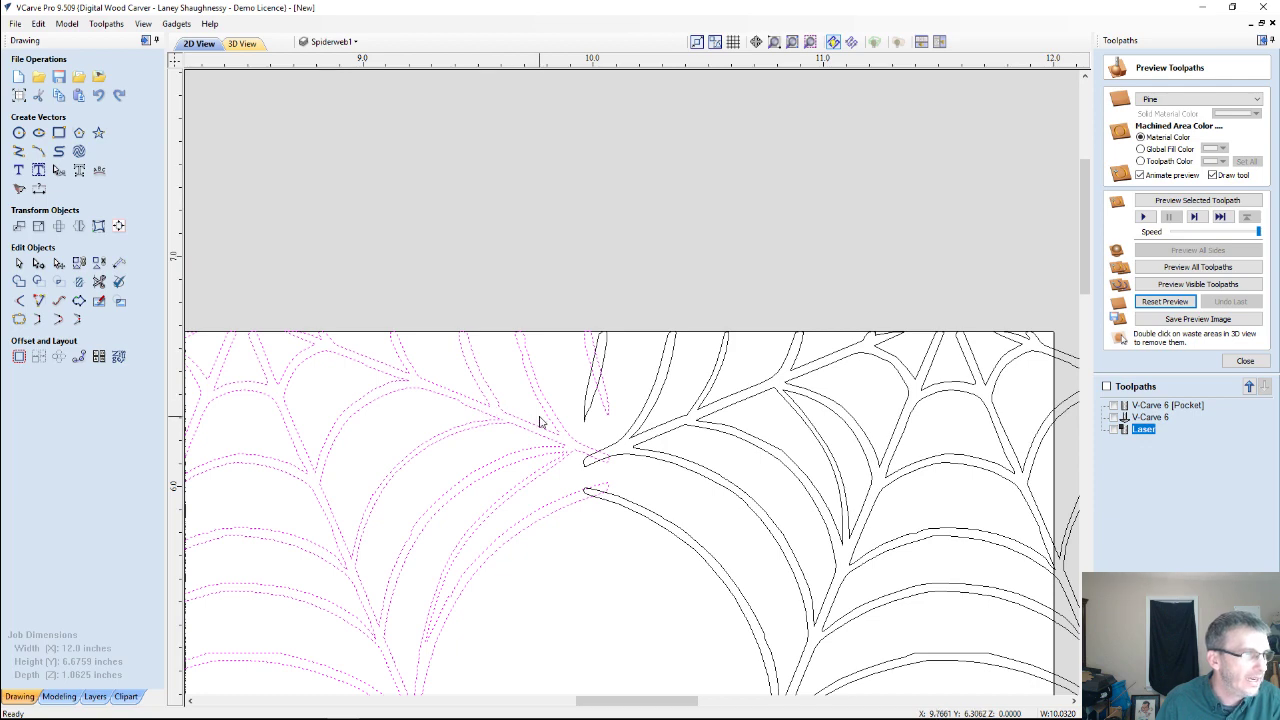
Select the main web outline of both patterns and weld them into one vector across the seam.
{"action": "scroll", "coordinate": [551, 400], "scroll_direction": "down", "scroll_amount": 2}
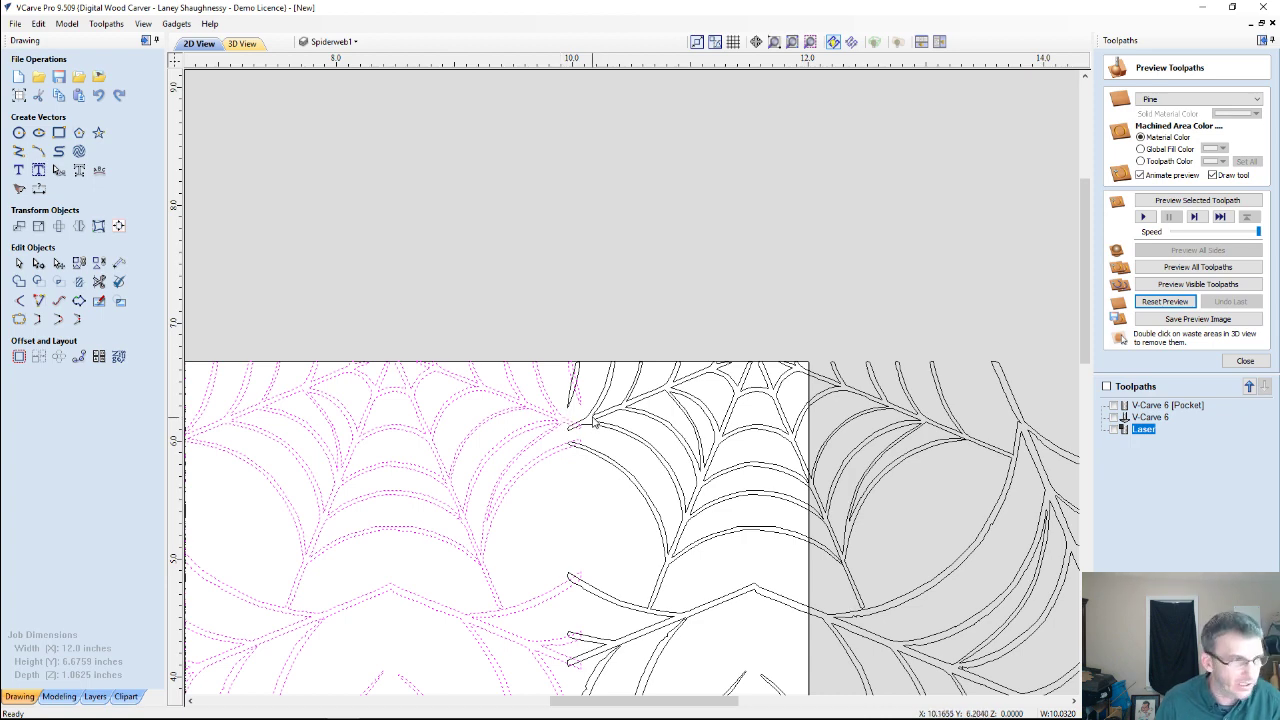
{"action": "left_click", "coordinate": [592, 420]}
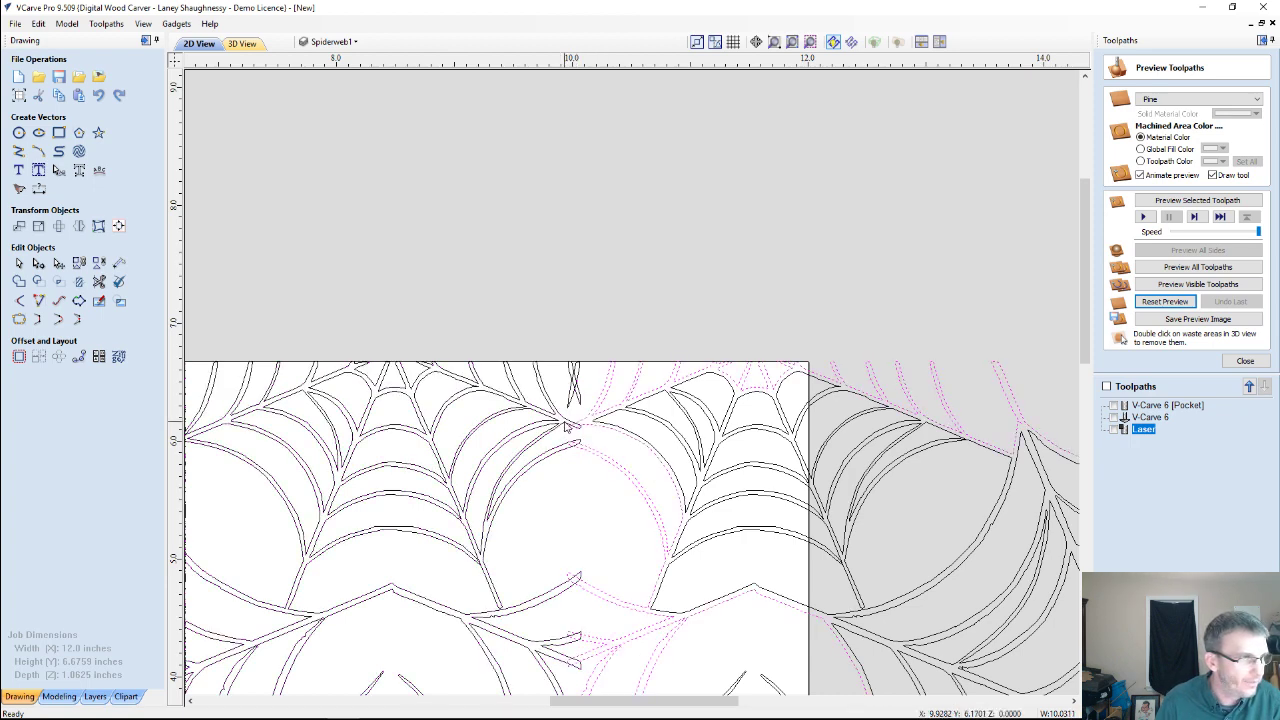
{"action": "left_click", "coordinate": [573, 427]}
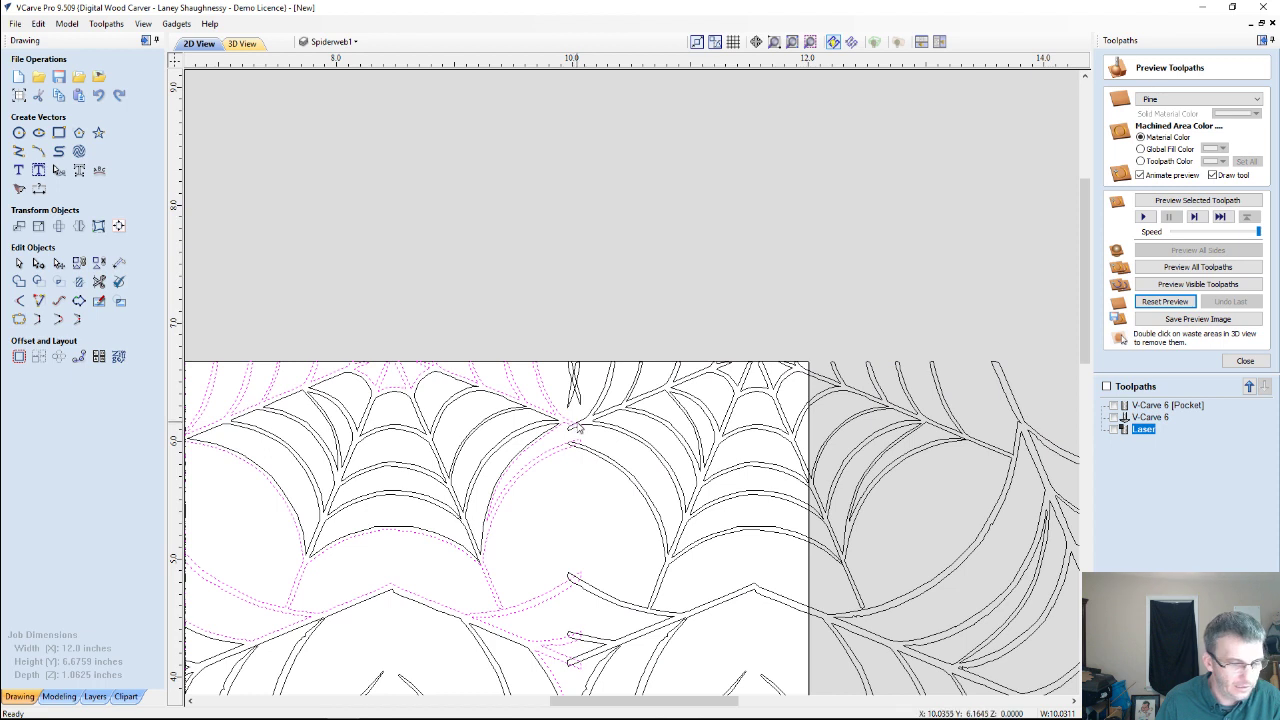
{"action": "left_click", "coordinate": [594, 422], "text": "shift"}
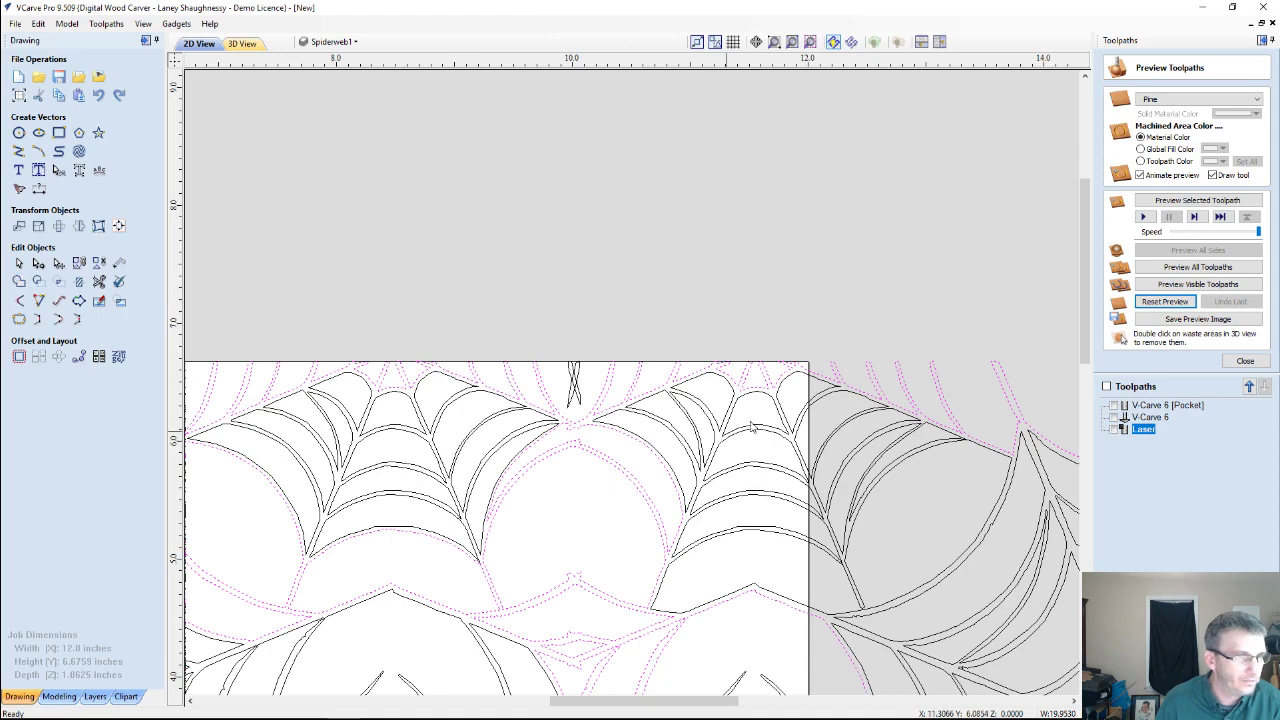
Weld the two crossing web strand pieces at the seam along the lower job edge.
{"action": "scroll", "coordinate": [600, 525], "scroll_direction": "down", "scroll_amount": 4}
{"action": "scroll", "coordinate": [600, 525], "scroll_direction": "up", "scroll_amount": 2}
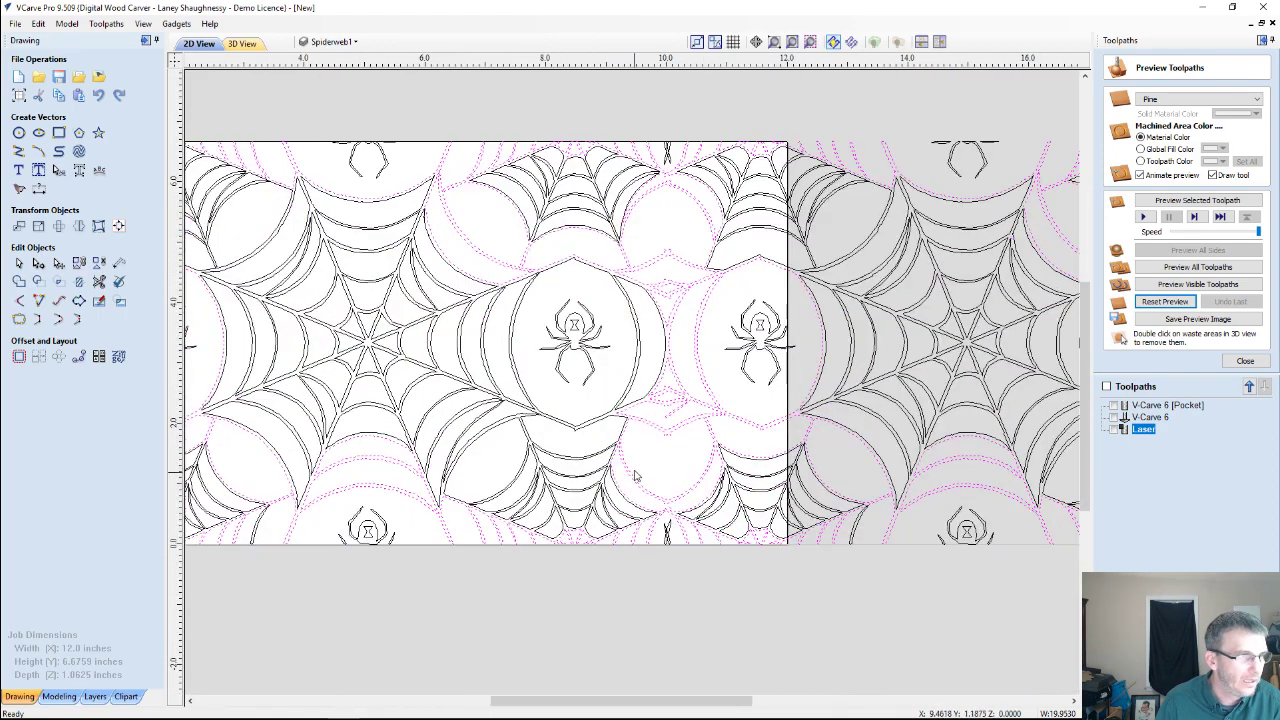
{"action": "scroll", "coordinate": [633, 500], "scroll_direction": "up", "scroll_amount": 3}
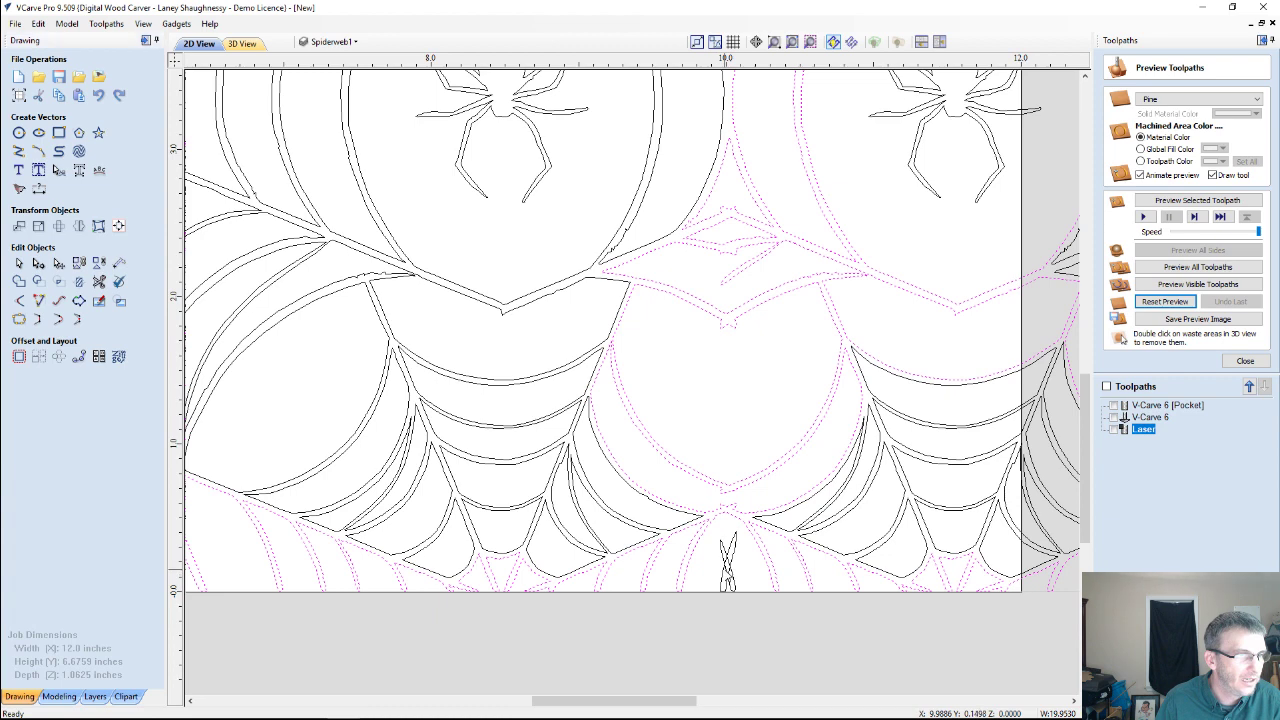
{"action": "left_click", "coordinate": [720, 556]}
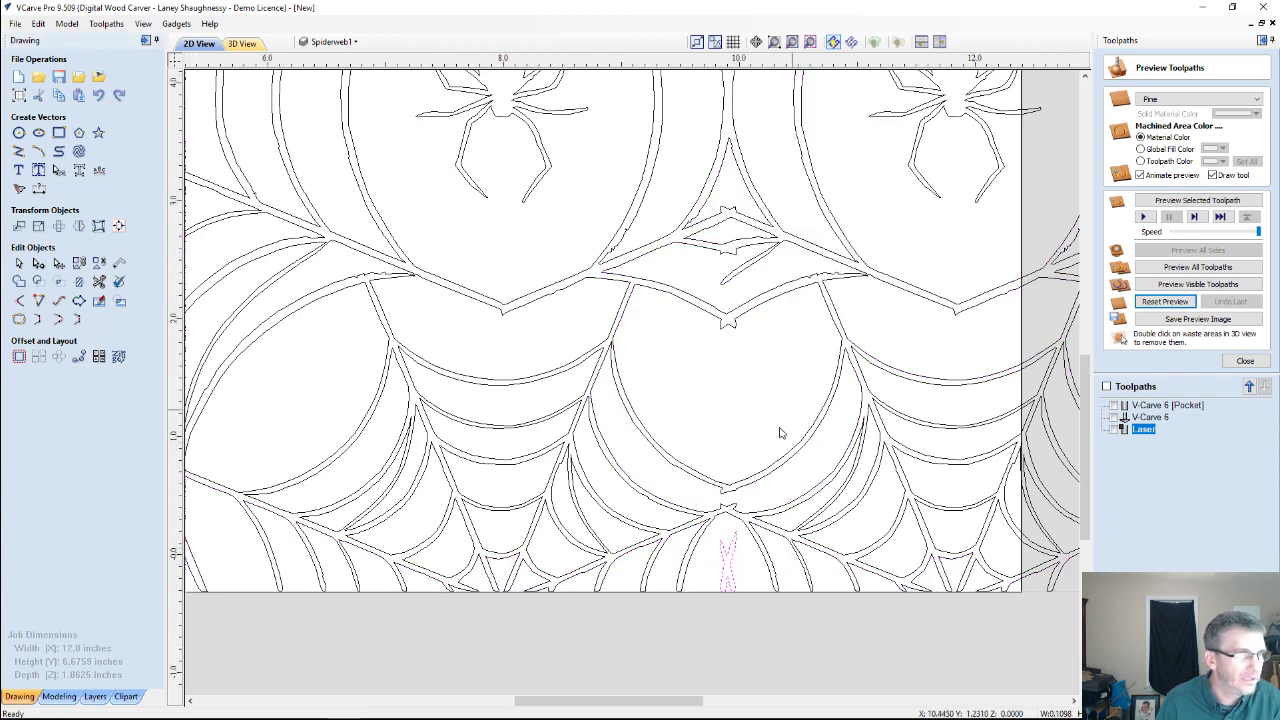
Weld the two crossing web strand pieces at the seam along the upper job edge.
{"action": "scroll", "coordinate": [775, 190], "scroll_direction": "down", "scroll_amount": 3}
{"action": "scroll", "coordinate": [774, 189], "scroll_direction": "up", "scroll_amount": 5}
{"action": "scroll", "coordinate": [765, 190], "scroll_direction": "down", "scroll_amount": 5}
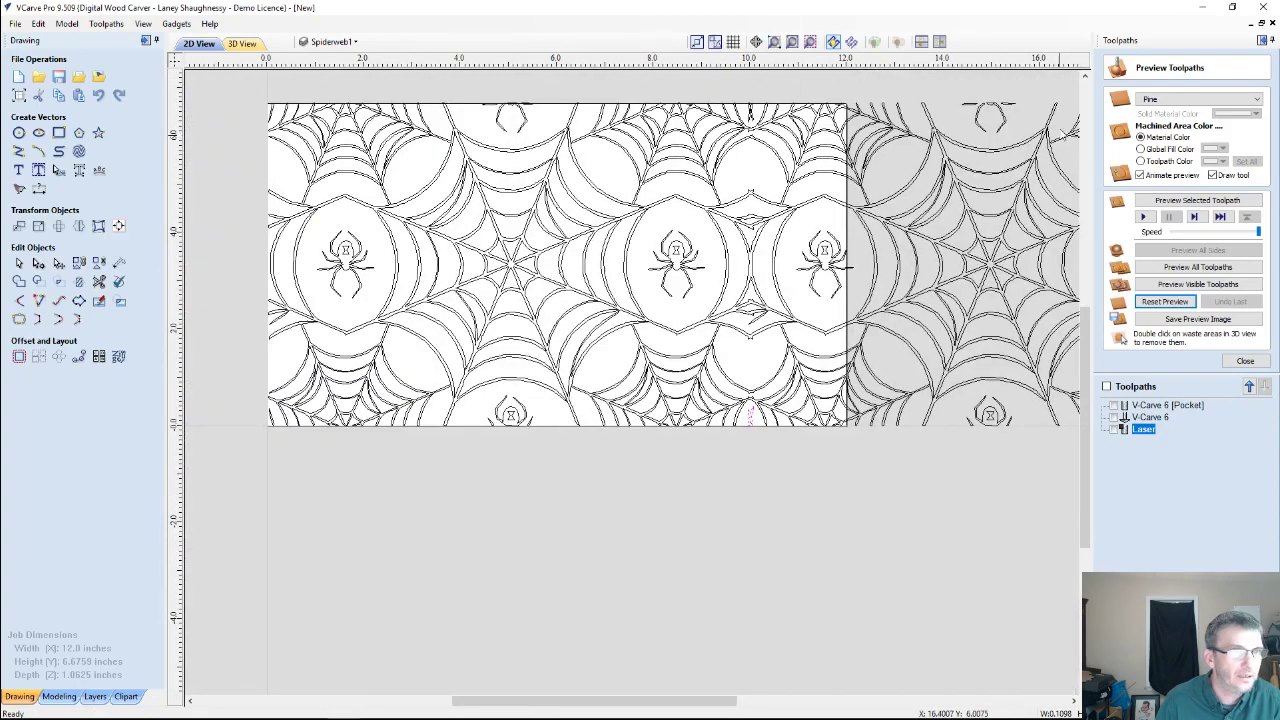
{"action": "scroll", "coordinate": [817, 252], "scroll_direction": "up", "scroll_amount": 3}
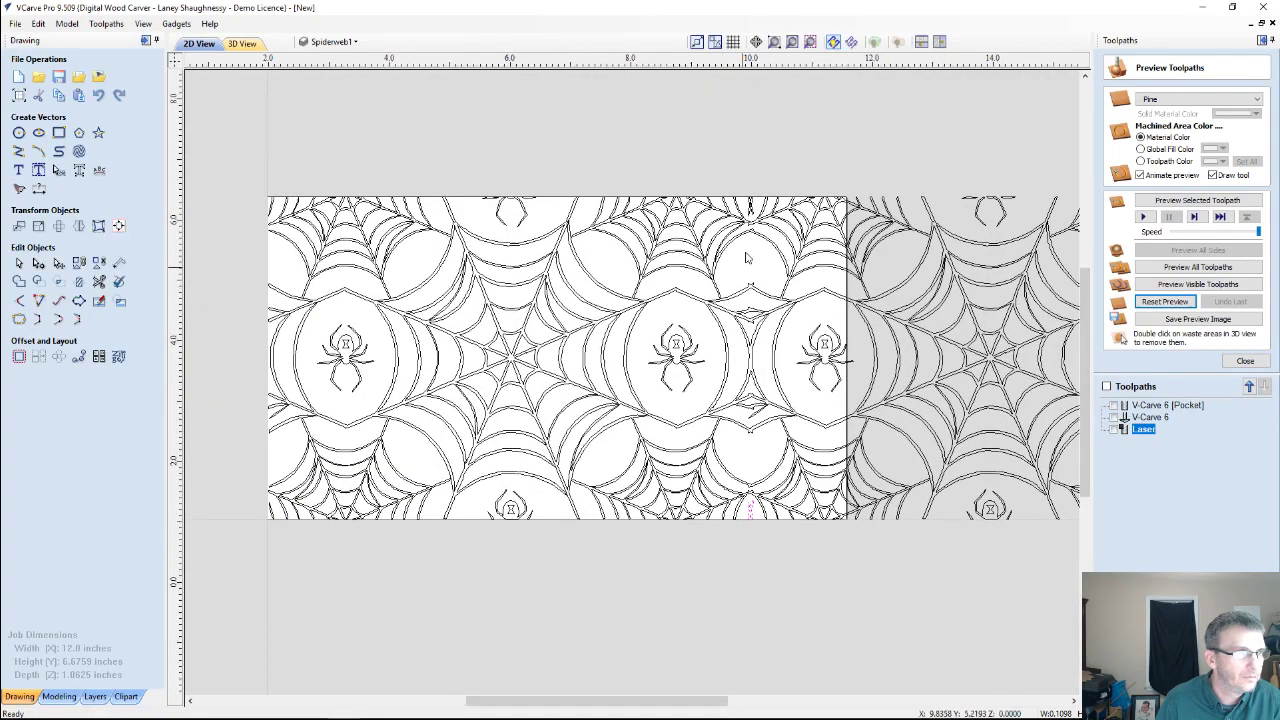
{"action": "scroll", "coordinate": [749, 251], "scroll_direction": "up", "scroll_amount": 3}
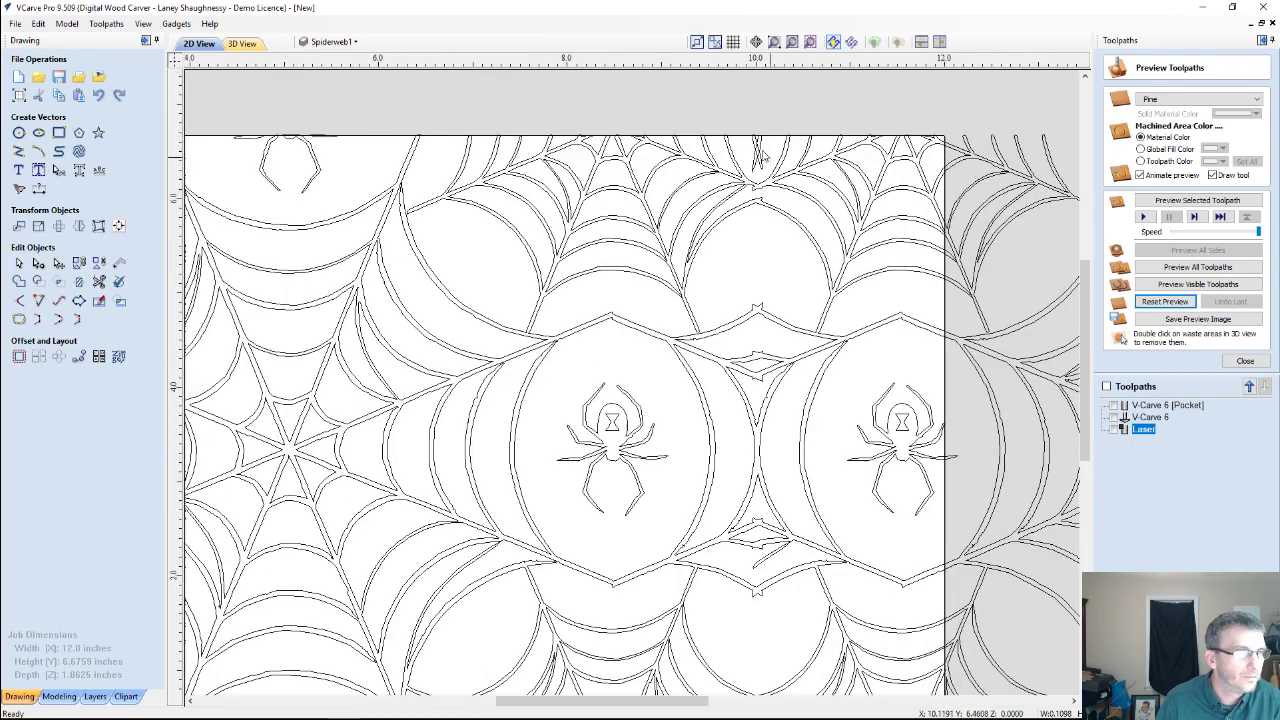
{"action": "left_click", "coordinate": [757, 154]}
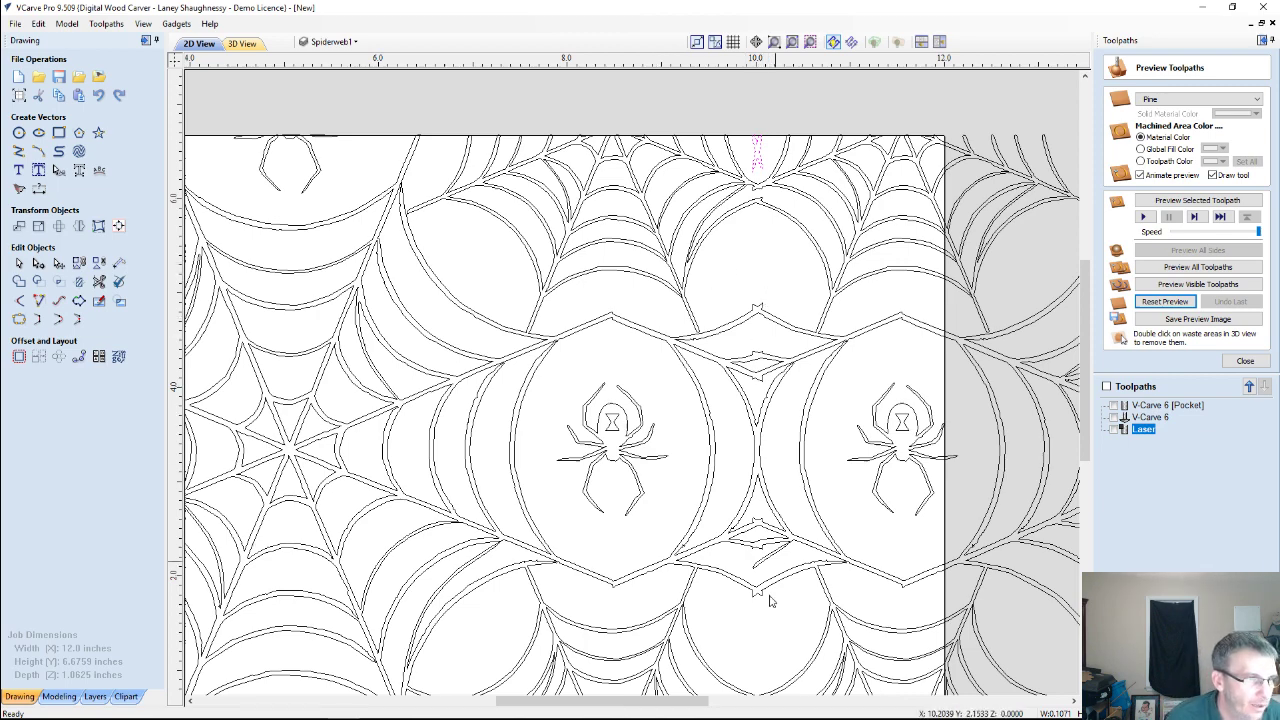
{"action": "scroll", "coordinate": [770, 600], "scroll_direction": "down", "scroll_amount": 1}
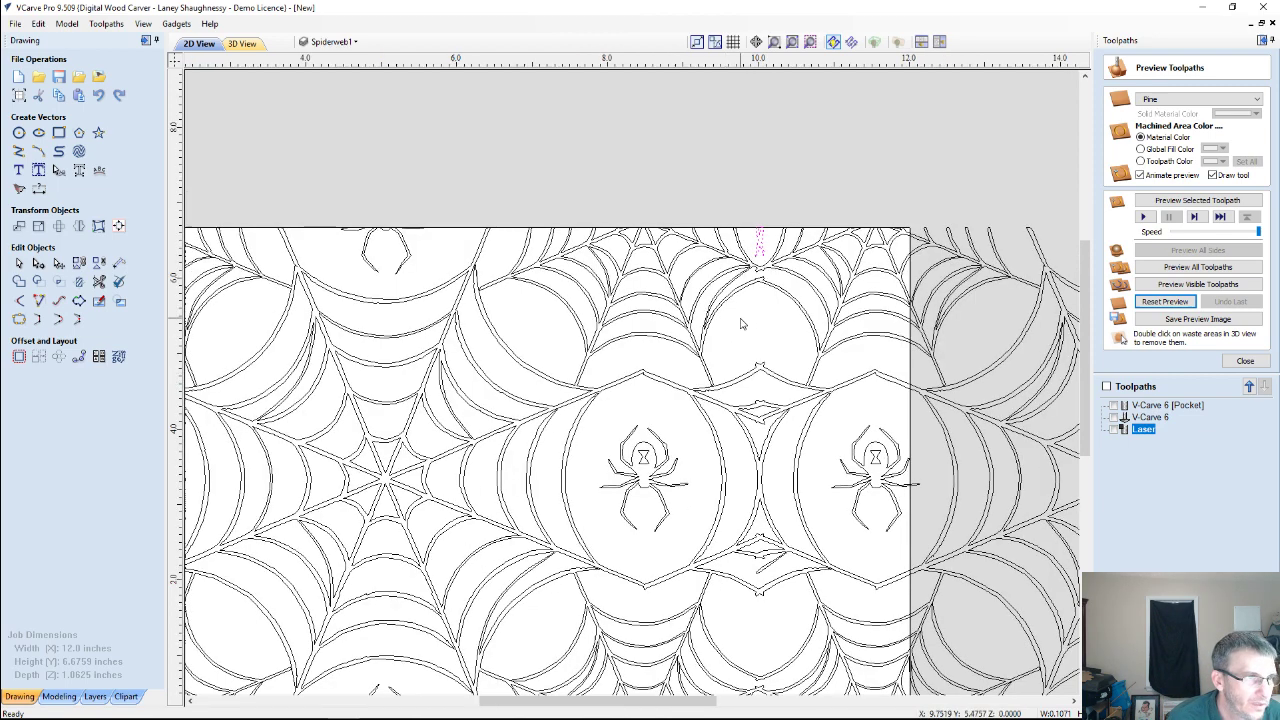
Select all the vectors of the welded spider web pattern and group them into one object.
{"action": "scroll", "coordinate": [744, 325], "scroll_direction": "up", "scroll_amount": 3}
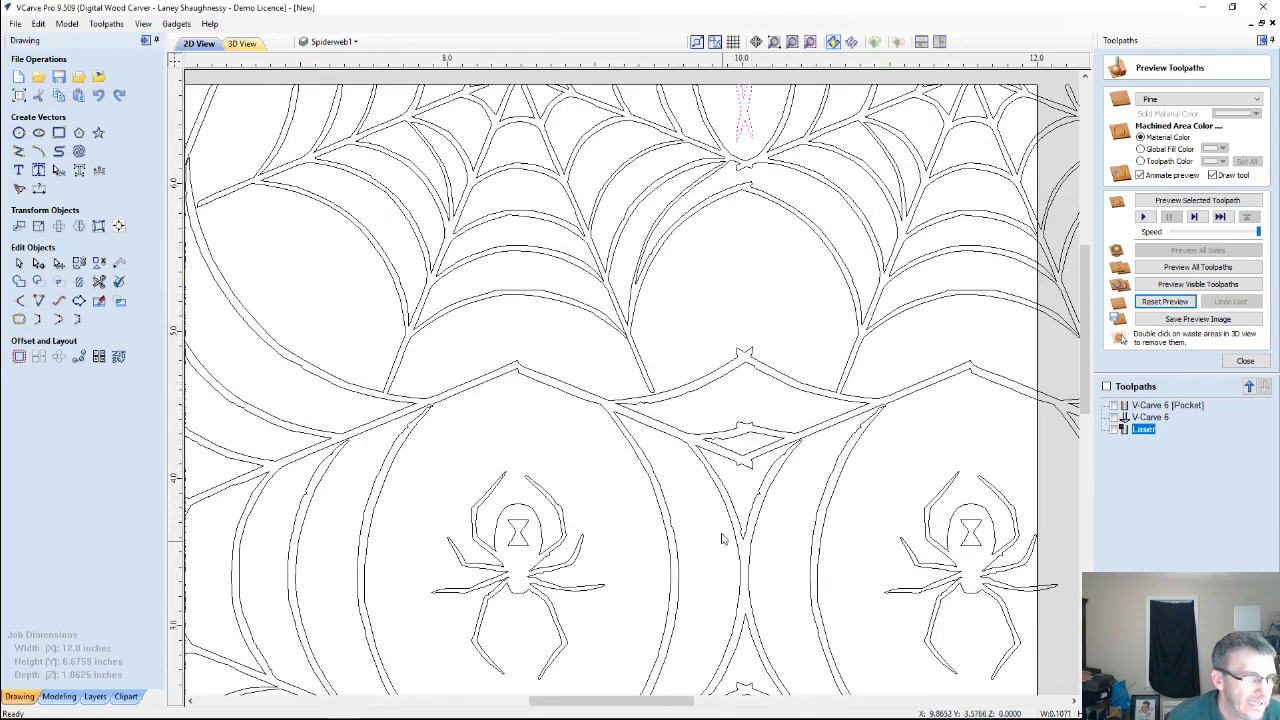
{"action": "scroll", "coordinate": [720, 500], "scroll_direction": "down", "scroll_amount": 3}
{"action": "scroll", "coordinate": [710, 477], "scroll_direction": "down", "scroll_amount": 3}
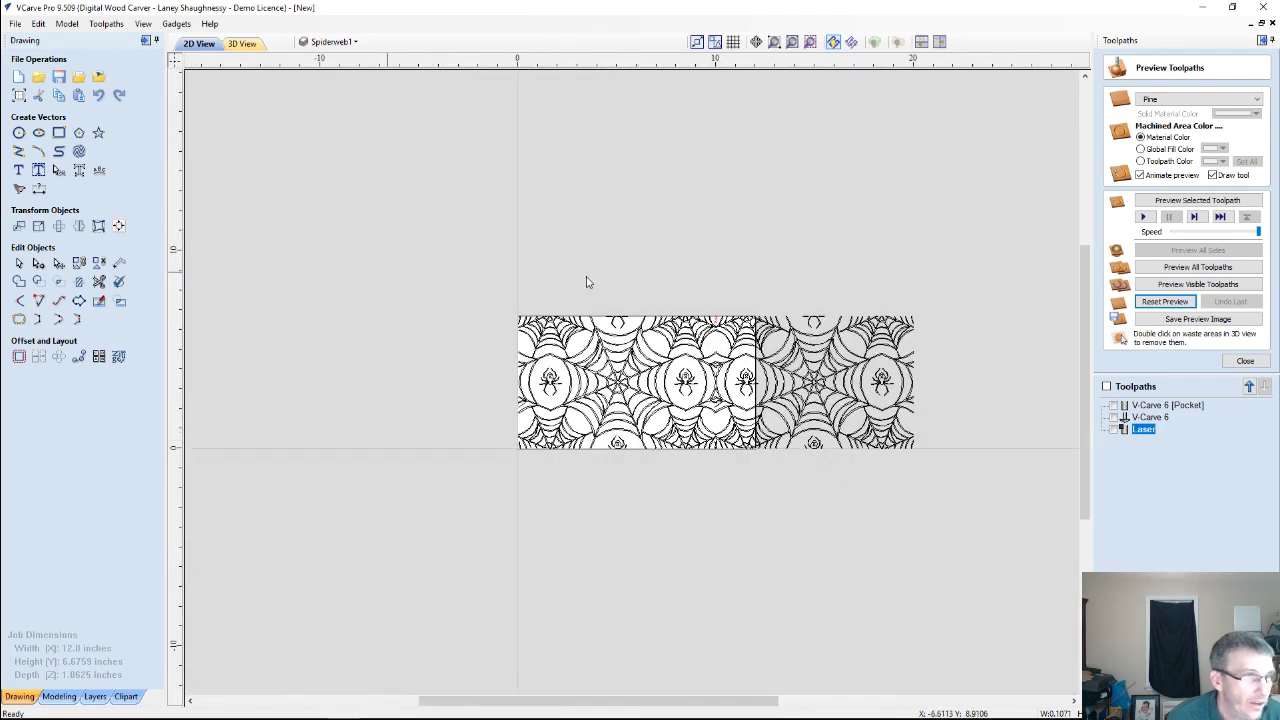
{"action": "left_click_drag", "start_coordinate": [957, 468], "coordinate": [957, 506]}
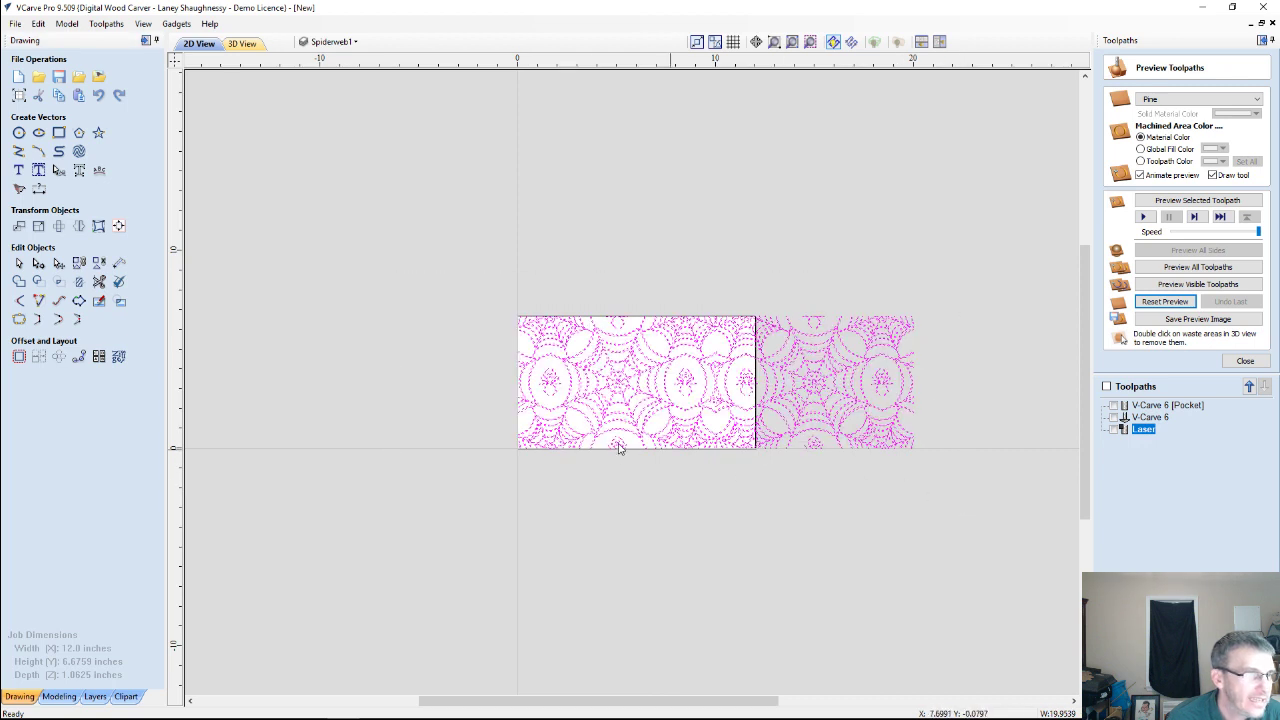
{"action": "left_click", "coordinate": [500, 431]}
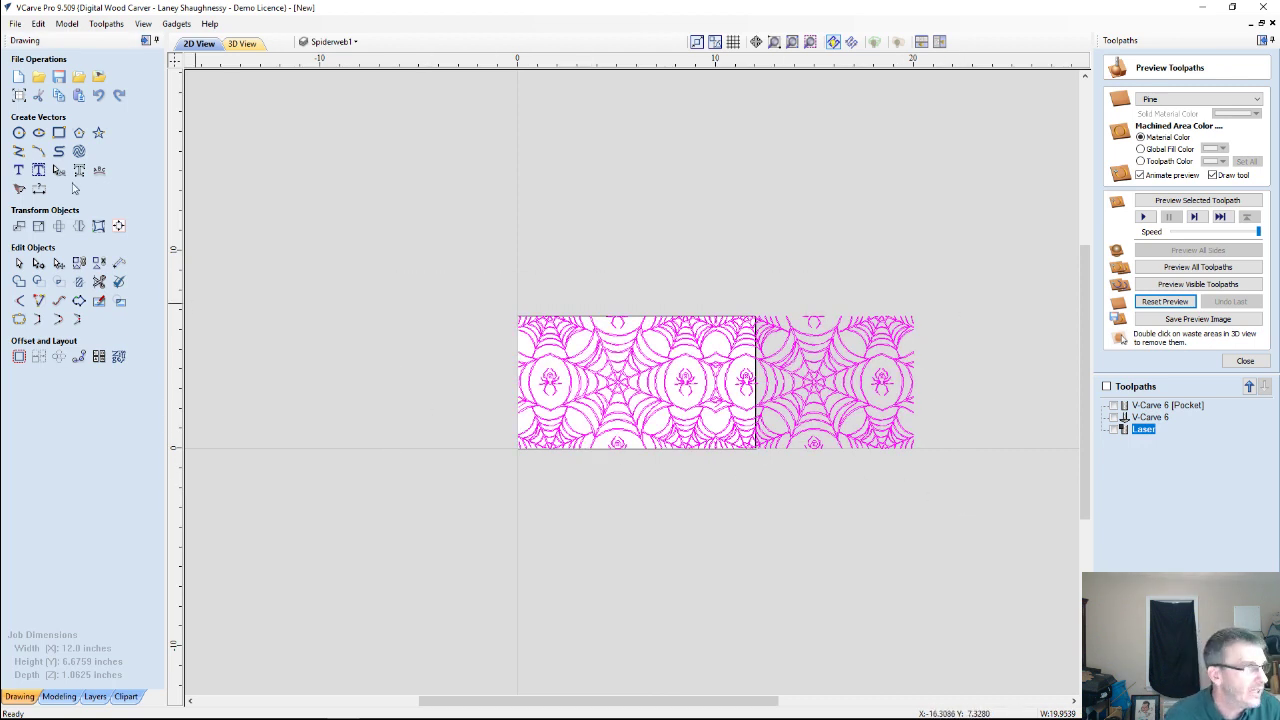
Center the grouped web pattern on the material both horizontally and vertically with the alignment tools.
{"action": "left_click", "coordinate": [118, 226]}
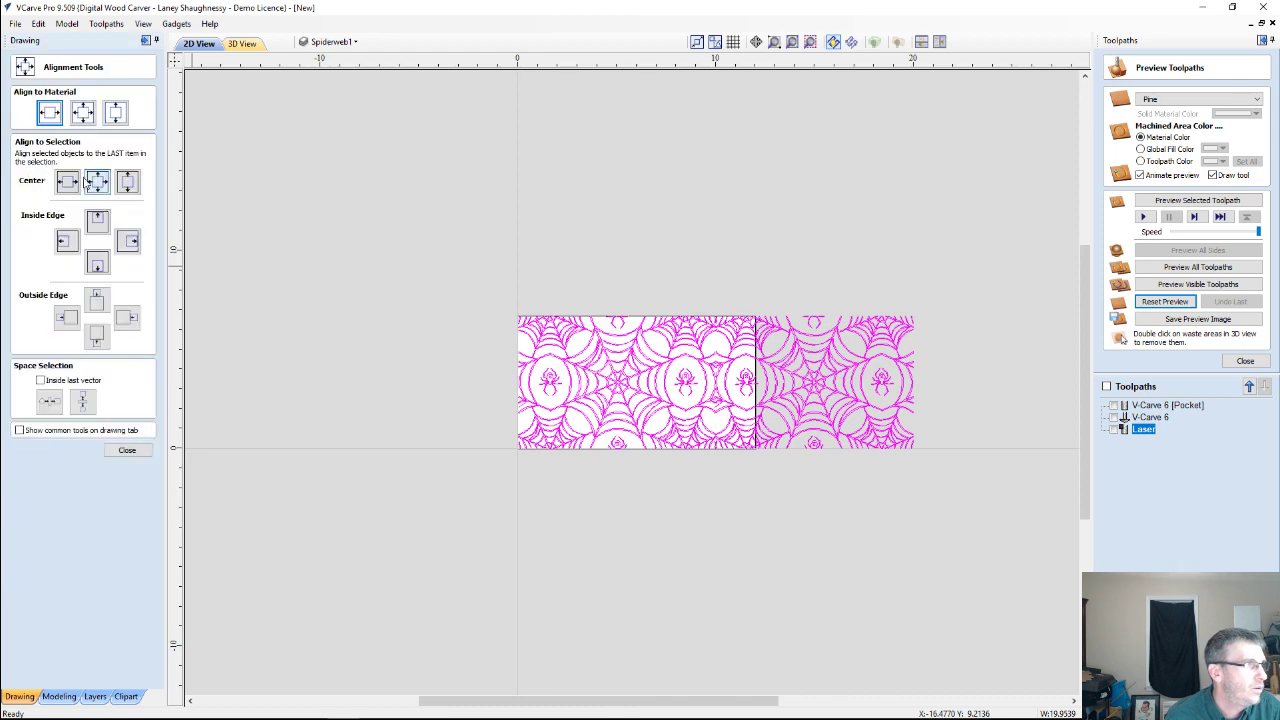
{"action": "left_click", "coordinate": [50, 114]}
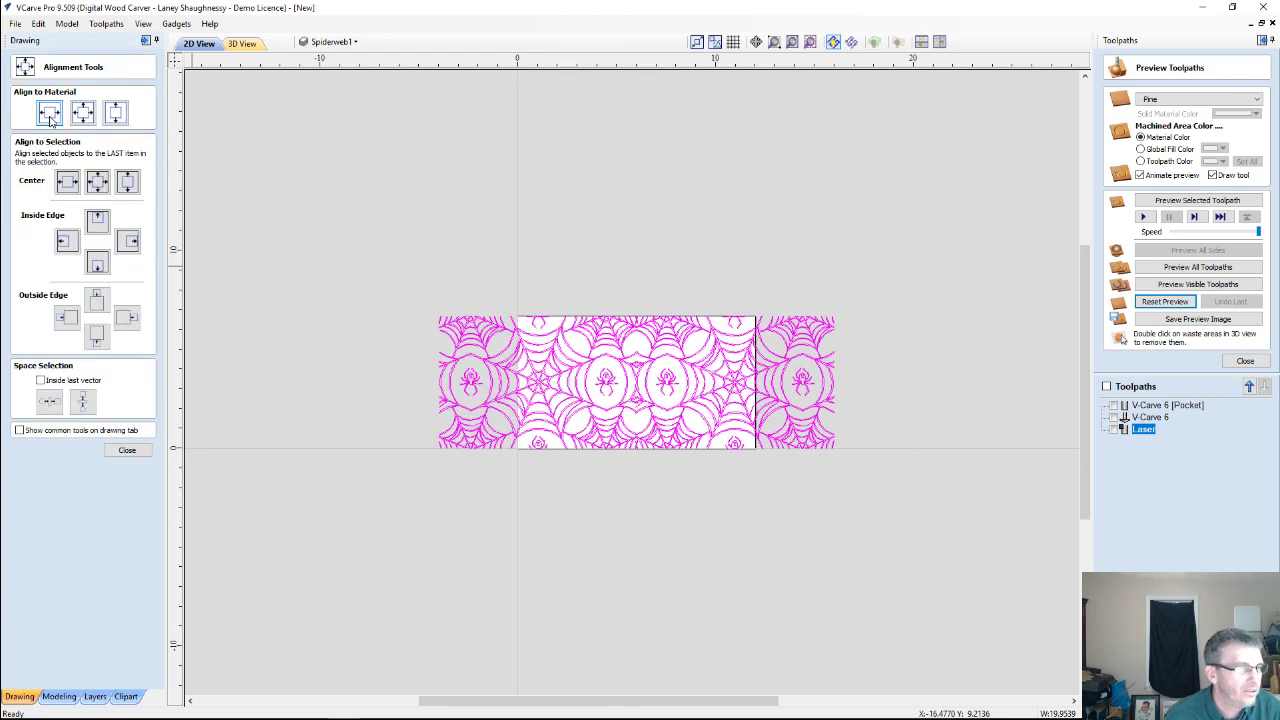
{"action": "left_click", "coordinate": [82, 113]}
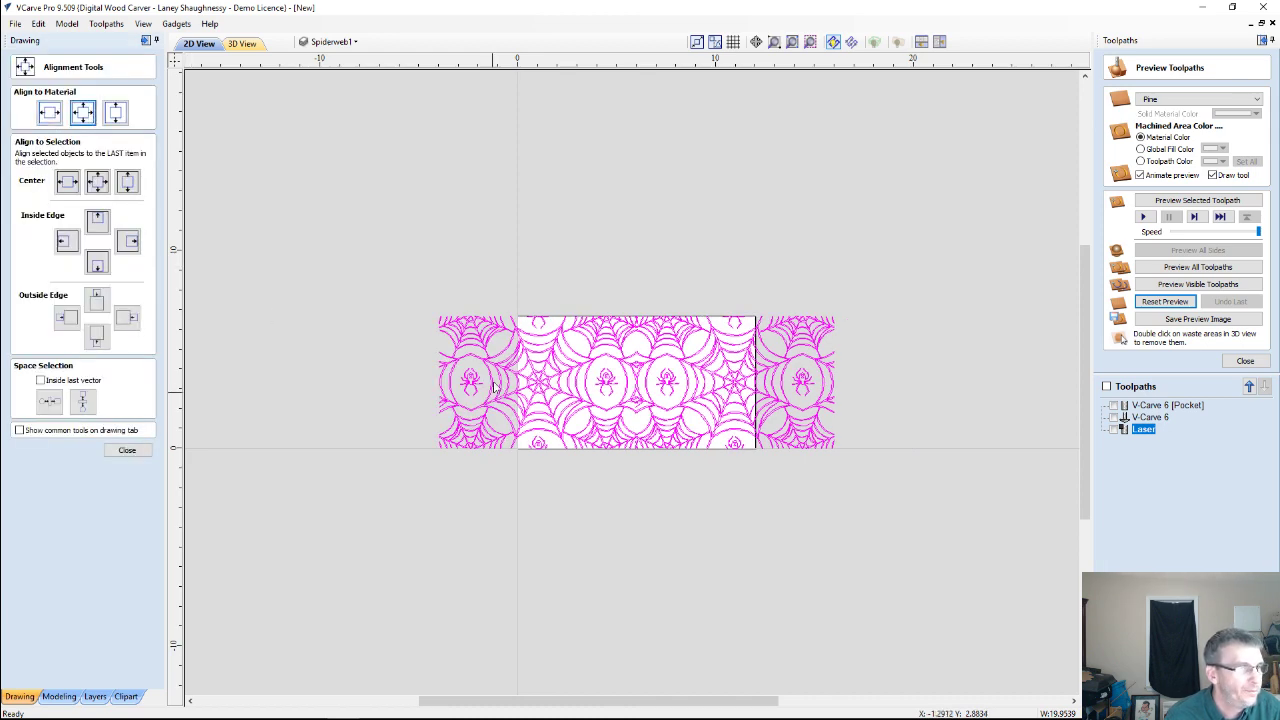
{"action": "scroll", "coordinate": [493, 387], "scroll_direction": "up", "scroll_amount": 3}
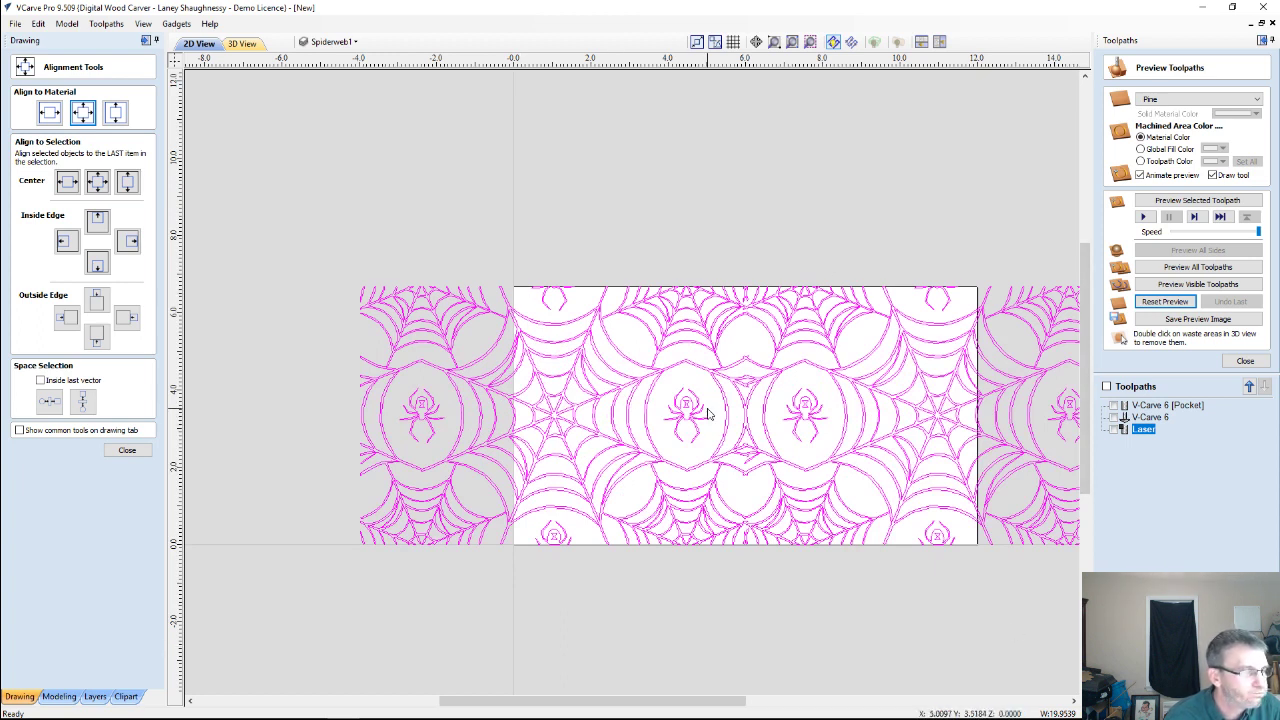
{"action": "scroll", "coordinate": [538, 420], "scroll_direction": "up", "scroll_amount": 3}
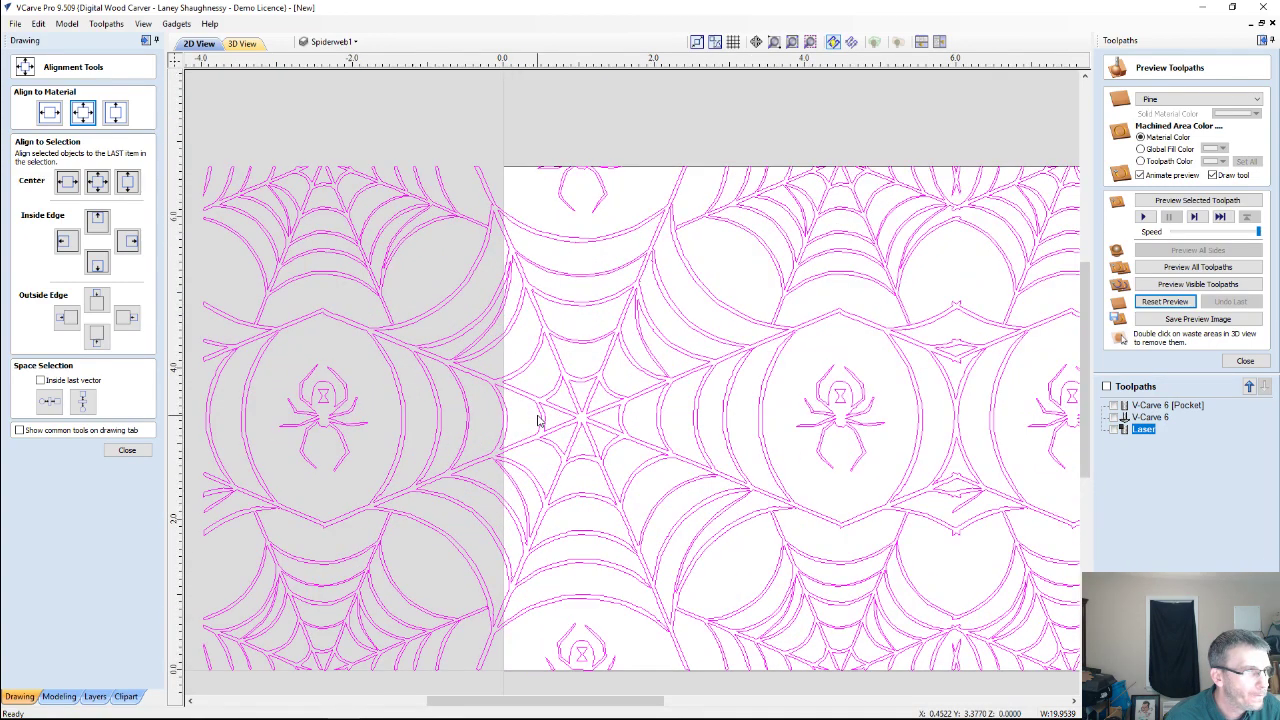
{"action": "scroll", "coordinate": [538, 420], "scroll_direction": "down", "scroll_amount": 3}
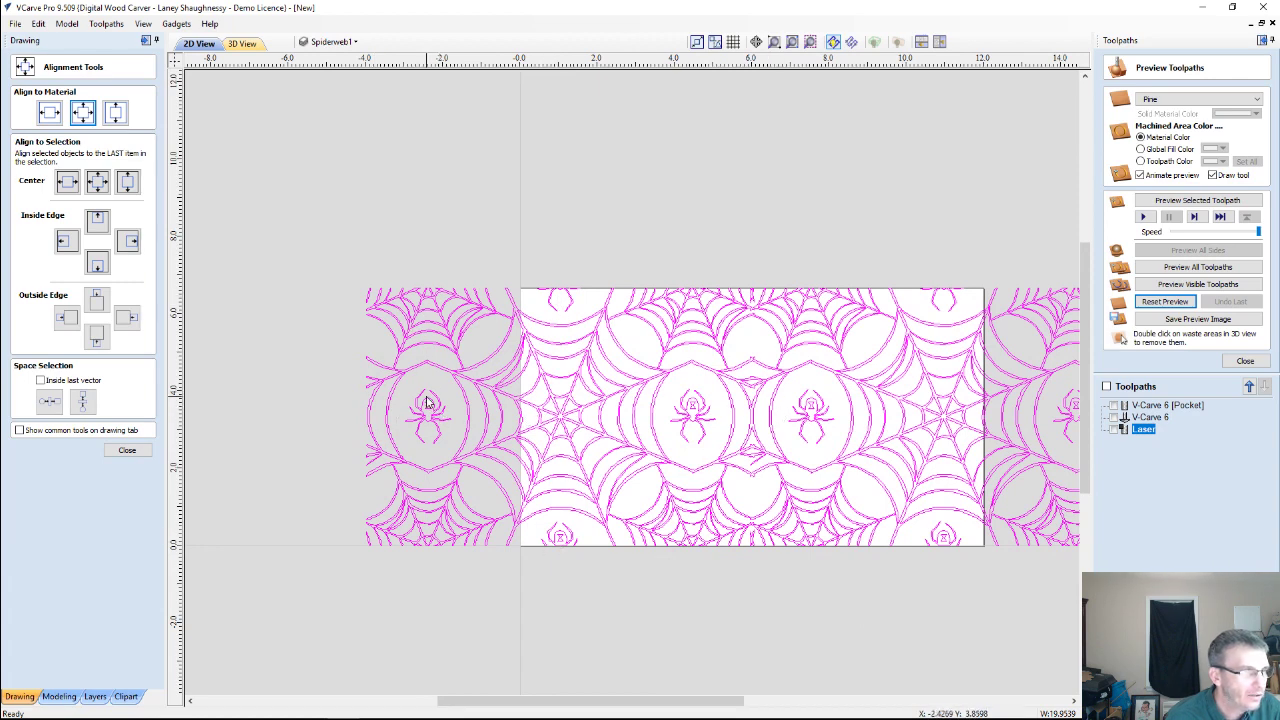
{"action": "scroll", "coordinate": [427, 402], "scroll_direction": "down", "scroll_amount": 1}
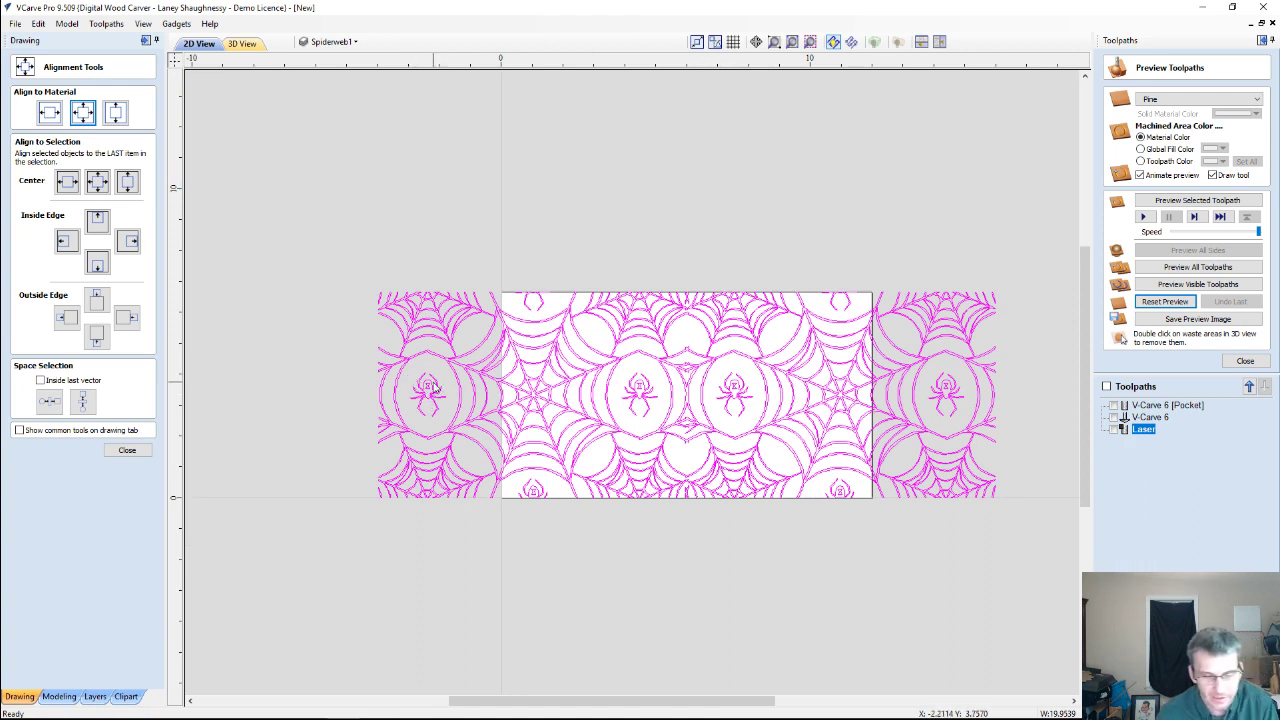
{"action": "left_click", "coordinate": [127, 450]}
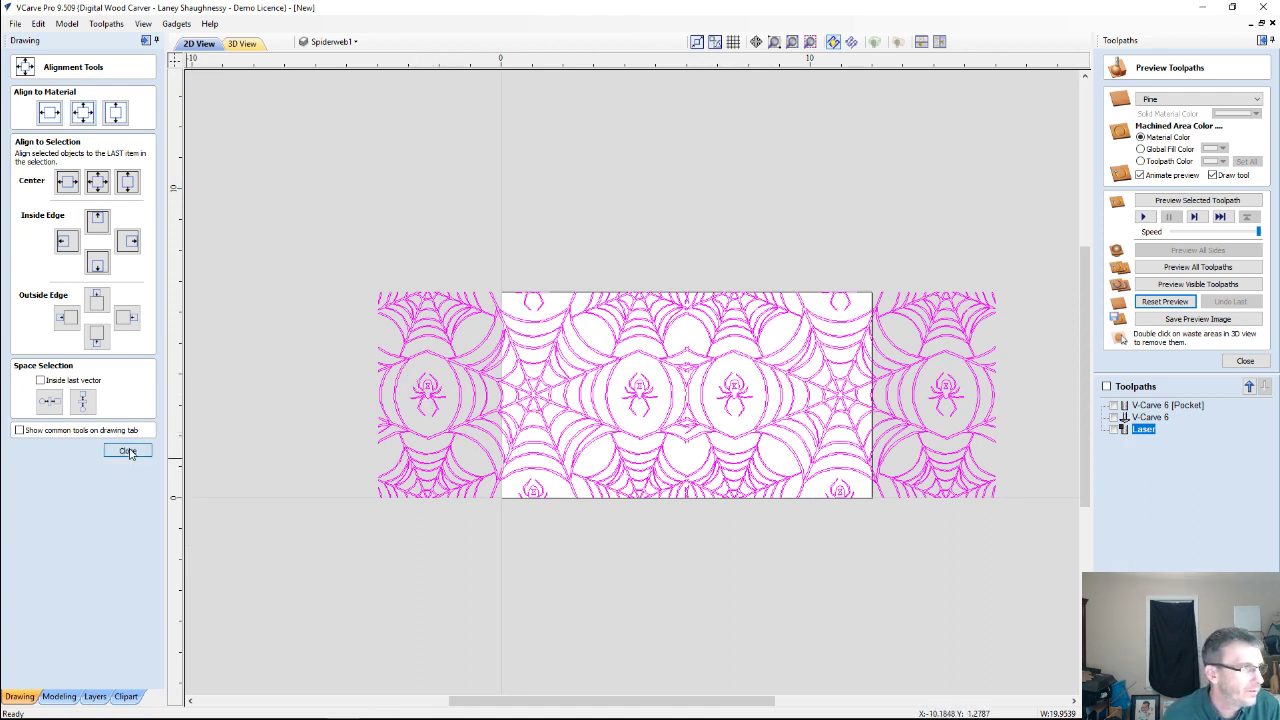
Ungroup the centered web pattern and clear the selection so single vectors can be picked.
{"action": "left_click", "coordinate": [458, 388]}
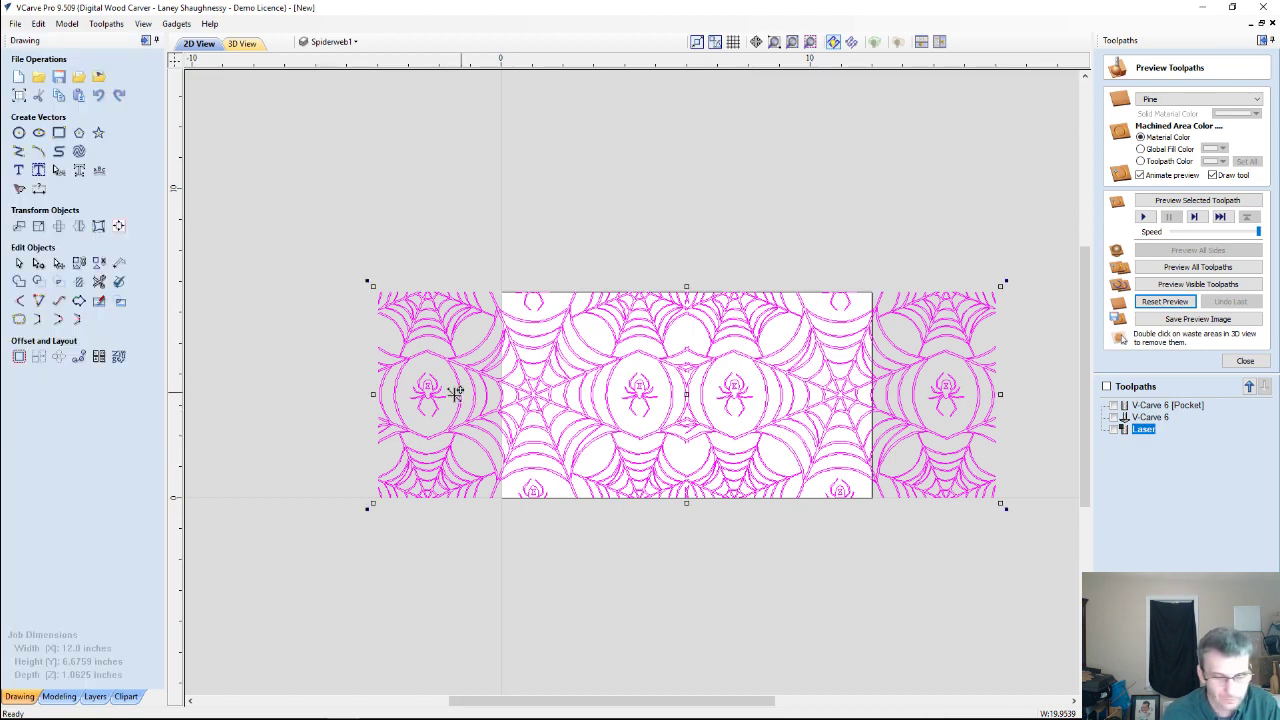
{"action": "scroll", "coordinate": [387, 402], "scroll_direction": "up", "scroll_amount": 2}
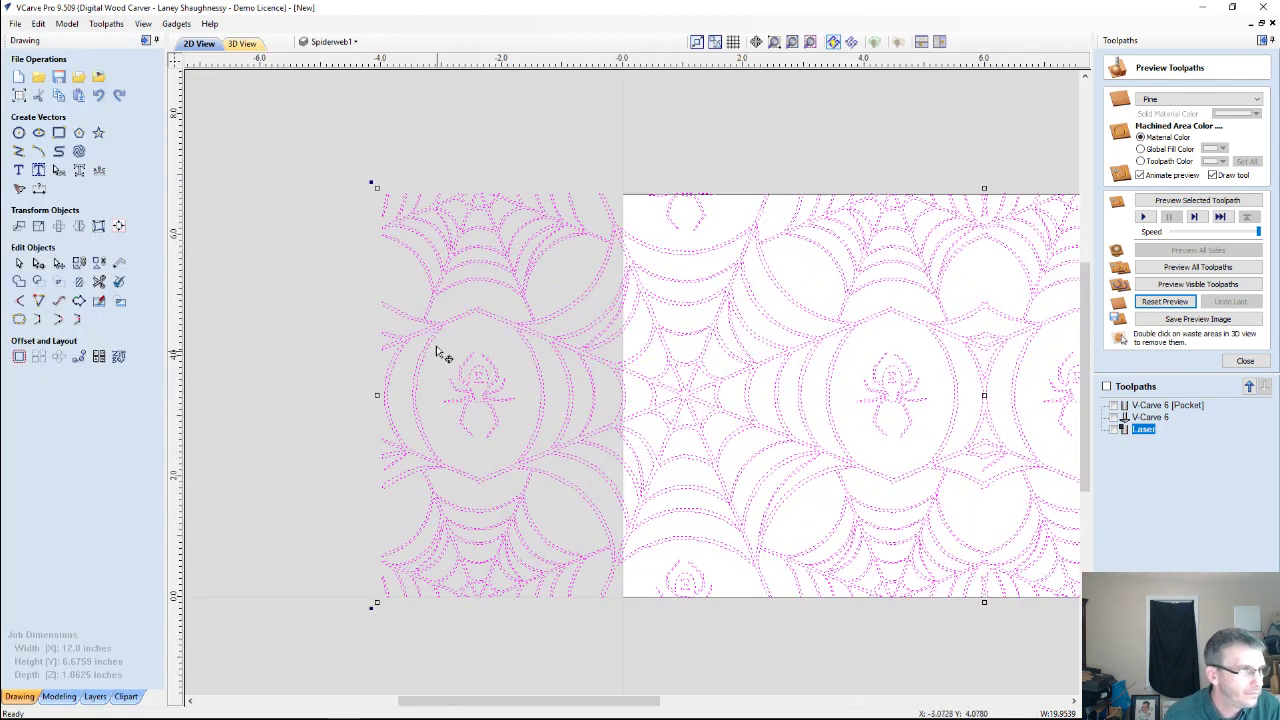
{"action": "left_click_drag", "start_coordinate": [490, 382], "coordinate": [521, 438]}
{"action": "key", "text": "F9"}
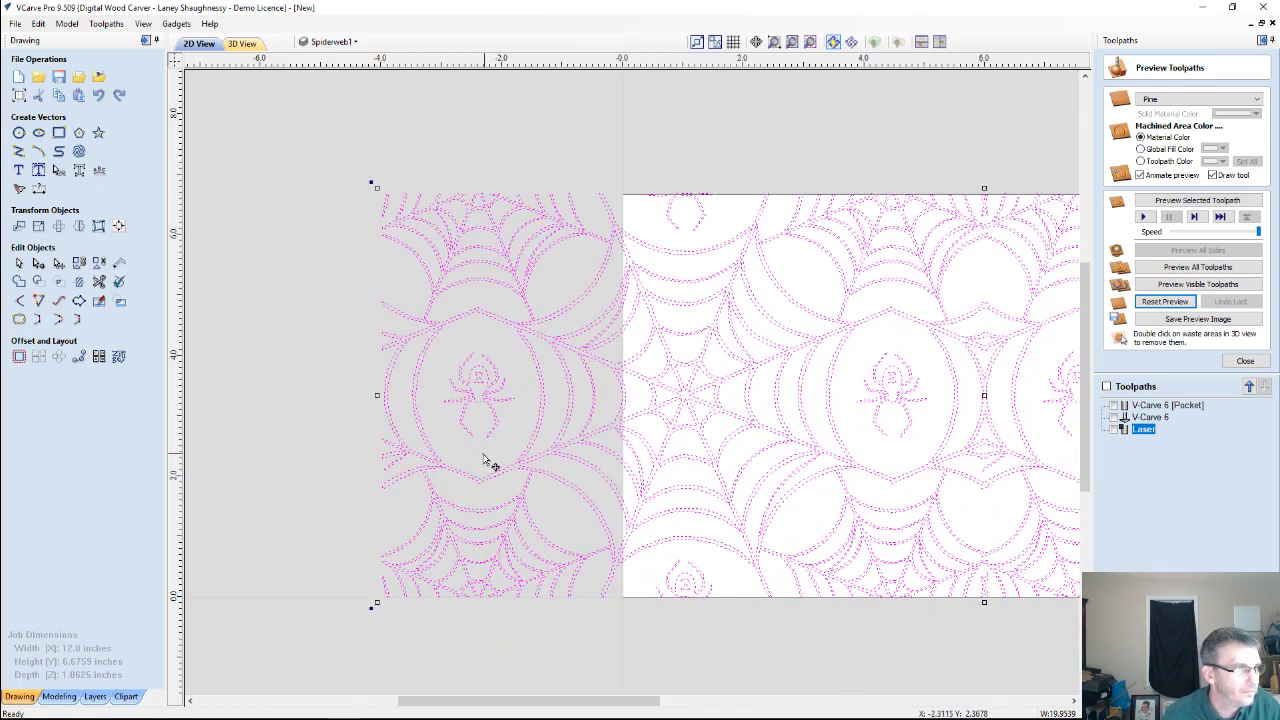
{"action": "key", "text": "Escape"}
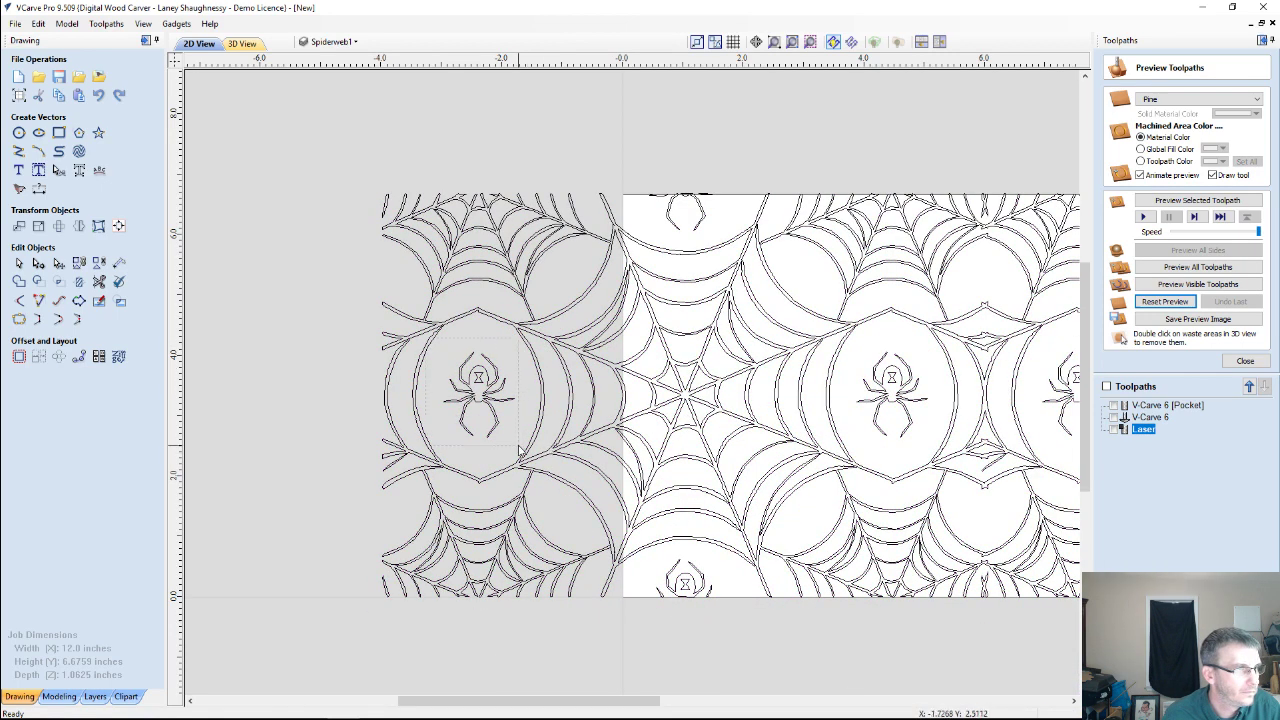
Group the spider beyond the job's left edge and move it into the empty lower oval at the center seam.
{"action": "left_click", "coordinate": [479, 397]}
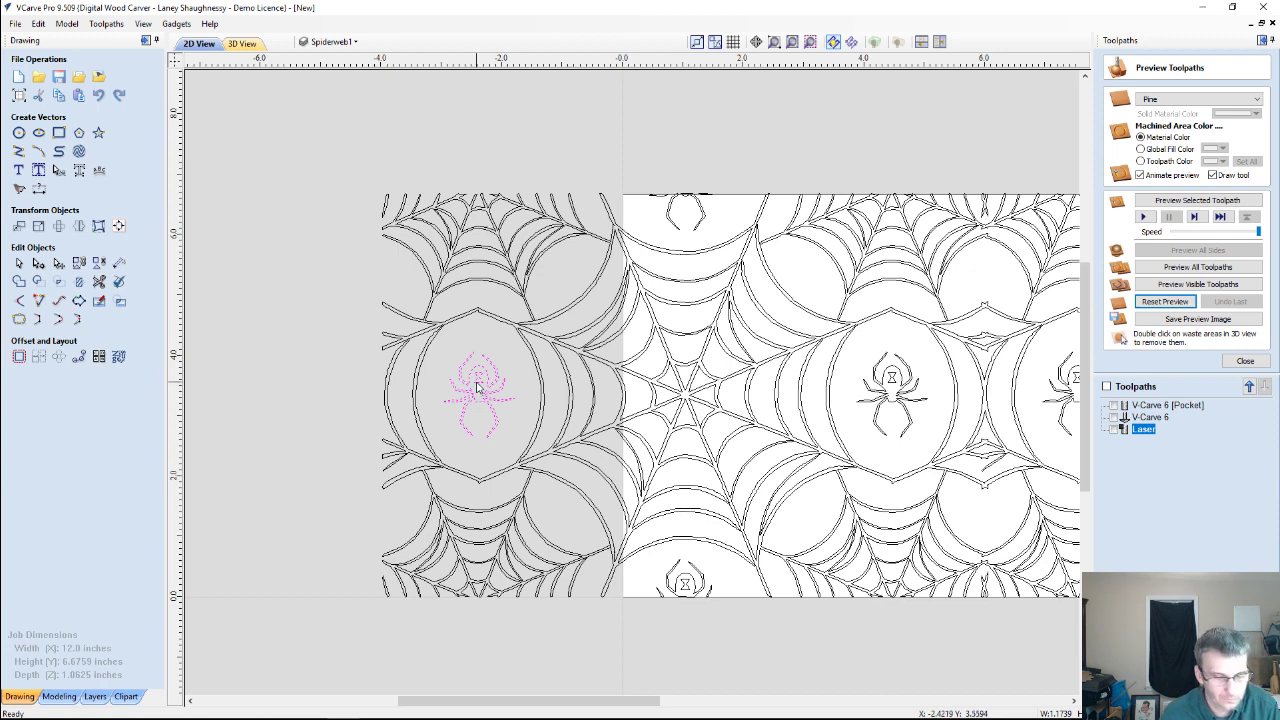
{"action": "left_click_drag", "start_coordinate": [479, 384], "coordinate": [988, 506]}
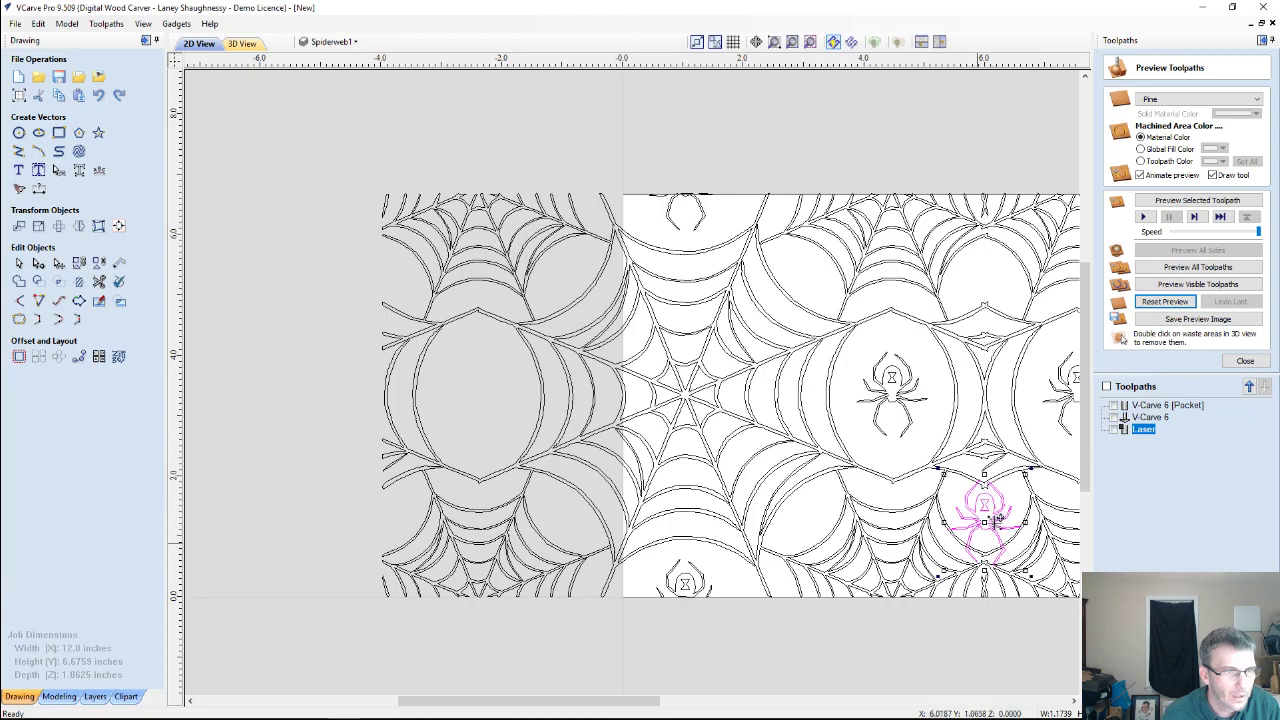
{"action": "scroll", "coordinate": [988, 506], "scroll_direction": "up", "scroll_amount": 4}
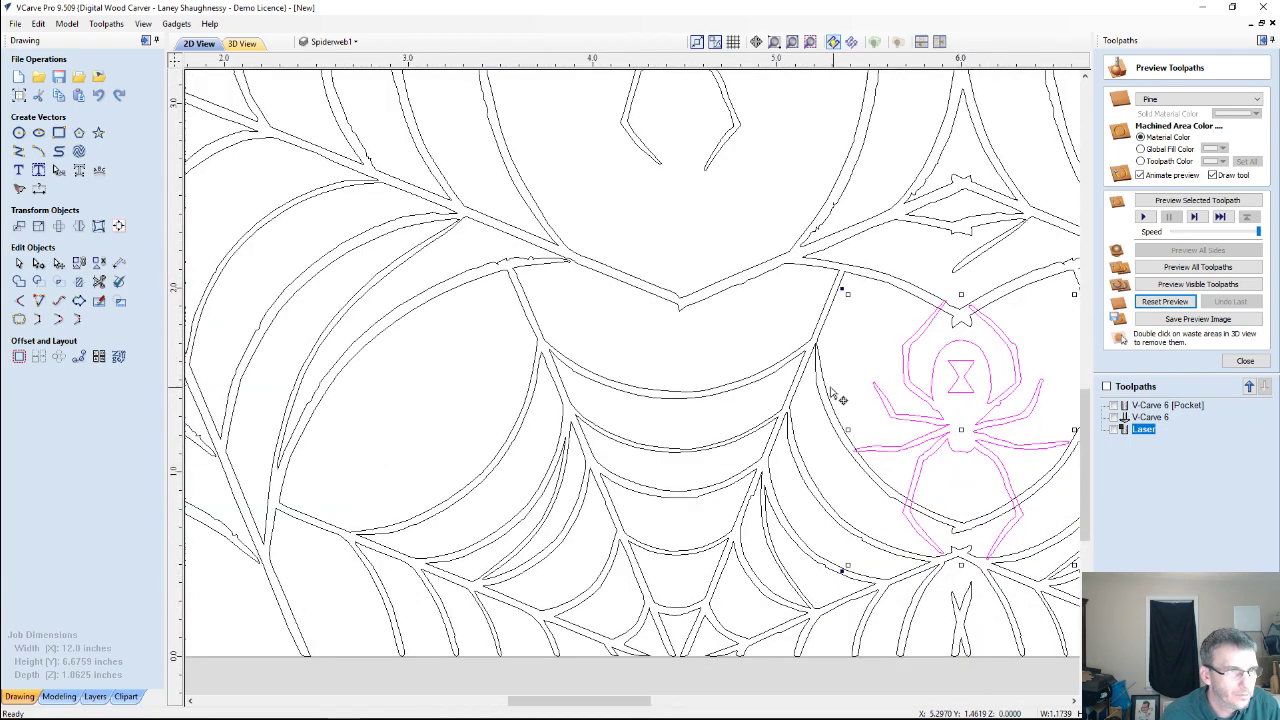
{"action": "scroll", "coordinate": [832, 392], "scroll_direction": "down", "scroll_amount": 2}
{"action": "scroll", "coordinate": [832, 385], "scroll_direction": "down", "scroll_amount": 2}
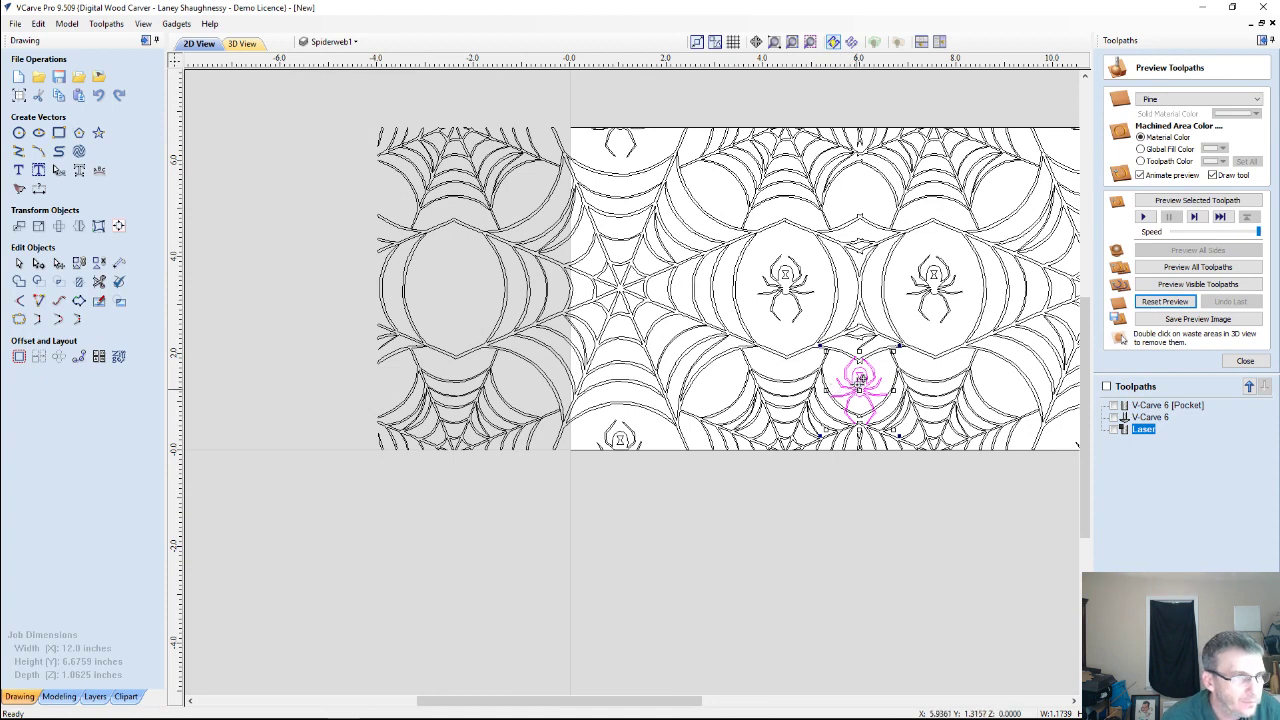
{"action": "scroll", "coordinate": [850, 385], "scroll_direction": "down", "scroll_amount": 2}
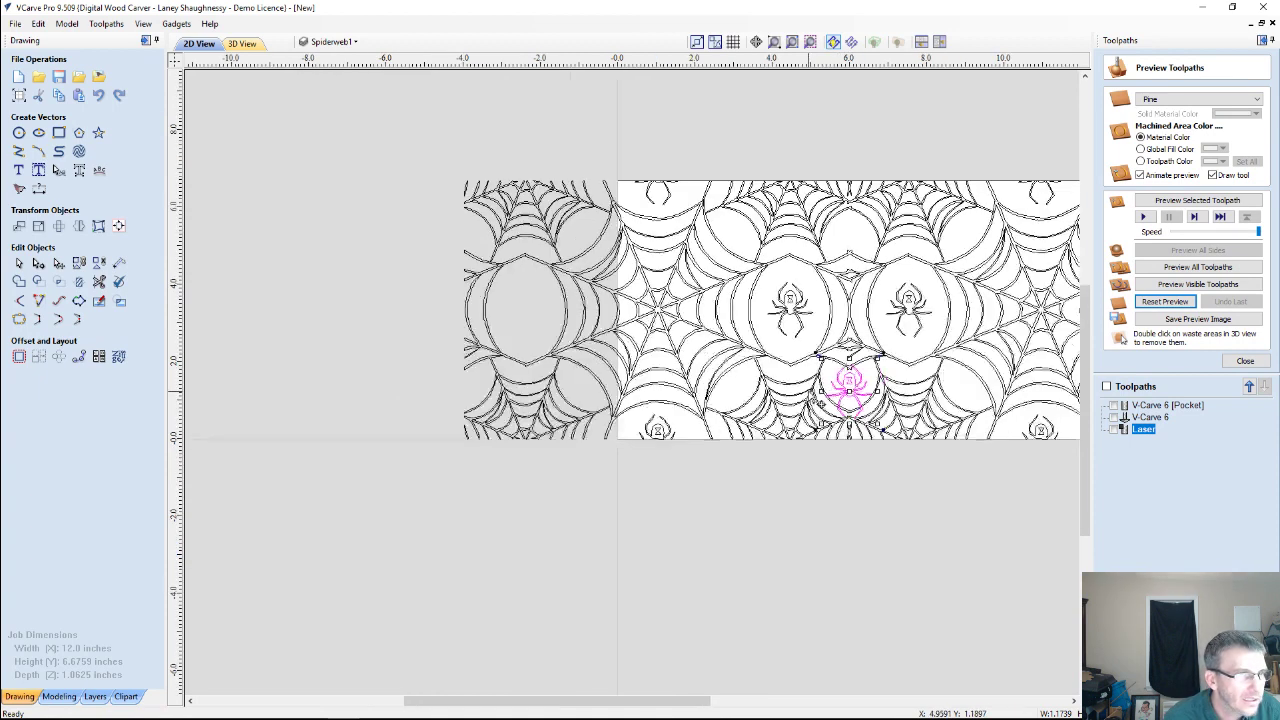
{"action": "scroll", "coordinate": [813, 397], "scroll_direction": "down", "scroll_amount": 1}
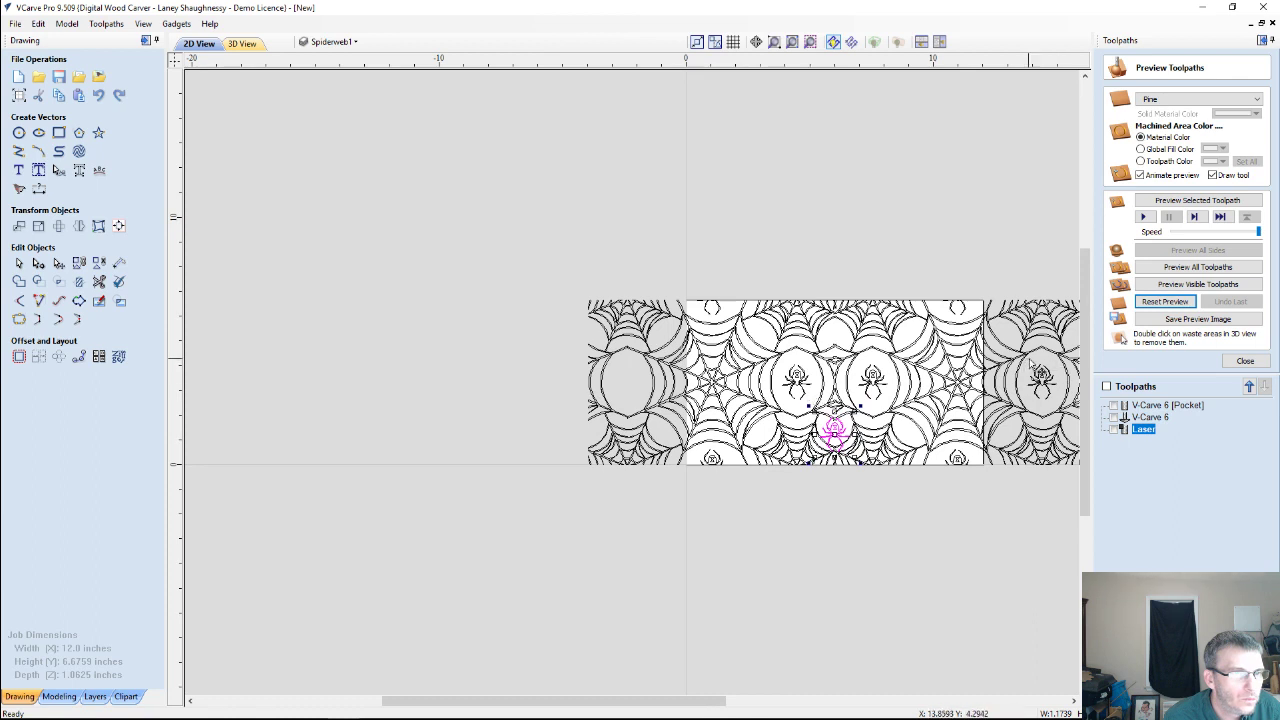
Move the grouped spider beyond the job's right edge onto the web just right of the hub near the left job edge.
{"action": "left_click", "coordinate": [1058, 400]}
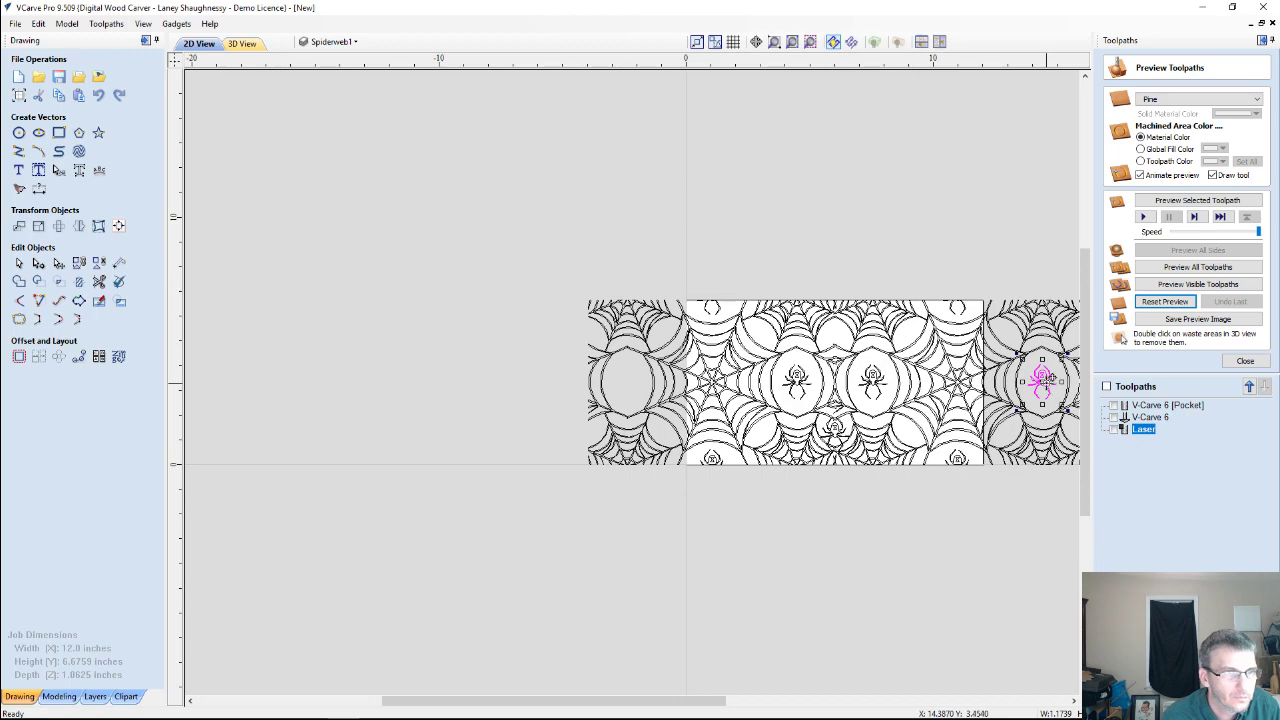
{"action": "left_click", "coordinate": [725, 378]}
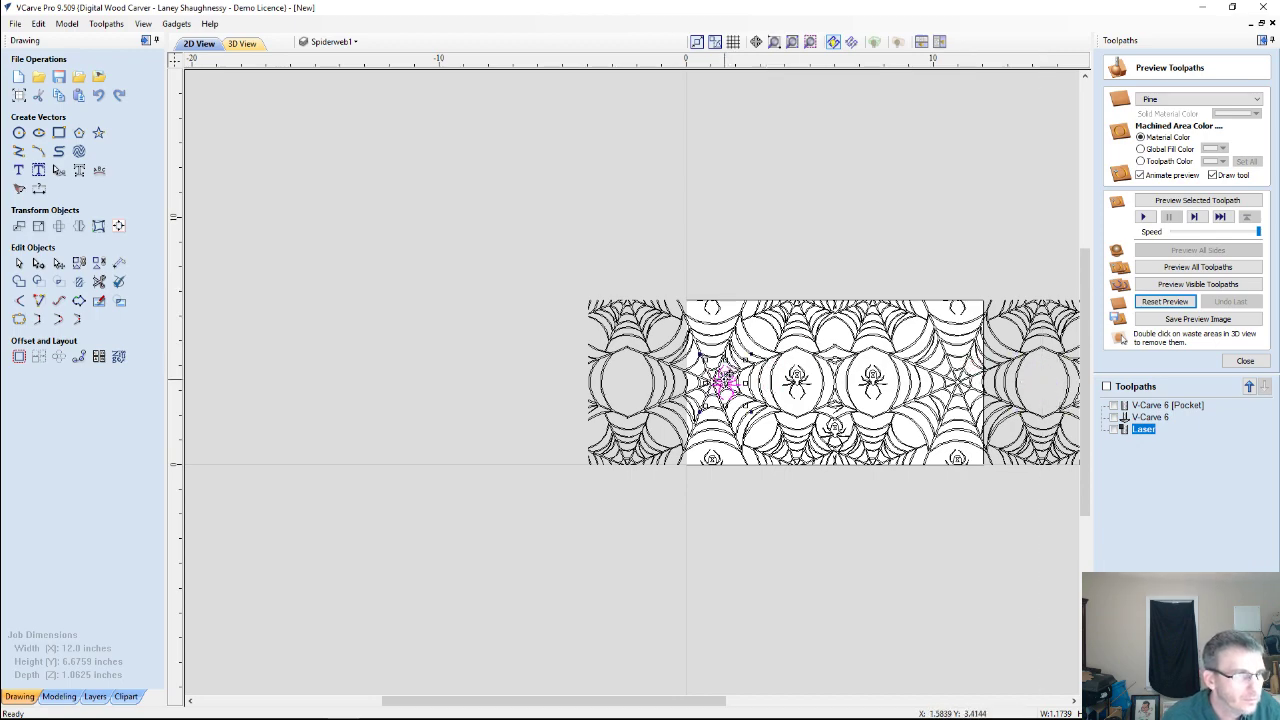
{"action": "scroll", "coordinate": [725, 380], "scroll_direction": "up", "scroll_amount": 6}
{"action": "scroll", "coordinate": [898, 510], "scroll_direction": "up", "scroll_amount": 1}
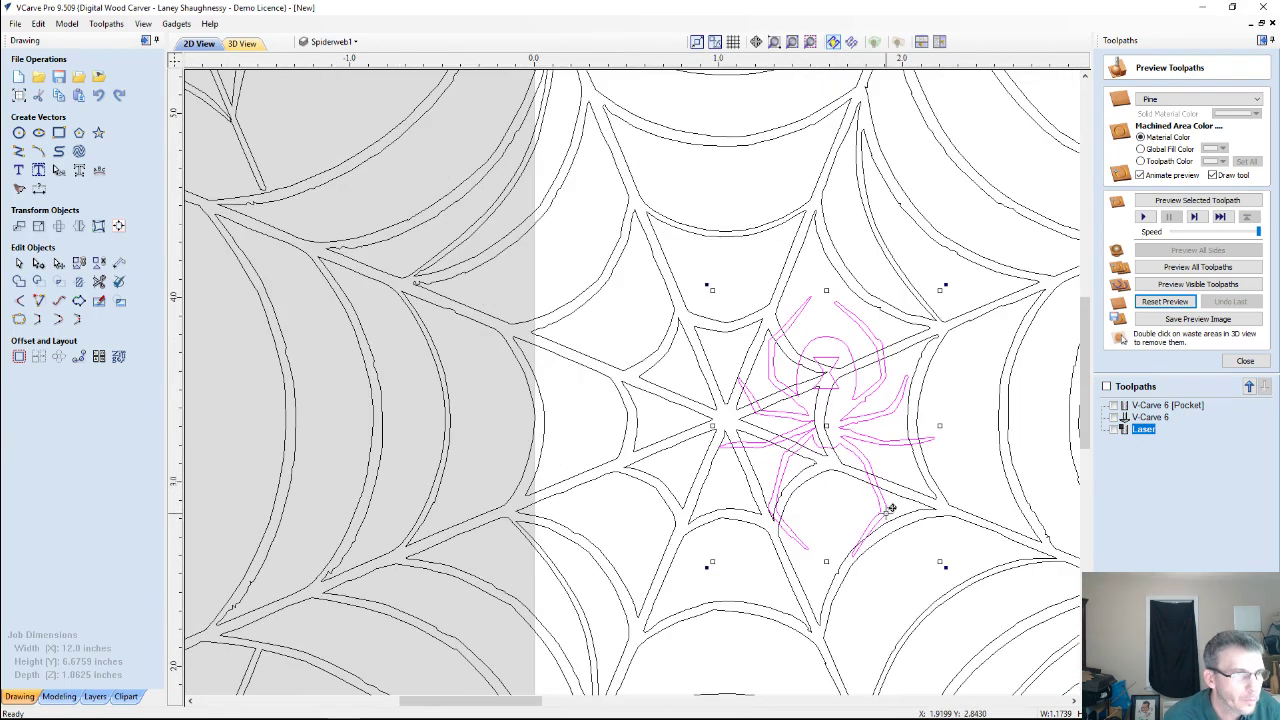
Examine where the moved spider's outline overlaps the web strands around the hub.
{"action": "scroll", "coordinate": [872, 488], "scroll_direction": "up", "scroll_amount": 1}
{"action": "scroll", "coordinate": [872, 488], "scroll_direction": "down", "scroll_amount": 2}
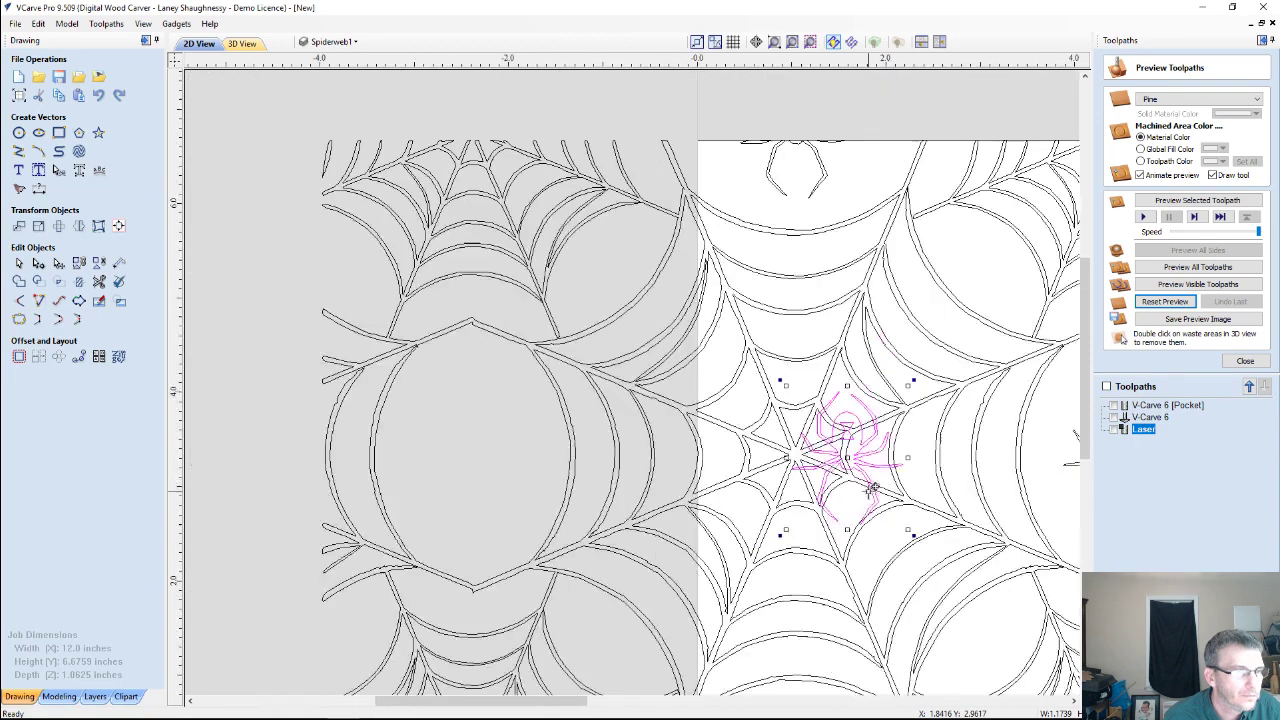
{"action": "scroll", "coordinate": [864, 540], "scroll_direction": "up", "scroll_amount": 2}
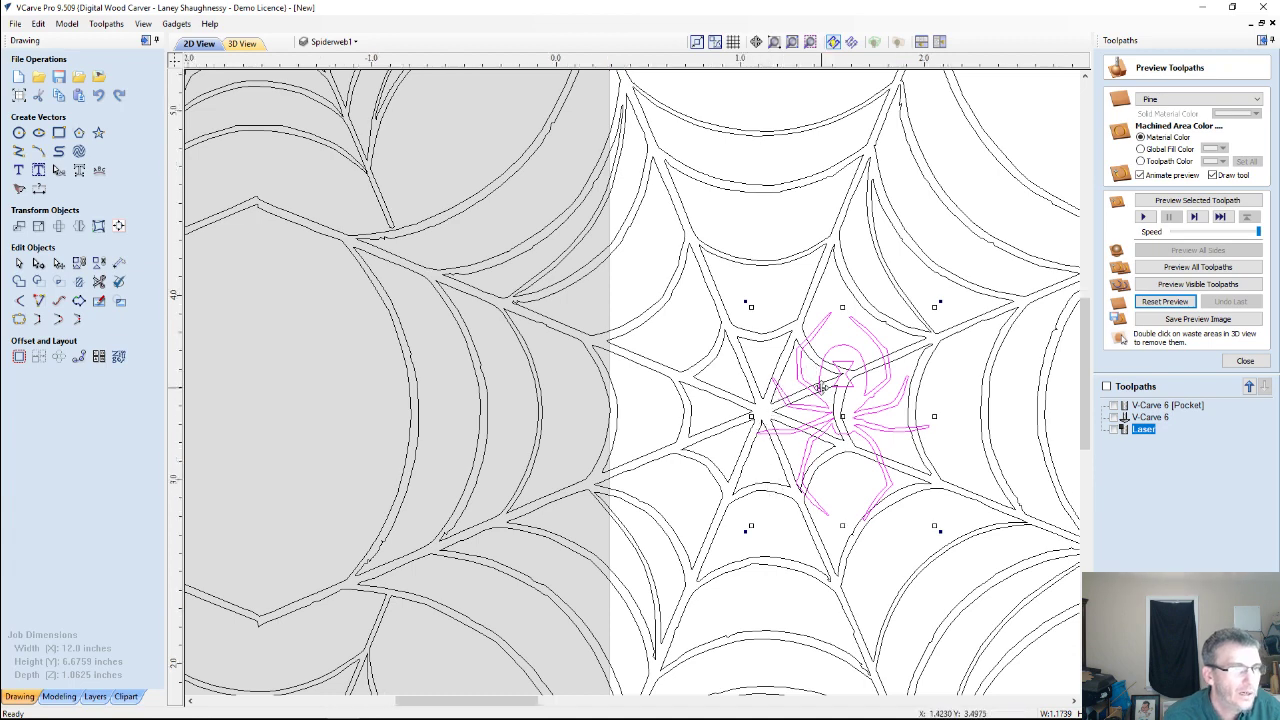
{"action": "scroll", "coordinate": [820, 370], "scroll_direction": "up", "scroll_amount": 1}
{"action": "scroll", "coordinate": [820, 360], "scroll_direction": "down", "scroll_amount": 2}
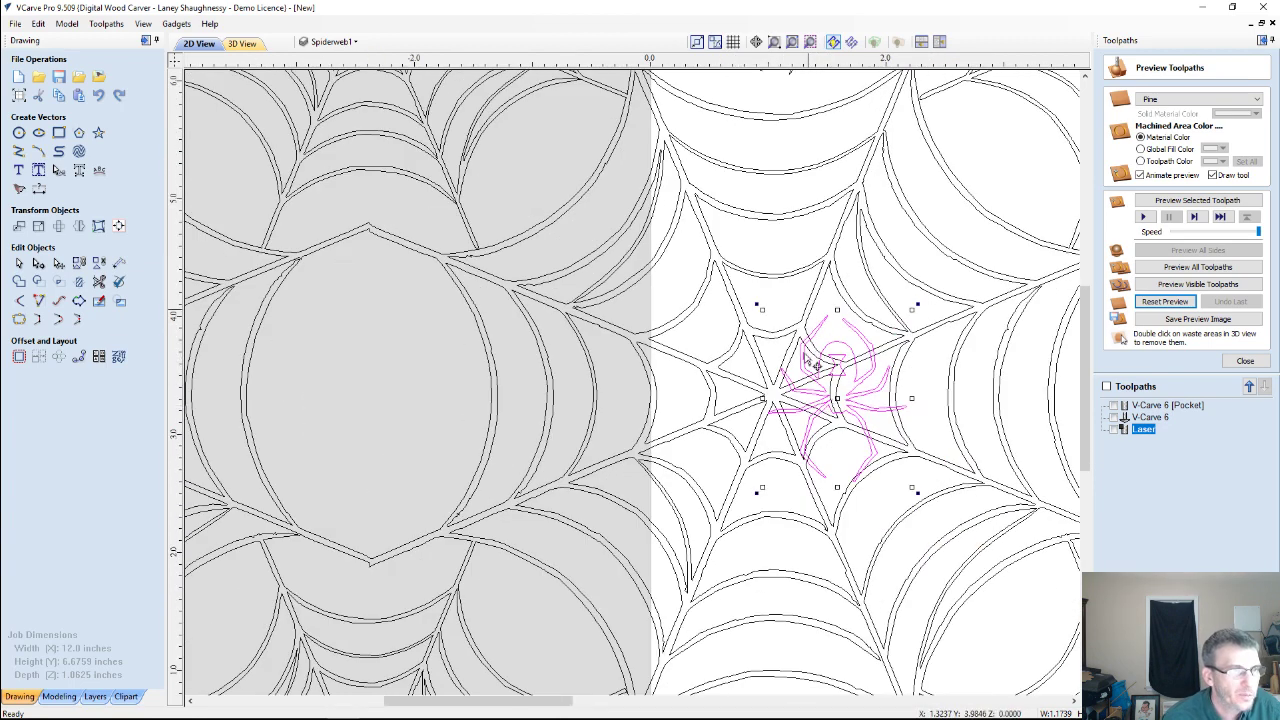
{"action": "scroll", "coordinate": [810, 392], "scroll_direction": "up", "scroll_amount": 2}
{"action": "scroll", "coordinate": [812, 392], "scroll_direction": "down", "scroll_amount": 1}
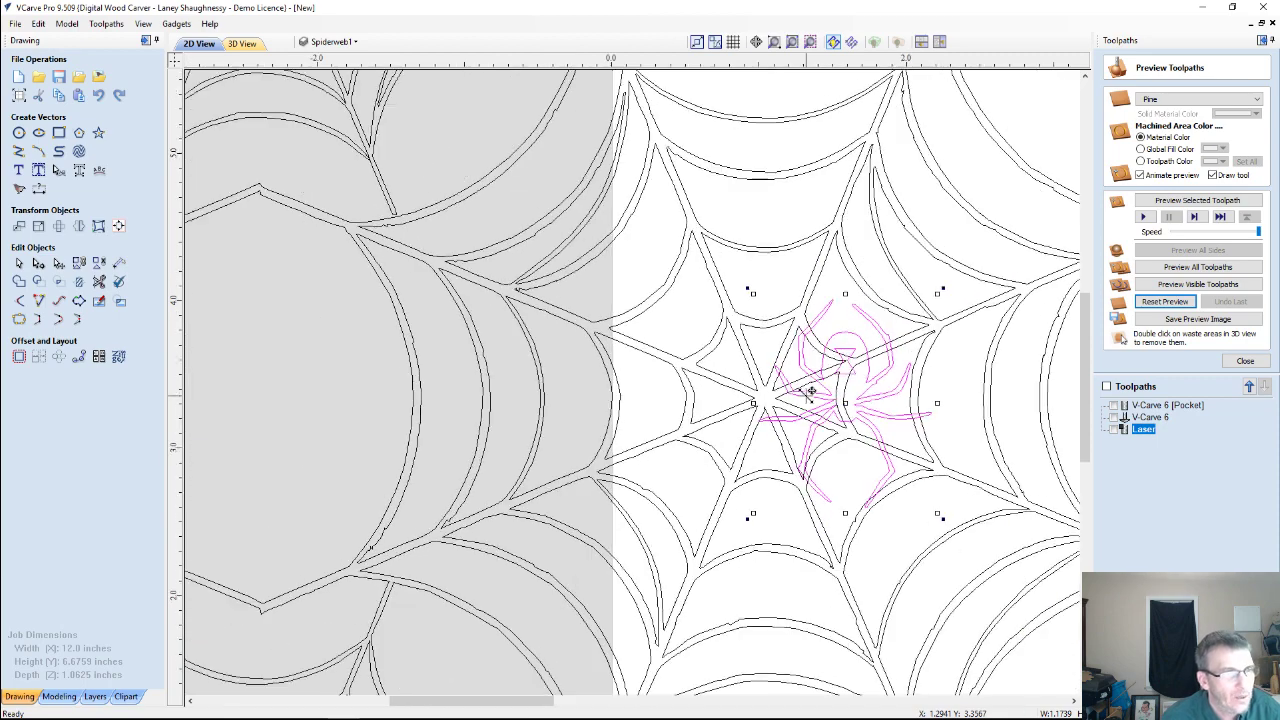
{"action": "scroll", "coordinate": [920, 405], "scroll_direction": "down", "scroll_amount": 4}
{"action": "scroll", "coordinate": [842, 442], "scroll_direction": "up", "scroll_amount": 3}
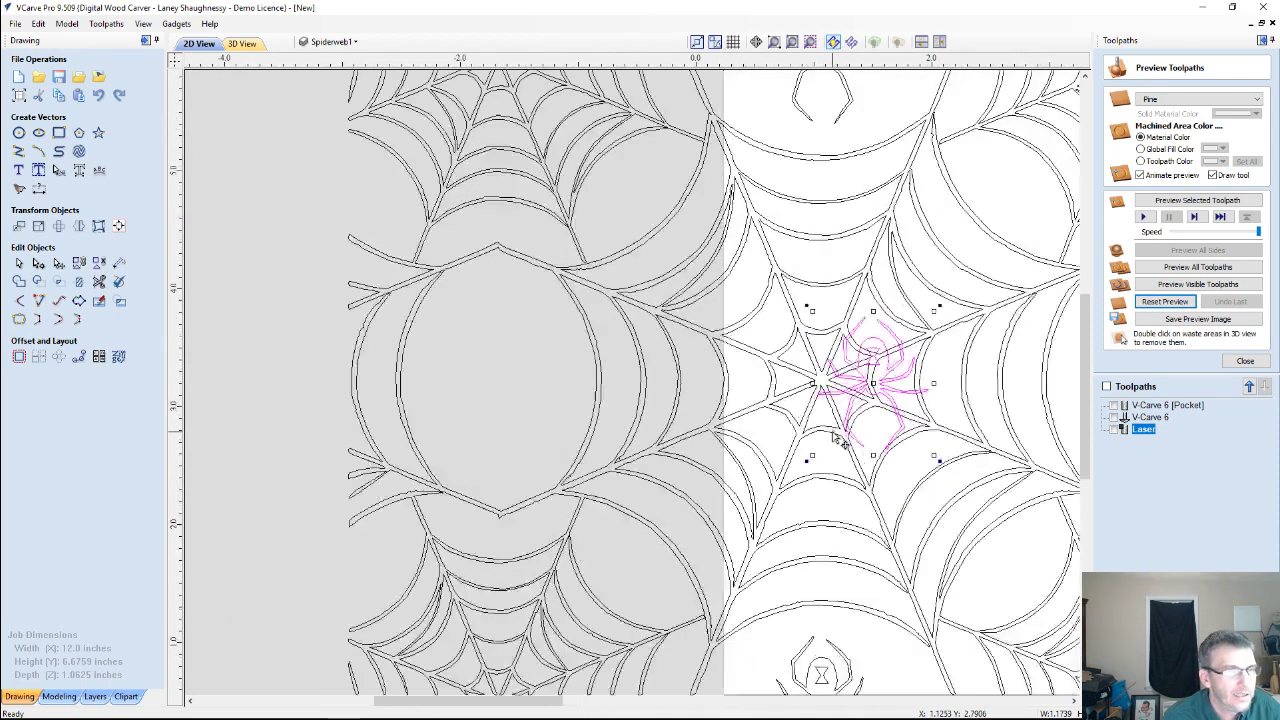
{"action": "scroll", "coordinate": [836, 440], "scroll_direction": "up", "scroll_amount": 1}
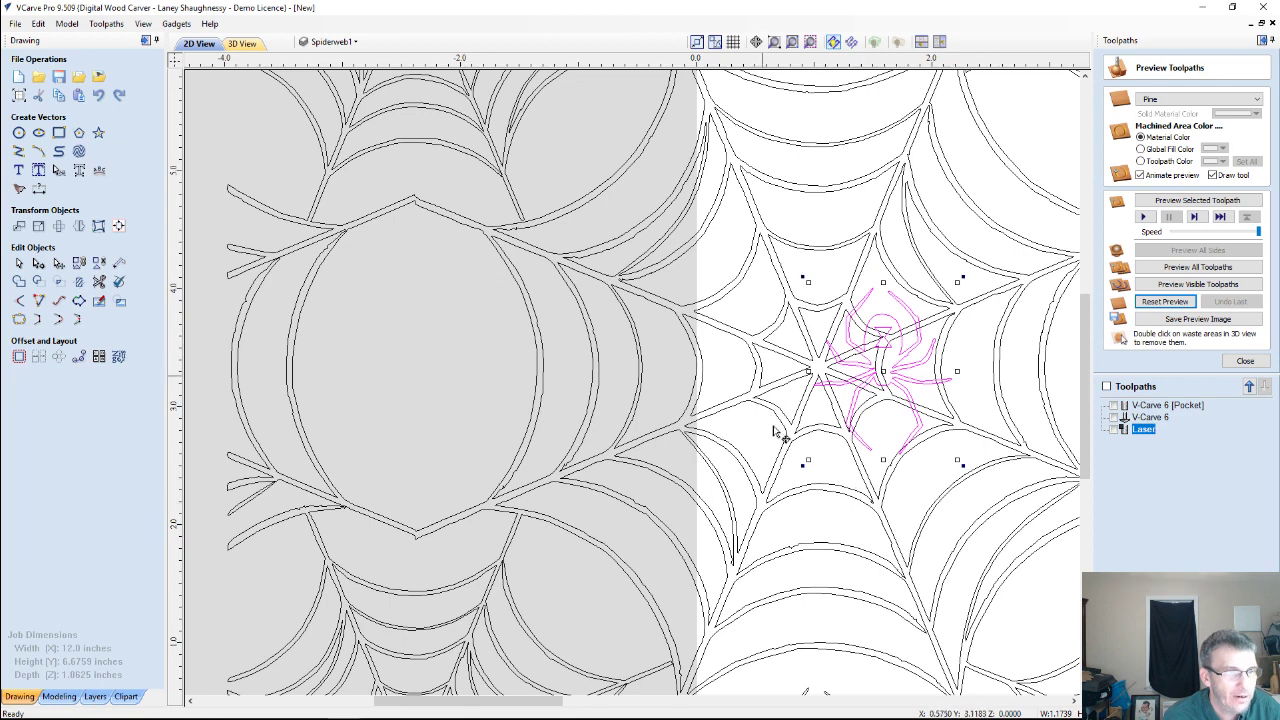
{"action": "scroll", "coordinate": [902, 348], "scroll_direction": "up", "scroll_amount": 2}
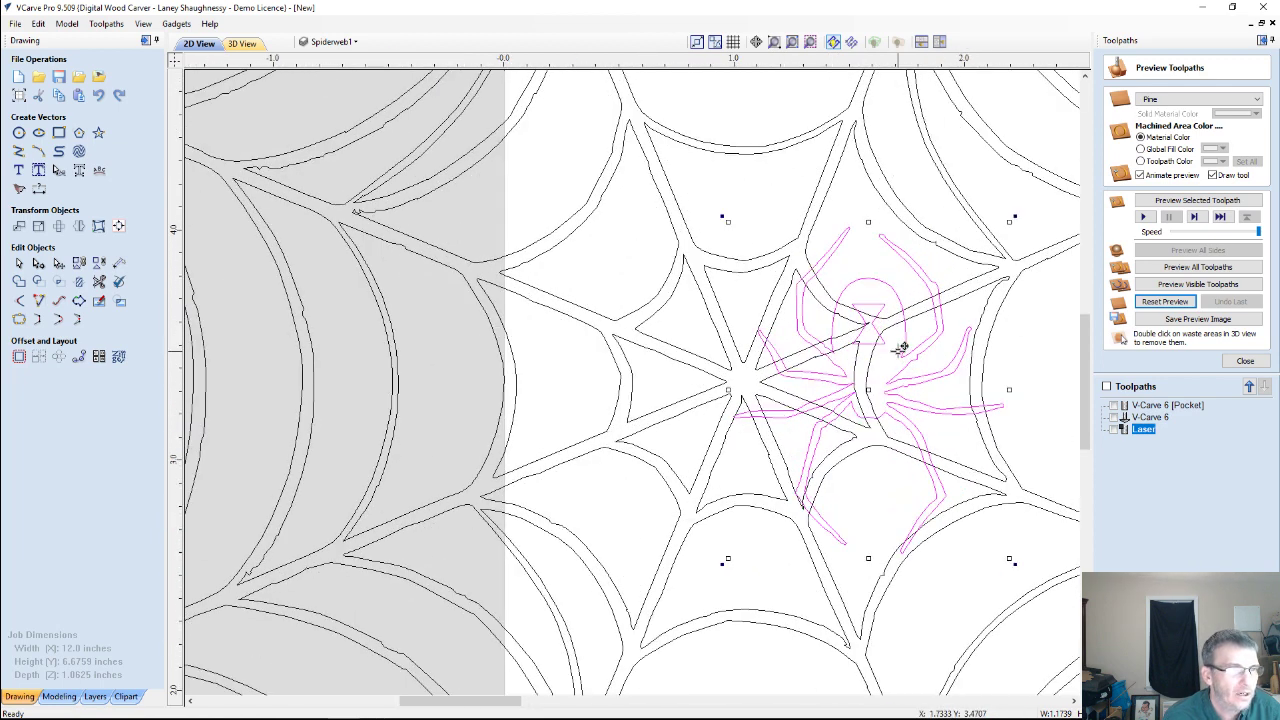
{"action": "scroll", "coordinate": [902, 348], "scroll_direction": "down", "scroll_amount": 1}
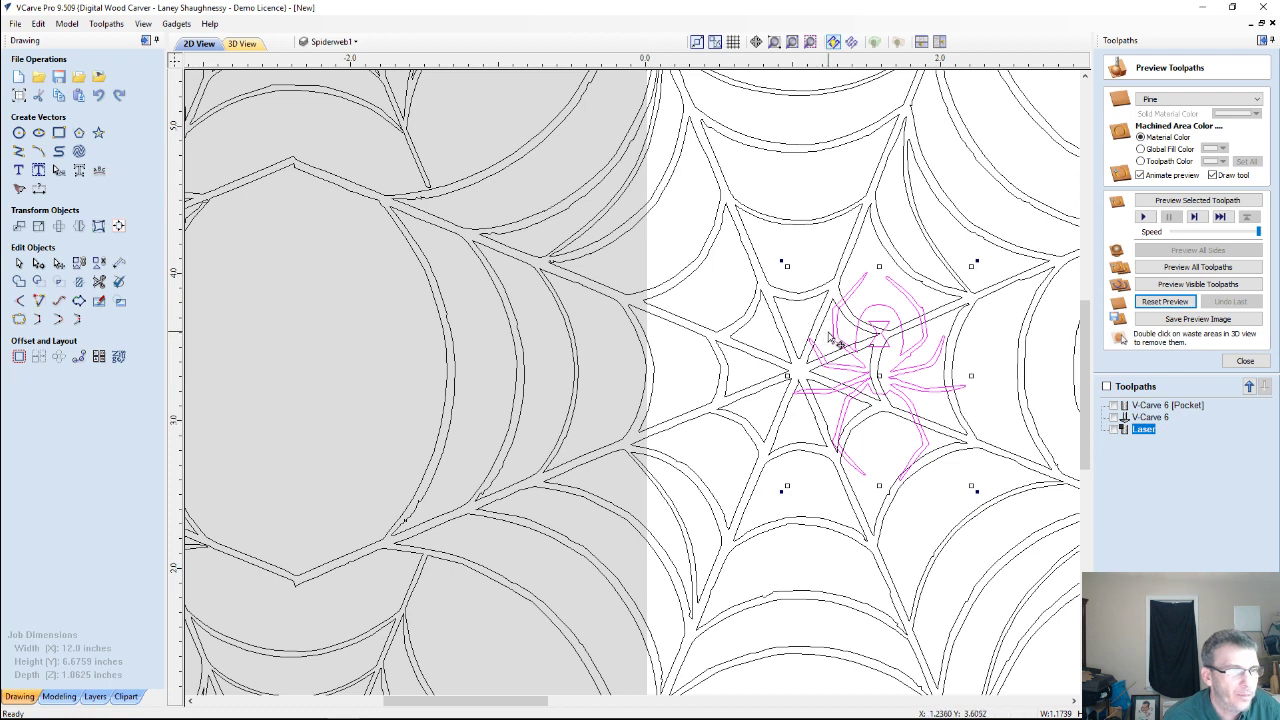
Try to offset the grouped spider's outline outwards by 0.125 inches.
{"action": "left_click", "coordinate": [18, 357]}
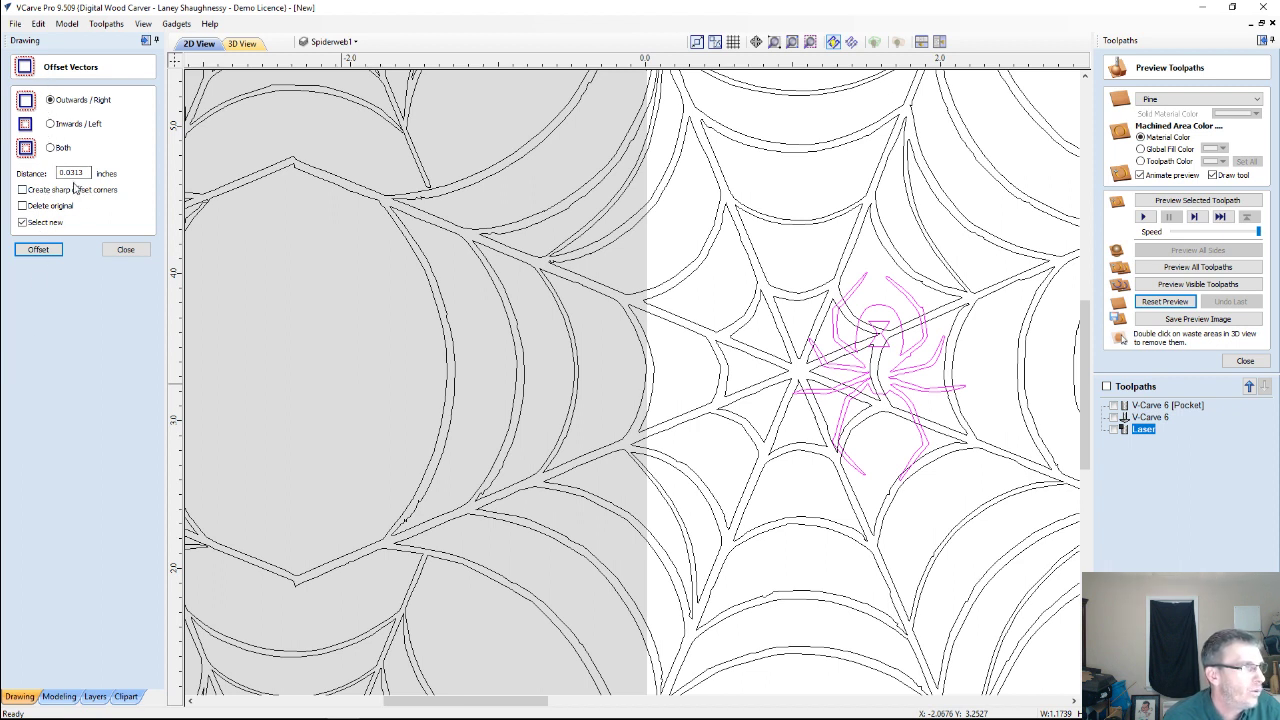
{"action": "left_click_drag", "start_coordinate": [72, 173], "coordinate": [166, 180]}
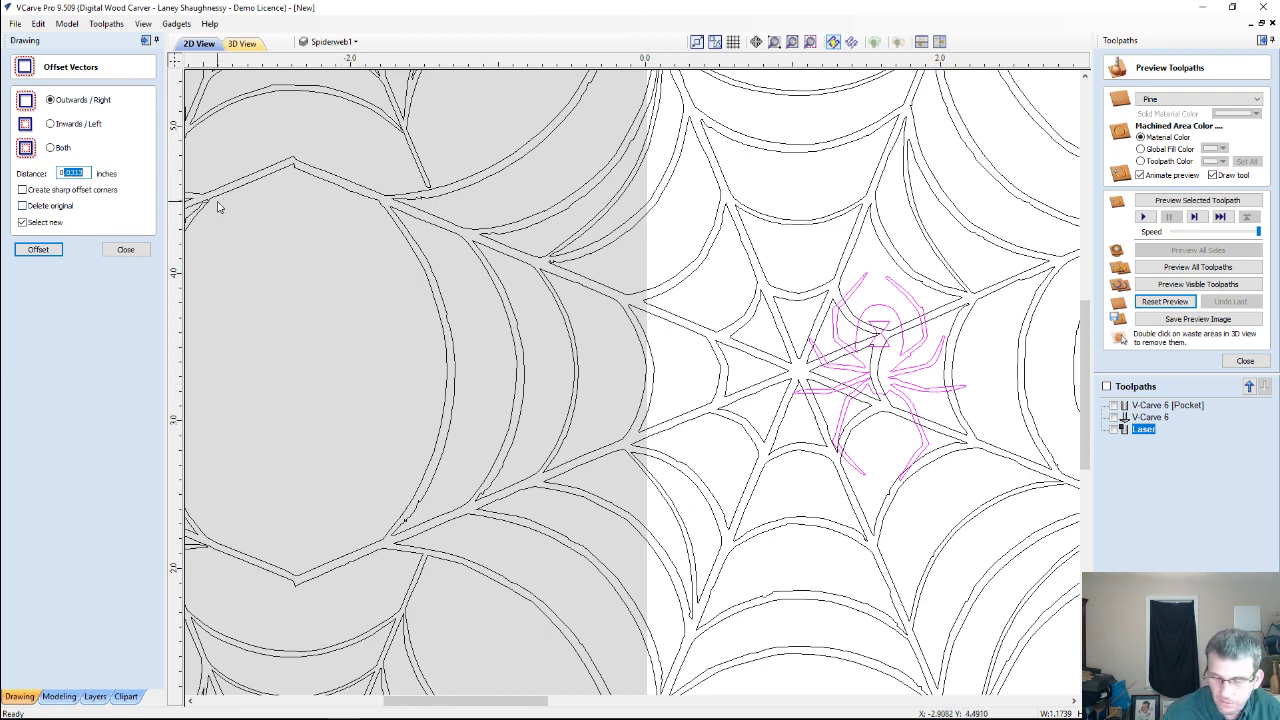
{"action": "key", "text": "BackSpace"}
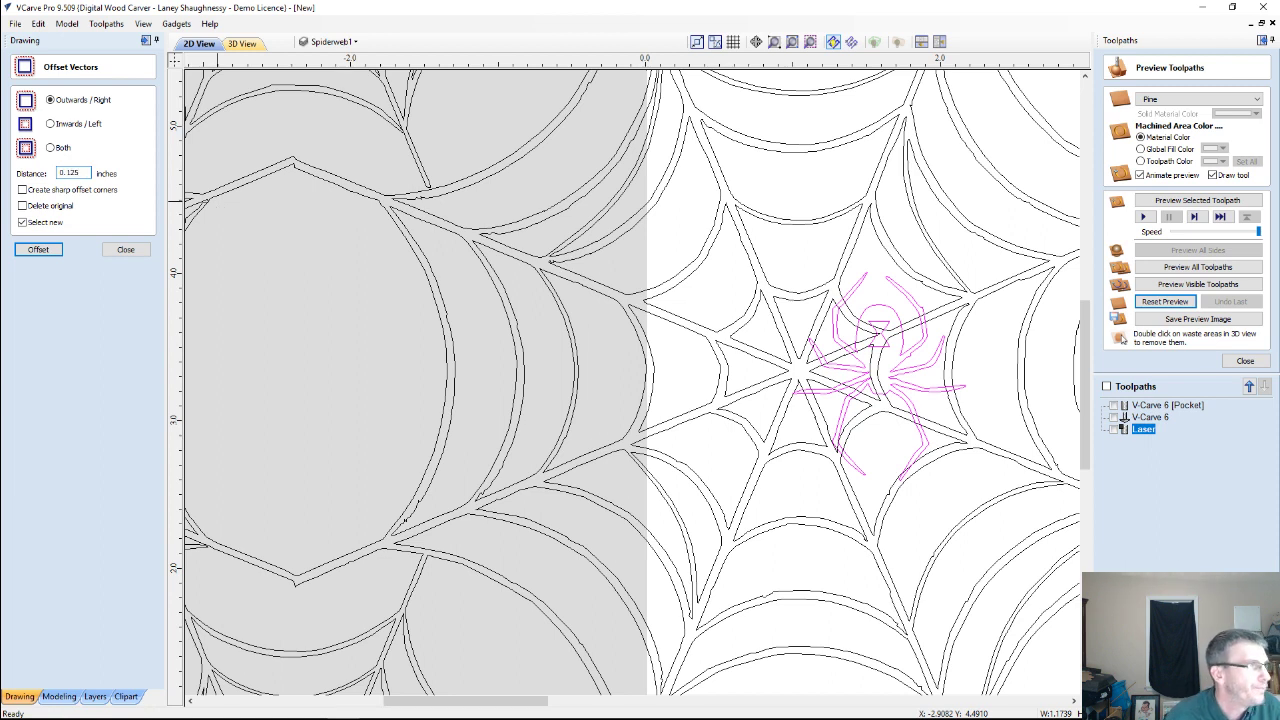
{"action": "left_click", "coordinate": [39, 252]}
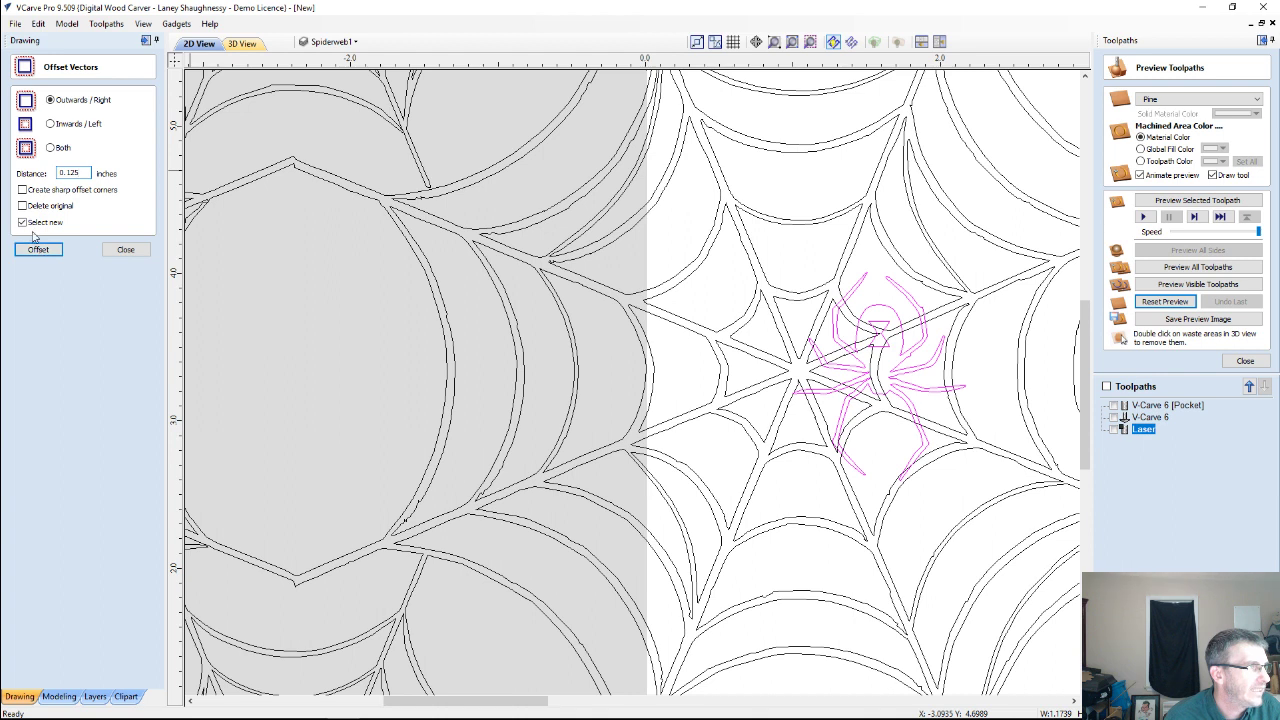
{"action": "left_click", "coordinate": [43, 251]}
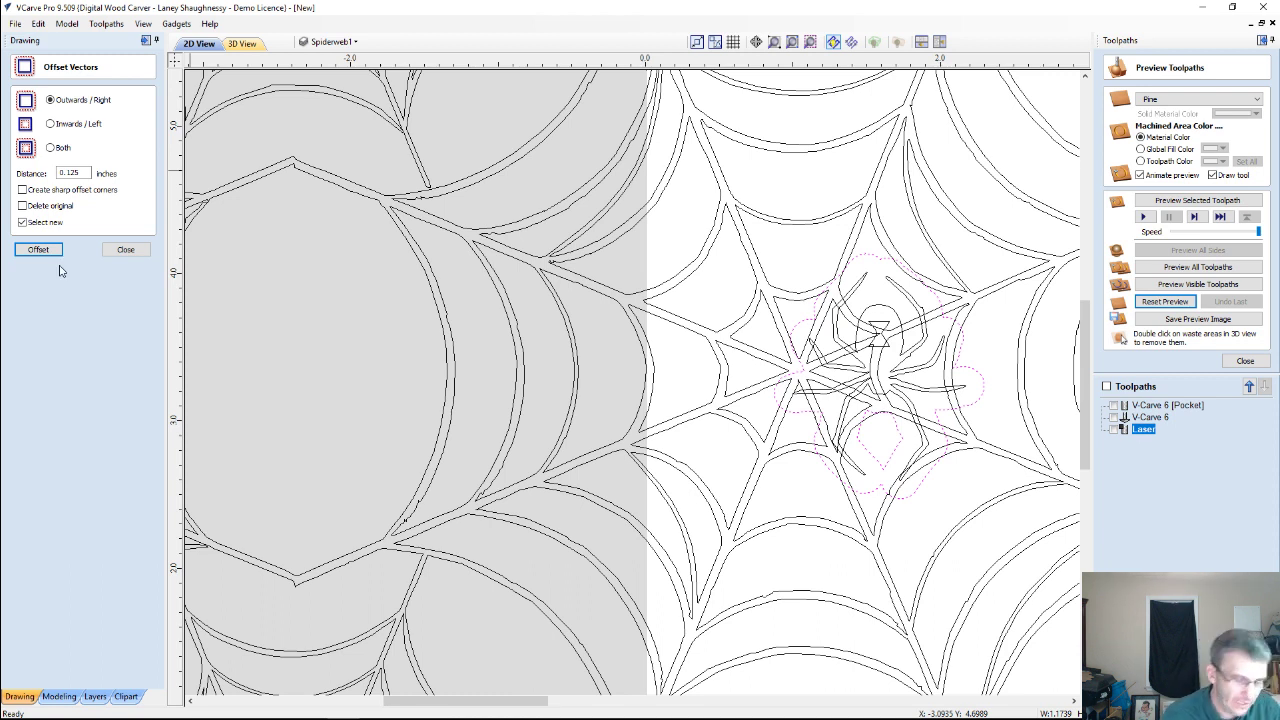
{"action": "key", "text": "ctrl+z"}
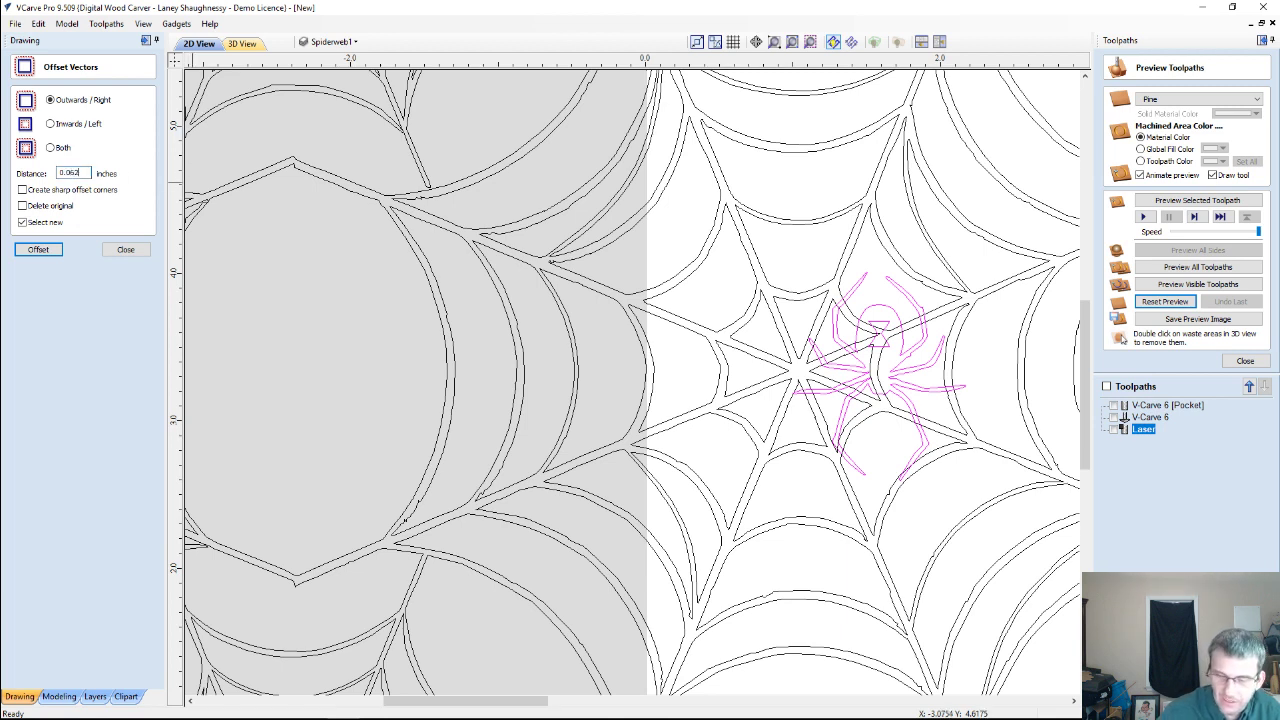
Offset the grouped spider's outline outwards by 0.0625 inches, keeping the original.
{"action": "left_click", "coordinate": [40, 252]}
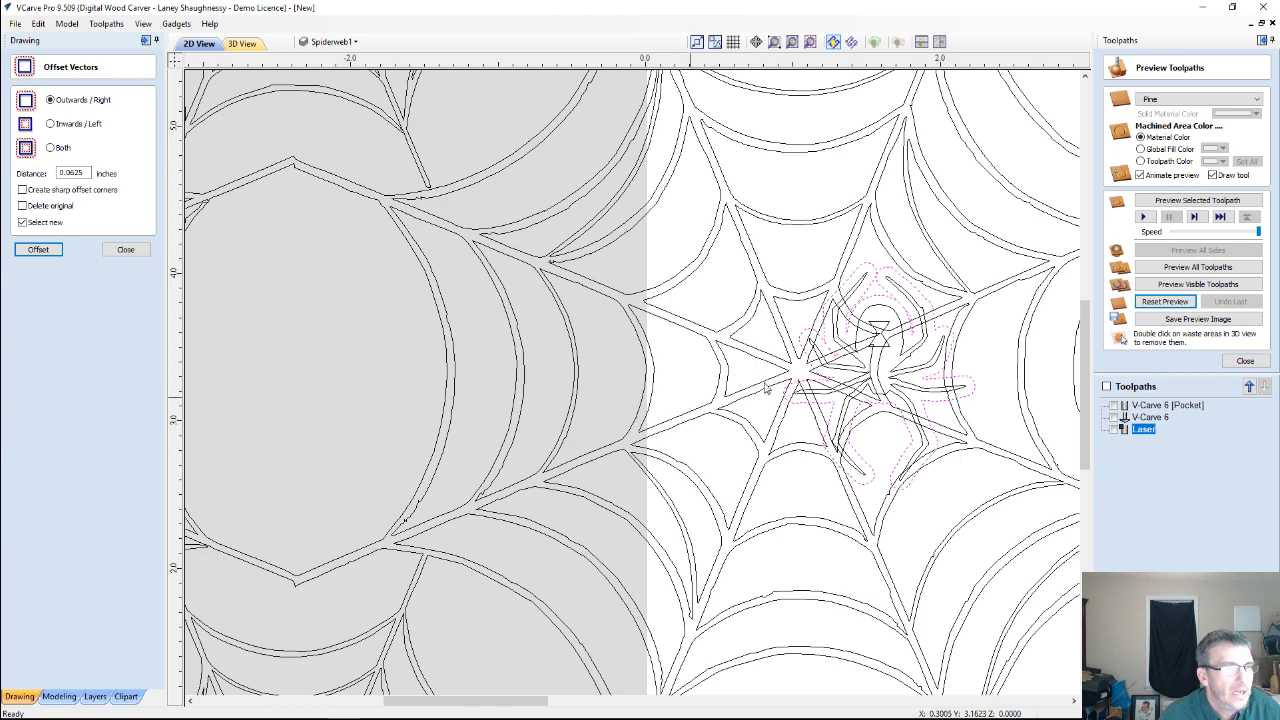
{"action": "scroll", "coordinate": [822, 330], "scroll_direction": "up", "scroll_amount": 2}
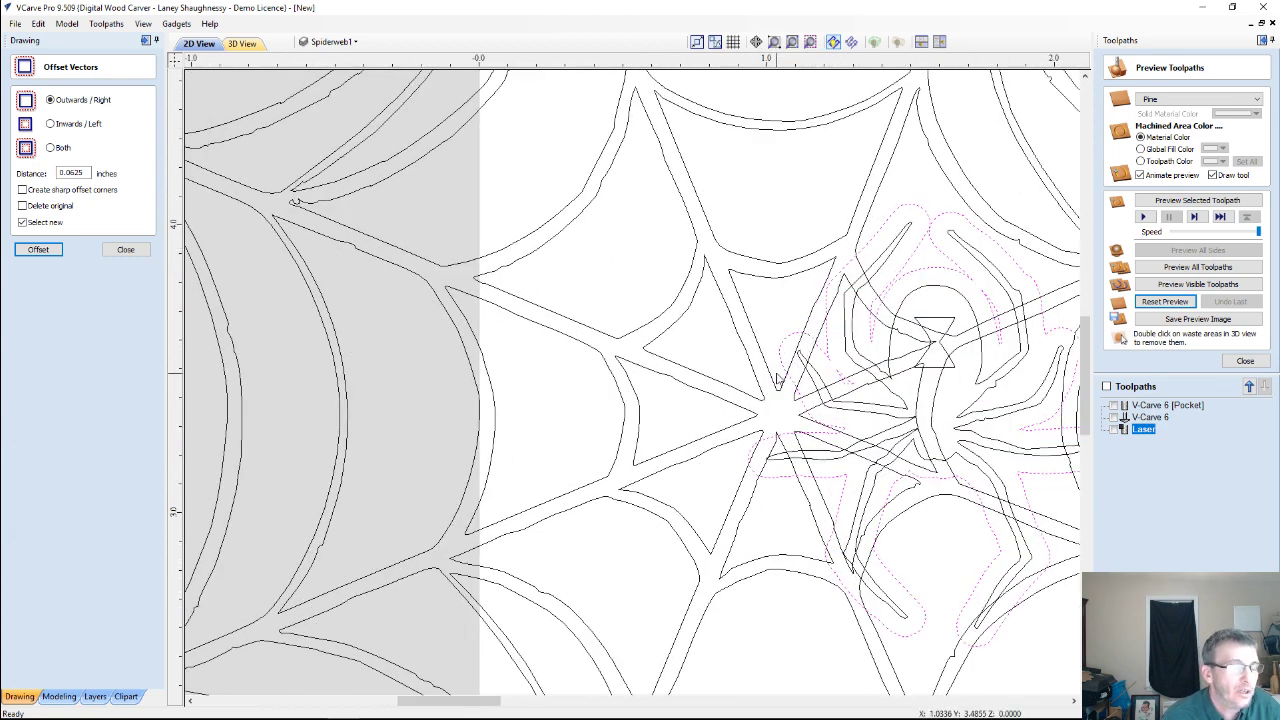
{"action": "scroll", "coordinate": [776, 378], "scroll_direction": "down", "scroll_amount": 1}
{"action": "scroll", "coordinate": [776, 378], "scroll_direction": "down", "scroll_amount": 1}
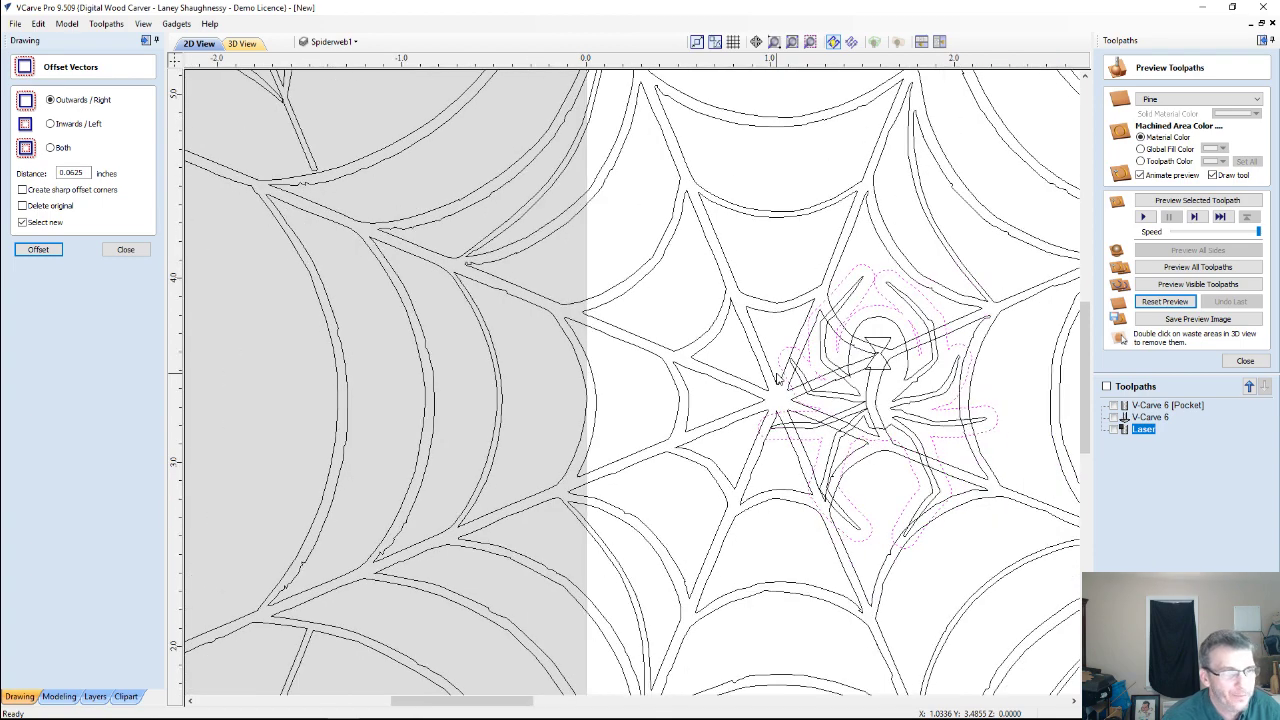
{"action": "scroll", "coordinate": [776, 378], "scroll_direction": "down", "scroll_amount": 1}
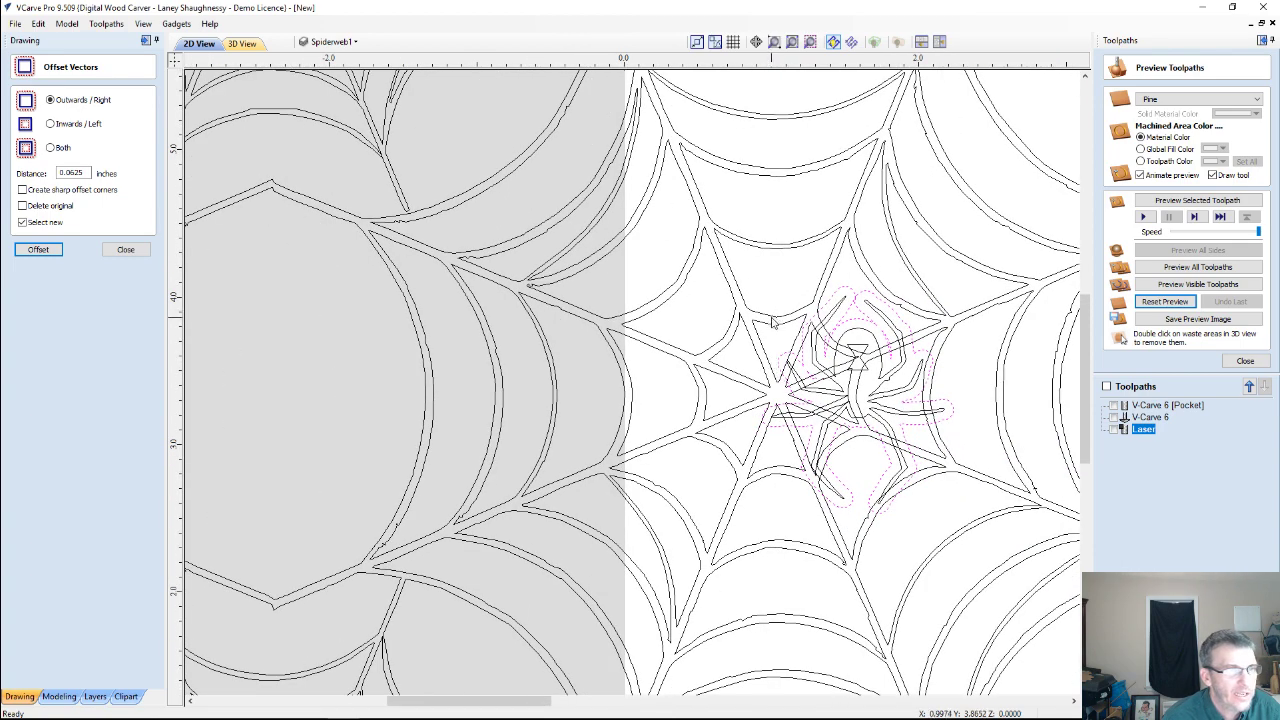
{"action": "scroll", "coordinate": [771, 327], "scroll_direction": "down", "scroll_amount": 2}
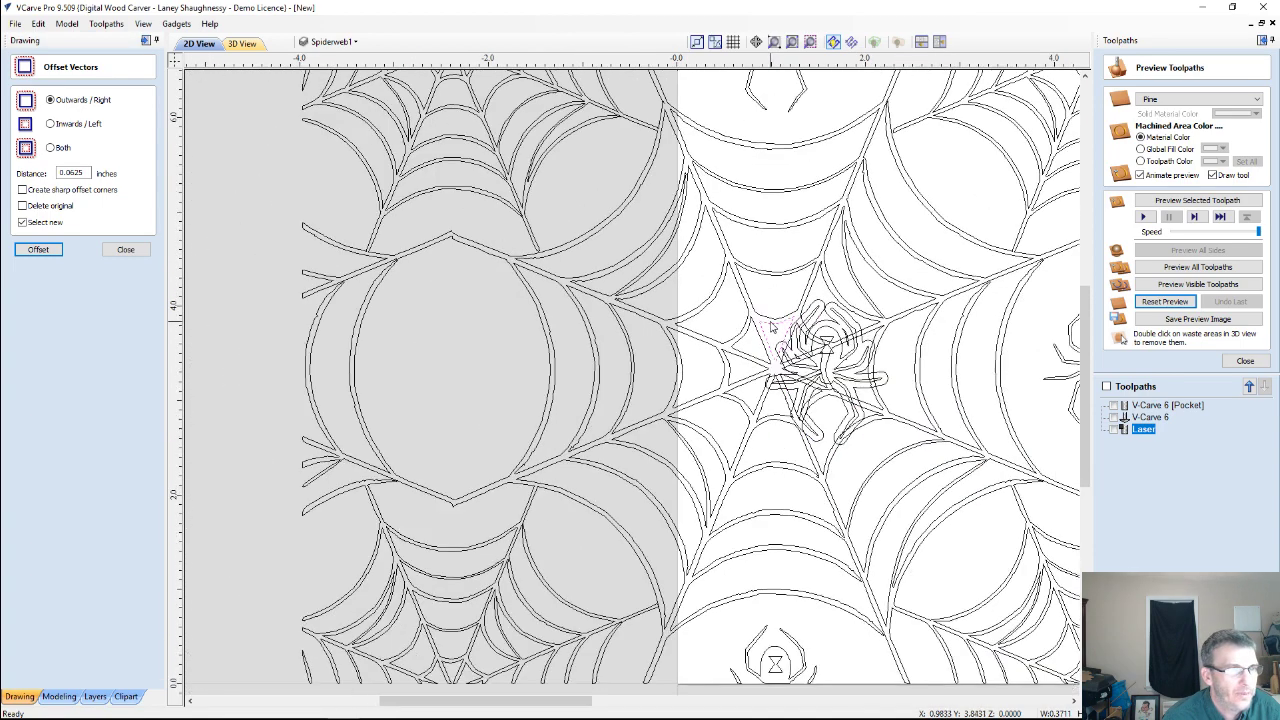
{"action": "scroll", "coordinate": [771, 325], "scroll_direction": "down", "scroll_amount": 1}
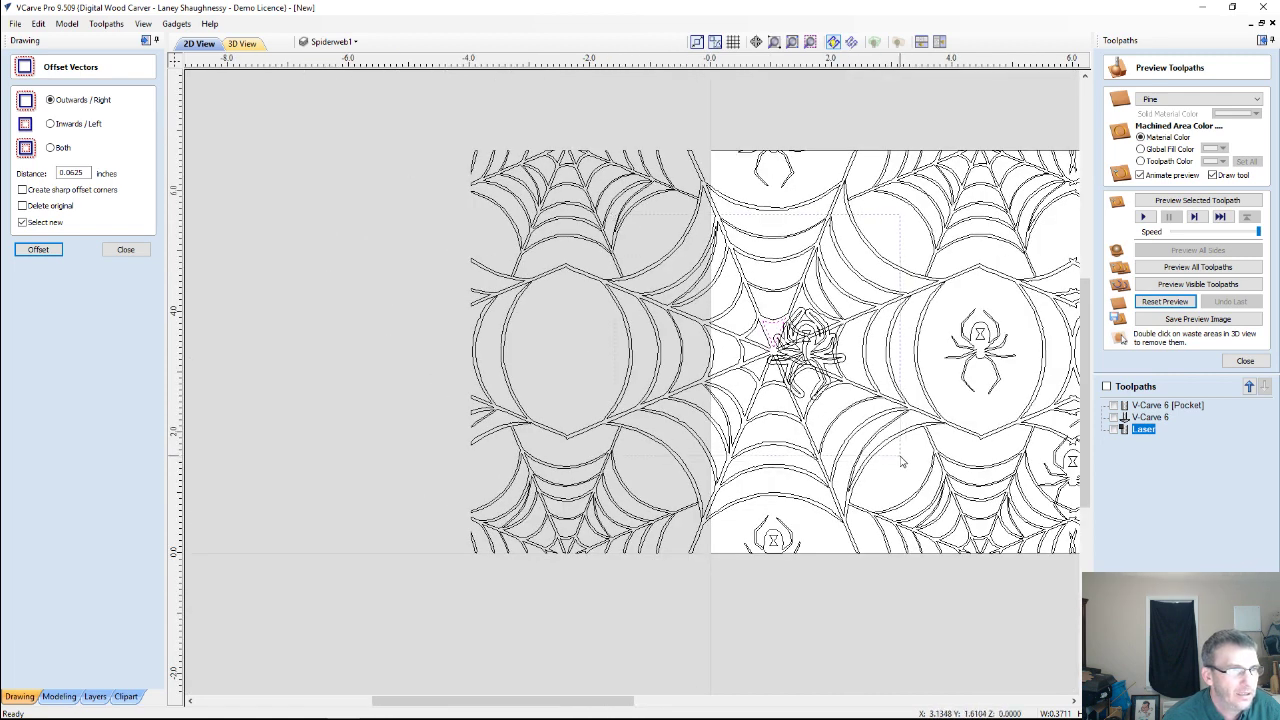
{"action": "left_click", "coordinate": [717, 425]}
{"action": "left_click", "coordinate": [718, 424]}
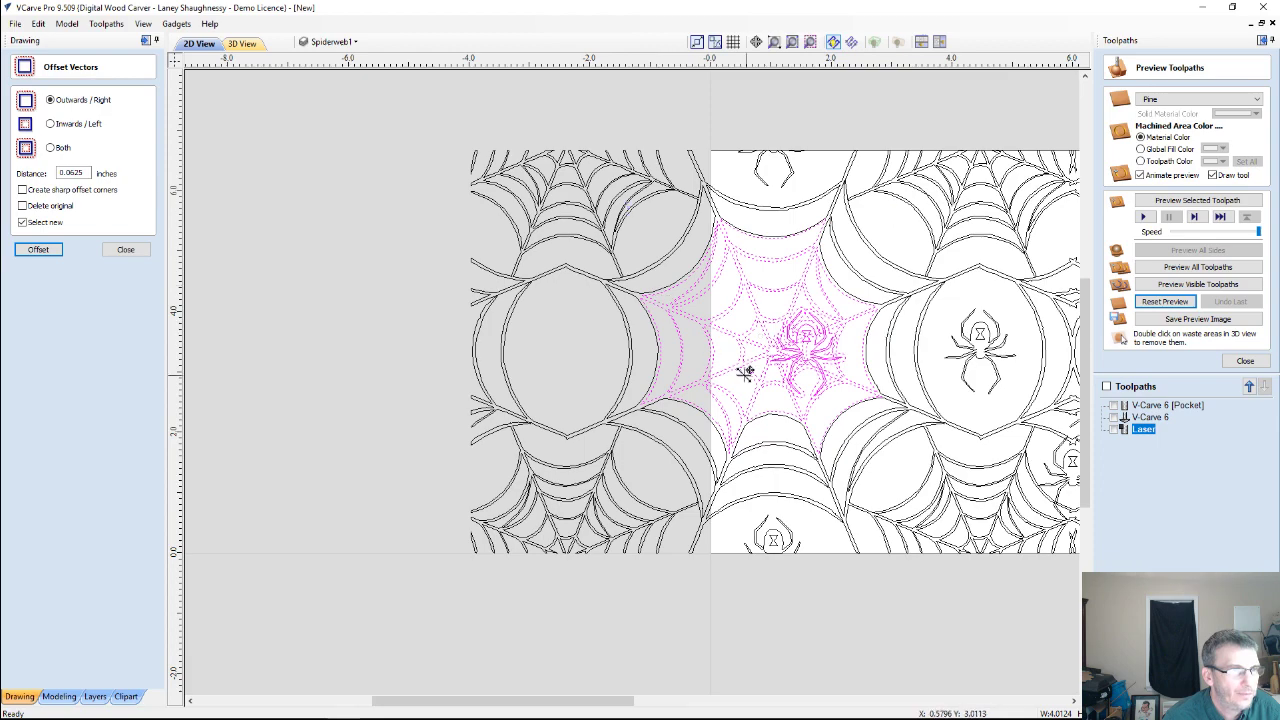
{"action": "scroll", "coordinate": [780, 385], "scroll_direction": "up", "scroll_amount": 3}
{"action": "scroll", "coordinate": [803, 376], "scroll_direction": "down", "scroll_amount": 2}
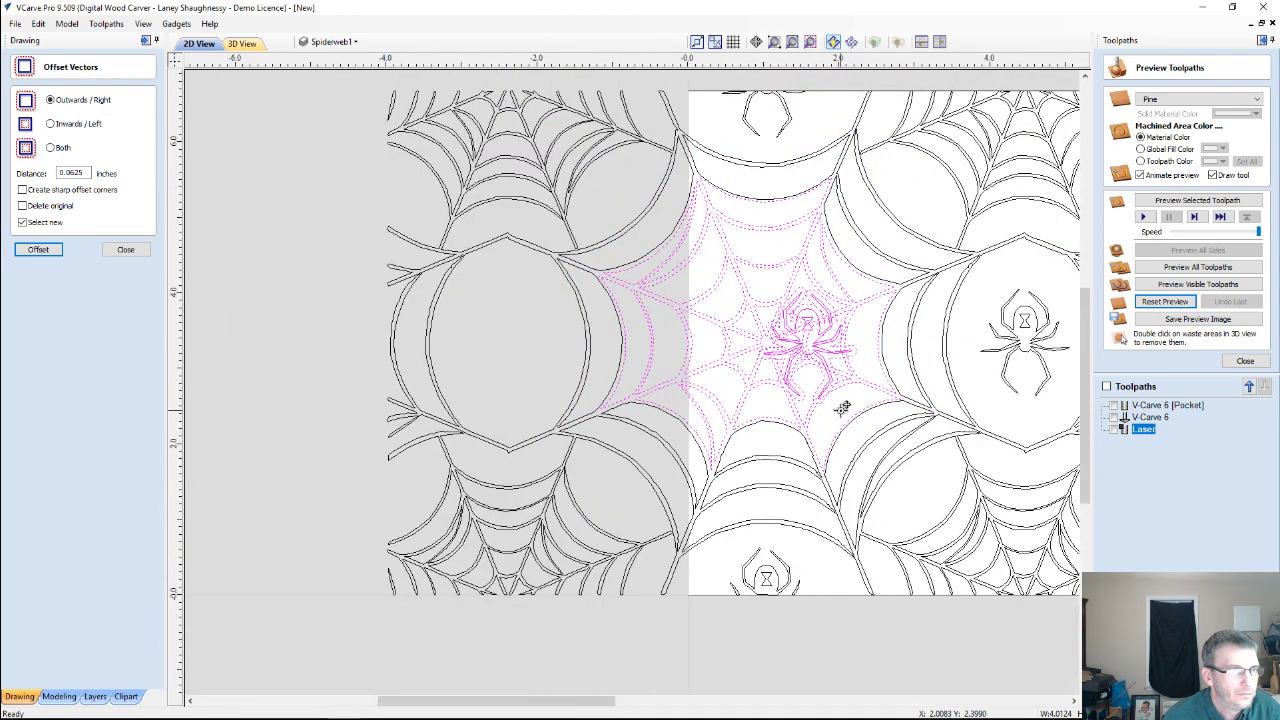
{"action": "scroll", "coordinate": [842, 405], "scroll_direction": "up", "scroll_amount": 3}
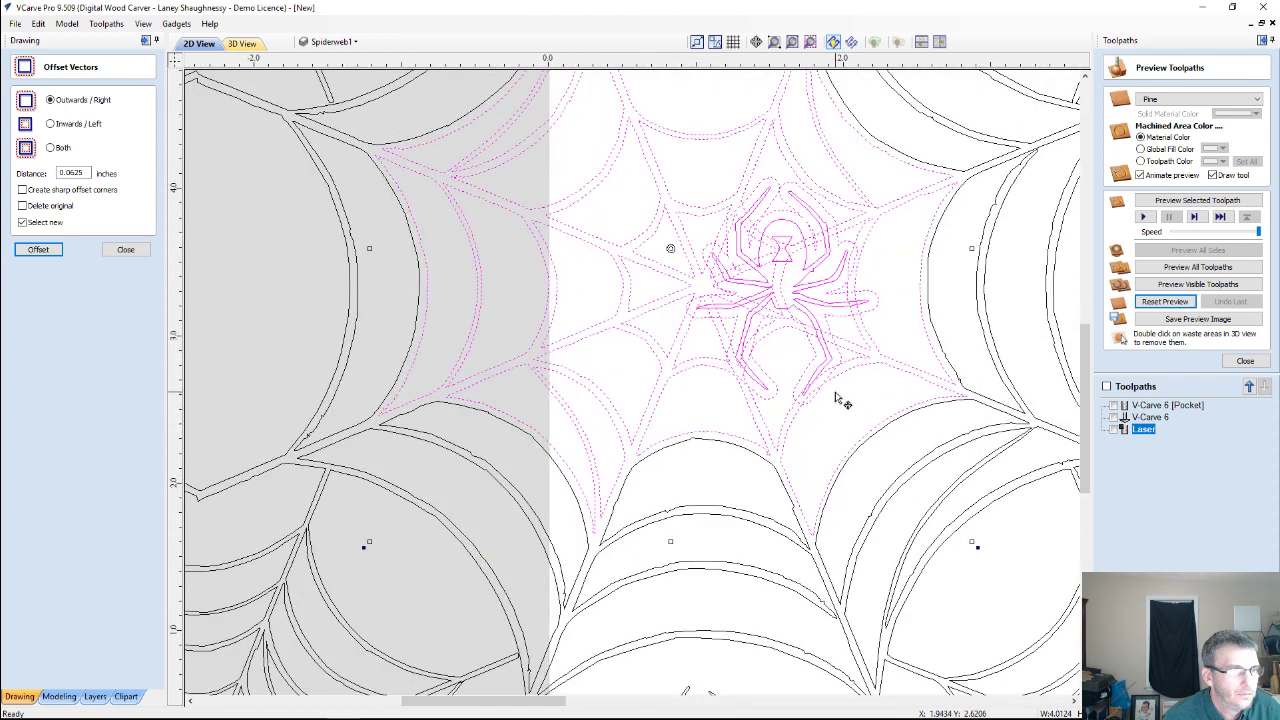
{"action": "left_click", "coordinate": [838, 398]}
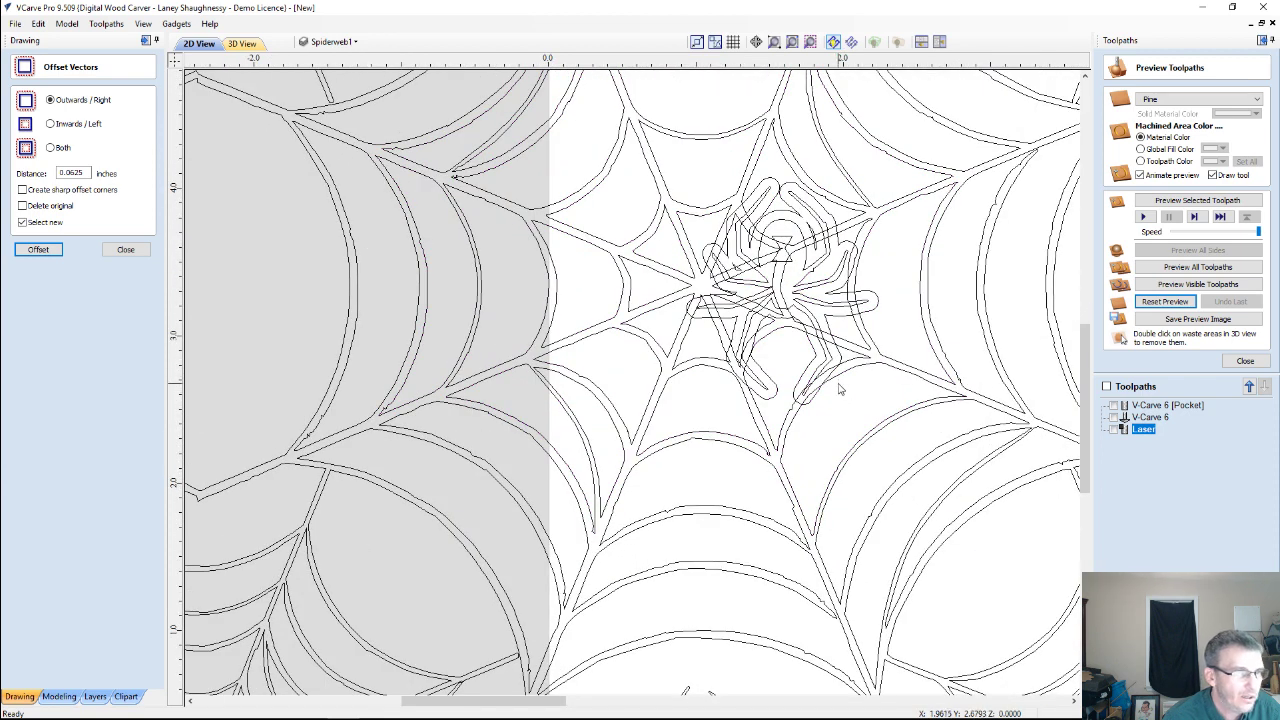
Select all the individual web cell vectors that the spider's offset outline crosses around the hub.
{"action": "left_click", "coordinate": [838, 380]}
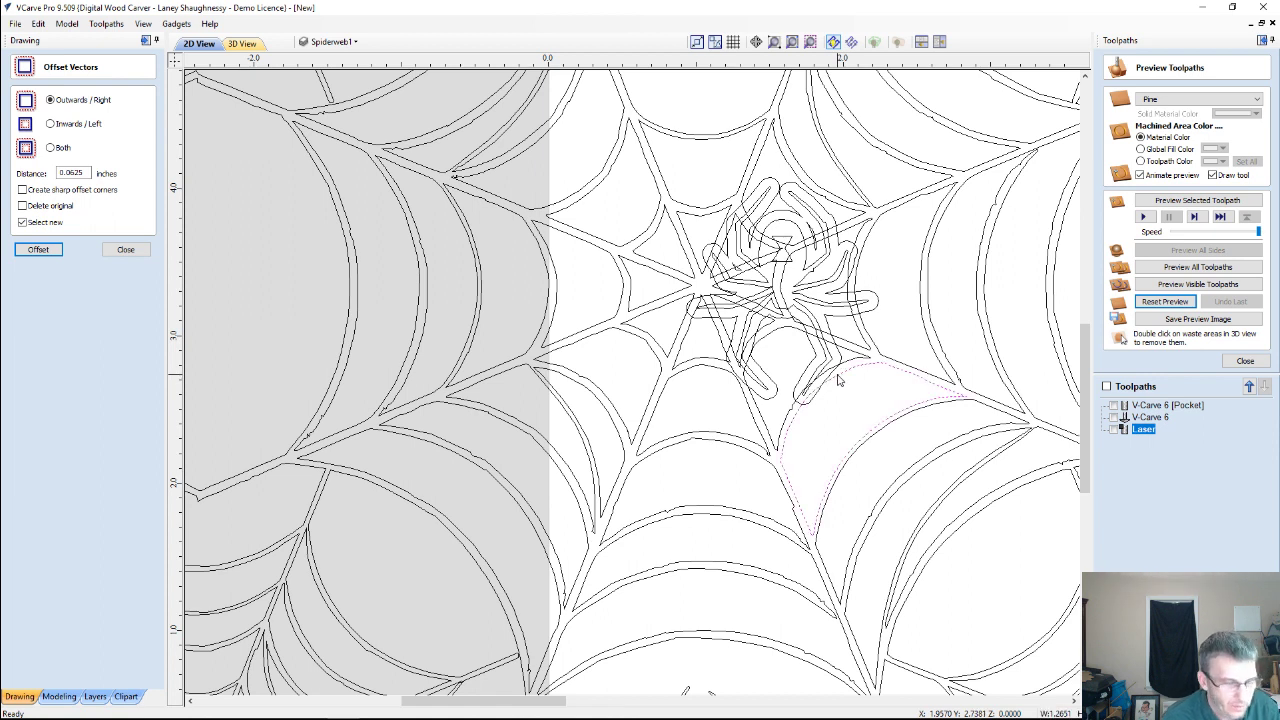
{"action": "left_click", "coordinate": [851, 351], "text": "shift"}
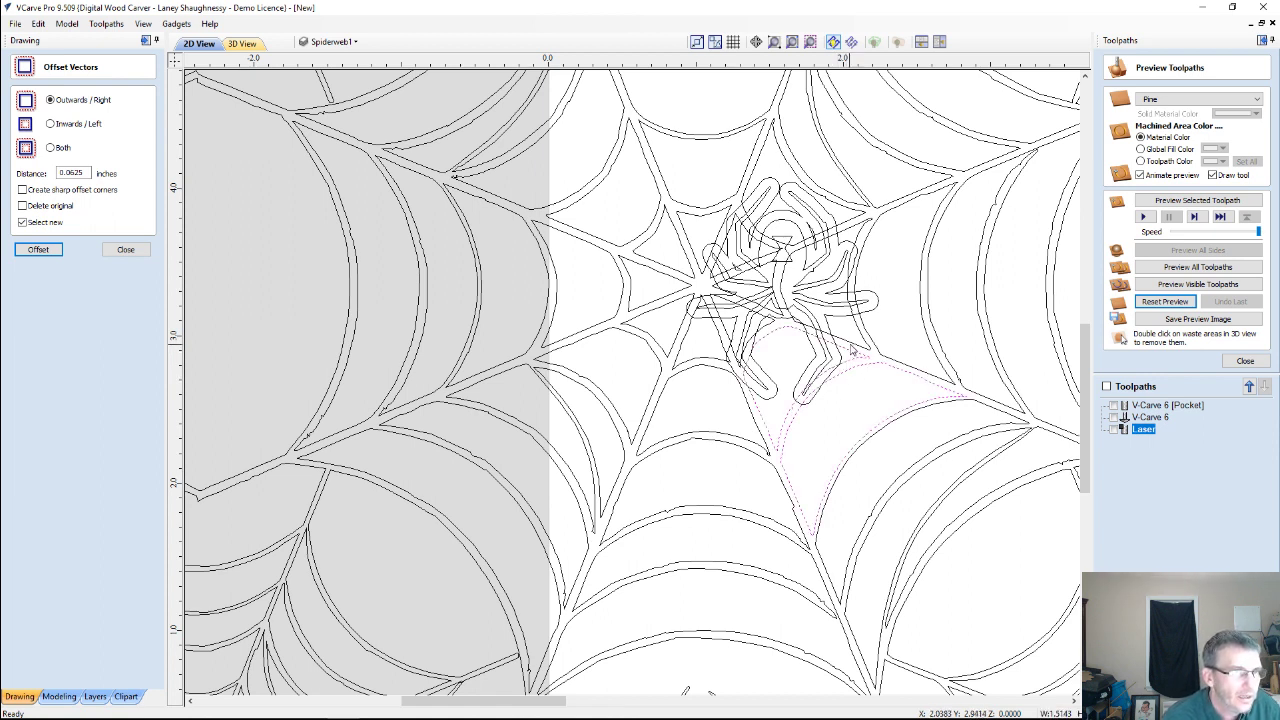
{"action": "left_click", "coordinate": [865, 340], "text": "shift"}
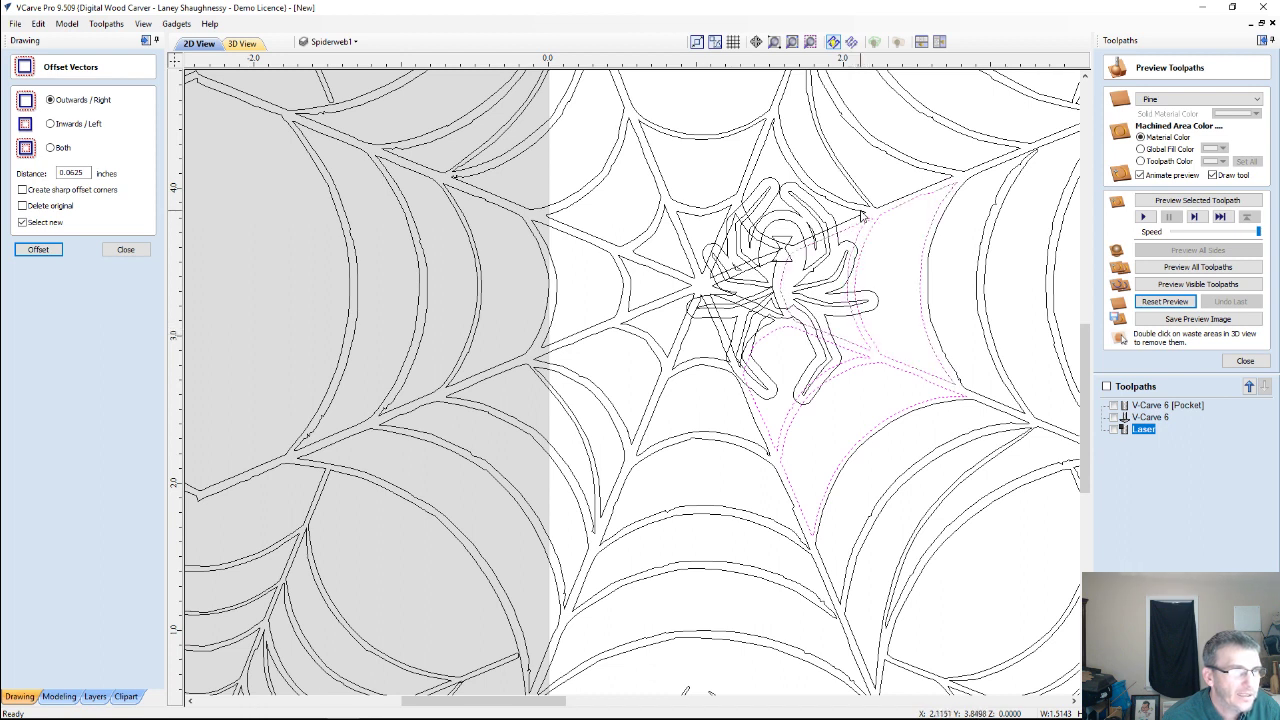
{"action": "left_click", "coordinate": [826, 201], "text": "shift"}
{"action": "left_click", "coordinate": [748, 168], "text": "shift"}
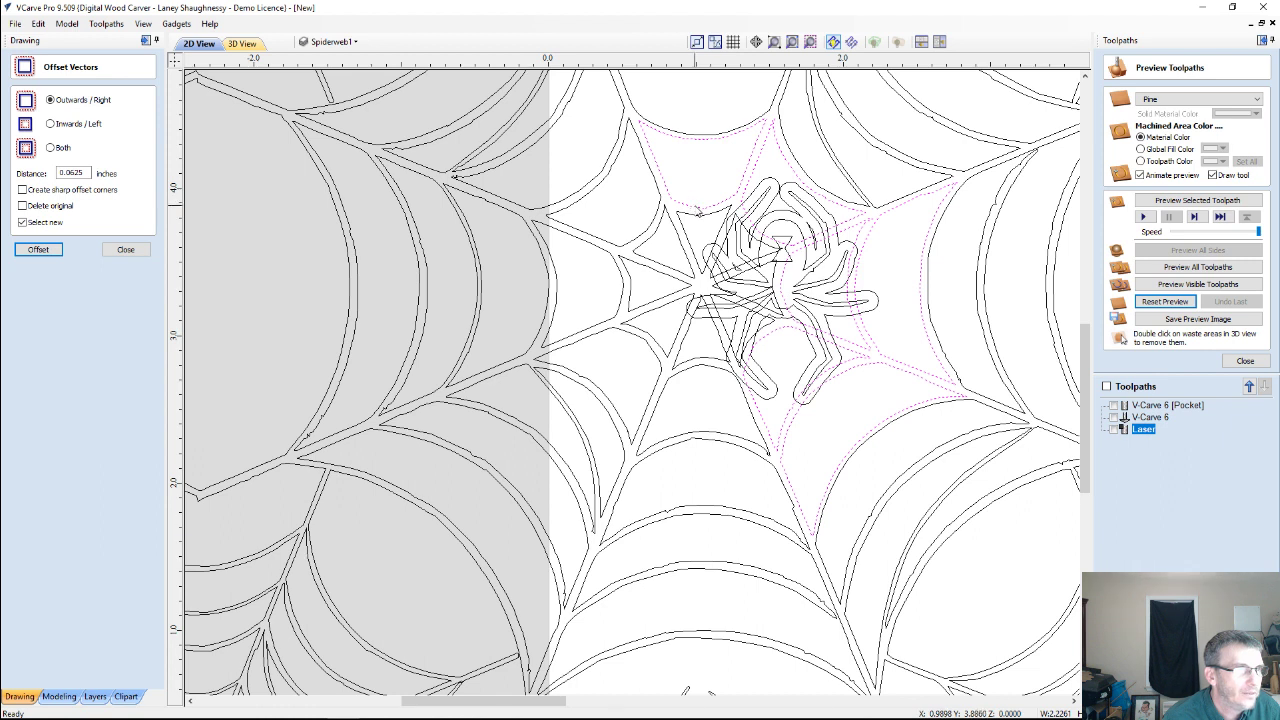
{"action": "left_click", "coordinate": [697, 212], "text": "ctrl"}
{"action": "left_click", "coordinate": [689, 235], "text": "shift"}
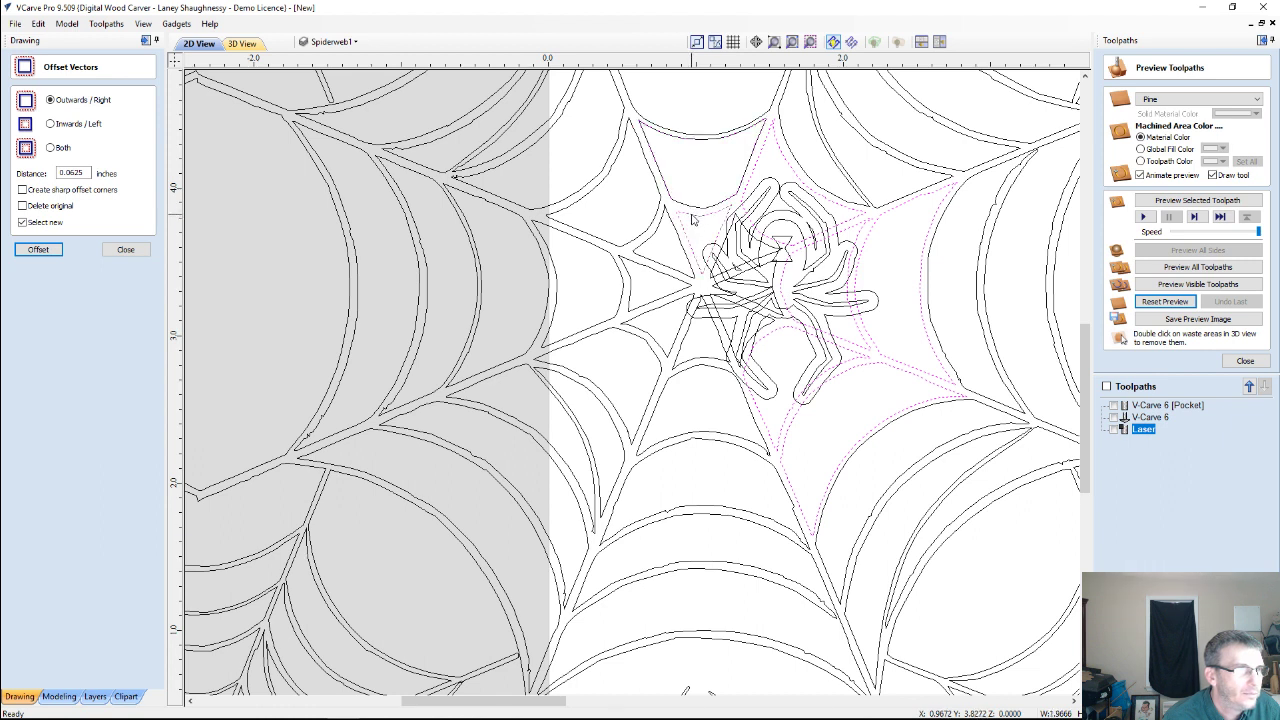
{"action": "left_click", "coordinate": [680, 310], "text": "shift"}
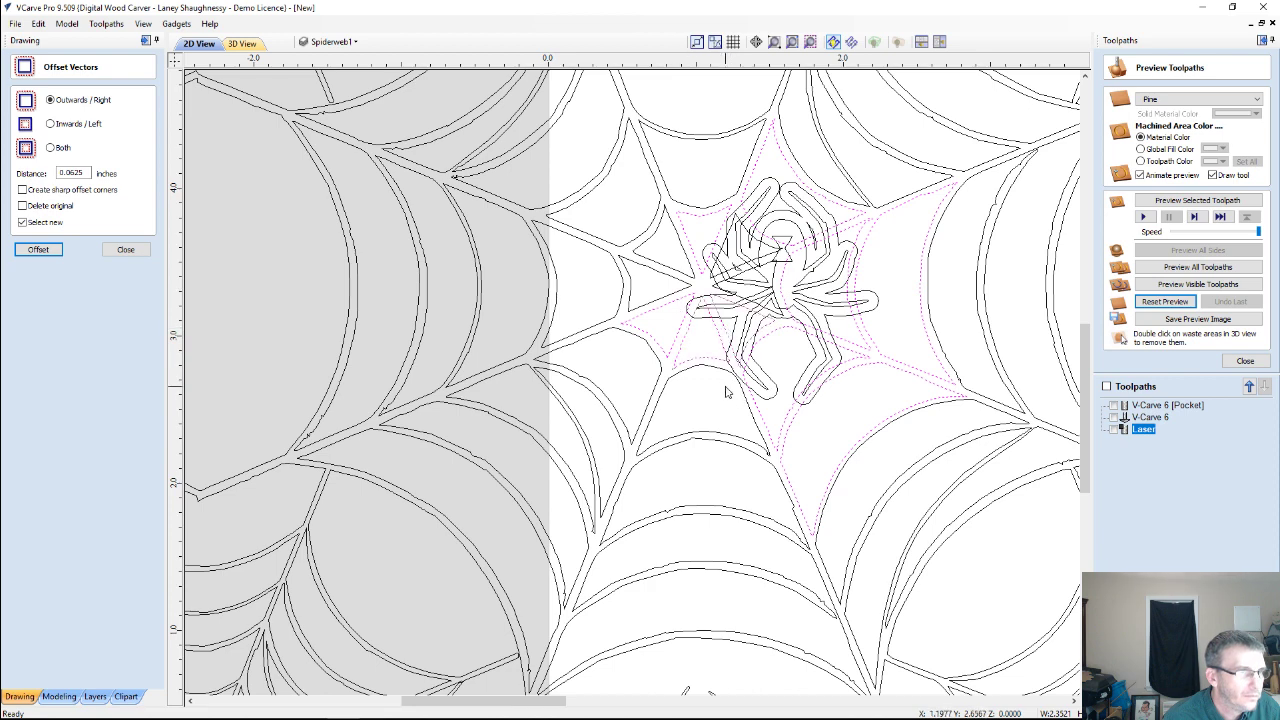
{"action": "scroll", "coordinate": [728, 376], "scroll_direction": "up", "scroll_amount": 4}
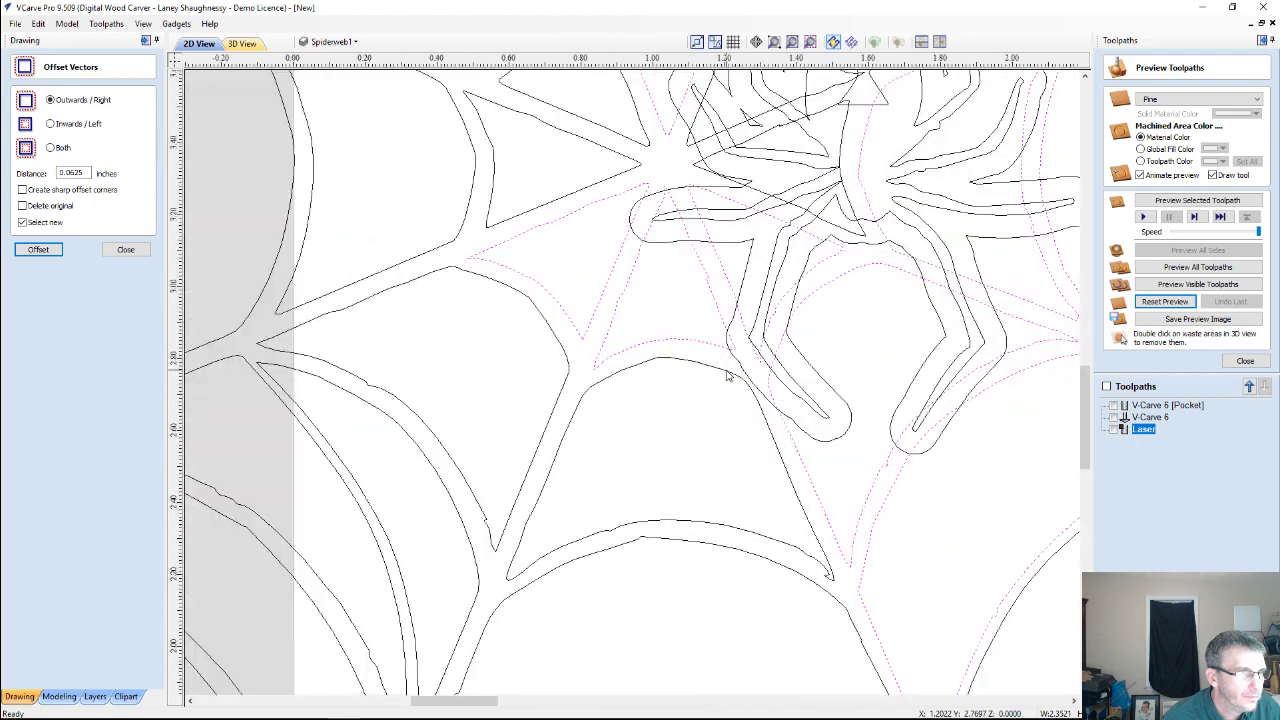
{"action": "scroll", "coordinate": [728, 376], "scroll_direction": "down", "scroll_amount": 2}
{"action": "scroll", "coordinate": [728, 376], "scroll_direction": "down", "scroll_amount": 1}
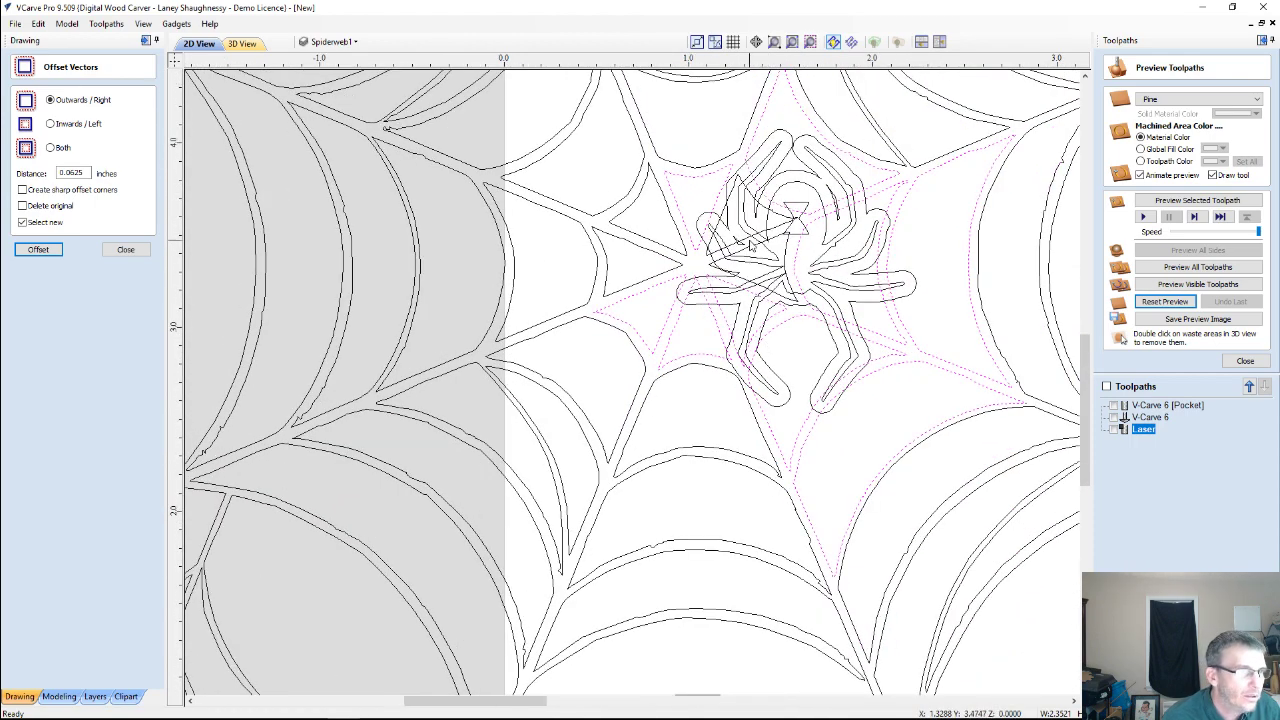
{"action": "scroll", "coordinate": [712, 262], "scroll_direction": "up", "scroll_amount": 3}
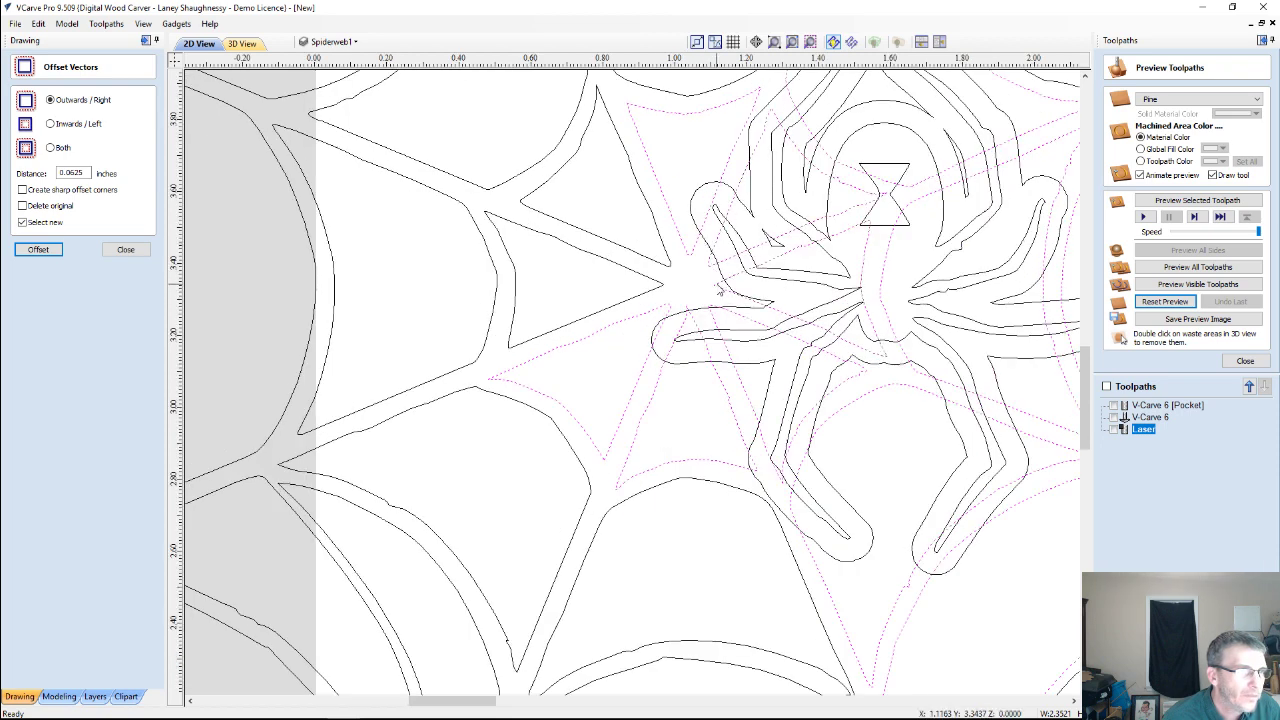
{"action": "scroll", "coordinate": [718, 288], "scroll_direction": "down", "scroll_amount": 2}
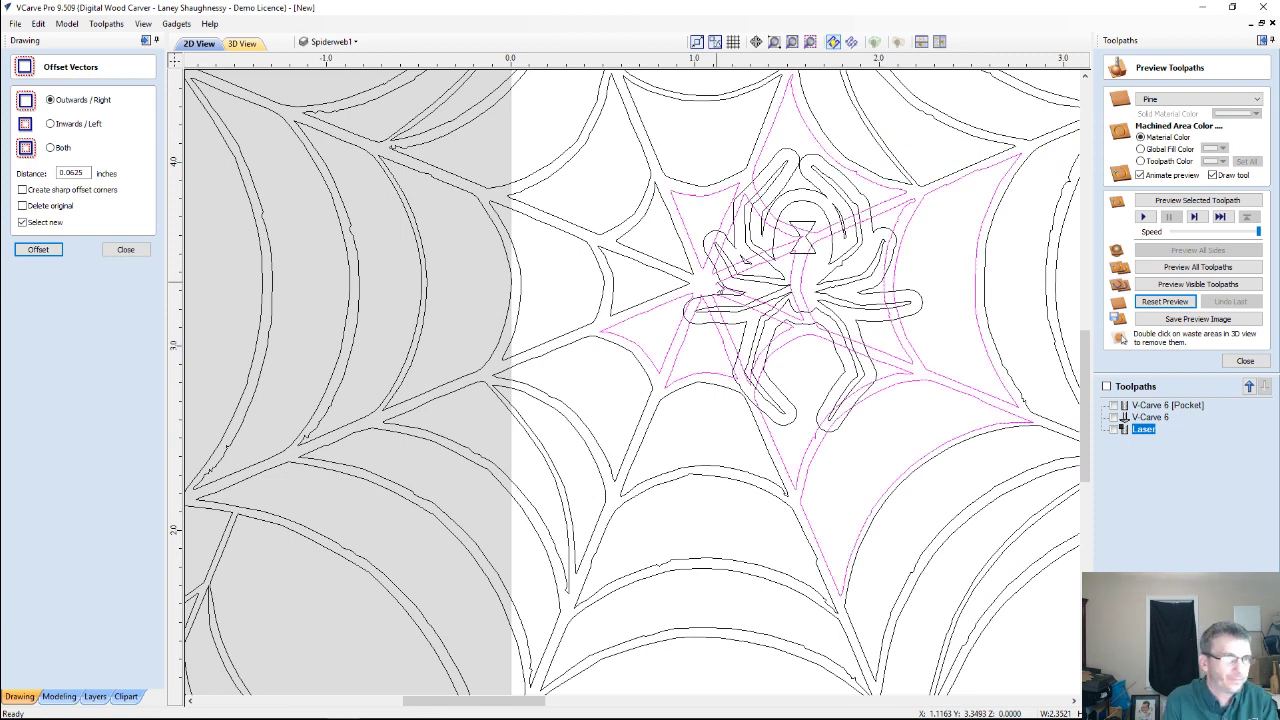
Trim the selected web cells with the spider's offset outline as the boundary, clearing inside it, and clear the selection.
{"action": "left_click", "coordinate": [770, 167]}
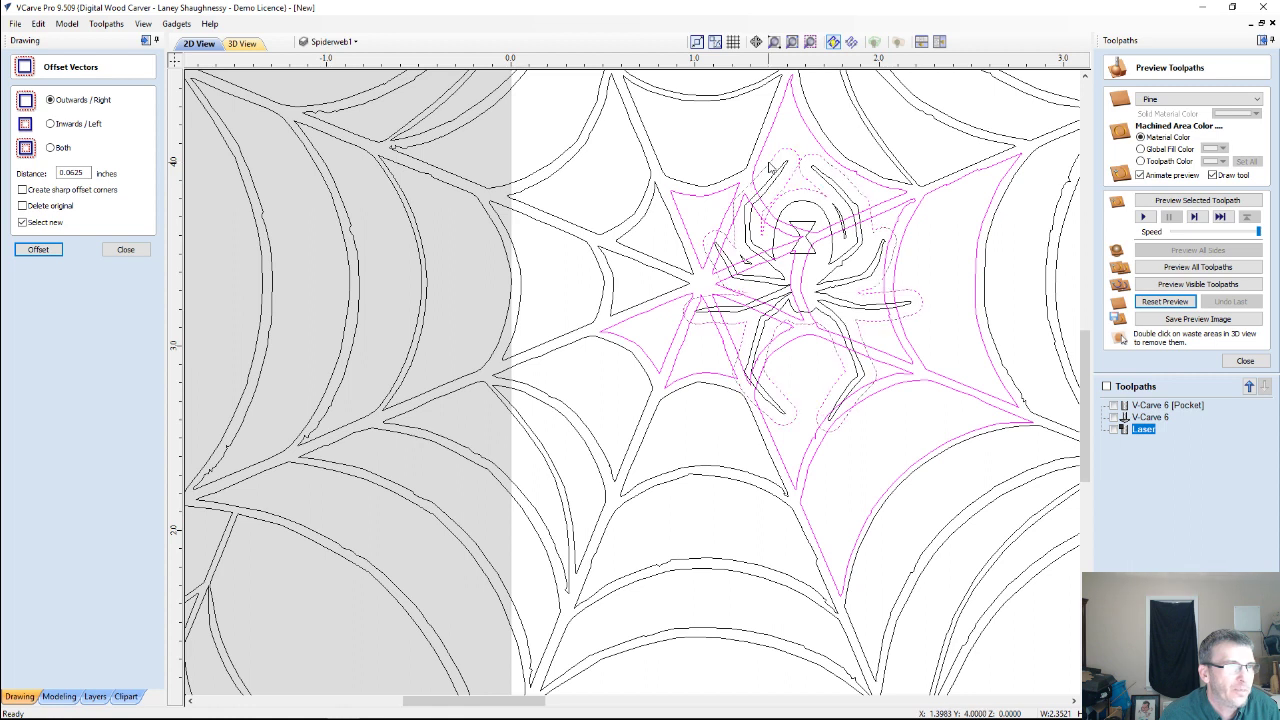
{"action": "left_click", "coordinate": [125, 249]}
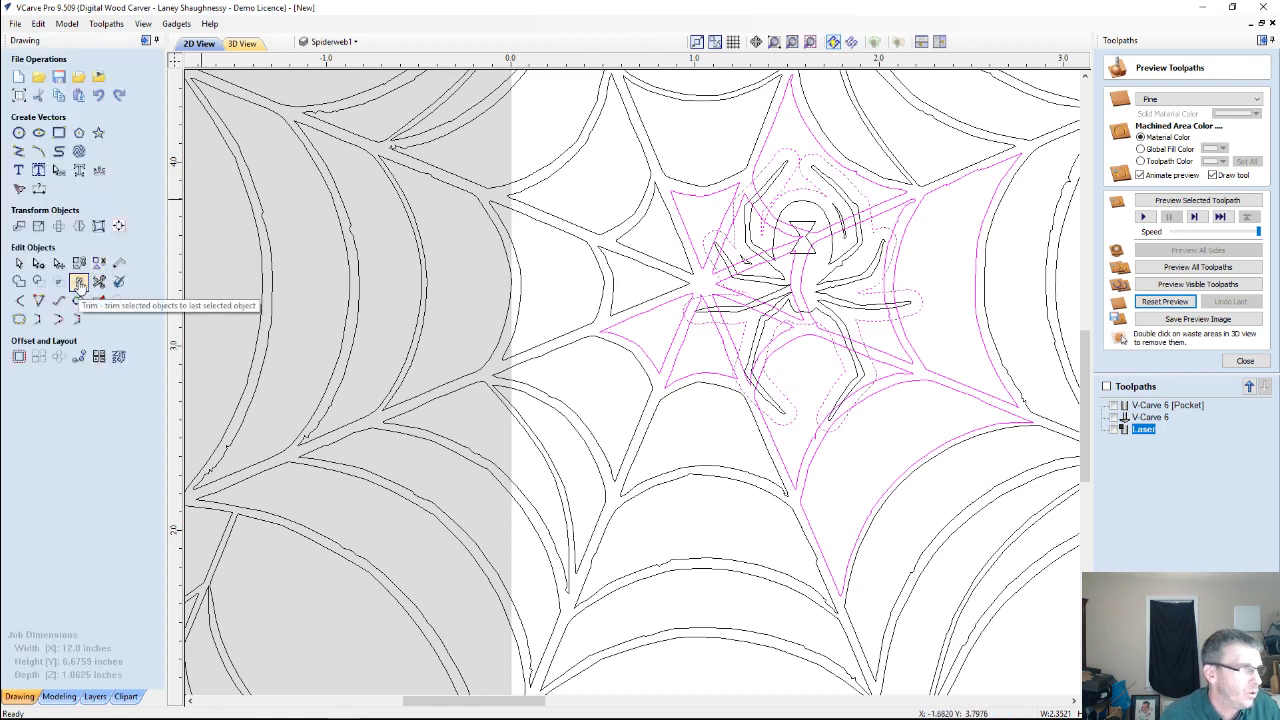
{"action": "left_click", "coordinate": [79, 283]}
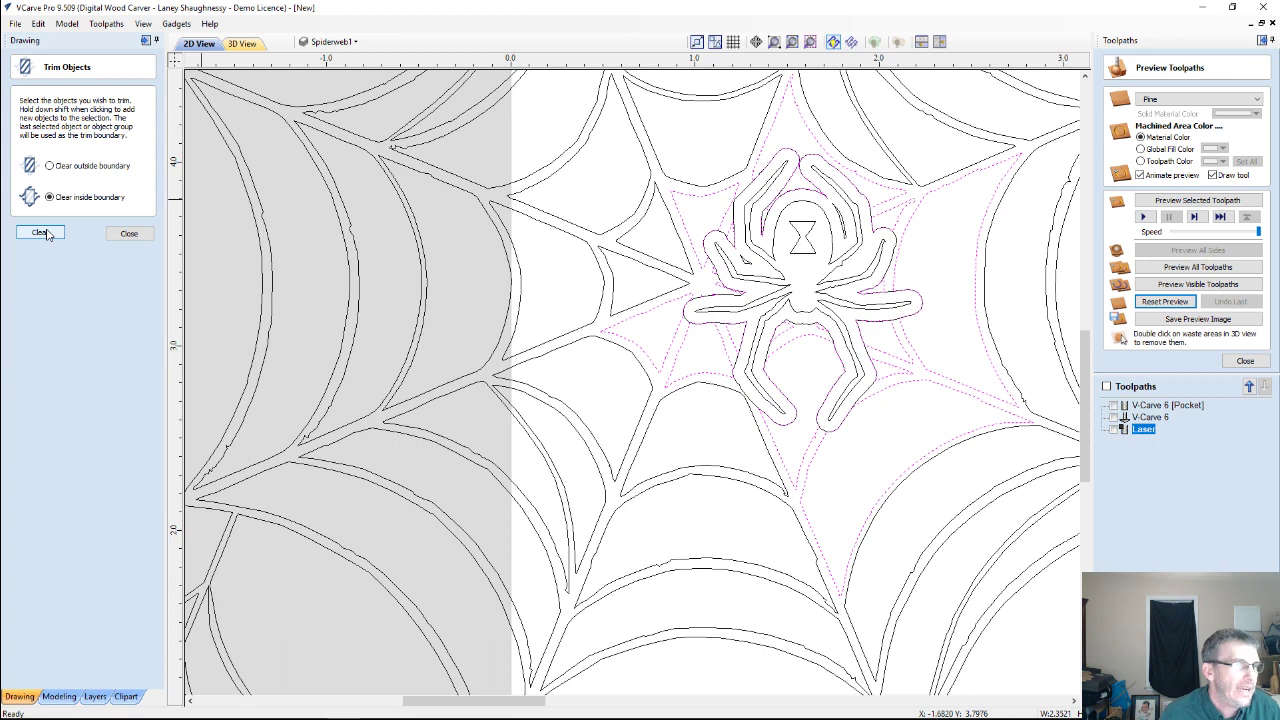
{"action": "left_click", "coordinate": [125, 234]}
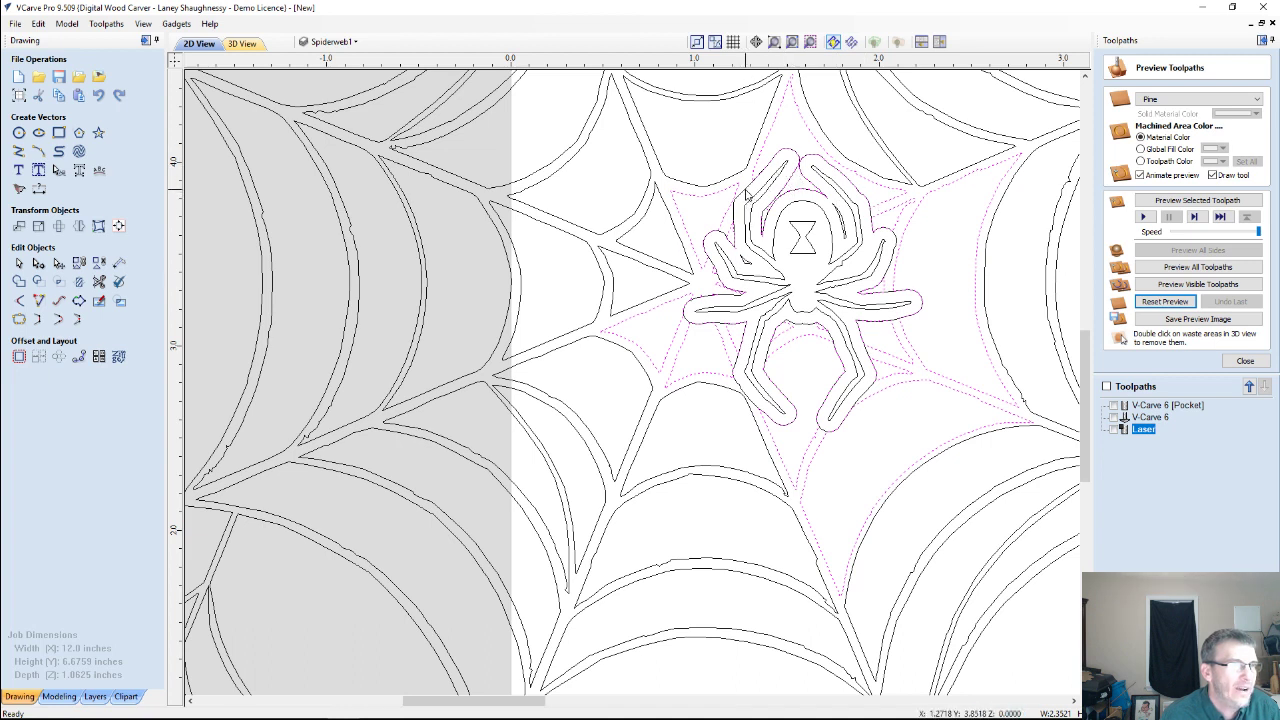
{"action": "left_click", "coordinate": [745, 192]}
{"action": "key", "text": "Escape"}
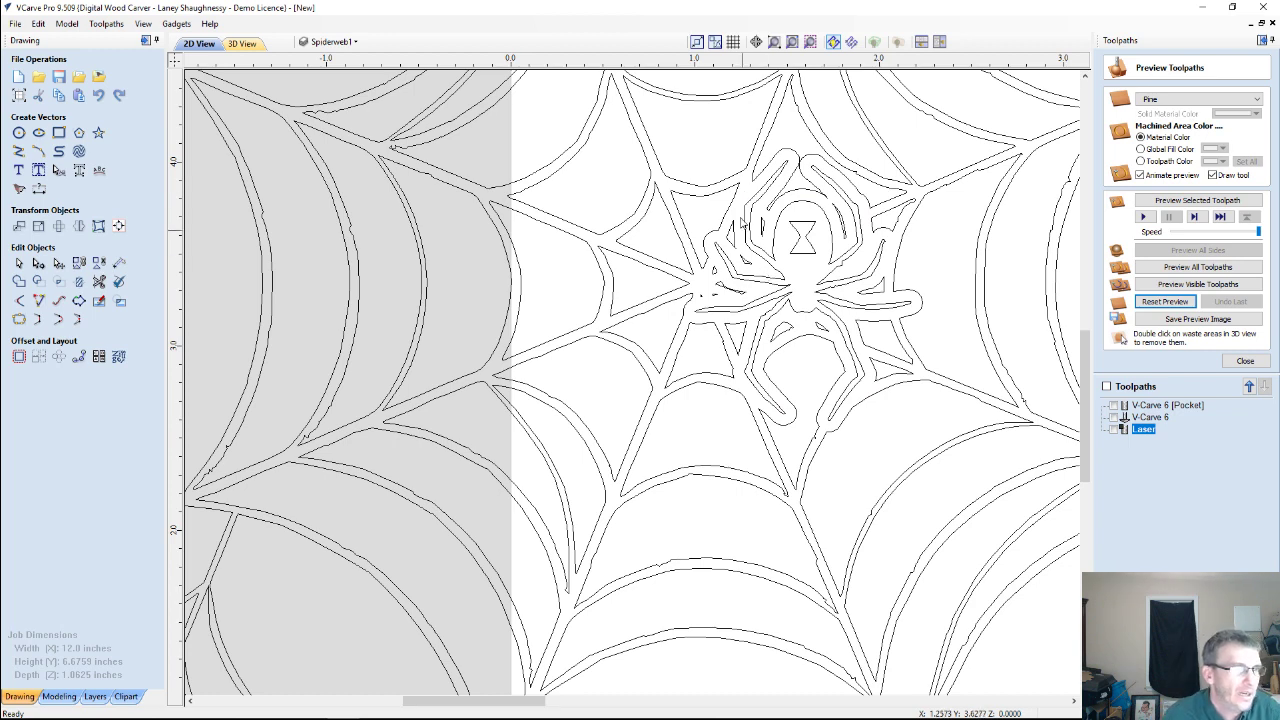
{"action": "scroll", "coordinate": [742, 213], "scroll_direction": "down", "scroll_amount": 2}
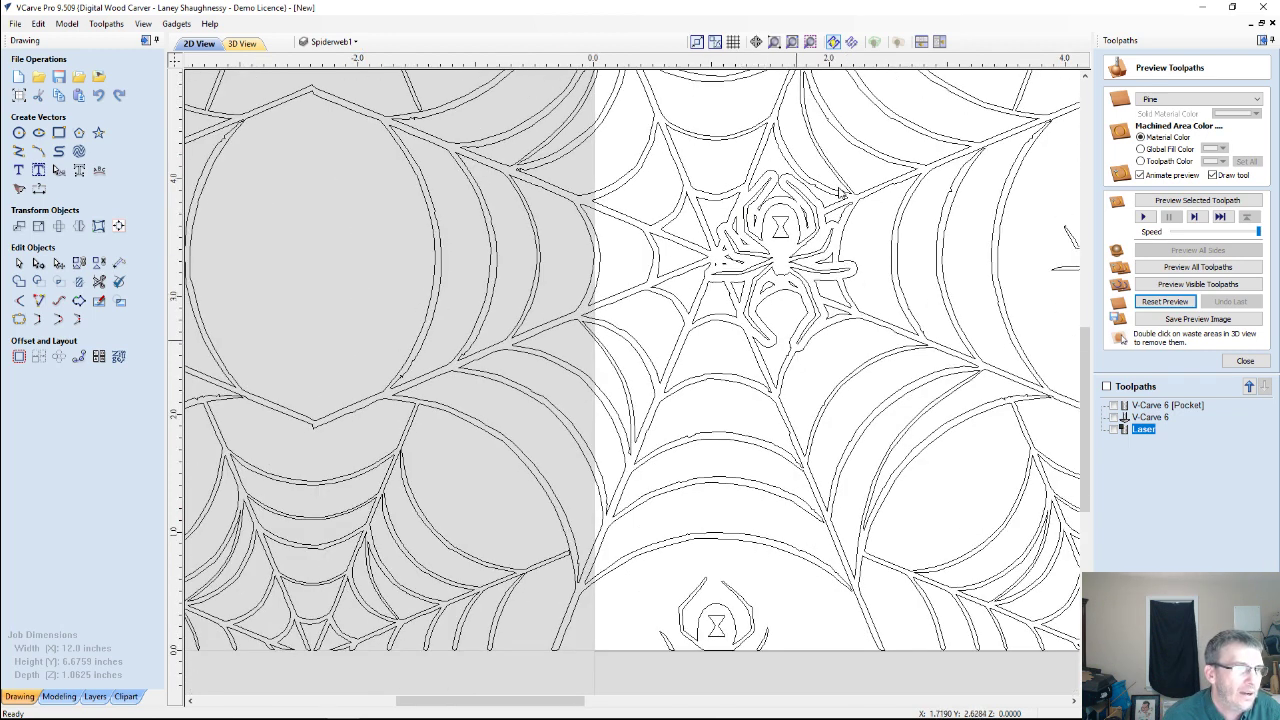
{"action": "scroll", "coordinate": [724, 309], "scroll_direction": "down", "scroll_amount": 1}
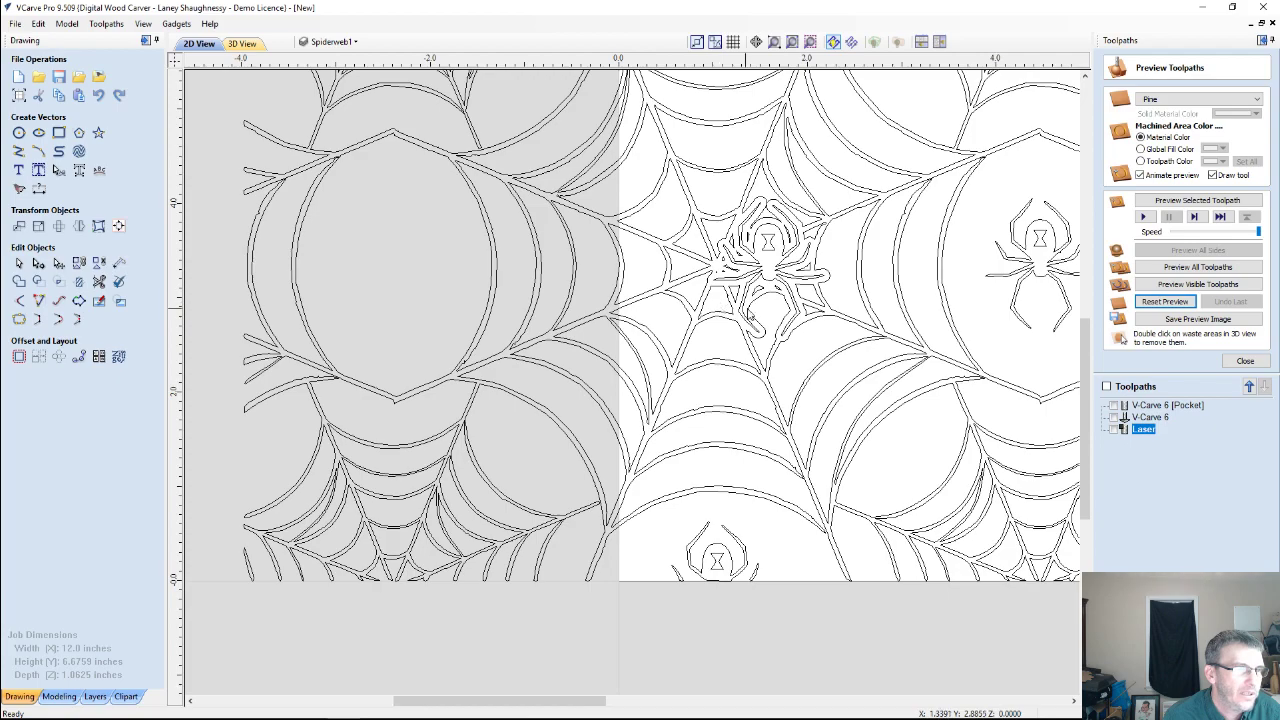
{"action": "scroll", "coordinate": [750, 313], "scroll_direction": "up", "scroll_amount": 2}
{"action": "scroll", "coordinate": [757, 309], "scroll_direction": "down", "scroll_amount": 3}
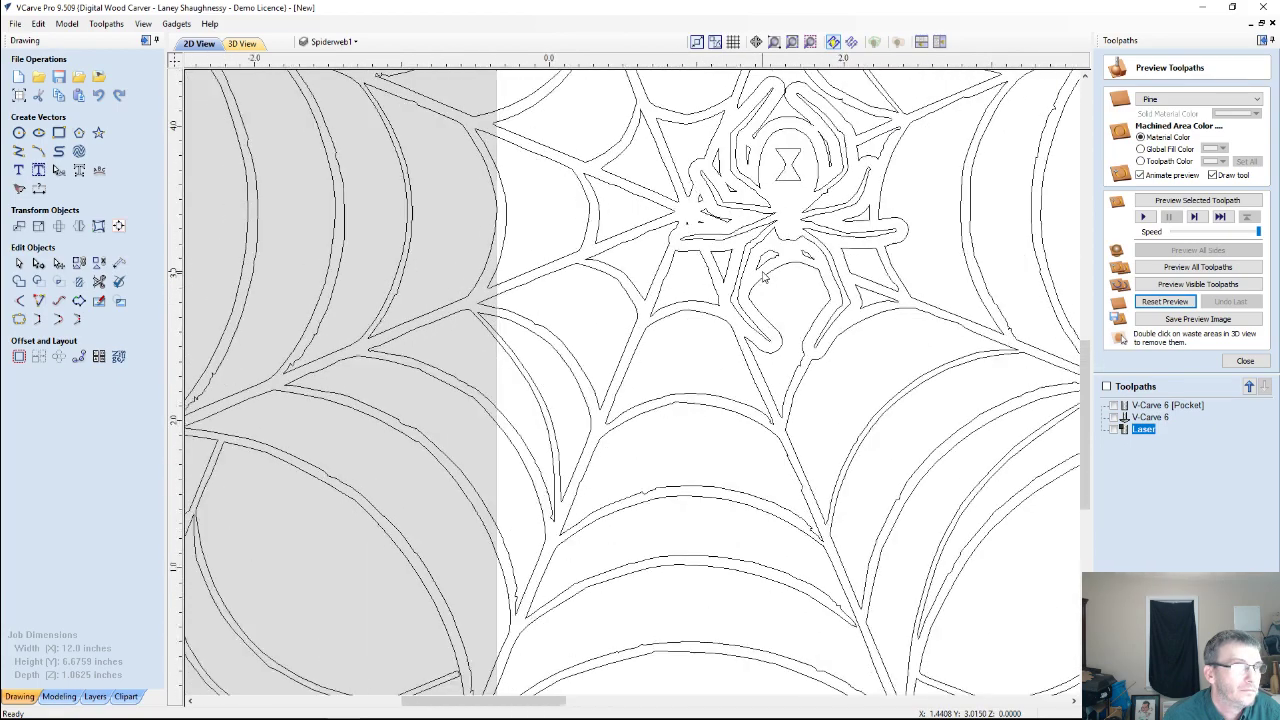
{"action": "scroll", "coordinate": [763, 278], "scroll_direction": "down", "scroll_amount": 2}
{"action": "scroll", "coordinate": [780, 210], "scroll_direction": "down", "scroll_amount": 1}
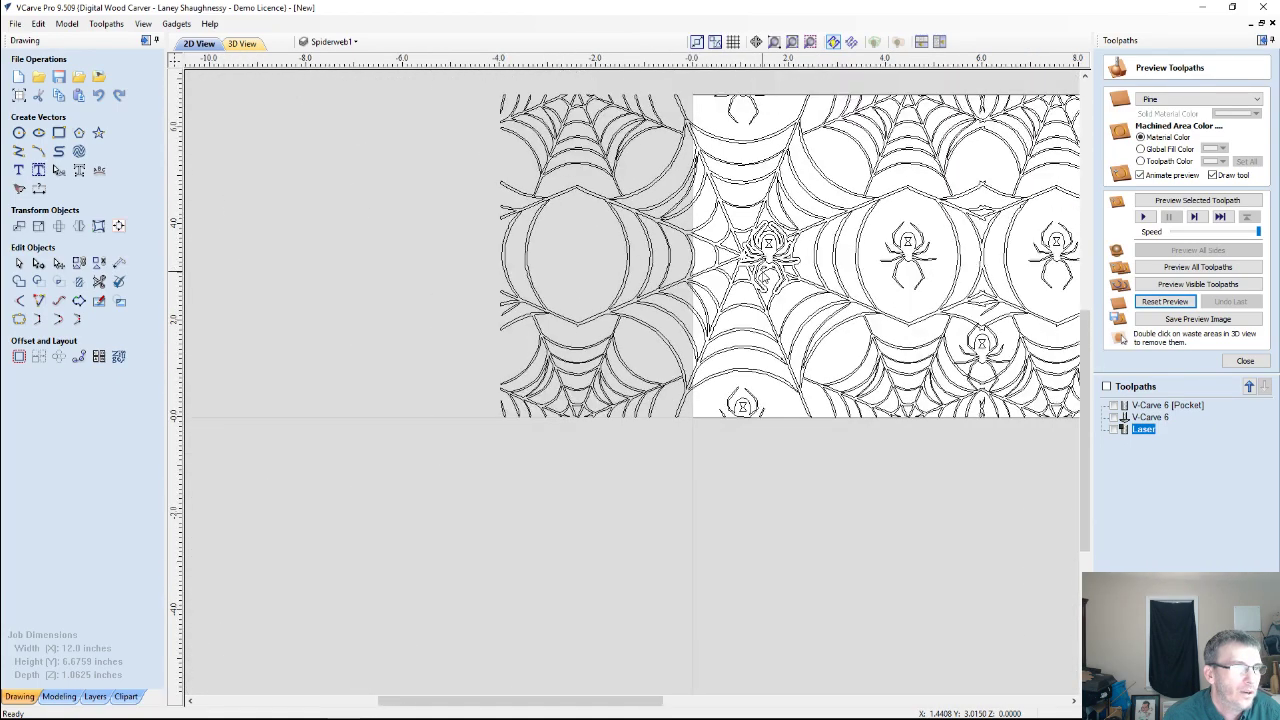
Inspect the trimmed web around the first spider and examine the rest of the pattern for spiders overlapping the web.
{"action": "scroll", "coordinate": [795, 195], "scroll_direction": "up", "scroll_amount": 6}
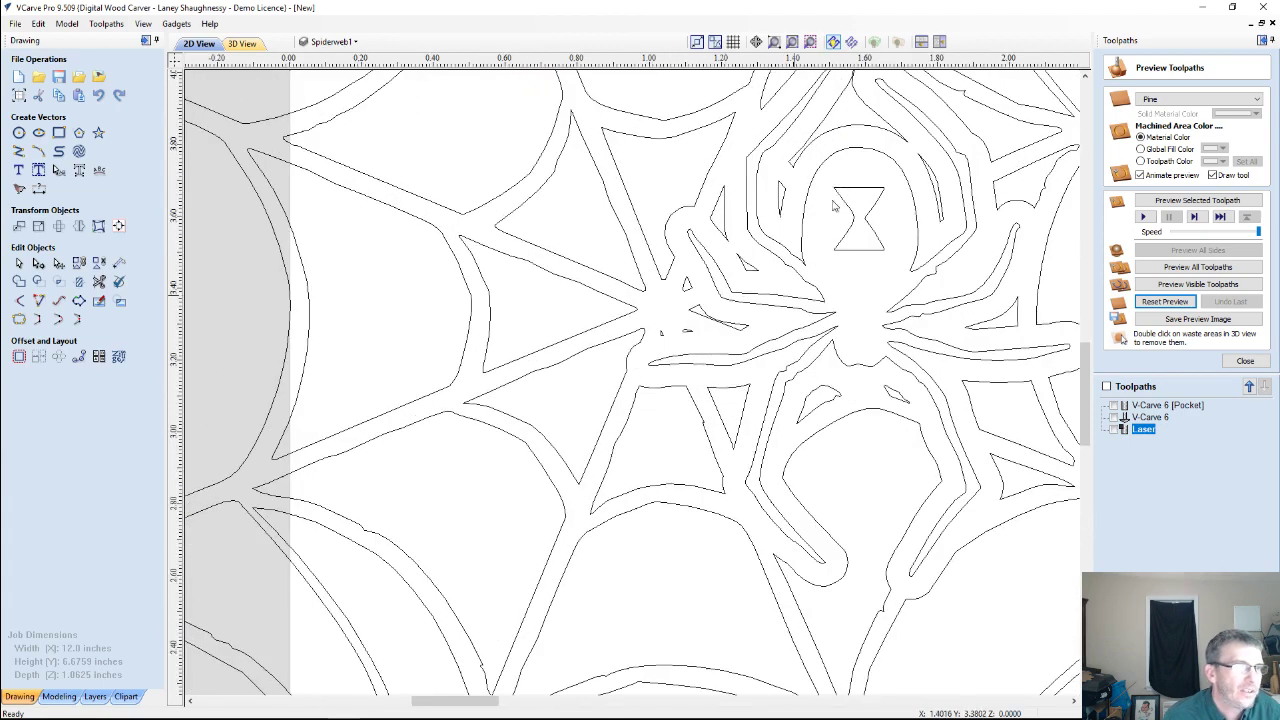
{"action": "scroll", "coordinate": [808, 218], "scroll_direction": "down", "scroll_amount": 2}
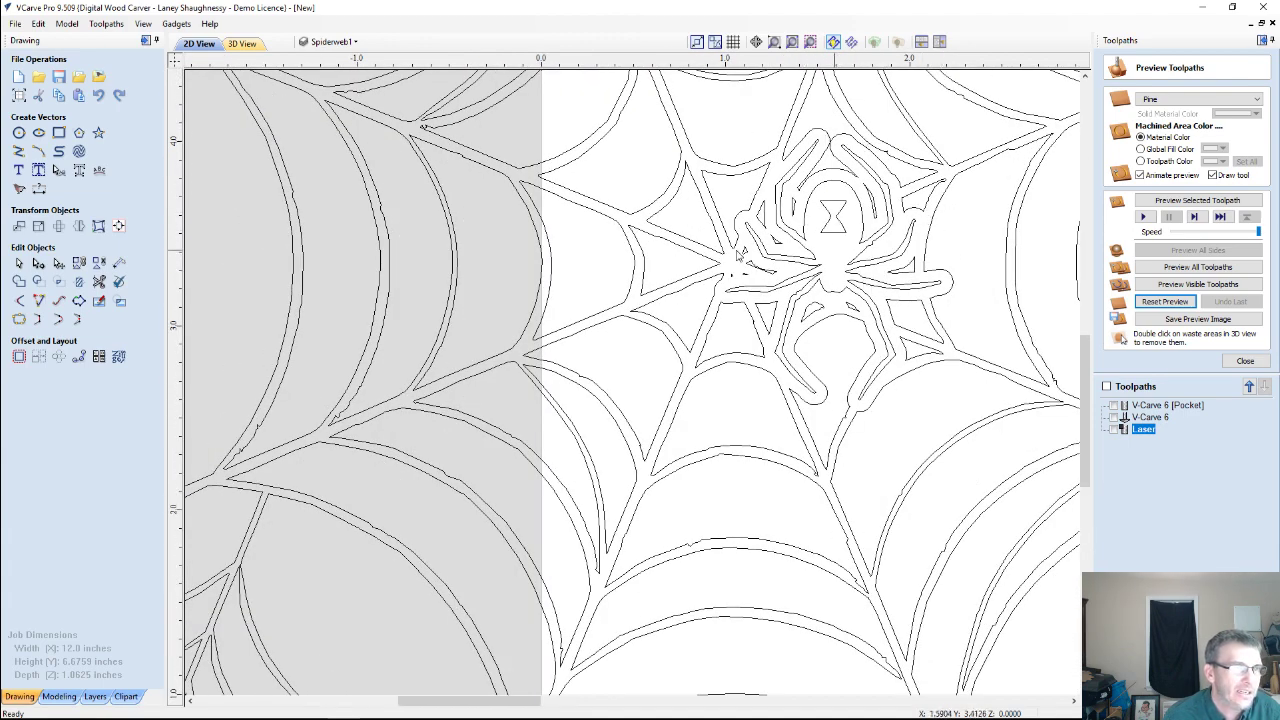
{"action": "scroll", "coordinate": [705, 222], "scroll_direction": "down", "scroll_amount": 5}
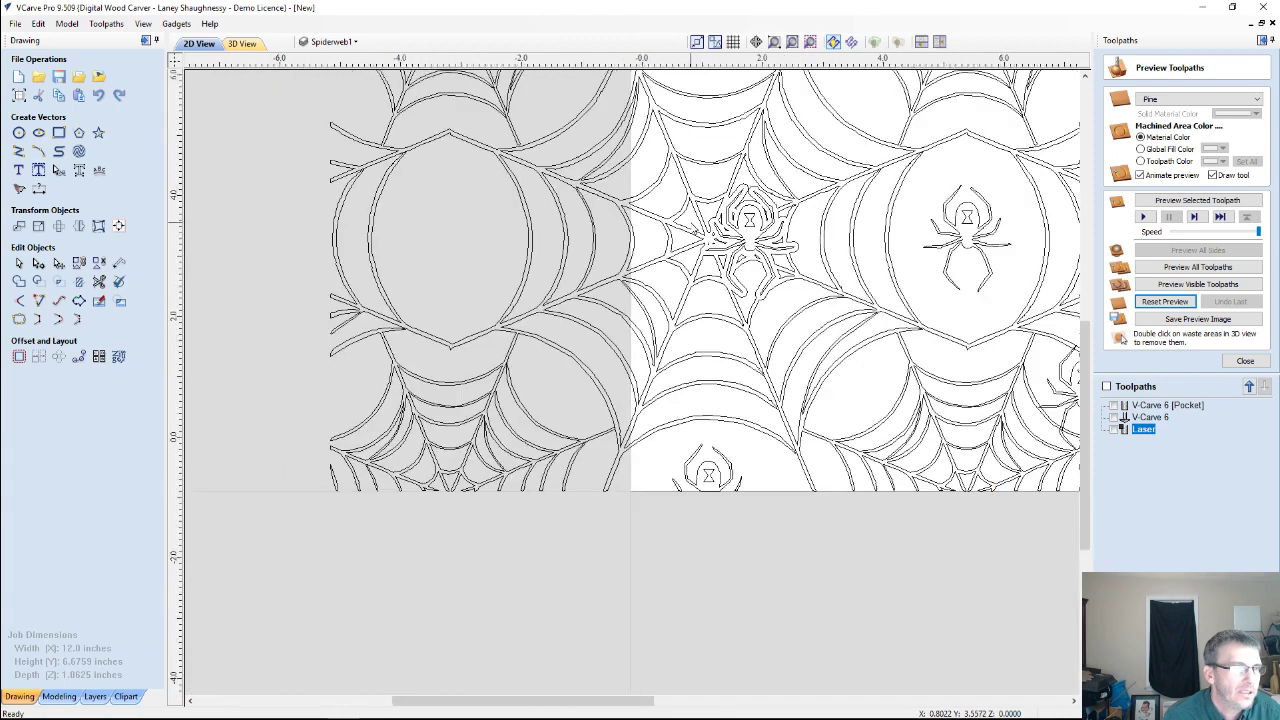
{"action": "scroll", "coordinate": [690, 229], "scroll_direction": "down", "scroll_amount": 3}
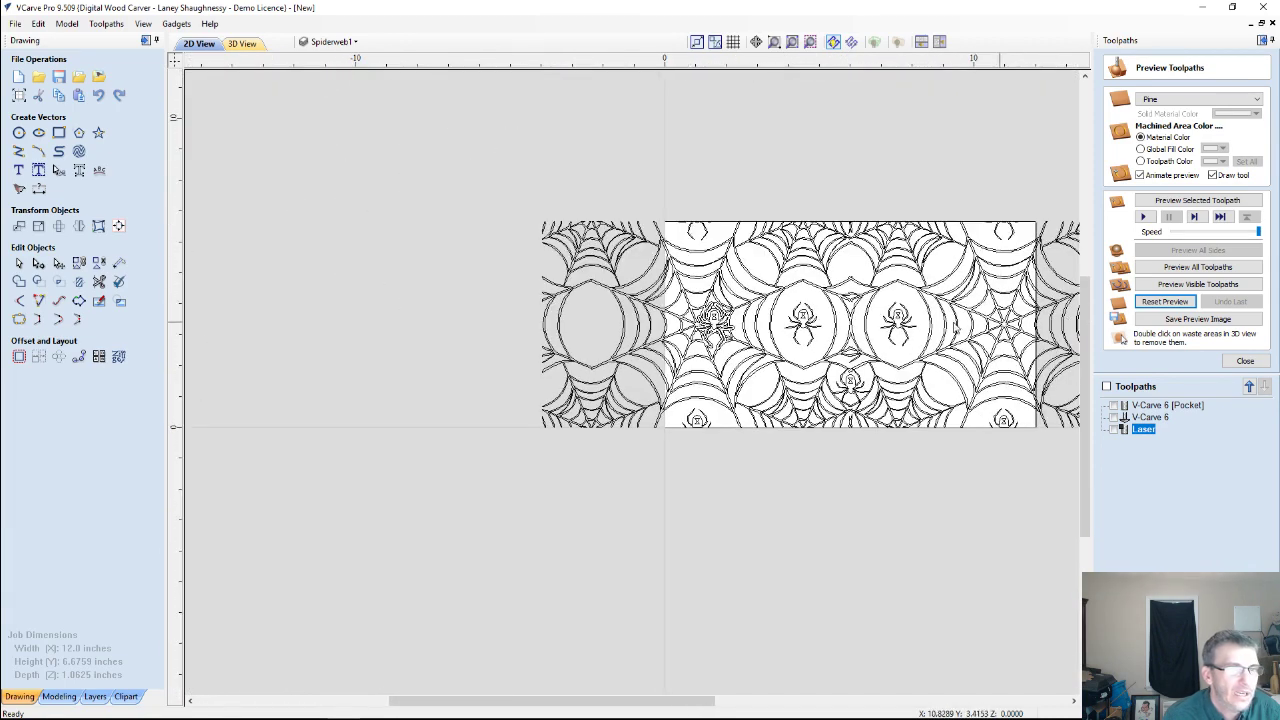
{"action": "scroll", "coordinate": [956, 324], "scroll_direction": "down", "scroll_amount": 2}
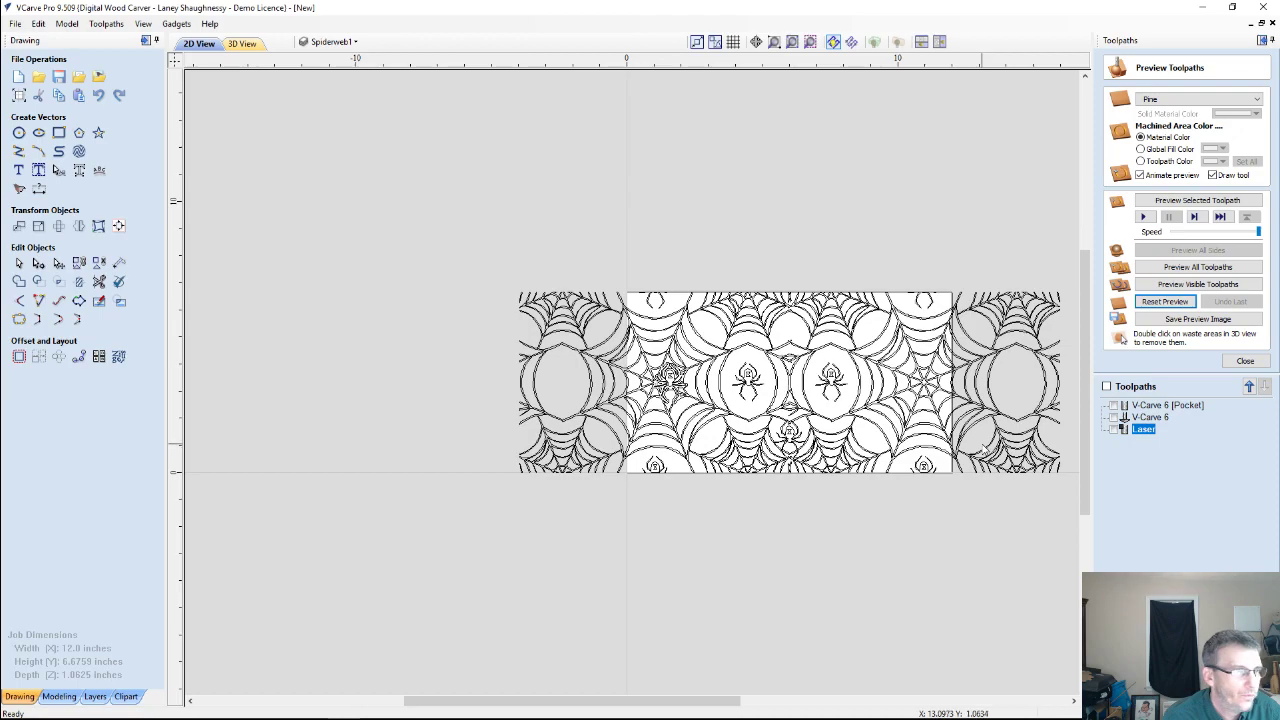
{"action": "scroll", "coordinate": [855, 440], "scroll_direction": "up", "scroll_amount": 3}
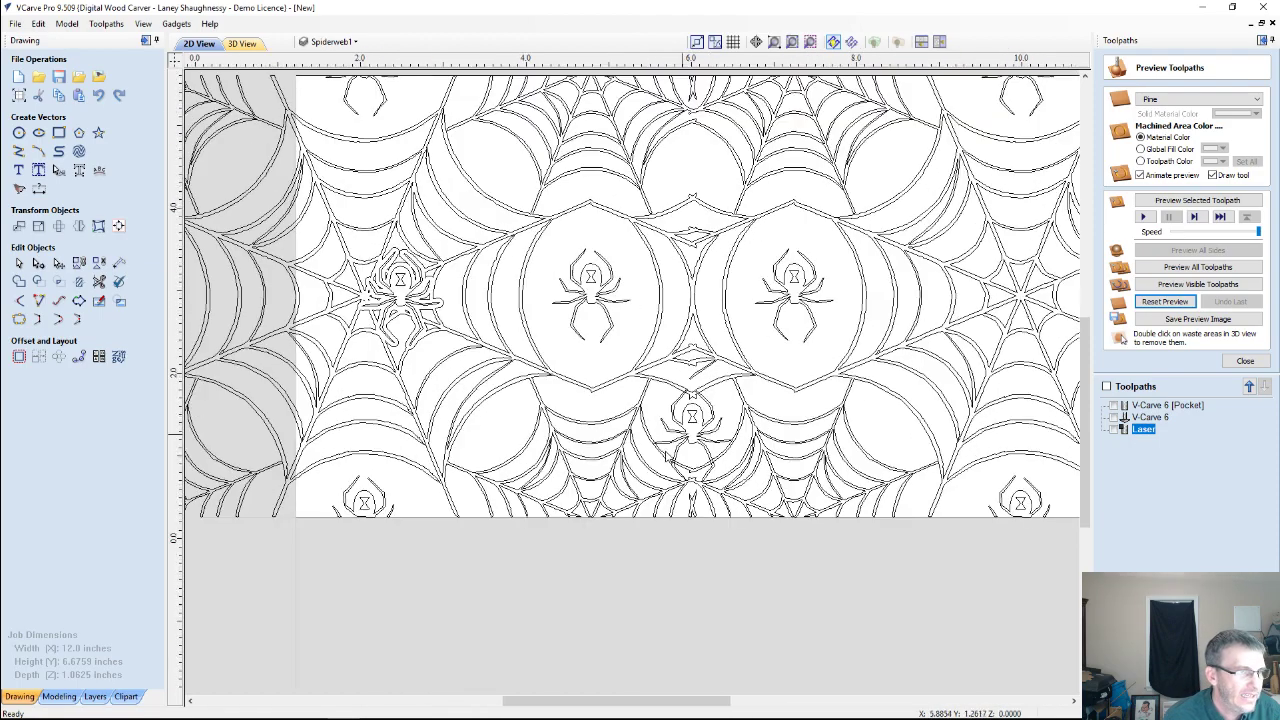
{"action": "scroll", "coordinate": [667, 453], "scroll_direction": "up", "scroll_amount": 2}
{"action": "scroll", "coordinate": [668, 456], "scroll_direction": "down", "scroll_amount": 2}
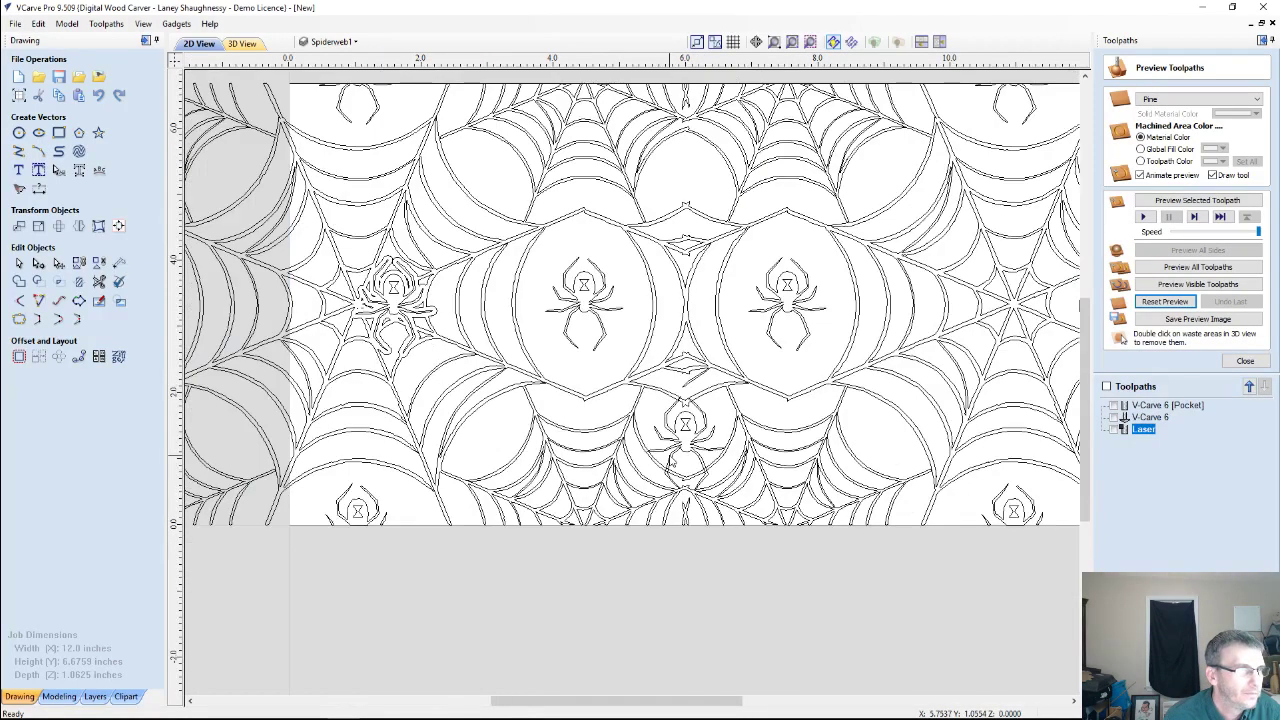
{"action": "scroll", "coordinate": [671, 458], "scroll_direction": "down", "scroll_amount": 1}
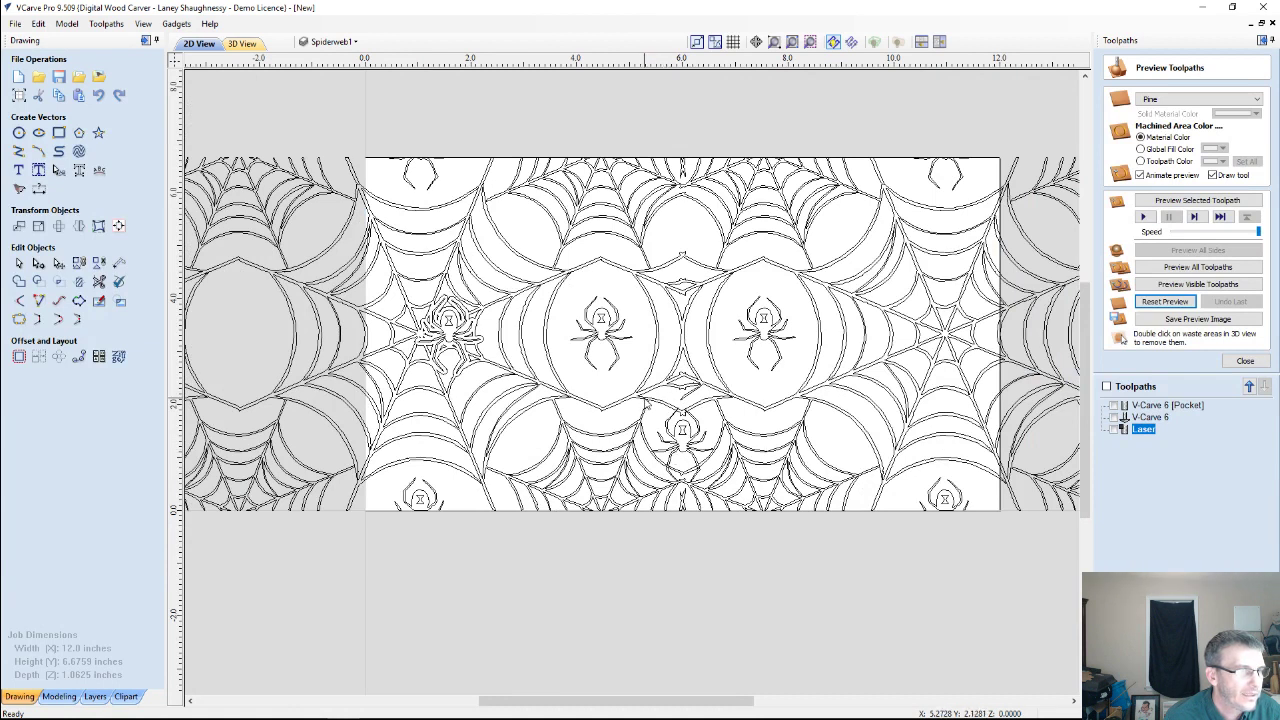
Nudge the grouped spider at the lower centre of the job slightly down and left, clearing the web edge above it.
{"action": "left_click_drag", "start_coordinate": [653, 402], "coordinate": [724, 488]}
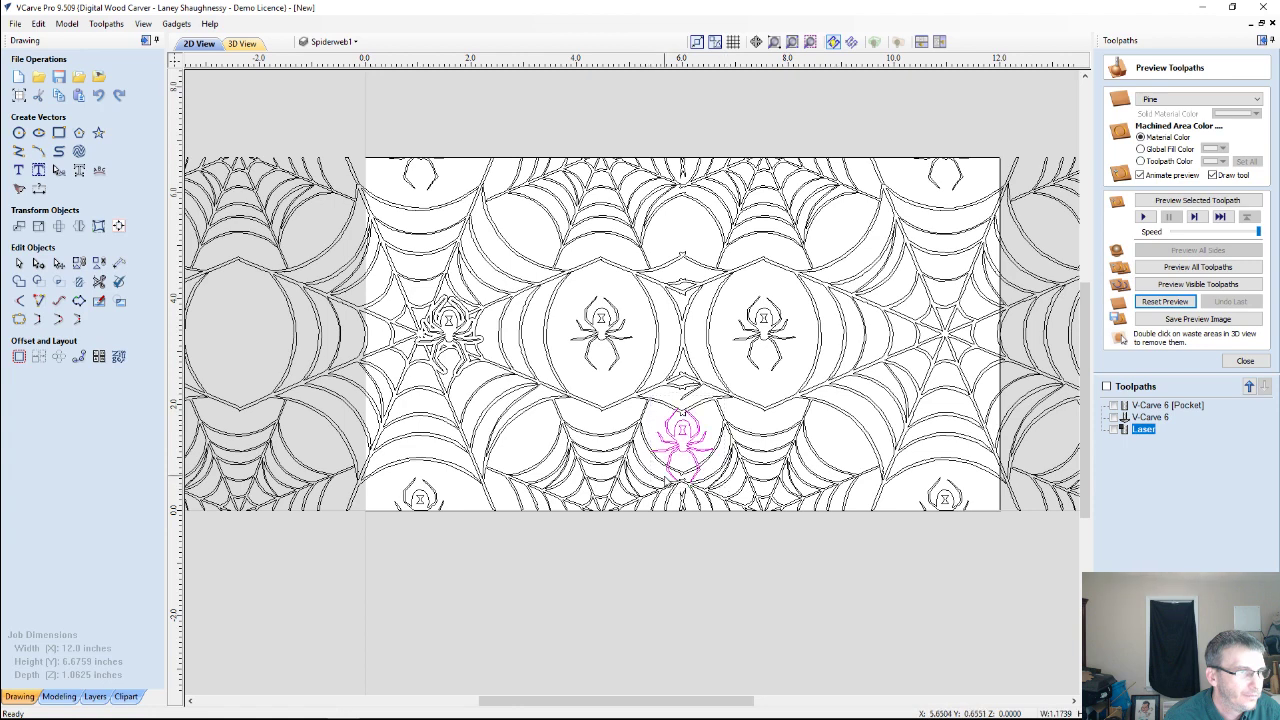
{"action": "scroll", "coordinate": [664, 482], "scroll_direction": "up", "scroll_amount": 2}
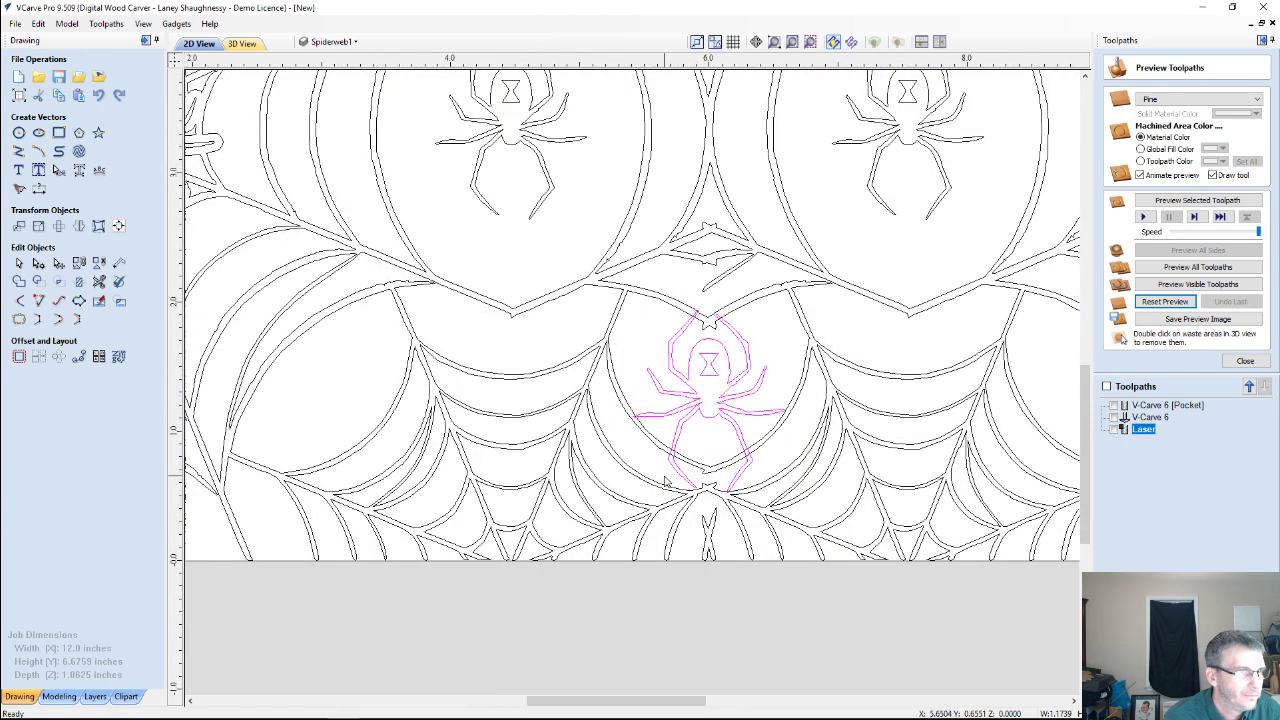
{"action": "key", "text": "Escape"}
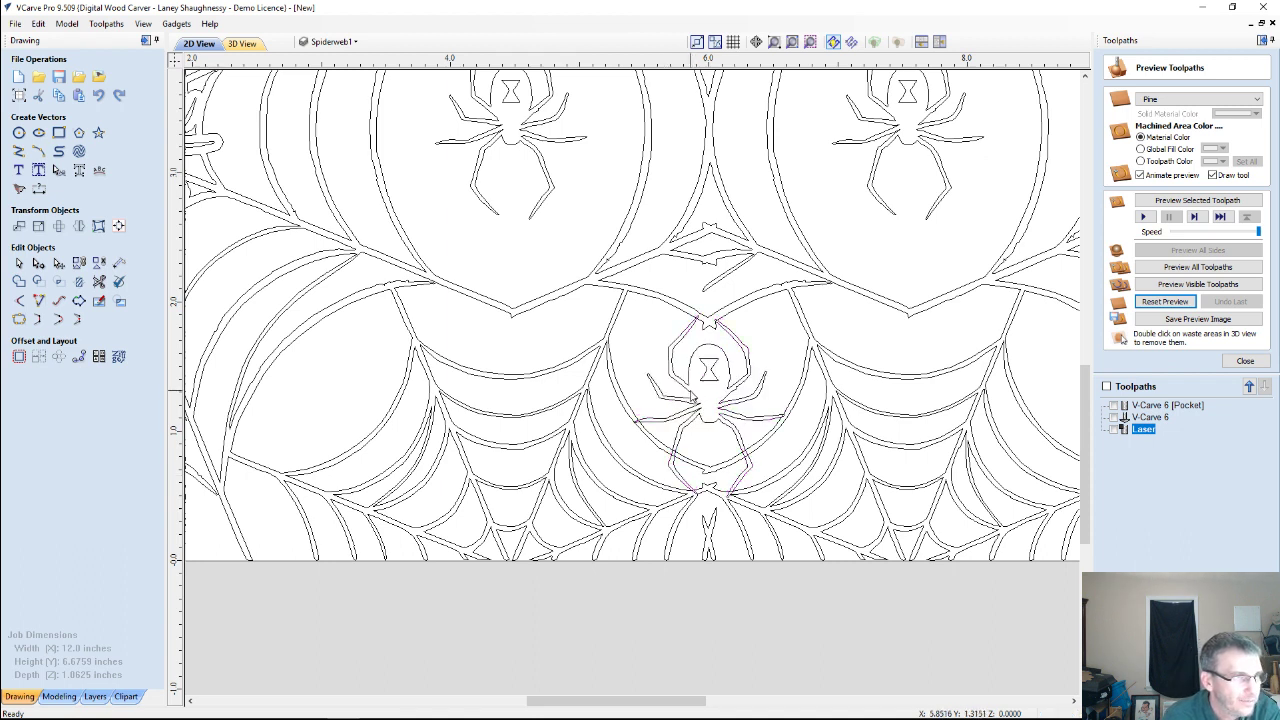
{"action": "left_click", "coordinate": [692, 397]}
{"action": "key", "text": "Down"}
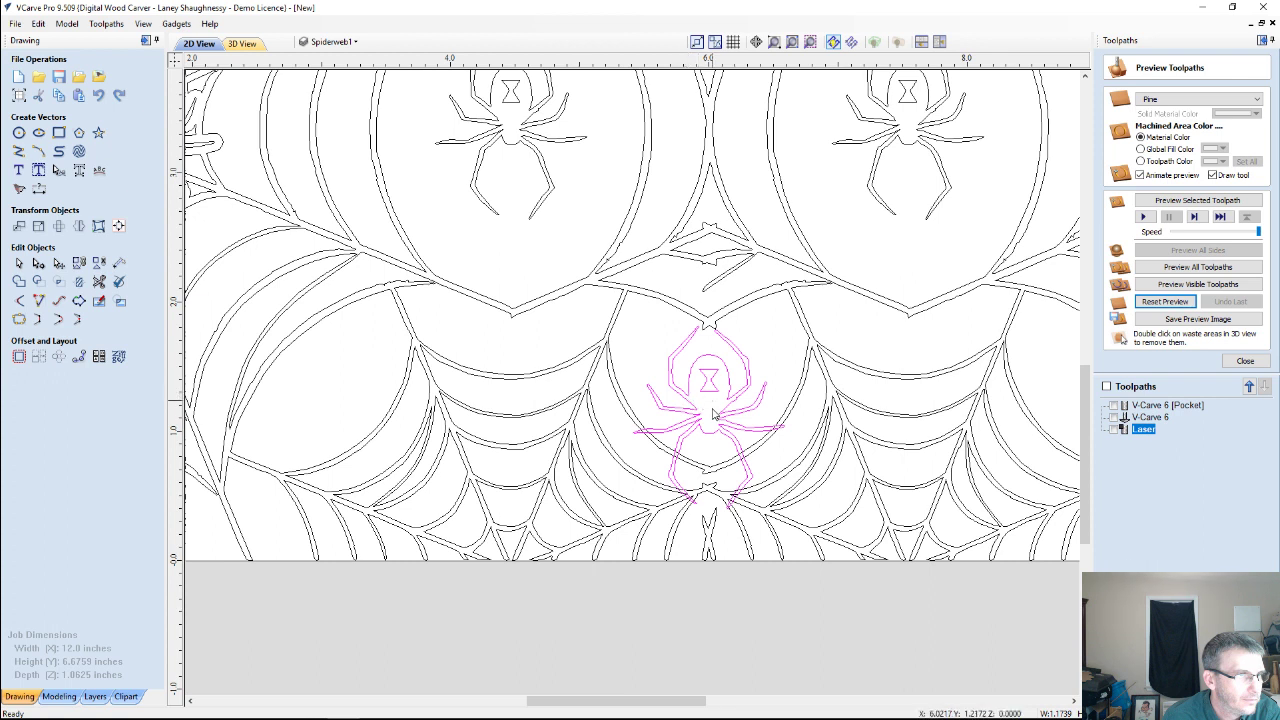
{"action": "left_click", "coordinate": [720, 430]}
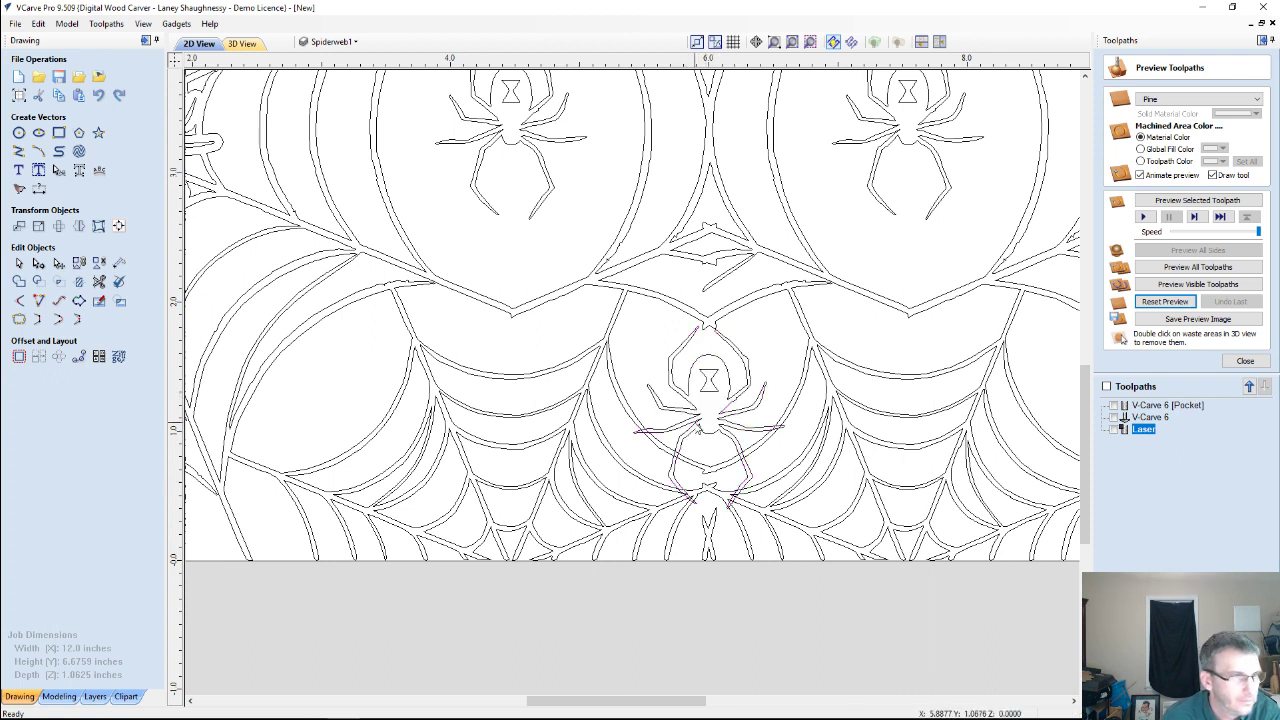
{"action": "left_click", "coordinate": [698, 428]}
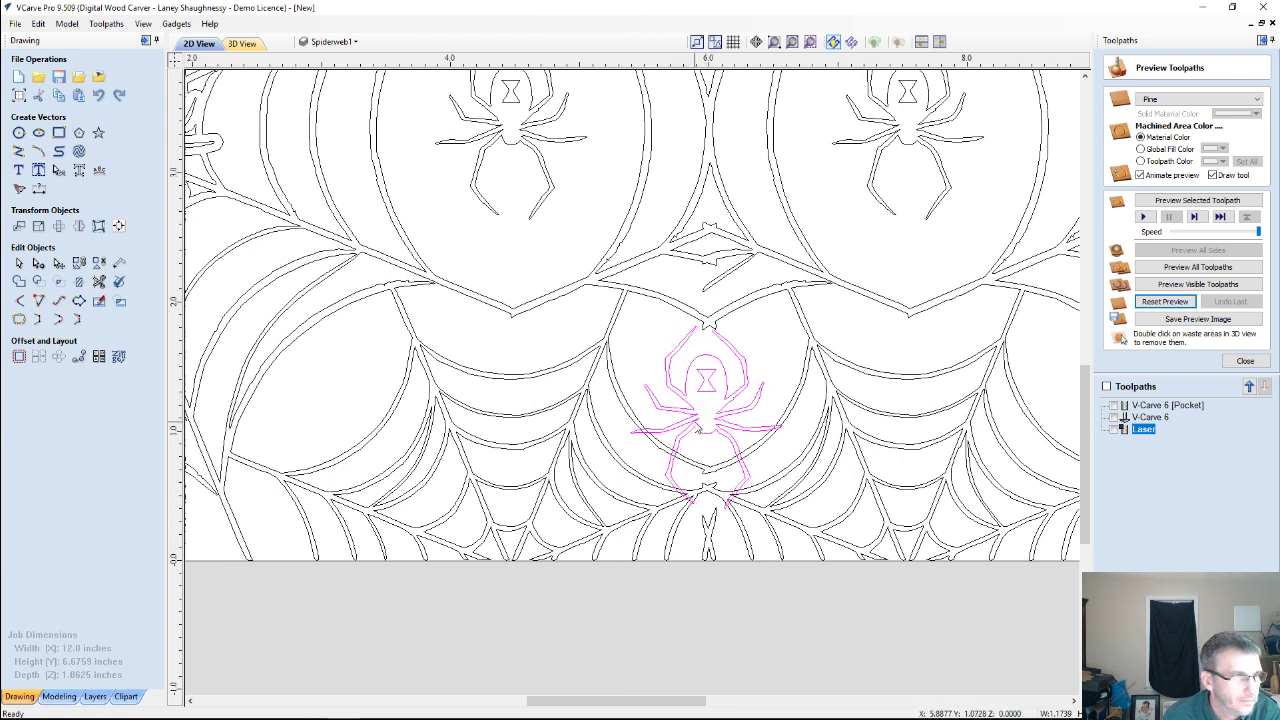
{"action": "scroll", "coordinate": [698, 428], "scroll_direction": "down", "scroll_amount": 2}
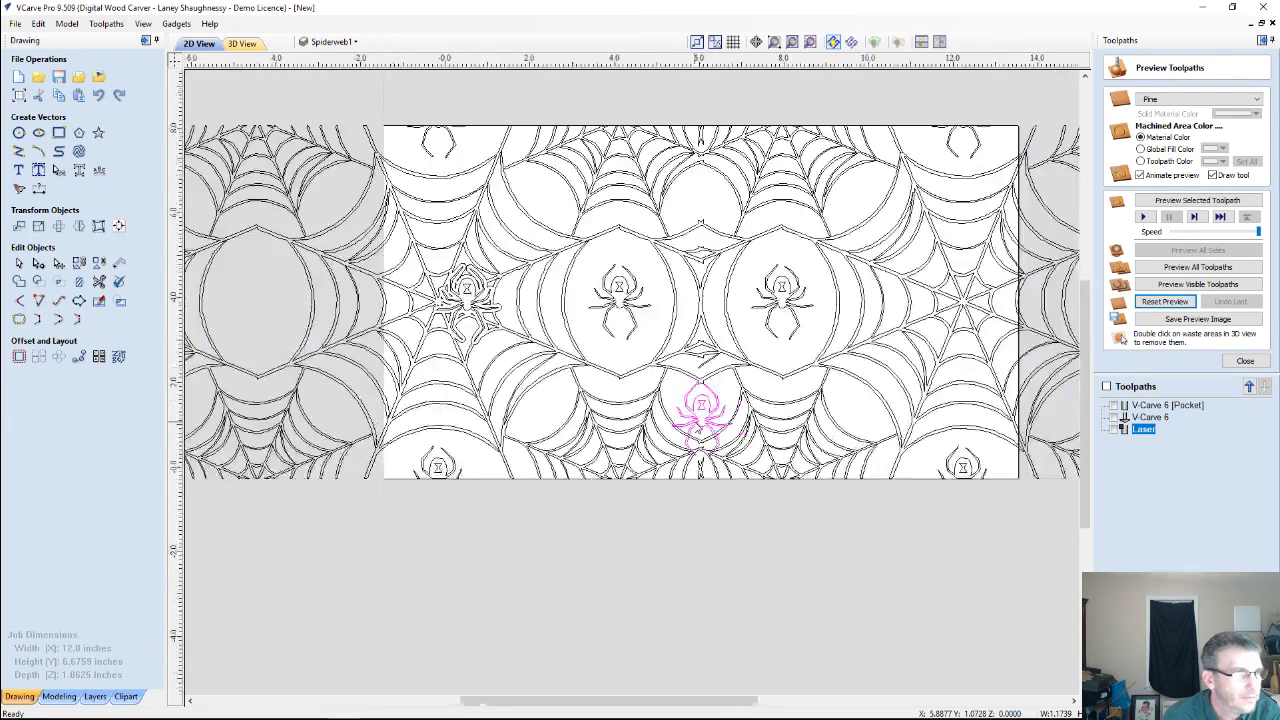
{"action": "scroll", "coordinate": [700, 428], "scroll_direction": "down", "scroll_amount": 1}
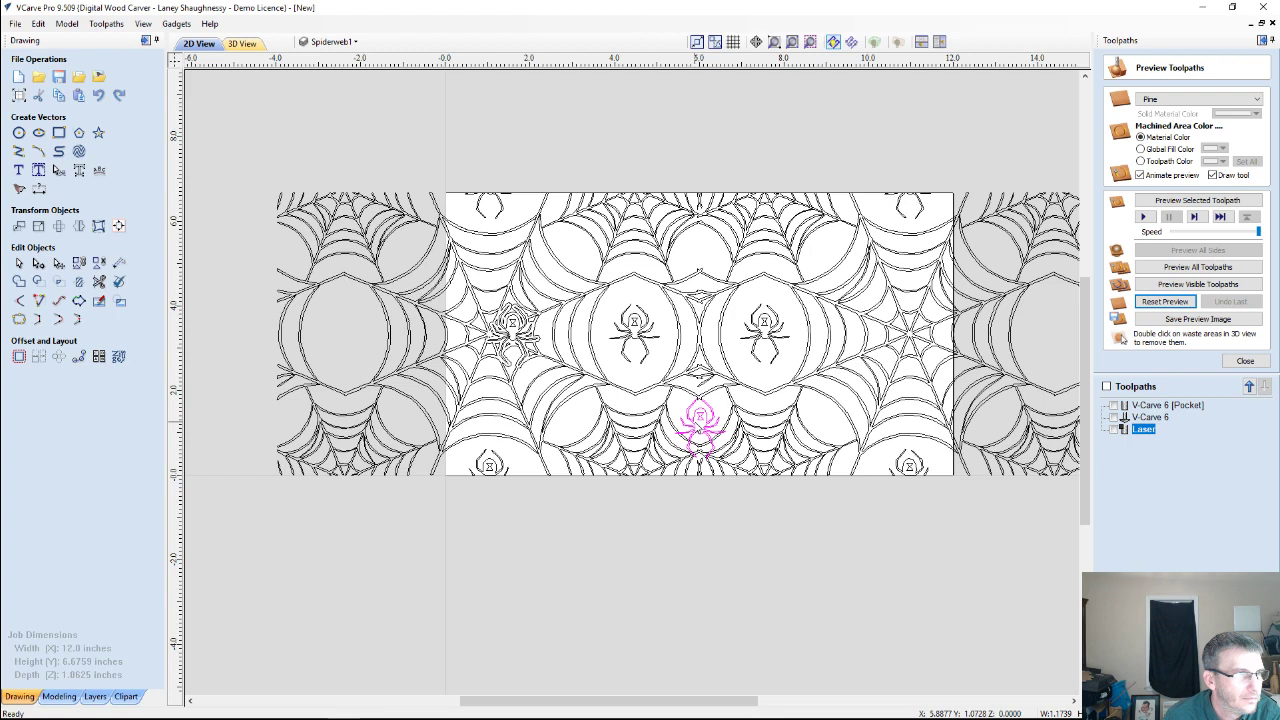
{"action": "scroll", "coordinate": [700, 430], "scroll_direction": "up", "scroll_amount": 3}
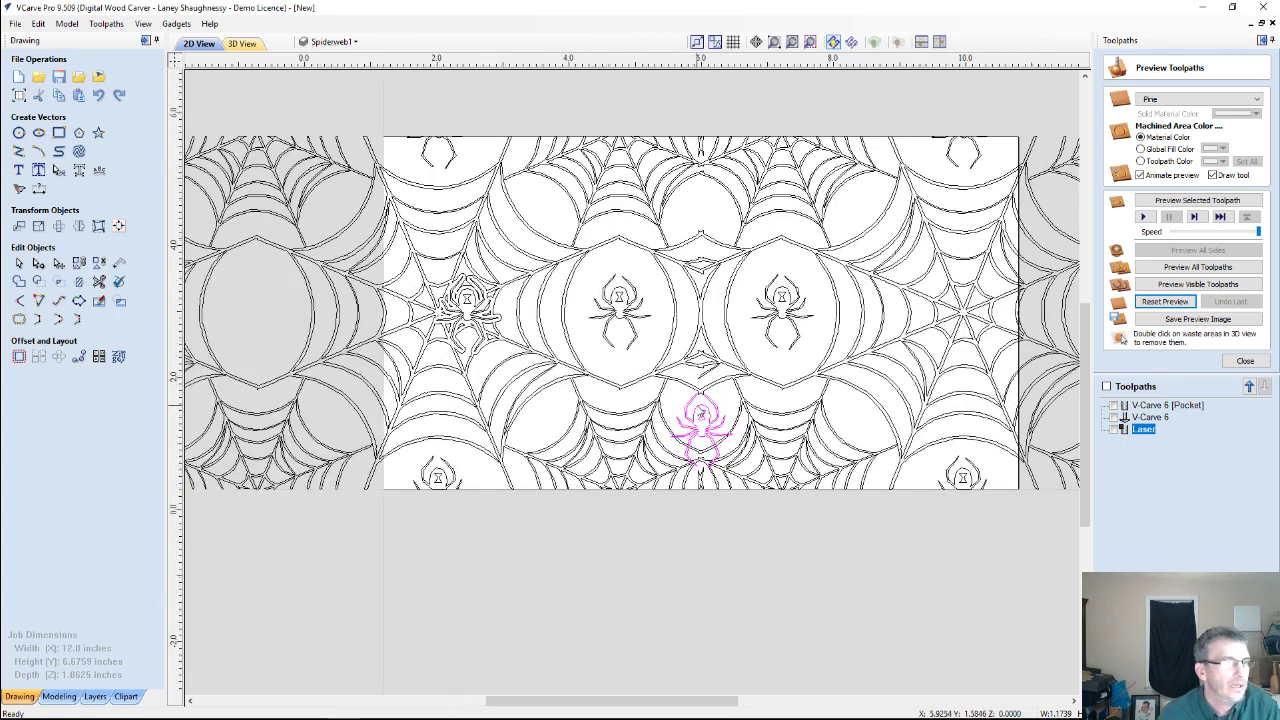
Offset the lower-centre spider's outline outwards by 0.0625 inches, keeping the original, and clear the selection.
{"action": "left_click", "coordinate": [19, 356]}
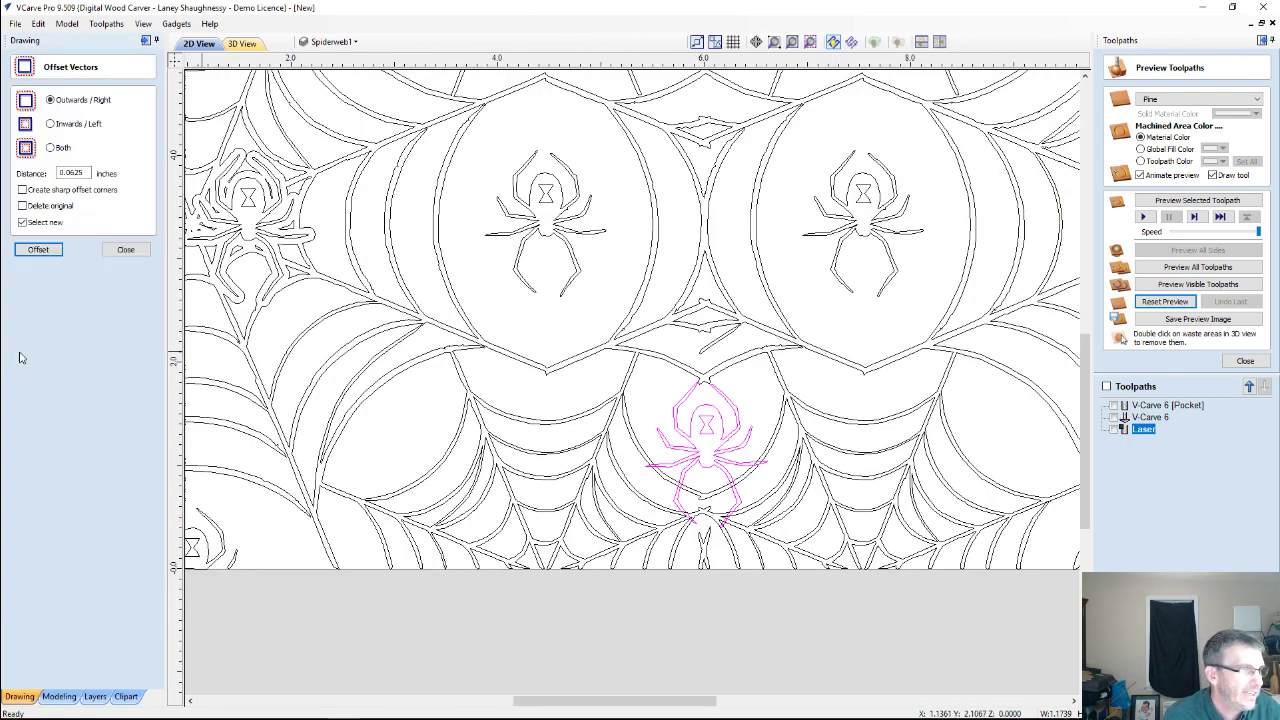
{"action": "left_click", "coordinate": [38, 249]}
{"action": "scroll", "coordinate": [670, 388], "scroll_direction": "up", "scroll_amount": 2}
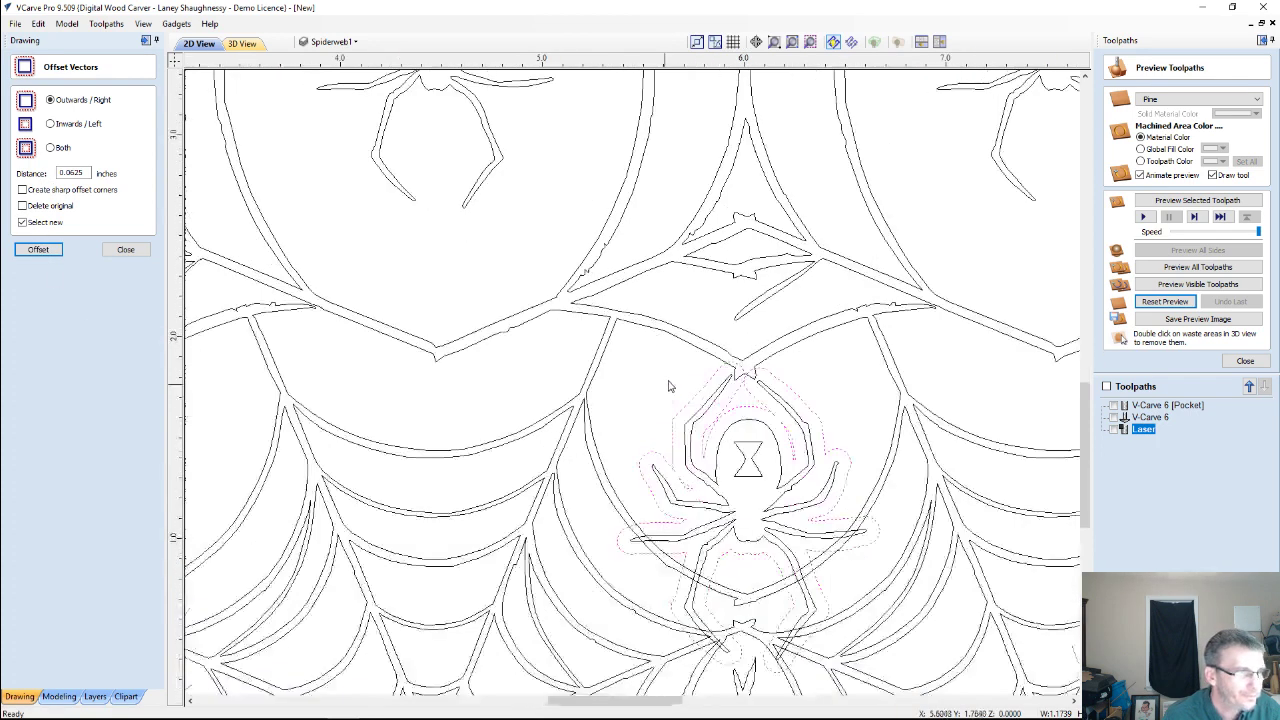
{"action": "left_click", "coordinate": [710, 346]}
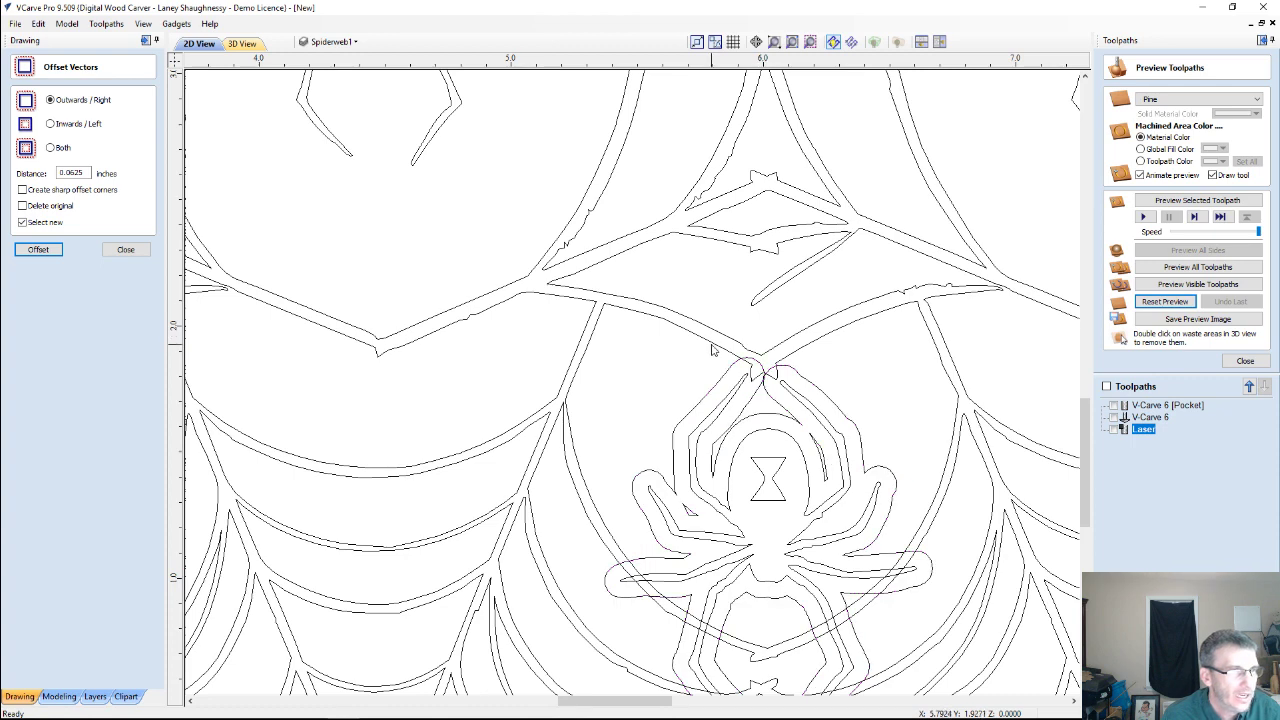
Select all the web vectors that the lower-centre spider's offset outline crosses and group them.
{"action": "left_click", "coordinate": [712, 349]}
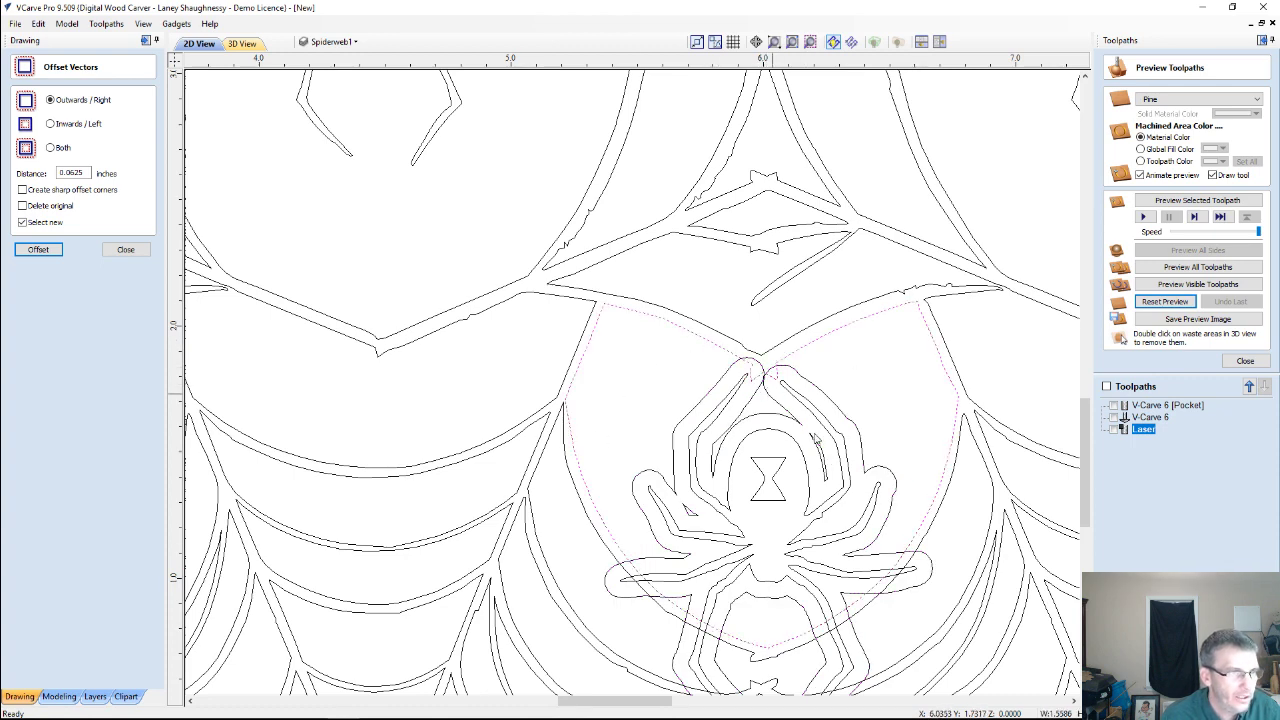
{"action": "scroll", "coordinate": [814, 437], "scroll_direction": "down", "scroll_amount": 2}
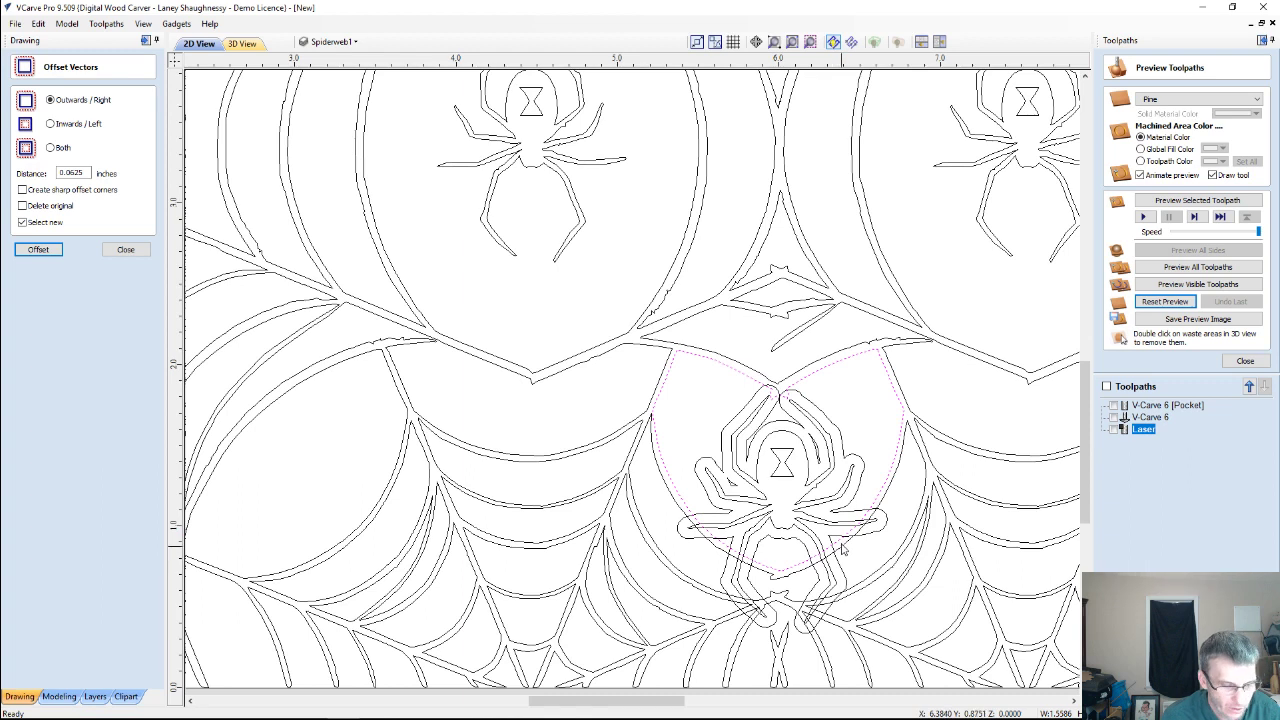
{"action": "key", "text": "Return"}
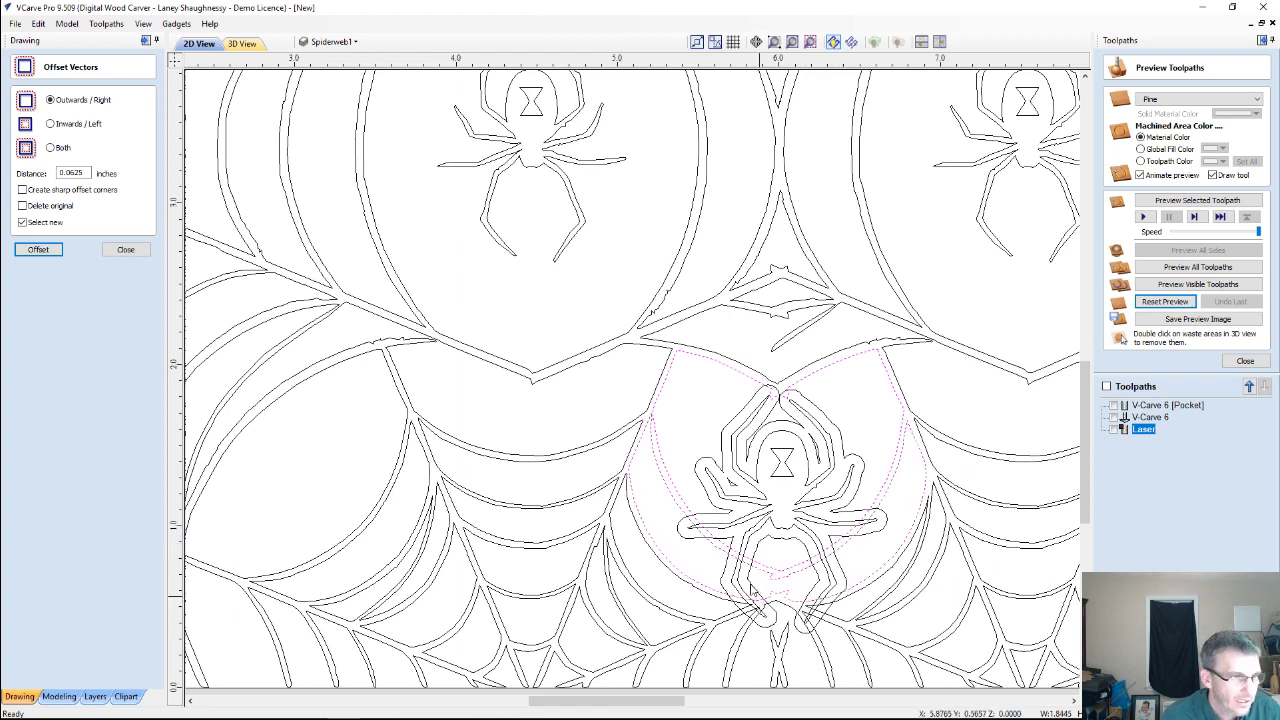
{"action": "key", "text": "Return"}
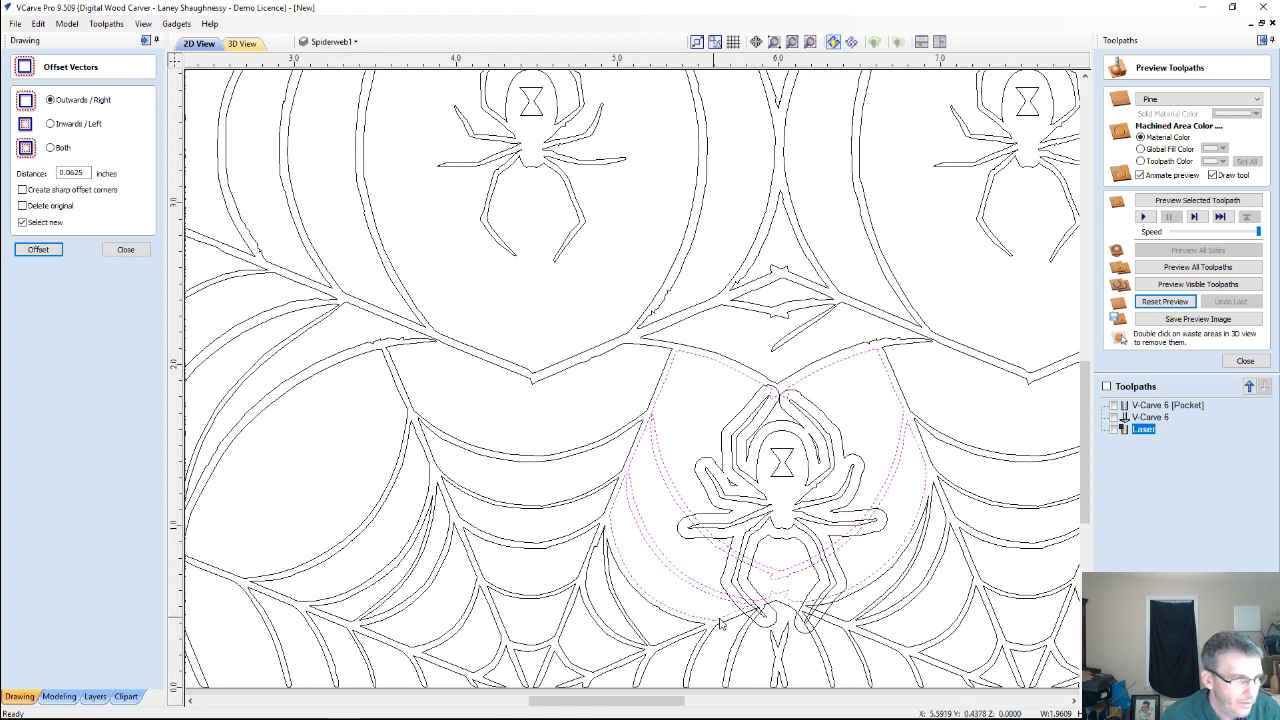
{"action": "left_click", "coordinate": [733, 622], "text": "shift"}
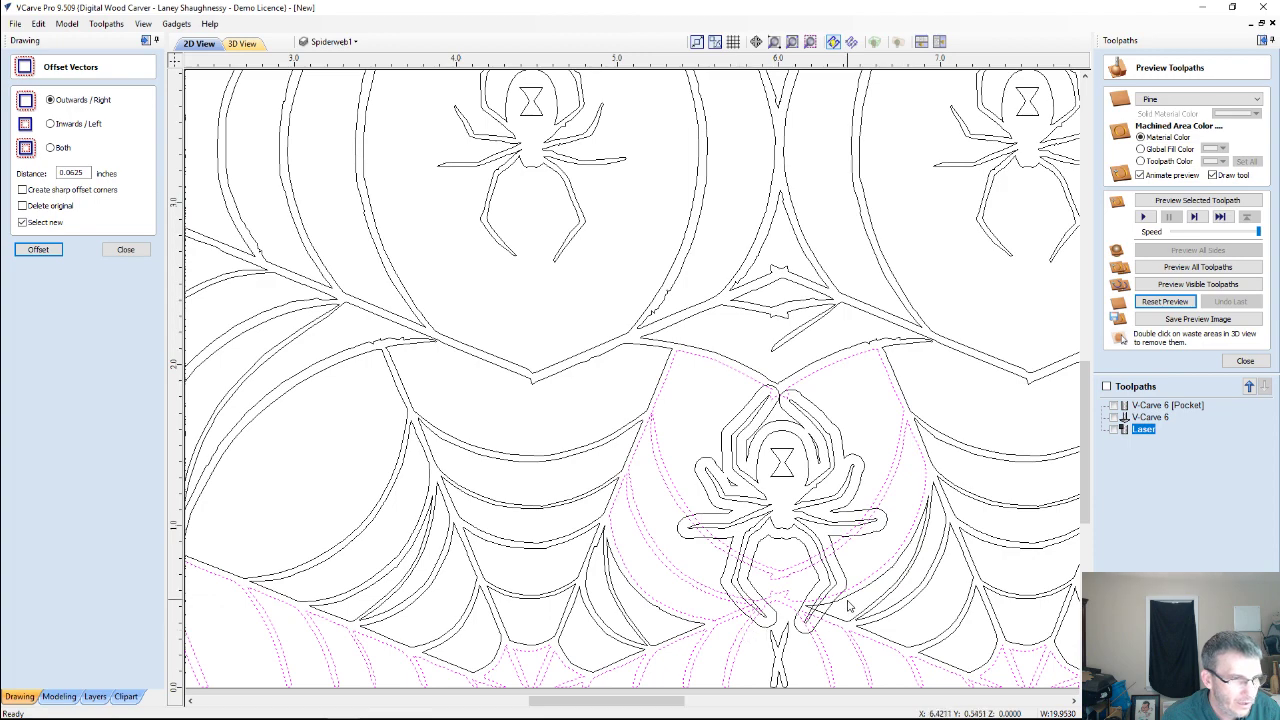
{"action": "scroll", "coordinate": [811, 658], "scroll_direction": "up", "scroll_amount": 5}
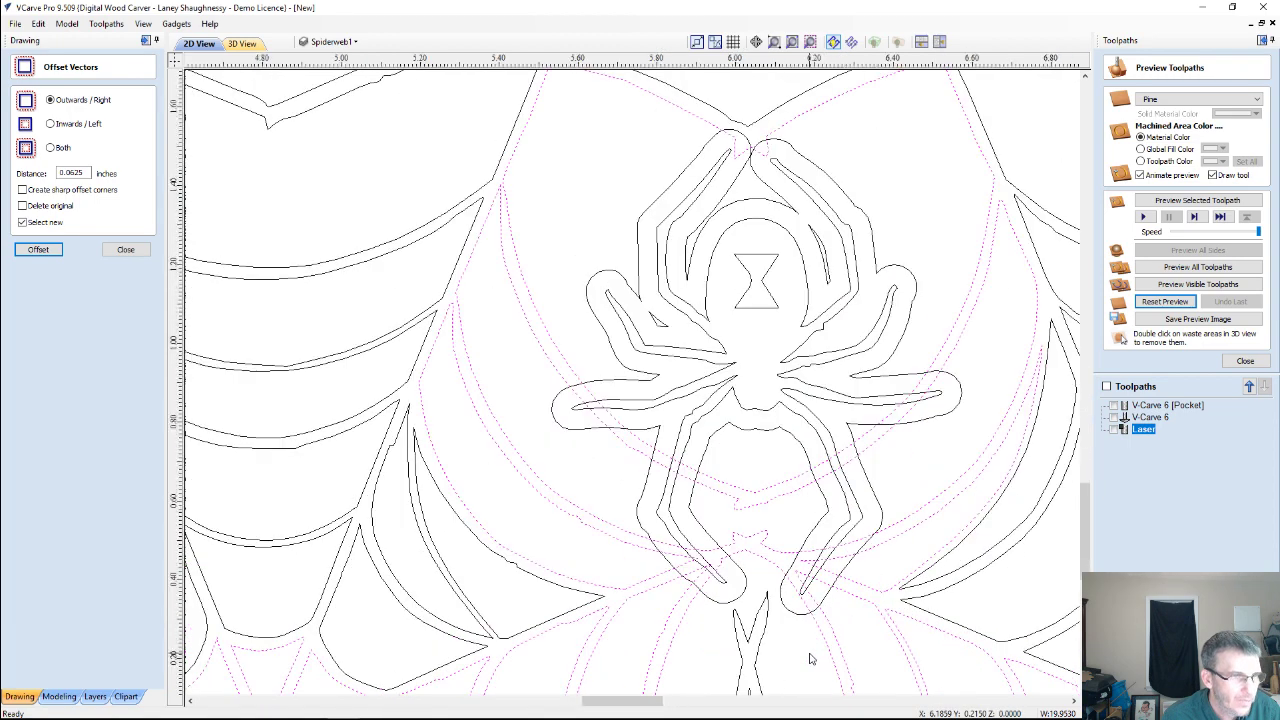
{"action": "scroll", "coordinate": [811, 658], "scroll_direction": "down", "scroll_amount": 3}
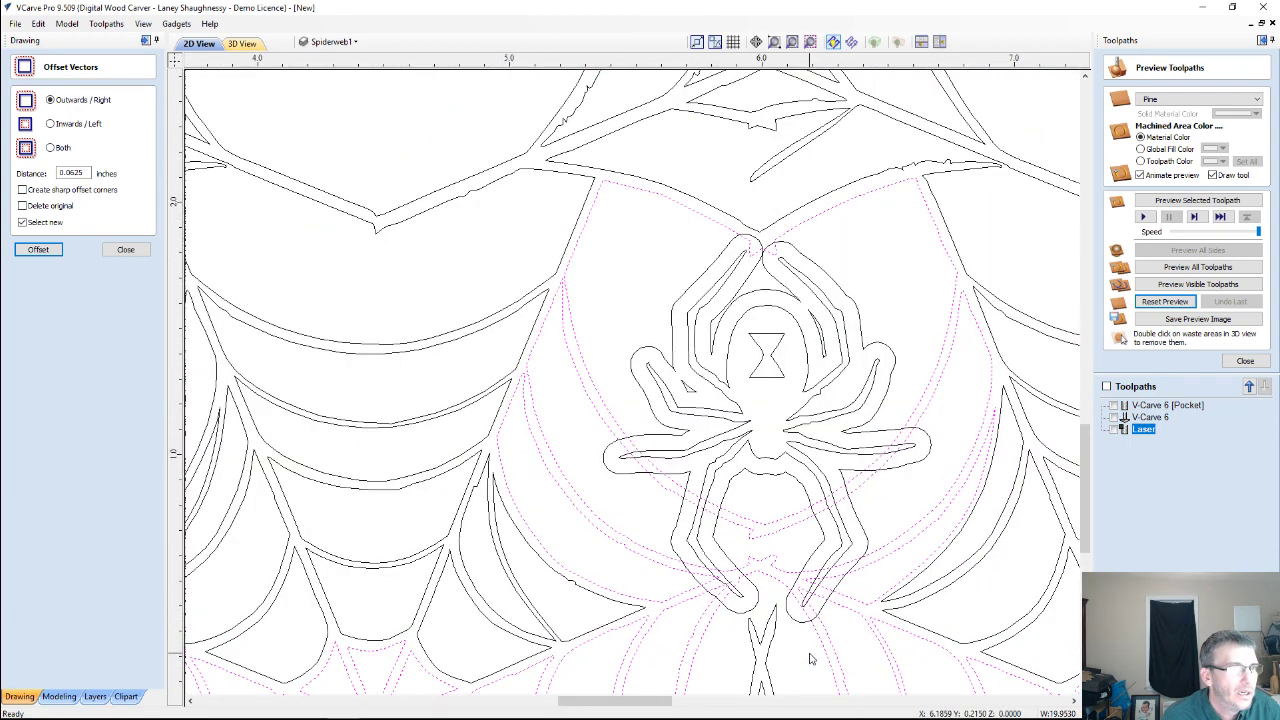
{"action": "key", "text": "Return"}
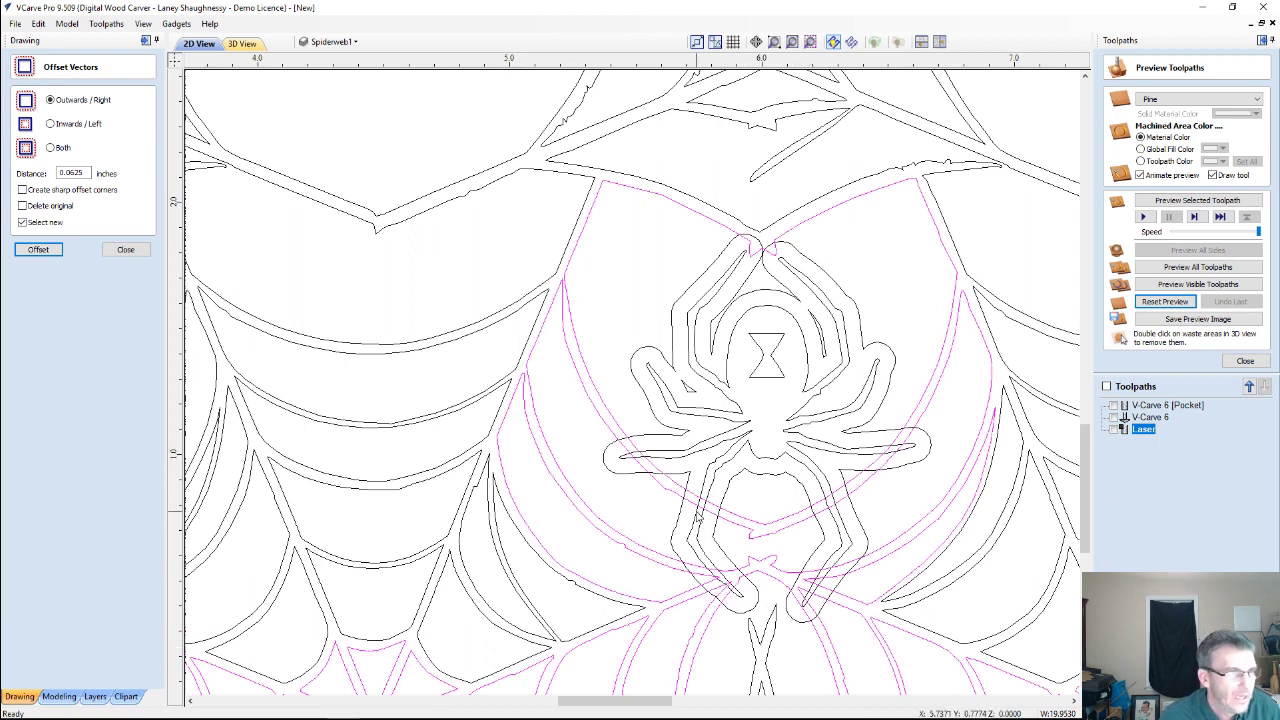
Trim the grouped web vectors with the lower-centre spider's offset outline as the boundary, clearing inside it, and delete that outline.
{"action": "left_click", "coordinate": [659, 426]}
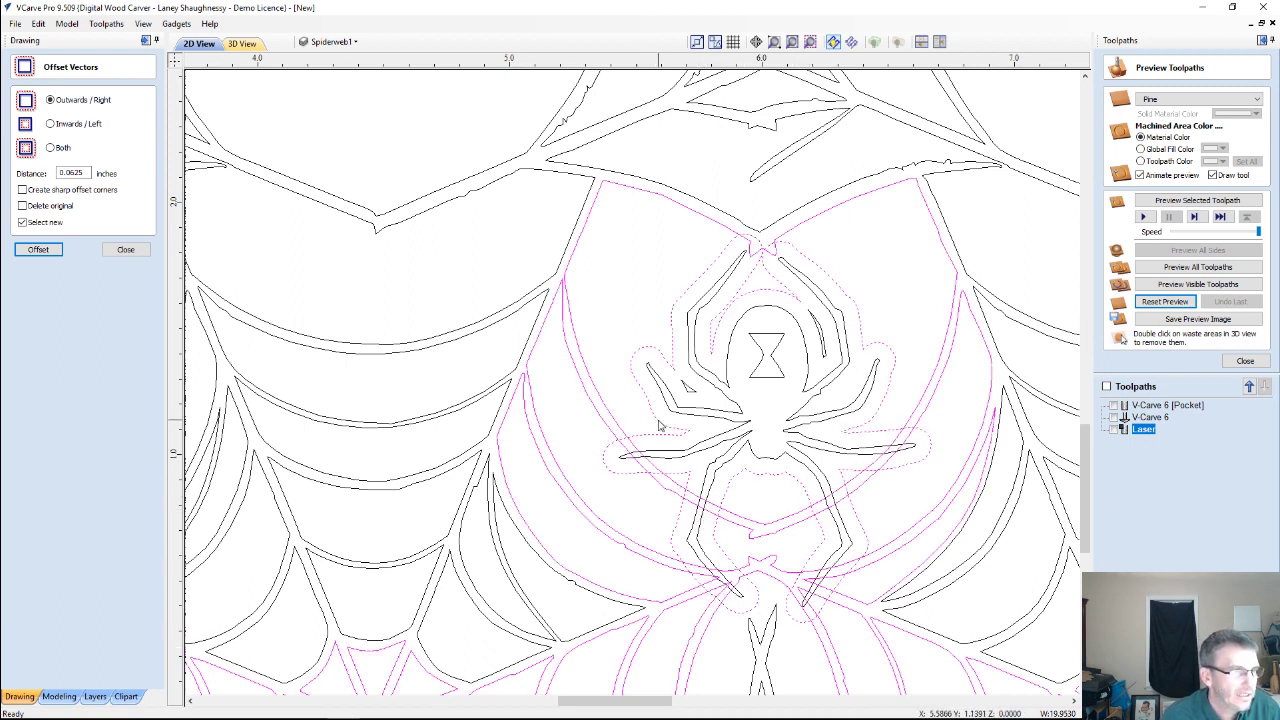
{"action": "left_click", "coordinate": [124, 250]}
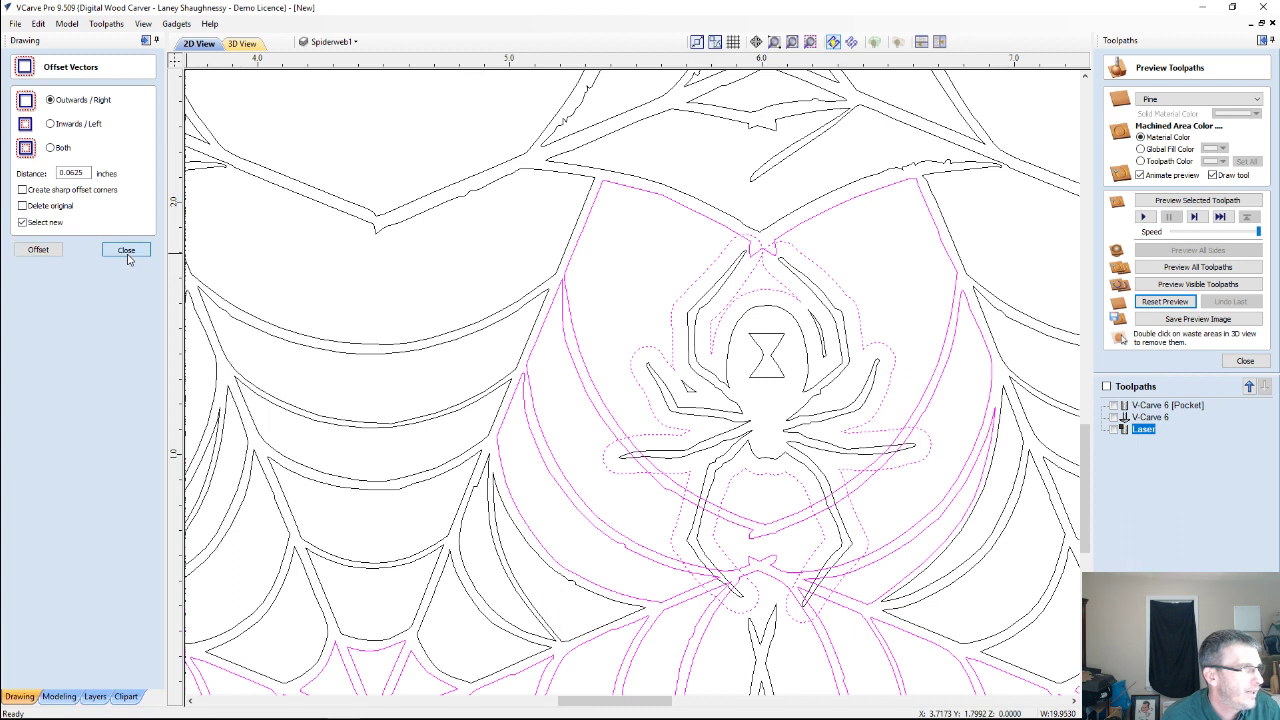
{"action": "left_click", "coordinate": [80, 282]}
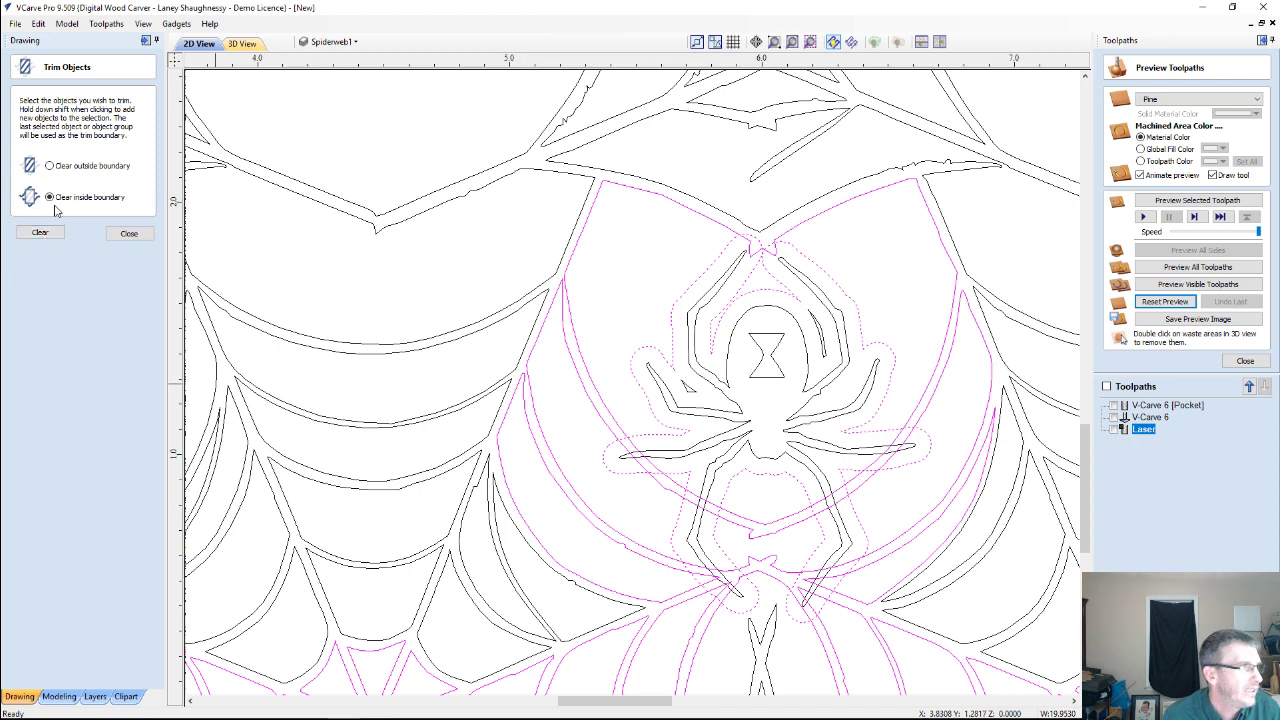
{"action": "left_click", "coordinate": [35, 233]}
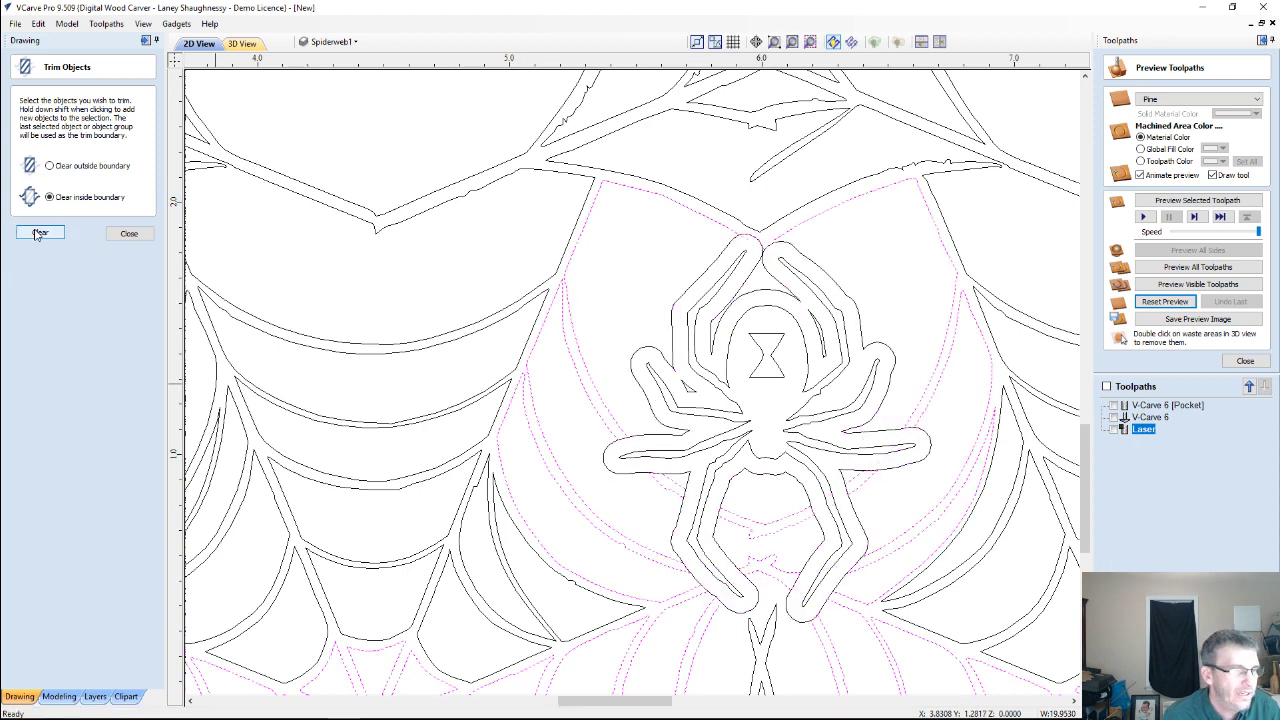
{"action": "left_click", "coordinate": [118, 236]}
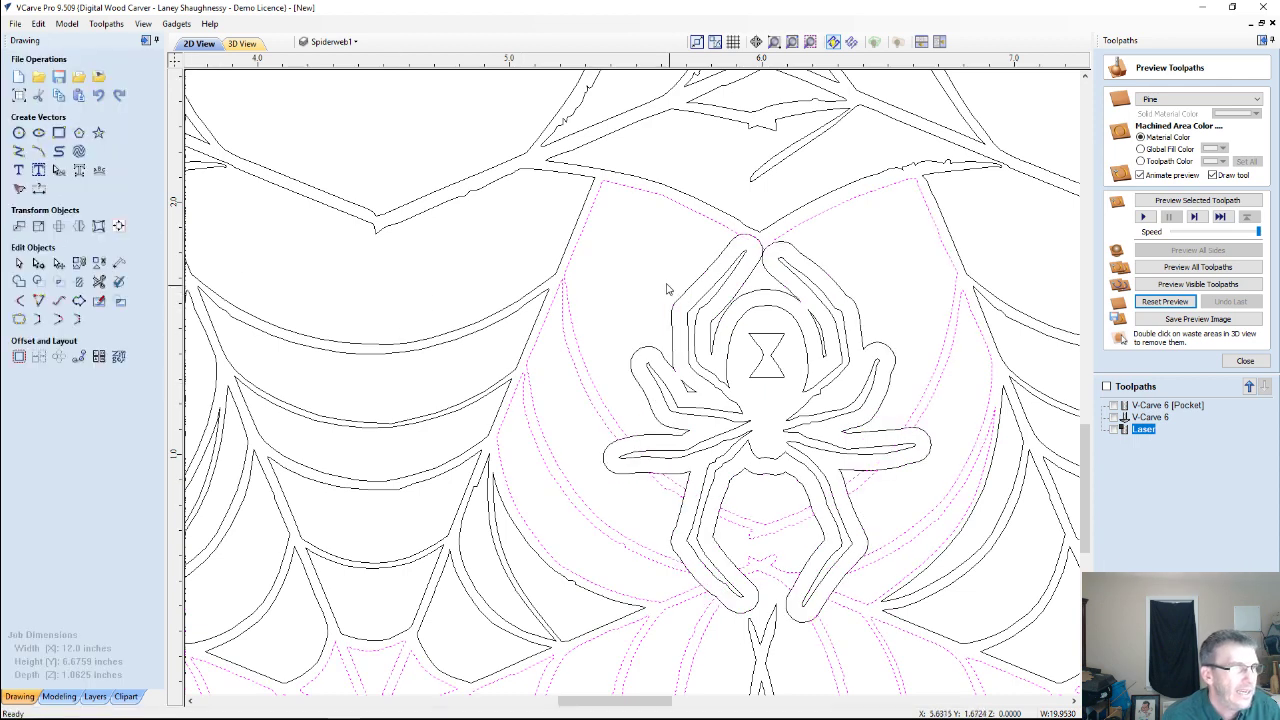
{"action": "left_click", "coordinate": [690, 300]}
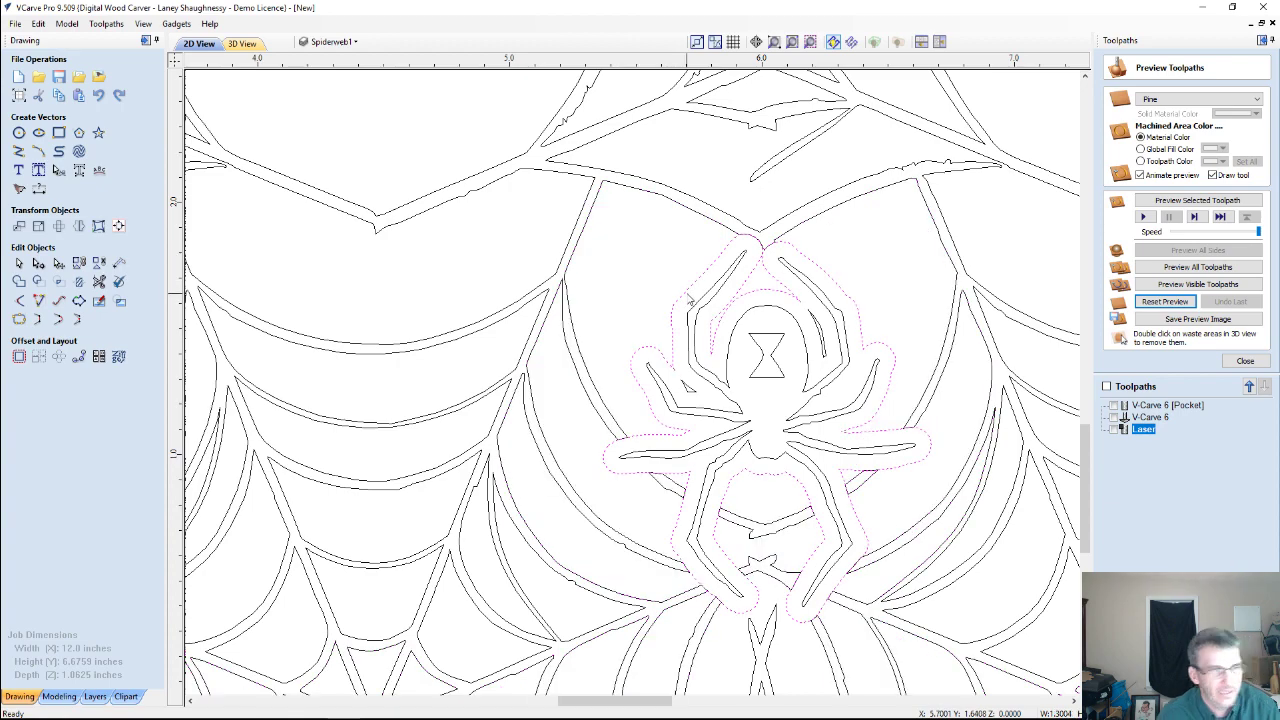
{"action": "scroll", "coordinate": [660, 310], "scroll_direction": "down", "scroll_amount": 3}
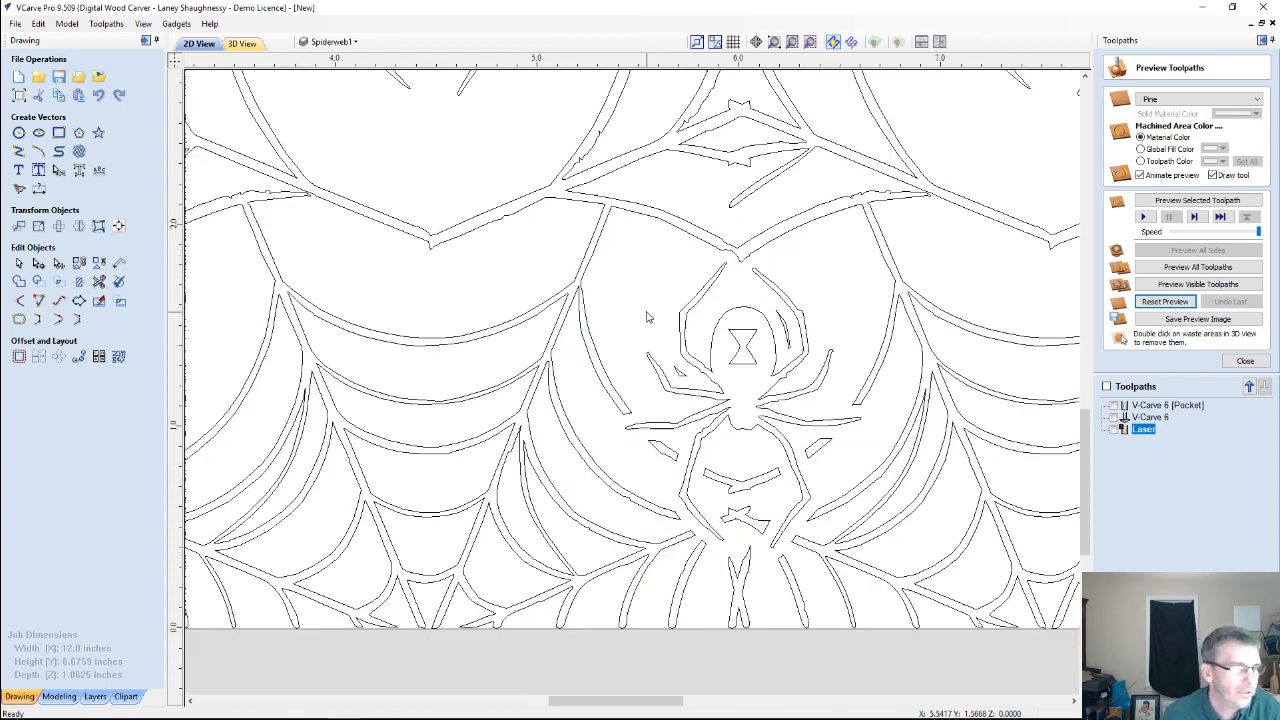
Create a horizontally mirrored copy of the grouped spider on the left-hand web, flipped about the job centre.
{"action": "scroll", "coordinate": [646, 309], "scroll_direction": "down", "scroll_amount": 1}
{"action": "scroll", "coordinate": [690, 350], "scroll_direction": "up", "scroll_amount": 4}
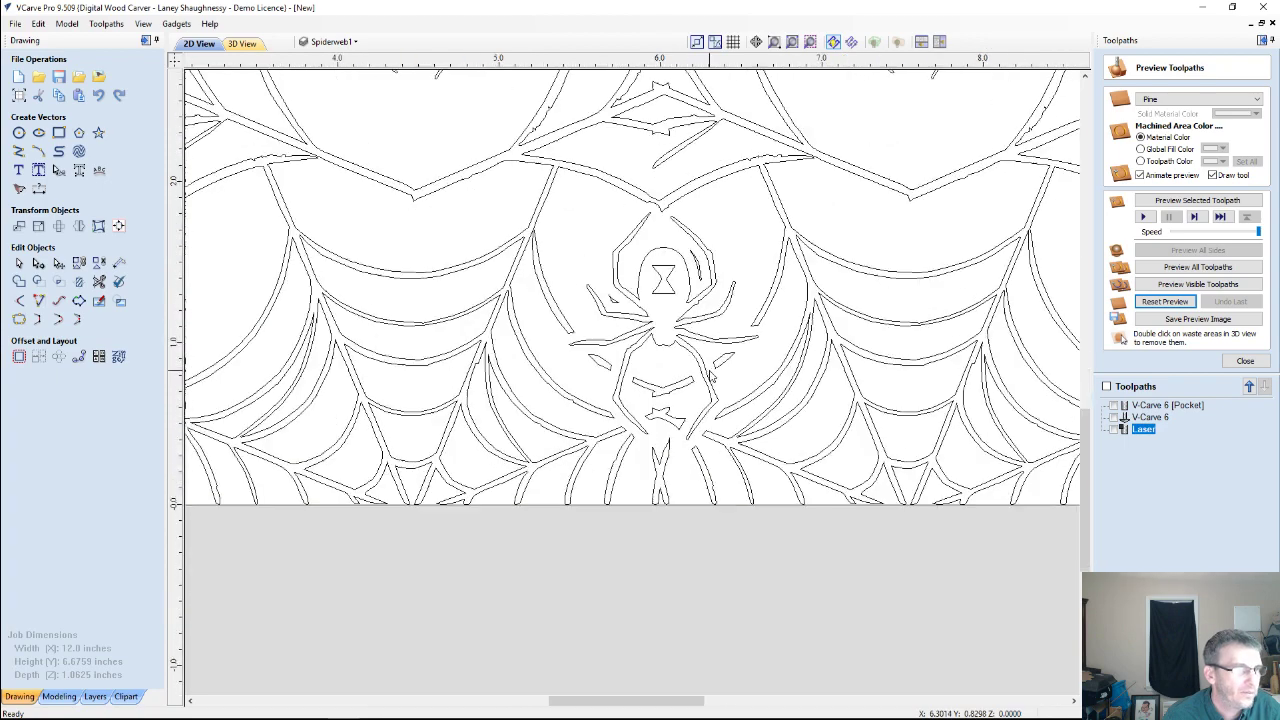
{"action": "scroll", "coordinate": [711, 376], "scroll_direction": "down", "scroll_amount": 6}
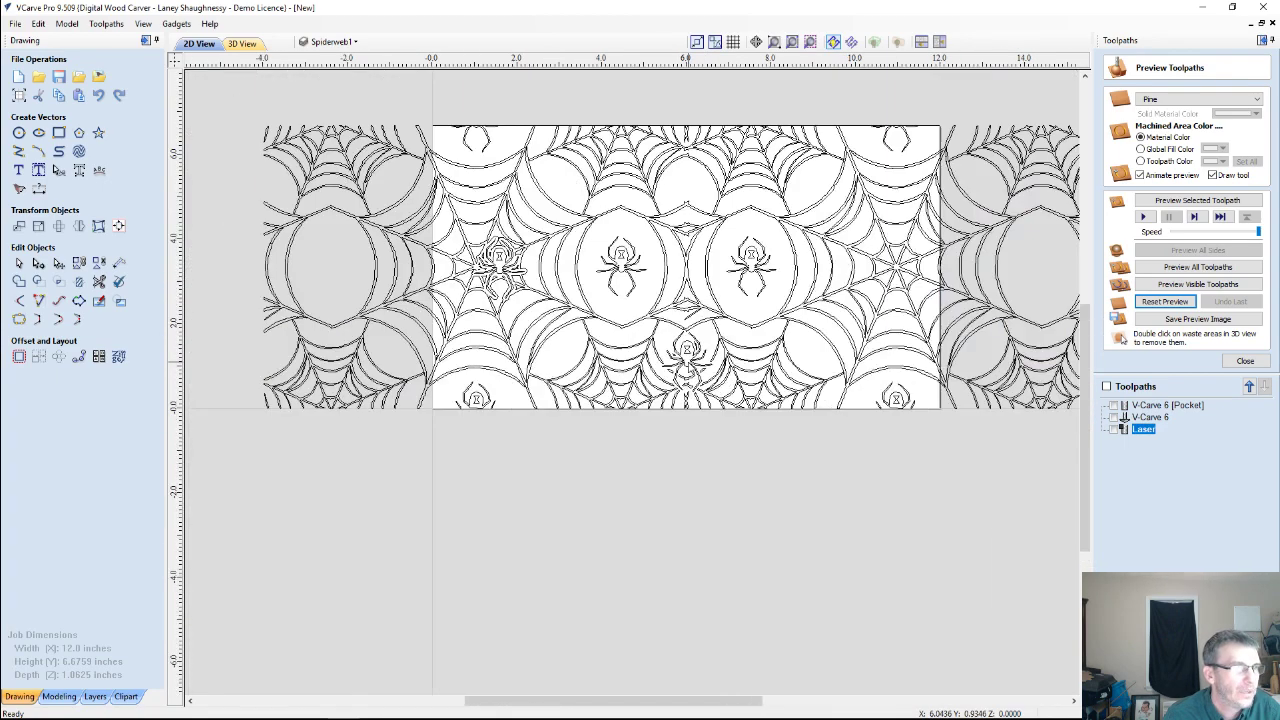
{"action": "left_click", "coordinate": [497, 258]}
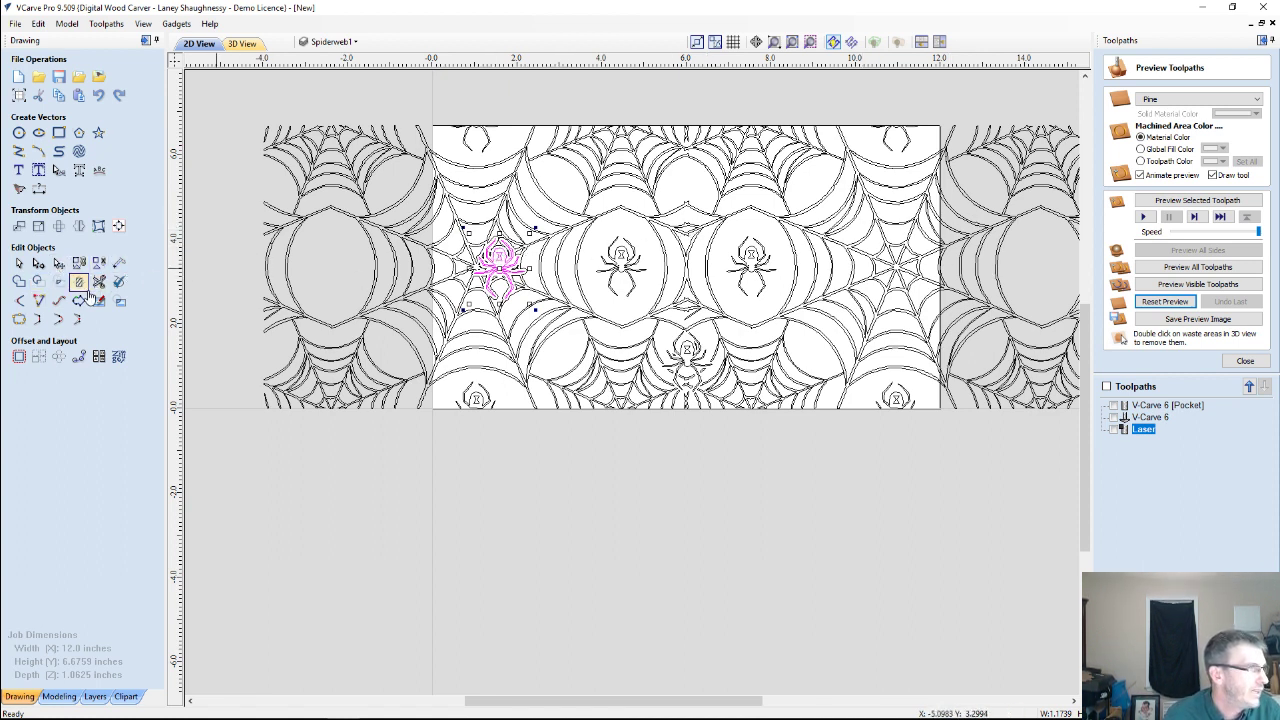
{"action": "left_click", "coordinate": [60, 228]}
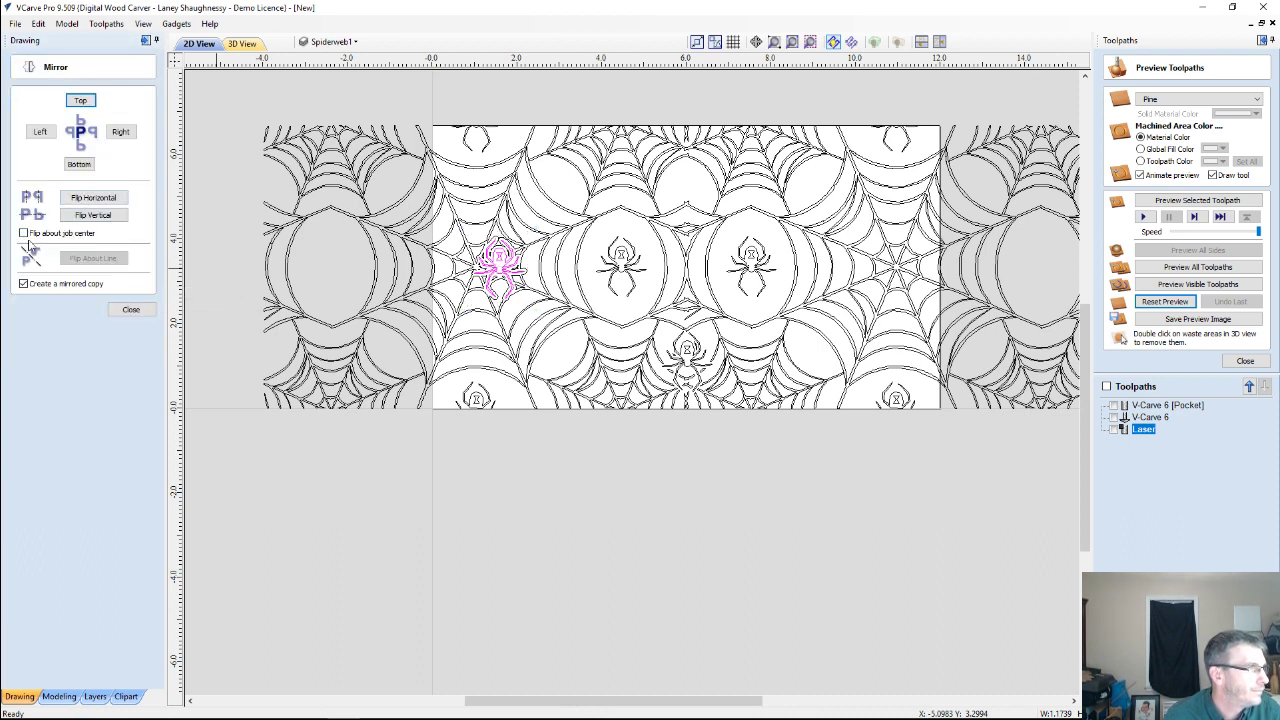
{"action": "left_click", "coordinate": [24, 233]}
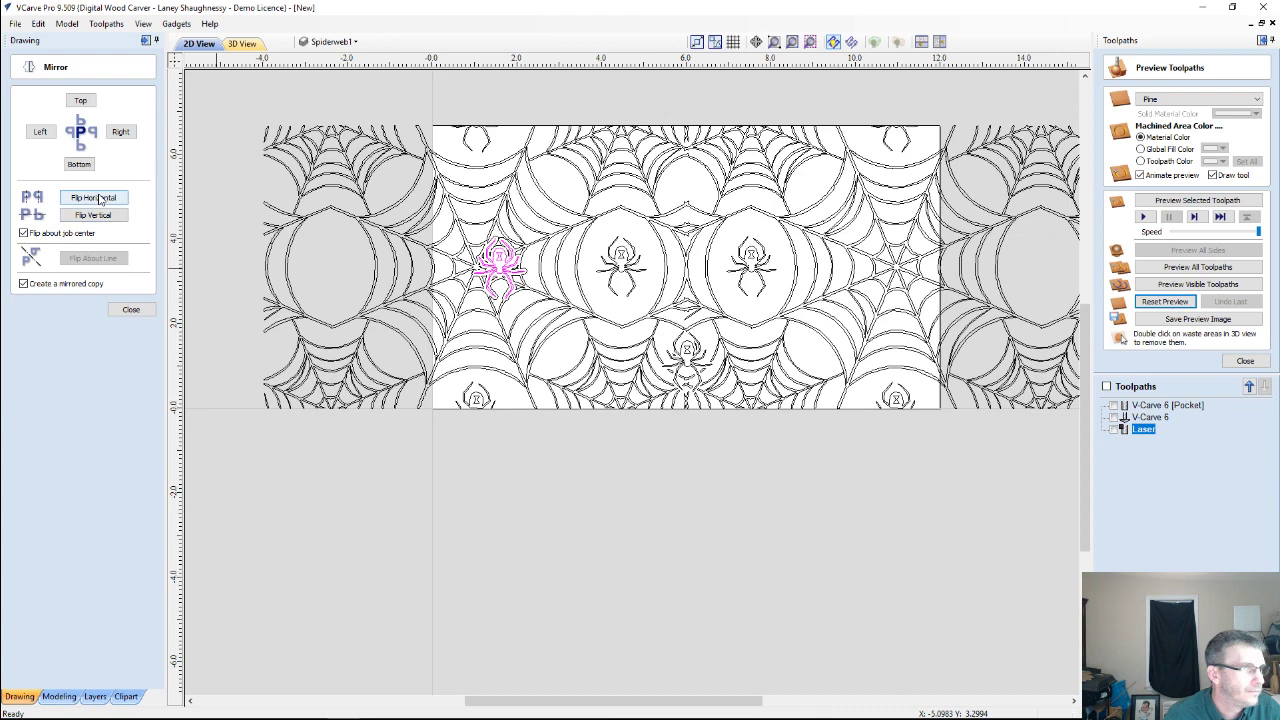
{"action": "left_click", "coordinate": [96, 198]}
{"action": "left_click", "coordinate": [131, 309]}
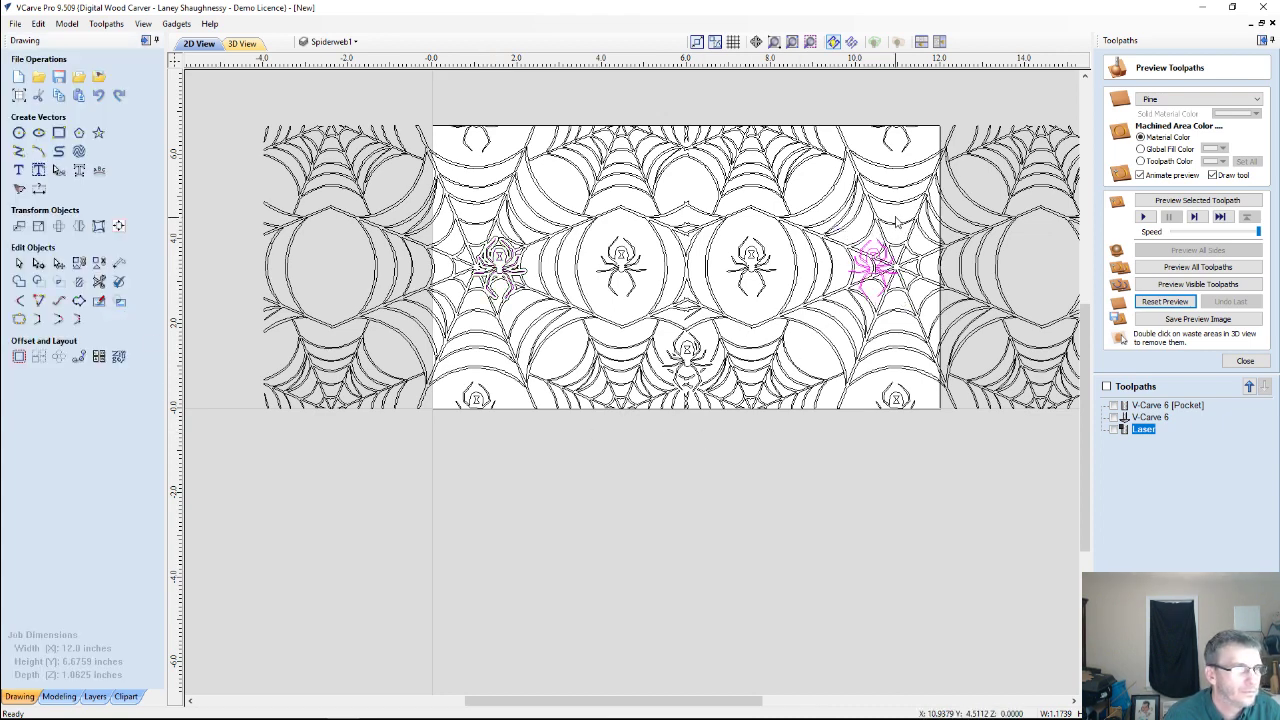
Offset the mirrored spider's outline outwards by 0.0625 inches, keeping the original.
{"action": "scroll", "coordinate": [897, 224], "scroll_direction": "up", "scroll_amount": 2}
{"action": "scroll", "coordinate": [897, 224], "scroll_direction": "down", "scroll_amount": 1}
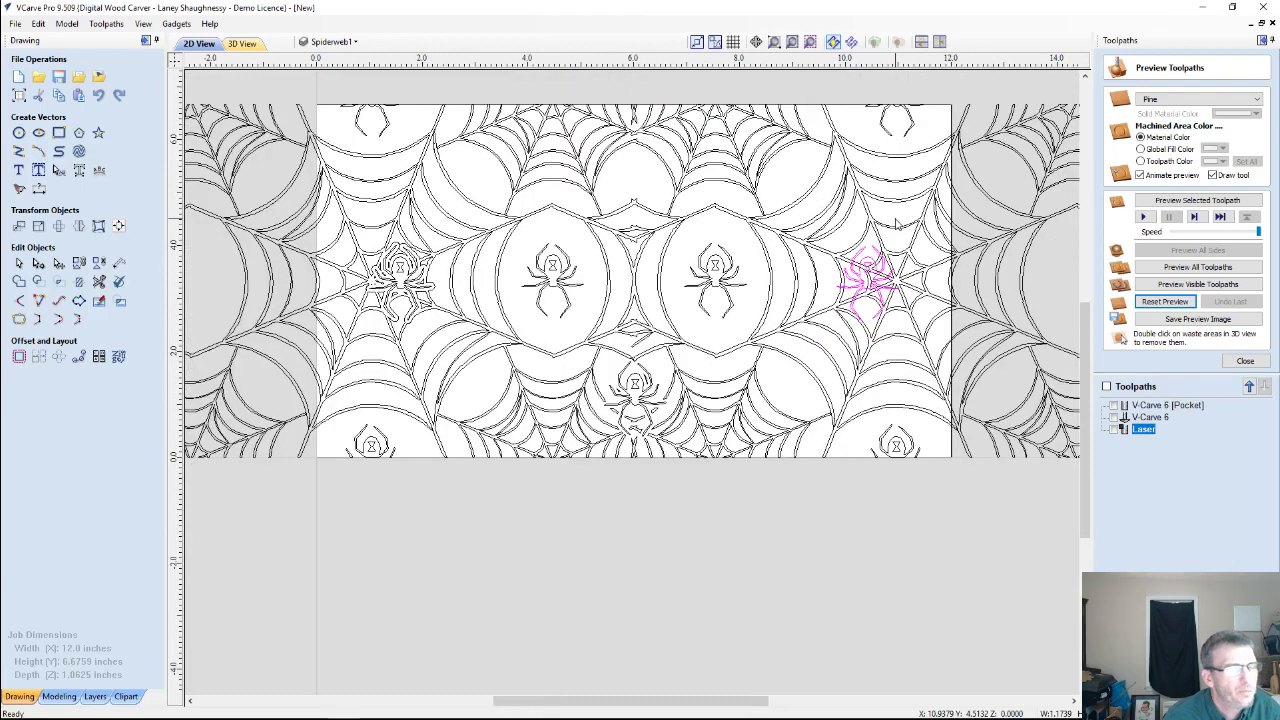
{"action": "scroll", "coordinate": [873, 257], "scroll_direction": "up", "scroll_amount": 2}
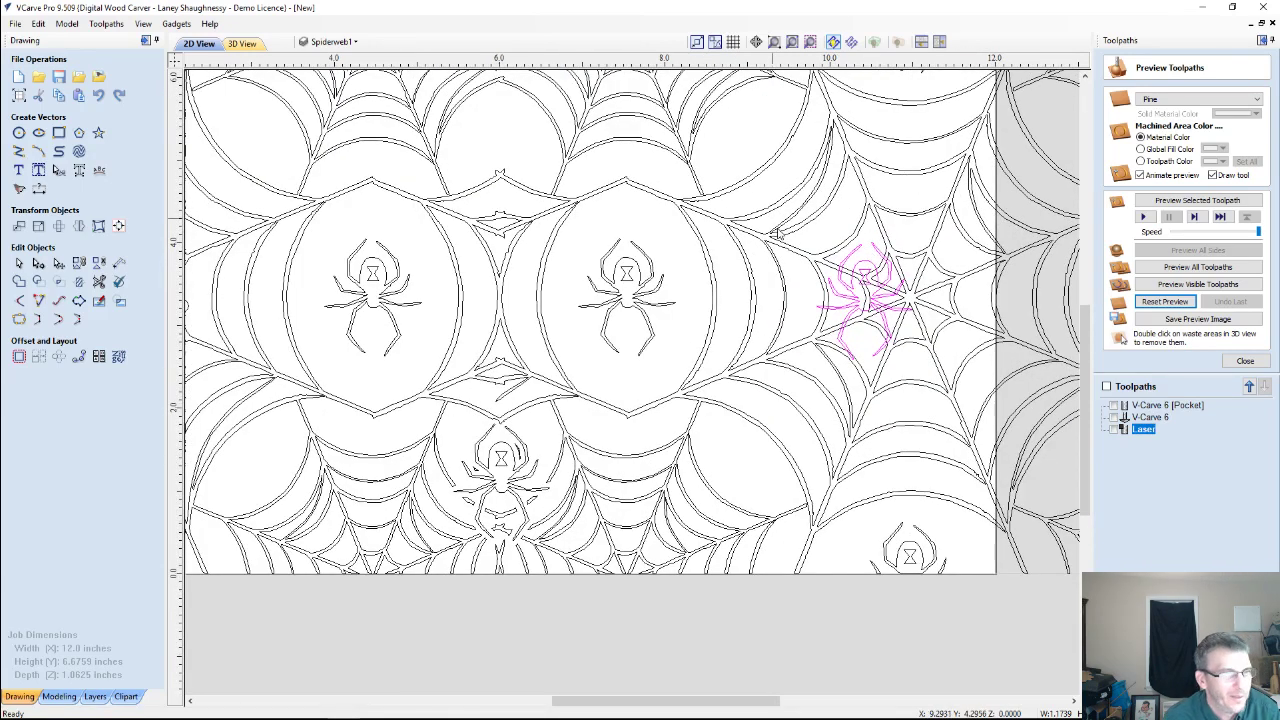
{"action": "scroll", "coordinate": [873, 257], "scroll_direction": "up", "scroll_amount": 4}
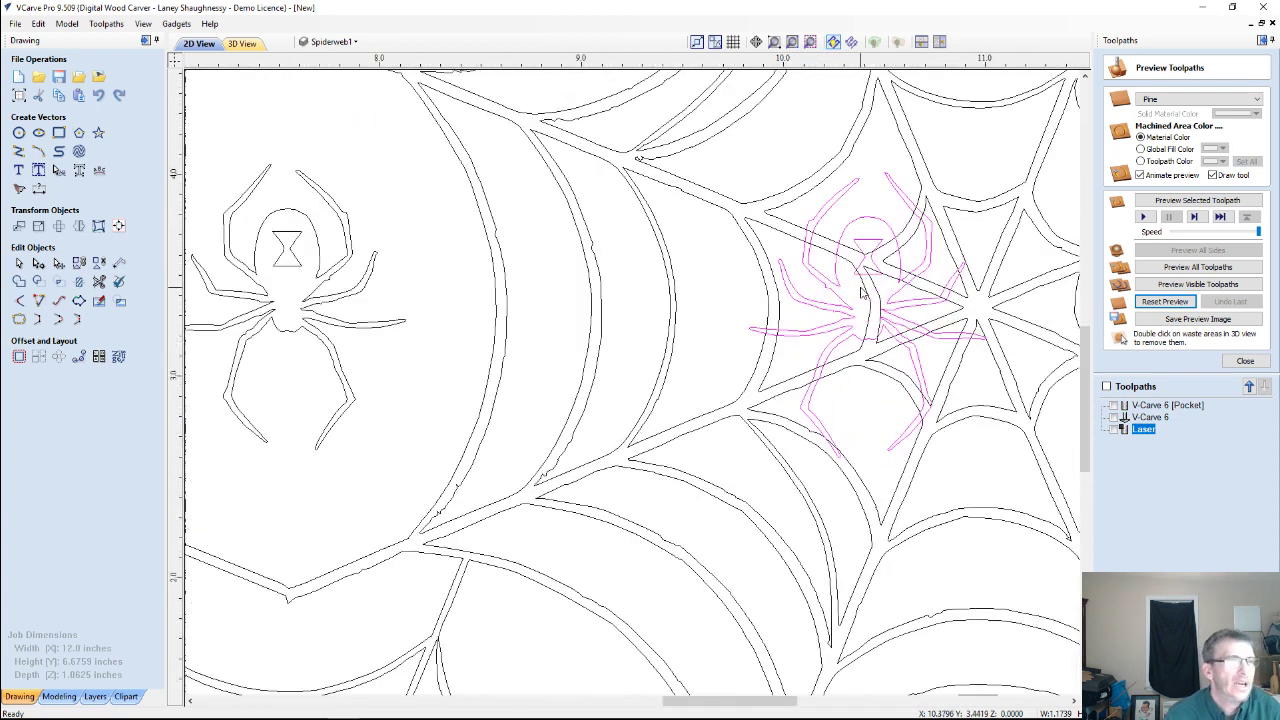
{"action": "left_click", "coordinate": [18, 356]}
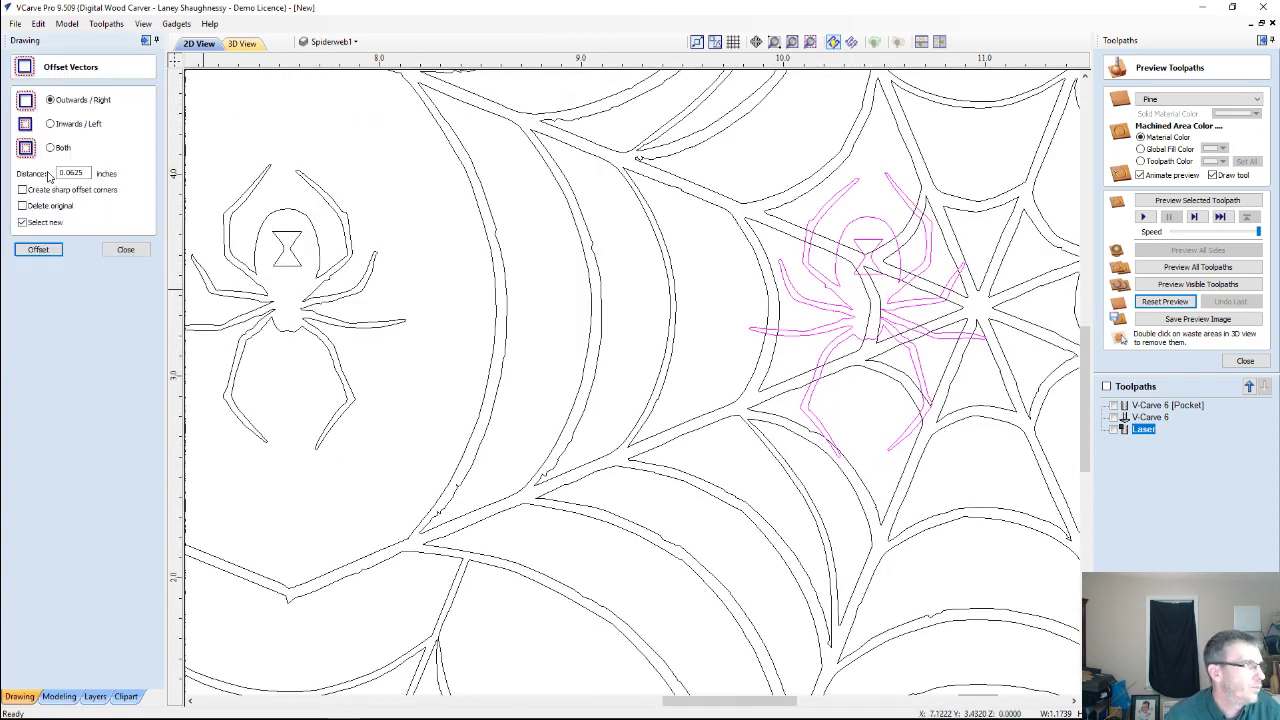
{"action": "left_click", "coordinate": [40, 249]}
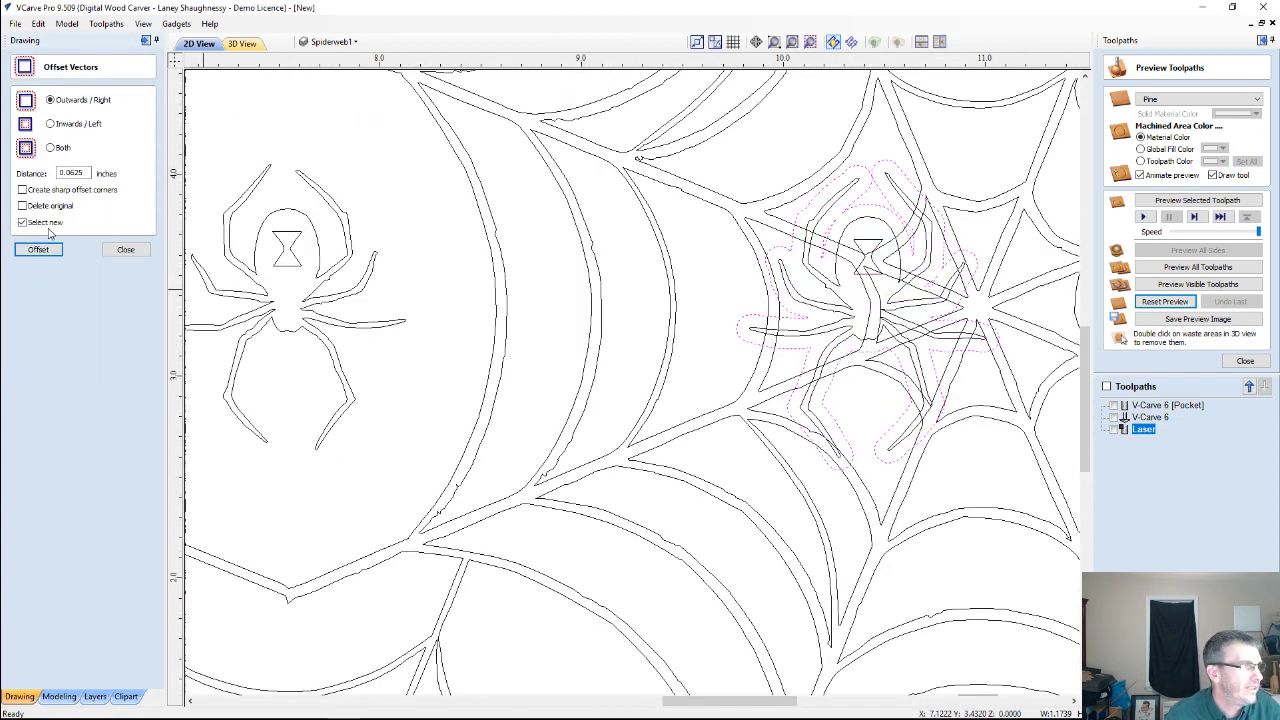
{"action": "left_click", "coordinate": [127, 250]}
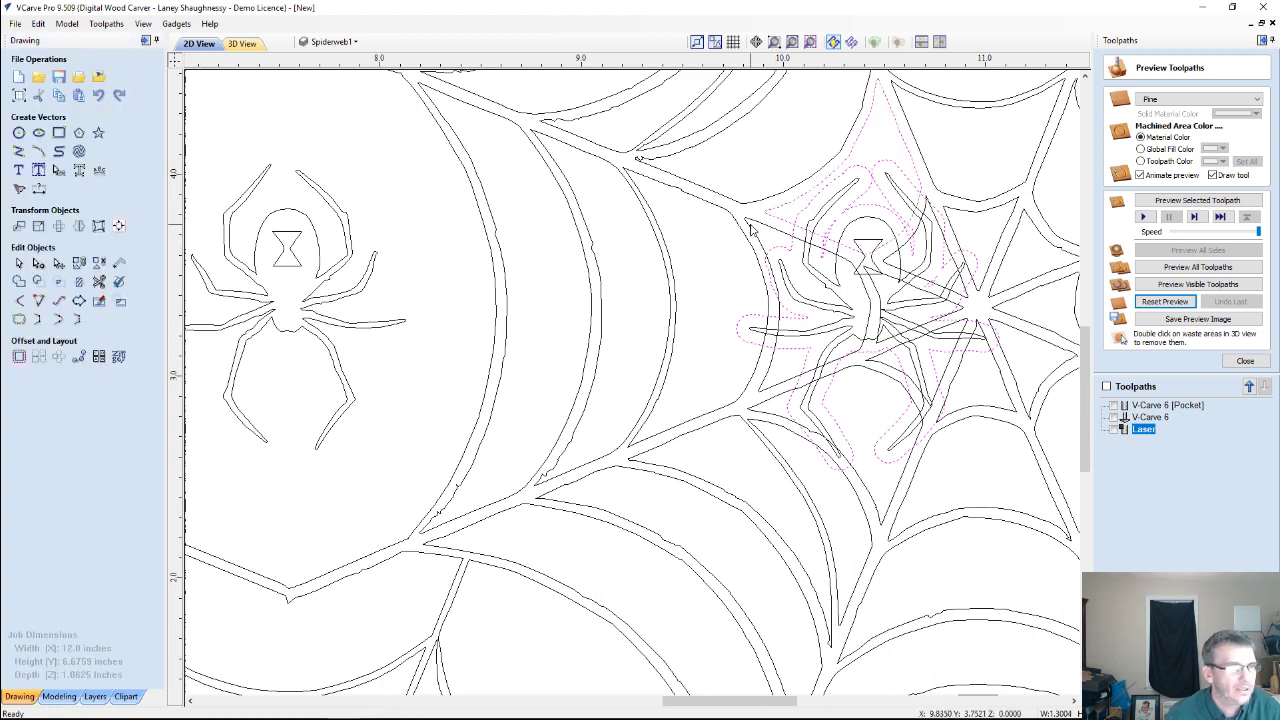
Select all the web vectors that the mirrored spider's offset outline crosses and group them.
{"action": "left_click", "coordinate": [760, 232]}
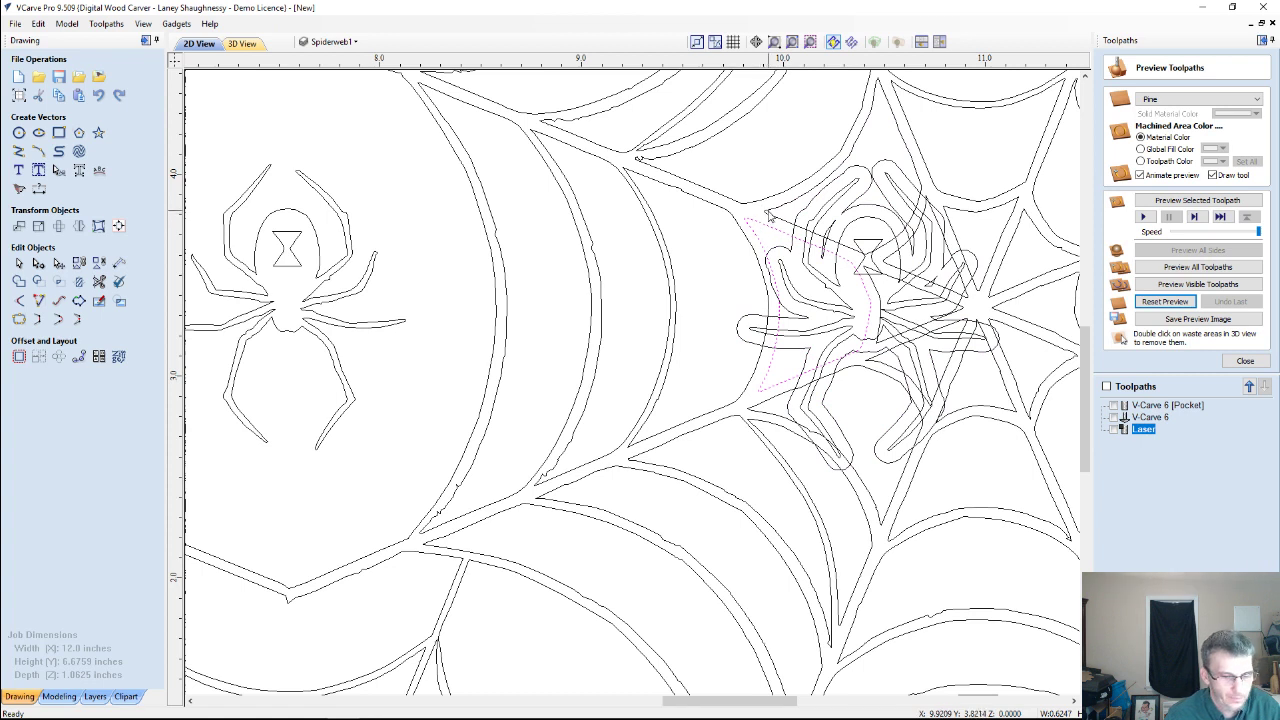
{"action": "left_click", "coordinate": [840, 195], "text": "shift"}
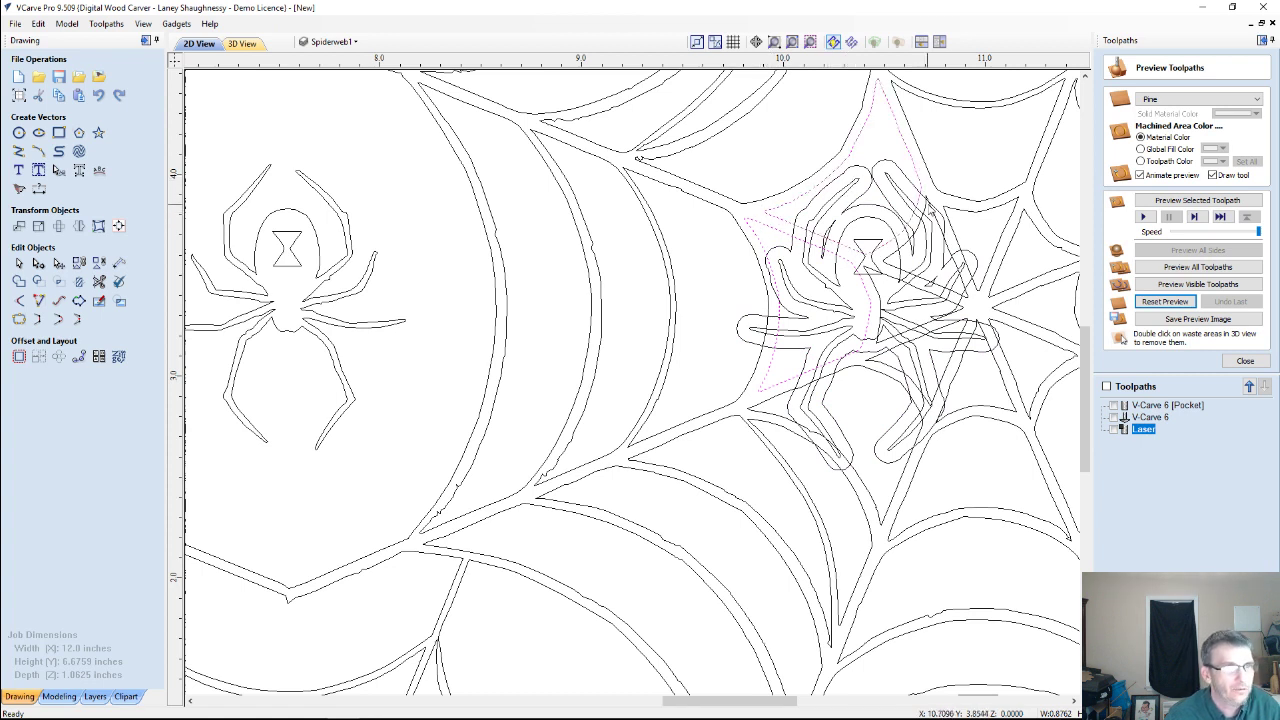
{"action": "left_click", "coordinate": [945, 210], "text": "shift"}
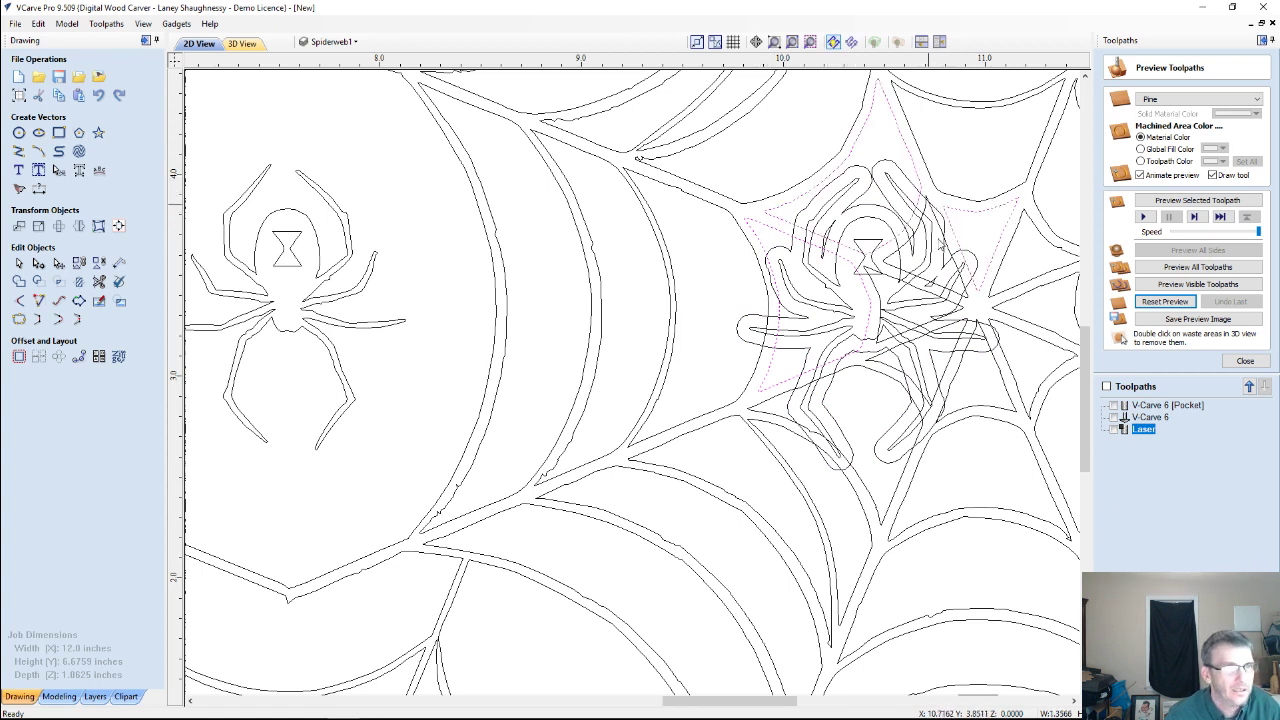
{"action": "left_click", "coordinate": [969, 321], "text": "shift"}
{"action": "left_click", "coordinate": [996, 362], "text": "shift"}
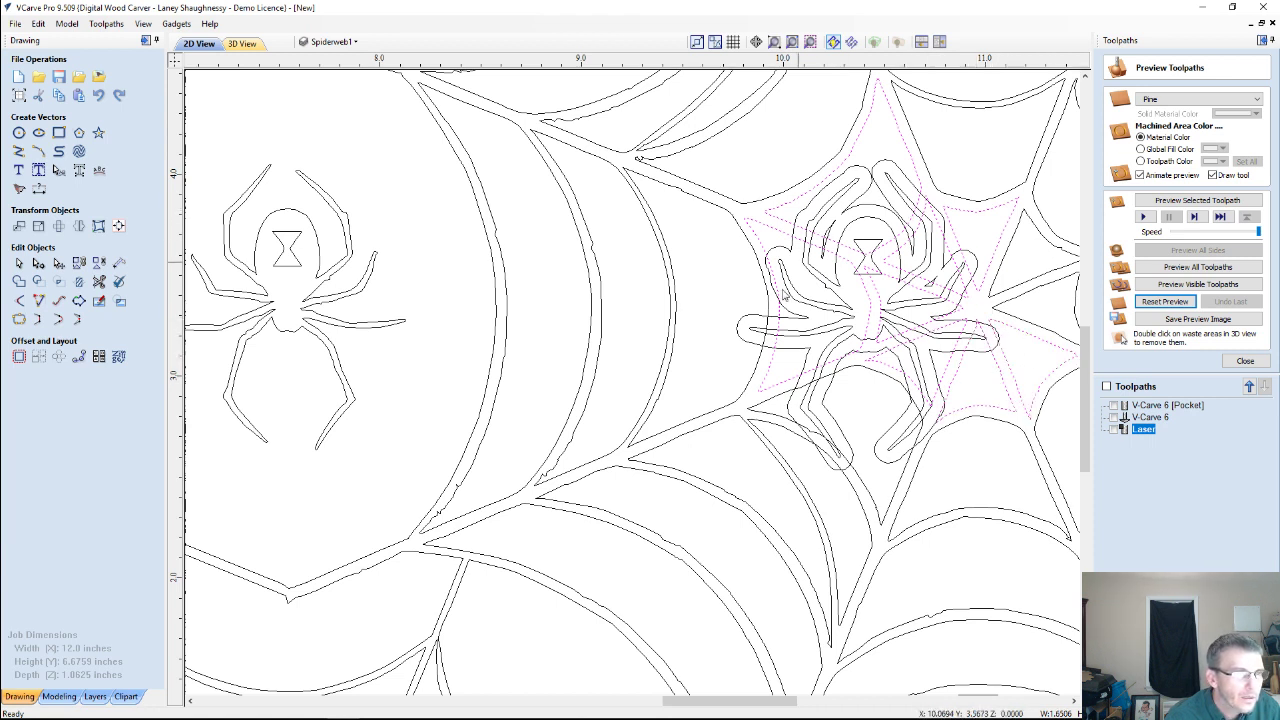
{"action": "left_click", "coordinate": [742, 404], "text": "shift"}
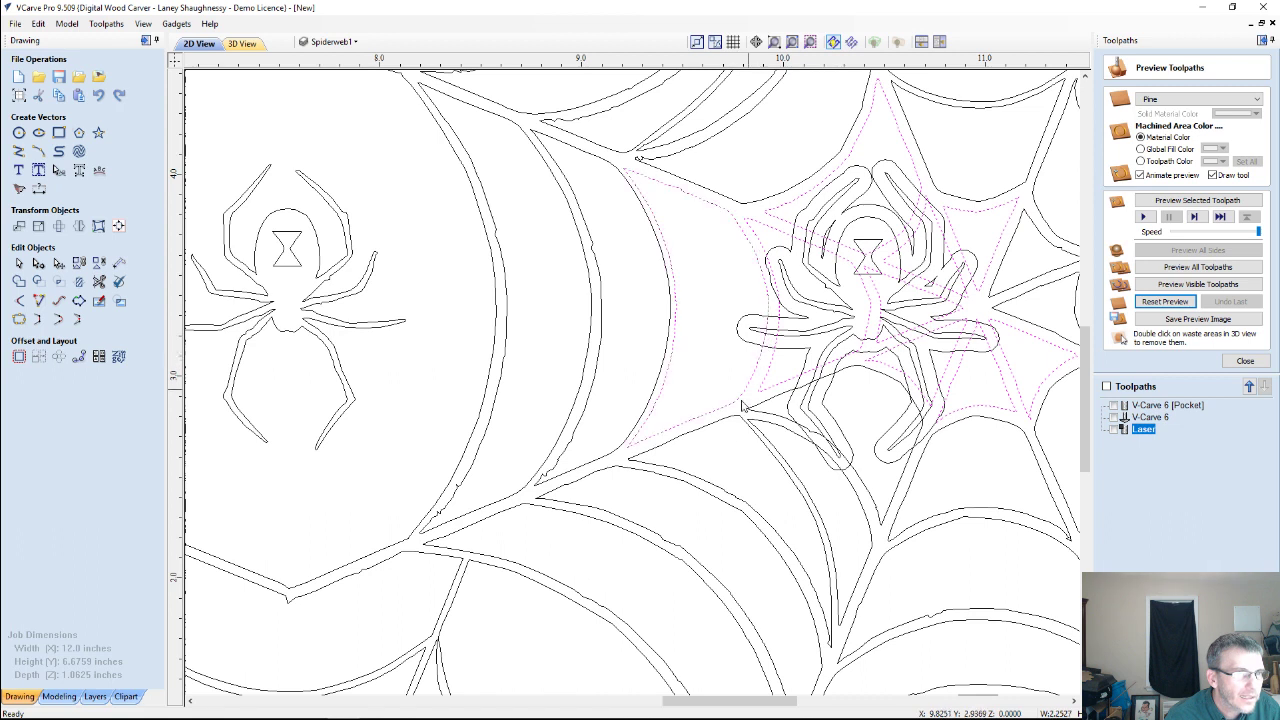
{"action": "left_click", "coordinate": [777, 399], "text": "shift"}
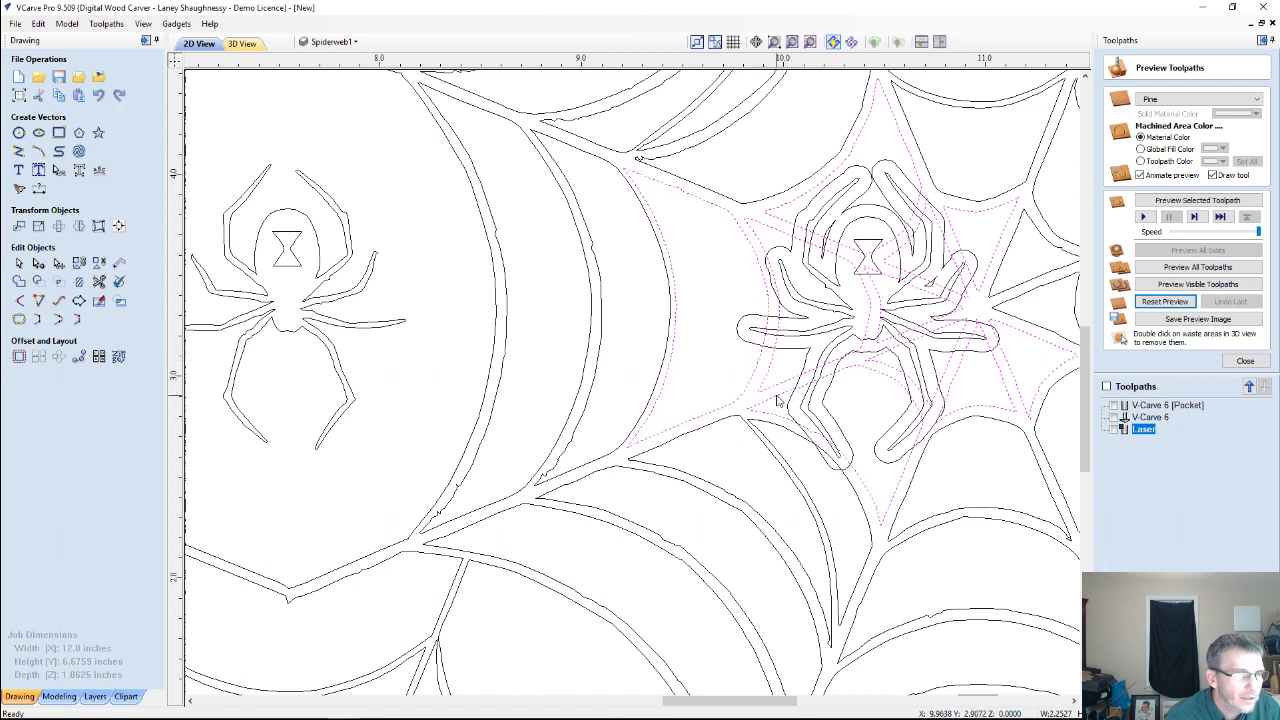
{"action": "left_click", "coordinate": [781, 428], "text": "shift"}
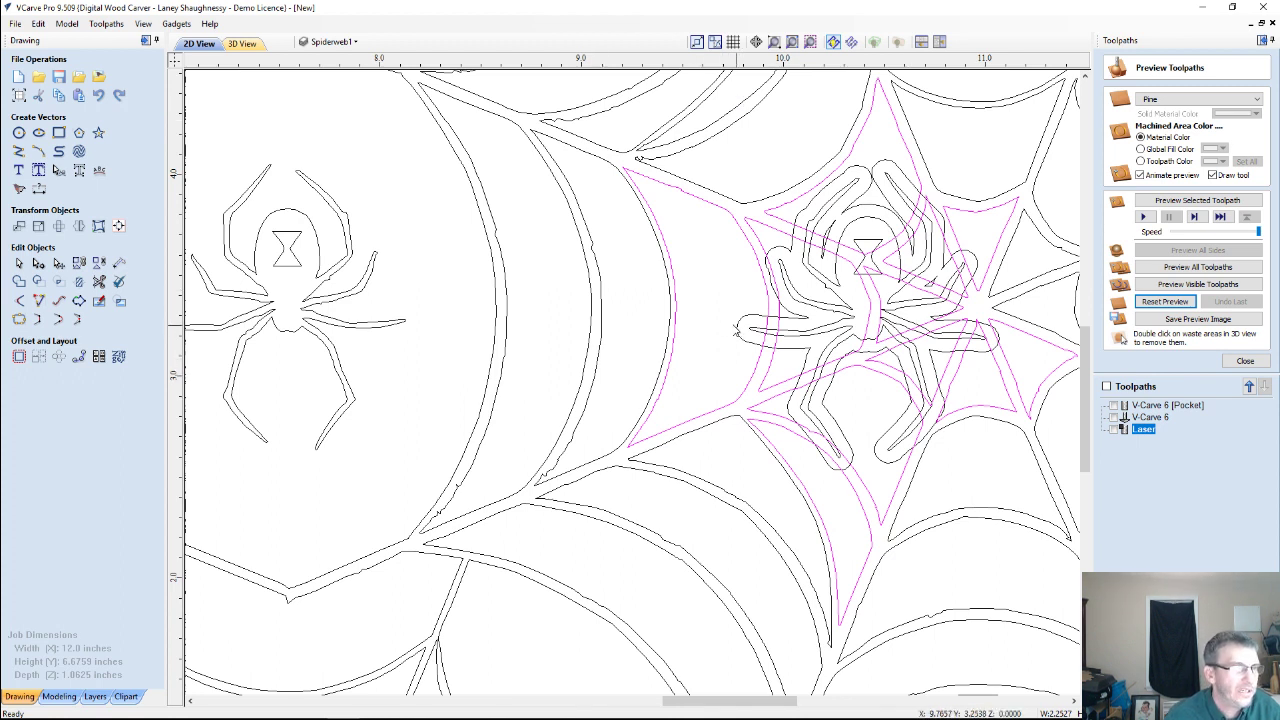
Trim the grouped web vectors around the mirrored spider with its offset outline as the boundary, clearing inside it.
{"action": "left_click", "coordinate": [741, 331]}
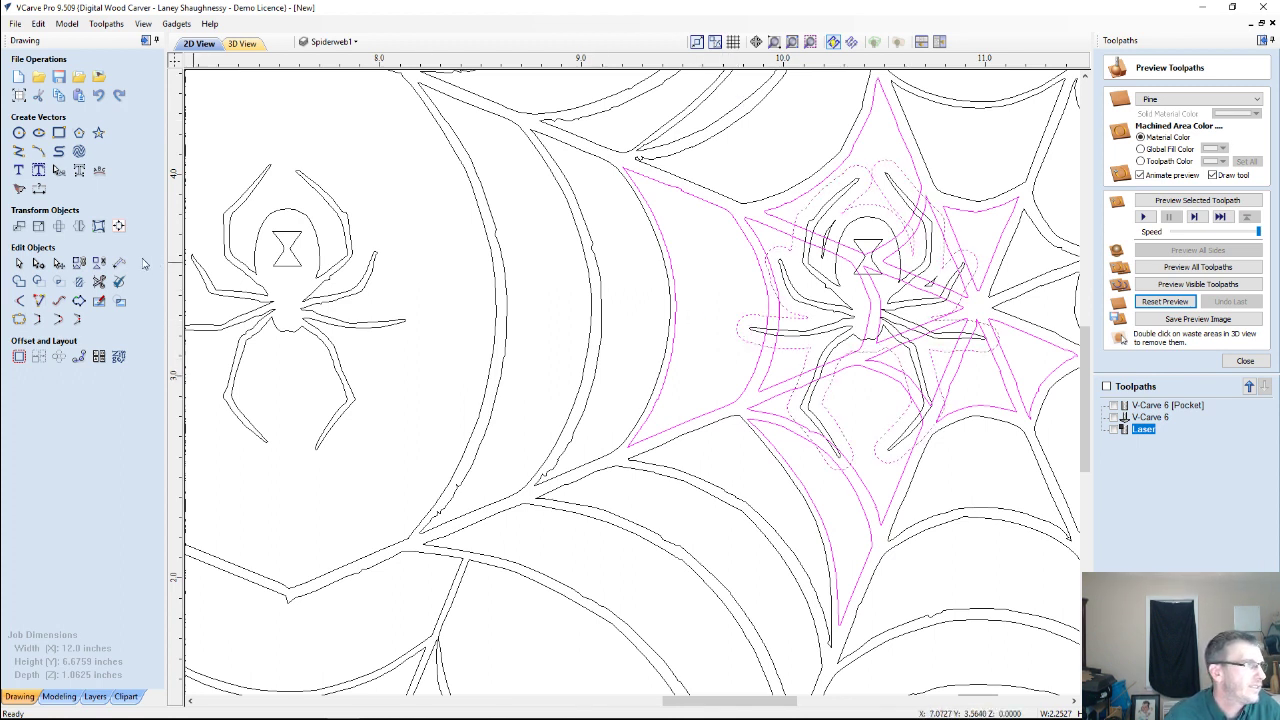
{"action": "left_click", "coordinate": [79, 282]}
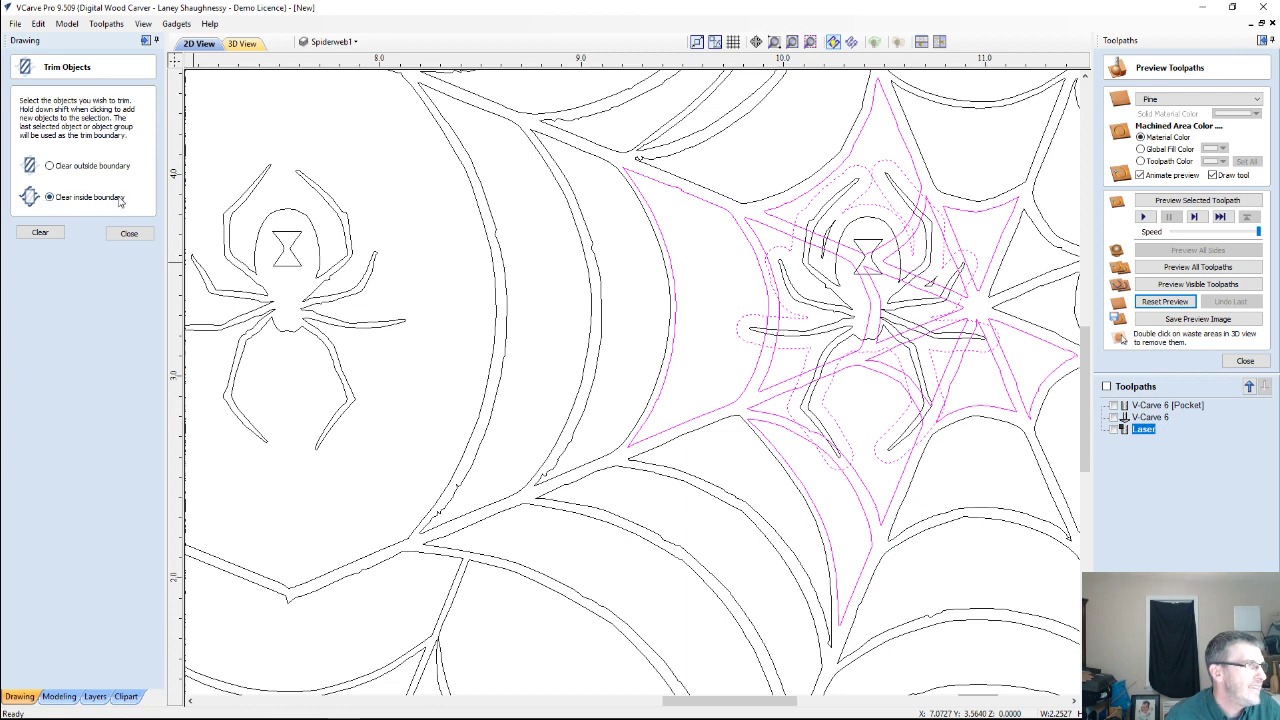
{"action": "left_click", "coordinate": [40, 232]}
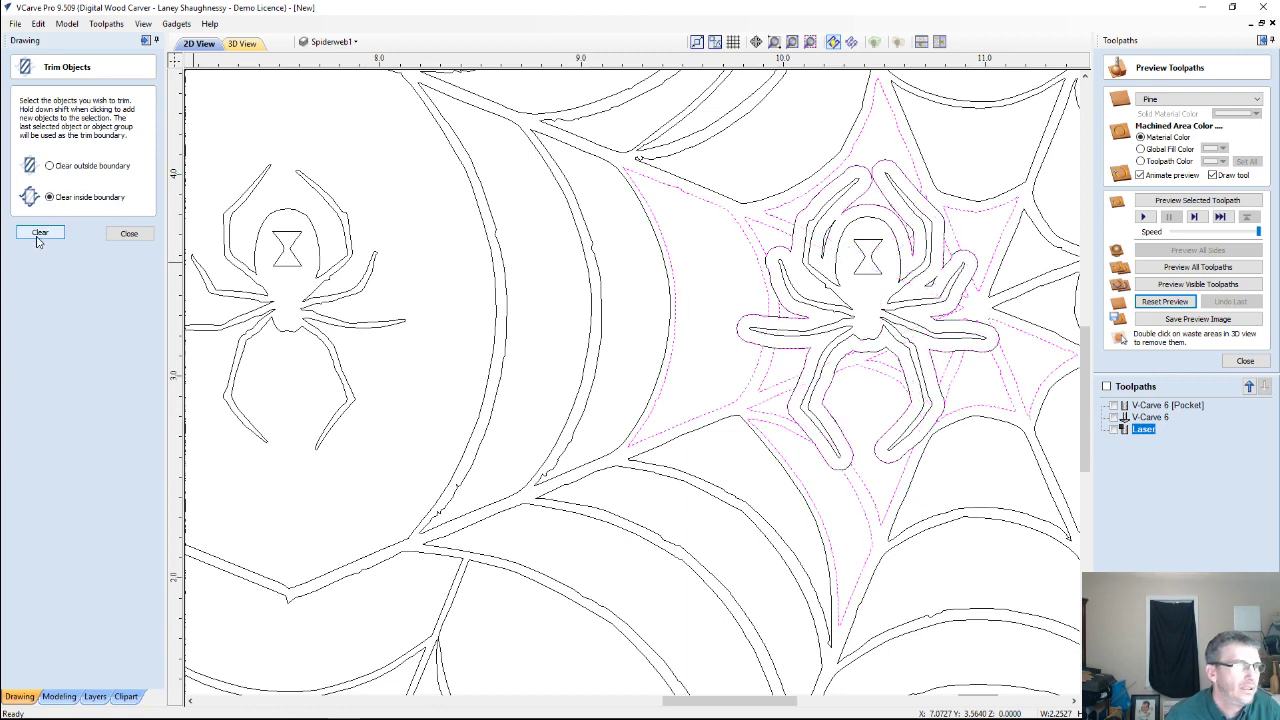
{"action": "key", "text": "Escape"}
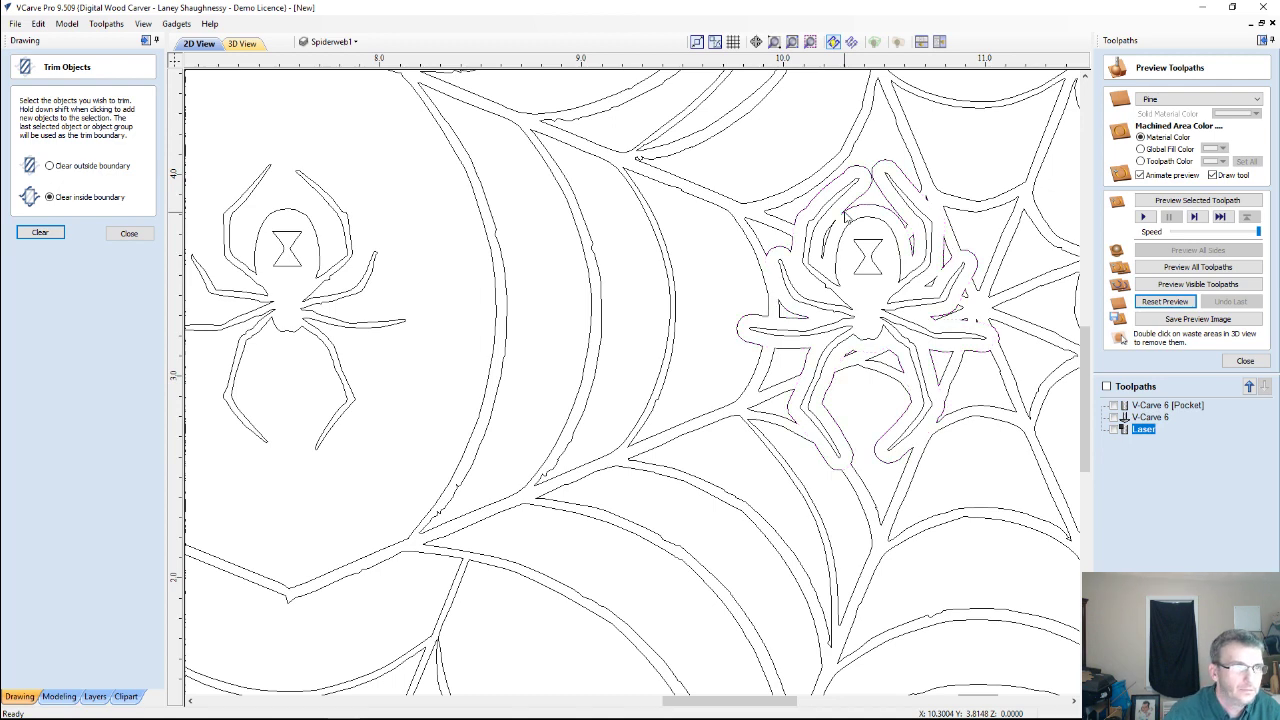
{"action": "scroll", "coordinate": [777, 251], "scroll_direction": "down", "scroll_amount": 2}
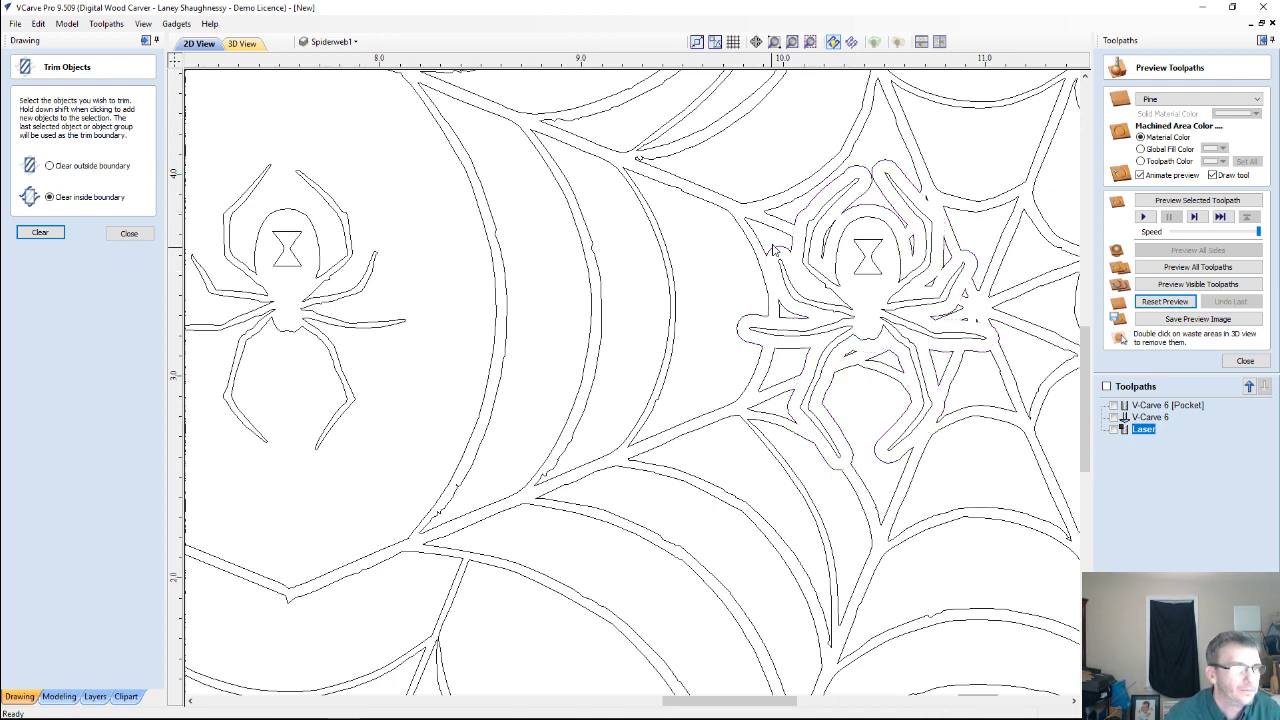
{"action": "scroll", "coordinate": [783, 259], "scroll_direction": "down", "scroll_amount": 1}
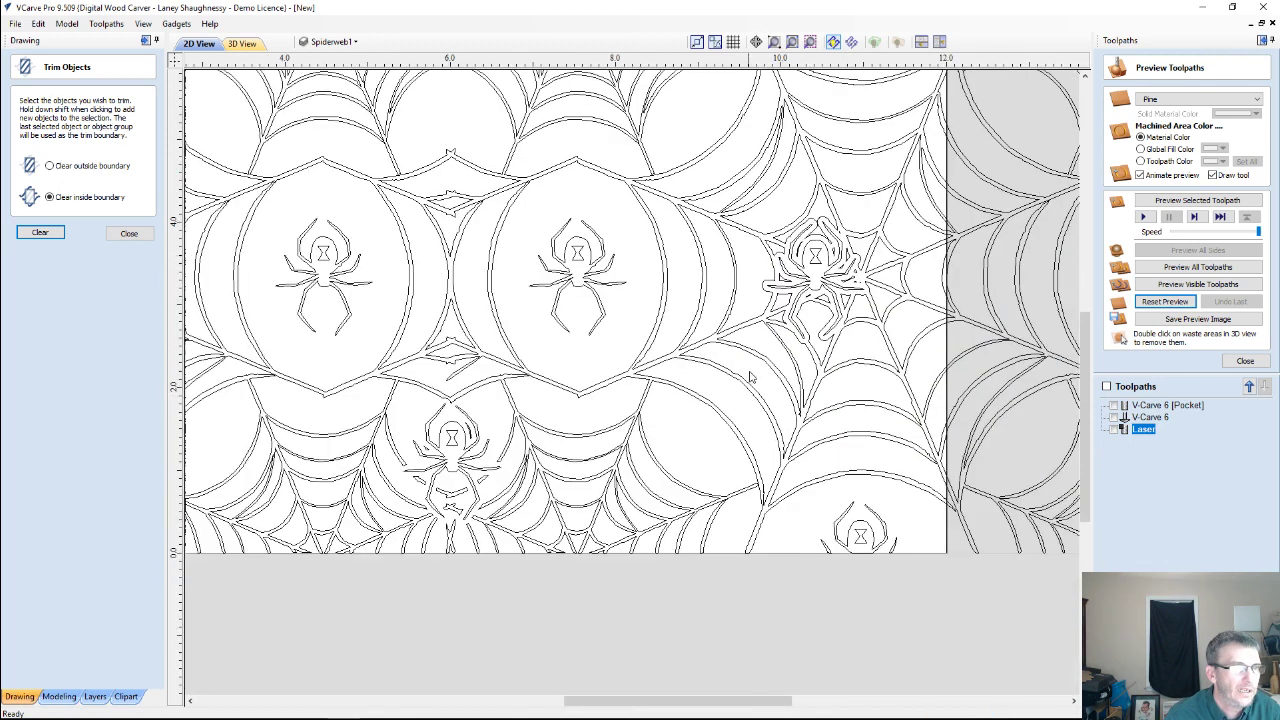
{"action": "scroll", "coordinate": [798, 302], "scroll_direction": "down", "scroll_amount": 2}
{"action": "scroll", "coordinate": [793, 515], "scroll_direction": "down", "scroll_amount": 2}
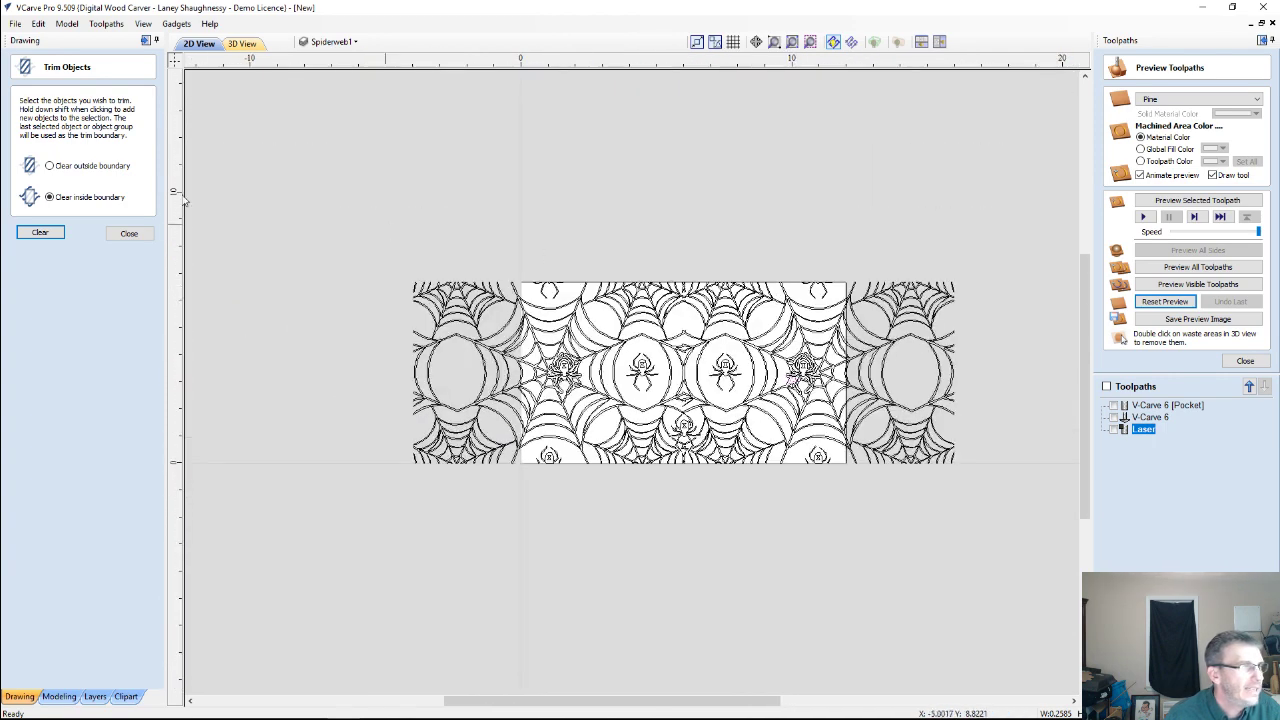
{"action": "left_click", "coordinate": [128, 233]}
Draw a 12.0 by 6.6759 inch rectangle over the job area and delete the stray rectangle beside it.
{"action": "scroll", "coordinate": [293, 302], "scroll_direction": "up", "scroll_amount": 1}
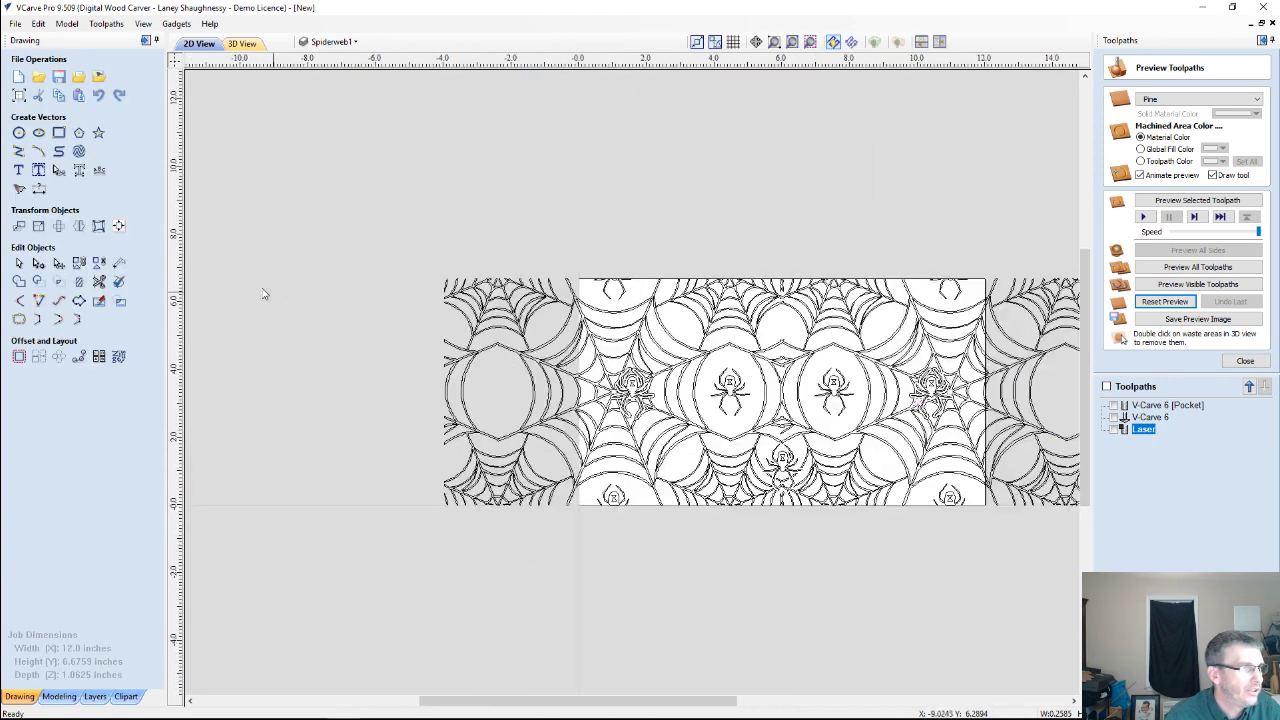
{"action": "scroll", "coordinate": [191, 261], "scroll_direction": "down", "scroll_amount": 1}
{"action": "left_click", "coordinate": [58, 132]}
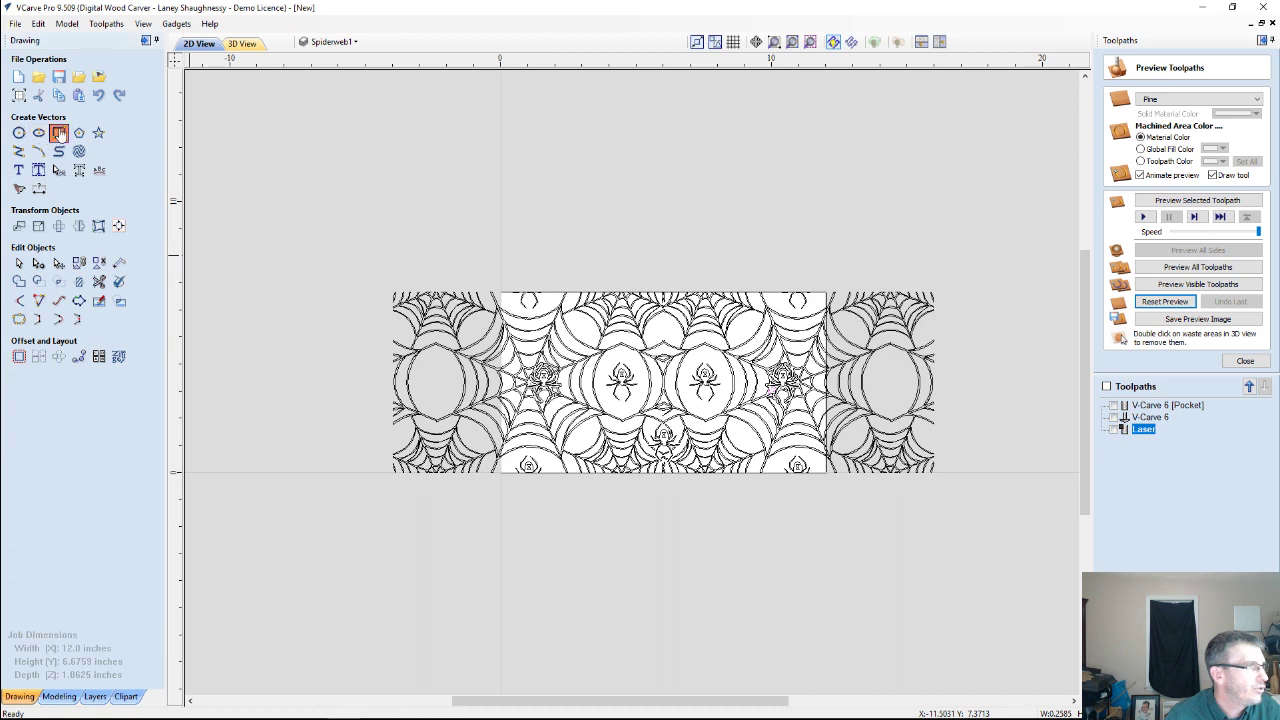
{"action": "left_click", "coordinate": [500, 292]}
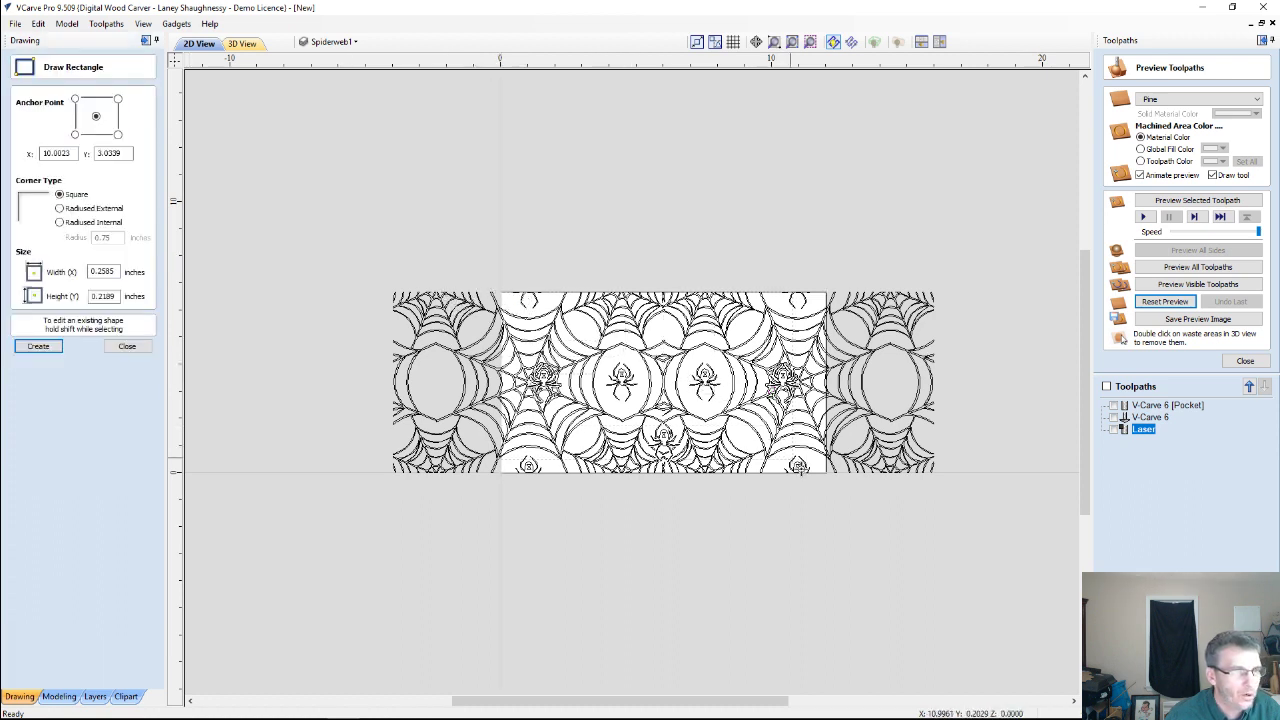
{"action": "left_click", "coordinate": [825, 471]}
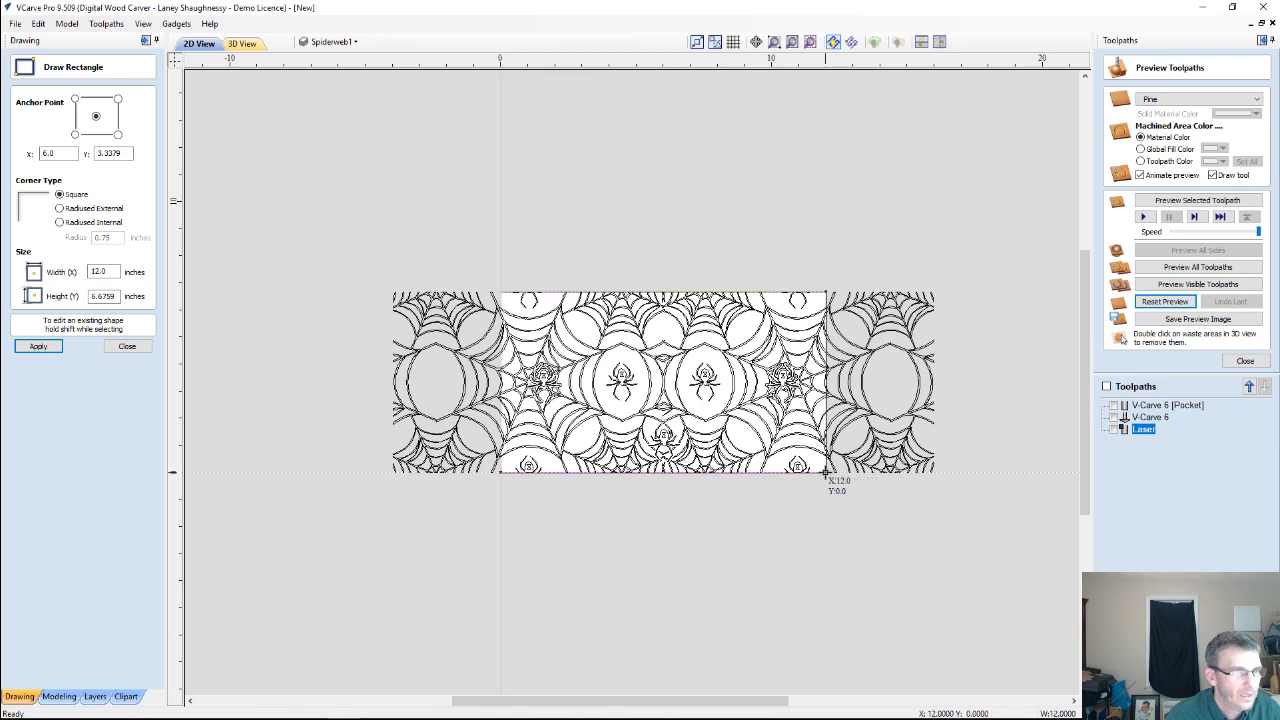
{"action": "left_click", "coordinate": [217, 291]}
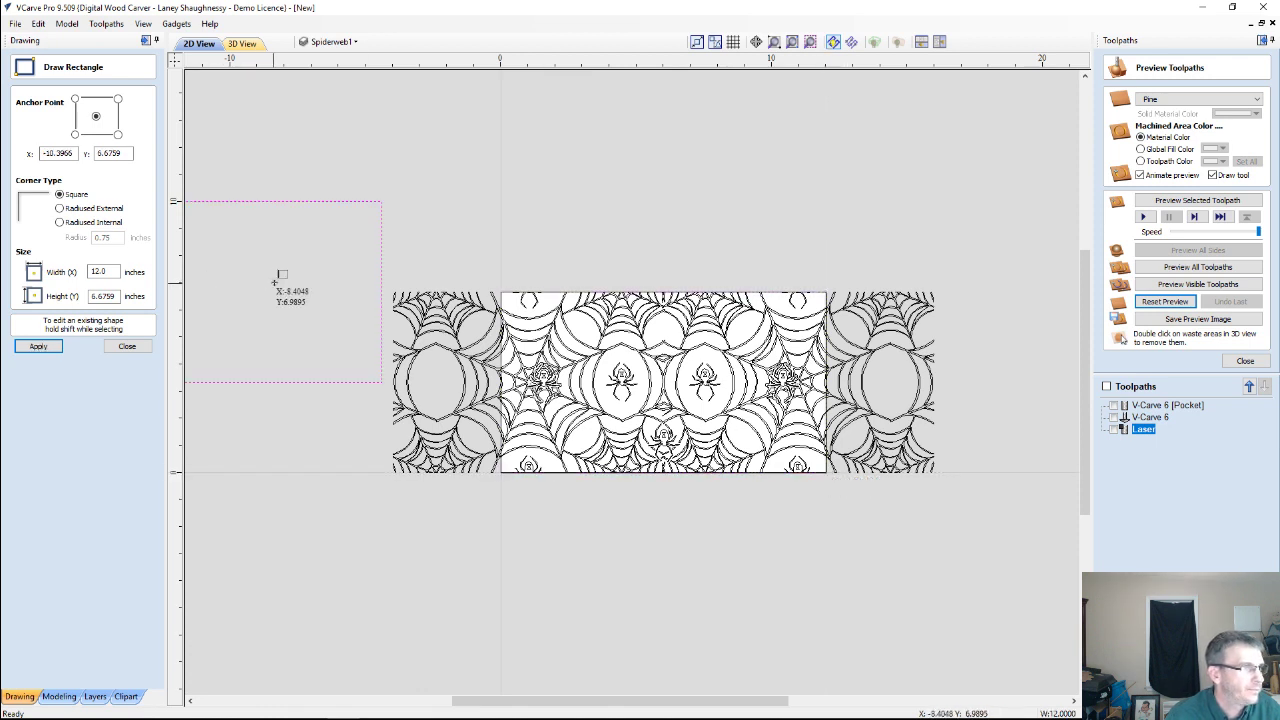
{"action": "left_click", "coordinate": [138, 347]}
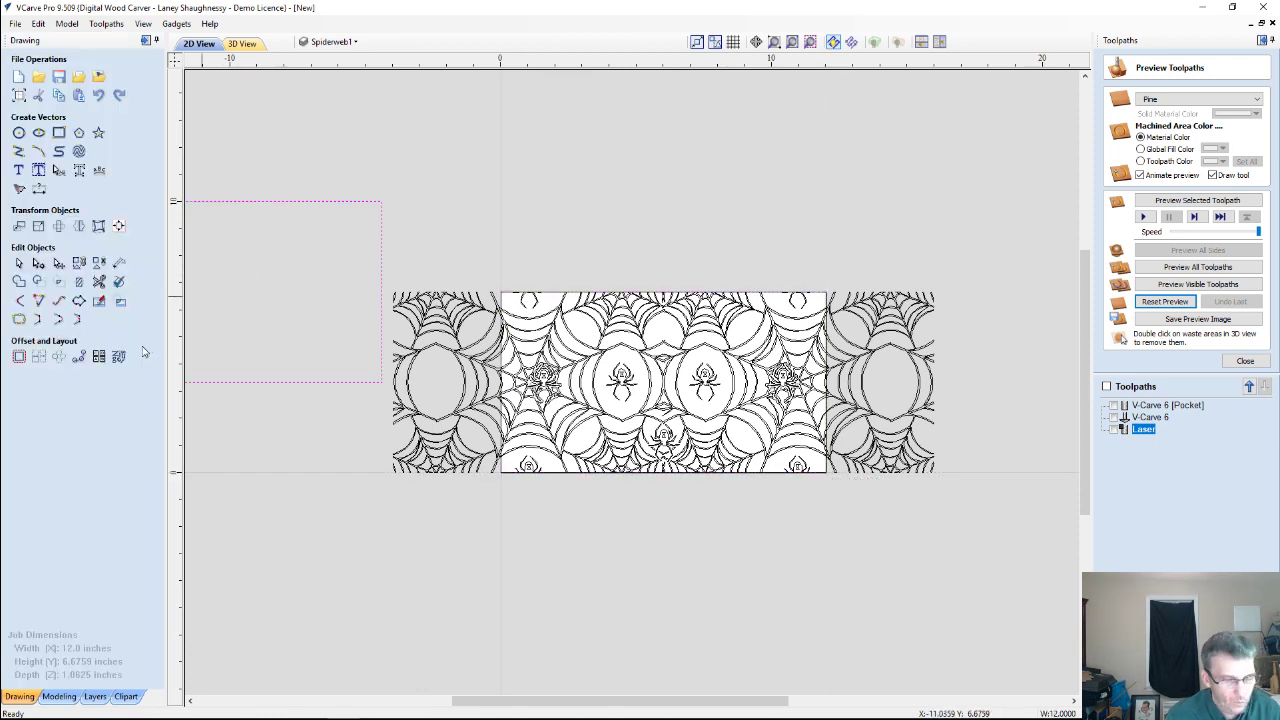
{"action": "key", "text": "Delete"}
Select all the web and spider vectors, leaving out the job-area rectangle, and group them.
{"action": "left_click_drag", "start_coordinate": [279, 211], "coordinate": [1022, 531]}
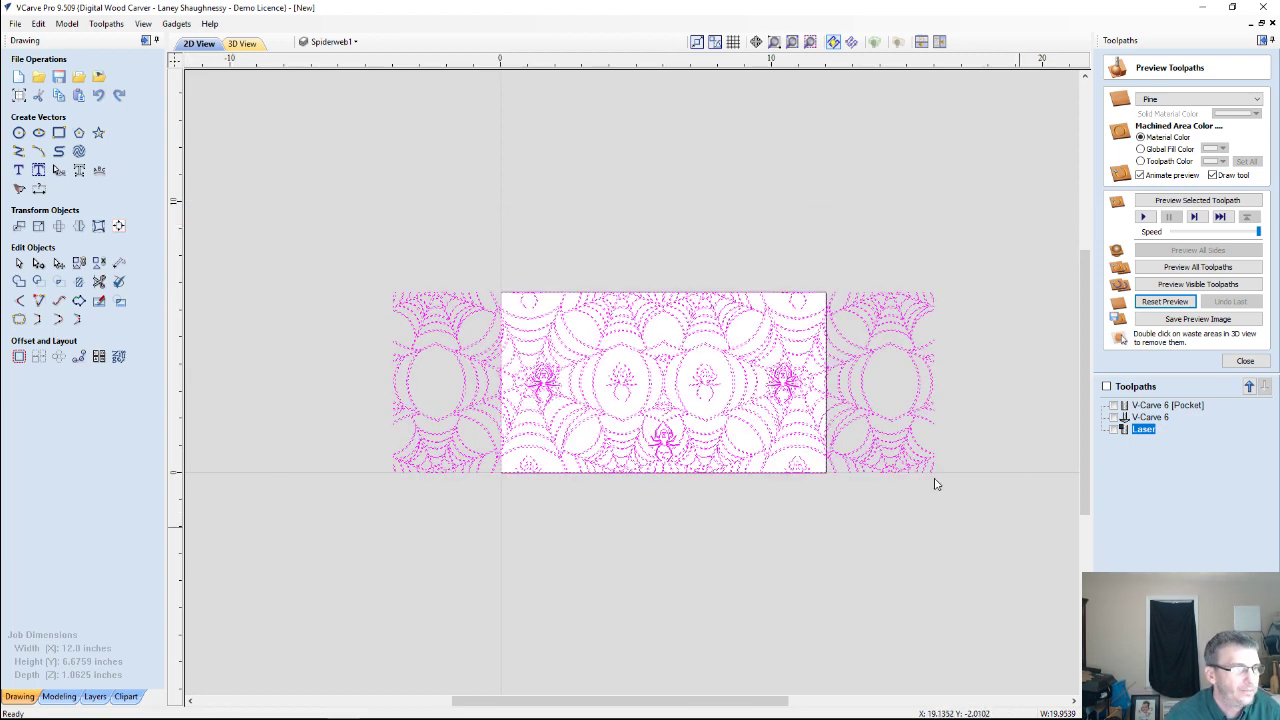
{"action": "scroll", "coordinate": [826, 499], "scroll_direction": "up", "scroll_amount": 5}
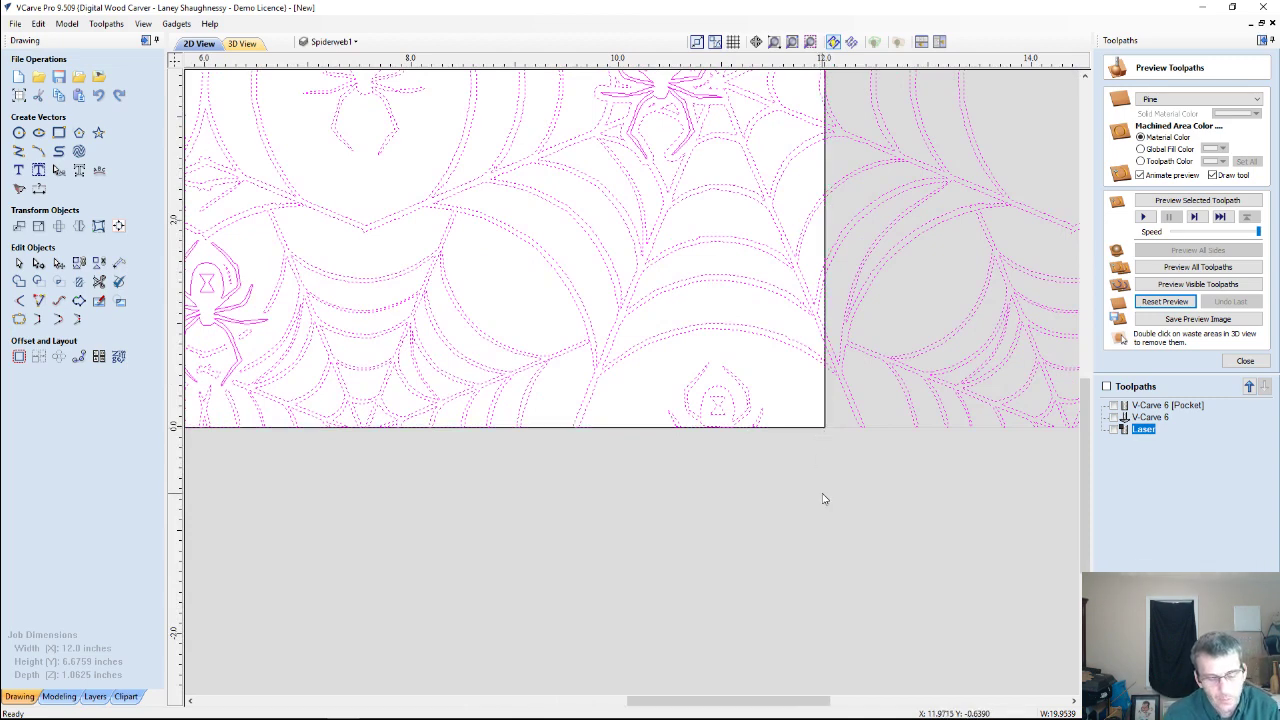
{"action": "scroll", "coordinate": [823, 499], "scroll_direction": "down", "scroll_amount": 3}
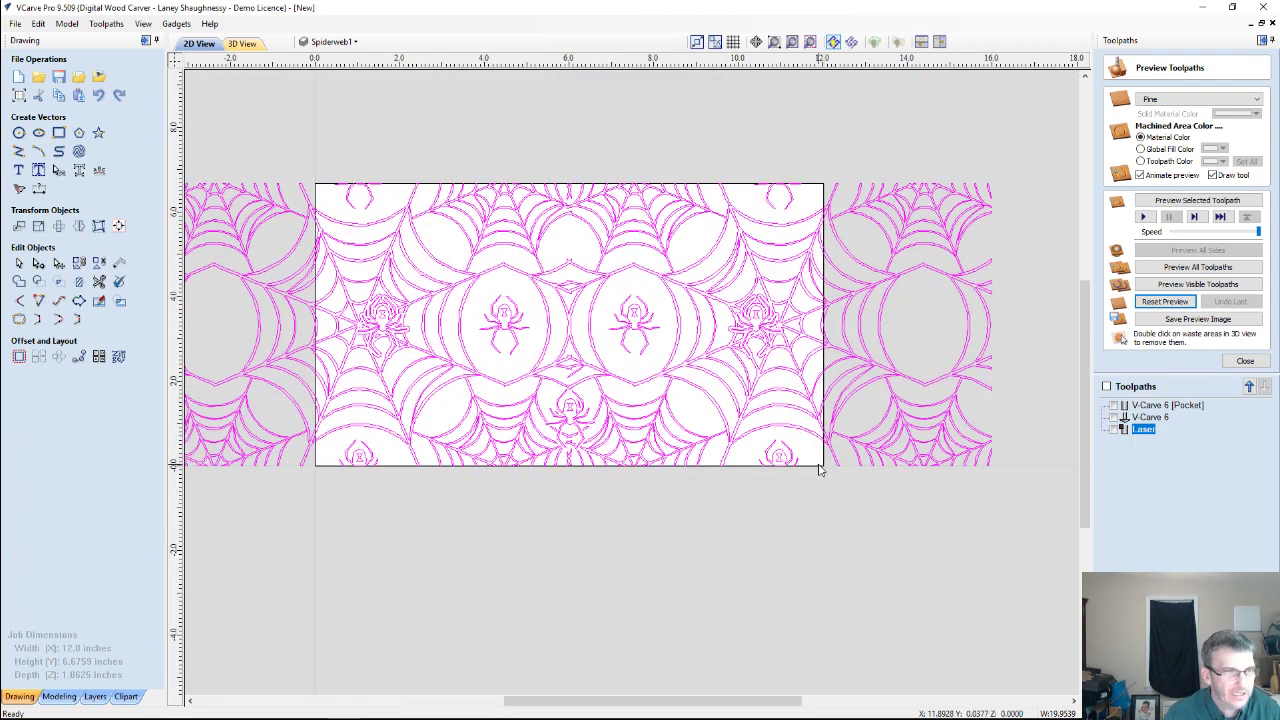
Trim the grouped web and spider vectors with the job-area rectangle as the boundary, clearing everything outside it.
{"action": "left_click", "coordinate": [824, 466]}
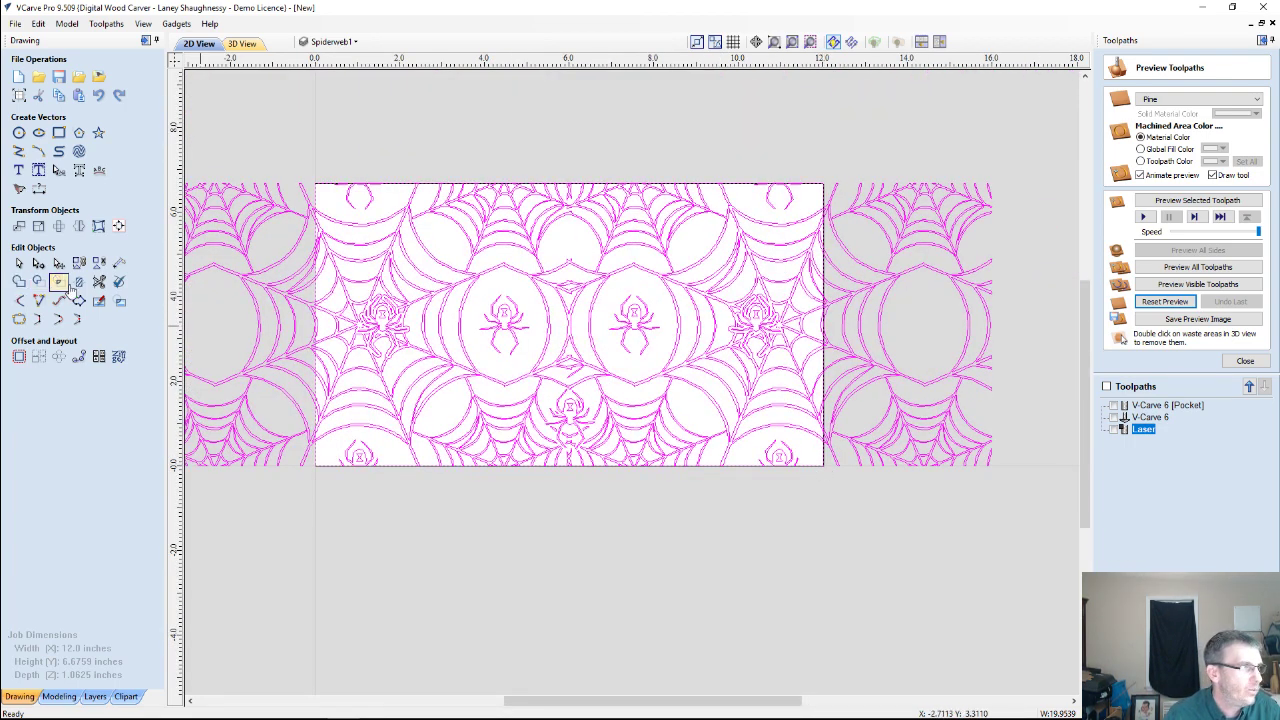
{"action": "left_click", "coordinate": [79, 282]}
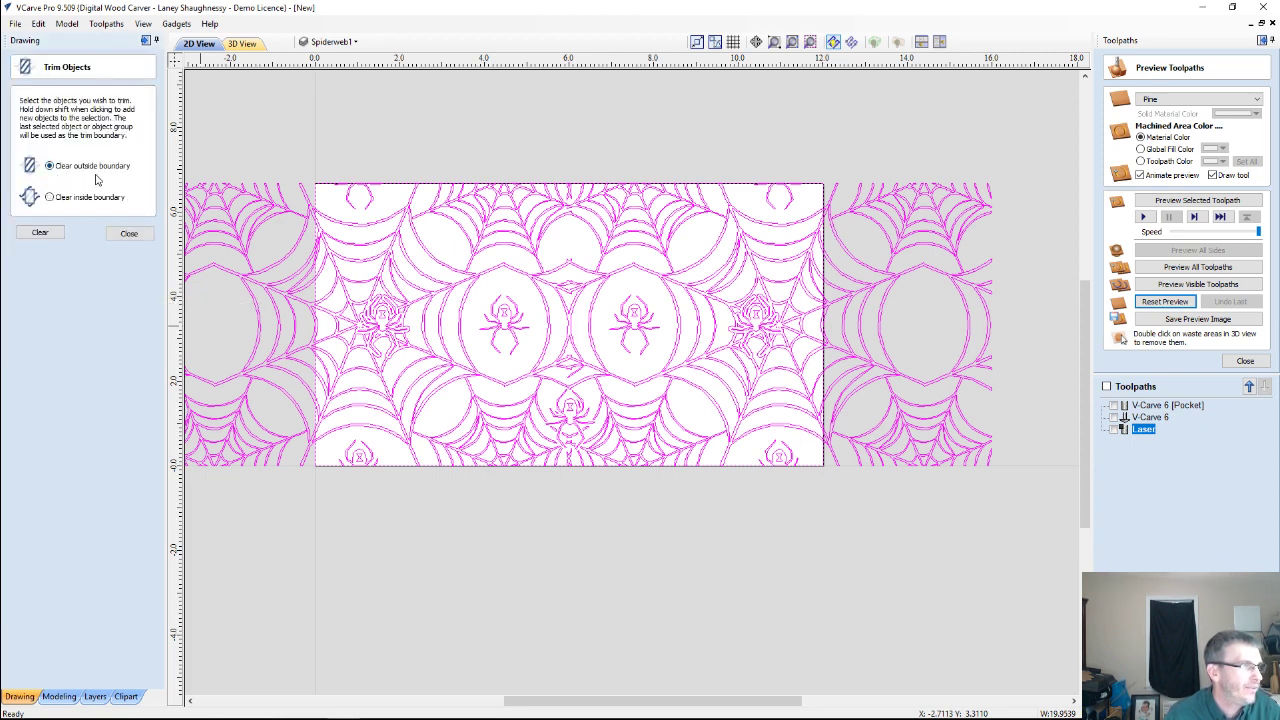
{"action": "left_click", "coordinate": [36, 231]}
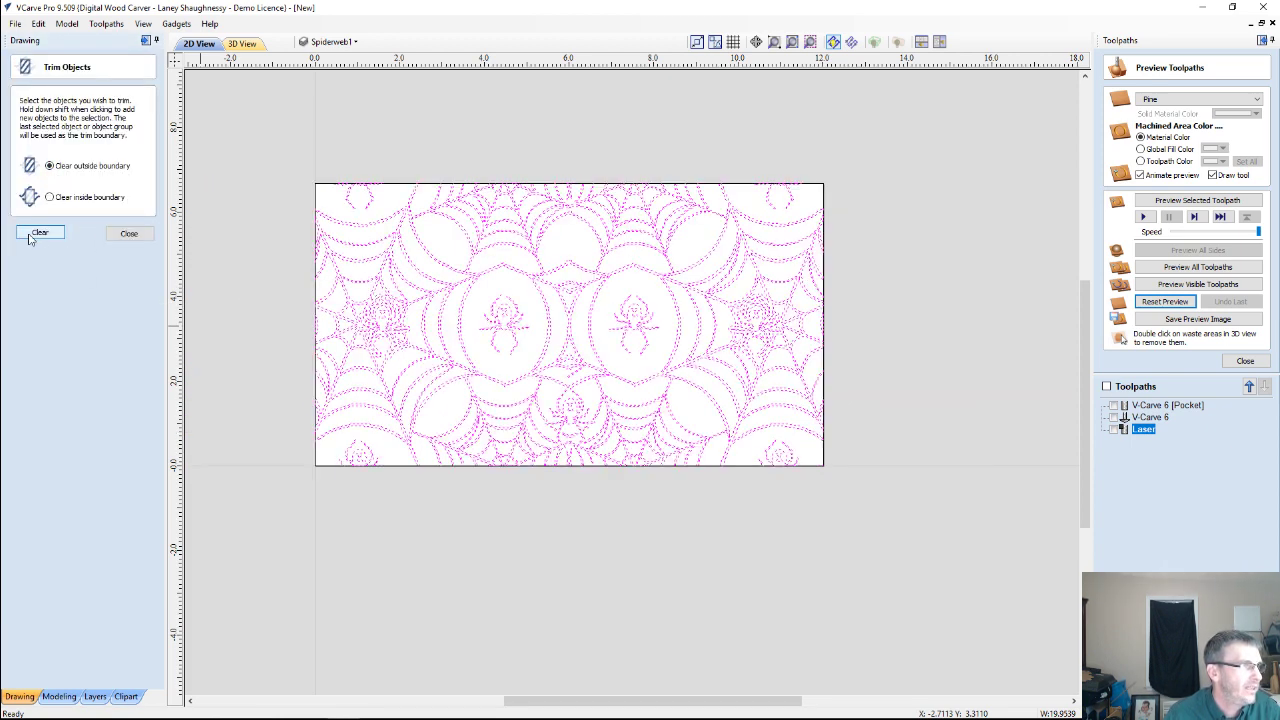
{"action": "left_click", "coordinate": [129, 233]}
Calculate a V-Carve toolpath for the trimmed pattern and job rectangle with 0.0625 inch flat depth, 60-degree 0.25 inch V-bit and 0.0625 inch end mill clearance.
{"action": "scroll", "coordinate": [263, 354], "scroll_direction": "down", "scroll_amount": 1}
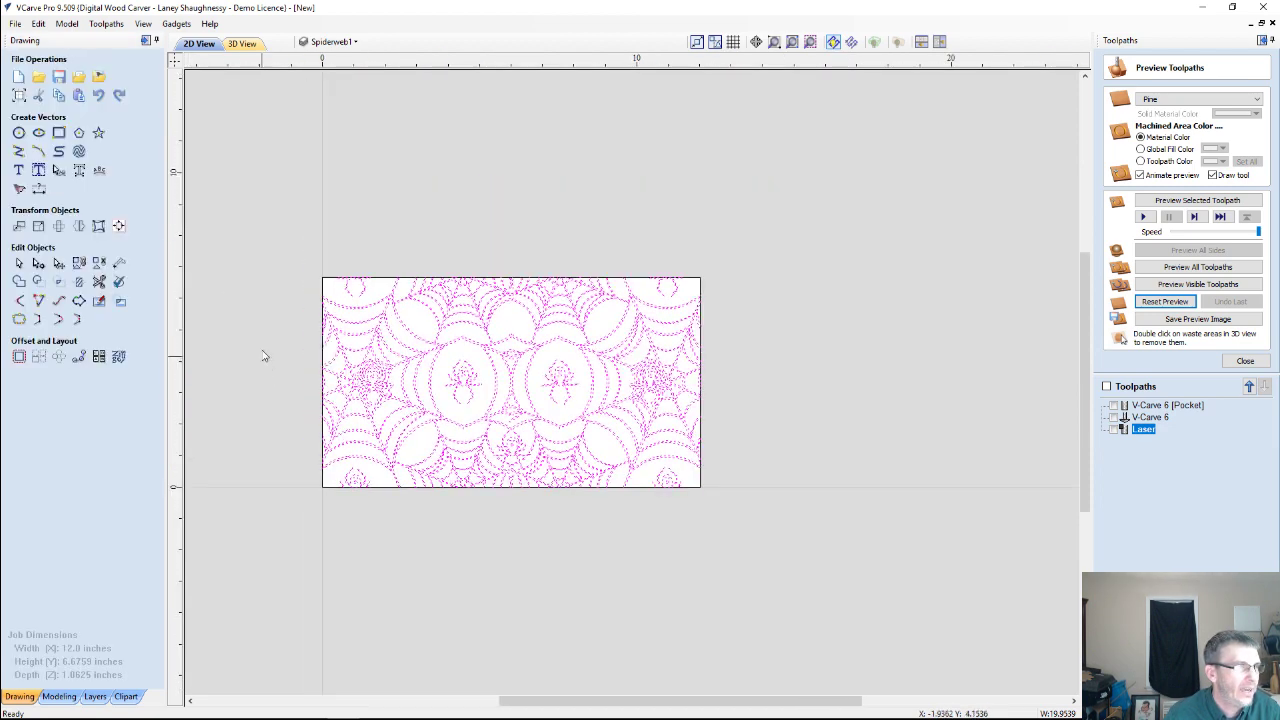
{"action": "left_click_drag", "start_coordinate": [549, 529], "coordinate": [730, 545]}
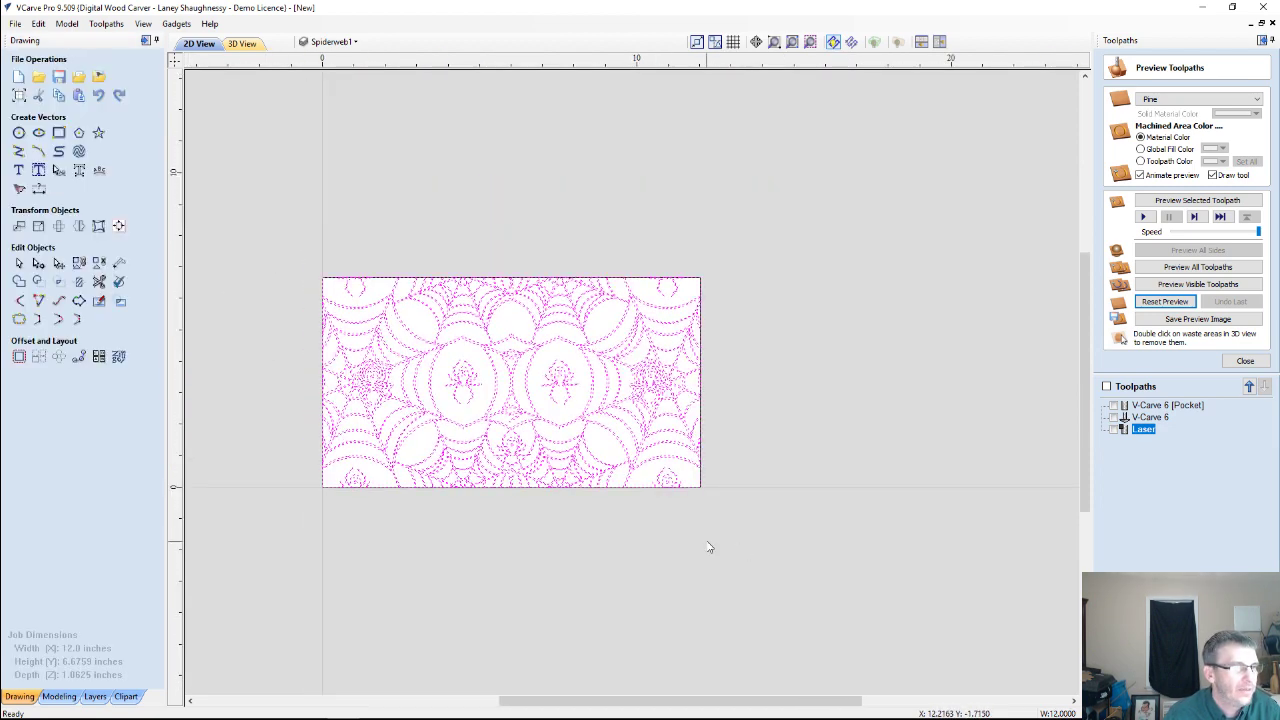
{"action": "scroll", "coordinate": [695, 330], "scroll_direction": "up", "scroll_amount": 1}
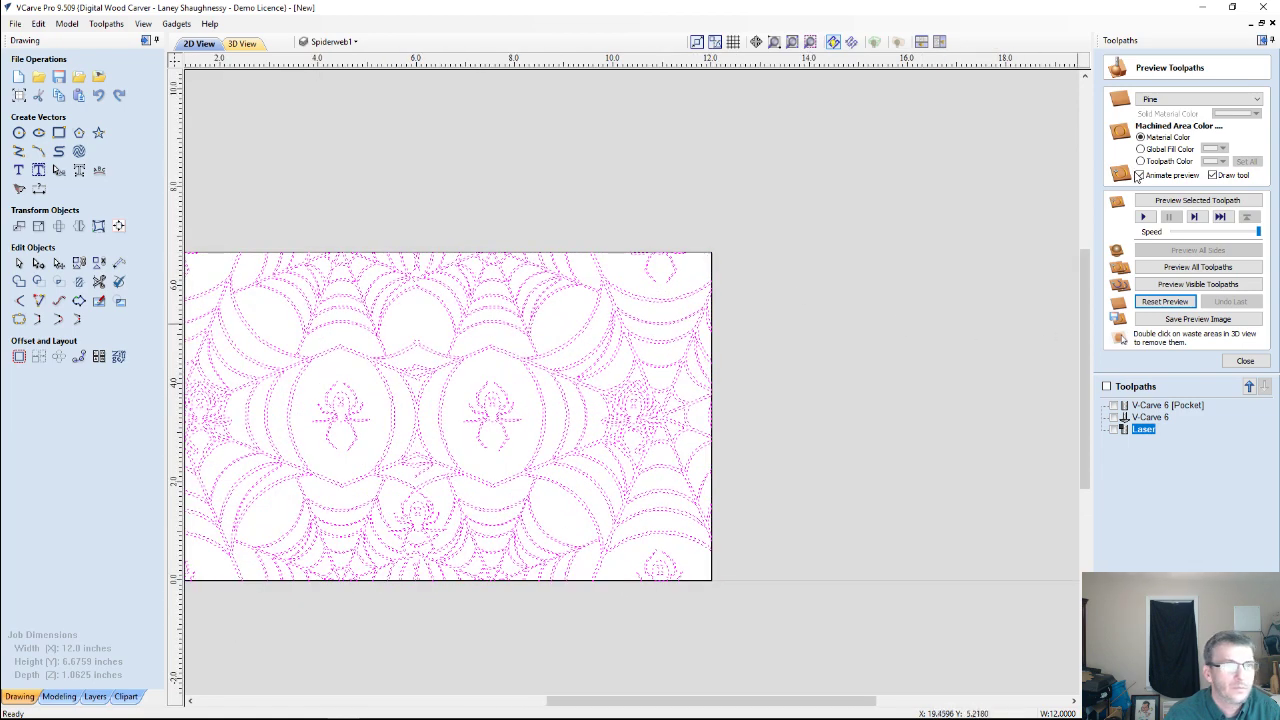
{"action": "left_click", "coordinate": [1243, 361]}
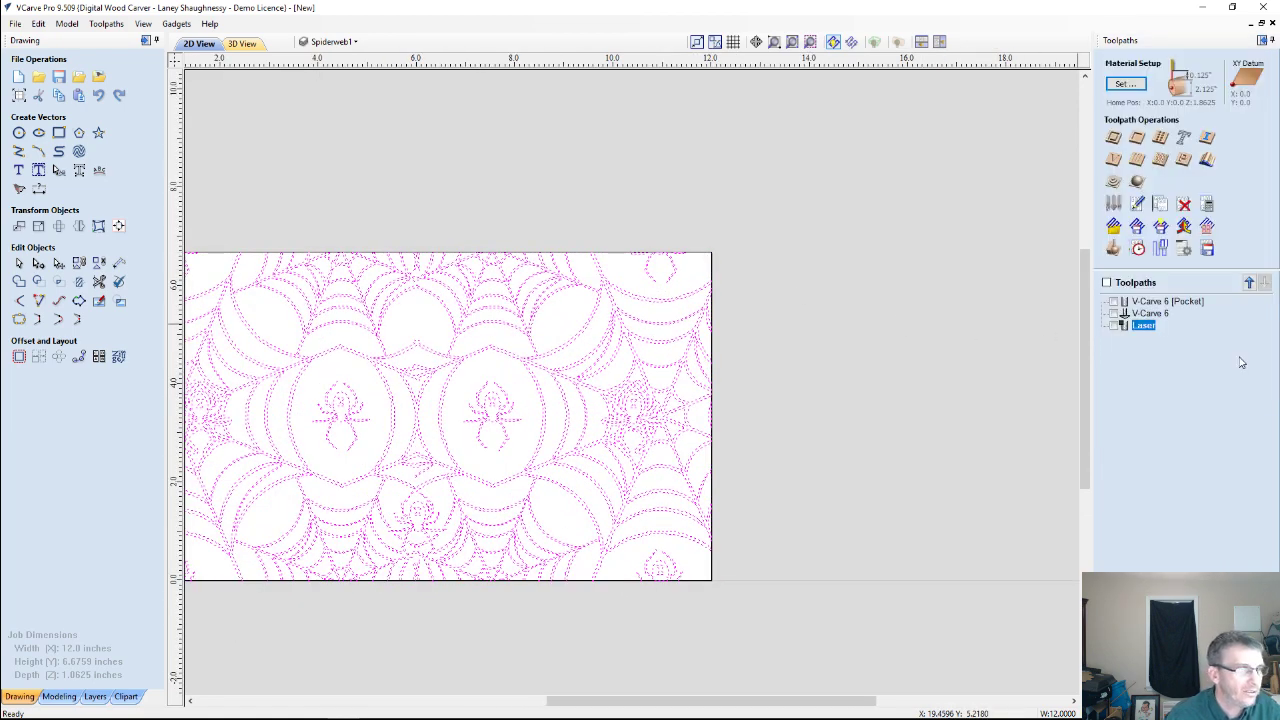
{"action": "left_click", "coordinate": [1114, 159]}
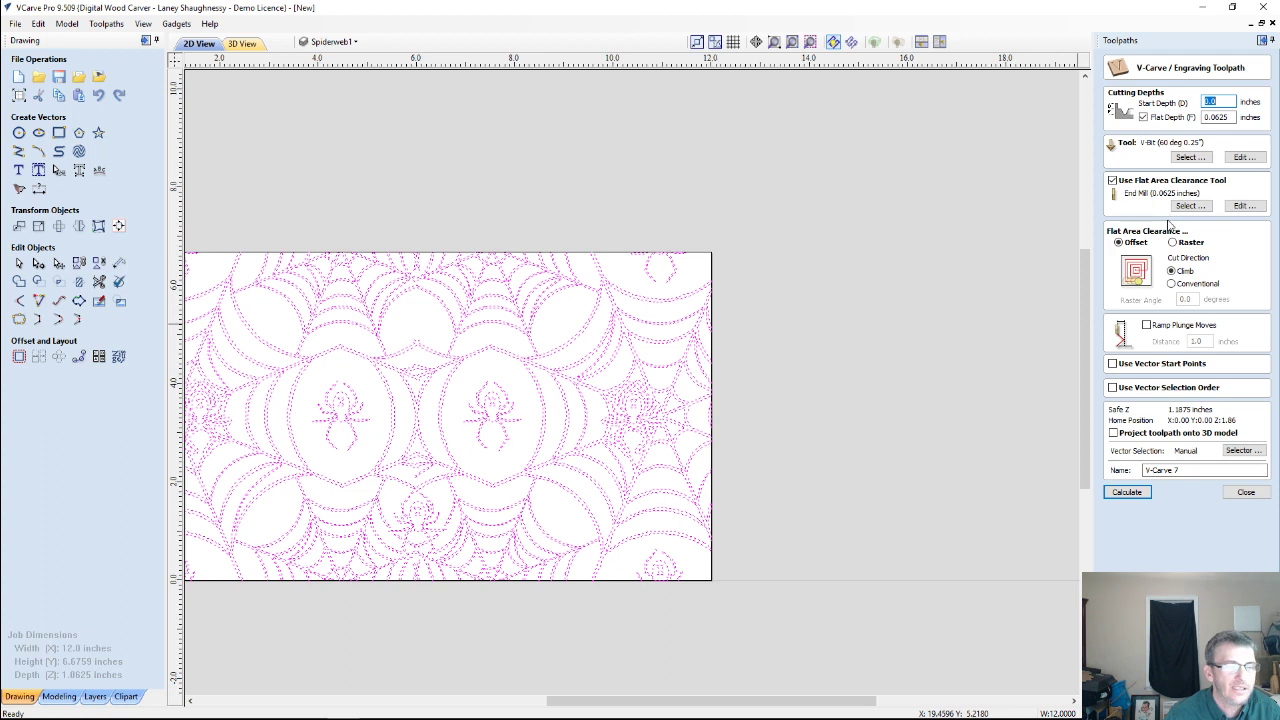
{"action": "left_click", "coordinate": [1121, 497]}
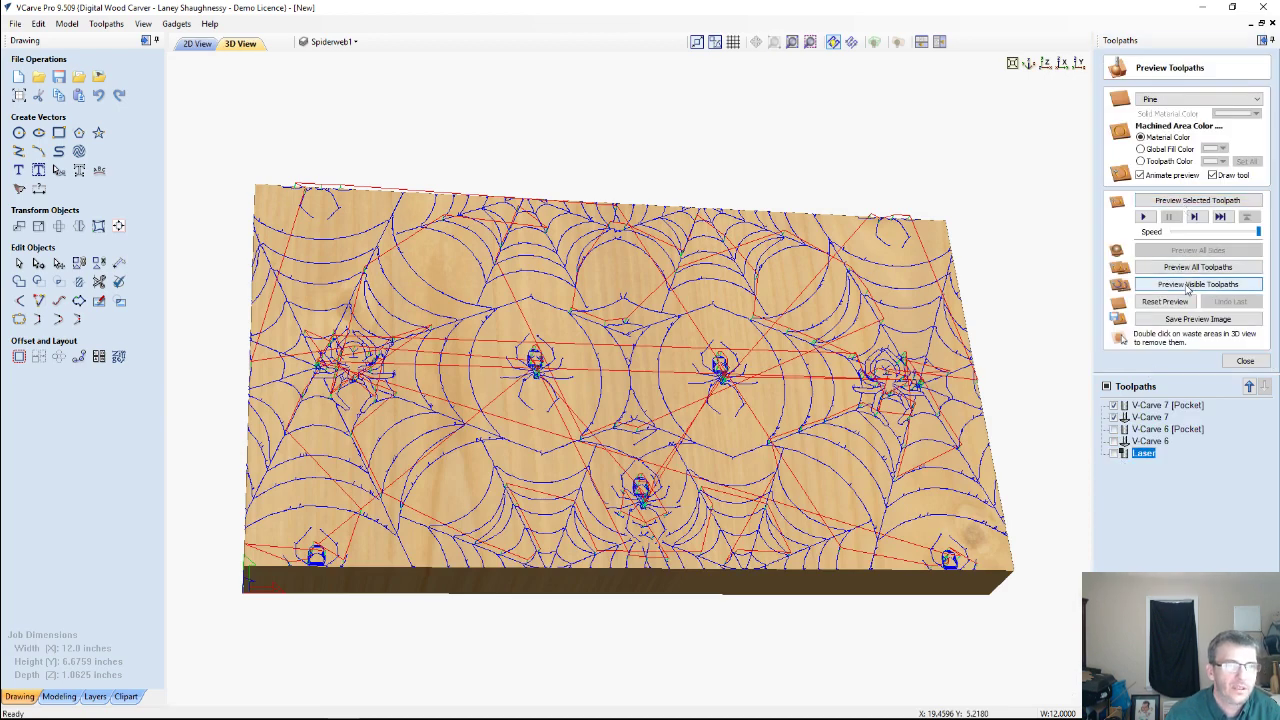
Preview the visible V-Carve toolpaths on the material and examine the carved spiders and surrounding web up close.
{"action": "left_click", "coordinate": [1187, 285]}
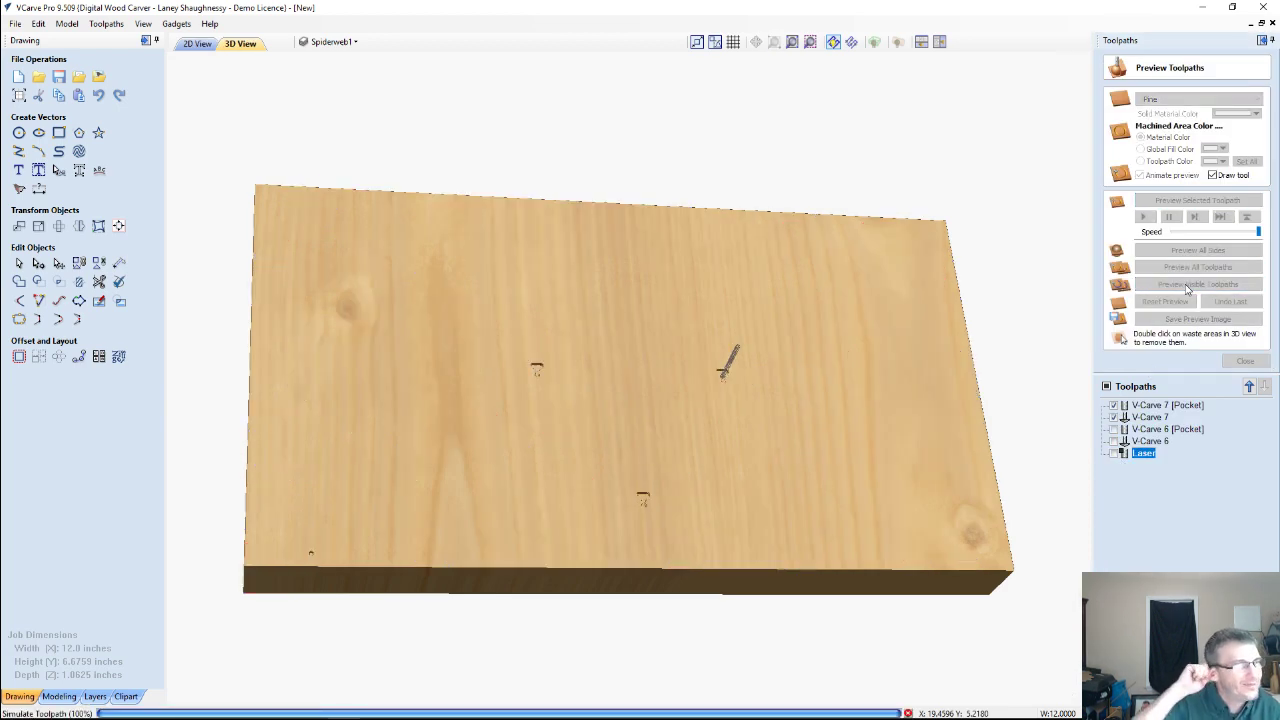
{"action": "left_click", "coordinate": [1187, 285]}
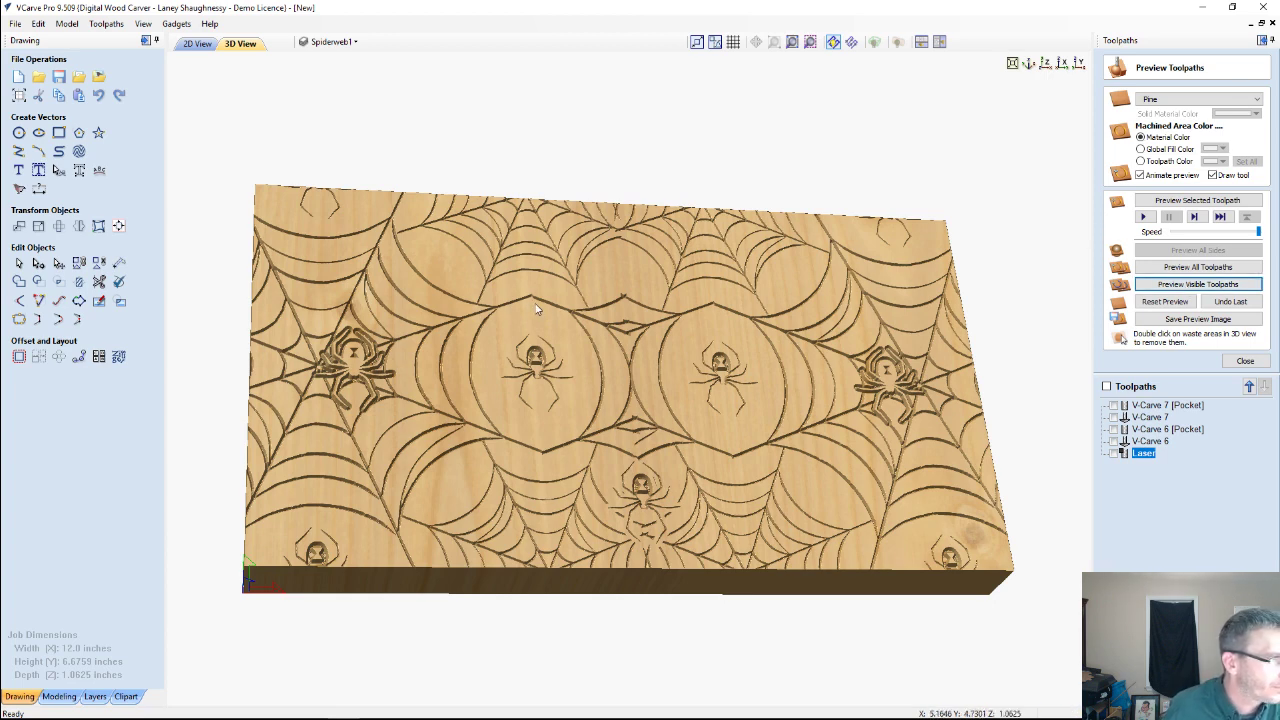
{"action": "scroll", "coordinate": [722, 377], "scroll_direction": "up", "scroll_amount": 2}
{"action": "scroll", "coordinate": [722, 377], "scroll_direction": "up", "scroll_amount": 3}
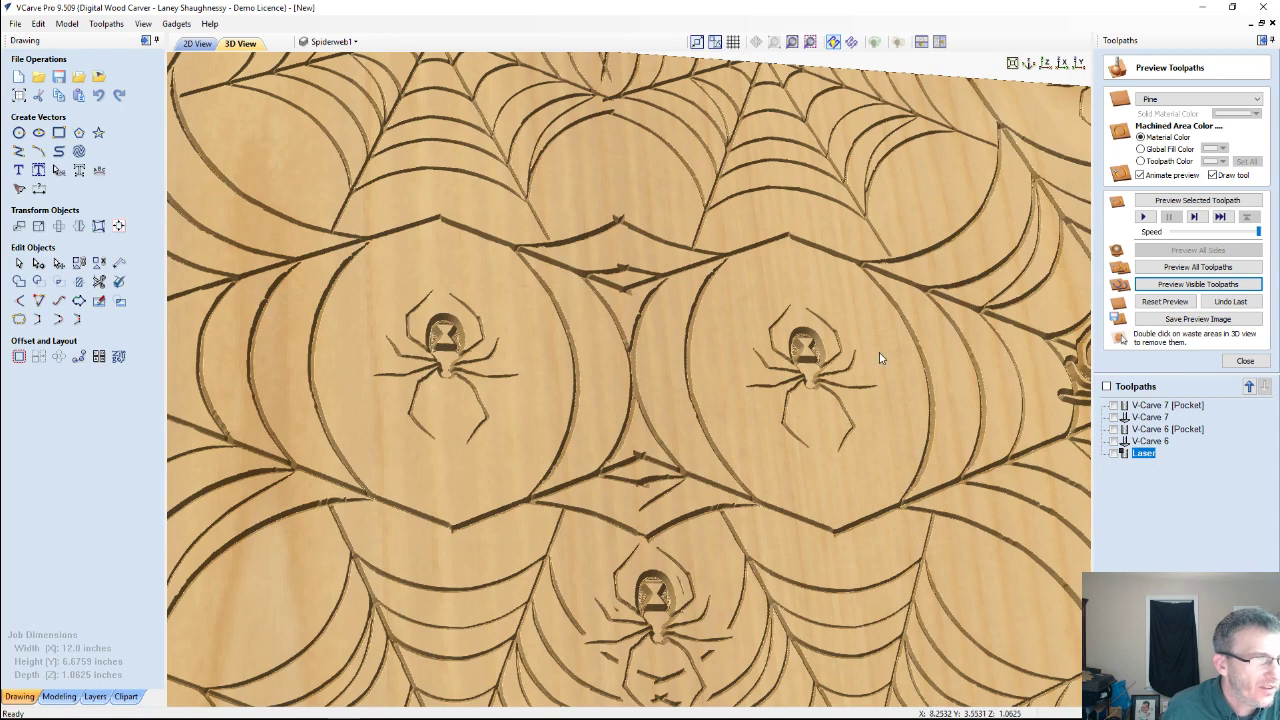
{"action": "scroll", "coordinate": [880, 358], "scroll_direction": "up", "scroll_amount": 2}
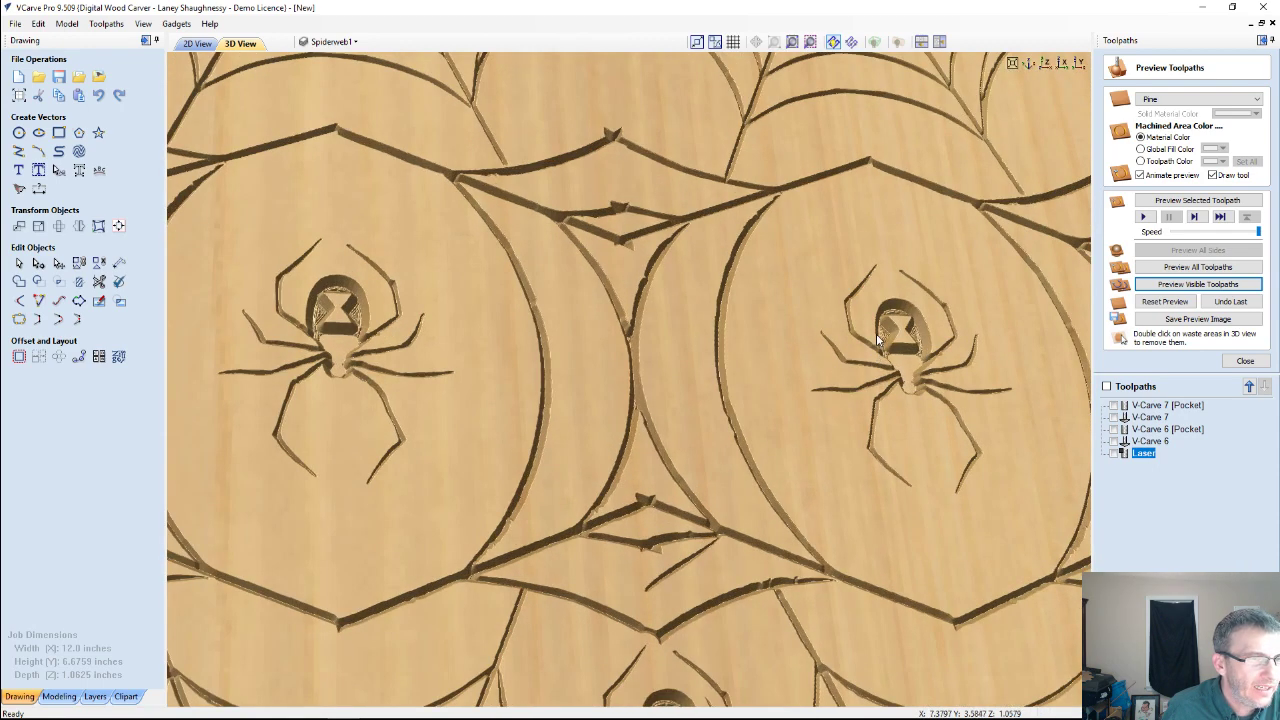
{"action": "scroll", "coordinate": [876, 333], "scroll_direction": "down", "scroll_amount": 3}
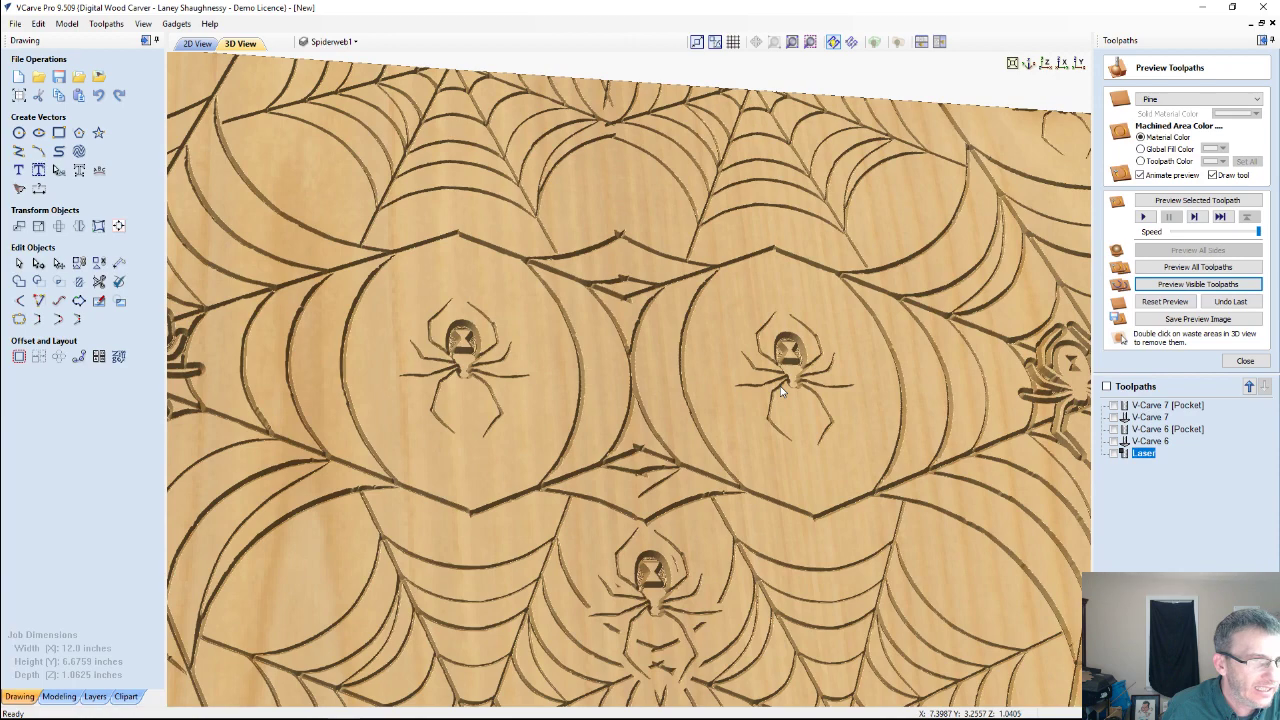
{"action": "scroll", "coordinate": [782, 392], "scroll_direction": "down", "scroll_amount": 4}
{"action": "scroll", "coordinate": [972, 360], "scroll_direction": "up", "scroll_amount": 5}
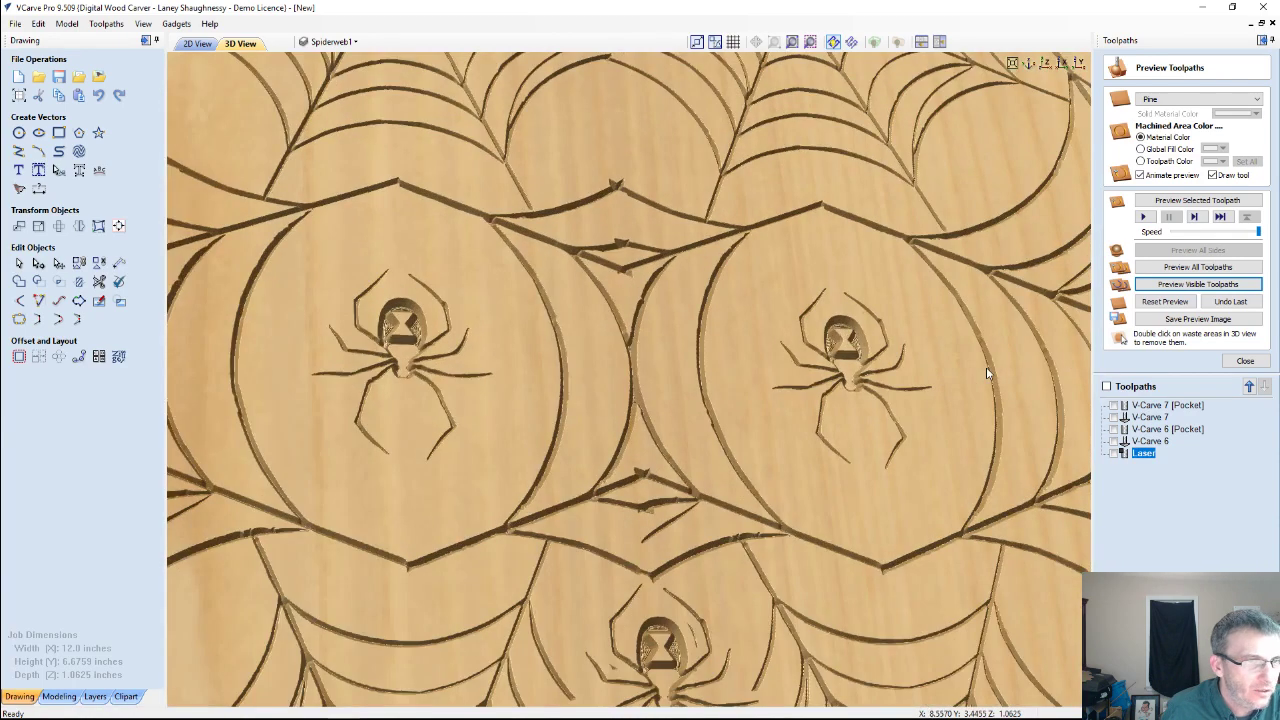
Offset the outline of the spider on the web near the panel's right end outwards by 0.0625 inches, keeping the original.
{"action": "left_click_drag", "start_coordinate": [816, 386], "coordinate": [952, 381]}
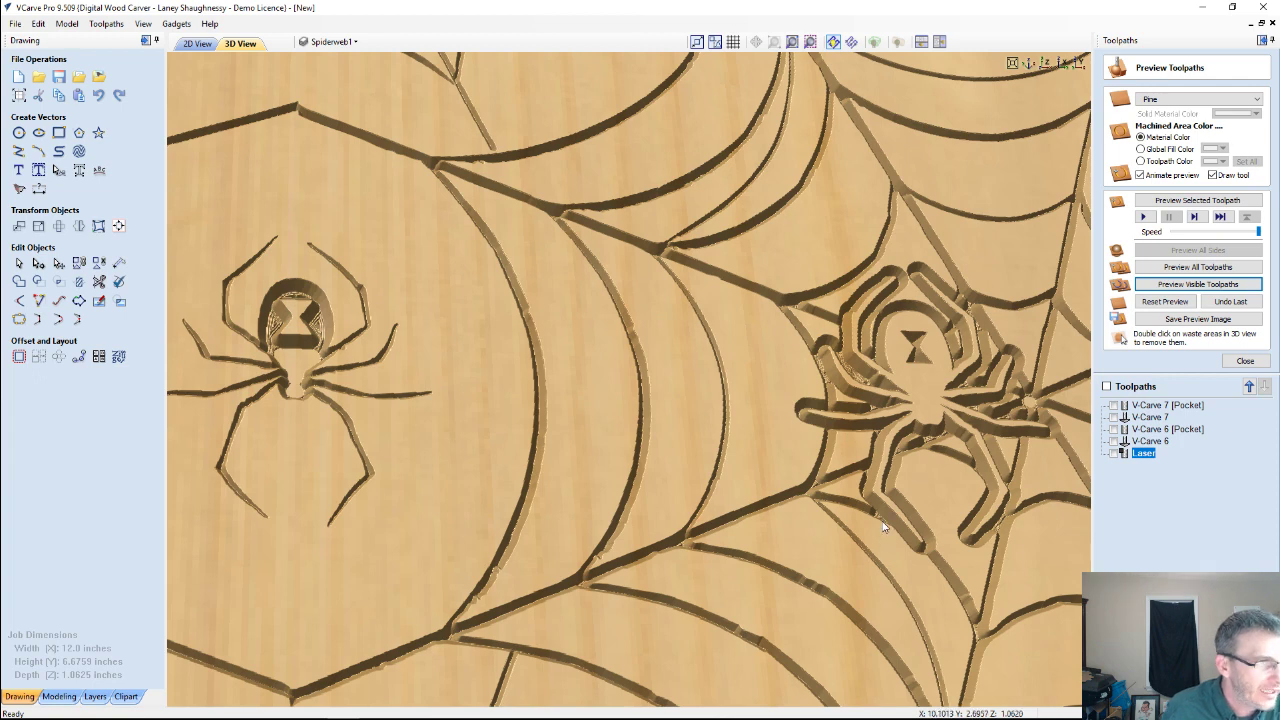
{"action": "scroll", "coordinate": [878, 518], "scroll_direction": "down", "scroll_amount": 4}
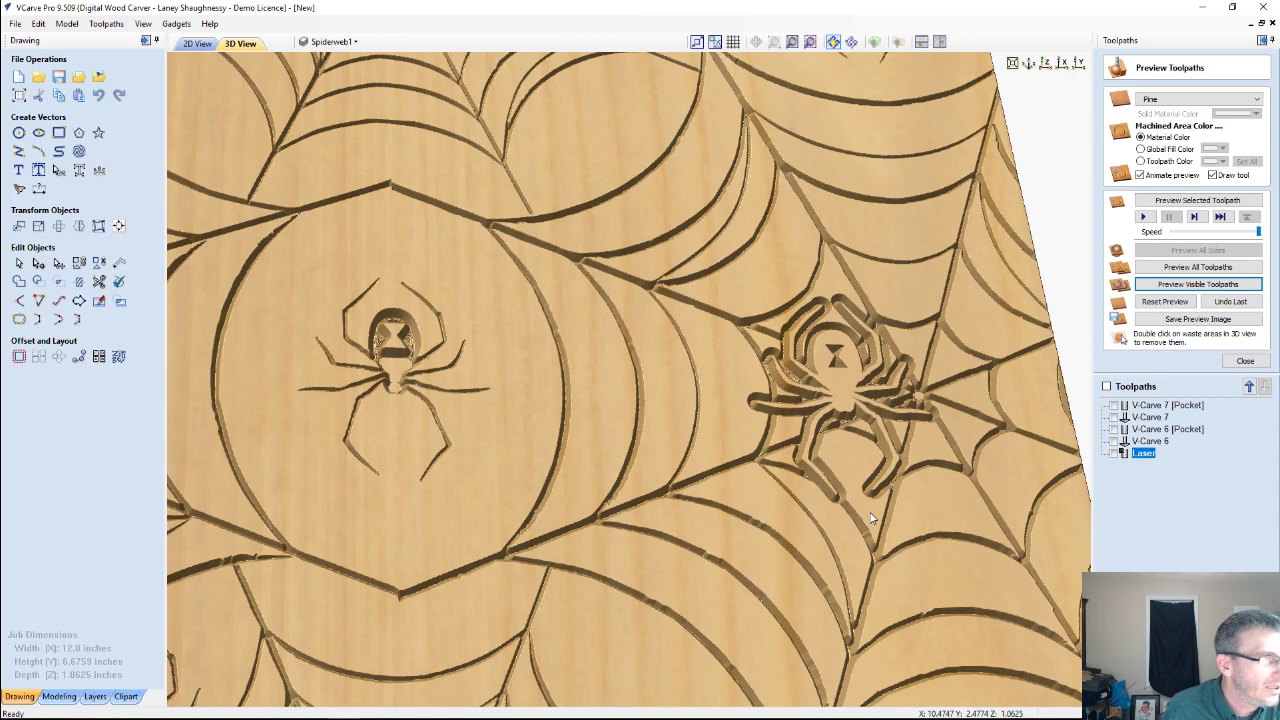
{"action": "scroll", "coordinate": [870, 518], "scroll_direction": "down", "scroll_amount": 2}
{"action": "left_click_drag", "start_coordinate": [872, 518], "coordinate": [420, 325]}
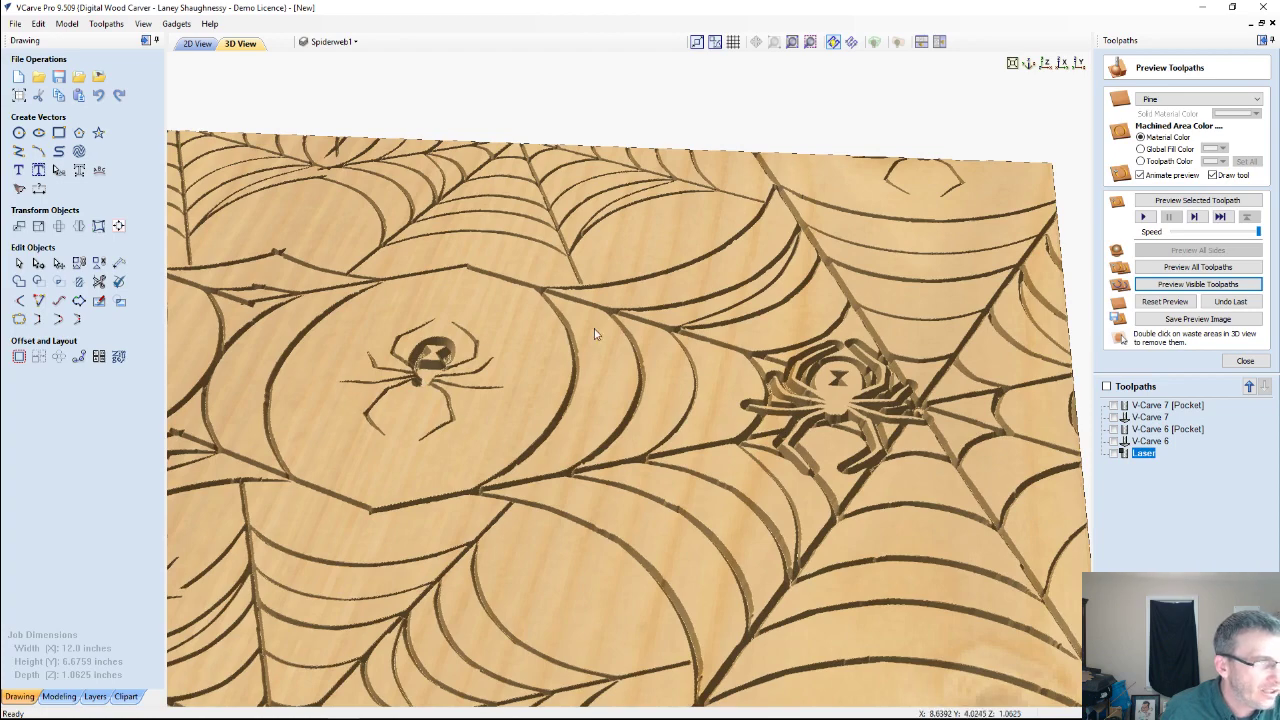
{"action": "left_click", "coordinate": [198, 44]}
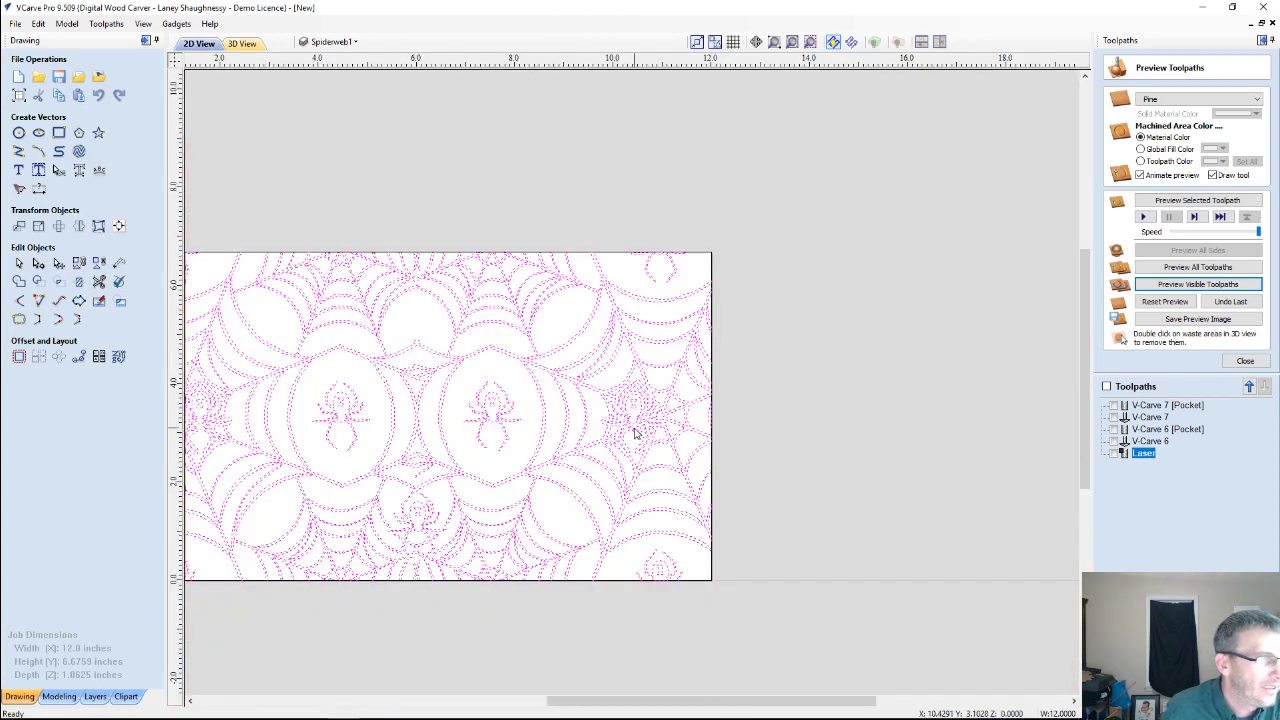
{"action": "scroll", "coordinate": [556, 438], "scroll_direction": "up", "scroll_amount": 5}
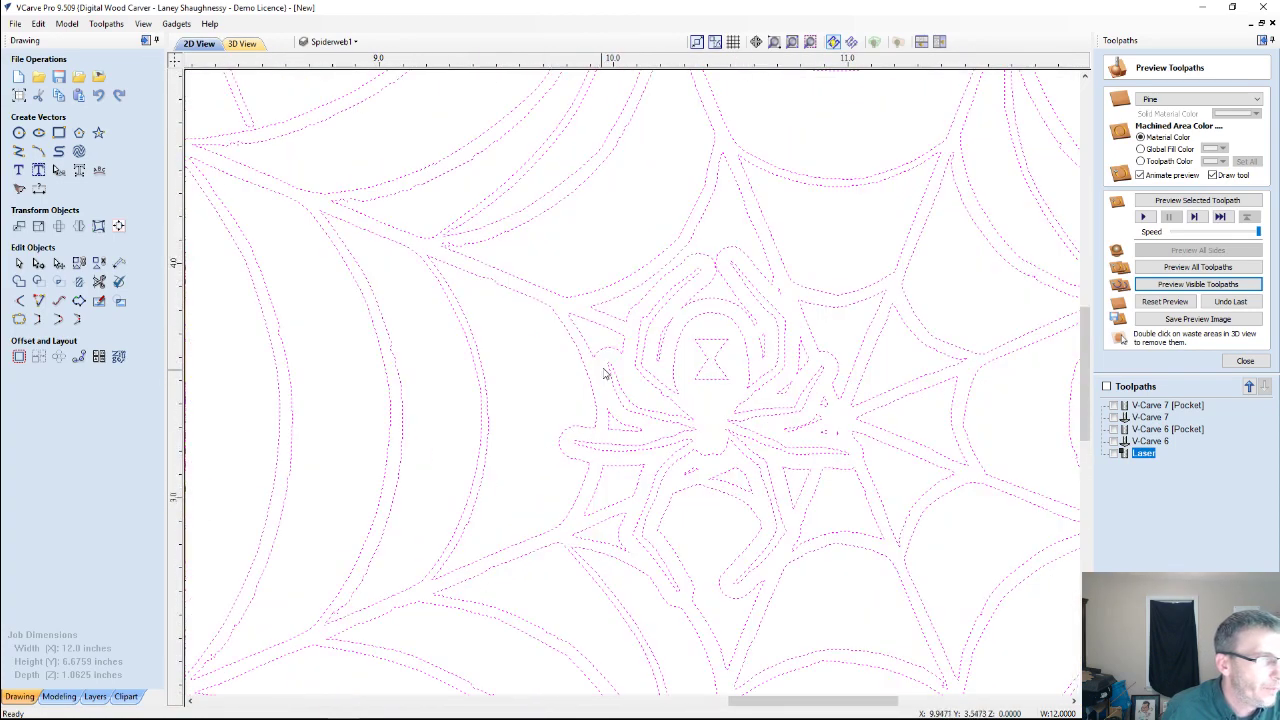
{"action": "scroll", "coordinate": [604, 374], "scroll_direction": "up", "scroll_amount": 1}
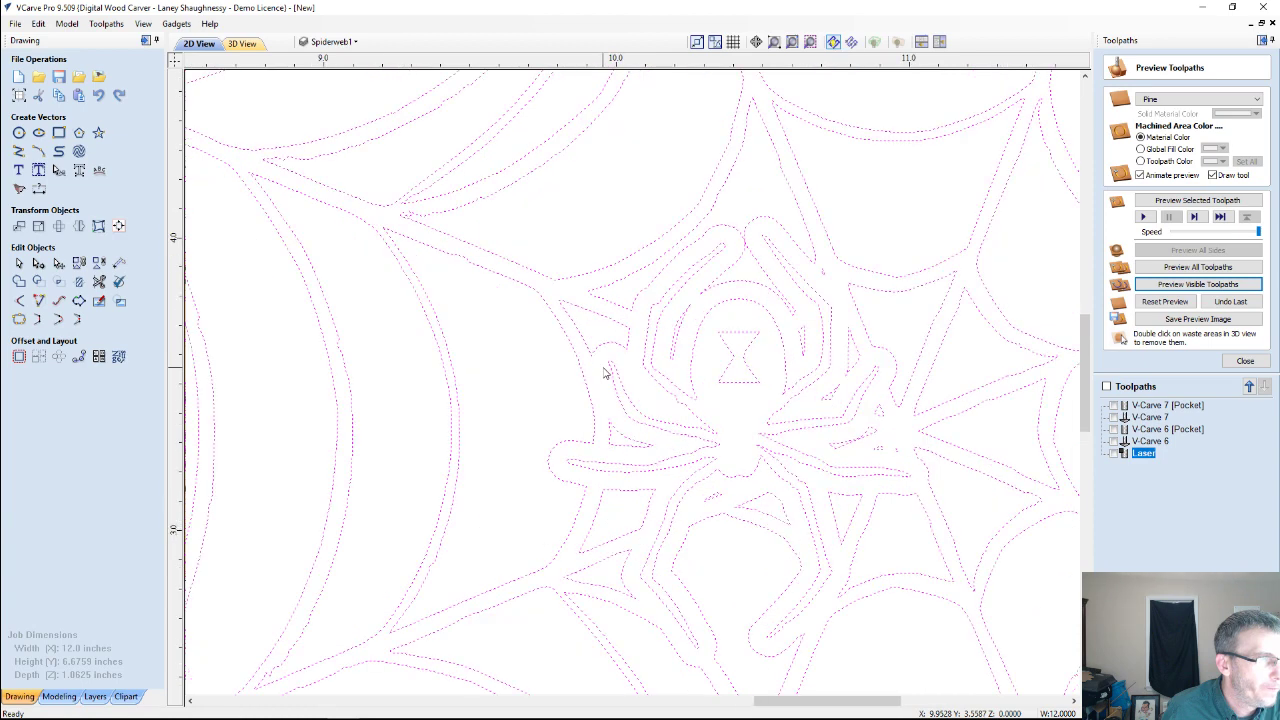
{"action": "left_click", "coordinate": [724, 306]}
{"action": "left_click", "coordinate": [729, 288]}
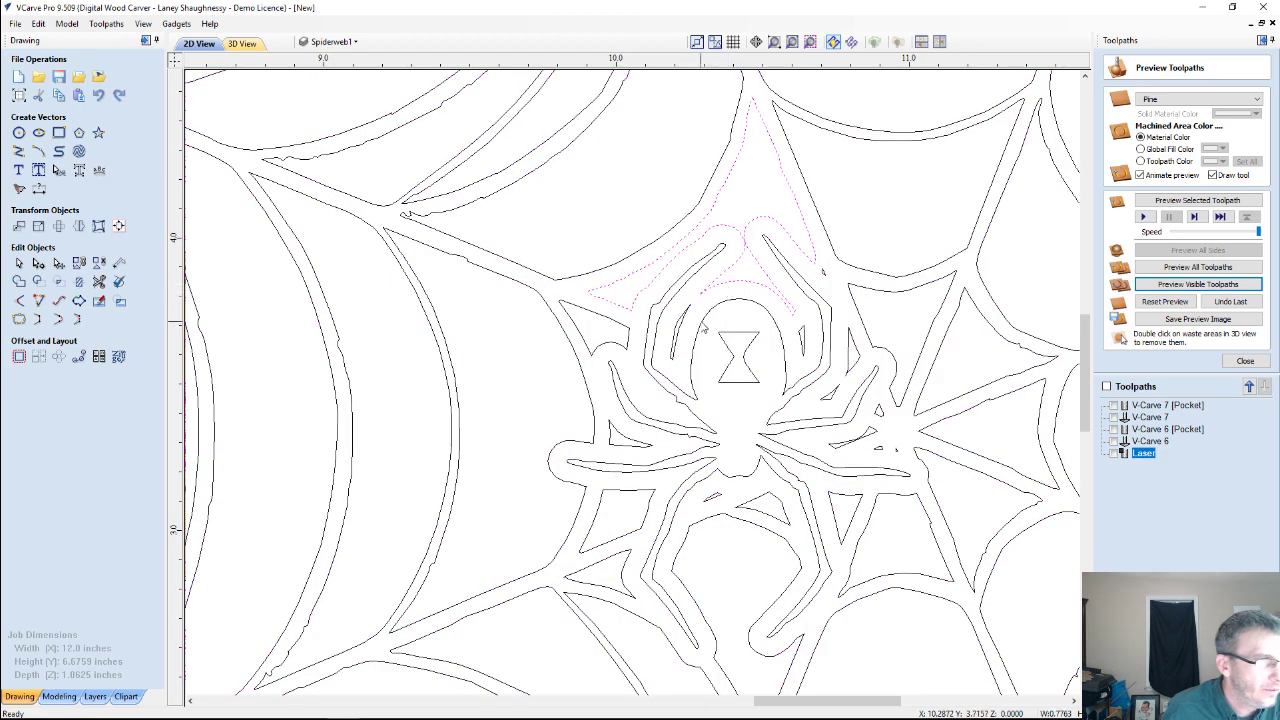
{"action": "left_click", "coordinate": [703, 329]}
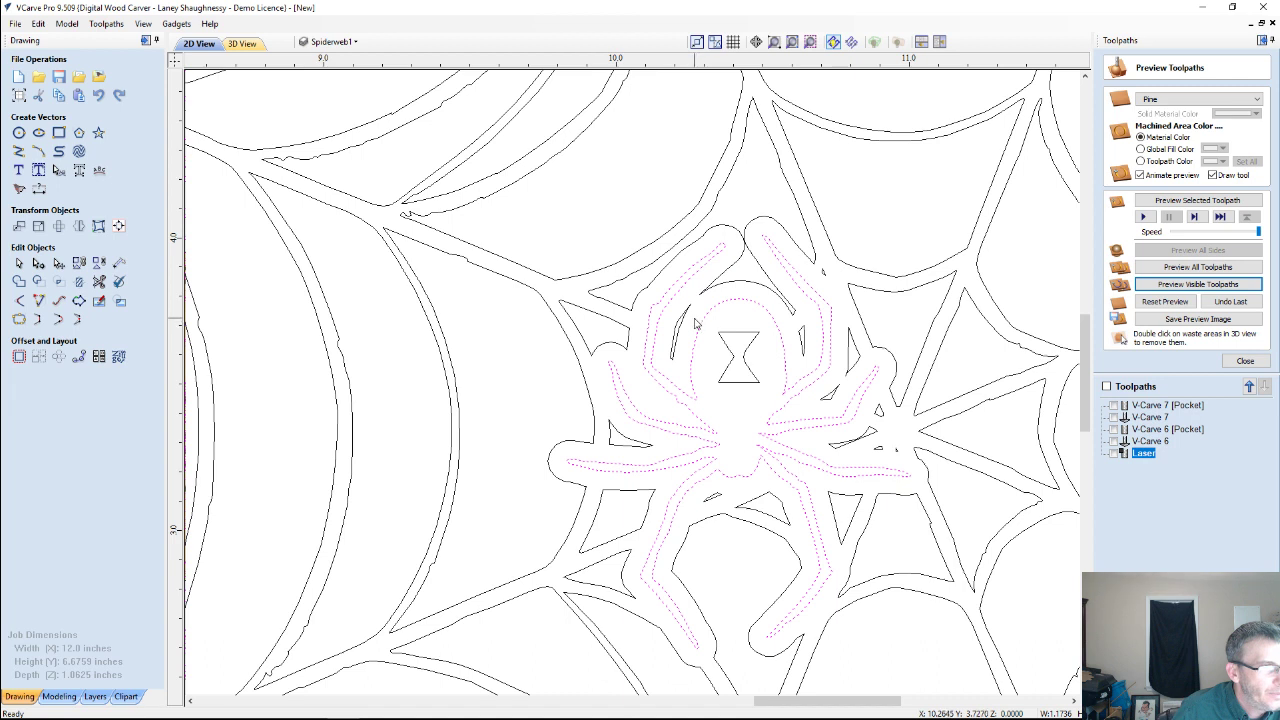
{"action": "left_click", "coordinate": [19, 358]}
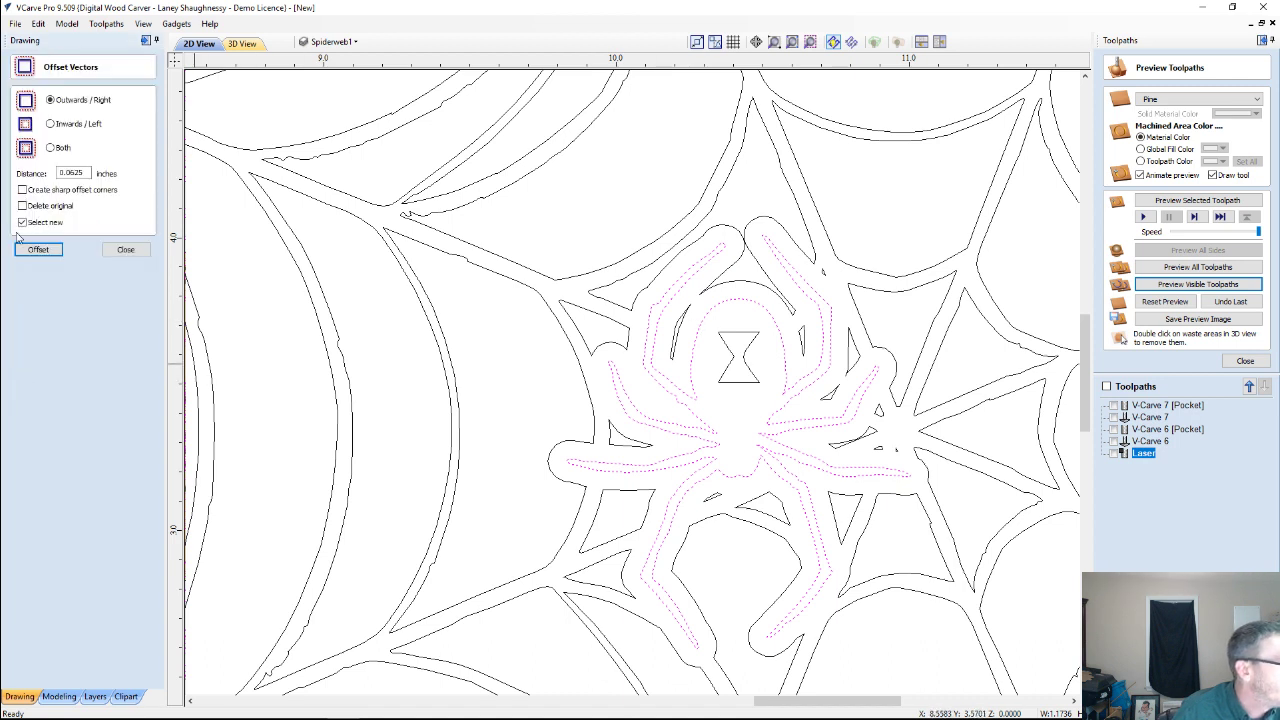
{"action": "left_click", "coordinate": [38, 249]}
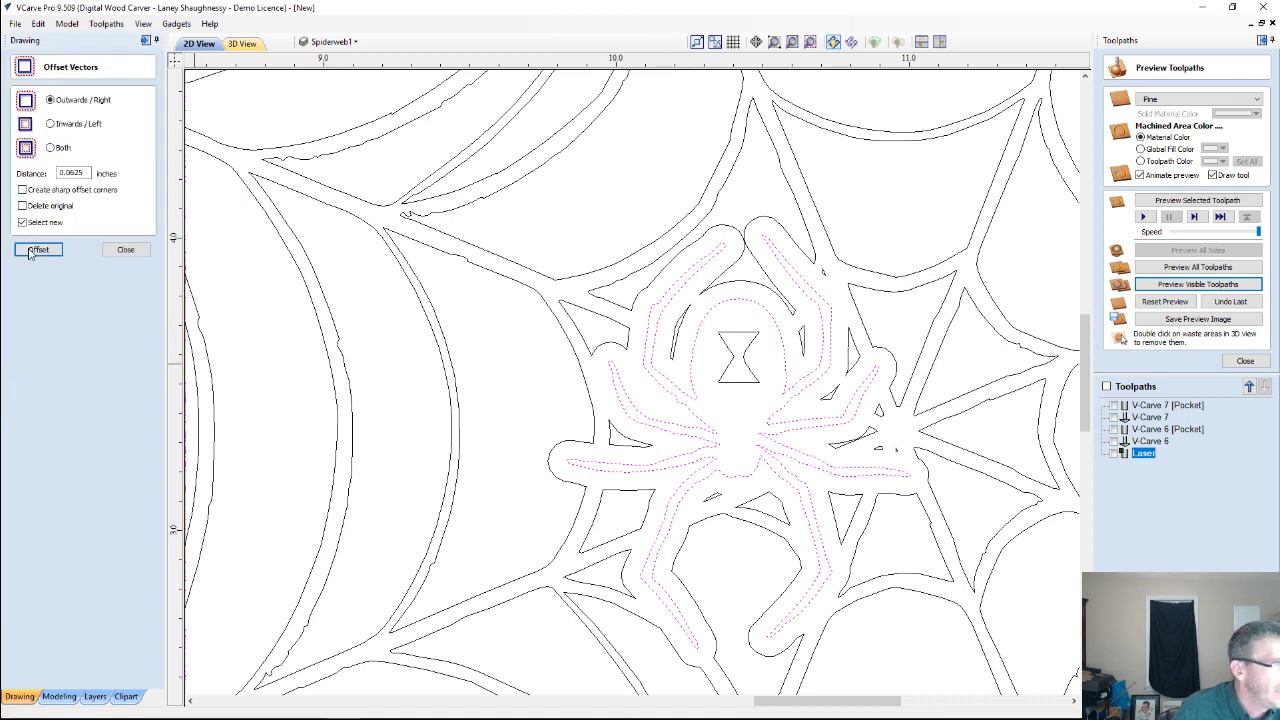
{"action": "left_click", "coordinate": [125, 250]}
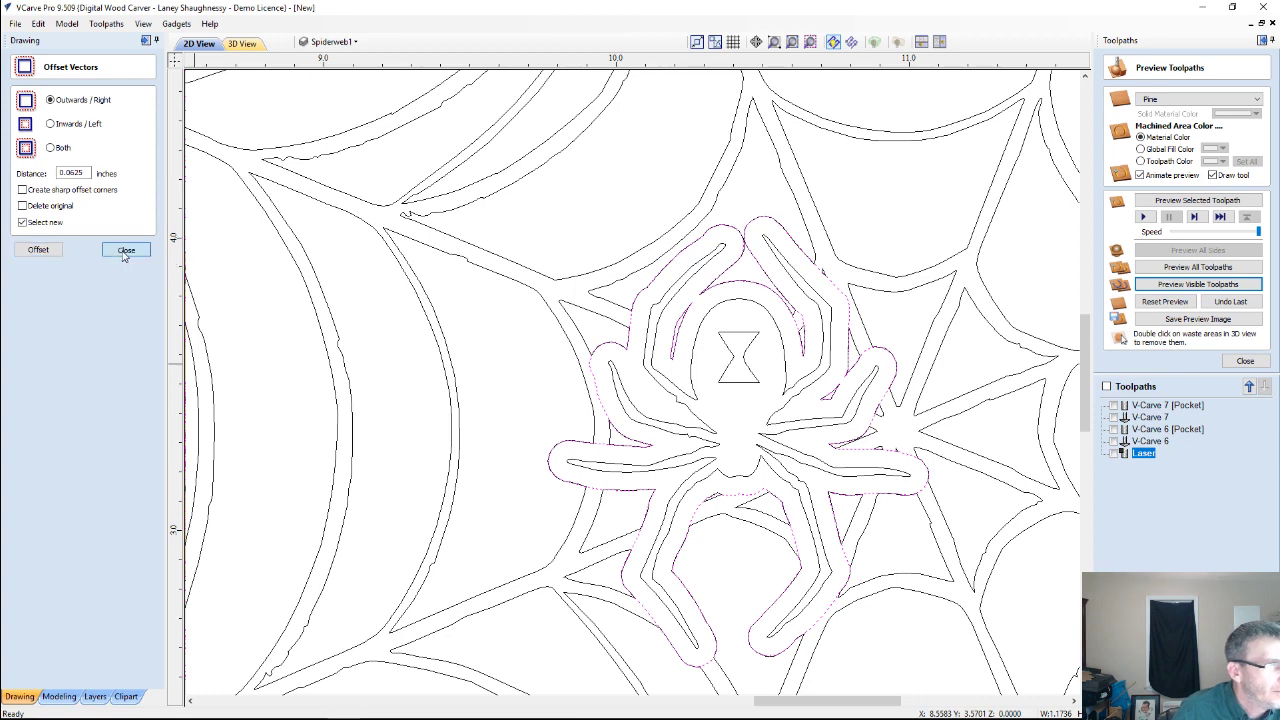
Edit the V-Carve 7 toolpath, add the right-end spider's new offset outline to its vectors and recalculate it.
{"action": "scroll", "coordinate": [581, 438], "scroll_direction": "down", "scroll_amount": 5}
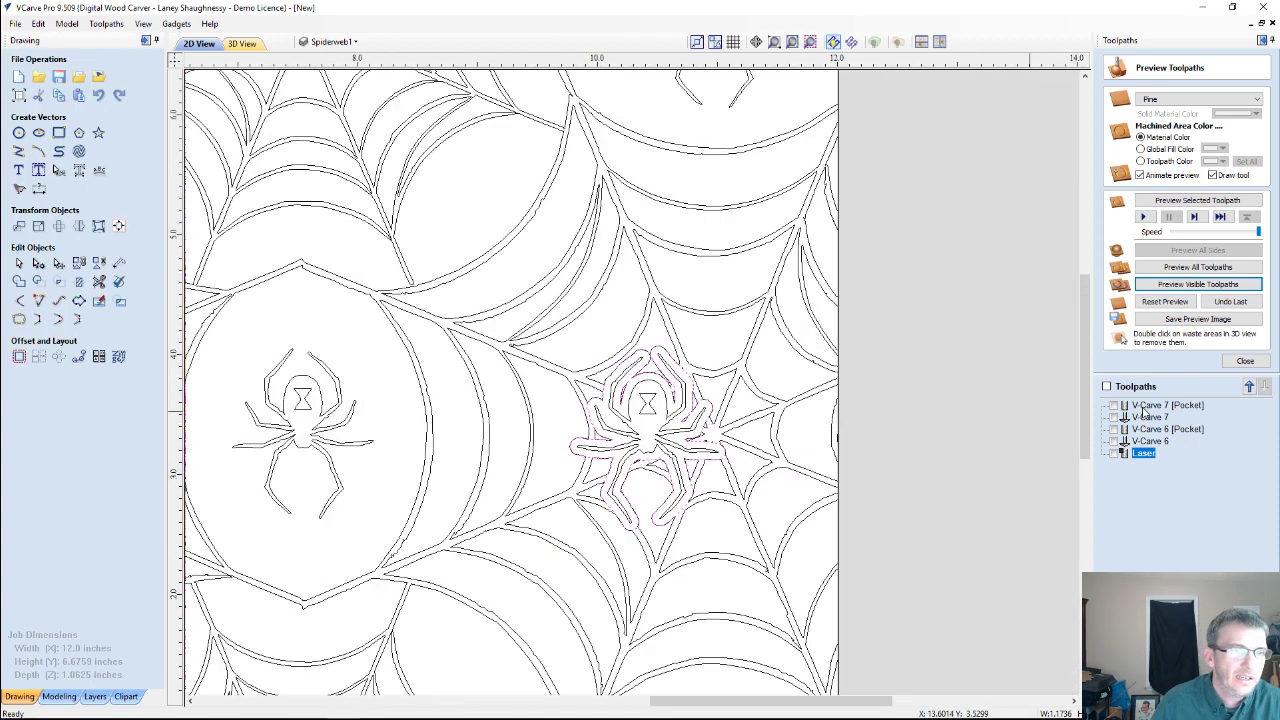
{"action": "double_click", "coordinate": [1143, 410]}
{"action": "scroll", "coordinate": [658, 388], "scroll_direction": "up", "scroll_amount": 2}
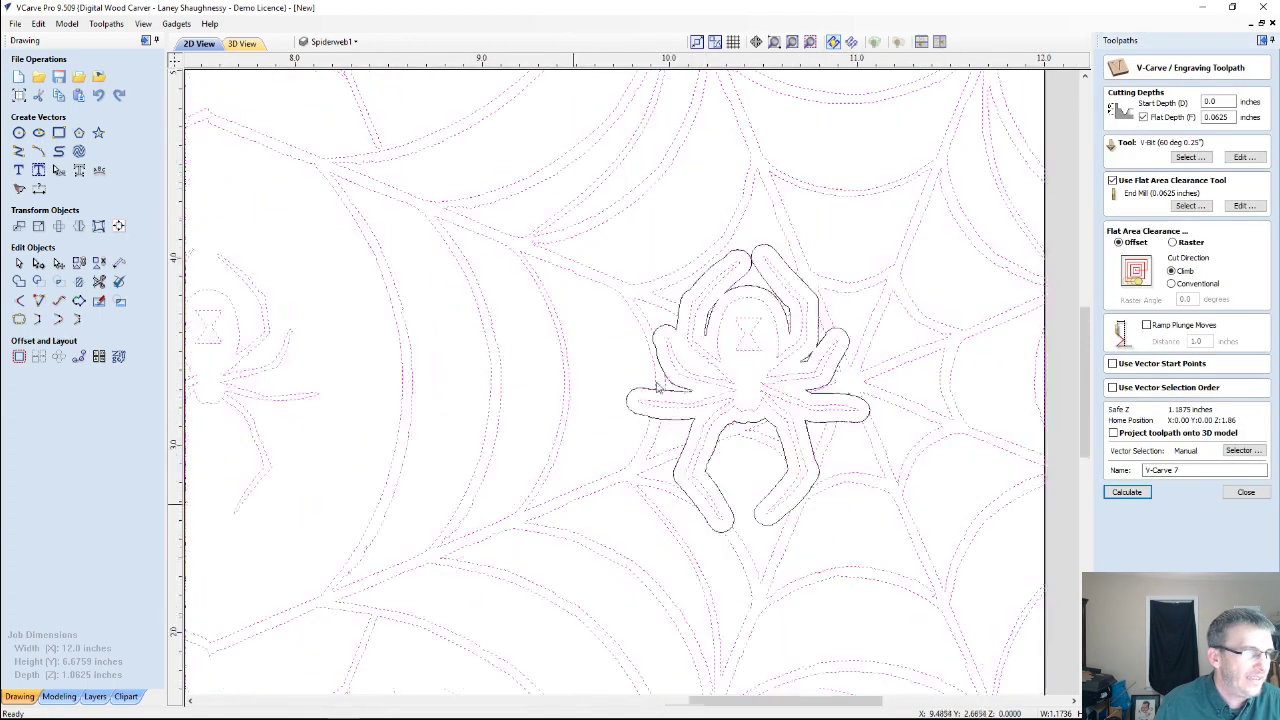
{"action": "scroll", "coordinate": [658, 388], "scroll_direction": "up", "scroll_amount": 3}
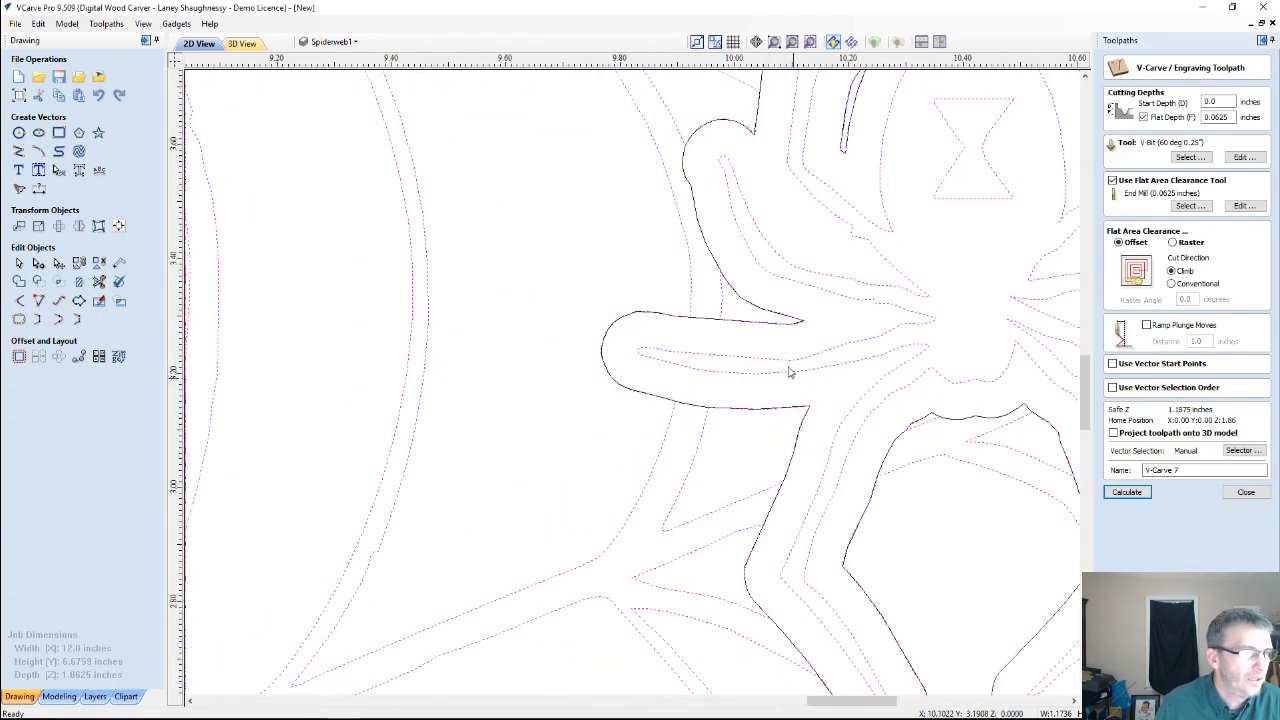
{"action": "left_click", "coordinate": [862, 507]}
{"action": "scroll", "coordinate": [862, 507], "scroll_direction": "down", "scroll_amount": 4}
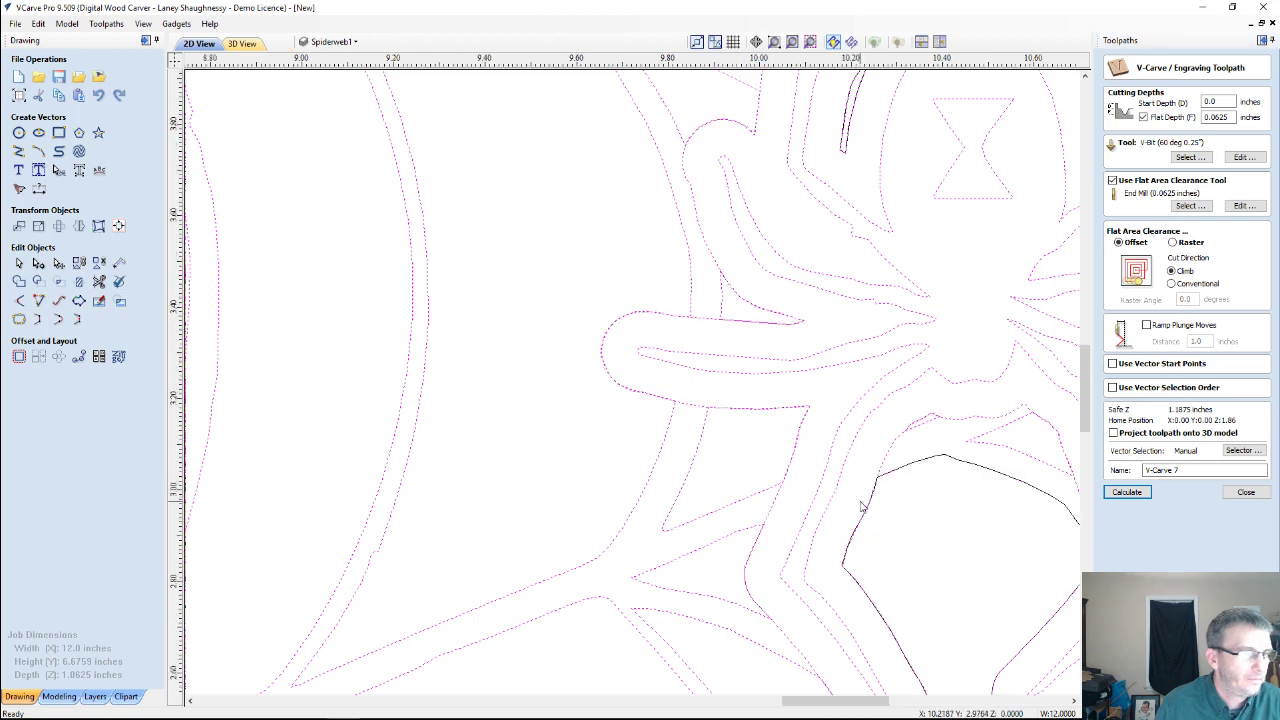
{"action": "left_click", "coordinate": [928, 490]}
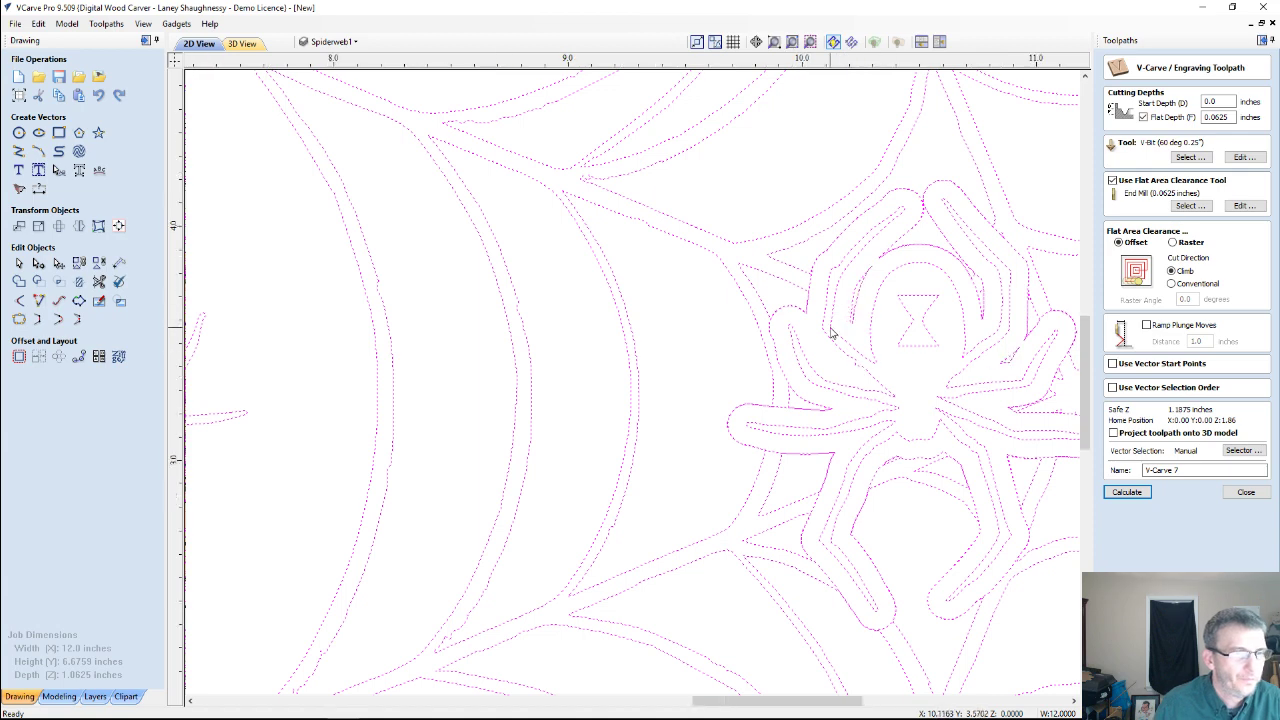
{"action": "scroll", "coordinate": [831, 329], "scroll_direction": "down", "scroll_amount": 2}
{"action": "left_click", "coordinate": [1127, 492]}
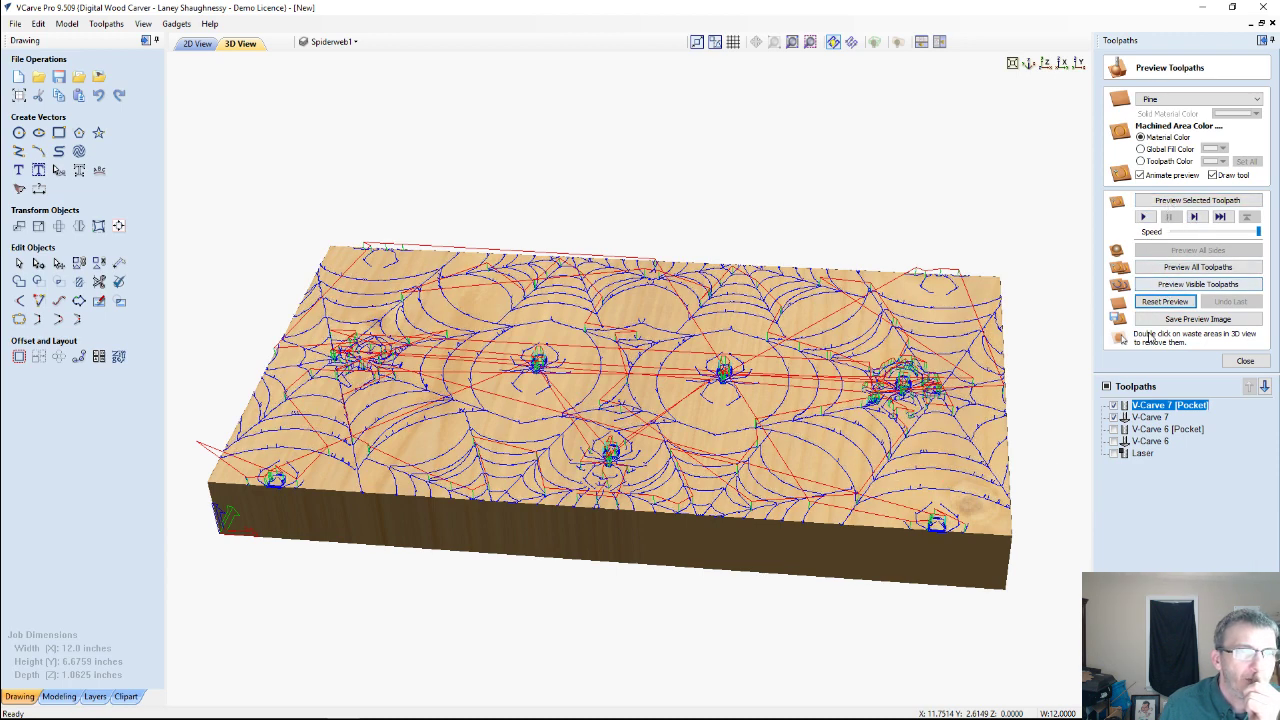
Simulate the visible toolpaths on the pine block and examine the carving around the right-end spider.
{"action": "left_click", "coordinate": [1190, 284]}
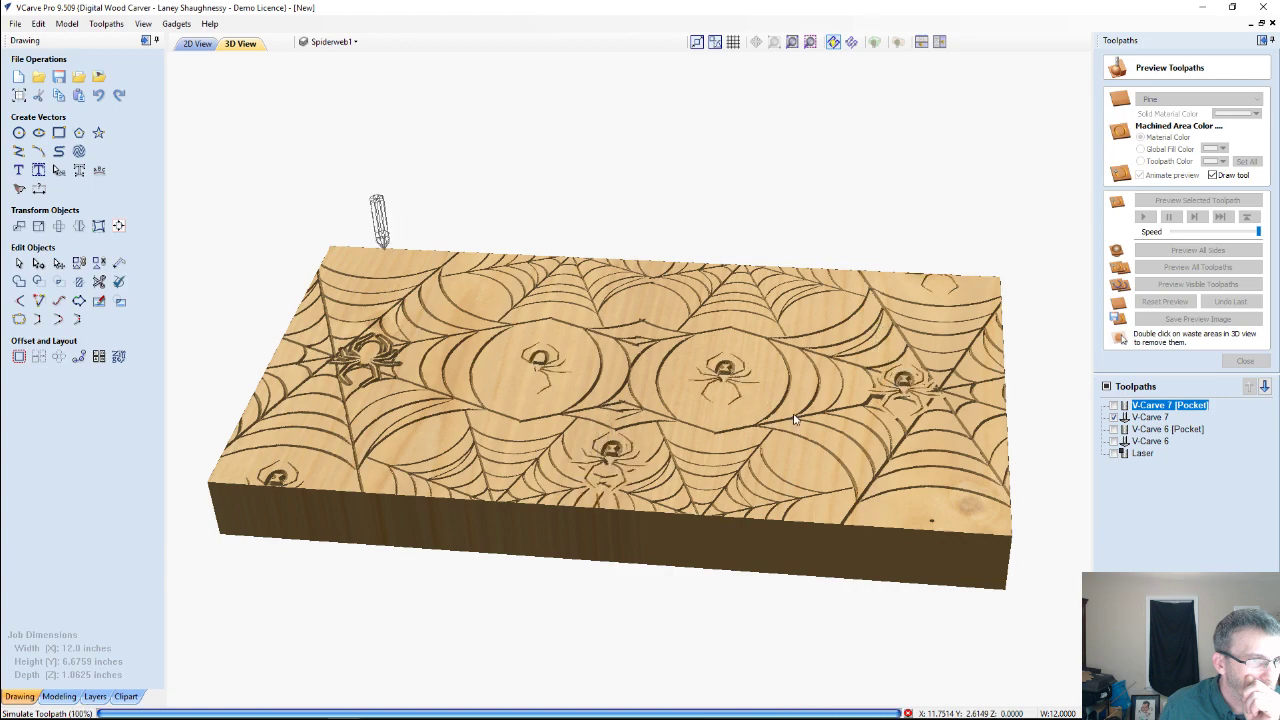
{"action": "left_click_drag", "start_coordinate": [724, 438], "coordinate": [726, 500]}
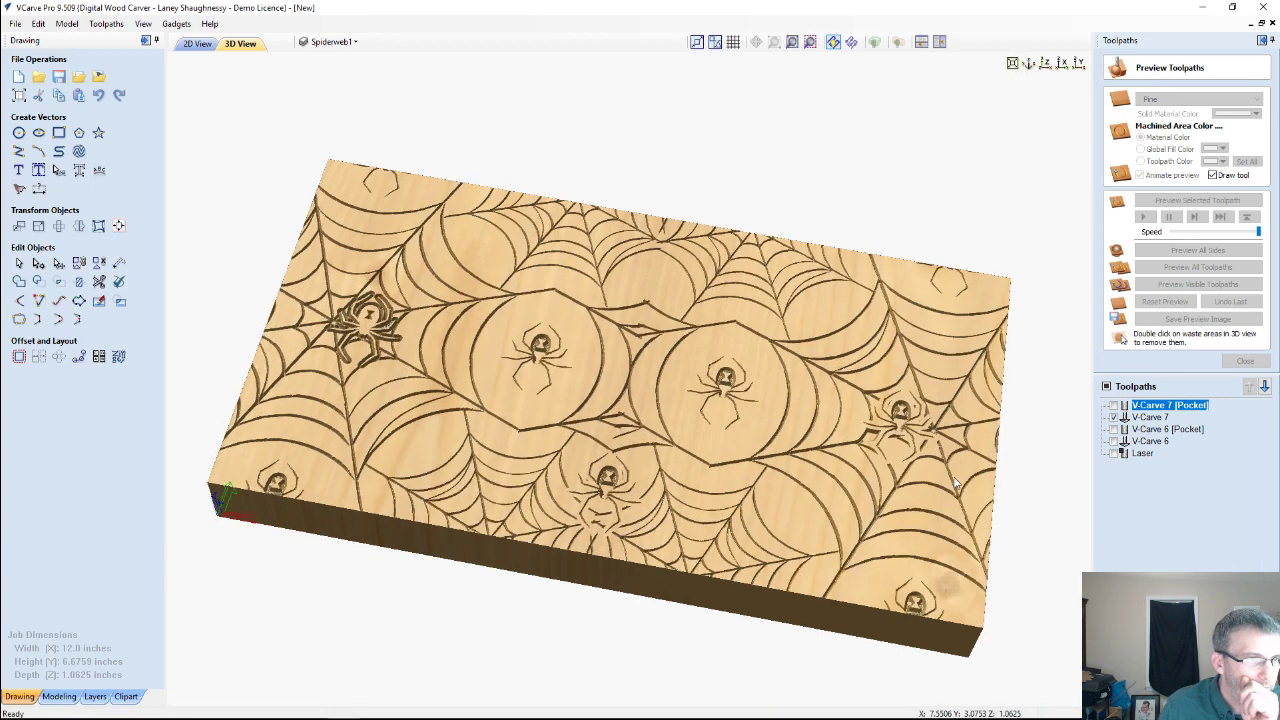
{"action": "scroll", "coordinate": [926, 450], "scroll_direction": "up", "scroll_amount": 5}
{"action": "scroll", "coordinate": [926, 446], "scroll_direction": "down", "scroll_amount": 5}
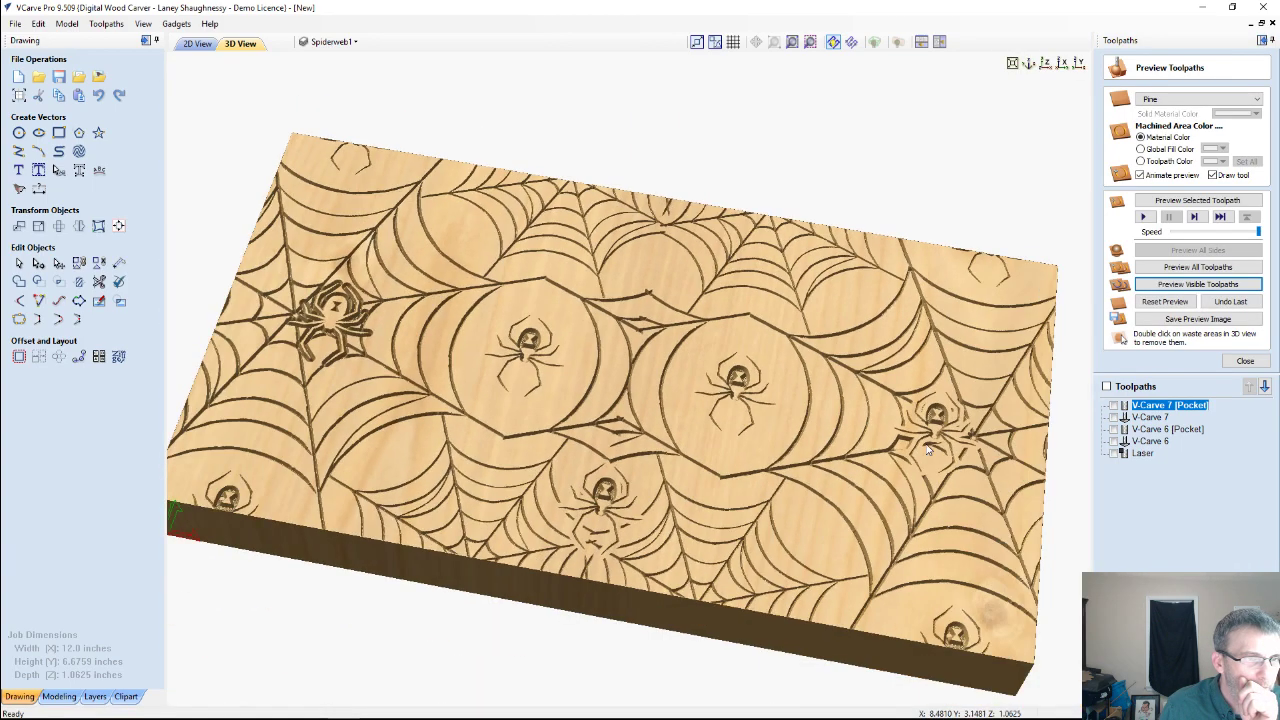
Offset the outline of the spider on the web near the panel's left end outwards by 0.0625 inches, keeping the original.
{"action": "left_click", "coordinate": [196, 42]}
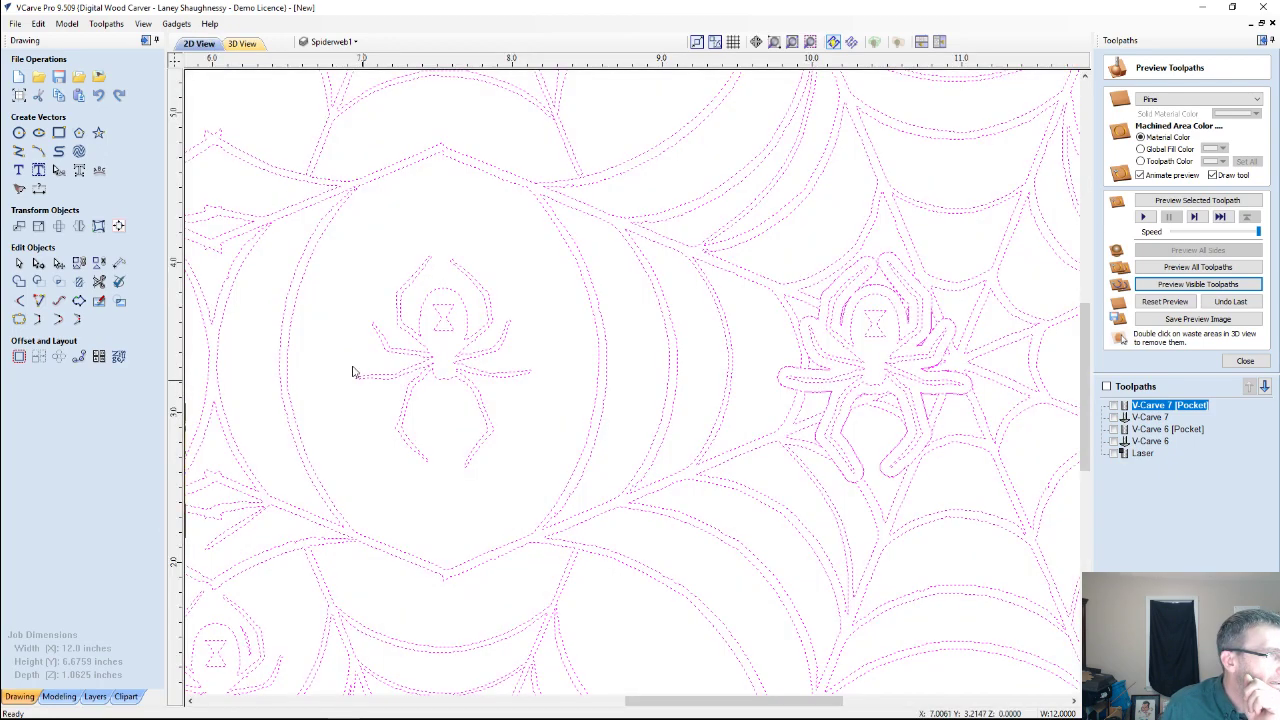
{"action": "scroll", "coordinate": [452, 410], "scroll_direction": "down", "scroll_amount": 3}
{"action": "scroll", "coordinate": [455, 410], "scroll_direction": "down", "scroll_amount": 2}
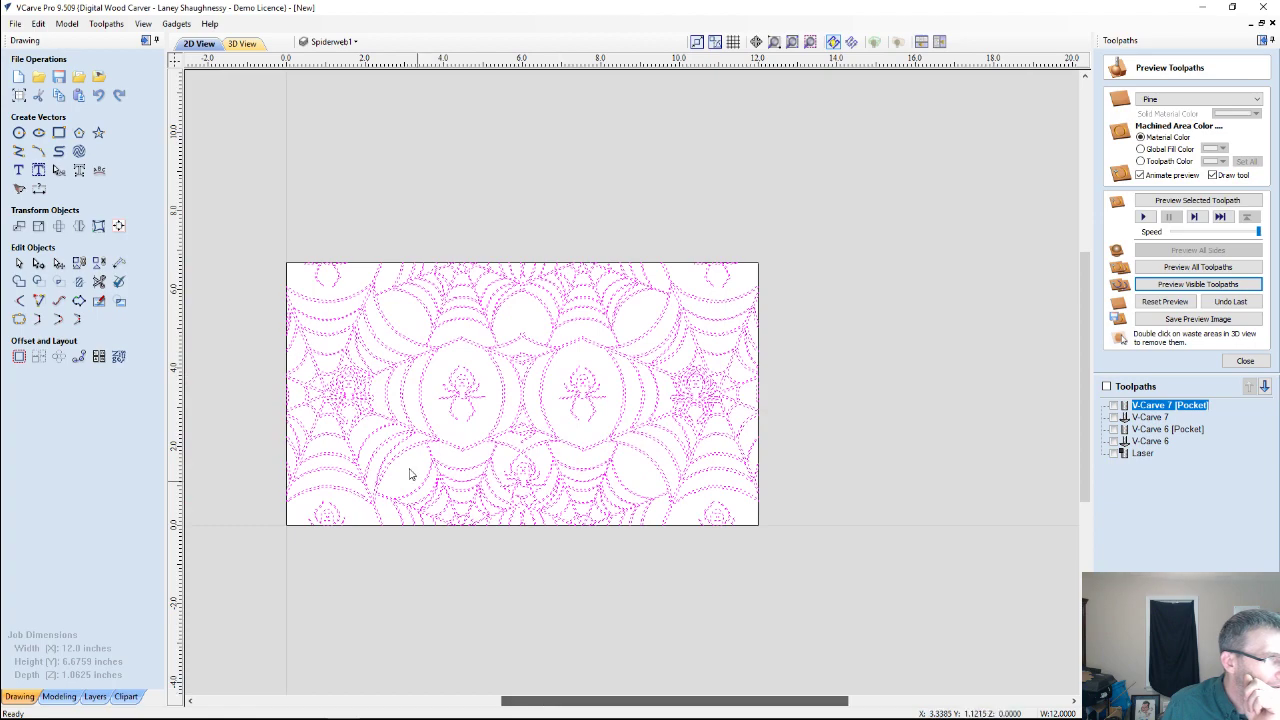
{"action": "scroll", "coordinate": [352, 402], "scroll_direction": "up", "scroll_amount": 6}
{"action": "scroll", "coordinate": [366, 414], "scroll_direction": "up", "scroll_amount": 2}
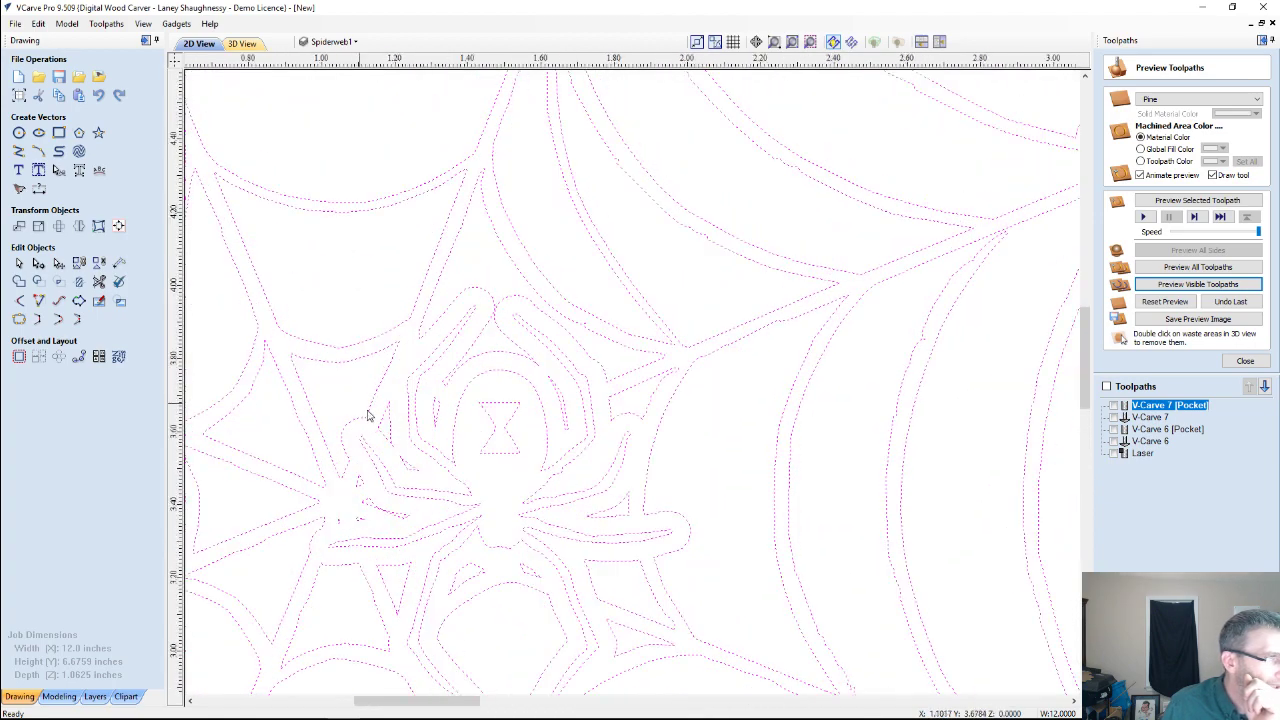
{"action": "left_click", "coordinate": [478, 397]}
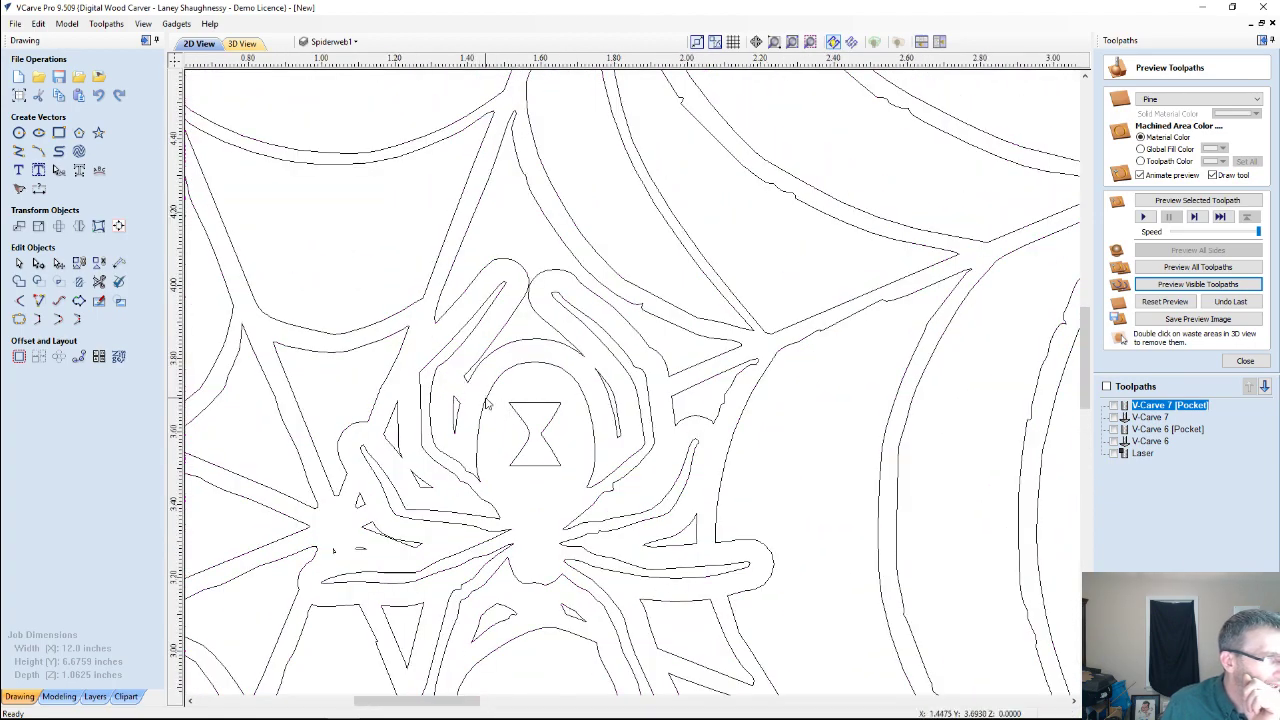
{"action": "left_click", "coordinate": [468, 400]}
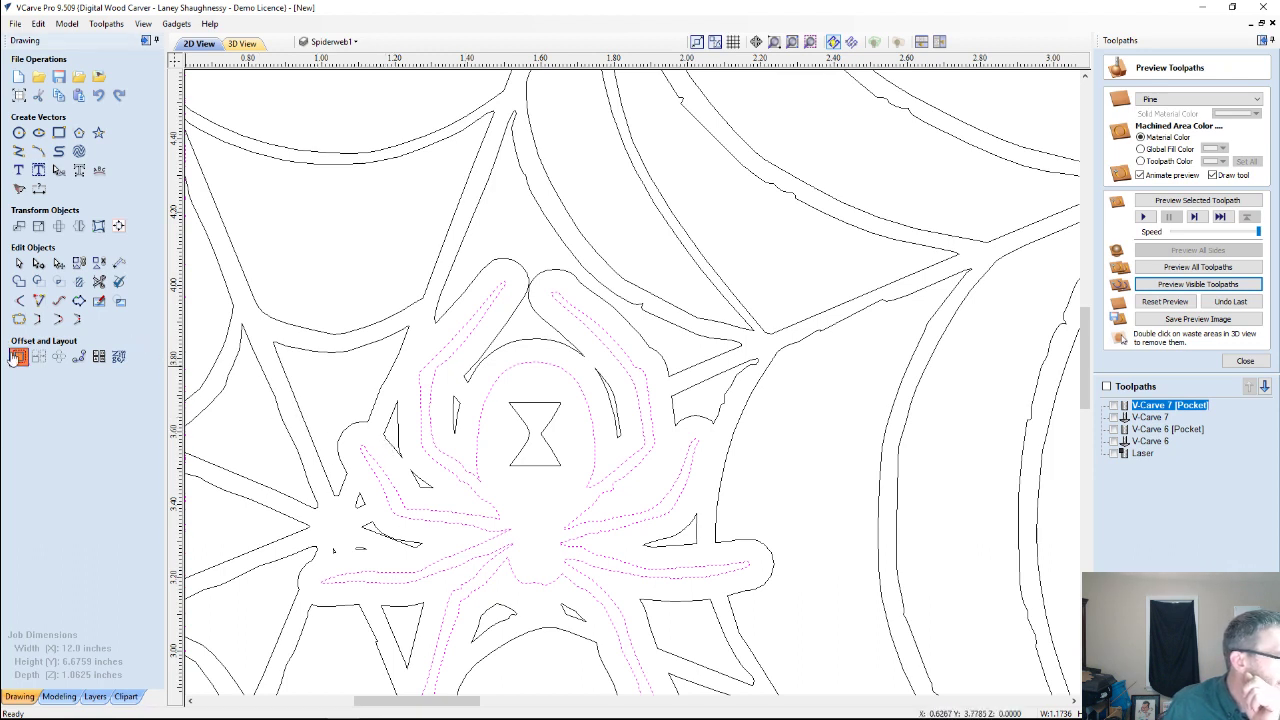
{"action": "left_click", "coordinate": [19, 356]}
{"action": "left_click", "coordinate": [37, 250]}
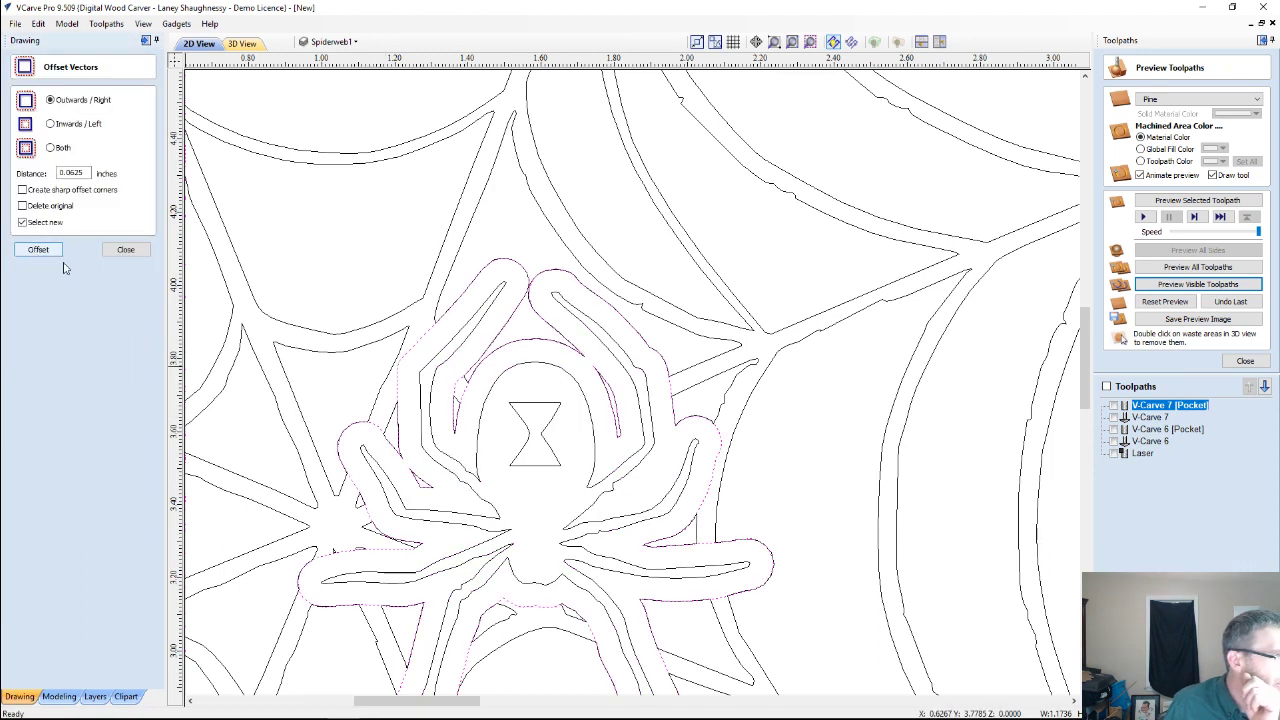
Edit the V-Carve 7 toolpath, add the left-end spider's offset vectors to its selection and recalculate it.
{"action": "double_click", "coordinate": [1162, 408]}
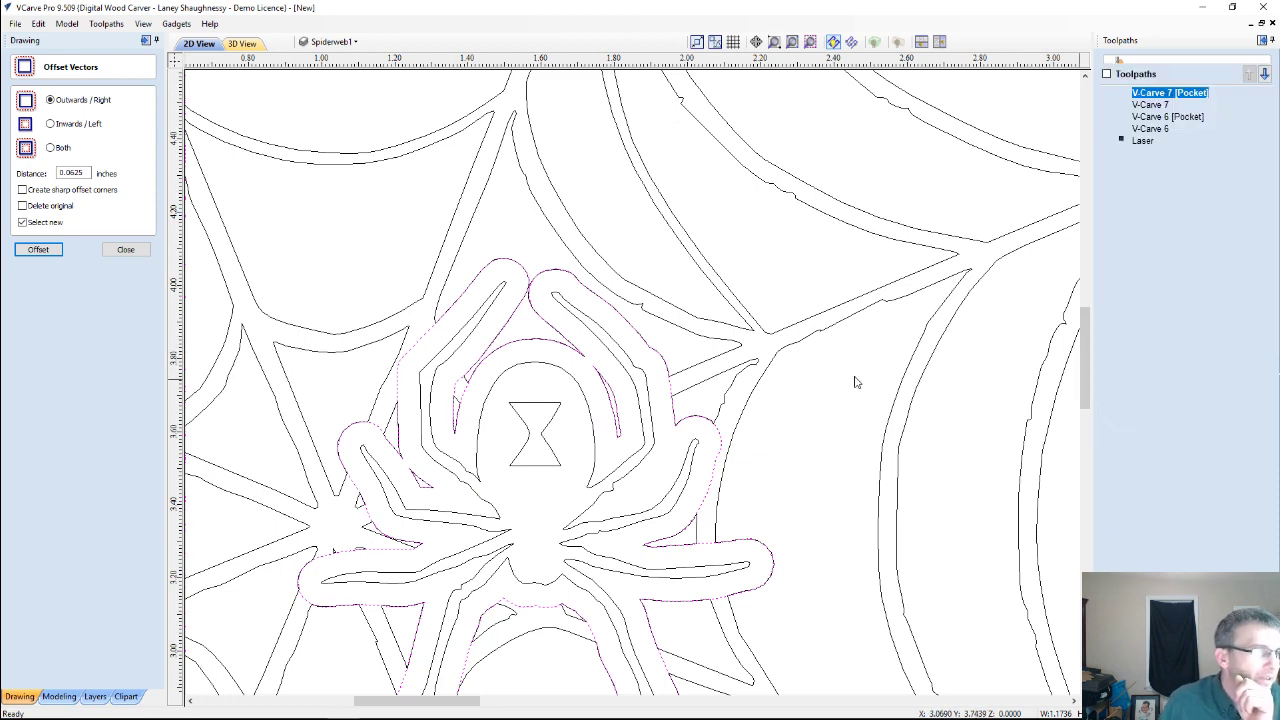
{"action": "left_click", "coordinate": [423, 347], "text": "shift"}
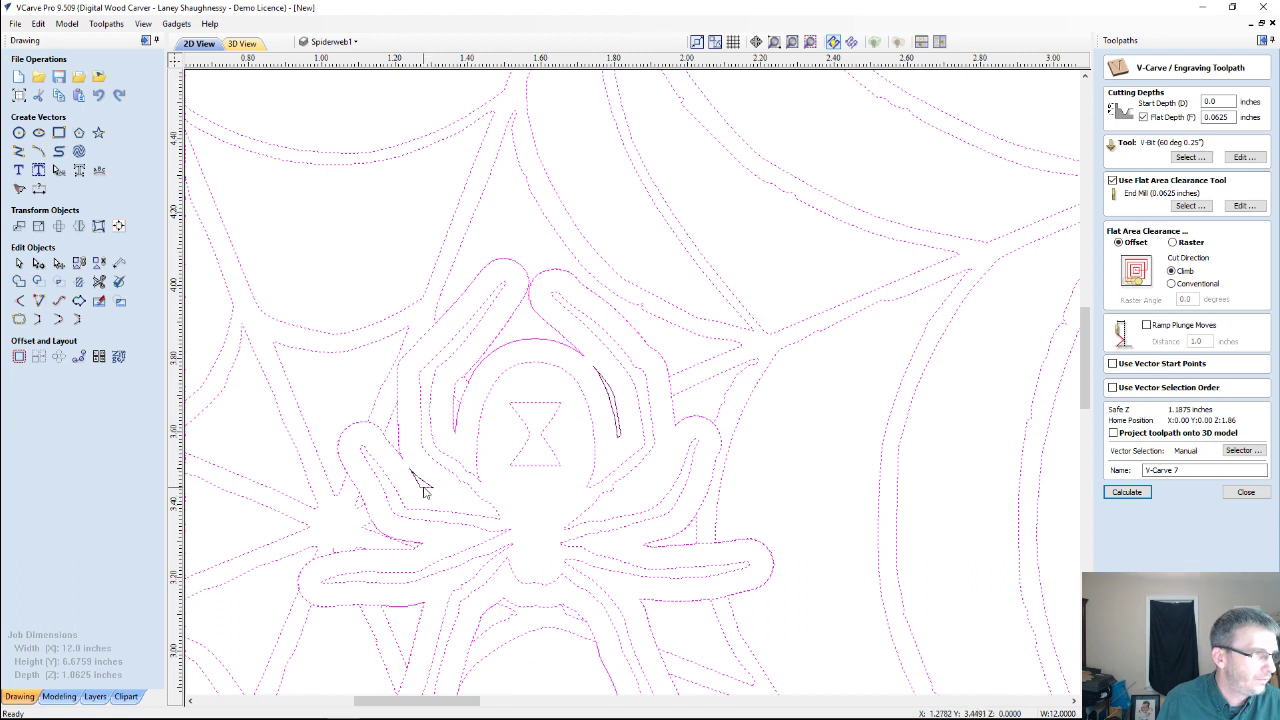
{"action": "left_click", "coordinate": [600, 408], "text": "shift"}
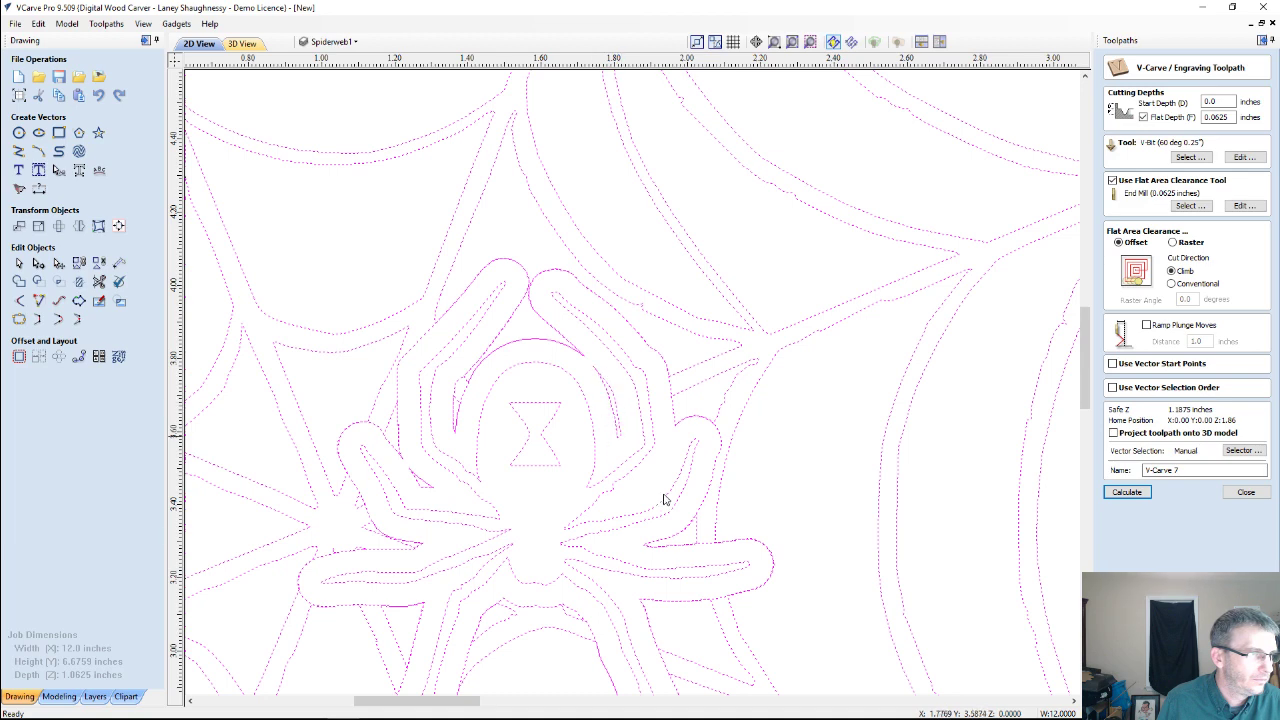
{"action": "scroll", "coordinate": [446, 575], "scroll_direction": "down", "scroll_amount": 3}
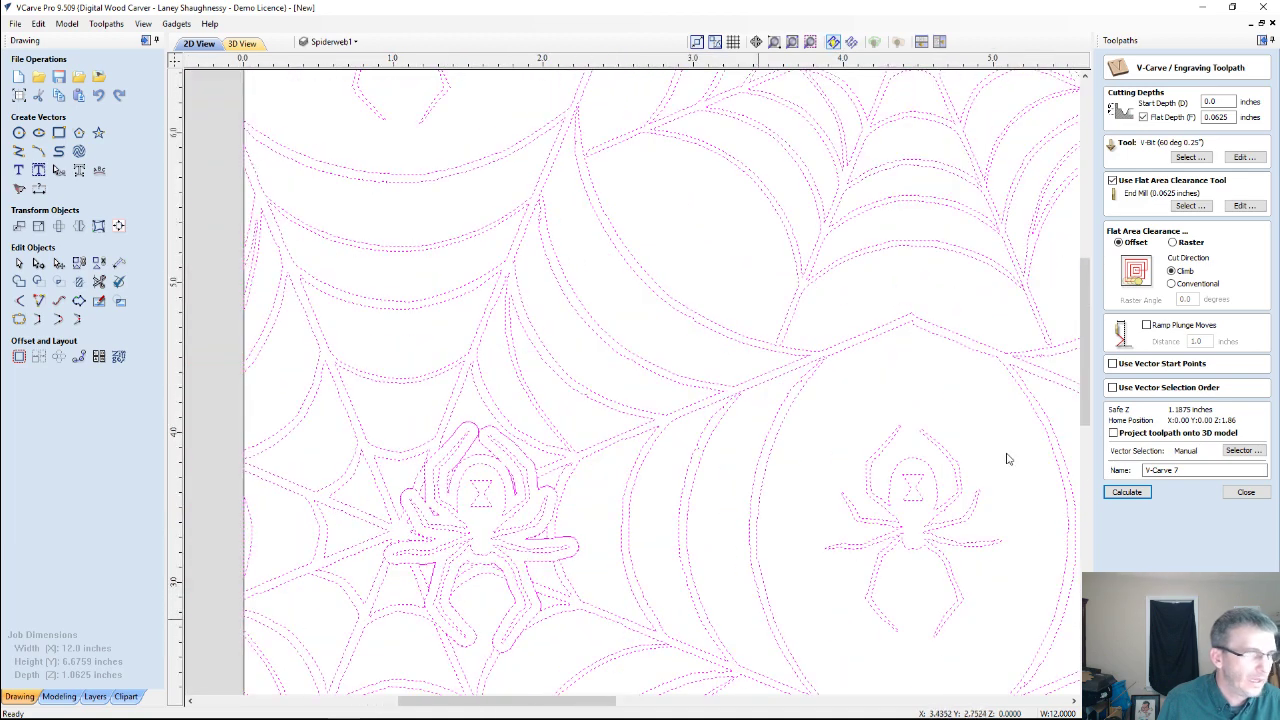
{"action": "left_click", "coordinate": [1127, 491]}
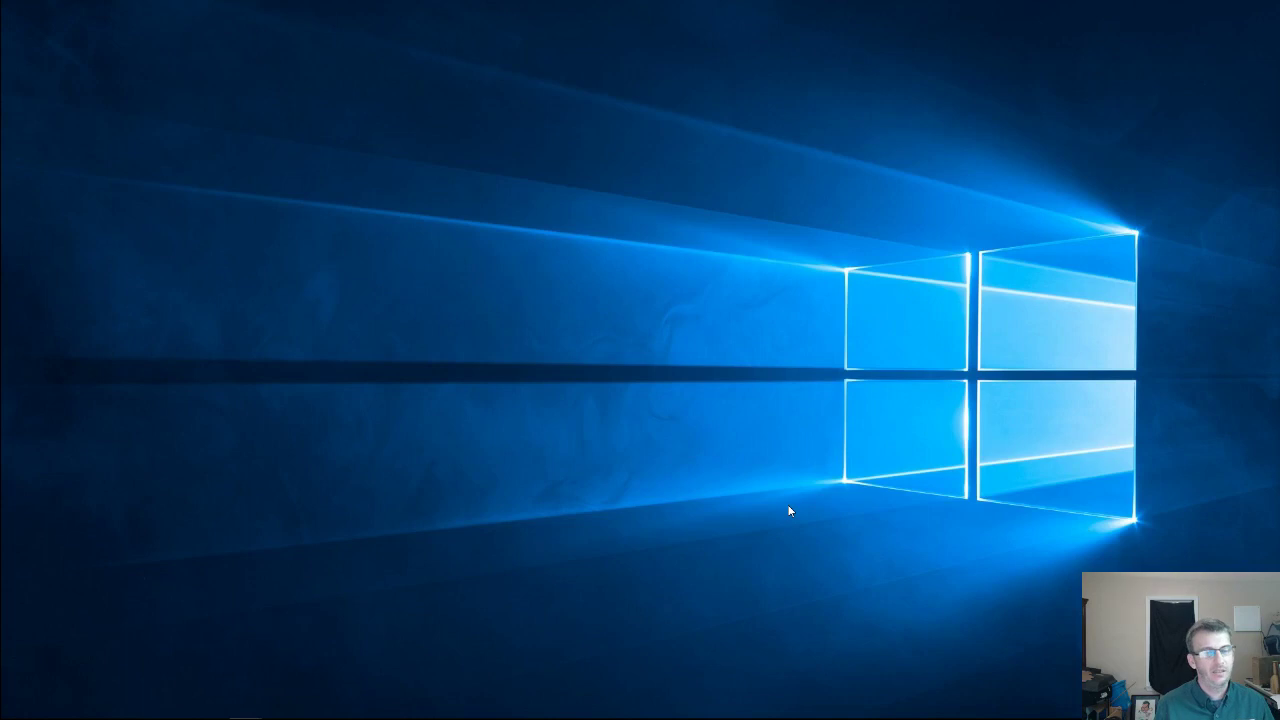
Launch VCarve Pro again and start the setup of a new file.
{"action": "mouse_move", "coordinate": [307, 716]}
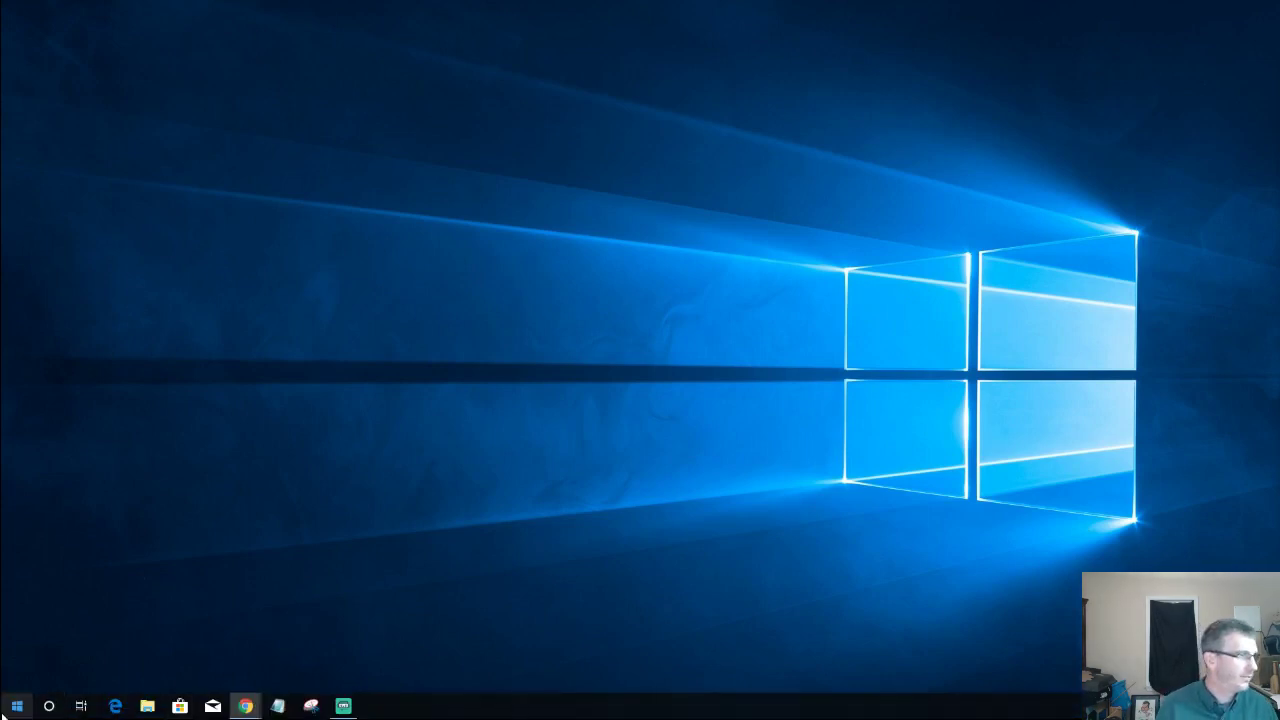
{"action": "left_click", "coordinate": [16, 706]}
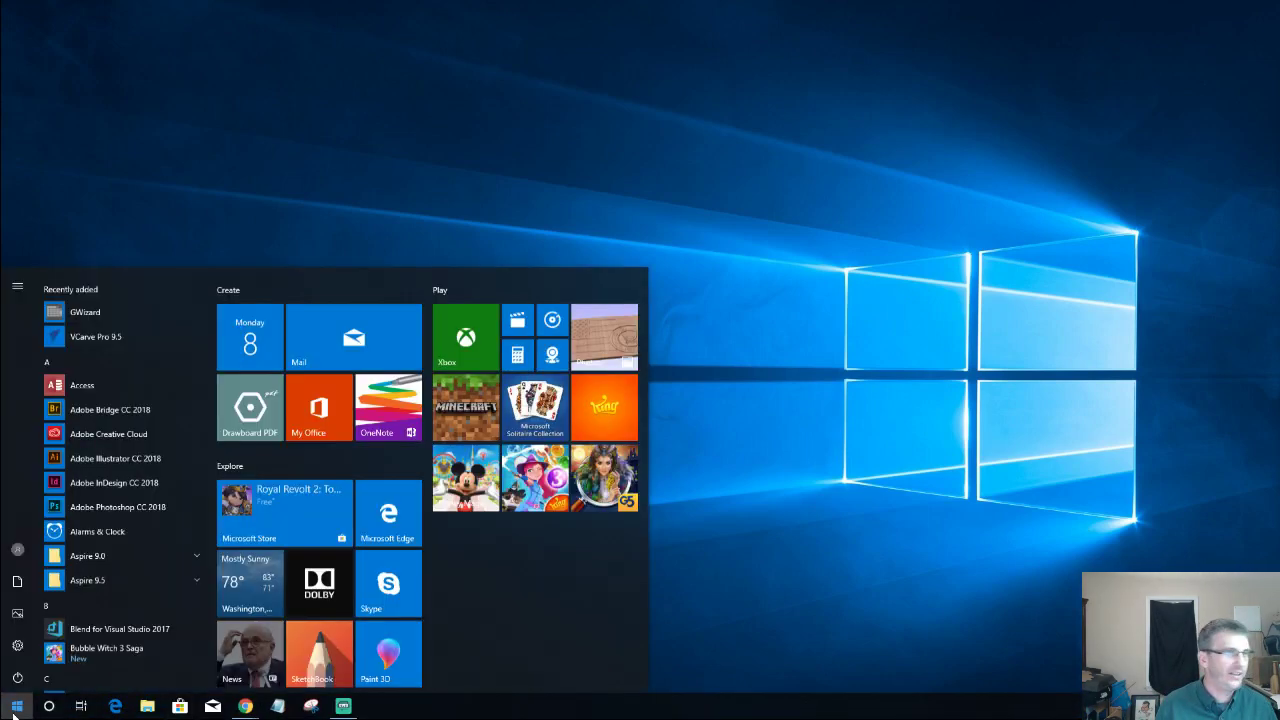
{"action": "left_click", "coordinate": [100, 328]}
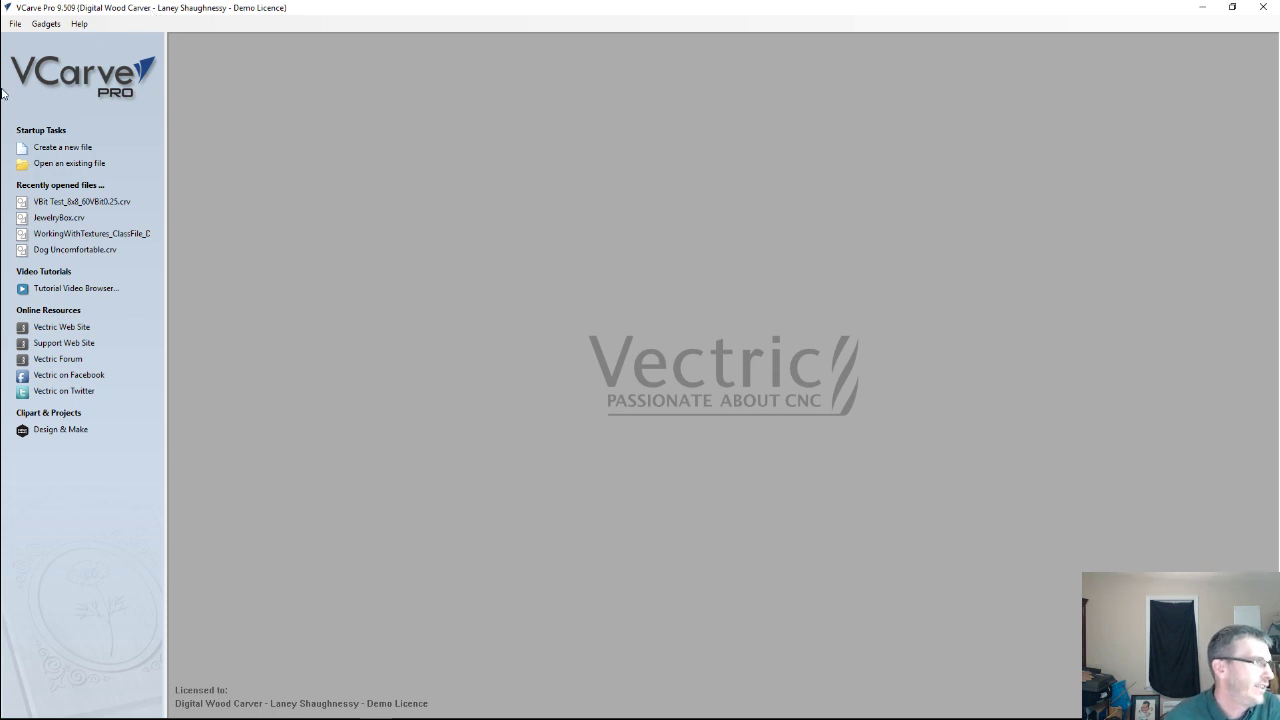
{"action": "left_click", "coordinate": [47, 146]}
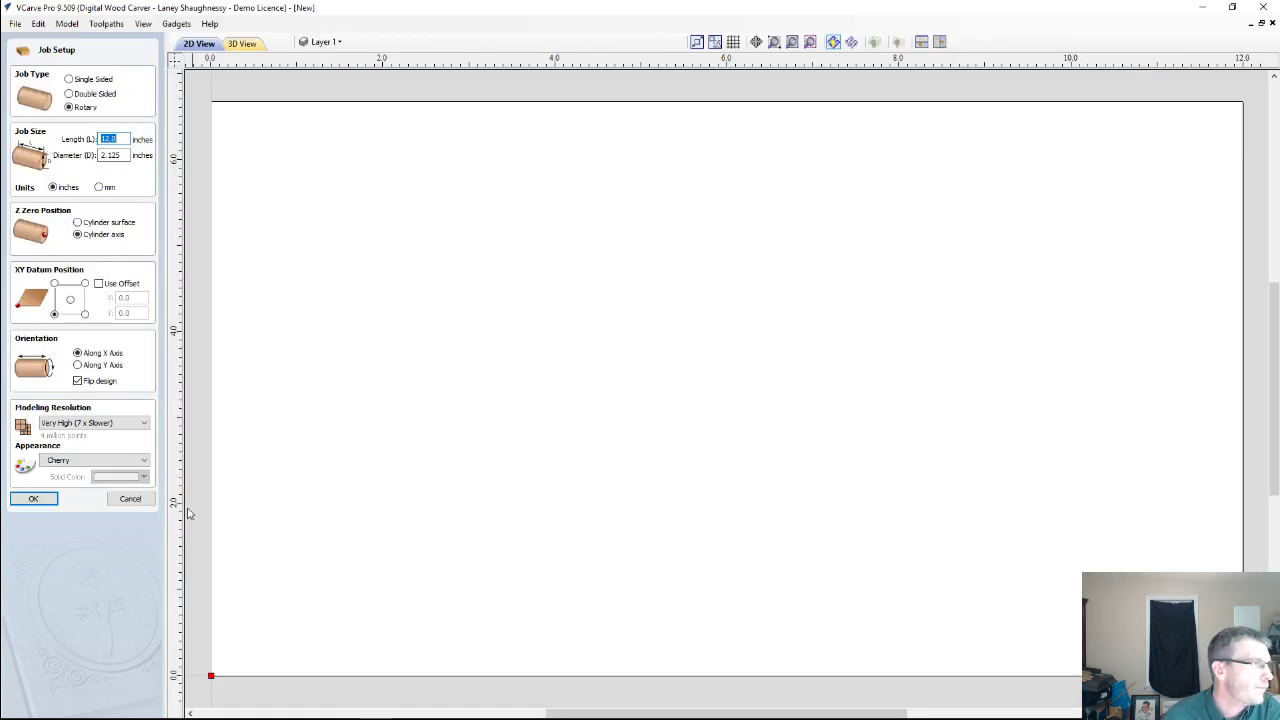
Accept the rotary job setup with a length of 12 inches and a diameter of 2.125 inches.
{"action": "left_click", "coordinate": [31, 502]}
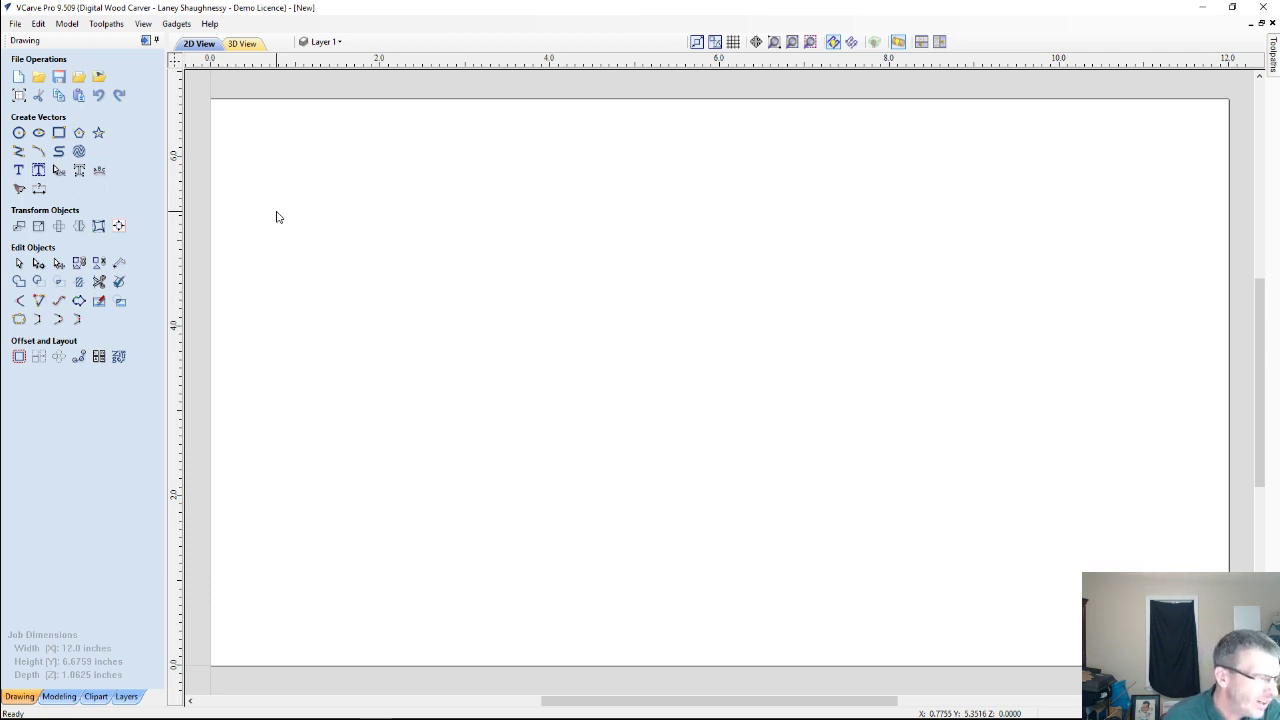
{"action": "scroll", "coordinate": [277, 217], "scroll_direction": "down", "scroll_amount": 3}
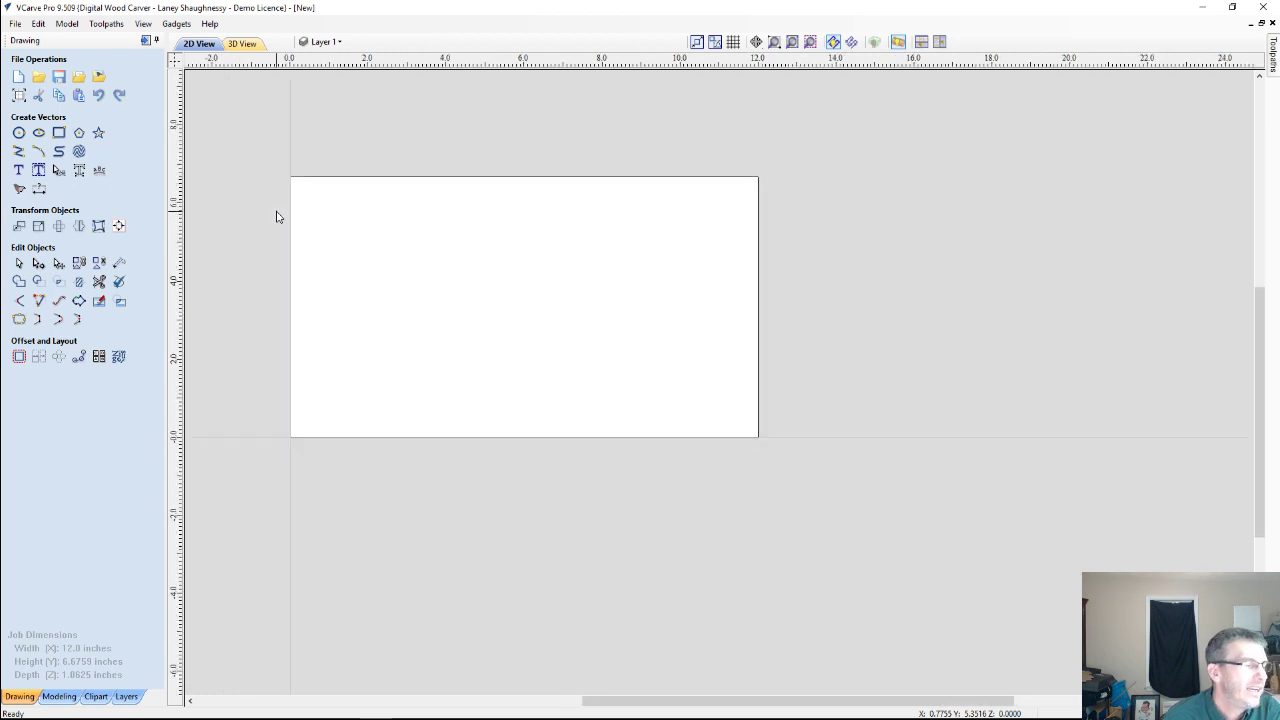
{"action": "scroll", "coordinate": [277, 217], "scroll_direction": "up", "scroll_amount": 3}
{"action": "scroll", "coordinate": [305, 238], "scroll_direction": "down", "scroll_amount": 1}
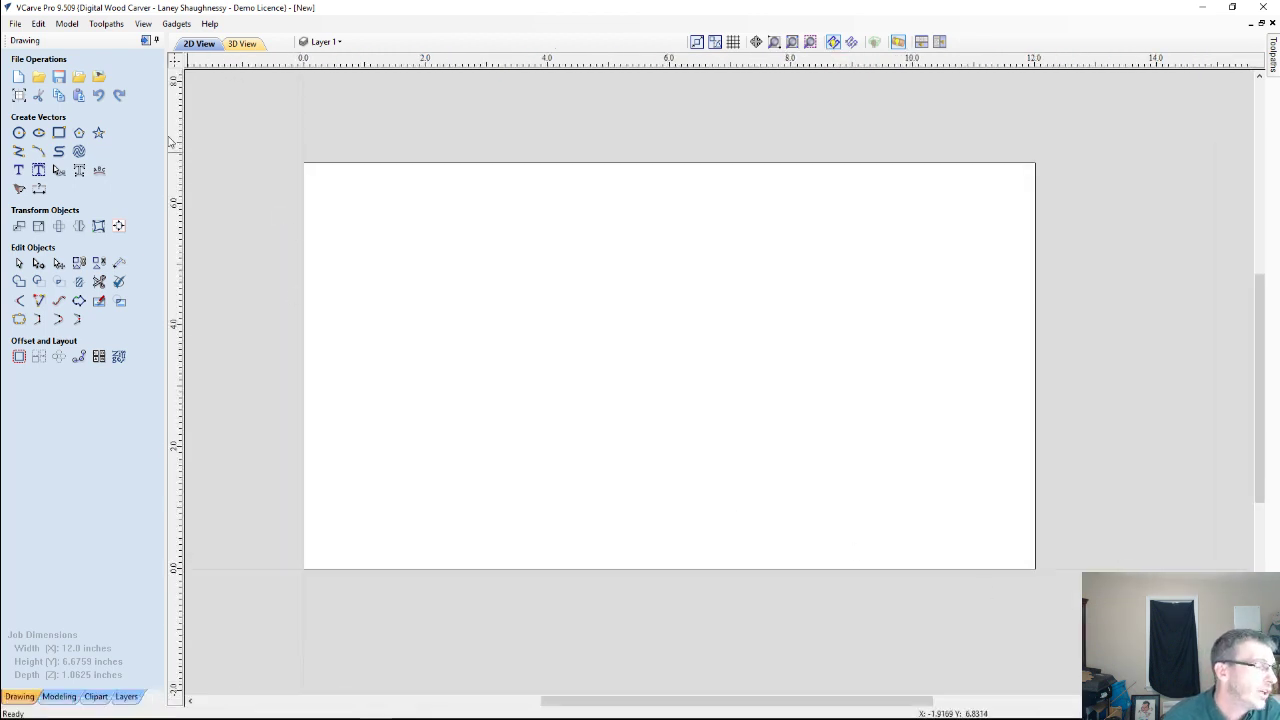
{"action": "scroll", "coordinate": [447, 337], "scroll_direction": "down", "scroll_amount": 2}
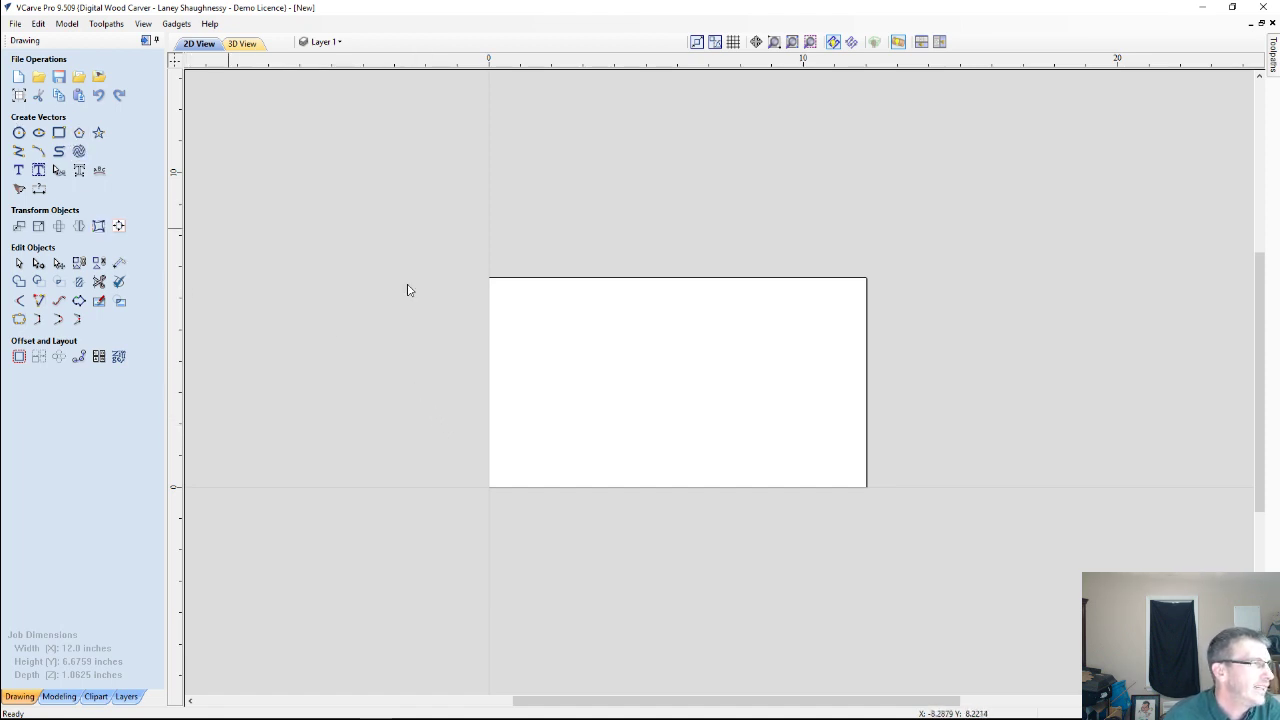
{"action": "scroll", "coordinate": [674, 349], "scroll_direction": "up", "scroll_amount": 1}
{"action": "scroll", "coordinate": [674, 349], "scroll_direction": "down", "scroll_amount": 1}
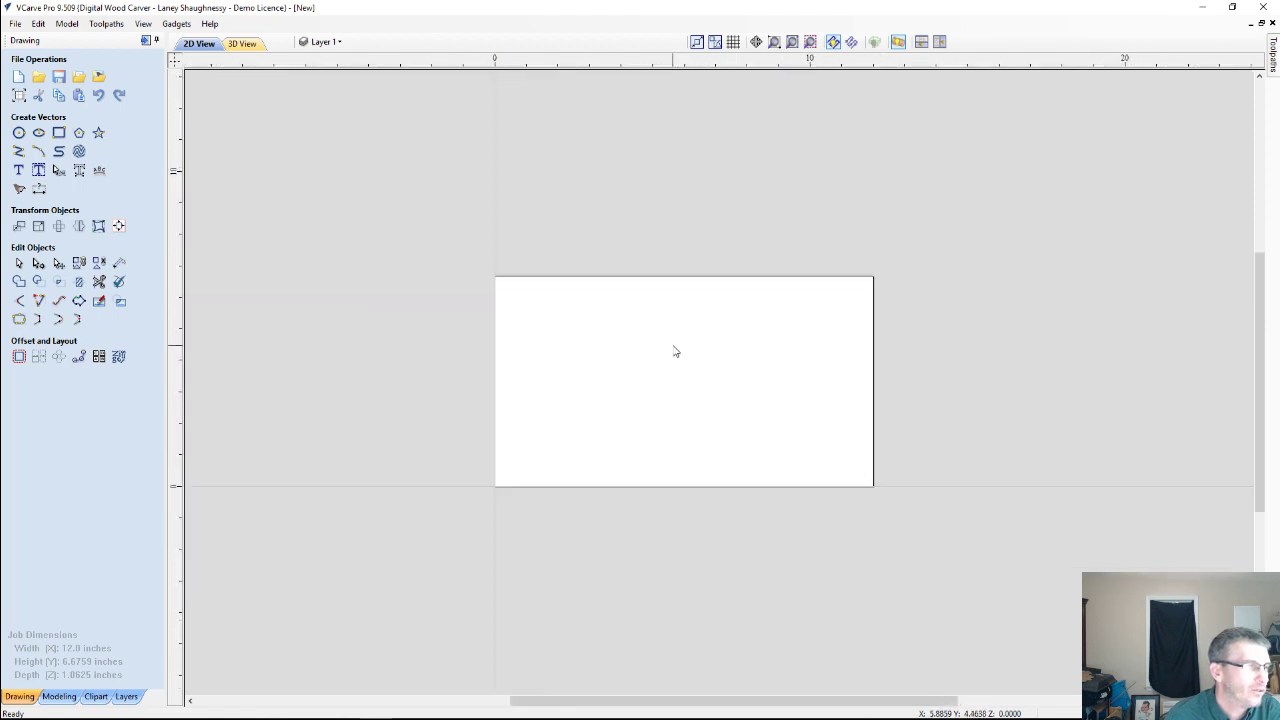
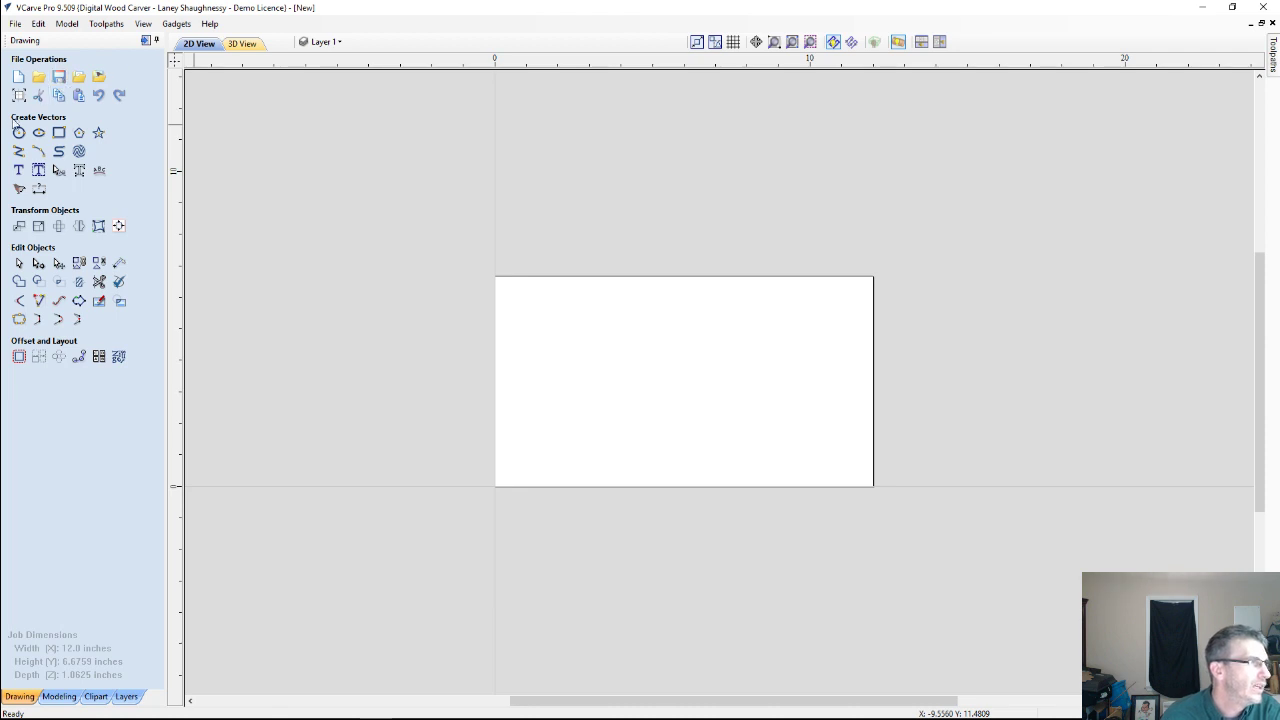
Change the job's diameter to 1.25 inches in the job setup and switch to the toolpath layout.
{"action": "left_click", "coordinate": [18, 95]}
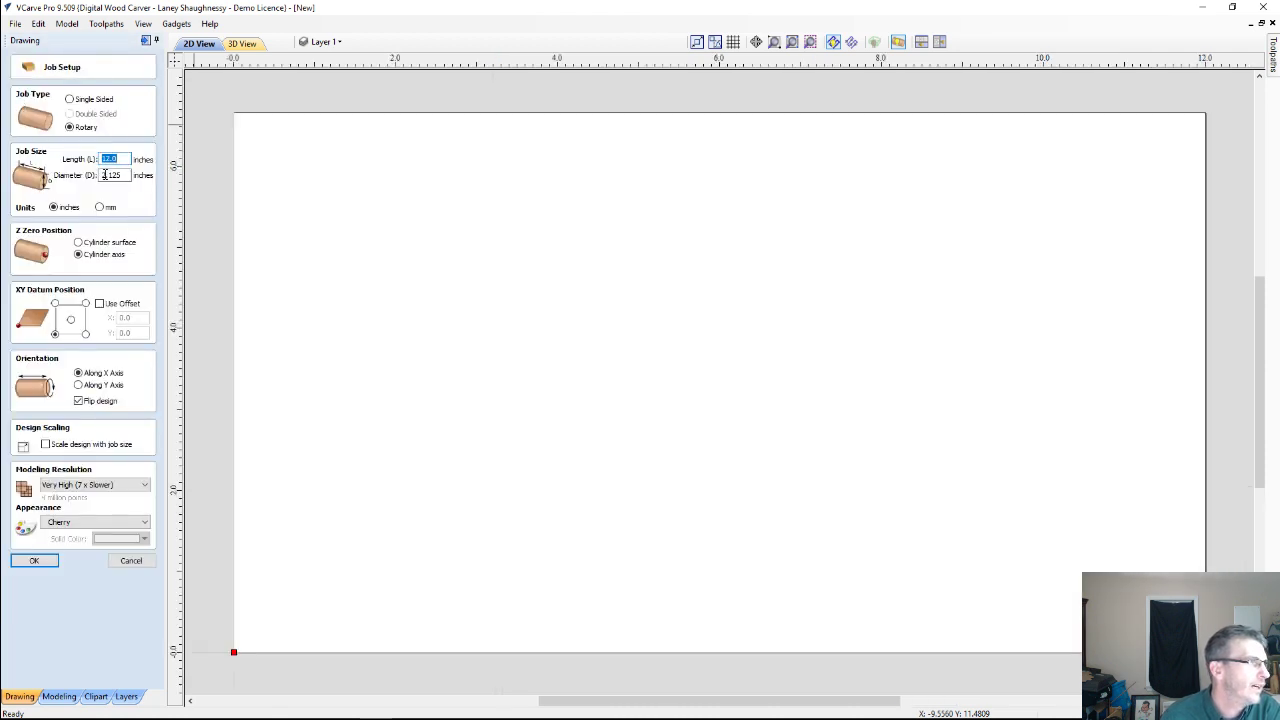
{"action": "left_click", "coordinate": [125, 175]}
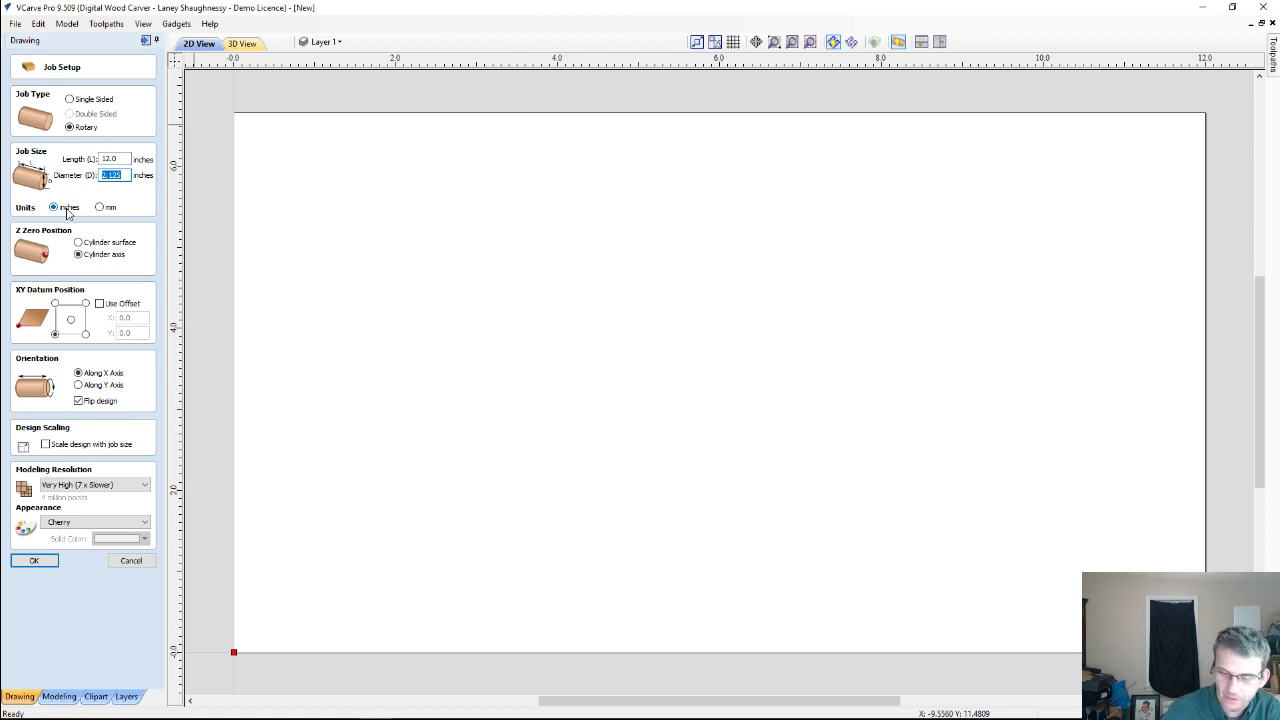
{"action": "type", "text": "1."}
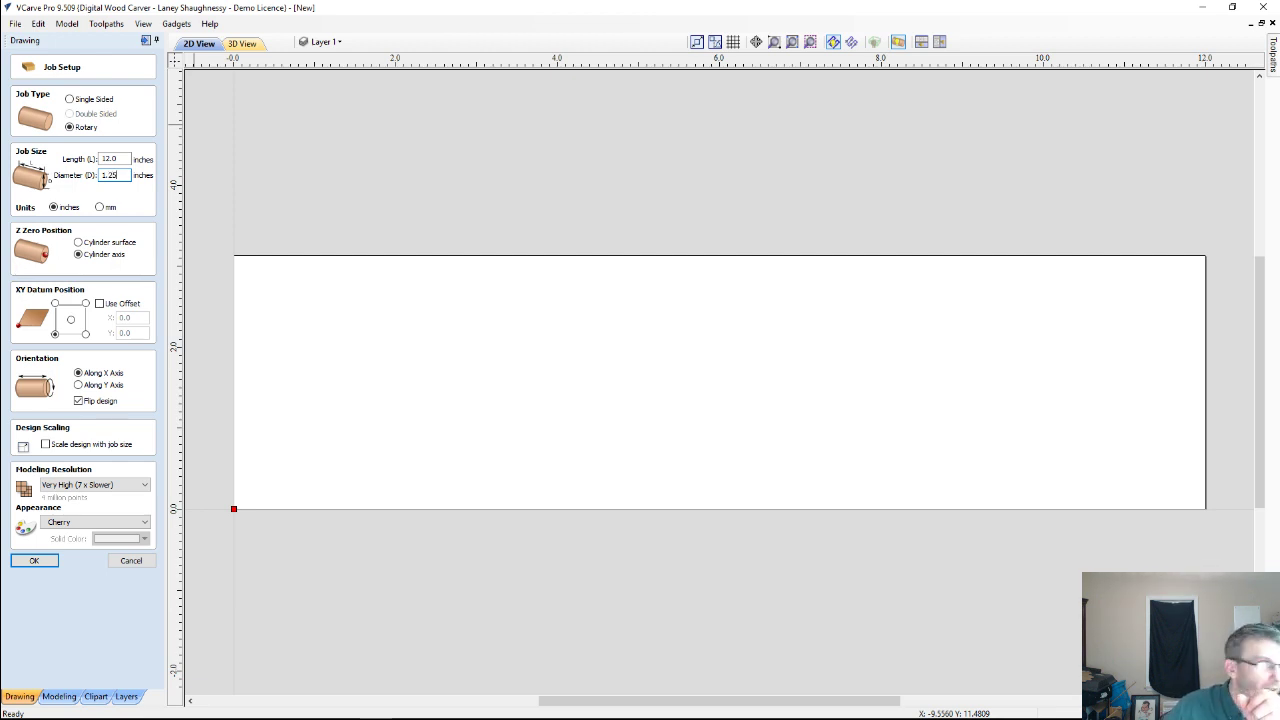
{"action": "type", "text": "25"}
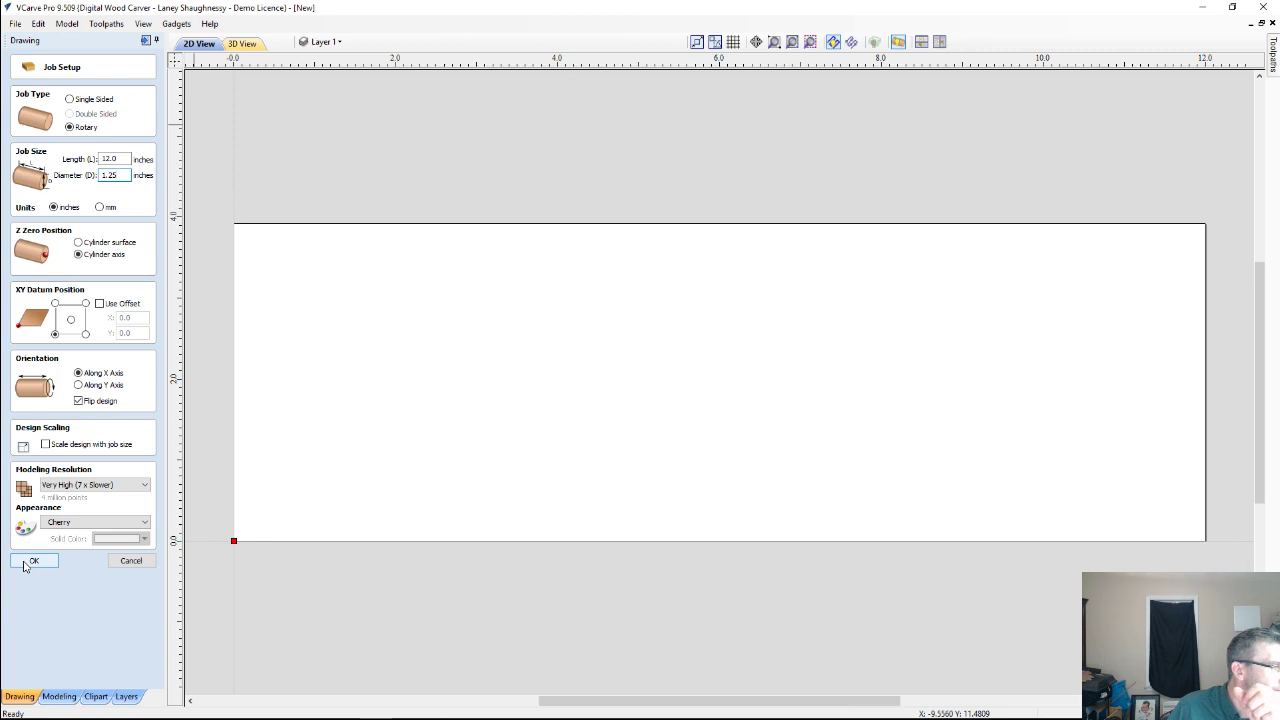
{"action": "left_click", "coordinate": [32, 562]}
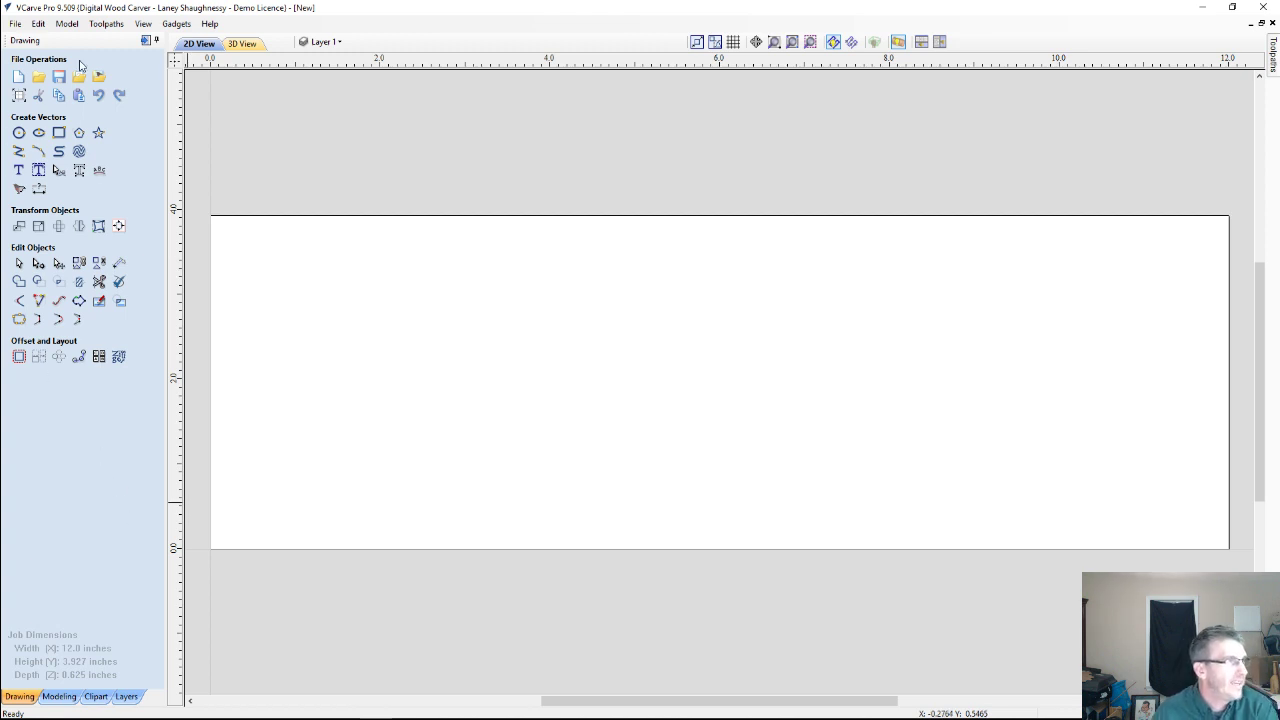
{"action": "left_click", "coordinate": [148, 40]}
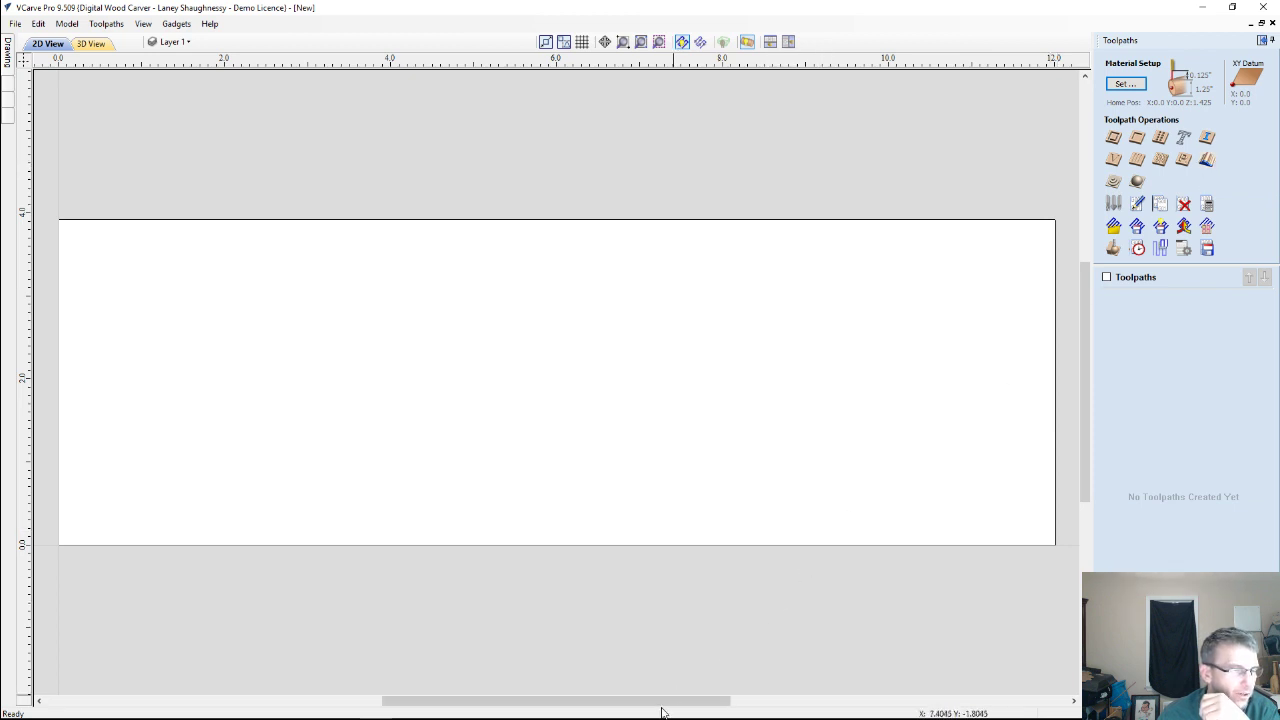
{"action": "left_click_drag", "start_coordinate": [597, 704], "coordinate": [540, 704]}
{"action": "scroll", "coordinate": [509, 500], "scroll_direction": "down", "scroll_amount": 3}
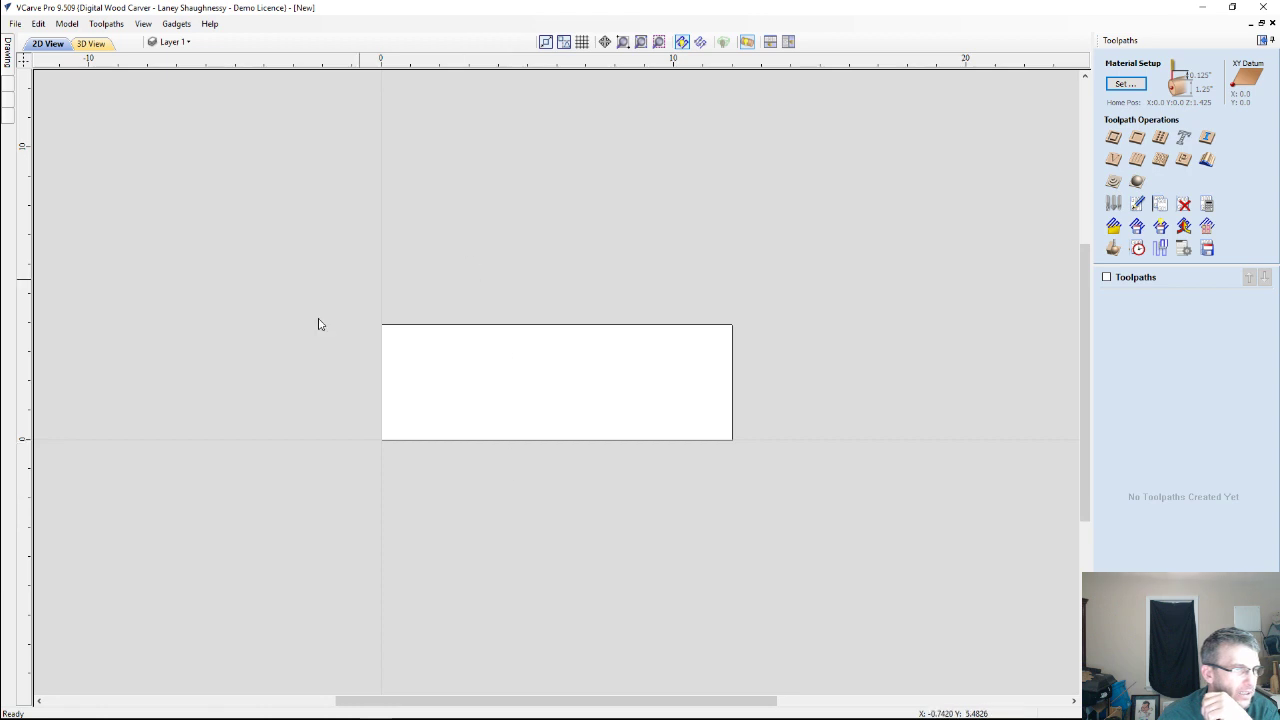
{"action": "scroll", "coordinate": [317, 320], "scroll_direction": "up", "scroll_amount": 3}
{"action": "scroll", "coordinate": [826, 471], "scroll_direction": "up", "scroll_amount": 1}
{"action": "scroll", "coordinate": [820, 469], "scroll_direction": "down", "scroll_amount": 3}
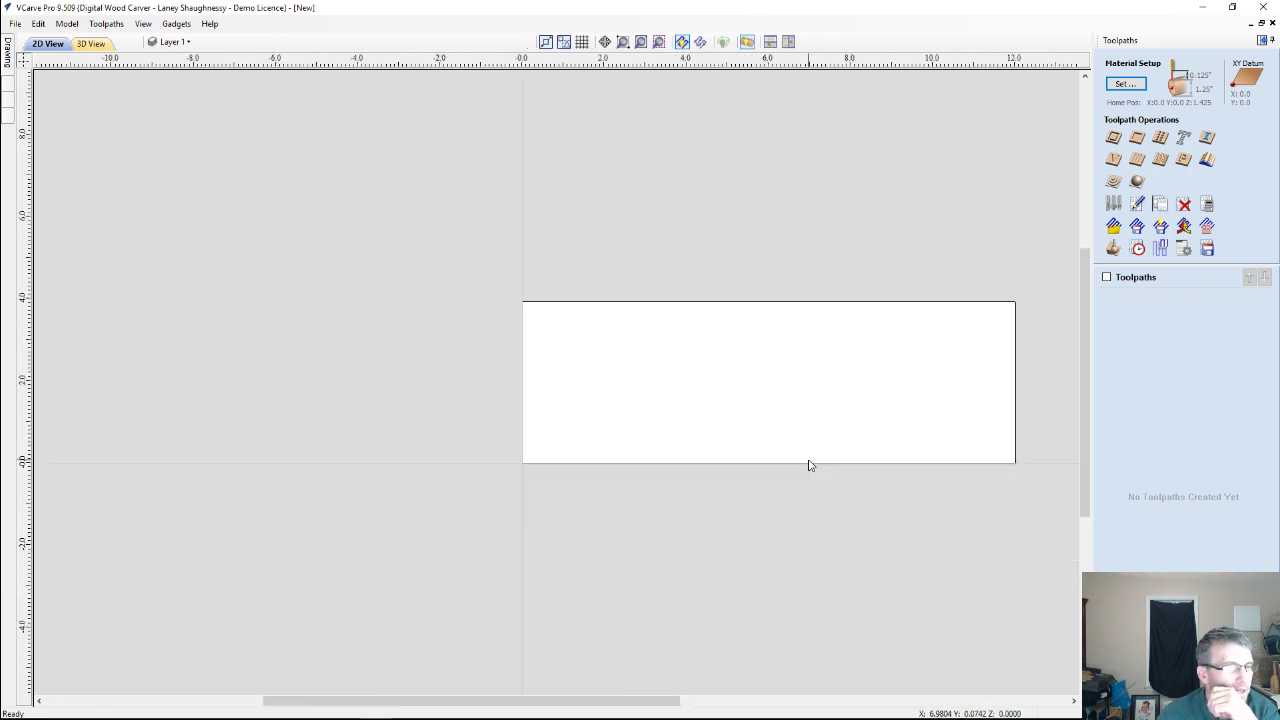
{"action": "scroll", "coordinate": [810, 465], "scroll_direction": "up", "scroll_amount": 1}
{"action": "scroll", "coordinate": [810, 465], "scroll_direction": "up", "scroll_amount": 1}
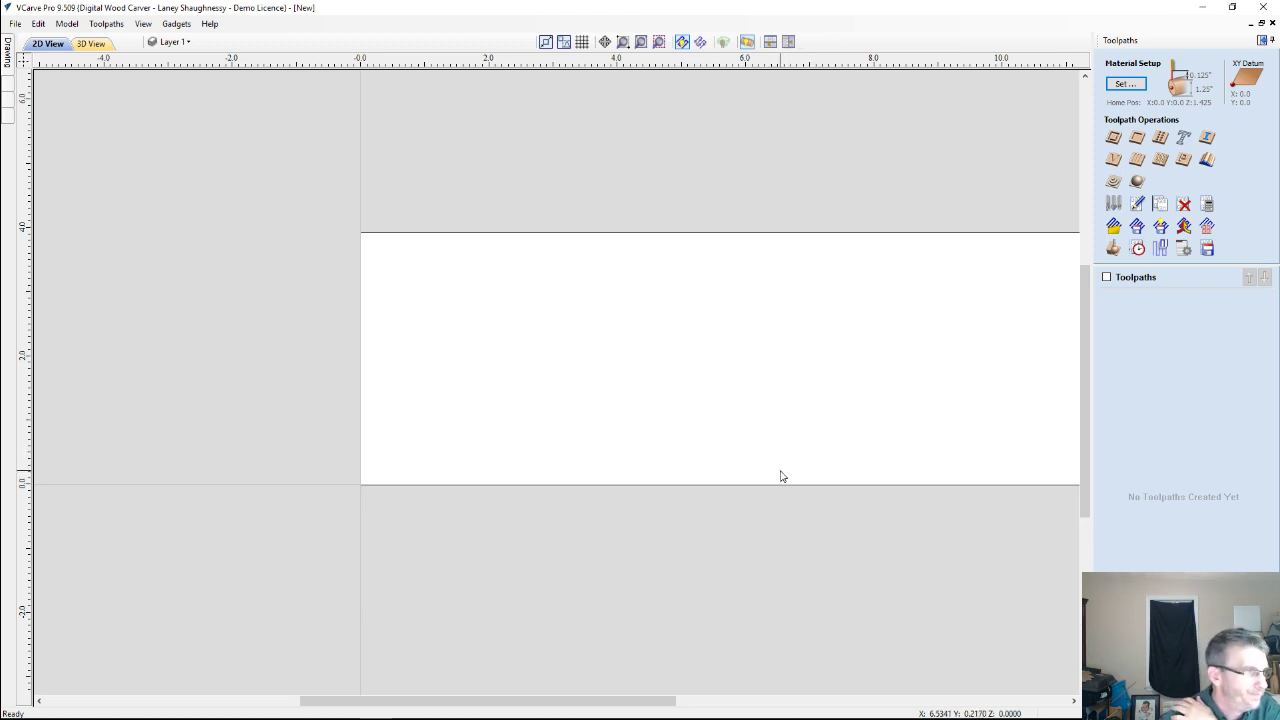
{"action": "scroll", "coordinate": [775, 473], "scroll_direction": "down", "scroll_amount": 2}
{"action": "scroll", "coordinate": [836, 392], "scroll_direction": "up", "scroll_amount": 1}
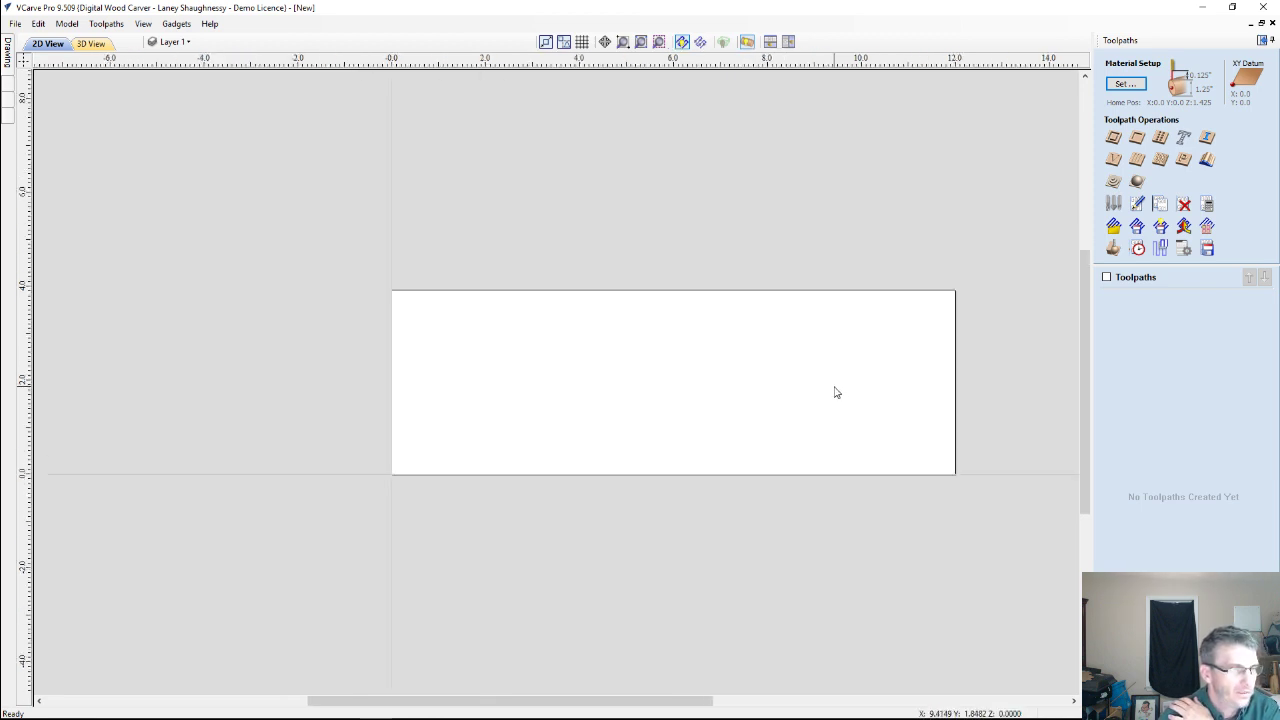
{"action": "scroll", "coordinate": [836, 392], "scroll_direction": "up", "scroll_amount": 1}
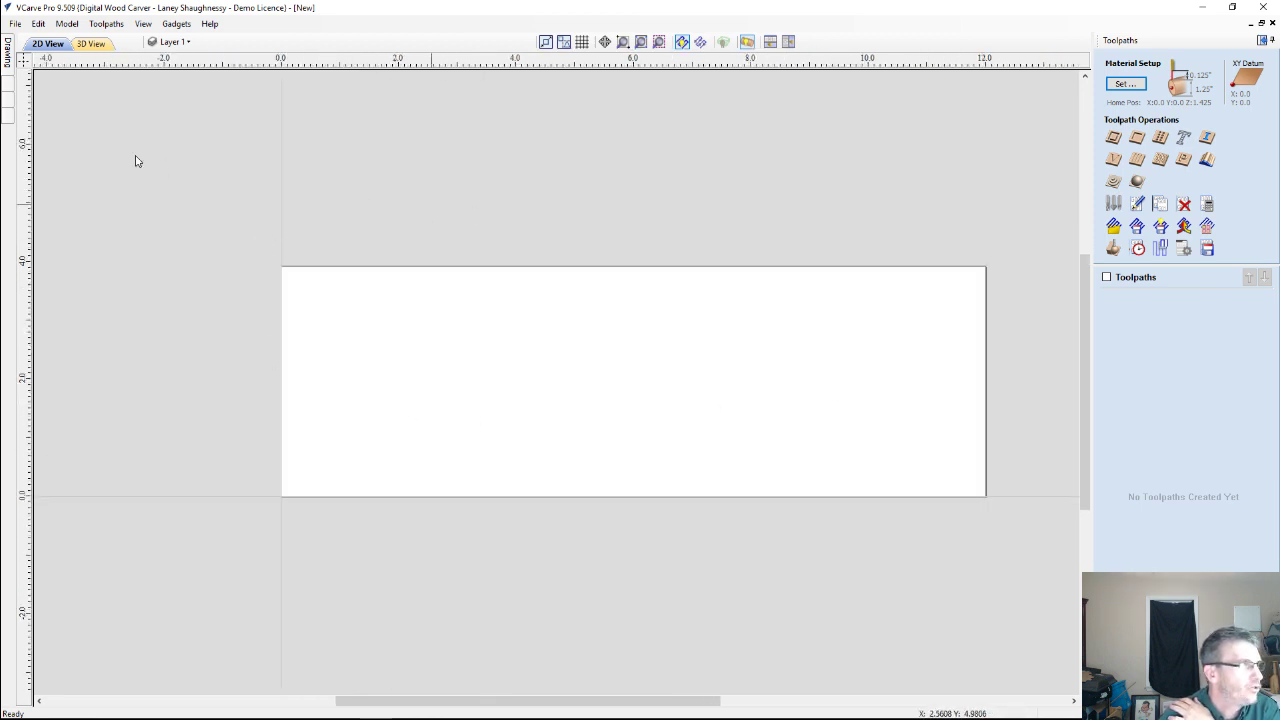
Draw a rectangle about 3.78 inches wide in the upper half of the job area and enter its height as 1.25/2 inches.
{"action": "mouse_move", "coordinate": [8, 52]}
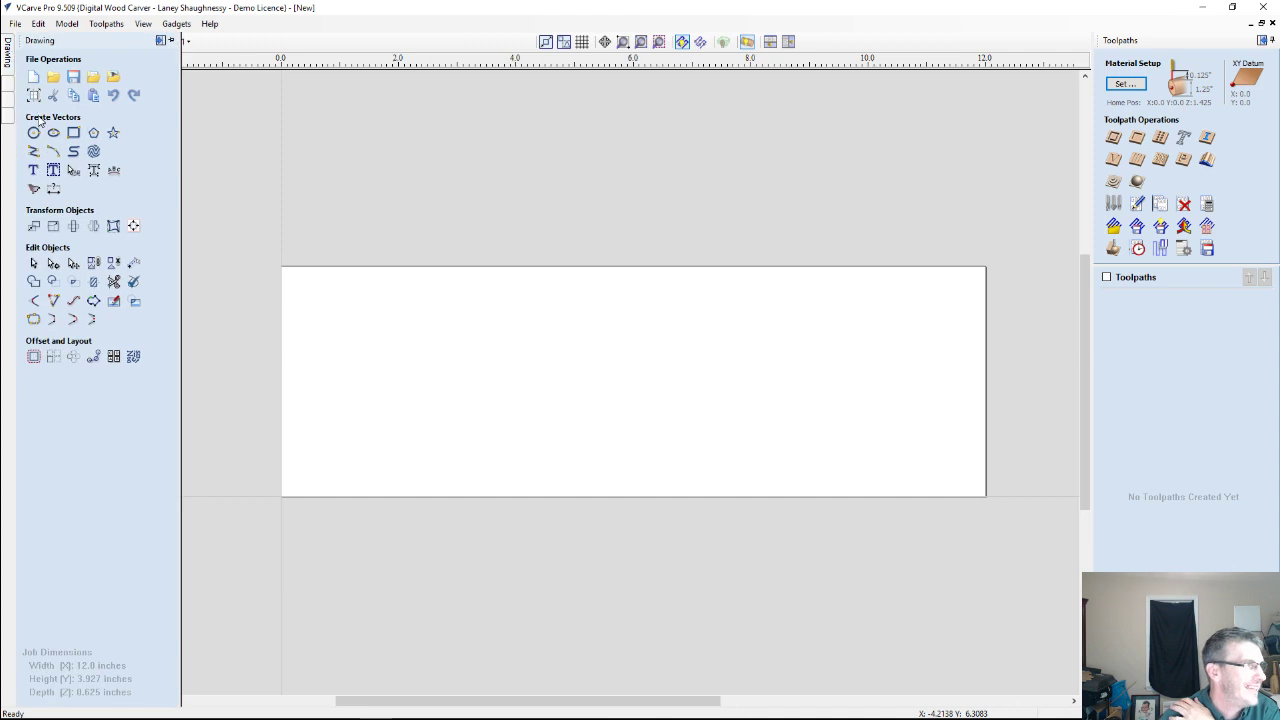
{"action": "left_click", "coordinate": [73, 132]}
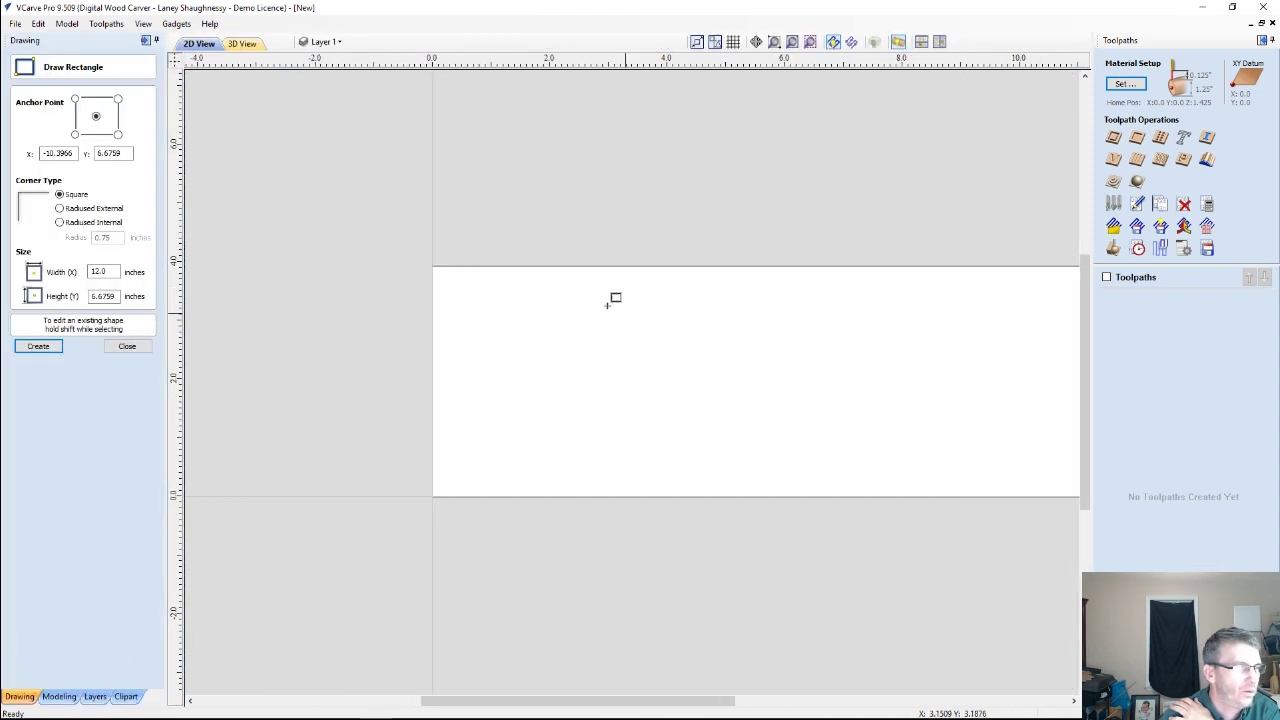
{"action": "left_click_drag", "start_coordinate": [562, 299], "coordinate": [779, 351]}
{"action": "left_click", "coordinate": [118, 296]}
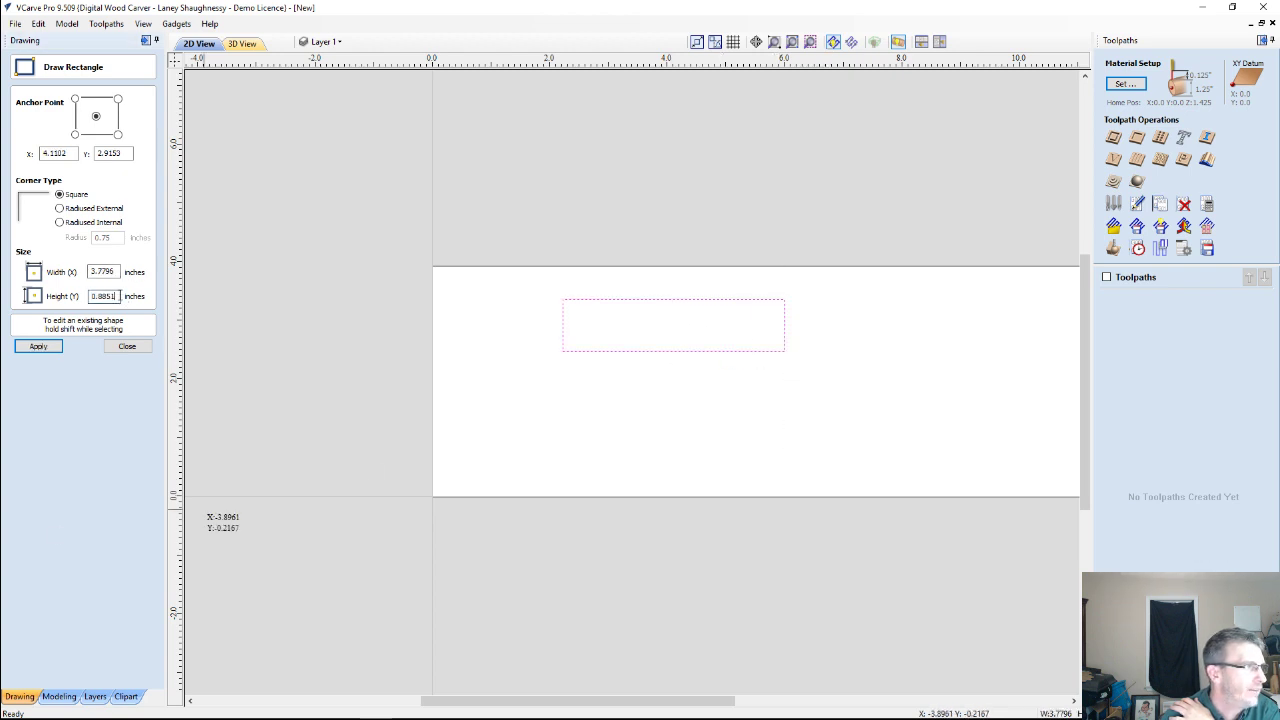
{"action": "double_click", "coordinate": [118, 296]}
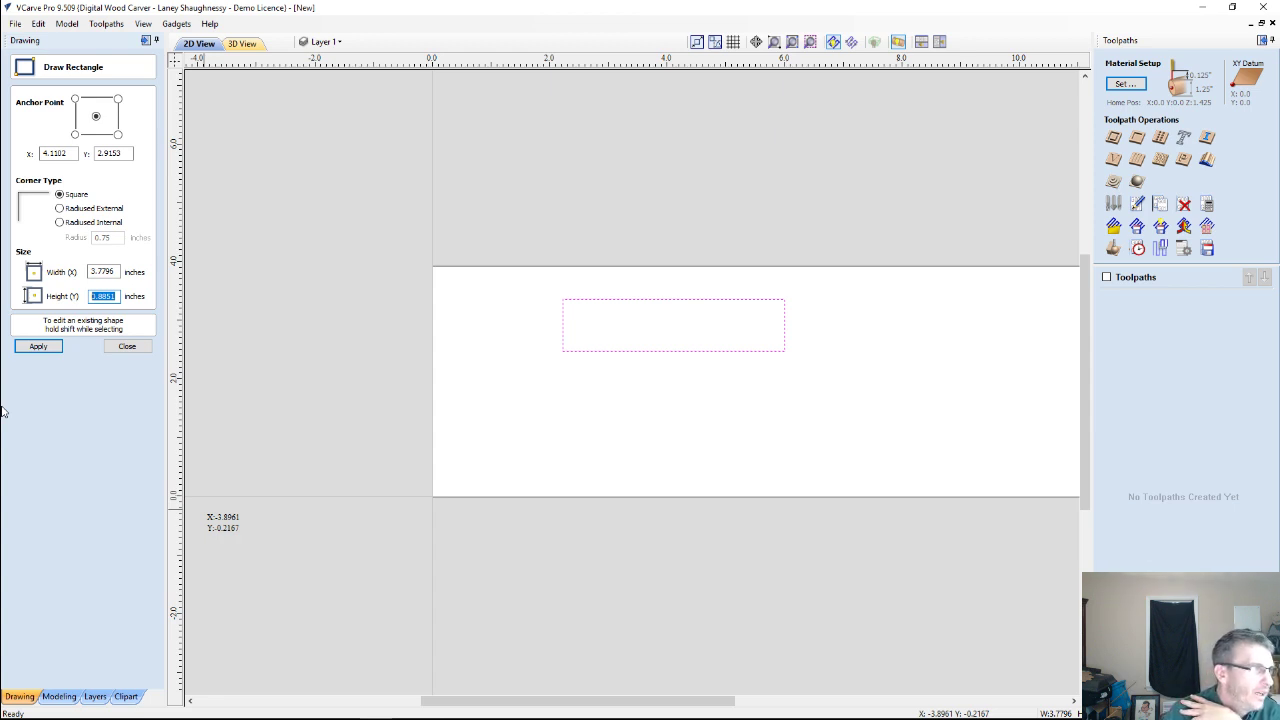
{"action": "type", "text": "1.25"}
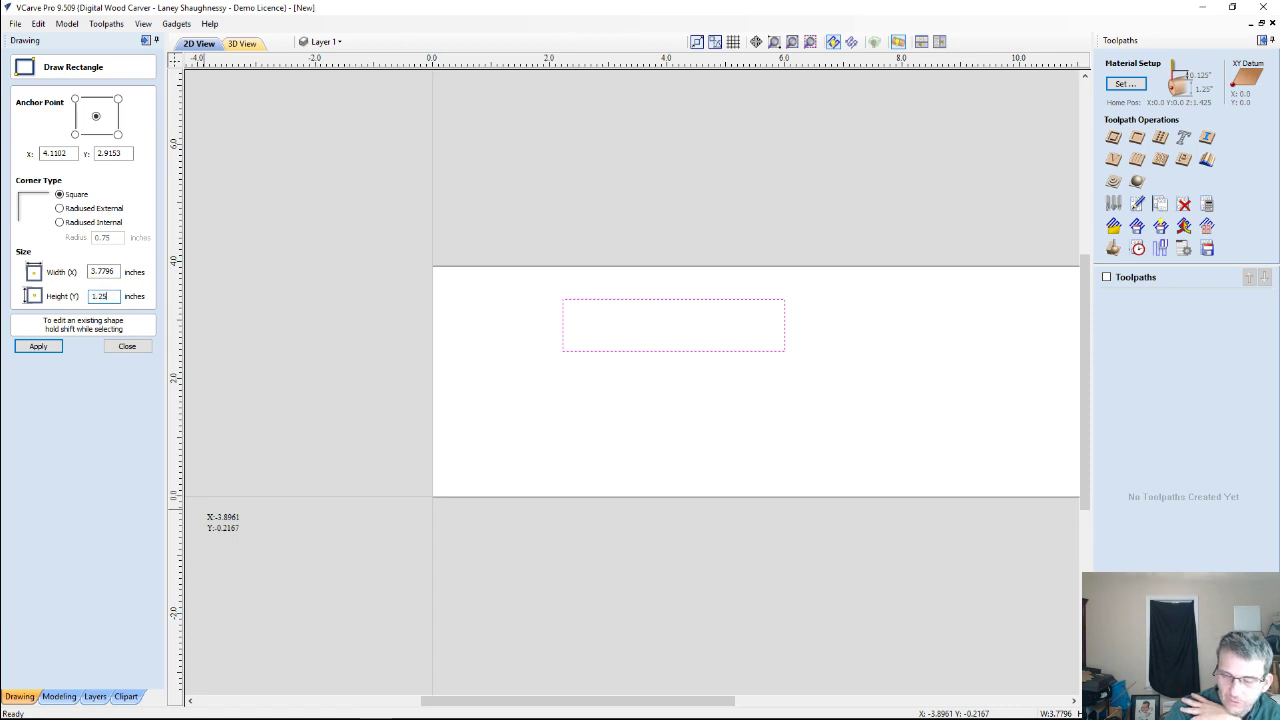
{"action": "type", "text": "/2"}
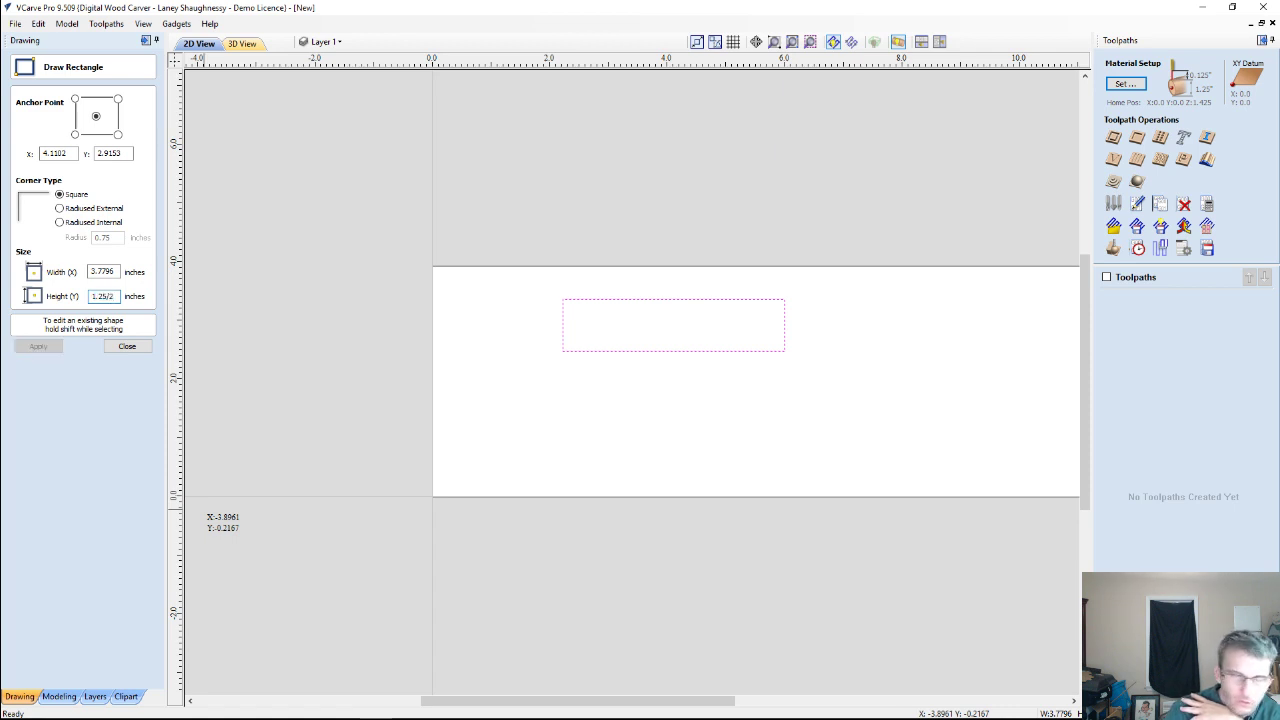
{"action": "key", "text": "equal"}
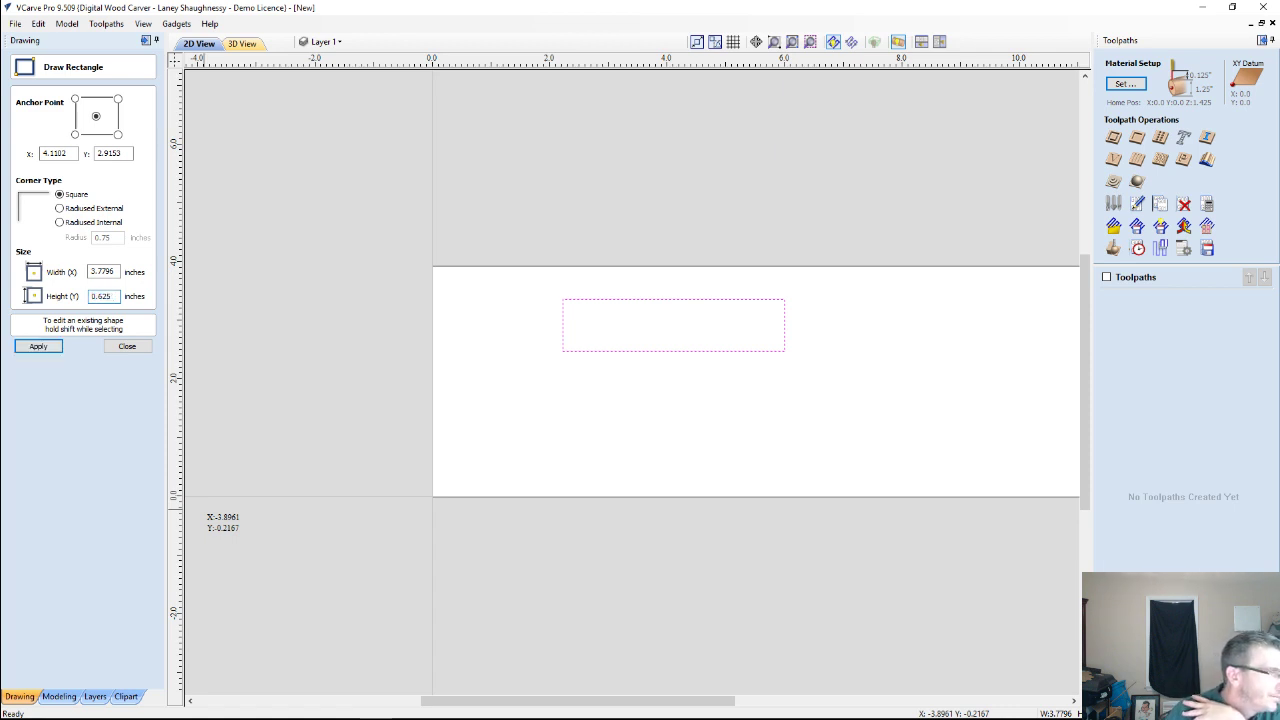
Set the rectangle's width to 4.25 inches, apply the new size and finish the rectangle.
{"action": "double_click", "coordinate": [117, 272]}
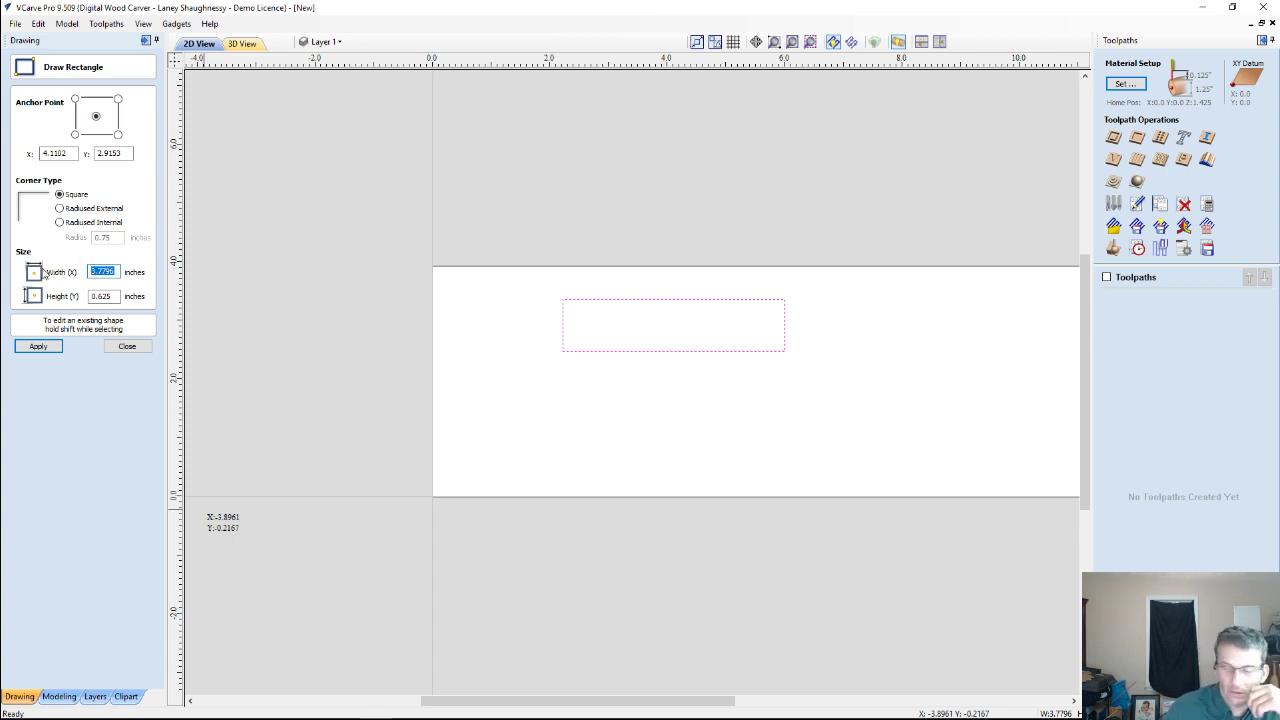
{"action": "type", "text": "4"}
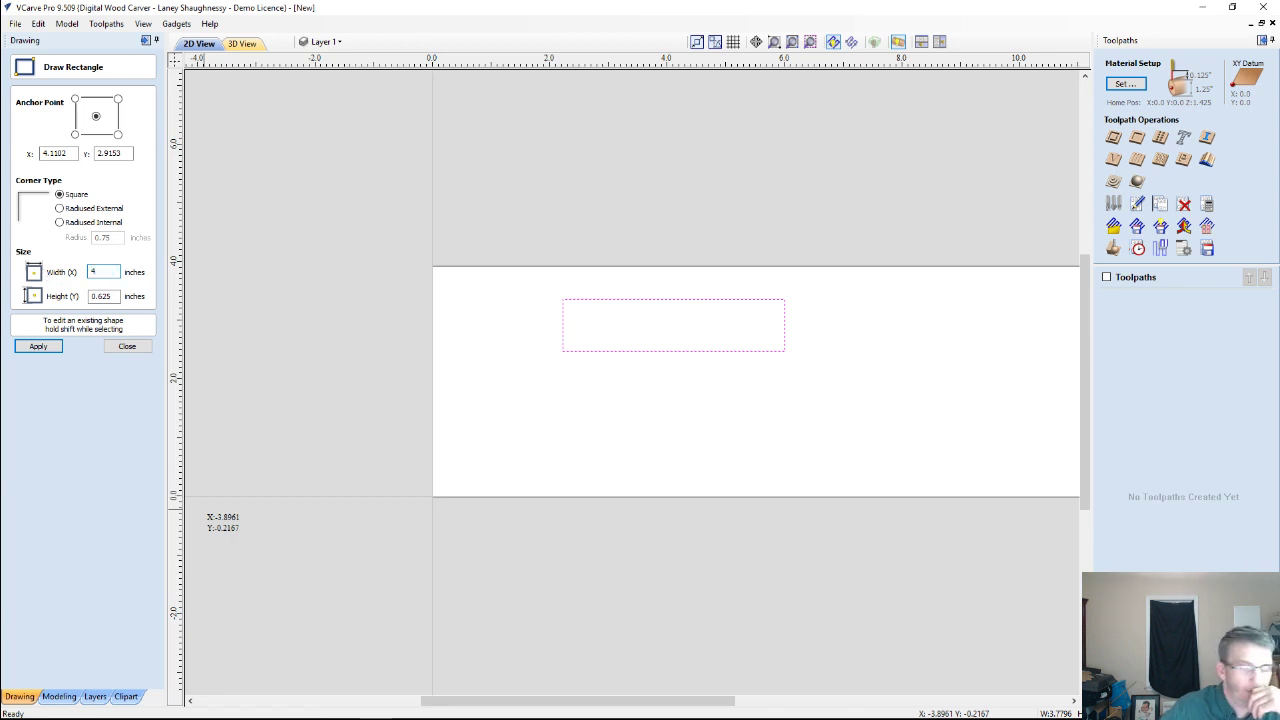
{"action": "type", "text": "."}
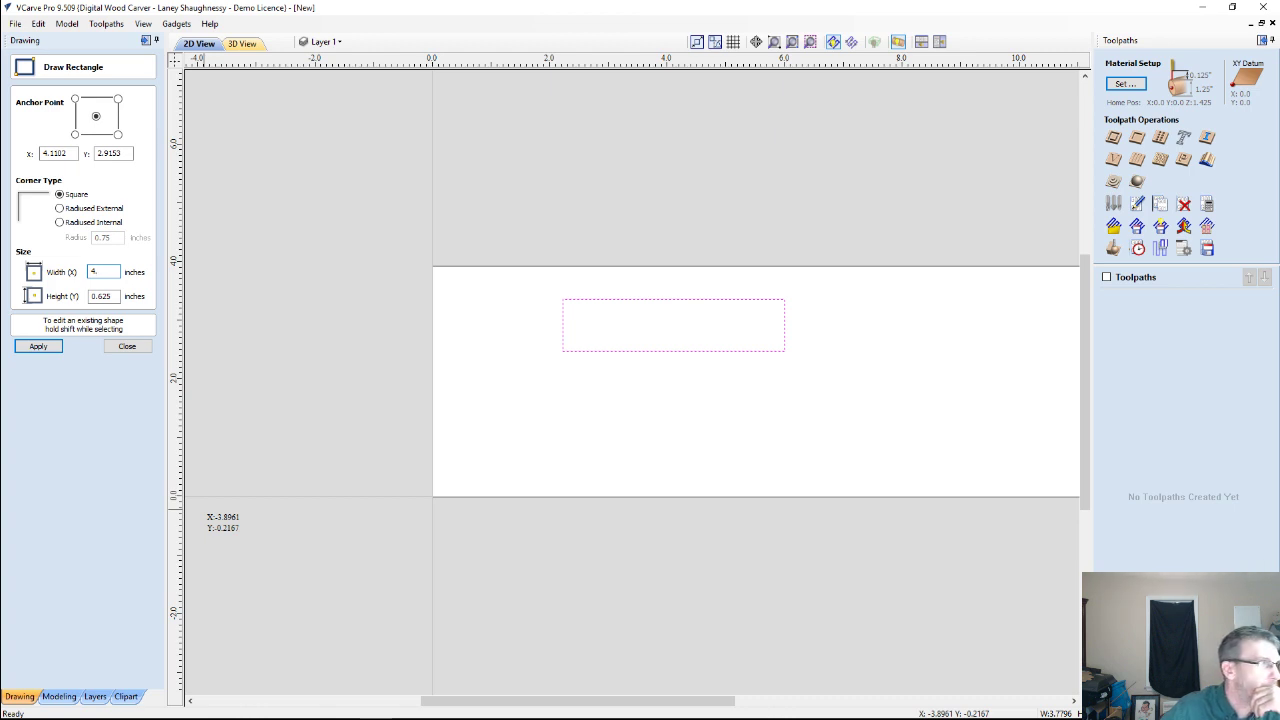
{"action": "type", "text": "25"}
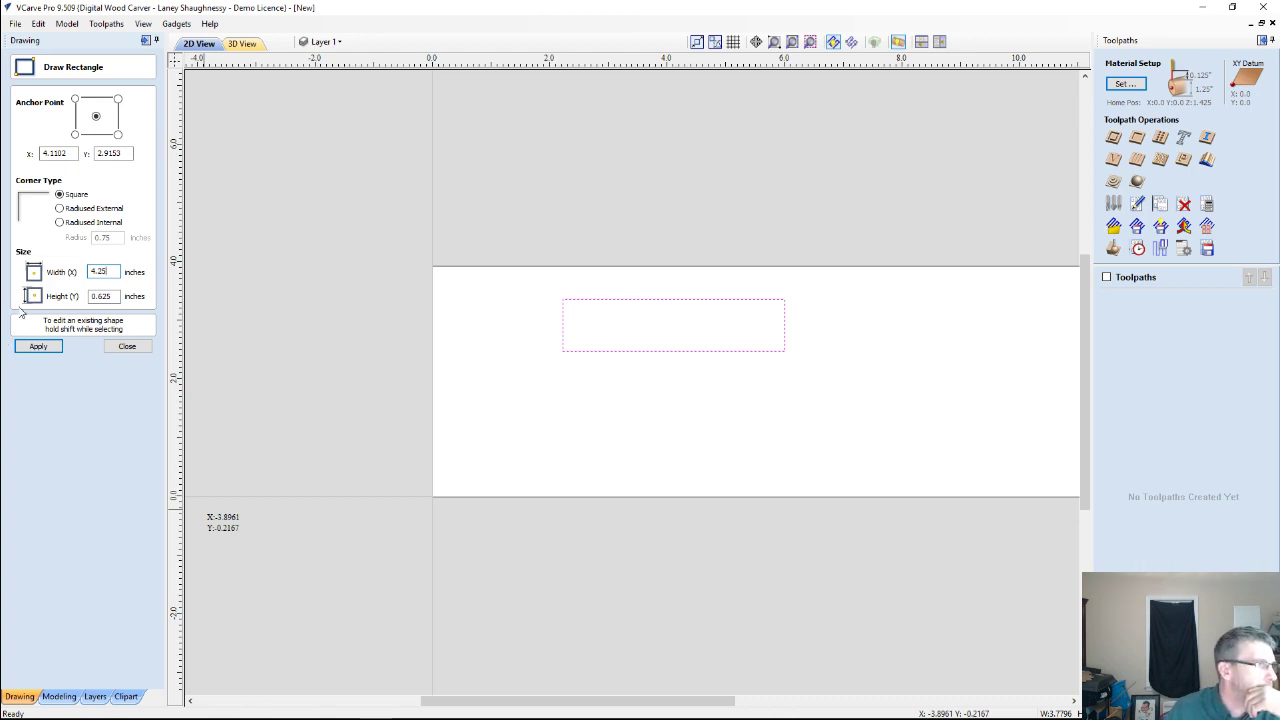
{"action": "left_click", "coordinate": [32, 346]}
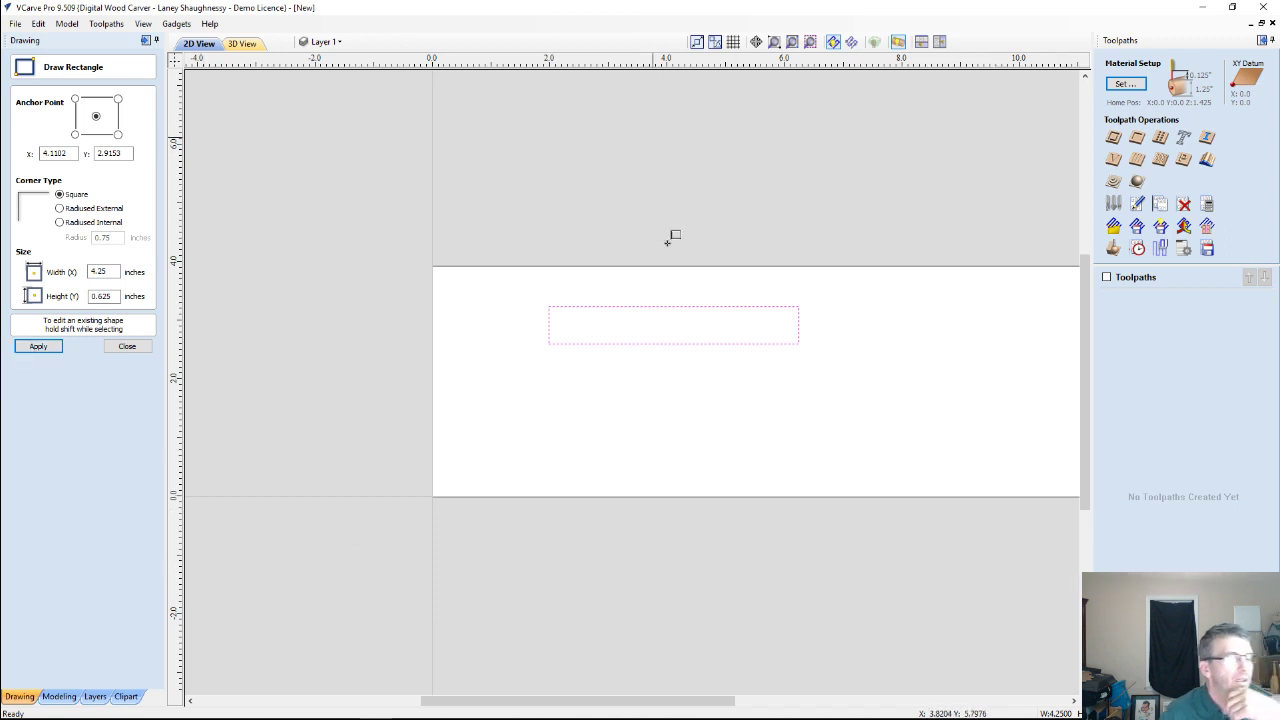
{"action": "scroll", "coordinate": [712, 462], "scroll_direction": "up", "scroll_amount": 3}
{"action": "scroll", "coordinate": [700, 445], "scroll_direction": "down", "scroll_amount": 1}
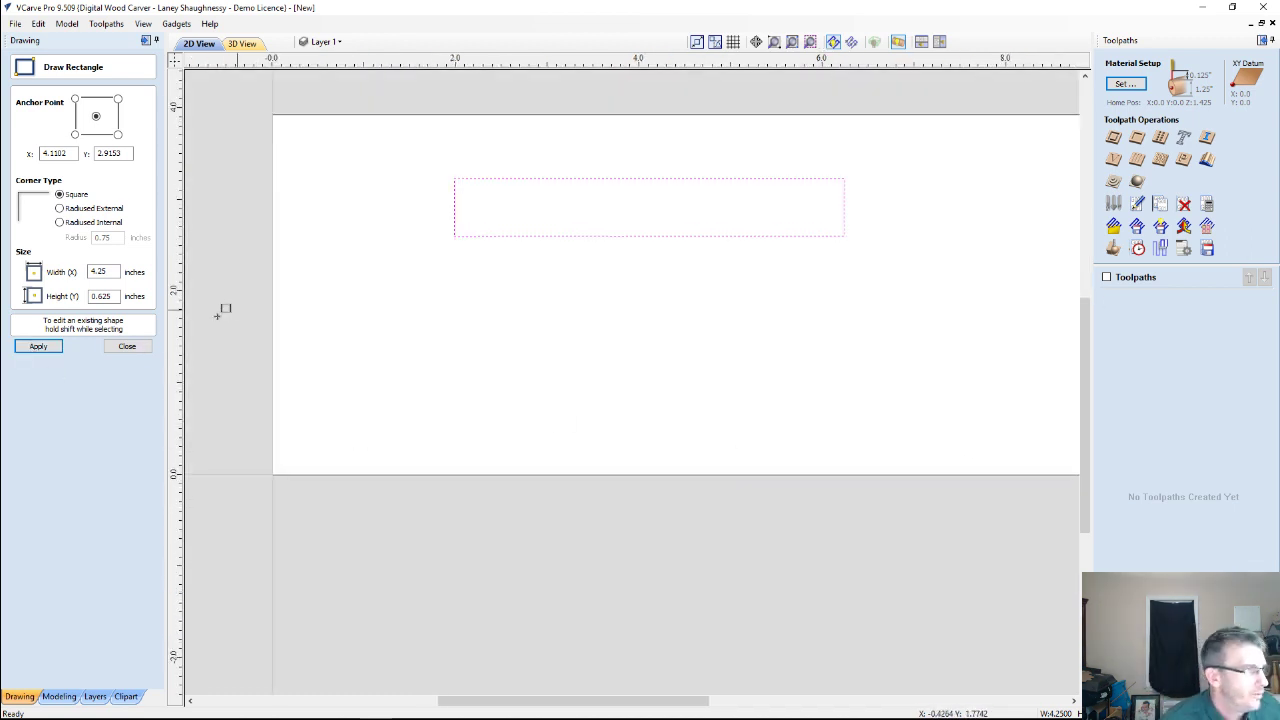
{"action": "left_click", "coordinate": [127, 346]}
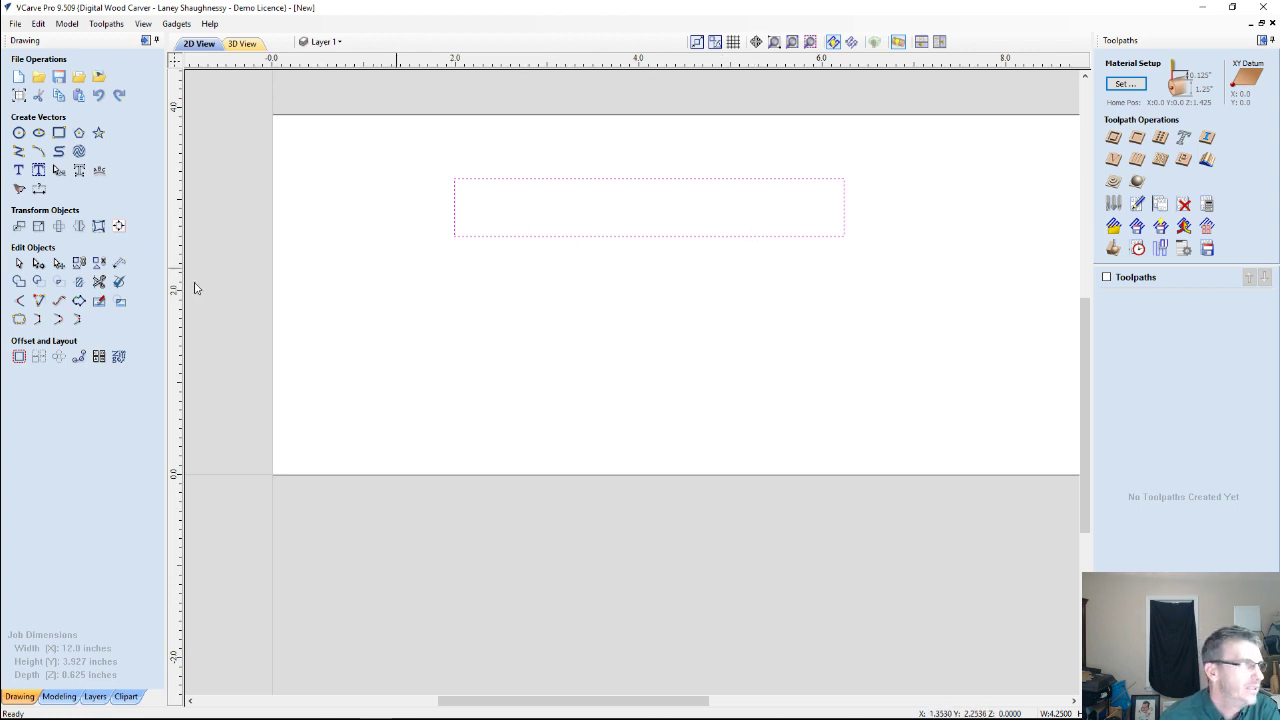
Edit the rectangle's nodes and delete its bottom span so that the outline is open.
{"action": "left_click", "coordinate": [38, 262]}
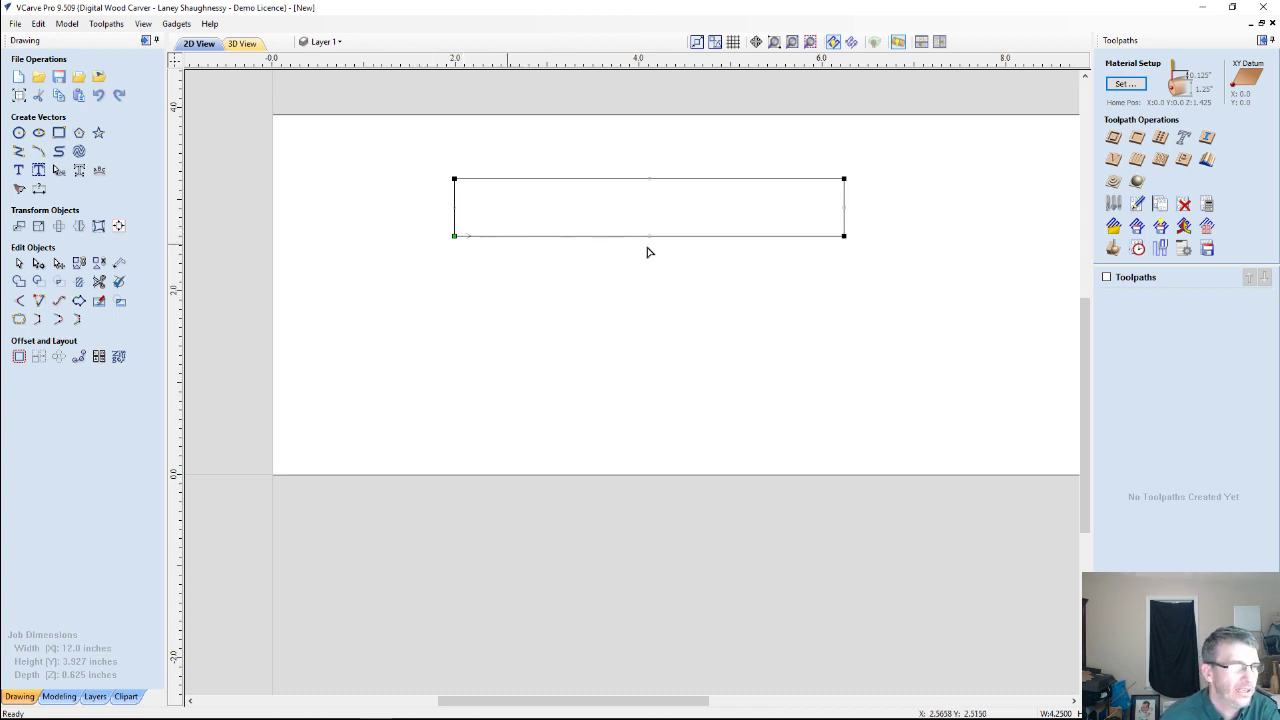
{"action": "right_click", "coordinate": [537, 238]}
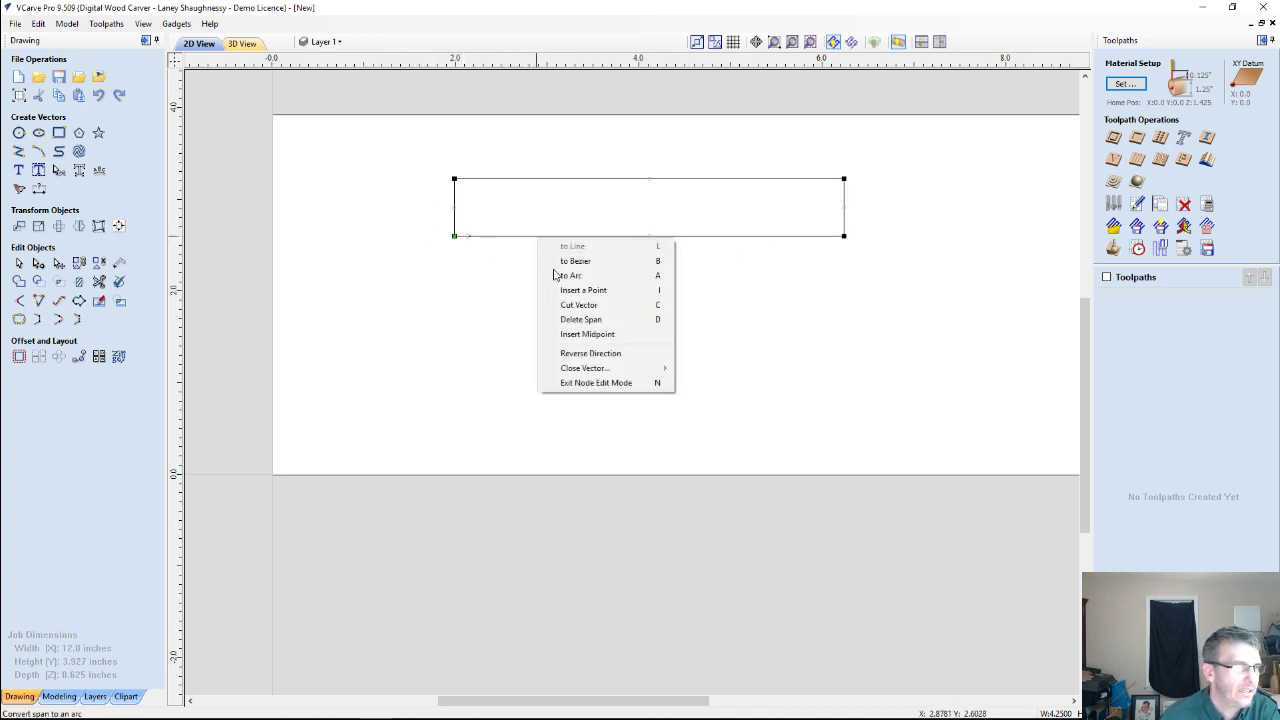
{"action": "left_click", "coordinate": [560, 319]}
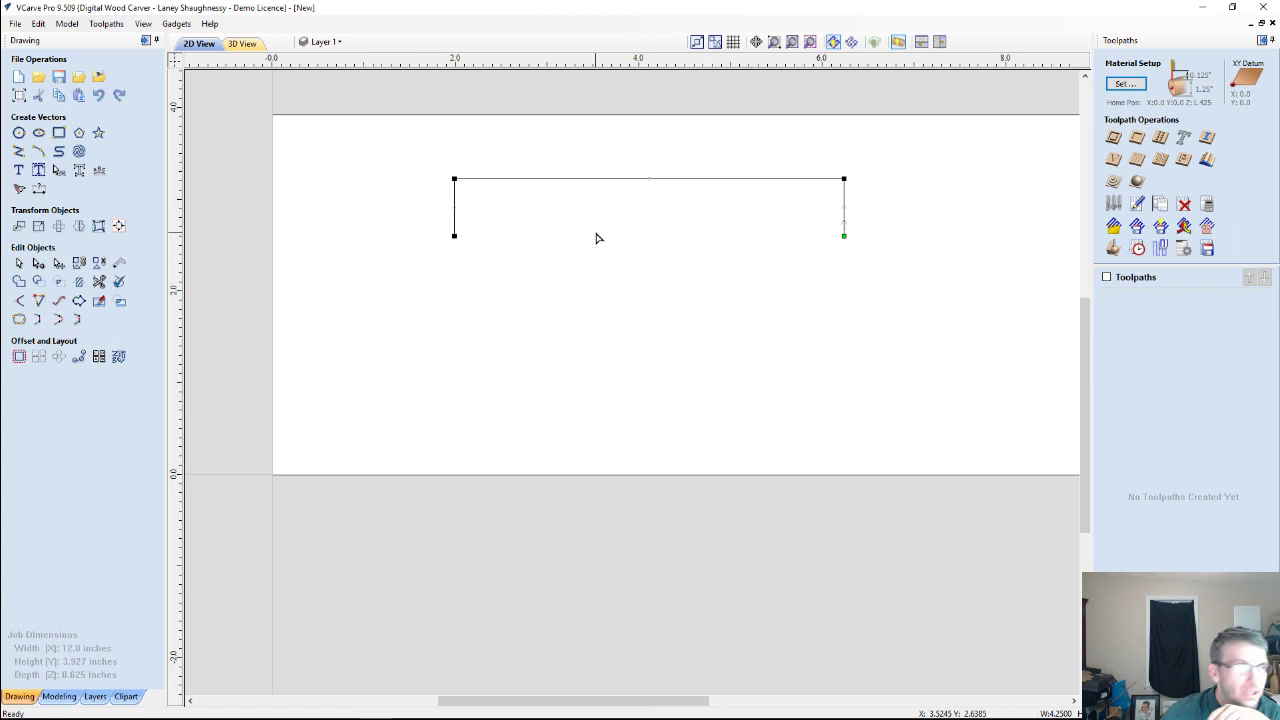
Look through the program options, from the window layout and 3D view settings to the toolpath and general settings.
{"action": "left_click", "coordinate": [38, 23]}
{"action": "left_click", "coordinate": [65, 266]}
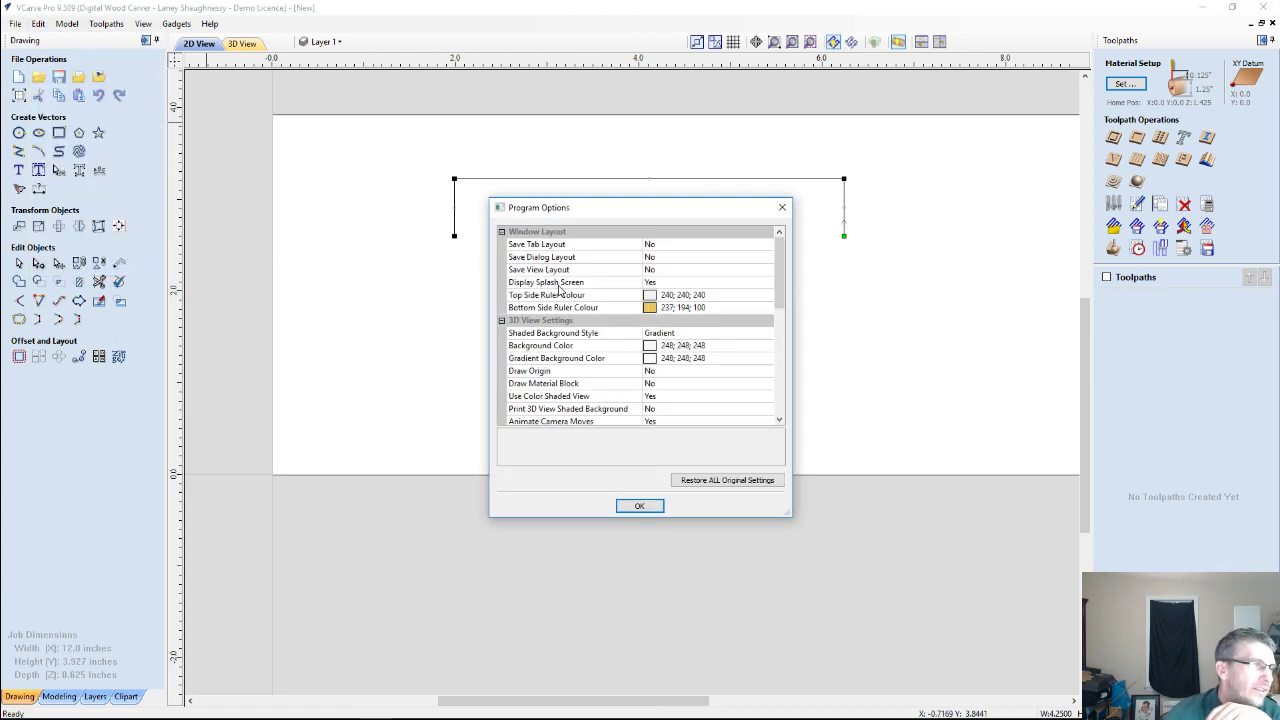
{"action": "scroll", "coordinate": [557, 300], "scroll_direction": "down", "scroll_amount": 4}
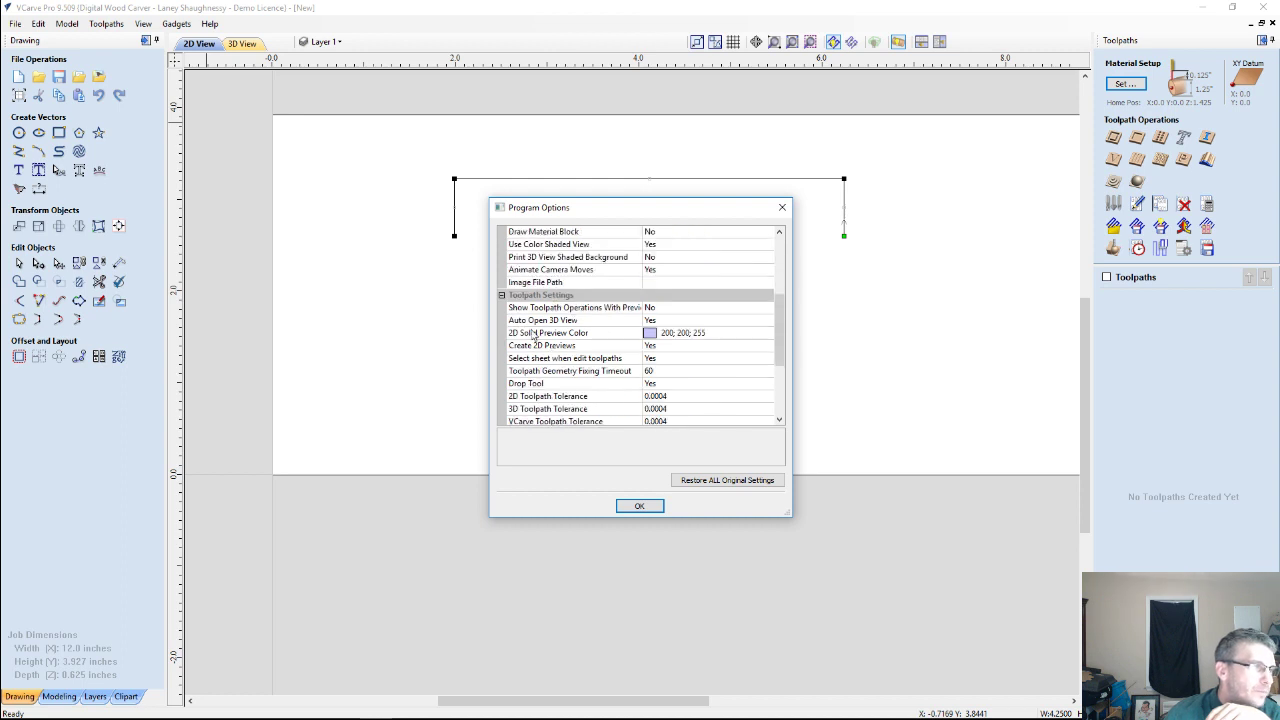
{"action": "scroll", "coordinate": [541, 350], "scroll_direction": "down", "scroll_amount": 1}
{"action": "scroll", "coordinate": [541, 350], "scroll_direction": "down", "scroll_amount": 3}
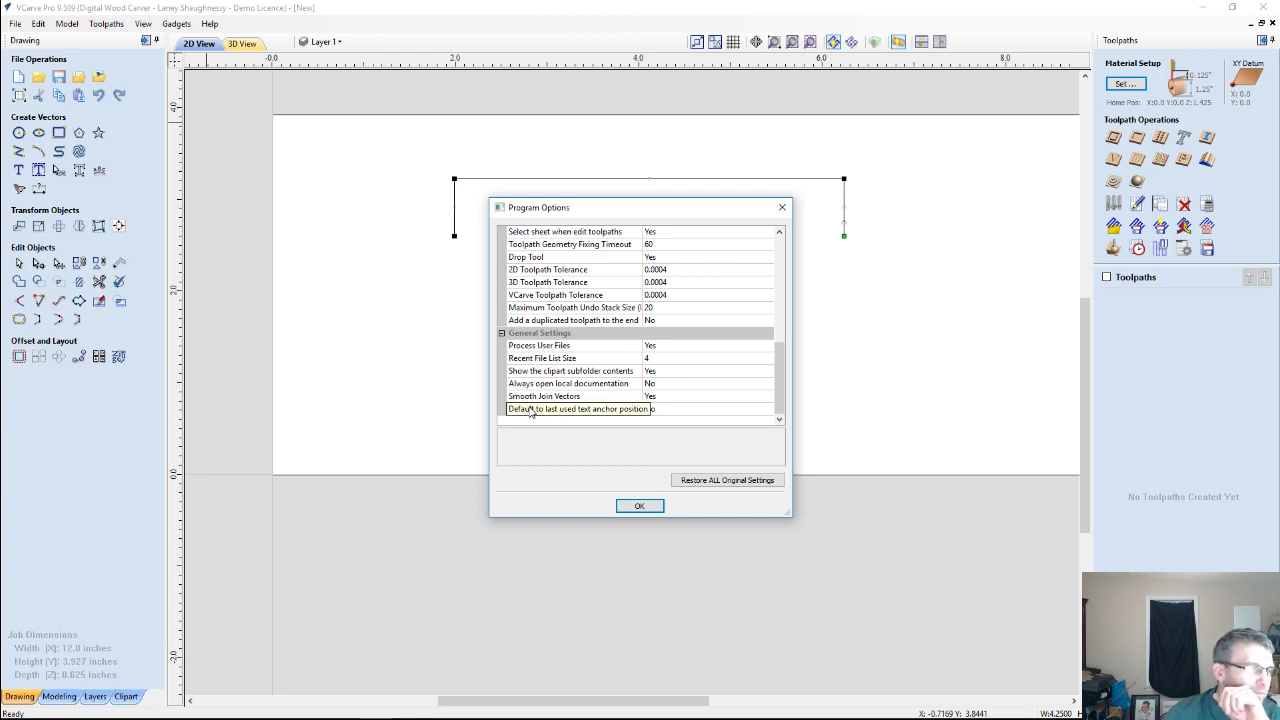
{"action": "scroll", "coordinate": [528, 408], "scroll_direction": "up", "scroll_amount": 3}
{"action": "scroll", "coordinate": [531, 410], "scroll_direction": "up", "scroll_amount": 5}
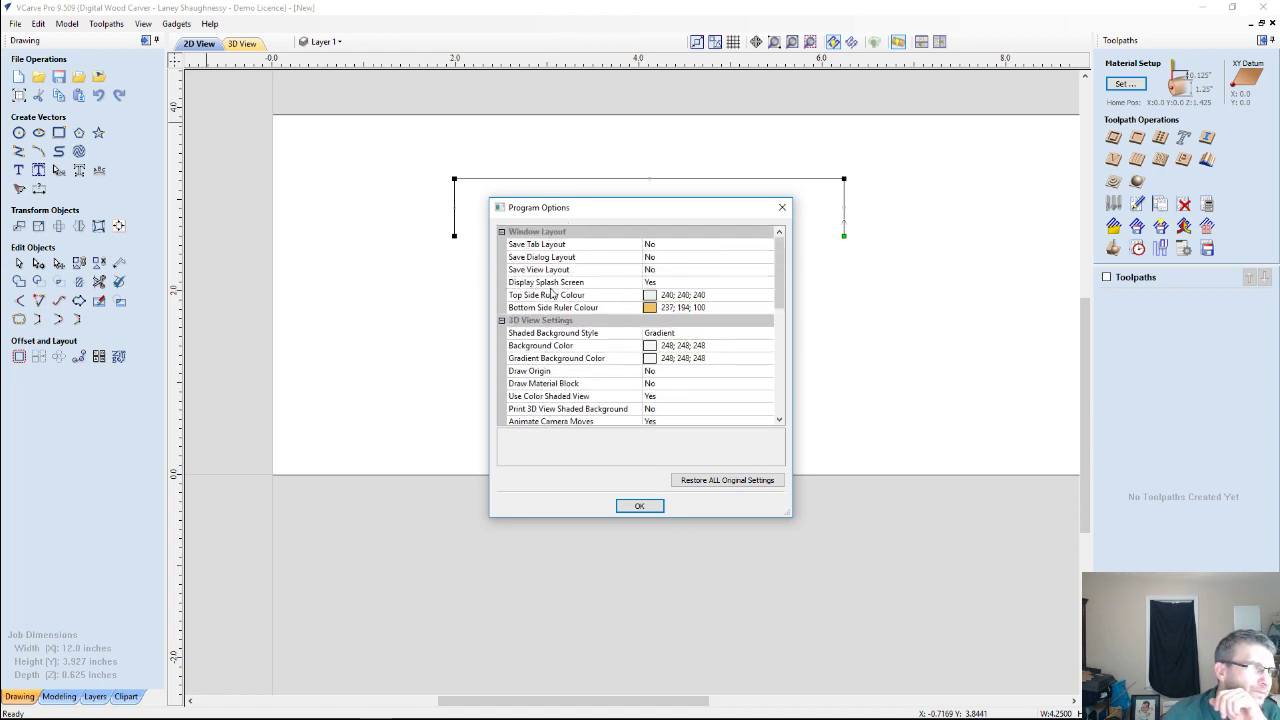
{"action": "left_click", "coordinate": [641, 508]}
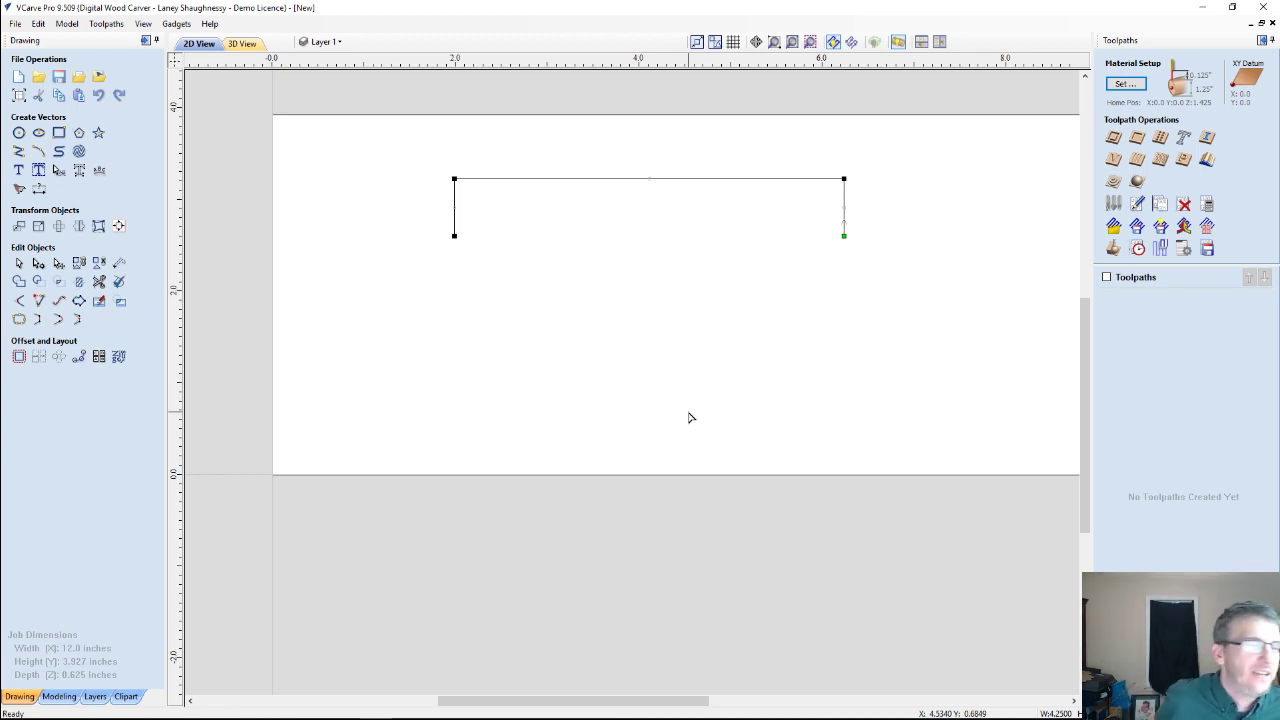
Save the job as RollerPinHandles in the Cookie Patterns folder.
{"action": "left_click", "coordinate": [15, 23]}
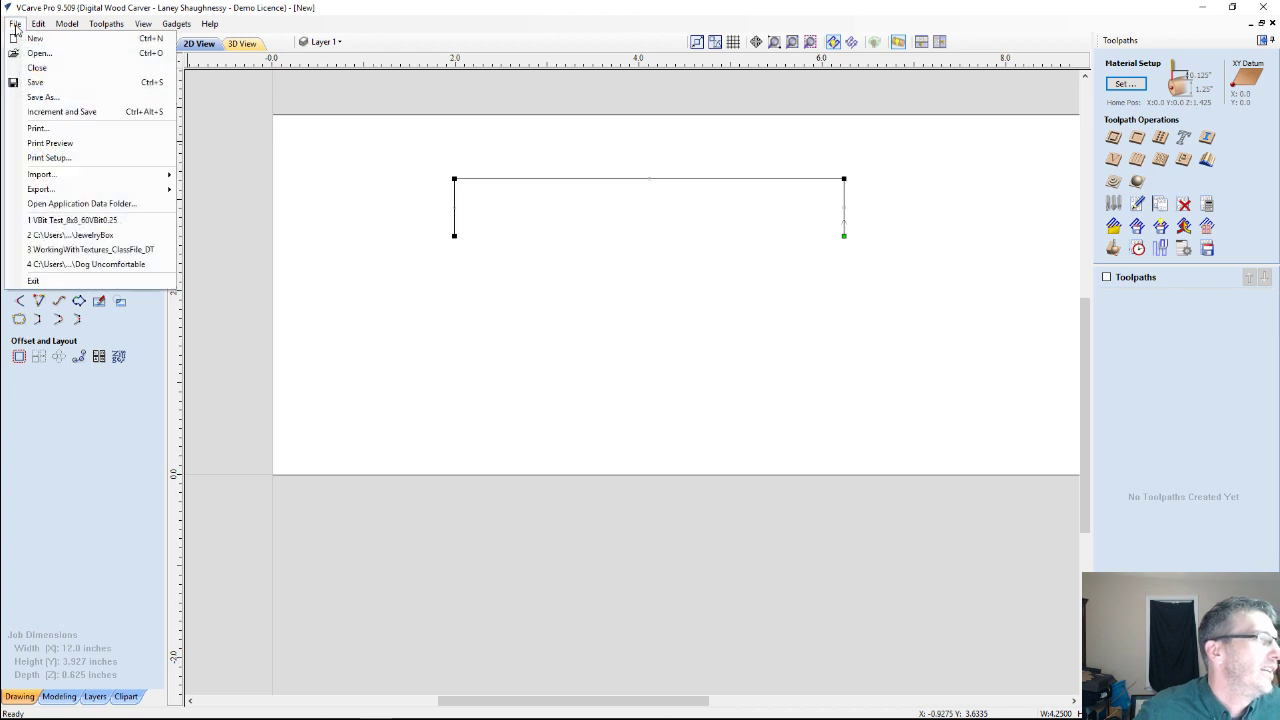
{"action": "left_click", "coordinate": [42, 97]}
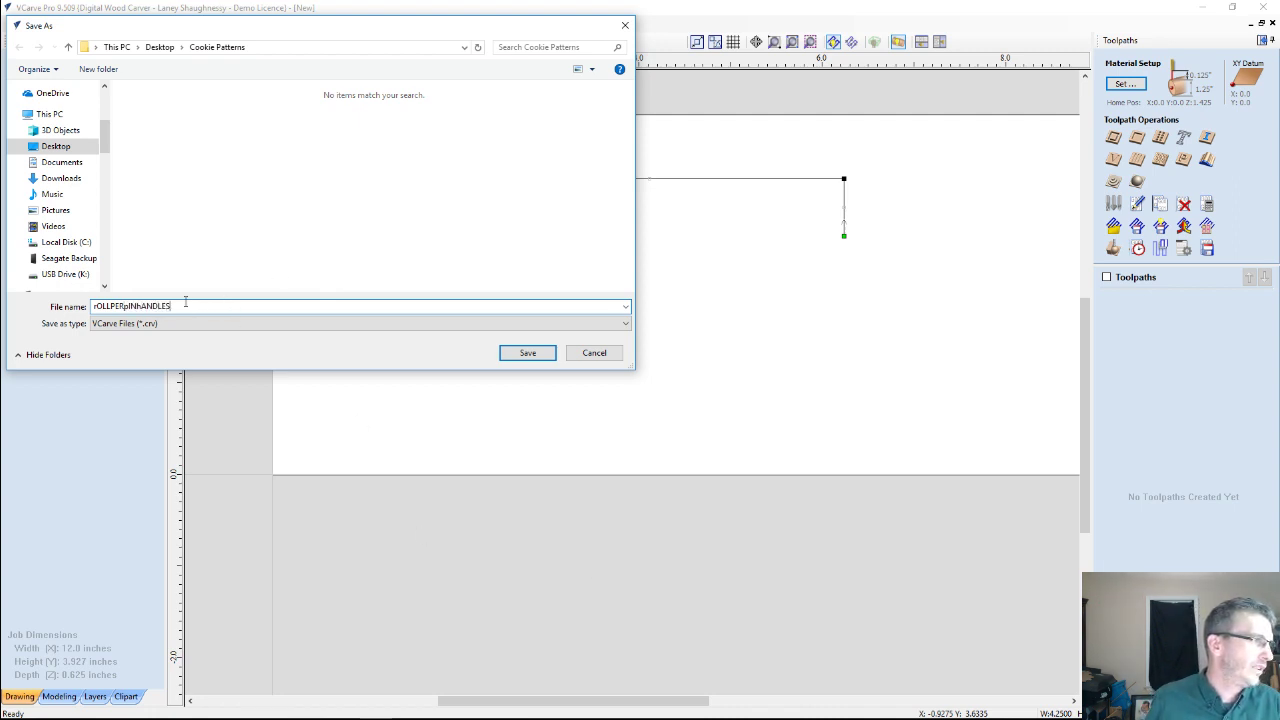
{"action": "left_click_drag", "start_coordinate": [185, 303], "coordinate": [4, 273]}
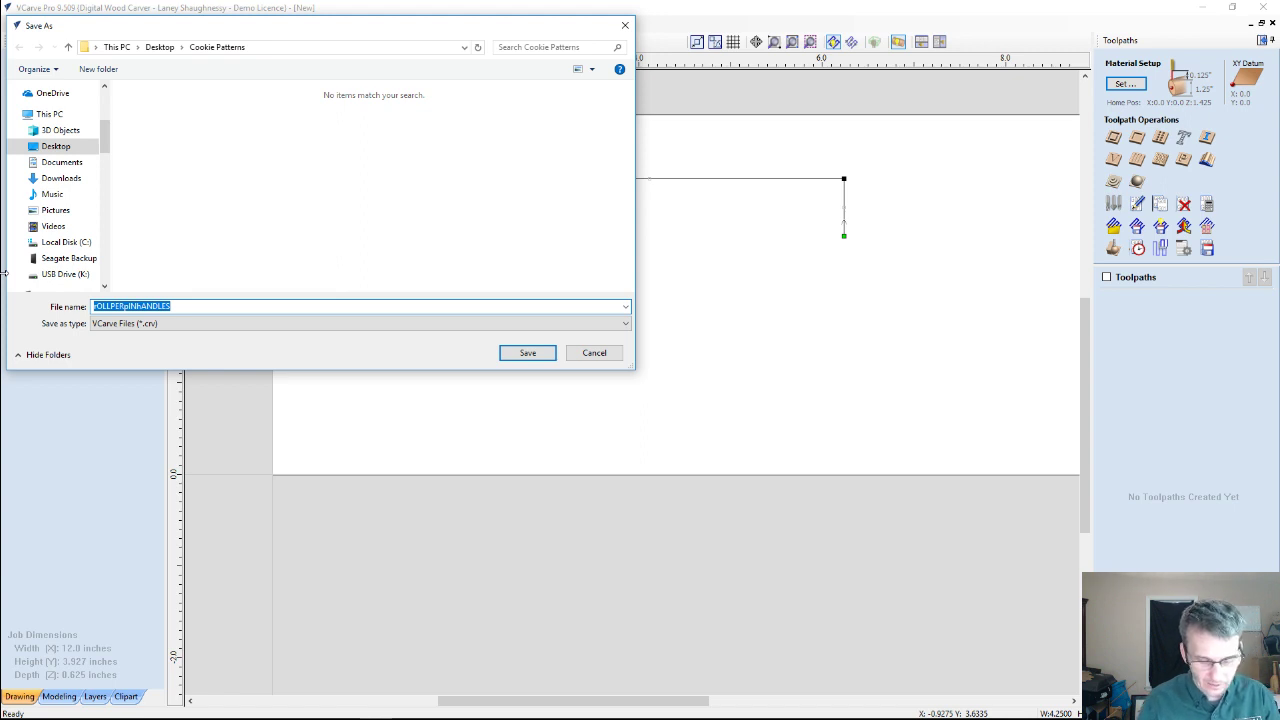
{"action": "type", "text": "RollerPinHandles"}
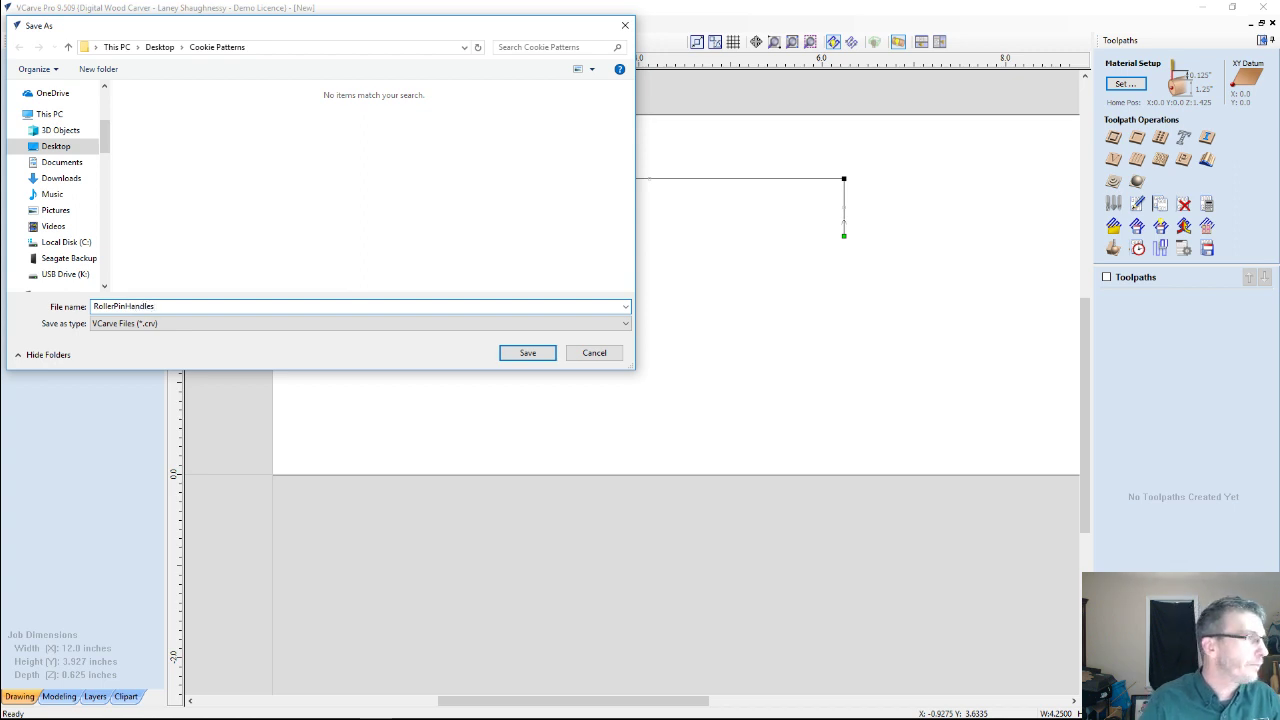
{"action": "key", "text": "Return"}
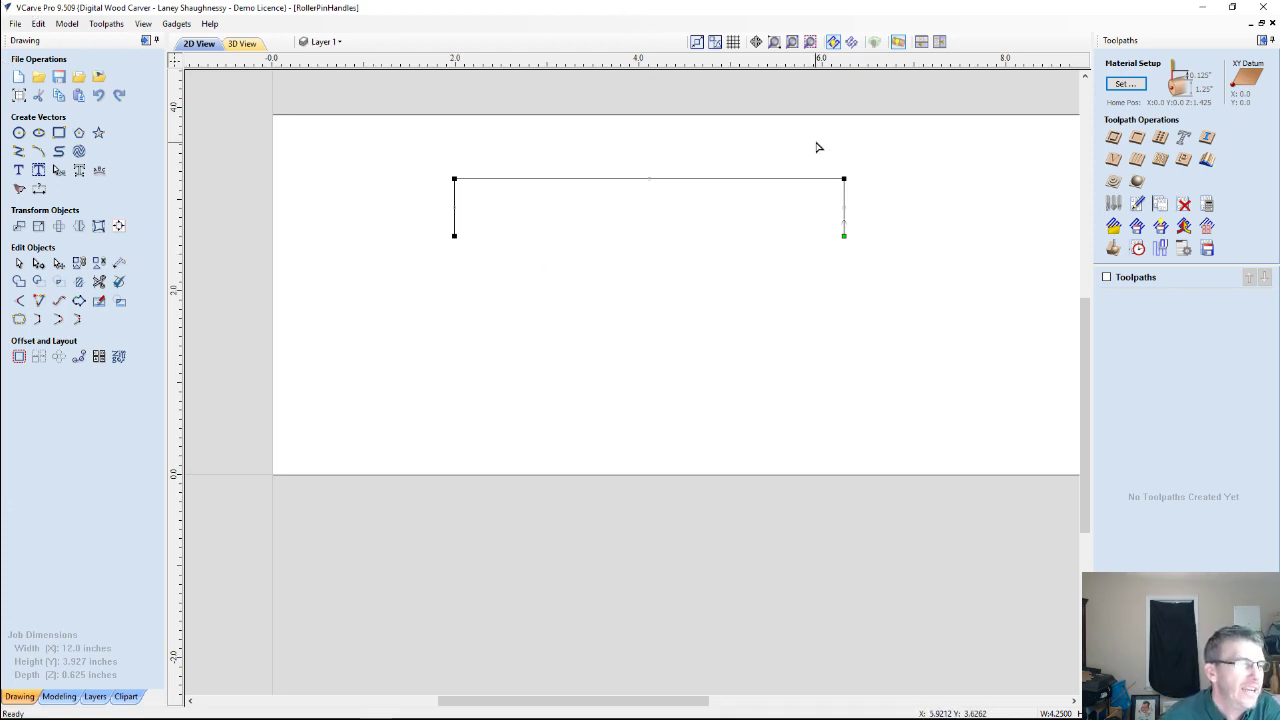
Draw a rectangle about 5.53 inches wide to the right of the open outline and set its height to 2.25 inches.
{"action": "scroll", "coordinate": [723, 211], "scroll_direction": "down", "scroll_amount": 2}
{"action": "scroll", "coordinate": [686, 217], "scroll_direction": "up", "scroll_amount": 3}
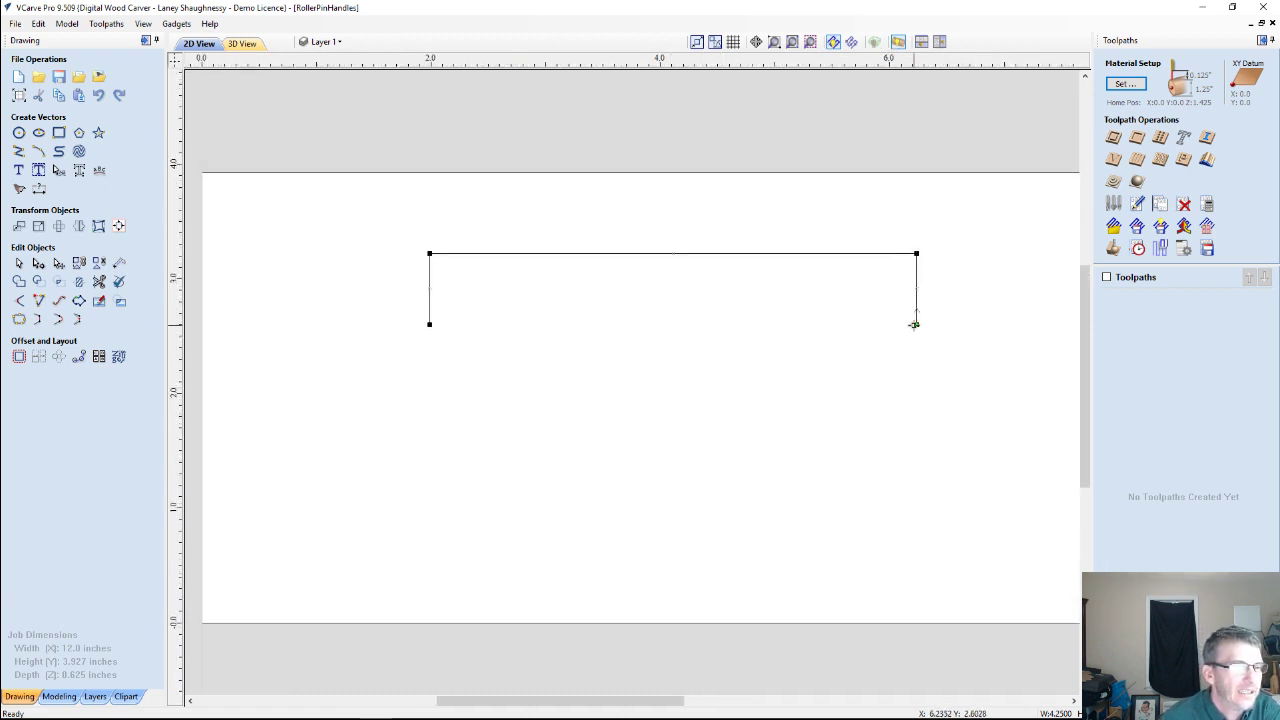
{"action": "scroll", "coordinate": [914, 314], "scroll_direction": "down", "scroll_amount": 1}
{"action": "scroll", "coordinate": [760, 270], "scroll_direction": "down", "scroll_amount": 2}
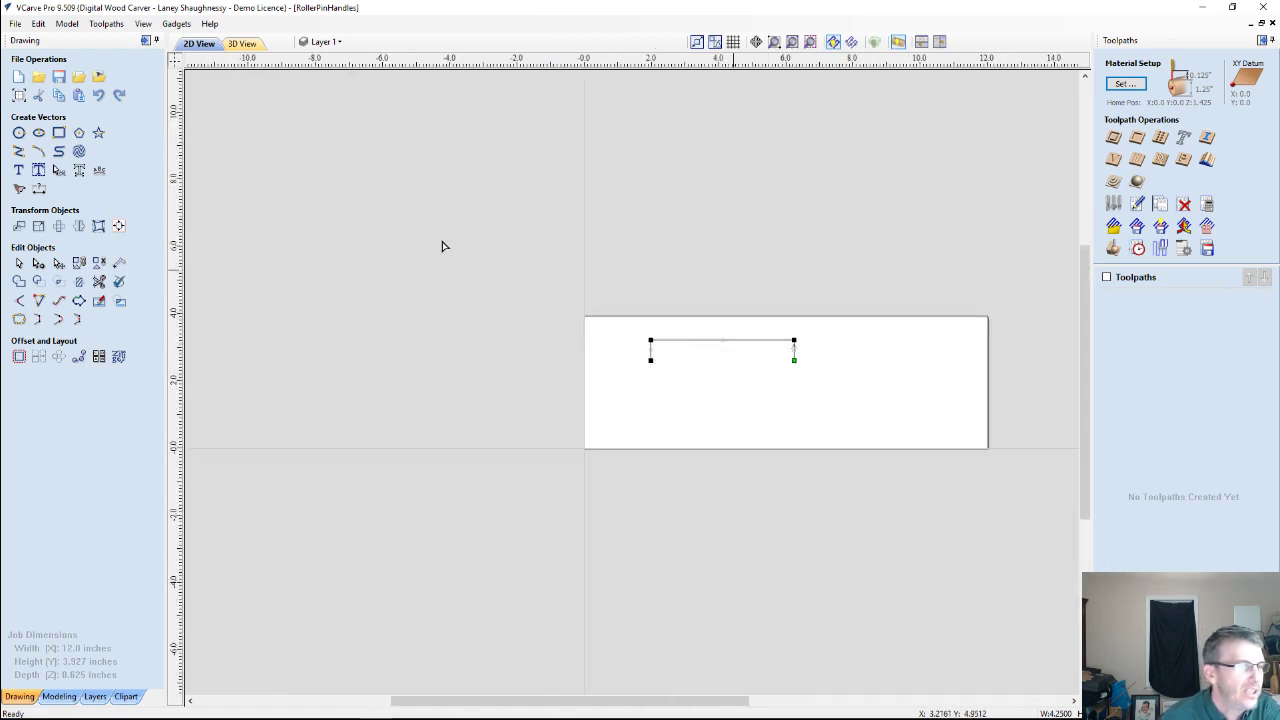
{"action": "left_click", "coordinate": [59, 132]}
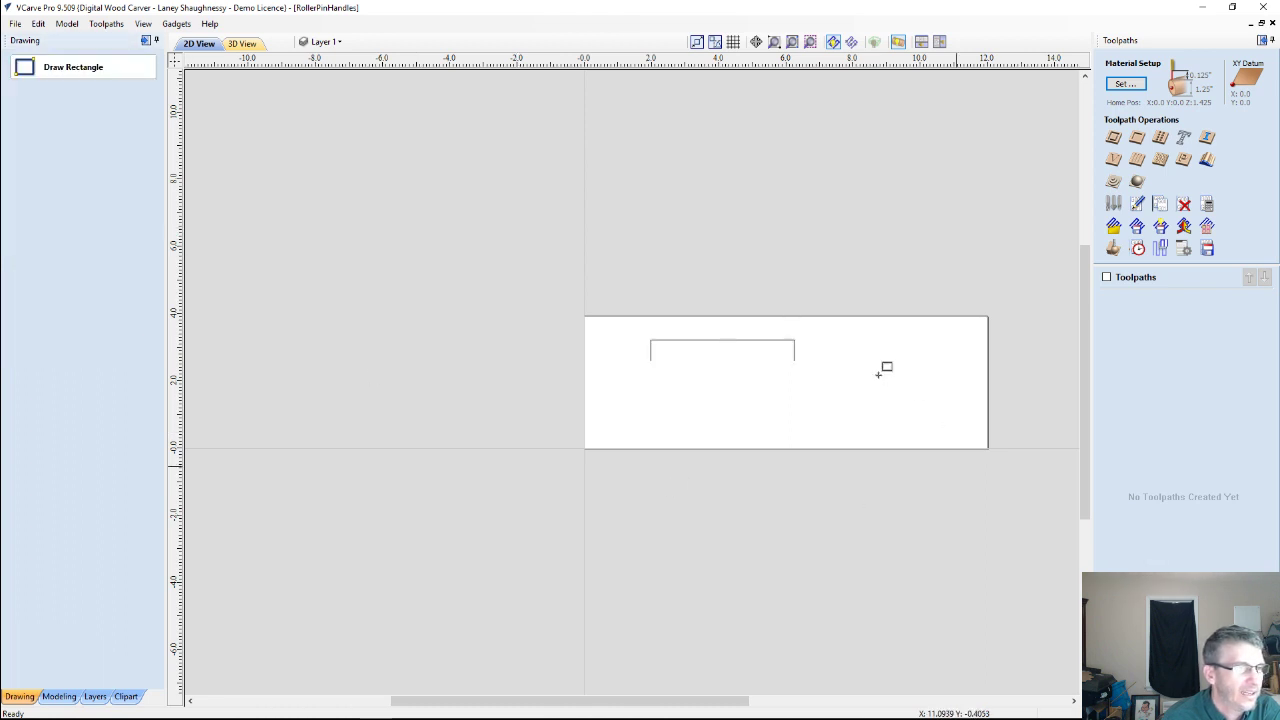
{"action": "scroll", "coordinate": [884, 367], "scroll_direction": "up", "scroll_amount": 2}
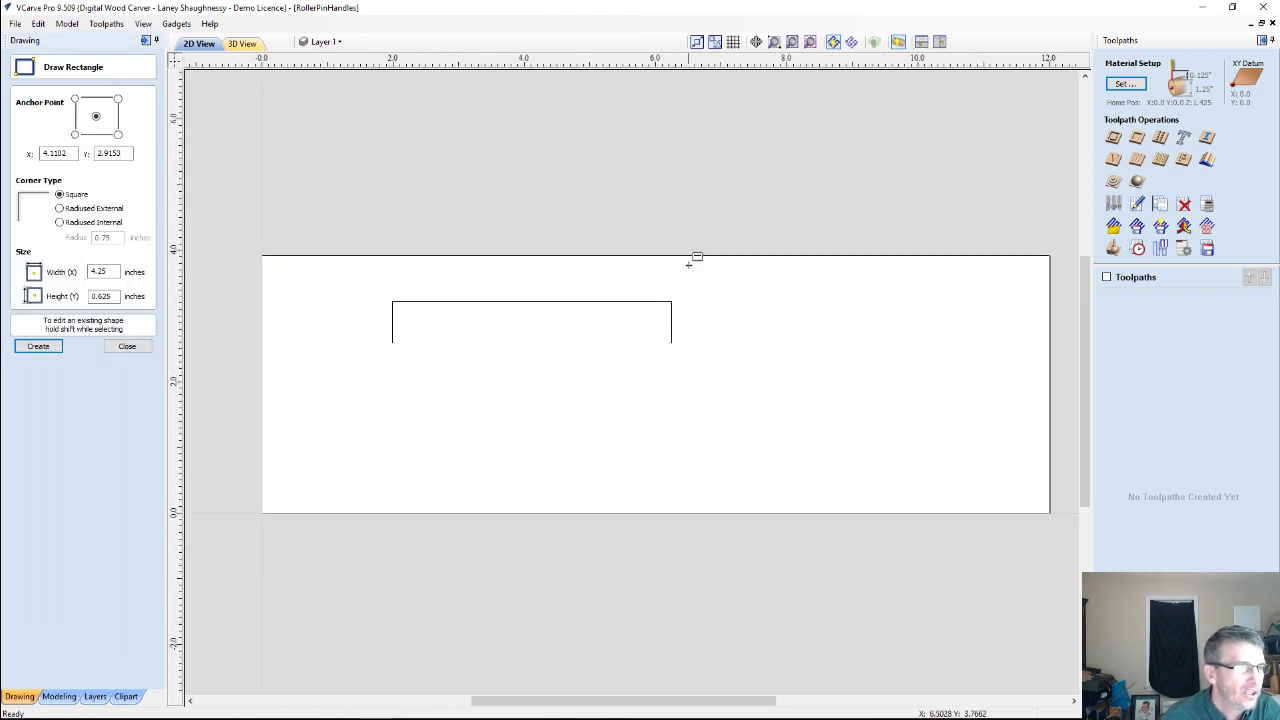
{"action": "left_click_drag", "start_coordinate": [689, 272], "coordinate": [1050, 389]}
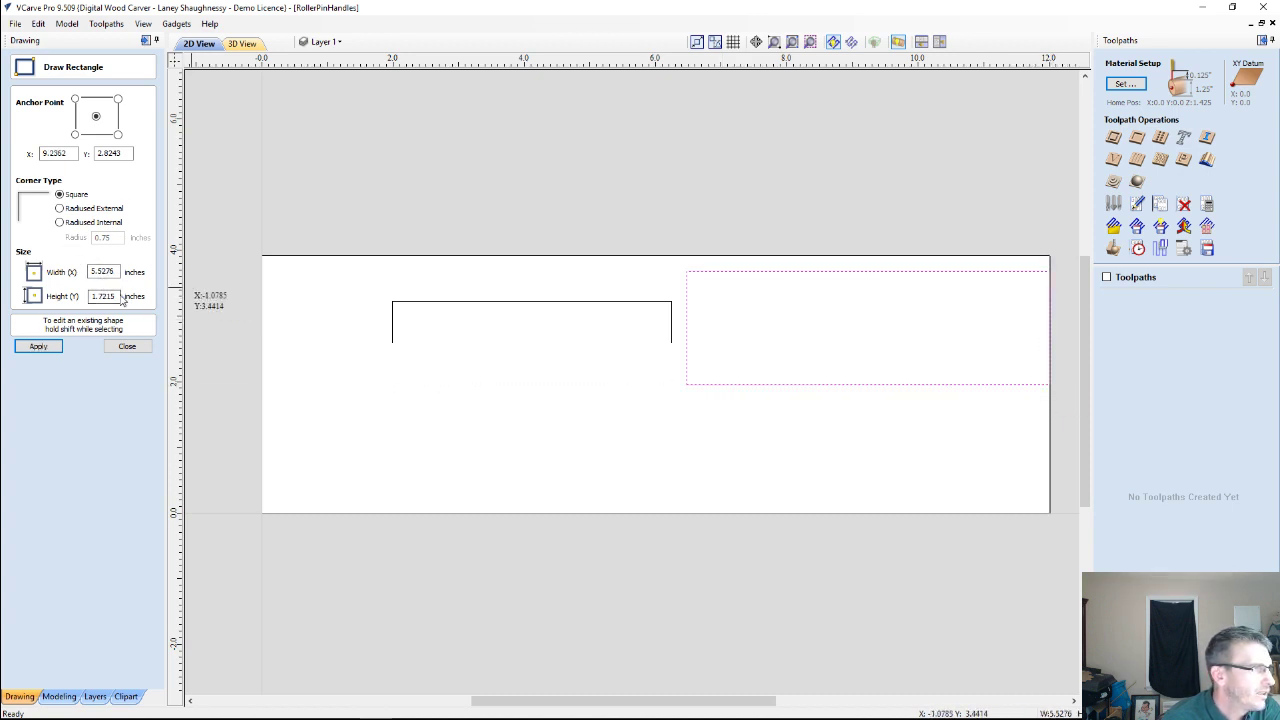
{"action": "left_click_drag", "start_coordinate": [118, 296], "coordinate": [6, 302]}
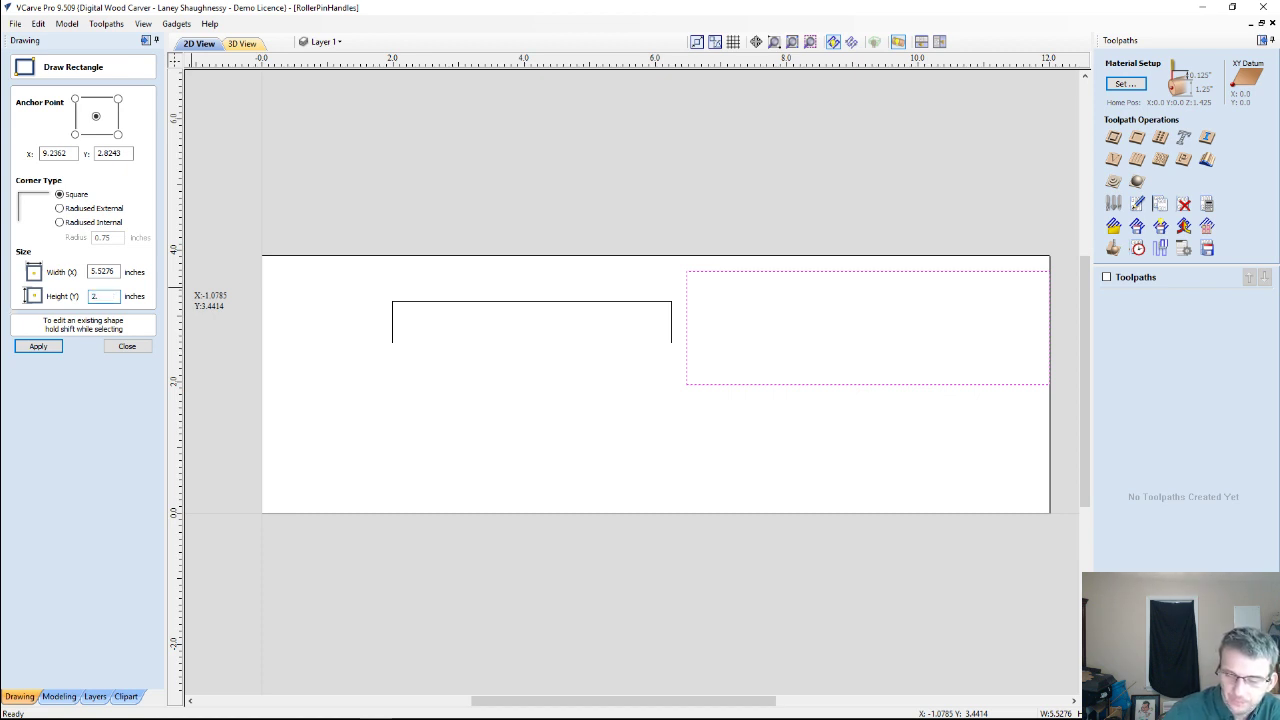
{"action": "left_click", "coordinate": [50, 346]}
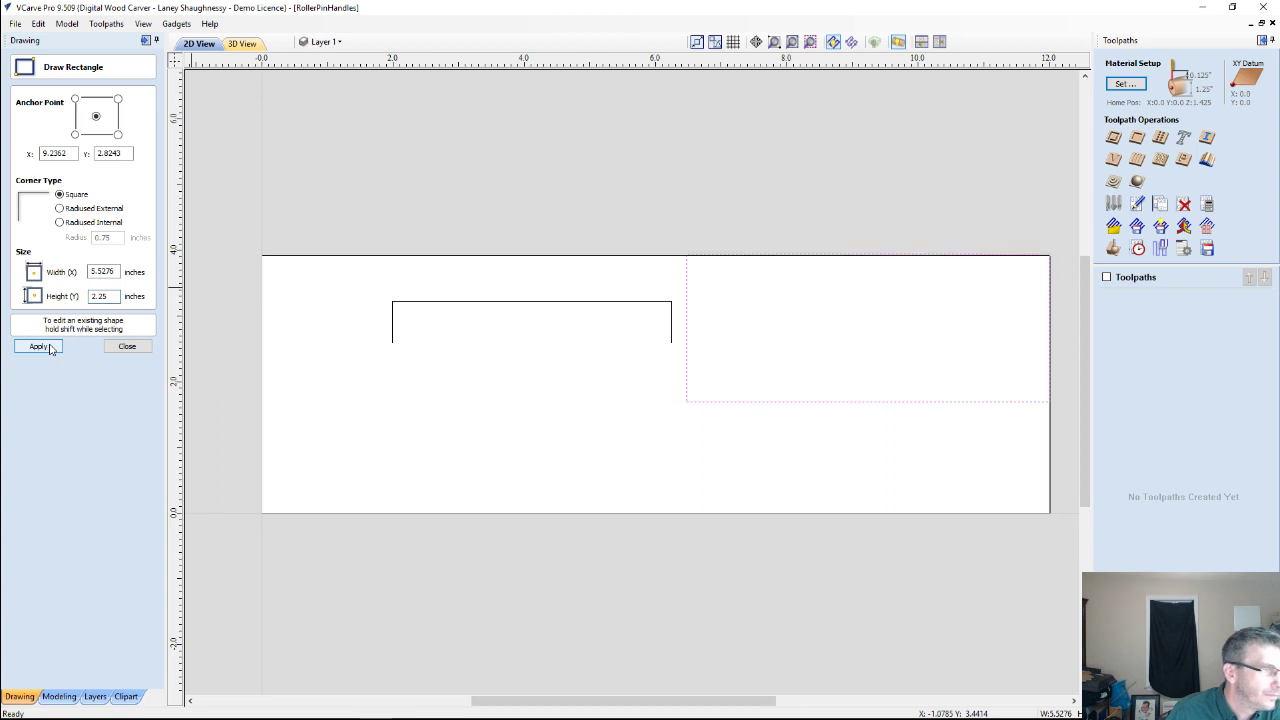
{"action": "left_click", "coordinate": [137, 349]}
Move the new rectangle down to about the vertical middle of the job area.
{"action": "left_click", "coordinate": [687, 288]}
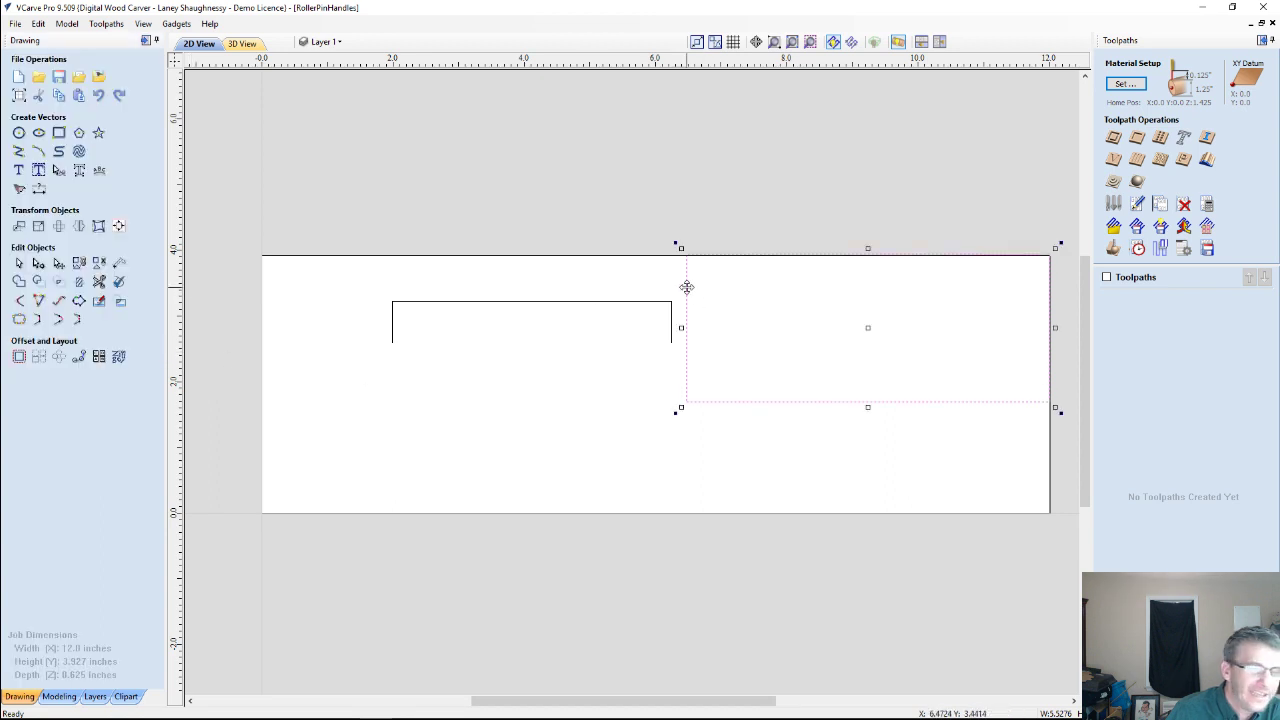
{"action": "key", "text": "Down"}
{"action": "key", "text": "Down"}
{"action": "key", "text": "Down"}
{"action": "key", "text": "Down"}
{"action": "key", "text": "Down"}
{"action": "key", "text": "Down"}
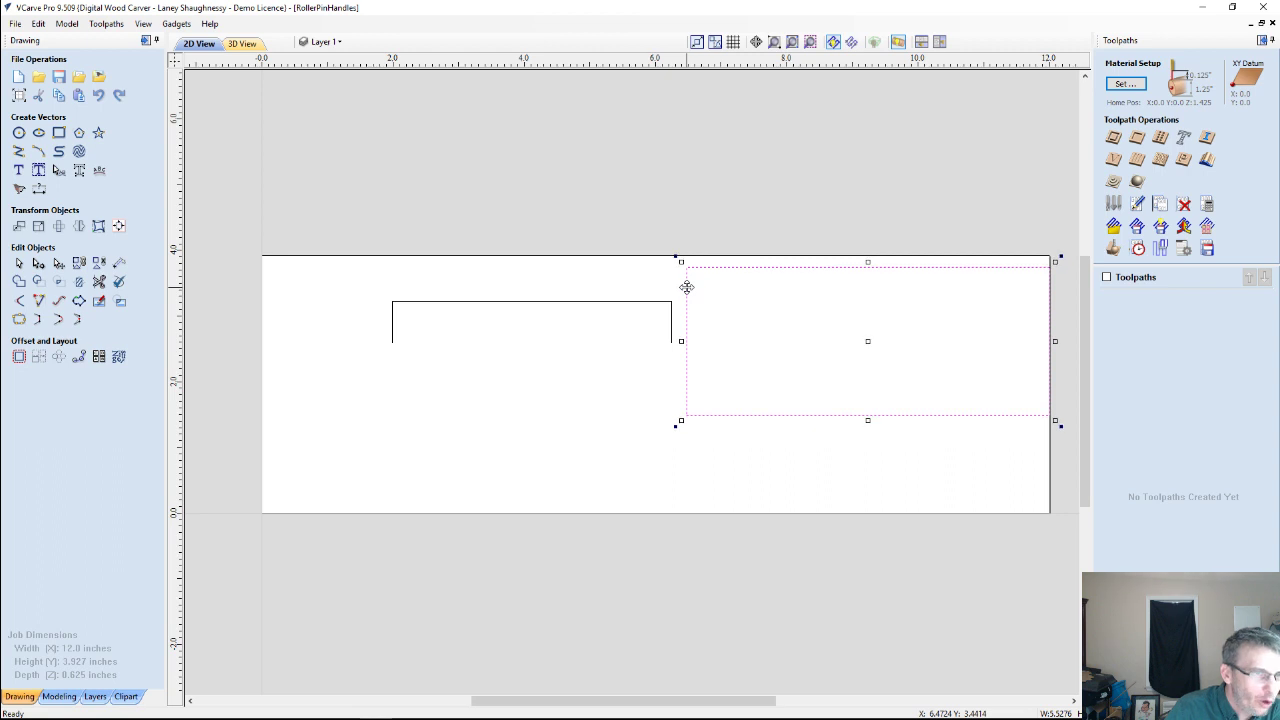
{"action": "key", "text": "Down"}
{"action": "key", "text": "Down"}
{"action": "key", "text": "Down"}
{"action": "key", "text": "Down"}
{"action": "key", "text": "Down"}
{"action": "key", "text": "Down"}
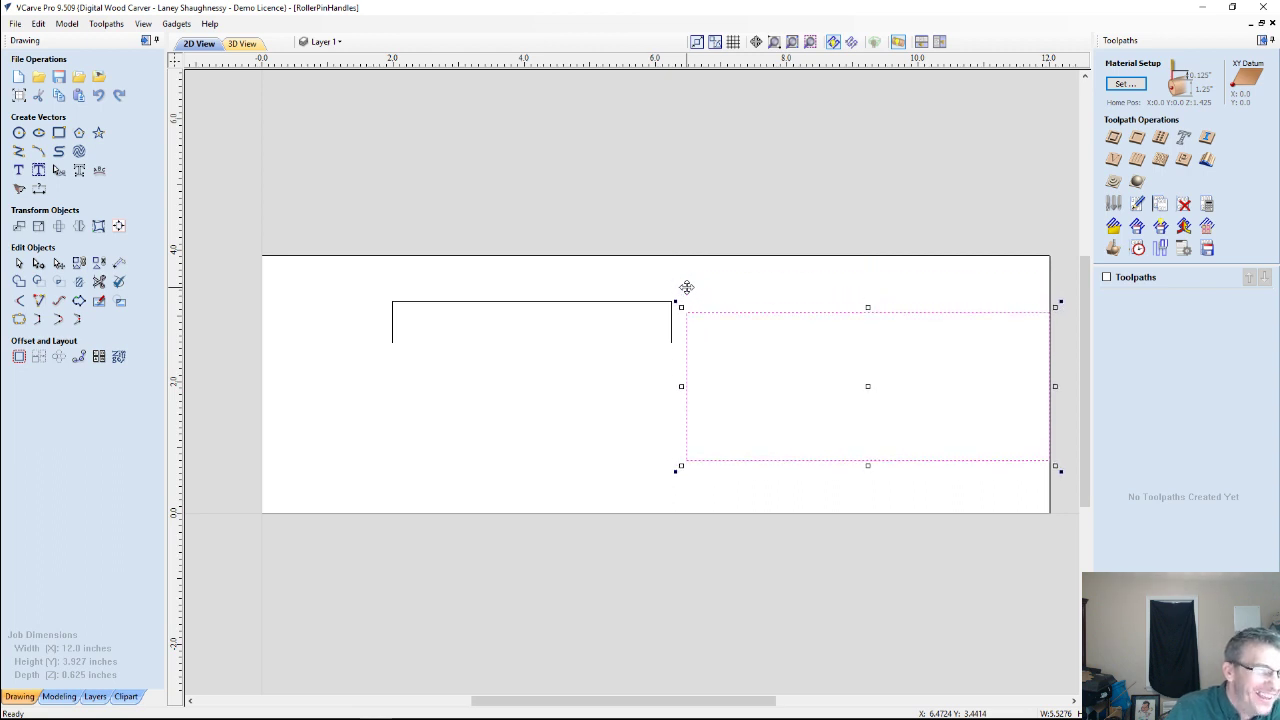
Move the open outline against the rectangle's left edge, with its open ends near the rectangle's mid-height.
{"action": "left_click", "coordinate": [633, 302]}
{"action": "left_click", "coordinate": [632, 302]}
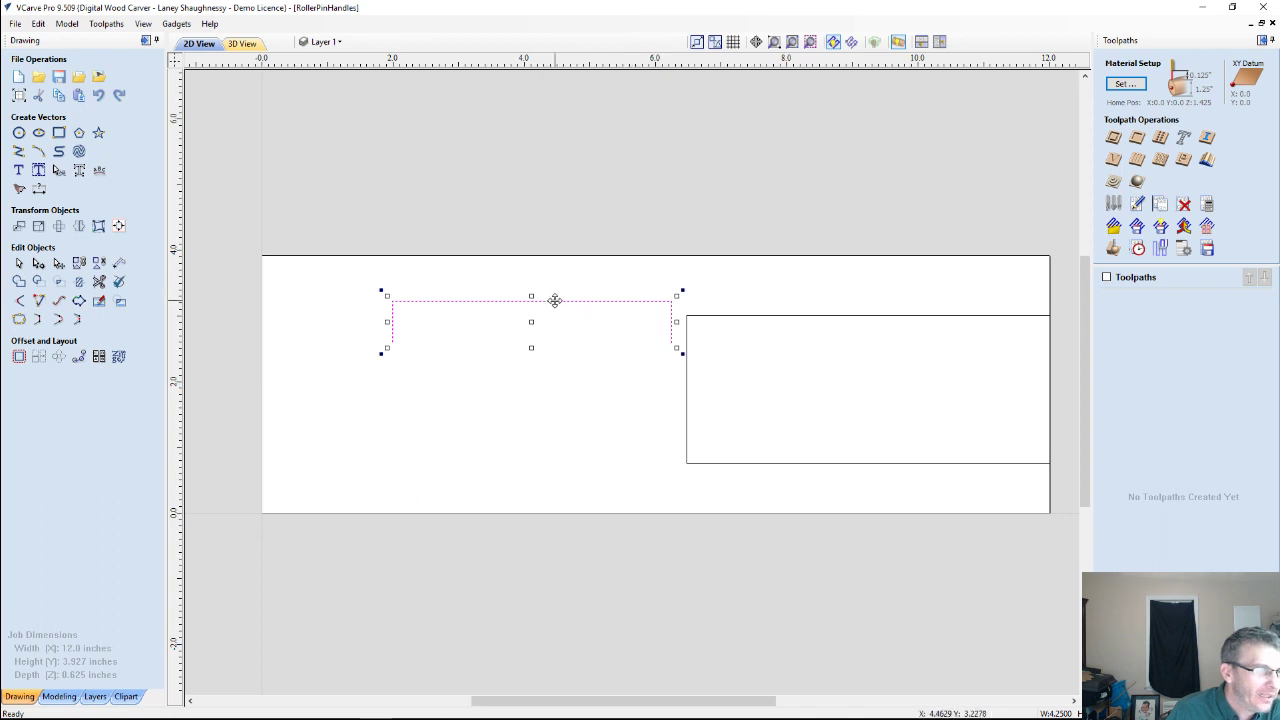
{"action": "left_click_drag", "start_coordinate": [554, 300], "coordinate": [568, 359]}
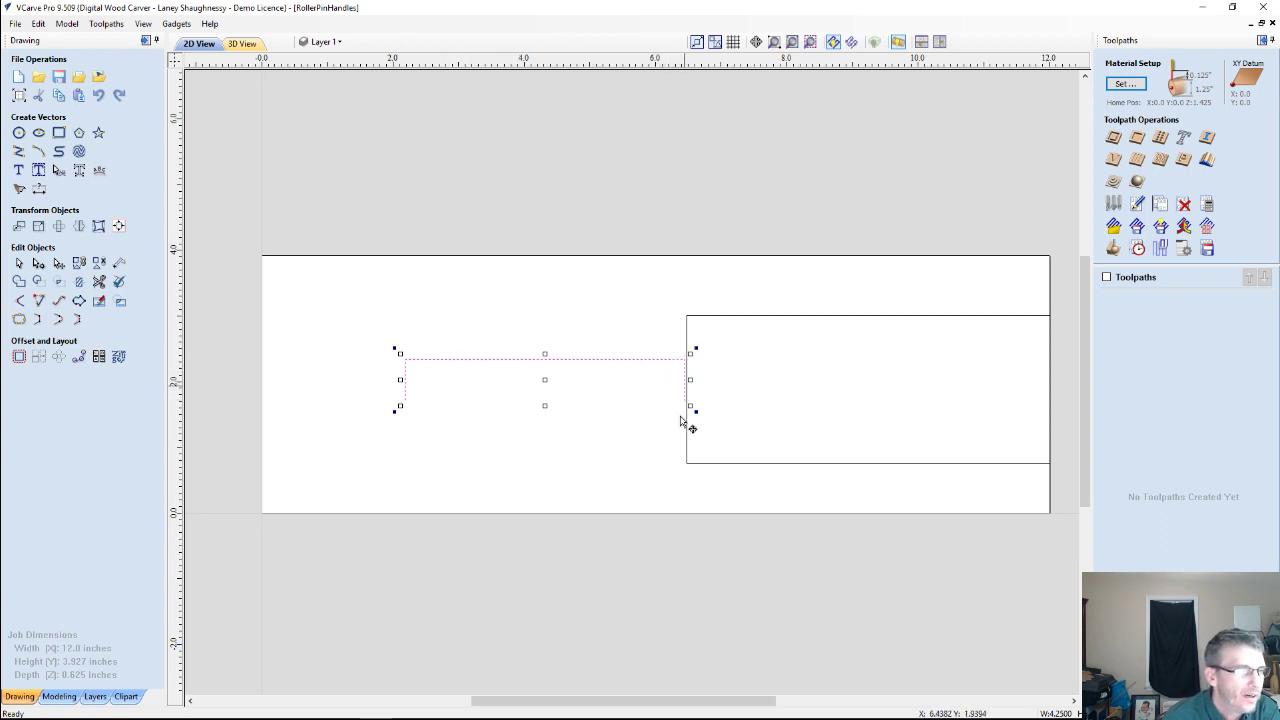
{"action": "left_click", "coordinate": [629, 360]}
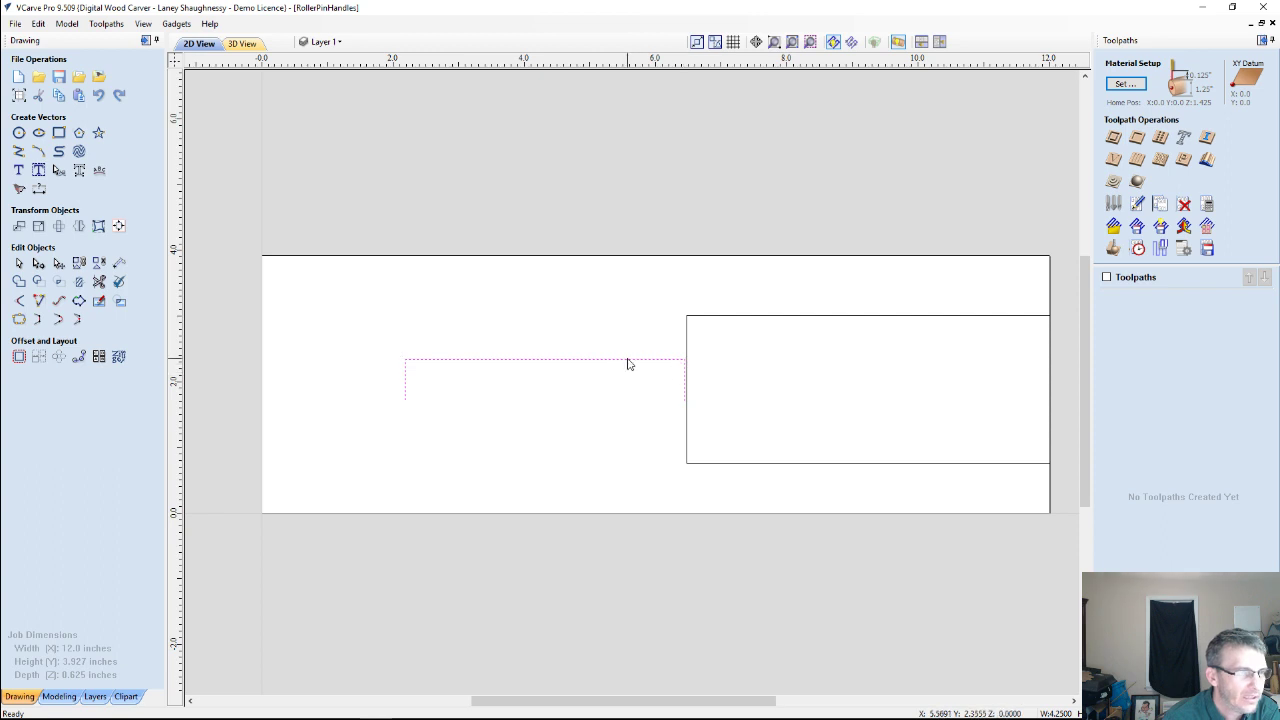
{"action": "key", "text": "Up"}
{"action": "key", "text": "Up"}
{"action": "key", "text": "Up"}
{"action": "key", "text": "Up"}
{"action": "key", "text": "Up"}
{"action": "key", "text": "Up"}
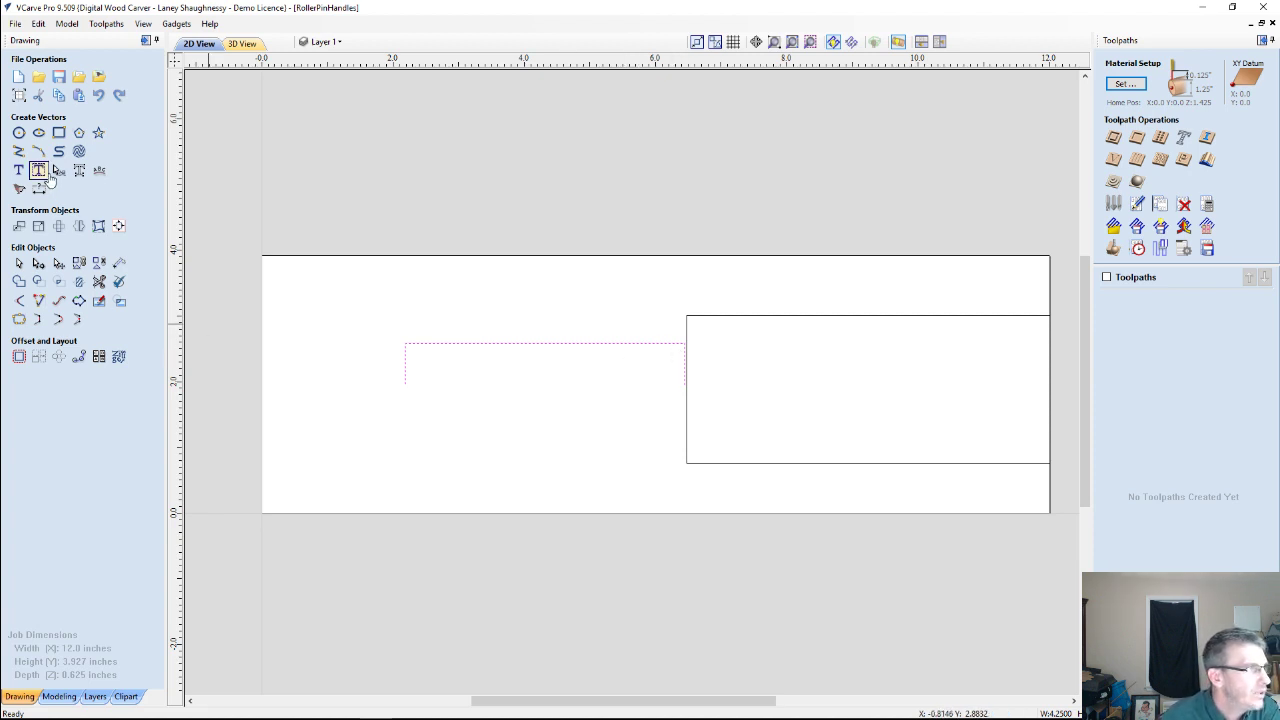
Insert a point on the outline's top span just left of its right corner, and nudge it down and back up.
{"action": "left_click", "coordinate": [38, 263]}
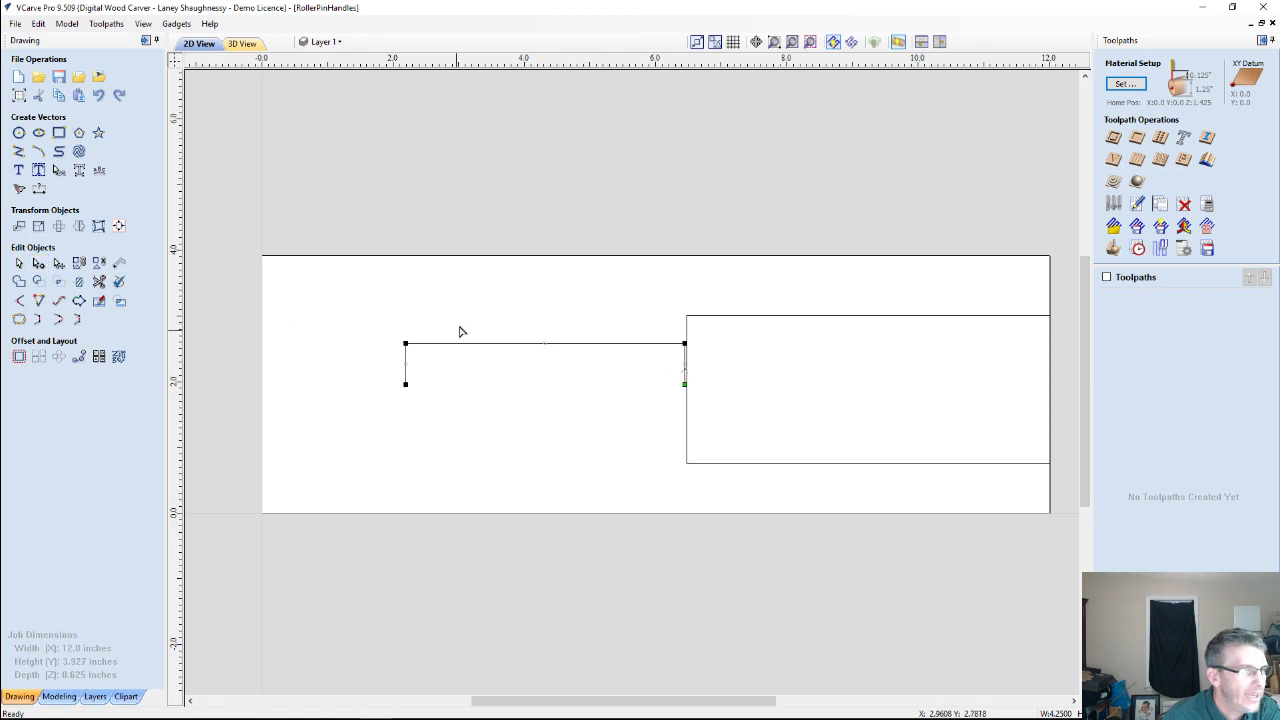
{"action": "right_click", "coordinate": [670, 346]}
{"action": "left_click", "coordinate": [682, 394]}
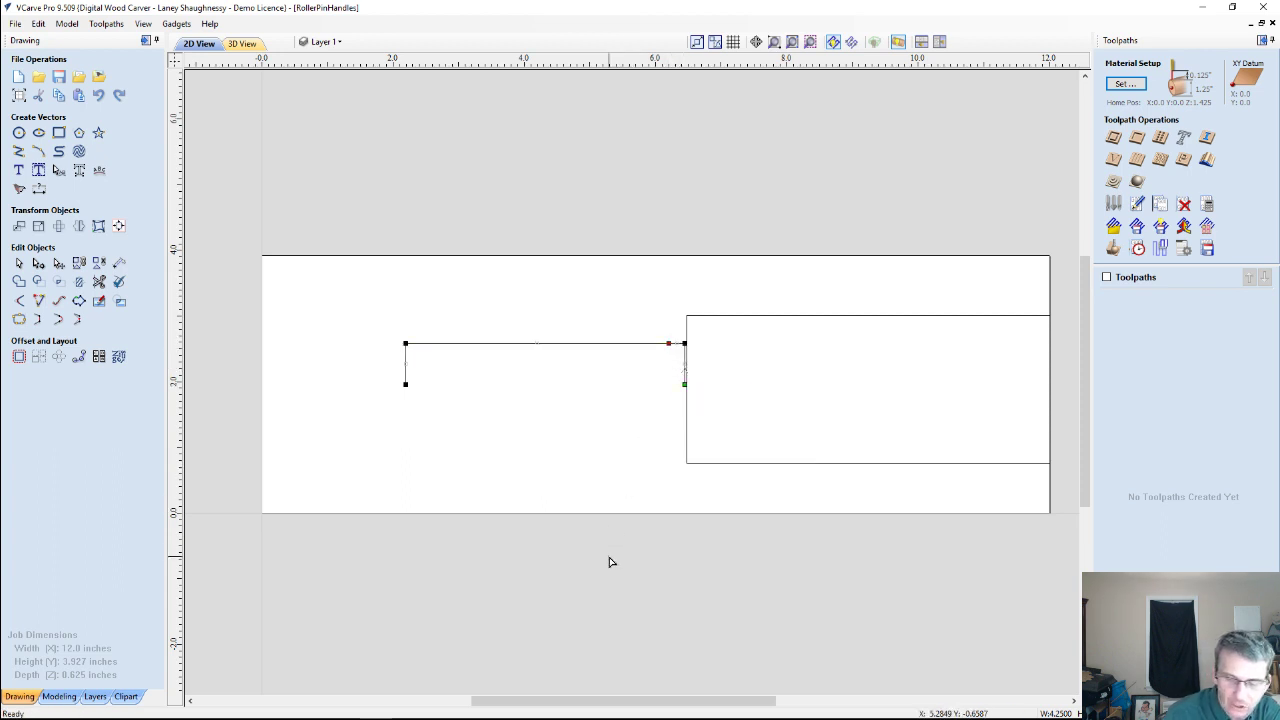
{"action": "key", "text": "Down"}
{"action": "key", "text": "Down"}
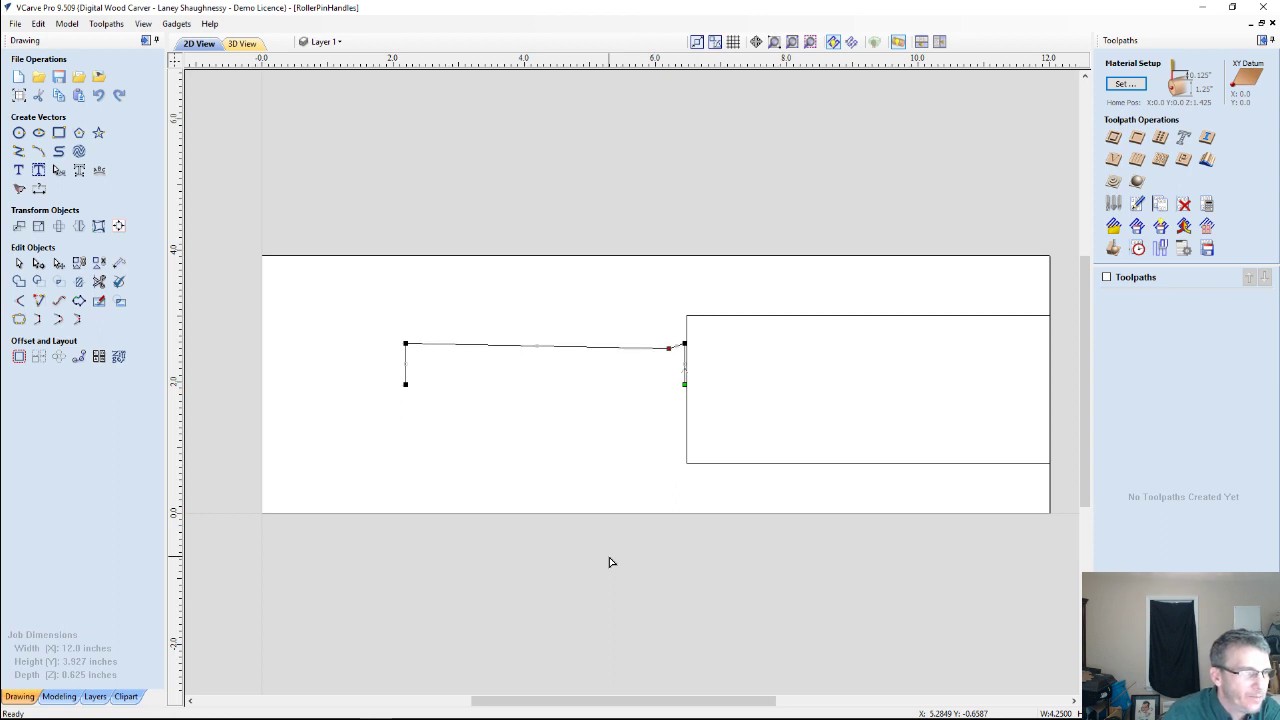
{"action": "key", "text": "Up"}
{"action": "key", "text": "Up"}
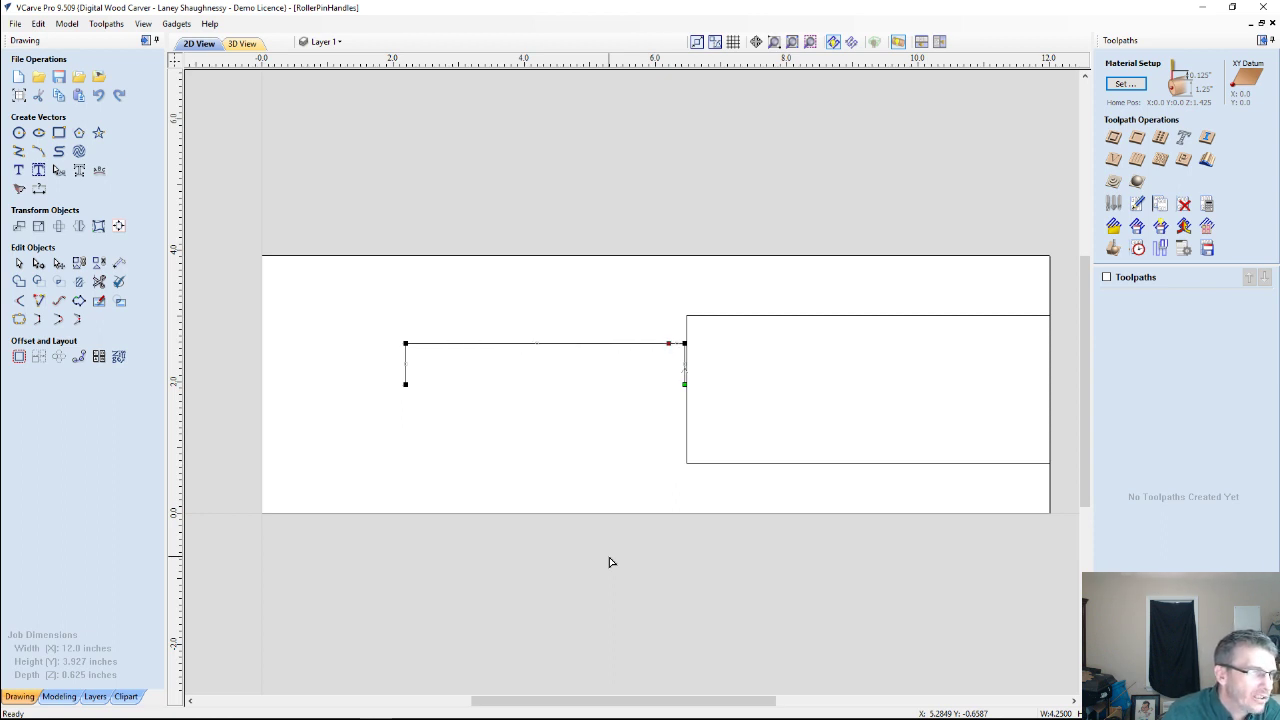
Insert a second point left of the first and shift it down and slightly right to form a small step in the profile.
{"action": "right_click", "coordinate": [655, 346]}
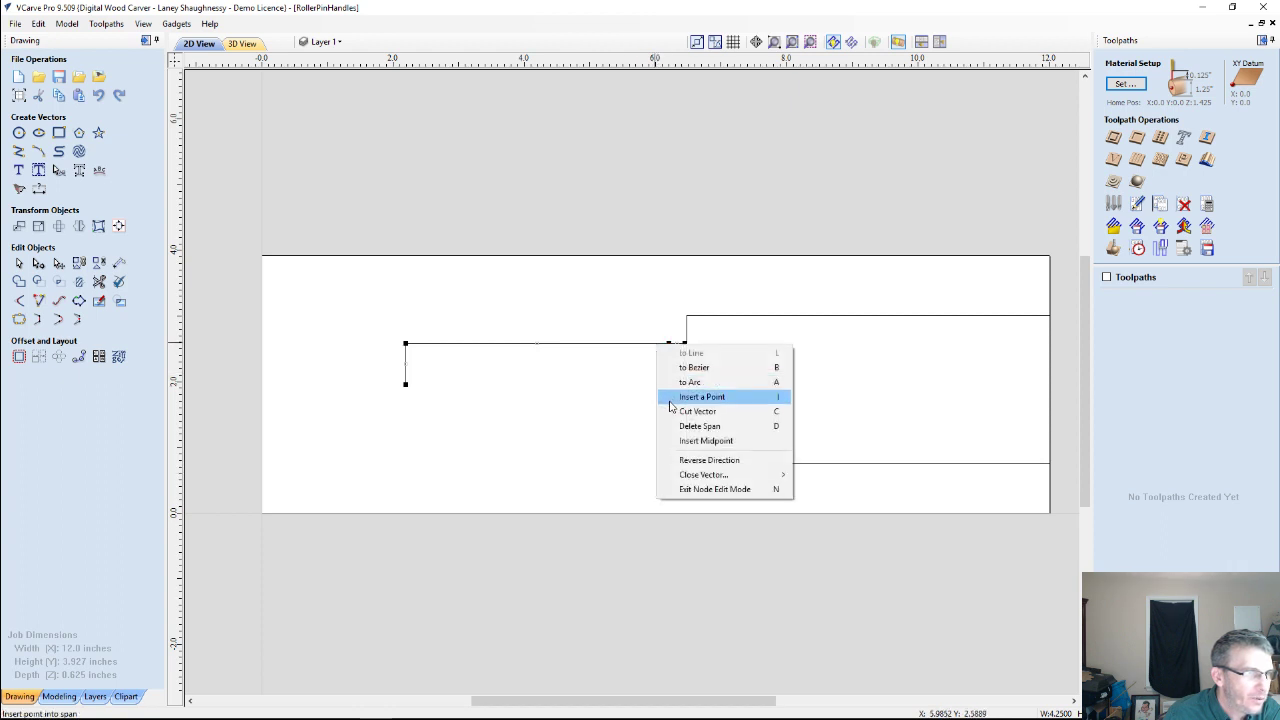
{"action": "left_click", "coordinate": [668, 395]}
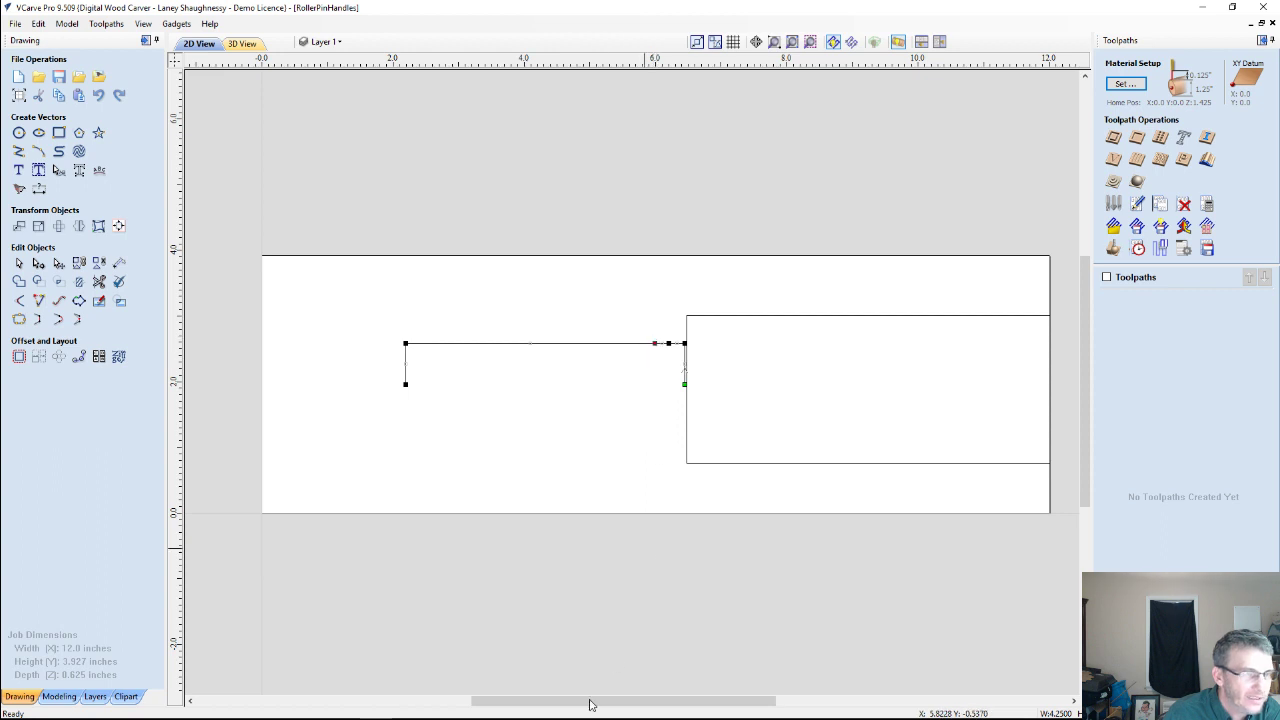
{"action": "key", "text": "Down"}
{"action": "key", "text": "Down"}
{"action": "key", "text": "Down"}
{"action": "key", "text": "Down"}
{"action": "key", "text": "Down"}
{"action": "key", "text": "Down"}
{"action": "key", "text": "Down"}
{"action": "key", "text": "Down"}
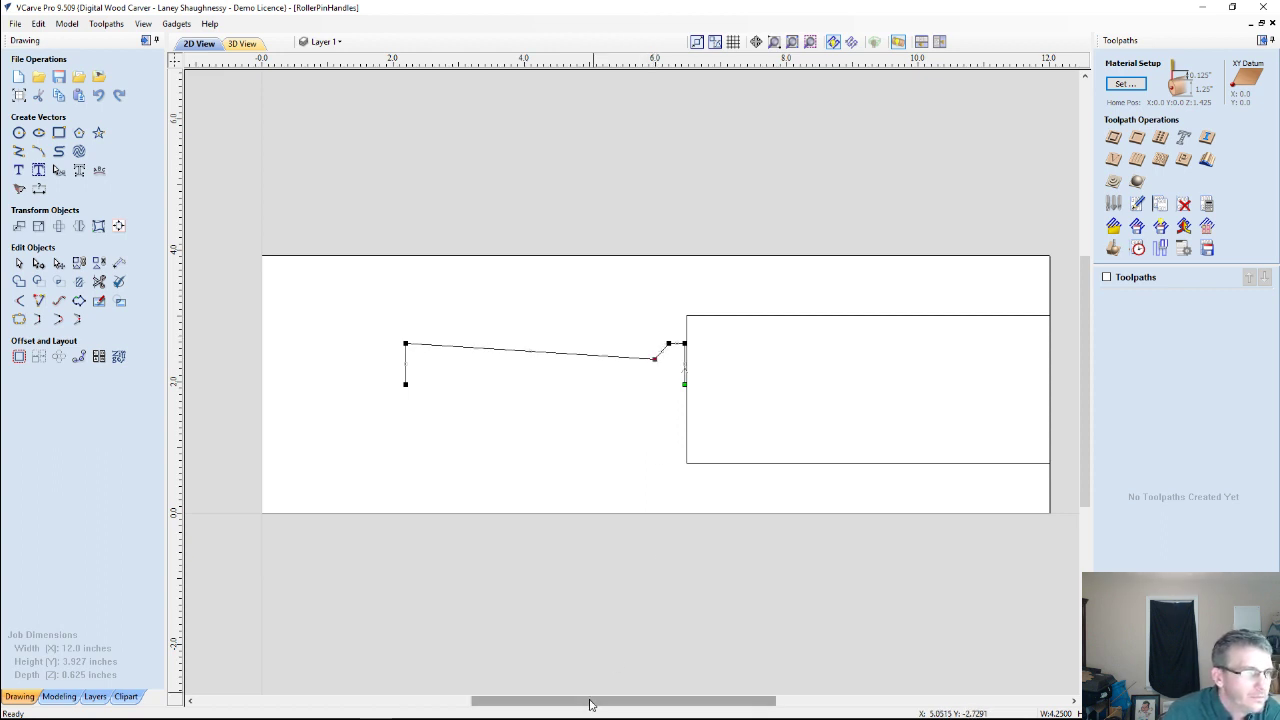
{"action": "key", "text": "Up"}
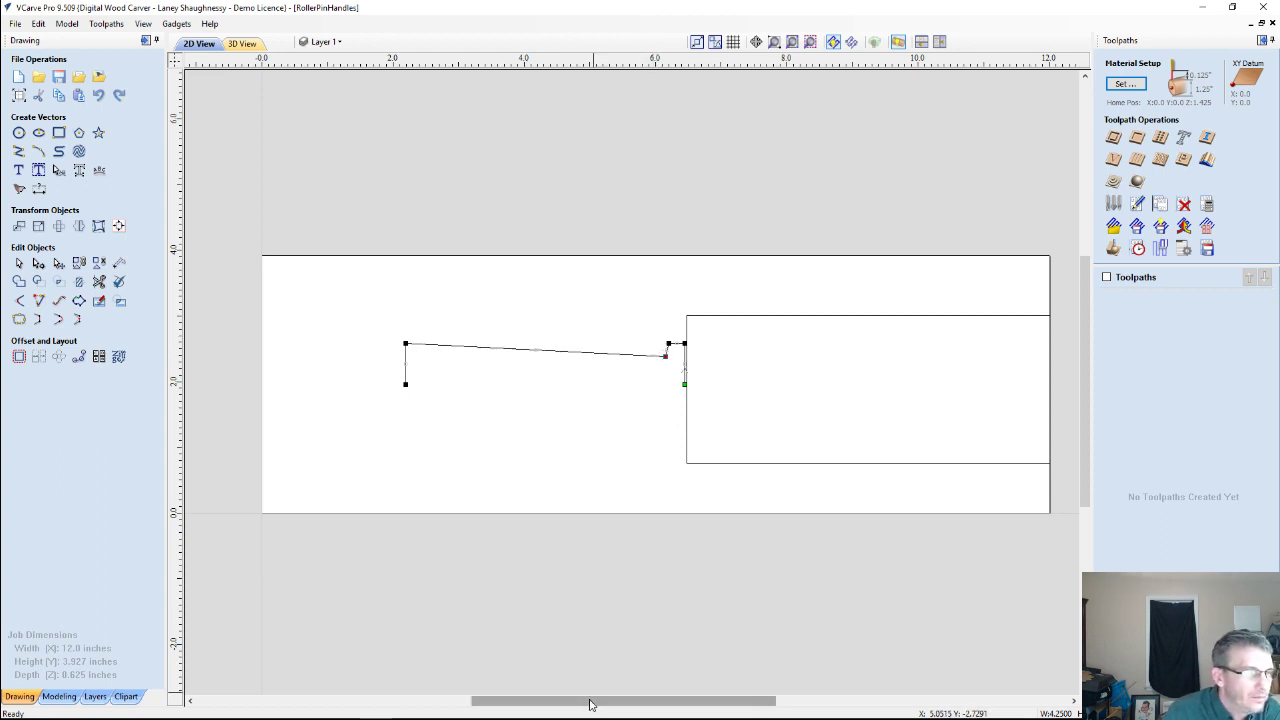
{"action": "key", "text": "Up"}
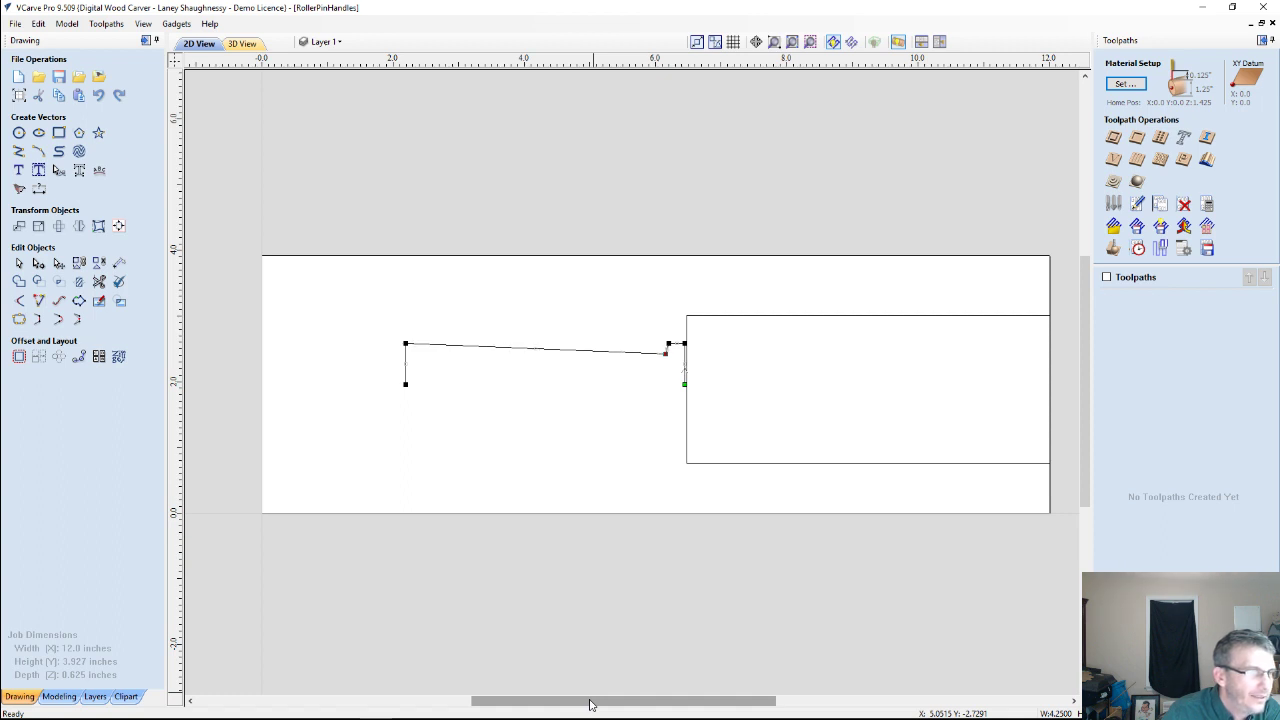
{"action": "scroll", "coordinate": [665, 362], "scroll_direction": "up", "scroll_amount": 5}
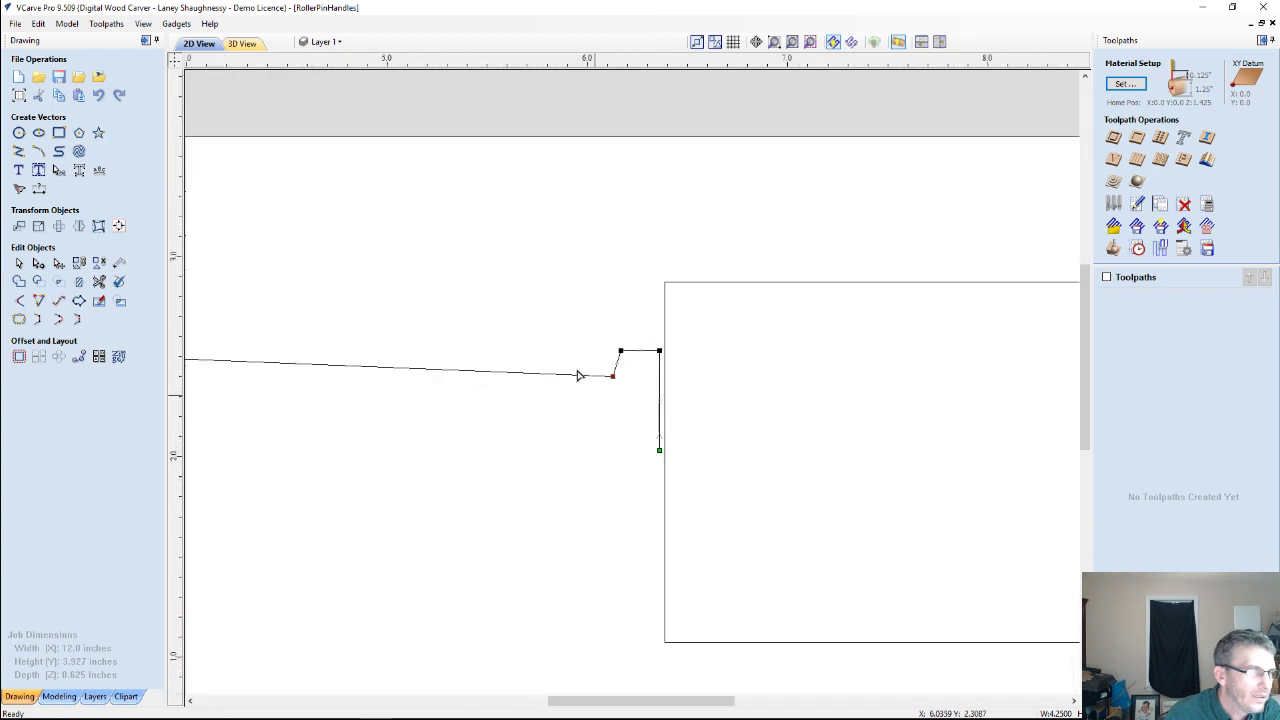
{"action": "scroll", "coordinate": [614, 375], "scroll_direction": "up", "scroll_amount": 1}
{"action": "scroll", "coordinate": [620, 380], "scroll_direction": "down", "scroll_amount": 1}
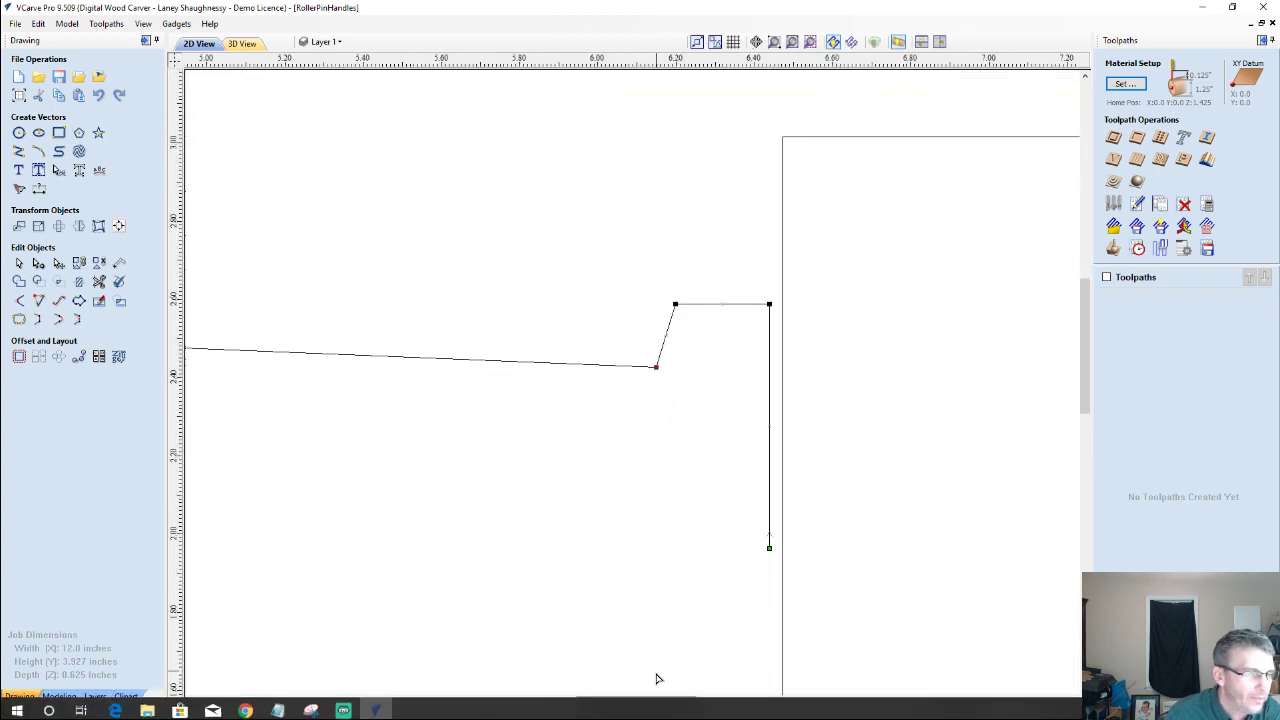
Convert the profile's long top span to a Bezier curve and pull its right control handle up and left to form a bulge.
{"action": "mouse_move", "coordinate": [636, 700]}
{"action": "left_mouse_down"}
{"action": "mouse_move", "coordinate": [605, 697]}
{"action": "mouse_move", "coordinate": [606, 677]}
{"action": "left_mouse_up"}
{"action": "scroll", "coordinate": [637, 554], "scroll_direction": "down", "scroll_amount": 4}
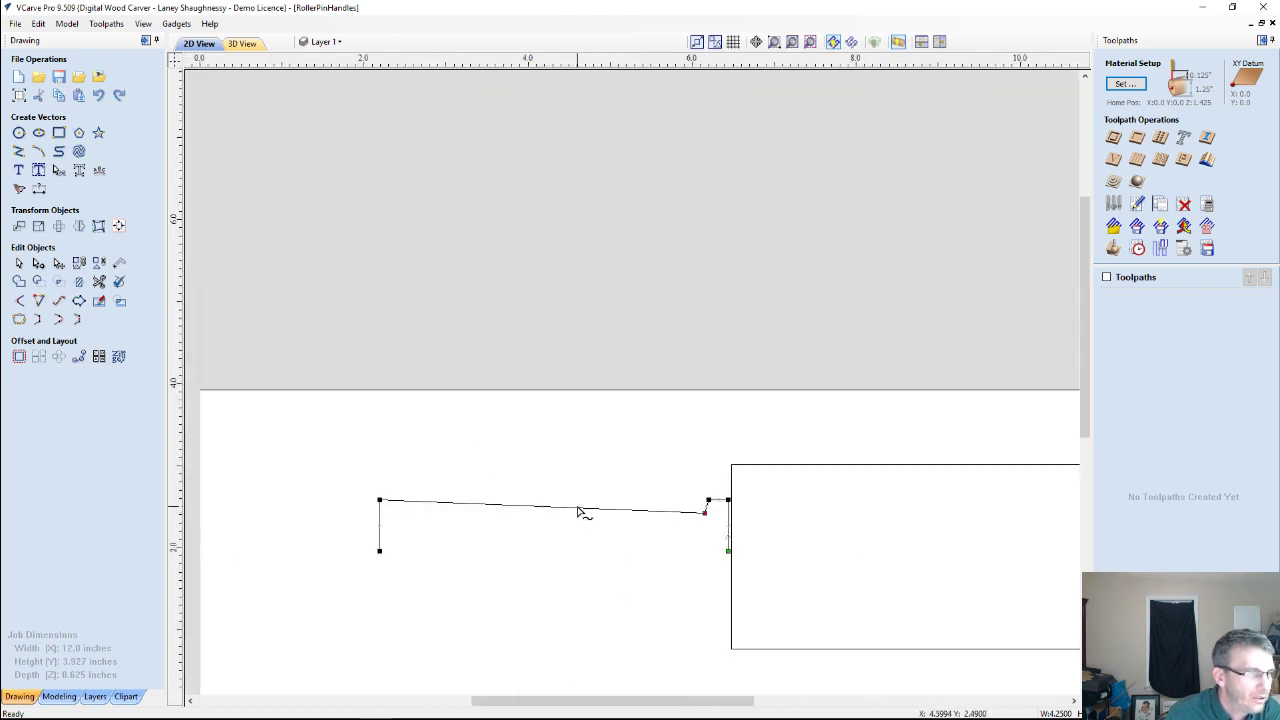
{"action": "right_click", "coordinate": [576, 512]}
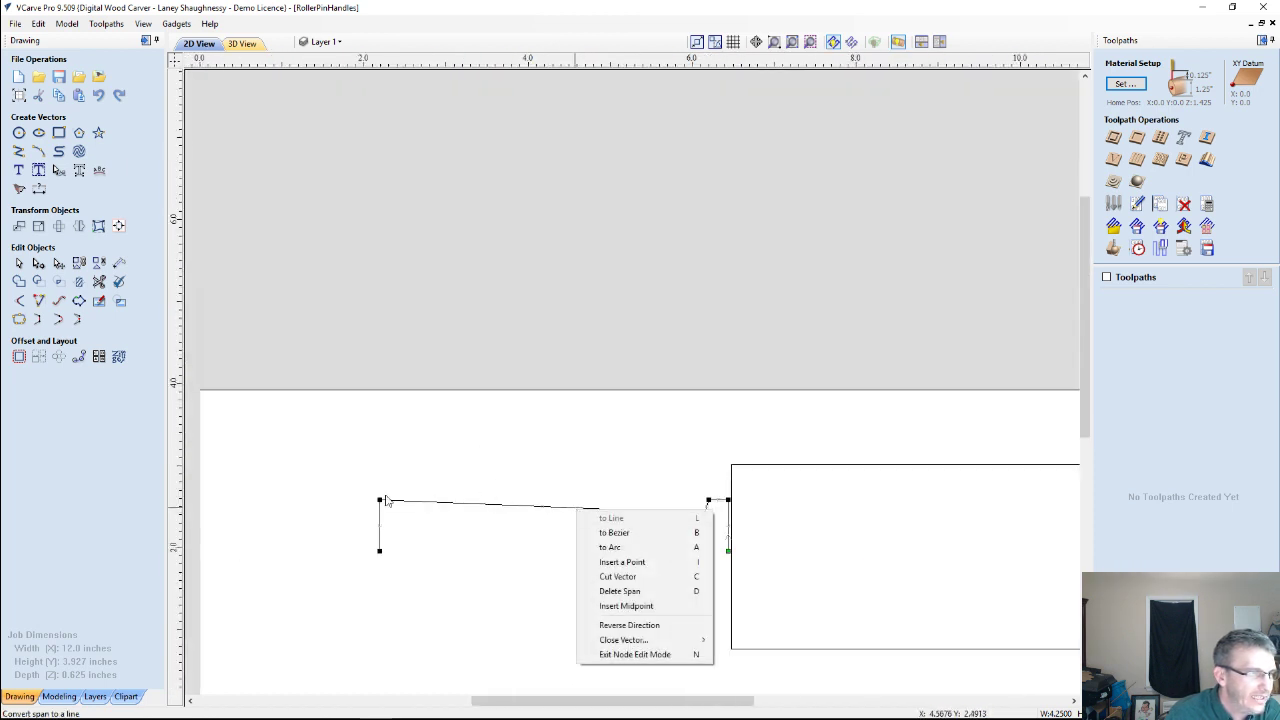
{"action": "left_click", "coordinate": [605, 532]}
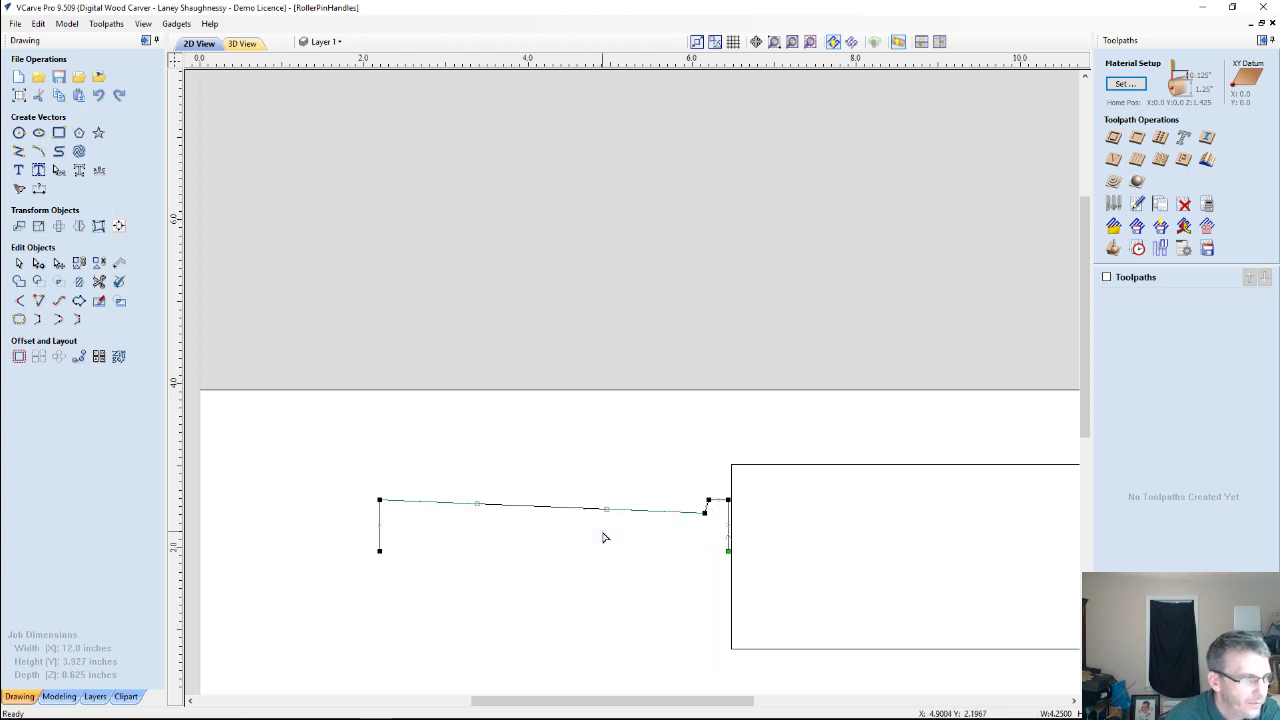
{"action": "mouse_move", "coordinate": [606, 509]}
{"action": "left_mouse_down"}
{"action": "mouse_move", "coordinate": [583, 460]}
{"action": "mouse_move", "coordinate": [708, 496]}
{"action": "mouse_move", "coordinate": [567, 463]}
{"action": "left_mouse_up"}
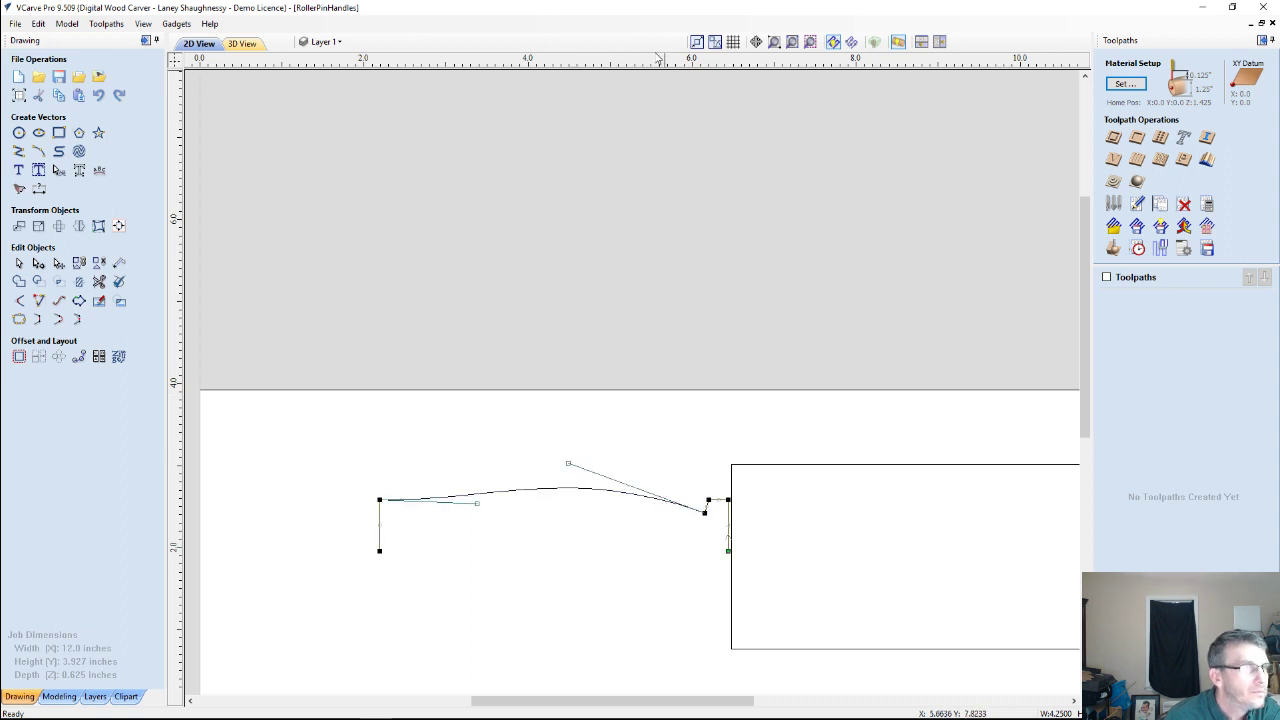
Add a horizontal guide level with the short flat top edge of the profile beside the rectangle.
{"action": "left_click_drag", "start_coordinate": [648, 62], "coordinate": [707, 499]}
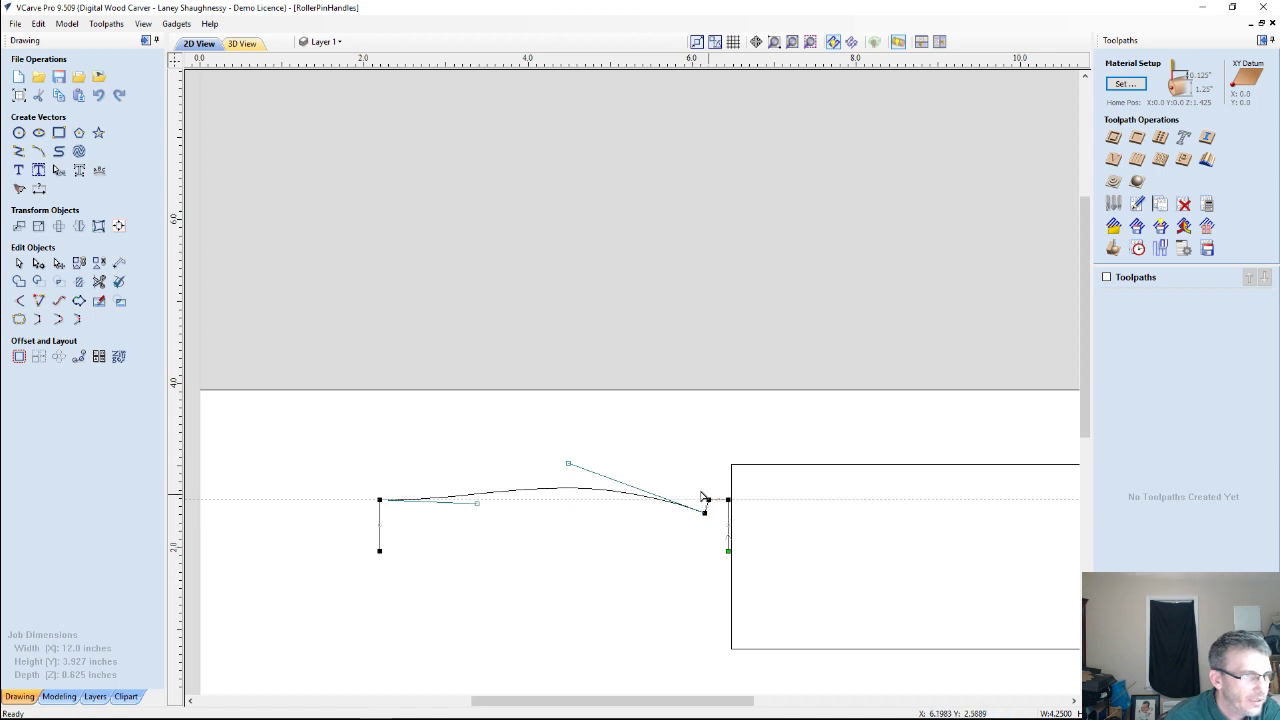
{"action": "scroll", "coordinate": [647, 500], "scroll_direction": "up", "scroll_amount": 2}
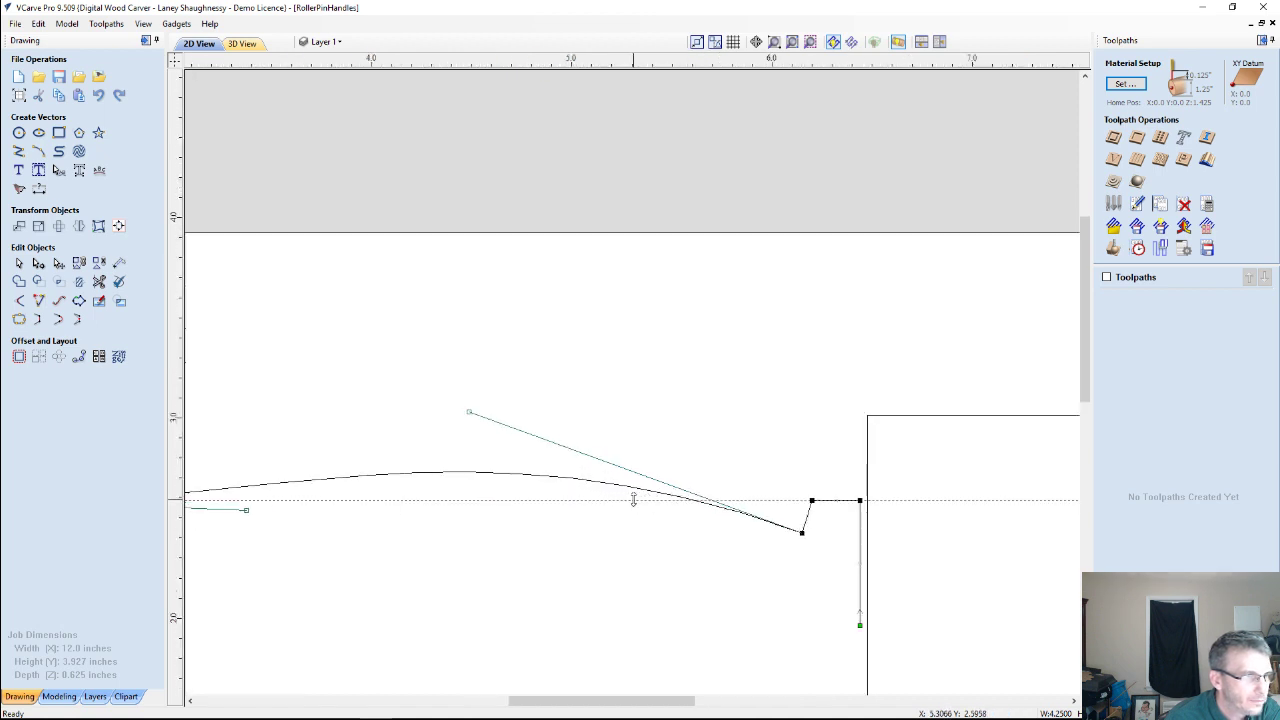
{"action": "scroll", "coordinate": [634, 500], "scroll_direction": "down", "scroll_amount": 1}
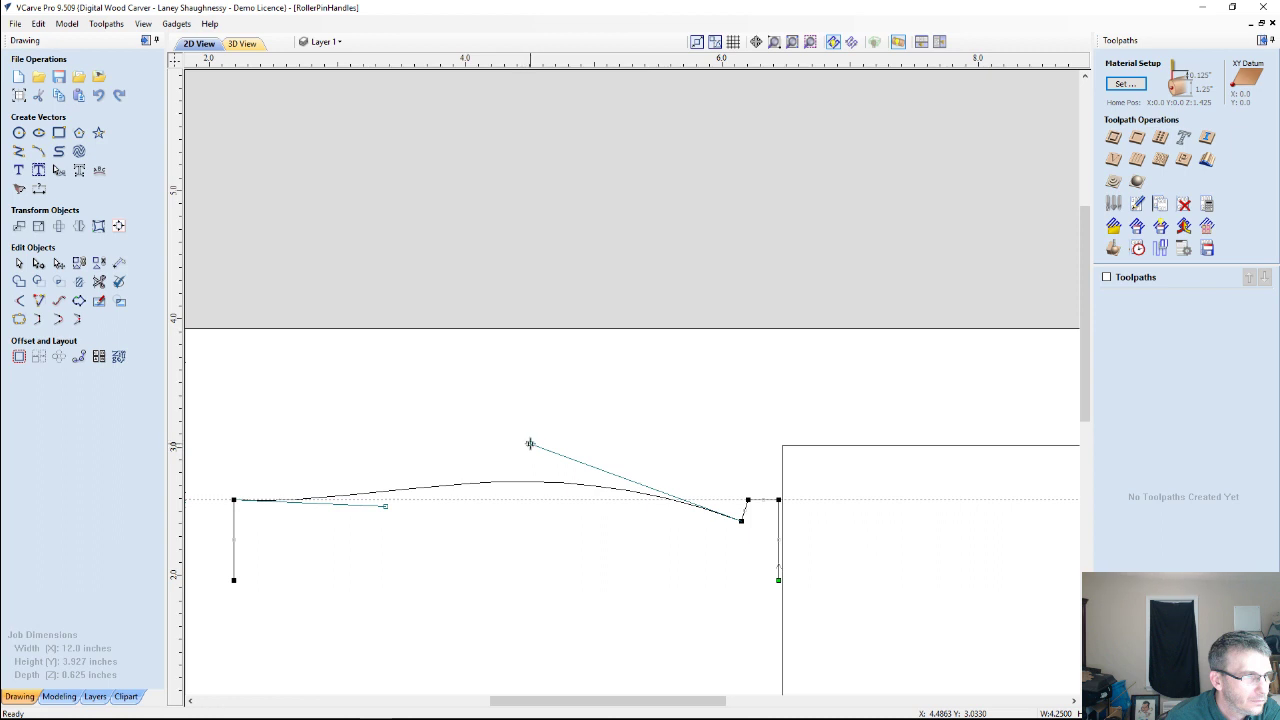
Nudge the curve's right control handle slightly, and raise its left control handle to just above the guide.
{"action": "left_click_drag", "start_coordinate": [529, 481], "coordinate": [529, 484]}
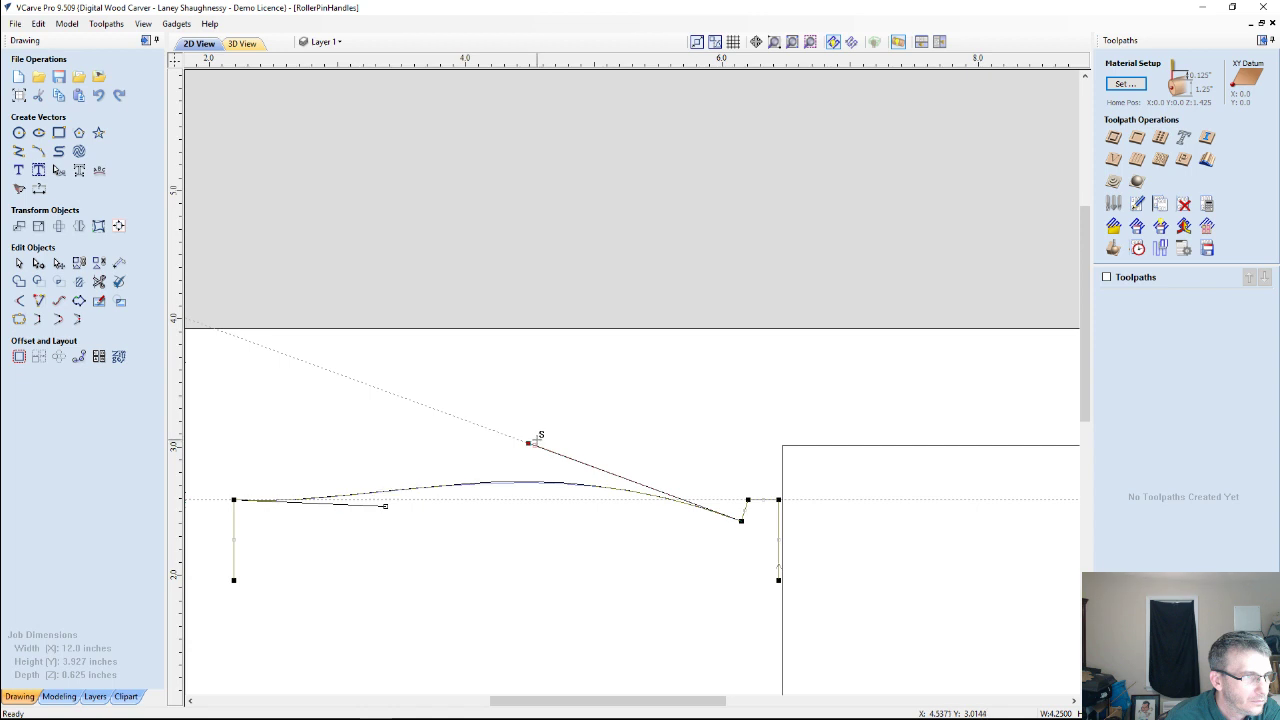
{"action": "left_click_drag", "start_coordinate": [529, 442], "coordinate": [536, 440]}
{"action": "scroll", "coordinate": [550, 432], "scroll_direction": "down", "scroll_amount": 3}
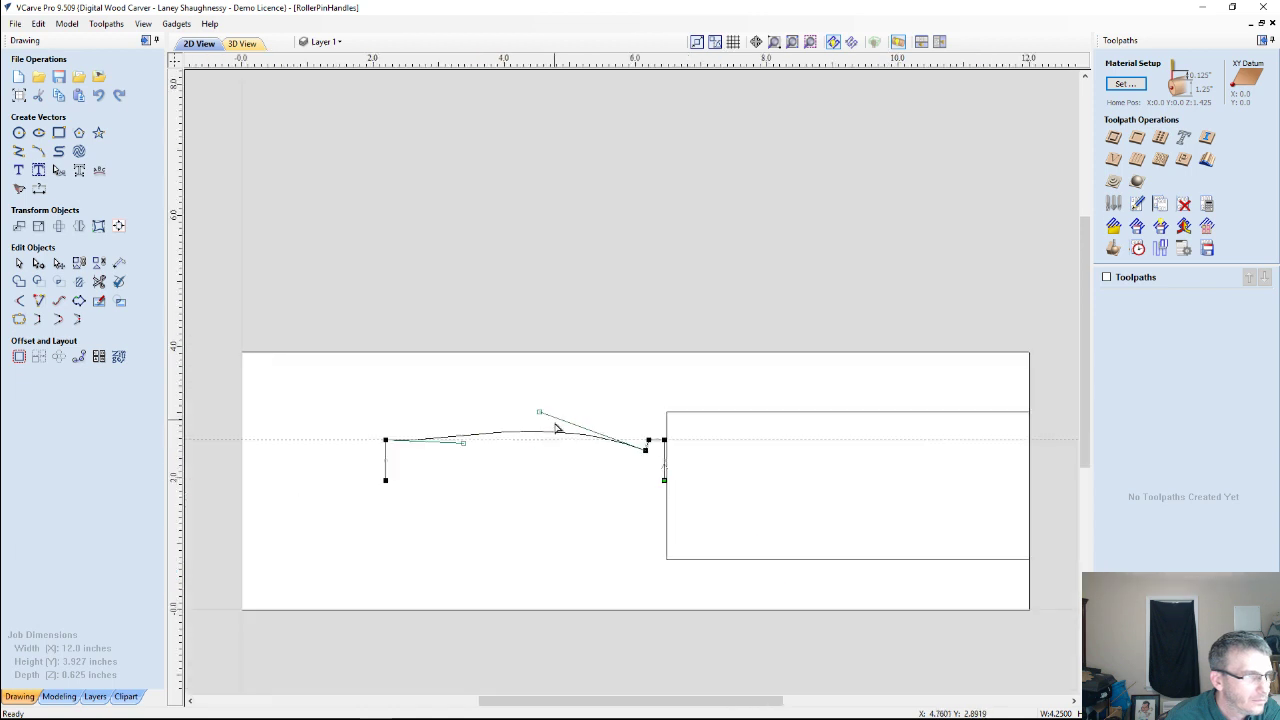
{"action": "scroll", "coordinate": [504, 473], "scroll_direction": "up", "scroll_amount": 4}
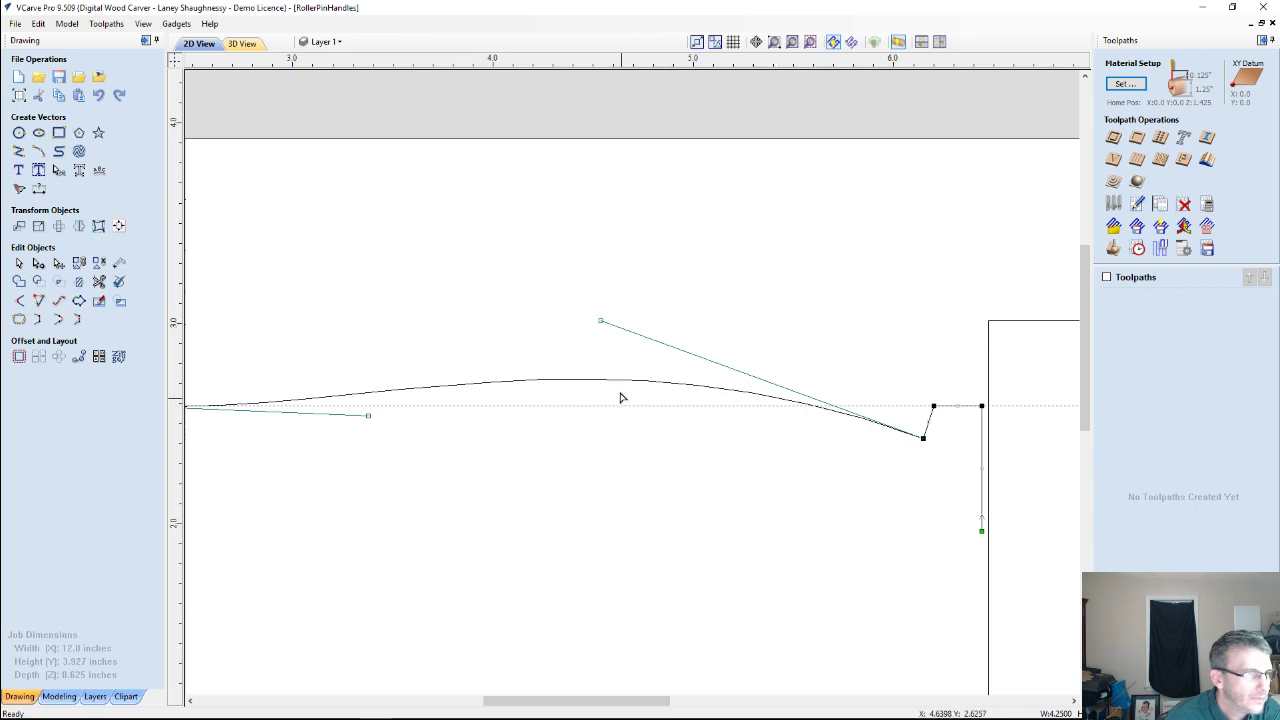
{"action": "scroll", "coordinate": [651, 446], "scroll_direction": "down", "scroll_amount": 4}
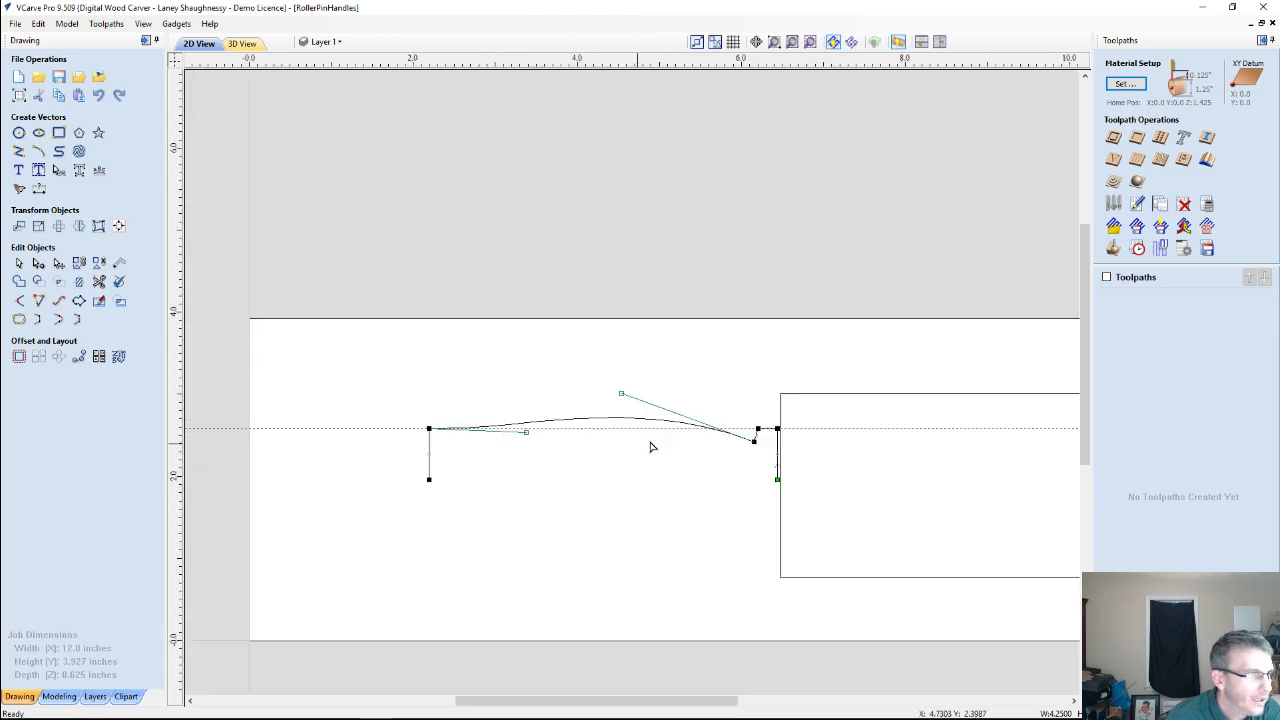
{"action": "scroll", "coordinate": [543, 414], "scroll_direction": "up", "scroll_amount": 2}
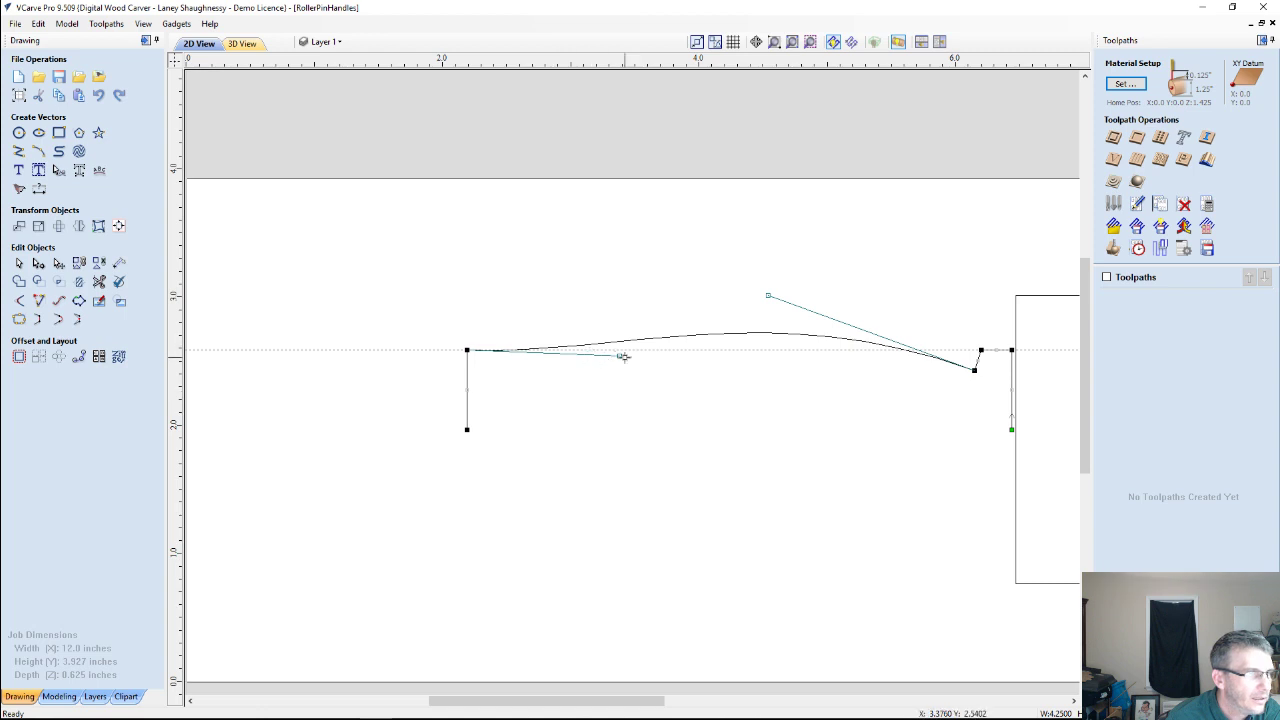
{"action": "left_click_drag", "start_coordinate": [618, 357], "coordinate": [618, 334]}
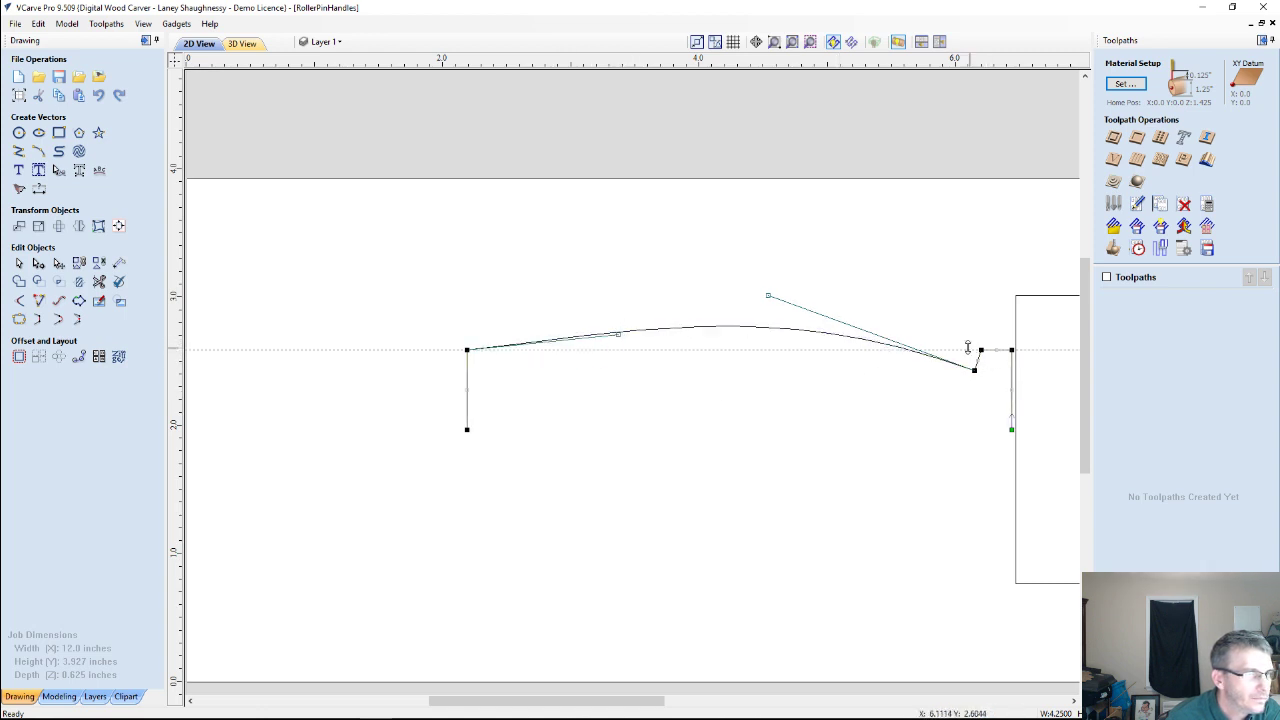
Mirror a copy of the handle profile downward to judge the full handle shape.
{"action": "left_click", "coordinate": [78, 228]}
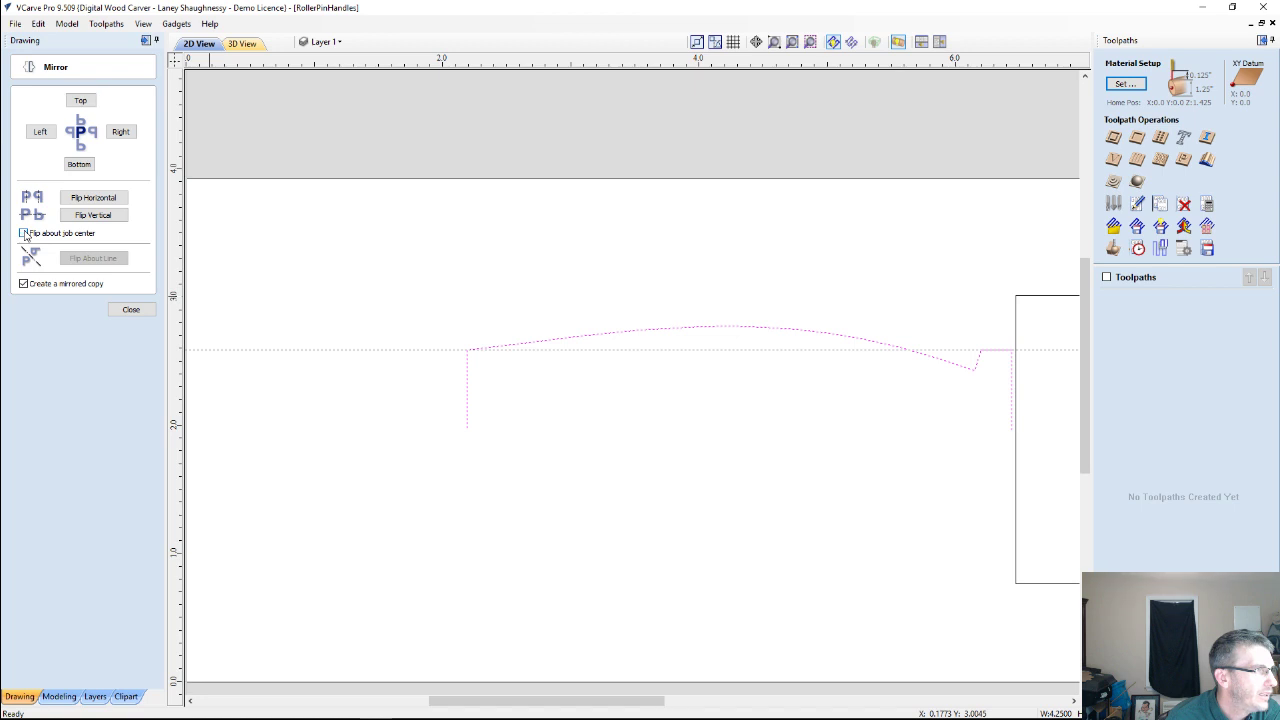
{"action": "left_click", "coordinate": [93, 216]}
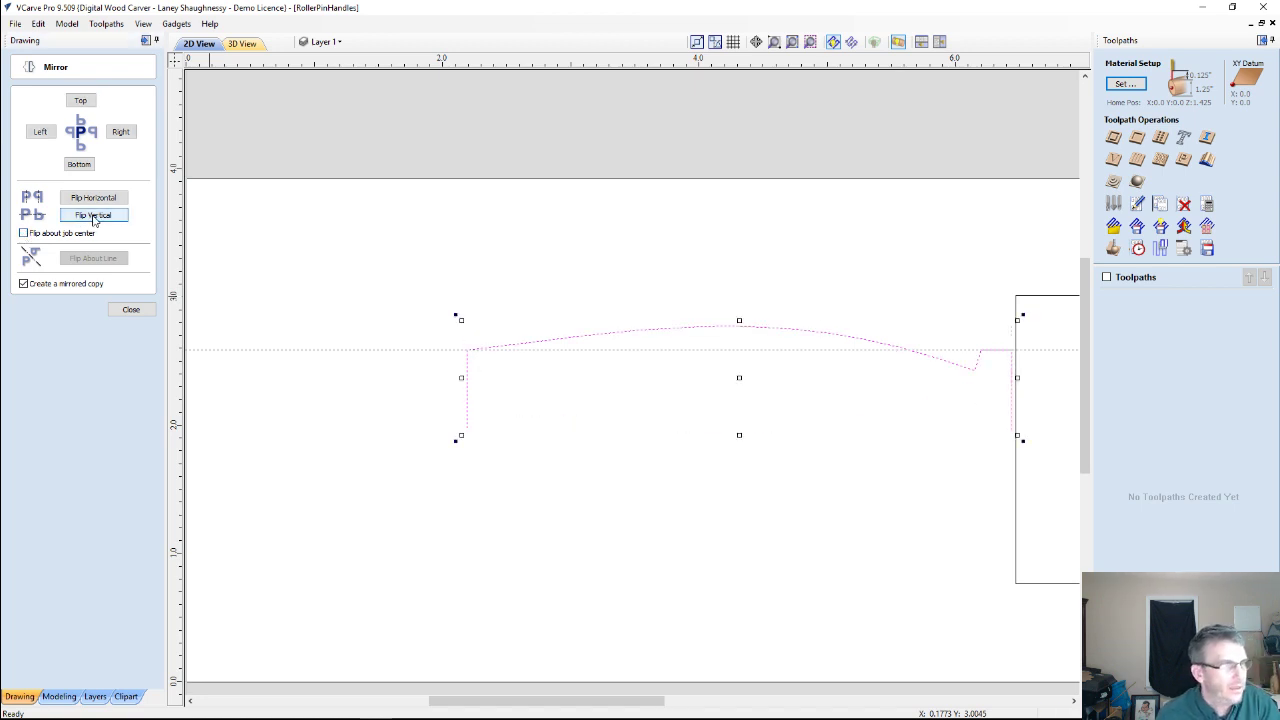
{"action": "left_click", "coordinate": [80, 167]}
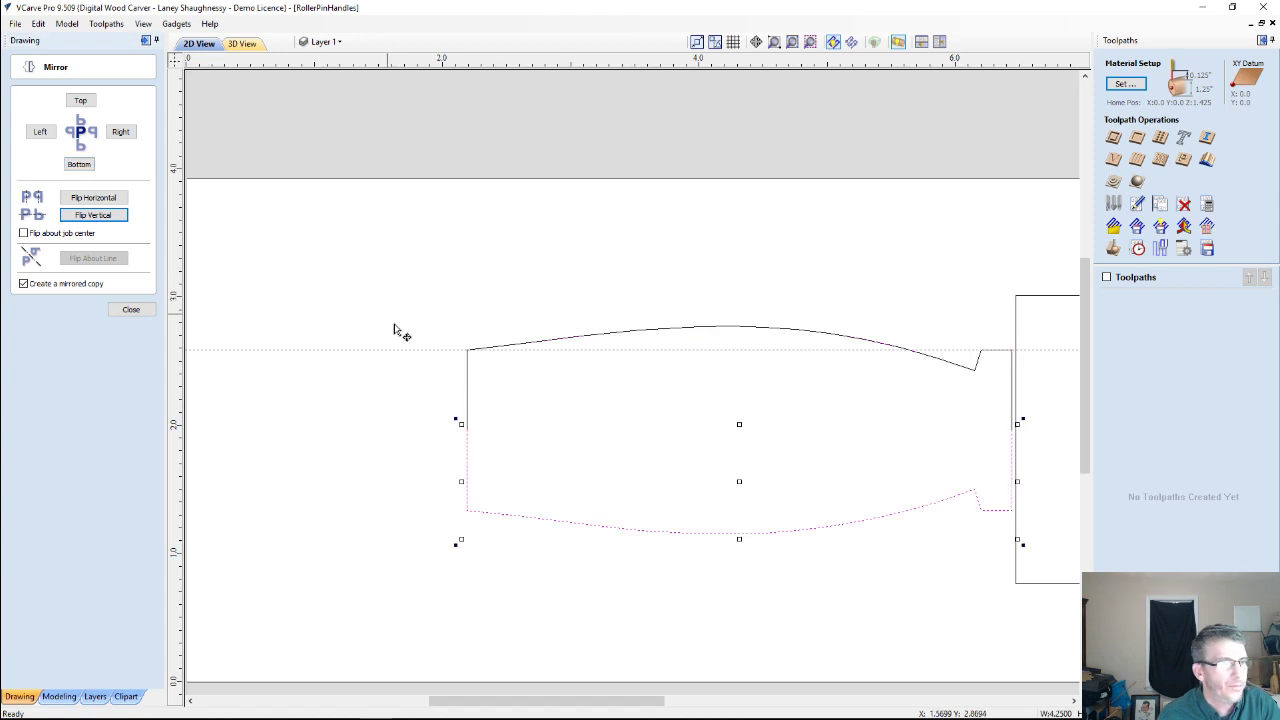
{"action": "scroll", "coordinate": [563, 485], "scroll_direction": "down", "scroll_amount": 2}
{"action": "scroll", "coordinate": [463, 515], "scroll_direction": "up", "scroll_amount": 3}
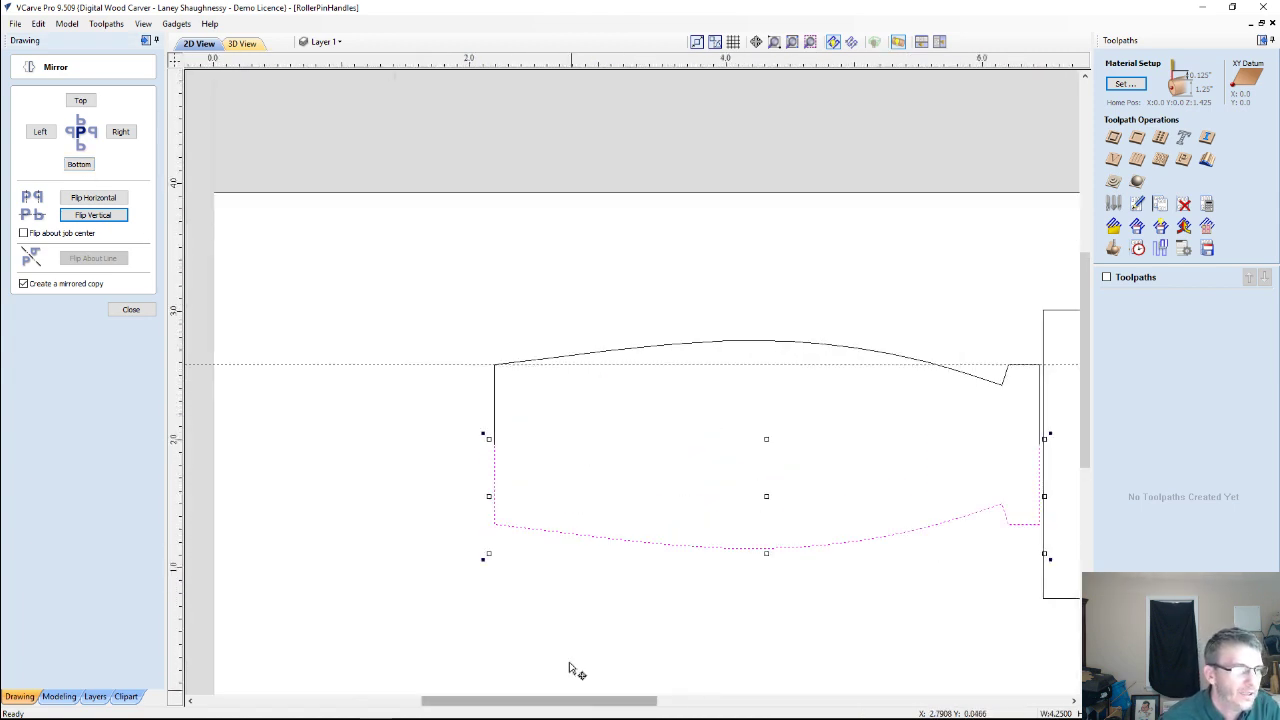
{"action": "scroll", "coordinate": [571, 609], "scroll_direction": "down", "scroll_amount": 4}
{"action": "scroll", "coordinate": [565, 597], "scroll_direction": "down", "scroll_amount": 2}
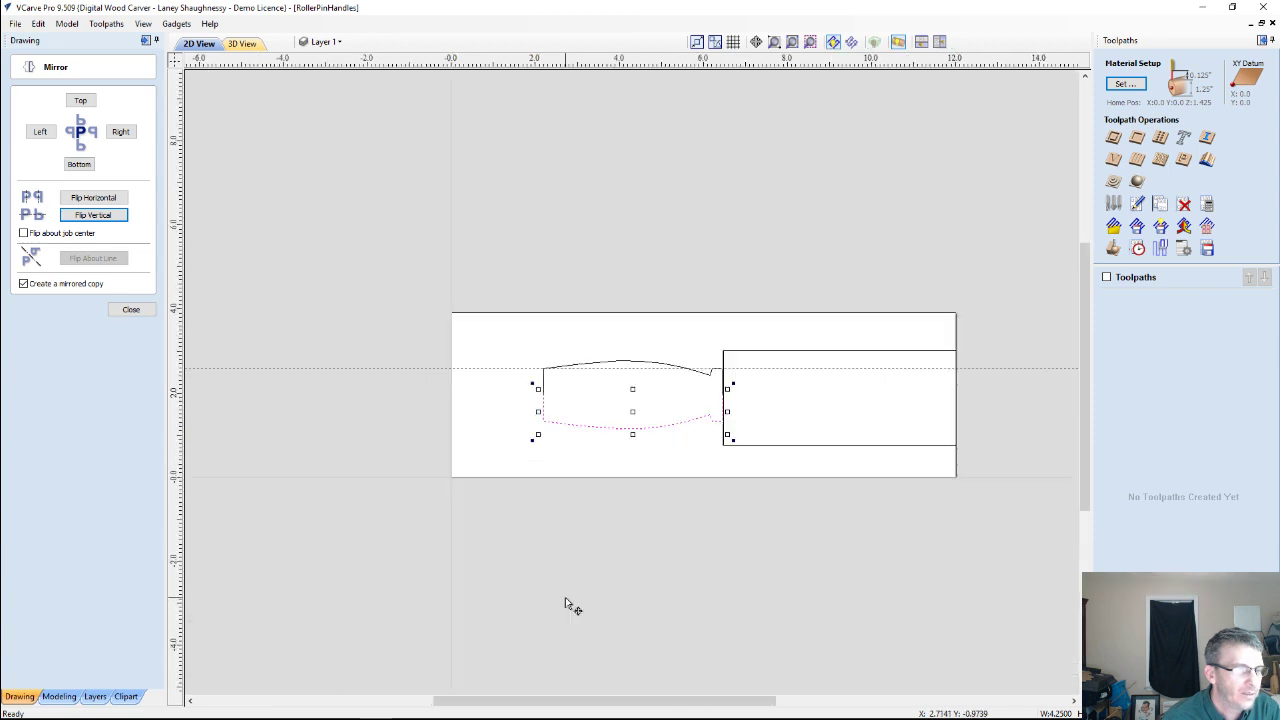
{"action": "scroll", "coordinate": [565, 597], "scroll_direction": "up", "scroll_amount": 2}
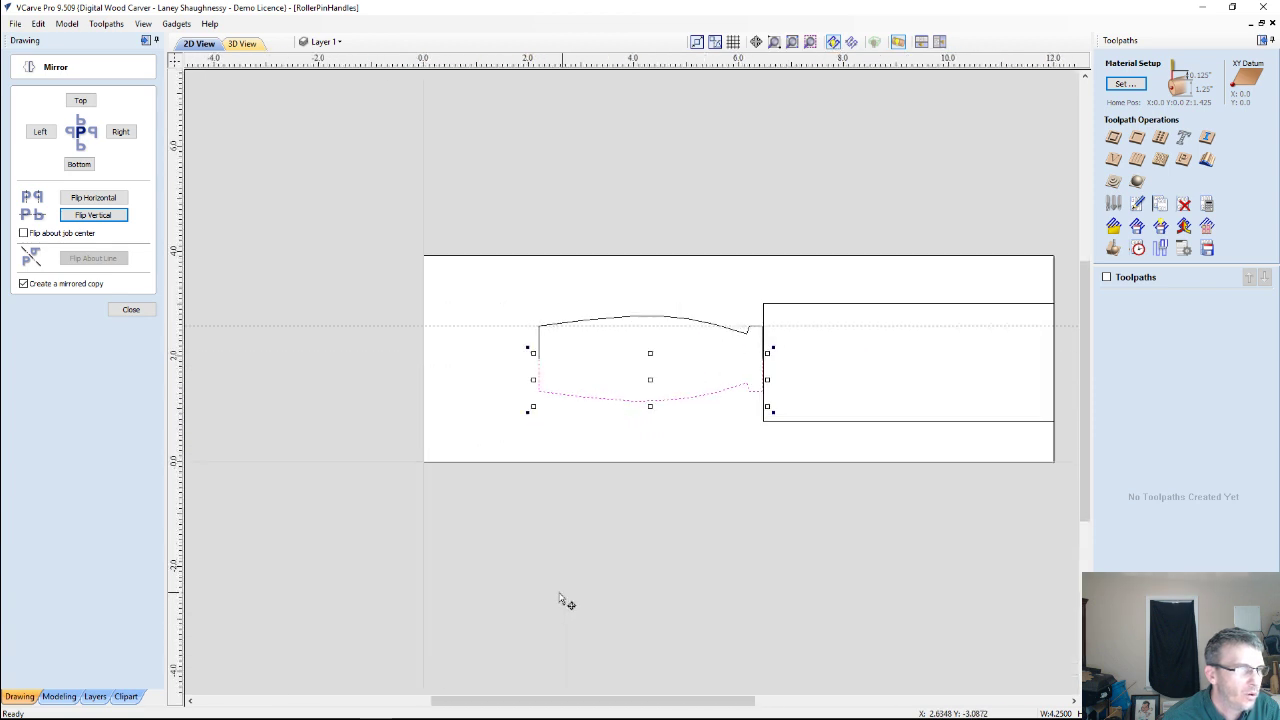
Close the mirror tool and delete the mirrored lower half of the handle.
{"action": "left_click", "coordinate": [131, 309]}
{"action": "left_click", "coordinate": [619, 320]}
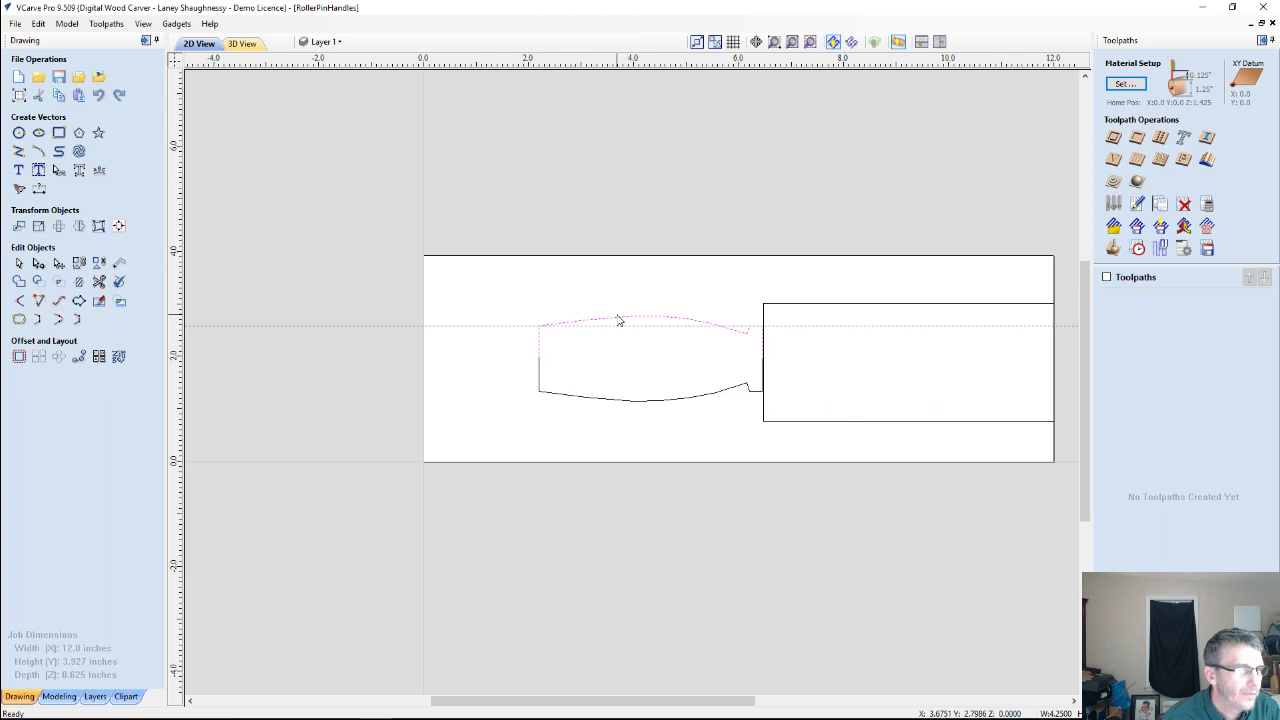
{"action": "left_click", "coordinate": [617, 400]}
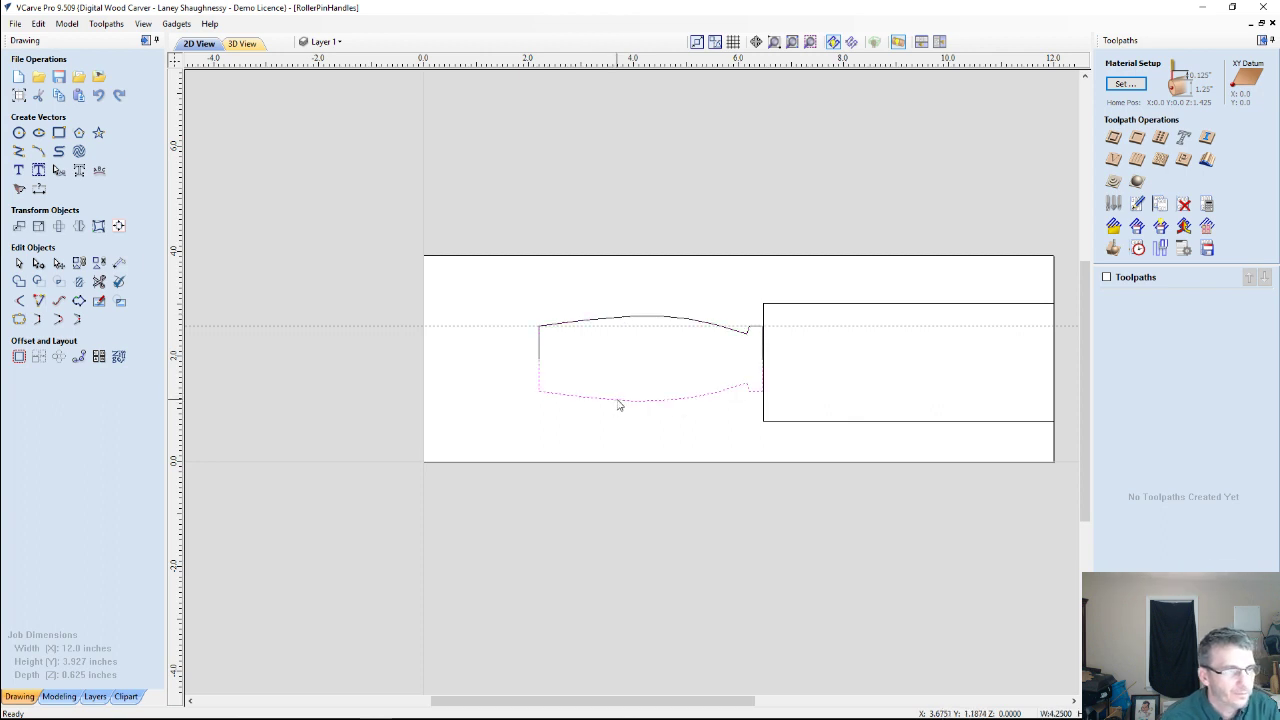
{"action": "key", "text": "Delete"}
Reopen the upper profile for node editing and lower the curve's right control handle to just above the guide.
{"action": "scroll", "coordinate": [611, 240], "scroll_direction": "up", "scroll_amount": 3}
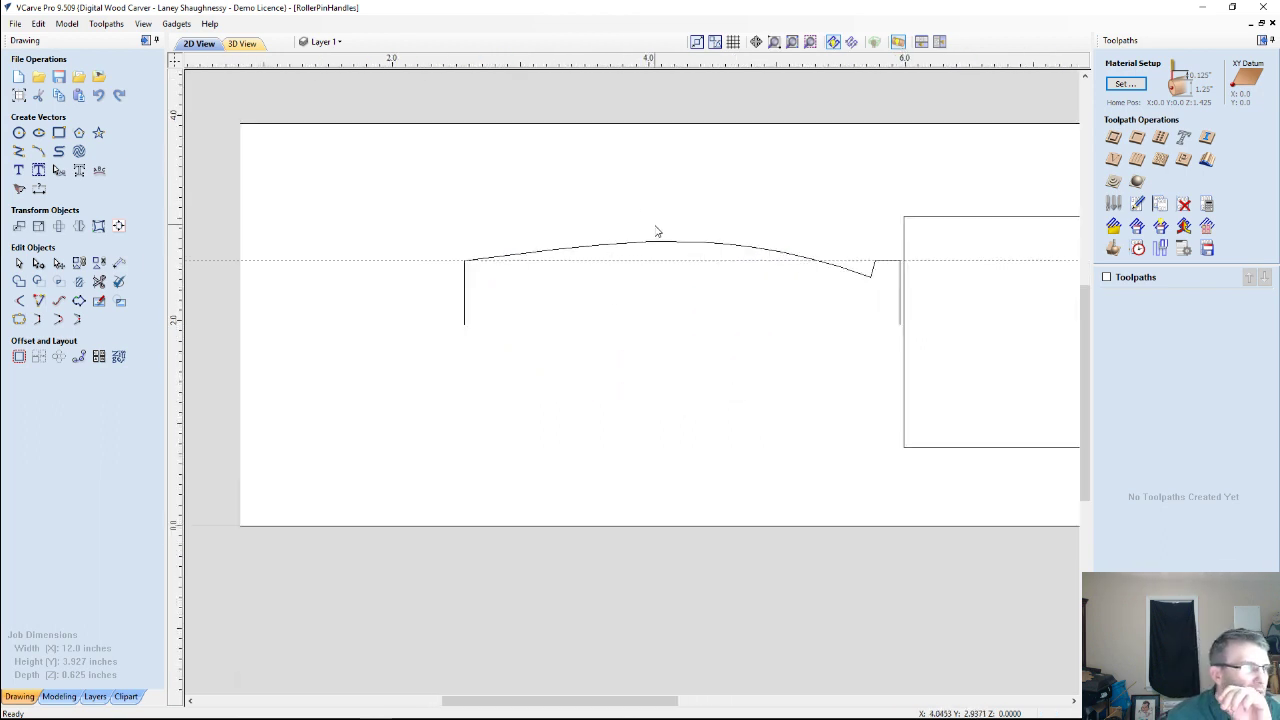
{"action": "scroll", "coordinate": [659, 245], "scroll_direction": "up", "scroll_amount": 2}
{"action": "left_click", "coordinate": [662, 251]}
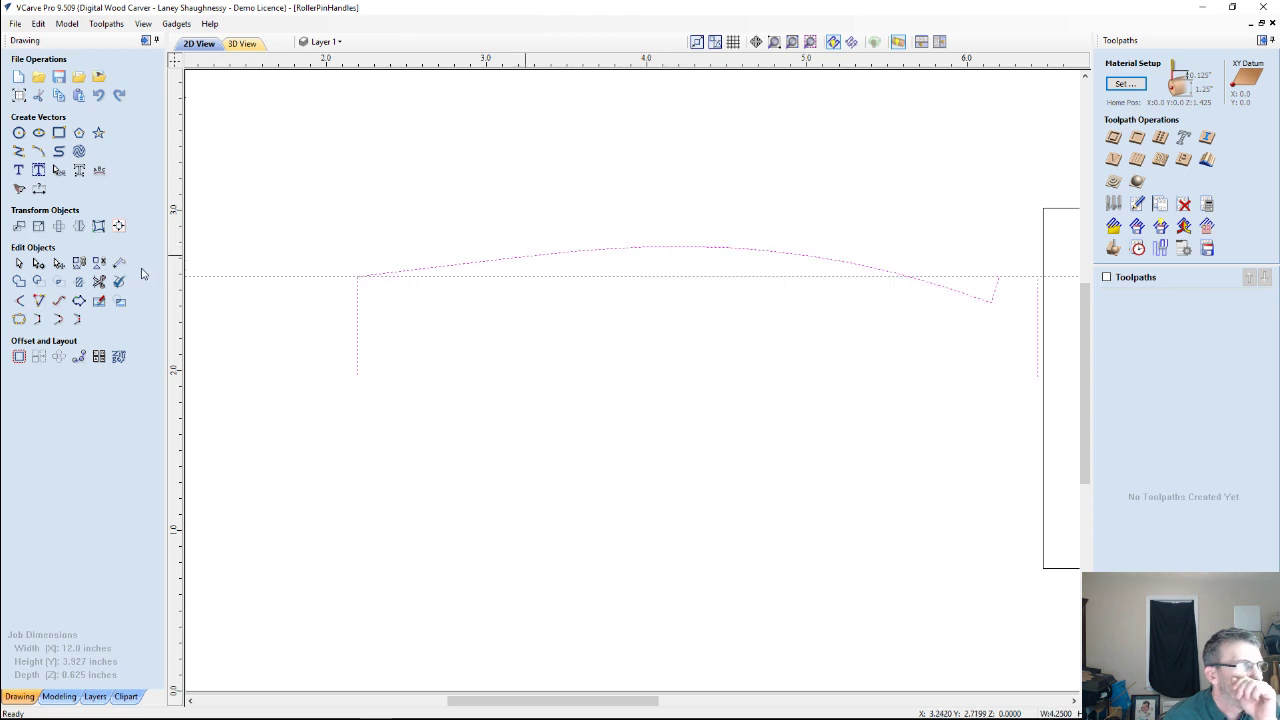
{"action": "left_click", "coordinate": [38, 263]}
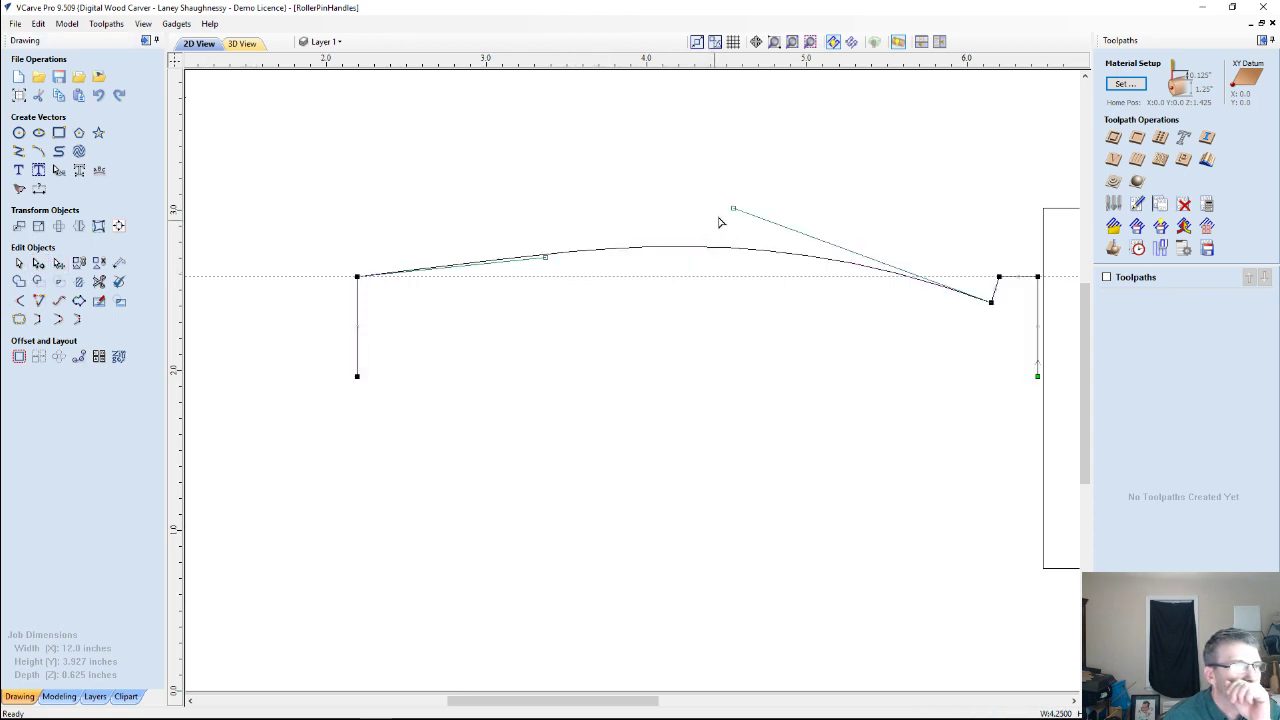
{"action": "left_click_drag", "start_coordinate": [735, 208], "coordinate": [732, 258]}
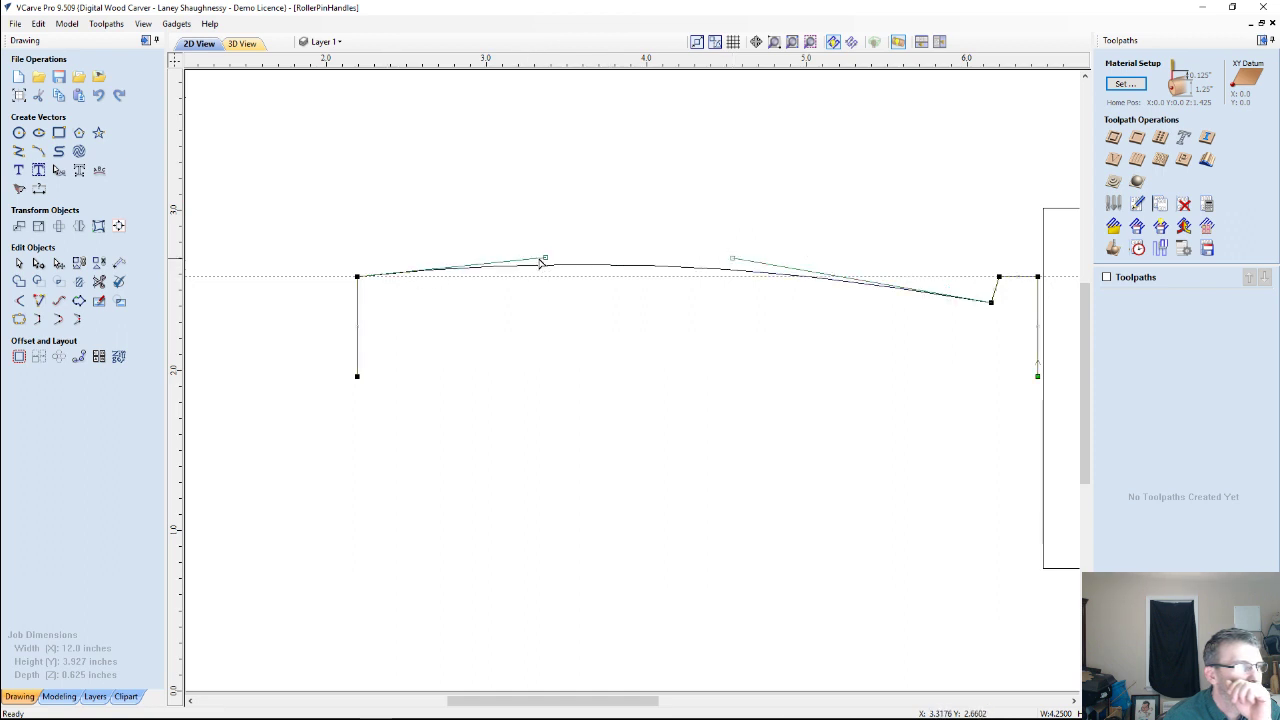
Lower the profile's upper-left corner to half its height and move the adjoining control handle left and up to the guide.
{"action": "left_click", "coordinate": [357, 276]}
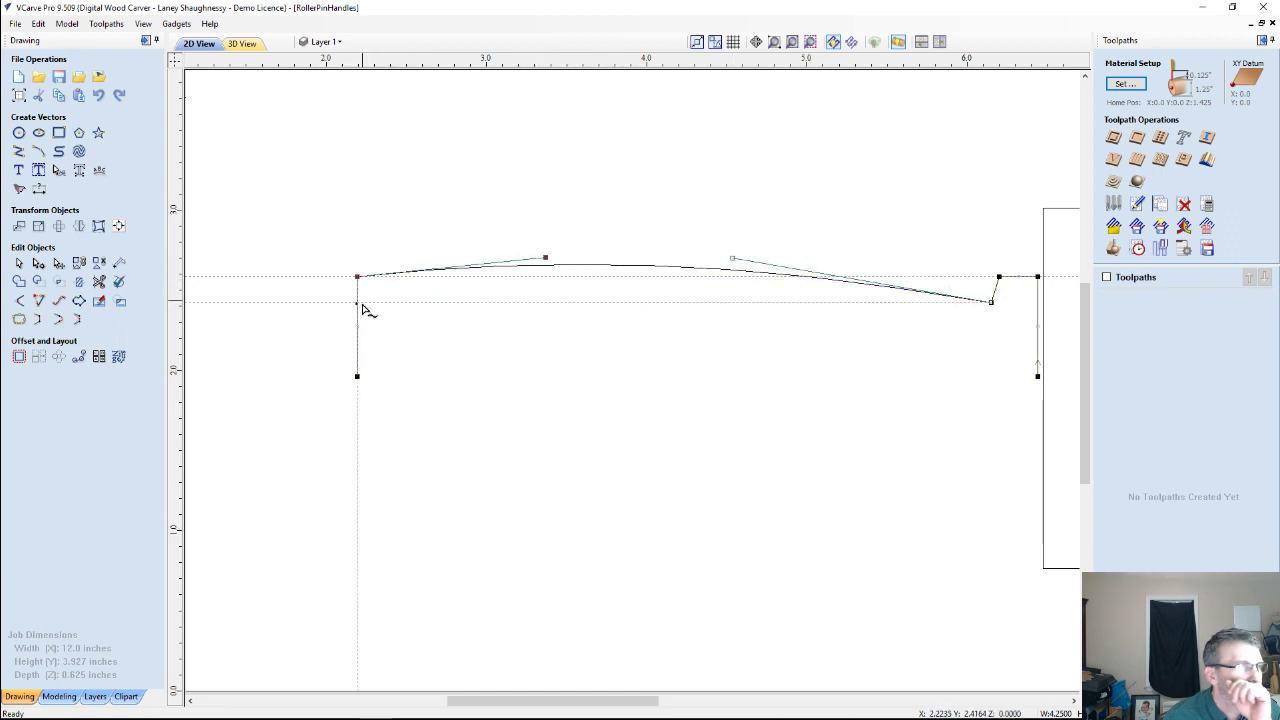
{"action": "left_click_drag", "start_coordinate": [360, 316], "coordinate": [358, 326]}
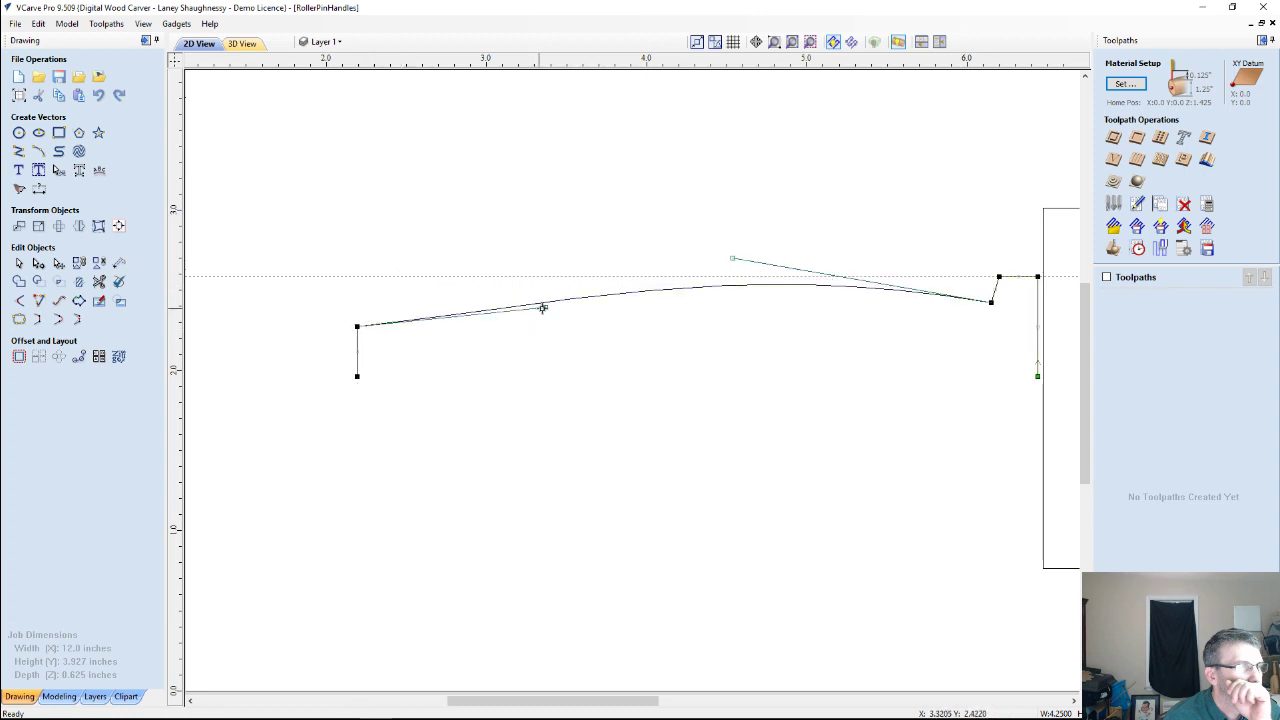
{"action": "left_click_drag", "start_coordinate": [546, 310], "coordinate": [464, 272]}
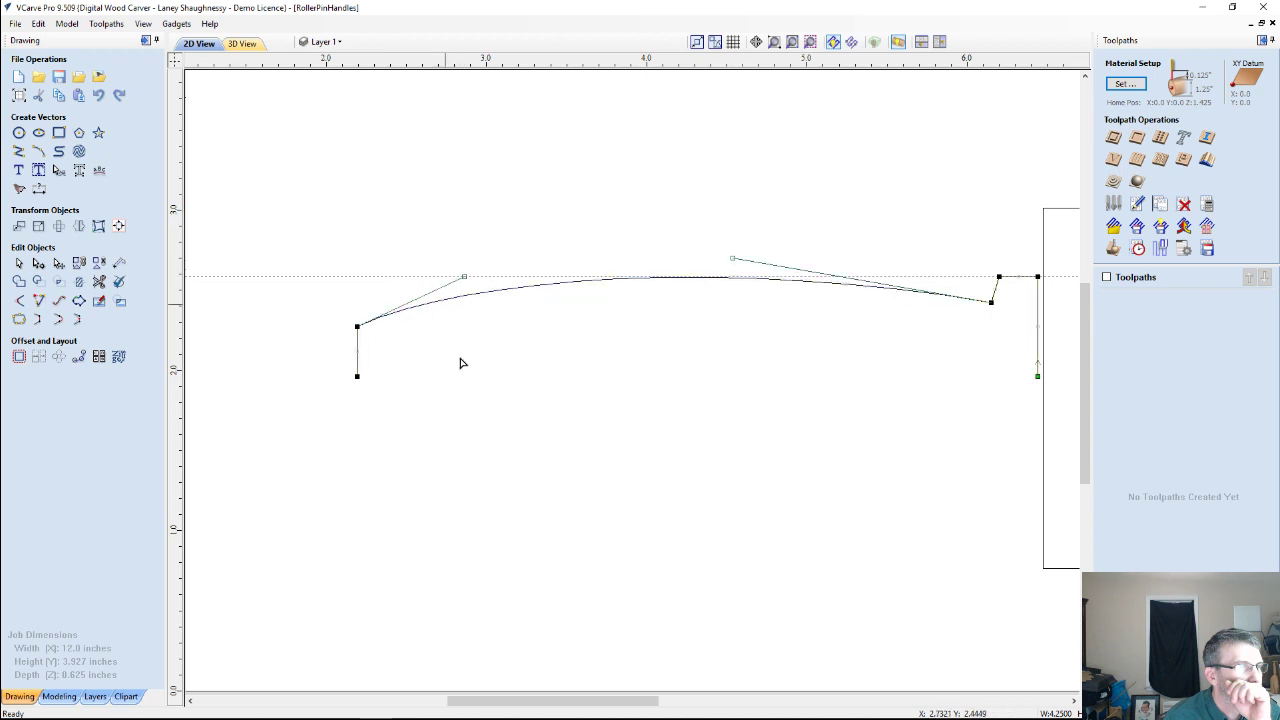
{"action": "left_click", "coordinate": [626, 389]}
Mirror a copy of the reshaped profile below its open ends to complete the handle outline, and clear the selection.
{"action": "scroll", "coordinate": [611, 375], "scroll_direction": "down", "scroll_amount": 3}
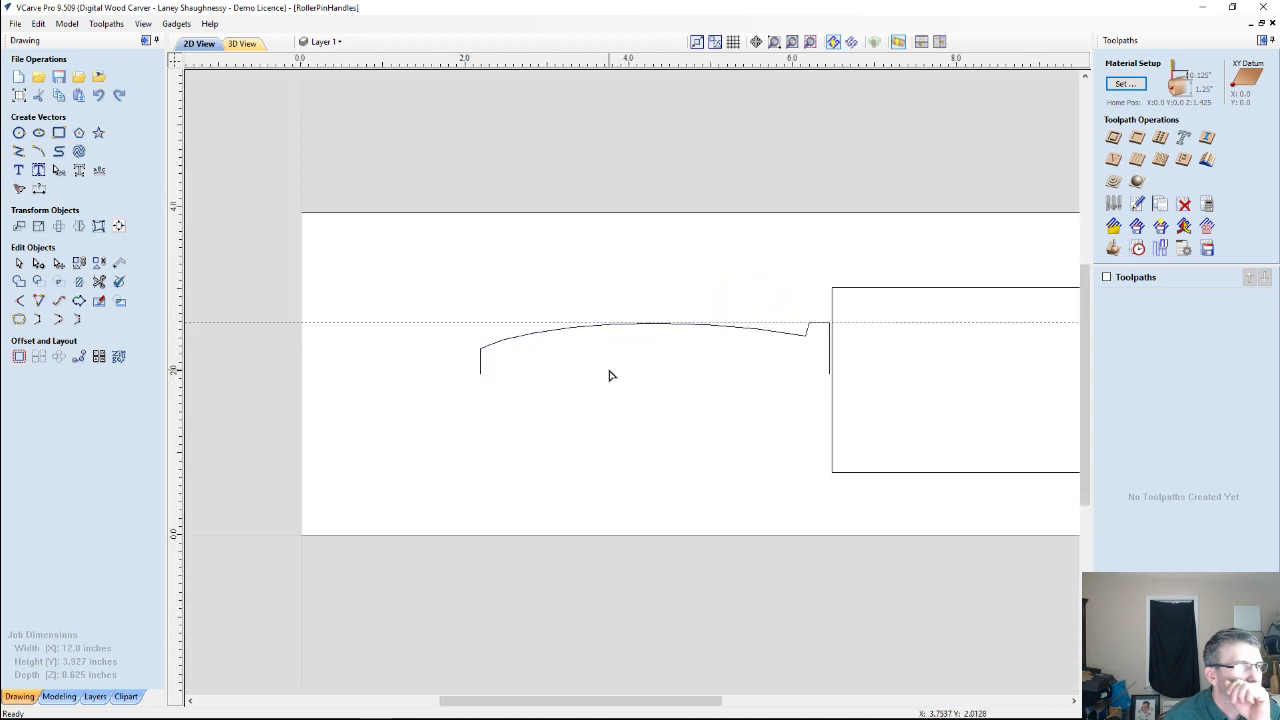
{"action": "scroll", "coordinate": [517, 351], "scroll_direction": "up", "scroll_amount": 2}
{"action": "scroll", "coordinate": [521, 352], "scroll_direction": "down", "scroll_amount": 1}
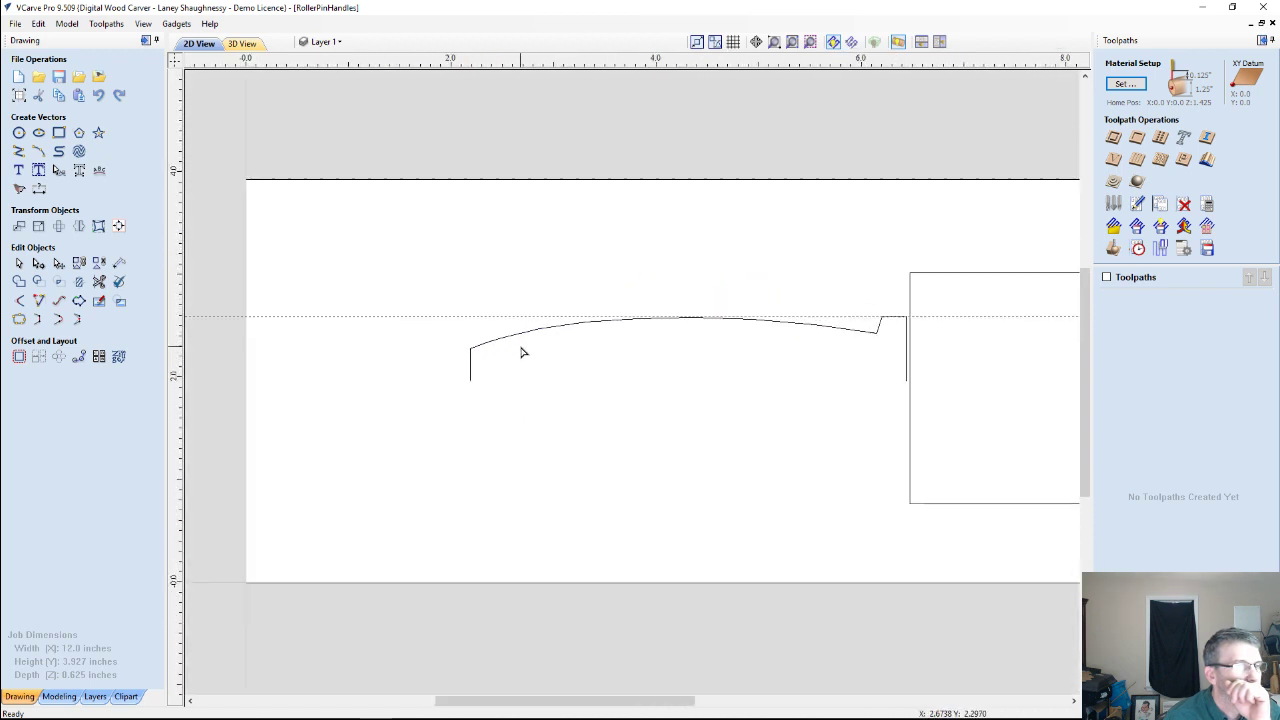
{"action": "left_click", "coordinate": [875, 338]}
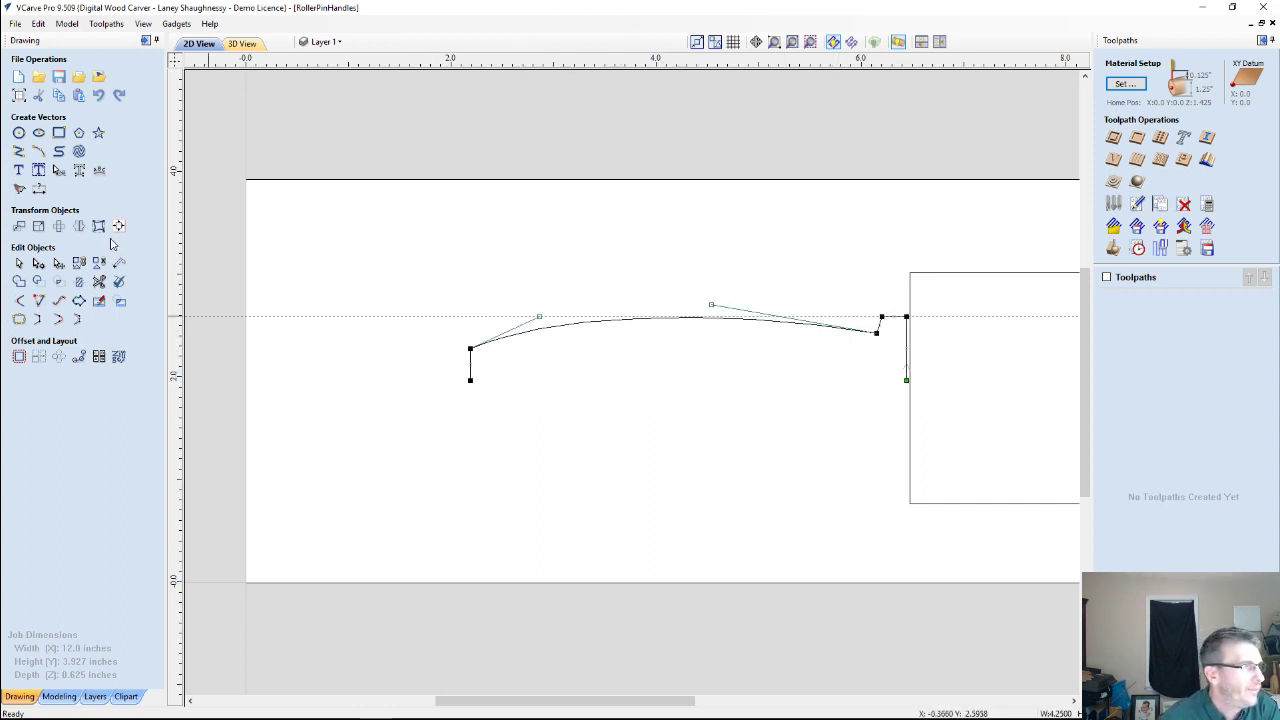
{"action": "left_click", "coordinate": [78, 227]}
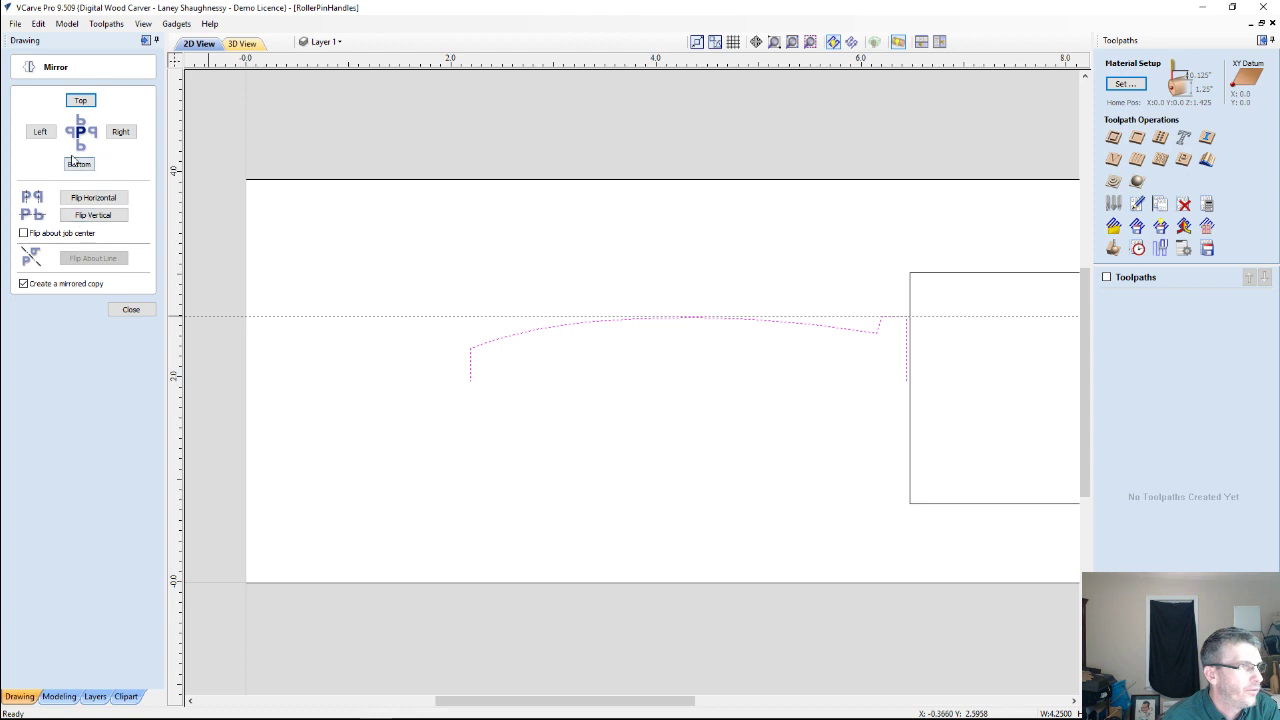
{"action": "left_click", "coordinate": [78, 164]}
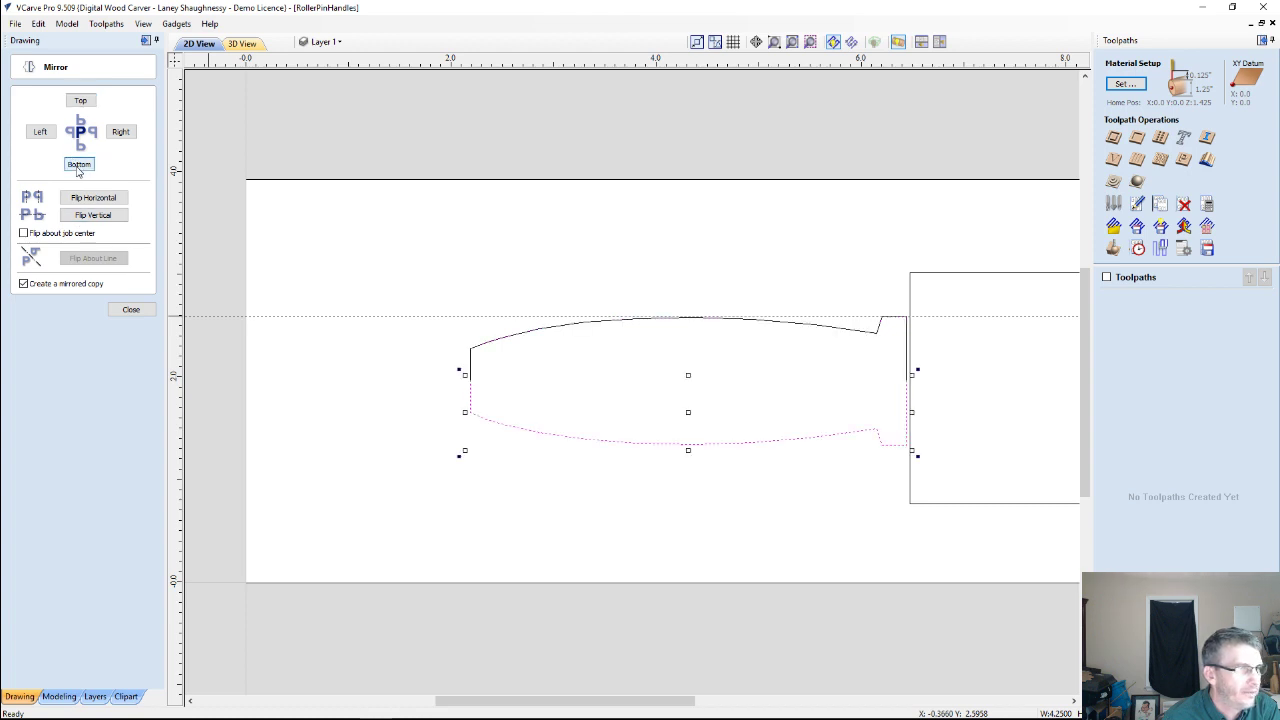
{"action": "left_click", "coordinate": [484, 516]}
{"action": "key", "text": "F3"}
{"action": "scroll", "coordinate": [452, 461], "scroll_direction": "down", "scroll_amount": 1}
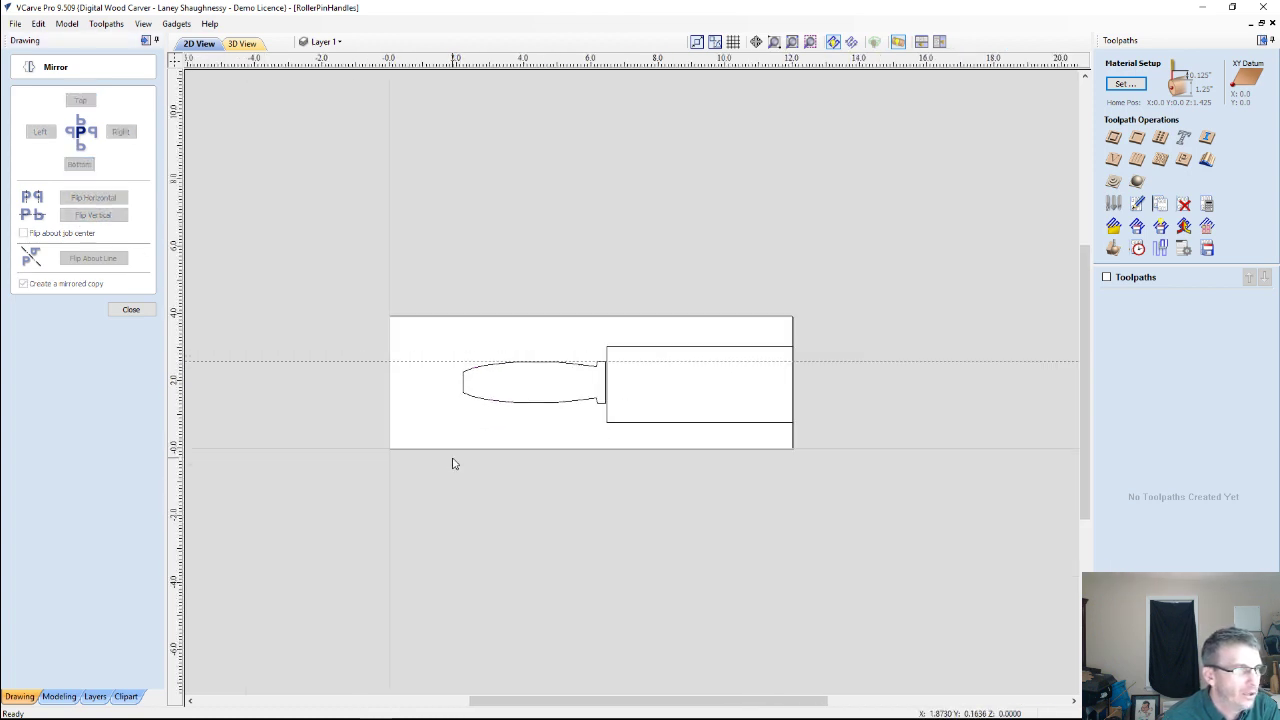
{"action": "scroll", "coordinate": [453, 440], "scroll_direction": "up", "scroll_amount": 4}
{"action": "scroll", "coordinate": [680, 512], "scroll_direction": "up", "scroll_amount": 2}
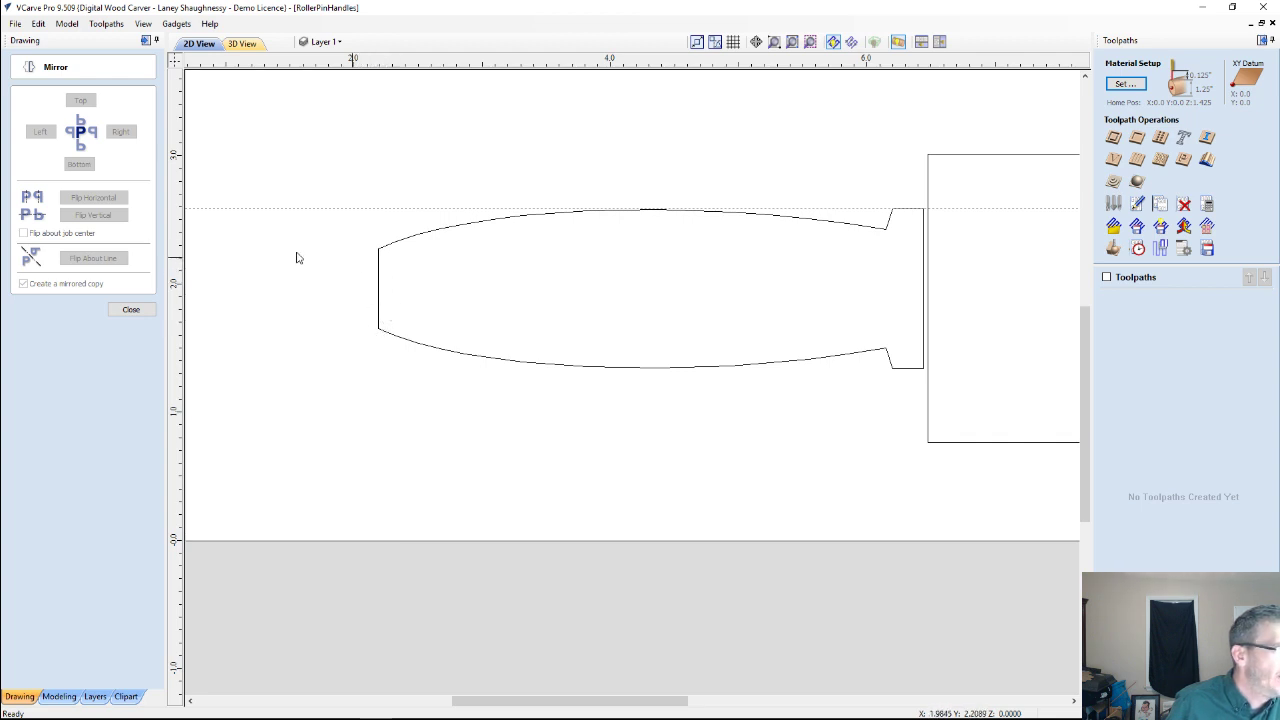
Draw a 5.35 by 0.35 inch rectangle along the handle's middle, from its outer end into the roller rectangle.
{"action": "left_click", "coordinate": [131, 309]}
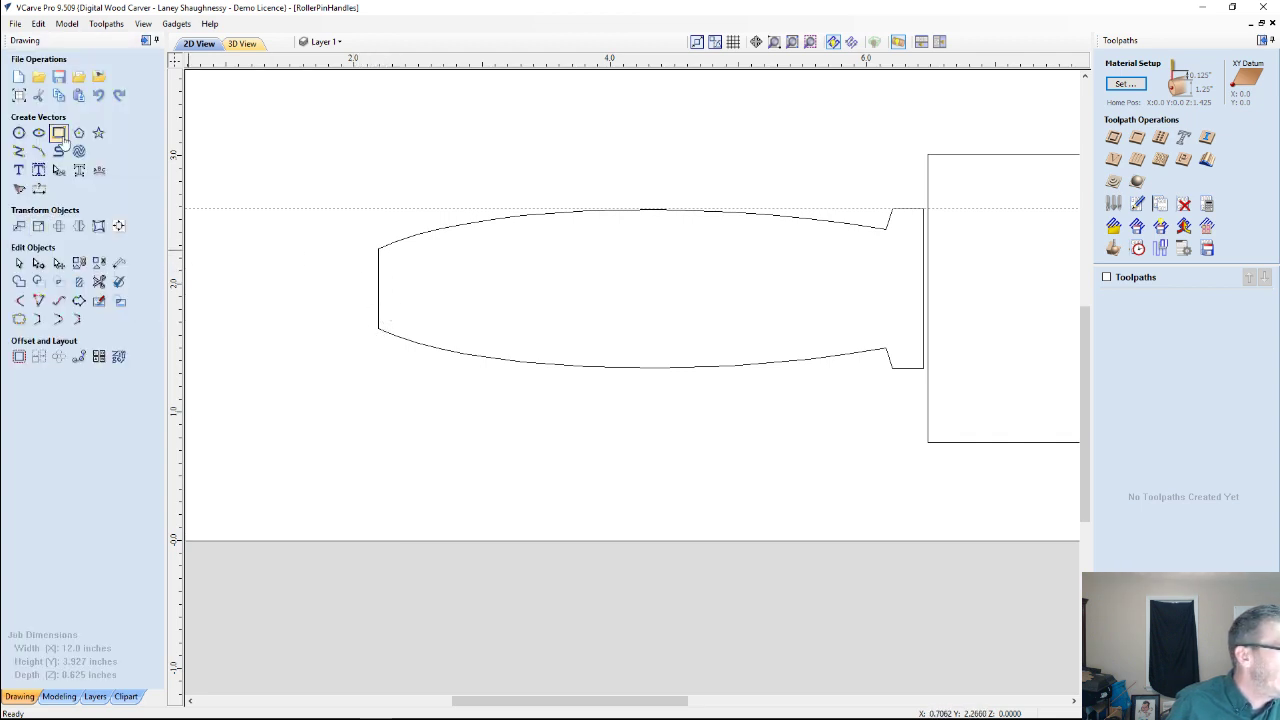
{"action": "left_click", "coordinate": [58, 133]}
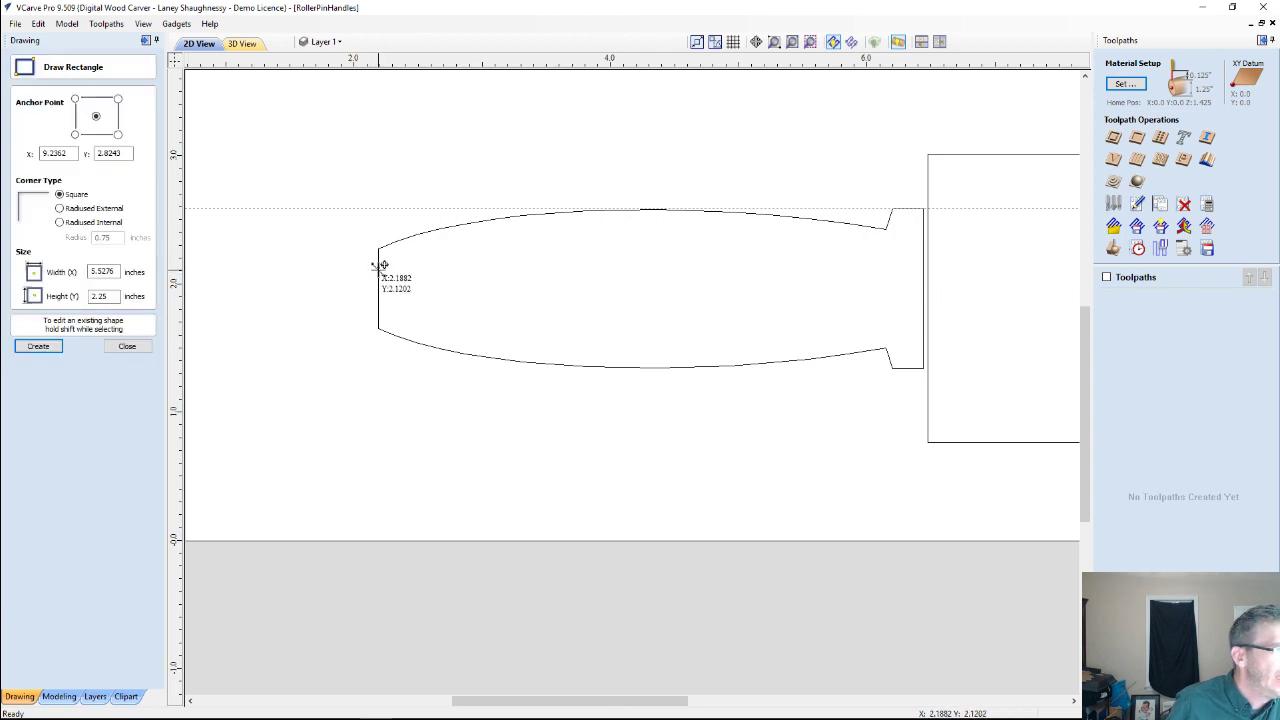
{"action": "left_click_drag", "start_coordinate": [379, 268], "coordinate": [1060, 313]}
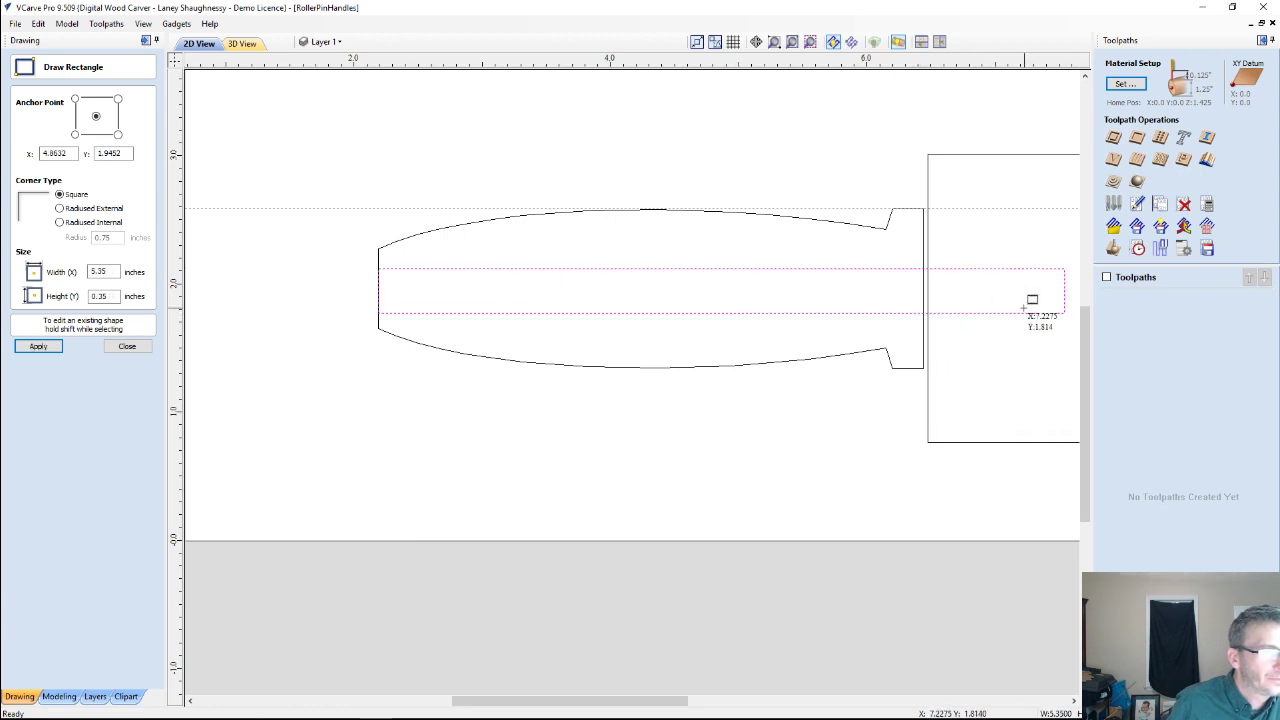
{"action": "scroll", "coordinate": [920, 297], "scroll_direction": "down", "scroll_amount": 5}
{"action": "scroll", "coordinate": [830, 360], "scroll_direction": "down", "scroll_amount": 2}
{"action": "scroll", "coordinate": [865, 381], "scroll_direction": "up", "scroll_amount": 3}
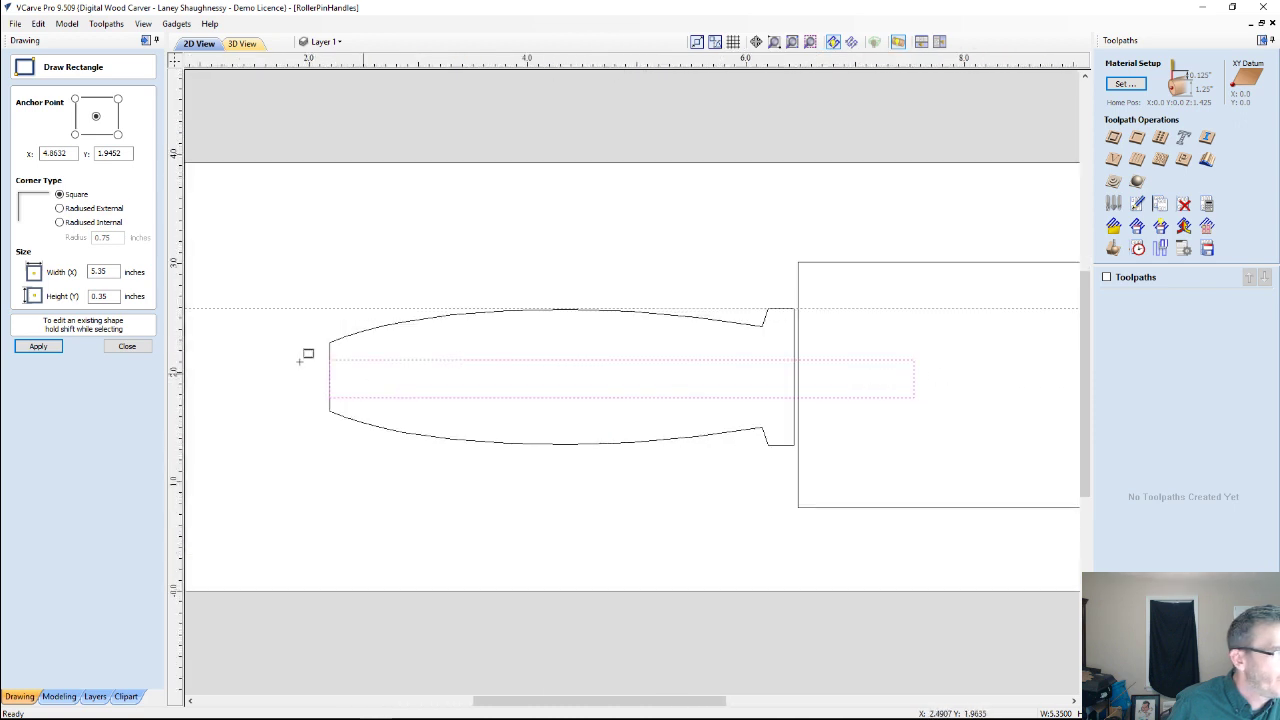
{"action": "left_click", "coordinate": [140, 348]}
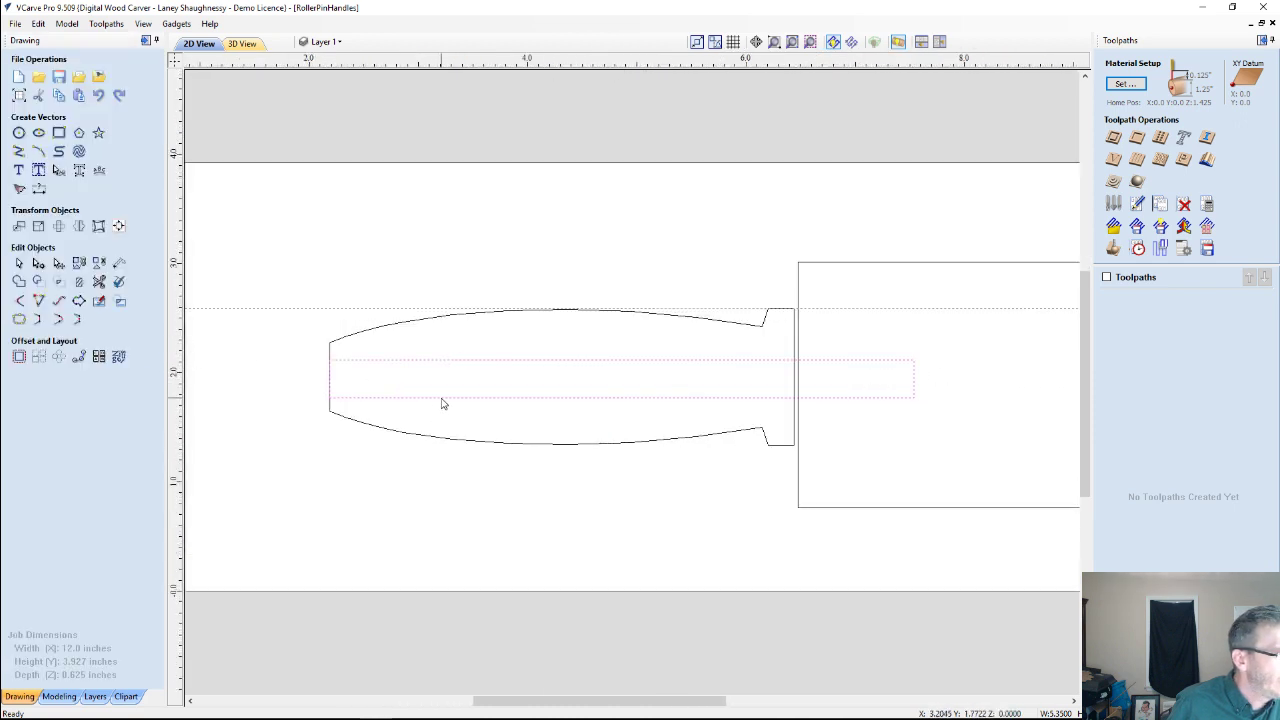
Set the long rectangle's height to 0.25 inches with the width and height unlinked.
{"action": "left_click", "coordinate": [443, 400]}
{"action": "left_click", "coordinate": [38, 225]}
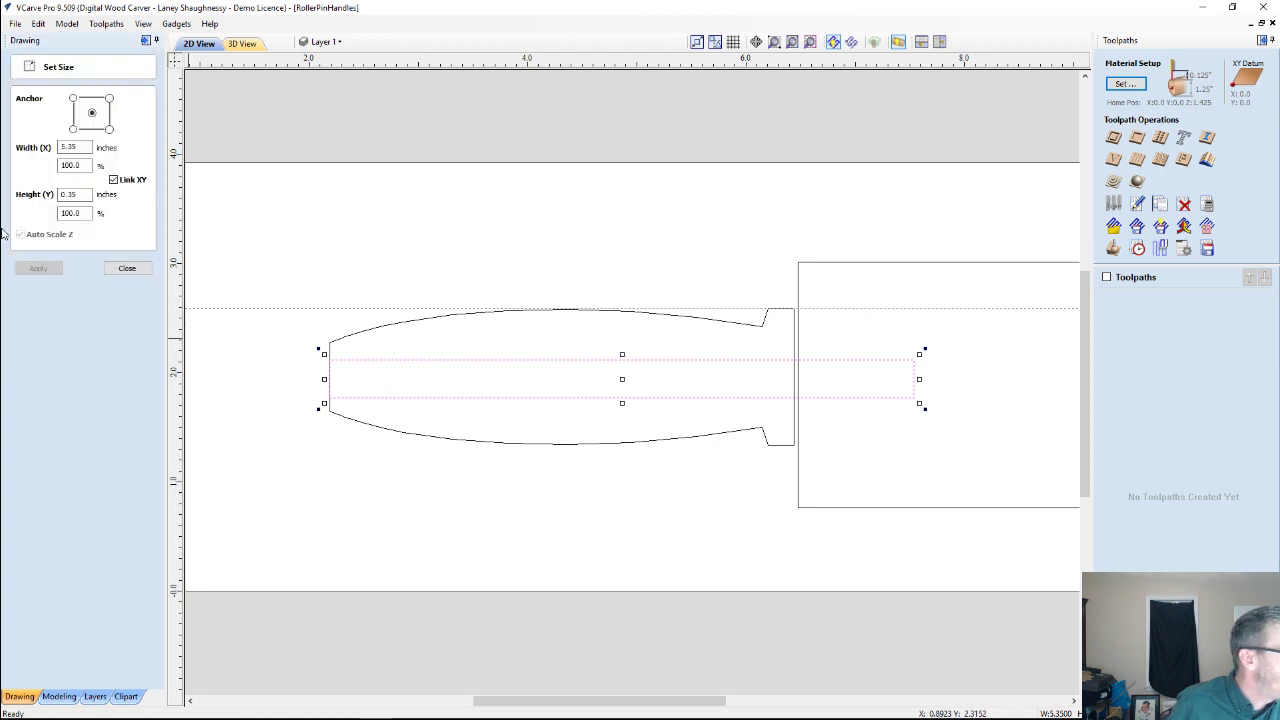
{"action": "double_click", "coordinate": [79, 198]}
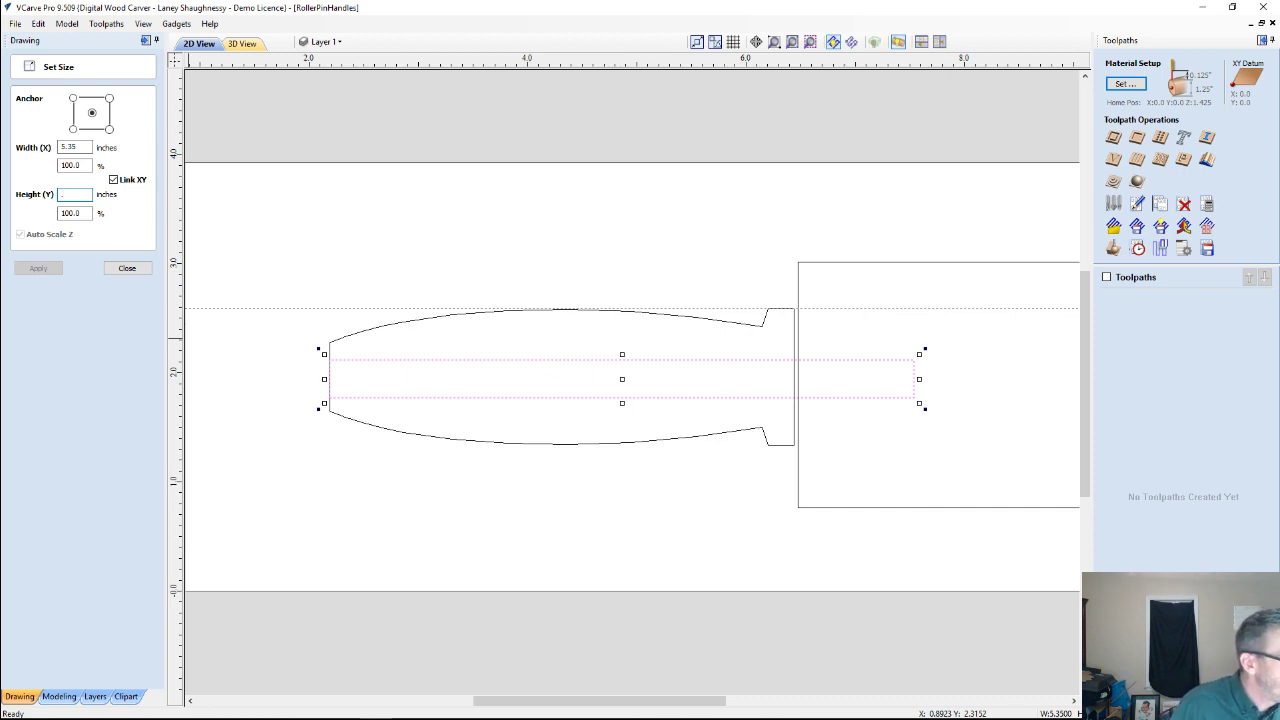
{"action": "type", "text": ".25"}
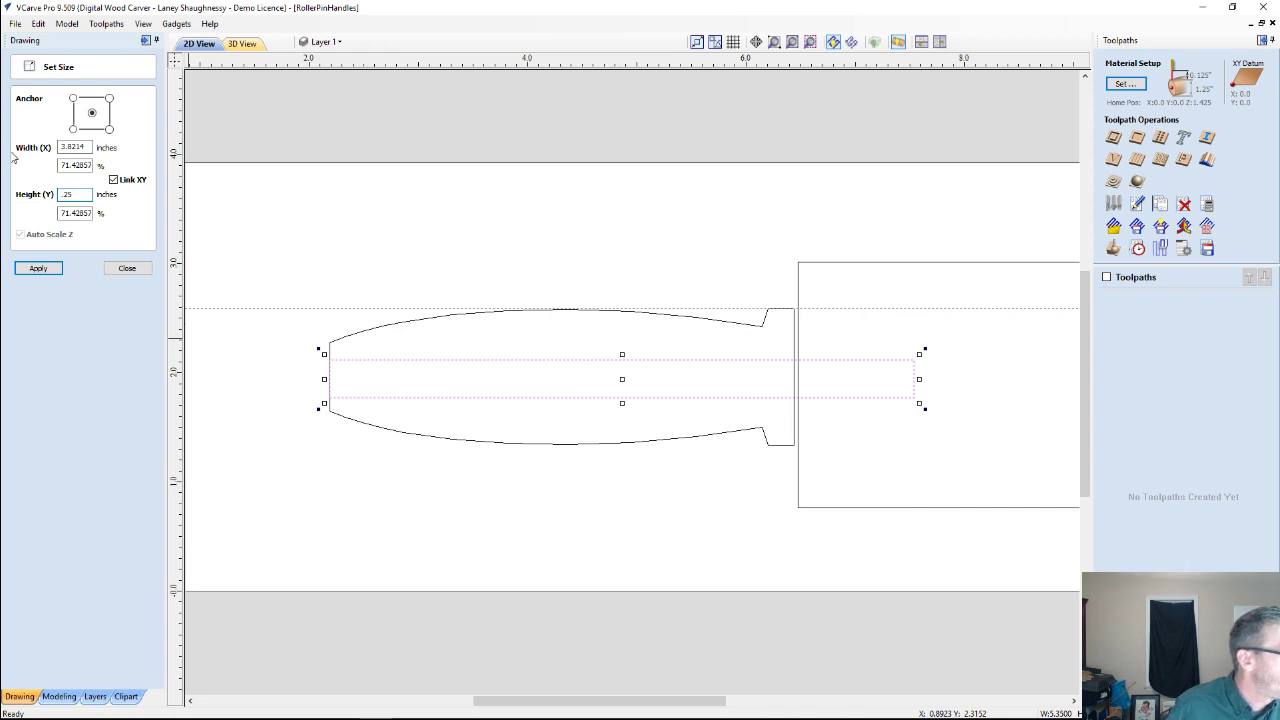
{"action": "left_click", "coordinate": [116, 180]}
{"action": "left_click", "coordinate": [30, 270]}
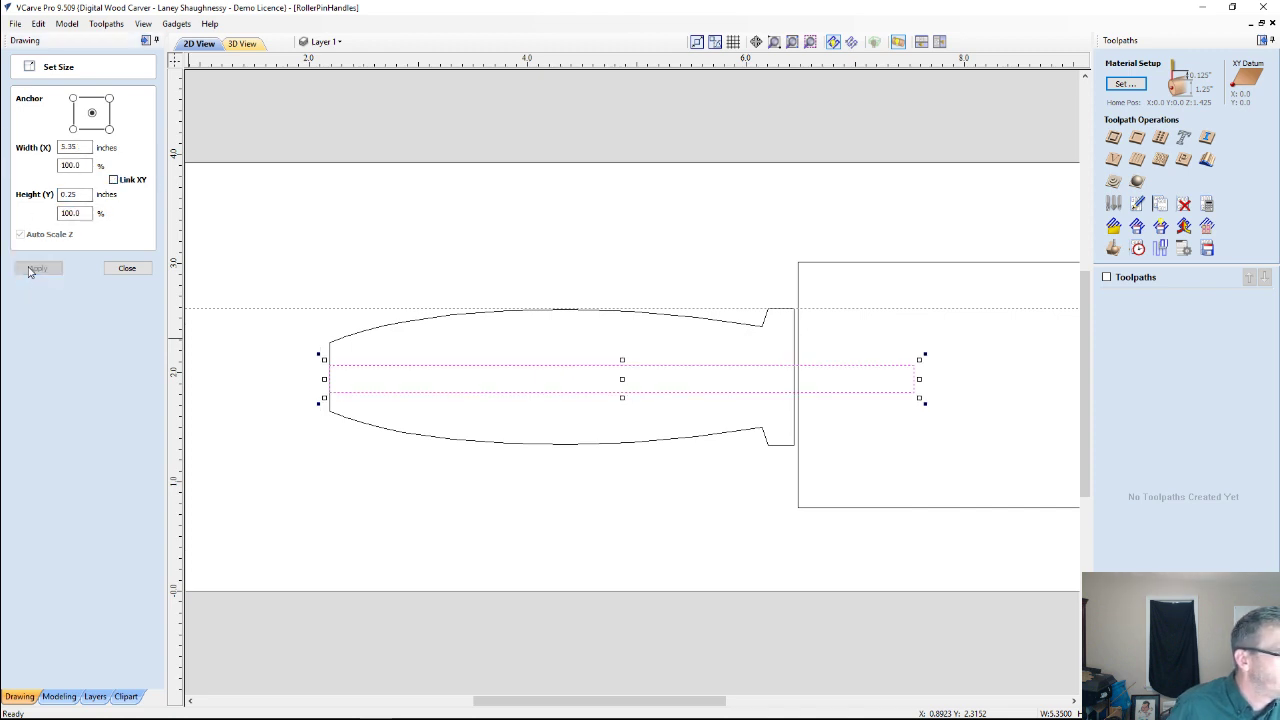
{"action": "left_click", "coordinate": [127, 268]}
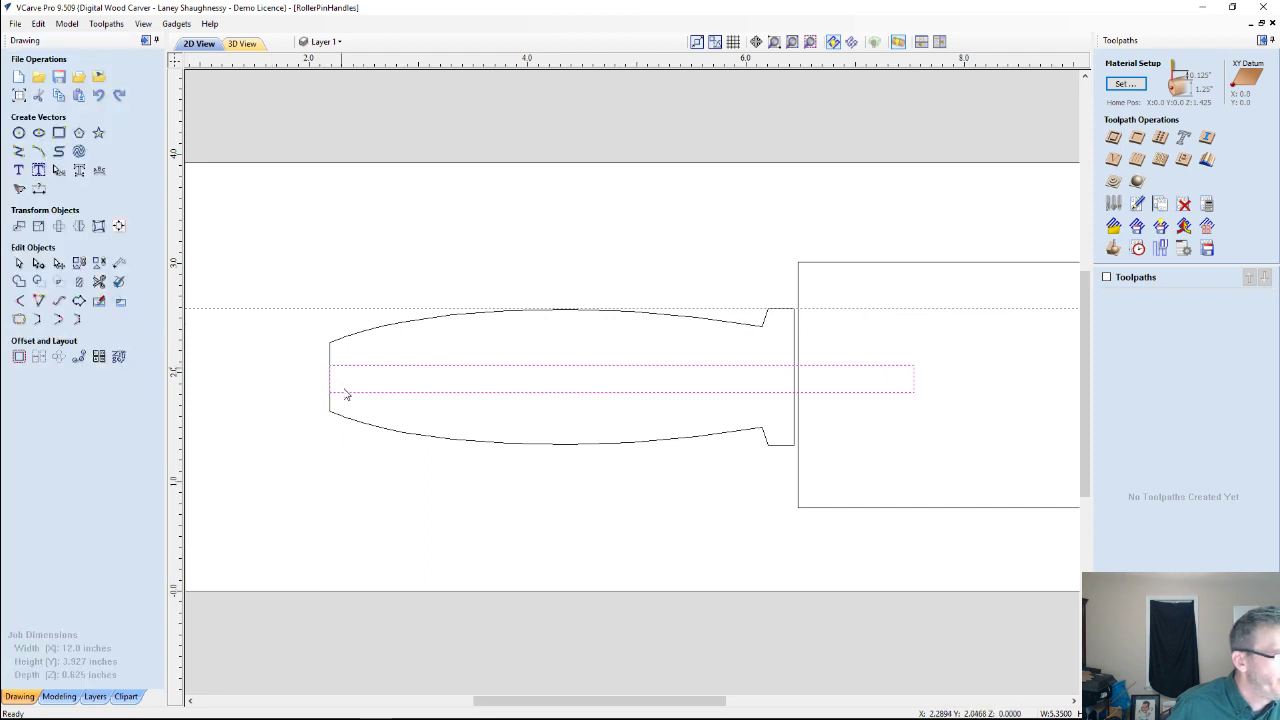
Draw a rectangle about 0.1 by 0.29 inches against the handle's outer end and stretch its upper edge upward.
{"action": "scroll", "coordinate": [306, 377], "scroll_direction": "up", "scroll_amount": 2}
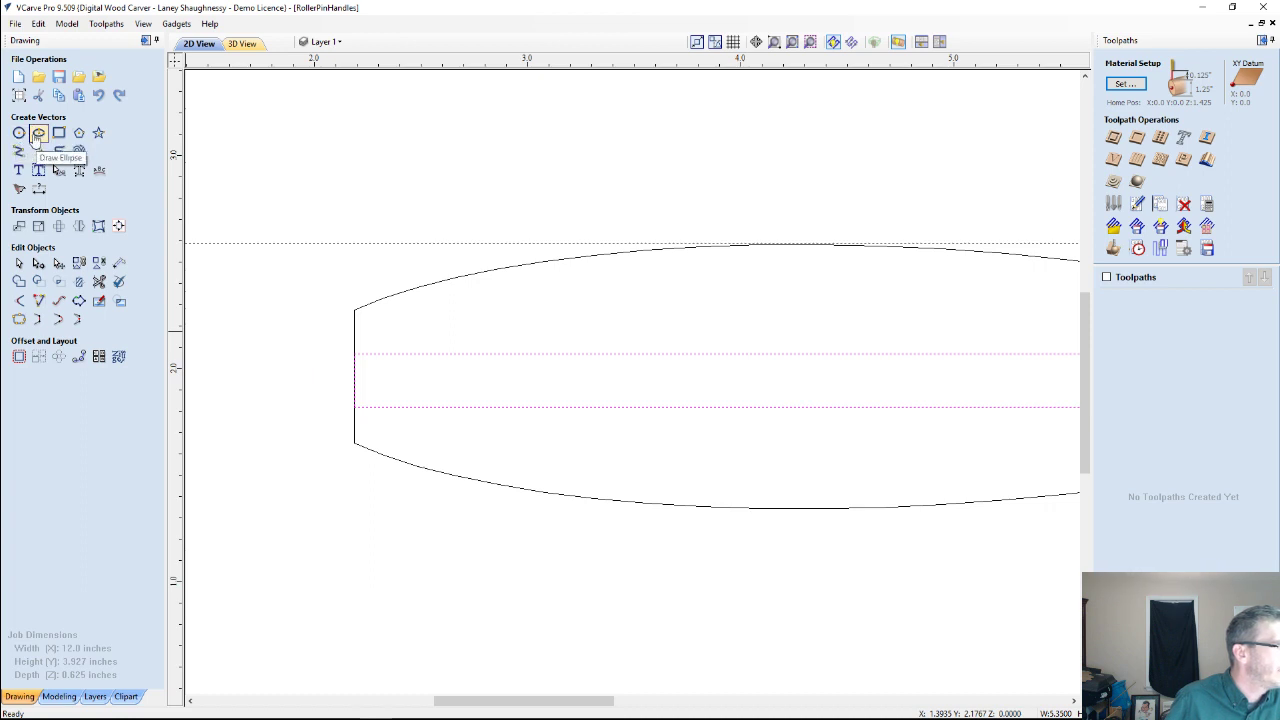
{"action": "scroll", "coordinate": [357, 378], "scroll_direction": "up", "scroll_amount": 4}
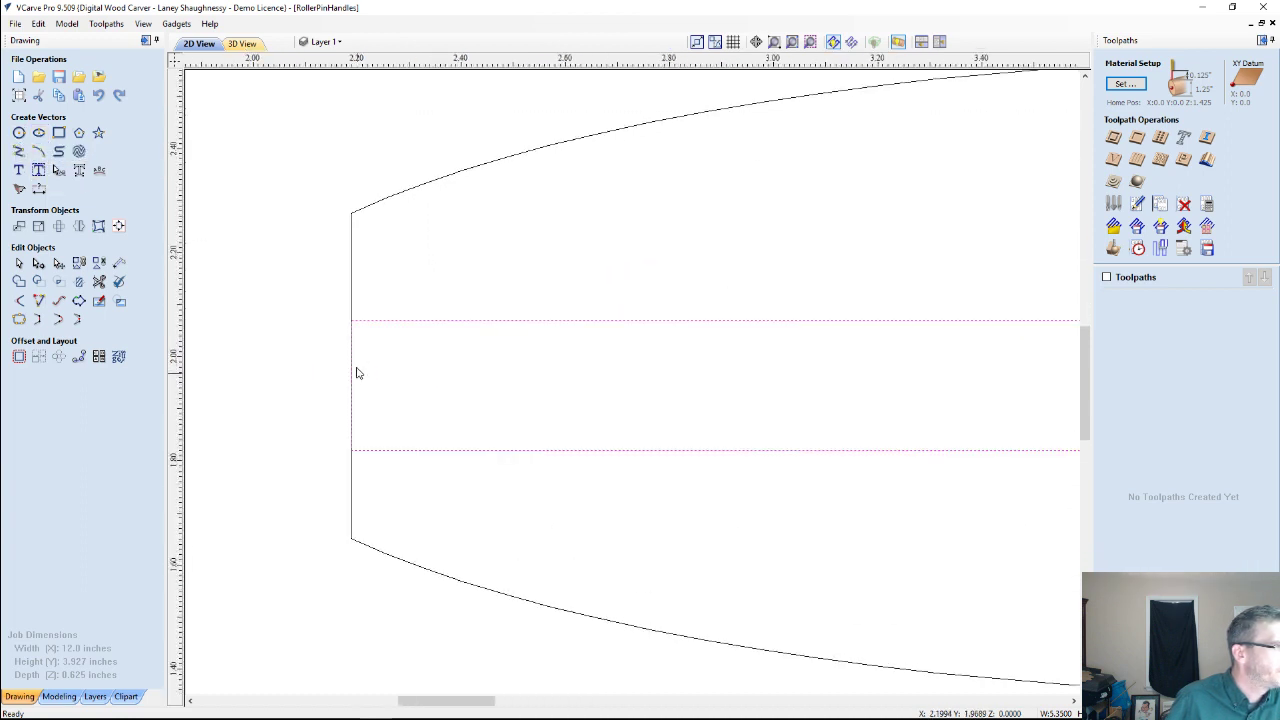
{"action": "scroll", "coordinate": [362, 345], "scroll_direction": "down", "scroll_amount": 2}
{"action": "left_click", "coordinate": [58, 132]}
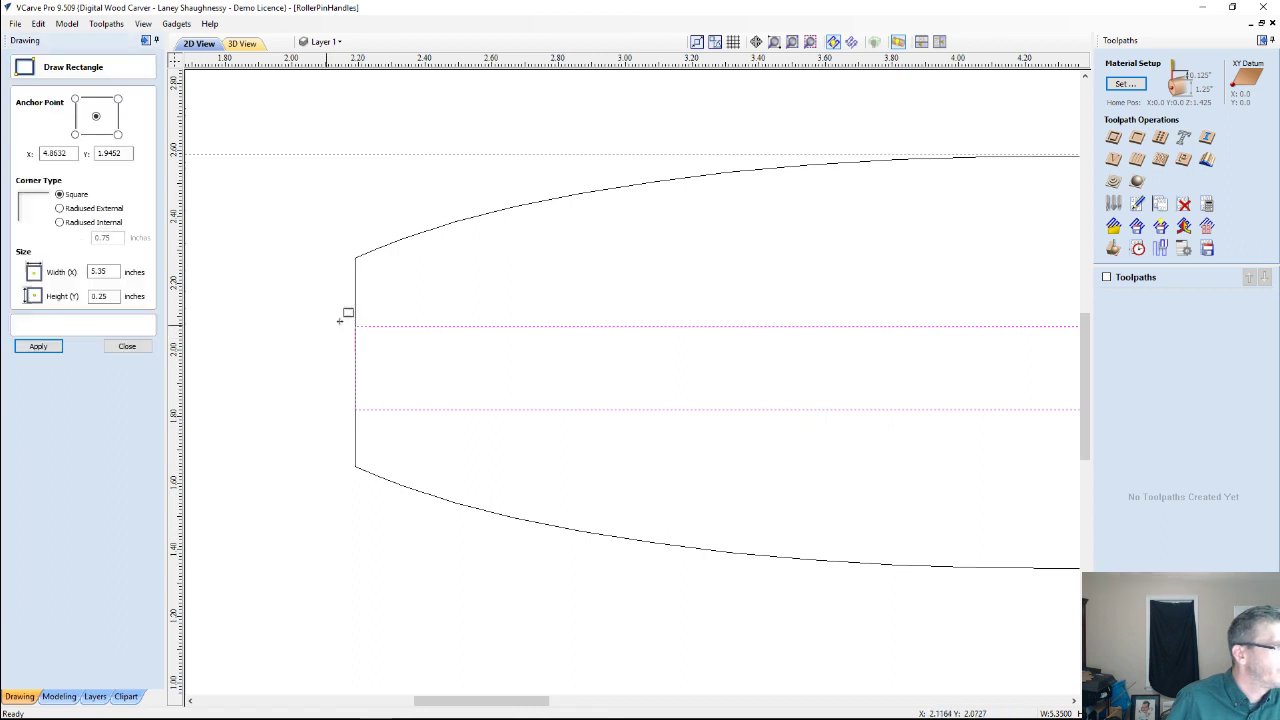
{"action": "mouse_move", "coordinate": [351, 323]}
{"action": "left_mouse_down"}
{"action": "mouse_move", "coordinate": [345, 421]}
{"action": "mouse_move", "coordinate": [322, 423]}
{"action": "left_mouse_up"}
{"action": "left_click", "coordinate": [127, 346]}
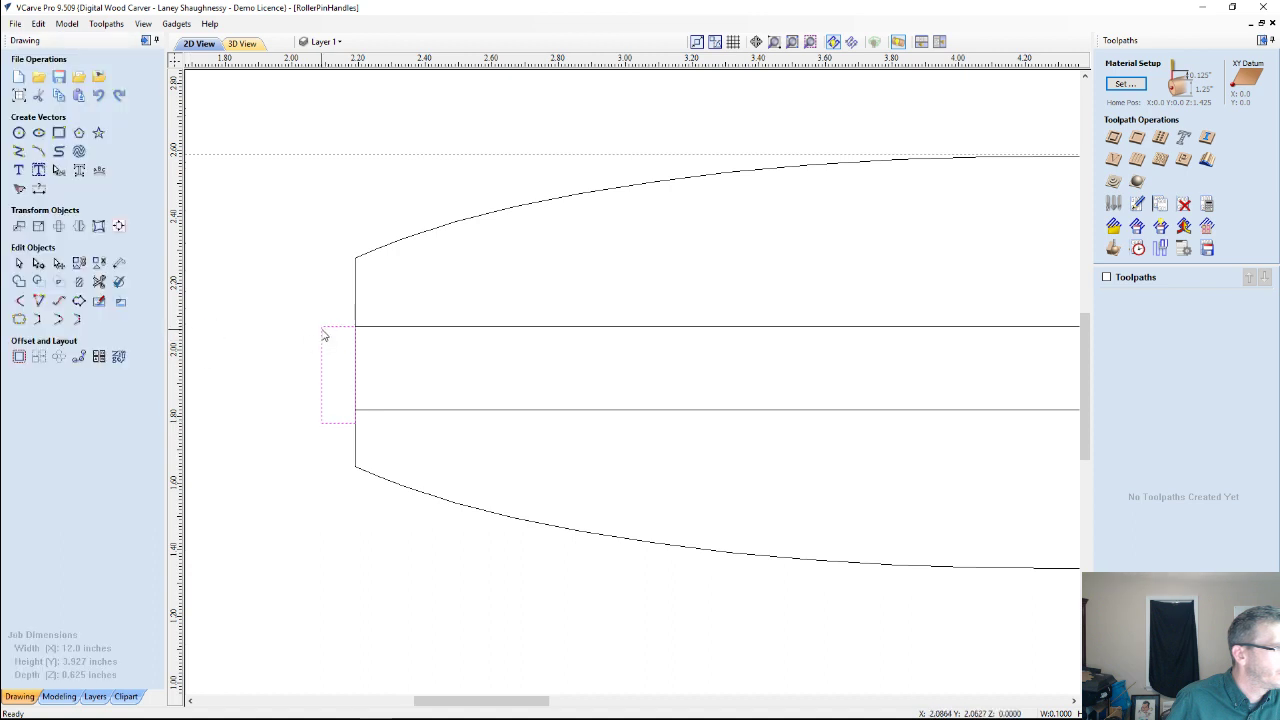
{"action": "left_click", "coordinate": [322, 331]}
{"action": "left_click_drag", "start_coordinate": [338, 321], "coordinate": [338, 310]}
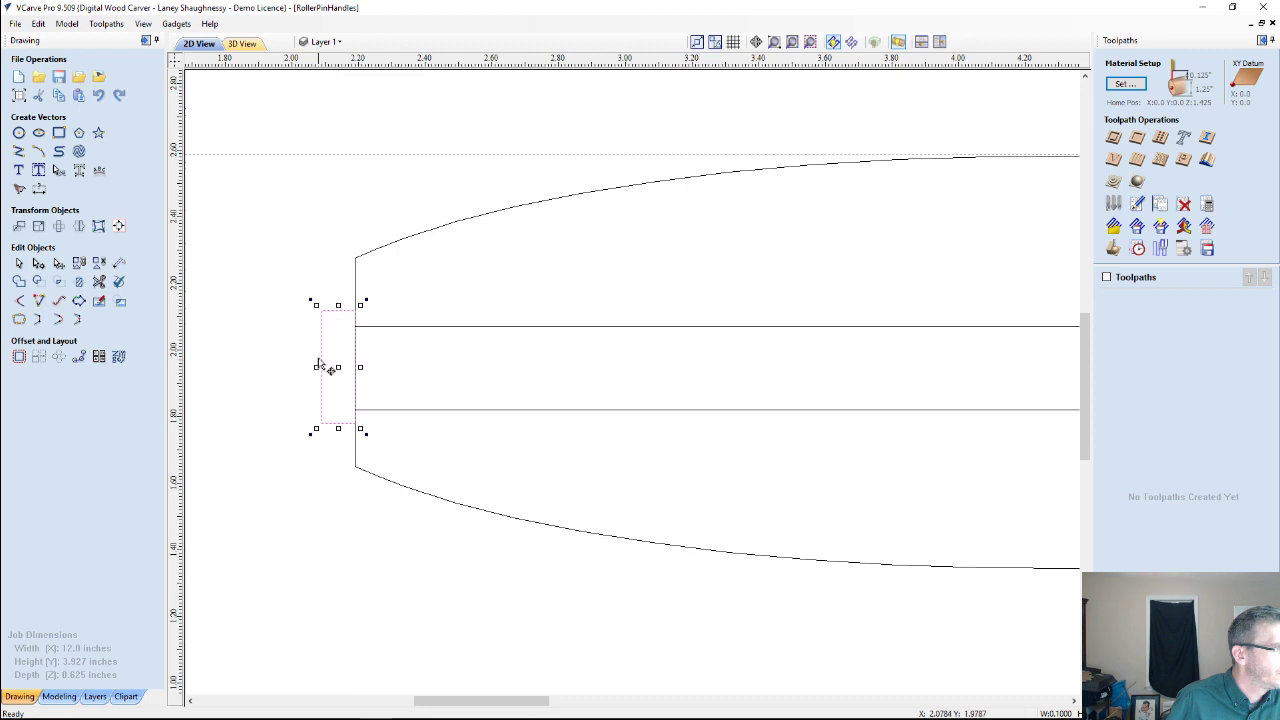
Try converting the small rectangle's outer side to an arc and flattening it to a shallow bulge.
{"action": "right_click", "coordinate": [322, 354]}
{"action": "left_click", "coordinate": [282, 350]}
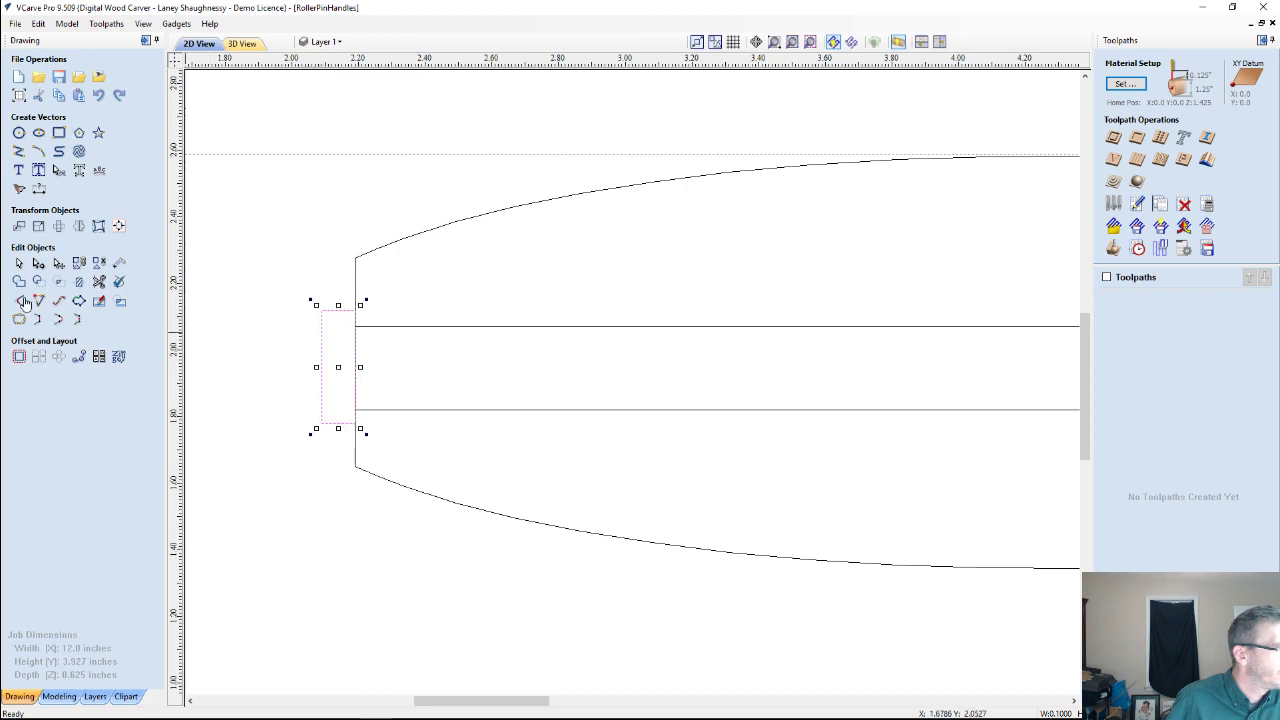
{"action": "left_click", "coordinate": [38, 262]}
{"action": "right_click", "coordinate": [321, 344]}
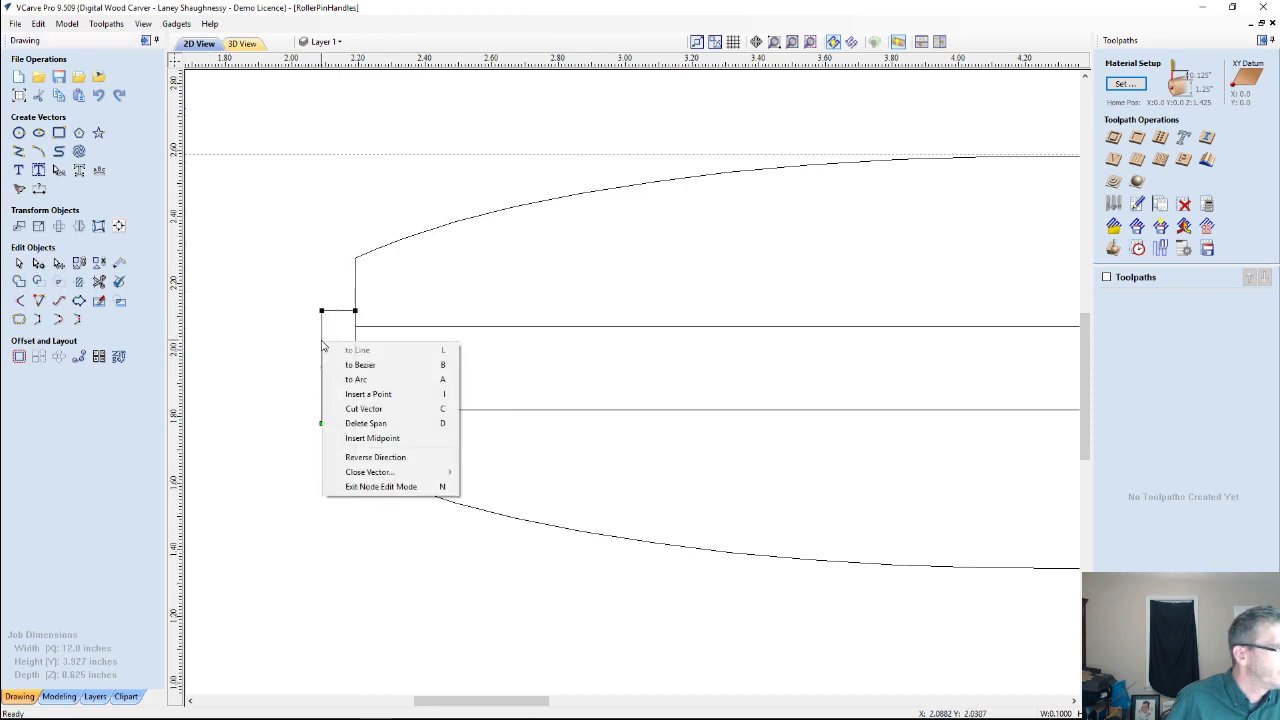
{"action": "left_click", "coordinate": [340, 380]}
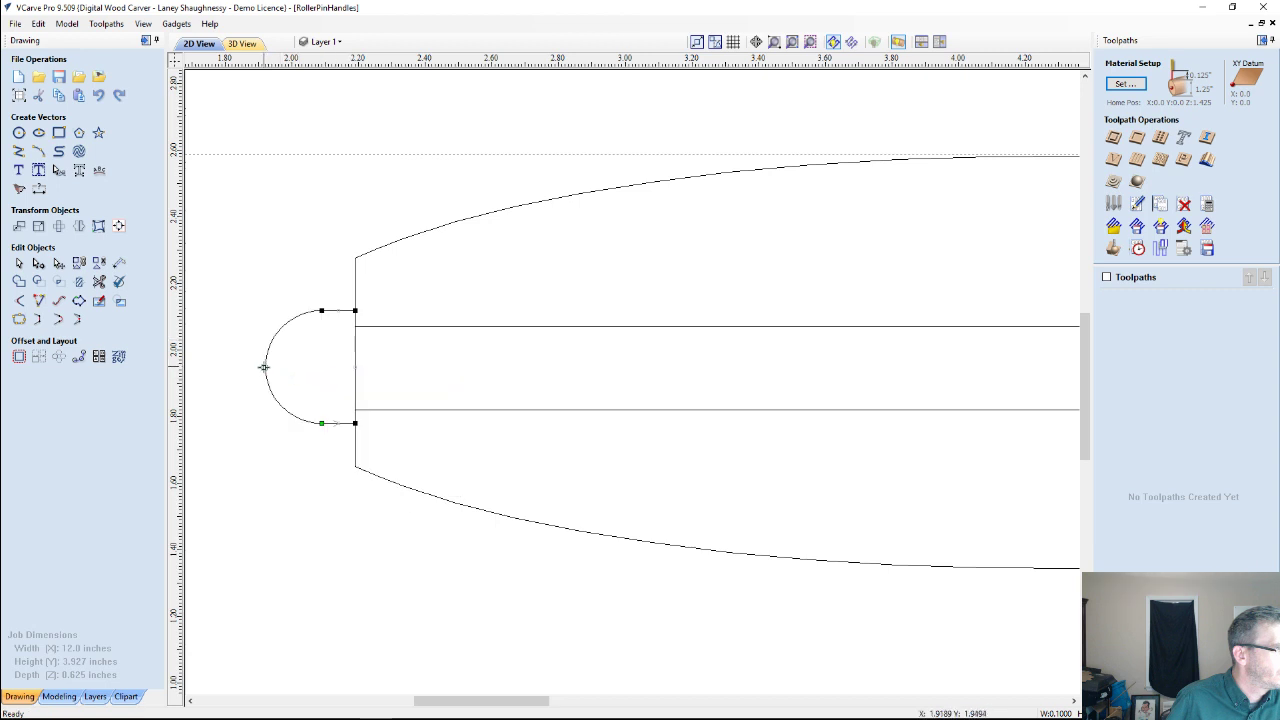
{"action": "left_click_drag", "start_coordinate": [266, 367], "coordinate": [310, 370]}
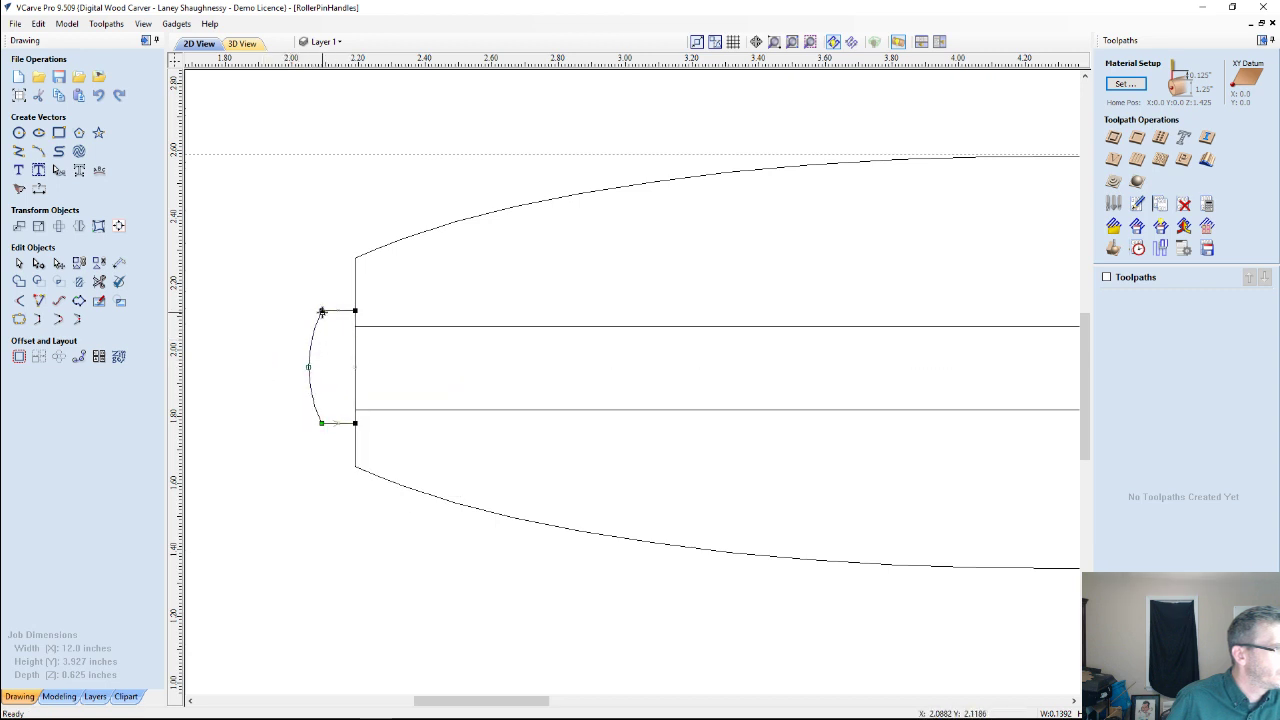
Try deleting the corner point above the small rectangle's arc and undo the deletion.
{"action": "right_click", "coordinate": [322, 311]}
{"action": "left_click", "coordinate": [349, 322]}
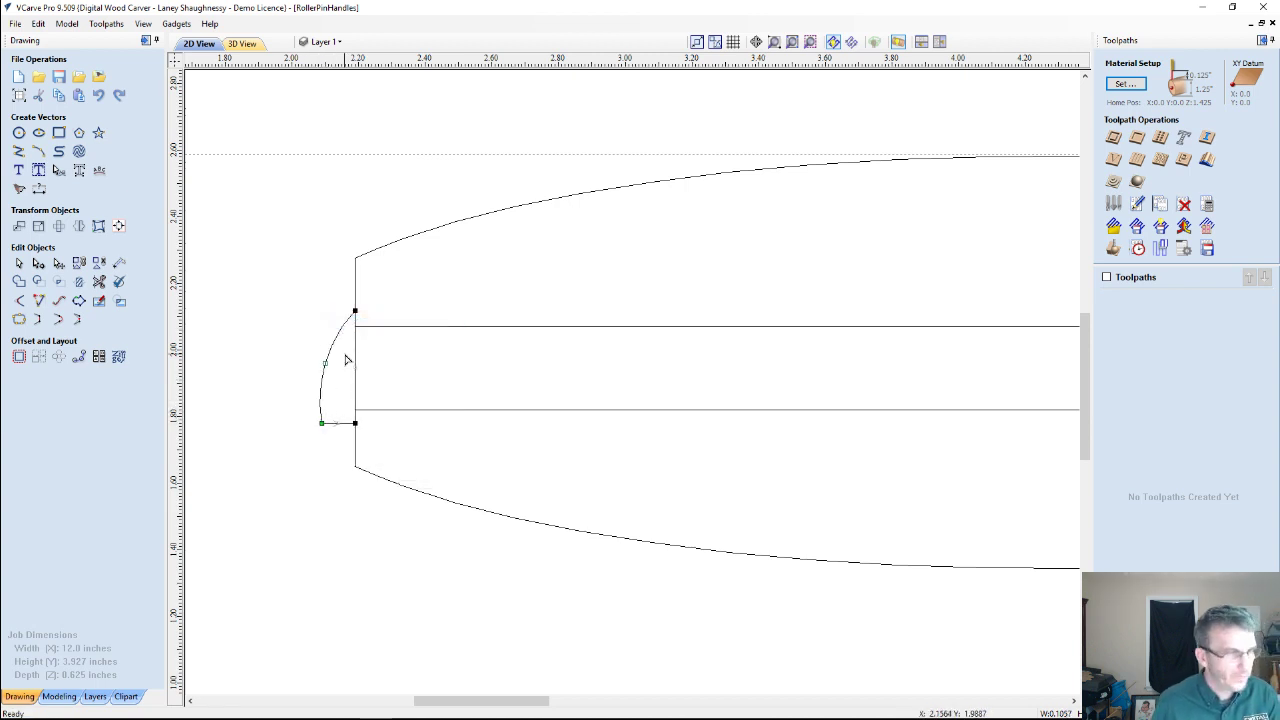
{"action": "key", "text": "ctrl+z"}
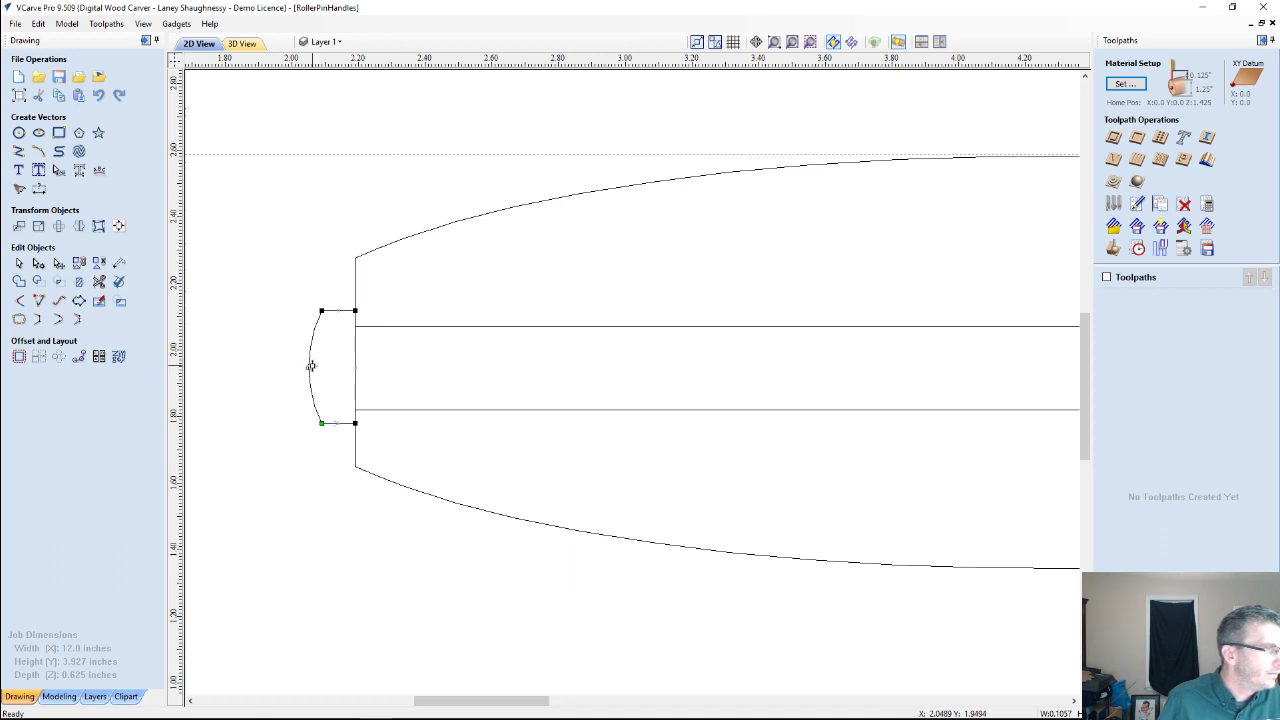
Undo the arc edits to restore the small plain rectangle and leave node editing.
{"action": "right_click", "coordinate": [308, 366]}
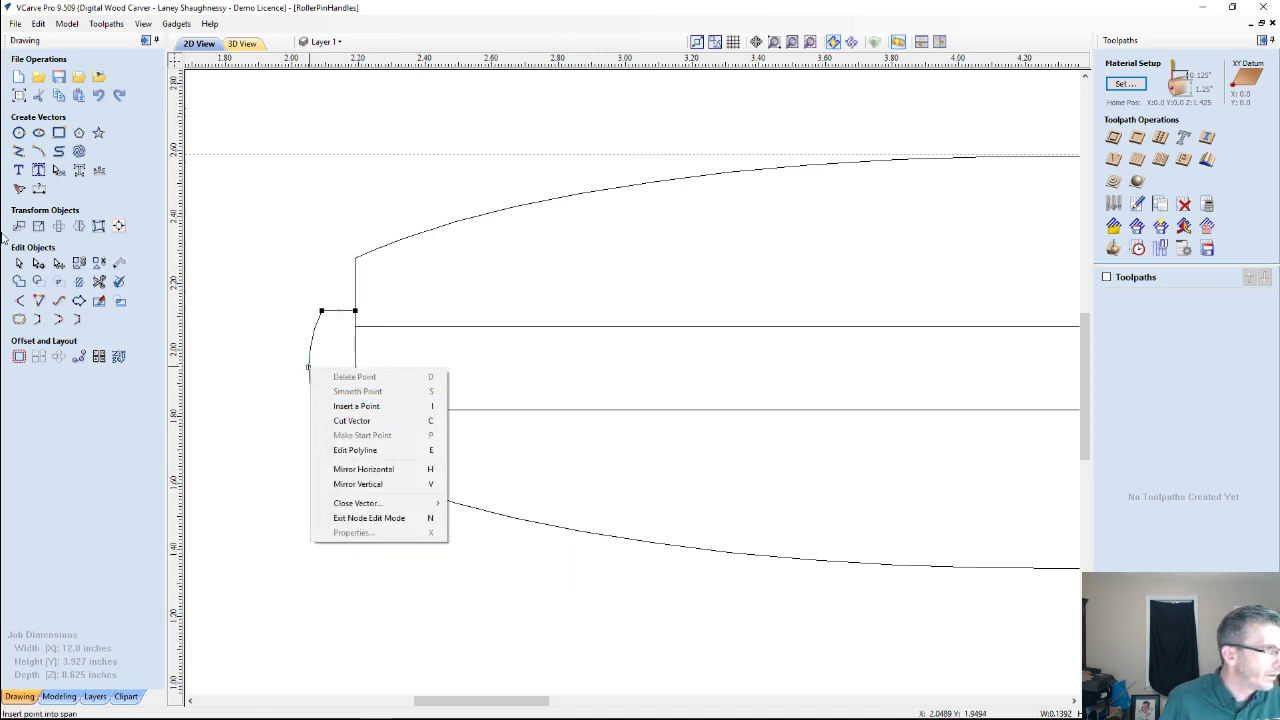
{"action": "left_click", "coordinate": [99, 95]}
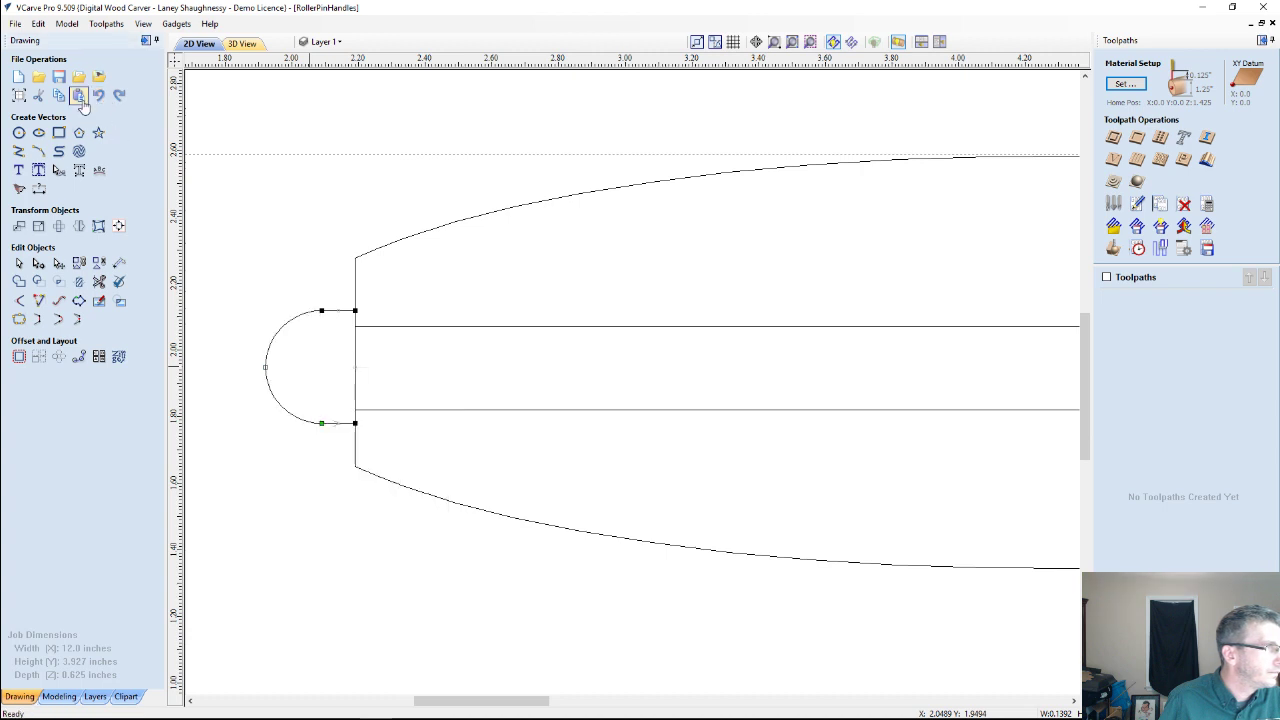
{"action": "left_click", "coordinate": [99, 95]}
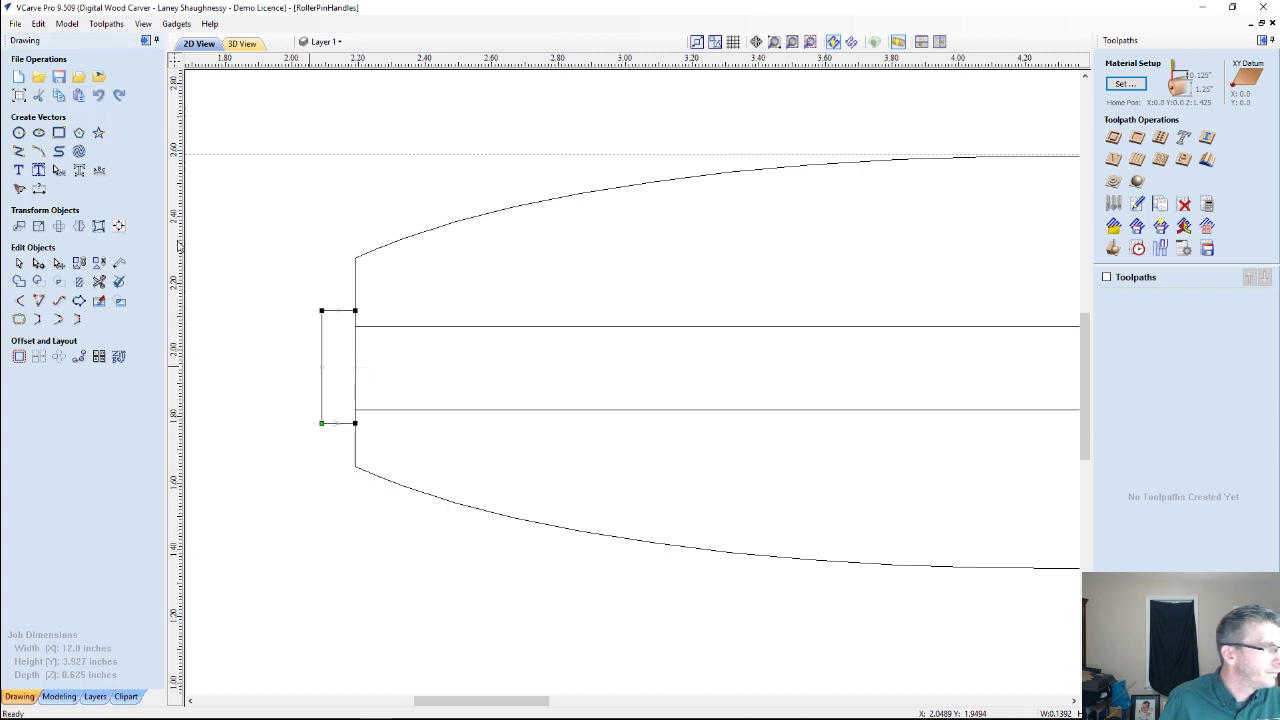
{"action": "left_click", "coordinate": [306, 297]}
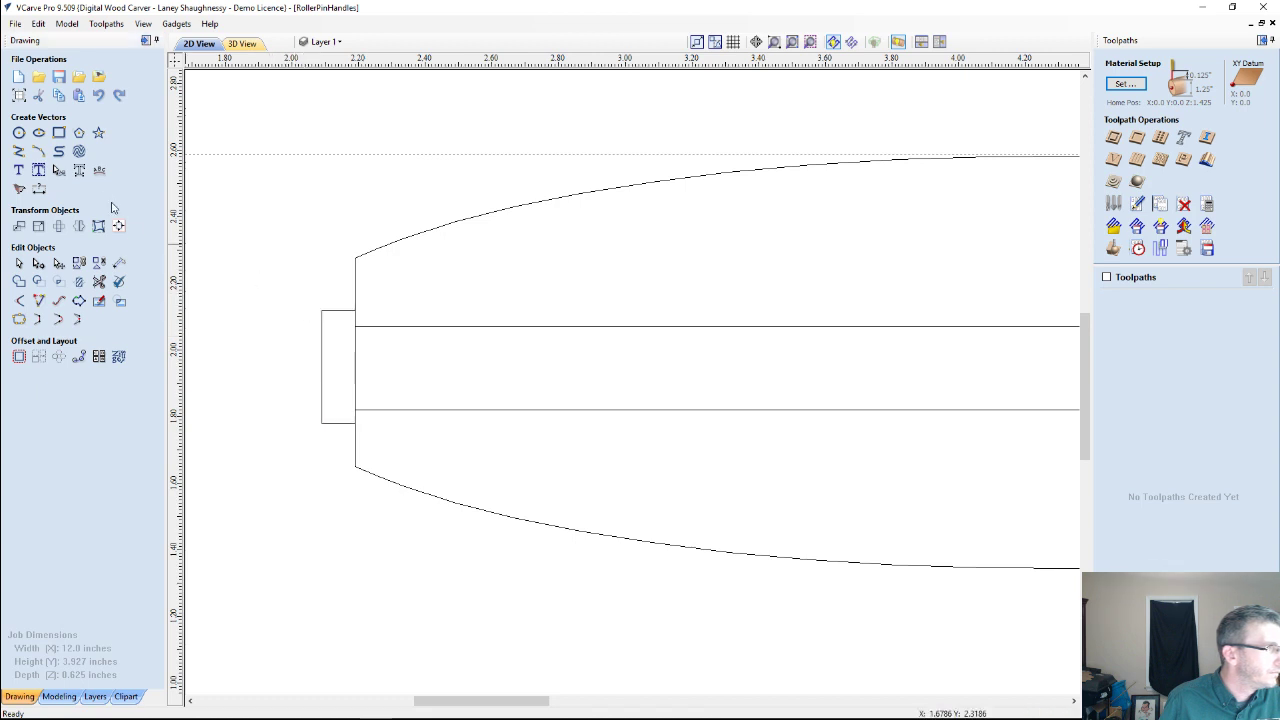
Draw a taller rectangle about 0.14 inches wide against the small rectangle's outer side.
{"action": "left_click", "coordinate": [59, 131]}
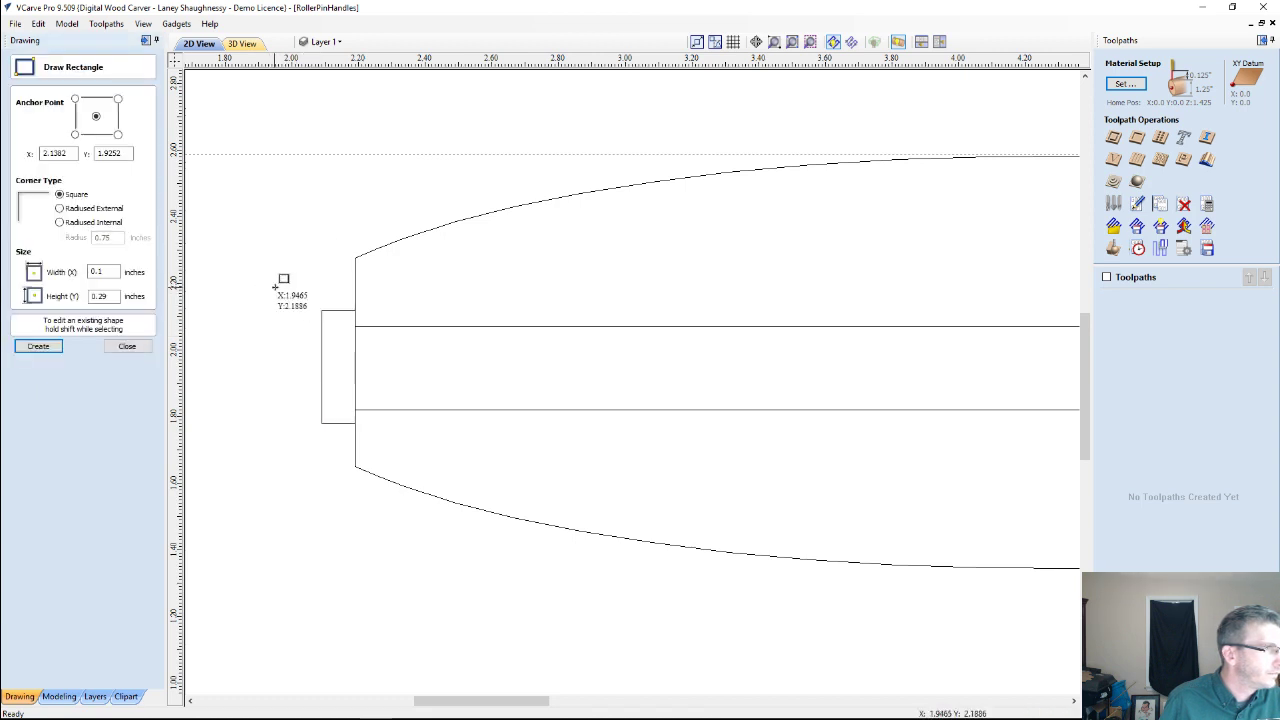
{"action": "left_click_drag", "start_coordinate": [327, 368], "coordinate": [320, 441]}
{"action": "left_click", "coordinate": [130, 347]}
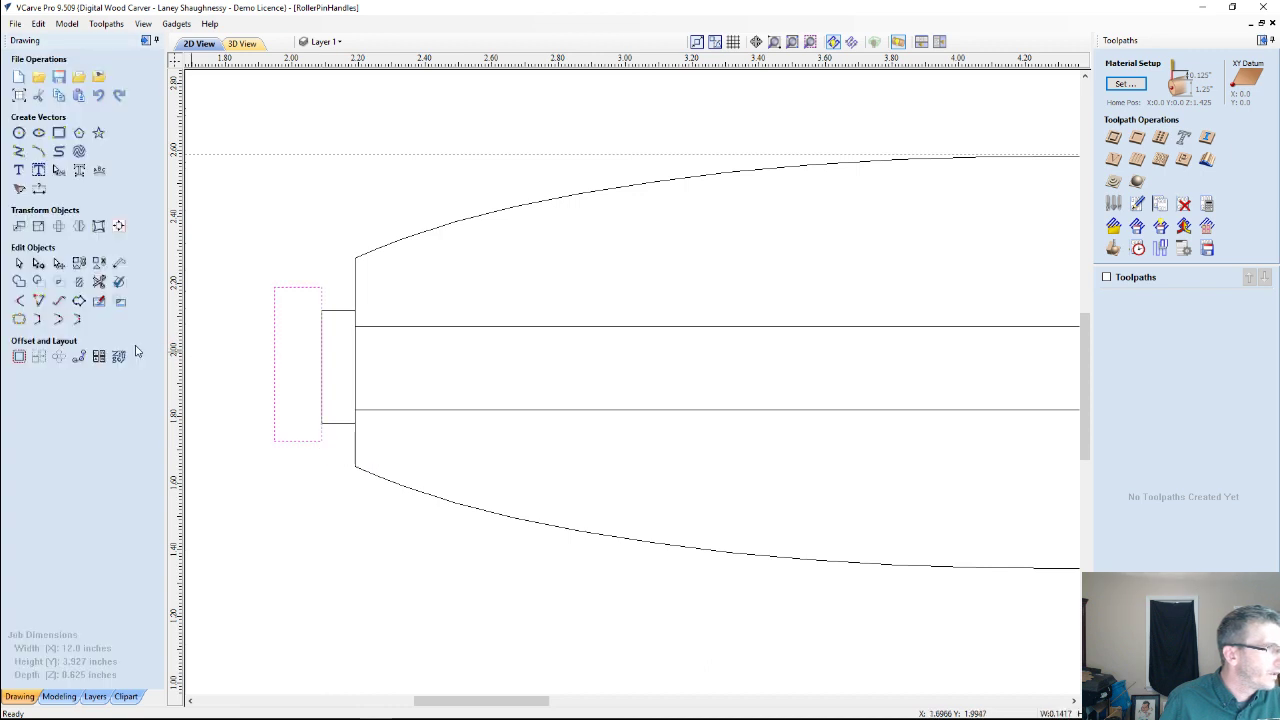
Convert the taller rectangle's outer side to an arc and flatten it to a shallow bulge.
{"action": "left_click", "coordinate": [38, 262]}
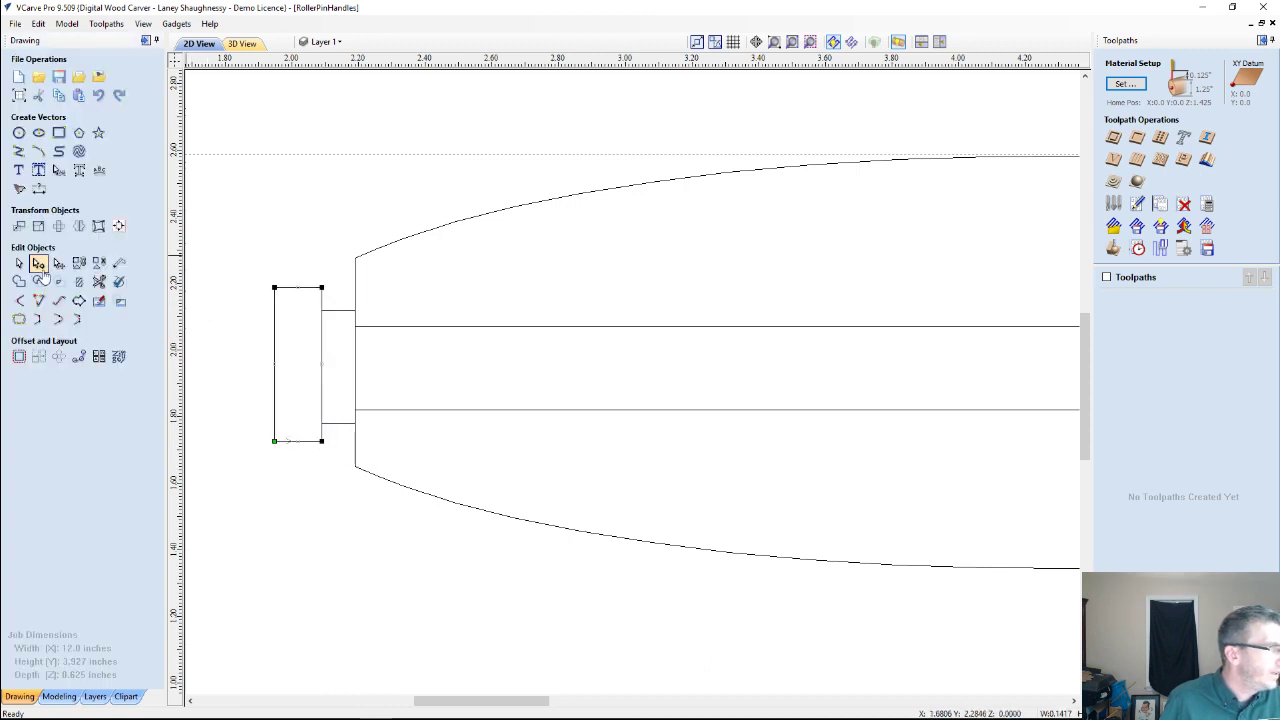
{"action": "right_click", "coordinate": [276, 323]}
{"action": "left_click", "coordinate": [307, 359]}
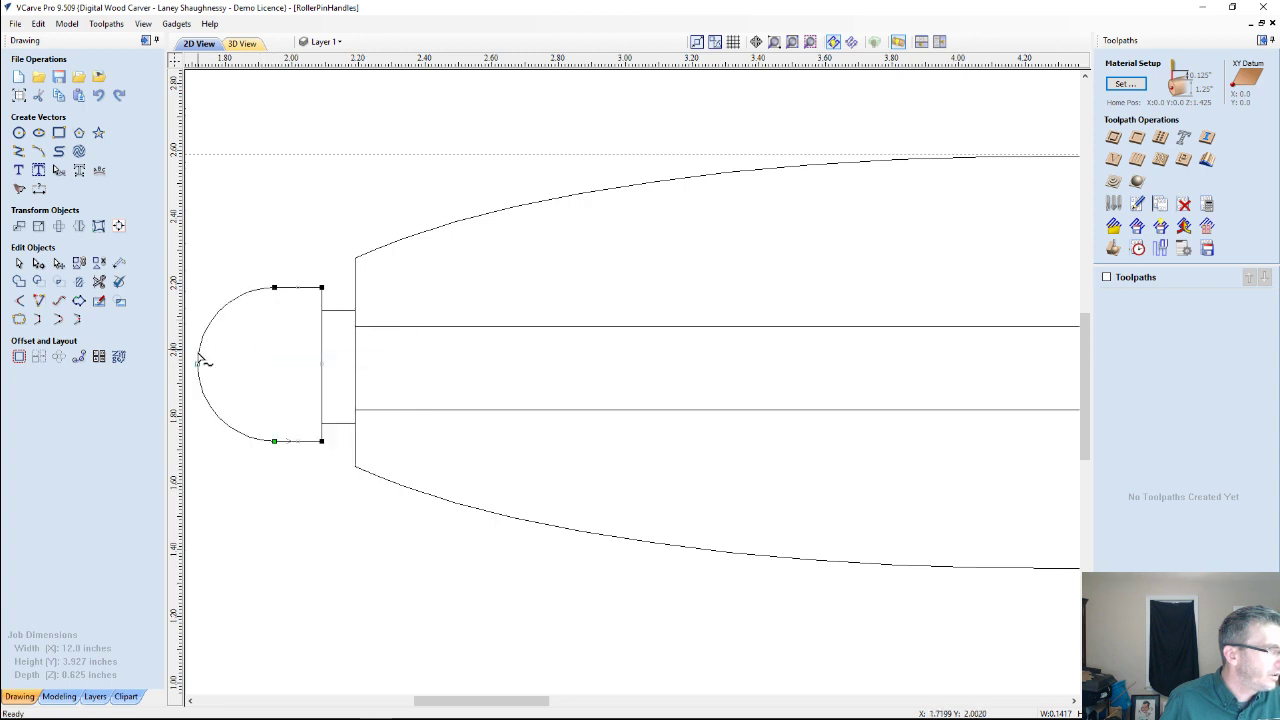
{"action": "left_click_drag", "start_coordinate": [197, 362], "coordinate": [253, 362]}
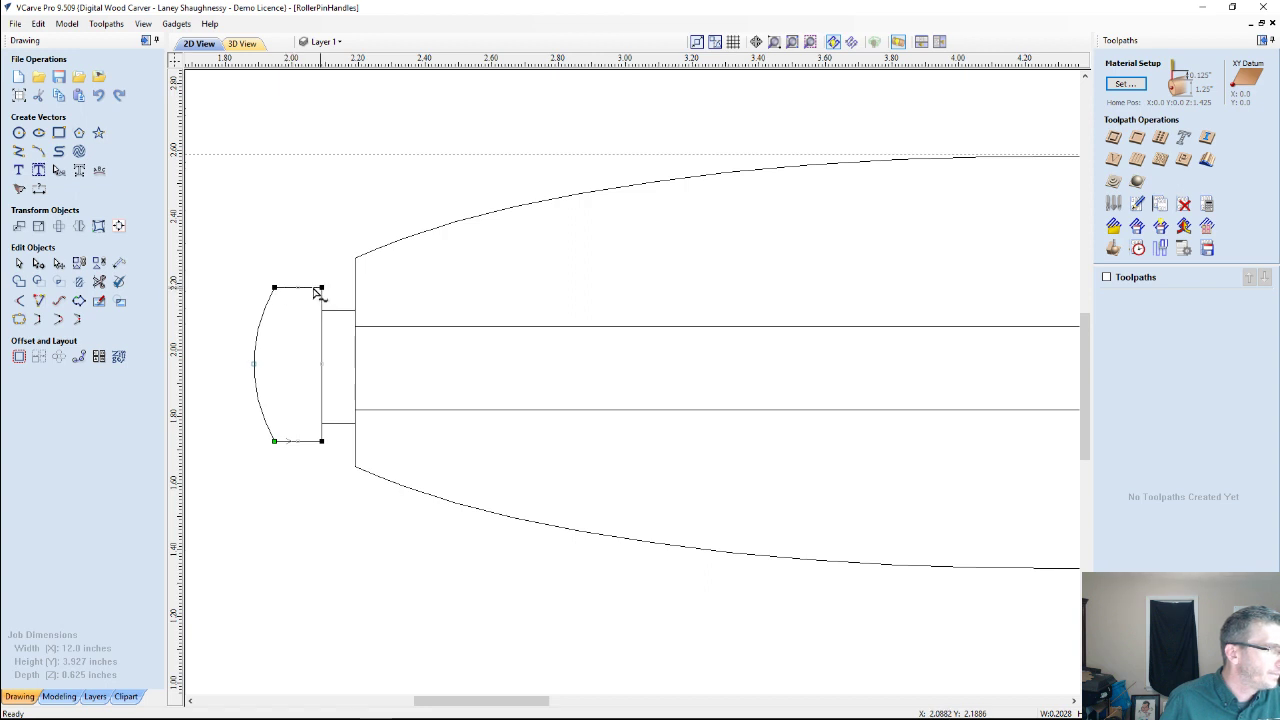
Delete the two corner points at the arc's ends and pull the arc outward to form a rounded cap.
{"action": "right_click", "coordinate": [275, 289]}
{"action": "left_click", "coordinate": [300, 297]}
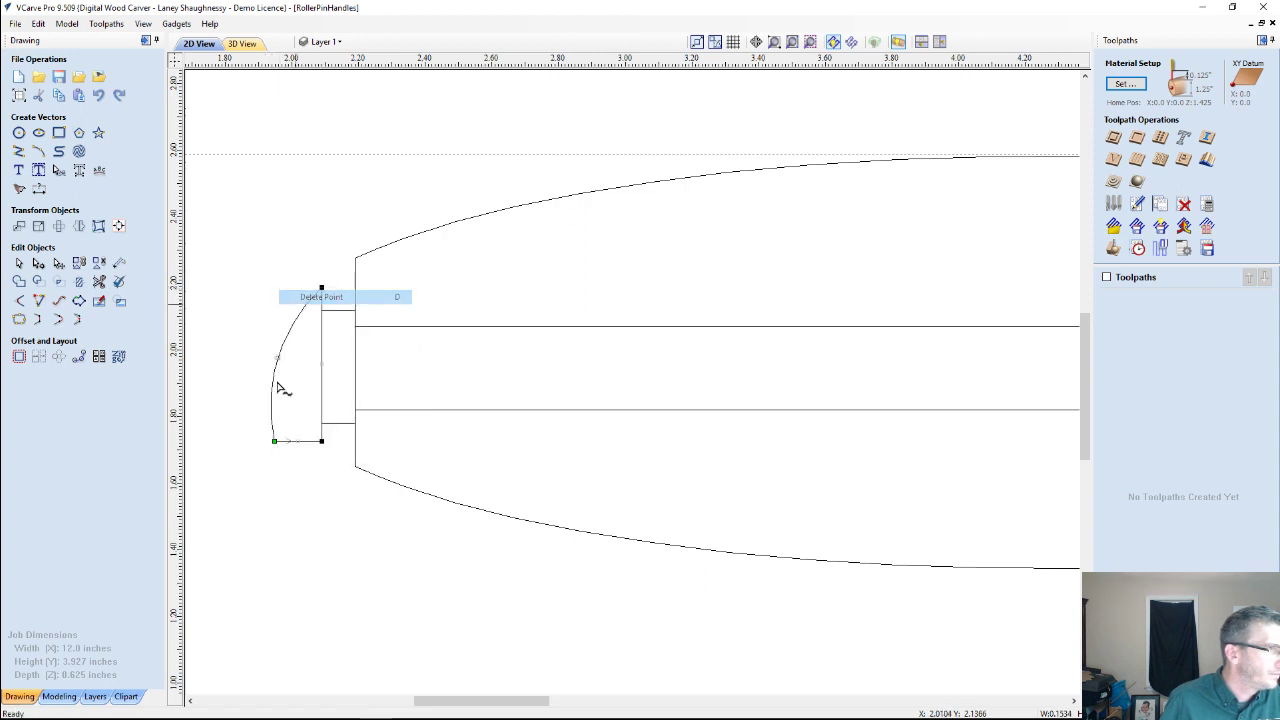
{"action": "right_click", "coordinate": [272, 438]}
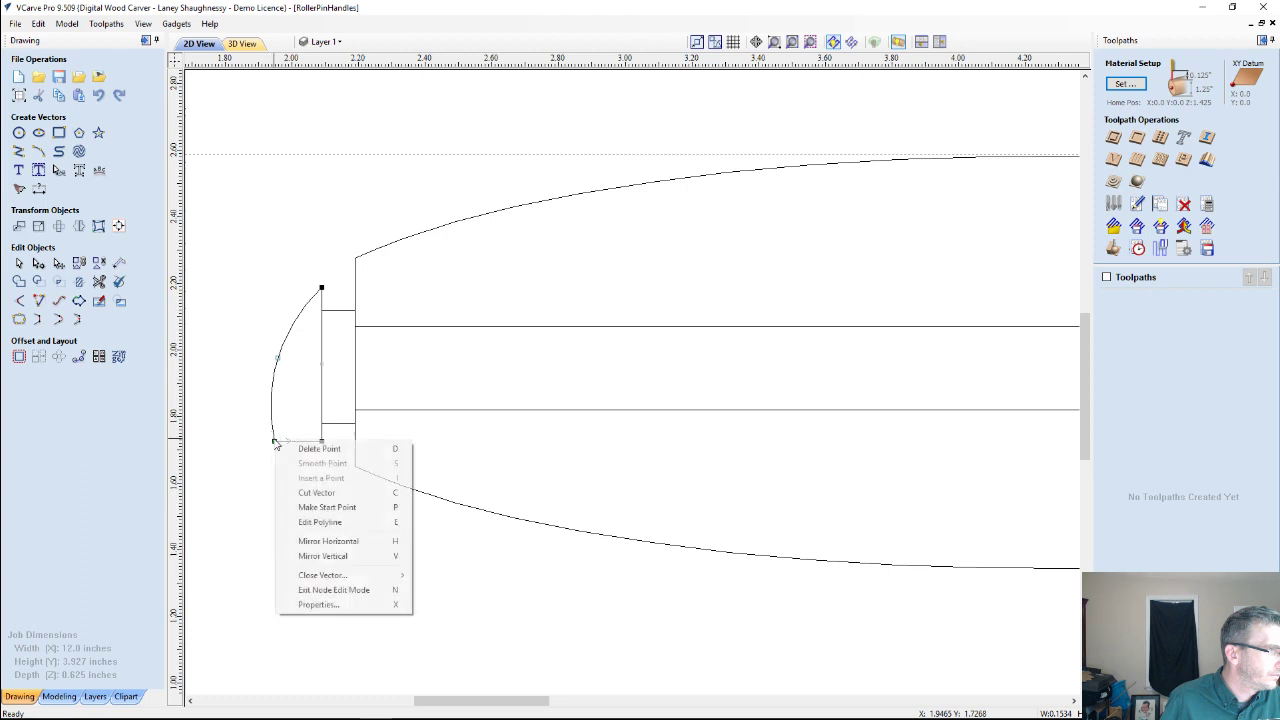
{"action": "left_click", "coordinate": [298, 447]}
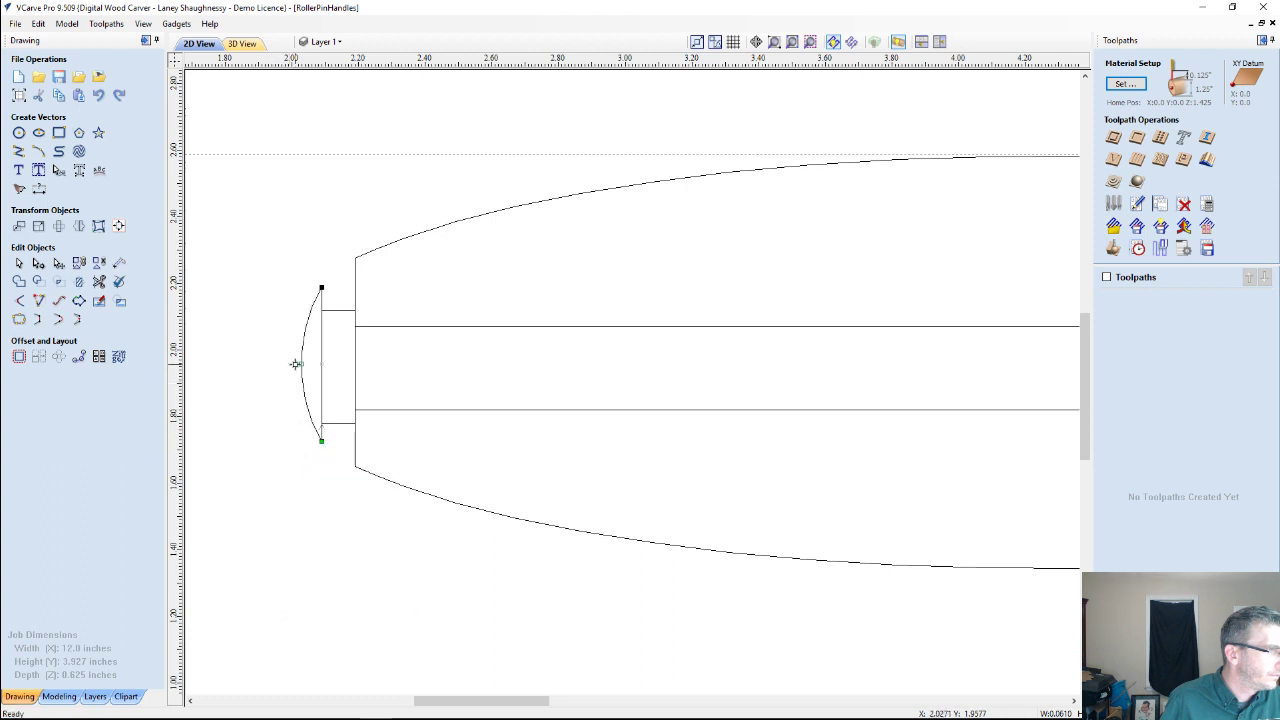
{"action": "left_click_drag", "start_coordinate": [300, 365], "coordinate": [281, 367]}
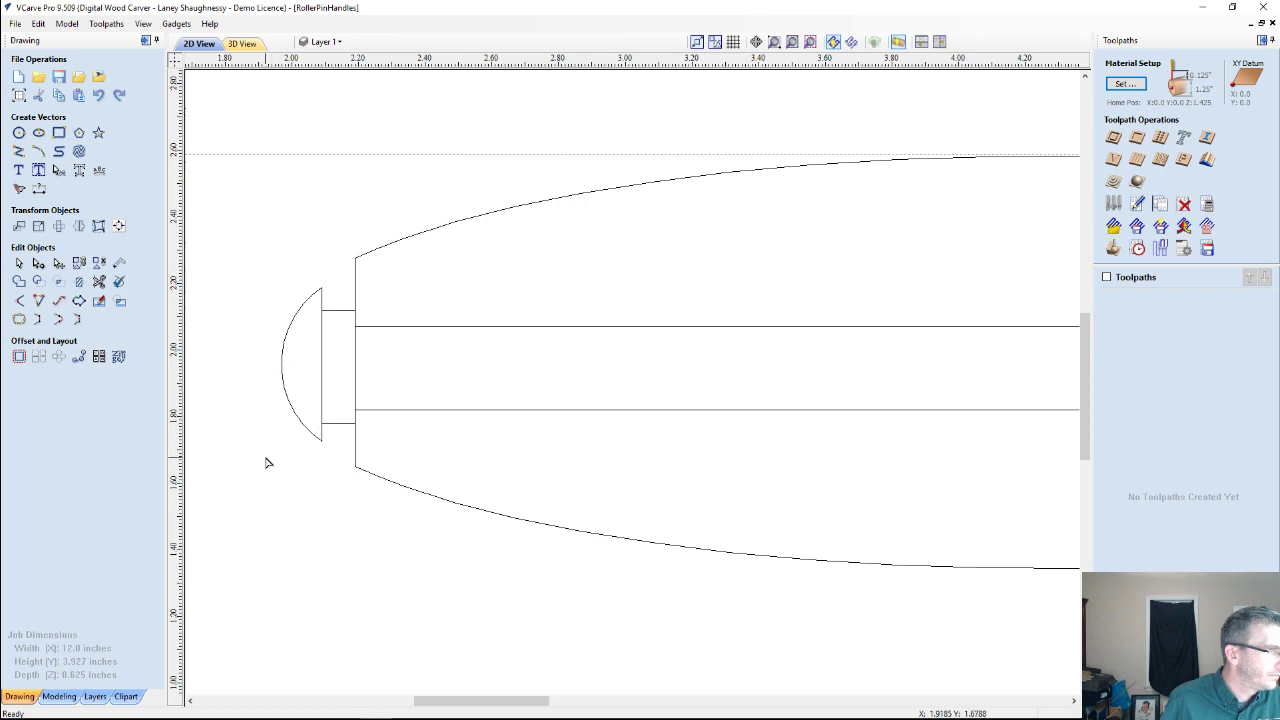
{"action": "scroll", "coordinate": [311, 449], "scroll_direction": "down", "scroll_amount": 2}
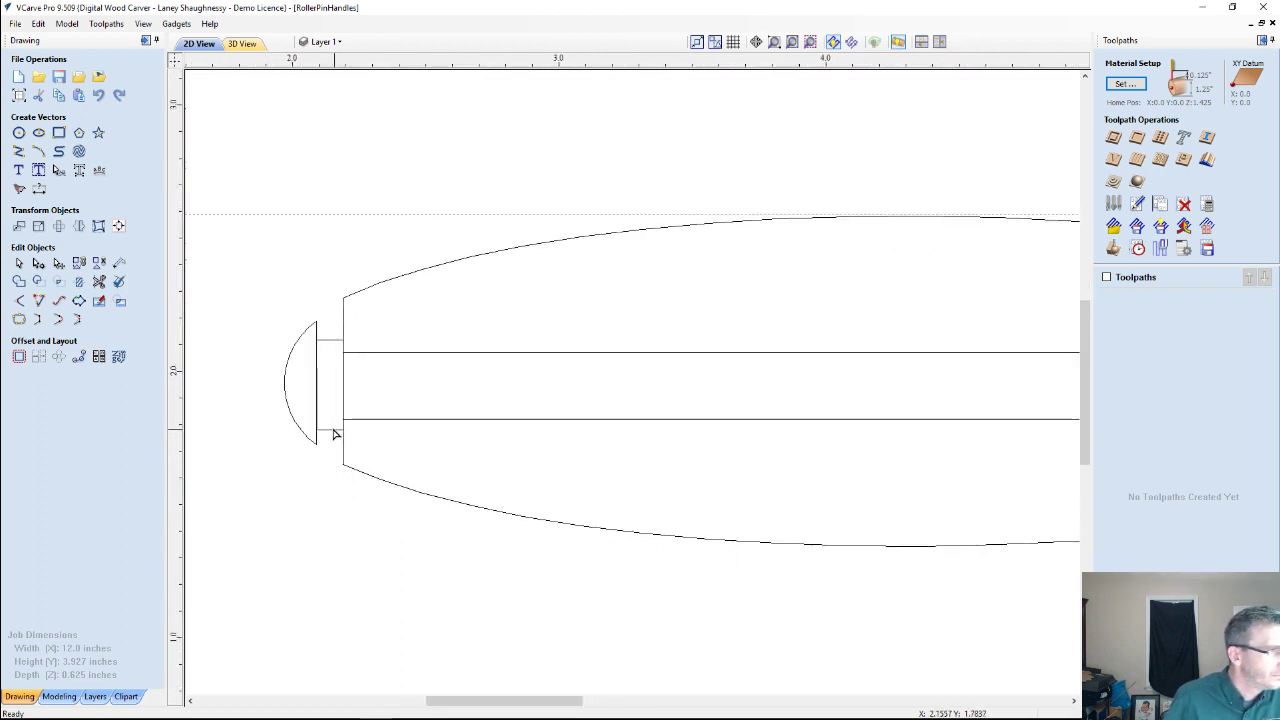
Stretch the rounded cap taller about its centre and reduce the height of the small rectangle beside it.
{"action": "left_click", "coordinate": [332, 429]}
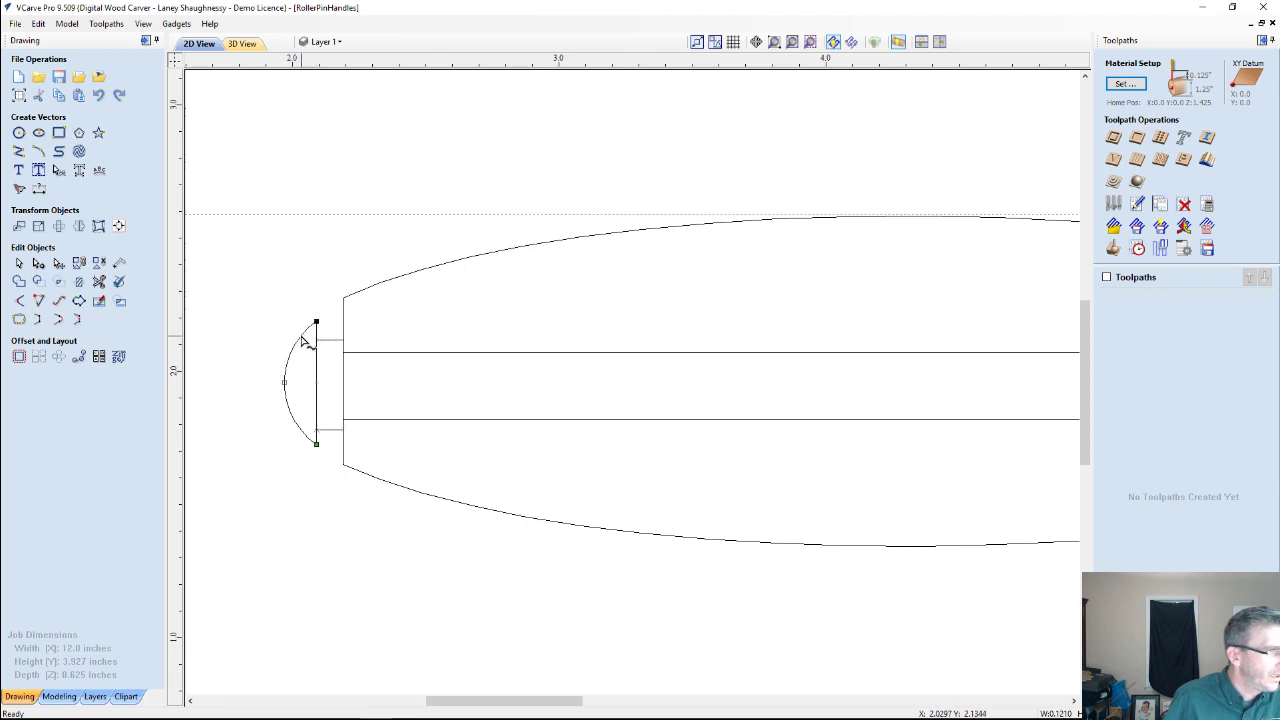
{"action": "left_click", "coordinate": [18, 262]}
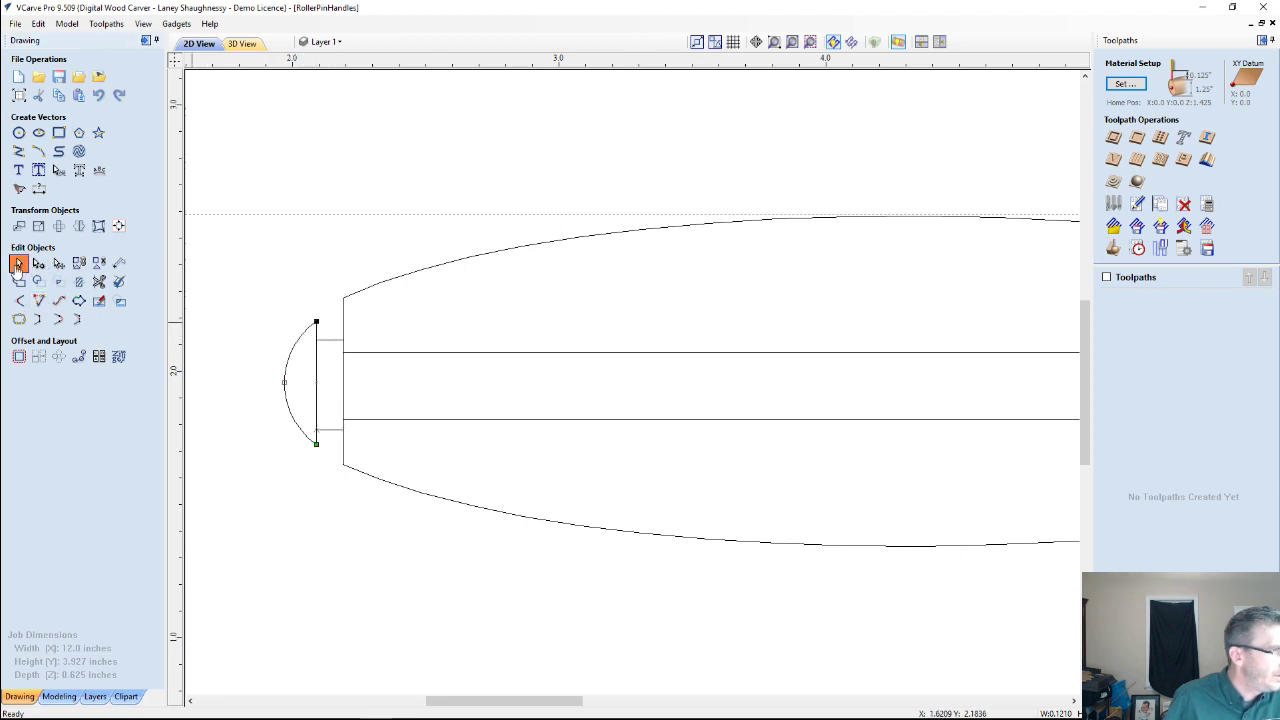
{"action": "left_click", "coordinate": [300, 337]}
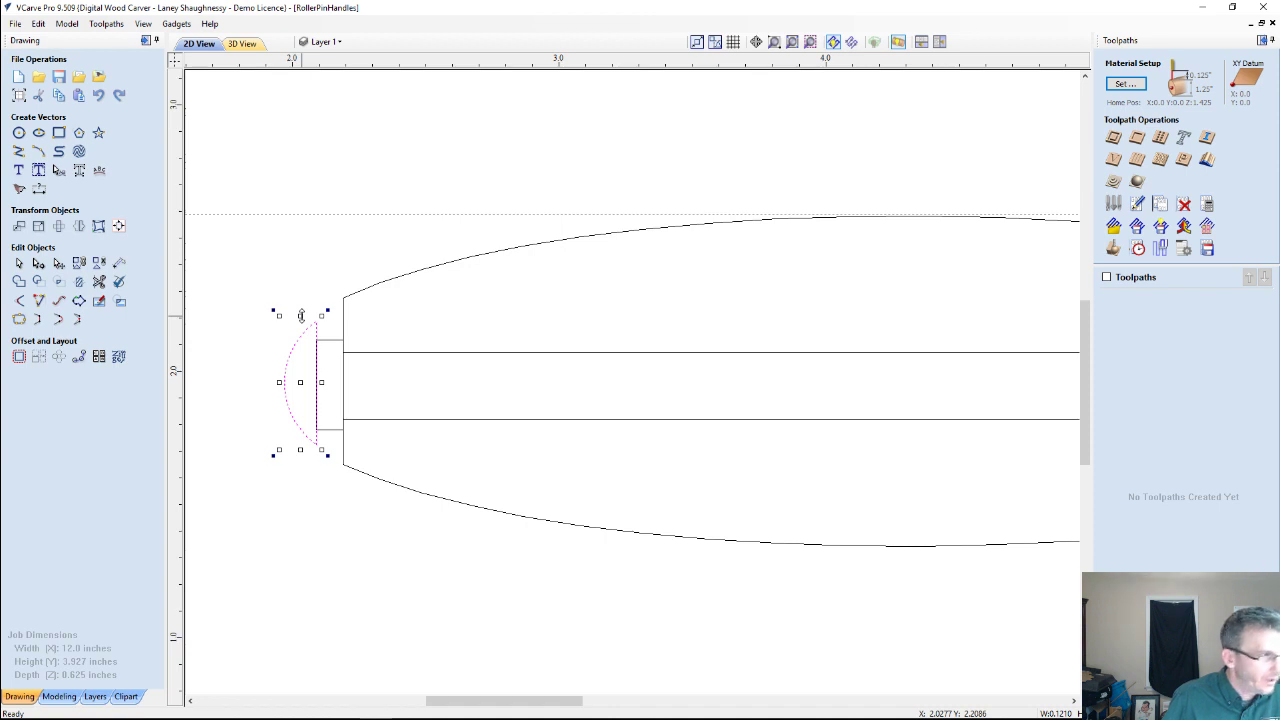
{"action": "left_click_drag", "start_coordinate": [300, 315], "coordinate": [329, 343]}
{"action": "left_click", "coordinate": [332, 342]}
{"action": "left_click", "coordinate": [329, 338]}
{"action": "left_click", "coordinate": [234, 369]}
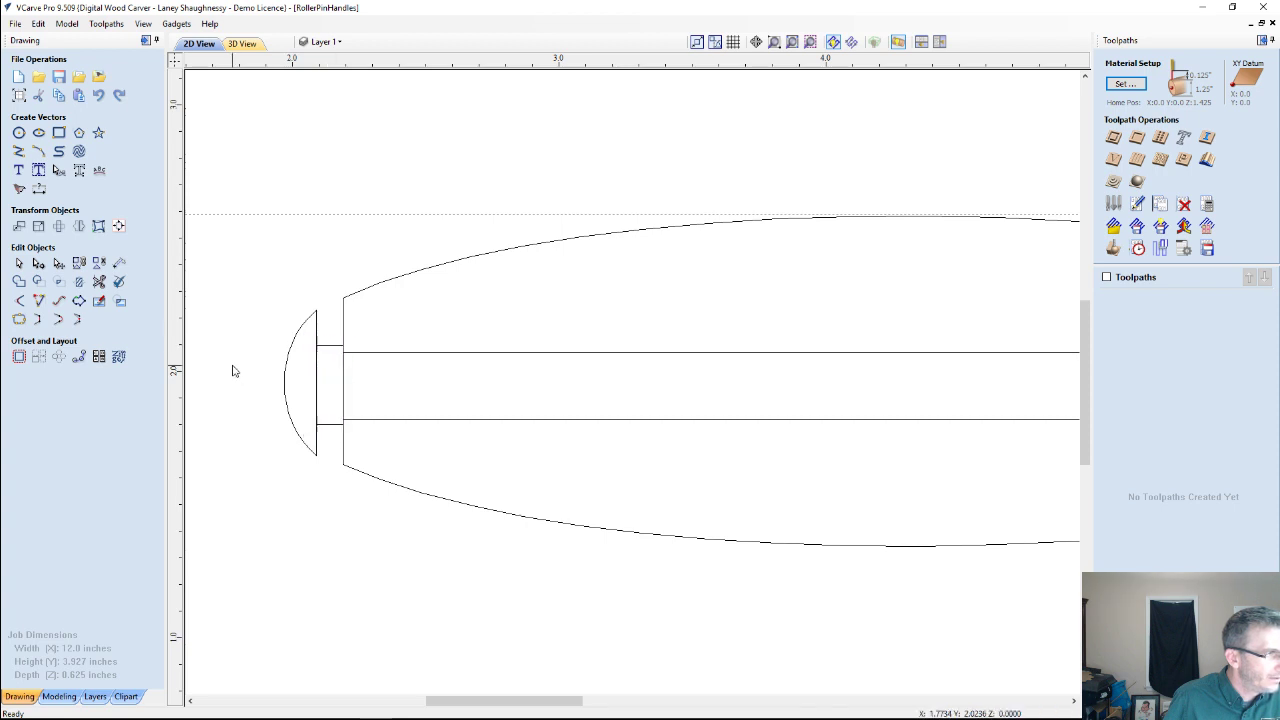
Move the pin, small rectangle and cap together towards the roller until the cap's flat side sits just outside the handle's end.
{"action": "scroll", "coordinate": [245, 388], "scroll_direction": "down", "scroll_amount": 2}
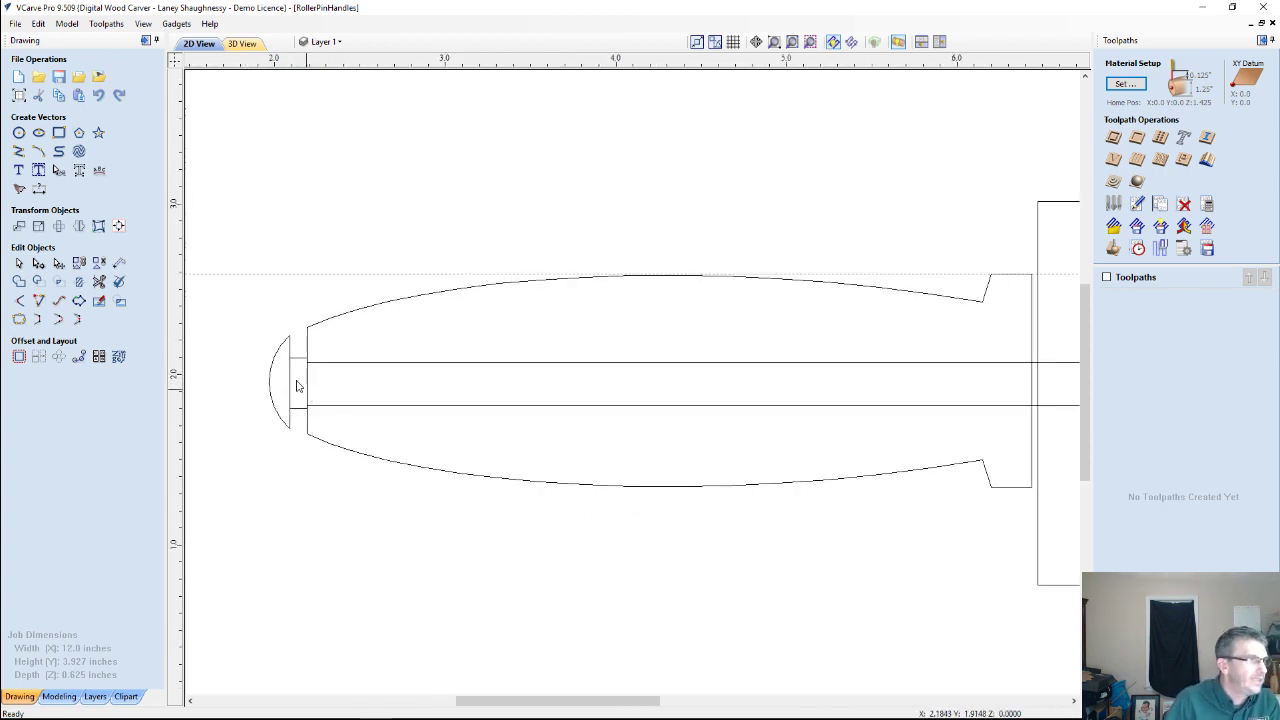
{"action": "left_click", "coordinate": [325, 370]}
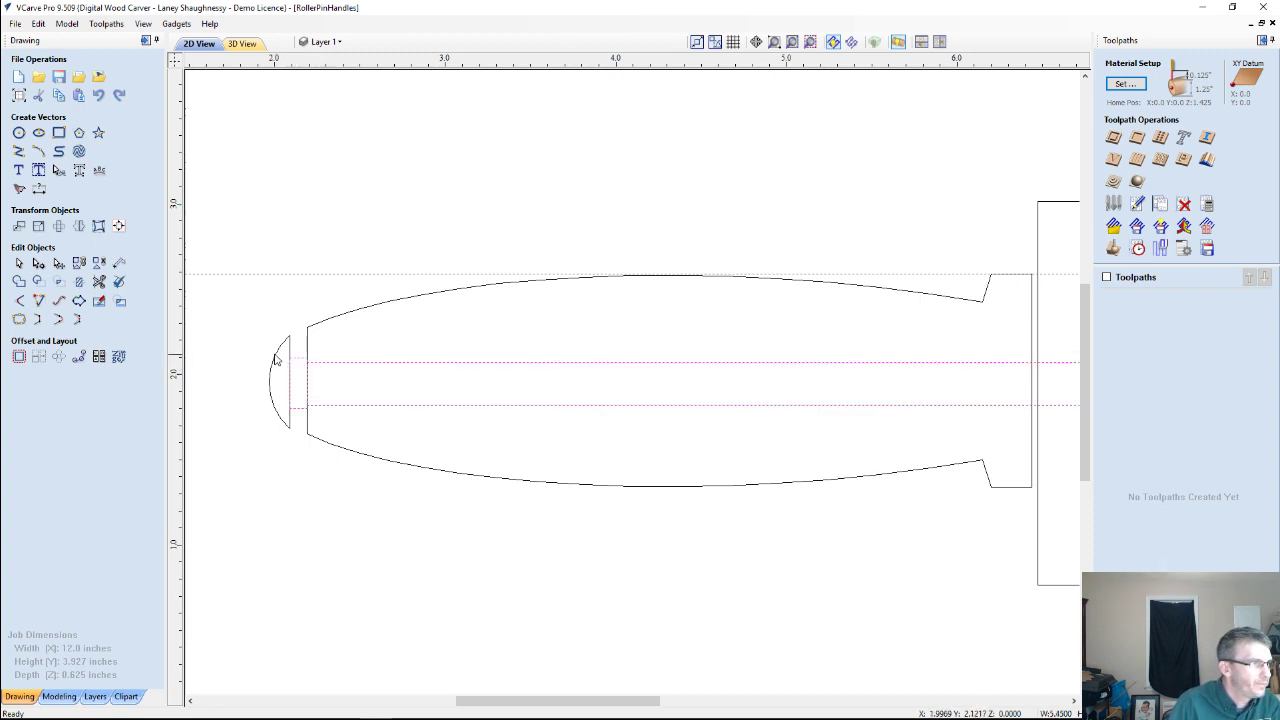
{"action": "left_click", "coordinate": [276, 360], "text": "shift"}
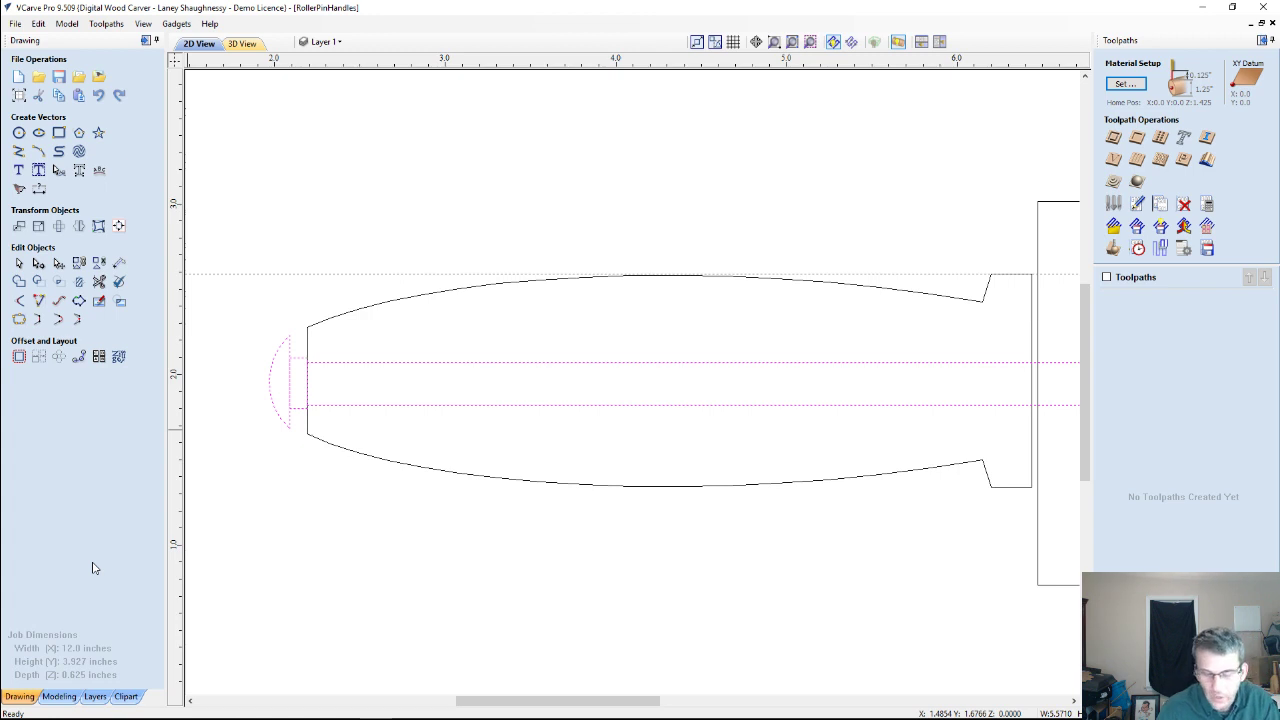
{"action": "key", "text": "Right"}
{"action": "key", "text": "Right"}
{"action": "key", "text": "Right"}
{"action": "key", "text": "Right"}
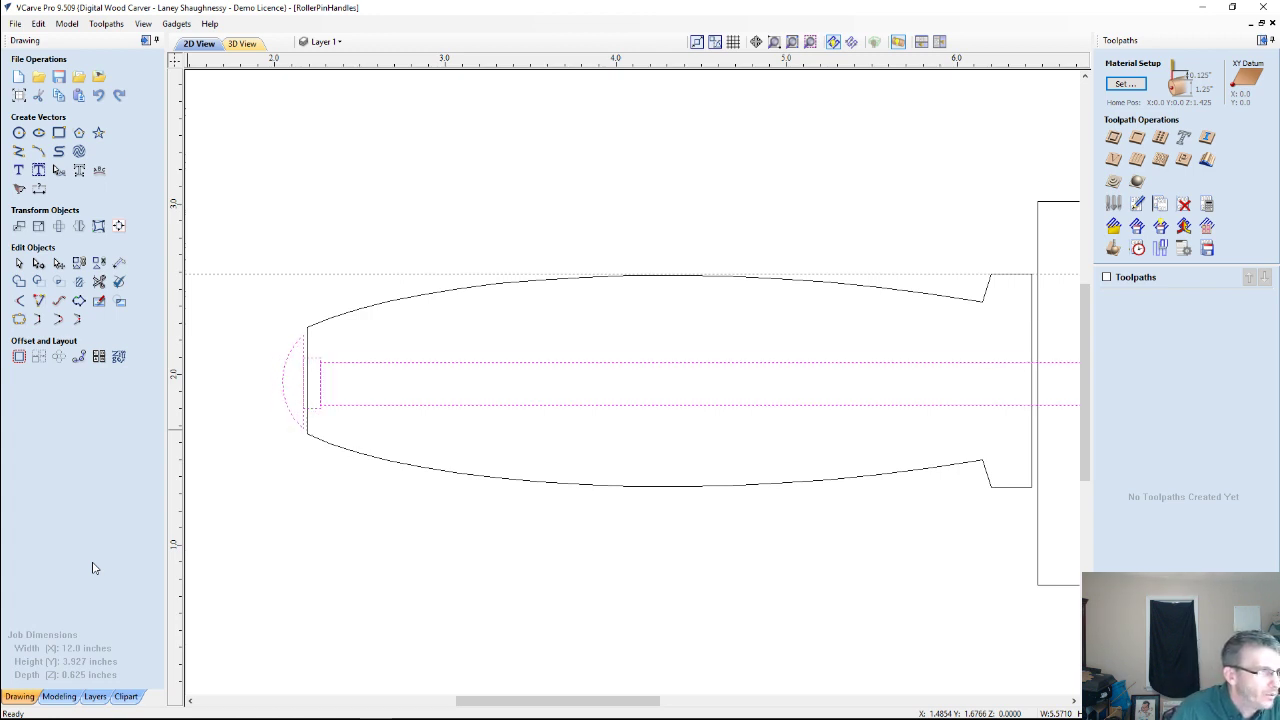
{"action": "key", "text": "Left"}
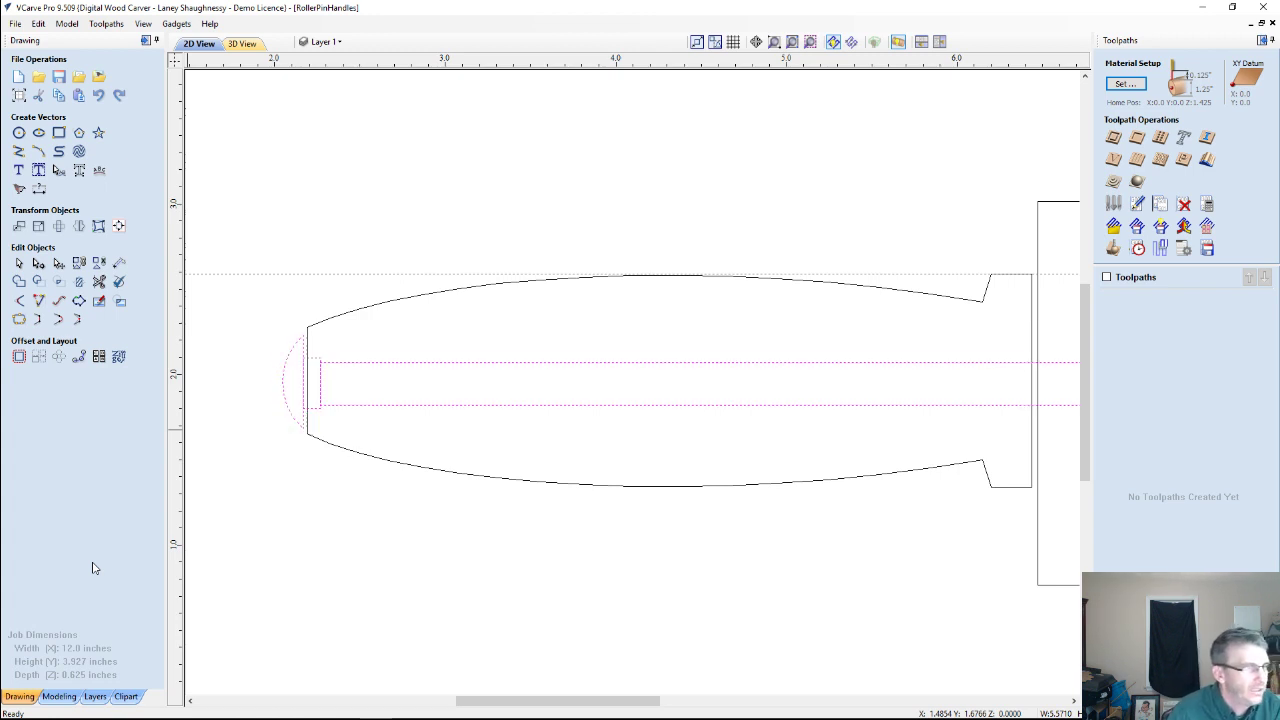
{"action": "left_click", "coordinate": [360, 396]}
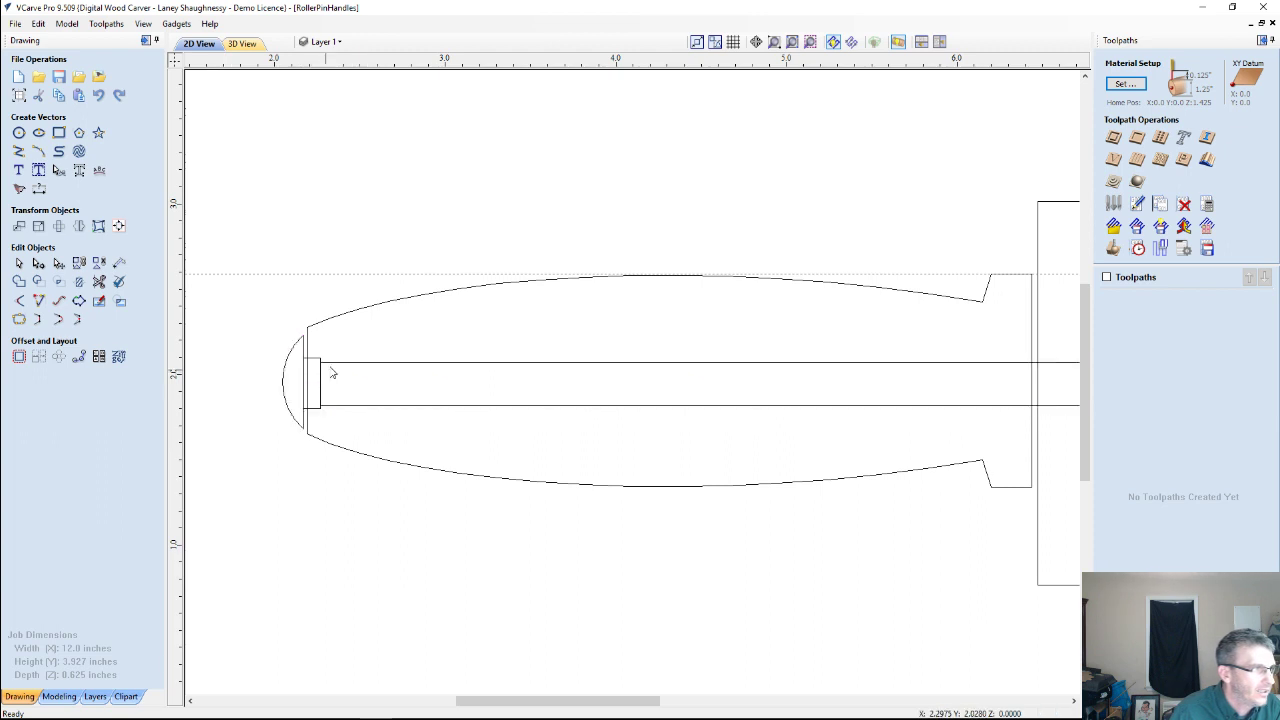
Join the upper and lower halves of the handle outline into one closed vector.
{"action": "left_click", "coordinate": [343, 371]}
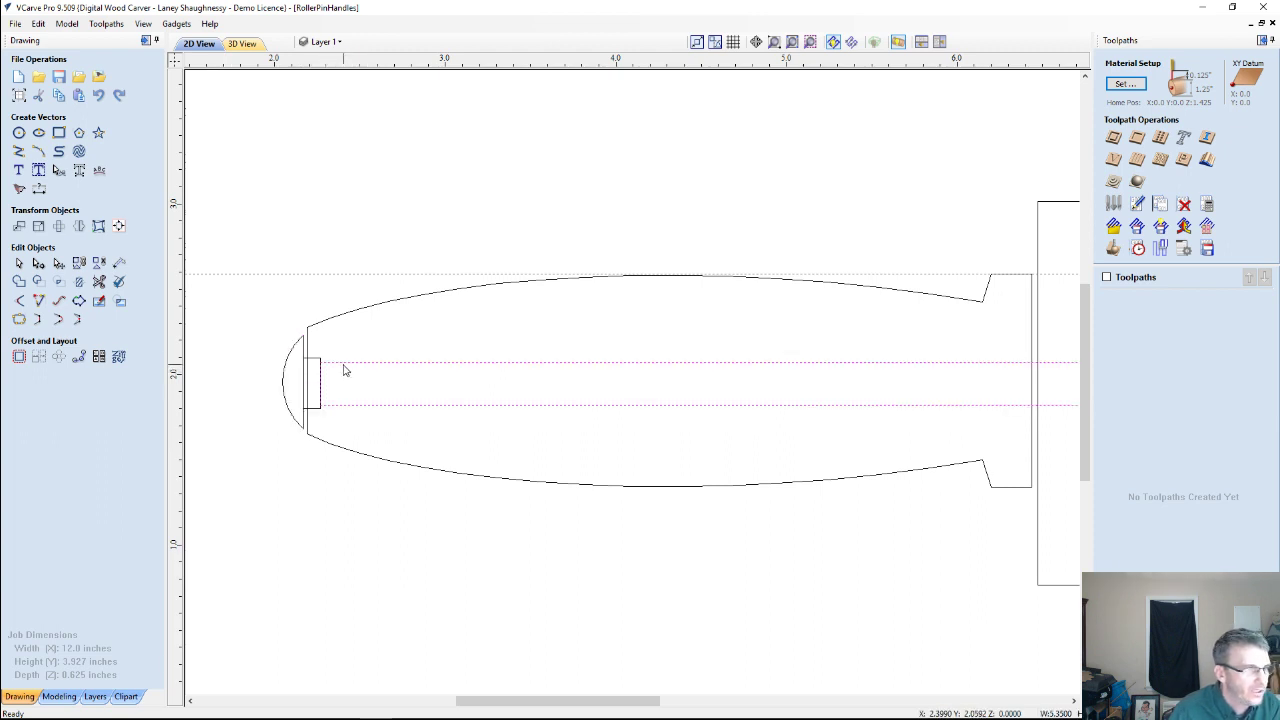
{"action": "left_click", "coordinate": [388, 460]}
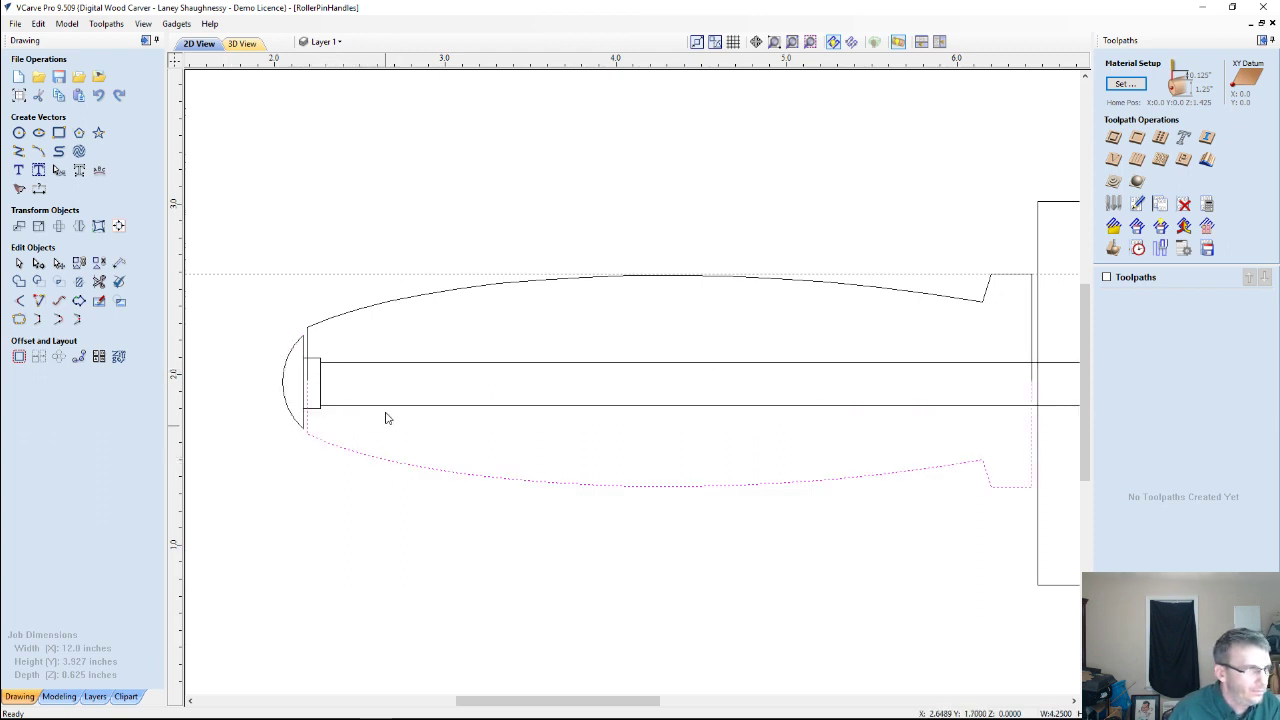
{"action": "left_click", "coordinate": [398, 302], "text": "shift"}
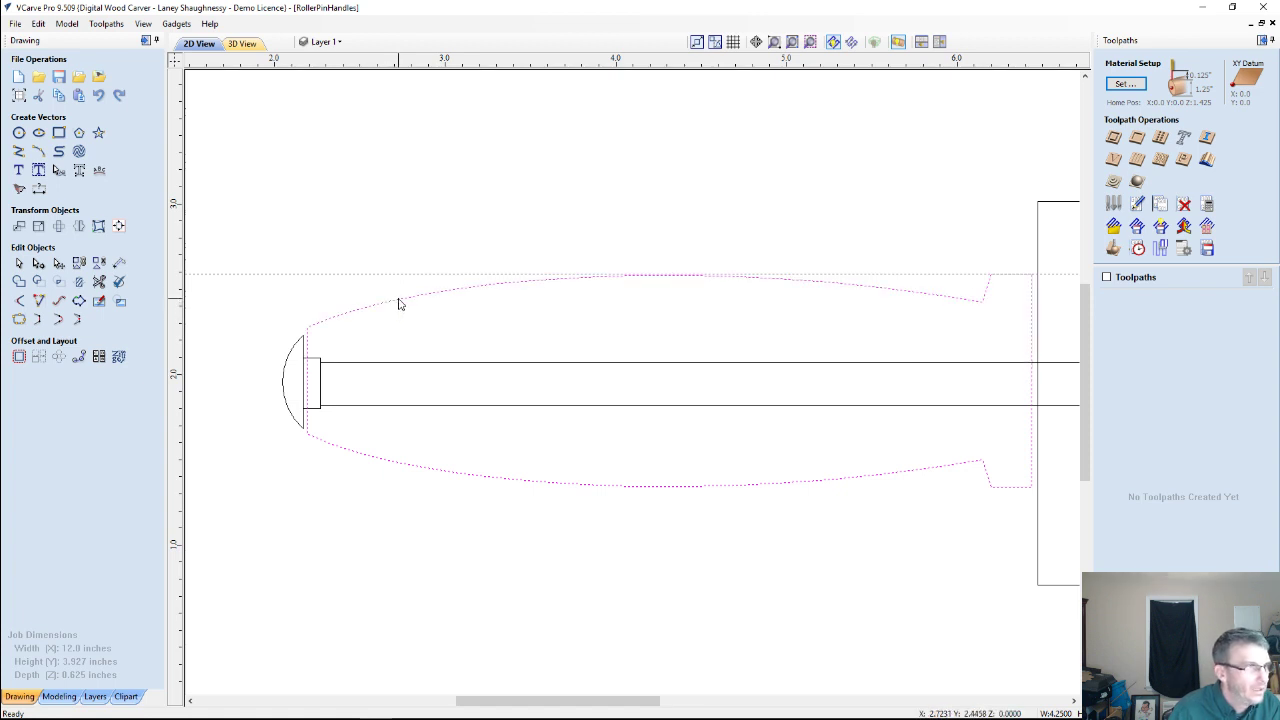
{"action": "left_click", "coordinate": [37, 320]}
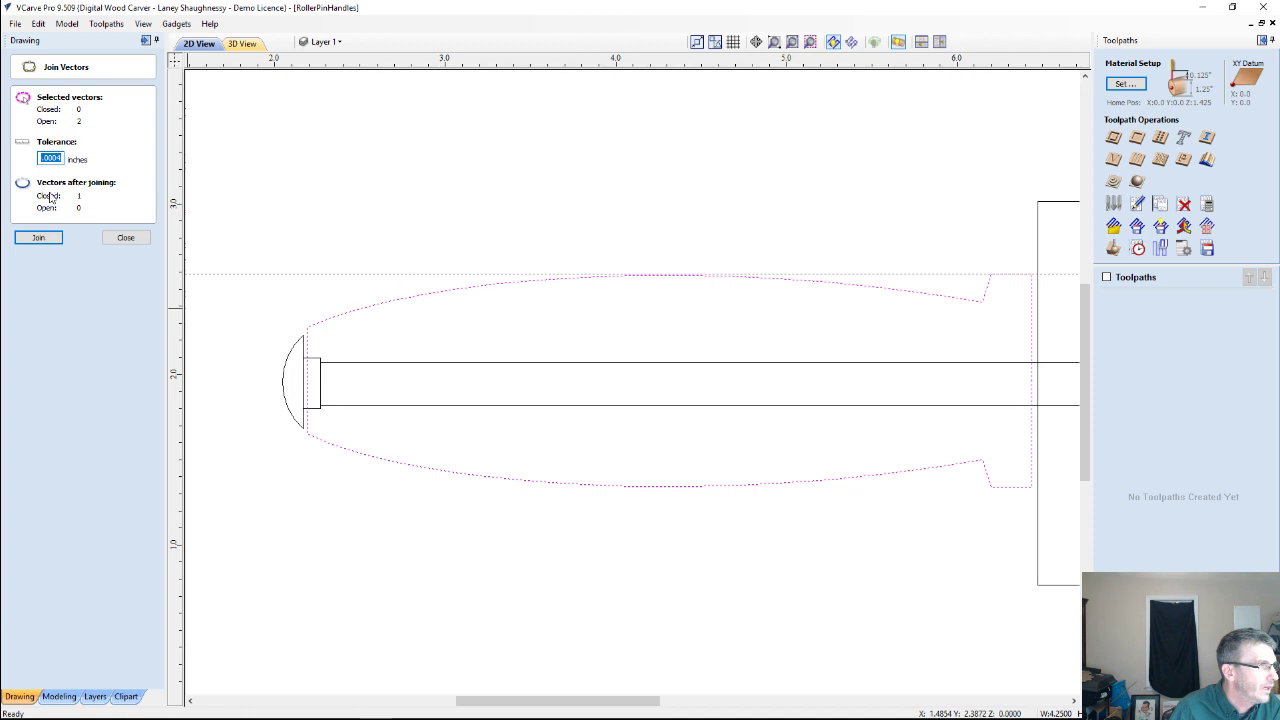
{"action": "left_click", "coordinate": [44, 238]}
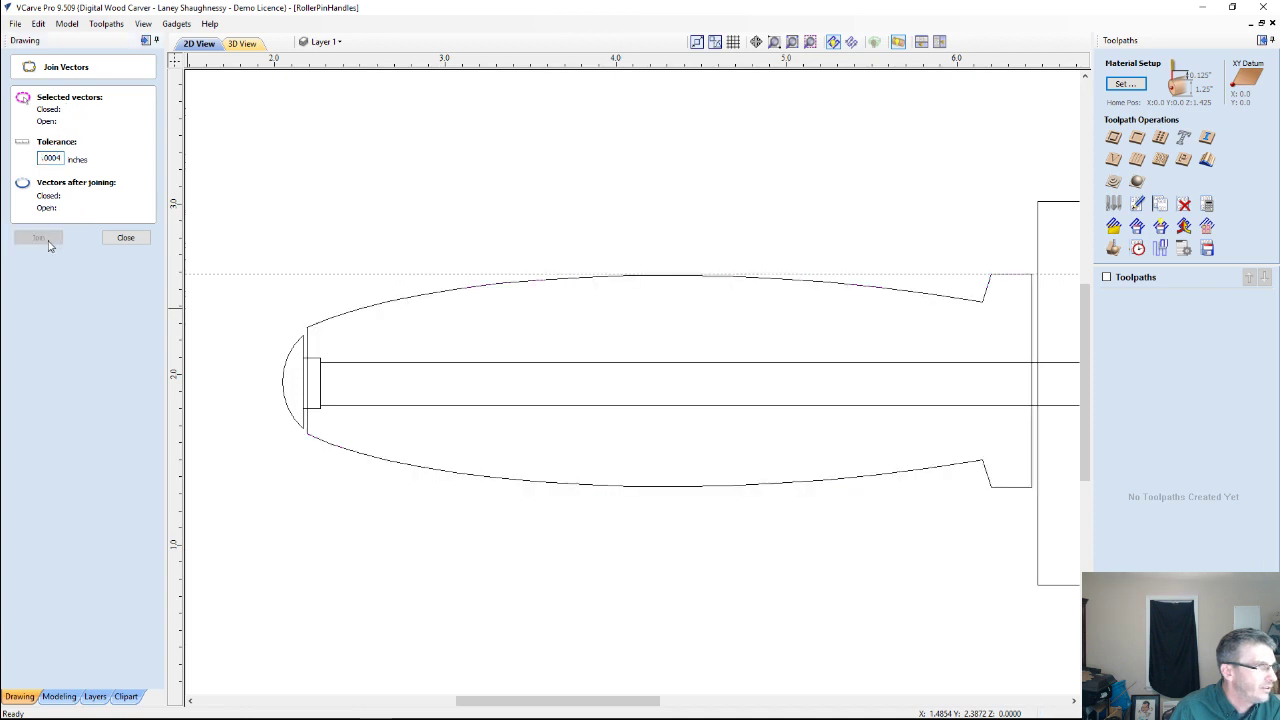
Centre the long pin vertically on the joined handle outline.
{"action": "left_click", "coordinate": [373, 366]}
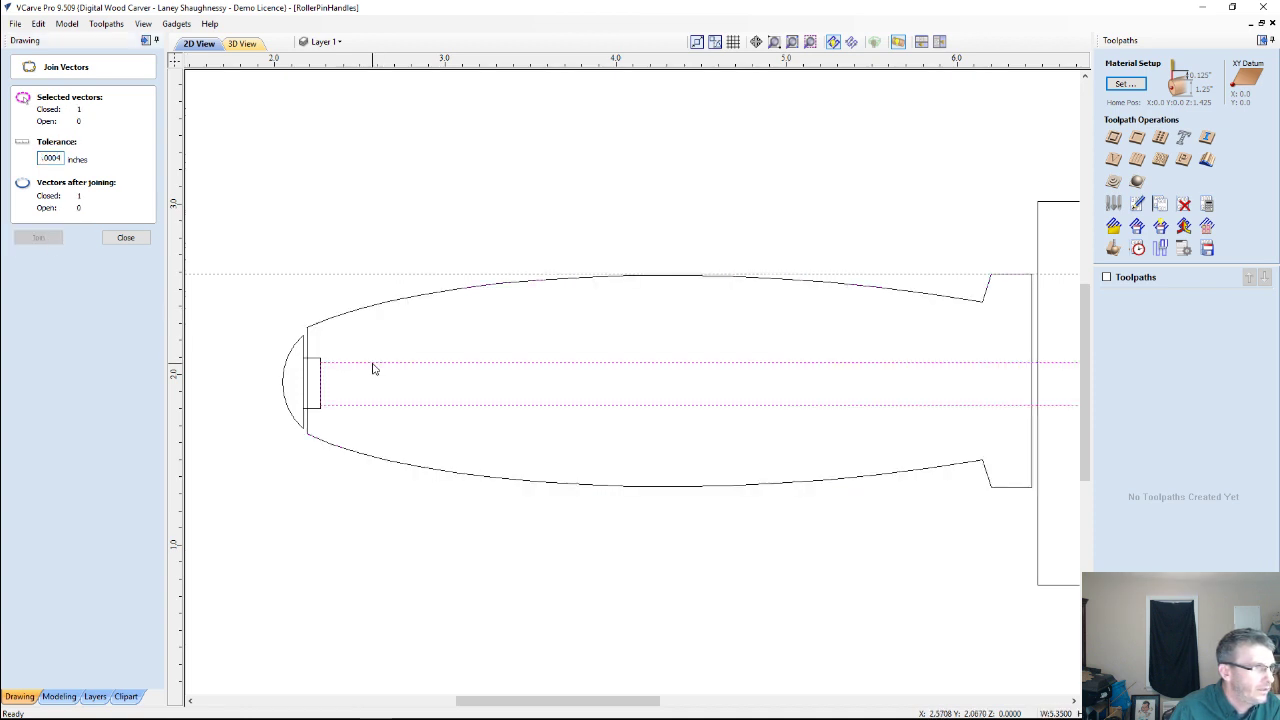
{"action": "left_click", "coordinate": [414, 299], "text": "shift"}
{"action": "left_click", "coordinate": [125, 238]}
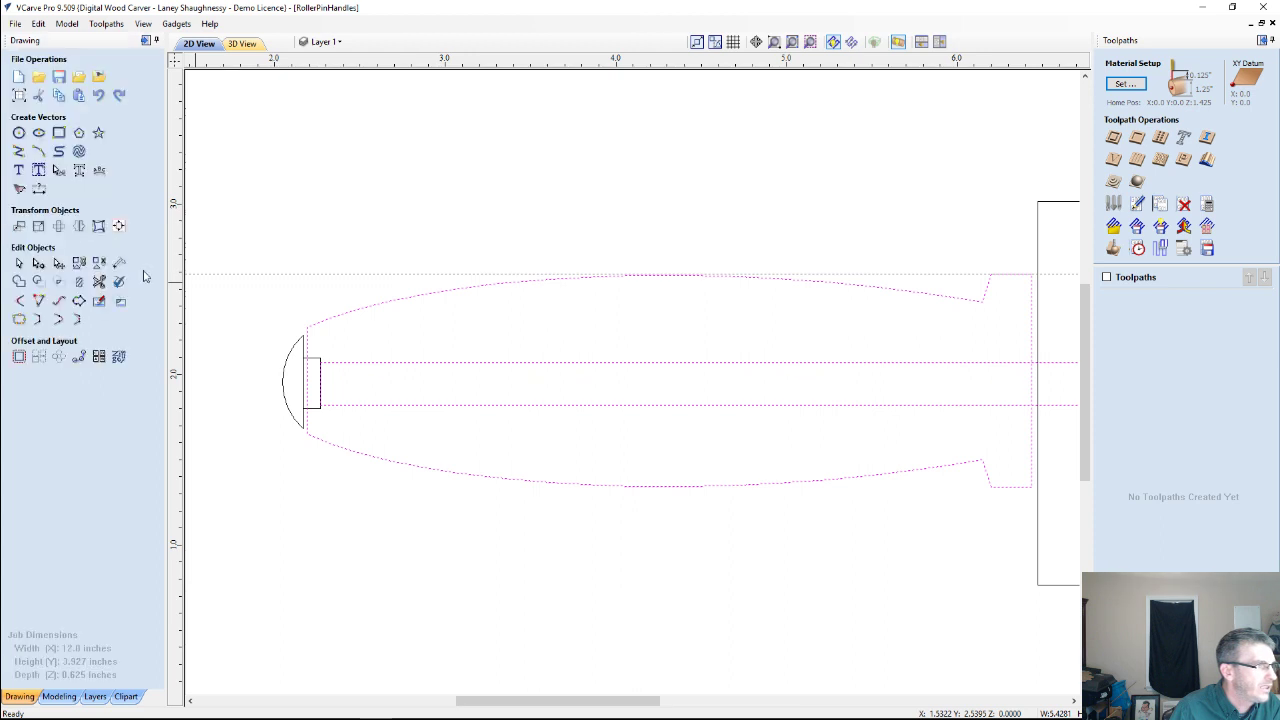
{"action": "left_click", "coordinate": [390, 436]}
{"action": "left_click", "coordinate": [388, 363]}
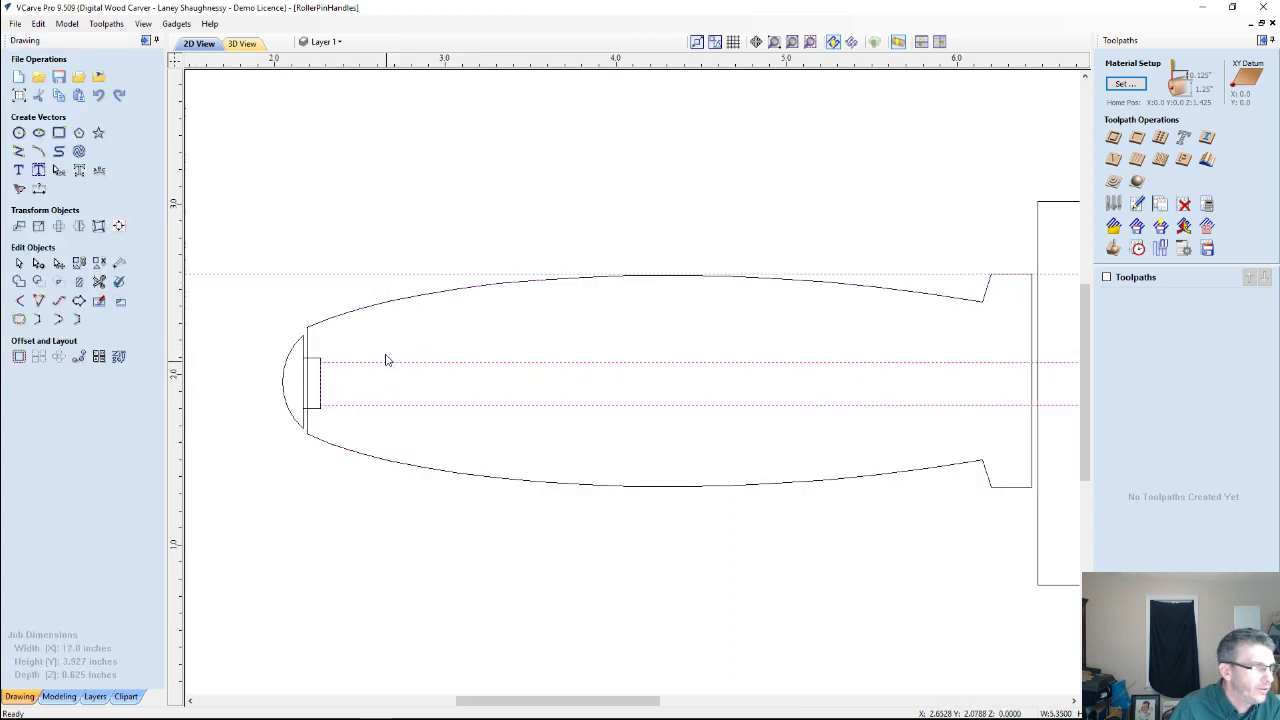
{"action": "left_click", "coordinate": [381, 305], "text": "shift"}
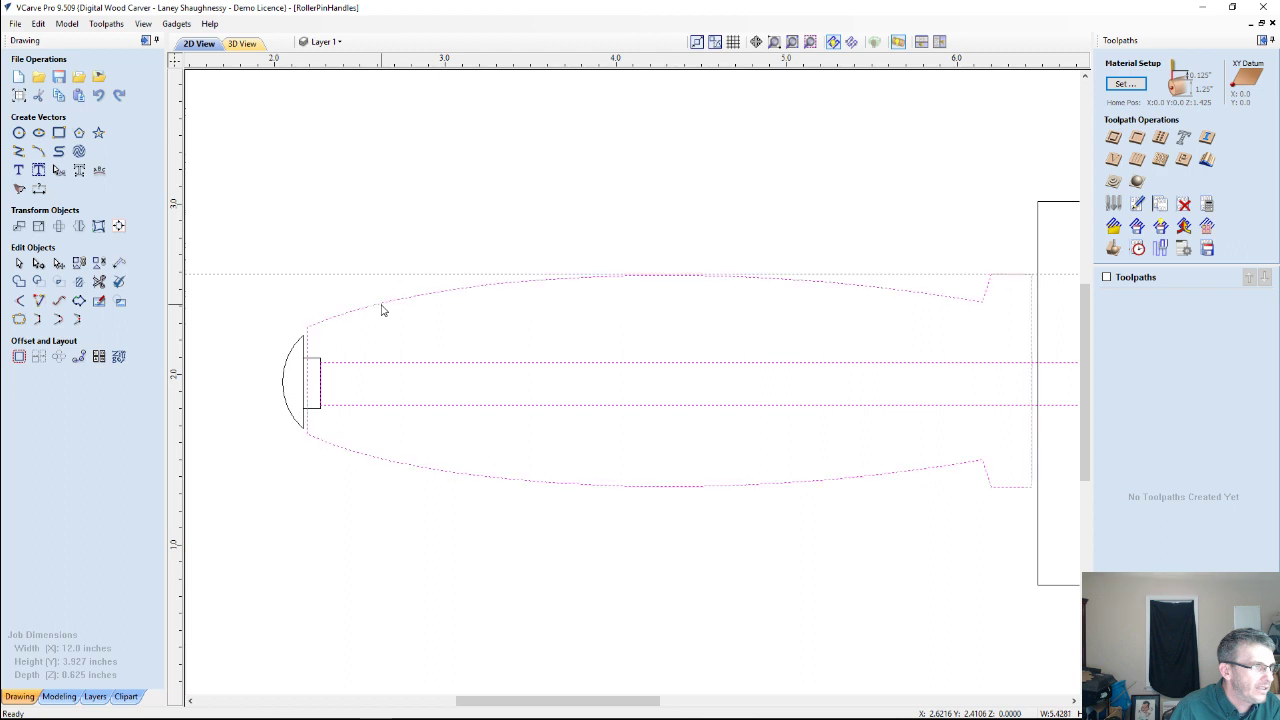
{"action": "left_click", "coordinate": [118, 226]}
{"action": "left_click", "coordinate": [126, 183]}
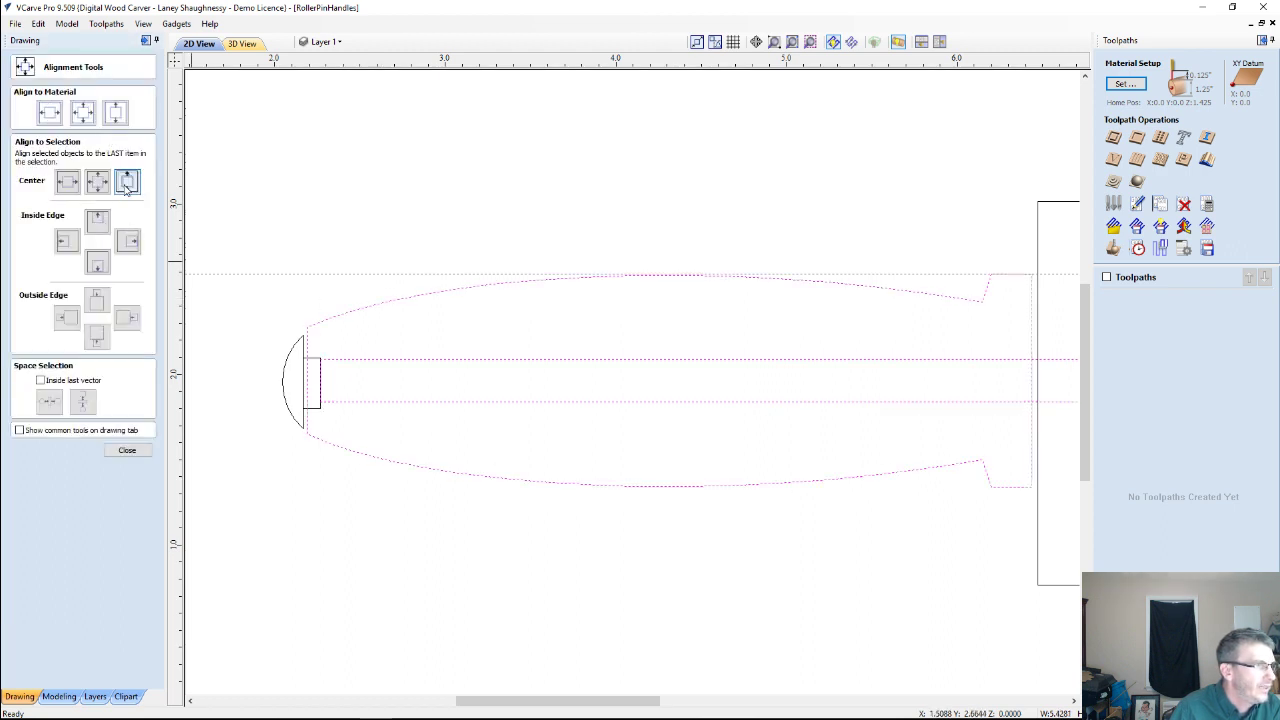
Centre the small rectangle vertically on the pin, and the rounded cap vertically on the small rectangle.
{"action": "left_click", "coordinate": [310, 374]}
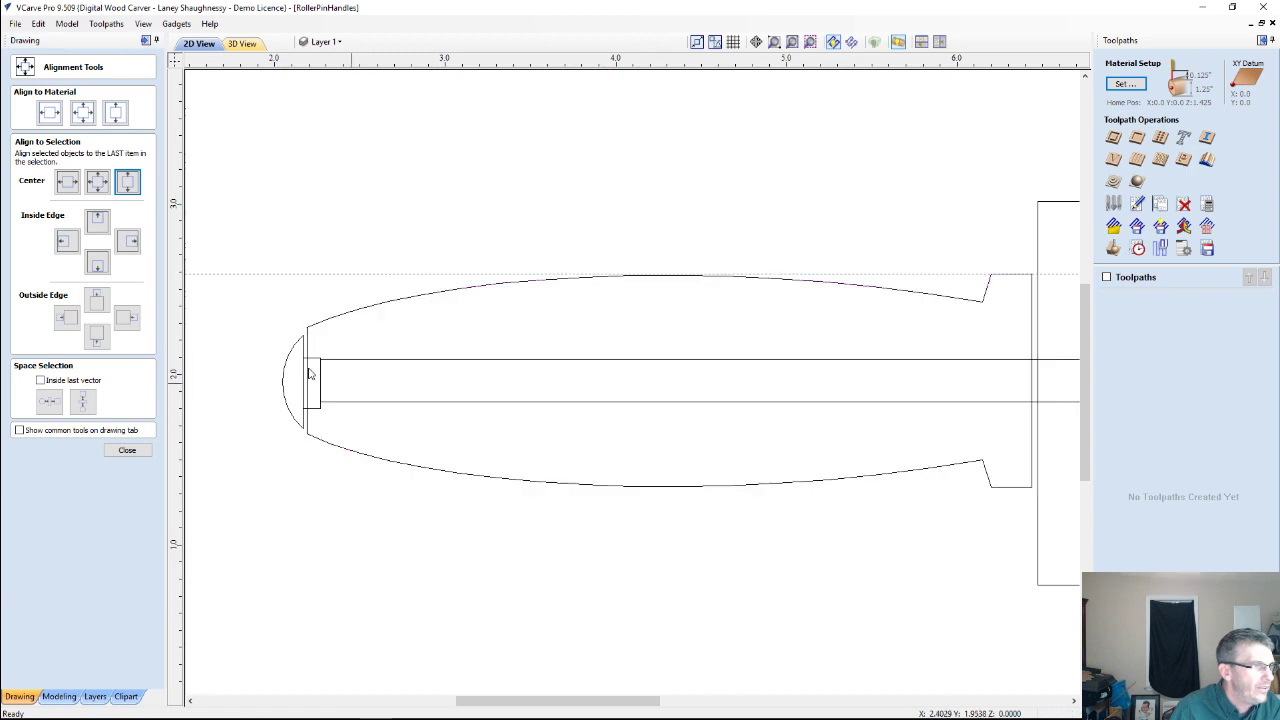
{"action": "left_click", "coordinate": [316, 365]}
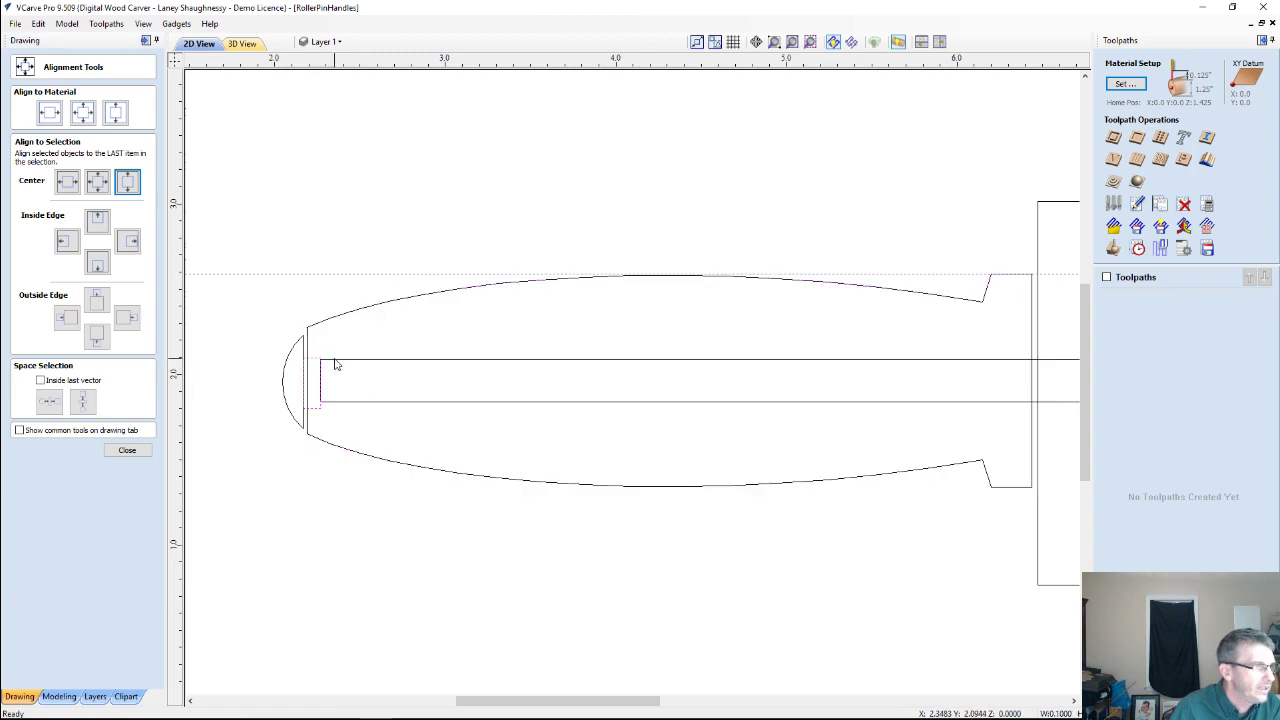
{"action": "left_click", "coordinate": [336, 360], "text": "shift"}
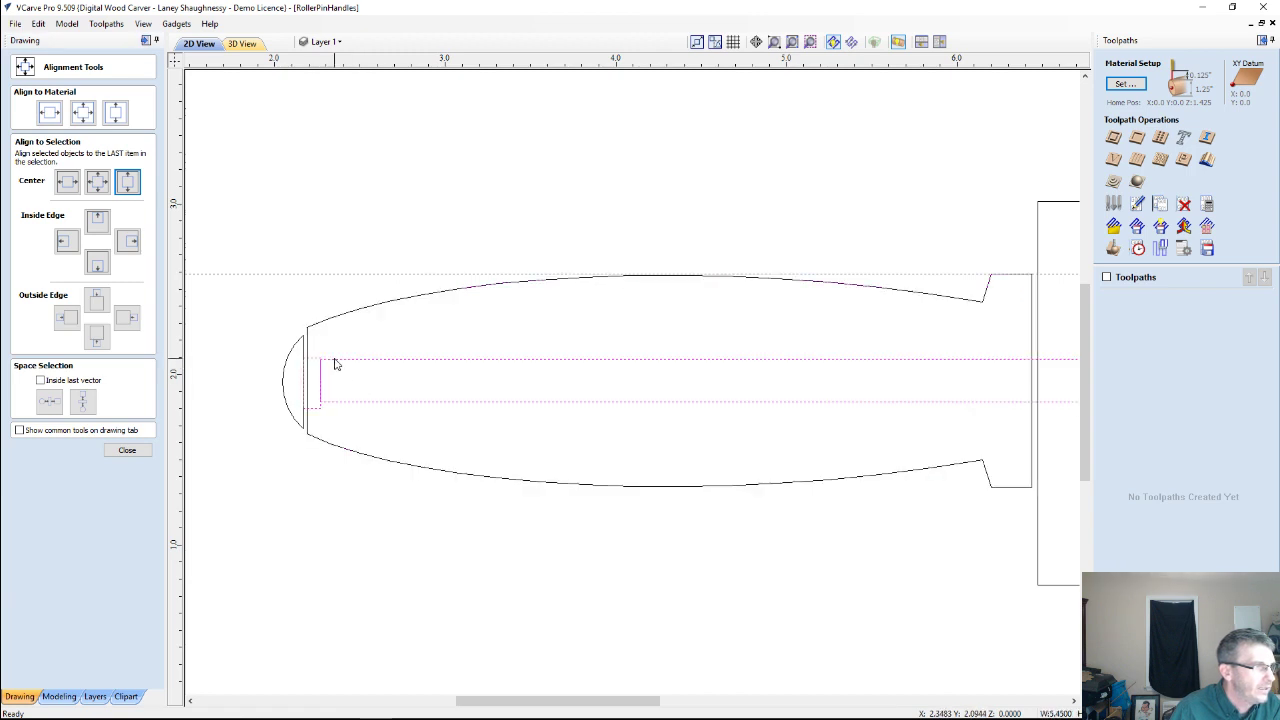
{"action": "left_click", "coordinate": [128, 184]}
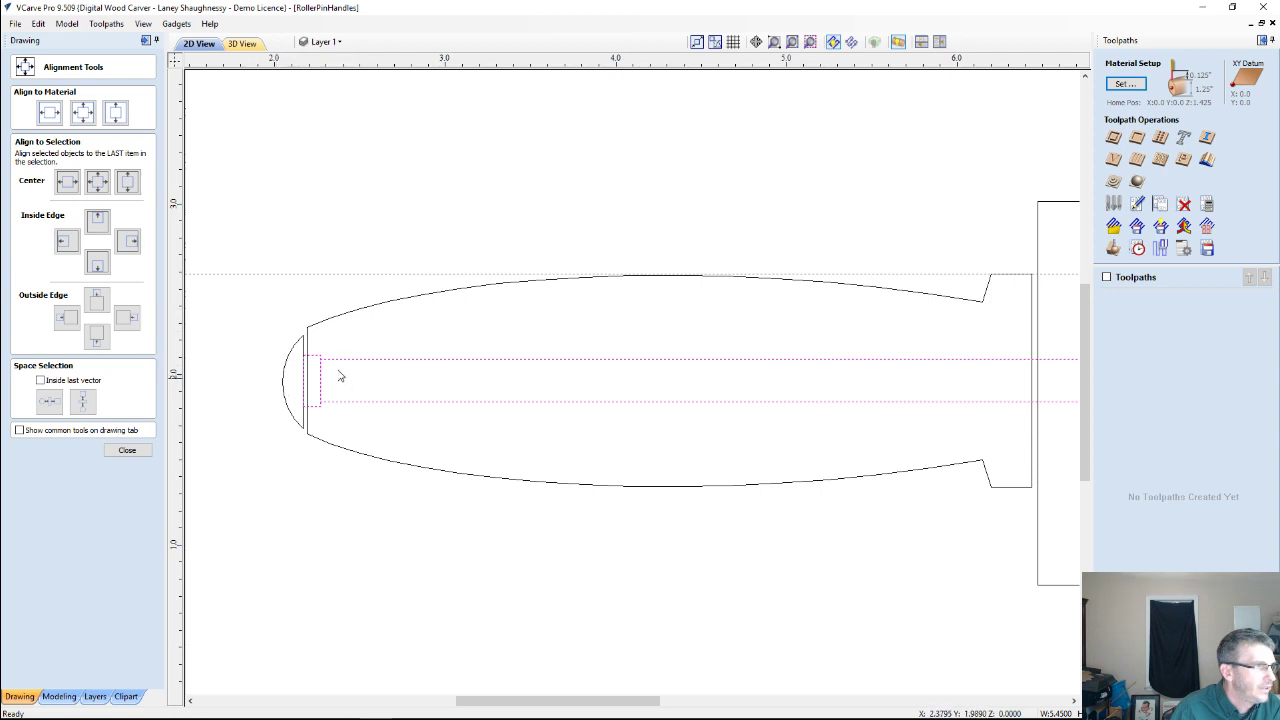
{"action": "left_click", "coordinate": [290, 360]}
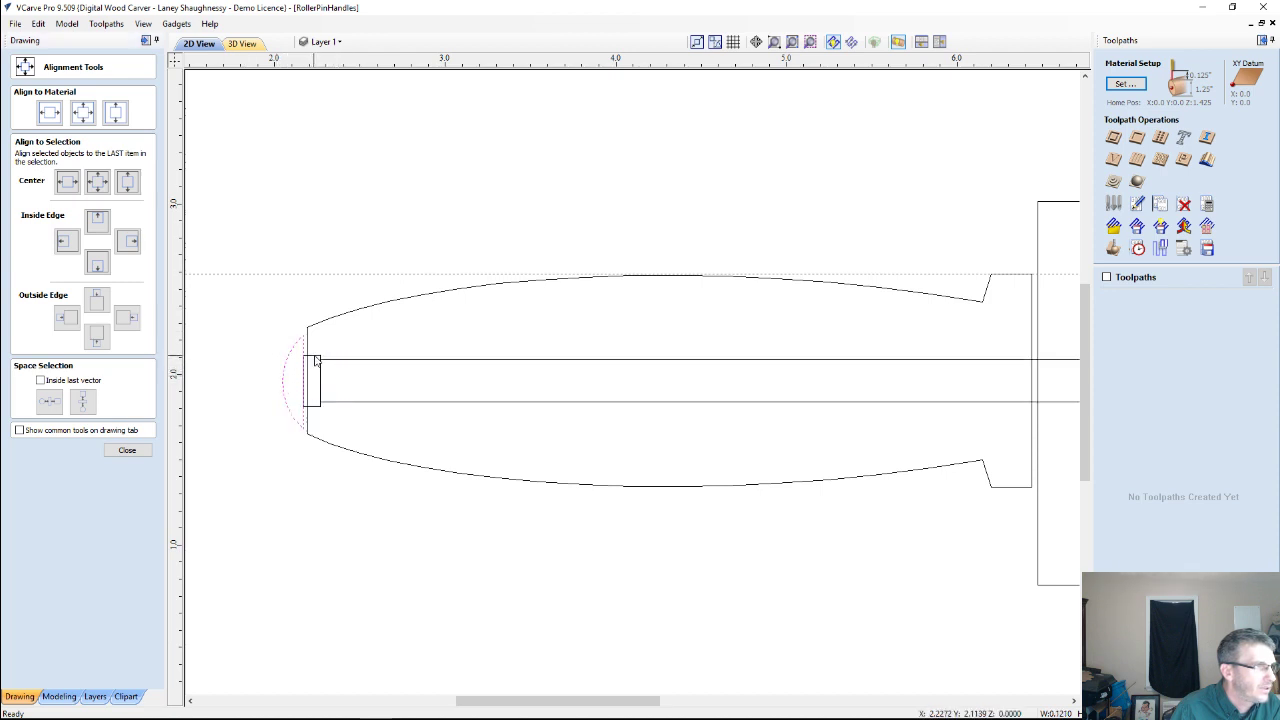
{"action": "left_click", "coordinate": [316, 362], "text": "shift"}
{"action": "left_click", "coordinate": [128, 182]}
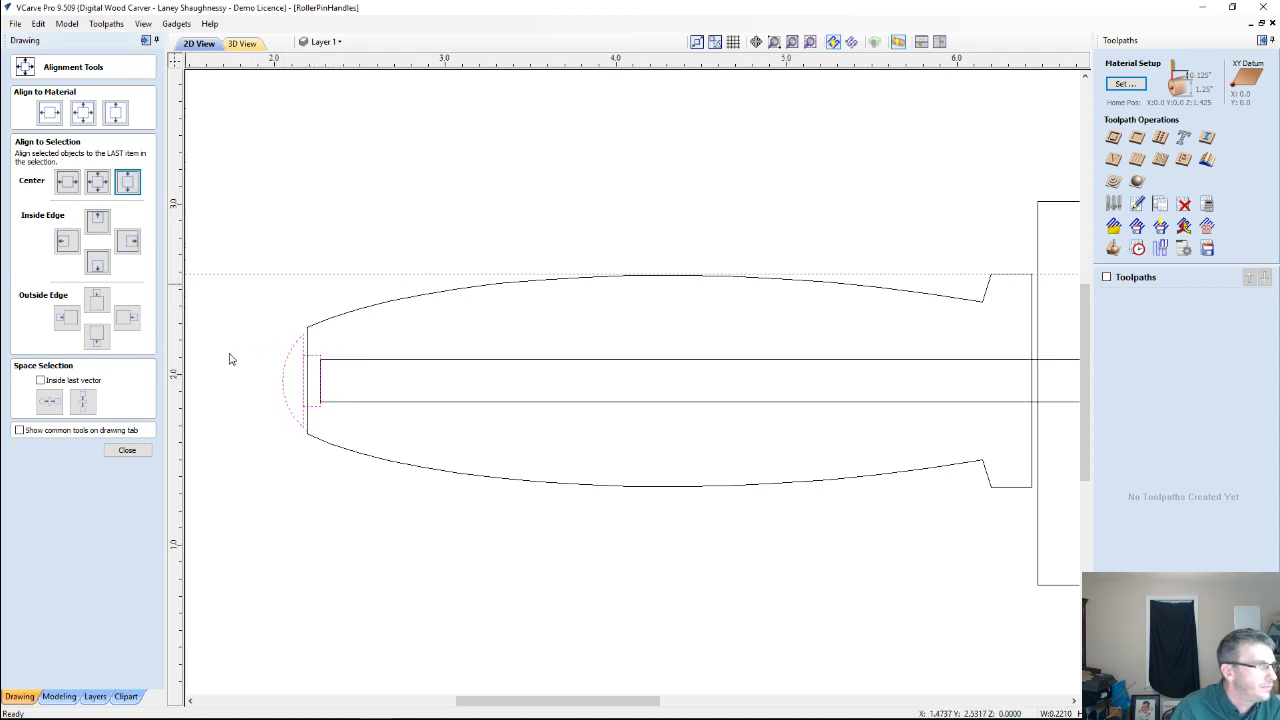
{"action": "left_click", "coordinate": [251, 402]}
Move the pin, small rectangle and cap together into the handle until only the cap's tip protrudes slightly.
{"action": "scroll", "coordinate": [240, 344], "scroll_direction": "down", "scroll_amount": 2}
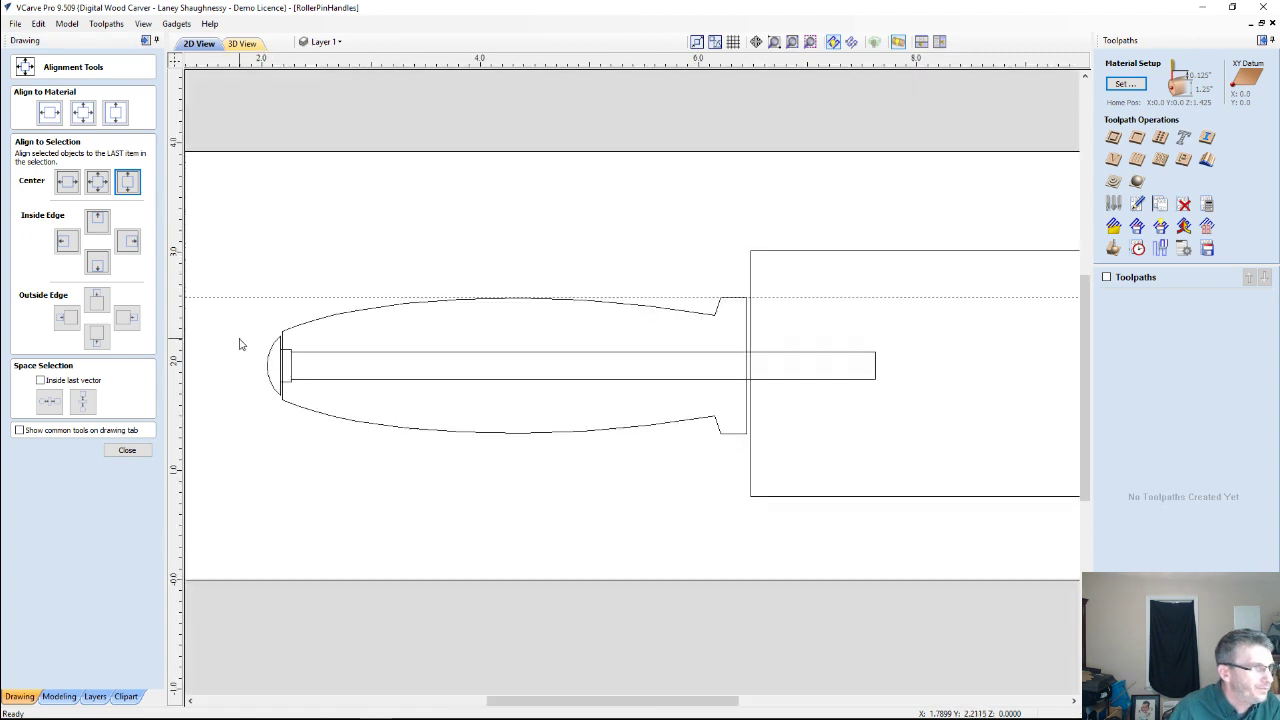
{"action": "left_click_drag", "start_coordinate": [414, 398], "coordinate": [284, 362]}
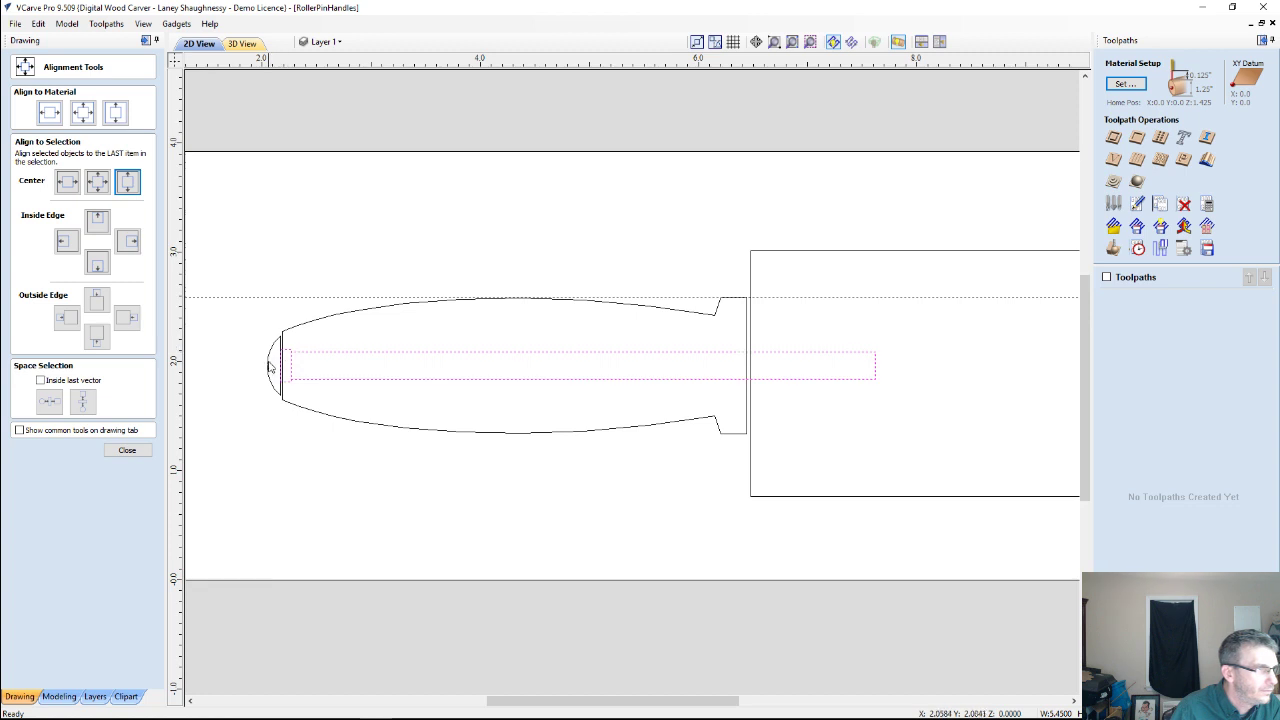
{"action": "left_click", "coordinate": [270, 362], "text": "shift"}
{"action": "key", "text": "Right"}
{"action": "key", "text": "Right"}
{"action": "key", "text": "Right"}
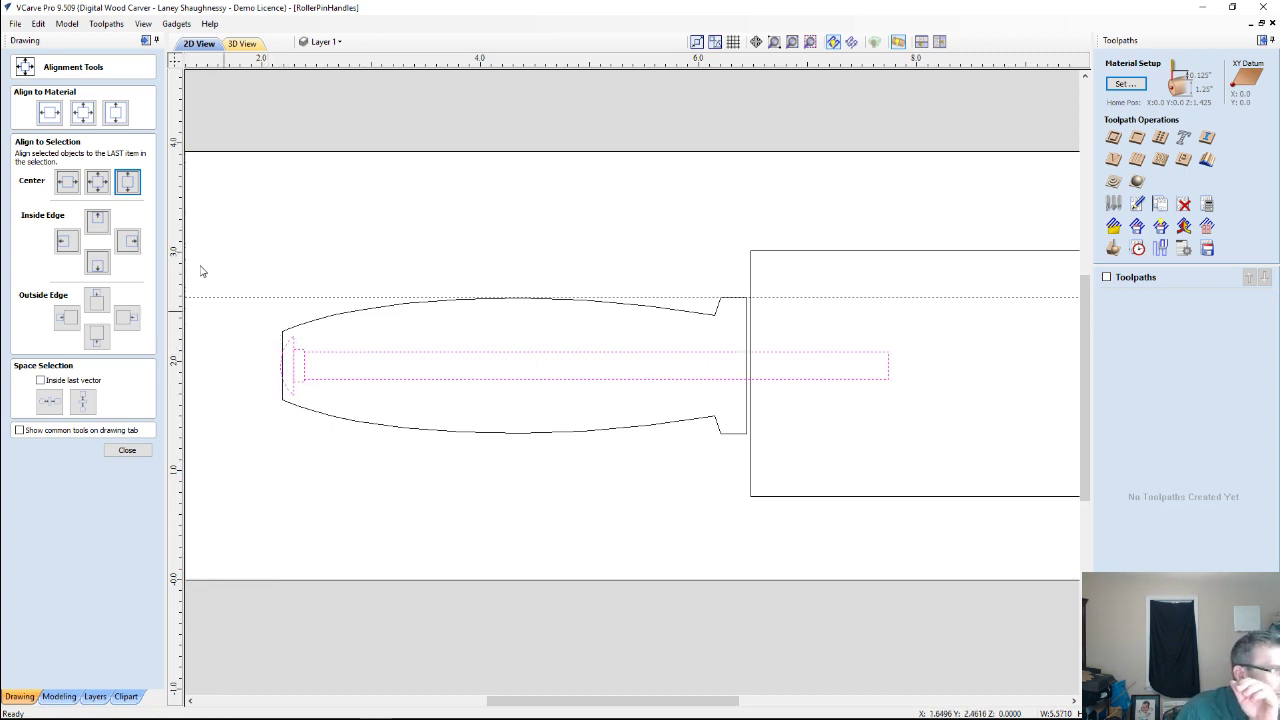
Try the pin assembly further outward, with the cap's flat side lying on the handle's end.
{"action": "scroll", "coordinate": [205, 290], "scroll_direction": "up", "scroll_amount": 3}
{"action": "scroll", "coordinate": [362, 443], "scroll_direction": "up", "scroll_amount": 1}
{"action": "scroll", "coordinate": [362, 443], "scroll_direction": "down", "scroll_amount": 2}
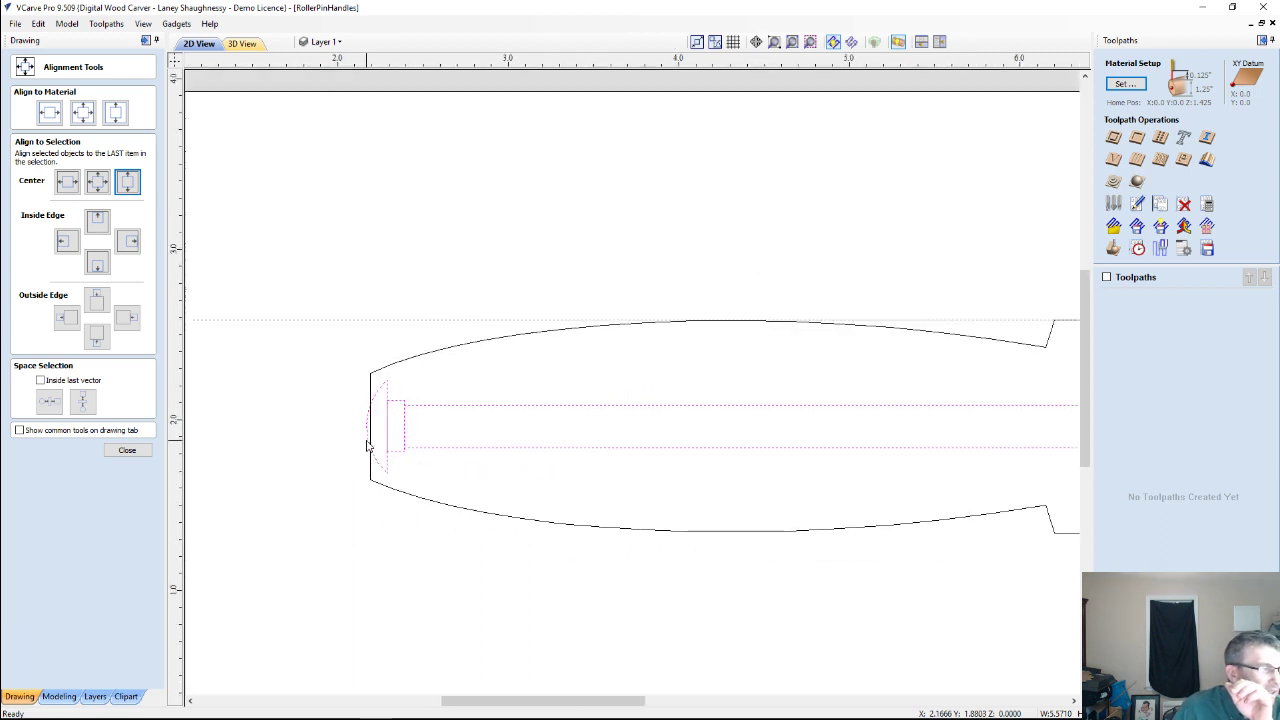
{"action": "scroll", "coordinate": [362, 443], "scroll_direction": "up", "scroll_amount": 1}
{"action": "key", "text": "Left"}
{"action": "key", "text": "Left"}
{"action": "key", "text": "Left"}
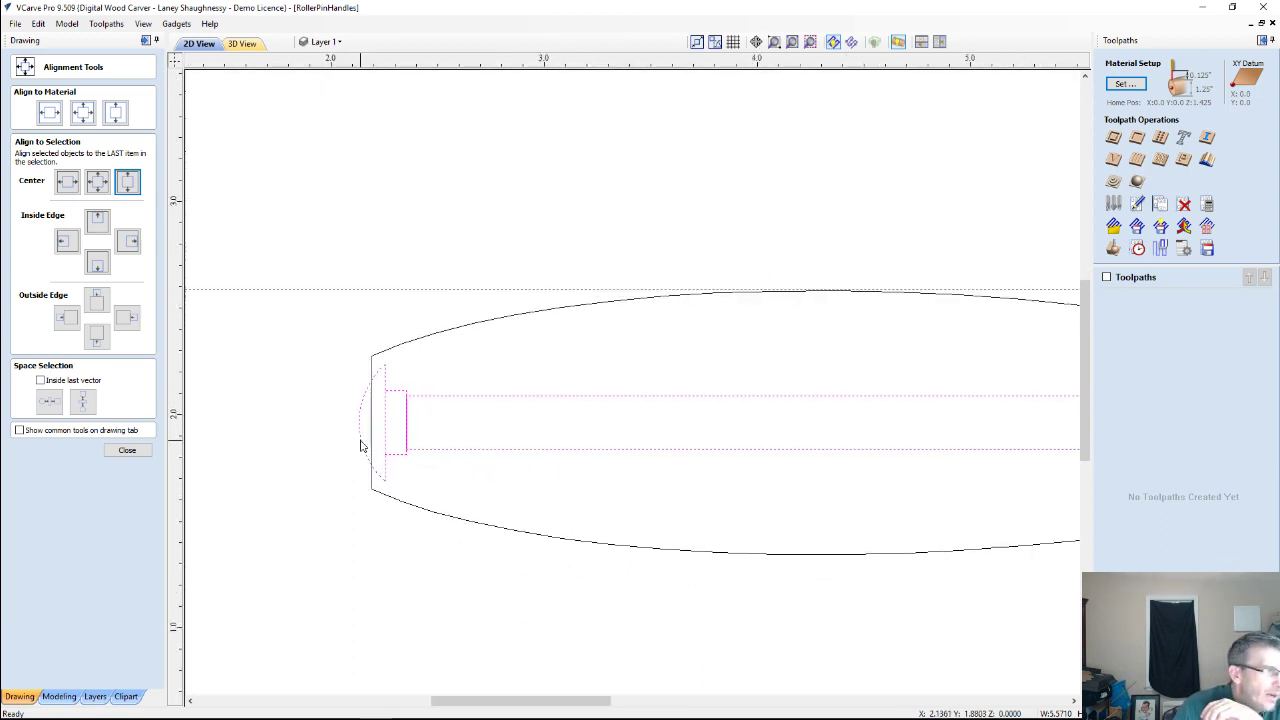
Shift the pin, small rectangle and cap into the handle until the cap's rounded tip is flush with the handle's end.
{"action": "key", "text": "Right"}
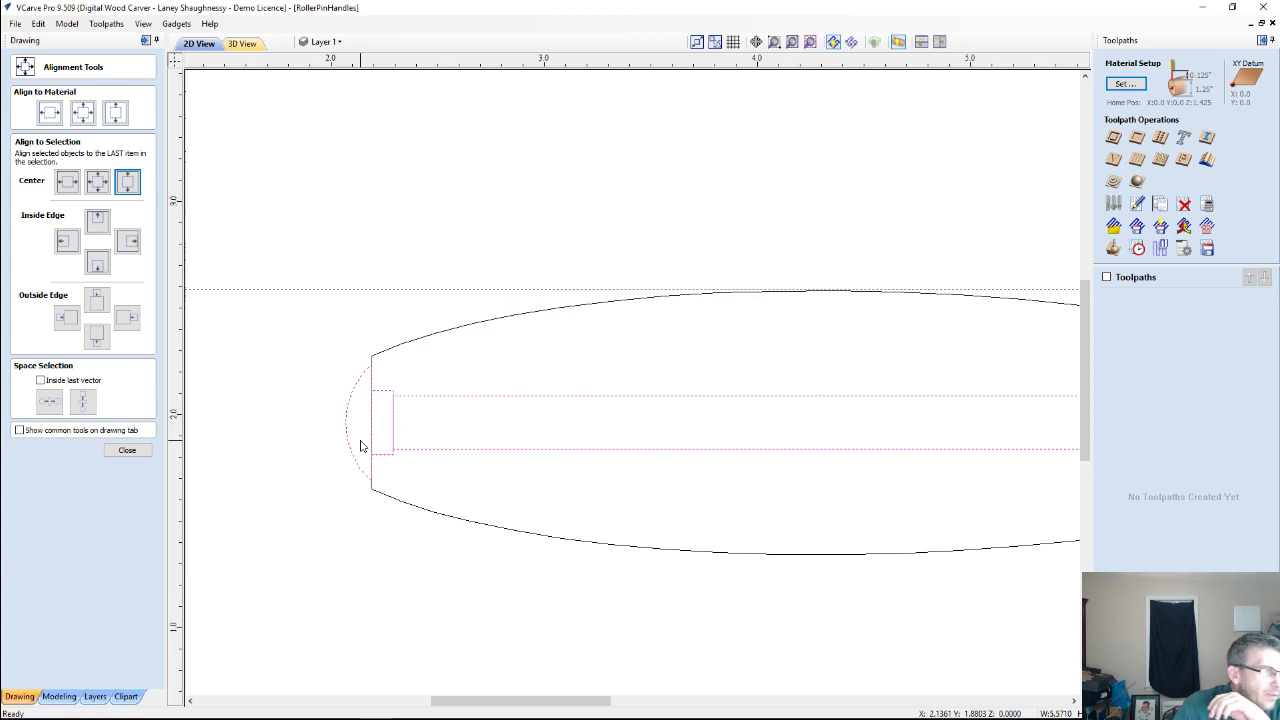
{"action": "key", "text": "Right"}
{"action": "key", "text": "Right"}
{"action": "key", "text": "Right"}
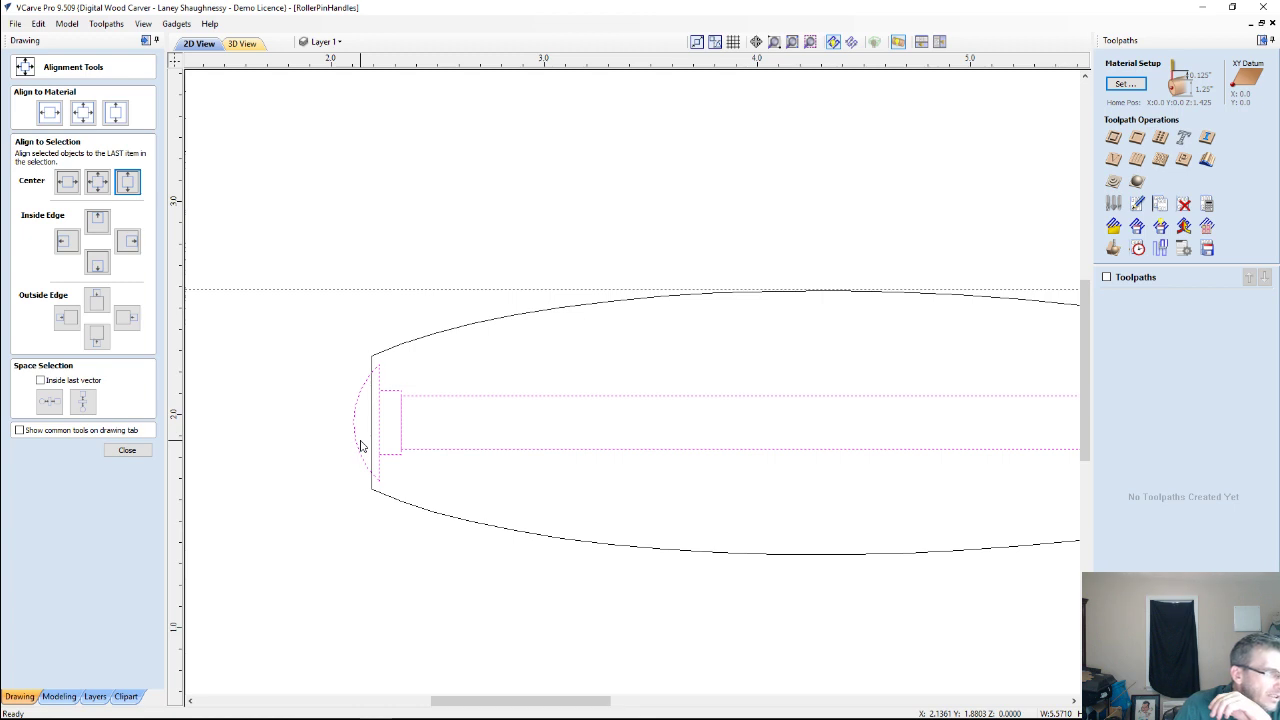
{"action": "key", "text": "Right"}
{"action": "key", "text": "Right"}
{"action": "key", "text": "Right"}
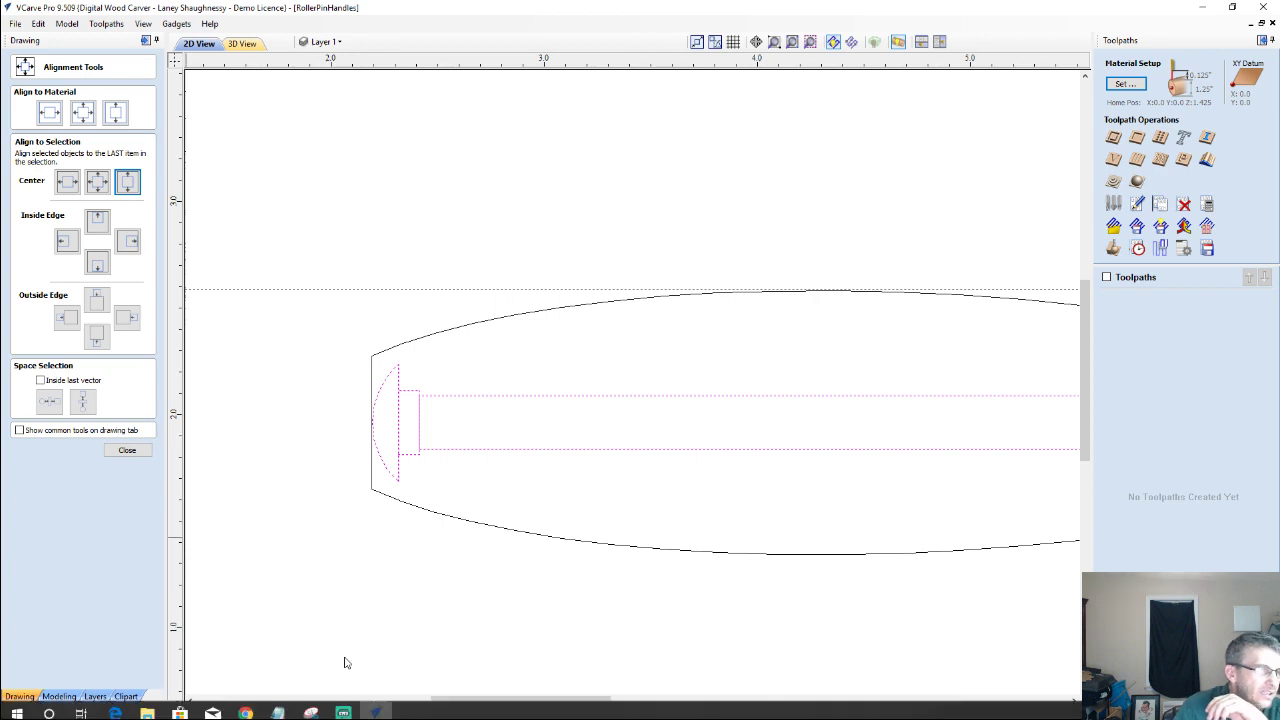
{"action": "scroll", "coordinate": [600, 389], "scroll_direction": "down", "scroll_amount": 5}
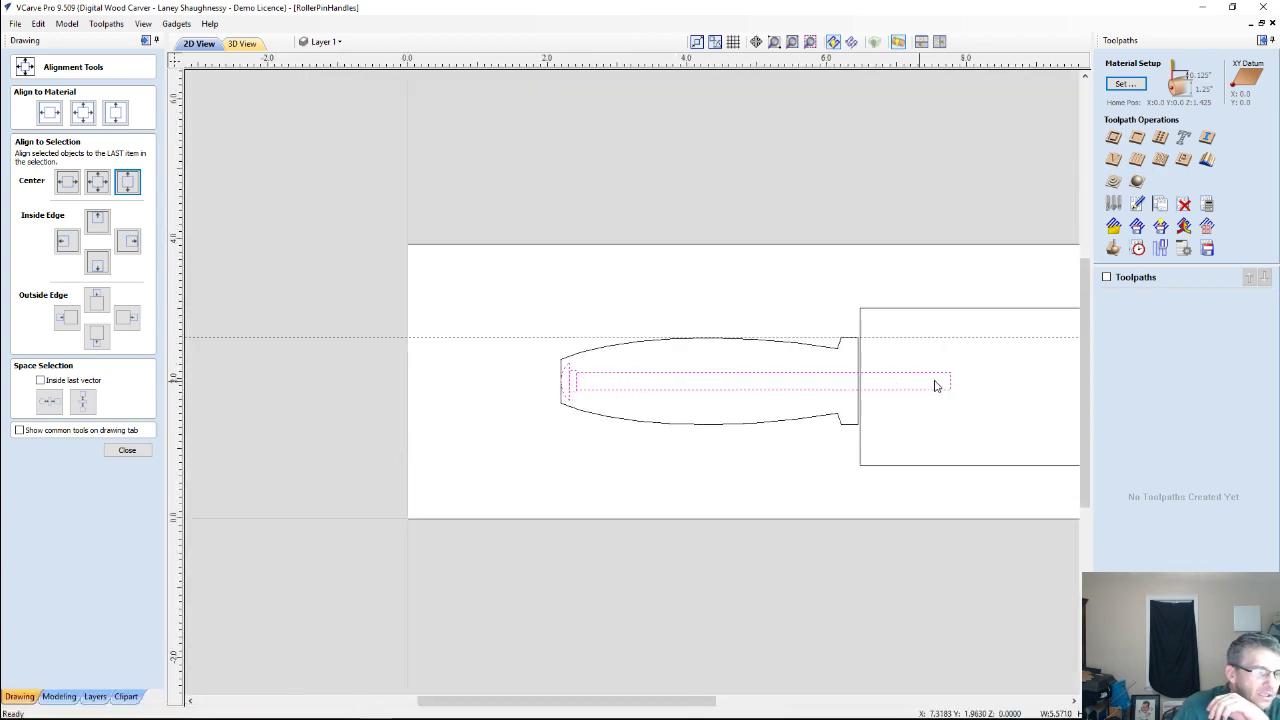
Examine how far the pin reaches past the handle into the roller and how the cap sits at the handle's outer end.
{"action": "scroll", "coordinate": [849, 382], "scroll_direction": "down", "scroll_amount": 1}
{"action": "scroll", "coordinate": [940, 390], "scroll_direction": "up", "scroll_amount": 2}
{"action": "scroll", "coordinate": [949, 405], "scroll_direction": "up", "scroll_amount": 4}
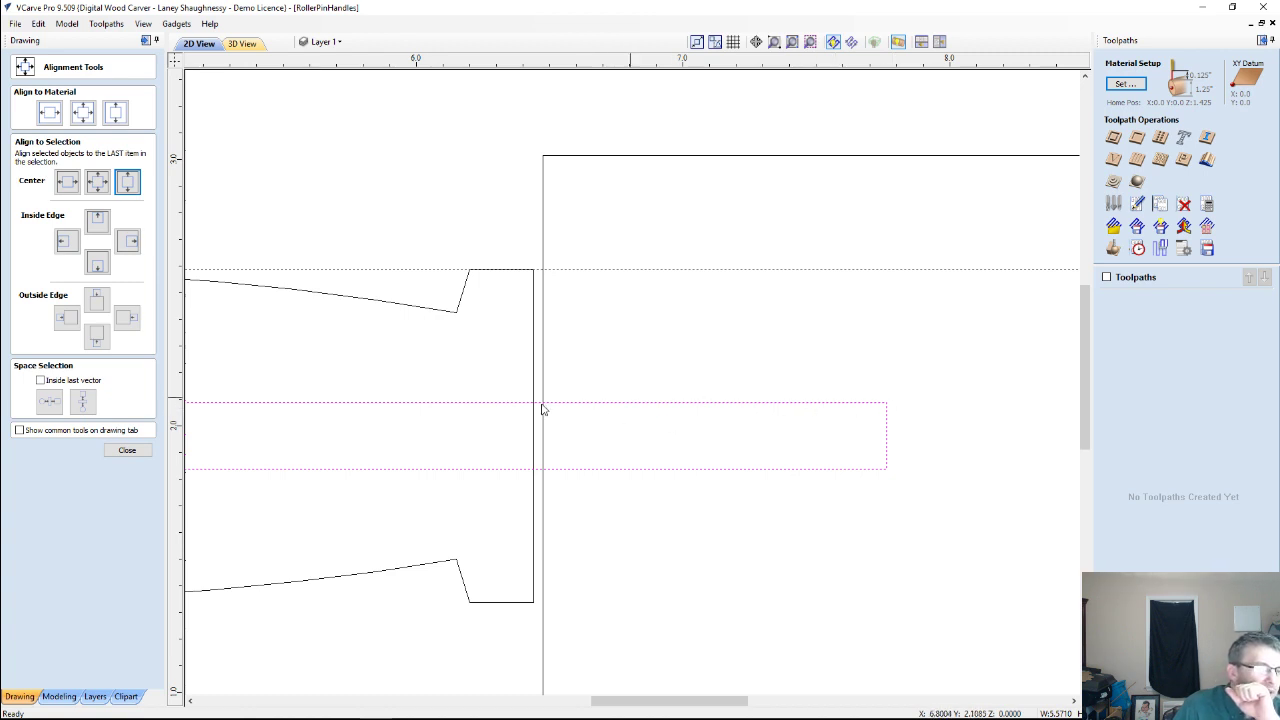
{"action": "scroll", "coordinate": [808, 418], "scroll_direction": "down", "scroll_amount": 4}
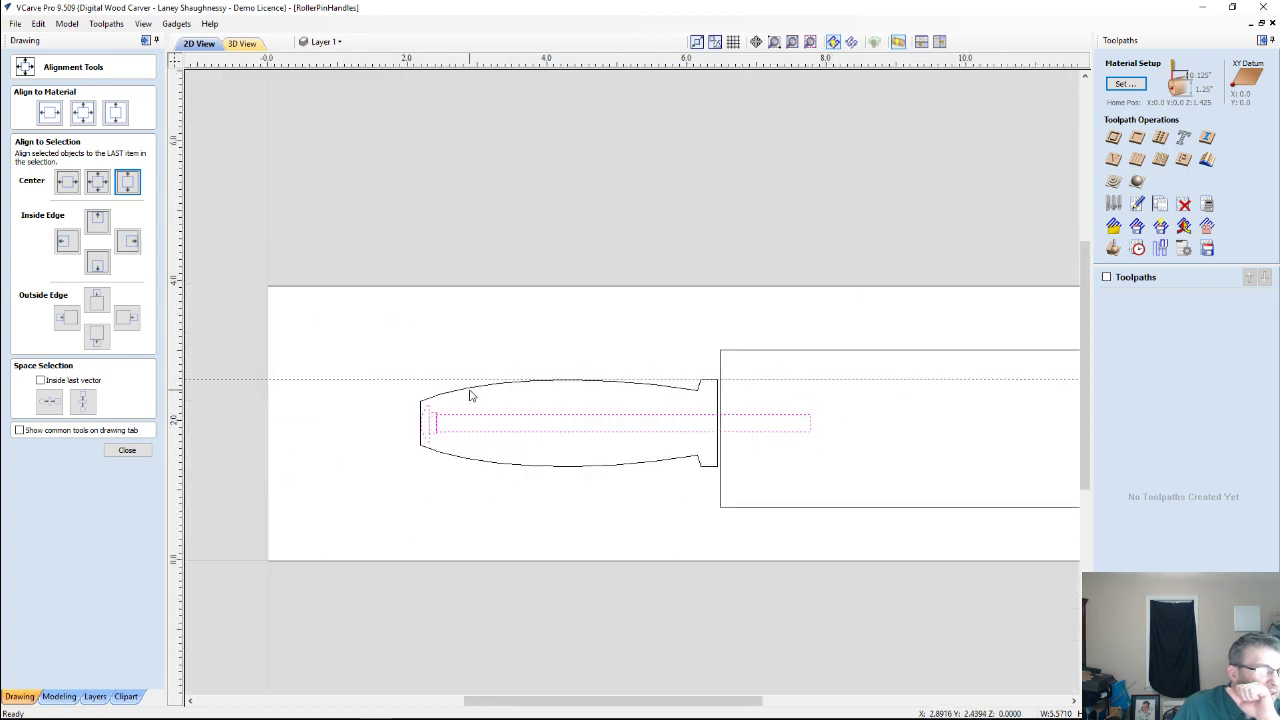
{"action": "left_click", "coordinate": [470, 392]}
{"action": "scroll", "coordinate": [537, 429], "scroll_direction": "down", "scroll_amount": 1}
{"action": "scroll", "coordinate": [549, 429], "scroll_direction": "up", "scroll_amount": 1}
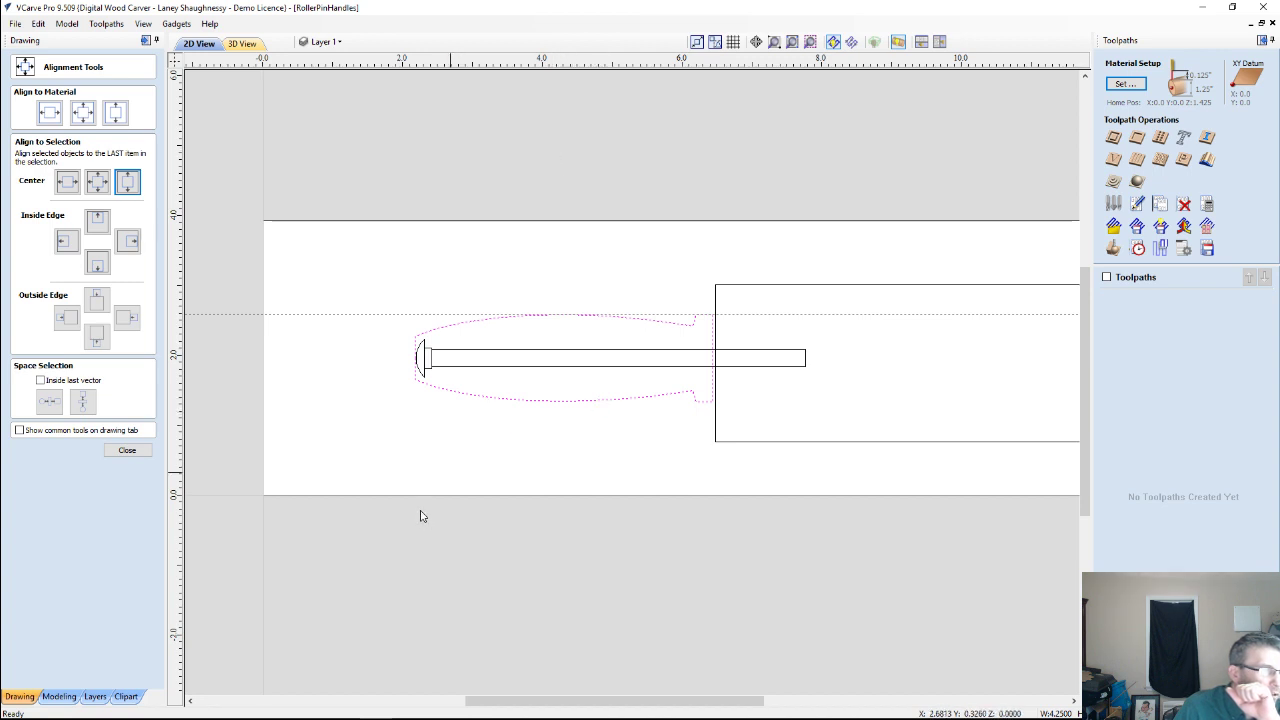
{"action": "scroll", "coordinate": [565, 338], "scroll_direction": "down", "scroll_amount": 1}
{"action": "scroll", "coordinate": [540, 343], "scroll_direction": "up", "scroll_amount": 2}
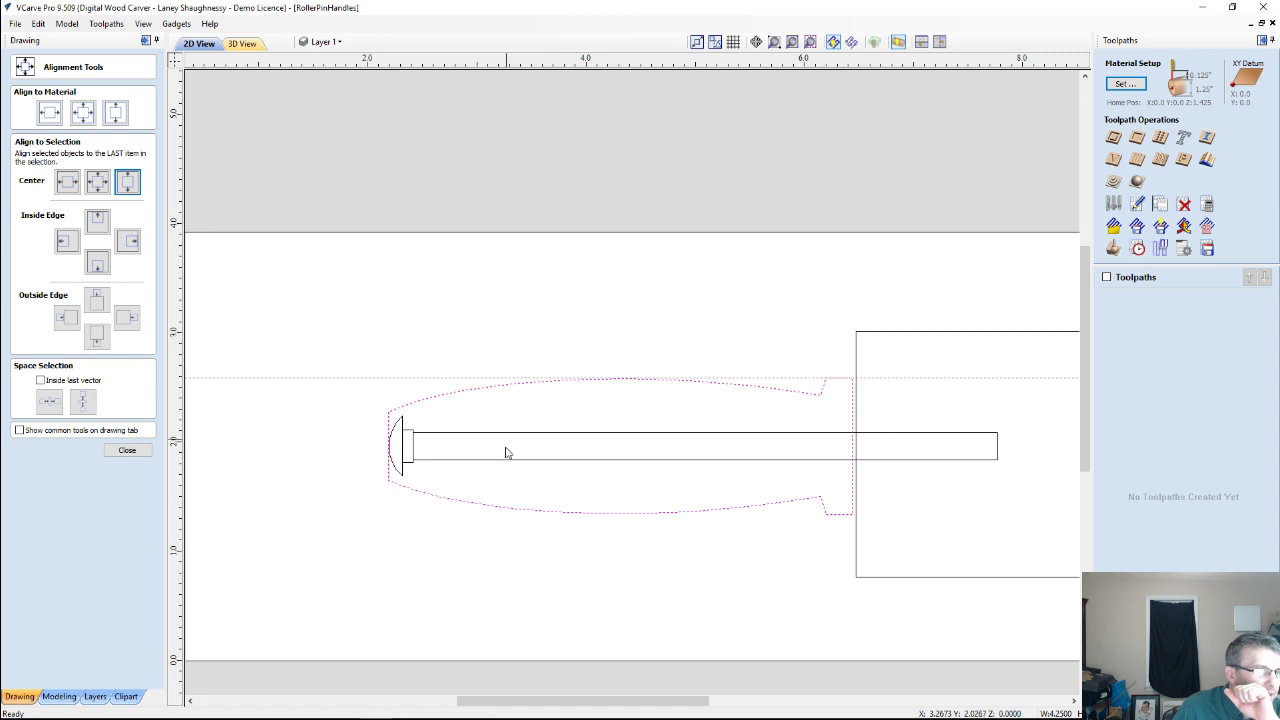
{"action": "scroll", "coordinate": [371, 443], "scroll_direction": "up", "scroll_amount": 1}
{"action": "scroll", "coordinate": [391, 443], "scroll_direction": "down", "scroll_amount": 2}
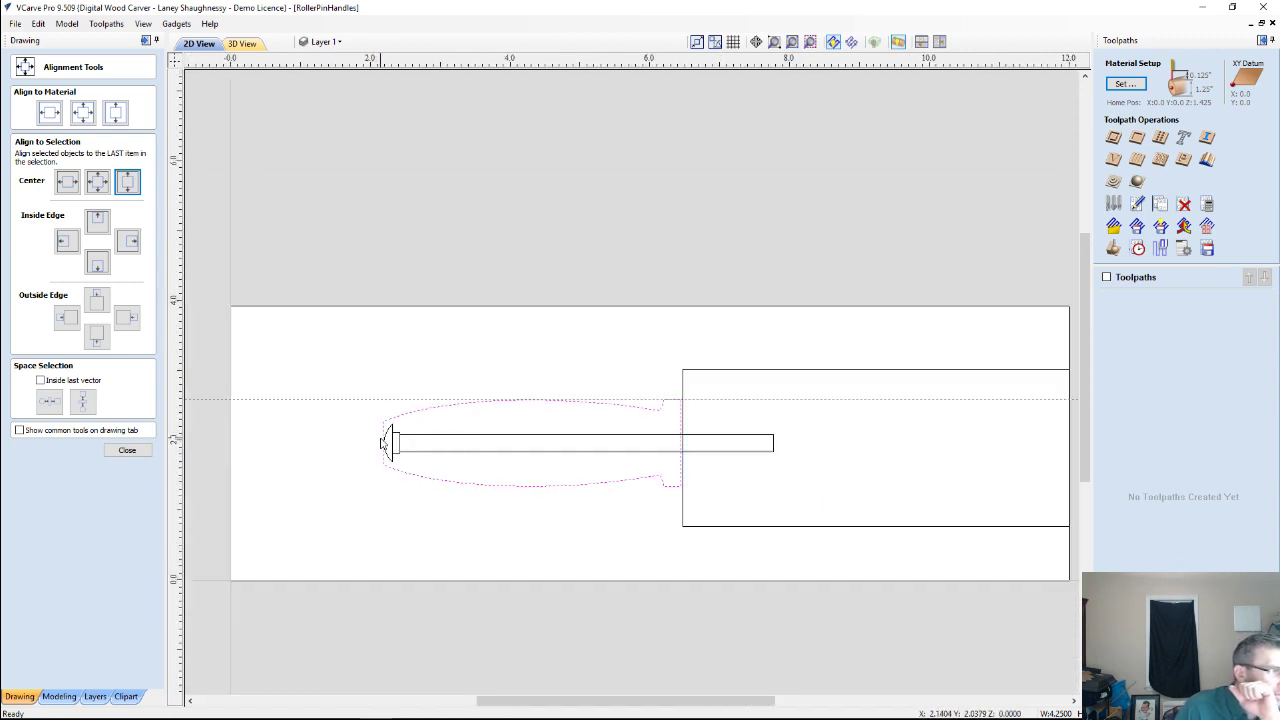
{"action": "scroll", "coordinate": [389, 443], "scroll_direction": "up", "scroll_amount": 3}
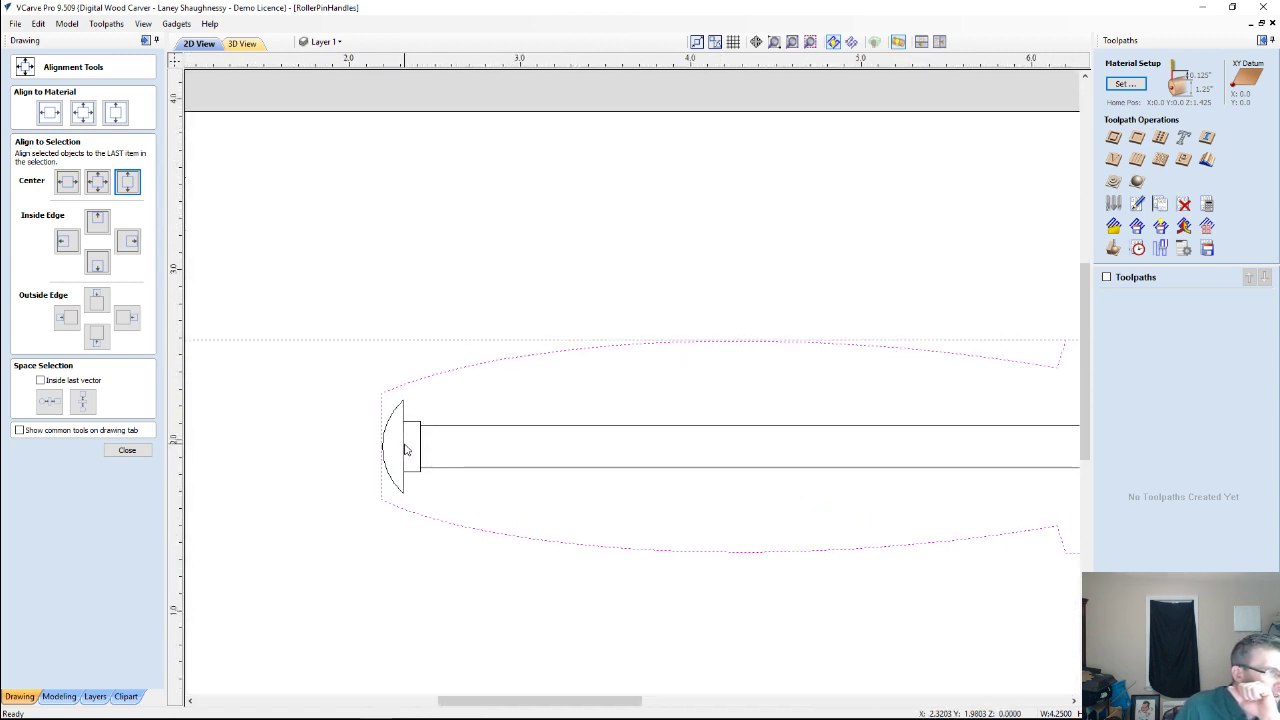
Slide the pin, small rectangle and cap together outward through the handle's outer end until the pin clears the roller.
{"action": "left_click", "coordinate": [404, 450]}
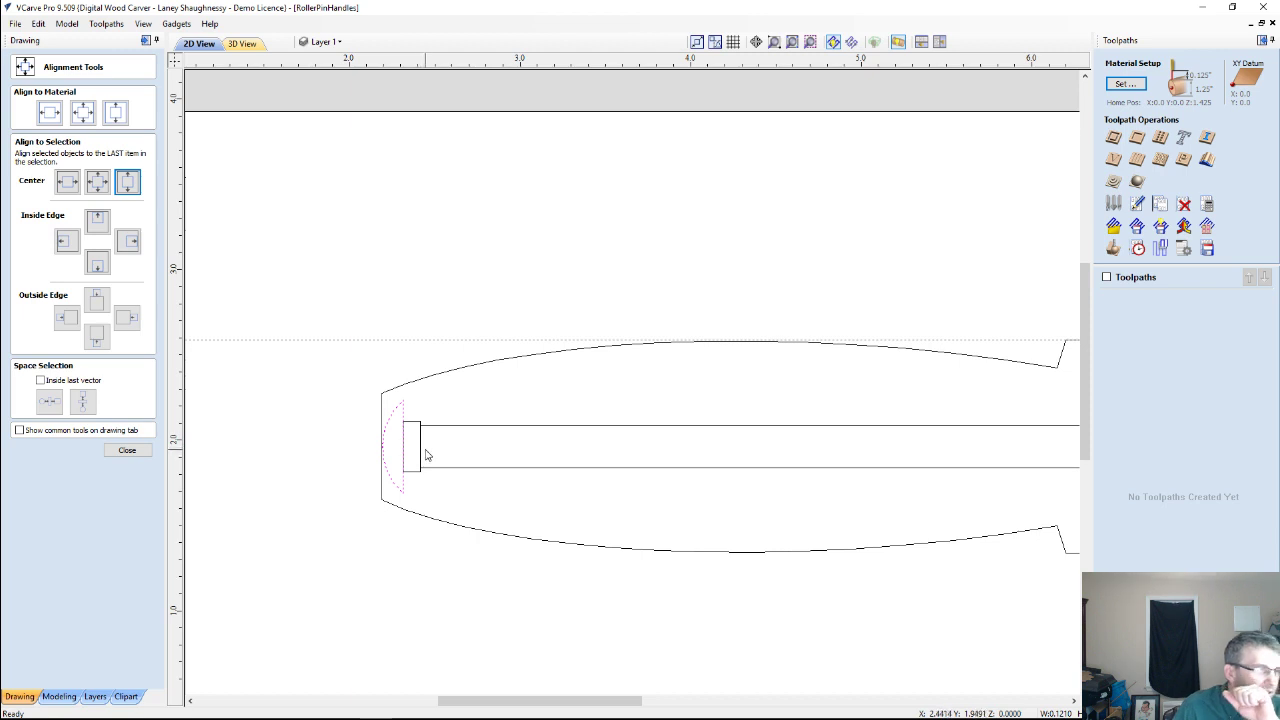
{"action": "left_click", "coordinate": [421, 454]}
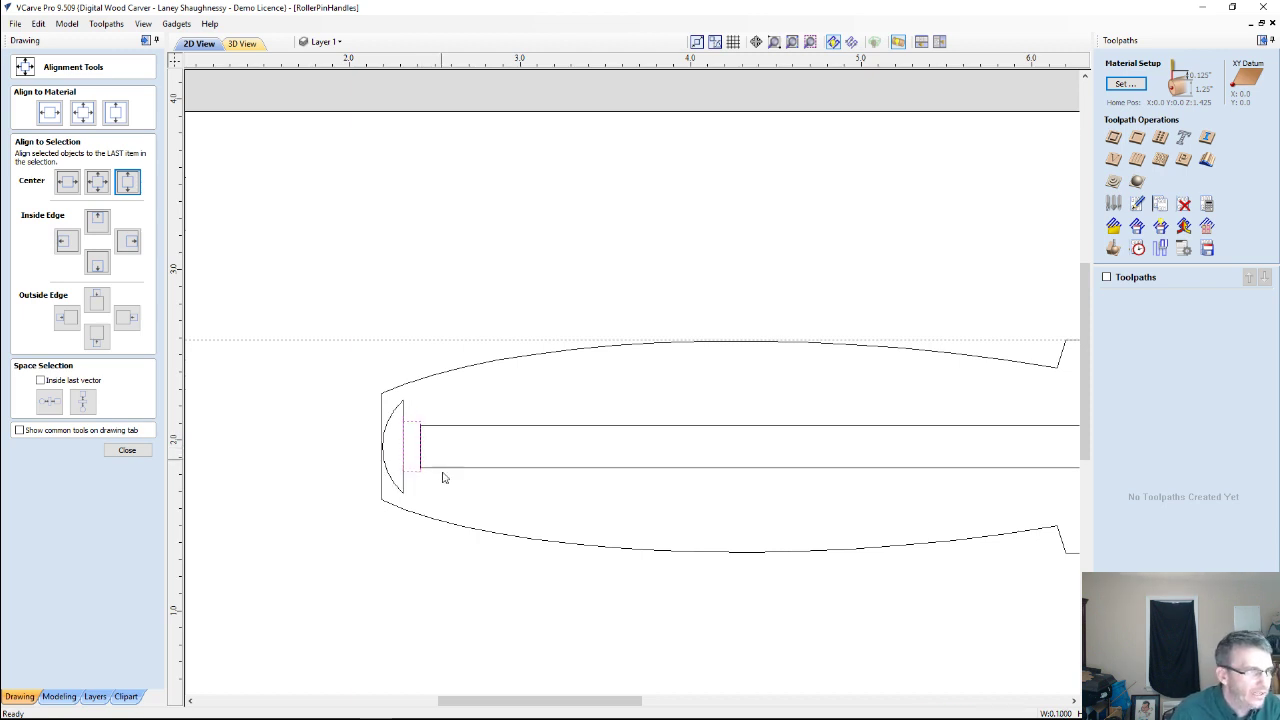
{"action": "left_click", "coordinate": [401, 421], "text": "shift"}
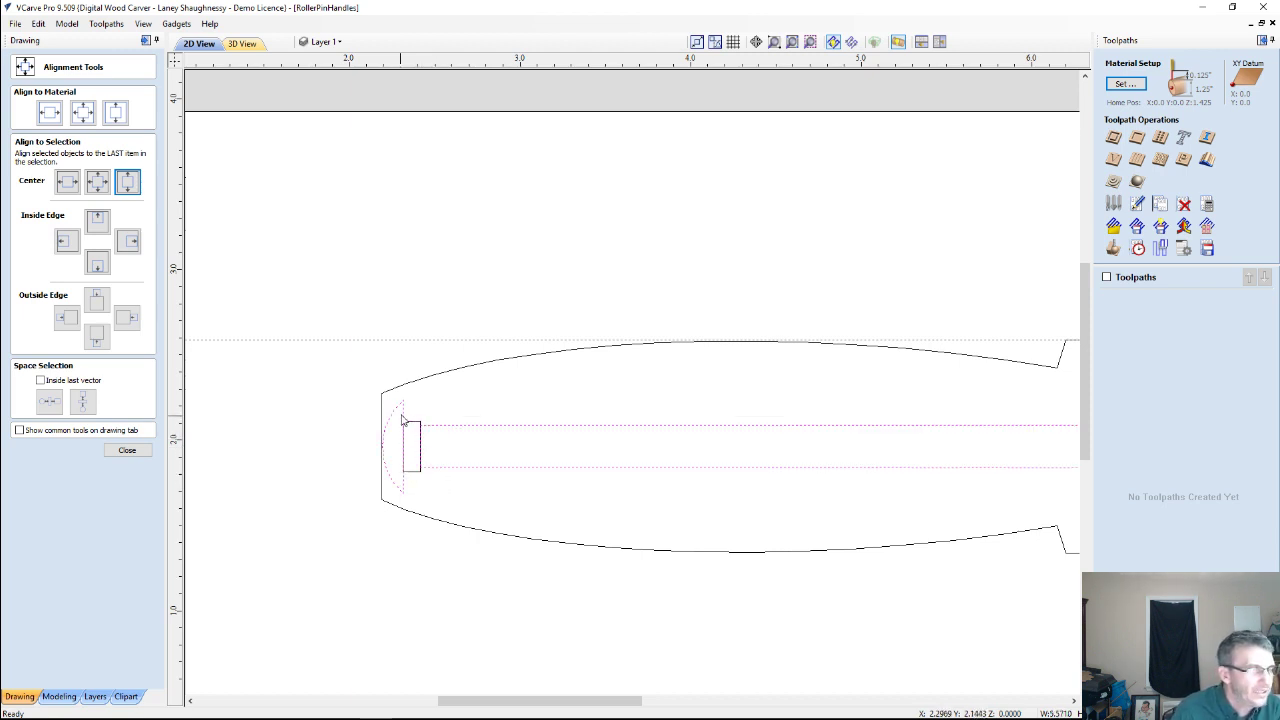
{"action": "left_click", "coordinate": [402, 416]}
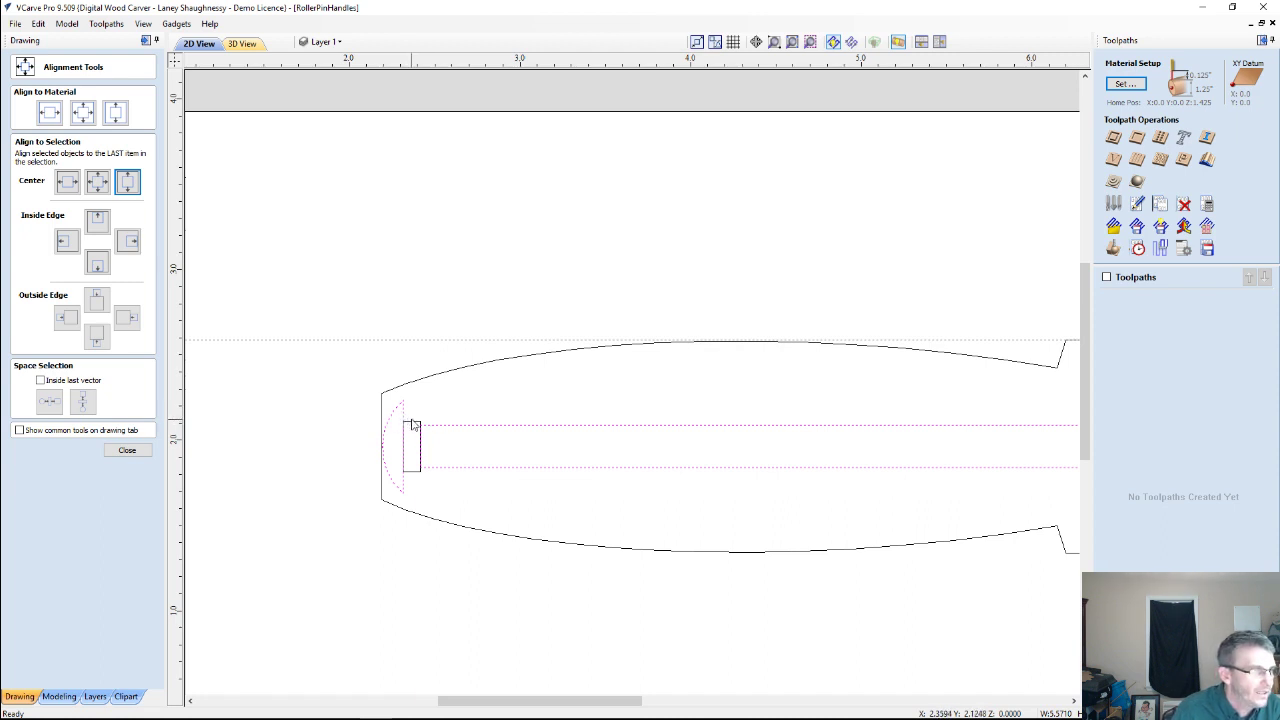
{"action": "key", "text": "Left"}
{"action": "key", "text": "Left"}
{"action": "key", "text": "Left"}
{"action": "key", "text": "Left"}
{"action": "key", "text": "Left"}
{"action": "key", "text": "Left"}
{"action": "key", "text": "Left"}
{"action": "key", "text": "Left"}
{"action": "key", "text": "Left"}
{"action": "key", "text": "Left"}
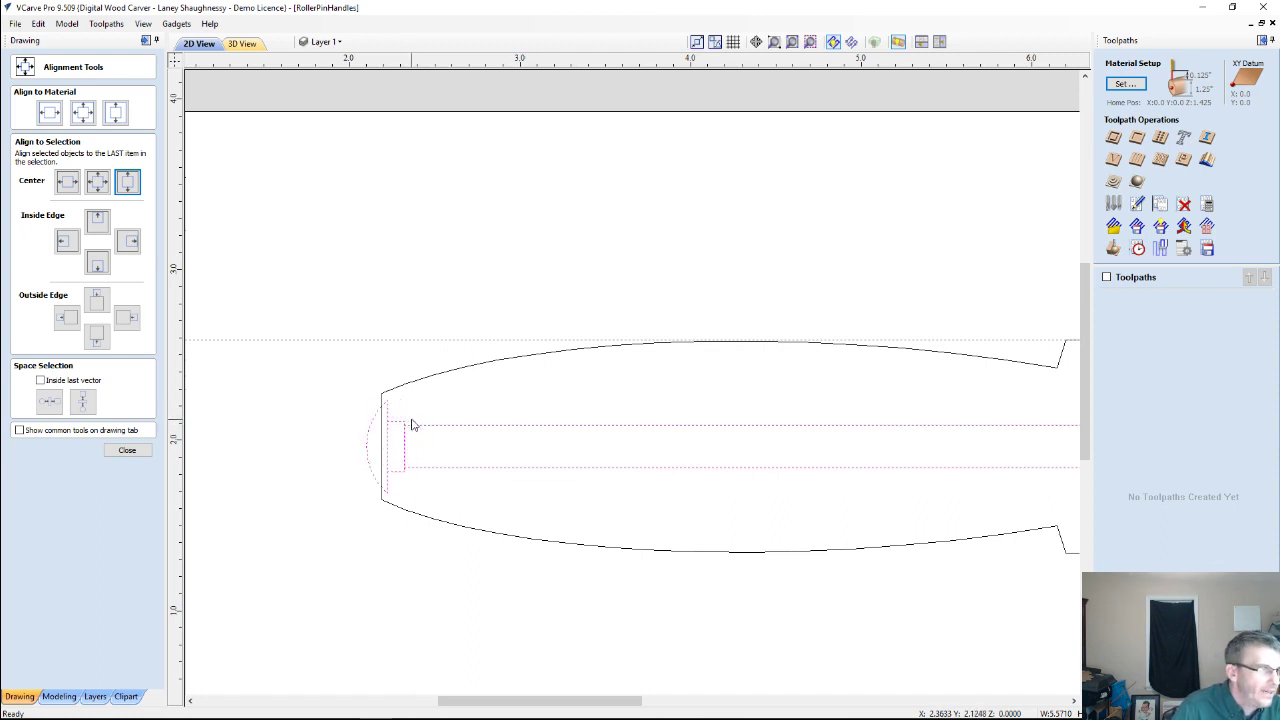
{"action": "key", "text": "Left"}
{"action": "key", "text": "Left"}
{"action": "key", "text": "Left"}
{"action": "key", "text": "Left"}
{"action": "key", "text": "Left"}
{"action": "key", "text": "Left"}
{"action": "key", "text": "Left"}
{"action": "key", "text": "Left"}
{"action": "key", "text": "Left"}
{"action": "key", "text": "Left"}
{"action": "key", "text": "Left"}
{"action": "key", "text": "Left"}
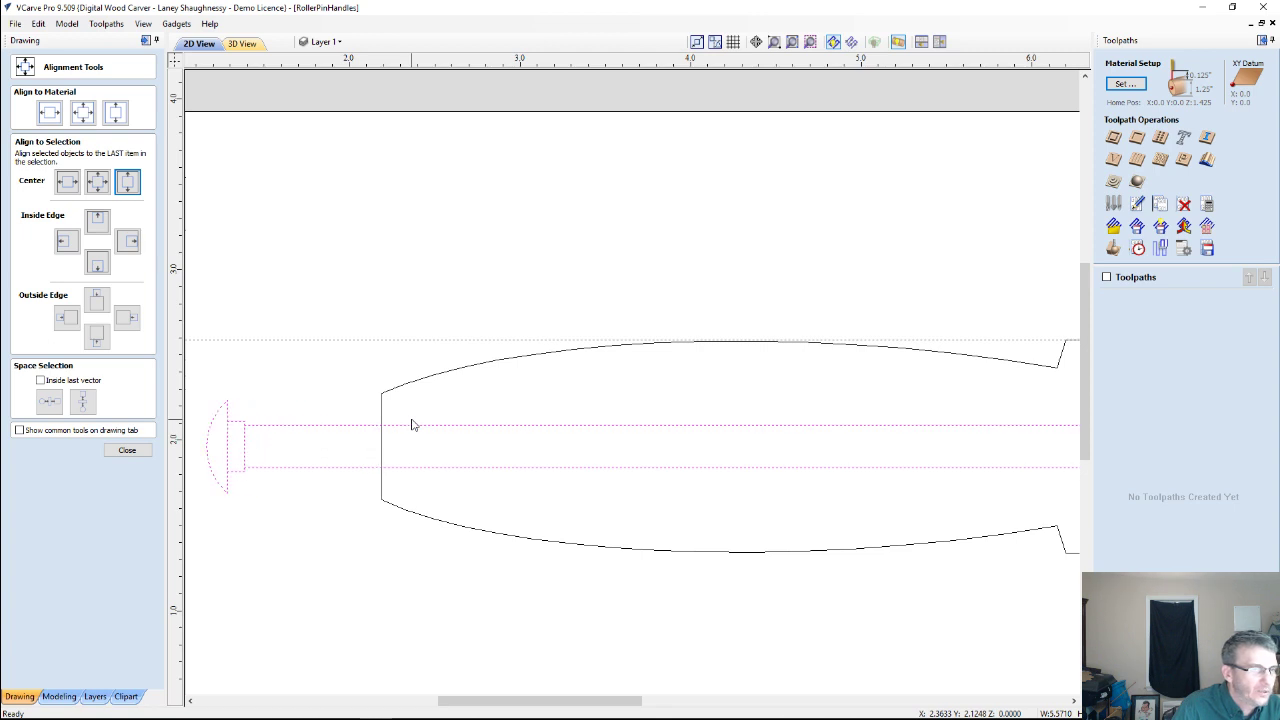
{"action": "key", "text": "Left"}
{"action": "key", "text": "Left"}
{"action": "key", "text": "Left"}
{"action": "key", "text": "Left"}
{"action": "key", "text": "Left"}
{"action": "key", "text": "Left"}
{"action": "key", "text": "Left"}
{"action": "key", "text": "Left"}
{"action": "key", "text": "Left"}
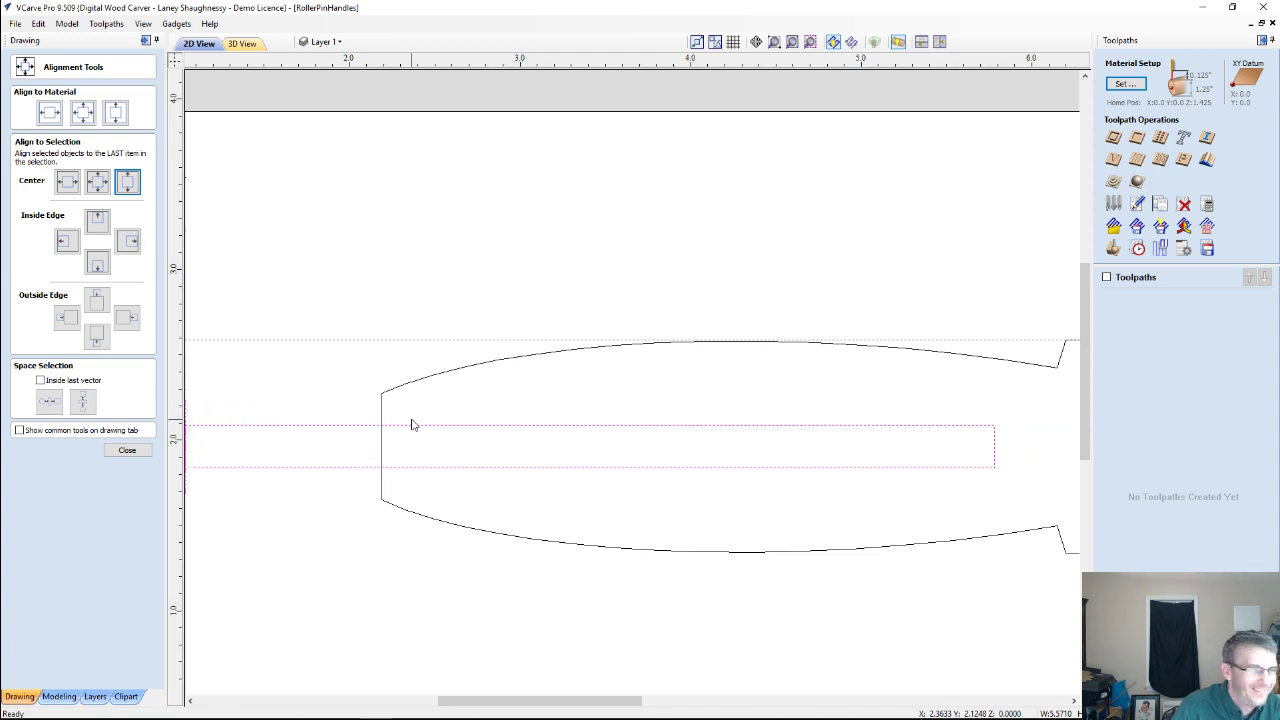
Park the pin, small rectangle and cap outside the material, beyond its left edge.
{"action": "scroll", "coordinate": [431, 416], "scroll_direction": "down", "scroll_amount": 2}
{"action": "scroll", "coordinate": [431, 416], "scroll_direction": "down", "scroll_amount": 3}
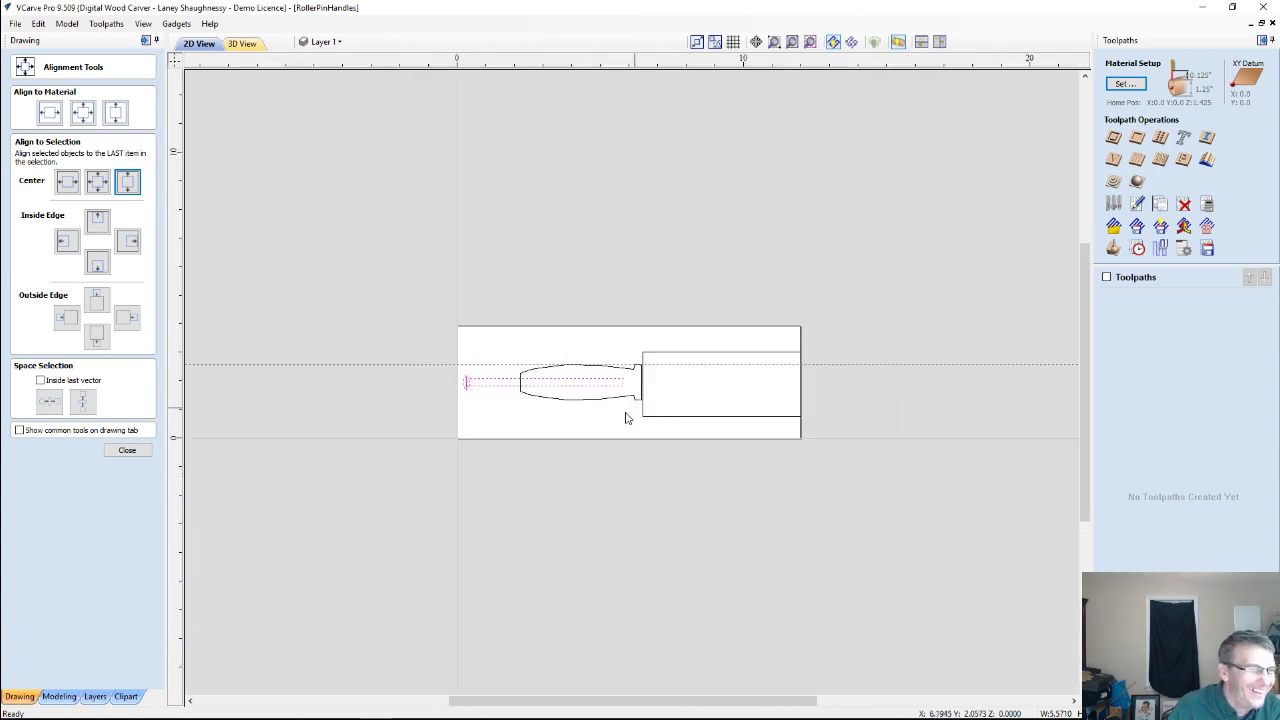
{"action": "left_click", "coordinate": [492, 379]}
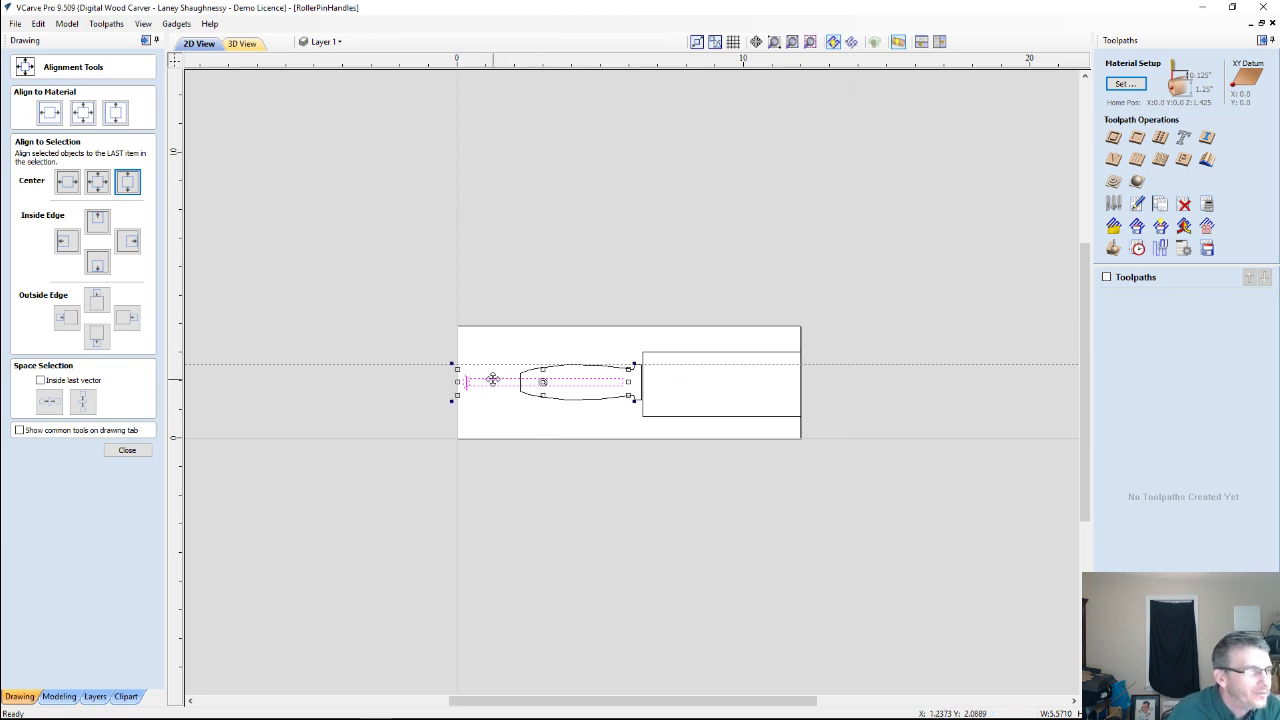
{"action": "left_click_drag", "start_coordinate": [488, 379], "coordinate": [286, 363]}
Cut the handle outline open at the midpoint nodes of its two vertical end edges.
{"action": "scroll", "coordinate": [571, 406], "scroll_direction": "up", "scroll_amount": 4}
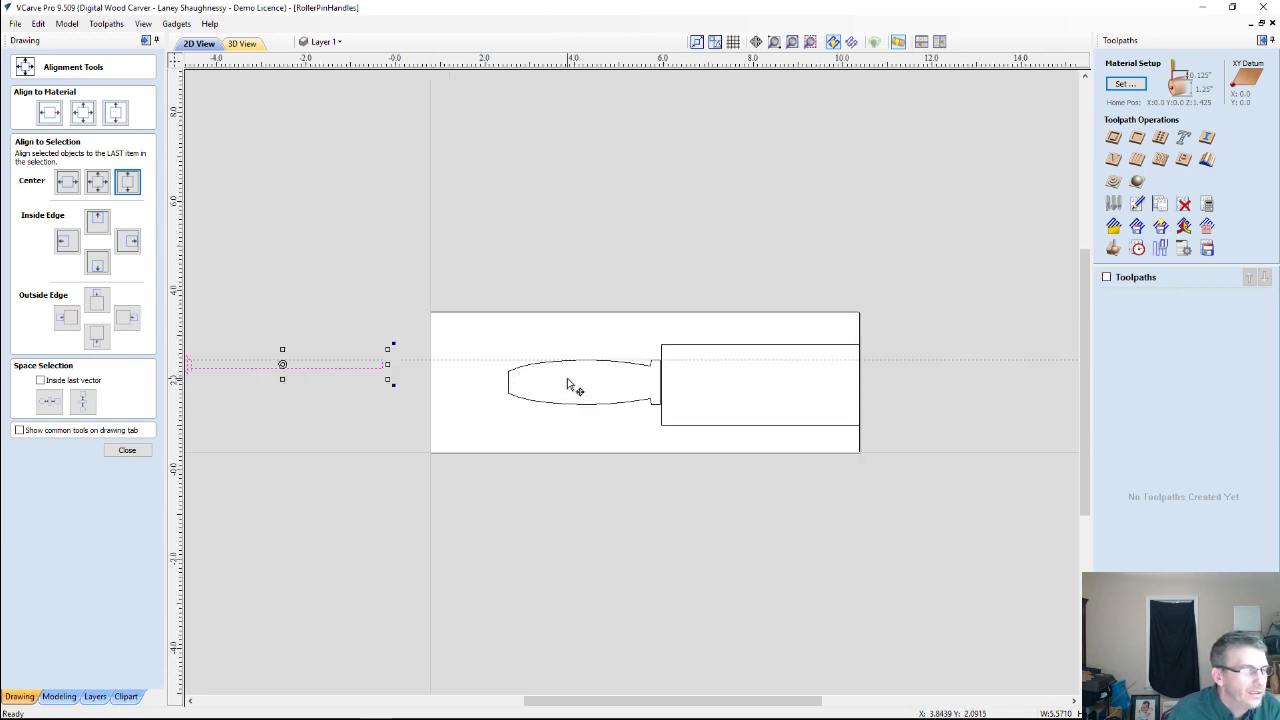
{"action": "left_click", "coordinate": [573, 428]}
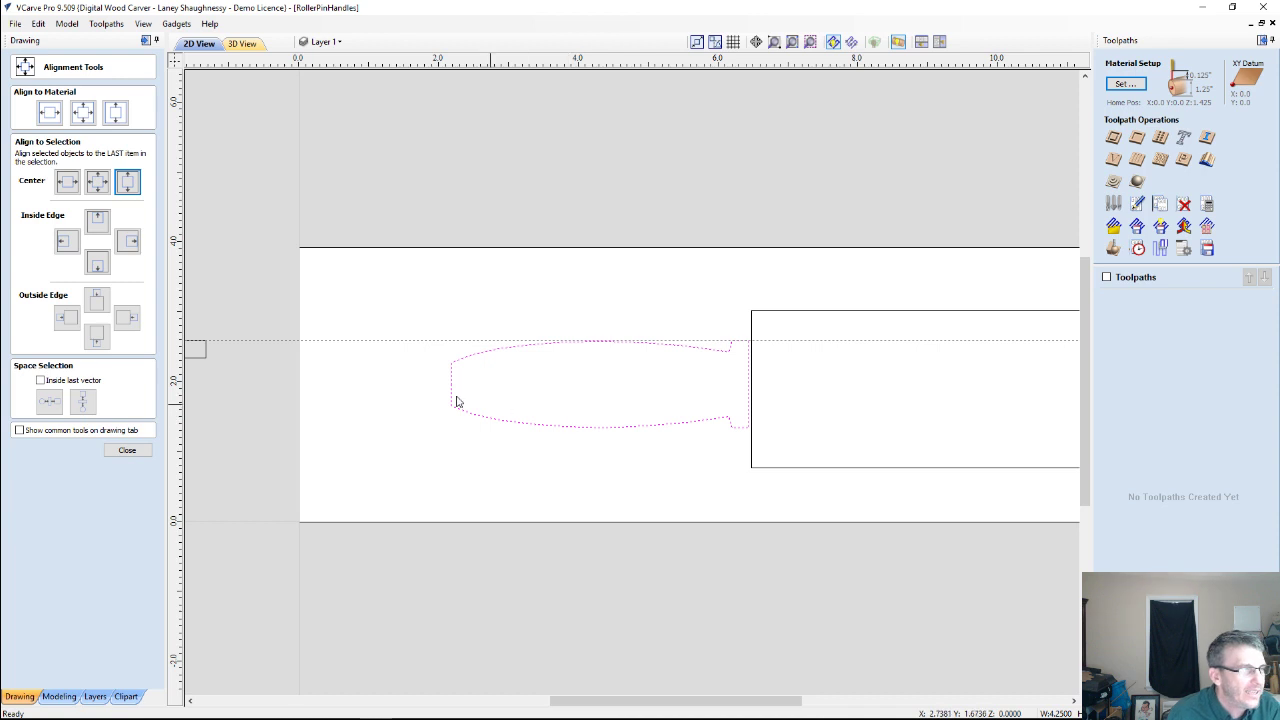
{"action": "left_click", "coordinate": [127, 450]}
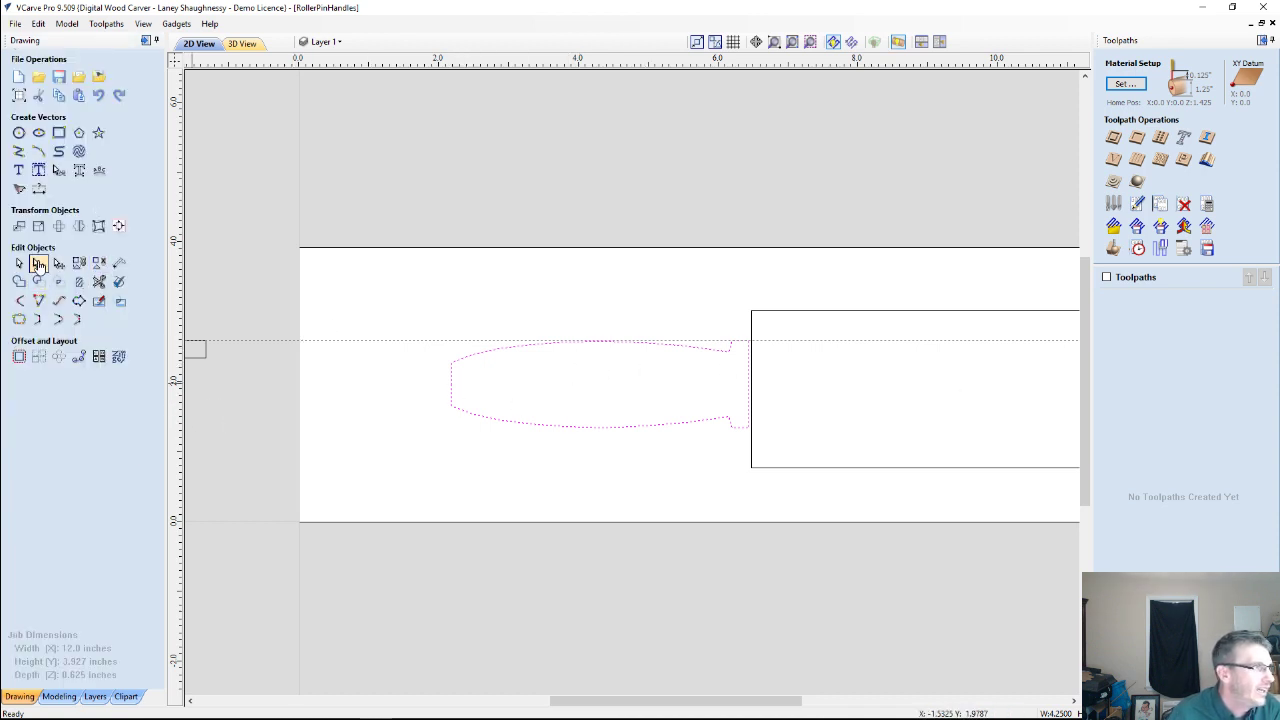
{"action": "left_click", "coordinate": [38, 263]}
{"action": "right_click", "coordinate": [452, 383]}
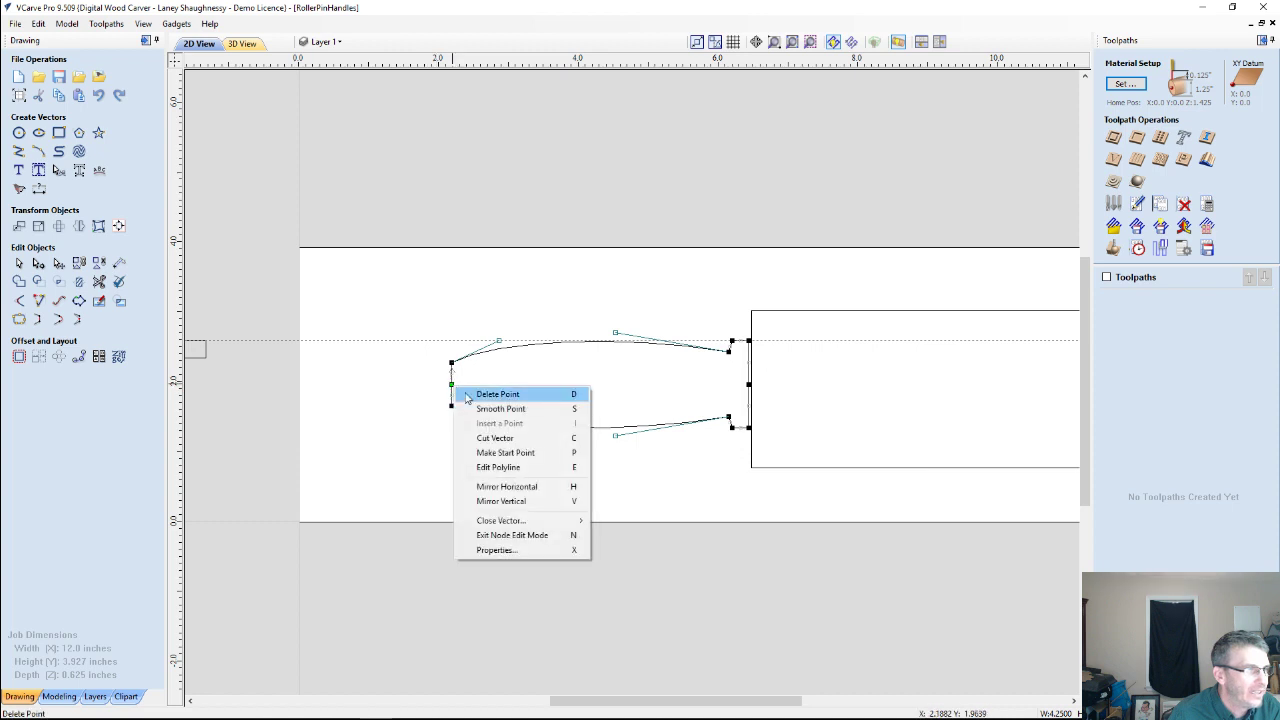
{"action": "left_click", "coordinate": [482, 438]}
{"action": "right_click", "coordinate": [748, 385]}
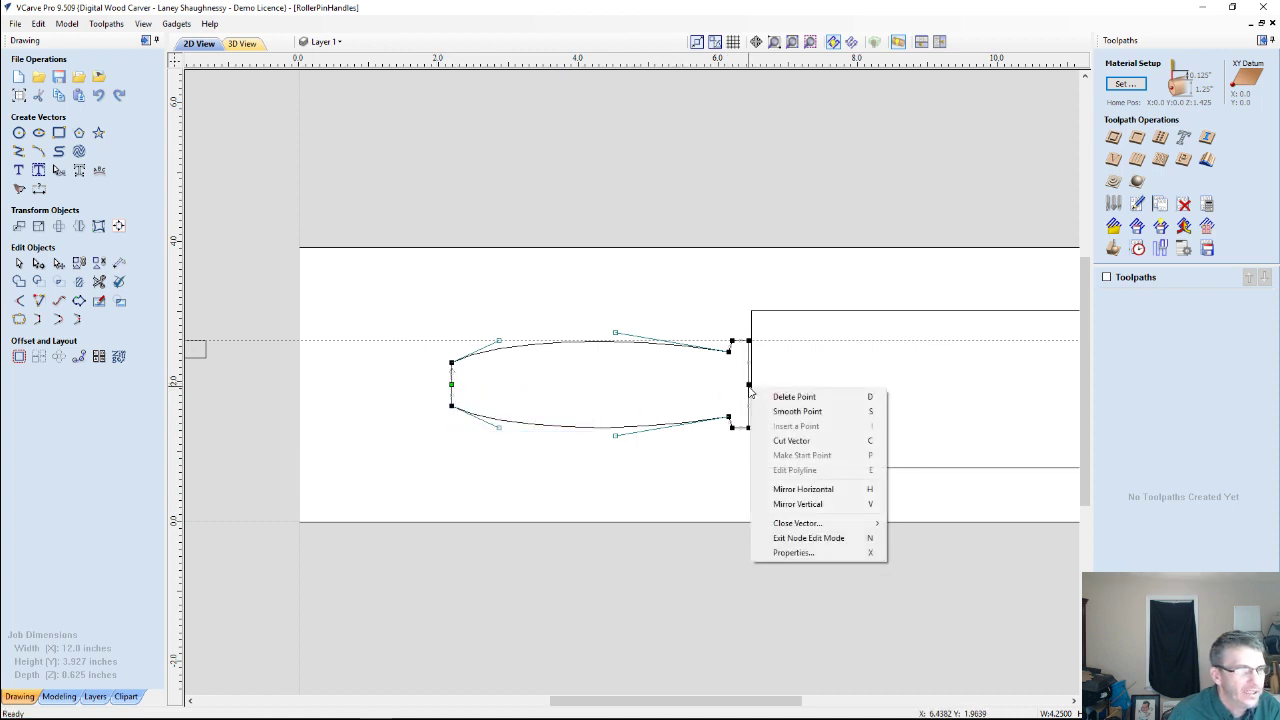
{"action": "left_click", "coordinate": [790, 440]}
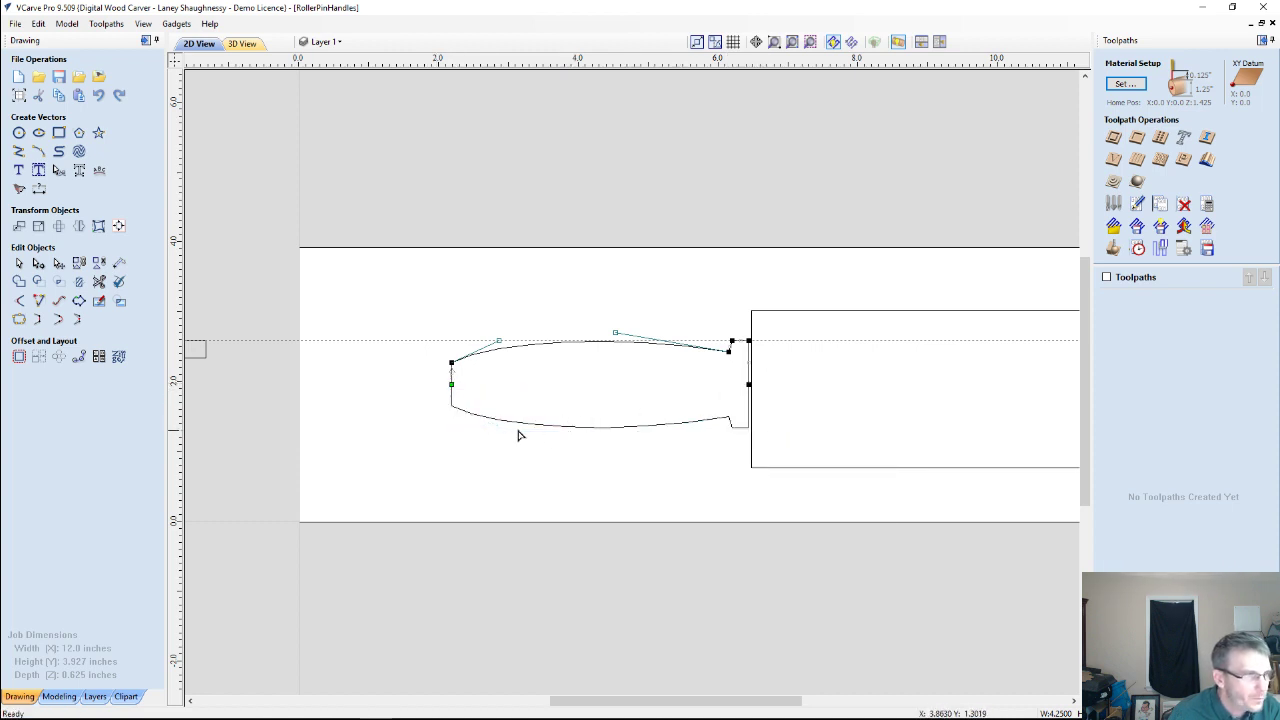
Delete the lower half of the cut handle outline.
{"action": "left_click", "coordinate": [18, 262]}
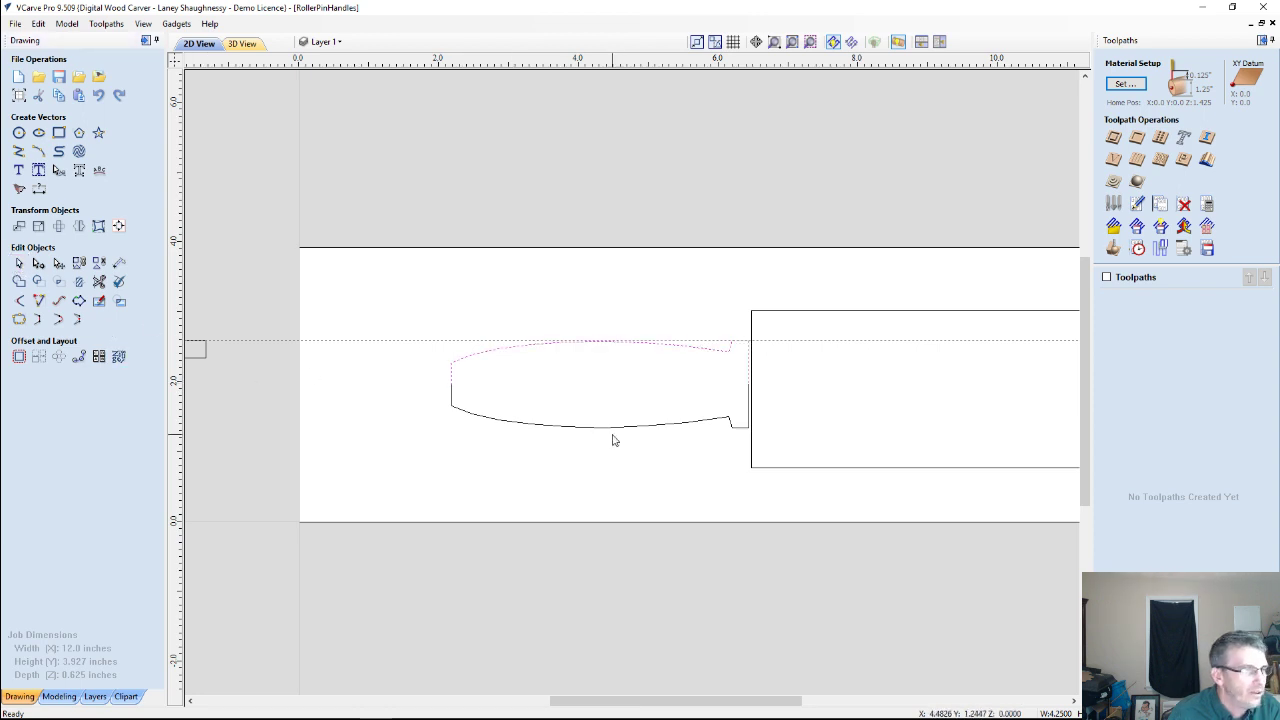
{"action": "left_click", "coordinate": [592, 427]}
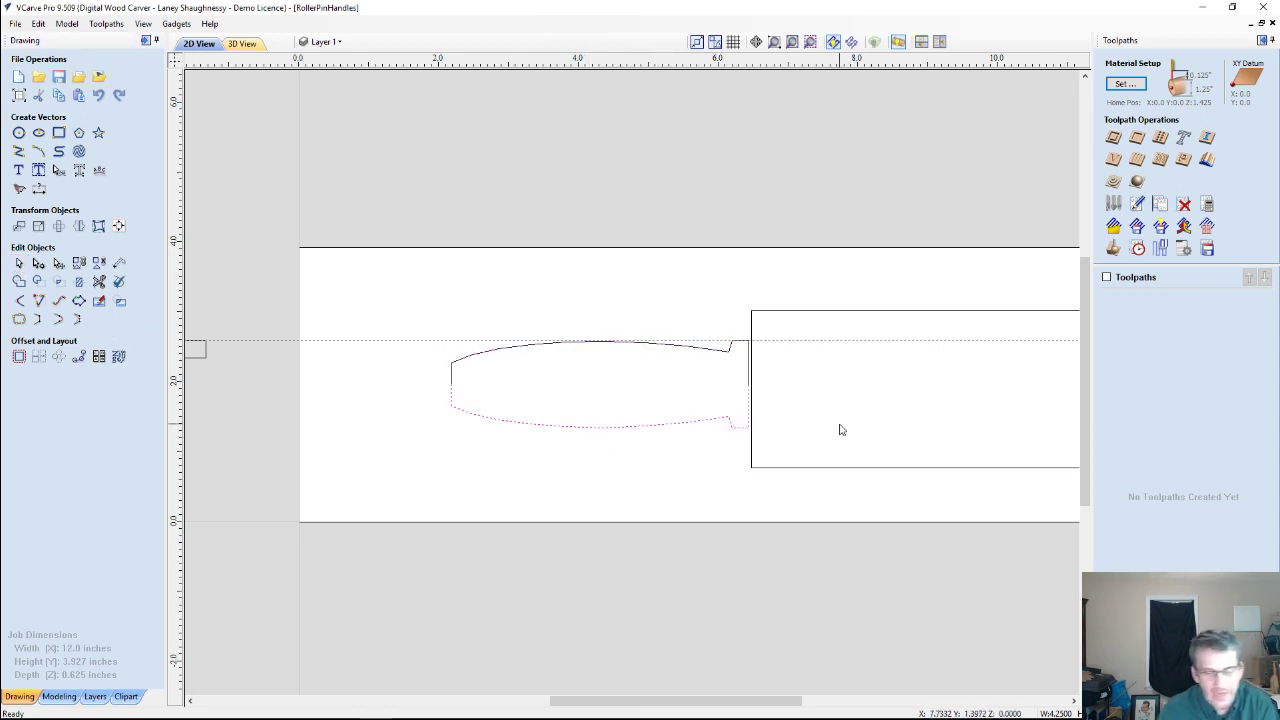
{"action": "key", "text": "Delete"}
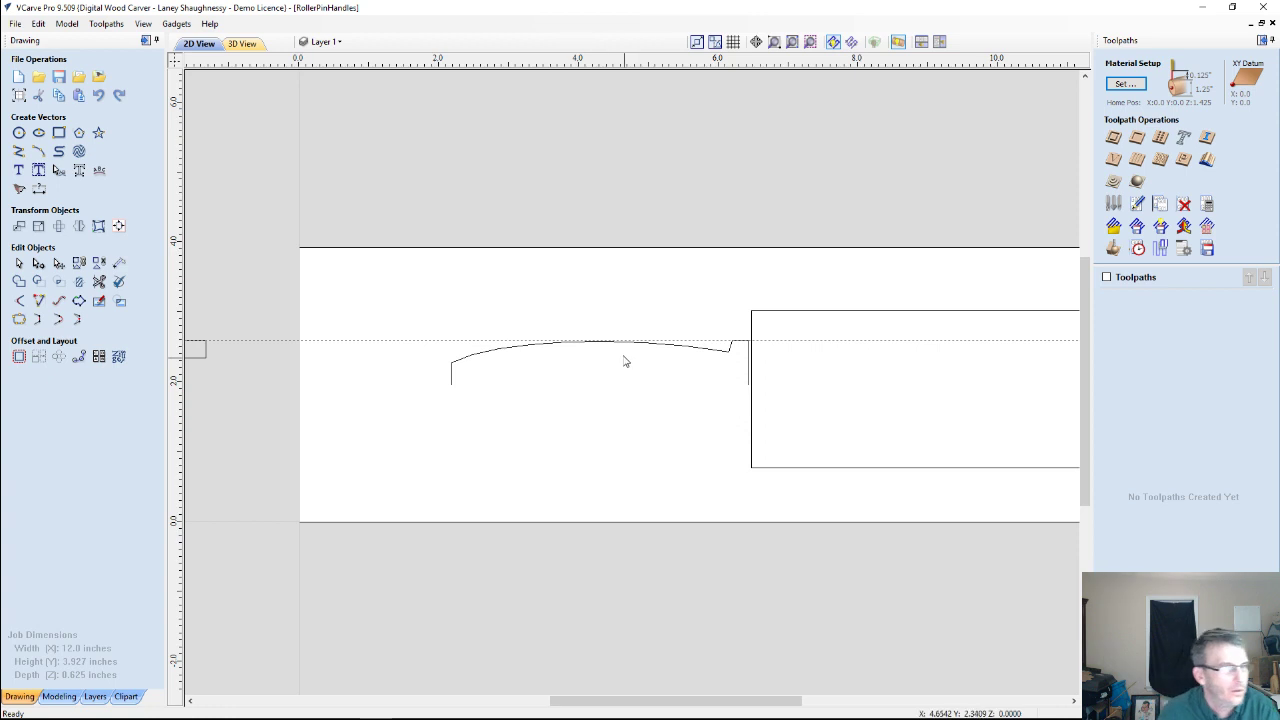
Delete the roller rectangle beside the handle profile.
{"action": "scroll", "coordinate": [621, 357], "scroll_direction": "up", "scroll_amount": 3}
{"action": "scroll", "coordinate": [437, 338], "scroll_direction": "down", "scroll_amount": 5}
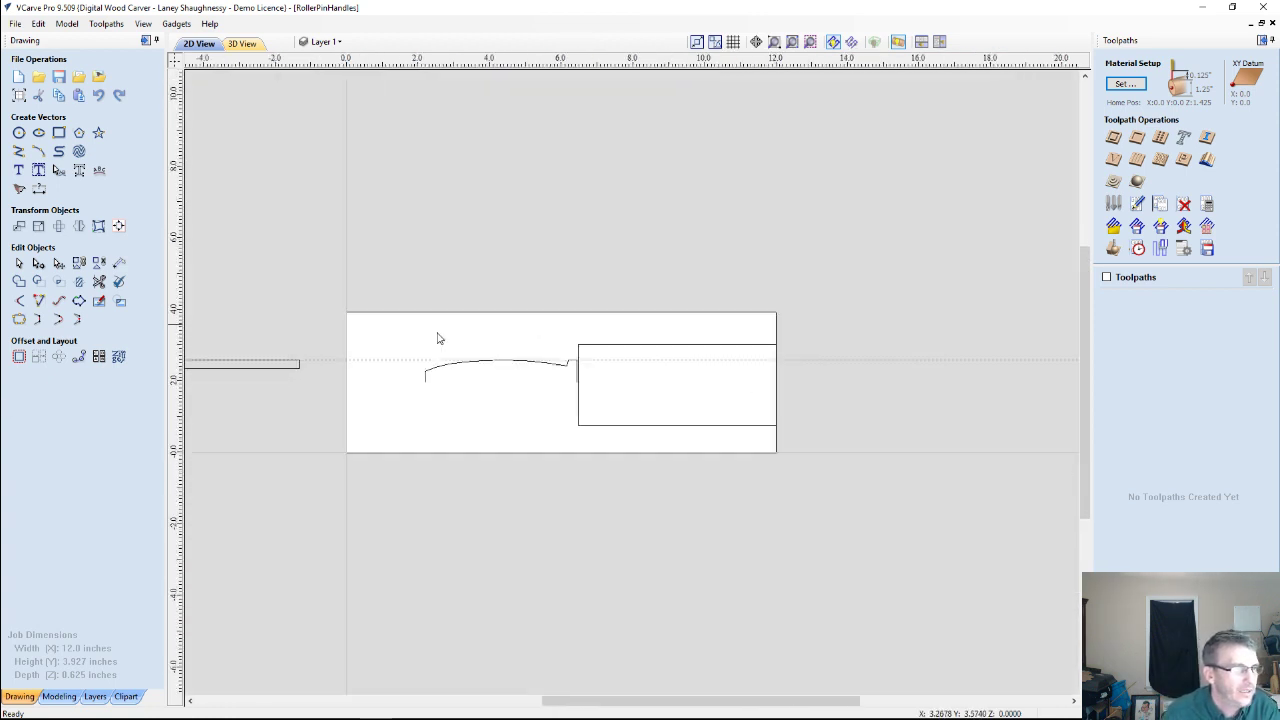
{"action": "scroll", "coordinate": [575, 360], "scroll_direction": "up", "scroll_amount": 3}
{"action": "scroll", "coordinate": [571, 358], "scroll_direction": "down", "scroll_amount": 2}
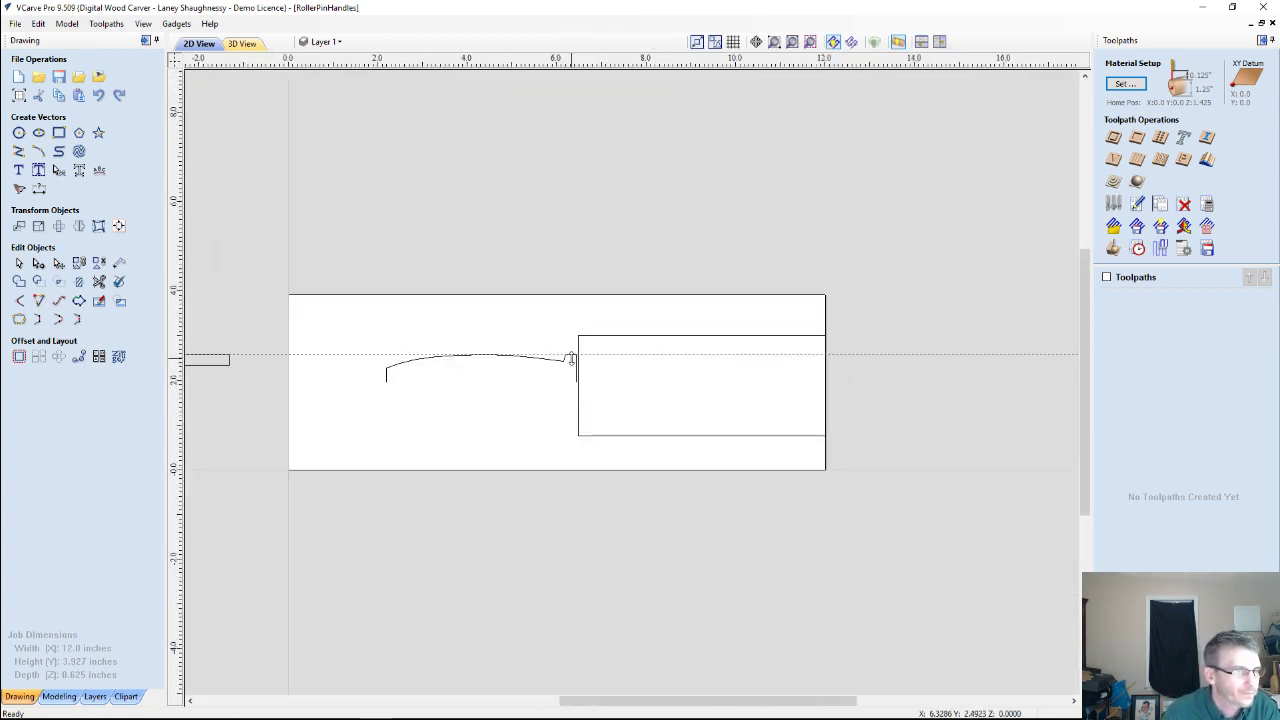
{"action": "left_click", "coordinate": [611, 341]}
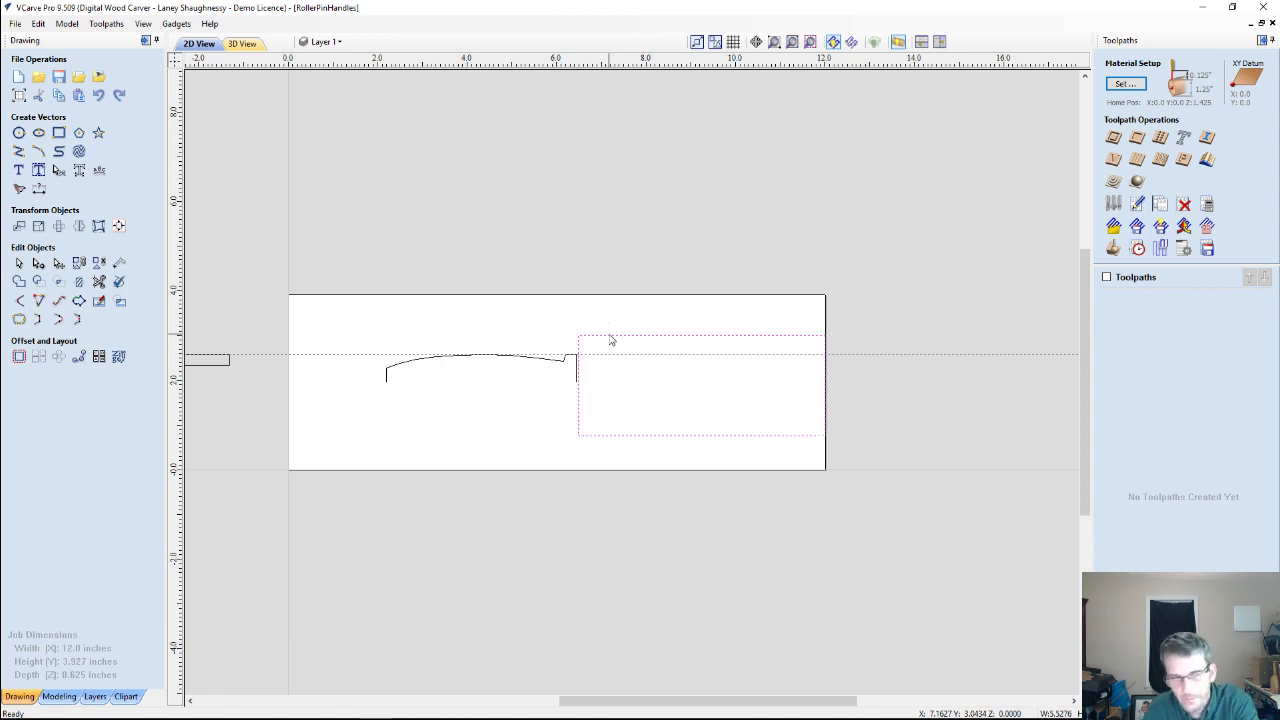
{"action": "key", "text": "Delete"}
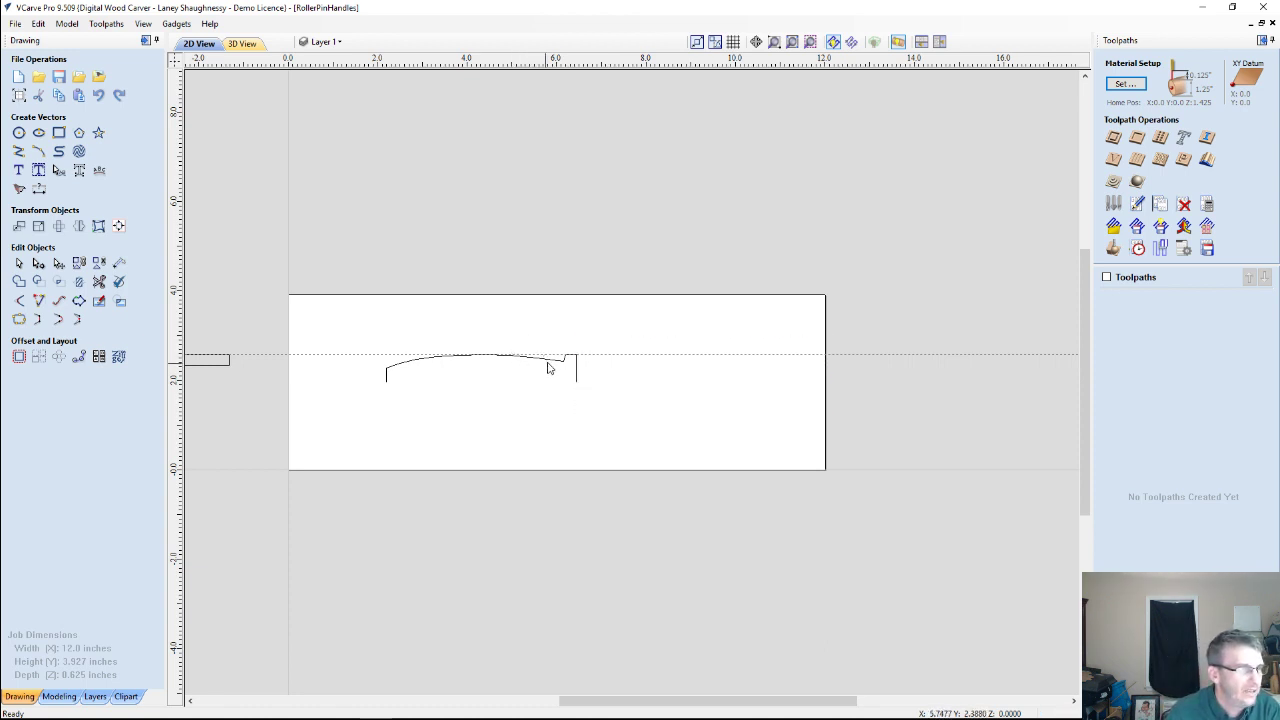
Move the half handle profile above the material with its outer end near X 0, and remove the horizontal guide.
{"action": "left_click", "coordinate": [552, 362]}
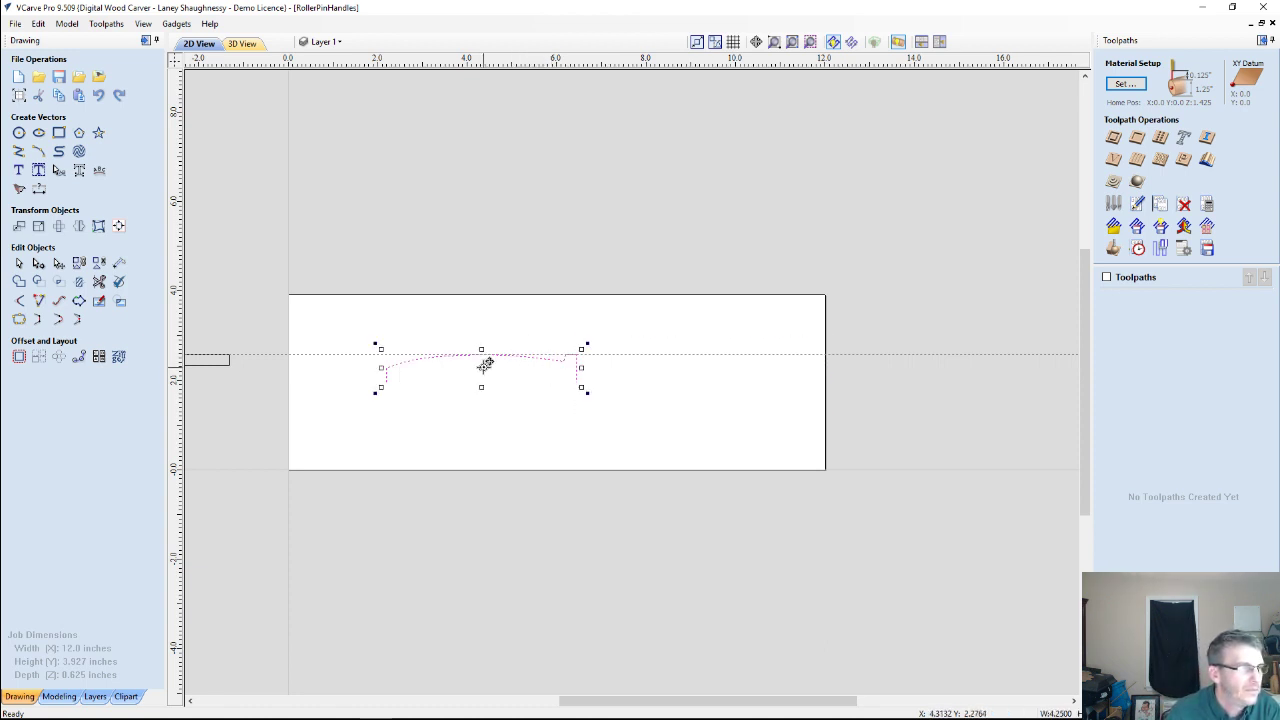
{"action": "left_click_drag", "start_coordinate": [484, 365], "coordinate": [381, 246]}
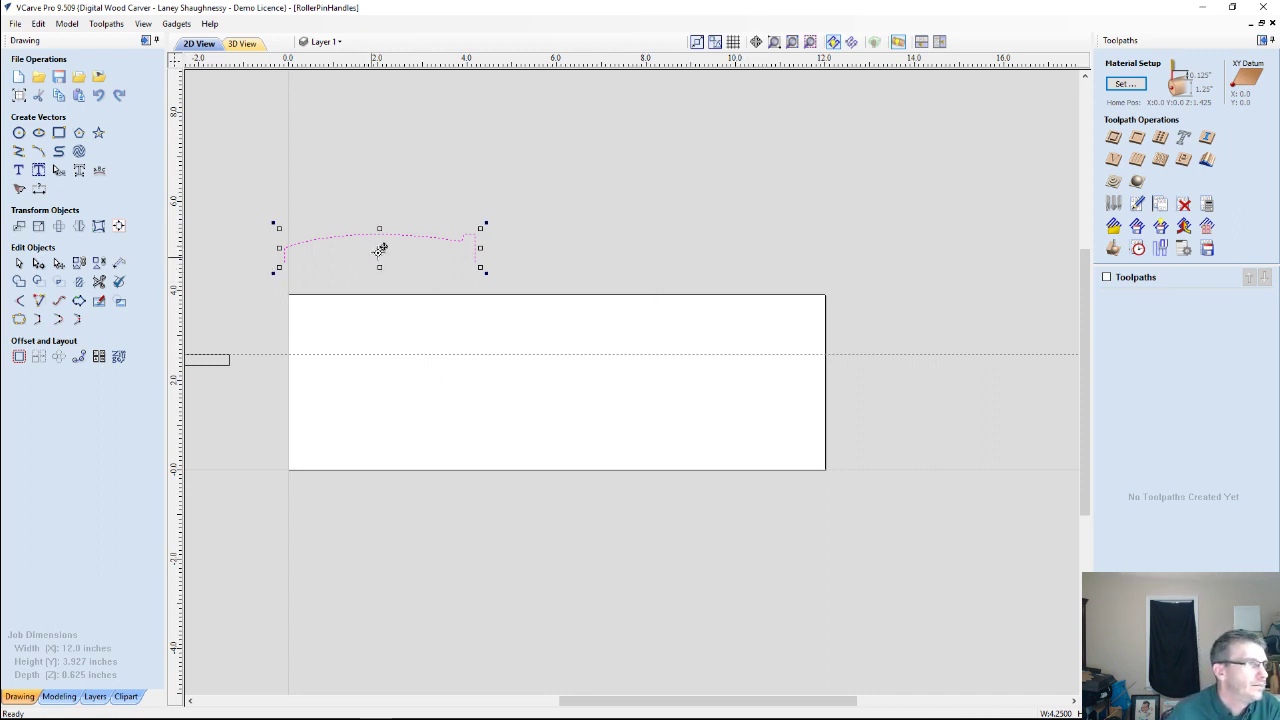
{"action": "left_click_drag", "start_coordinate": [381, 247], "coordinate": [385, 247]}
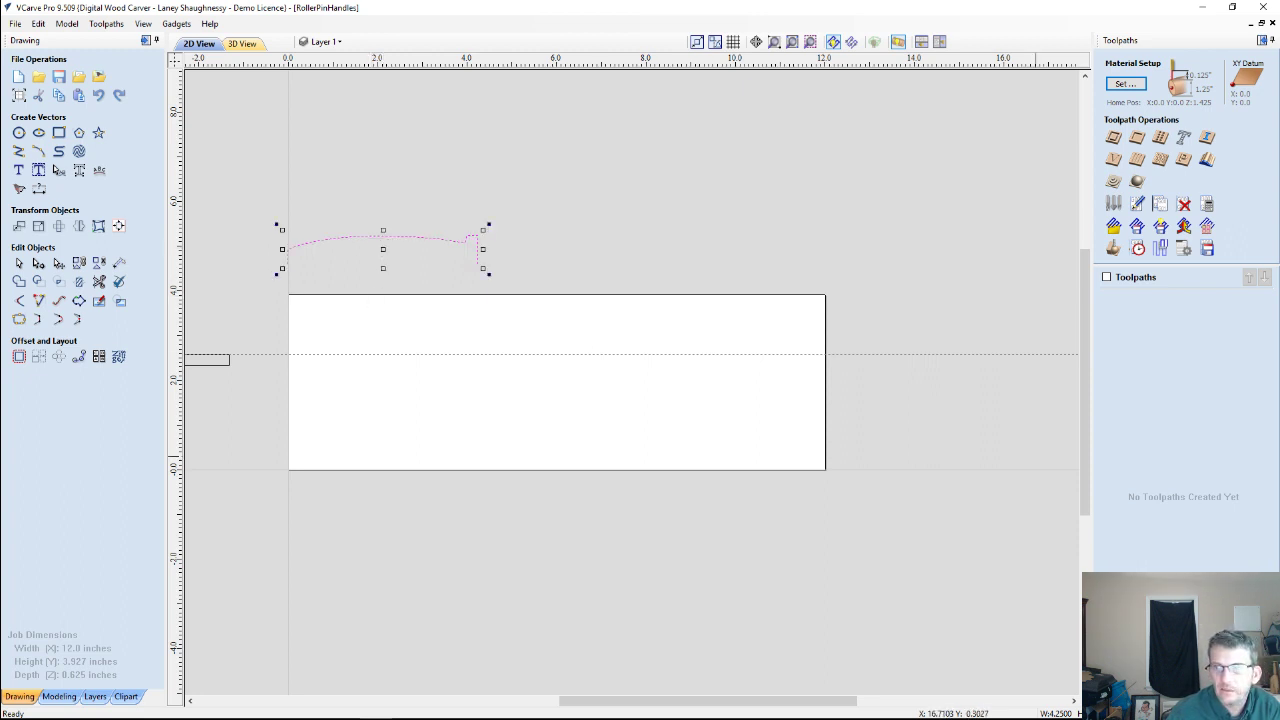
{"action": "left_click", "coordinate": [348, 353]}
{"action": "left_click_drag", "start_coordinate": [348, 353], "coordinate": [374, 12]}
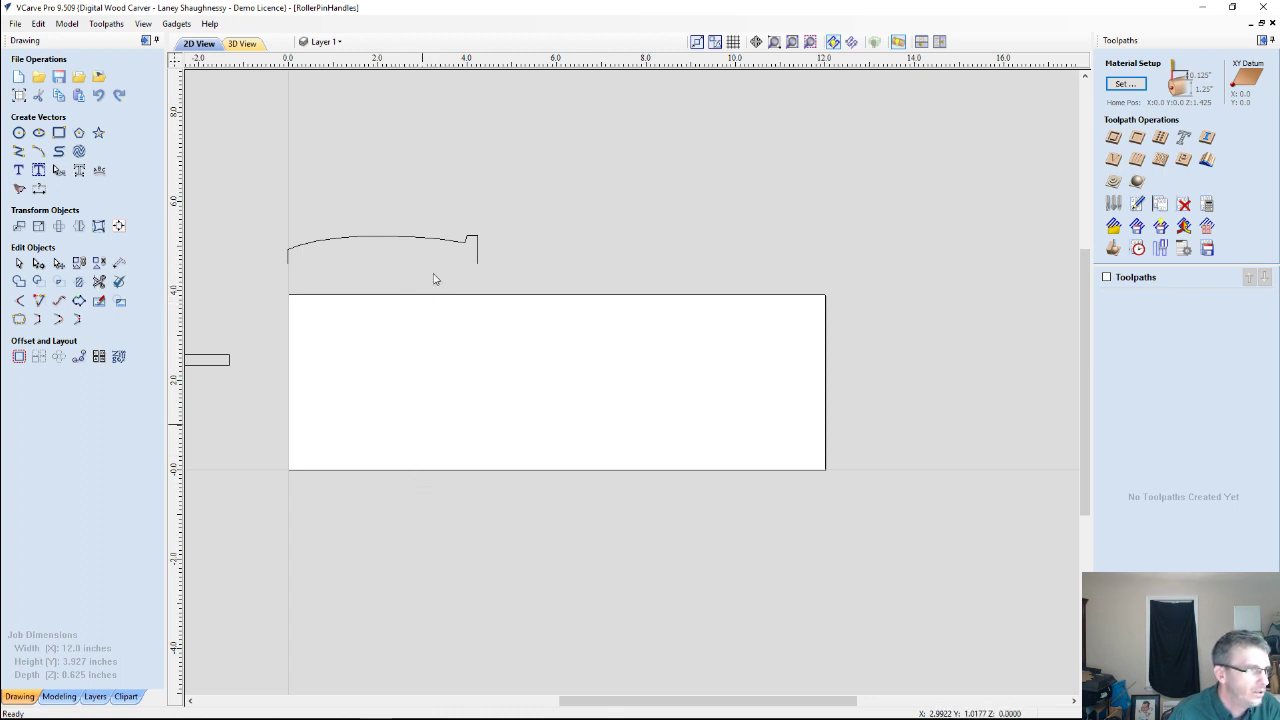
Nudge the half handle profile right so its outer end lines up with the material's left edge at X 0.
{"action": "left_click", "coordinate": [20, 152]}
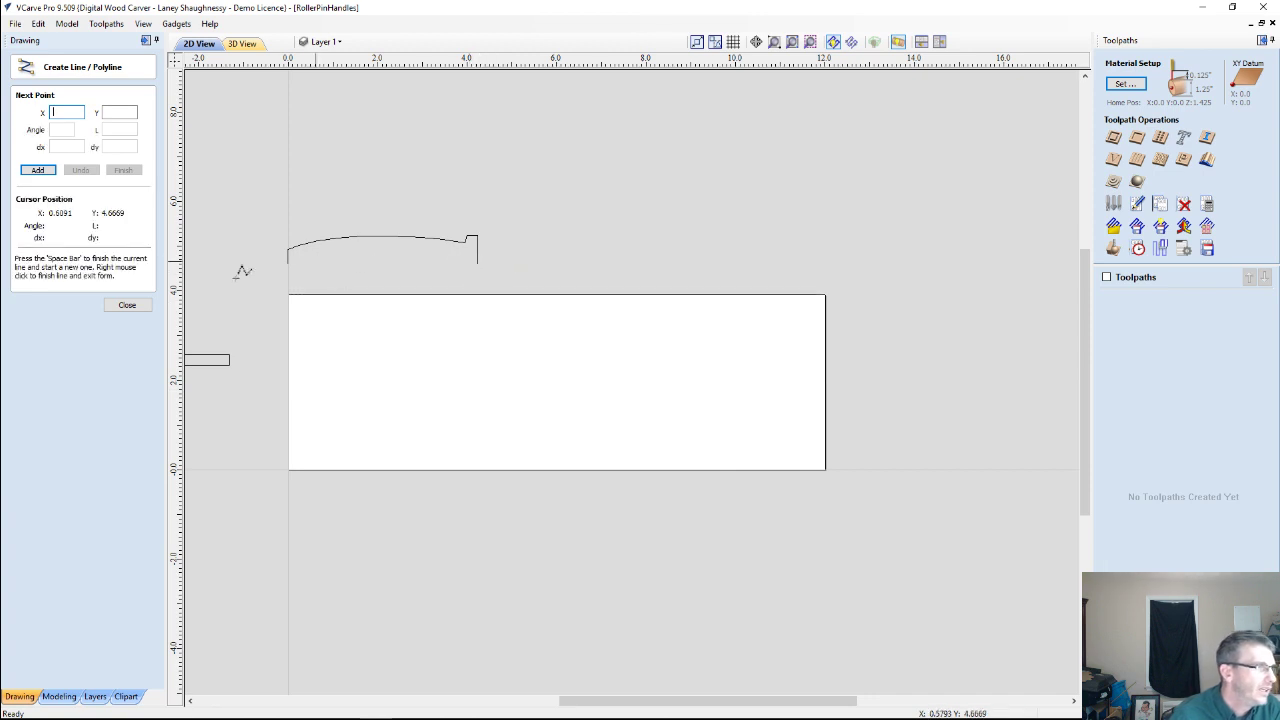
{"action": "right_click", "coordinate": [289, 263]}
{"action": "left_click", "coordinate": [289, 263]}
{"action": "scroll", "coordinate": [243, 260], "scroll_direction": "up", "scroll_amount": 5}
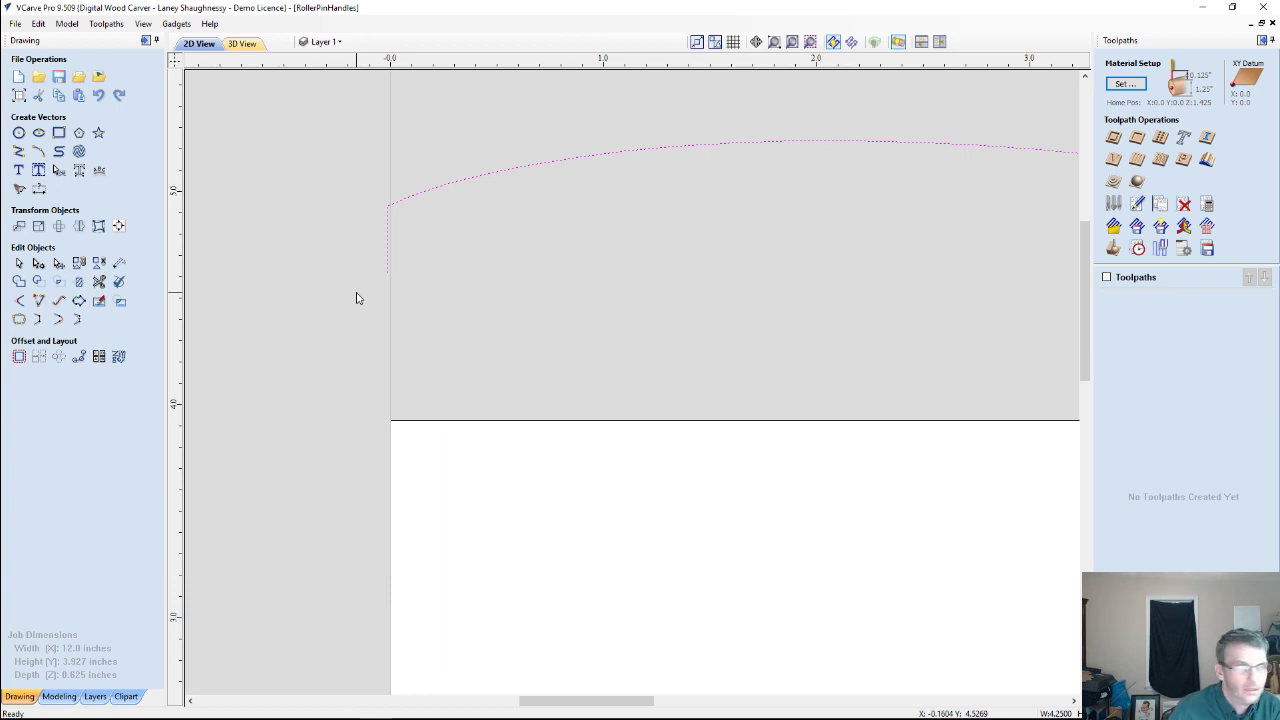
{"action": "key", "text": "Right"}
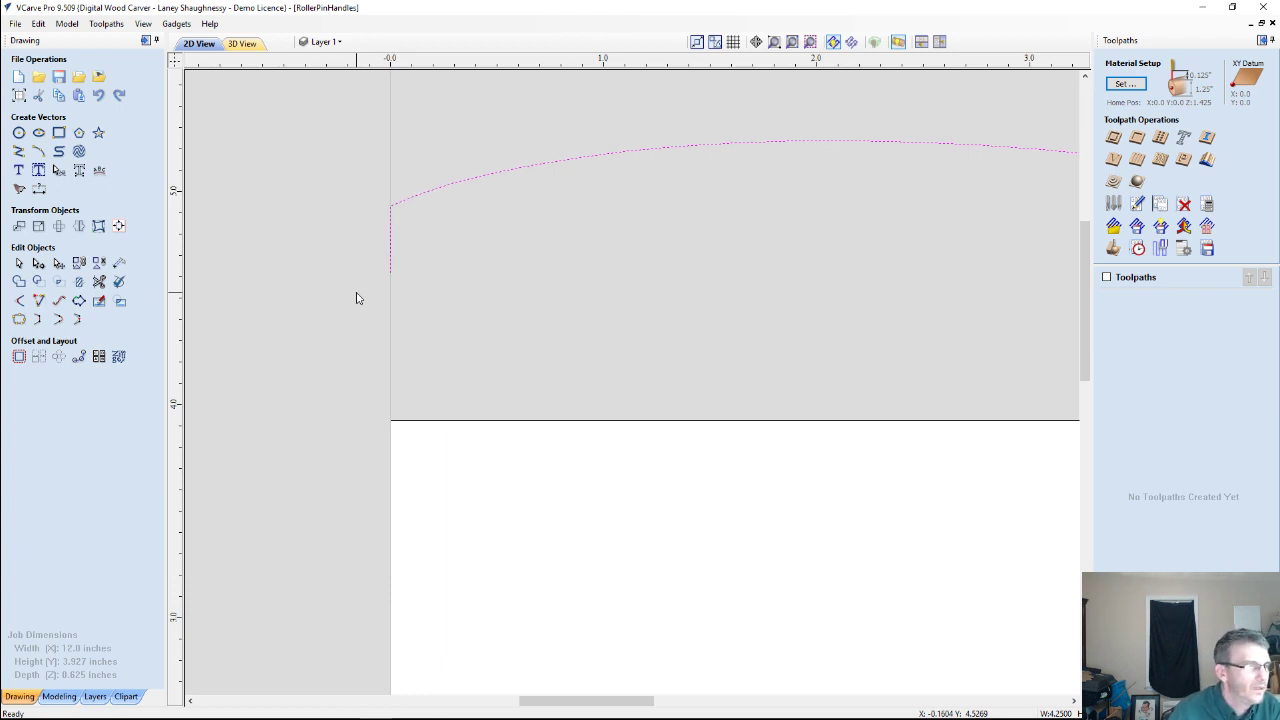
Draw a vertical drive line at X 4.2475, from the material's upper edge to its lower edge, below the handle profile's inner end.
{"action": "scroll", "coordinate": [197, 117], "scroll_direction": "down", "scroll_amount": 5}
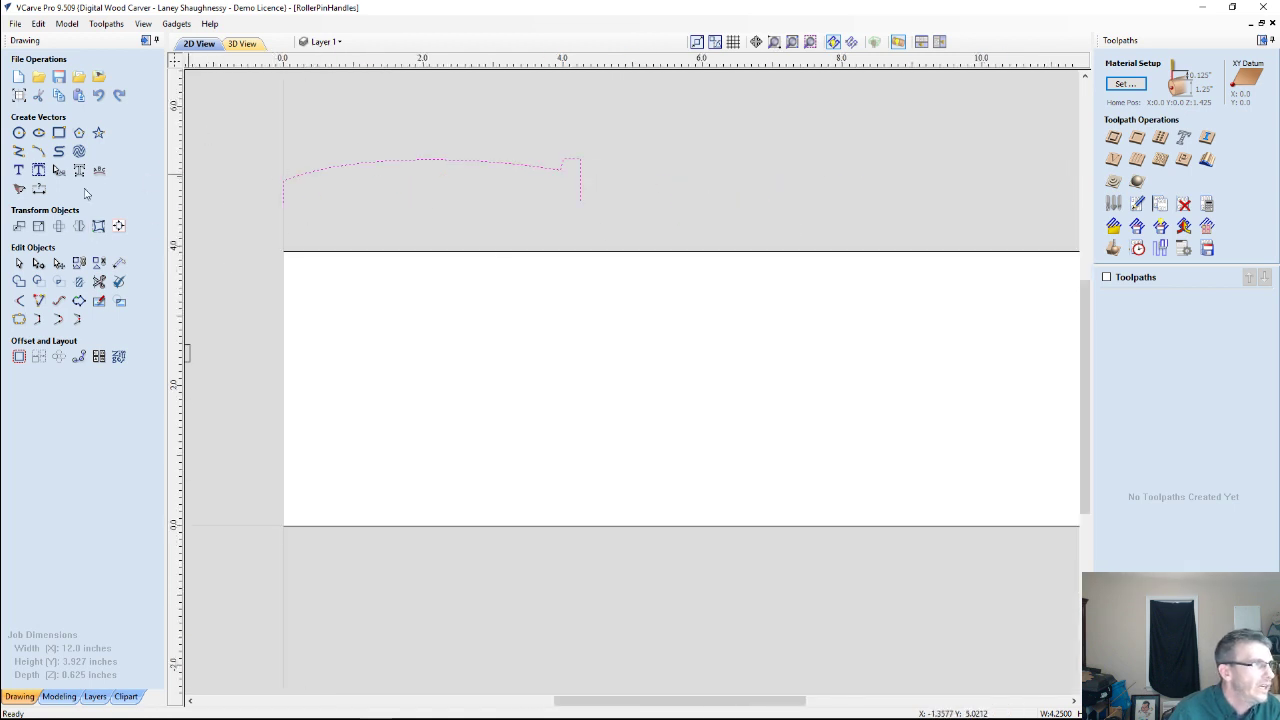
{"action": "left_click", "coordinate": [18, 151]}
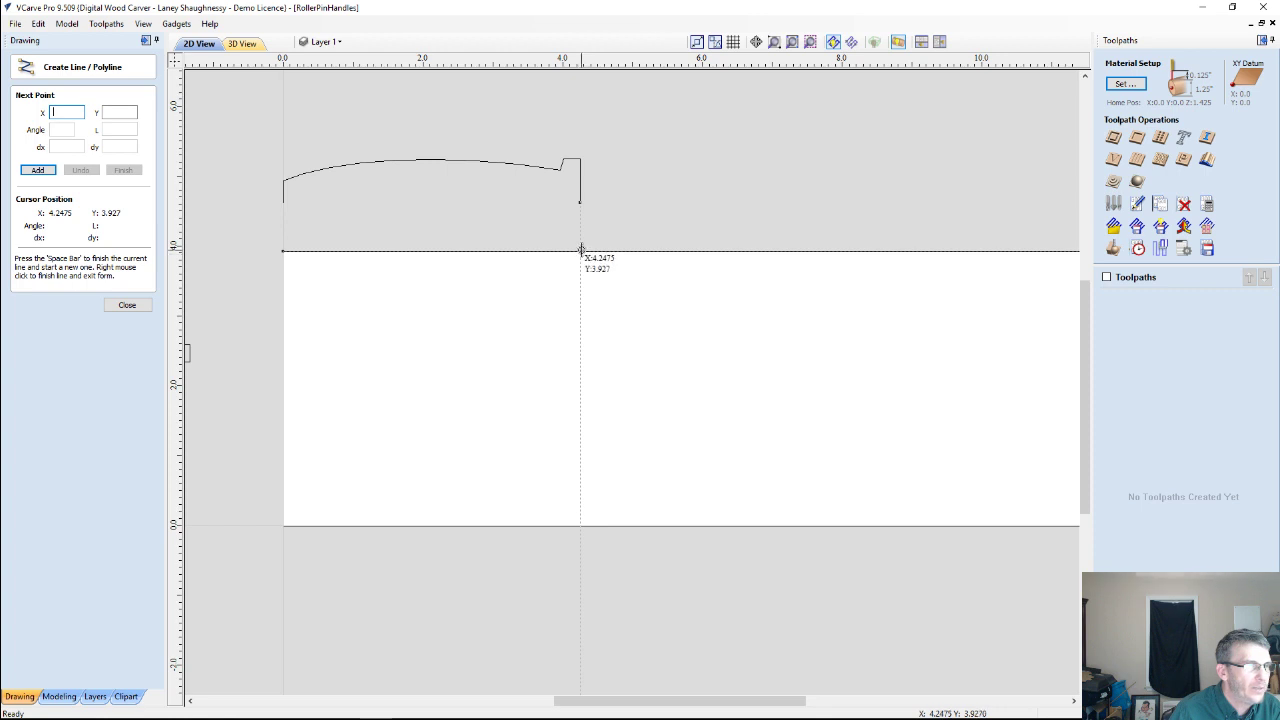
{"action": "left_click", "coordinate": [579, 250]}
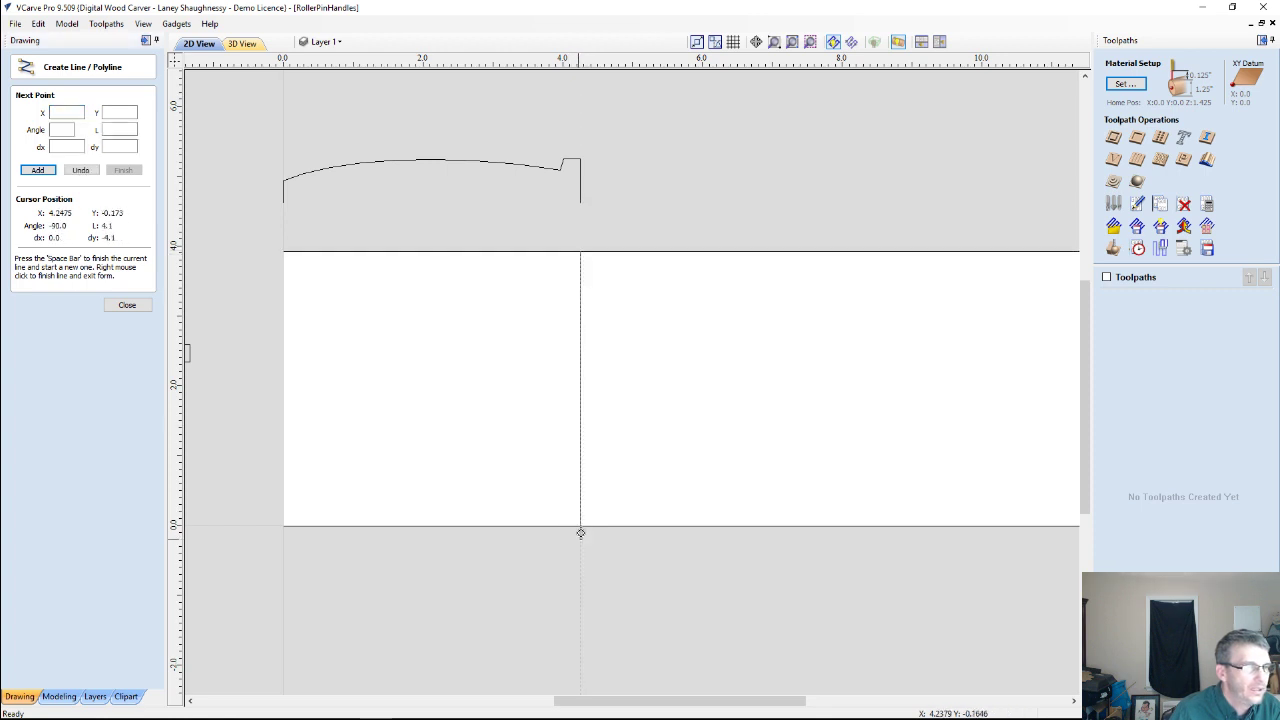
{"action": "left_click", "coordinate": [580, 525]}
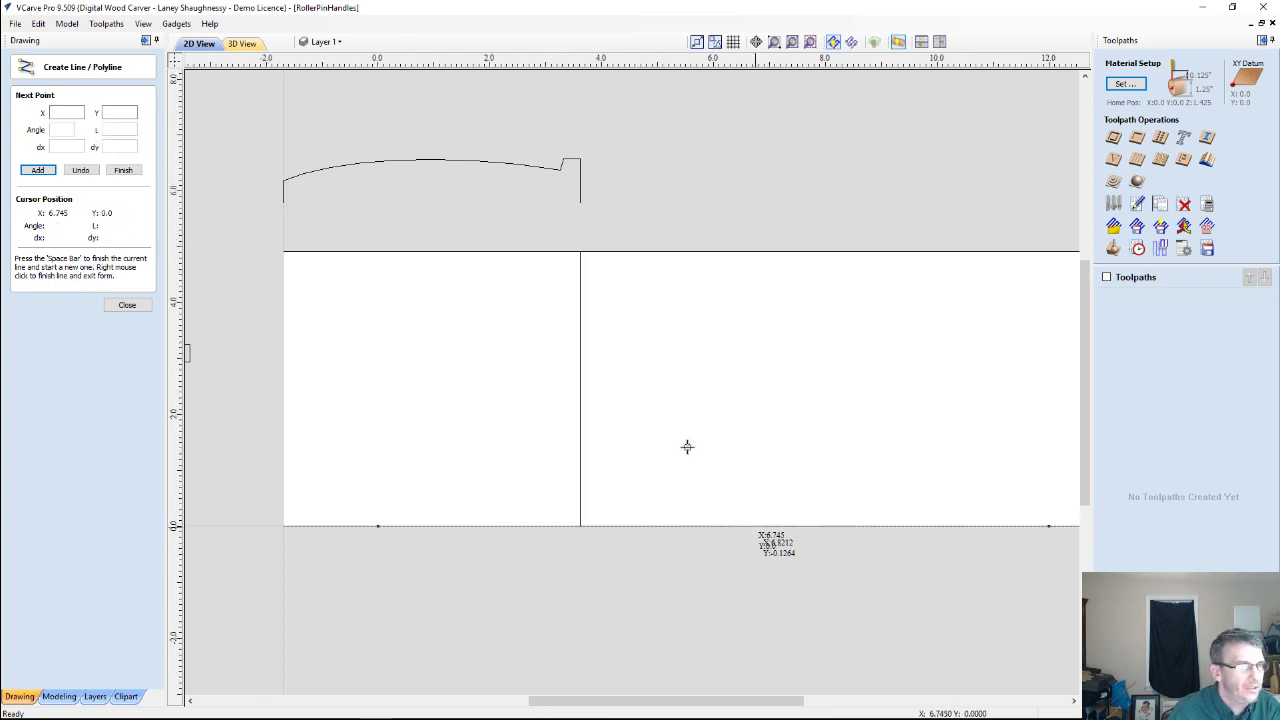
{"action": "scroll", "coordinate": [686, 446], "scroll_direction": "down", "scroll_amount": 2}
{"action": "key", "text": "space"}
{"action": "left_click", "coordinate": [125, 306]}
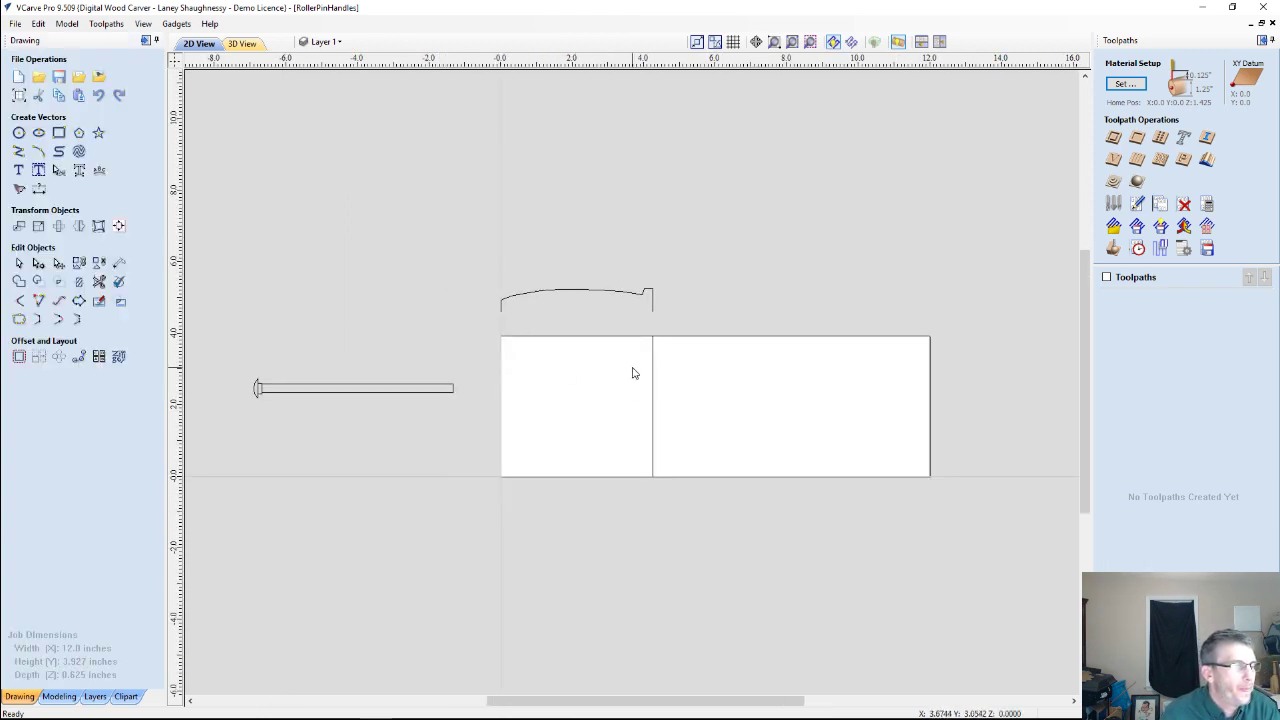
Create a horizontally mirrored copy of the half handle profile about the job center.
{"action": "left_click_drag", "start_coordinate": [452, 272], "coordinate": [709, 340]}
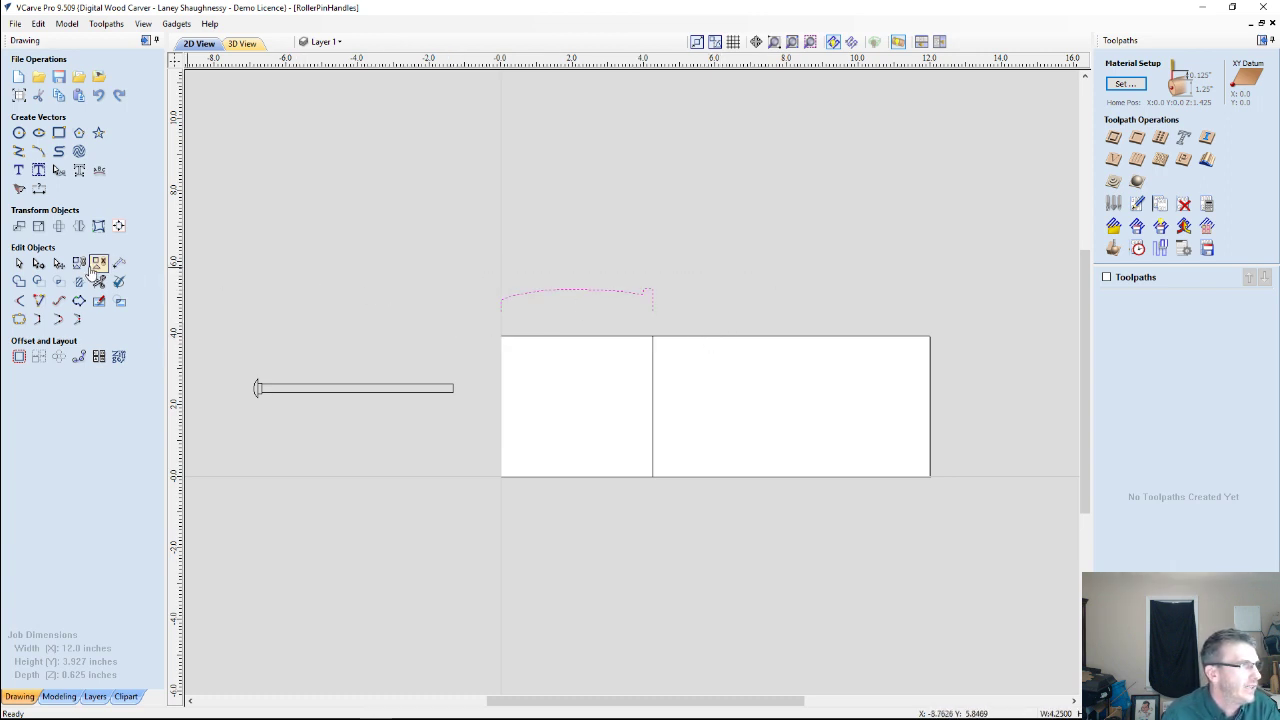
{"action": "left_click", "coordinate": [78, 226]}
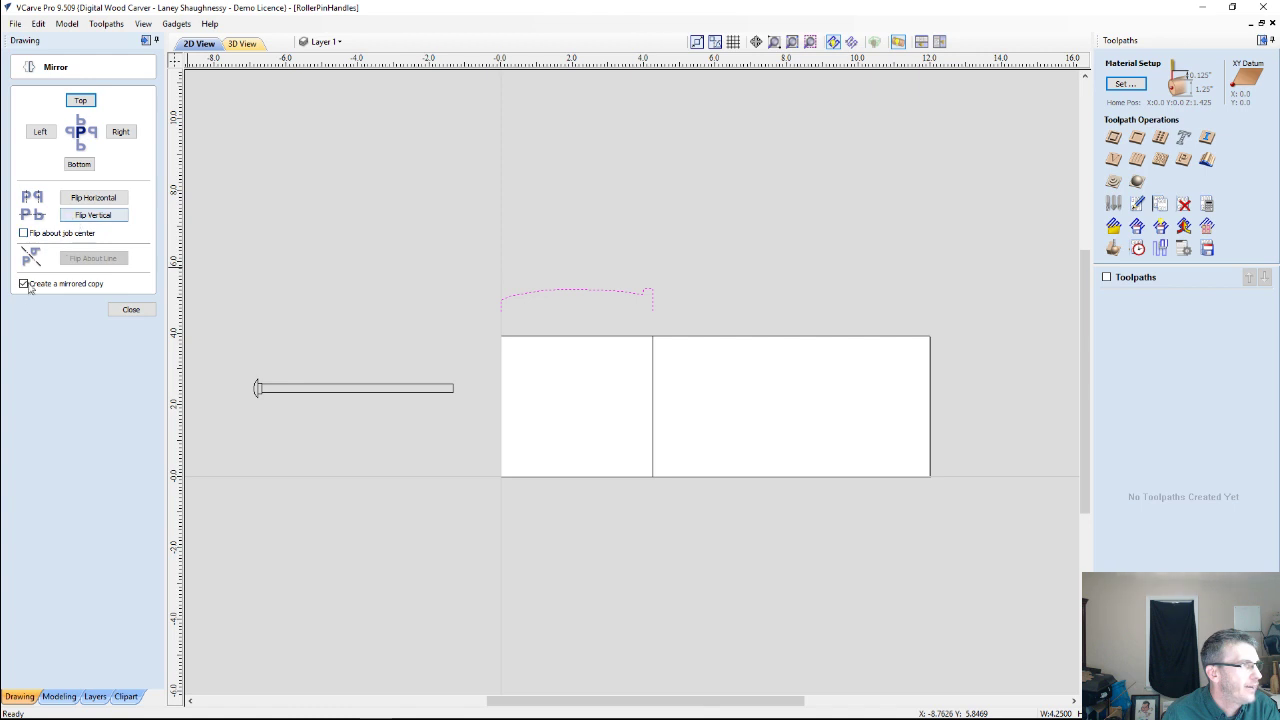
{"action": "left_click", "coordinate": [24, 233]}
{"action": "left_click", "coordinate": [92, 199]}
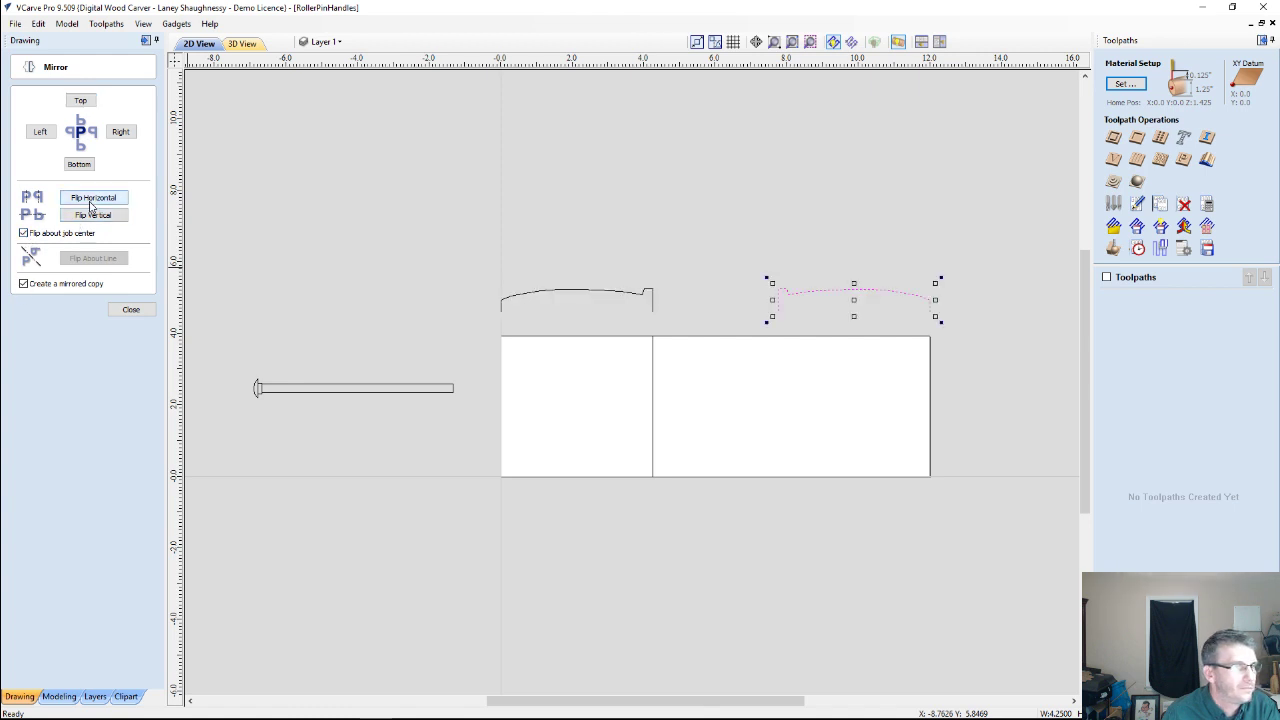
{"action": "left_click", "coordinate": [131, 309]}
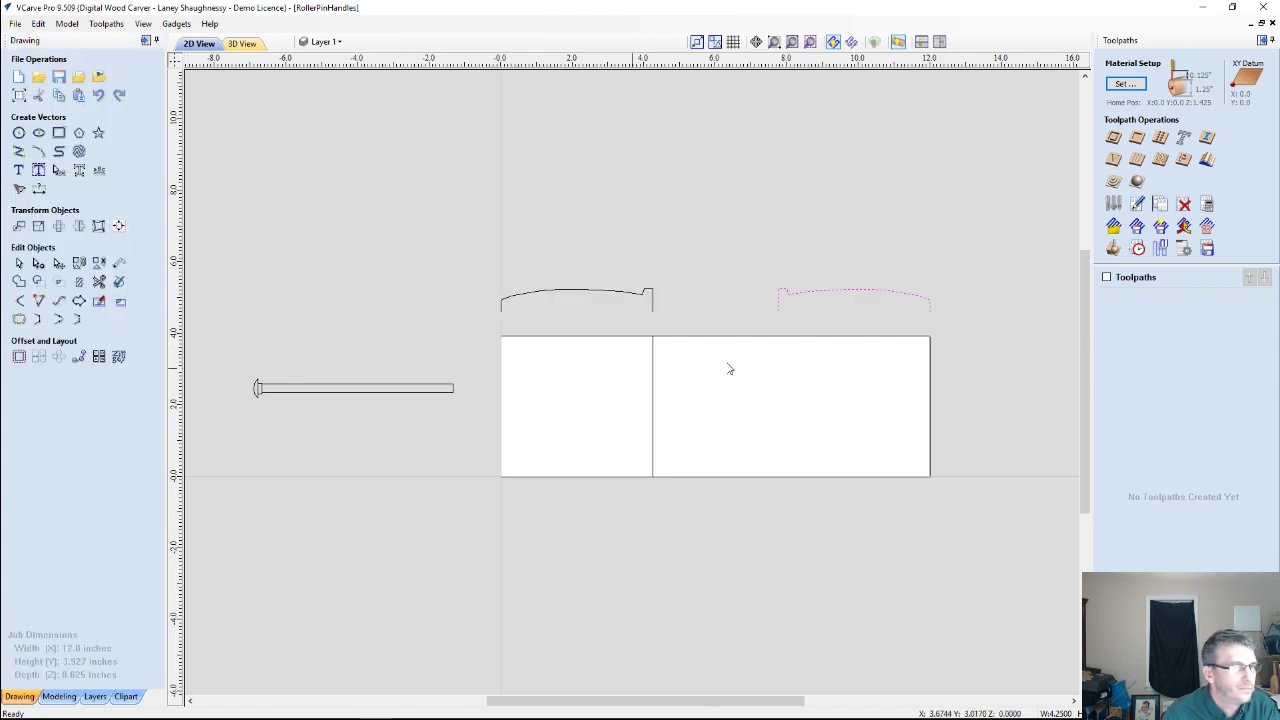
{"action": "left_click", "coordinate": [799, 293]}
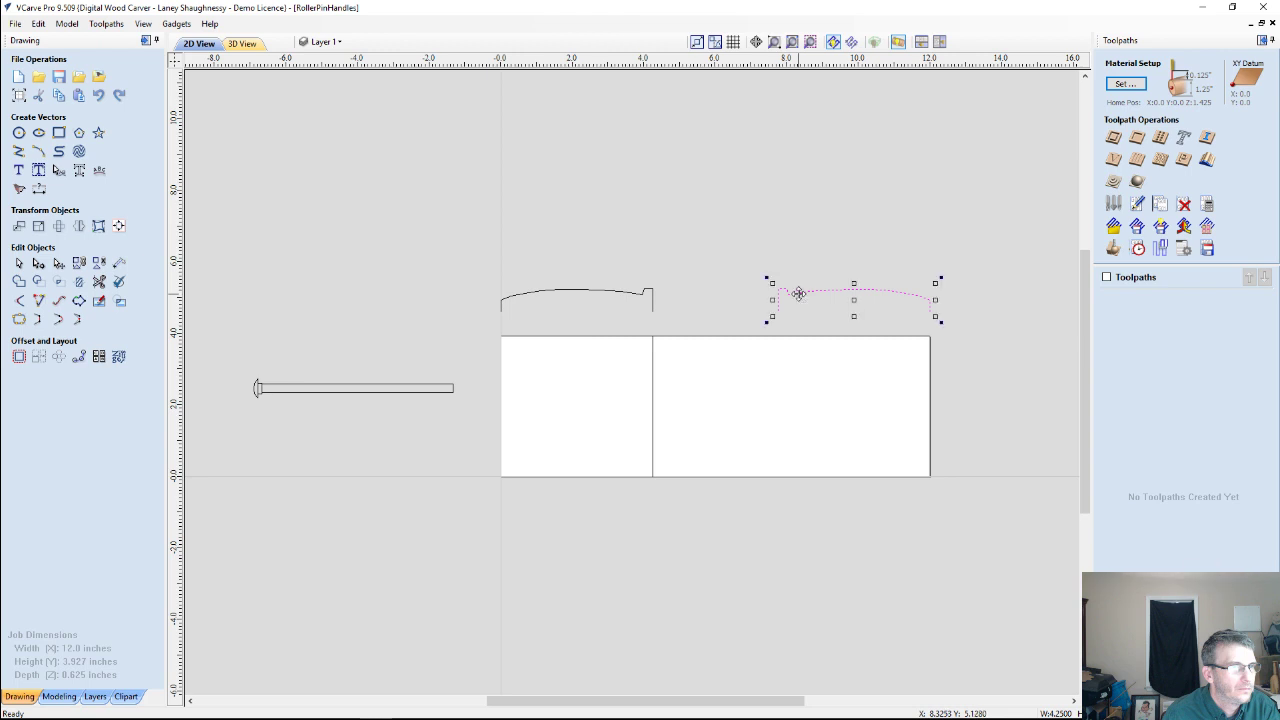
Nudge the vertical drive line about 1 inch right along the material.
{"action": "left_click", "coordinate": [653, 397]}
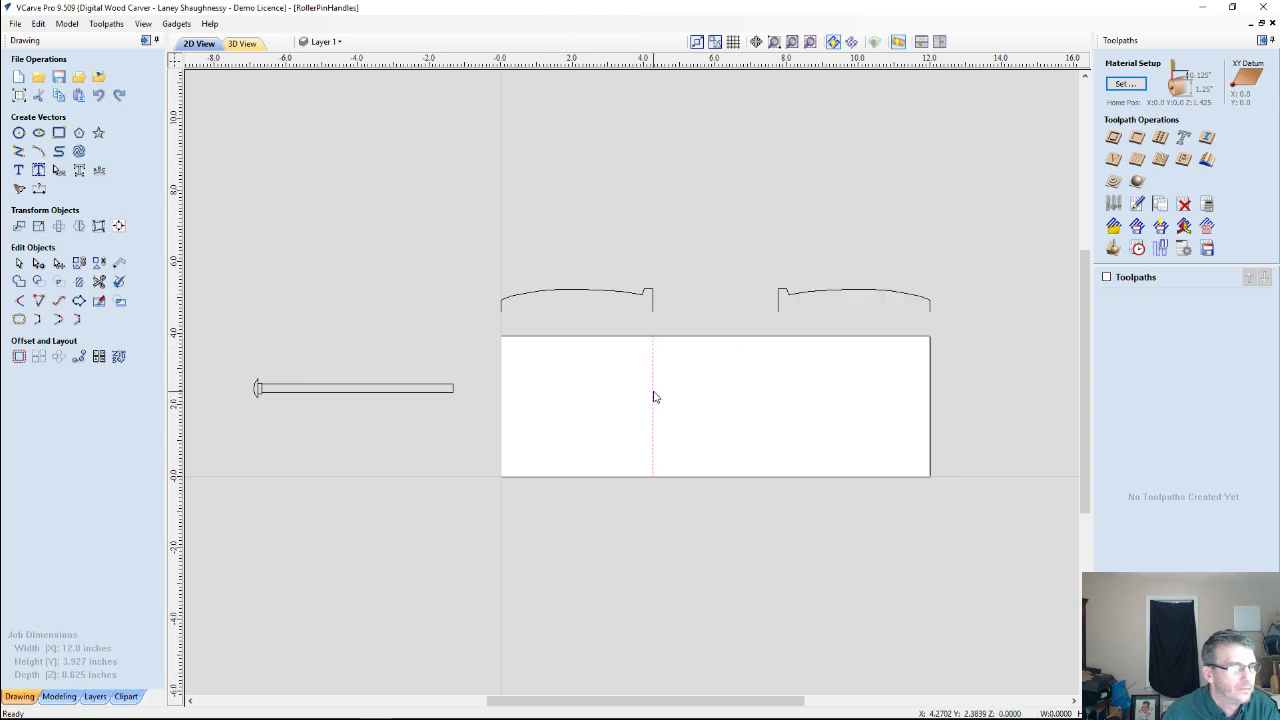
{"action": "key", "text": "Right"}
{"action": "key", "text": "Right"}
{"action": "key", "text": "Right"}
{"action": "key", "text": "Right"}
{"action": "key", "text": "Right"}
{"action": "key", "text": "Right"}
{"action": "key", "text": "Right"}
{"action": "key", "text": "Right"}
{"action": "key", "text": "Right"}
{"action": "key", "text": "Right"}
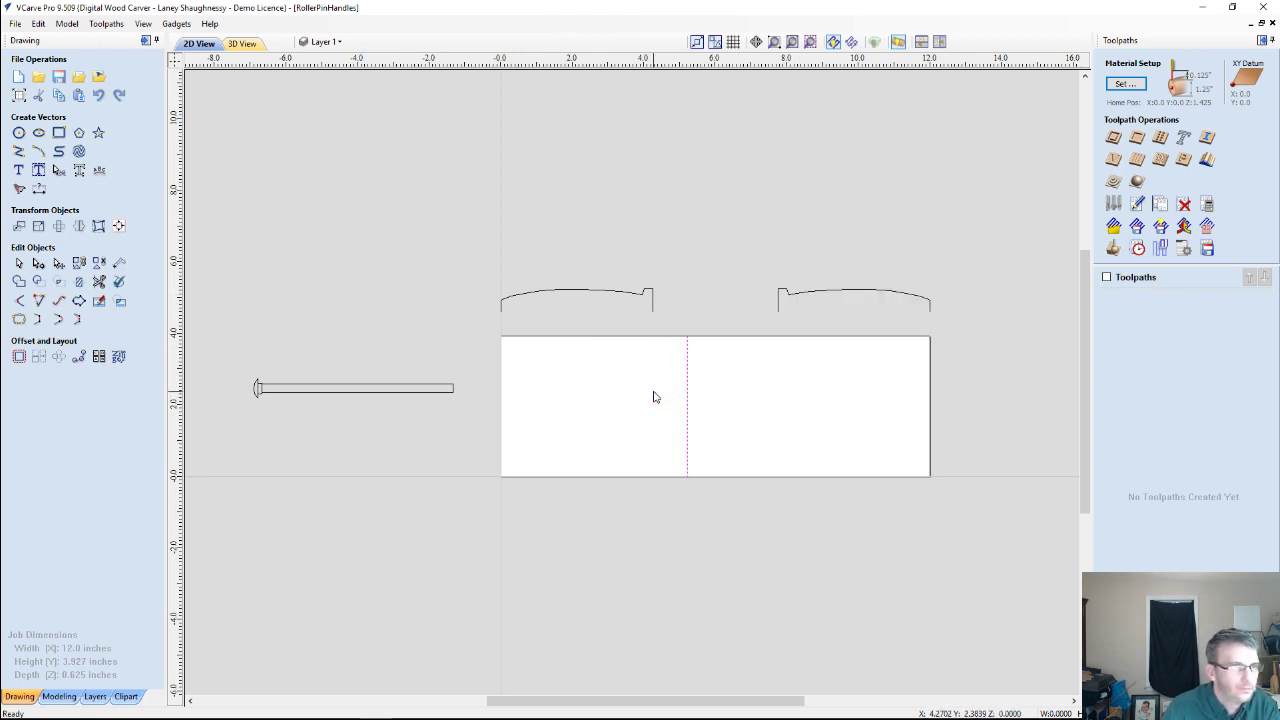
Nudge the original half handle profile right until its inner end lines up with the moved drive line.
{"action": "left_click", "coordinate": [653, 311]}
{"action": "key", "text": "Right"}
{"action": "key", "text": "Right"}
{"action": "key", "text": "Right"}
{"action": "key", "text": "Right"}
{"action": "key", "text": "Right"}
{"action": "key", "text": "Right"}
{"action": "key", "text": "Right"}
{"action": "key", "text": "Right"}
{"action": "key", "text": "Right"}
{"action": "key", "text": "Right"}
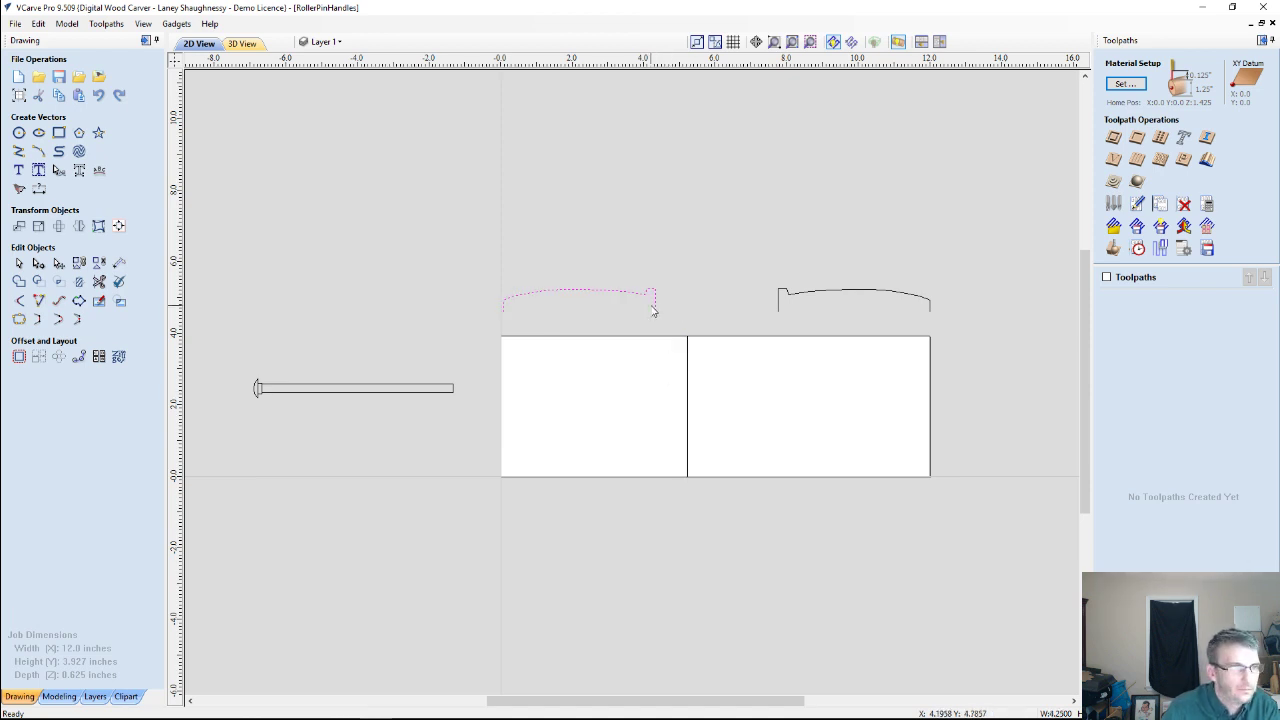
{"action": "key", "text": "Left"}
Nudge the mirrored handle profile left so its inner end sits at about X 6.4.
{"action": "left_click", "coordinate": [792, 297]}
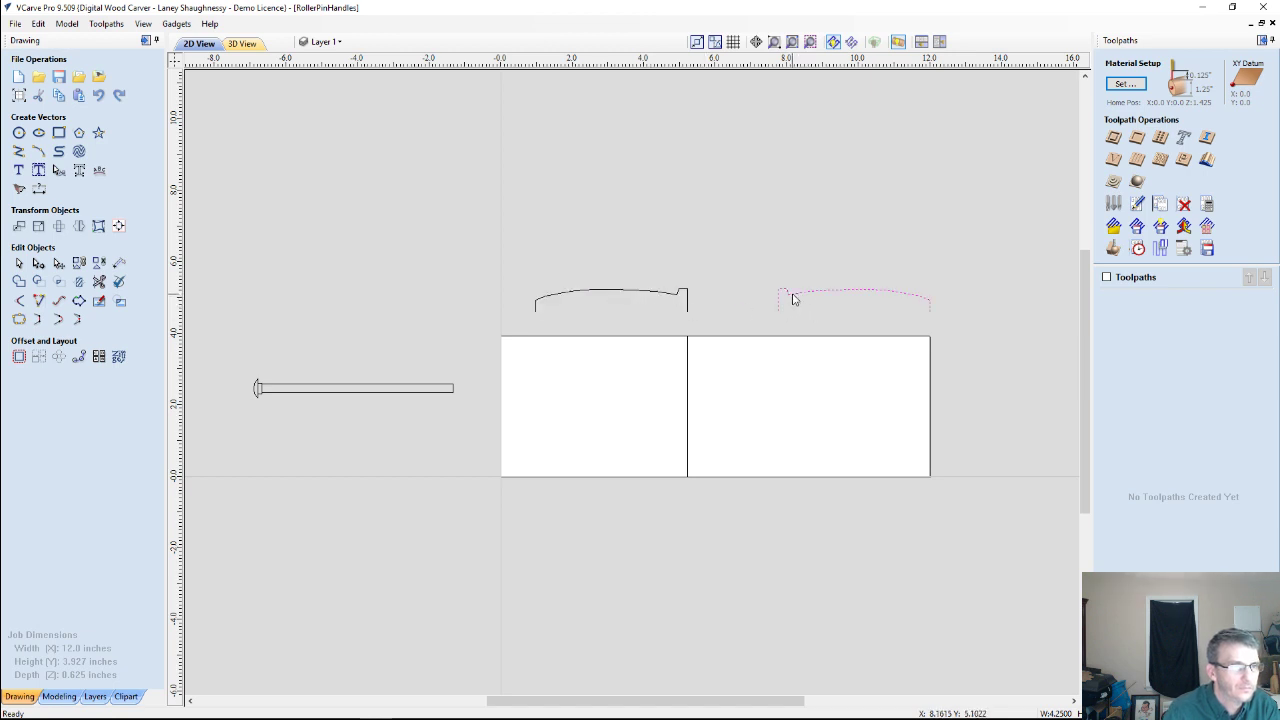
{"action": "key", "text": "Left"}
{"action": "key", "text": "Left"}
{"action": "key", "text": "Left"}
{"action": "key", "text": "Left"}
{"action": "key", "text": "Left"}
{"action": "key", "text": "Left"}
{"action": "key", "text": "Left"}
{"action": "key", "text": "Left"}
{"action": "key", "text": "Left"}
{"action": "key", "text": "Left"}
{"action": "key", "text": "Left"}
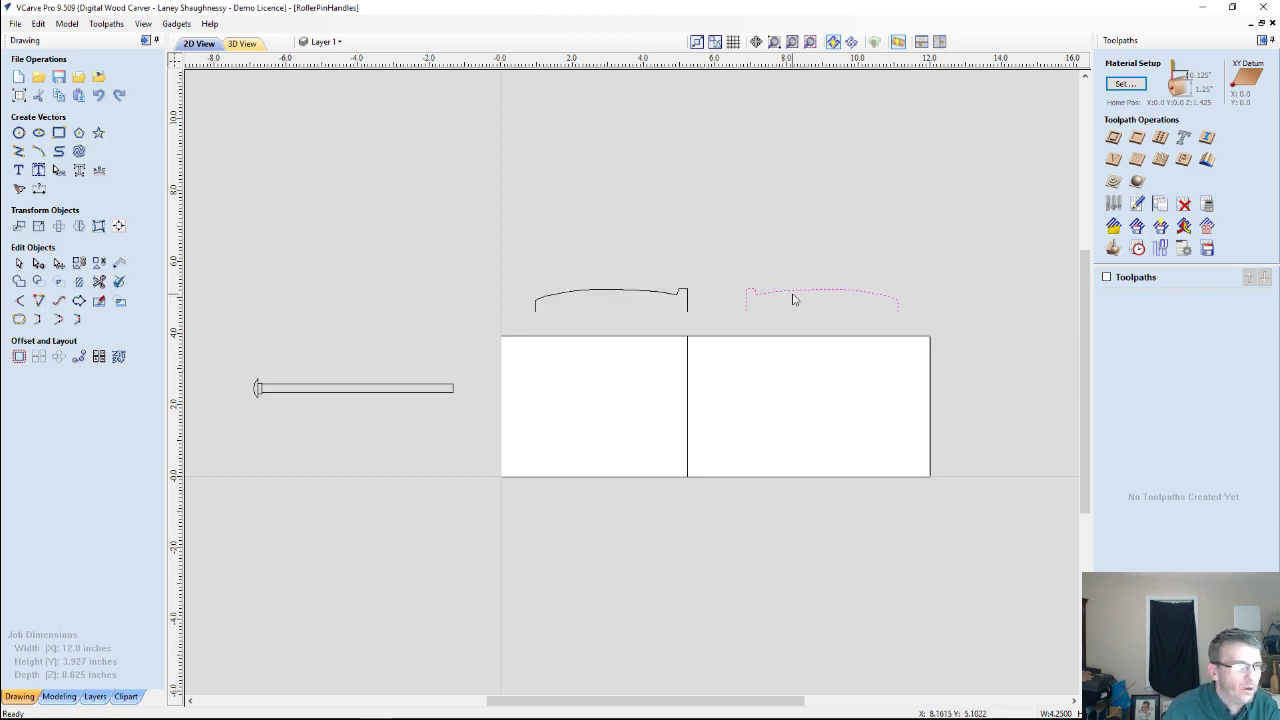
{"action": "key", "text": "Left"}
{"action": "key", "text": "Left"}
{"action": "key", "text": "Left"}
{"action": "key", "text": "Left"}
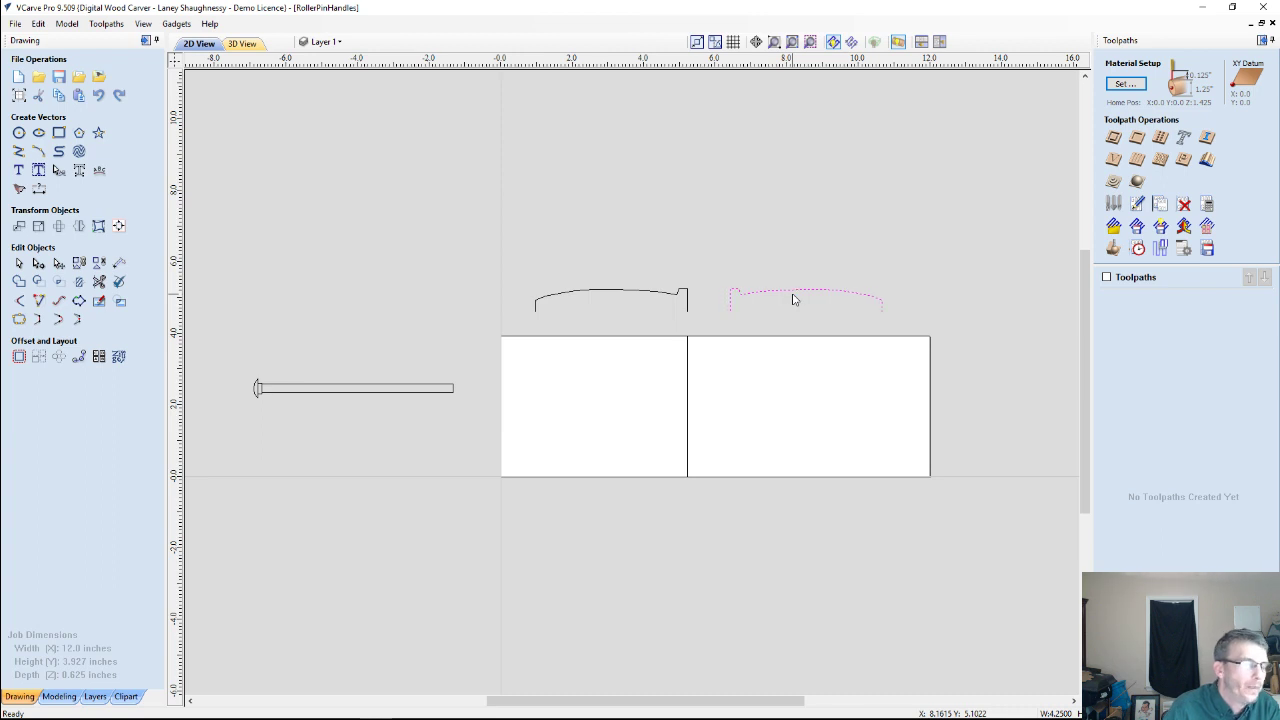
Copy the vertical drive line to the mirrored profile's inner end.
{"action": "left_click", "coordinate": [688, 380]}
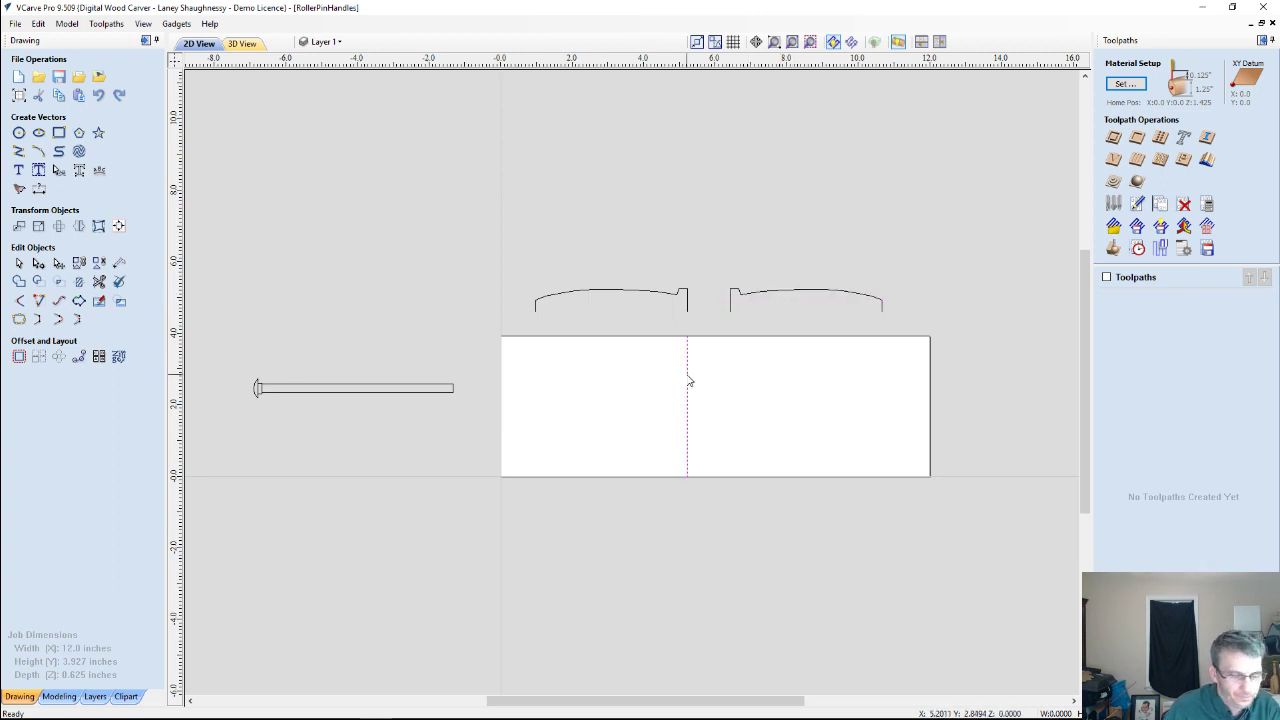
{"action": "left_click", "coordinate": [687, 375]}
{"action": "left_click_drag", "start_coordinate": [687, 375], "coordinate": [729, 371]}
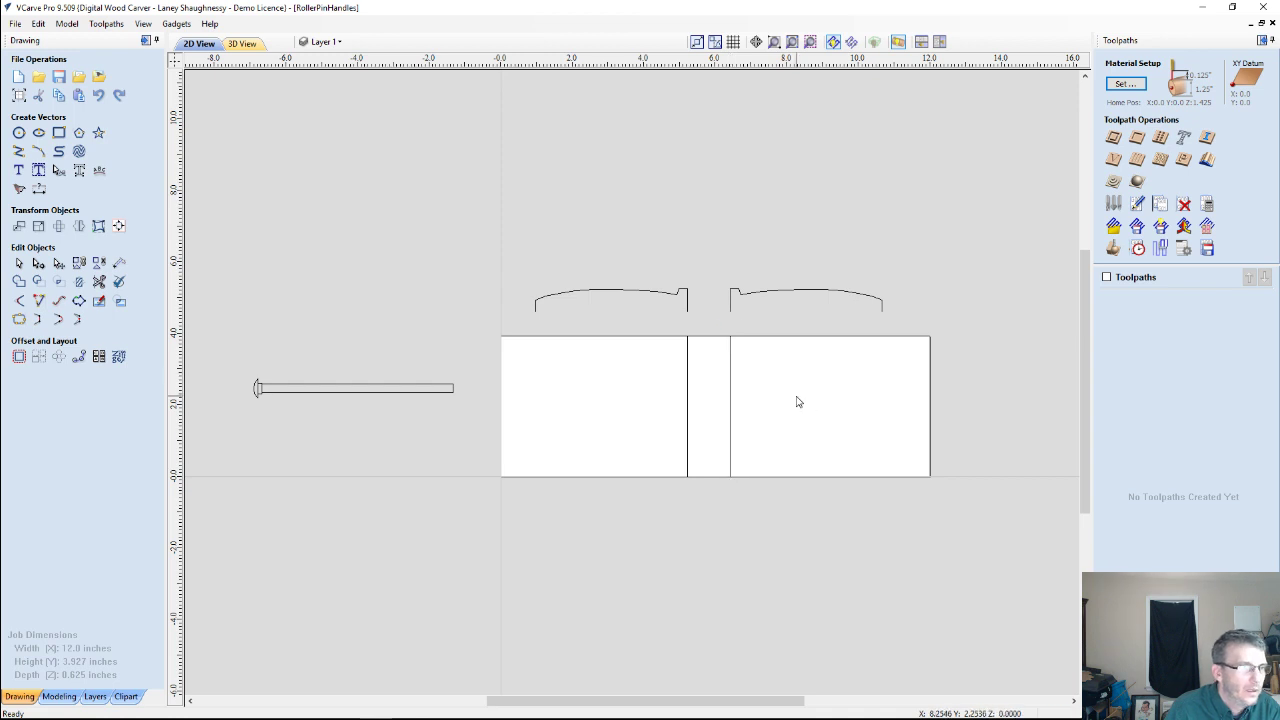
{"action": "scroll", "coordinate": [797, 401], "scroll_direction": "down", "scroll_amount": 2}
{"action": "scroll", "coordinate": [654, 363], "scroll_direction": "up", "scroll_amount": 5}
{"action": "scroll", "coordinate": [622, 323], "scroll_direction": "down", "scroll_amount": 5}
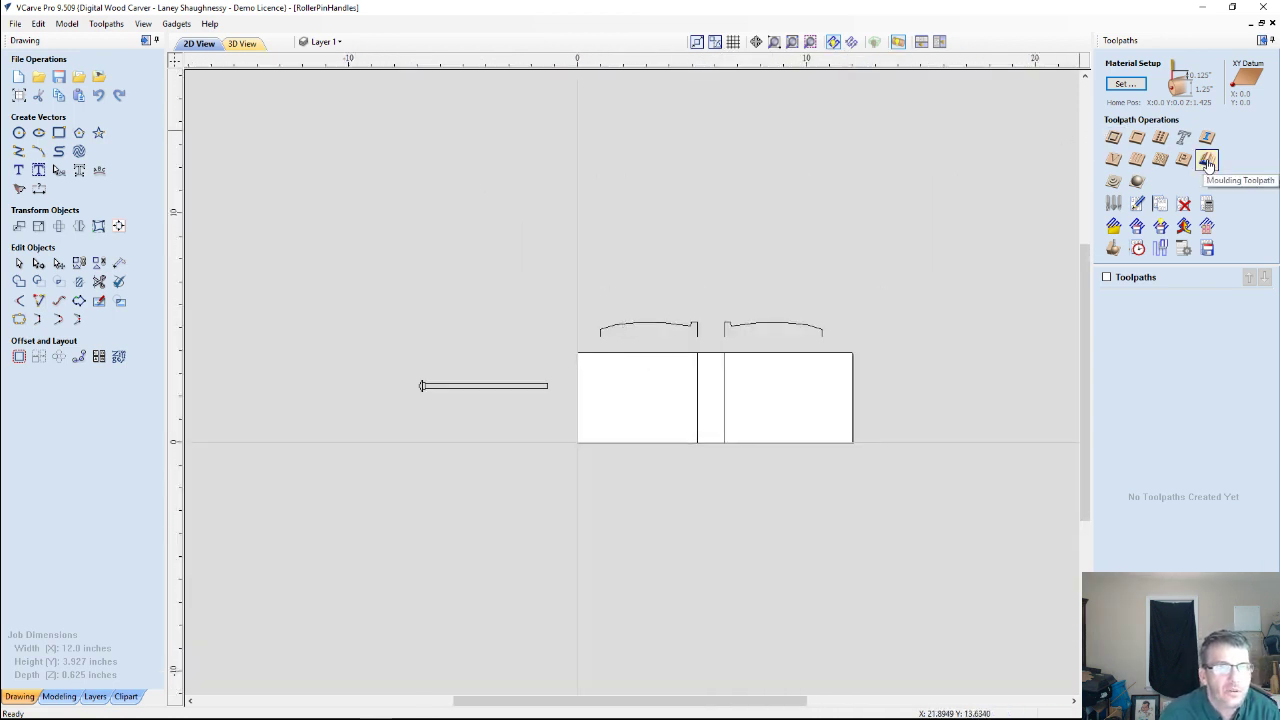
Start a moulding toolpath with the left drive line as the rail and the left handle outline as the profile.
{"action": "left_click", "coordinate": [1207, 161]}
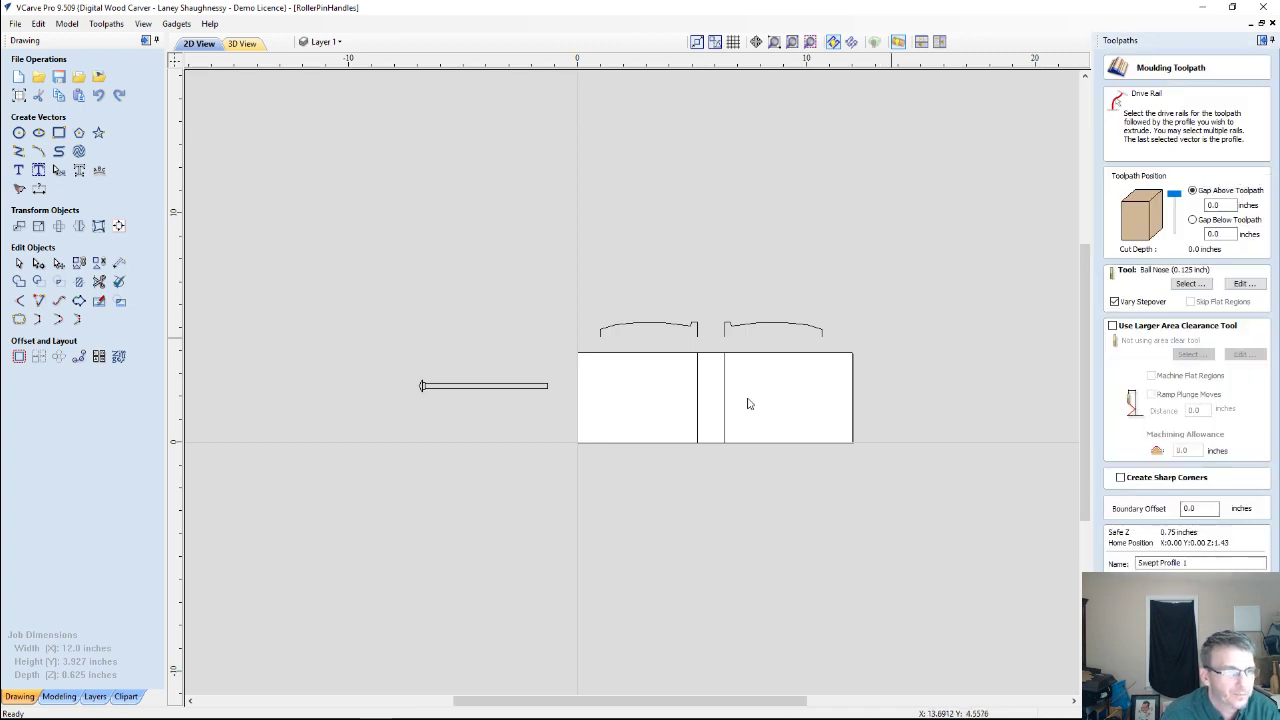
{"action": "left_click", "coordinate": [697, 395]}
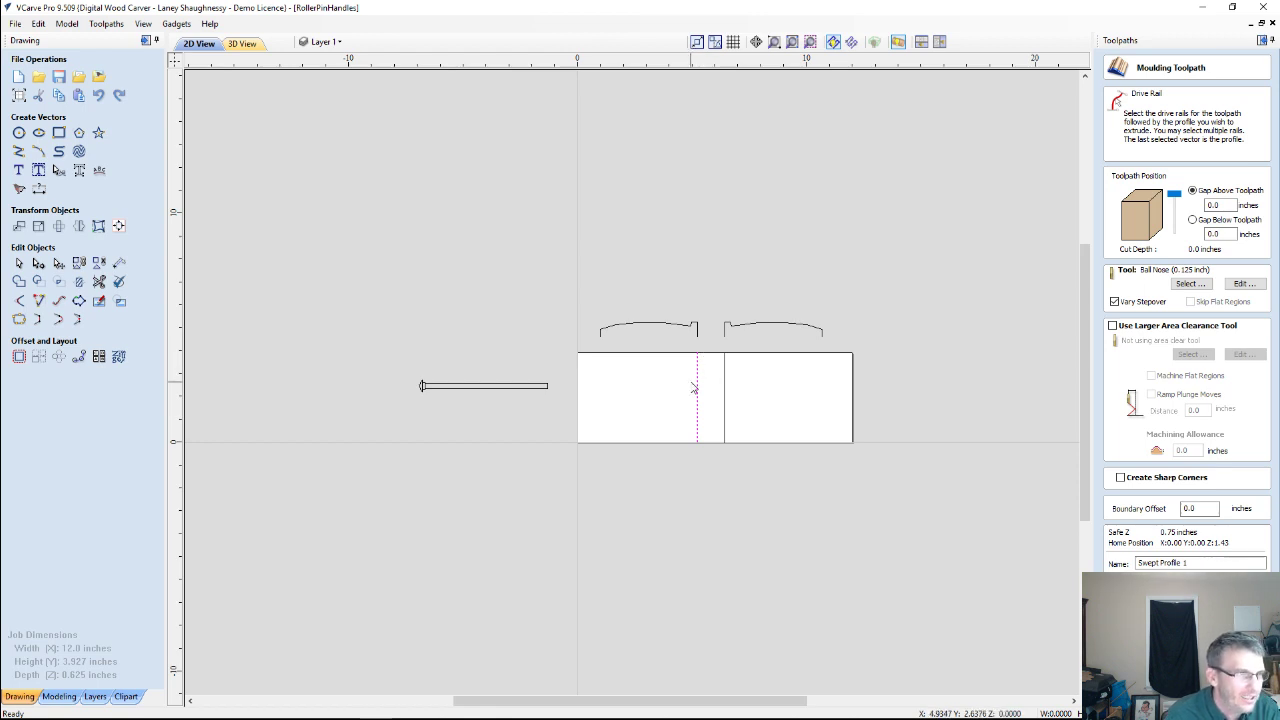
{"action": "left_click", "coordinate": [695, 330]}
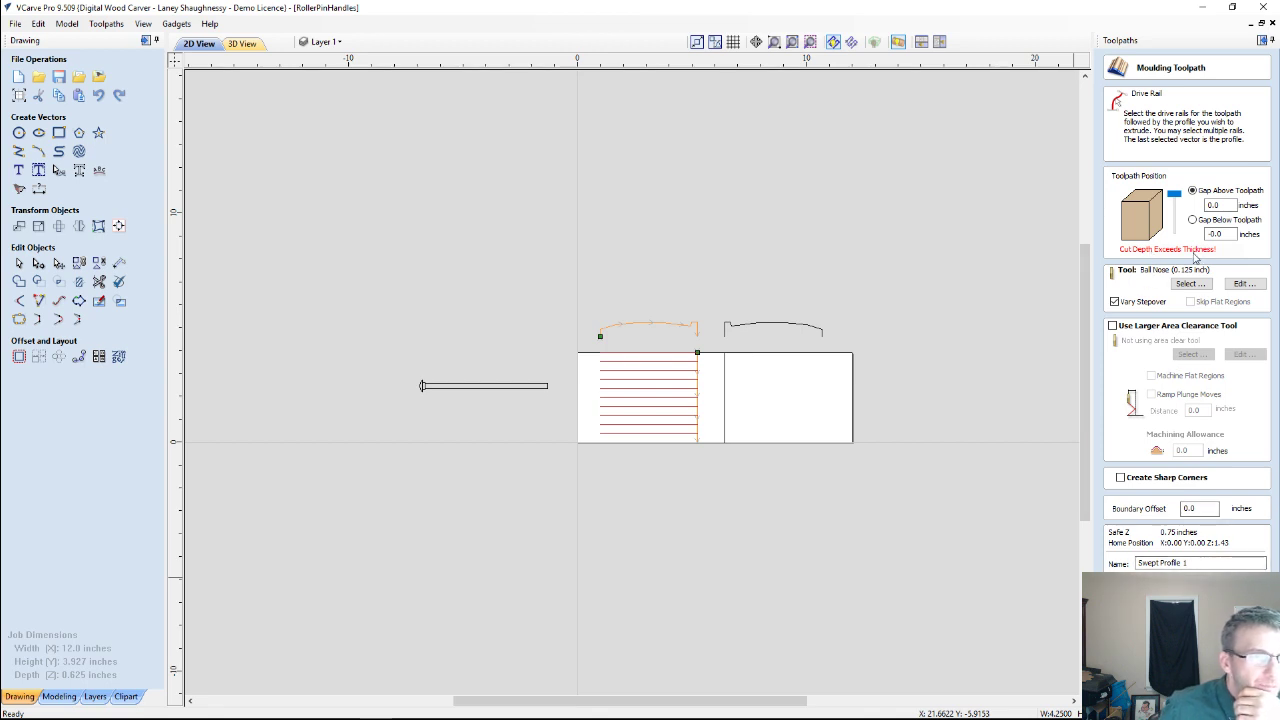
Clear the toolpath selection and set the left handle profile's height to 0.620 inches.
{"action": "left_click", "coordinate": [630, 343]}
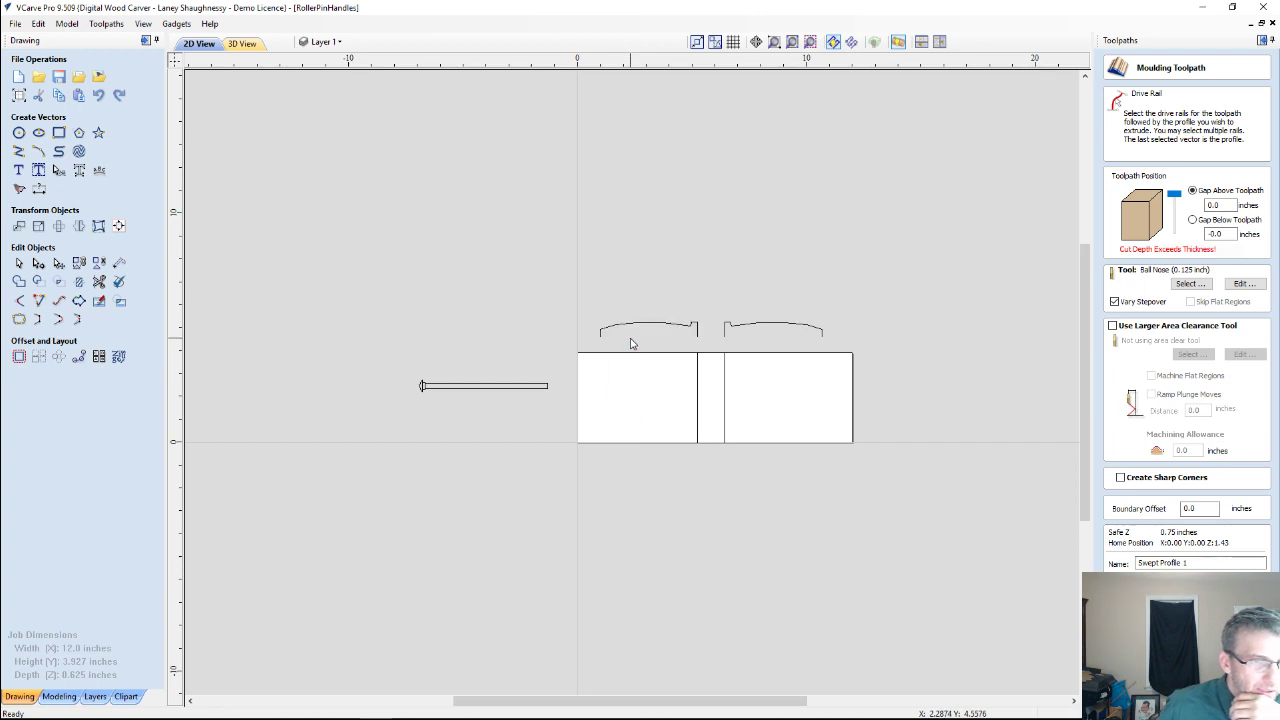
{"action": "left_click", "coordinate": [633, 328]}
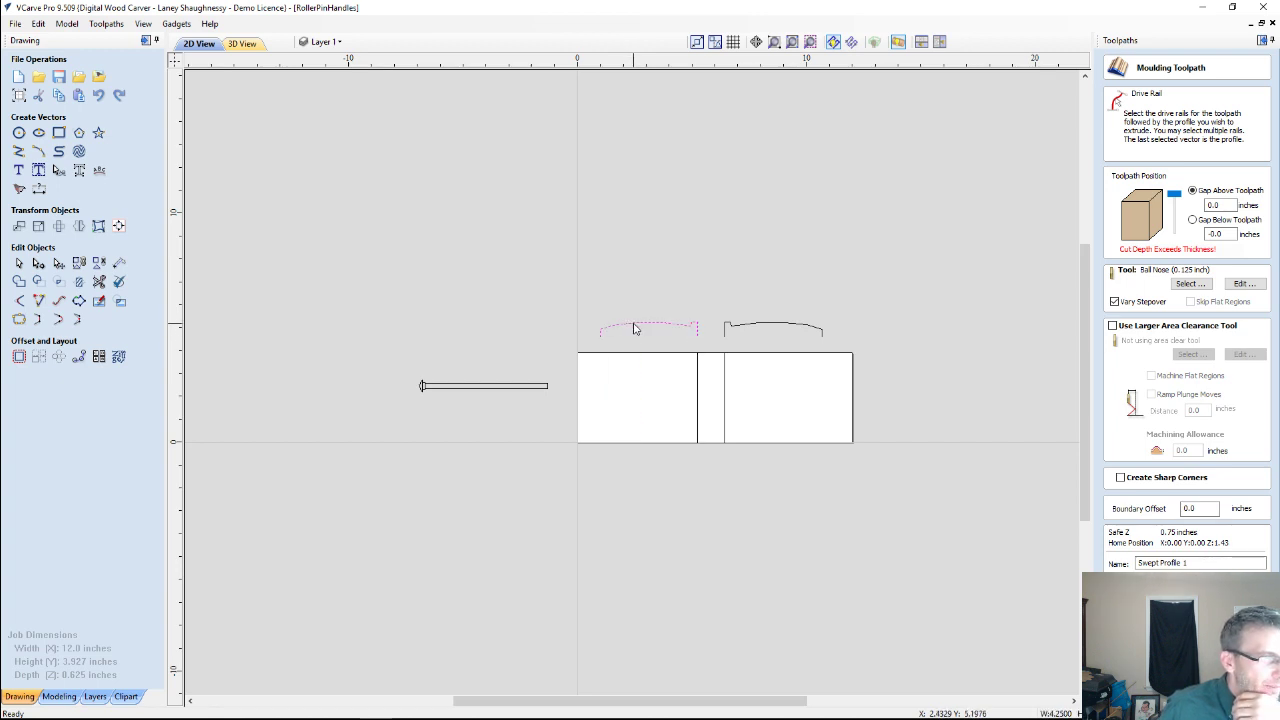
{"action": "scroll", "coordinate": [654, 289], "scroll_direction": "up", "scroll_amount": 3}
{"action": "scroll", "coordinate": [808, 286], "scroll_direction": "up", "scroll_amount": 1}
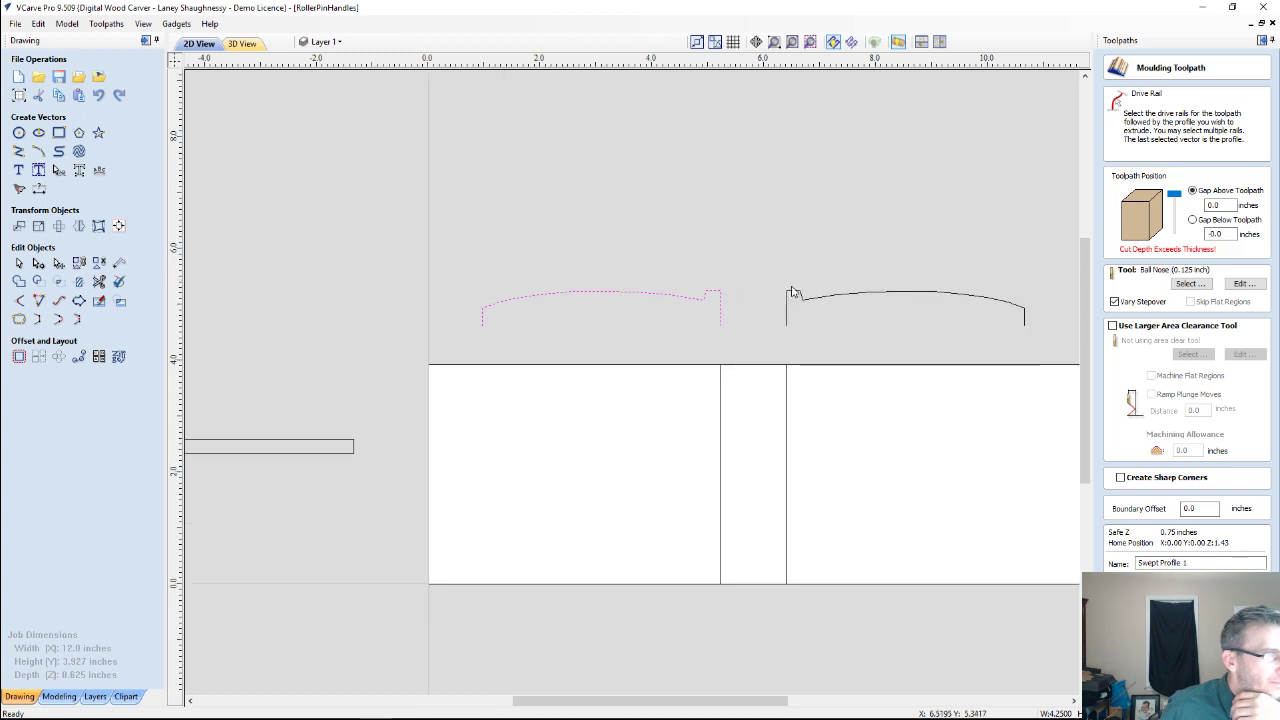
{"action": "scroll", "coordinate": [757, 292], "scroll_direction": "up", "scroll_amount": 1}
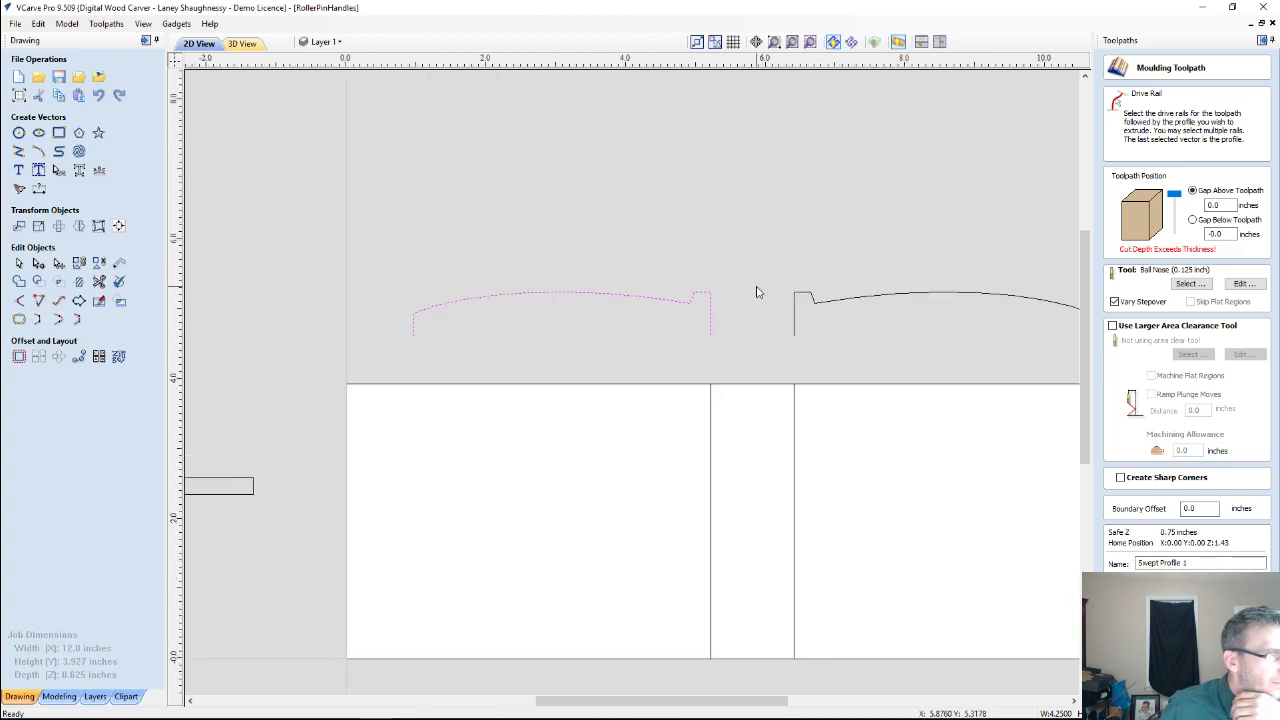
{"action": "left_click", "coordinate": [19, 226]}
{"action": "left_click", "coordinate": [64, 194]}
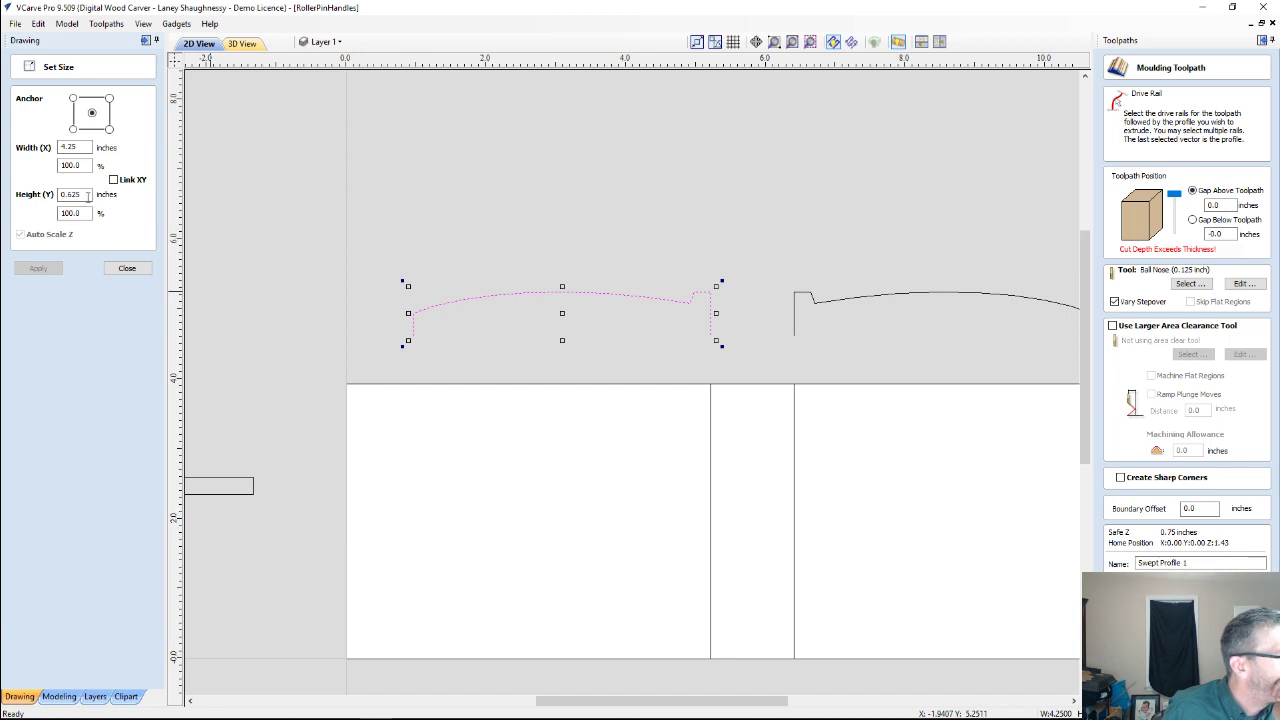
{"action": "left_click", "coordinate": [78, 194]}
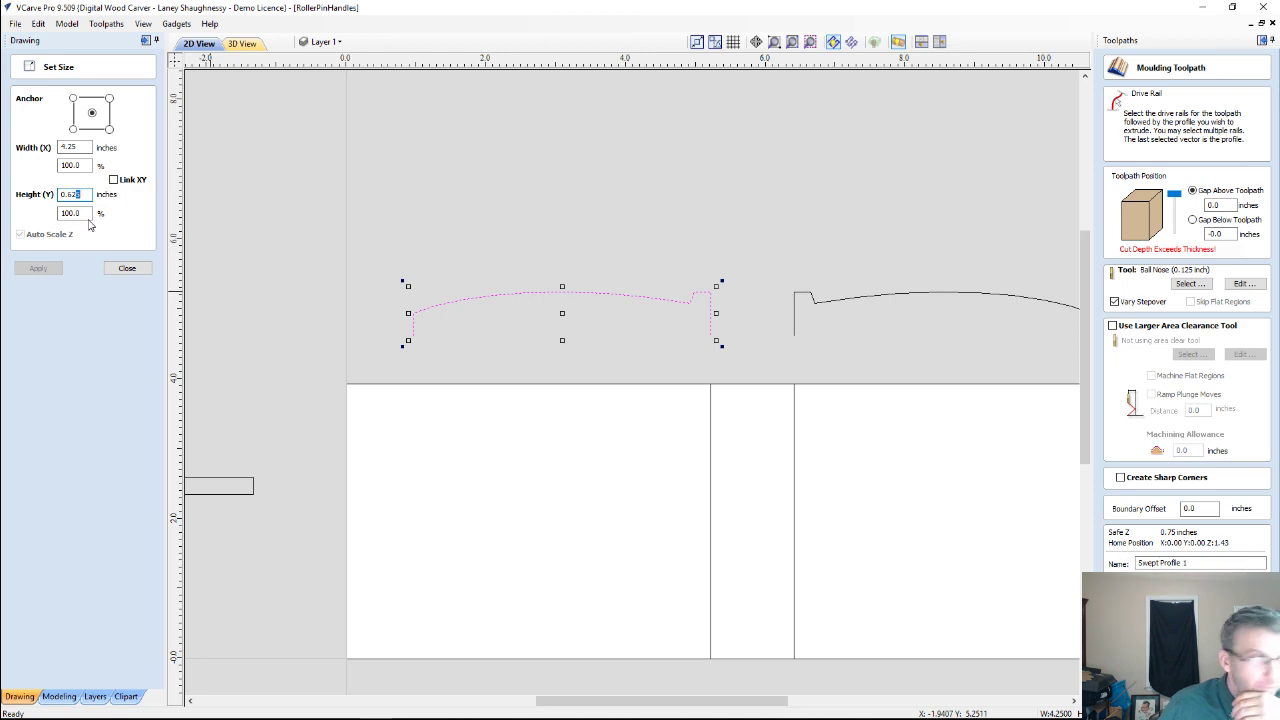
{"action": "type", "text": "0"}
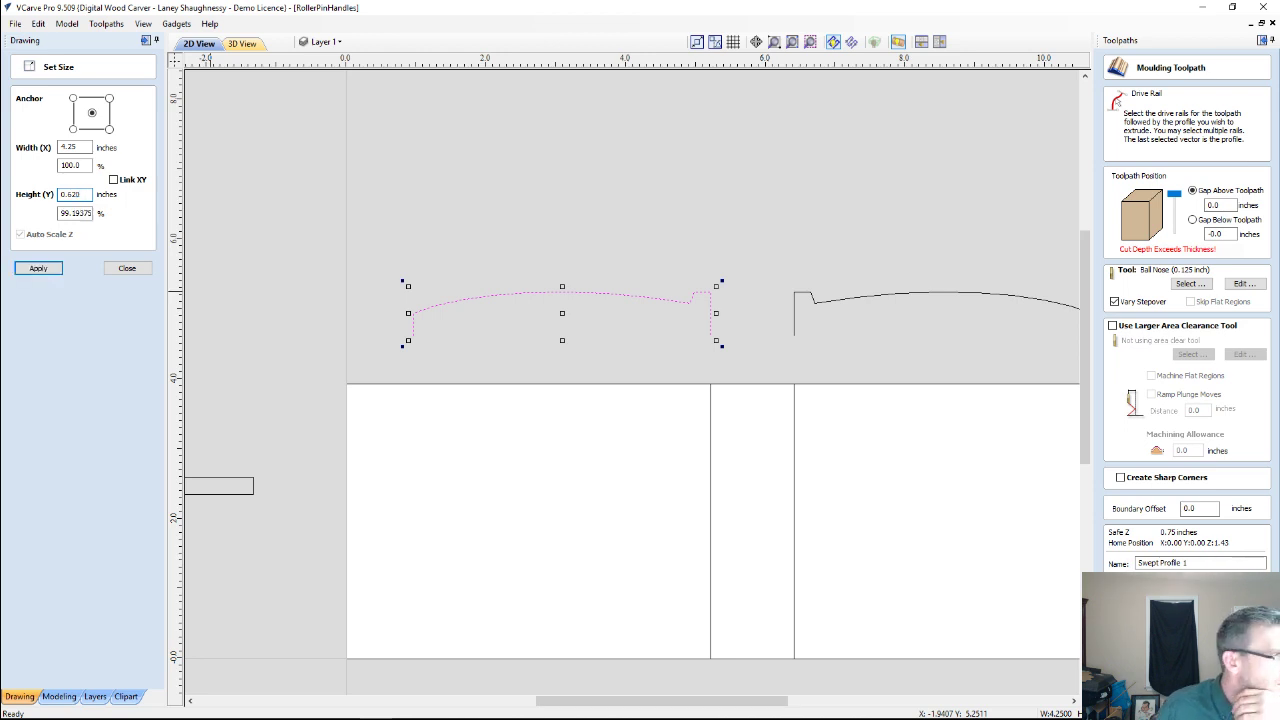
{"action": "left_click", "coordinate": [40, 268]}
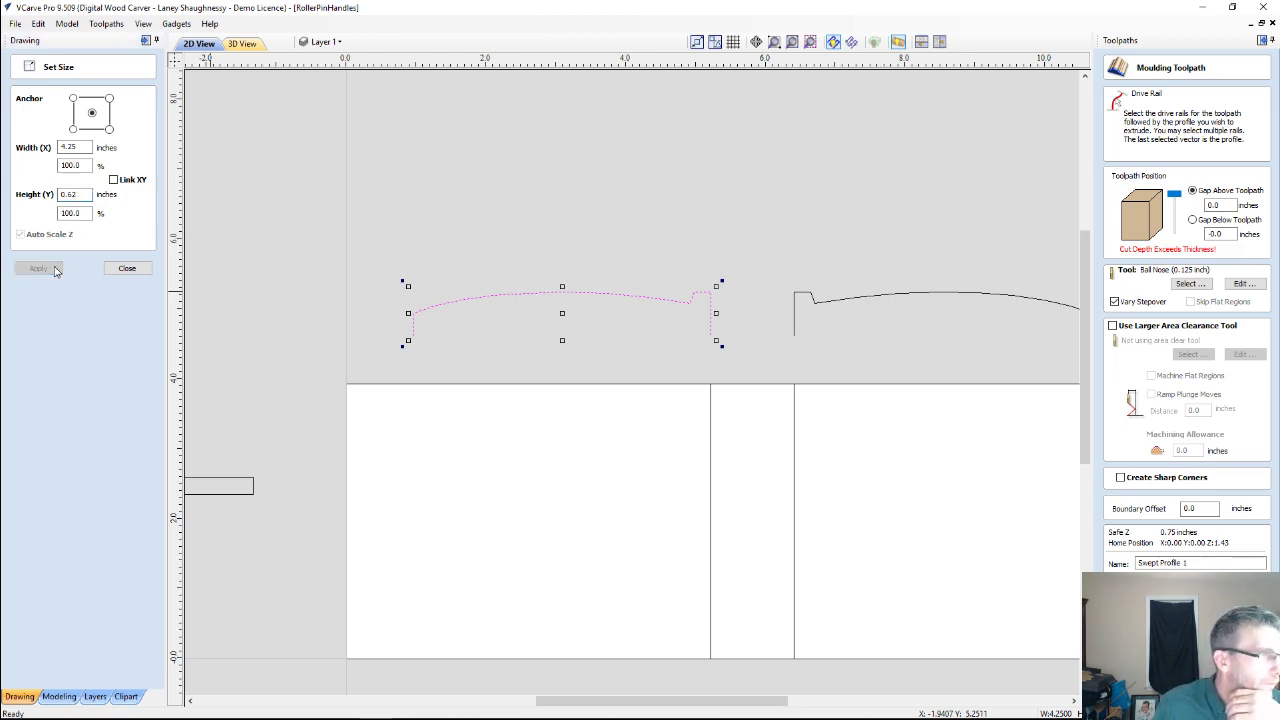
Set the mirrored handle profile's height to 0.620 inches as well, and finish resizing.
{"action": "left_click", "coordinate": [814, 299]}
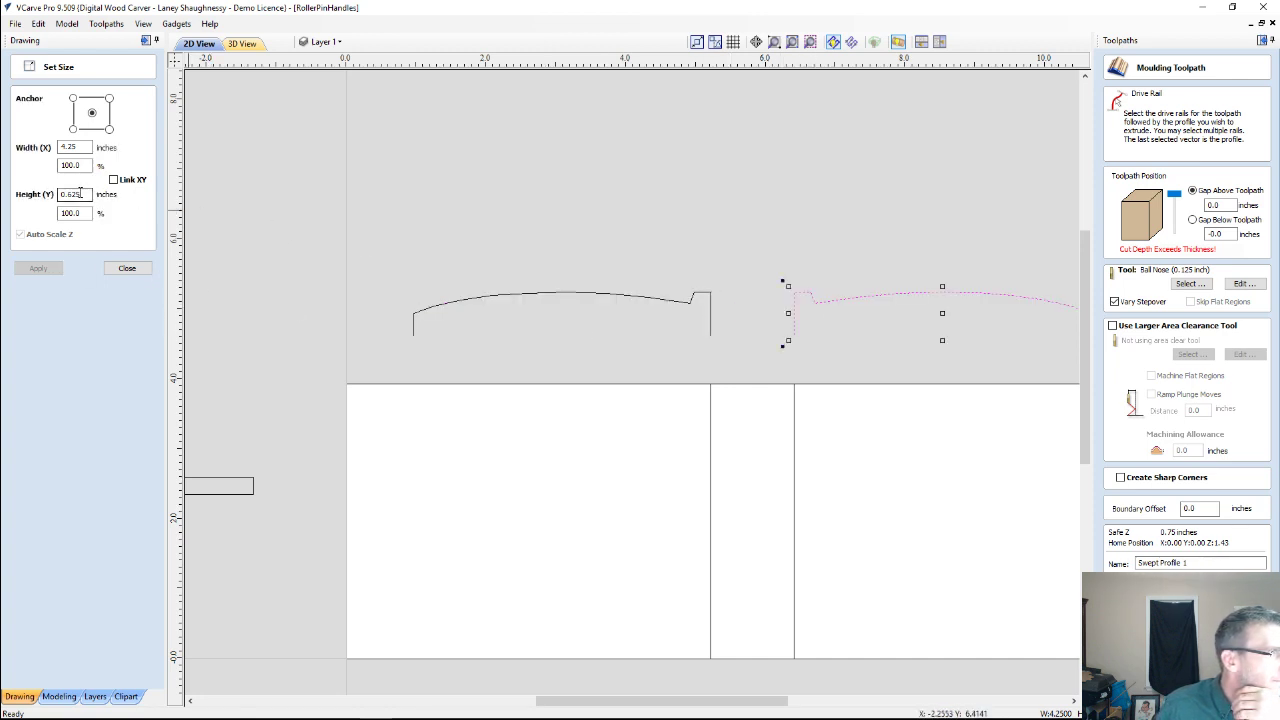
{"action": "left_click_drag", "start_coordinate": [78, 194], "coordinate": [95, 195]}
{"action": "type", "text": "0"}
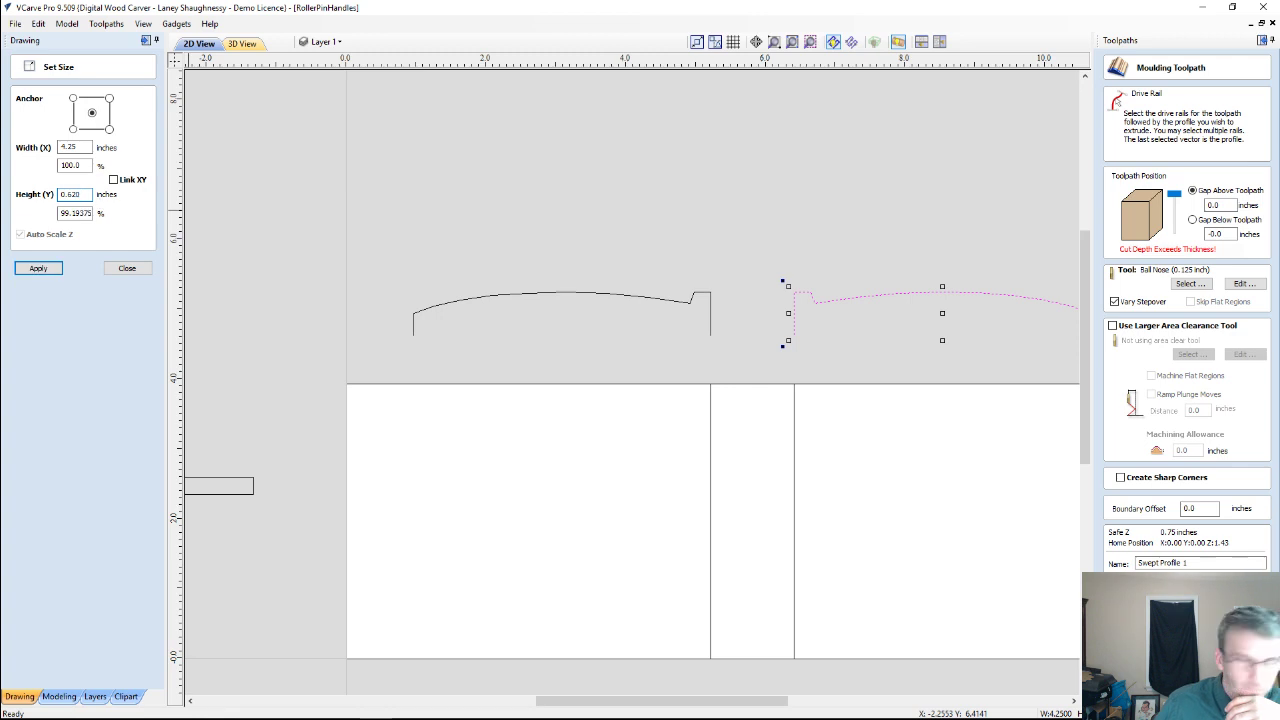
{"action": "left_click", "coordinate": [50, 271]}
{"action": "left_click", "coordinate": [127, 268]}
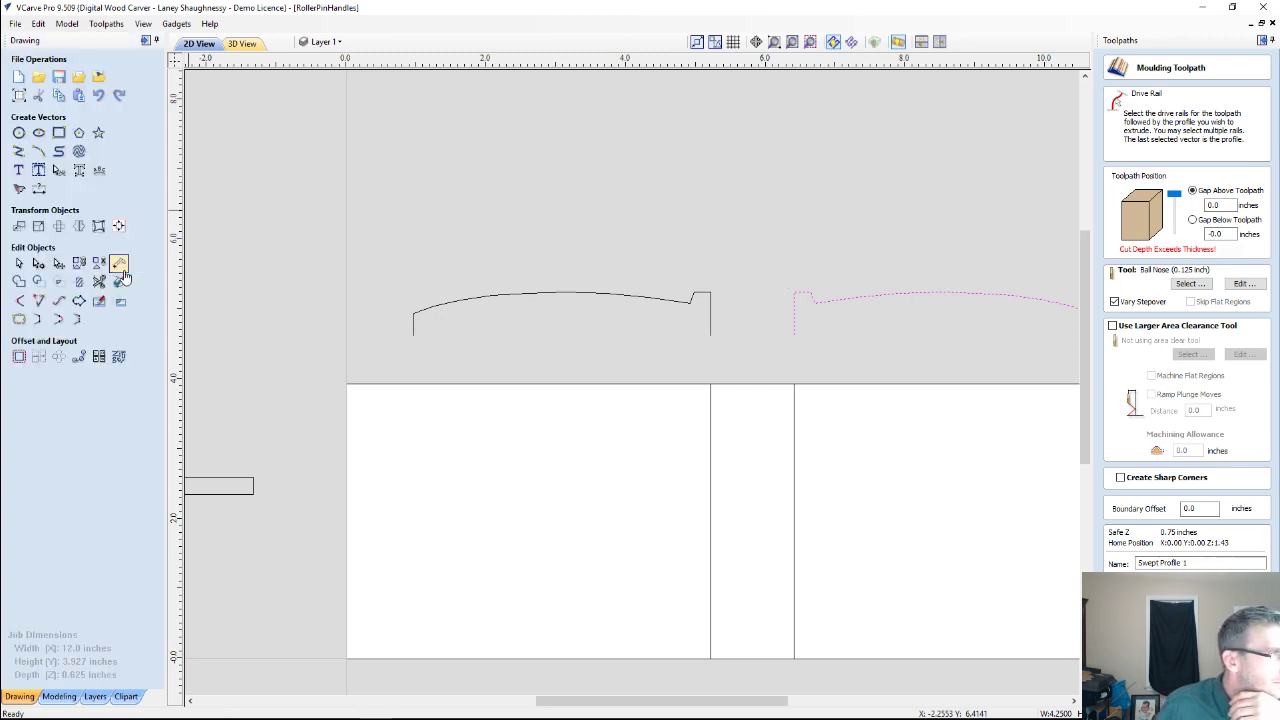
Reselect the left drive line as the moulding toolpath's rail and the resized left handle outline as its profile.
{"action": "left_click", "coordinate": [711, 436]}
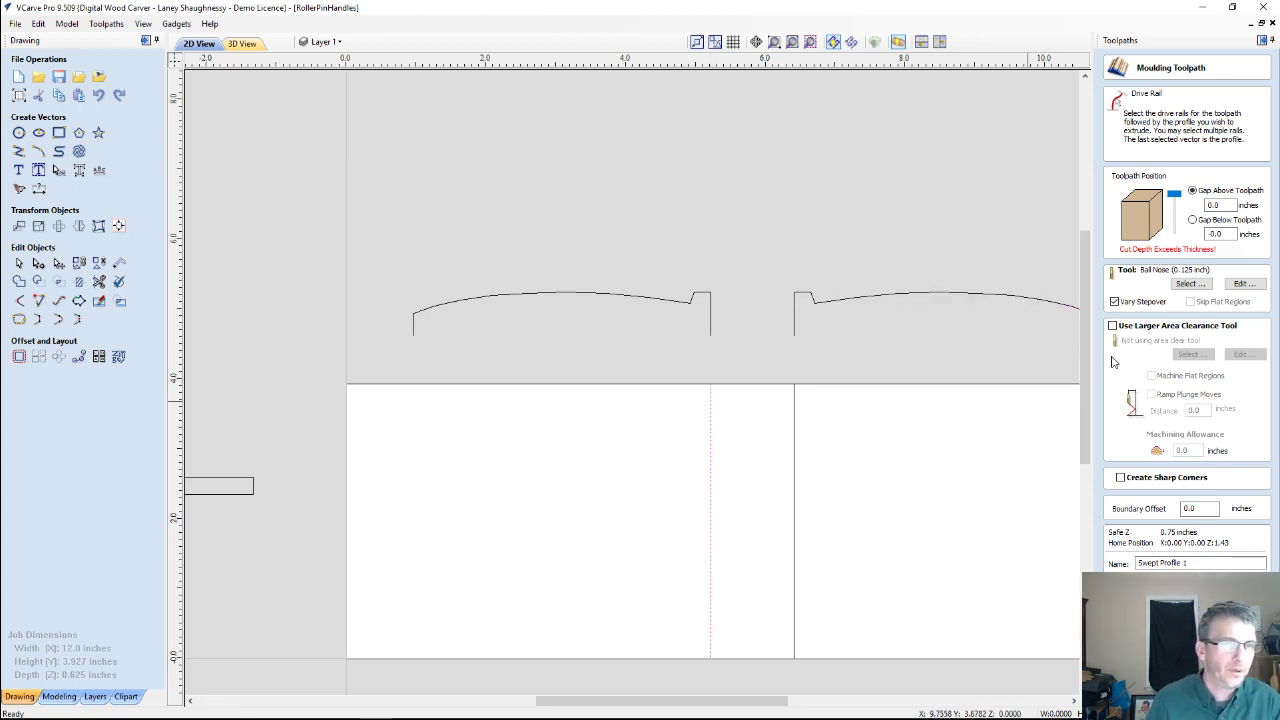
{"action": "left_click", "coordinate": [643, 297], "text": "shift"}
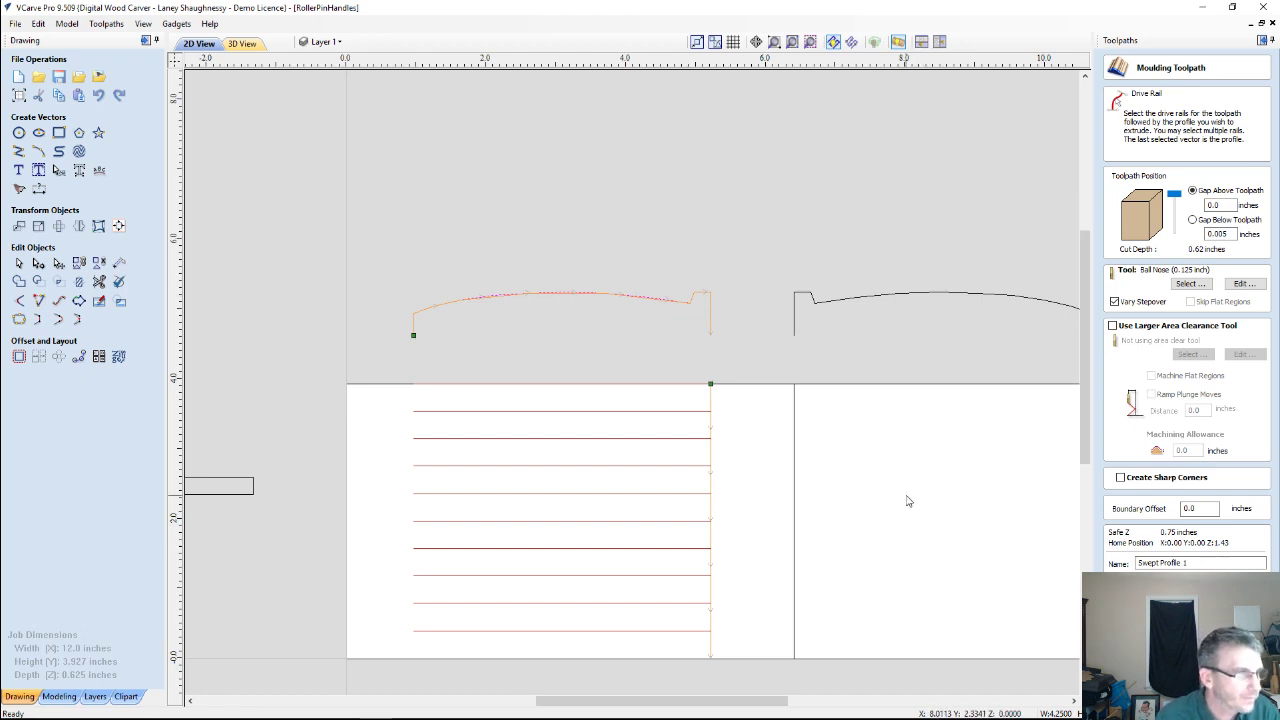
Name the moulding toolpath Left Handle and calculate it.
{"action": "scroll", "coordinate": [783, 403], "scroll_direction": "down", "scroll_amount": 2}
{"action": "scroll", "coordinate": [783, 403], "scroll_direction": "down", "scroll_amount": 2}
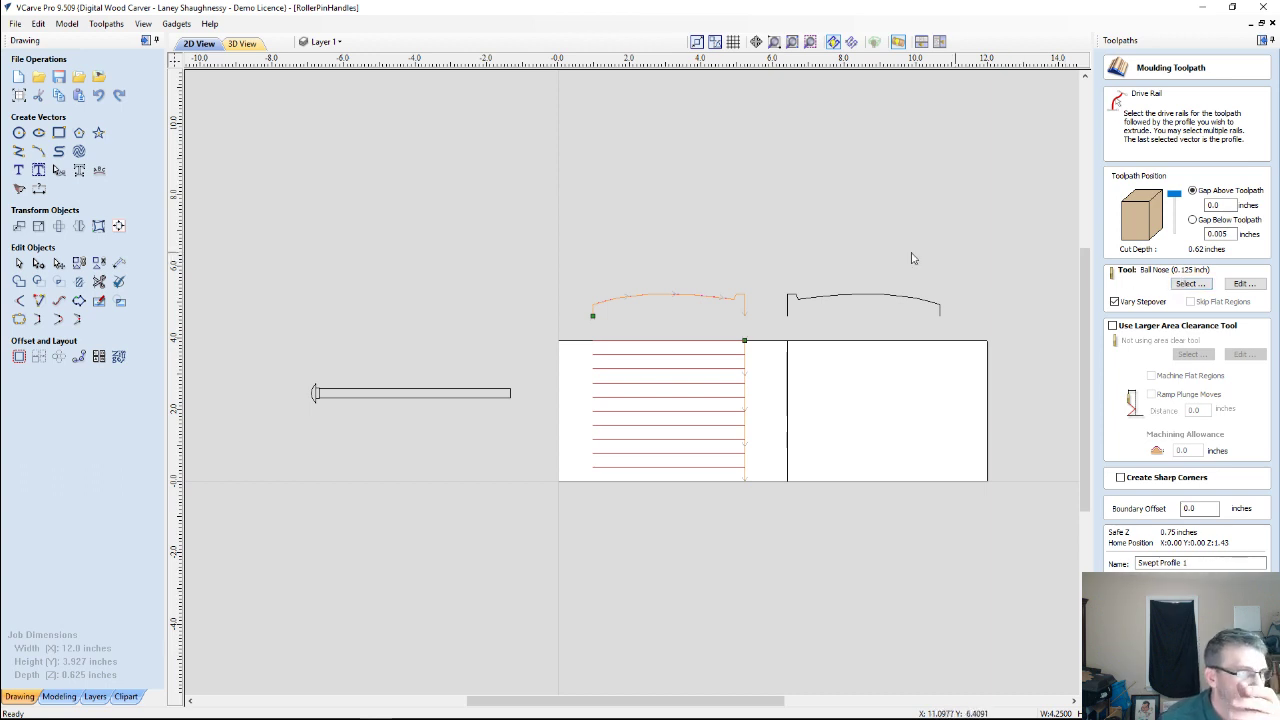
{"action": "scroll", "coordinate": [754, 209], "scroll_direction": "up", "scroll_amount": 8}
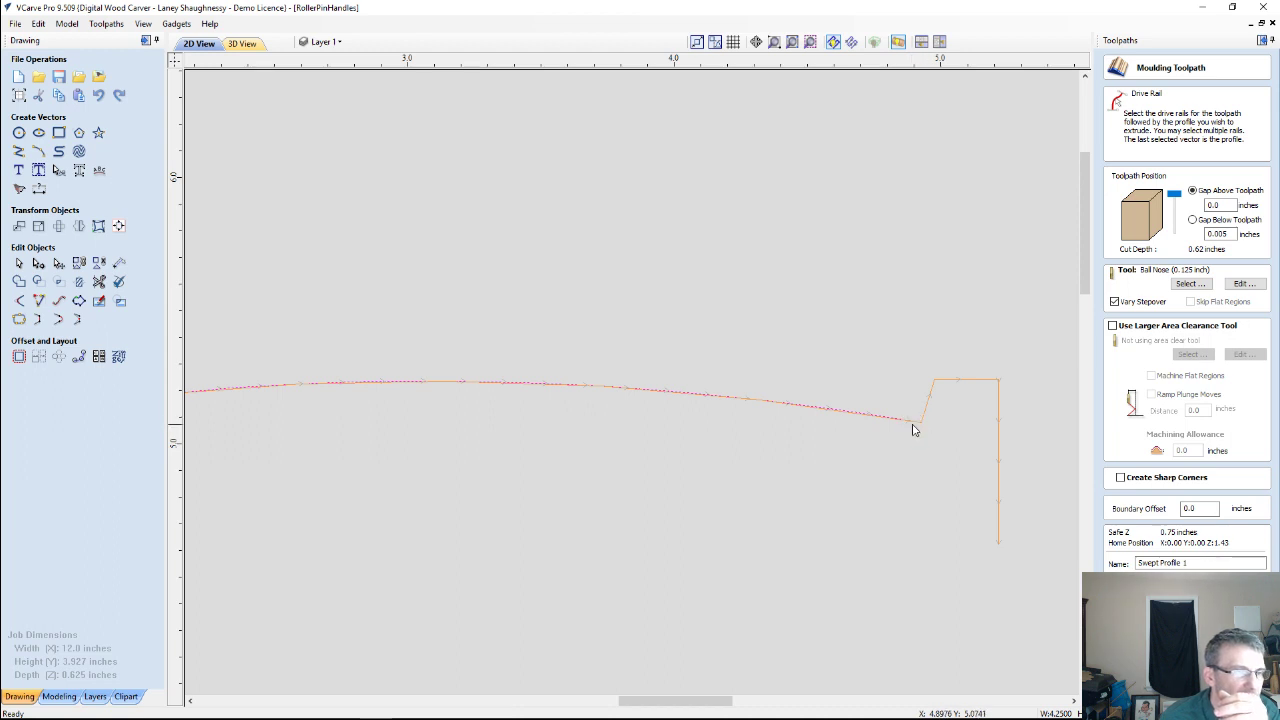
{"action": "scroll", "coordinate": [918, 433], "scroll_direction": "down", "scroll_amount": 8}
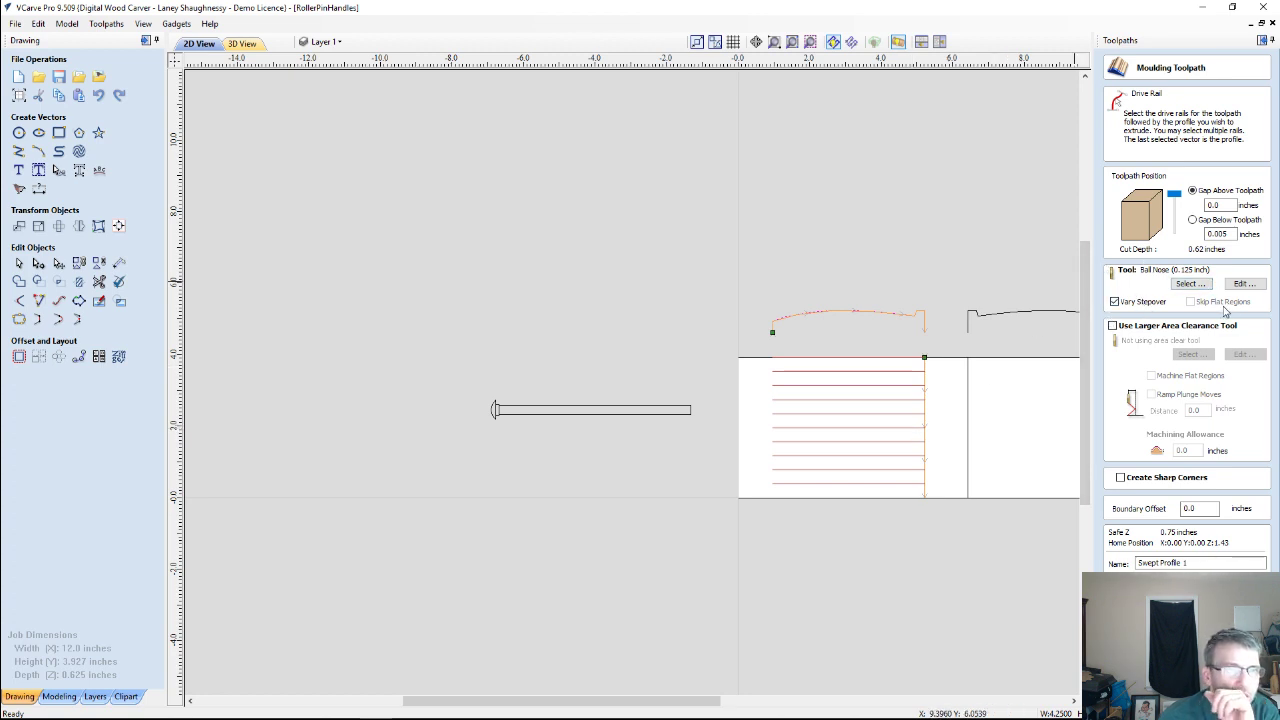
{"action": "left_click_drag", "start_coordinate": [1240, 563], "coordinate": [1042, 566]}
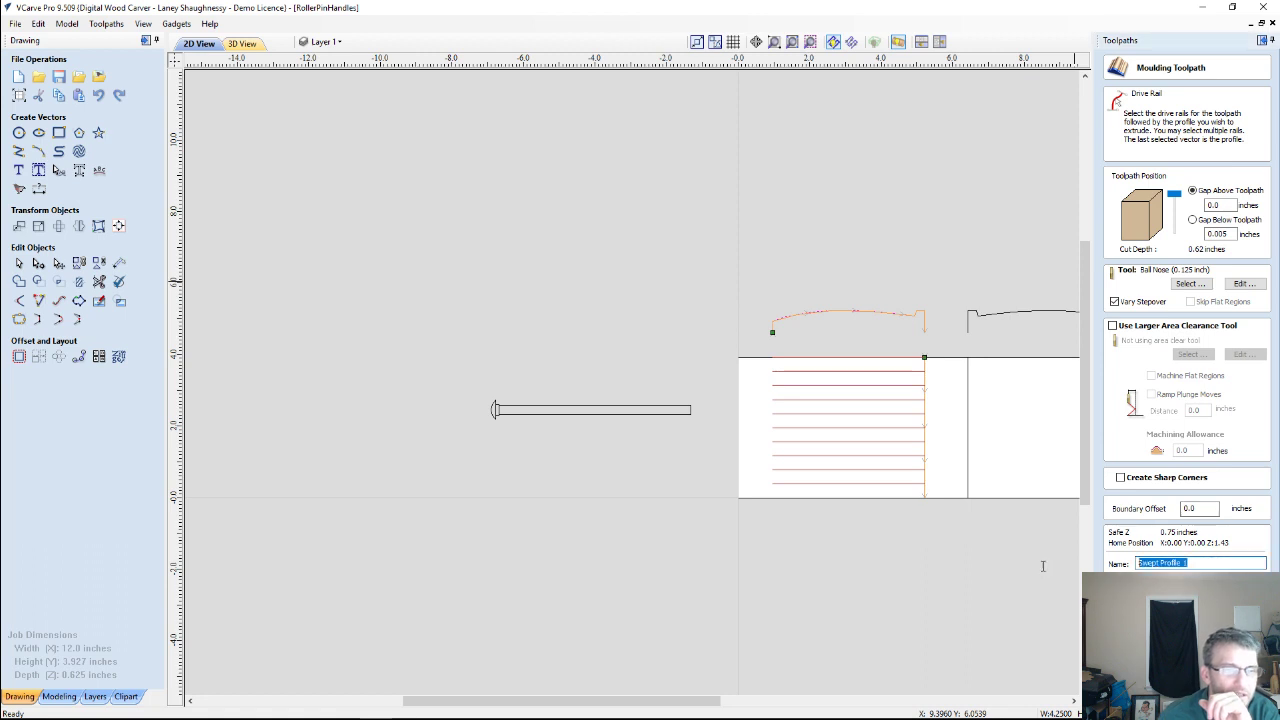
{"action": "type", "text": "Left"}
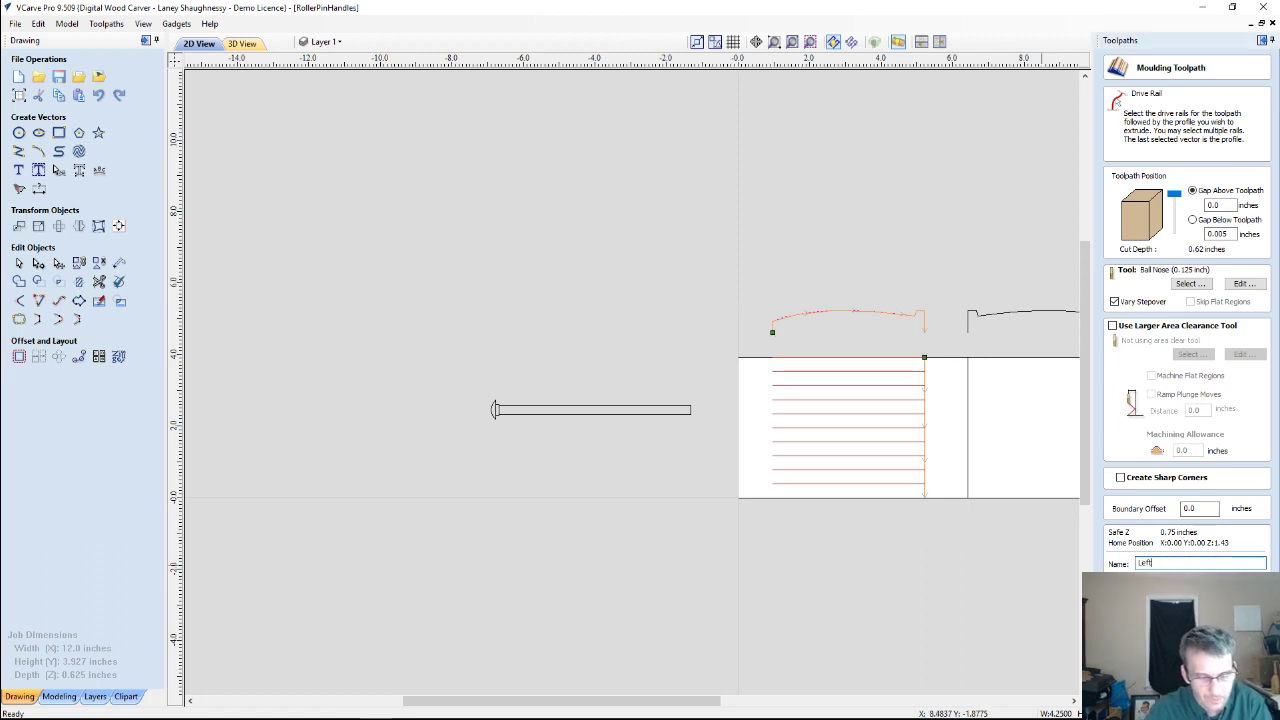
{"action": "type", "text": " Handle"}
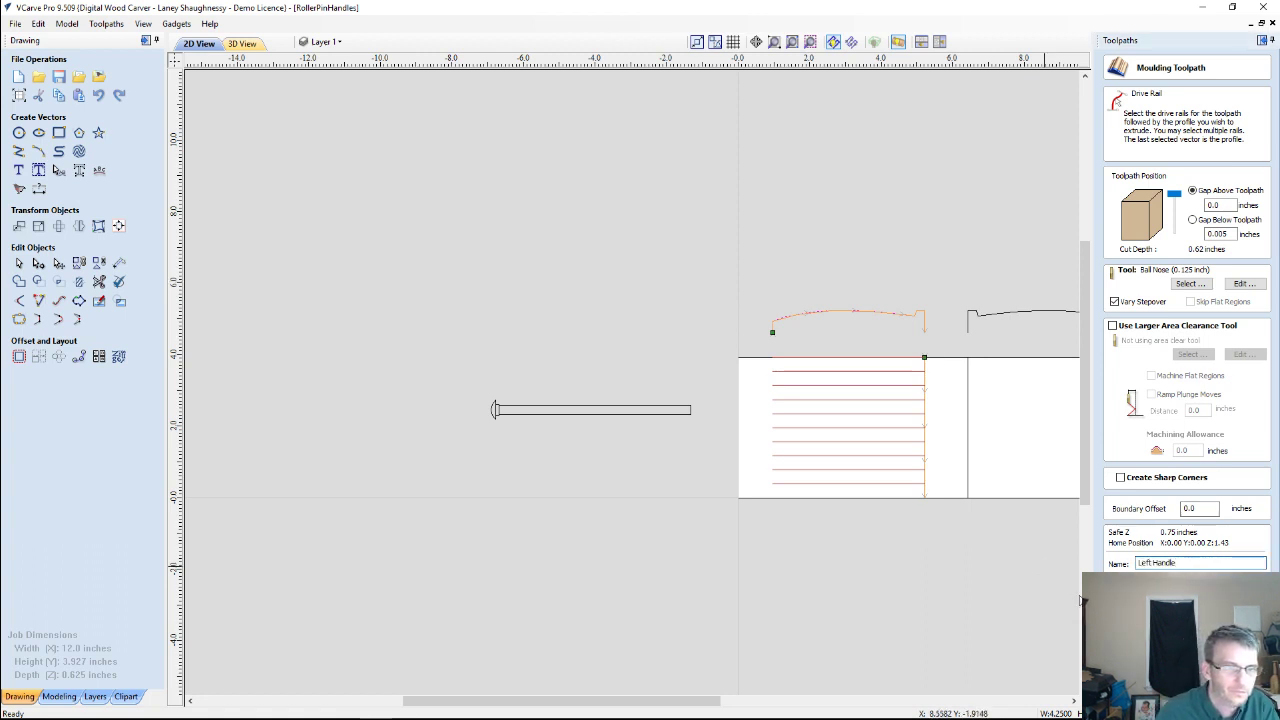
{"action": "key", "text": "Return"}
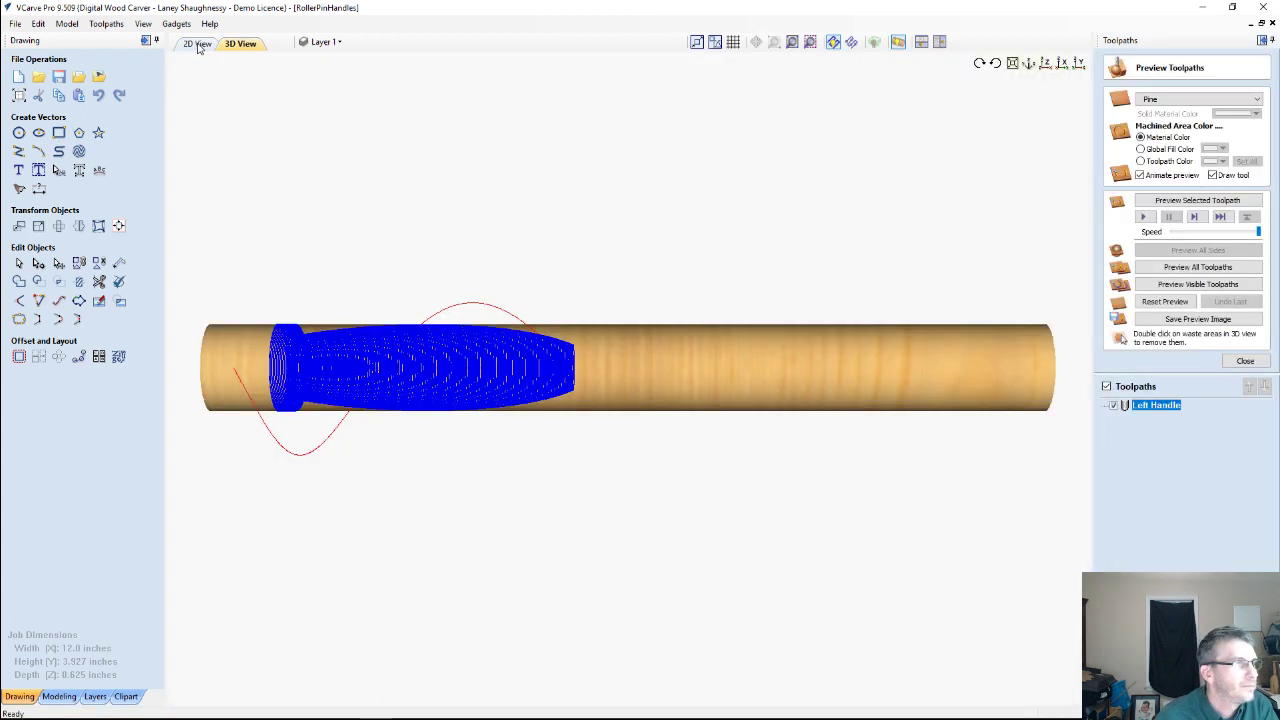
Compare the Left Handle toolpath in the 2D and 3D views, reverse its profile's direction, and recalculate it.
{"action": "left_click", "coordinate": [197, 44]}
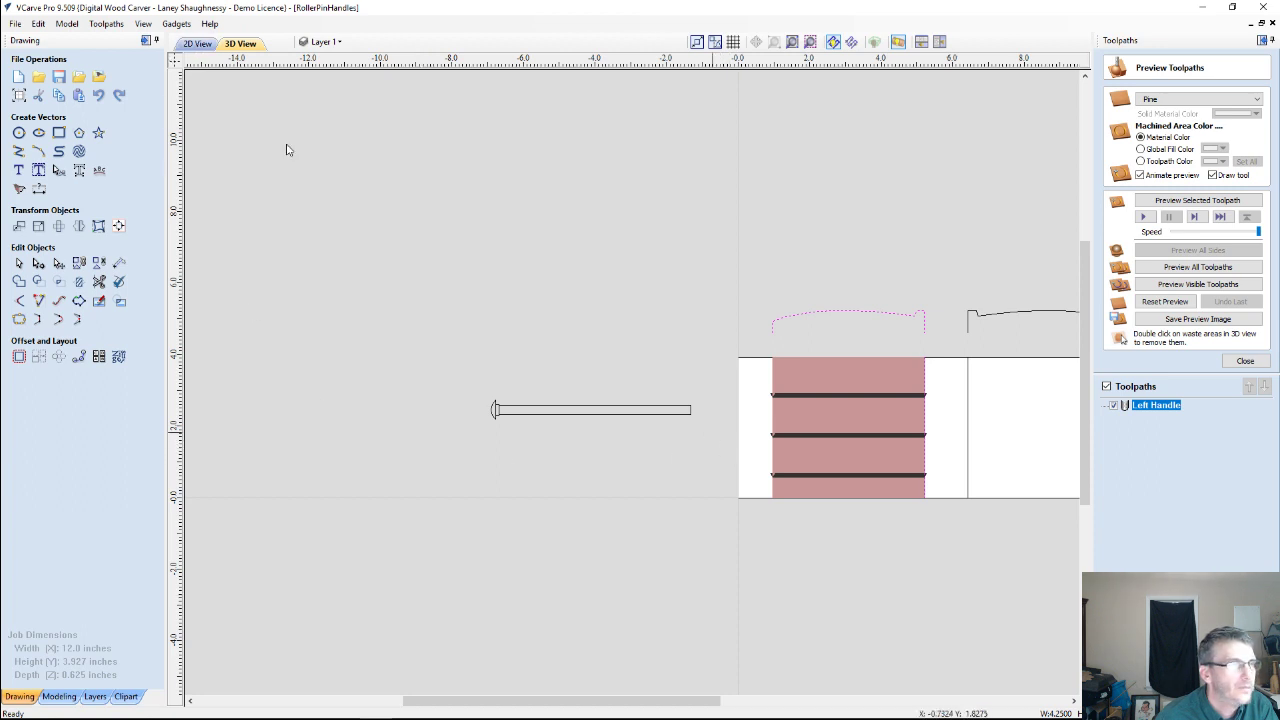
{"action": "left_click", "coordinate": [241, 44]}
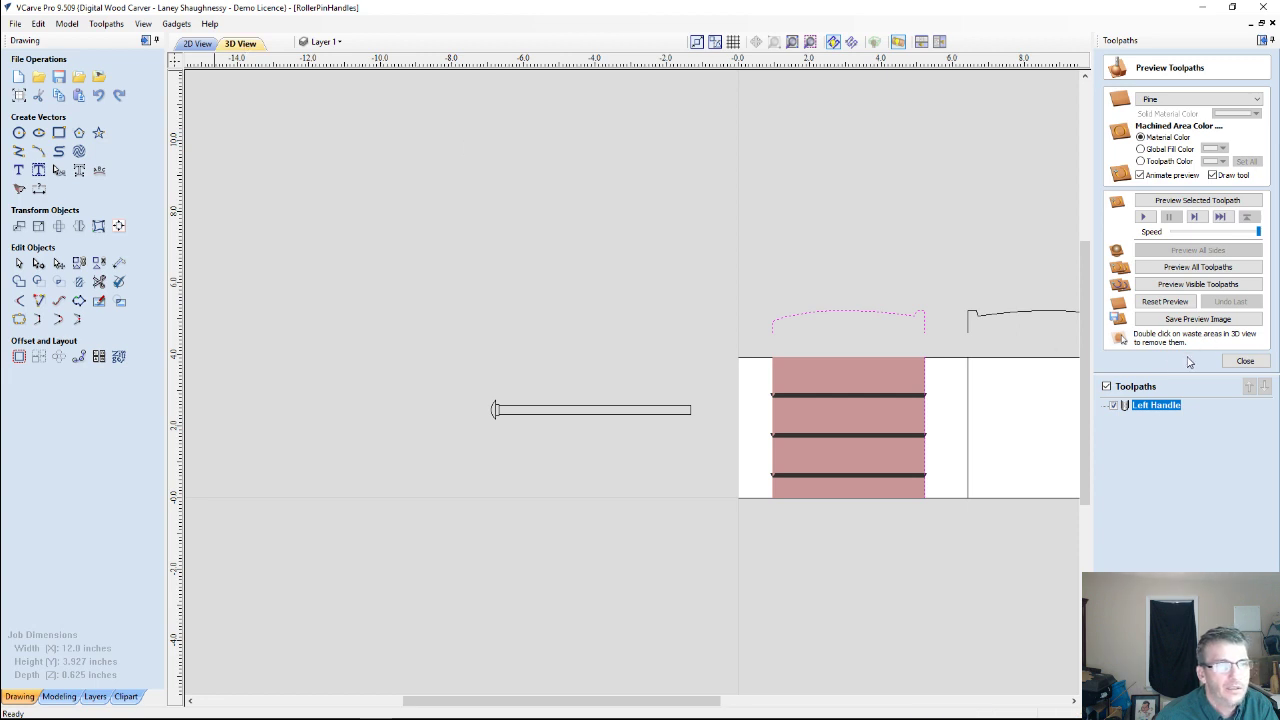
{"action": "left_click", "coordinate": [197, 46]}
{"action": "left_click", "coordinate": [253, 46]}
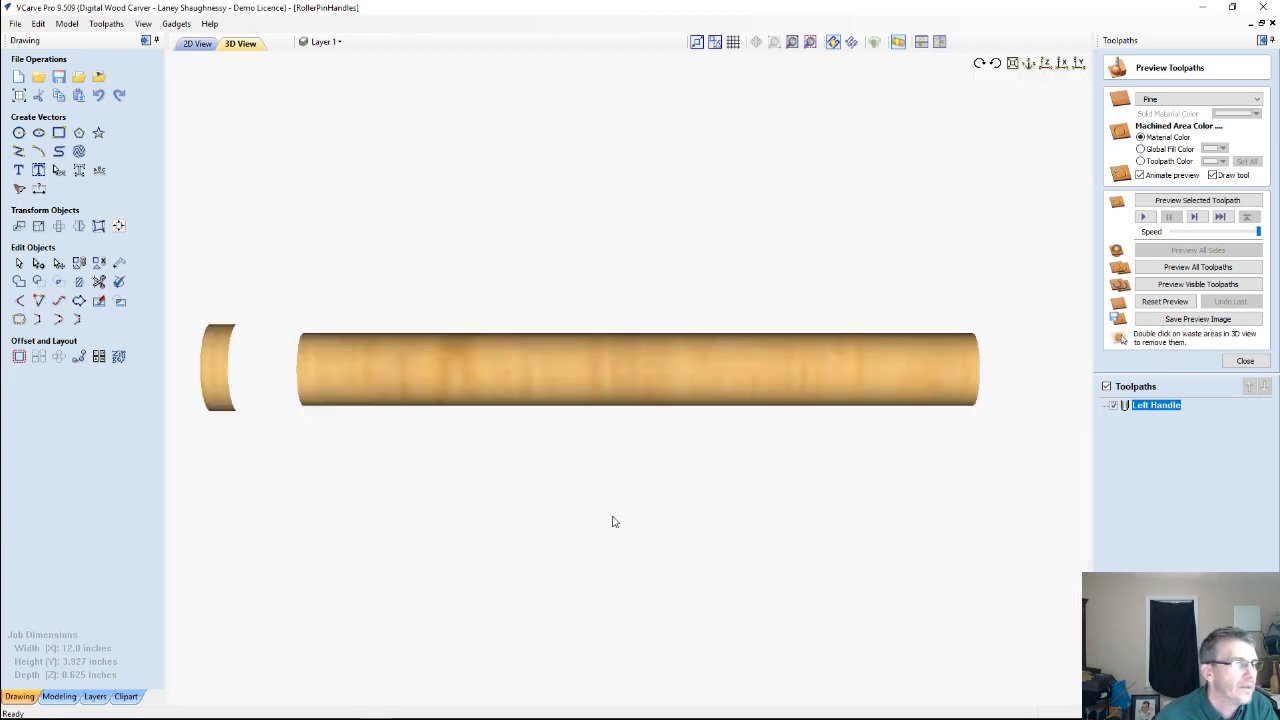
{"action": "scroll", "coordinate": [393, 354], "scroll_direction": "up", "scroll_amount": 3}
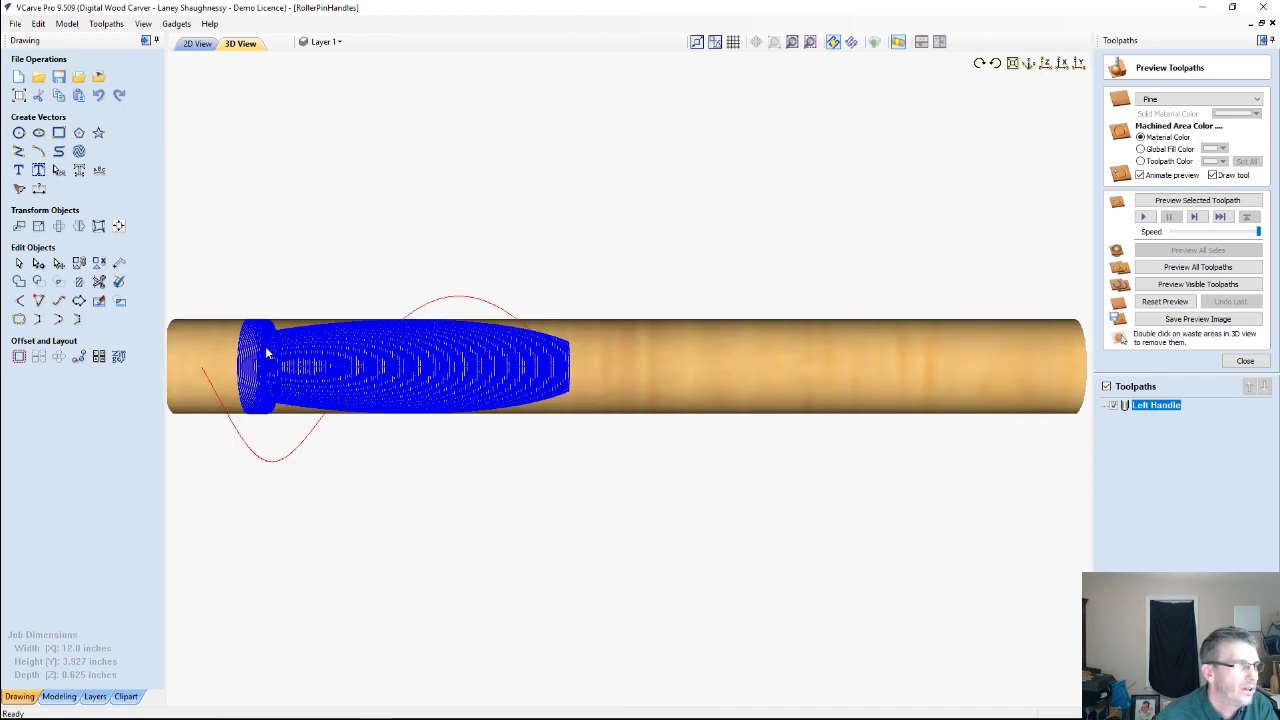
{"action": "left_click", "coordinate": [197, 44]}
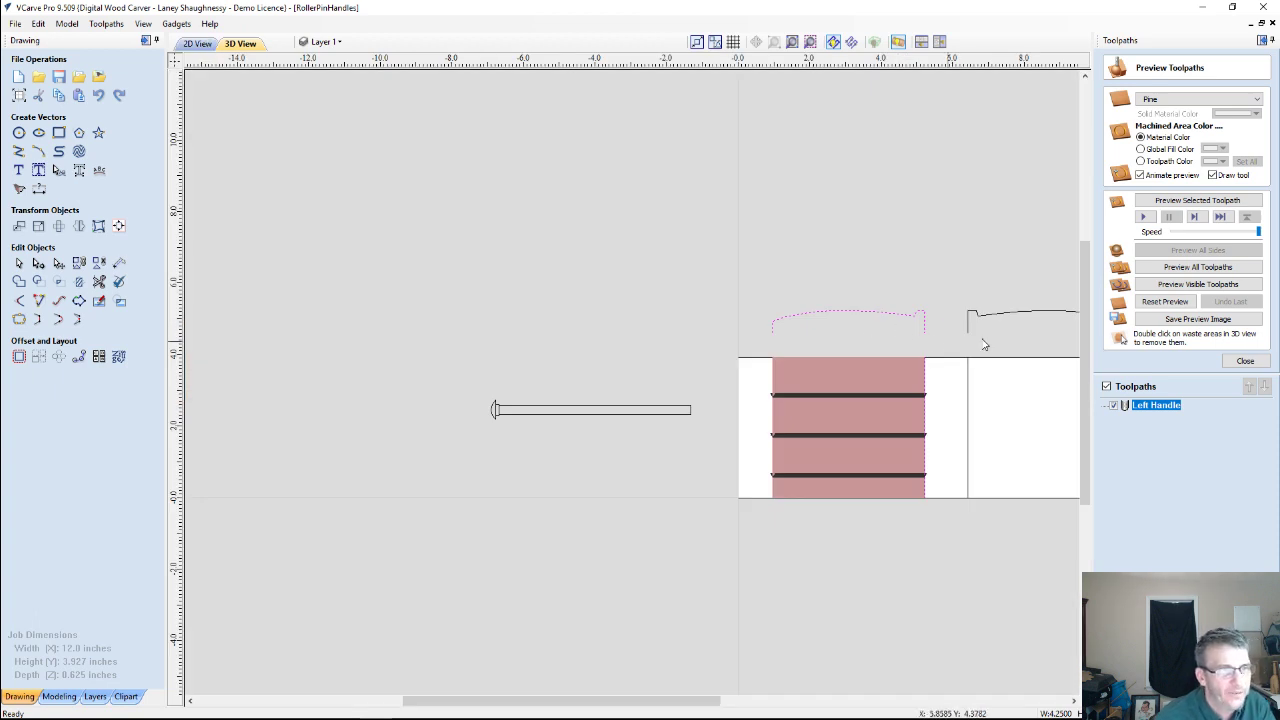
{"action": "double_click", "coordinate": [1150, 409]}
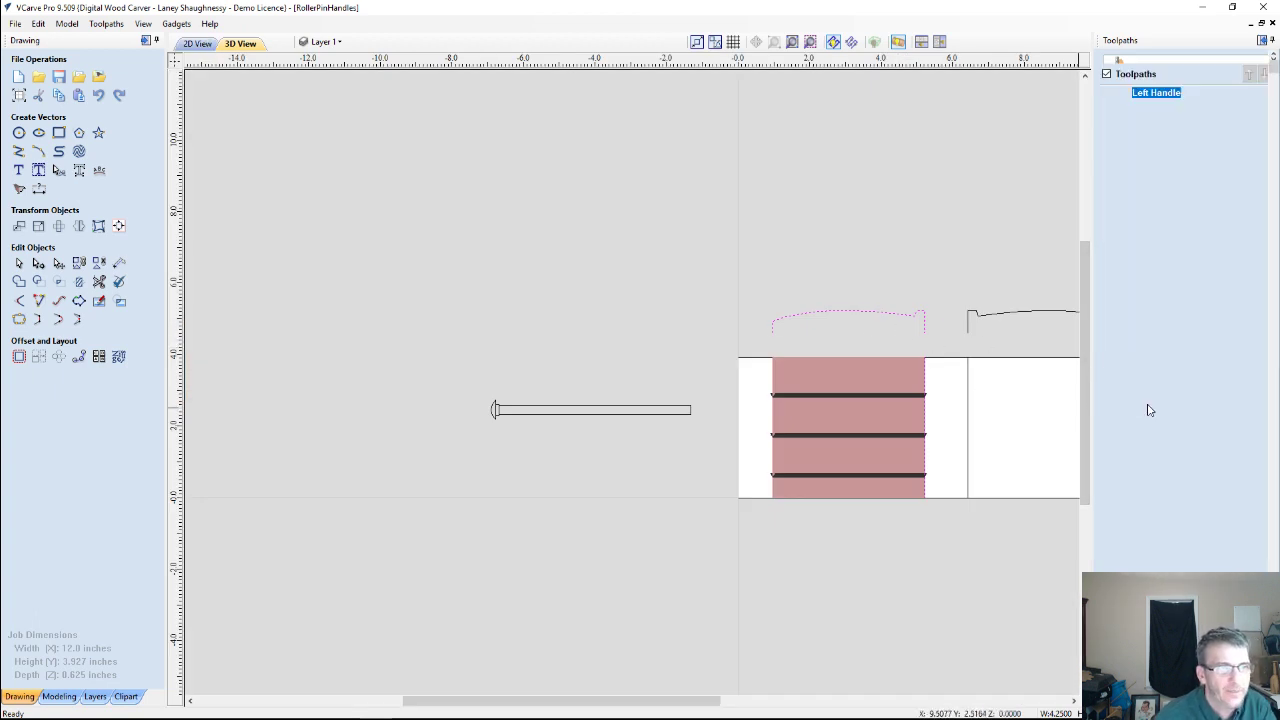
{"action": "right_click", "coordinate": [772, 337]}
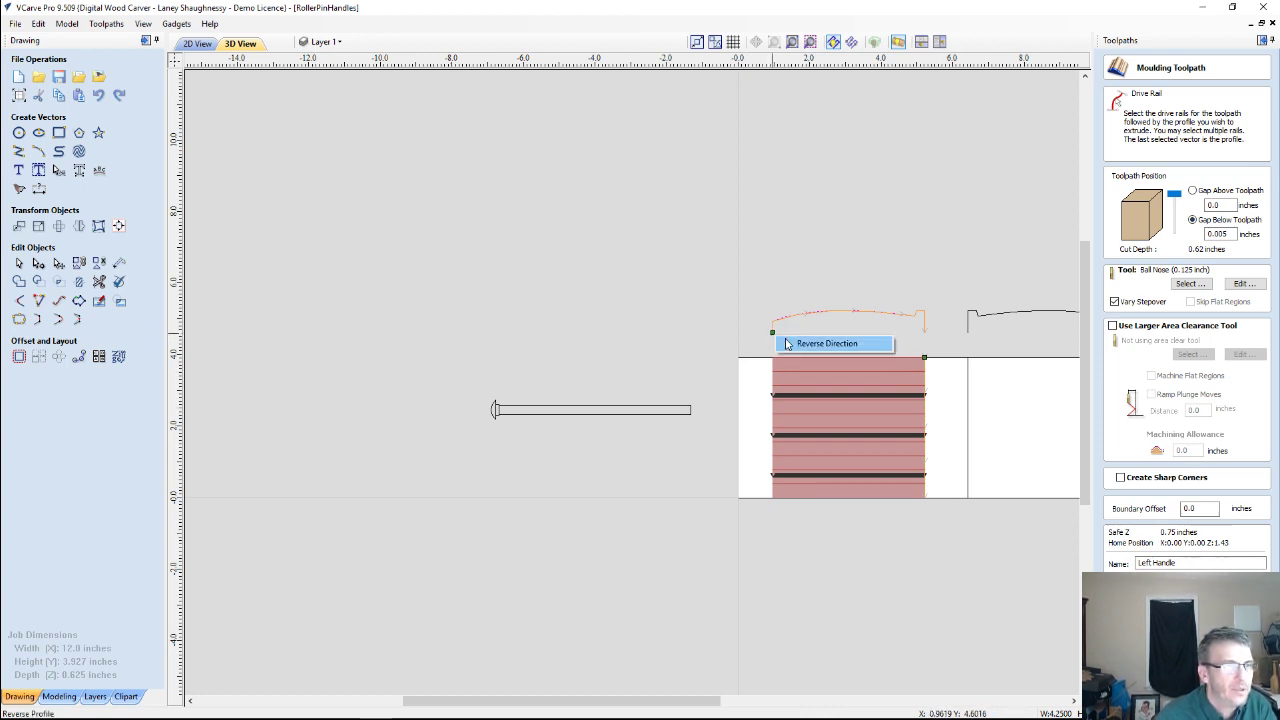
{"action": "left_click", "coordinate": [826, 343]}
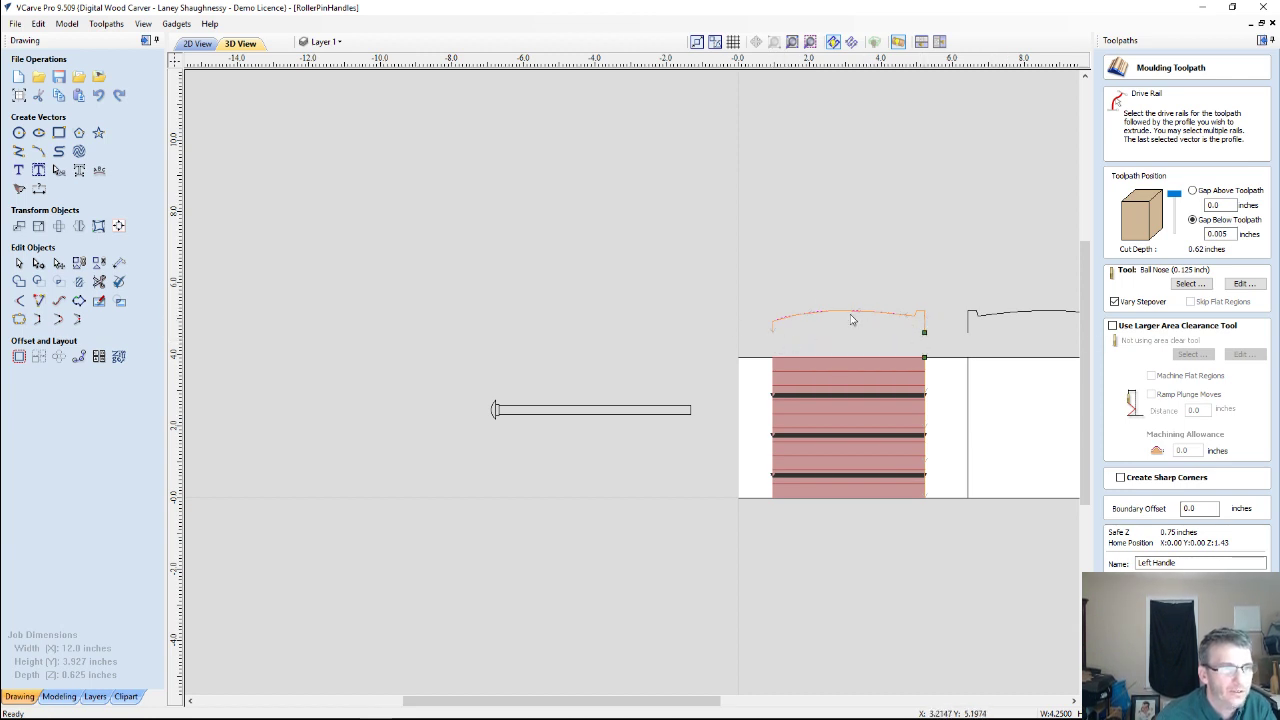
{"action": "left_click", "coordinate": [1150, 590]}
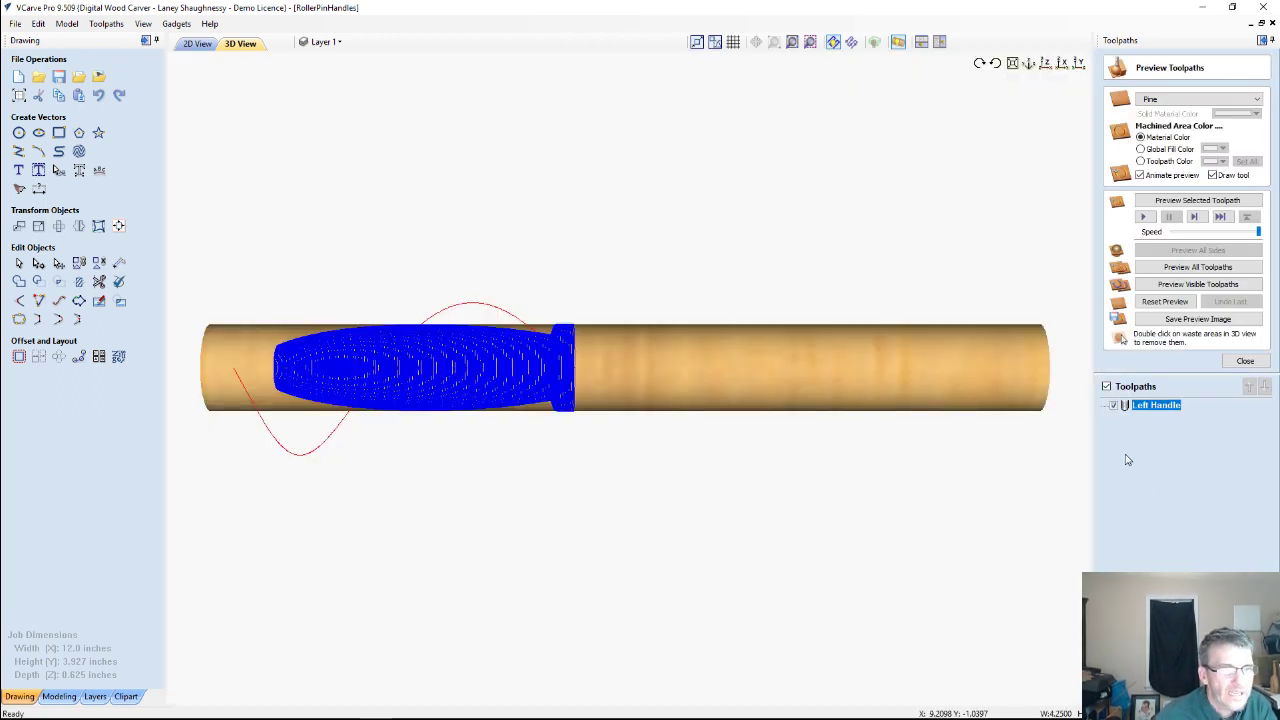
Start a second moulding toolpath with only the right drive line as the rail and the right handle outline as the profile.
{"action": "left_click", "coordinate": [197, 44]}
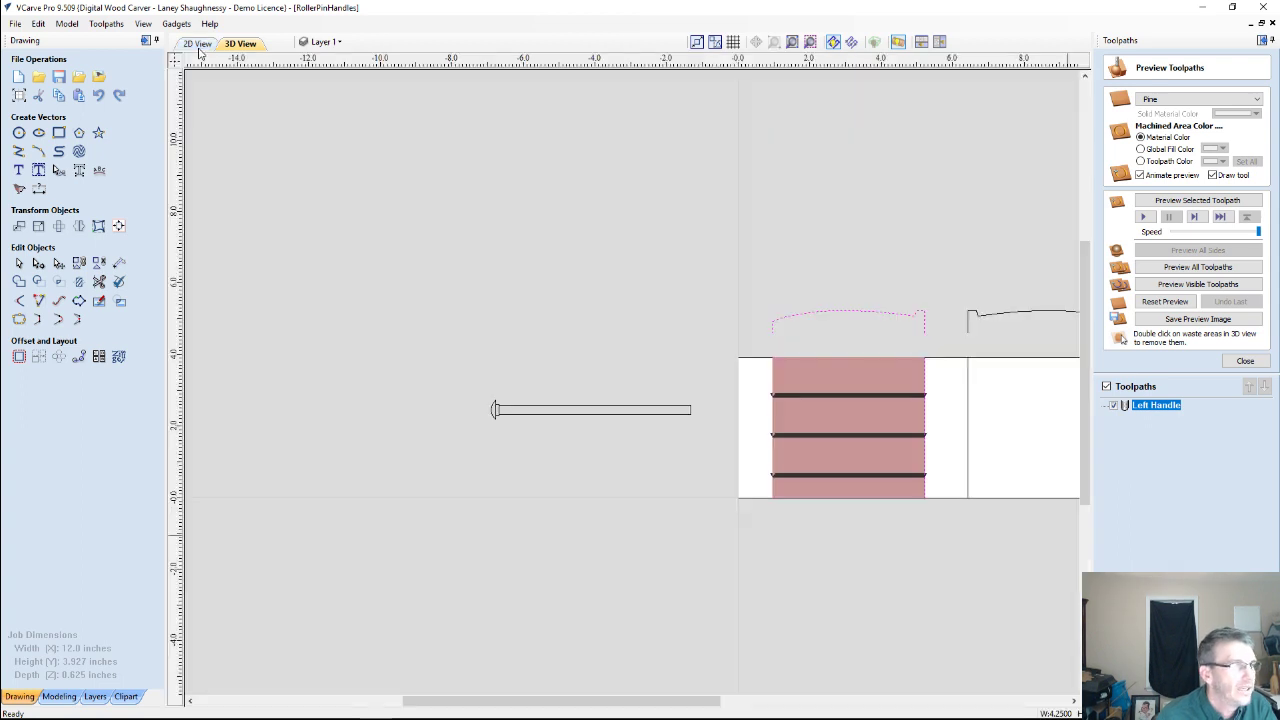
{"action": "scroll", "coordinate": [580, 409], "scroll_direction": "down", "scroll_amount": 2}
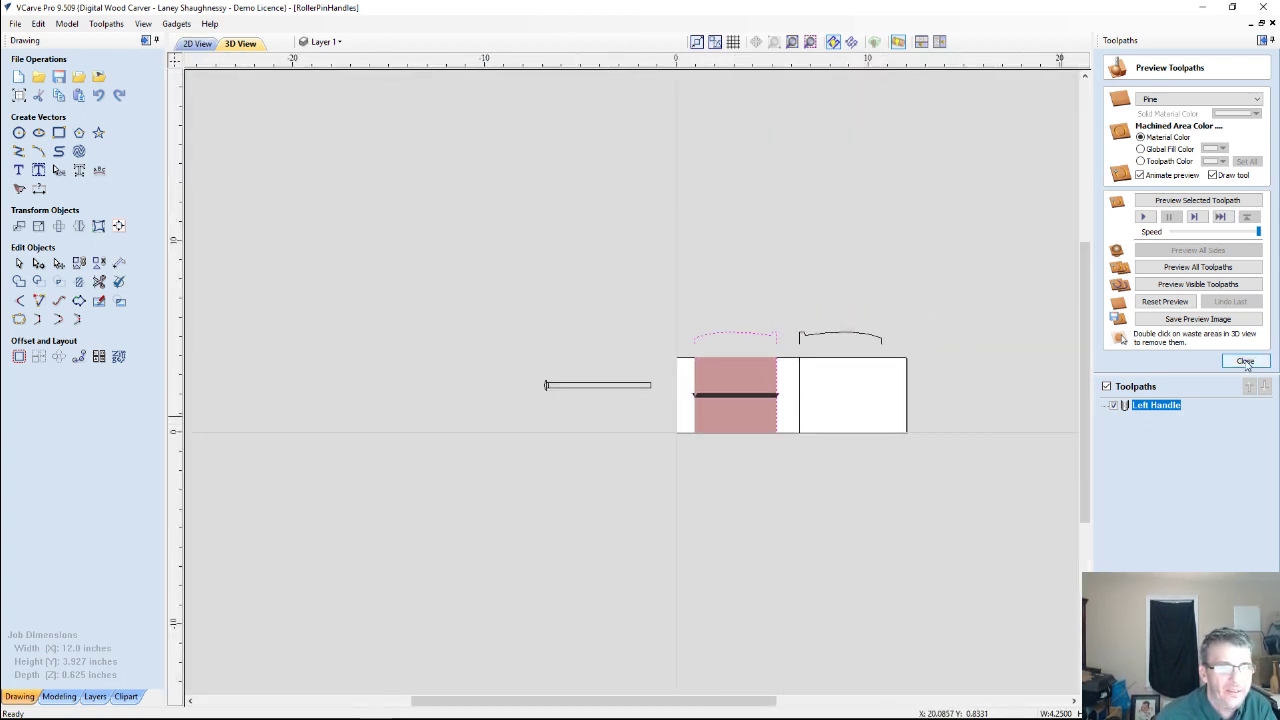
{"action": "left_click", "coordinate": [1246, 362]}
{"action": "left_click", "coordinate": [1205, 164]}
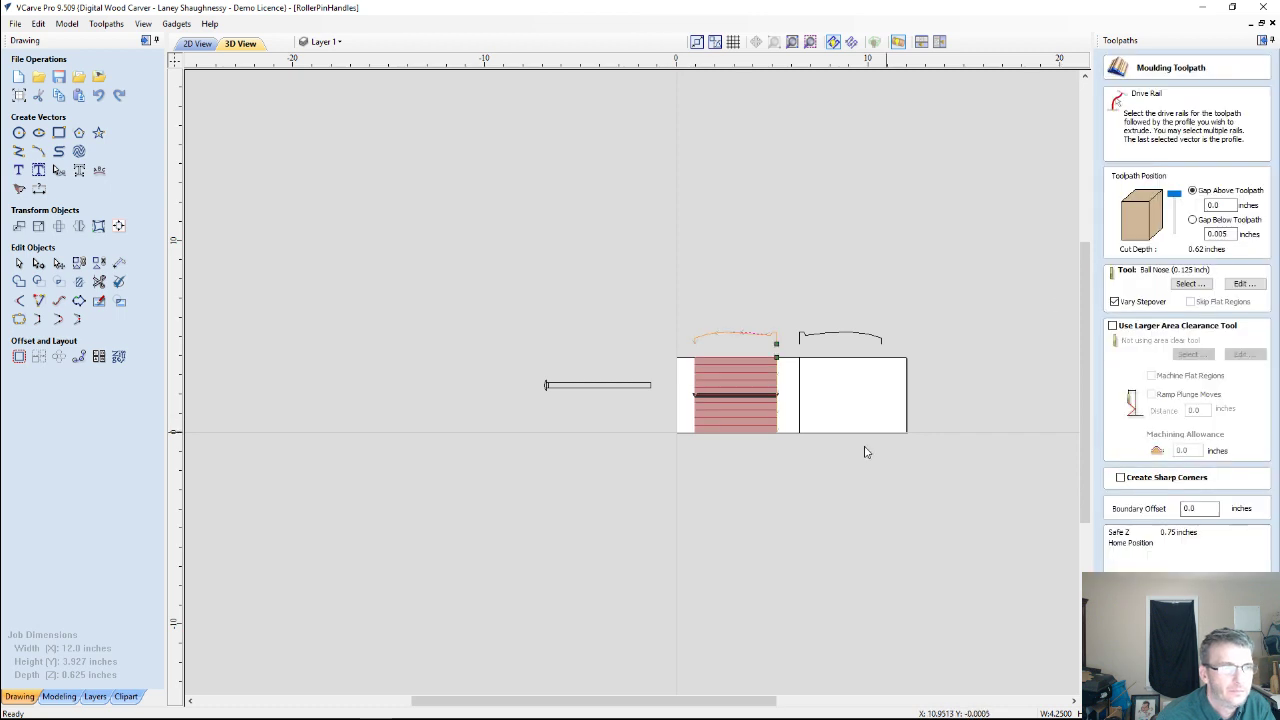
{"action": "left_click", "coordinate": [800, 390]}
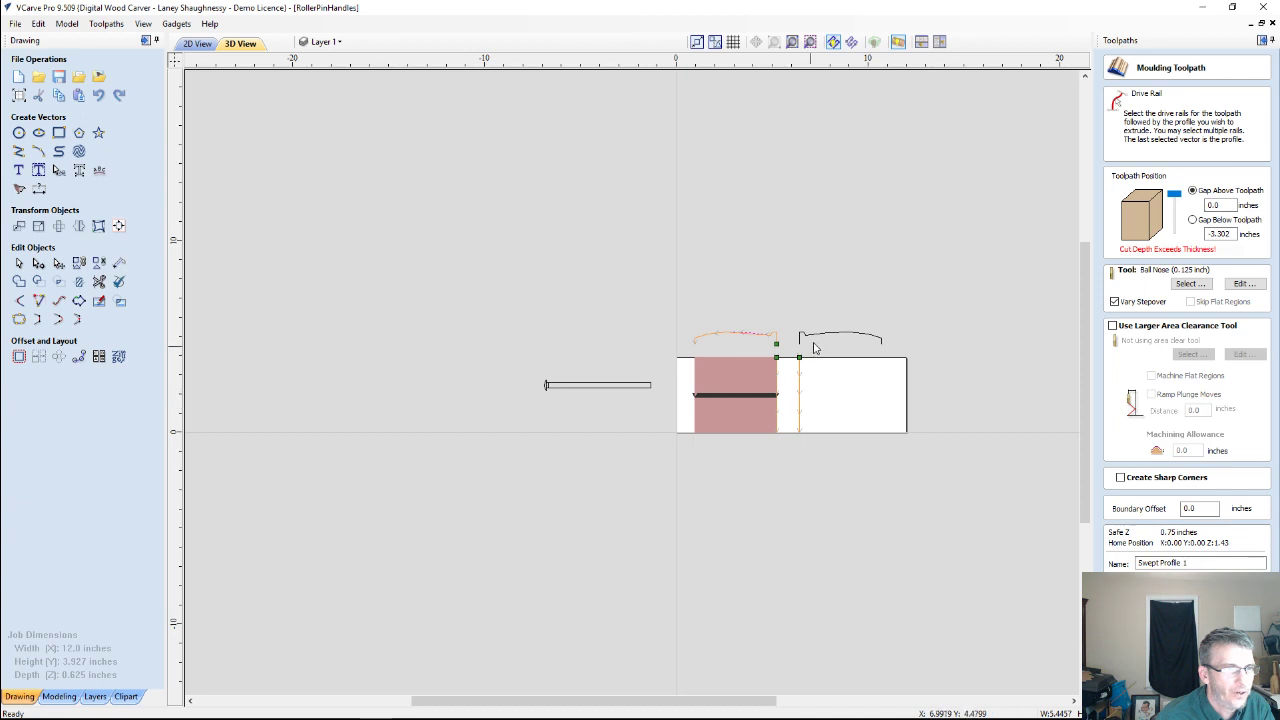
{"action": "left_click", "coordinate": [557, 492]}
{"action": "left_click", "coordinate": [800, 397]}
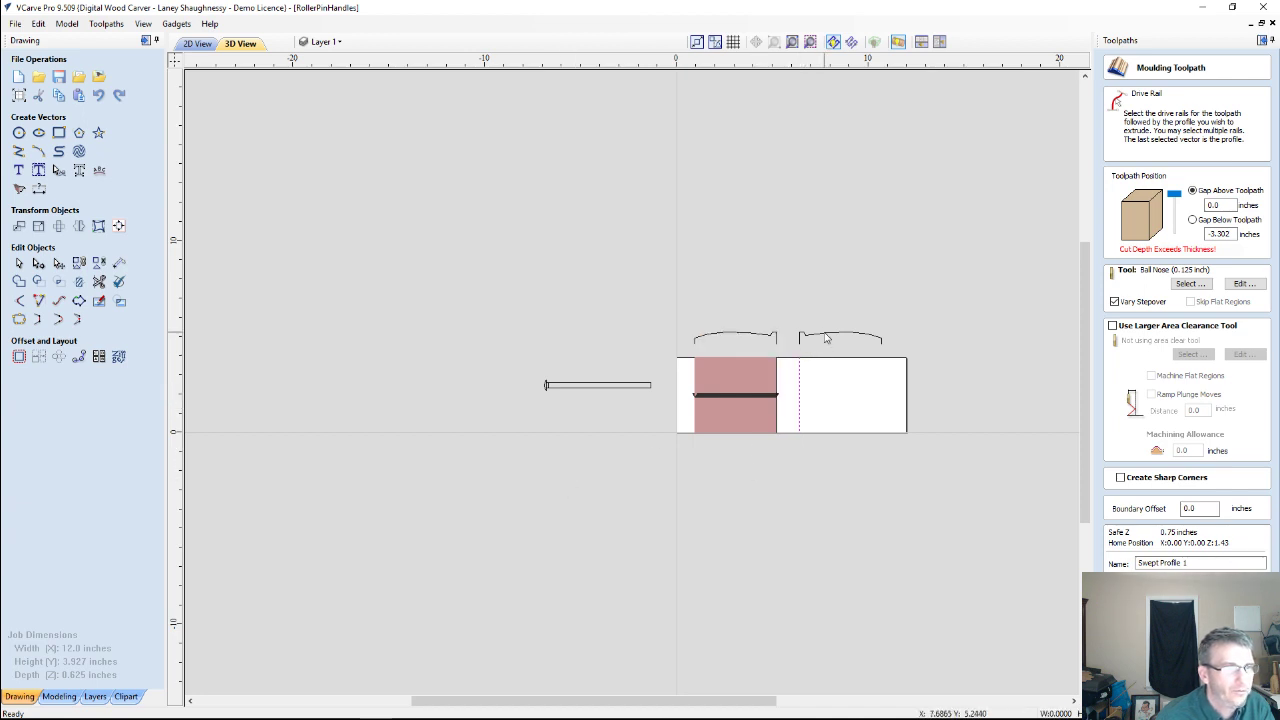
{"action": "left_click", "coordinate": [825, 339], "text": "shift"}
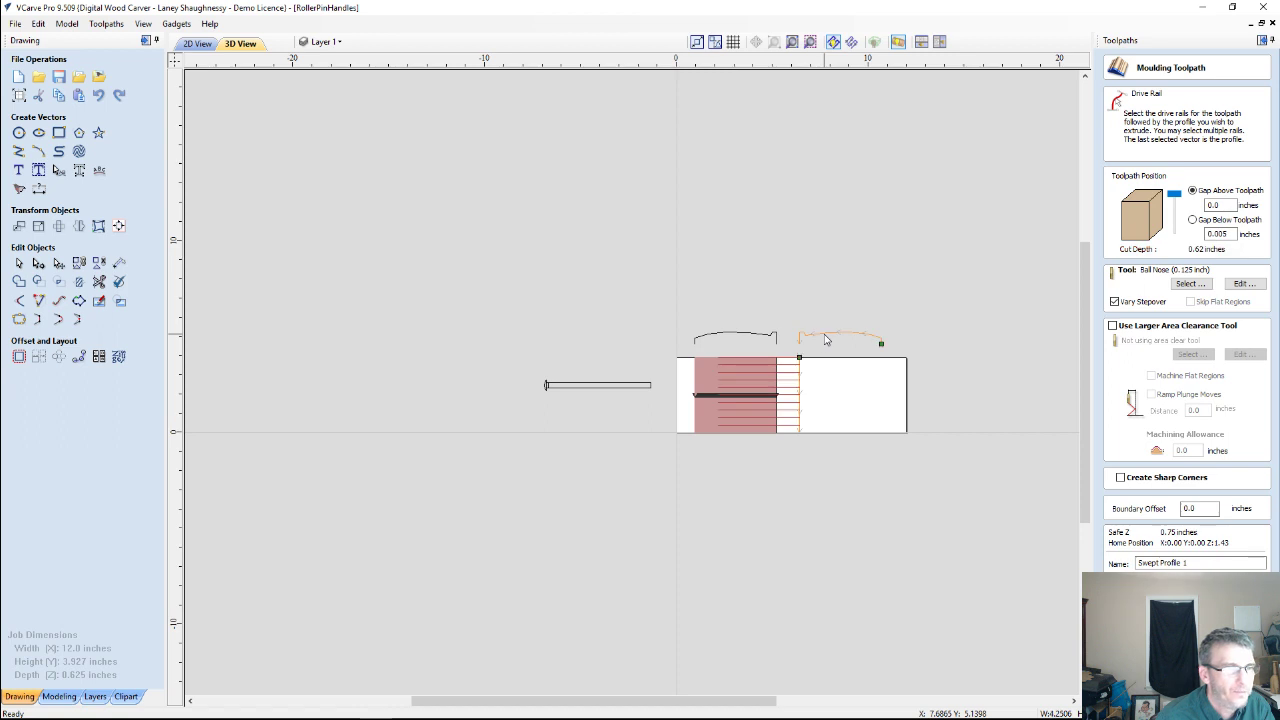
Reverse the direction of both the right drive rail and the right handle profile for the new moulding toolpath.
{"action": "key", "text": "F2"}
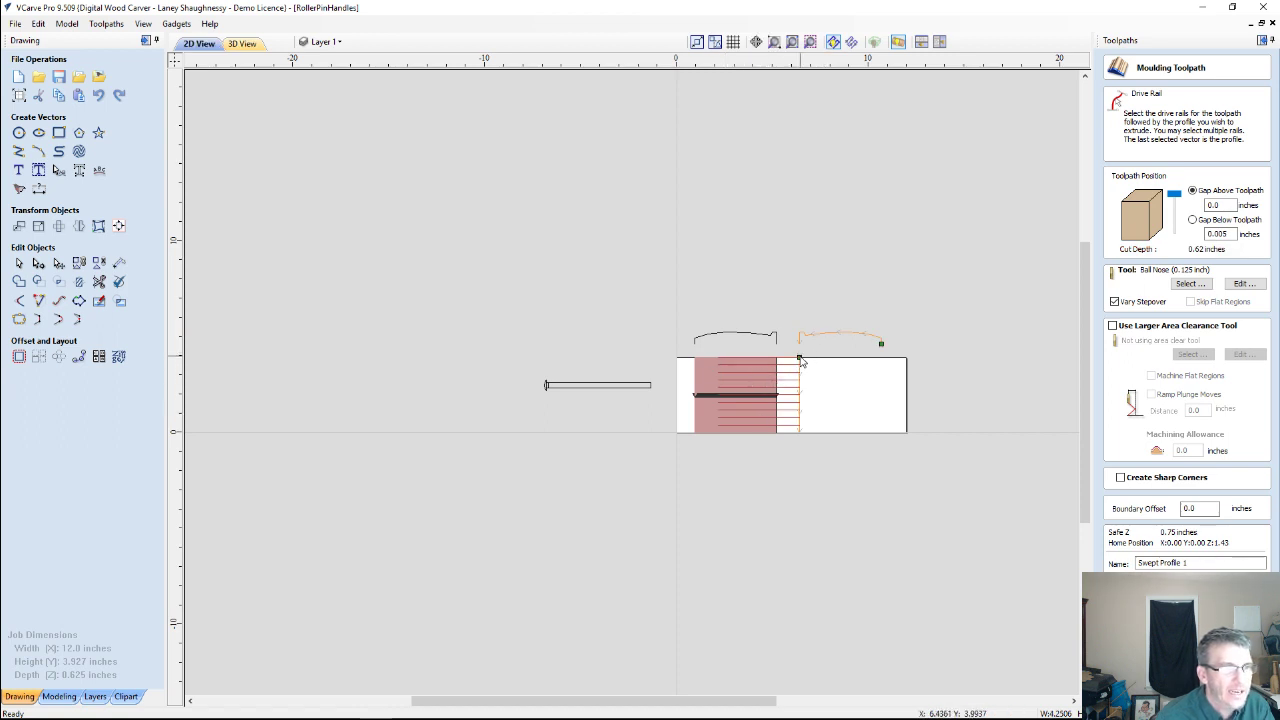
{"action": "scroll", "coordinate": [800, 360], "scroll_direction": "up", "scroll_amount": 5}
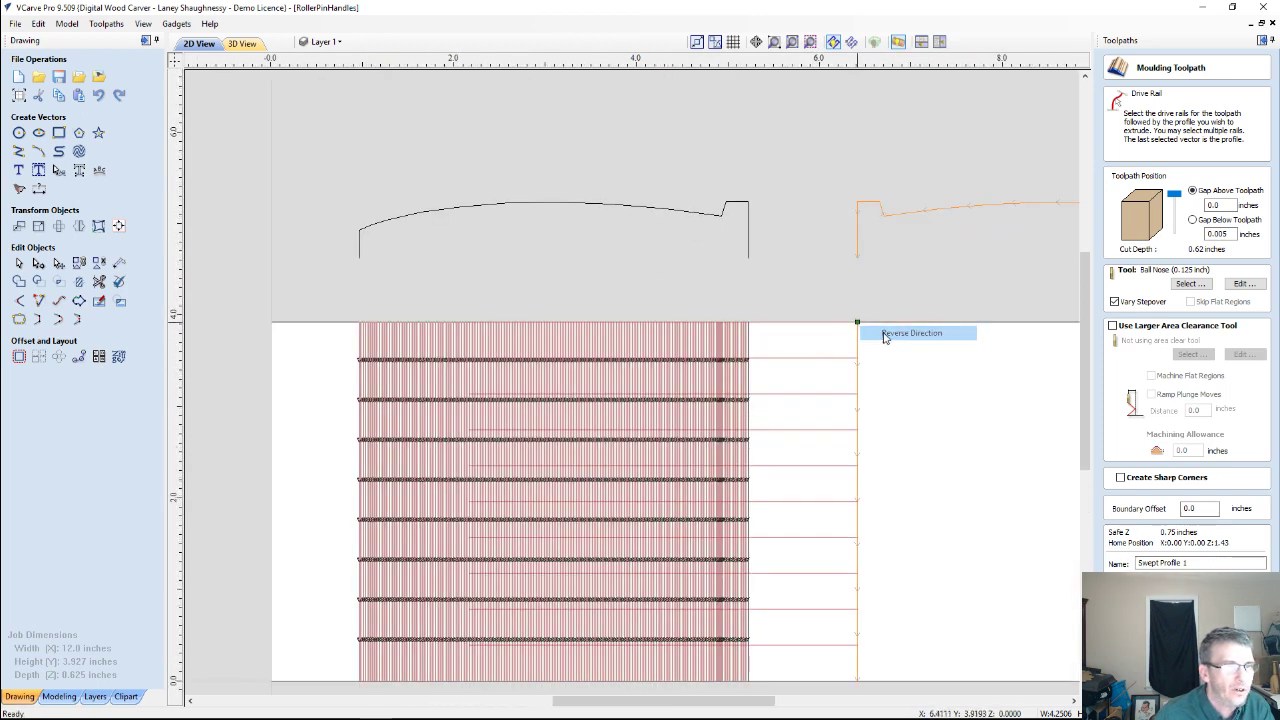
{"action": "scroll", "coordinate": [847, 375], "scroll_direction": "down", "scroll_amount": 3}
{"action": "scroll", "coordinate": [847, 375], "scroll_direction": "down", "scroll_amount": 1}
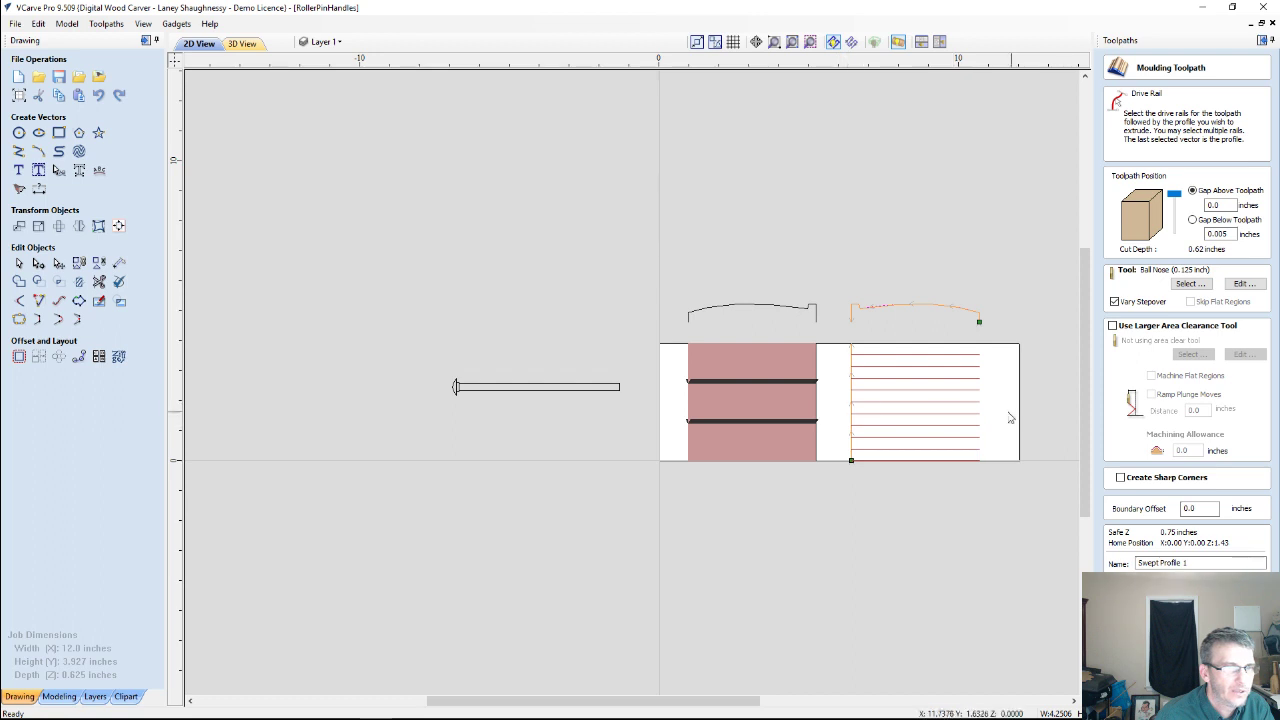
{"action": "right_click", "coordinate": [981, 327]}
{"action": "left_click", "coordinate": [1005, 333]}
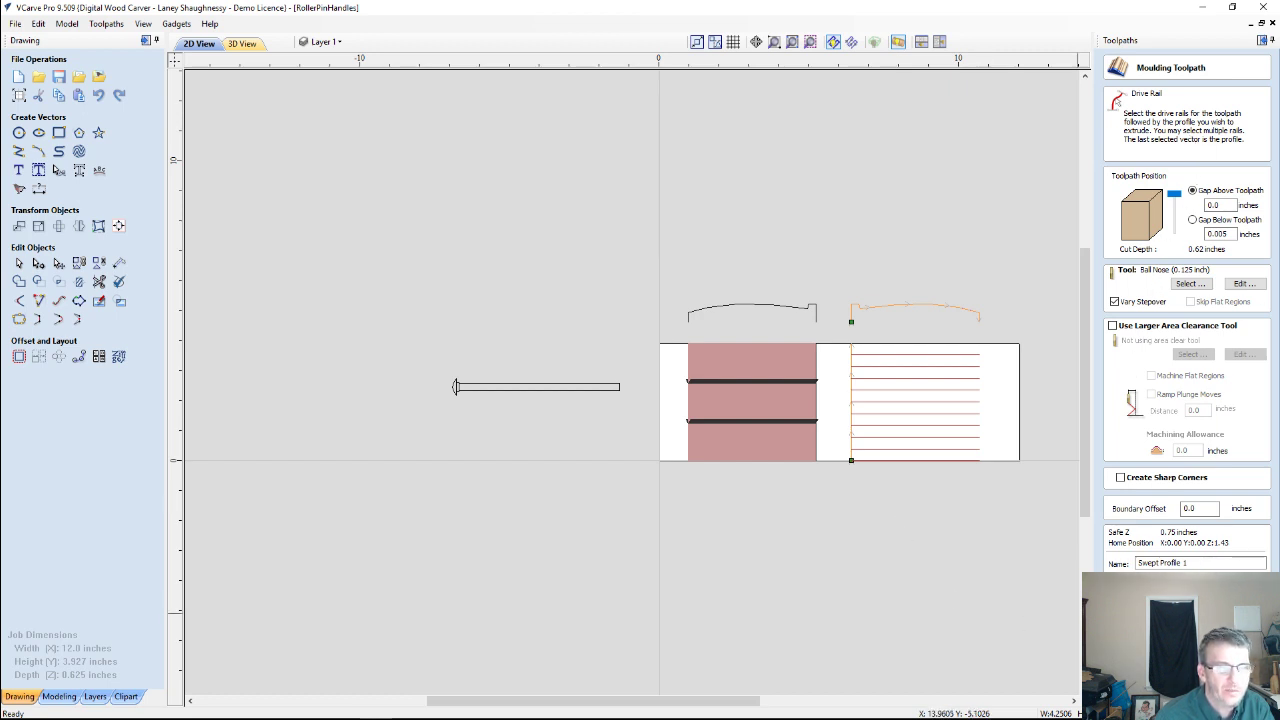
Name the second moulding toolpath Right Handle, calculate it, and simulate both handle toolpaths on the blank.
{"action": "key", "text": "Tab"}
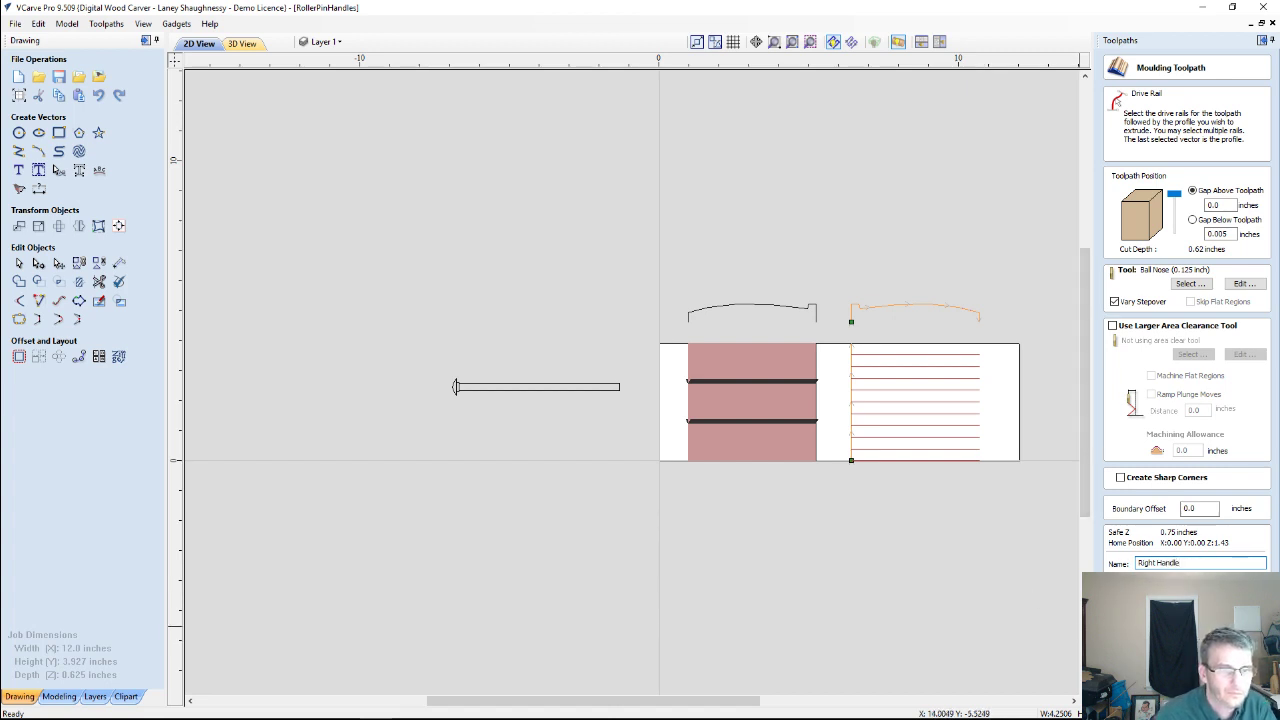
{"action": "key", "text": "Return"}
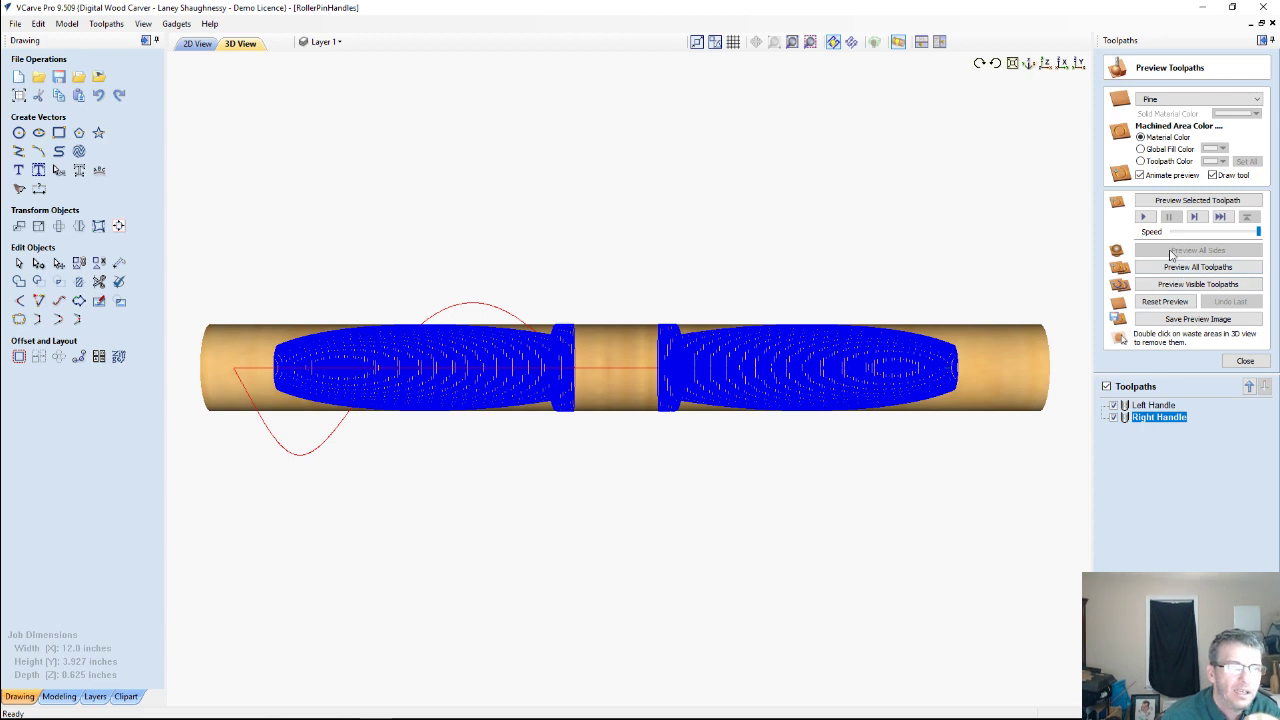
{"action": "left_click", "coordinate": [1172, 285]}
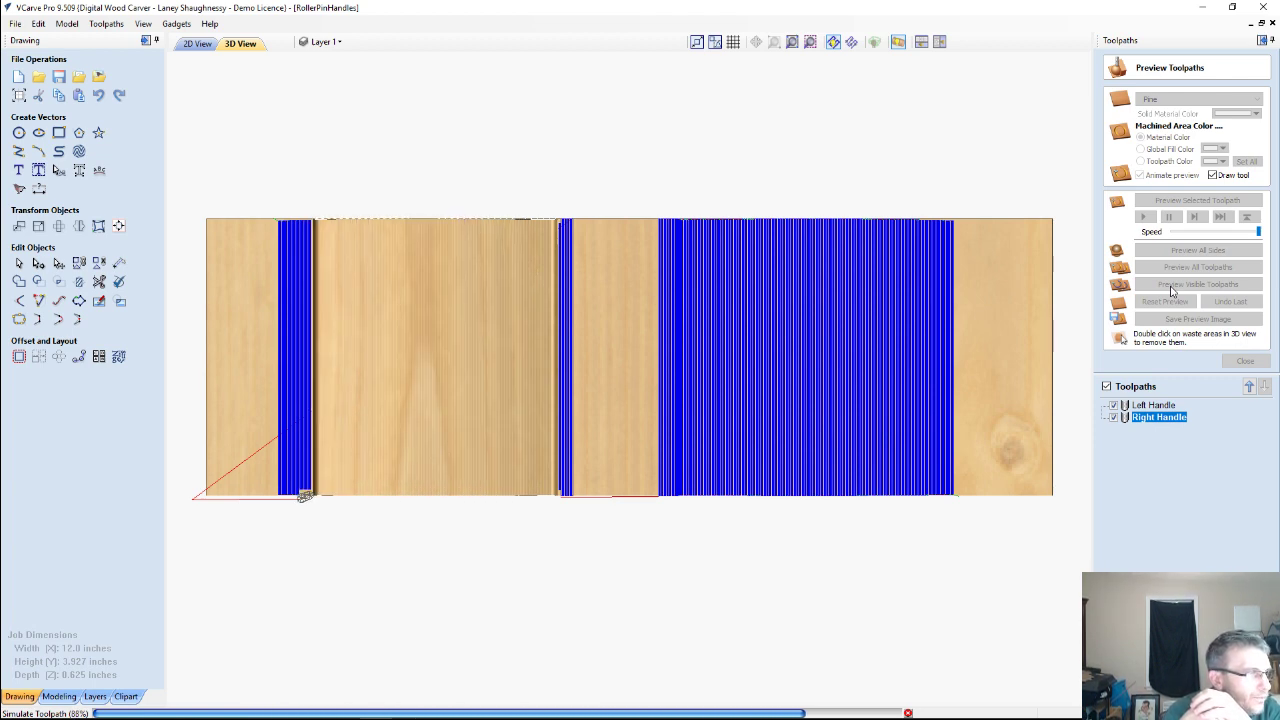
{"action": "left_click", "coordinate": [1172, 286]}
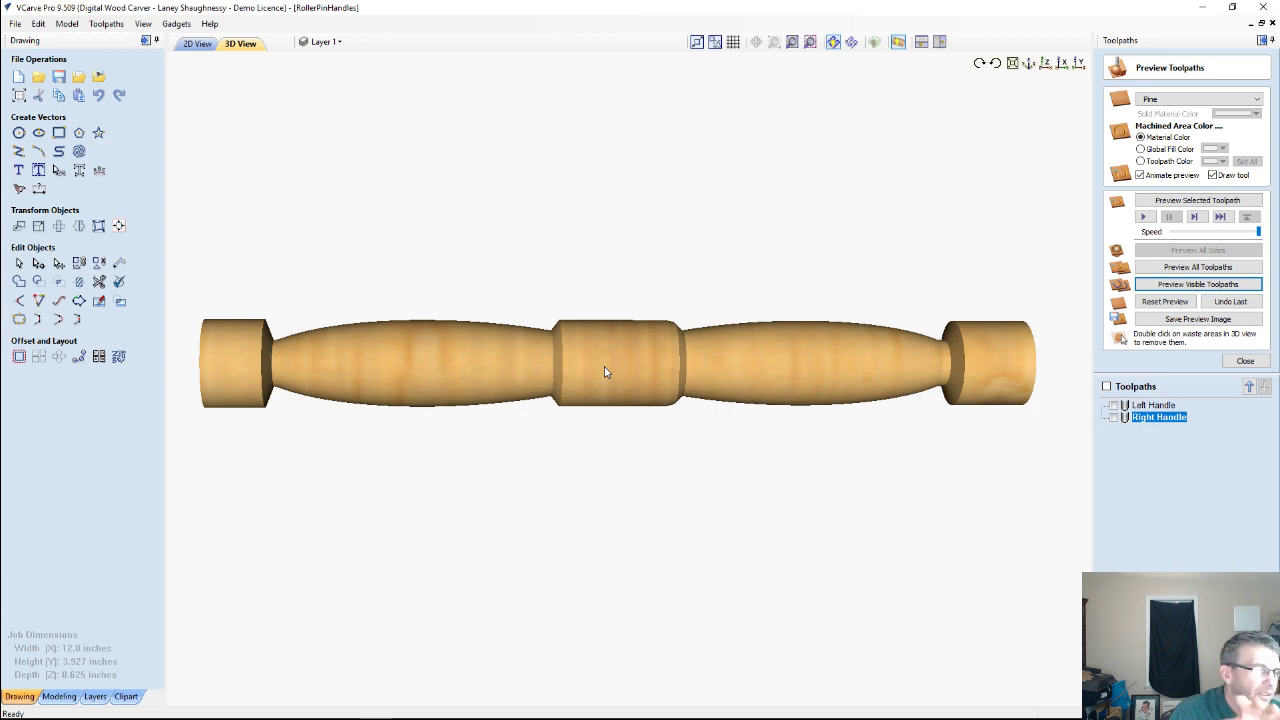
Draw a square-cornered rectangle about 0.98 by 3.93 inches across the blank's left end, reaching to the left handle profile's outer end.
{"action": "left_click", "coordinate": [197, 44]}
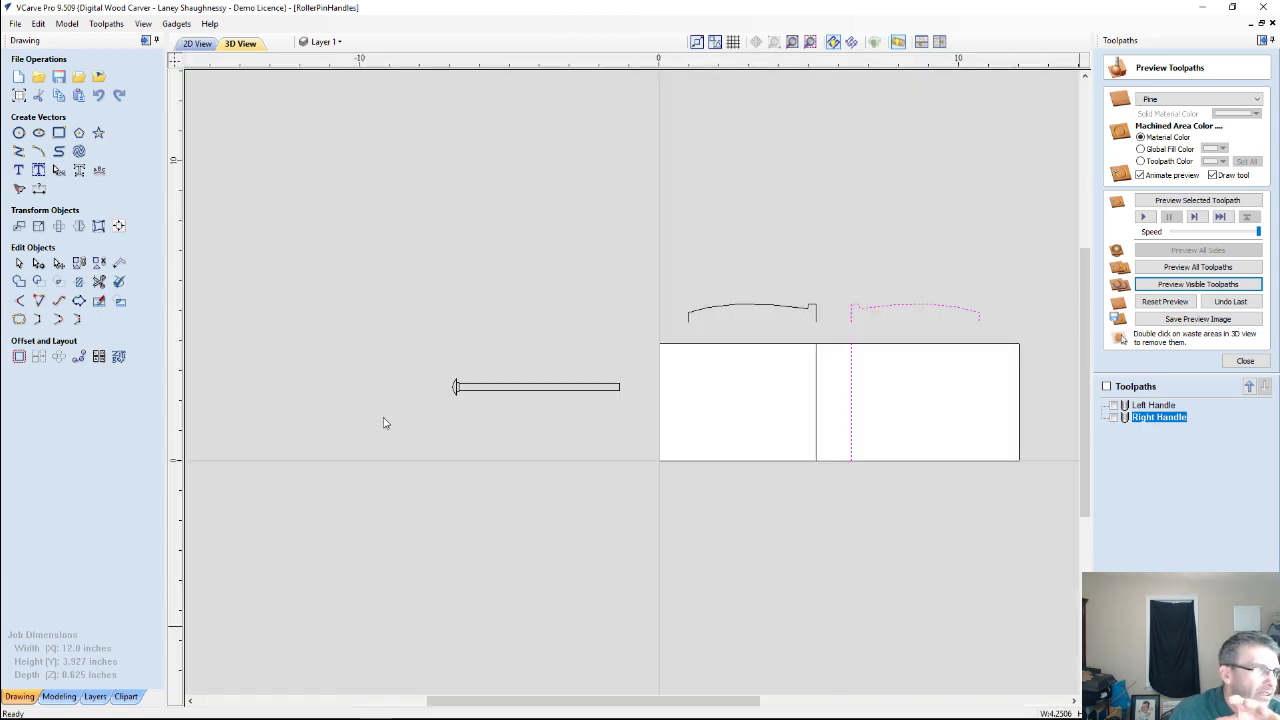
{"action": "scroll", "coordinate": [646, 360], "scroll_direction": "up", "scroll_amount": 1}
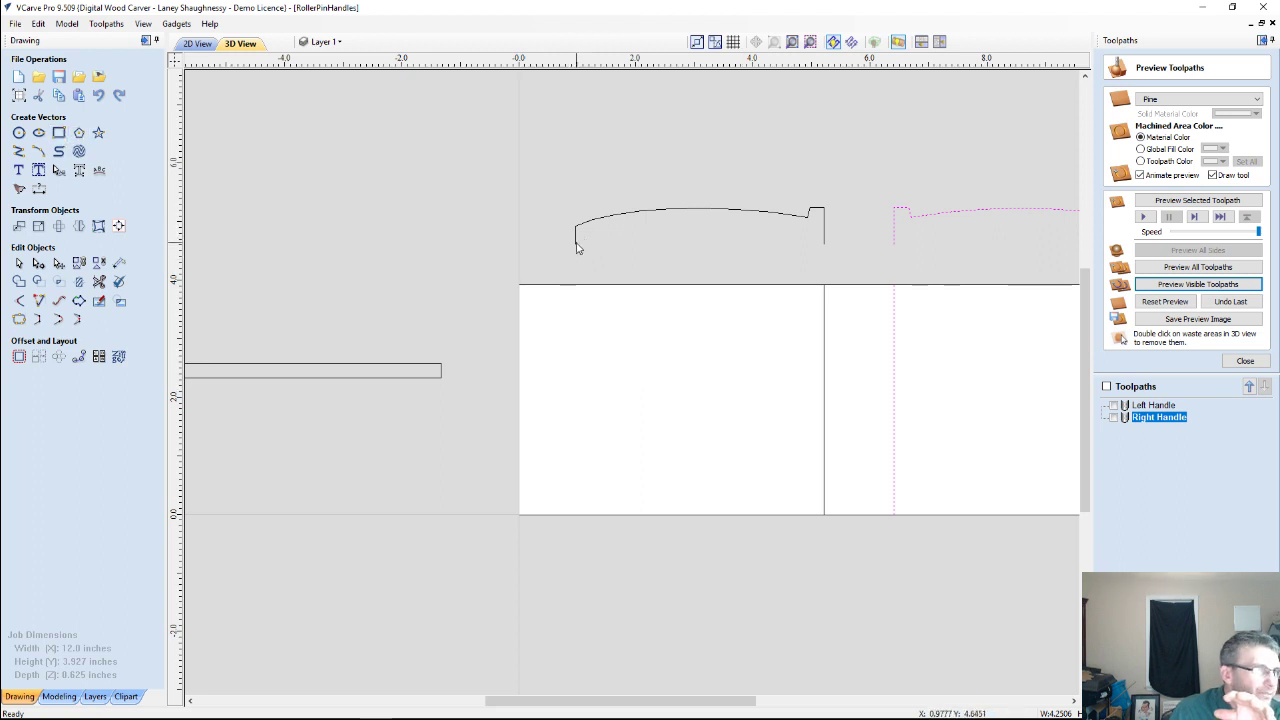
{"action": "key", "text": "F2"}
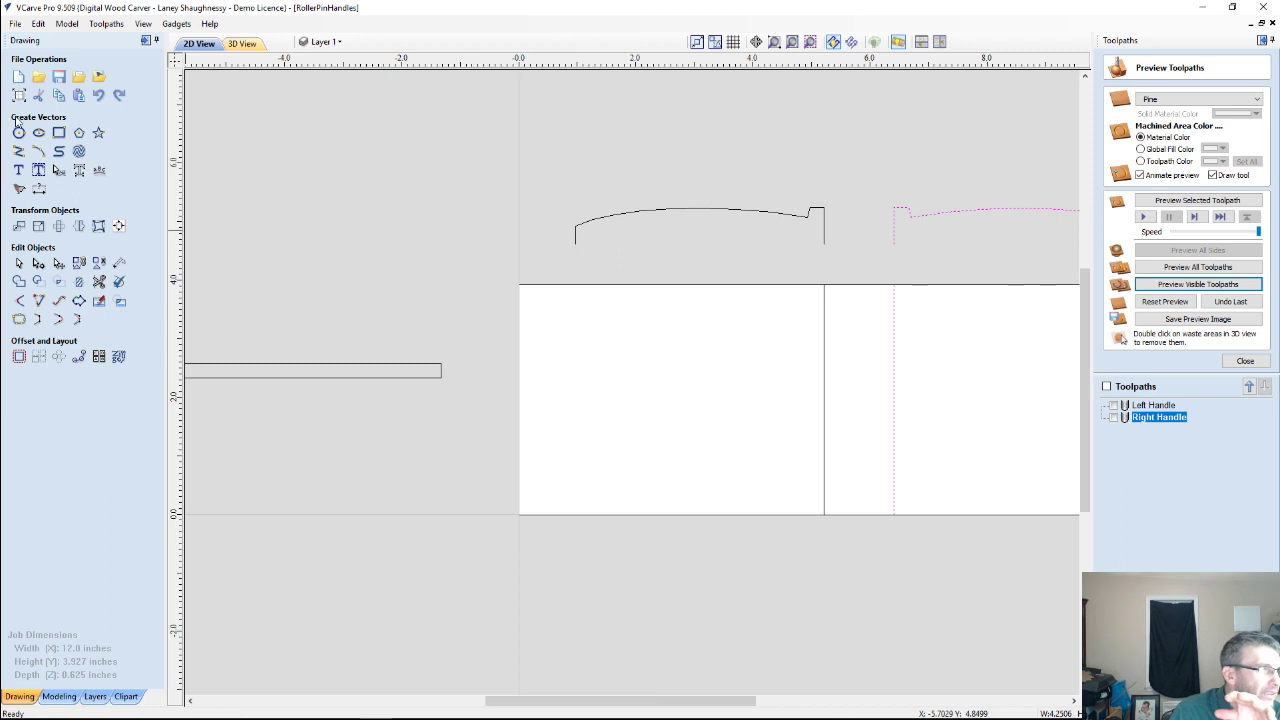
{"action": "left_click", "coordinate": [59, 132]}
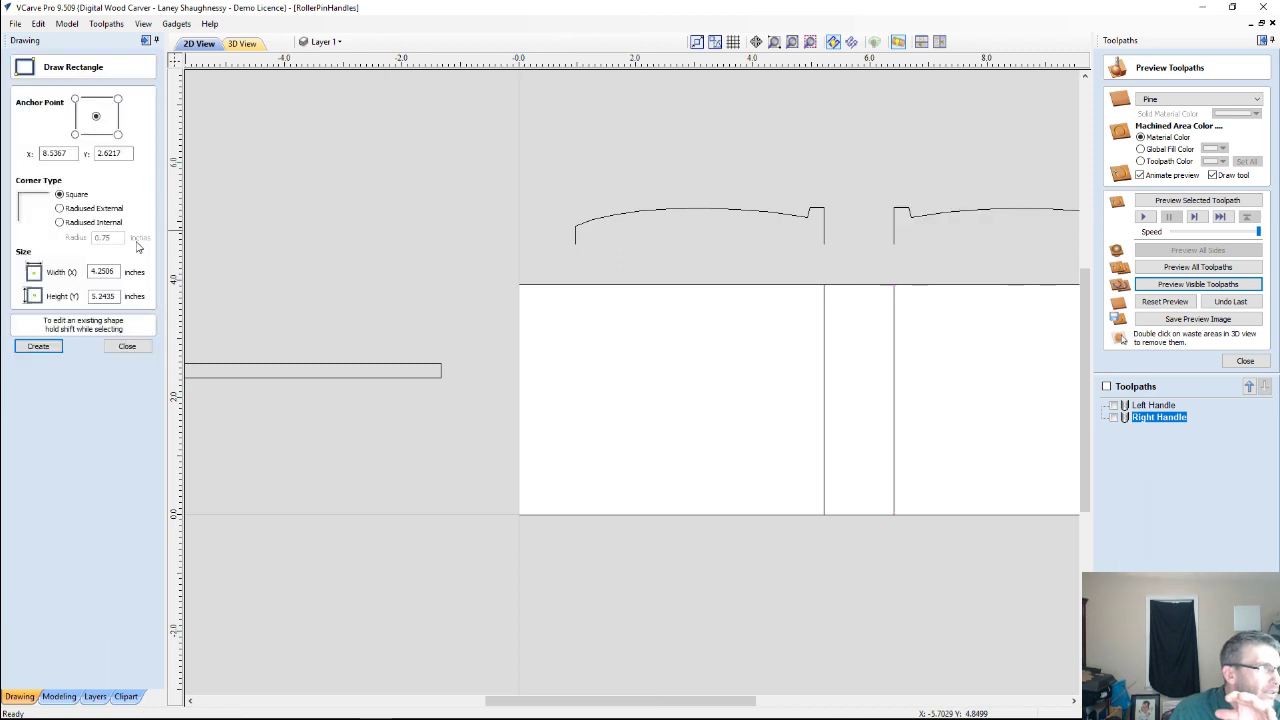
{"action": "left_click", "coordinate": [576, 284]}
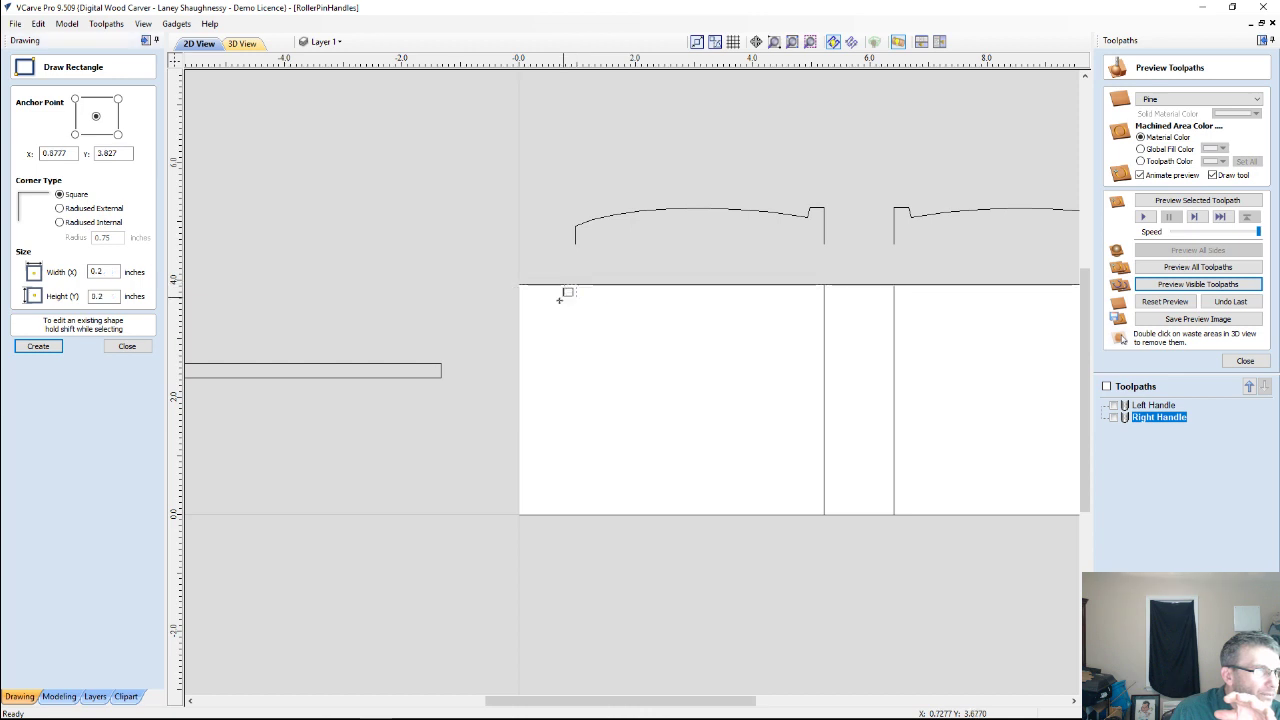
{"action": "left_click", "coordinate": [518, 516]}
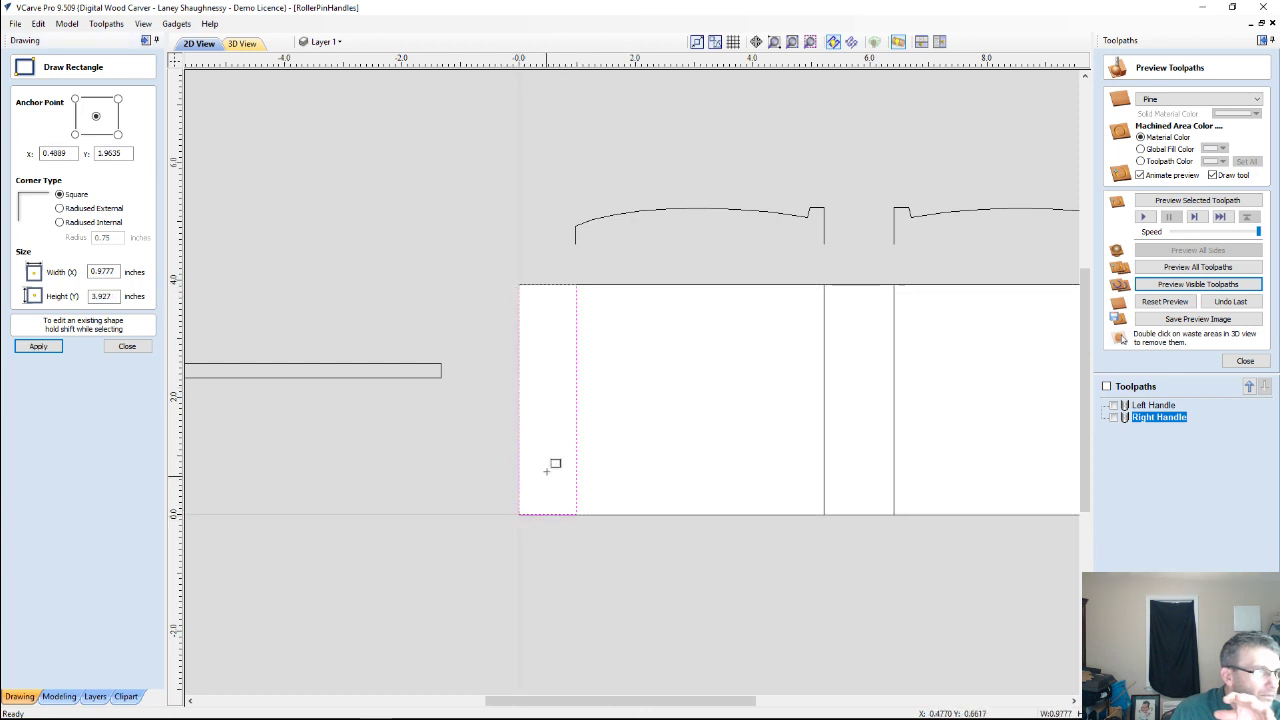
{"action": "left_click", "coordinate": [581, 246]}
{"action": "scroll", "coordinate": [566, 306], "scroll_direction": "up", "scroll_amount": 3}
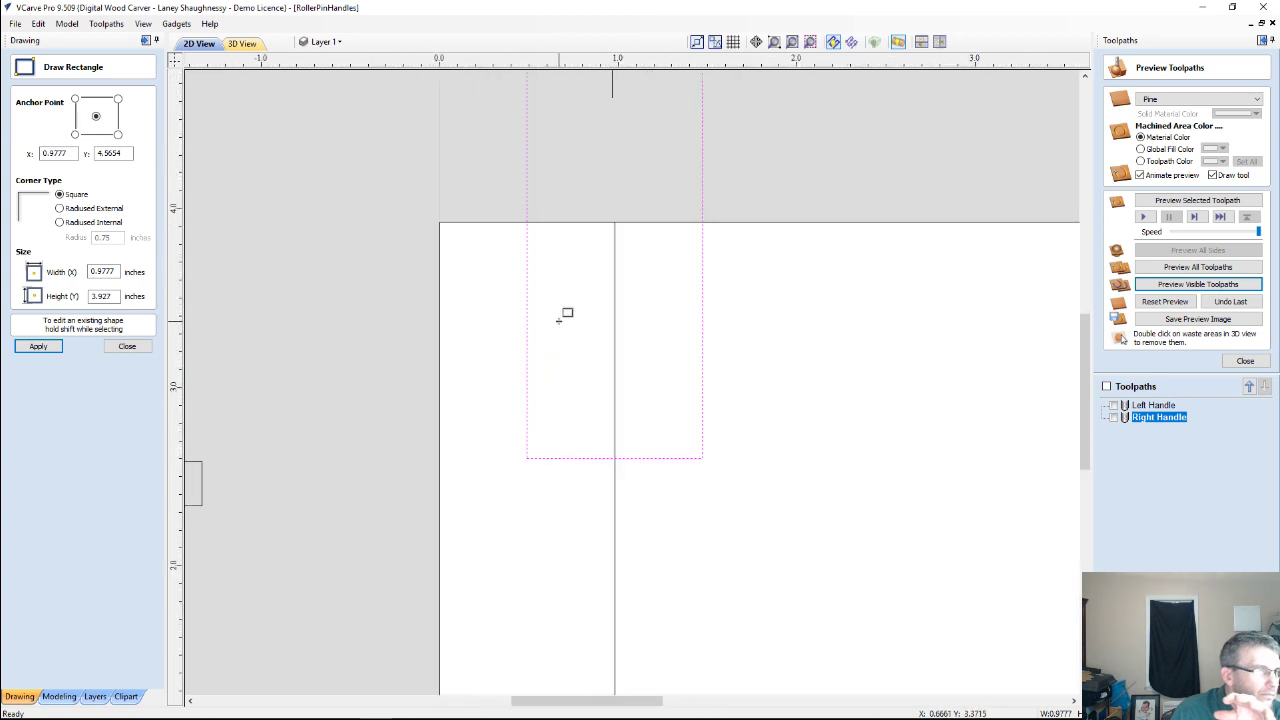
{"action": "key", "text": "Escape"}
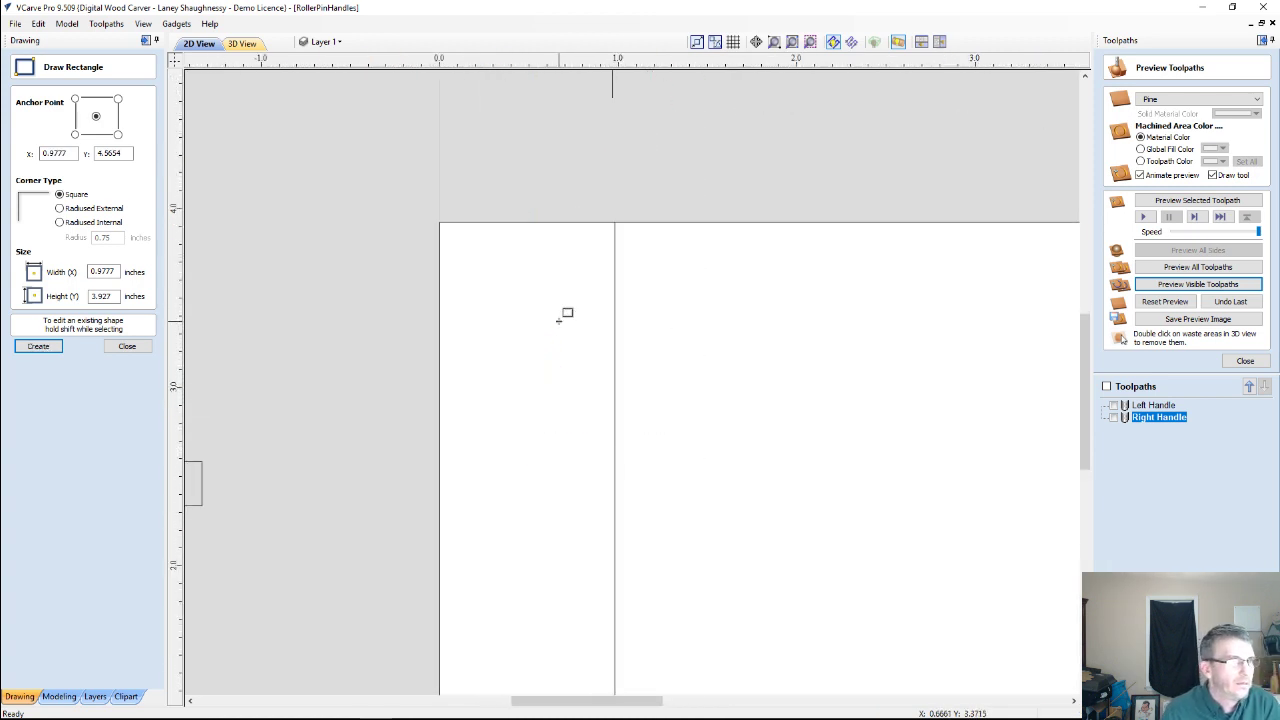
{"action": "left_click", "coordinate": [127, 346]}
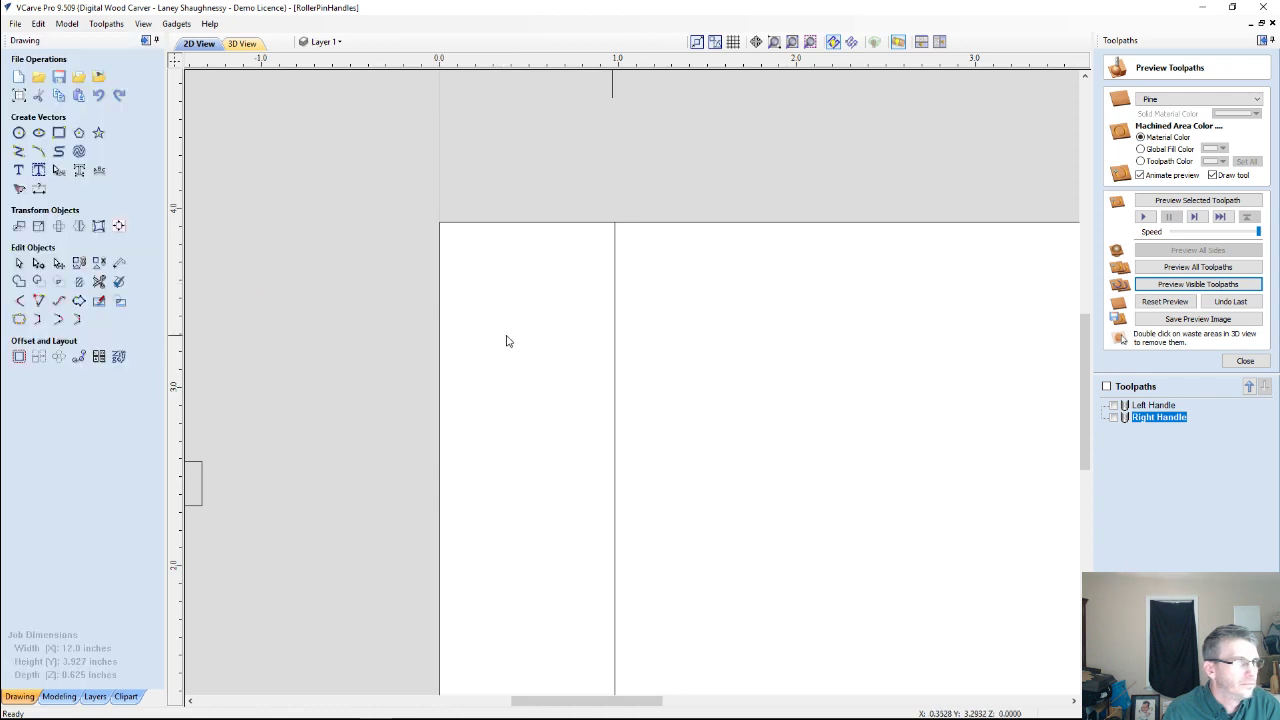
Create a horizontally mirrored copy of the left end rectangle about the job center.
{"action": "left_click", "coordinate": [615, 328]}
{"action": "left_click_drag", "start_coordinate": [614, 322], "coordinate": [614, 566]}
{"action": "scroll", "coordinate": [748, 490], "scroll_direction": "down", "scroll_amount": 4}
{"action": "scroll", "coordinate": [718, 453], "scroll_direction": "down", "scroll_amount": 4}
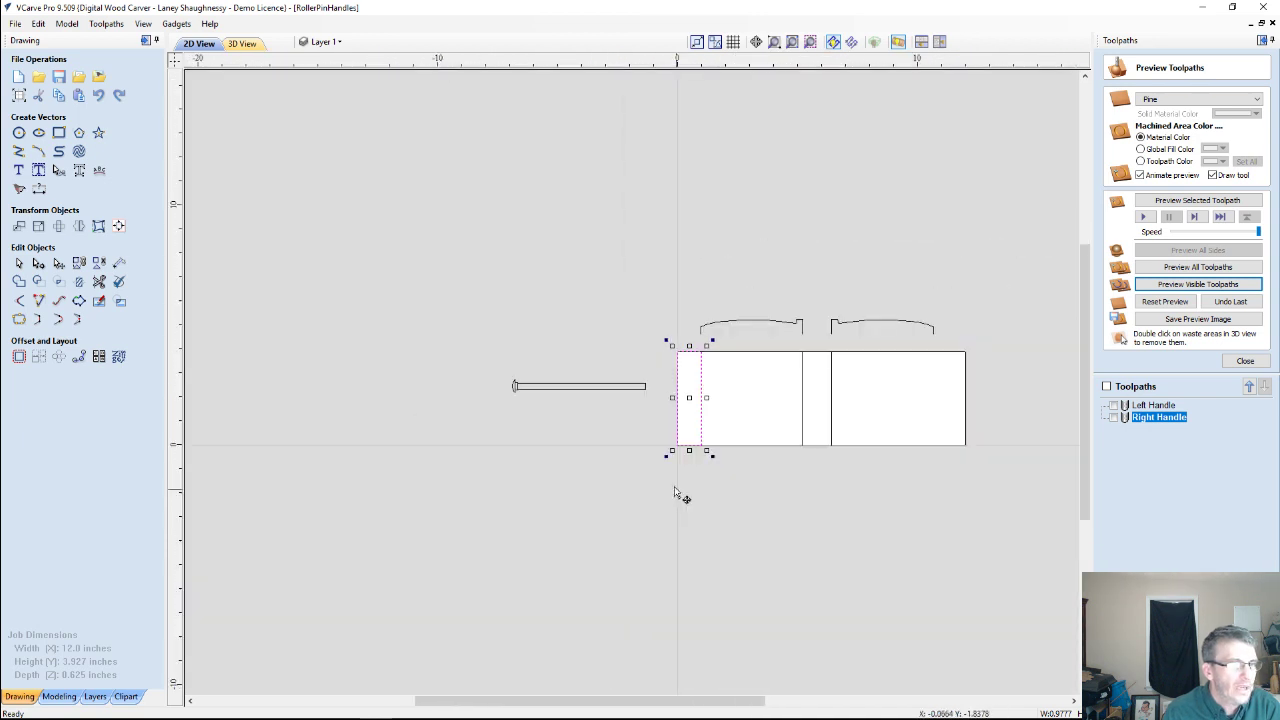
{"action": "left_click", "coordinate": [79, 227]}
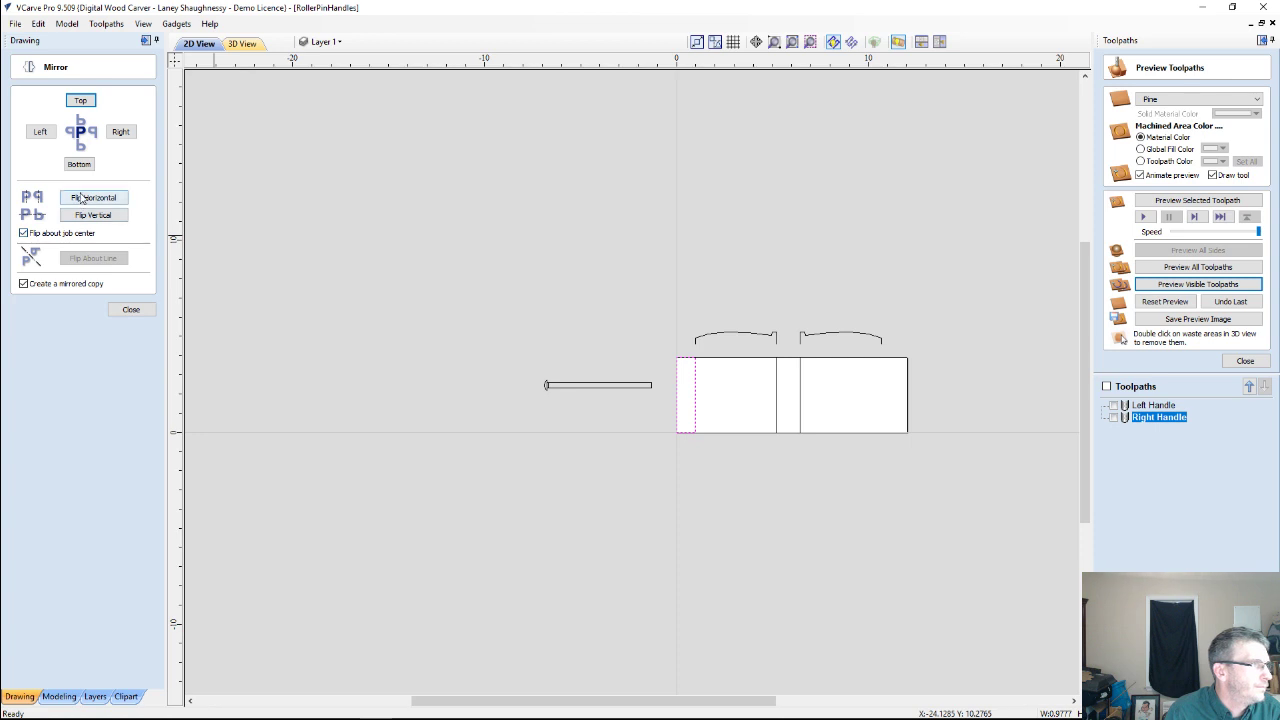
{"action": "left_click", "coordinate": [86, 198]}
{"action": "left_click", "coordinate": [131, 312]}
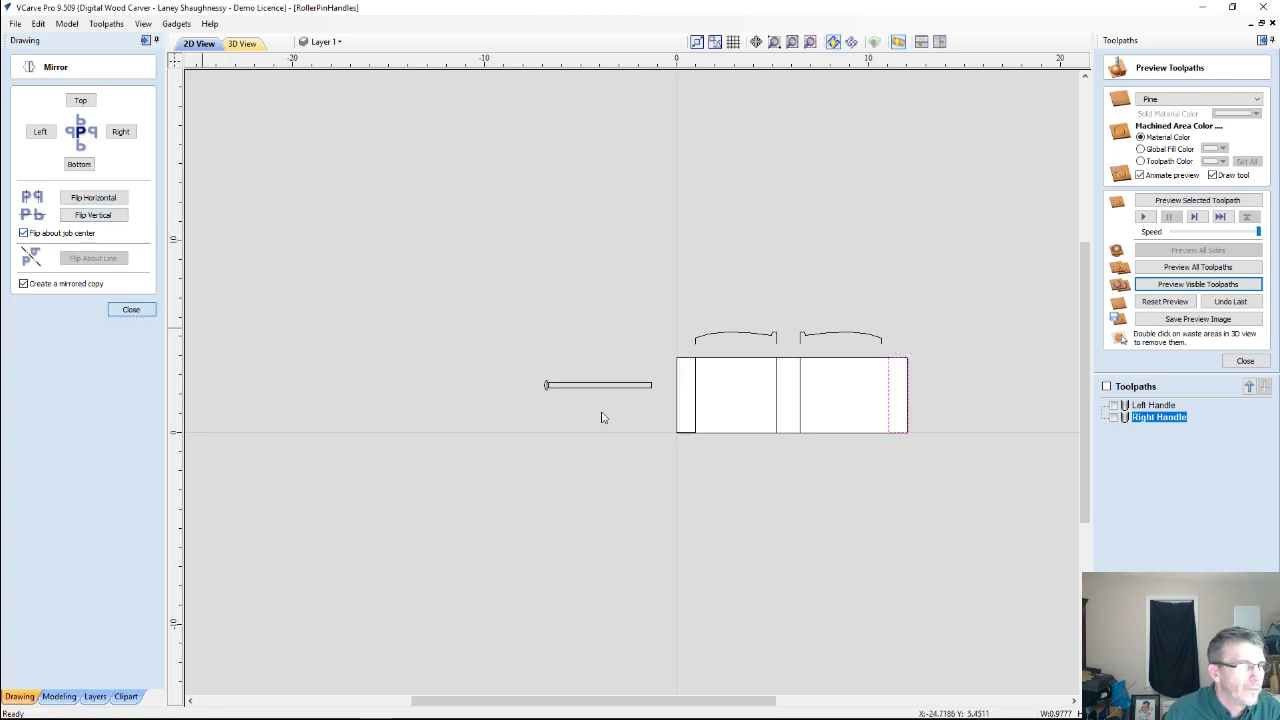
Draw a rectangle about 1.2 by 3.93 inches filling the space between the two vertical drive lines at mid-blank.
{"action": "scroll", "coordinate": [829, 420], "scroll_direction": "up", "scroll_amount": 4}
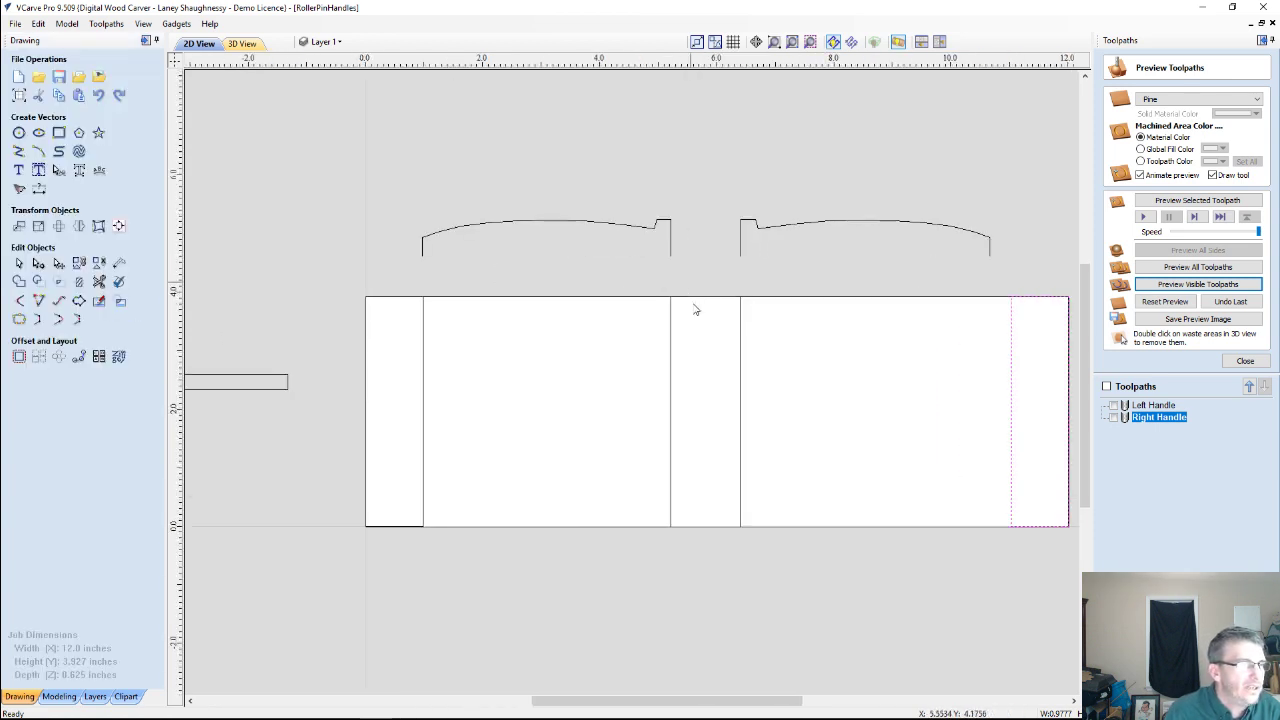
{"action": "left_click", "coordinate": [58, 132]}
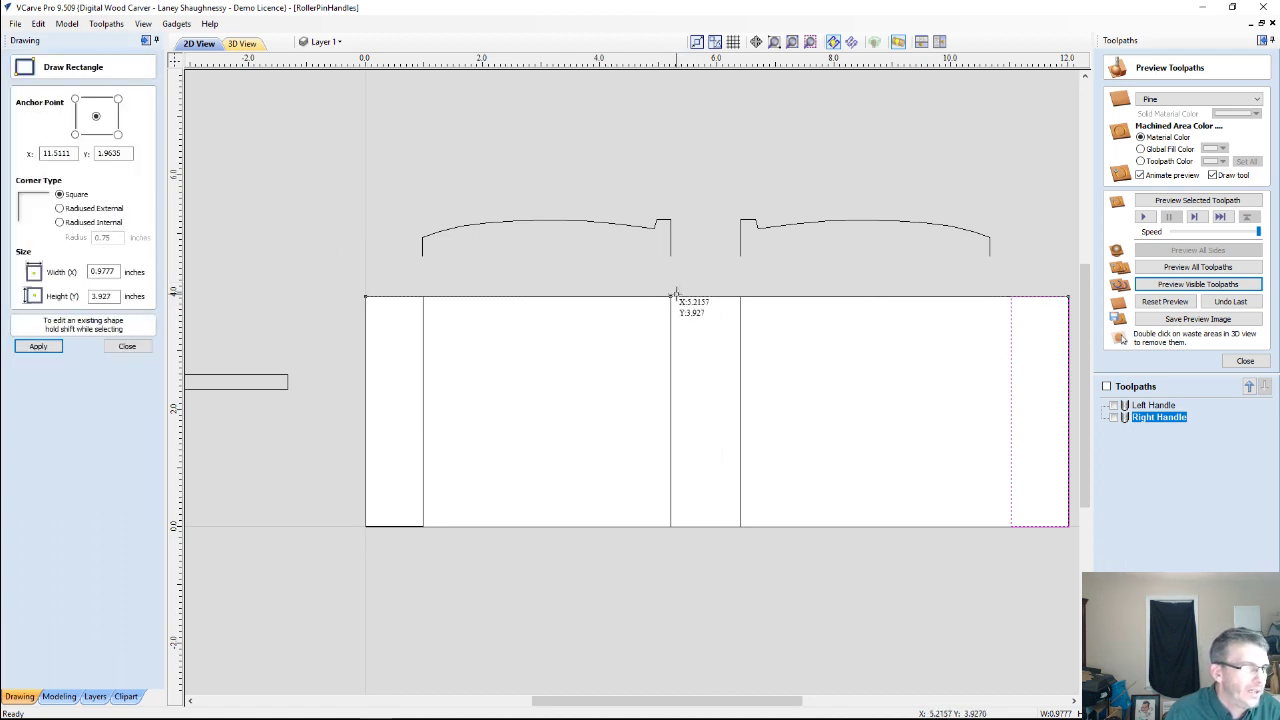
{"action": "left_click_drag", "start_coordinate": [673, 296], "coordinate": [740, 526]}
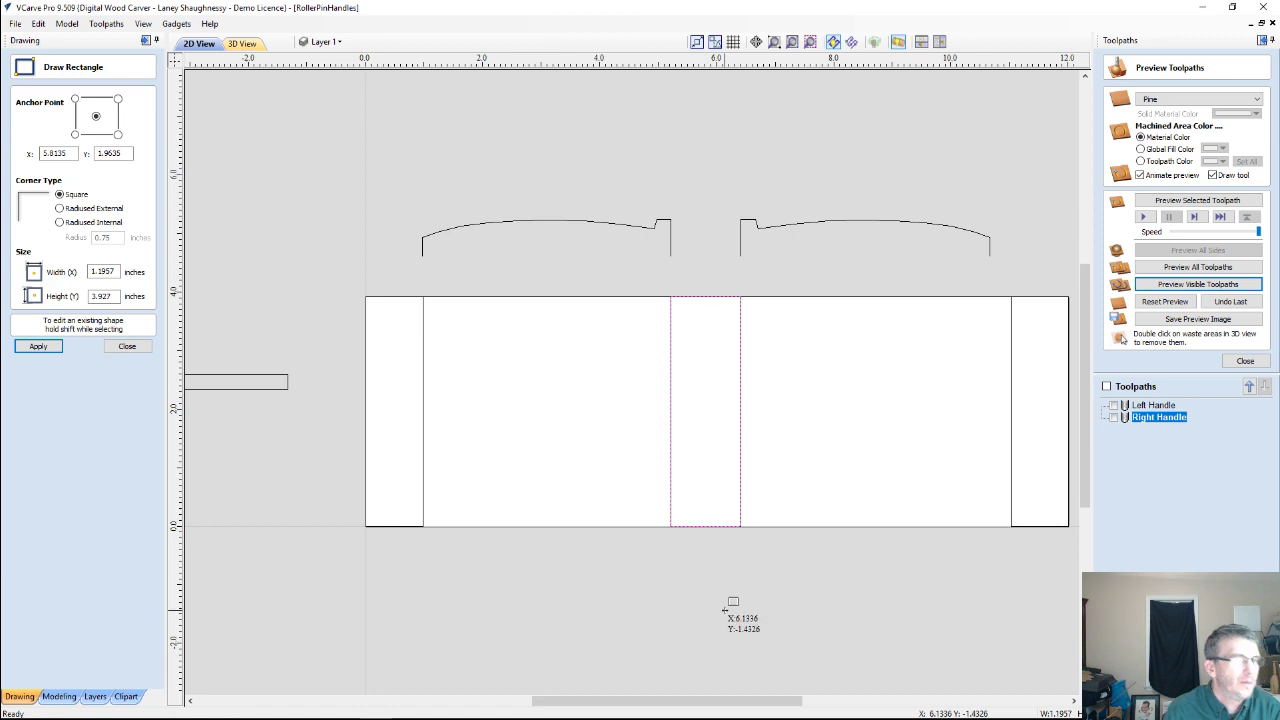
{"action": "scroll", "coordinate": [731, 604], "scroll_direction": "down", "scroll_amount": 2}
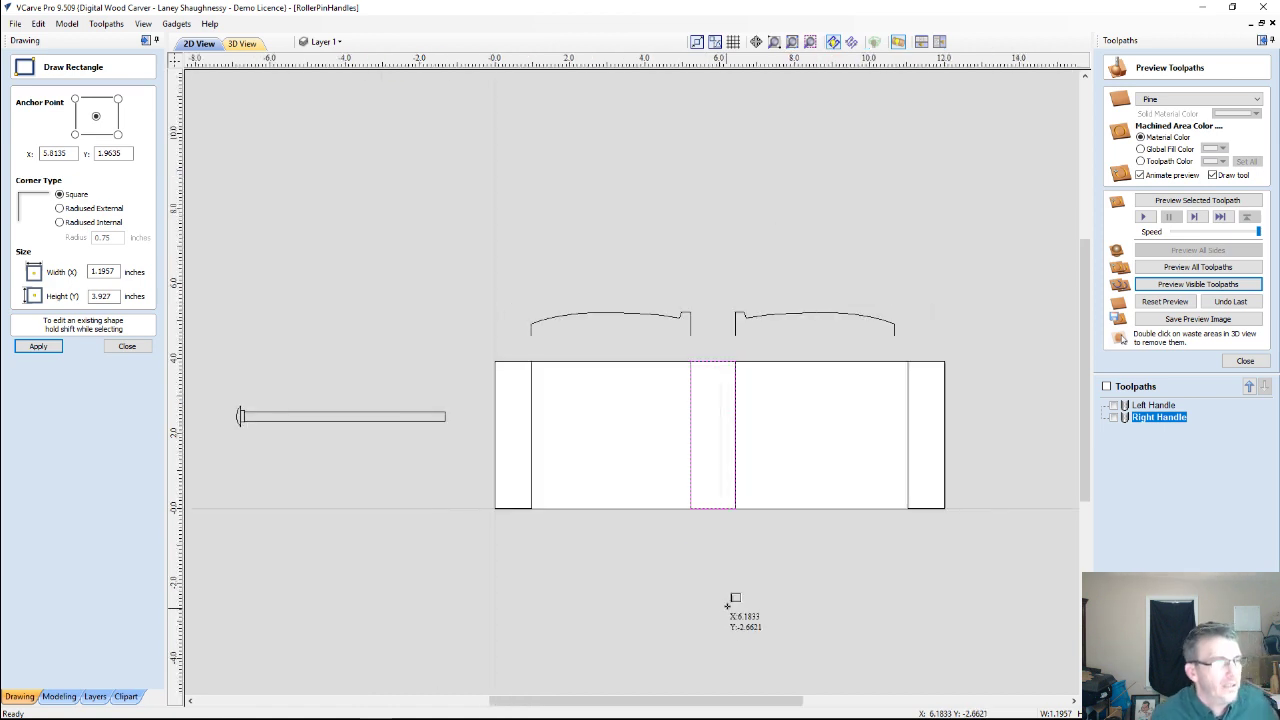
{"action": "left_click", "coordinate": [127, 346]}
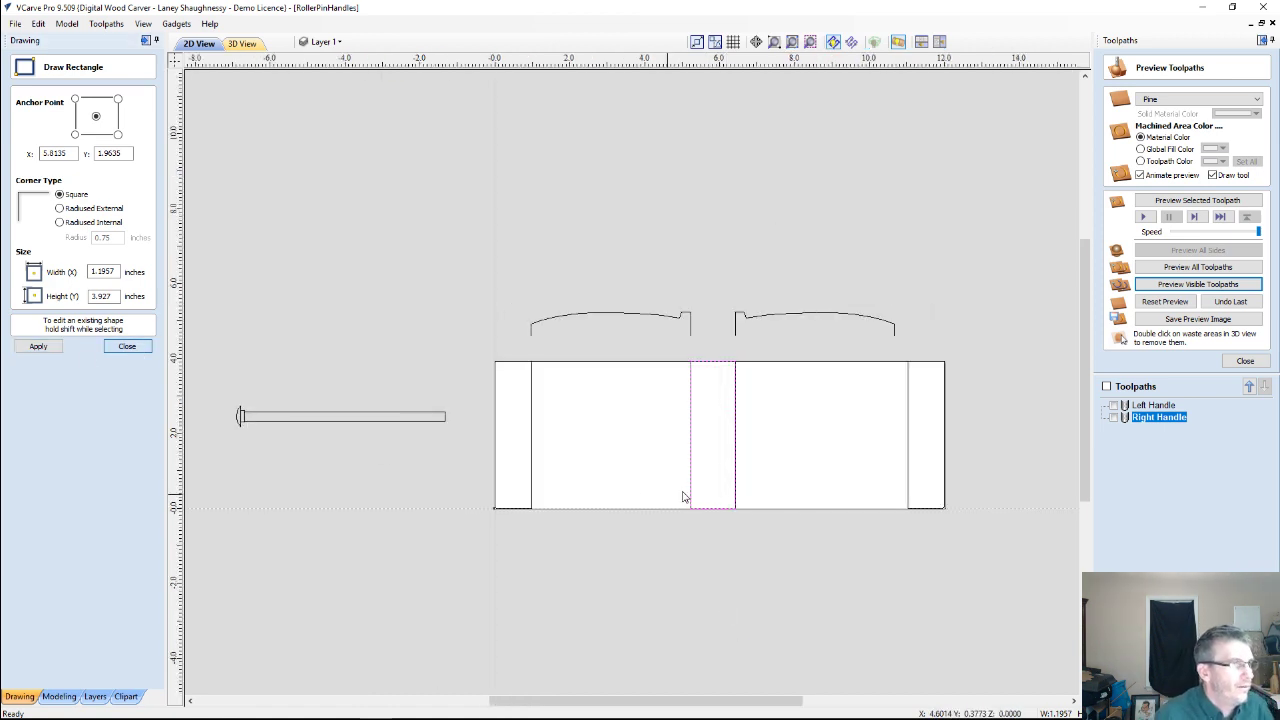
Start a pocket toolpath on both end rectangles and the middle rectangle with a cut depth of 0.375 inches.
{"action": "left_click", "coordinate": [497, 406]}
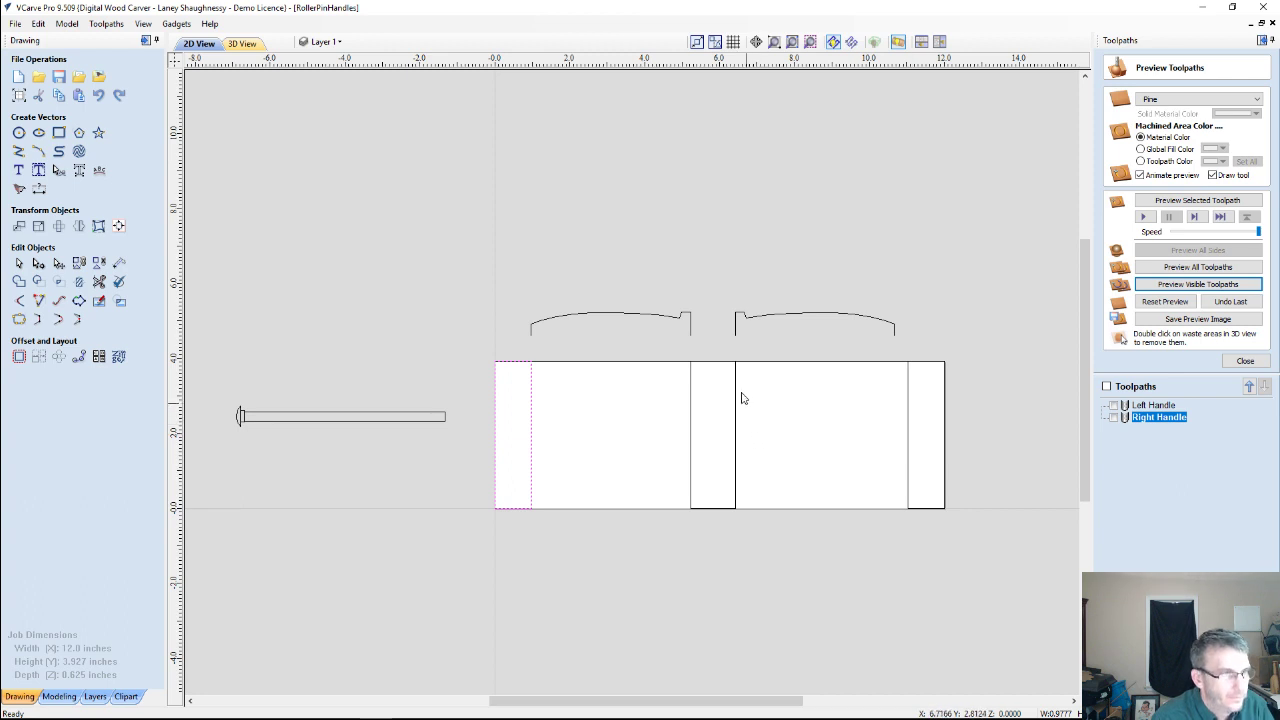
{"action": "left_click", "coordinate": [714, 362], "text": "shift"}
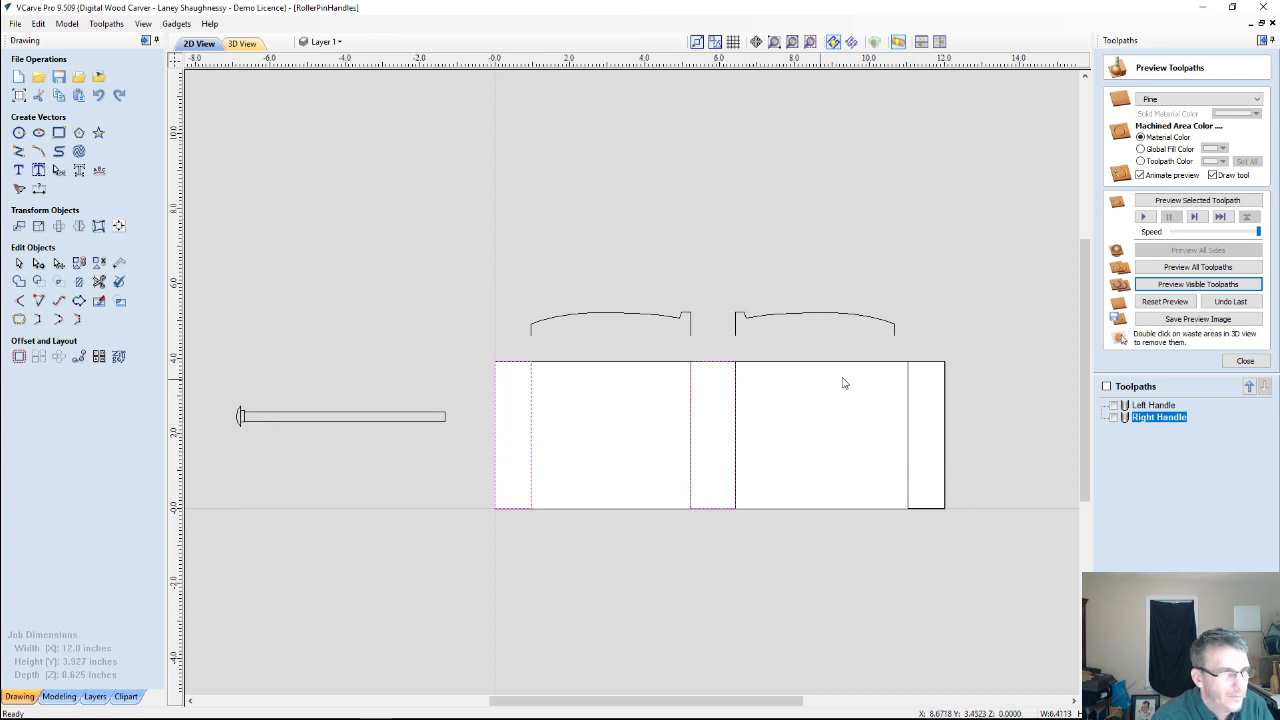
{"action": "left_click", "coordinate": [943, 363], "text": "shift"}
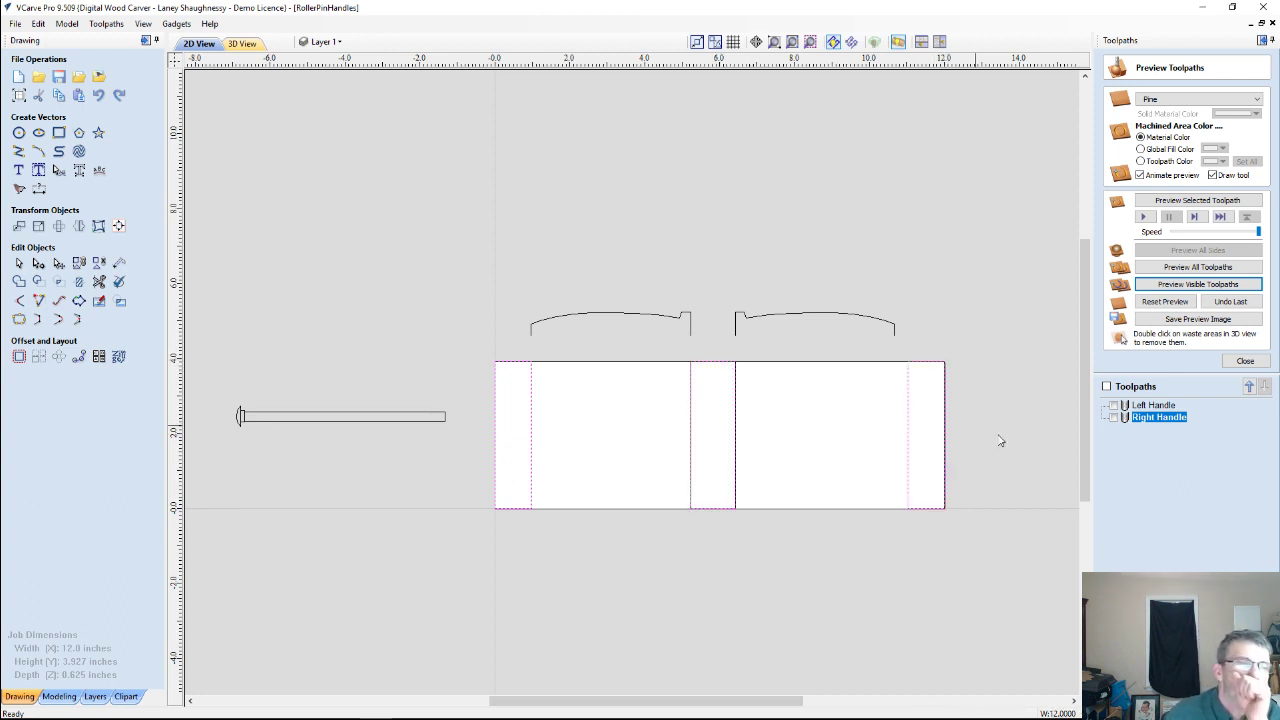
{"action": "left_click", "coordinate": [1228, 362]}
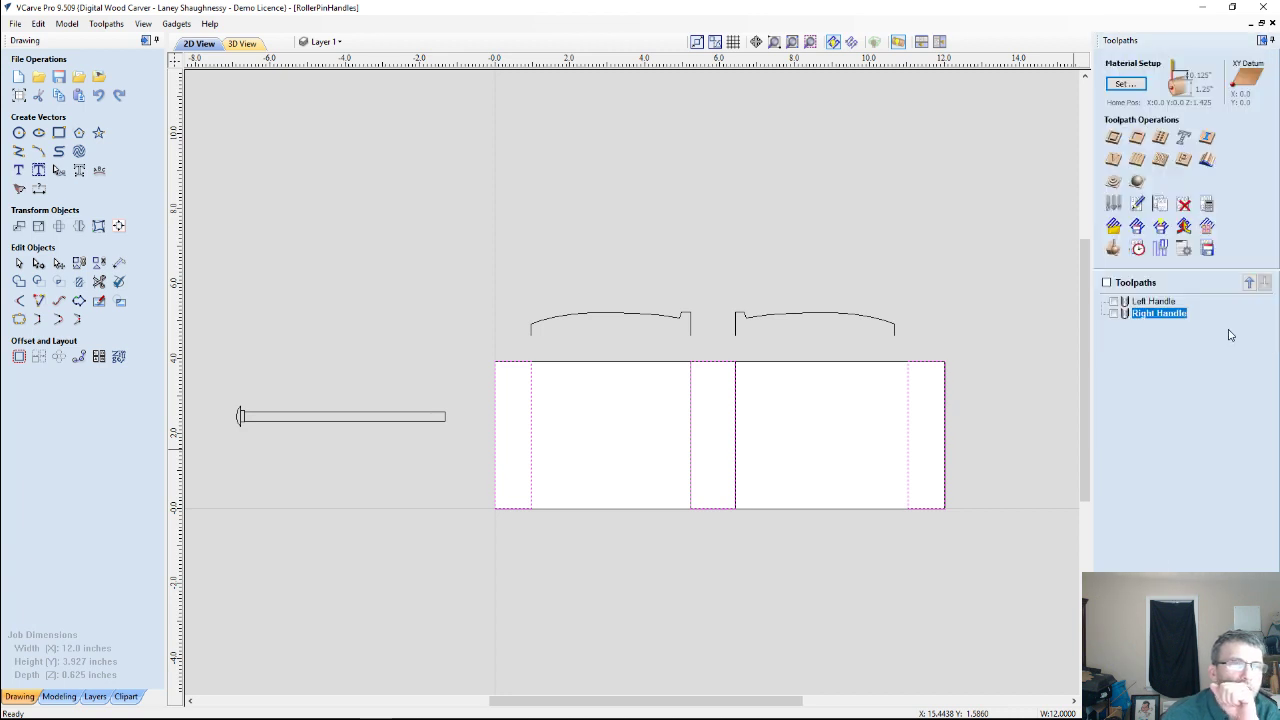
{"action": "left_click", "coordinate": [1140, 138]}
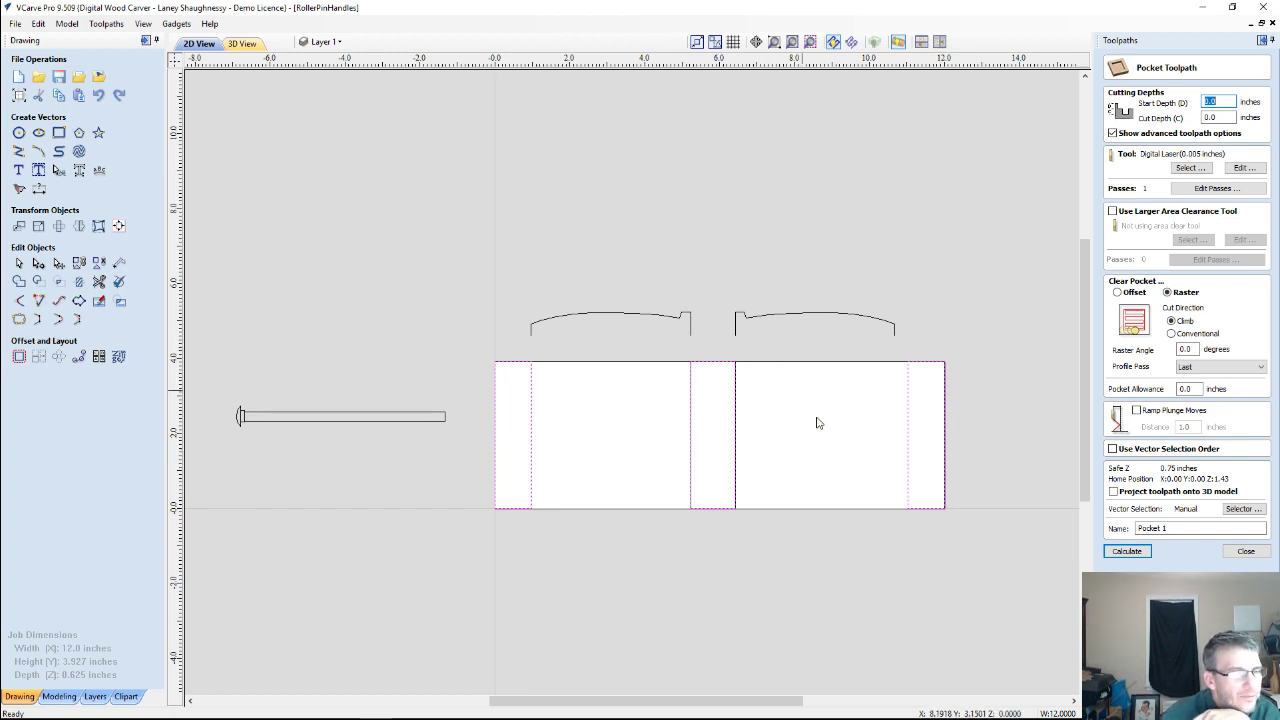
{"action": "left_click", "coordinate": [1222, 118]}
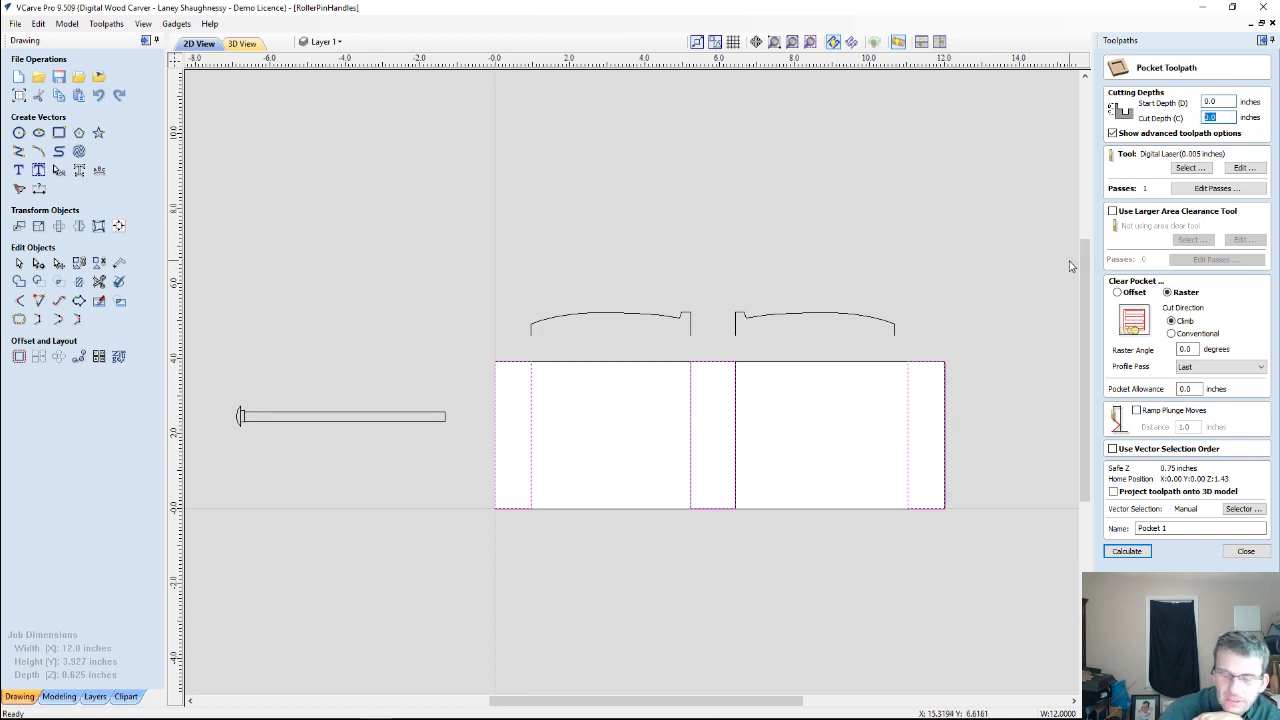
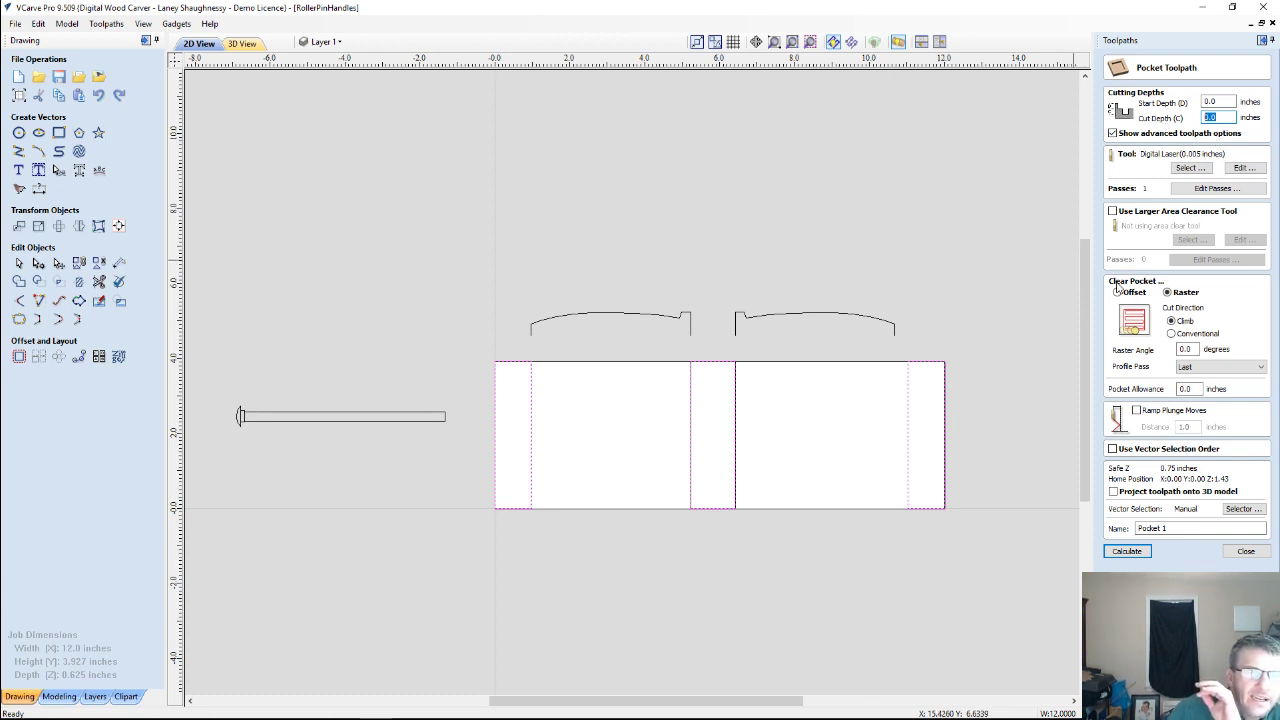
{"action": "type", "text": ".375"}
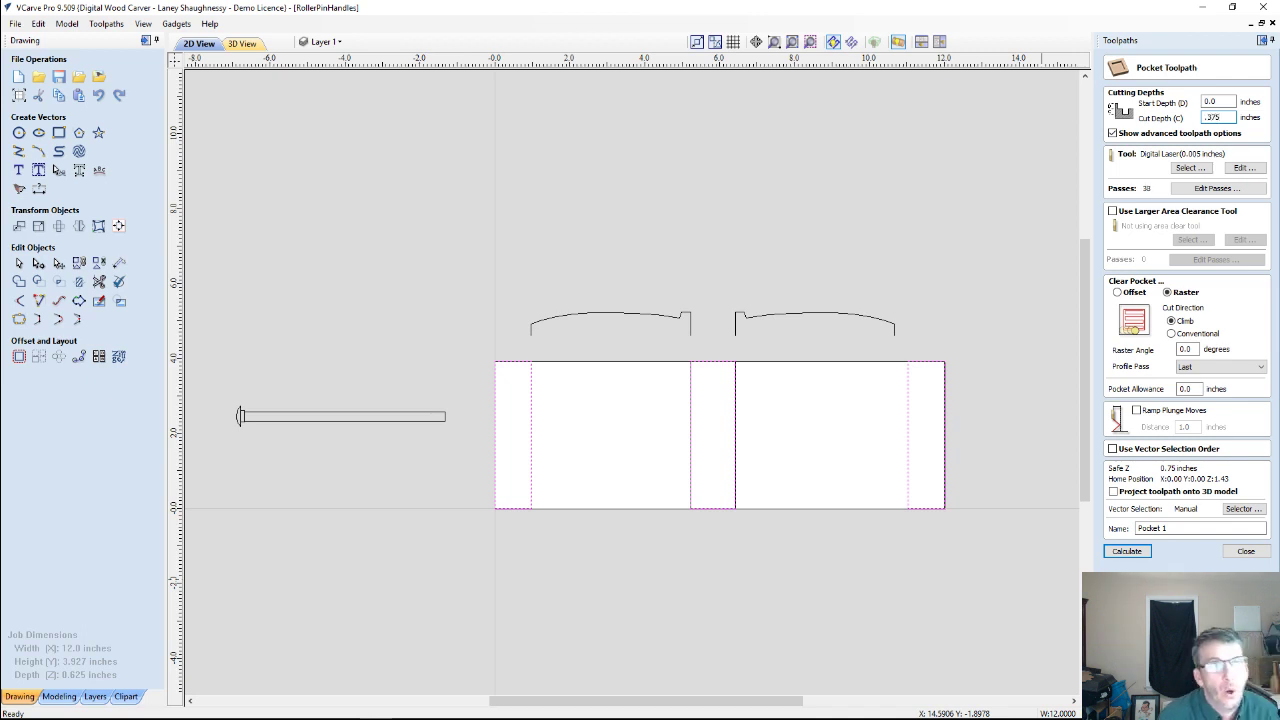
Calculate the pocket toolpath with the End Mill (0.25 inch) and simulate it partway on the blank.
{"action": "left_click", "coordinate": [1190, 168]}
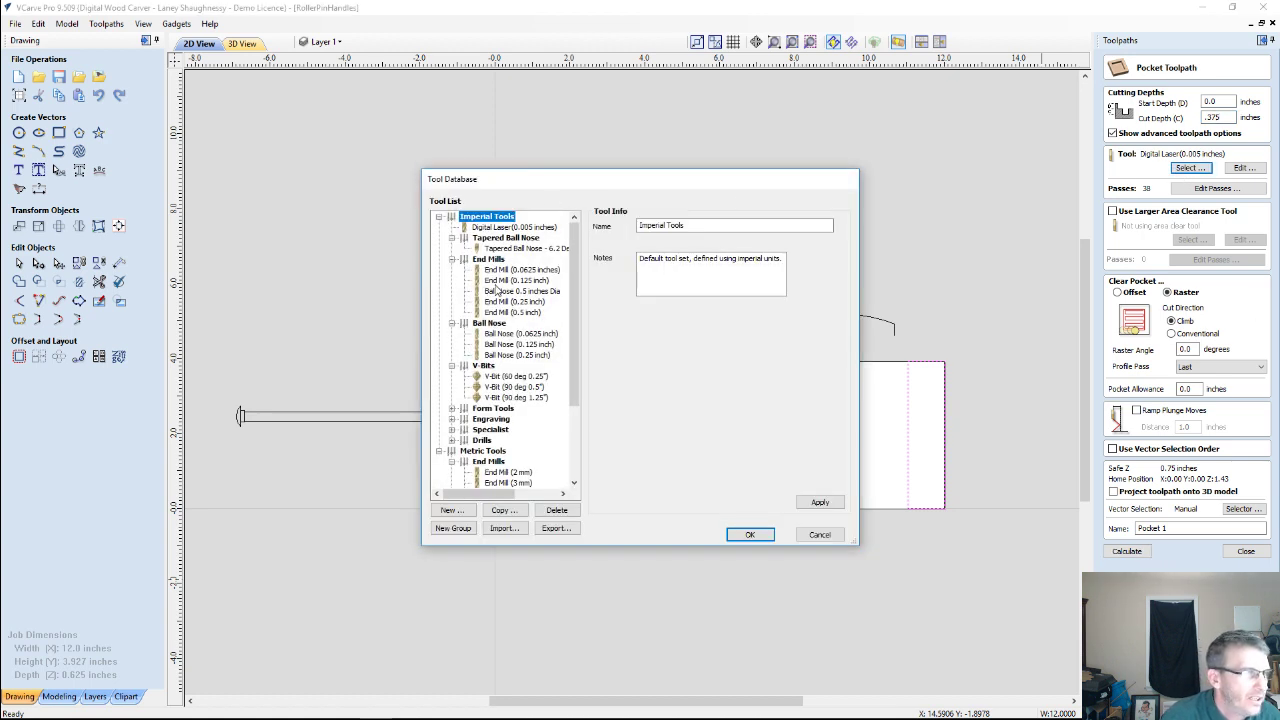
{"action": "left_click", "coordinate": [500, 302]}
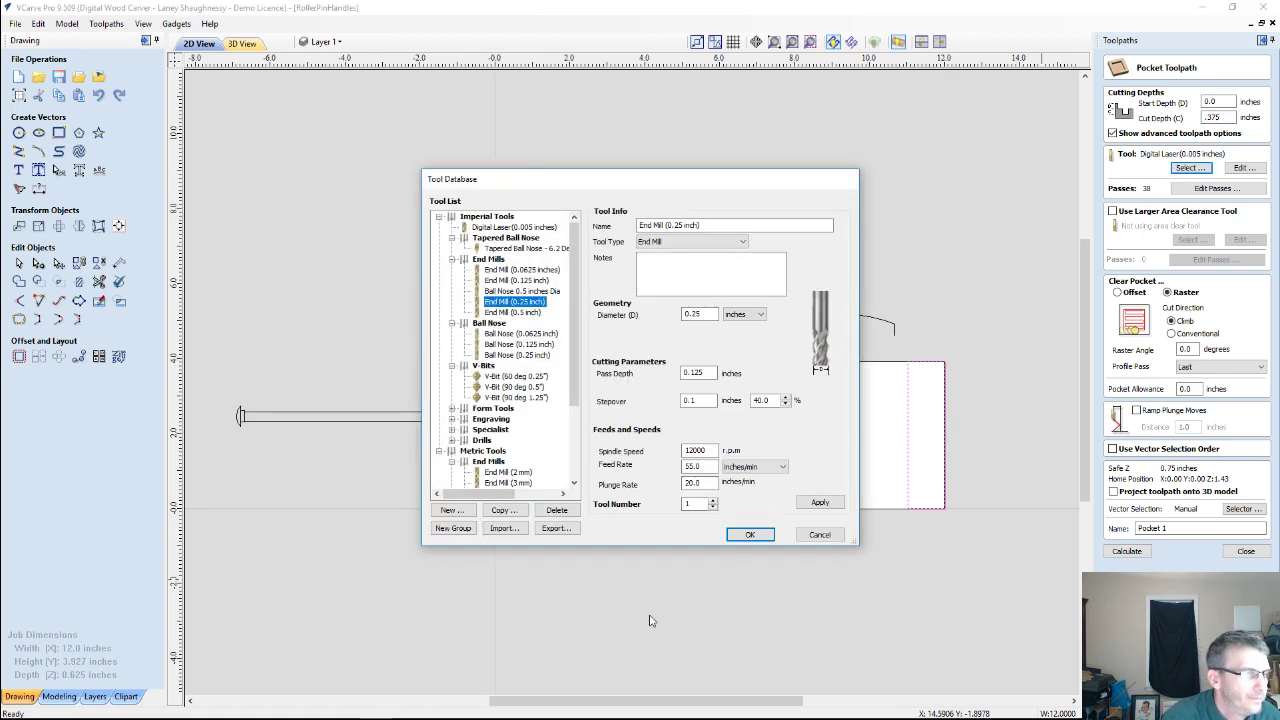
{"action": "left_click", "coordinate": [752, 535]}
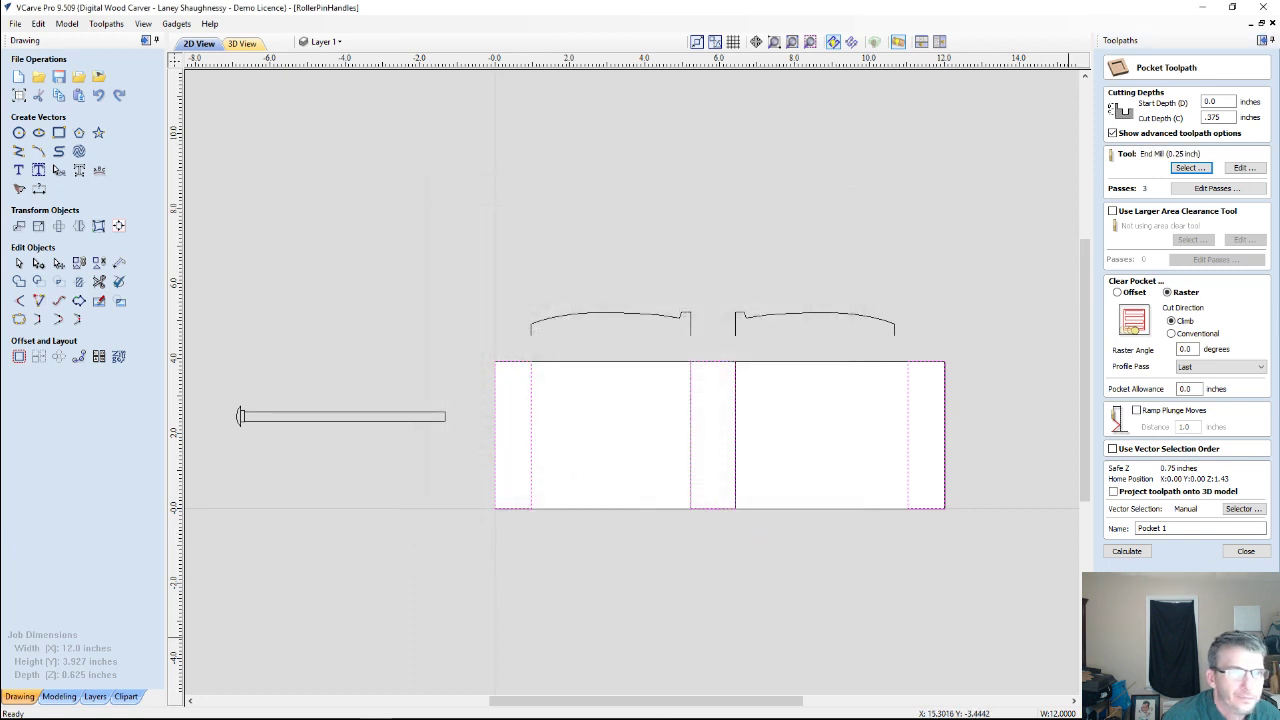
{"action": "left_click", "coordinate": [1126, 551]}
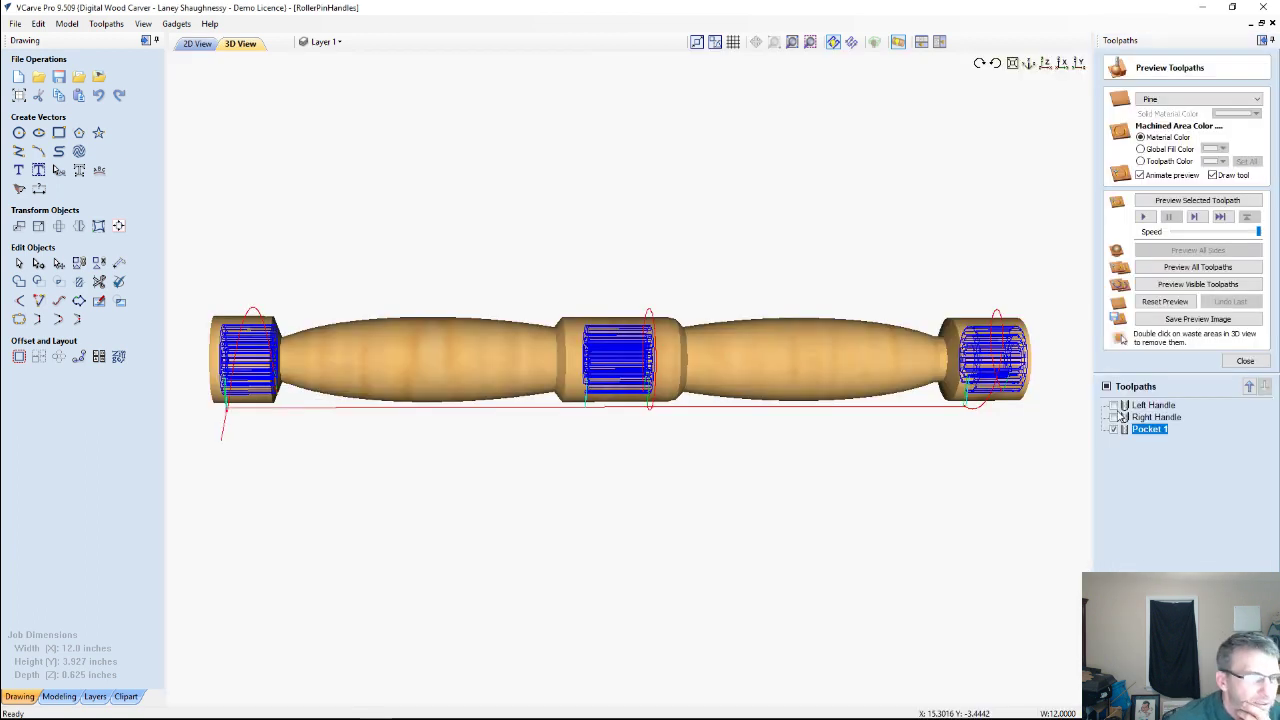
{"action": "left_click", "coordinate": [1186, 203]}
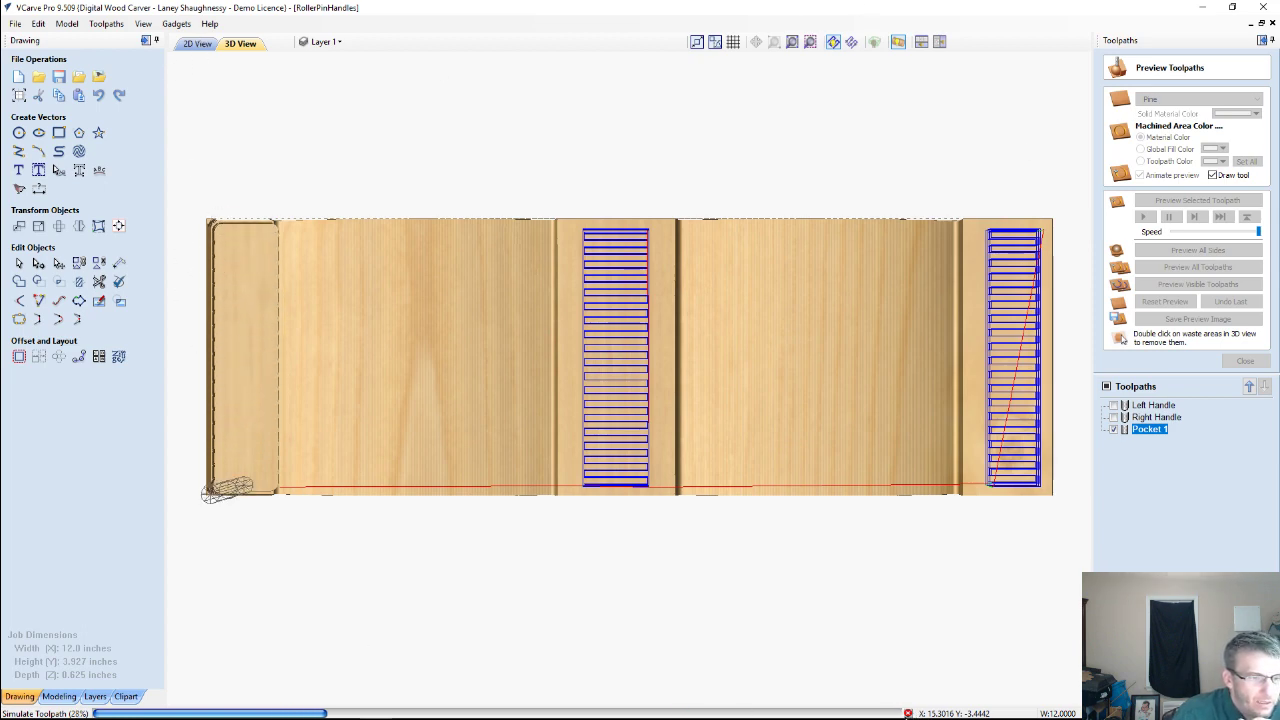
{"action": "left_click", "coordinate": [909, 714]}
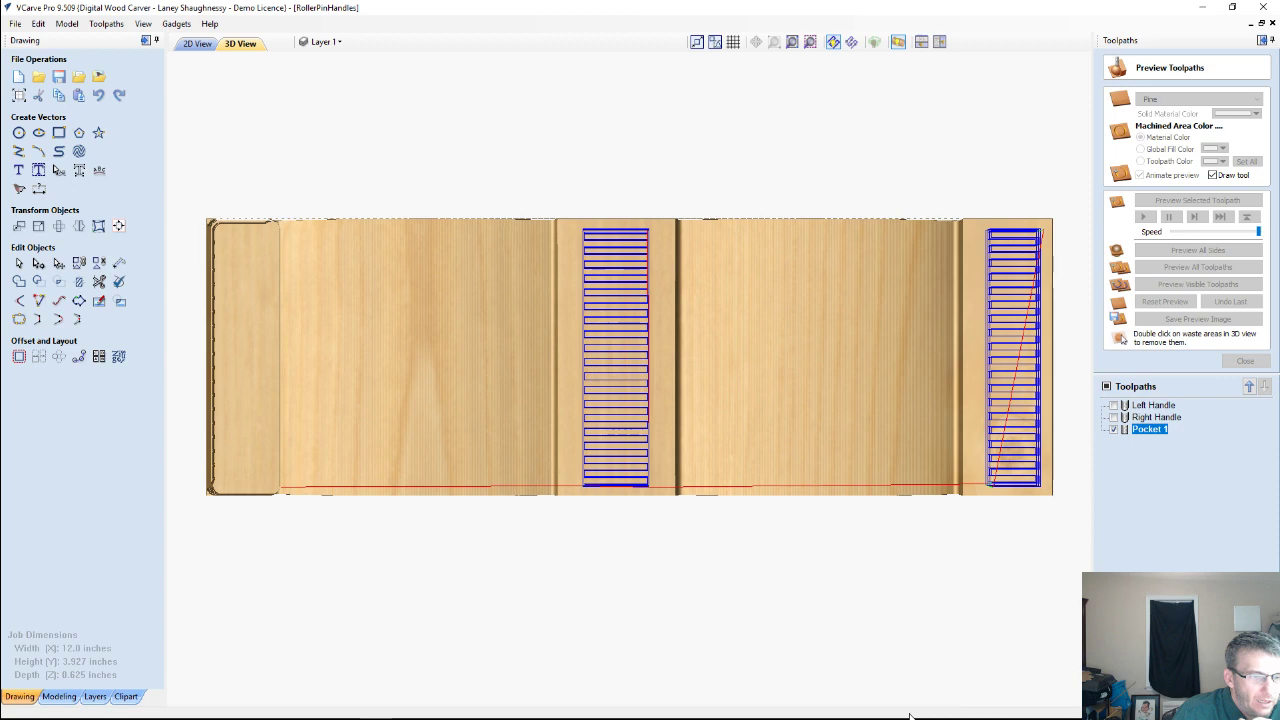
Reopen the Pocket 1 toolpath and set its raster angle to 90 degrees.
{"action": "double_click", "coordinate": [1150, 429]}
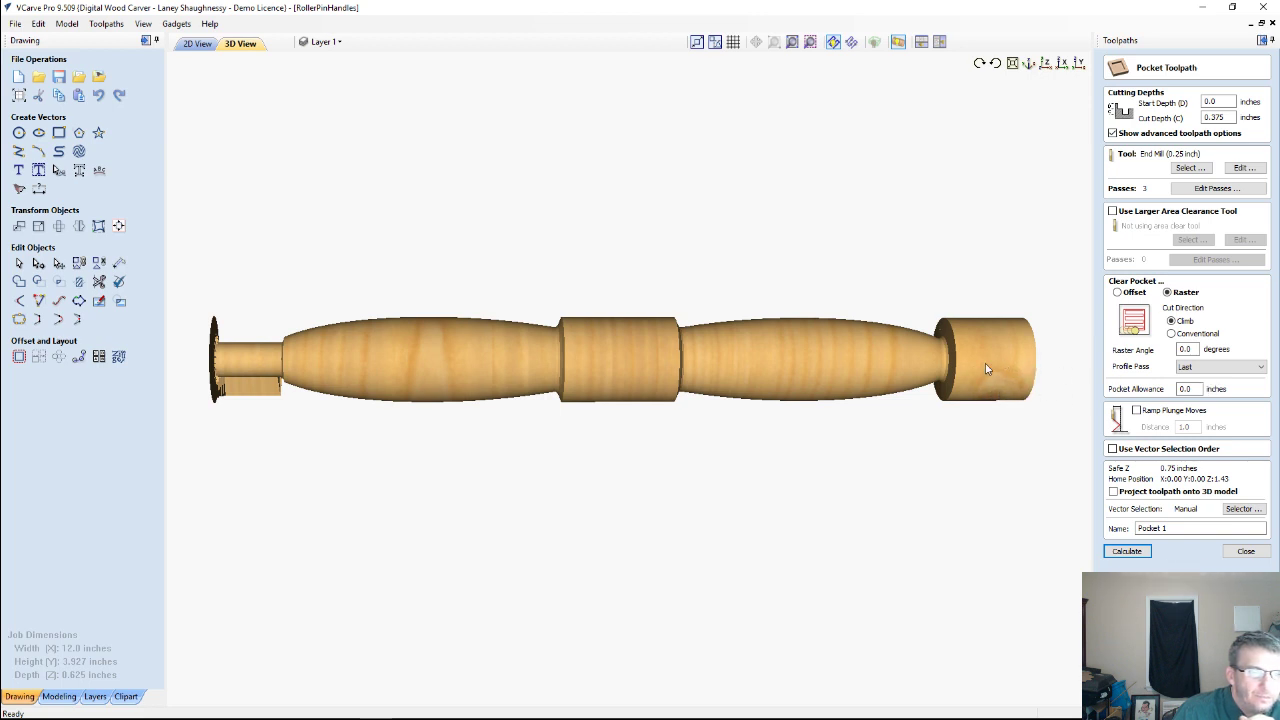
{"action": "double_click", "coordinate": [1186, 349]}
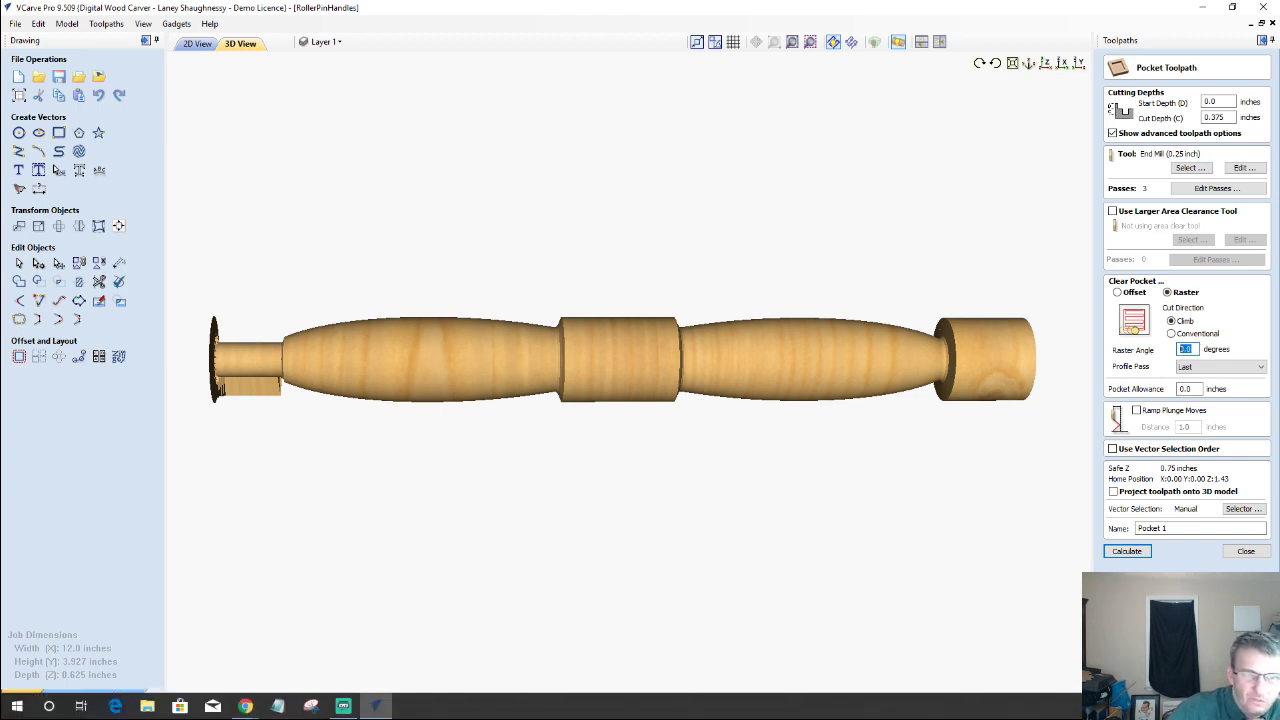
{"action": "type", "text": "90"}
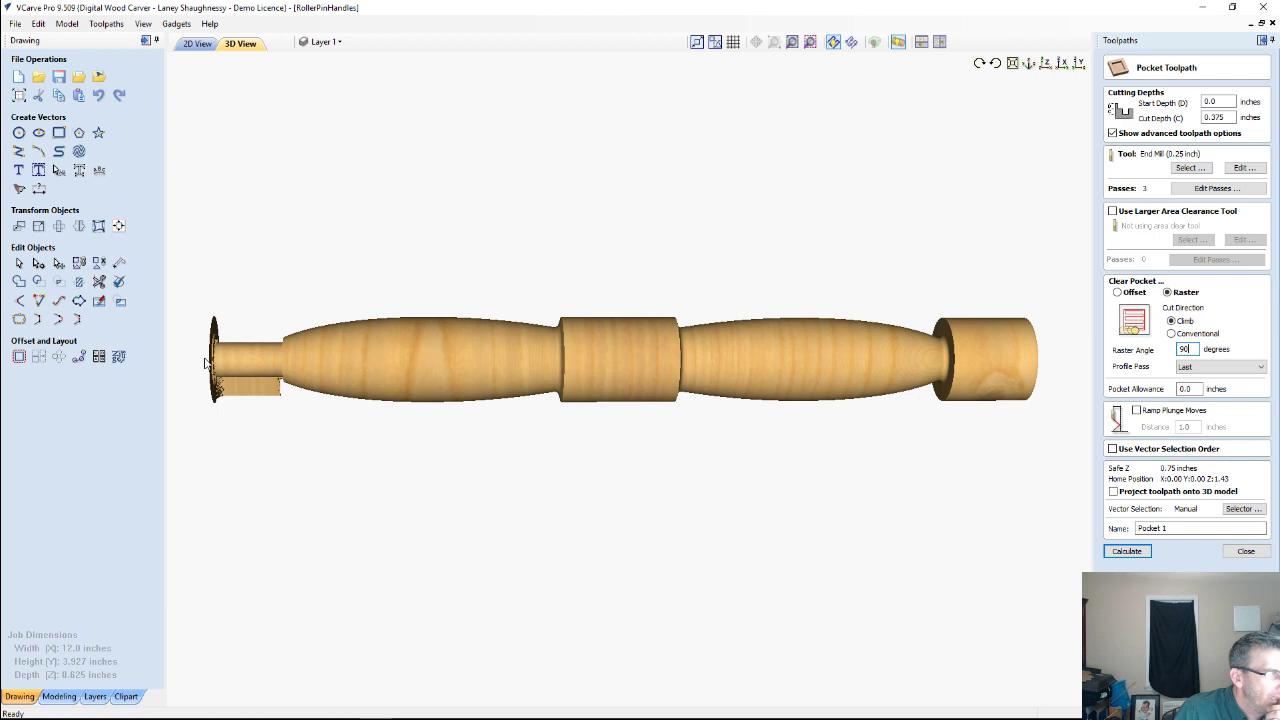
{"action": "scroll", "coordinate": [180, 350], "scroll_direction": "up", "scroll_amount": 2}
{"action": "scroll", "coordinate": [168, 356], "scroll_direction": "down", "scroll_amount": 4}
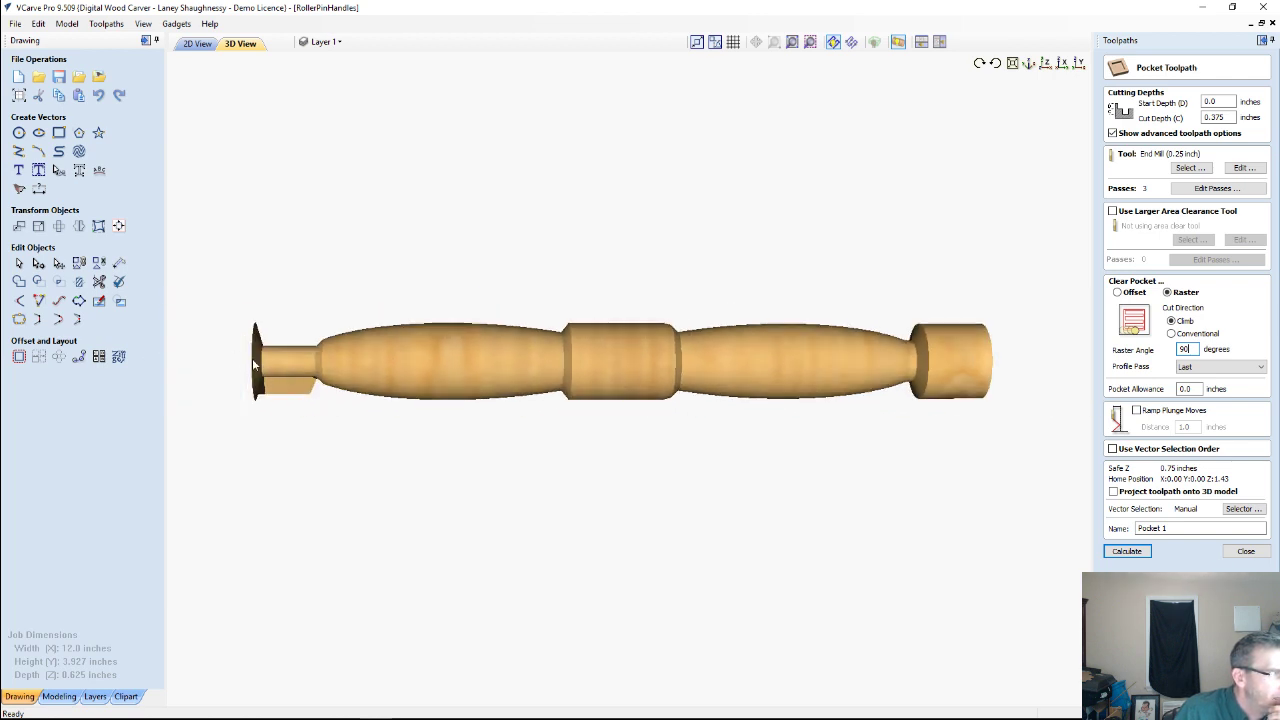
Stretch the left end rectangle outward past the end of the blank to a width of about 1.09 inches.
{"action": "left_click", "coordinate": [197, 44]}
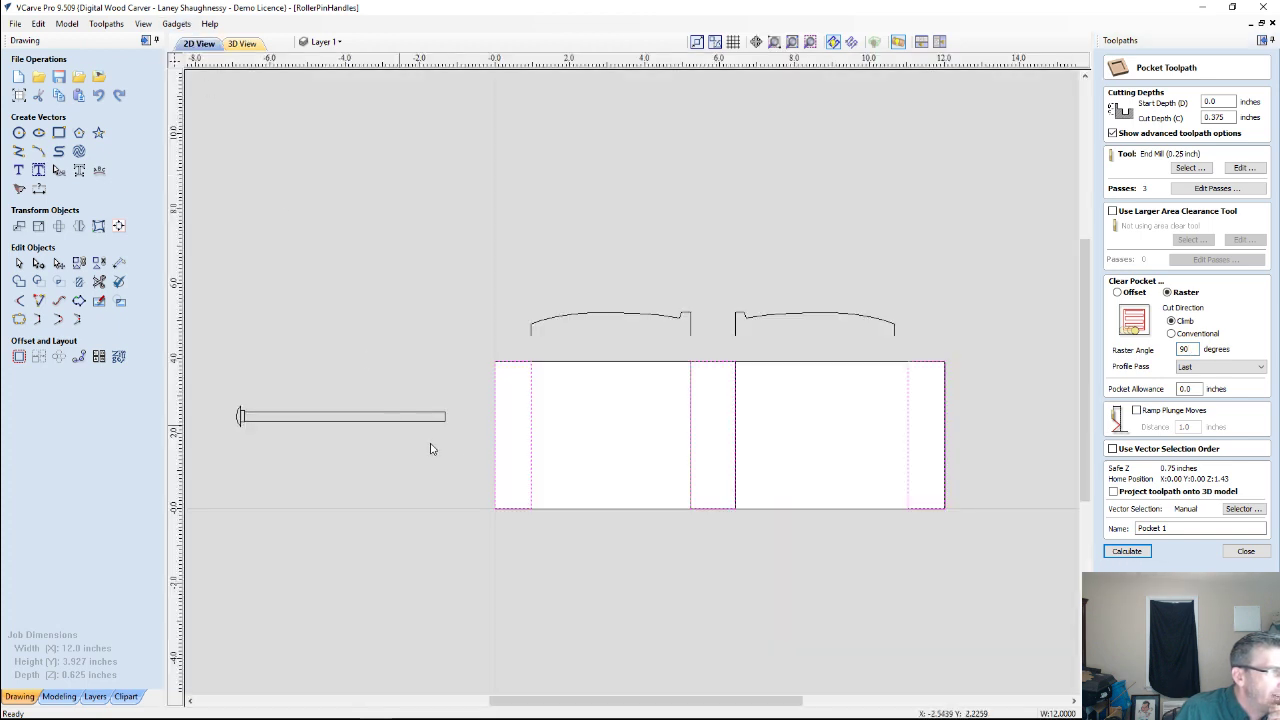
{"action": "left_click", "coordinate": [496, 416]}
{"action": "scroll", "coordinate": [488, 412], "scroll_direction": "up", "scroll_amount": 2}
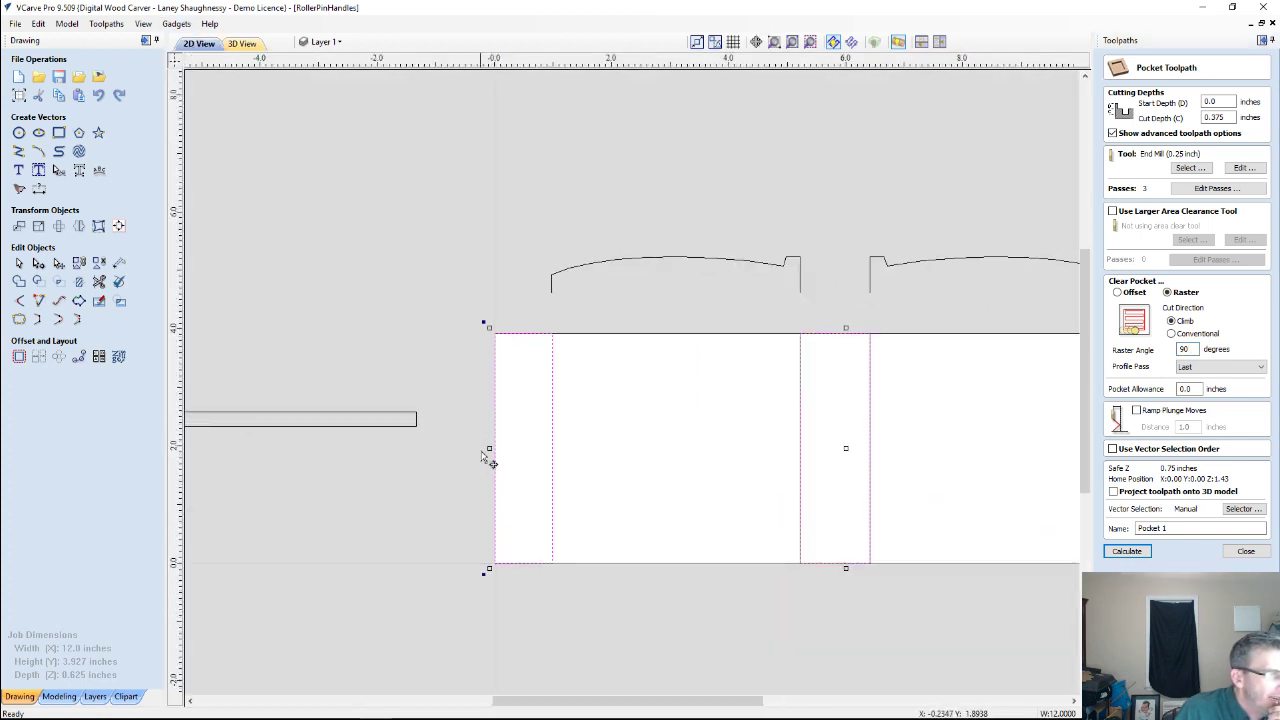
{"action": "left_click_drag", "start_coordinate": [489, 448], "coordinate": [486, 448]}
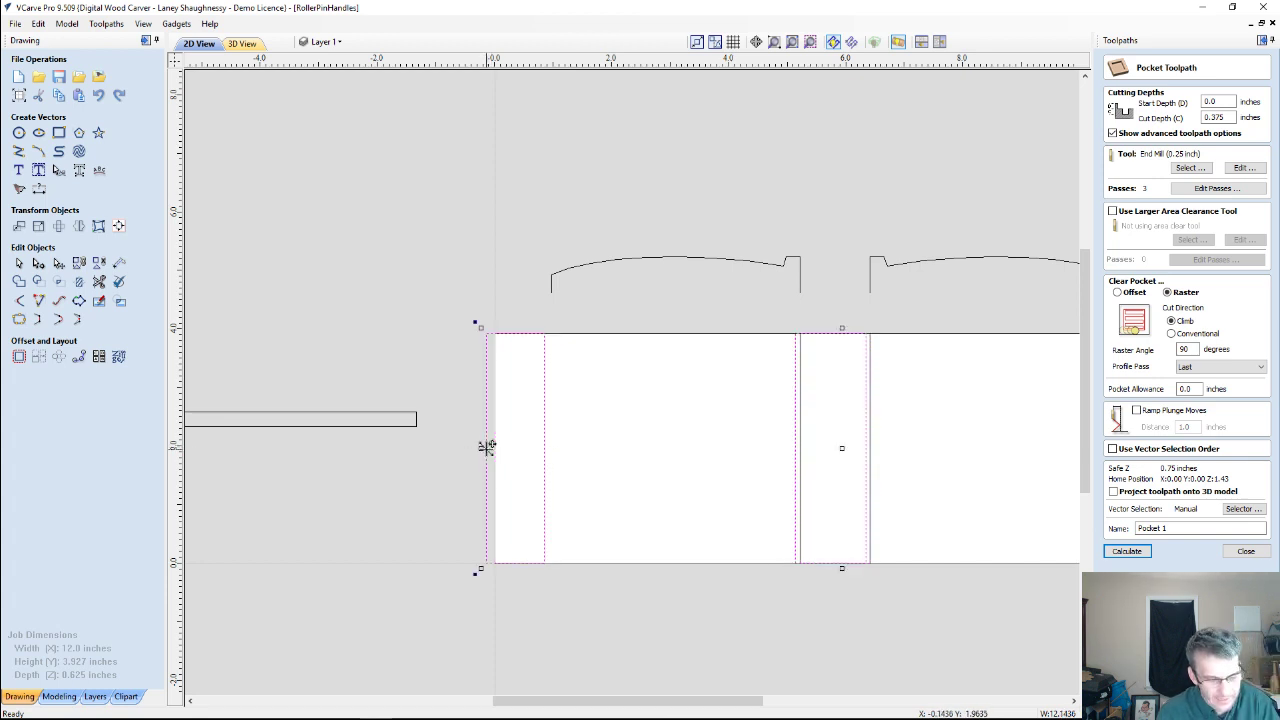
{"action": "left_click", "coordinate": [506, 455]}
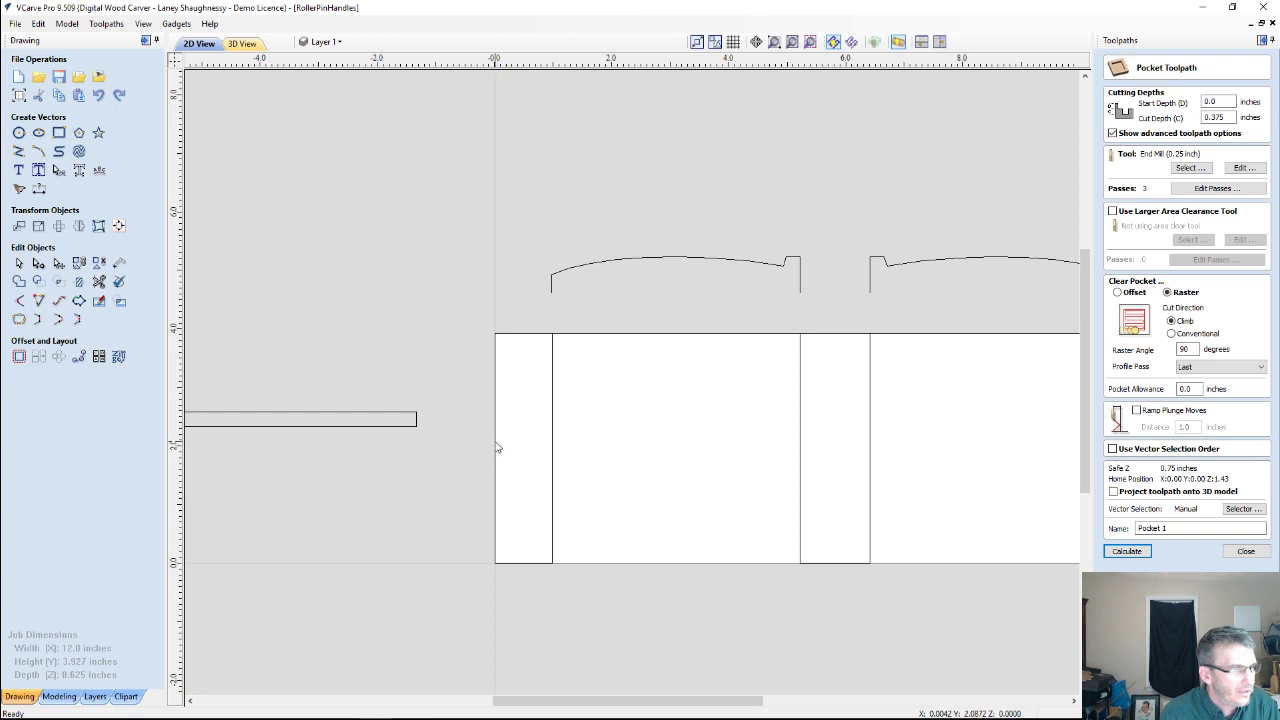
{"action": "left_click", "coordinate": [494, 447]}
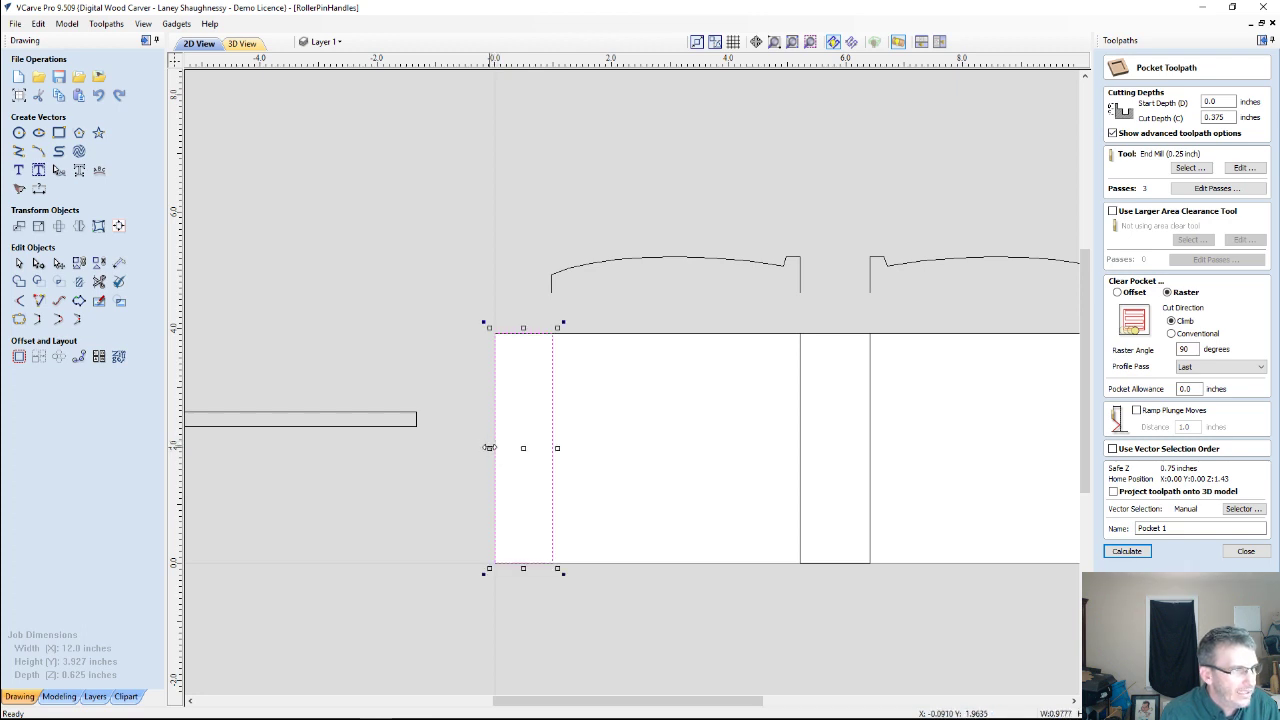
{"action": "left_click_drag", "start_coordinate": [491, 443], "coordinate": [489, 443]}
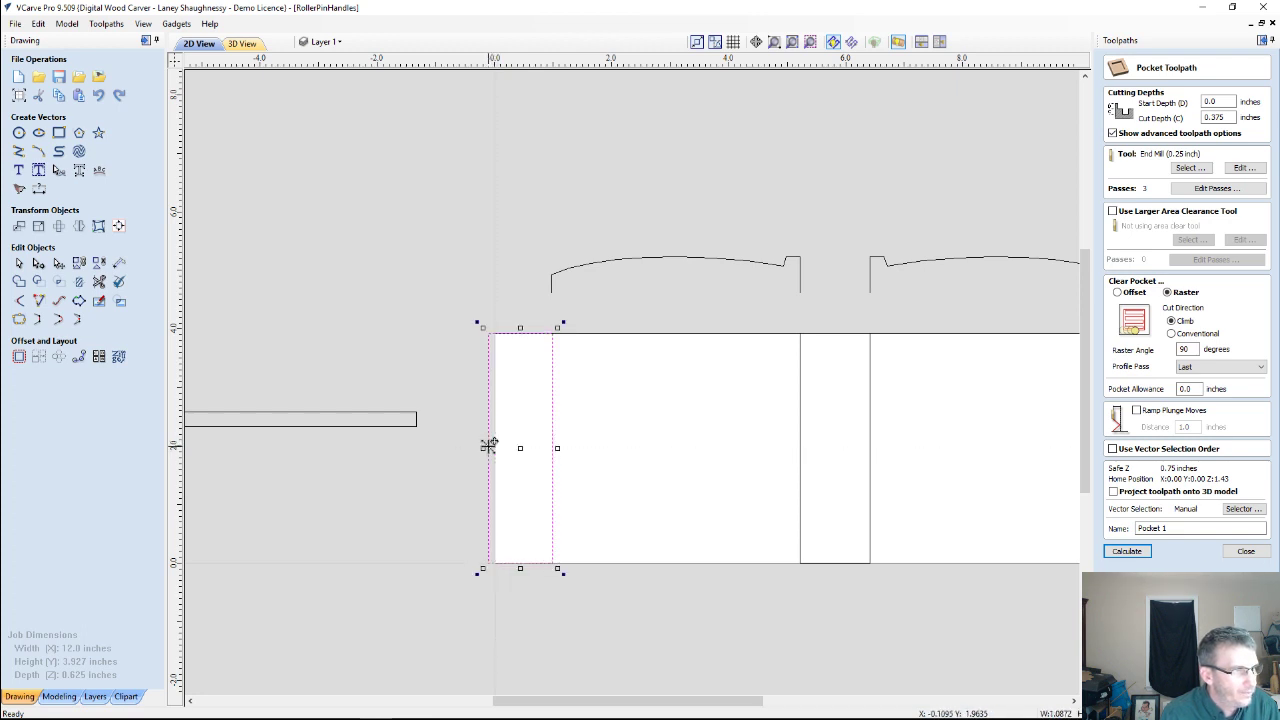
Stretch the right end rectangle outward past the end of the blank to a width of about 1.11 inches.
{"action": "scroll", "coordinate": [432, 478], "scroll_direction": "down", "scroll_amount": 2}
{"action": "scroll", "coordinate": [838, 382], "scroll_direction": "up", "scroll_amount": 3}
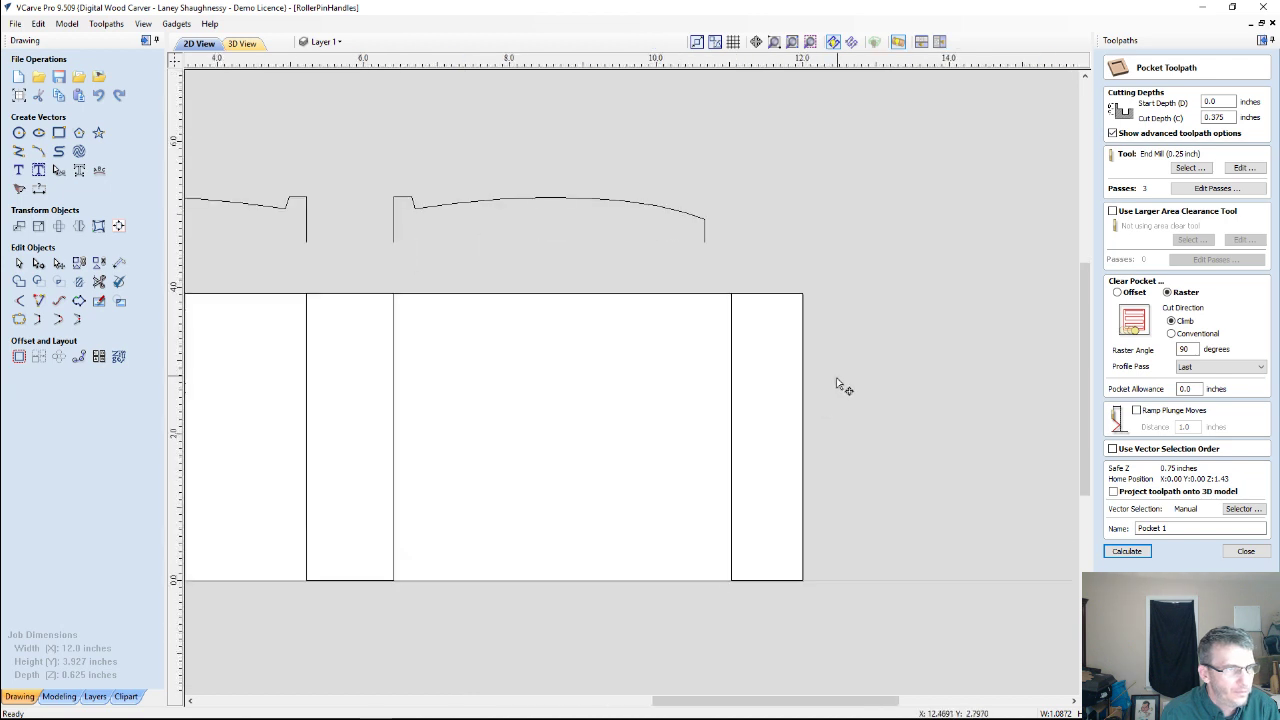
{"action": "left_click", "coordinate": [733, 408]}
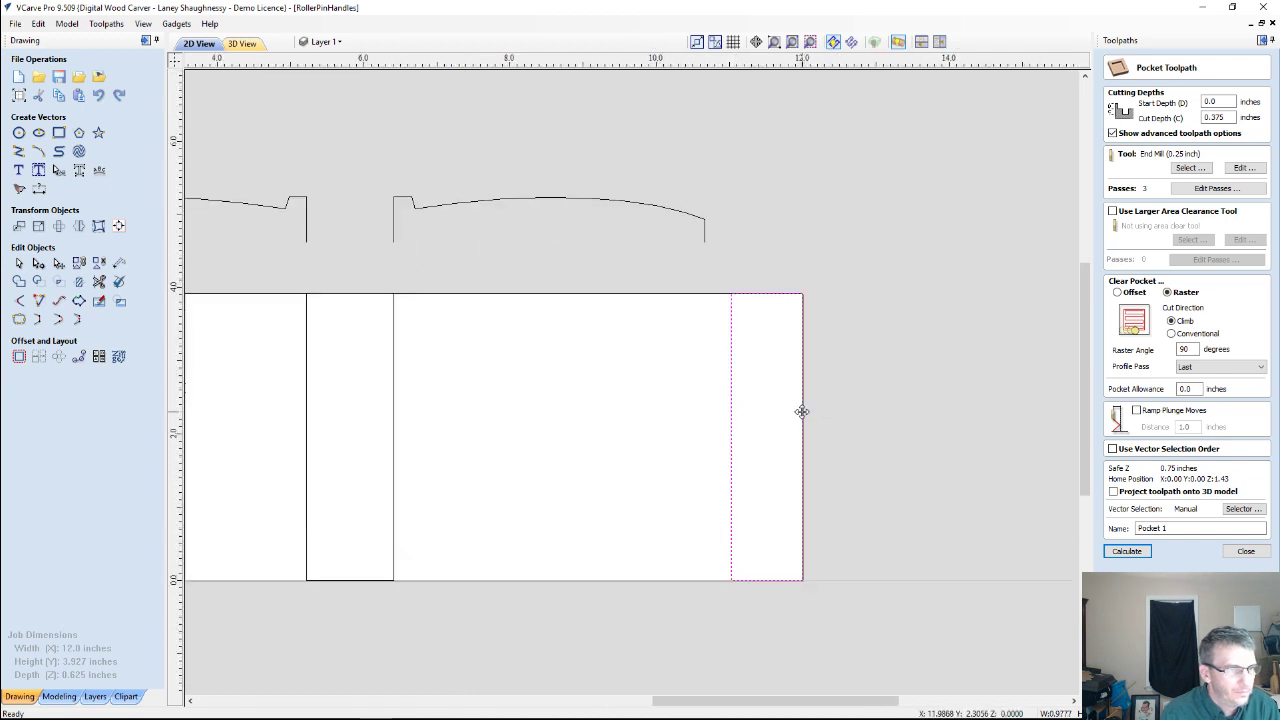
{"action": "left_click_drag", "start_coordinate": [808, 437], "coordinate": [814, 436]}
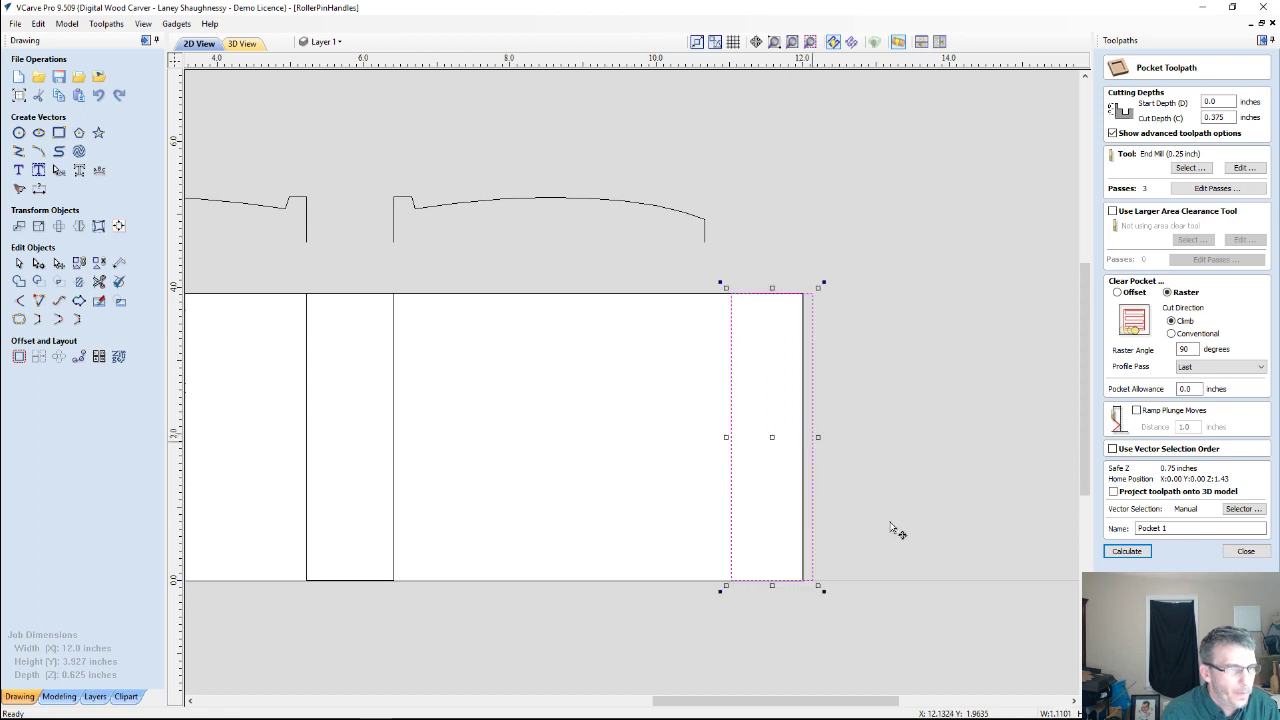
Select both end rectangles and the middle rectangle and recalculate Pocket 1, ignoring the open vectors.
{"action": "scroll", "coordinate": [903, 523], "scroll_direction": "down", "scroll_amount": 4}
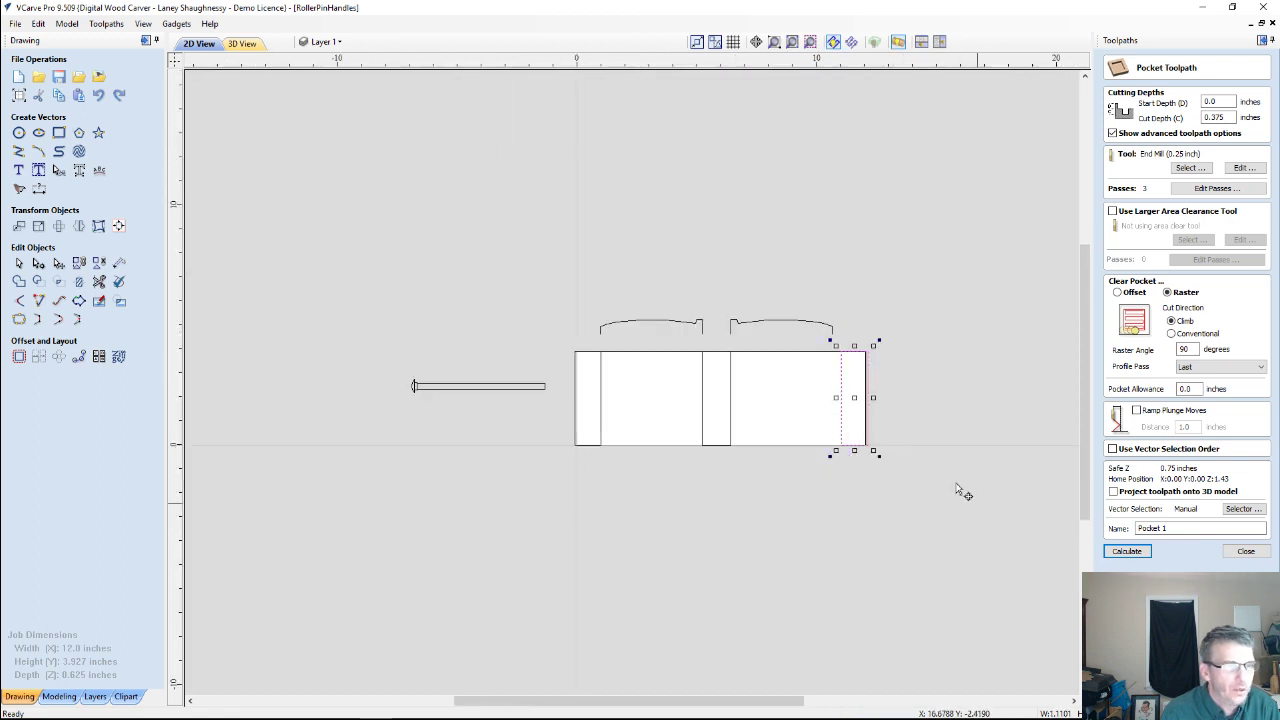
{"action": "left_click_drag", "start_coordinate": [855, 398], "coordinate": [600, 400]}
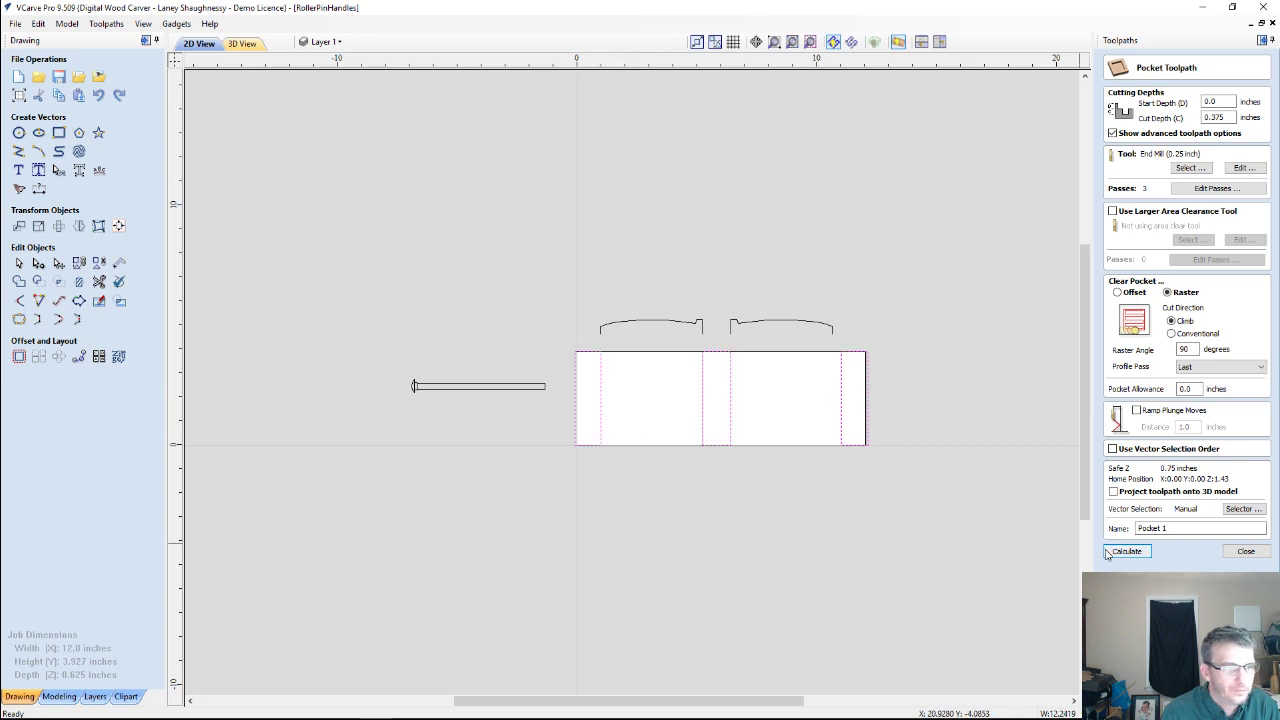
{"action": "left_click", "coordinate": [730, 425], "text": "ctrl"}
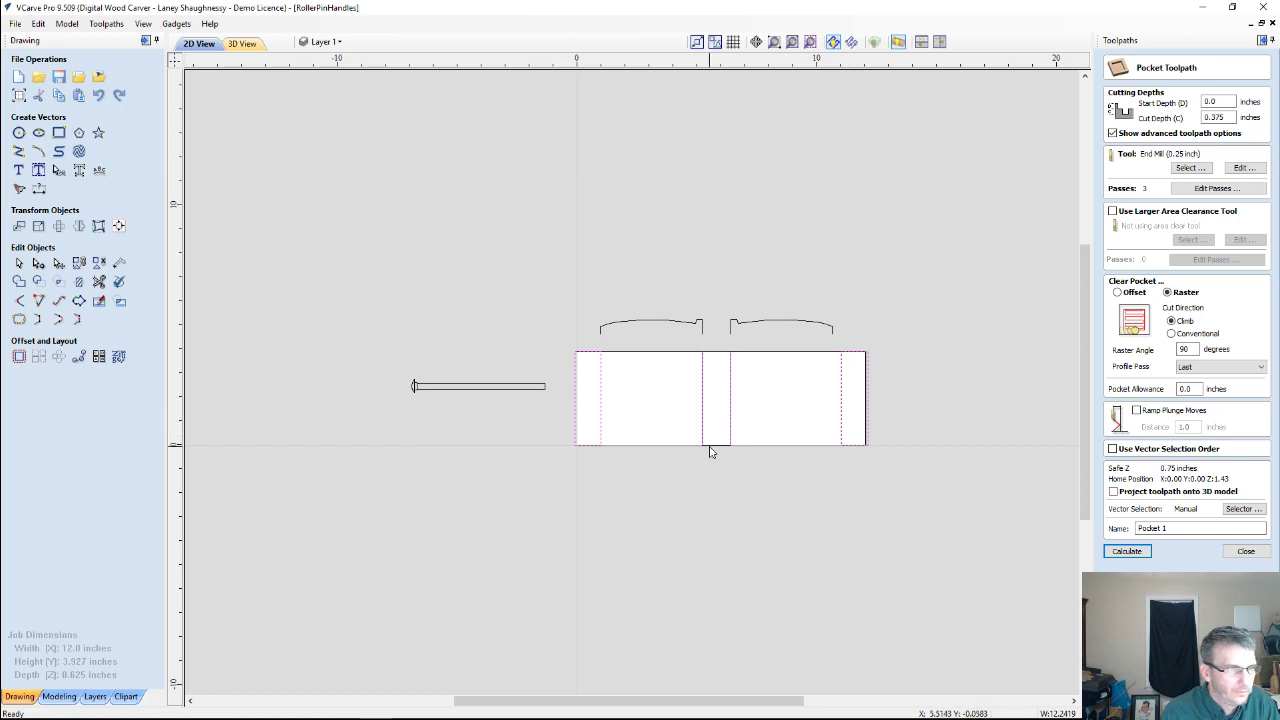
{"action": "left_click", "coordinate": [711, 445], "text": "shift"}
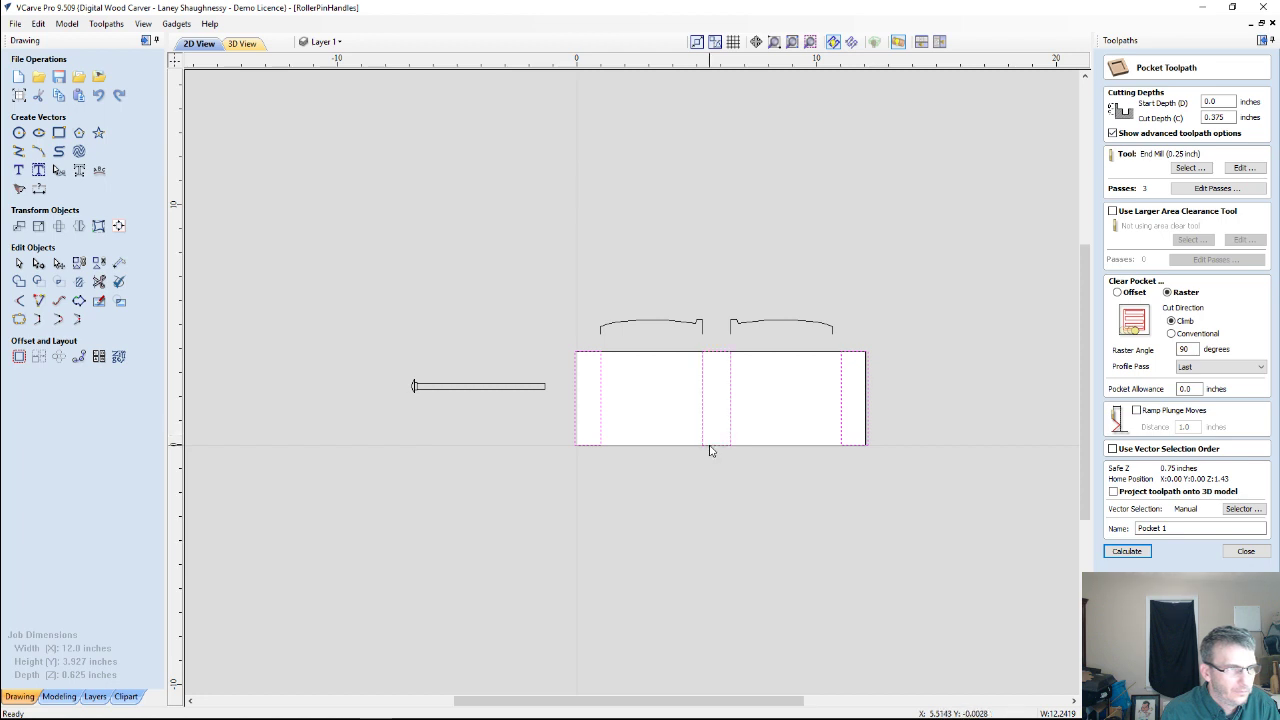
{"action": "left_click", "coordinate": [1125, 553]}
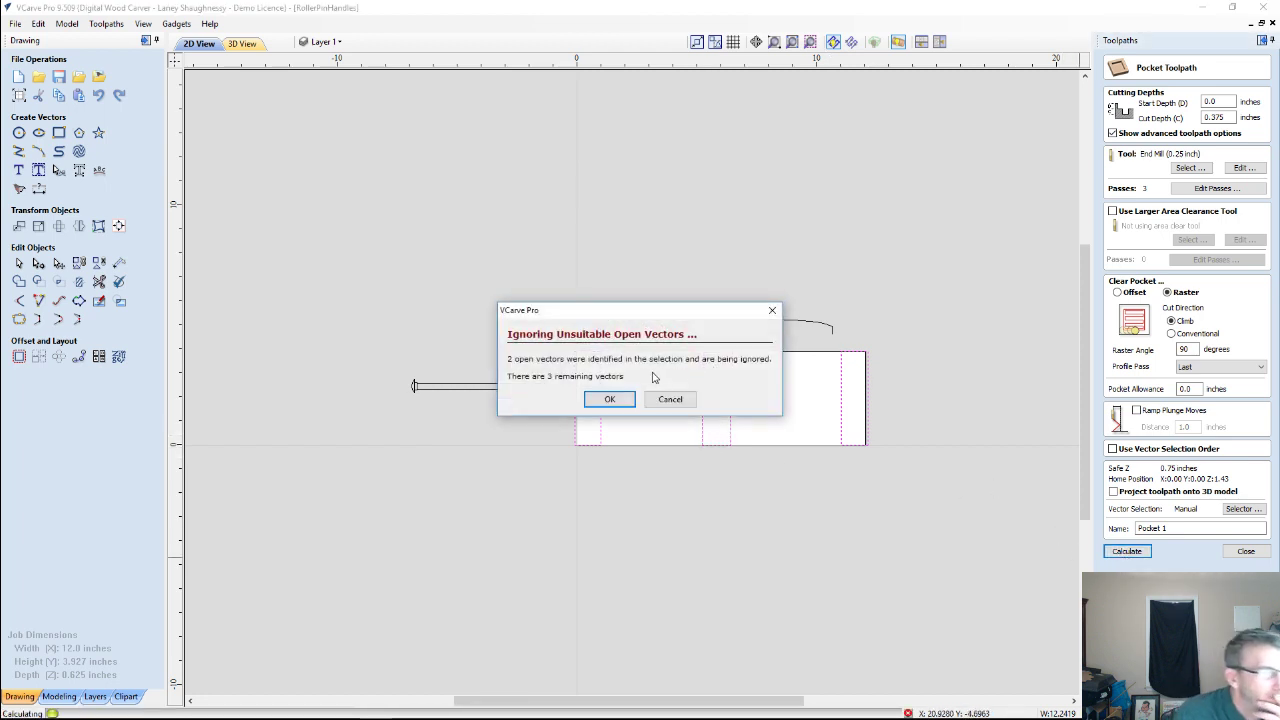
{"action": "left_click", "coordinate": [609, 399]}
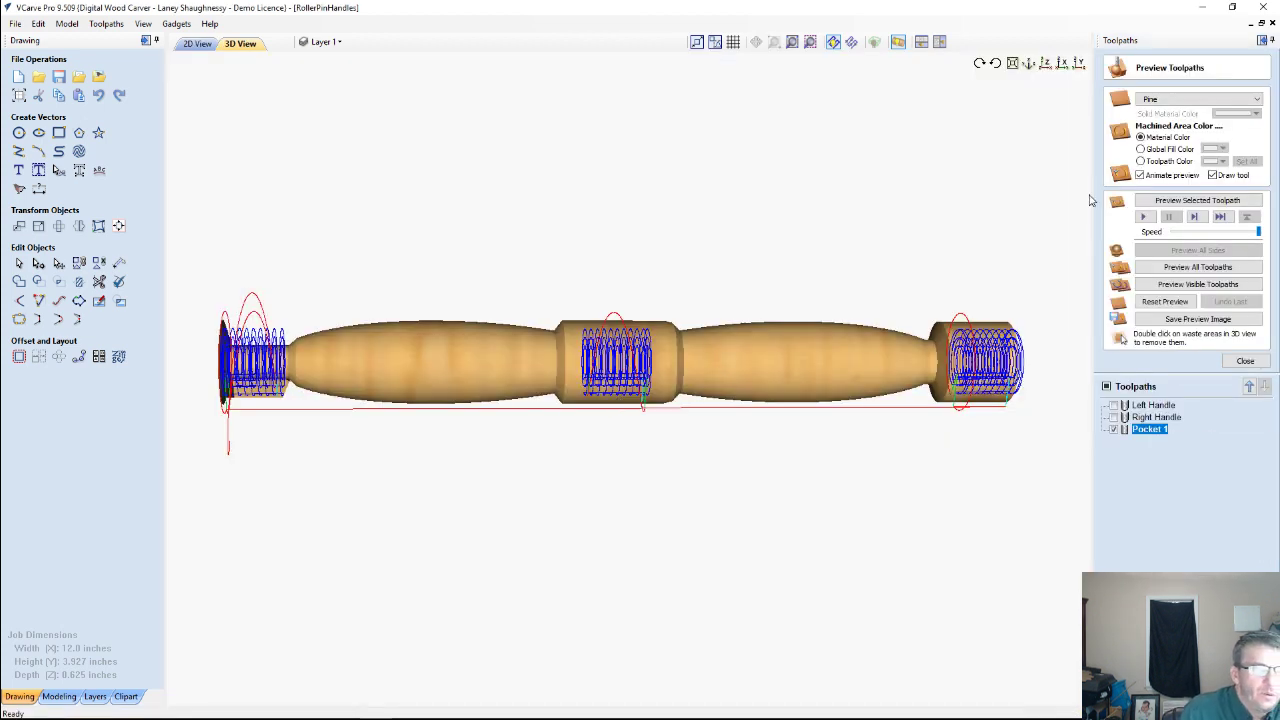
Reset the preview, simulate all toolpaths on the blank, and inspect the waste areas of the turned part.
{"action": "left_click", "coordinate": [1163, 302]}
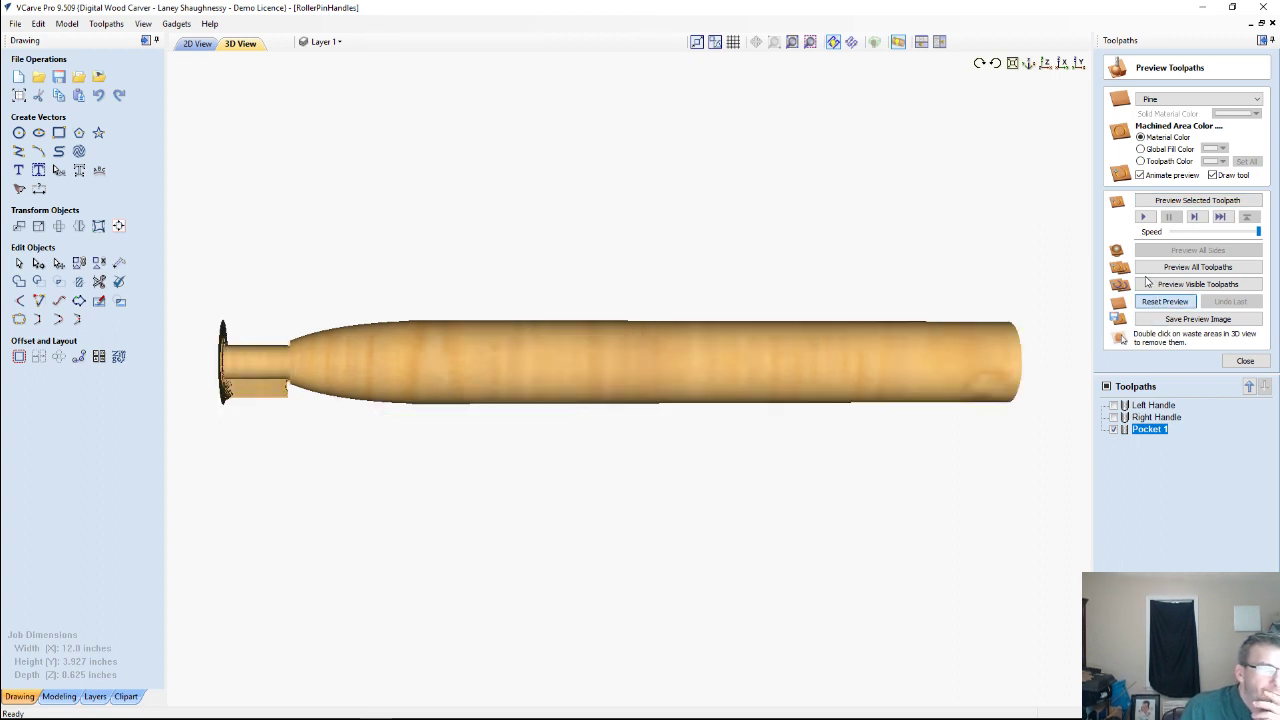
{"action": "left_click", "coordinate": [1155, 270]}
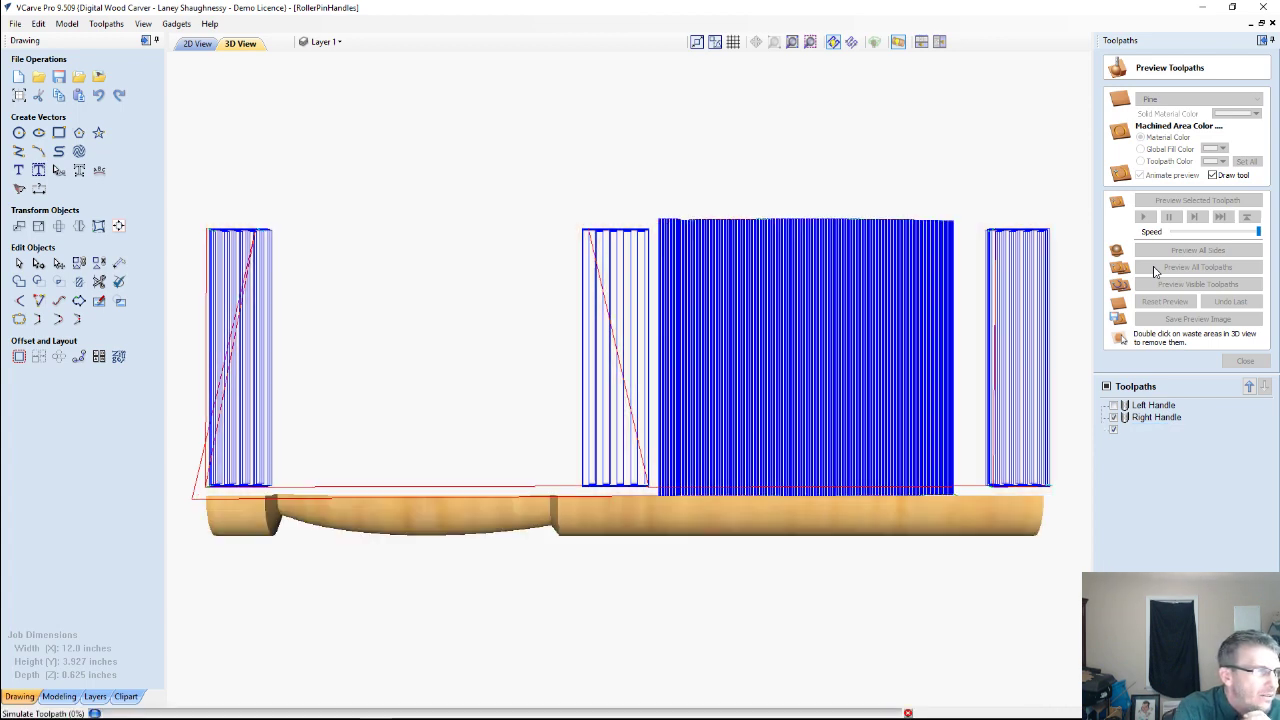
{"action": "left_click", "coordinate": [1155, 270]}
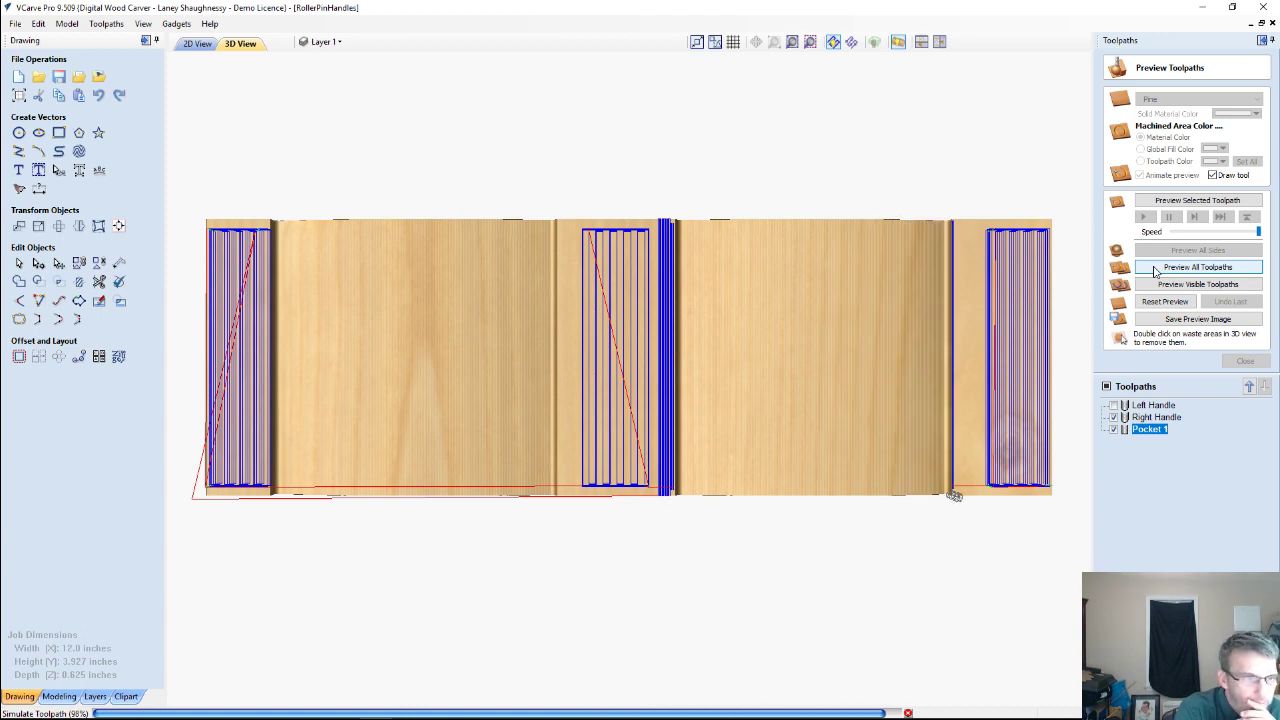
{"action": "left_click", "coordinate": [1155, 268]}
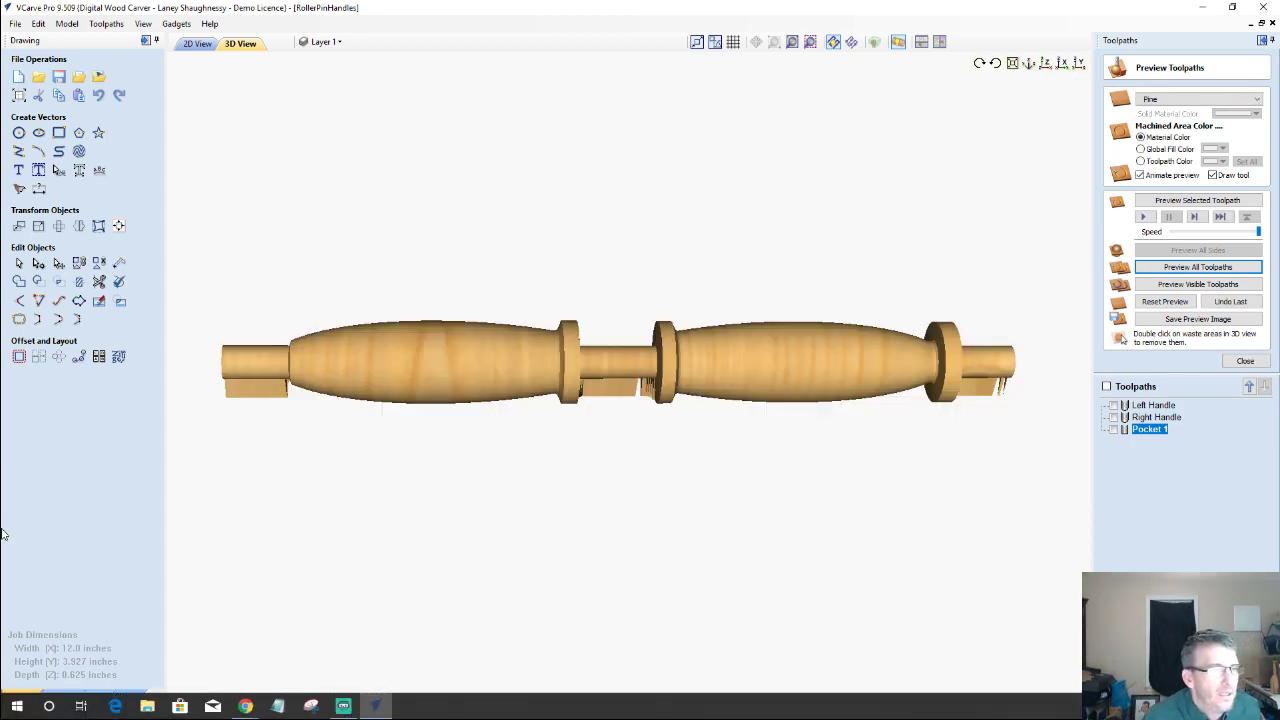
{"action": "left_click_drag", "start_coordinate": [840, 335], "coordinate": [594, 423]}
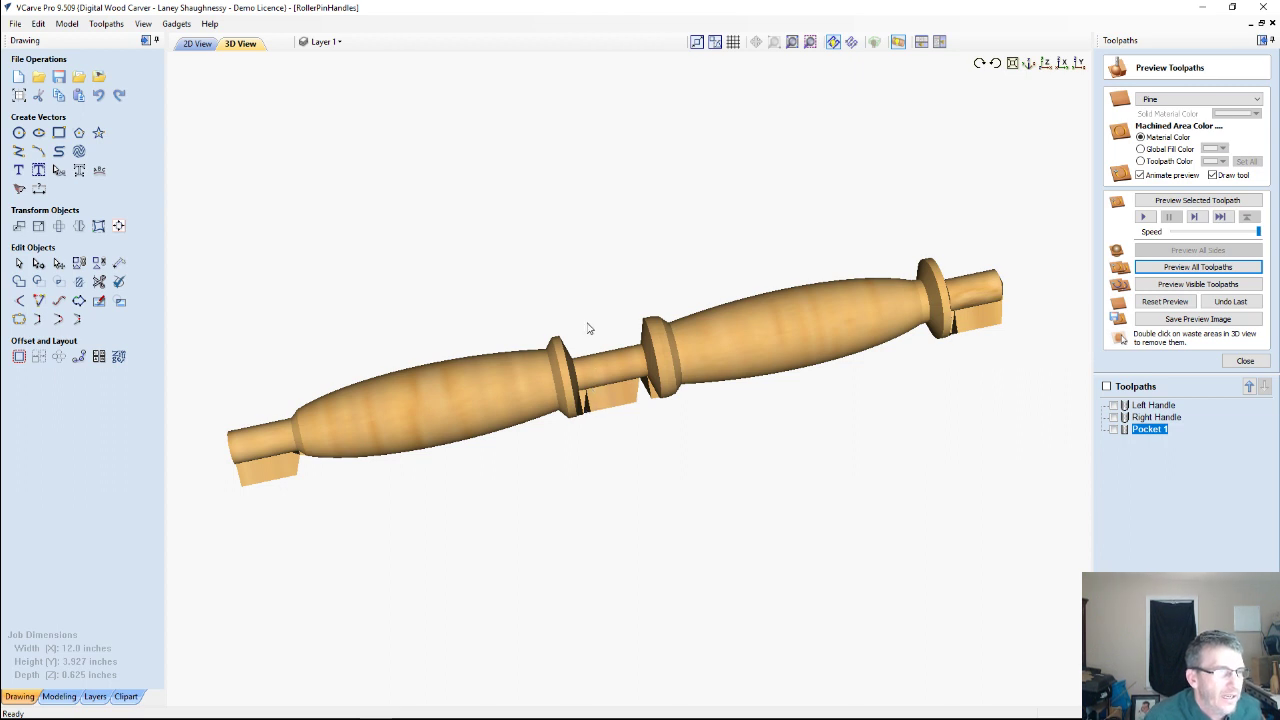
{"action": "left_click_drag", "start_coordinate": [588, 328], "coordinate": [617, 414]}
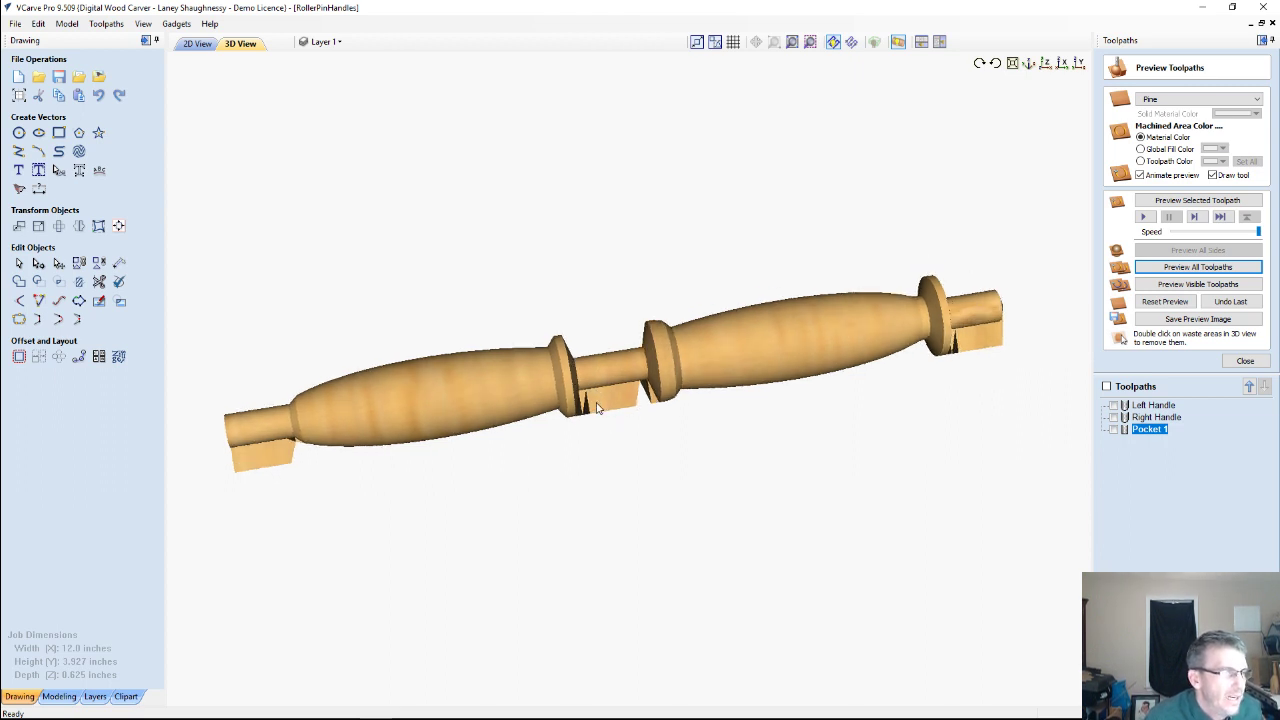
Stretch the three pocket rectangles vertically so they extend about 0.2 inches past both long edges of the blank.
{"action": "left_click", "coordinate": [196, 43]}
{"action": "scroll", "coordinate": [534, 363], "scroll_direction": "up", "scroll_amount": 3}
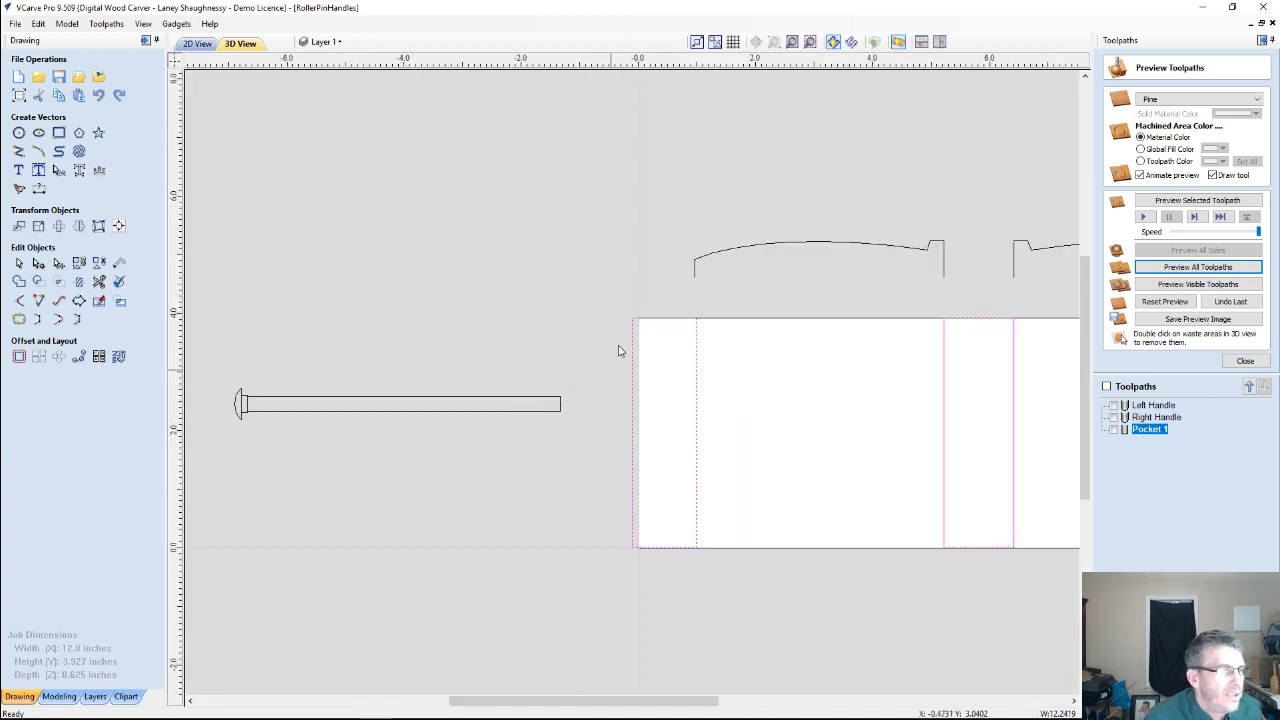
{"action": "scroll", "coordinate": [660, 326], "scroll_direction": "down", "scroll_amount": 1}
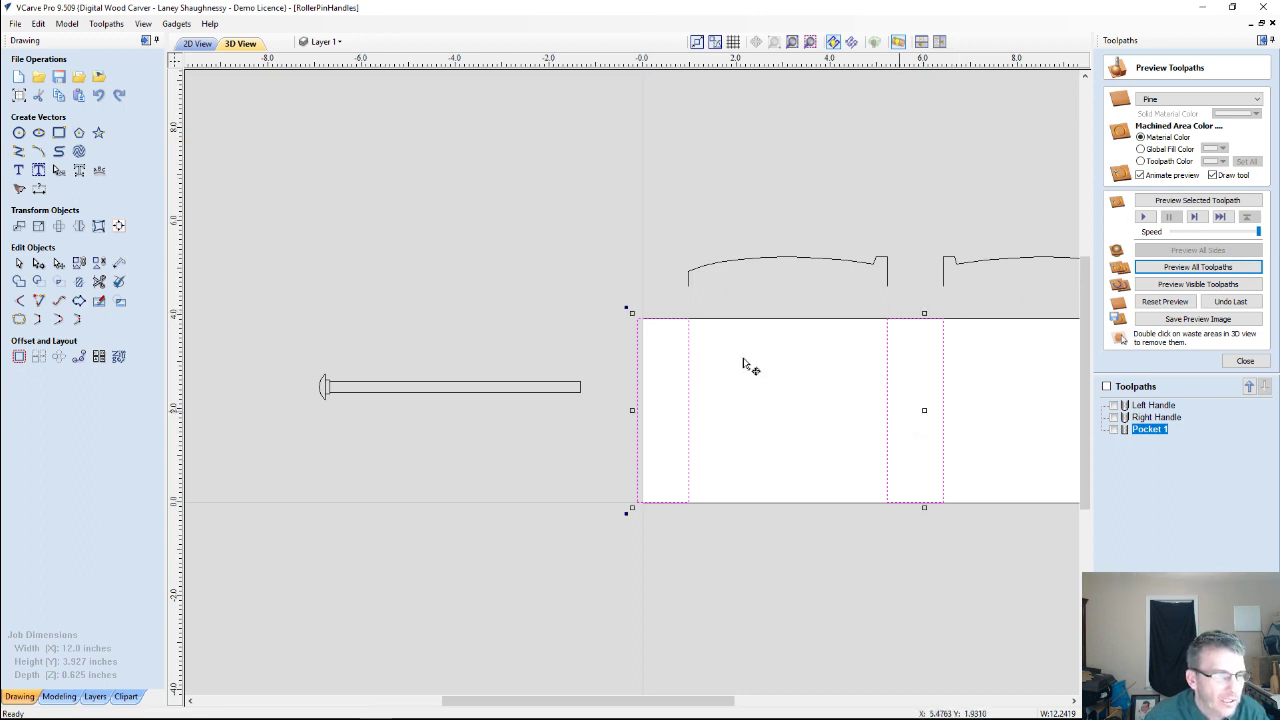
{"action": "scroll", "coordinate": [620, 500], "scroll_direction": "down", "scroll_amount": 3}
{"action": "scroll", "coordinate": [757, 334], "scroll_direction": "up", "scroll_amount": 1}
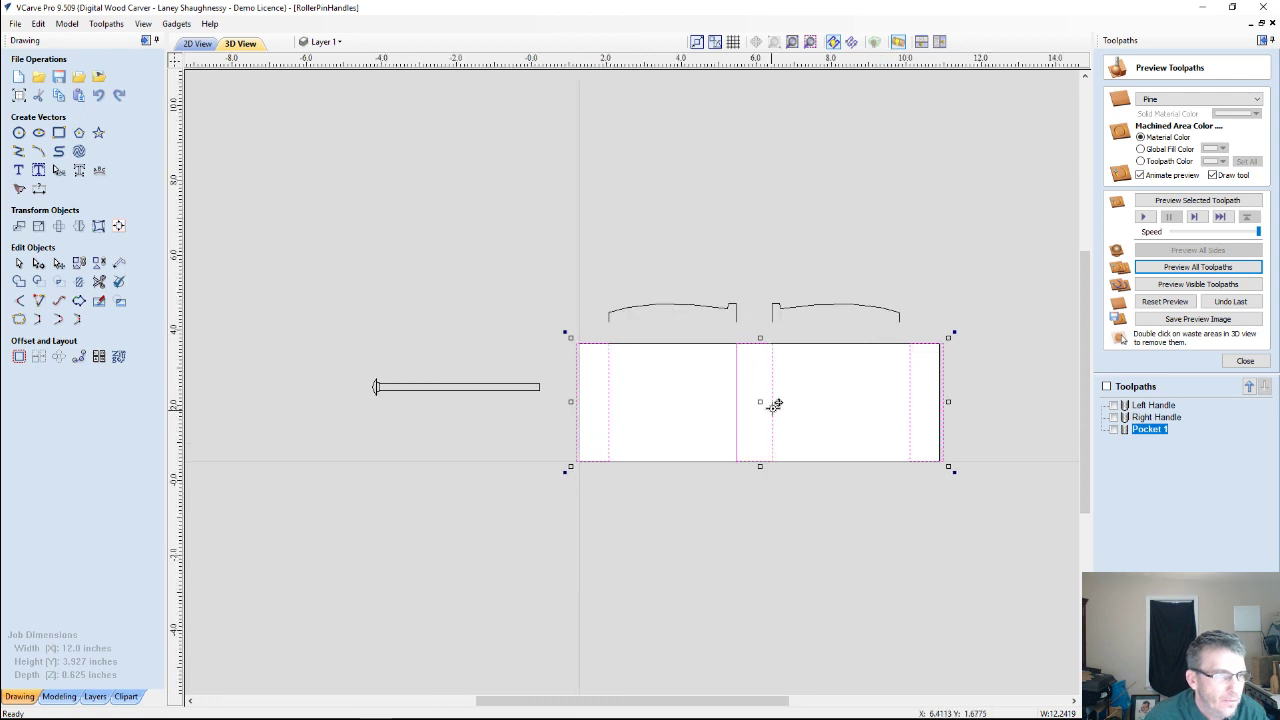
{"action": "scroll", "coordinate": [765, 395], "scroll_direction": "up", "scroll_amount": 2}
{"action": "left_click", "coordinate": [753, 303]}
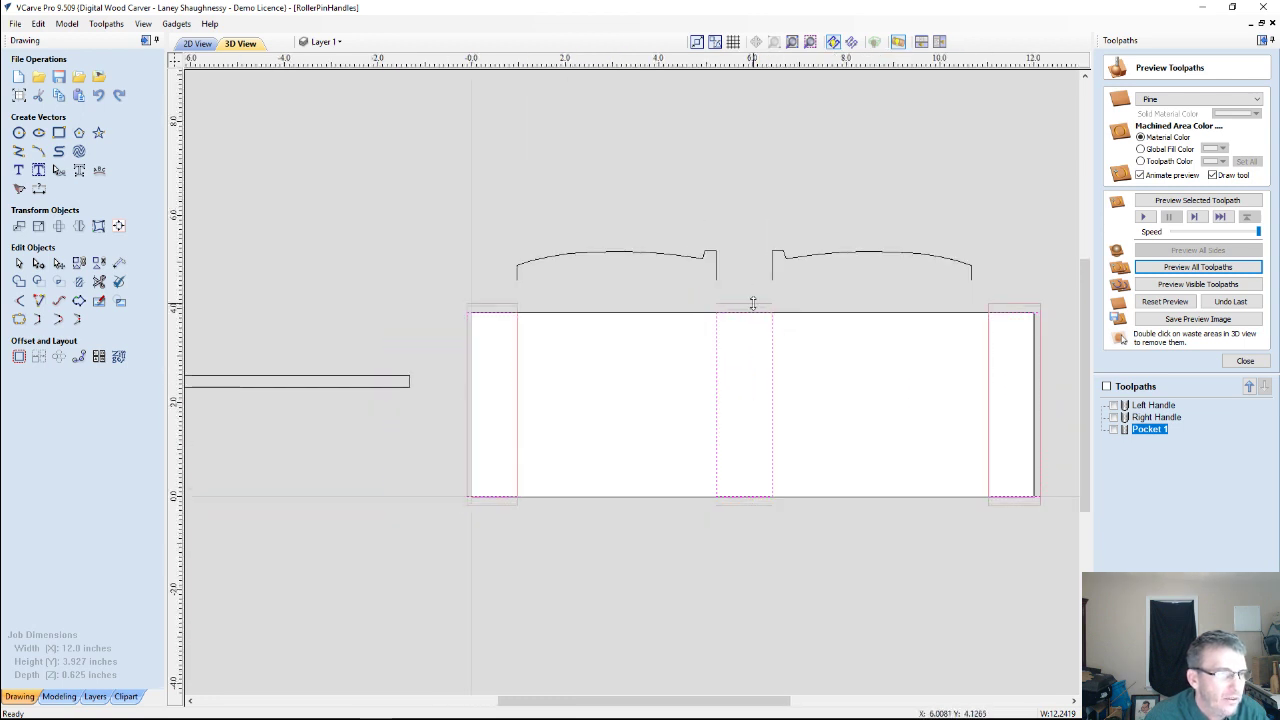
{"action": "left_click", "coordinate": [753, 303]}
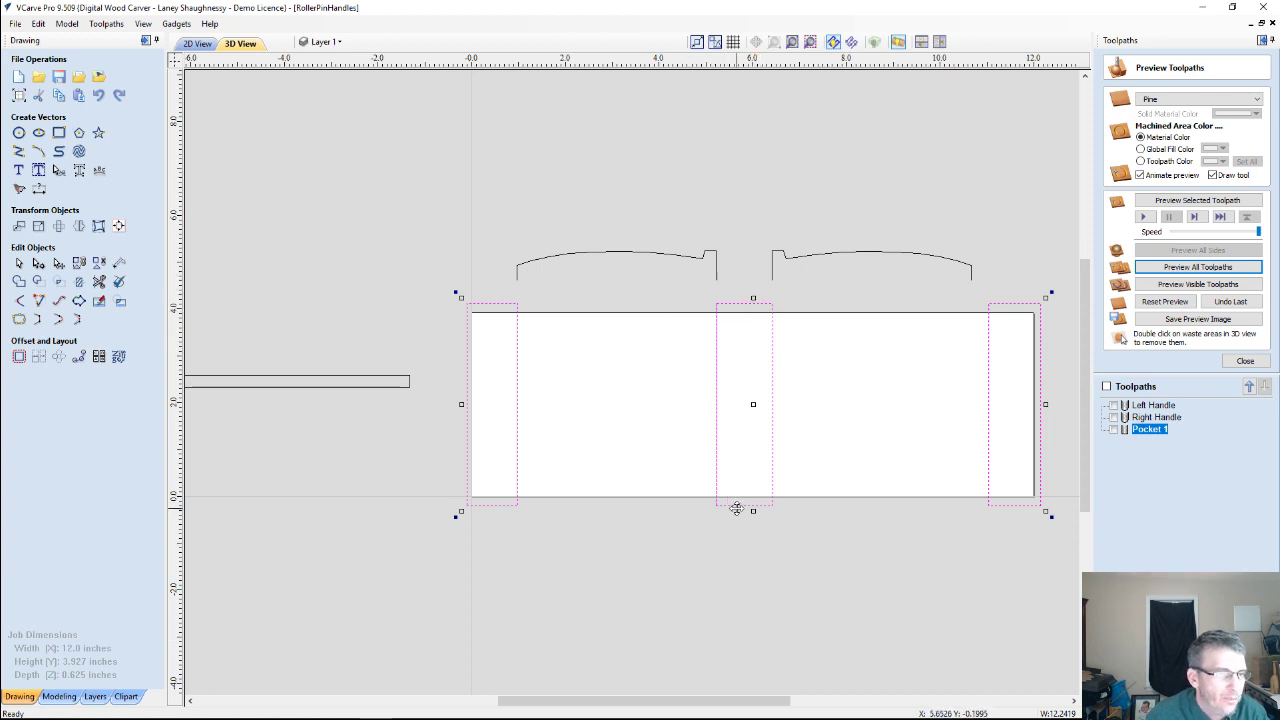
Recalculate Pocket 1 with the enlarged rectangles, ignoring the open vectors, and simulate only that toolpath on the part.
{"action": "double_click", "coordinate": [1150, 430]}
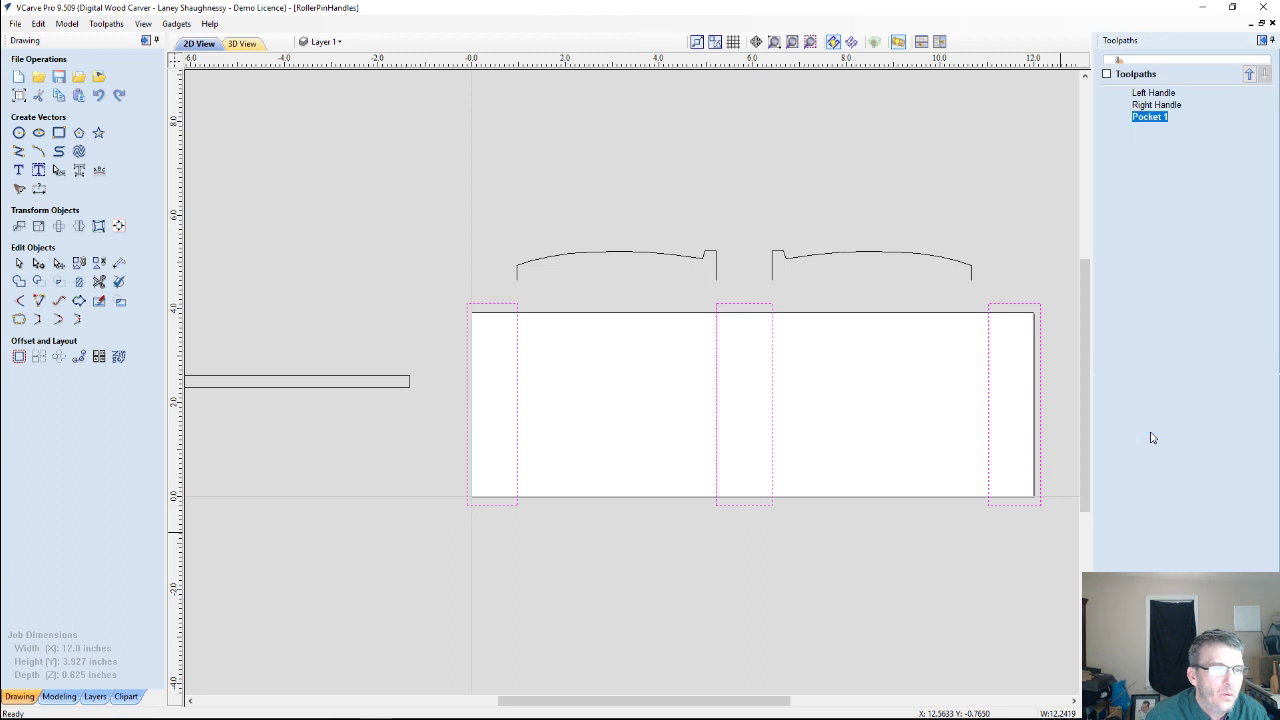
{"action": "left_click", "coordinate": [1128, 553]}
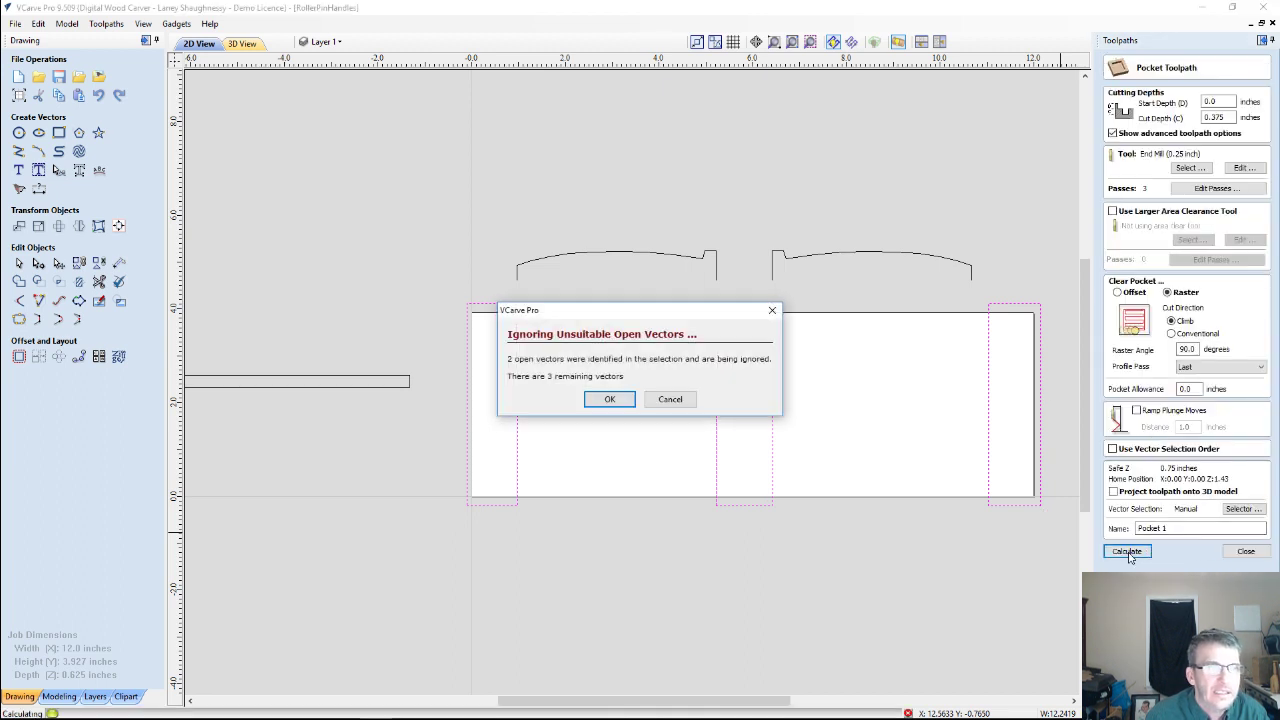
{"action": "left_click", "coordinate": [609, 399]}
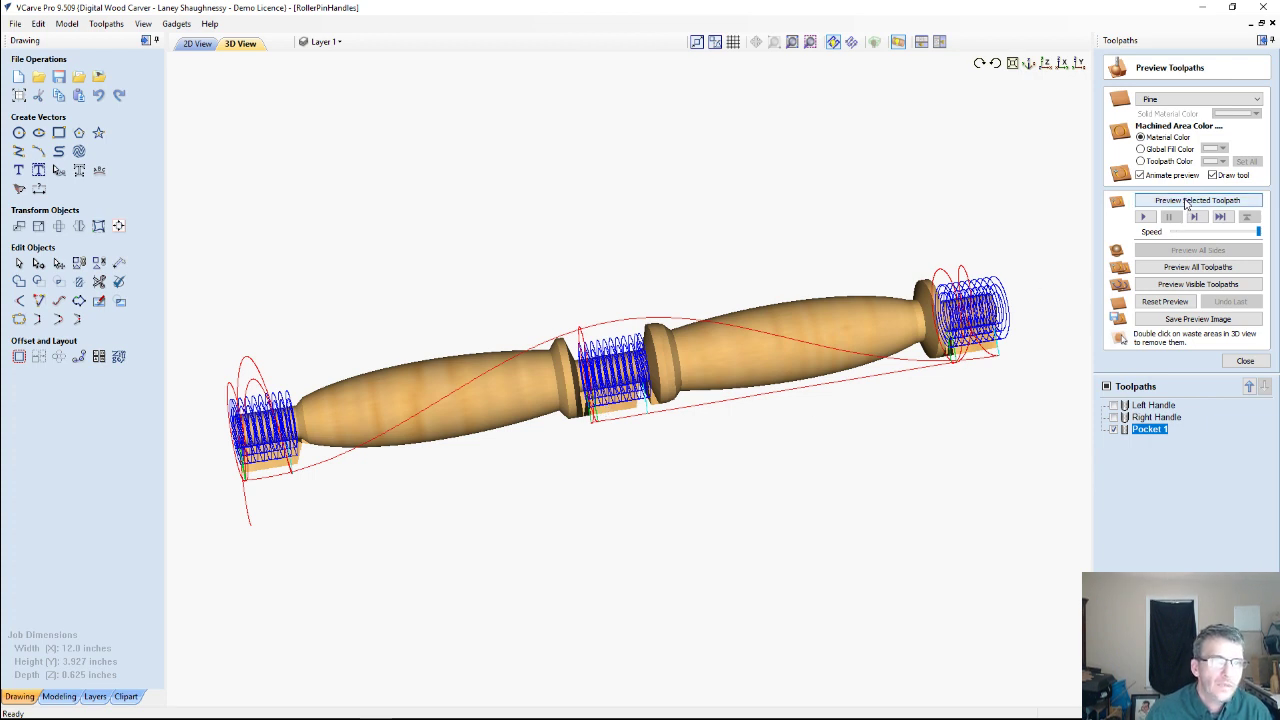
{"action": "left_click", "coordinate": [1186, 203]}
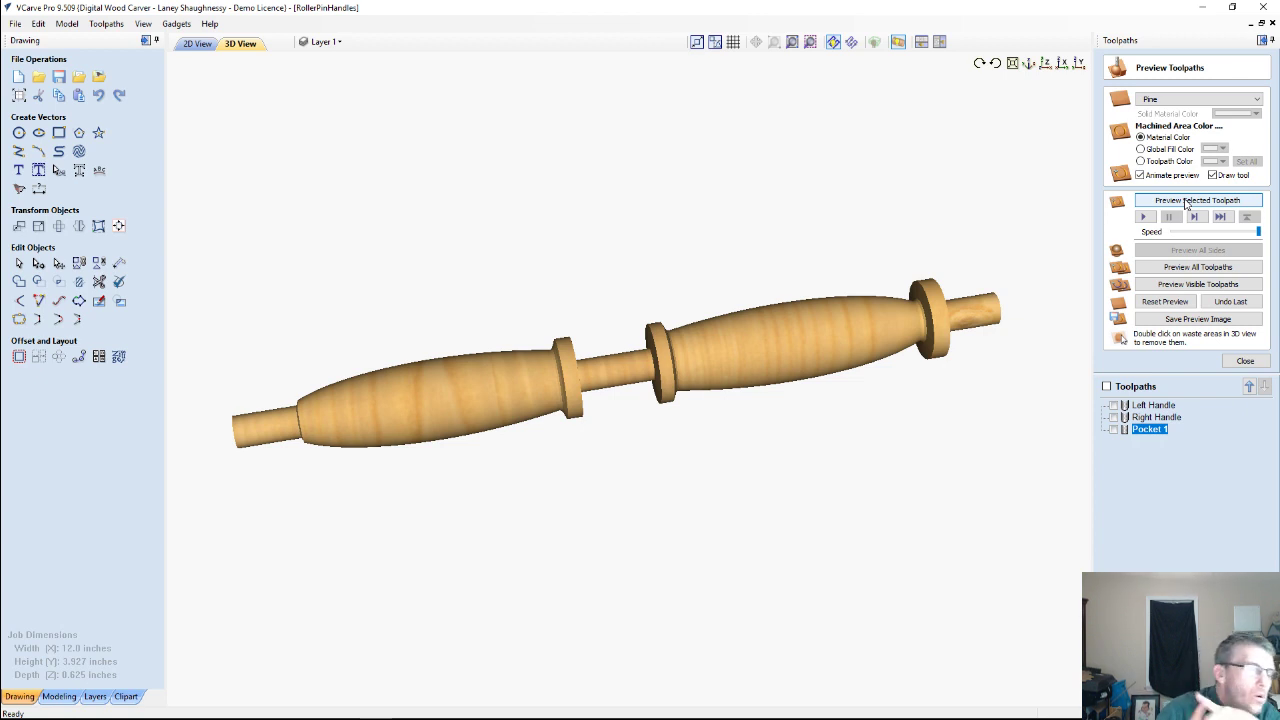
{"action": "left_click", "coordinate": [1187, 202]}
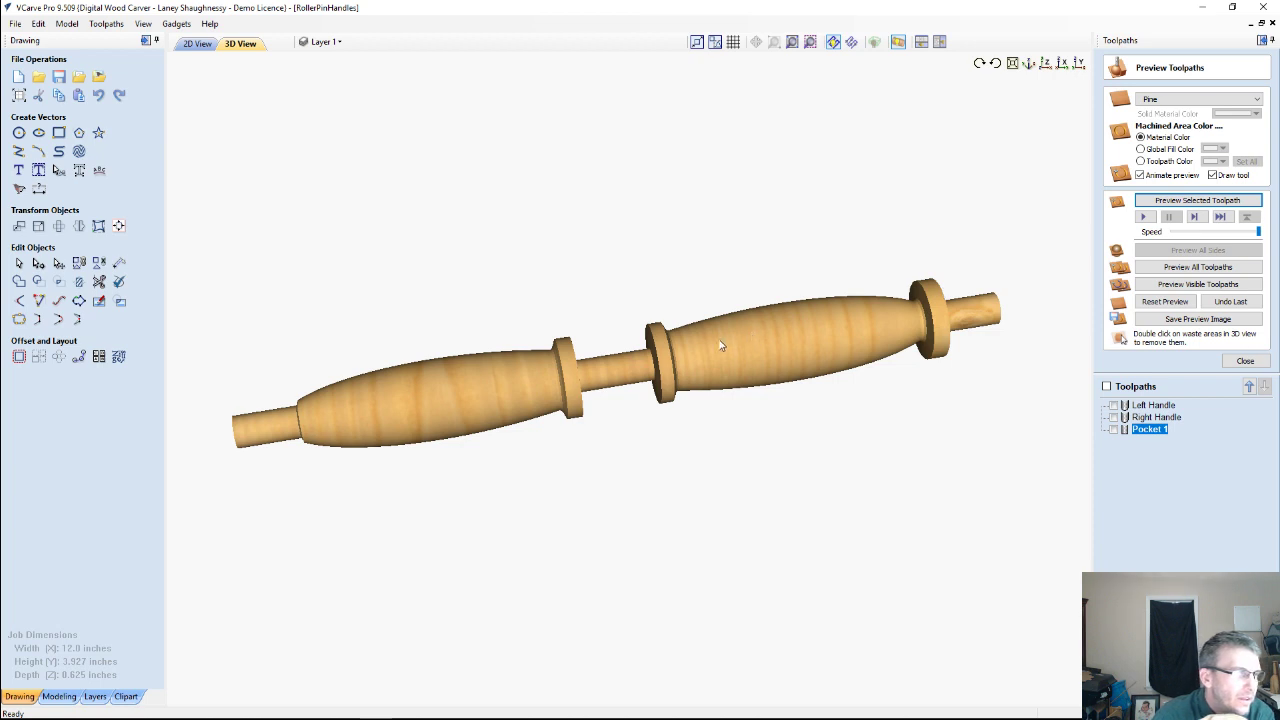
Stretch the right end pocket rectangle inward to about 1.47 inches wide, aligning its inner edge with the outer end of the right handle profile.
{"action": "left_click_drag", "start_coordinate": [721, 345], "coordinate": [793, 377]}
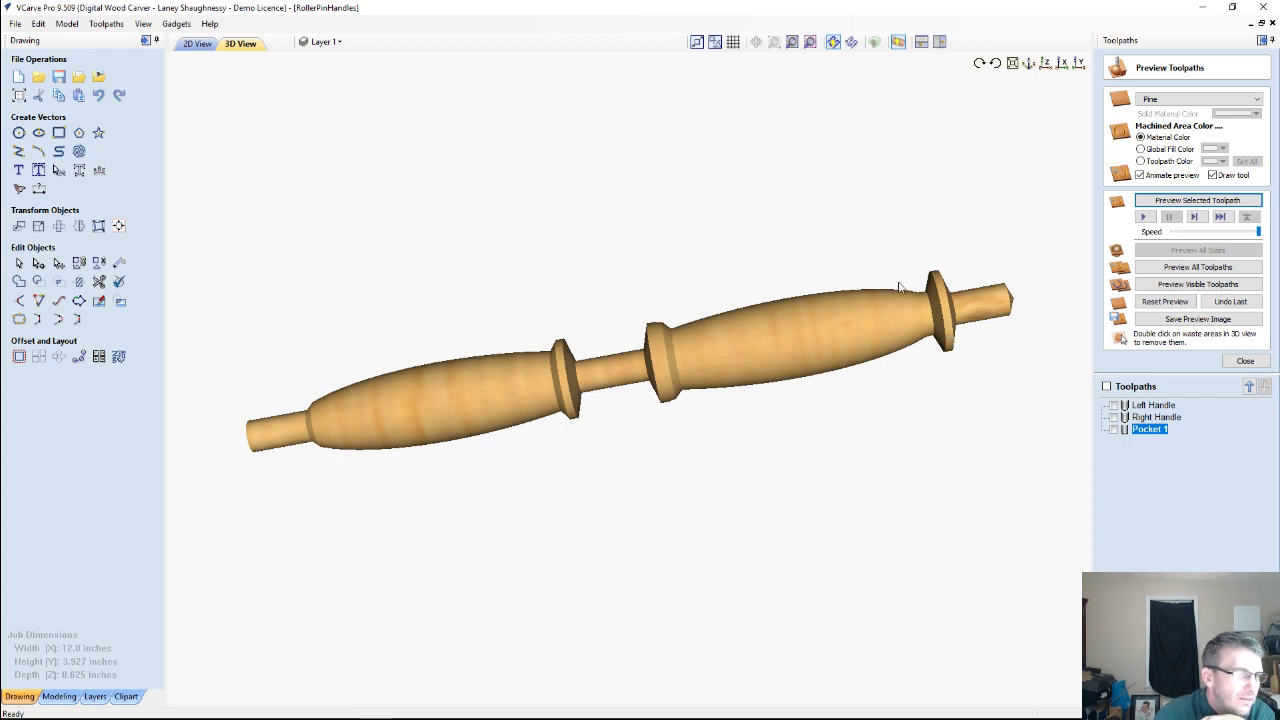
{"action": "left_click", "coordinate": [197, 45]}
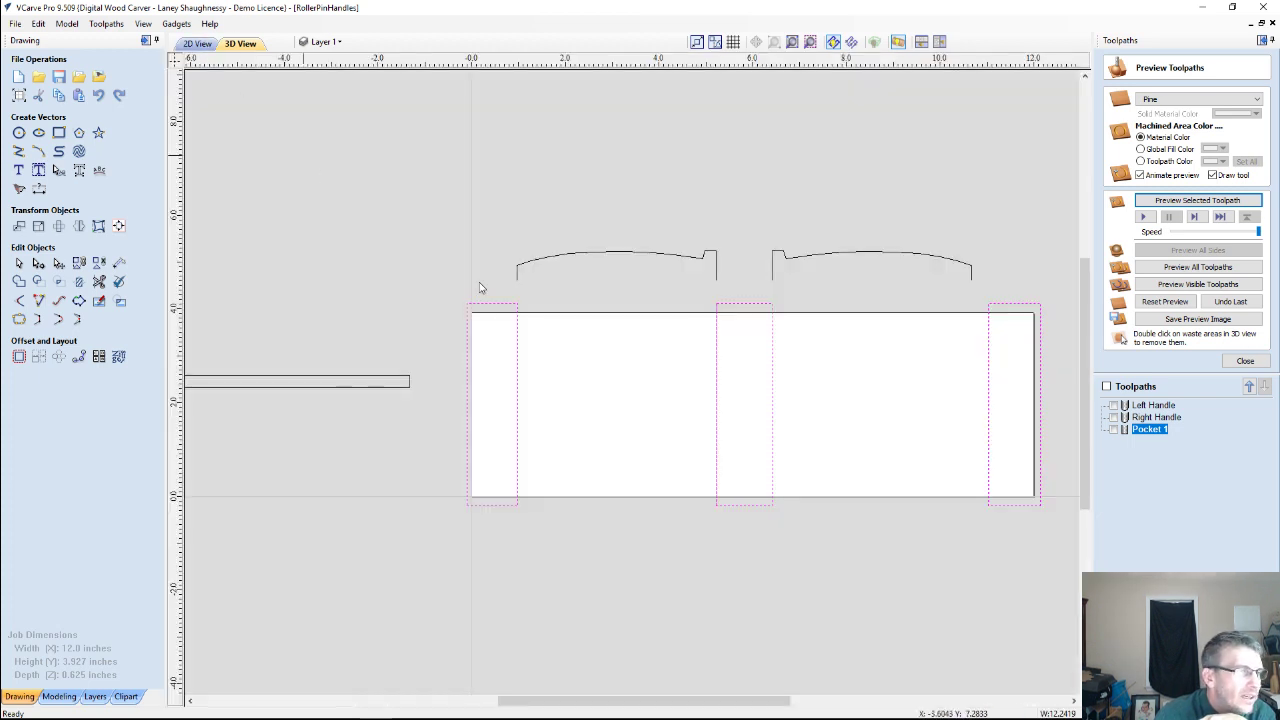
{"action": "scroll", "coordinate": [955, 304], "scroll_direction": "up", "scroll_amount": 2}
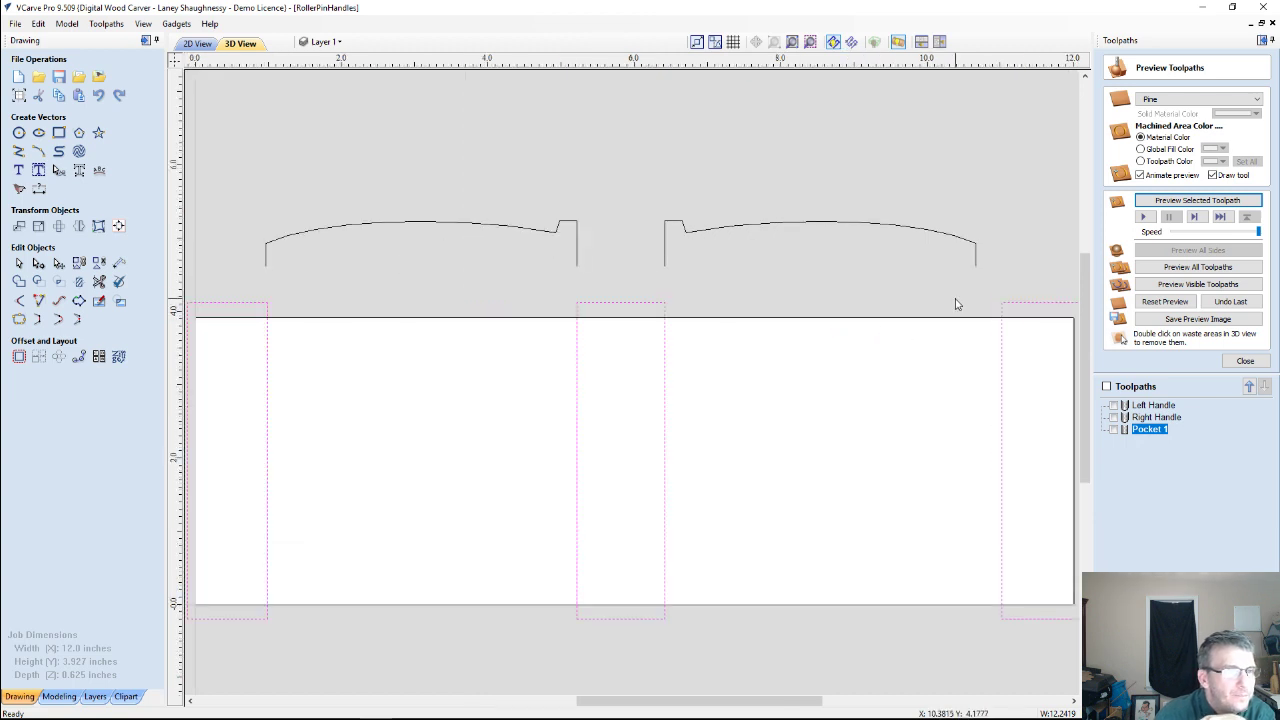
{"action": "left_click", "coordinate": [666, 262]}
{"action": "left_click", "coordinate": [665, 318]}
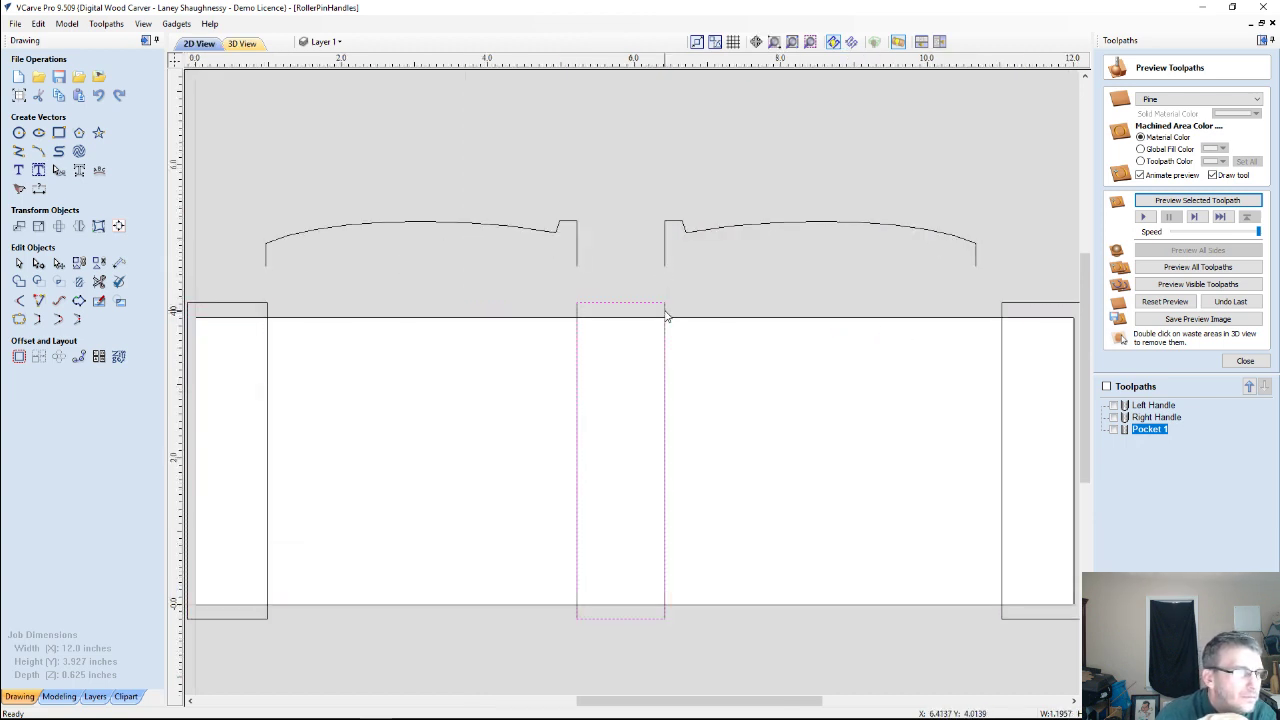
{"action": "left_click", "coordinate": [1002, 334]}
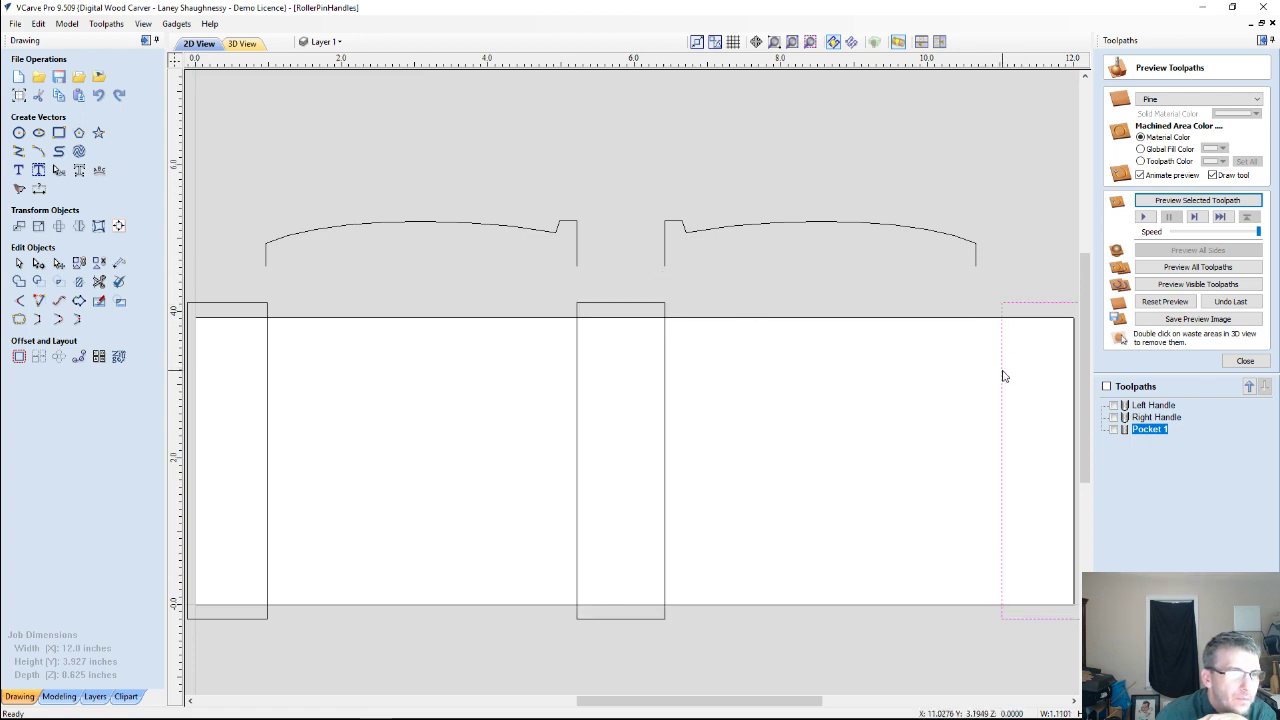
{"action": "left_click", "coordinate": [1003, 375]}
{"action": "scroll", "coordinate": [1001, 385], "scroll_direction": "down", "scroll_amount": 1}
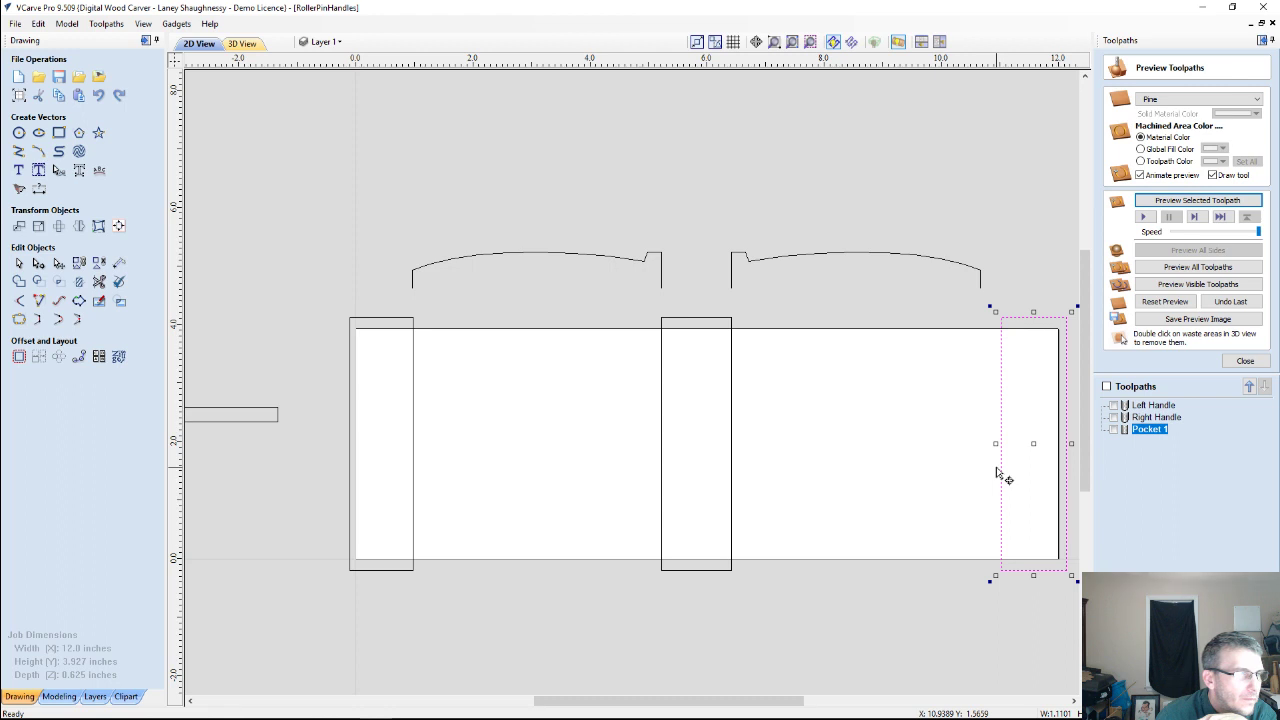
{"action": "left_click_drag", "start_coordinate": [995, 444], "coordinate": [984, 309]}
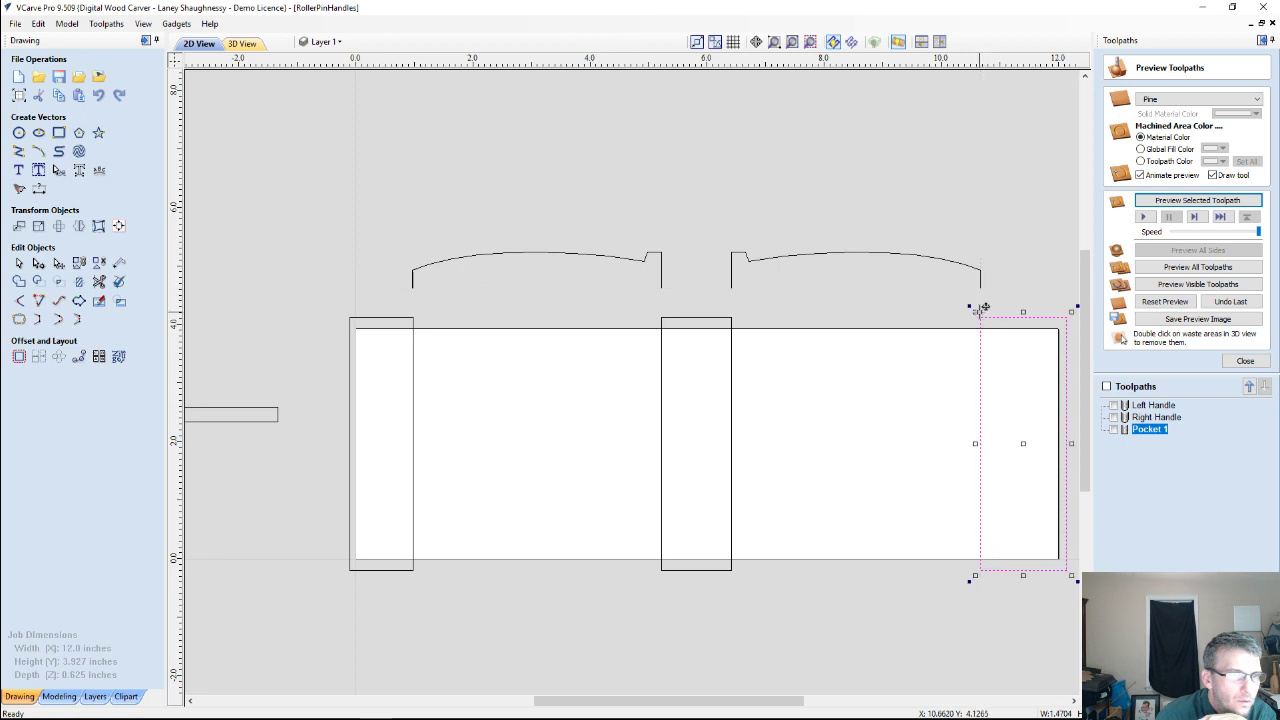
Recalculate Pocket 1 with the widened right end rectangle, ignoring the open vectors, and simulate only that toolpath on the turned part.
{"action": "double_click", "coordinate": [1150, 429]}
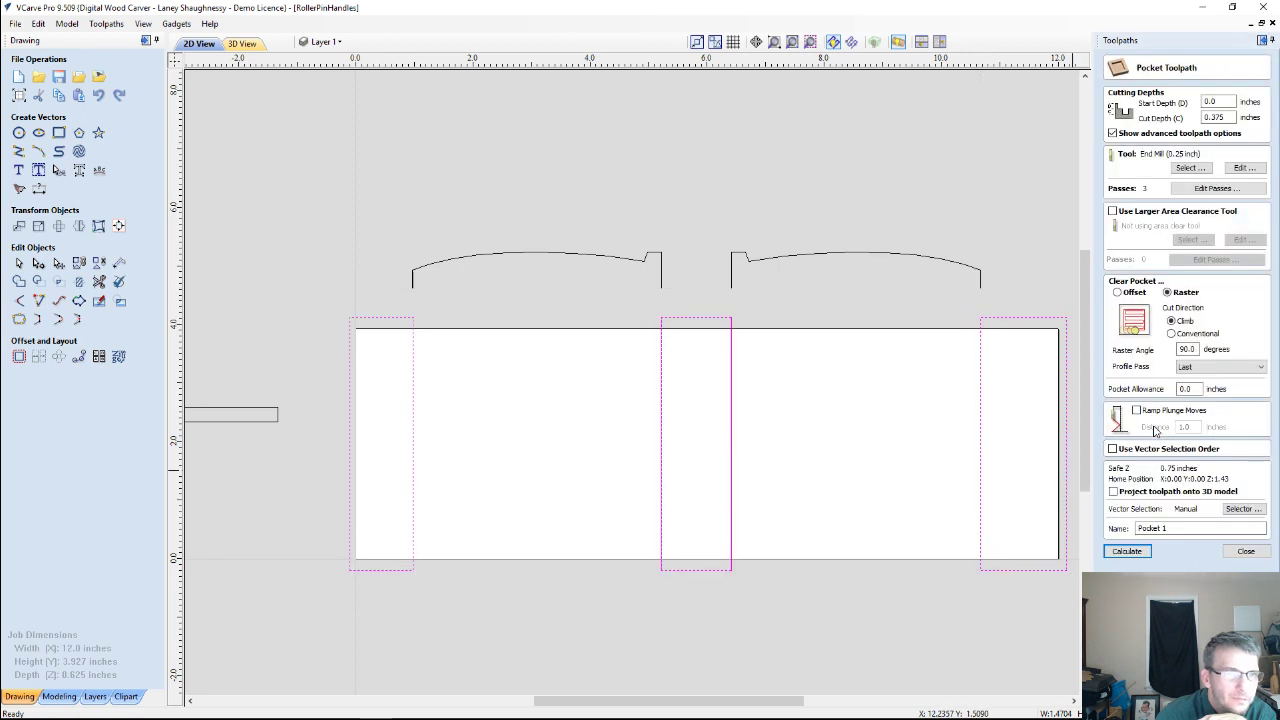
{"action": "left_click", "coordinate": [1116, 553]}
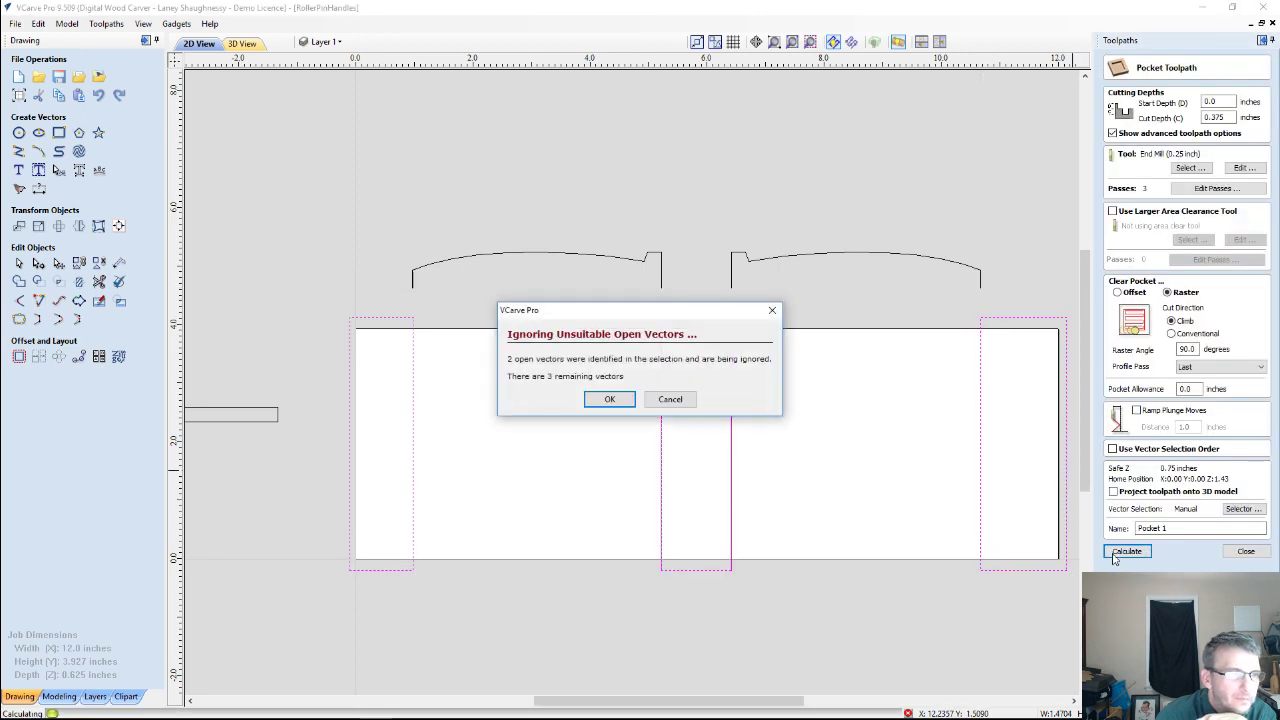
{"action": "left_click", "coordinate": [609, 399]}
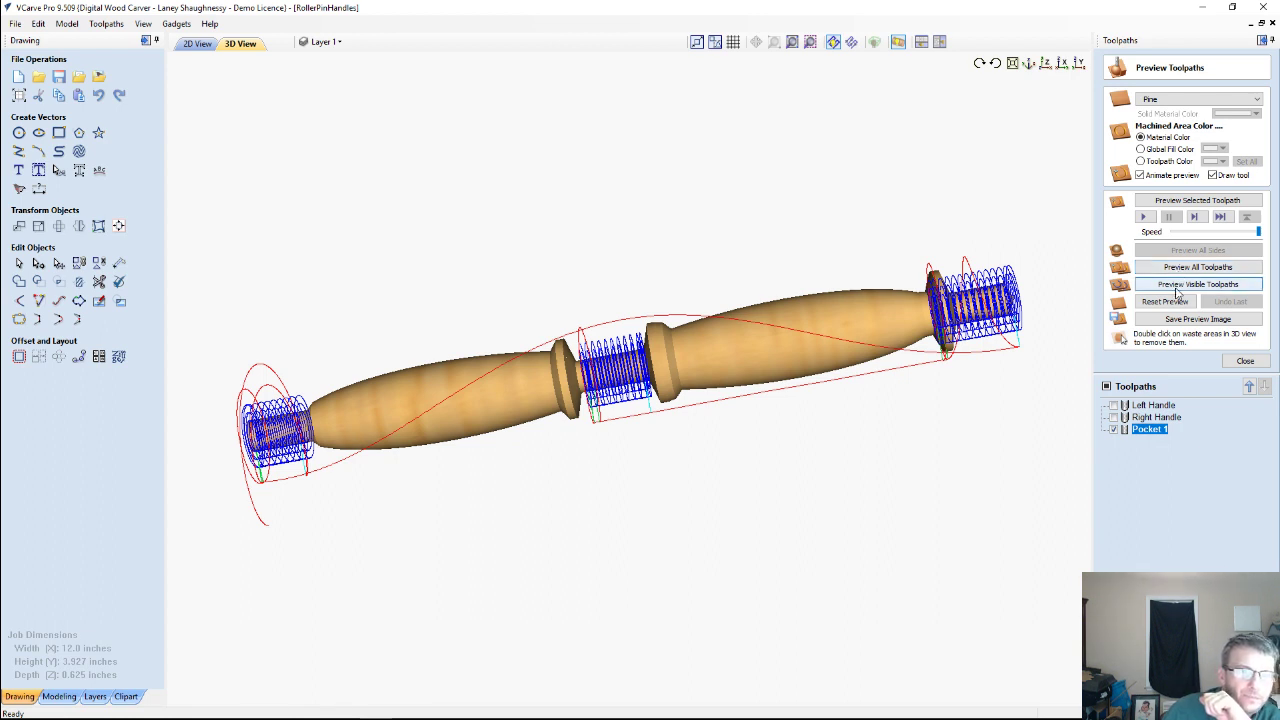
{"action": "left_click", "coordinate": [1188, 201]}
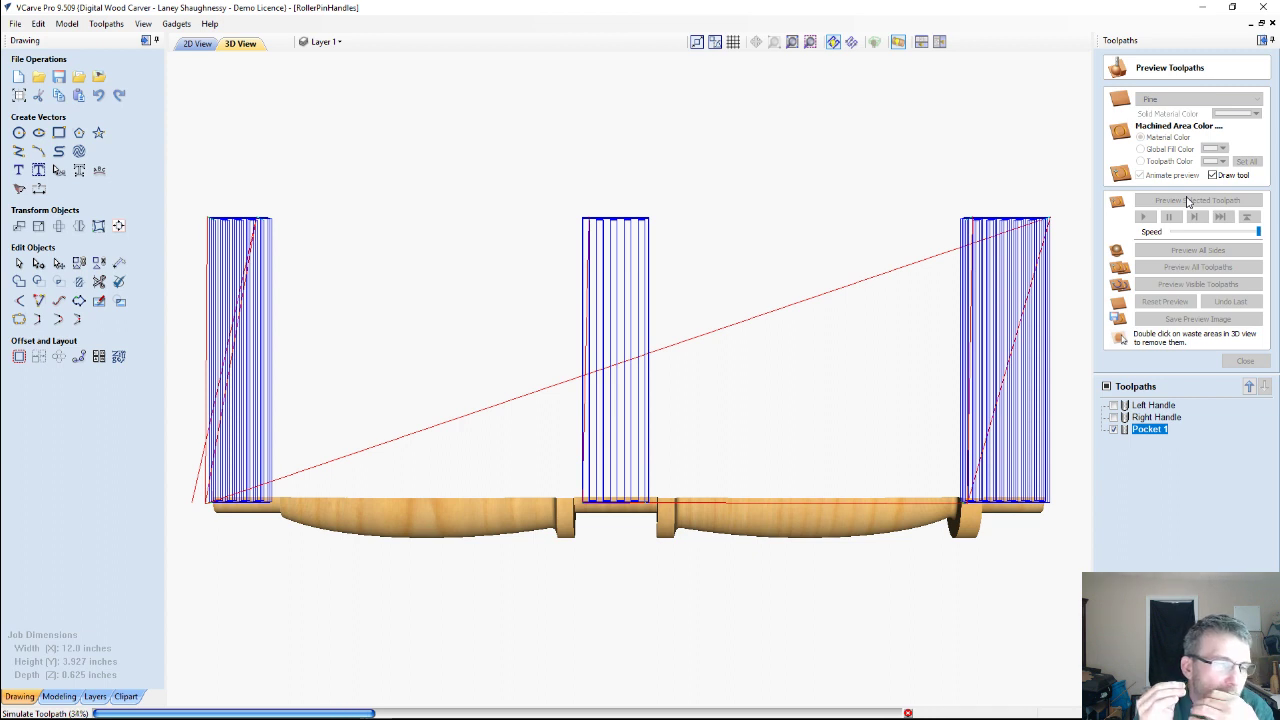
{"action": "key", "text": "1"}
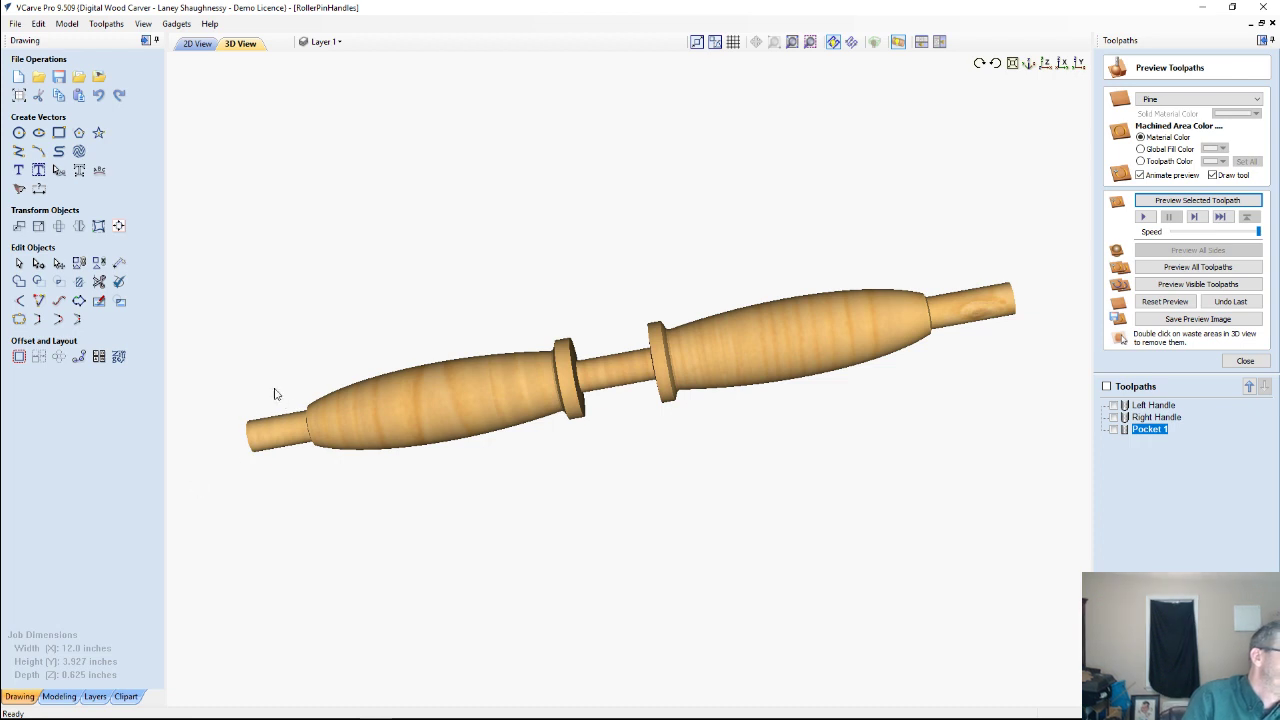
Narrow the pocket rectangle at the X0 end of the job to about 0.54 inches wide, keeping its inner edge in place.
{"action": "left_click_drag", "start_coordinate": [229, 447], "coordinate": [843, 399]}
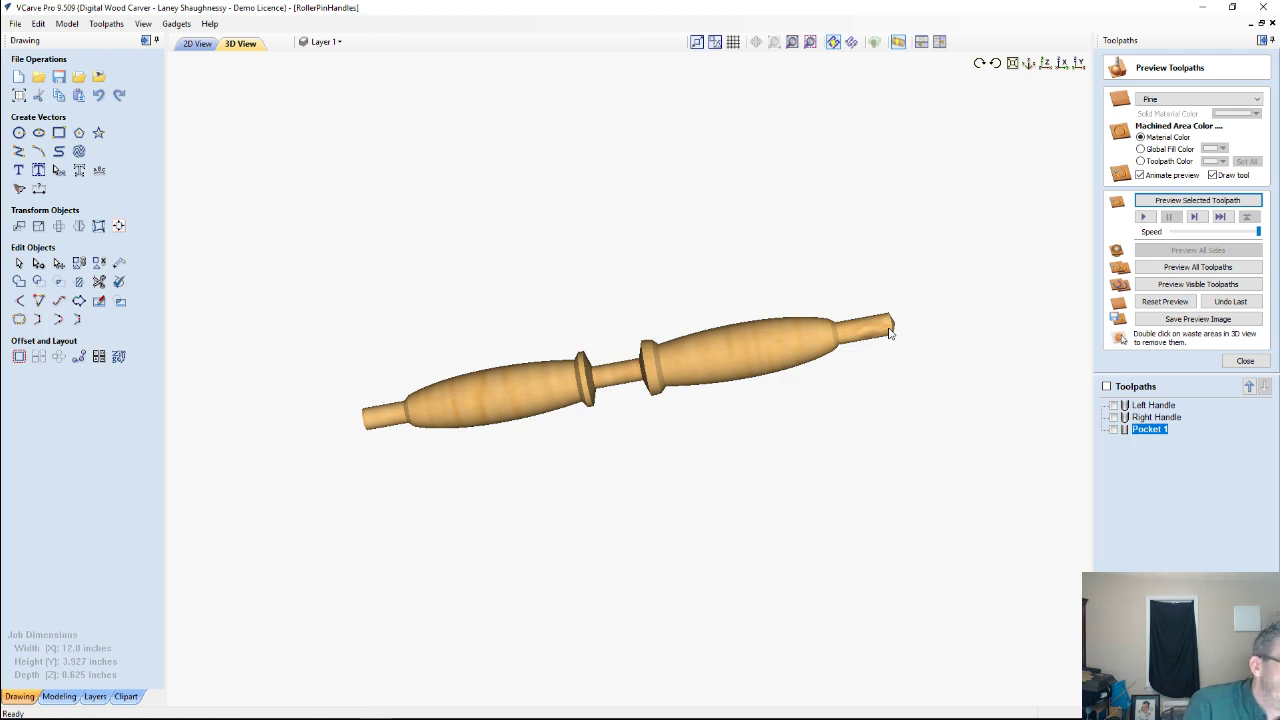
{"action": "left_click", "coordinate": [200, 44]}
{"action": "scroll", "coordinate": [339, 433], "scroll_direction": "down", "scroll_amount": 2}
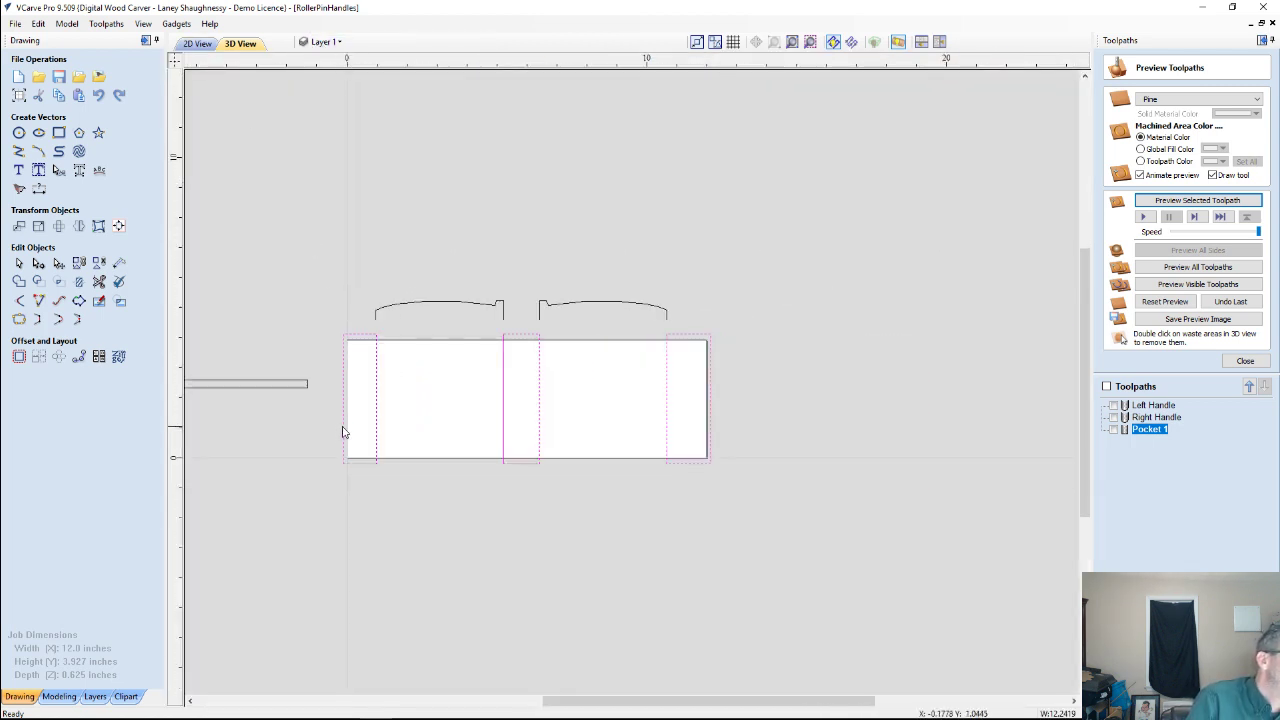
{"action": "scroll", "coordinate": [431, 460], "scroll_direction": "up", "scroll_amount": 2}
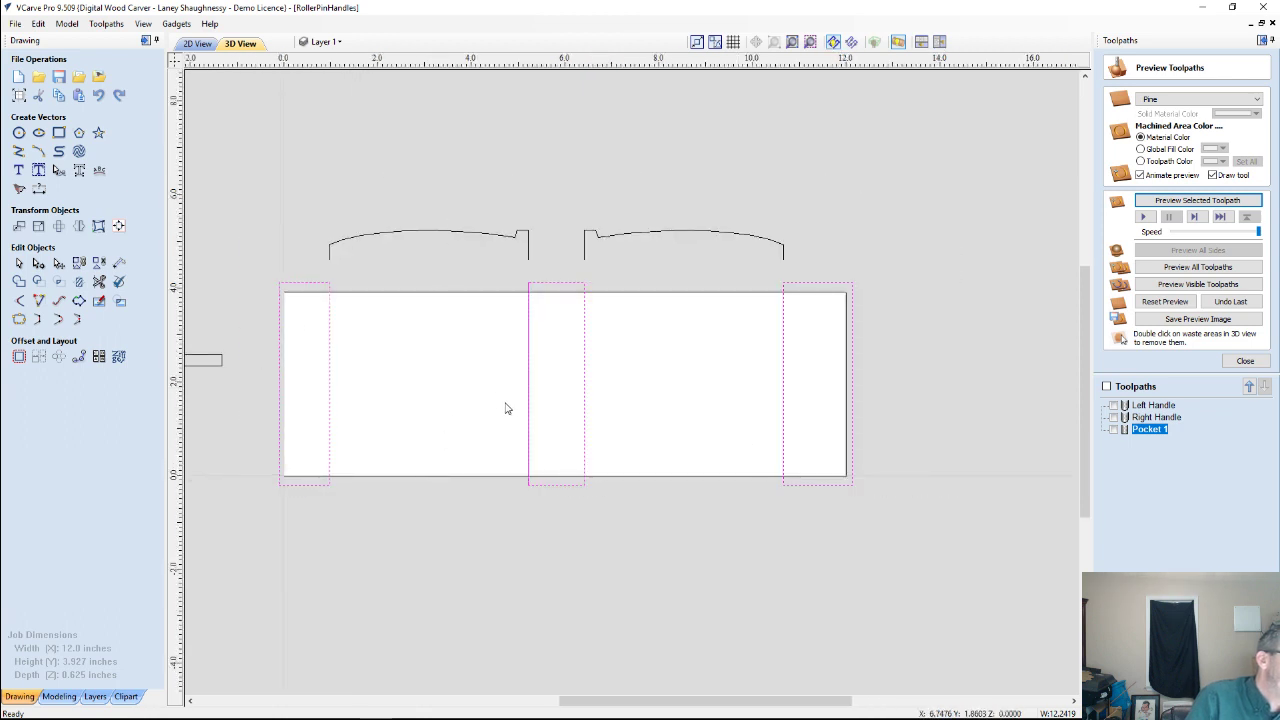
{"action": "scroll", "coordinate": [430, 440], "scroll_direction": "down", "scroll_amount": 2}
{"action": "scroll", "coordinate": [285, 445], "scroll_direction": "up", "scroll_amount": 3}
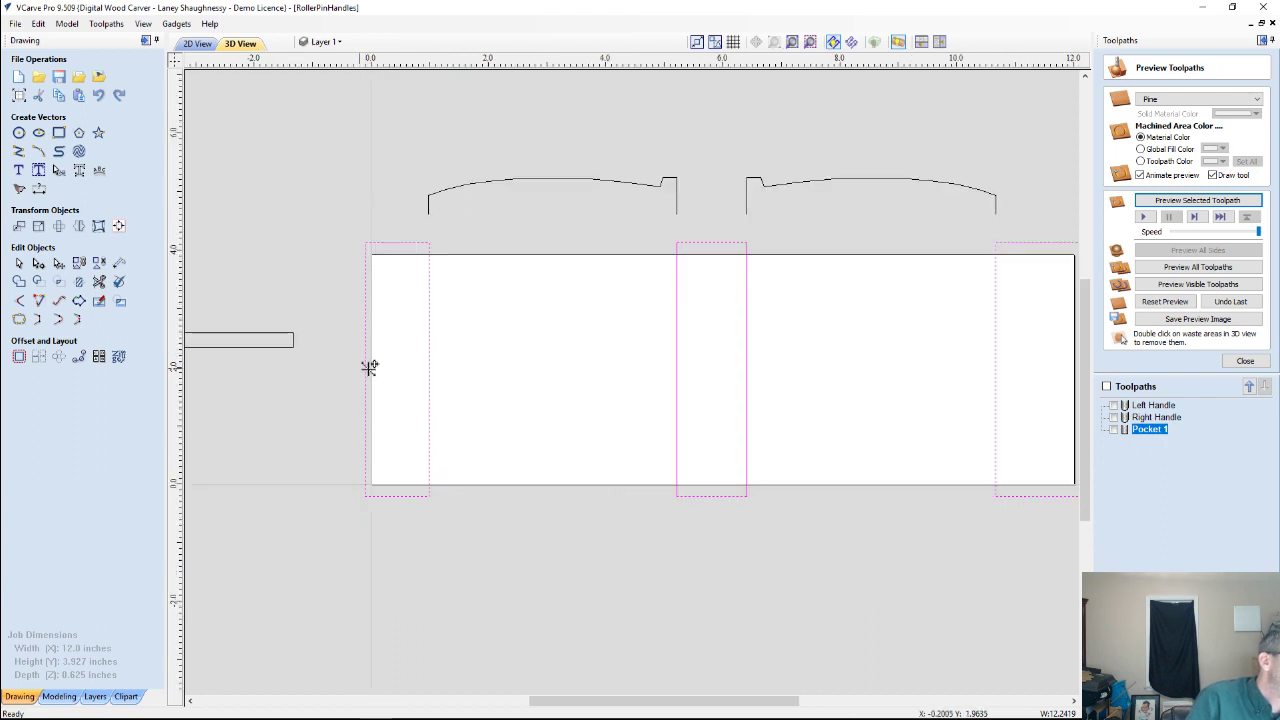
{"action": "mouse_move", "coordinate": [370, 367]}
{"action": "left_mouse_down"}
{"action": "mouse_move", "coordinate": [399, 371]}
{"action": "mouse_move", "coordinate": [362, 364]}
{"action": "left_mouse_up"}
{"action": "left_click", "coordinate": [318, 389]}
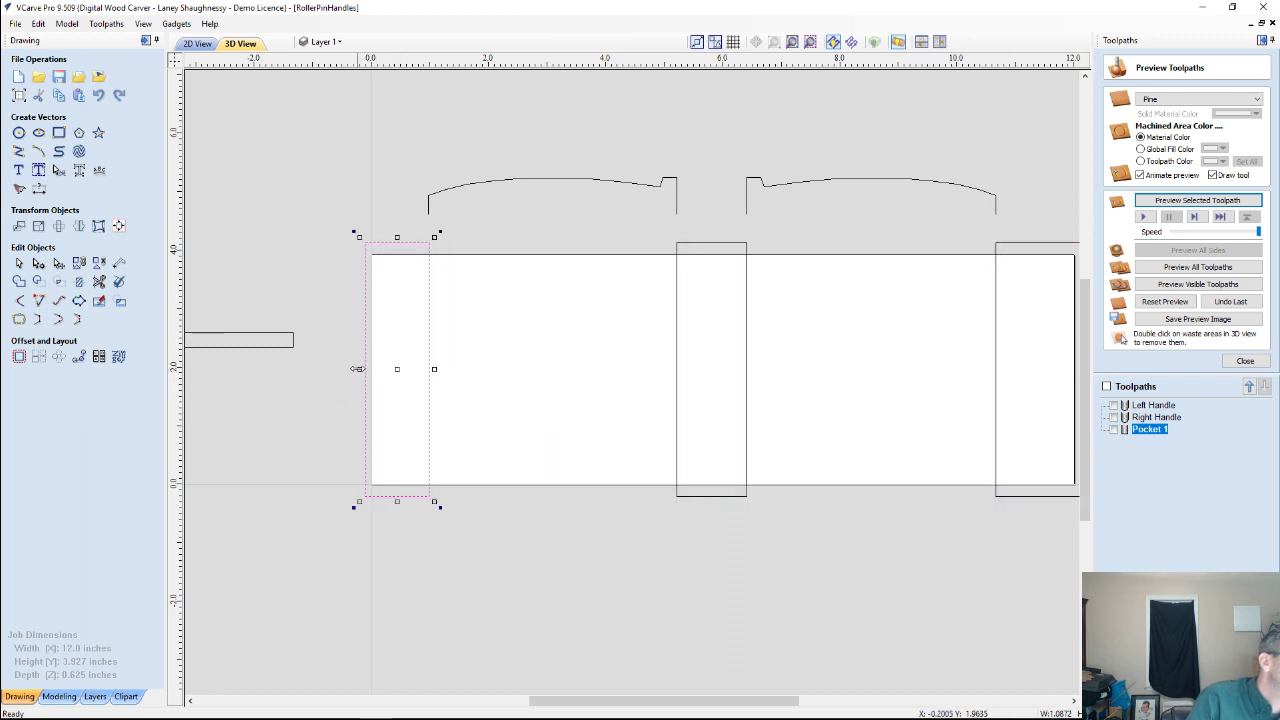
{"action": "left_click_drag", "start_coordinate": [358, 369], "coordinate": [390, 370]}
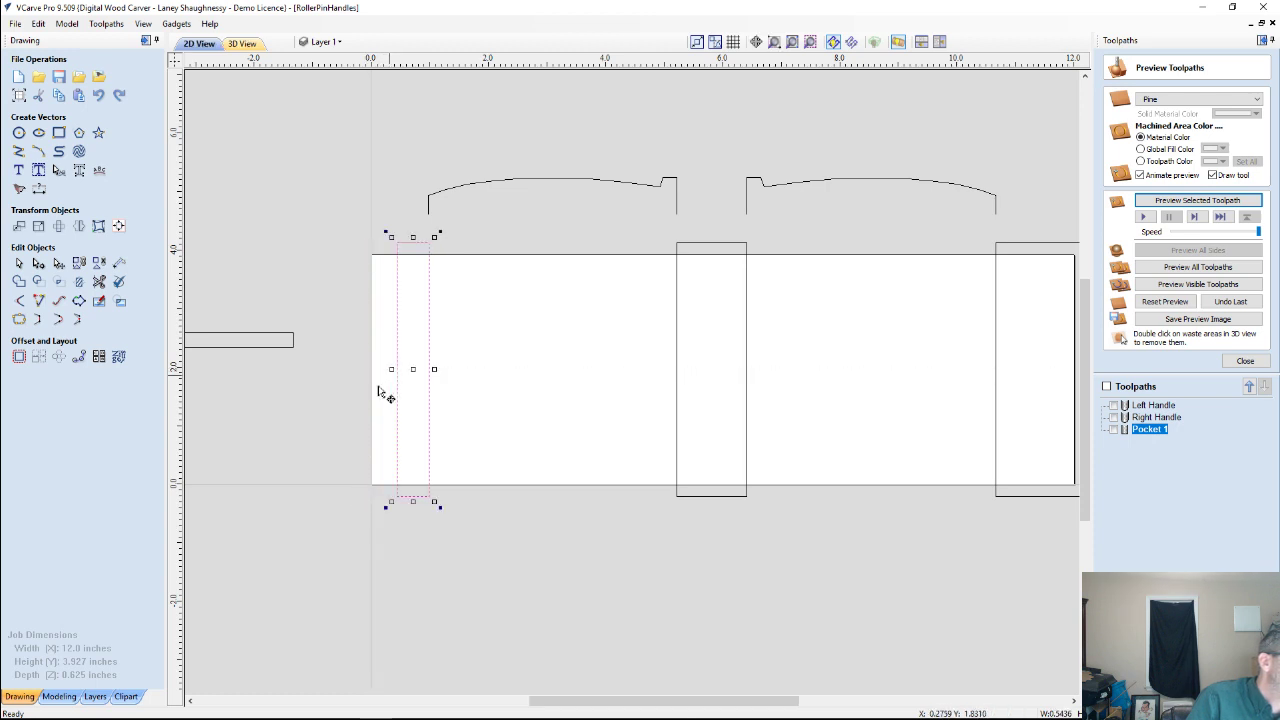
Recalculate the Pocket 1 toolpath with the narrowed rectangle, ignoring the unsuitable open vectors.
{"action": "double_click", "coordinate": [1148, 430]}
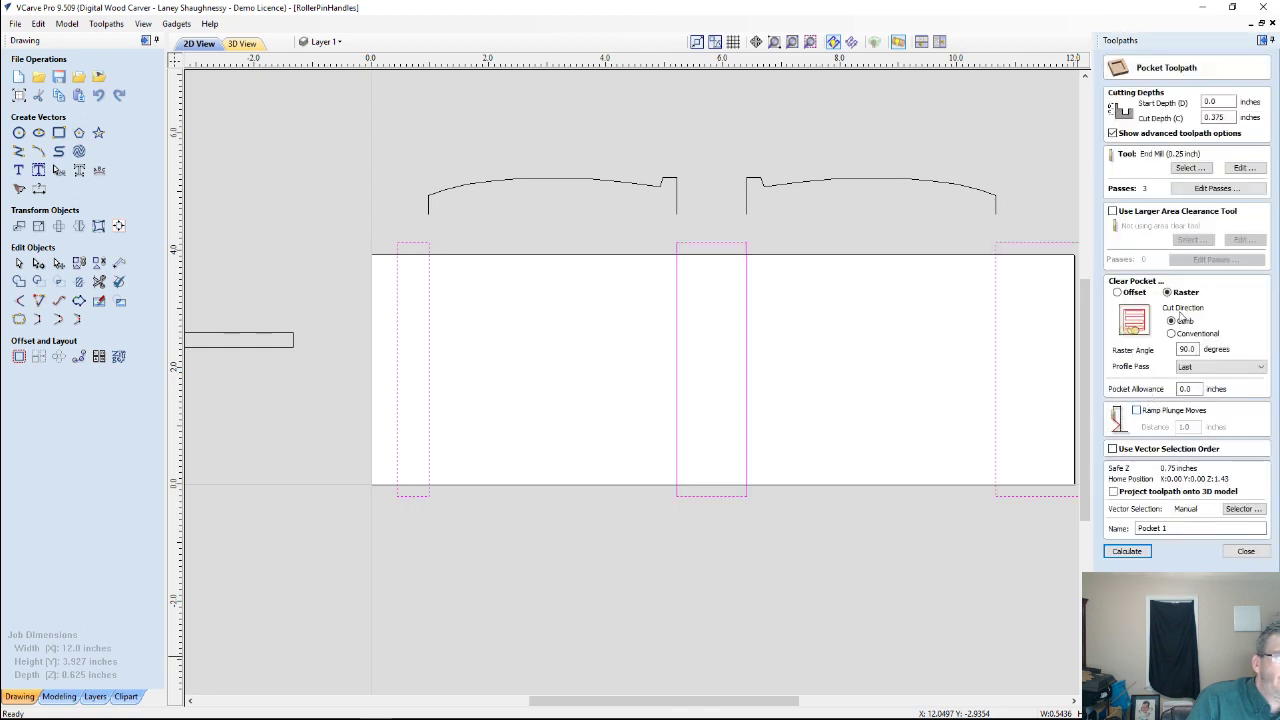
{"action": "left_click", "coordinate": [1114, 549]}
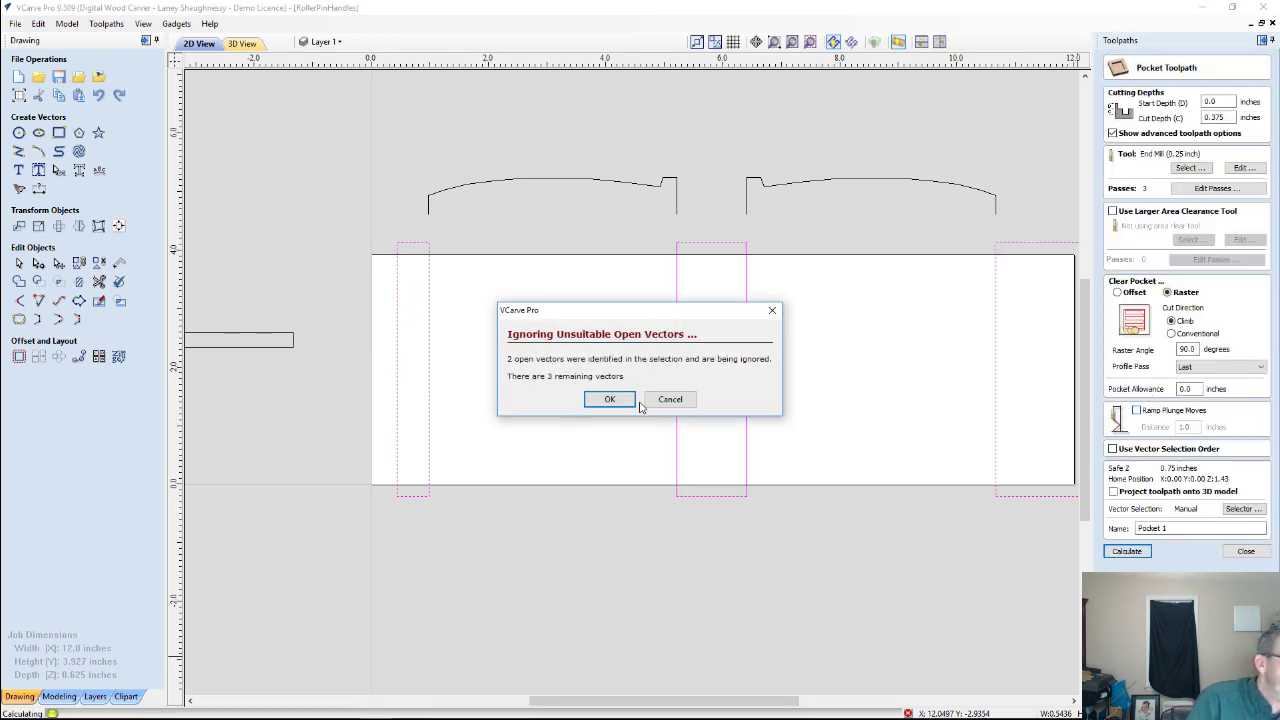
{"action": "left_click", "coordinate": [609, 399]}
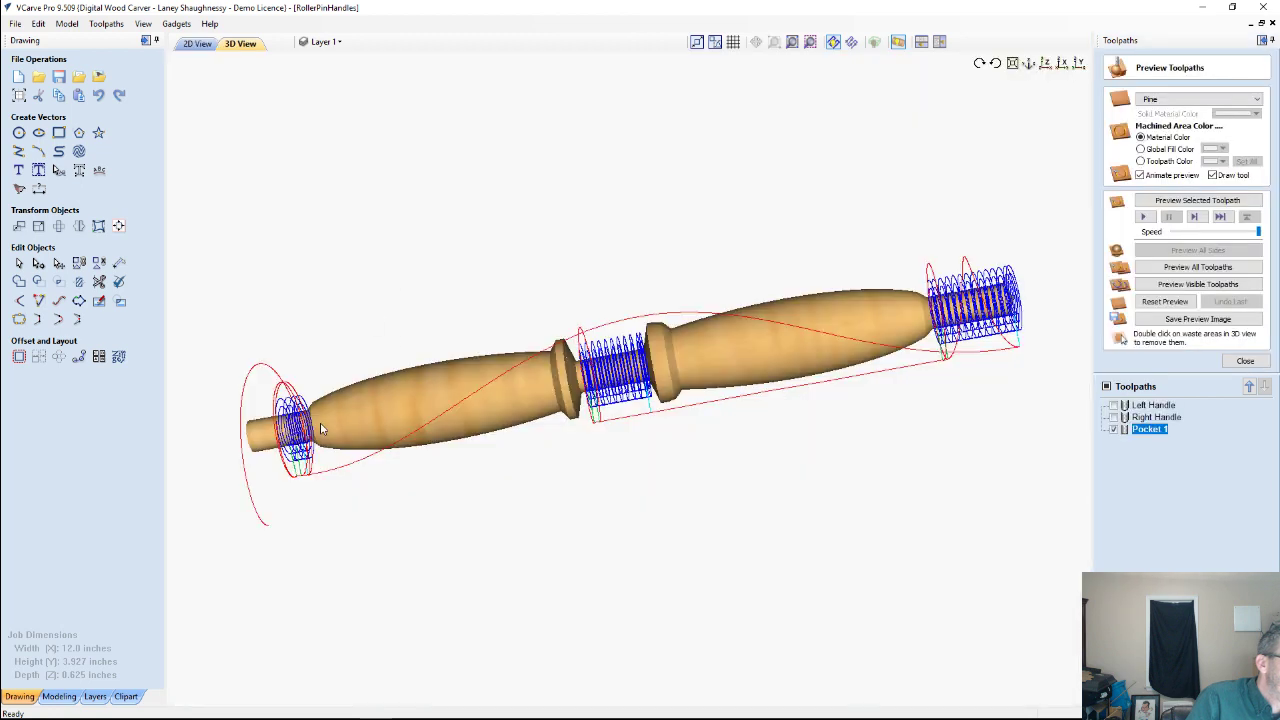
Reset the material preview, simulate all toolpaths, and view the resulting handles along the Z axis and from an angle.
{"action": "left_click", "coordinate": [1165, 300]}
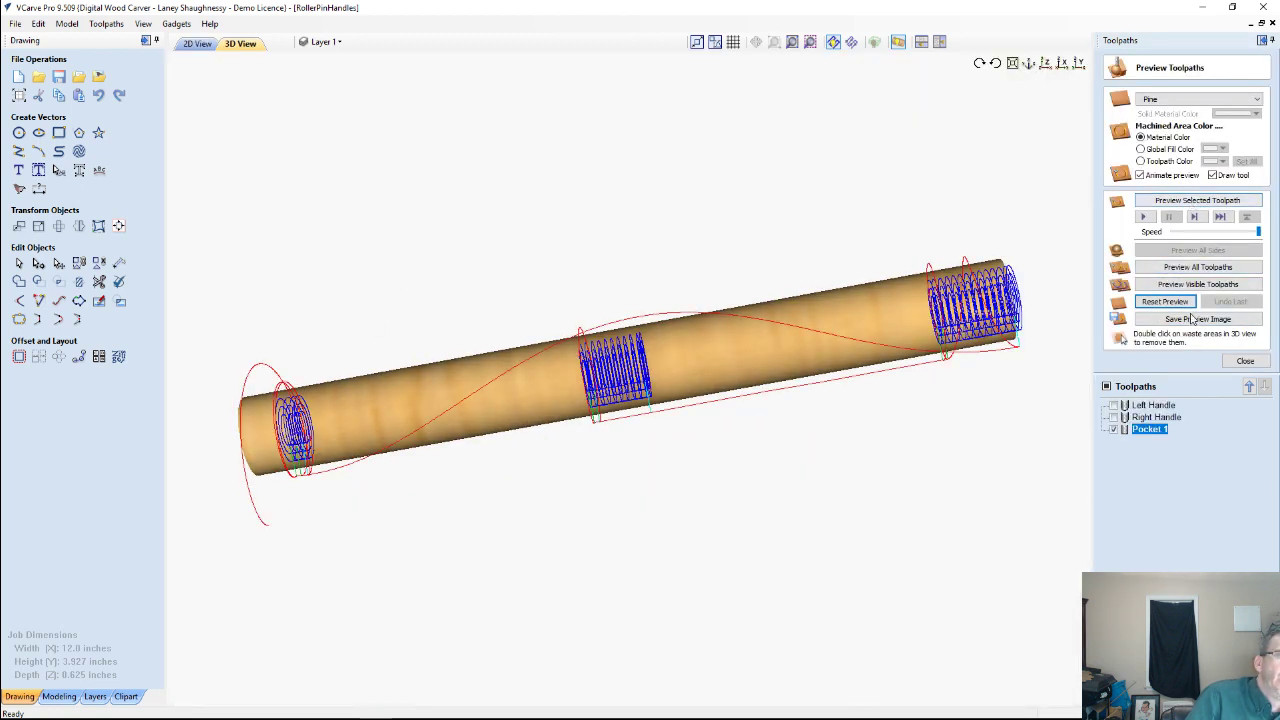
{"action": "left_click", "coordinate": [1191, 268]}
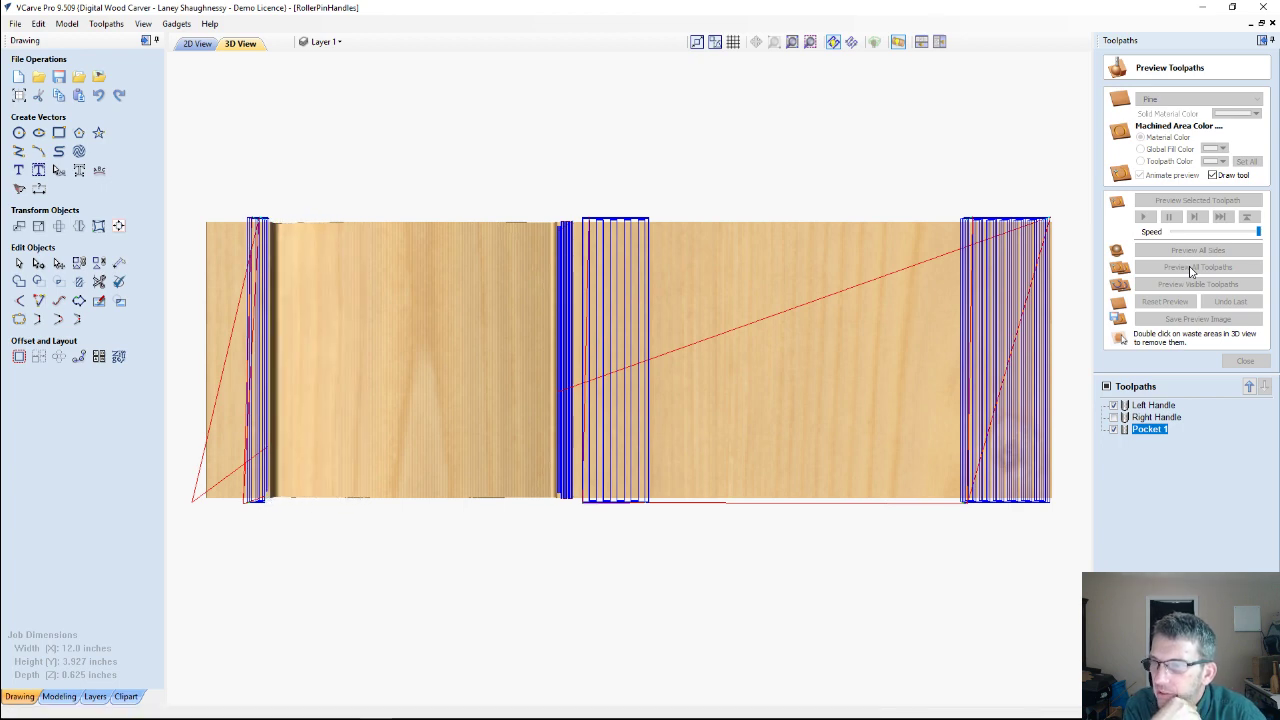
{"action": "left_click", "coordinate": [1190, 268]}
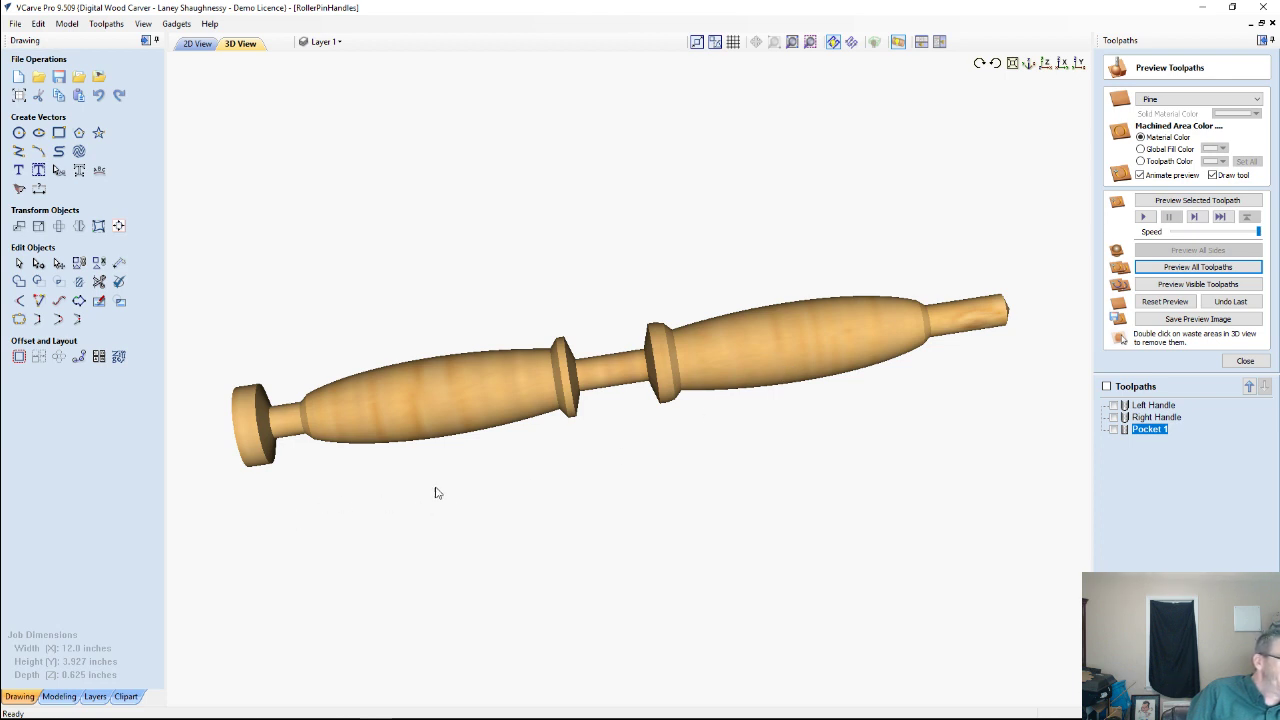
{"action": "left_click", "coordinate": [1043, 66]}
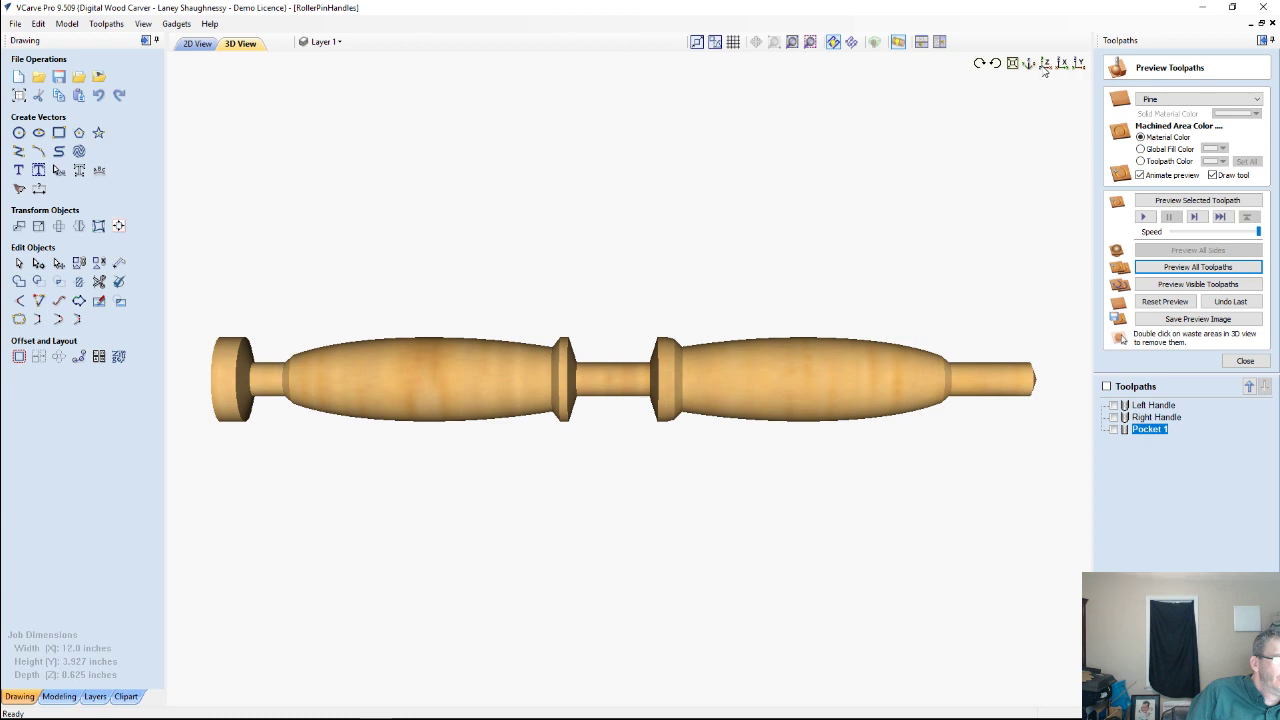
{"action": "left_click_drag", "start_coordinate": [700, 360], "coordinate": [406, 349]}
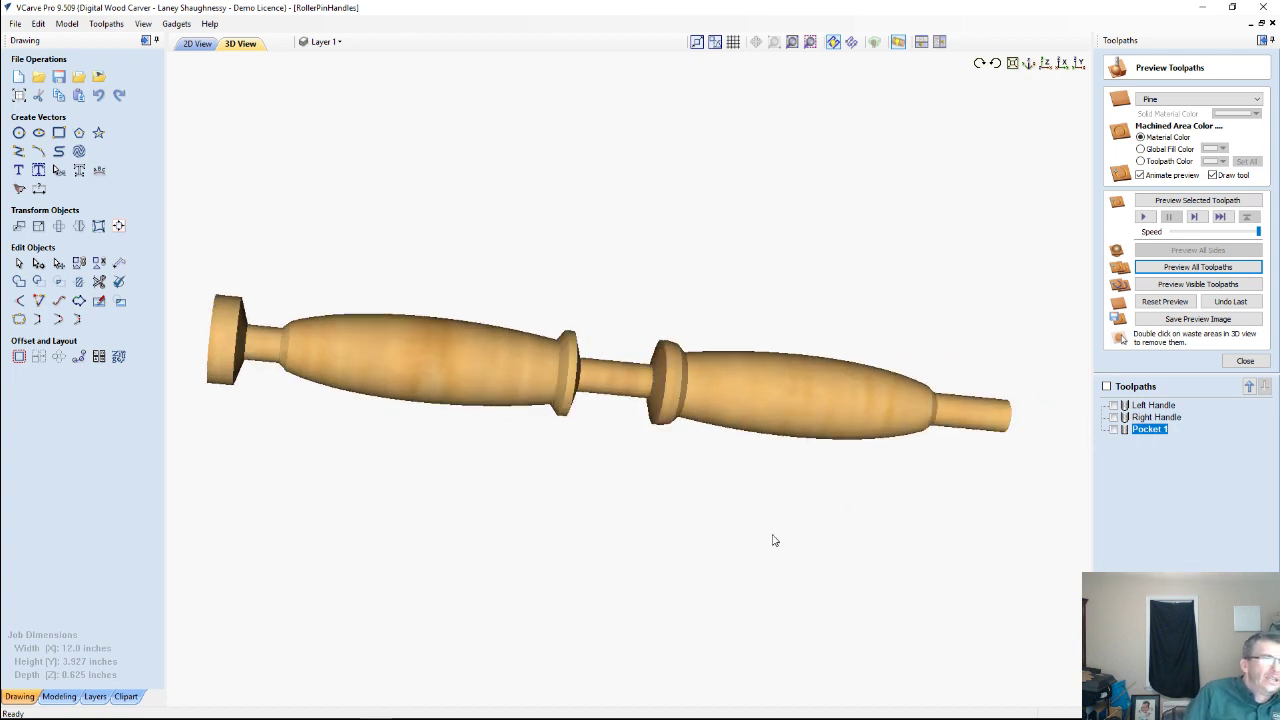
{"action": "left_click", "coordinate": [1160, 406]}
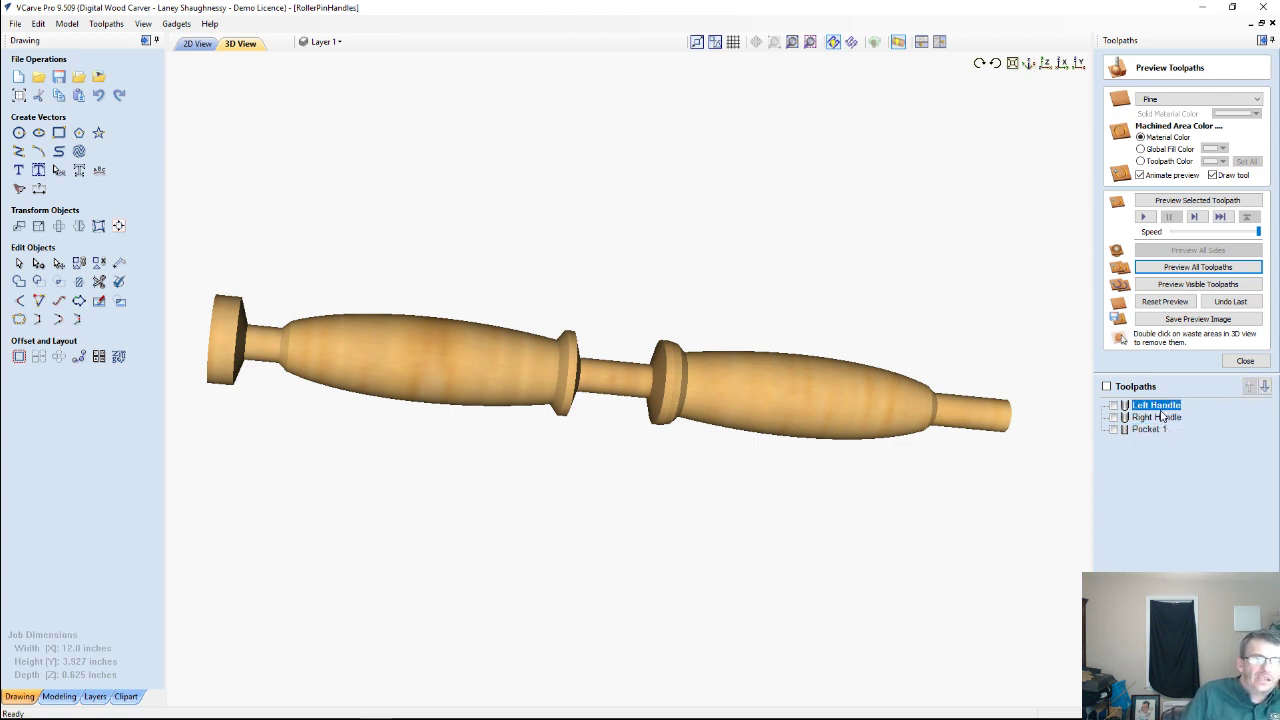
{"action": "left_click", "coordinate": [1150, 430]}
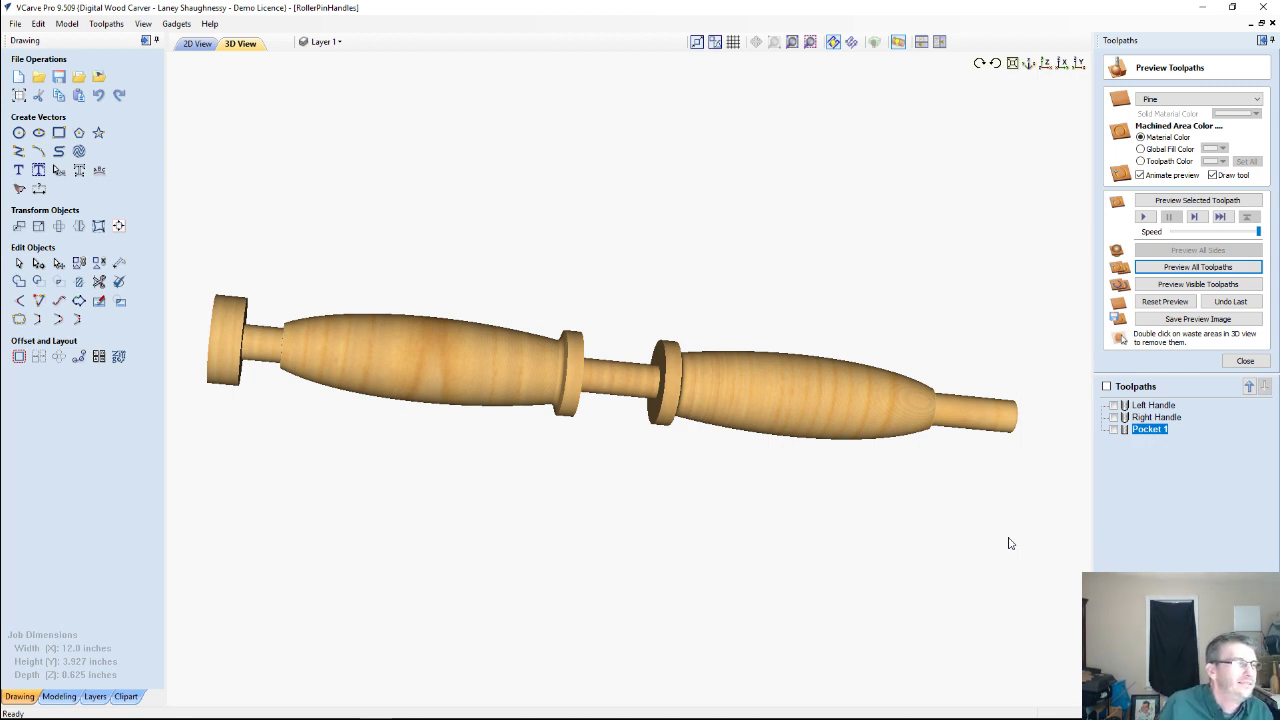
Unwrap the simulated cylinder into a flat block and examine the carved handle profiles from several angles.
{"action": "left_click", "coordinate": [898, 44]}
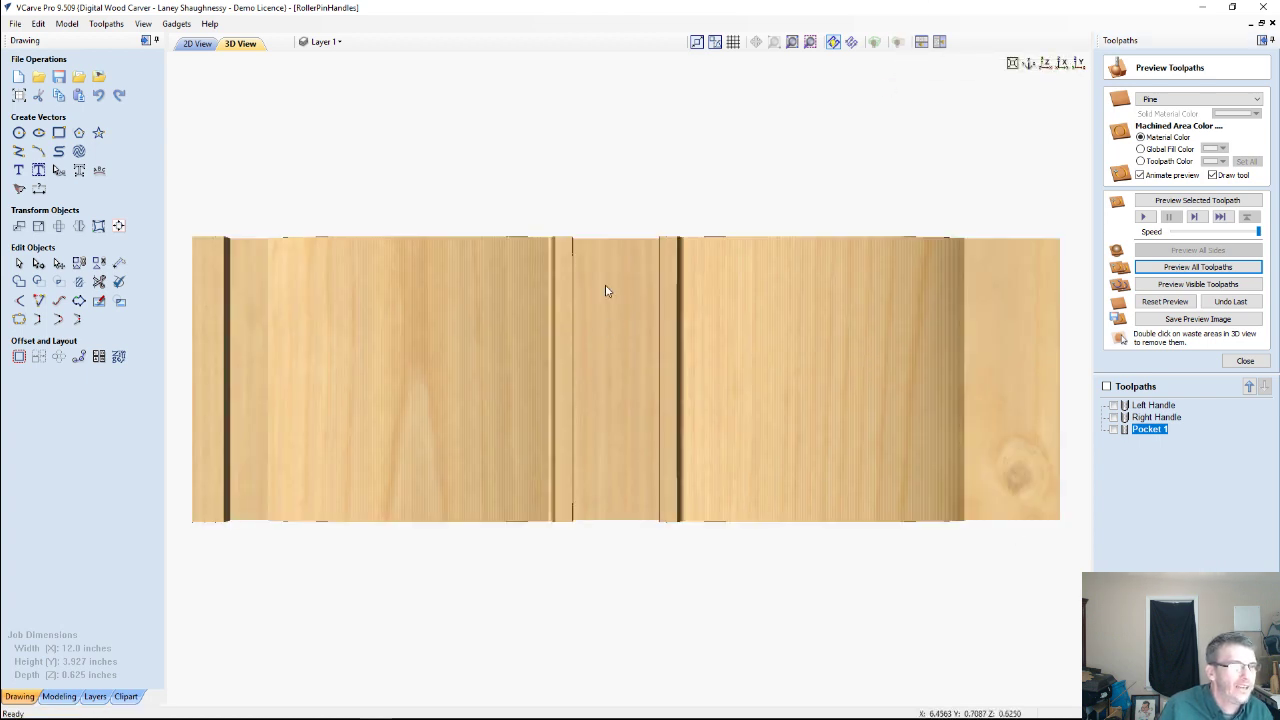
{"action": "left_click_drag", "start_coordinate": [652, 200], "coordinate": [641, 482]}
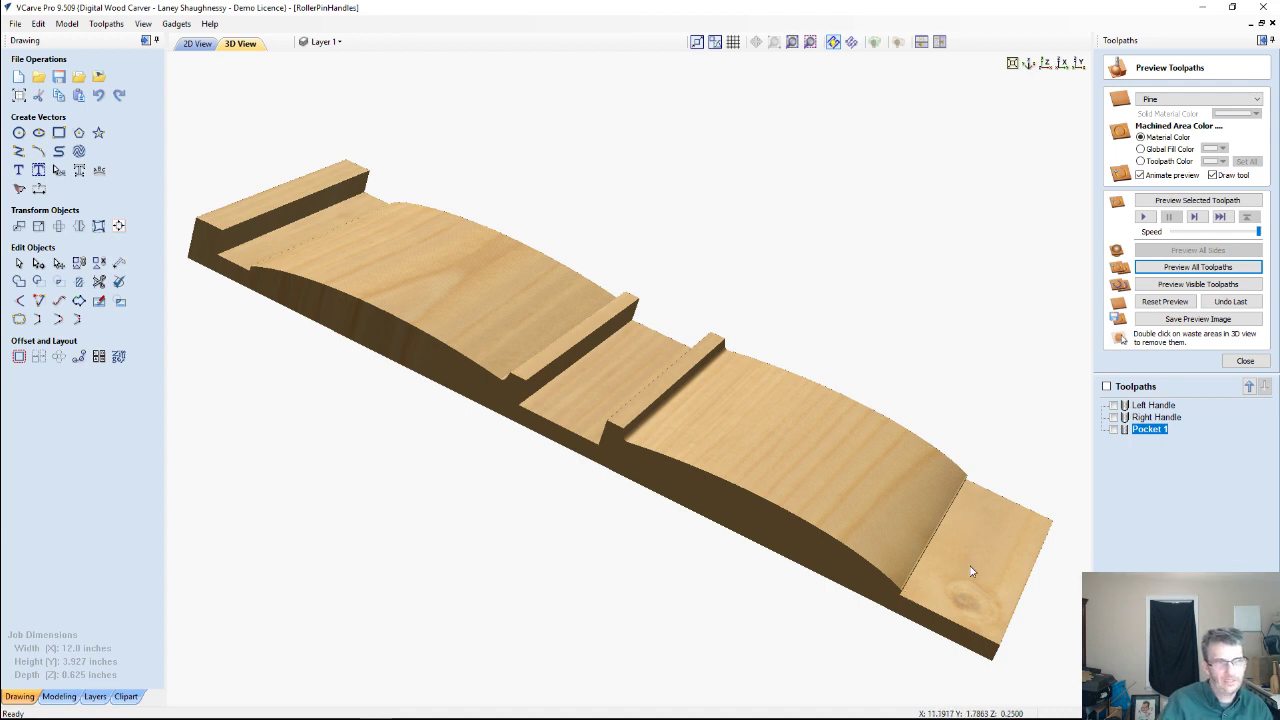
{"action": "left_click", "coordinate": [663, 329]}
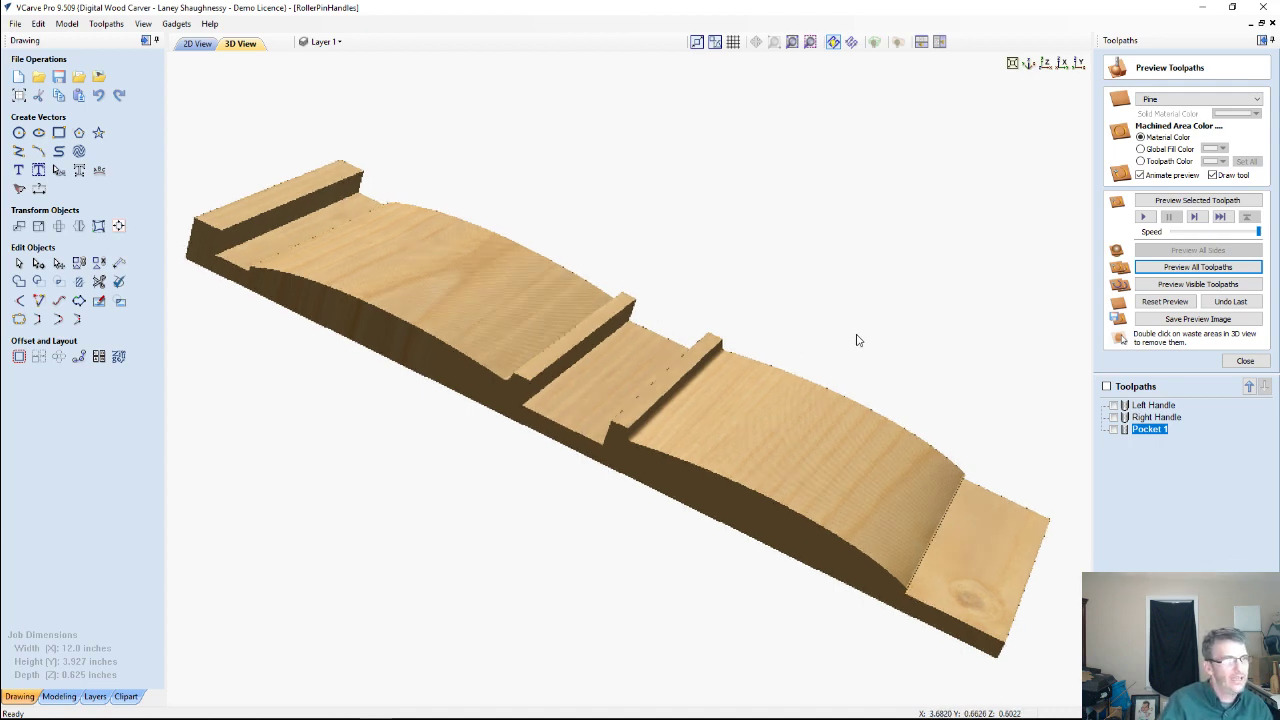
{"action": "left_click_drag", "start_coordinate": [856, 340], "coordinate": [546, 431]}
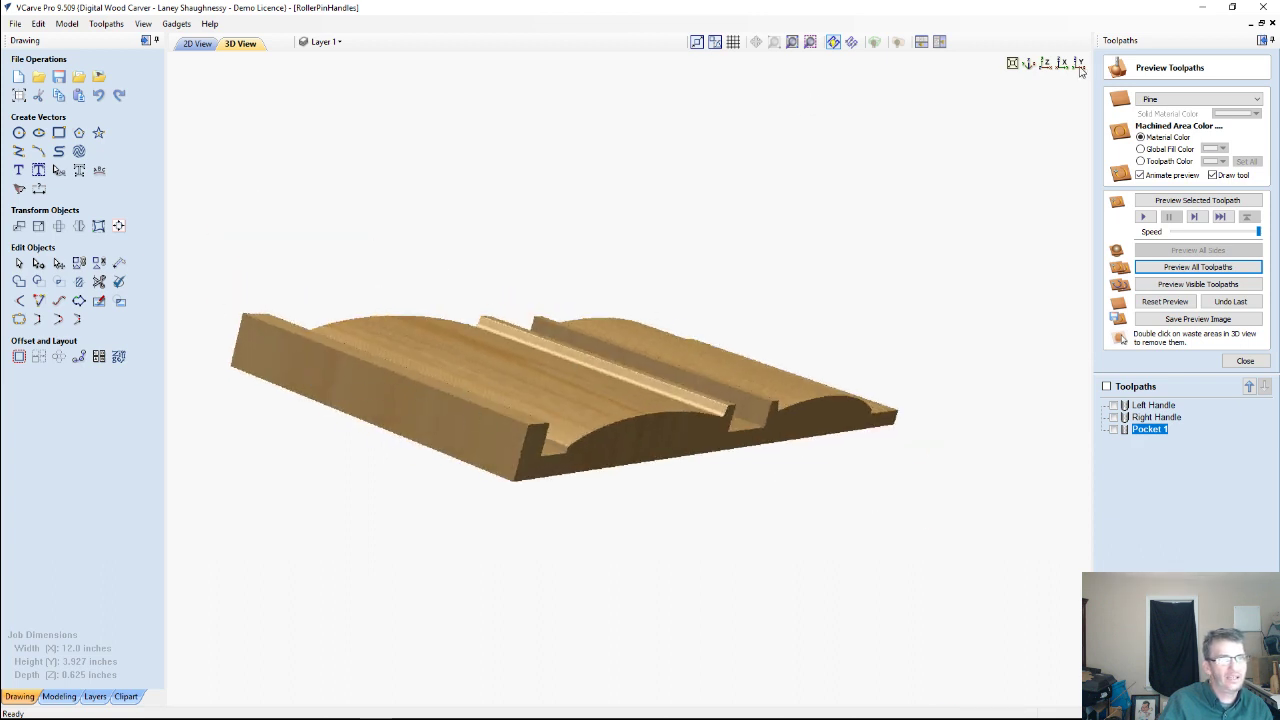
Wrap the preview back onto the cylinder and examine the turned handles against the material outline.
{"action": "left_click", "coordinate": [900, 45]}
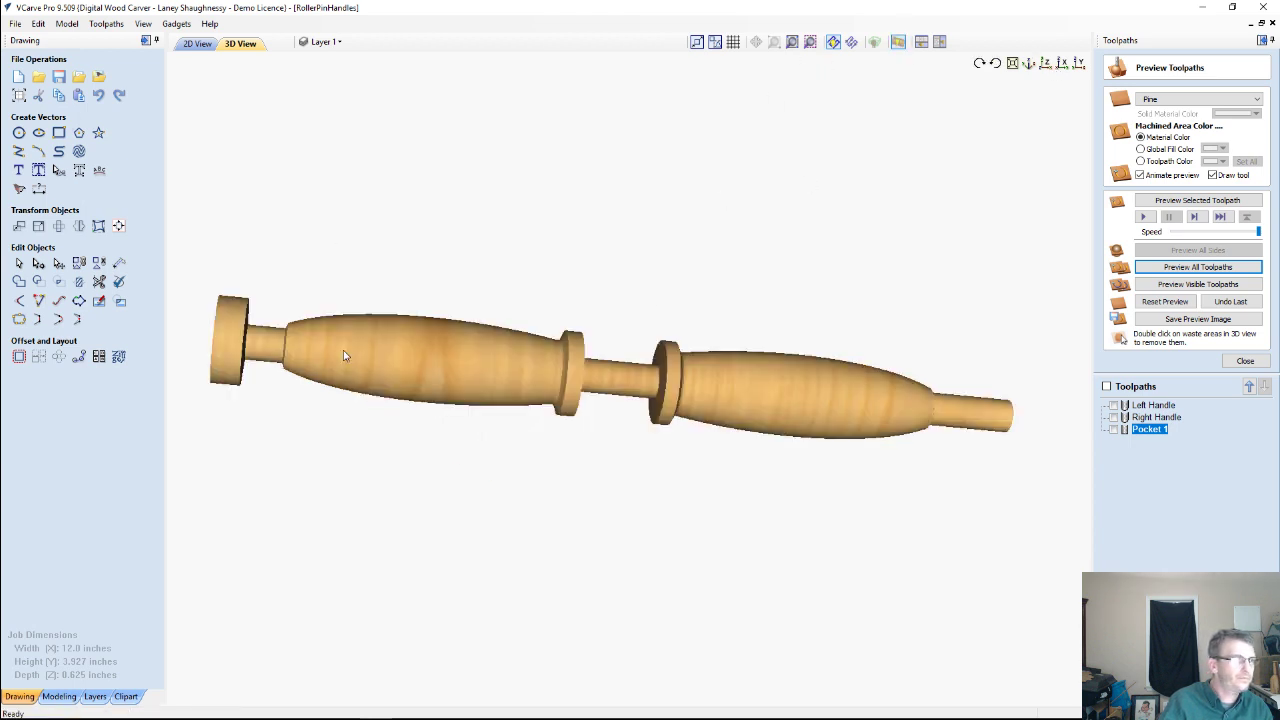
{"action": "left_click_drag", "start_coordinate": [531, 380], "coordinate": [375, 392]}
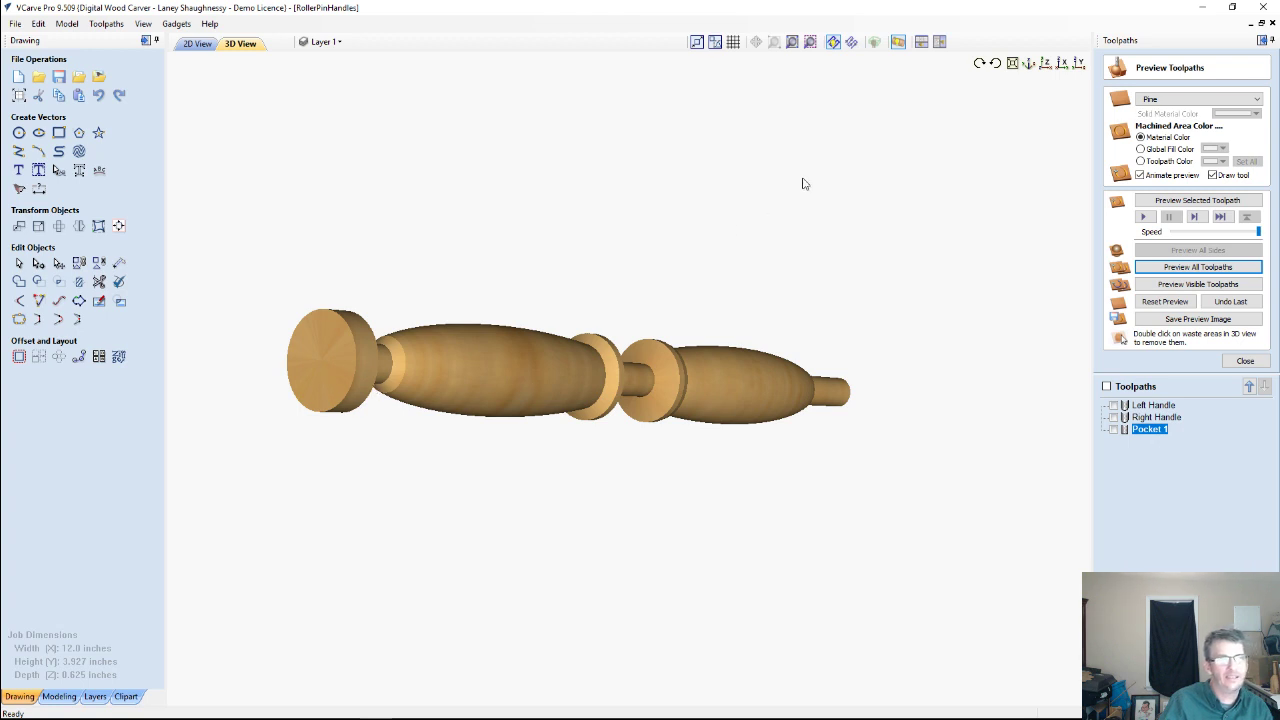
{"action": "left_click", "coordinate": [874, 42]}
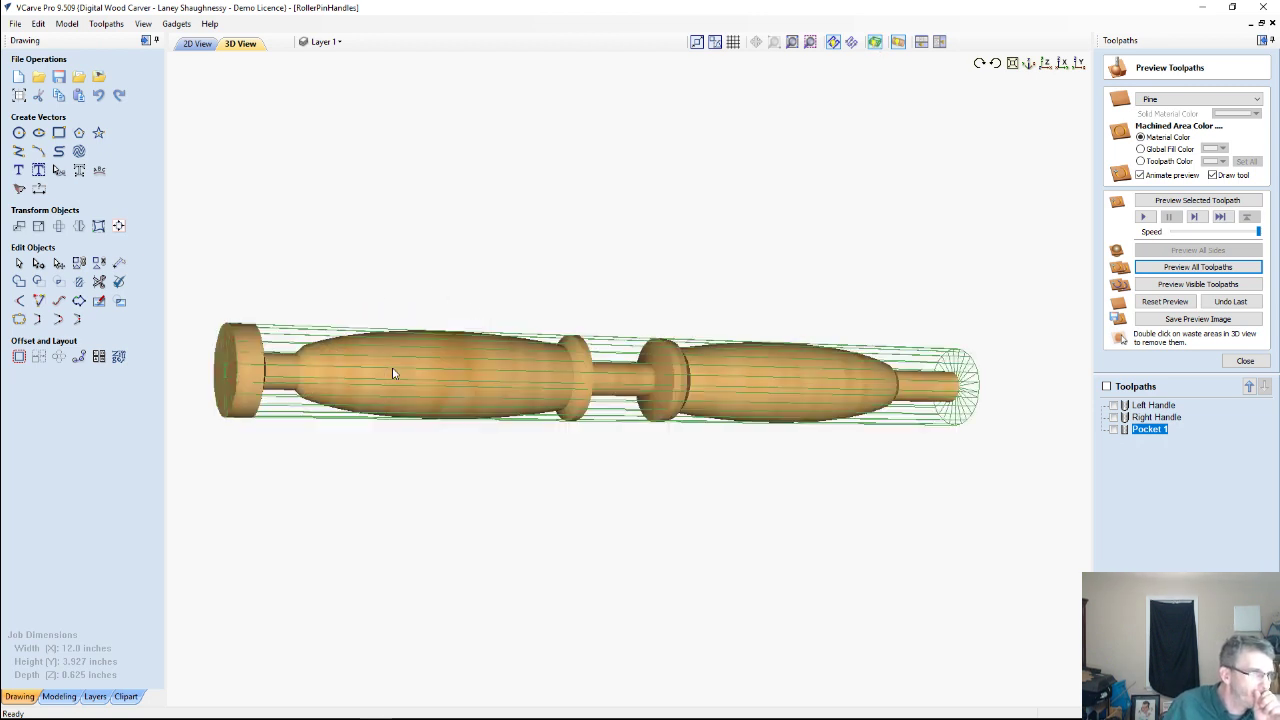
{"action": "left_click", "coordinate": [874, 42]}
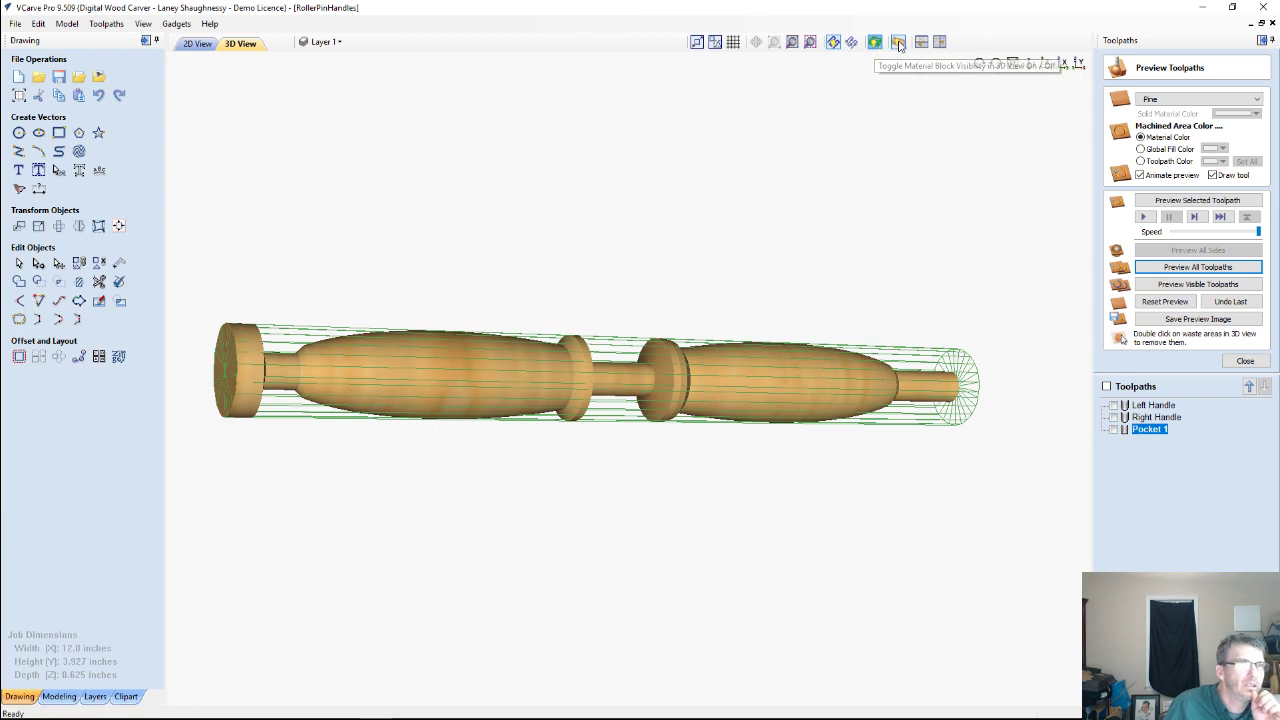
Open a second VCarve Pro 9.5 session and create a rotary job 12 inches long, 2.125 inches in diameter, with Z zero on the cylinder axis.
{"action": "left_click", "coordinate": [197, 43]}
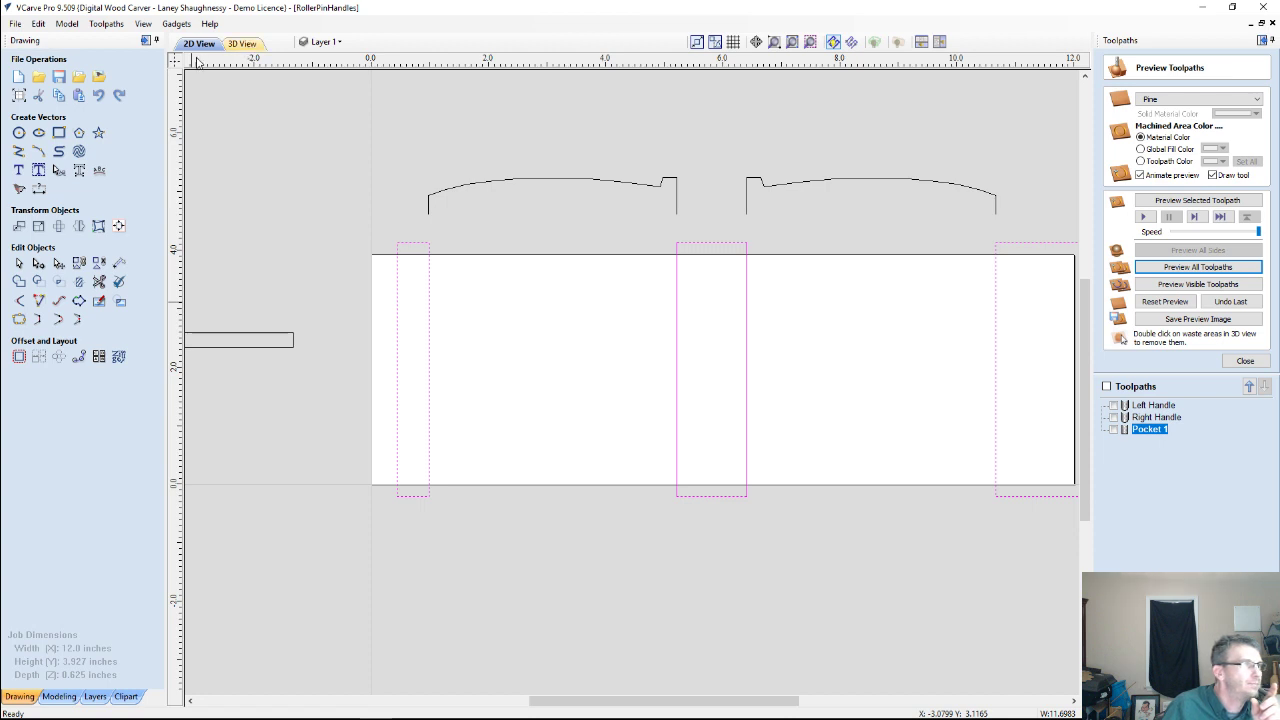
{"action": "mouse_move", "coordinate": [390, 715]}
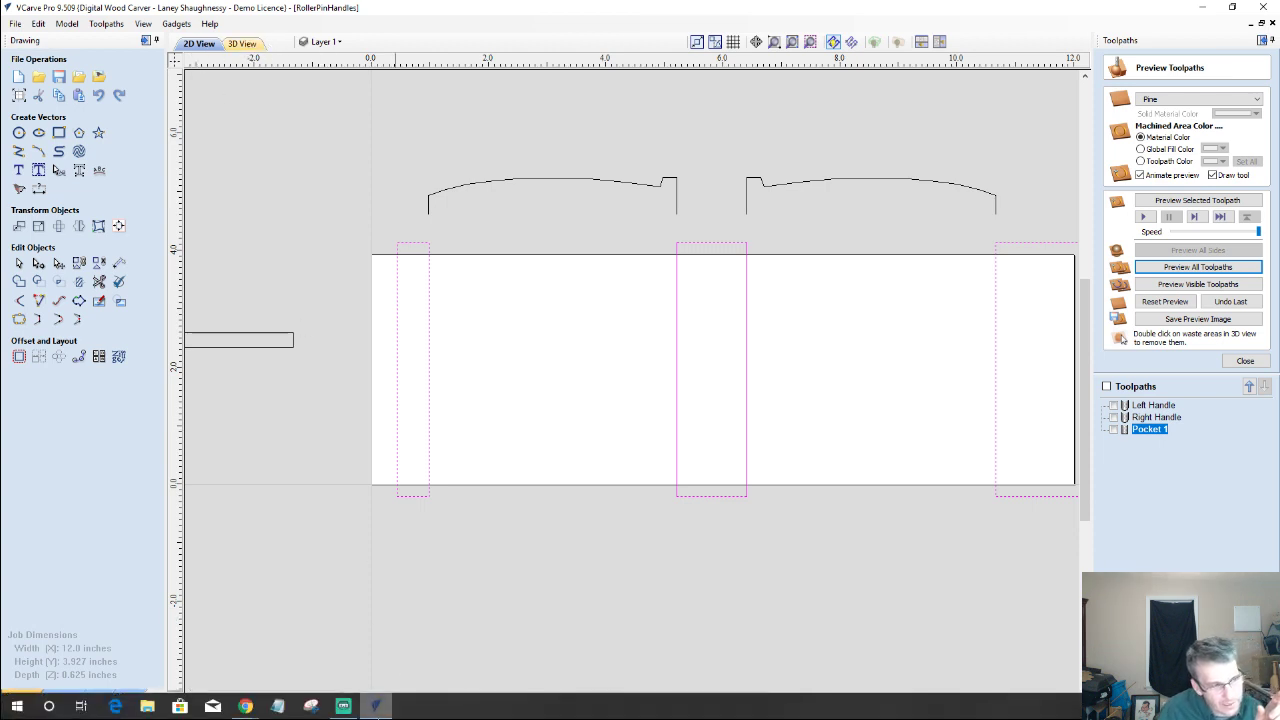
{"action": "right_click", "coordinate": [377, 705]}
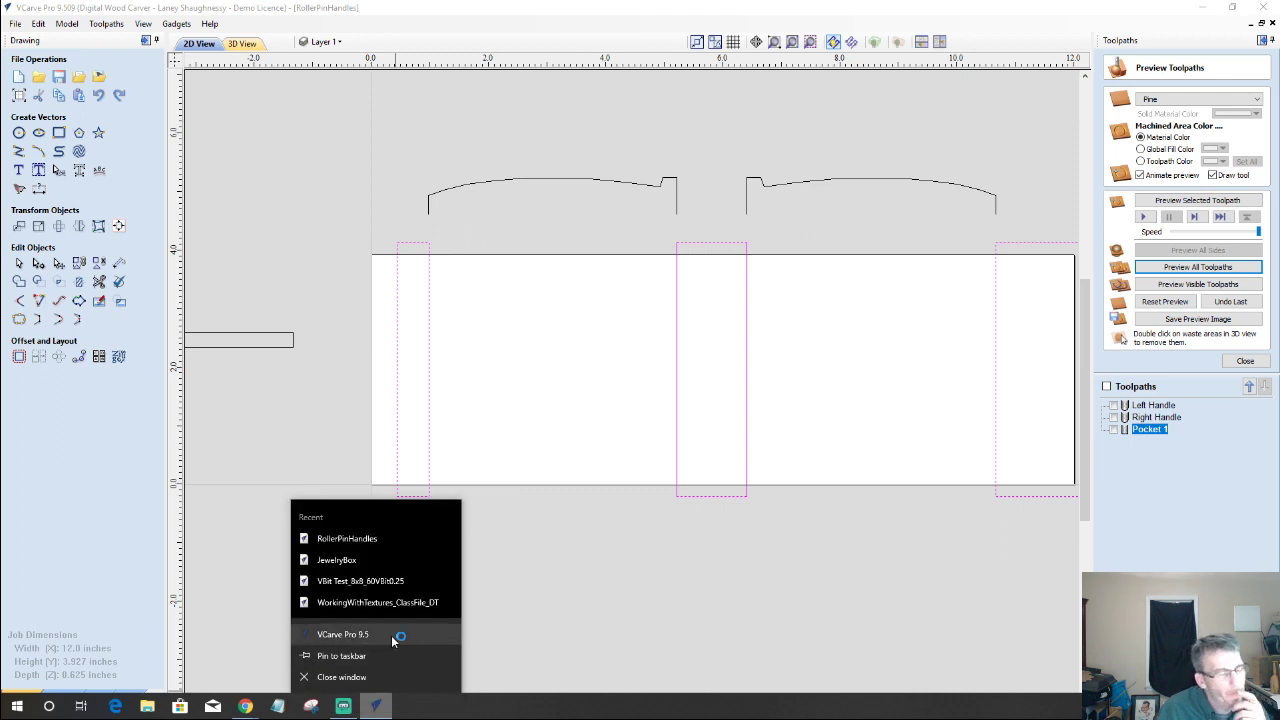
{"action": "left_click", "coordinate": [391, 635]}
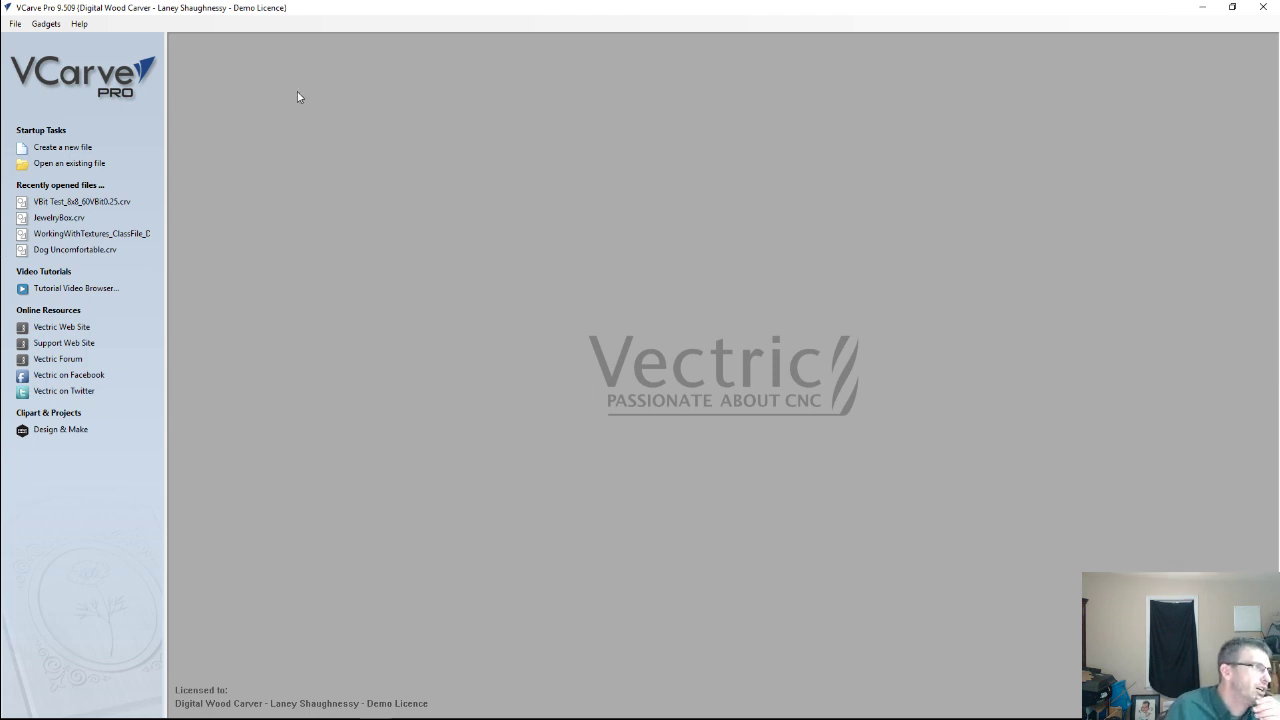
{"action": "left_click", "coordinate": [58, 150]}
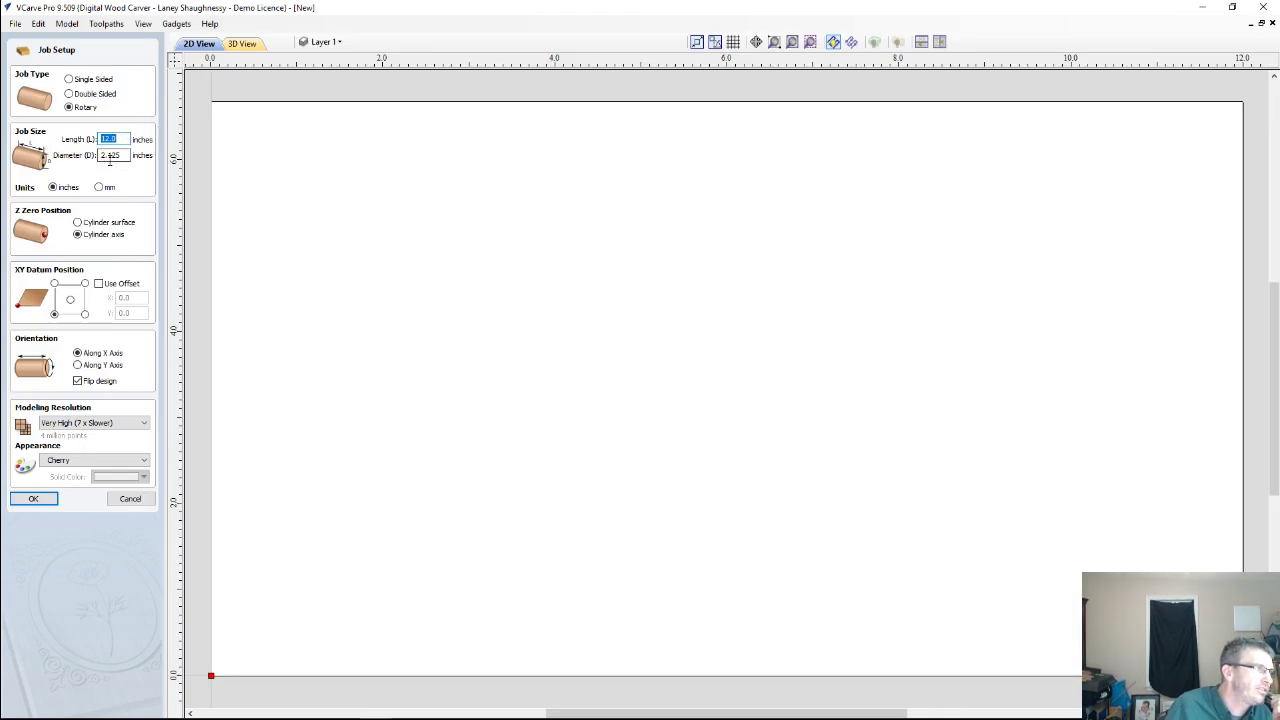
{"action": "left_click", "coordinate": [33, 500]}
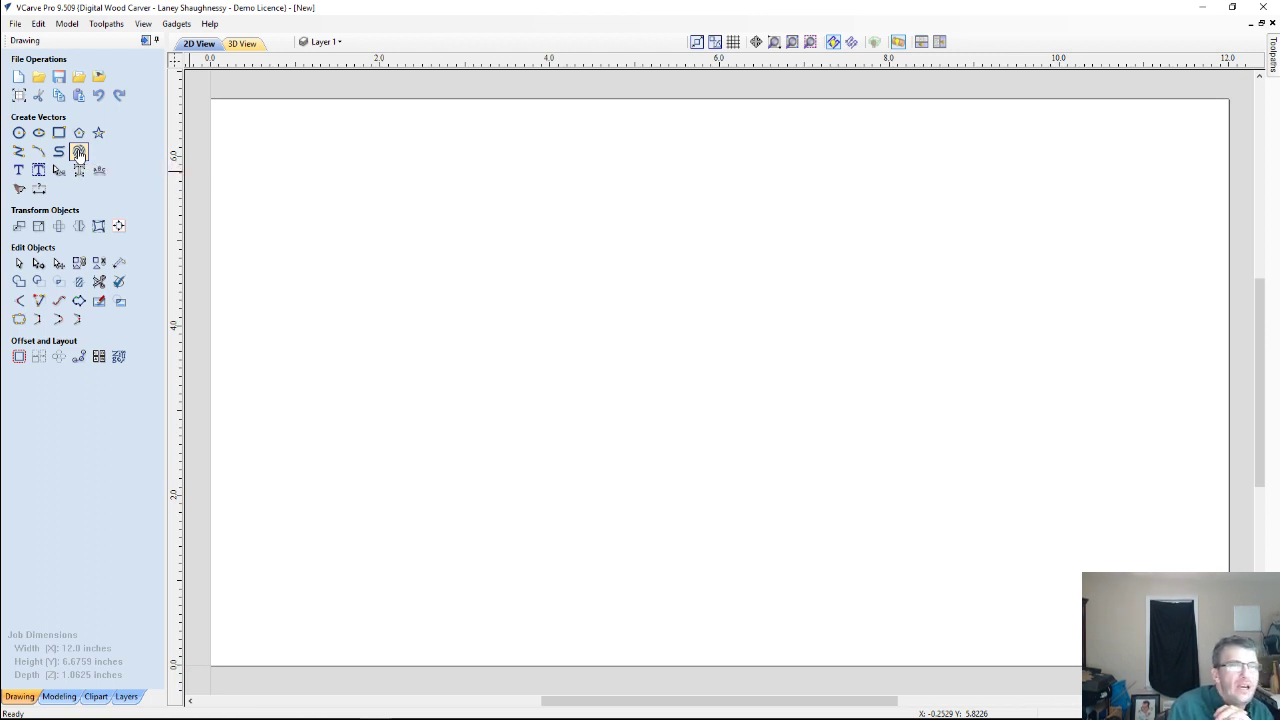
{"action": "scroll", "coordinate": [211, 197], "scroll_direction": "down", "scroll_amount": 4}
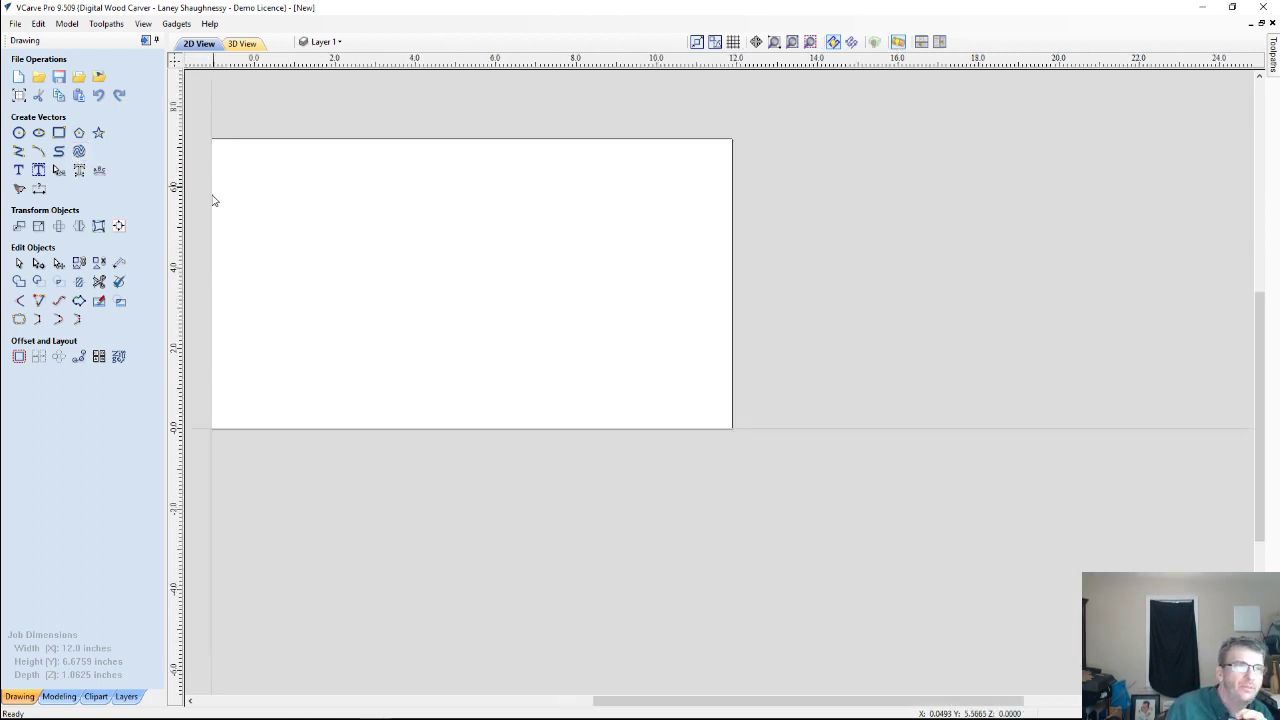
{"action": "scroll", "coordinate": [369, 240], "scroll_direction": "up", "scroll_amount": 1}
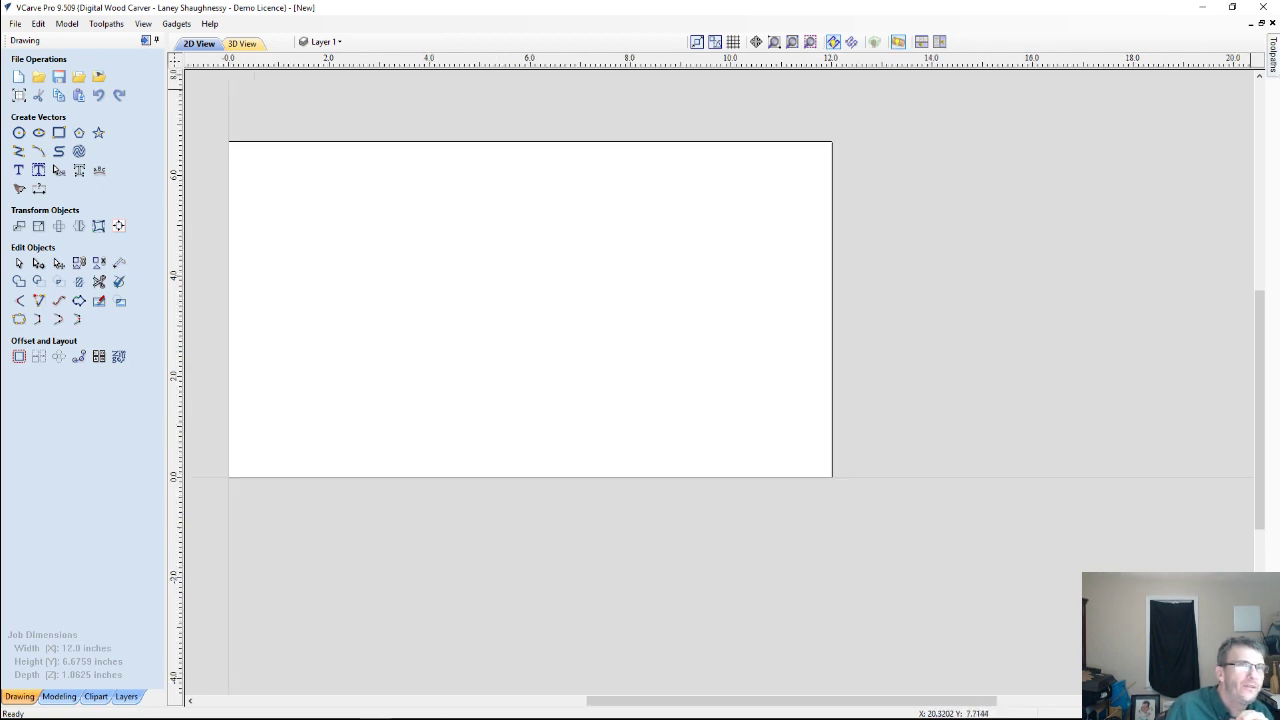
{"action": "mouse_move", "coordinate": [1273, 60]}
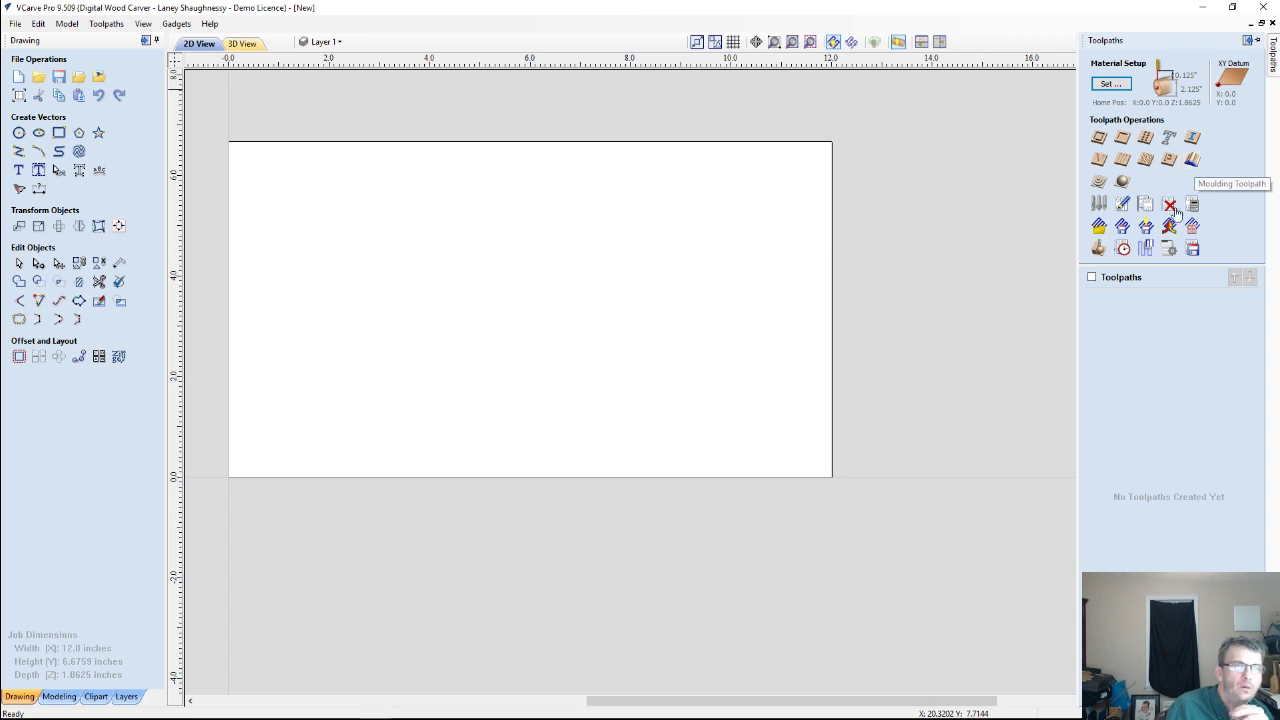
{"action": "scroll", "coordinate": [735, 266], "scroll_direction": "down", "scroll_amount": 3}
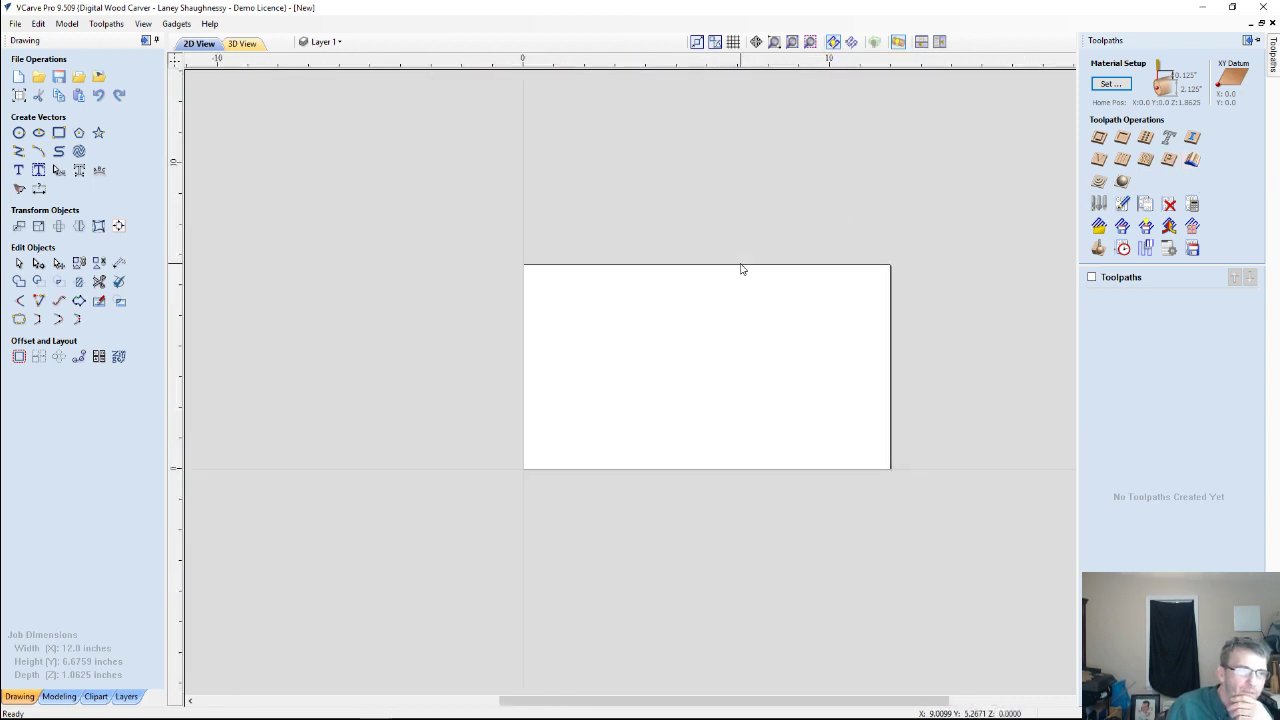
{"action": "scroll", "coordinate": [214, 177], "scroll_direction": "up", "scroll_amount": 1}
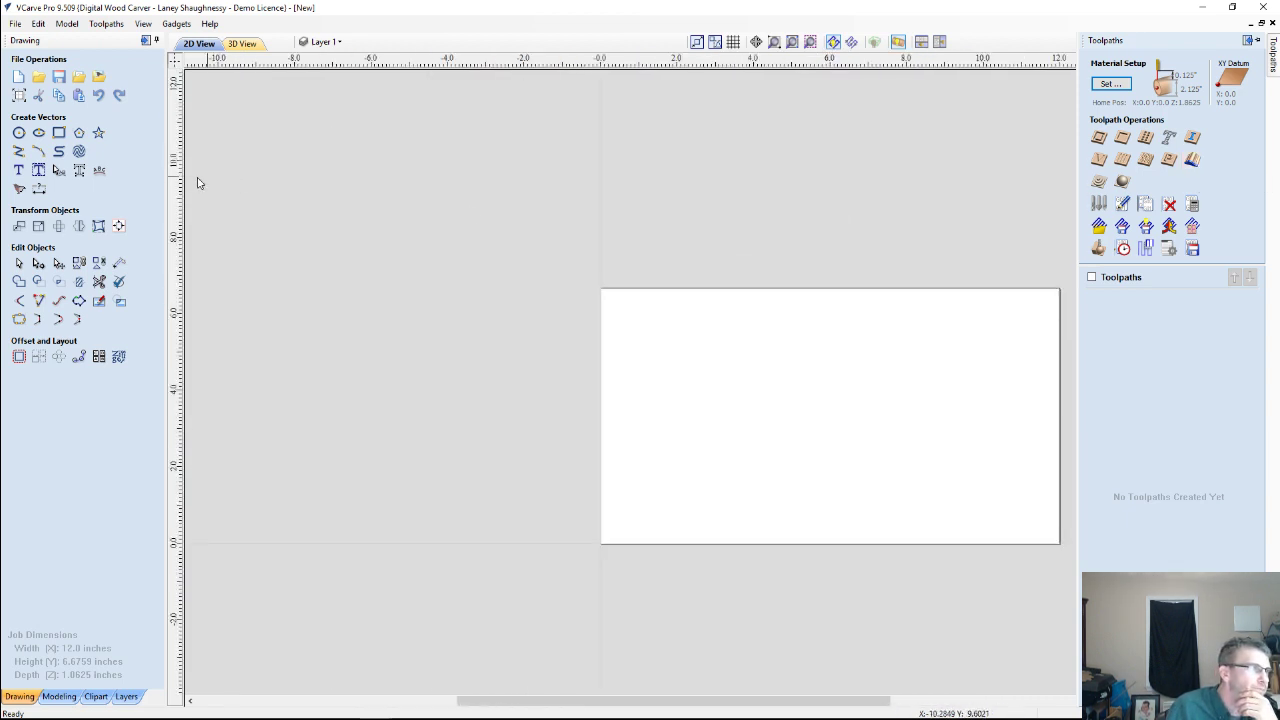
Start a vector texture with a 115 degree angle and a wave amplitude of 0.5 inches.
{"action": "left_click", "coordinate": [79, 152]}
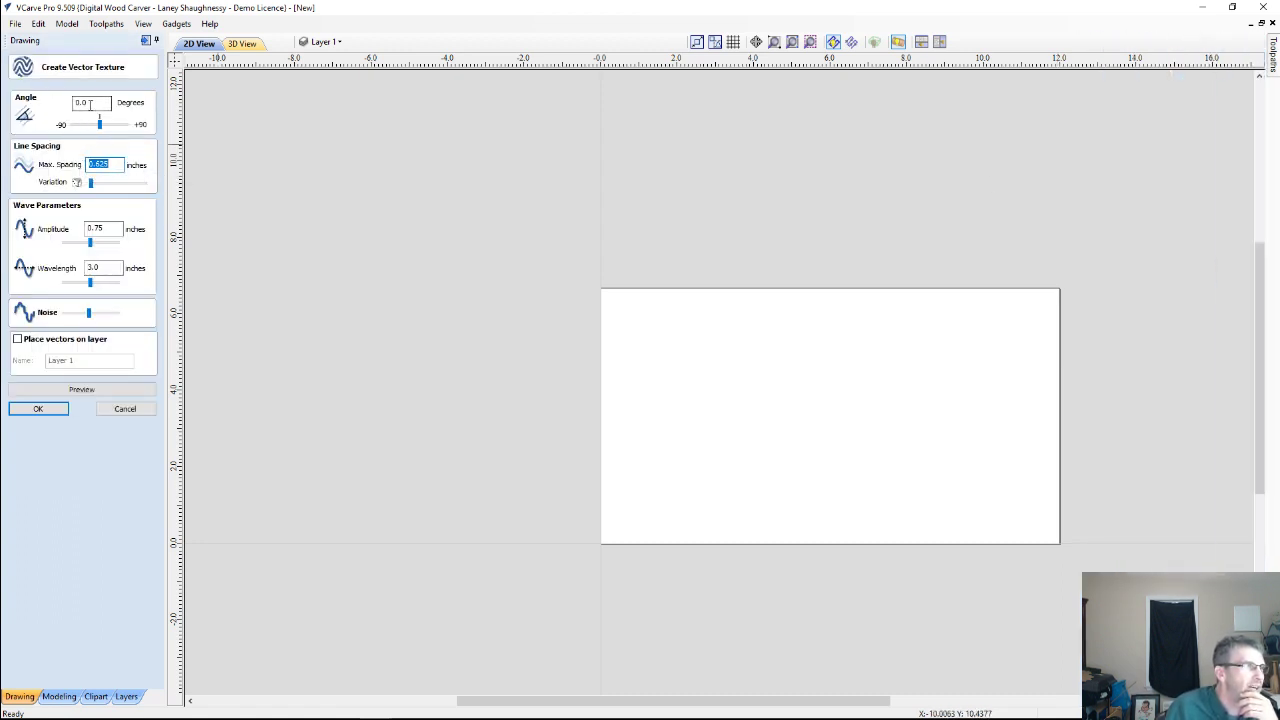
{"action": "double_click", "coordinate": [82, 103]}
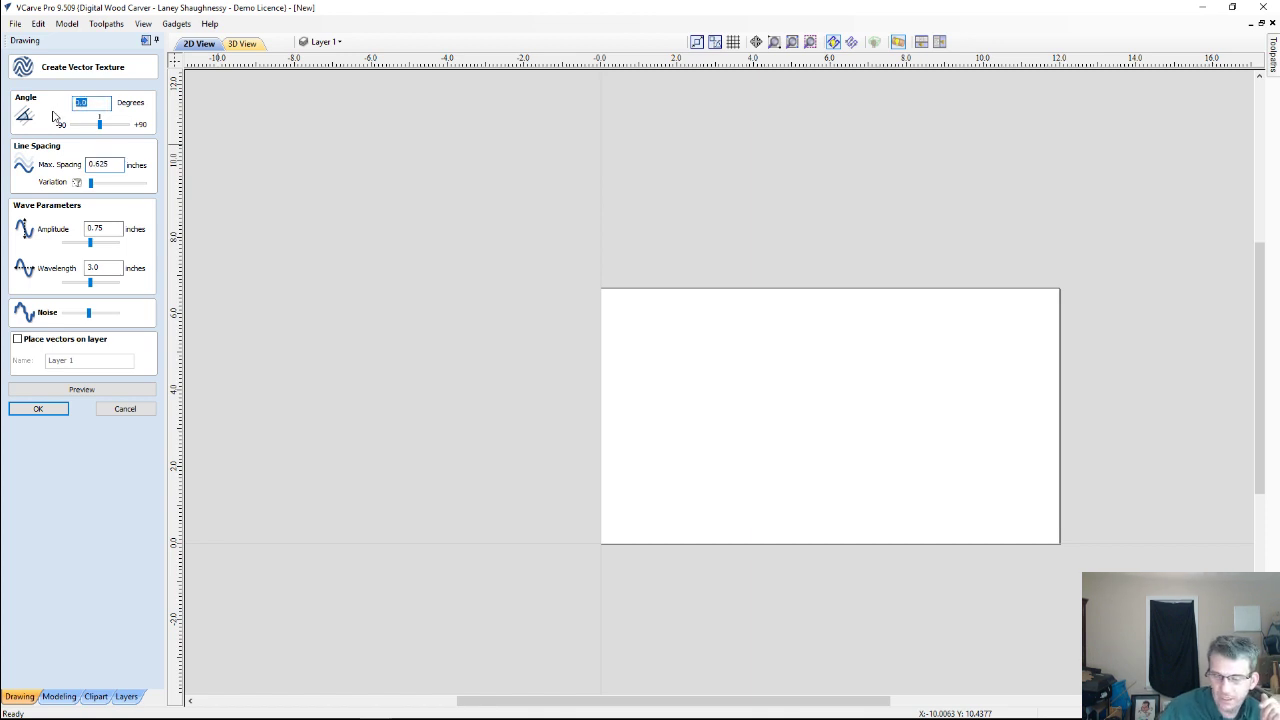
{"action": "type", "text": "115"}
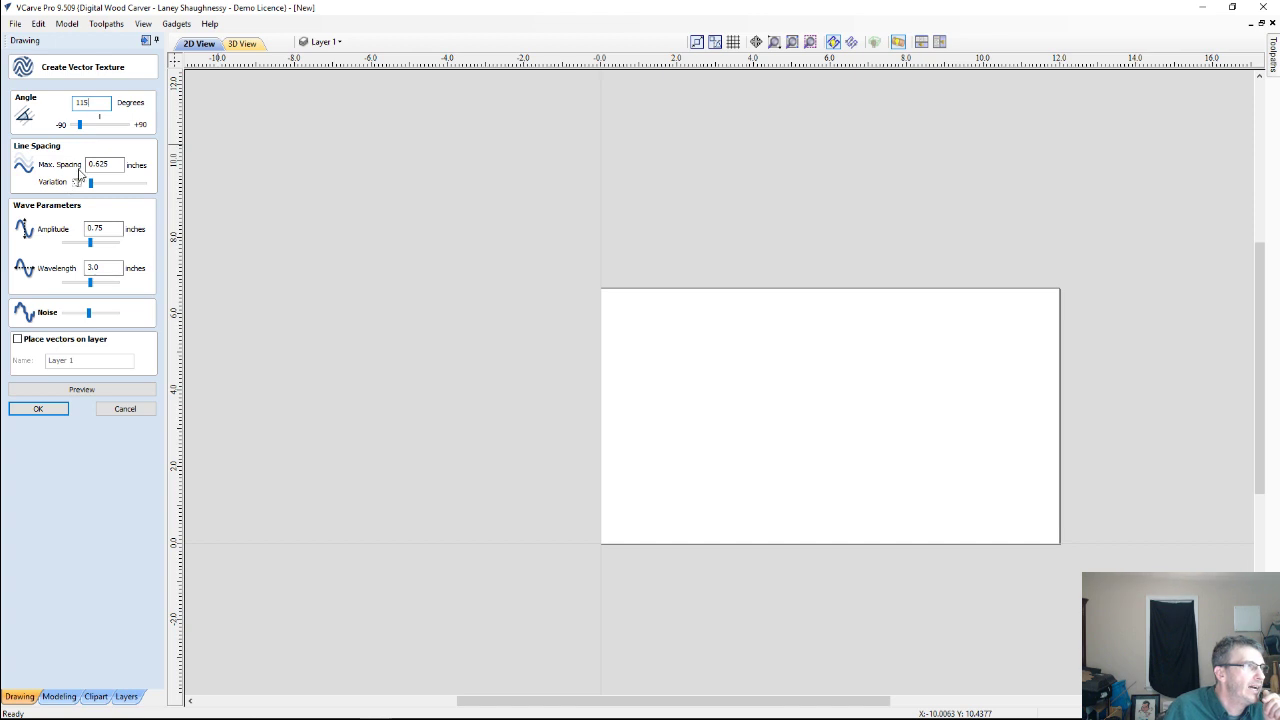
{"action": "double_click", "coordinate": [113, 166]}
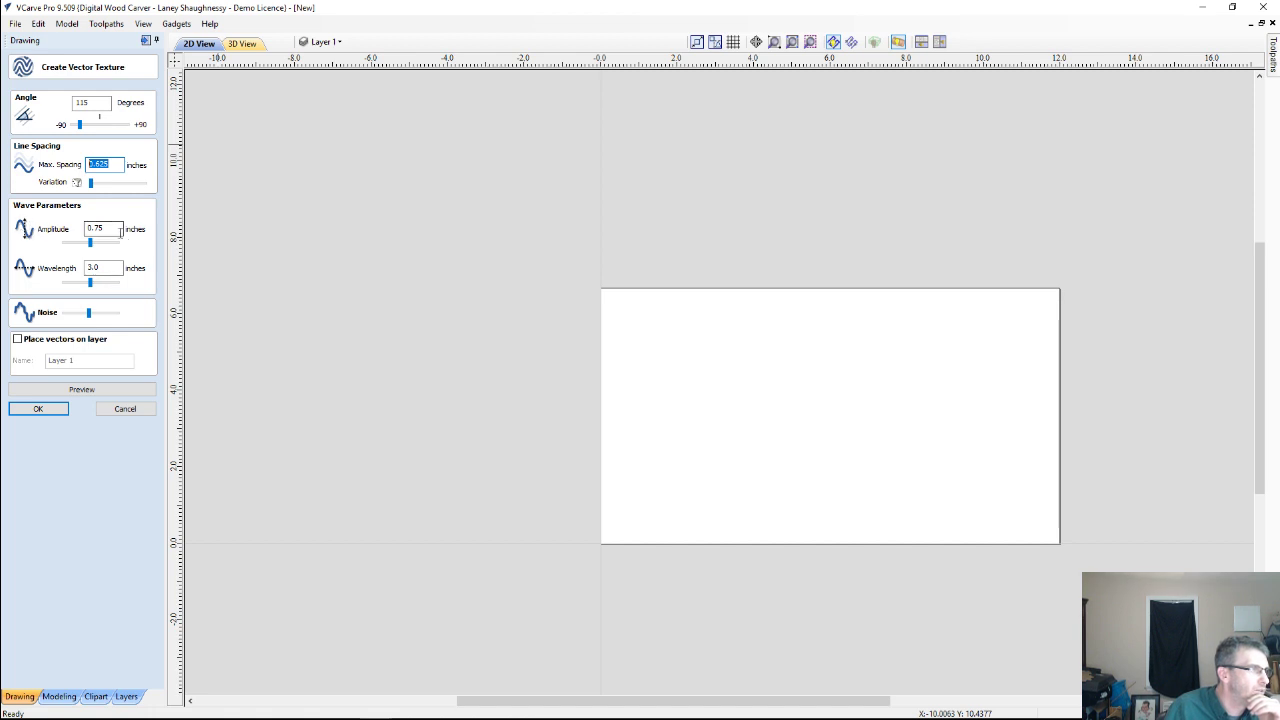
{"action": "key", "text": "Tab"}
{"action": "key", "text": "Tab"}
{"action": "key", "text": "BackSpace"}
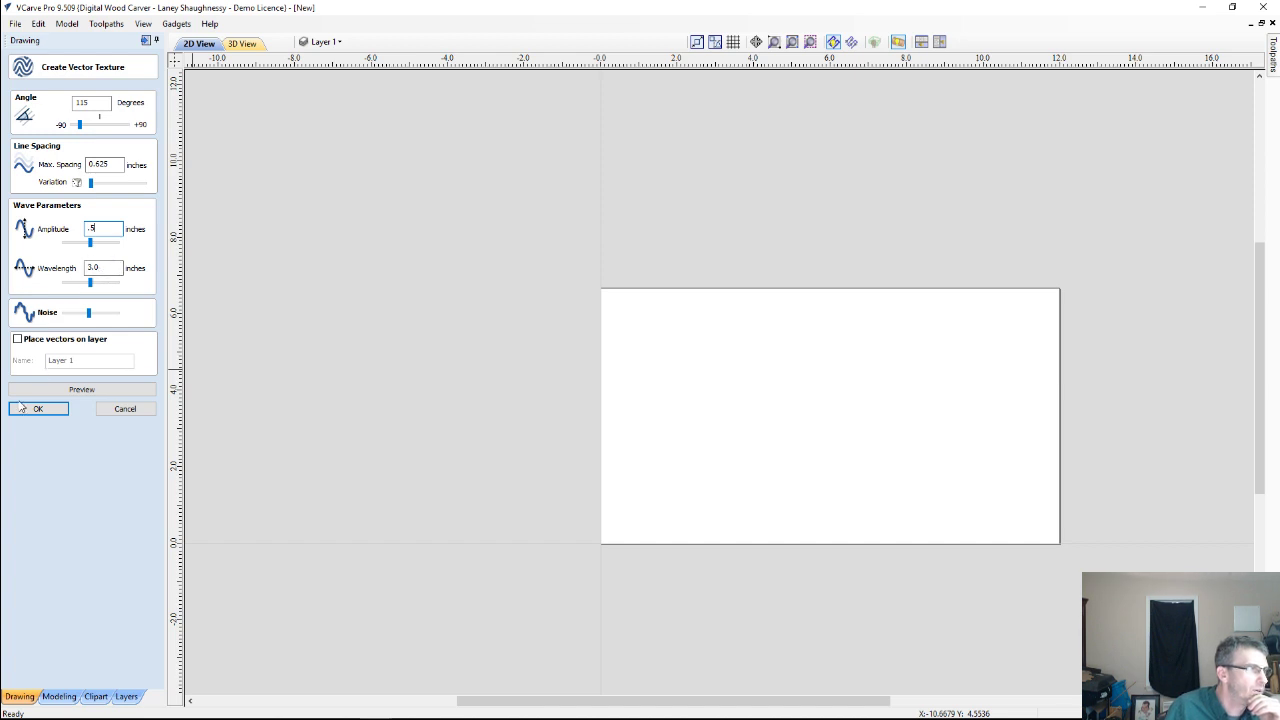
Reduce the texture noise to its minimum, place the vectors on a layer named Texture, preview the waves and create them.
{"action": "left_click_drag", "start_coordinate": [89, 316], "coordinate": [48, 320]}
{"action": "left_click", "coordinate": [17, 339]}
{"action": "left_click_drag", "start_coordinate": [79, 362], "coordinate": [3, 370]}
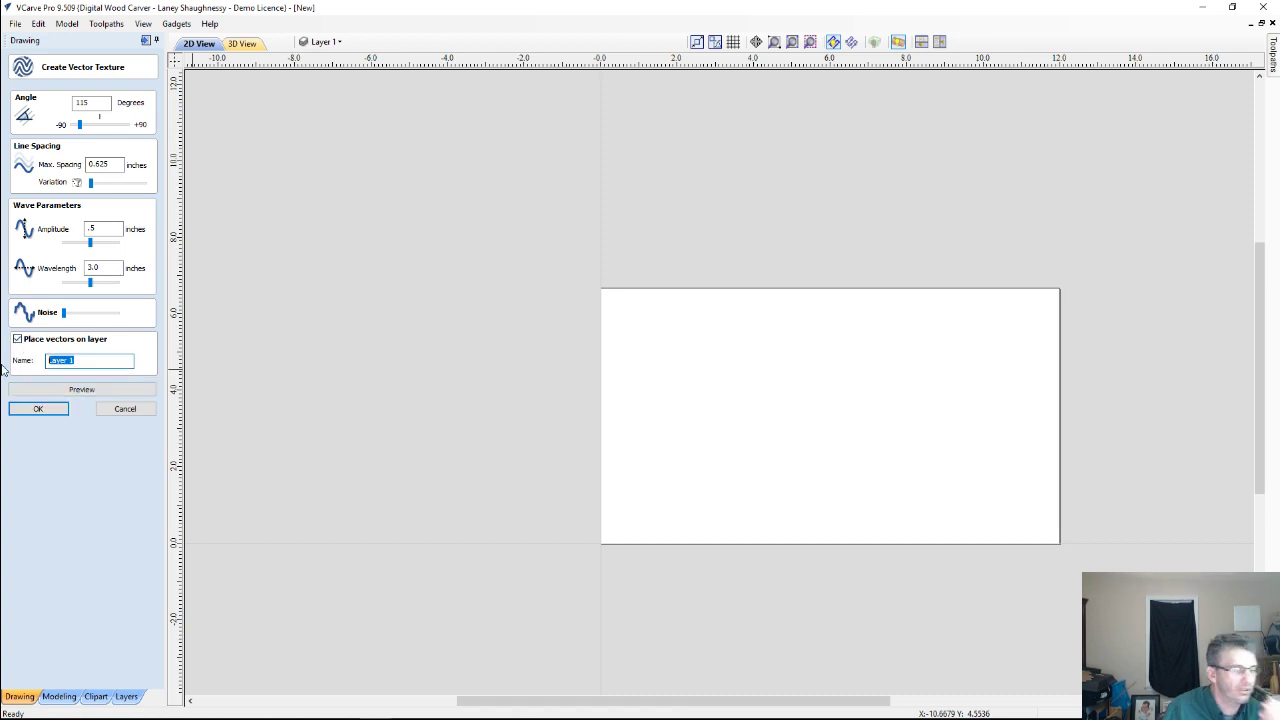
{"action": "type", "text": "Texture"}
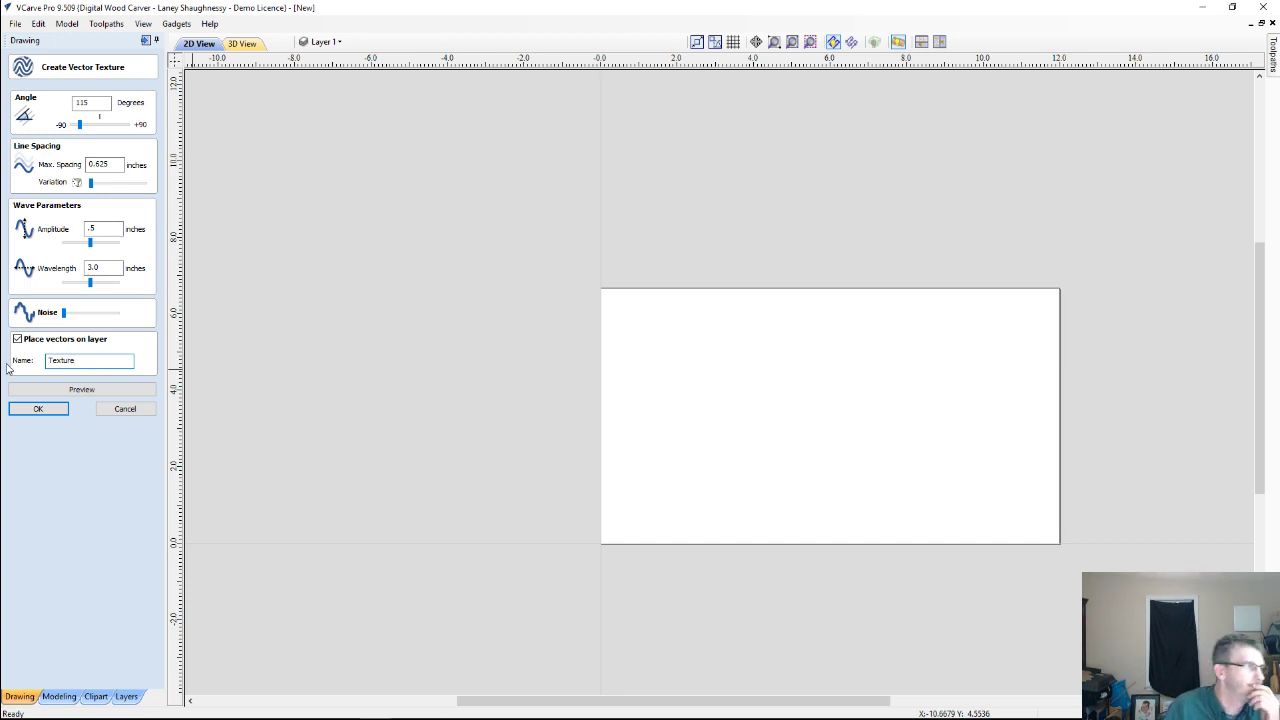
{"action": "left_click", "coordinate": [45, 393]}
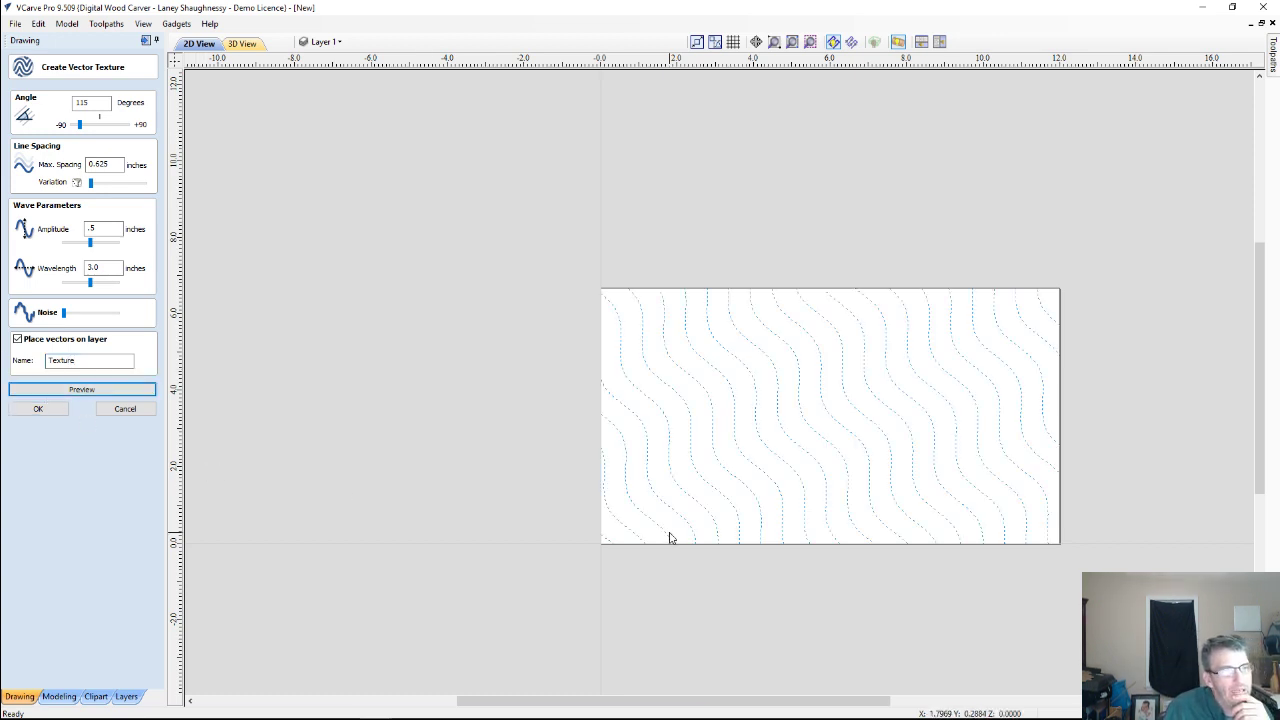
{"action": "scroll", "coordinate": [669, 535], "scroll_direction": "down", "scroll_amount": 2}
{"action": "scroll", "coordinate": [668, 531], "scroll_direction": "up", "scroll_amount": 2}
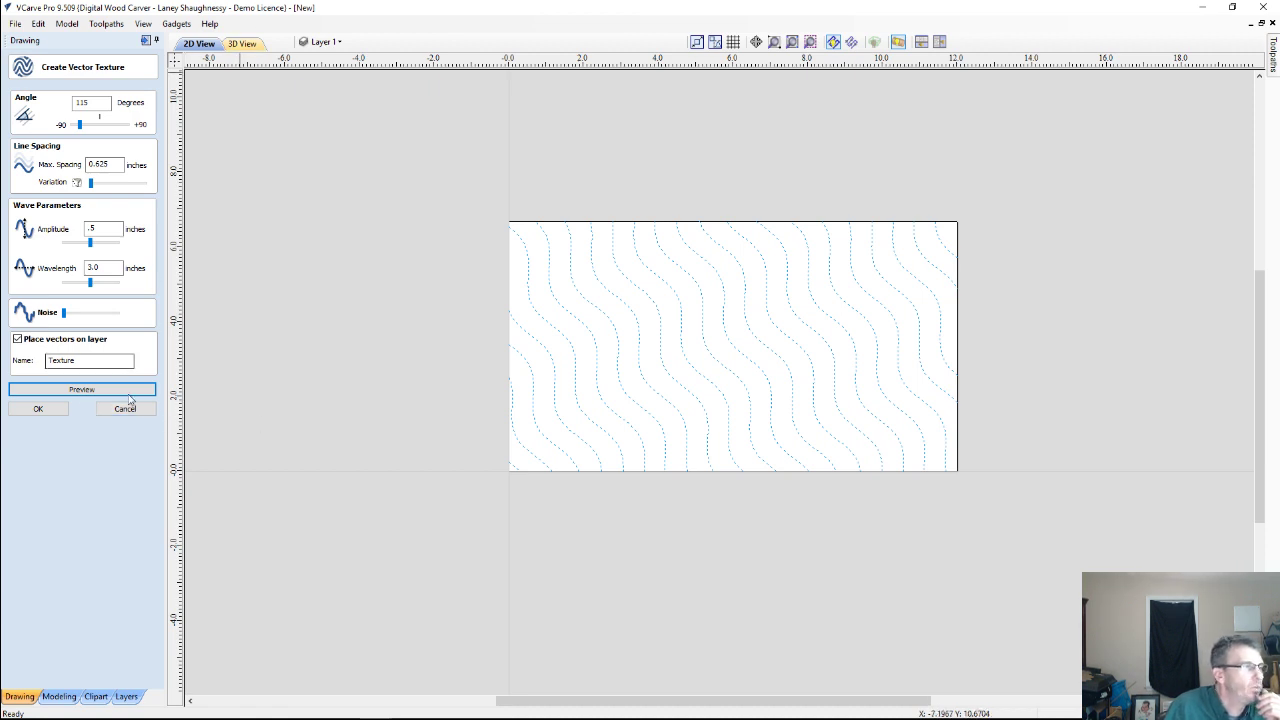
{"action": "left_click", "coordinate": [36, 408]}
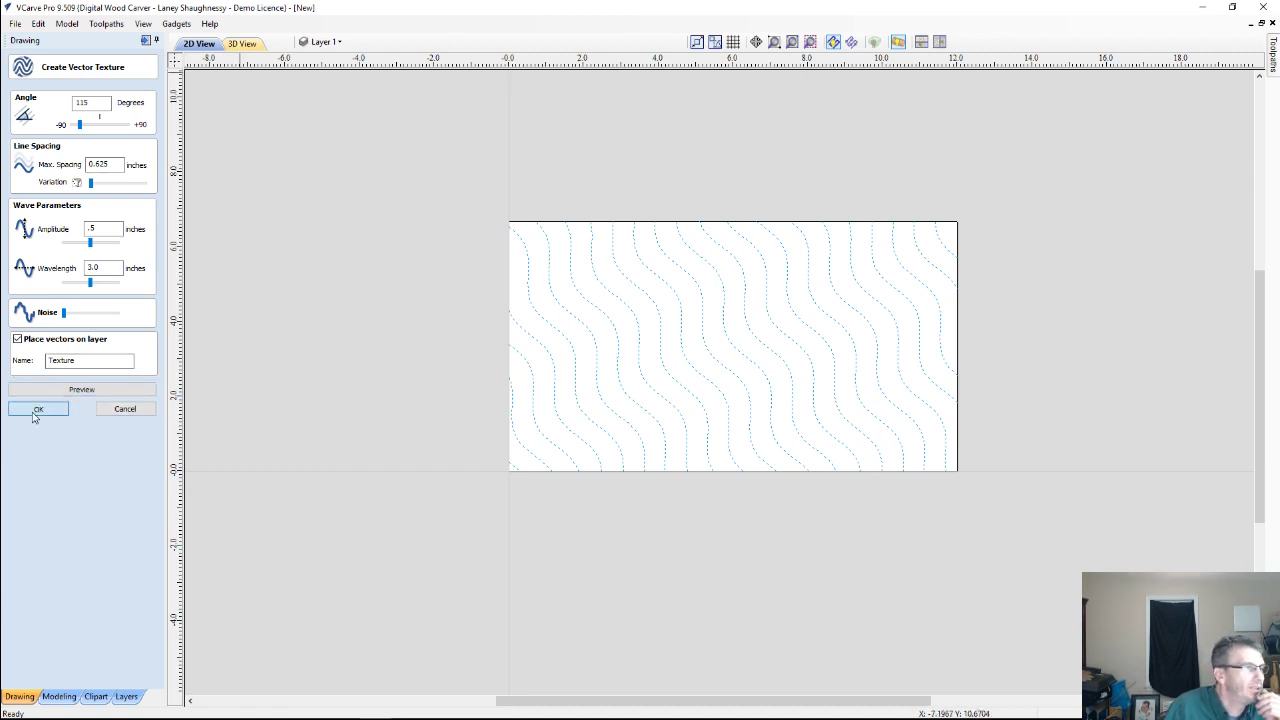
Examine the wave lines across the material and review the vector texture settings without changing them.
{"action": "left_click", "coordinate": [640, 268]}
{"action": "scroll", "coordinate": [727, 302], "scroll_direction": "up", "scroll_amount": 3}
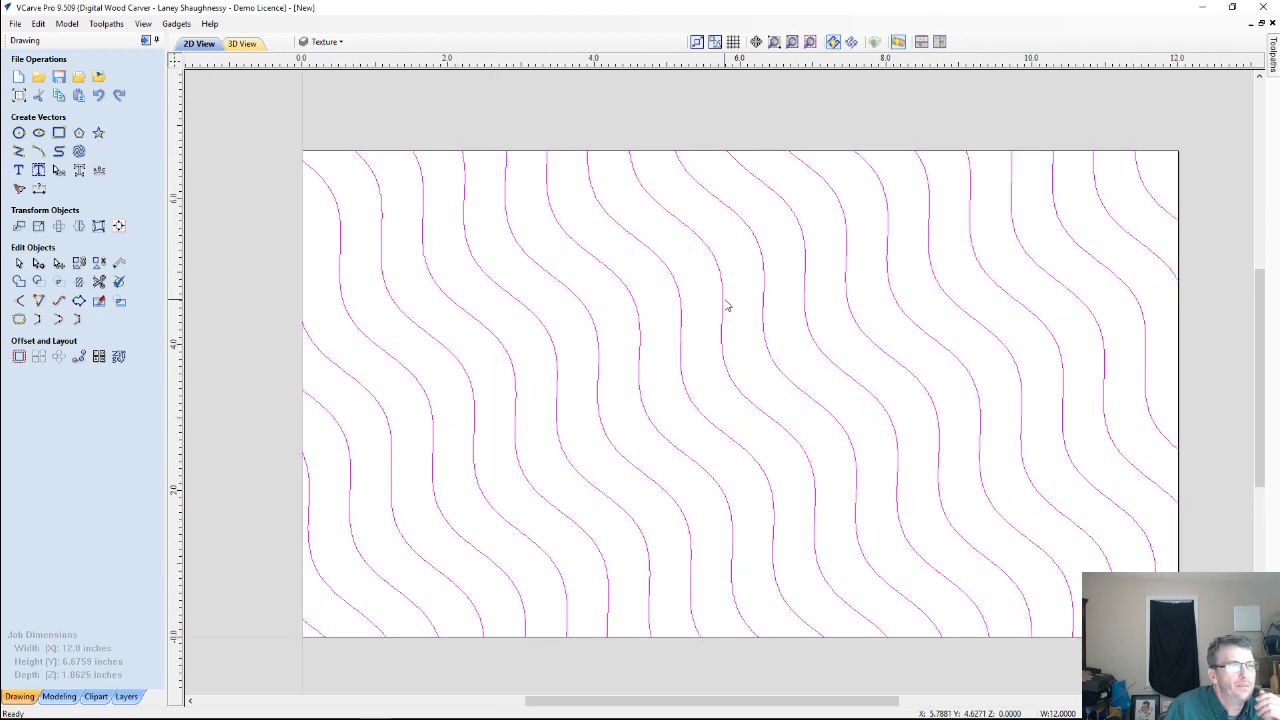
{"action": "scroll", "coordinate": [660, 274], "scroll_direction": "down", "scroll_amount": 1}
{"action": "scroll", "coordinate": [653, 277], "scroll_direction": "down", "scroll_amount": 2}
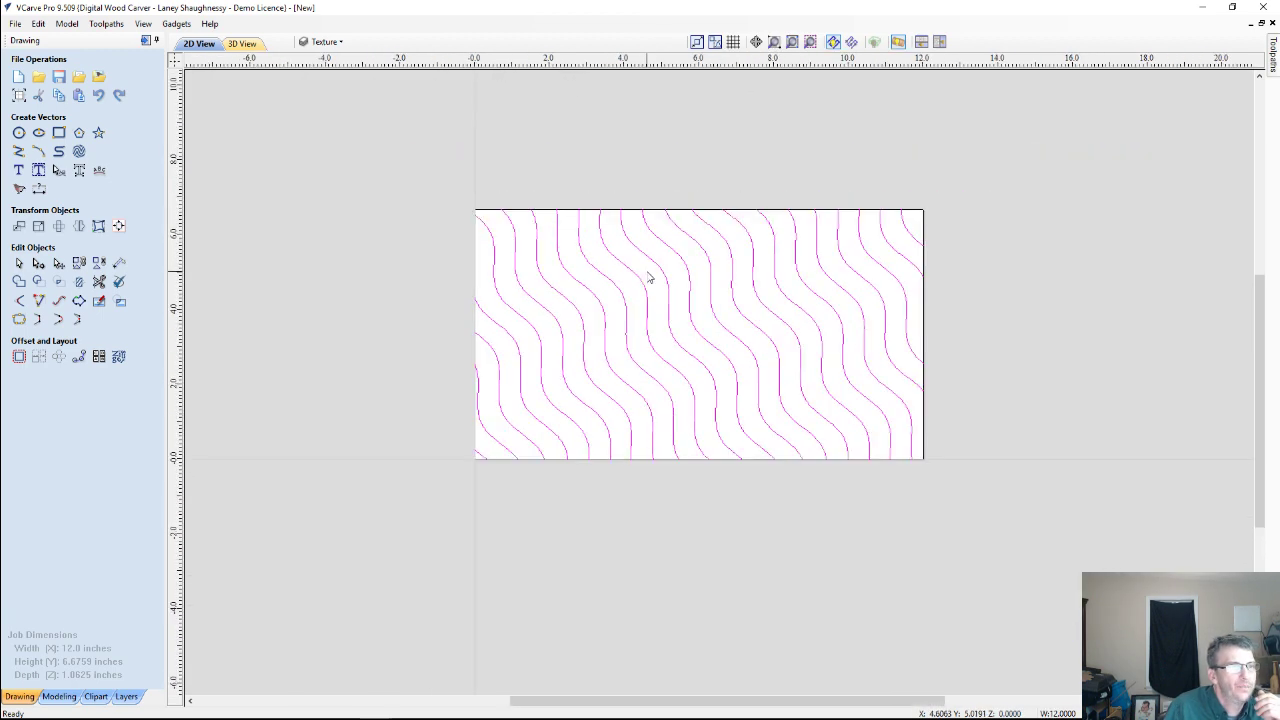
{"action": "scroll", "coordinate": [648, 275], "scroll_direction": "up", "scroll_amount": 1}
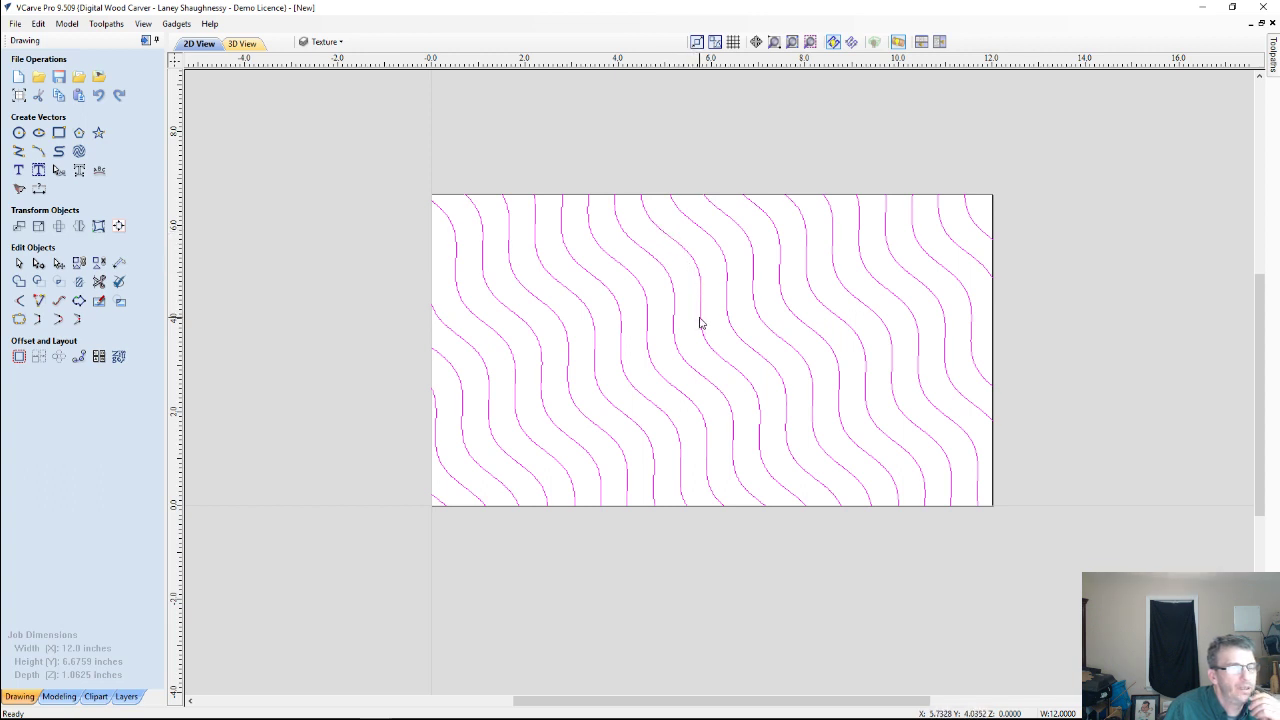
{"action": "left_click", "coordinate": [242, 45]}
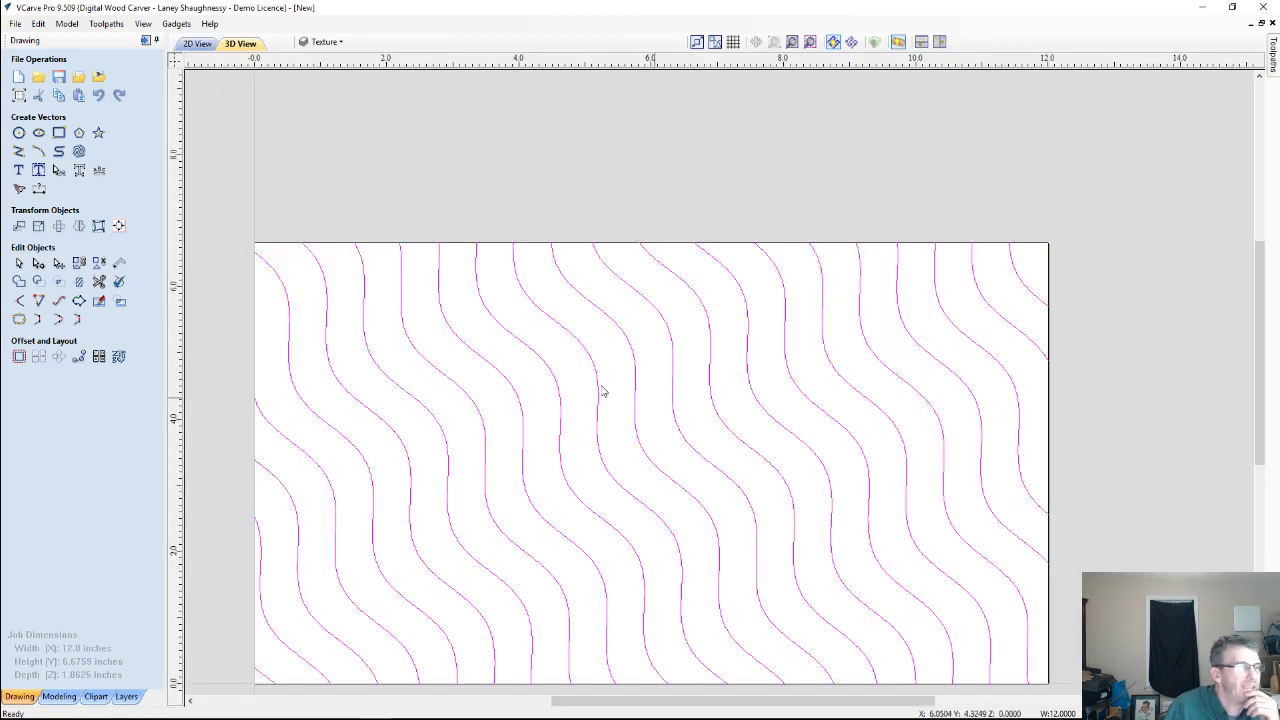
{"action": "left_click", "coordinate": [79, 151]}
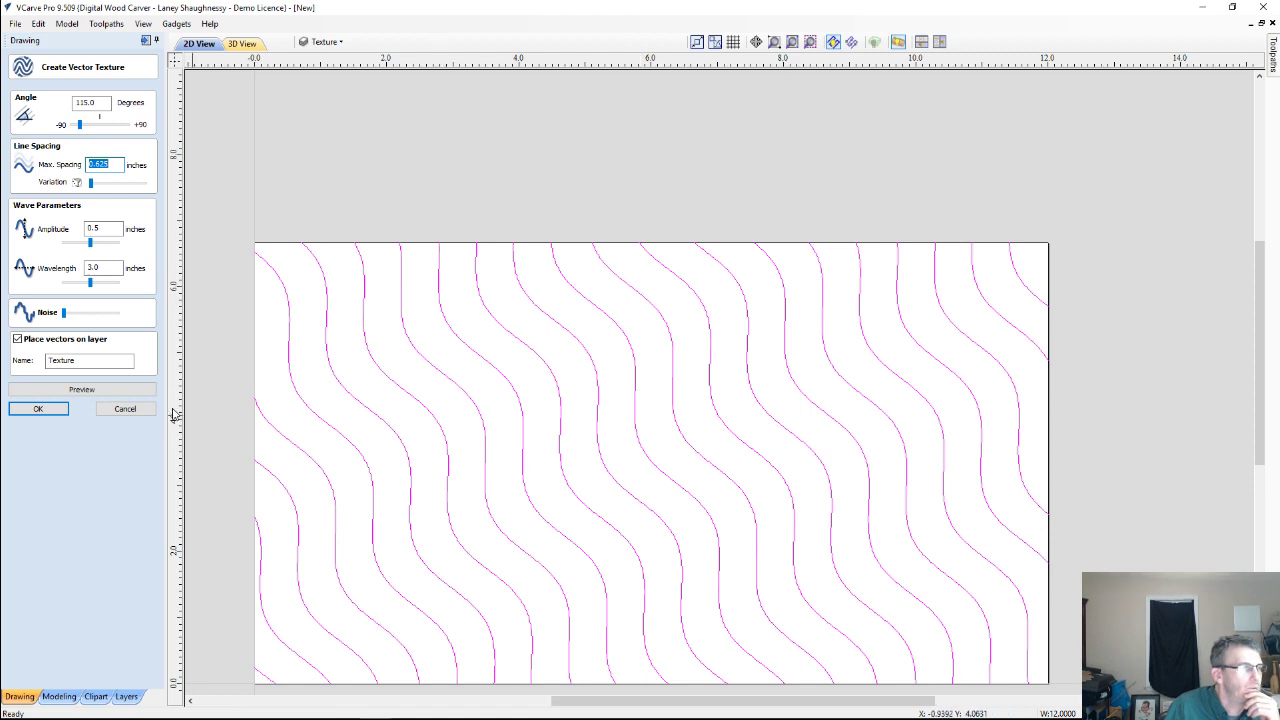
{"action": "left_click", "coordinate": [124, 408]}
{"action": "scroll", "coordinate": [408, 266], "scroll_direction": "down", "scroll_amount": 3}
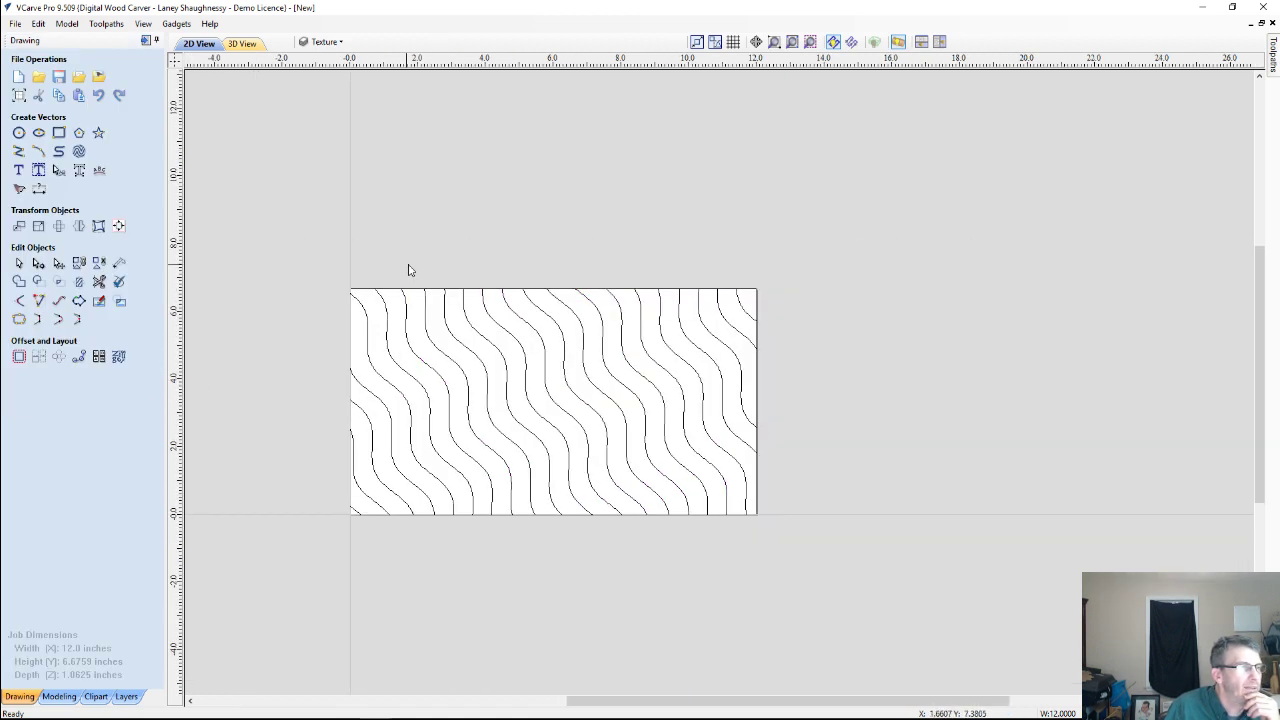
Start a 2D profile toolpath on the wave vectors with a cut depth of 0.125 inches.
{"action": "left_click", "coordinate": [469, 343]}
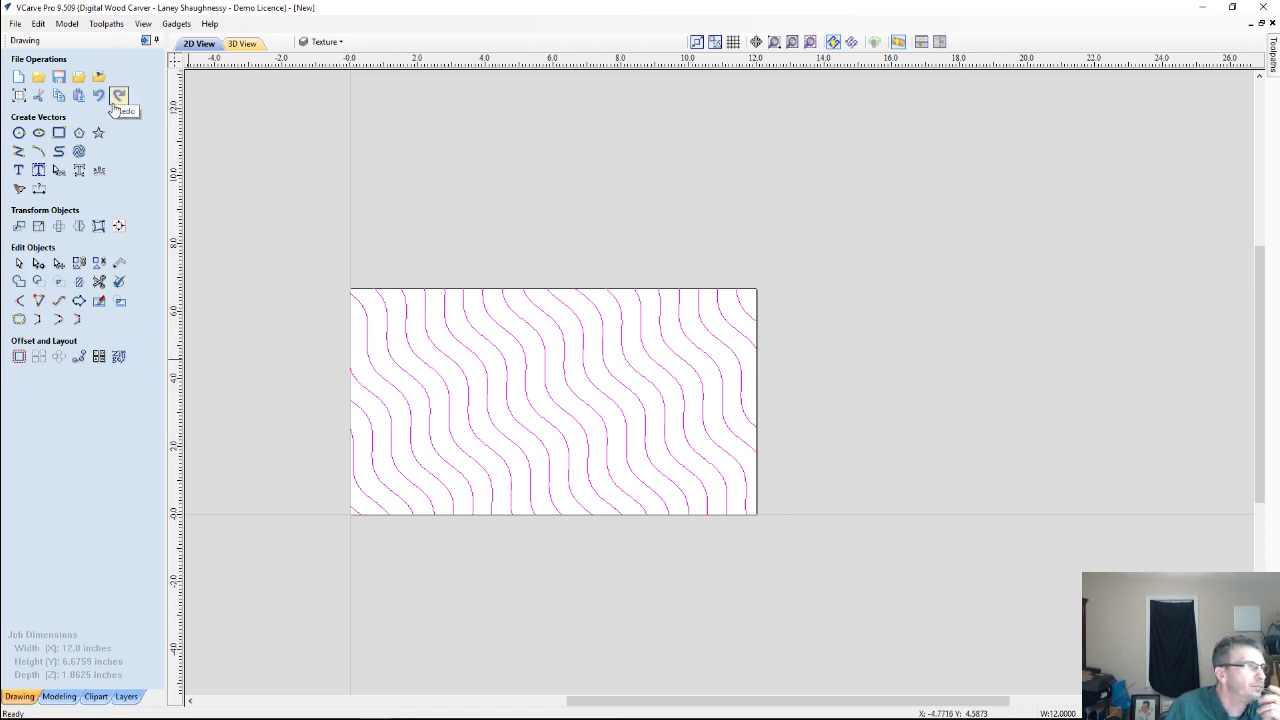
{"action": "left_click", "coordinate": [145, 40]}
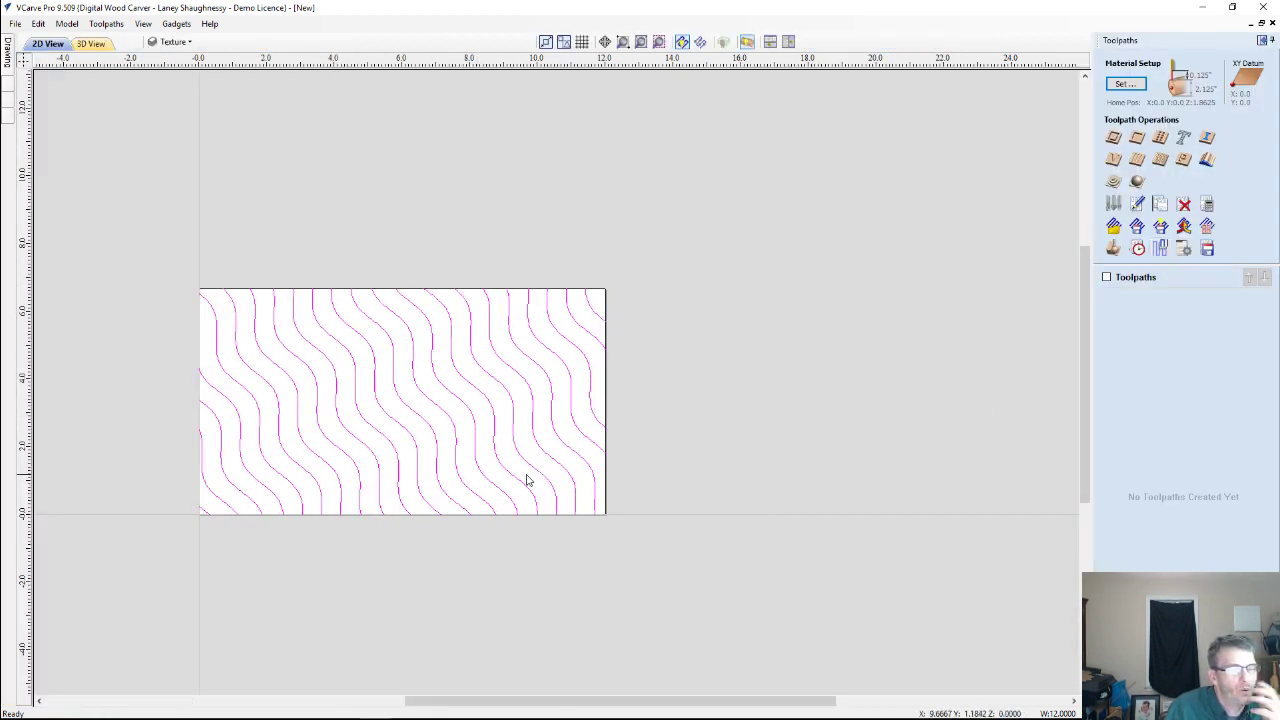
{"action": "left_click", "coordinate": [1113, 141]}
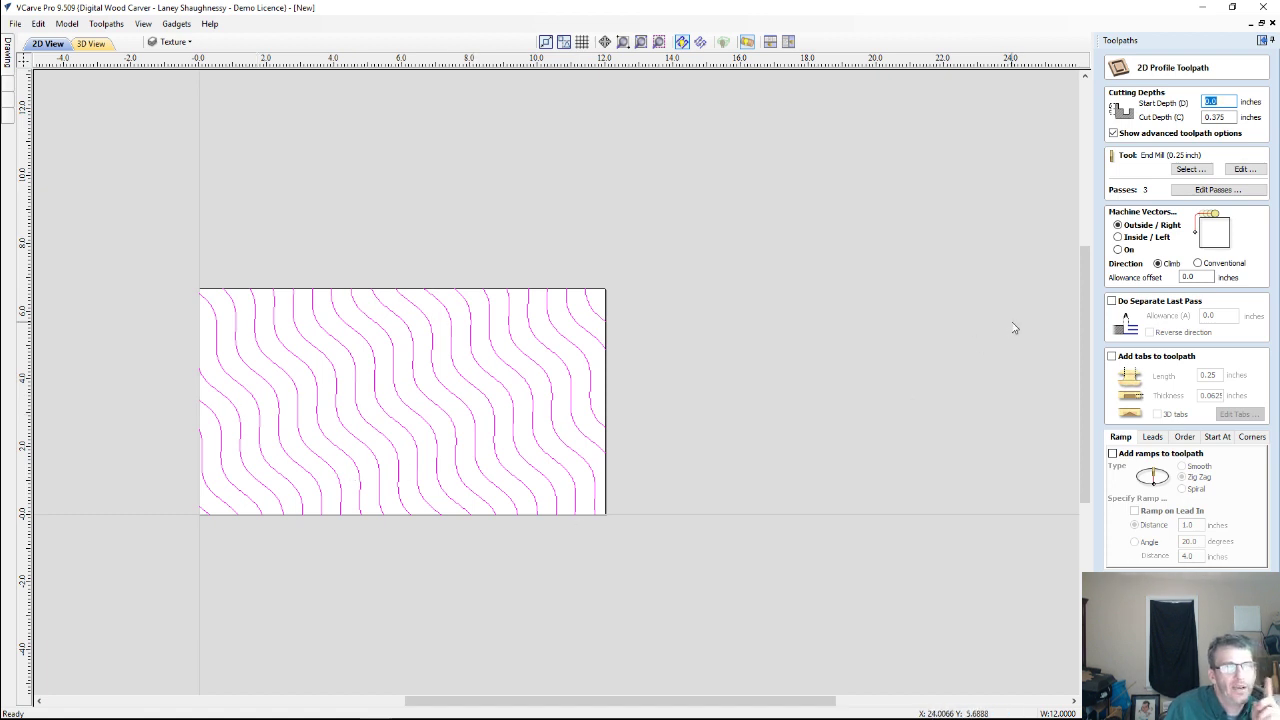
{"action": "left_click", "coordinate": [1228, 118]}
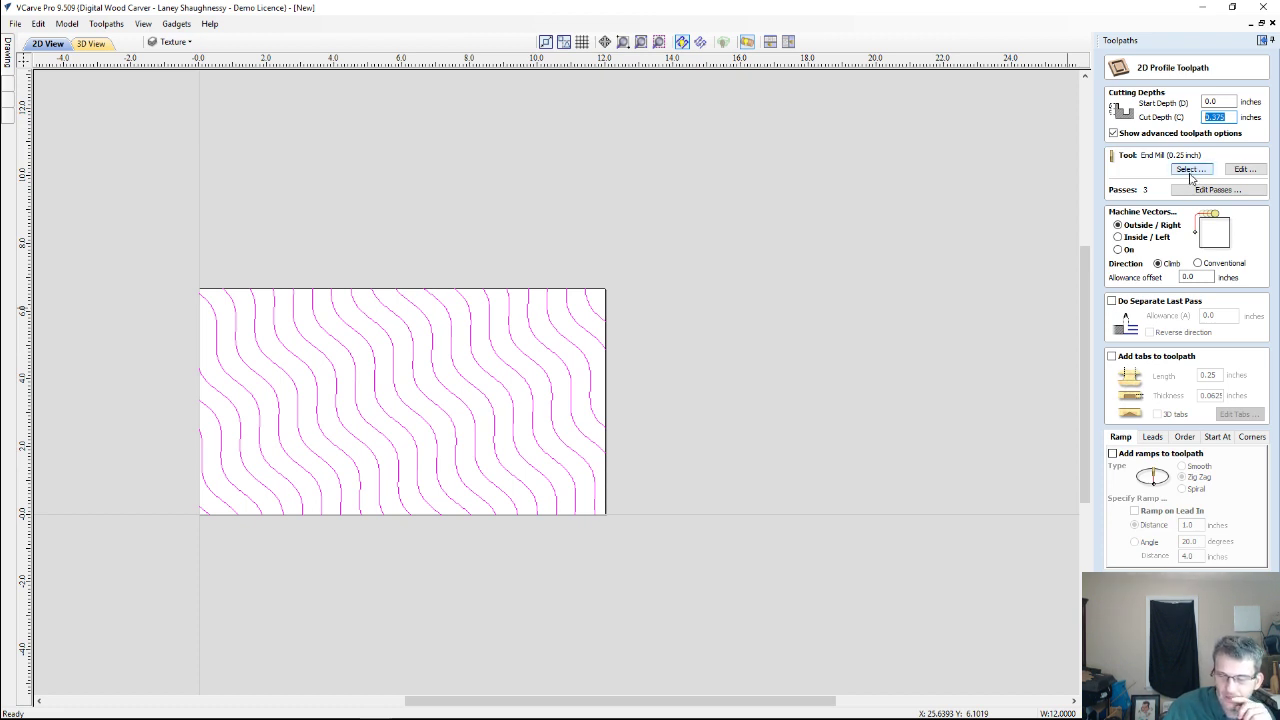
{"action": "type", "text": "."}
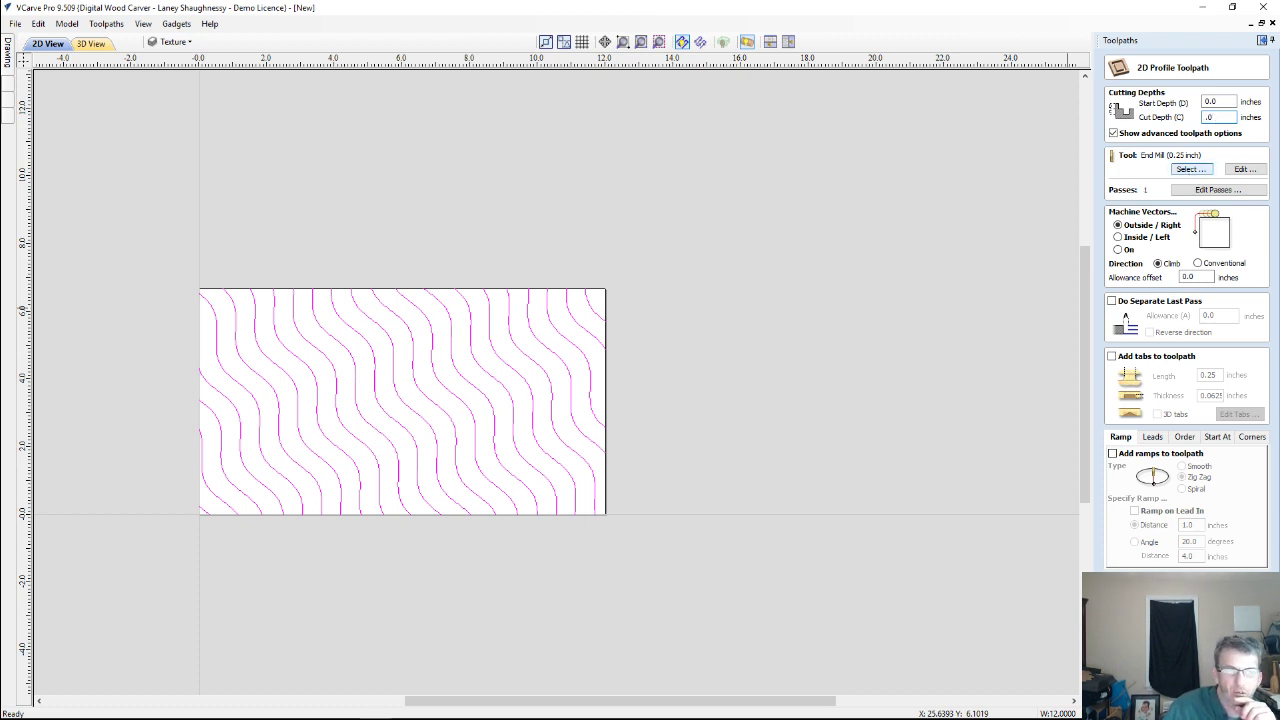
{"action": "key", "text": "BackSpace"}
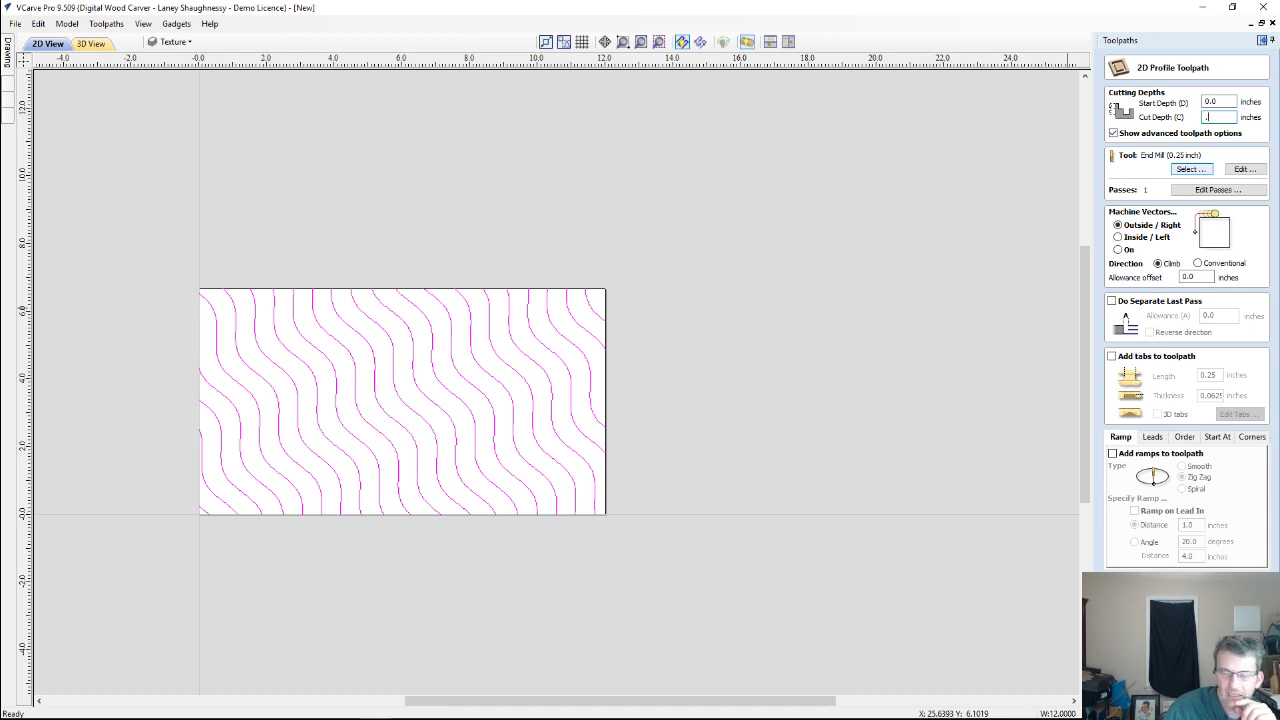
{"action": "type", "text": "125"}
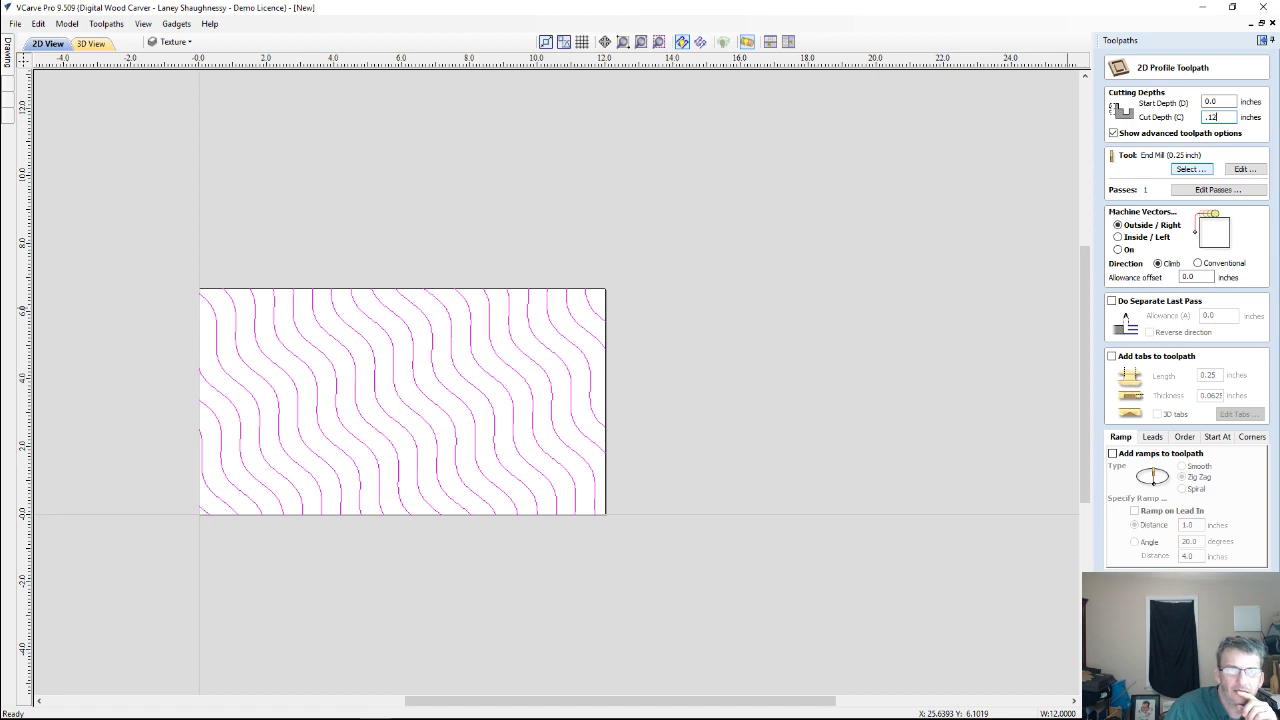
Add a new V-Bit tool to the imperial V-Bits group in the tool database.
{"action": "left_click", "coordinate": [1200, 172]}
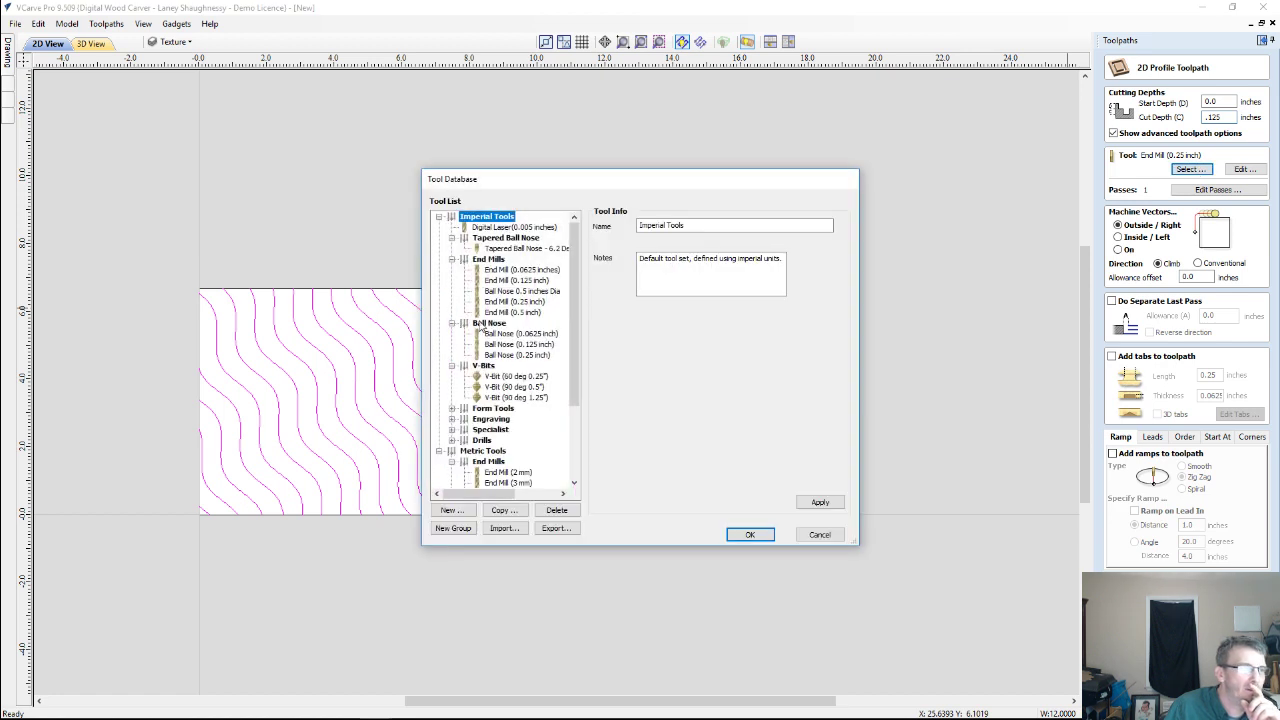
{"action": "left_click", "coordinate": [518, 398]}
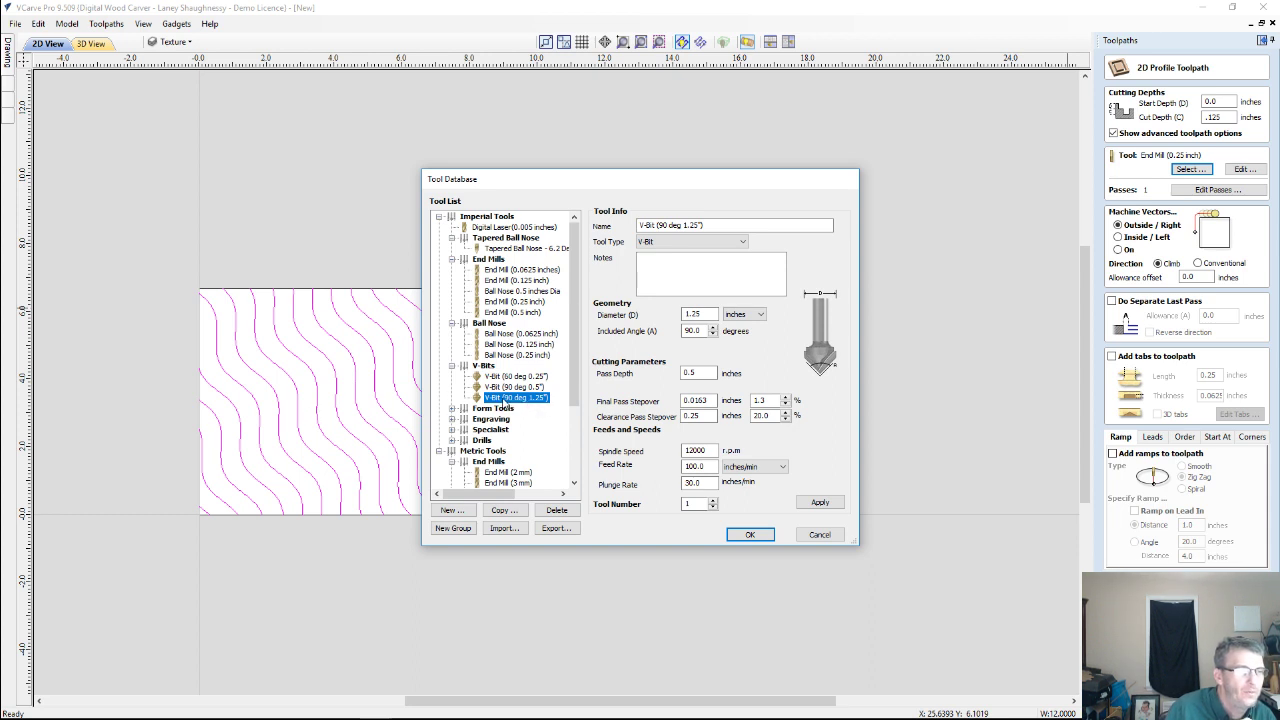
{"action": "left_click", "coordinate": [485, 366]}
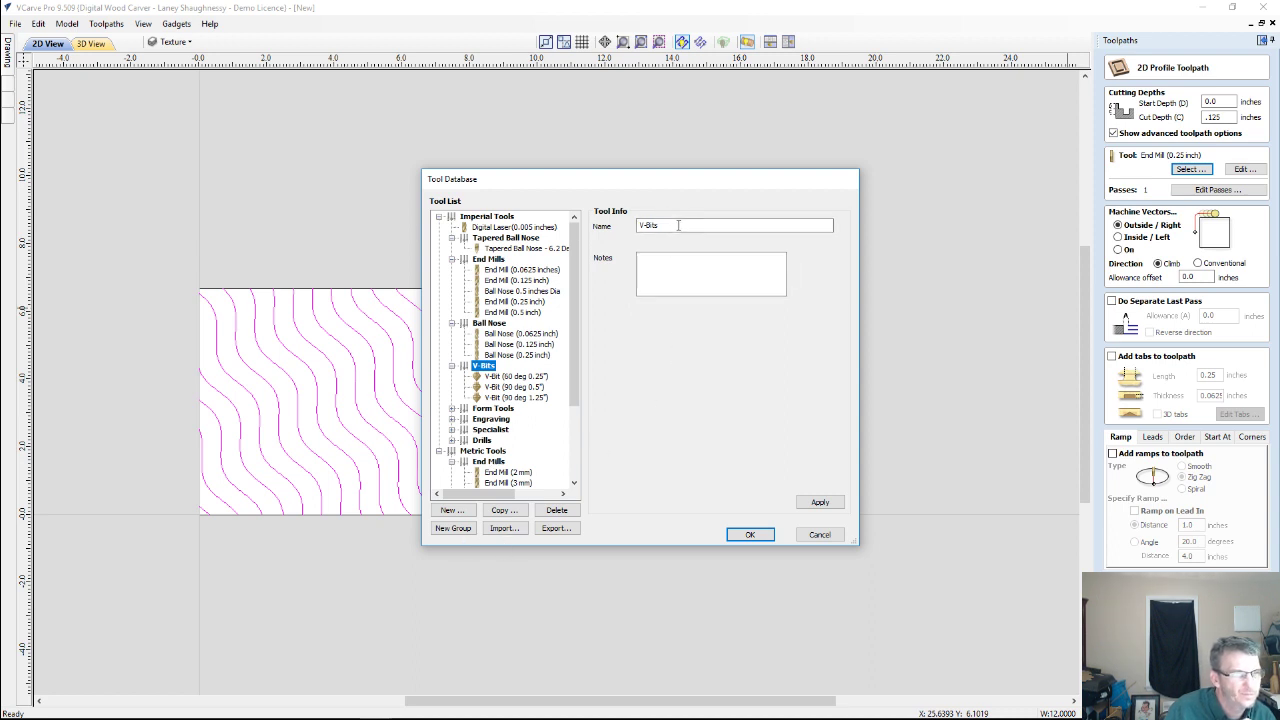
{"action": "left_click", "coordinate": [451, 511]}
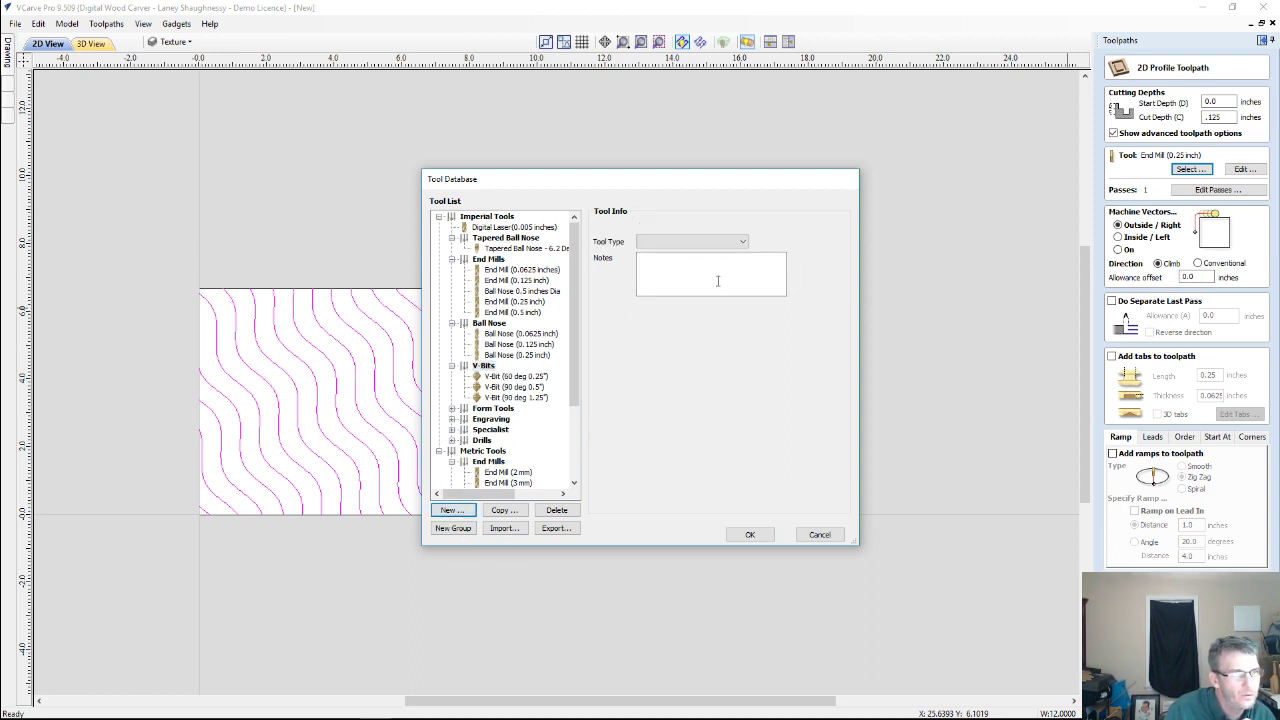
{"action": "left_click", "coordinate": [706, 243]}
{"action": "left_click", "coordinate": [680, 272]}
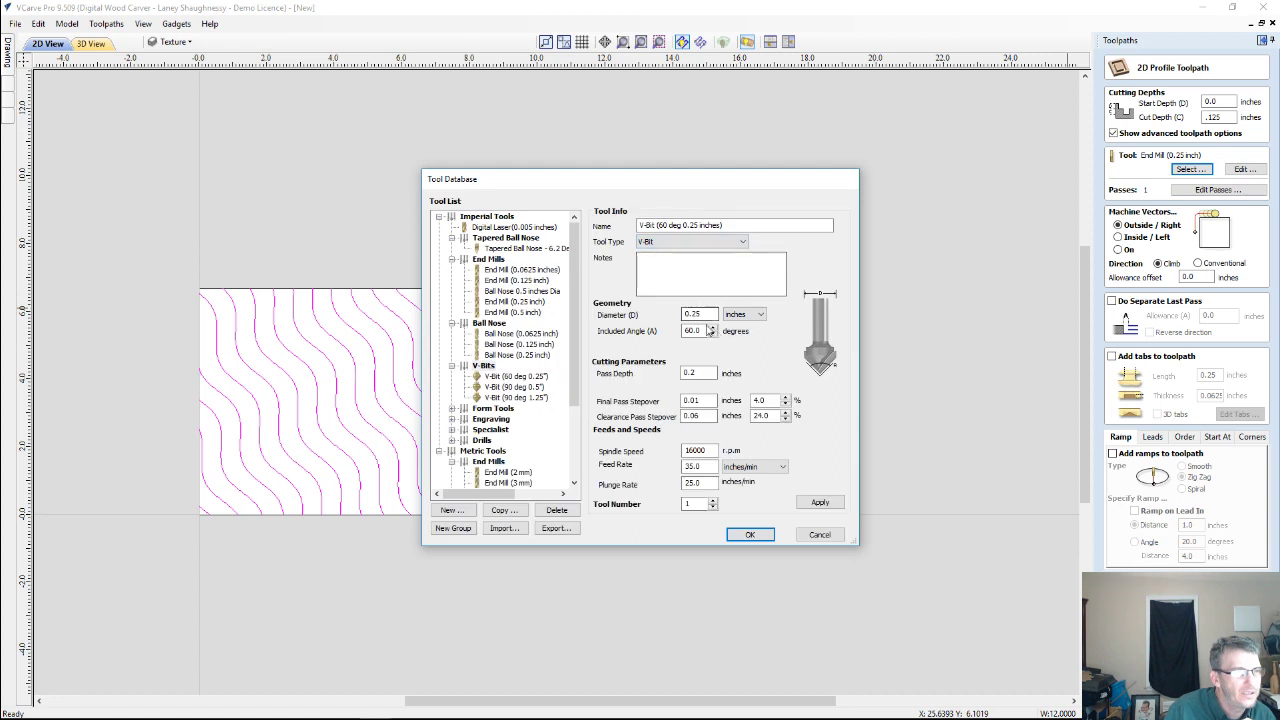
Give the new V-bit a 1.25 inch diameter and 120 degree included angle, save it and use it for the profile toolpath.
{"action": "double_click", "coordinate": [709, 313]}
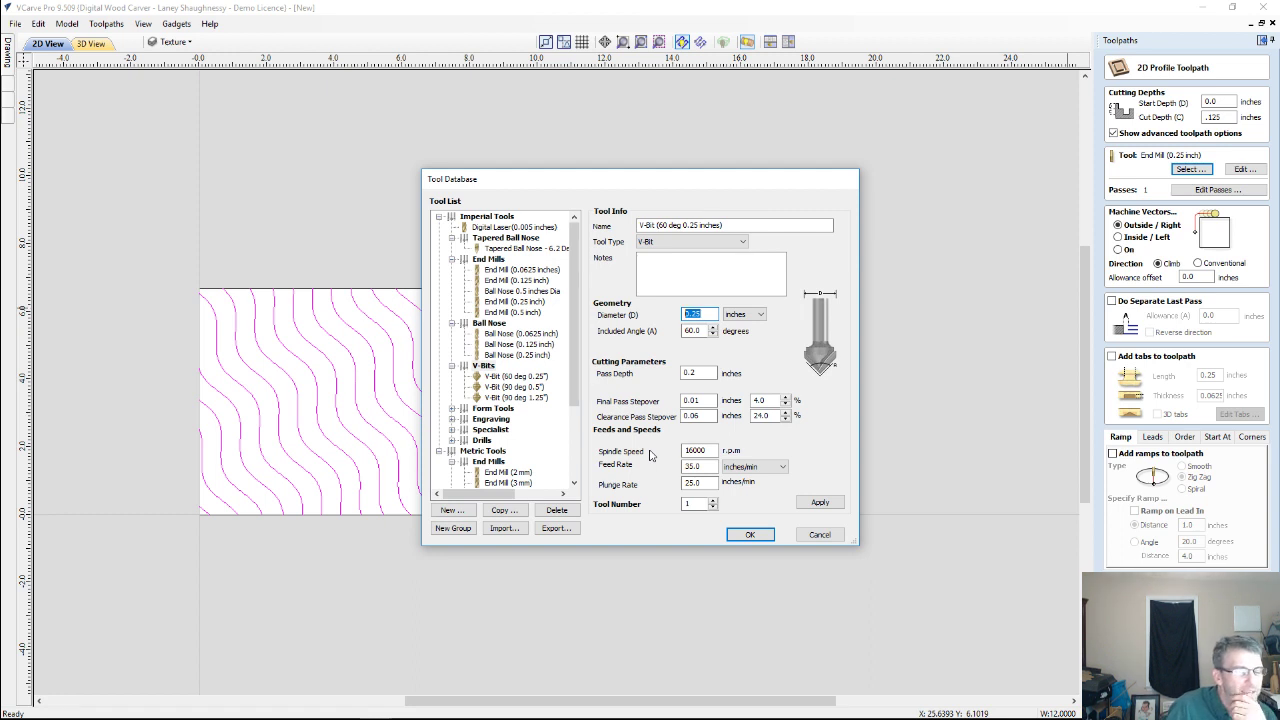
{"action": "type", "text": "1.25"}
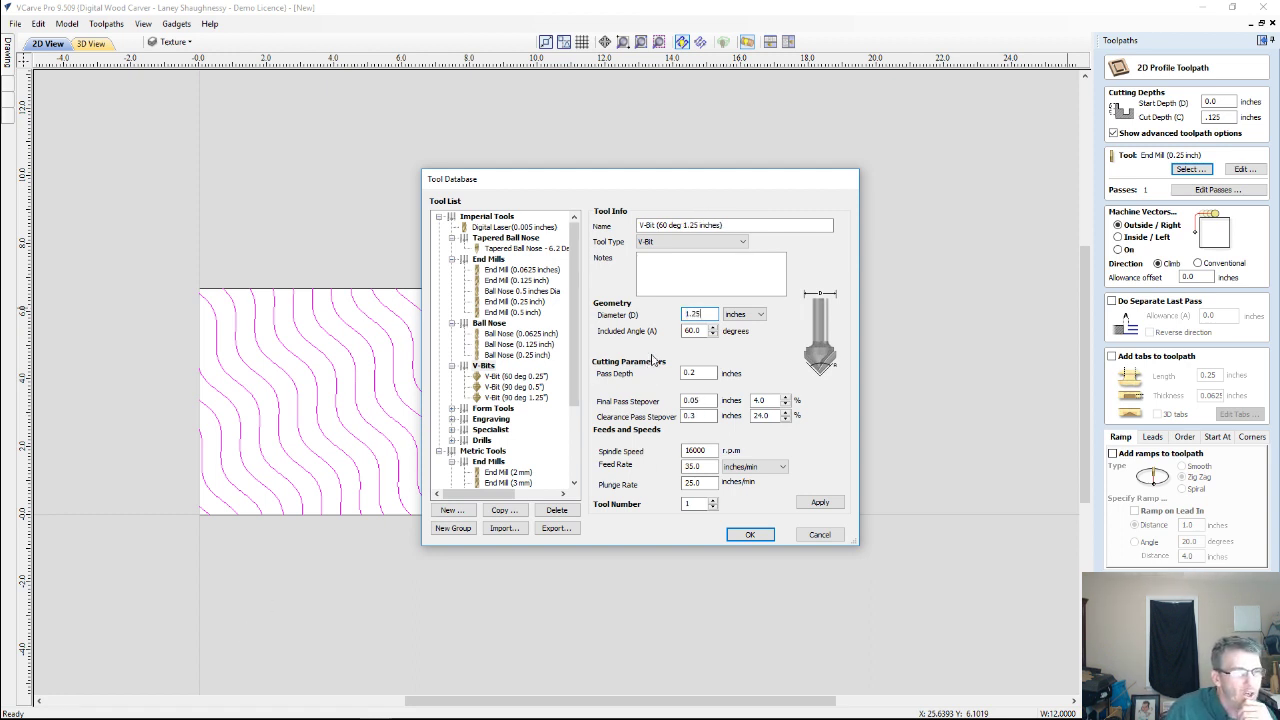
{"action": "left_click_drag", "start_coordinate": [708, 331], "coordinate": [657, 331]}
{"action": "type", "text": "120"}
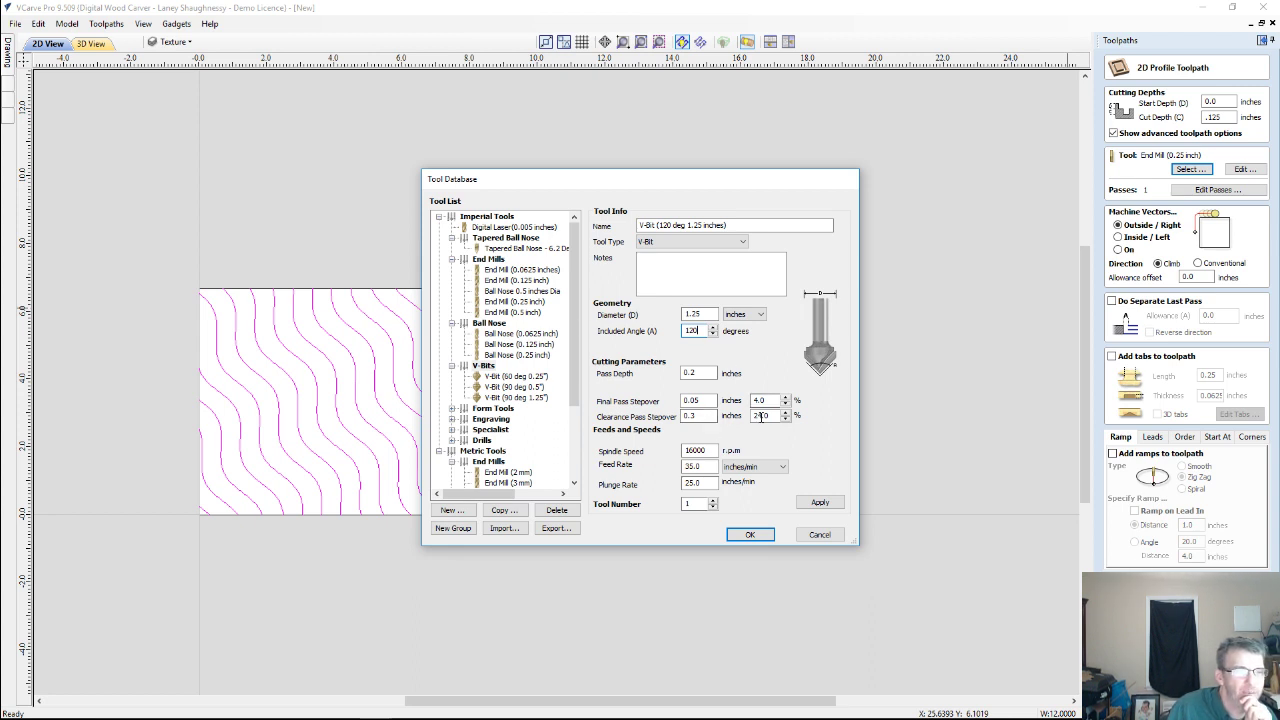
{"action": "left_click", "coordinate": [821, 503]}
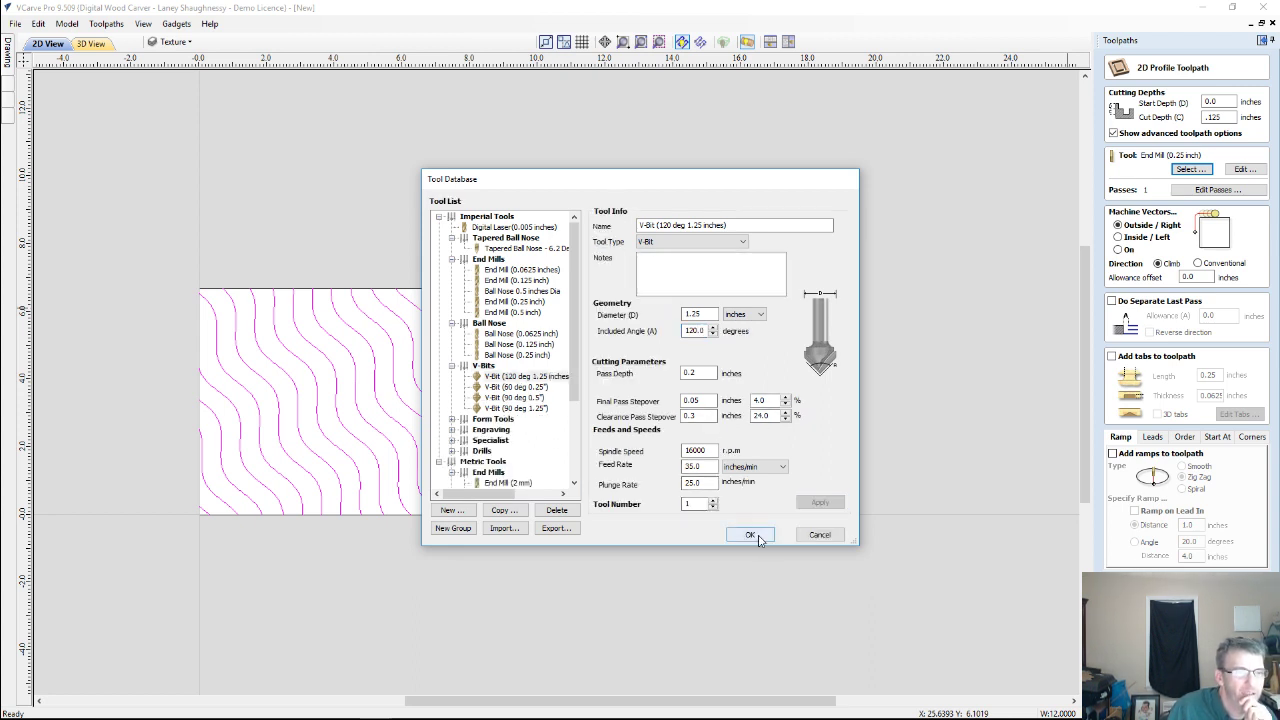
{"action": "left_click", "coordinate": [750, 534]}
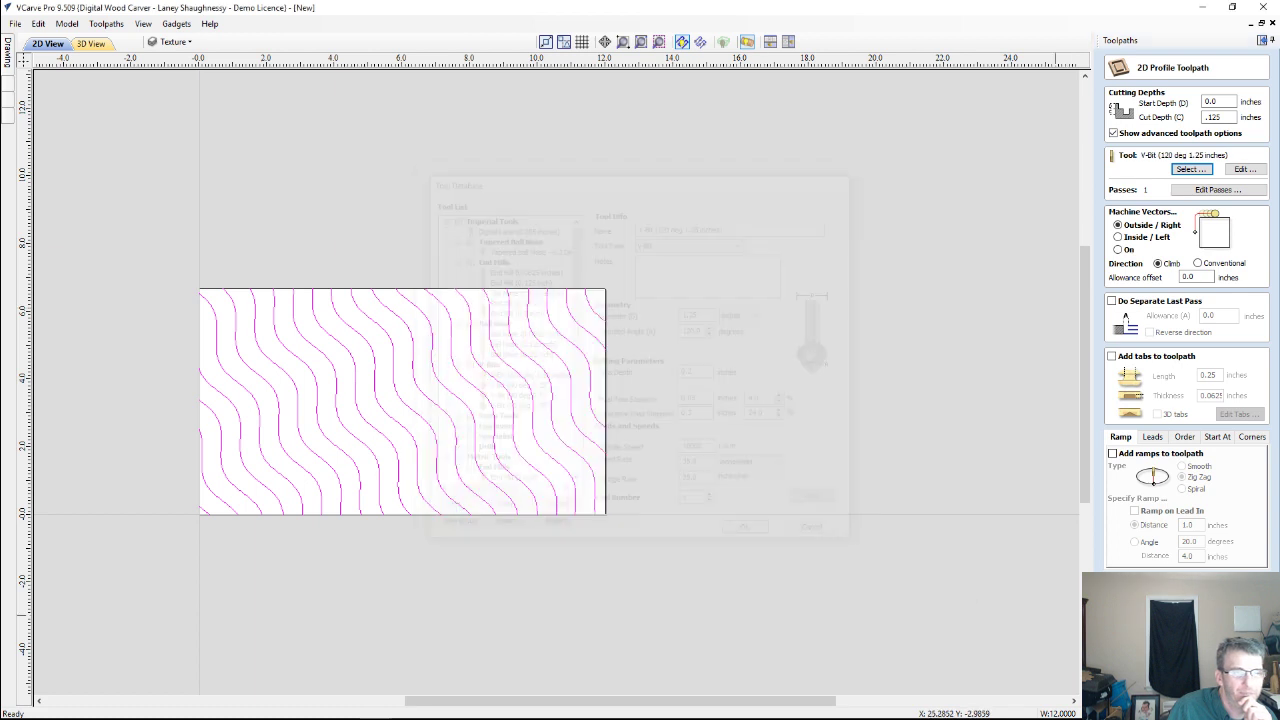
Set the profile toolpath to machine on the vectors, calculate it, and show its preview unwrapped as a flat block.
{"action": "left_click", "coordinate": [1118, 250]}
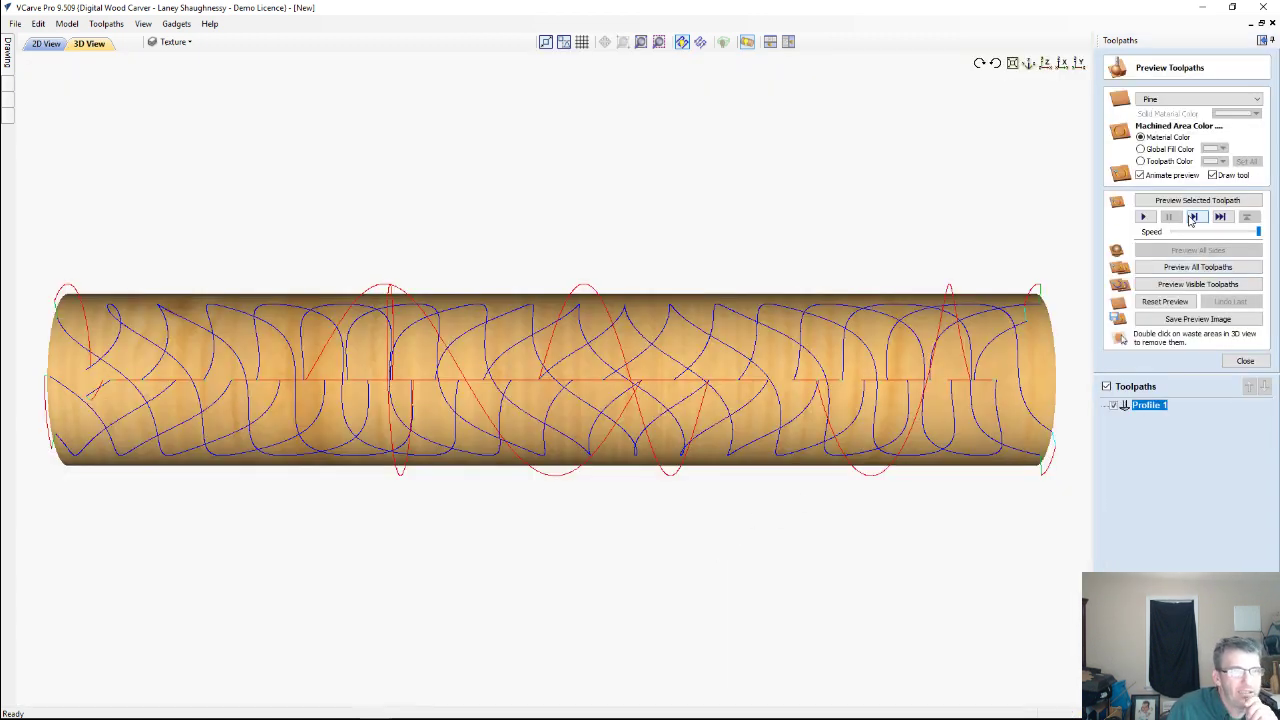
{"action": "left_click", "coordinate": [746, 42]}
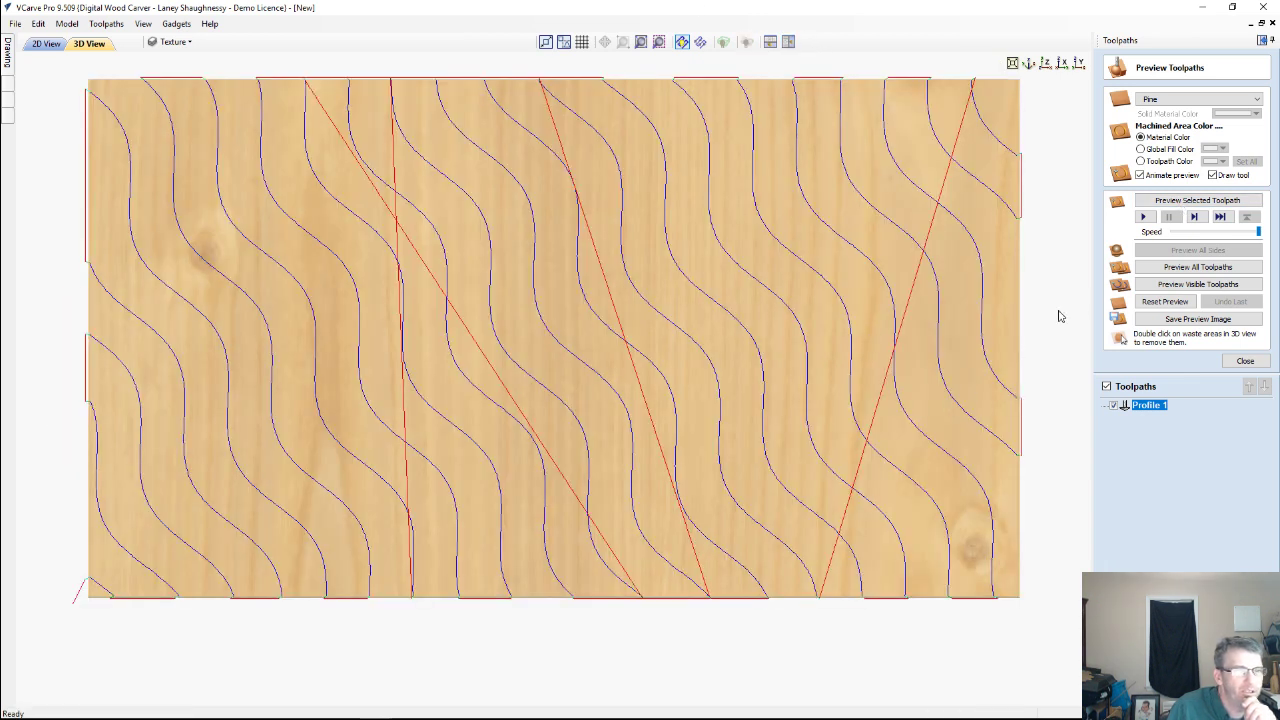
Simulate the profile toolpath on the flat block and examine the carved waves from several angles and close up.
{"action": "left_click", "coordinate": [1207, 202]}
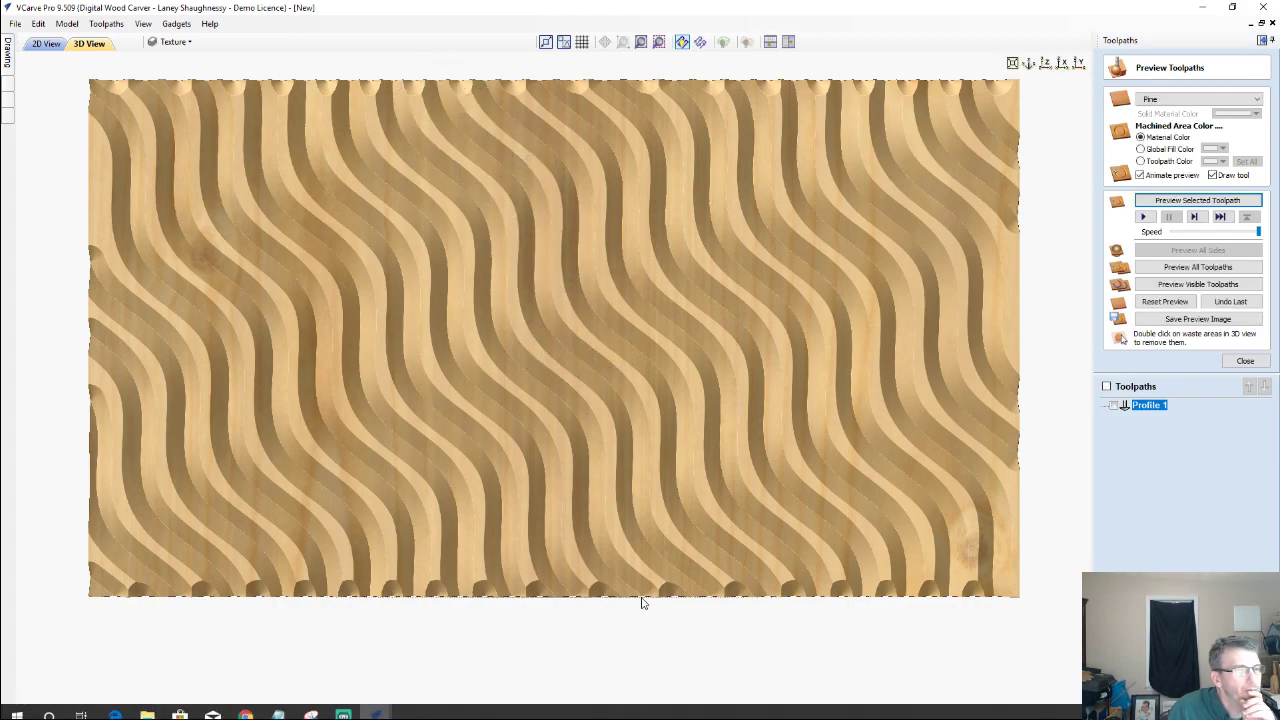
{"action": "left_click_drag", "start_coordinate": [632, 420], "coordinate": [626, 366]}
{"action": "key", "text": "0"}
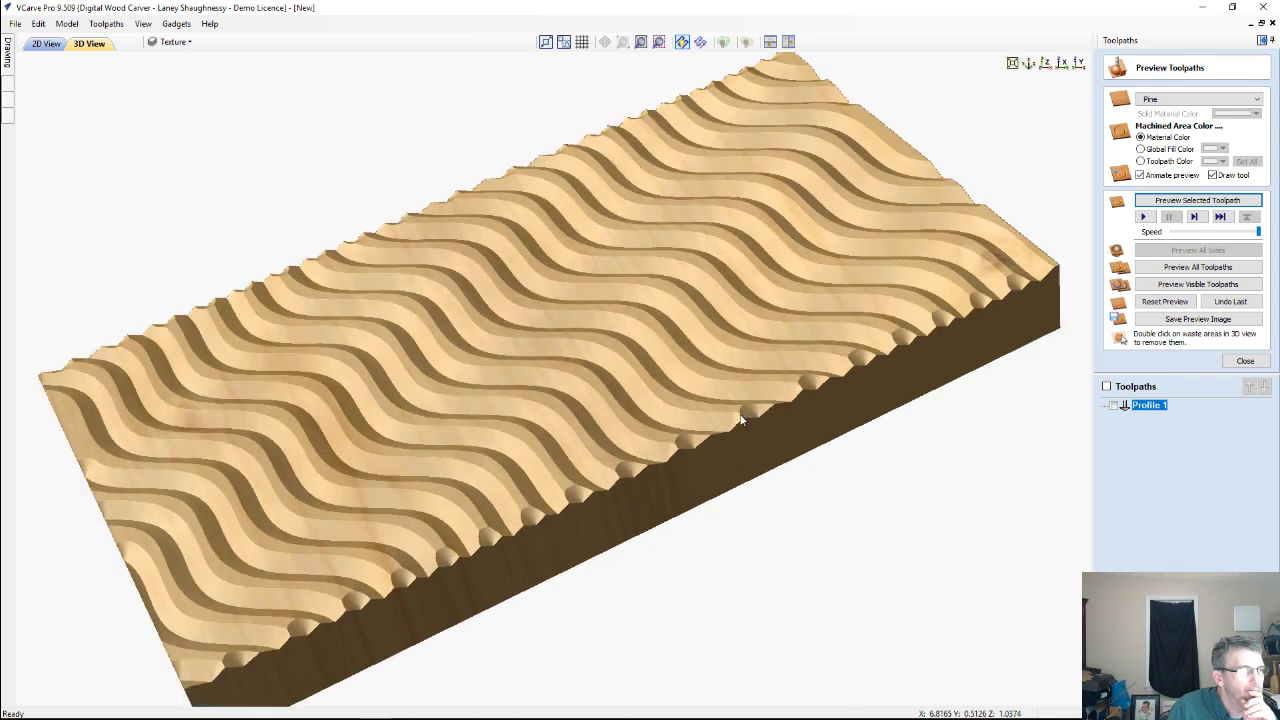
{"action": "left_click_drag", "start_coordinate": [741, 420], "coordinate": [754, 432]}
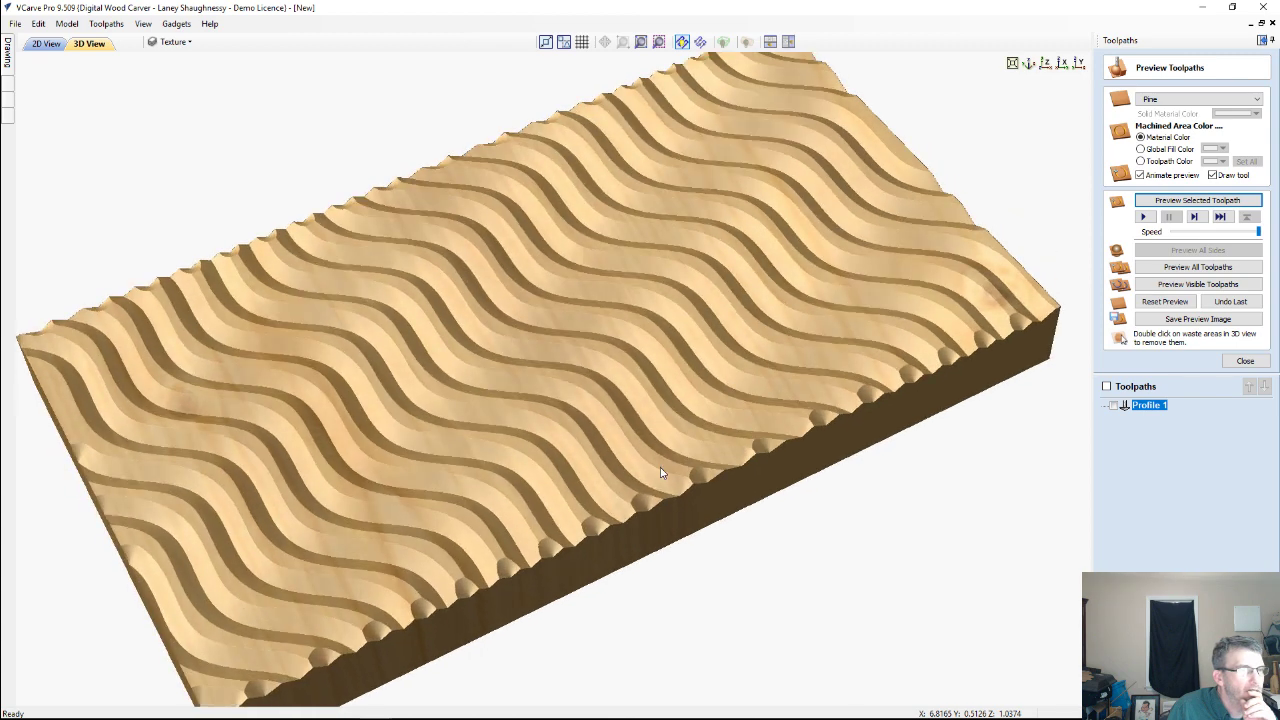
{"action": "left_click_drag", "start_coordinate": [660, 473], "coordinate": [520, 370]}
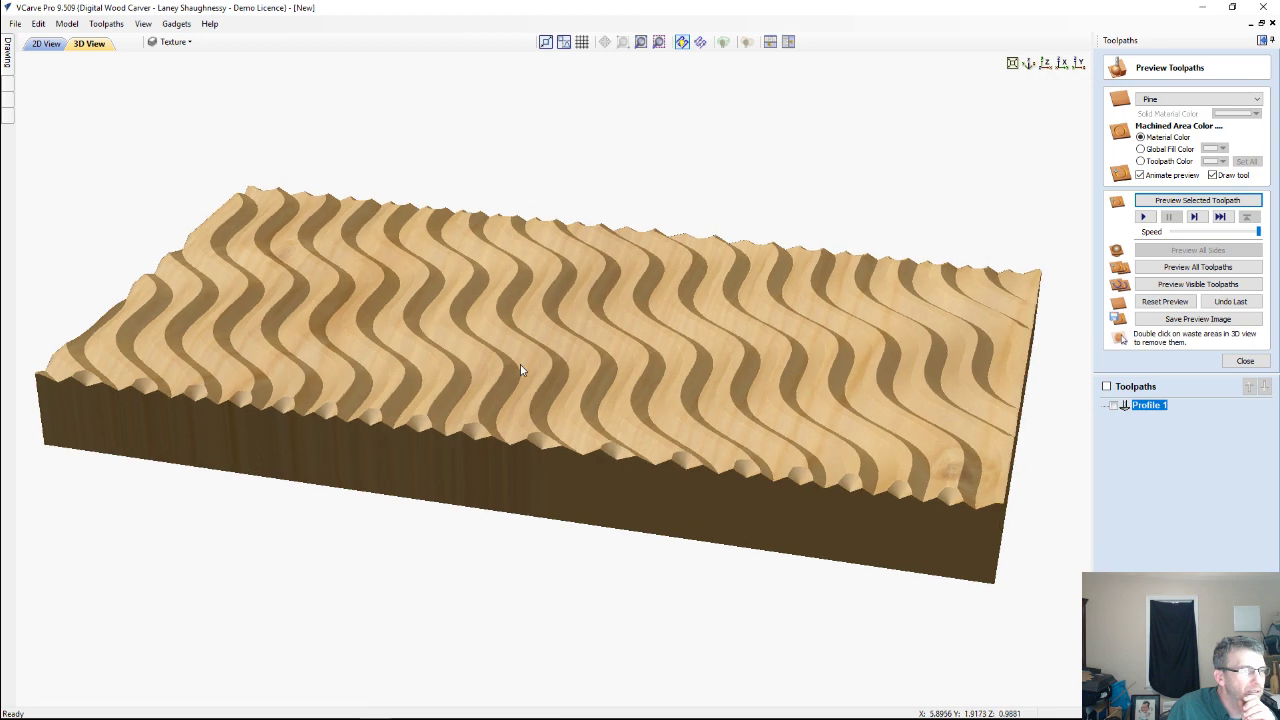
{"action": "scroll", "coordinate": [522, 371], "scroll_direction": "up", "scroll_amount": 5}
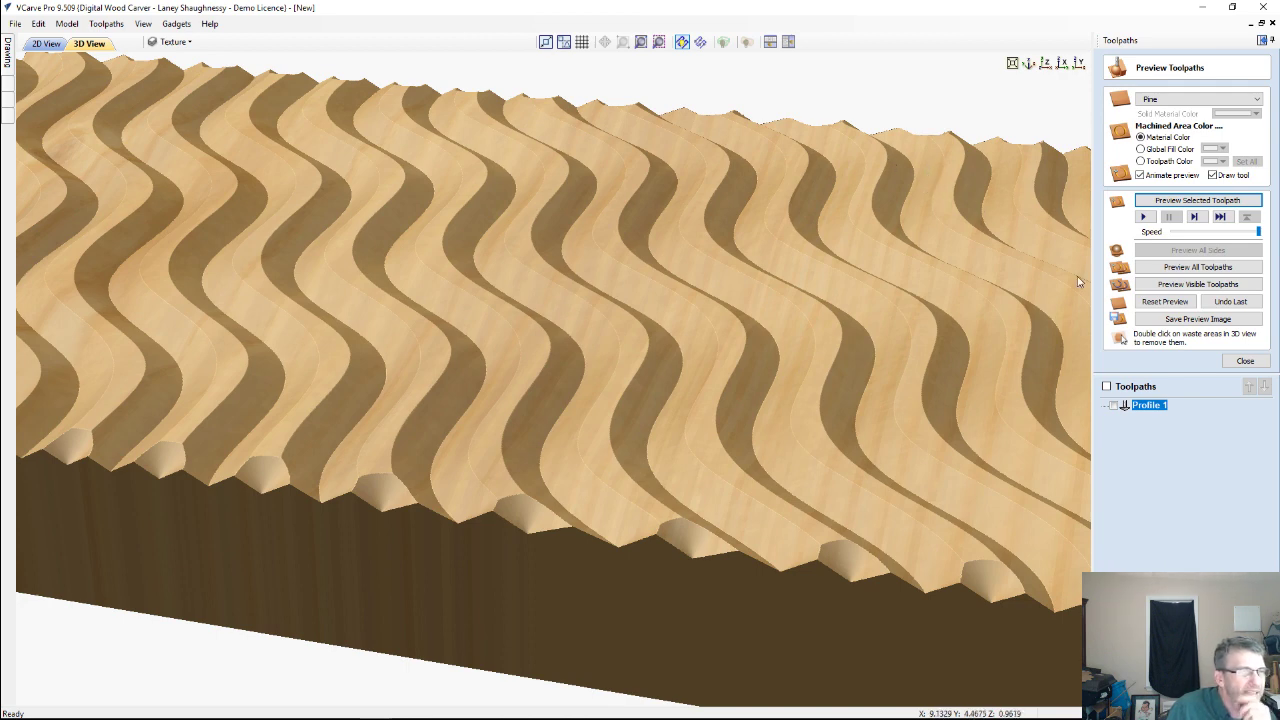
Set the profile toolpath's cut depth to 0.0625 inches, recalculate it, and simulate it on a reset block to inspect the grooves.
{"action": "mouse_move", "coordinate": [1157, 409]}
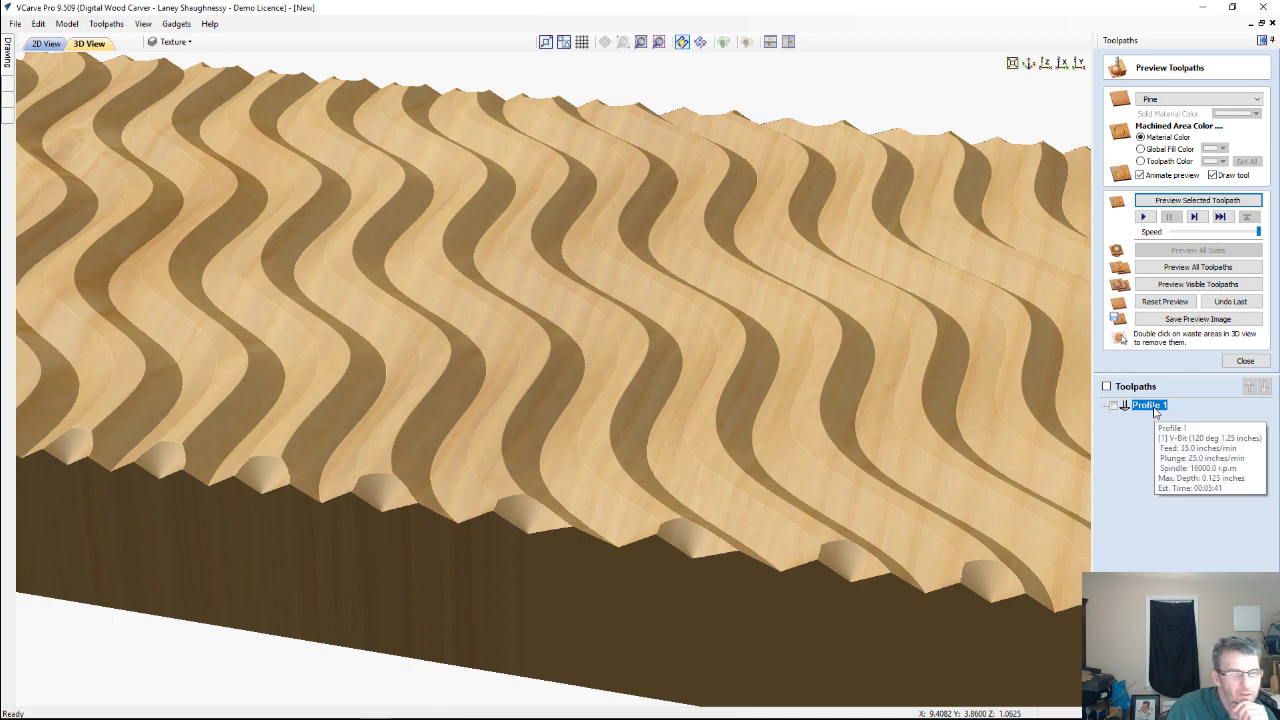
{"action": "double_click", "coordinate": [1150, 405]}
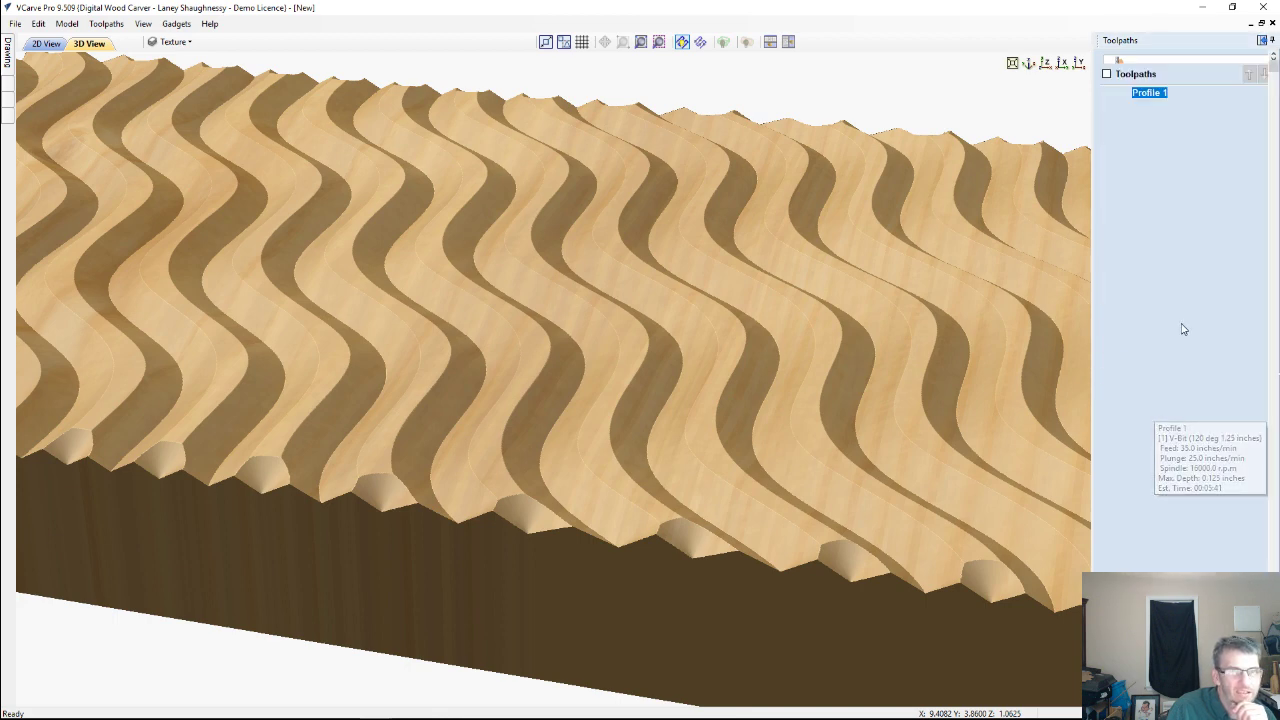
{"action": "key", "text": "Tab"}
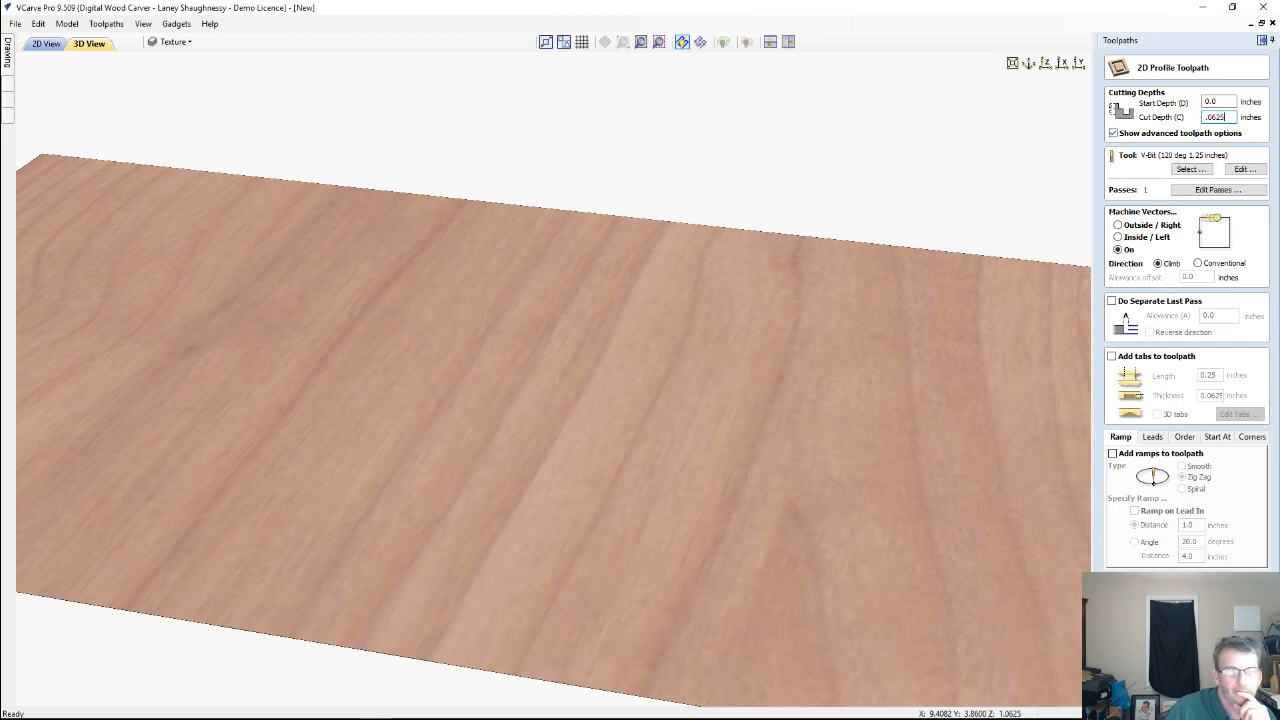
{"action": "key", "text": "Return"}
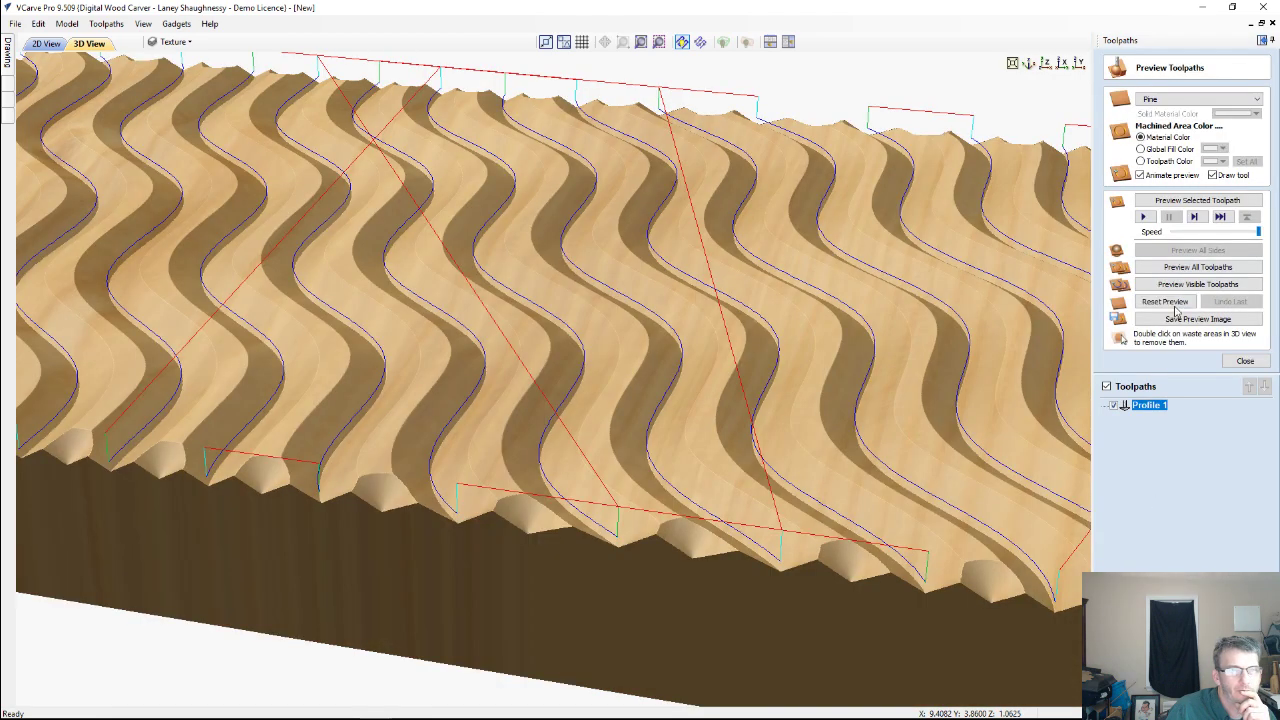
{"action": "left_click", "coordinate": [1187, 202]}
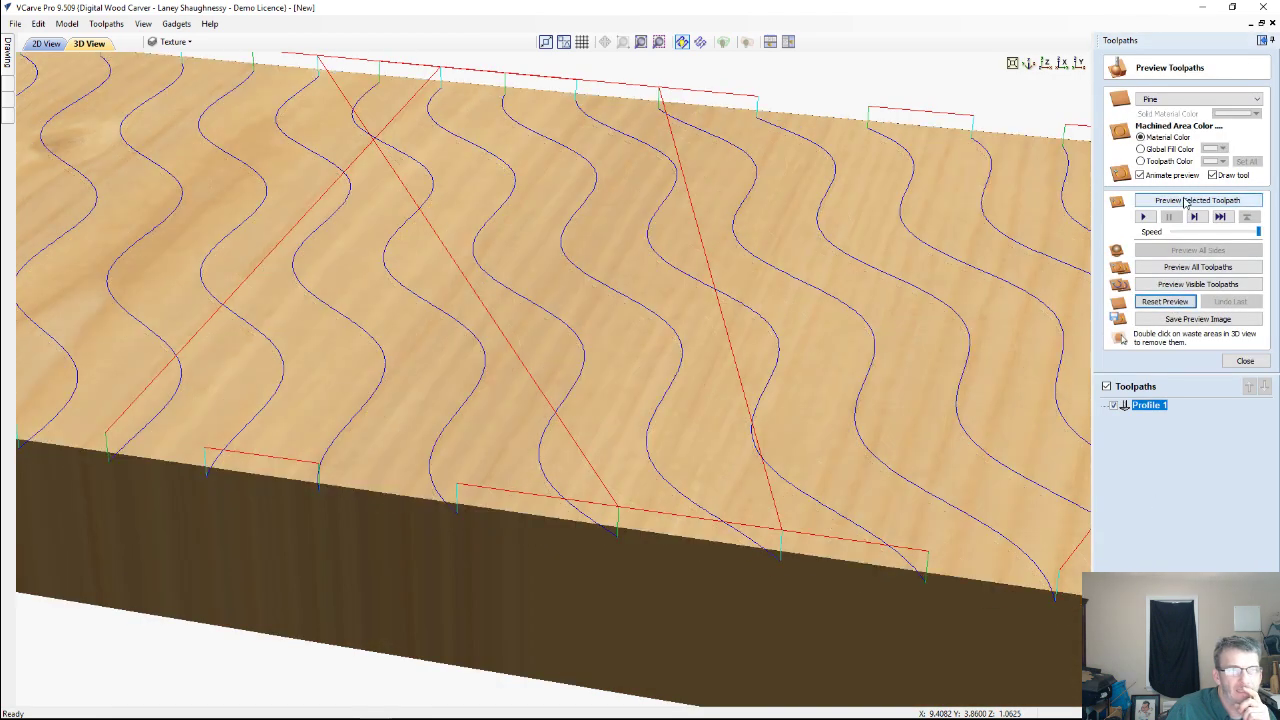
{"action": "left_click", "coordinate": [1187, 202]}
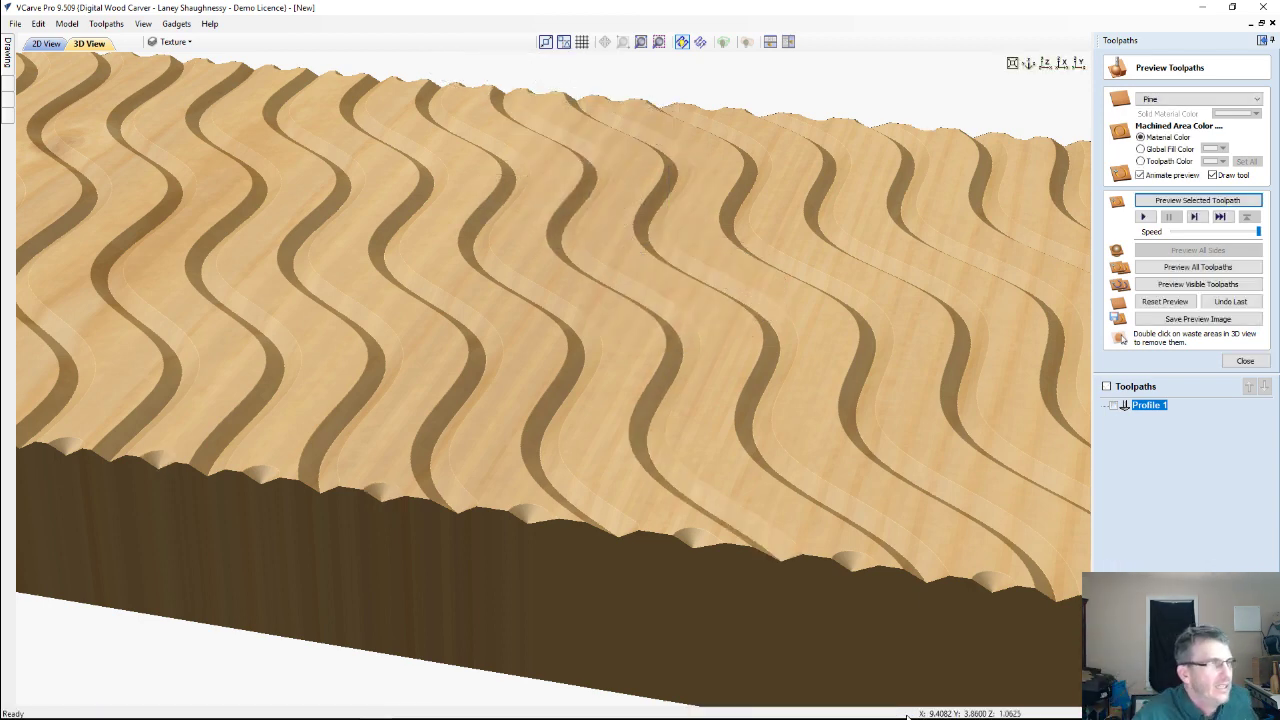
{"action": "left_click_drag", "start_coordinate": [407, 311], "coordinate": [397, 225]}
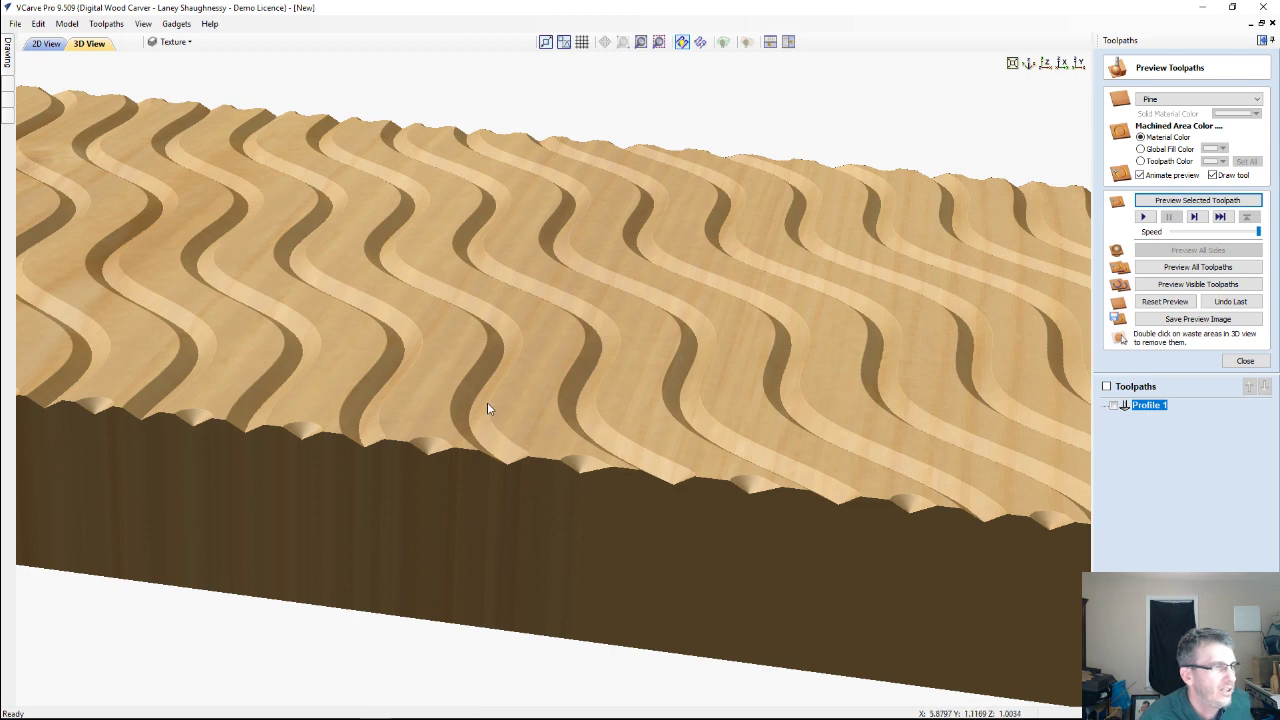
{"action": "left_click_drag", "start_coordinate": [487, 402], "coordinate": [492, 424]}
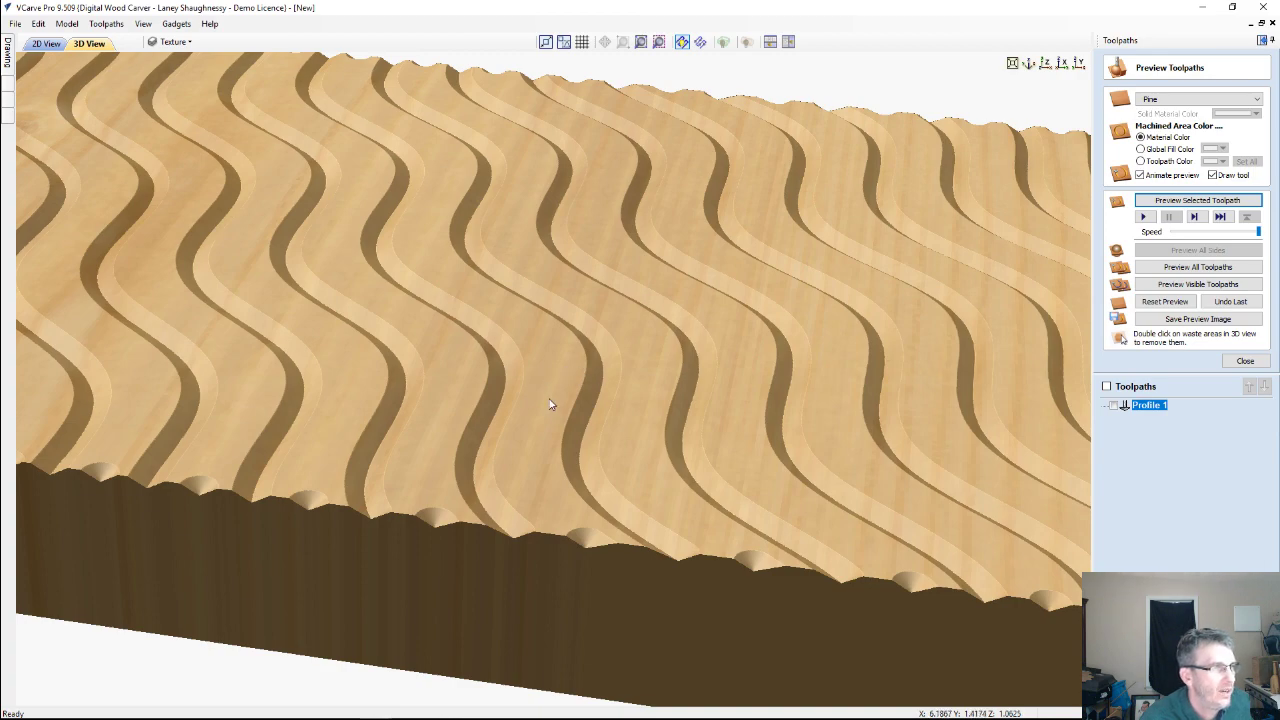
{"action": "mouse_move", "coordinate": [551, 405]}
{"action": "left_mouse_down"}
{"action": "mouse_move", "coordinate": [527, 335]}
{"action": "mouse_move", "coordinate": [540, 411]}
{"action": "left_mouse_up"}
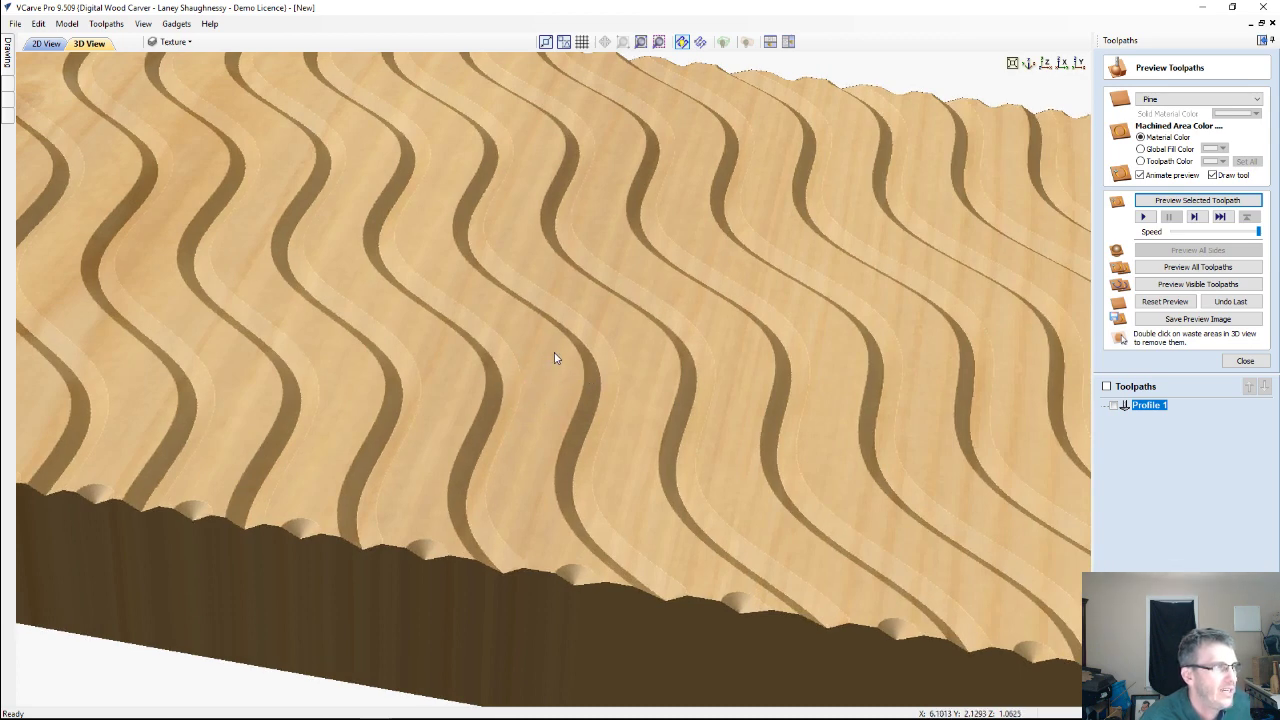
{"action": "scroll", "coordinate": [556, 358], "scroll_direction": "down", "scroll_amount": 2}
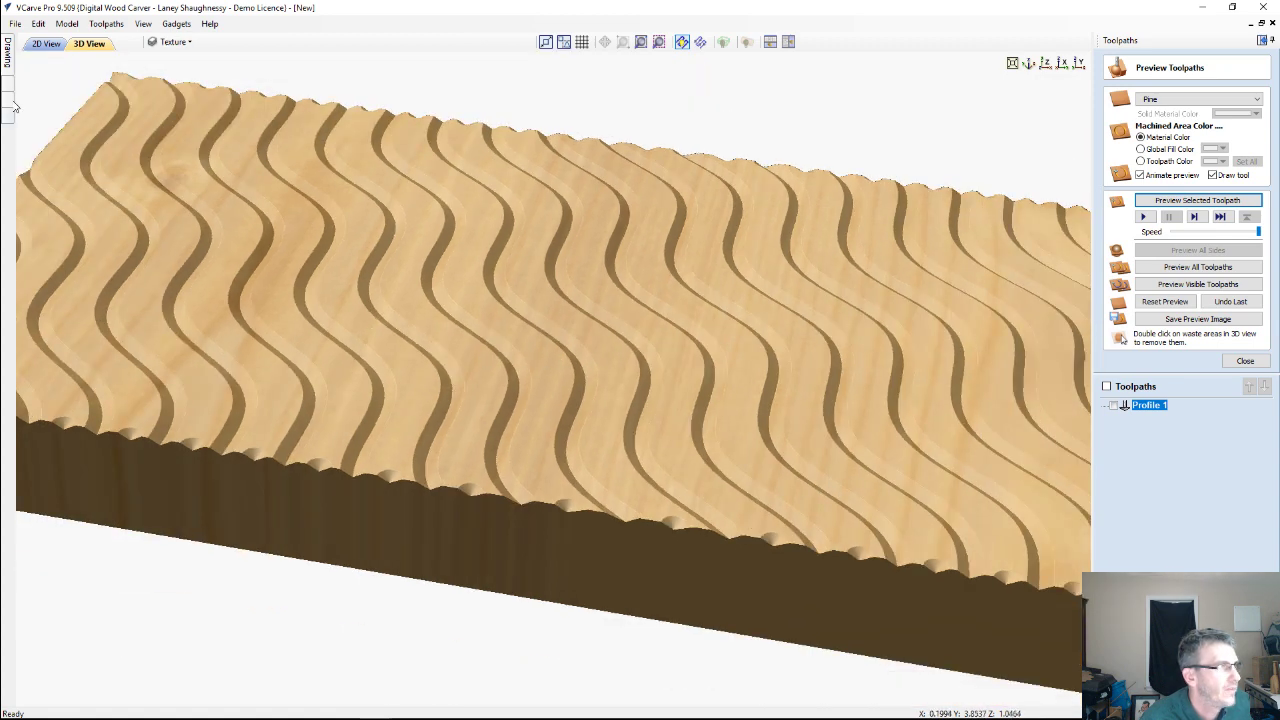
Delete all the existing wave vectors from the 2D drawing.
{"action": "left_click", "coordinate": [42, 48]}
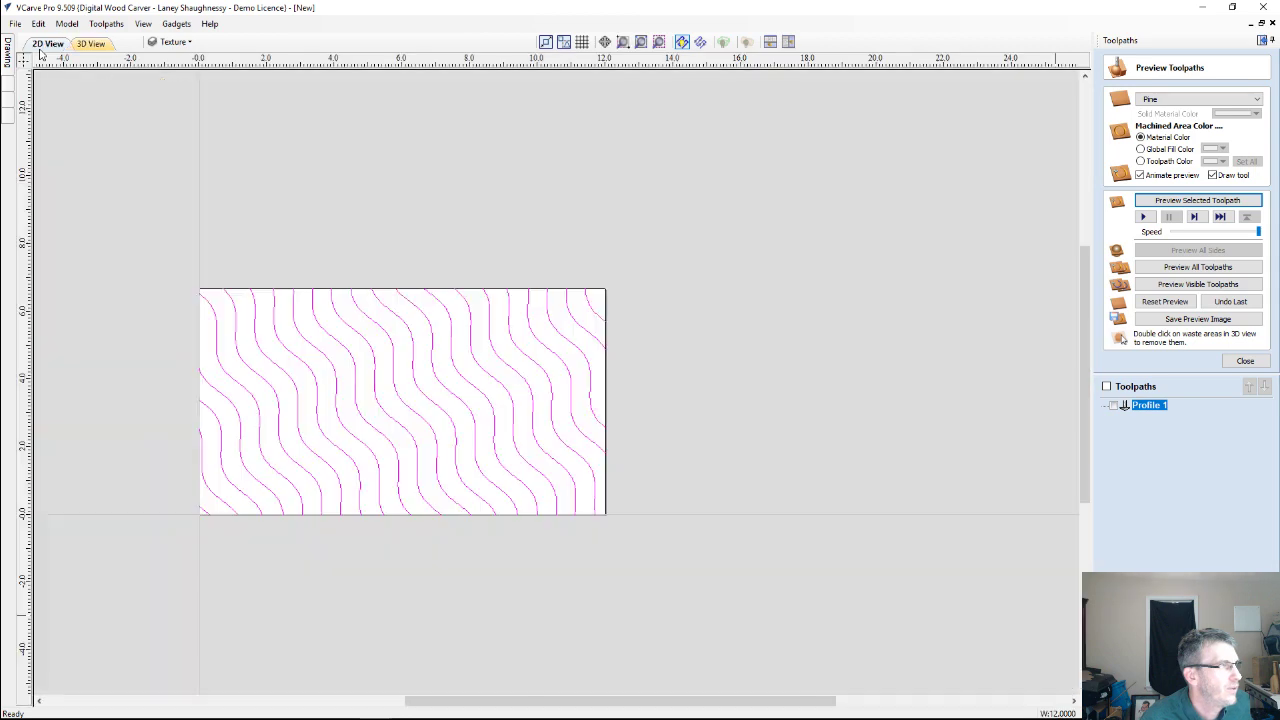
{"action": "key", "text": "F3"}
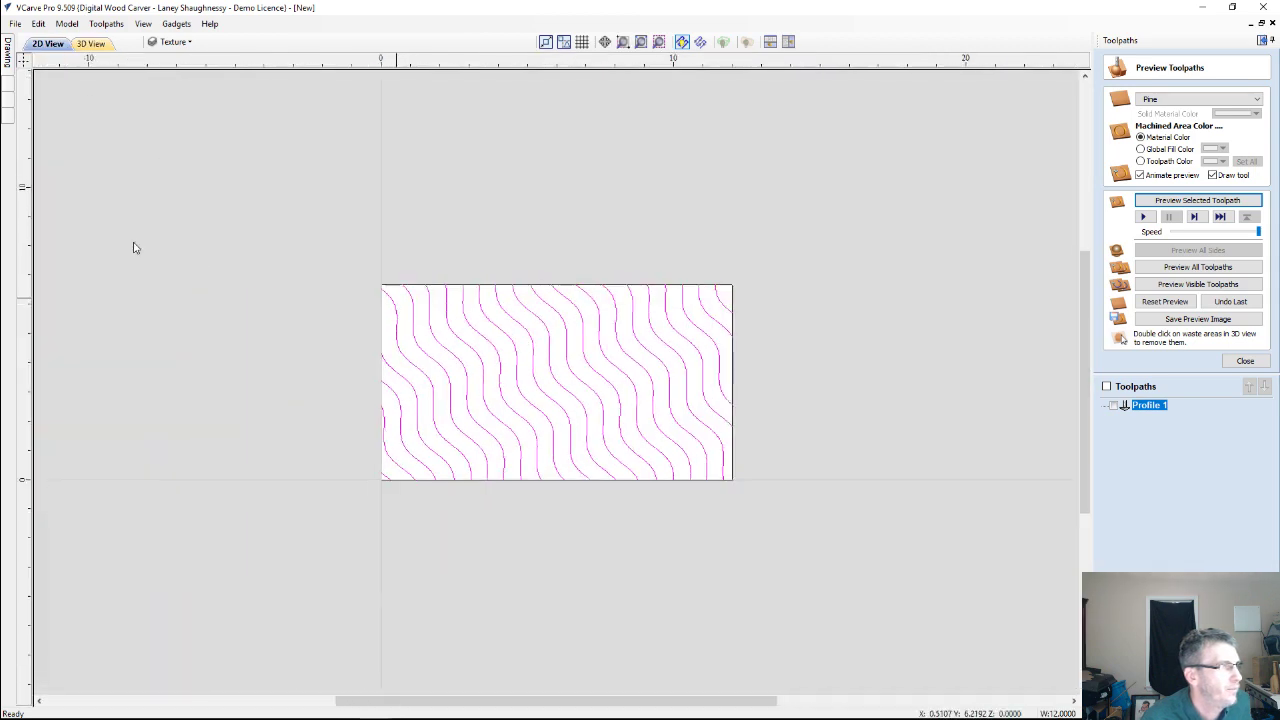
{"action": "left_click", "coordinate": [9, 52]}
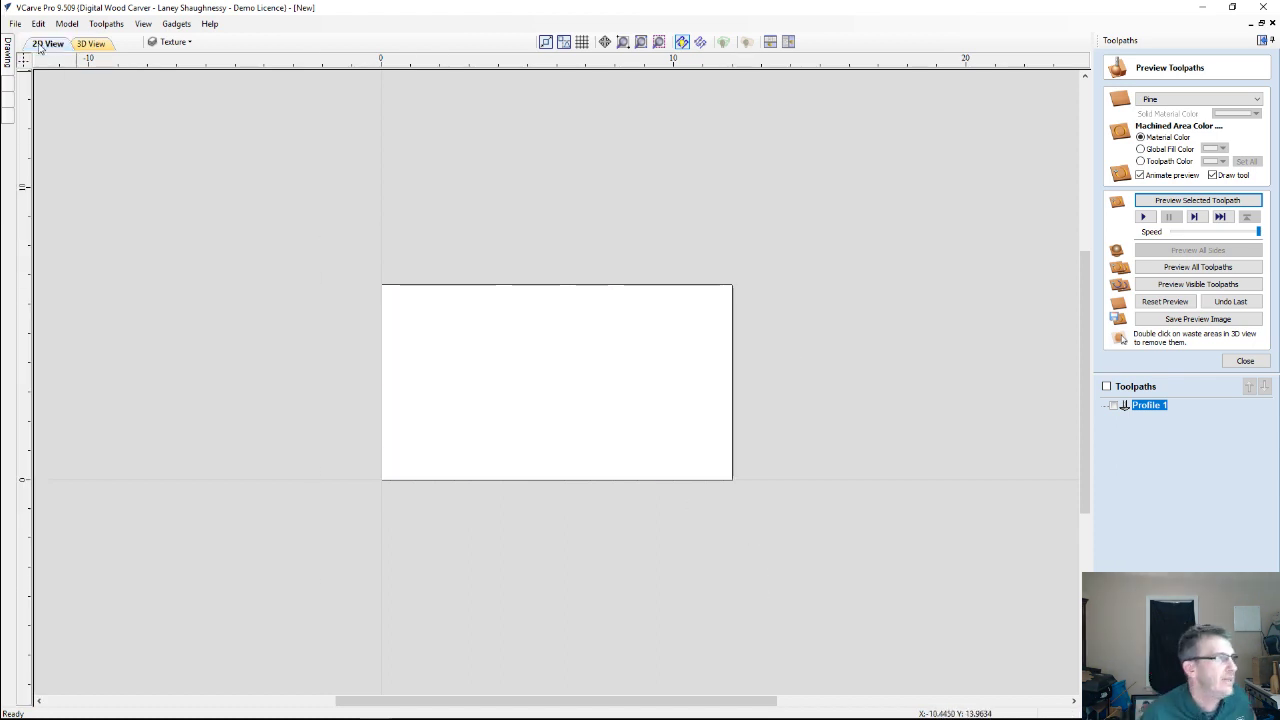
Set up a new vector texture with a 15 degree angle and 0.375 inch maximum line spacing, and preview it.
{"action": "left_click", "coordinate": [8, 56]}
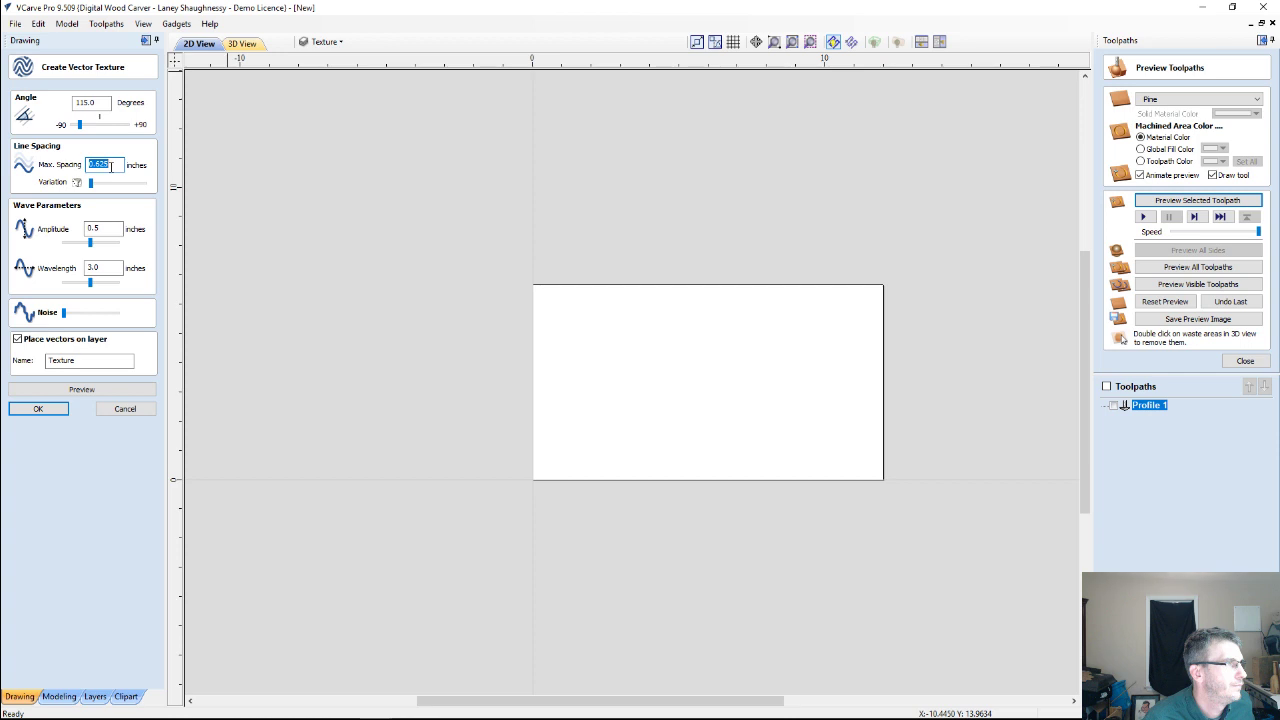
{"action": "left_click", "coordinate": [77, 102]}
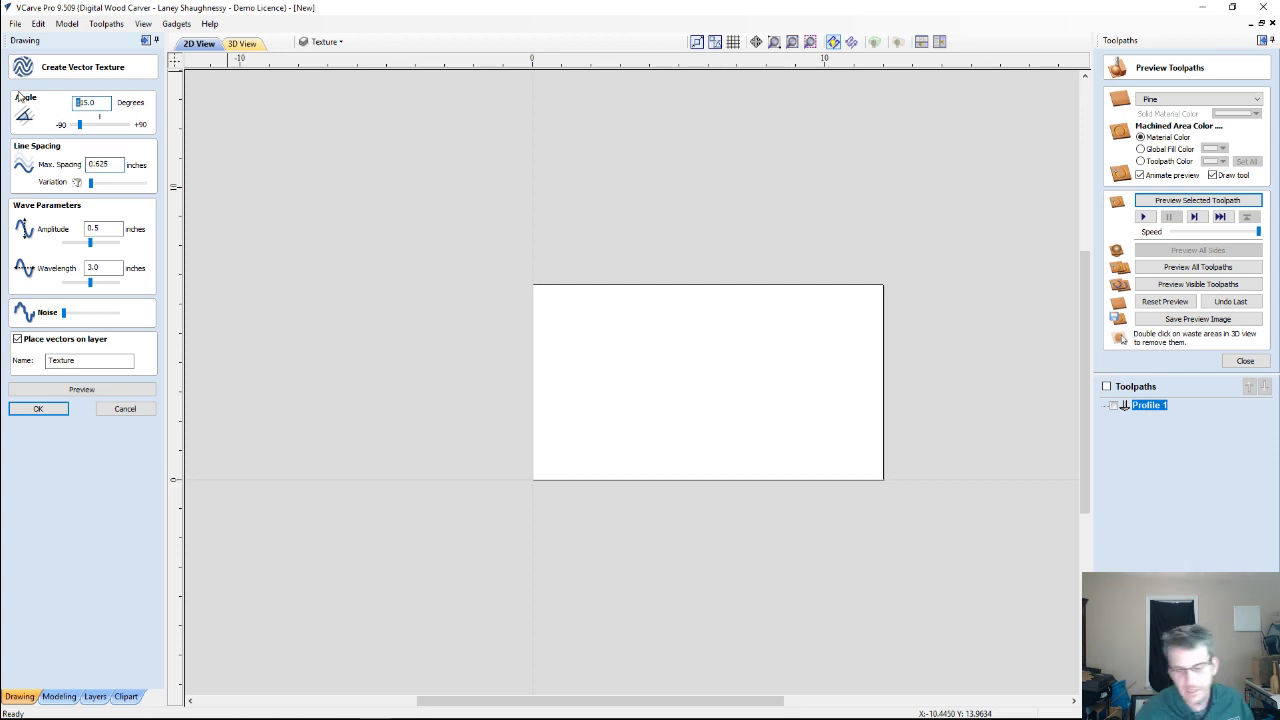
{"action": "key", "text": "Return"}
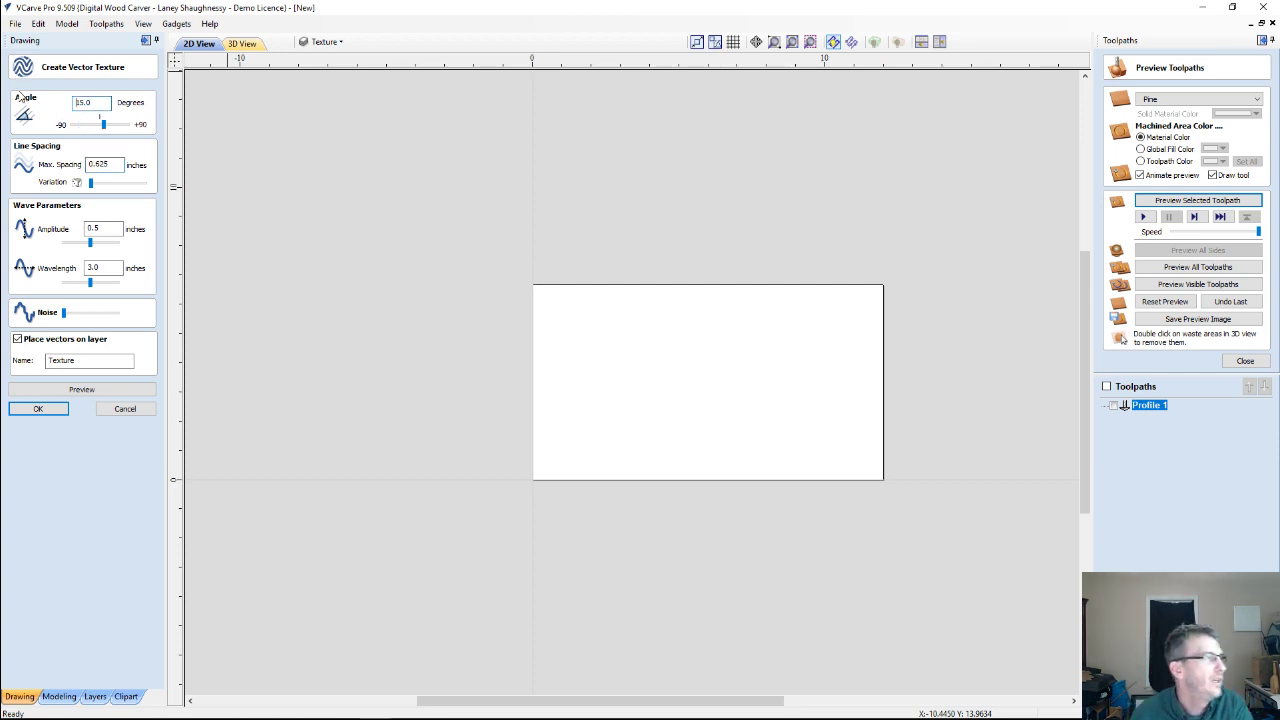
{"action": "left_click_drag", "start_coordinate": [108, 166], "coordinate": [97, 164]}
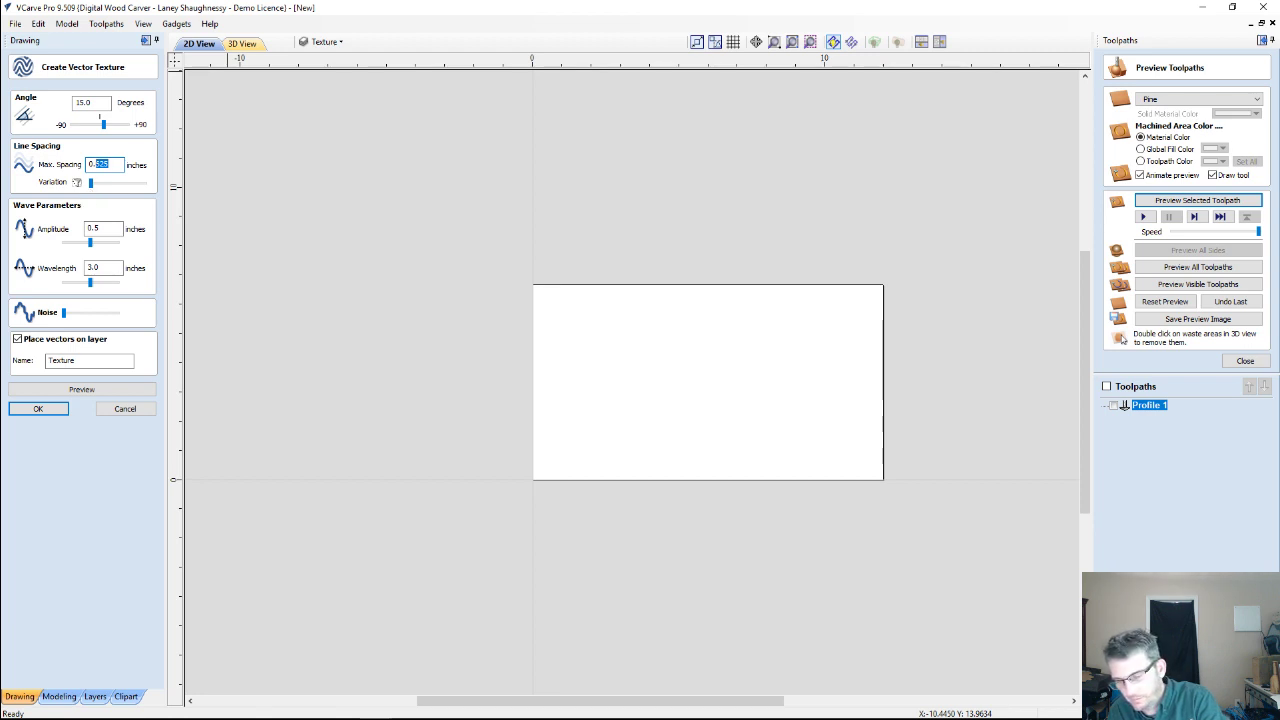
{"action": "type", "text": "0.37"}
{"action": "key", "text": "BackSpace"}
{"action": "key", "text": "BackSpace"}
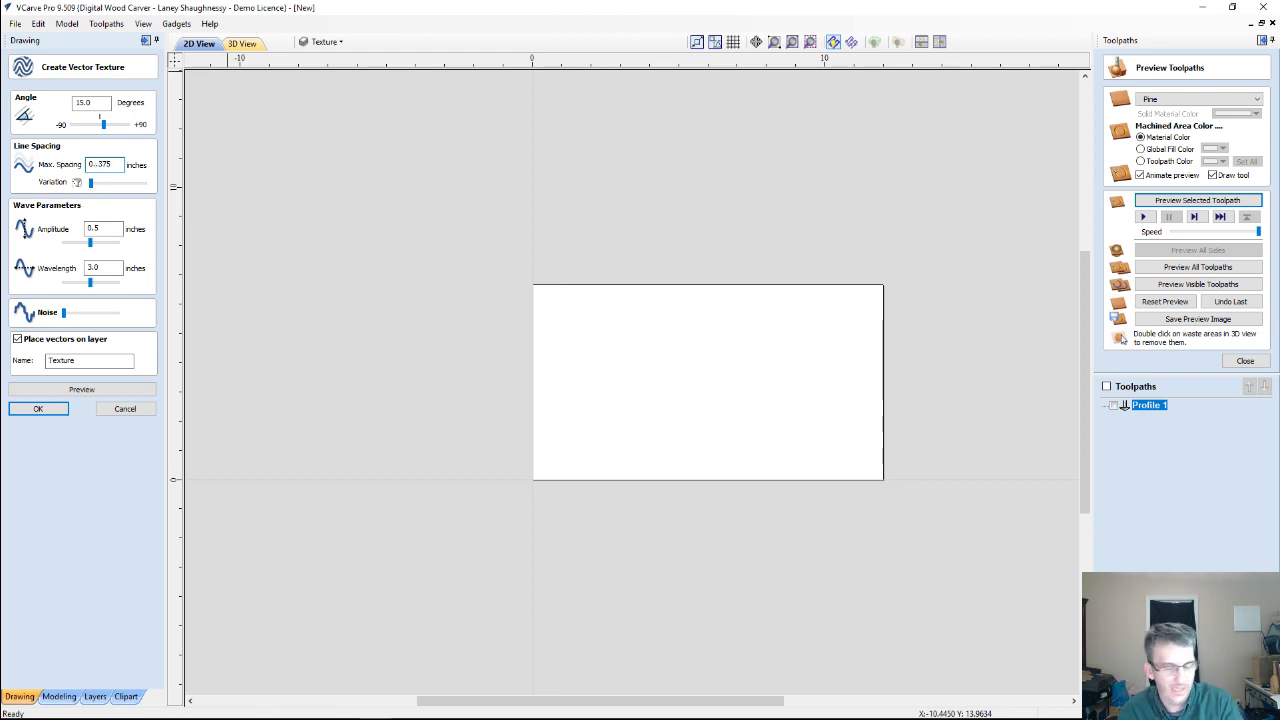
{"action": "type", "text": "375"}
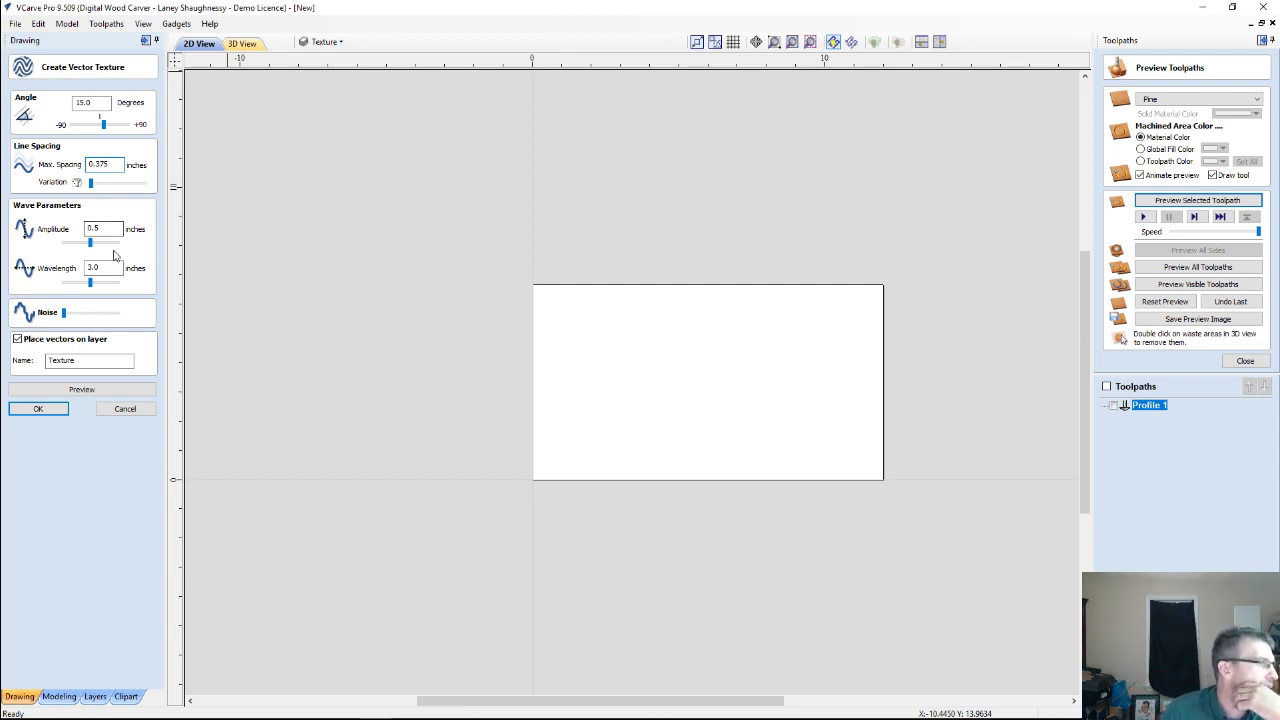
{"action": "left_click", "coordinate": [80, 390]}
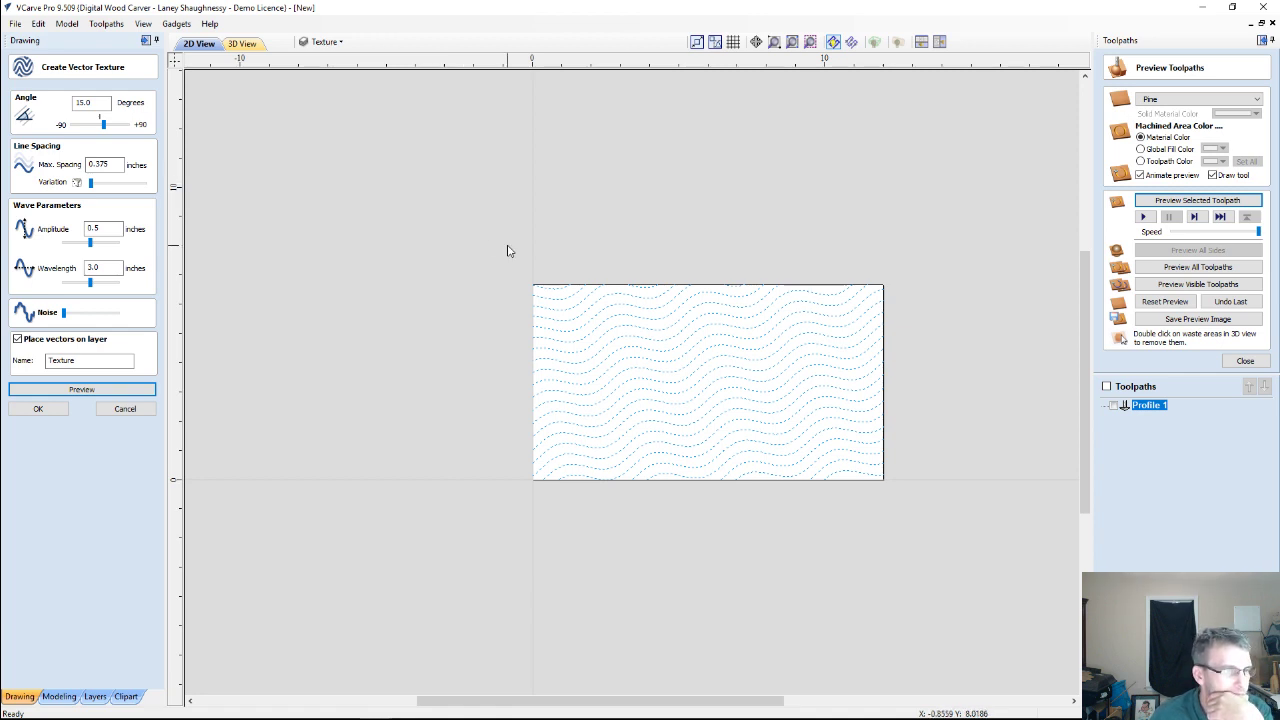
Create the texture vectors with these settings and recalculate the Profile 1 toolpath on all of them.
{"action": "left_click_drag", "start_coordinate": [433, 245], "coordinate": [966, 523]}
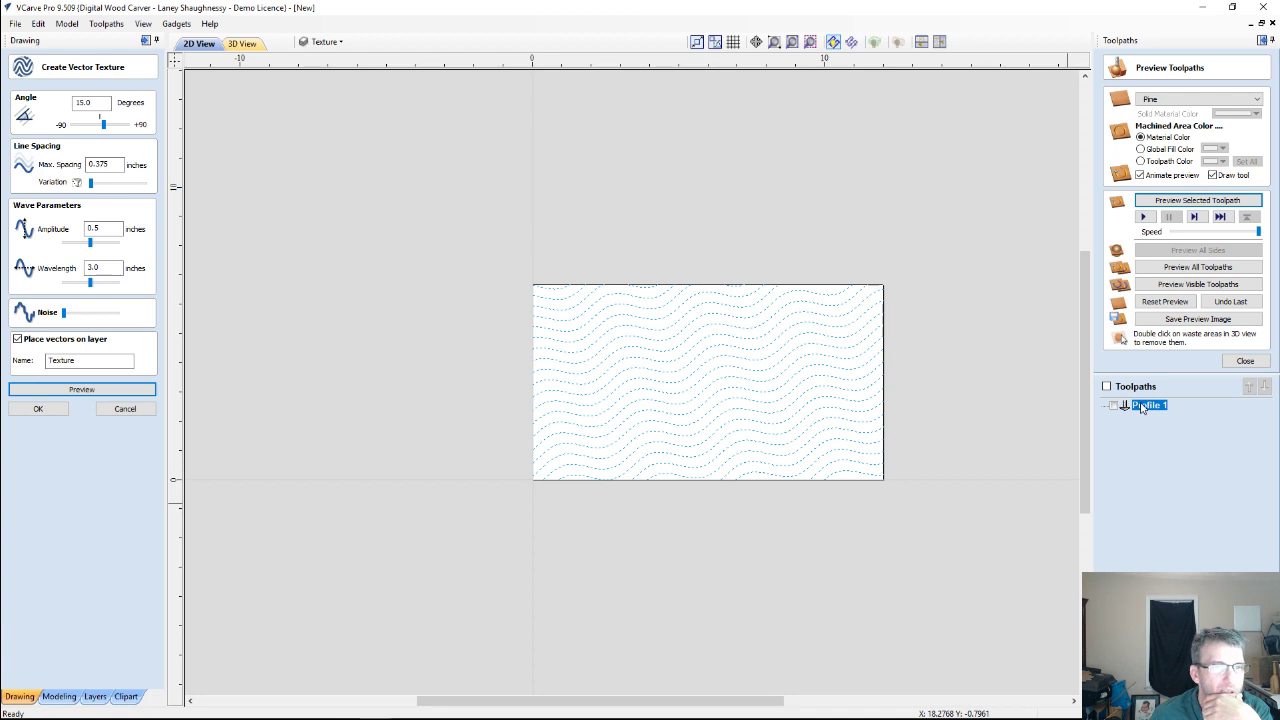
{"action": "double_click", "coordinate": [1143, 406]}
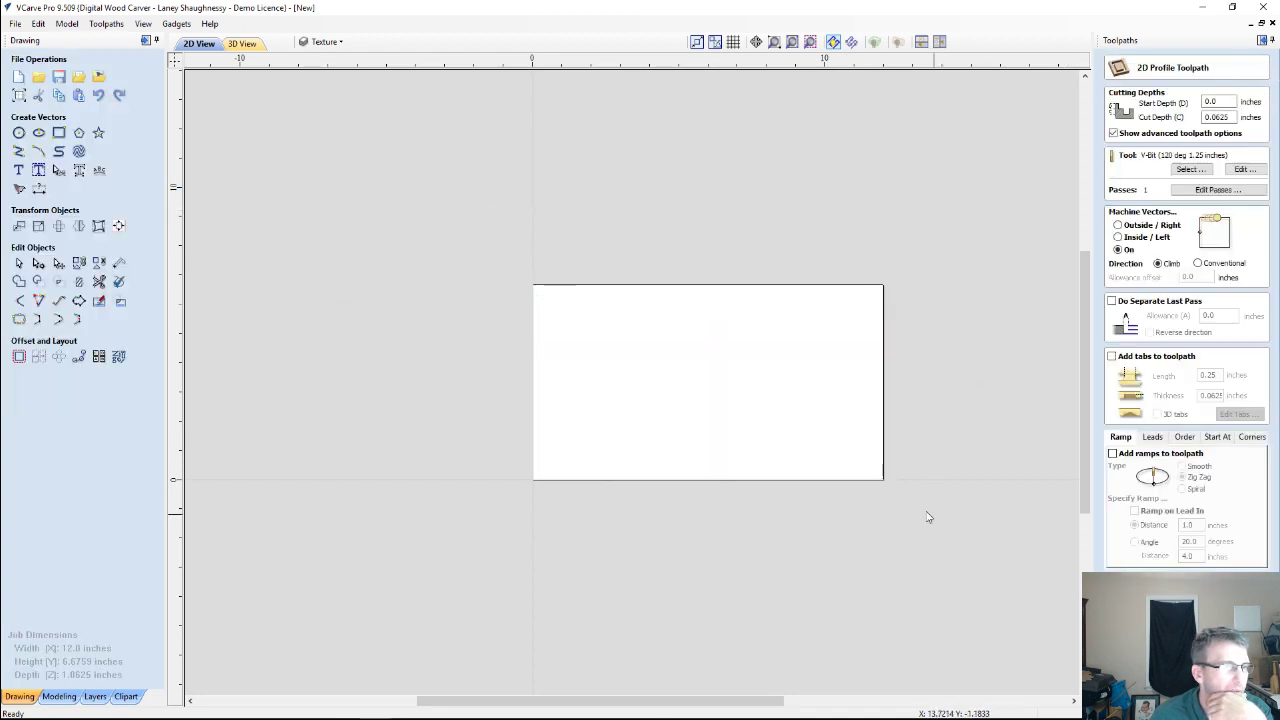
{"action": "left_click", "coordinate": [80, 150]}
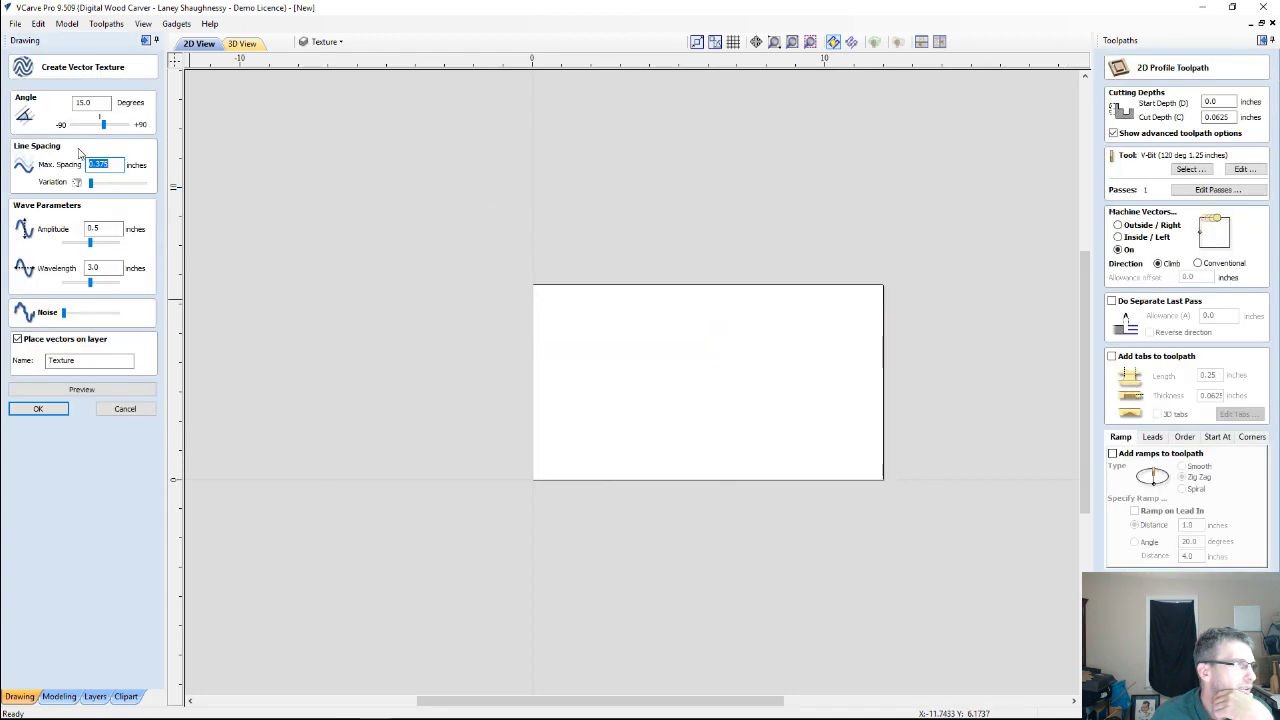
{"action": "left_click", "coordinate": [82, 390]}
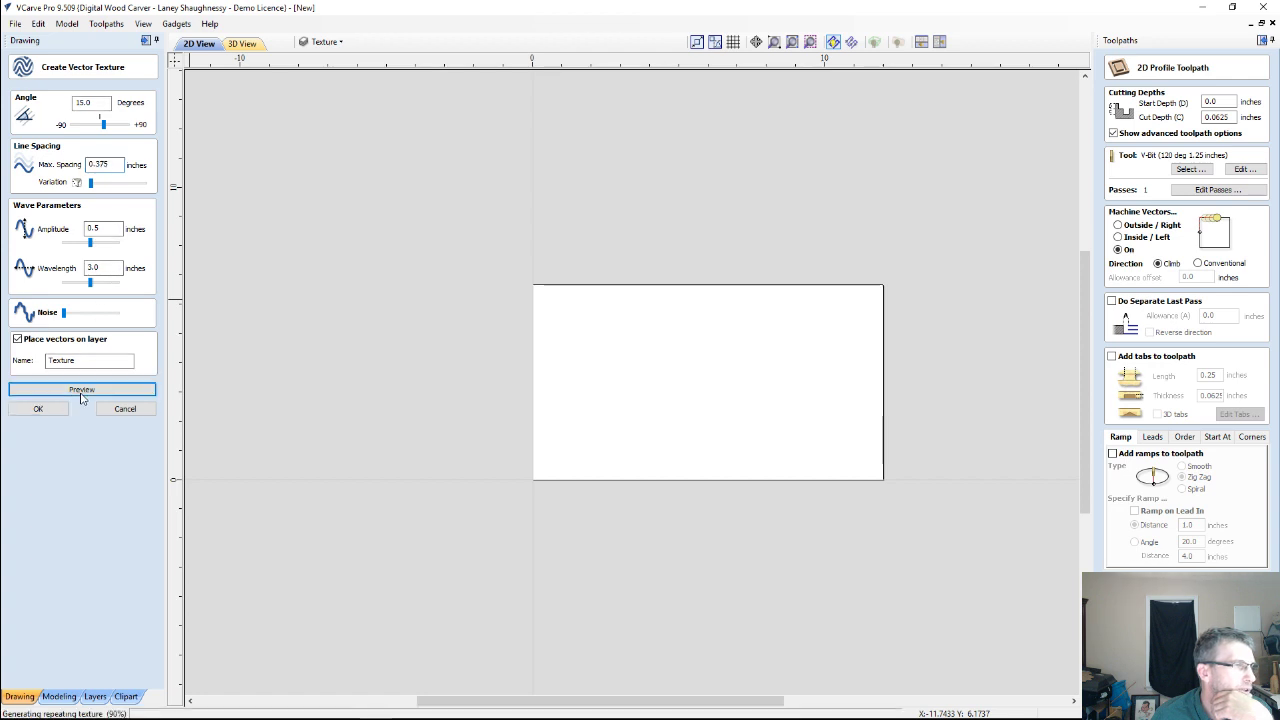
{"action": "left_click", "coordinate": [40, 409]}
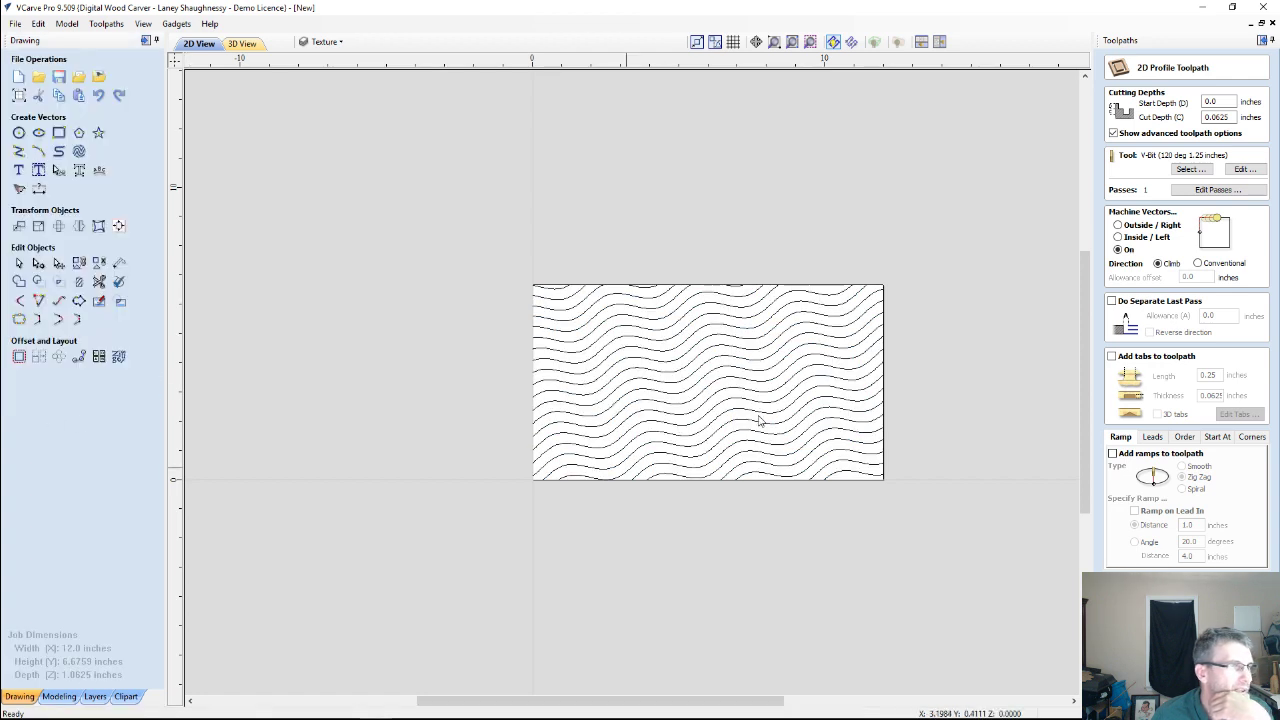
{"action": "key", "text": "ctrl+a"}
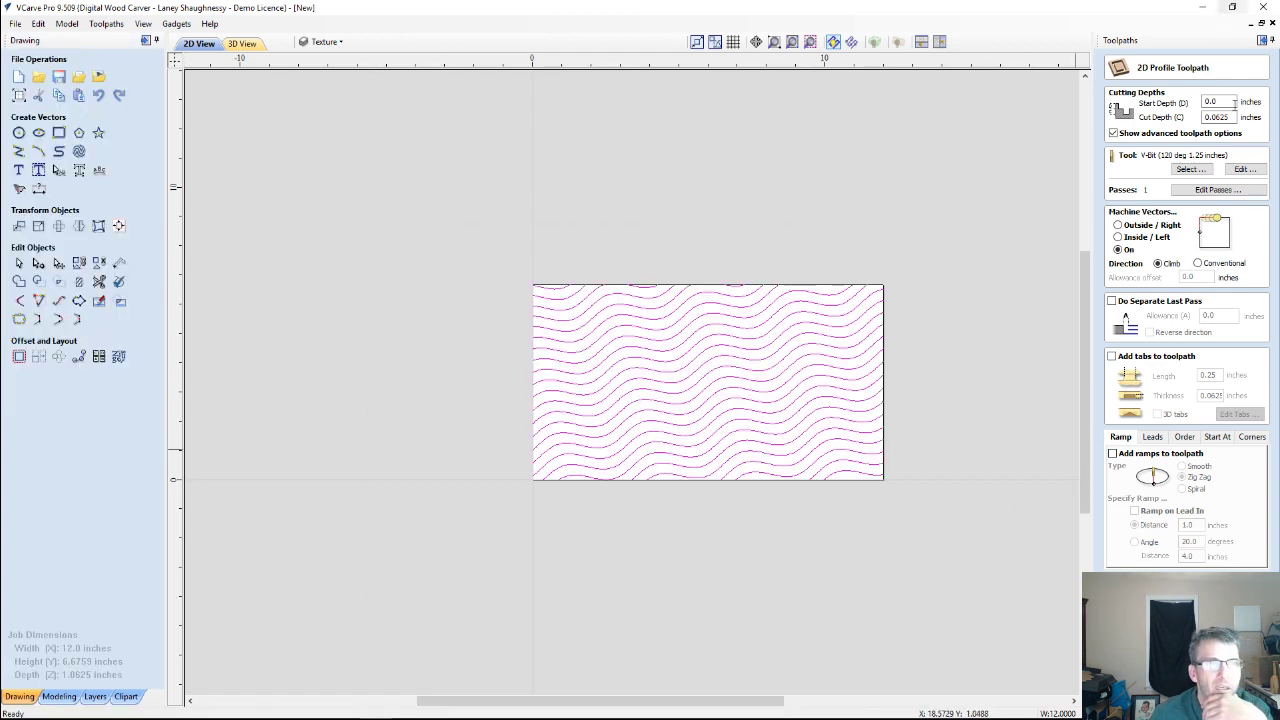
{"action": "left_click", "coordinate": [1150, 690]}
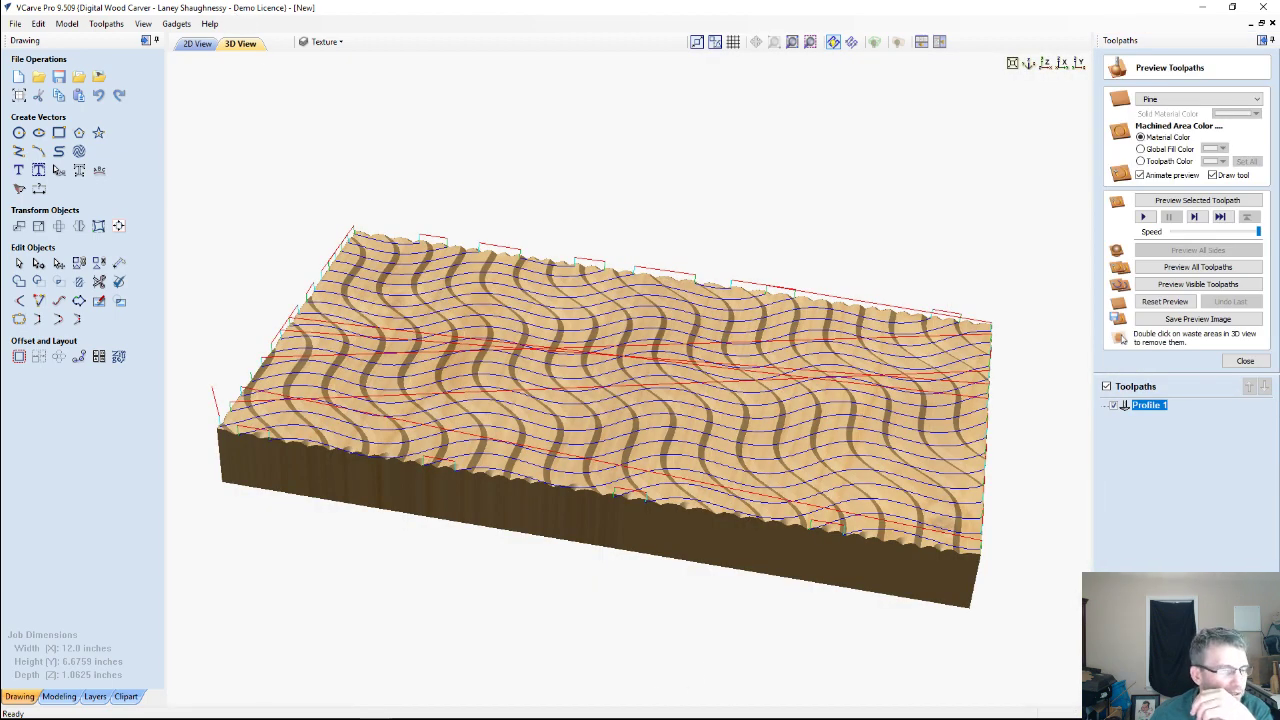
Set the preview simulation quality to High (2 x Slower), reset the preview, and simulate the recalculated profile toolpath.
{"action": "left_click", "coordinate": [110, 23]}
{"action": "mouse_move", "coordinate": [190, 97]}
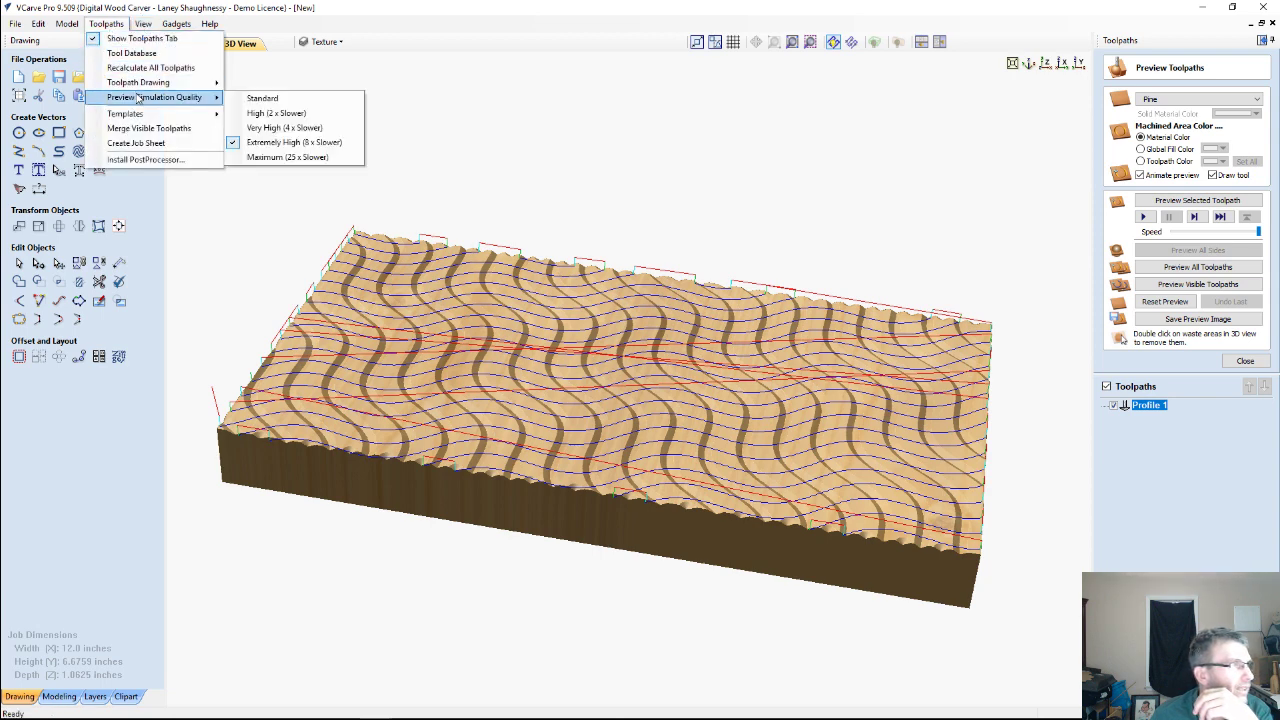
{"action": "left_click", "coordinate": [264, 113]}
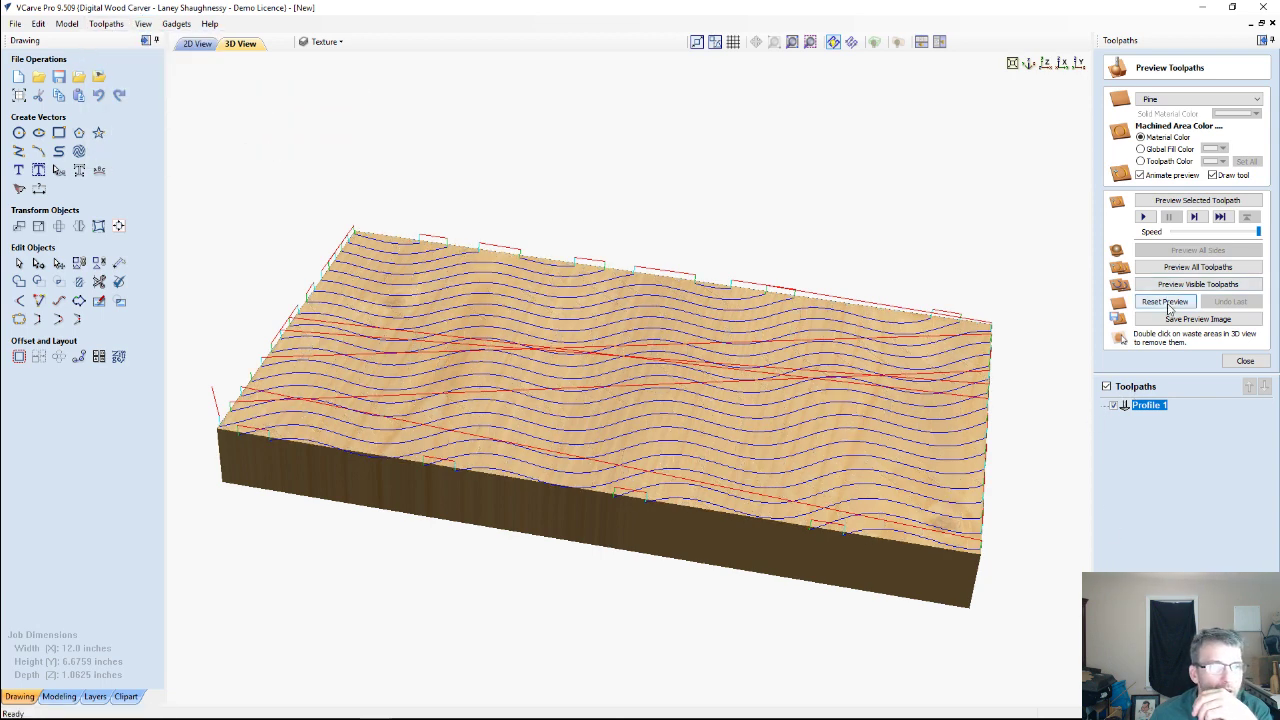
{"action": "left_click", "coordinate": [1172, 202]}
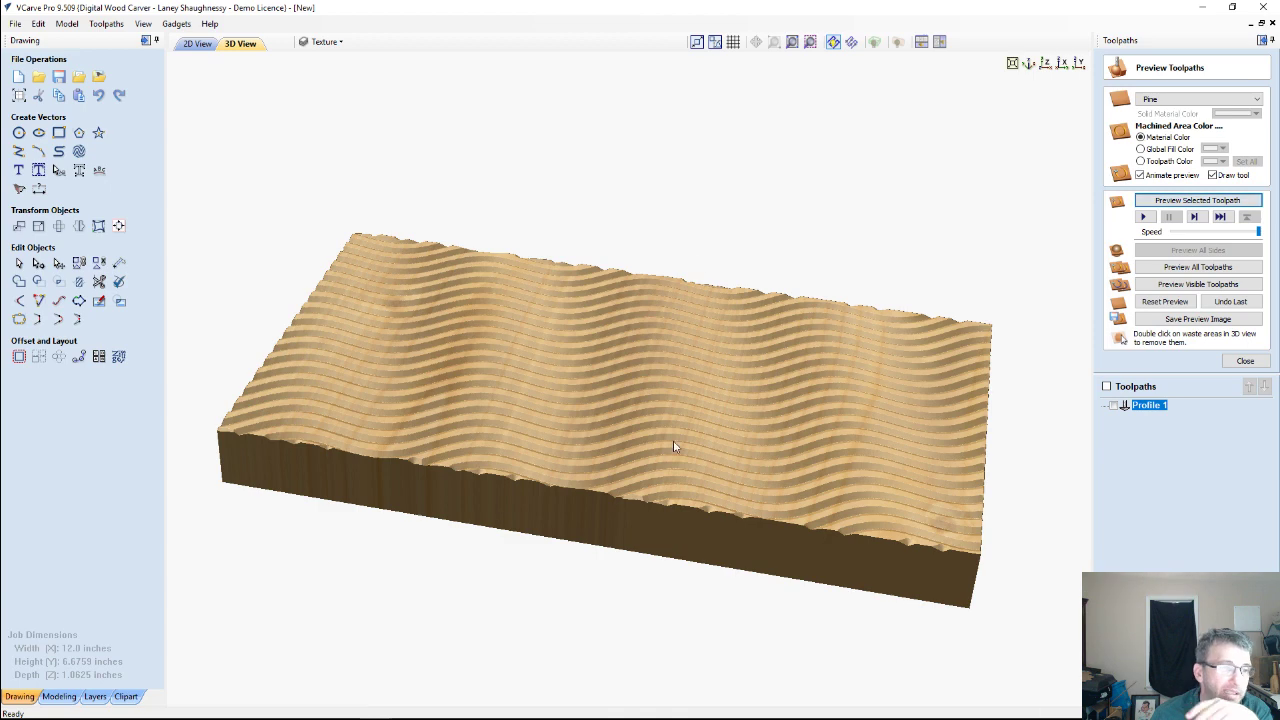
Examine the carved wave texture from several angles and wrap the 3D preview around the rotary cylinder.
{"action": "left_click_drag", "start_coordinate": [660, 589], "coordinate": [660, 640]}
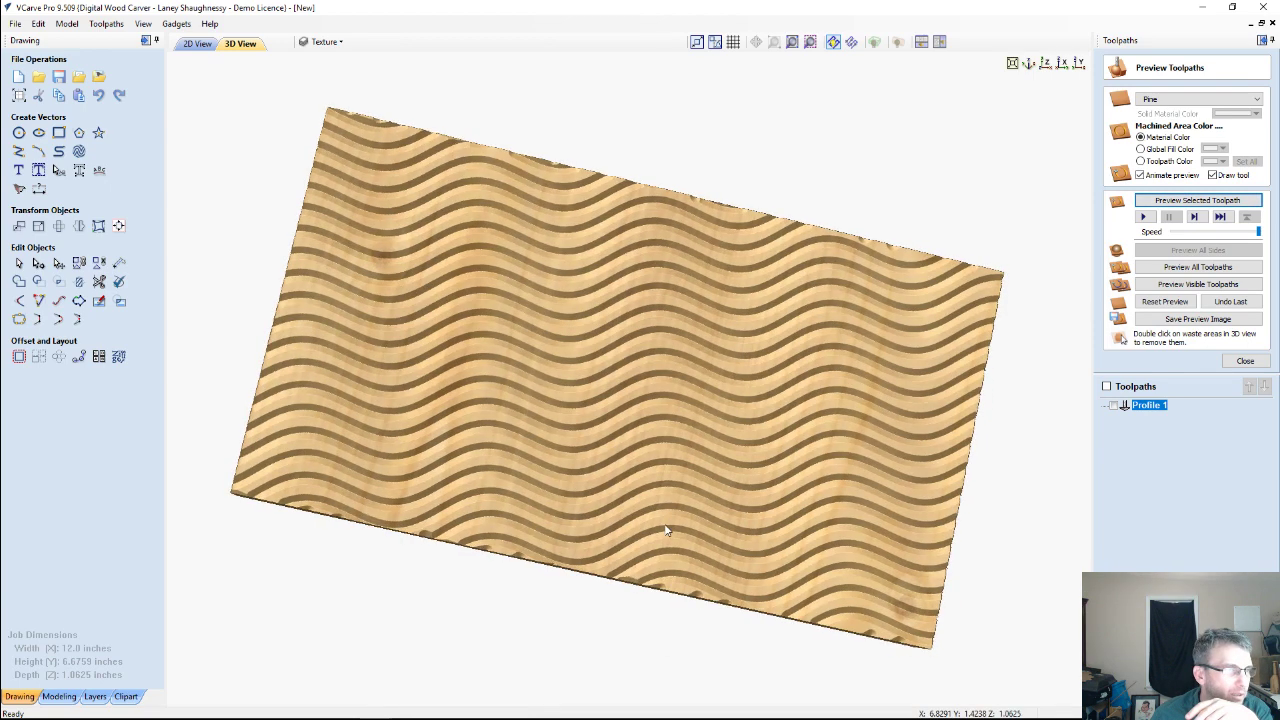
{"action": "left_click_drag", "start_coordinate": [667, 531], "coordinate": [670, 480]}
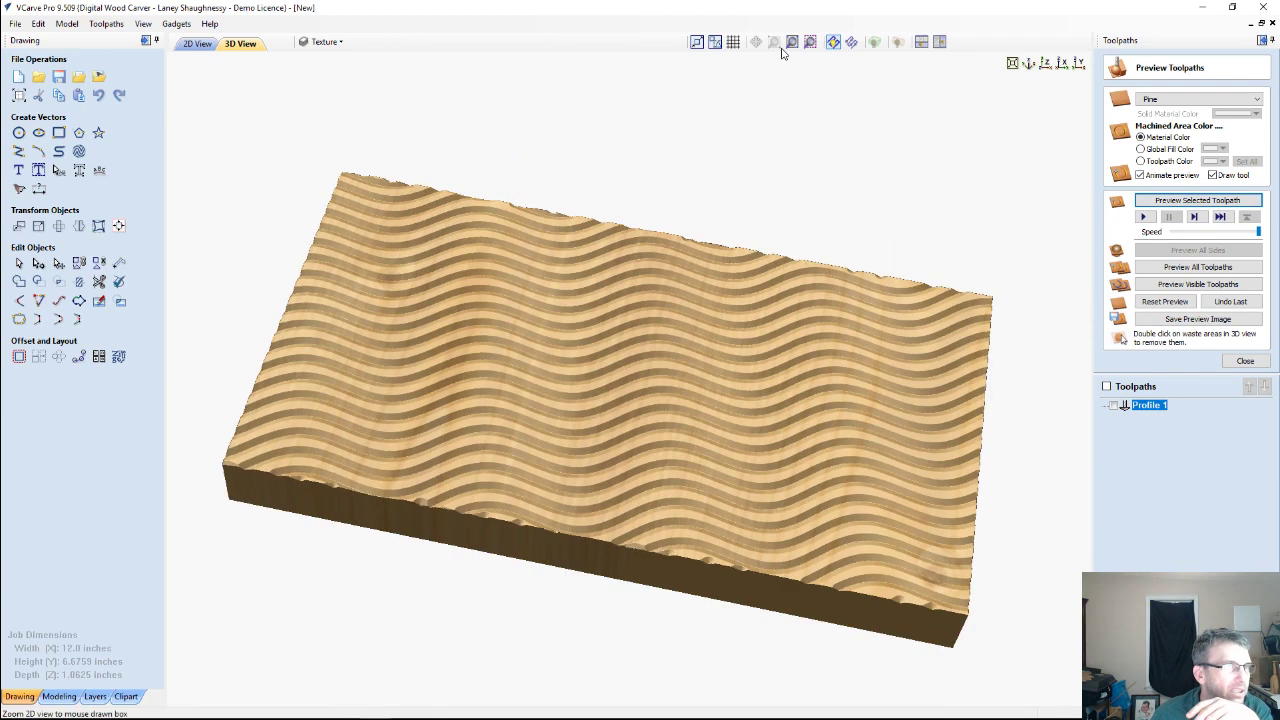
{"action": "left_click", "coordinate": [898, 42]}
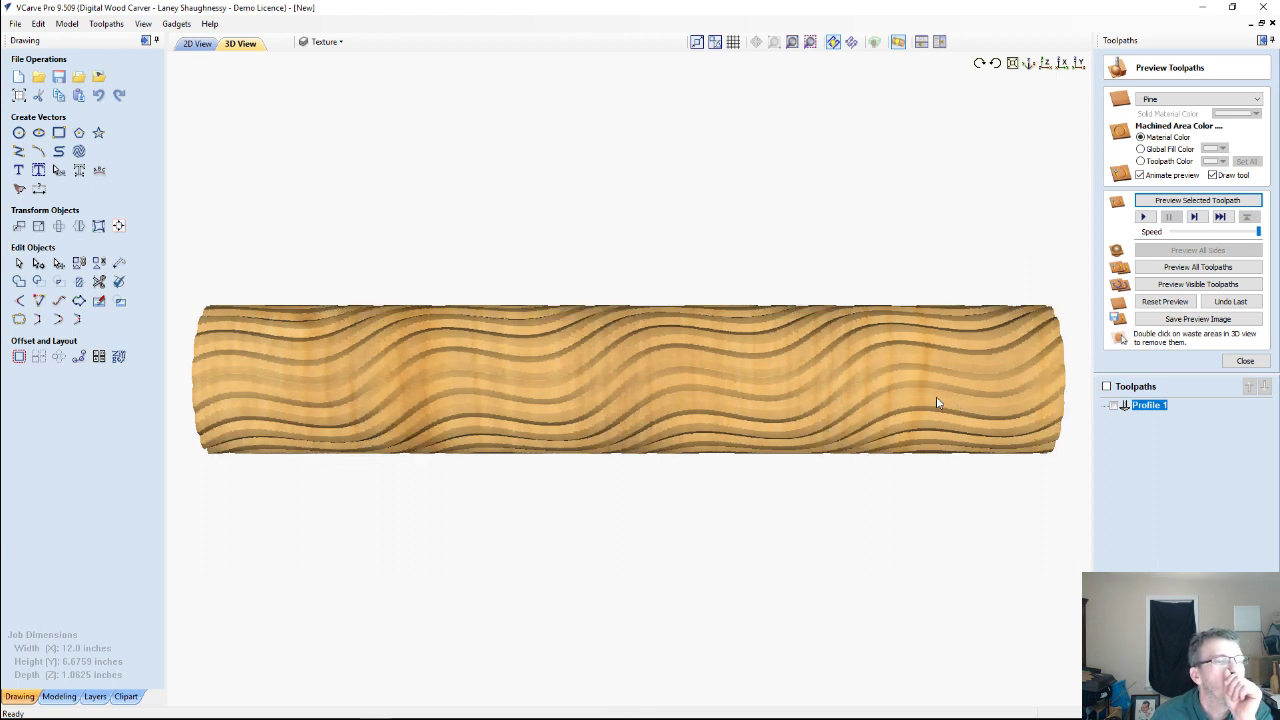
Try MDF and Cherry as the preview material on the wrapped rolling pin, and settle on Maple.
{"action": "left_click", "coordinate": [1166, 100]}
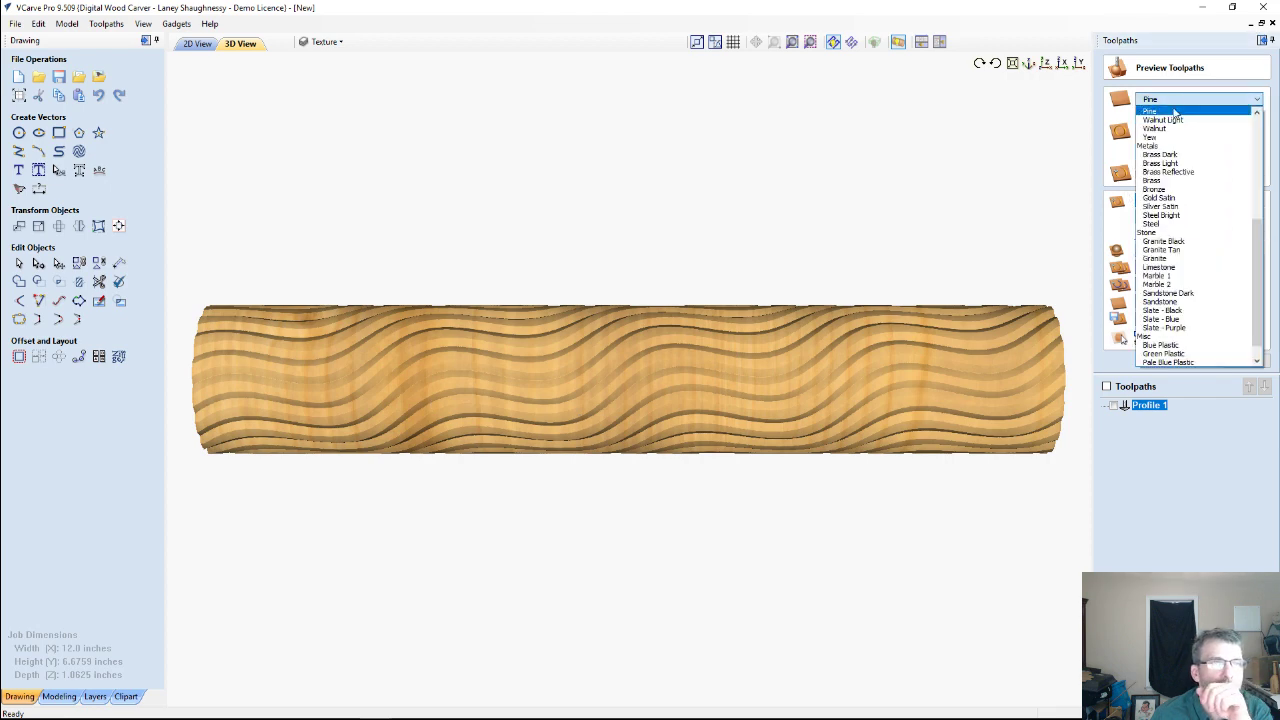
{"action": "scroll", "coordinate": [1175, 170], "scroll_direction": "down", "scroll_amount": 3}
{"action": "scroll", "coordinate": [1175, 170], "scroll_direction": "up", "scroll_amount": 2}
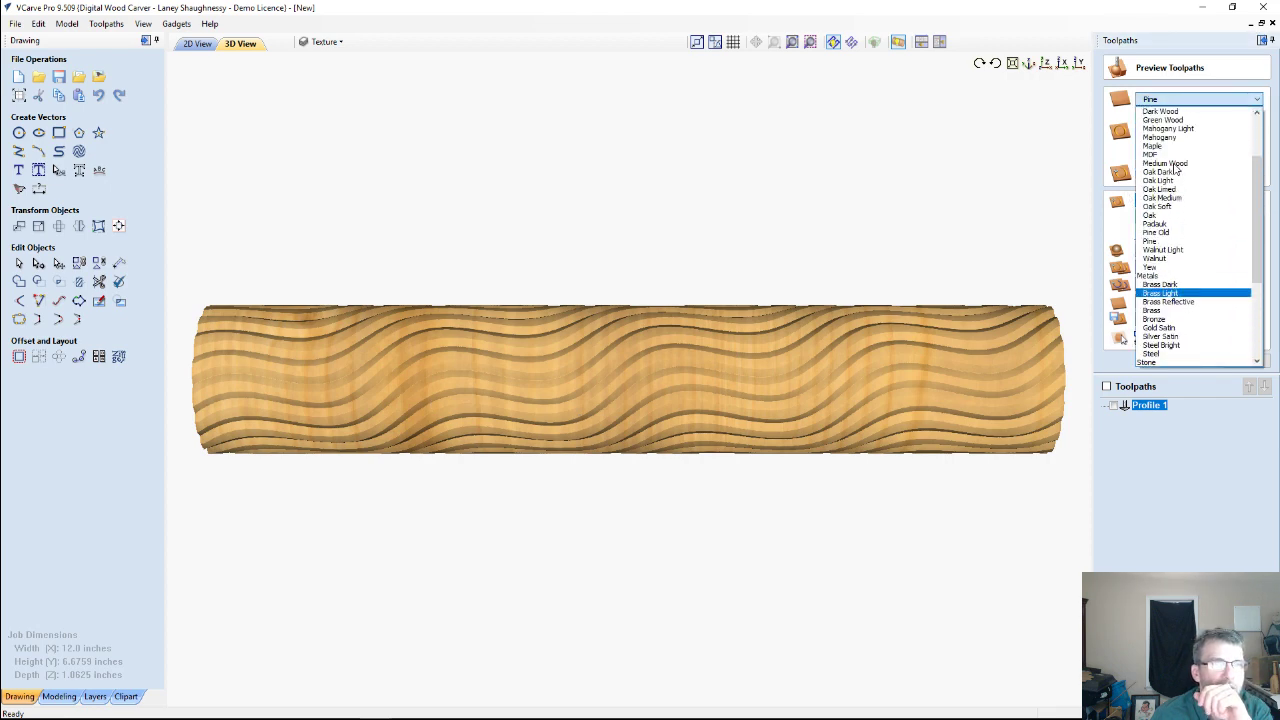
{"action": "left_click", "coordinate": [1152, 153]}
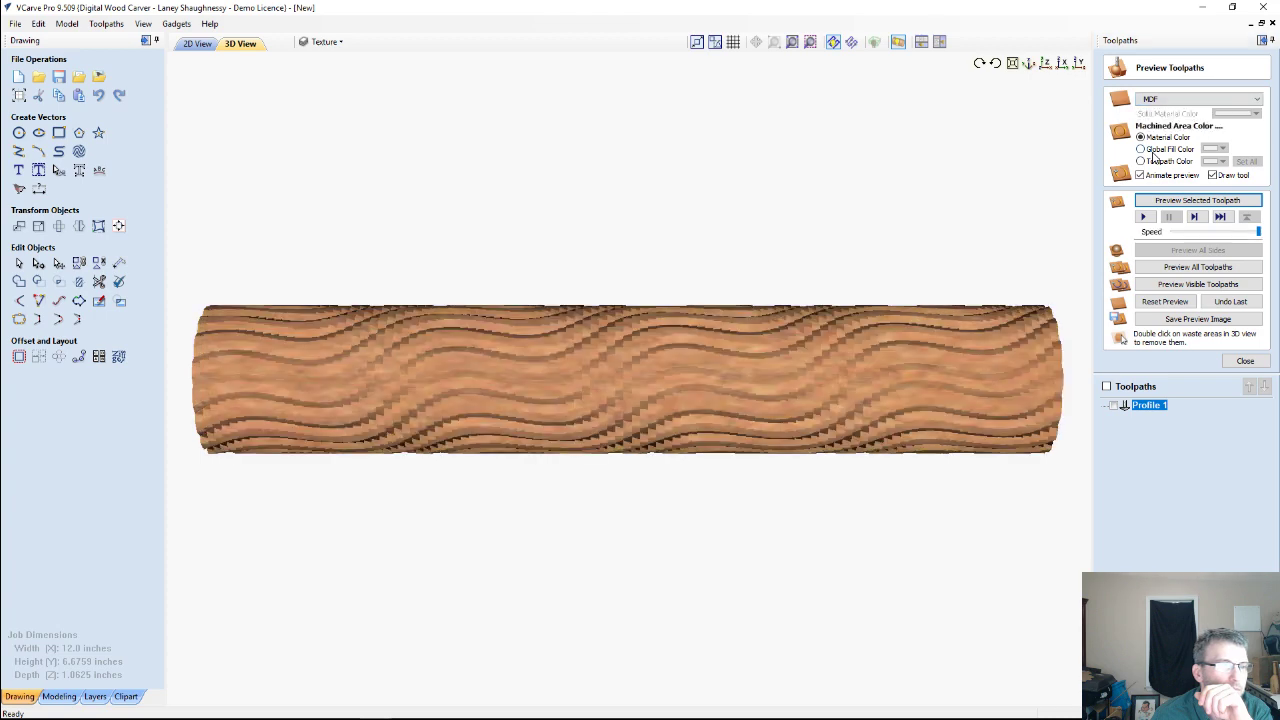
{"action": "left_click", "coordinate": [1177, 104]}
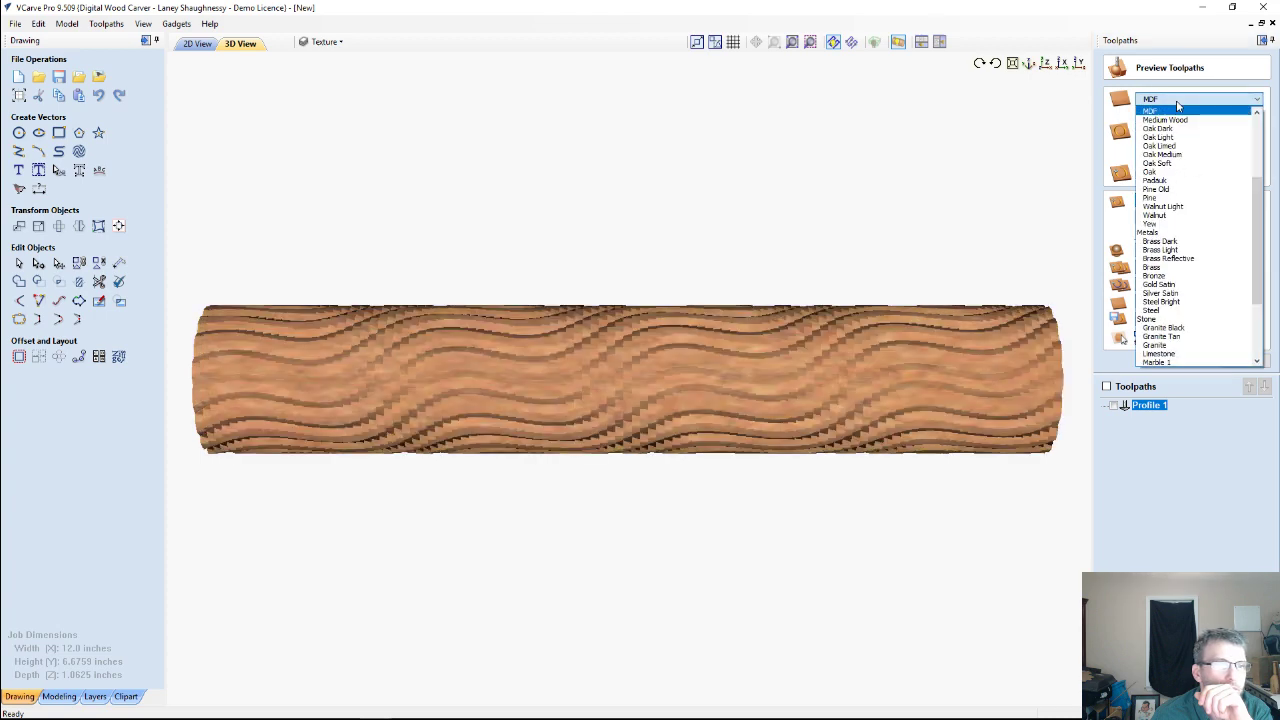
{"action": "scroll", "coordinate": [1183, 150], "scroll_direction": "up", "scroll_amount": 4}
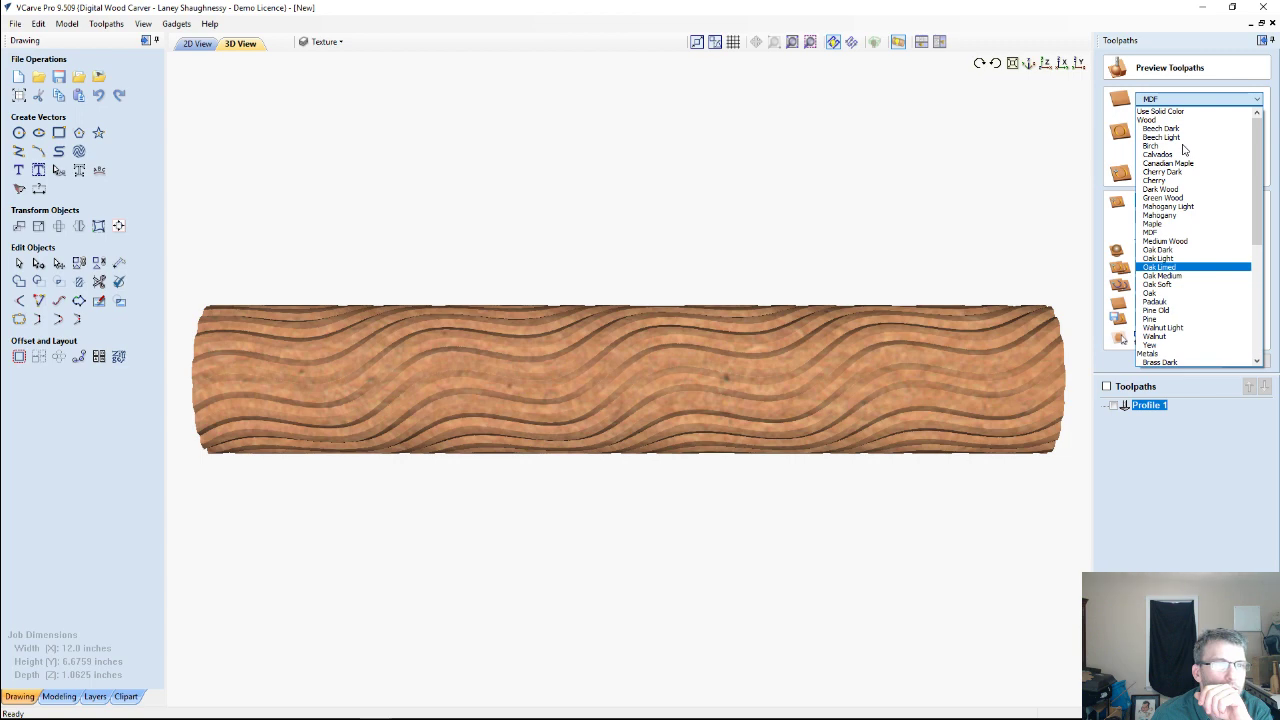
{"action": "left_click", "coordinate": [1158, 180]}
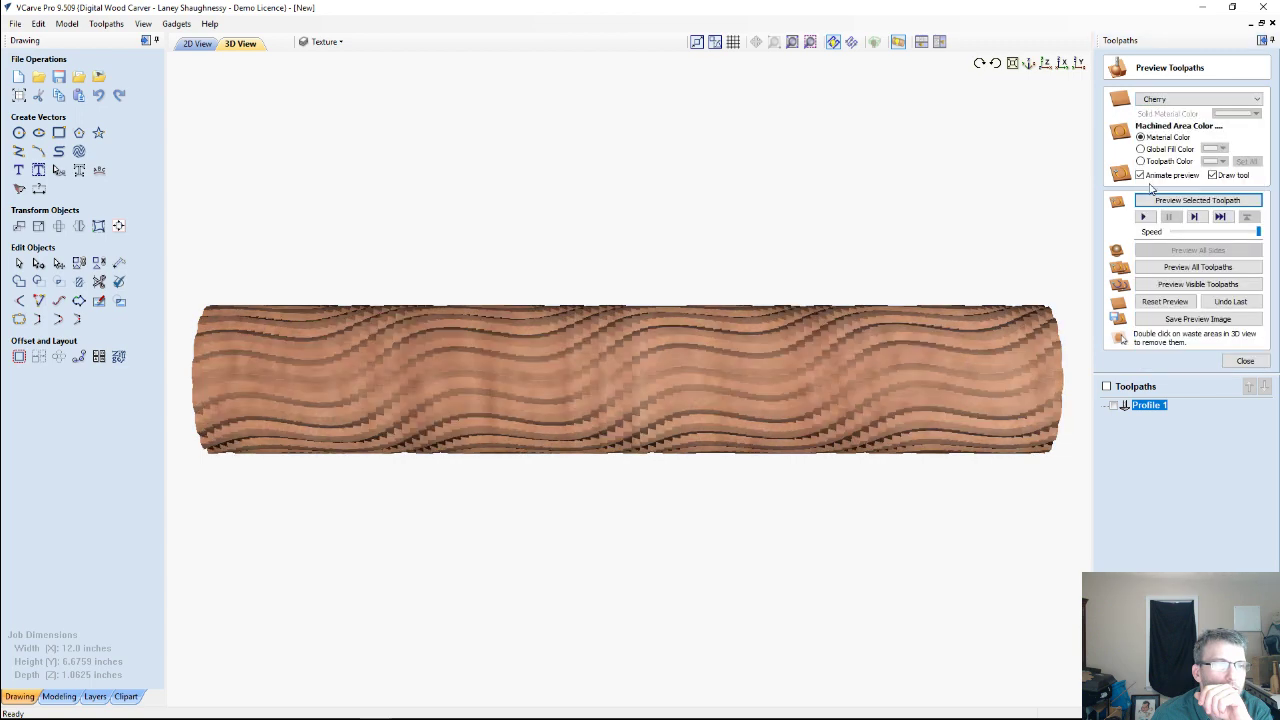
{"action": "left_click", "coordinate": [1180, 102]}
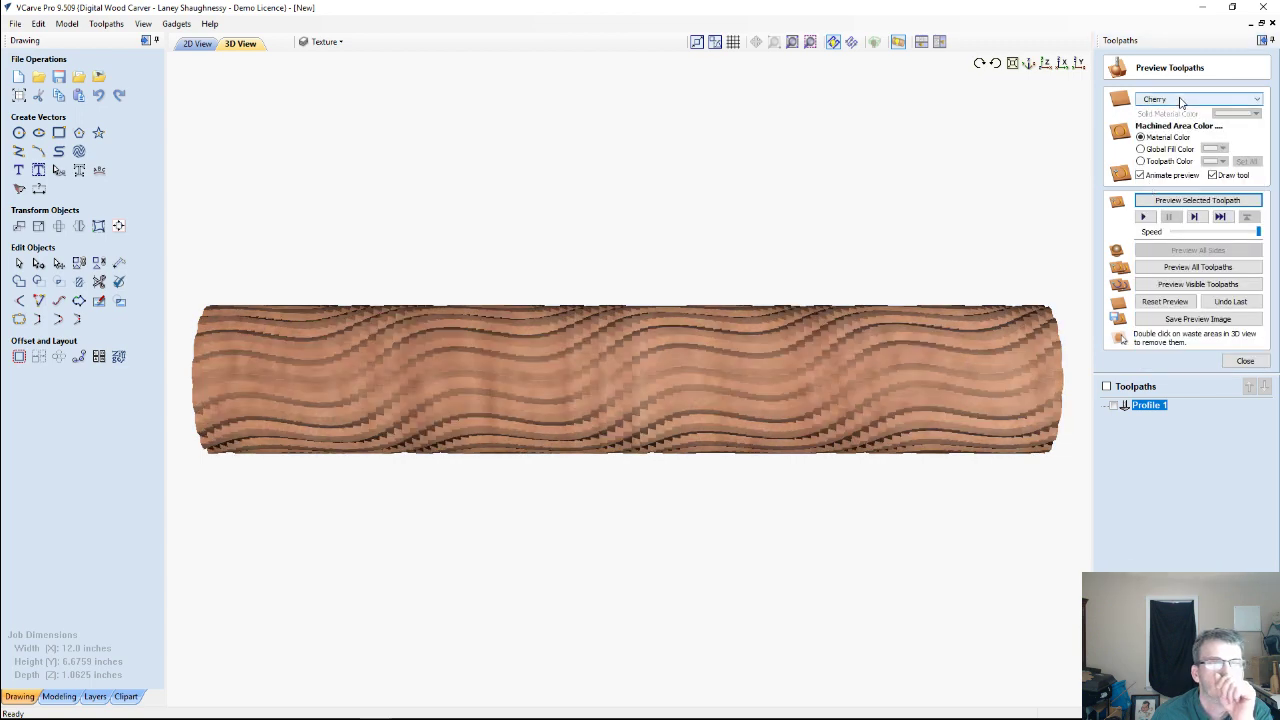
{"action": "left_click", "coordinate": [1160, 154]}
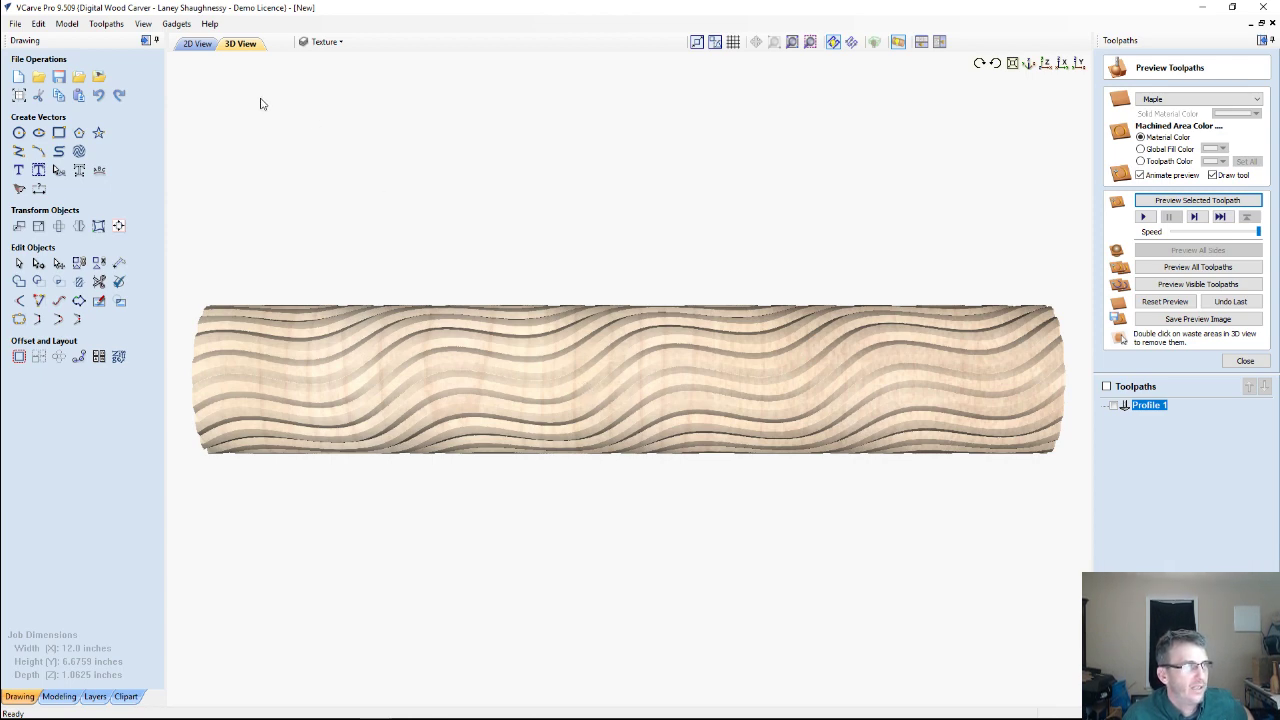
Delete the selected wave texture vectors from the 2D drawing.
{"action": "left_click", "coordinate": [197, 45]}
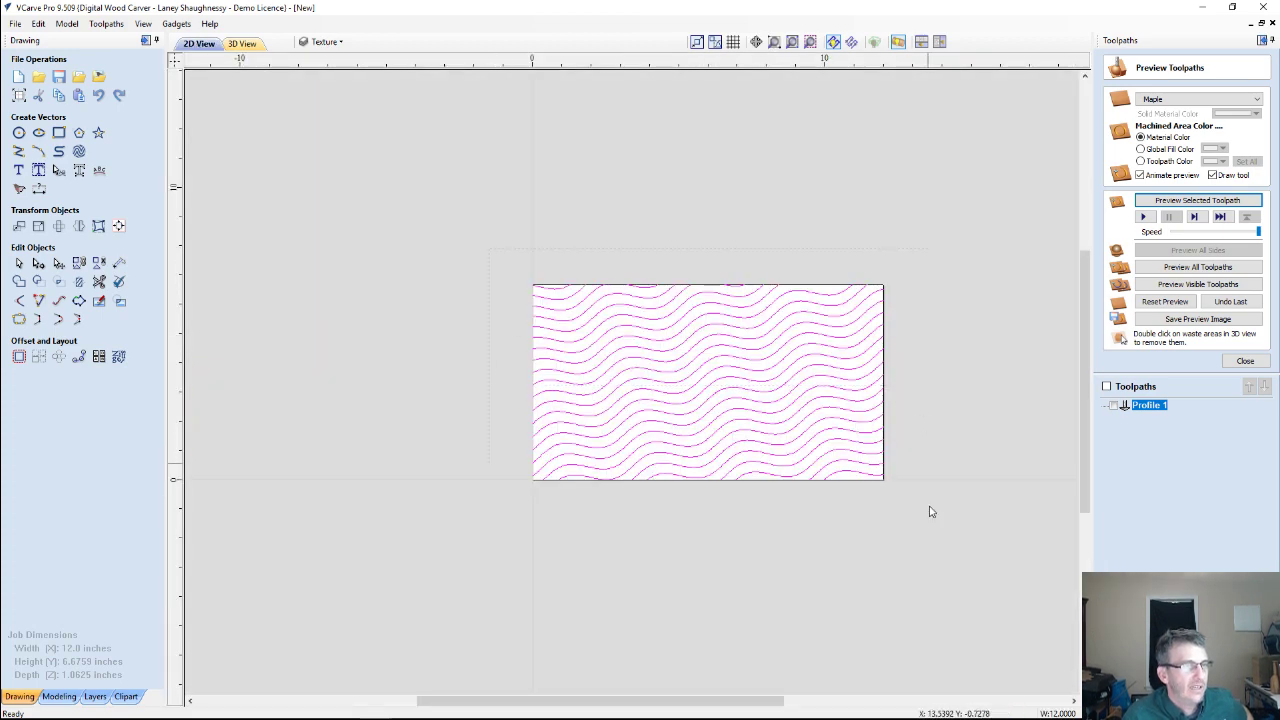
{"action": "left_click_drag", "start_coordinate": [929, 512], "coordinate": [935, 541]}
{"action": "key", "text": "Delete"}
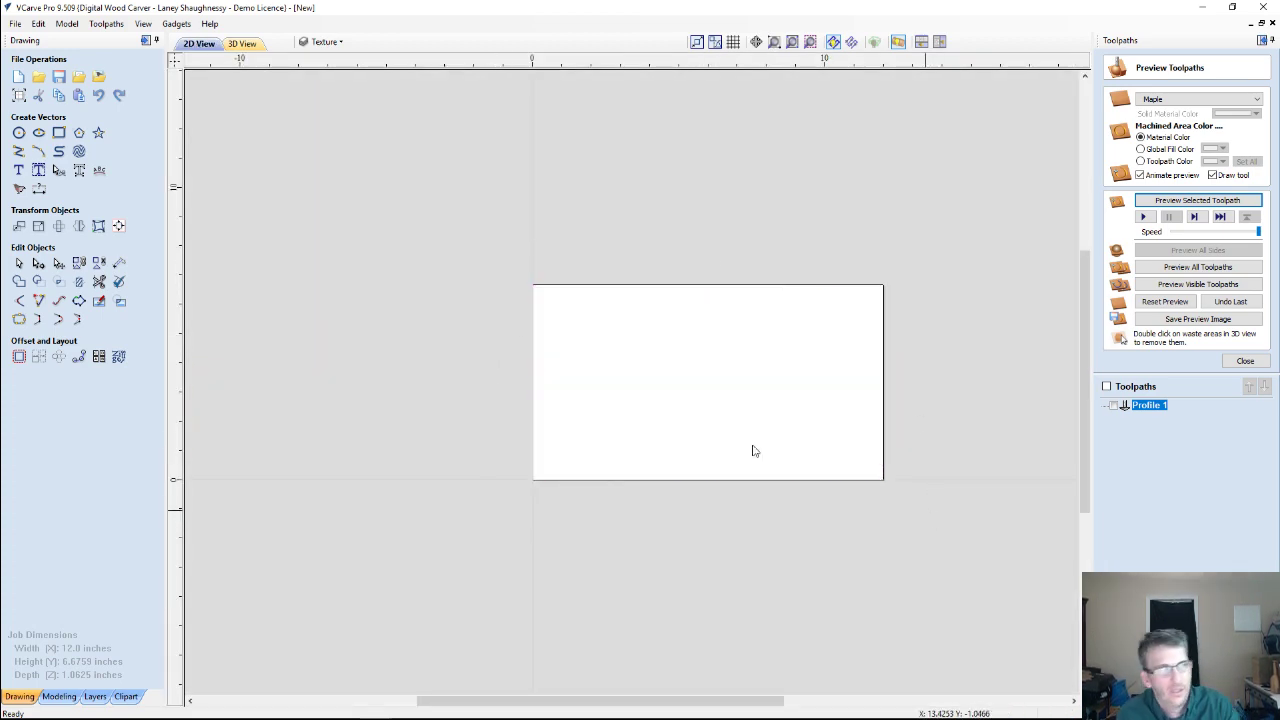
Create a vector texture with a maximum line spacing of 0.625 inches, keeping the other texture settings.
{"action": "left_click", "coordinate": [78, 152]}
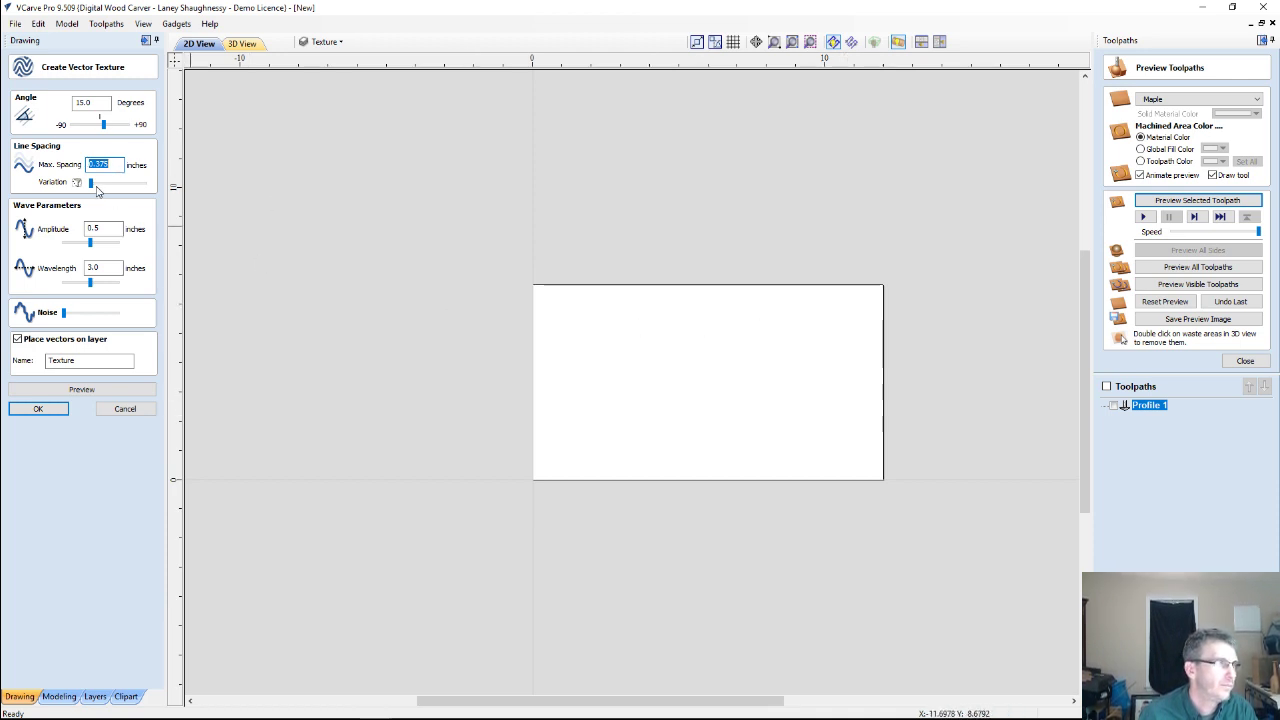
{"action": "left_click", "coordinate": [118, 166]}
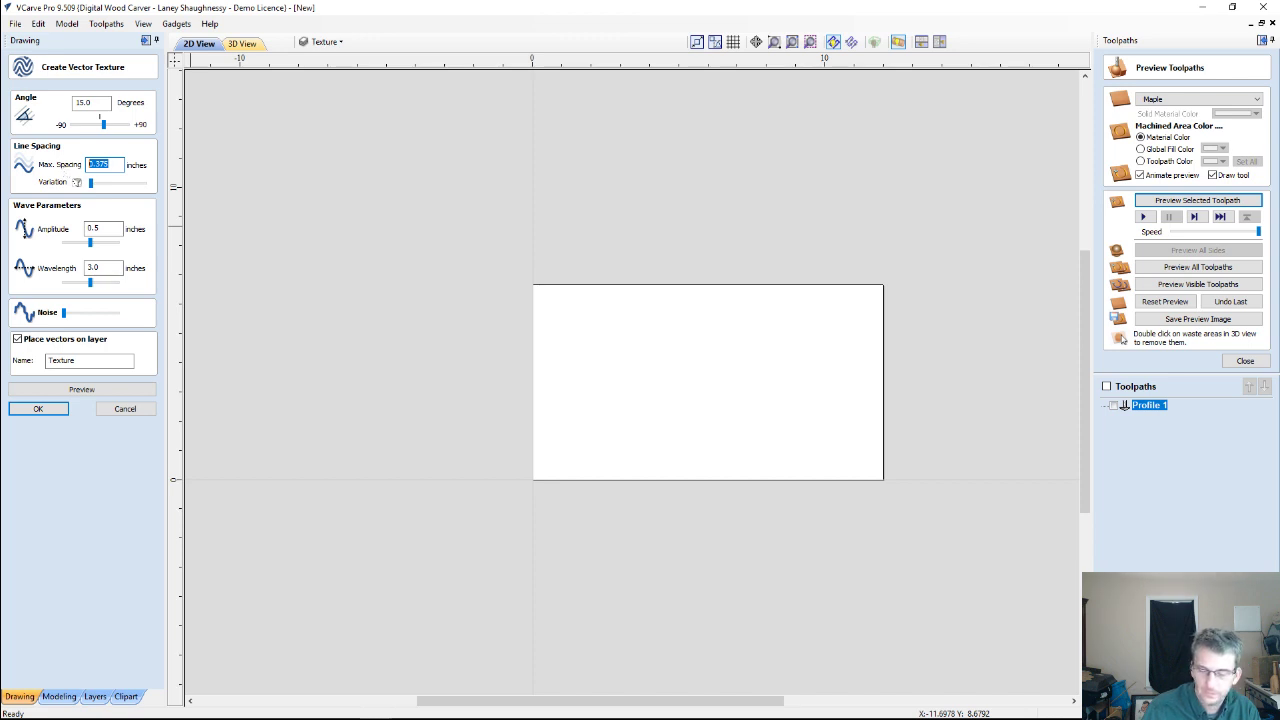
{"action": "type", "text": "."}
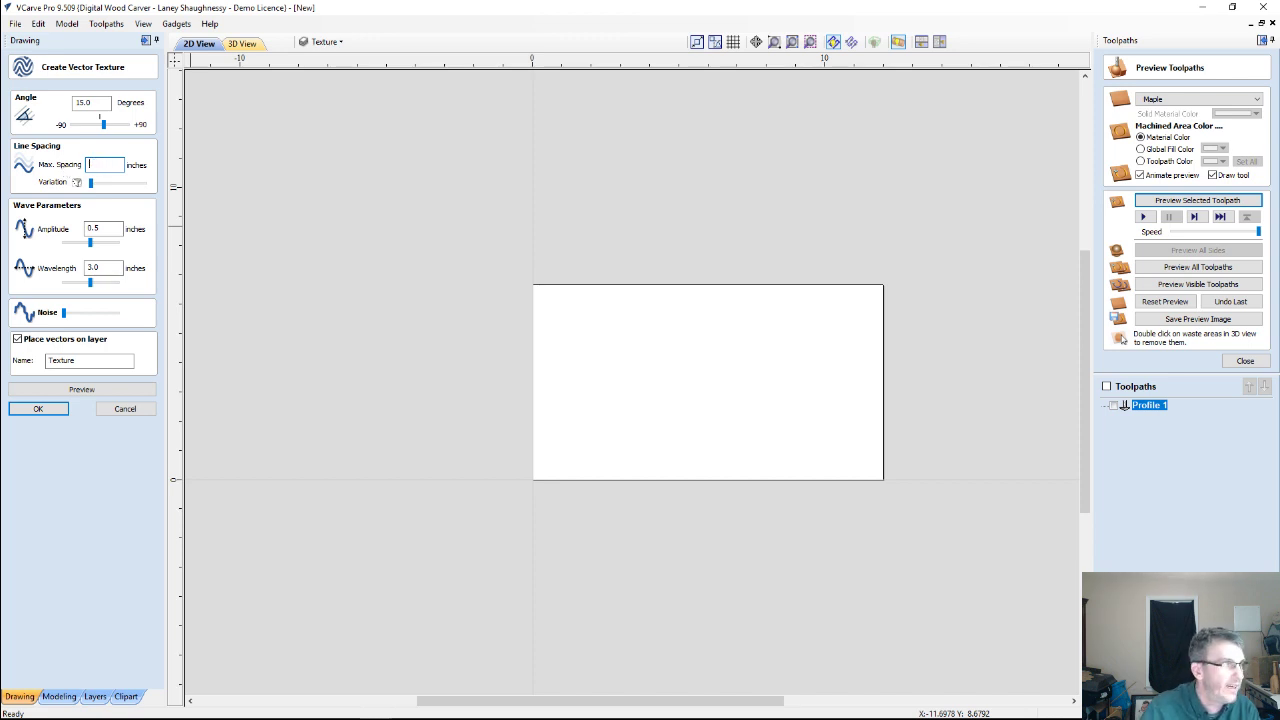
{"action": "type", "text": "9"}
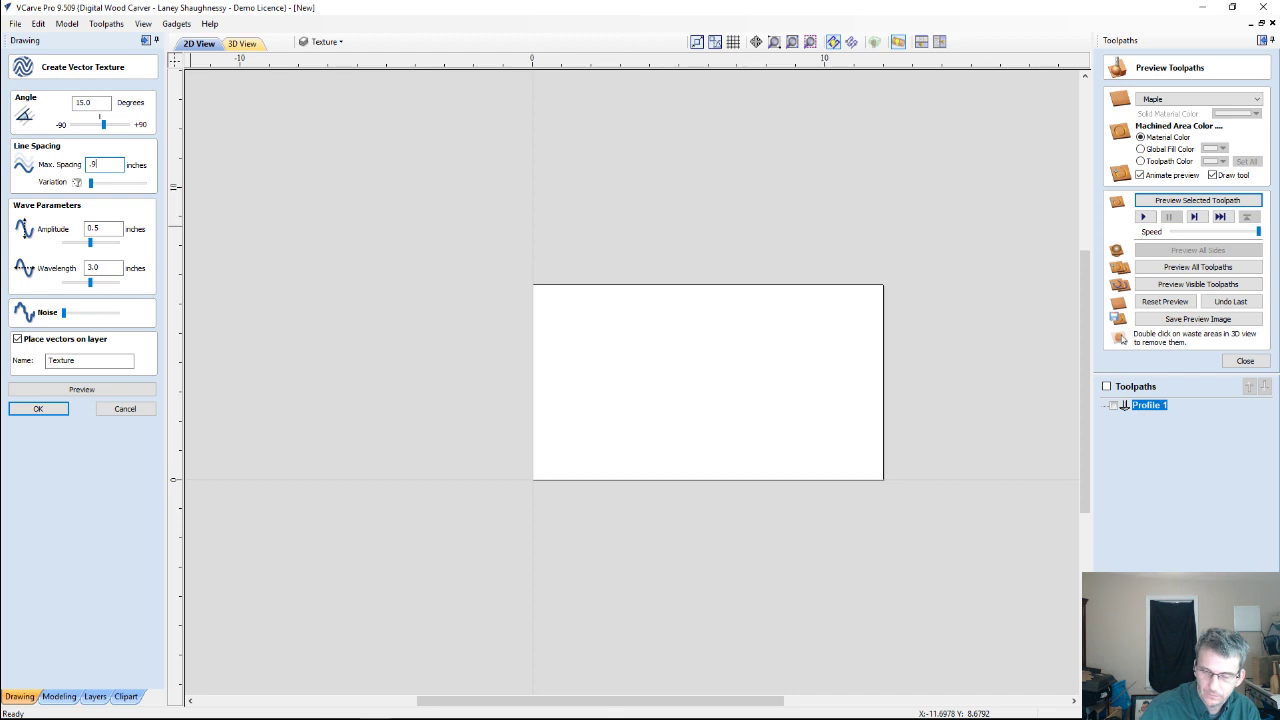
{"action": "key", "text": "BackSpace"}
{"action": "type", "text": "625"}
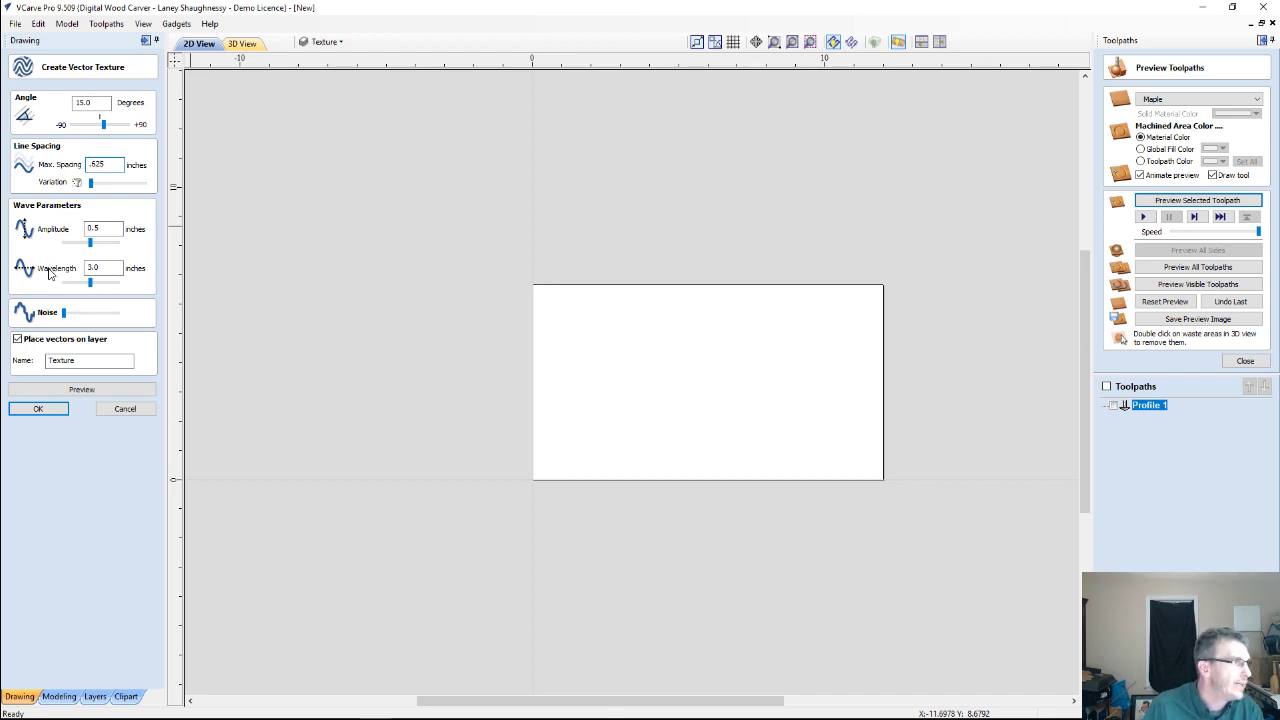
{"action": "left_click", "coordinate": [36, 409]}
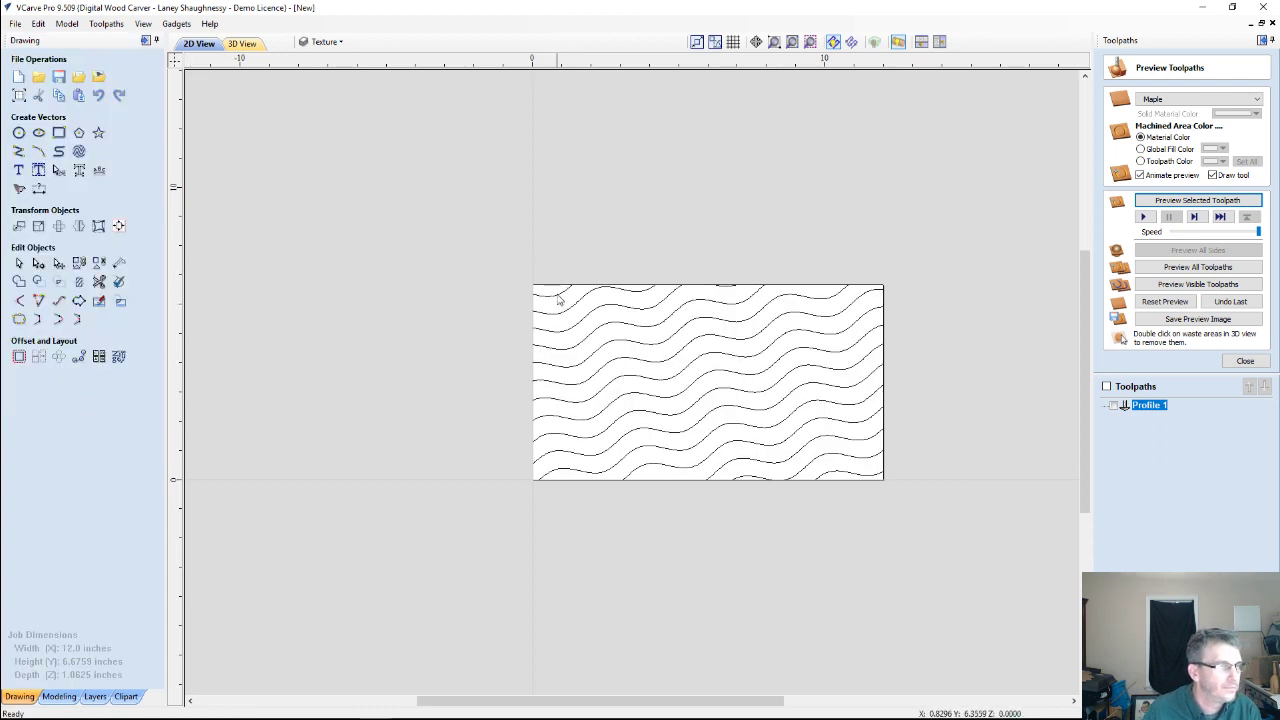
Delete all the wave vectors with 0.625 inch spacing from the 2D drawing.
{"action": "left_click", "coordinate": [558, 299]}
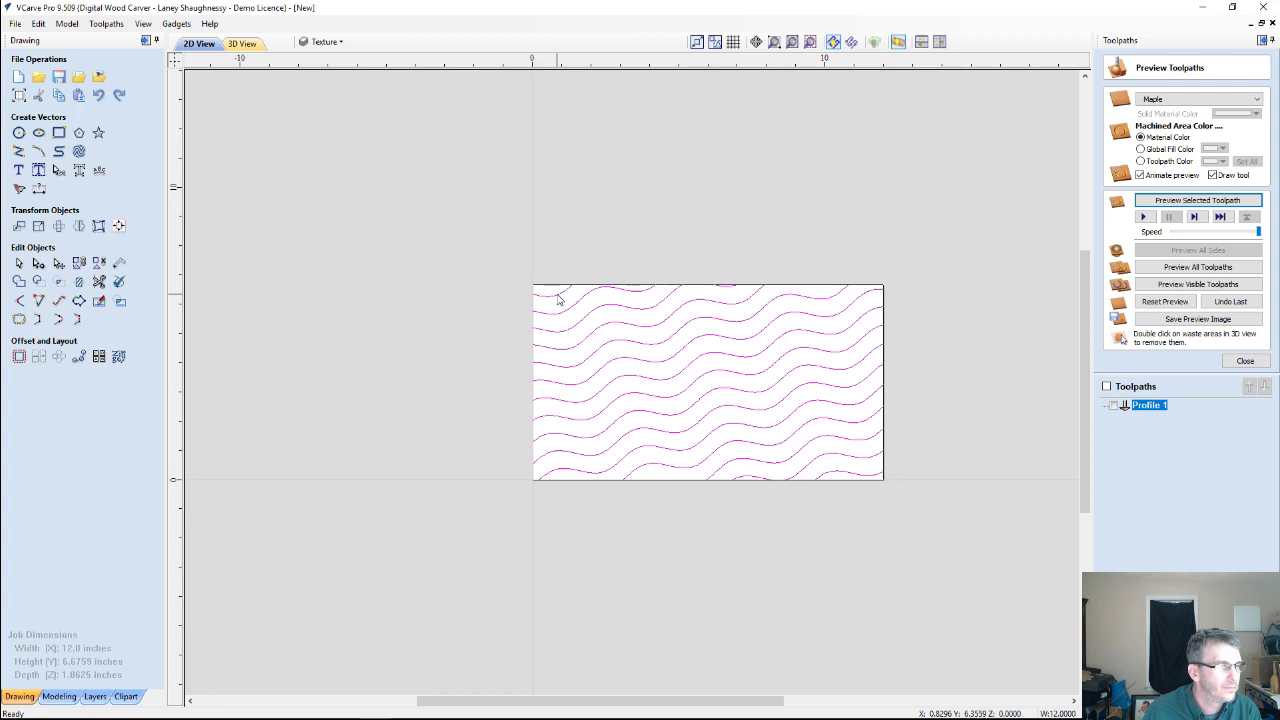
{"action": "scroll", "coordinate": [560, 307], "scroll_direction": "down", "scroll_amount": 1}
{"action": "scroll", "coordinate": [562, 310], "scroll_direction": "up", "scroll_amount": 3}
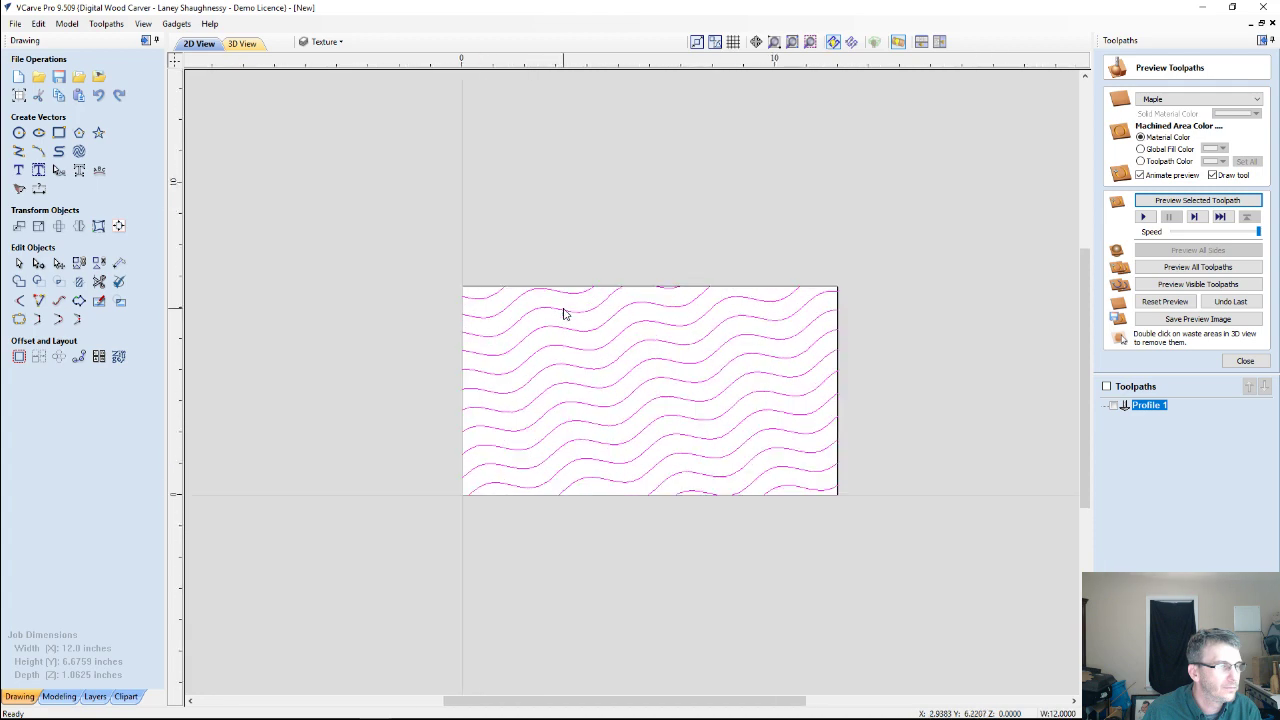
{"action": "scroll", "coordinate": [563, 314], "scroll_direction": "down", "scroll_amount": 1}
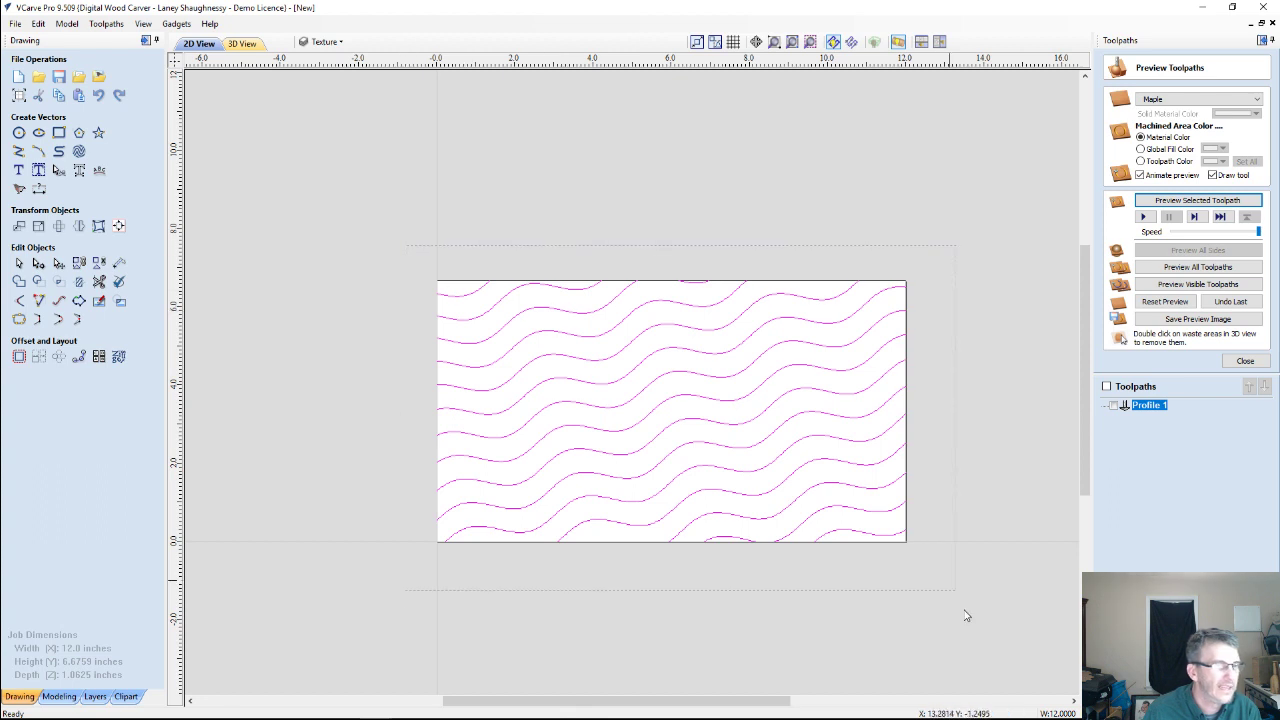
{"action": "key", "text": "Delete"}
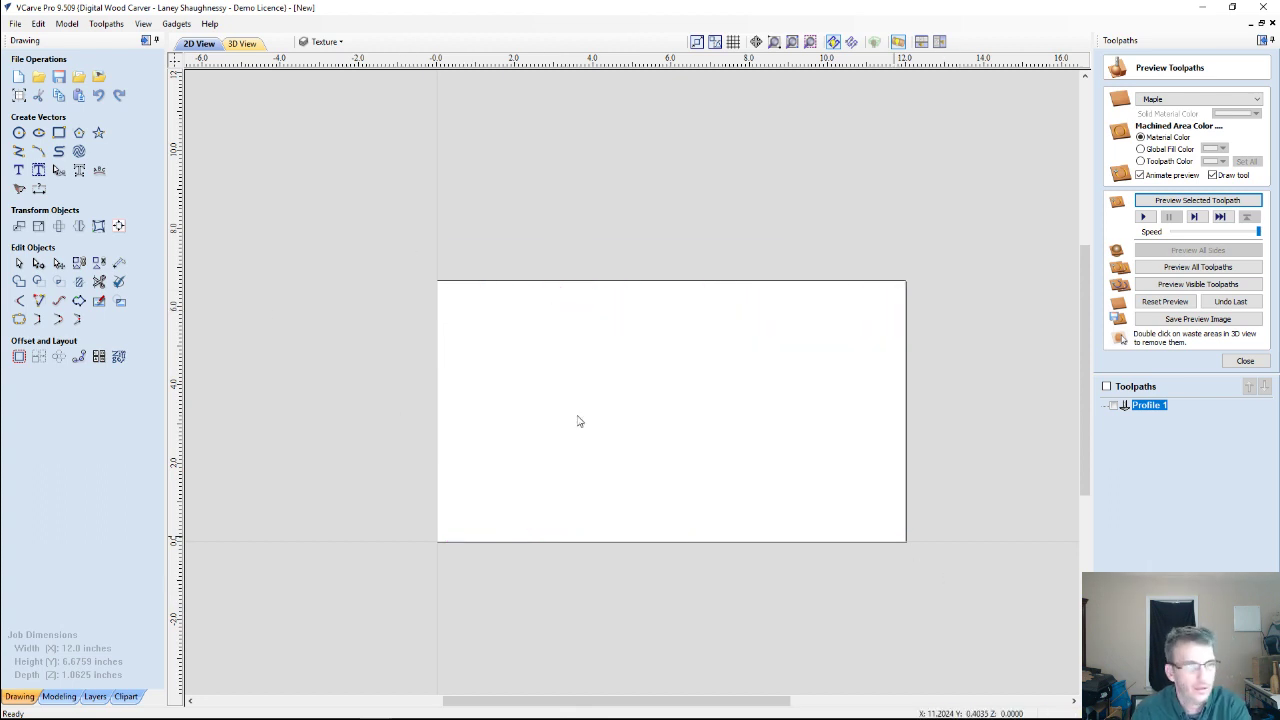
Draw a smooth open curve across the full job width near mid-height, with two gentle crests and a dip in the middle.
{"action": "left_click", "coordinate": [60, 155]}
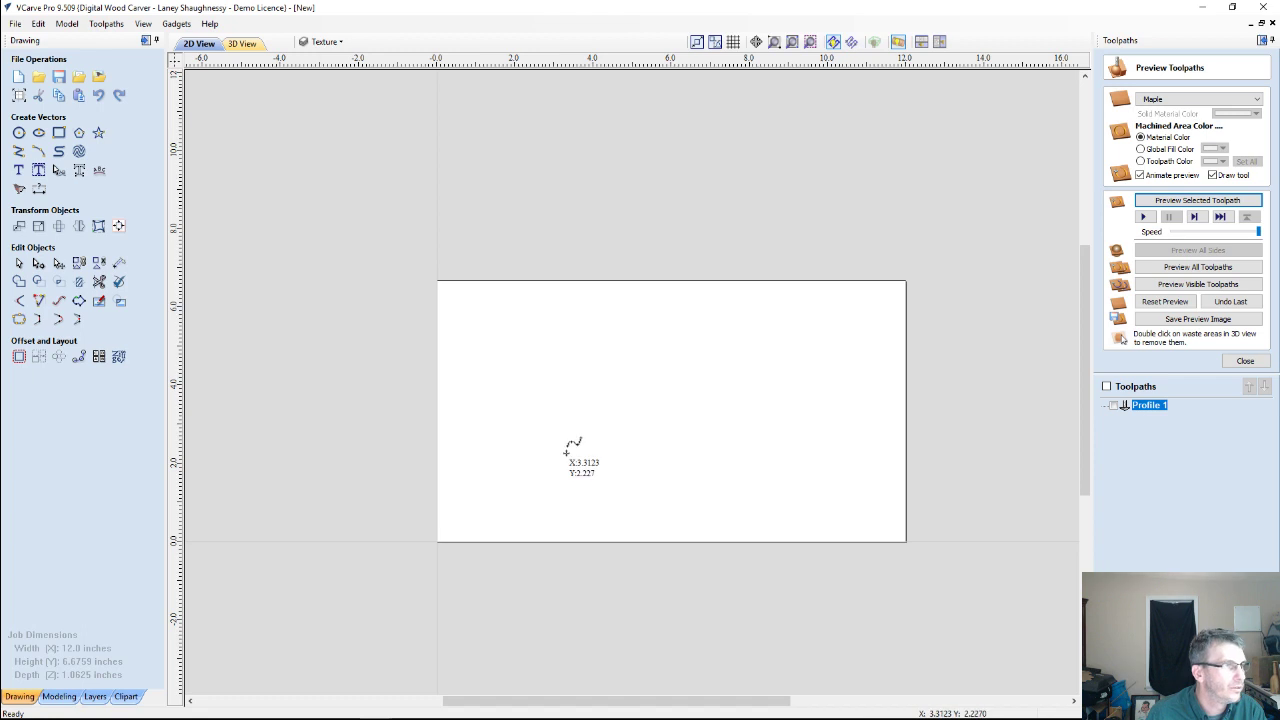
{"action": "left_click", "coordinate": [448, 399]}
{"action": "left_click", "coordinate": [490, 386]}
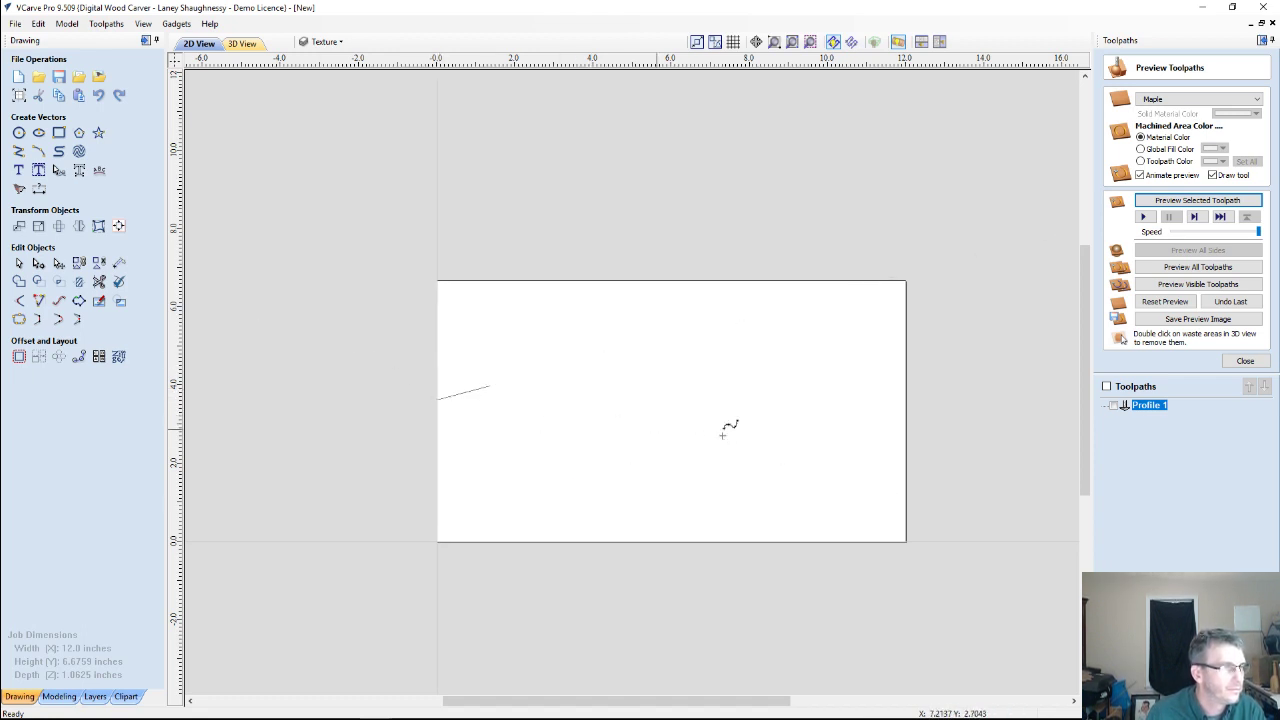
{"action": "left_click", "coordinate": [671, 410]}
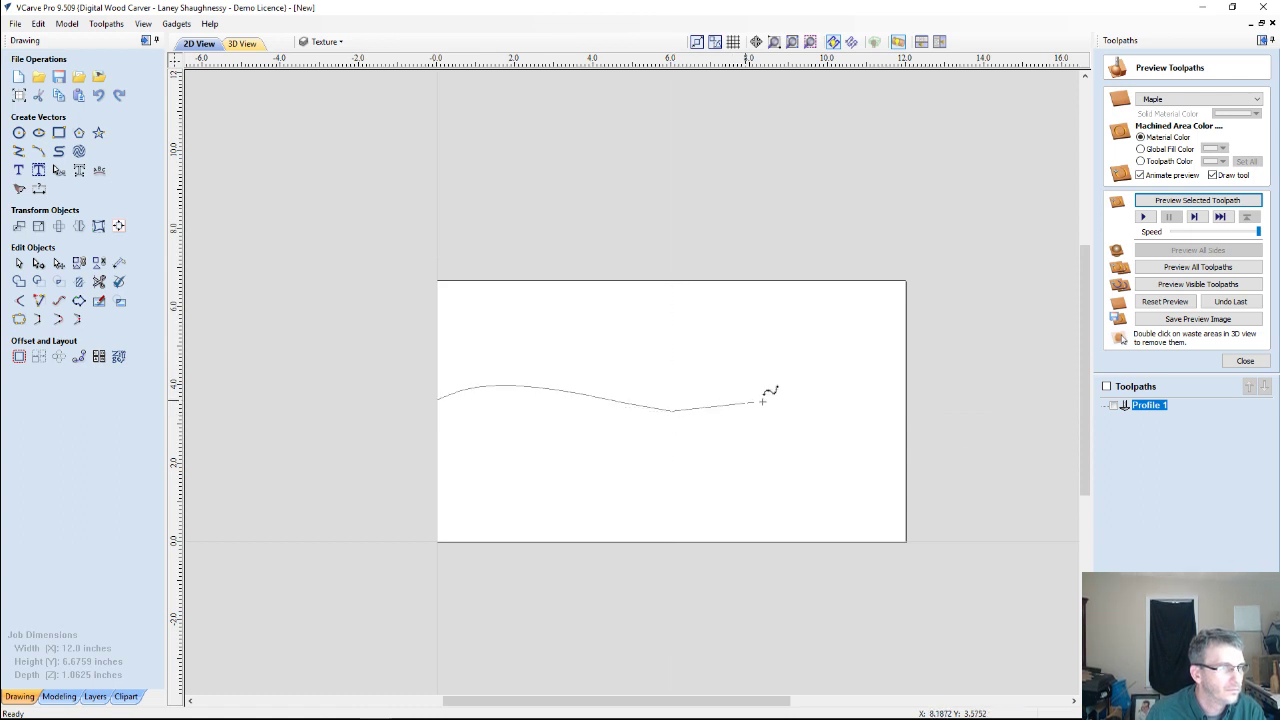
{"action": "left_click", "coordinate": [825, 386]}
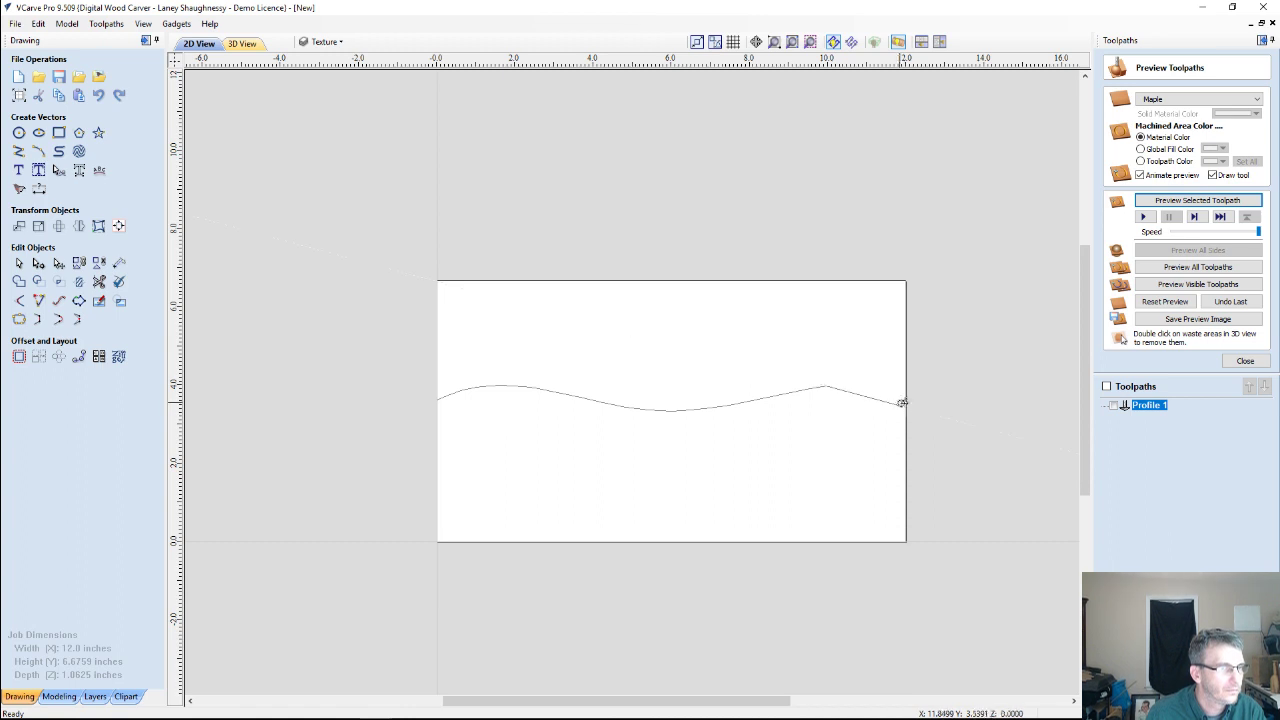
{"action": "left_click", "coordinate": [905, 404]}
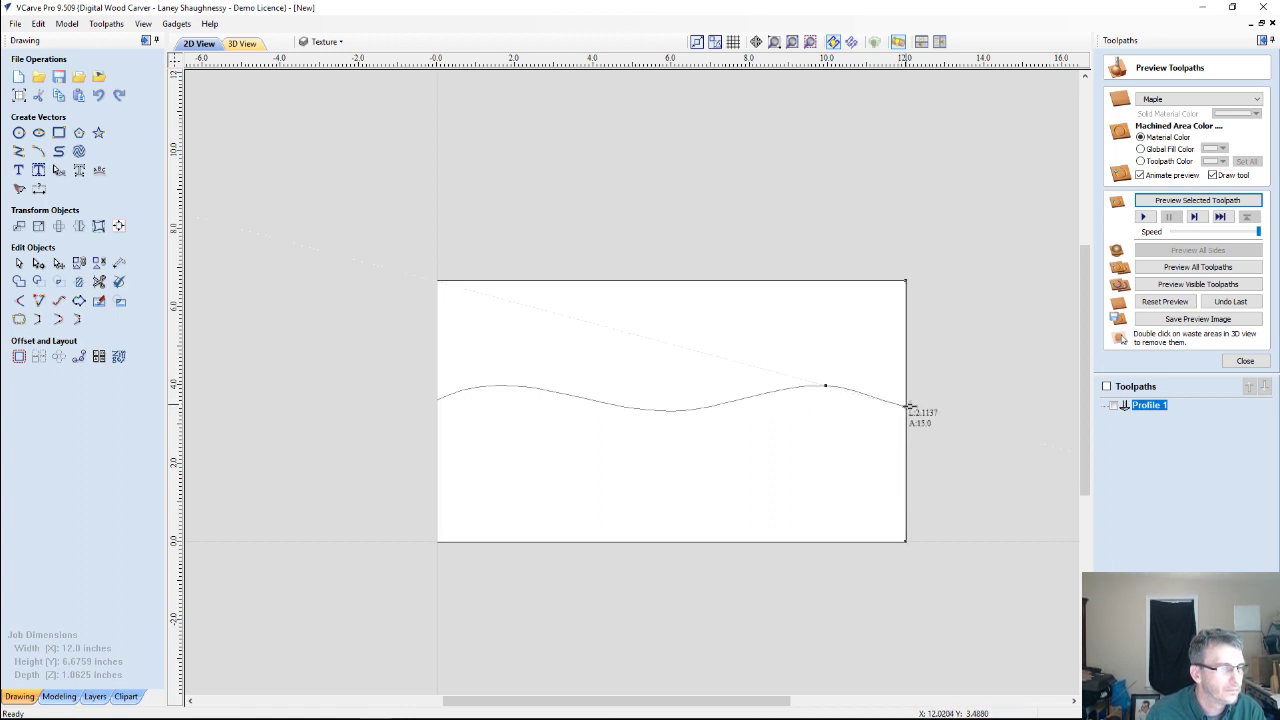
{"action": "right_click", "coordinate": [977, 408]}
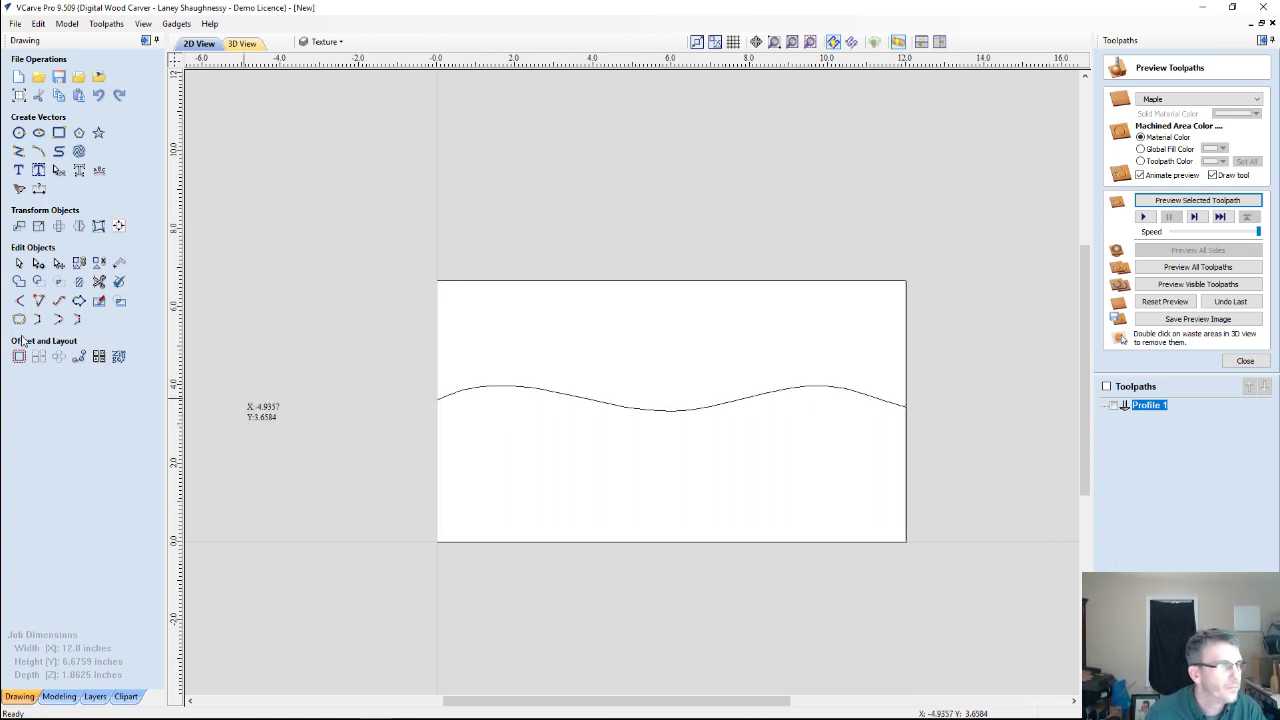
{"action": "left_click", "coordinate": [58, 132]}
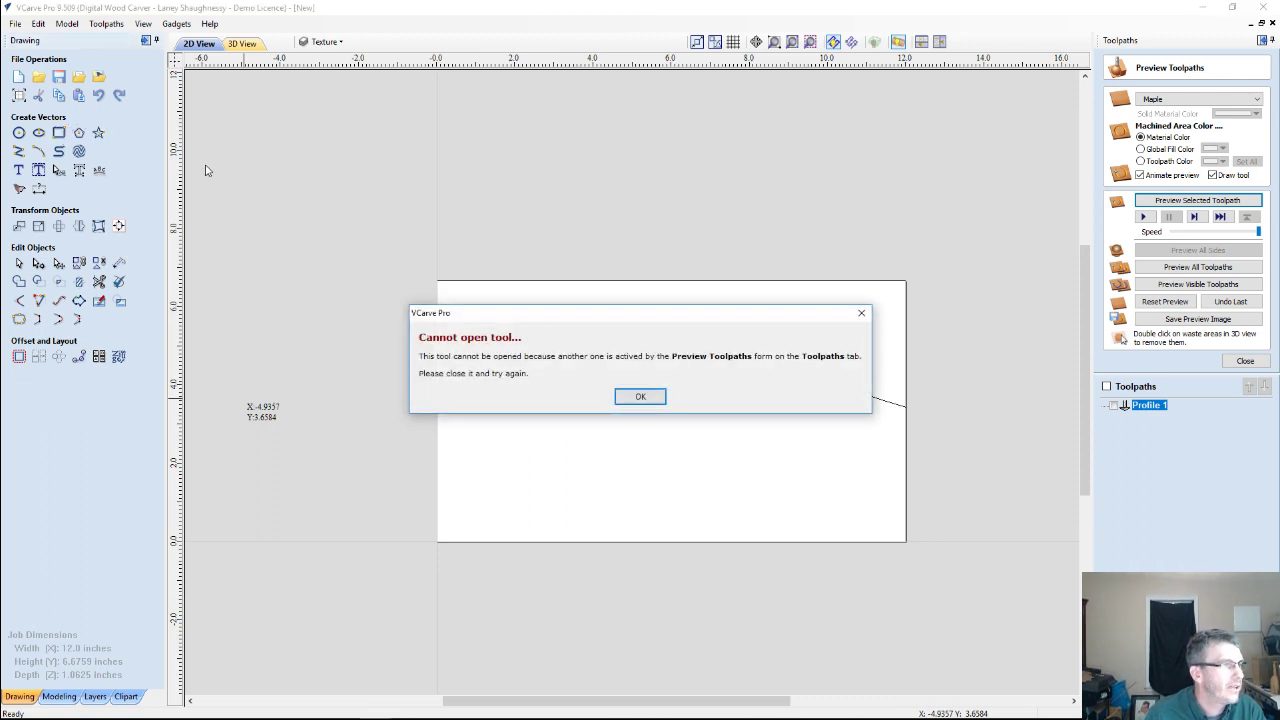
{"action": "left_click", "coordinate": [632, 396]}
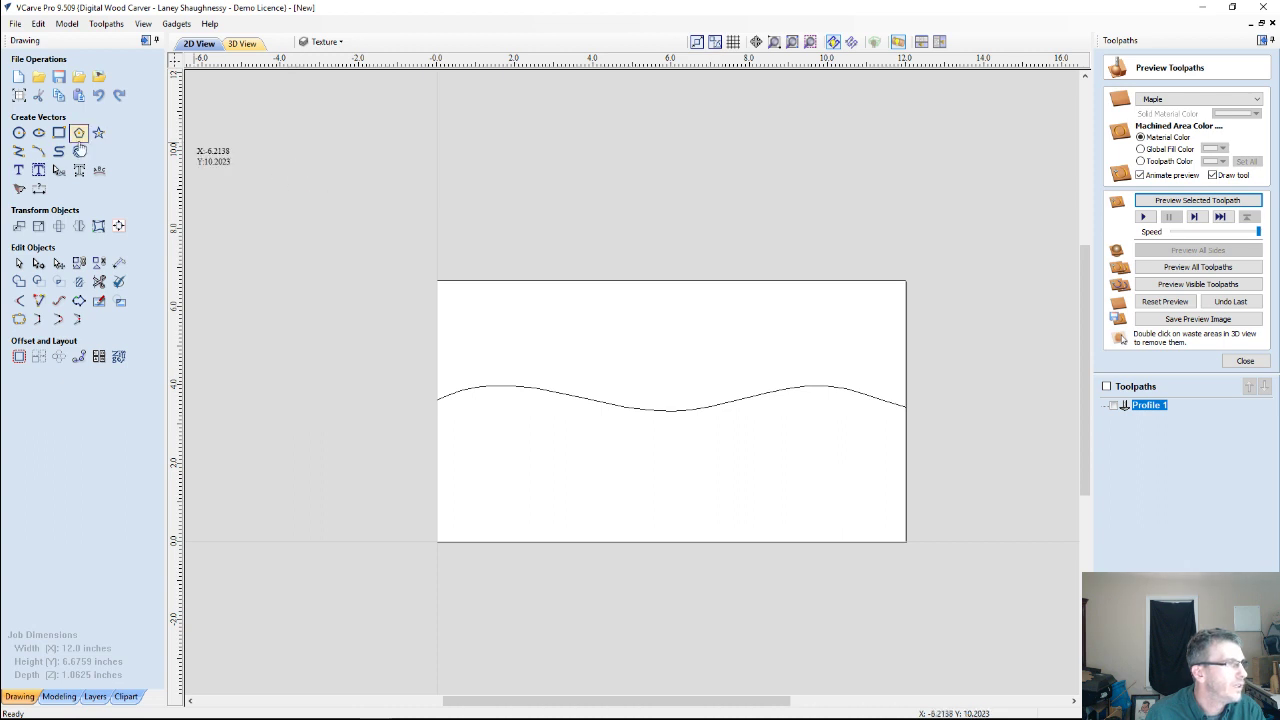
{"action": "left_click", "coordinate": [79, 138]}
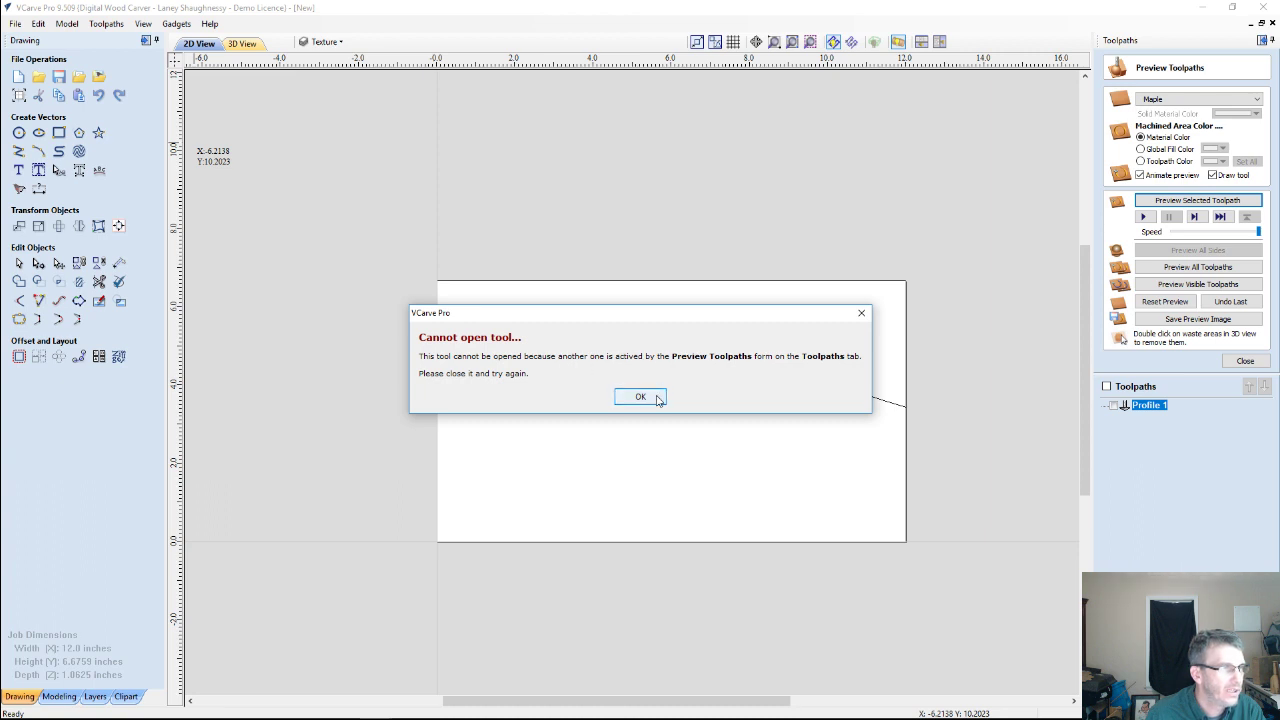
{"action": "left_click", "coordinate": [655, 397]}
Close the toolpath preview and draw a square-cornered rectangle about 1.16 by 6.68 inches just outside the job's left edge, spanning its height.
{"action": "left_click", "coordinate": [1245, 361]}
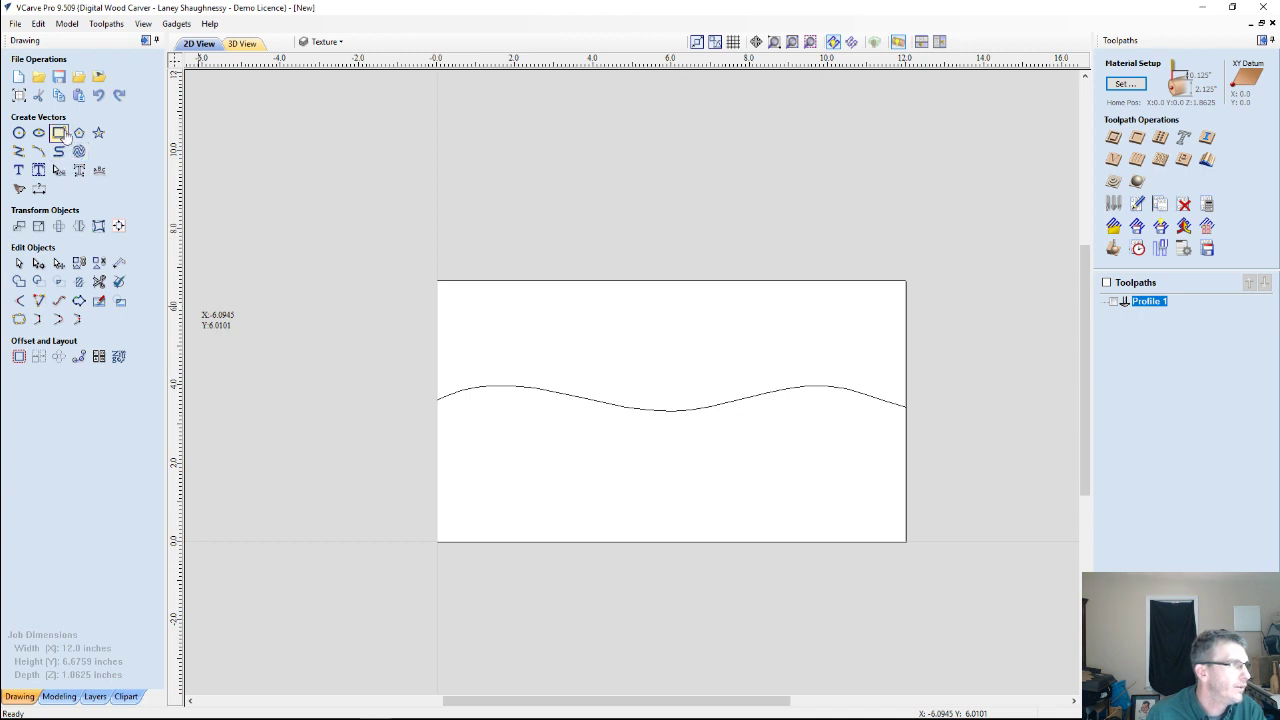
{"action": "left_click", "coordinate": [59, 133]}
{"action": "left_click_drag", "start_coordinate": [452, 275], "coordinate": [371, 280]}
{"action": "left_click_drag", "start_coordinate": [407, 420], "coordinate": [419, 540]}
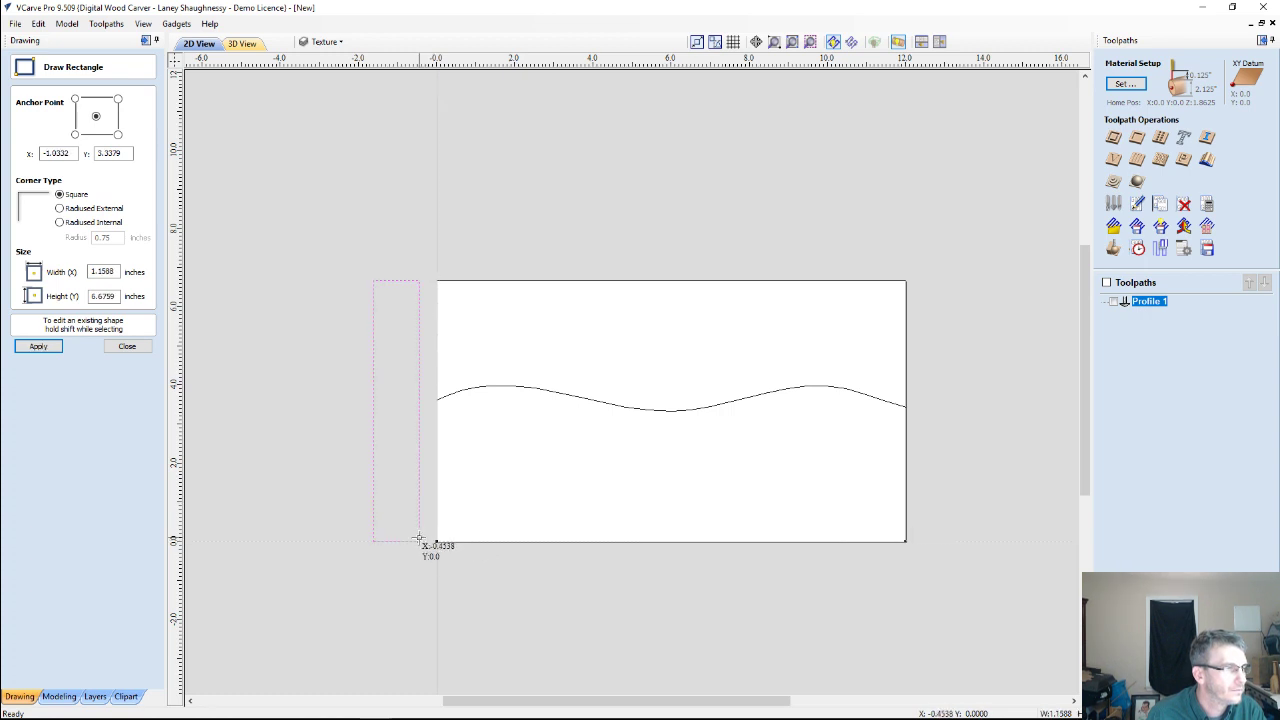
{"action": "left_click", "coordinate": [114, 347]}
{"action": "scroll", "coordinate": [405, 330], "scroll_direction": "down", "scroll_amount": 1}
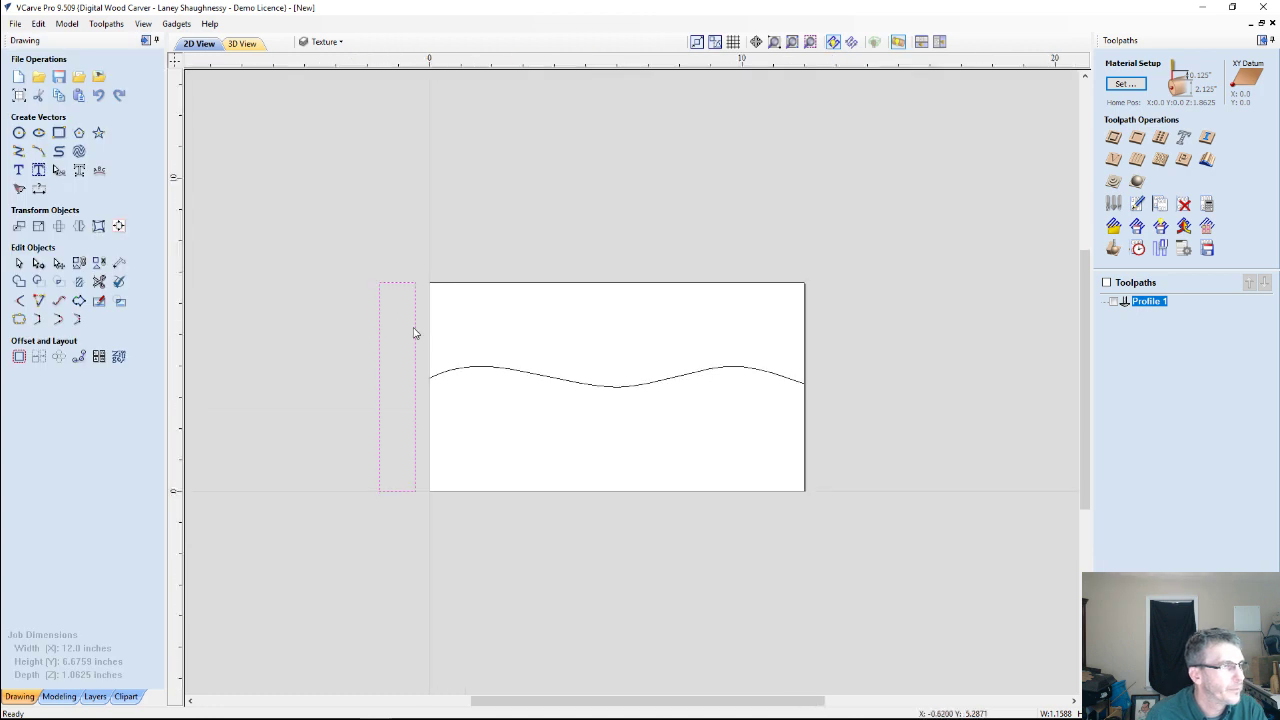
Edit the nodes of the narrow rectangle beside the job and delete its outer vertical span, farthest from the job.
{"action": "scroll", "coordinate": [415, 333], "scroll_direction": "up", "scroll_amount": 2}
{"action": "left_click", "coordinate": [421, 359]}
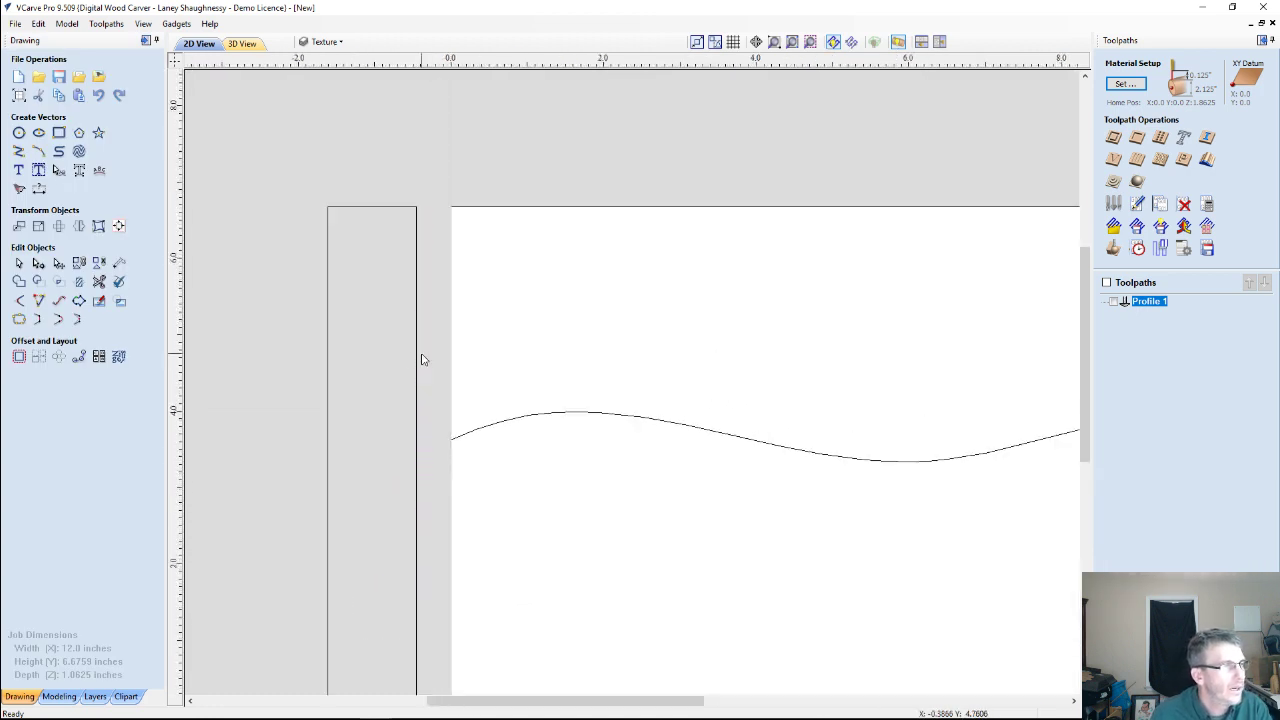
{"action": "scroll", "coordinate": [421, 359], "scroll_direction": "down", "scroll_amount": 2}
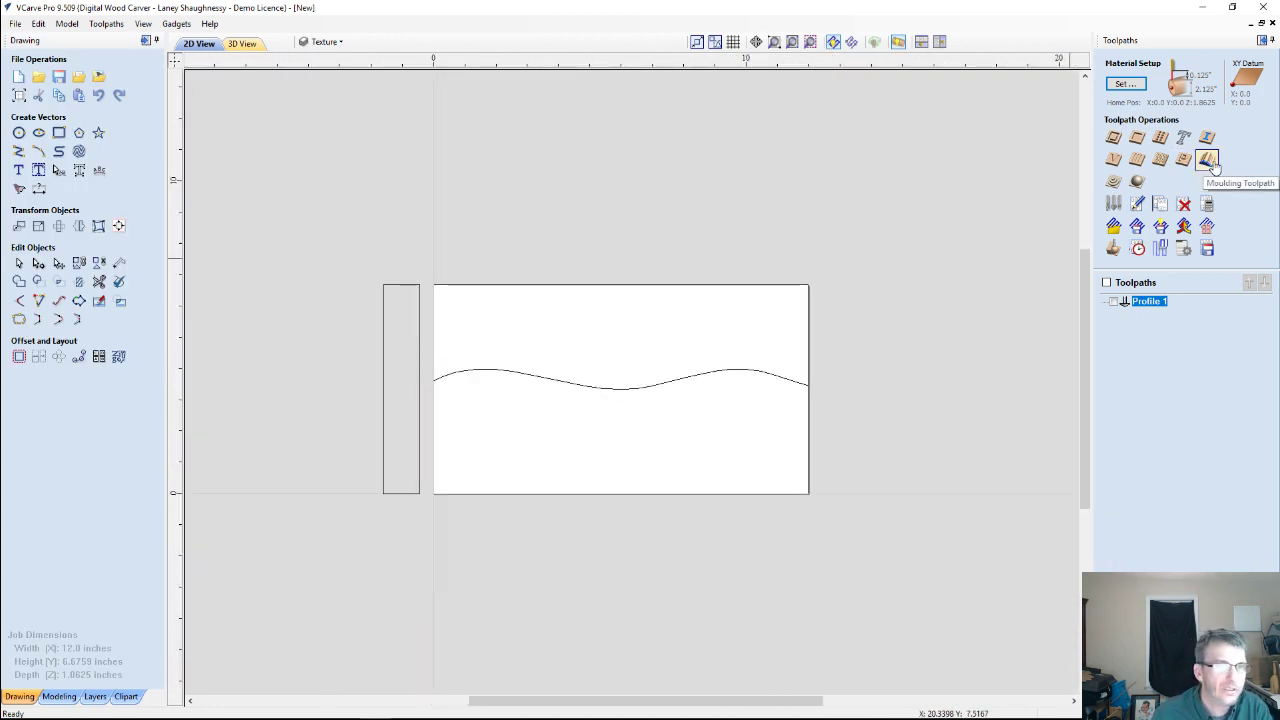
{"action": "left_click", "coordinate": [383, 348]}
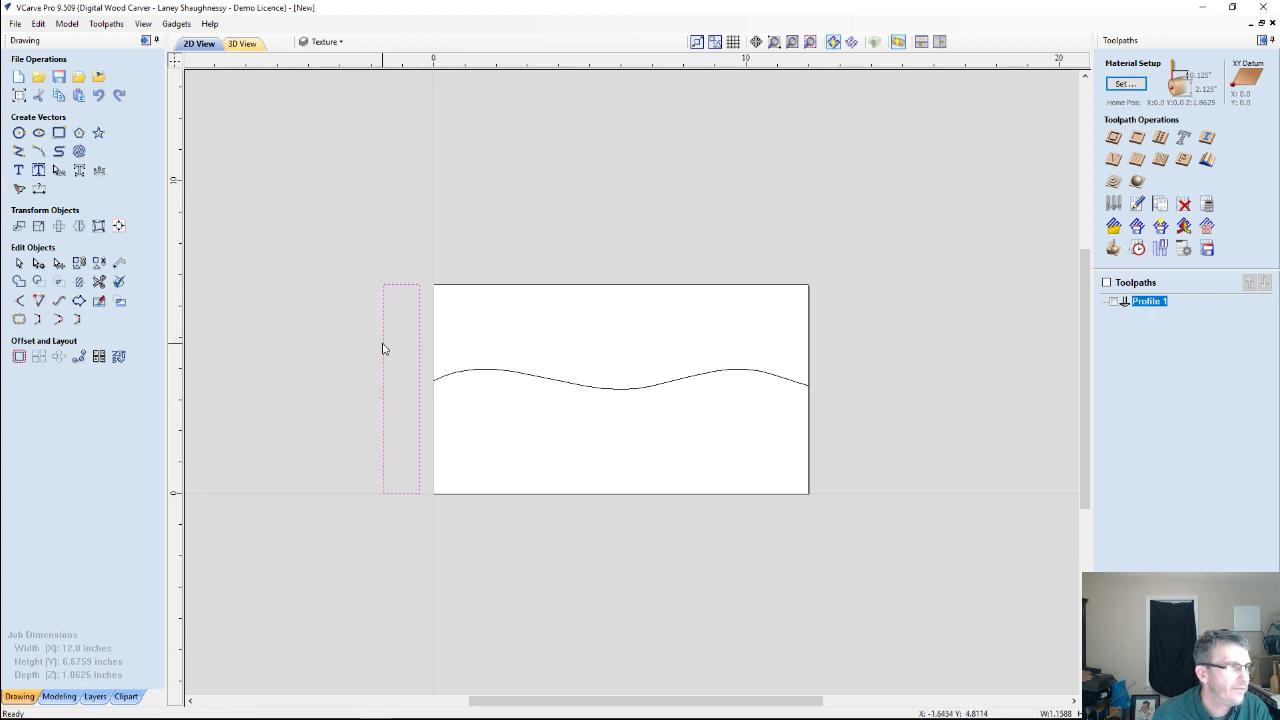
{"action": "scroll", "coordinate": [384, 352], "scroll_direction": "up", "scroll_amount": 1}
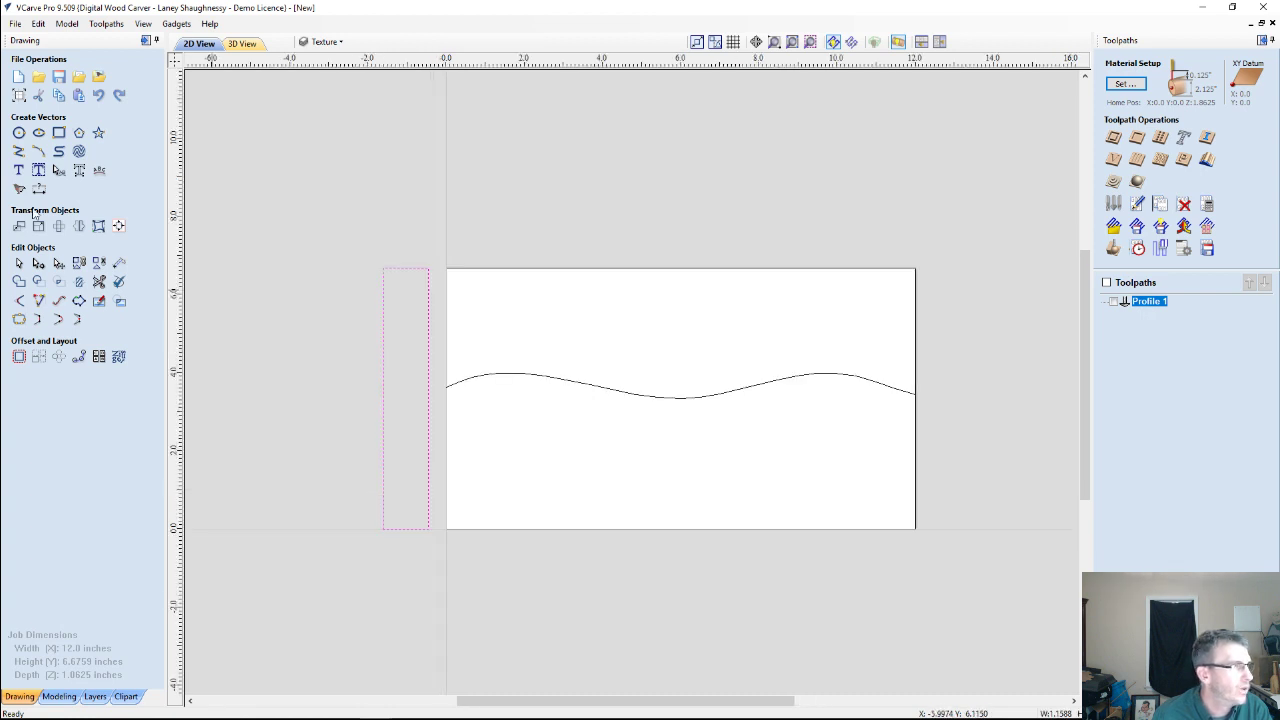
{"action": "left_click", "coordinate": [38, 263]}
{"action": "right_click", "coordinate": [384, 338]}
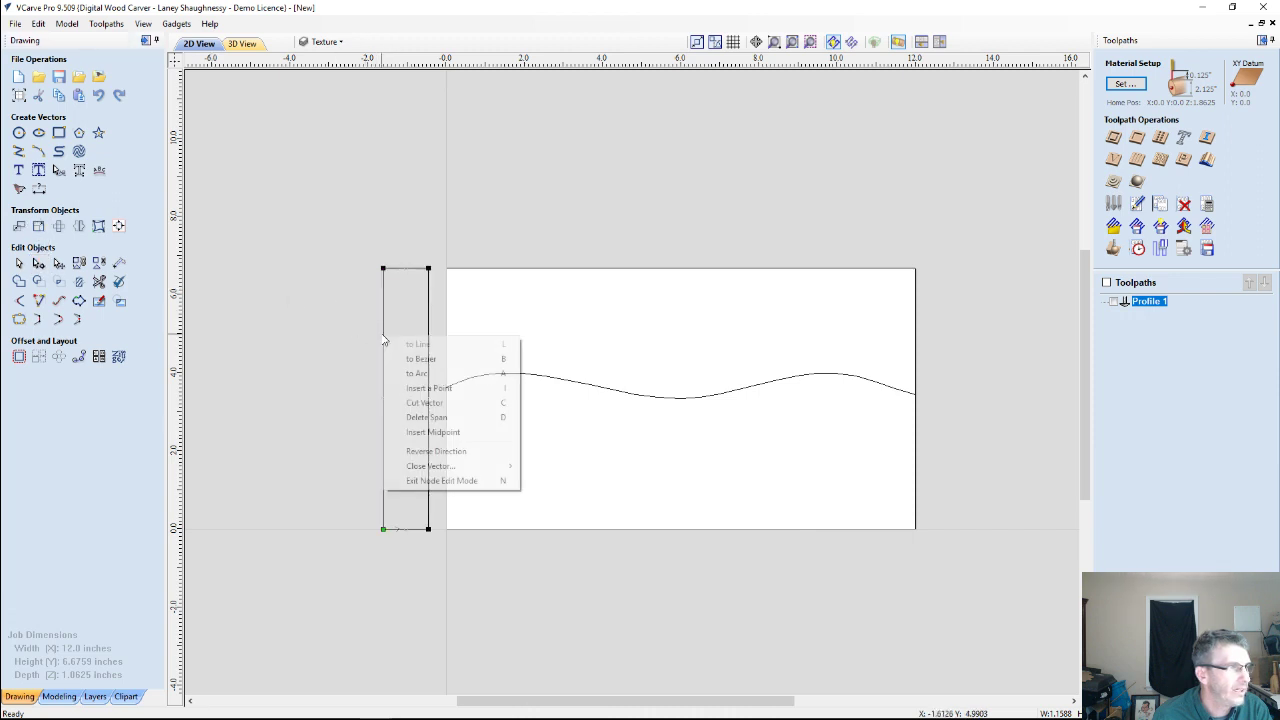
{"action": "left_click", "coordinate": [424, 418]}
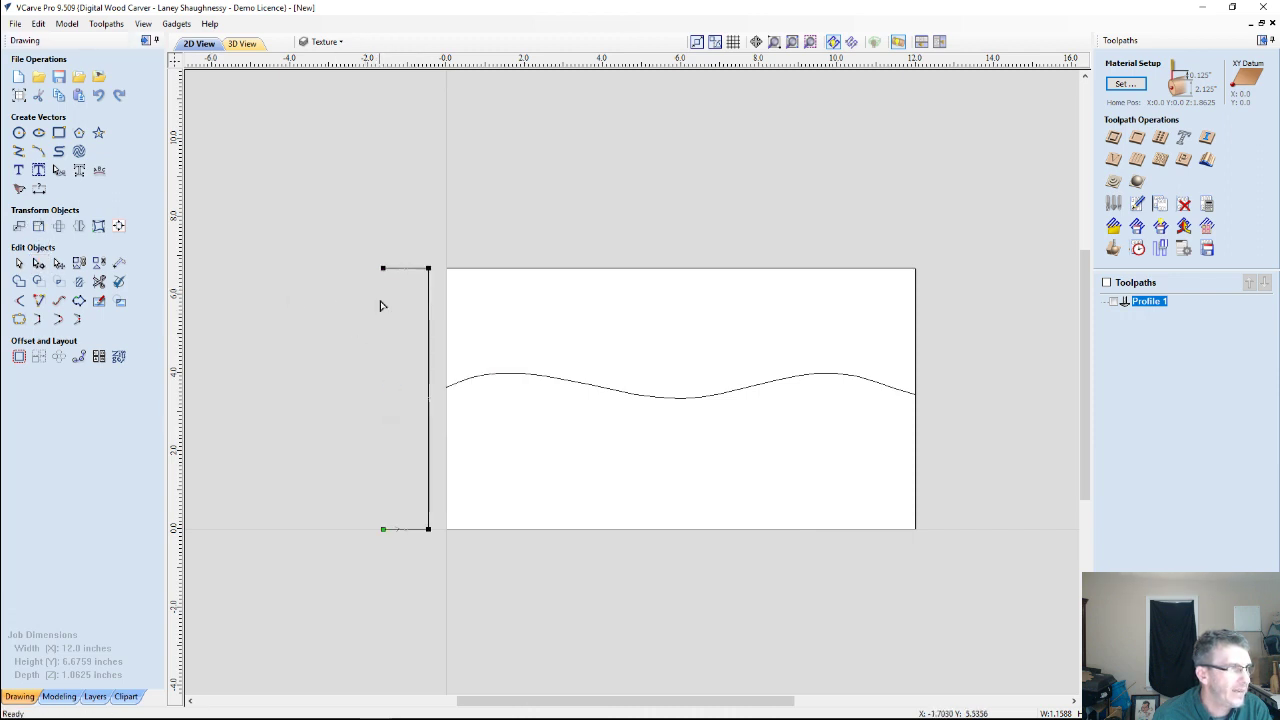
Convert the open shape's remaining vertical span to a Bezier and bend it outward near the upper end and inward near the lower end.
{"action": "right_click", "coordinate": [430, 302]}
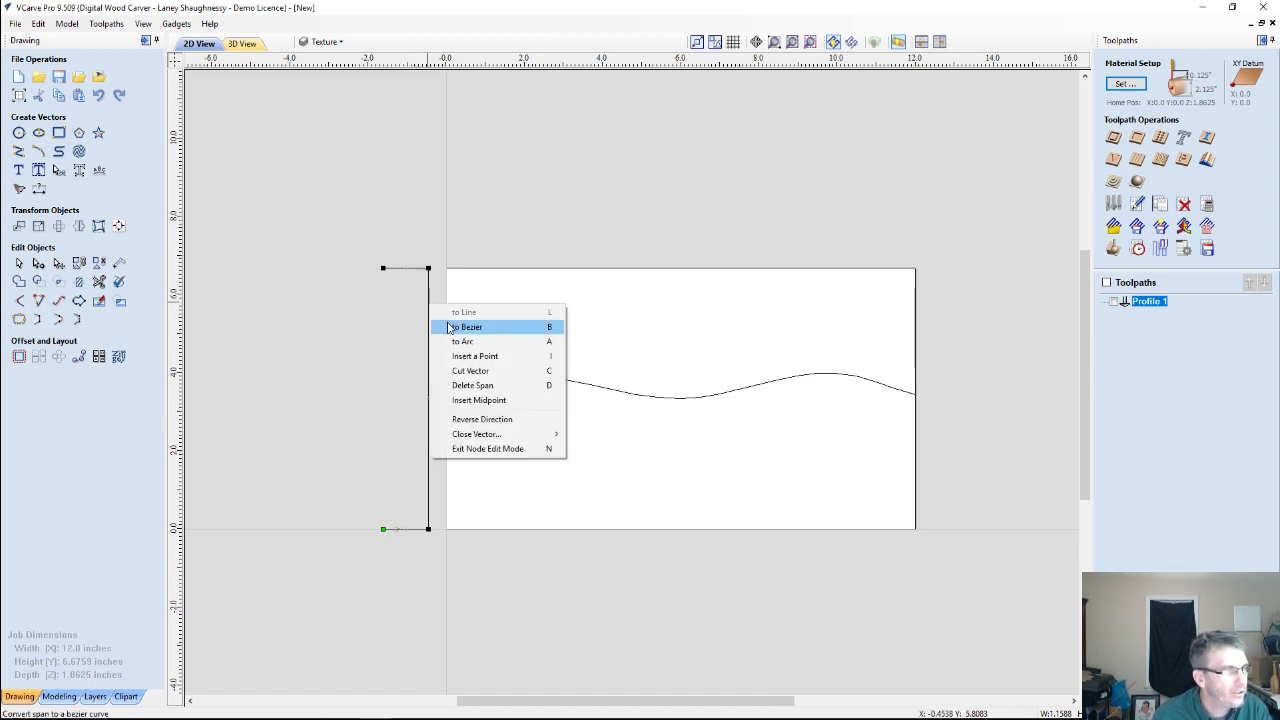
{"action": "left_click", "coordinate": [449, 327]}
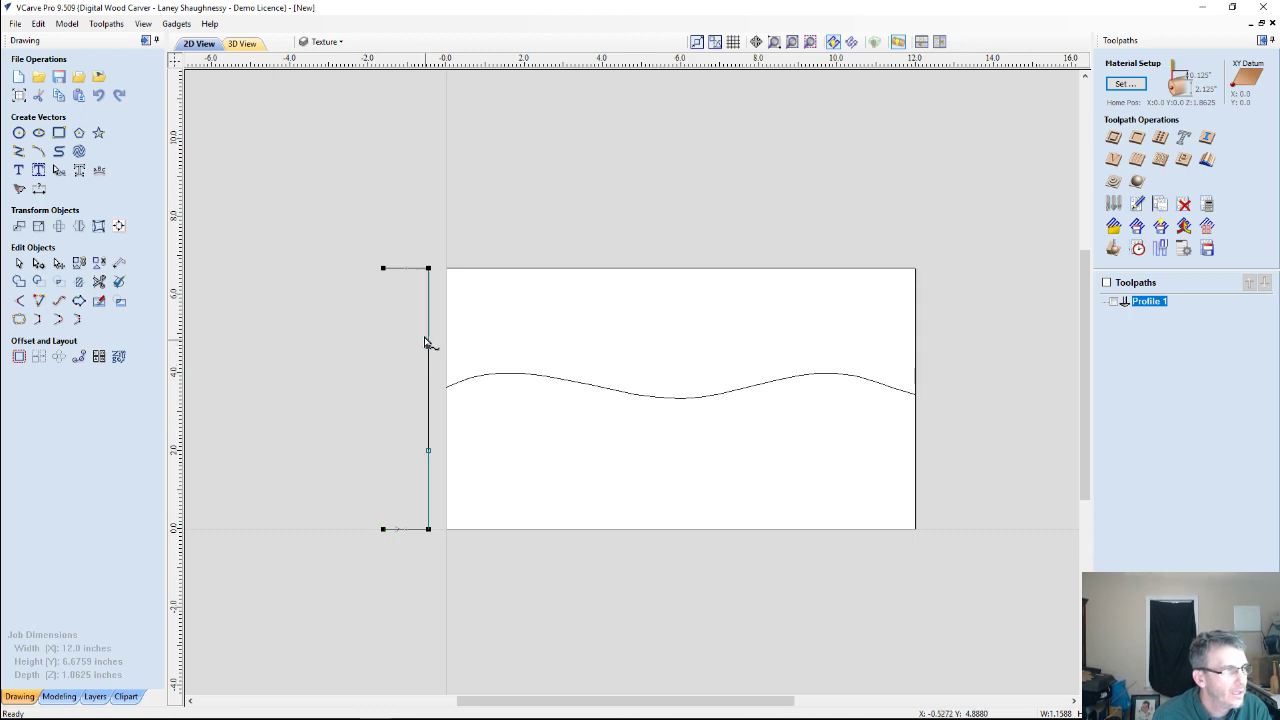
{"action": "left_click_drag", "start_coordinate": [424, 342], "coordinate": [391, 307]}
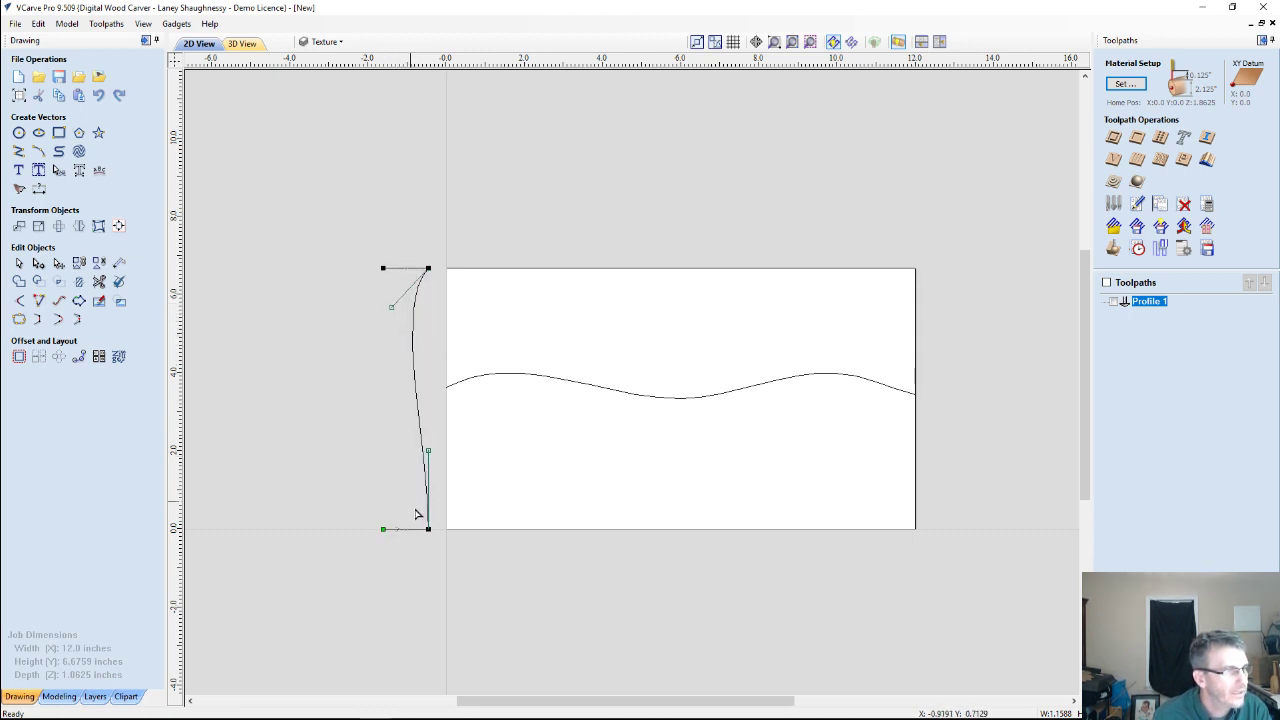
{"action": "left_click_drag", "start_coordinate": [428, 450], "coordinate": [447, 425]}
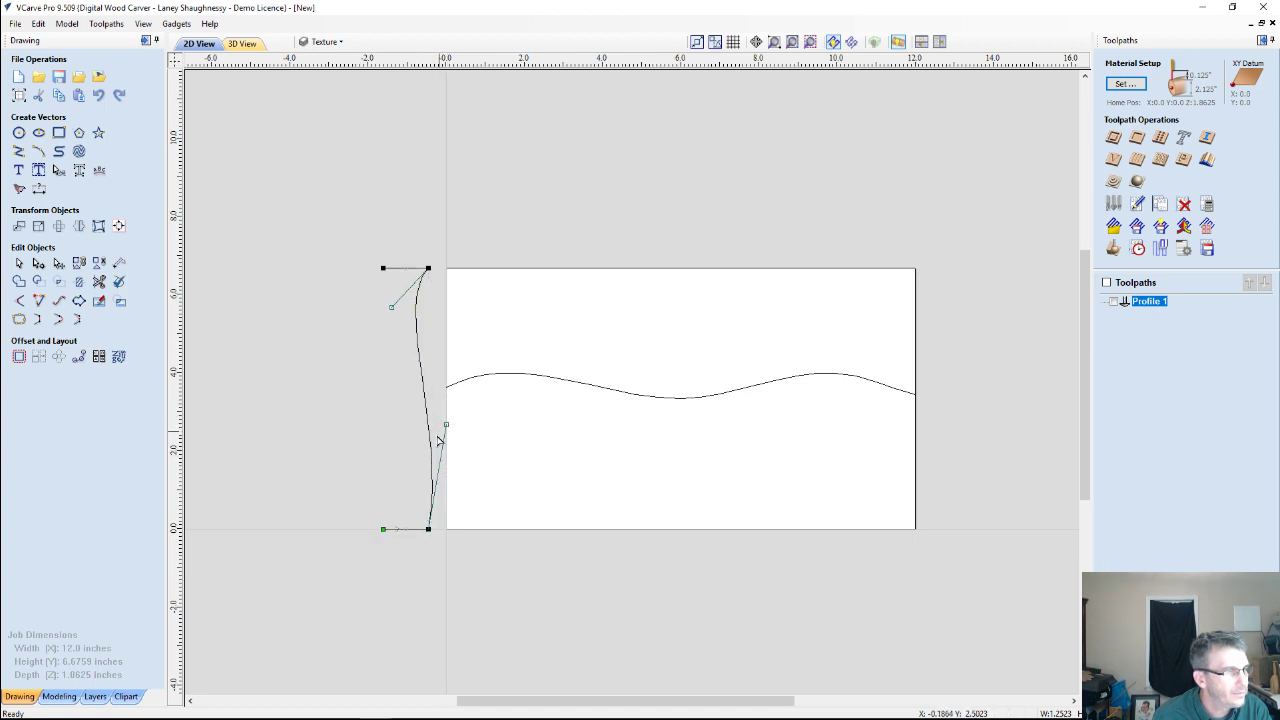
Insert a point near the middle of the bent span and reshape the span around it into a deeper S-shaped wave.
{"action": "right_click", "coordinate": [423, 392]}
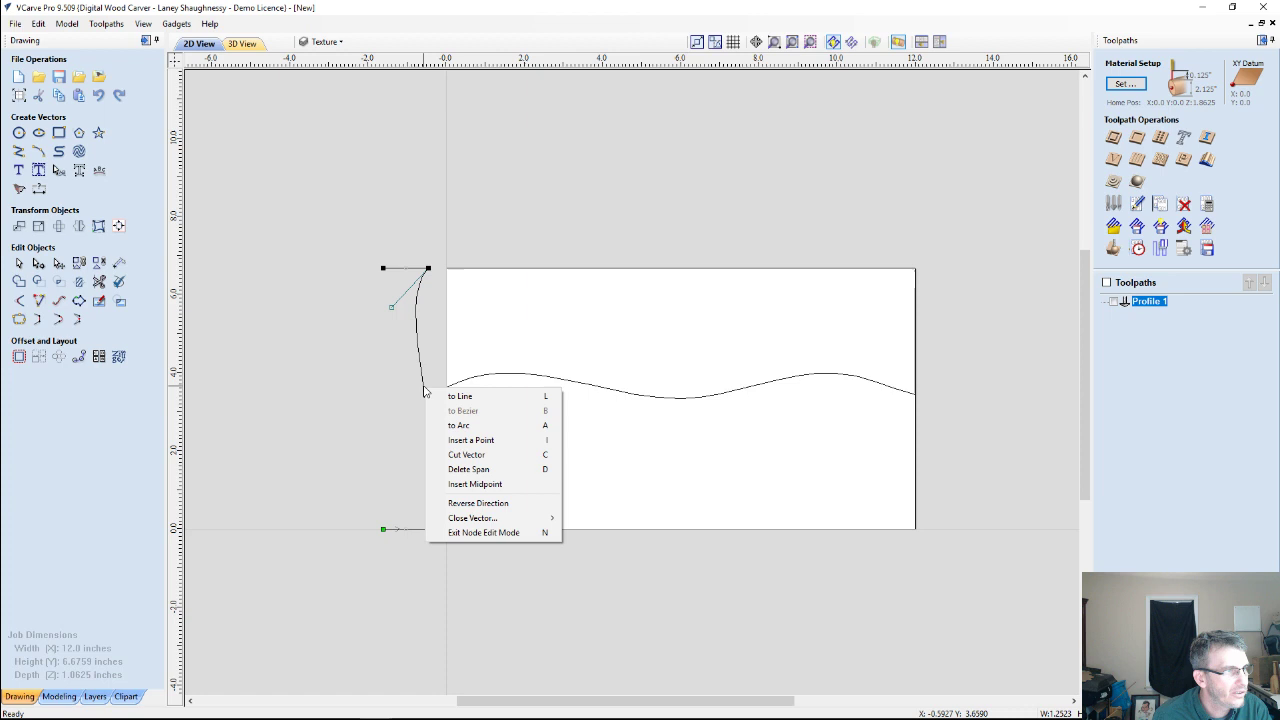
{"action": "left_click", "coordinate": [462, 440]}
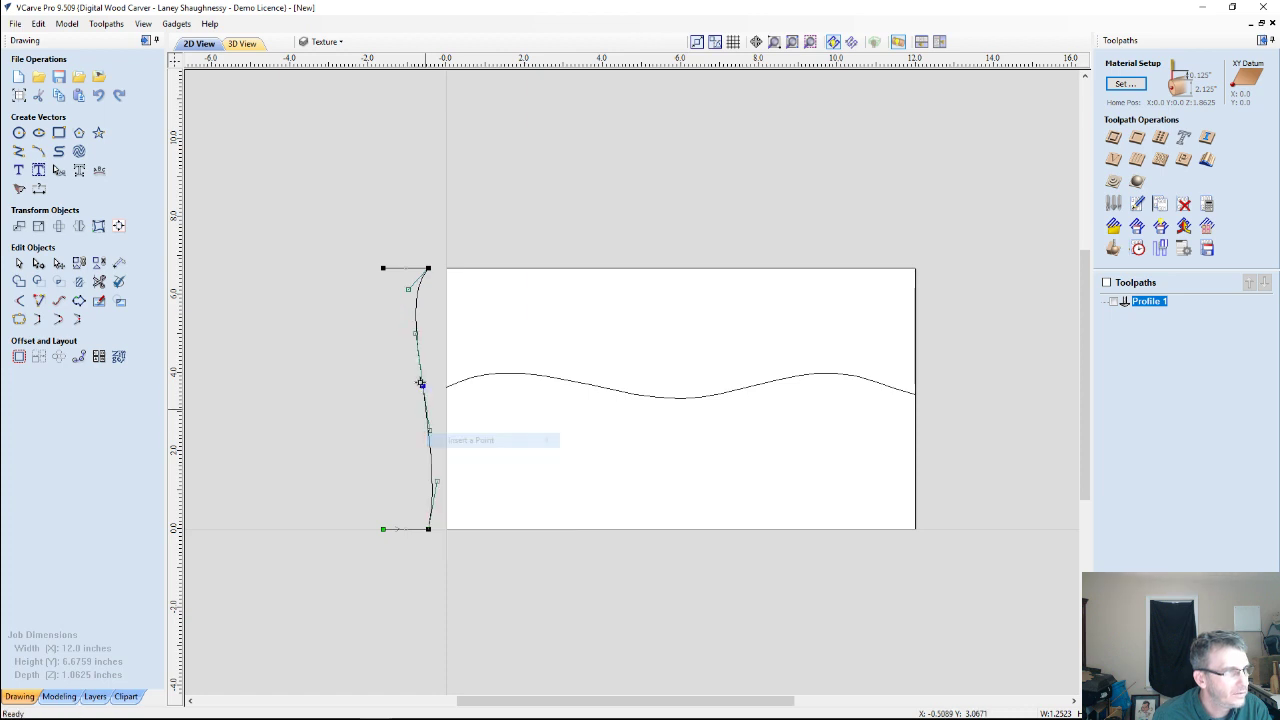
{"action": "mouse_move", "coordinate": [420, 385]}
{"action": "left_mouse_down"}
{"action": "mouse_move", "coordinate": [405, 390]}
{"action": "mouse_move", "coordinate": [419, 406]}
{"action": "left_mouse_up"}
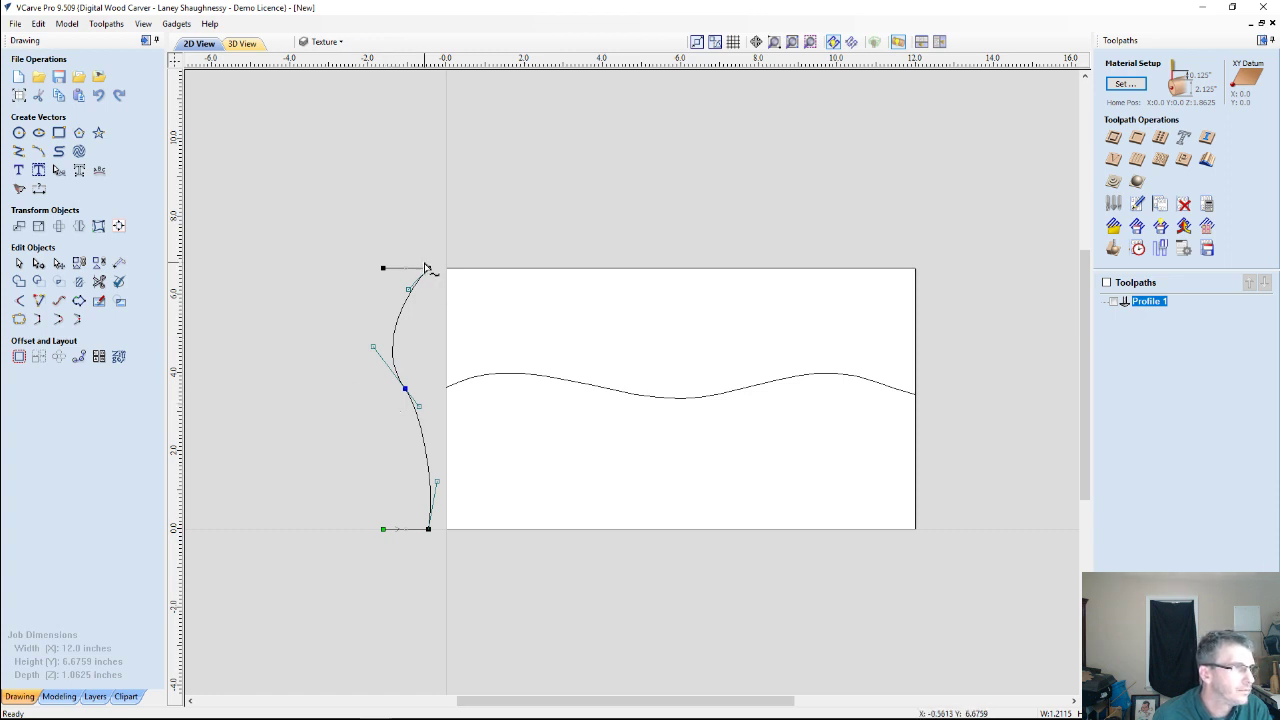
Draw a circle about 0.27 inches in diameter centred on the S-shaped curve near its lower end.
{"action": "left_click", "coordinate": [19, 133]}
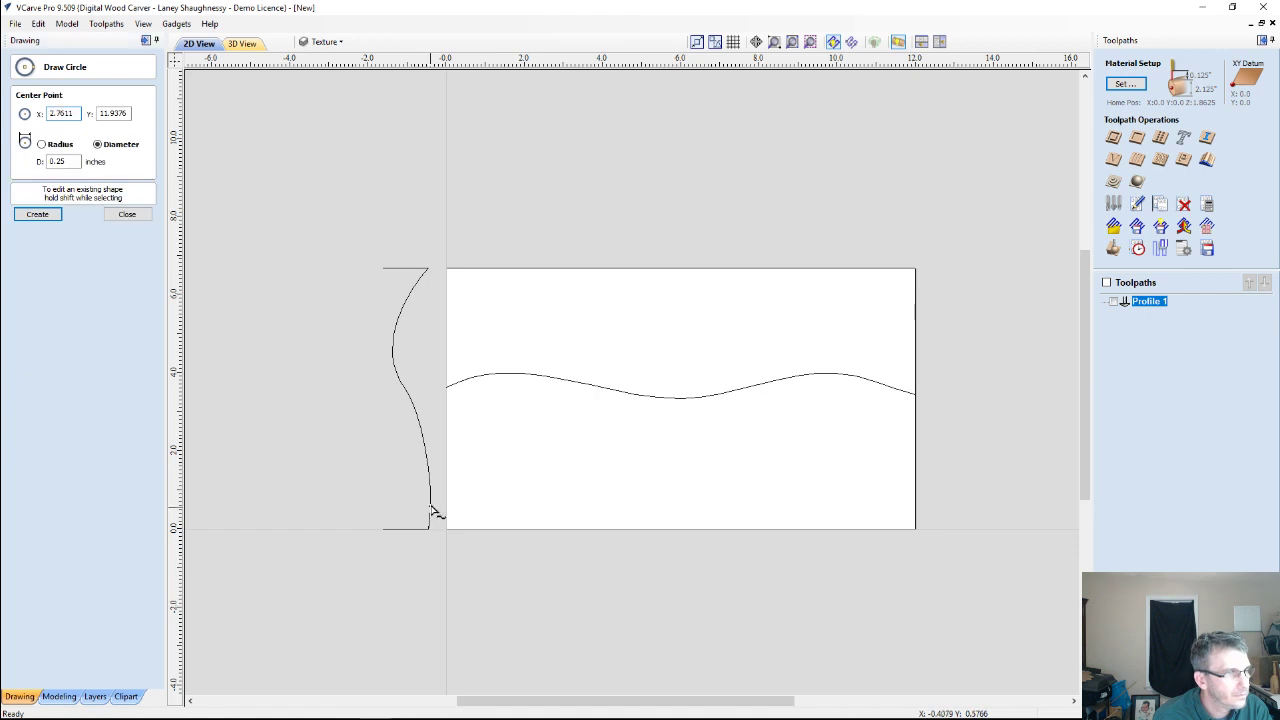
{"action": "left_click_drag", "start_coordinate": [430, 510], "coordinate": [436, 512]}
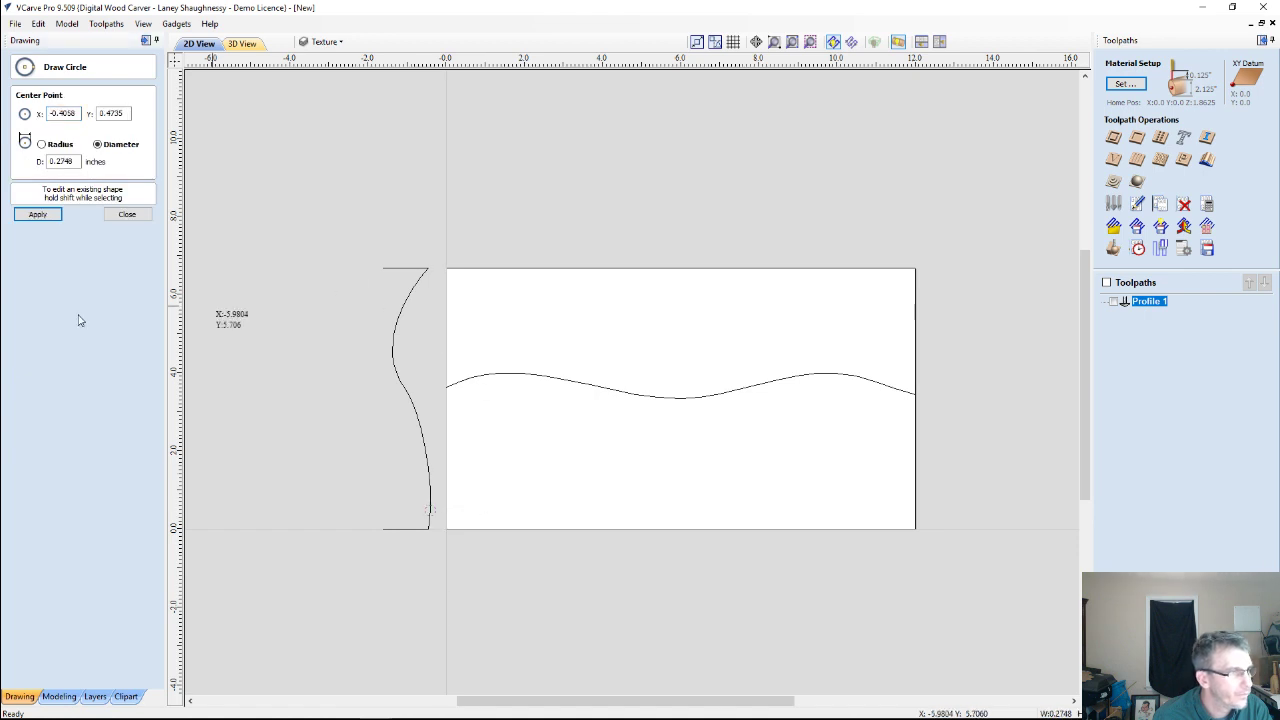
{"action": "left_click", "coordinate": [127, 214]}
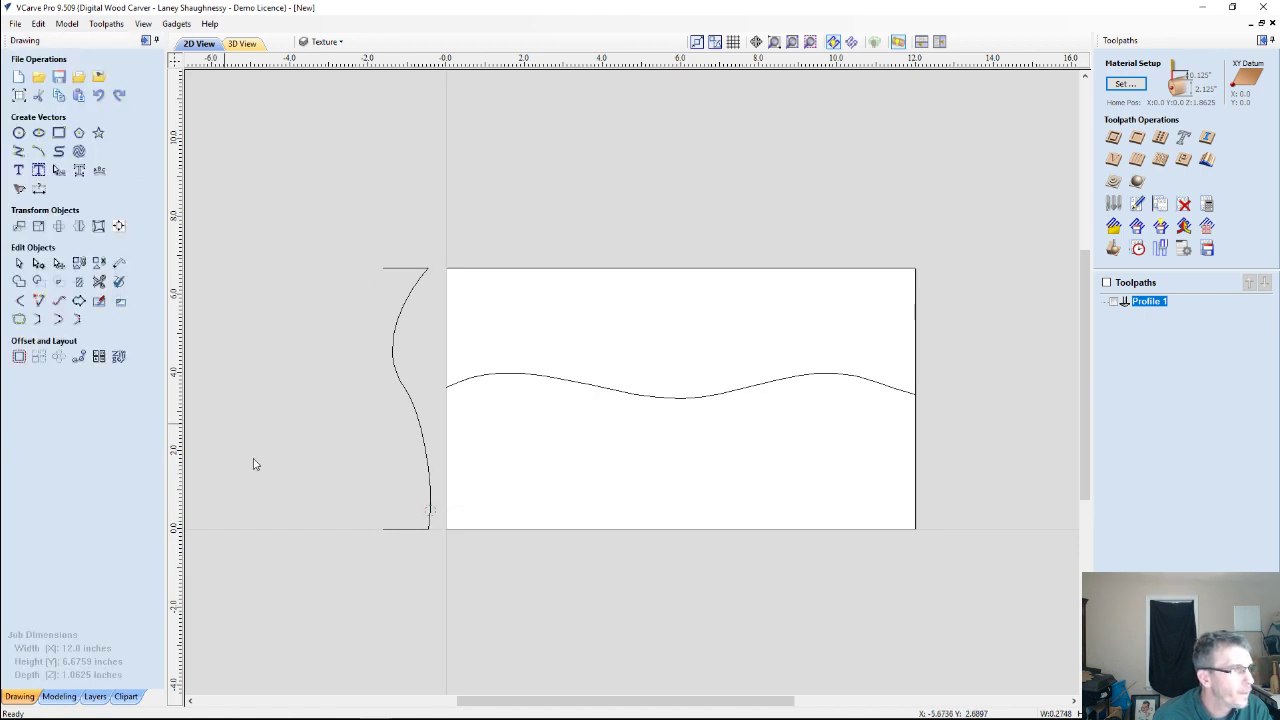
{"action": "scroll", "coordinate": [416, 530], "scroll_direction": "up", "scroll_amount": 5}
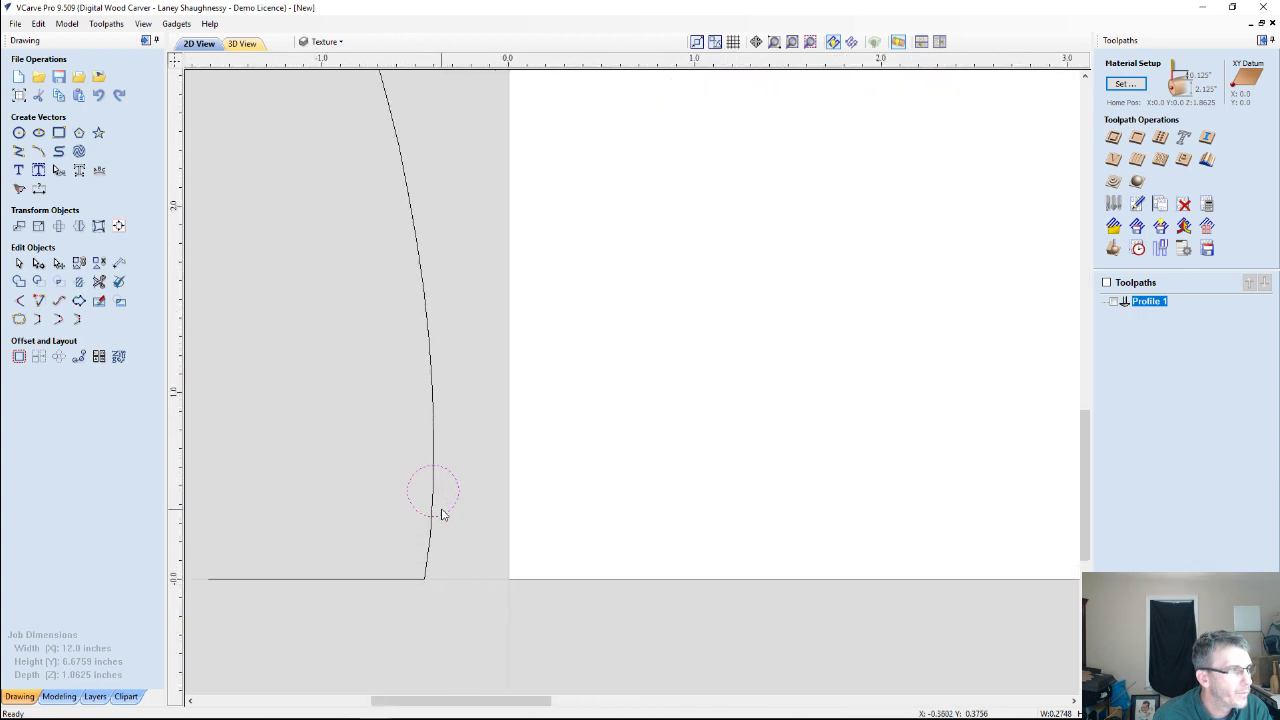
Resize the small circle to 0.3 inches in width and height, keeping its proportions linked.
{"action": "scroll", "coordinate": [443, 514], "scroll_direction": "down", "scroll_amount": 4}
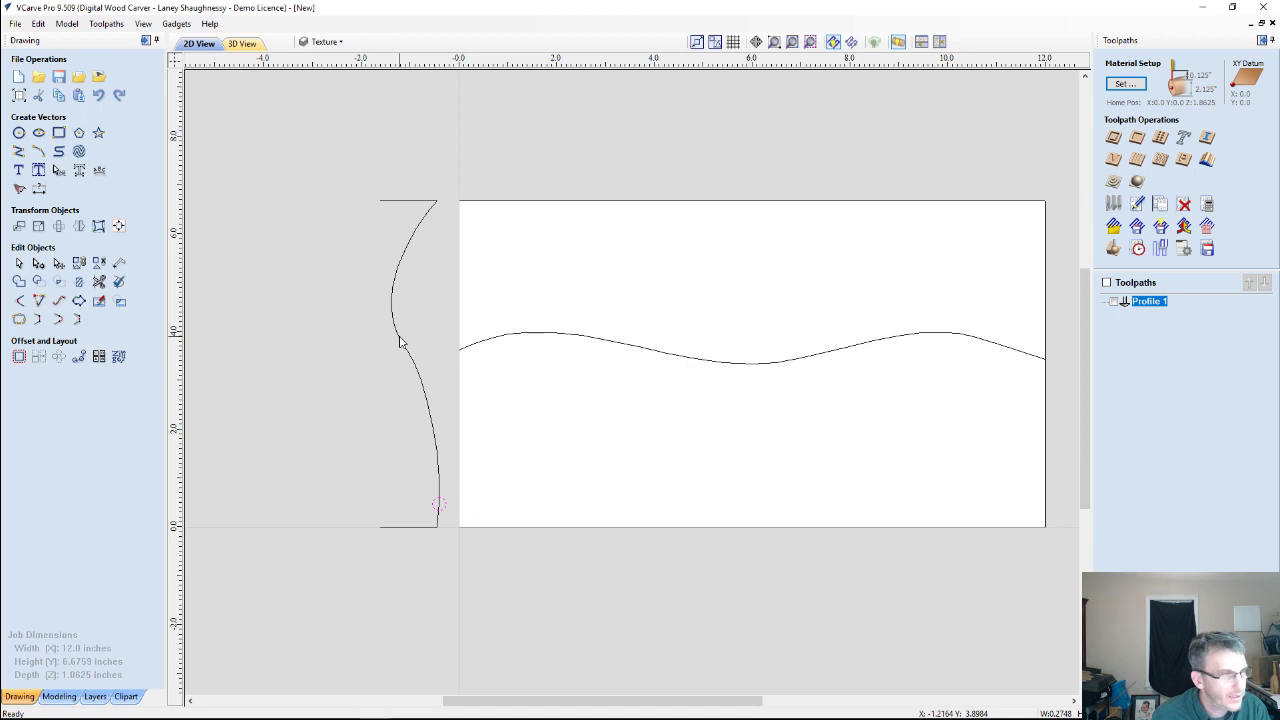
{"action": "scroll", "coordinate": [438, 510], "scroll_direction": "up", "scroll_amount": 2}
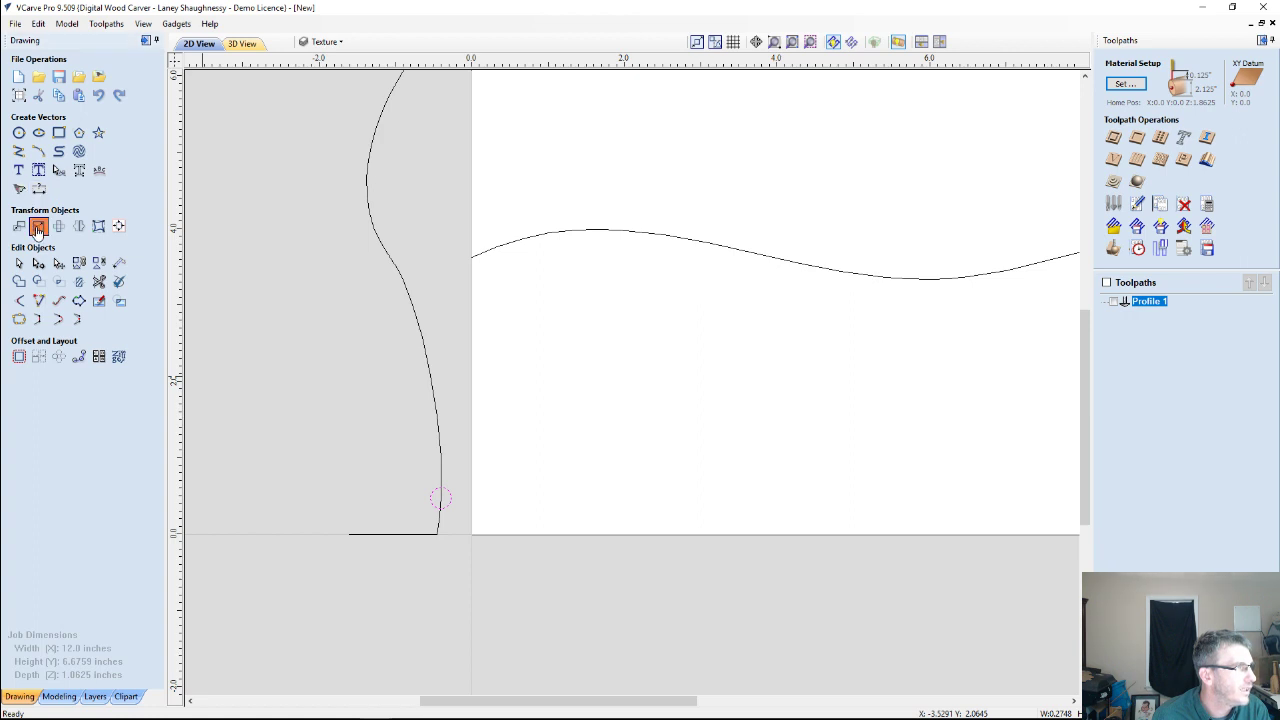
{"action": "left_click", "coordinate": [38, 226]}
{"action": "double_click", "coordinate": [86, 195]}
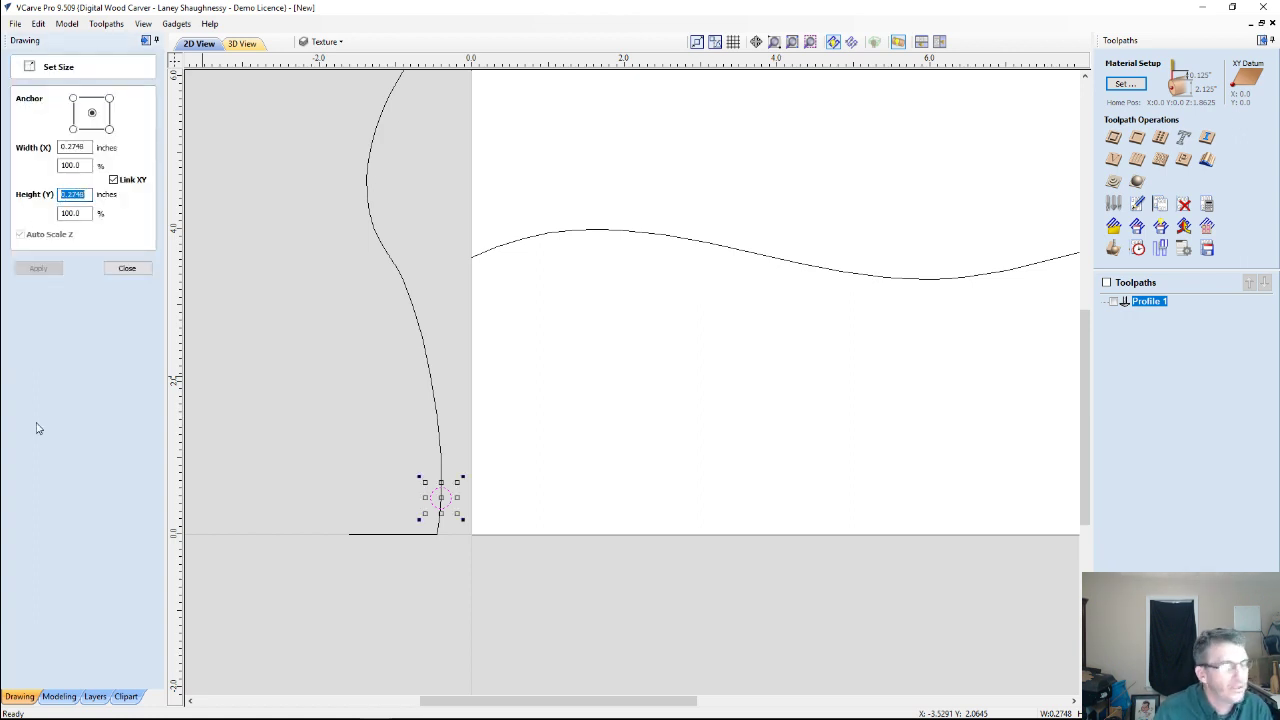
{"action": "type", "text": ".3"}
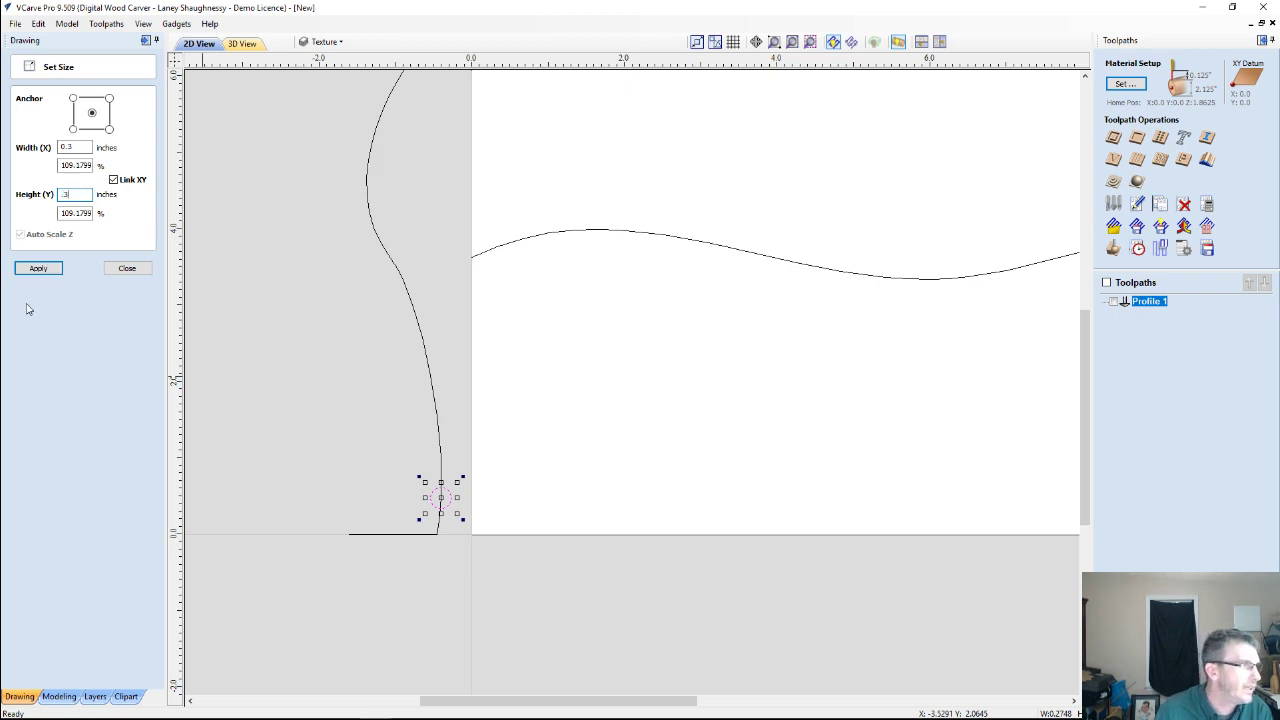
{"action": "left_click", "coordinate": [38, 268]}
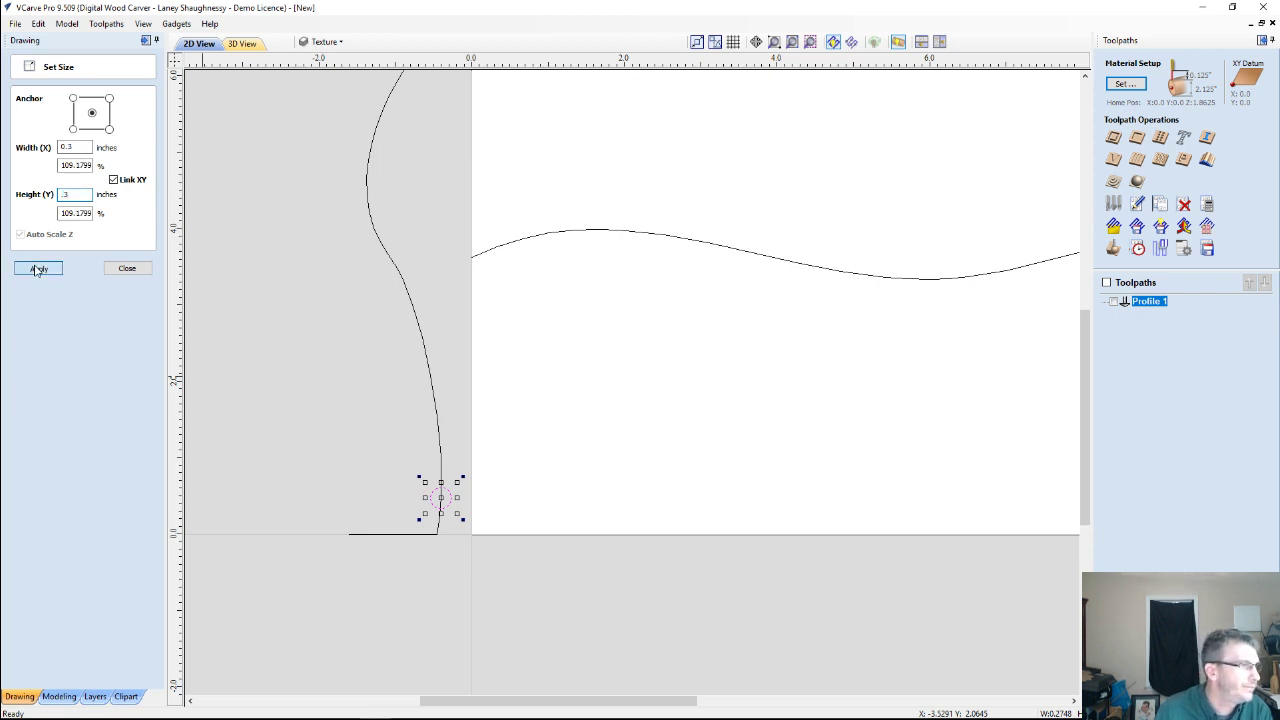
{"action": "left_click", "coordinate": [127, 268]}
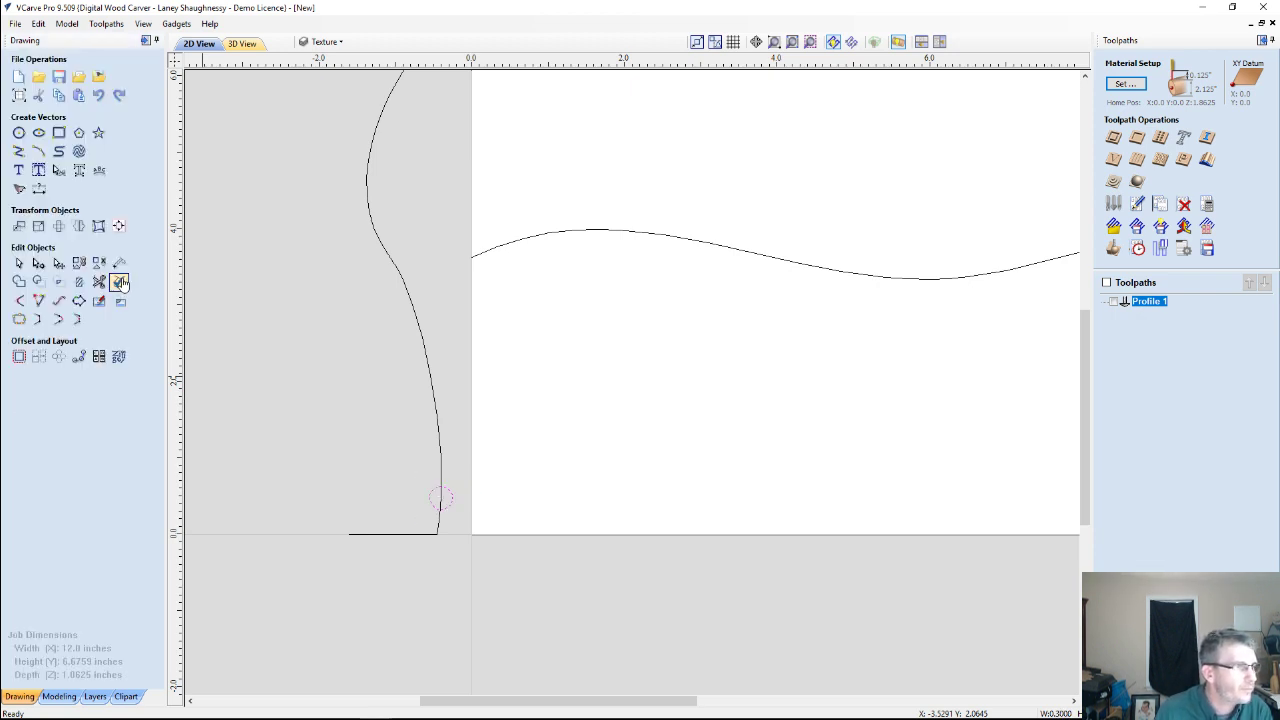
Cut the S-shaped vector at its lower and upper corner nodes to separate the curve from the two short horizontal lines.
{"action": "left_click", "coordinate": [439, 530]}
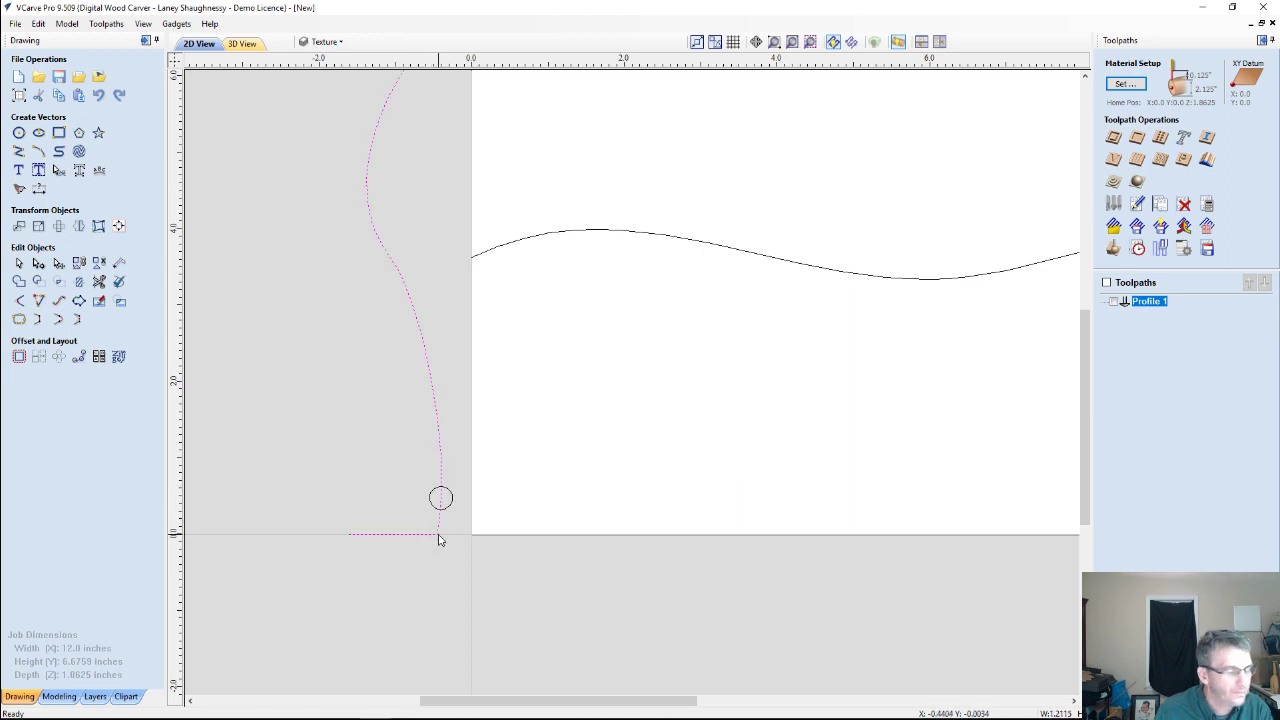
{"action": "key", "text": "n"}
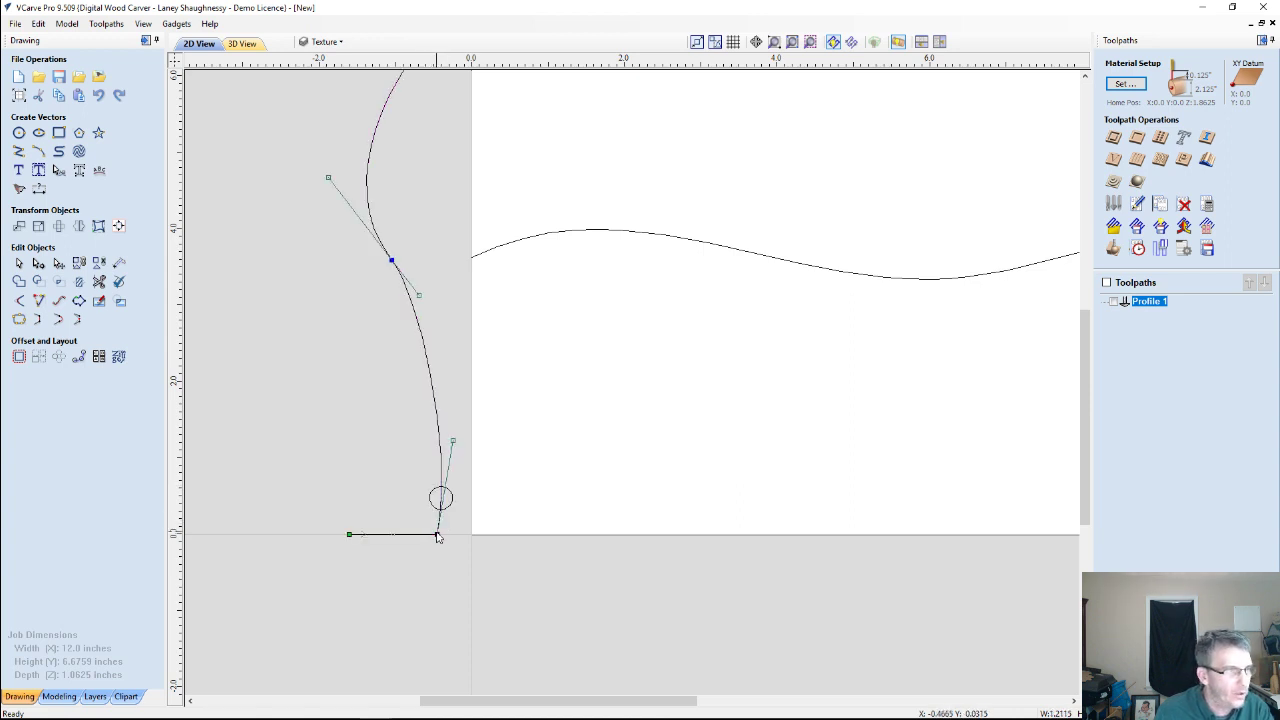
{"action": "right_click", "coordinate": [436, 537]}
{"action": "left_click", "coordinate": [456, 595]}
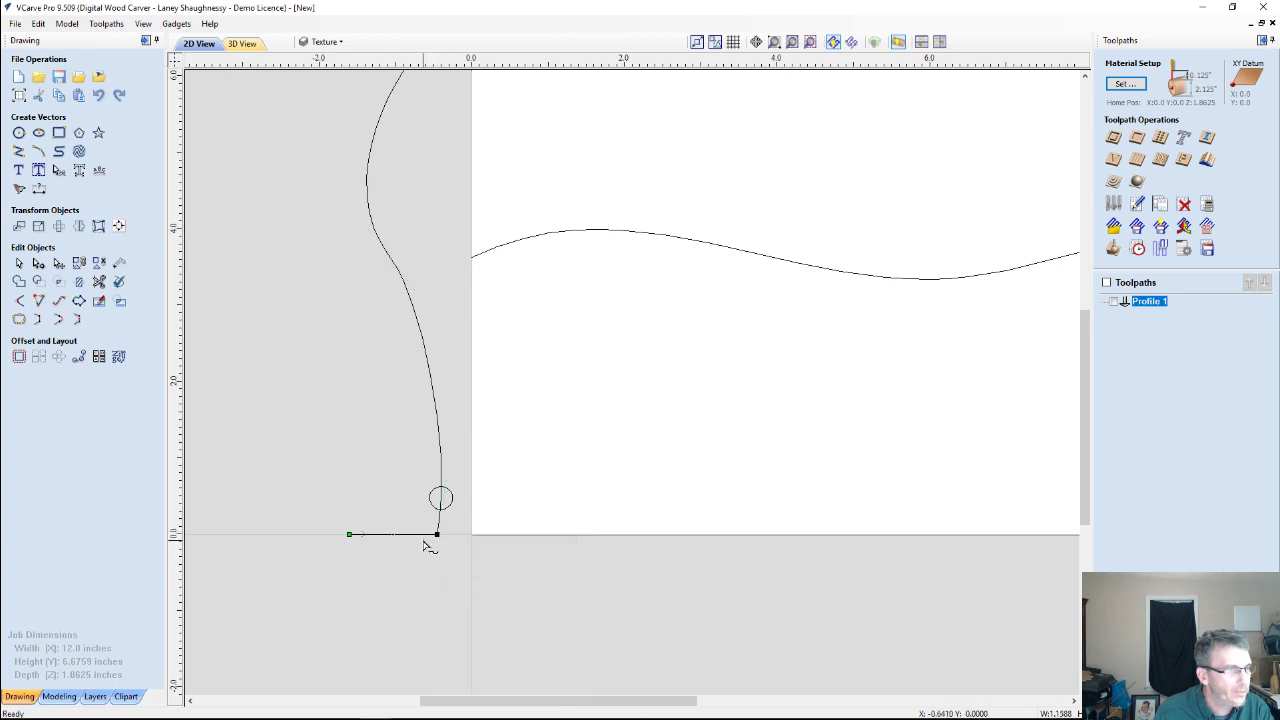
{"action": "scroll", "coordinate": [436, 500], "scroll_direction": "down", "scroll_amount": 4}
{"action": "left_click", "coordinate": [413, 302]}
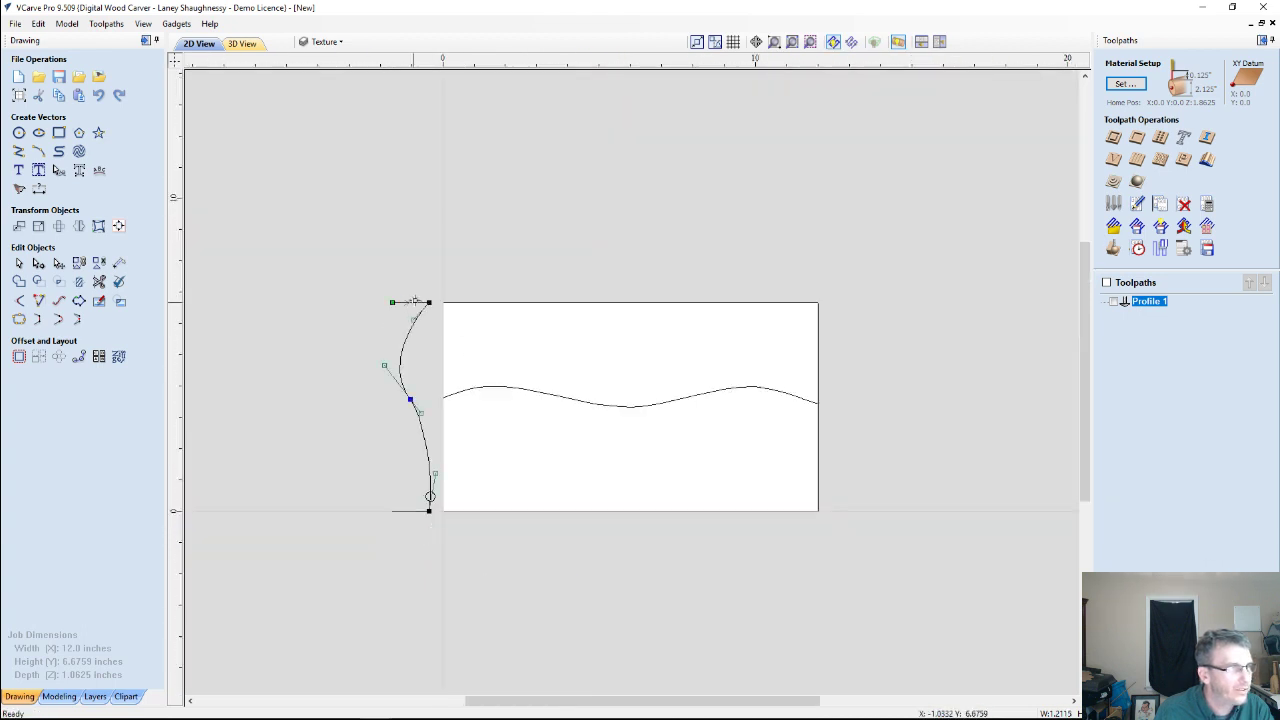
{"action": "right_click", "coordinate": [429, 302]}
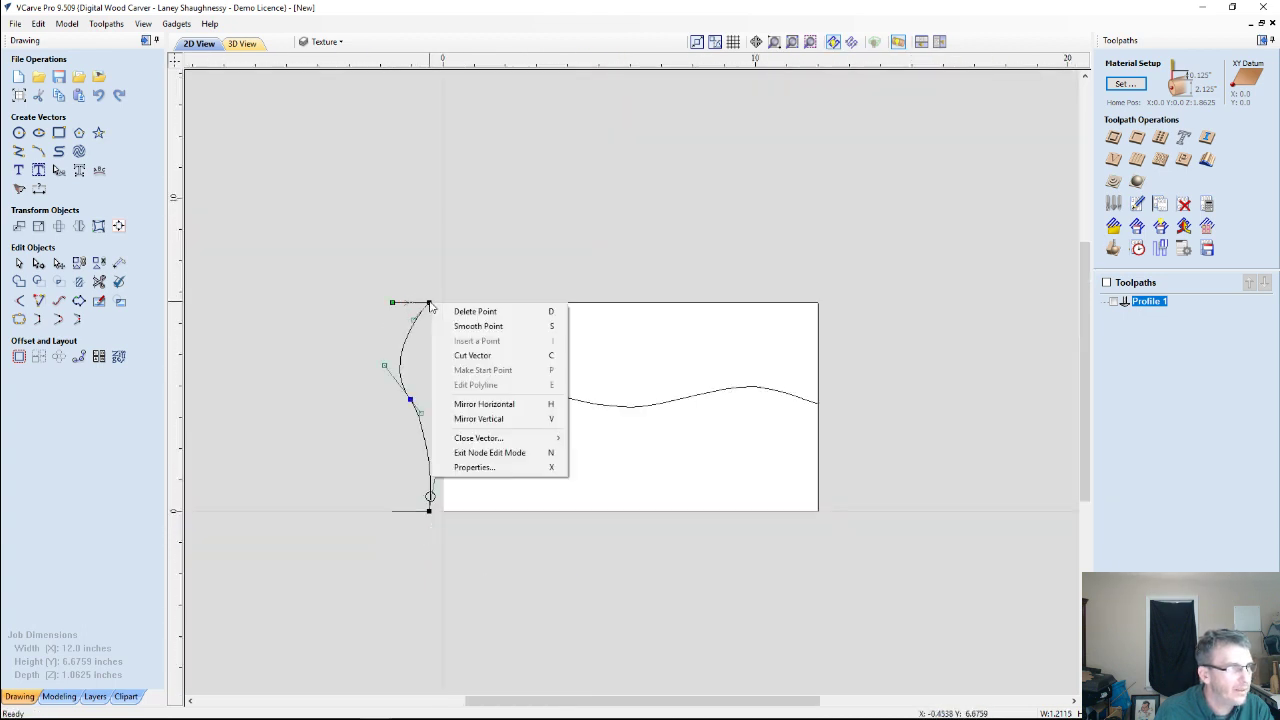
{"action": "left_click", "coordinate": [456, 355]}
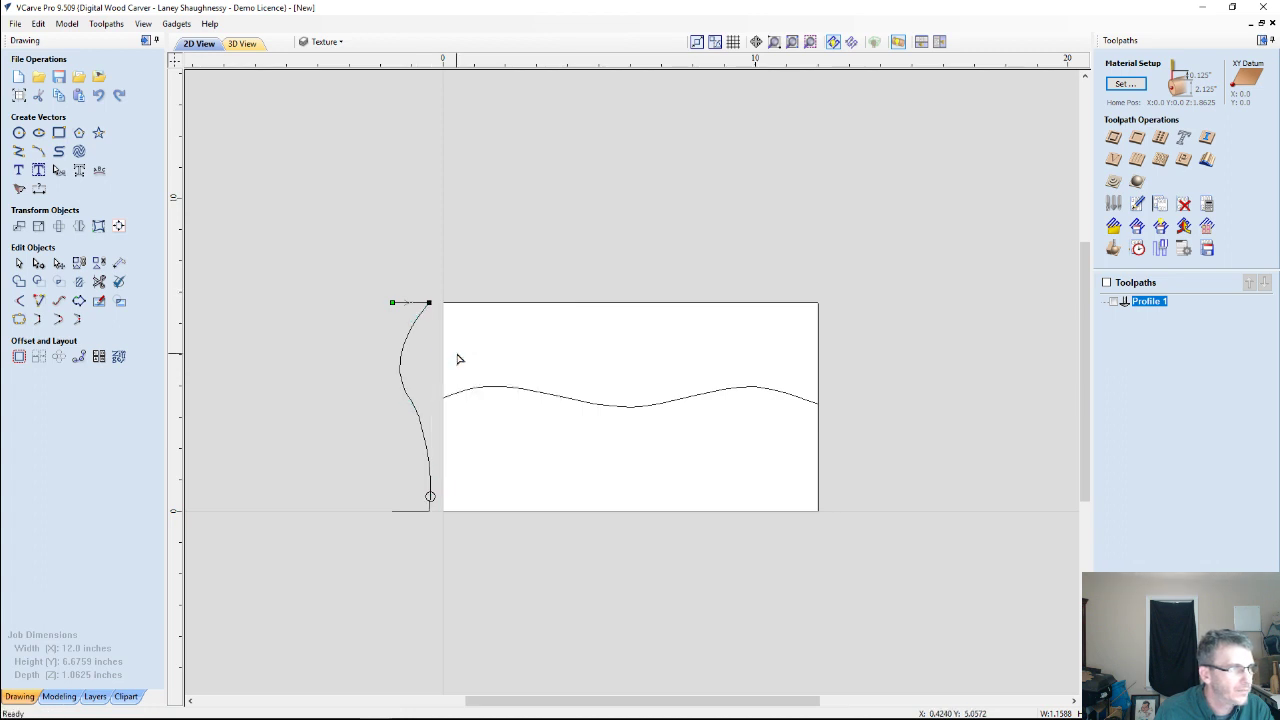
Select the small circle followed by the S-shaped curve as the inputs for Copy Along Vectors.
{"action": "scroll", "coordinate": [422, 345], "scroll_direction": "up", "scroll_amount": 2}
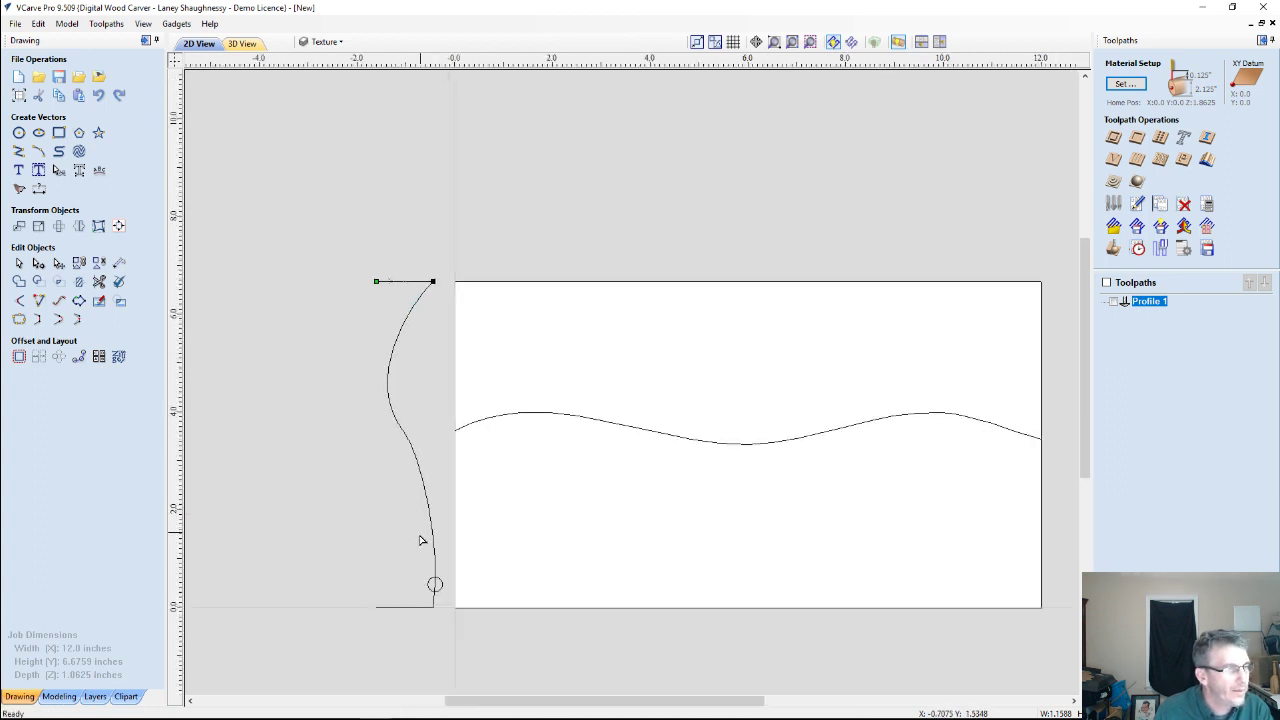
{"action": "left_click", "coordinate": [410, 318]}
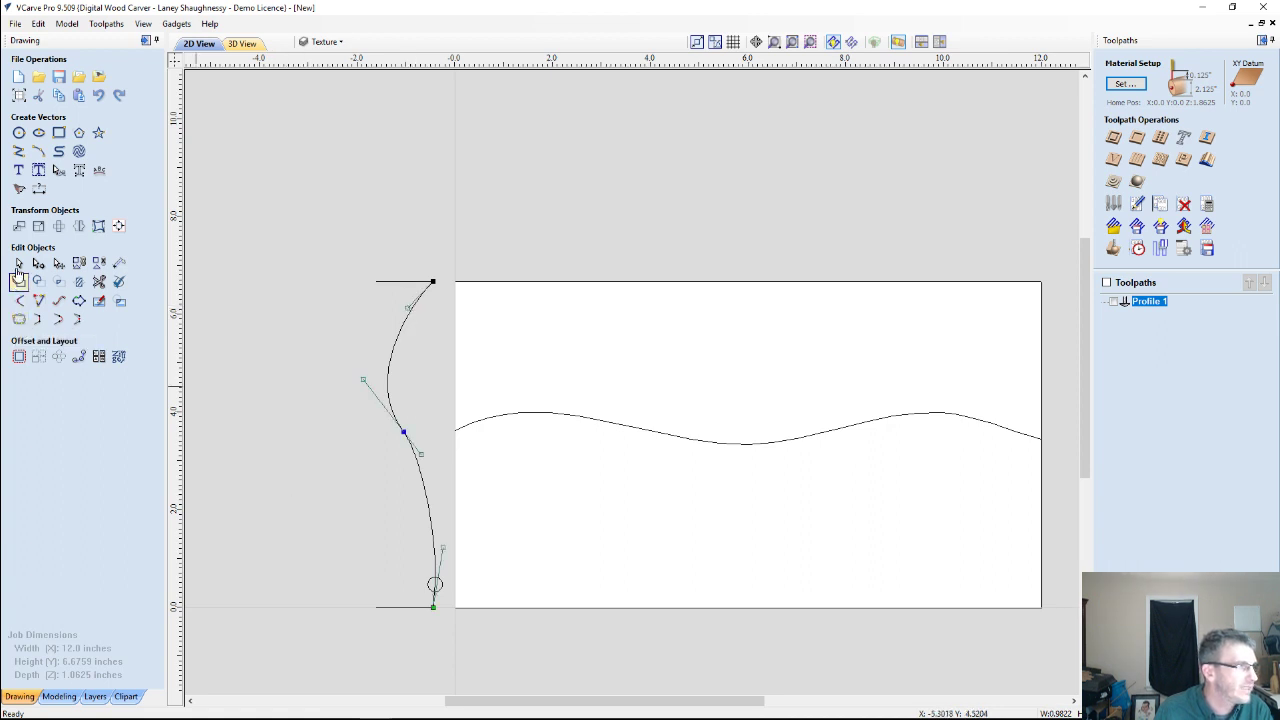
{"action": "left_click", "coordinate": [80, 360]}
{"action": "left_click", "coordinate": [124, 360]}
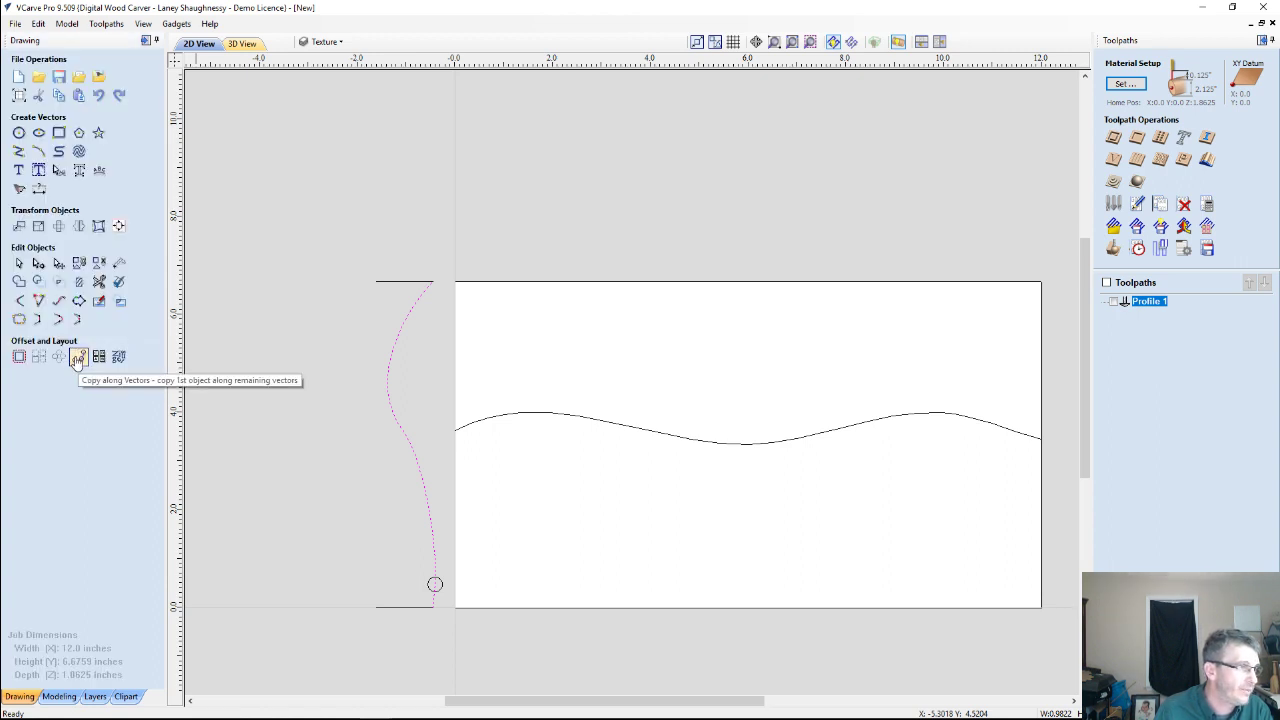
{"action": "left_click", "coordinate": [78, 358]}
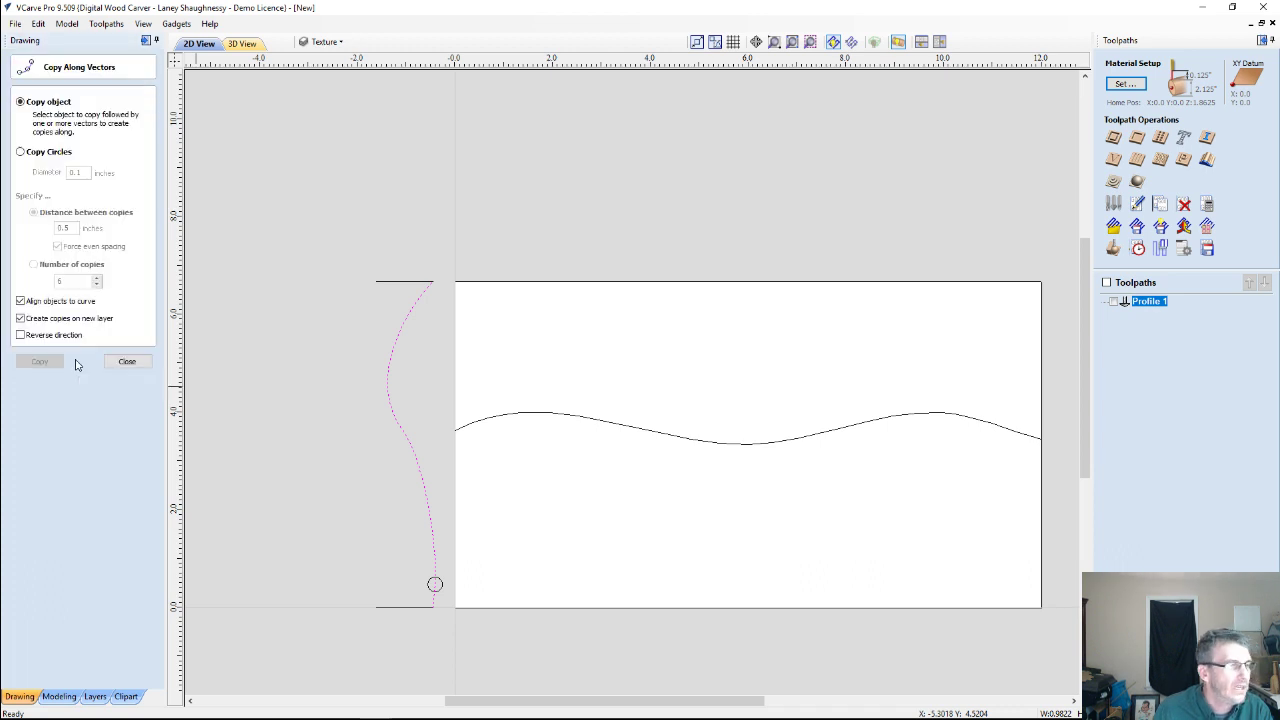
{"action": "left_click", "coordinate": [438, 589]}
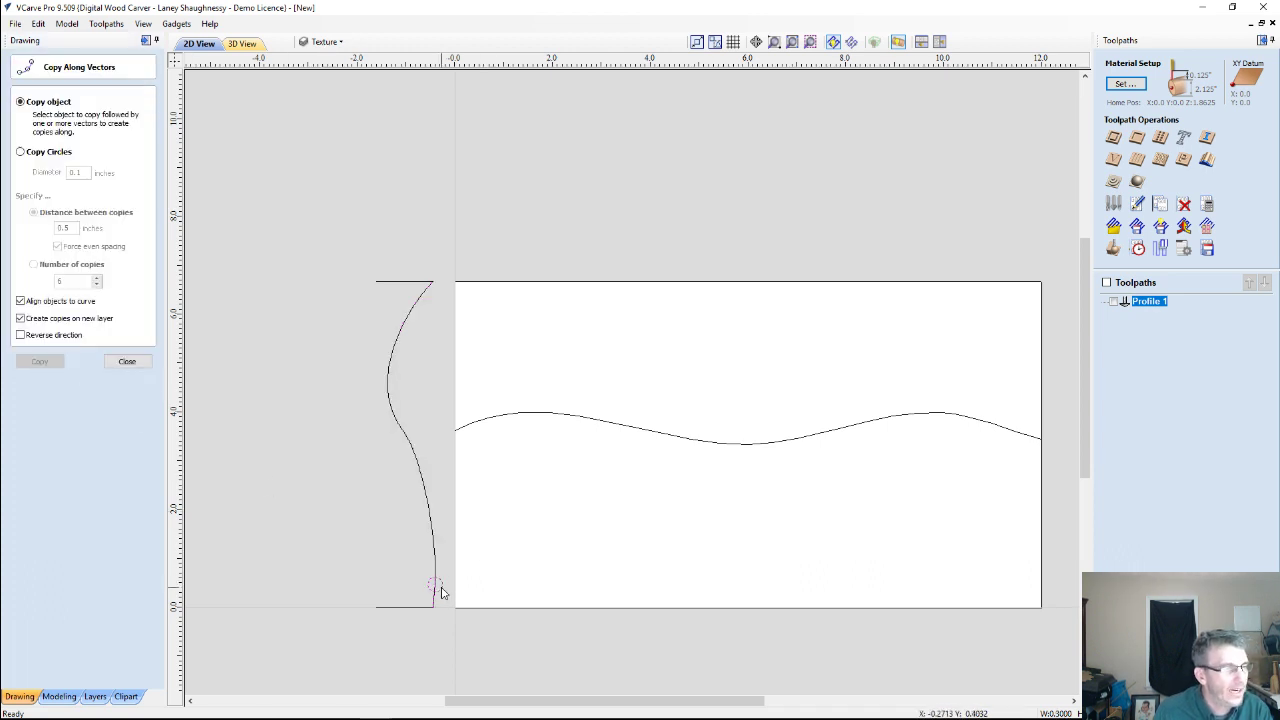
{"action": "left_click", "coordinate": [432, 540], "text": "shift"}
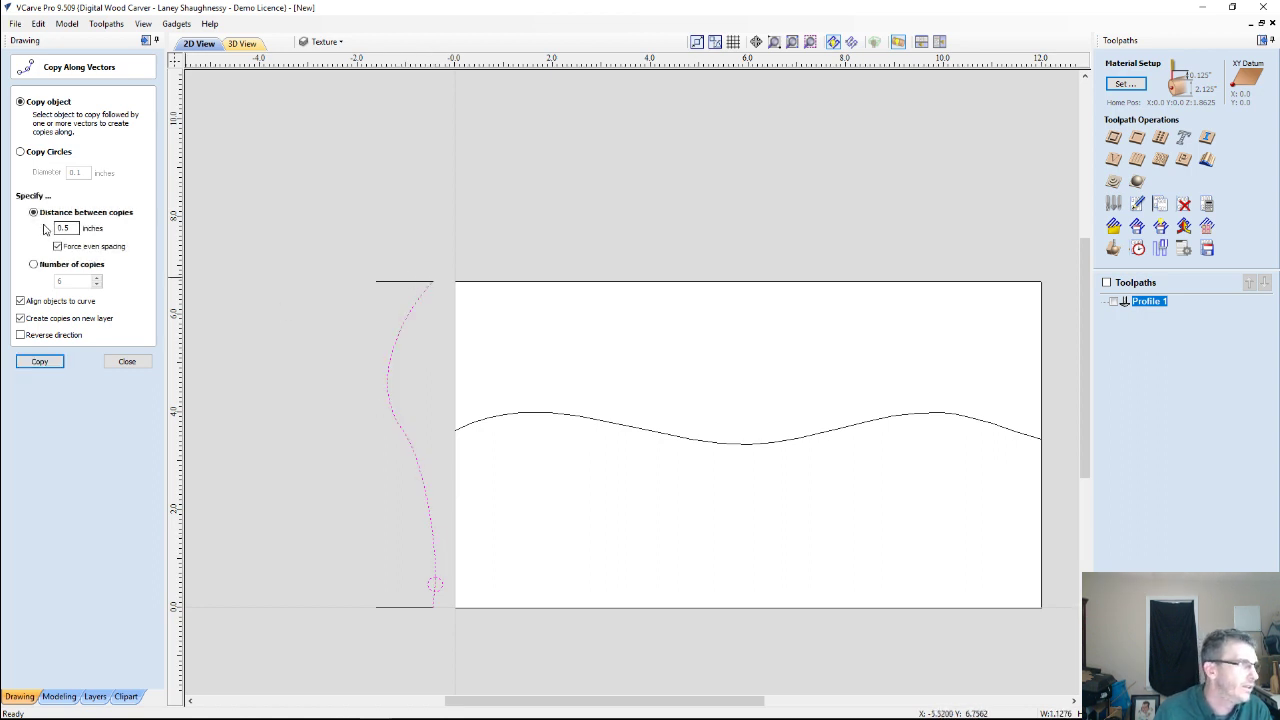
Try copying the circle along the S-shaped curve with 0.5 inches between copies and undo it.
{"action": "left_click_drag", "start_coordinate": [70, 228], "coordinate": [34, 229]}
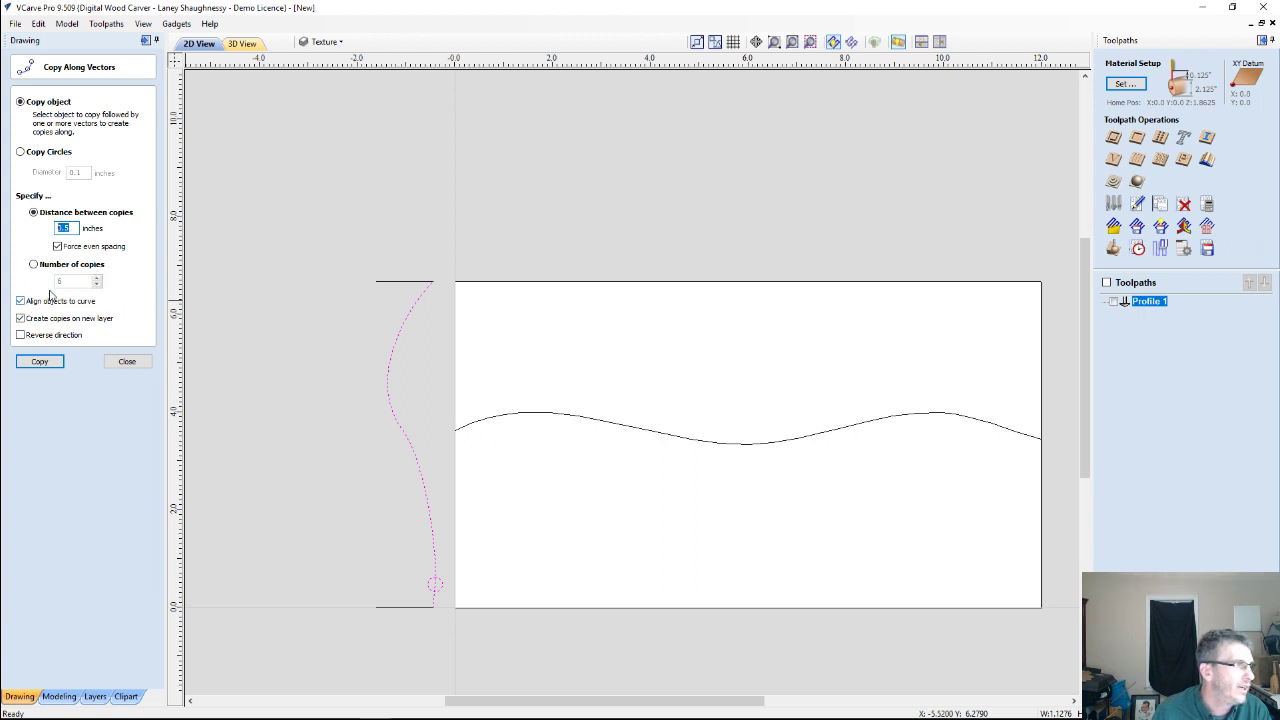
{"action": "left_click", "coordinate": [40, 362]}
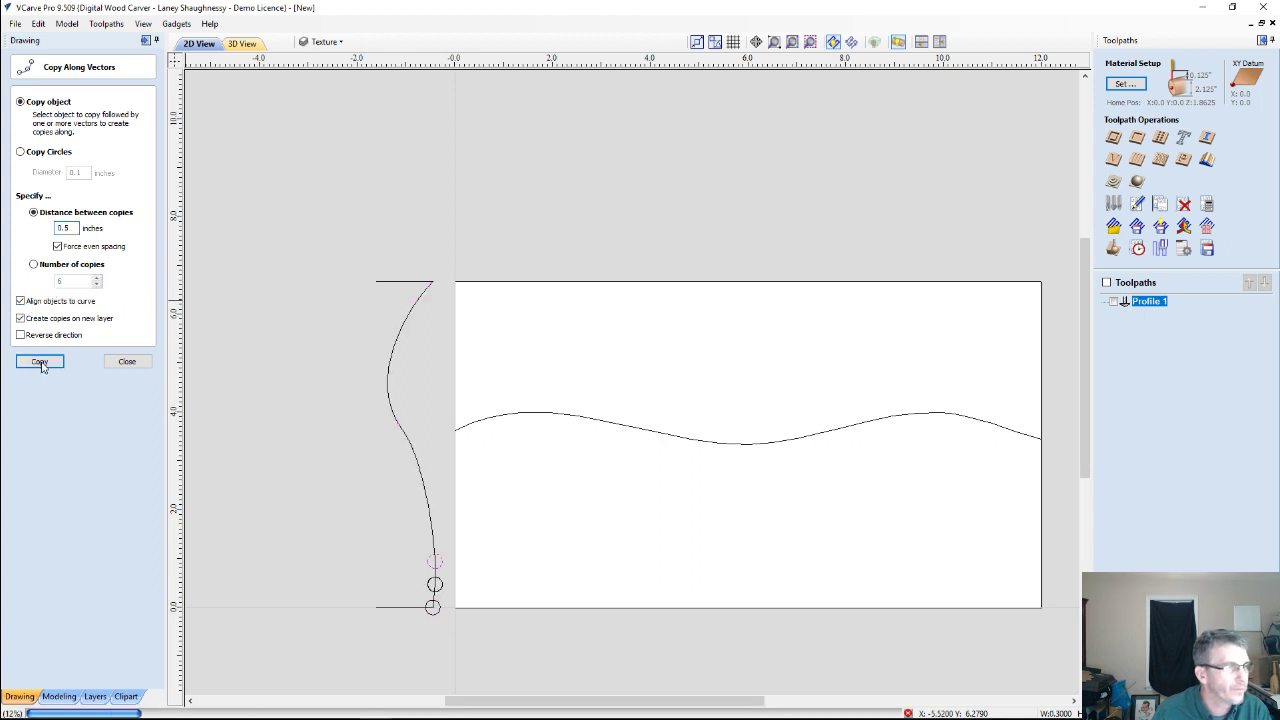
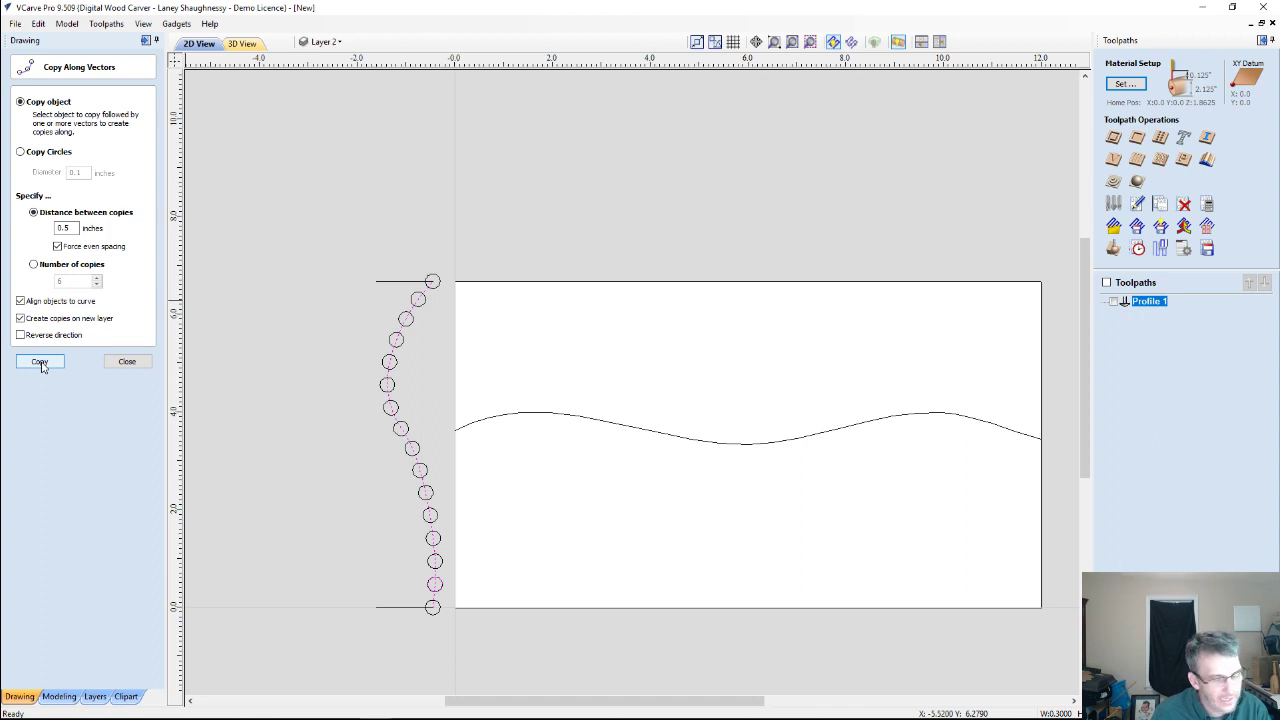
{"action": "left_click", "coordinate": [40, 362]}
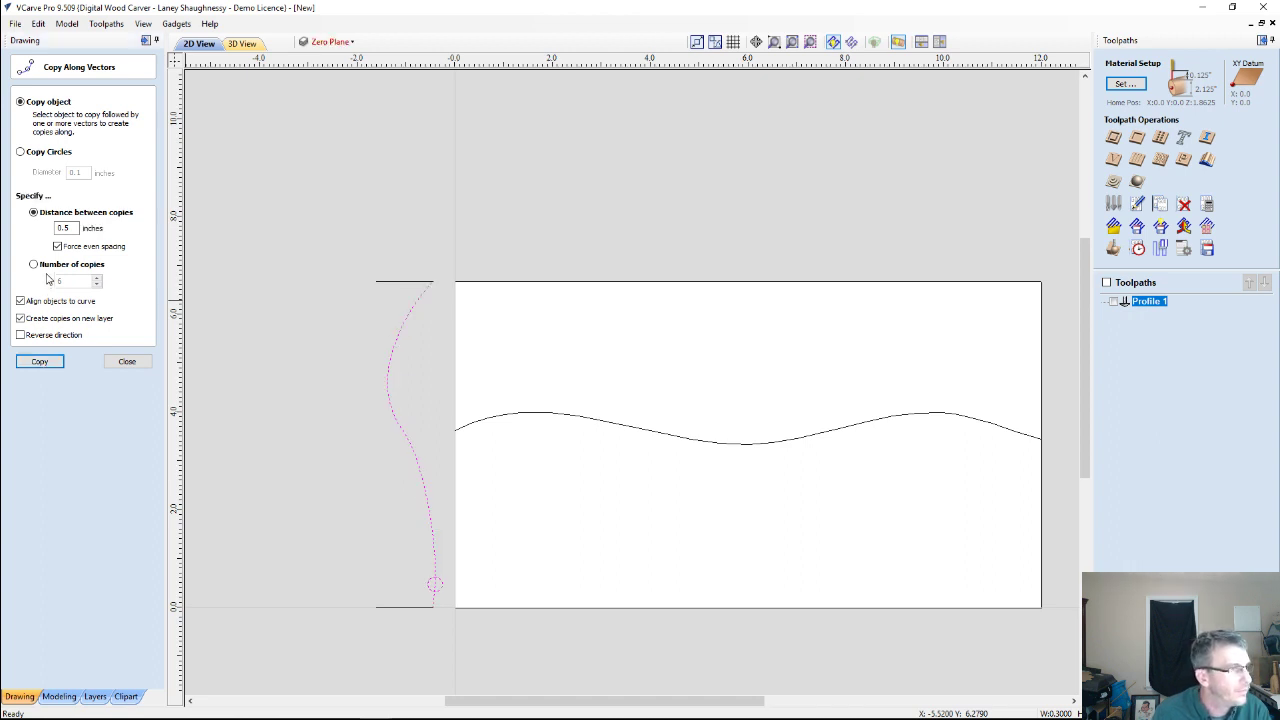
Copy the circle along the S-shaped curve at 0.375-inch spacing and delete the original circle overlapping the copies.
{"action": "left_click", "coordinate": [62, 228]}
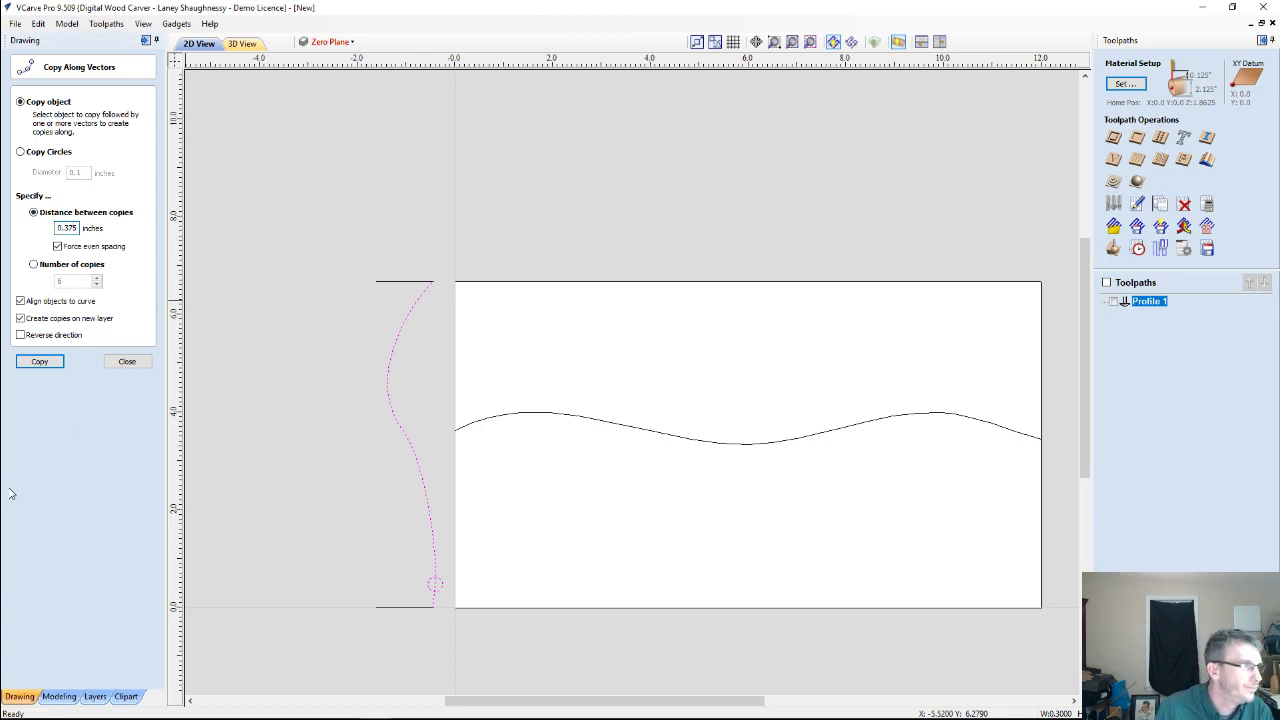
{"action": "left_click", "coordinate": [31, 365]}
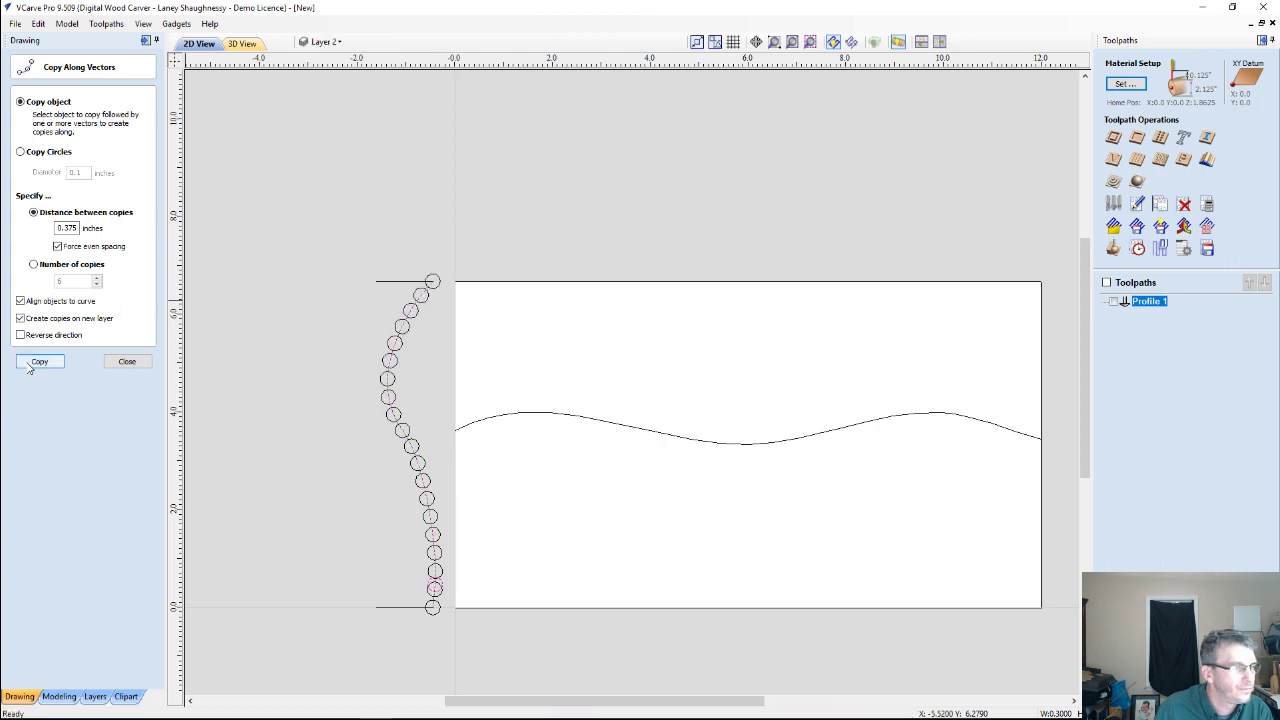
{"action": "scroll", "coordinate": [420, 600], "scroll_direction": "up", "scroll_amount": 5}
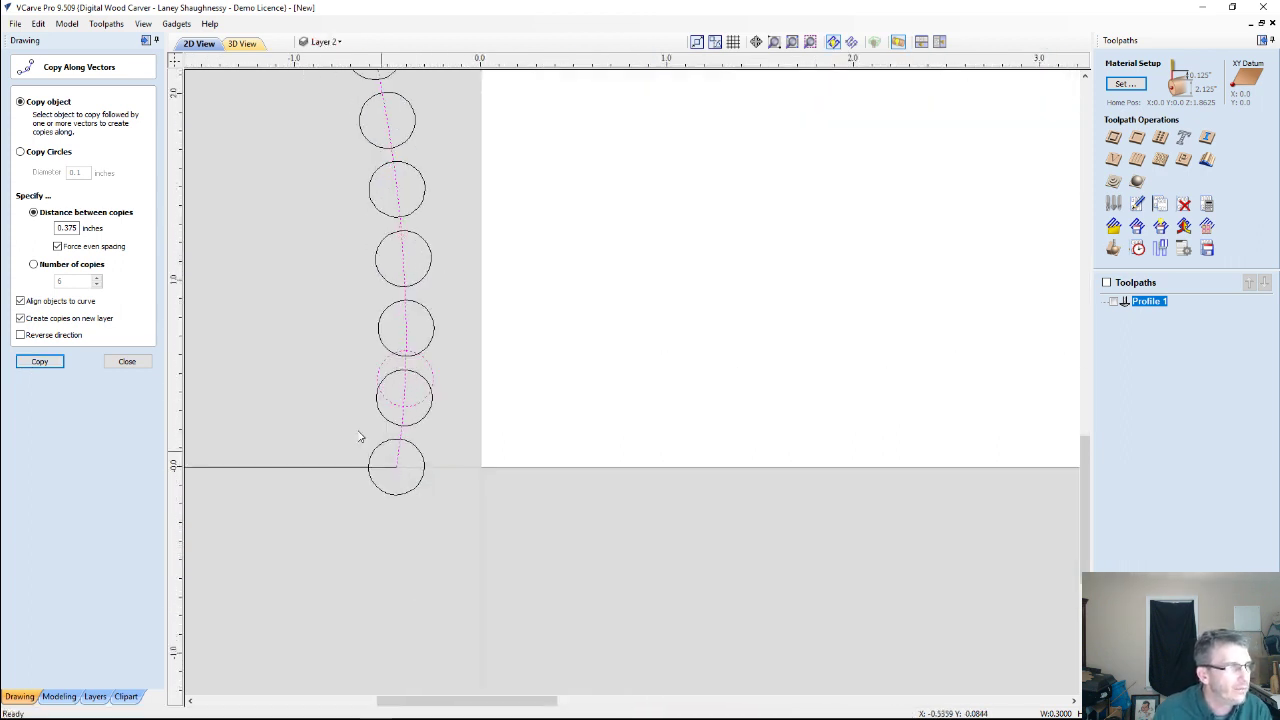
{"action": "left_click", "coordinate": [381, 368]}
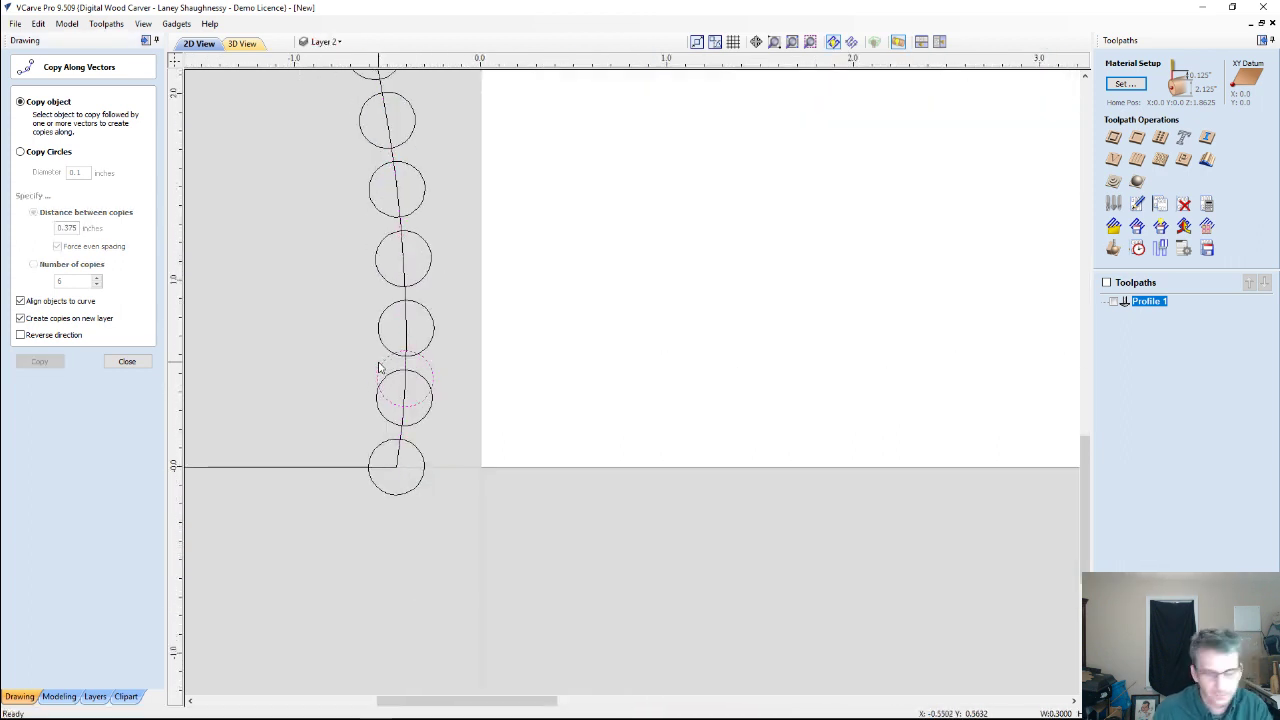
{"action": "scroll", "coordinate": [354, 368], "scroll_direction": "down", "scroll_amount": 1}
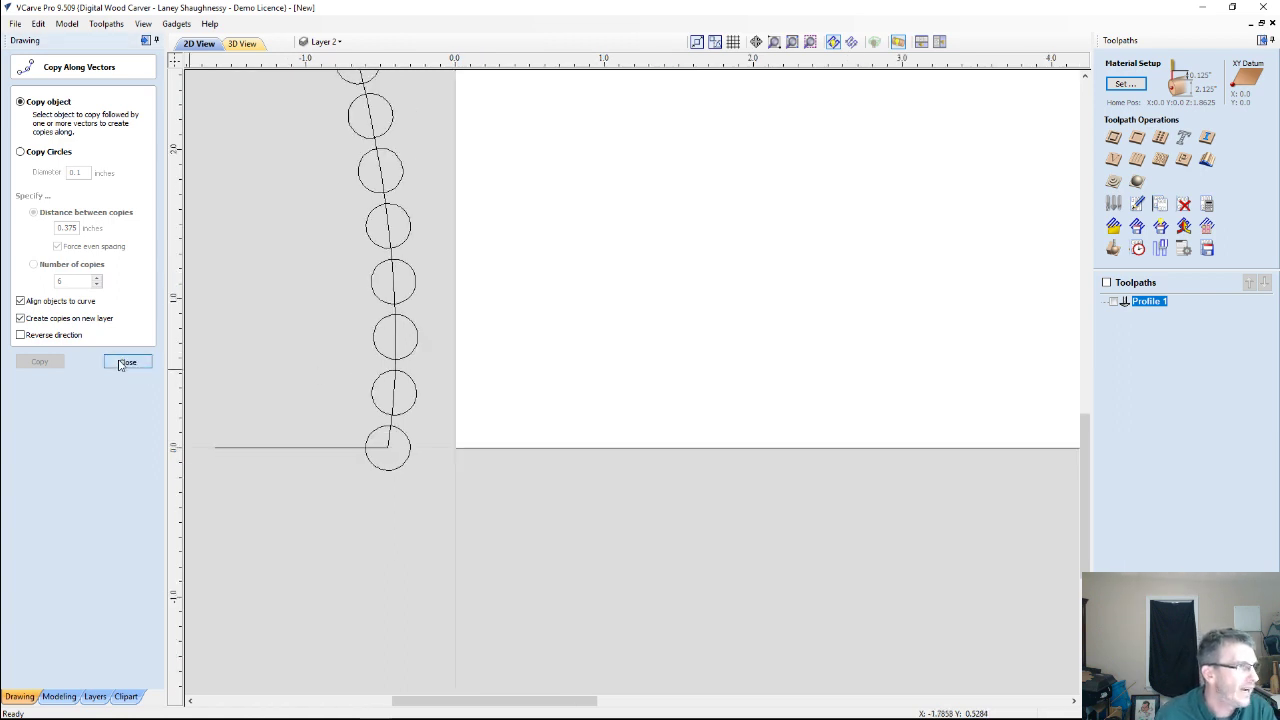
{"action": "left_click", "coordinate": [126, 362]}
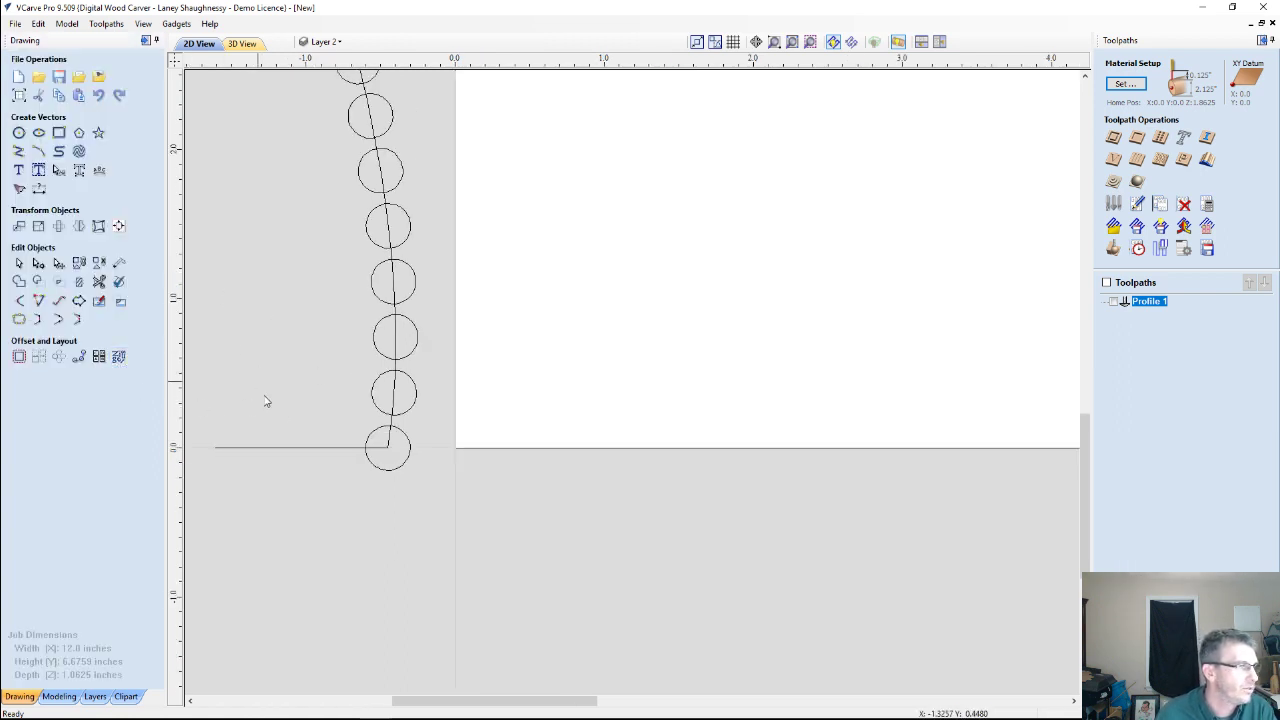
Trim the lowest circle to its upper-left quarter arc and remove the curve and line pieces inside it.
{"action": "left_click", "coordinate": [98, 283]}
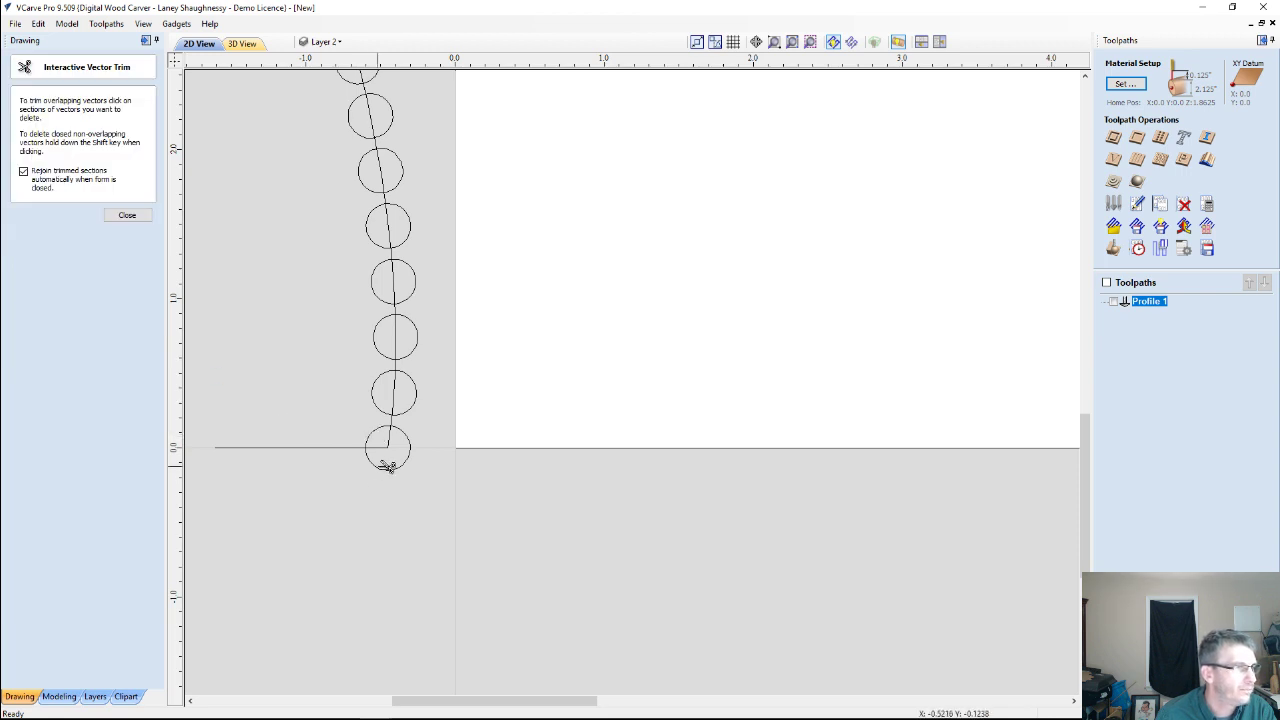
{"action": "left_click", "coordinate": [400, 464]}
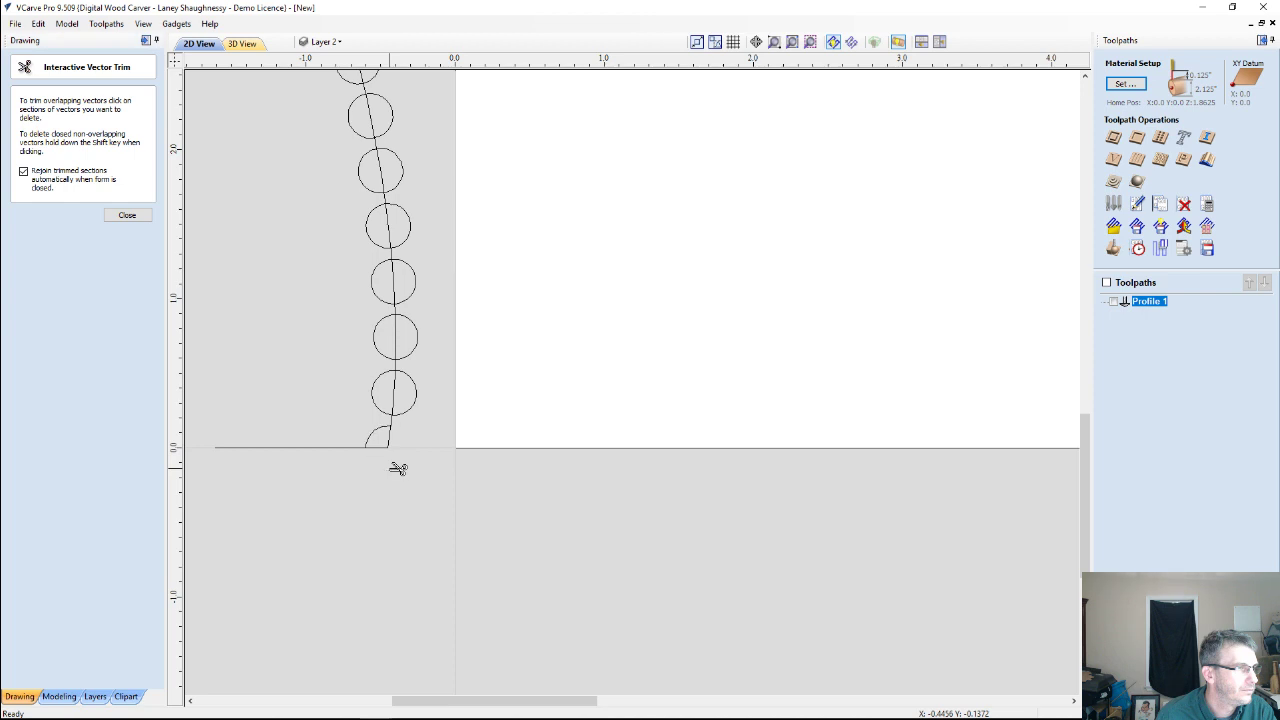
{"action": "left_click", "coordinate": [383, 462]}
{"action": "left_click", "coordinate": [392, 440]}
{"action": "scroll", "coordinate": [385, 445], "scroll_direction": "up", "scroll_amount": 3}
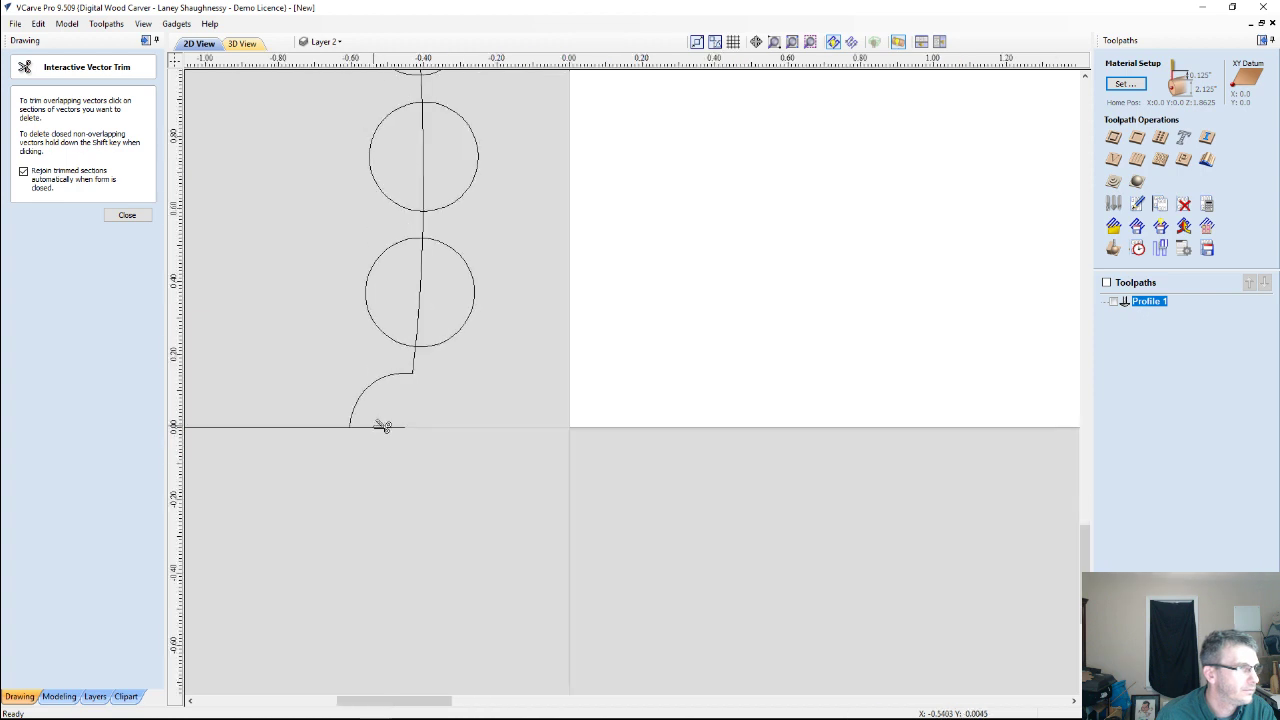
{"action": "scroll", "coordinate": [403, 476], "scroll_direction": "down", "scroll_amount": 3}
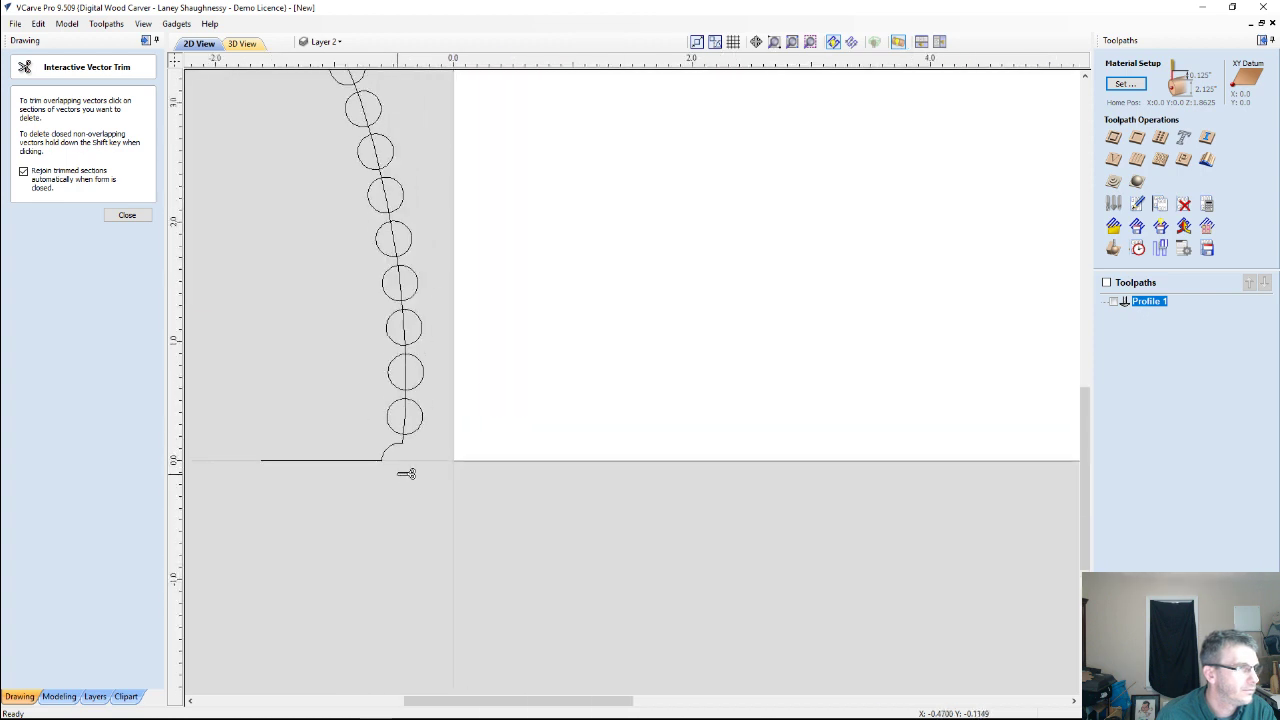
Trim the left halves and inner curve segments of the circles from the second-lowest up to the S-curve's middle.
{"action": "left_click", "coordinate": [406, 416]}
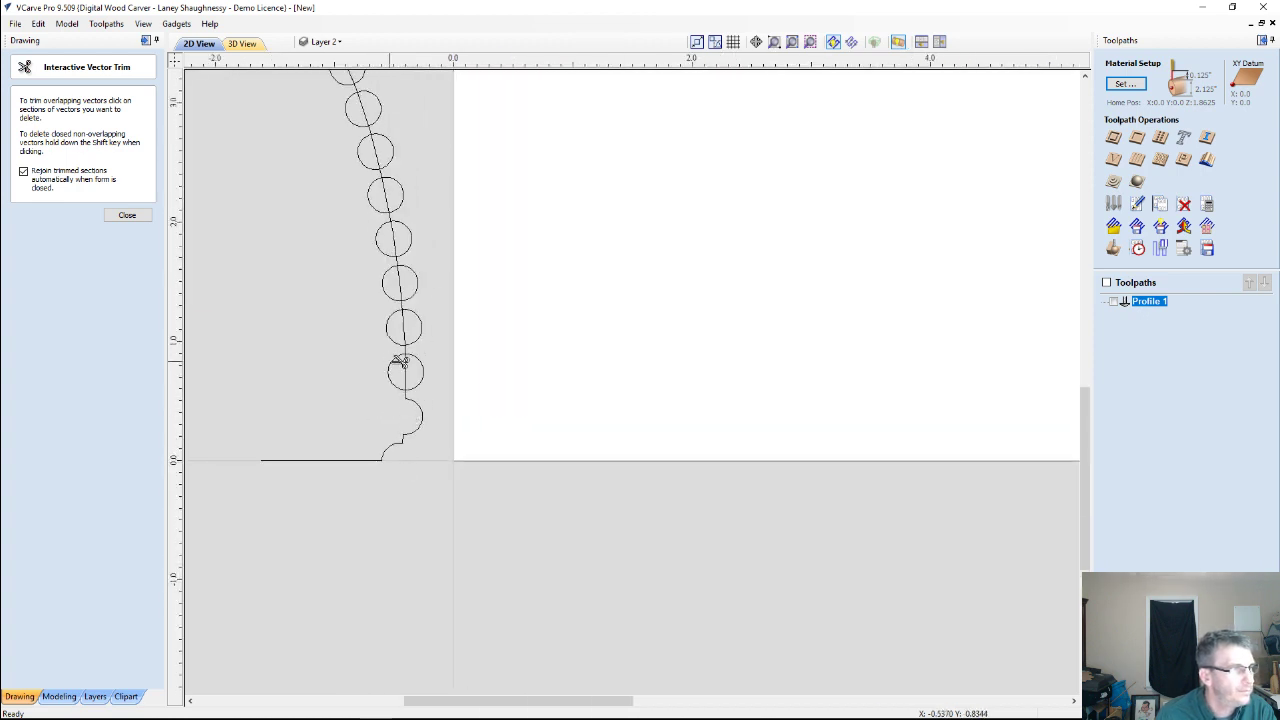
{"action": "left_click", "coordinate": [404, 366]}
{"action": "left_click", "coordinate": [405, 372]}
{"action": "left_click", "coordinate": [387, 328]}
{"action": "left_click", "coordinate": [404, 326]}
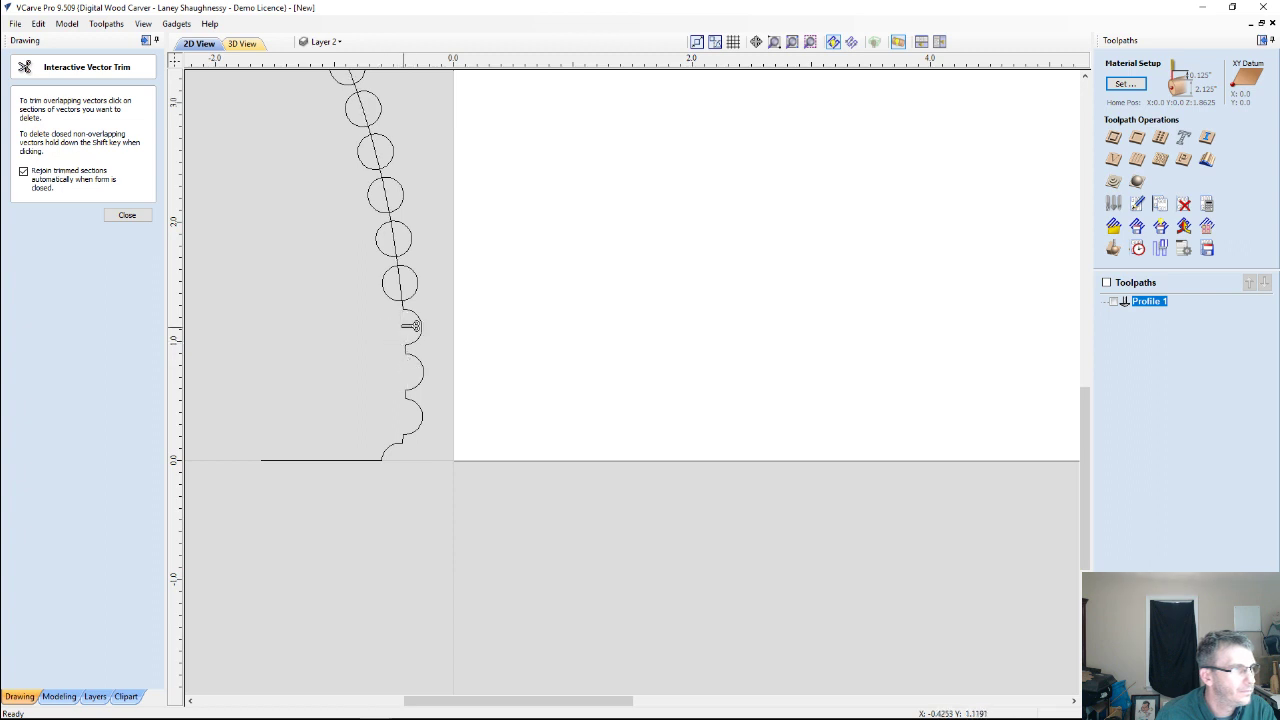
{"action": "left_click", "coordinate": [385, 286]}
{"action": "left_click", "coordinate": [400, 283]}
{"action": "left_click", "coordinate": [380, 243]}
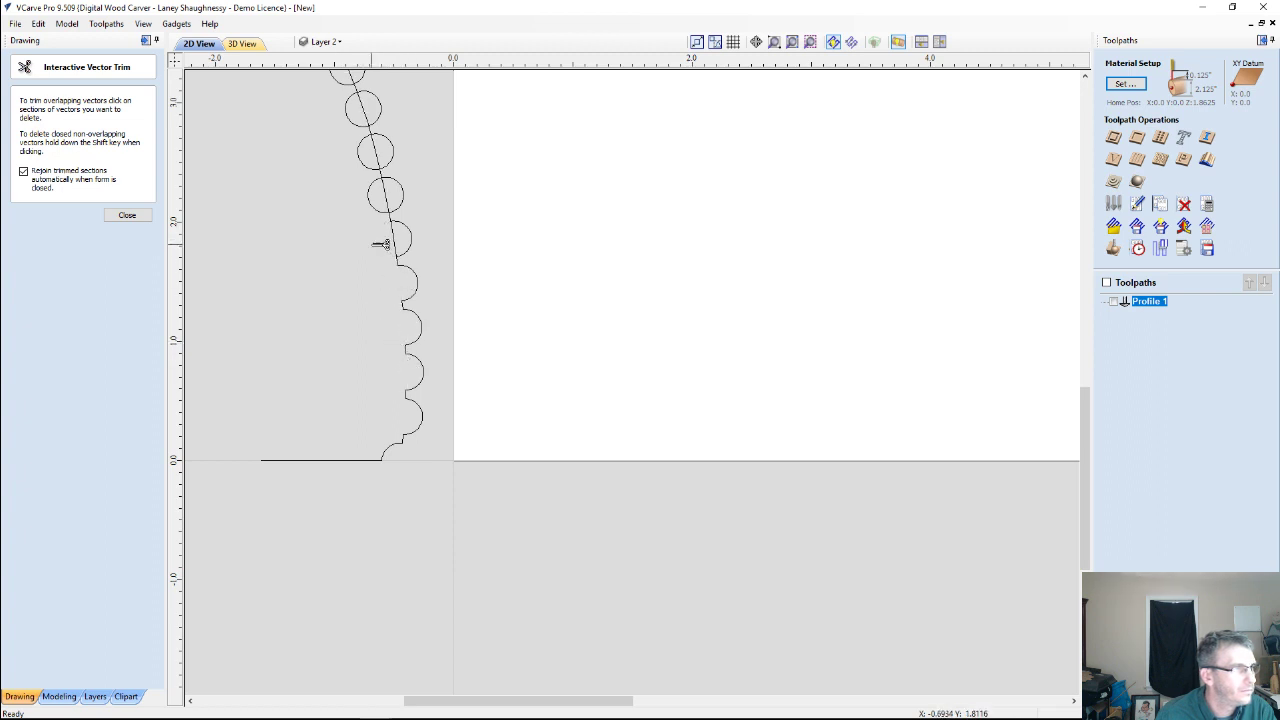
{"action": "left_click", "coordinate": [400, 244]}
{"action": "left_click", "coordinate": [371, 203]}
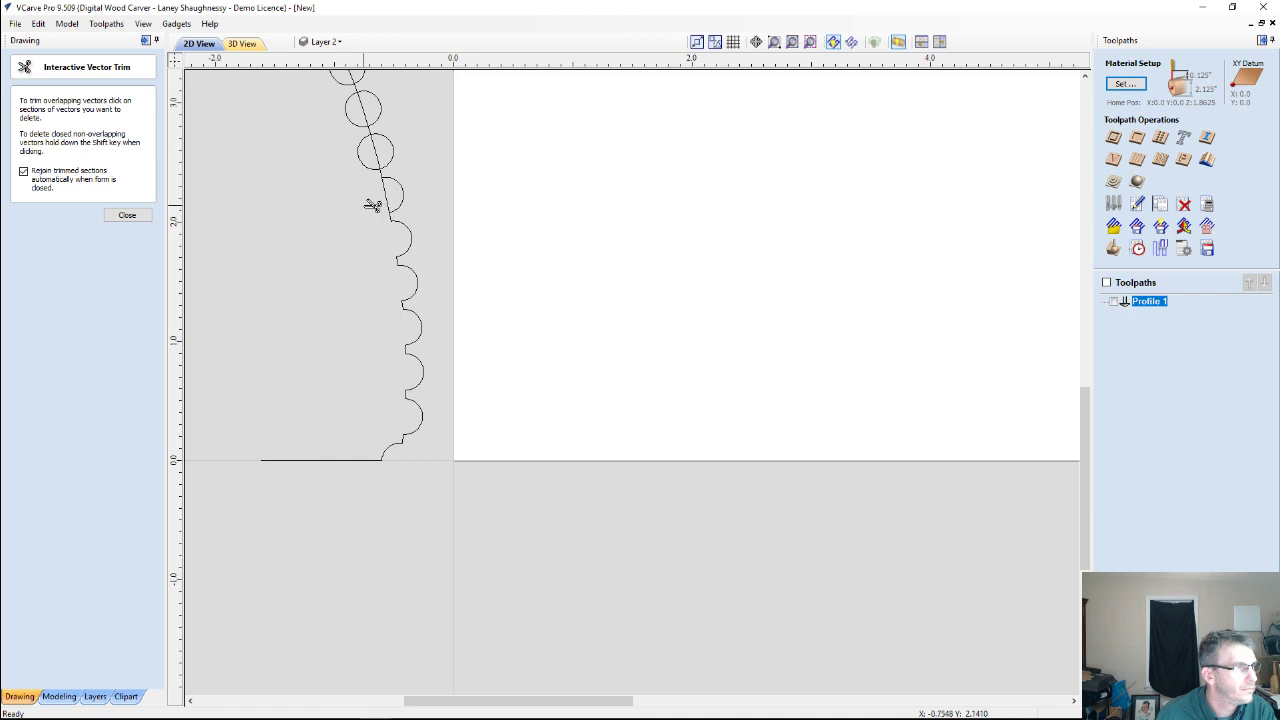
{"action": "left_click", "coordinate": [396, 197]}
{"action": "left_click", "coordinate": [362, 150]}
{"action": "left_click", "coordinate": [371, 145]}
{"action": "scroll", "coordinate": [331, 189], "scroll_direction": "down", "scroll_amount": 3}
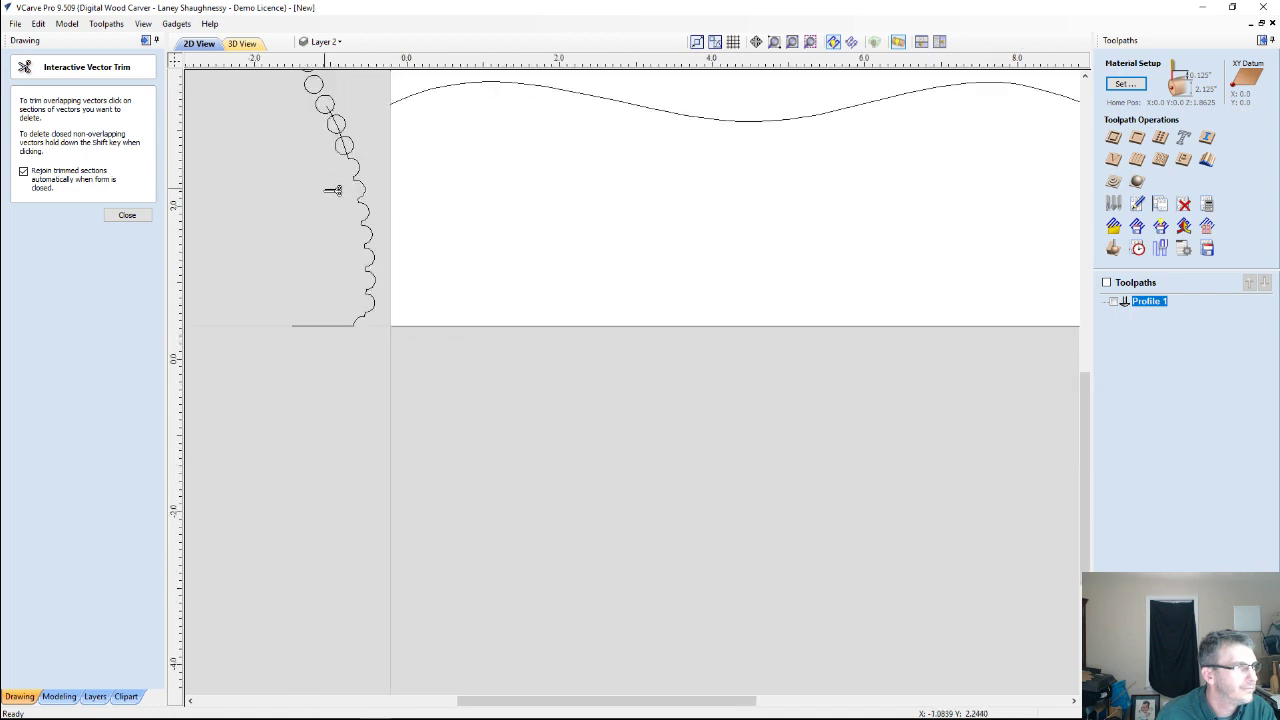
{"action": "scroll", "coordinate": [286, 251], "scroll_direction": "up", "scroll_amount": 5}
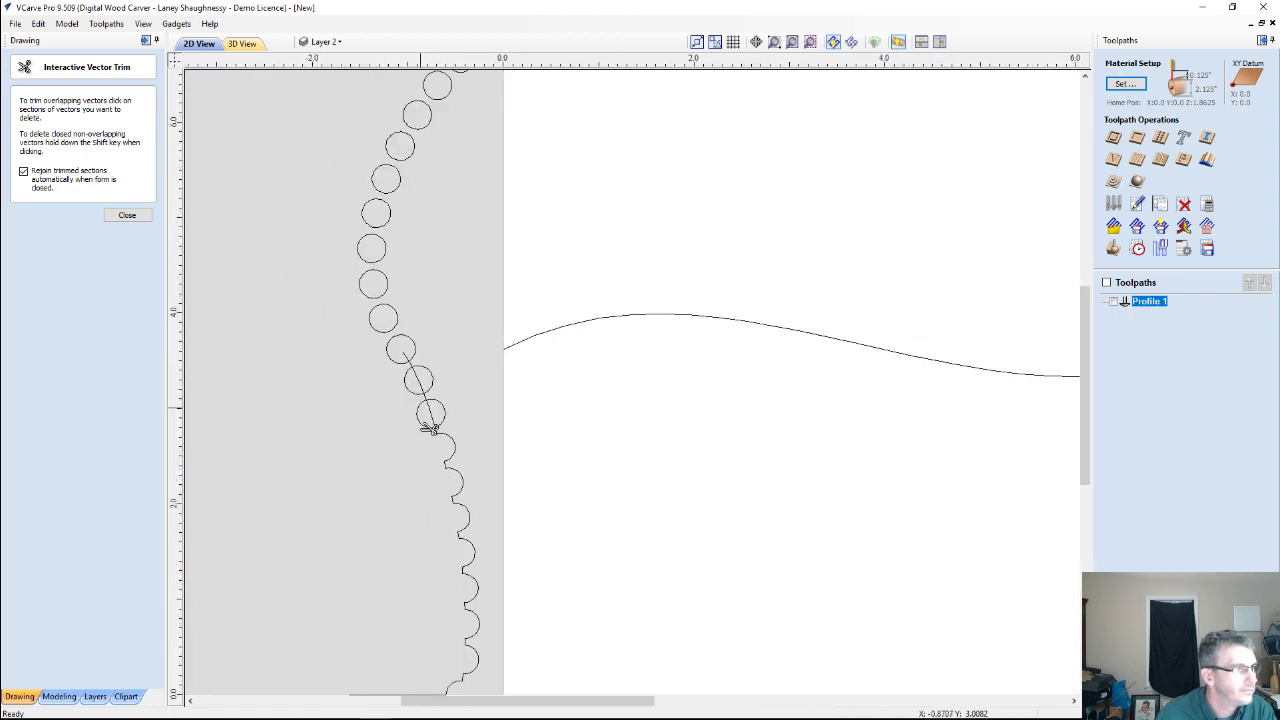
{"action": "left_click", "coordinate": [427, 421]}
{"action": "left_click", "coordinate": [428, 400]}
{"action": "left_click", "coordinate": [410, 382]}
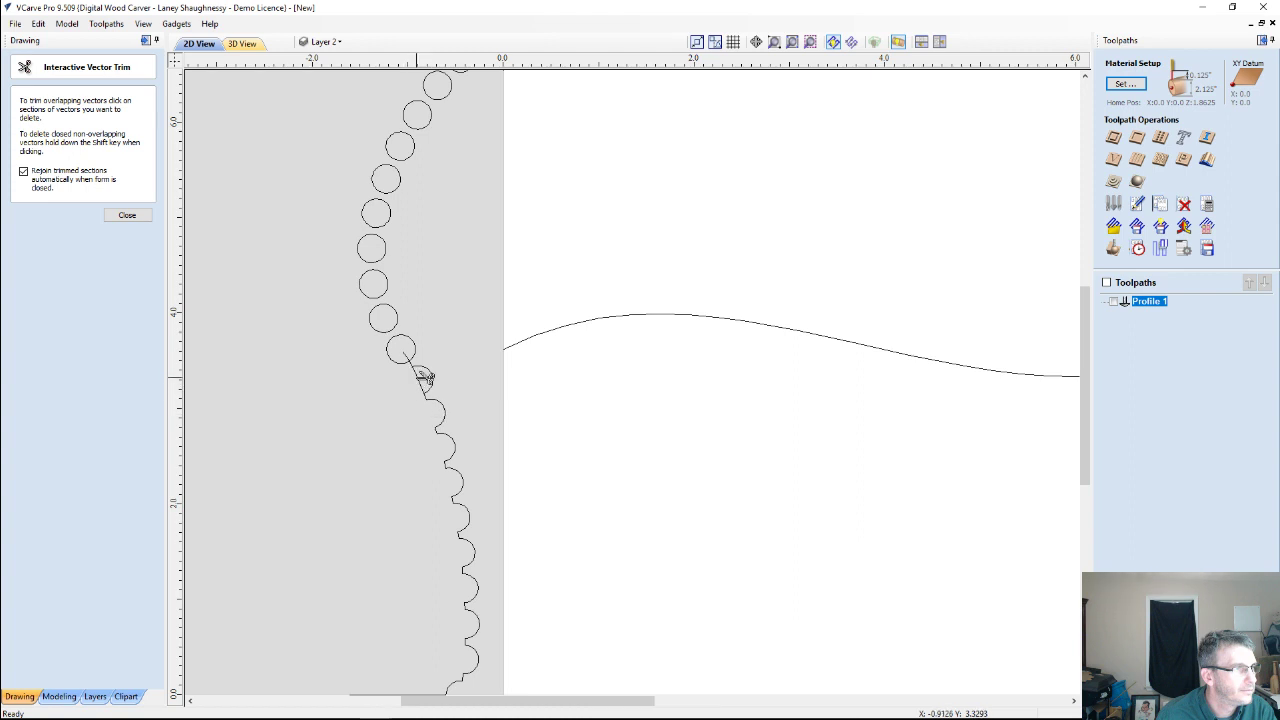
{"action": "left_click", "coordinate": [418, 368]}
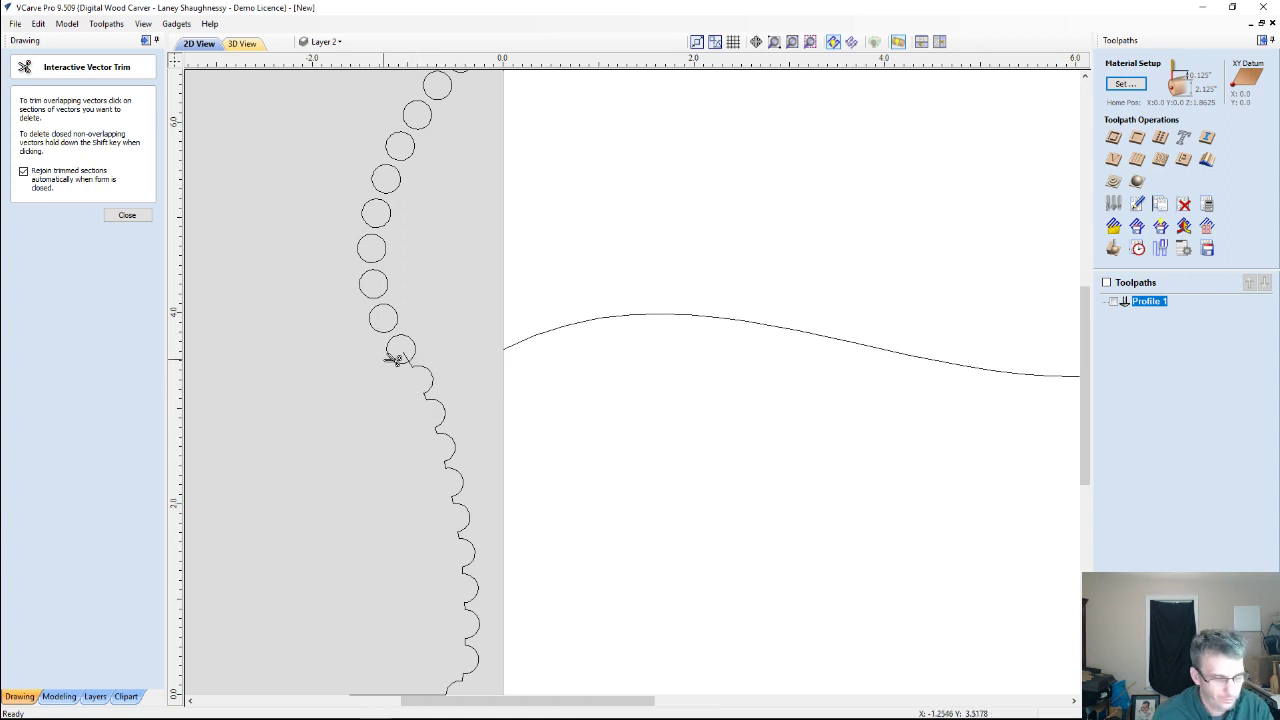
Undo the trims on the circles above the lowest one to restore the full circles and the guide curve.
{"action": "key", "text": "ctrl+z"}
{"action": "key", "text": "ctrl+z"}
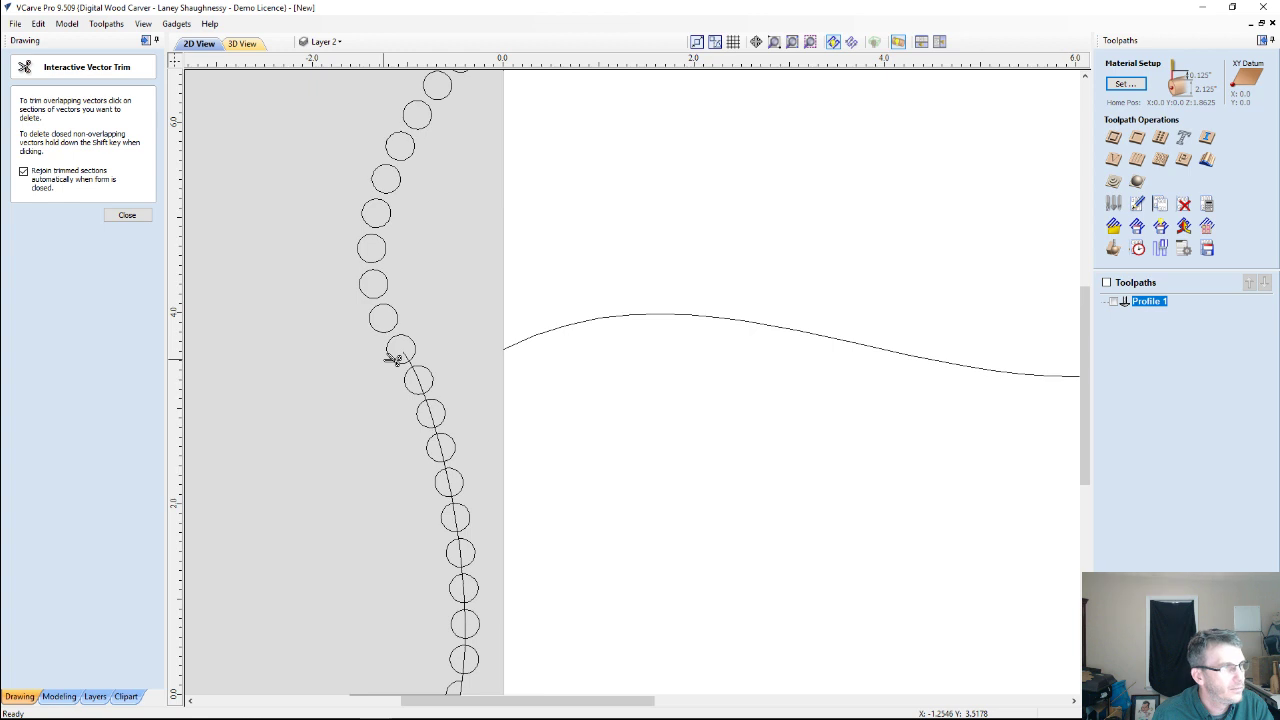
{"action": "key", "text": "ctrl+z"}
Trim the left halves and inner curve segments of the circles from the second-highest down past the S-curve's middle.
{"action": "scroll", "coordinate": [394, 356], "scroll_direction": "down", "scroll_amount": 2}
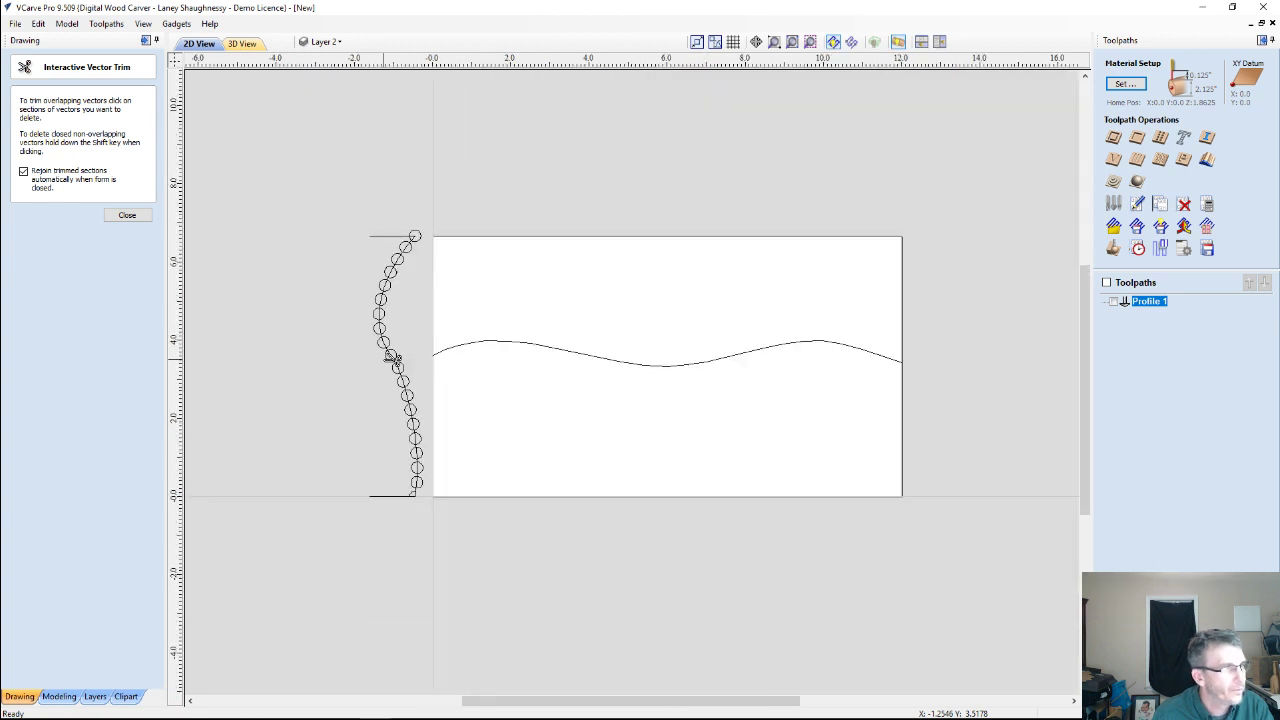
{"action": "scroll", "coordinate": [411, 203], "scroll_direction": "up", "scroll_amount": 1}
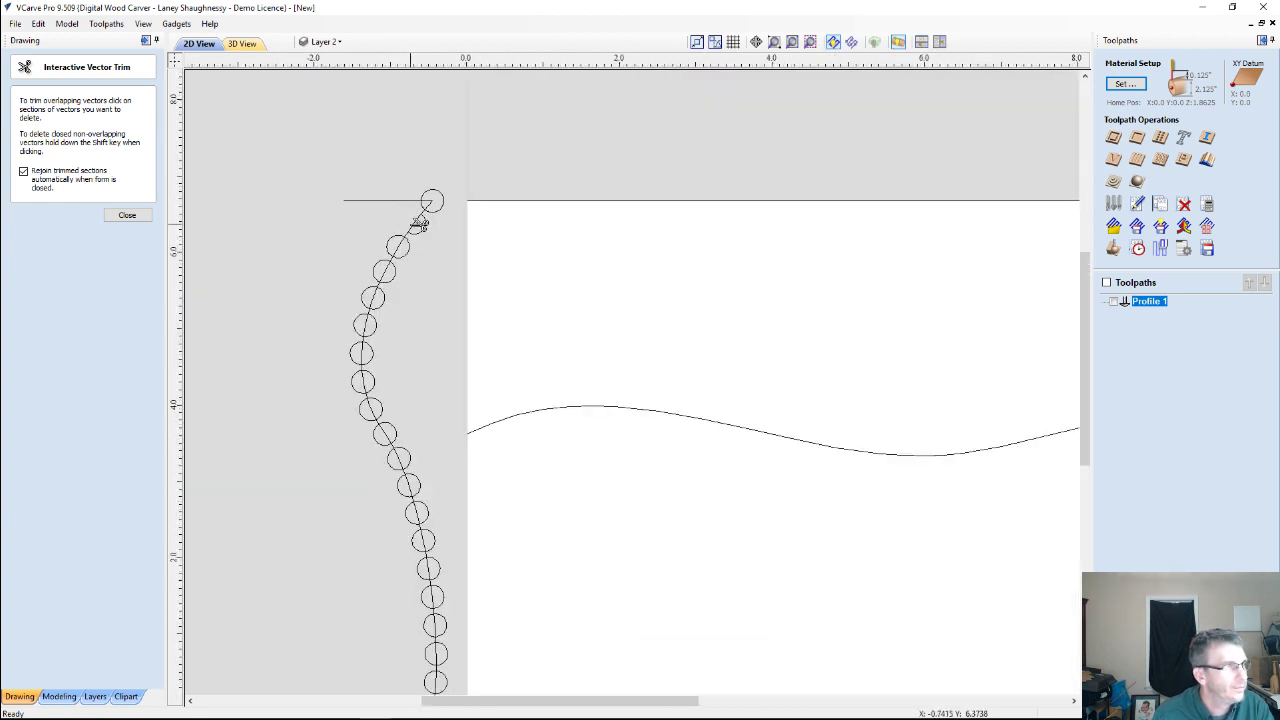
{"action": "left_click", "coordinate": [412, 226]}
{"action": "left_click", "coordinate": [405, 247]}
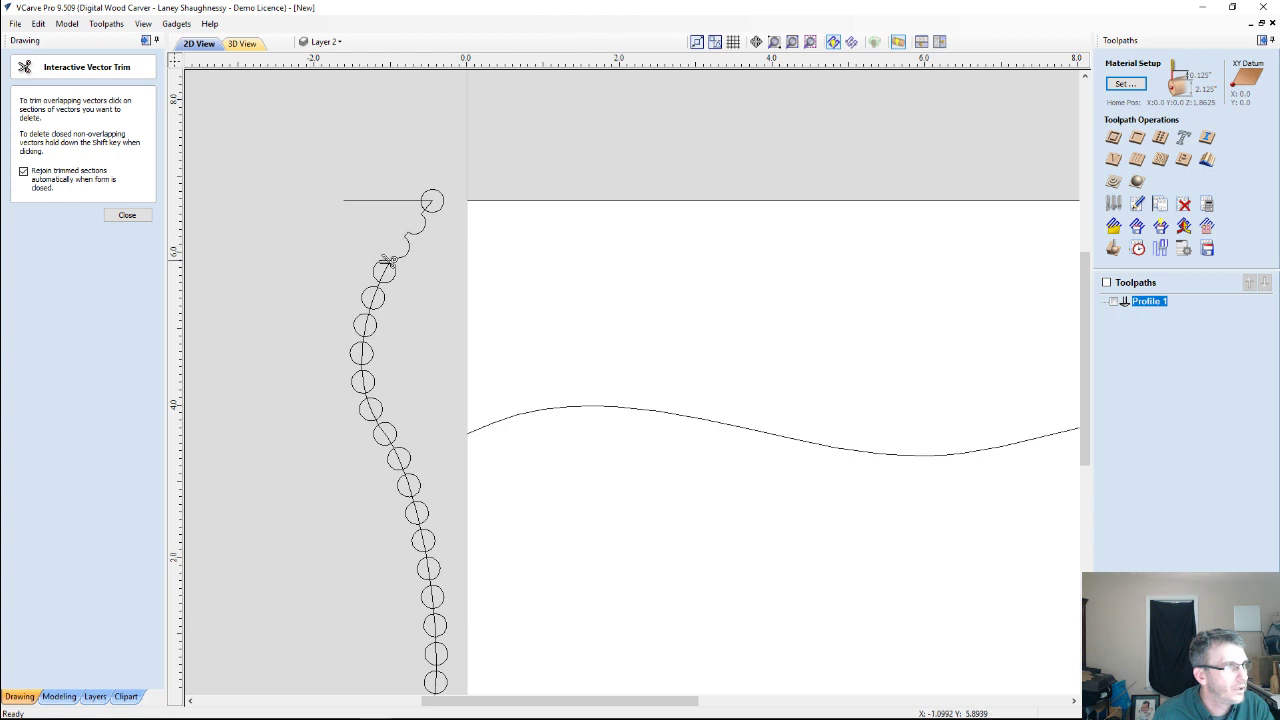
{"action": "left_click", "coordinate": [383, 265]}
{"action": "left_click", "coordinate": [380, 295]}
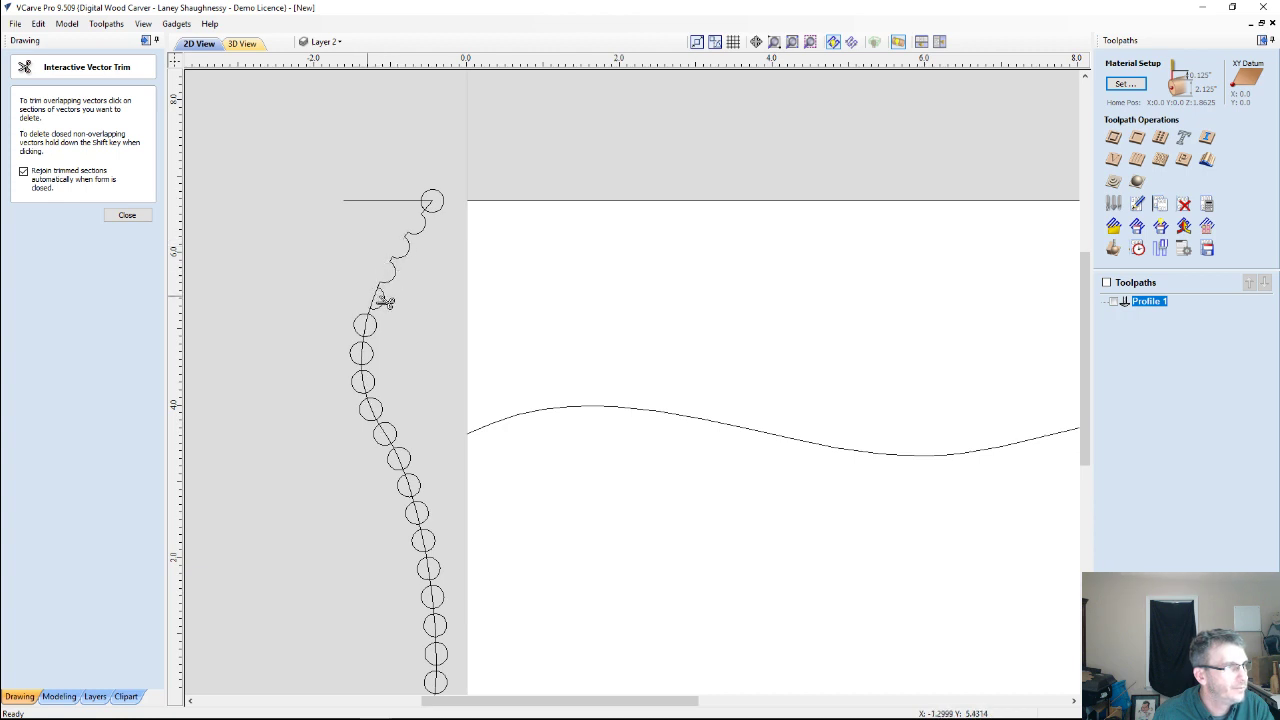
{"action": "left_click", "coordinate": [362, 322]}
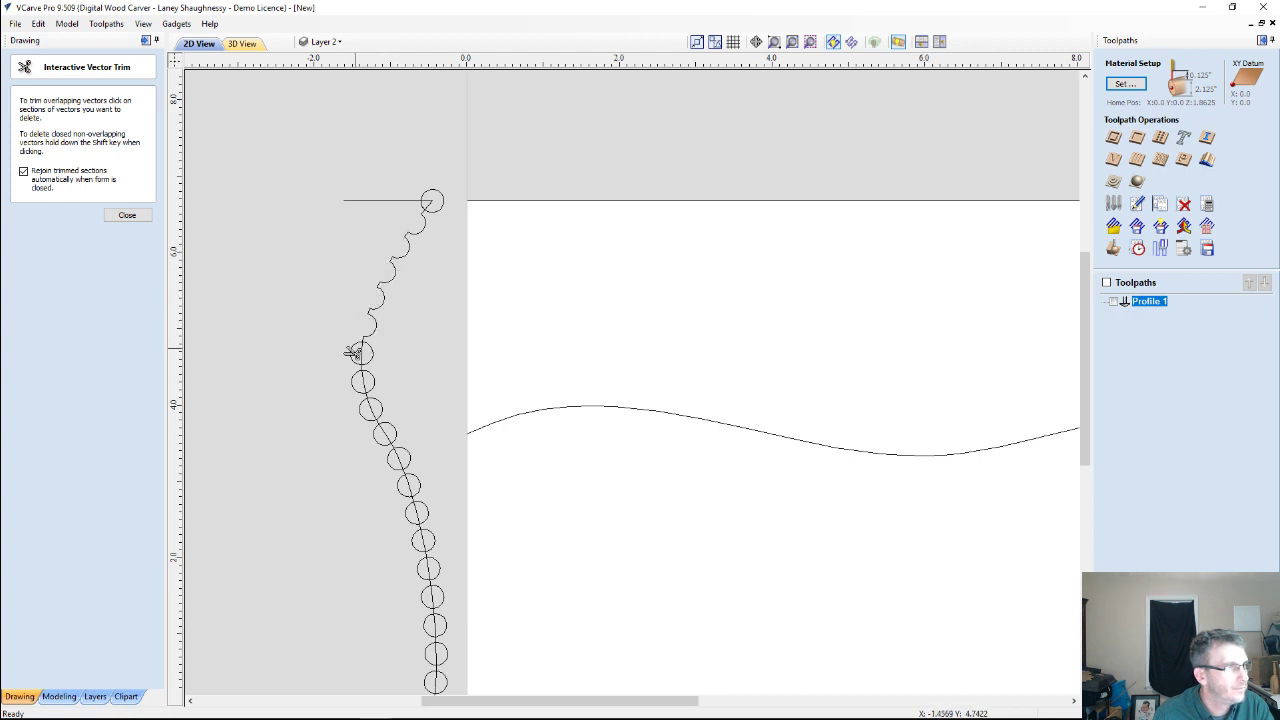
{"action": "left_click", "coordinate": [364, 363]}
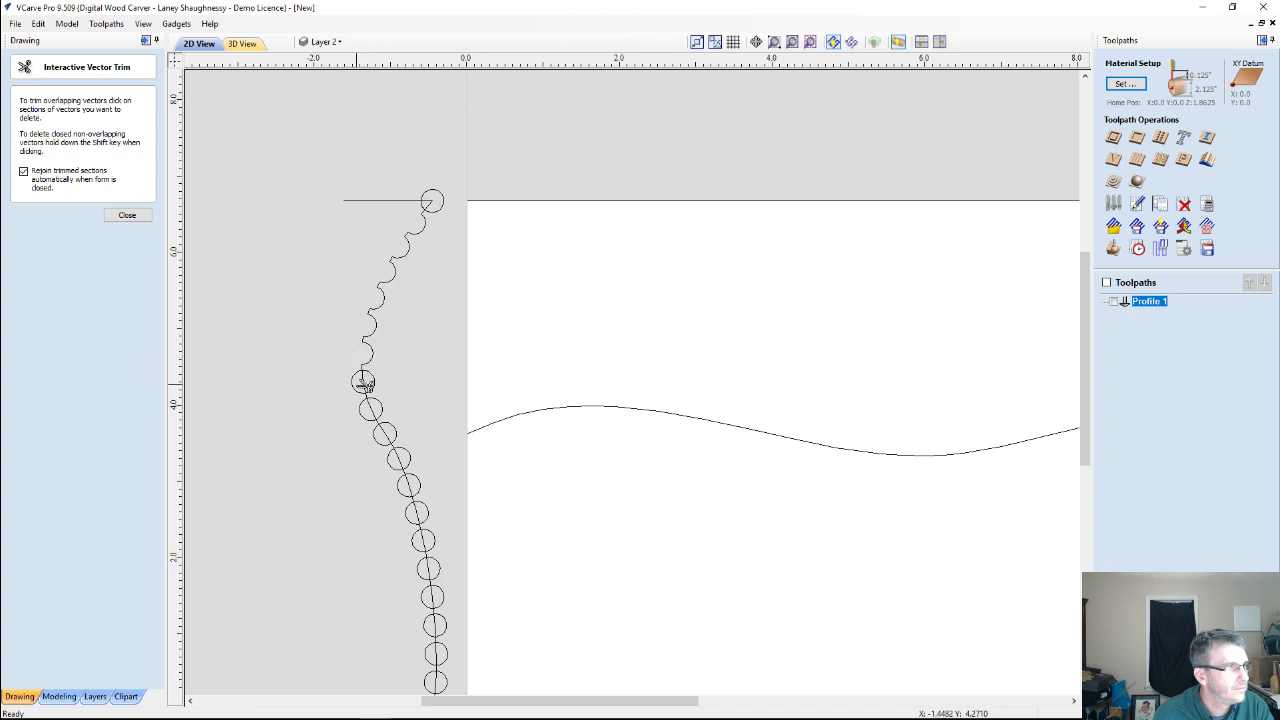
{"action": "left_click", "coordinate": [366, 386]}
{"action": "left_click", "coordinate": [372, 410]}
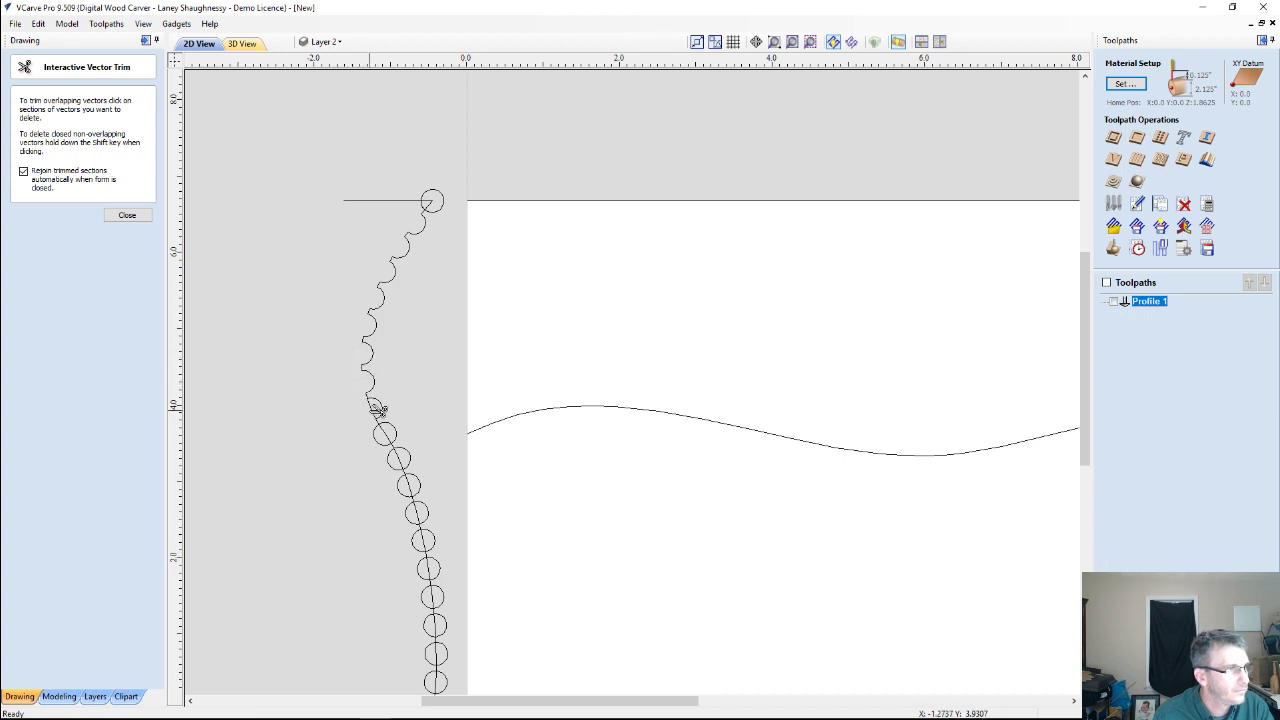
{"action": "left_click", "coordinate": [385, 439]}
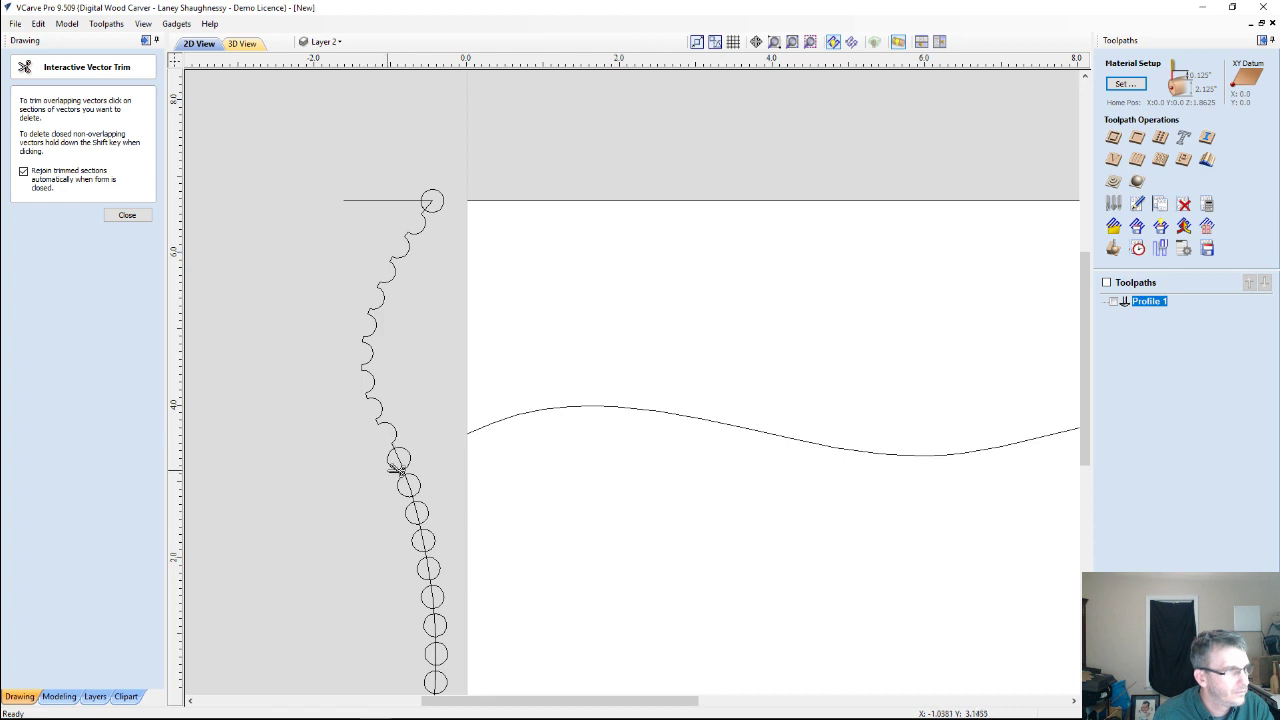
{"action": "left_click", "coordinate": [394, 465]}
{"action": "left_click", "coordinate": [407, 487]}
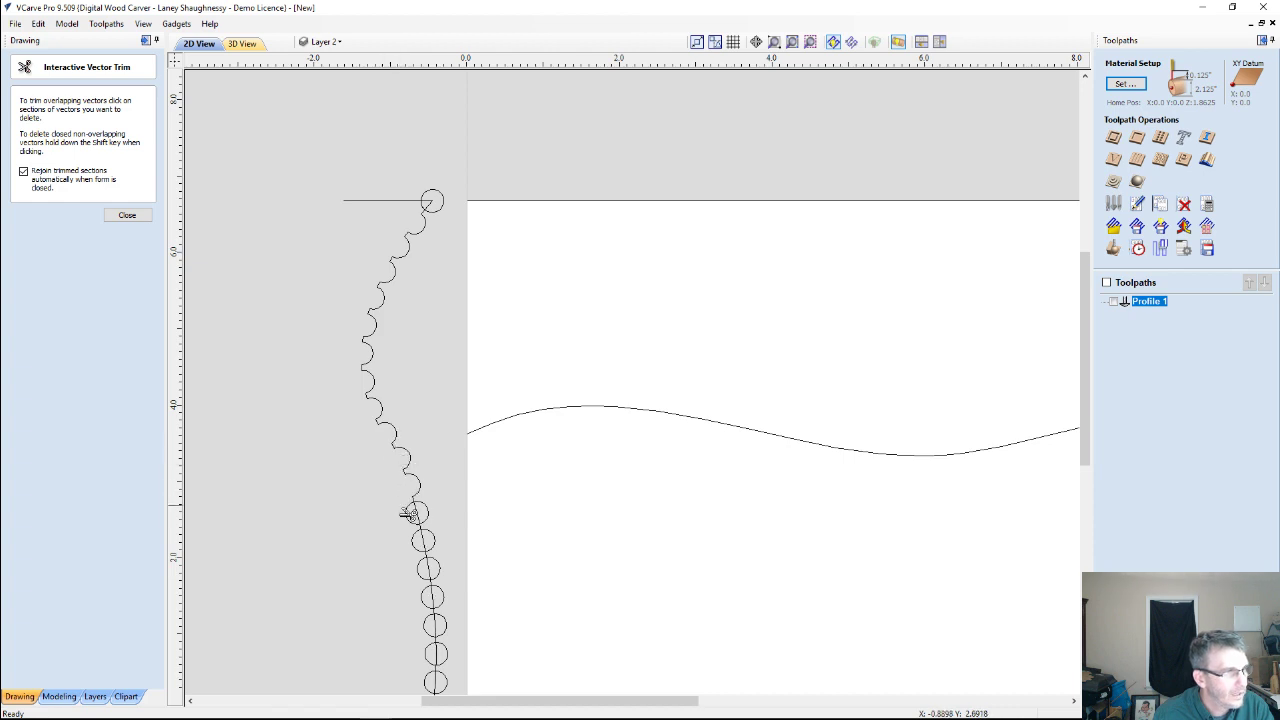
Trim the left halves and inner curve segments of the remaining circles down to the second-lowest, and finish trimming.
{"action": "scroll", "coordinate": [408, 515], "scroll_direction": "down", "scroll_amount": 4}
{"action": "scroll", "coordinate": [403, 571], "scroll_direction": "up", "scroll_amount": 2}
{"action": "scroll", "coordinate": [403, 571], "scroll_direction": "up", "scroll_amount": 2}
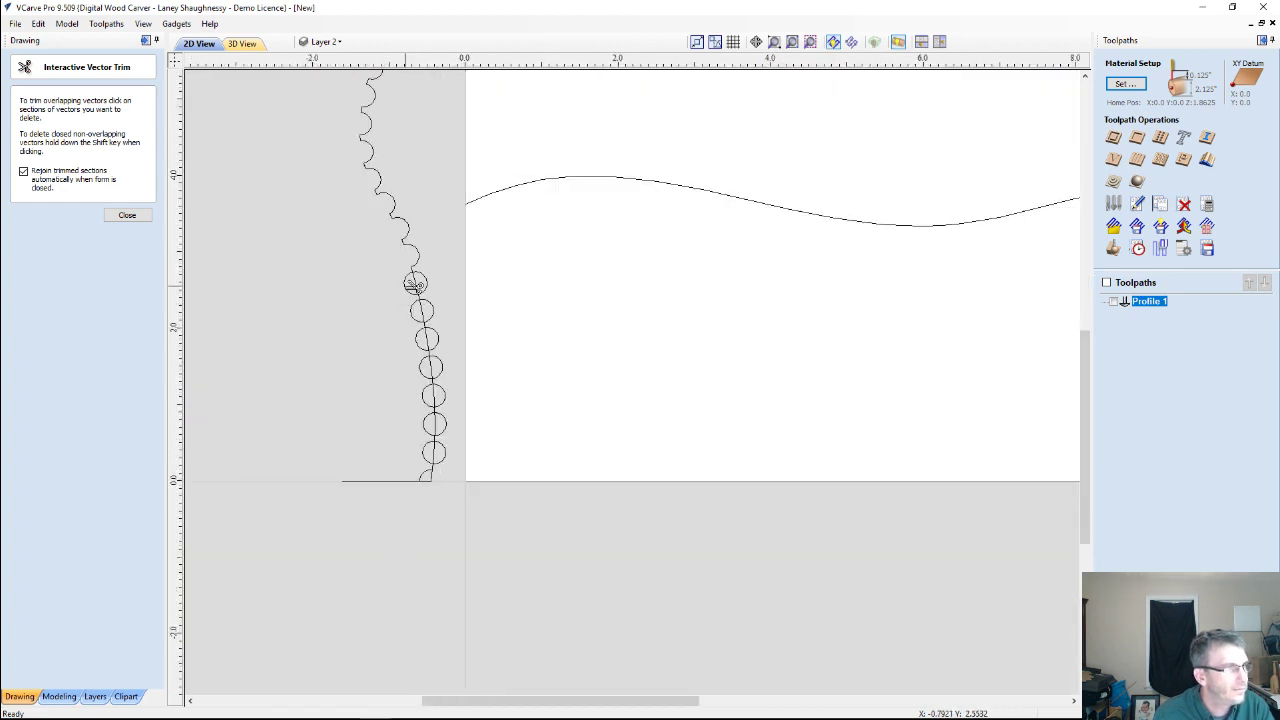
{"action": "left_click", "coordinate": [418, 285]}
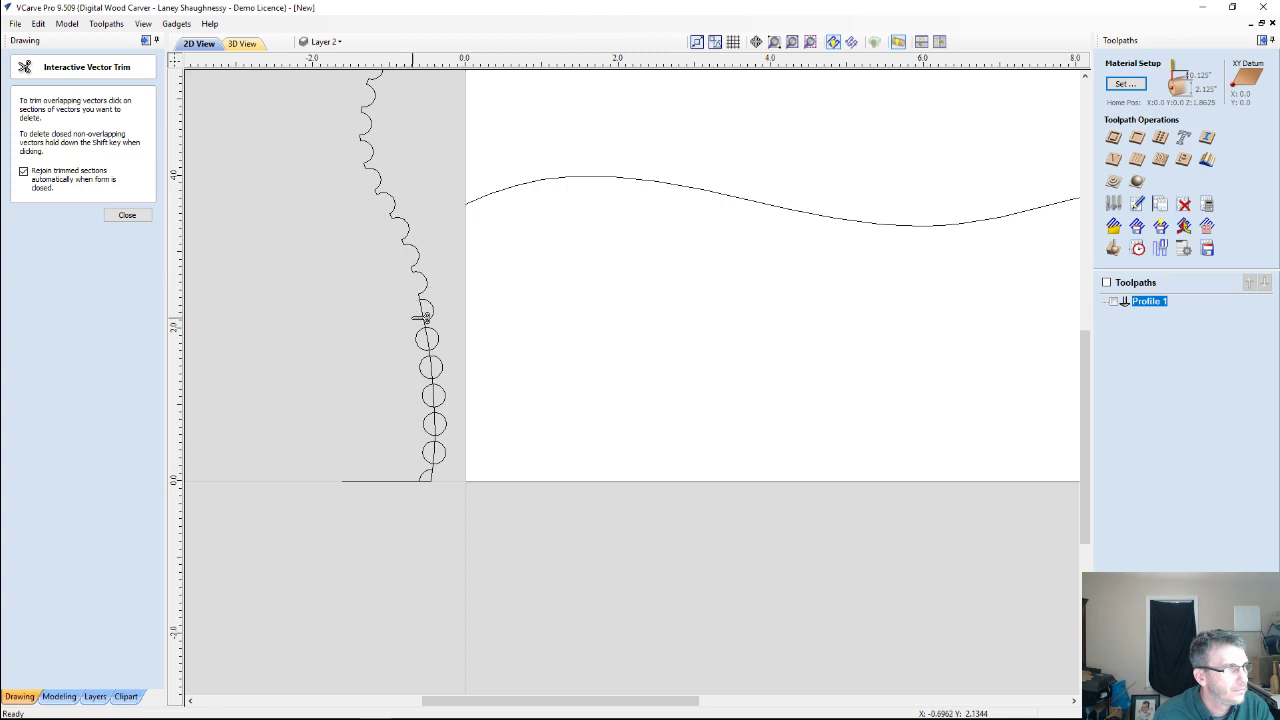
{"action": "left_click", "coordinate": [421, 312]}
{"action": "left_click", "coordinate": [425, 345]}
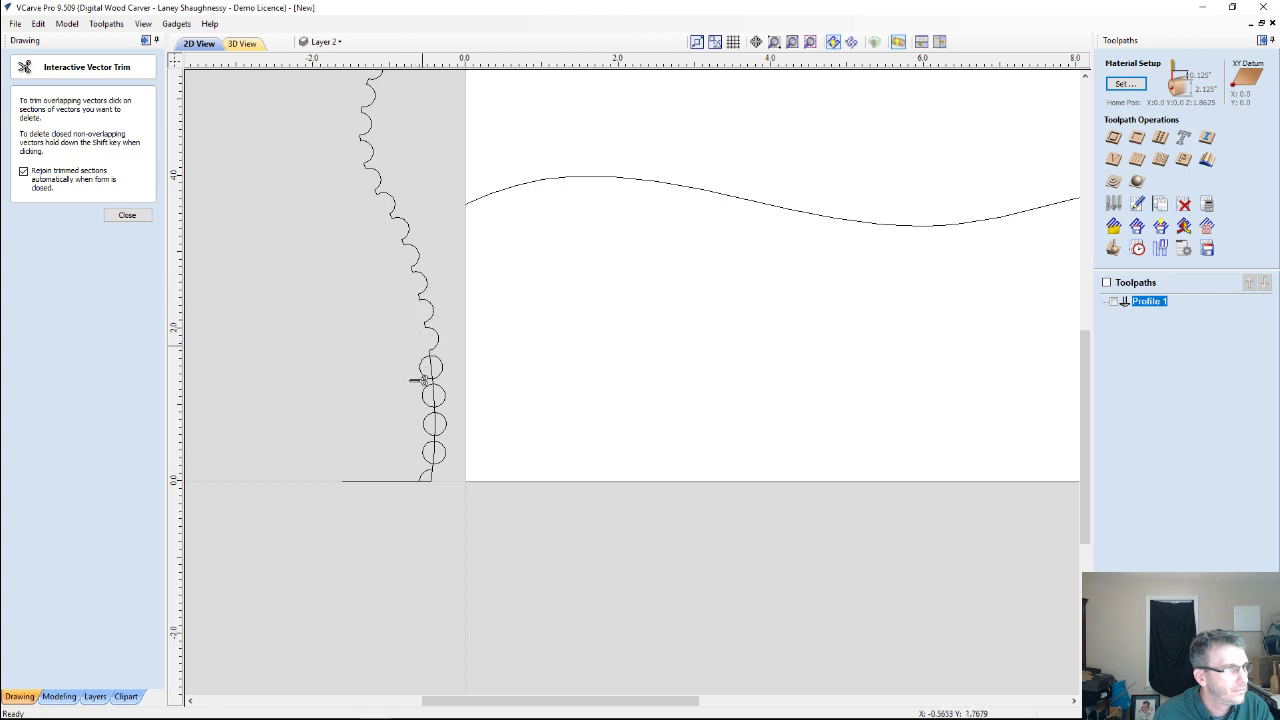
{"action": "left_click", "coordinate": [427, 372]}
{"action": "left_click", "coordinate": [432, 394]}
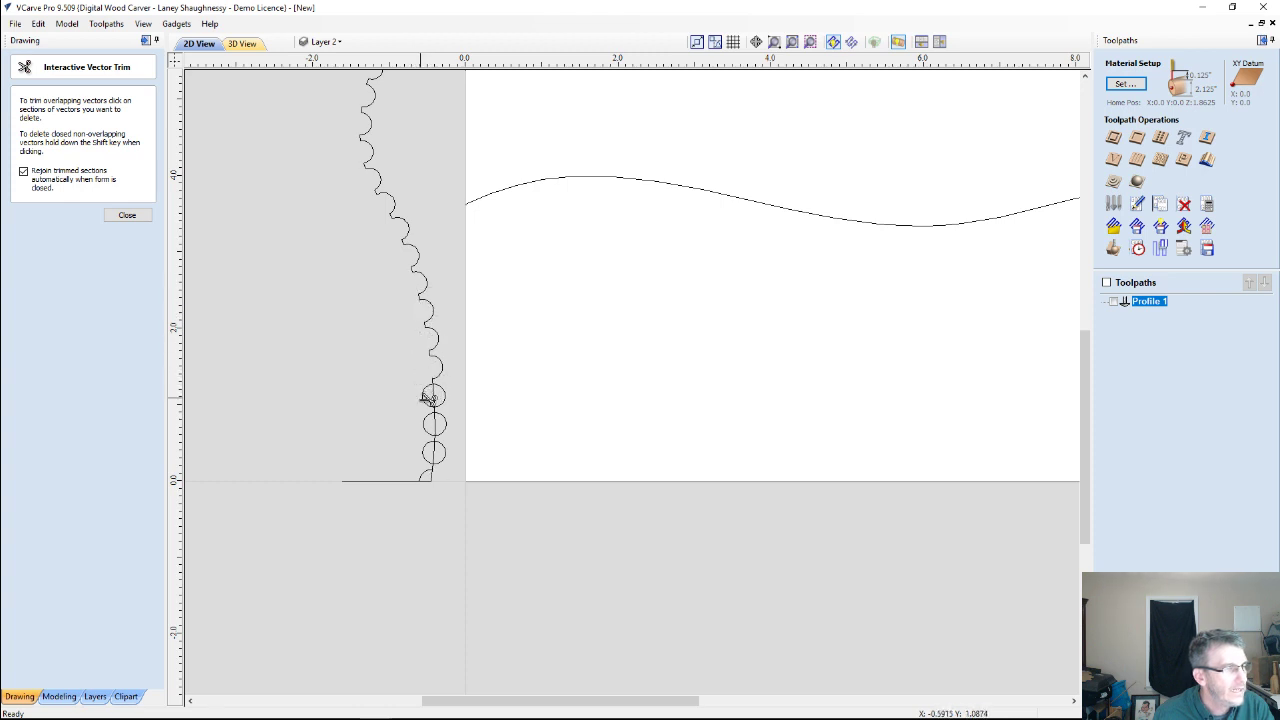
{"action": "left_click", "coordinate": [440, 425]}
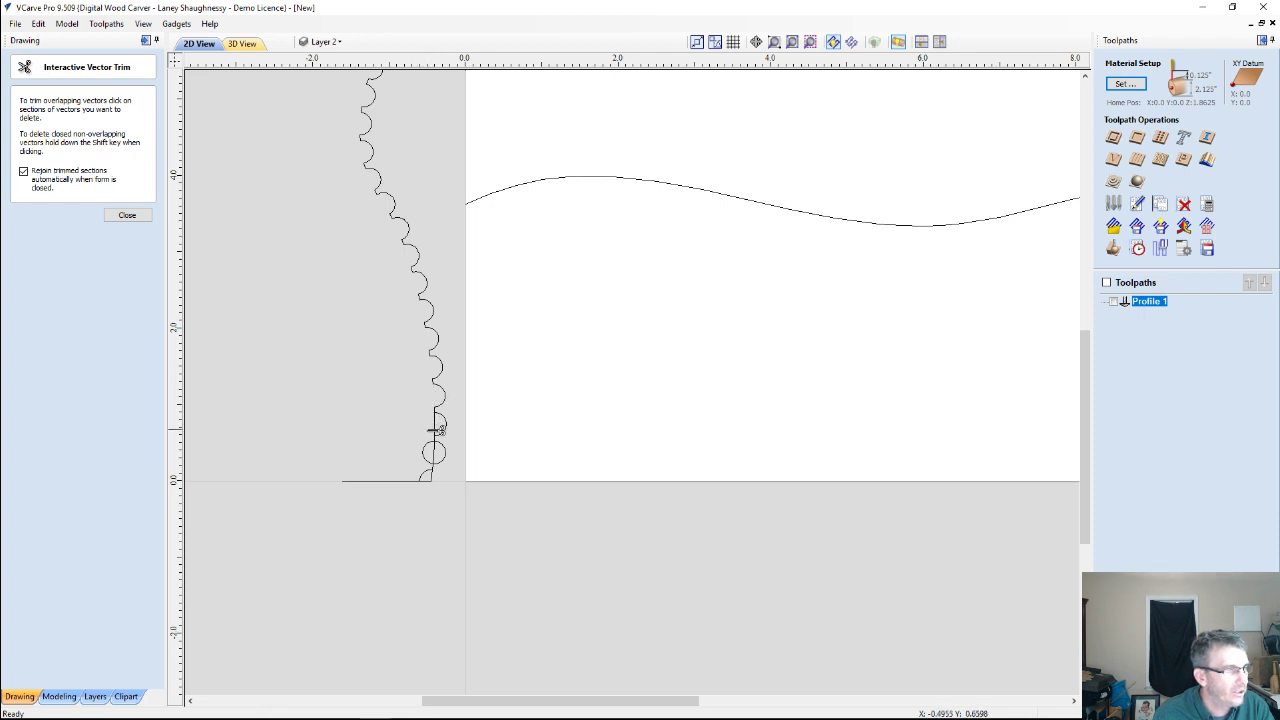
{"action": "left_click", "coordinate": [426, 452]}
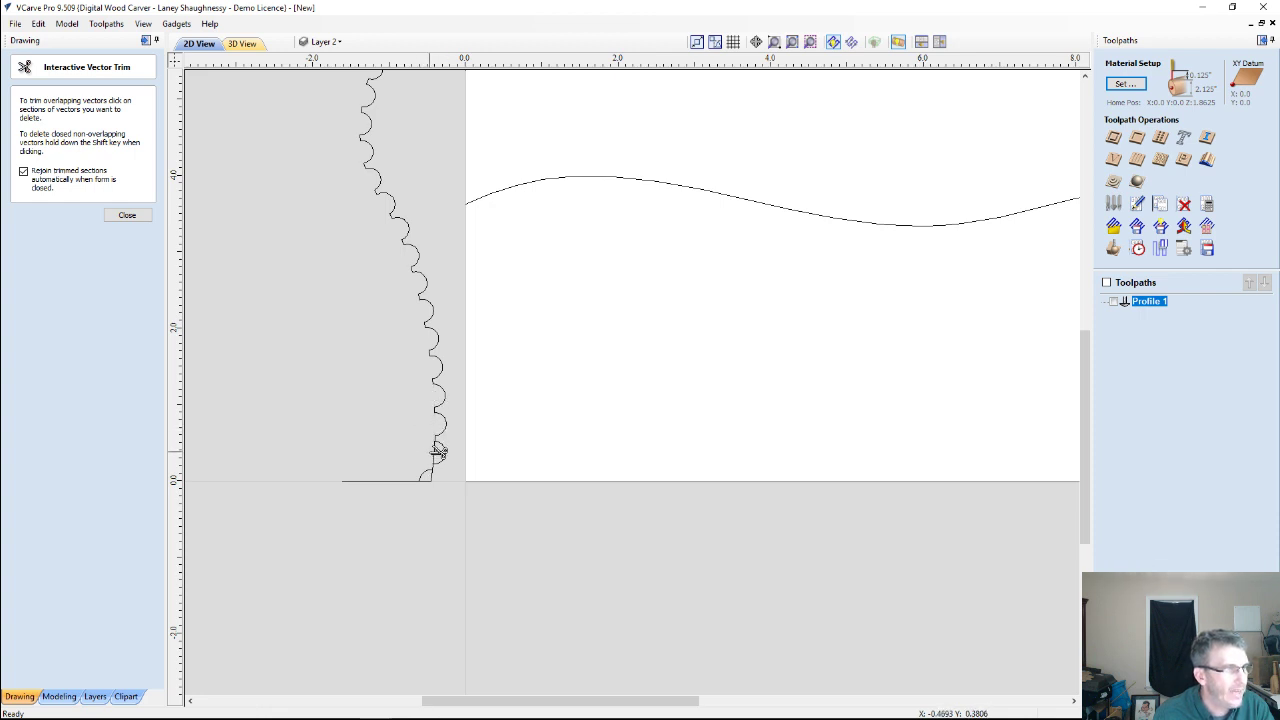
{"action": "left_click", "coordinate": [127, 215]}
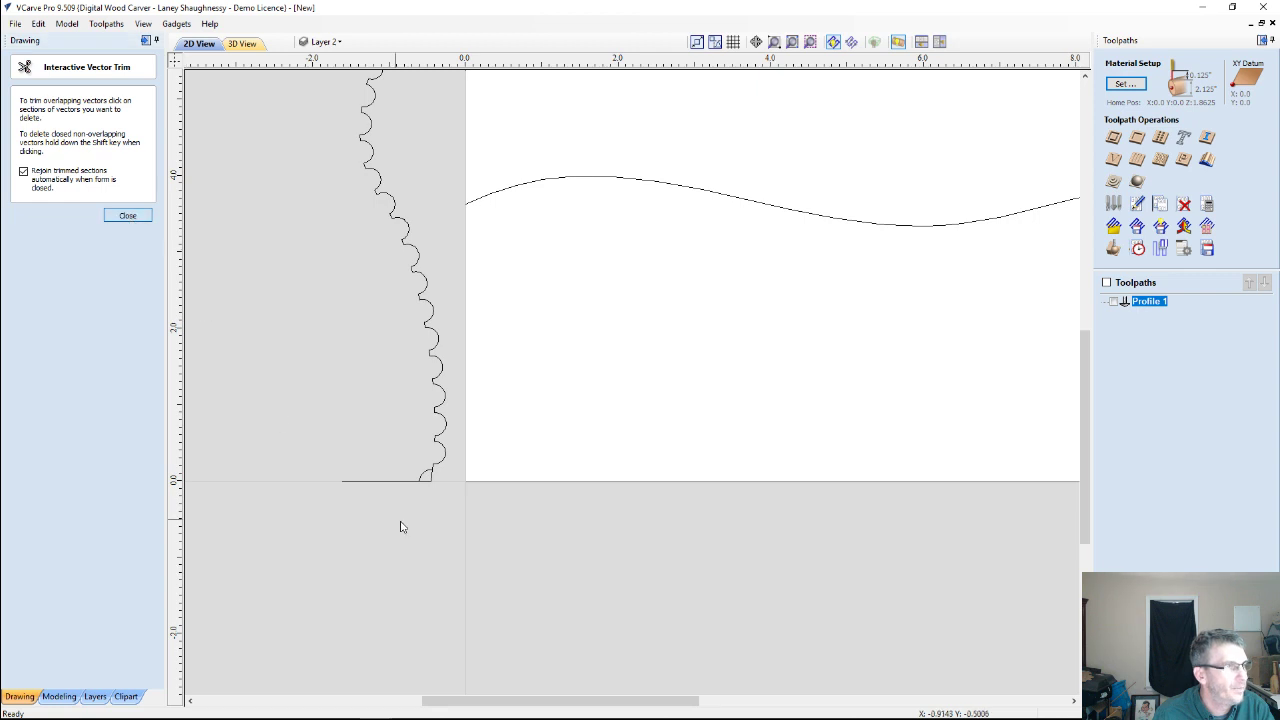
Delete the leftover quarter arc at the scalloped line's lower end and the full circle at its upper end.
{"action": "left_click", "coordinate": [391, 484]}
{"action": "scroll", "coordinate": [406, 486], "scroll_direction": "down", "scroll_amount": 4}
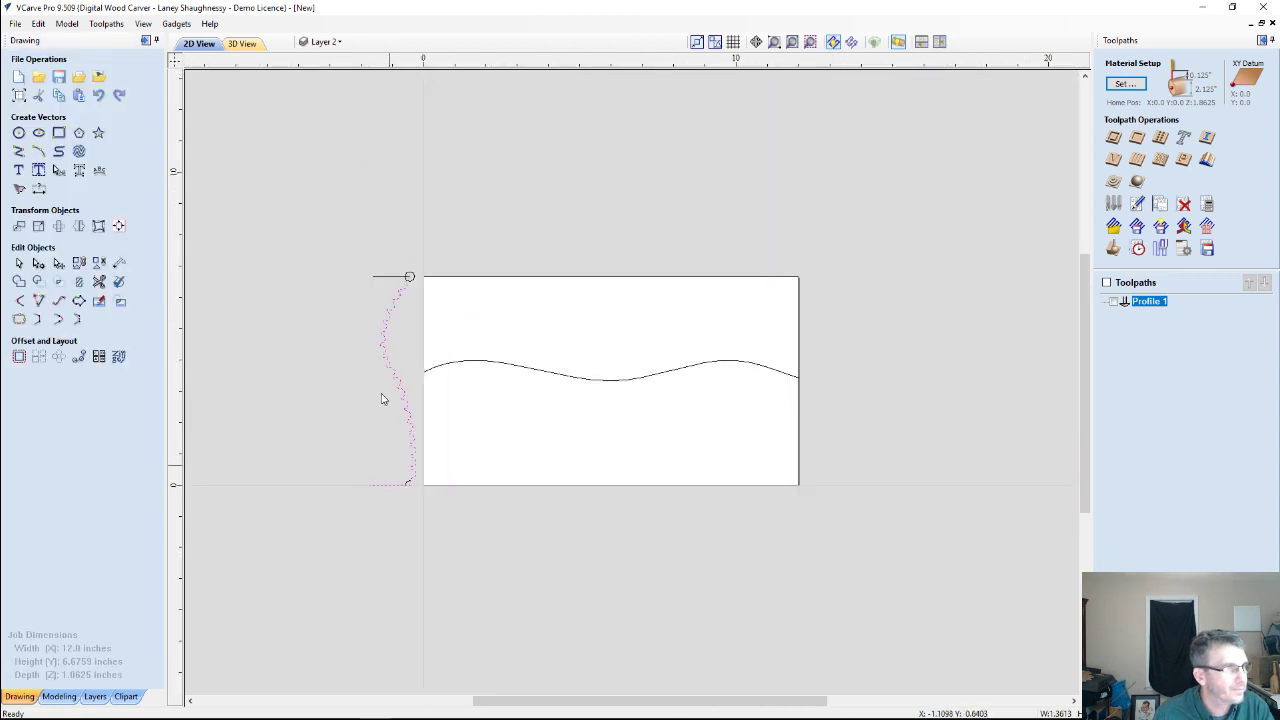
{"action": "scroll", "coordinate": [368, 274], "scroll_direction": "up", "scroll_amount": 2}
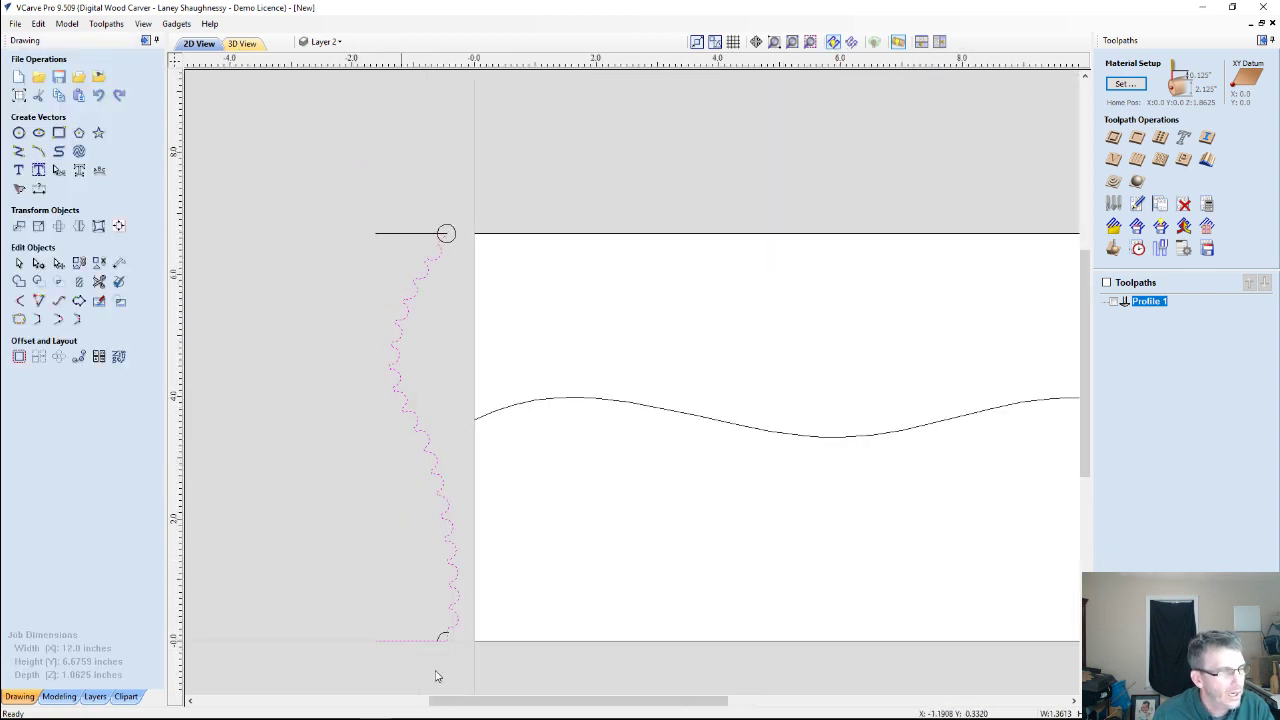
{"action": "scroll", "coordinate": [447, 661], "scroll_direction": "up", "scroll_amount": 2}
{"action": "scroll", "coordinate": [447, 661], "scroll_direction": "up", "scroll_amount": 2}
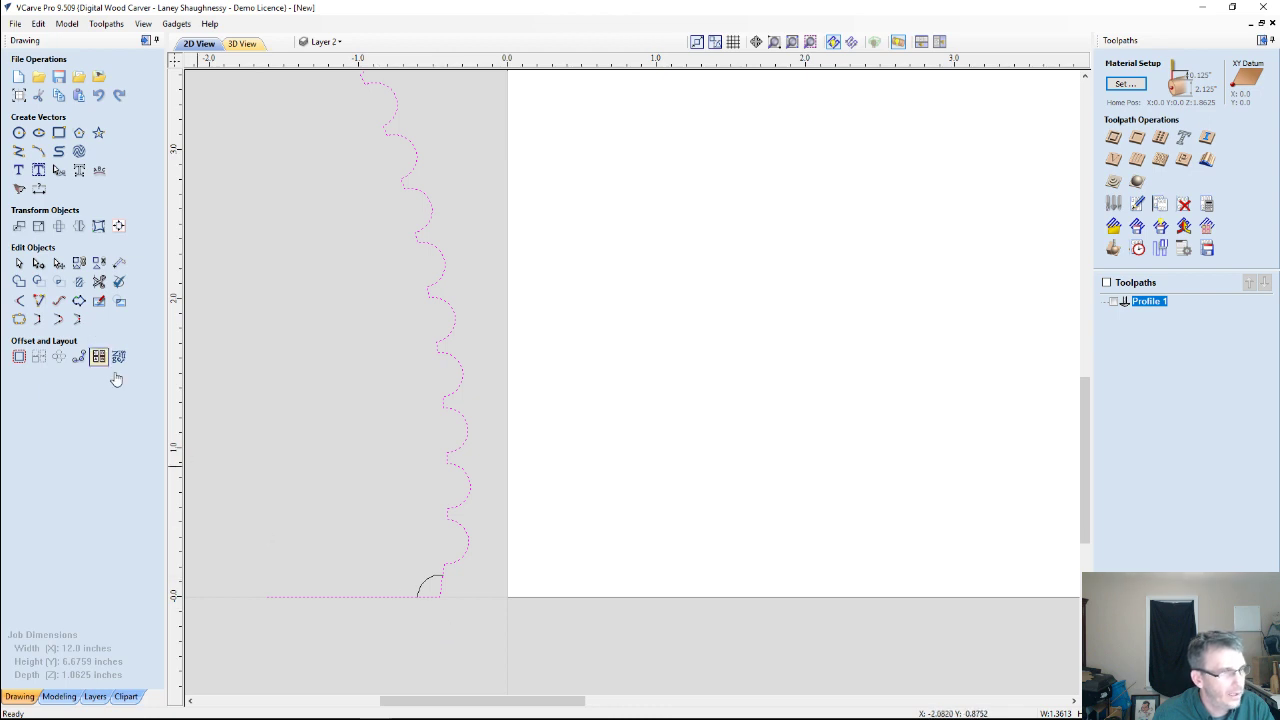
{"action": "left_click", "coordinate": [425, 589]}
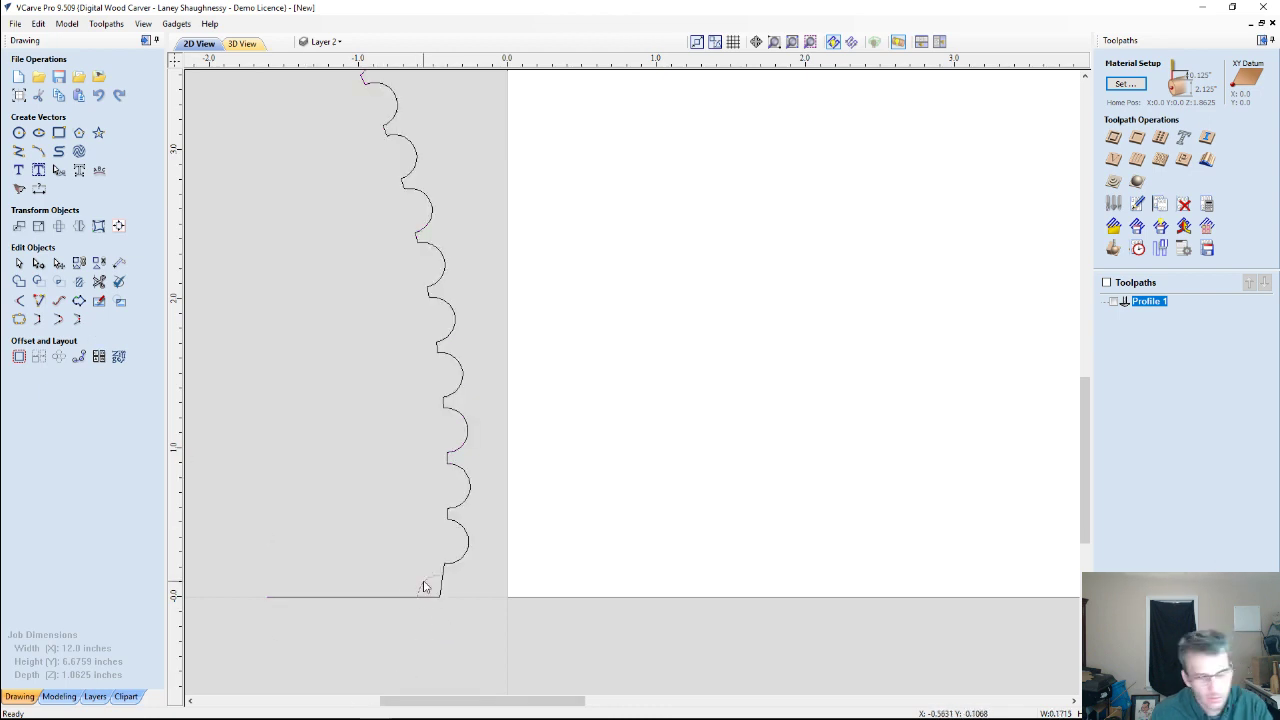
{"action": "scroll", "coordinate": [430, 572], "scroll_direction": "down", "scroll_amount": 3}
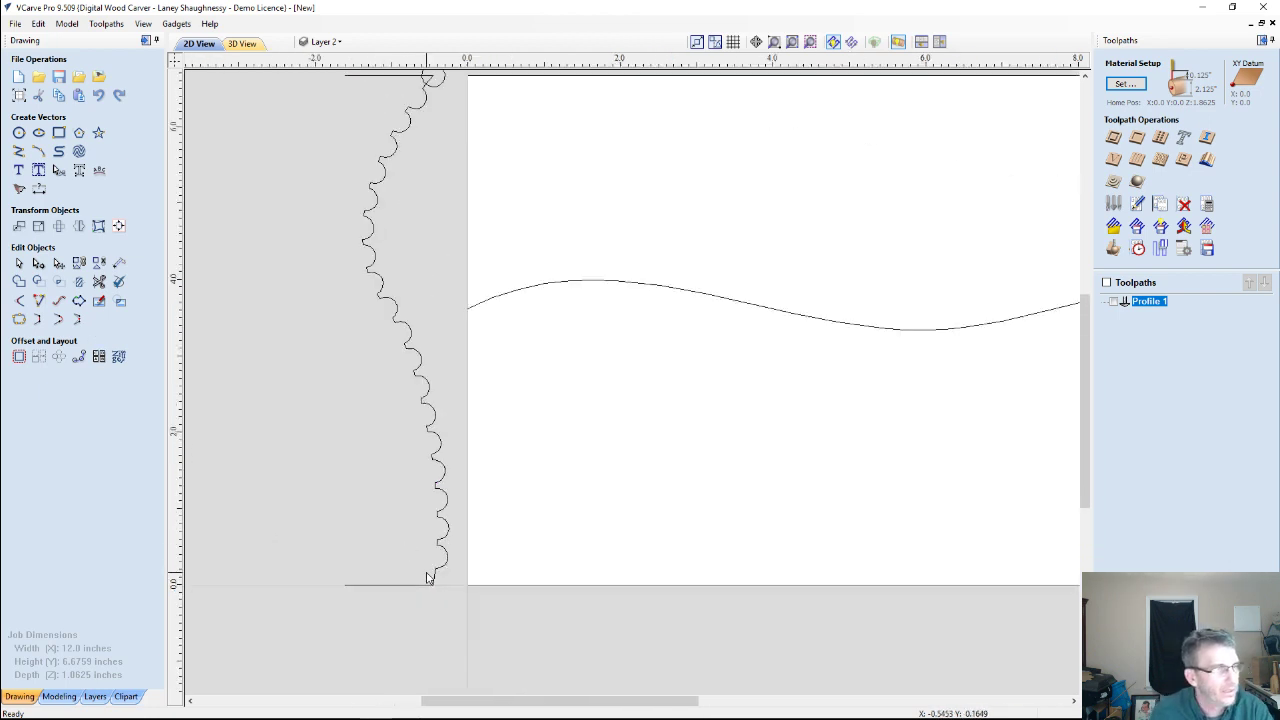
{"action": "scroll", "coordinate": [420, 163], "scroll_direction": "up", "scroll_amount": 2}
{"action": "scroll", "coordinate": [445, 182], "scroll_direction": "up", "scroll_amount": 1}
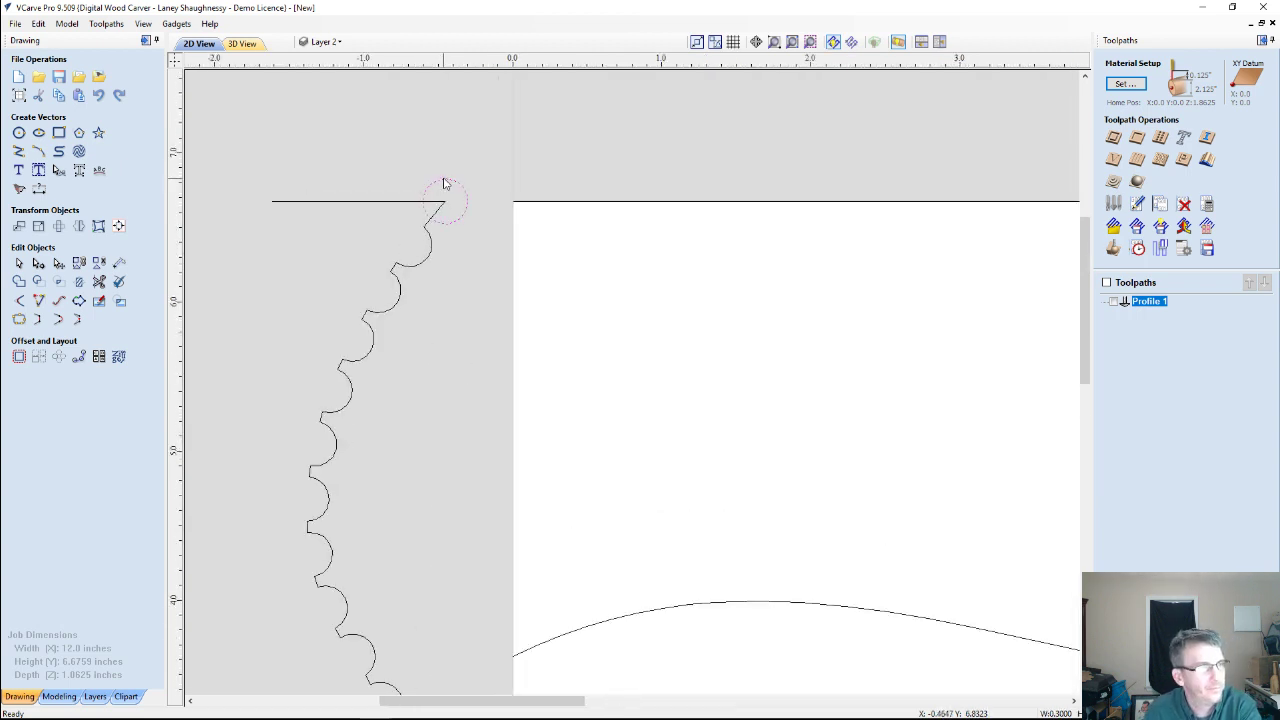
{"action": "scroll", "coordinate": [448, 186], "scroll_direction": "down", "scroll_amount": 5}
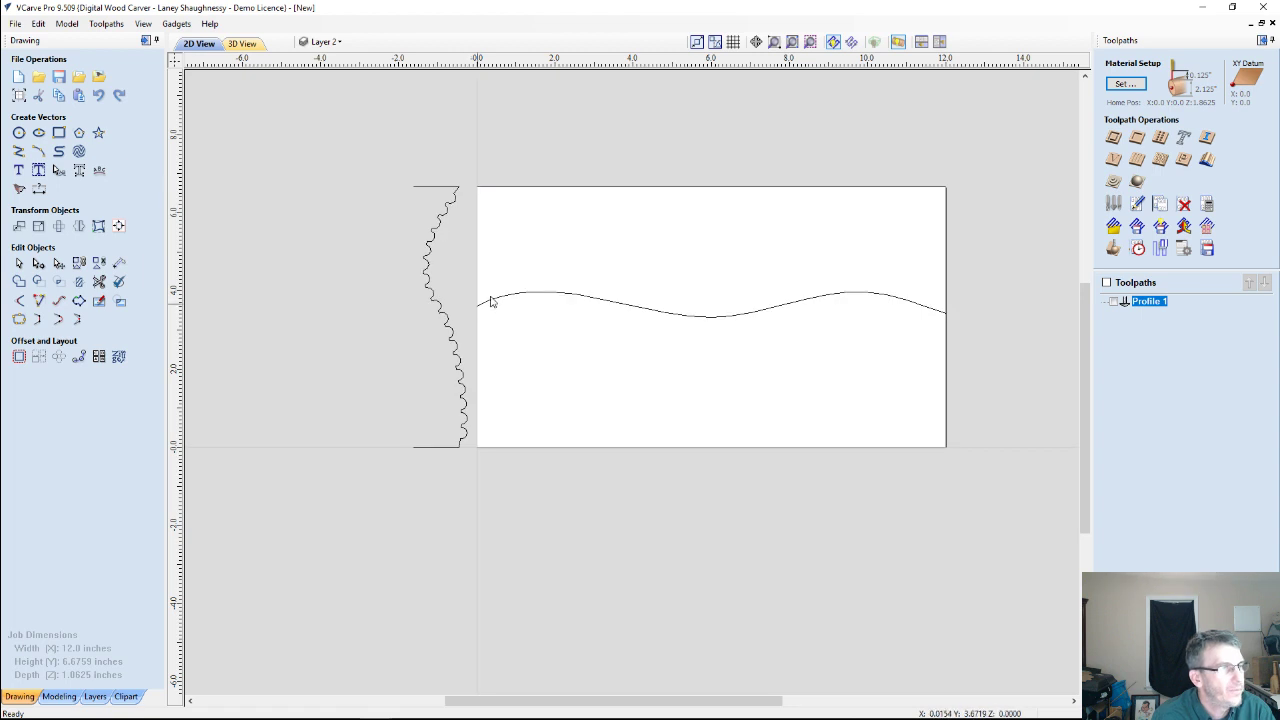
Join the upper horizontal line and the scalloped line into one open vector with a 0.0004-inch tolerance.
{"action": "left_click", "coordinate": [501, 301]}
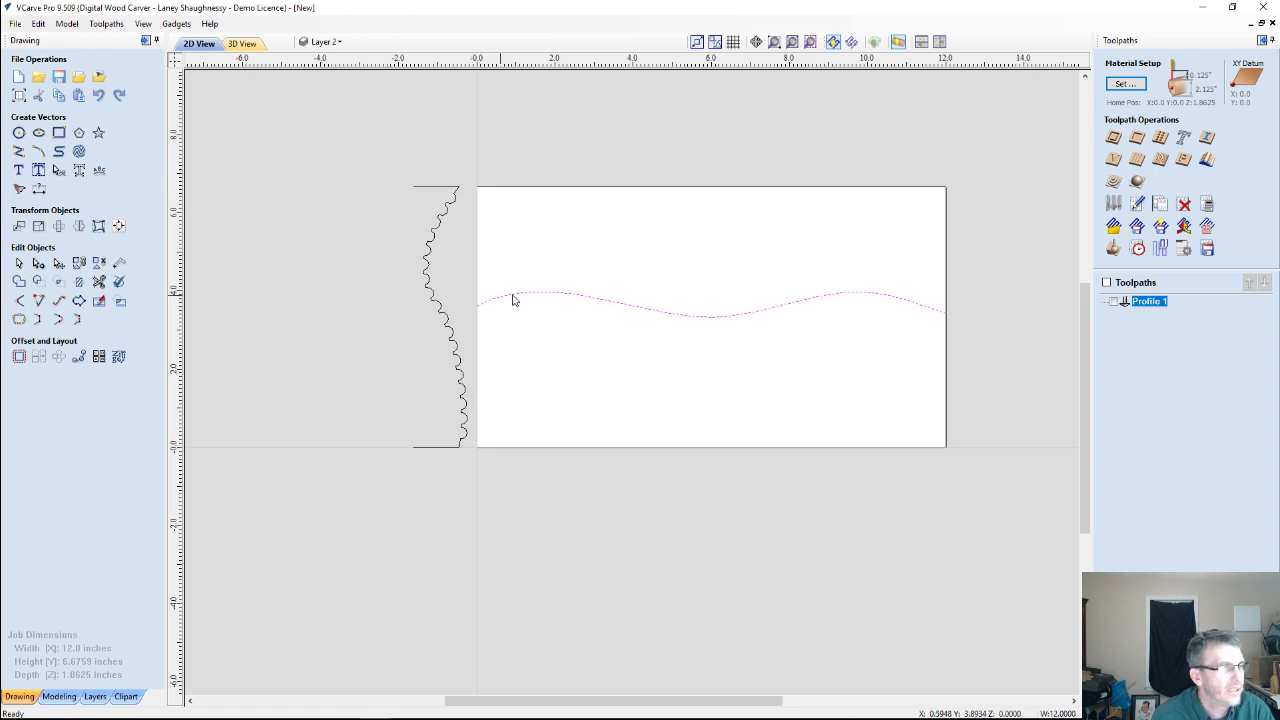
{"action": "left_click", "coordinate": [441, 187]}
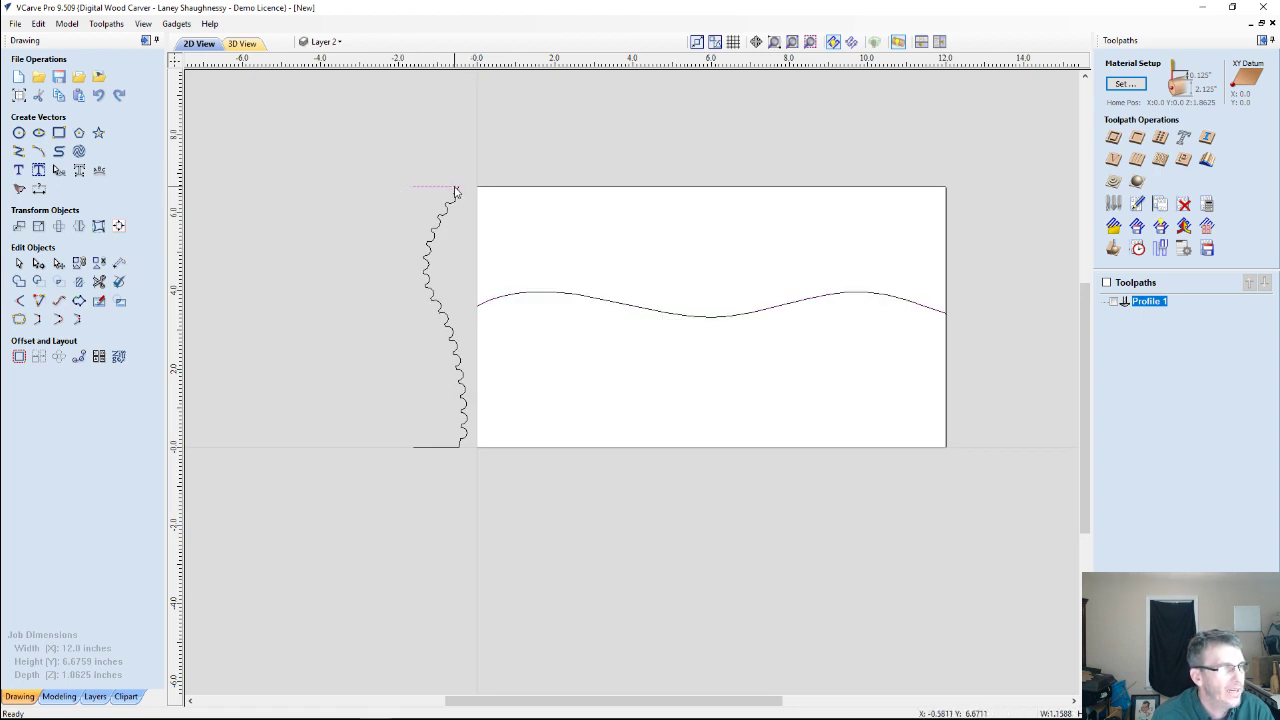
{"action": "left_click", "coordinate": [451, 214], "text": "shift"}
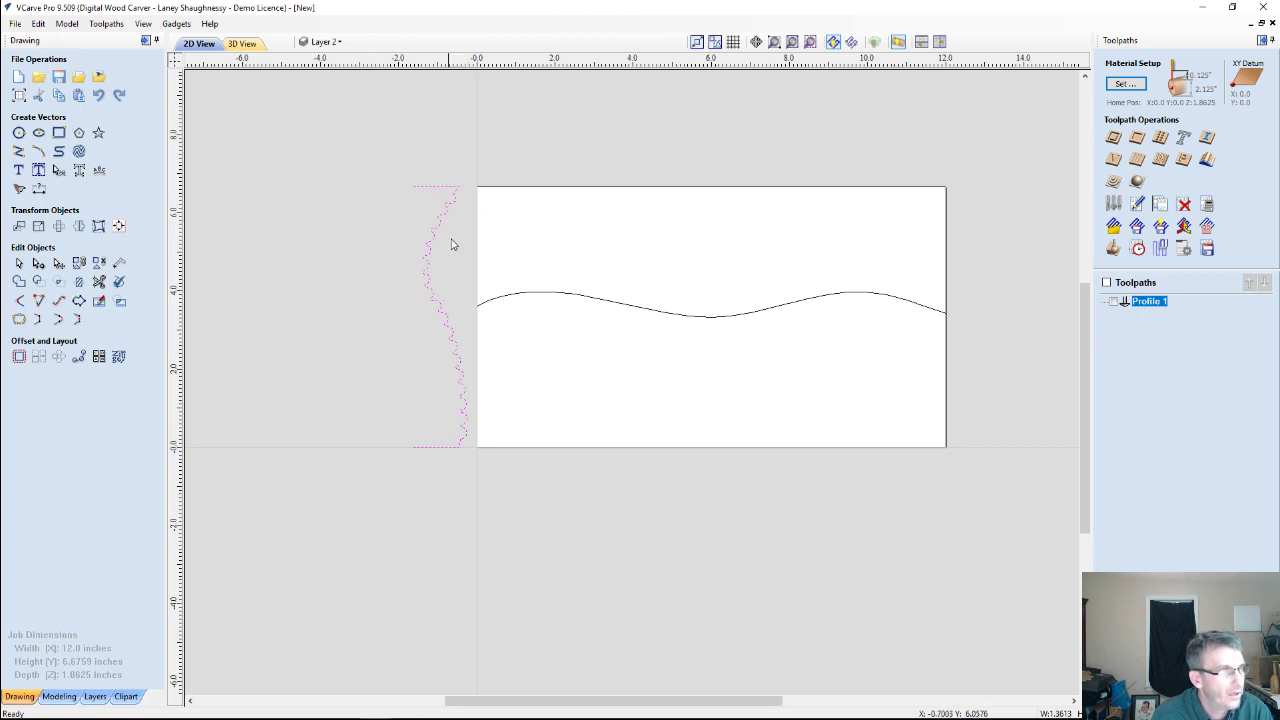
{"action": "left_click", "coordinate": [18, 319]}
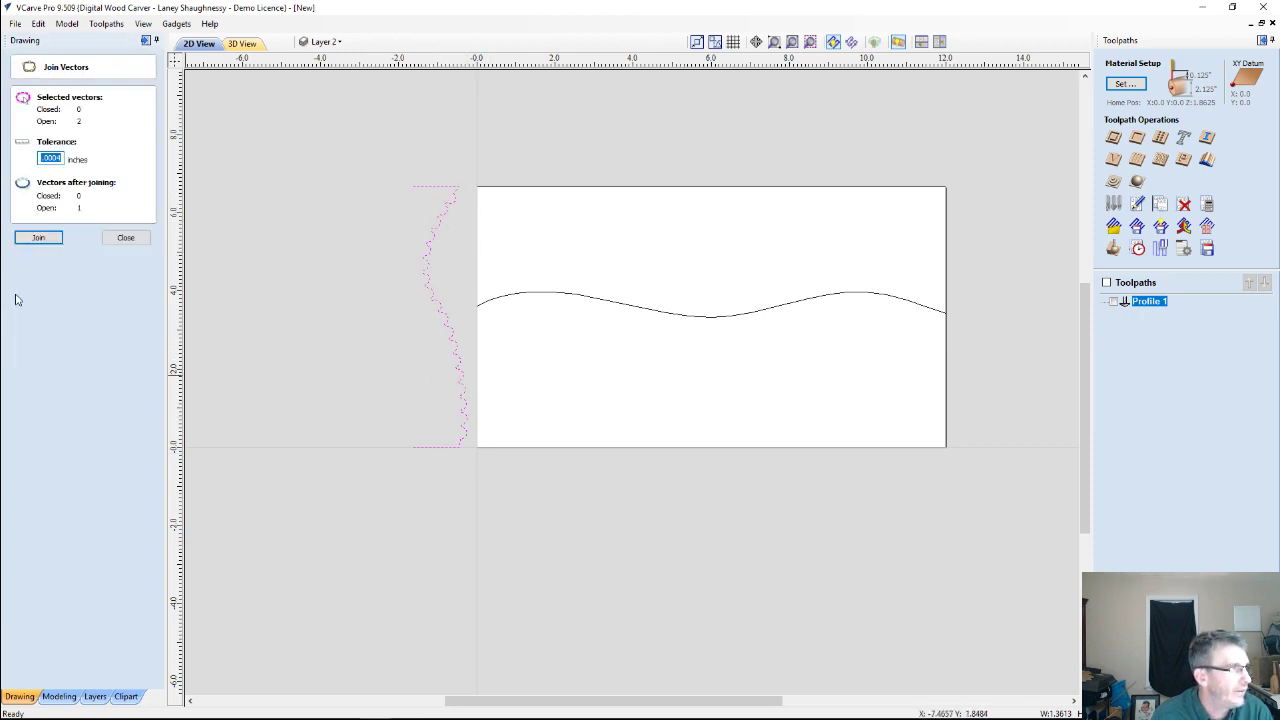
{"action": "left_click", "coordinate": [38, 237]}
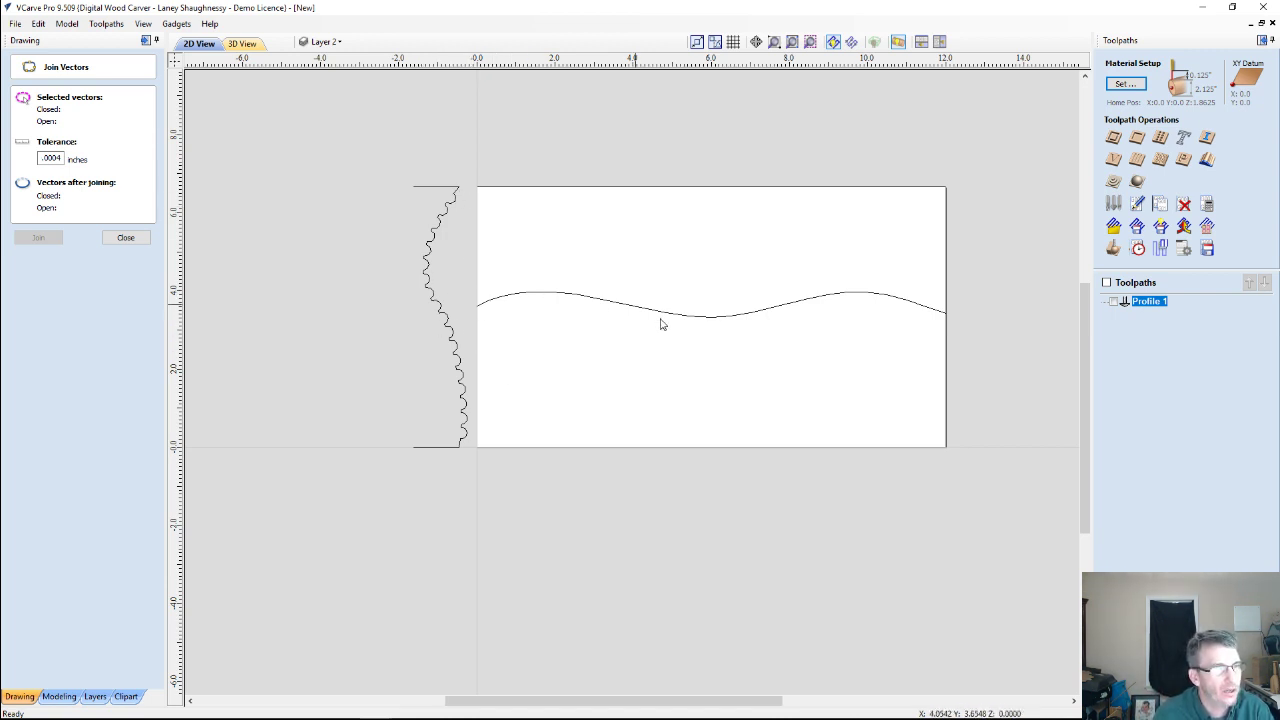
Rotate the joined scalloped line 90° counterclockwise to run horizontally and move it just left of the job area.
{"action": "left_click", "coordinate": [455, 190]}
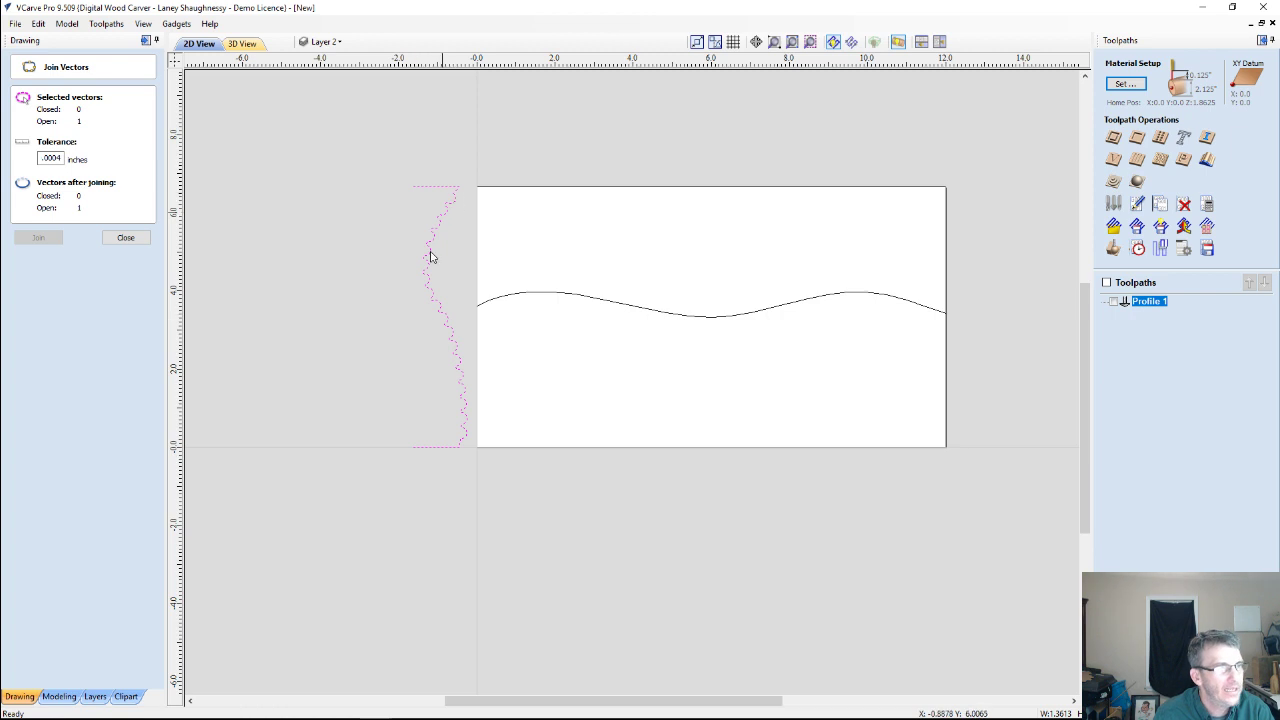
{"action": "left_click", "coordinate": [125, 238]}
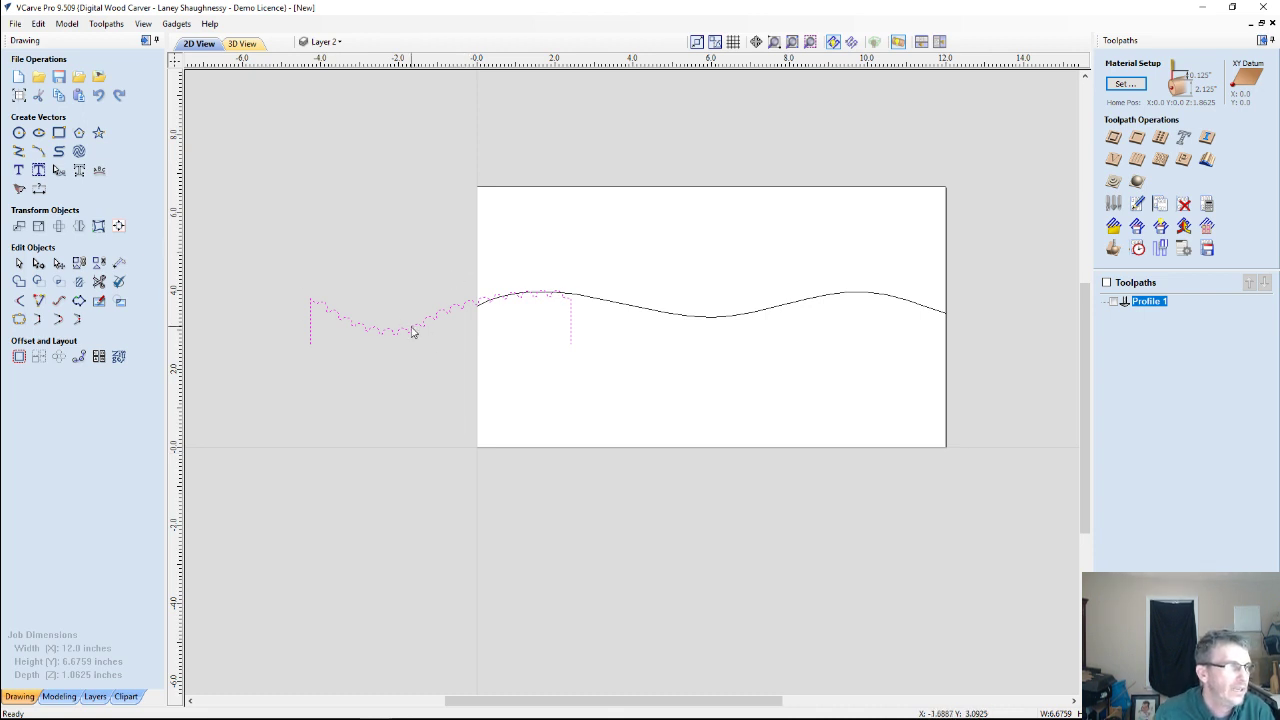
{"action": "mouse_move", "coordinate": [412, 332]}
{"action": "left_mouse_down"}
{"action": "mouse_move", "coordinate": [229, 363]}
{"action": "mouse_move", "coordinate": [309, 397]}
{"action": "mouse_move", "coordinate": [296, 390]}
{"action": "mouse_move", "coordinate": [309, 380]}
{"action": "left_mouse_up"}
{"action": "scroll", "coordinate": [316, 410], "scroll_direction": "down", "scroll_amount": 2}
{"action": "scroll", "coordinate": [315, 440], "scroll_direction": "up", "scroll_amount": 3}
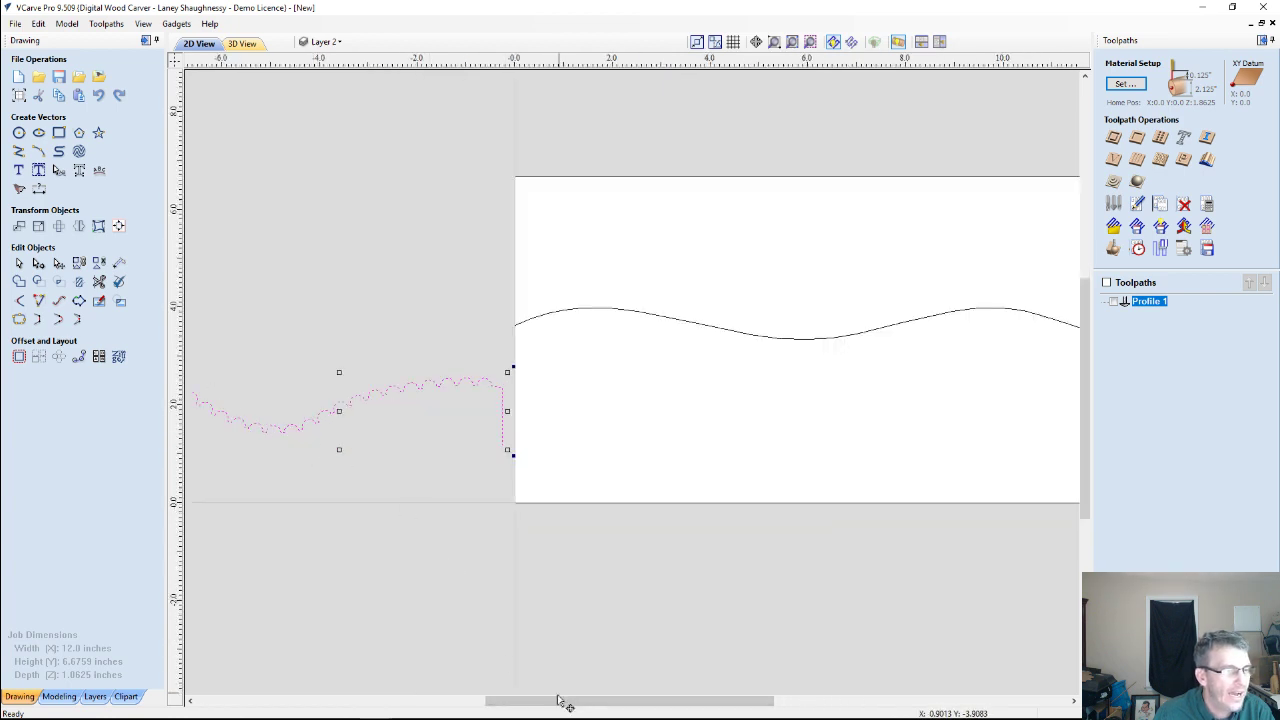
{"action": "left_click_drag", "start_coordinate": [560, 700], "coordinate": [505, 701]}
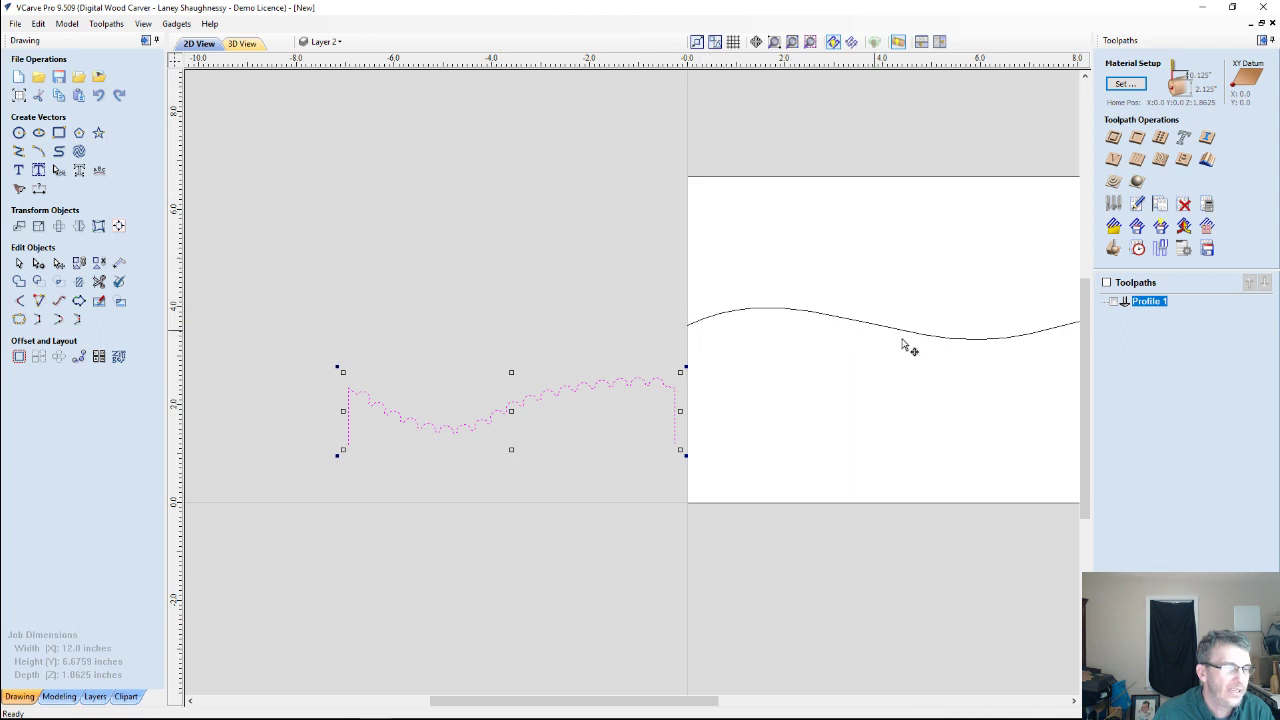
Try resizing the scalloped line proportionally to a height of 2.125/2 inches, and undo the resize.
{"action": "scroll", "coordinate": [737, 337], "scroll_direction": "down", "scroll_amount": 4}
{"action": "scroll", "coordinate": [760, 380], "scroll_direction": "up", "scroll_amount": 2}
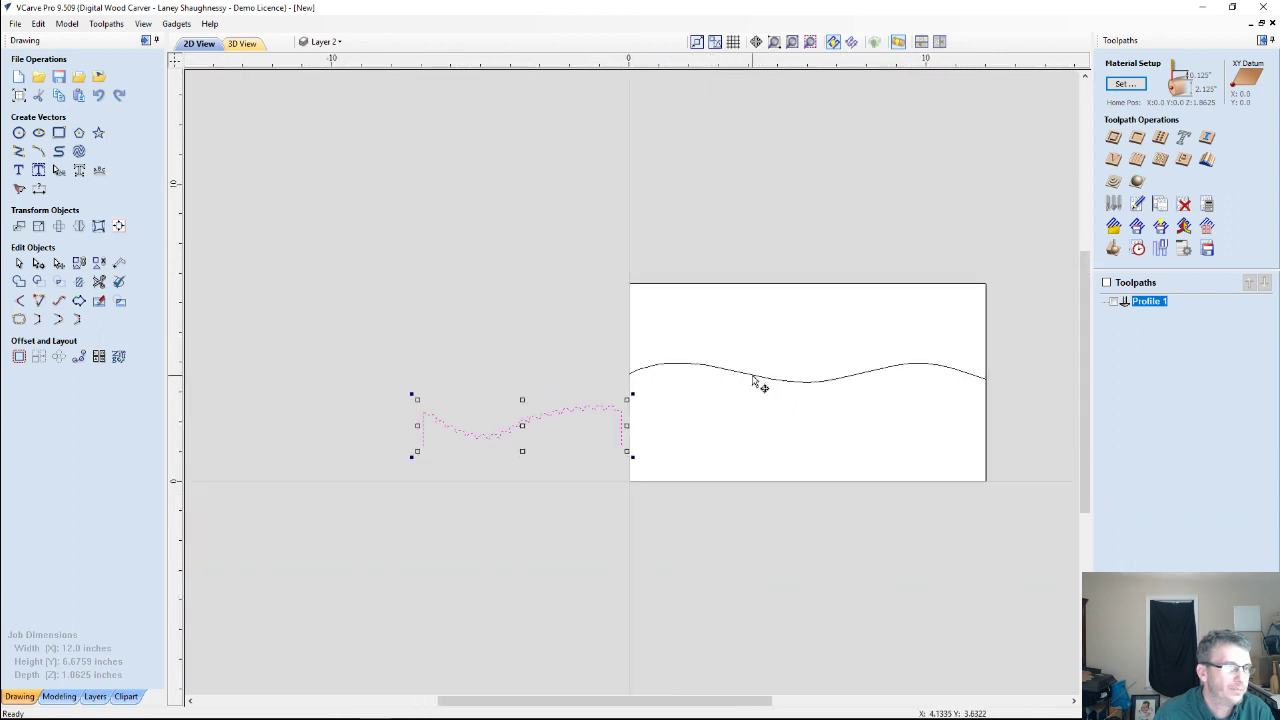
{"action": "scroll", "coordinate": [753, 380], "scroll_direction": "up", "scroll_amount": 1}
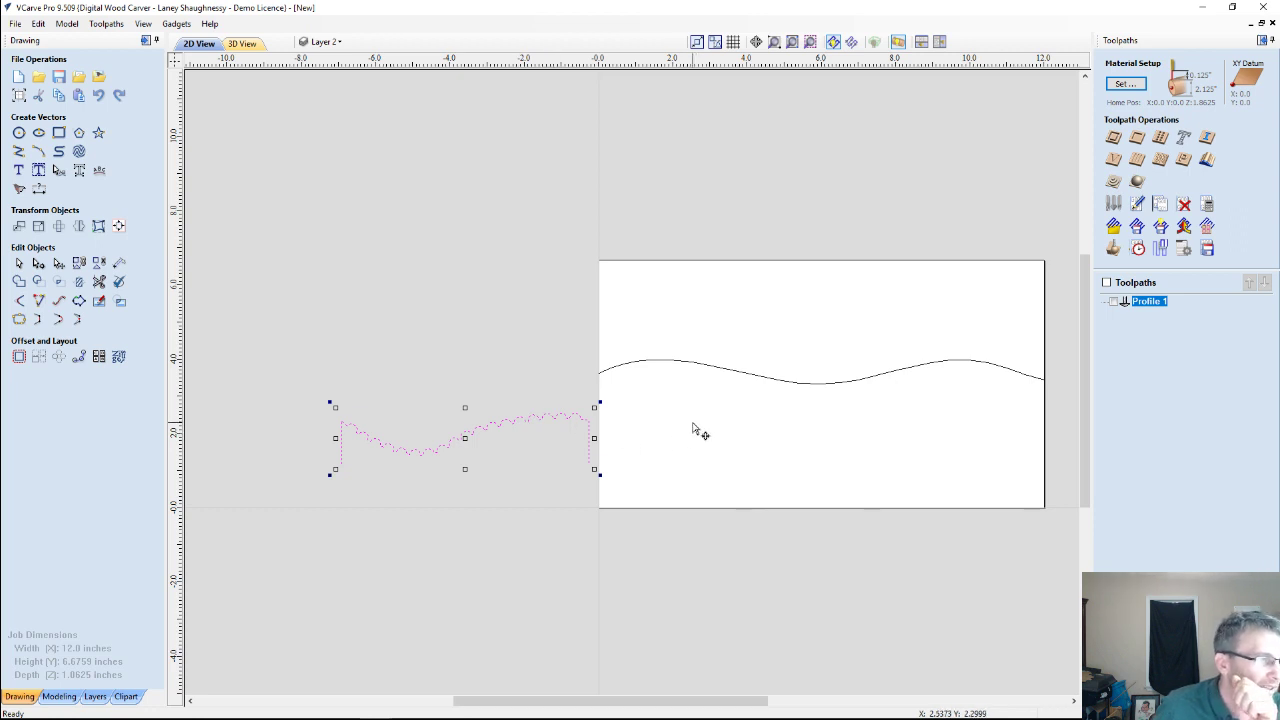
{"action": "left_click", "coordinate": [38, 190]}
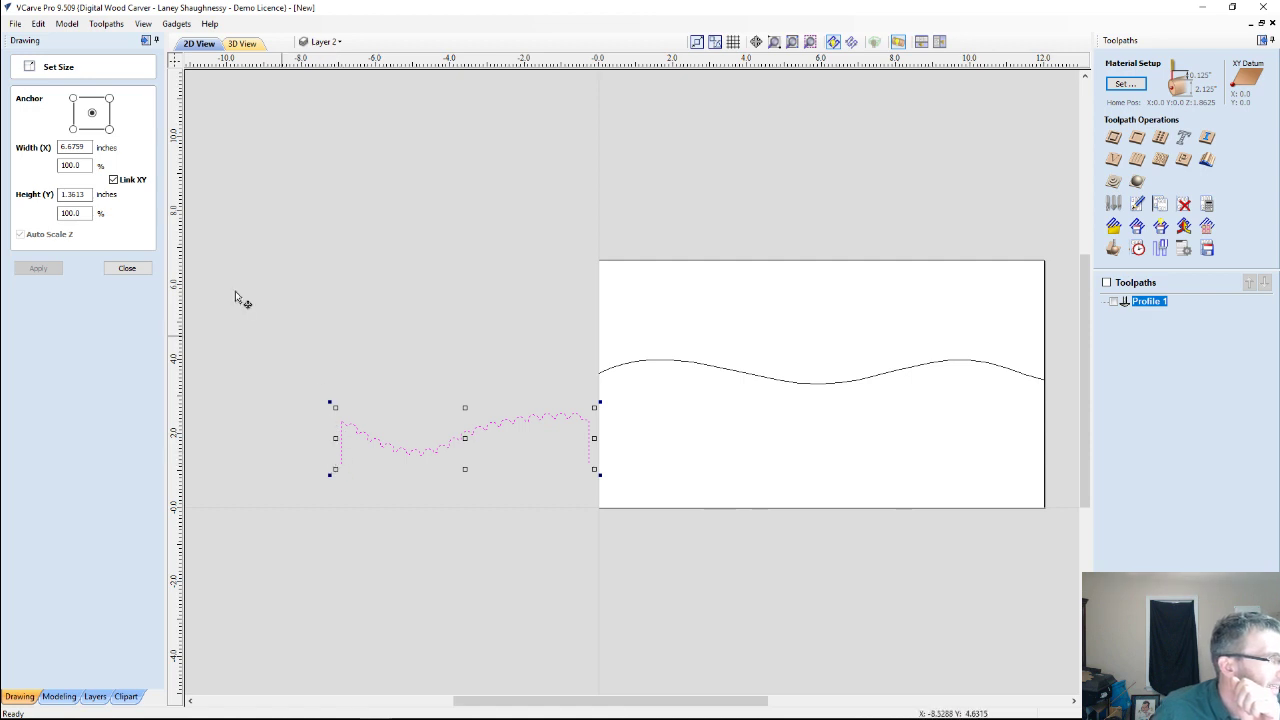
{"action": "left_click_drag", "start_coordinate": [86, 190], "coordinate": [11, 187]}
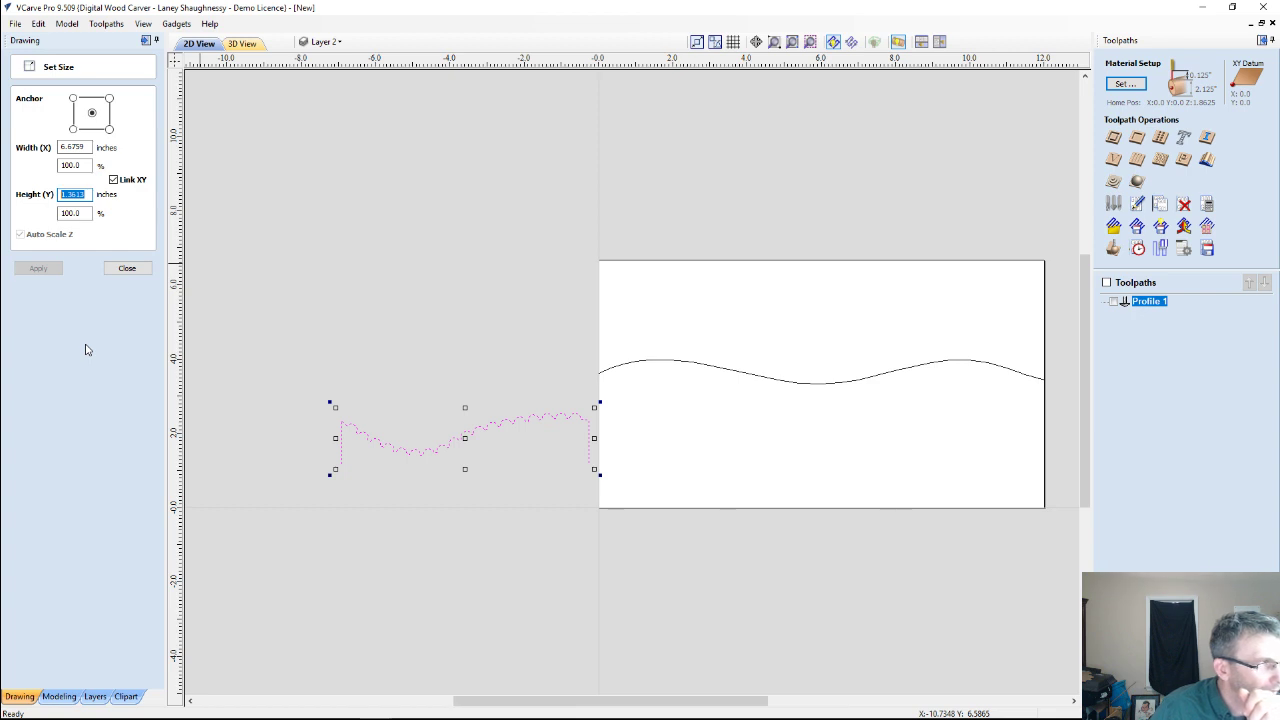
{"action": "type", "text": "2"}
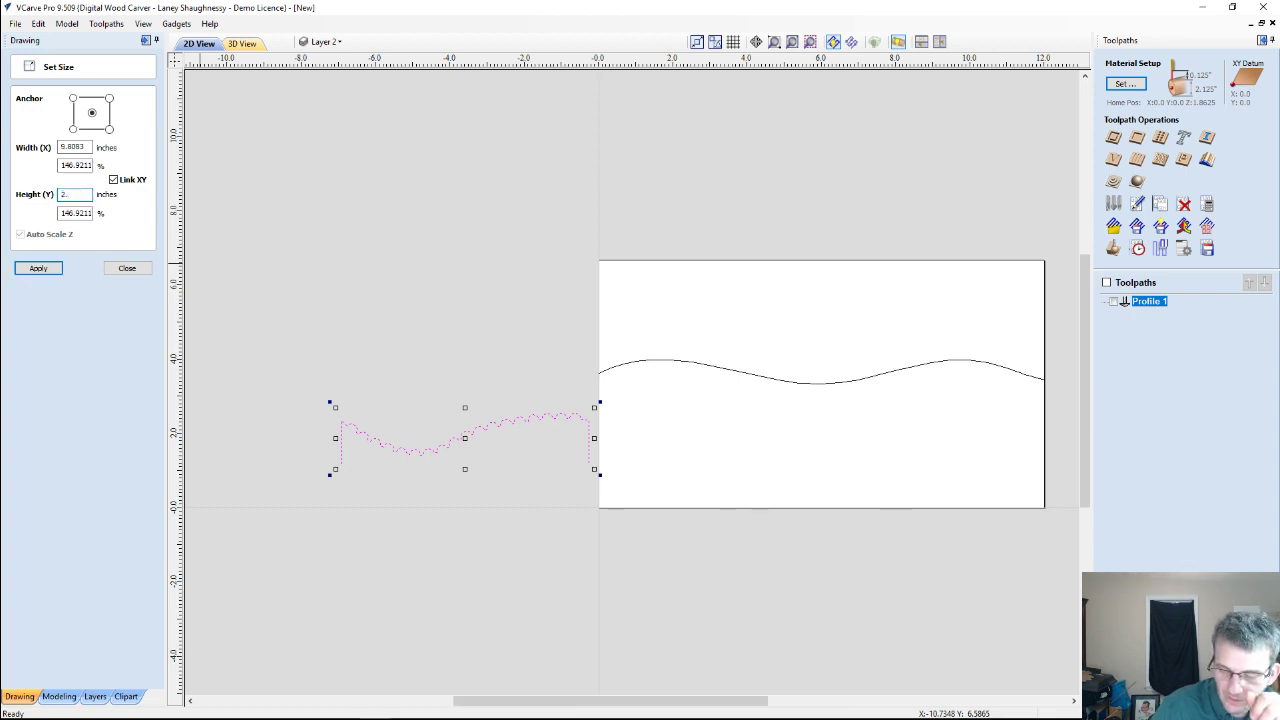
{"action": "type", "text": ".125"}
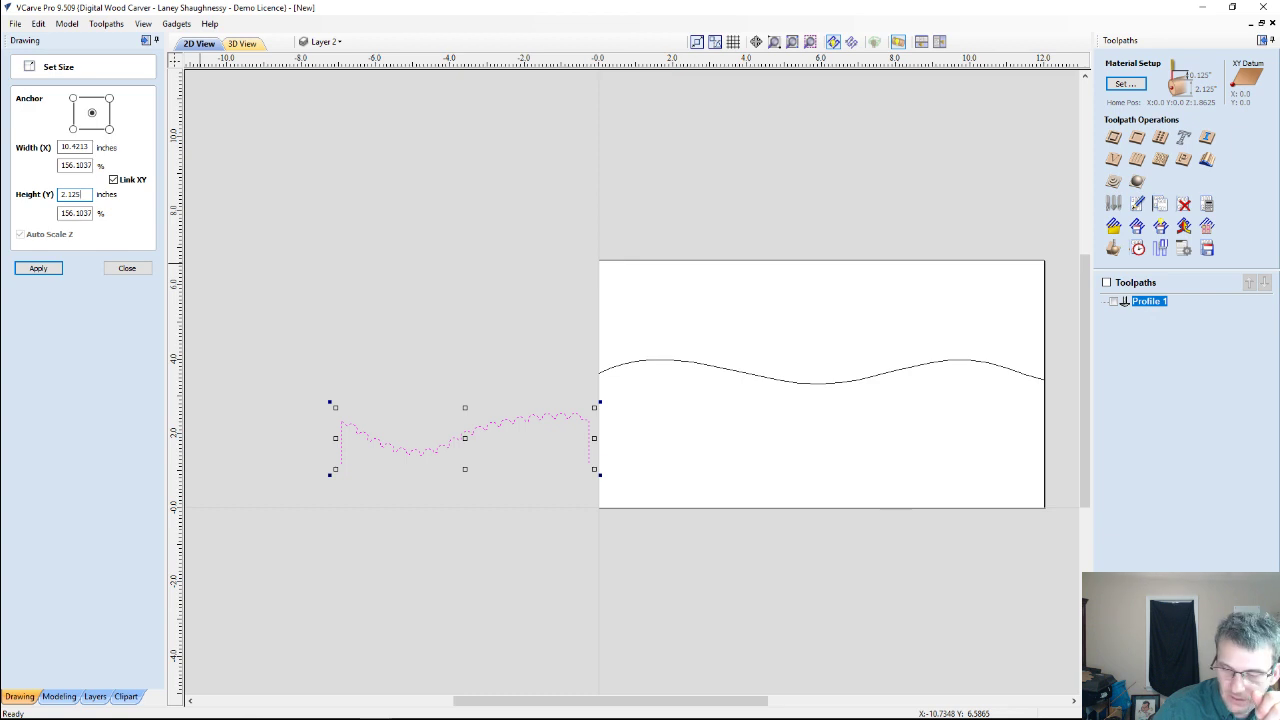
{"action": "type", "text": "/2"}
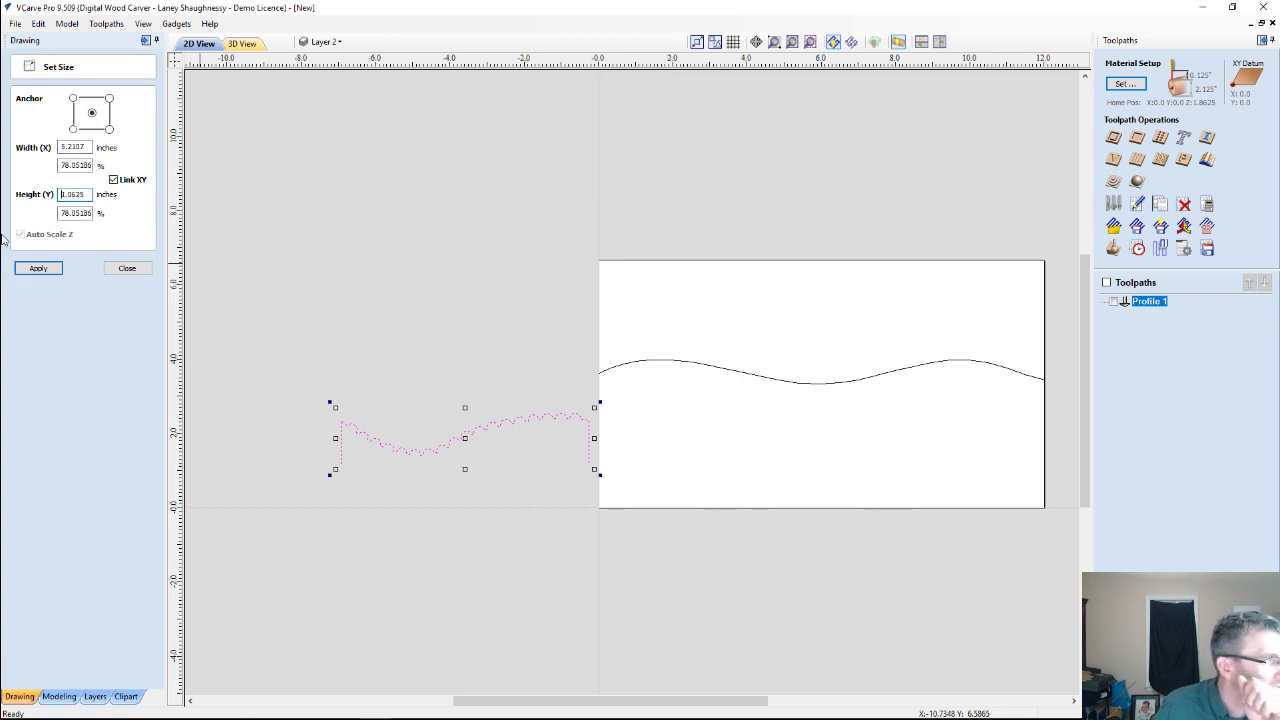
{"action": "left_click", "coordinate": [38, 268]}
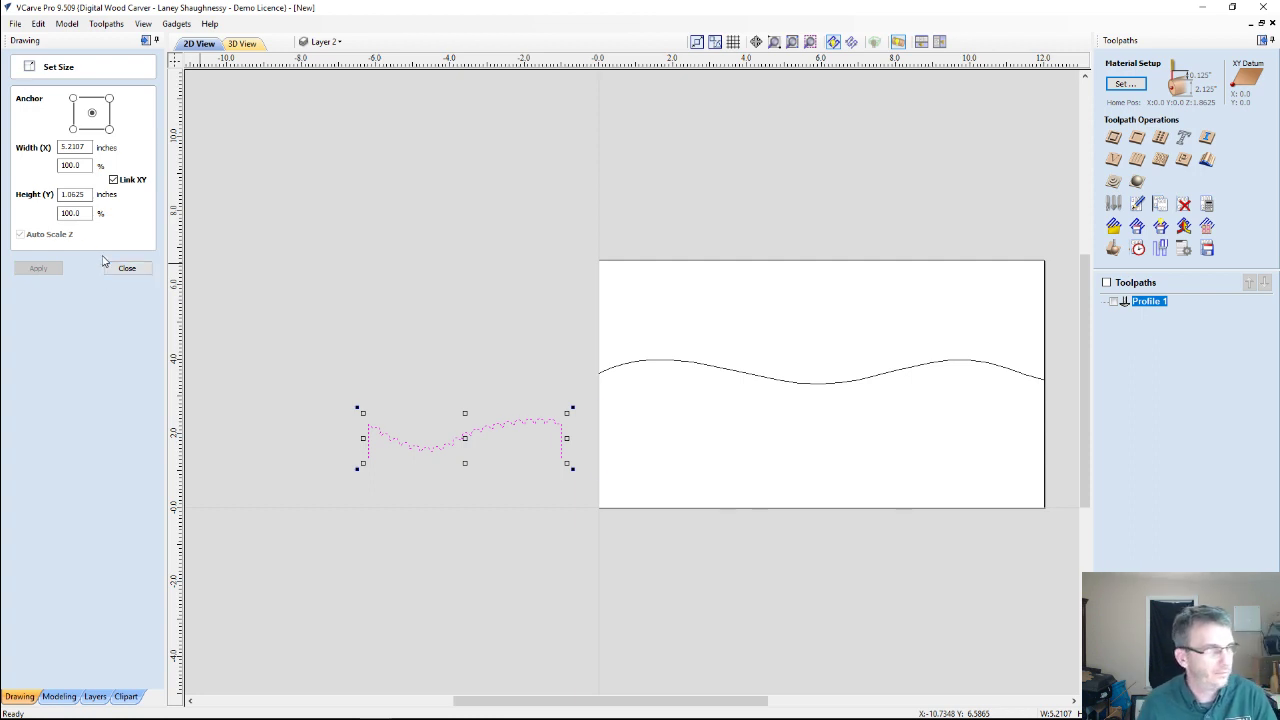
{"action": "key", "text": "ctrl+z"}
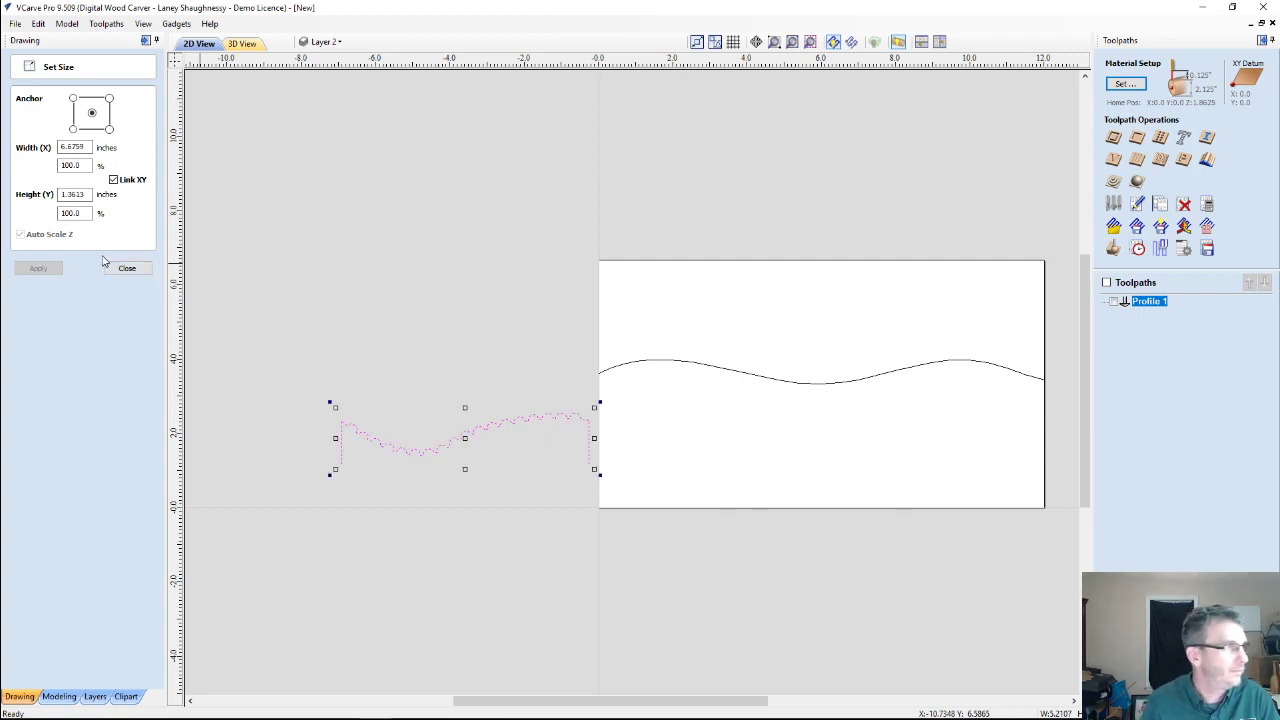
Unlink the width from the height and resize the scalloped line to a height of 2.125/2 inches.
{"action": "left_click", "coordinate": [113, 179]}
{"action": "key", "text": "Tab"}
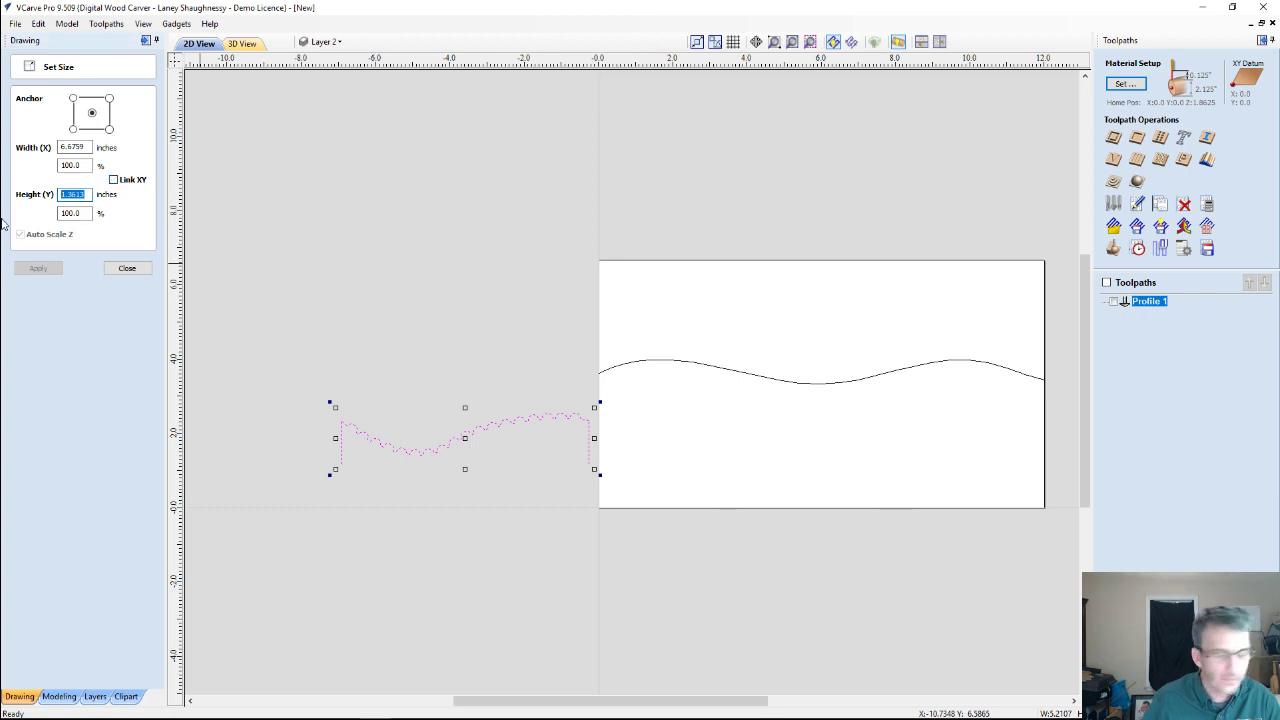
{"action": "type", "text": "2."}
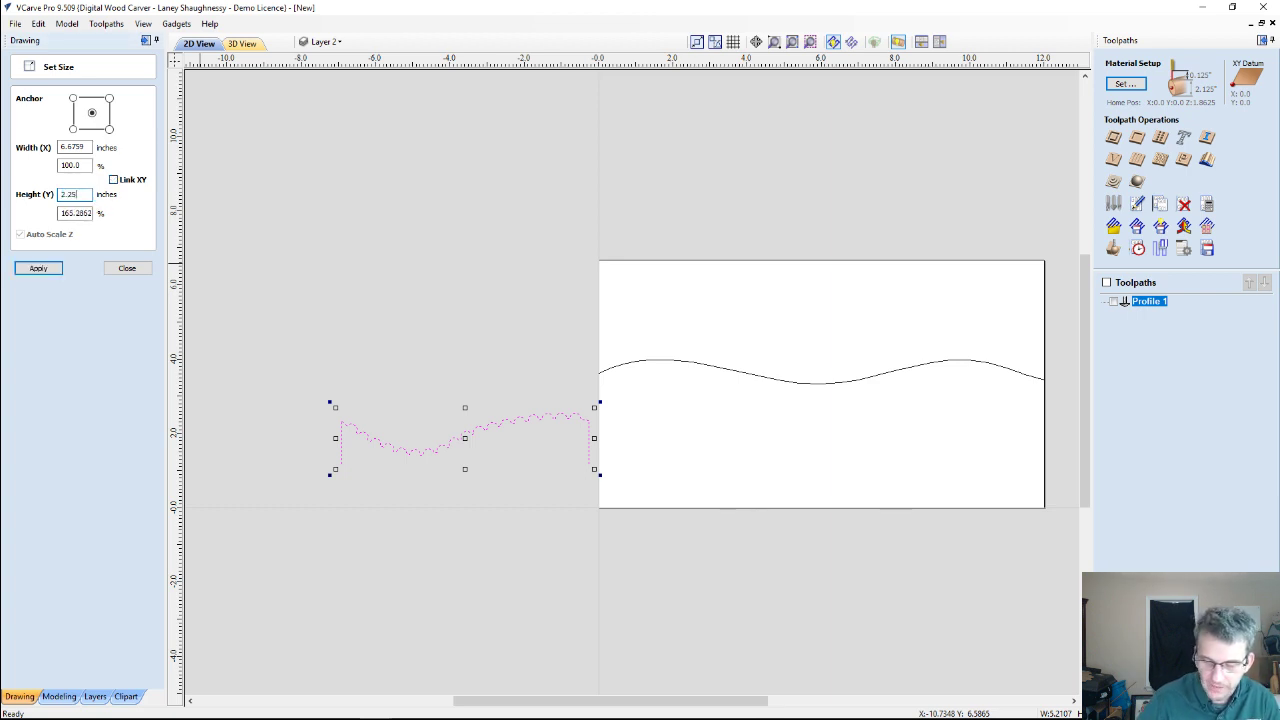
{"action": "type", "text": "25"}
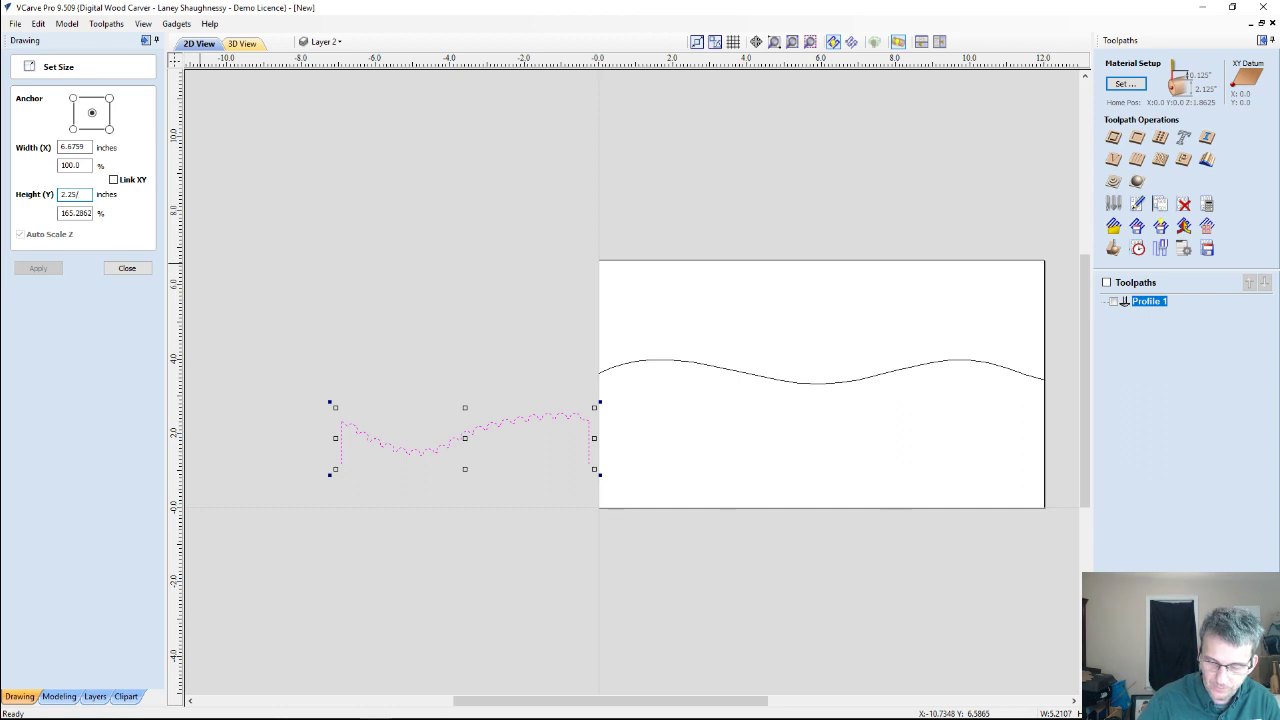
{"action": "type", "text": "/2"}
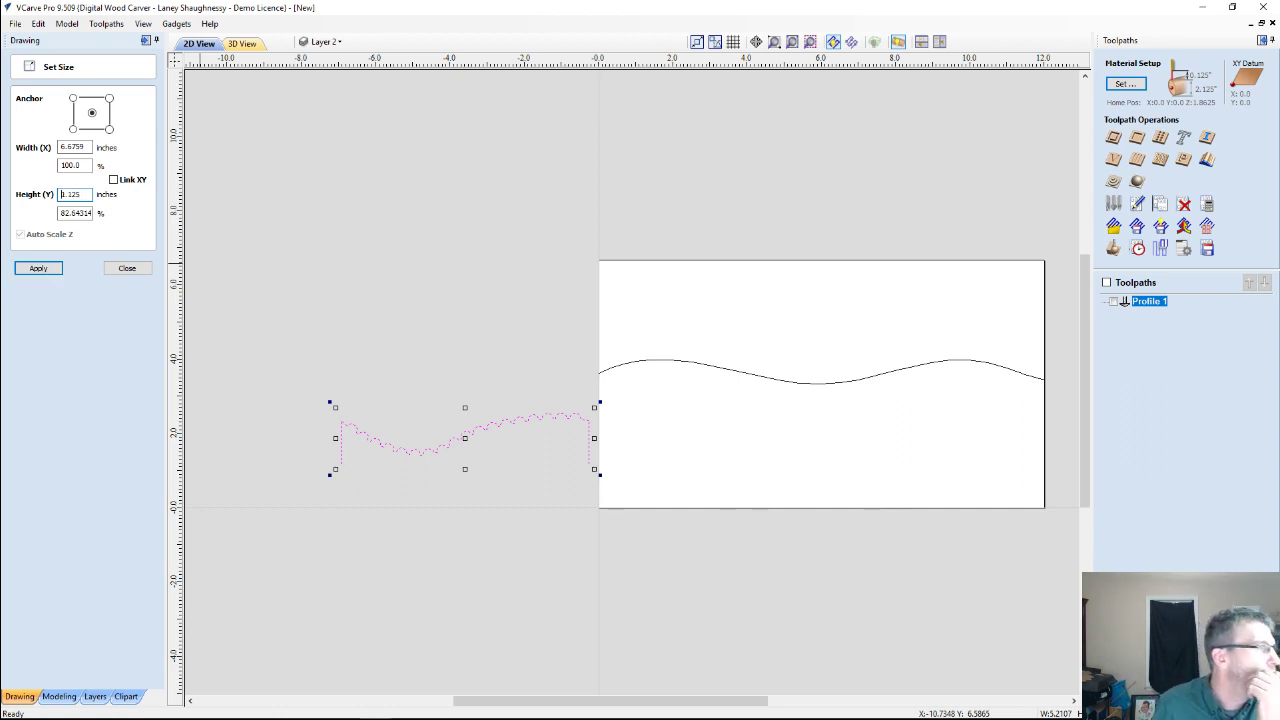
{"action": "key", "text": "Tab"}
{"action": "key", "text": "Tab"}
{"action": "key", "text": "Tab"}
{"action": "key", "text": "Tab"}
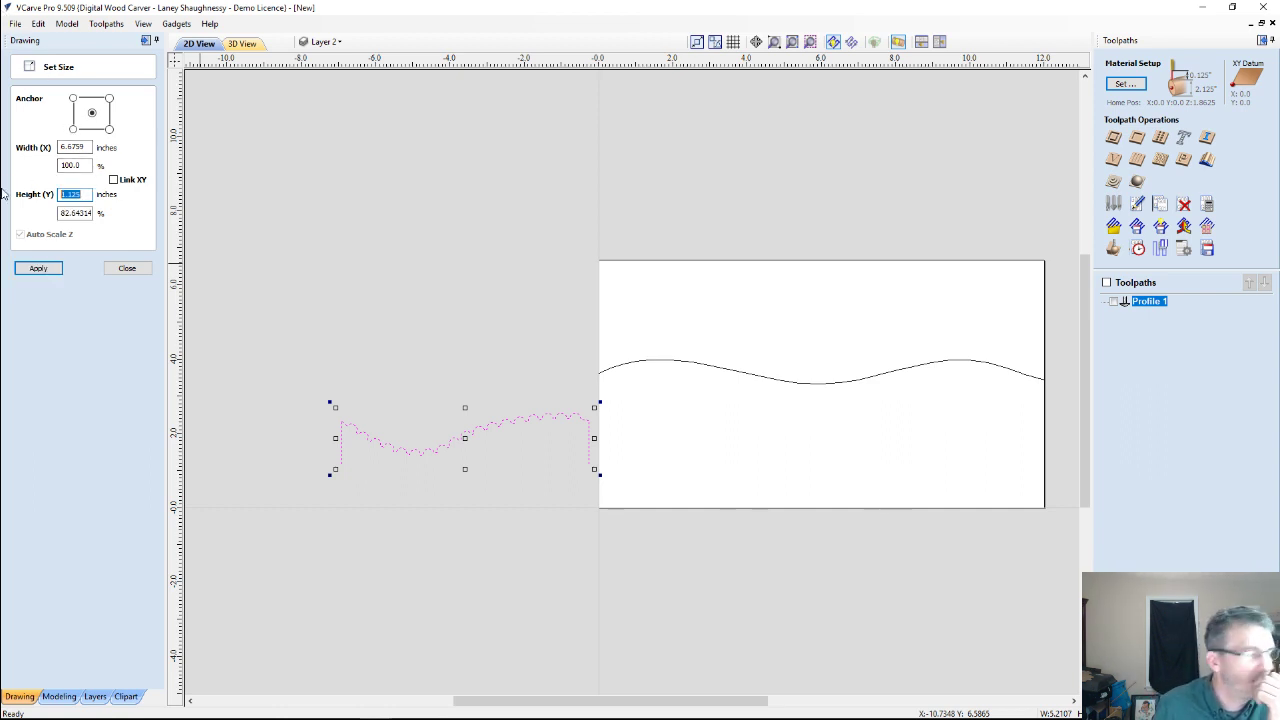
{"action": "key", "text": "BackSpace"}
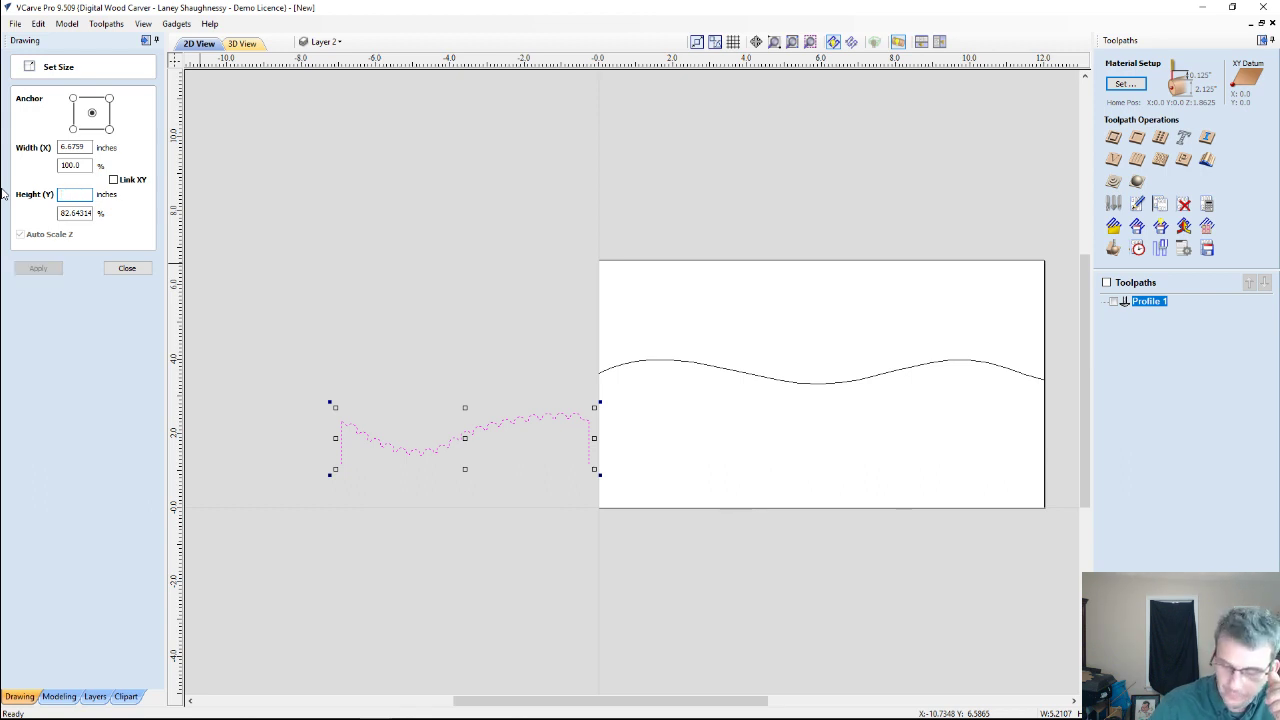
{"action": "type", "text": "2.125"}
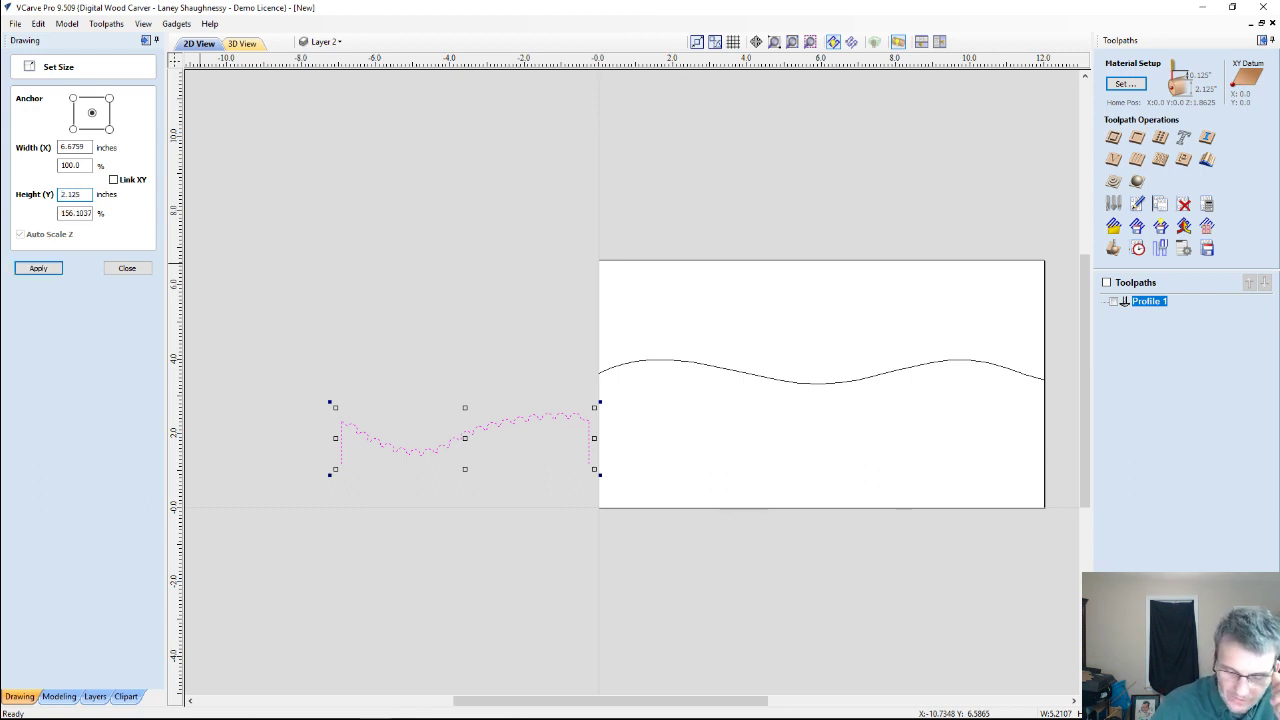
{"action": "type", "text": "/"}
{"action": "type", "text": "2"}
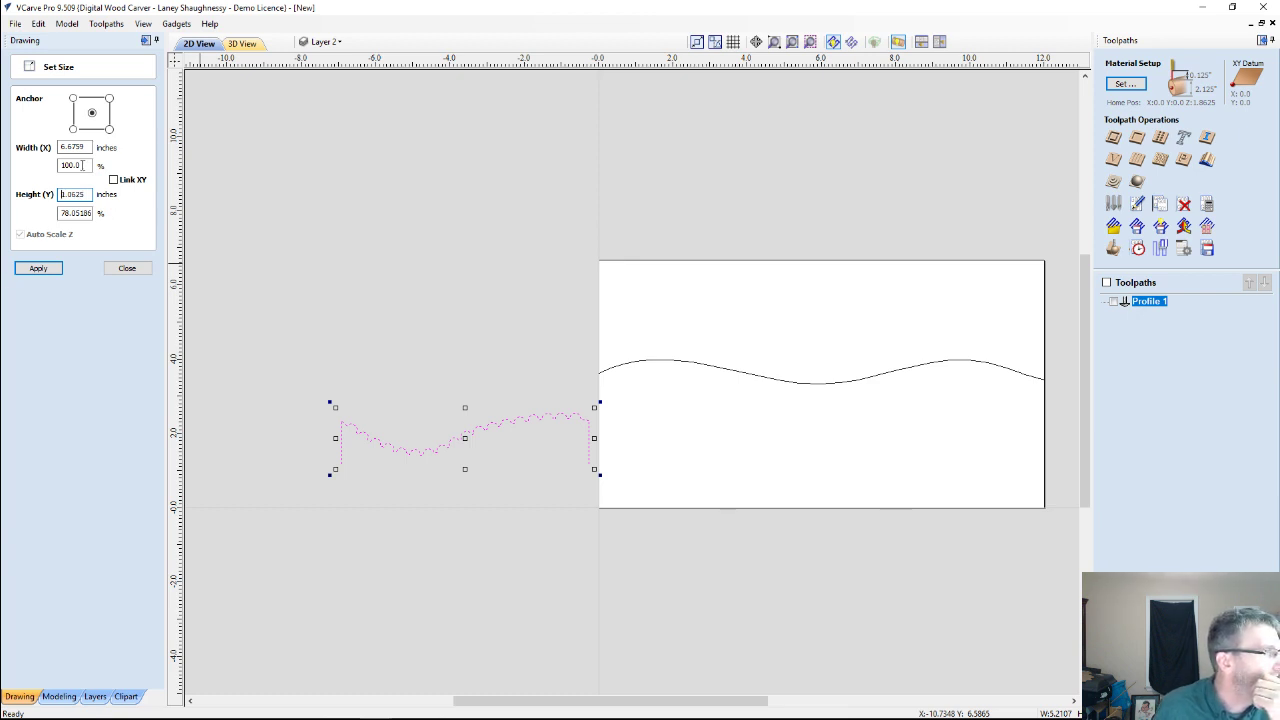
{"action": "left_click", "coordinate": [35, 269]}
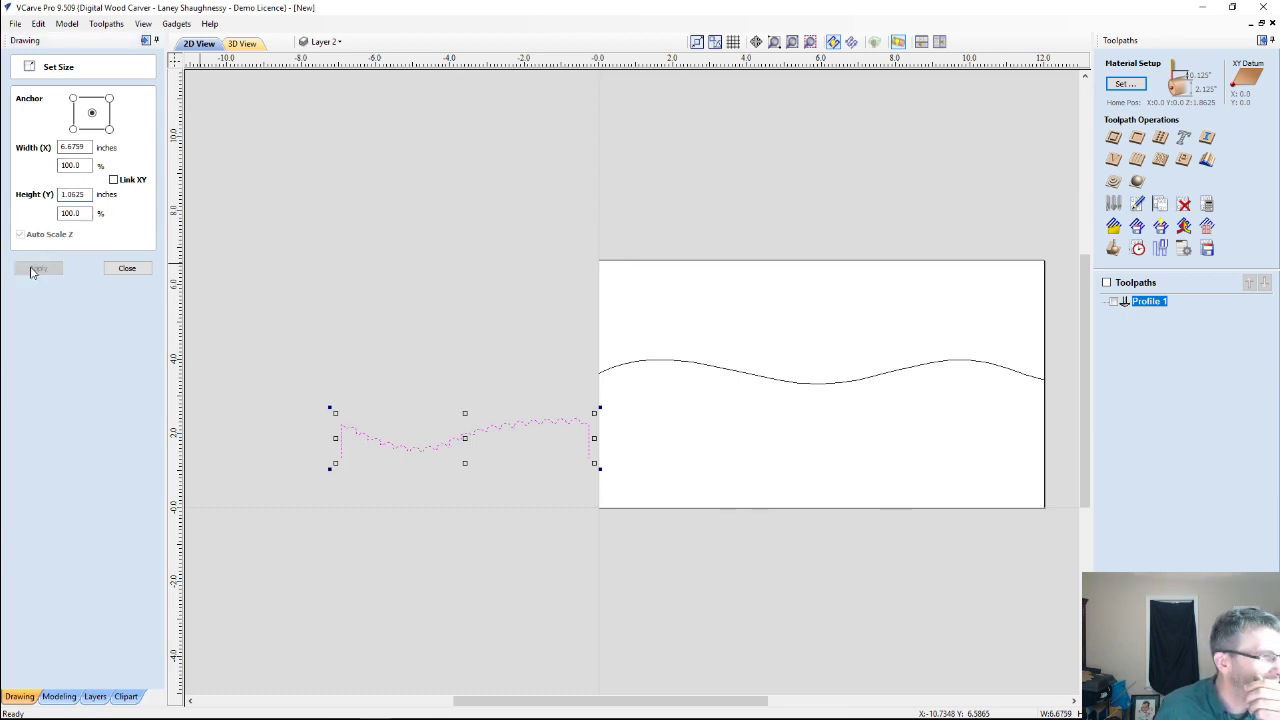
{"action": "left_click", "coordinate": [124, 269]}
Start a moulding toolpath with the long wavy line as the drive rail and the scalloped line as the profile.
{"action": "scroll", "coordinate": [460, 443], "scroll_direction": "up", "scroll_amount": 2}
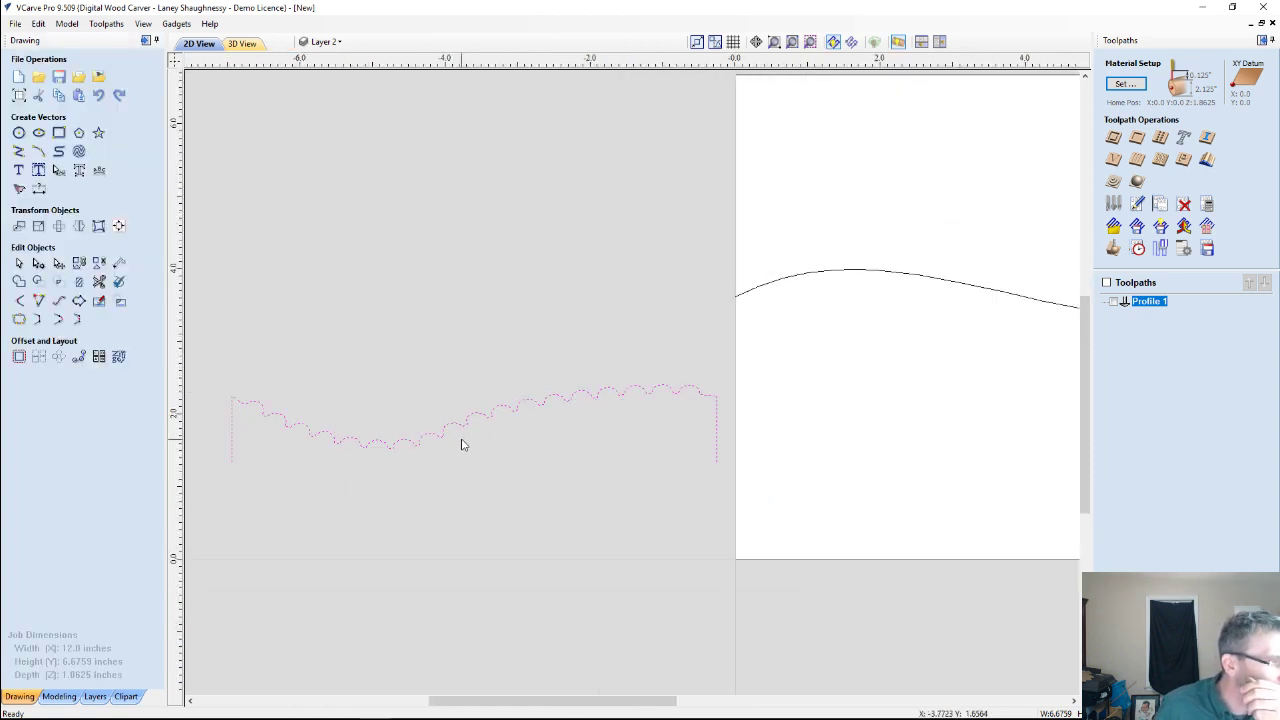
{"action": "scroll", "coordinate": [461, 444], "scroll_direction": "down", "scroll_amount": 2}
{"action": "scroll", "coordinate": [461, 444], "scroll_direction": "up", "scroll_amount": 4}
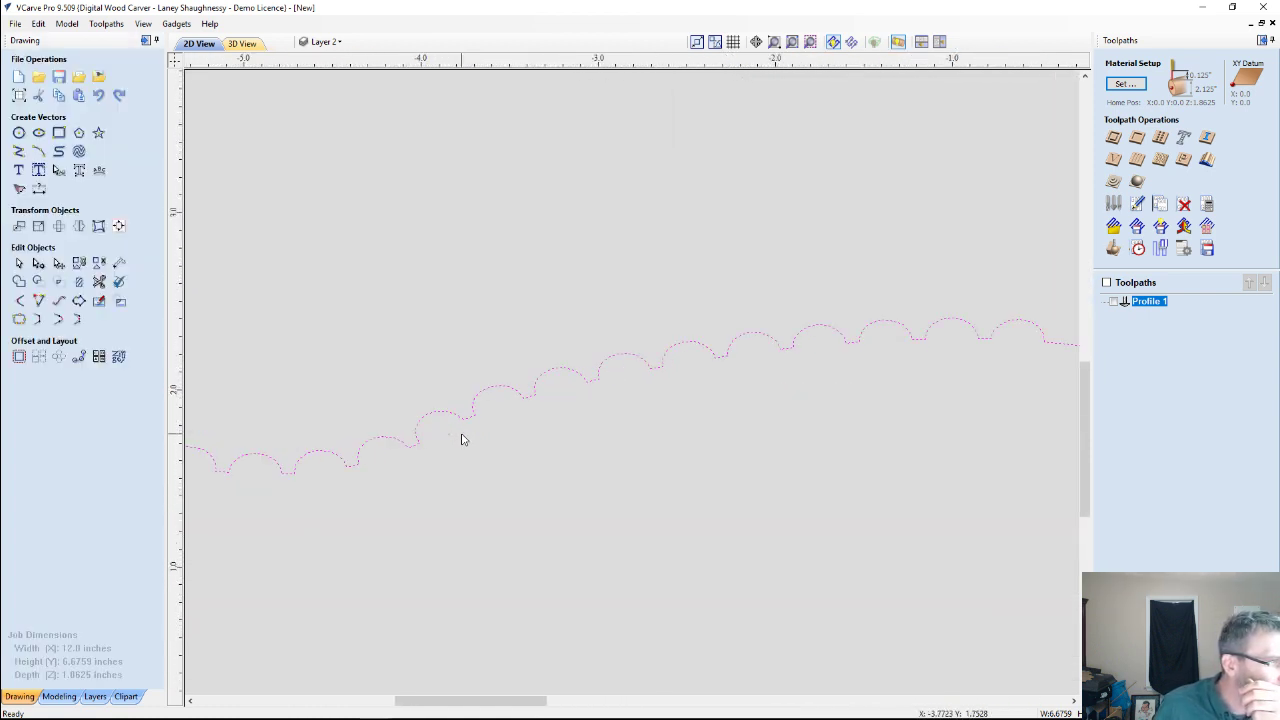
{"action": "scroll", "coordinate": [461, 440], "scroll_direction": "down", "scroll_amount": 3}
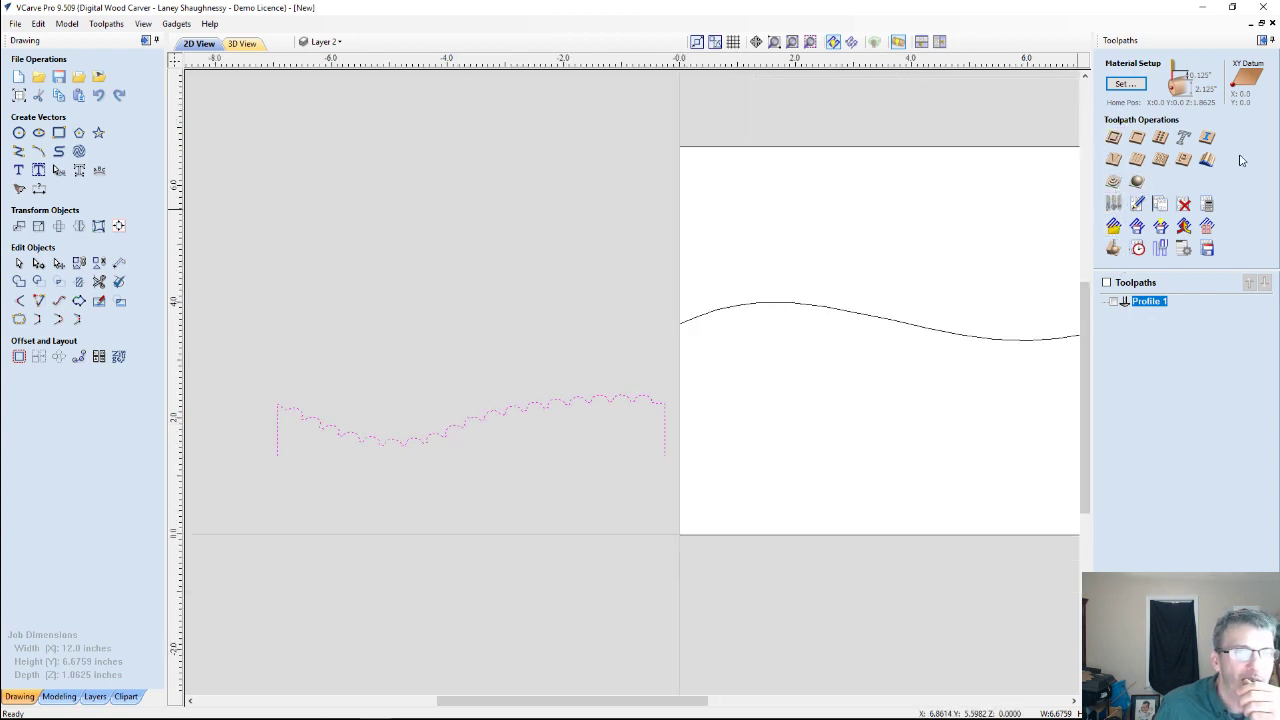
{"action": "left_click", "coordinate": [1207, 159]}
{"action": "scroll", "coordinate": [900, 265], "scroll_direction": "down", "scroll_amount": 2}
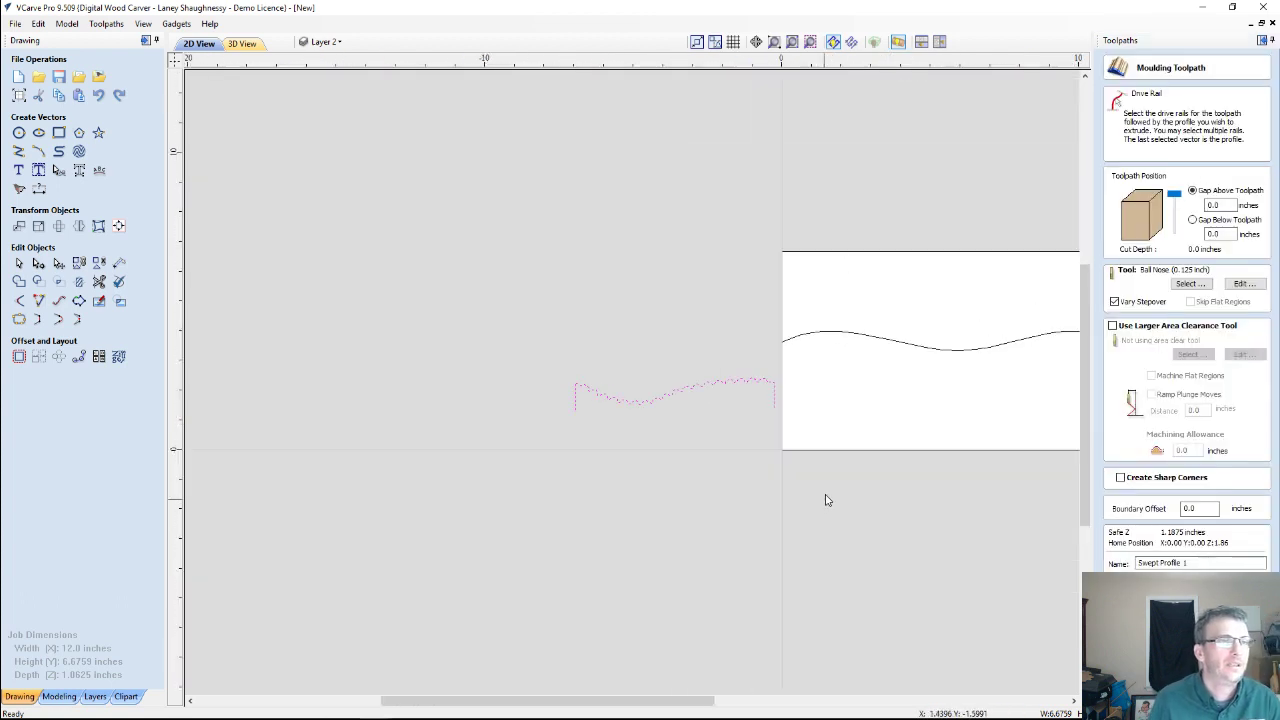
{"action": "left_click", "coordinate": [838, 345]}
{"action": "left_click", "coordinate": [838, 343]}
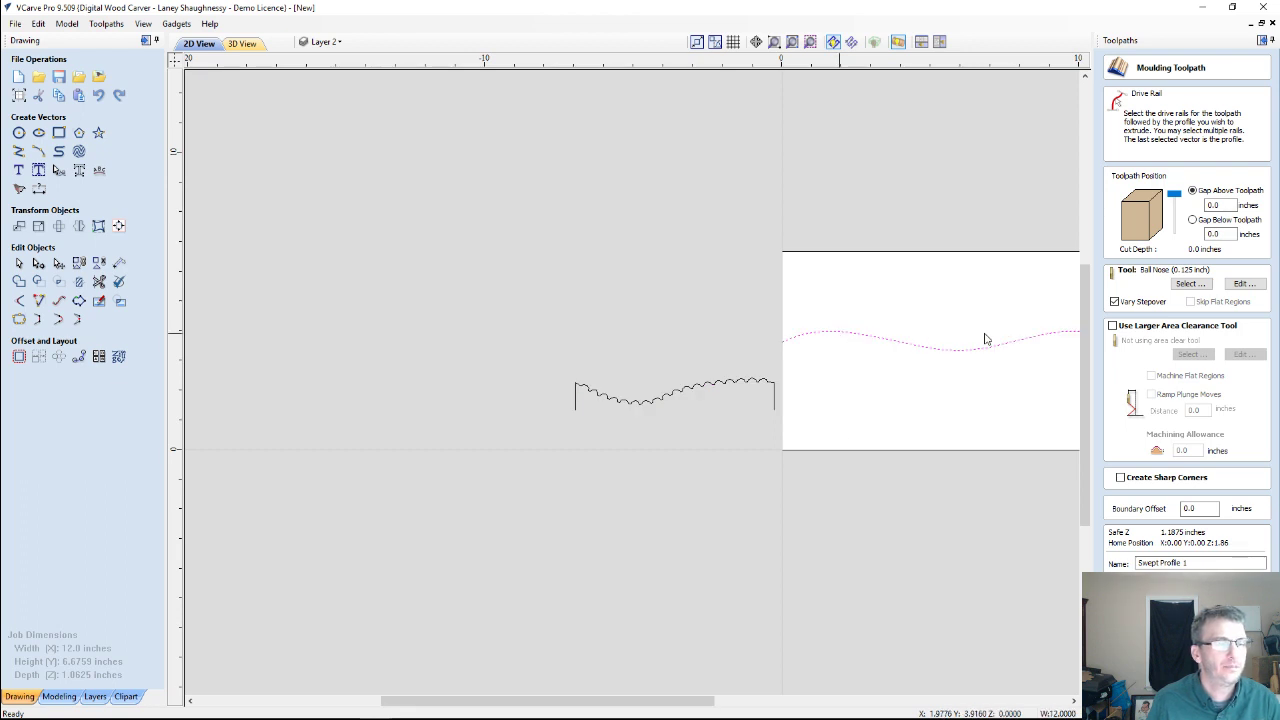
{"action": "scroll", "coordinate": [842, 411], "scroll_direction": "down", "scroll_amount": 1}
{"action": "scroll", "coordinate": [1034, 357], "scroll_direction": "up", "scroll_amount": 3}
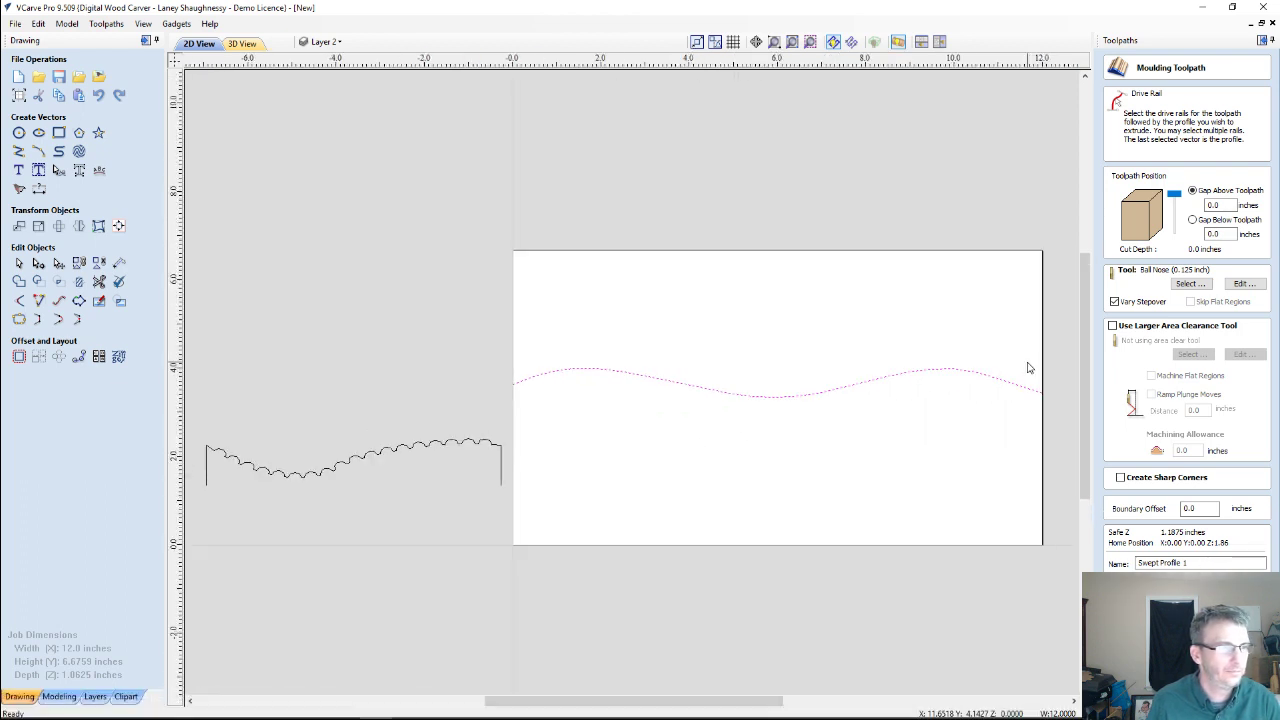
{"action": "scroll", "coordinate": [364, 482], "scroll_direction": "down", "scroll_amount": 2}
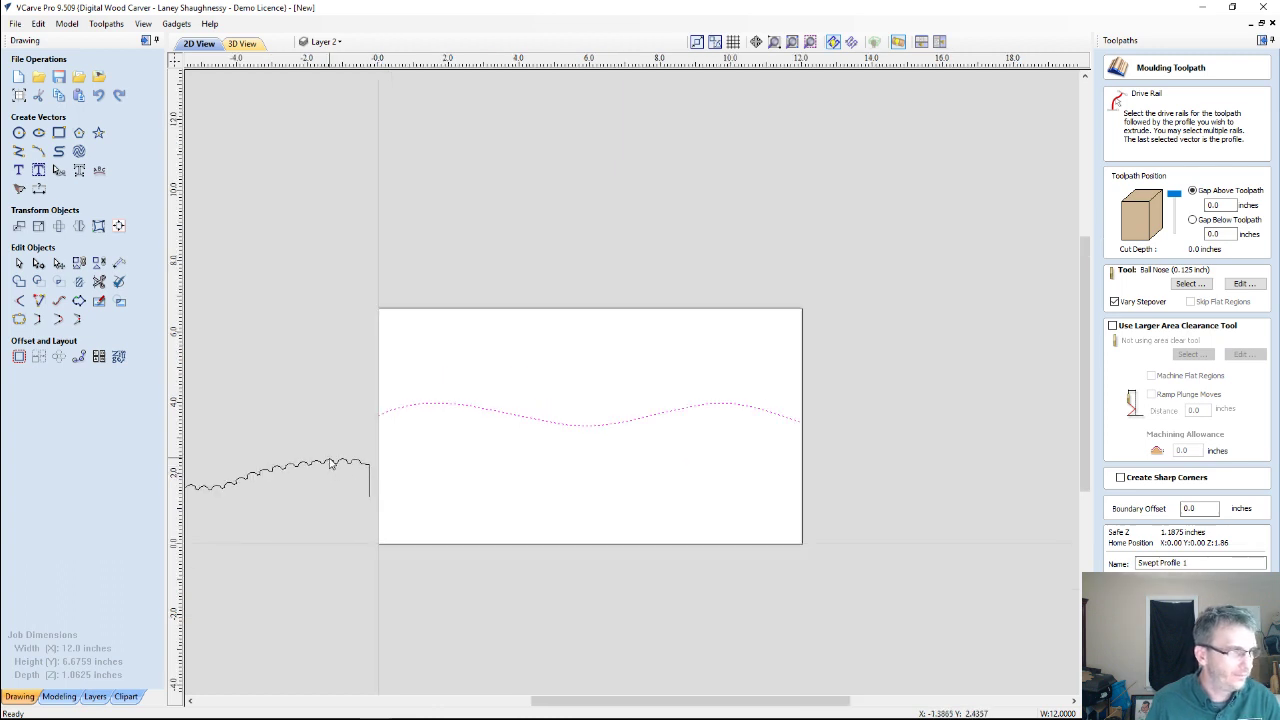
{"action": "left_click", "coordinate": [330, 463], "text": "shift"}
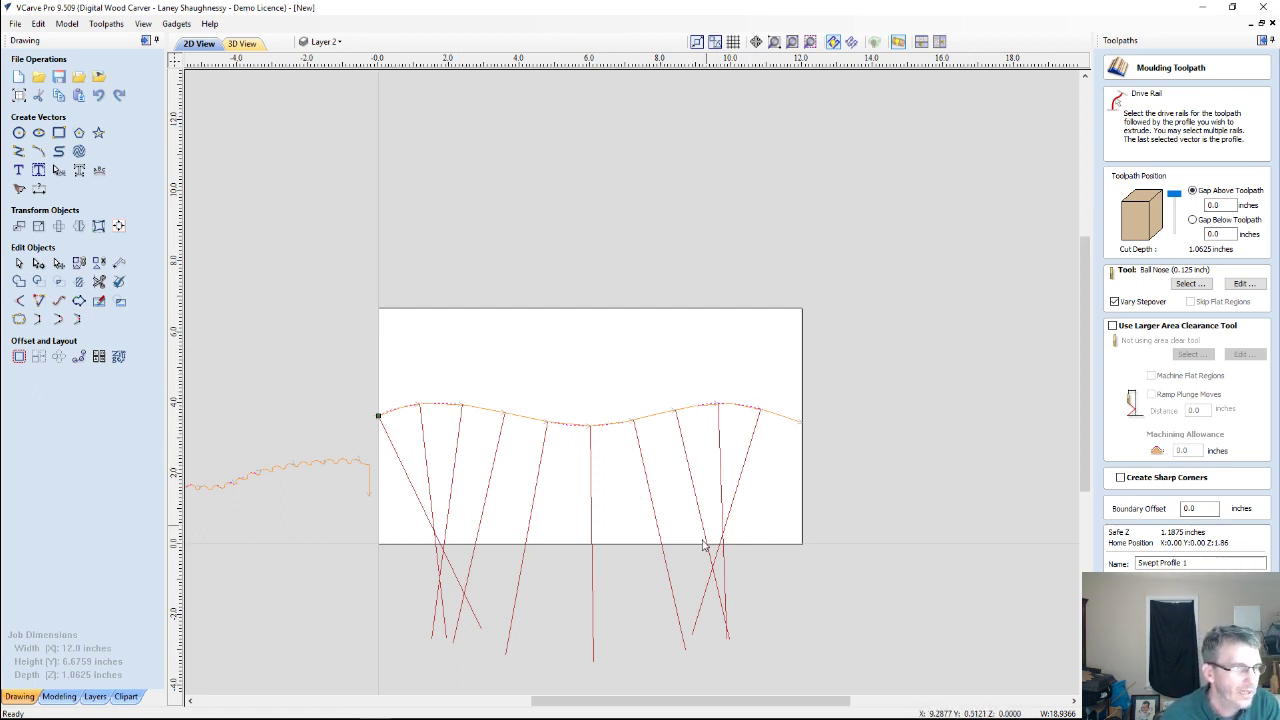
Reverse the direction of the wavy drive rail so it starts at the job's right edge.
{"action": "scroll", "coordinate": [712, 549], "scroll_direction": "up", "scroll_amount": 3}
{"action": "scroll", "coordinate": [775, 516], "scroll_direction": "down", "scroll_amount": 3}
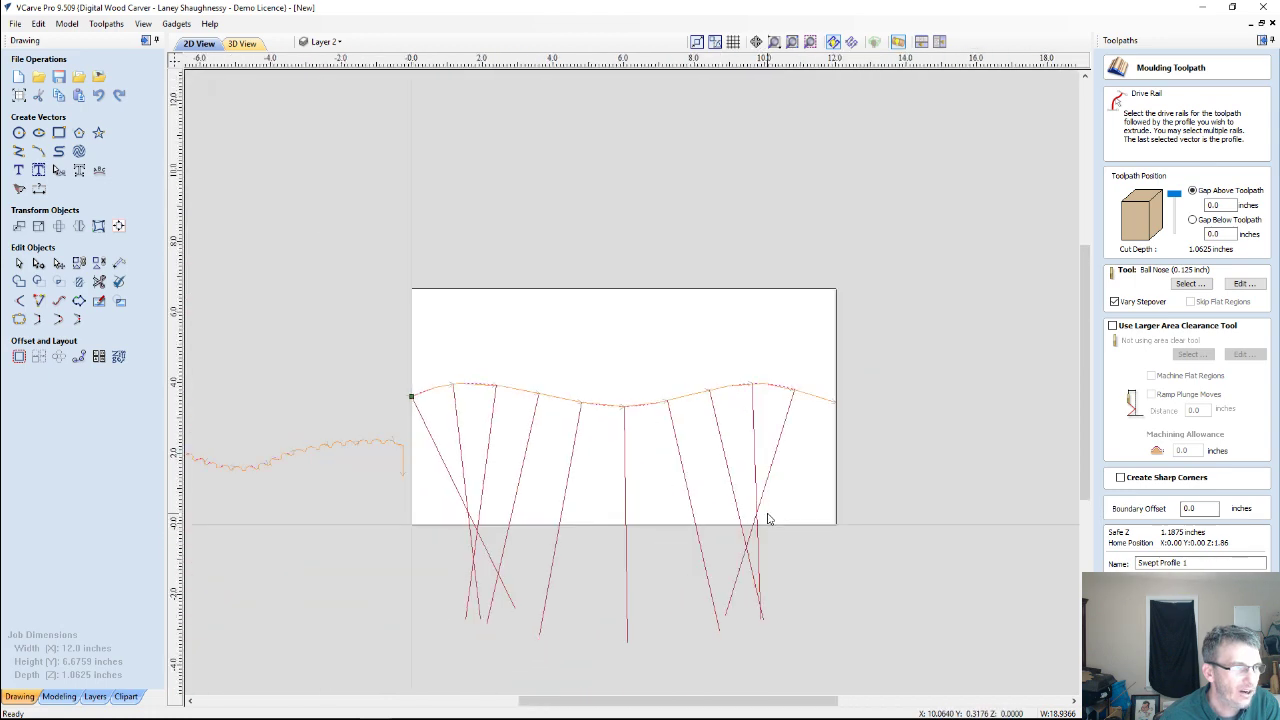
{"action": "scroll", "coordinate": [768, 518], "scroll_direction": "down", "scroll_amount": 1}
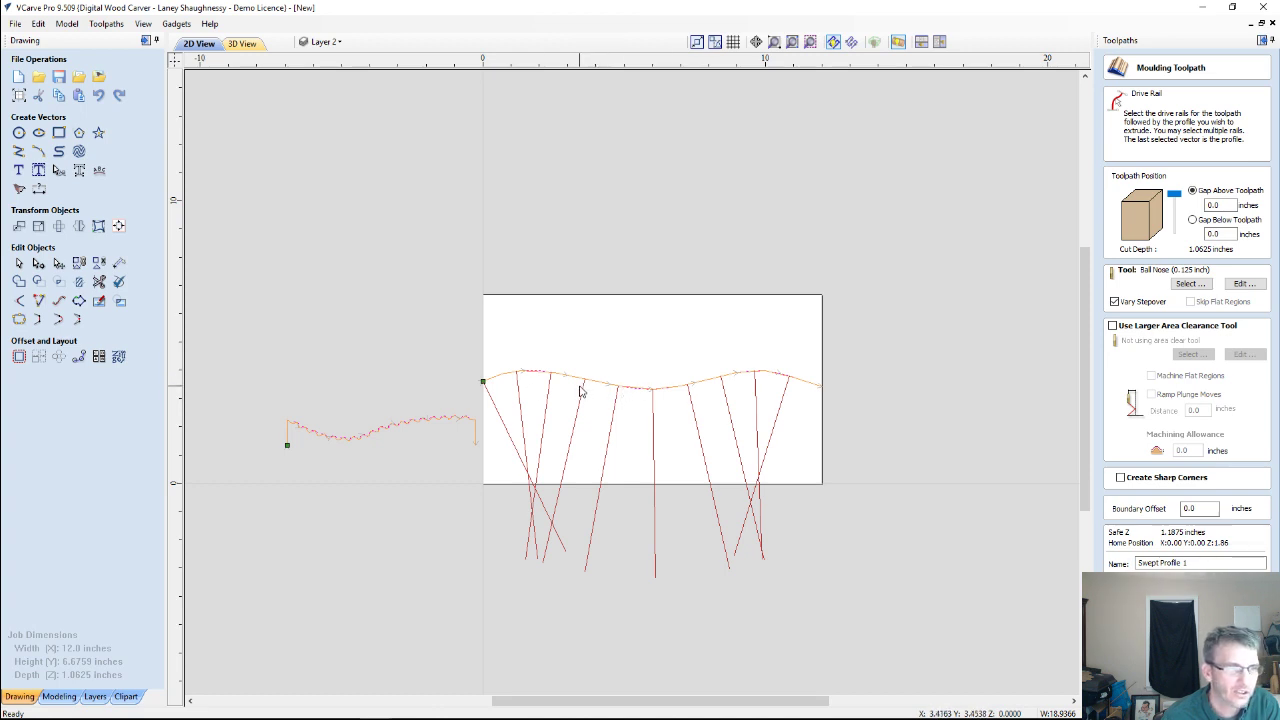
{"action": "right_click", "coordinate": [480, 380]}
{"action": "left_click", "coordinate": [492, 393]}
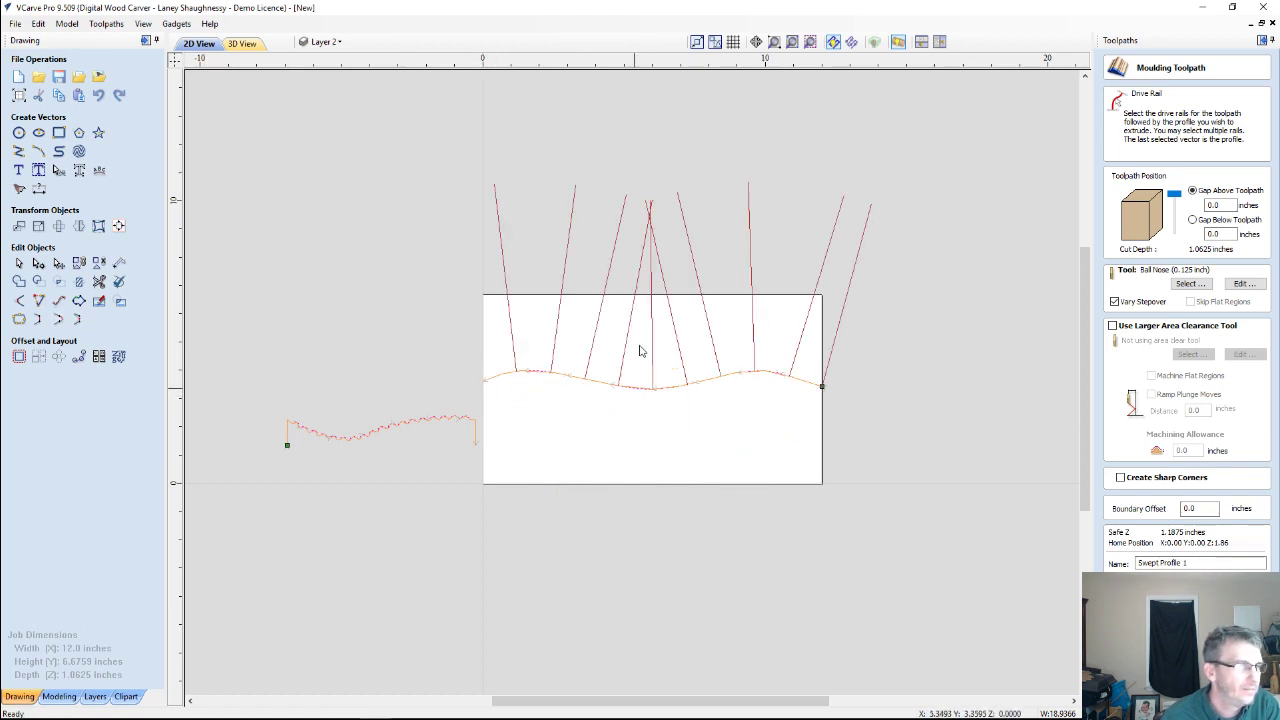
{"action": "scroll", "coordinate": [654, 206], "scroll_direction": "up", "scroll_amount": 5}
{"action": "scroll", "coordinate": [651, 205], "scroll_direction": "up", "scroll_amount": 1}
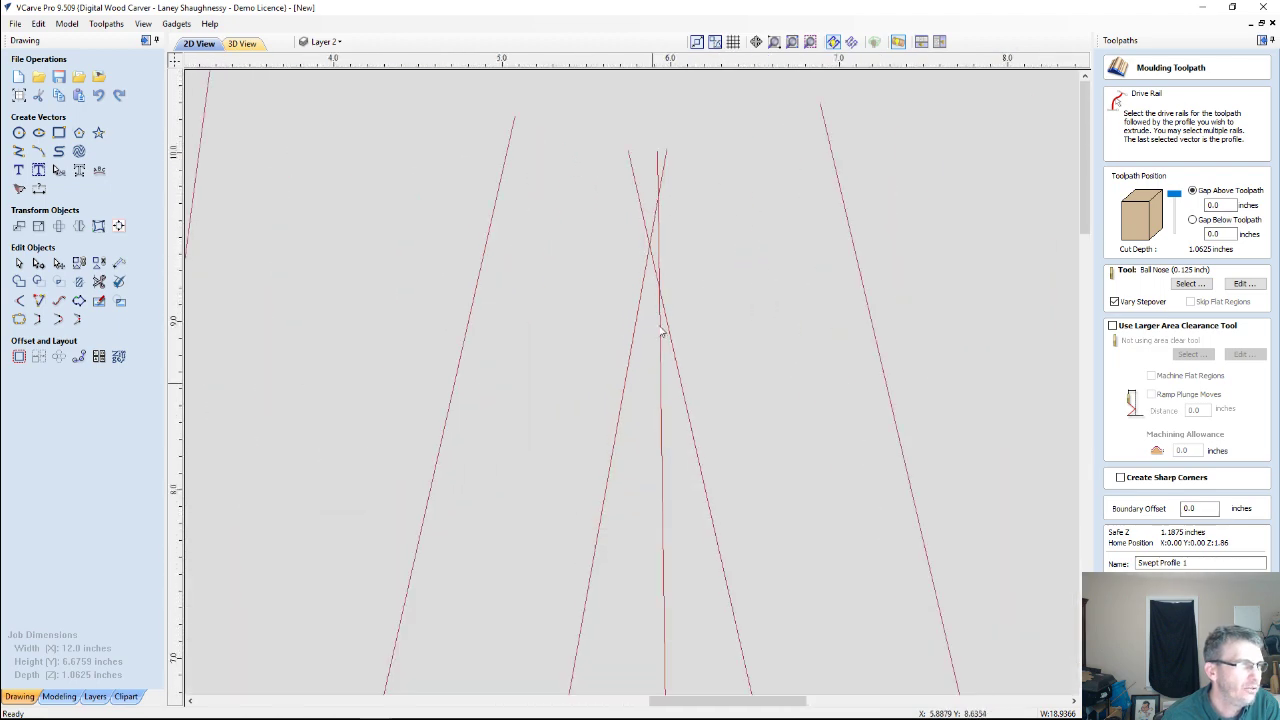
{"action": "scroll", "coordinate": [663, 209], "scroll_direction": "down", "scroll_amount": 8}
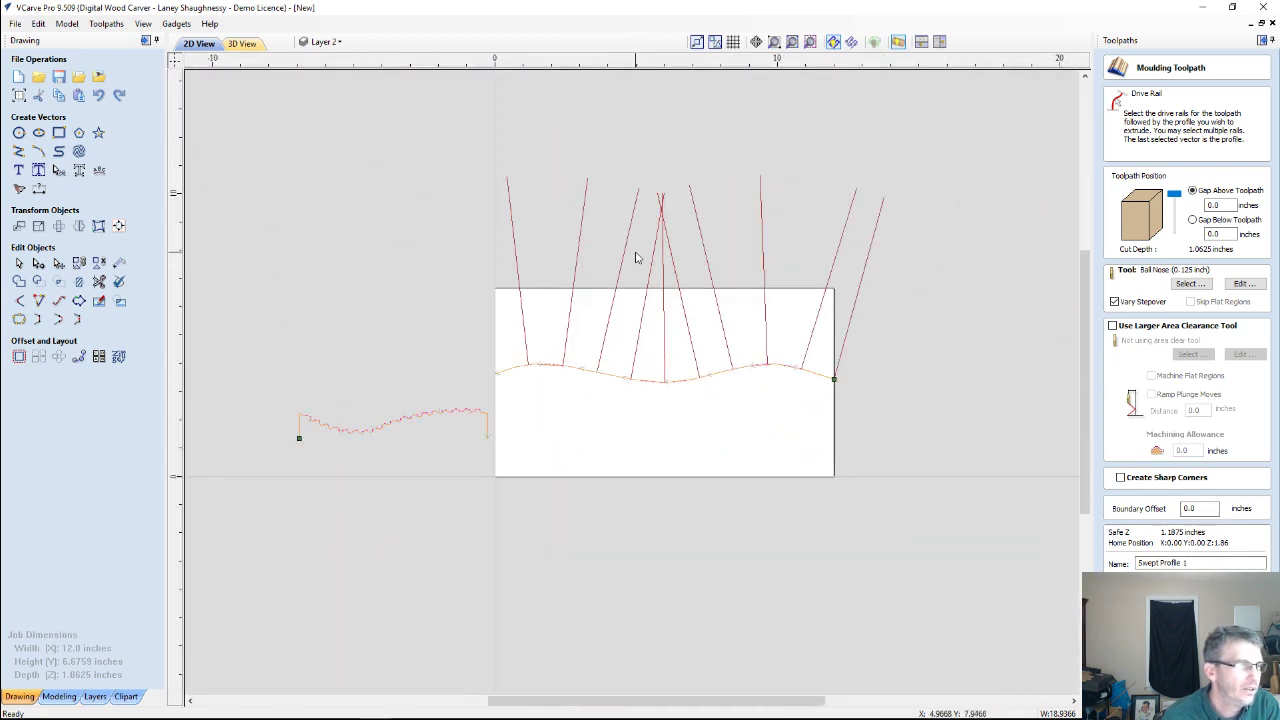
Leave the moulding toolpath and nudge the wavy line straight down until its lowest point reaches the job's lower edge.
{"action": "left_click", "coordinate": [530, 457]}
{"action": "left_click", "coordinate": [735, 375]}
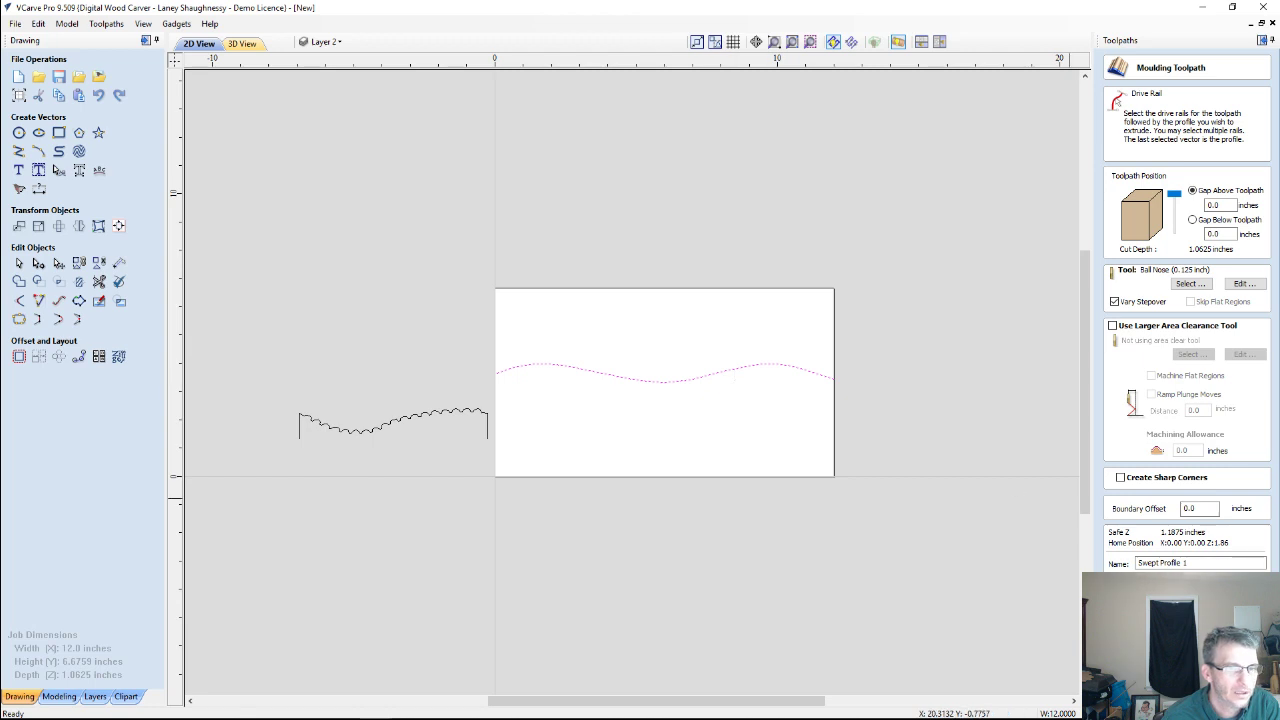
{"action": "left_click", "coordinate": [739, 375]}
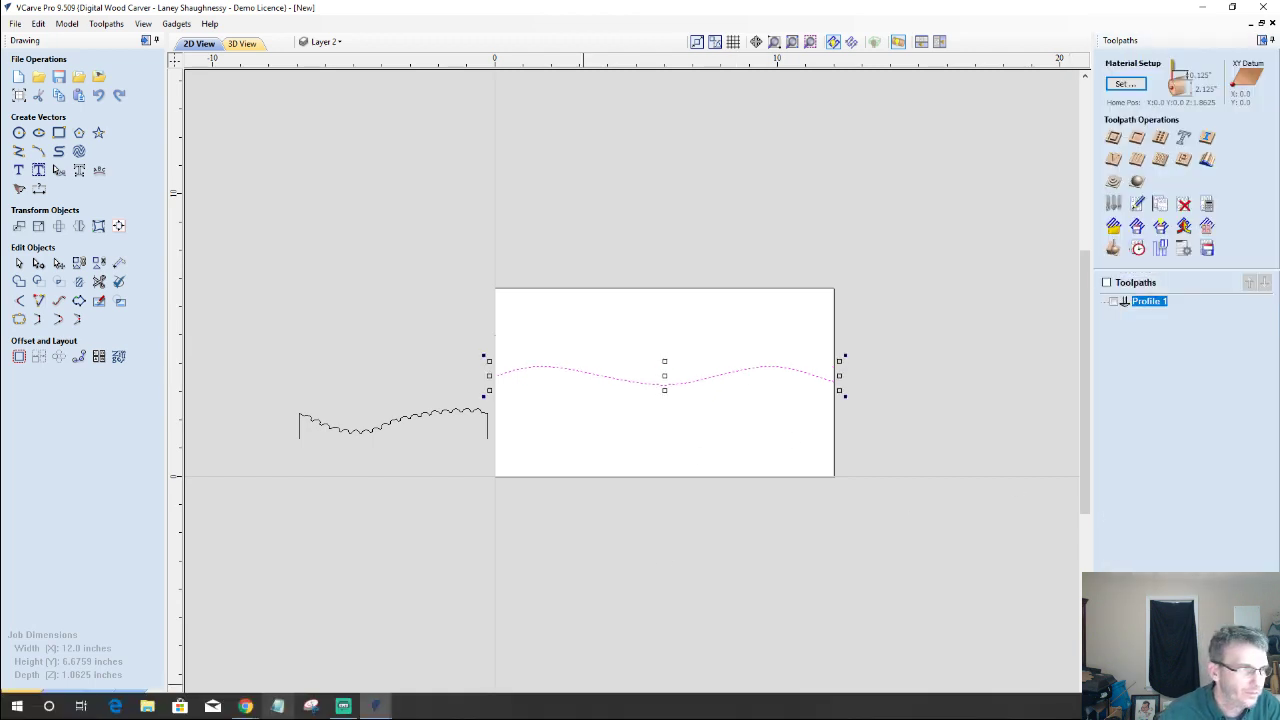
{"action": "key", "text": "Down"}
{"action": "key", "text": "Down"}
{"action": "key", "text": "Down"}
{"action": "key", "text": "Down"}
{"action": "key", "text": "Down"}
{"action": "key", "text": "Down"}
{"action": "key", "text": "Down"}
{"action": "key", "text": "Down"}
{"action": "key", "text": "Down"}
{"action": "key", "text": "Down"}
{"action": "key", "text": "Down"}
{"action": "key", "text": "Down"}
{"action": "key", "text": "Down"}
{"action": "key", "text": "Down"}
{"action": "key", "text": "Down"}
{"action": "key", "text": "Down"}
{"action": "key", "text": "Down"}
{"action": "key", "text": "Down"}
{"action": "key", "text": "Down"}
{"action": "key", "text": "Down"}
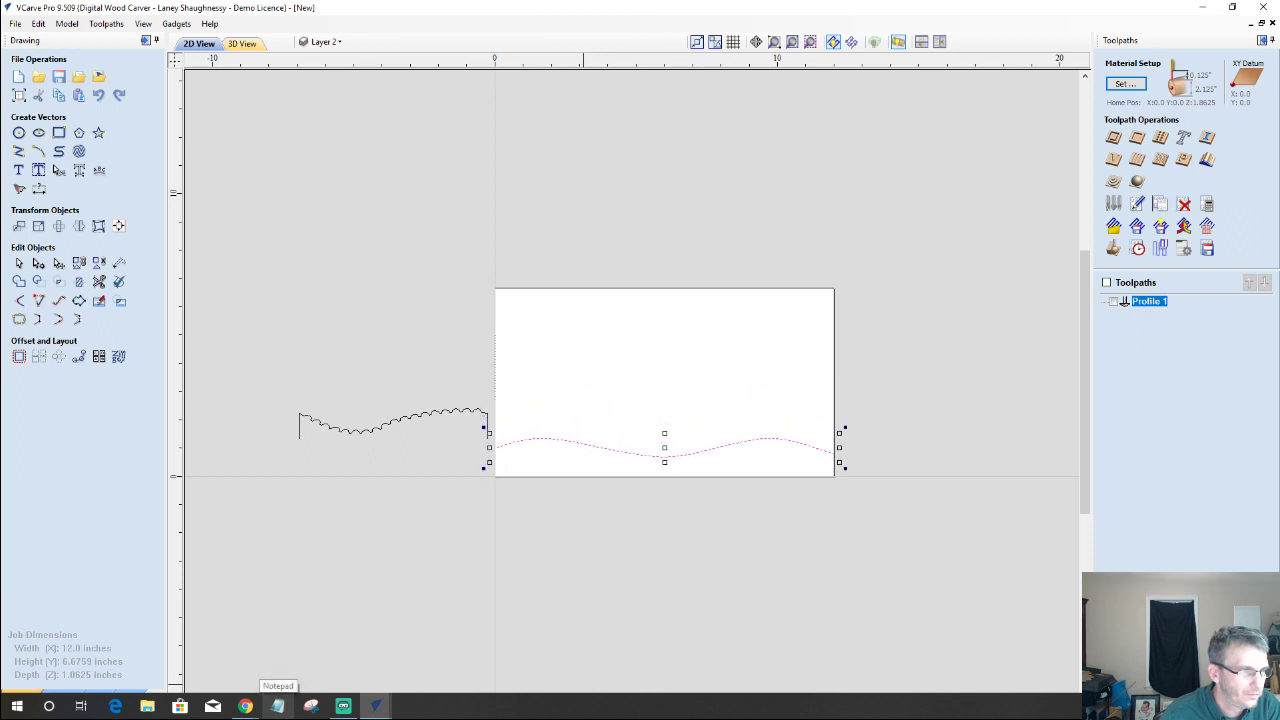
{"action": "key", "text": "Down"}
{"action": "key", "text": "Down"}
{"action": "key", "text": "Down"}
{"action": "key", "text": "Down"}
{"action": "key", "text": "Down"}
{"action": "key", "text": "Down"}
{"action": "key", "text": "Down"}
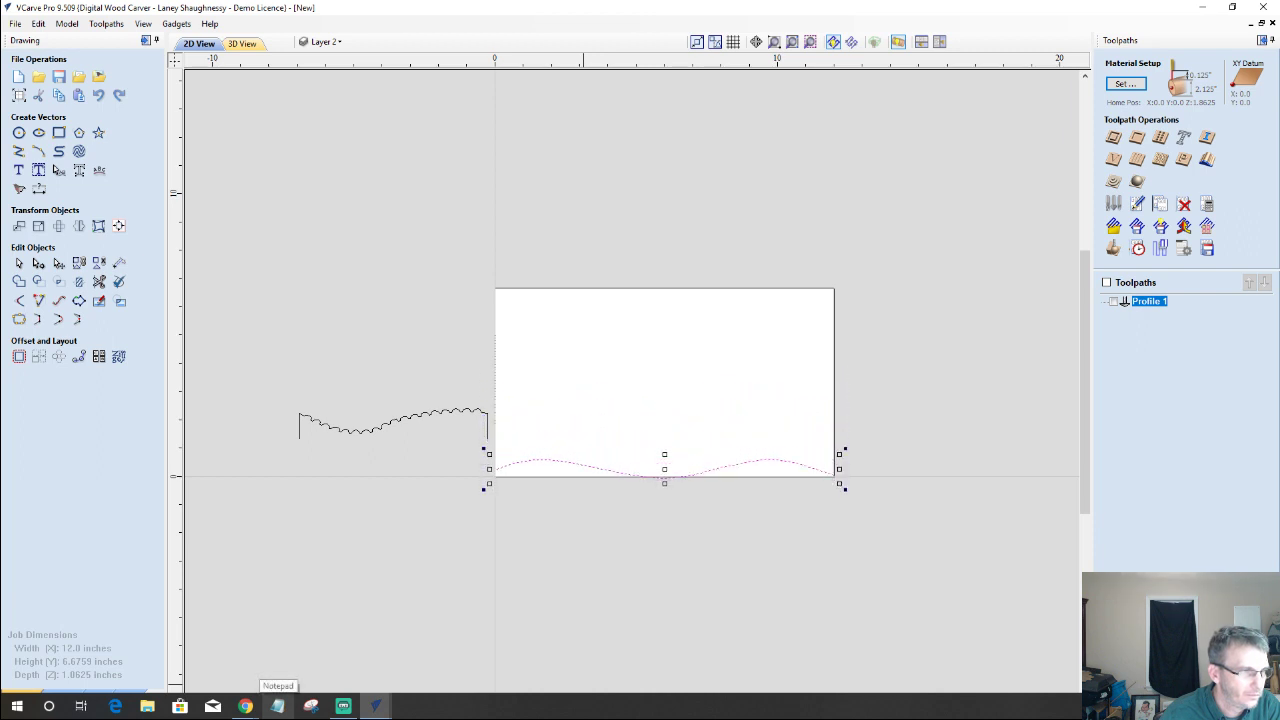
Nudge the wavy line up and raise its middle node slightly above the job's lower edge.
{"action": "key", "text": "Up"}
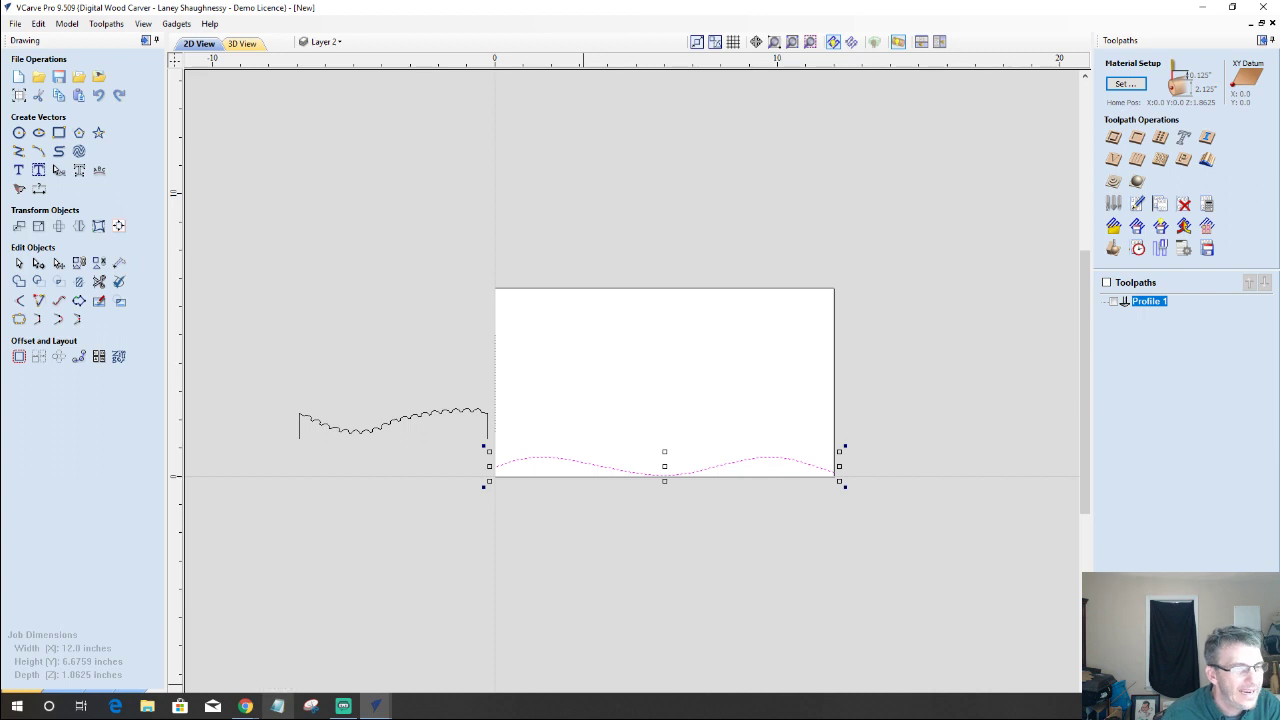
{"action": "scroll", "coordinate": [674, 462], "scroll_direction": "up", "scroll_amount": 4}
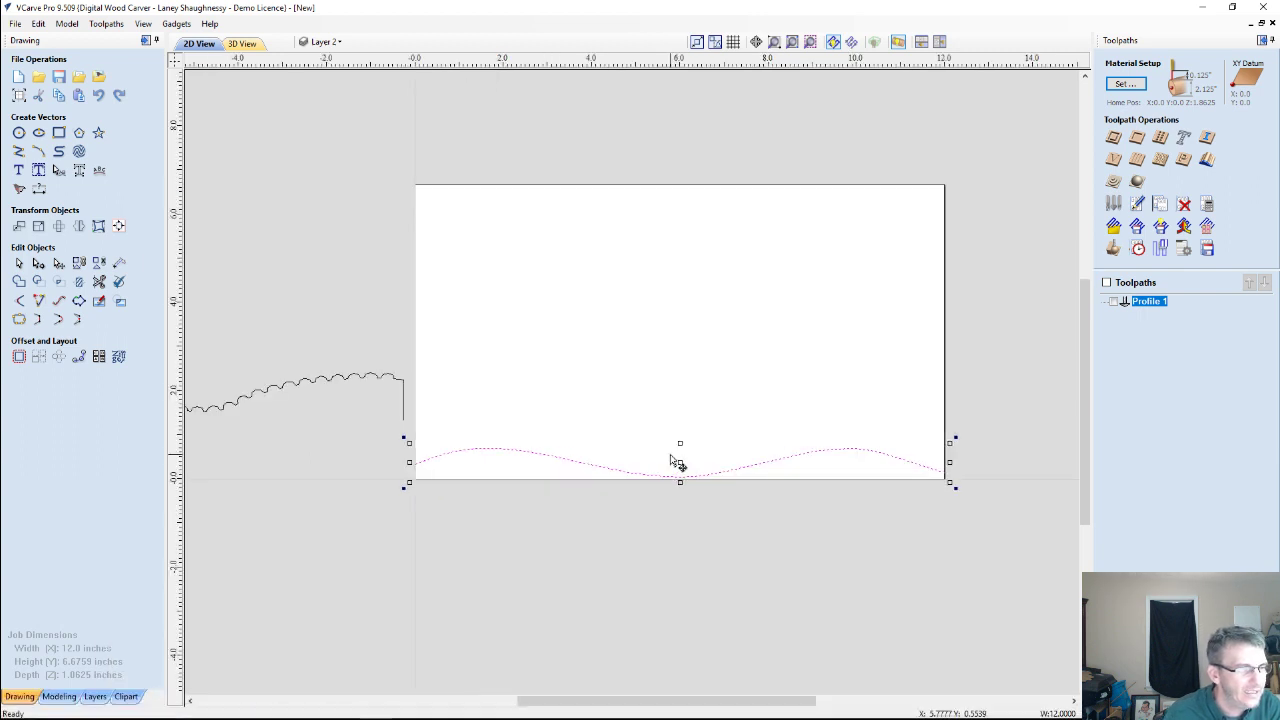
{"action": "scroll", "coordinate": [680, 475], "scroll_direction": "up", "scroll_amount": 1}
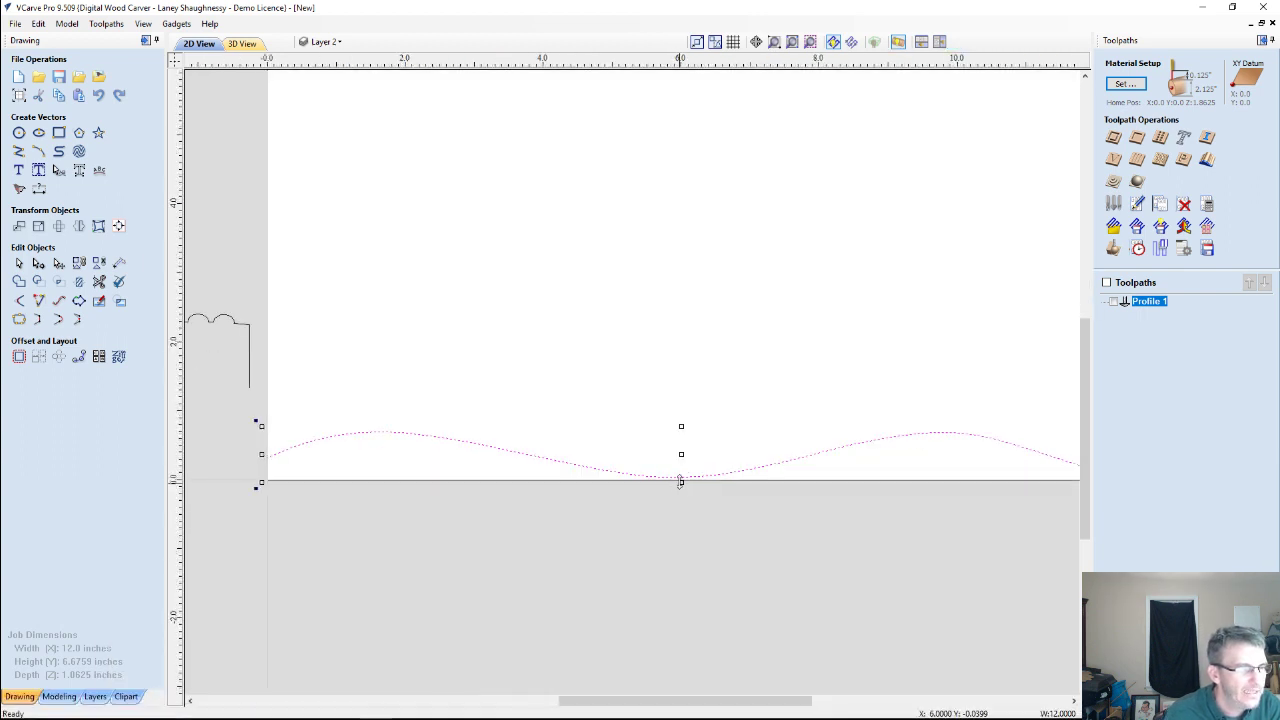
{"action": "left_click", "coordinate": [38, 262]}
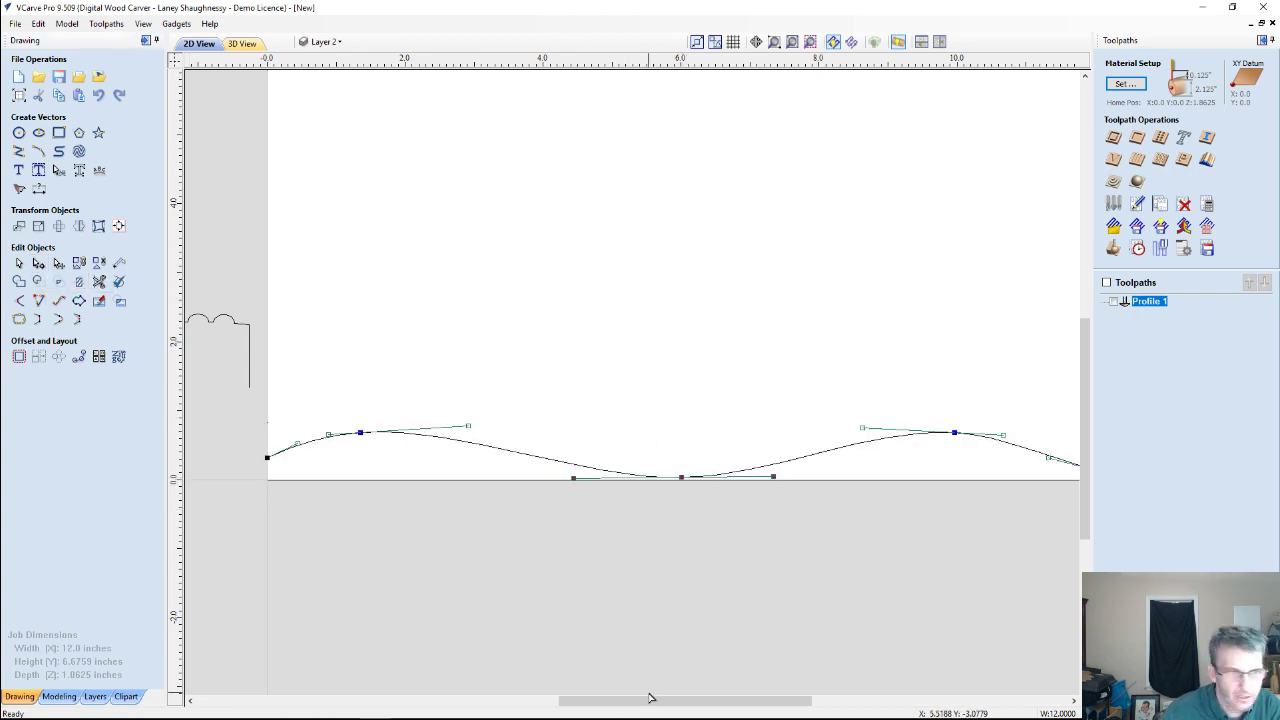
{"action": "key", "text": "Up"}
{"action": "key", "text": "Up"}
{"action": "key", "text": "Up"}
{"action": "key", "text": "Up"}
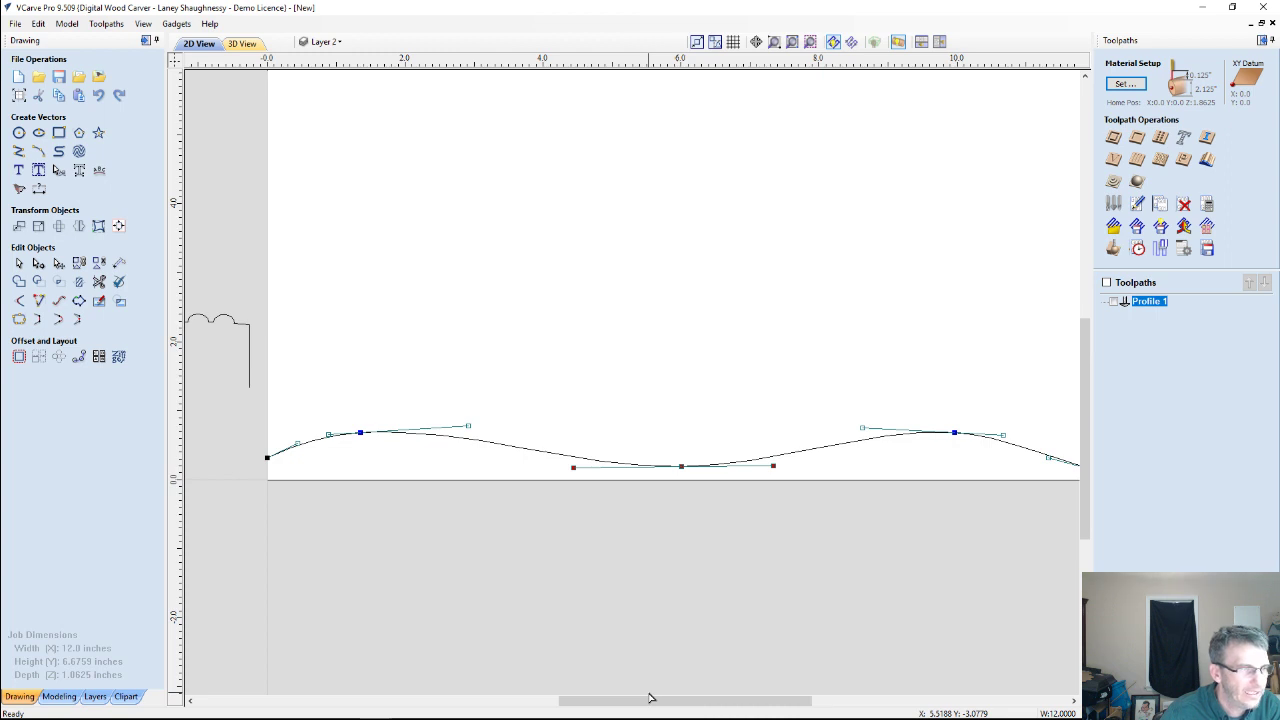
Calculate a moulding toolpath with the wavy line as the drive rail and the scalloped line as the profile.
{"action": "scroll", "coordinate": [628, 600], "scroll_direction": "down", "scroll_amount": 5}
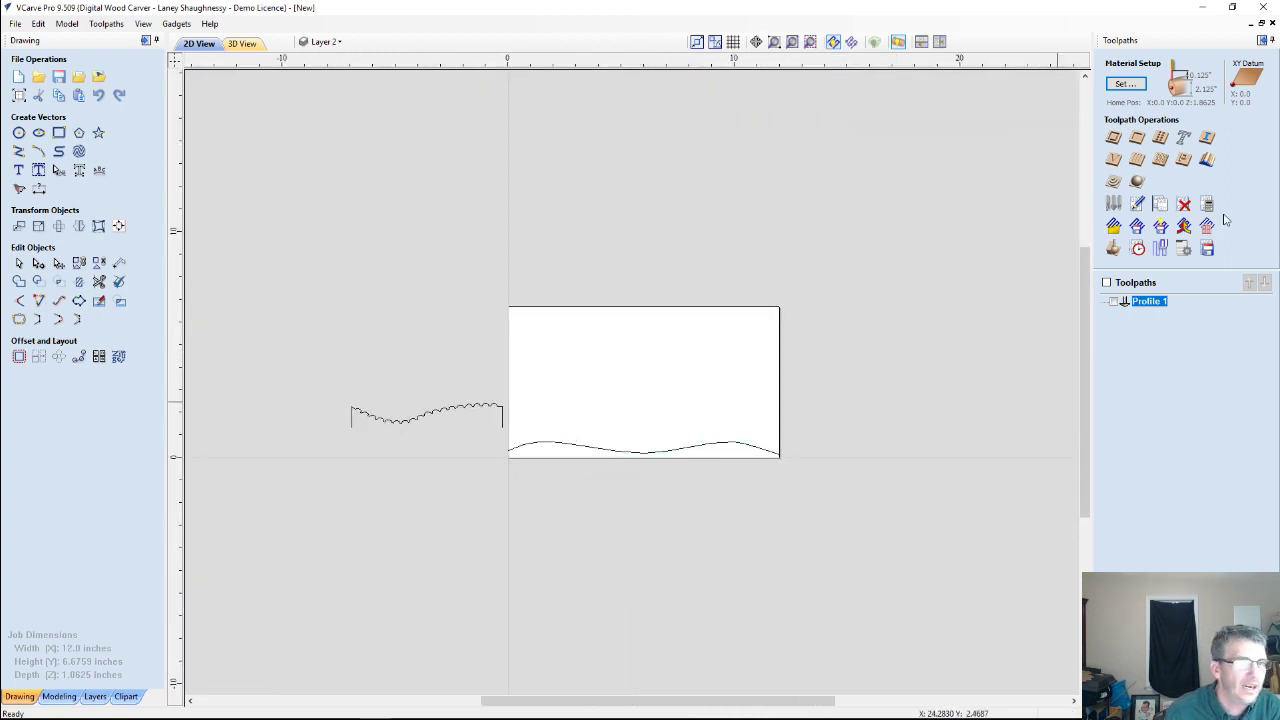
{"action": "left_click", "coordinate": [1207, 160]}
{"action": "left_click", "coordinate": [531, 447]}
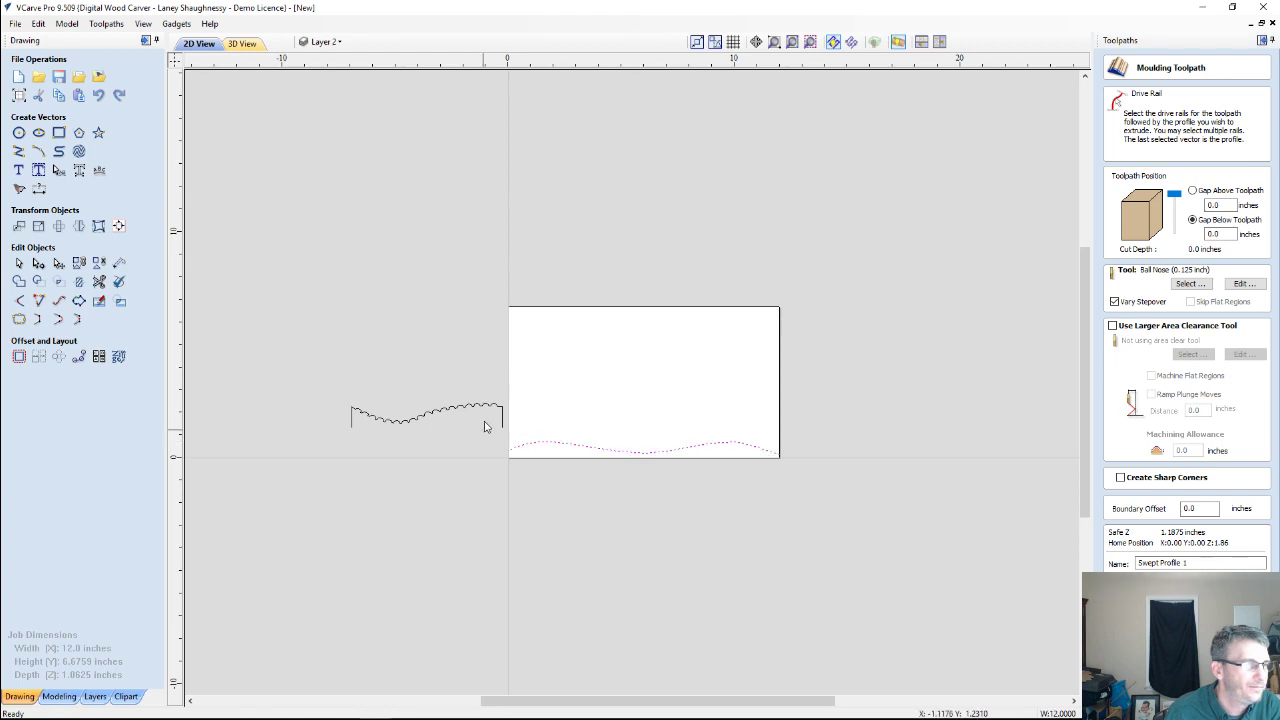
{"action": "left_click", "coordinate": [486, 409], "text": "shift"}
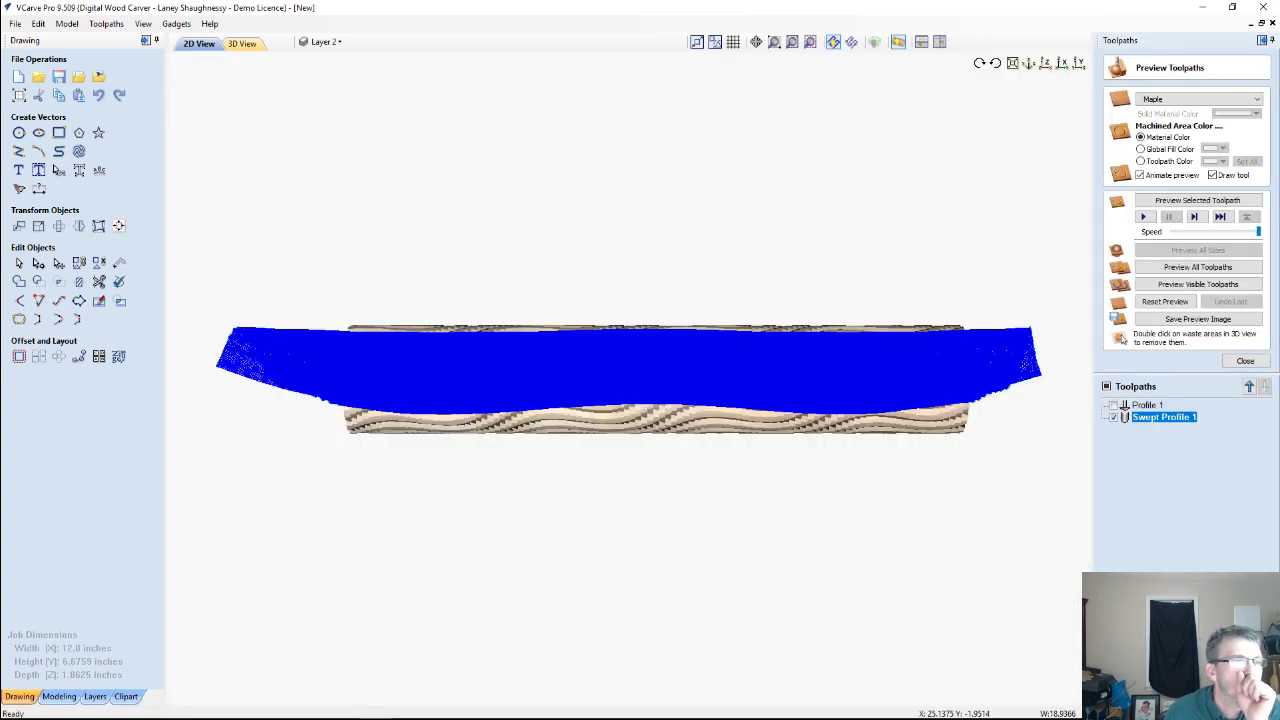
Reset the preview, show the job unwrapped as a flat block, and simulate the swept profile toolpath on it.
{"action": "left_click", "coordinate": [1166, 302]}
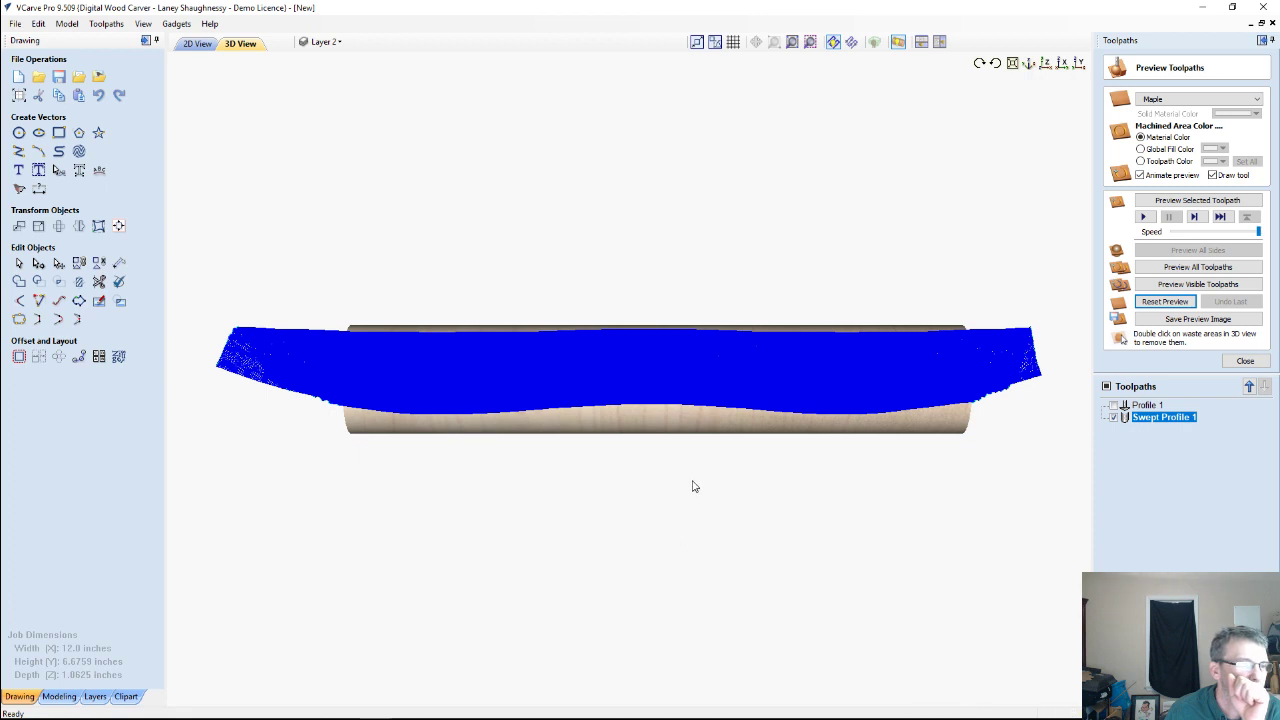
{"action": "mouse_move", "coordinate": [702, 290]}
{"action": "left_mouse_down"}
{"action": "mouse_move", "coordinate": [694, 271]}
{"action": "mouse_move", "coordinate": [698, 288]}
{"action": "left_mouse_up"}
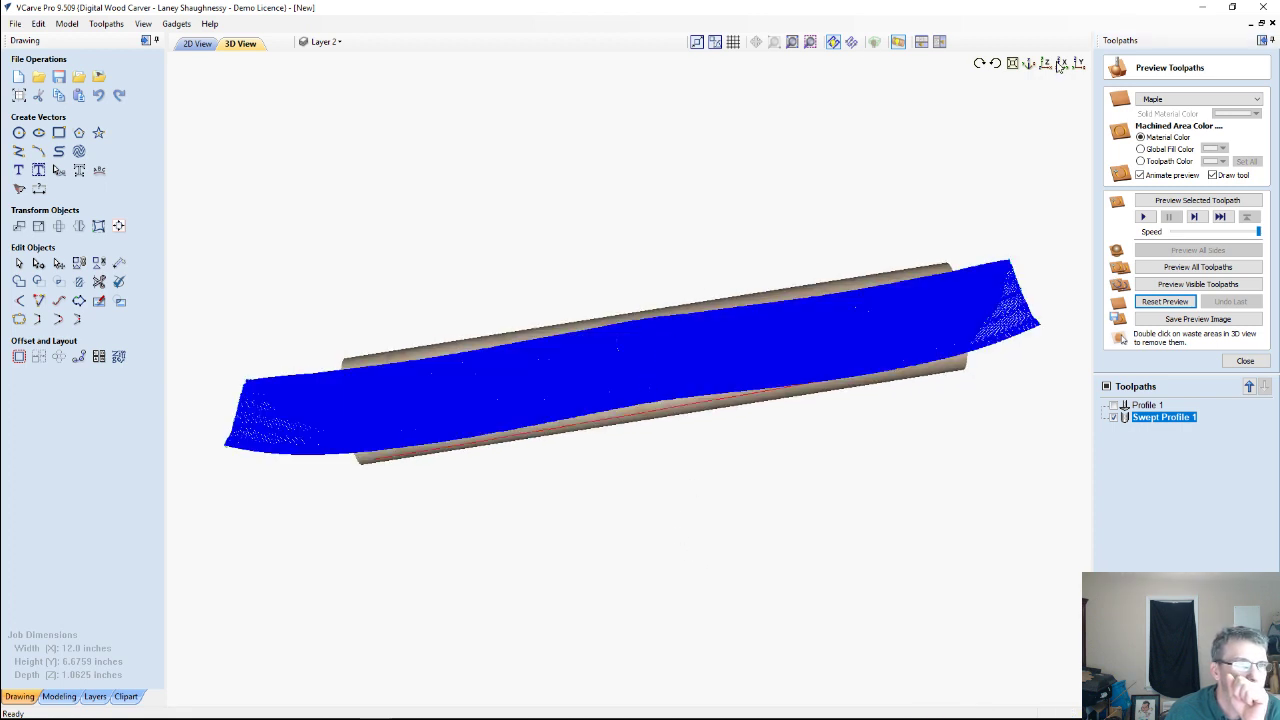
{"action": "left_click", "coordinate": [898, 42]}
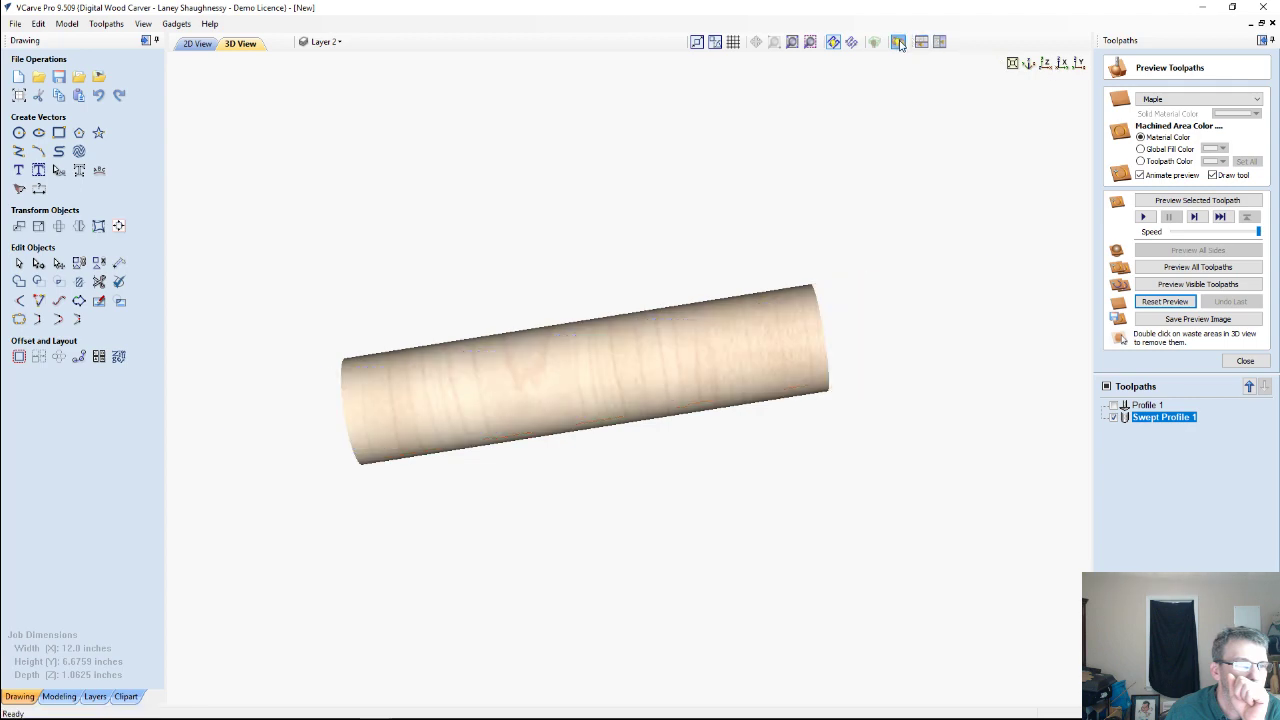
{"action": "left_click_drag", "start_coordinate": [686, 472], "coordinate": [617, 421]}
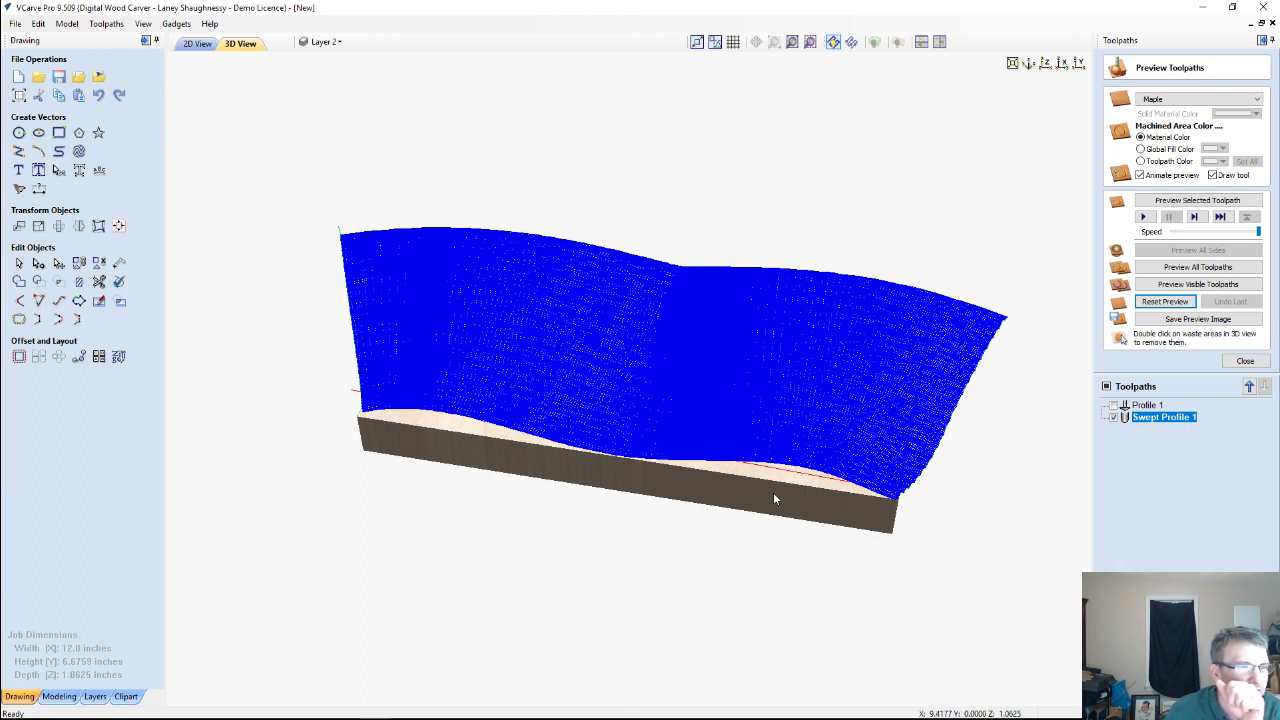
{"action": "left_click", "coordinate": [1214, 201]}
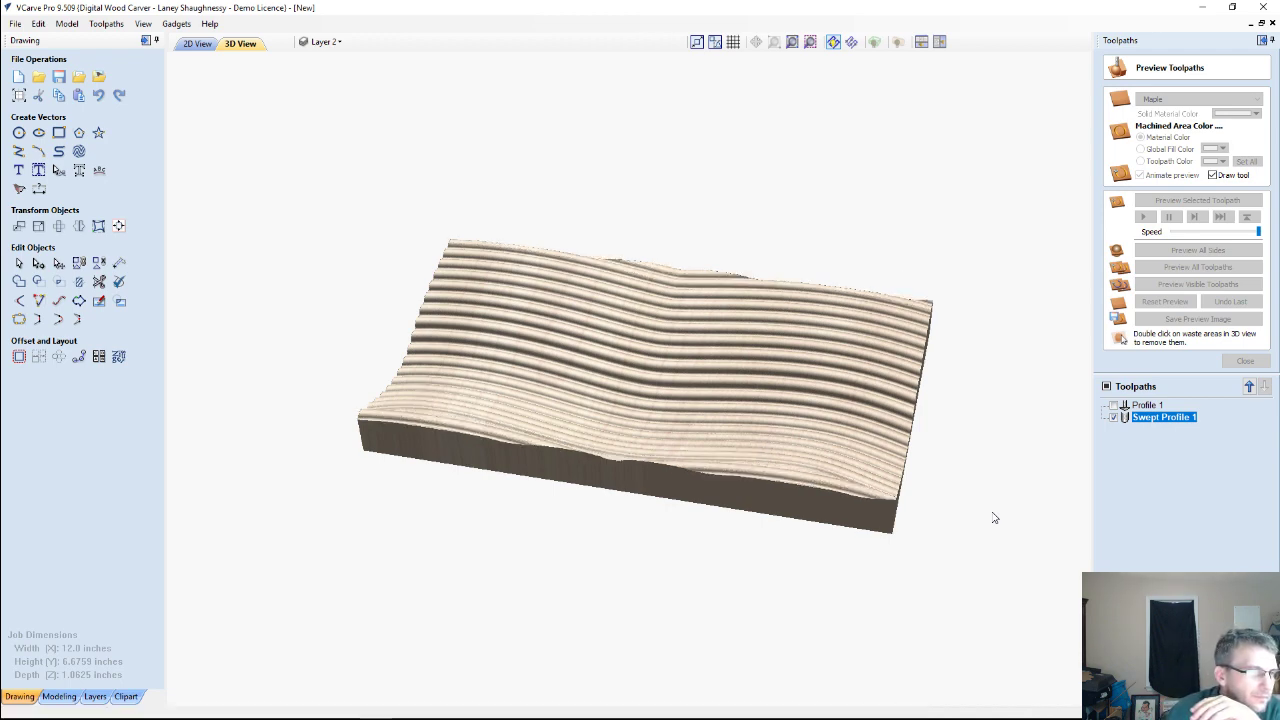
Inspect the carved block from its end, then show it wrapped as a round pin and examine its surface.
{"action": "left_click_drag", "start_coordinate": [809, 423], "coordinate": [436, 452]}
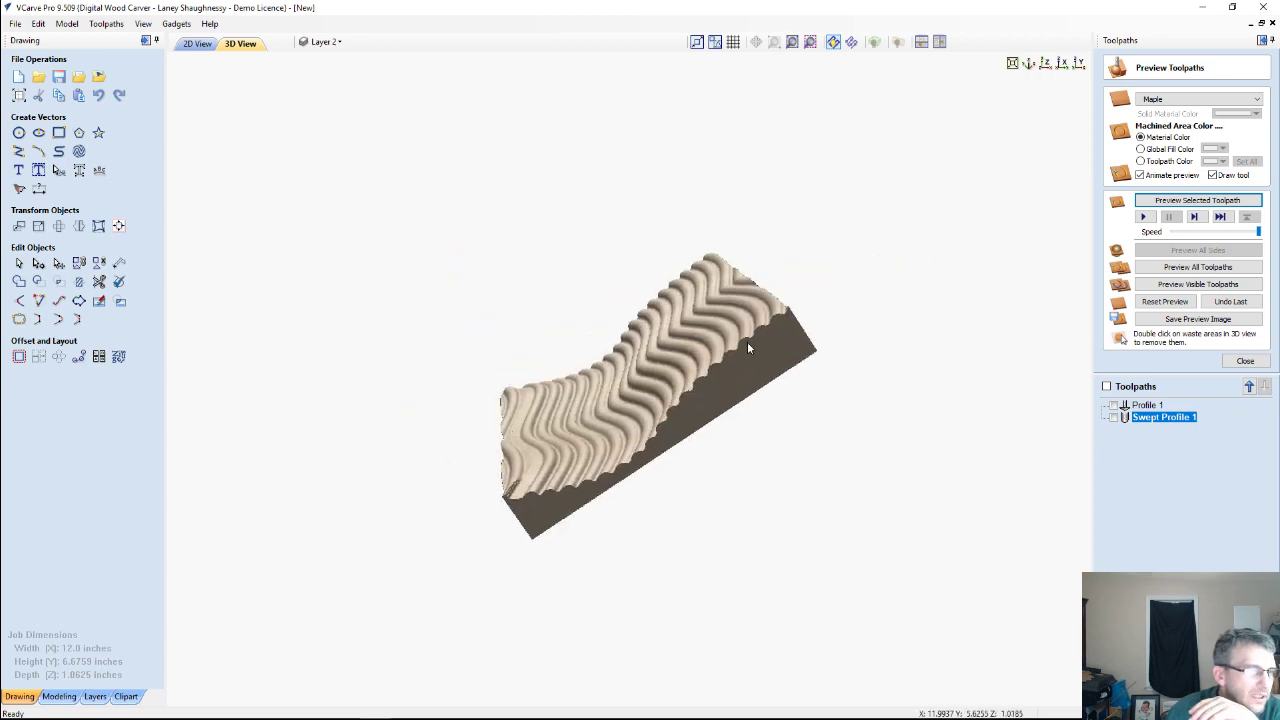
{"action": "left_click", "coordinate": [897, 42]}
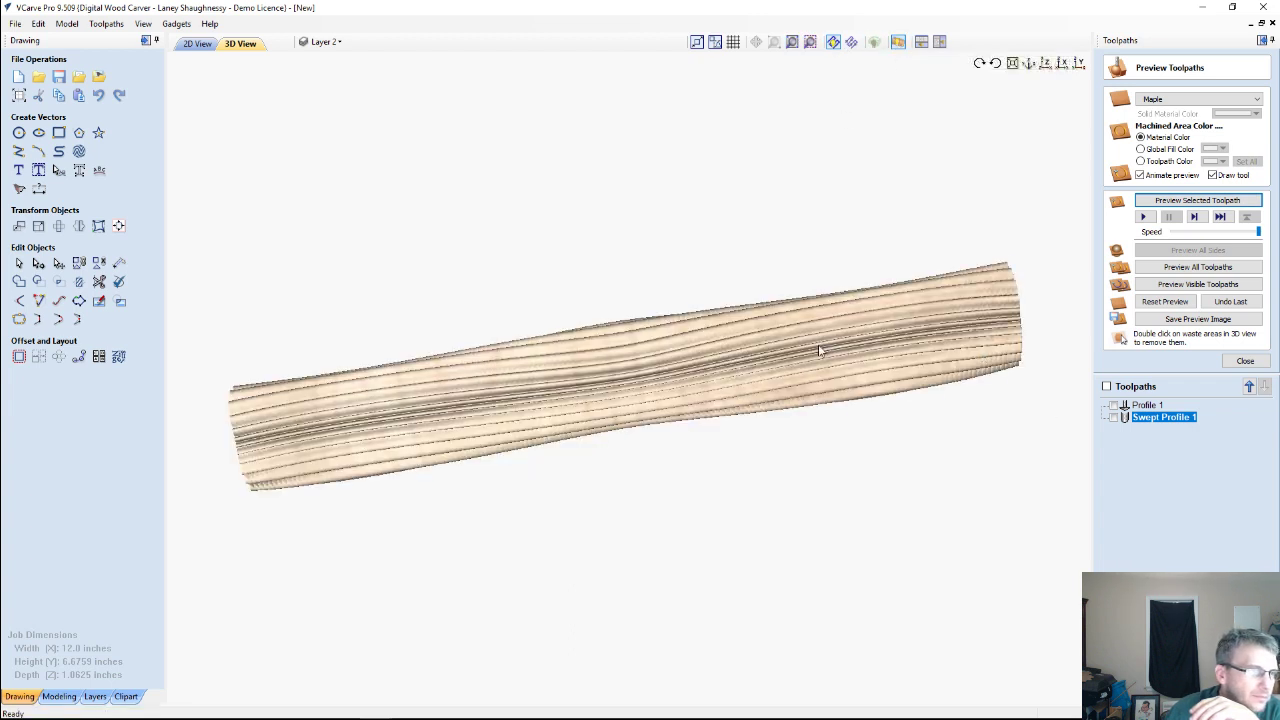
{"action": "left_click_drag", "start_coordinate": [818, 350], "coordinate": [400, 160]}
Return to the 2D drawing and delete the wavy drive rail line, keeping the scalloped profile.
{"action": "left_click", "coordinate": [197, 43]}
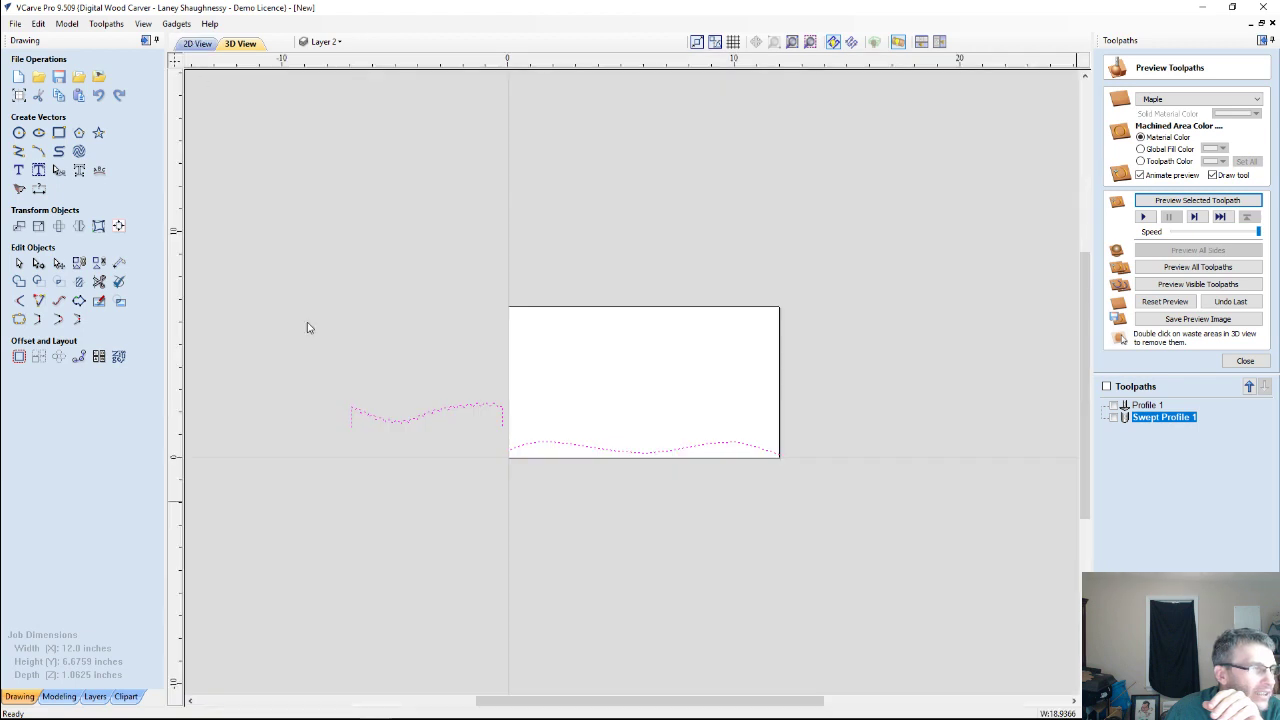
{"action": "left_click", "coordinate": [570, 447]}
{"action": "left_click", "coordinate": [380, 560]}
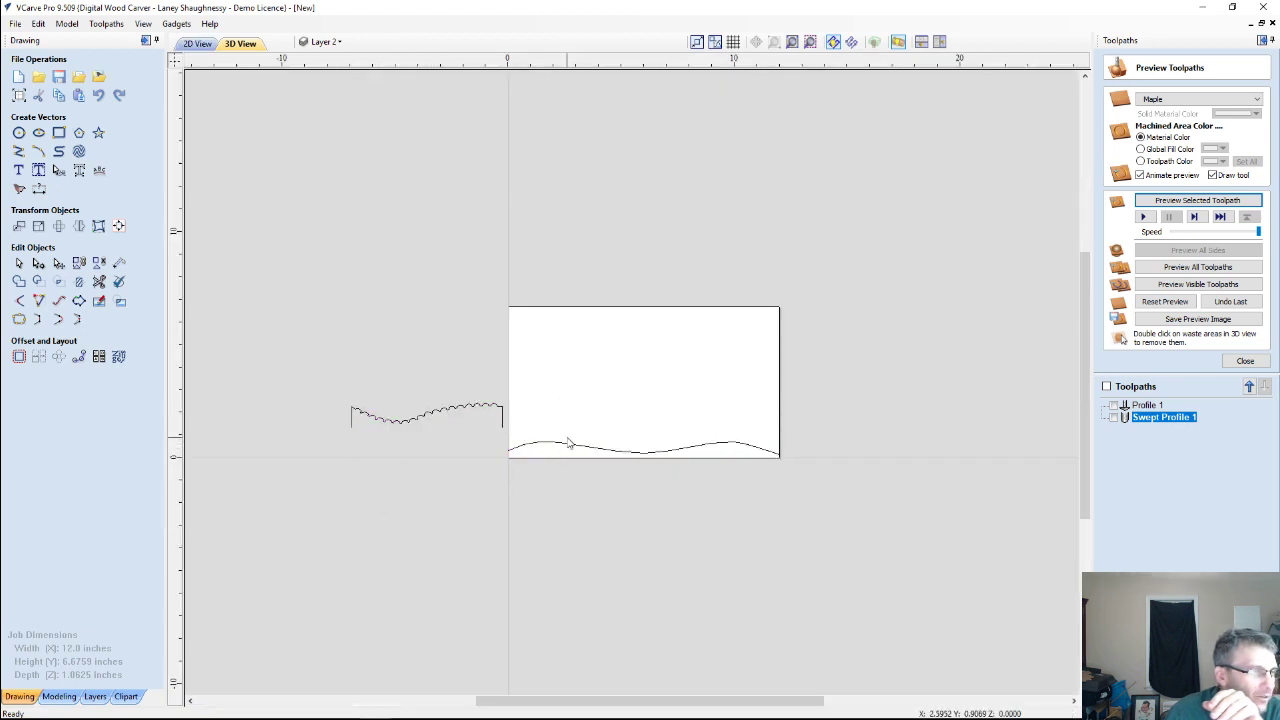
{"action": "left_click", "coordinate": [561, 447]}
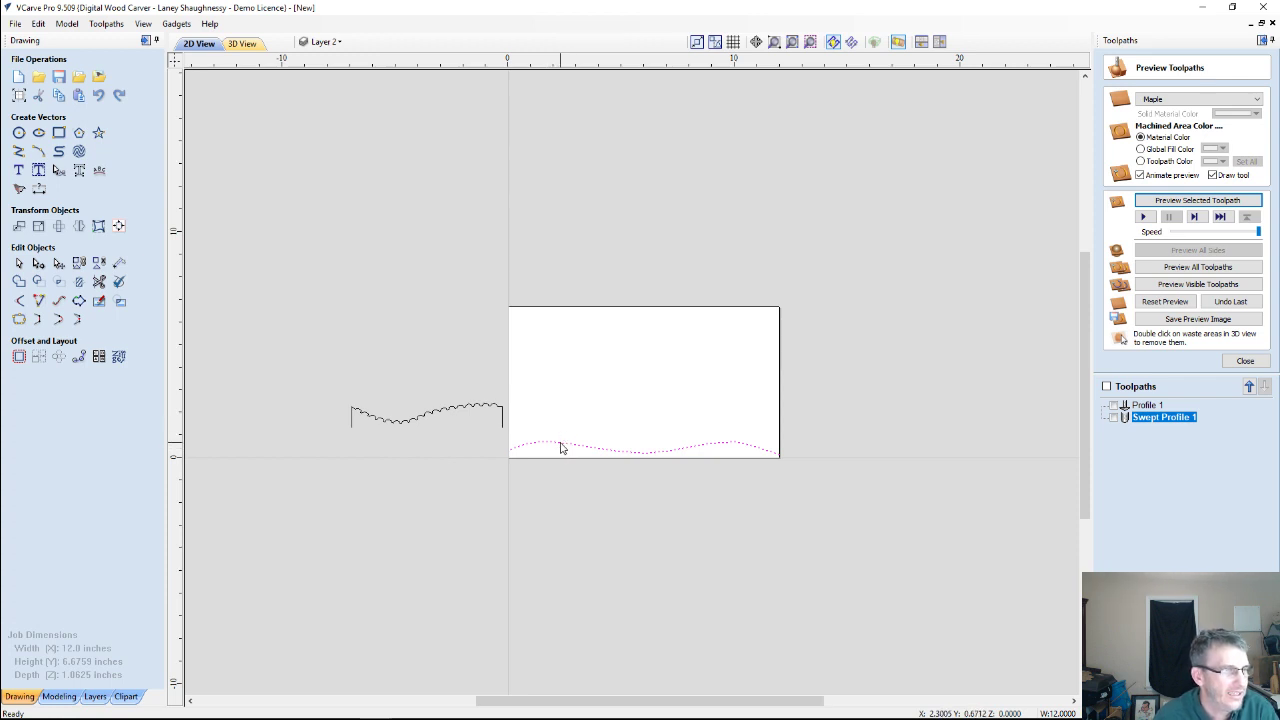
{"action": "left_click", "coordinate": [560, 442]}
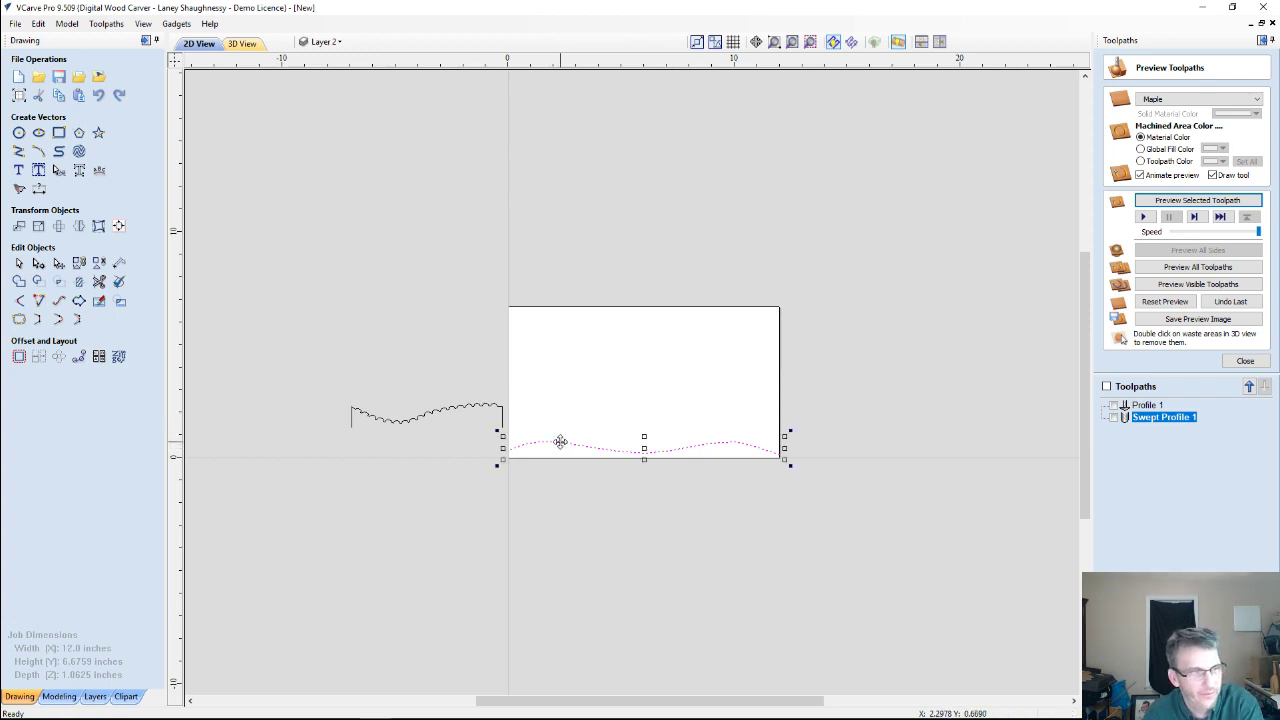
{"action": "key", "text": "Delete"}
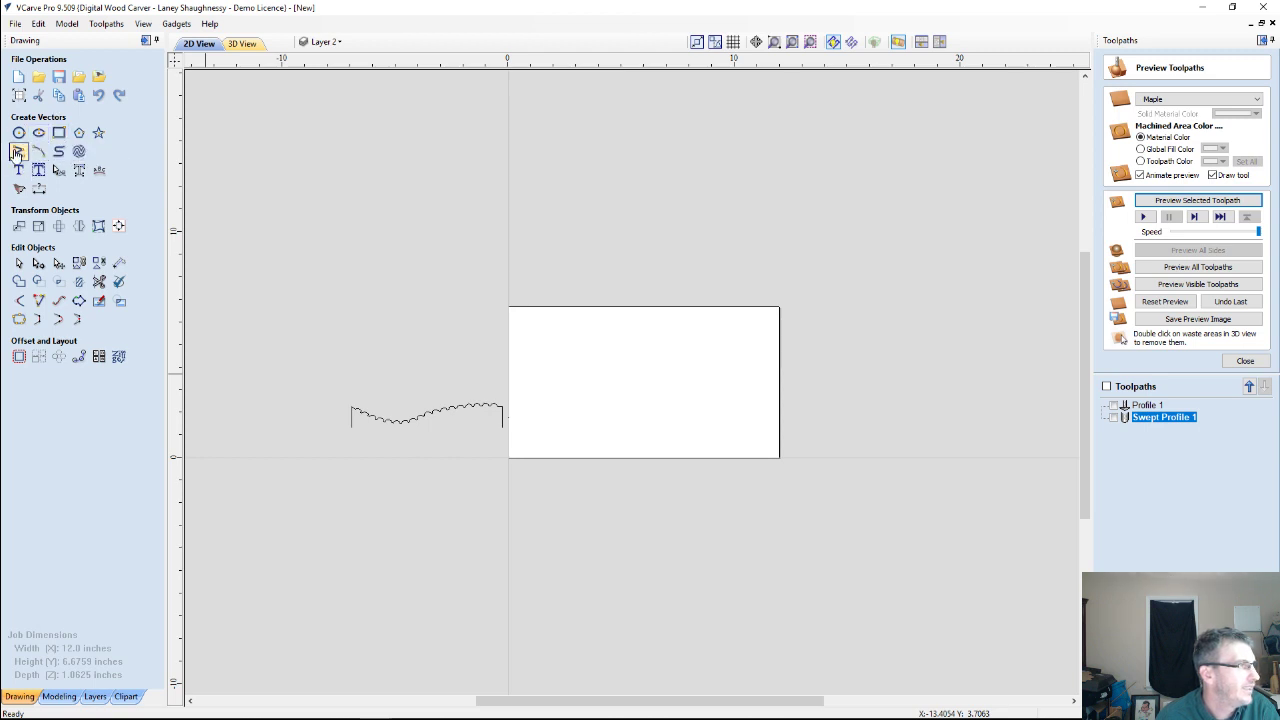
Draw a straight 12-inch line along the job's lower edge, from the origin to the lower right corner.
{"action": "left_click", "coordinate": [18, 151]}
{"action": "left_click", "coordinate": [509, 457]}
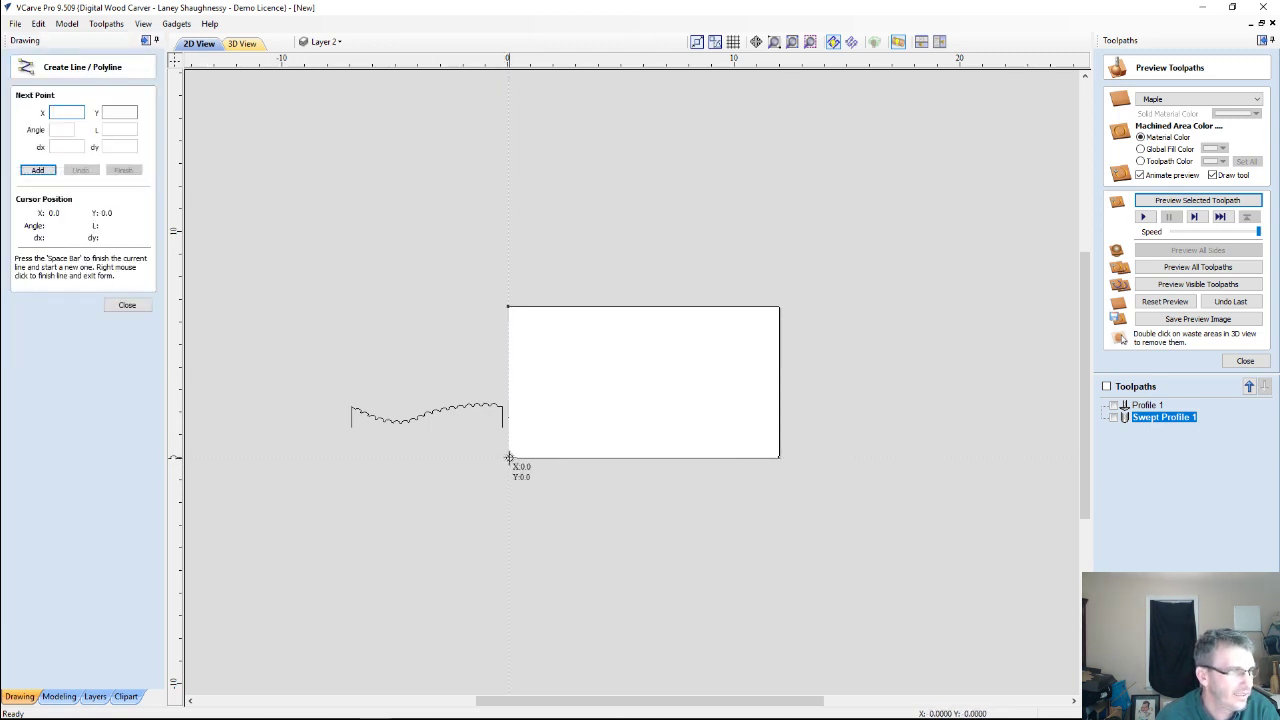
{"action": "left_click", "coordinate": [779, 457]}
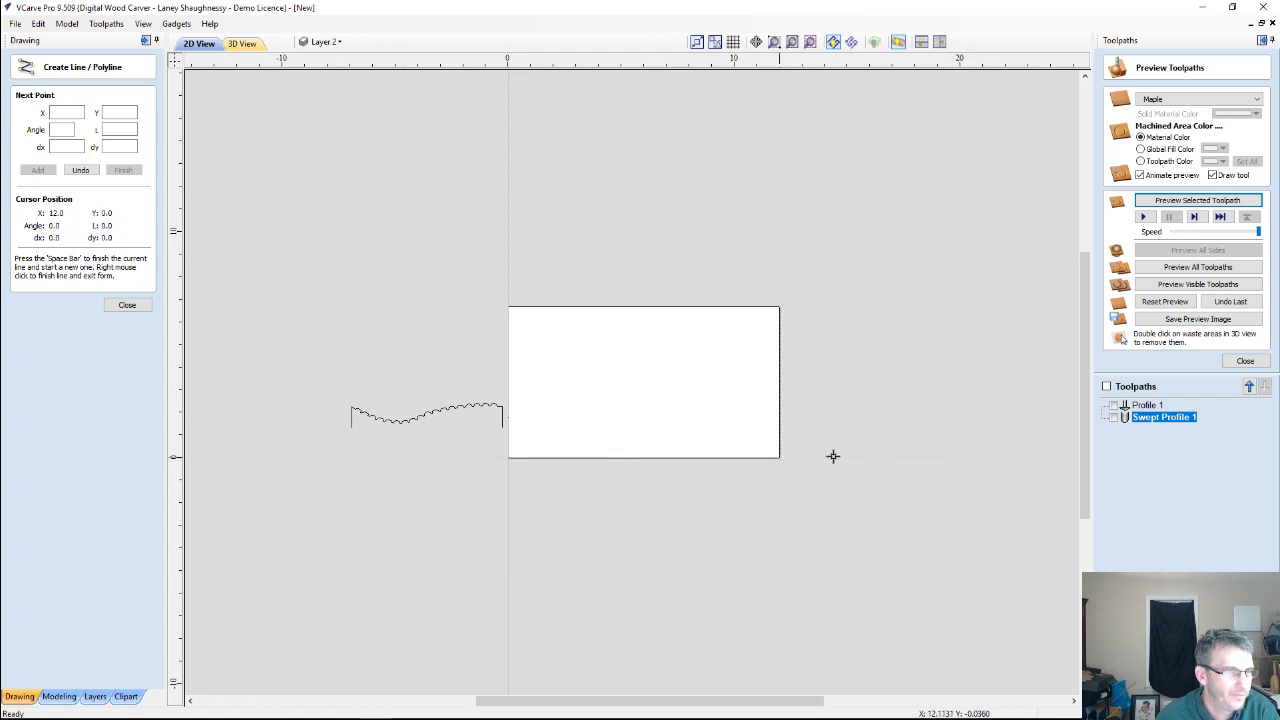
{"action": "key", "text": "space"}
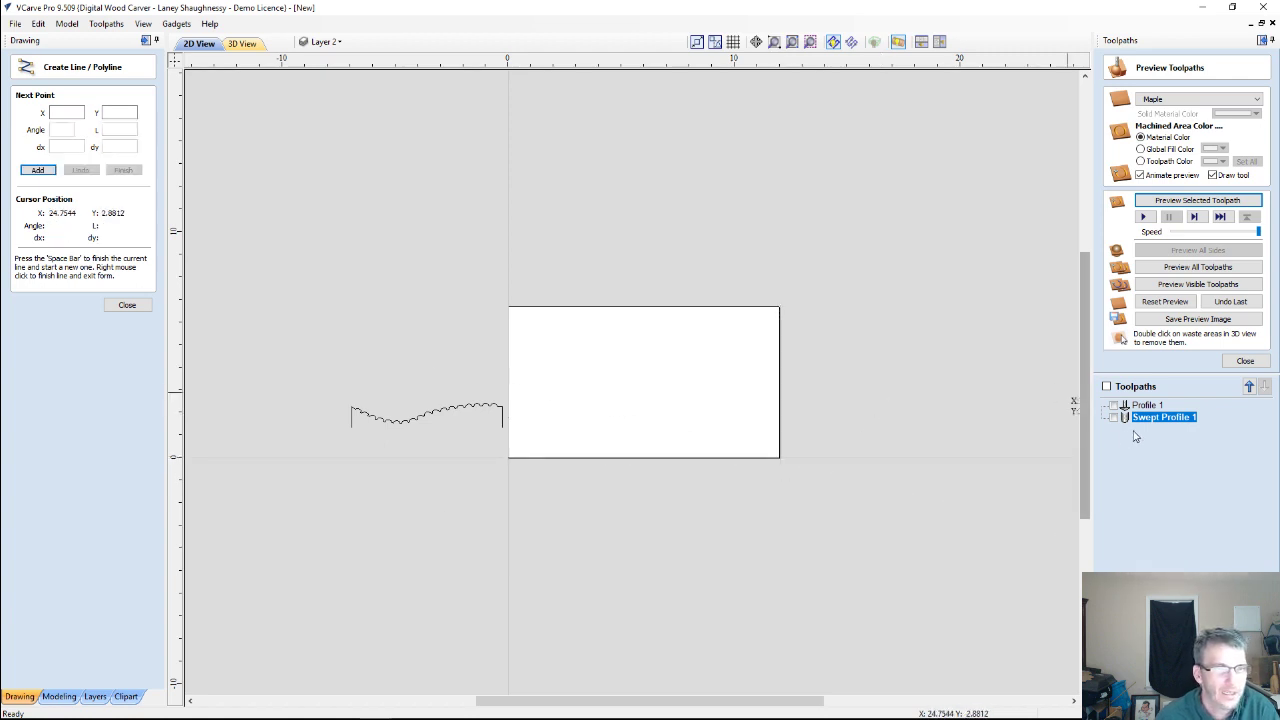
{"action": "key", "text": "Escape"}
Edit the swept profile toolpath to use the straight lower-edge line as drive rail and the scalloped line as profile.
{"action": "left_click", "coordinate": [609, 466]}
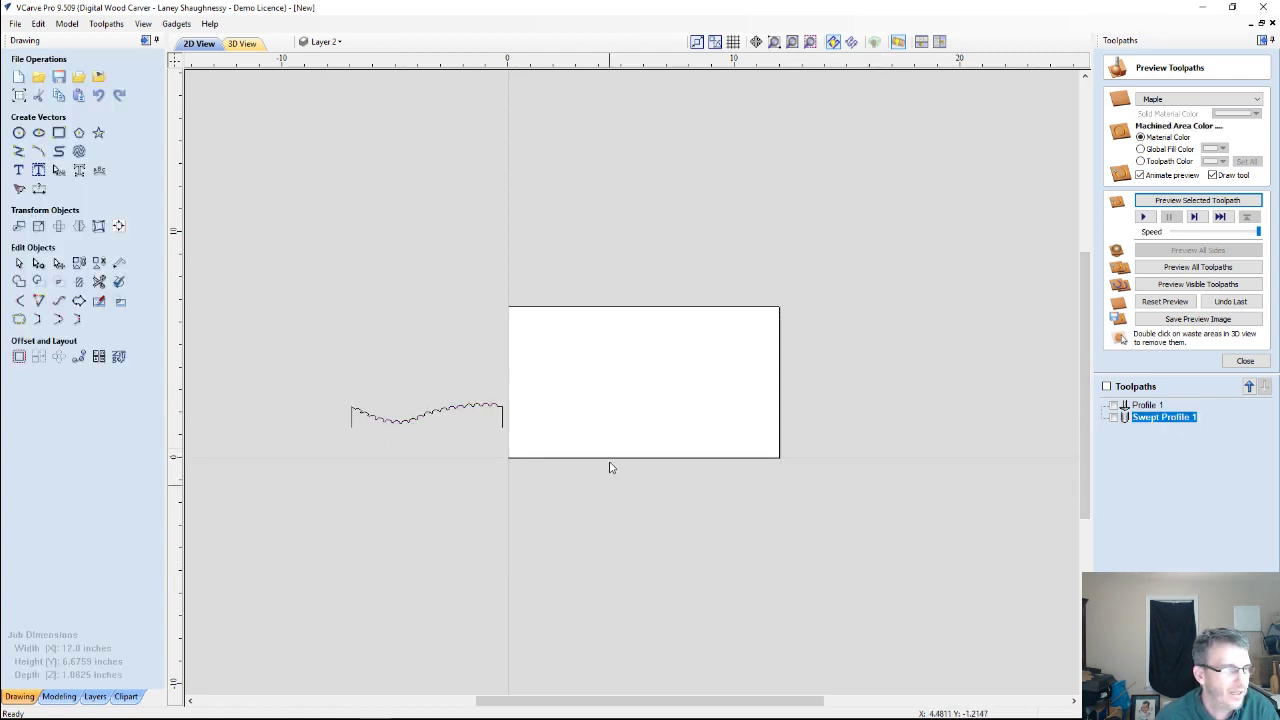
{"action": "left_click", "coordinate": [422, 421]}
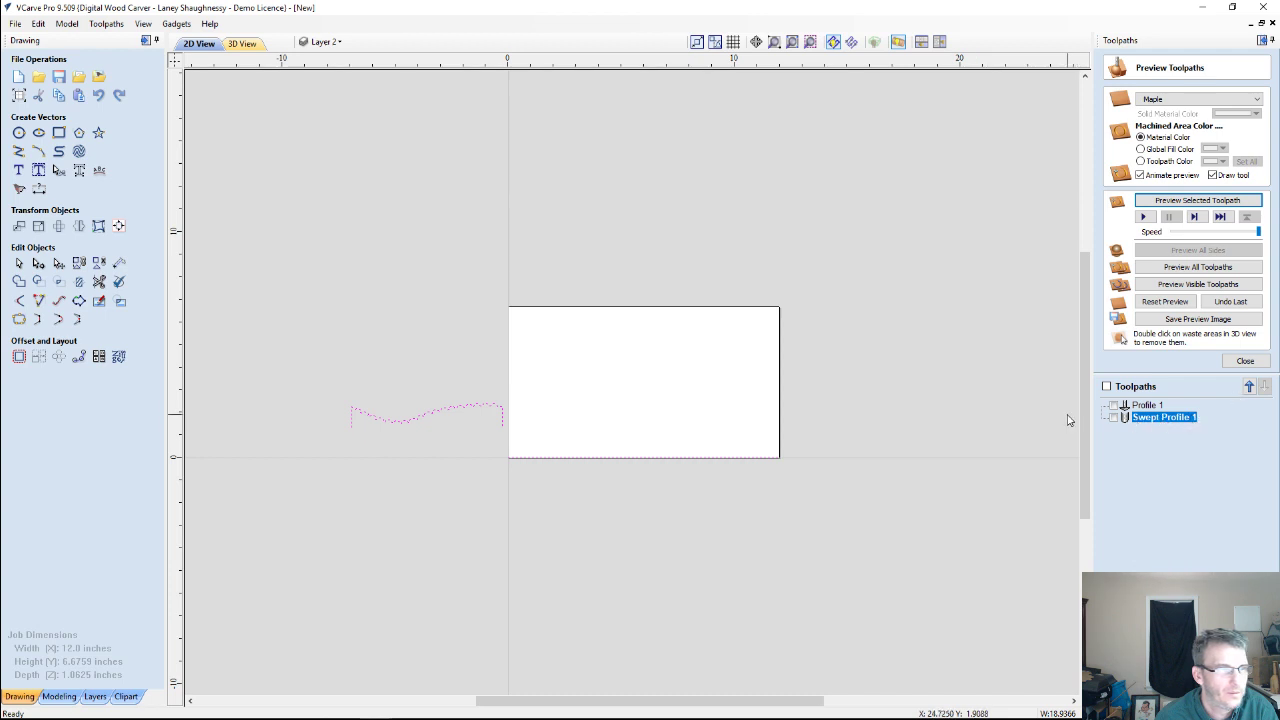
{"action": "scroll", "coordinate": [373, 436], "scroll_direction": "up", "scroll_amount": 3}
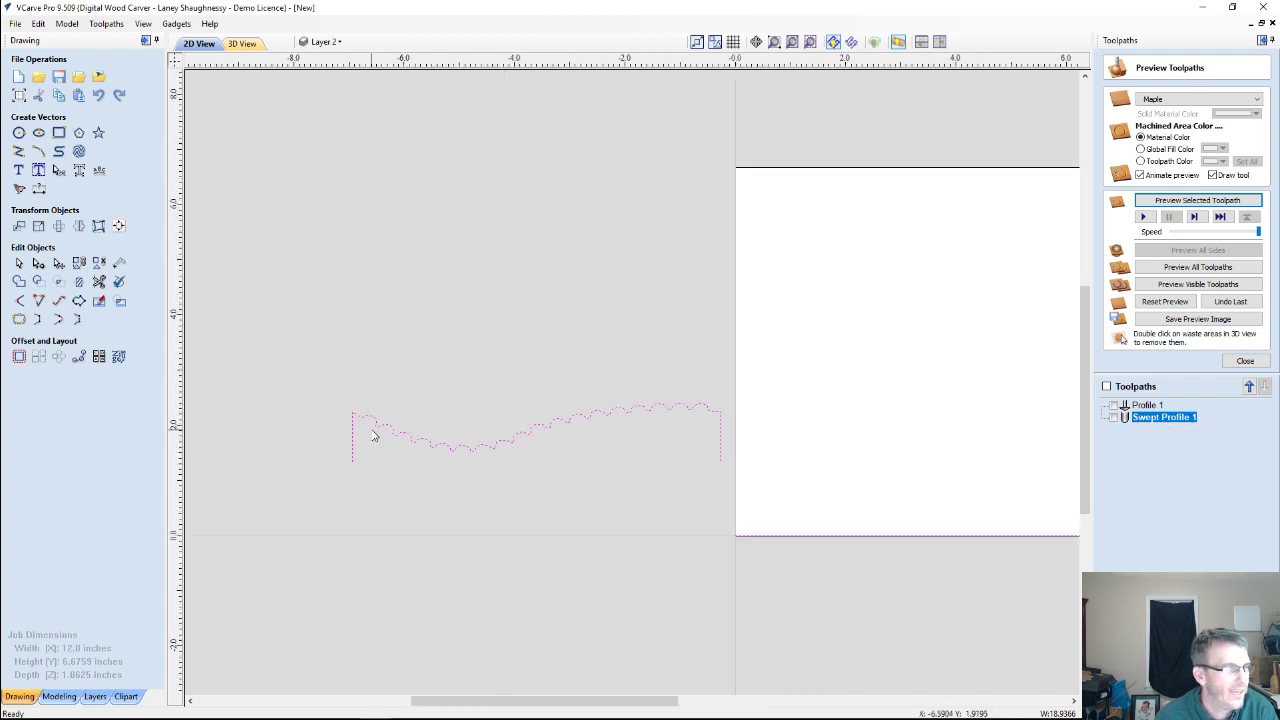
{"action": "scroll", "coordinate": [638, 402], "scroll_direction": "down", "scroll_amount": 4}
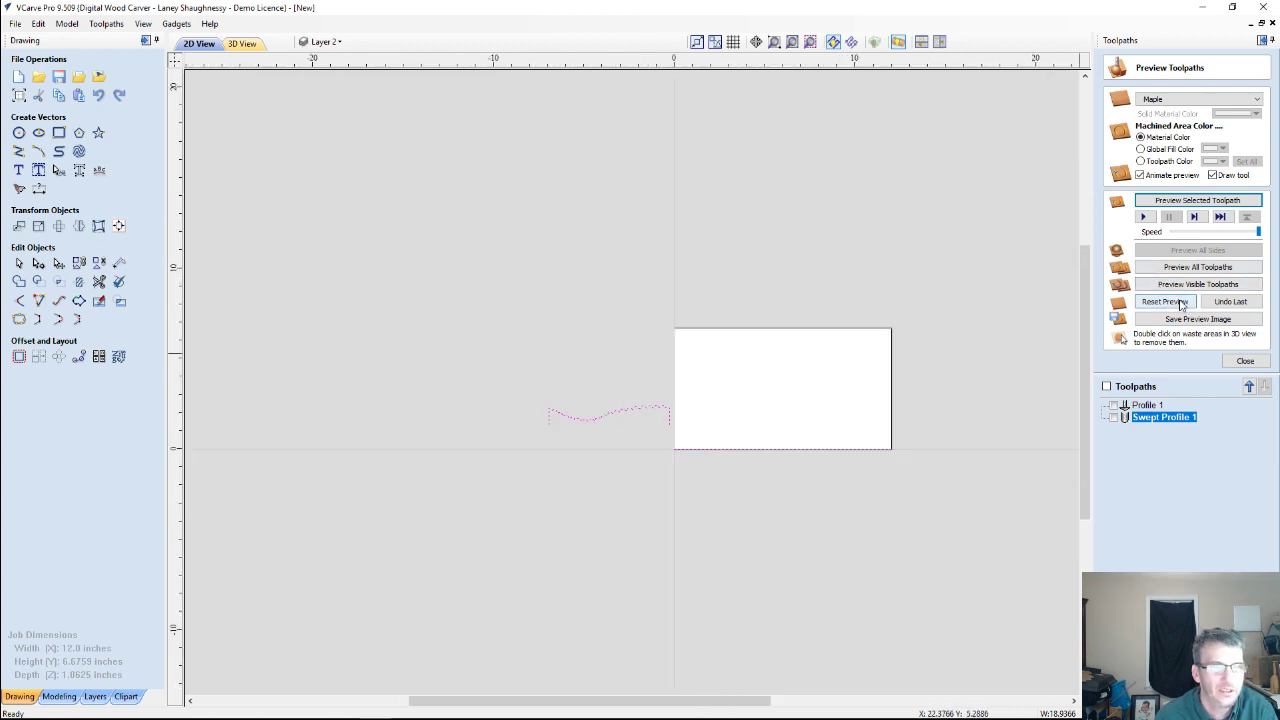
{"action": "double_click", "coordinate": [1165, 418]}
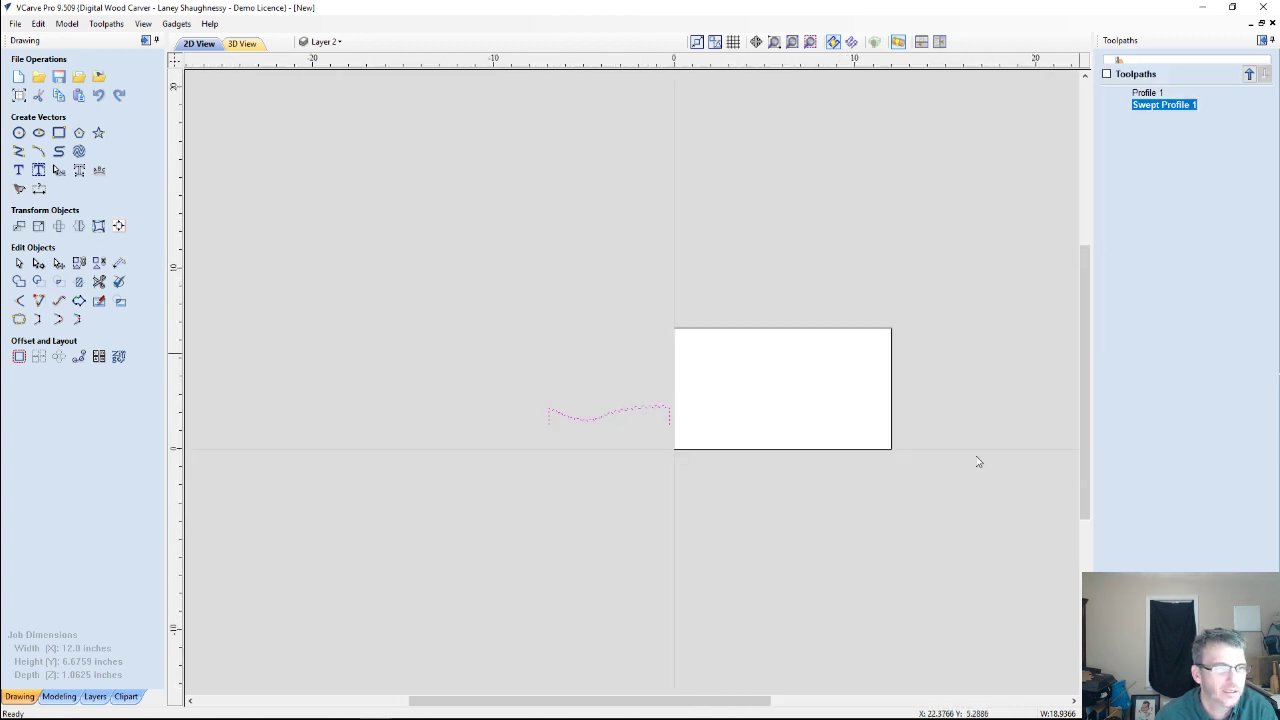
{"action": "left_click", "coordinate": [773, 450], "text": "shift"}
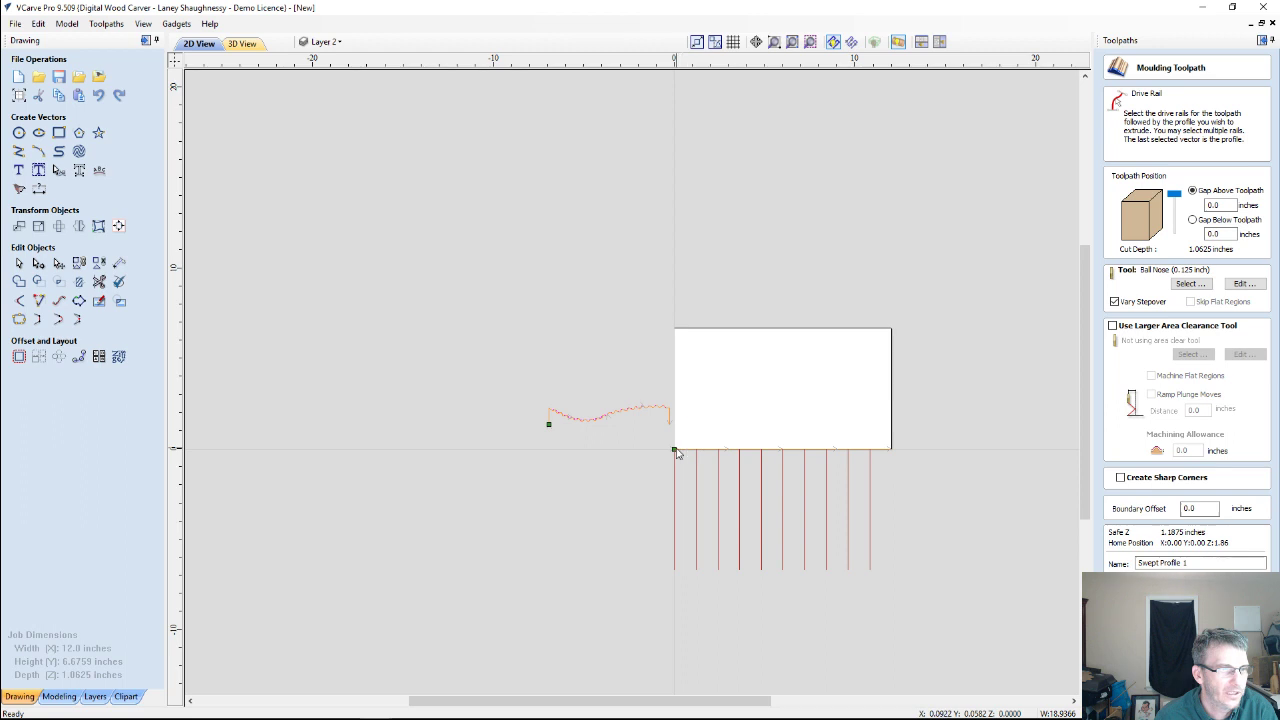
Reverse the straight drive rail so it starts at the job's right edge, and recalculate the moulding toolpath.
{"action": "mouse_move", "coordinate": [677, 455]}
{"action": "left_click", "coordinate": [716, 461]}
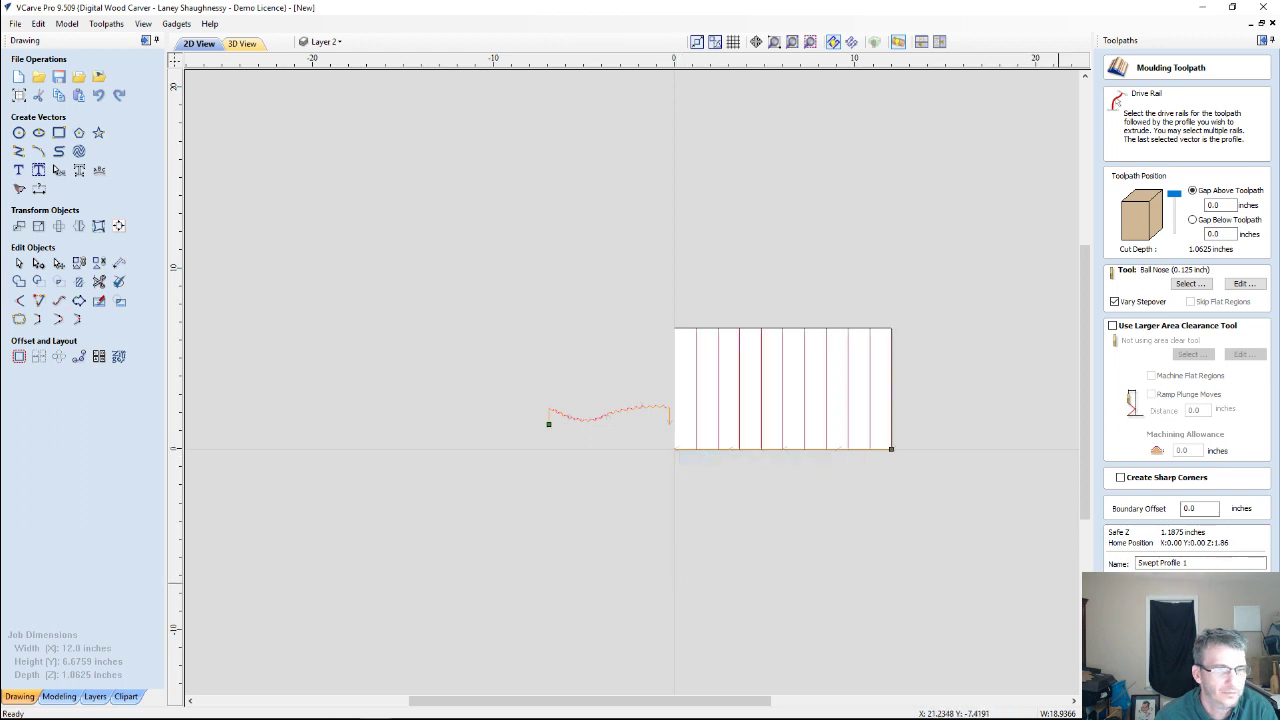
{"action": "left_click", "coordinate": [1214, 632]}
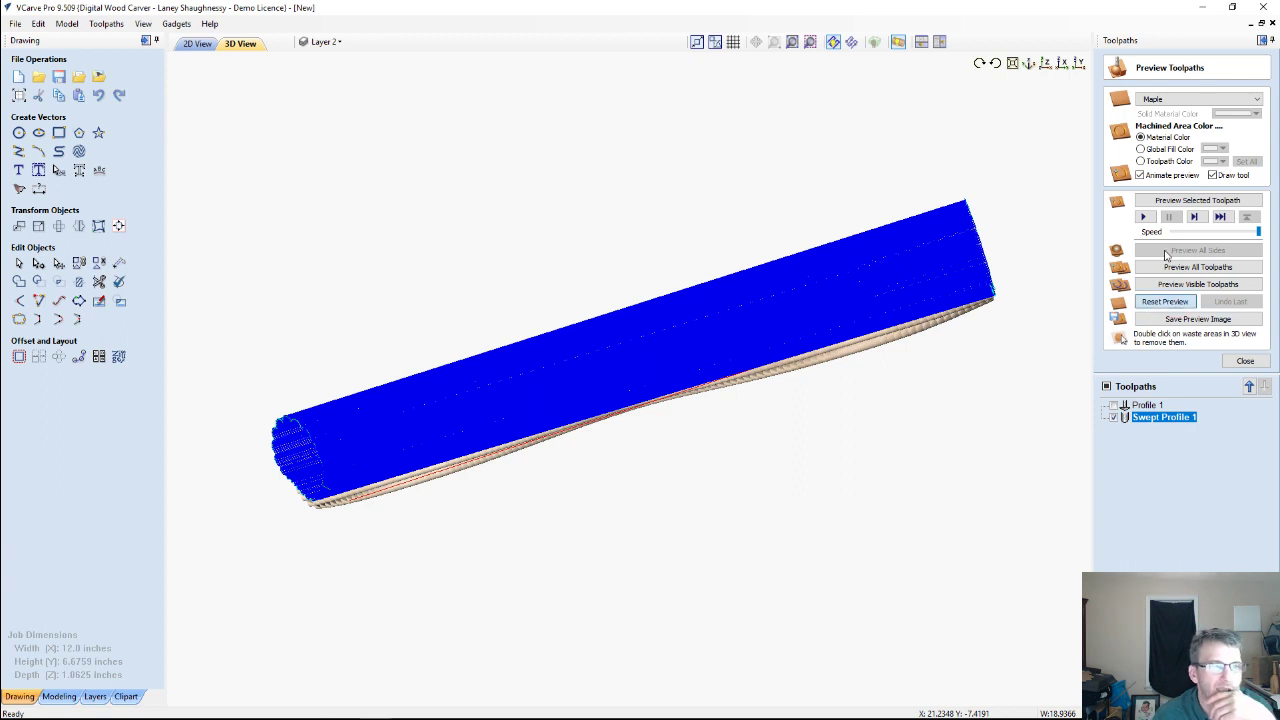
Simulate the recalculated toolpath and turn the wrapped pin to examine its scalloped end.
{"action": "left_click", "coordinate": [1165, 202]}
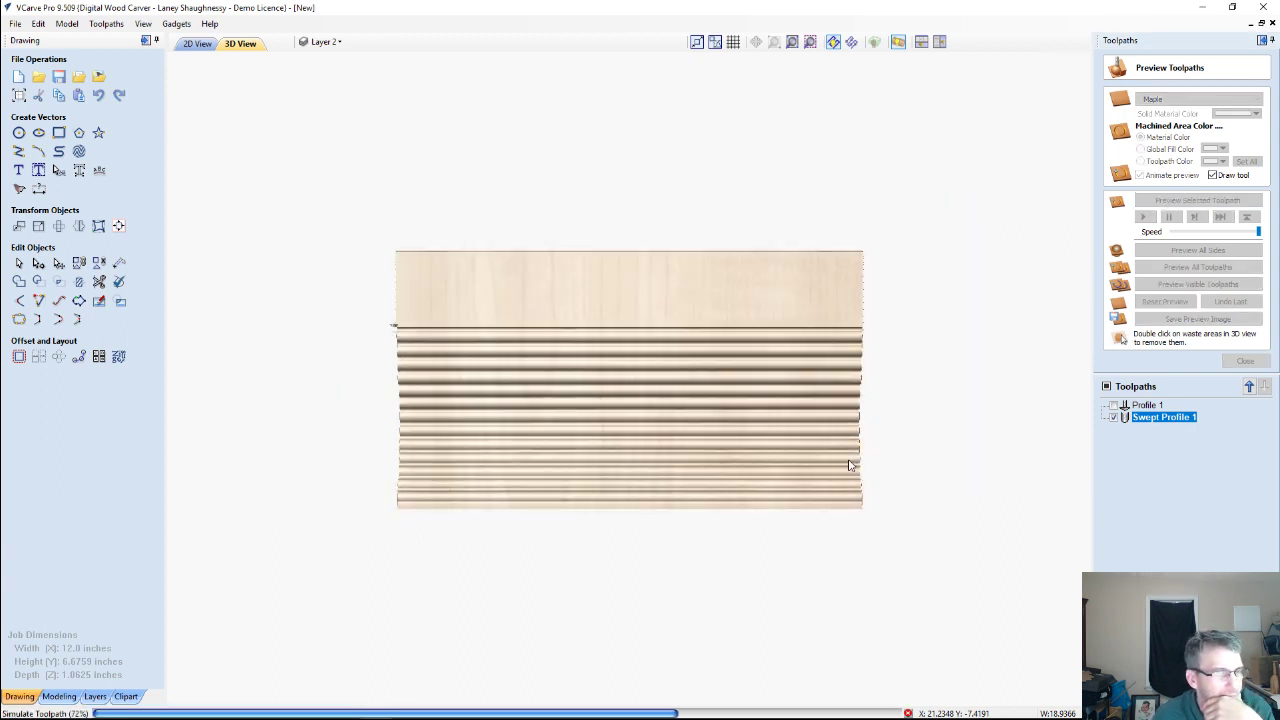
{"action": "left_click_drag", "start_coordinate": [822, 490], "coordinate": [935, 260]}
{"action": "left_click_drag", "start_coordinate": [830, 197], "coordinate": [546, 347]}
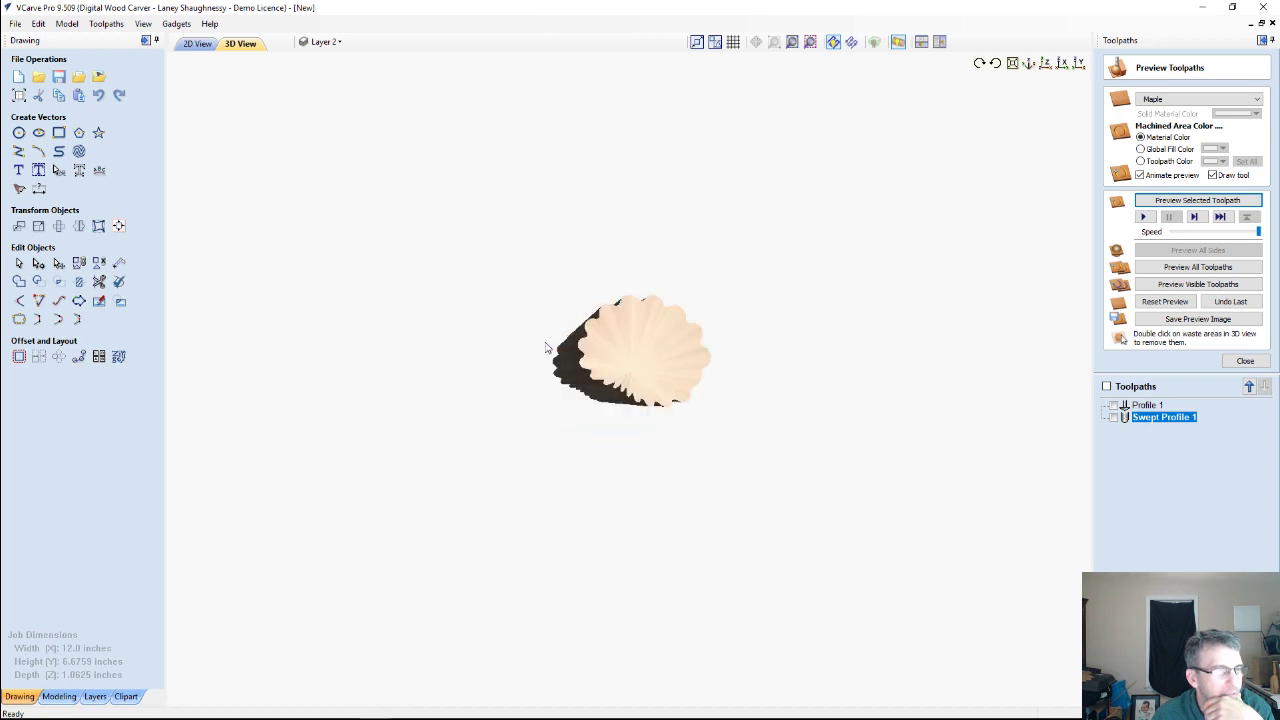
Delete the old wavy scalloped profile line drawn to the left of the job in the 2D layout.
{"action": "left_click", "coordinate": [196, 45]}
{"action": "scroll", "coordinate": [589, 434], "scroll_direction": "up", "scroll_amount": 3}
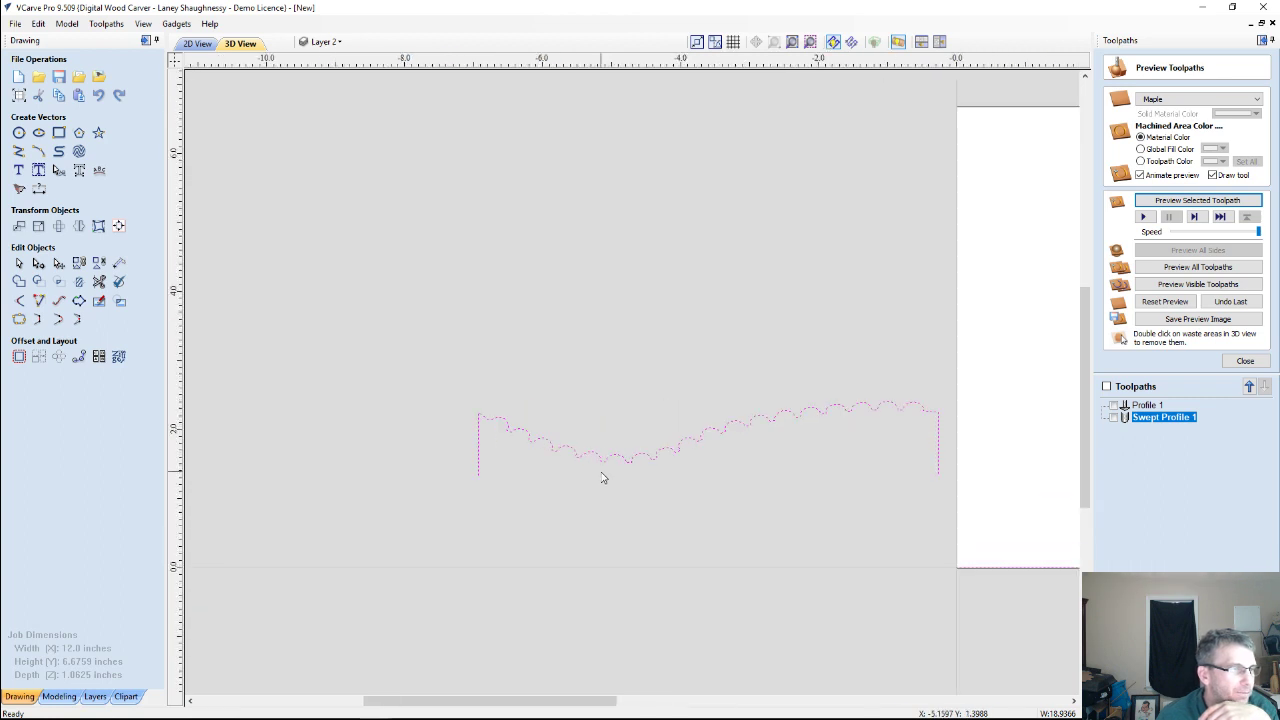
{"action": "scroll", "coordinate": [603, 478], "scroll_direction": "up", "scroll_amount": 1}
{"action": "scroll", "coordinate": [590, 452], "scroll_direction": "down", "scroll_amount": 3}
{"action": "scroll", "coordinate": [605, 455], "scroll_direction": "up", "scroll_amount": 3}
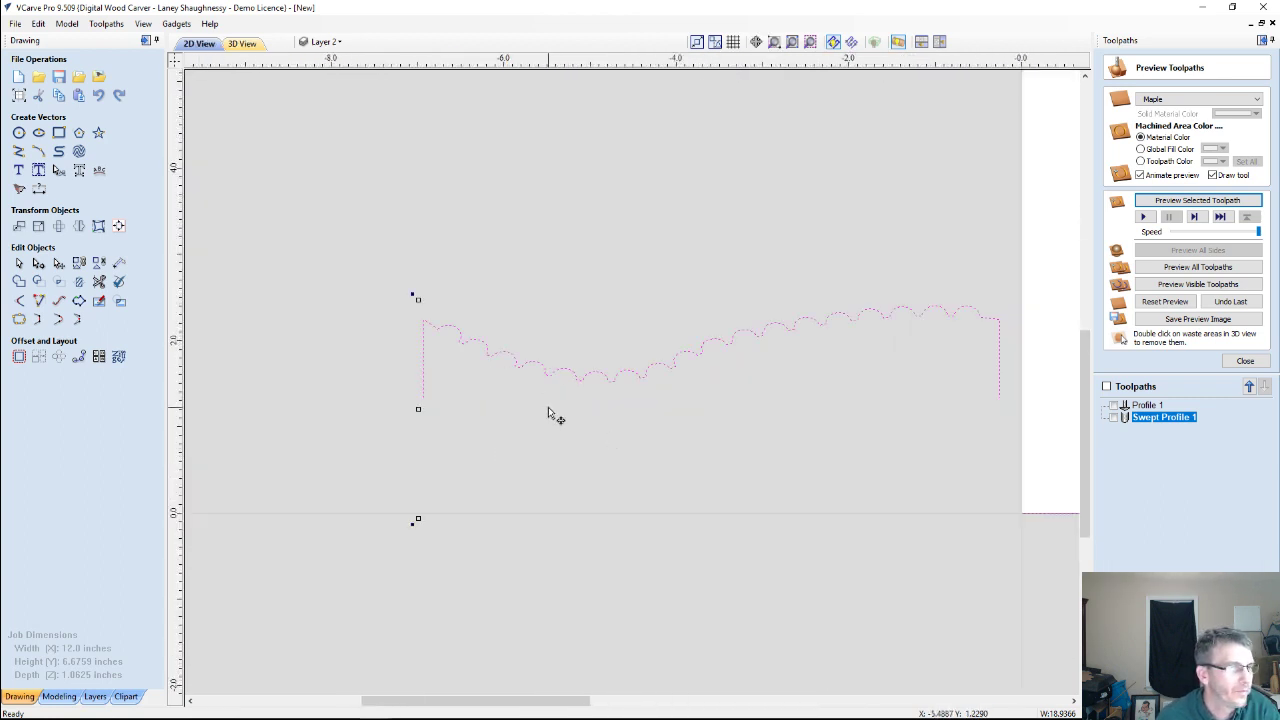
{"action": "left_click", "coordinate": [35, 265]}
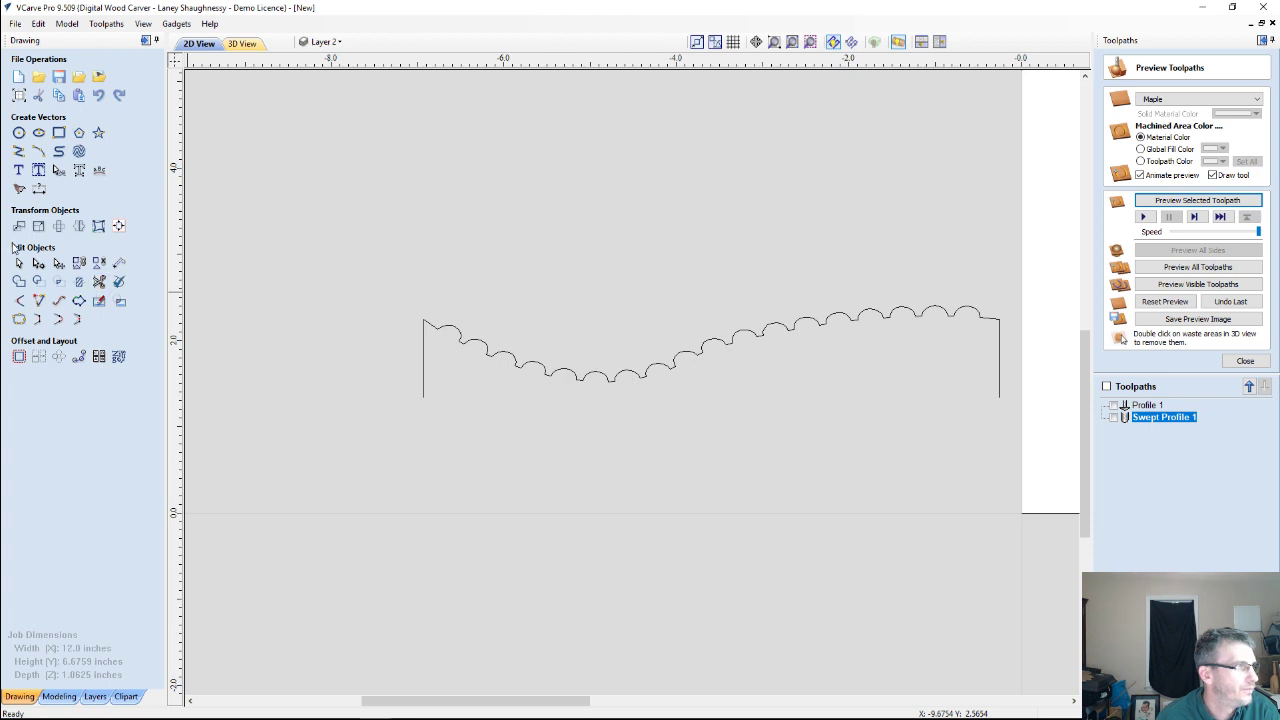
{"action": "scroll", "coordinate": [435, 305], "scroll_direction": "down", "scroll_amount": 2}
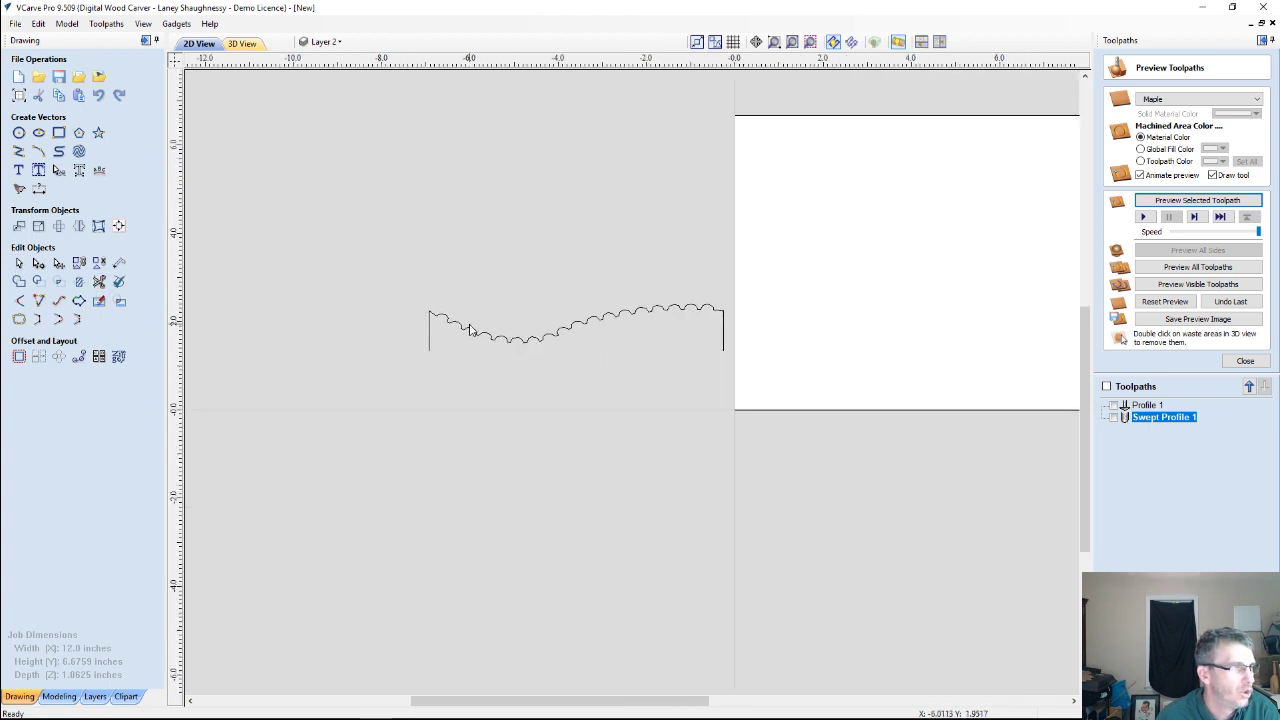
{"action": "left_click", "coordinate": [462, 331]}
{"action": "key", "text": "Delete"}
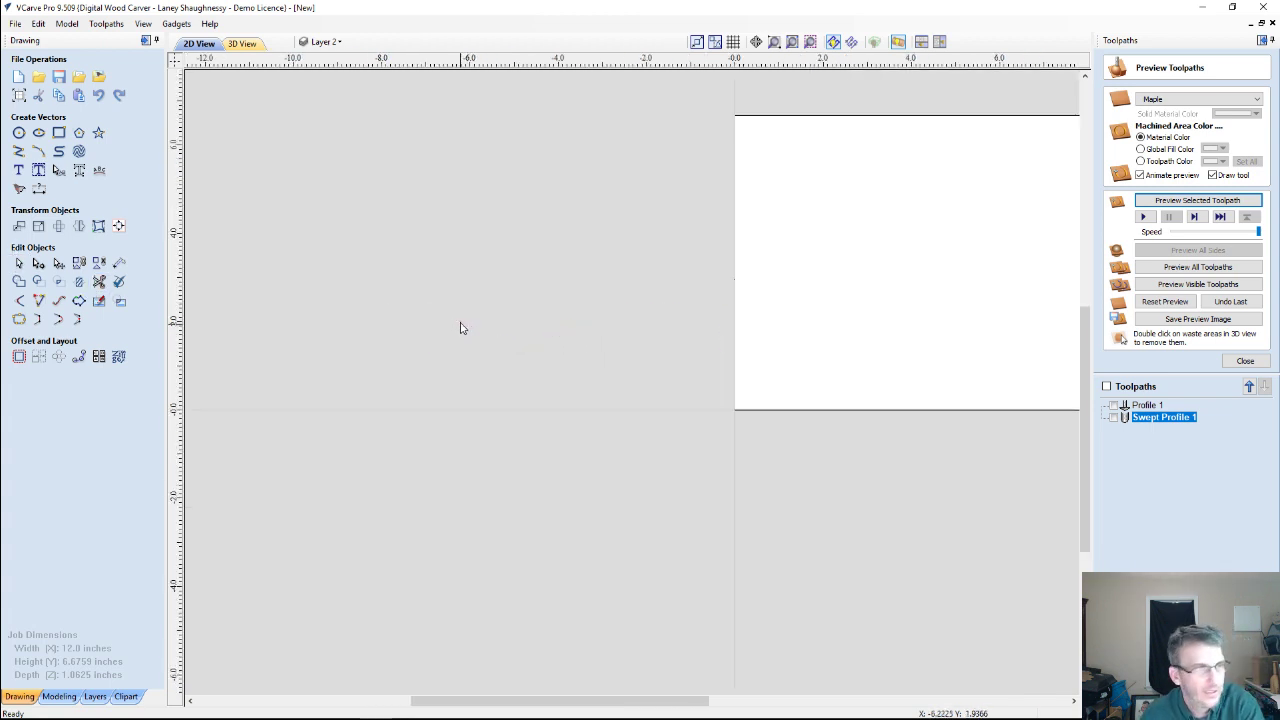
Draw a rectangle about 0.87 by 6.68 inches against the job's left edge, and move it about 2 inches left of the job.
{"action": "left_click", "coordinate": [58, 132]}
{"action": "mouse_move", "coordinate": [474, 291]}
{"action": "left_mouse_down"}
{"action": "mouse_move", "coordinate": [720, 337]}
{"action": "mouse_move", "coordinate": [735, 402]}
{"action": "mouse_move", "coordinate": [786, 77]}
{"action": "left_mouse_up"}
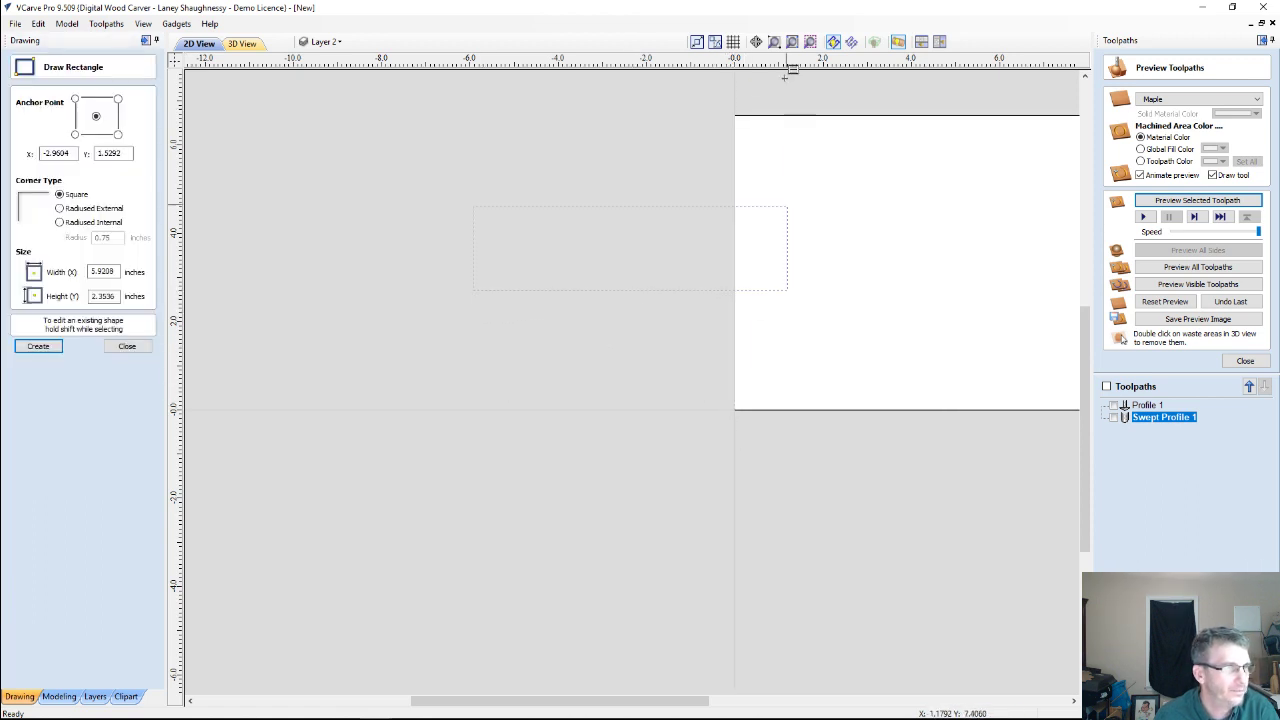
{"action": "left_click_drag", "start_coordinate": [608, 141], "coordinate": [580, 168]}
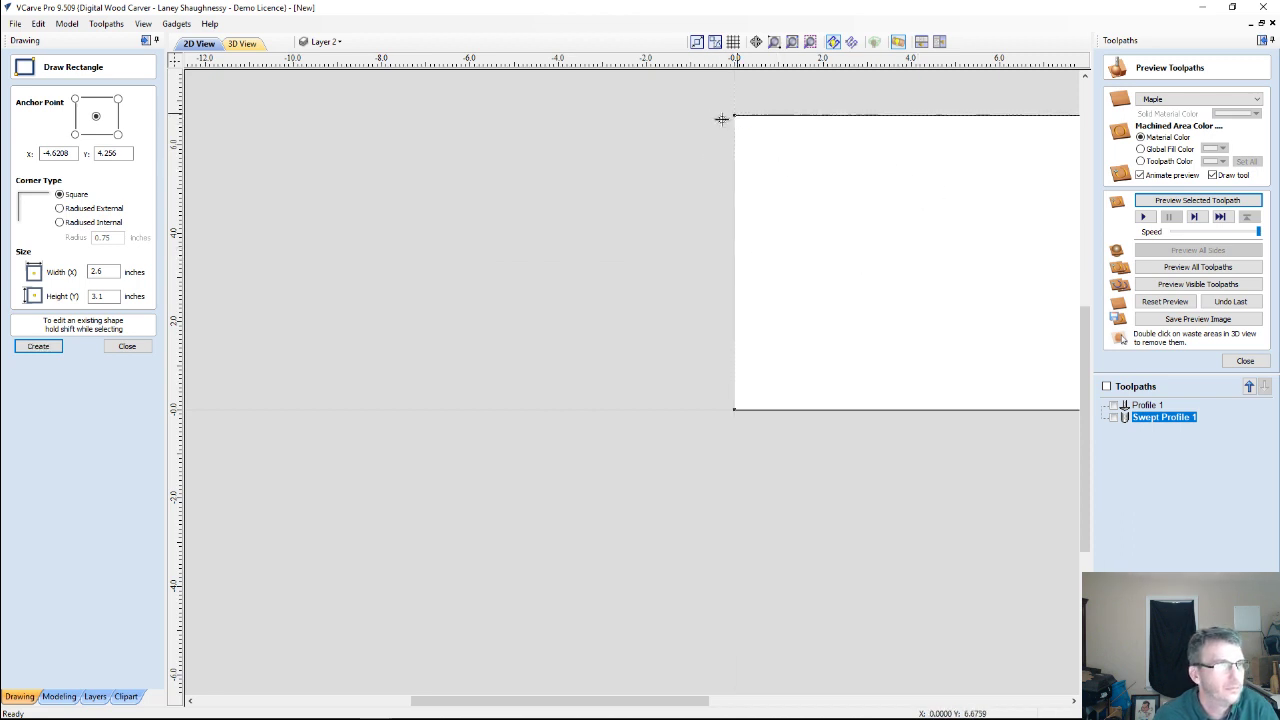
{"action": "left_click_drag", "start_coordinate": [661, 418], "coordinate": [697, 407]}
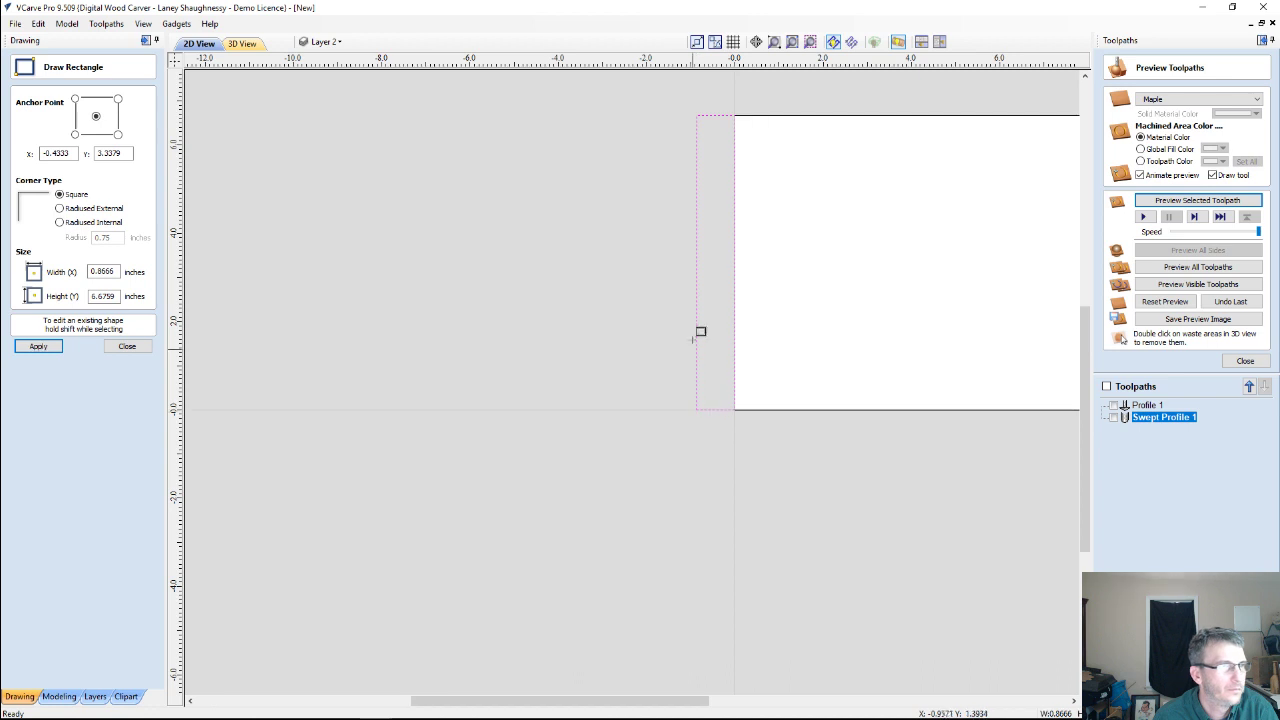
{"action": "left_click", "coordinate": [127, 346]}
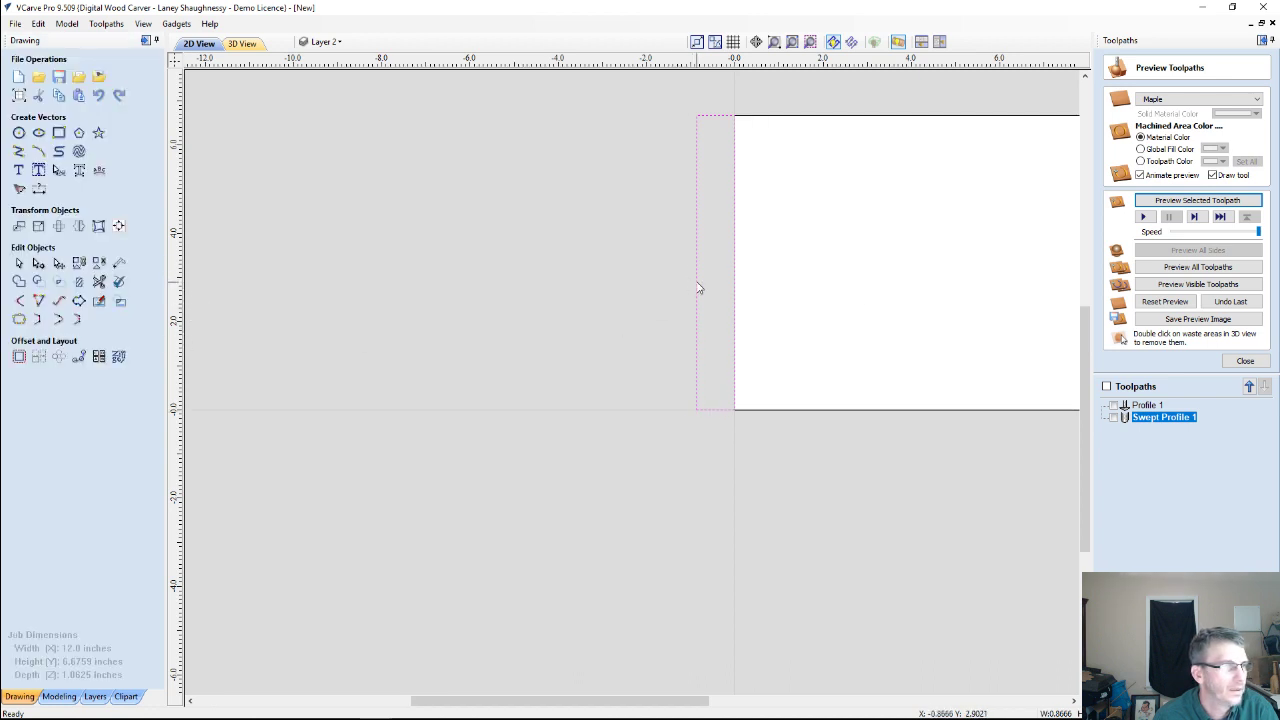
{"action": "left_click_drag", "start_coordinate": [720, 262], "coordinate": [626, 264]}
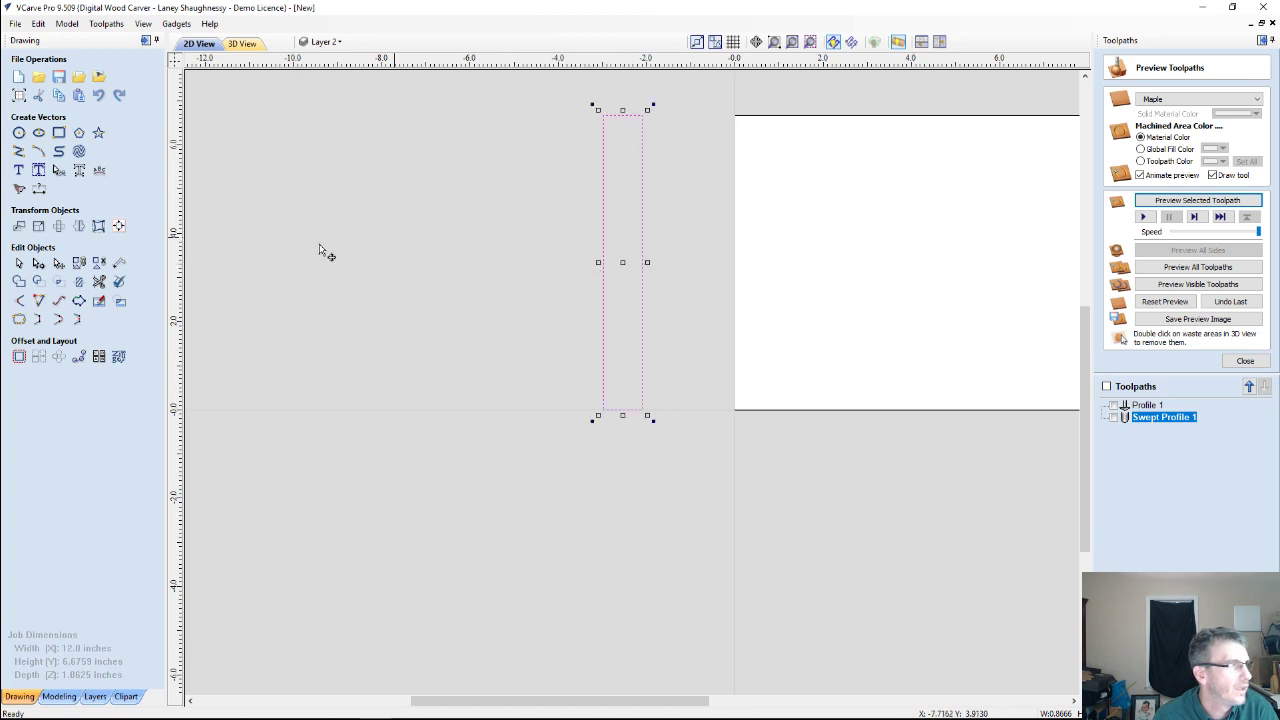
Delete the rectangle's left vertical span in node editing to leave an open three-sided bracket.
{"action": "left_click", "coordinate": [717, 289]}
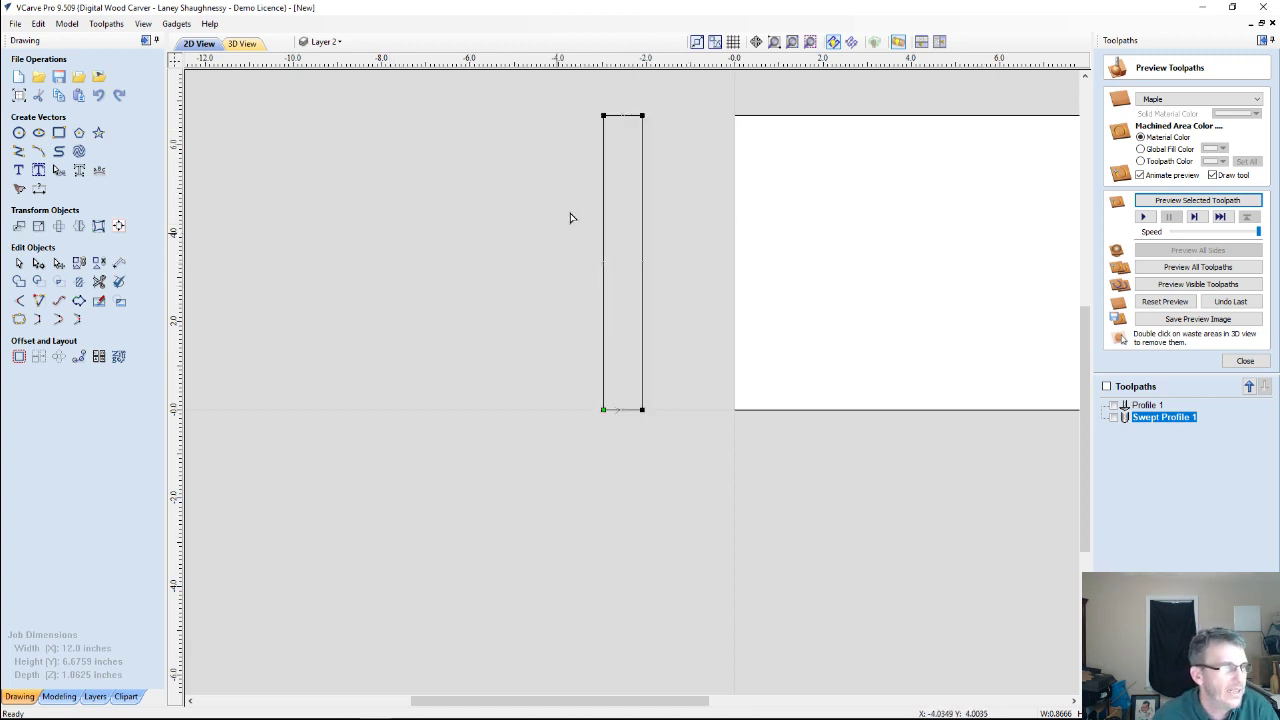
{"action": "right_click", "coordinate": [605, 237]}
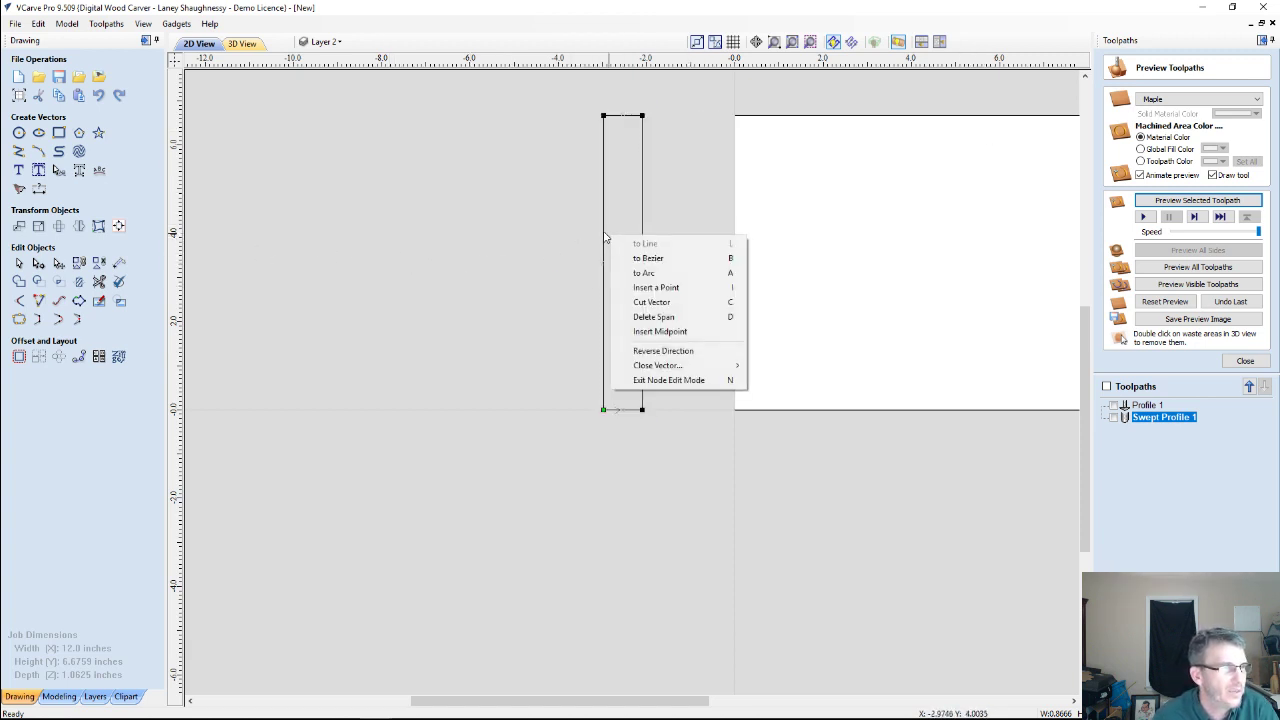
{"action": "left_click", "coordinate": [622, 318]}
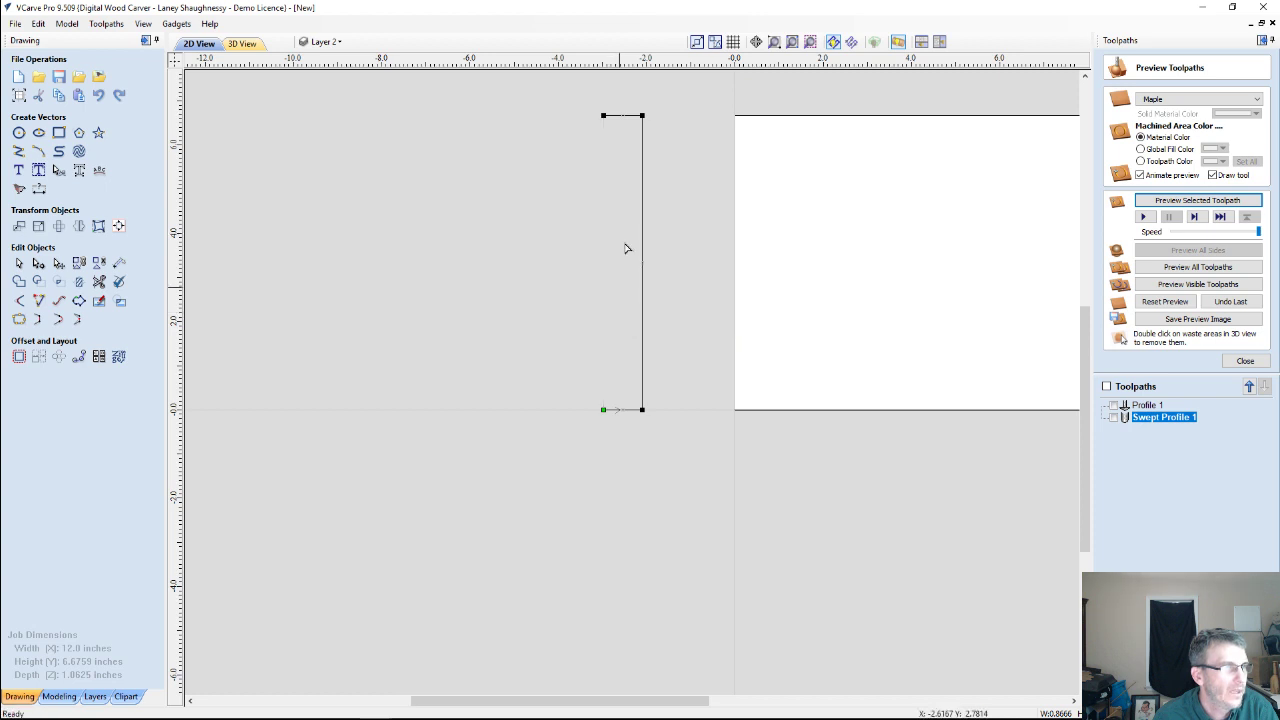
Try to convert the bracket's long vertical span to a shallow outward arc, and undo the arc changes.
{"action": "right_click", "coordinate": [645, 238]}
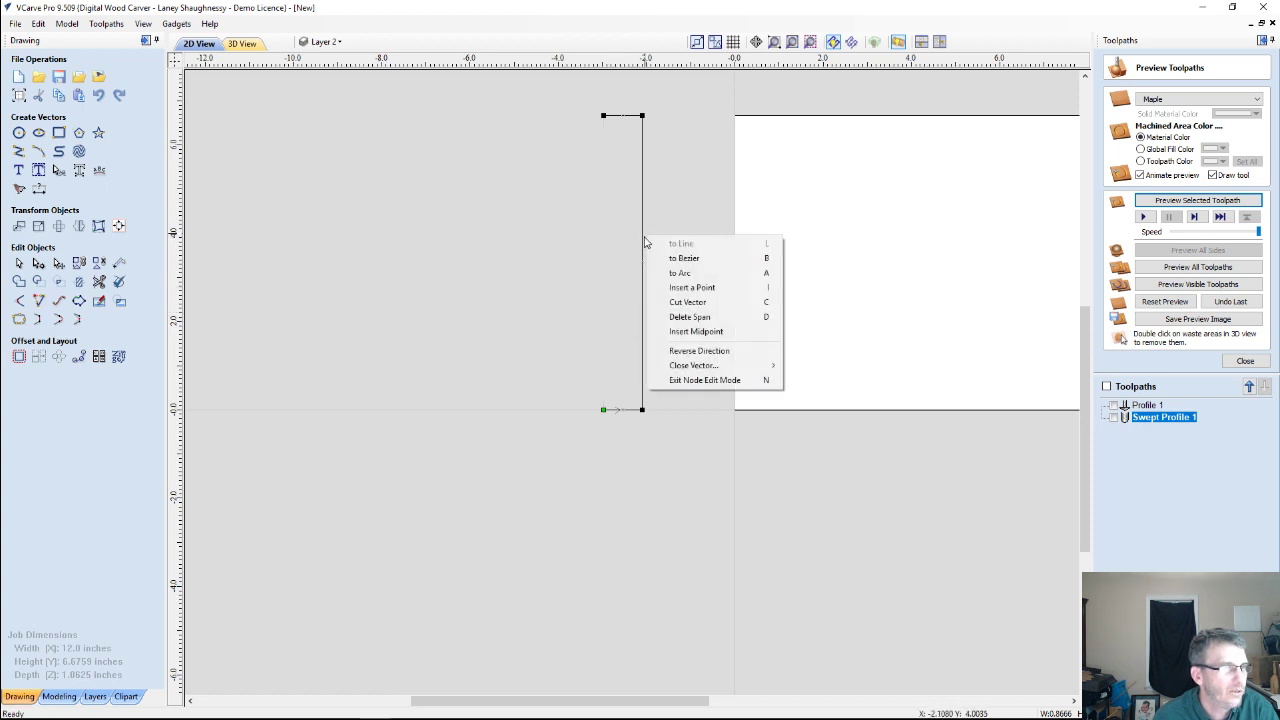
{"action": "left_click", "coordinate": [678, 272]}
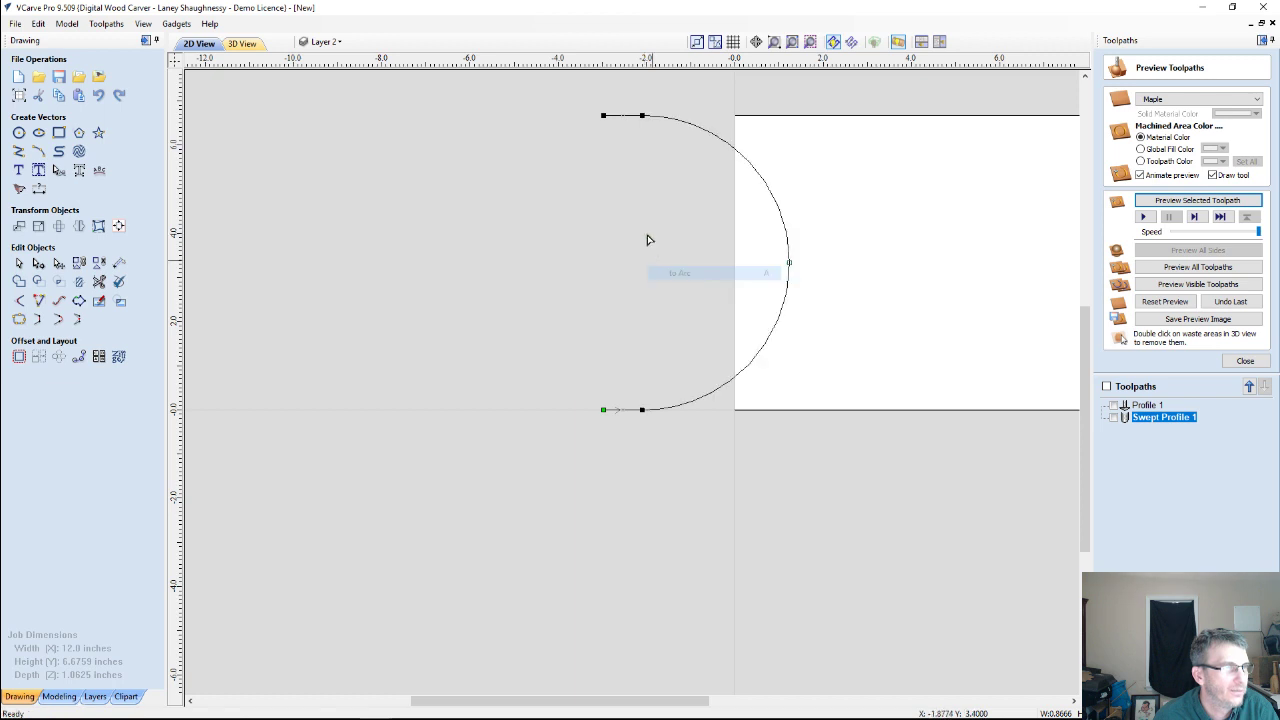
{"action": "left_click_drag", "start_coordinate": [788, 263], "coordinate": [649, 241]}
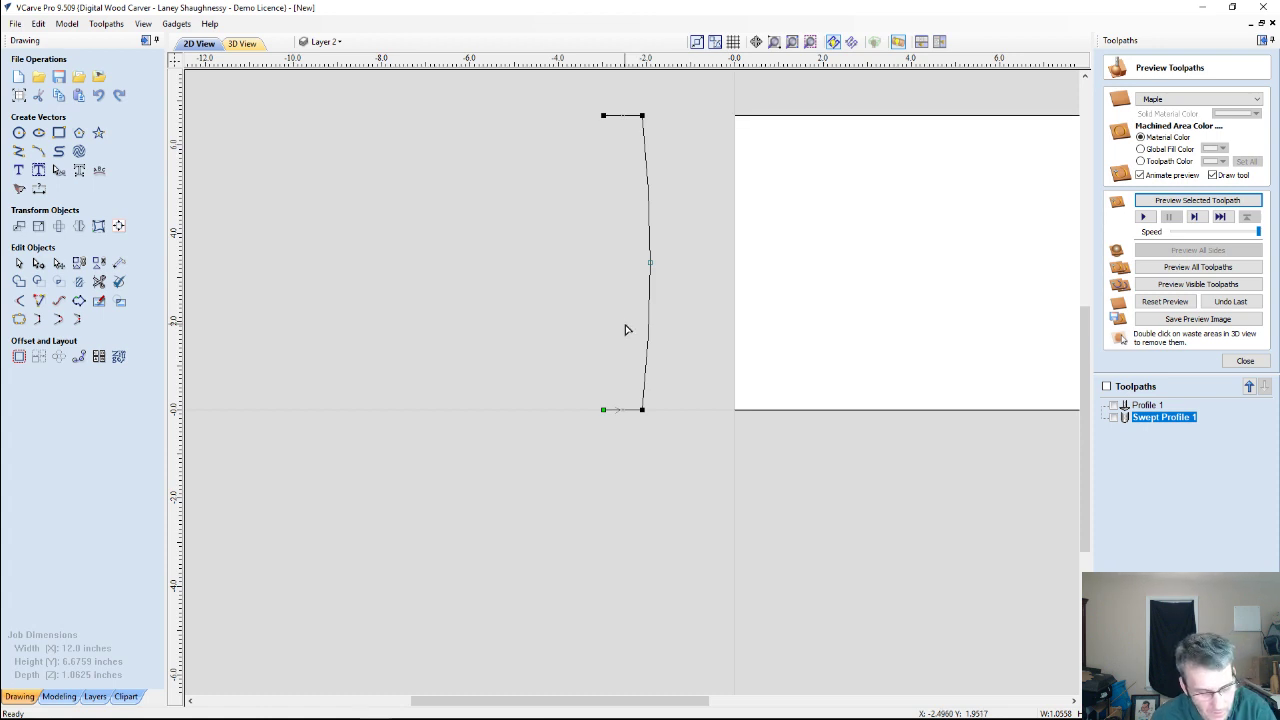
{"action": "key", "text": "ctrl+z"}
{"action": "key", "text": "ctrl+z"}
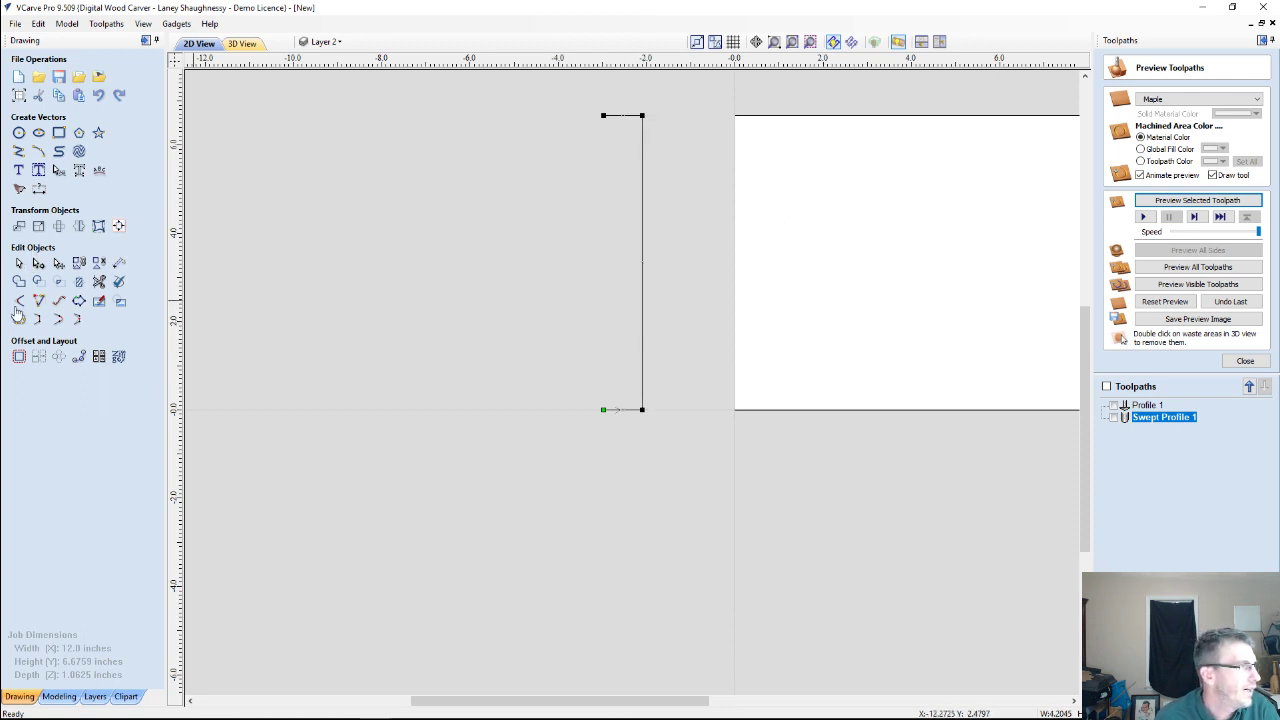
Draw a circle centred on the bracket's long side near its lower end, and set its diameter to 0.3 inches.
{"action": "left_click", "coordinate": [18, 132]}
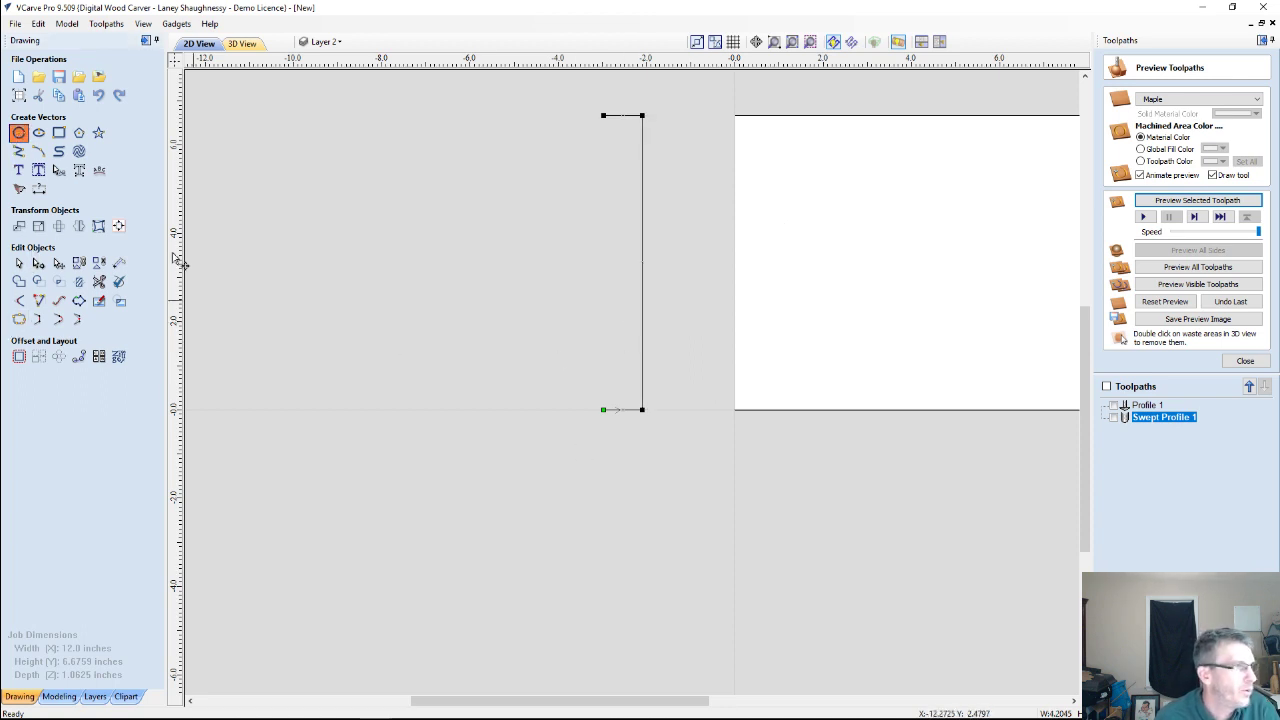
{"action": "left_click", "coordinate": [643, 392]}
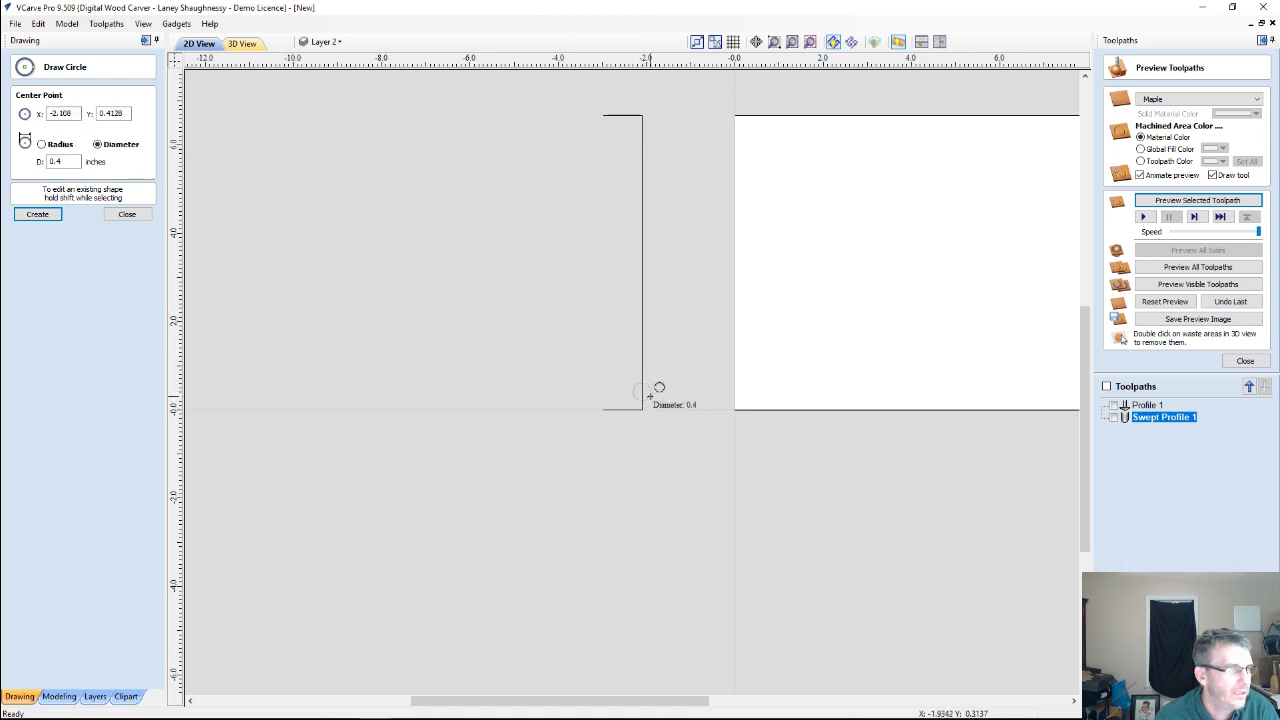
{"action": "left_click", "coordinate": [659, 387]}
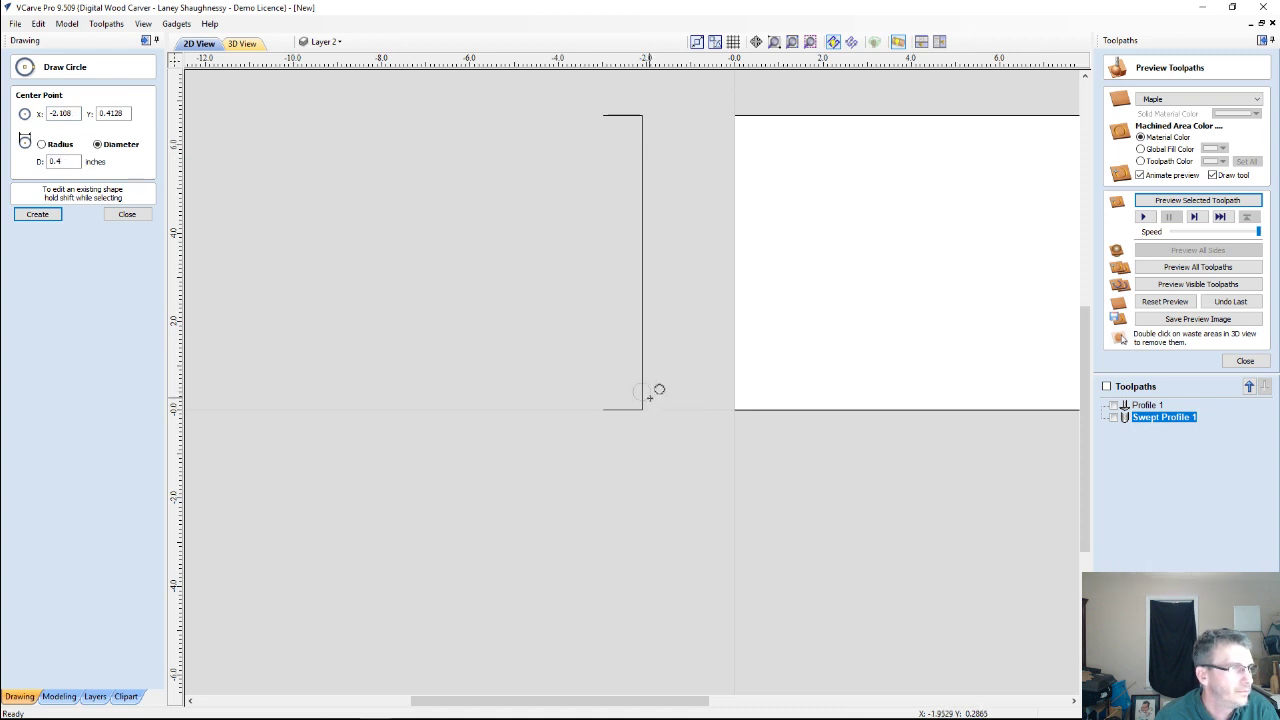
{"action": "left_click", "coordinate": [645, 393], "text": "shift"}
{"action": "left_click", "coordinate": [51, 162]}
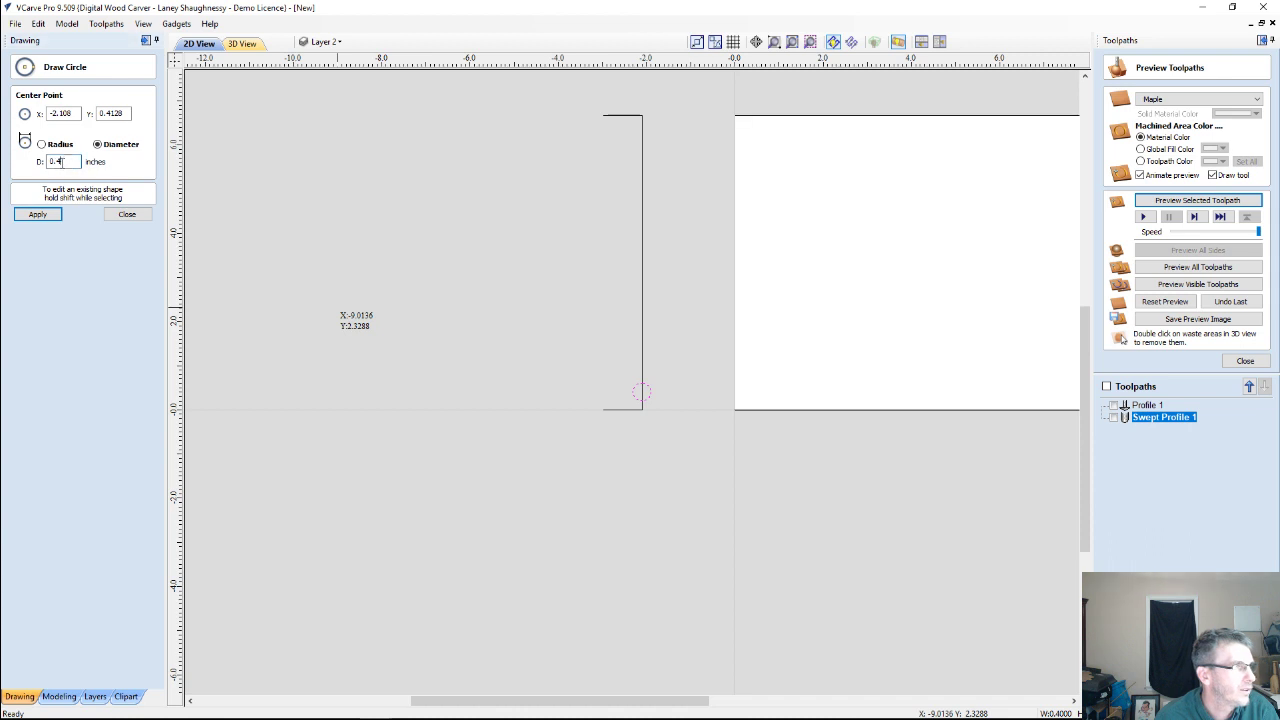
{"action": "key", "text": "BackSpace"}
{"action": "type", "text": "3"}
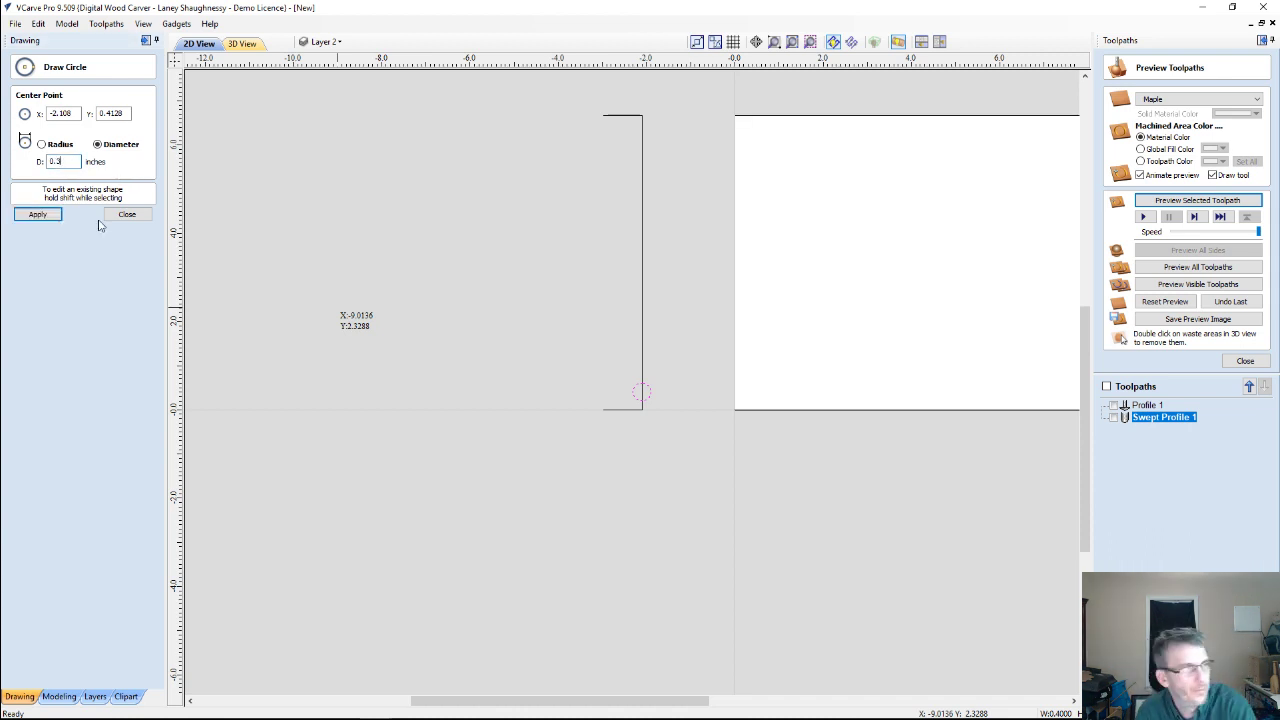
{"action": "left_click", "coordinate": [38, 215]}
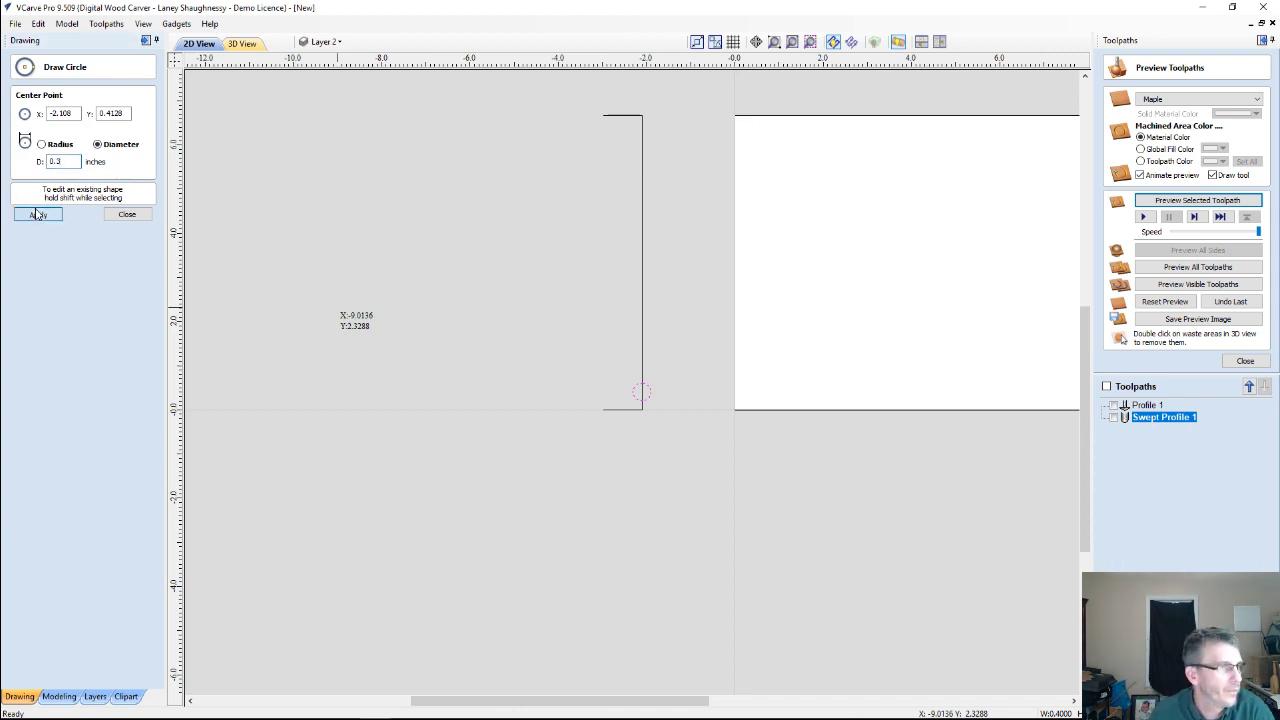
{"action": "left_click", "coordinate": [126, 216]}
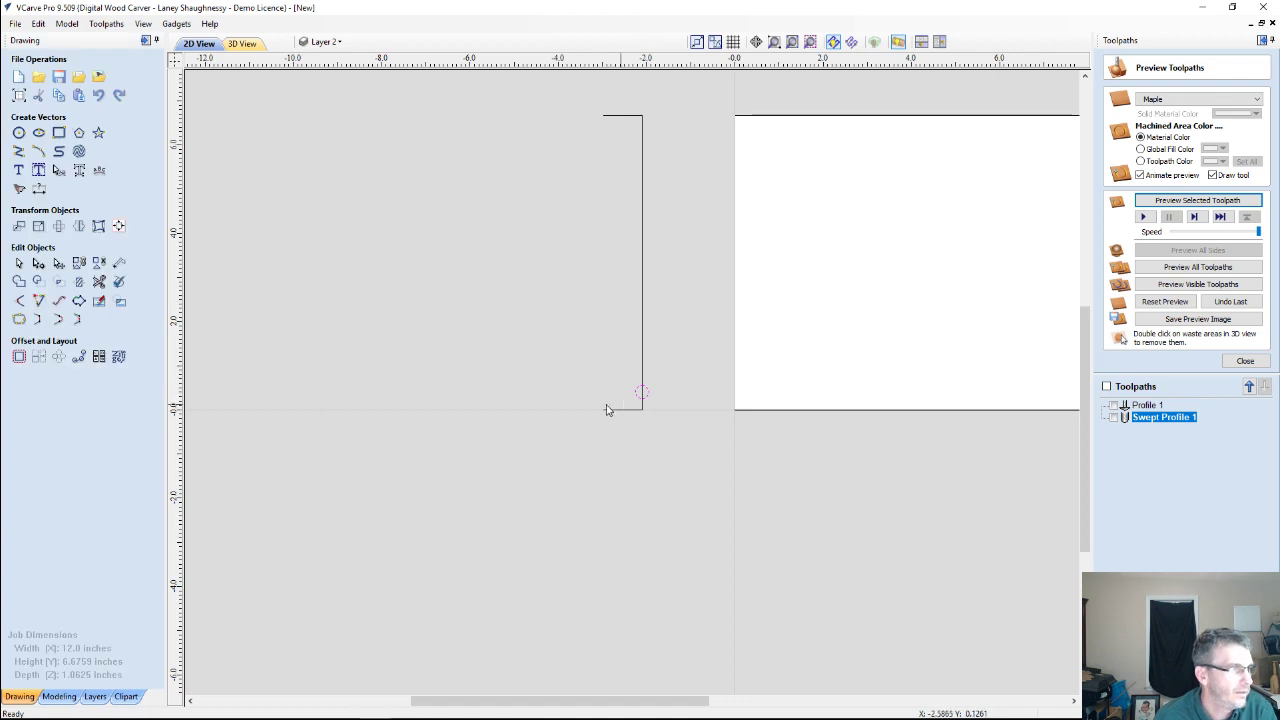
Copy the circle along the bracket with 0.375 inches between copies, even spacing, aligned to the curve and on a new layer.
{"action": "left_click", "coordinate": [79, 357]}
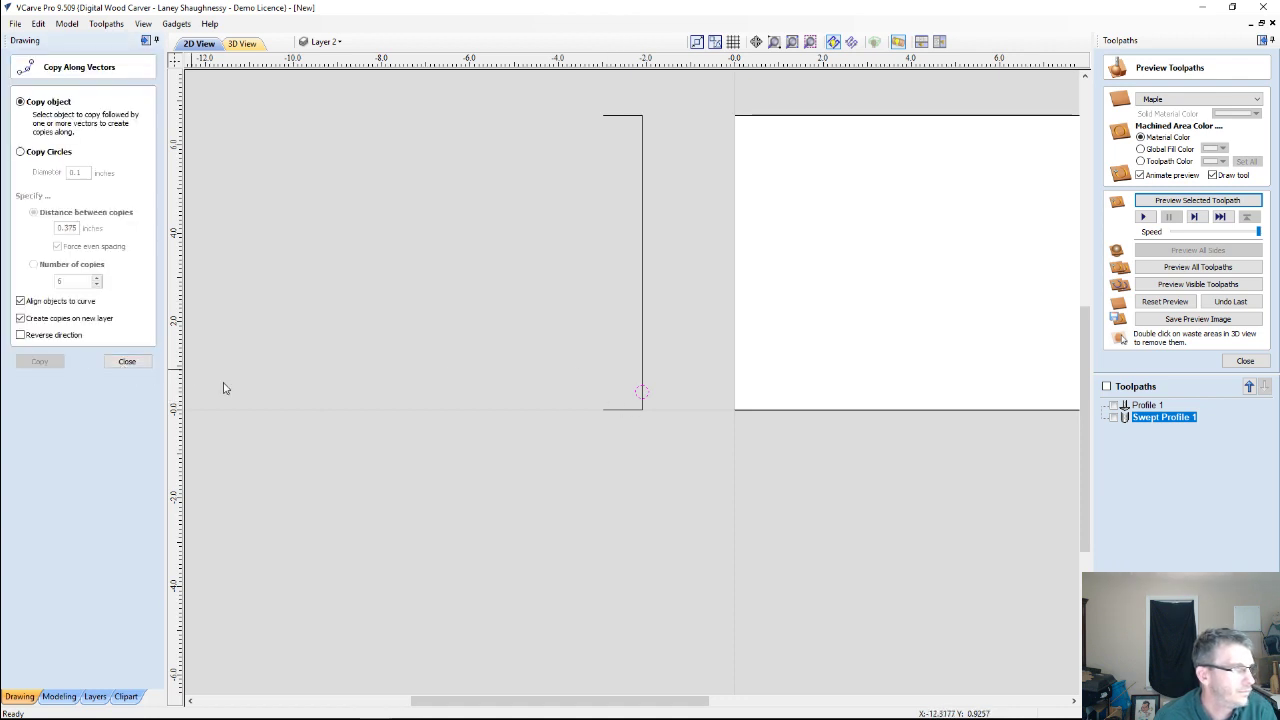
{"action": "left_click", "coordinate": [624, 411]}
{"action": "left_click", "coordinate": [624, 411]}
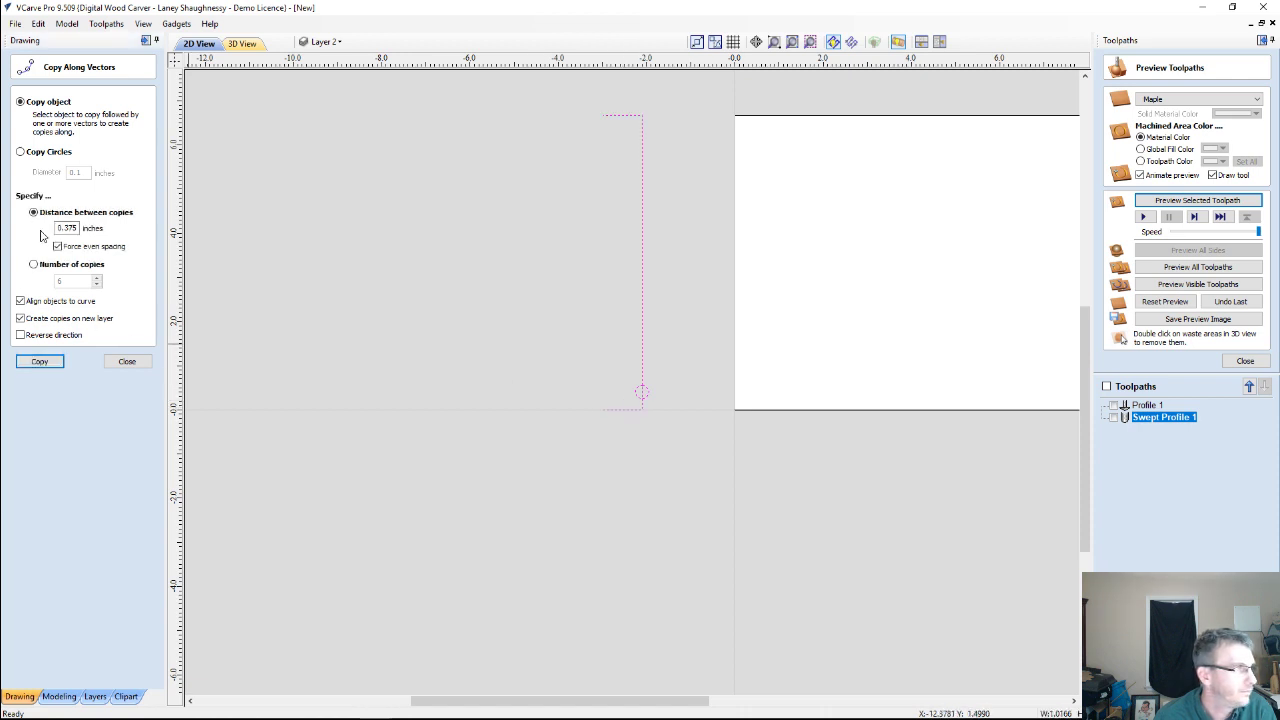
{"action": "left_click", "coordinate": [39, 361]}
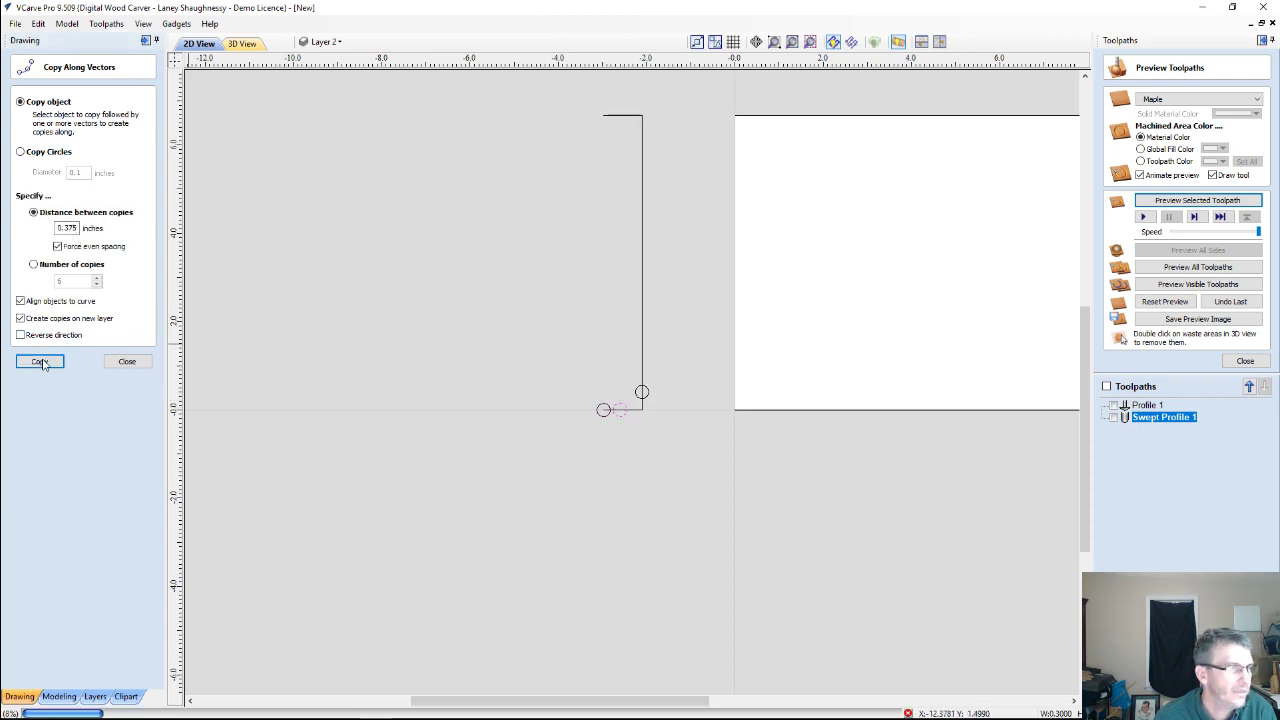
{"action": "left_click", "coordinate": [124, 362]}
Delete the circles on the bracket's two short sides and the overlapping original circle near the lower end.
{"action": "left_click", "coordinate": [603, 115]}
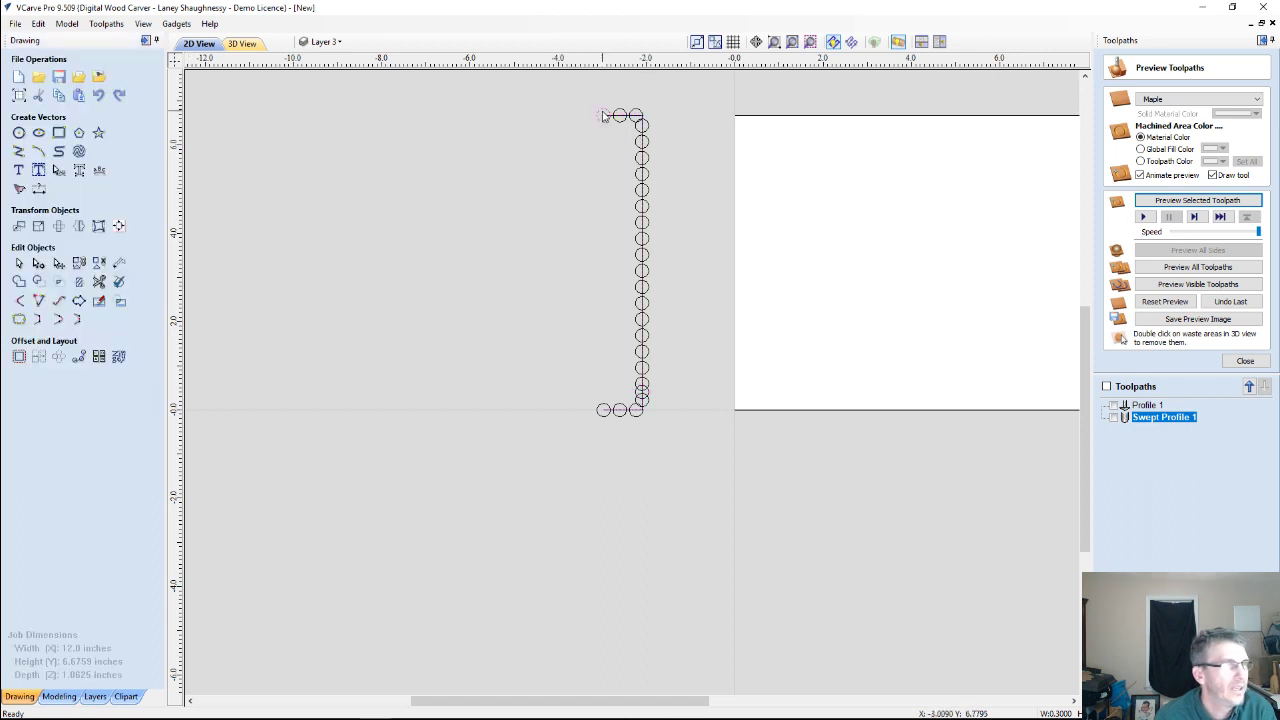
{"action": "left_click_drag", "start_coordinate": [603, 115], "coordinate": [641, 123]}
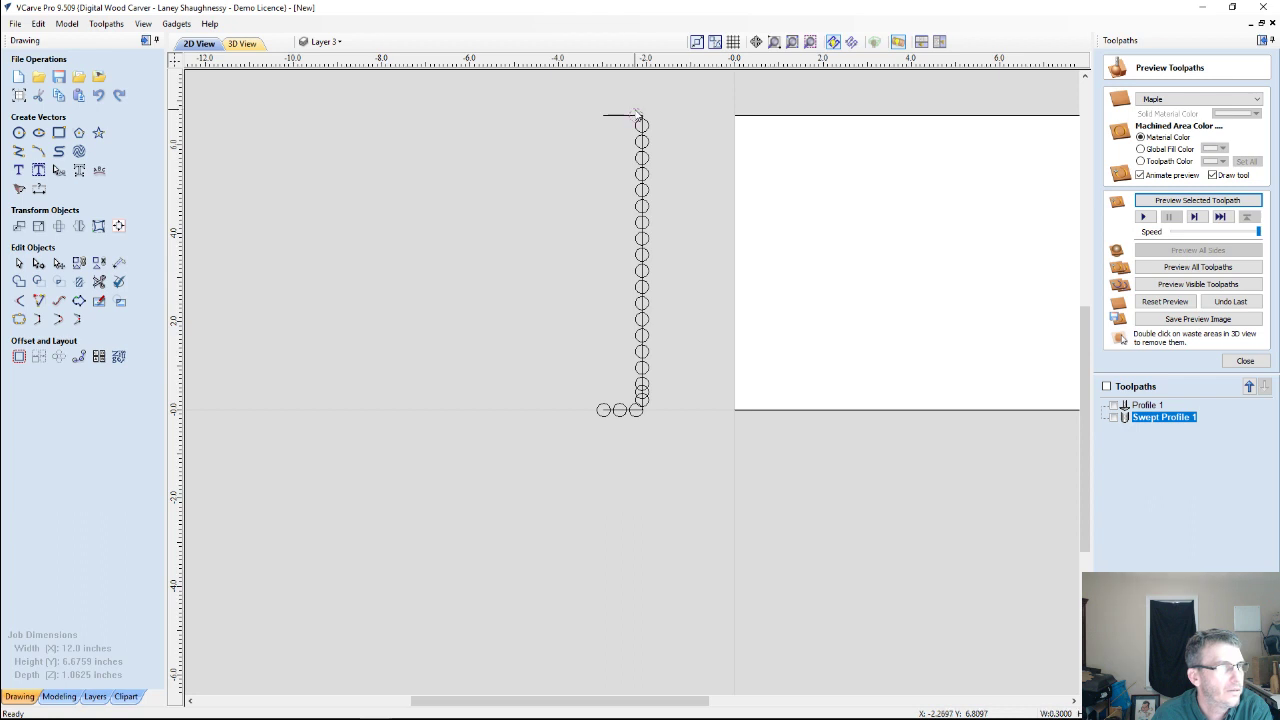
{"action": "left_click_drag", "start_coordinate": [600, 416], "coordinate": [633, 420]}
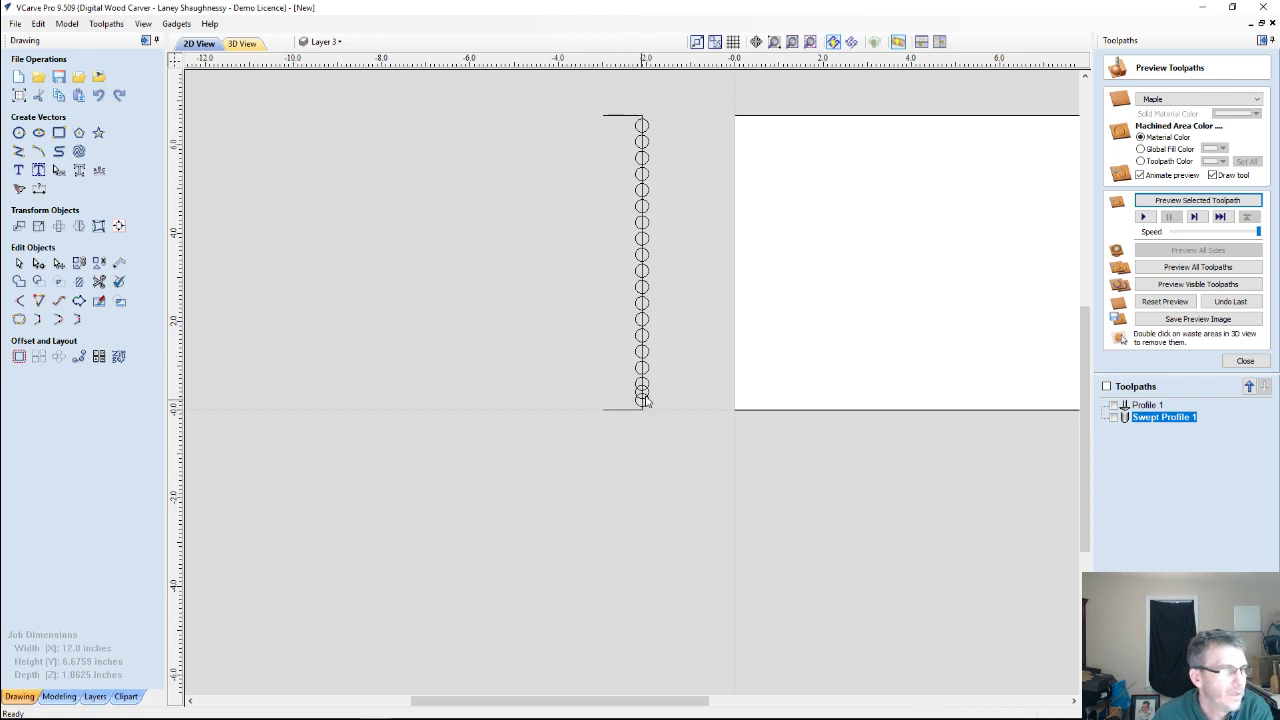
{"action": "scroll", "coordinate": [634, 405], "scroll_direction": "up", "scroll_amount": 2}
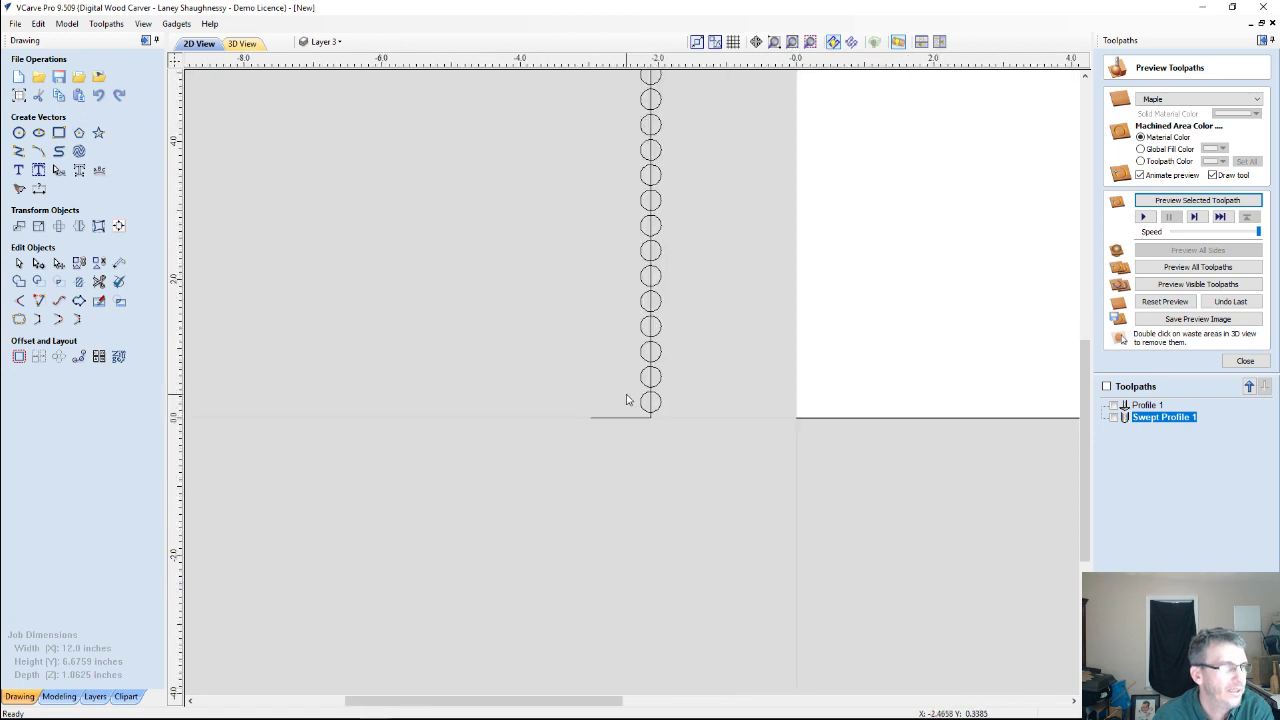
Trim away the left halves of the upper eight circles along the bracket's long side.
{"action": "scroll", "coordinate": [614, 324], "scroll_direction": "down", "scroll_amount": 2}
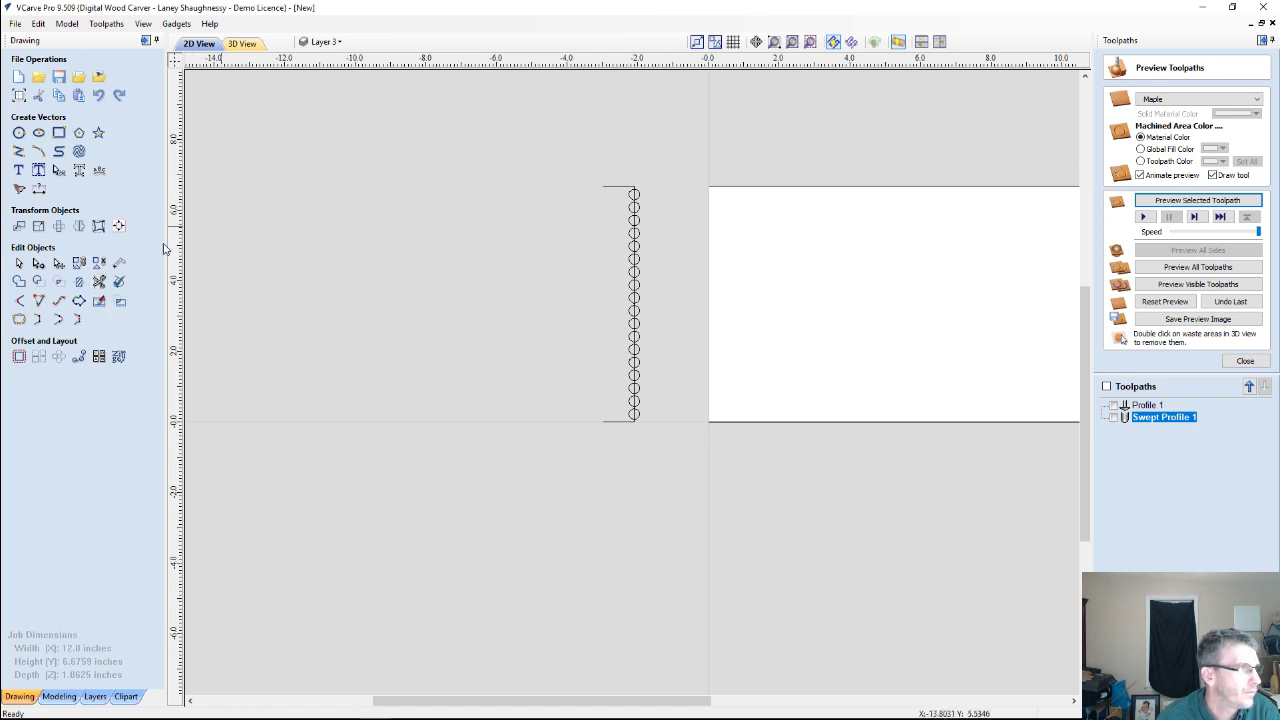
{"action": "left_click", "coordinate": [99, 281]}
{"action": "scroll", "coordinate": [649, 160], "scroll_direction": "up", "scroll_amount": 4}
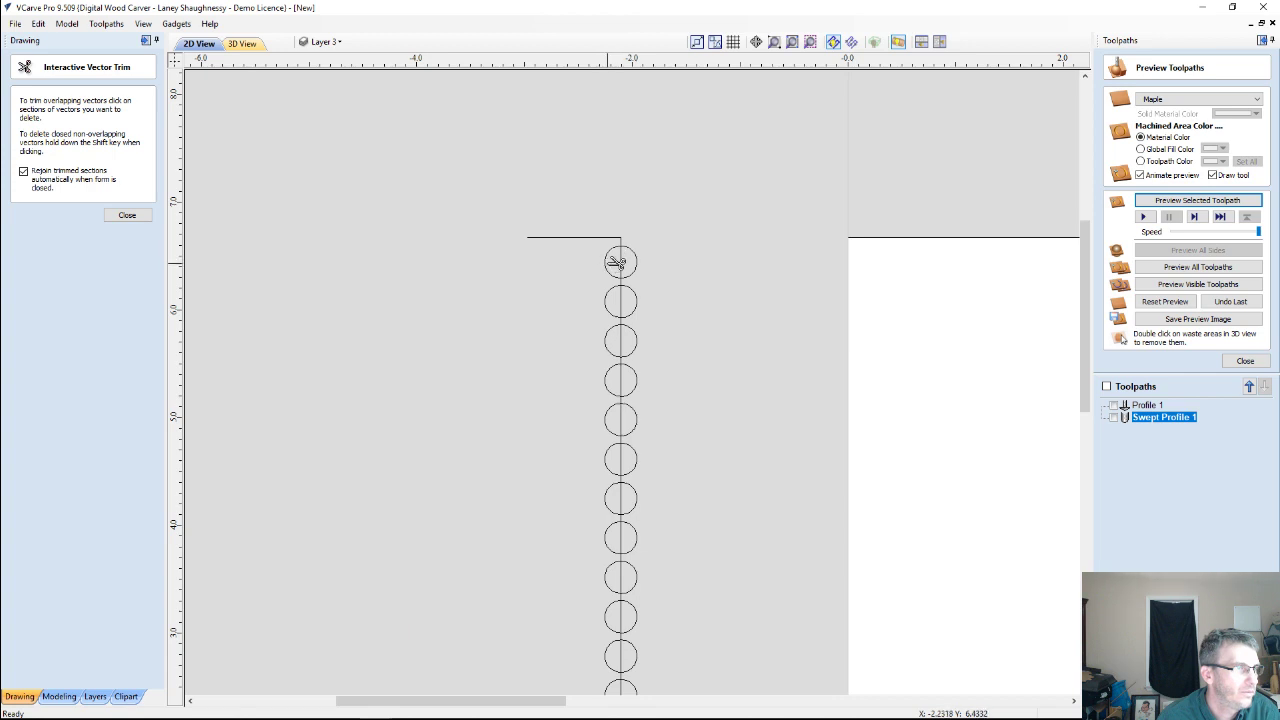
{"action": "left_click", "coordinate": [606, 262]}
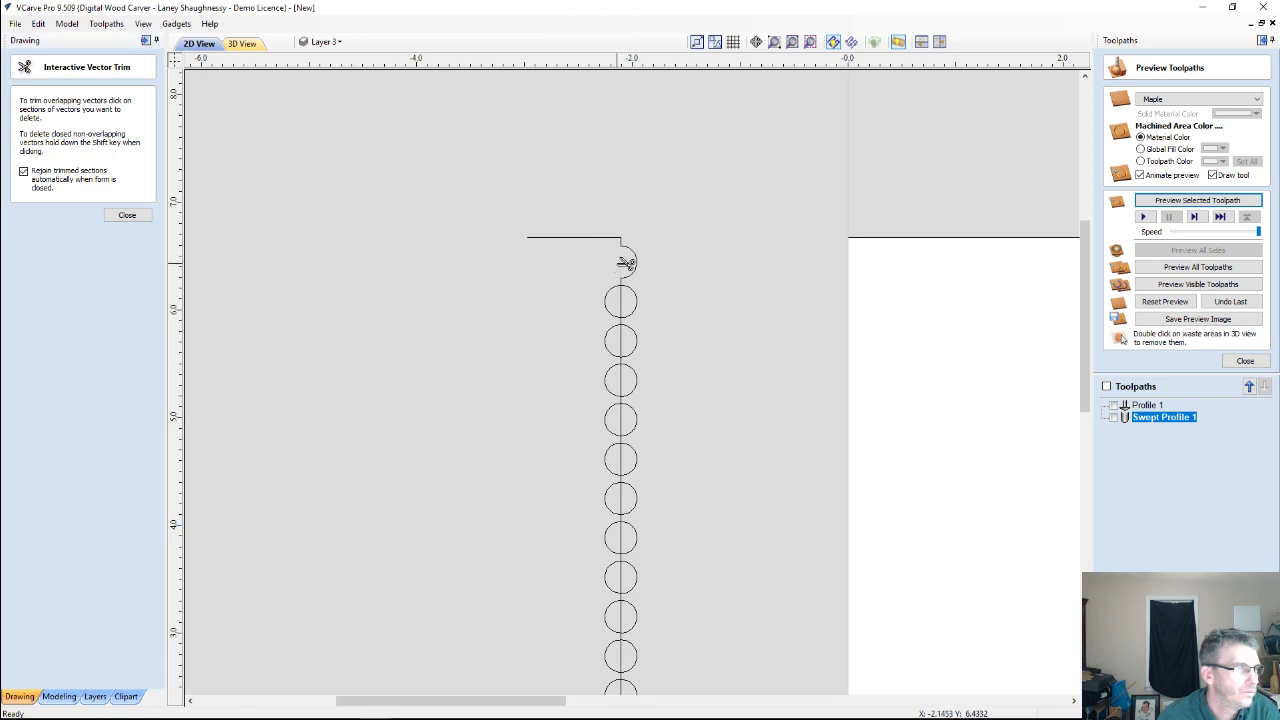
{"action": "left_click", "coordinate": [607, 300]}
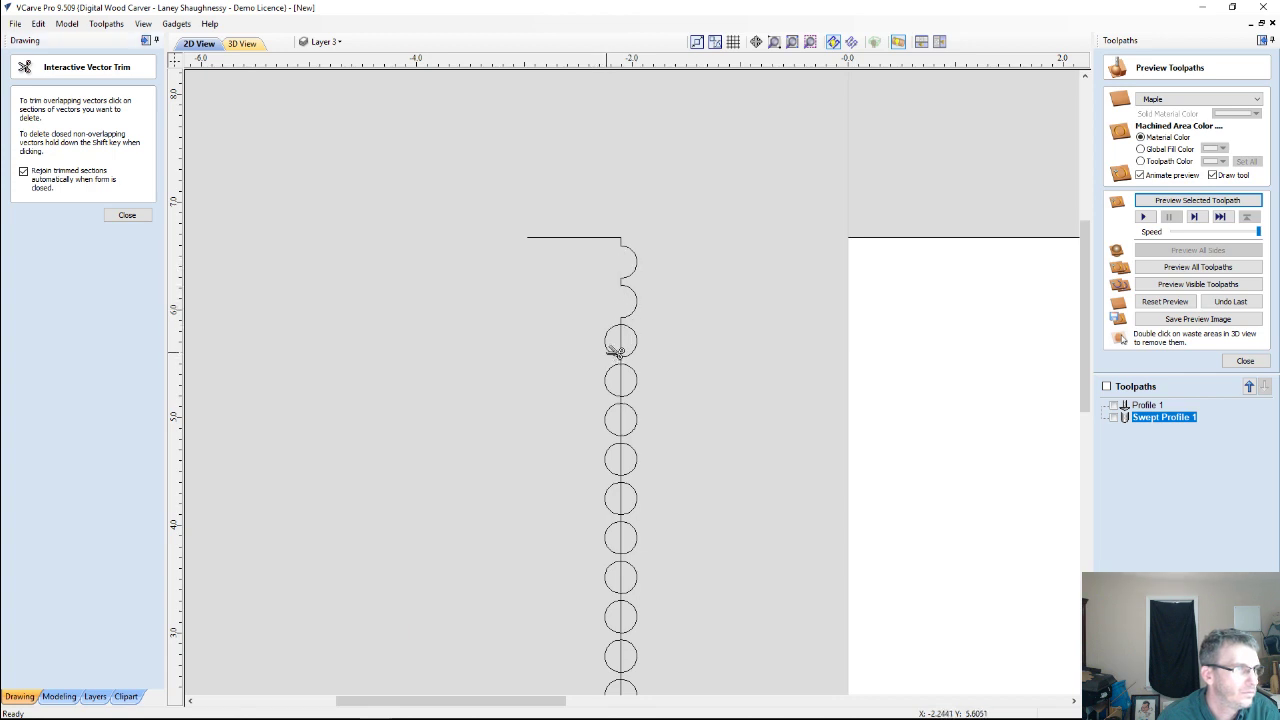
{"action": "left_click", "coordinate": [607, 345]}
{"action": "left_click", "coordinate": [608, 383]}
{"action": "left_click", "coordinate": [608, 423]}
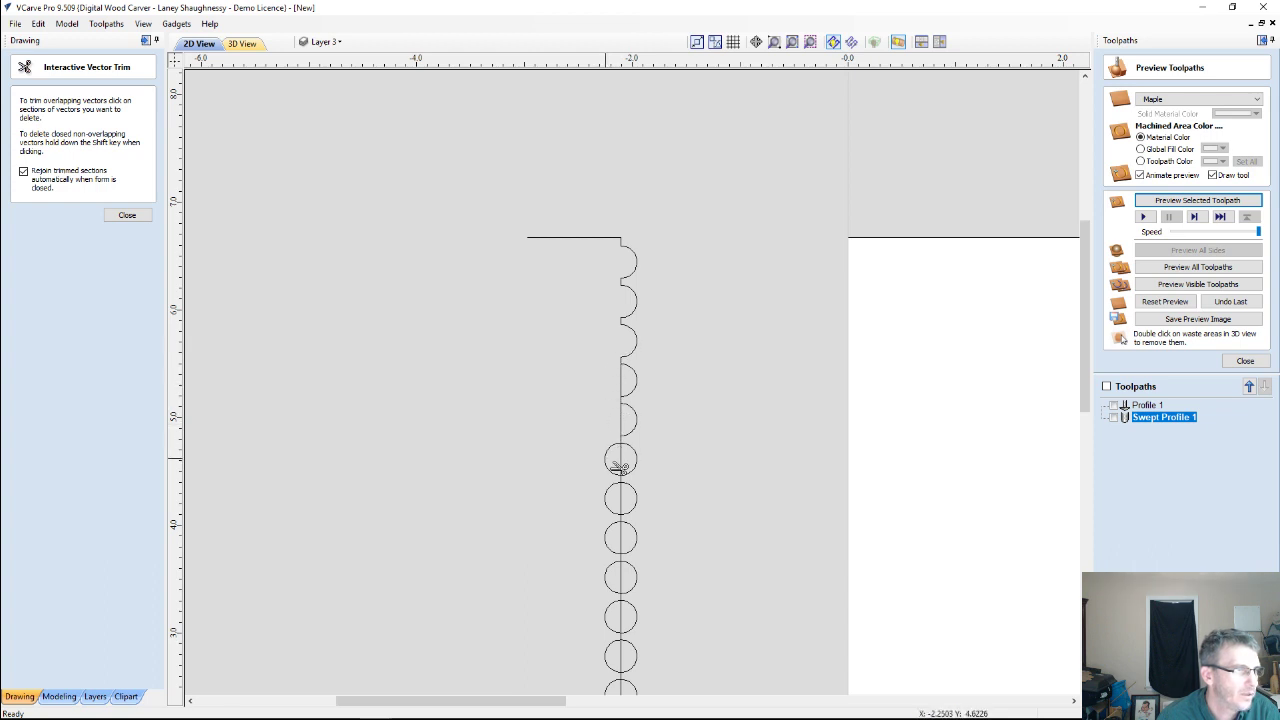
{"action": "left_click", "coordinate": [608, 462]}
{"action": "left_click", "coordinate": [610, 506]}
{"action": "left_click", "coordinate": [608, 538]}
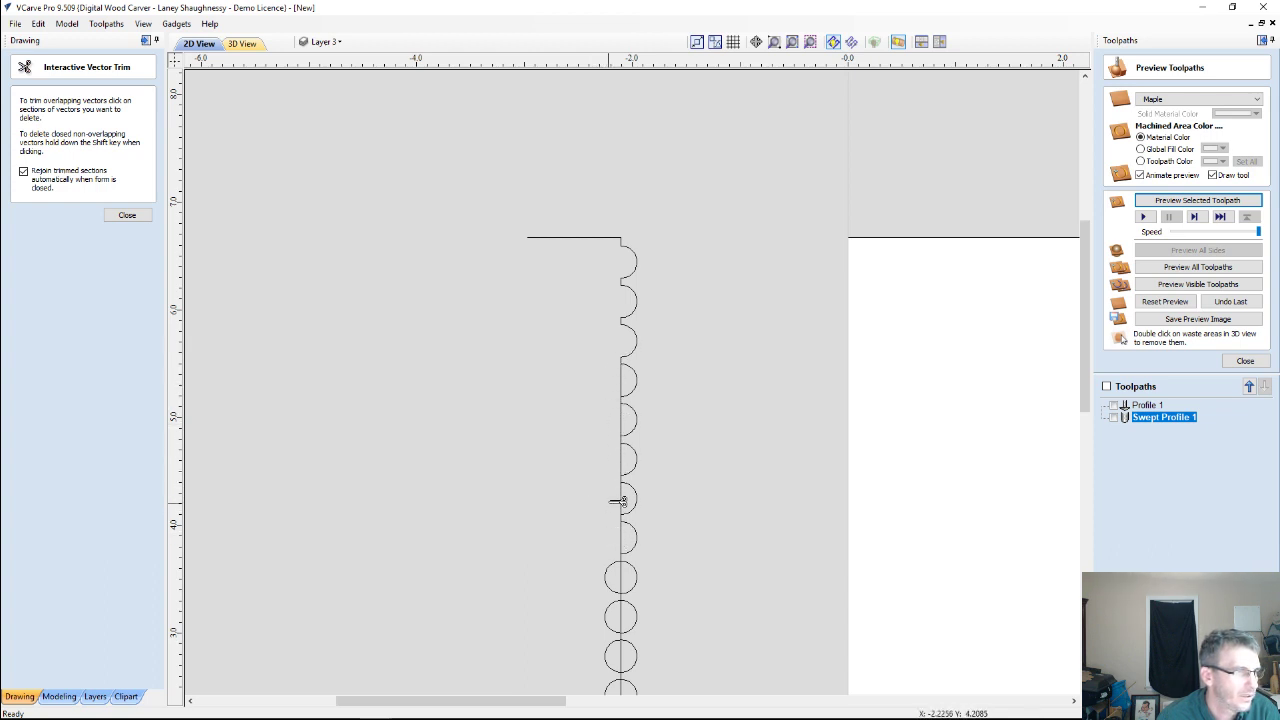
Trim the straight segments inside the upper scallops and reduce the next two circles down to right-facing half circles.
{"action": "left_click", "coordinate": [628, 465]}
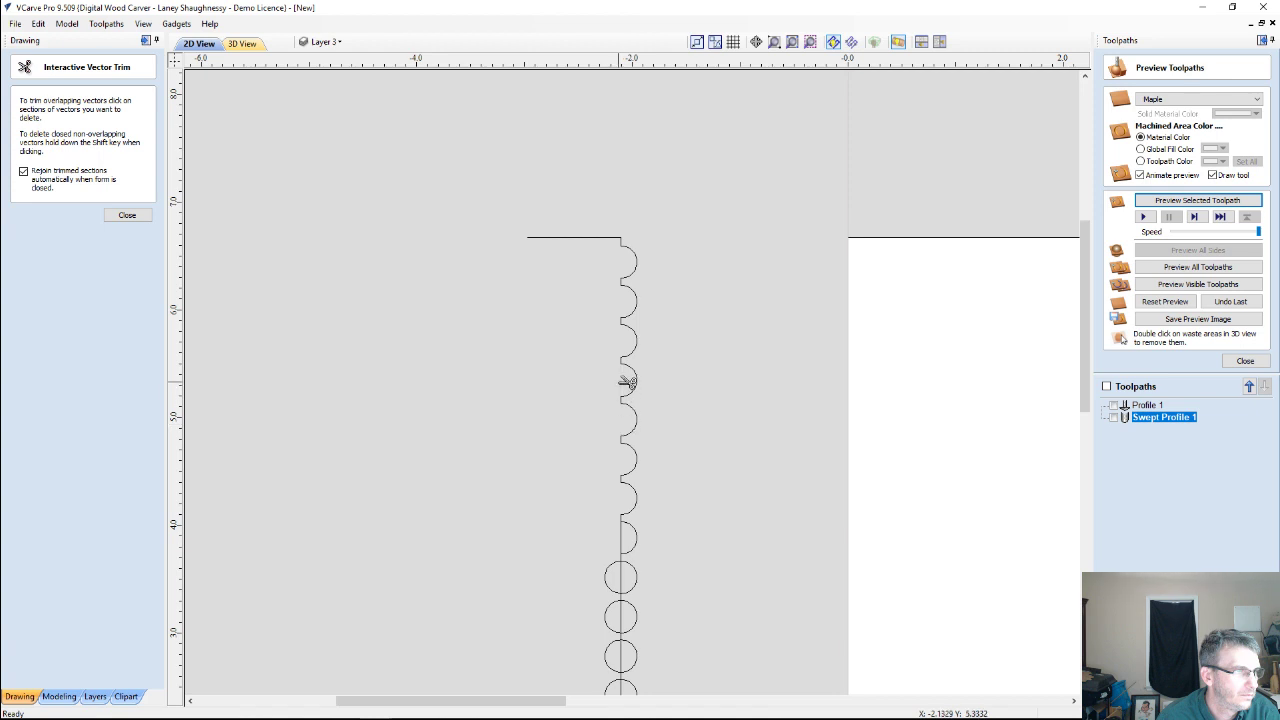
{"action": "scroll", "coordinate": [593, 495], "scroll_direction": "down", "scroll_amount": 2}
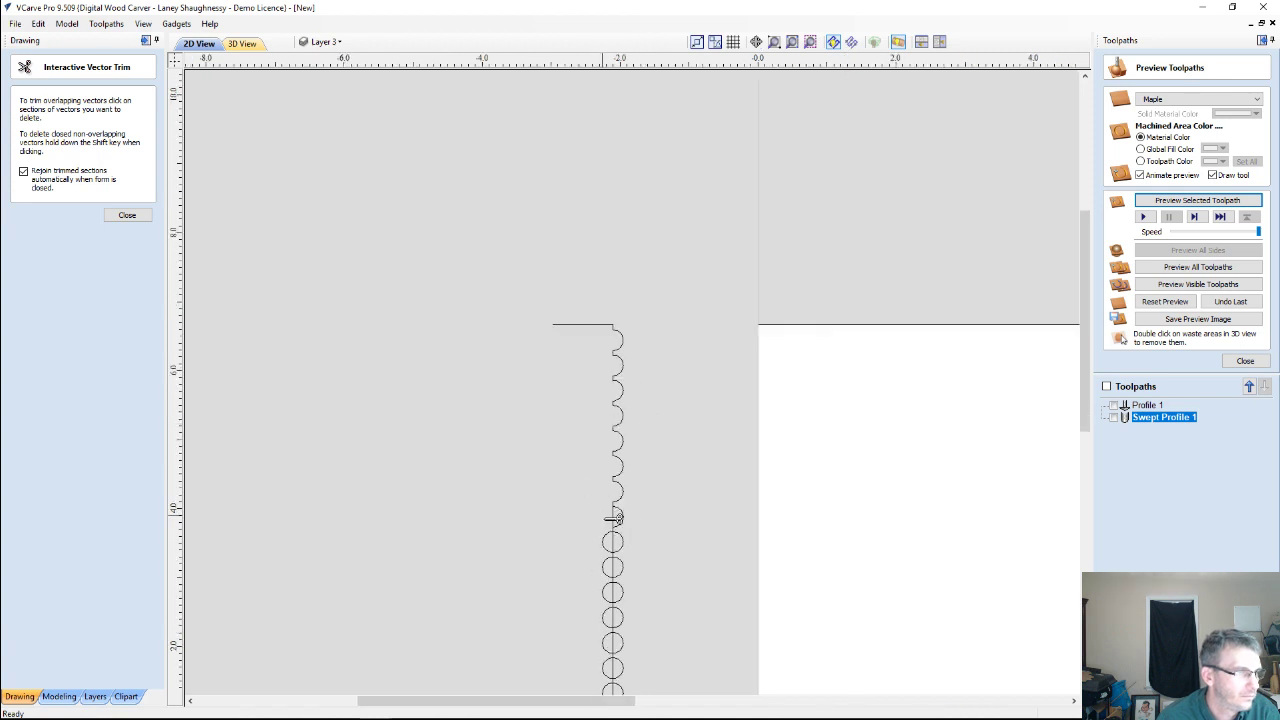
{"action": "left_click", "coordinate": [606, 544]}
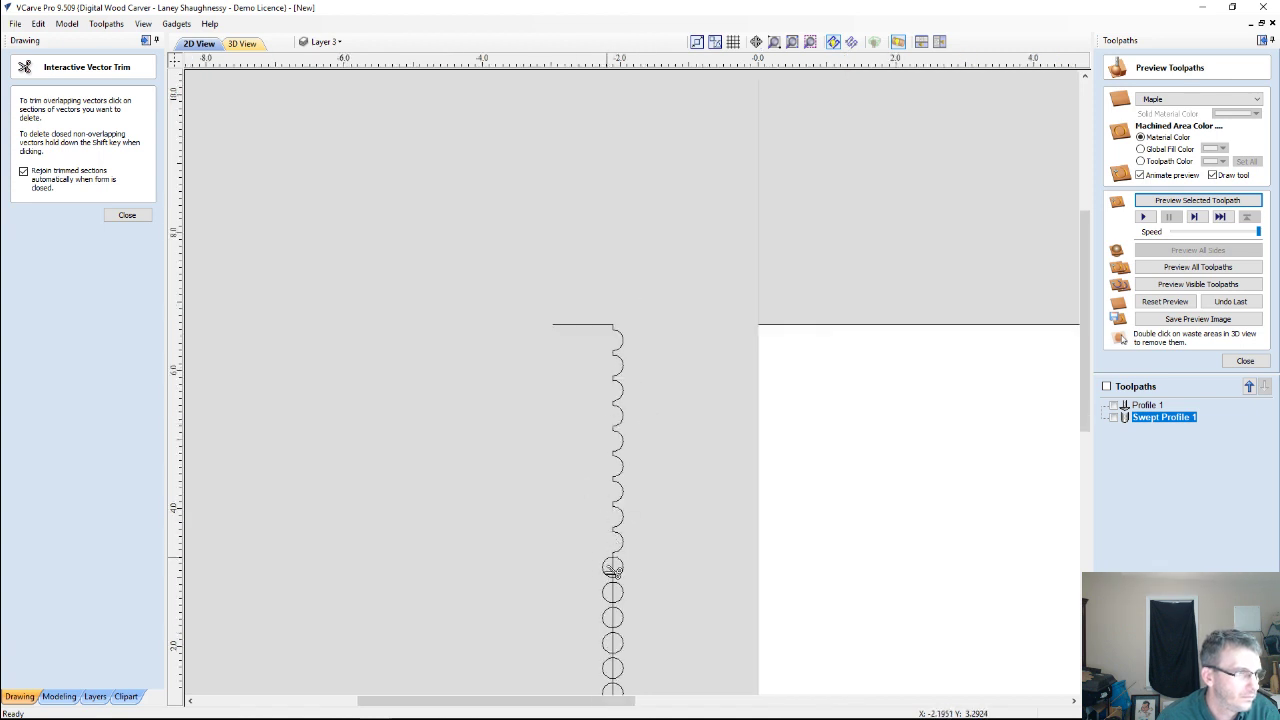
{"action": "left_click", "coordinate": [607, 569]}
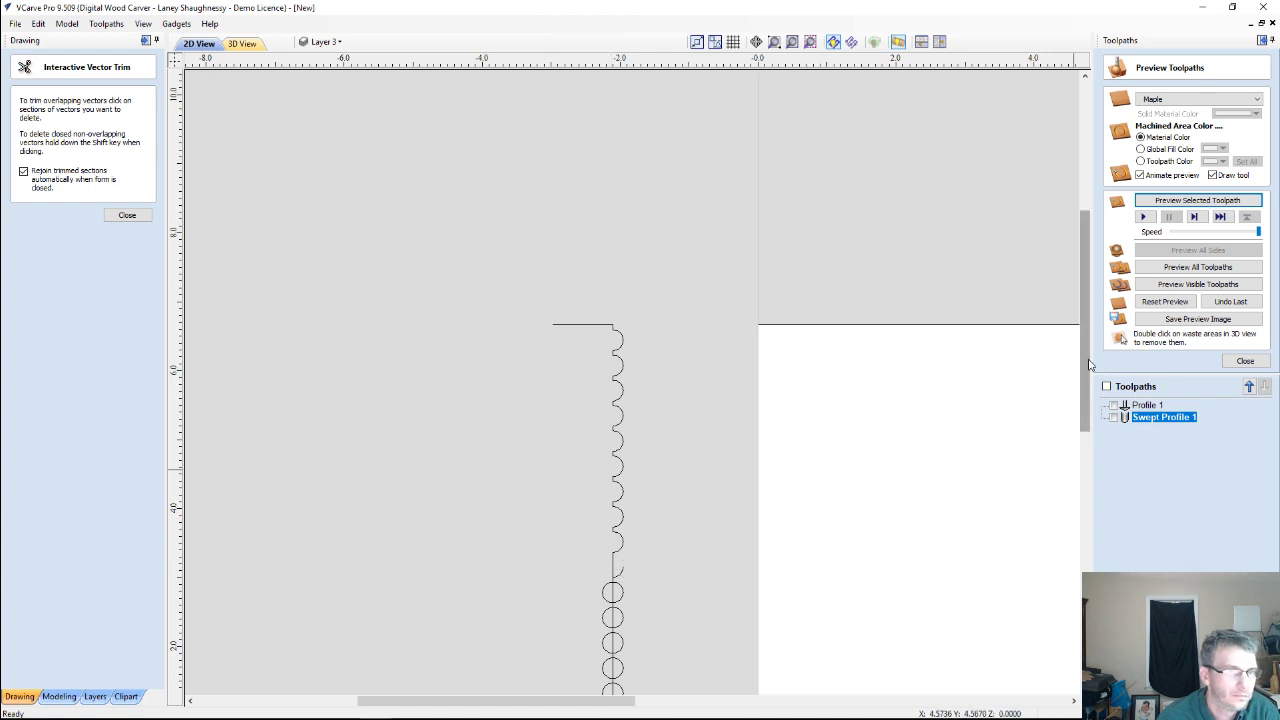
{"action": "left_click_drag", "start_coordinate": [1088, 370], "coordinate": [1064, 441]}
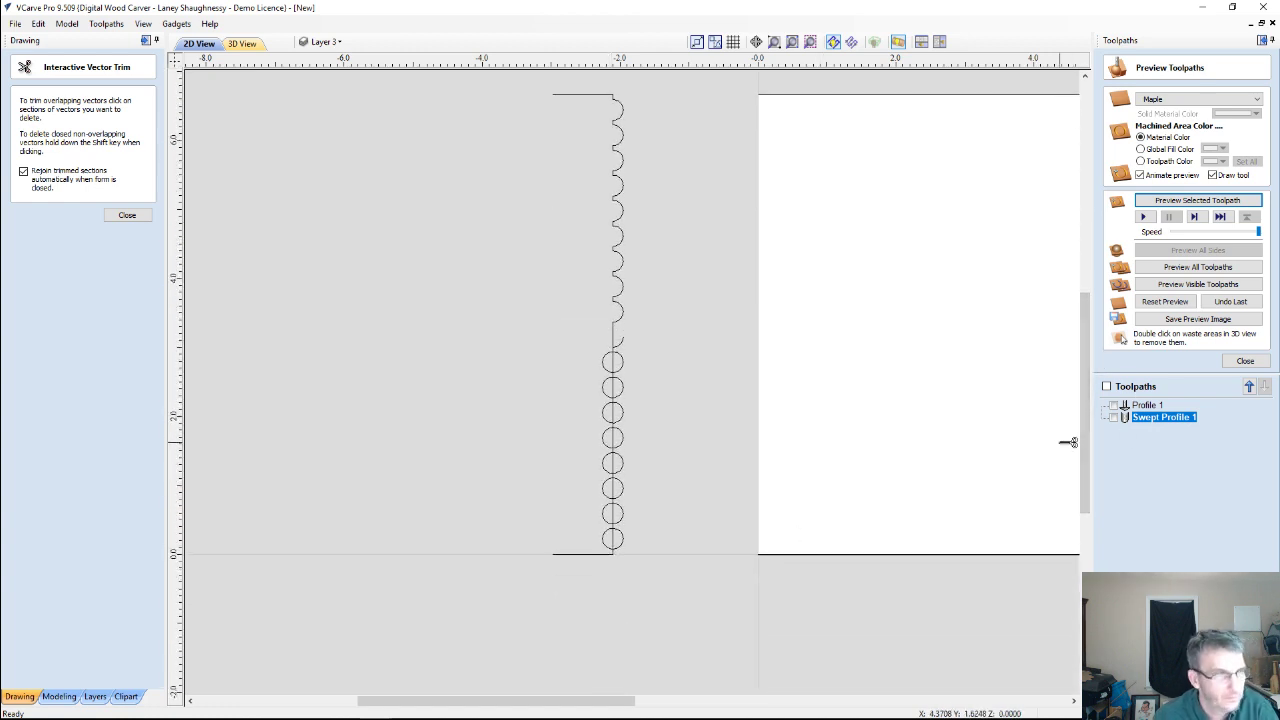
{"action": "left_click", "coordinate": [613, 337]}
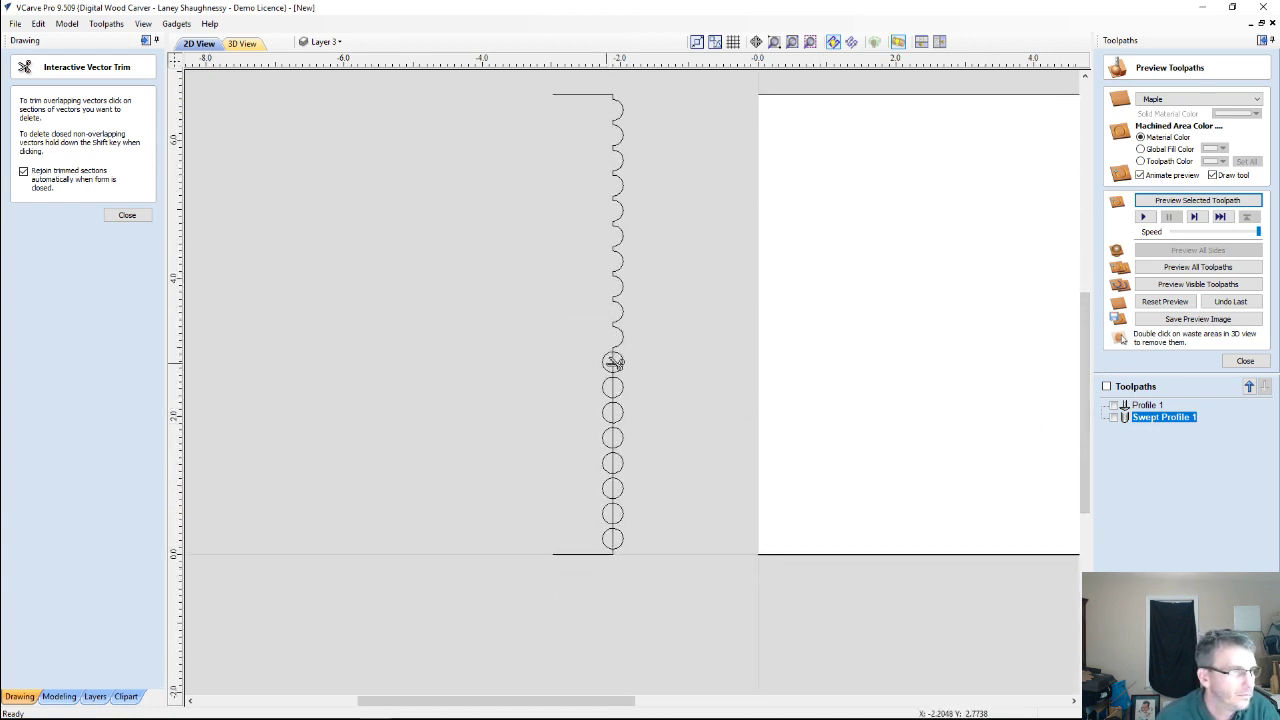
Trim away the left halves of the remaining circles down to the bracket's lower end.
{"action": "left_click", "coordinate": [613, 362]}
{"action": "left_click", "coordinate": [612, 387]}
{"action": "left_click", "coordinate": [611, 411]}
{"action": "left_click", "coordinate": [612, 437]}
{"action": "left_click", "coordinate": [612, 462]}
{"action": "left_click", "coordinate": [612, 487]}
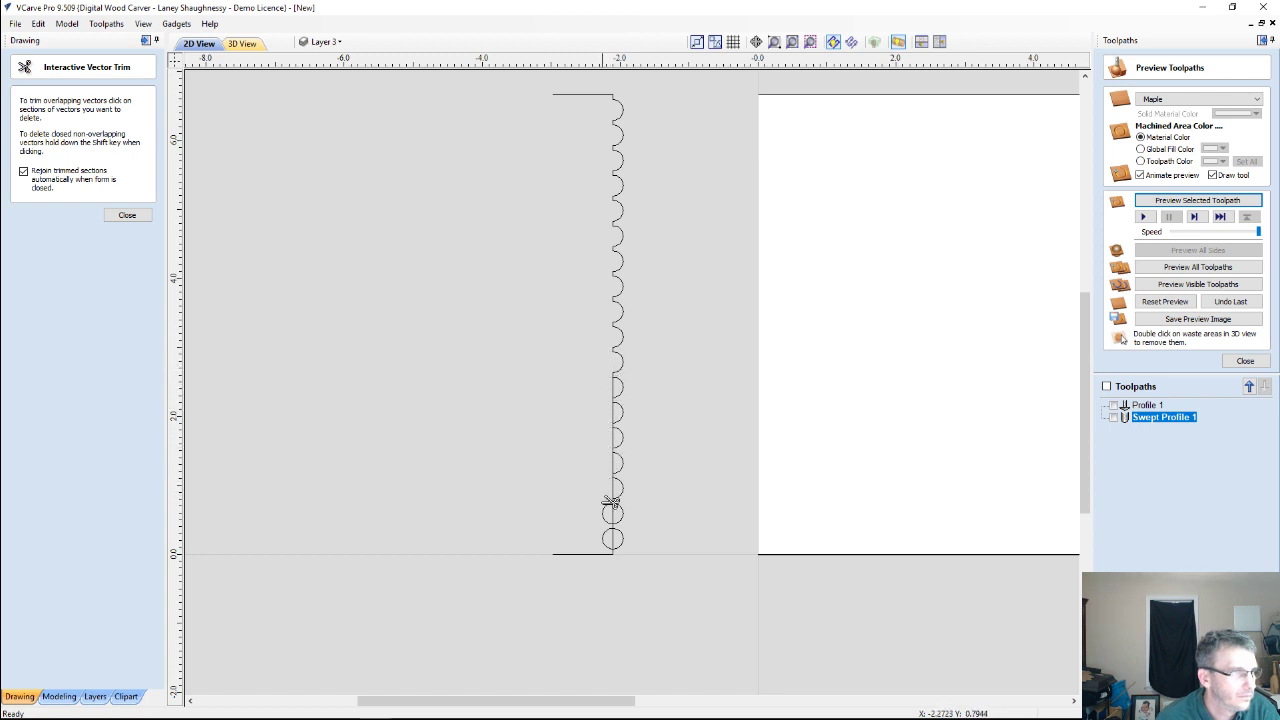
{"action": "left_click", "coordinate": [611, 512]}
{"action": "left_click", "coordinate": [609, 529]}
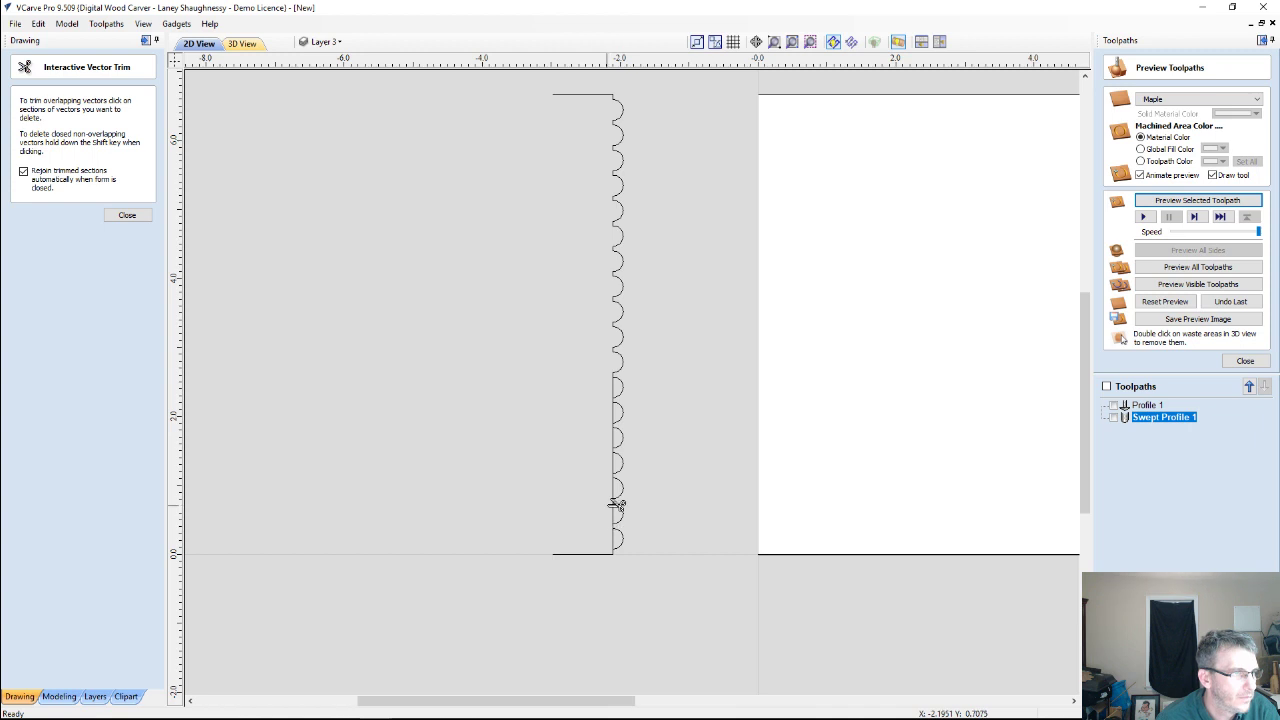
Trim the straight segments inside the lower scallops to leave one scalloped edge, and finish trimming.
{"action": "left_click", "coordinate": [617, 540]}
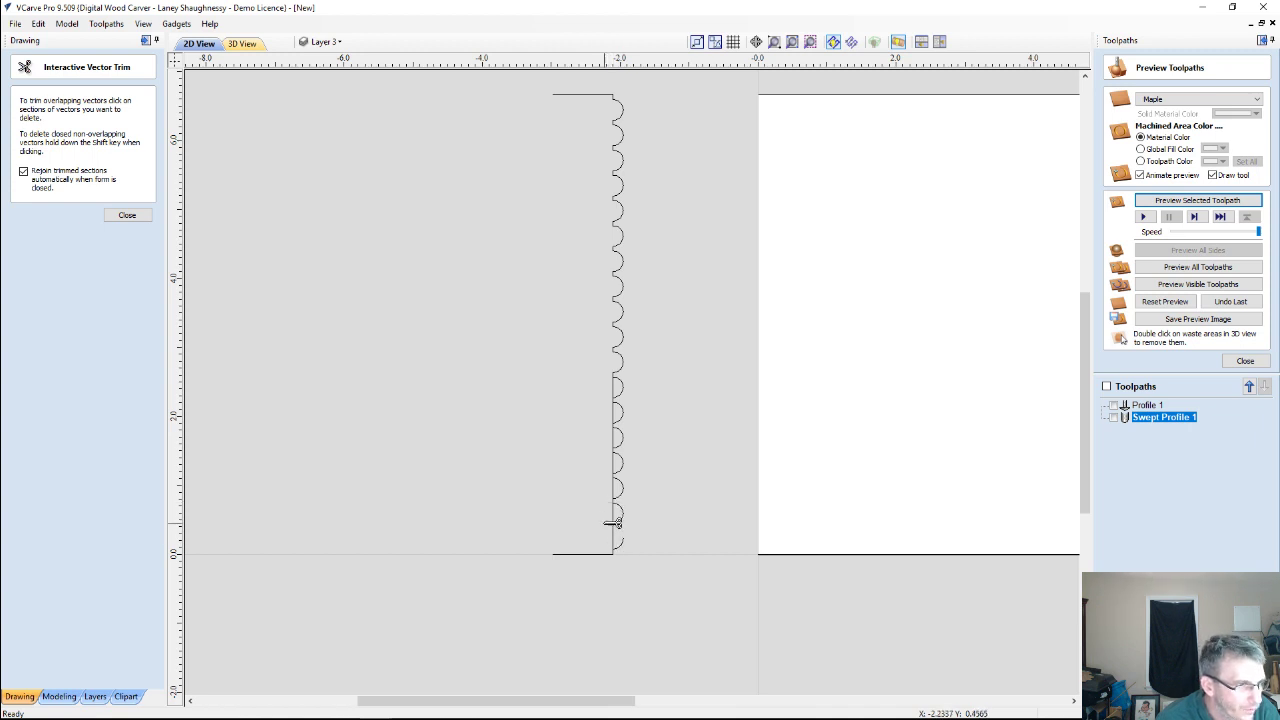
{"action": "scroll", "coordinate": [612, 523], "scroll_direction": "up", "scroll_amount": 2}
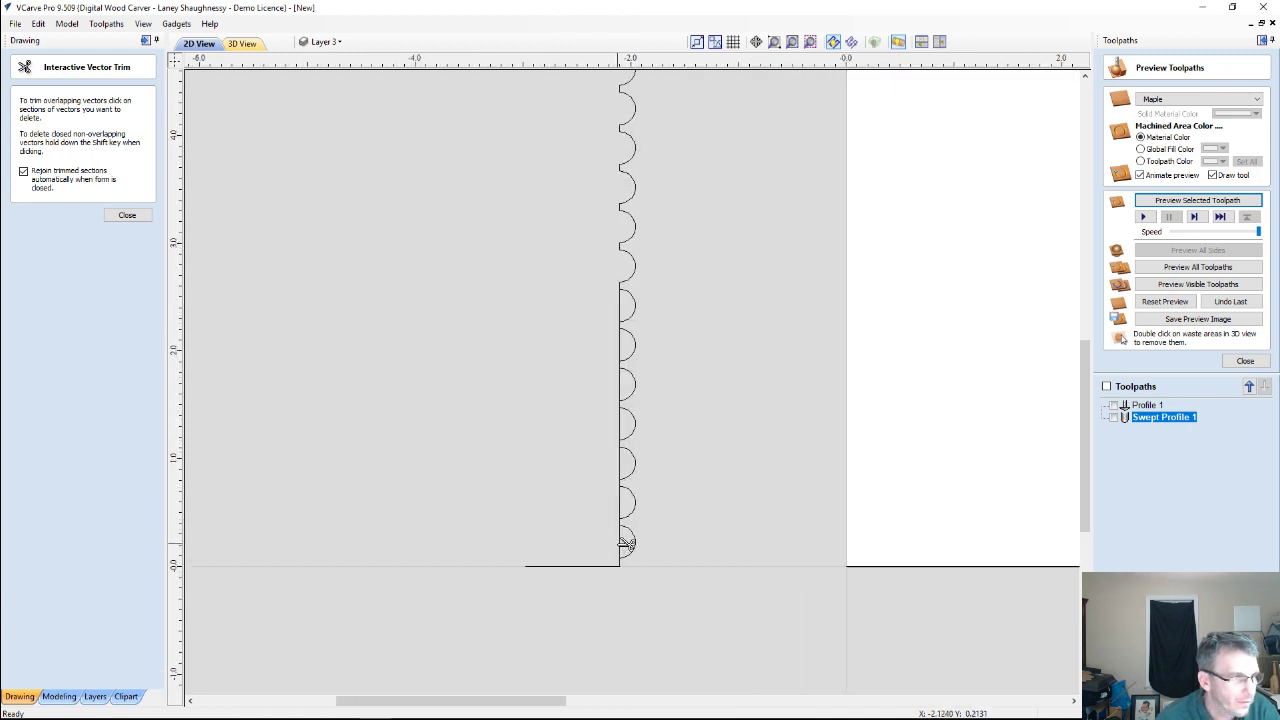
{"action": "left_click", "coordinate": [620, 460]}
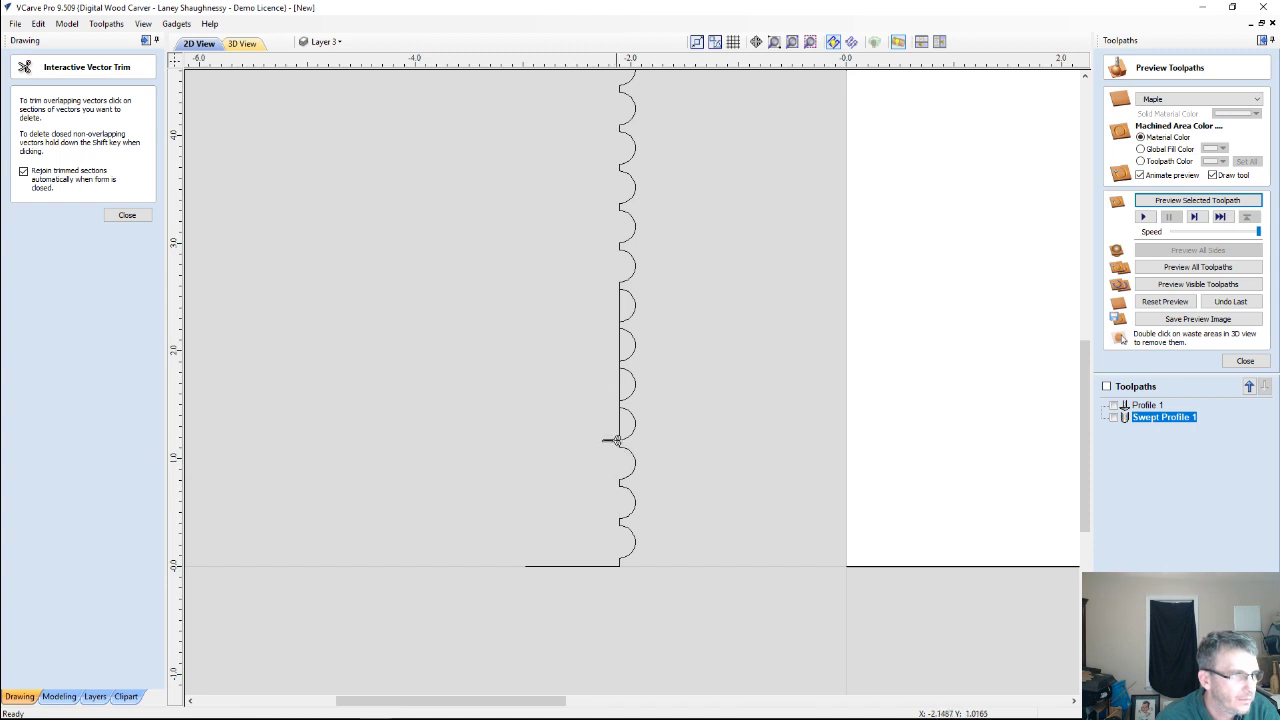
{"action": "left_click", "coordinate": [621, 422]}
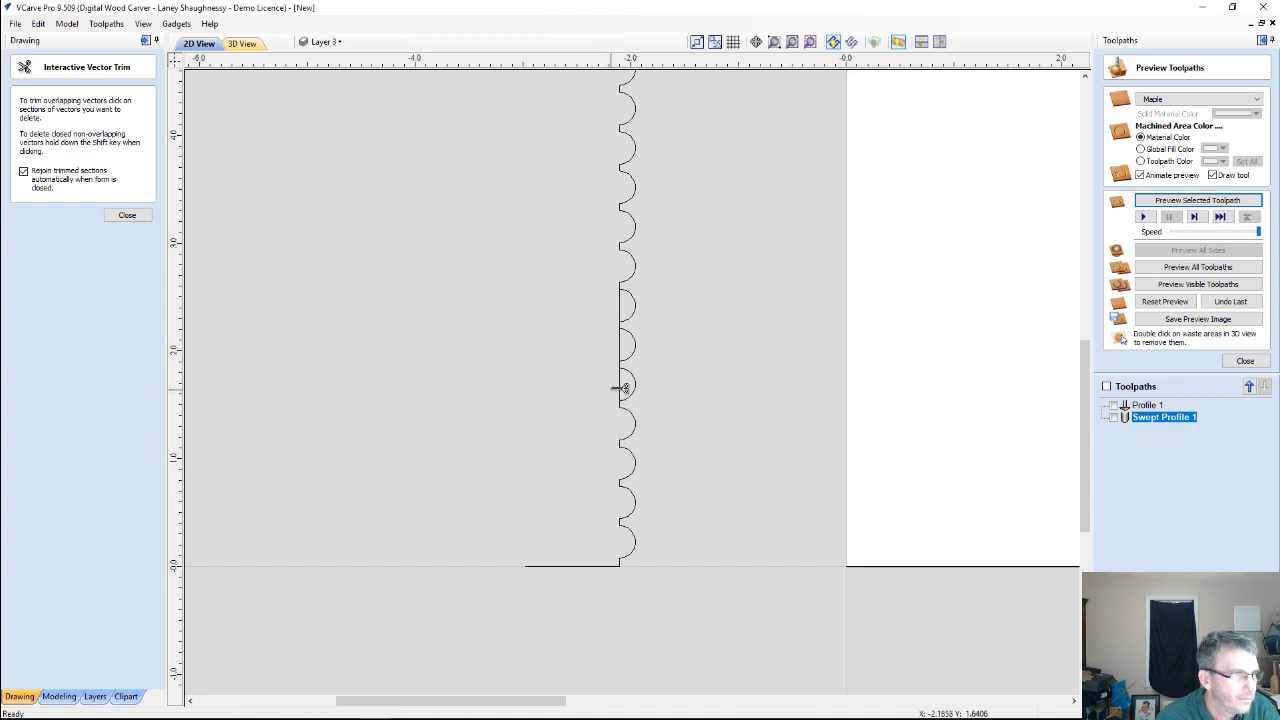
{"action": "left_click", "coordinate": [621, 385]}
{"action": "left_click", "coordinate": [622, 347]}
{"action": "left_click", "coordinate": [620, 306]}
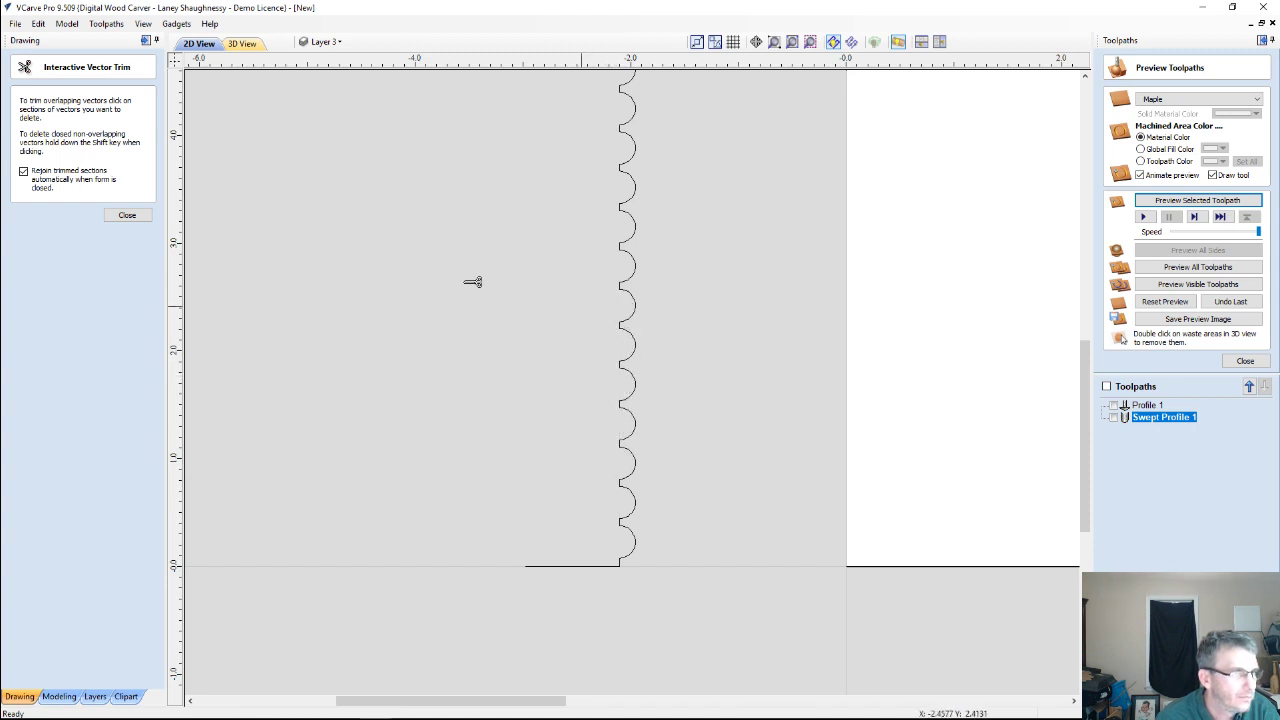
{"action": "left_click", "coordinate": [126, 216]}
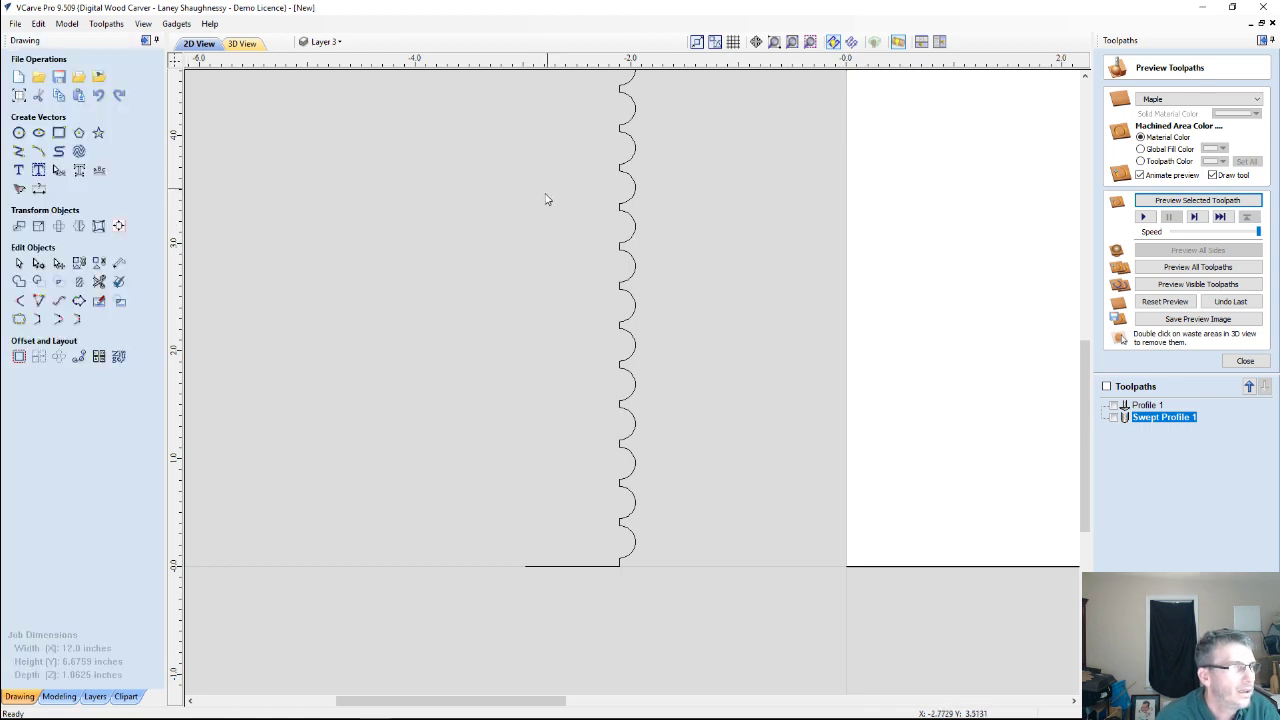
Rotate the whole scalloped profile until its scallops face up, place it beside the job's lower-left corner, and check its size.
{"action": "scroll", "coordinate": [523, 211], "scroll_direction": "down", "scroll_amount": 4}
{"action": "left_click_drag", "start_coordinate": [513, 143], "coordinate": [585, 437]}
{"action": "key", "text": "ctrl+r"}
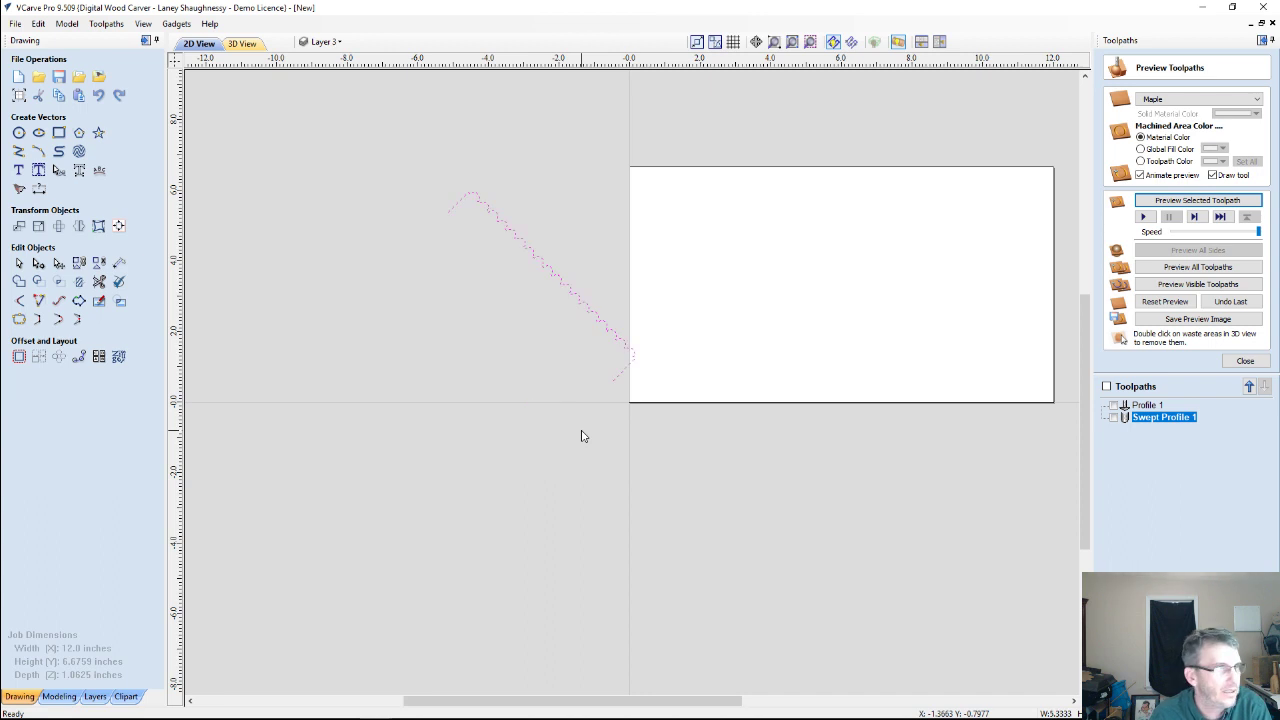
{"action": "left_click", "coordinate": [574, 264]}
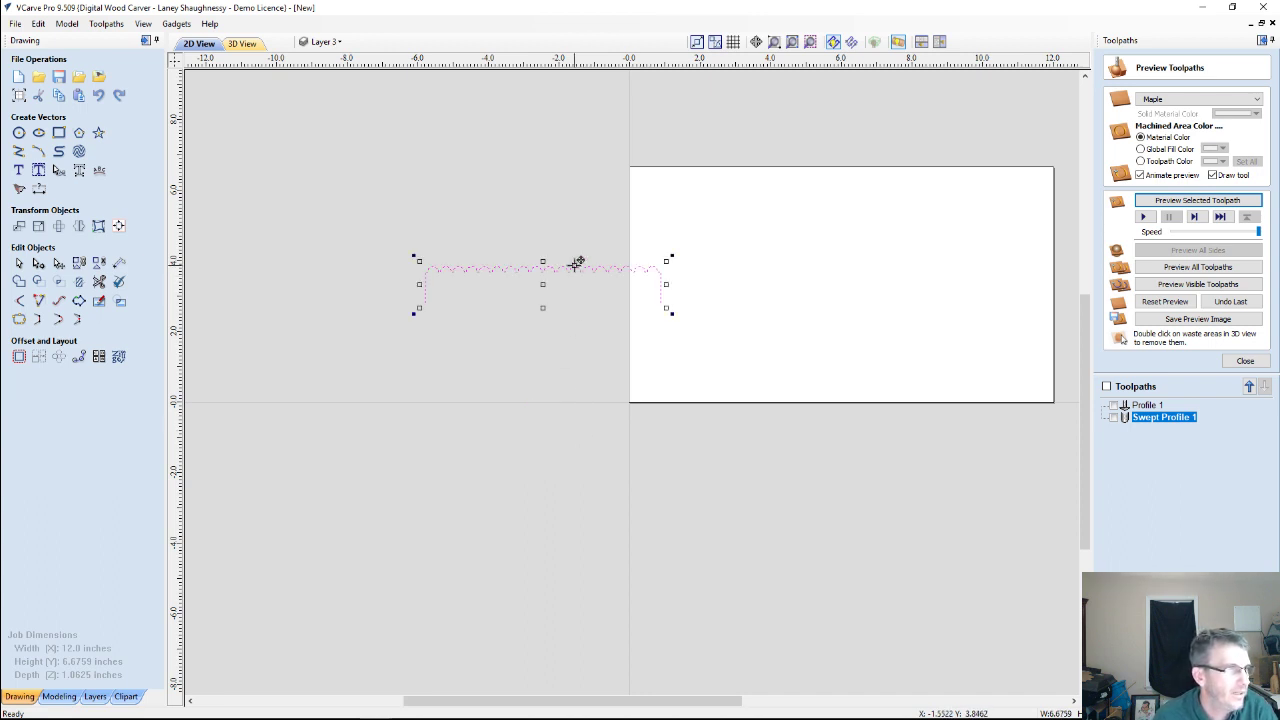
{"action": "left_click_drag", "start_coordinate": [574, 263], "coordinate": [503, 364]}
{"action": "left_click", "coordinate": [56, 230]}
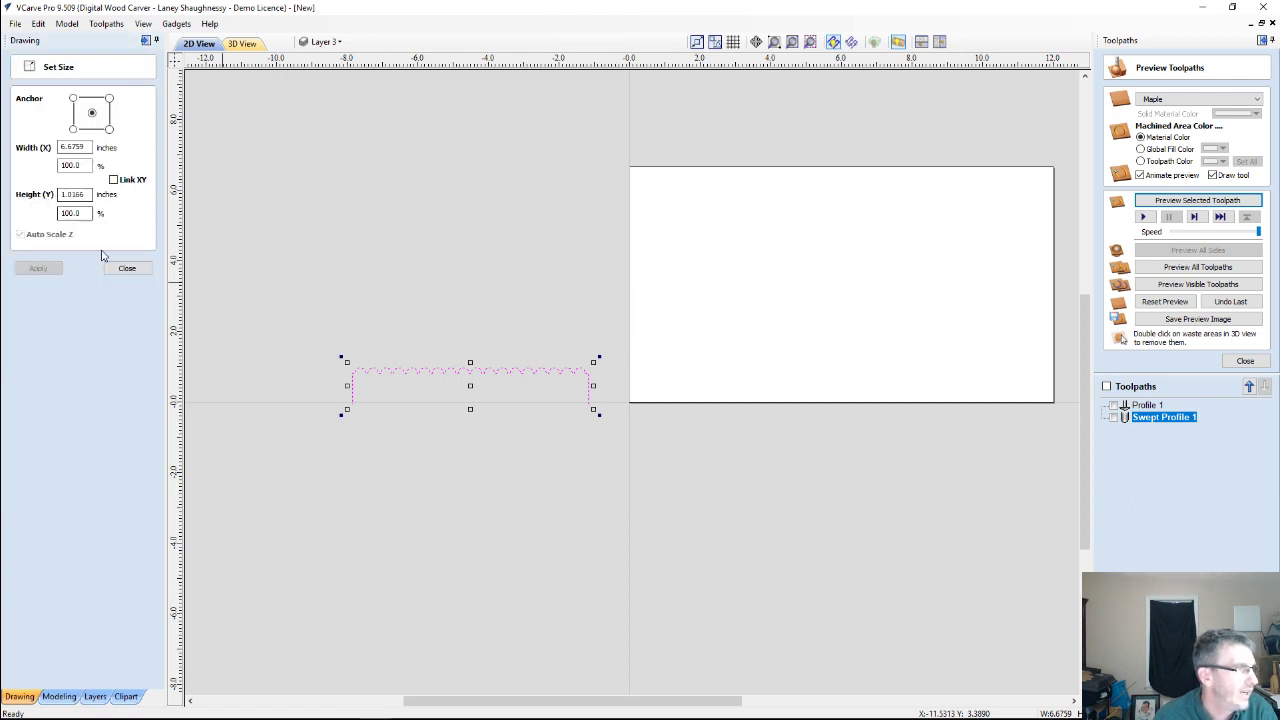
{"action": "left_click", "coordinate": [127, 268]}
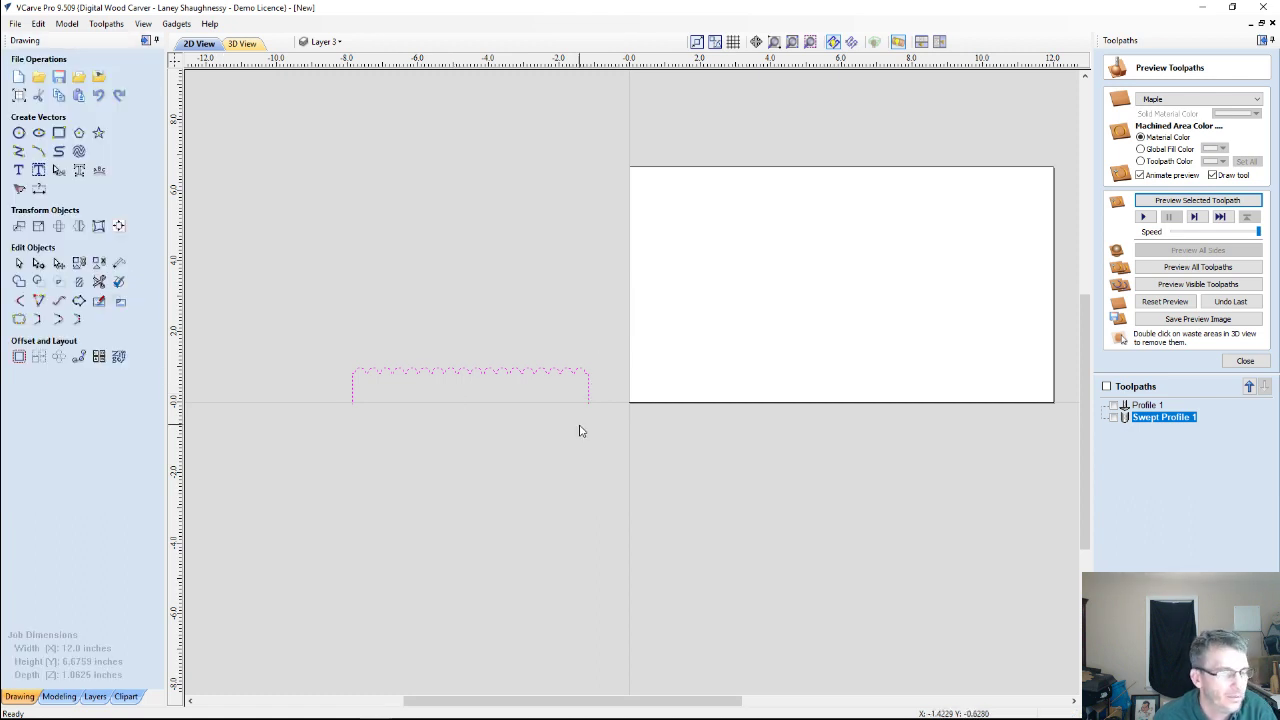
Recalculate the Swept Profile 1 moulding toolpath with the job's bottom line as drive rail and the scalloped vector as profile.
{"action": "left_click", "coordinate": [706, 403]}
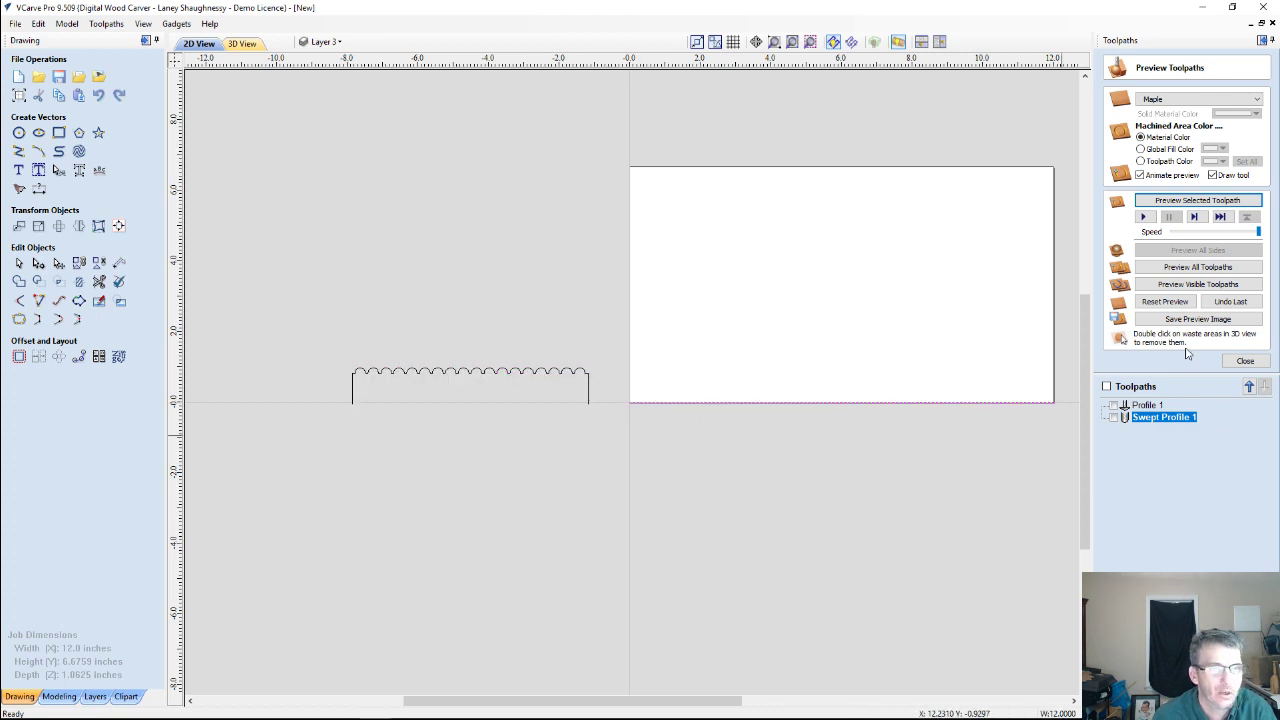
{"action": "double_click", "coordinate": [1166, 418]}
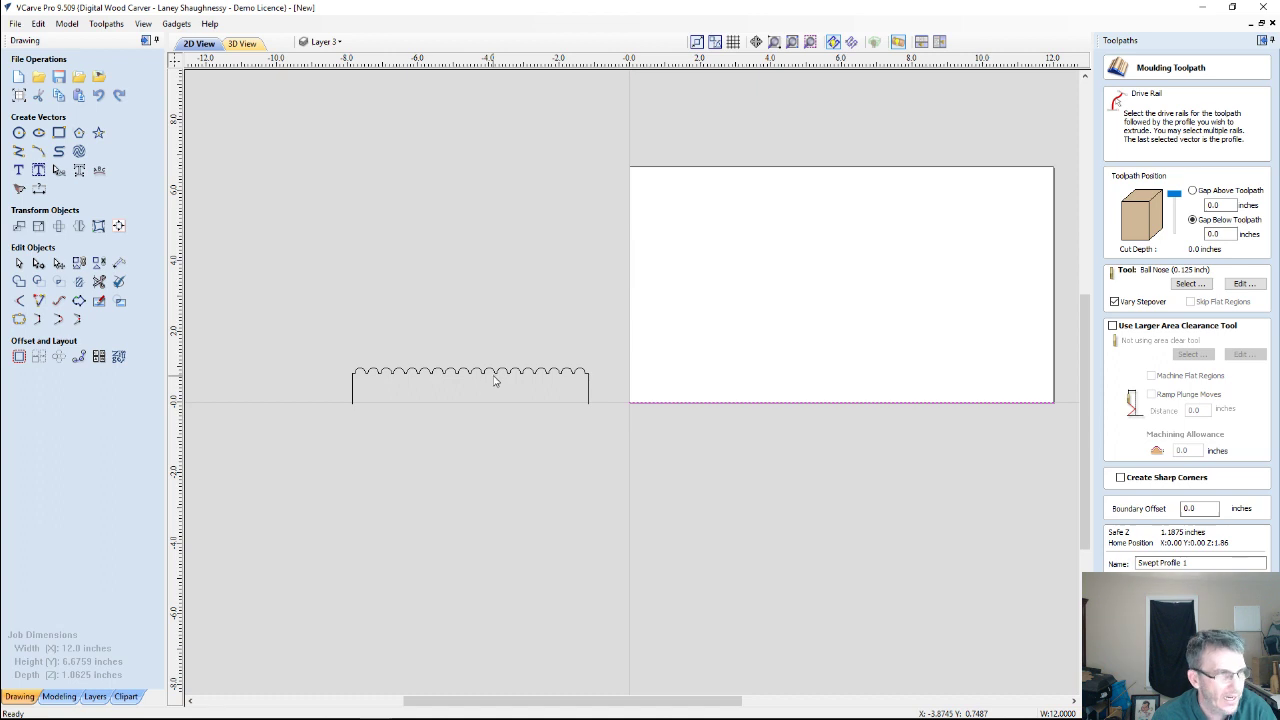
{"action": "left_click", "coordinate": [404, 374], "text": "shift"}
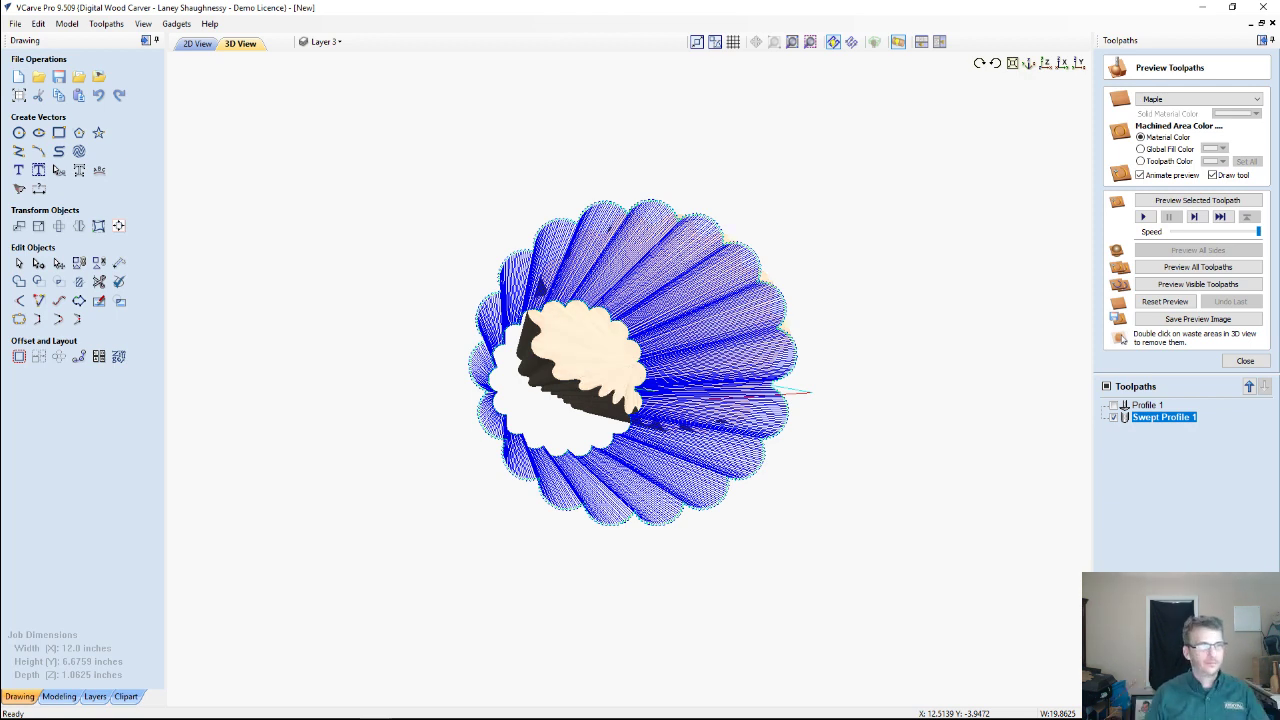
Reset the material preview, simulate the Swept Profile 1 toolpath, and examine the fluted rolling pin from several angles.
{"action": "left_click", "coordinate": [1143, 303]}
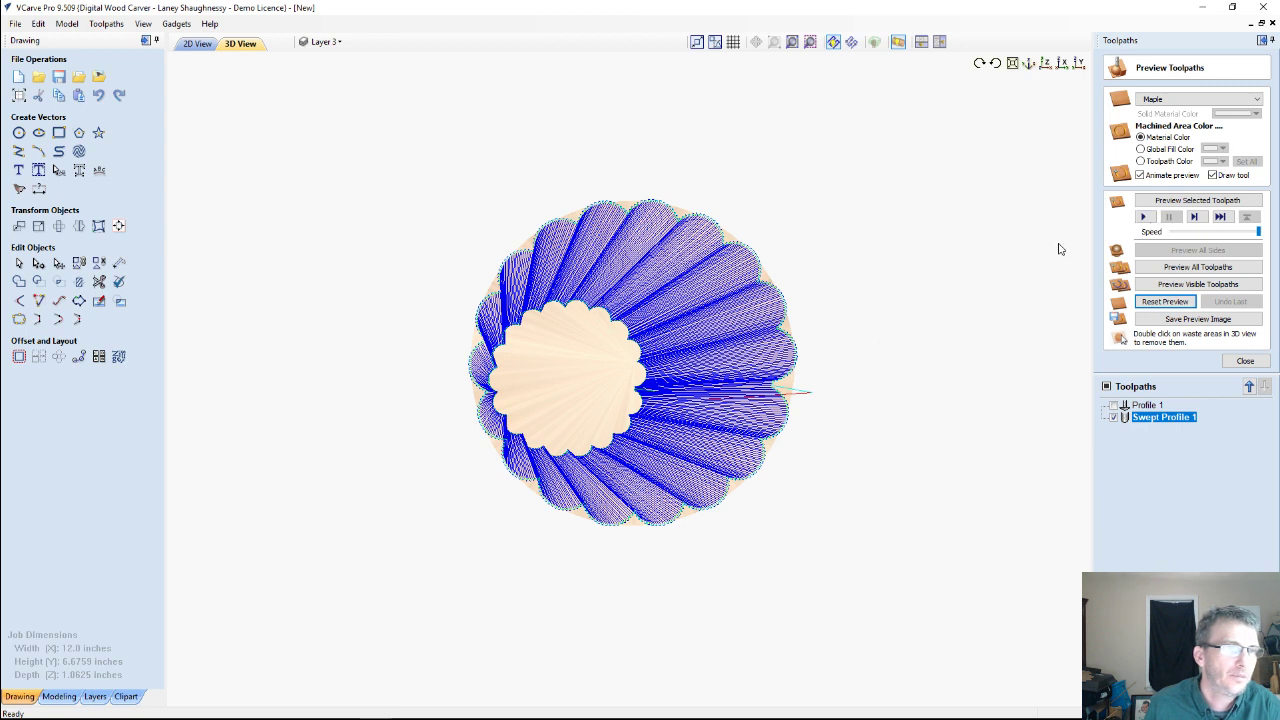
{"action": "left_click", "coordinate": [1214, 218]}
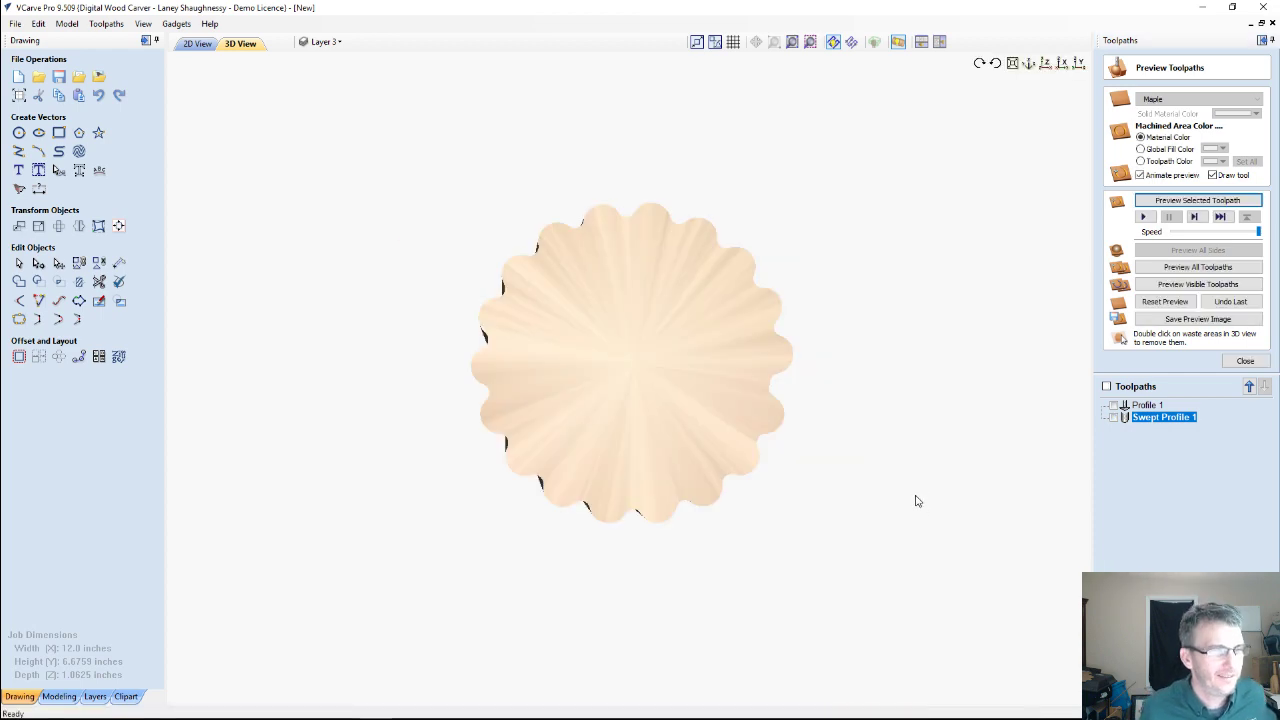
{"action": "left_click_drag", "start_coordinate": [577, 363], "coordinate": [824, 429]}
{"action": "scroll", "coordinate": [717, 434], "scroll_direction": "down", "scroll_amount": 5}
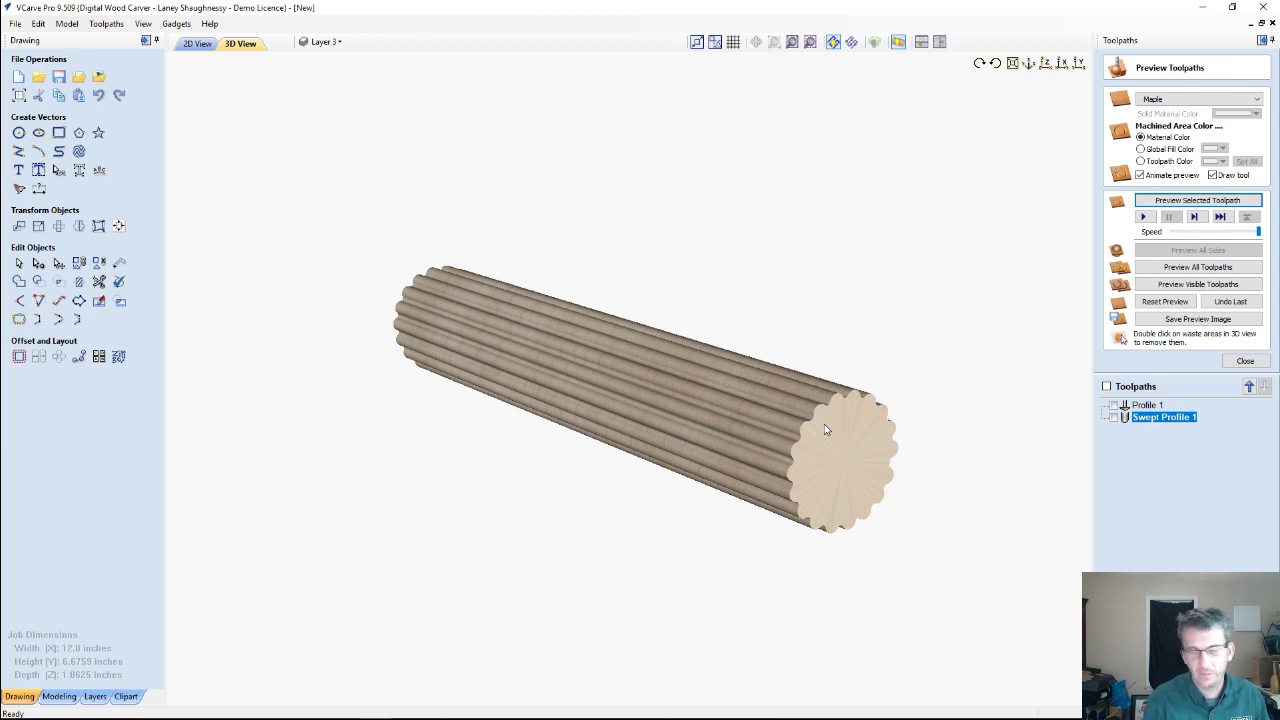
{"action": "left_click_drag", "start_coordinate": [824, 428], "coordinate": [516, 471]}
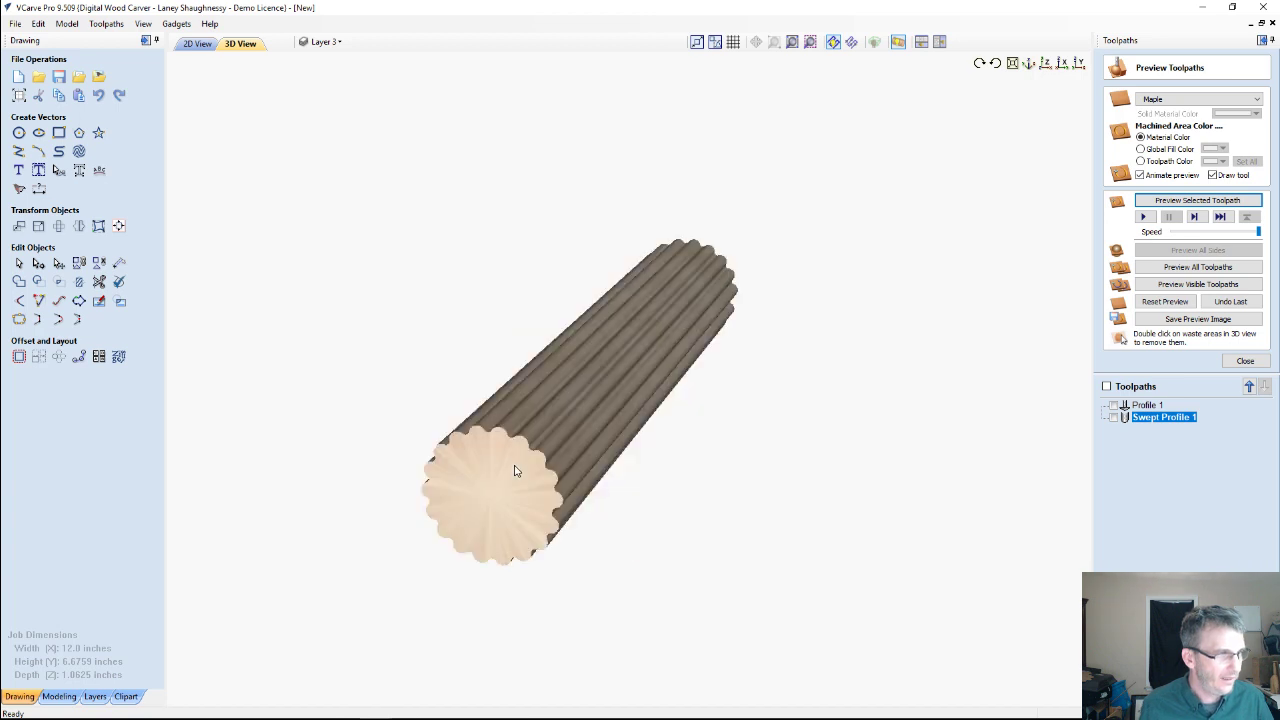
{"action": "left_click_drag", "start_coordinate": [587, 420], "coordinate": [815, 459]}
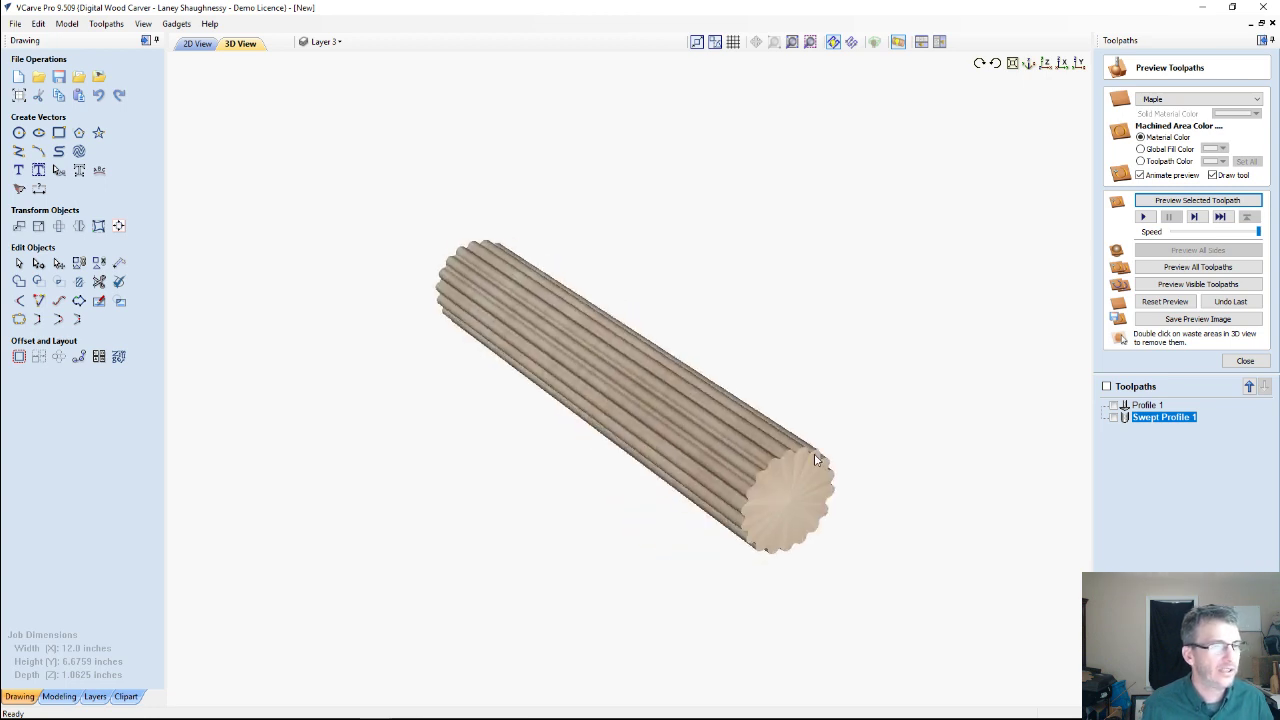
{"action": "double_click", "coordinate": [790, 508]}
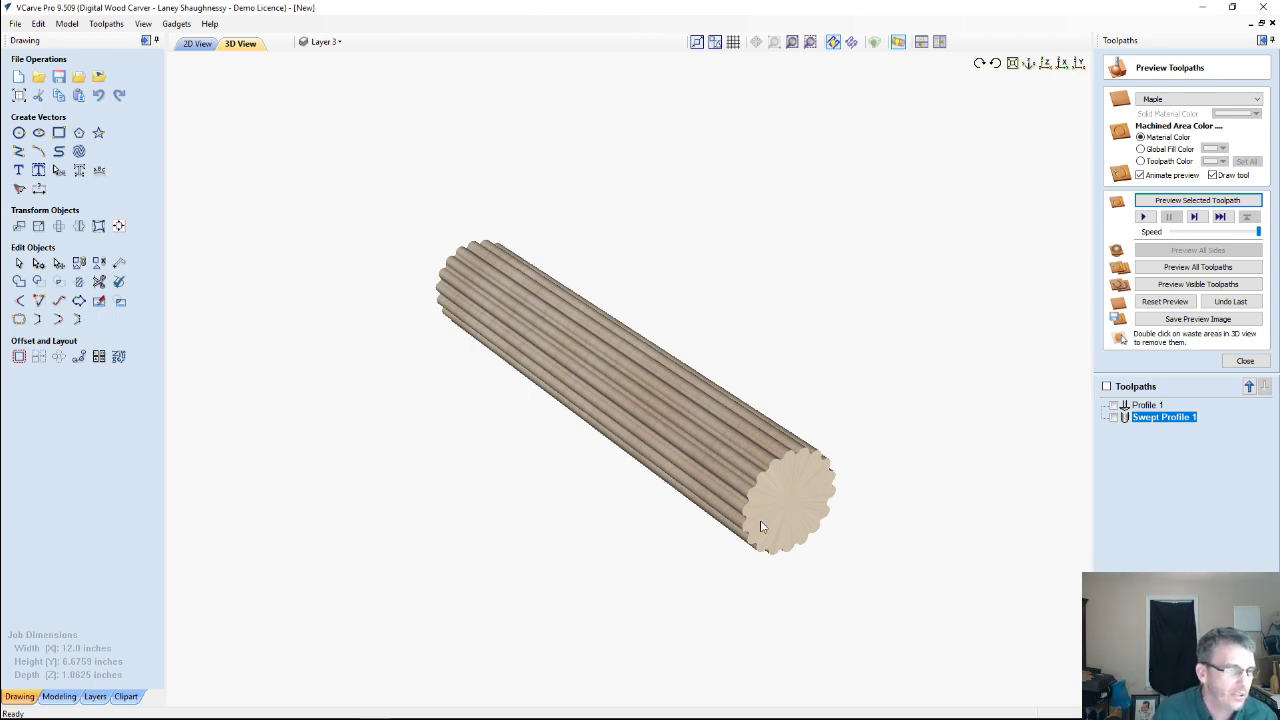
{"action": "left_click_drag", "start_coordinate": [741, 459], "coordinate": [777, 507]}
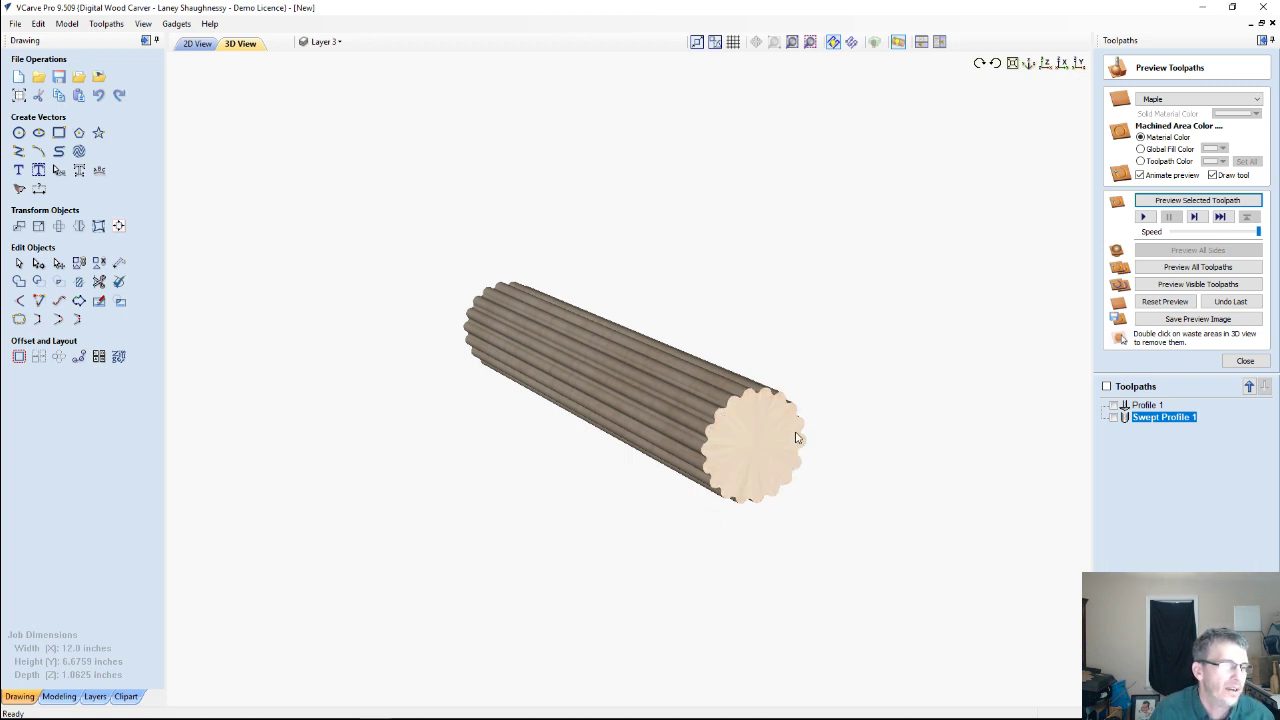
{"action": "left_click_drag", "start_coordinate": [745, 448], "coordinate": [686, 399]}
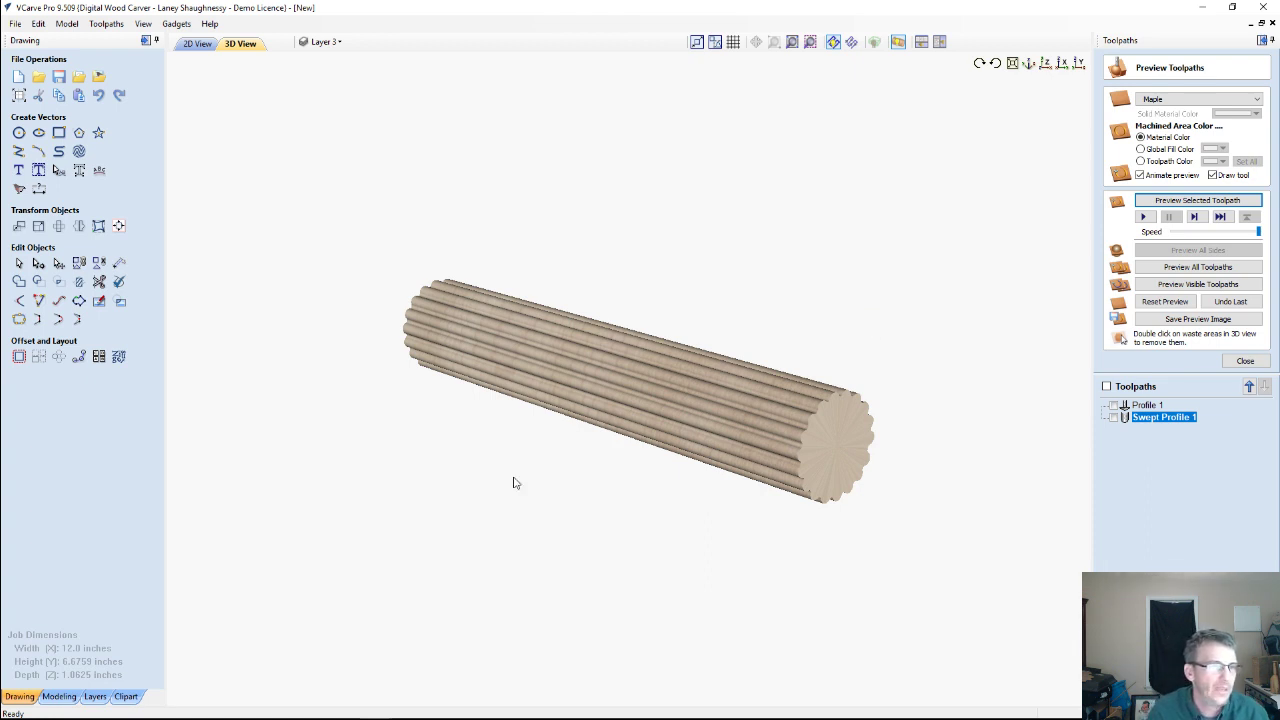
Examine the simulated rolling pin's scalloped end and lengthwise flutes from several angles.
{"action": "mouse_move", "coordinate": [786, 423]}
{"action": "left_mouse_down"}
{"action": "mouse_move", "coordinate": [949, 400]}
{"action": "mouse_move", "coordinate": [770, 430]}
{"action": "left_mouse_up"}
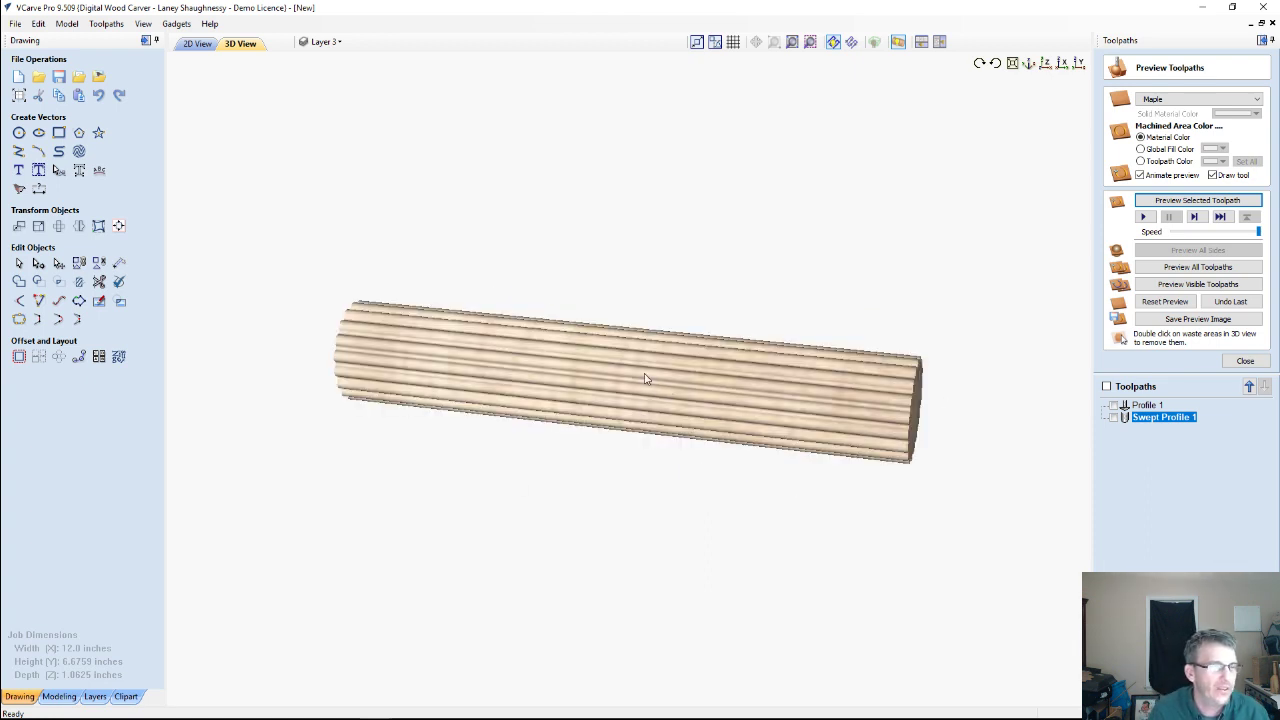
{"action": "left_click_drag", "start_coordinate": [646, 376], "coordinate": [457, 318]}
{"action": "left_click_drag", "start_coordinate": [824, 356], "coordinate": [740, 375]}
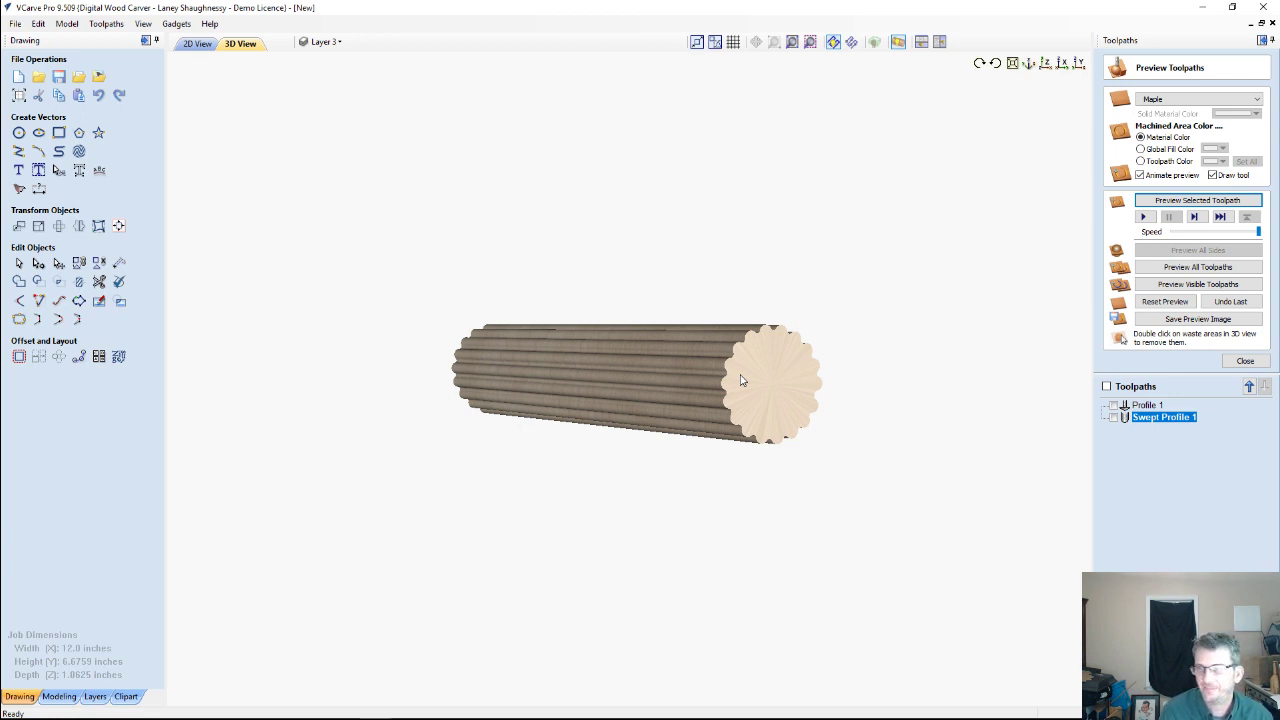
{"action": "left_click_drag", "start_coordinate": [760, 423], "coordinate": [761, 420]}
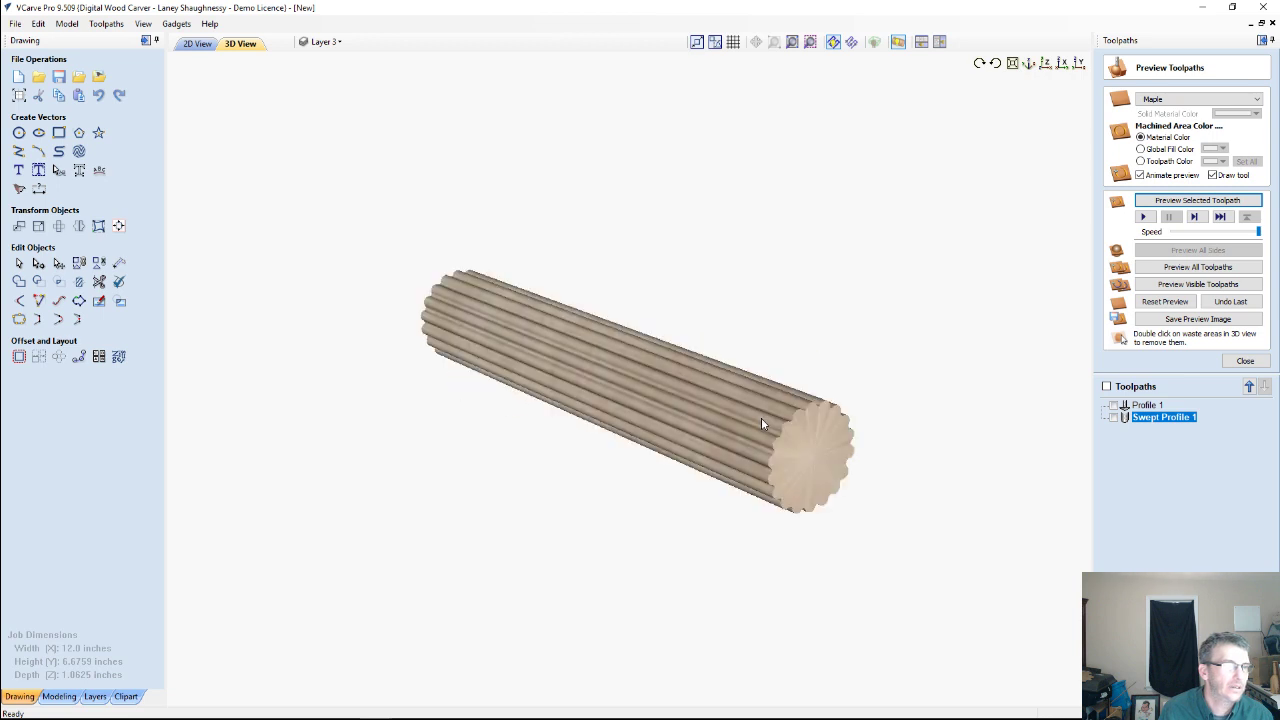
{"action": "scroll", "coordinate": [750, 432], "scroll_direction": "up", "scroll_amount": 4}
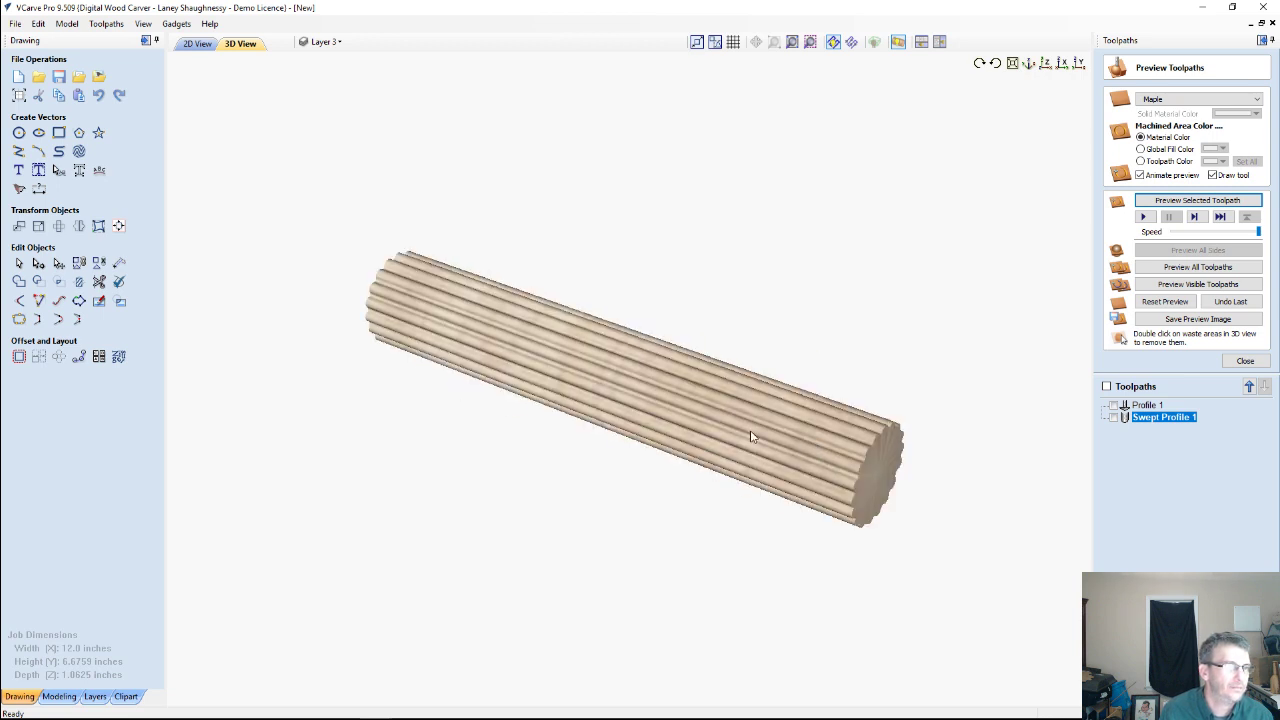
{"action": "scroll", "coordinate": [745, 433], "scroll_direction": "up", "scroll_amount": 2}
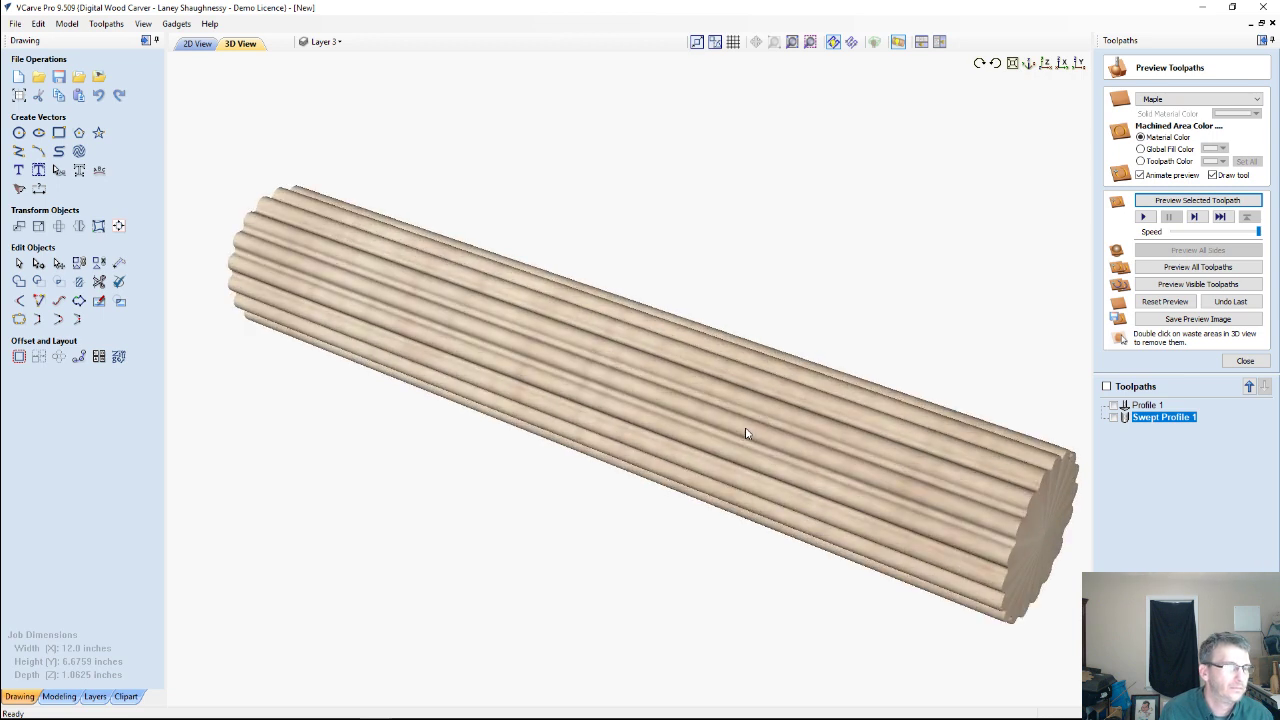
{"action": "left_click_drag", "start_coordinate": [745, 433], "coordinate": [758, 443]}
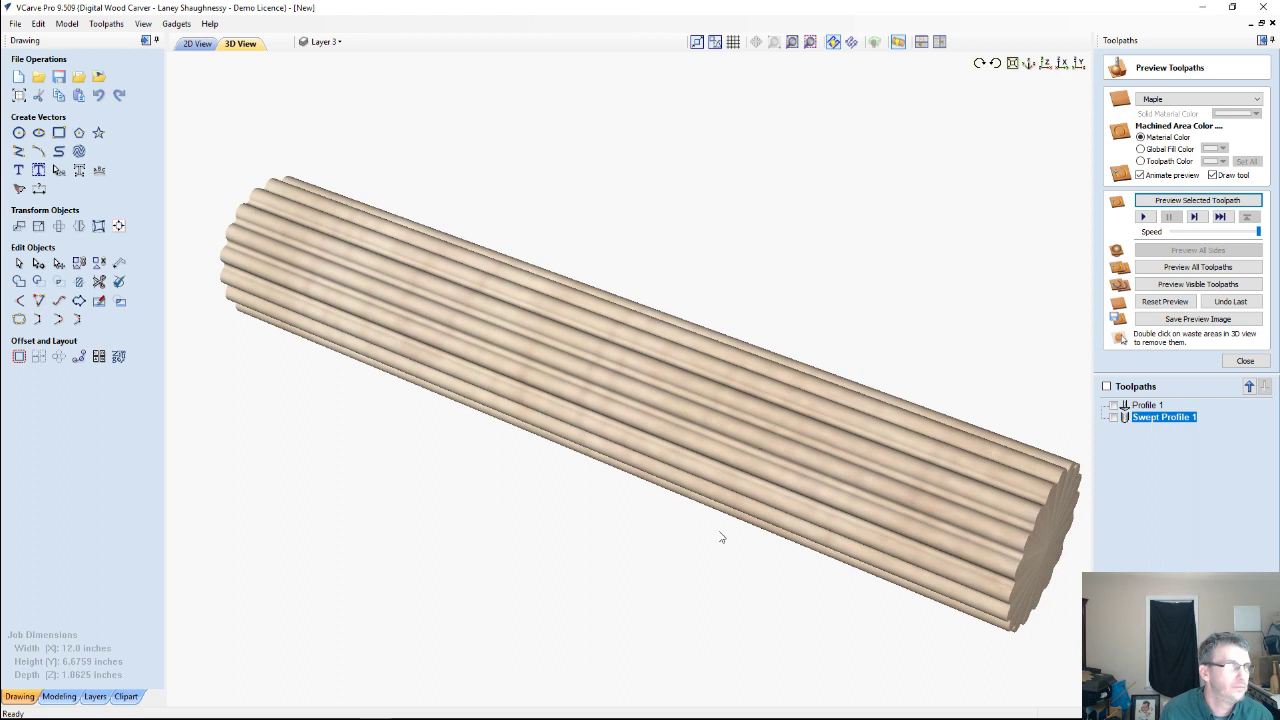
Show the Profile 1 toolpath over the fluted preview to view its paths, hide it again, and leave Swept Profile 1 selected.
{"action": "left_click", "coordinate": [325, 41]}
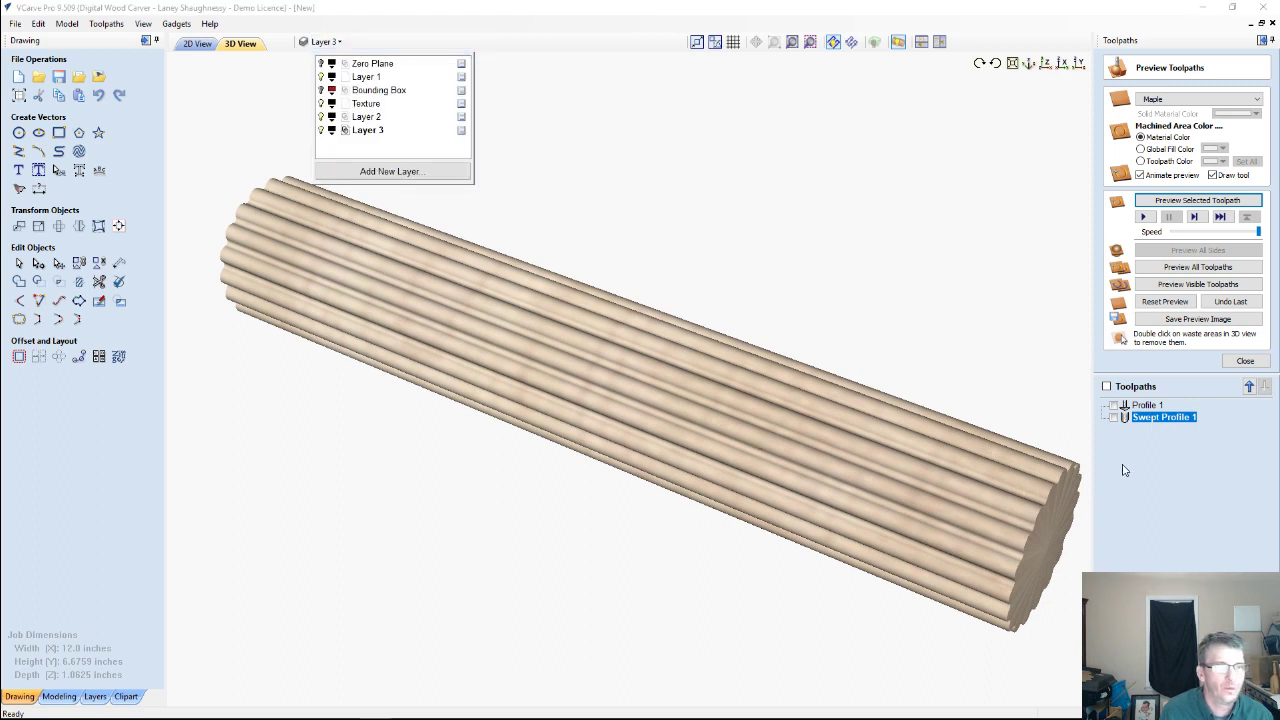
{"action": "left_click", "coordinate": [1140, 405]}
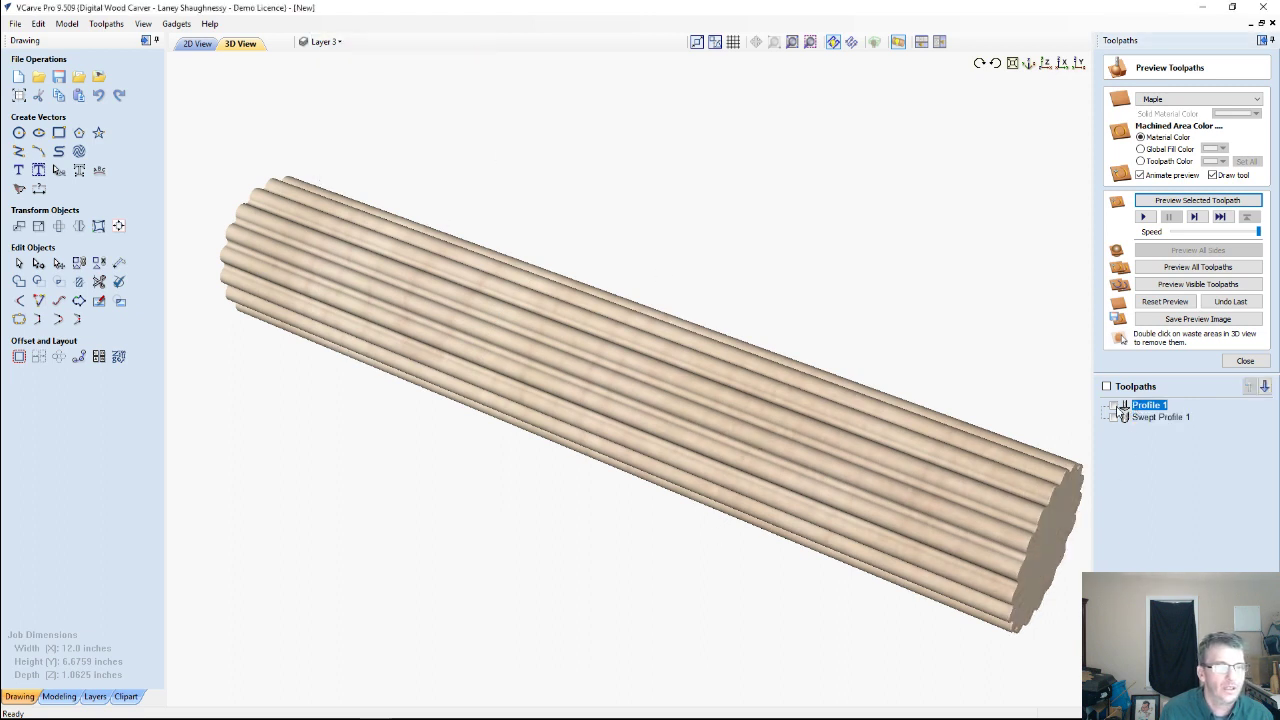
{"action": "left_click", "coordinate": [1116, 405]}
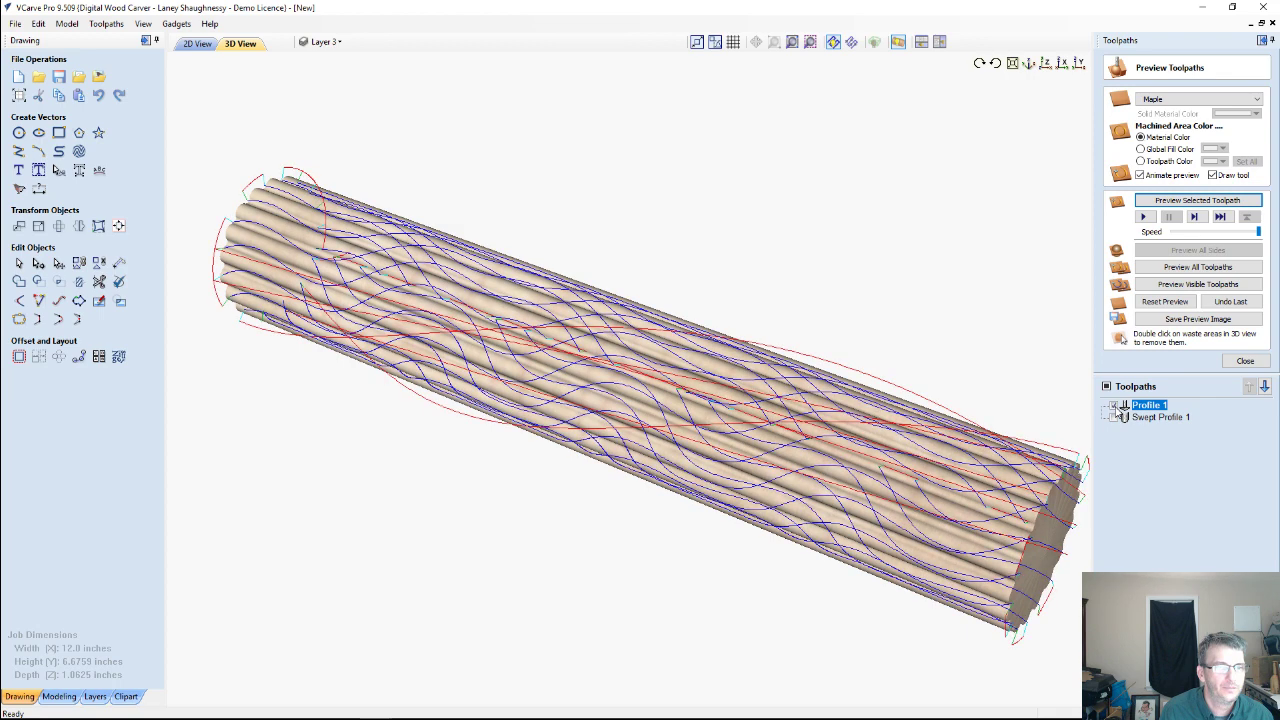
{"action": "left_click", "coordinate": [1147, 417]}
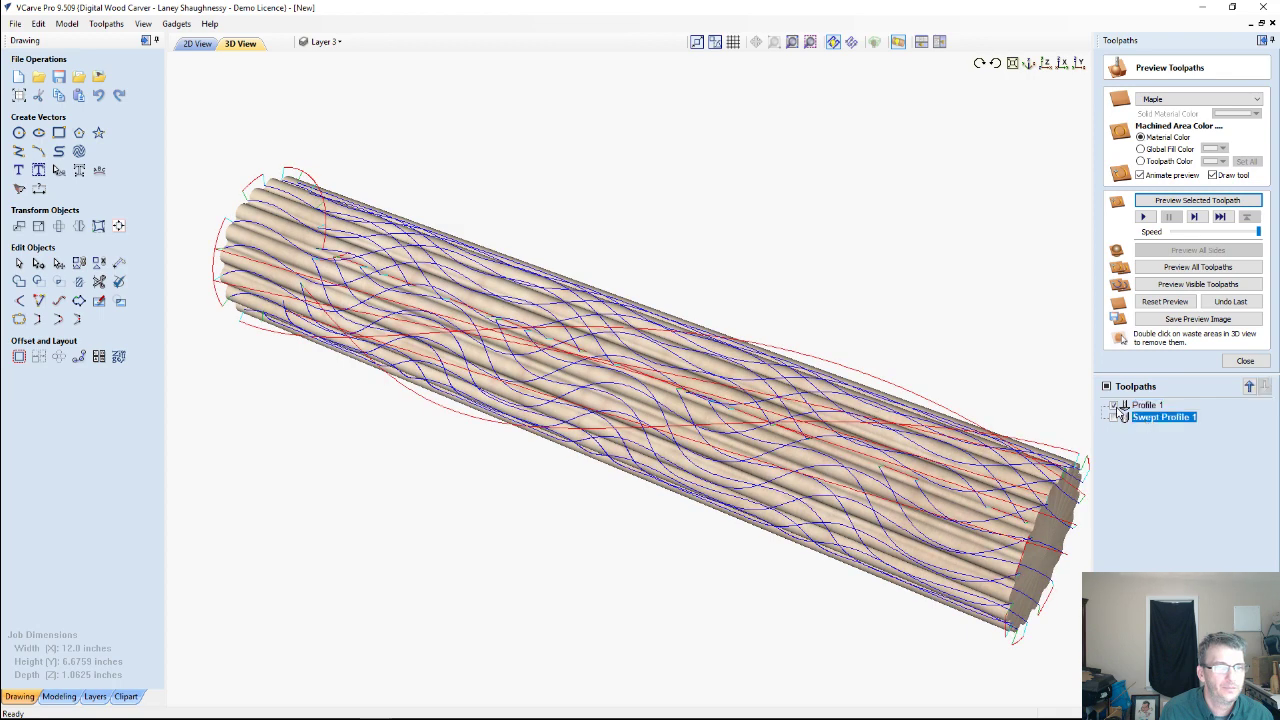
{"action": "left_click", "coordinate": [1116, 405]}
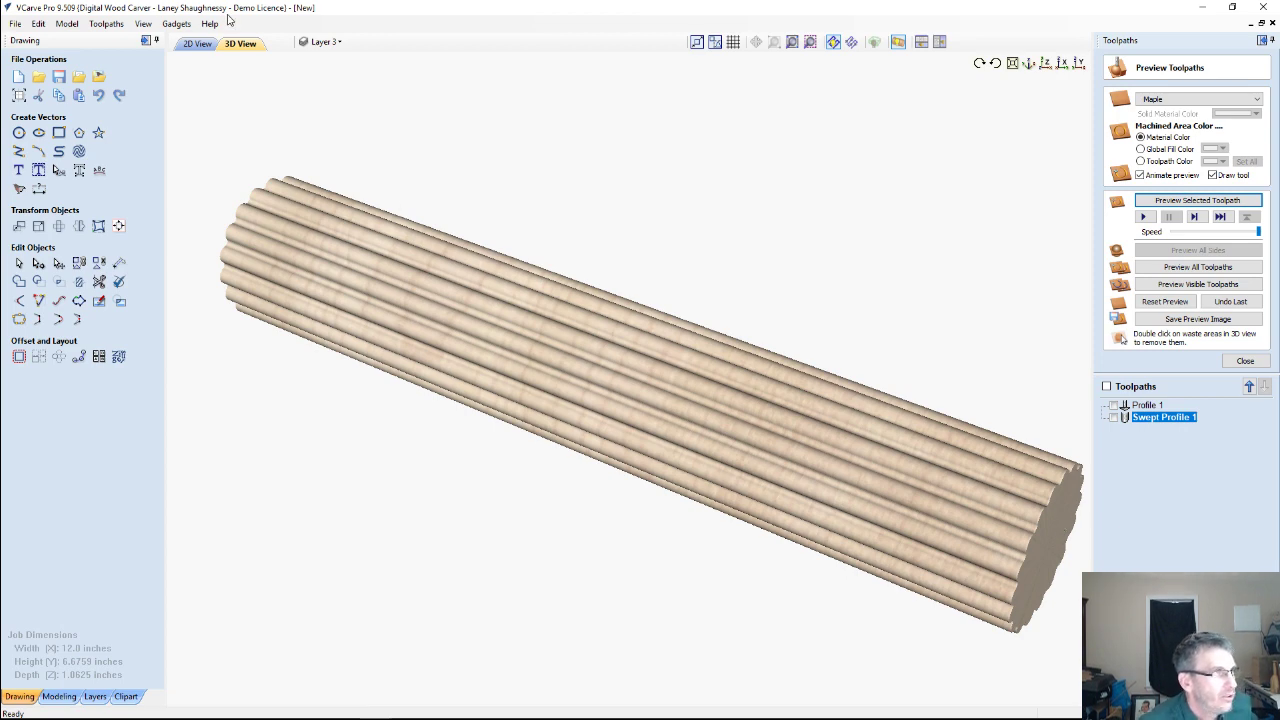
Check the layer list and review the scalloped profile beside the job's bottom drive rail in the 2D view.
{"action": "left_click", "coordinate": [337, 44]}
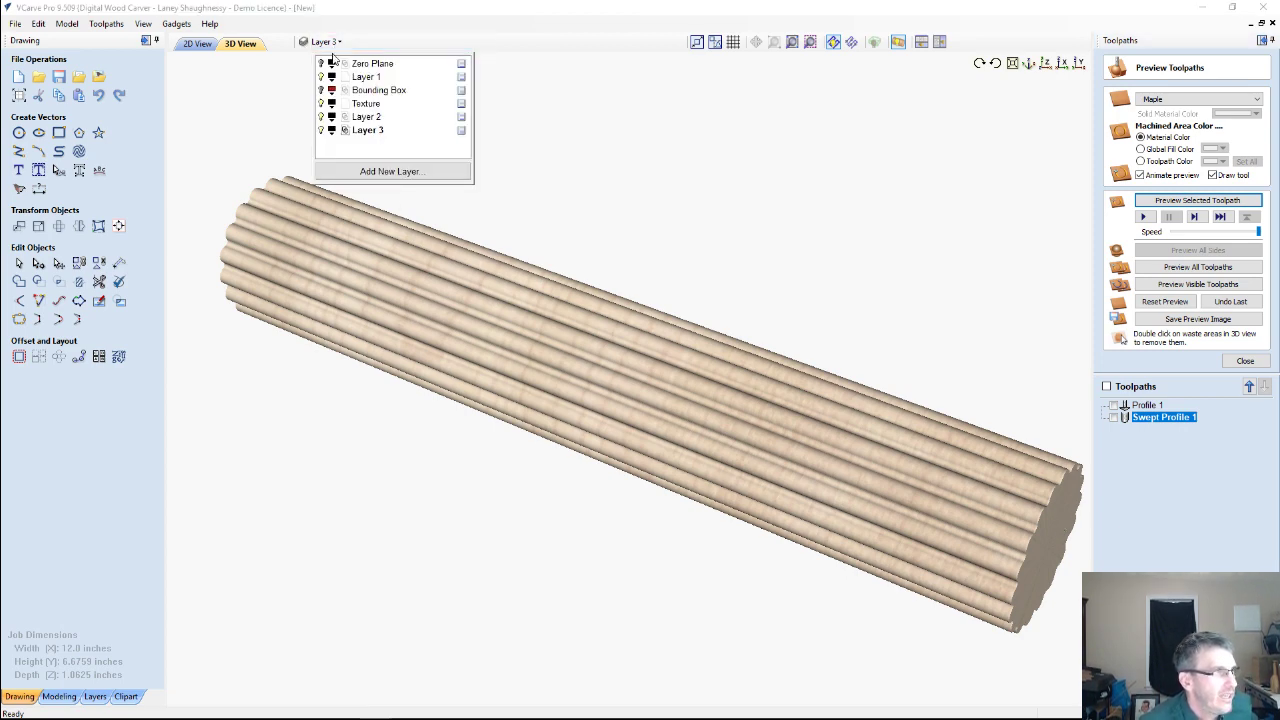
{"action": "left_click", "coordinate": [196, 43]}
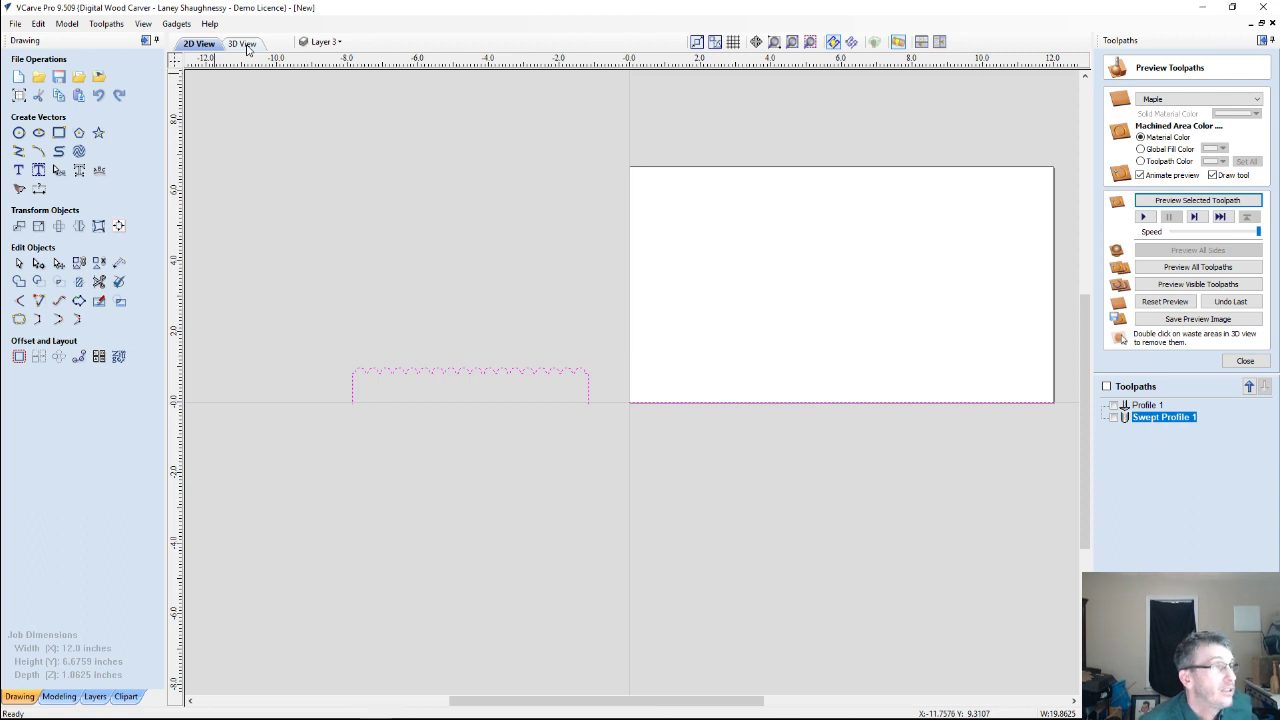
{"action": "scroll", "coordinate": [251, 77], "scroll_direction": "down", "scroll_amount": 3}
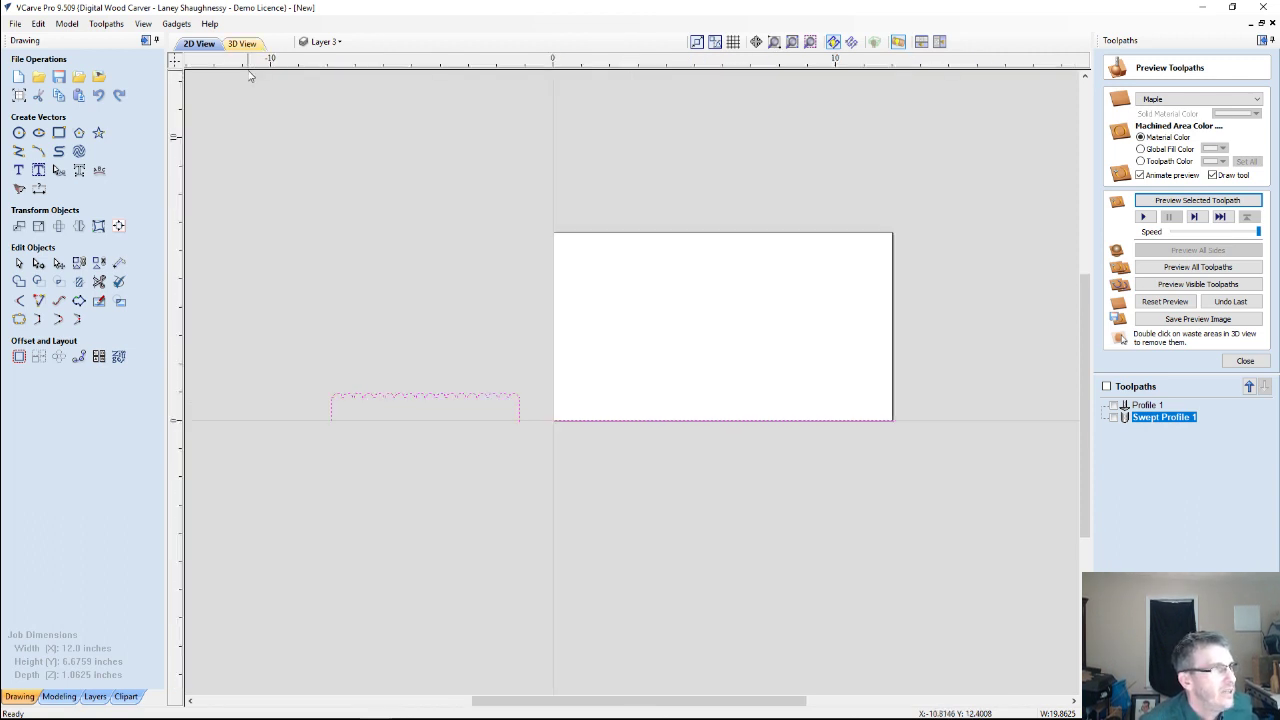
{"action": "left_click", "coordinate": [322, 42]}
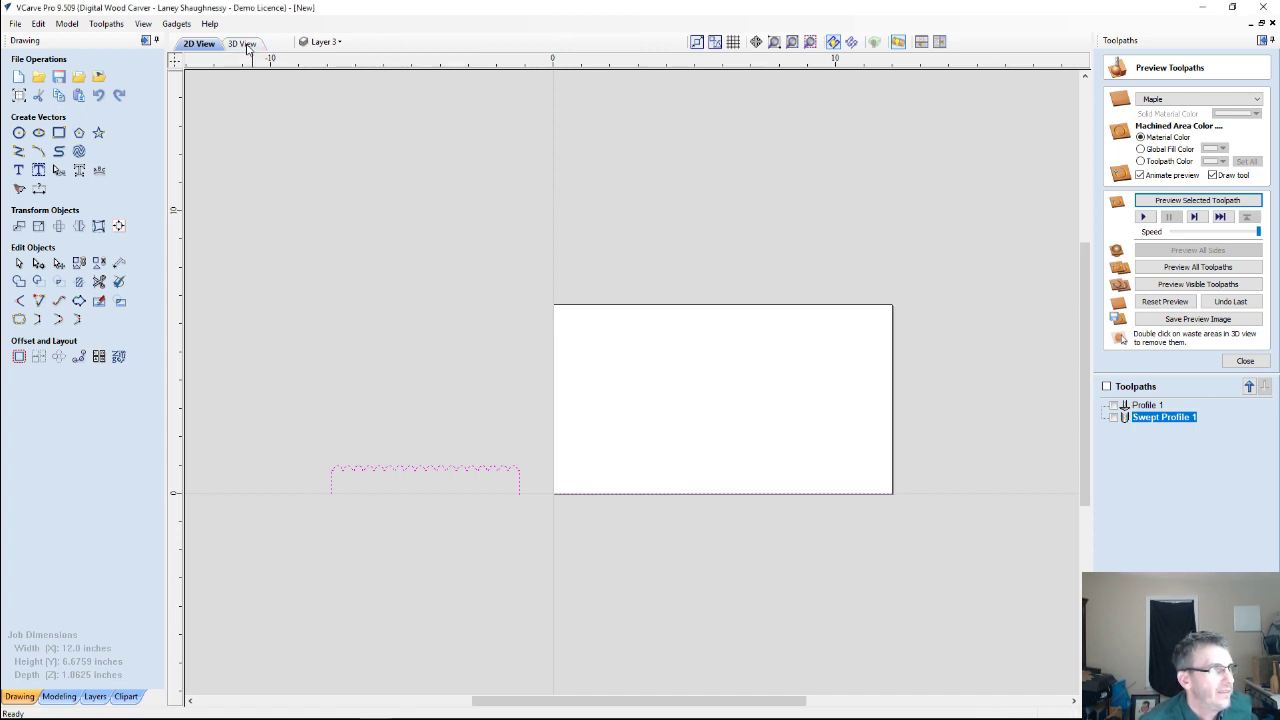
Return to the 3D preview and inspect the rolling pin's flutes up close and along its full length.
{"action": "key", "text": "F3"}
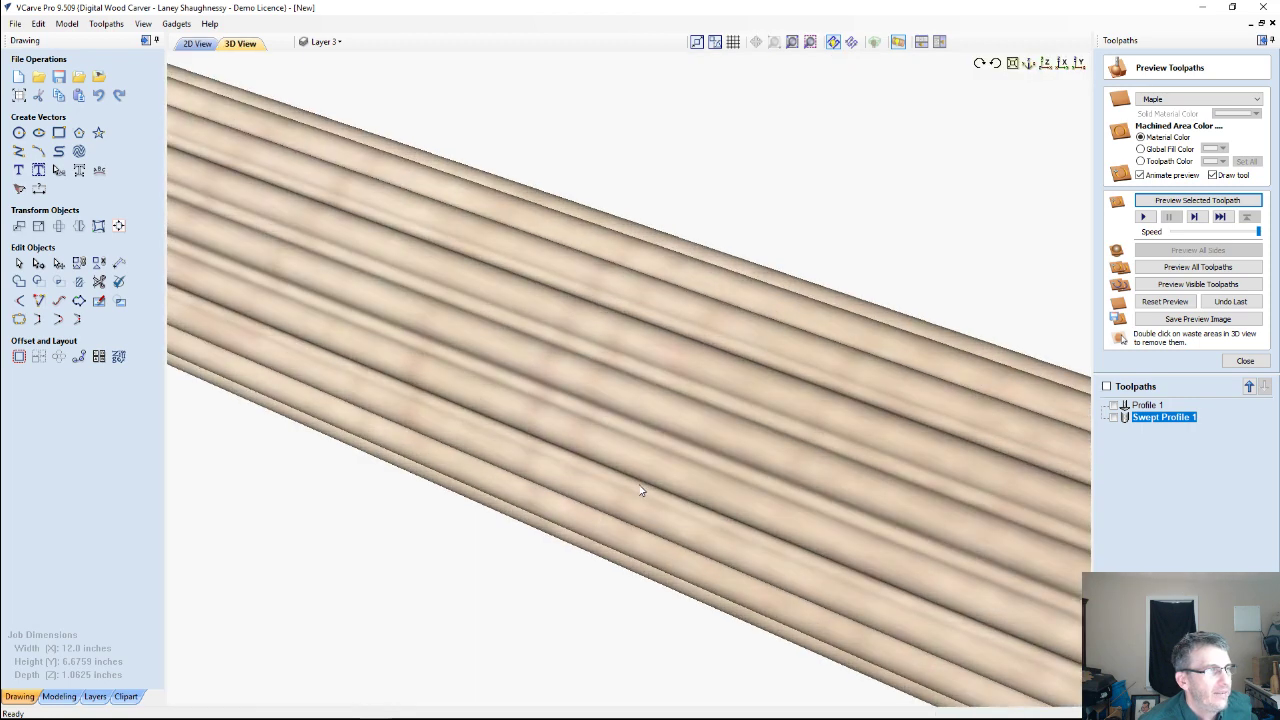
{"action": "scroll", "coordinate": [629, 484], "scroll_direction": "down", "scroll_amount": 3}
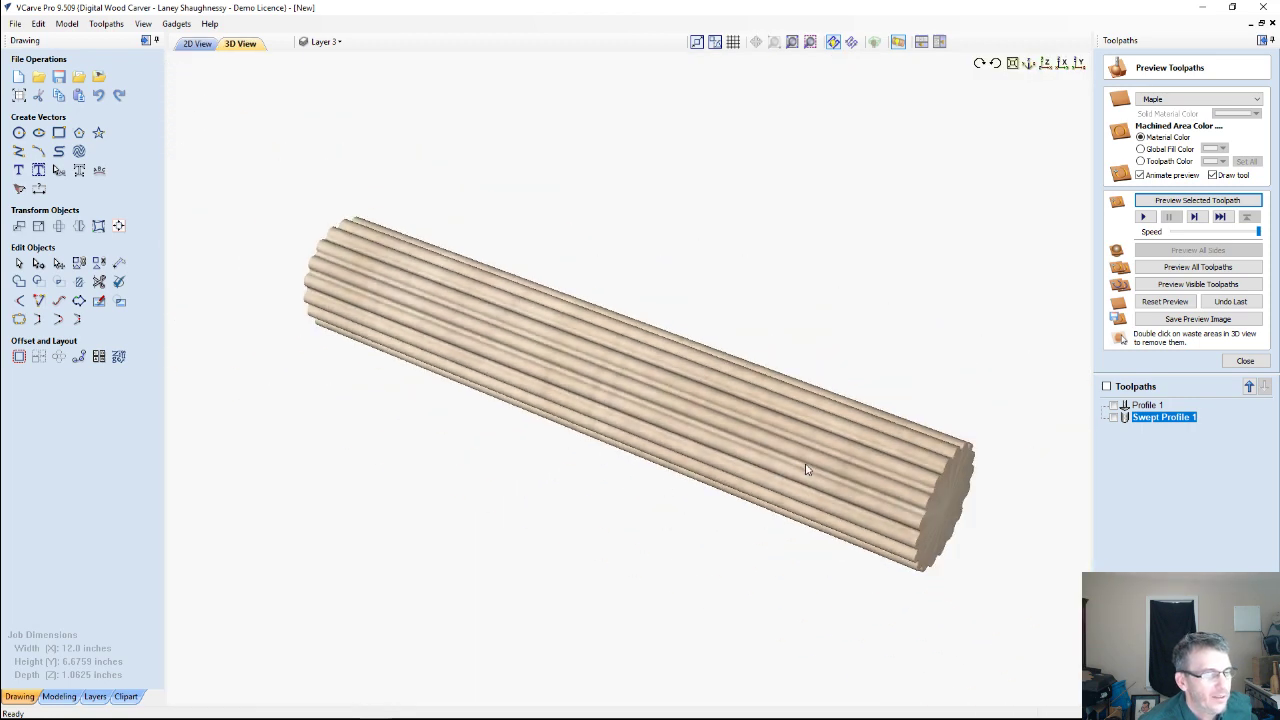
{"action": "scroll", "coordinate": [808, 470], "scroll_direction": "up", "scroll_amount": 3}
{"action": "scroll", "coordinate": [808, 475], "scroll_direction": "down", "scroll_amount": 3}
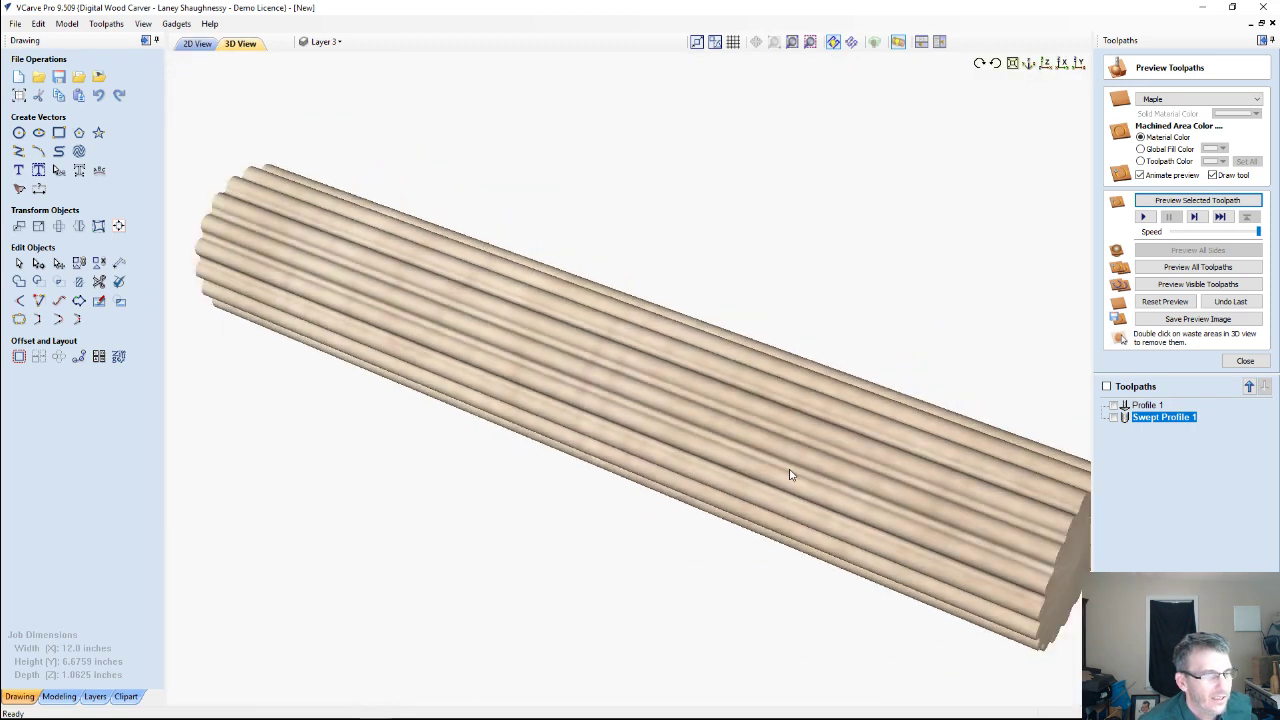
{"action": "scroll", "coordinate": [938, 507], "scroll_direction": "up", "scroll_amount": 5}
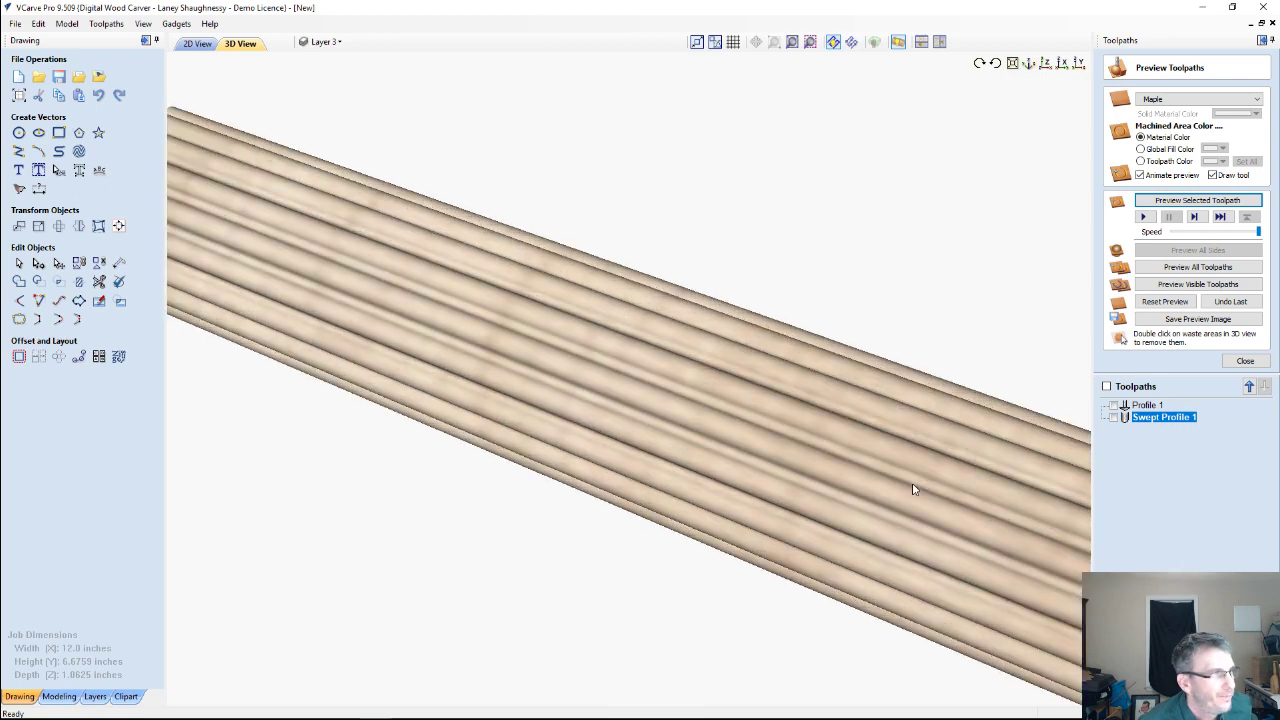
{"action": "scroll", "coordinate": [913, 489], "scroll_direction": "down", "scroll_amount": 4}
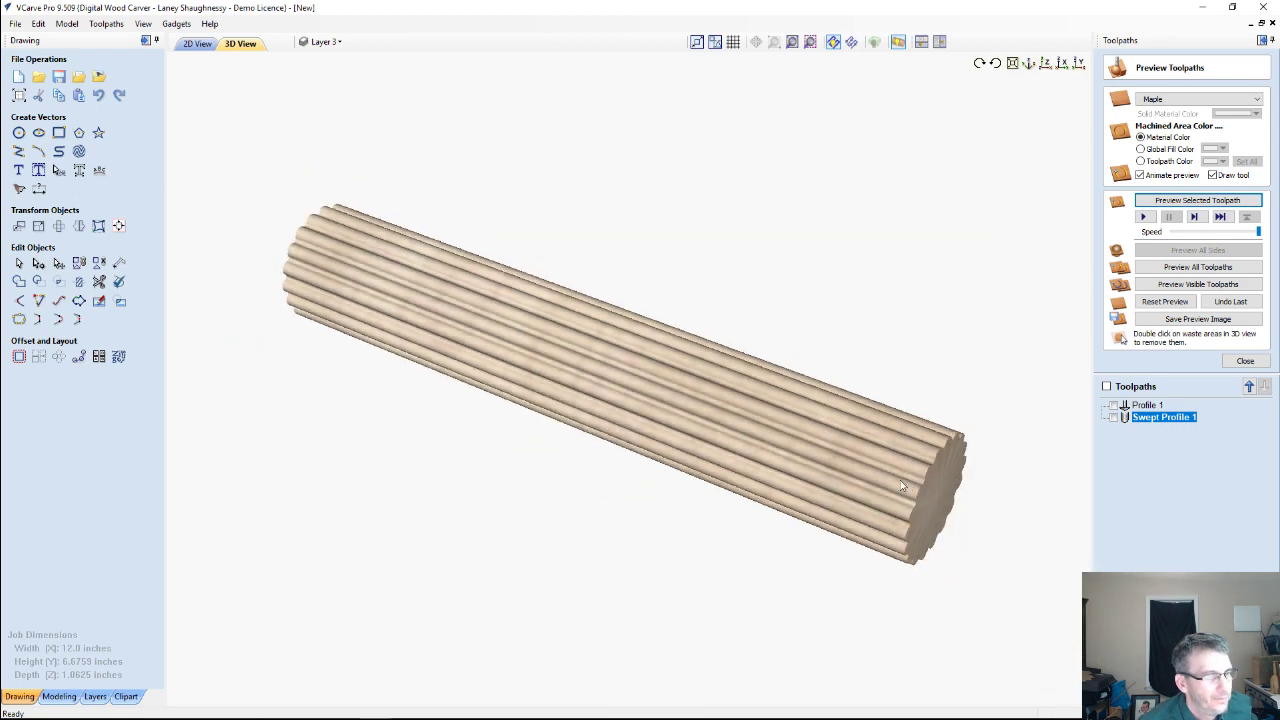
{"action": "scroll", "coordinate": [797, 464], "scroll_direction": "down", "scroll_amount": 1}
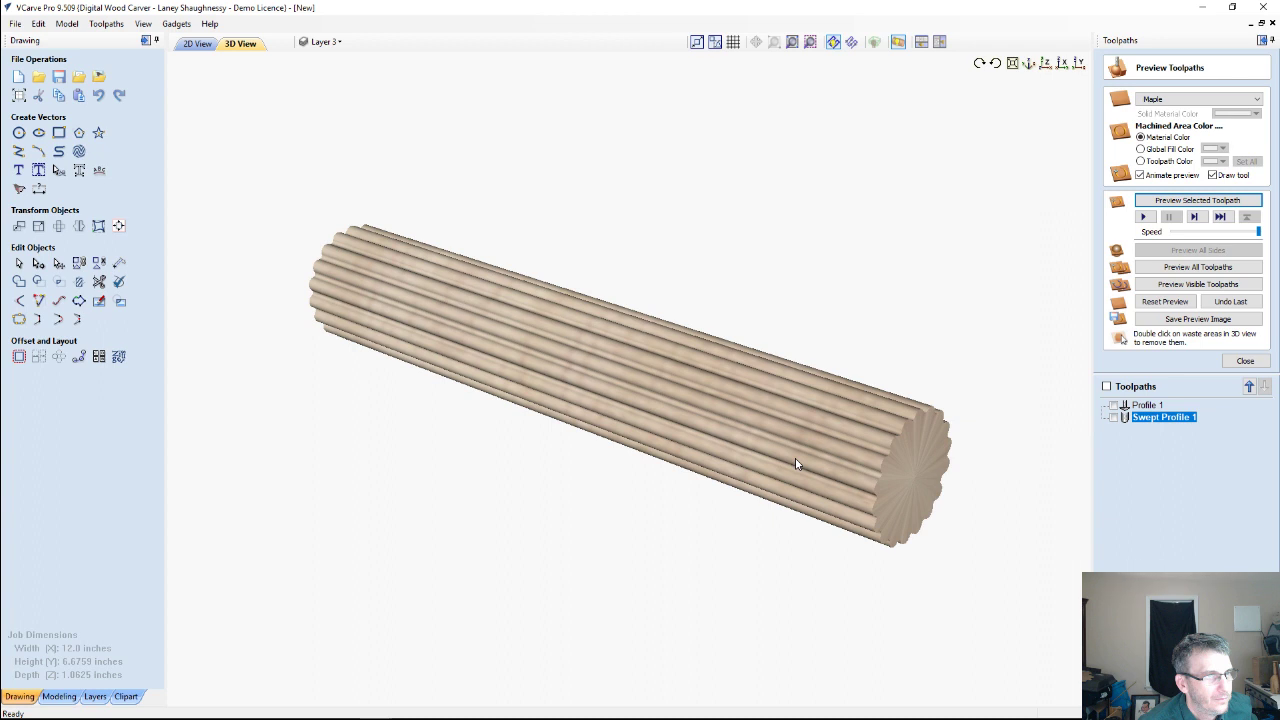
{"action": "scroll", "coordinate": [797, 464], "scroll_direction": "up", "scroll_amount": 1}
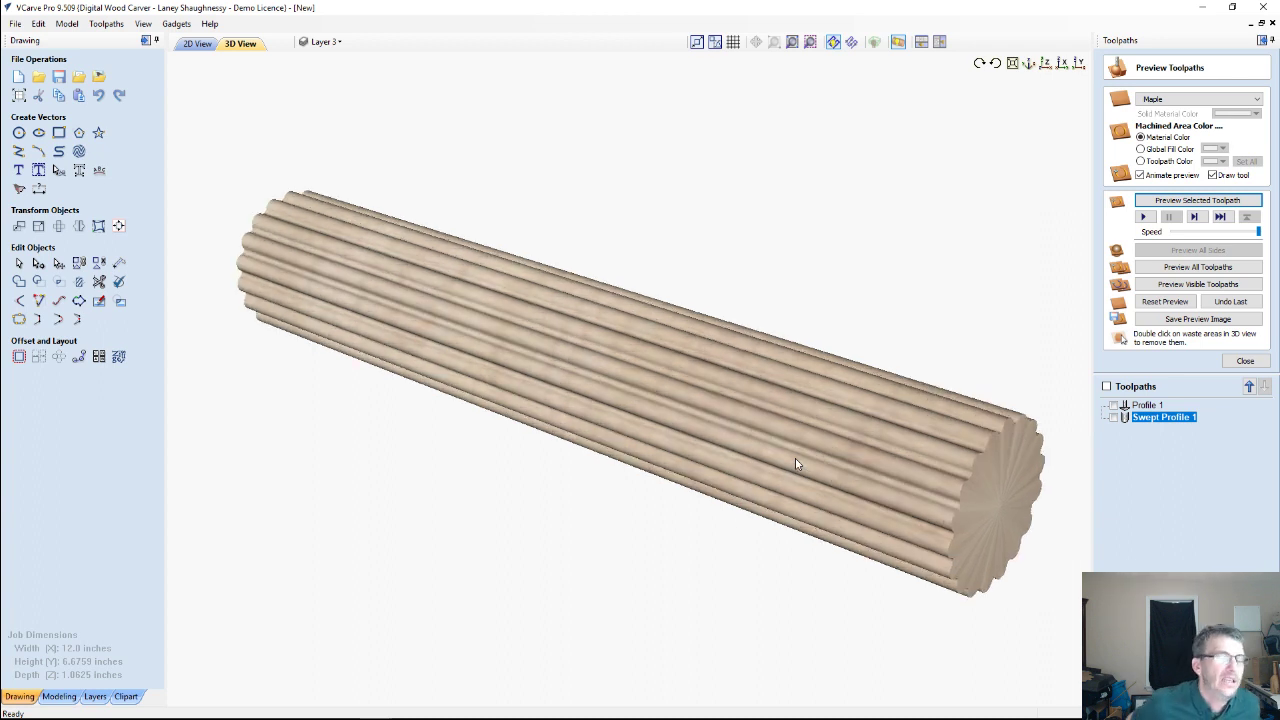